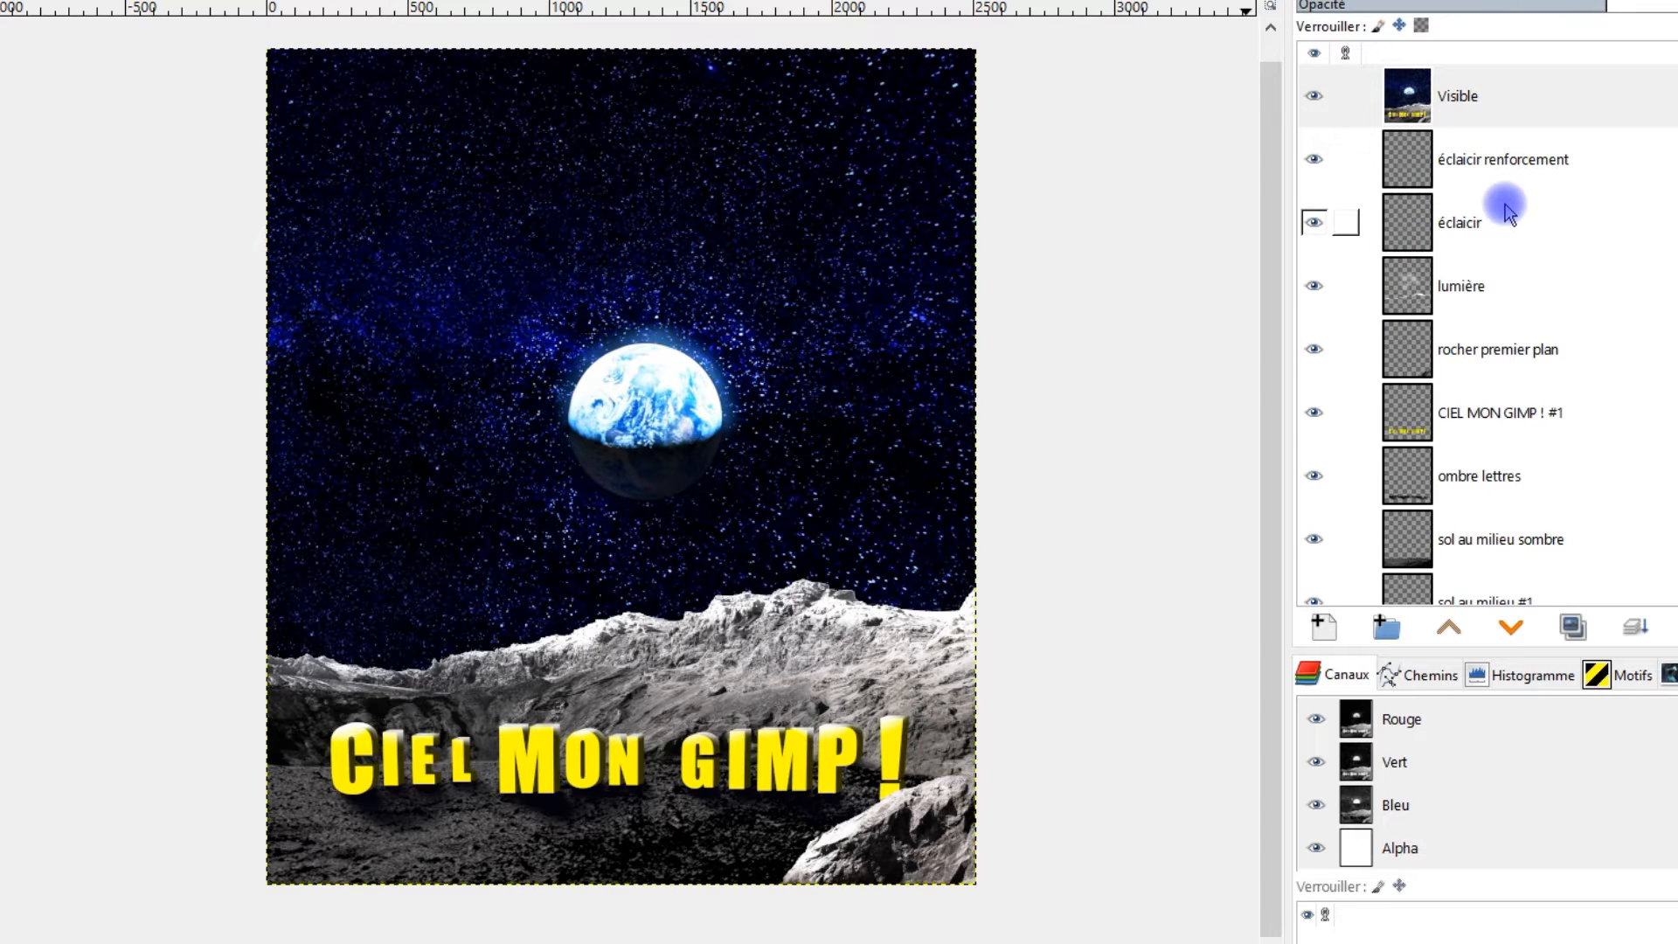
Examine the layer stack of the finished CIEL MON GIMP ! composition from its top layer down to its bottom layer
{"action": "scroll", "coordinate": [1507, 210], "scroll_direction": "down", "scroll_amount": 6}
{"action": "scroll", "coordinate": [1565, 410], "scroll_direction": "up", "scroll_amount": 6}
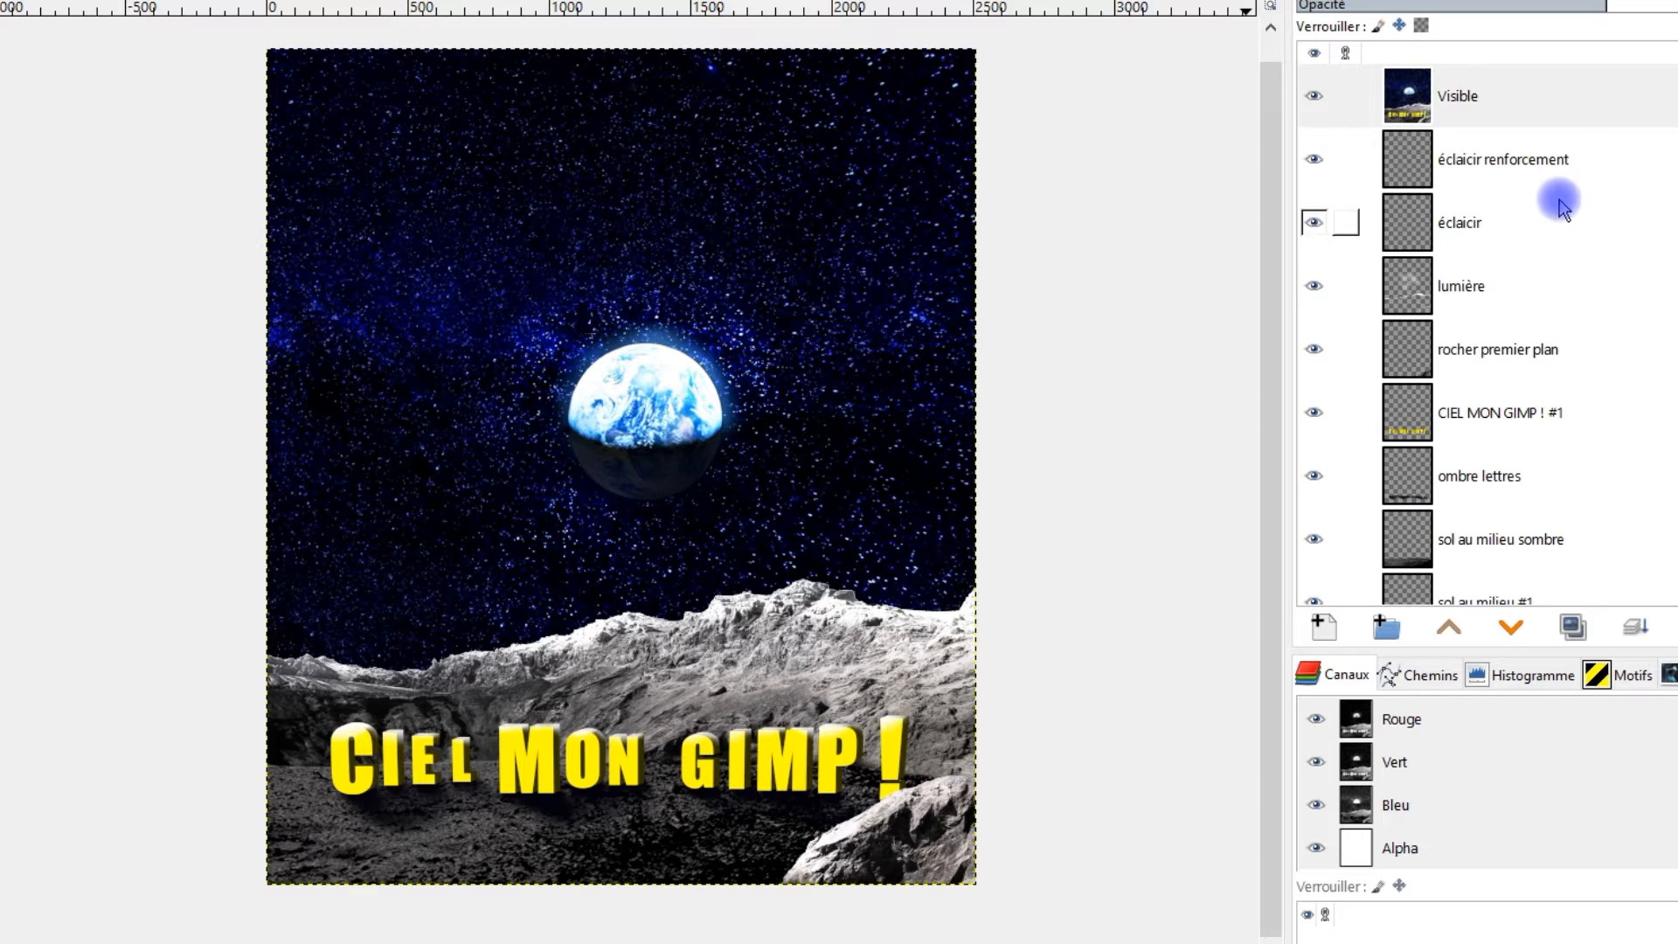
{"action": "scroll", "coordinate": [1529, 201], "scroll_direction": "down", "scroll_amount": 6}
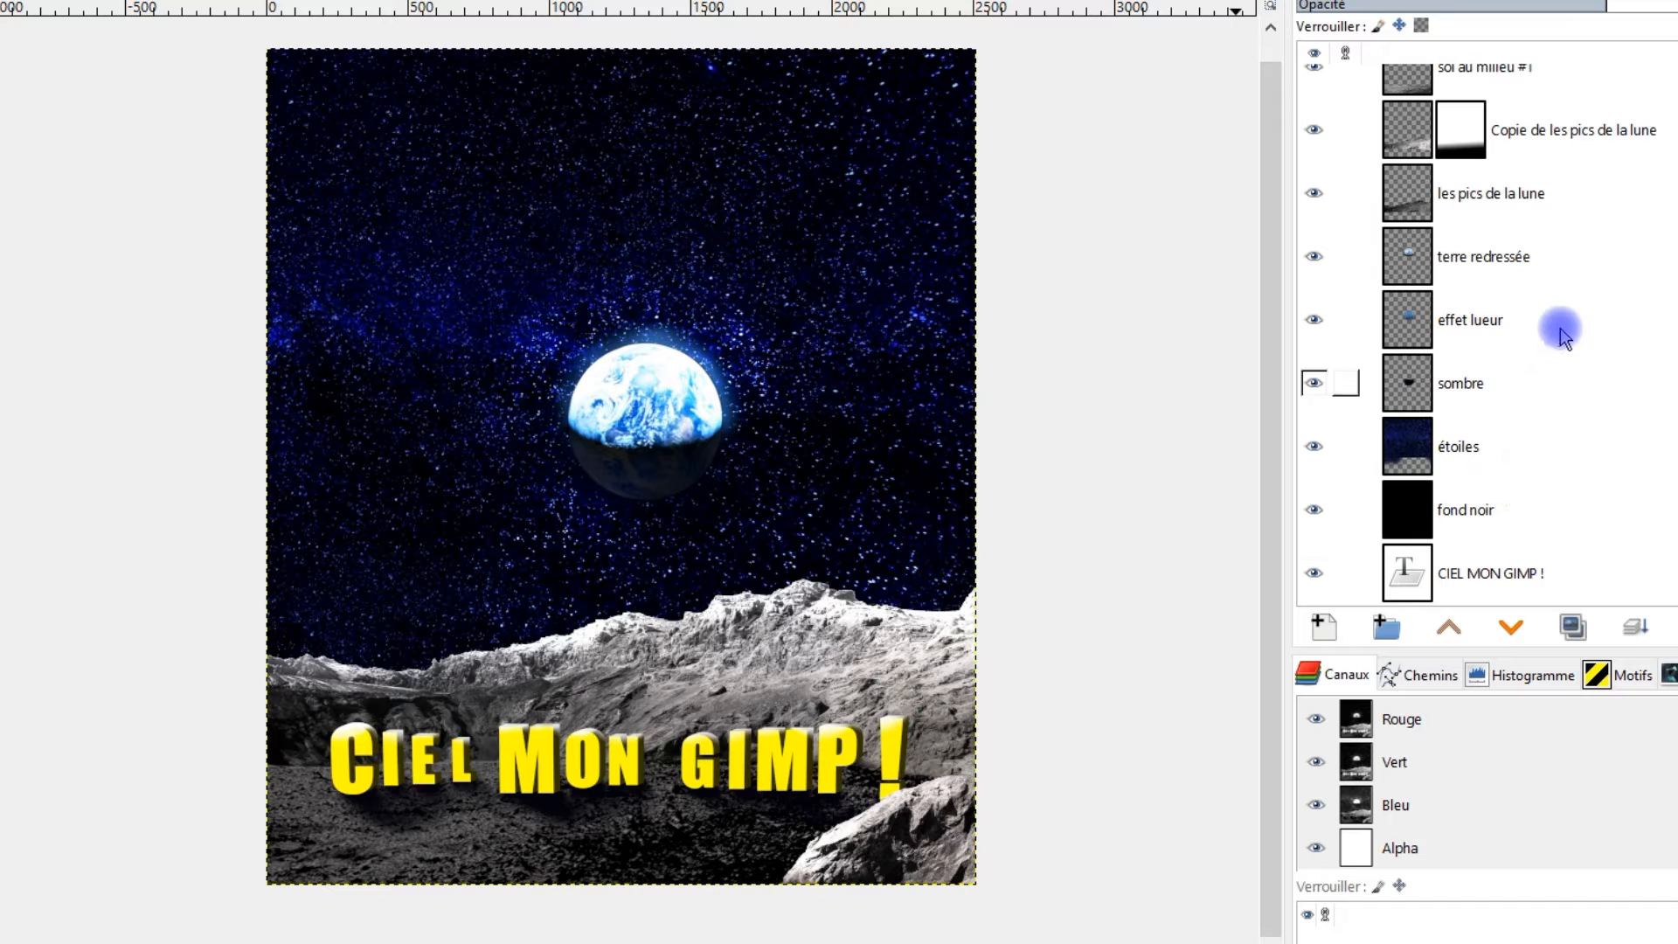
{"action": "scroll", "coordinate": [1564, 227], "scroll_direction": "up", "scroll_amount": 5}
{"action": "scroll", "coordinate": [1570, 242], "scroll_direction": "up", "scroll_amount": 3}
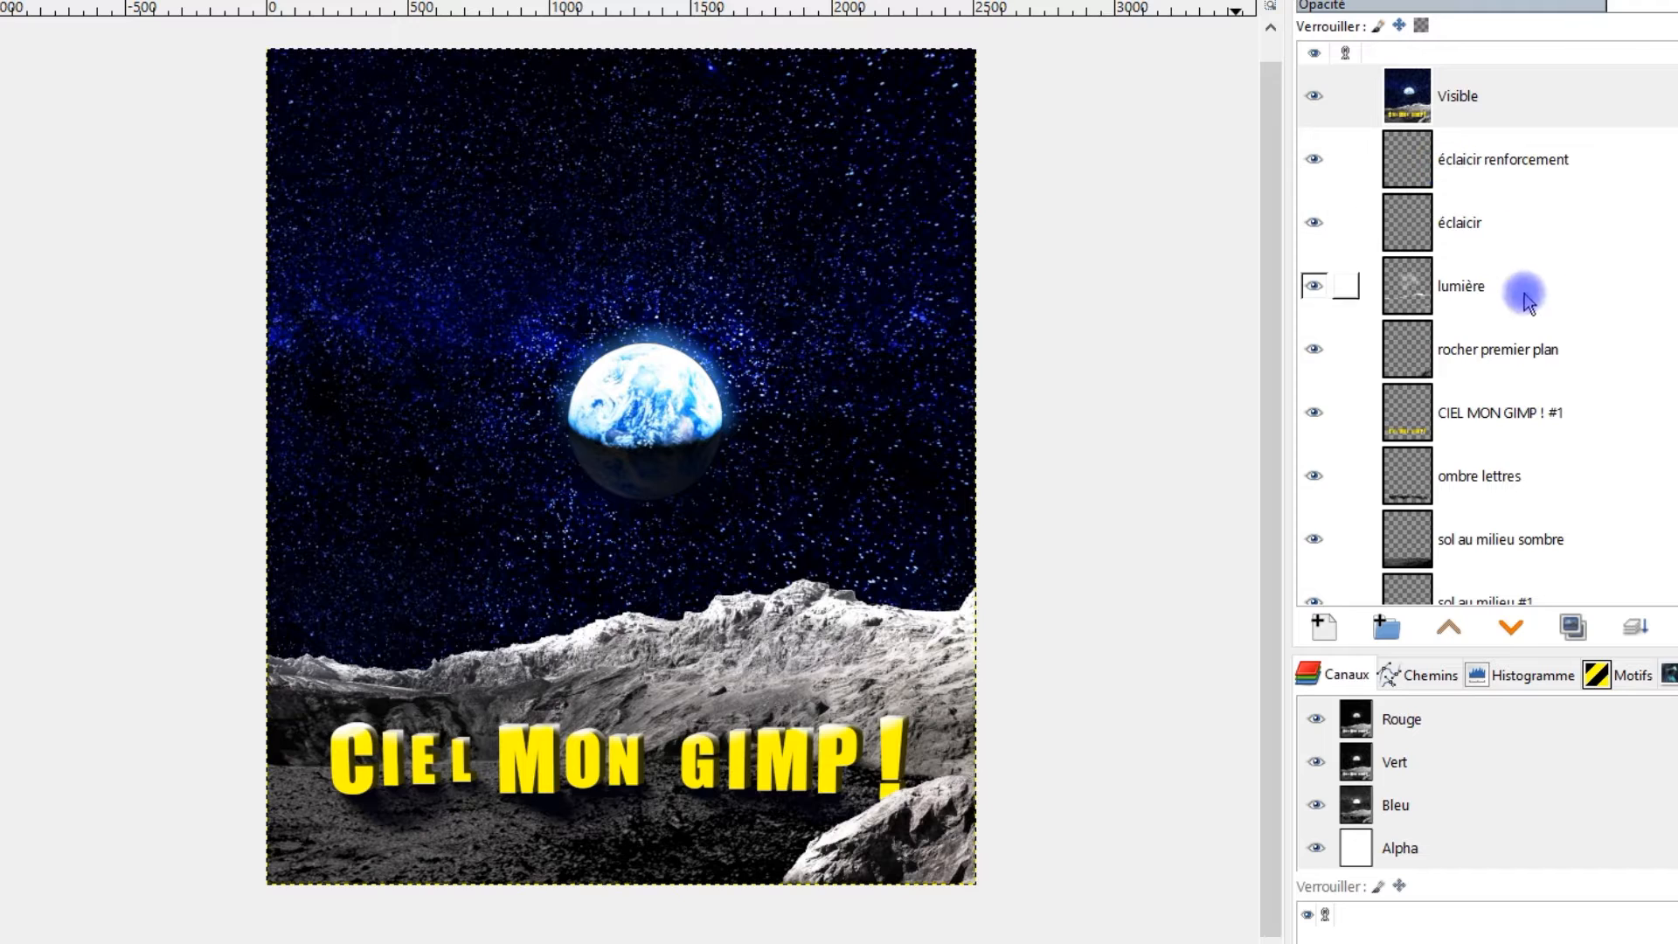
{"action": "scroll", "coordinate": [1468, 332], "scroll_direction": "down", "scroll_amount": 4}
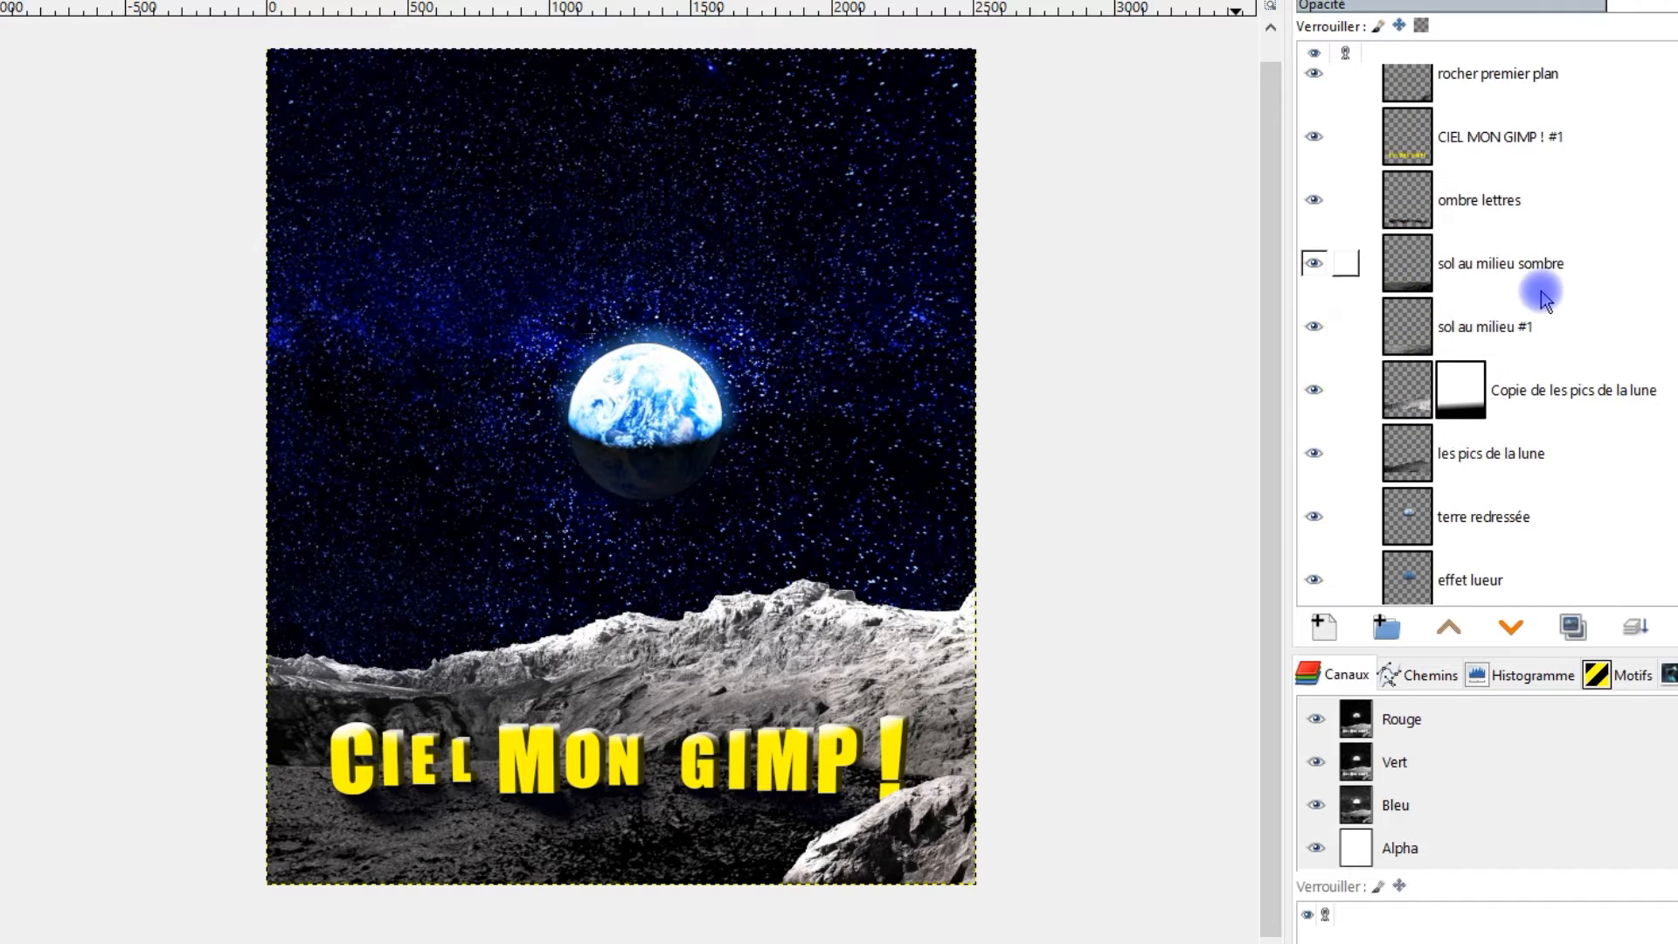
{"action": "scroll", "coordinate": [1543, 297], "scroll_direction": "up", "scroll_amount": 4}
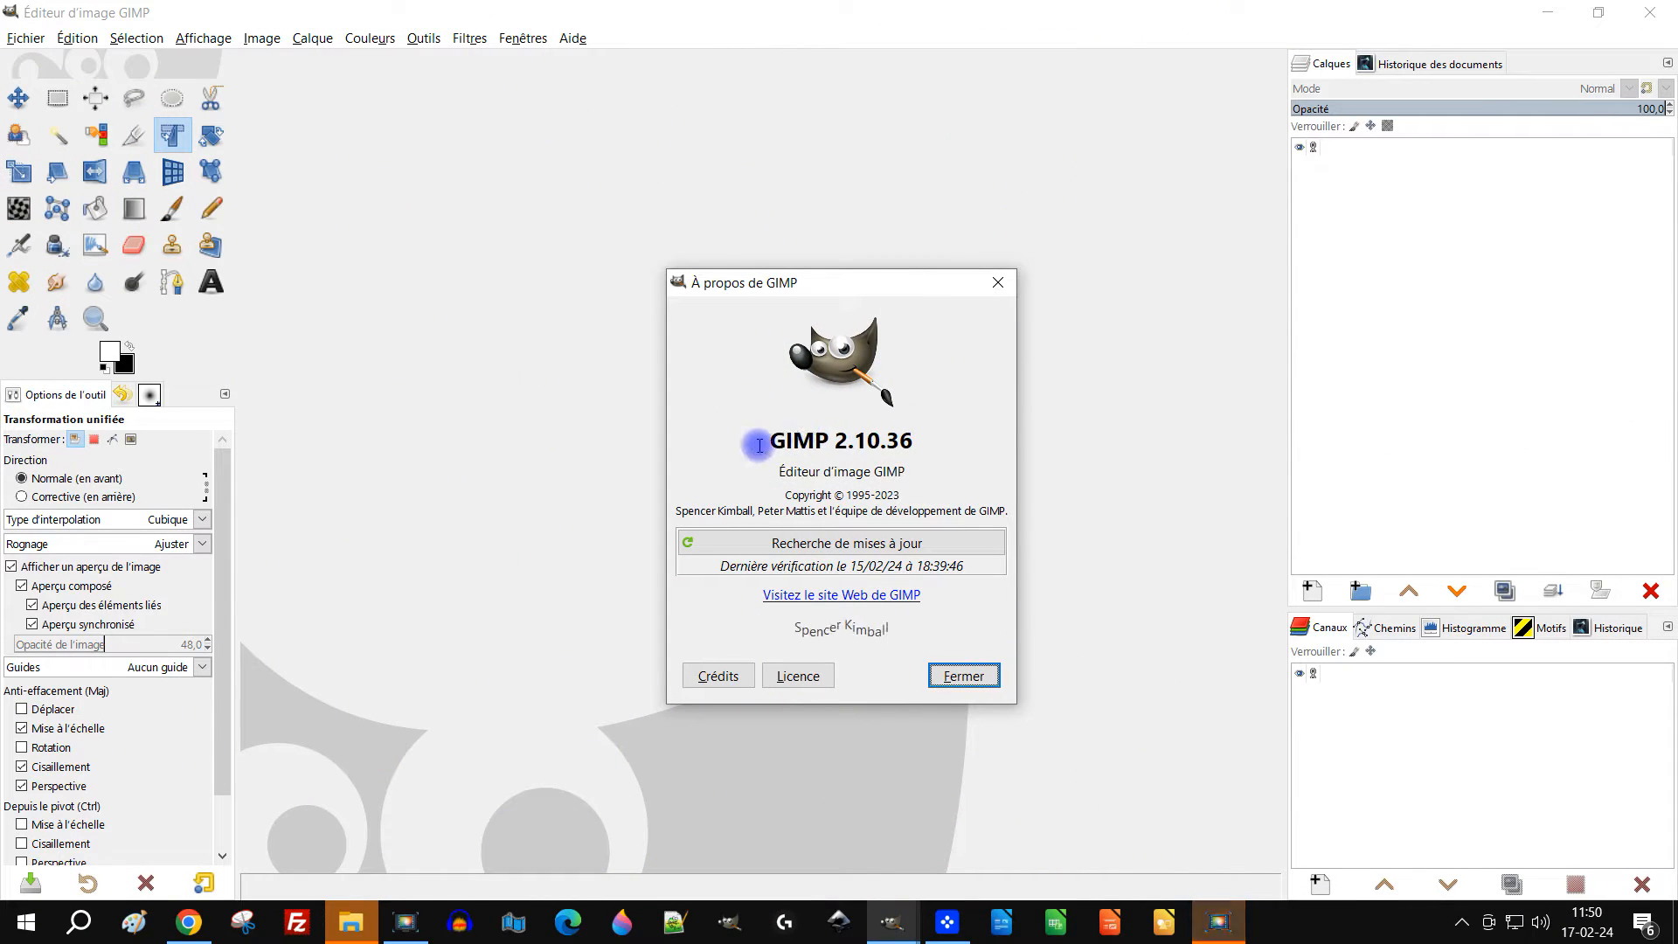
Close the program version information and open the image earth-11014.jpg from the ciel mon mardi folder
{"action": "left_click_drag", "start_coordinate": [758, 444], "coordinate": [1070, 465]}
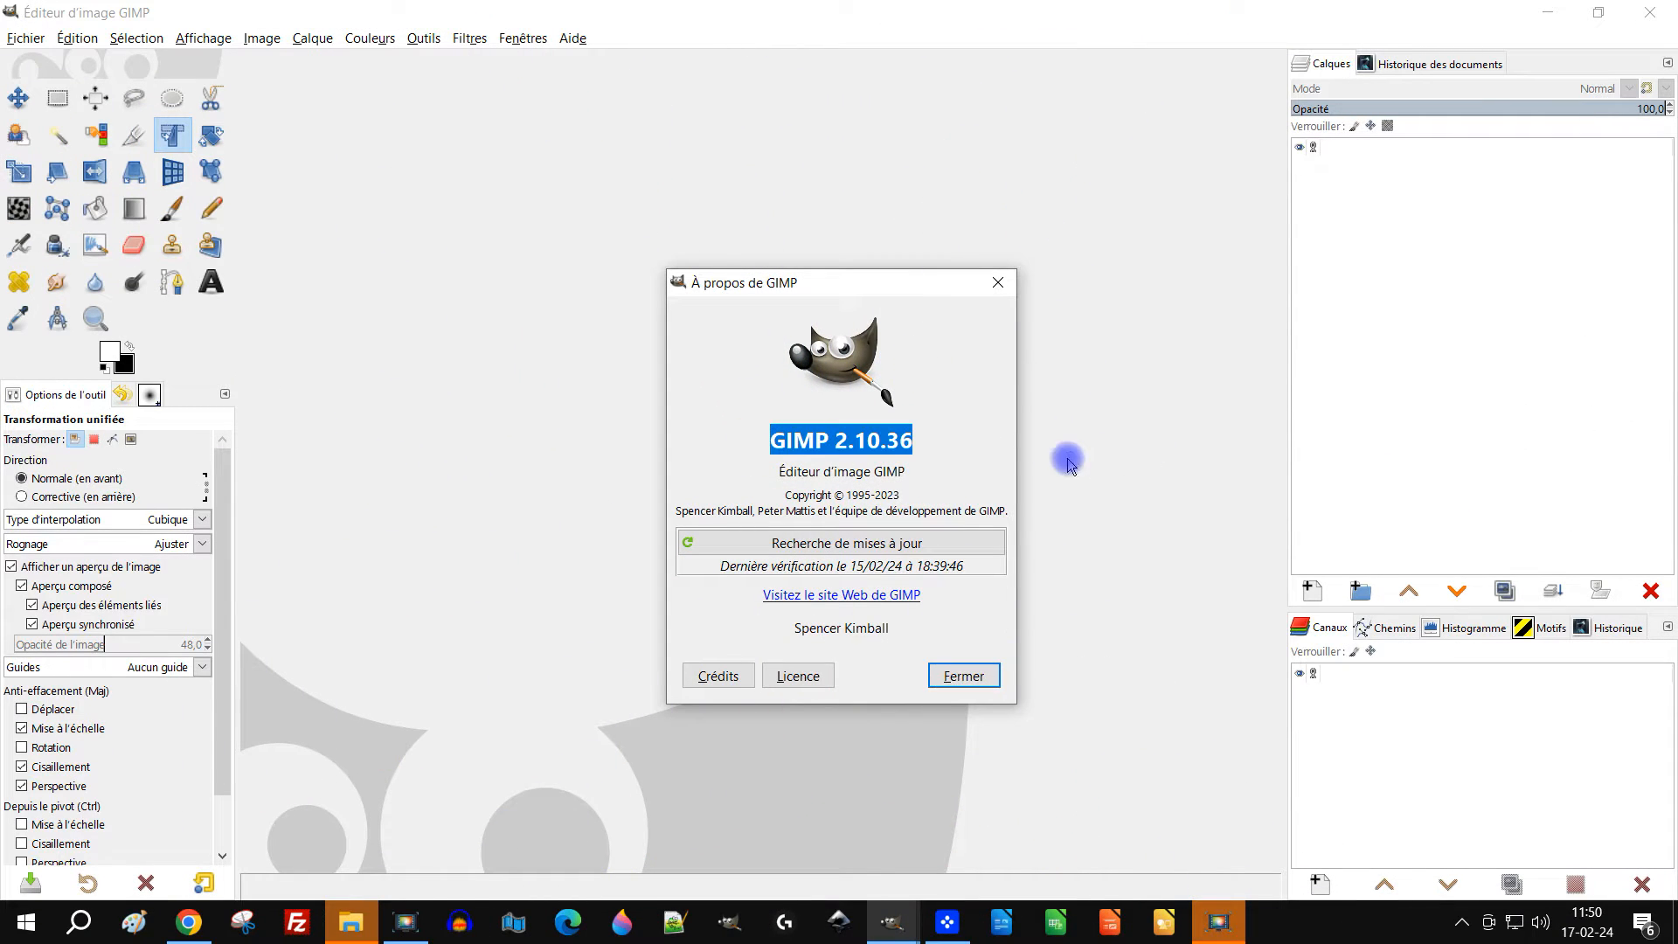
{"action": "left_click", "coordinate": [997, 282]}
{"action": "left_click", "coordinate": [26, 38]}
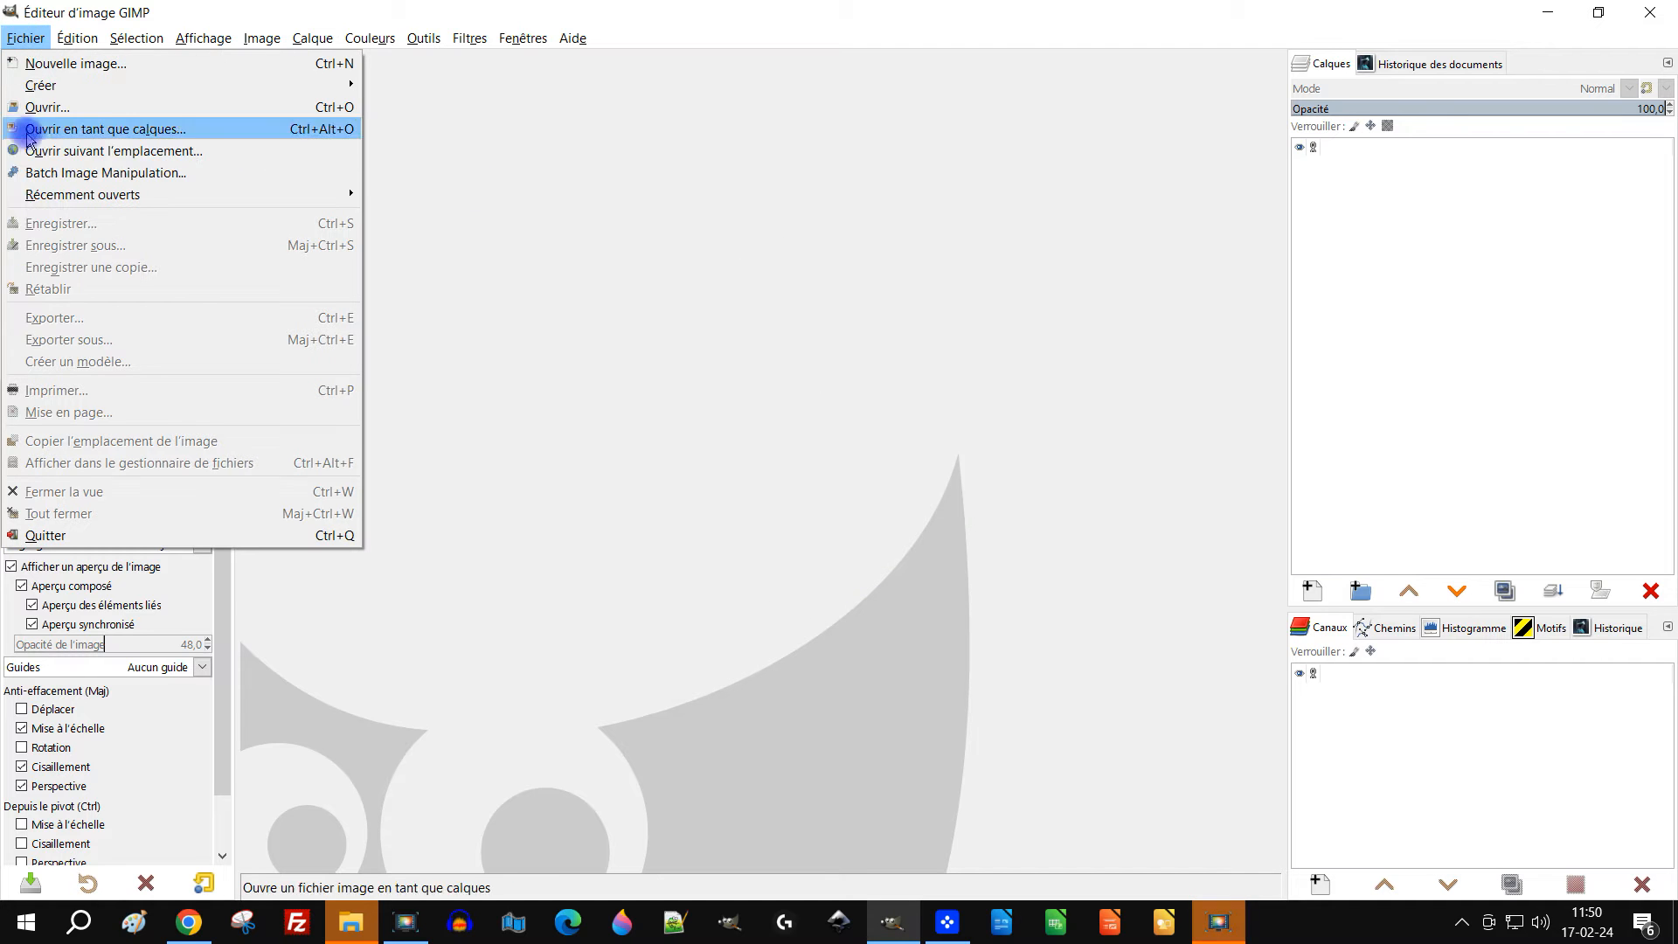
{"action": "left_click", "coordinate": [98, 108]}
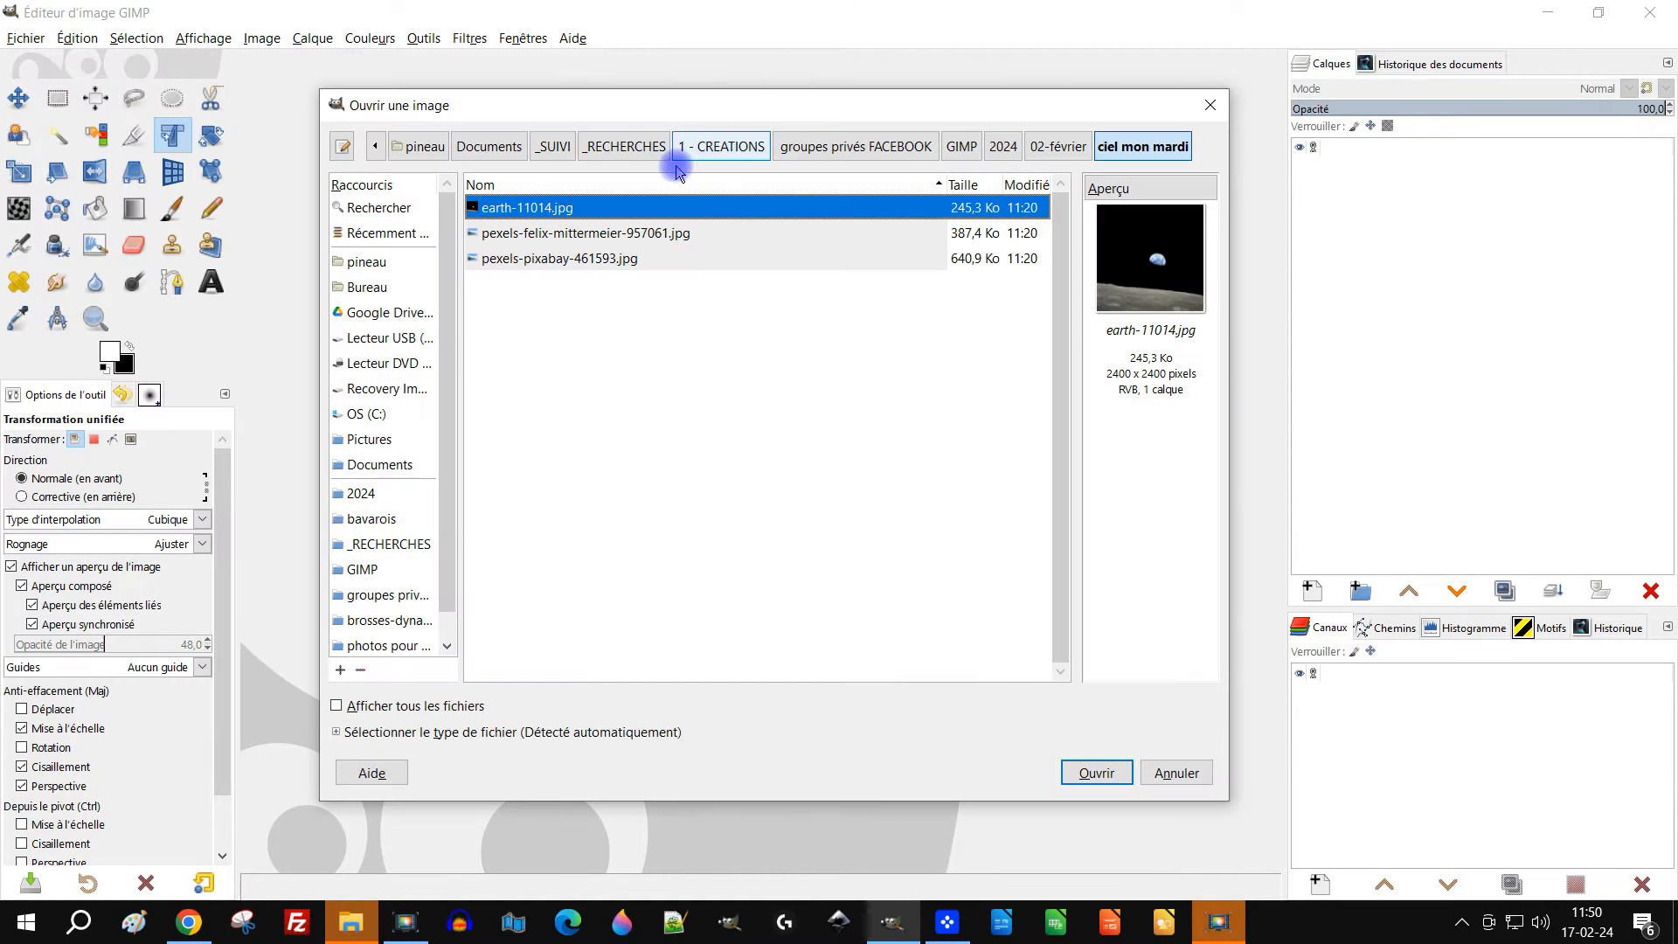
{"action": "double_click", "coordinate": [536, 218]}
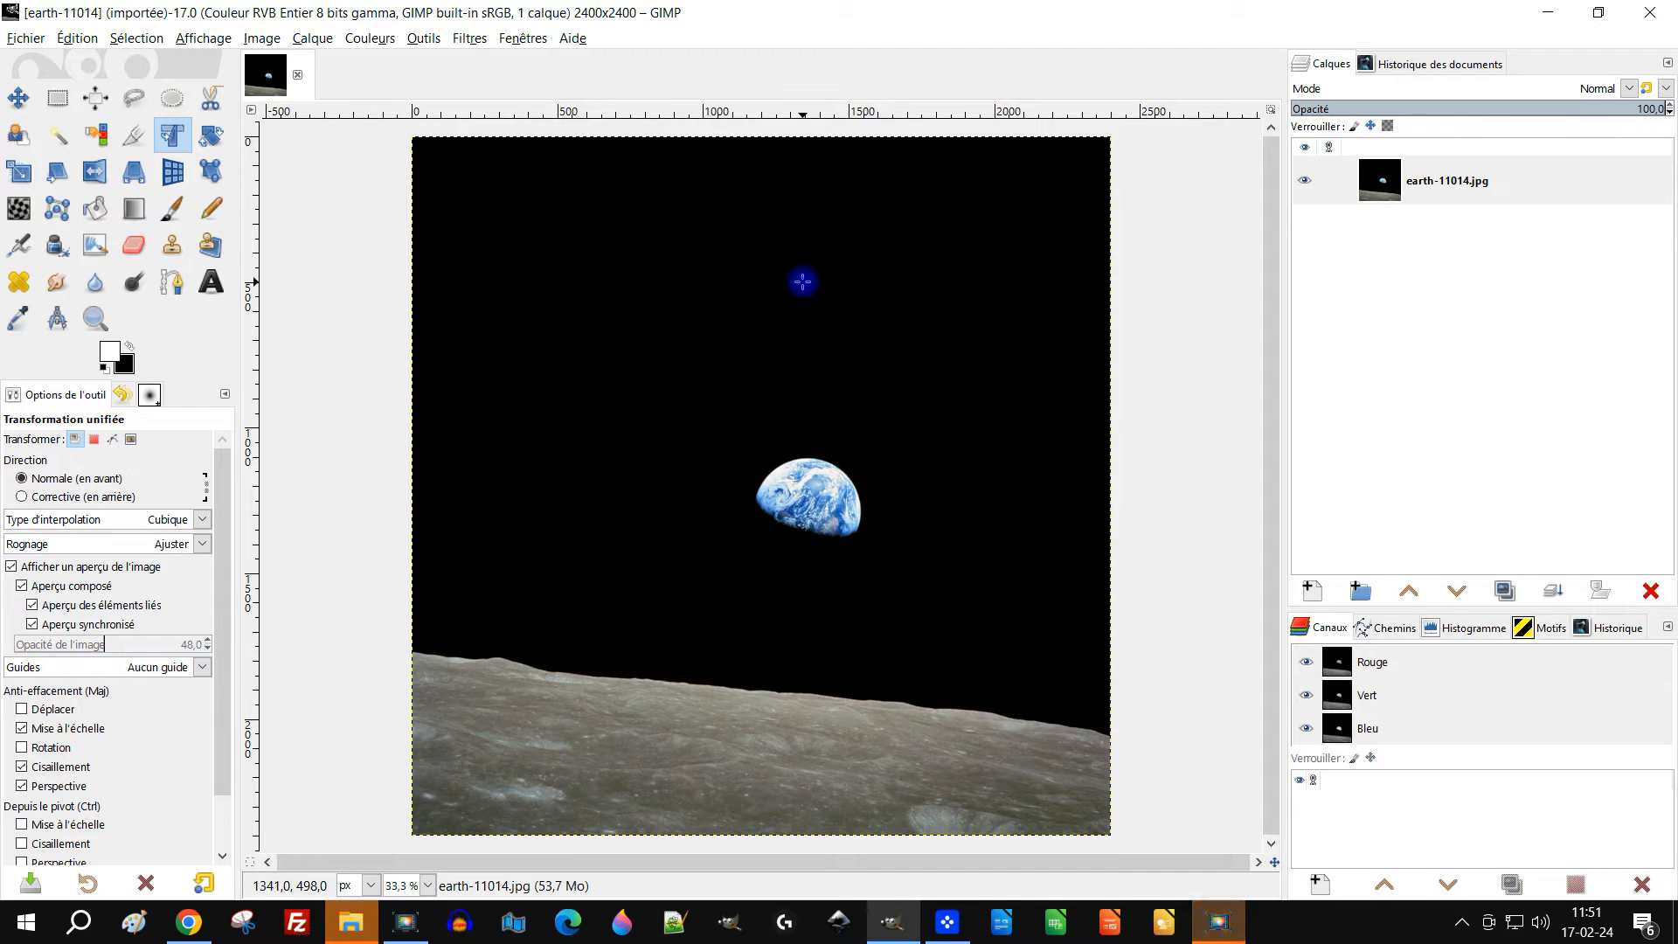
Switch to Chrome to examine the candidate moon, crater, rock and starry sky photos on iStock, Pixabay and Pexels, and return to GIMP
{"action": "left_click", "coordinate": [189, 922]}
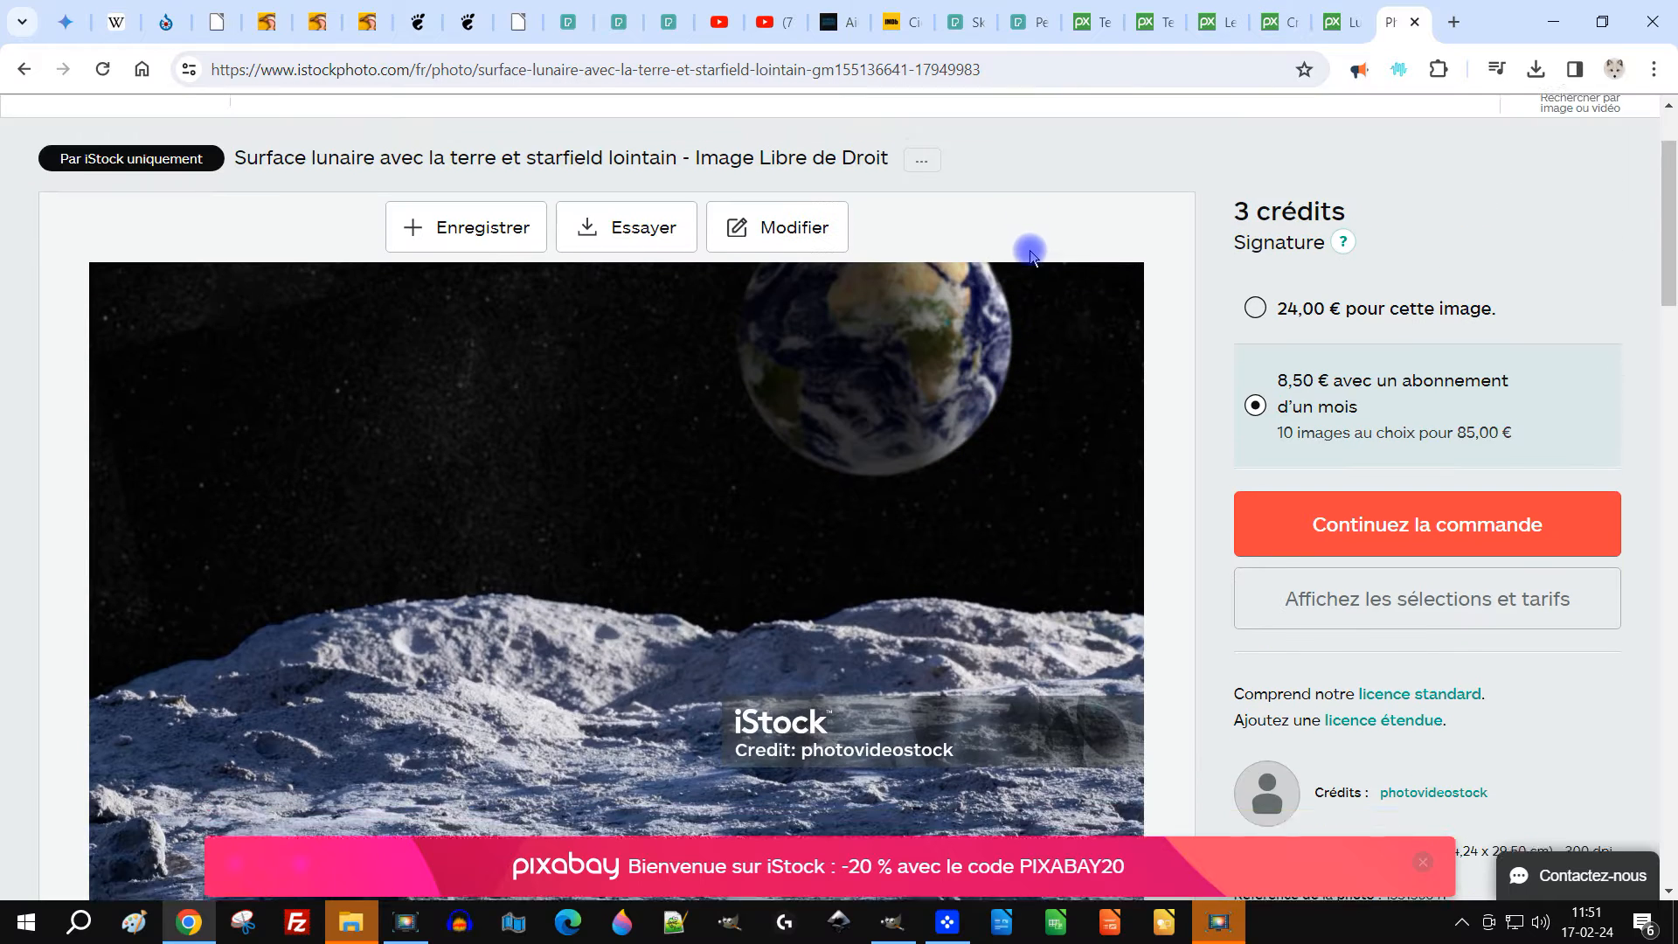
{"action": "scroll", "coordinate": [1022, 263], "scroll_direction": "down", "scroll_amount": 2}
{"action": "scroll", "coordinate": [927, 482], "scroll_direction": "up", "scroll_amount": 2}
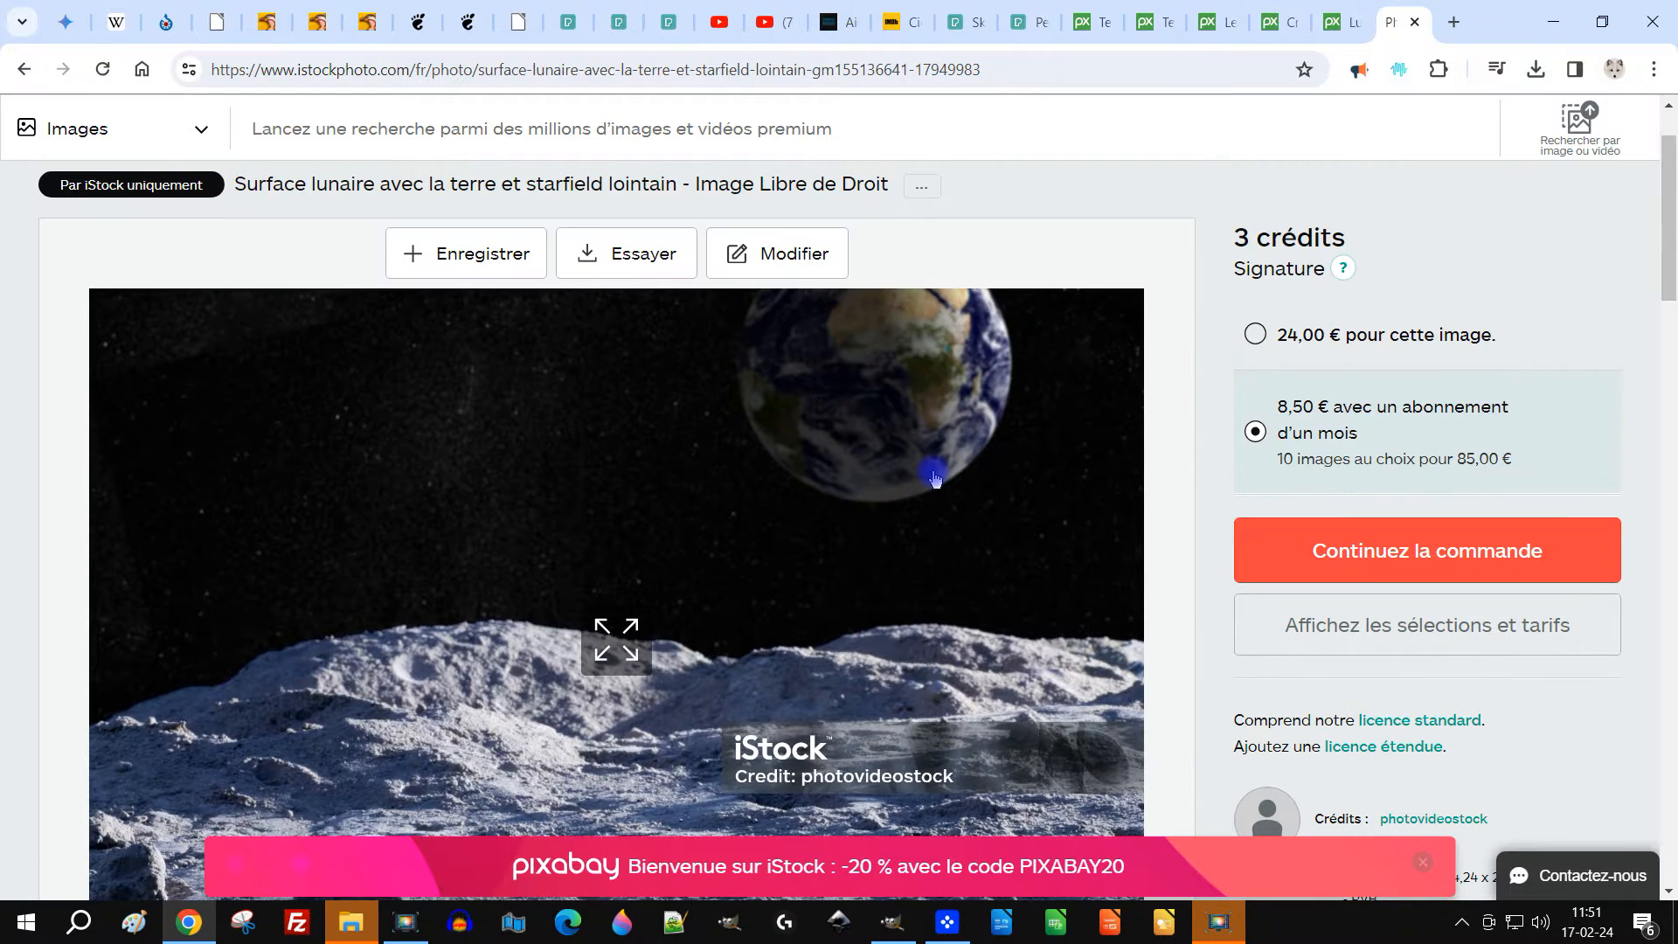
{"action": "left_click", "coordinate": [1082, 23]}
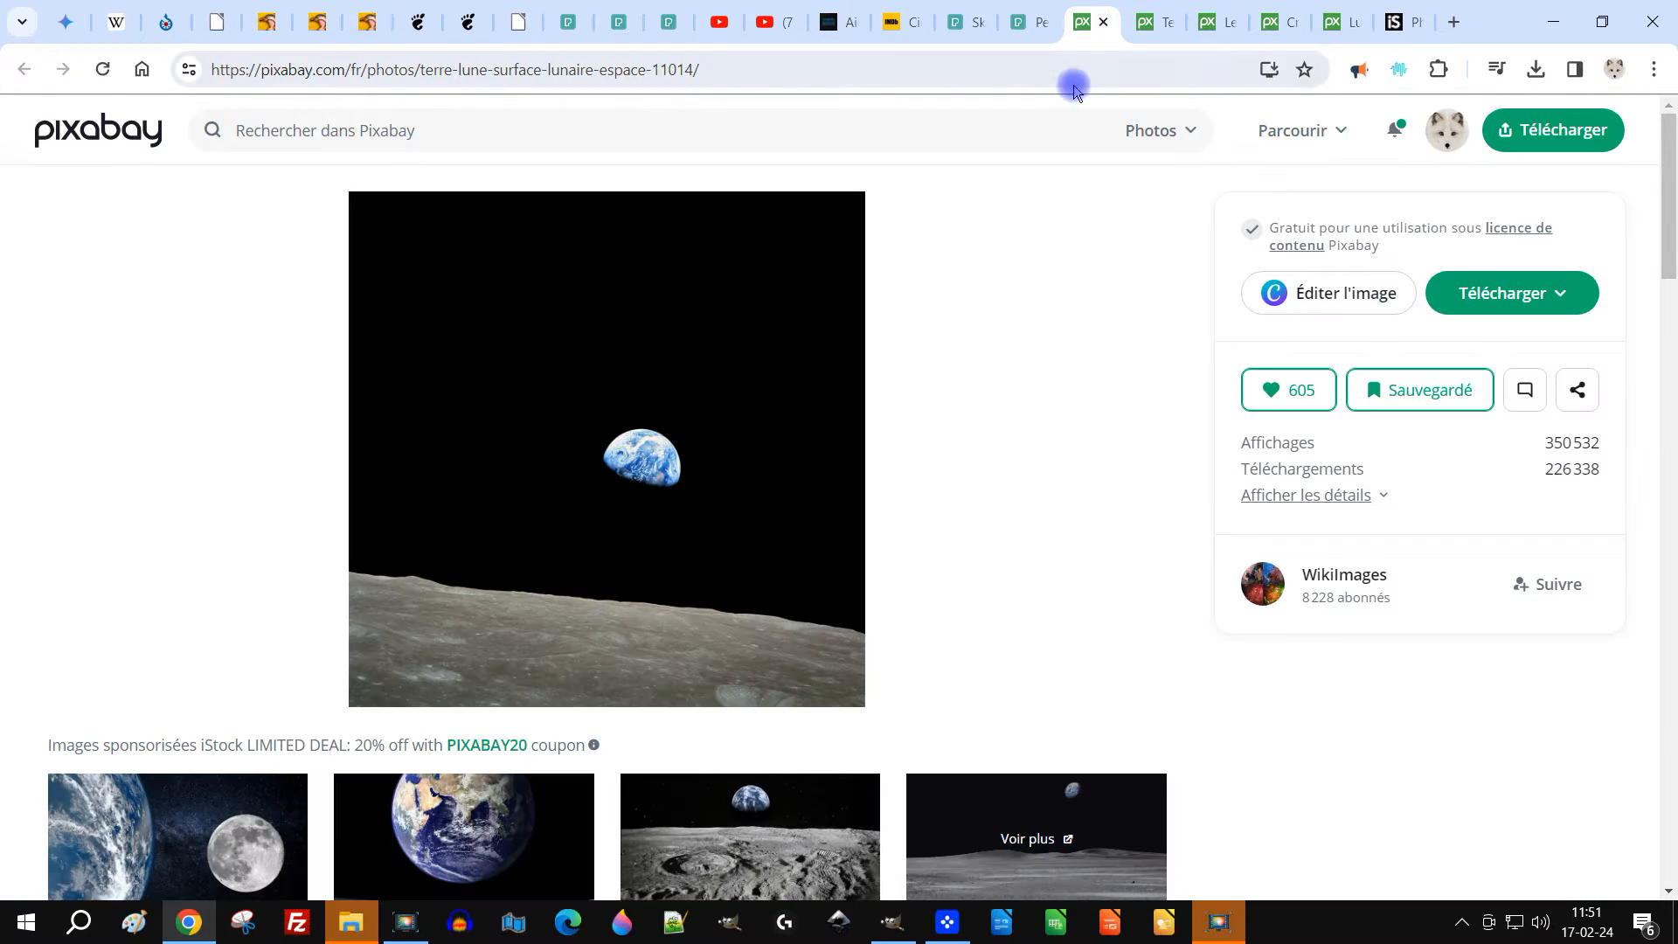
{"action": "left_click", "coordinate": [1141, 28]}
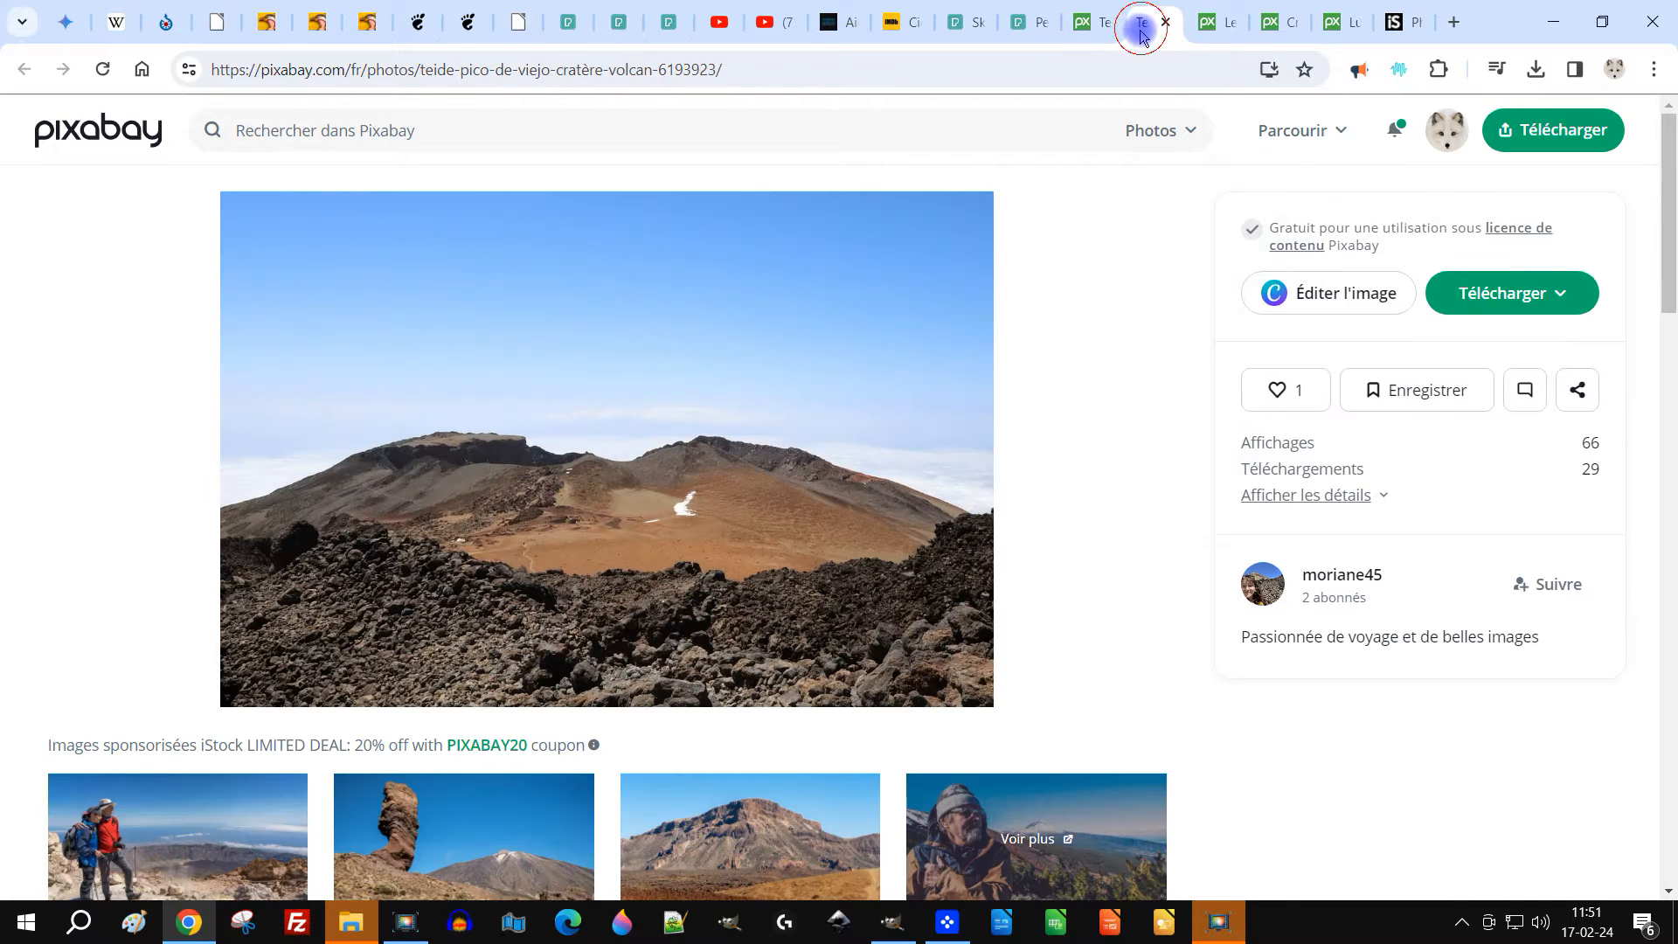
{"action": "left_click", "coordinate": [1202, 37]}
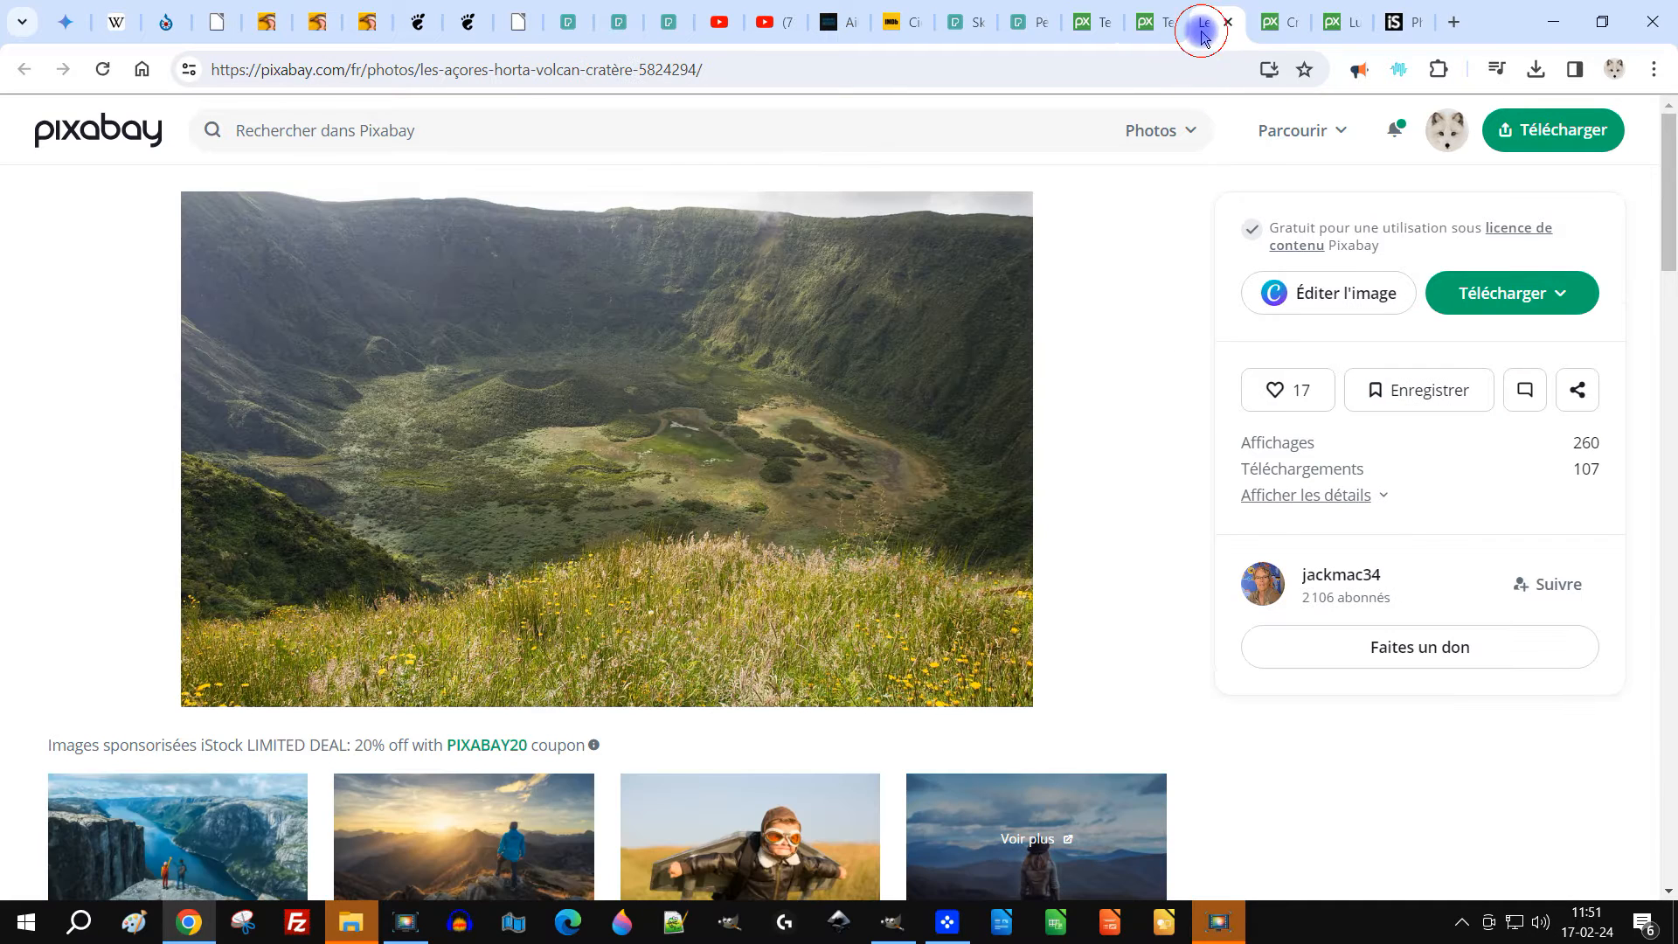
{"action": "left_click", "coordinate": [1274, 26]}
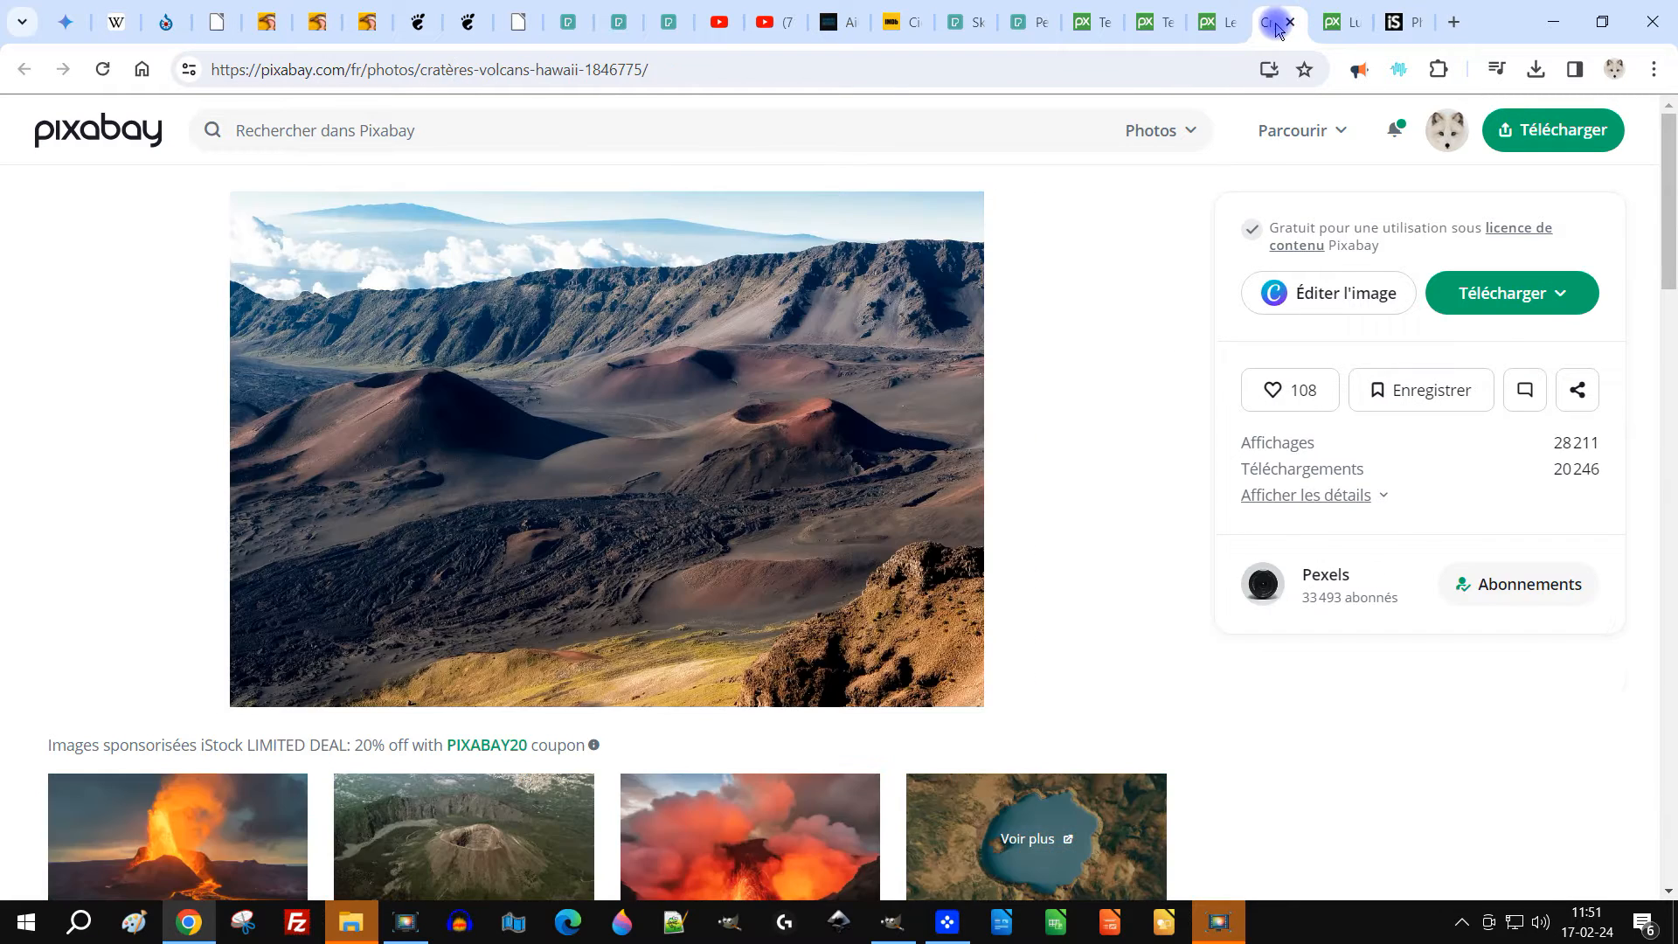
{"action": "left_click", "coordinate": [1324, 26]}
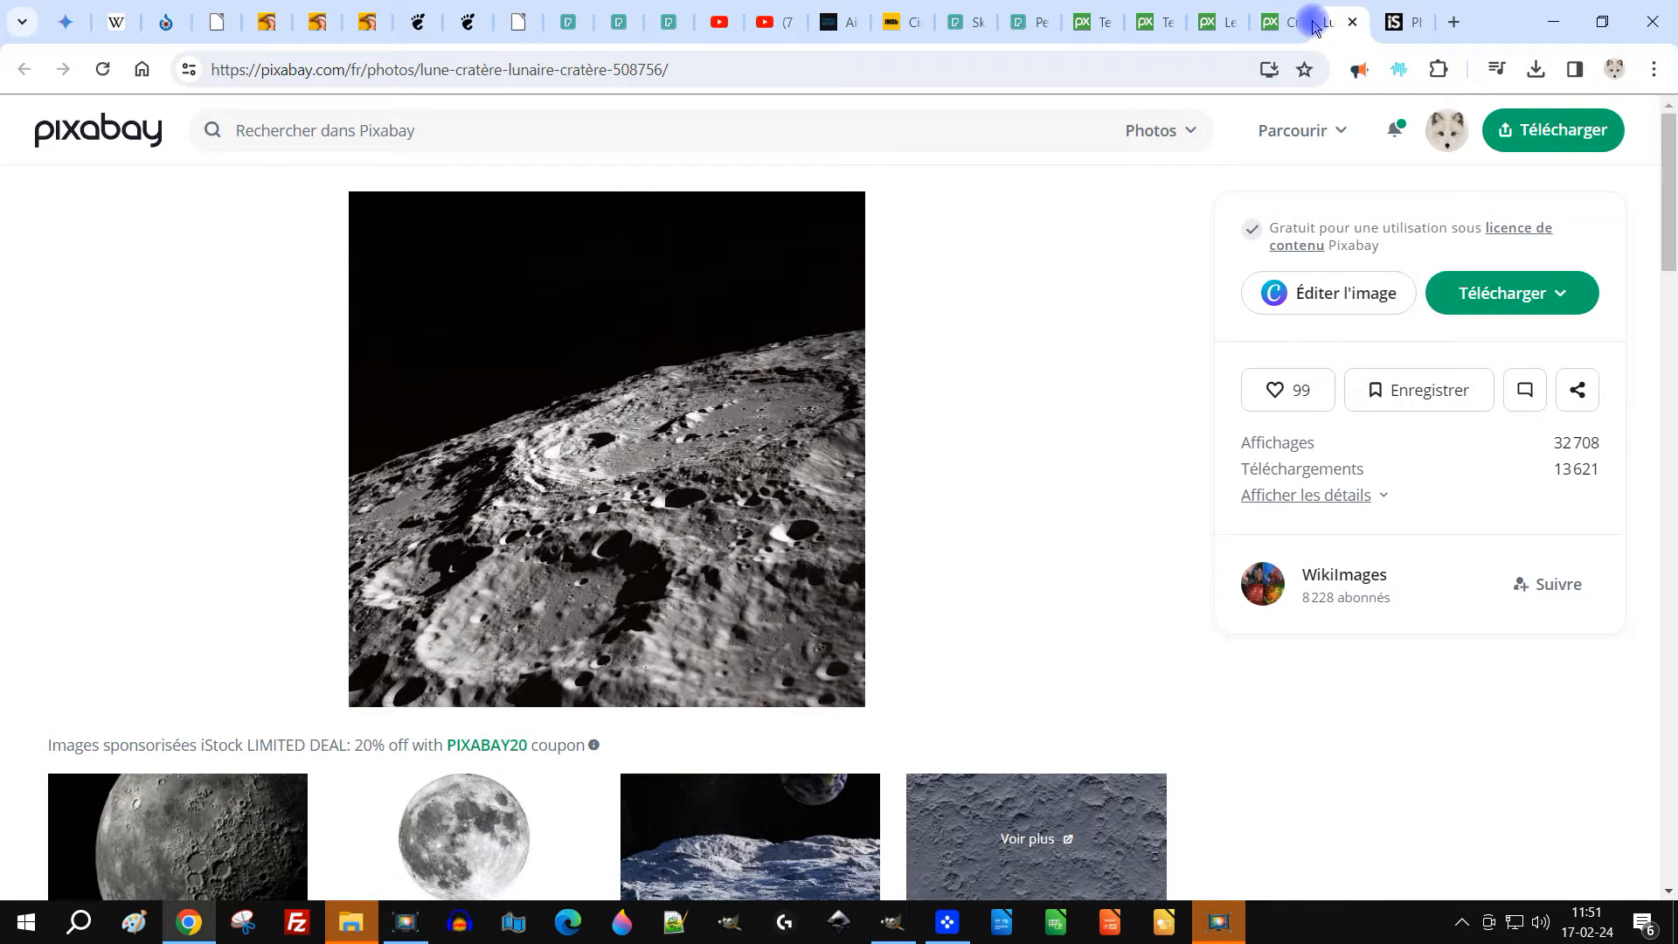
{"action": "left_click", "coordinate": [1024, 26]}
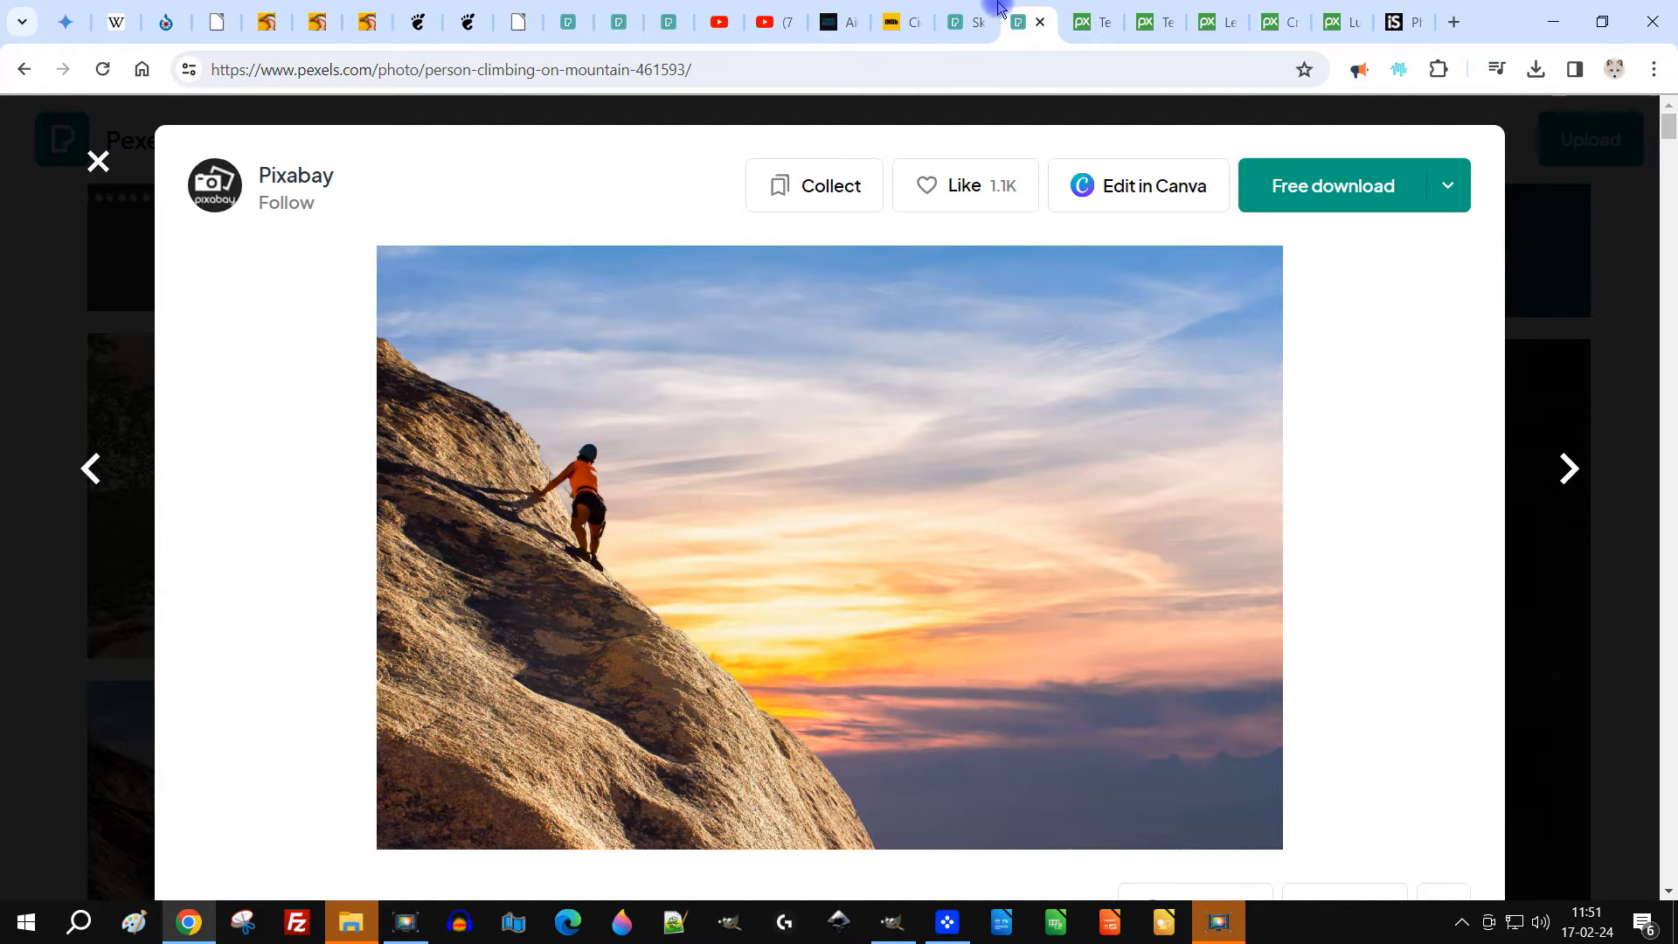
{"action": "left_click", "coordinate": [965, 23]}
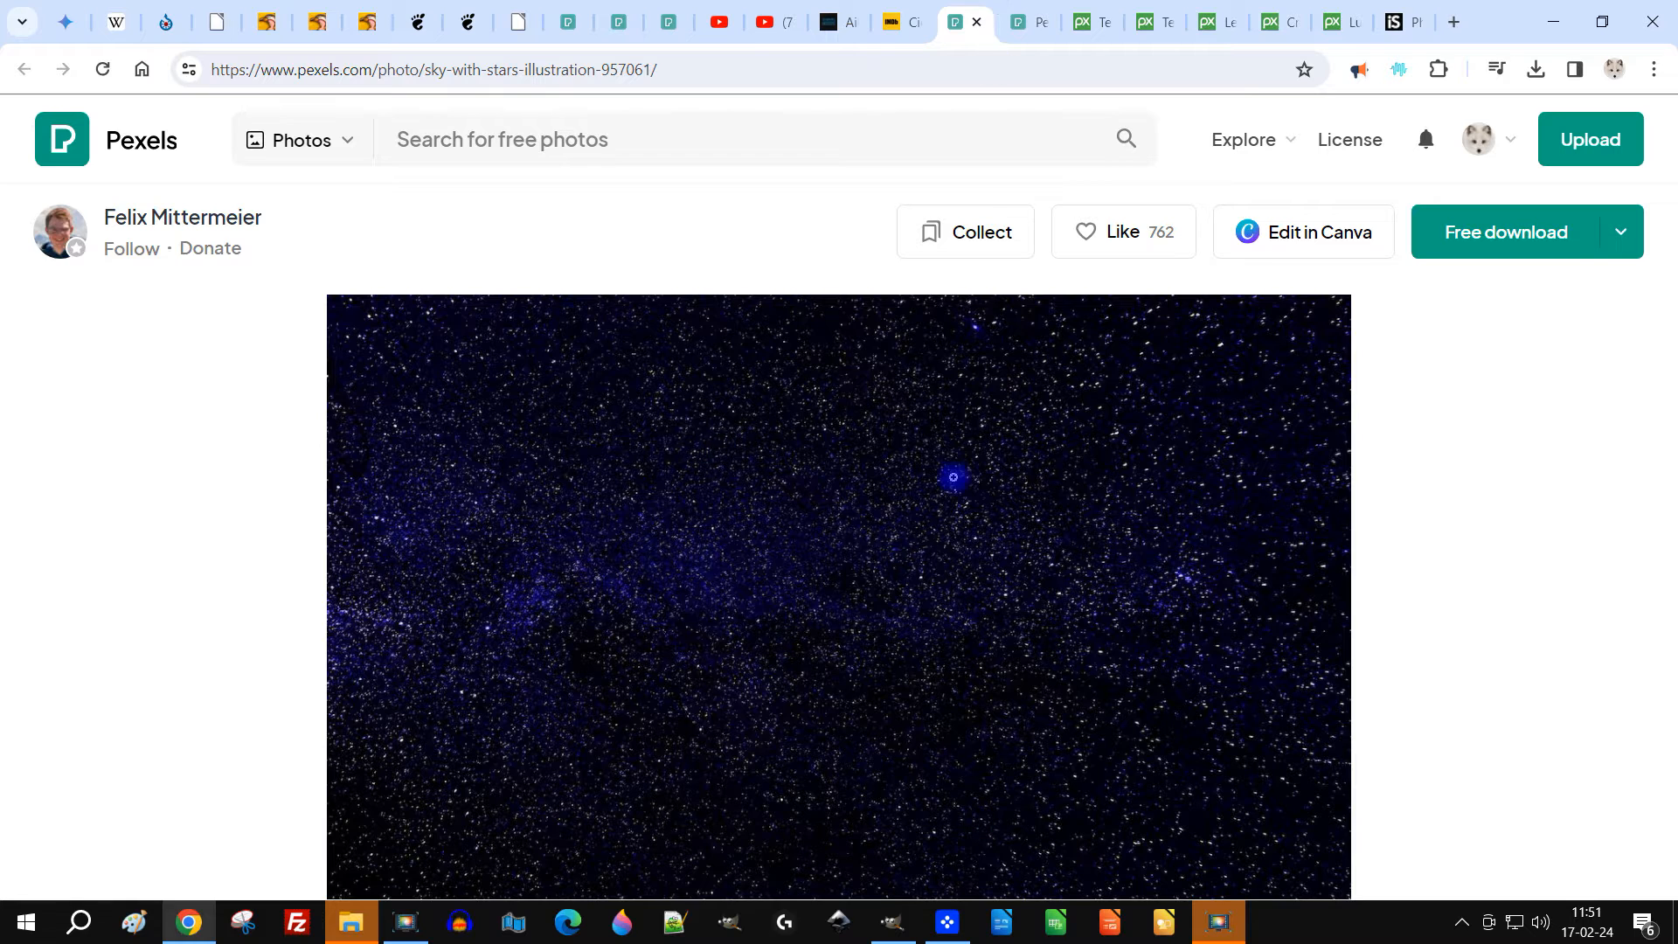
{"action": "left_click", "coordinate": [891, 922]}
Rename the earth-11014.jpg layer as original
{"action": "mouse_move", "coordinate": [955, 454]}
{"action": "left_mouse_down"}
{"action": "mouse_move", "coordinate": [896, 461]}
{"action": "mouse_move", "coordinate": [956, 447]}
{"action": "left_mouse_up"}
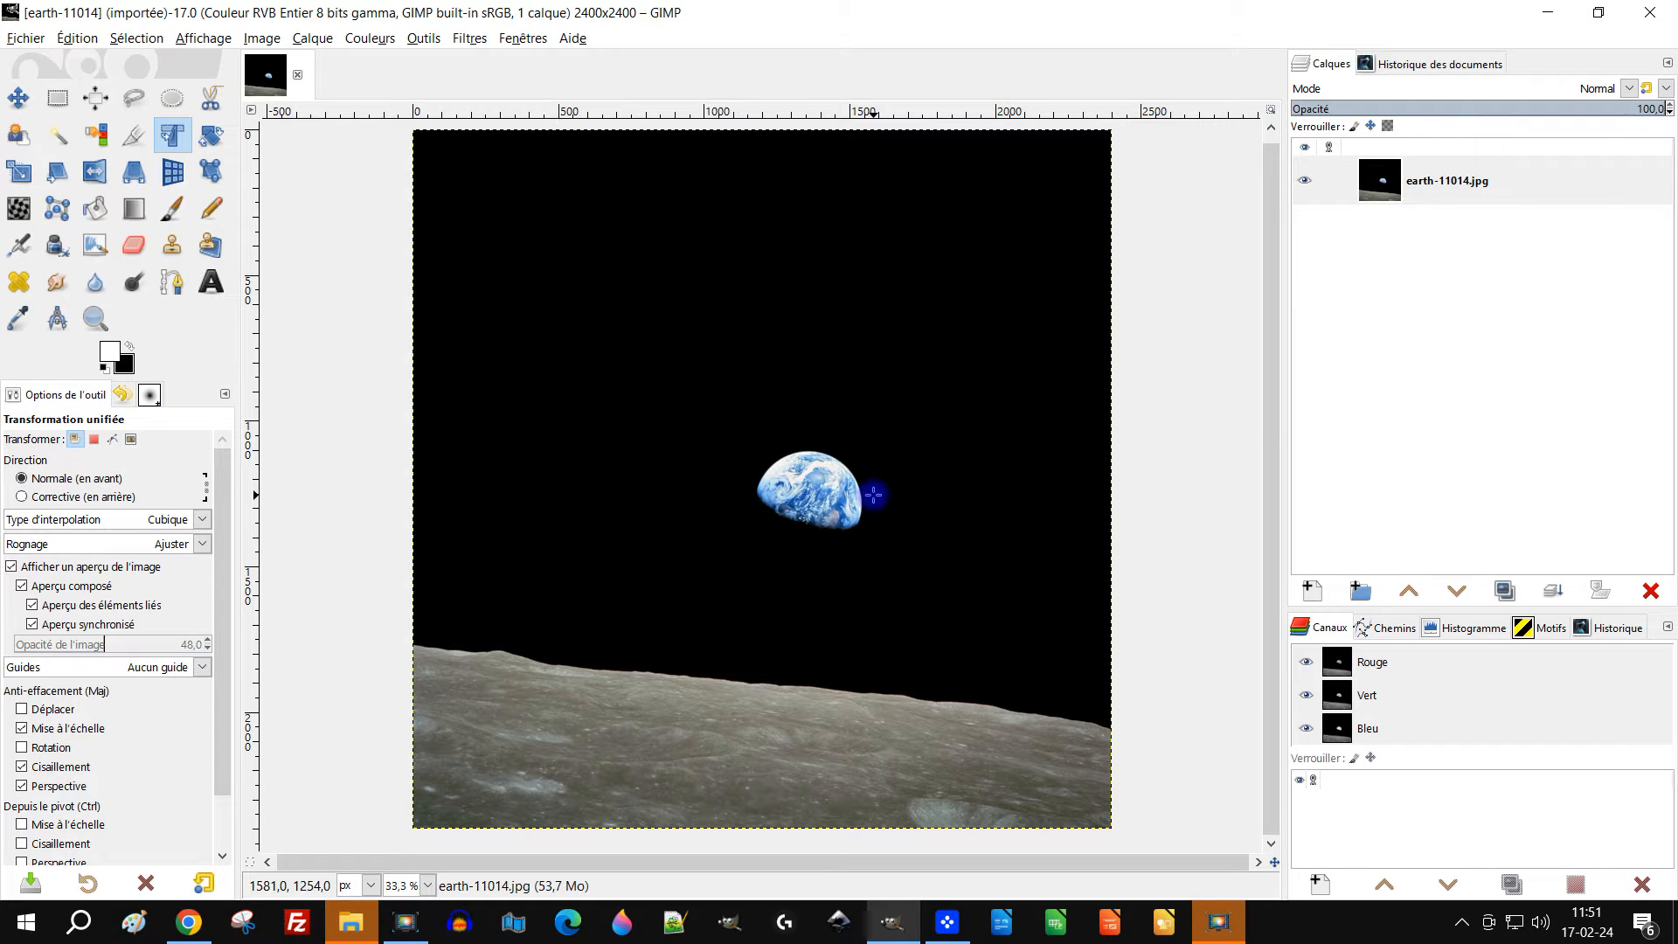
{"action": "double_click", "coordinate": [1450, 180]}
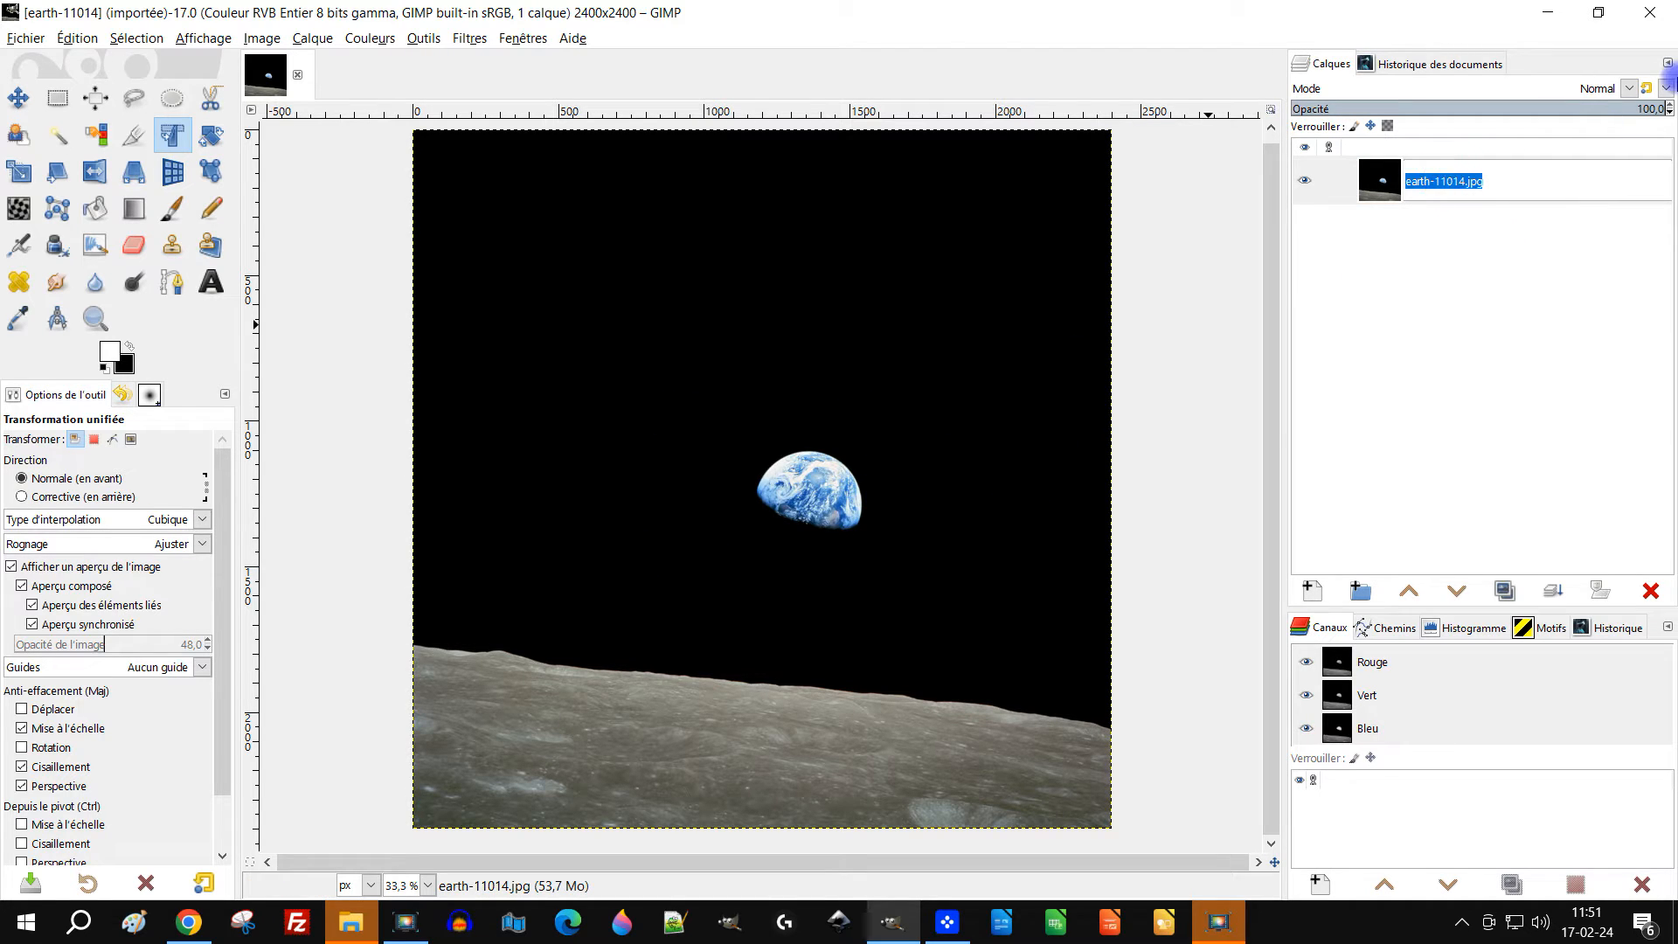
{"action": "type", "text": "o"}
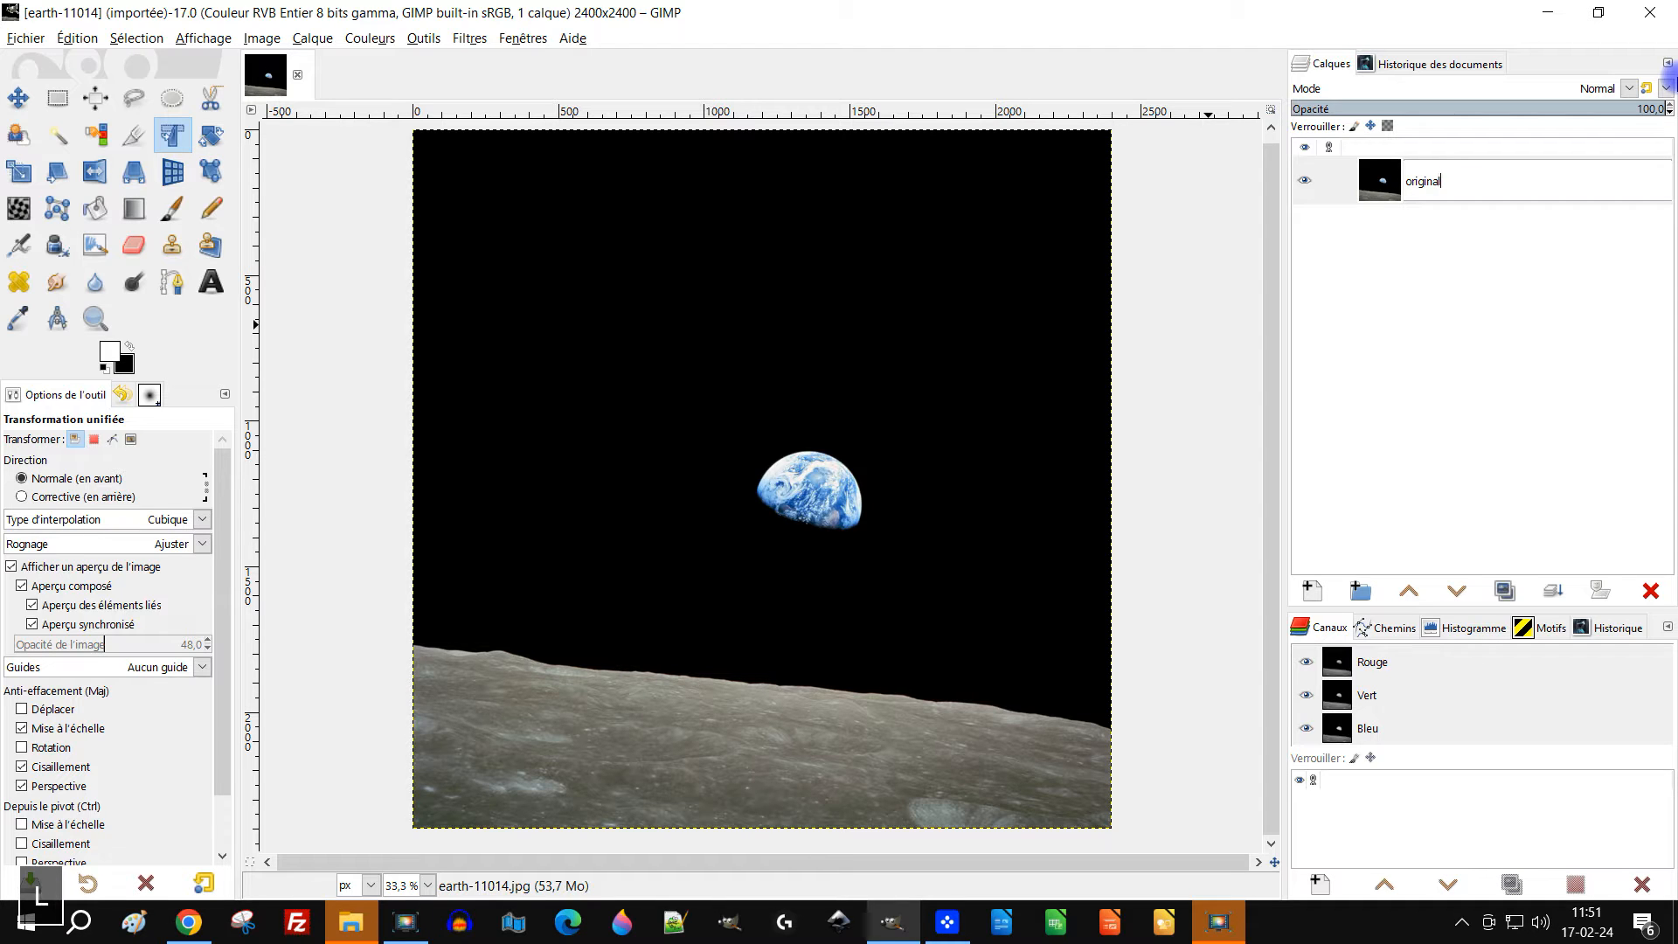
{"action": "type", "text": "riginal"}
{"action": "key", "text": "Return"}
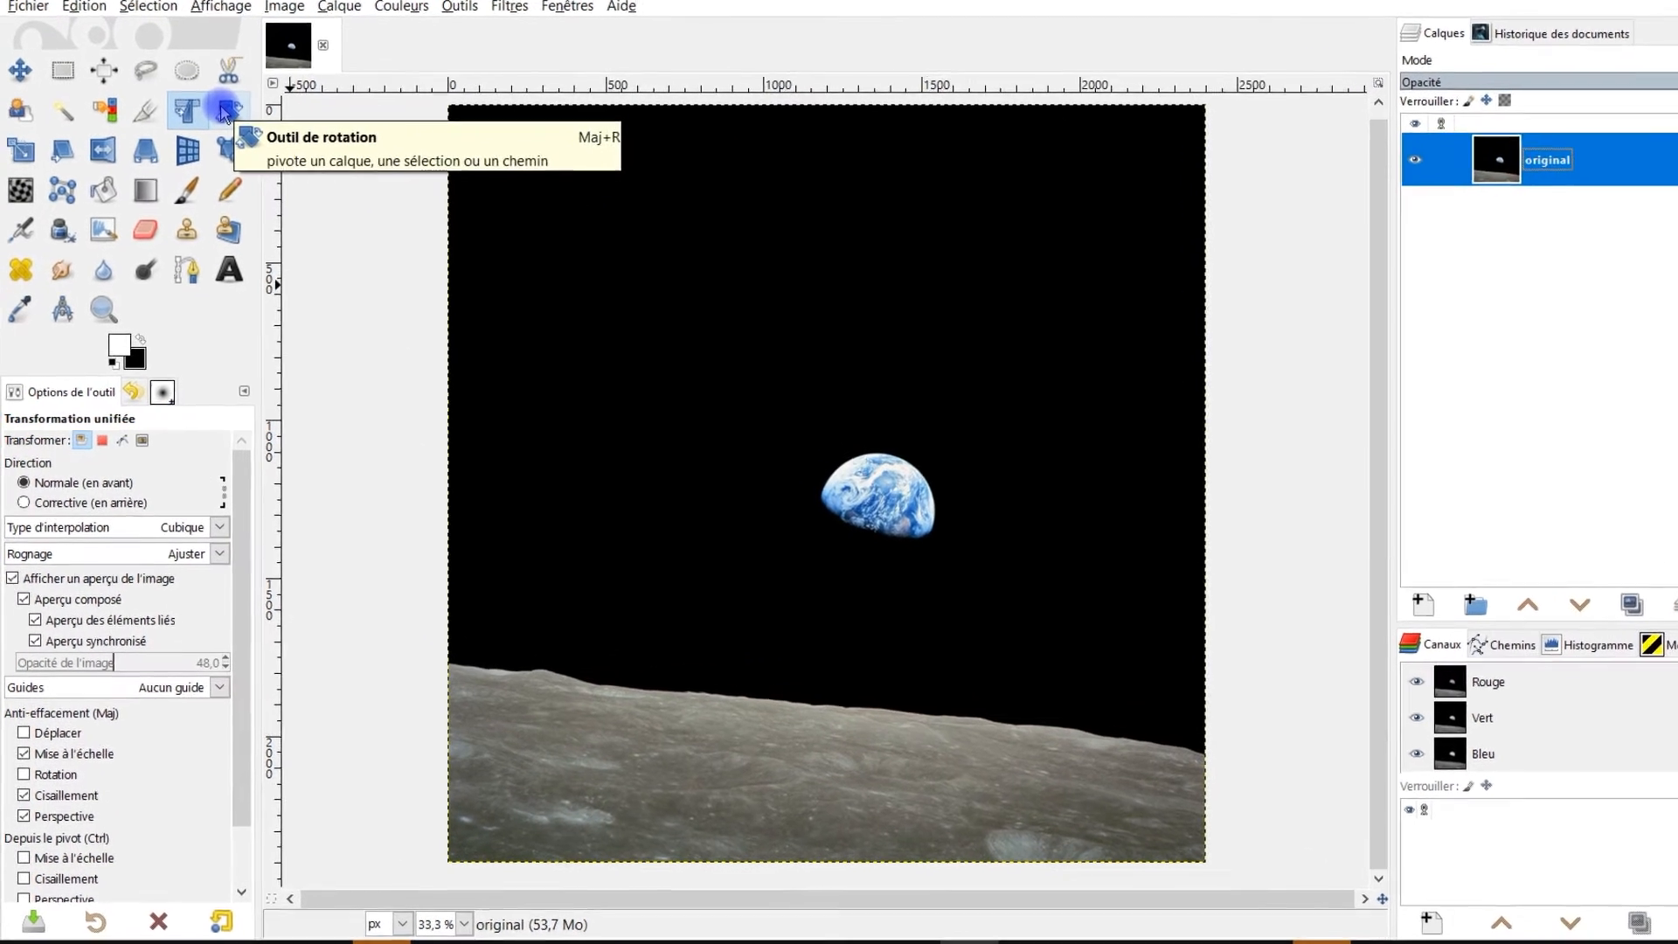
Rotate the layer by -16.49 degrees around its centre to level the Earth's lower edge
{"action": "left_click", "coordinate": [227, 110]}
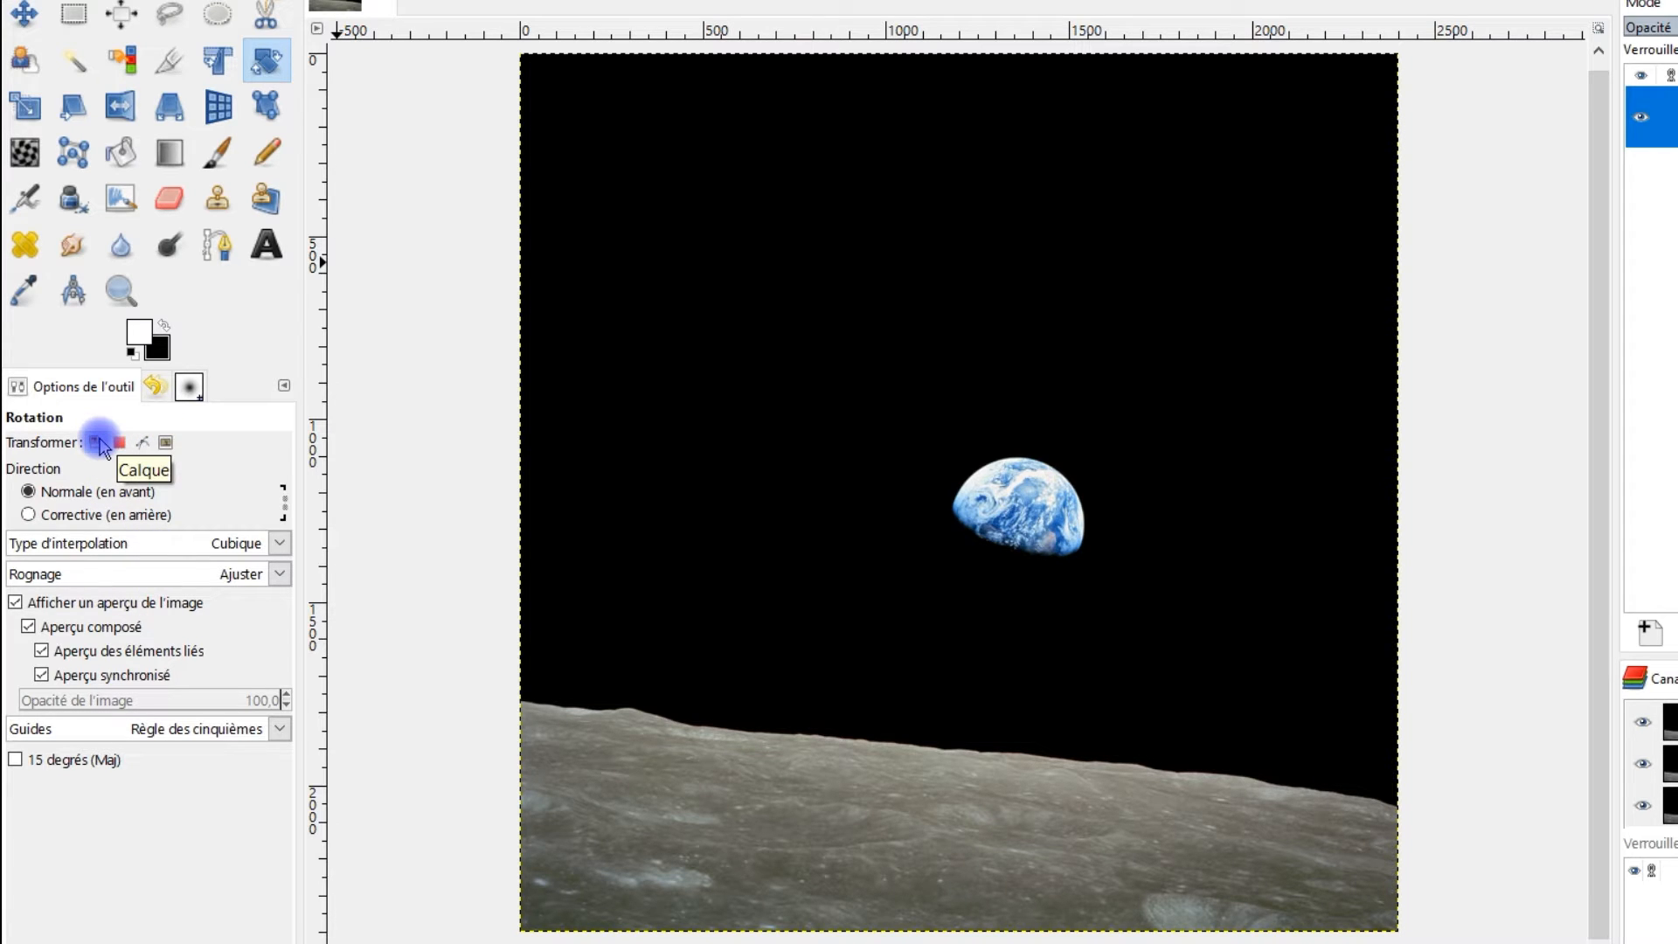
{"action": "left_click", "coordinate": [955, 354]}
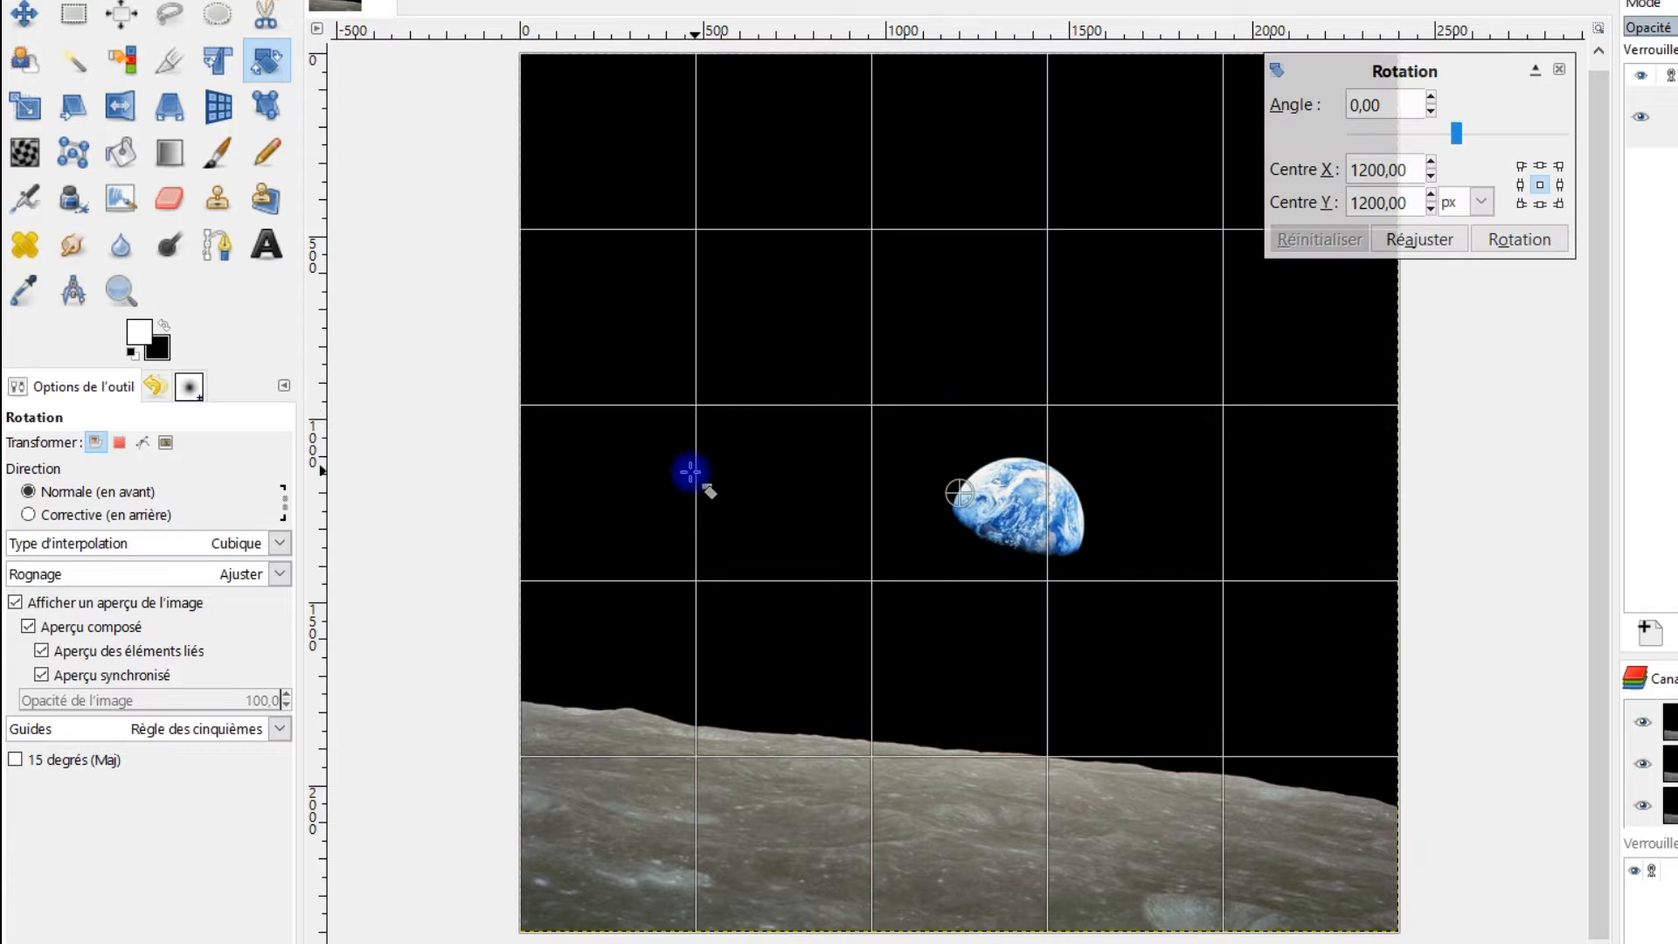
{"action": "left_click_drag", "start_coordinate": [619, 633], "coordinate": [687, 711]}
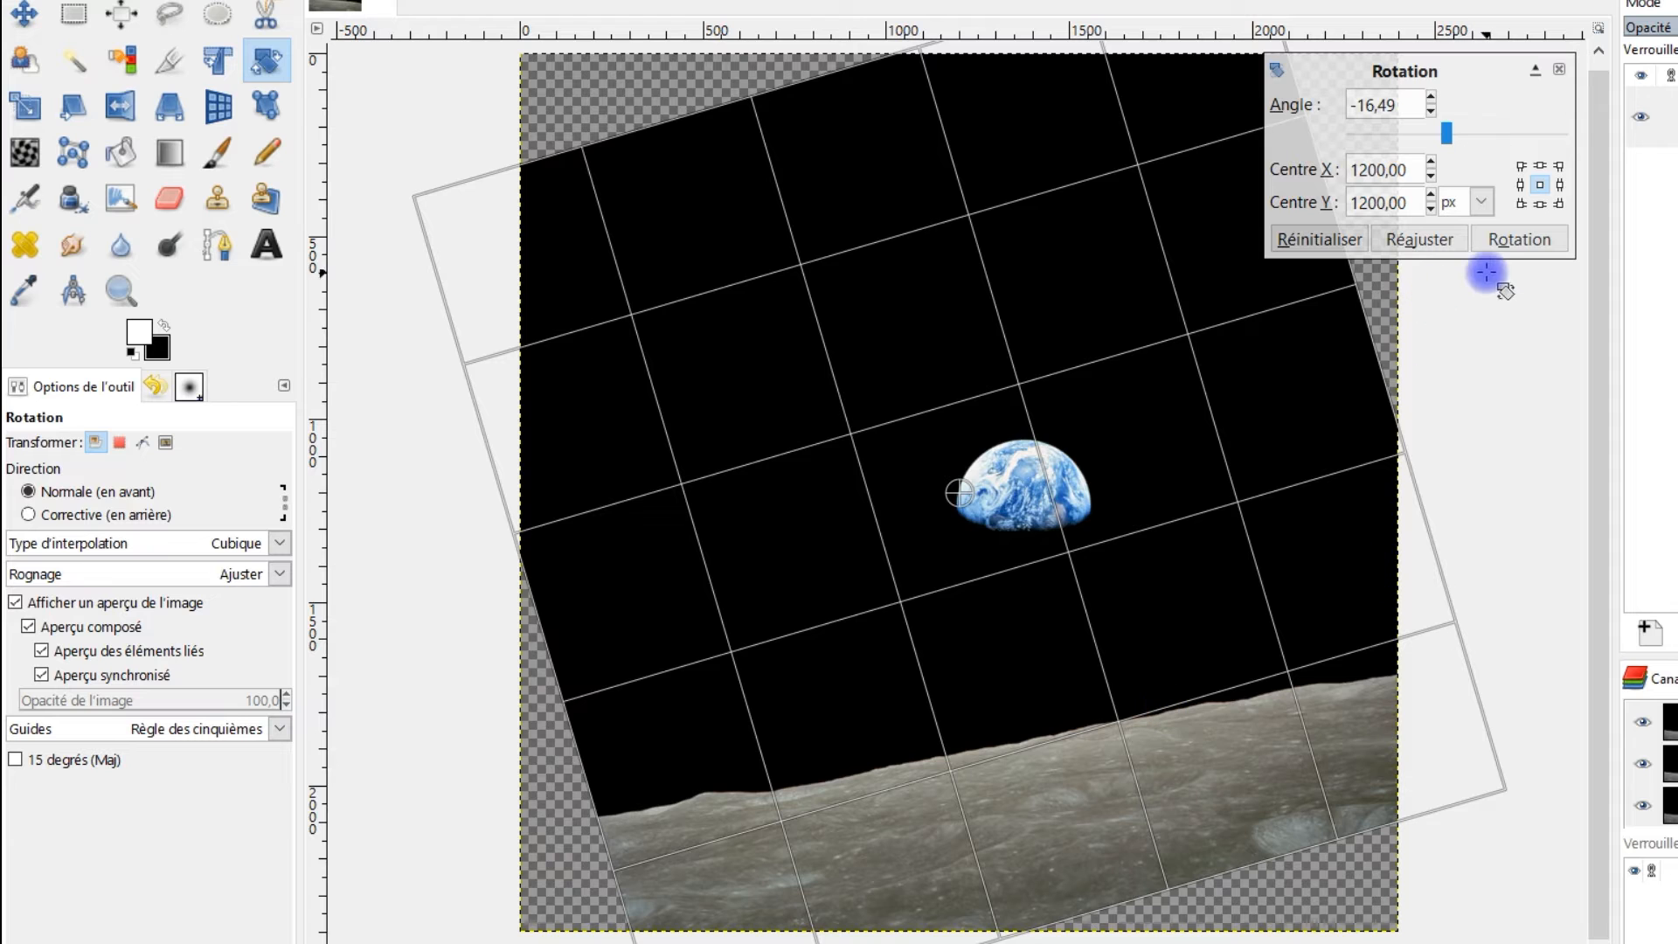
{"action": "left_click", "coordinate": [1514, 241]}
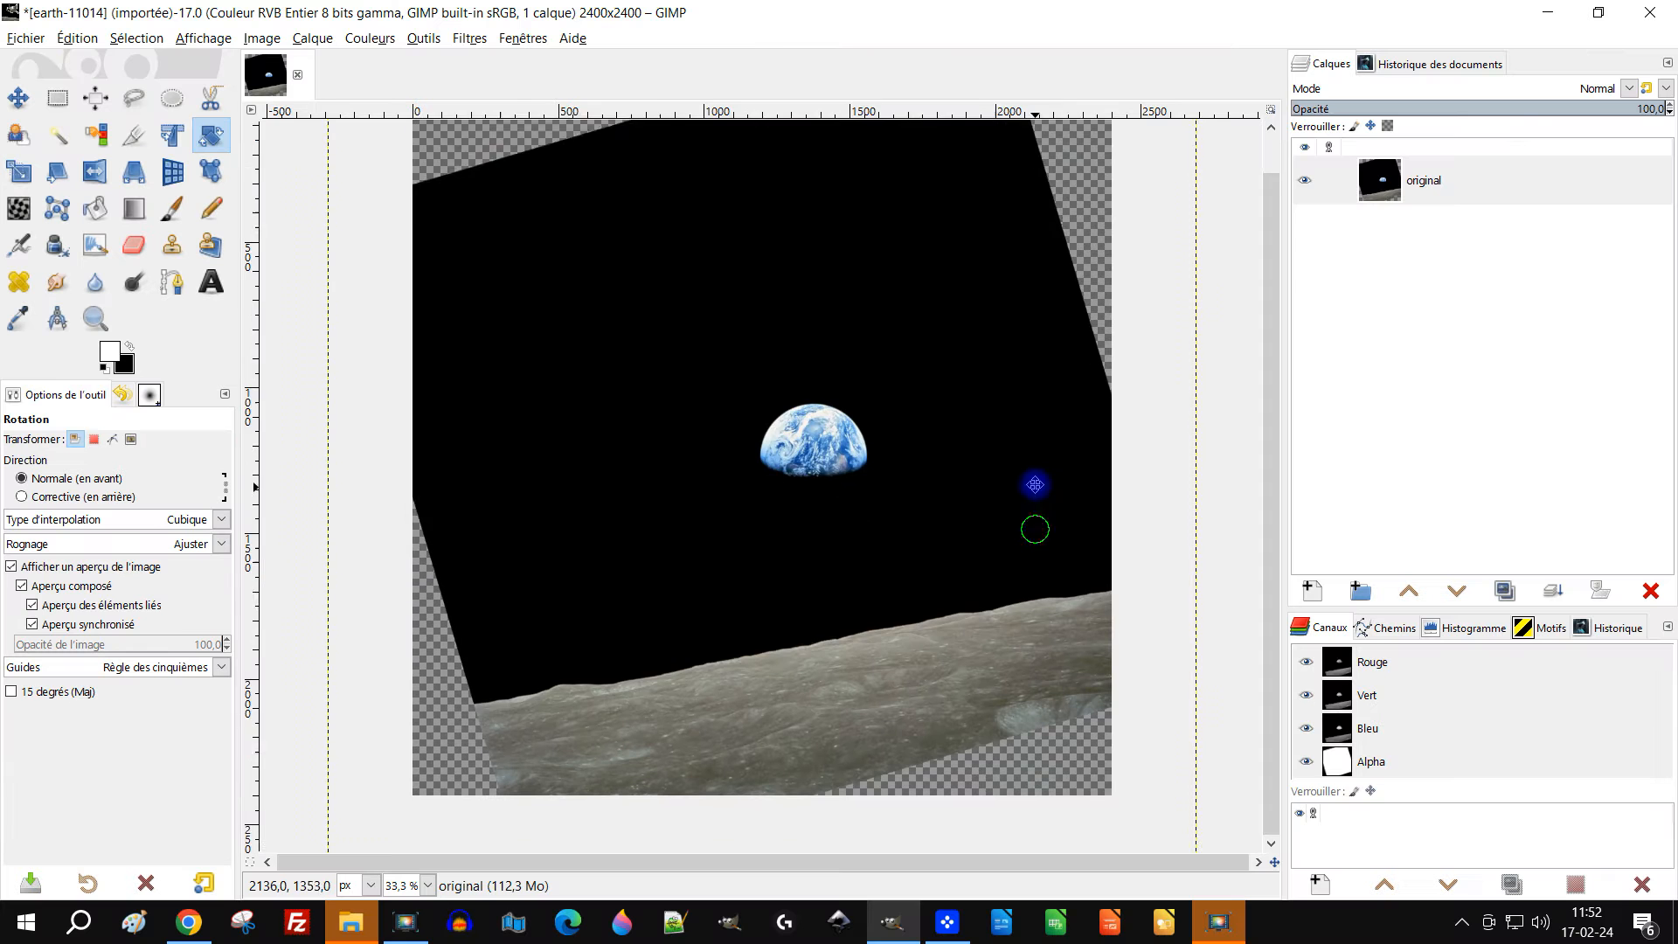
Rename the rotated layer as terre redressée
{"action": "scroll", "coordinate": [1034, 484], "scroll_direction": "down", "scroll_amount": 3}
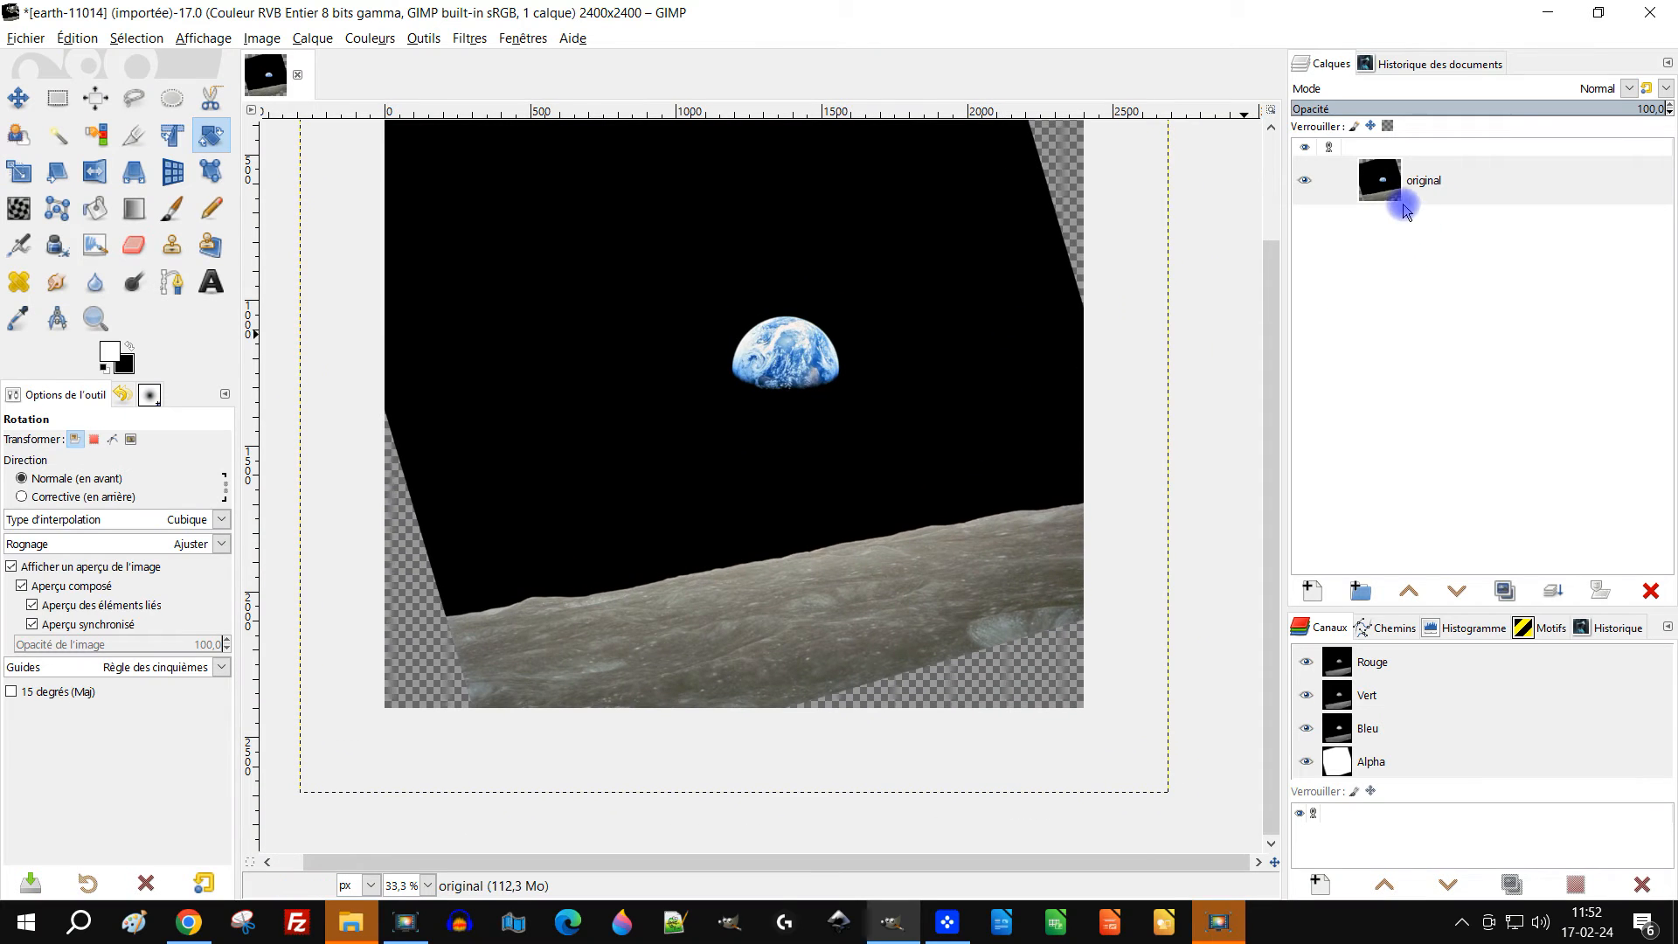
{"action": "left_click_drag", "start_coordinate": [925, 513], "coordinate": [856, 616]}
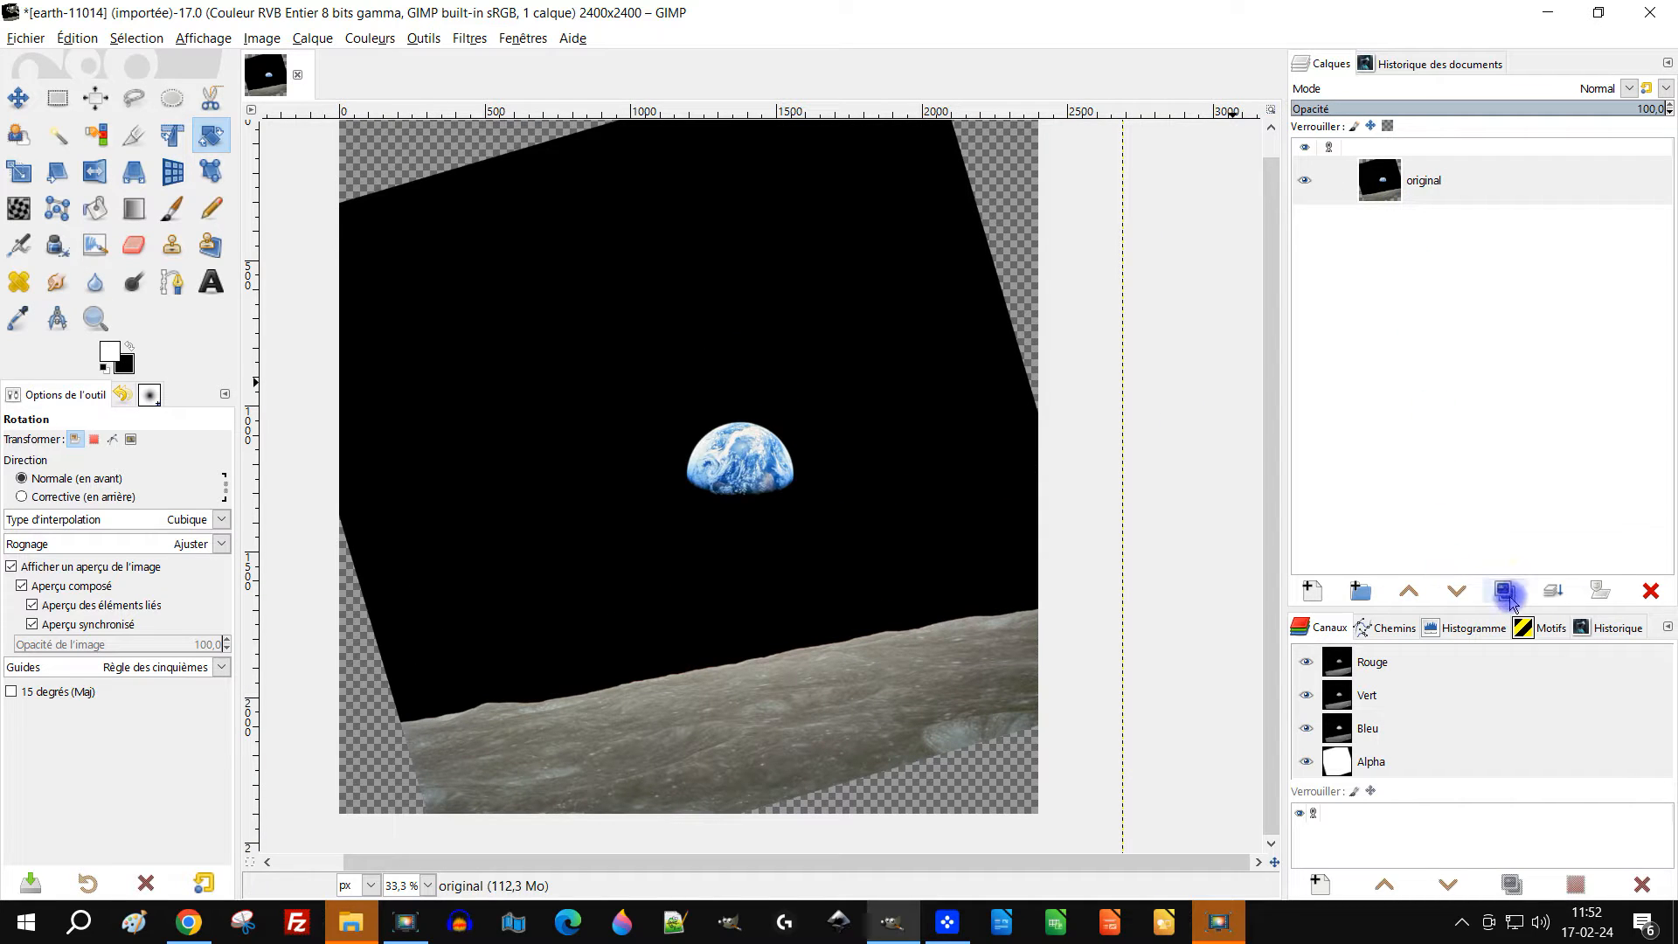
{"action": "double_click", "coordinate": [1431, 179]}
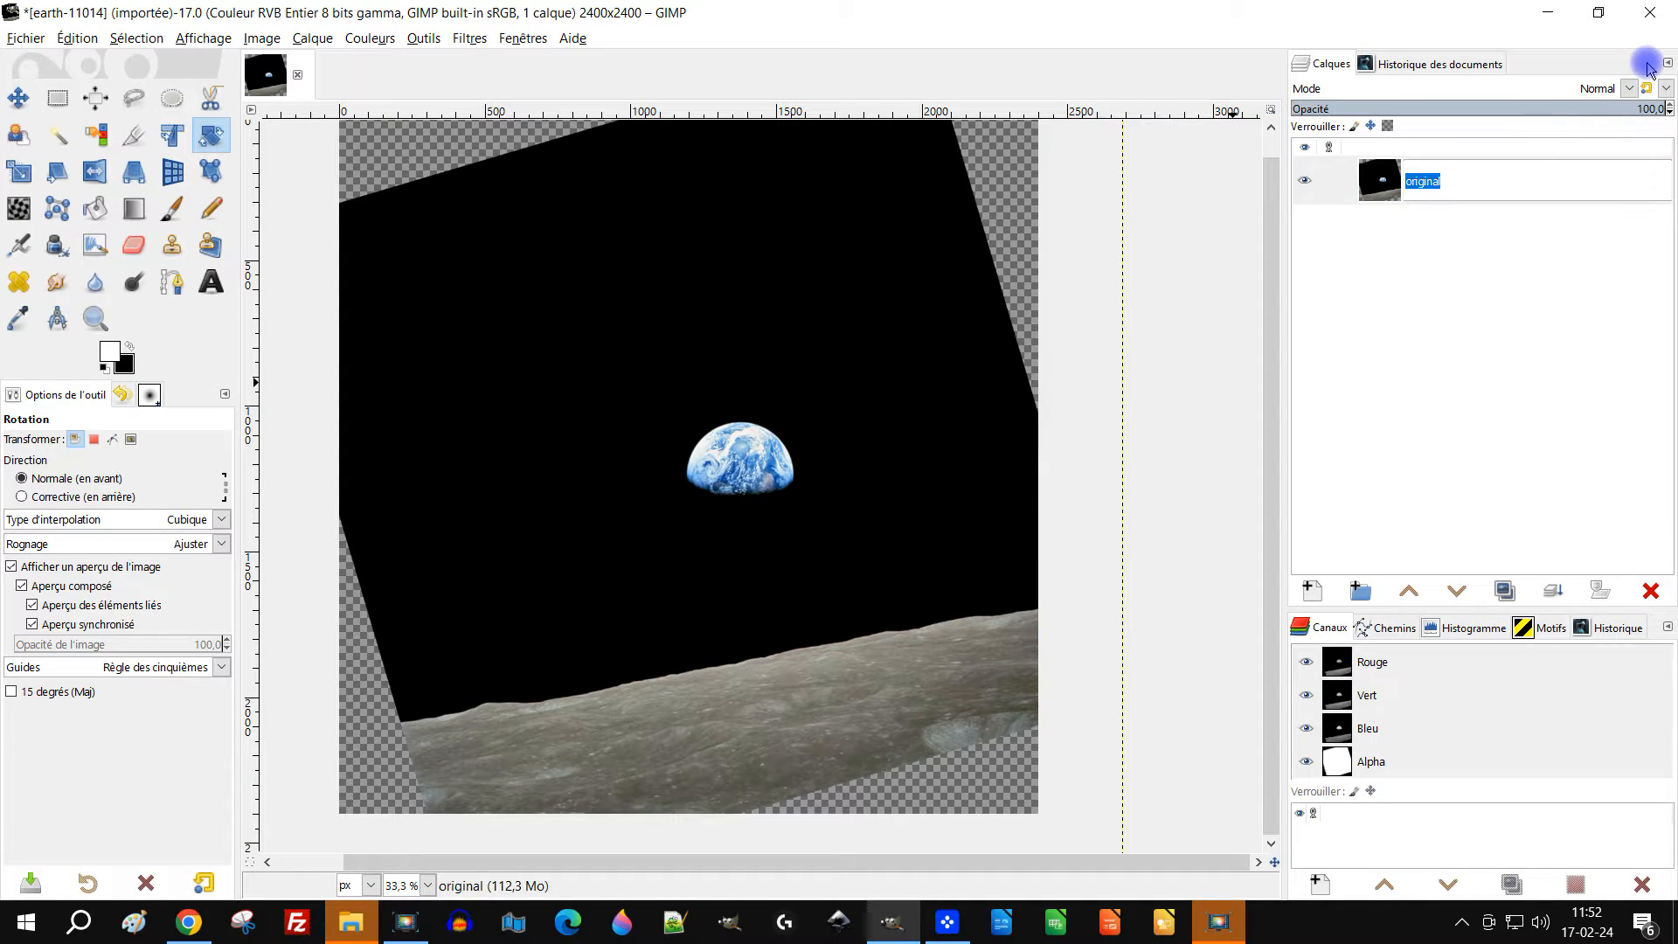
{"action": "type", "text": "terre re"}
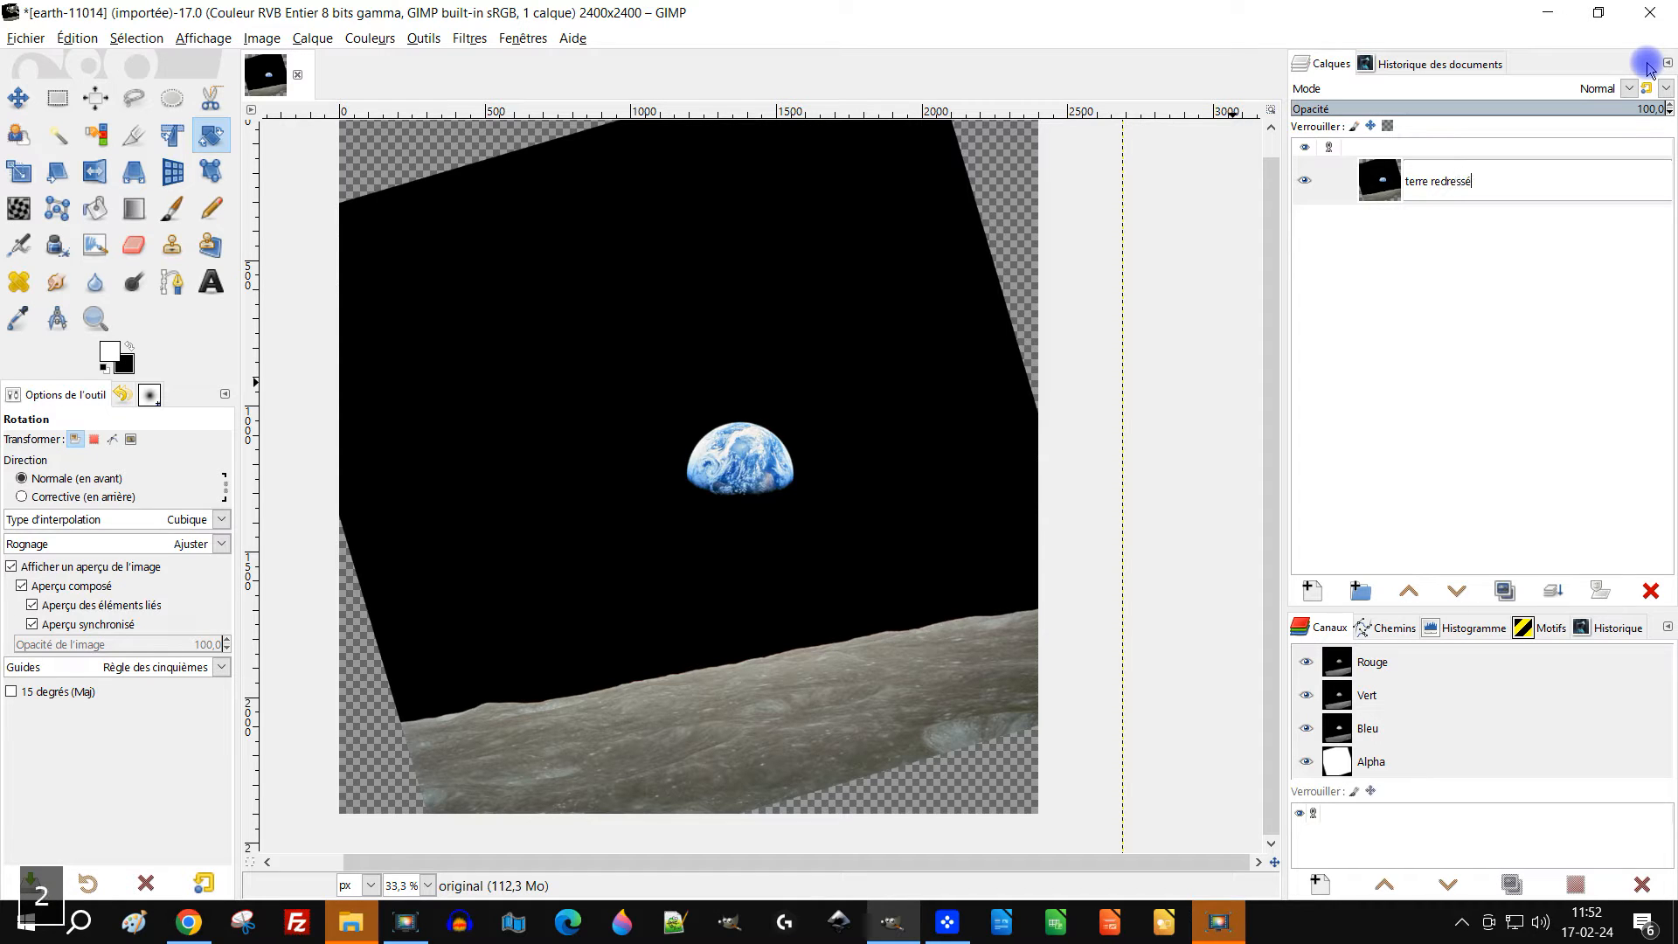
{"action": "type", "text": "dressé"}
{"action": "key", "text": "Return"}
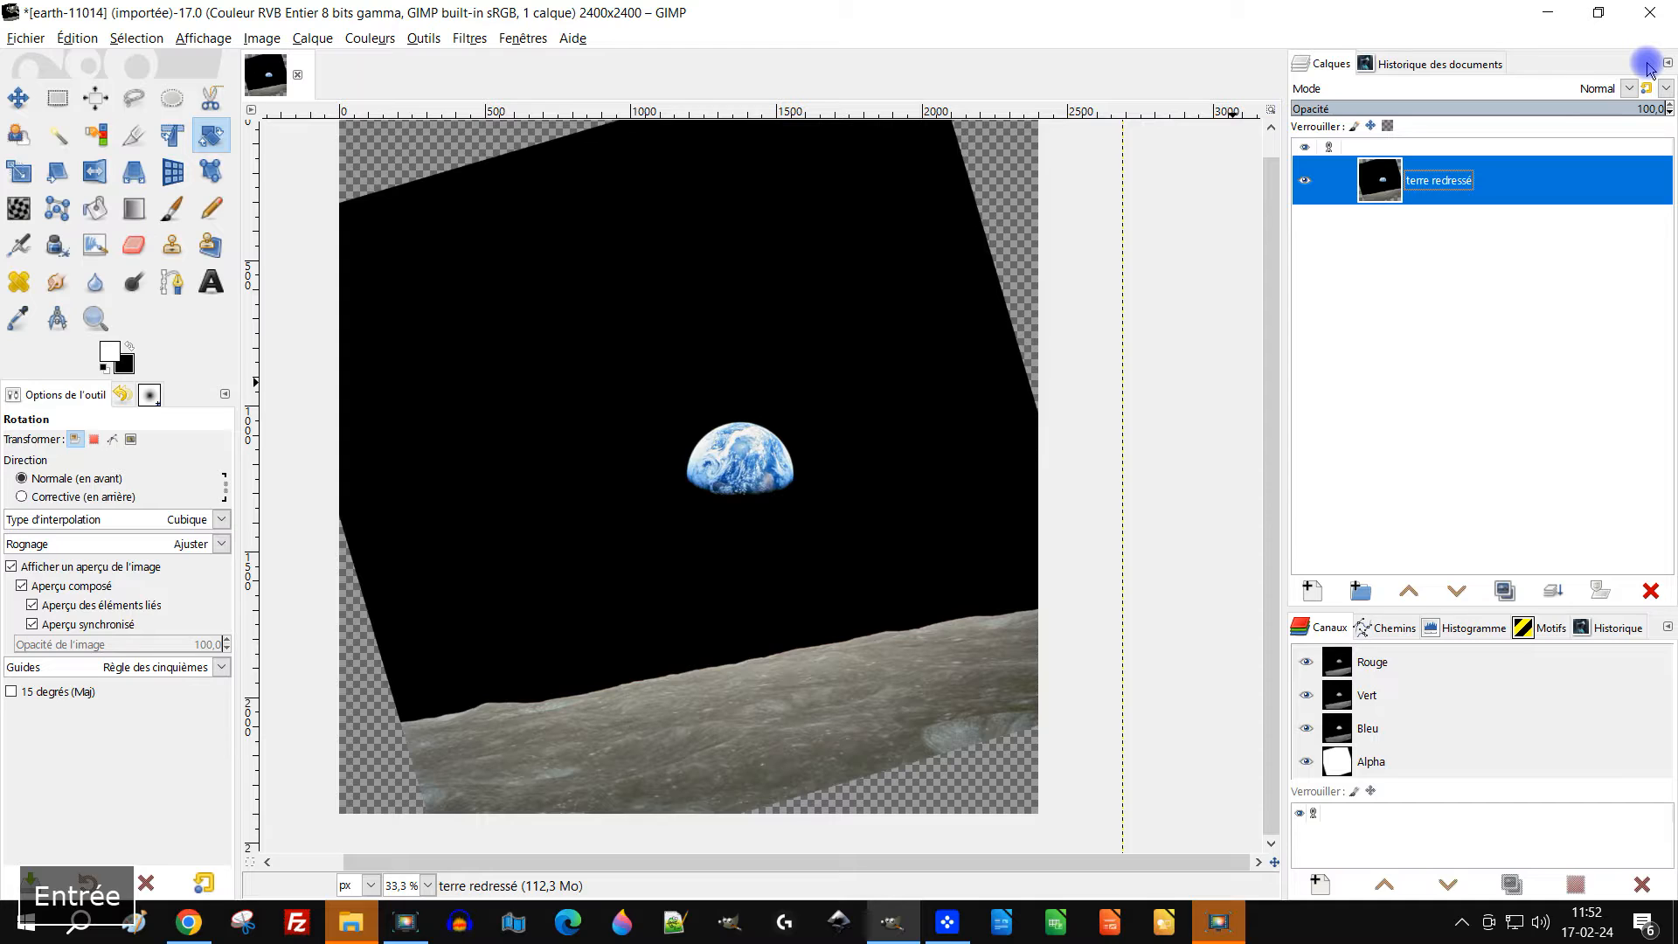
{"action": "key", "text": "Return"}
{"action": "key", "text": "Right"}
{"action": "type", "text": "e"}
{"action": "key", "text": "Return"}
{"action": "left_click_drag", "start_coordinate": [861, 476], "coordinate": [900, 482]}
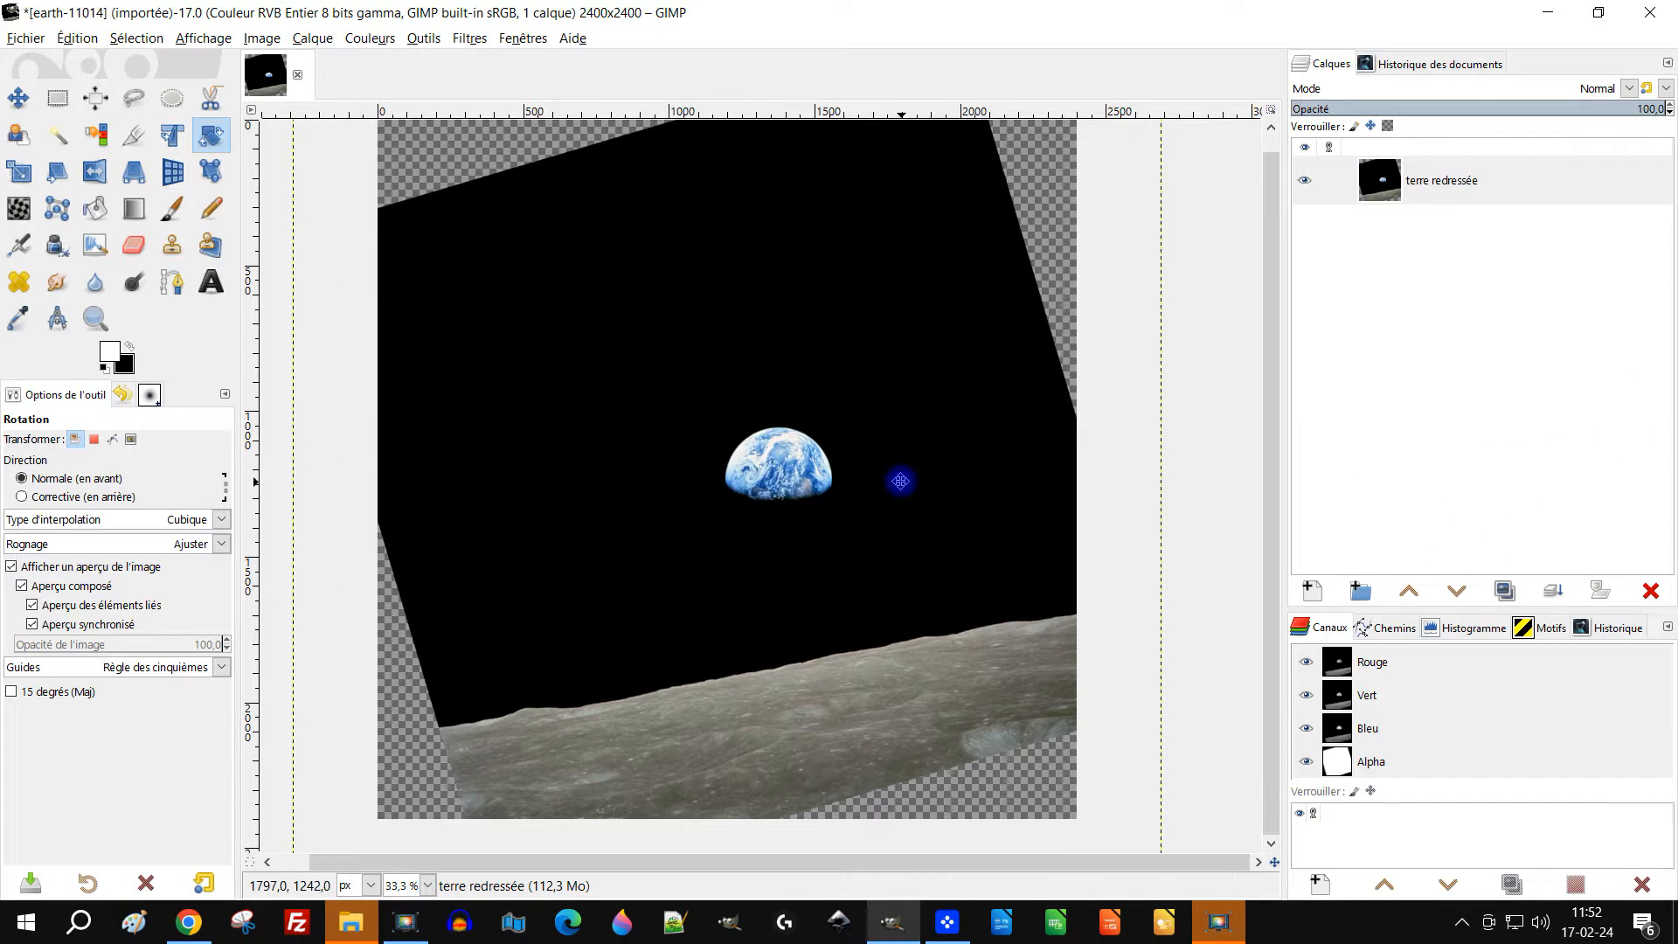
Duplicate the terre redressée layer and name the copy lune sol
{"action": "left_click", "coordinate": [1504, 590]}
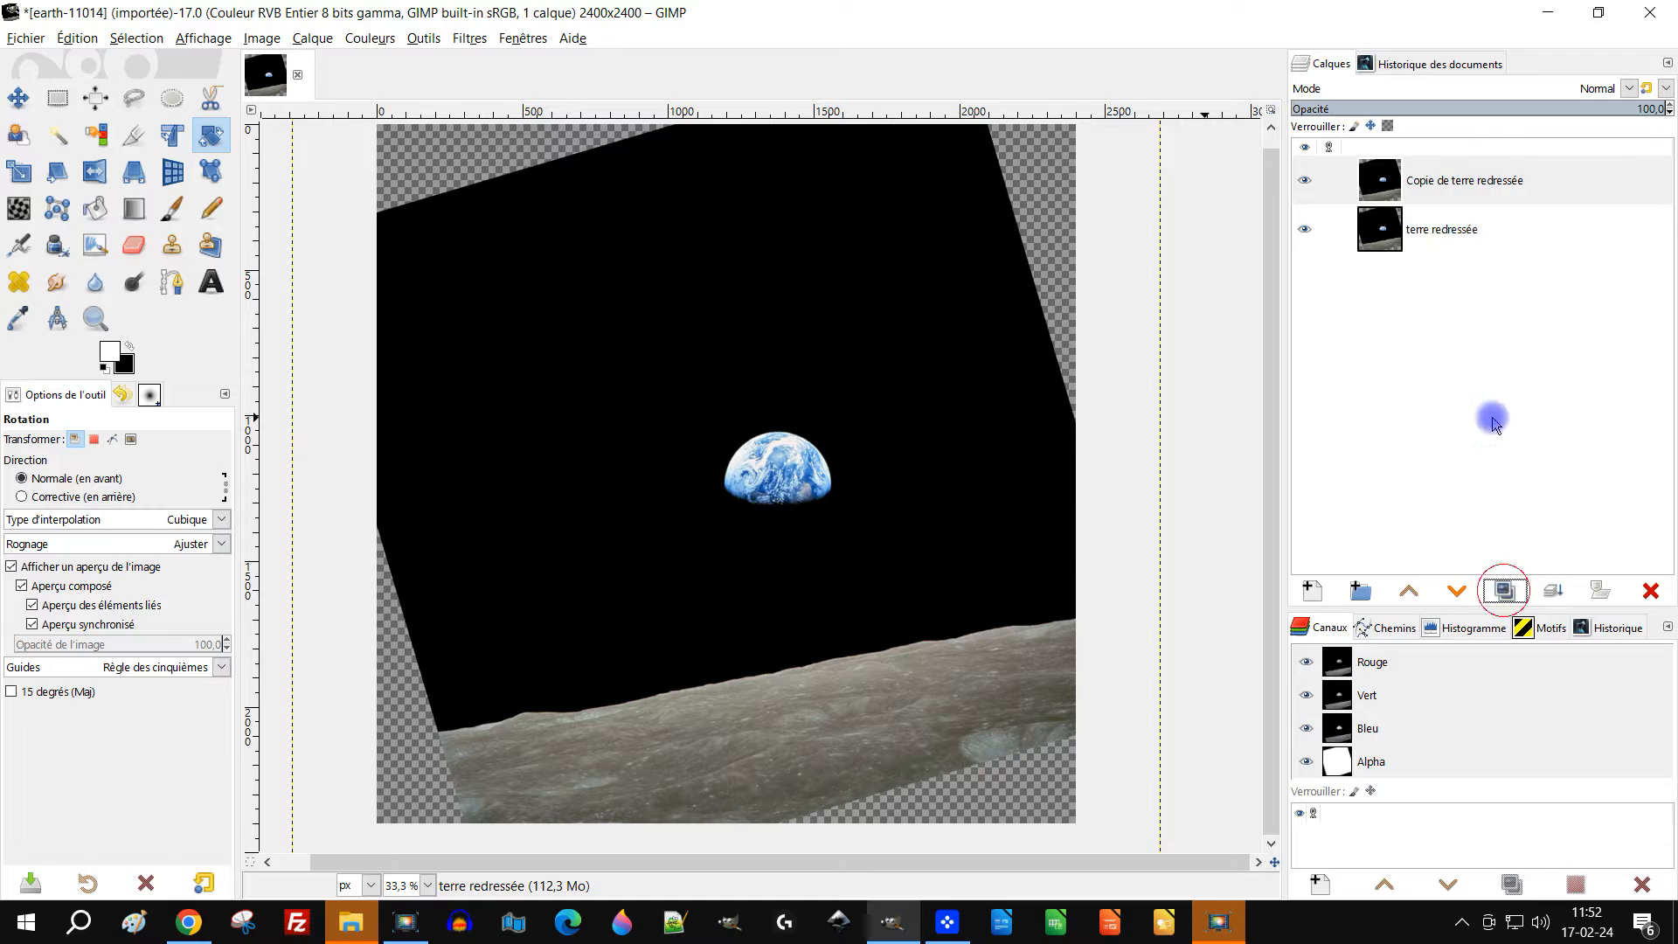
{"action": "double_click", "coordinate": [1442, 187]}
{"action": "type", "text": "lune sol"}
{"action": "key", "text": "Return"}
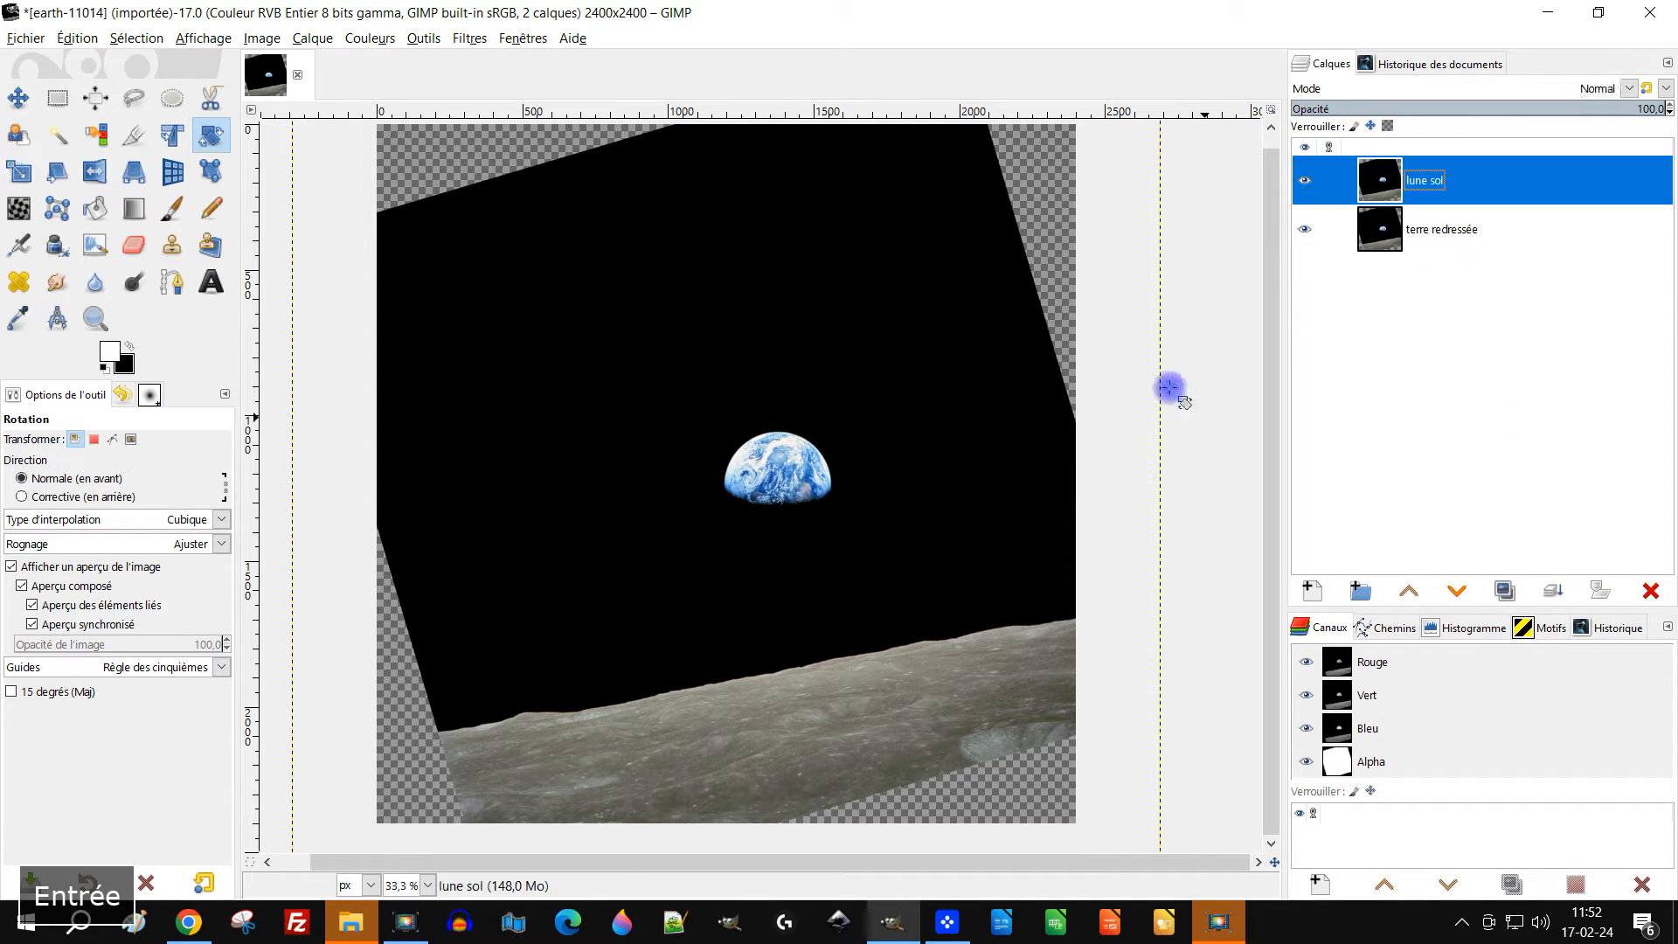
Hide the lune sol layer and make terre redressée the active layer
{"action": "scroll", "coordinate": [465, 637], "scroll_direction": "down", "scroll_amount": 1}
{"action": "left_click_drag", "start_coordinate": [706, 629], "coordinate": [759, 532]}
{"action": "left_click", "coordinate": [1302, 181]}
{"action": "left_click", "coordinate": [1397, 229]}
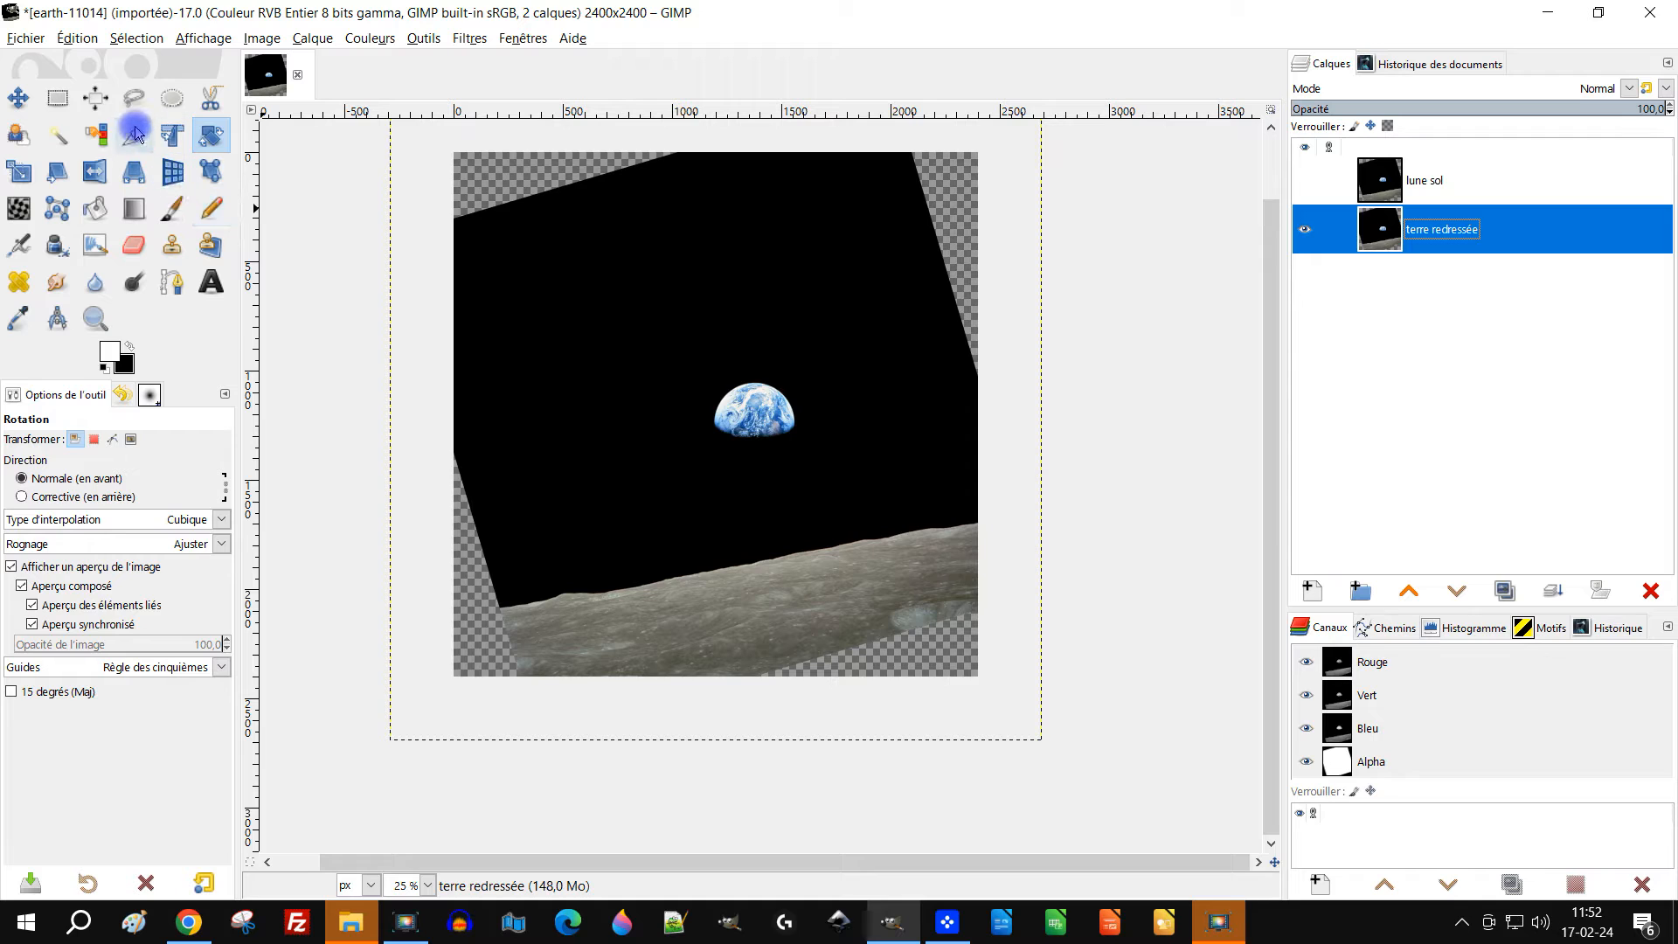
Draw a rectangular selection of about 460 × 394 px around the Earth
{"action": "left_click", "coordinate": [60, 101]}
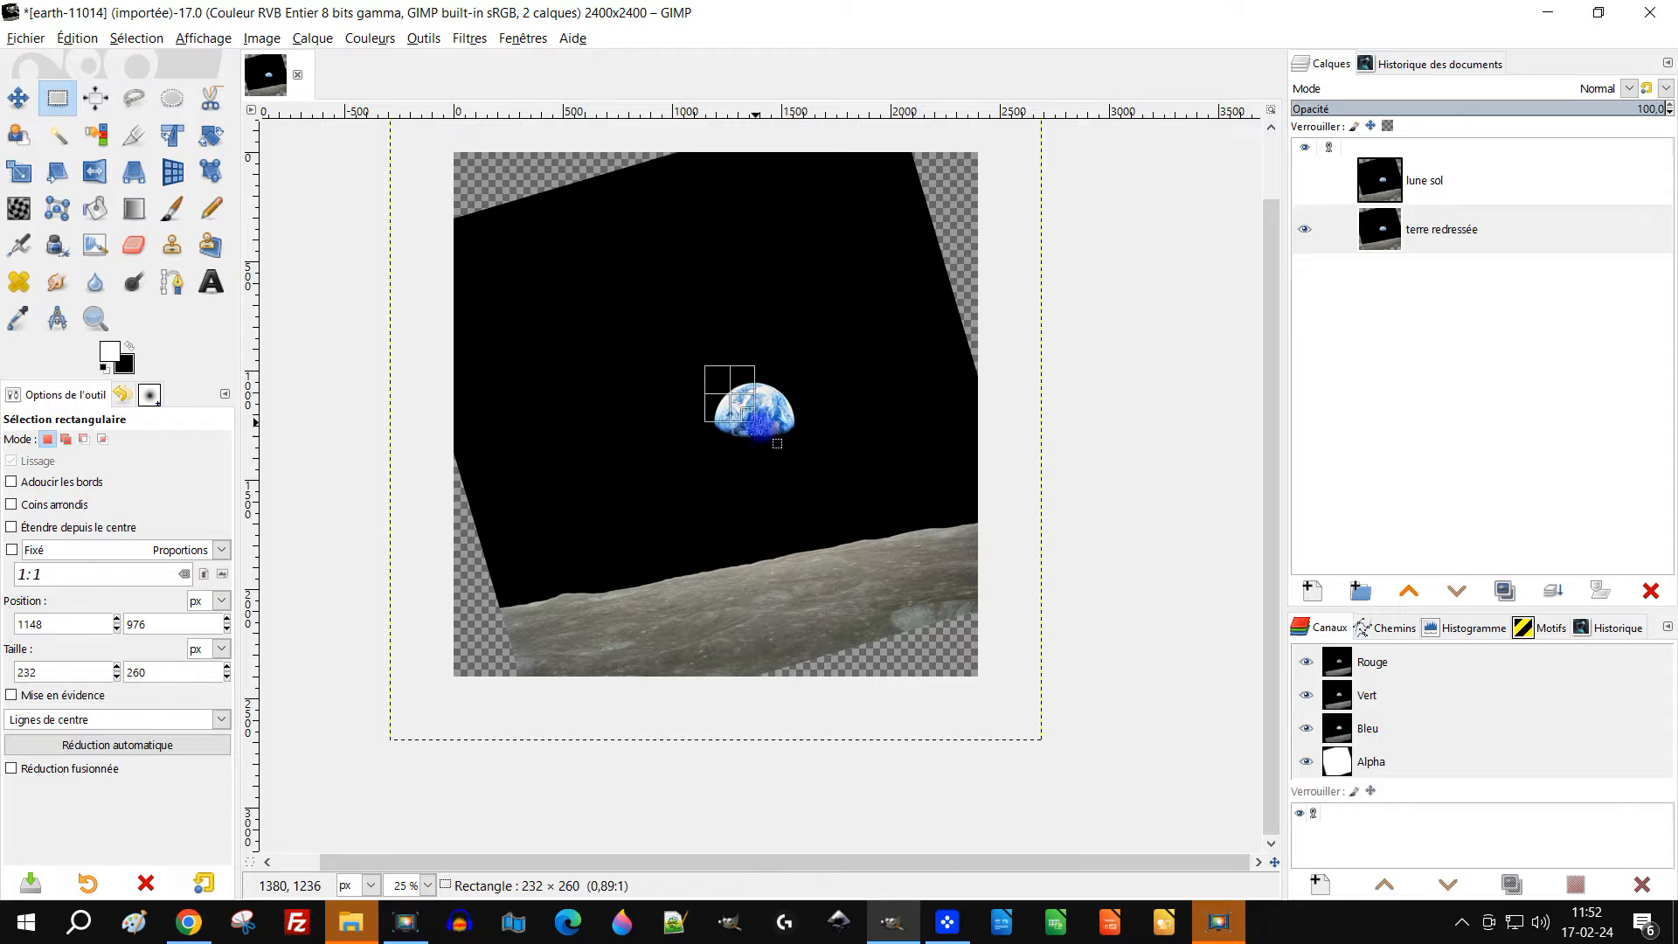
{"action": "left_click_drag", "start_coordinate": [704, 365], "coordinate": [810, 452]}
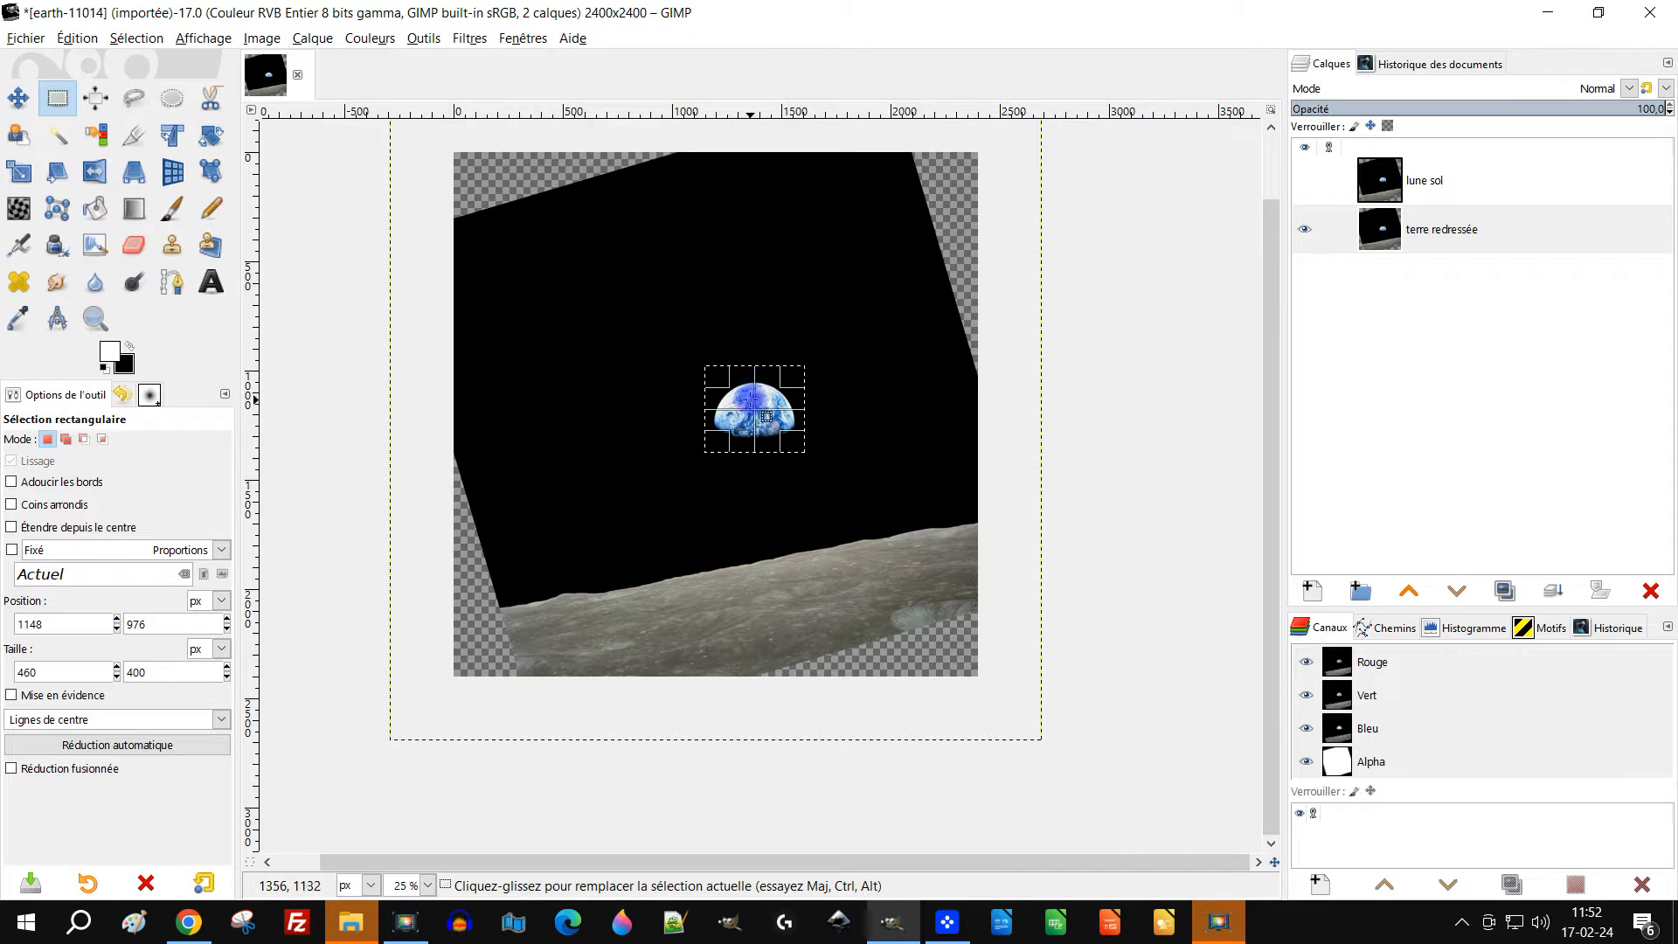
{"action": "scroll", "coordinate": [749, 409], "scroll_direction": "up", "scroll_amount": 2}
{"action": "left_click_drag", "start_coordinate": [753, 482], "coordinate": [772, 479]}
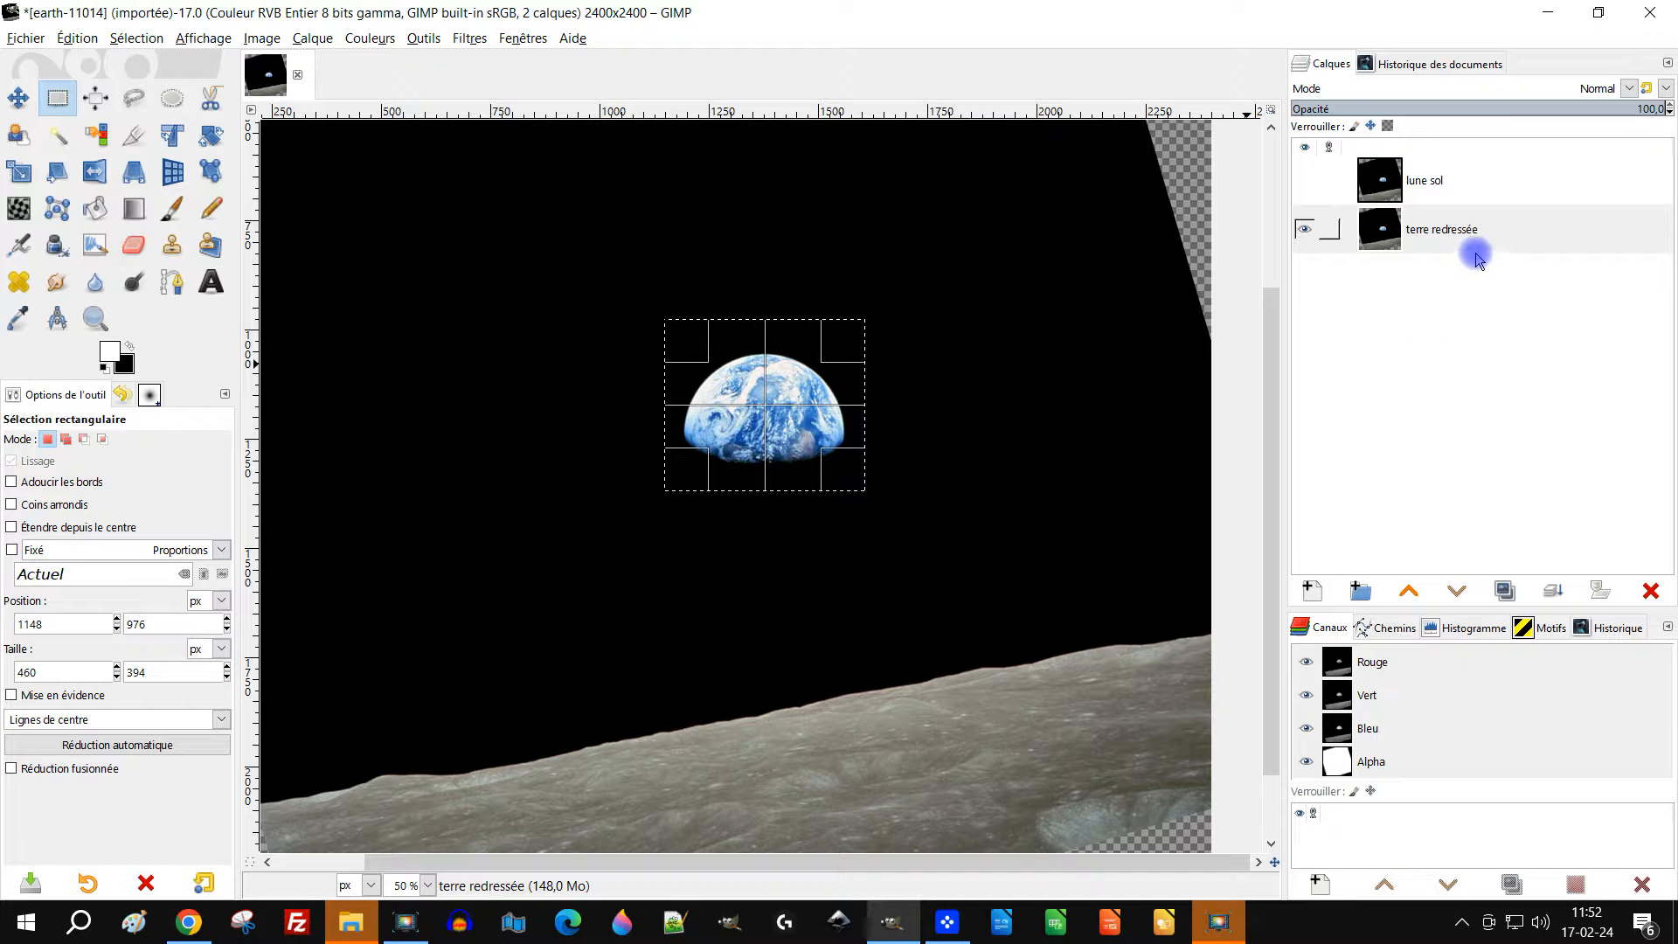
Crop the terre redressée layer to the selection and clear the selection
{"action": "left_click", "coordinate": [314, 38]}
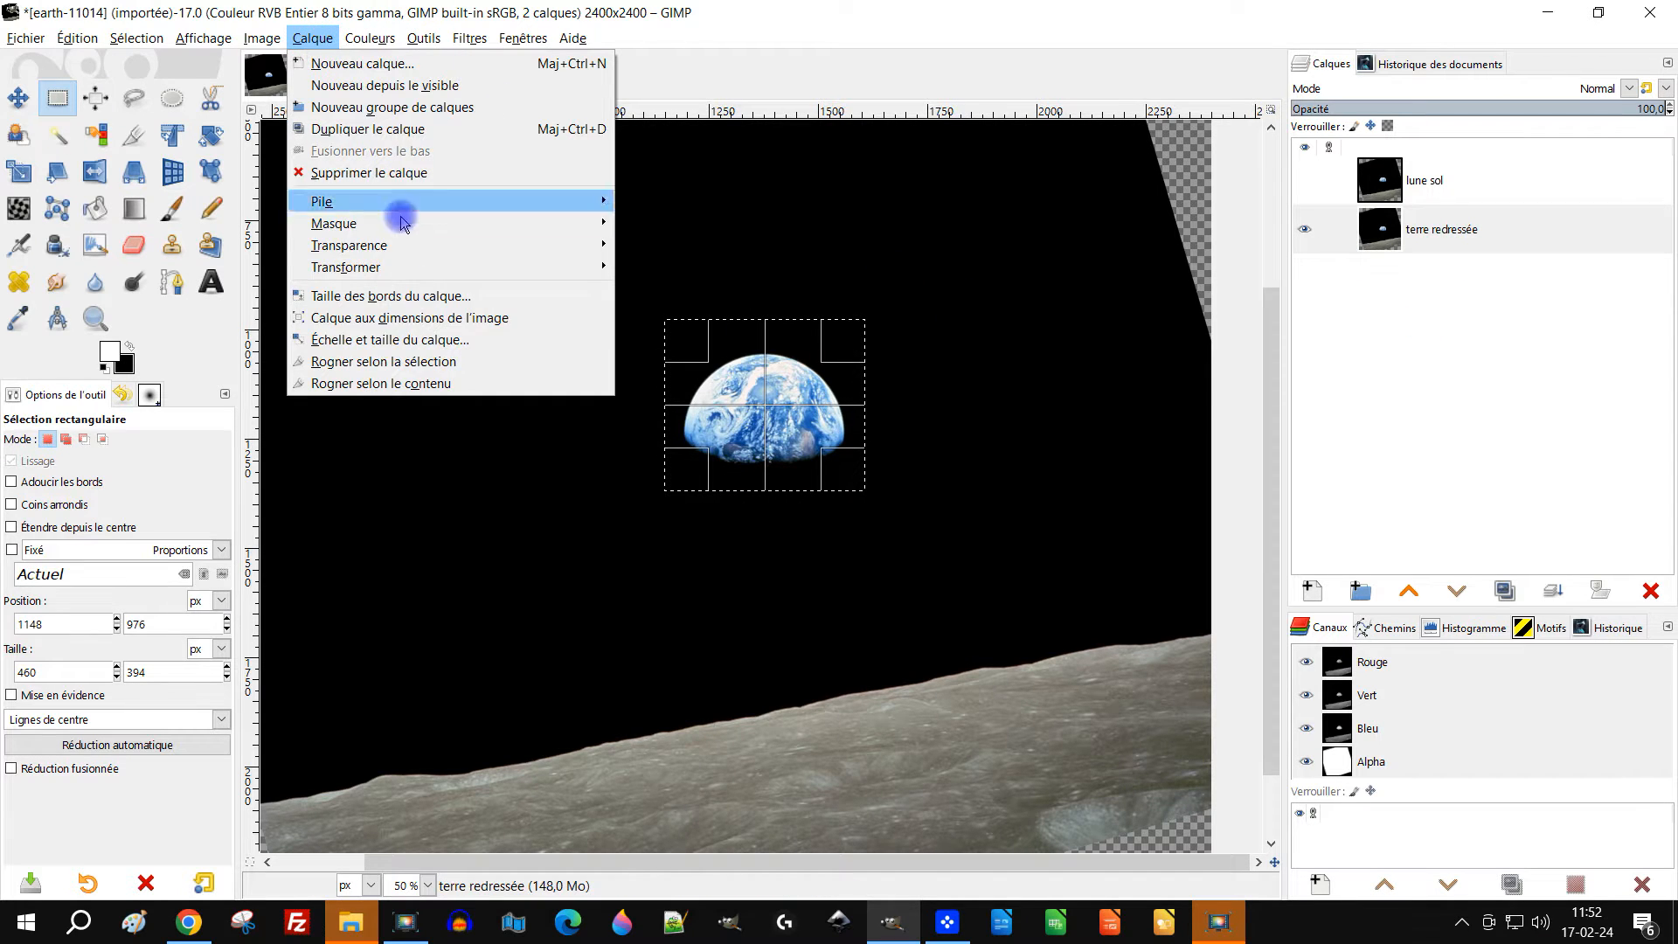
{"action": "left_click", "coordinate": [411, 365]}
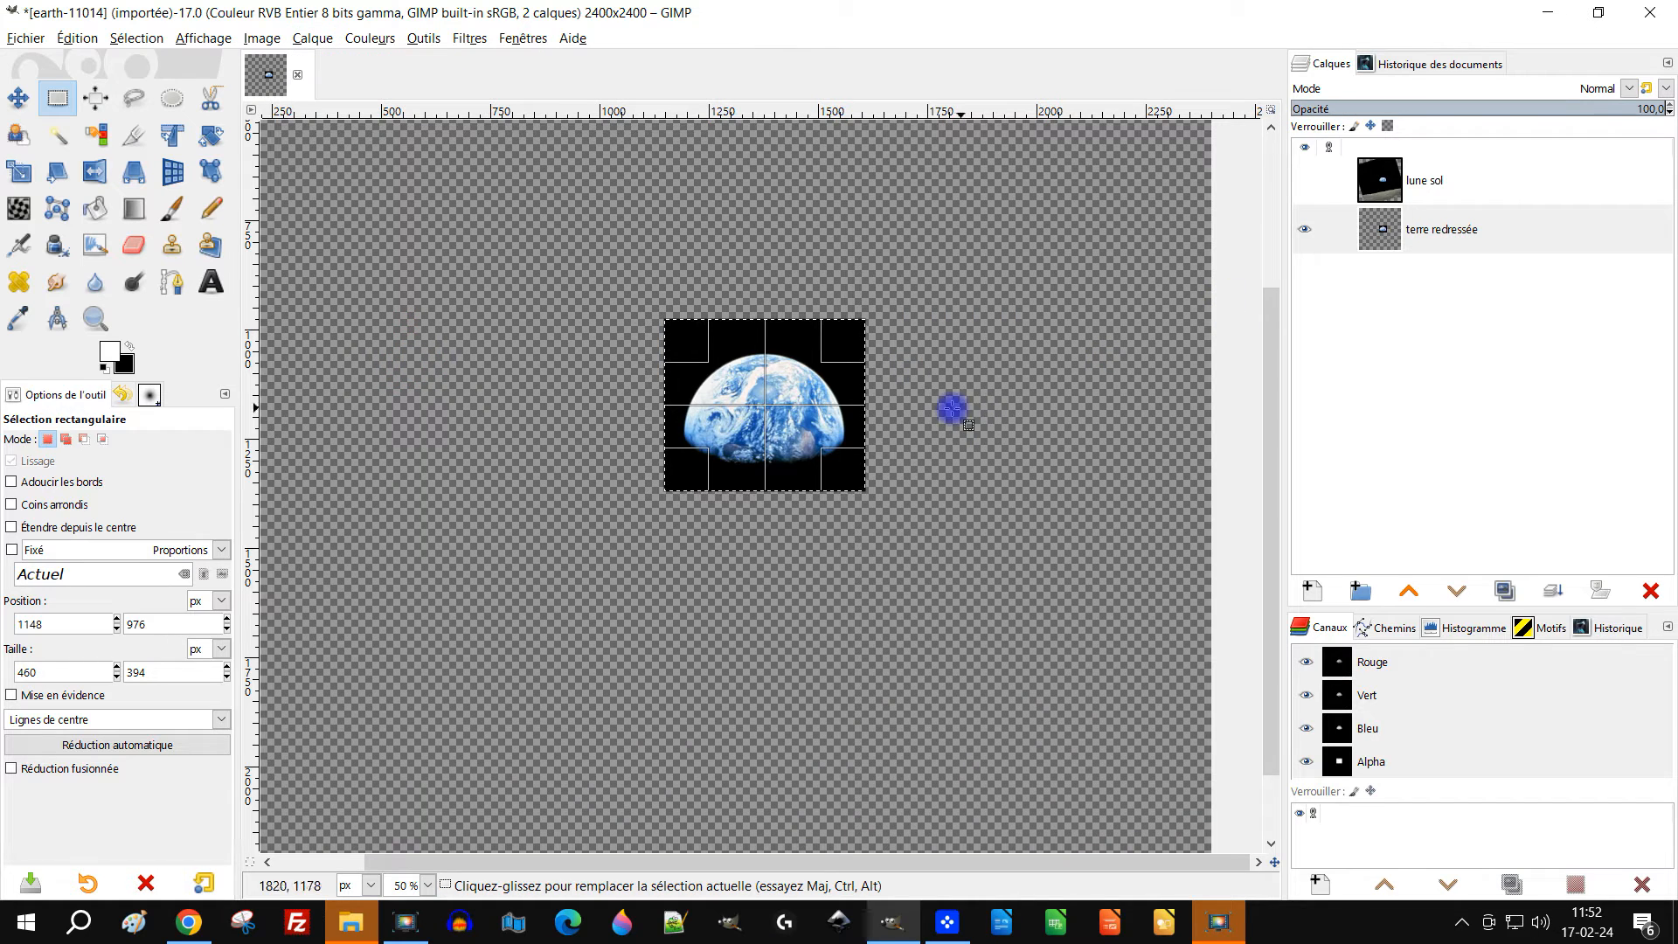
{"action": "left_click", "coordinate": [136, 38]}
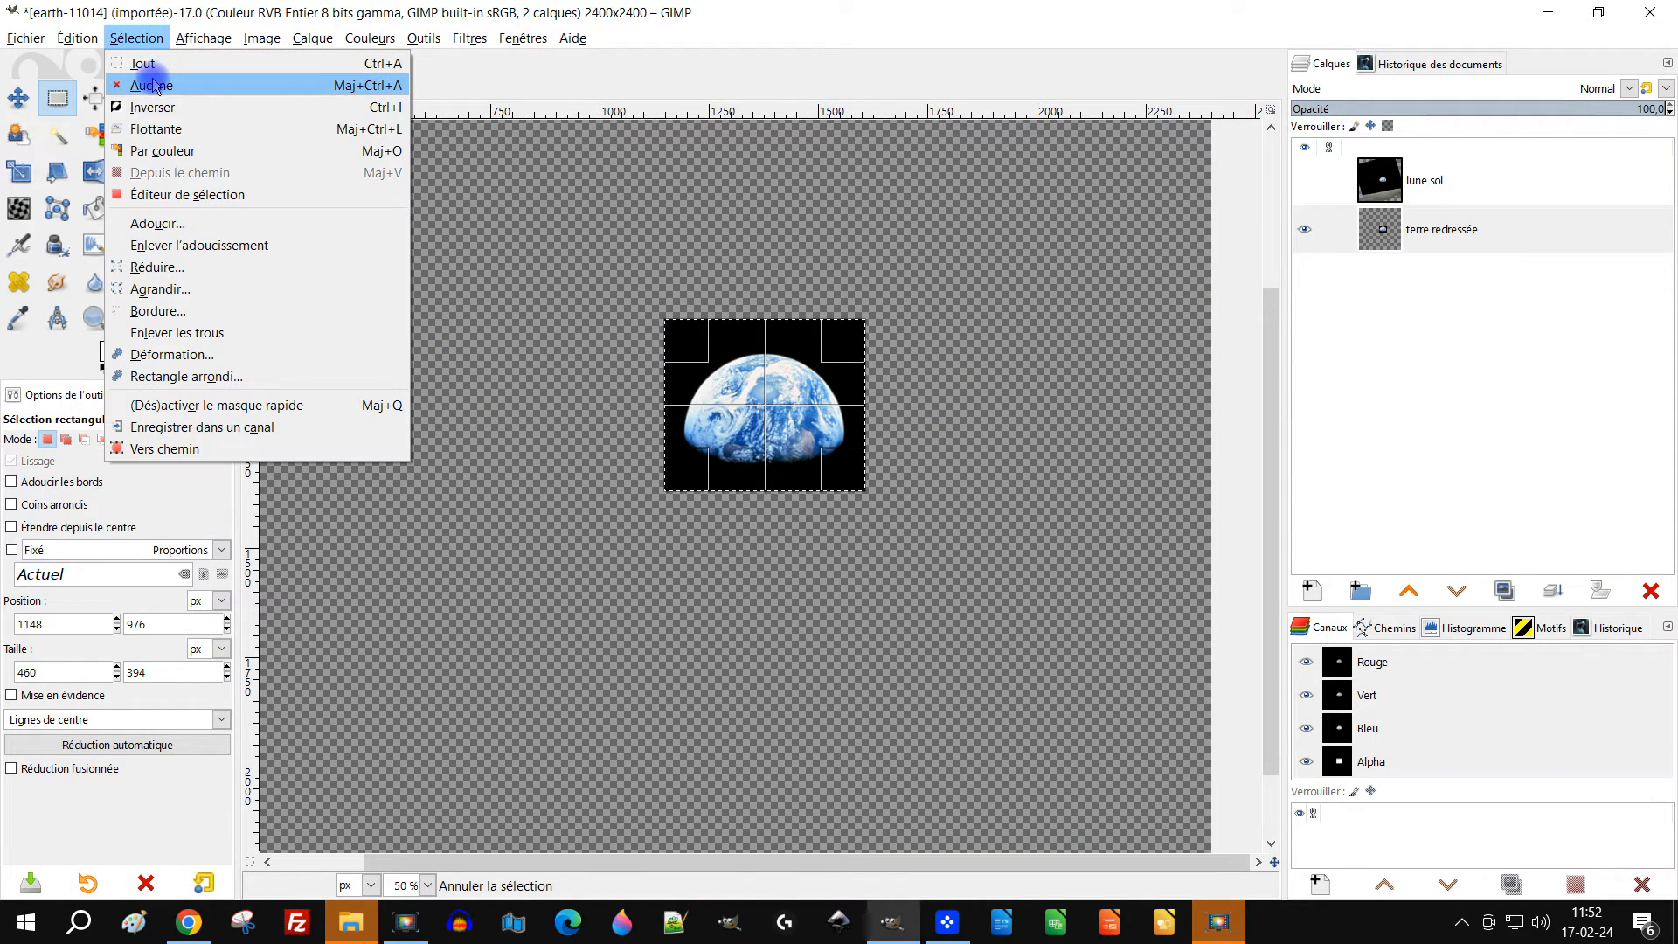
{"action": "left_click", "coordinate": [153, 85]}
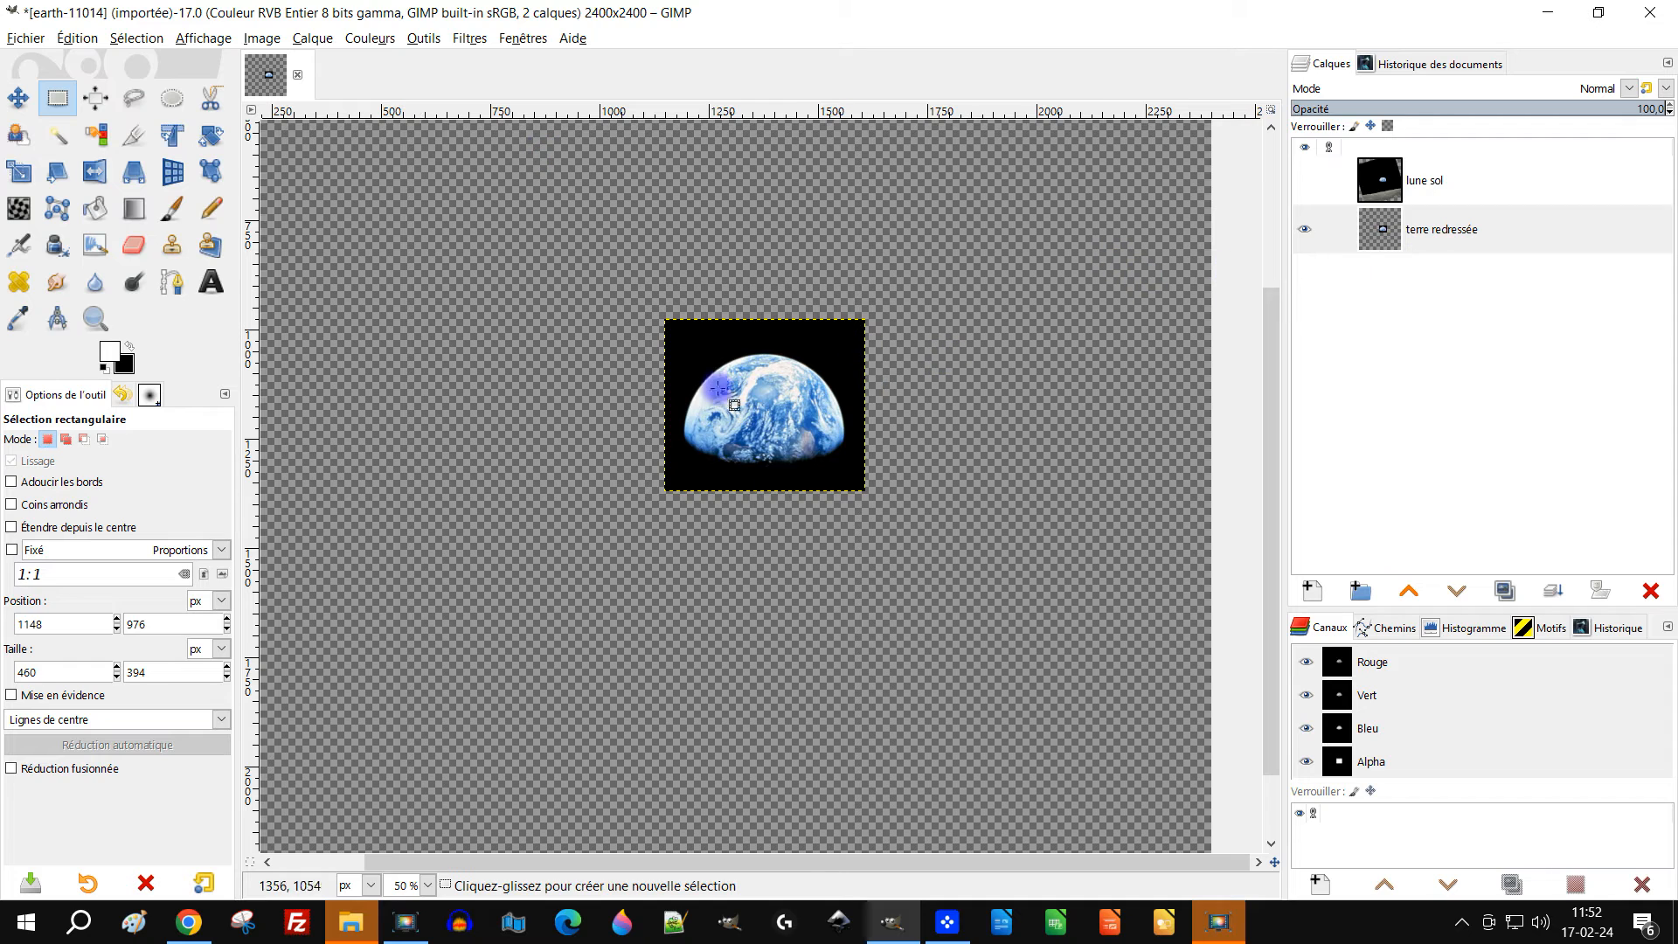
Show the lune sol layer and make it the active layer
{"action": "left_click", "coordinate": [1304, 184]}
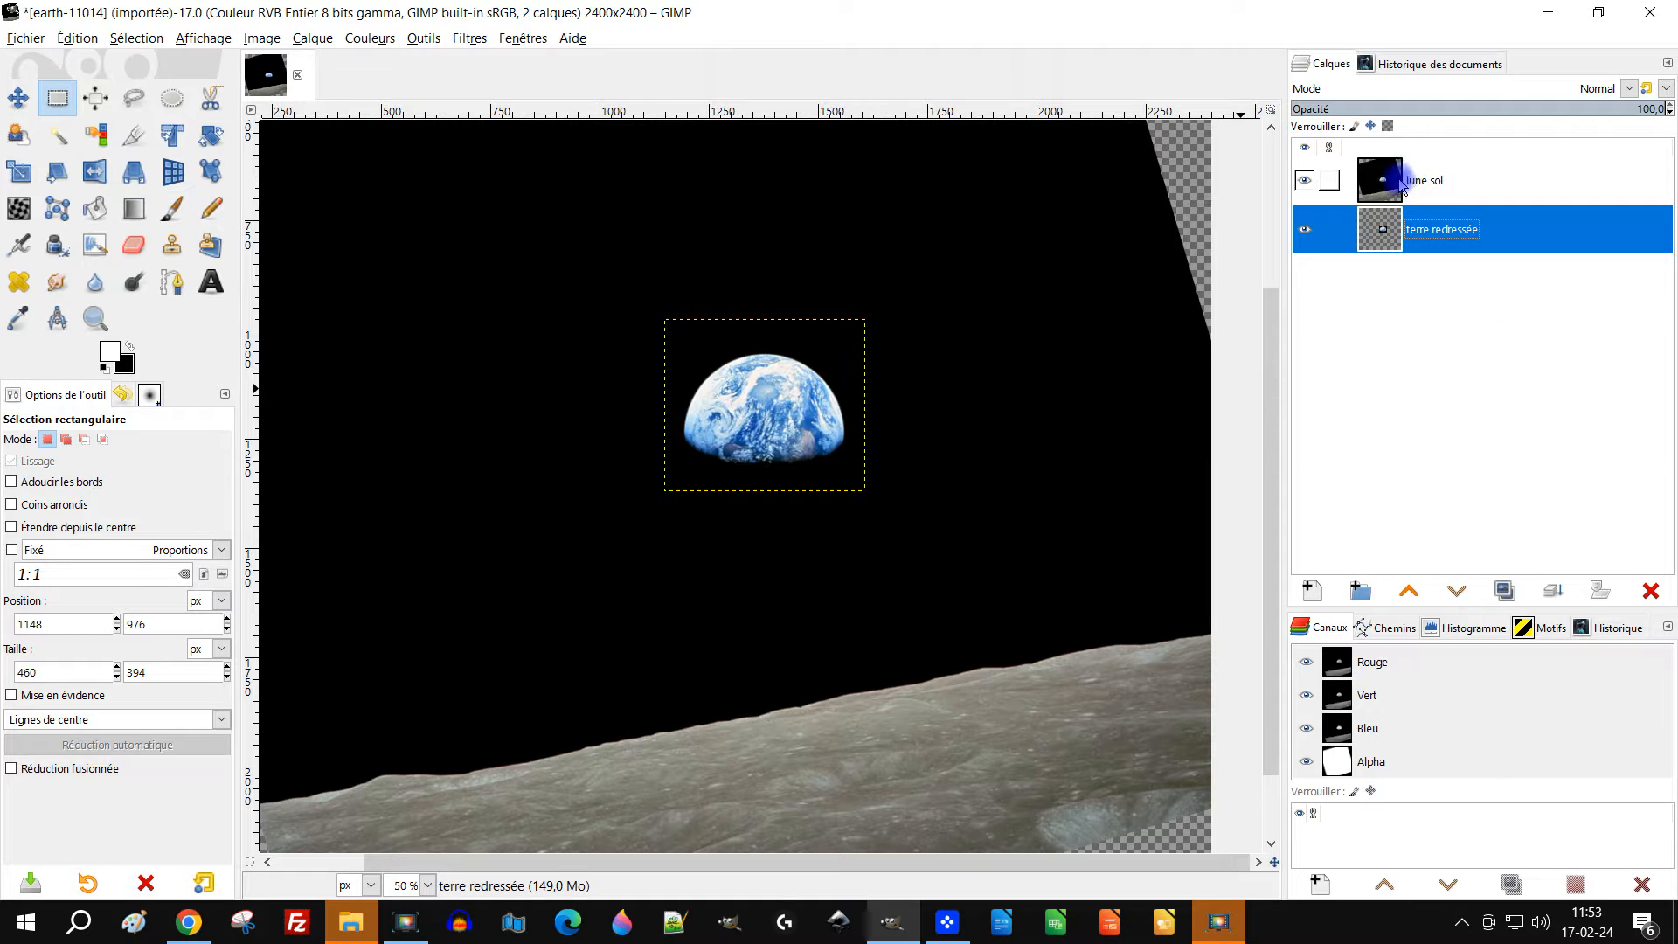
{"action": "scroll", "coordinate": [1060, 426], "scroll_direction": "down", "scroll_amount": 2}
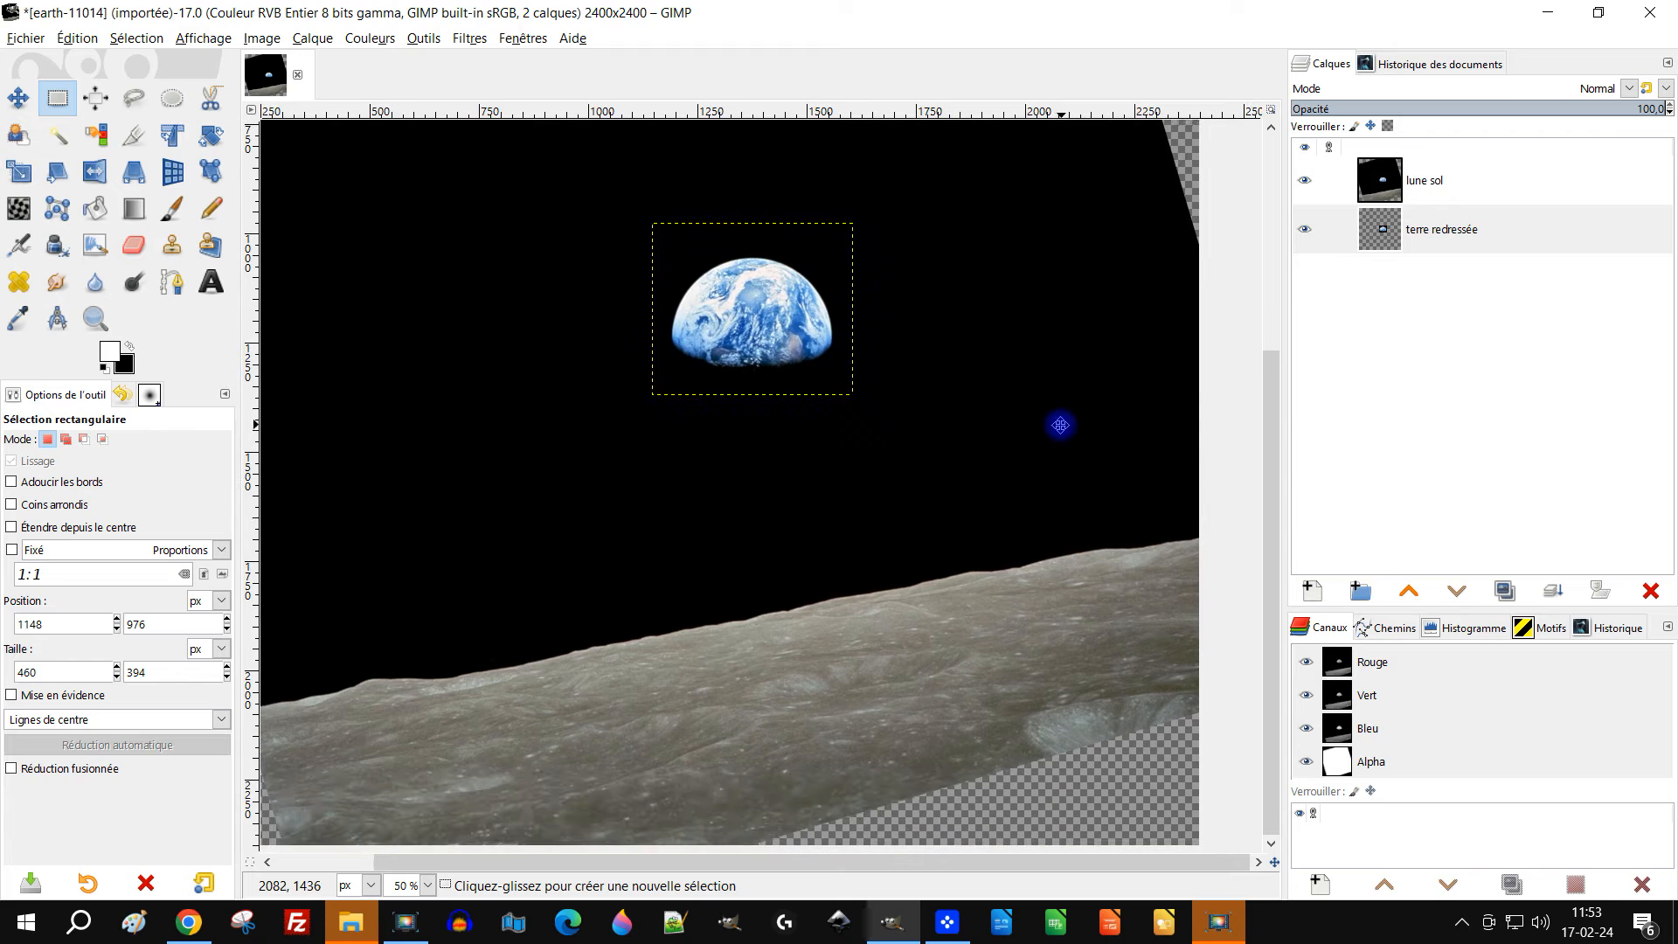
{"action": "scroll", "coordinate": [1060, 415], "scroll_direction": "down", "scroll_amount": 1}
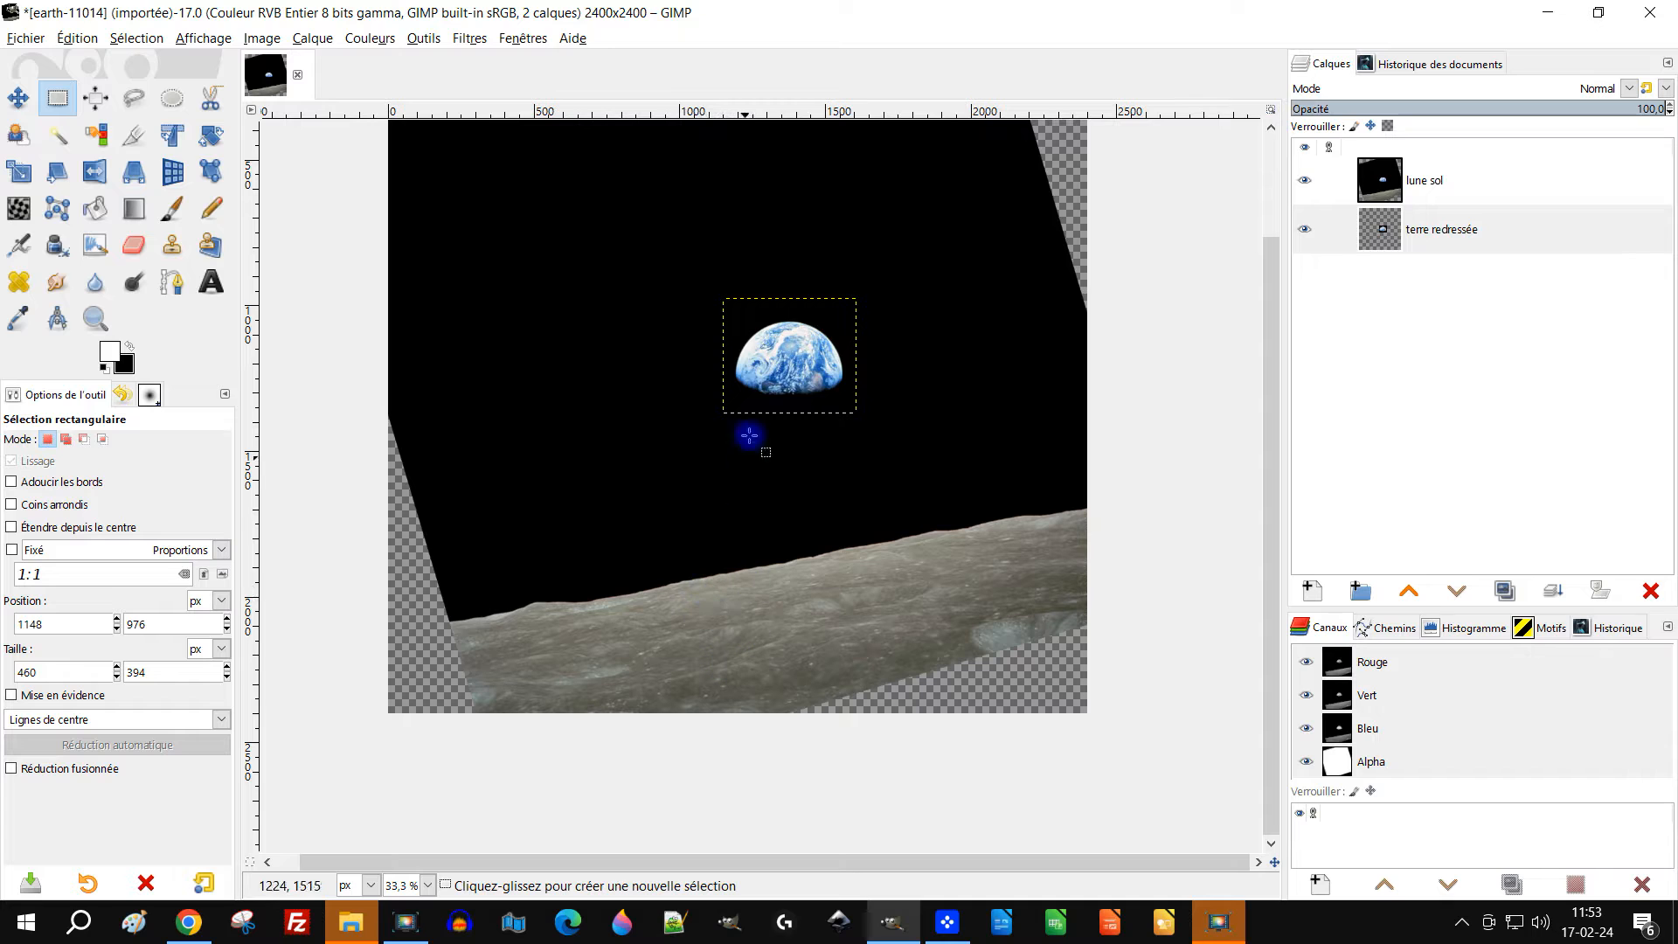
{"action": "left_click_drag", "start_coordinate": [810, 259], "coordinate": [710, 296]}
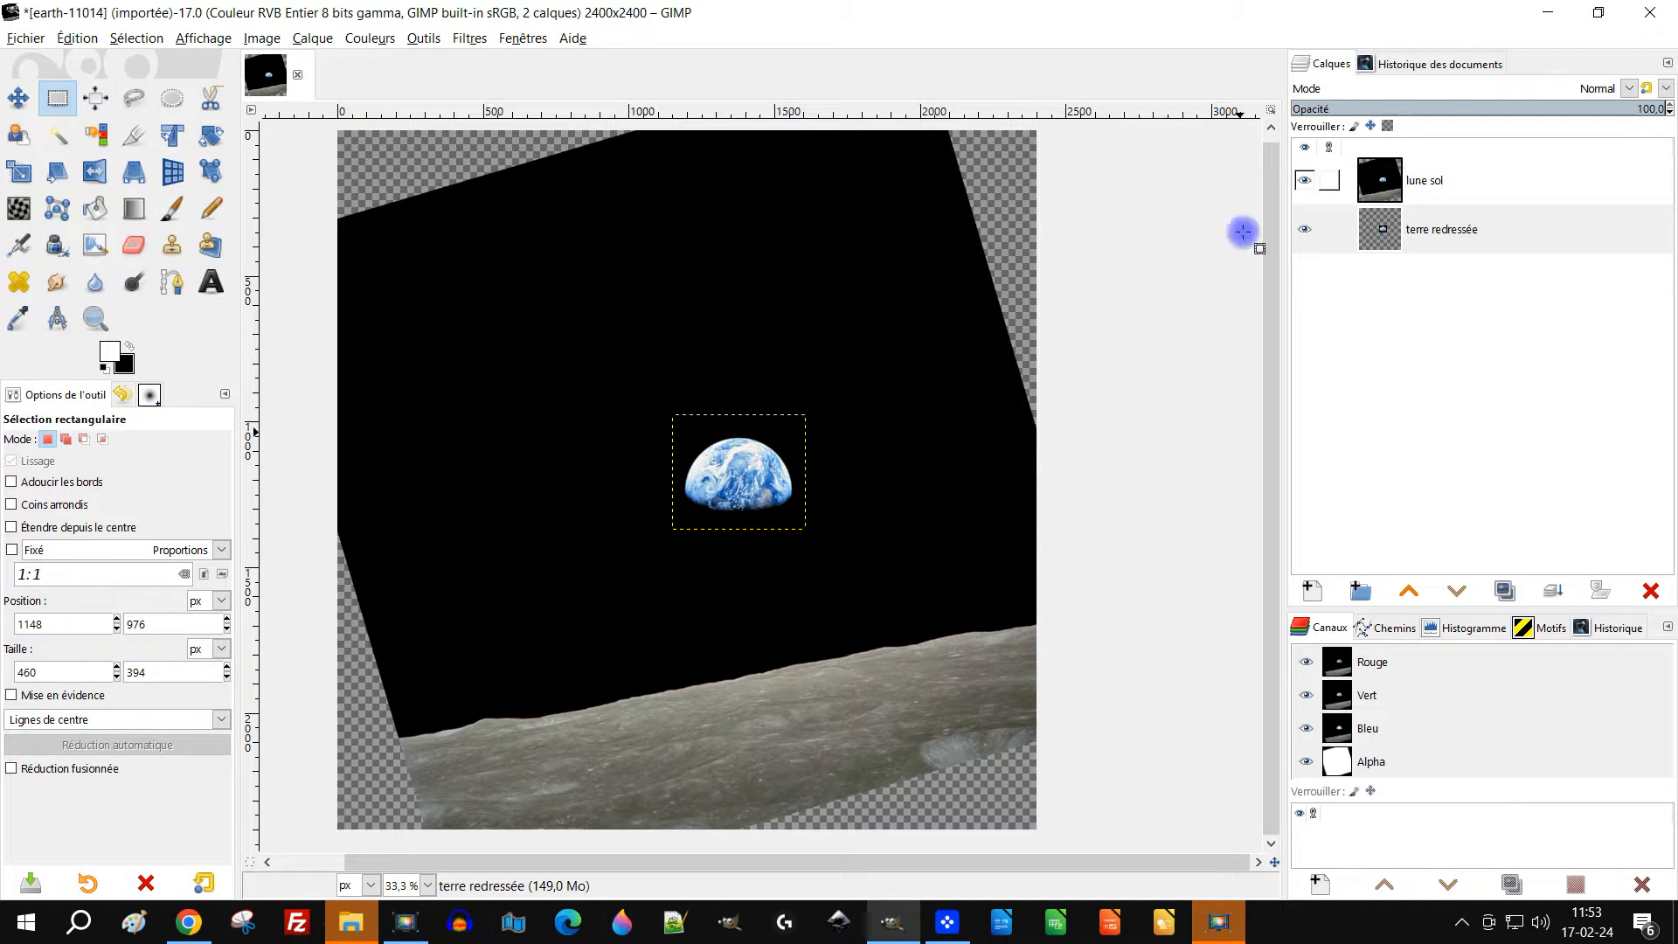
{"action": "left_click", "coordinate": [1379, 179]}
{"action": "left_click_drag", "start_coordinate": [949, 501], "coordinate": [954, 380]}
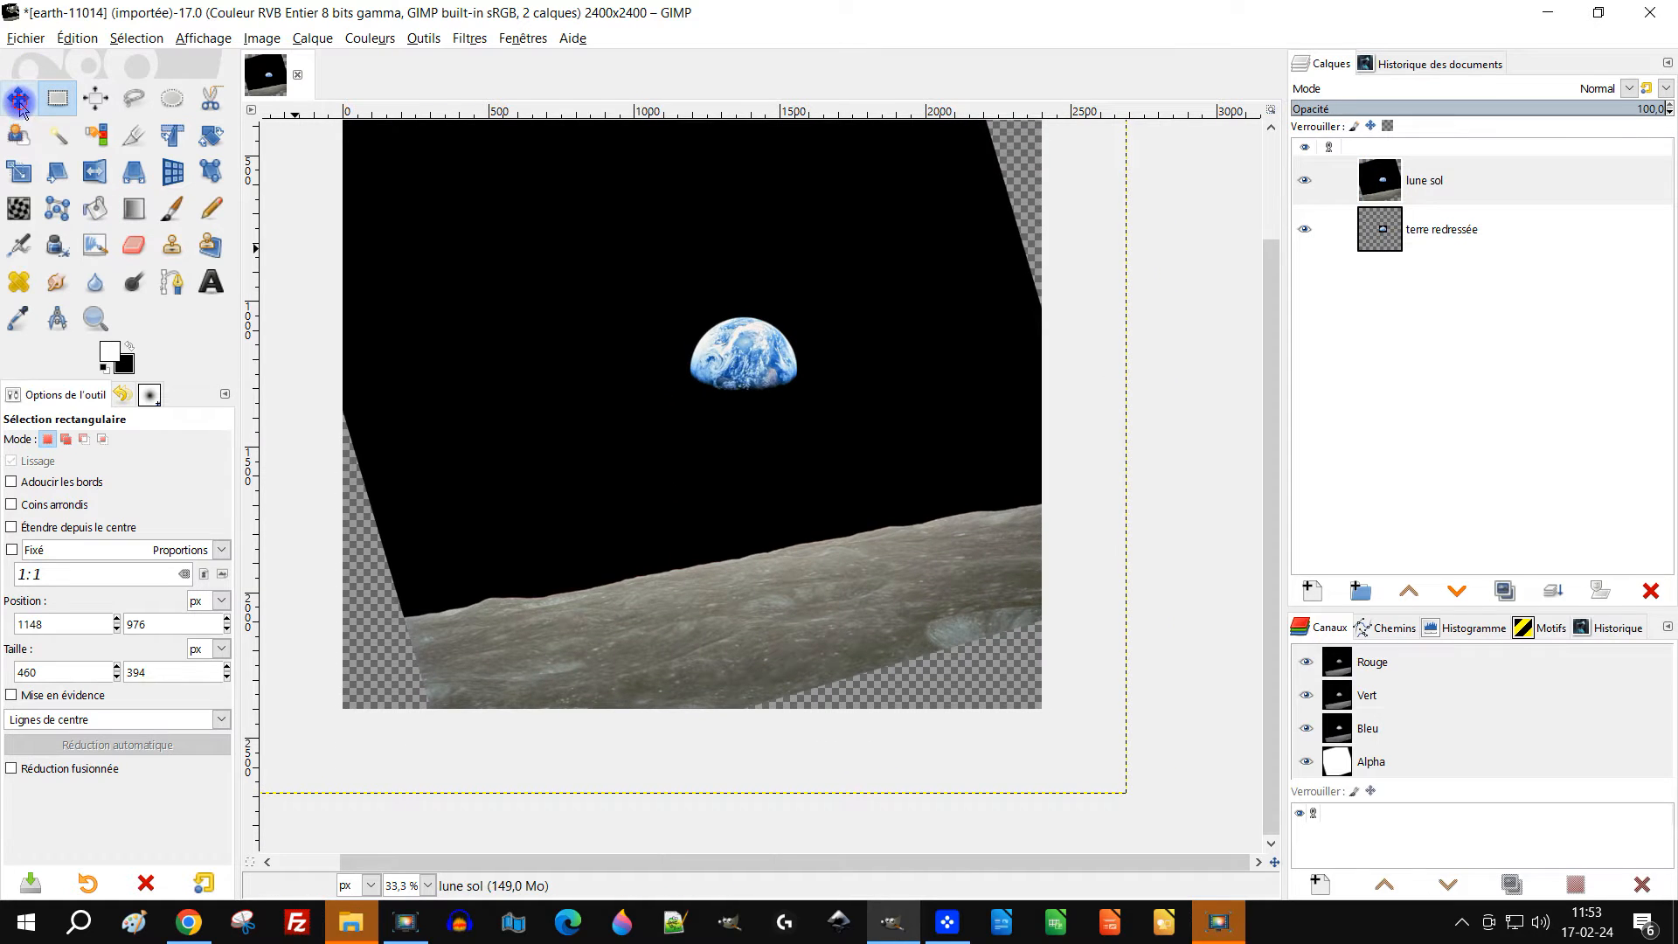
Move the lune sol layer slightly up and to the left on the canvas
{"action": "left_click", "coordinate": [19, 99]}
{"action": "left_click_drag", "start_coordinate": [647, 507], "coordinate": [690, 450]}
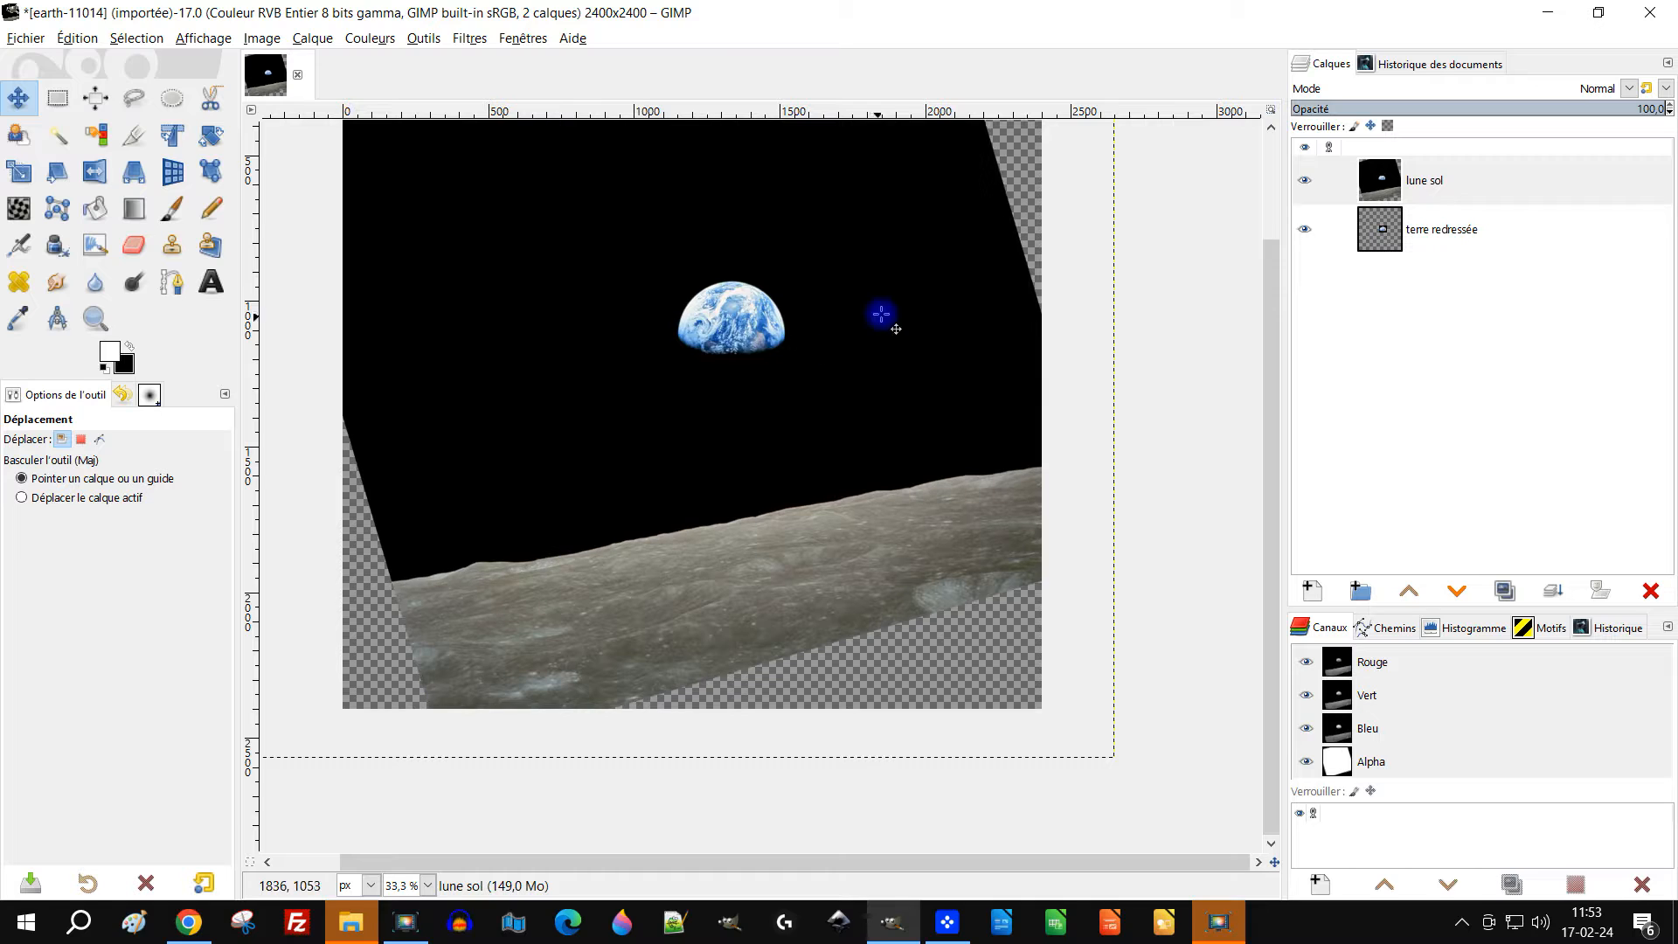
{"action": "left_click", "coordinate": [1369, 181]}
{"action": "left_click_drag", "start_coordinate": [901, 318], "coordinate": [943, 390]}
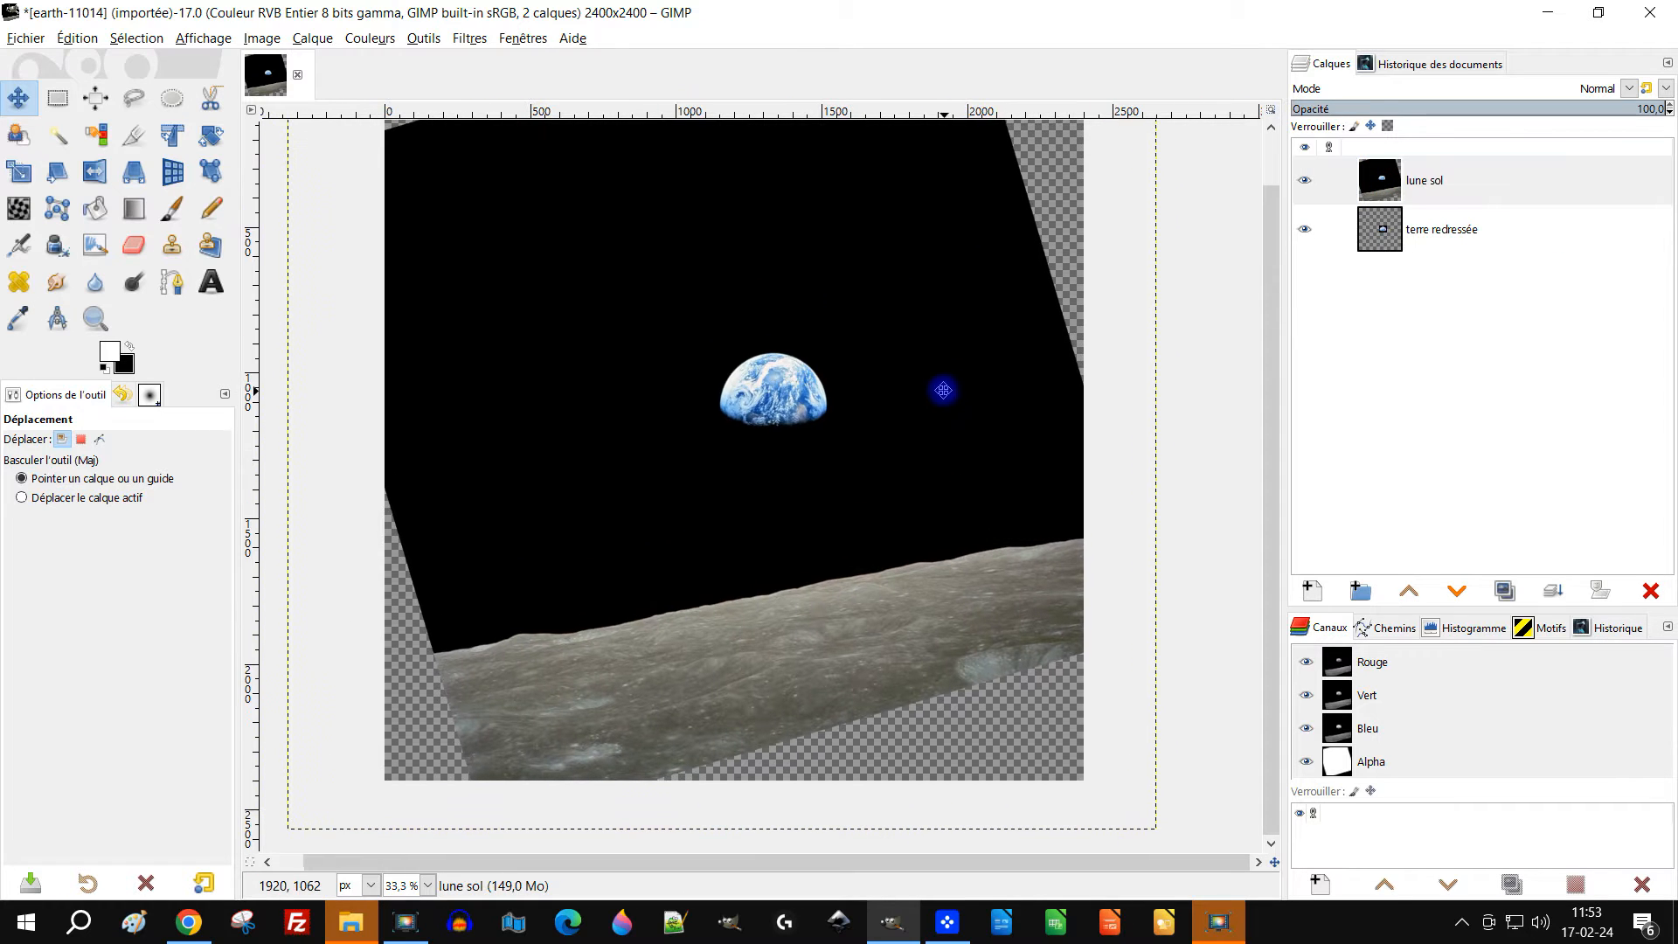
Use Unified Transform to rotate lune sol clockwise until the lunar horizon is level, shift it slightly up and left, and apply
{"action": "left_click", "coordinate": [170, 138]}
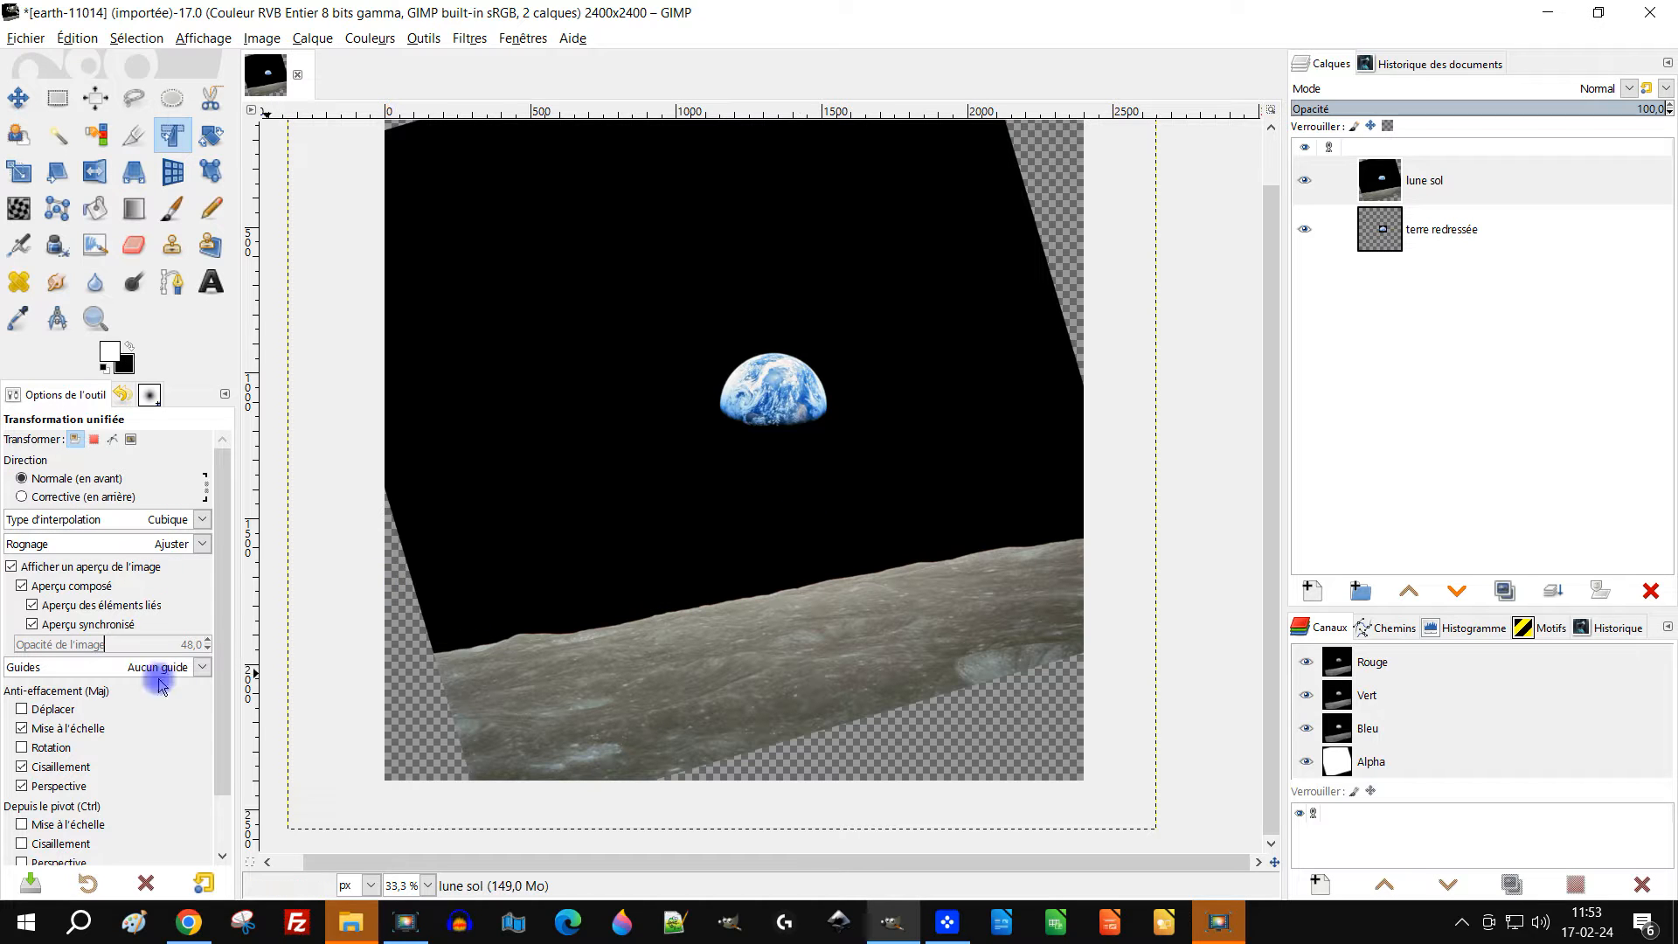
{"action": "left_click", "coordinate": [786, 498]}
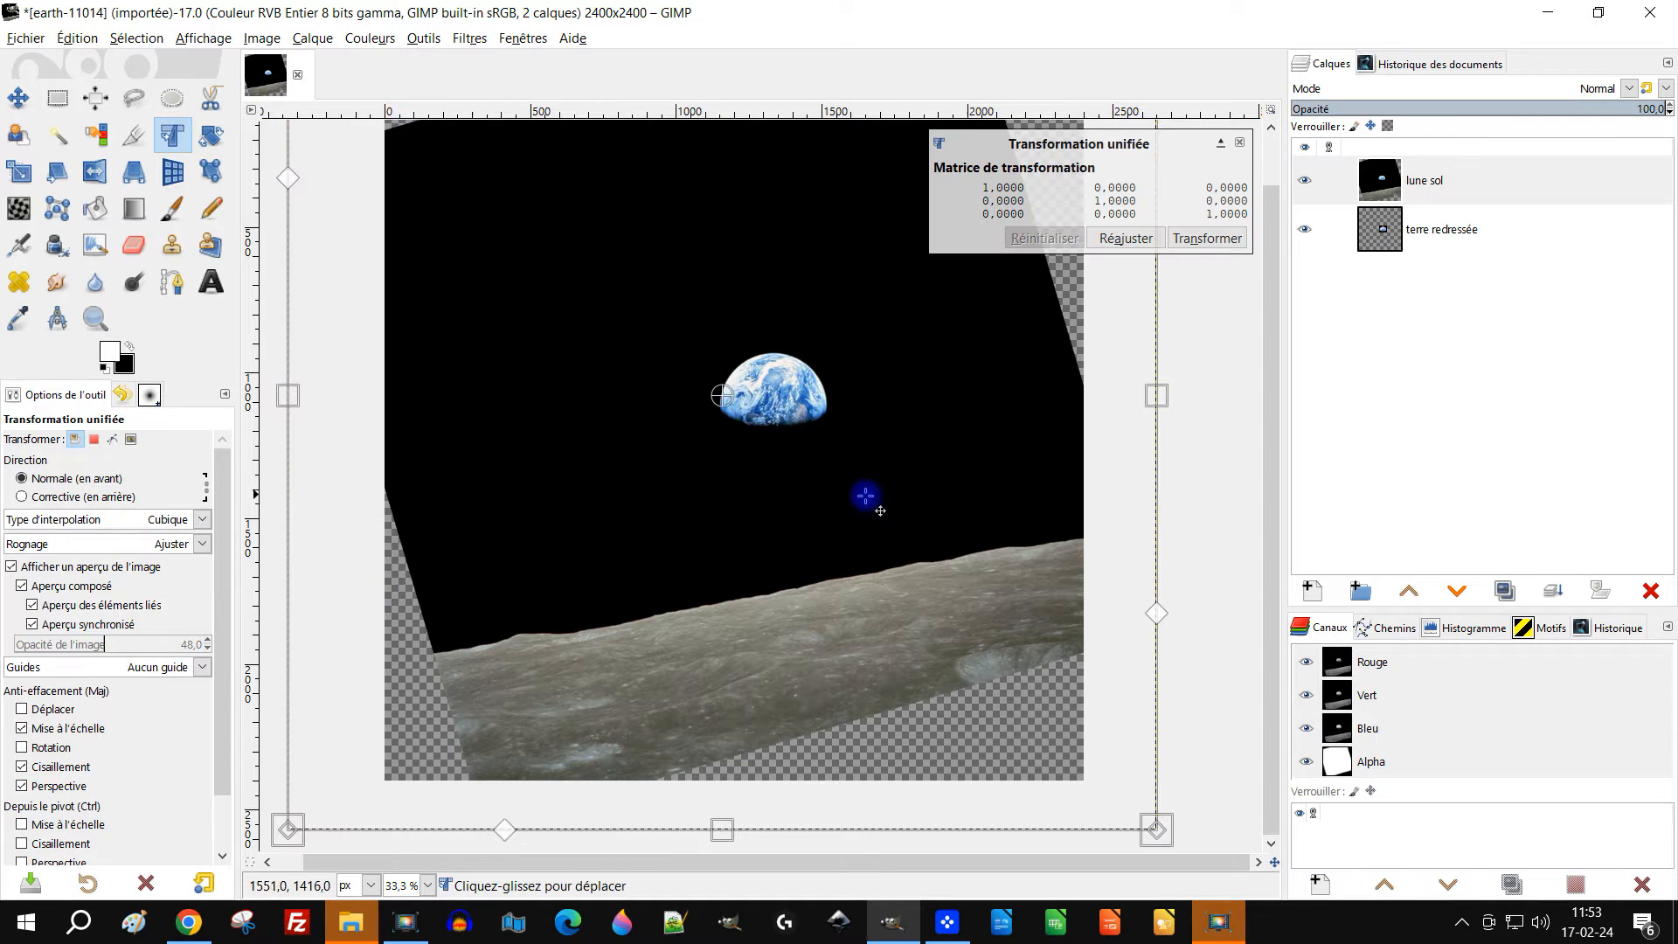
{"action": "left_click_drag", "start_coordinate": [1164, 472], "coordinate": [1159, 534]}
{"action": "mouse_move", "coordinate": [1008, 449]}
{"action": "left_mouse_down"}
{"action": "mouse_move", "coordinate": [1003, 468]}
{"action": "mouse_move", "coordinate": [1006, 434]}
{"action": "left_mouse_up"}
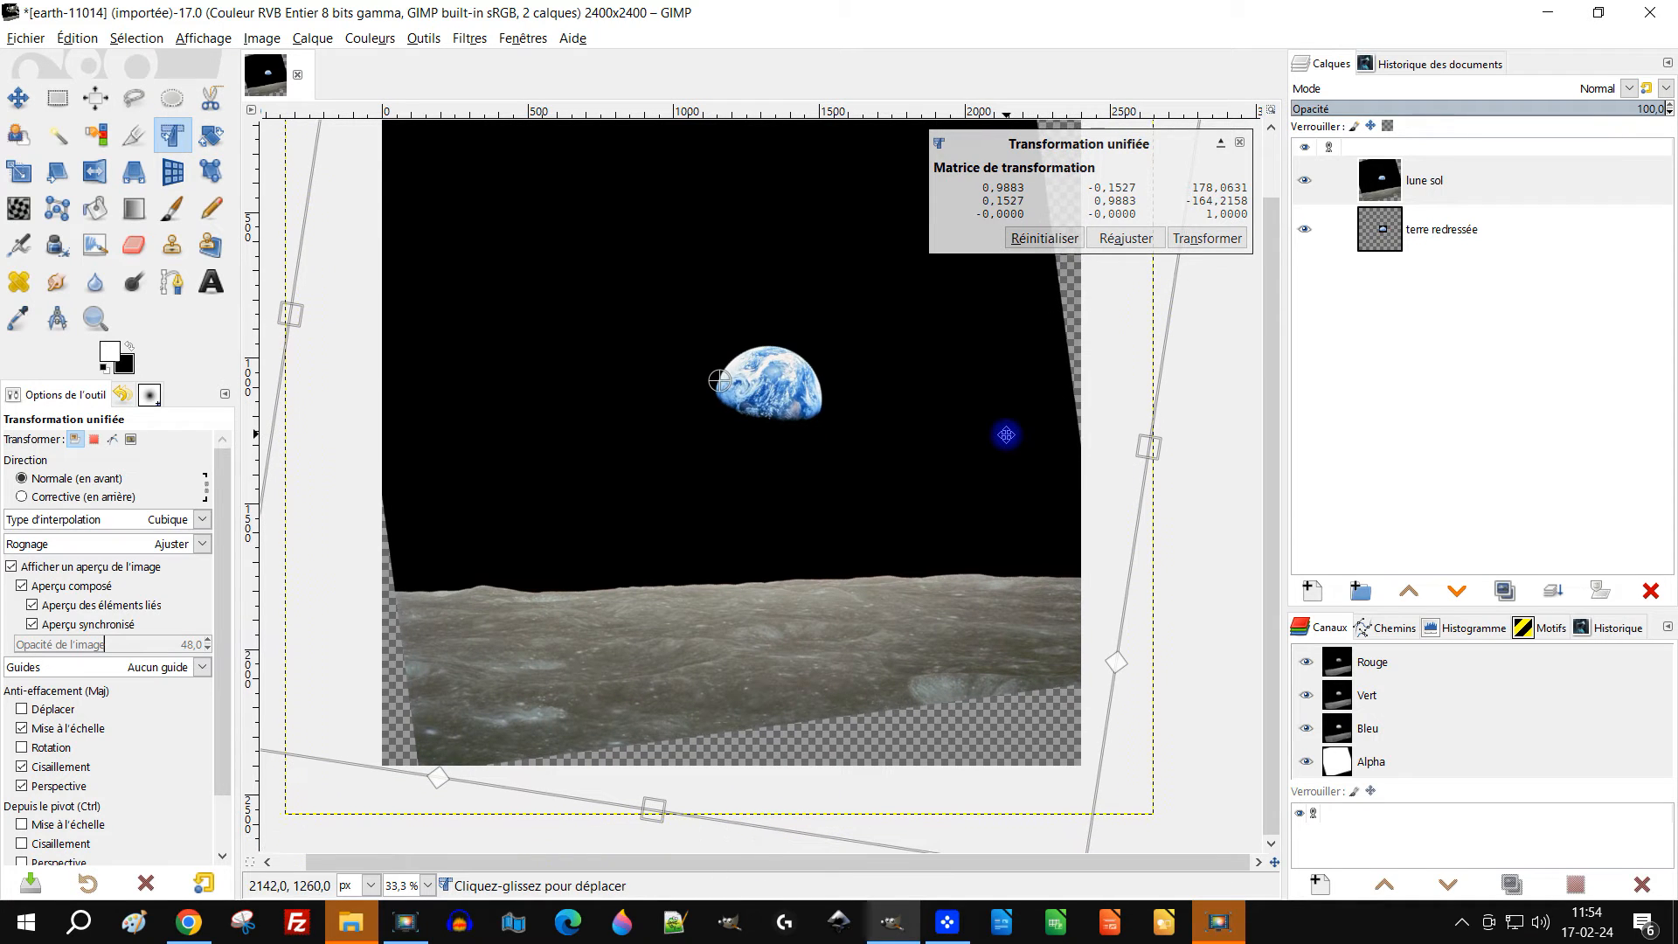
{"action": "left_click_drag", "start_coordinate": [1148, 527], "coordinate": [1150, 524]}
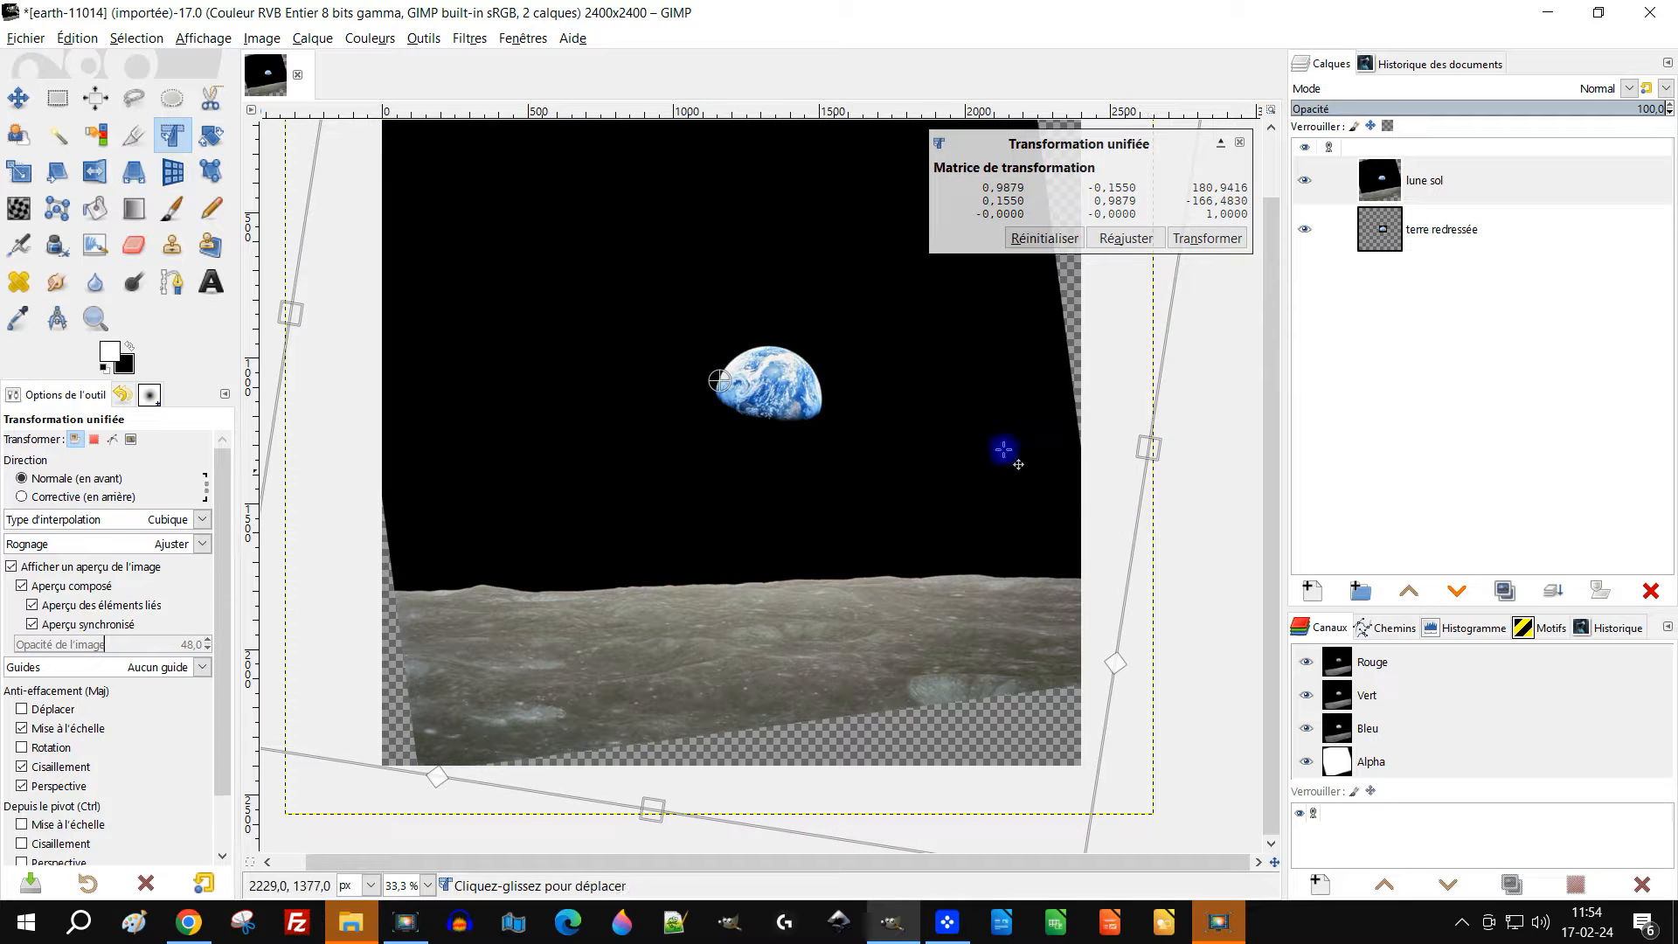
{"action": "mouse_move", "coordinate": [920, 399]}
{"action": "left_mouse_down"}
{"action": "mouse_move", "coordinate": [887, 414]}
{"action": "mouse_move", "coordinate": [908, 389]}
{"action": "left_mouse_up"}
{"action": "left_click", "coordinate": [1207, 238]}
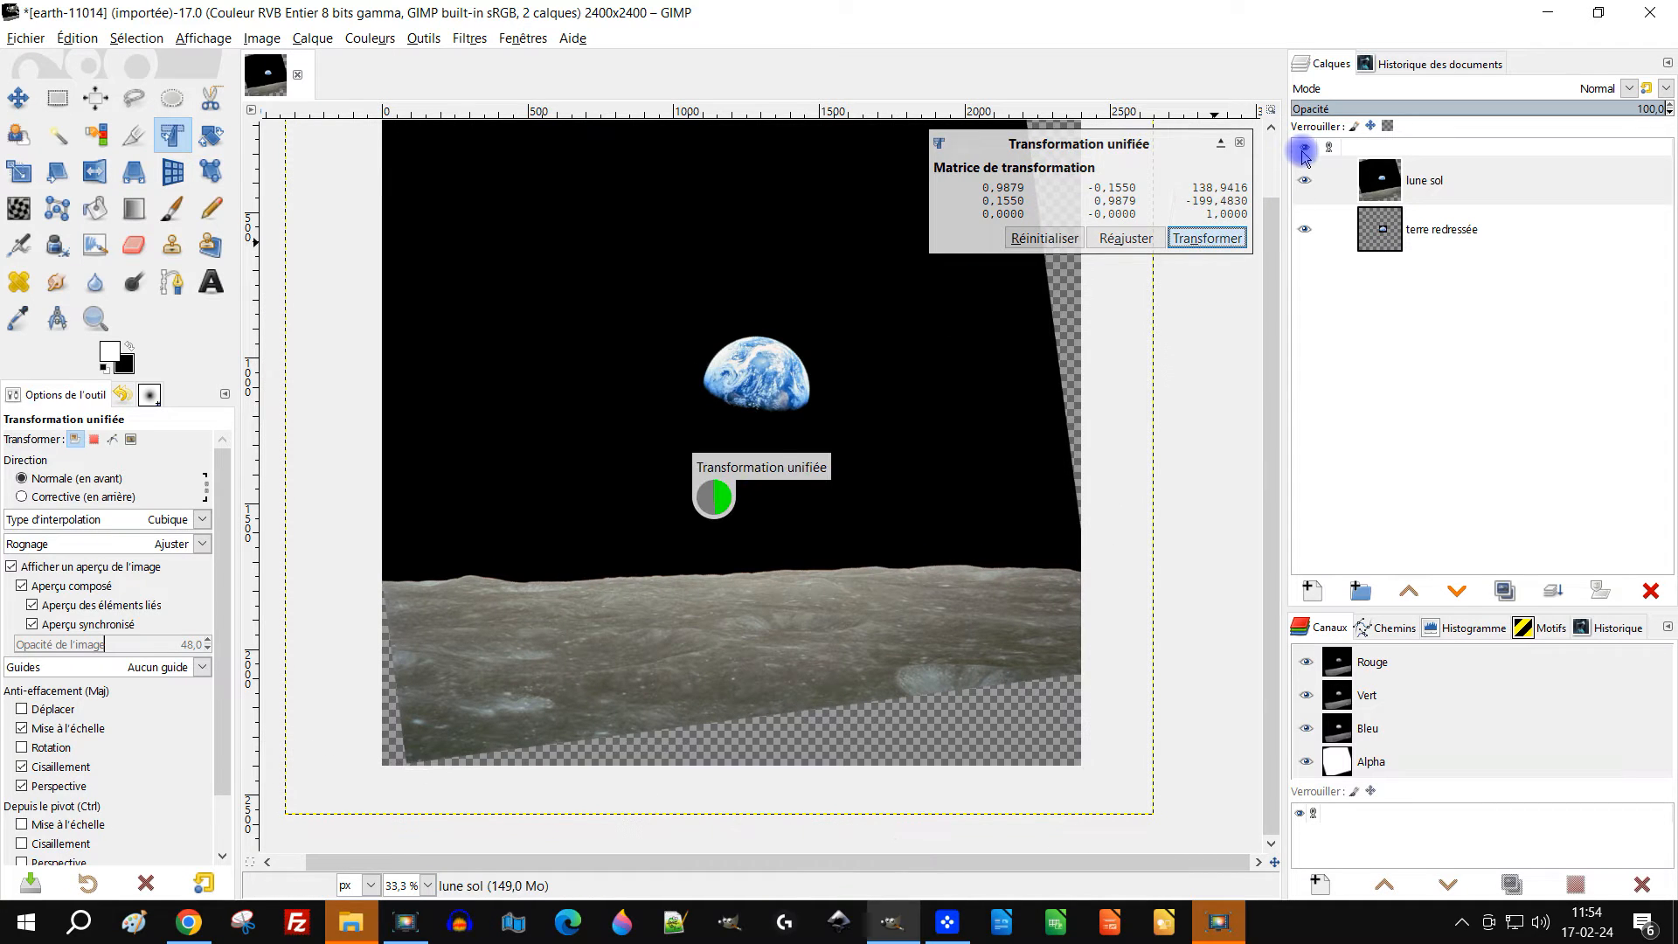
Fit the image canvas to its layers so the whole rotated lune sol layer lies inside it
{"action": "left_click_drag", "start_coordinate": [949, 387], "coordinate": [986, 413]}
{"action": "left_click_drag", "start_coordinate": [914, 455], "coordinate": [884, 470]}
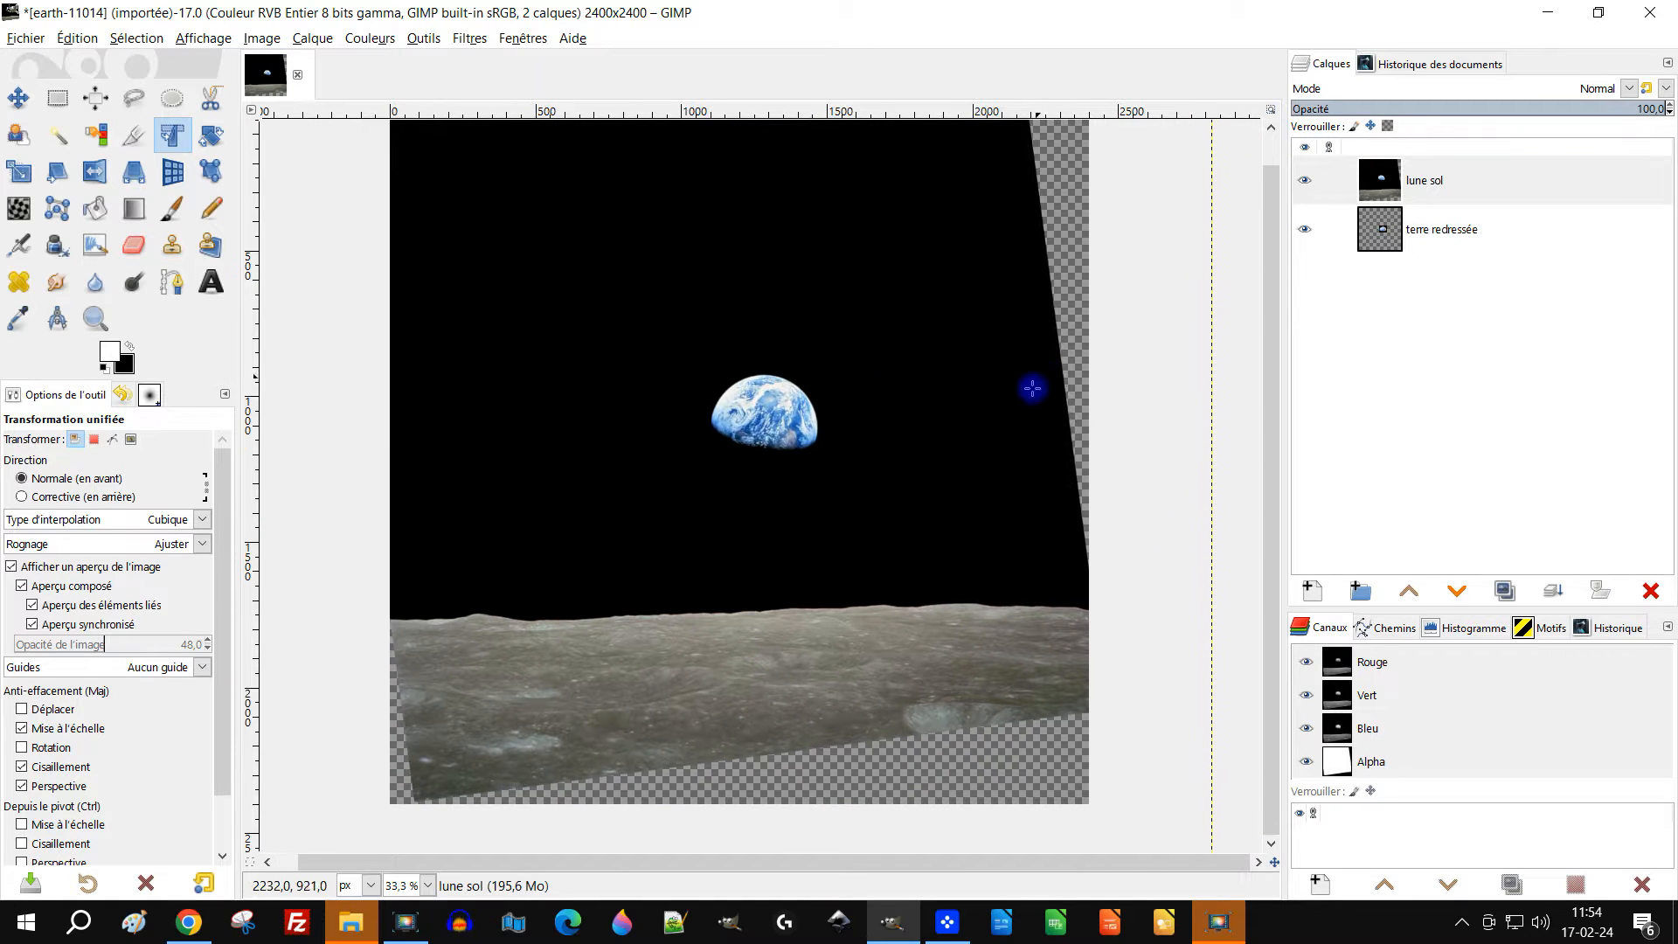
{"action": "scroll", "coordinate": [1003, 445], "scroll_direction": "down", "scroll_amount": 2}
{"action": "scroll", "coordinate": [994, 442], "scroll_direction": "up", "scroll_amount": 1}
{"action": "left_click_drag", "start_coordinate": [1015, 456], "coordinate": [920, 484]}
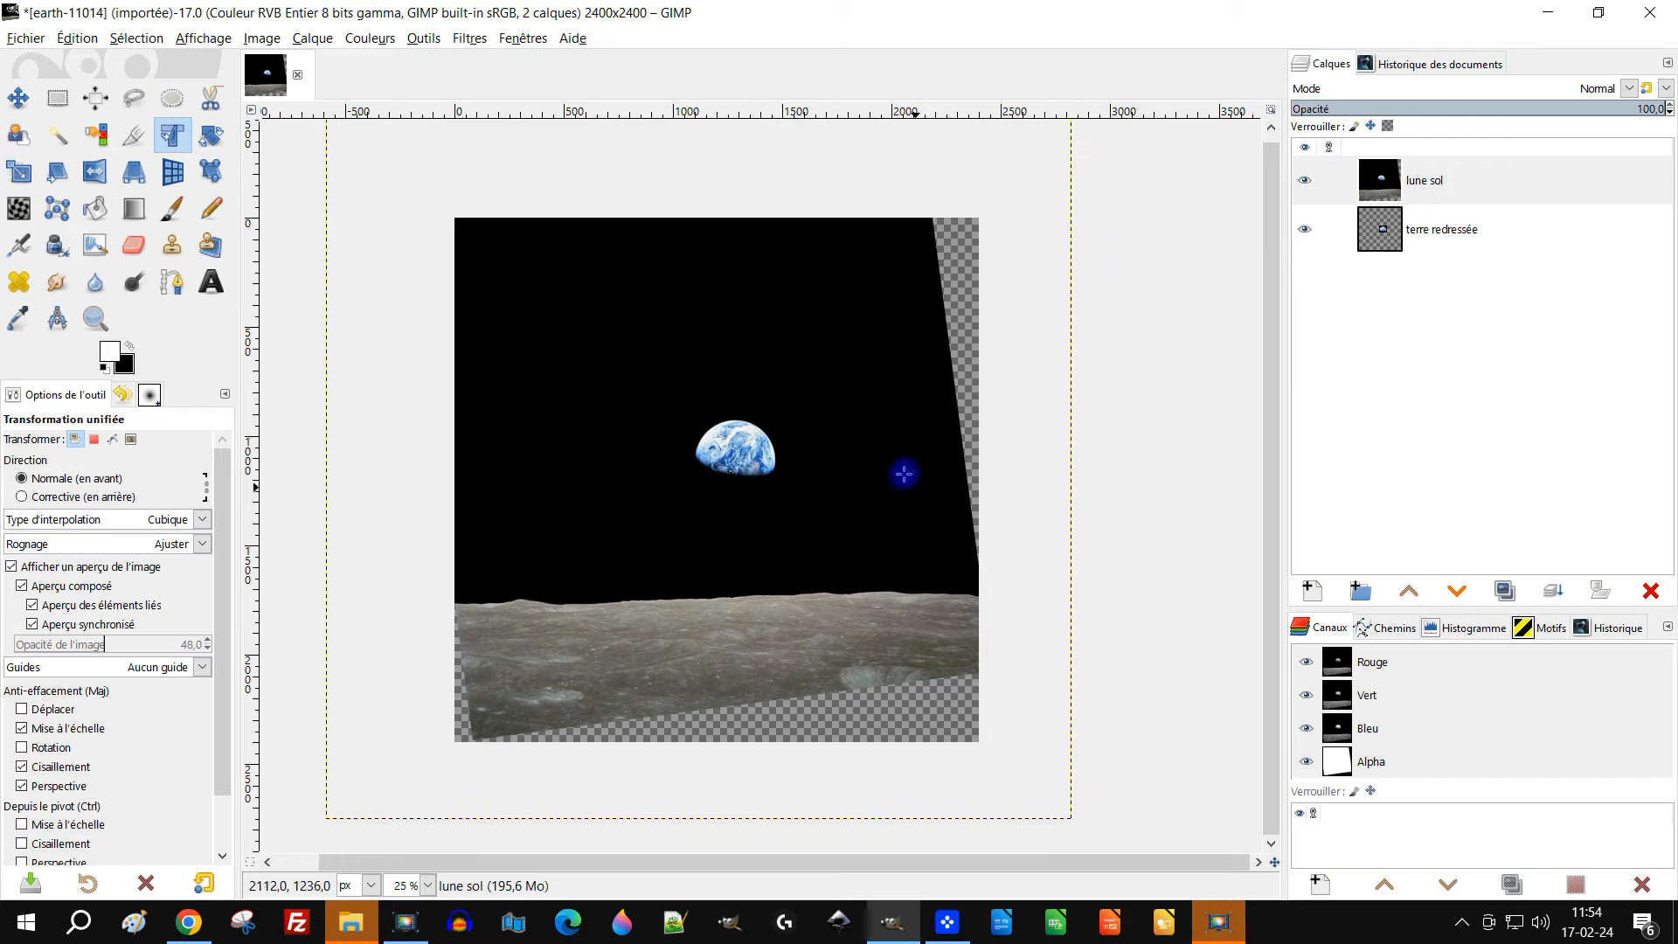
{"action": "left_click", "coordinate": [312, 38]}
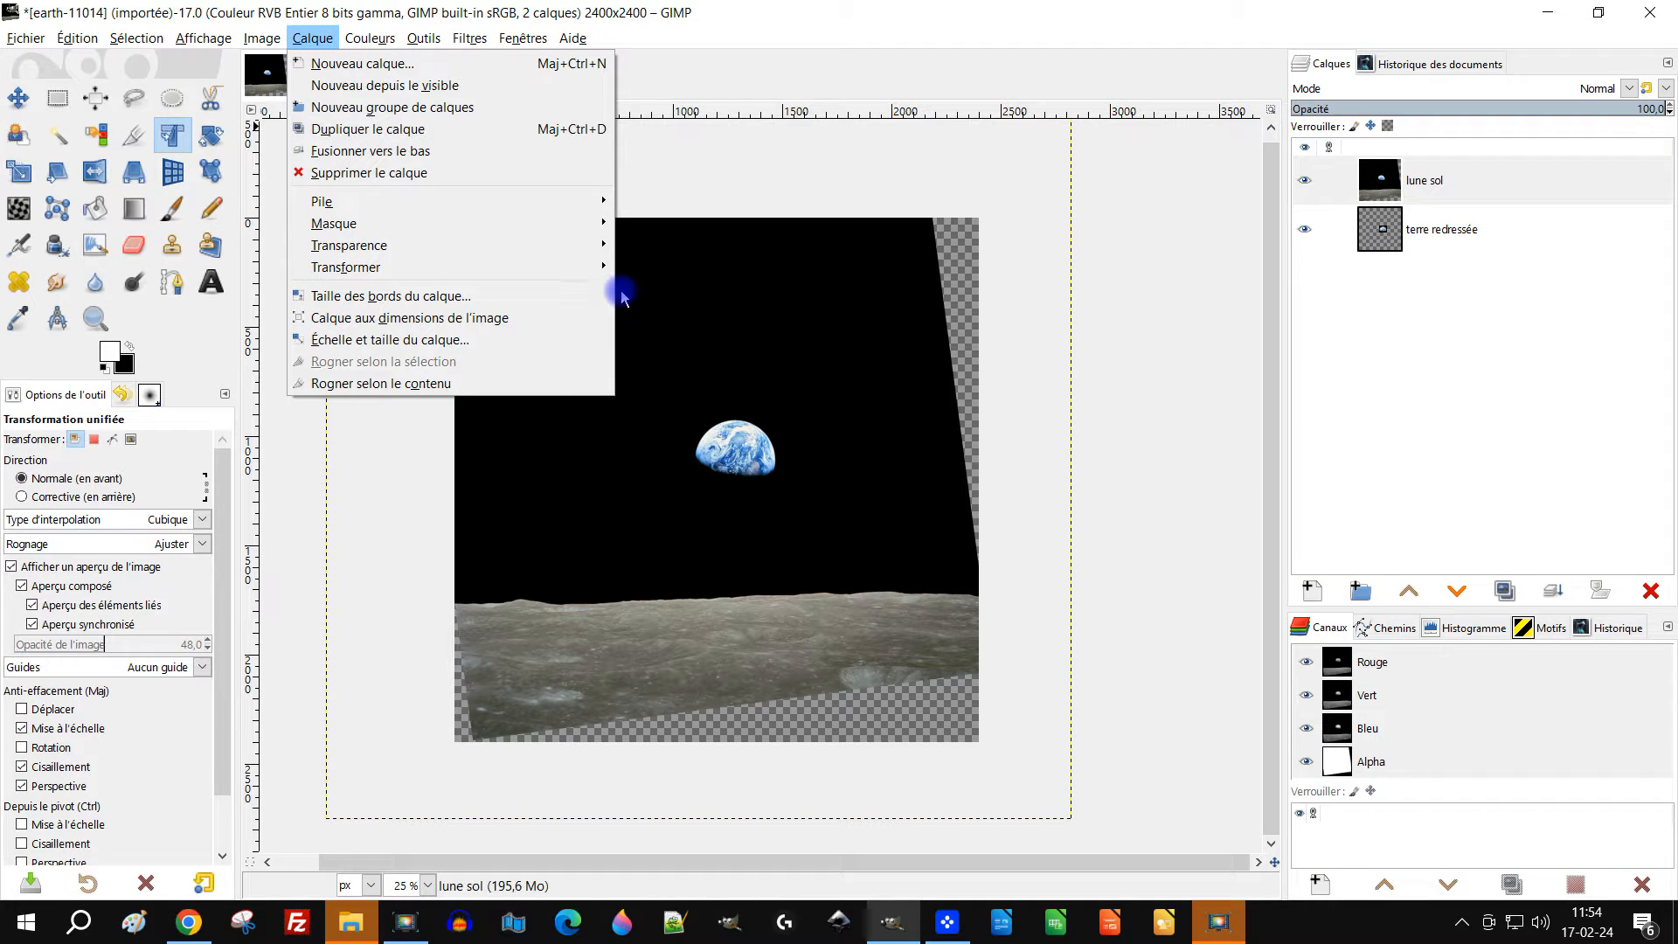
{"action": "left_click", "coordinate": [1097, 365]}
{"action": "scroll", "coordinate": [852, 344], "scroll_direction": "down", "scroll_amount": 1}
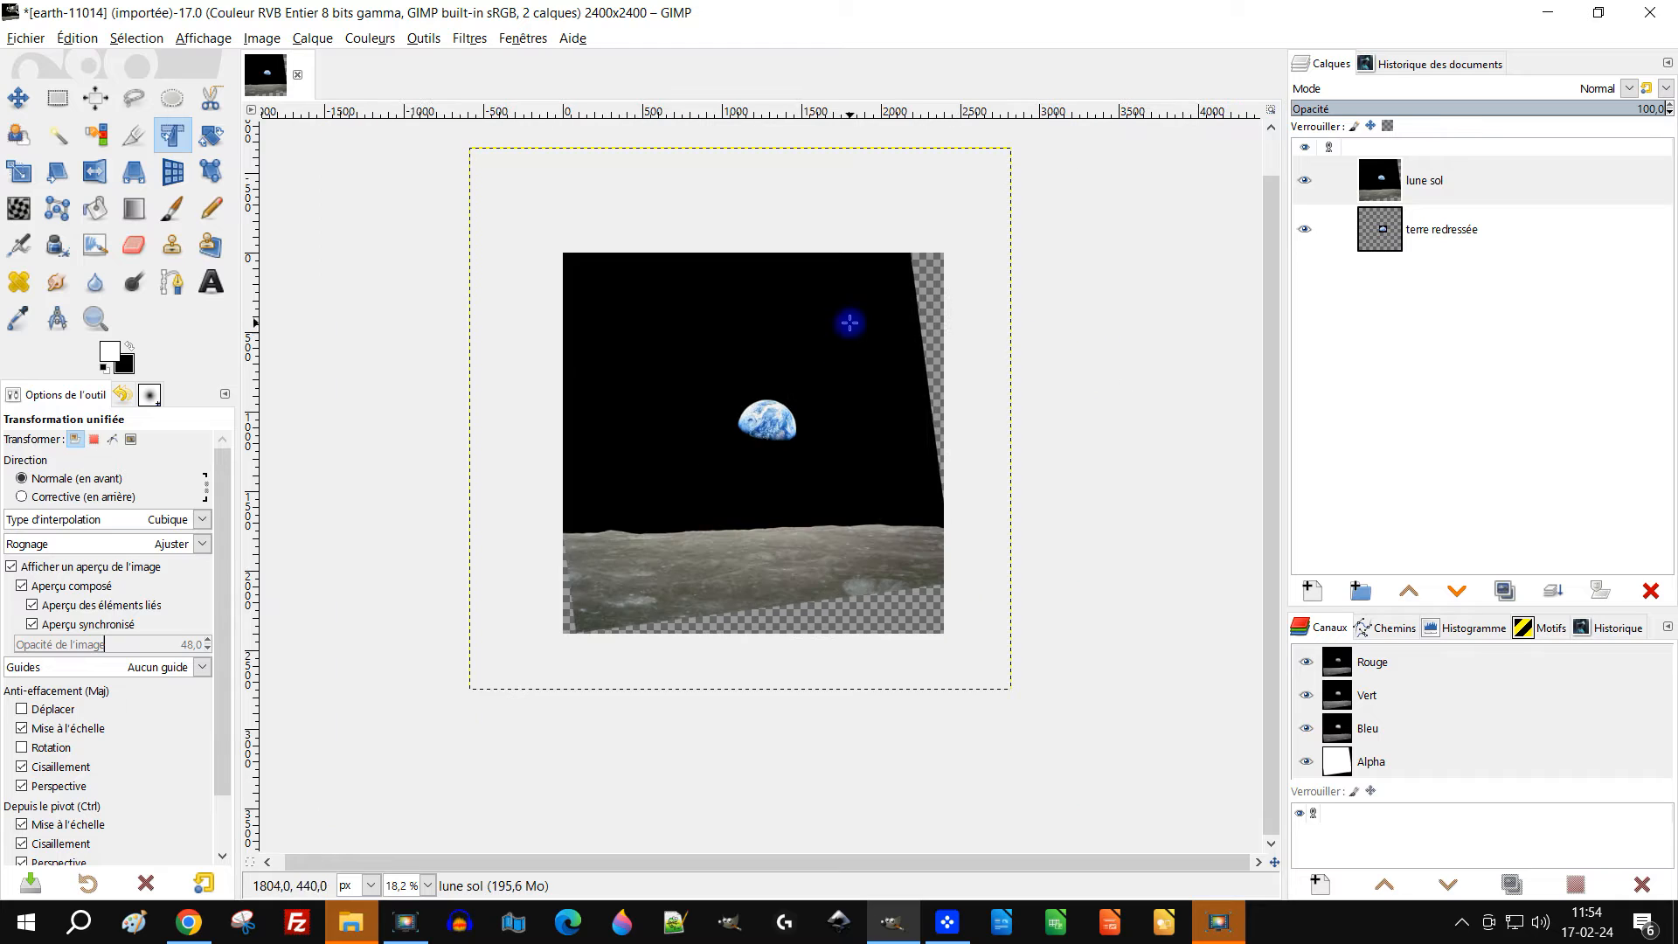
{"action": "left_click", "coordinate": [263, 38]}
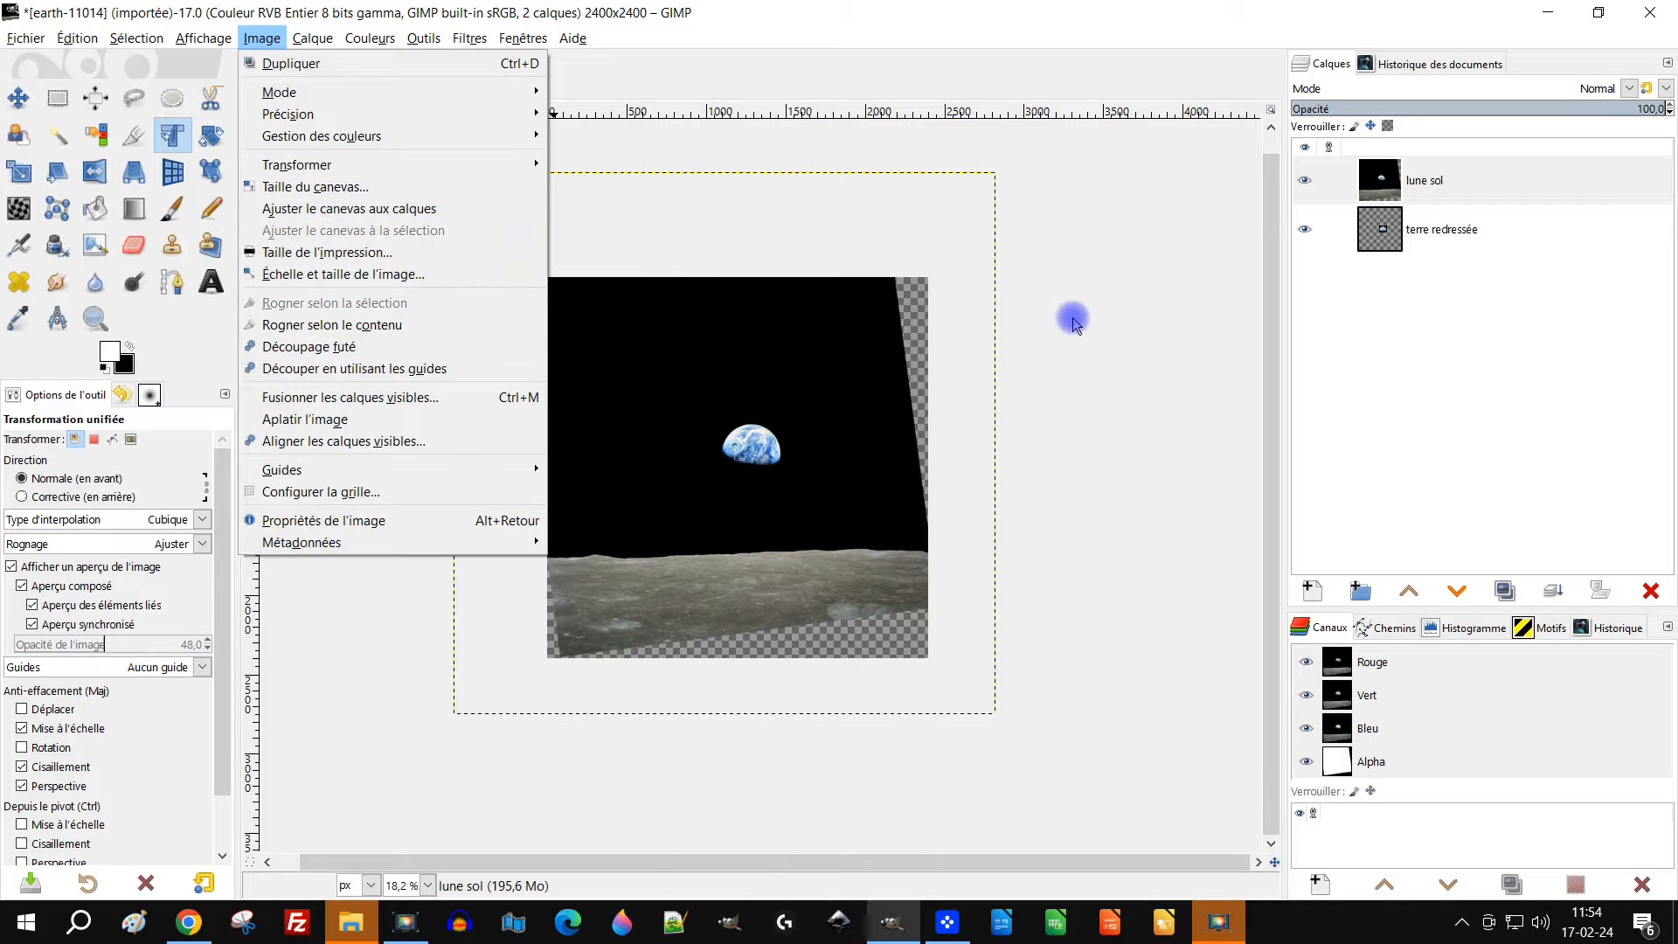
{"action": "left_click", "coordinate": [470, 213]}
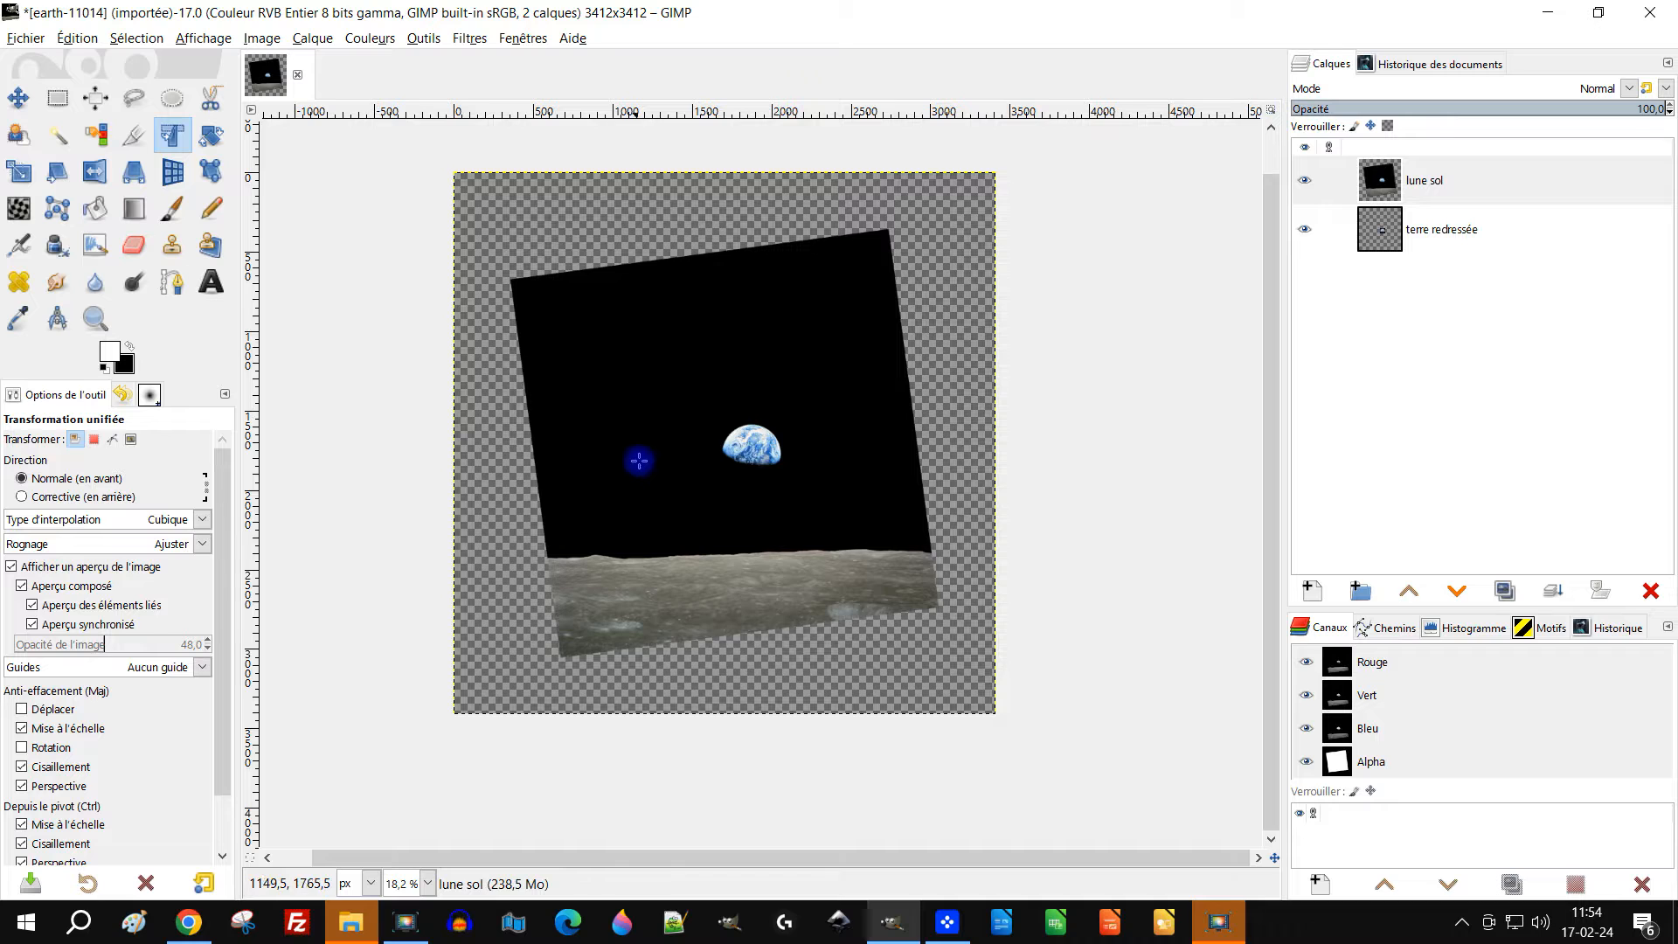
Draw a rectangular selection of about 2860 × 2216 px over the black sky and Earth, ending just above the lunar horizon
{"action": "scroll", "coordinate": [640, 464], "scroll_direction": "up", "scroll_amount": 1}
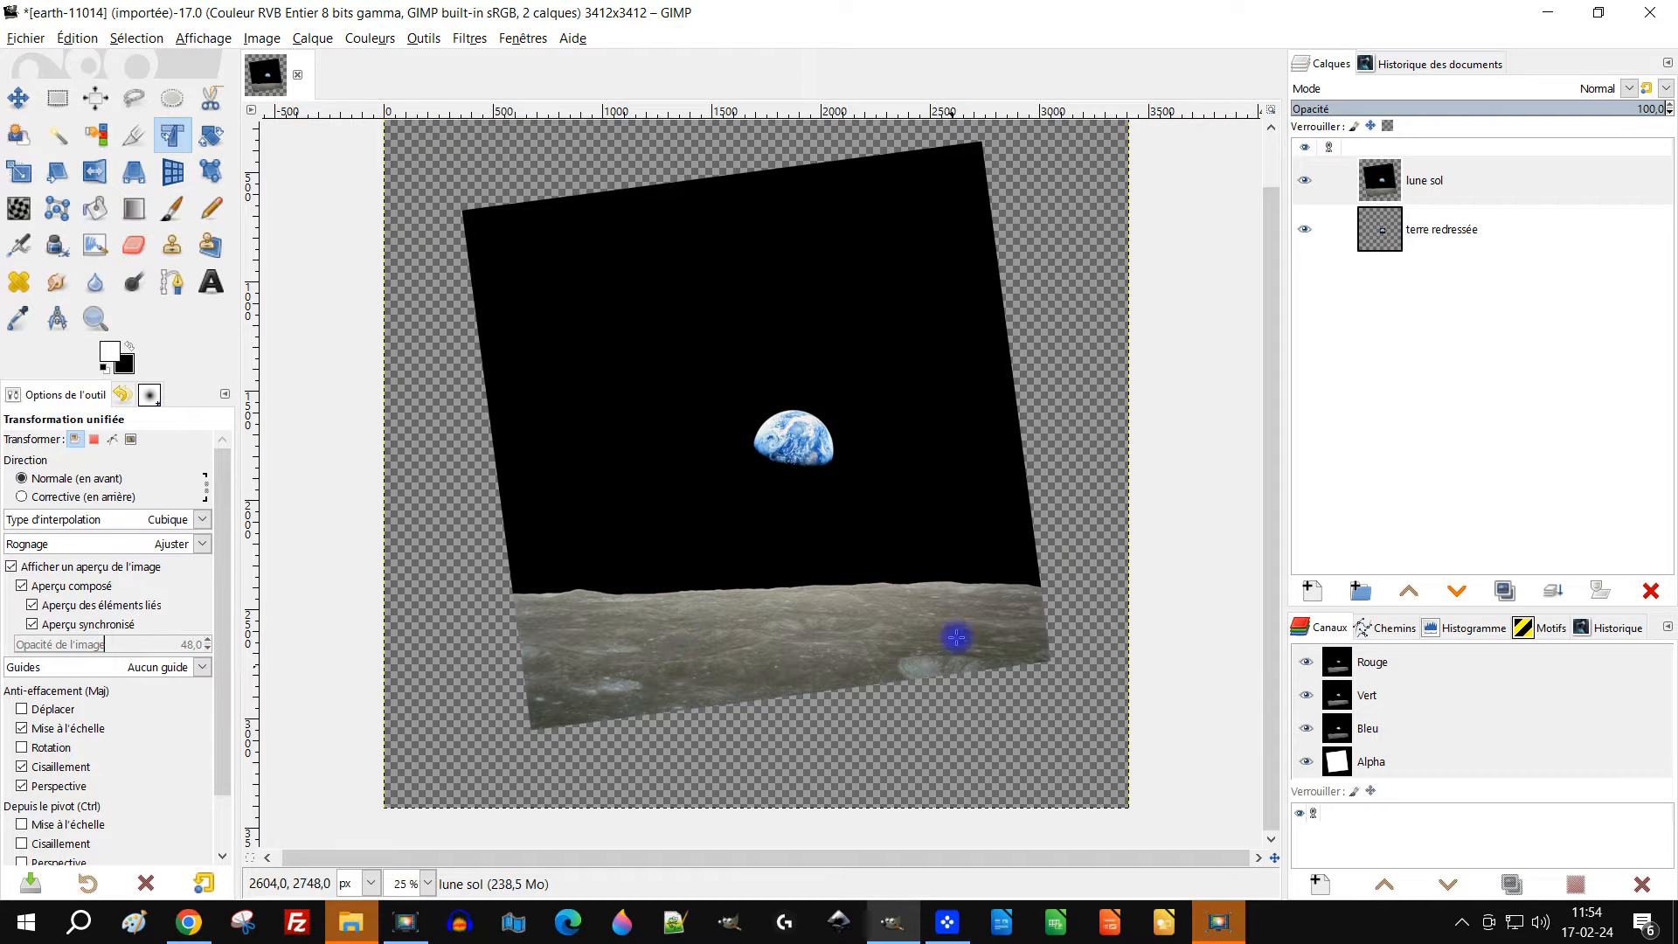
{"action": "left_click_drag", "start_coordinate": [988, 453], "coordinate": [949, 445]}
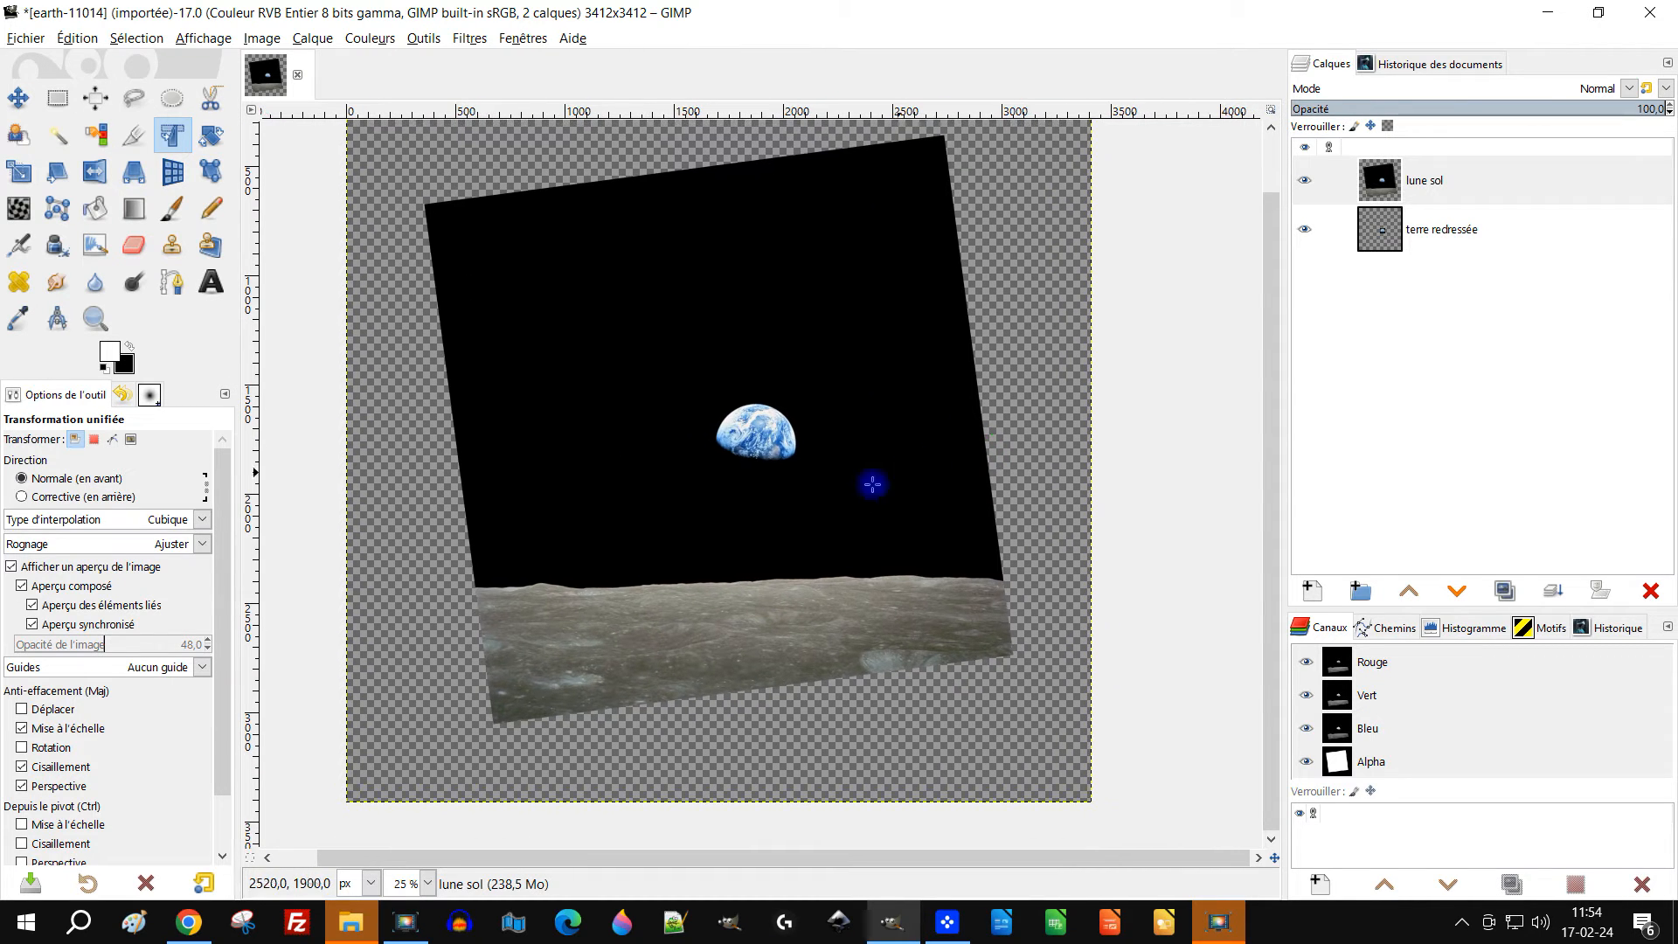
{"action": "left_click", "coordinate": [55, 101]}
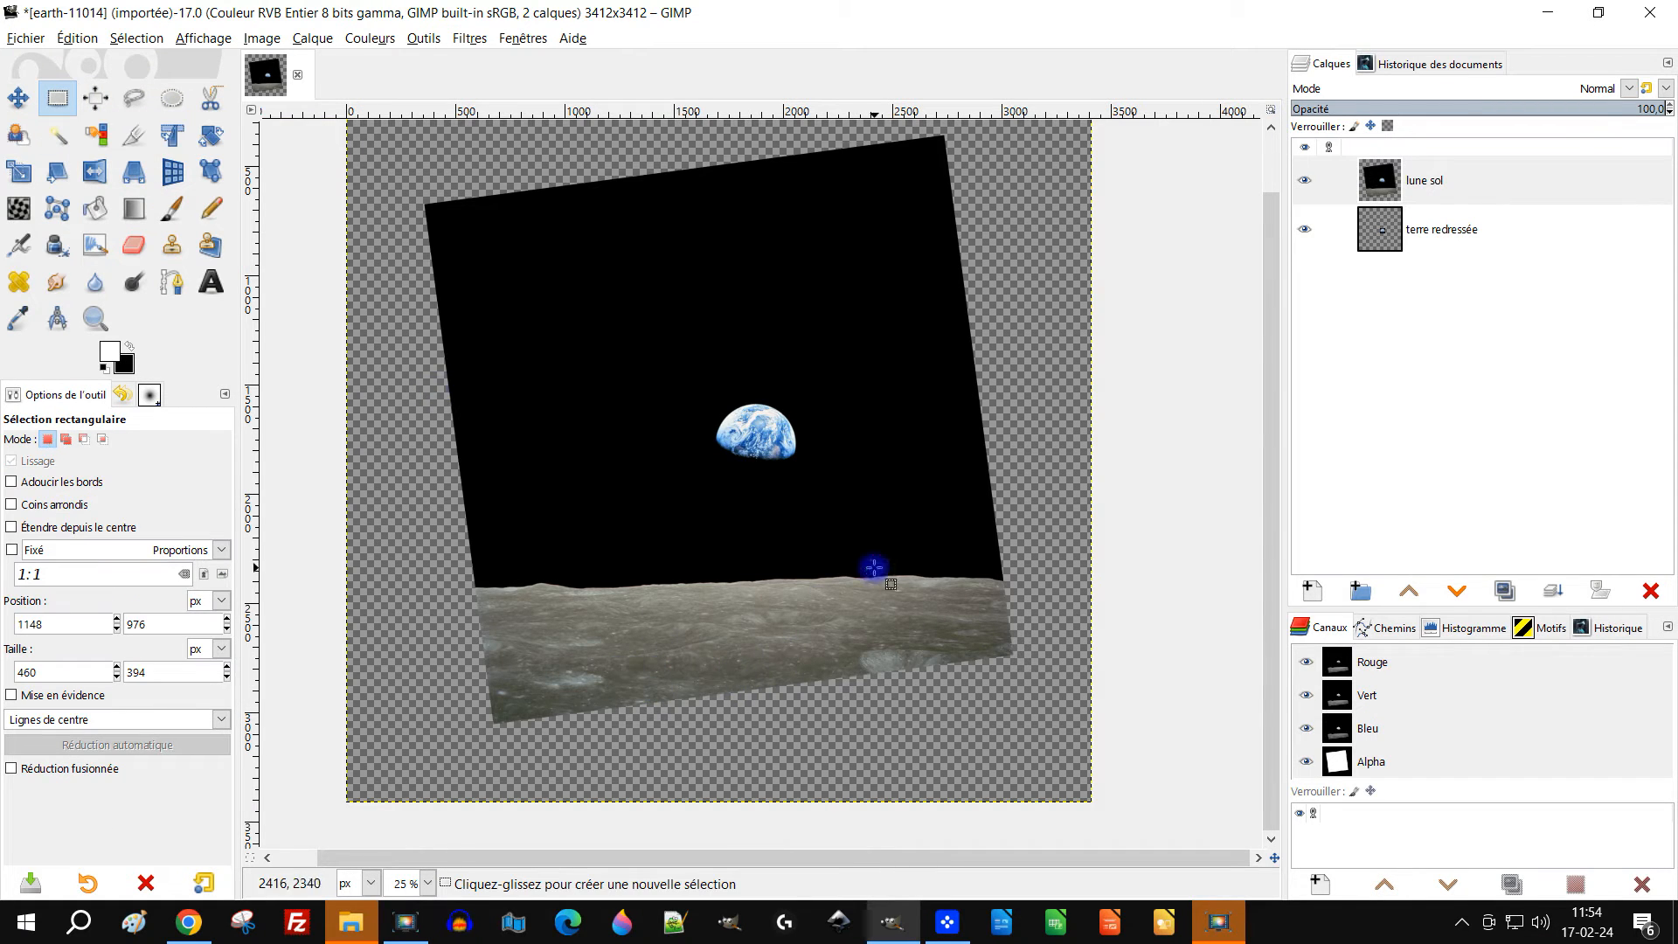
{"action": "left_click_drag", "start_coordinate": [873, 569], "coordinate": [839, 600]}
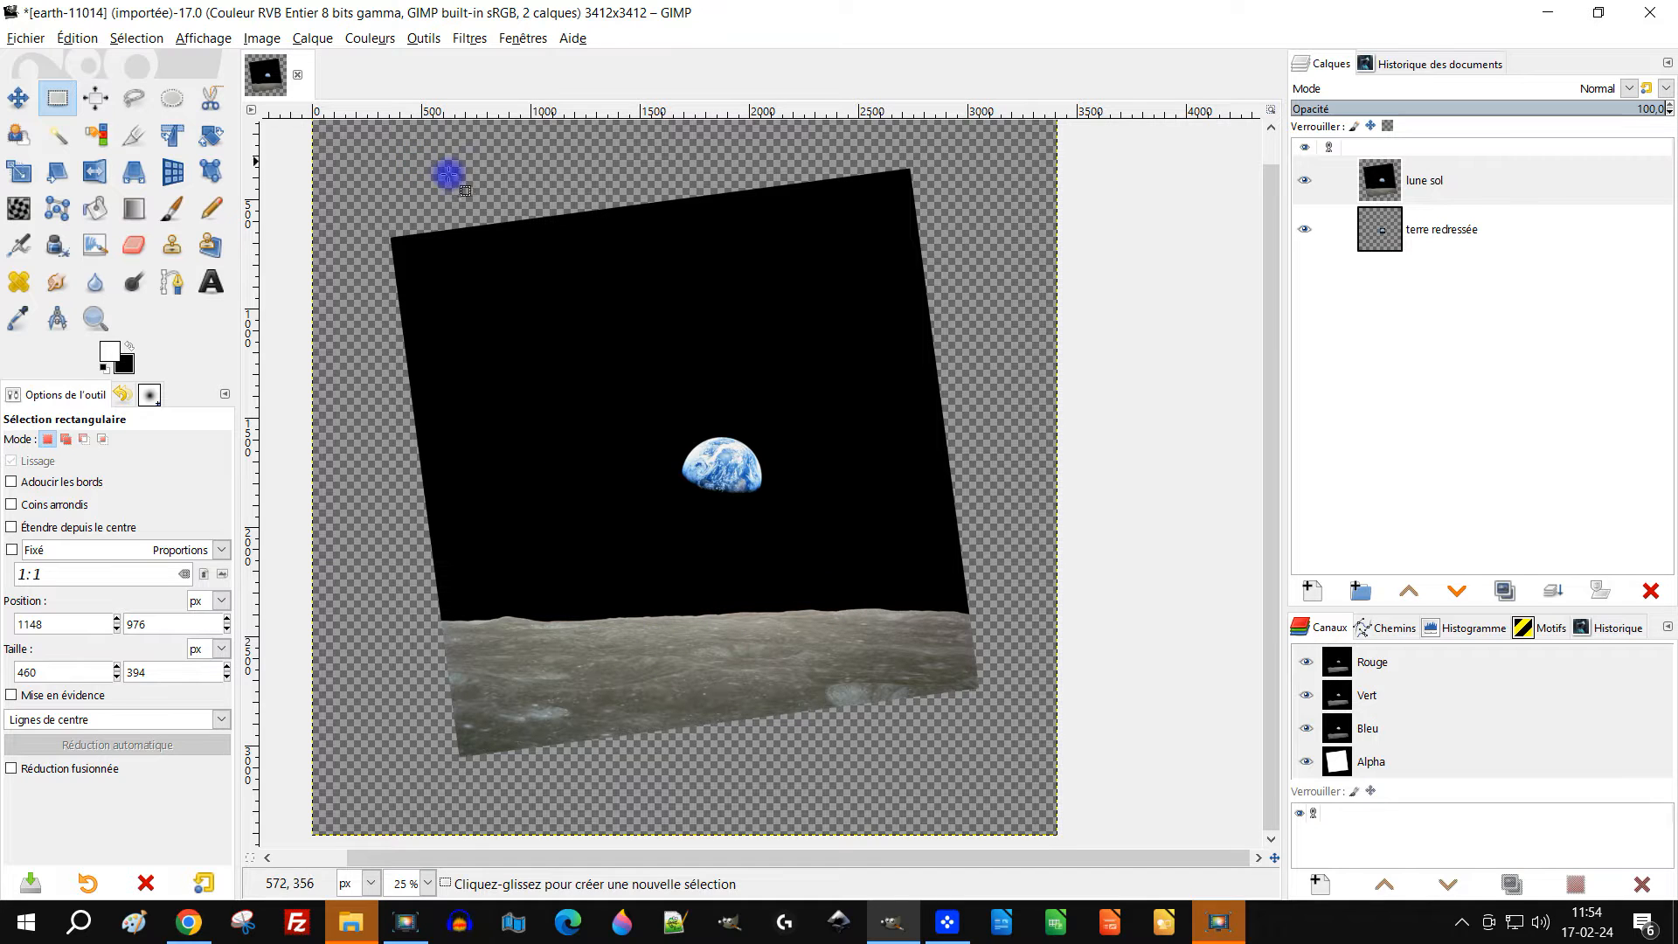
{"action": "left_click_drag", "start_coordinate": [482, 211], "coordinate": [464, 250]}
{"action": "left_click_drag", "start_coordinate": [370, 157], "coordinate": [983, 641]}
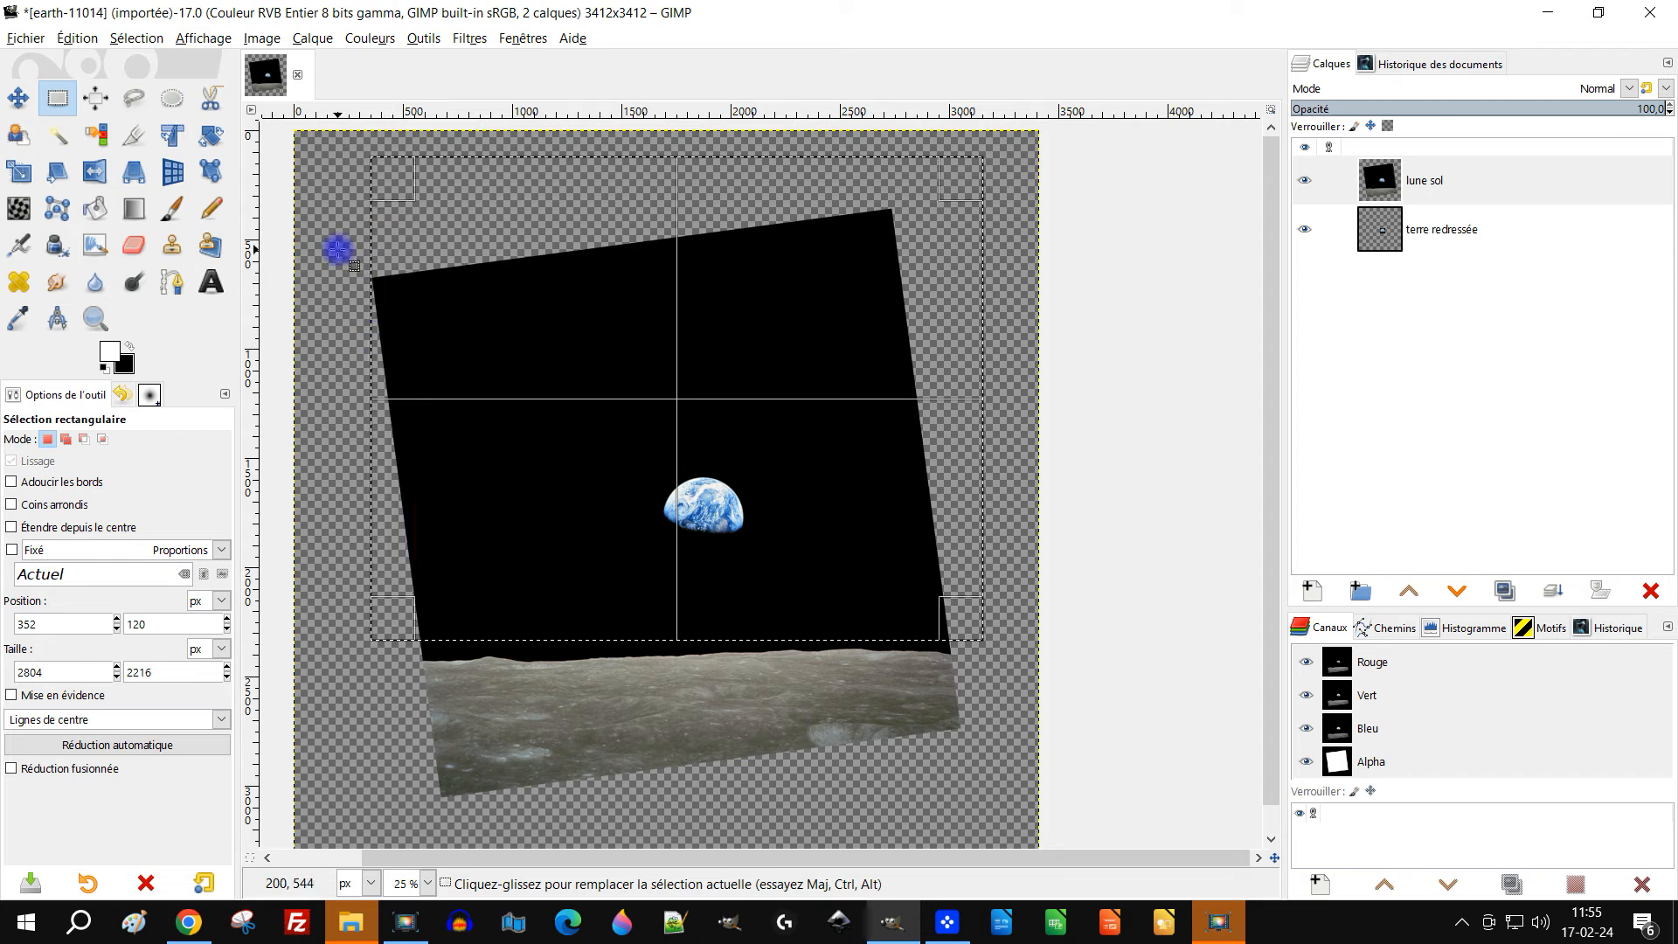
{"action": "left_click_drag", "start_coordinate": [400, 284], "coordinate": [390, 284]}
Make sure lune sol is the active layer and fine-tune the selection's lower edge to a height of about 2212 px
{"action": "left_click", "coordinate": [1377, 205]}
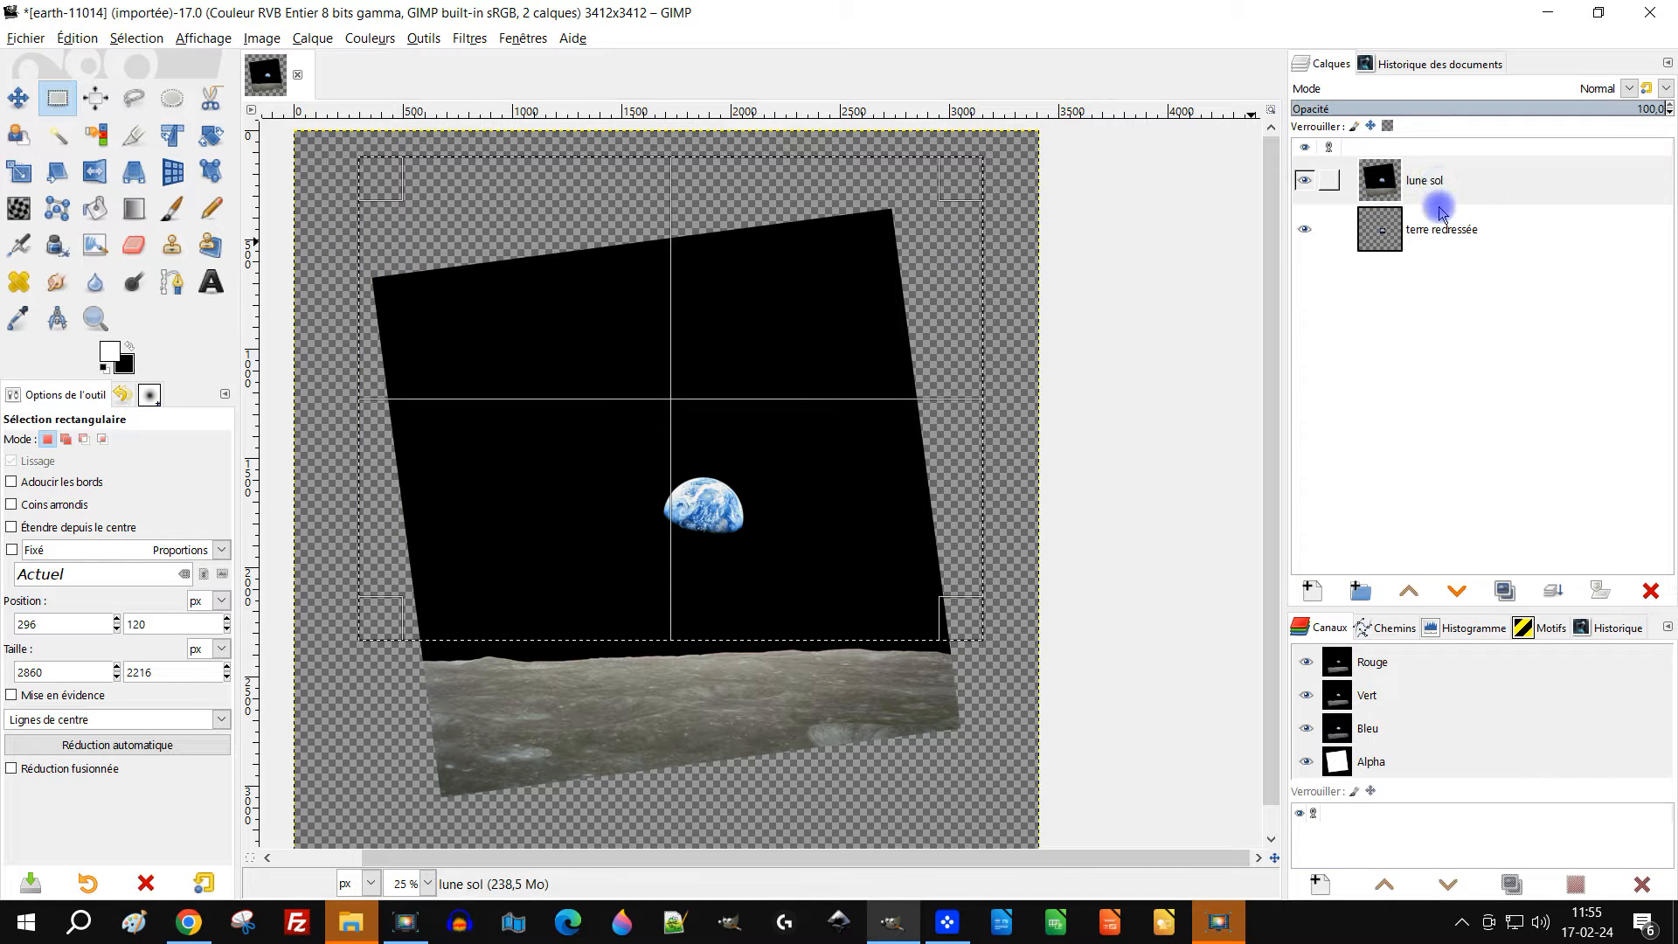
{"action": "right_click", "coordinate": [1390, 190]}
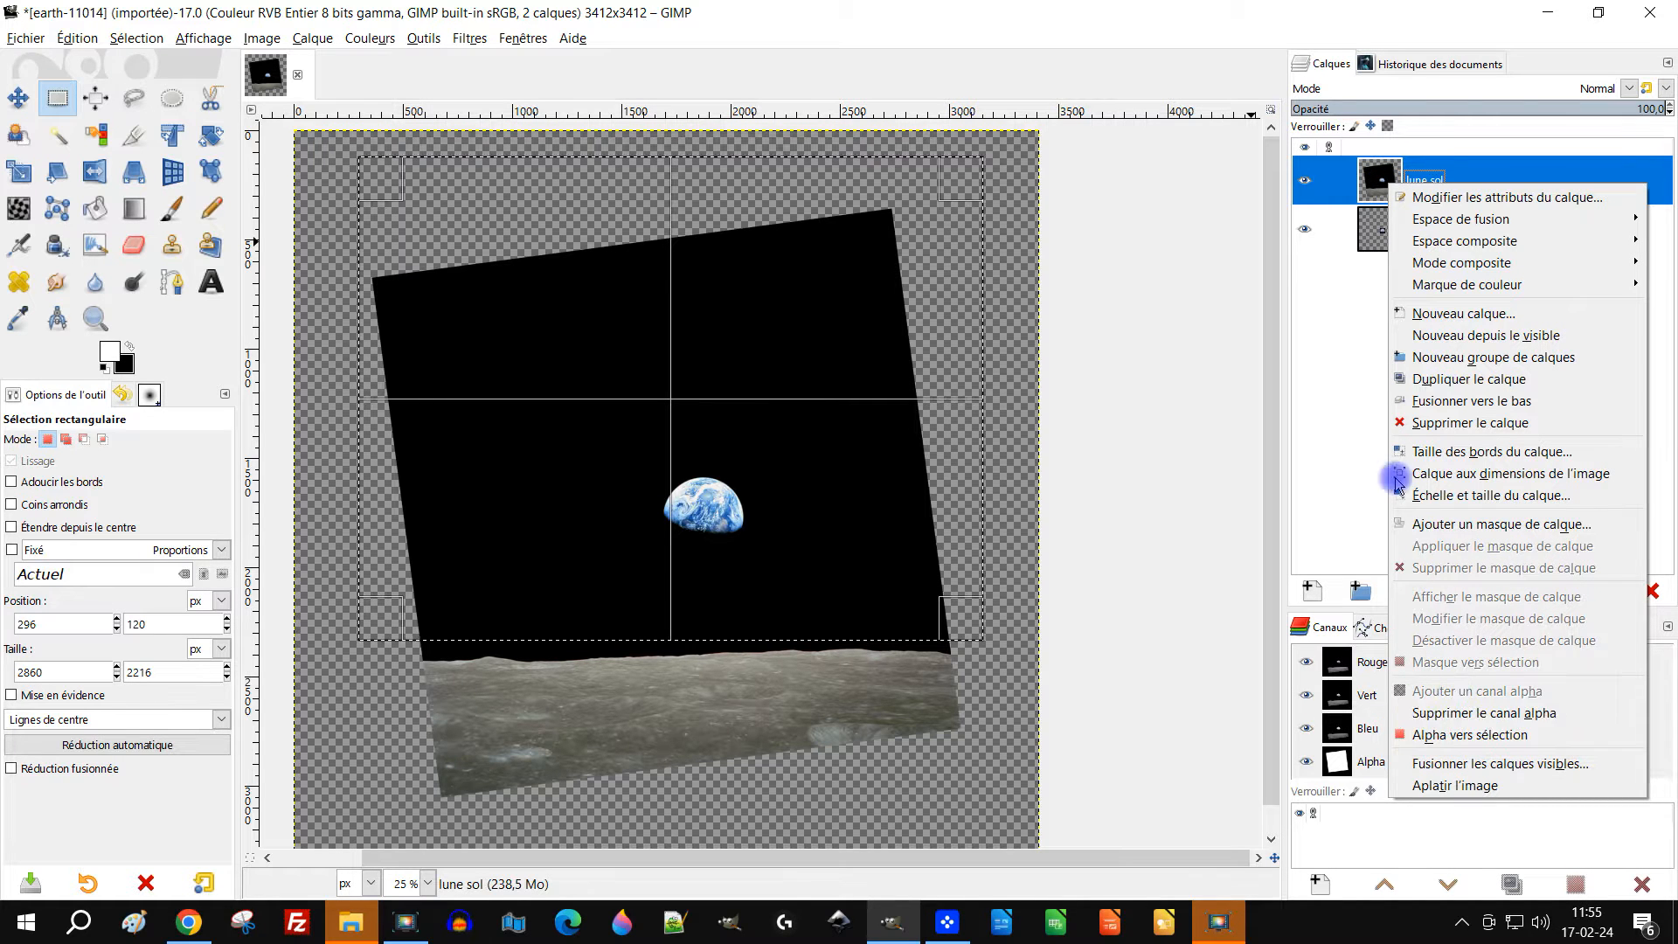
{"action": "left_click", "coordinate": [1343, 357]}
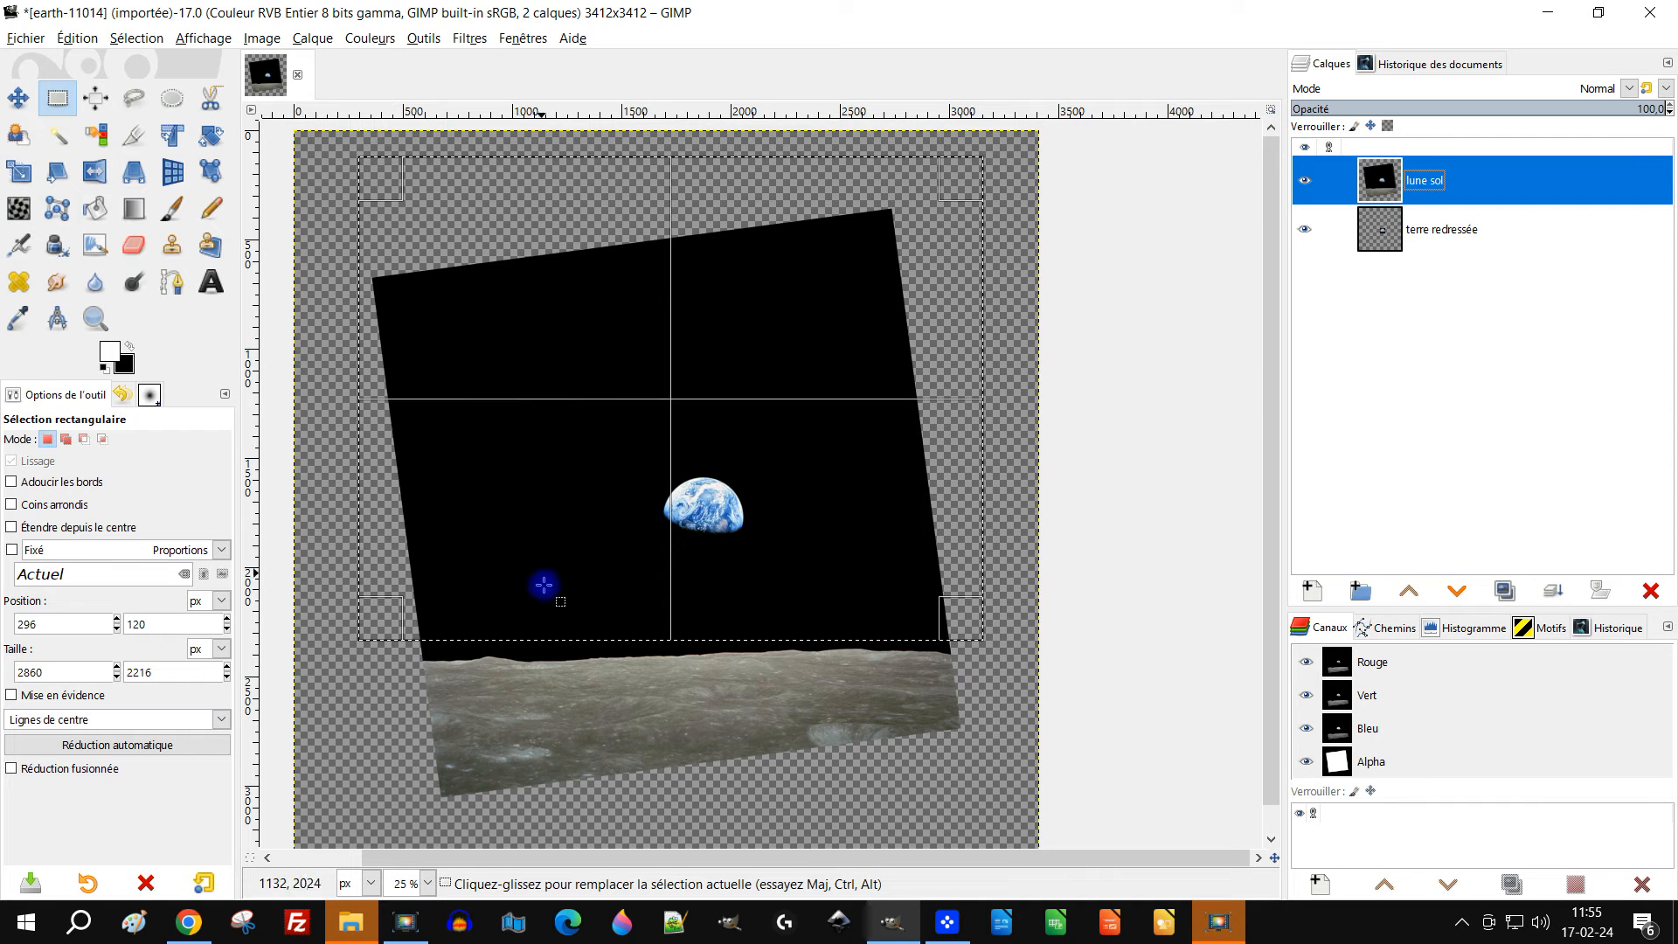
{"action": "mouse_move", "coordinate": [616, 645]}
{"action": "left_mouse_down"}
{"action": "mouse_move", "coordinate": [626, 599]}
{"action": "mouse_move", "coordinate": [611, 626]}
{"action": "left_mouse_up"}
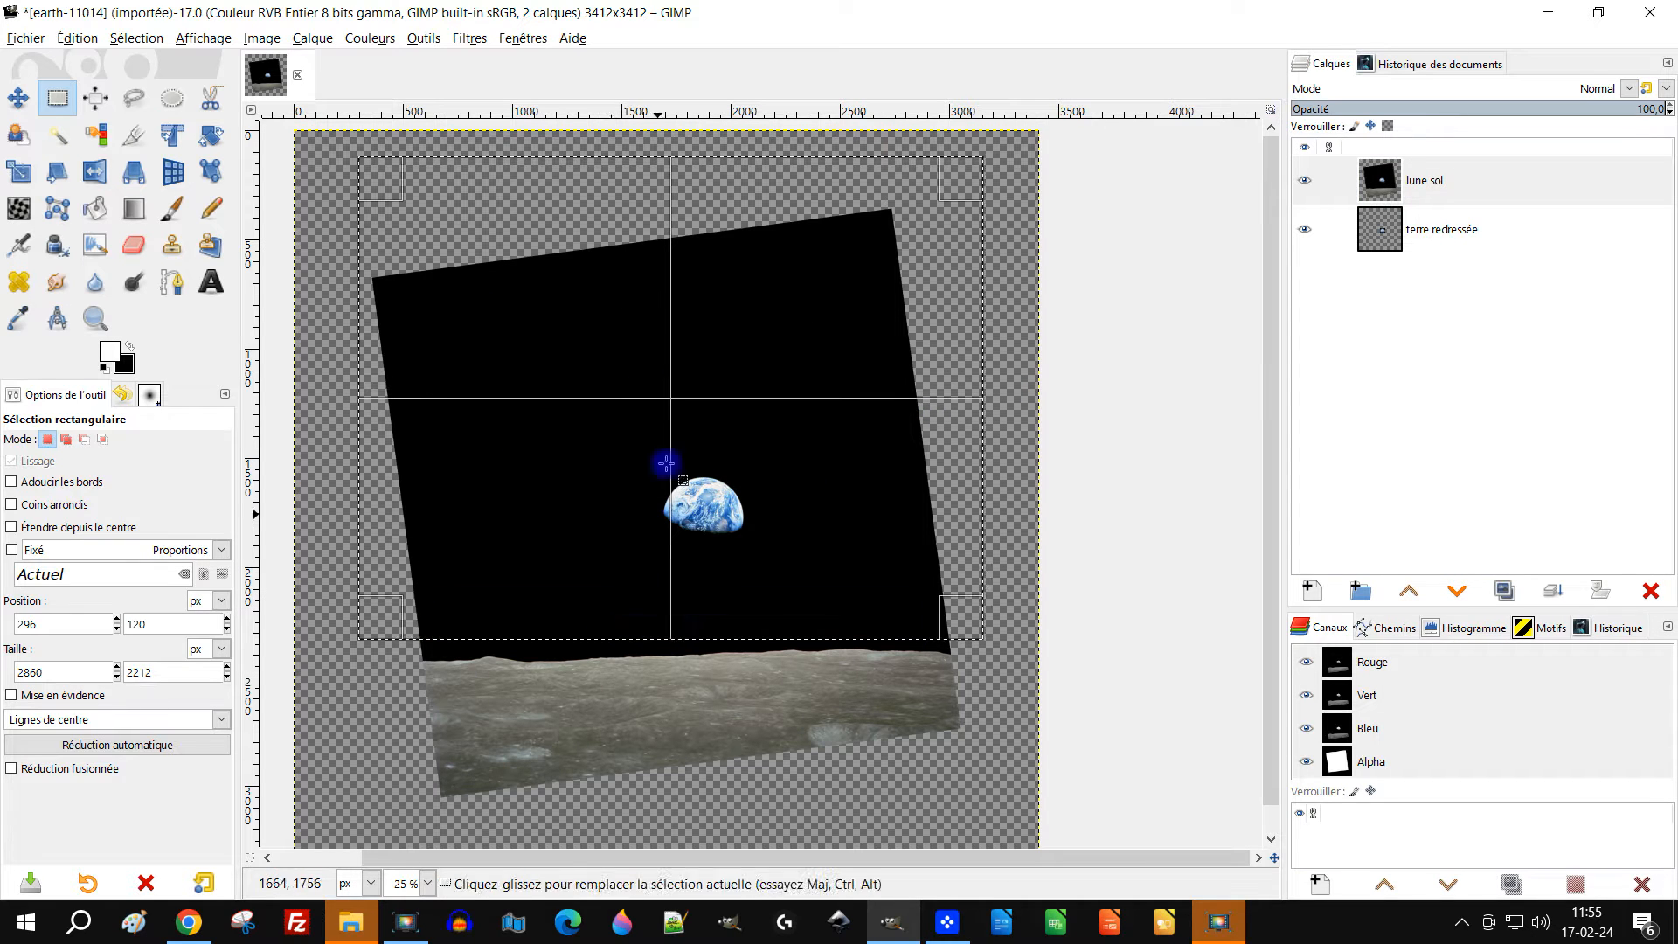
Erase the selected black sky and original Earth from the lune sol layer, and drop the rectangular selection
{"action": "left_click", "coordinate": [77, 38]}
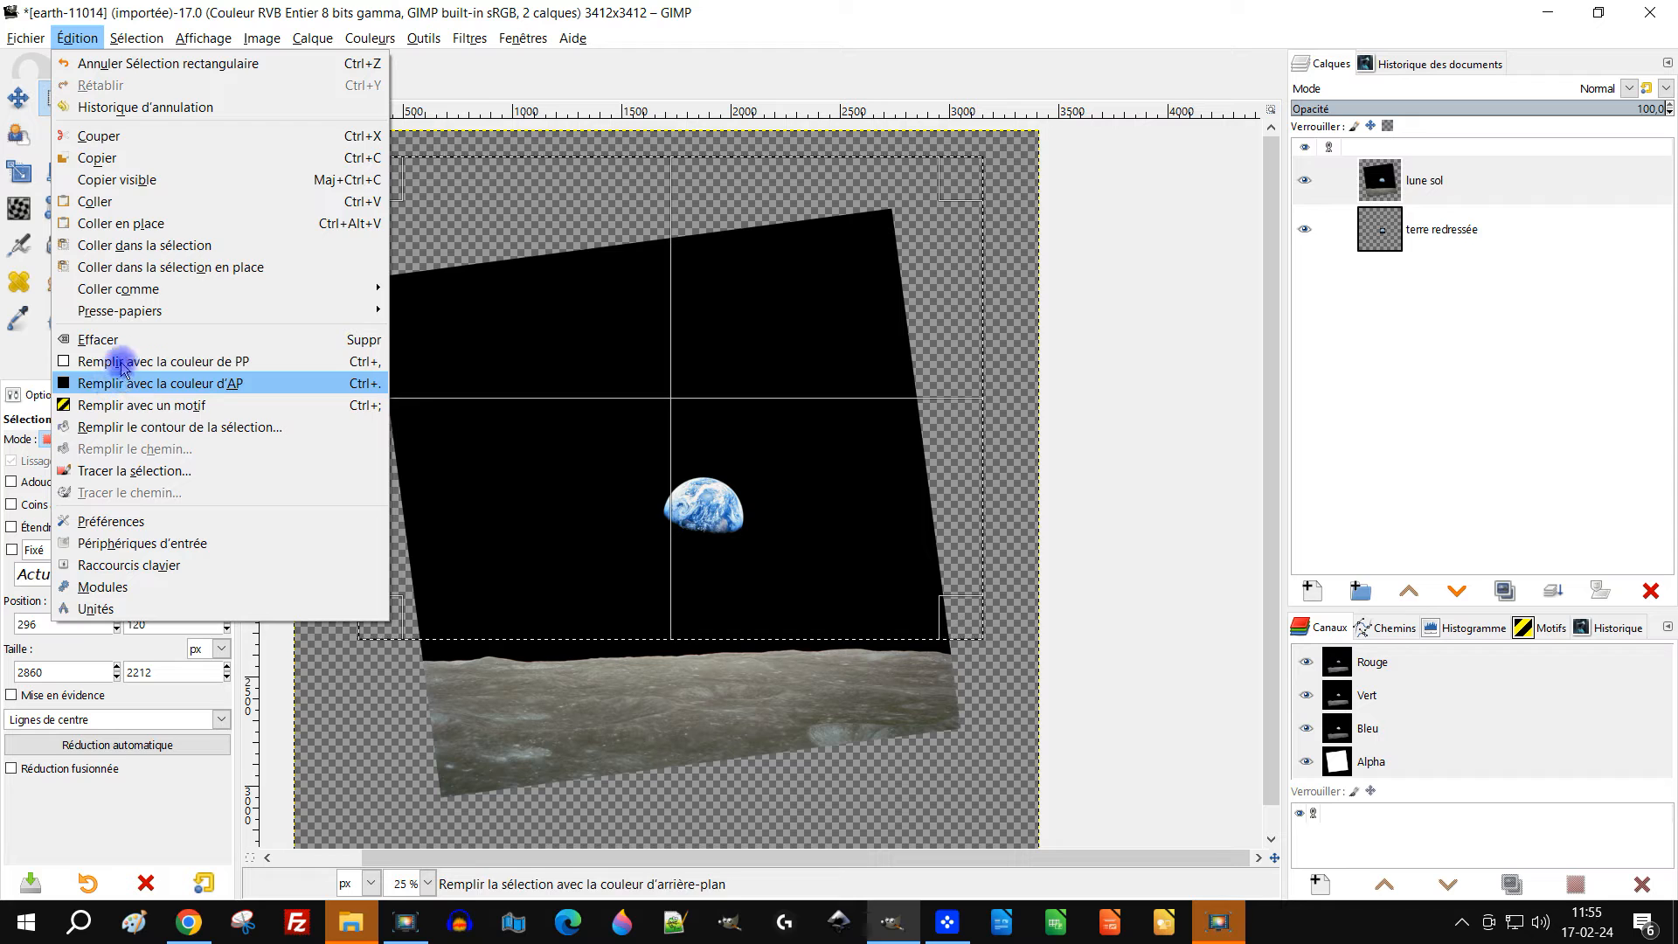
{"action": "left_click", "coordinate": [103, 339]}
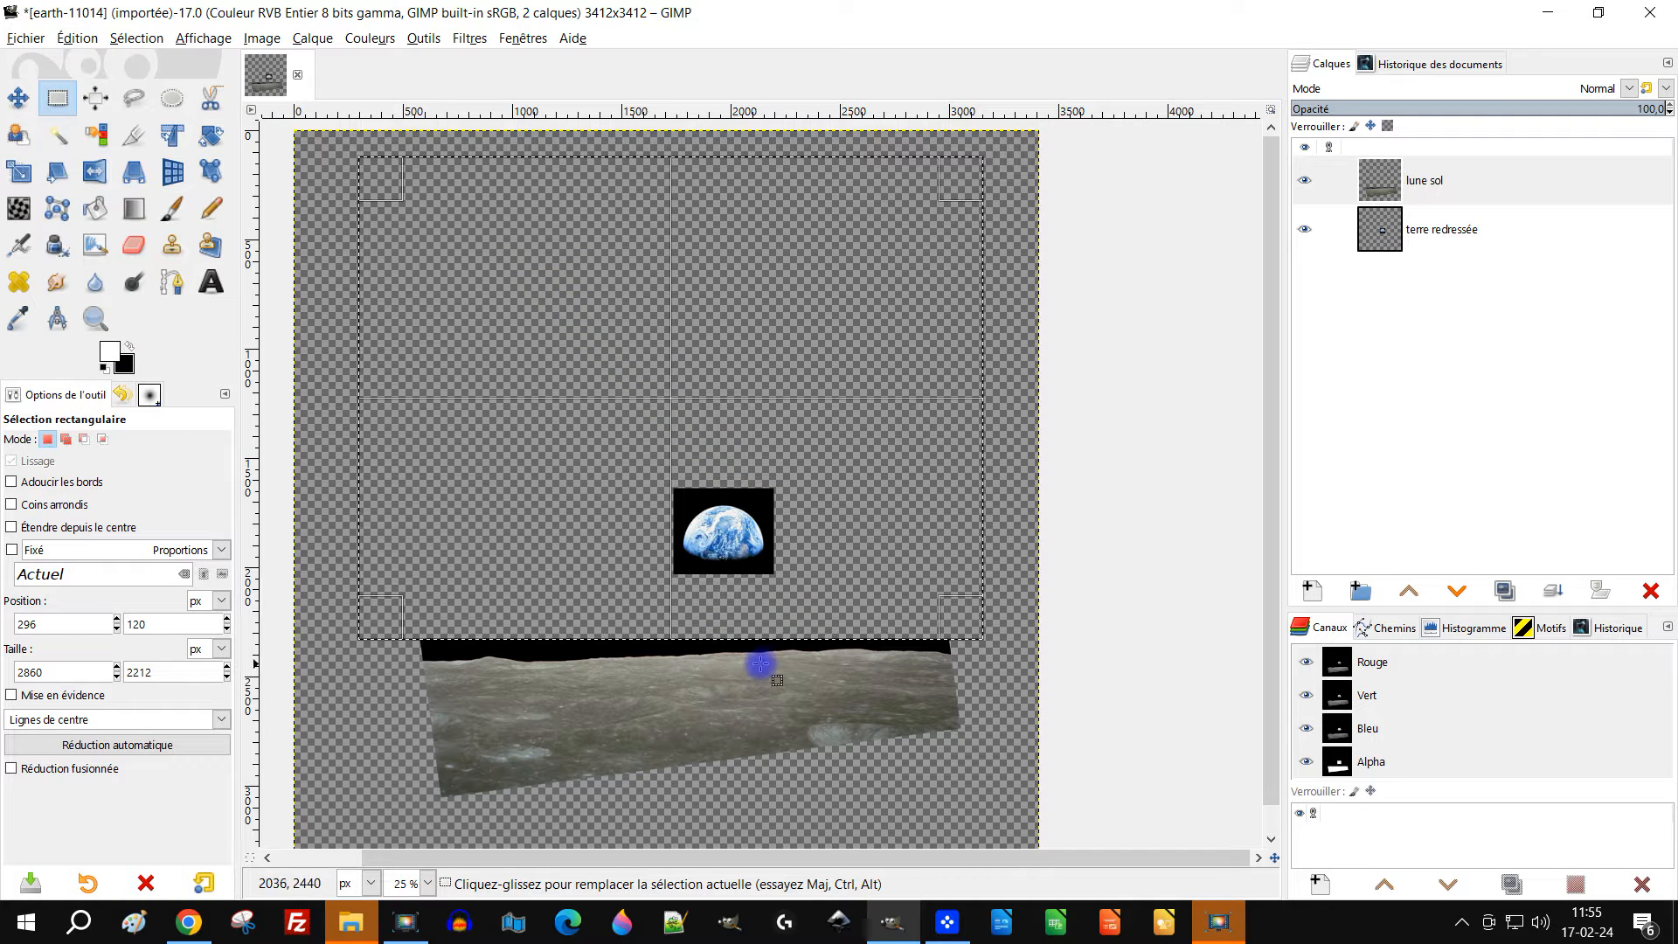
{"action": "scroll", "coordinate": [749, 569], "scroll_direction": "down", "scroll_amount": 1}
{"action": "scroll", "coordinate": [719, 592], "scroll_direction": "up", "scroll_amount": 1}
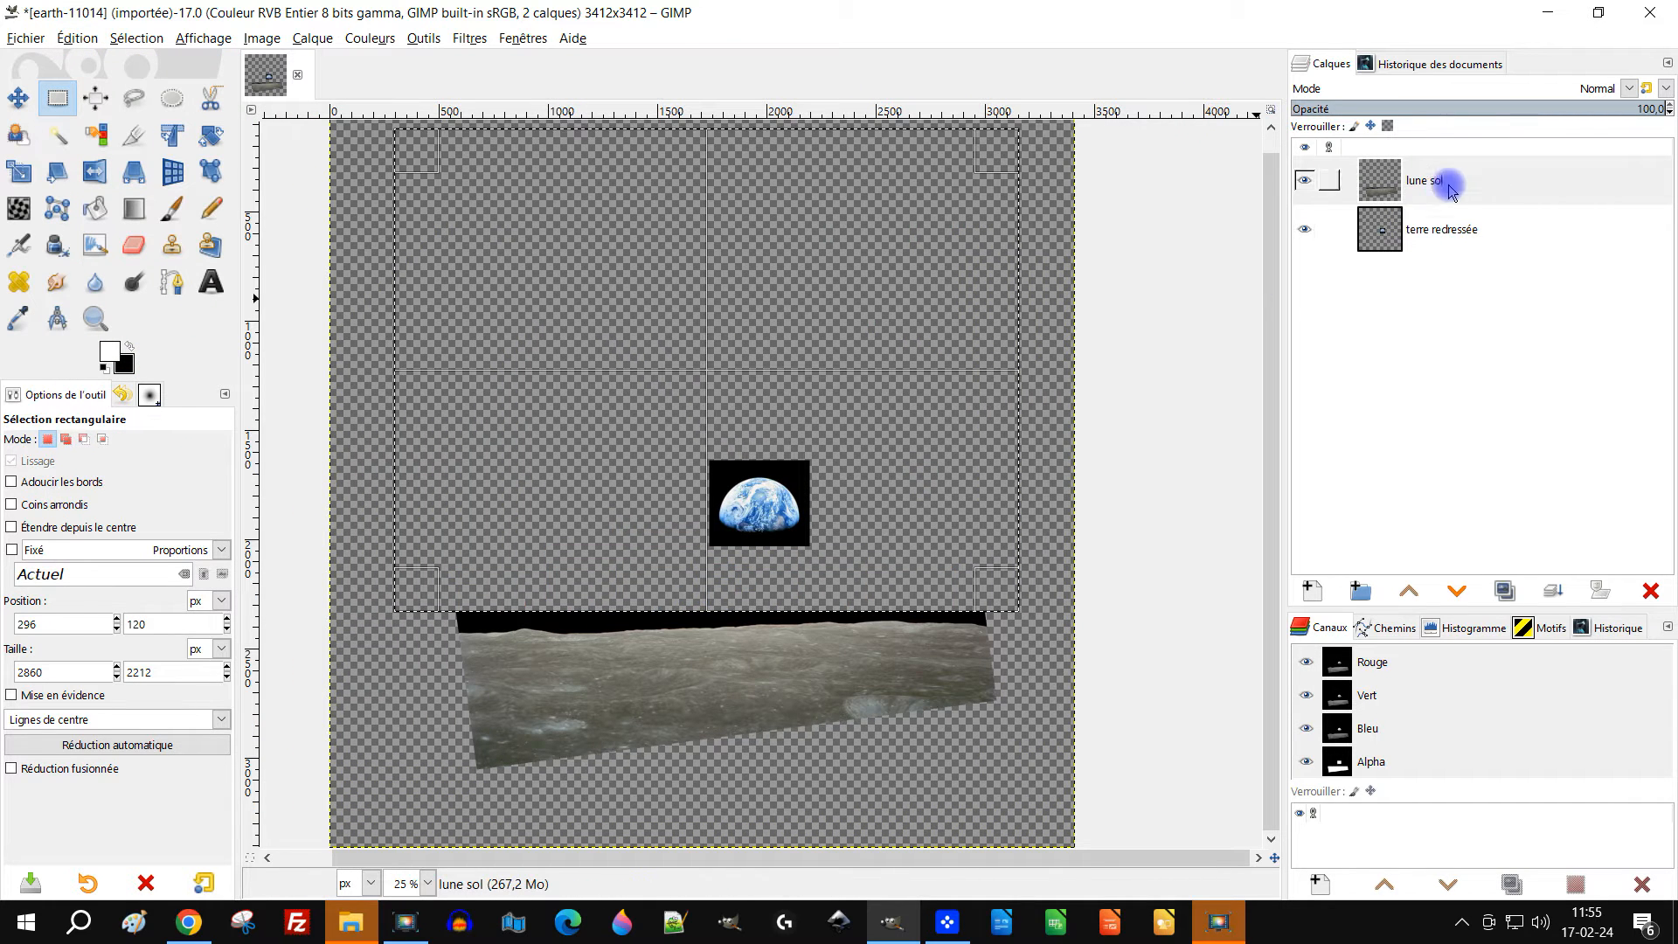
{"action": "left_click", "coordinate": [1104, 411]}
{"action": "scroll", "coordinate": [1102, 424], "scroll_direction": "down", "scroll_amount": 1}
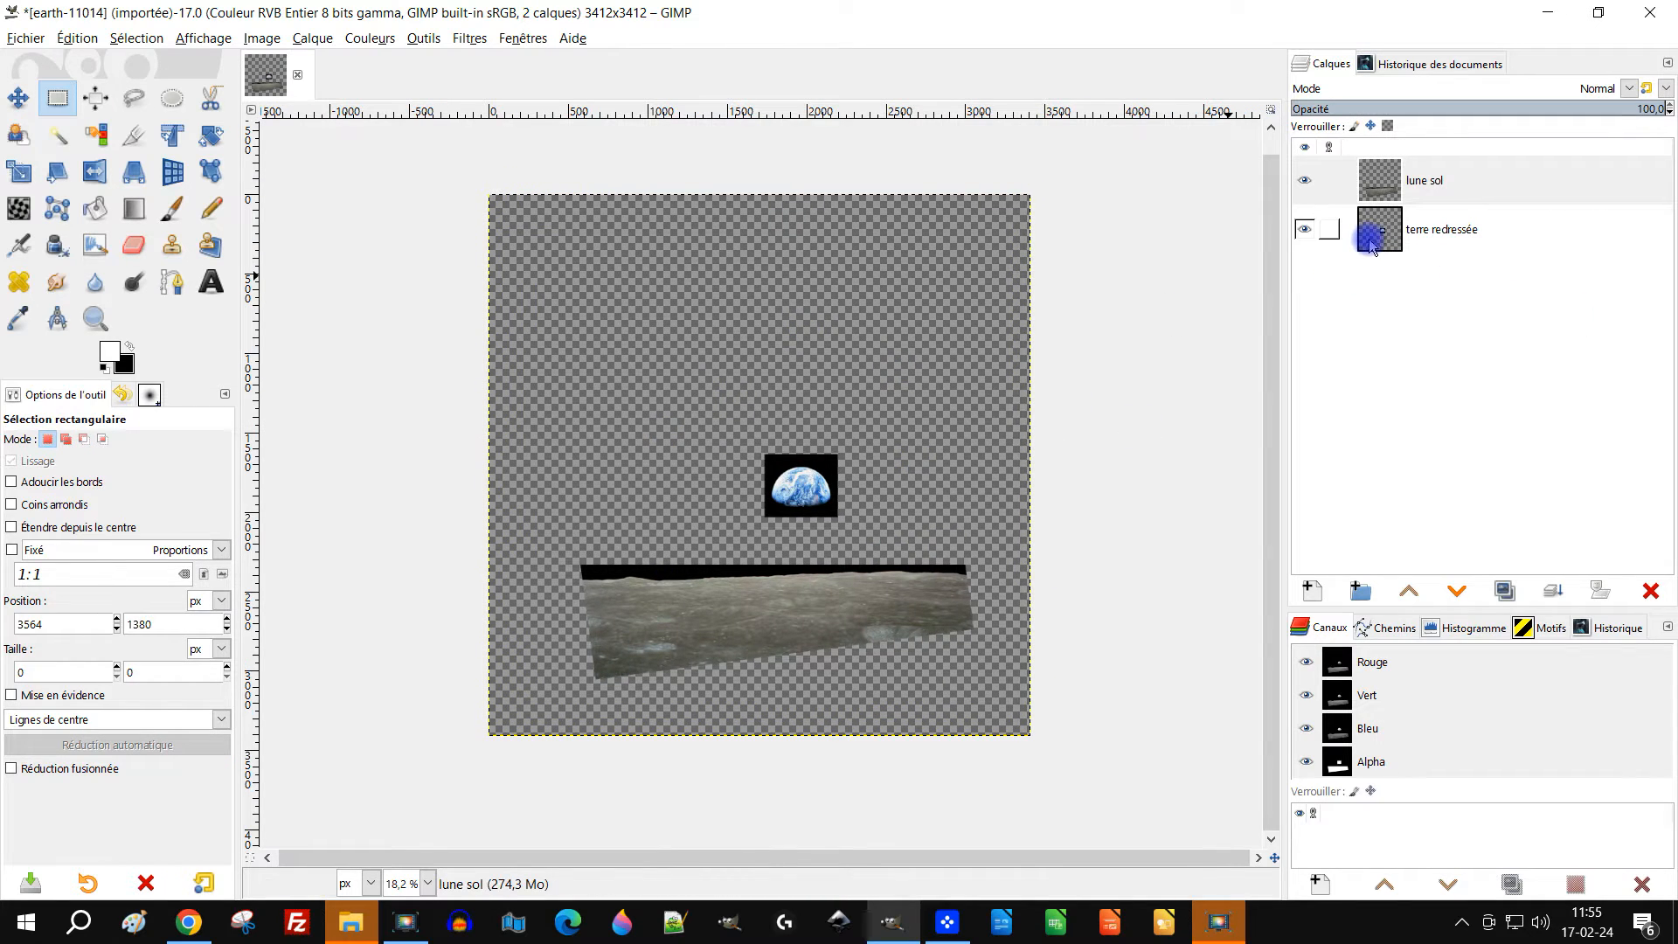
Create a 3412 × 3412 px layer named espace filled with the default black foreground colour, and lower it beneath terre redressée
{"action": "left_click", "coordinate": [1312, 590]}
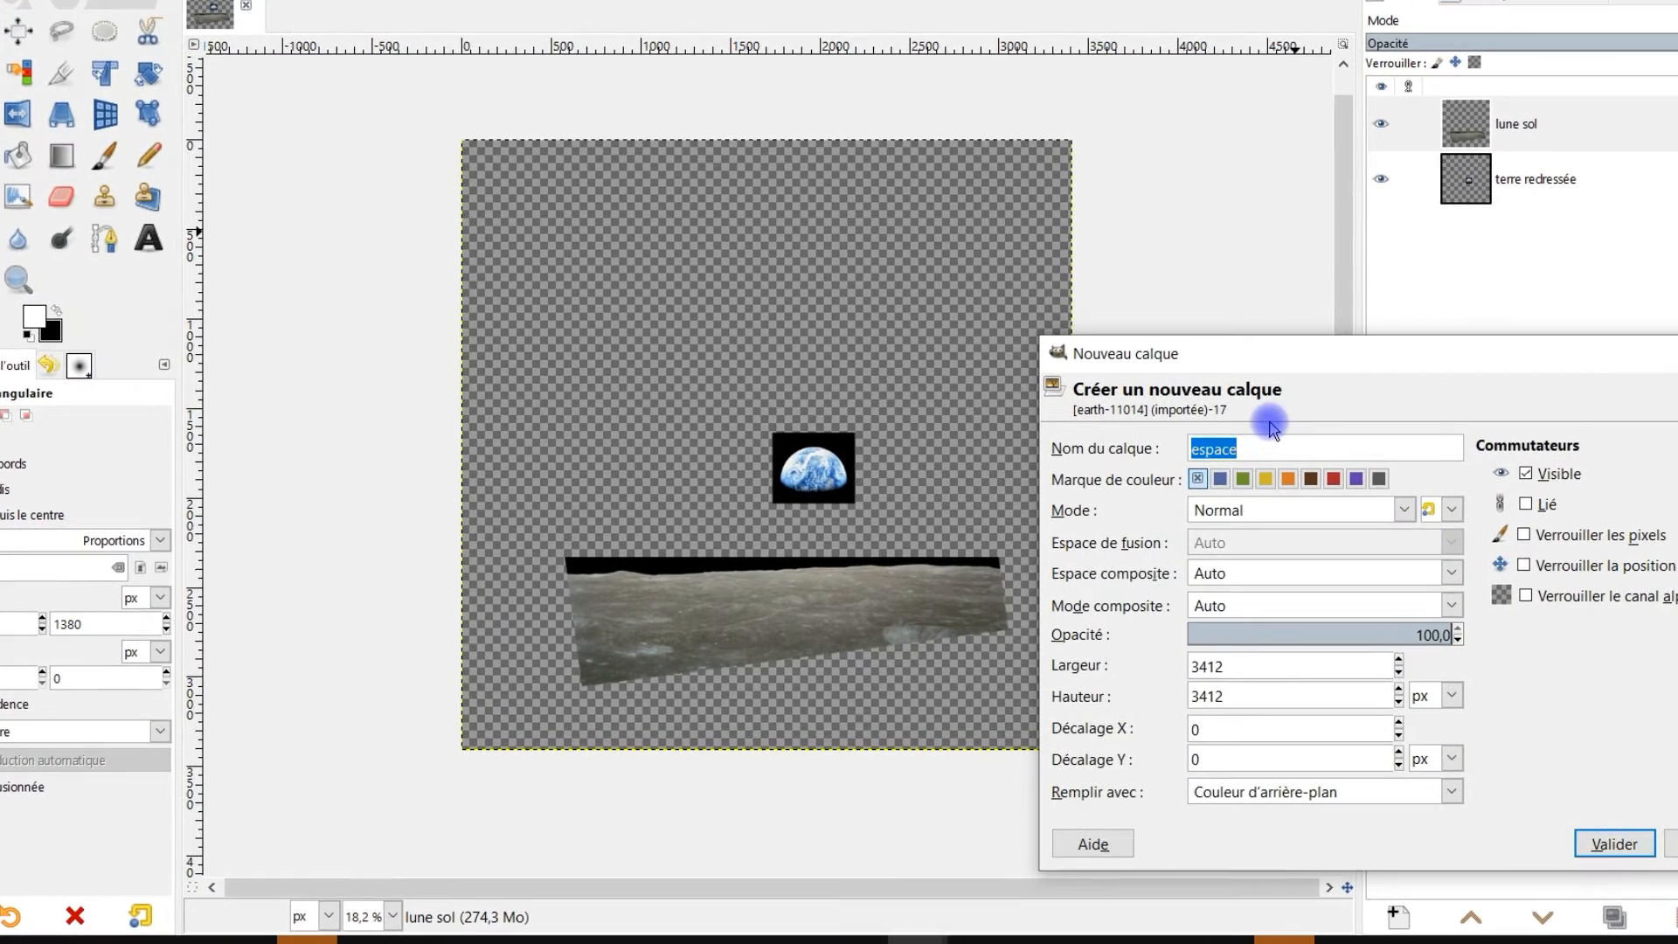
{"action": "left_click", "coordinate": [1233, 450]}
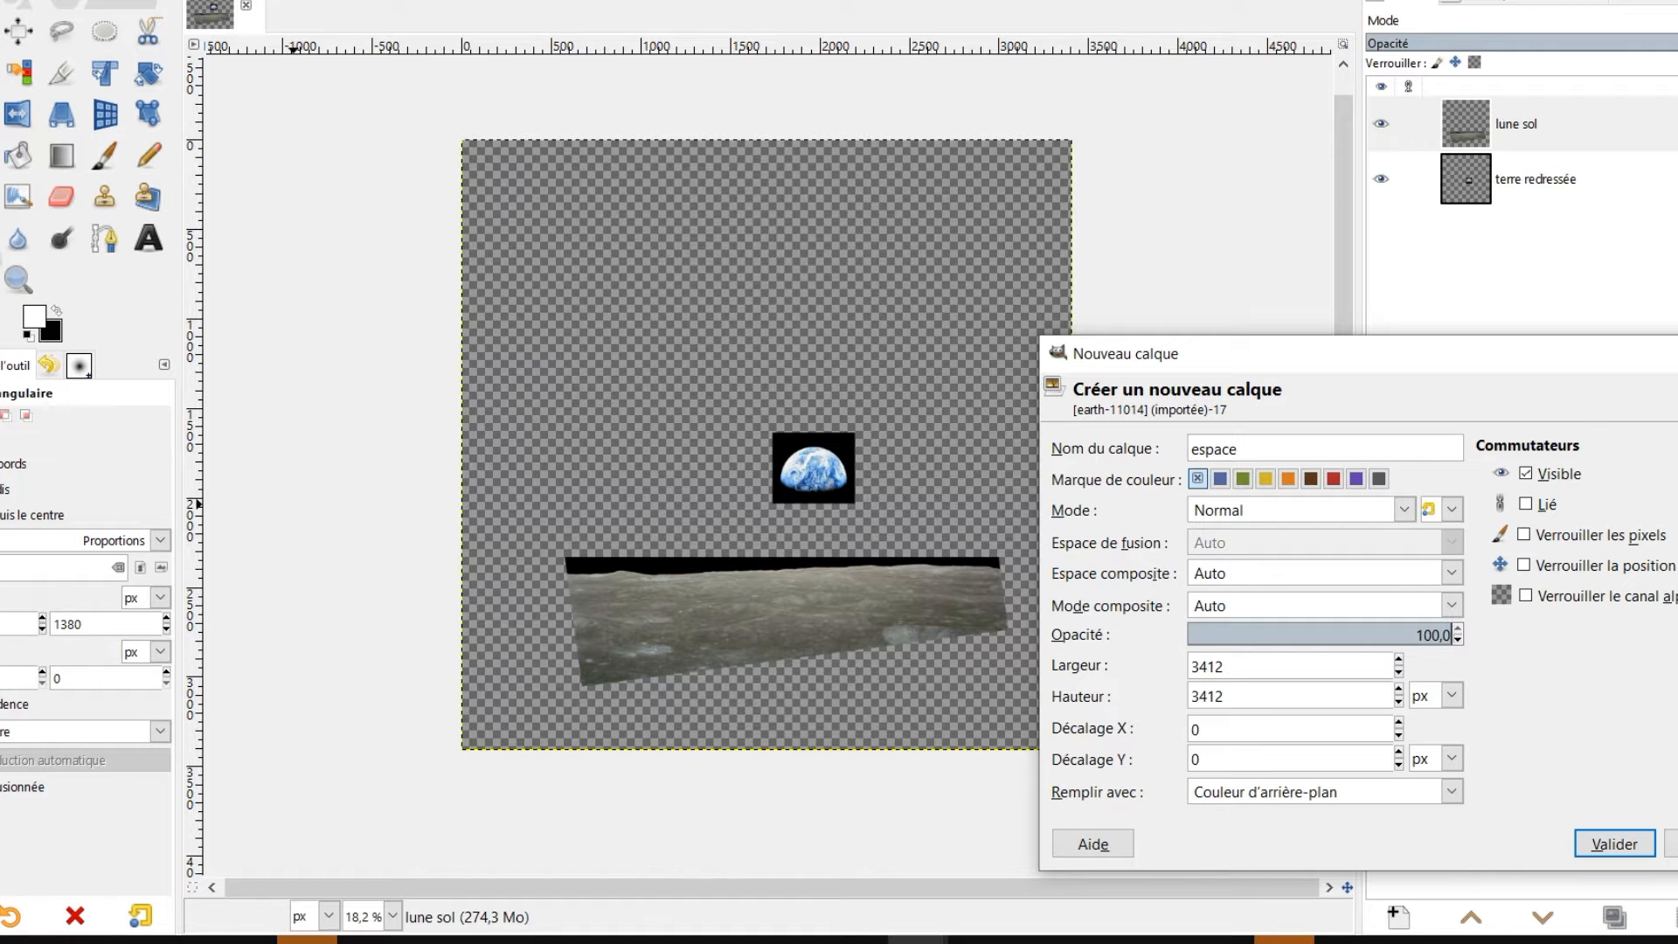
{"action": "left_click", "coordinate": [28, 339]}
{"action": "left_click", "coordinate": [59, 309]}
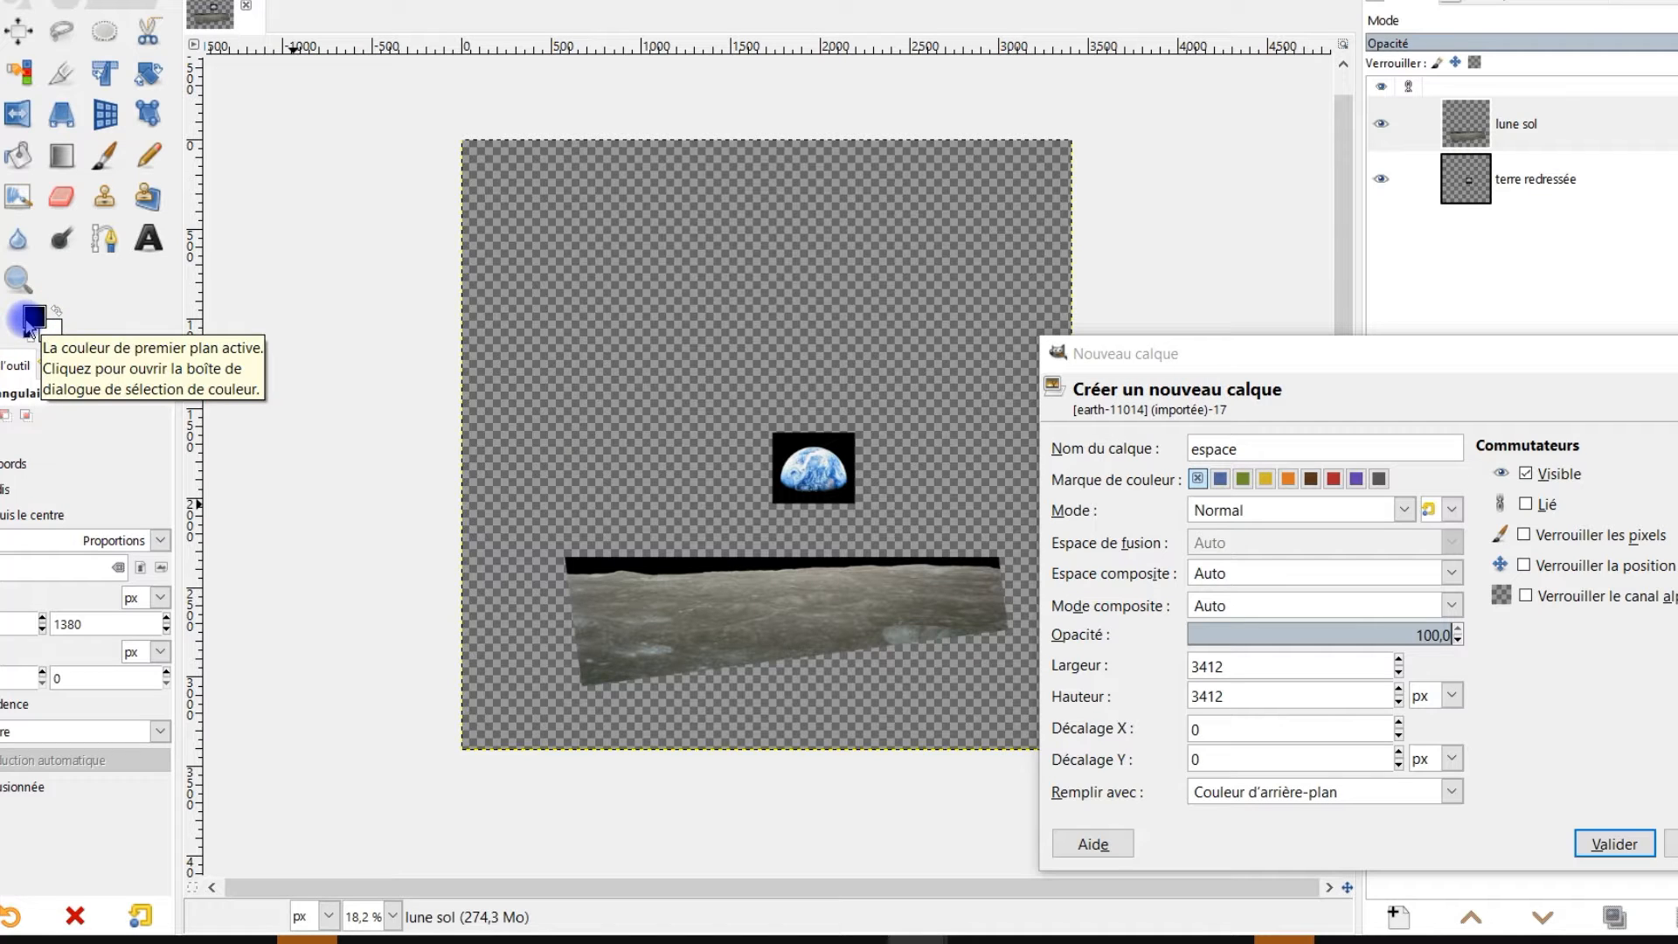
{"action": "left_click", "coordinate": [1258, 792]}
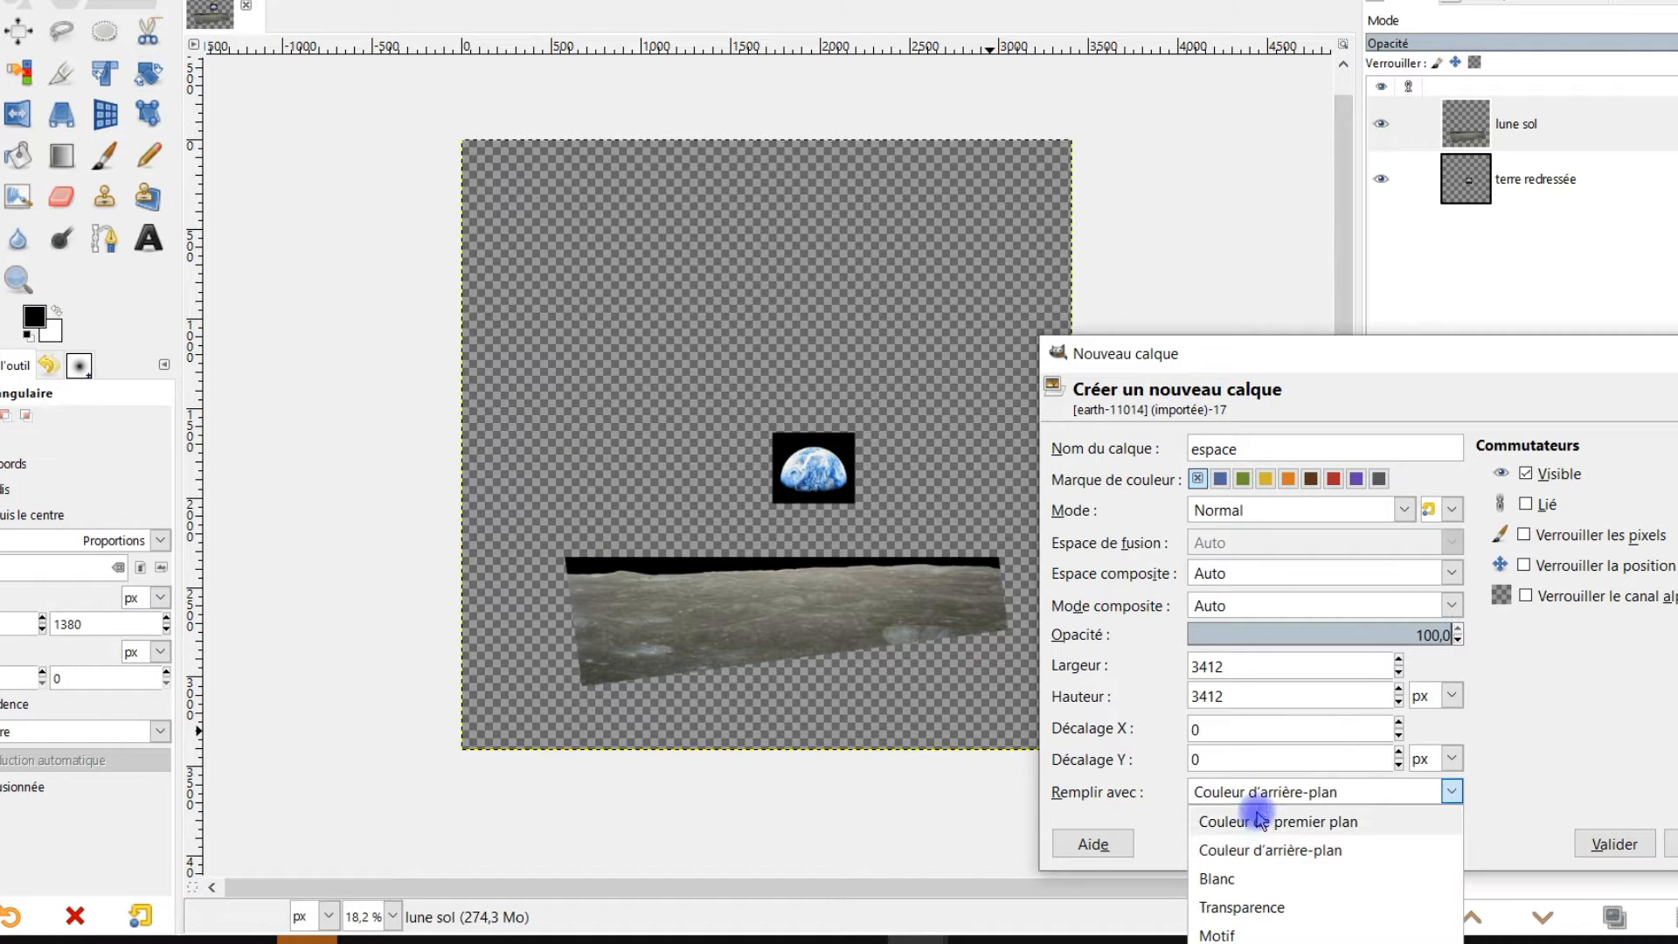
{"action": "left_click", "coordinate": [1260, 823]}
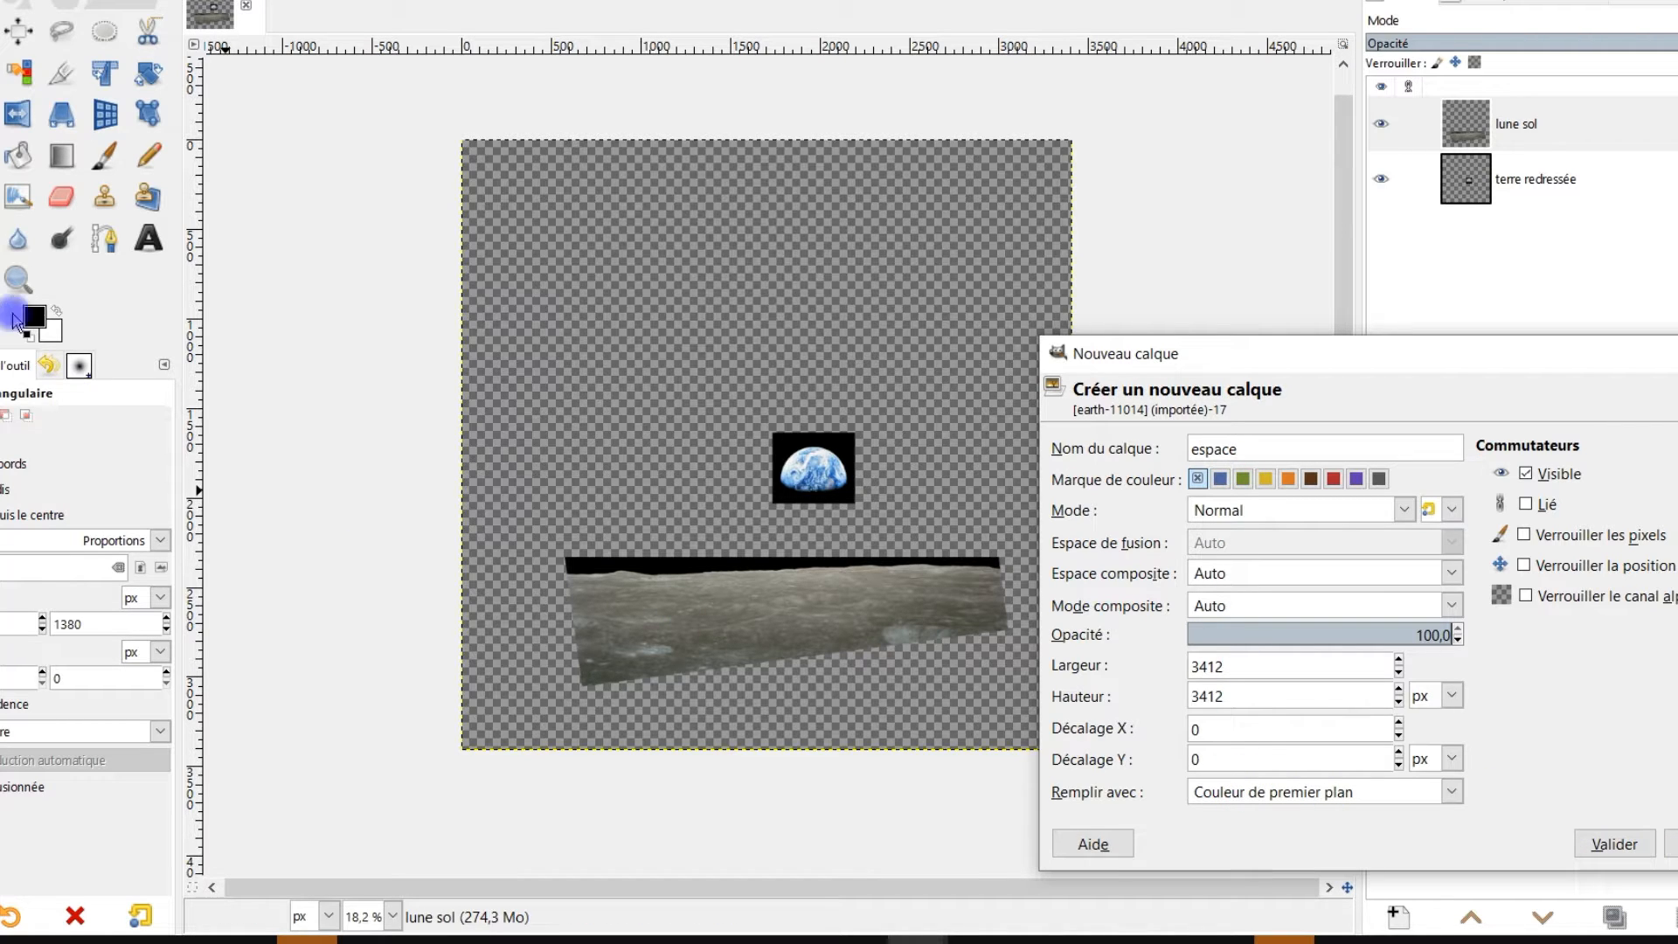
{"action": "left_click", "coordinate": [1612, 844]}
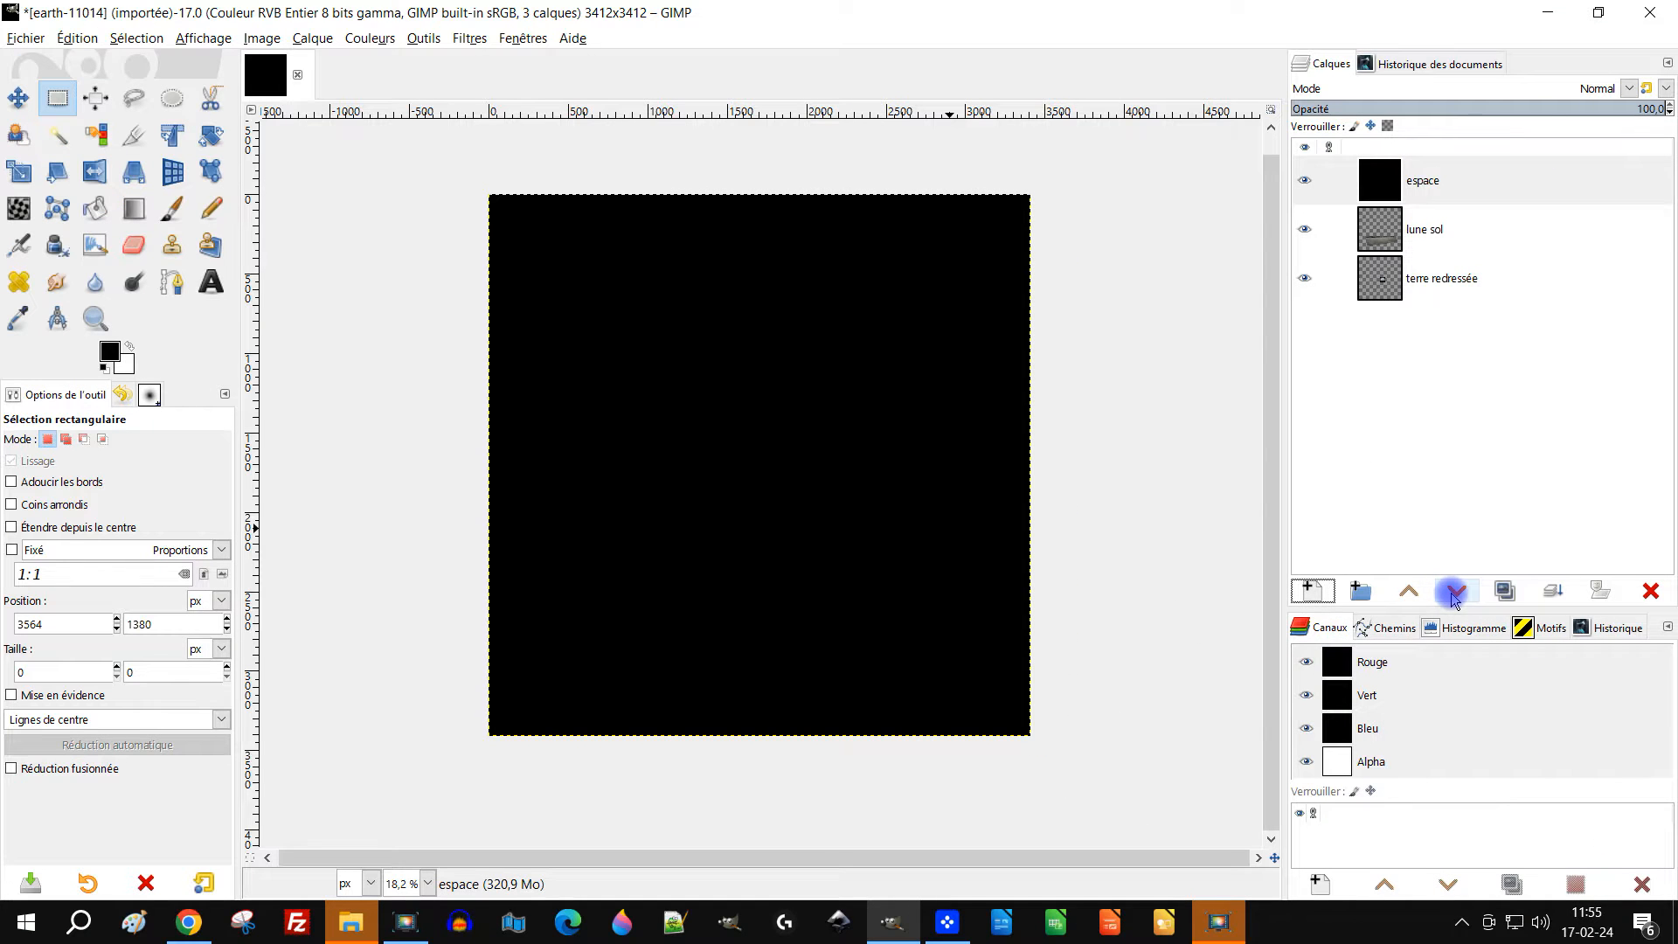
{"action": "left_click", "coordinate": [1453, 595]}
{"action": "left_click", "coordinate": [1453, 595]}
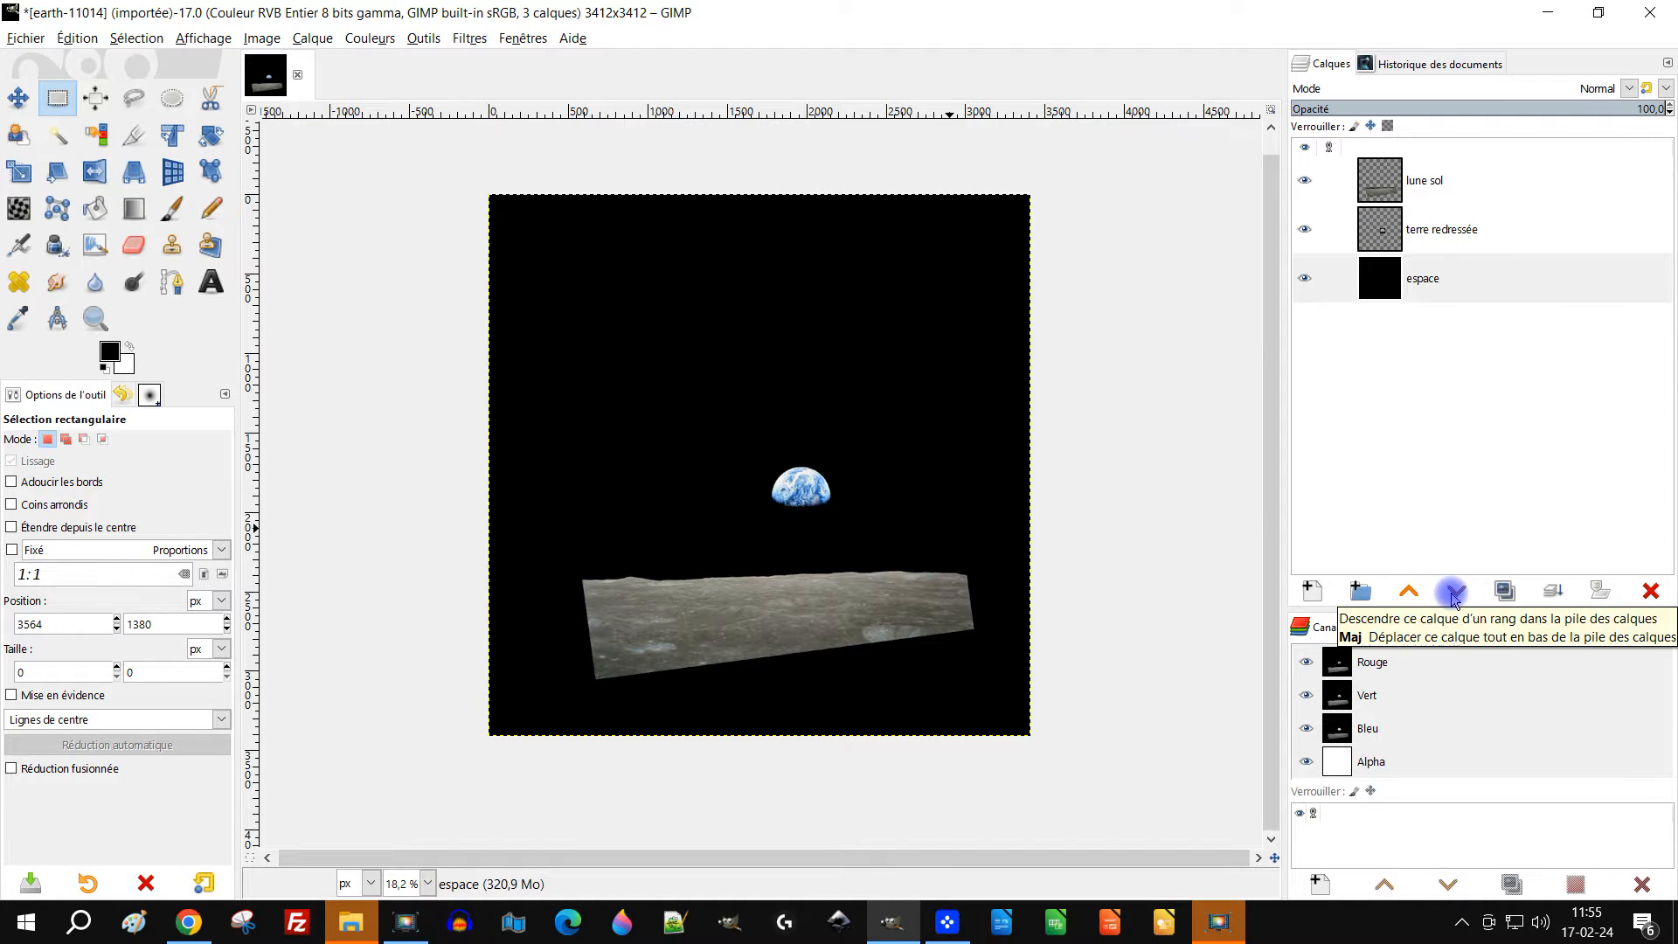
Draw a crop frame of about 2513 × 3120 px around the lunar ground and Earth, with its sides close to the ground's edges
{"action": "scroll", "coordinate": [780, 489], "scroll_direction": "up", "scroll_amount": 1}
{"action": "left_click_drag", "start_coordinate": [1035, 449], "coordinate": [926, 501]}
{"action": "scroll", "coordinate": [958, 457], "scroll_direction": "down", "scroll_amount": 1}
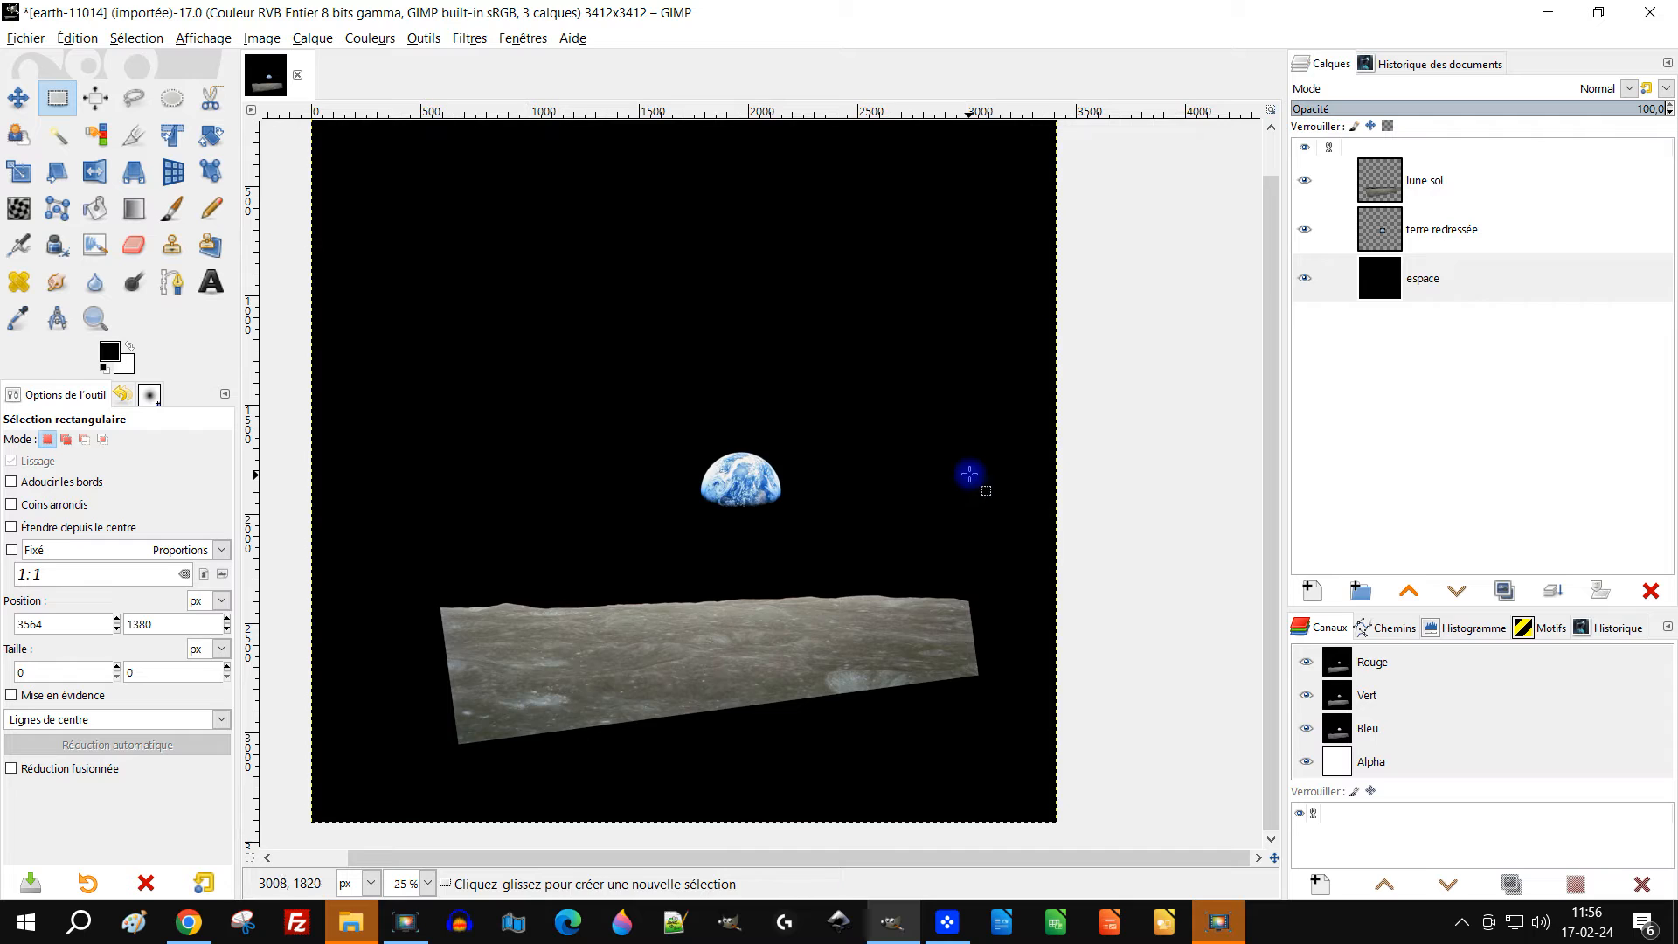
{"action": "scroll", "coordinate": [968, 467], "scroll_direction": "down", "scroll_amount": 1}
{"action": "left_click_drag", "start_coordinate": [970, 463], "coordinate": [958, 475]}
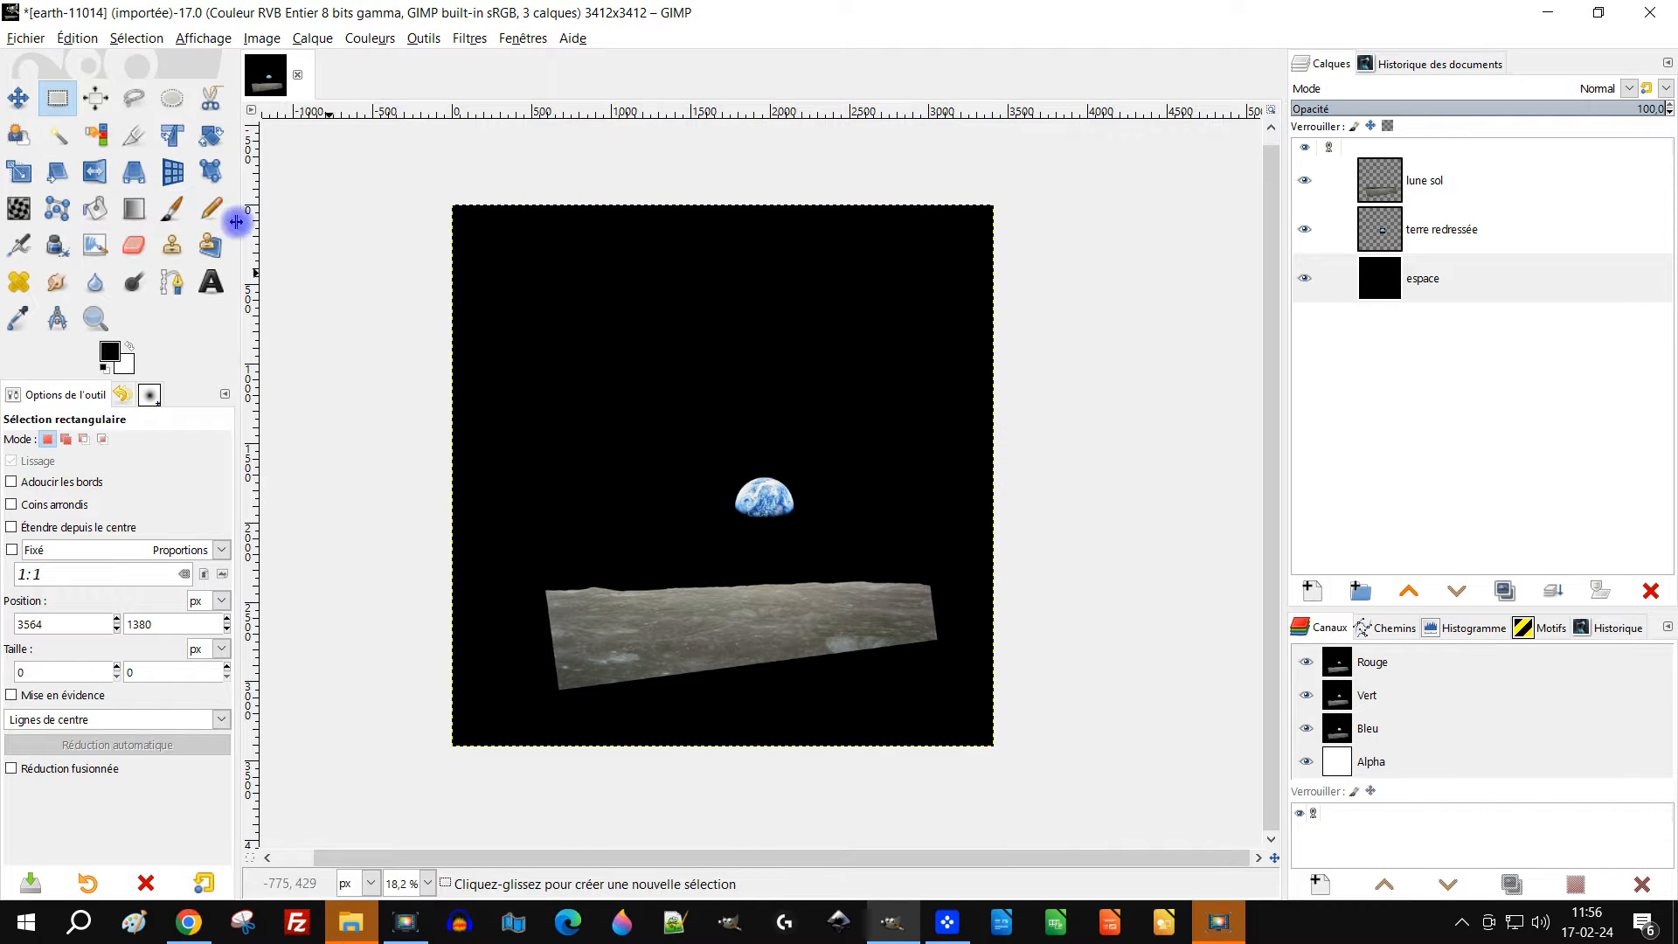
{"action": "left_click", "coordinate": [133, 140]}
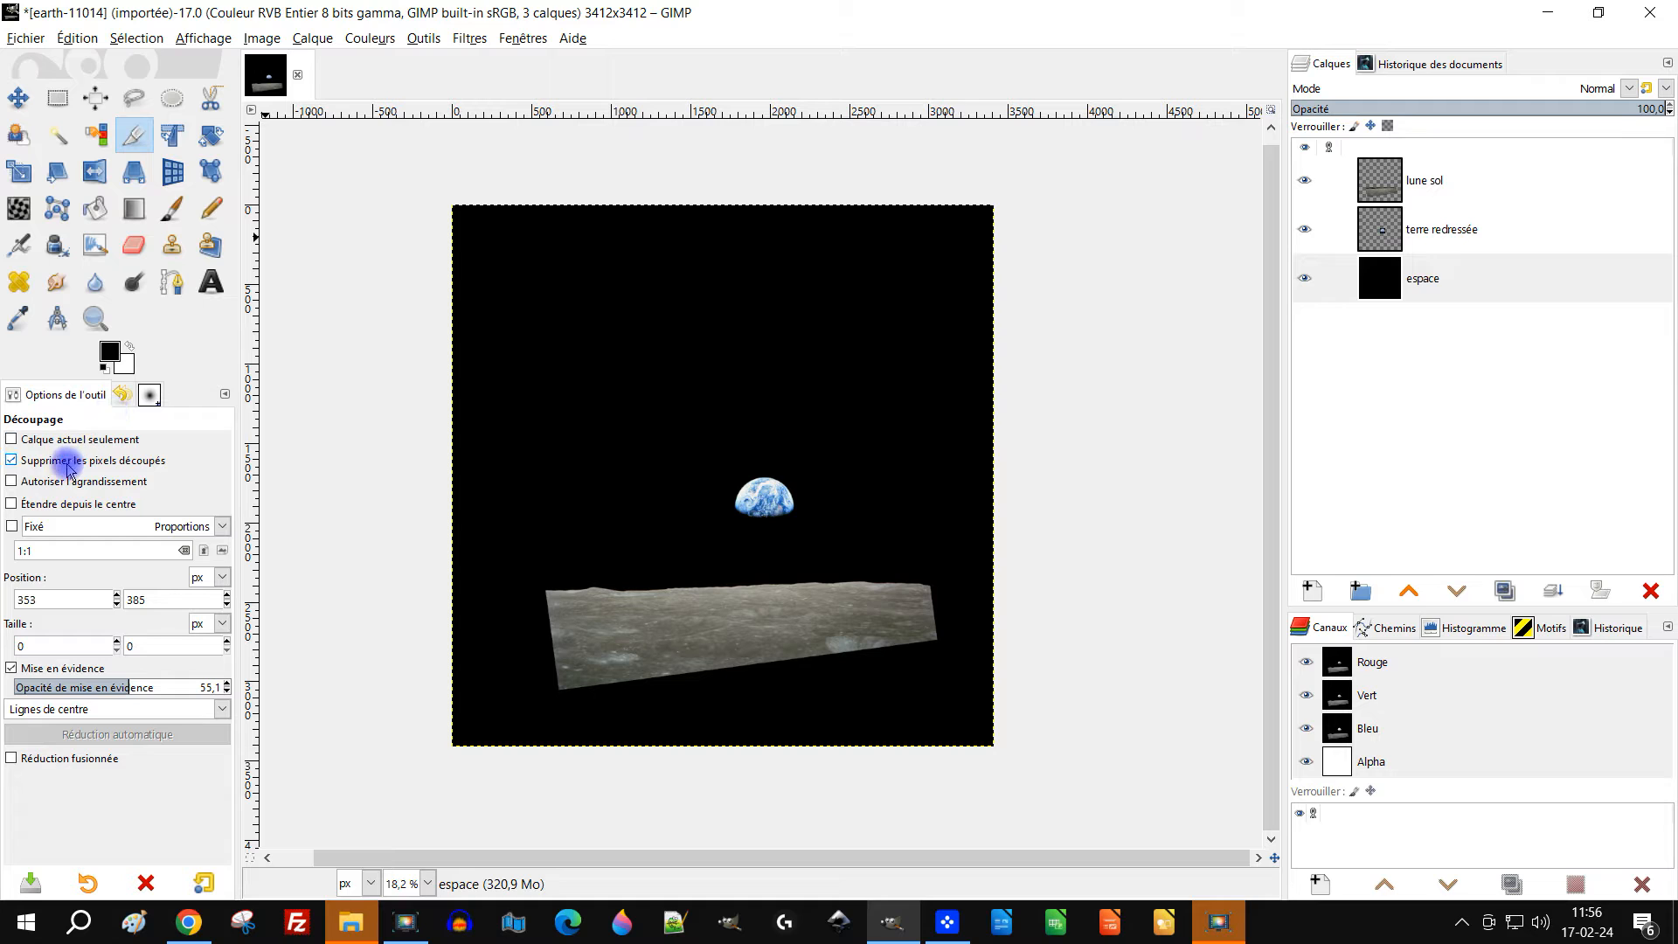
{"action": "left_click_drag", "start_coordinate": [532, 249], "coordinate": [937, 719]}
{"action": "scroll", "coordinate": [826, 550], "scroll_direction": "up", "scroll_amount": 1}
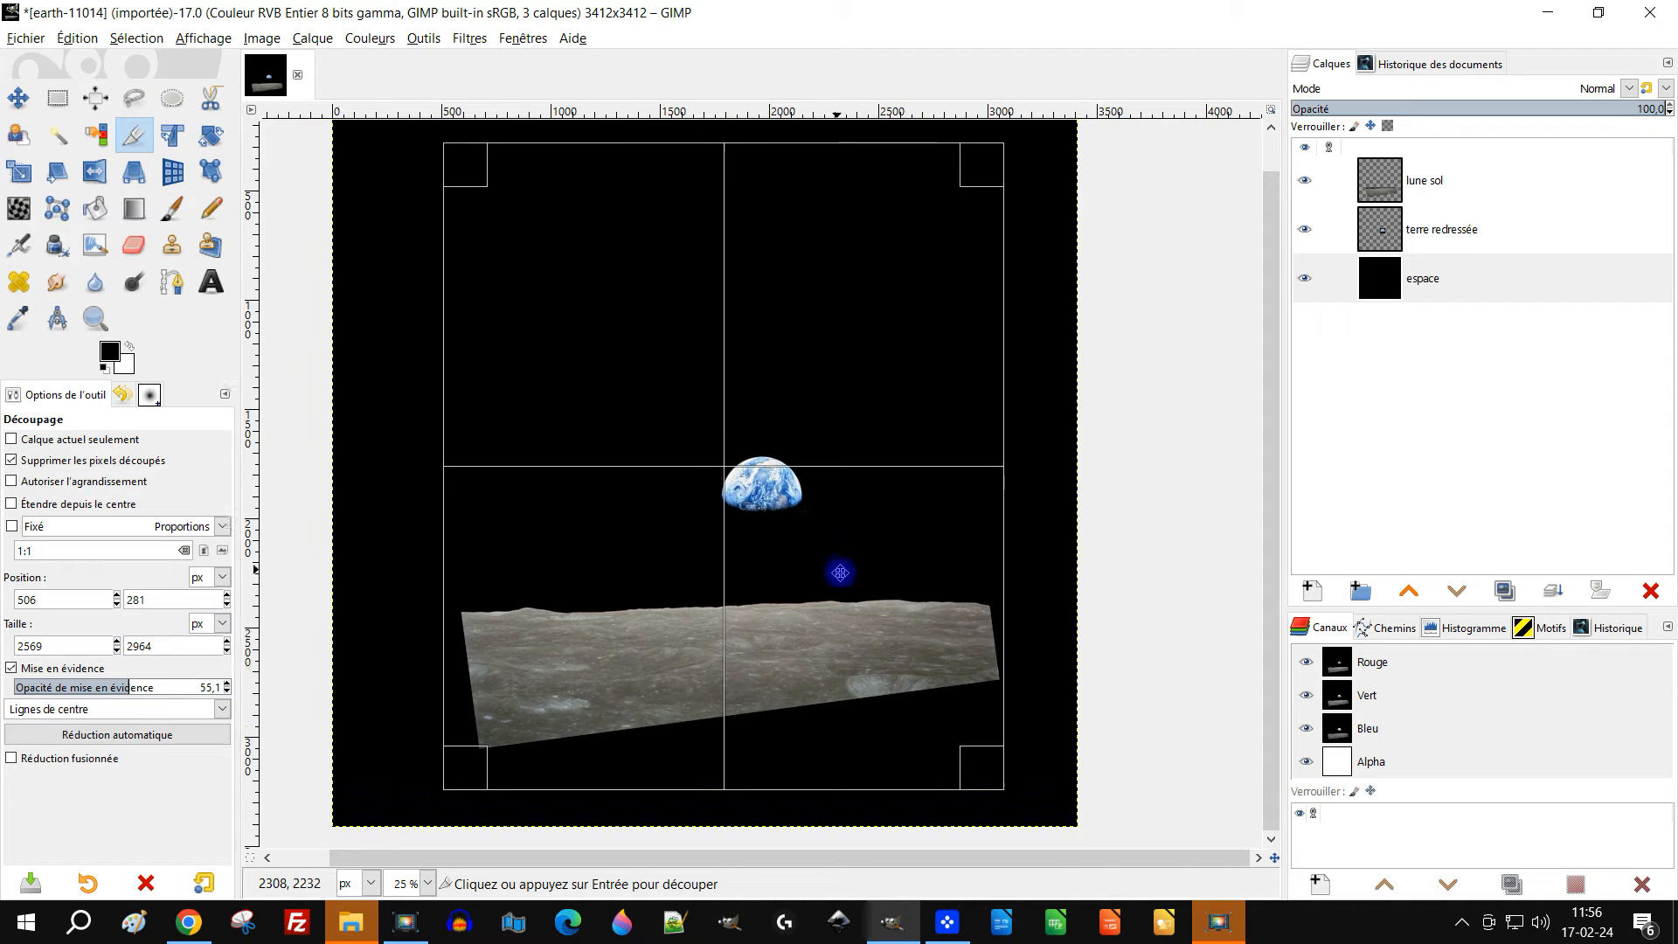
{"action": "left_click_drag", "start_coordinate": [471, 438], "coordinate": [480, 437]}
{"action": "left_click_drag", "start_coordinate": [917, 799], "coordinate": [908, 825]}
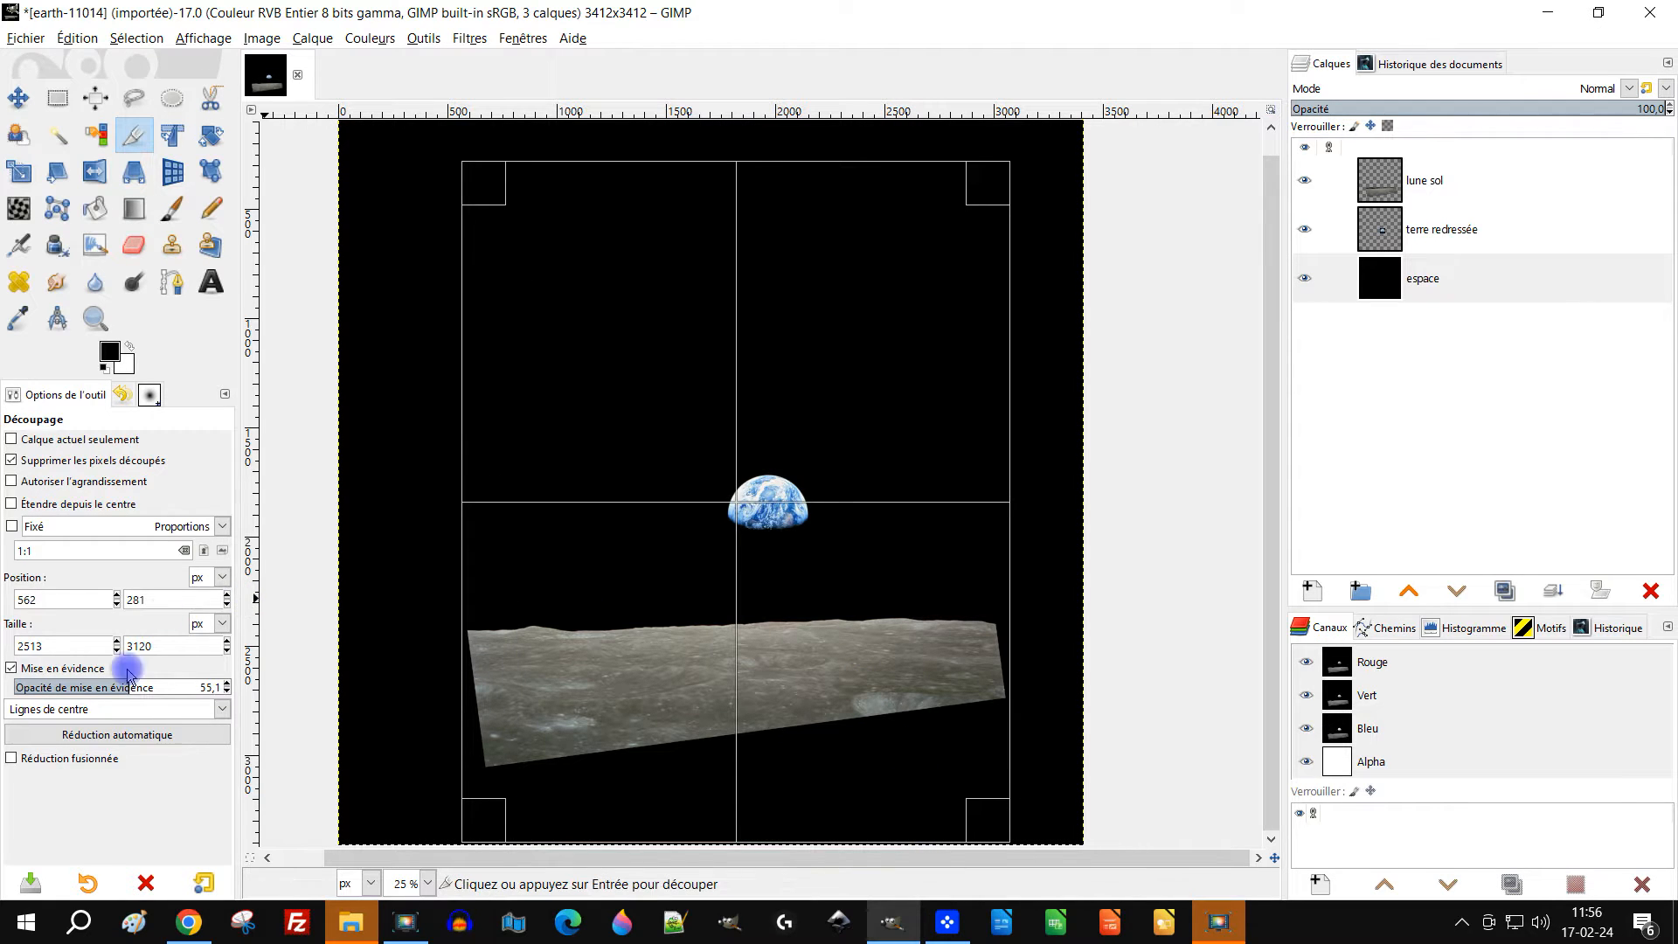
Show rule-of-thirds guides (Règle des tiers) in the crop frame and check the composition against them
{"action": "left_click", "coordinate": [107, 708]}
{"action": "left_click", "coordinate": [119, 780]}
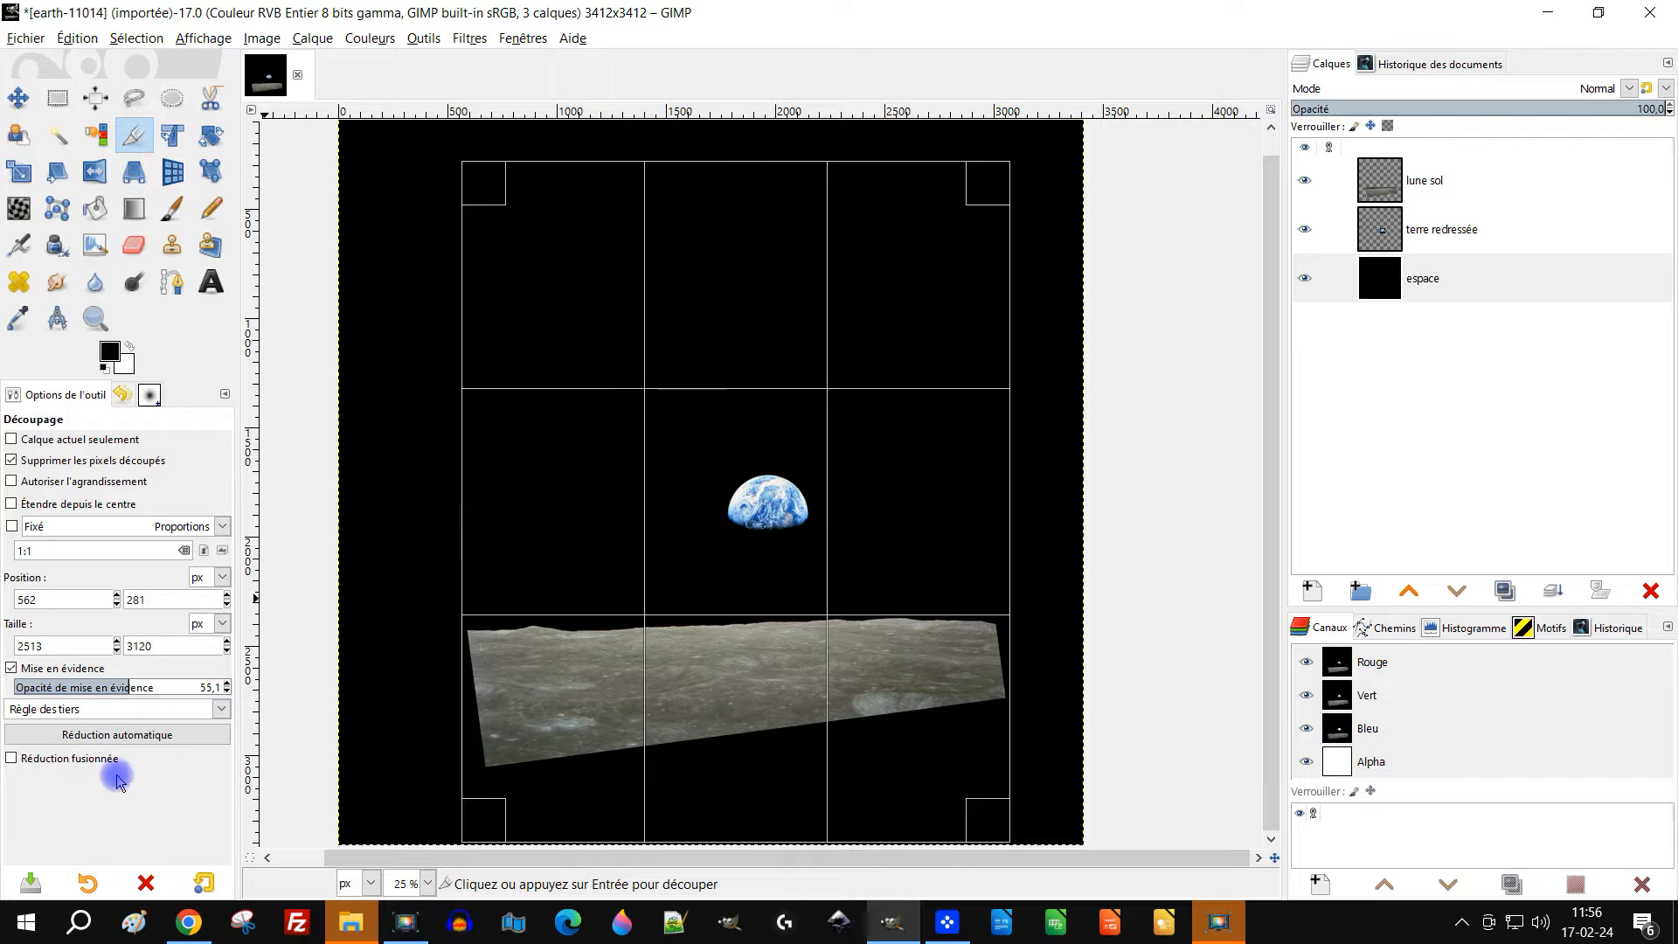
{"action": "scroll", "coordinate": [1083, 463], "scroll_direction": "down", "scroll_amount": 1}
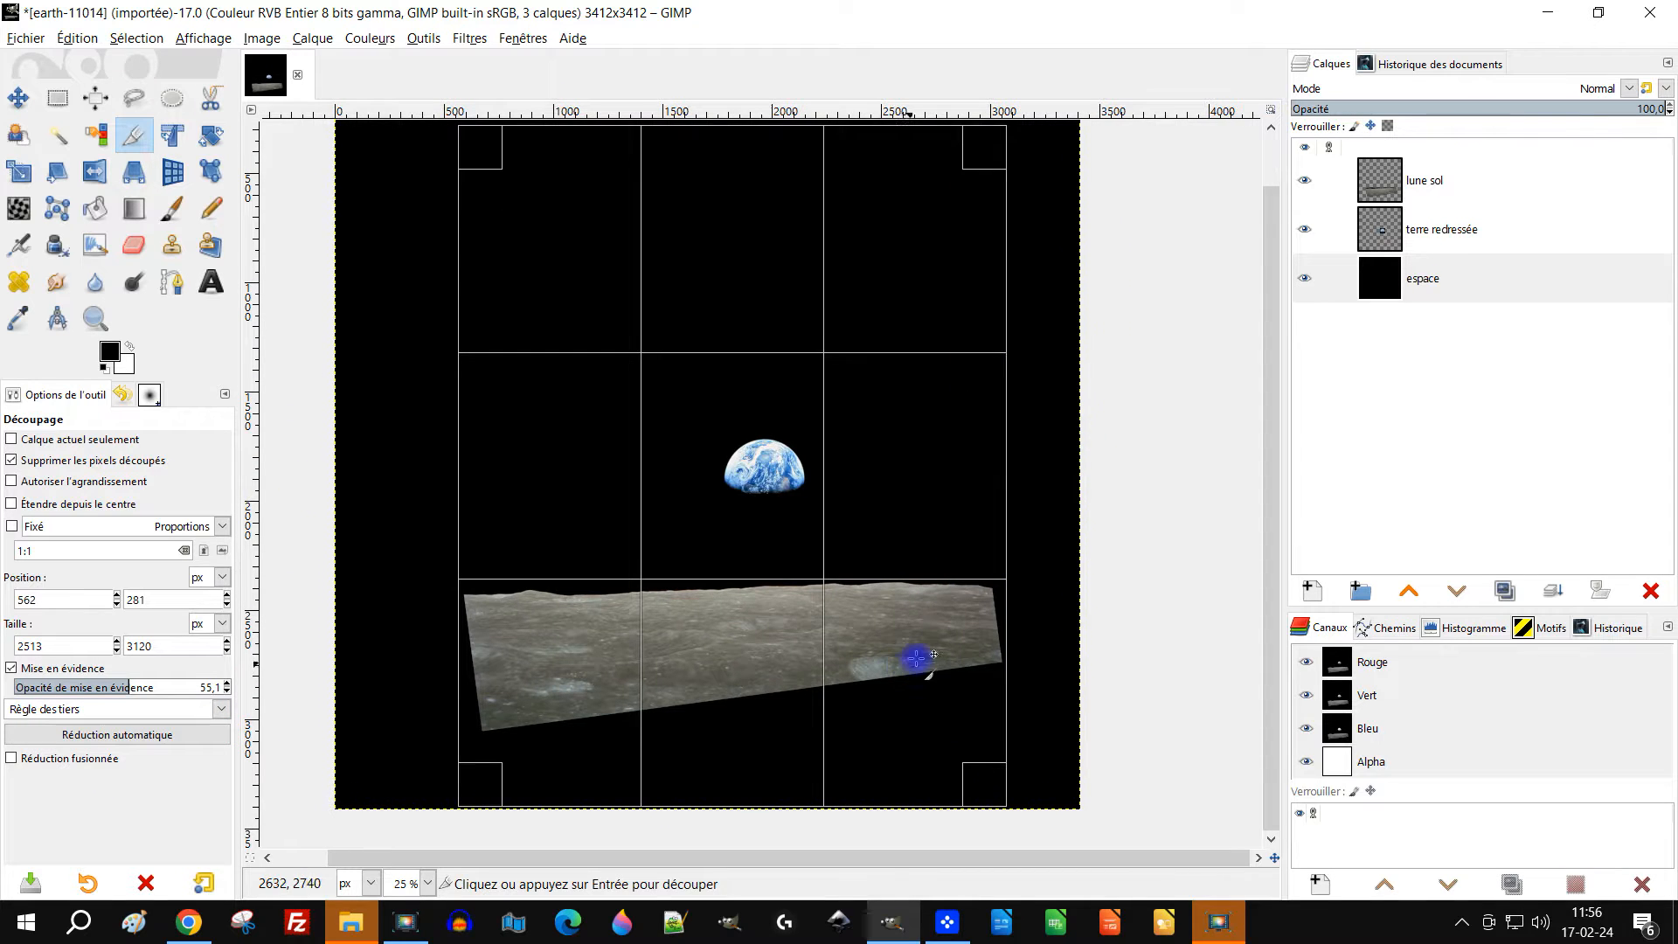
{"action": "scroll", "coordinate": [922, 625], "scroll_direction": "down", "scroll_amount": 1}
{"action": "scroll", "coordinate": [760, 717], "scroll_direction": "up", "scroll_amount": 2}
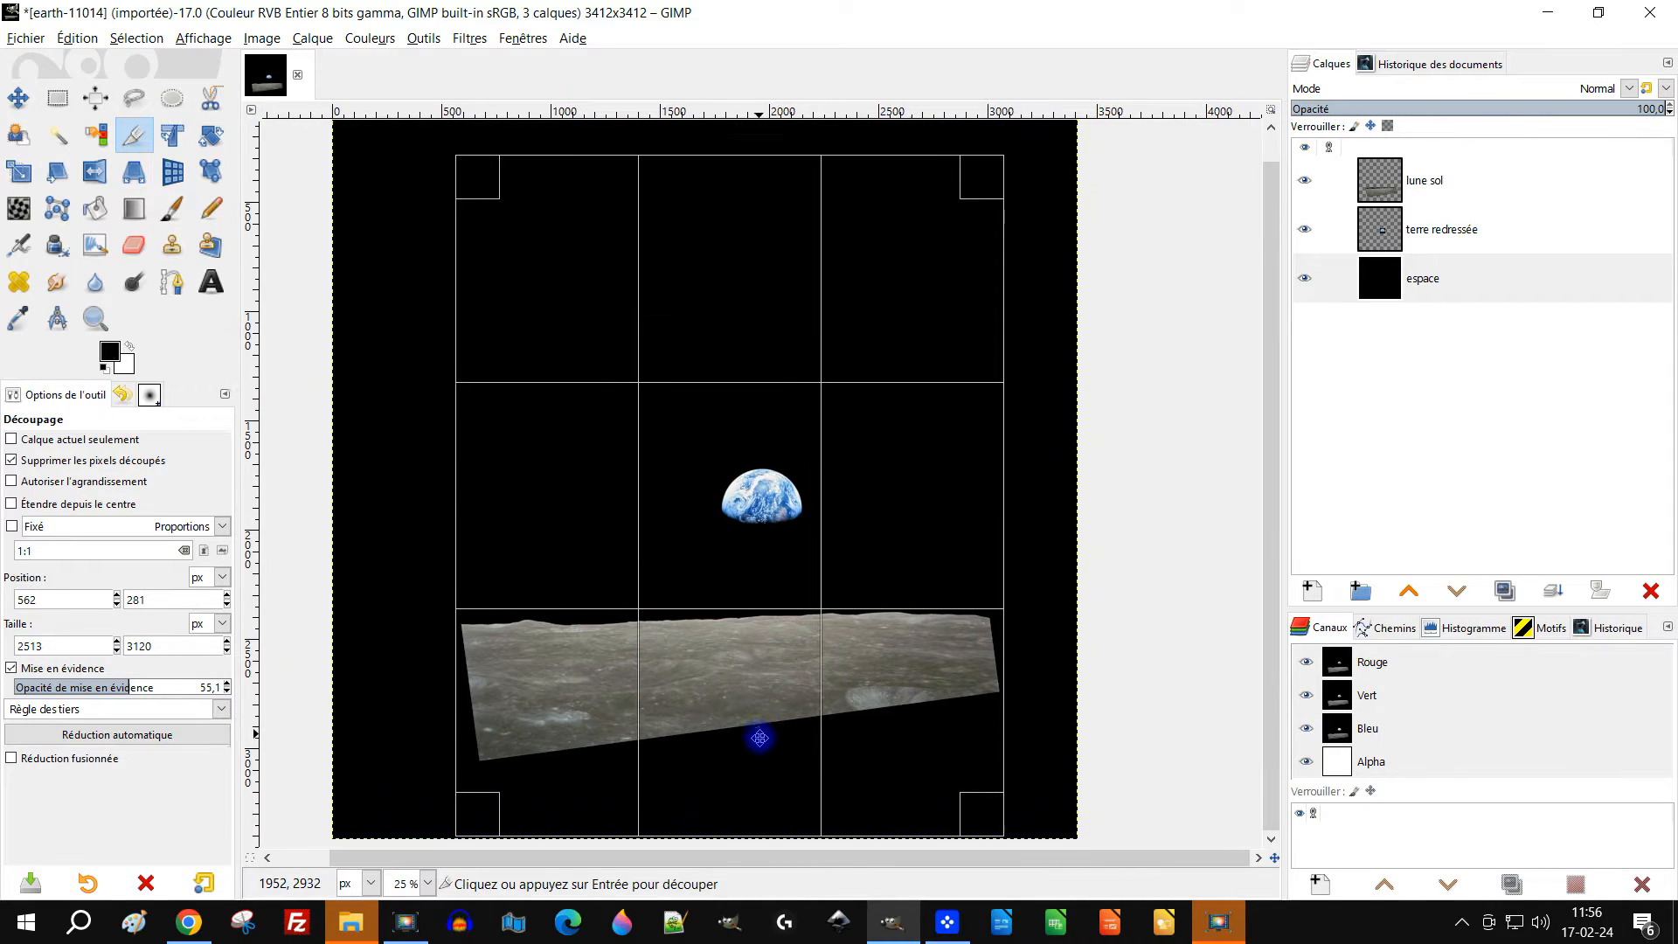
{"action": "scroll", "coordinate": [796, 725], "scroll_direction": "down", "scroll_amount": 1}
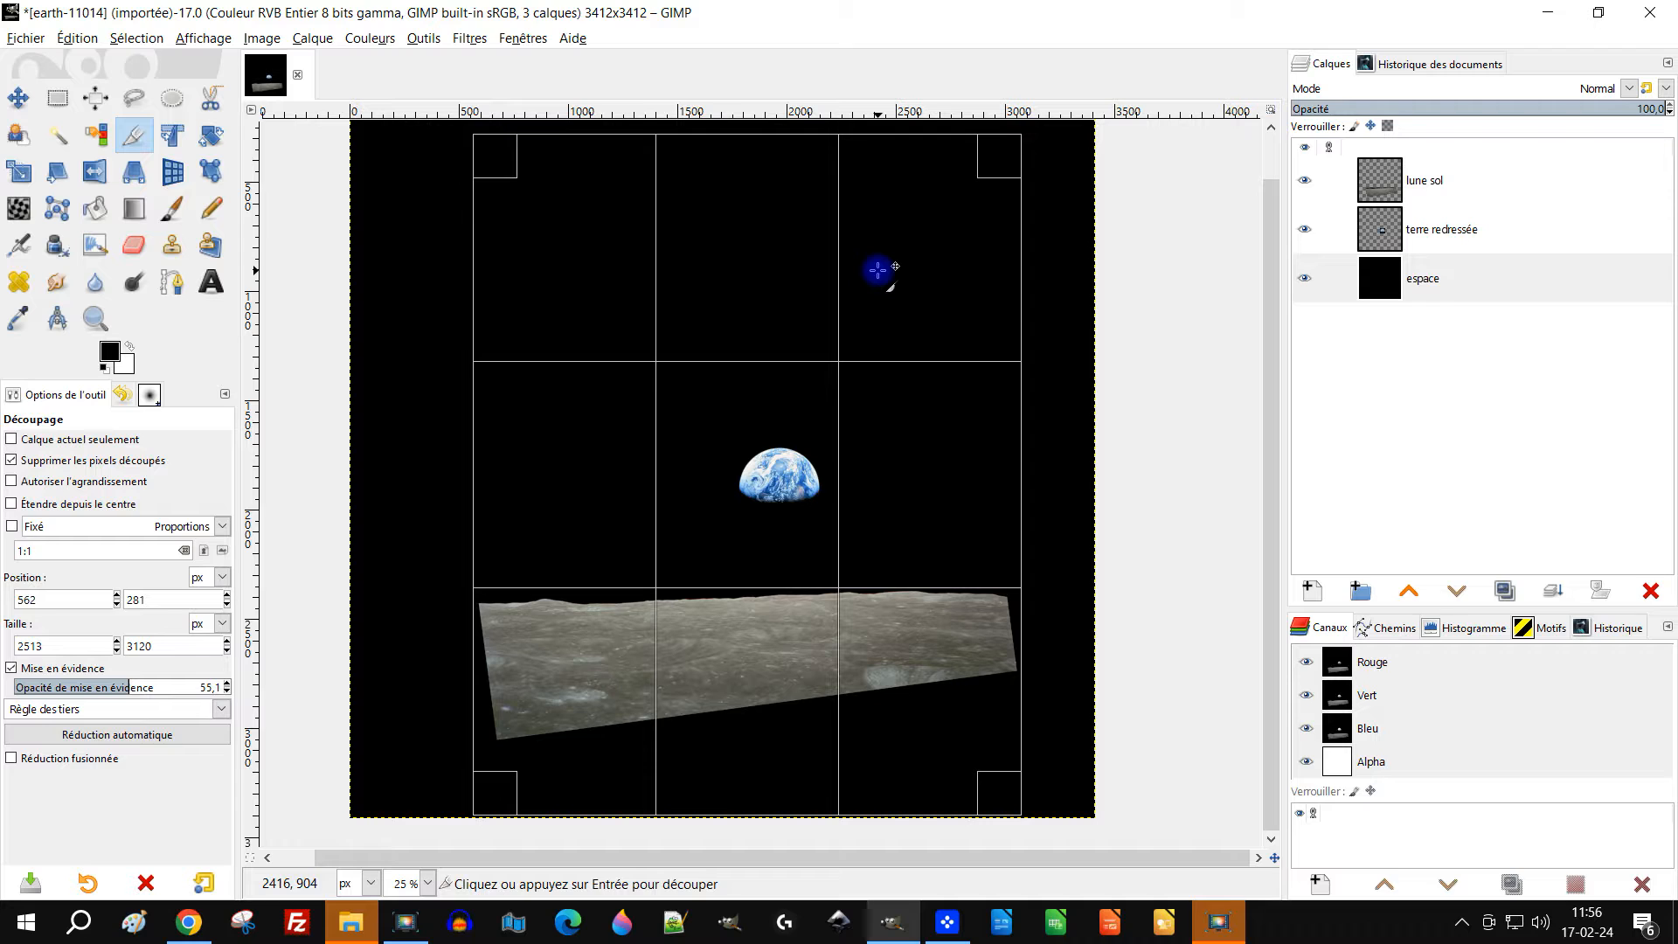
Extend the crop frame to the canvas's lower border, lower its upper edge, and crop the image to 2513 × 2959 px
{"action": "scroll", "coordinate": [866, 437], "scroll_direction": "down", "scroll_amount": 1}
{"action": "left_click_drag", "start_coordinate": [724, 751], "coordinate": [728, 758]}
{"action": "scroll", "coordinate": [795, 262], "scroll_direction": "up", "scroll_amount": 1}
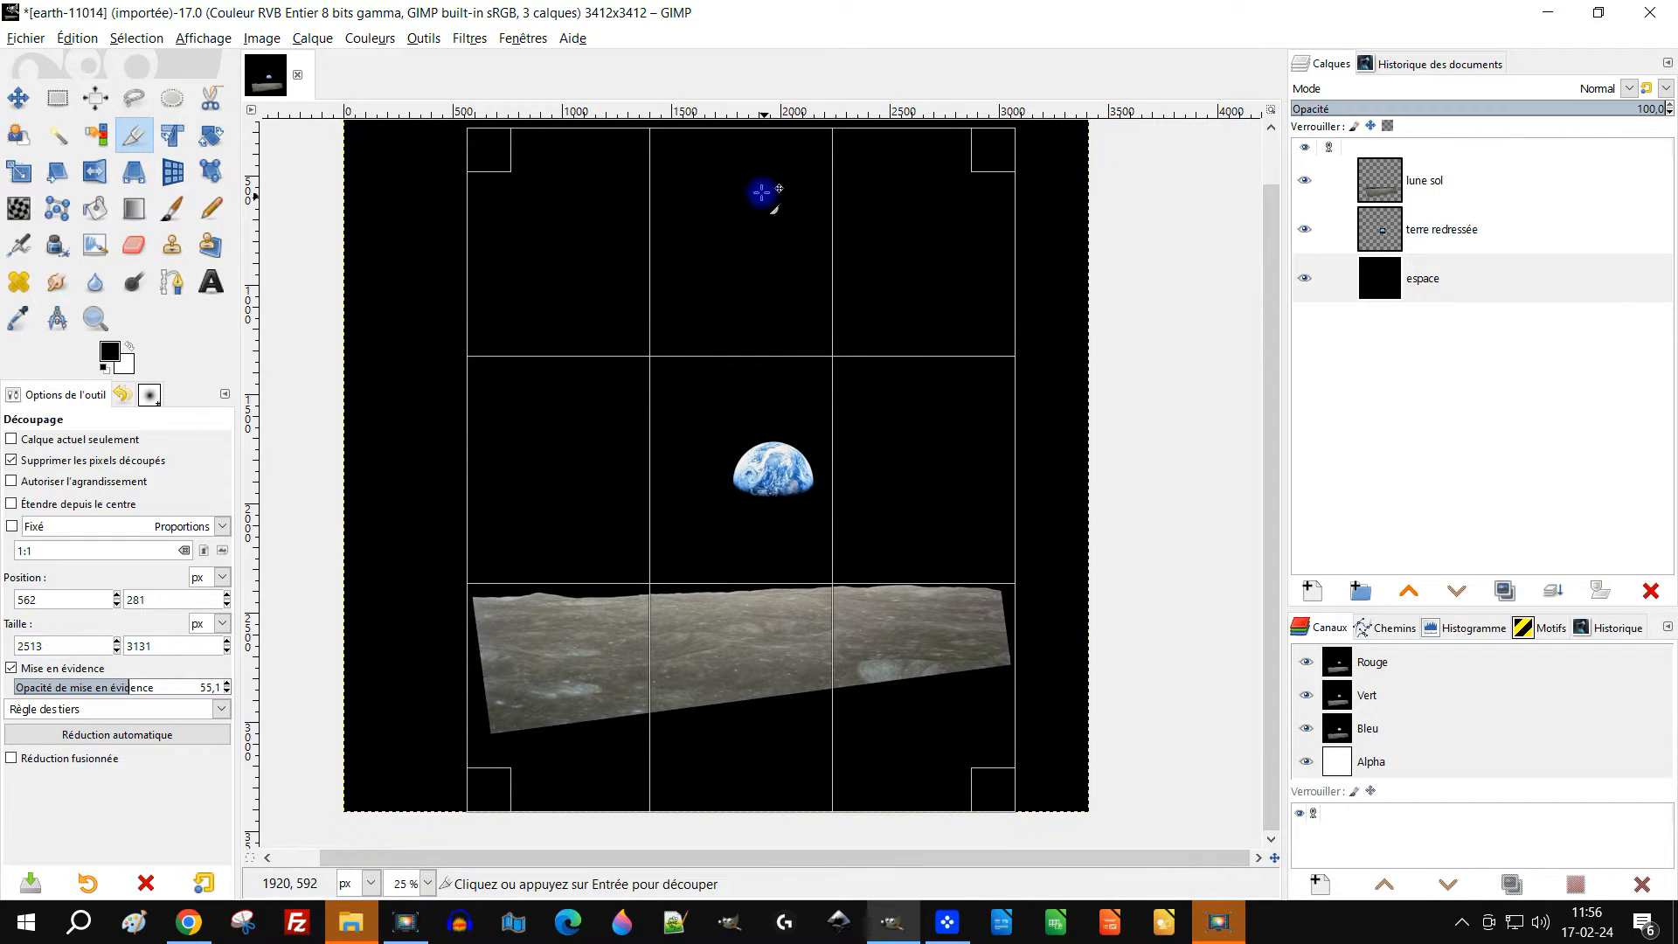
{"action": "mouse_move", "coordinate": [741, 169]}
{"action": "left_mouse_down"}
{"action": "mouse_move", "coordinate": [744, 205]}
{"action": "mouse_move", "coordinate": [733, 190]}
{"action": "left_mouse_up"}
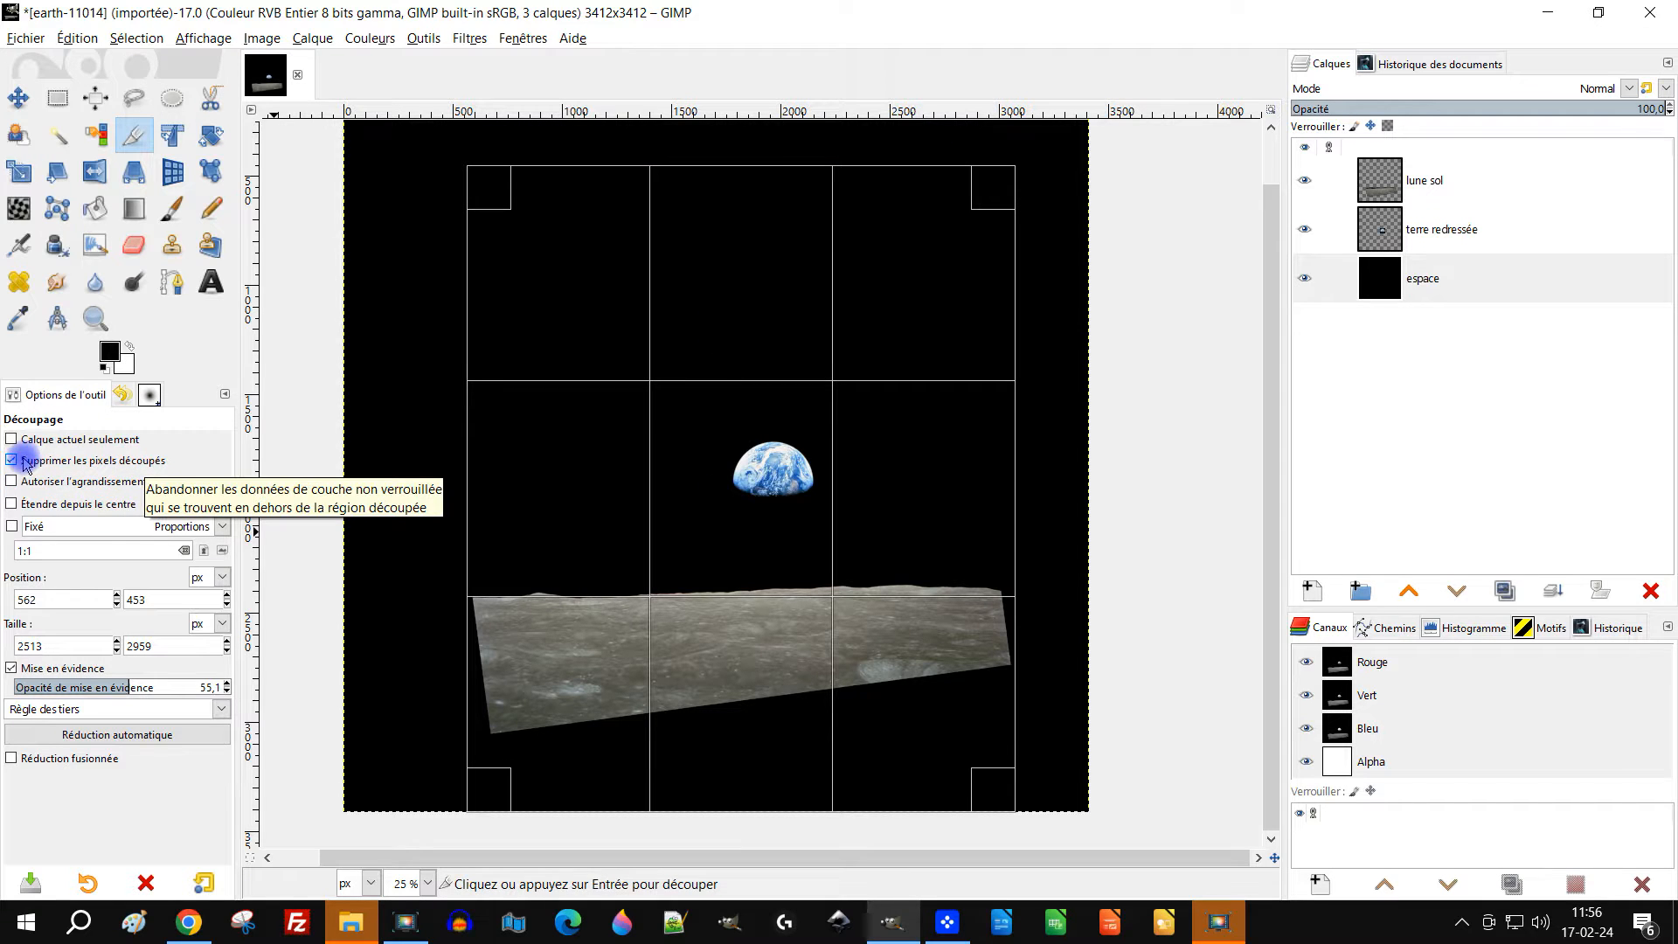
{"action": "left_click", "coordinate": [739, 477]}
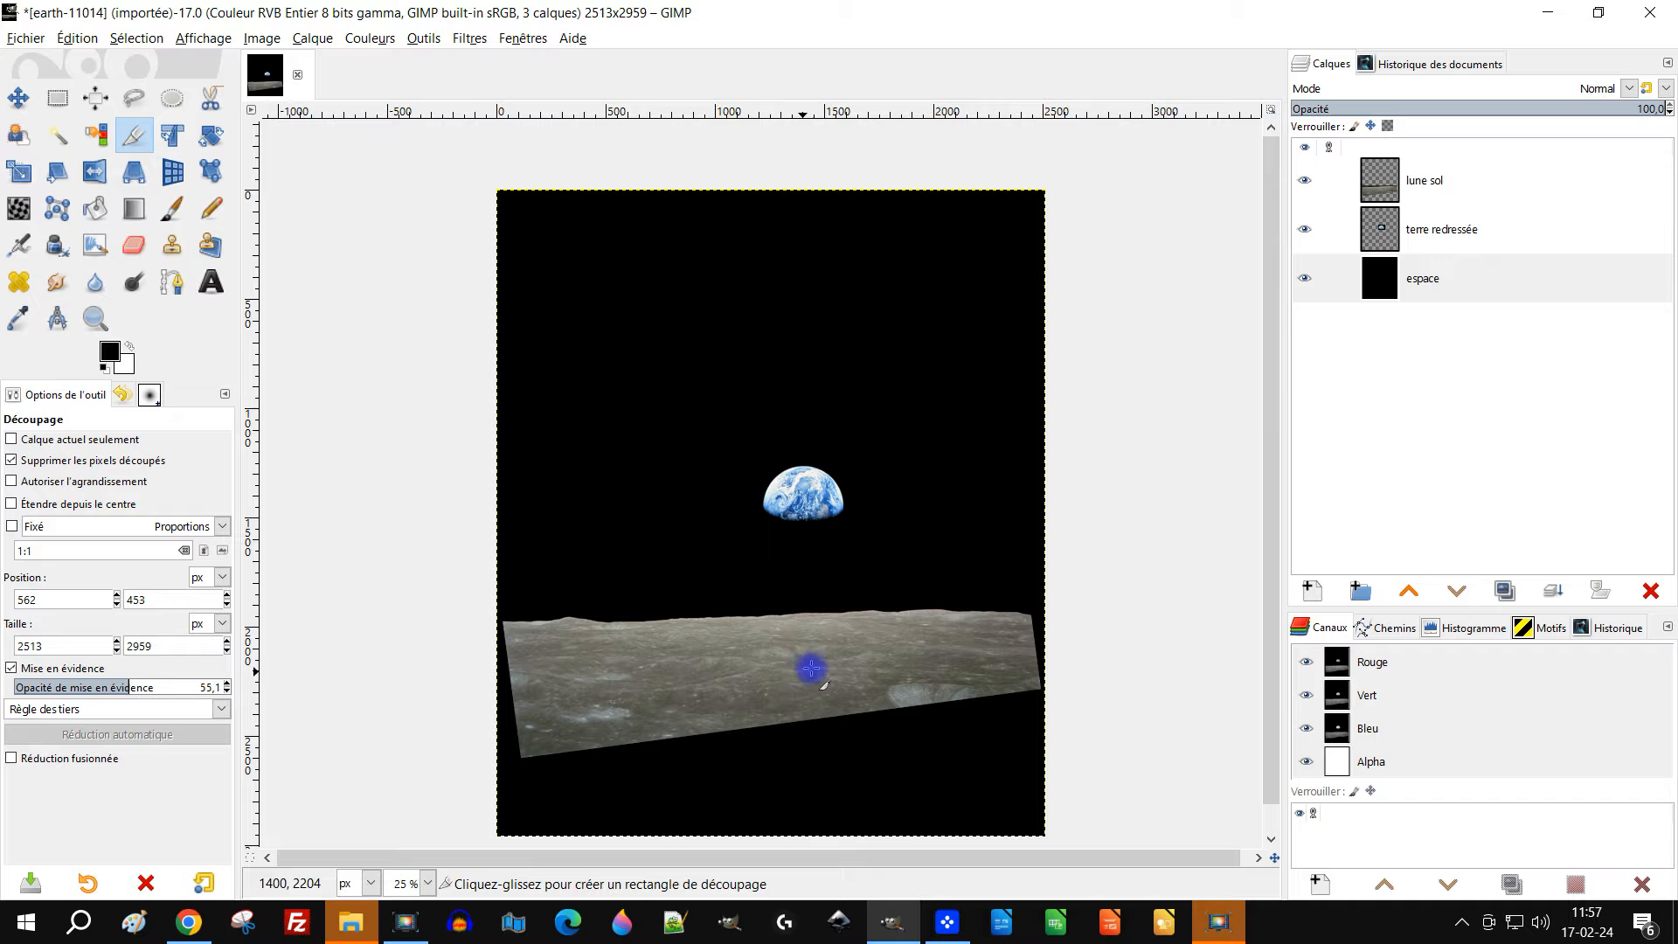
Save the project as ciel mon GIMP.xcf in the ciel mon mardi folder
{"action": "left_click", "coordinate": [25, 38]}
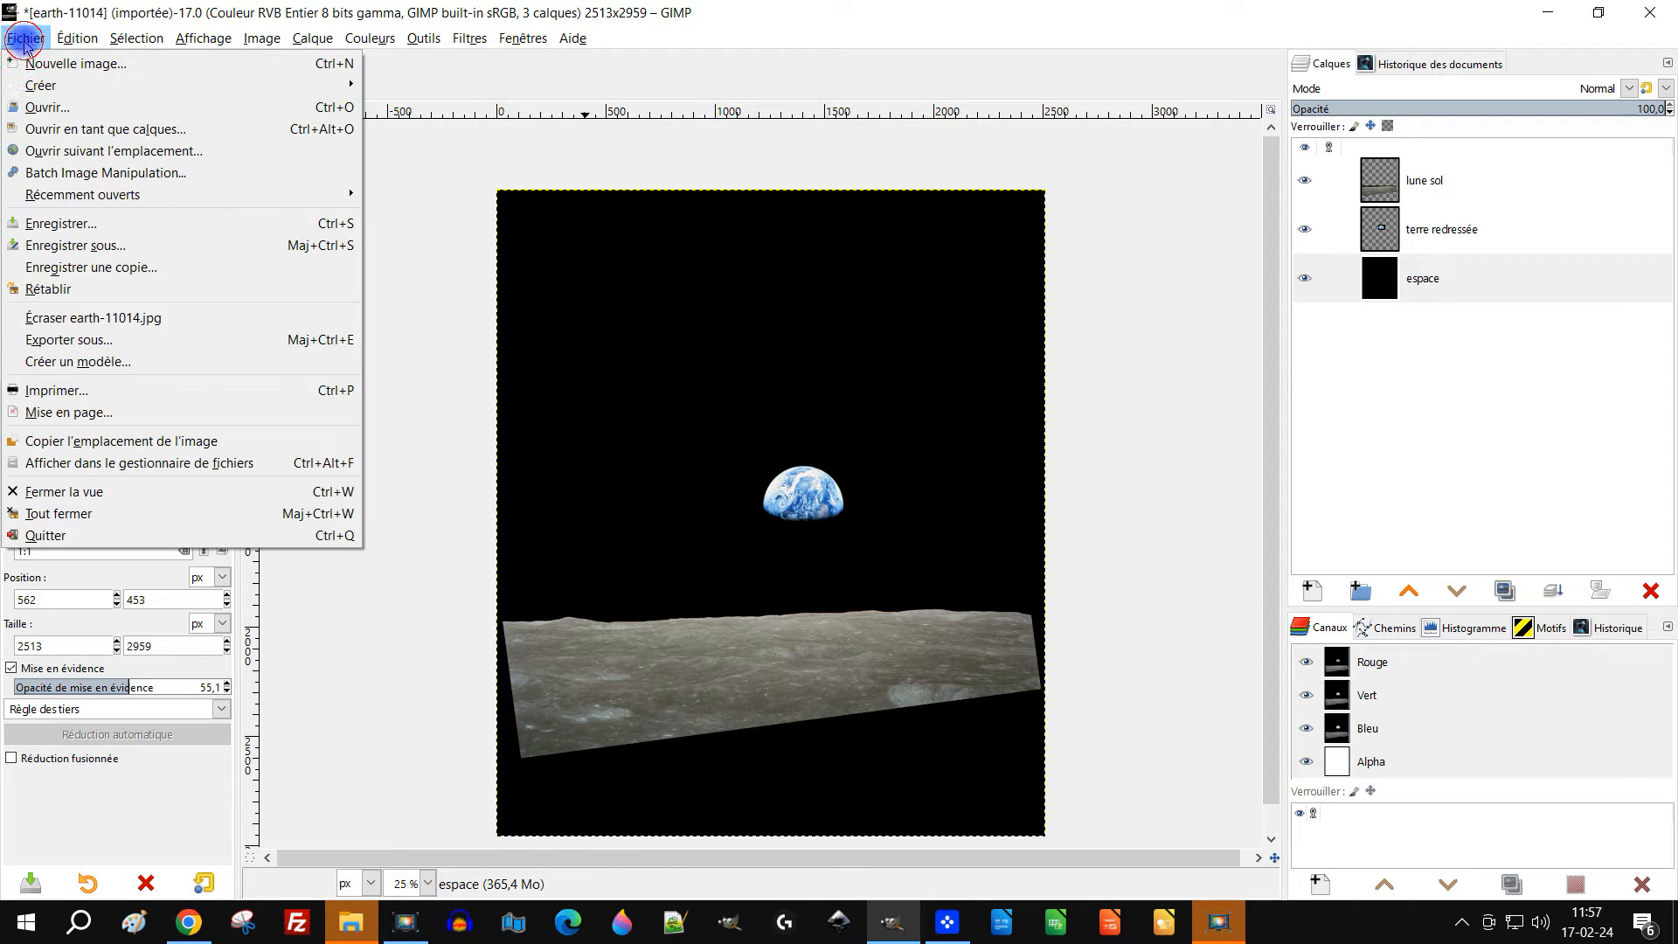
{"action": "left_click", "coordinate": [114, 246]}
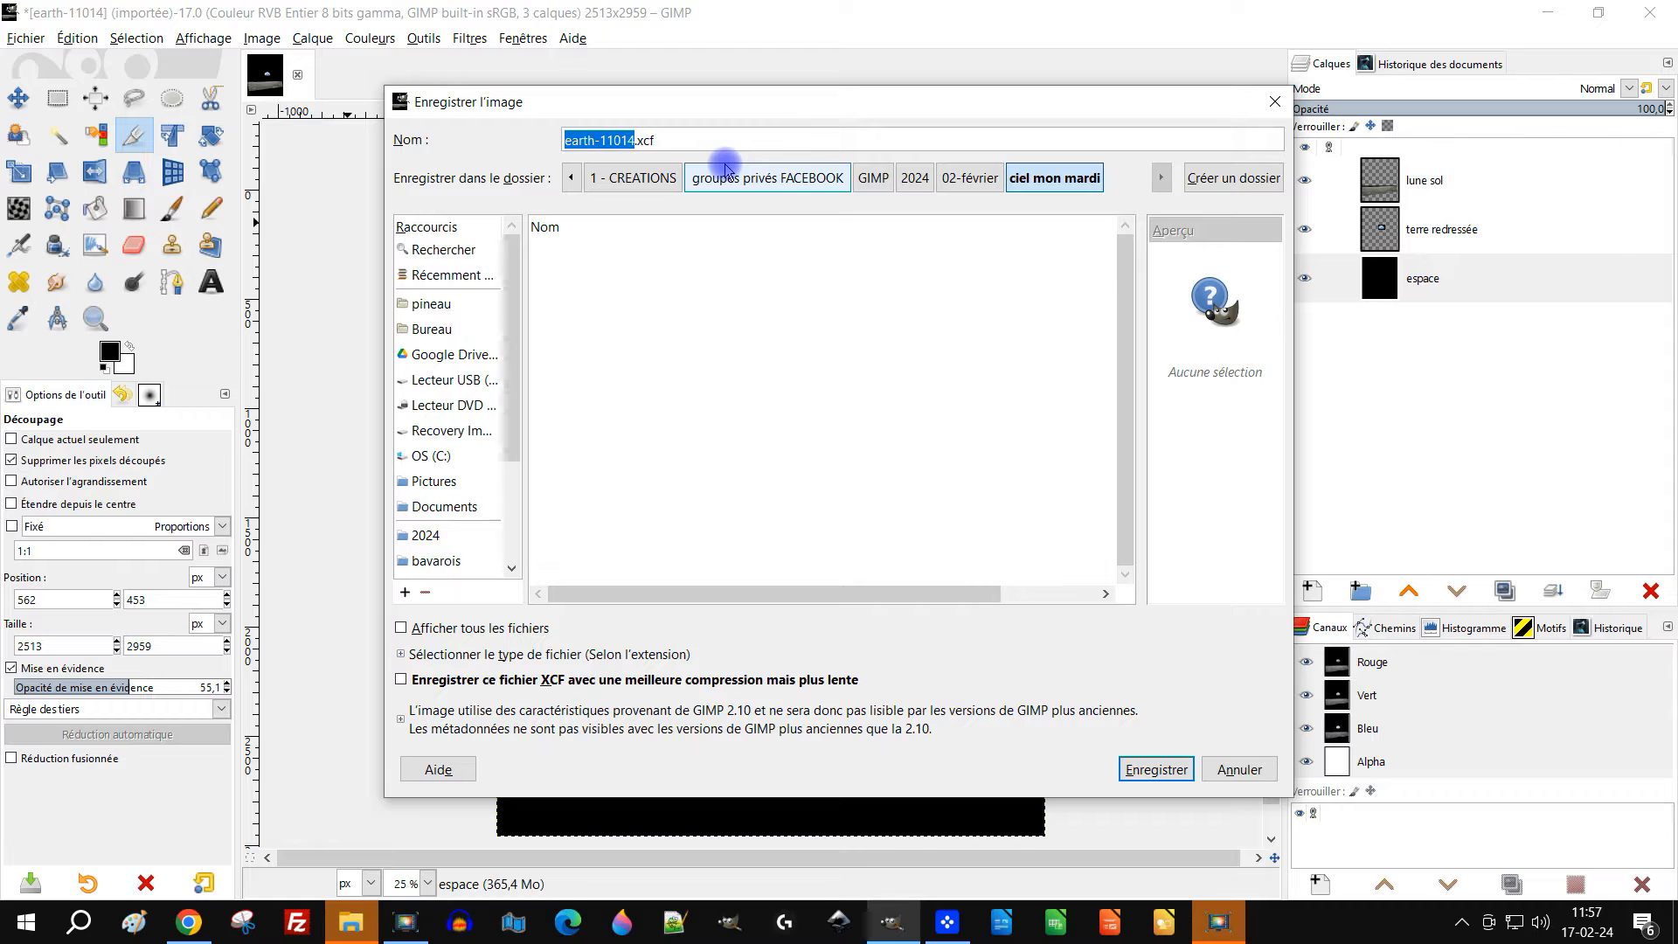
{"action": "type", "text": "ciel mon G"}
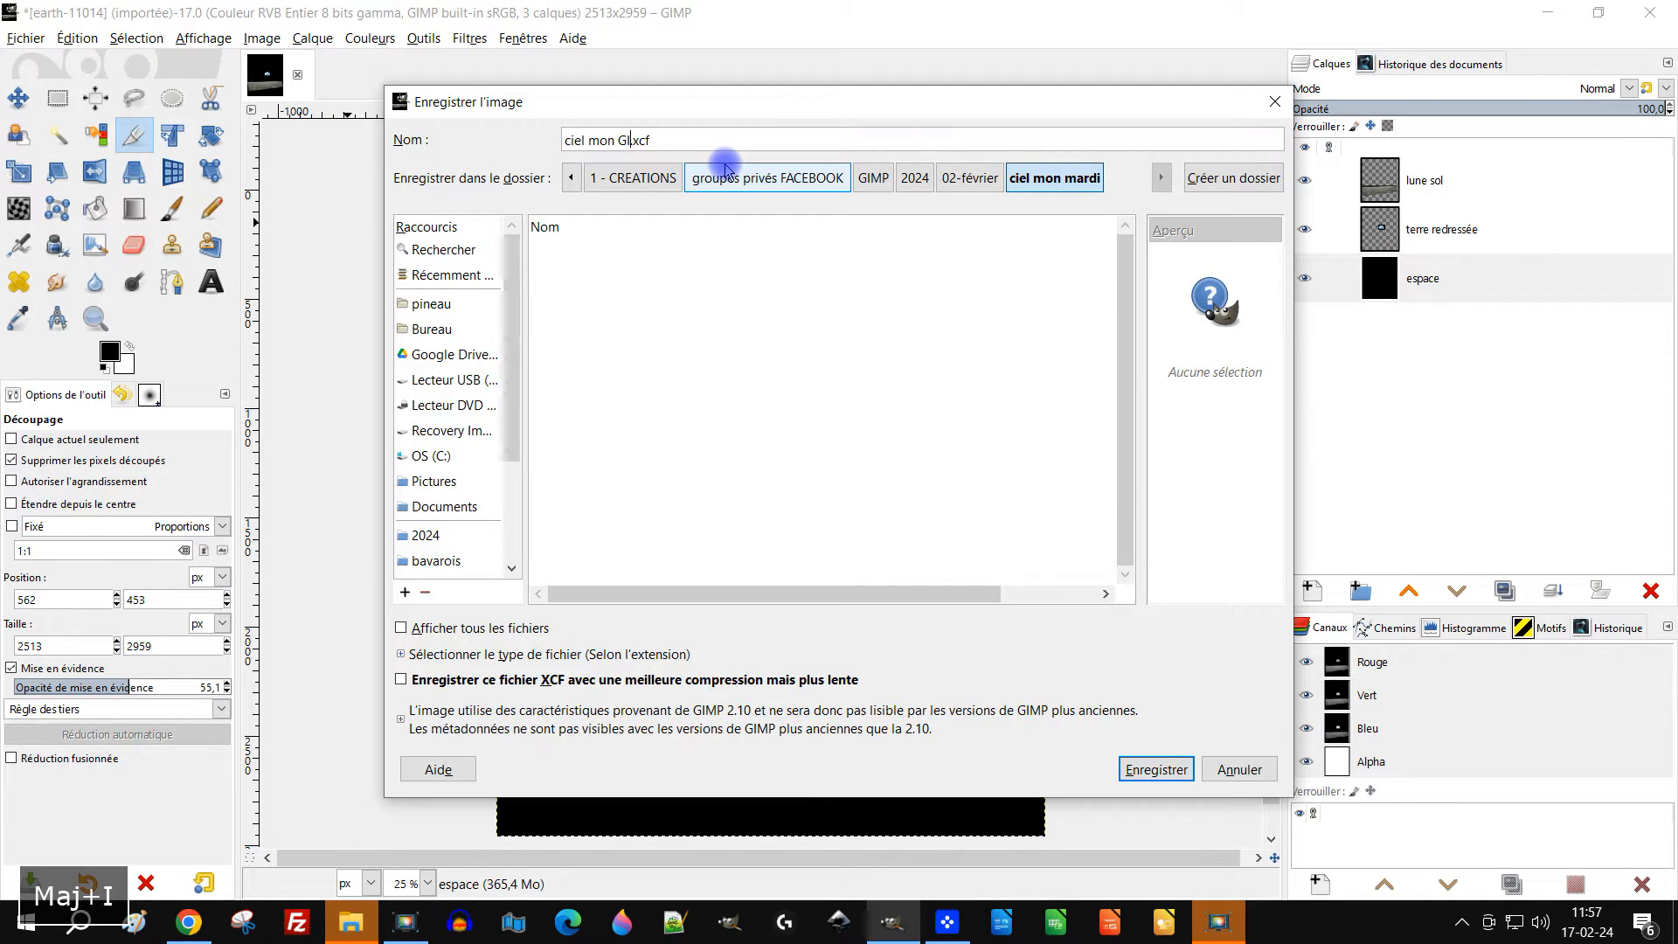
{"action": "type", "text": "IMP"}
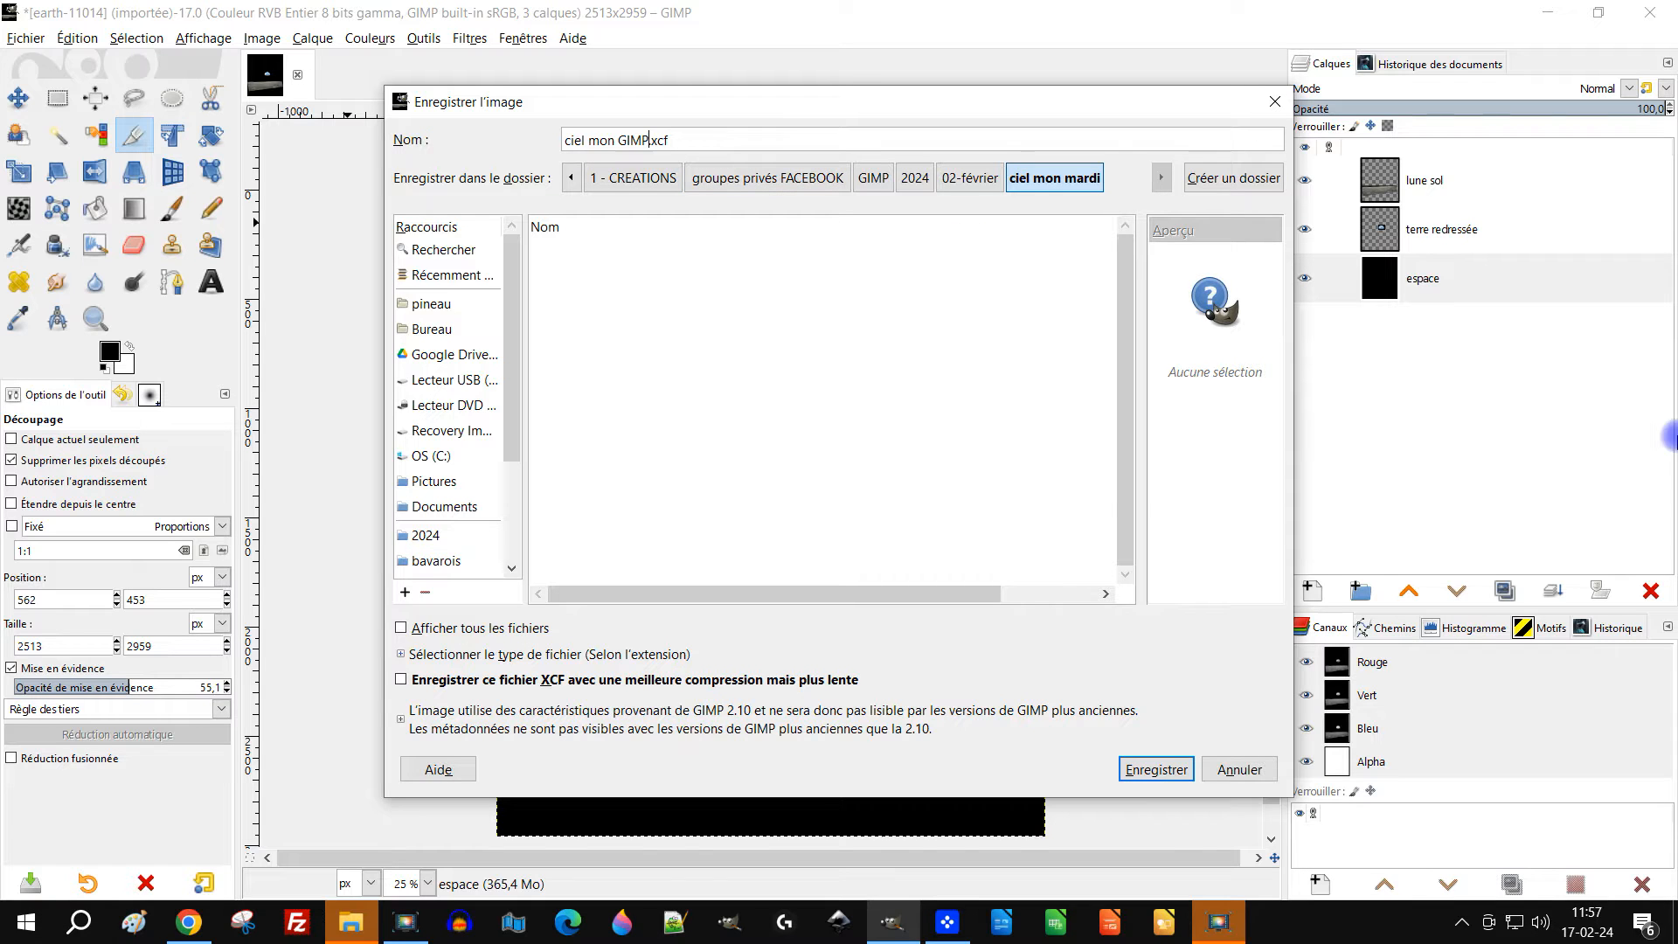
{"action": "left_click", "coordinate": [1150, 766]}
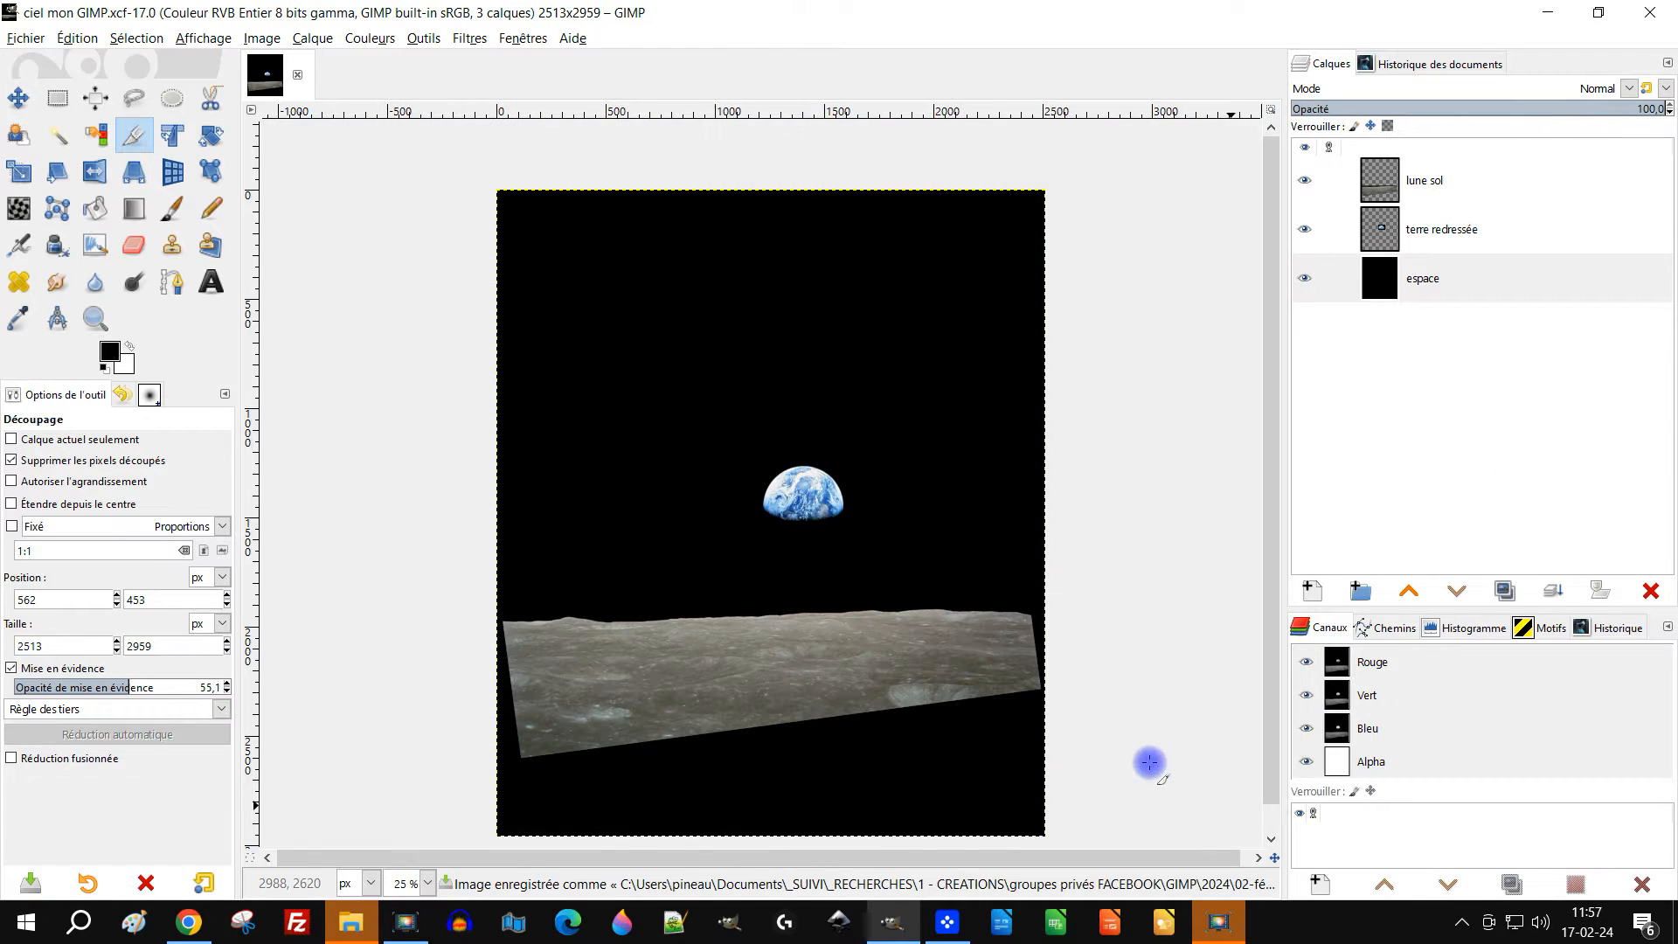
Switch to the browser to view the starry-sky photo on Pexels, and return to GIMP
{"action": "left_click", "coordinate": [1553, 11]}
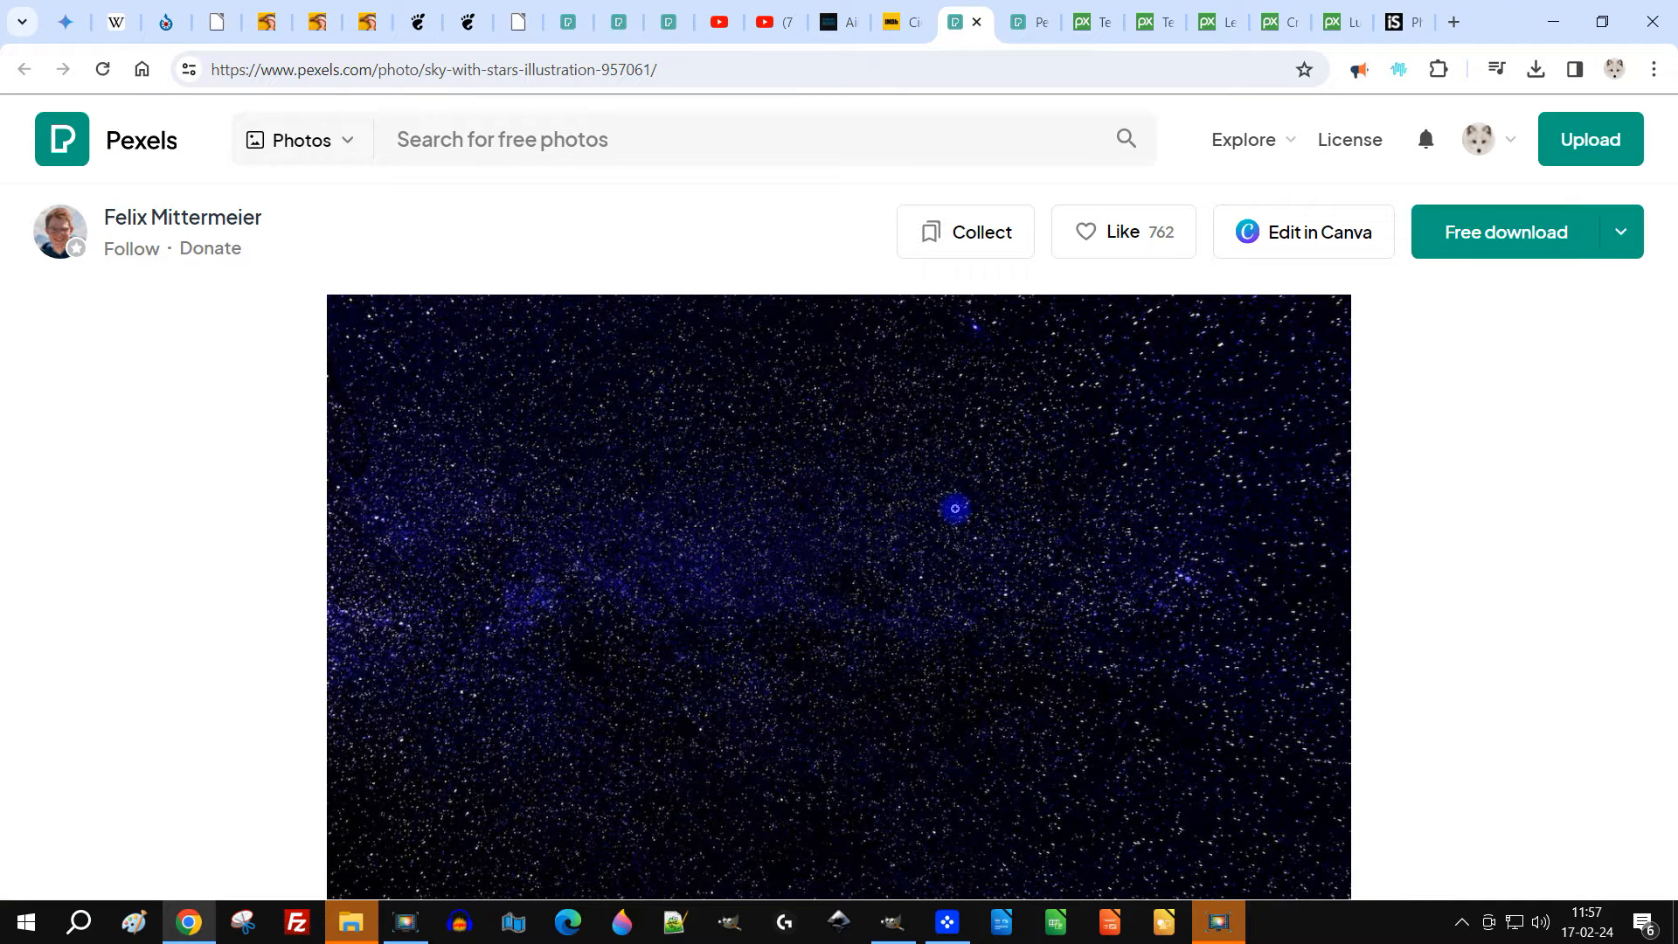
{"action": "left_click", "coordinate": [891, 922]}
Add the starry-sky JPG numbered 957061 as a layer directly above espace, converting it to GIMP's built-in sRGB profile
{"action": "left_click", "coordinate": [1419, 280]}
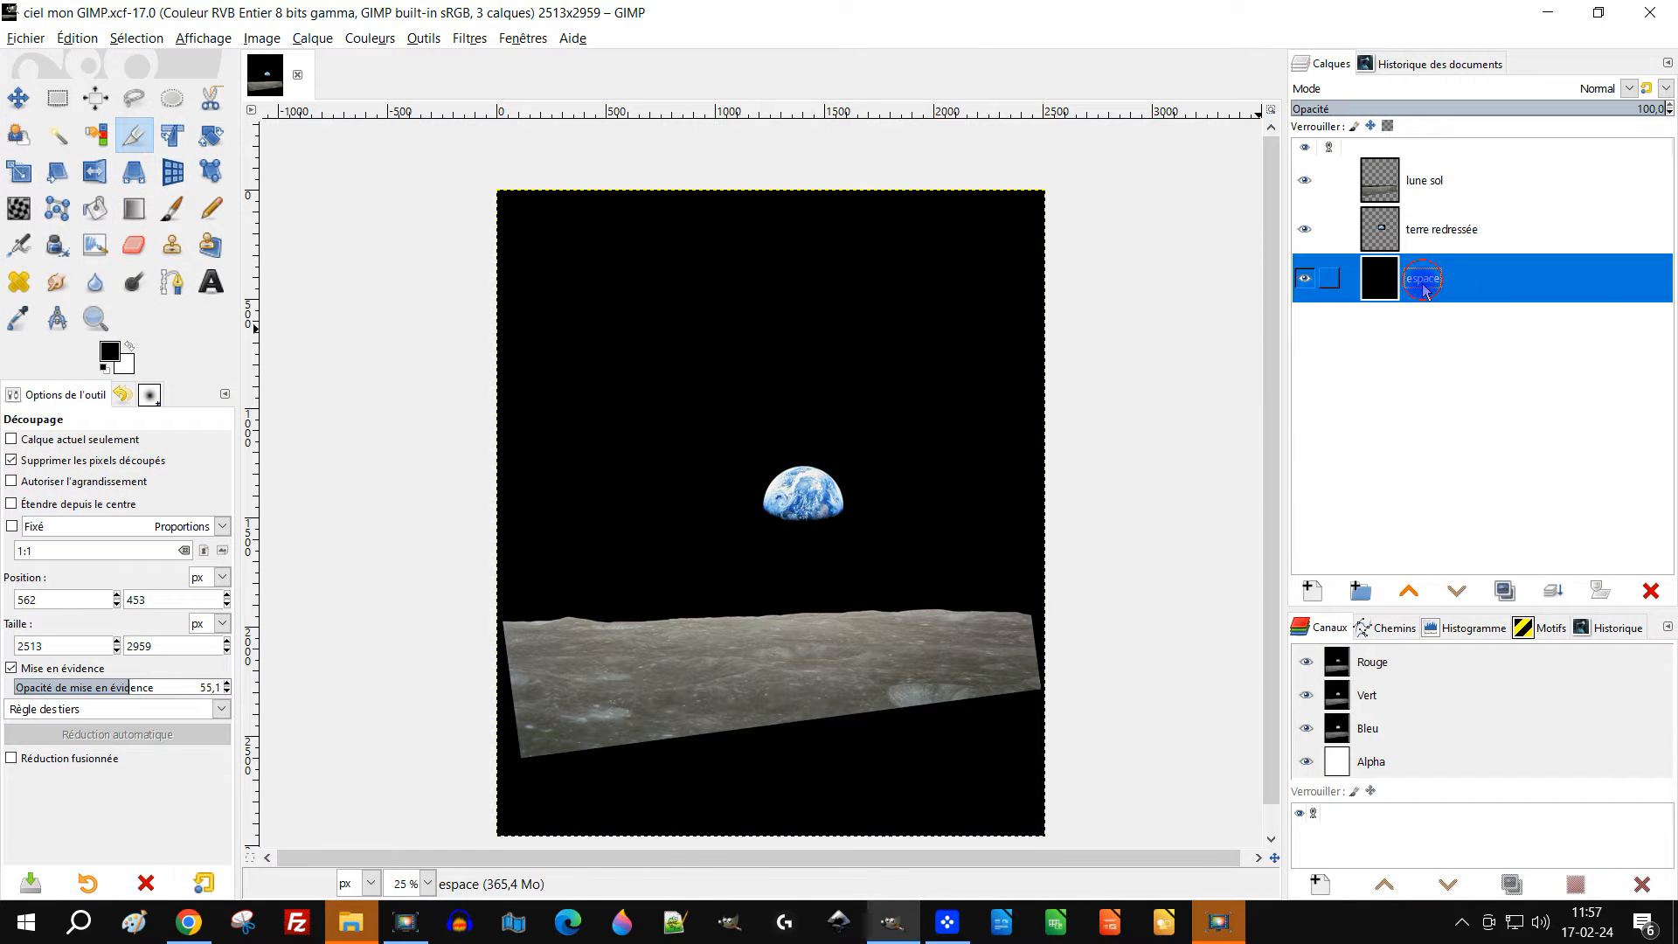
{"action": "left_click", "coordinate": [21, 43]}
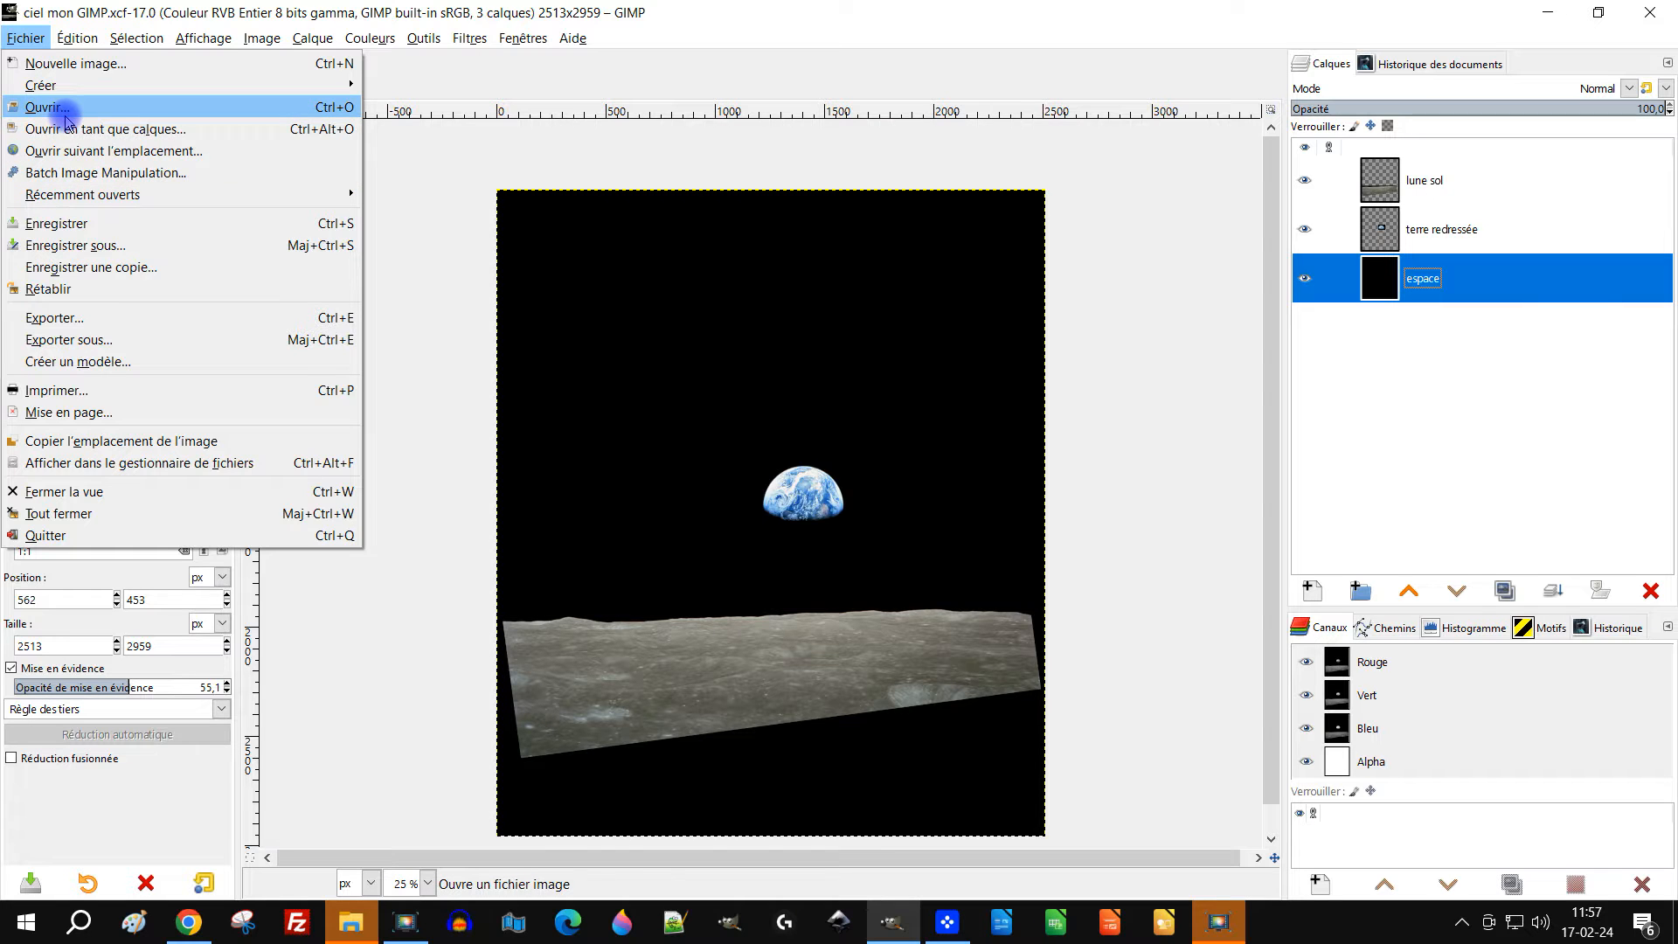
{"action": "left_click", "coordinate": [154, 133]}
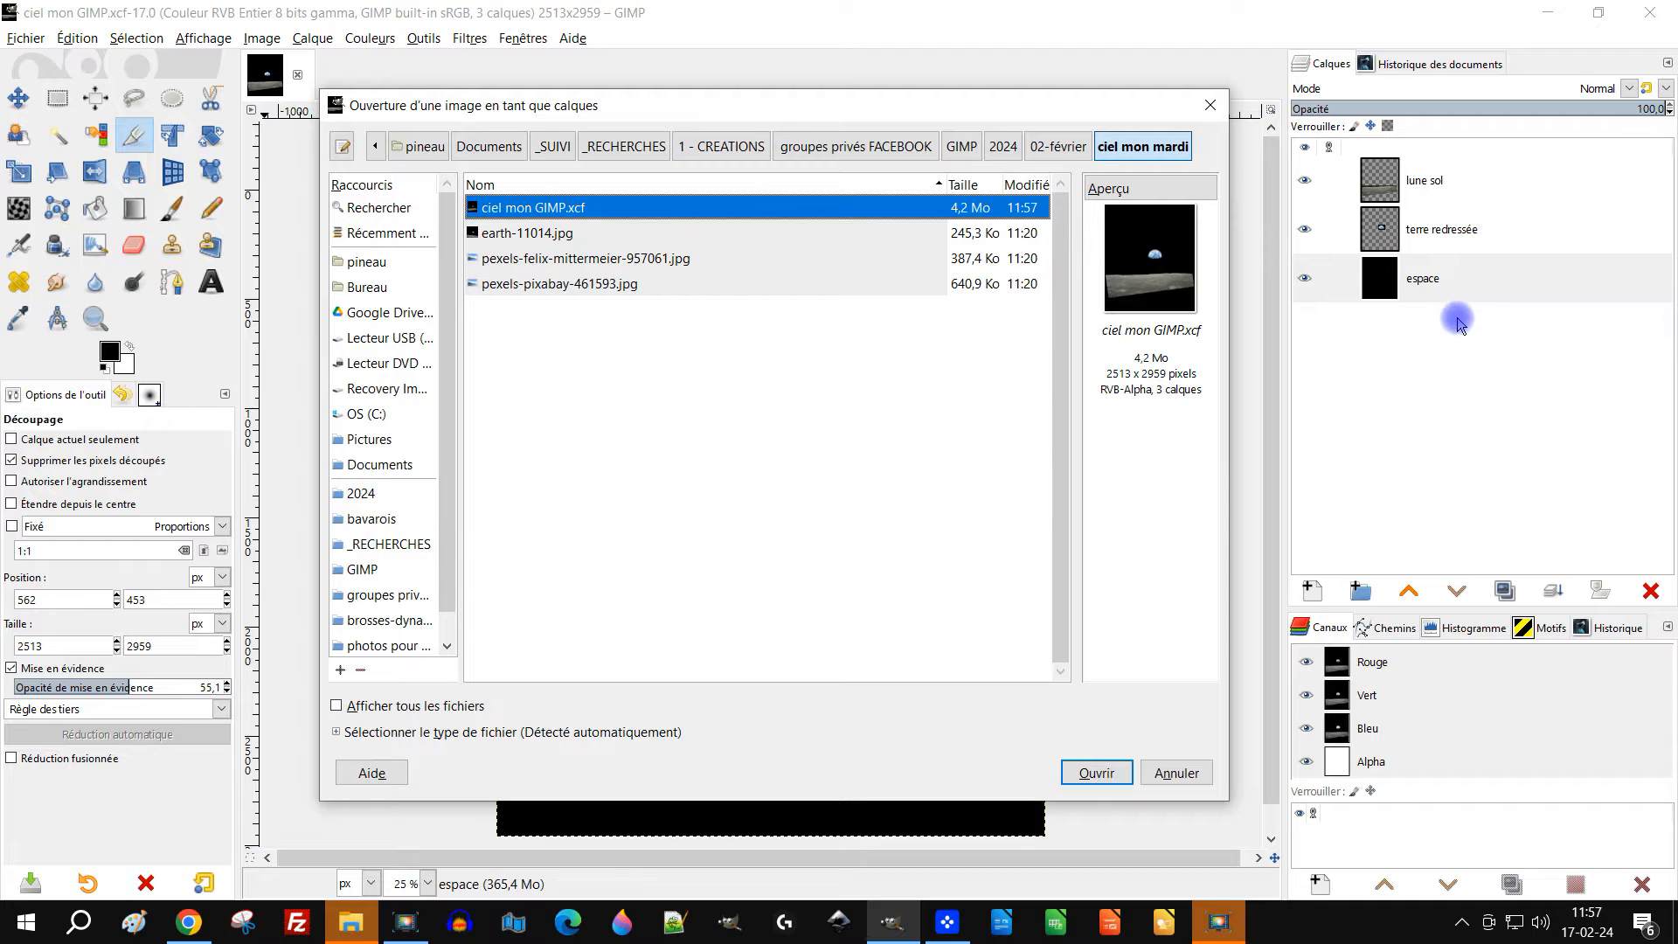
{"action": "left_click", "coordinate": [526, 284]}
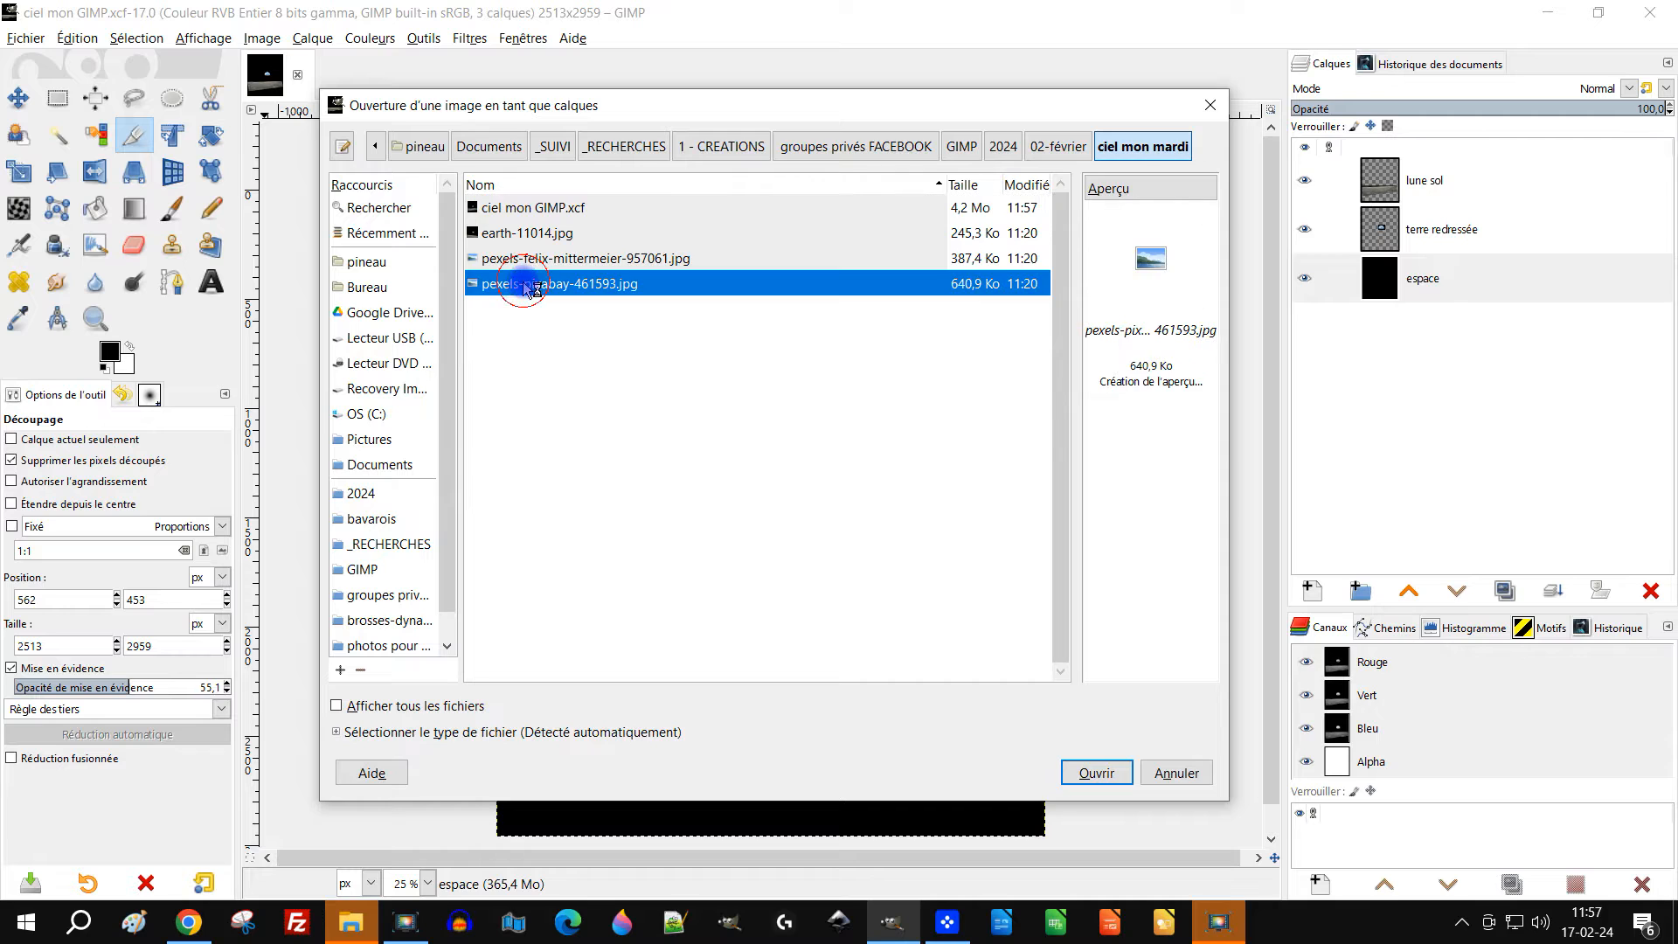
{"action": "left_click", "coordinate": [548, 260]}
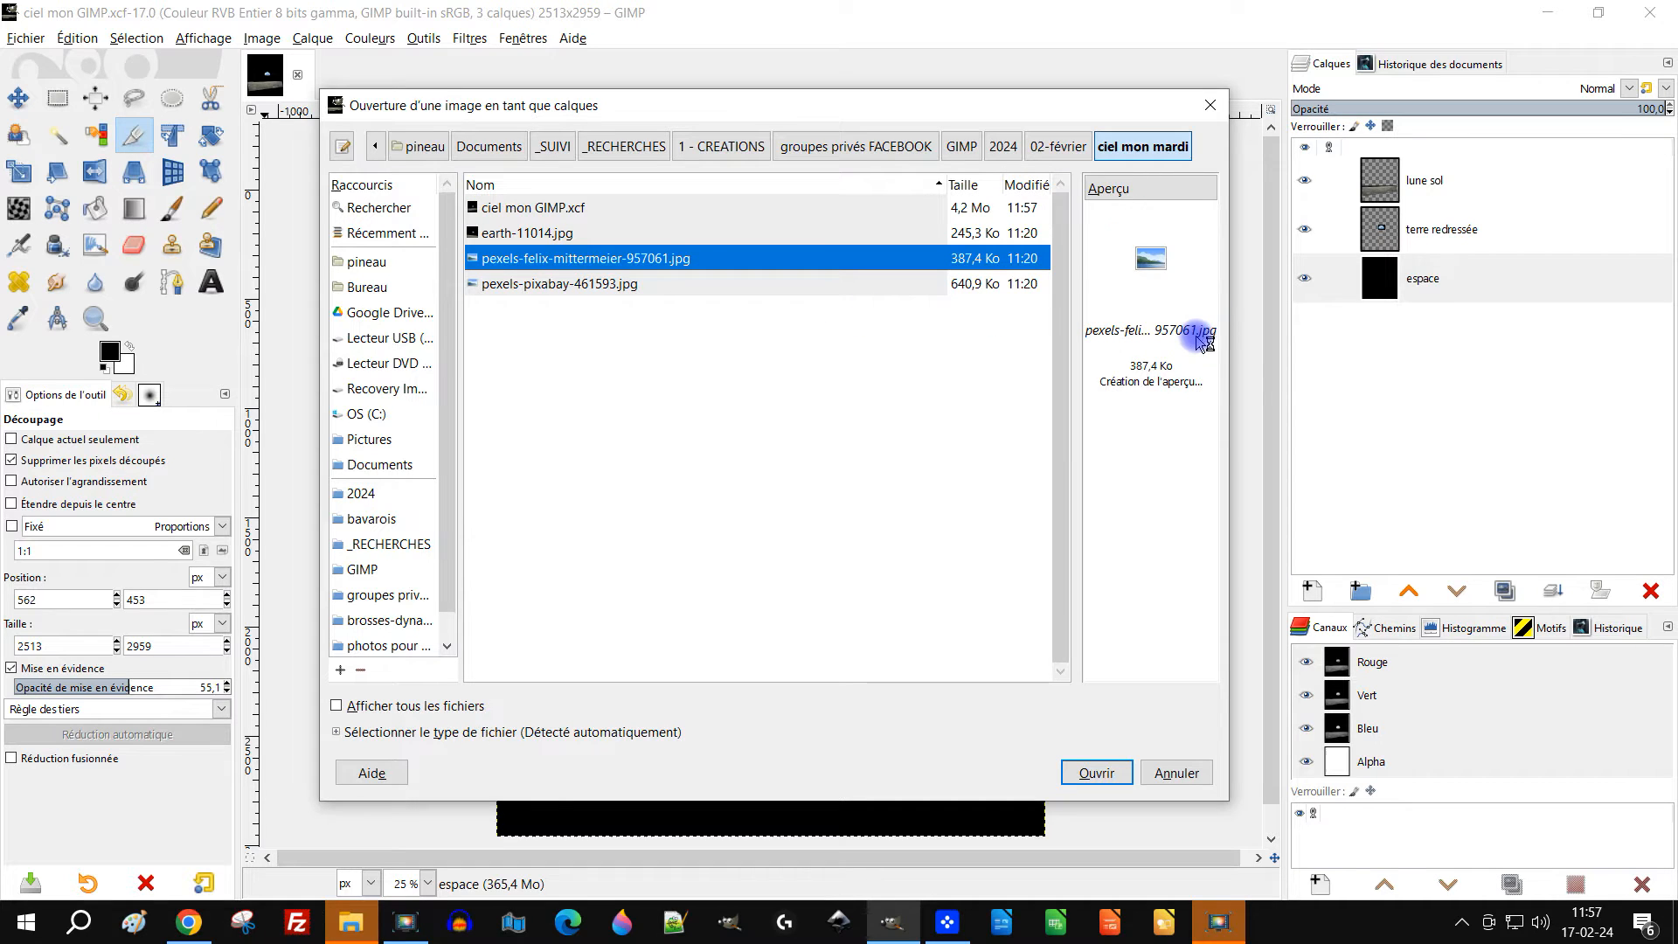
{"action": "left_click", "coordinate": [1113, 777]}
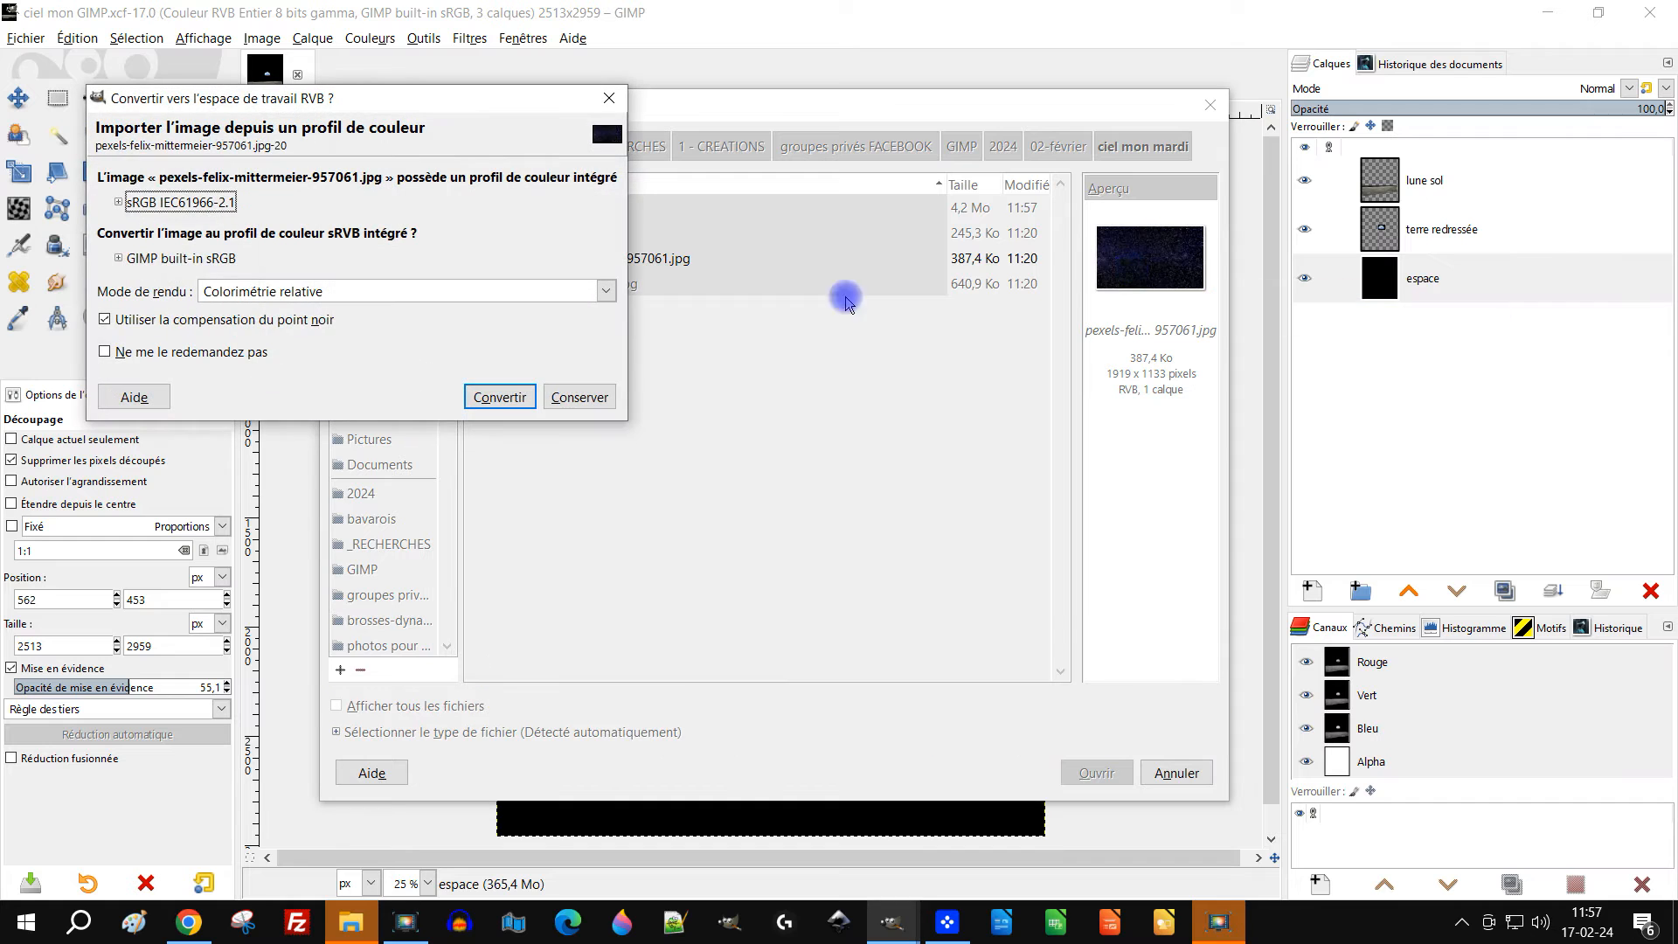
{"action": "left_click", "coordinate": [502, 399]}
Set the starry-sky layer's blend mode to Écran and raise it above the terre redressée layer
{"action": "left_click_drag", "start_coordinate": [989, 397], "coordinate": [950, 365]}
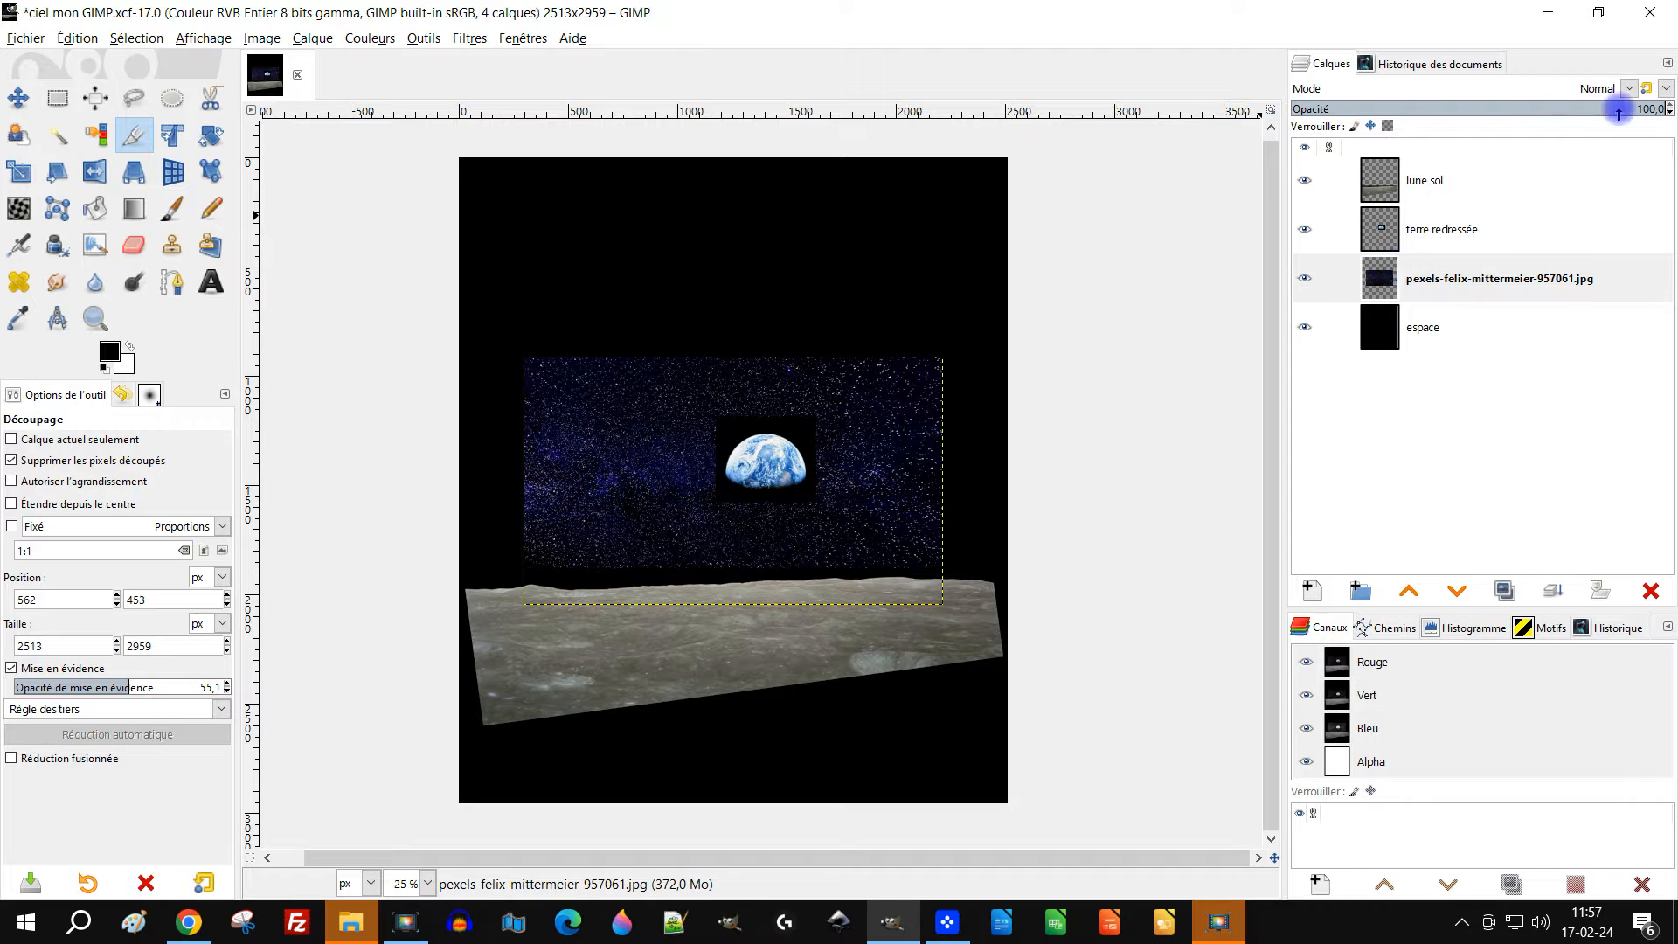
{"action": "left_click", "coordinate": [1630, 88]}
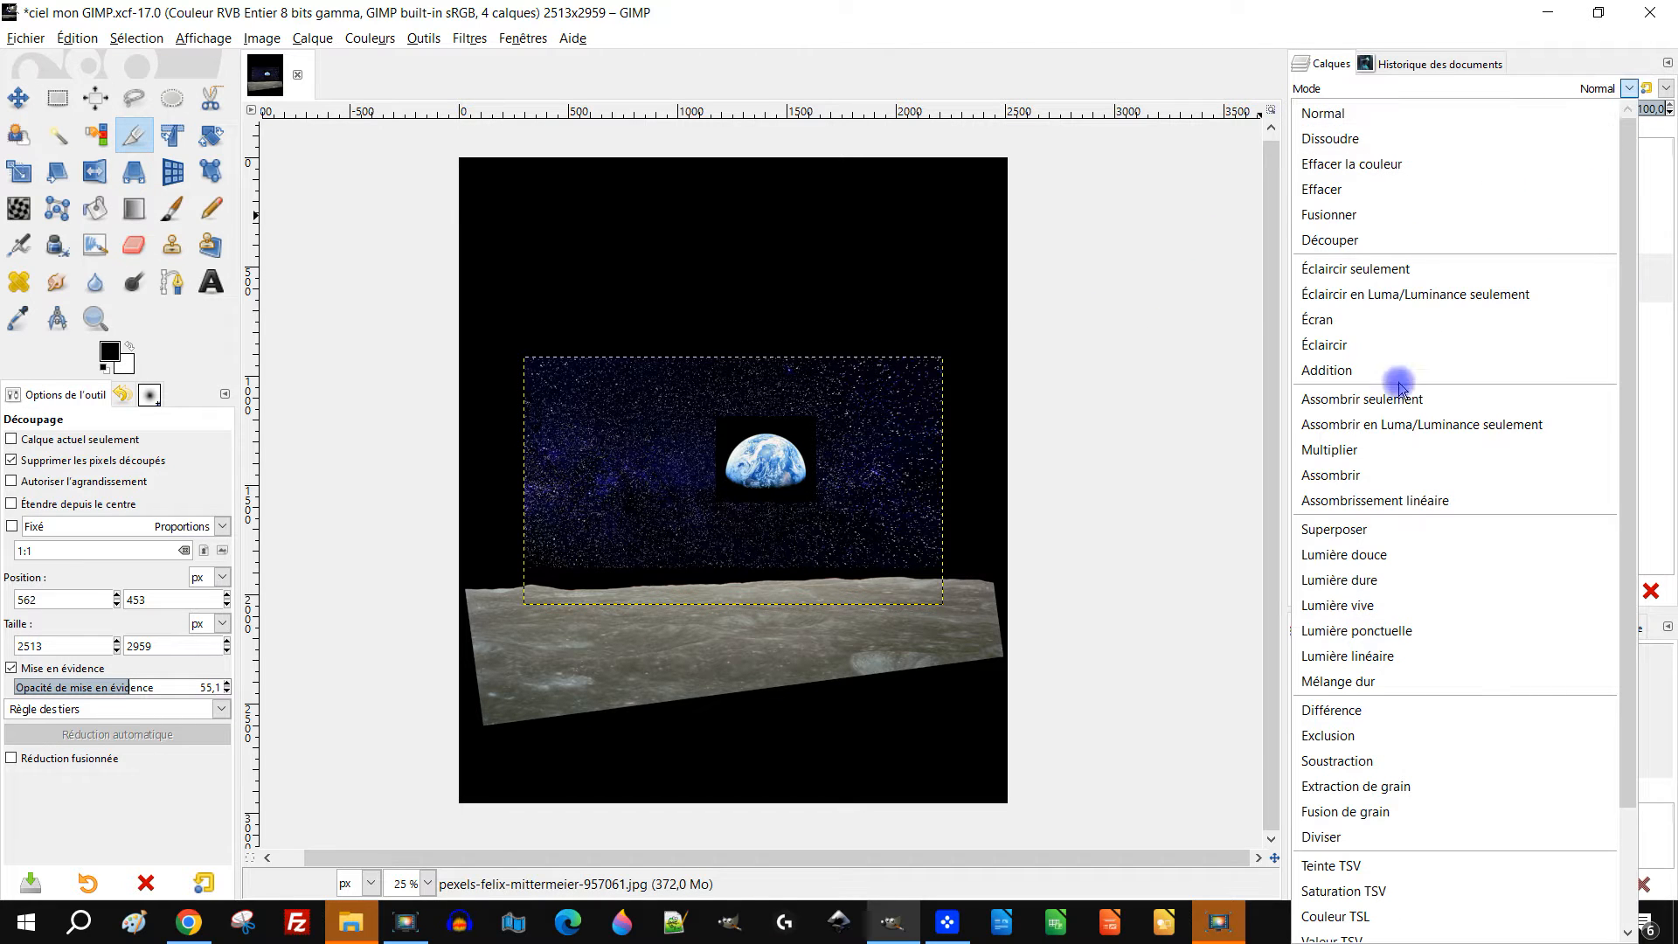
{"action": "left_click", "coordinate": [1384, 330]}
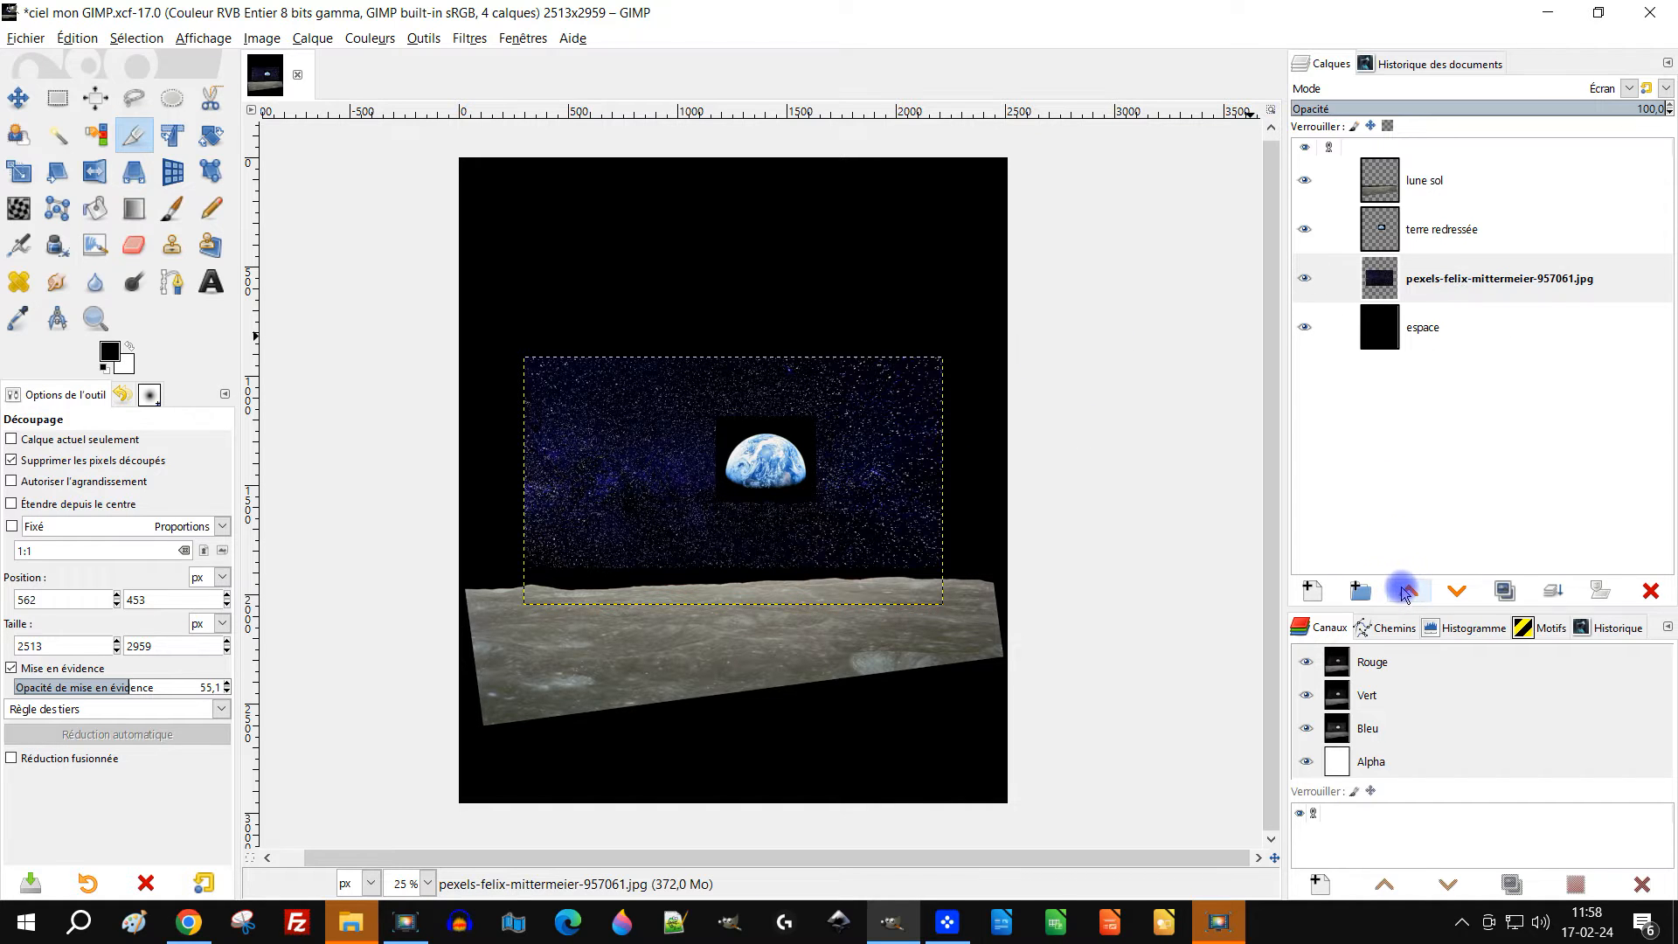
{"action": "left_click", "coordinate": [1405, 592]}
{"action": "scroll", "coordinate": [774, 506], "scroll_direction": "down", "scroll_amount": 1}
{"action": "scroll", "coordinate": [774, 507], "scroll_direction": "up", "scroll_amount": 1}
{"action": "left_click_drag", "start_coordinate": [853, 450], "coordinate": [874, 419]}
Scale the starry-sky layer proportionally to 3608 × 2130 px so it covers the sky down to the lunar horizon
{"action": "left_click", "coordinate": [22, 184]}
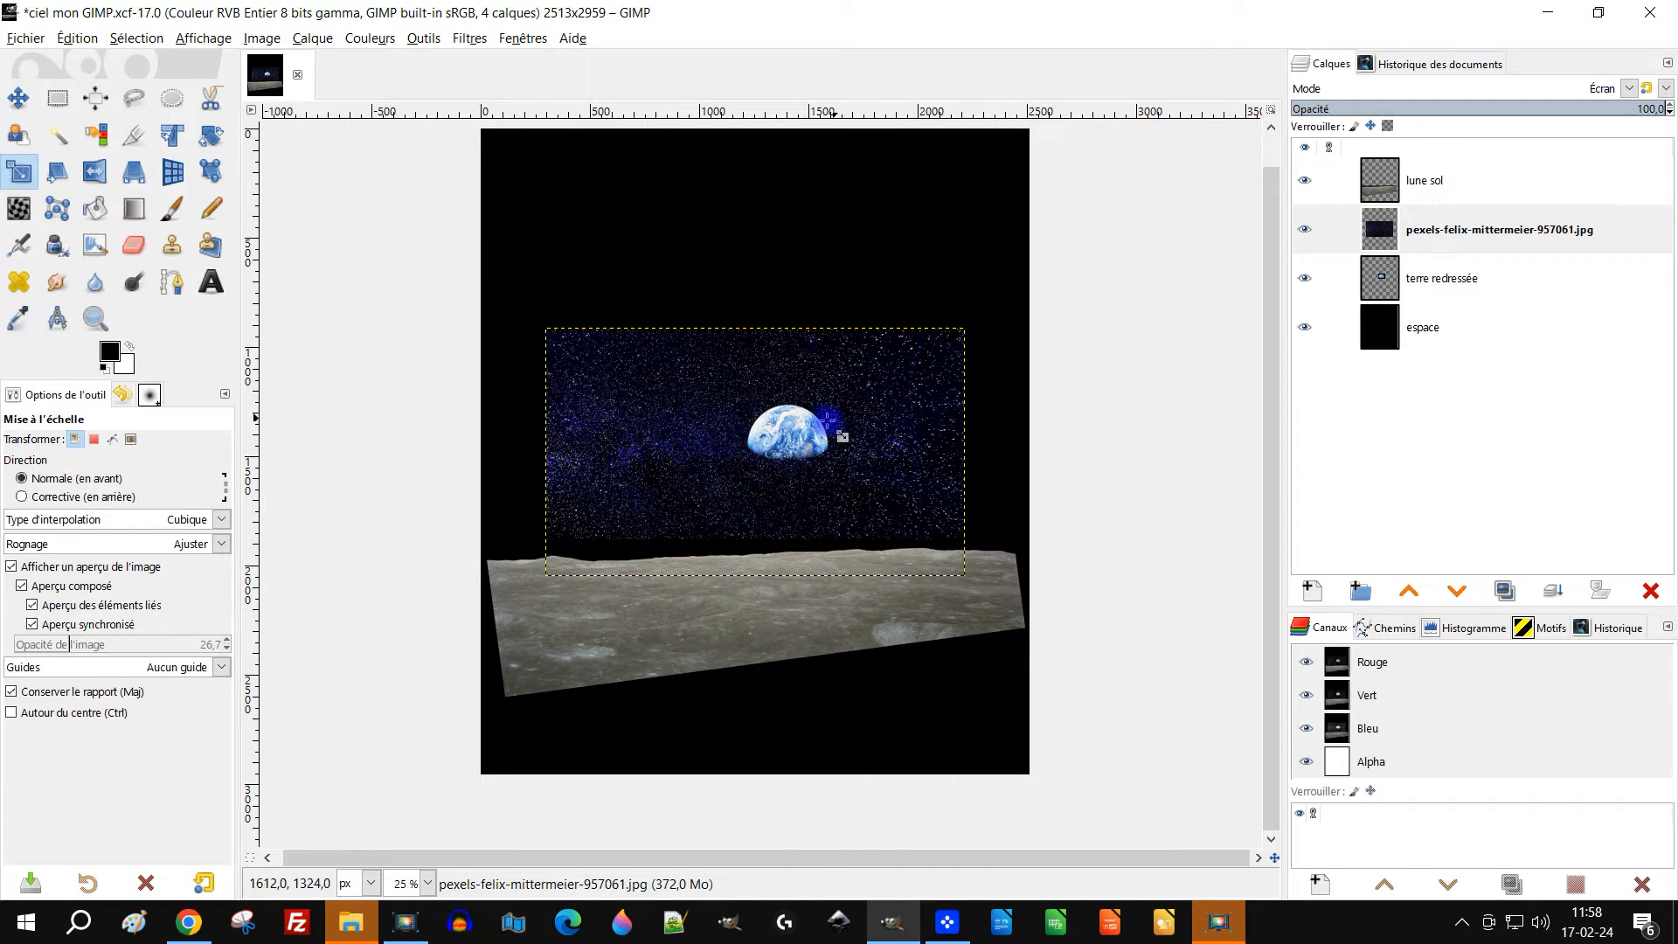
{"action": "left_click", "coordinate": [843, 373]}
{"action": "left_click_drag", "start_coordinate": [947, 270], "coordinate": [907, 398]}
{"action": "left_click_drag", "start_coordinate": [827, 268], "coordinate": [827, 371]}
{"action": "left_click_drag", "start_coordinate": [544, 430], "coordinate": [279, 271]}
{"action": "left_click_drag", "start_coordinate": [651, 427], "coordinate": [695, 374]}
{"action": "left_click_drag", "start_coordinate": [1008, 622], "coordinate": [1112, 688]}
{"action": "scroll", "coordinate": [1073, 595], "scroll_direction": "down", "scroll_amount": 2}
{"action": "scroll", "coordinate": [1043, 552], "scroll_direction": "up", "scroll_amount": 2}
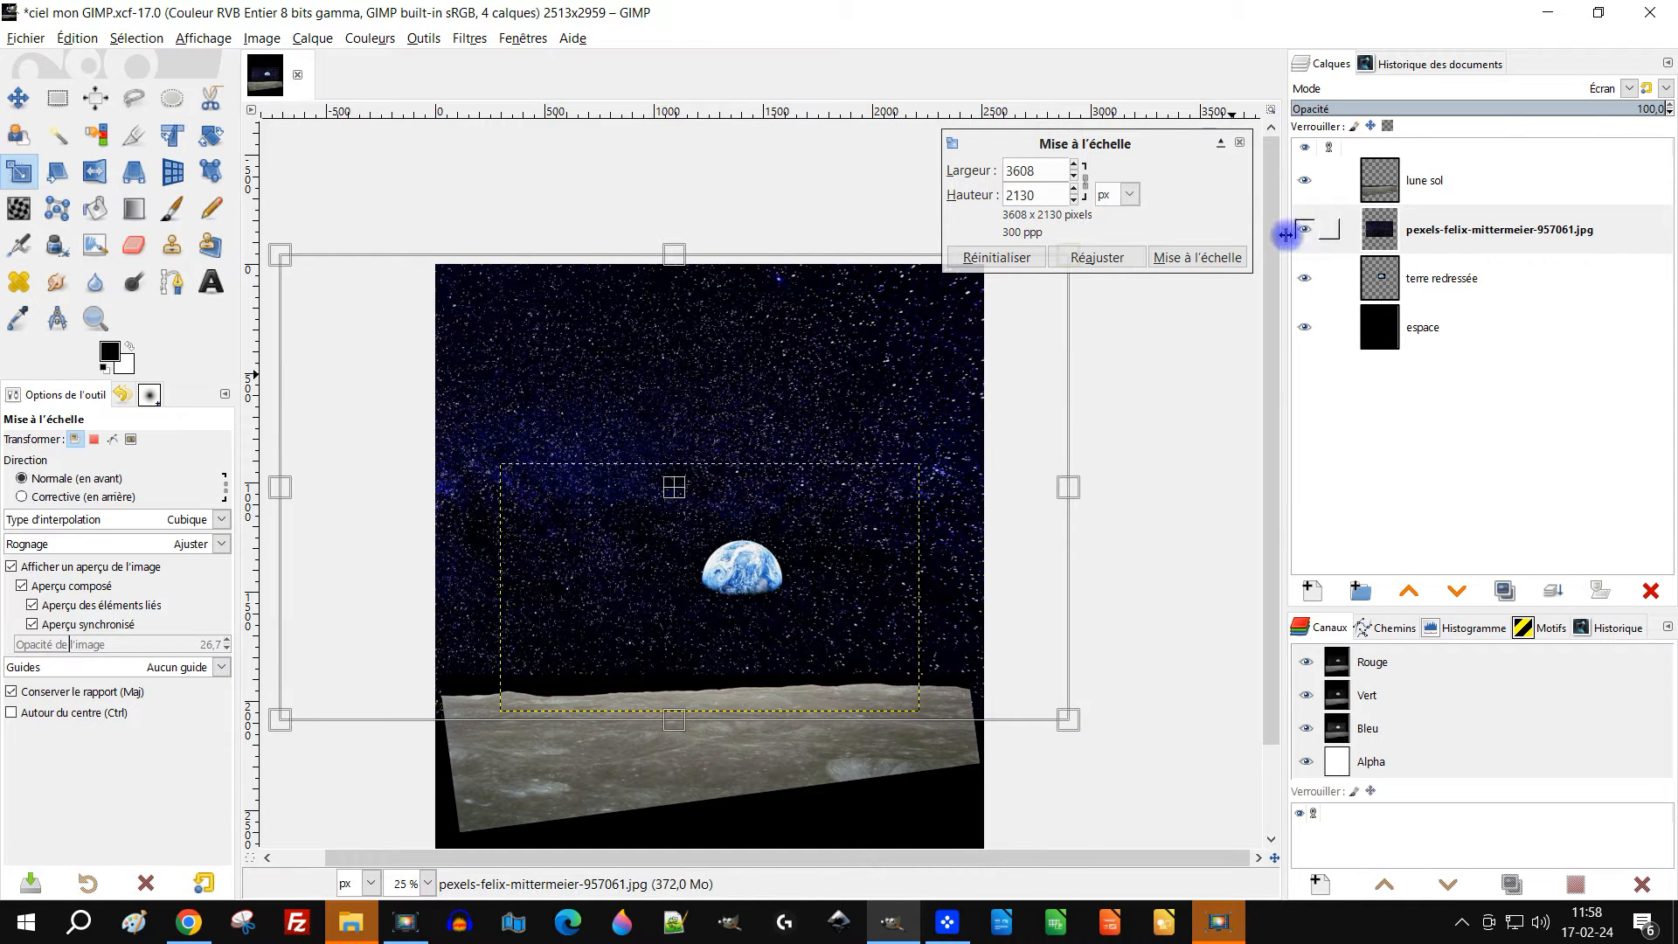
{"action": "left_click", "coordinate": [1223, 257]}
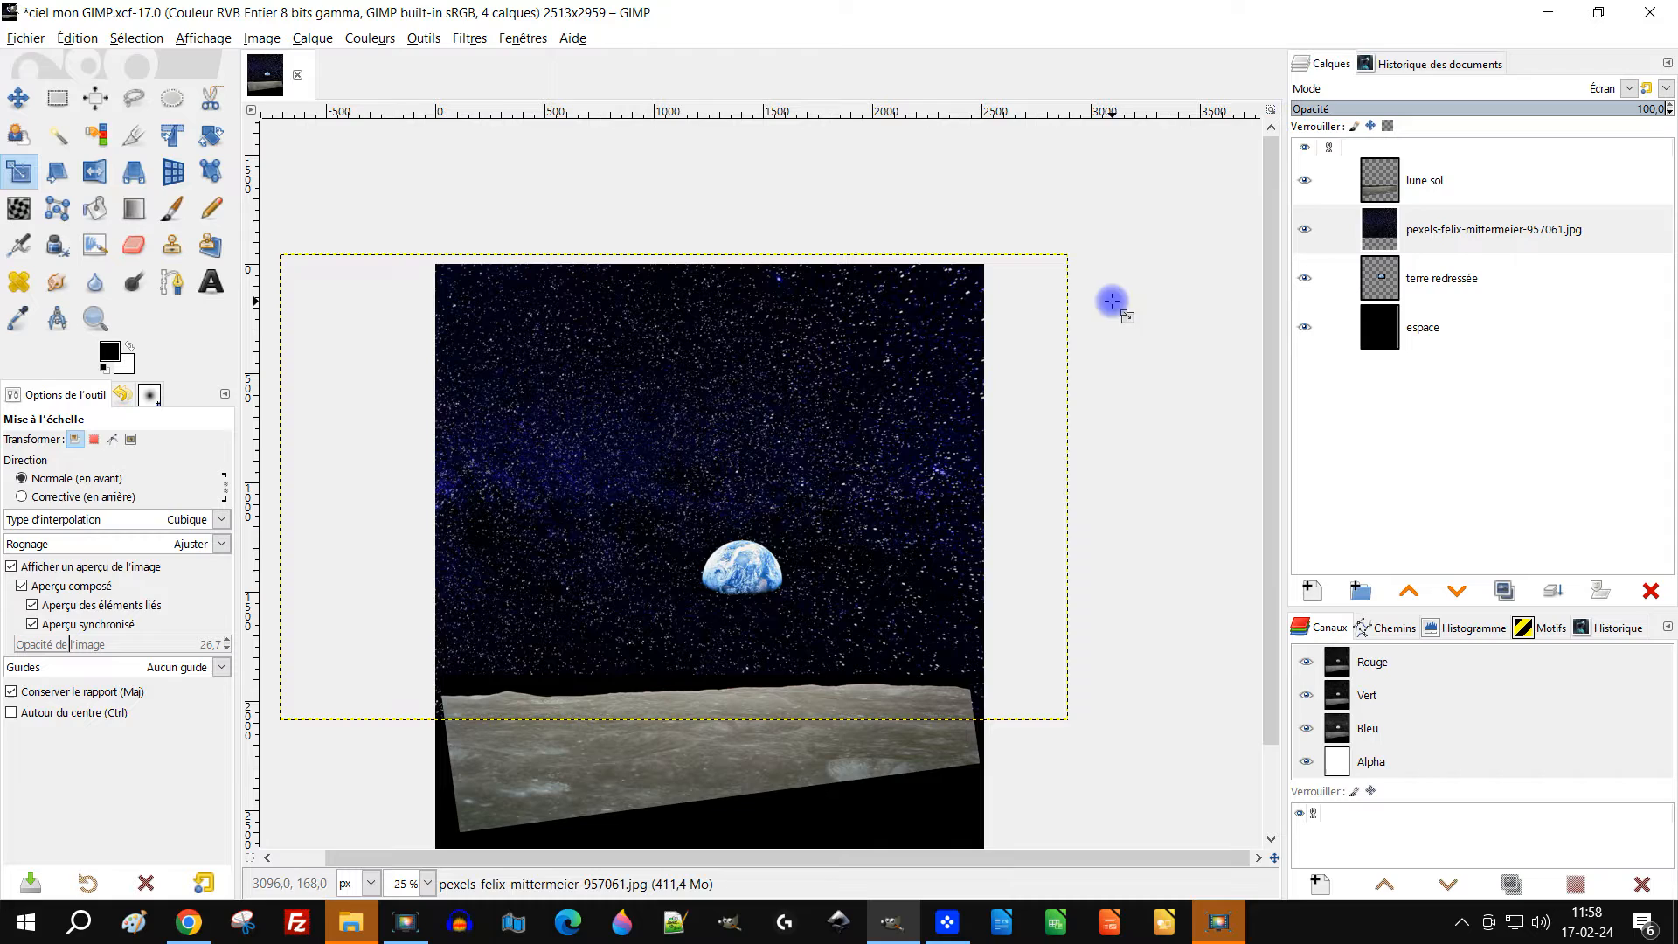
On the lune sol layer, select the black band above the lunar horizon by contiguous colour and delete it
{"action": "left_click_drag", "start_coordinate": [1032, 523], "coordinate": [1022, 487]}
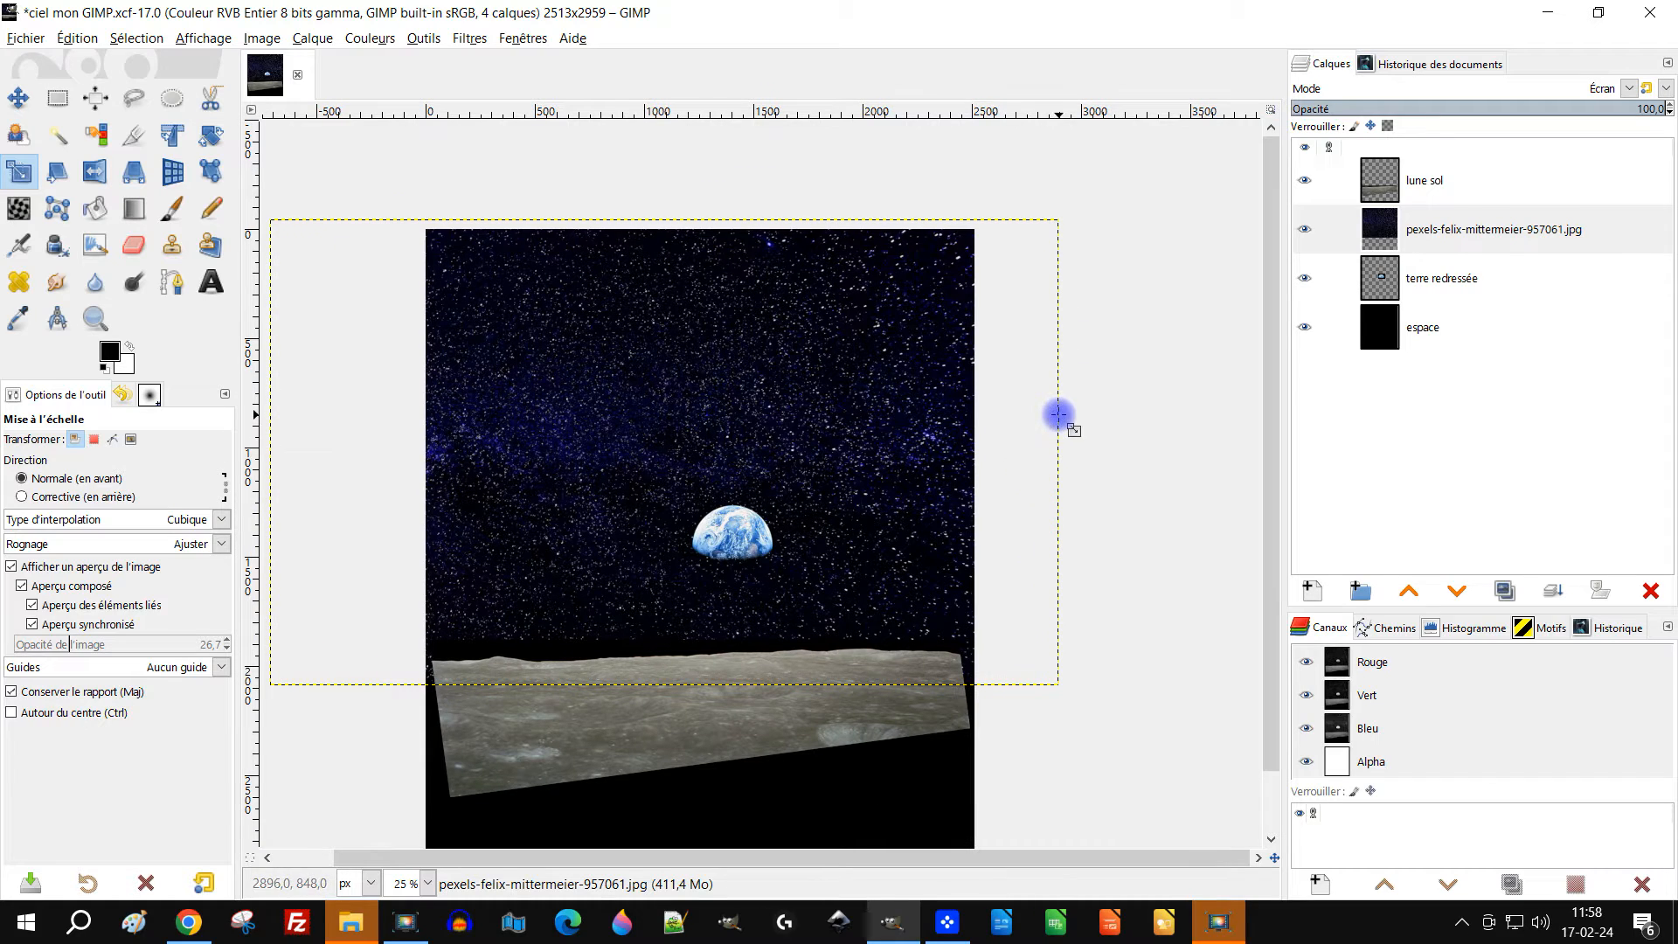
{"action": "scroll", "coordinate": [580, 678], "scroll_direction": "up", "scroll_amount": 2}
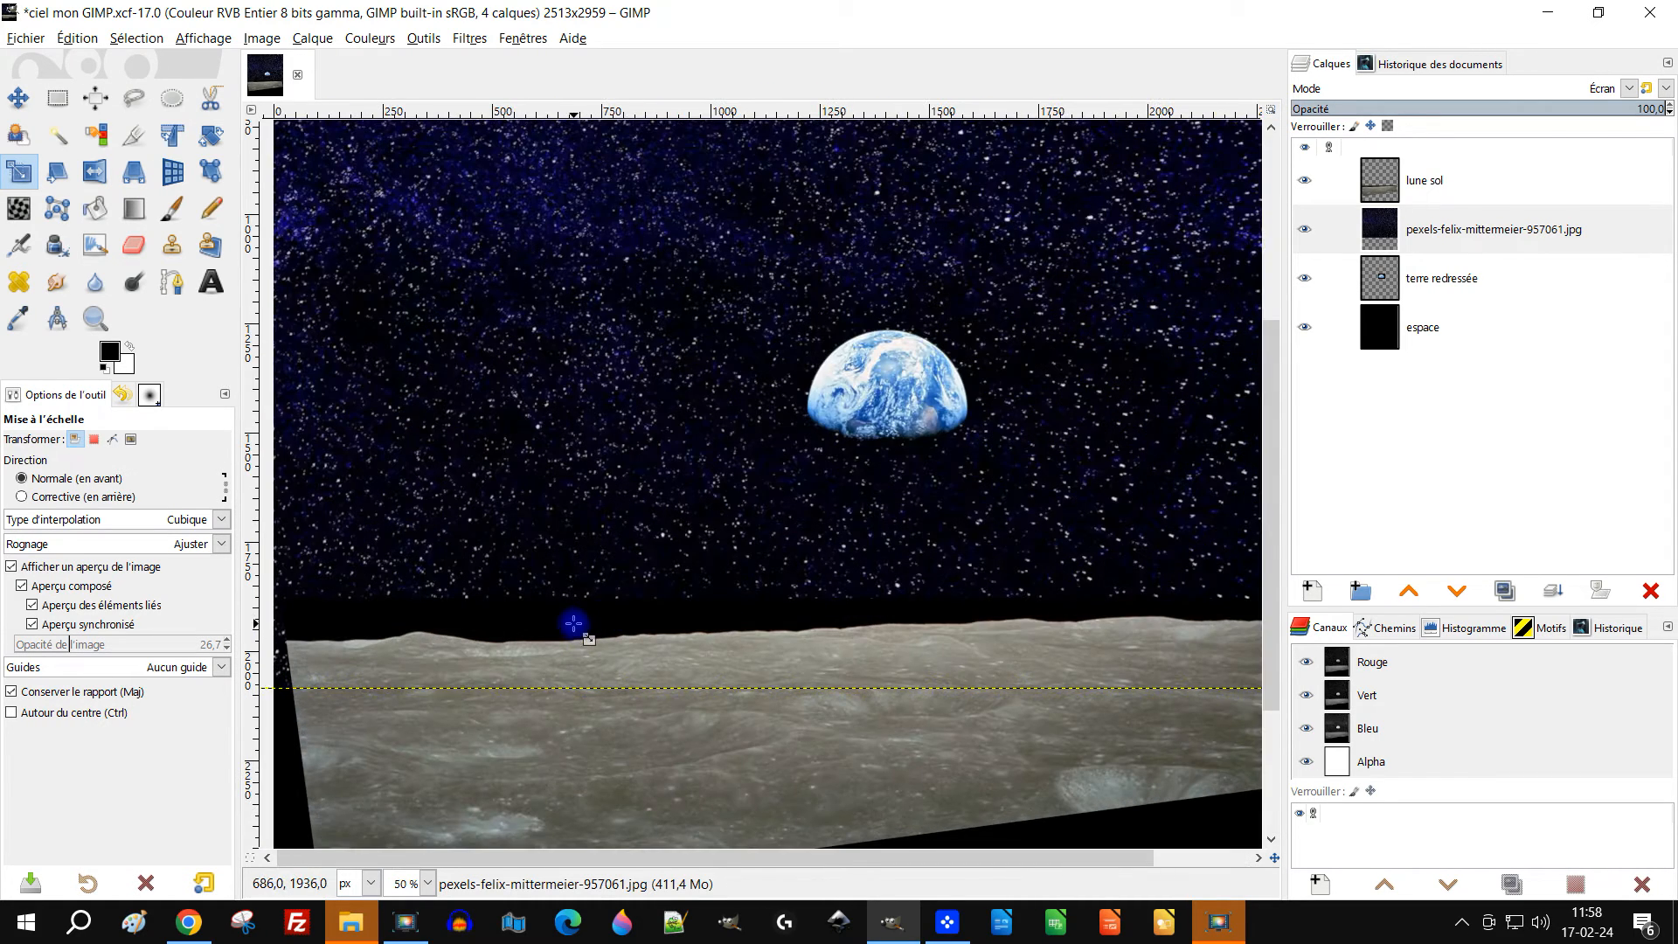
{"action": "scroll", "coordinate": [573, 624], "scroll_direction": "down", "scroll_amount": 2}
{"action": "scroll", "coordinate": [562, 629], "scroll_direction": "up", "scroll_amount": 4}
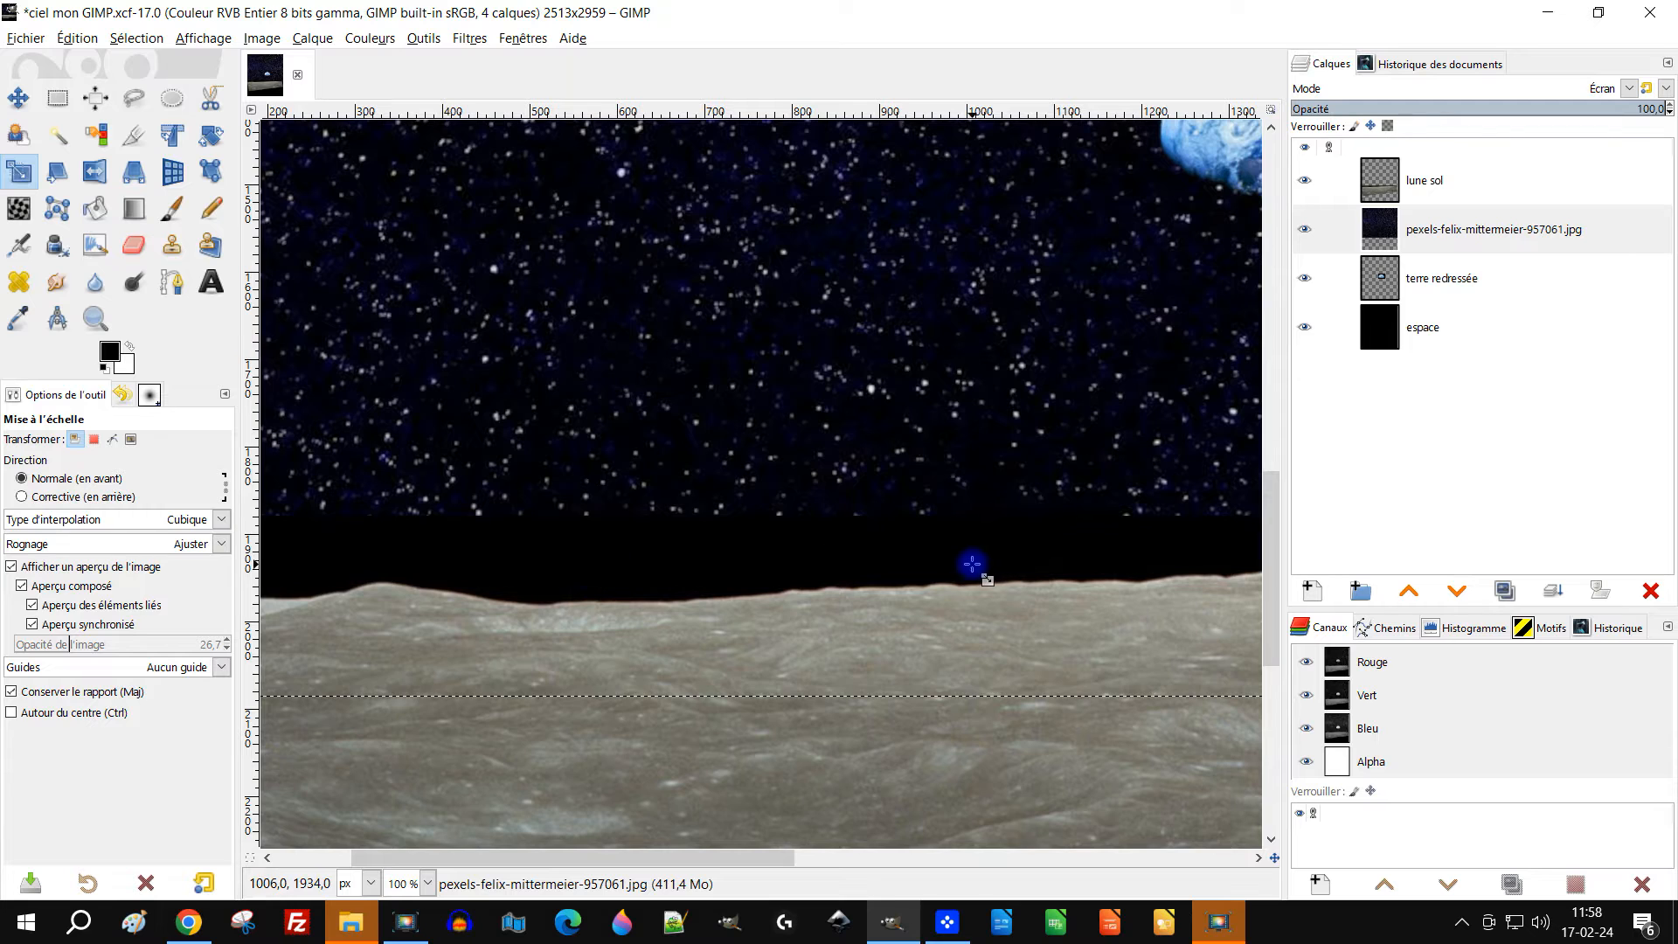
{"action": "scroll", "coordinate": [966, 566], "scroll_direction": "down", "scroll_amount": 2}
{"action": "left_click_drag", "start_coordinate": [1004, 588], "coordinate": [752, 492]}
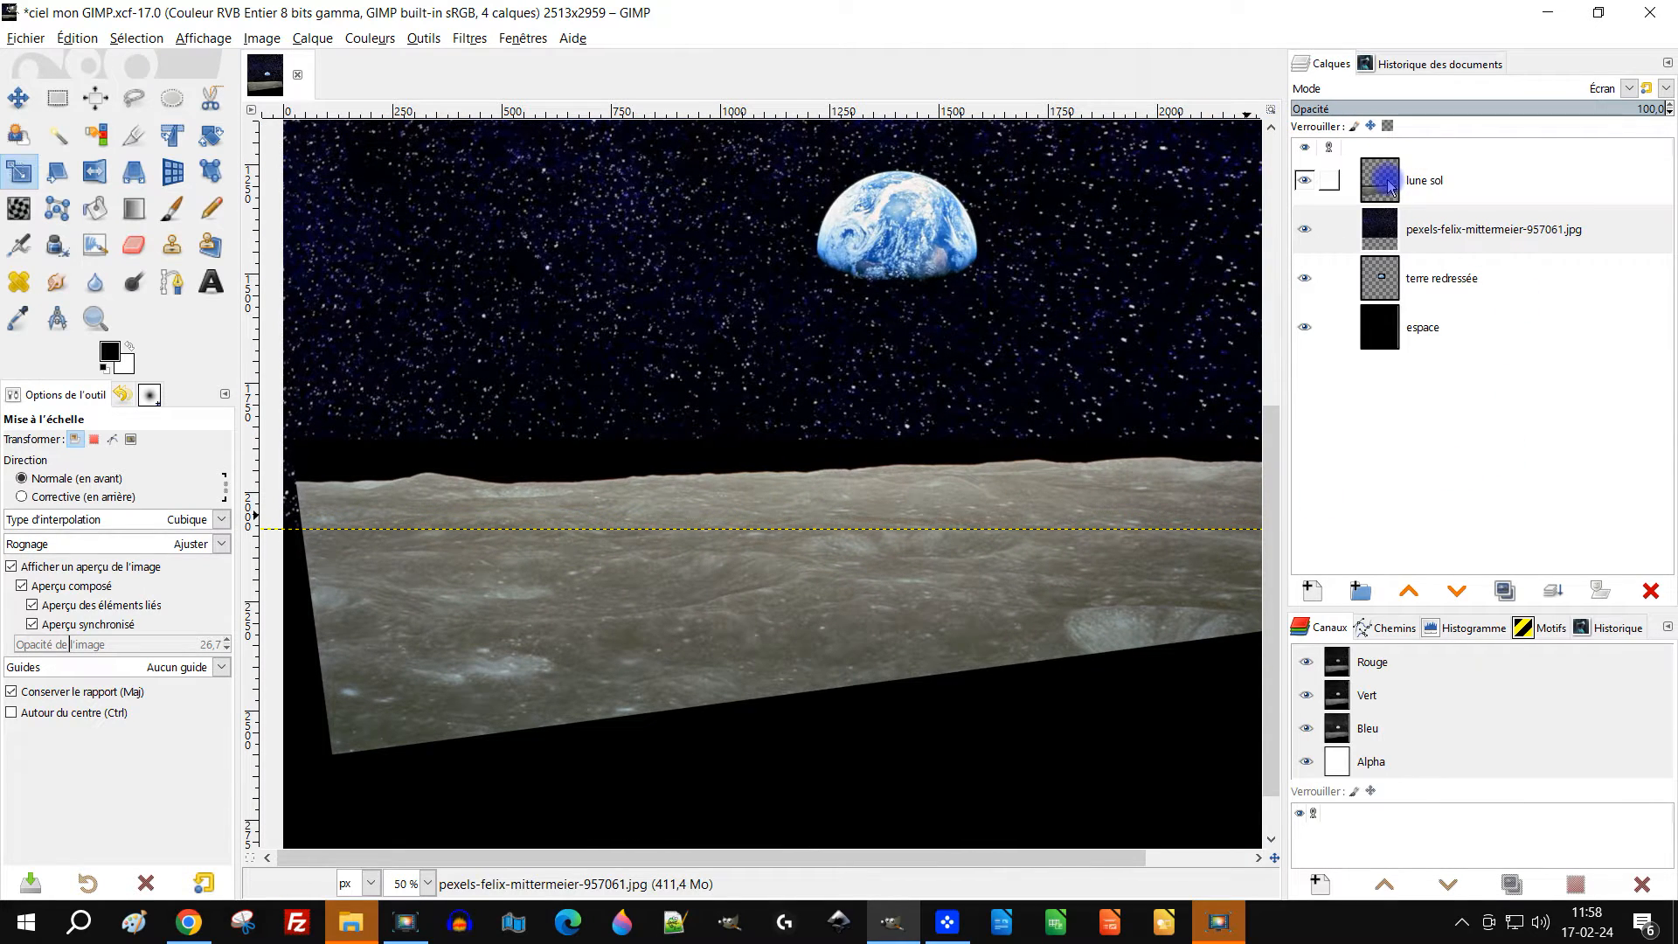
{"action": "left_click", "coordinate": [1390, 187]}
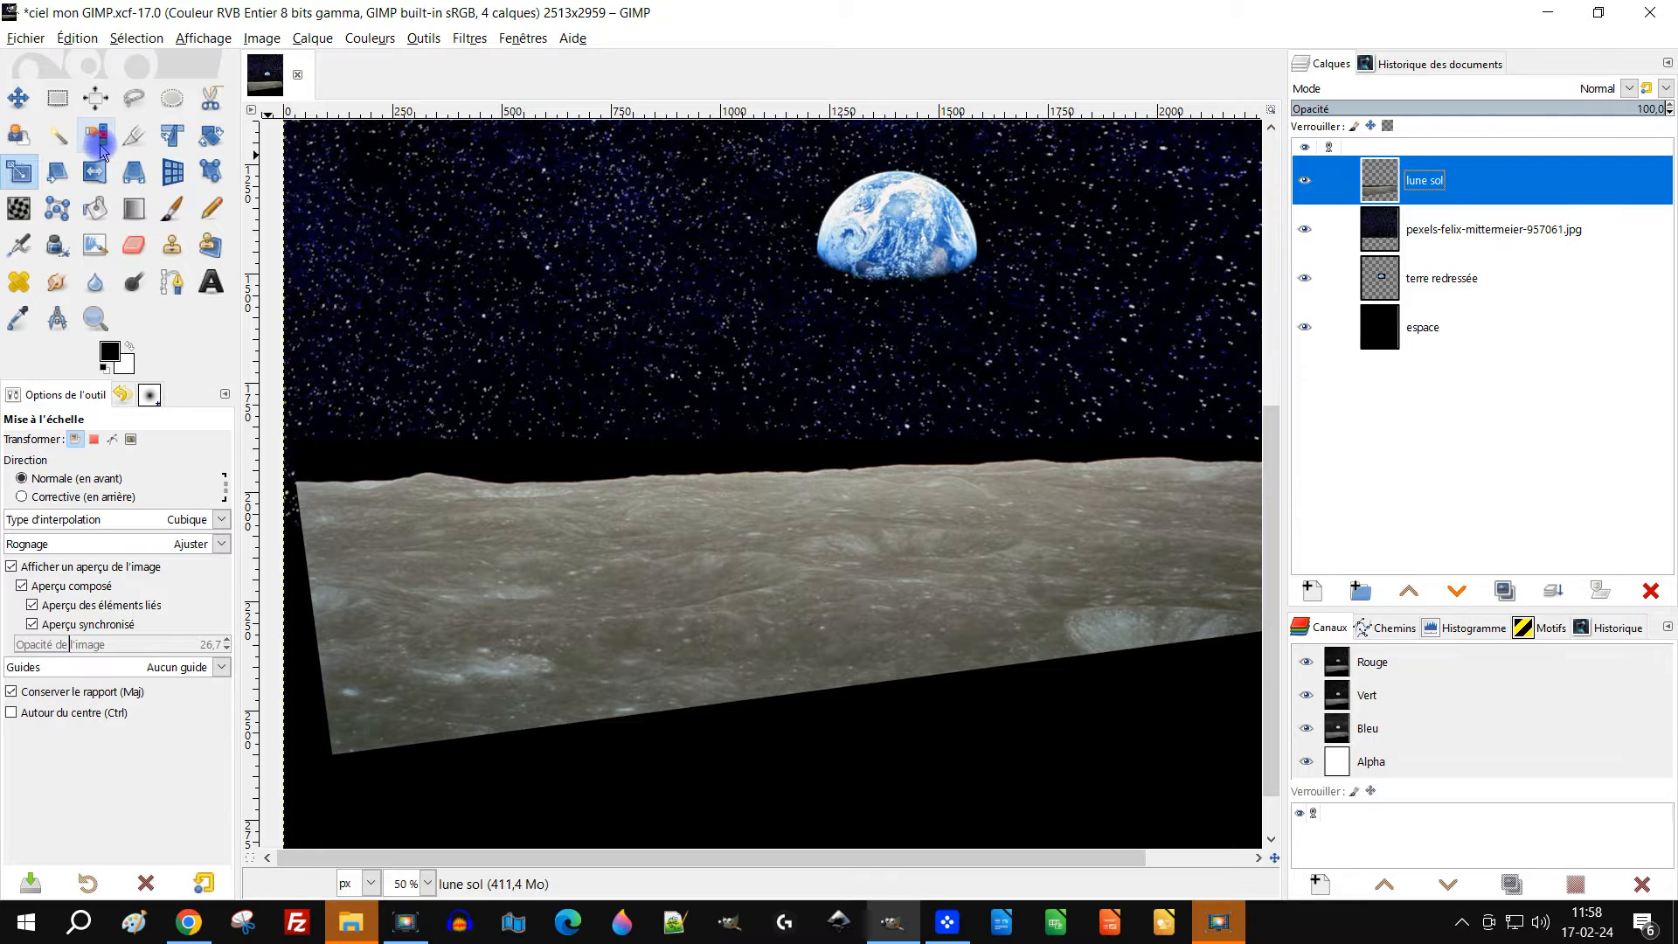
{"action": "left_click", "coordinate": [61, 141]}
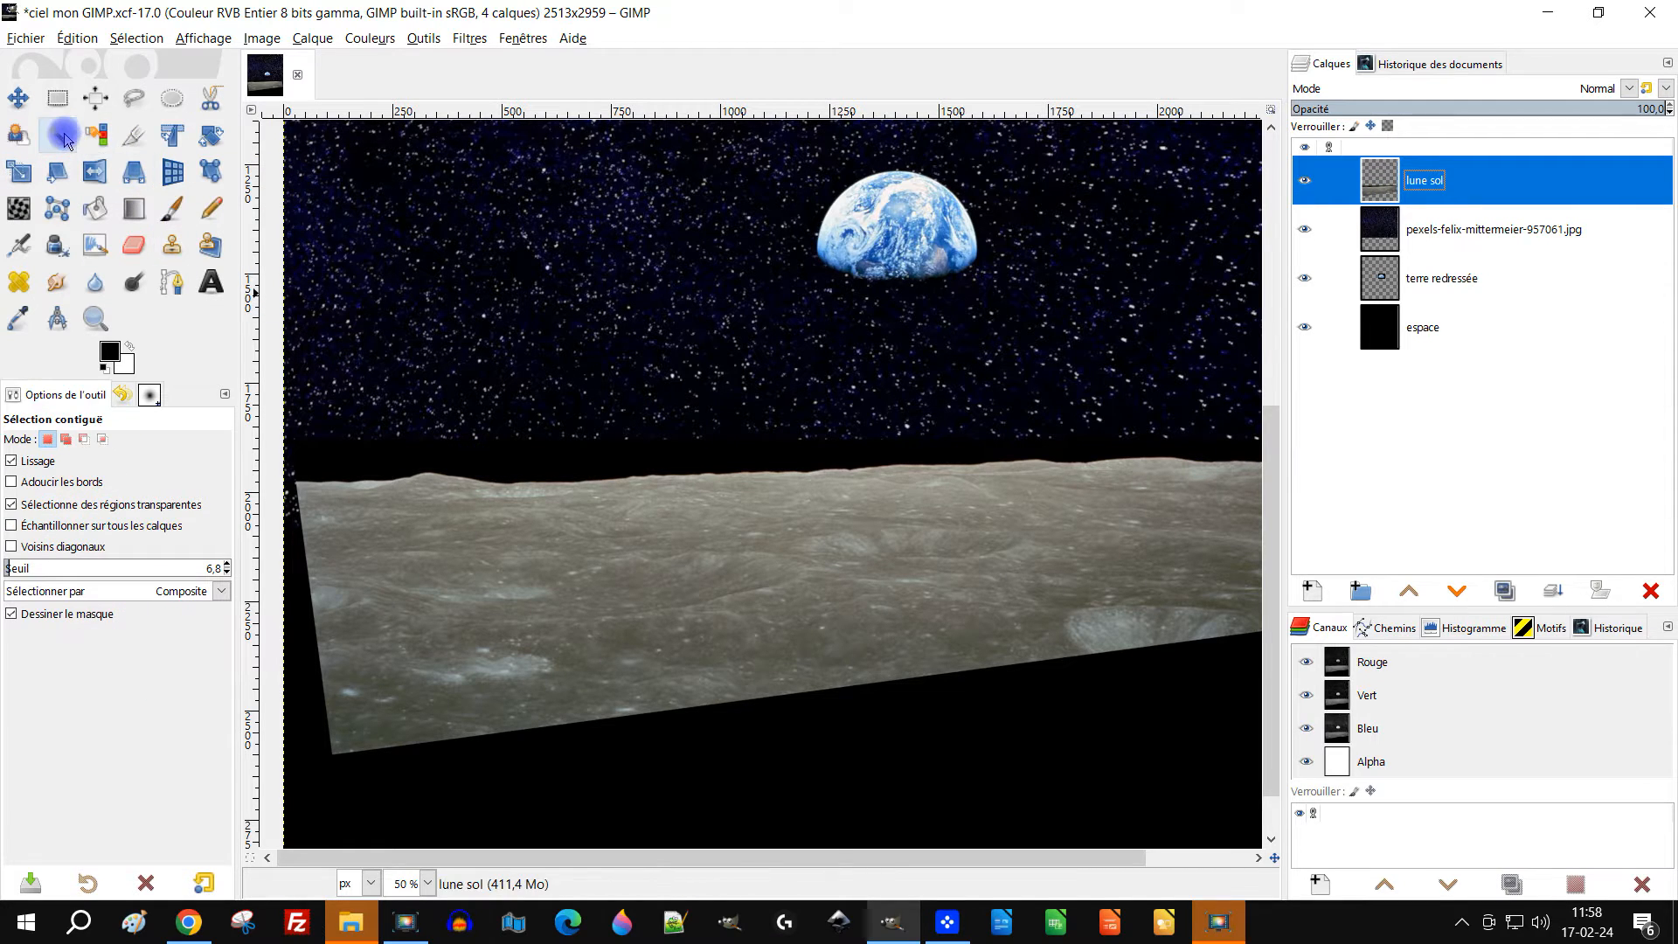
{"action": "left_click", "coordinate": [42, 439]}
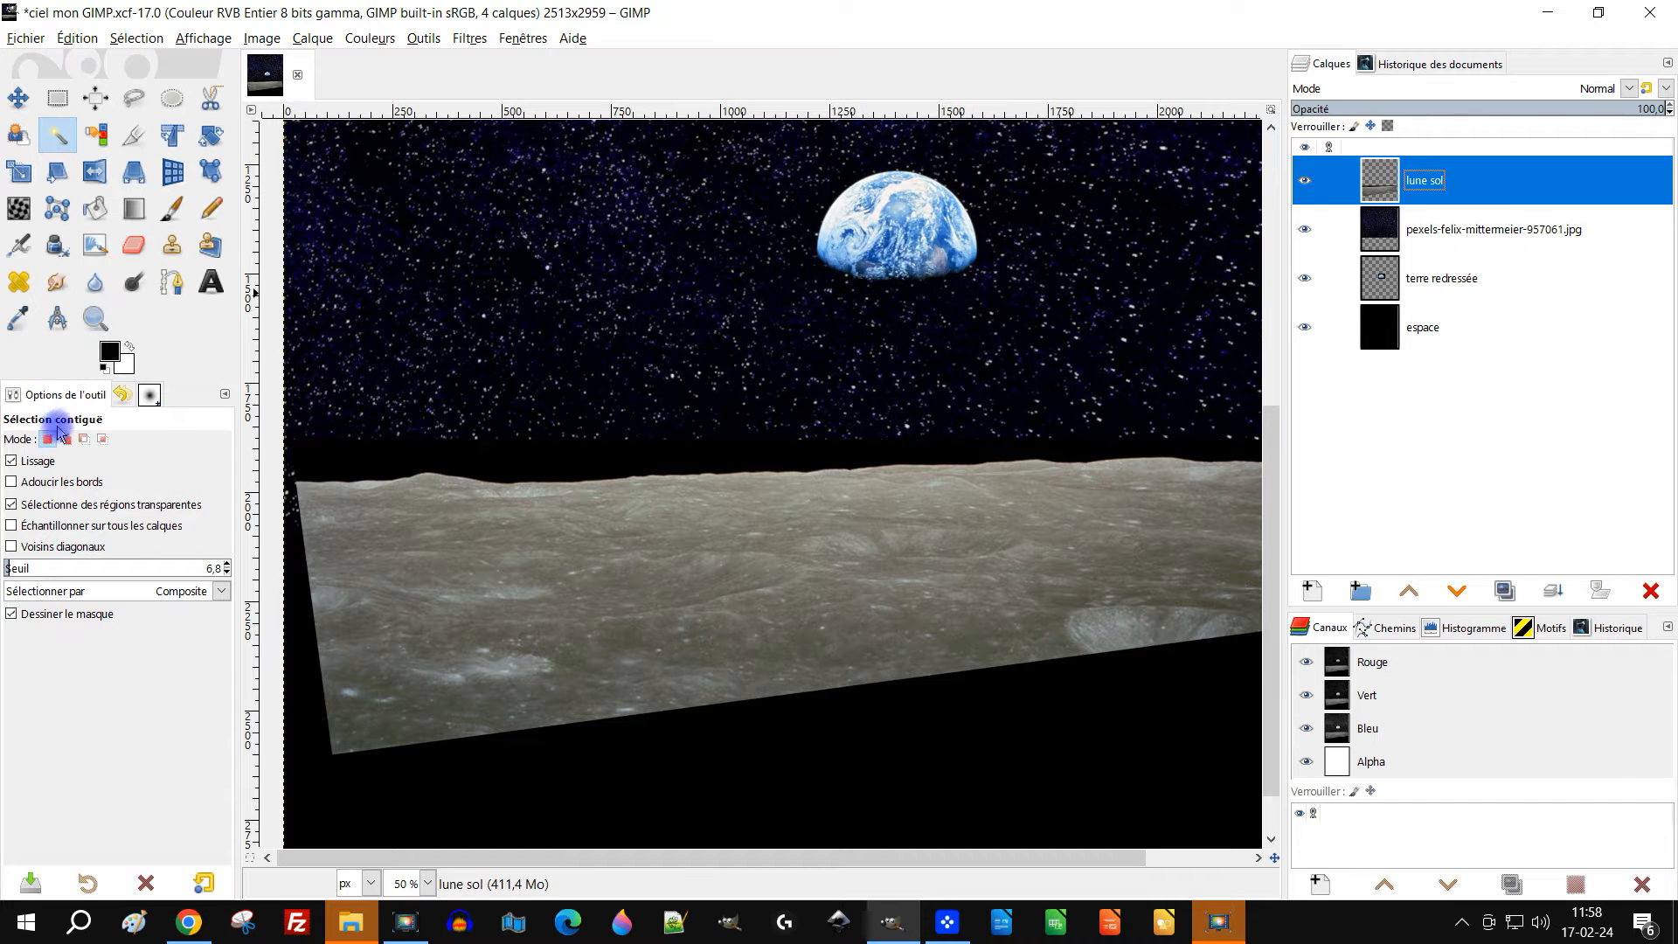
{"action": "left_click", "coordinate": [577, 521]}
{"action": "left_click_drag", "start_coordinate": [527, 464], "coordinate": [536, 521]}
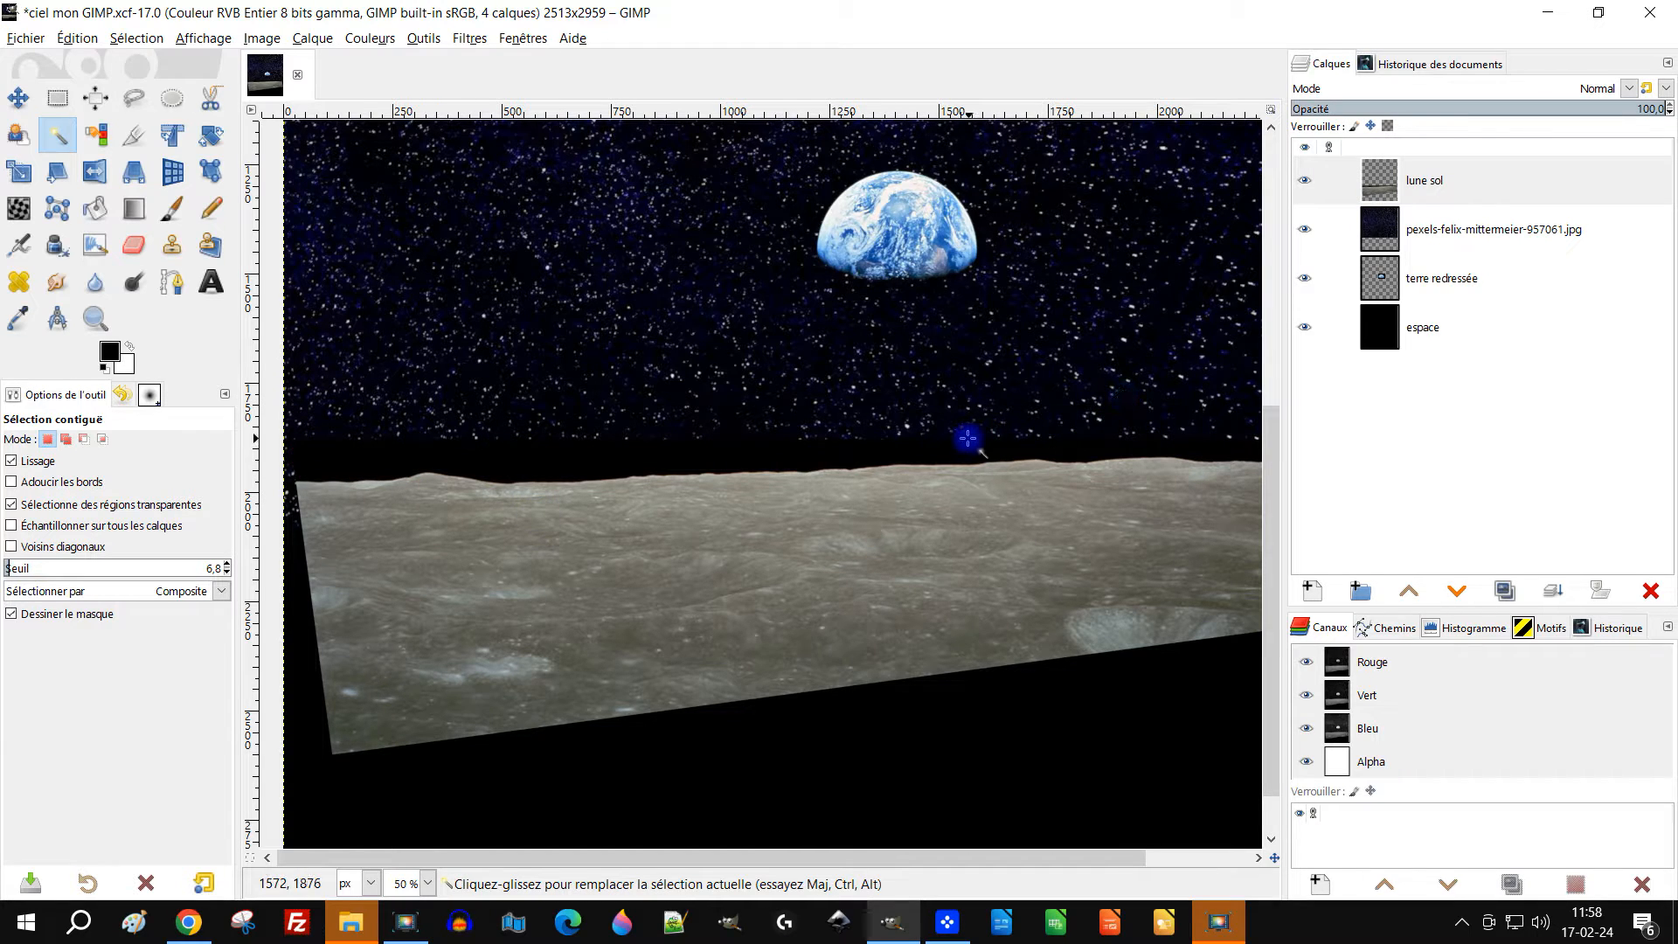
{"action": "scroll", "coordinate": [959, 445], "scroll_direction": "down", "scroll_amount": 2, "text": "ctrl"}
{"action": "scroll", "coordinate": [948, 469], "scroll_direction": "up", "scroll_amount": 1, "text": "ctrl"}
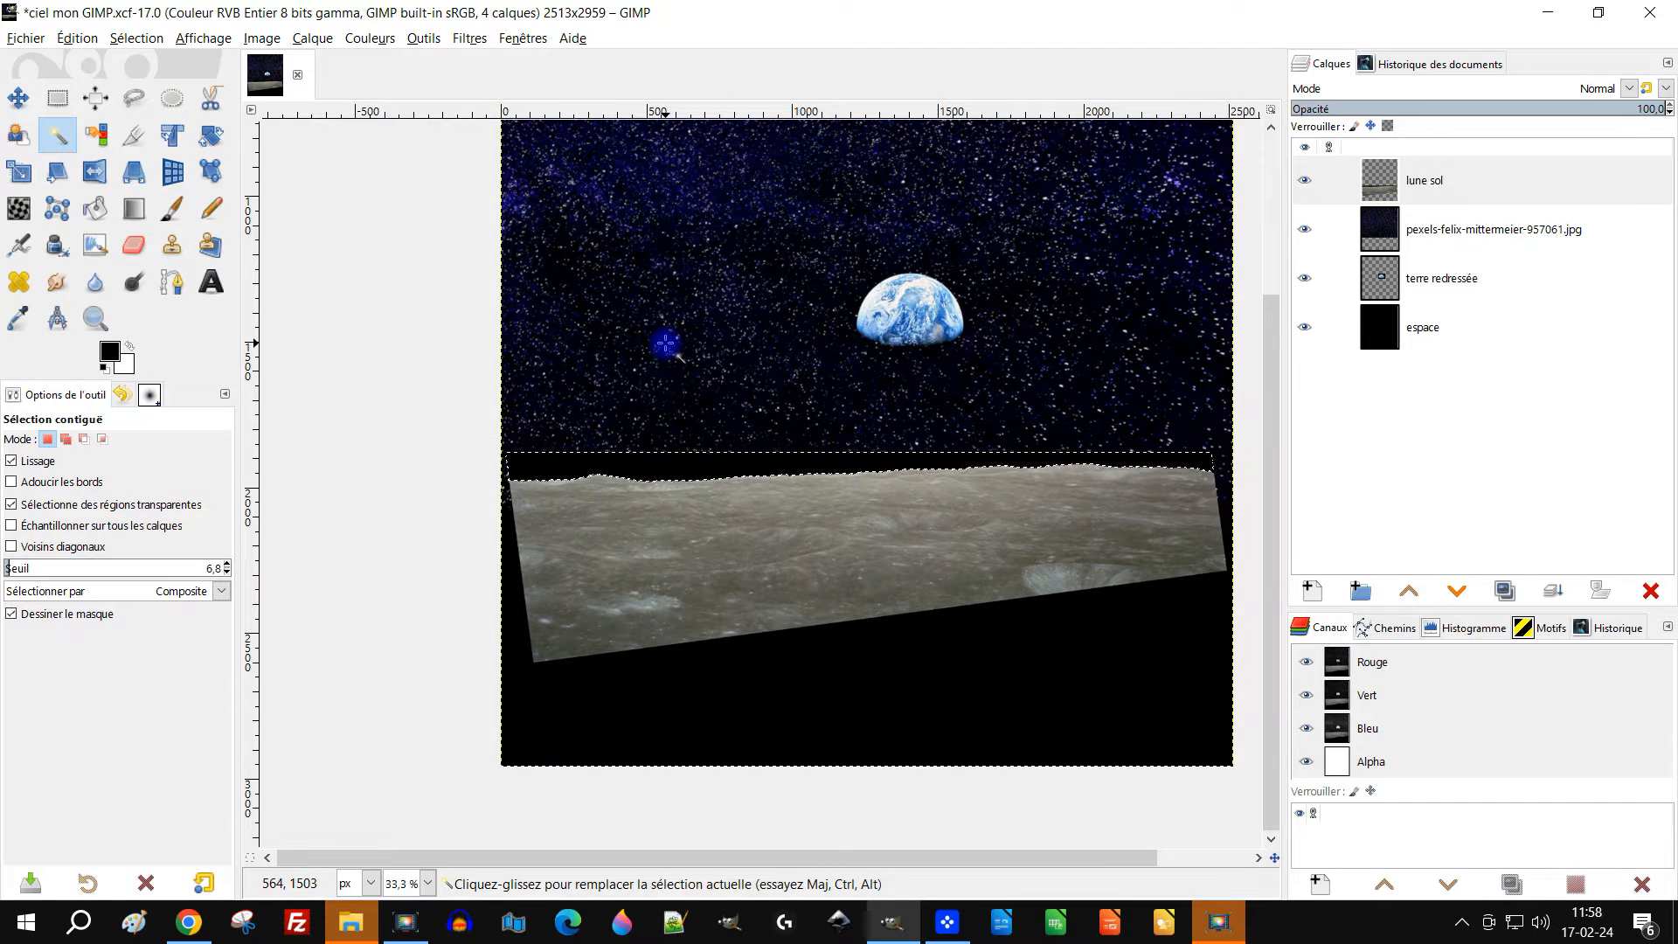
{"action": "key", "text": "Delete"}
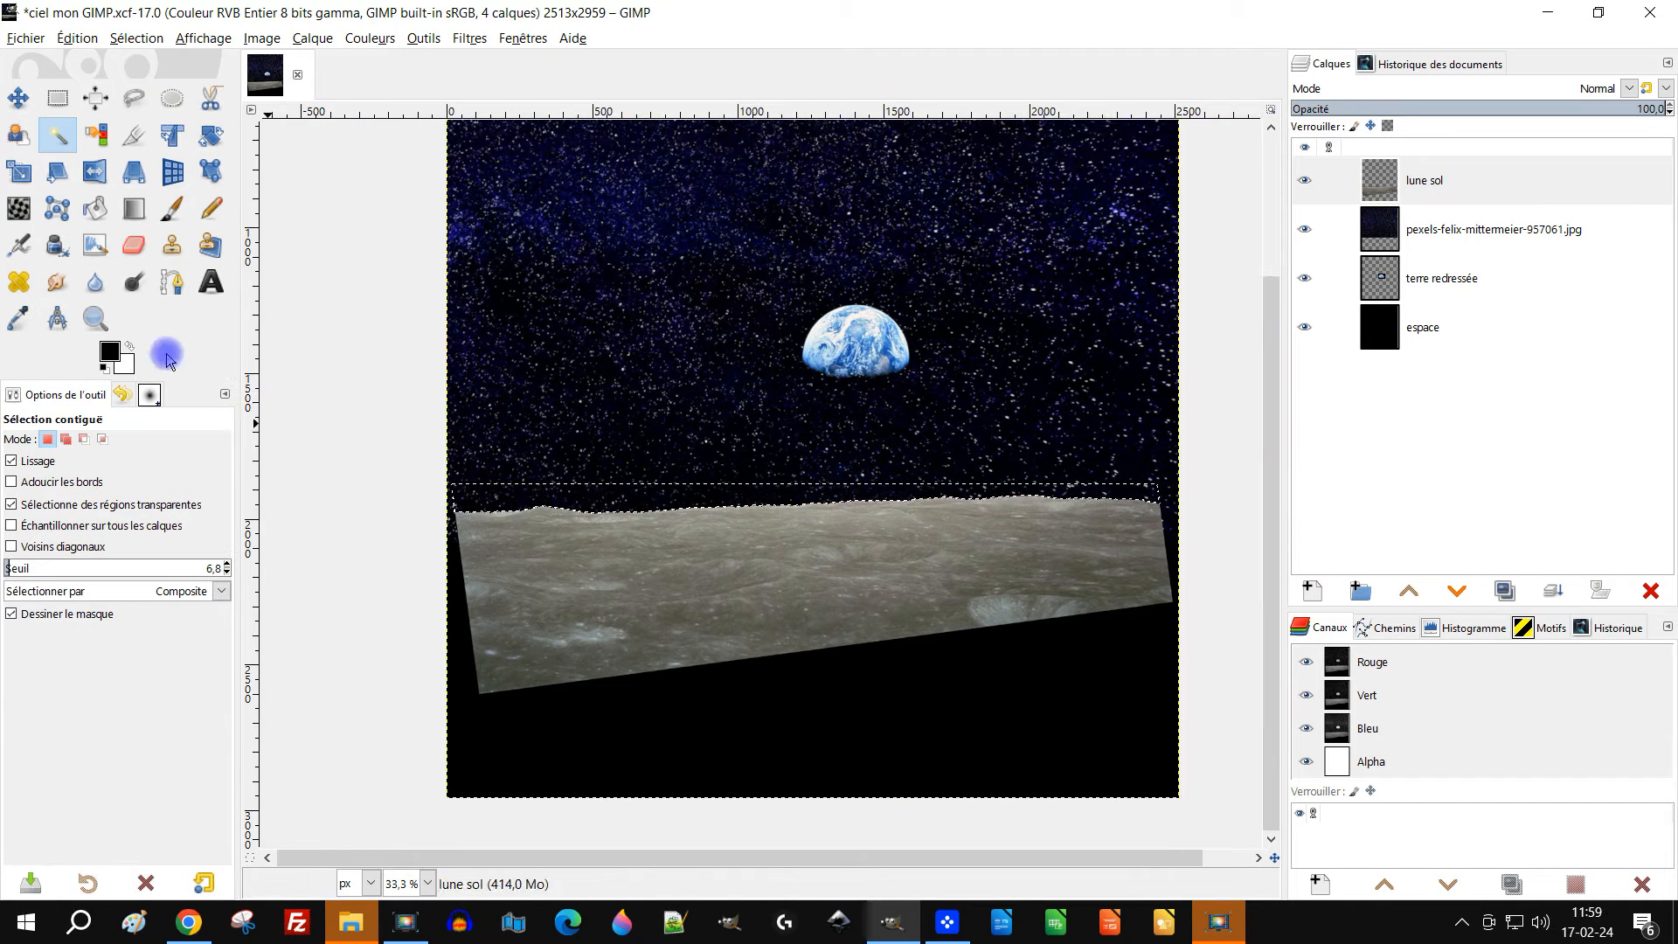
Inspect the cleaned lunar horizon up close and clear the selection
{"action": "scroll", "coordinate": [836, 531], "scroll_direction": "up", "scroll_amount": 1, "text": "ctrl"}
{"action": "left_click_drag", "start_coordinate": [1008, 539], "coordinate": [1031, 505]}
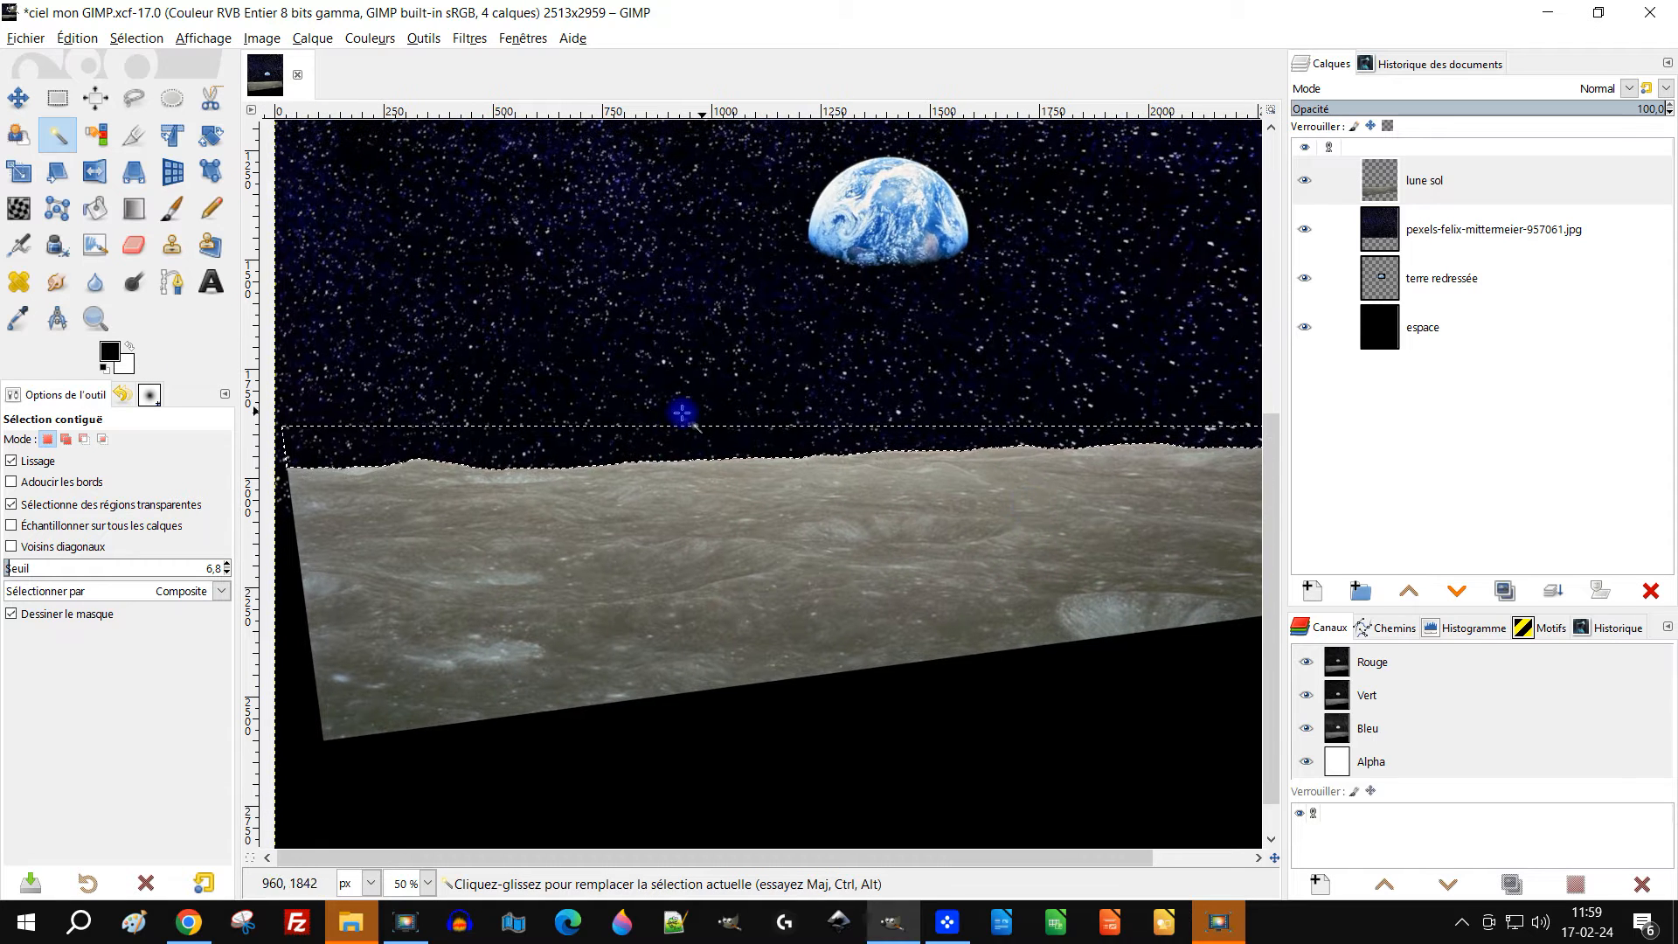
{"action": "right_click", "coordinate": [1394, 191]}
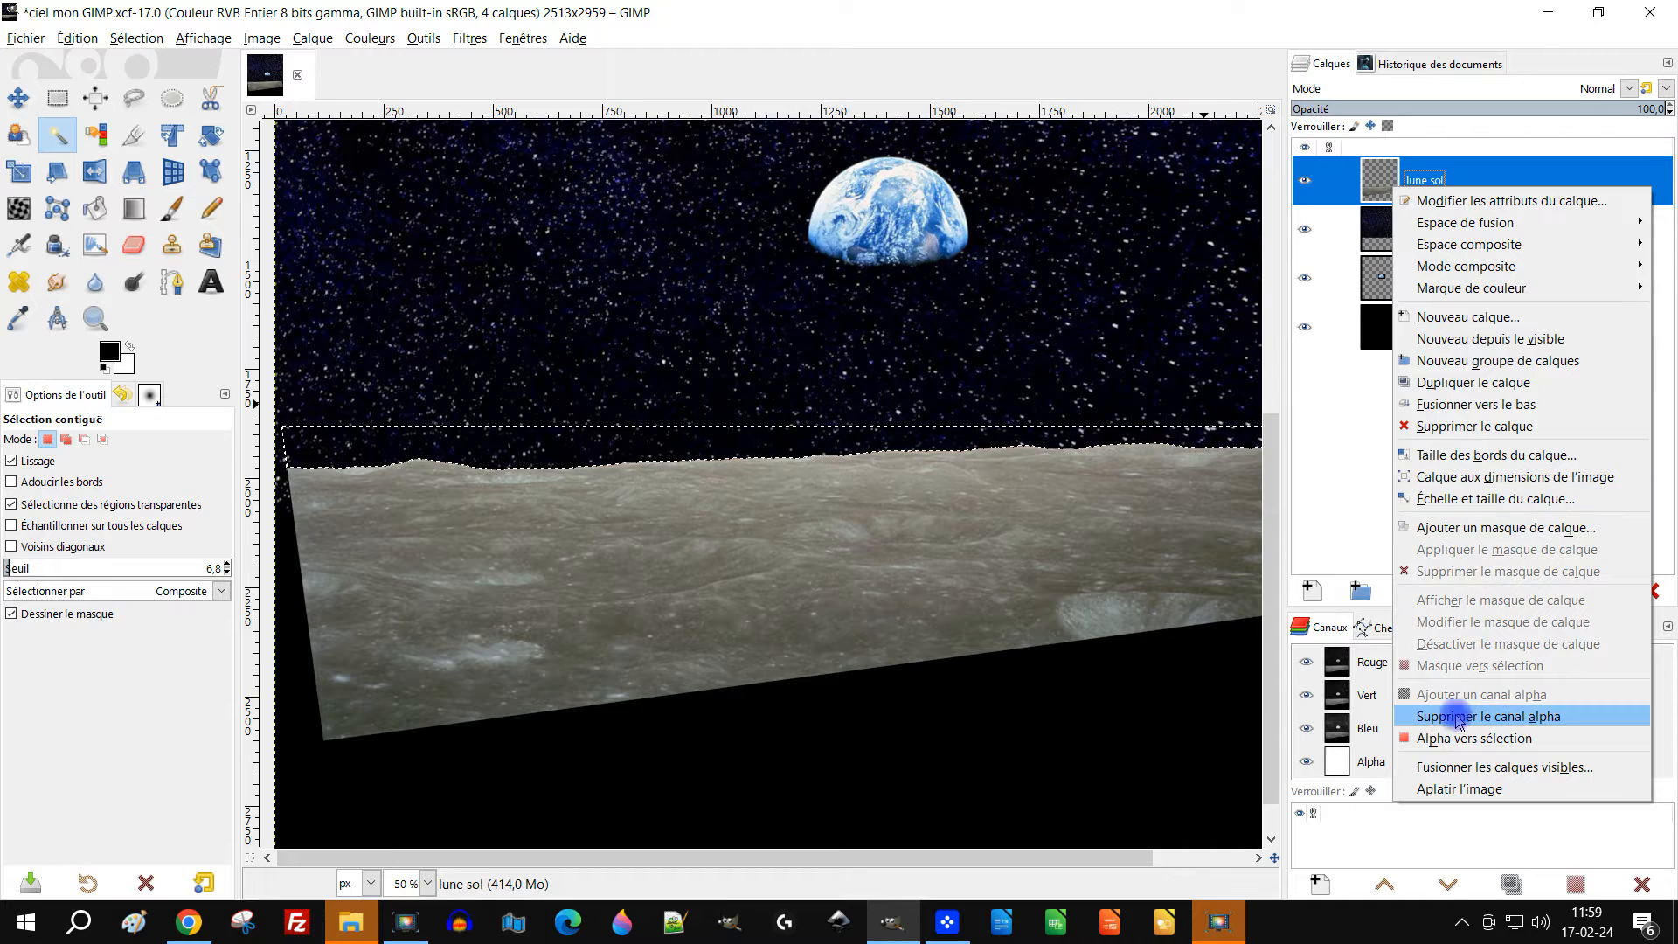
{"action": "left_click", "coordinate": [136, 39]}
{"action": "left_click", "coordinate": [135, 38]}
{"action": "left_click", "coordinate": [148, 85]}
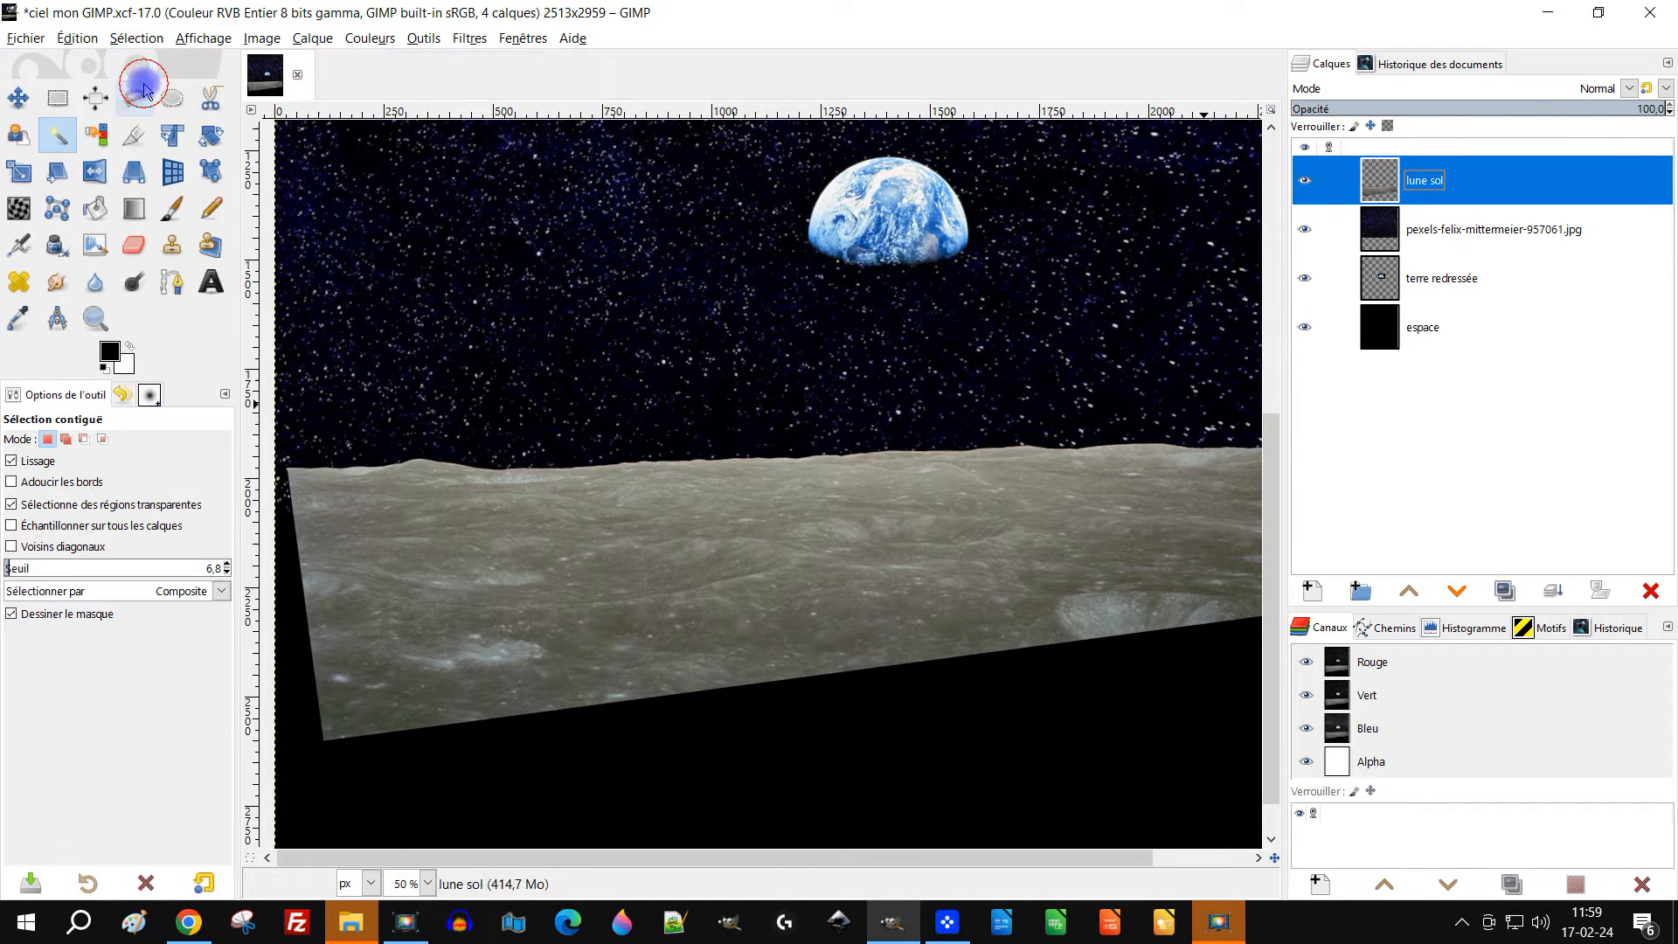
Add the rocky crater JPG numbered 8904796 as a layer above lune sol, converting it to GIMP's built-in sRGB profile
{"action": "scroll", "coordinate": [769, 457], "scroll_direction": "down", "scroll_amount": 1}
{"action": "mouse_move", "coordinate": [872, 503]}
{"action": "left_mouse_down"}
{"action": "mouse_move", "coordinate": [847, 527]}
{"action": "mouse_move", "coordinate": [959, 547]}
{"action": "mouse_move", "coordinate": [910, 554]}
{"action": "mouse_move", "coordinate": [970, 543]}
{"action": "mouse_move", "coordinate": [872, 494]}
{"action": "left_mouse_up"}
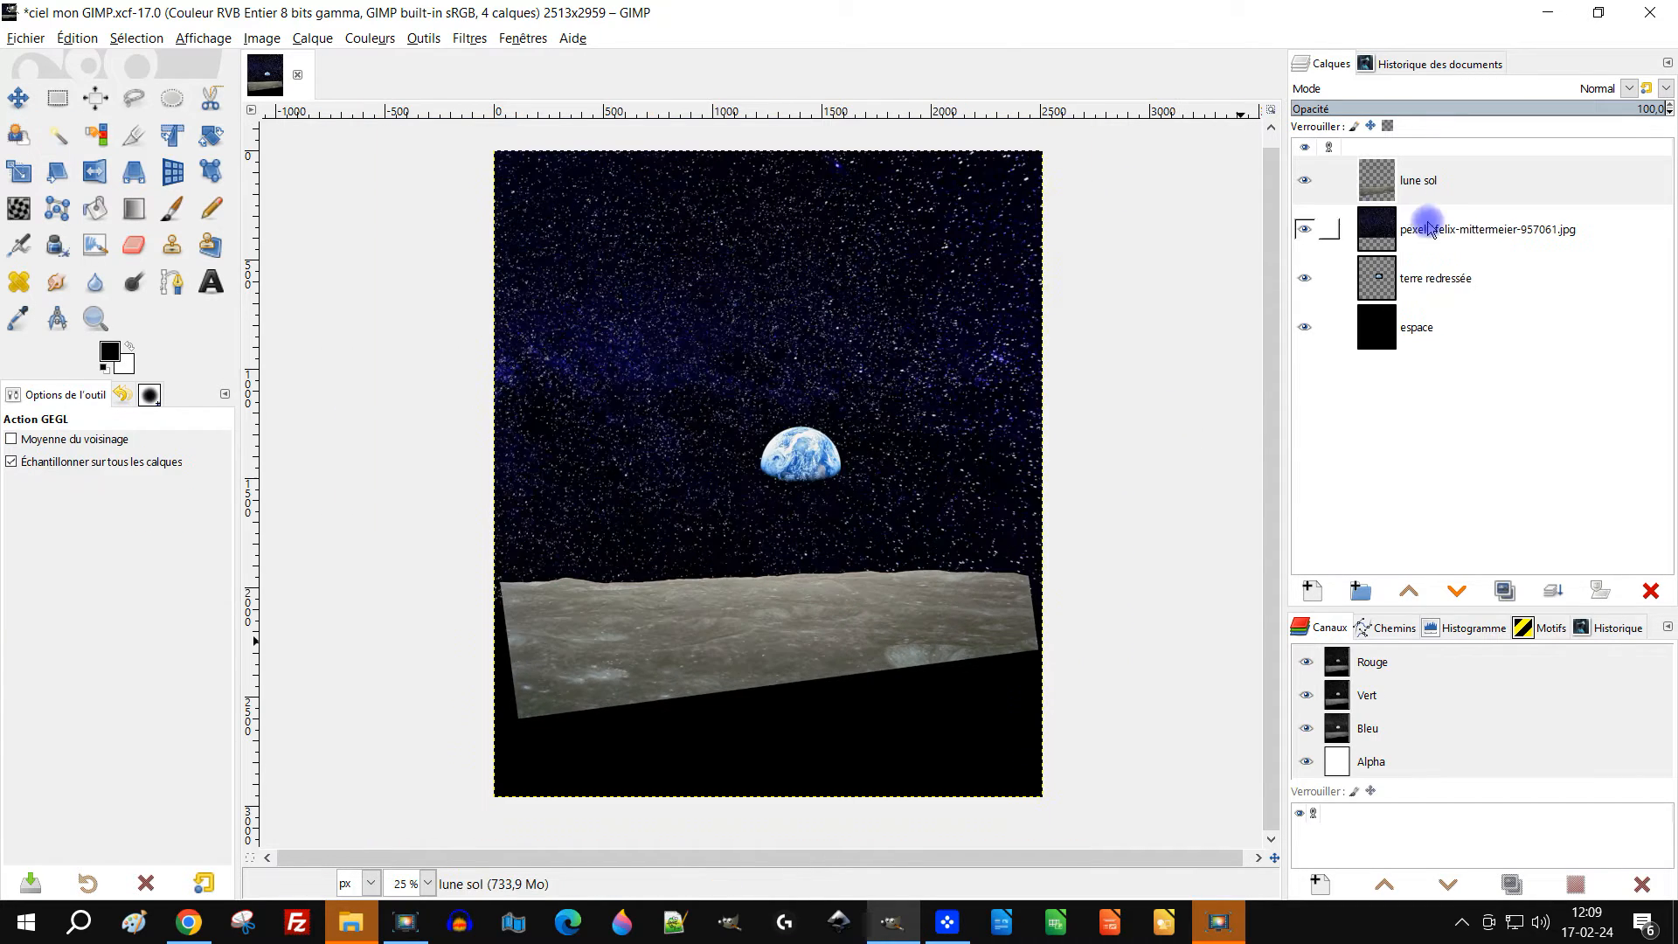
{"action": "left_click", "coordinate": [1372, 182]}
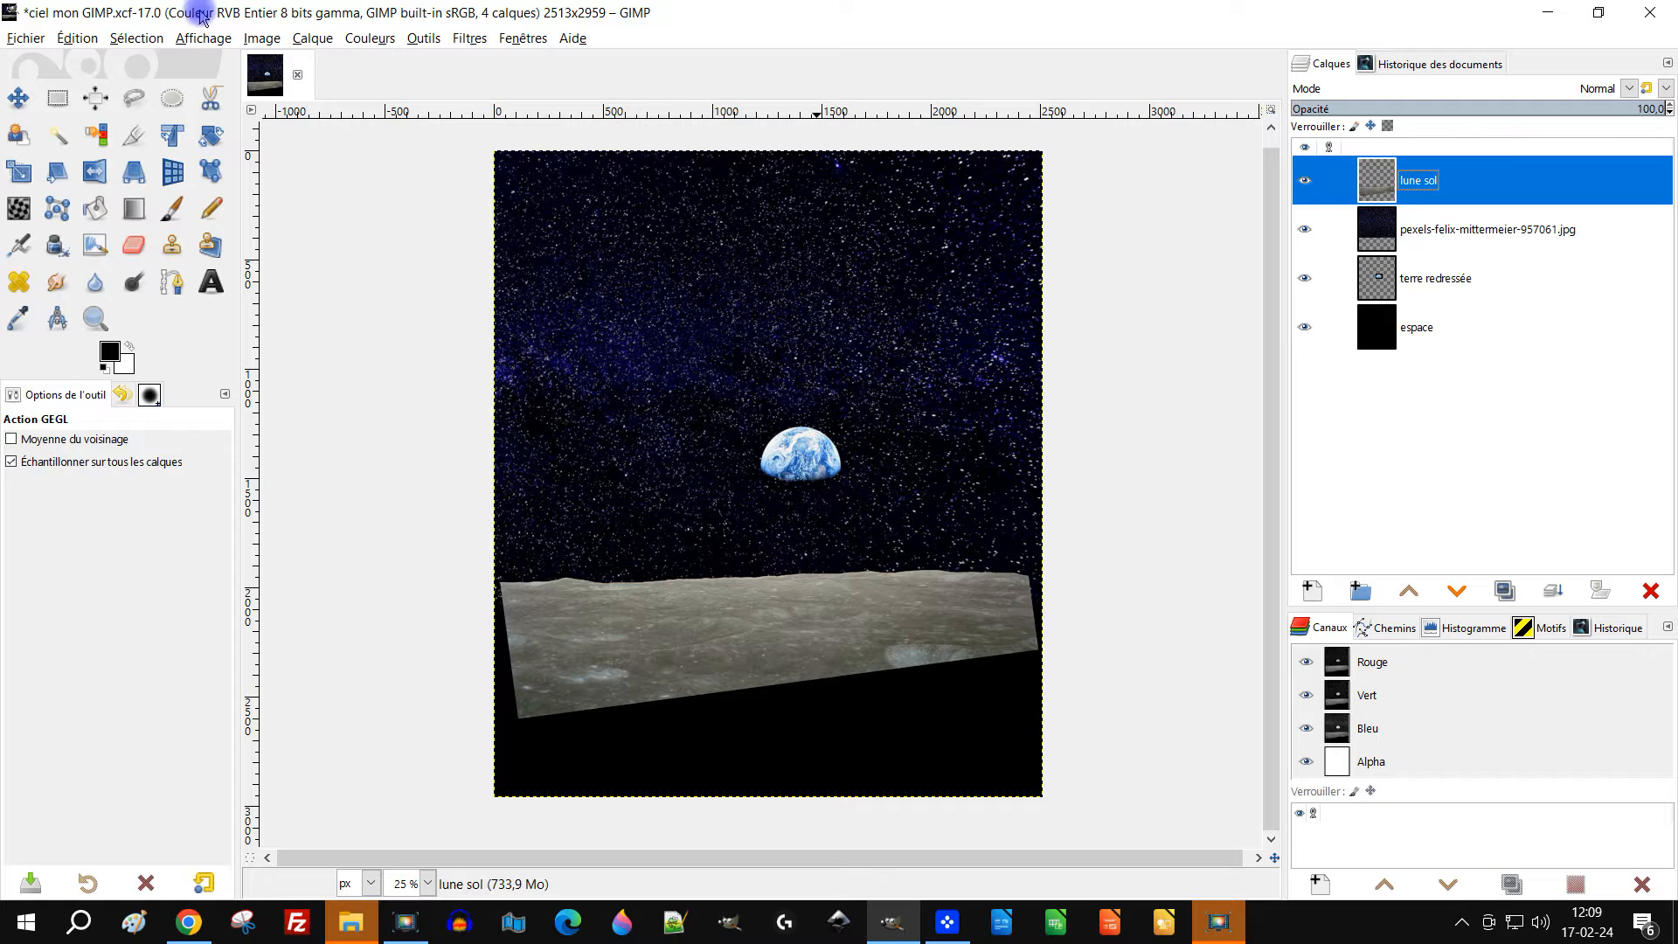
{"action": "left_click", "coordinate": [14, 39]}
{"action": "left_click", "coordinate": [123, 146]}
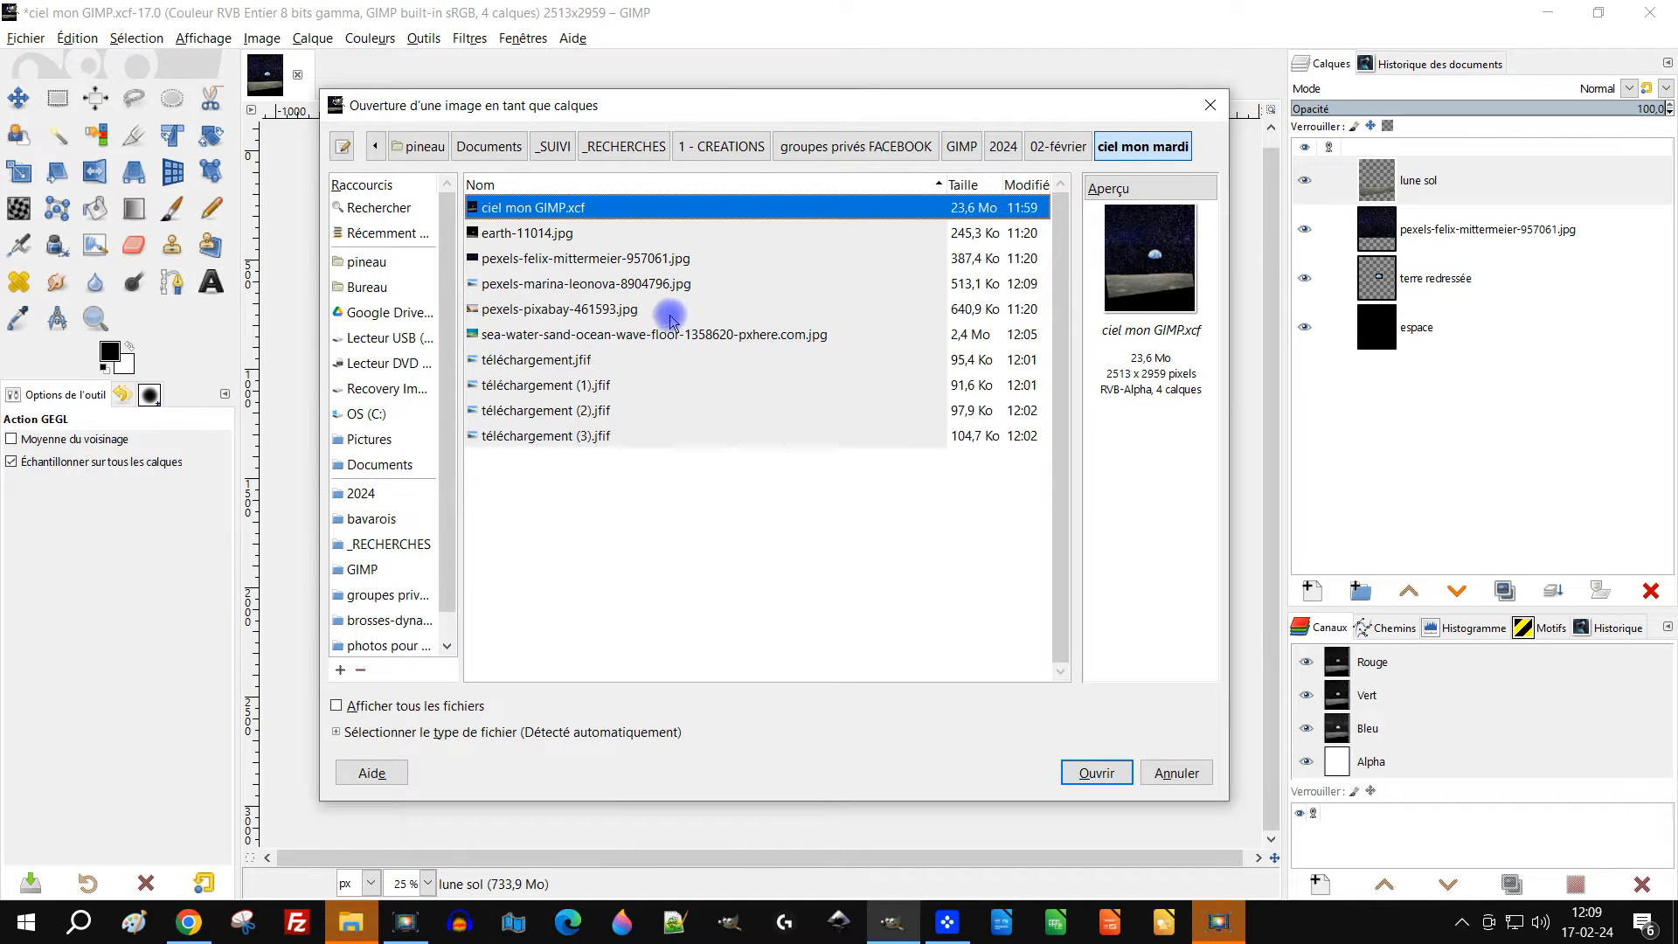
{"action": "left_click", "coordinate": [668, 287]}
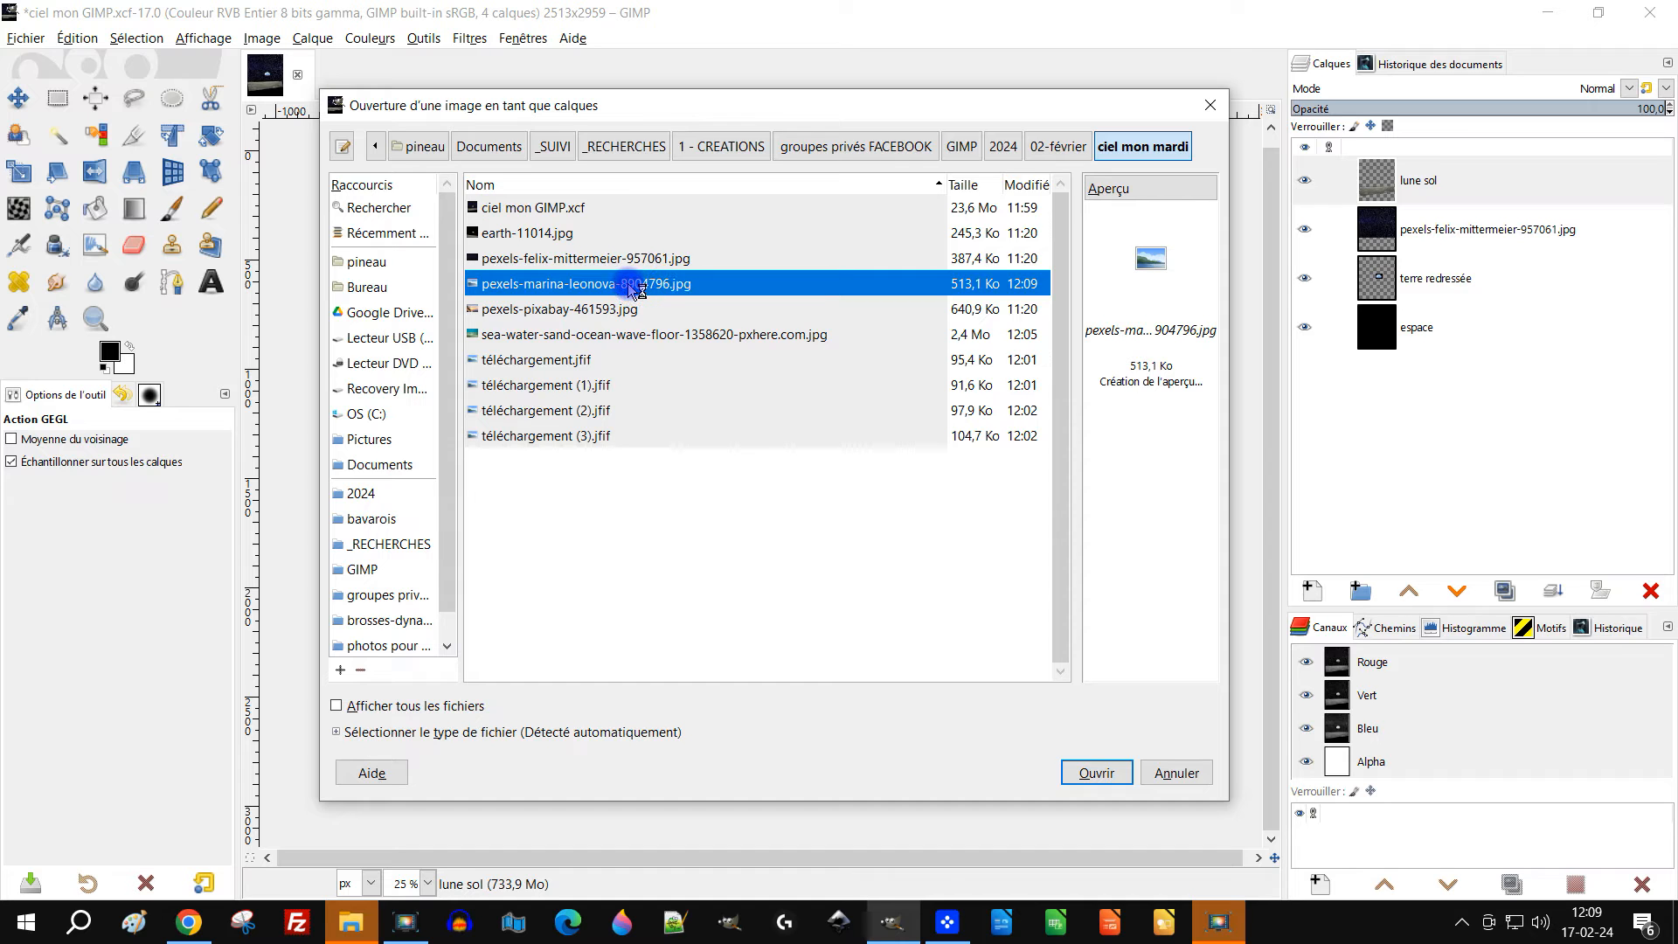
{"action": "double_click", "coordinate": [636, 285]}
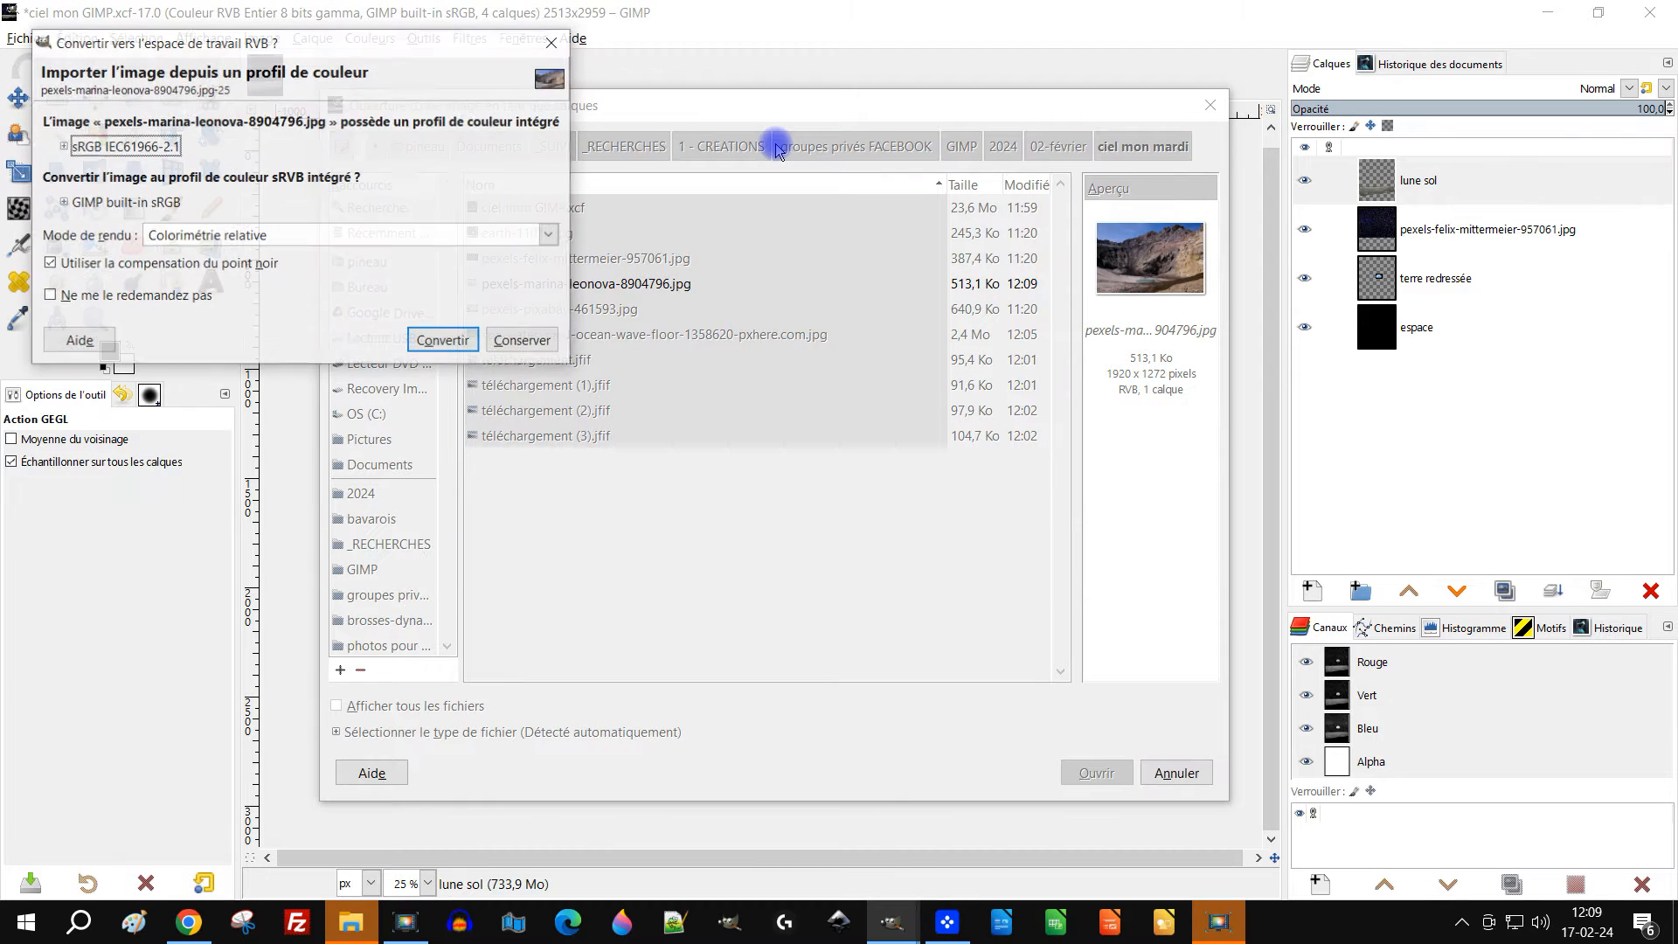
{"action": "left_click", "coordinate": [440, 339]}
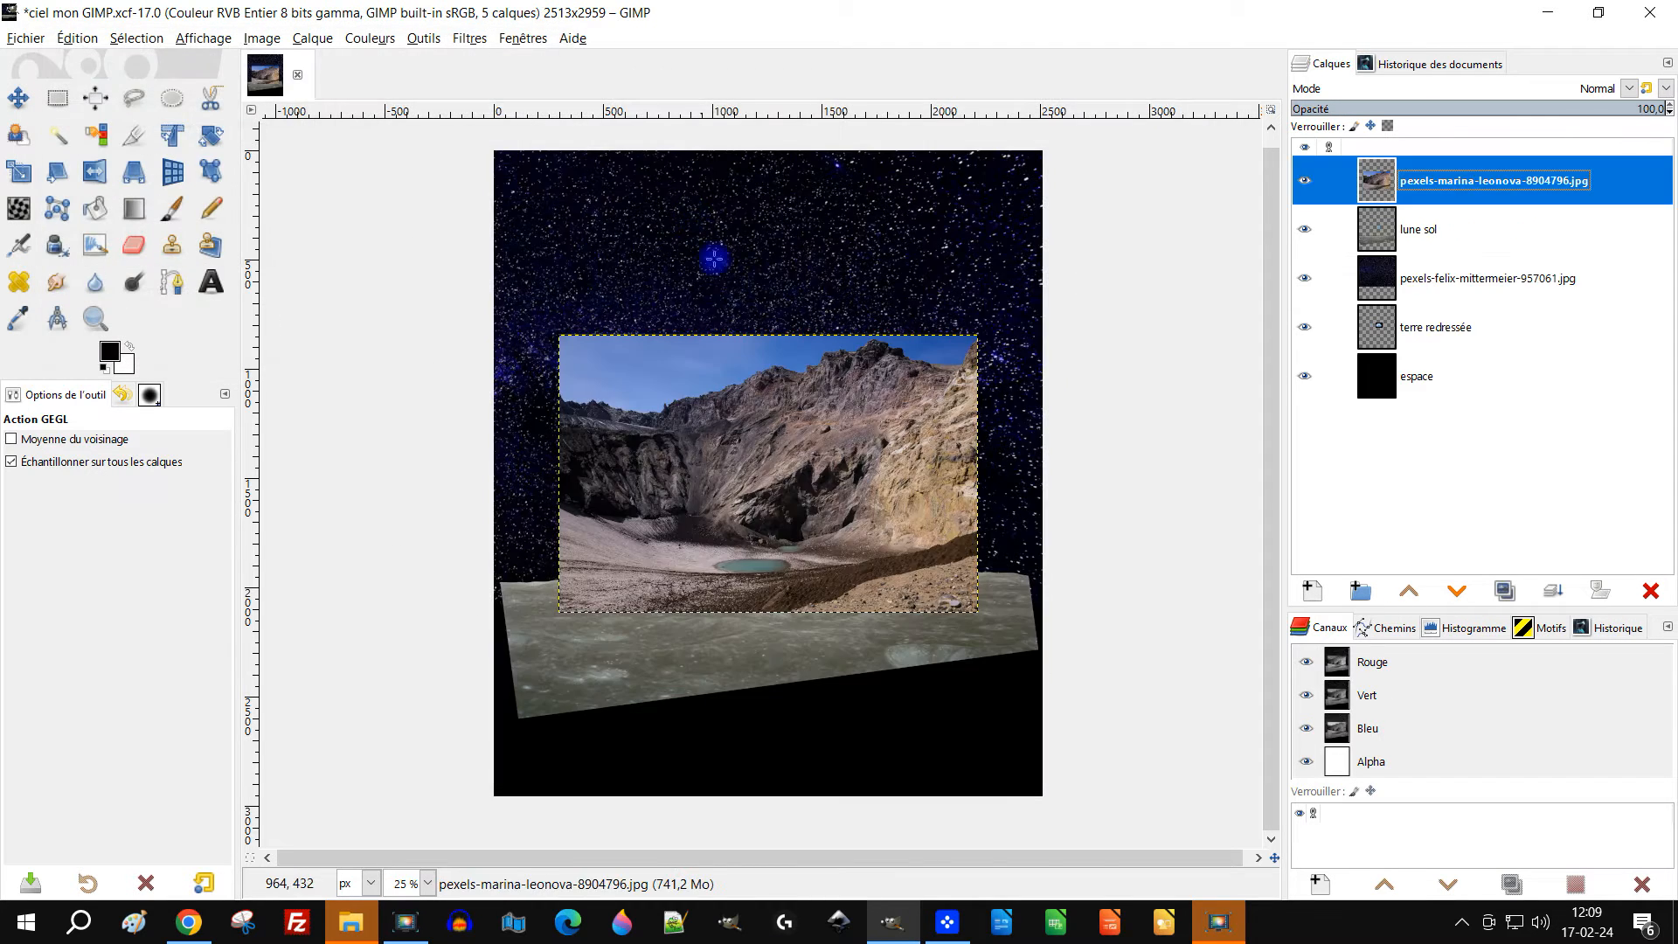
Move the rocky crater layer by about -320, 772 px, to the canvas's lower left over the lunar ground
{"action": "left_click_drag", "start_coordinate": [989, 422], "coordinate": [942, 376]}
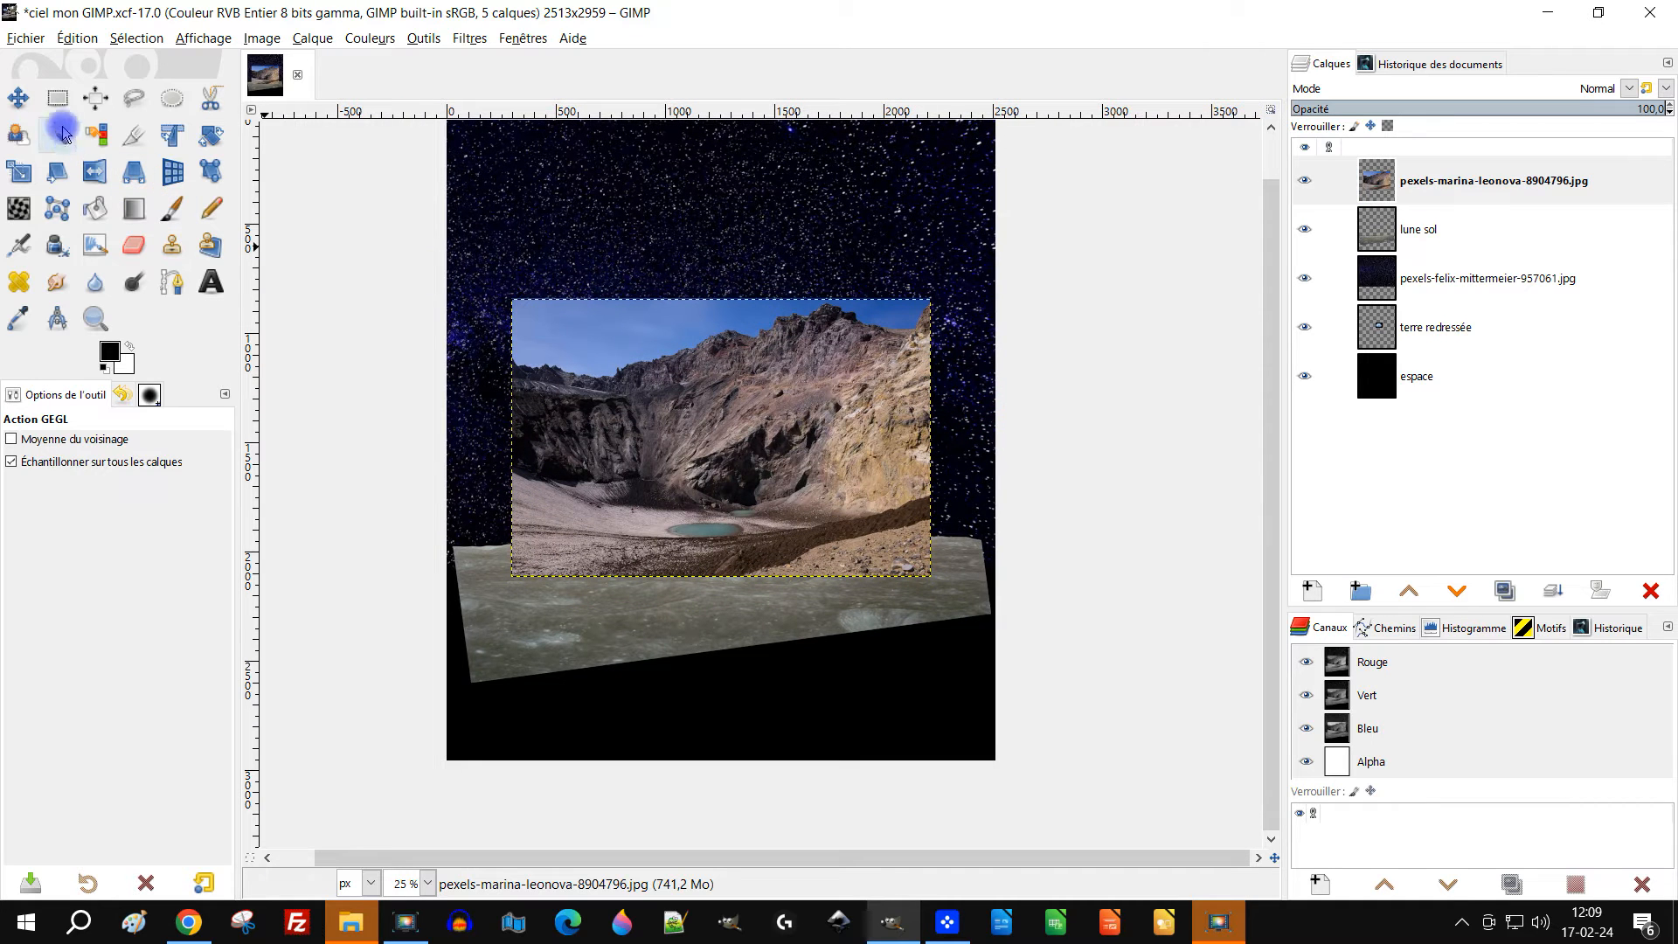
{"action": "left_click", "coordinate": [18, 98]}
{"action": "left_click_drag", "start_coordinate": [780, 483], "coordinate": [708, 651]}
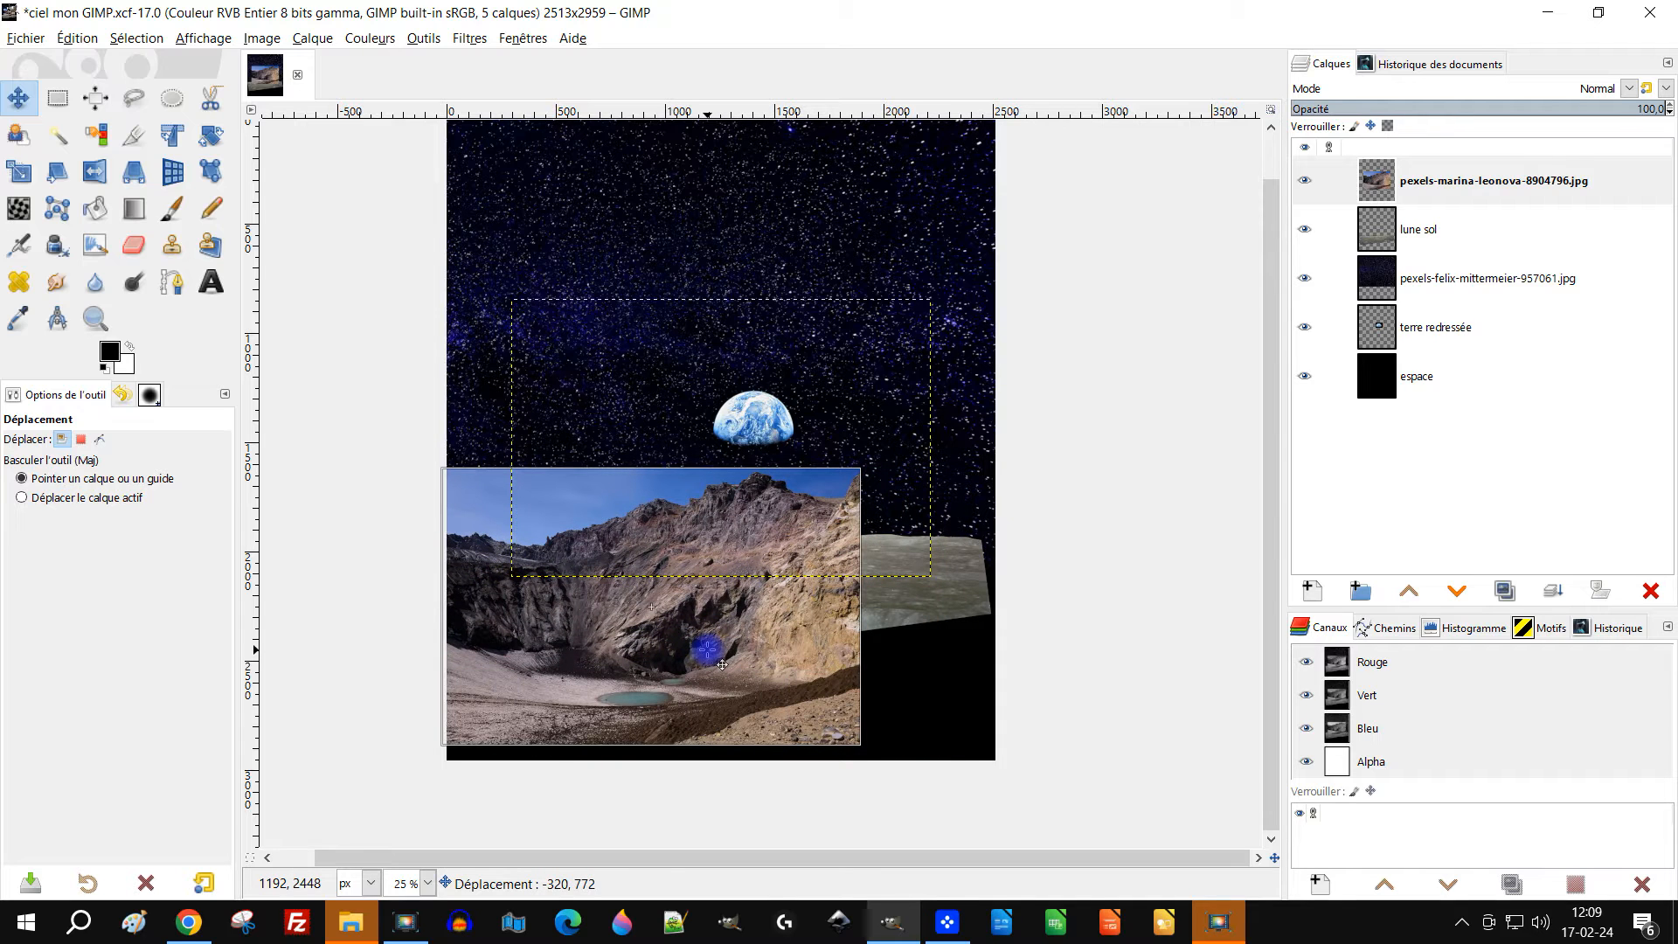
{"action": "left_click_drag", "start_coordinate": [708, 649], "coordinate": [708, 649]}
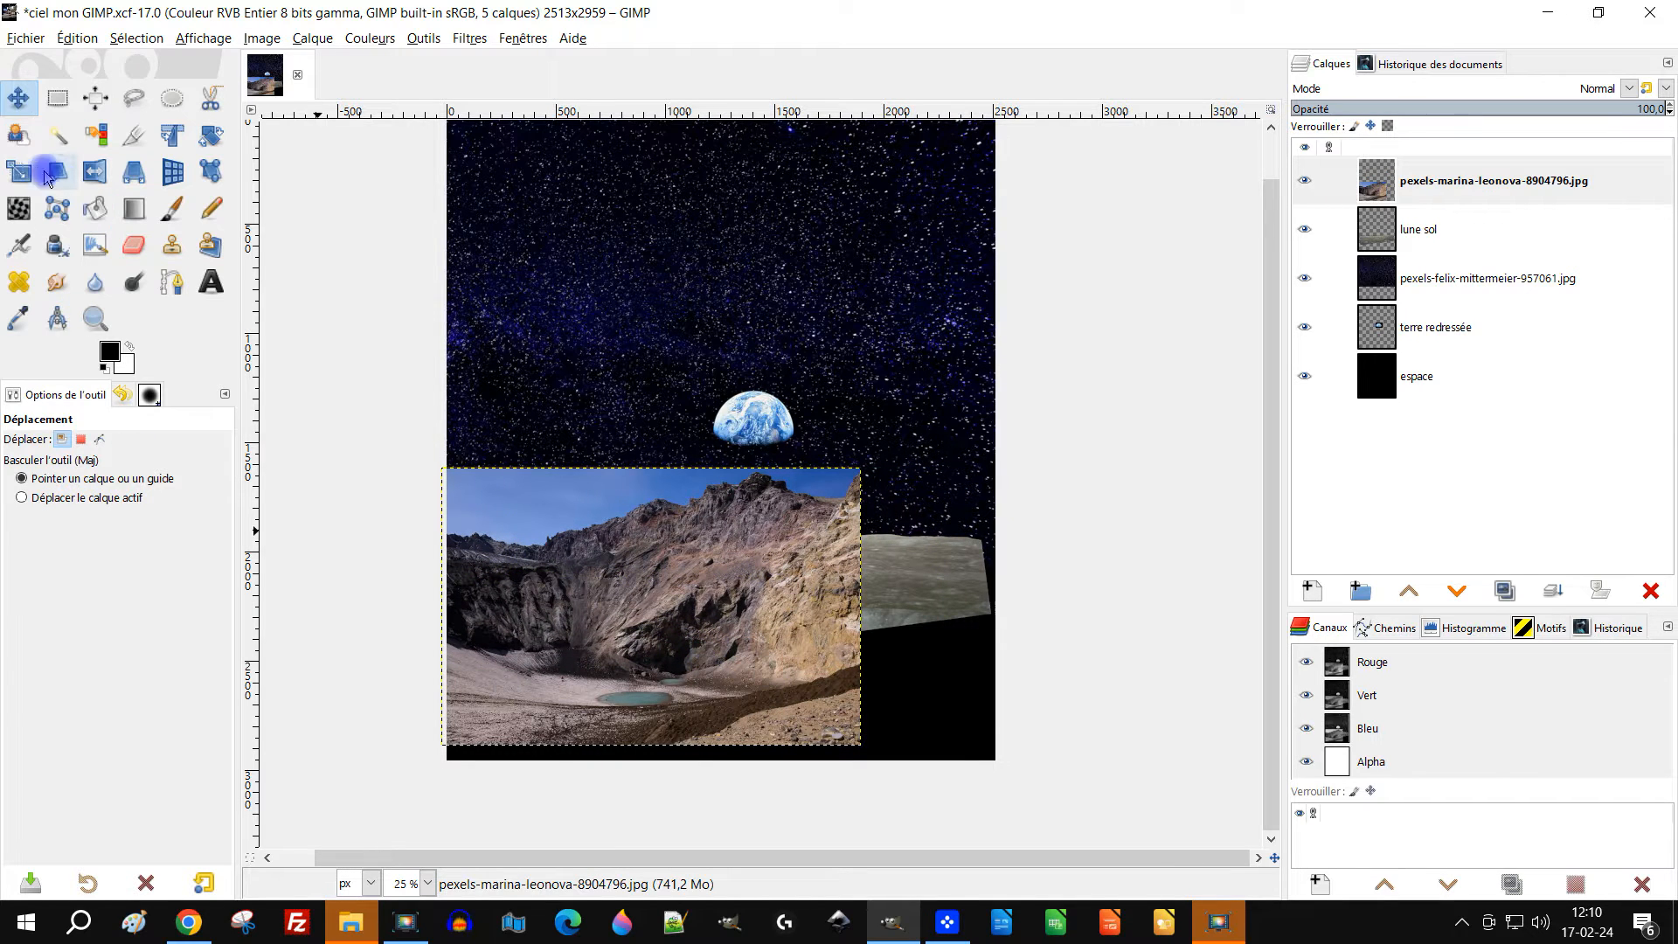
Scale the rocky crater layer proportionally to 2620 x 1736 px so it spans the full canvas width
{"action": "left_click", "coordinate": [18, 172]}
{"action": "left_click", "coordinate": [588, 533]}
{"action": "left_click", "coordinate": [42, 714]}
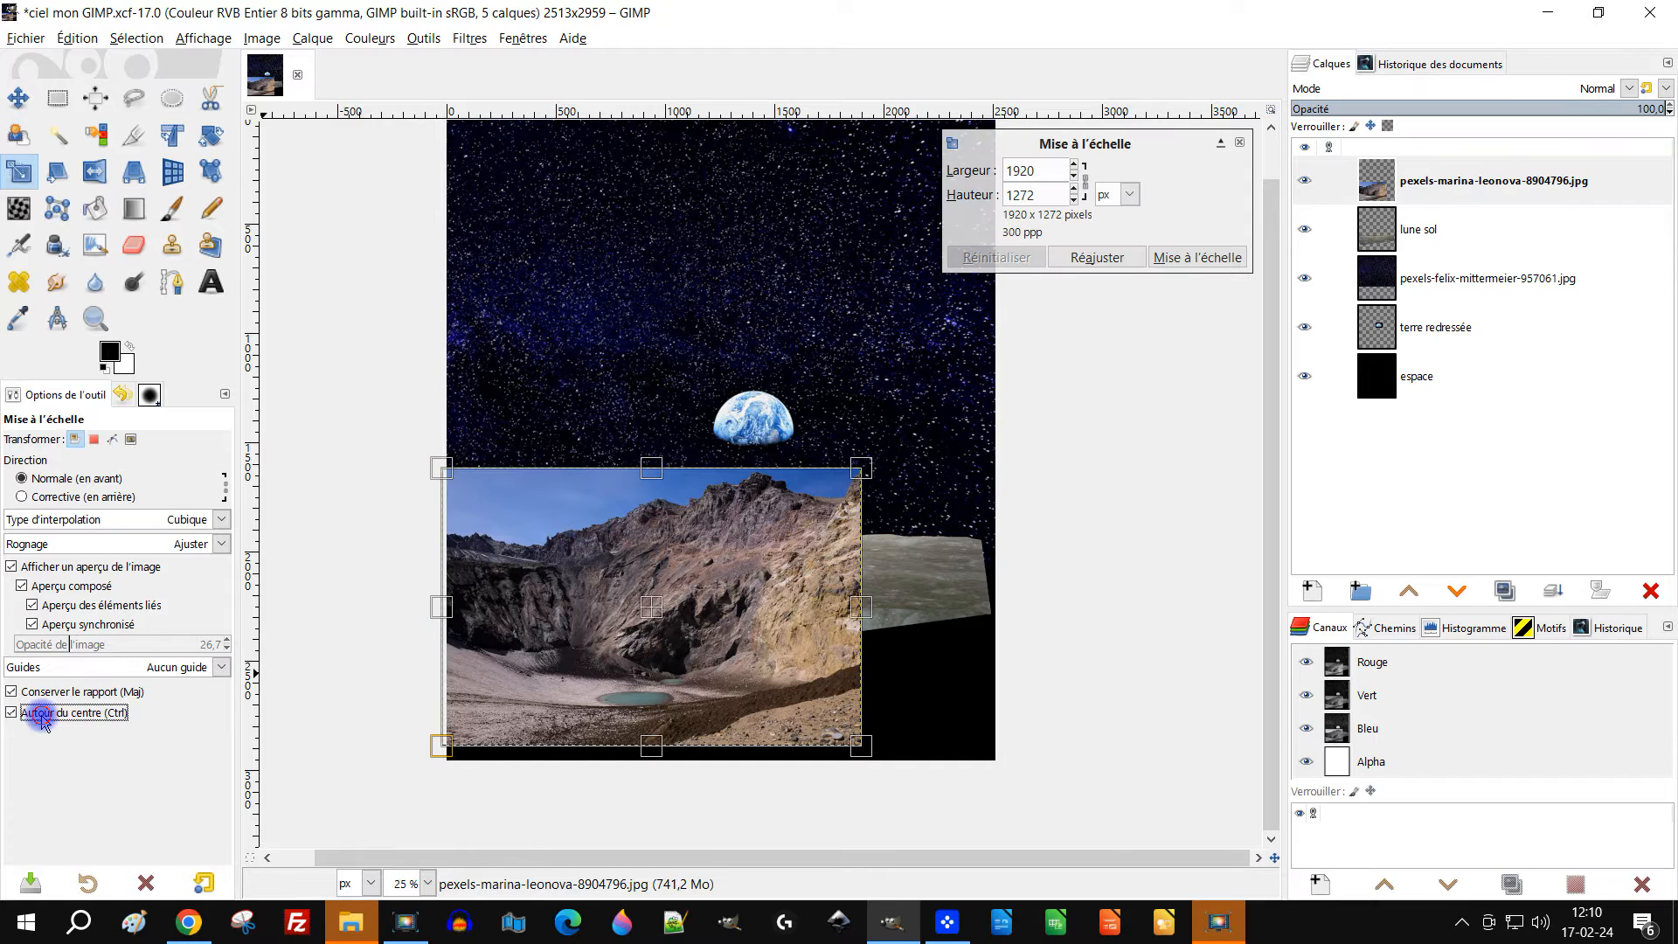
{"action": "left_click_drag", "start_coordinate": [865, 749], "coordinate": [1033, 842]}
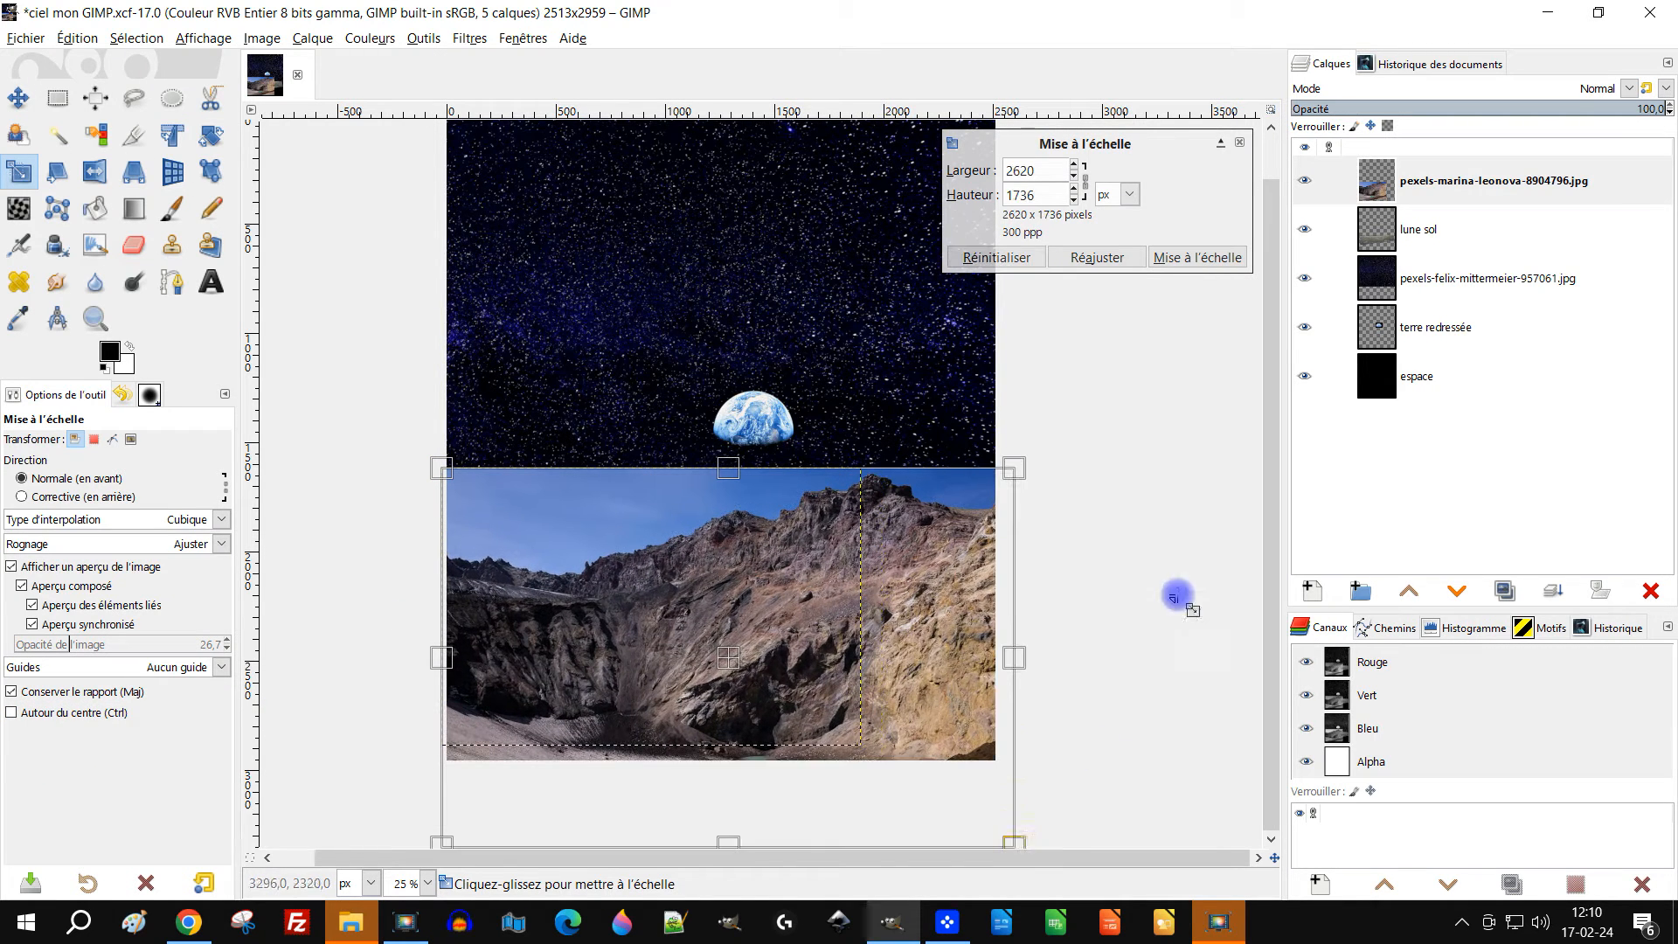
{"action": "left_click", "coordinate": [1217, 257]}
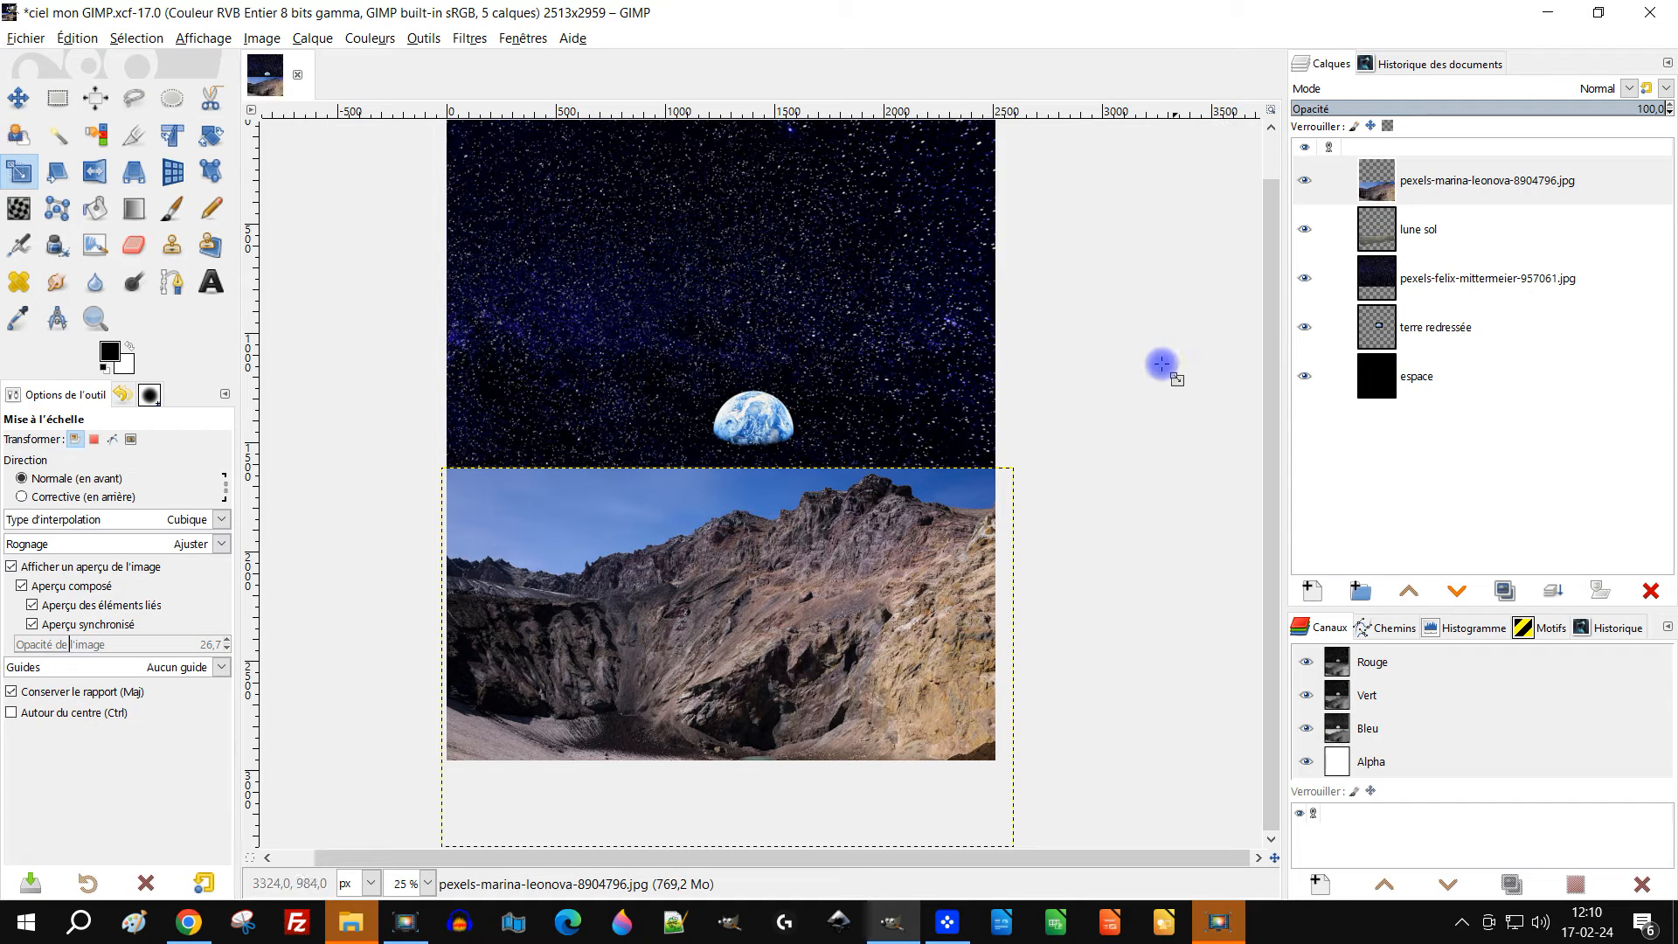
Select the blue sky above the crater ridge by contiguous colour on the rocky crater layer and delete it
{"action": "left_click", "coordinate": [58, 135]}
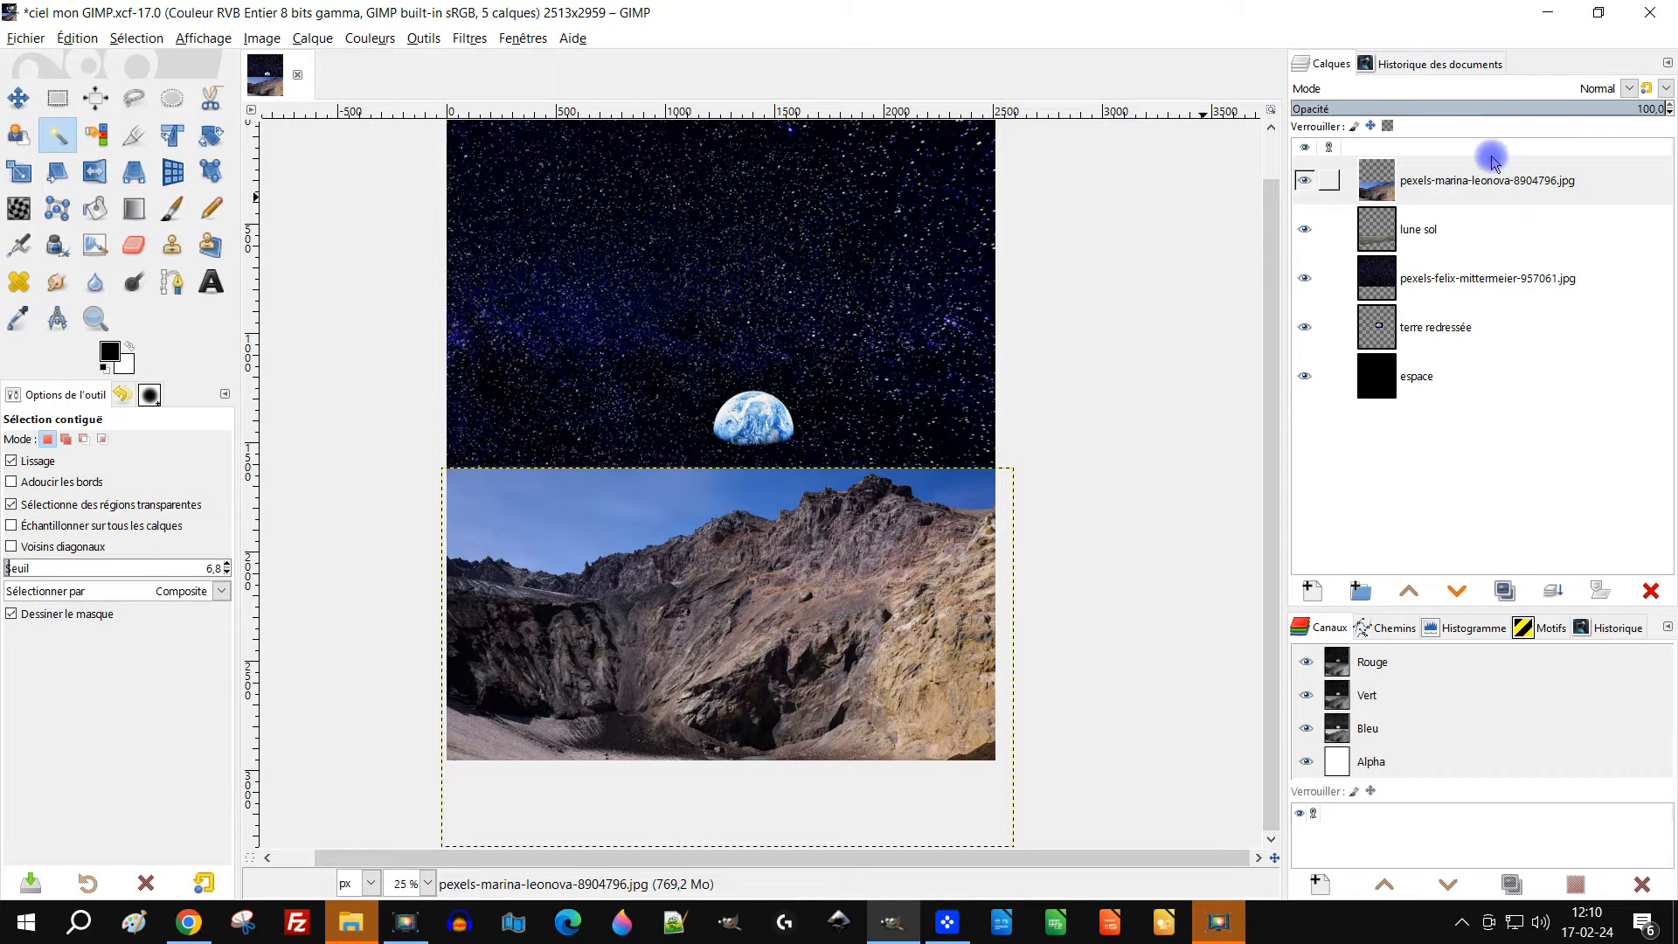
{"action": "left_click", "coordinate": [1477, 180]}
{"action": "left_click_drag", "start_coordinate": [602, 498], "coordinate": [633, 516]}
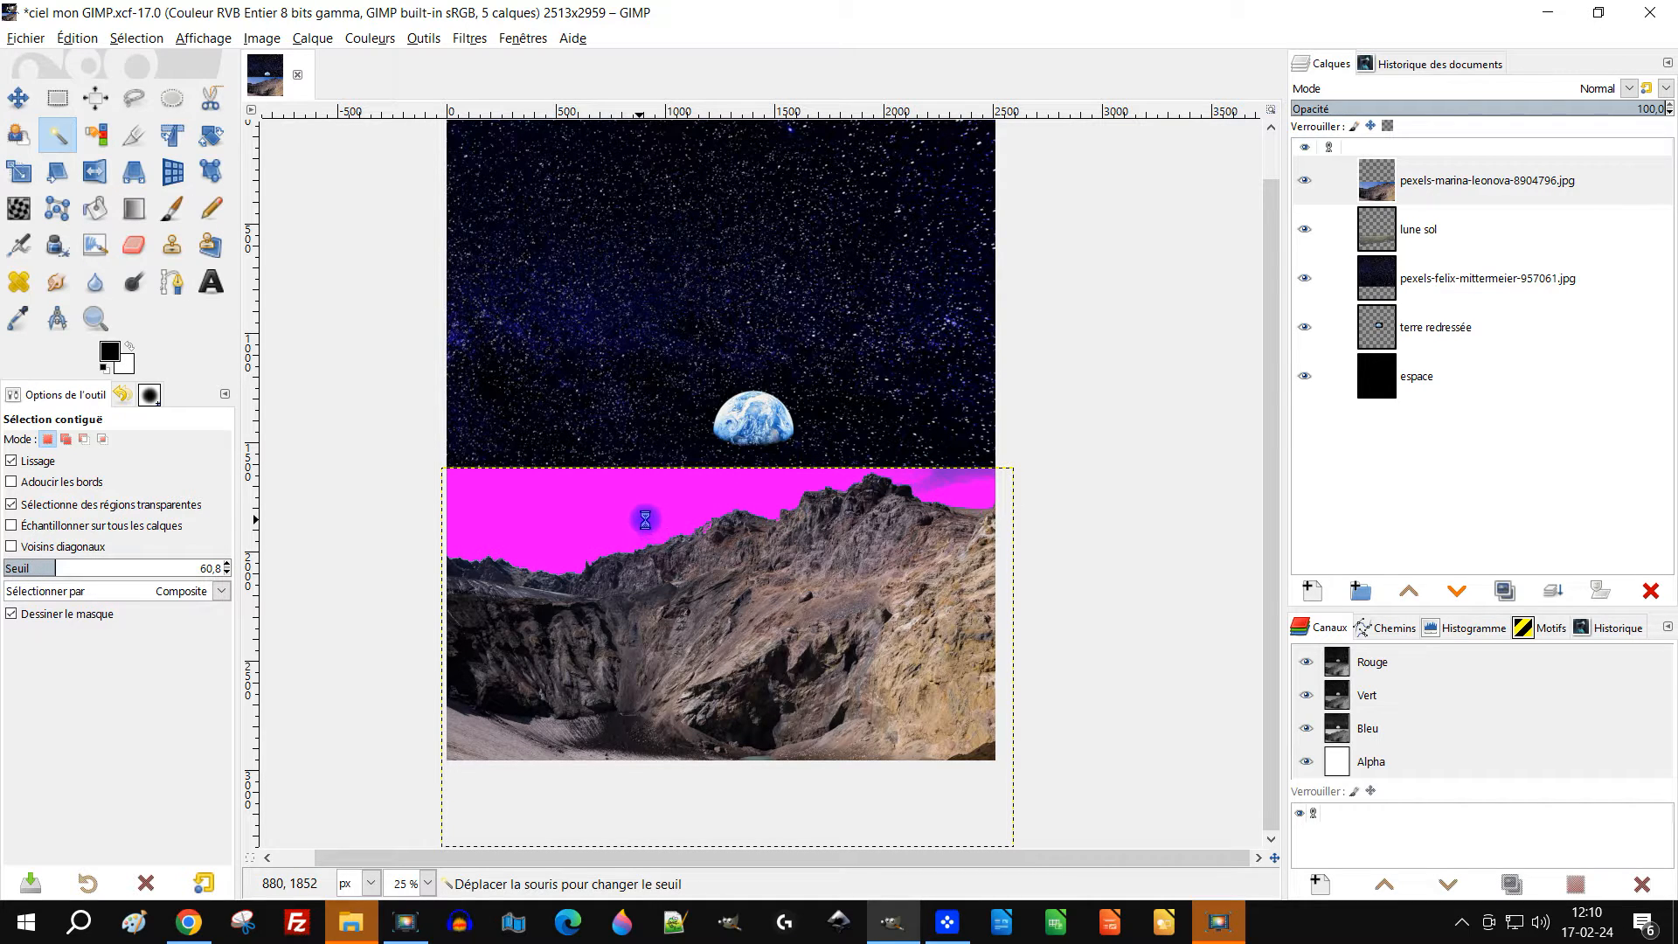
{"action": "left_click_drag", "start_coordinate": [645, 520], "coordinate": [640, 474]}
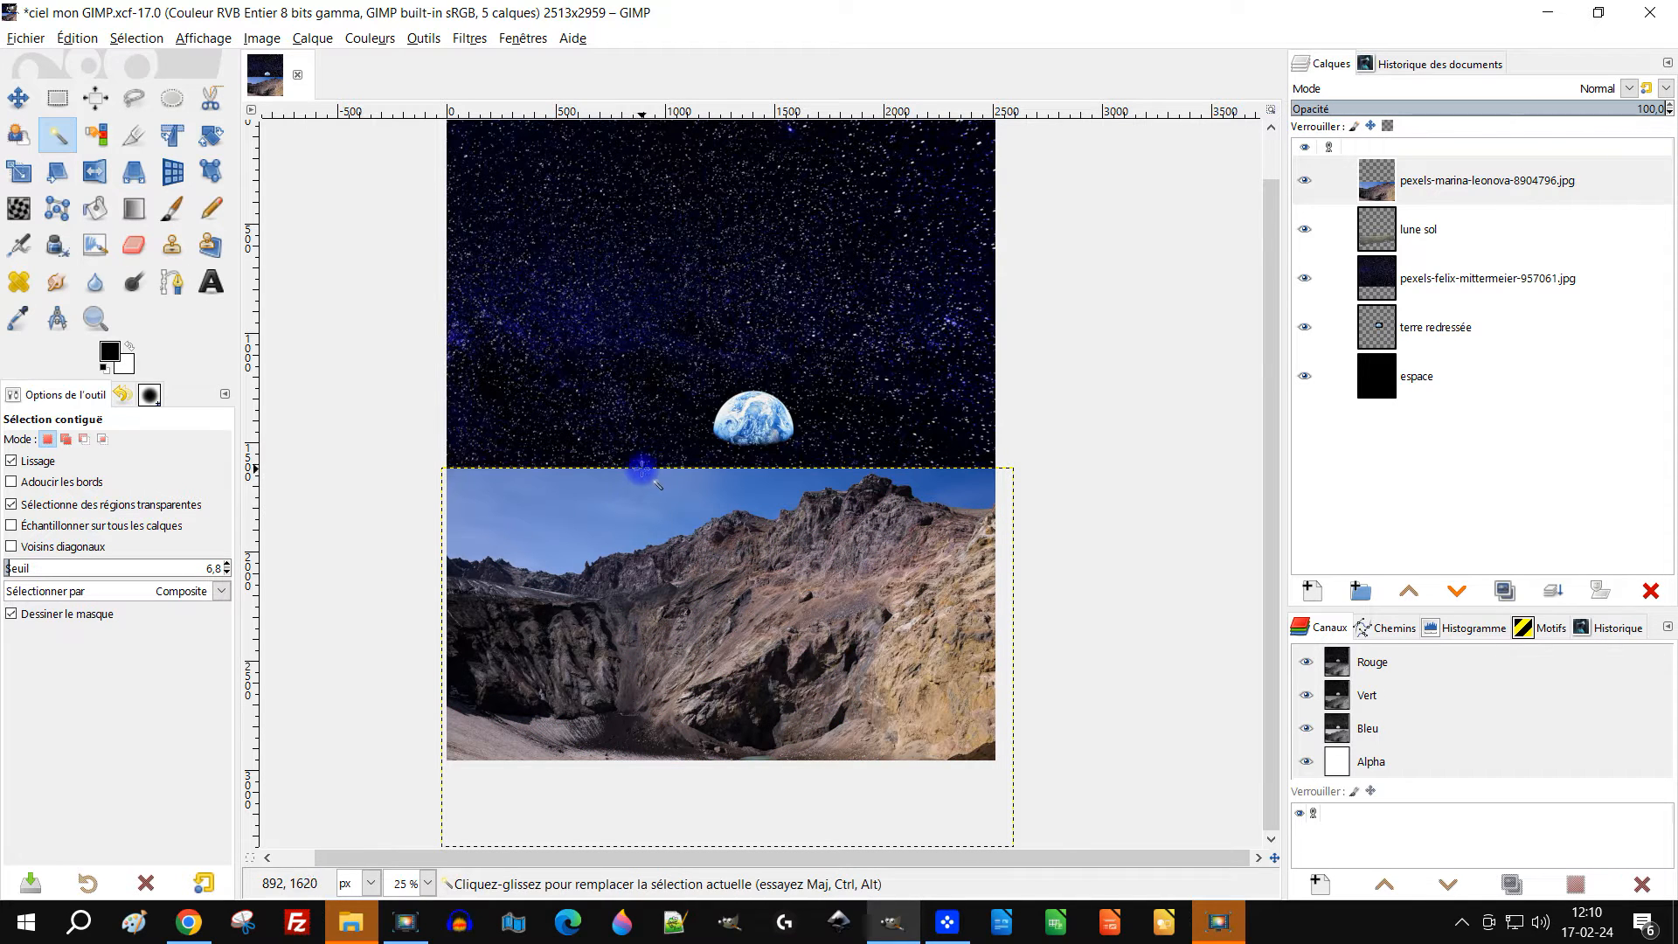
{"action": "key", "text": "Delete"}
{"action": "left_click_drag", "start_coordinate": [946, 486], "coordinate": [984, 487]}
{"action": "key", "text": "Delete"}
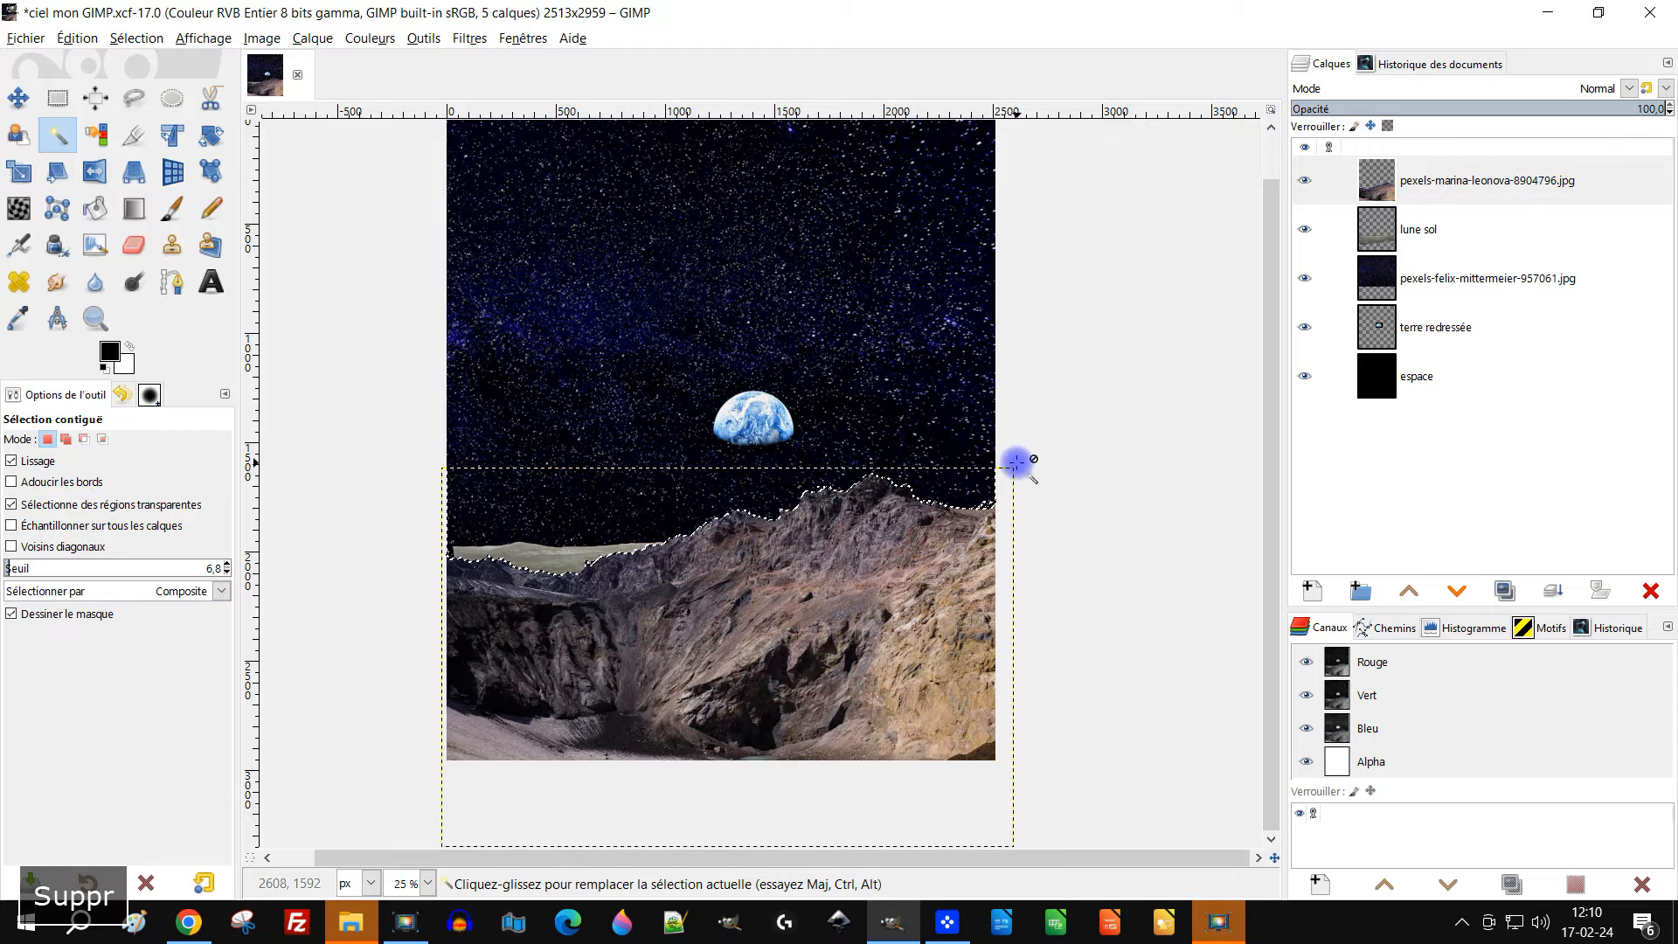
Clear the selection and shift the rocky crater layer upward and slightly right over the lunar ground
{"action": "key", "text": "m"}
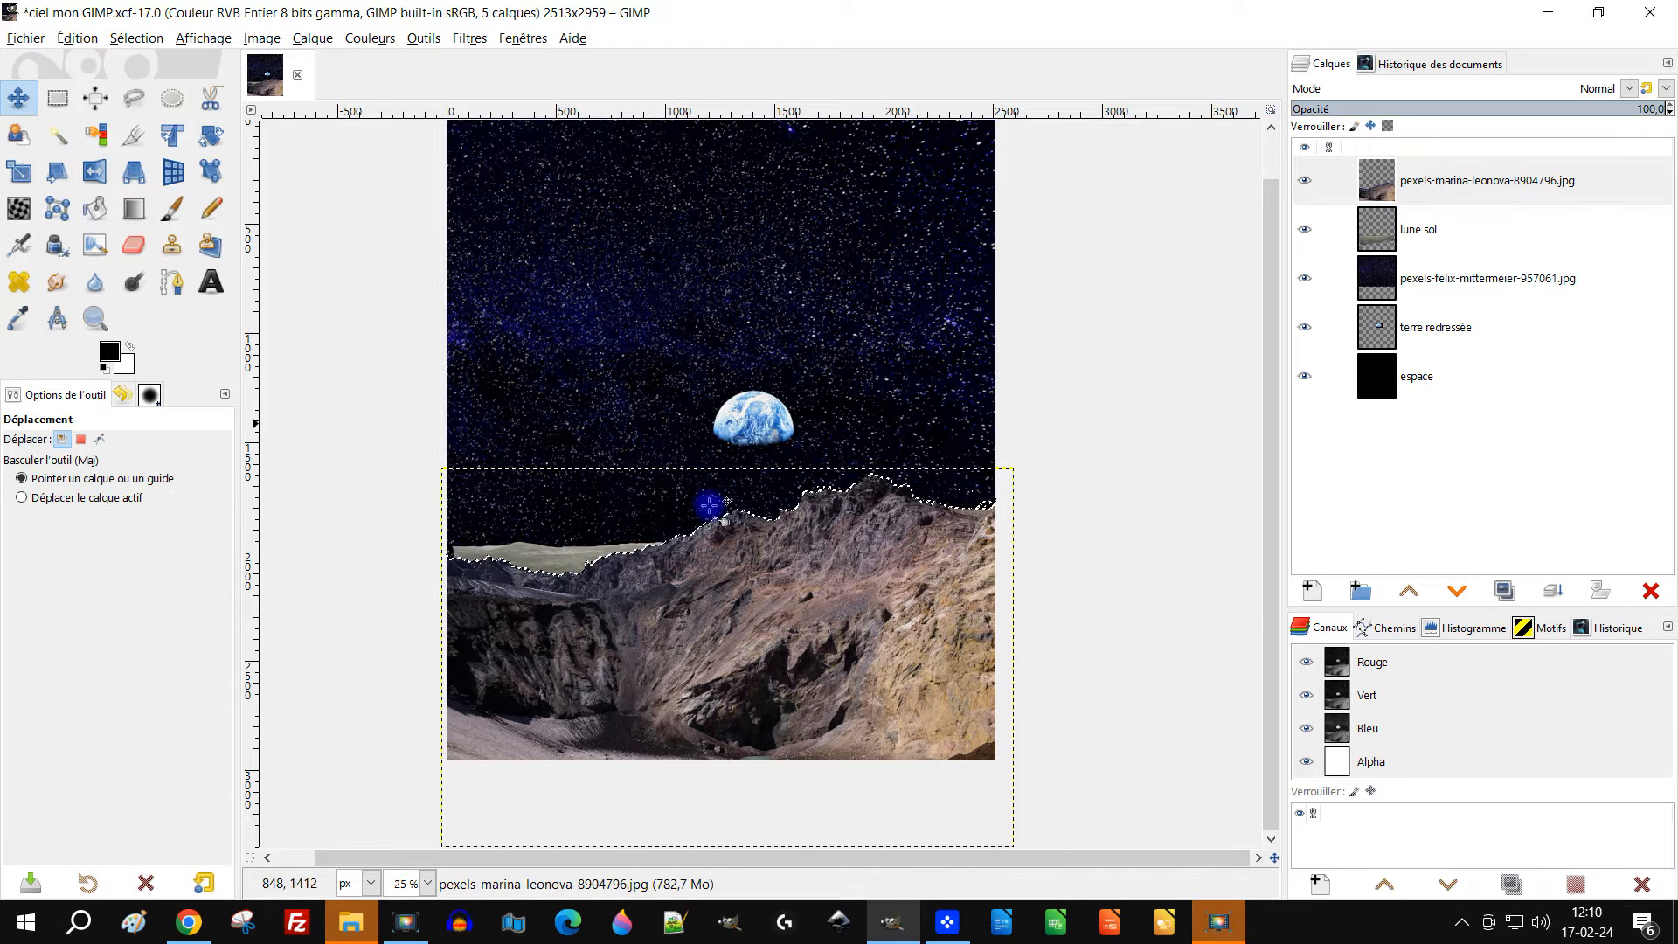
{"action": "left_click", "coordinate": [131, 38]}
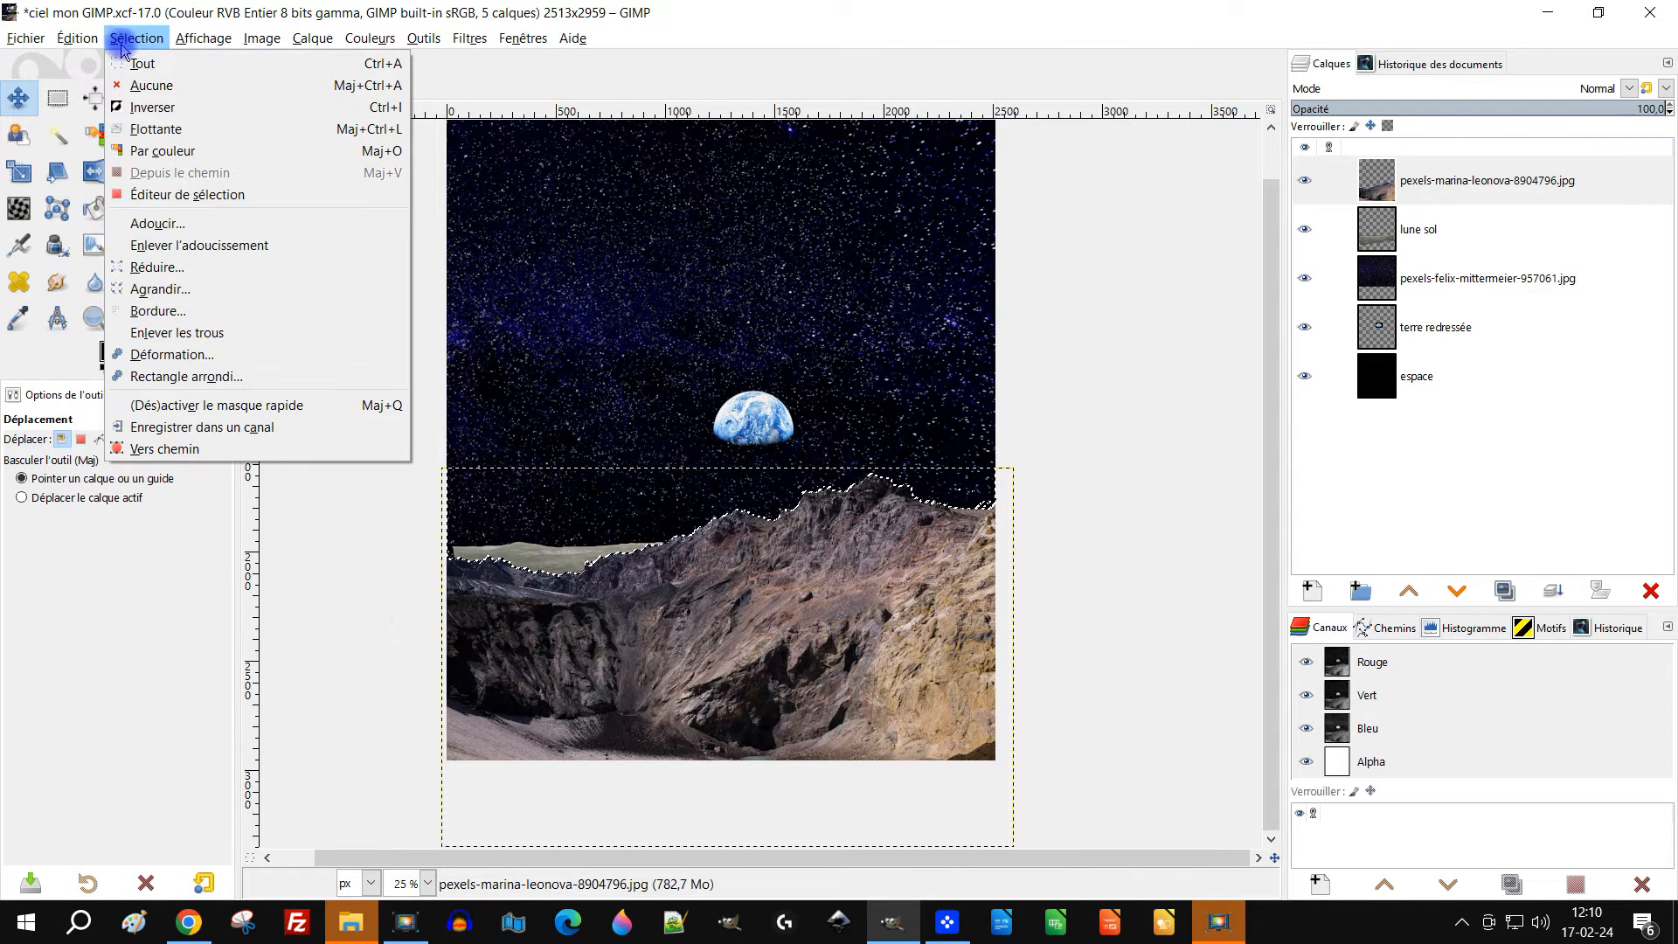
{"action": "left_click", "coordinate": [131, 82]}
{"action": "left_click_drag", "start_coordinate": [832, 696], "coordinate": [826, 638]}
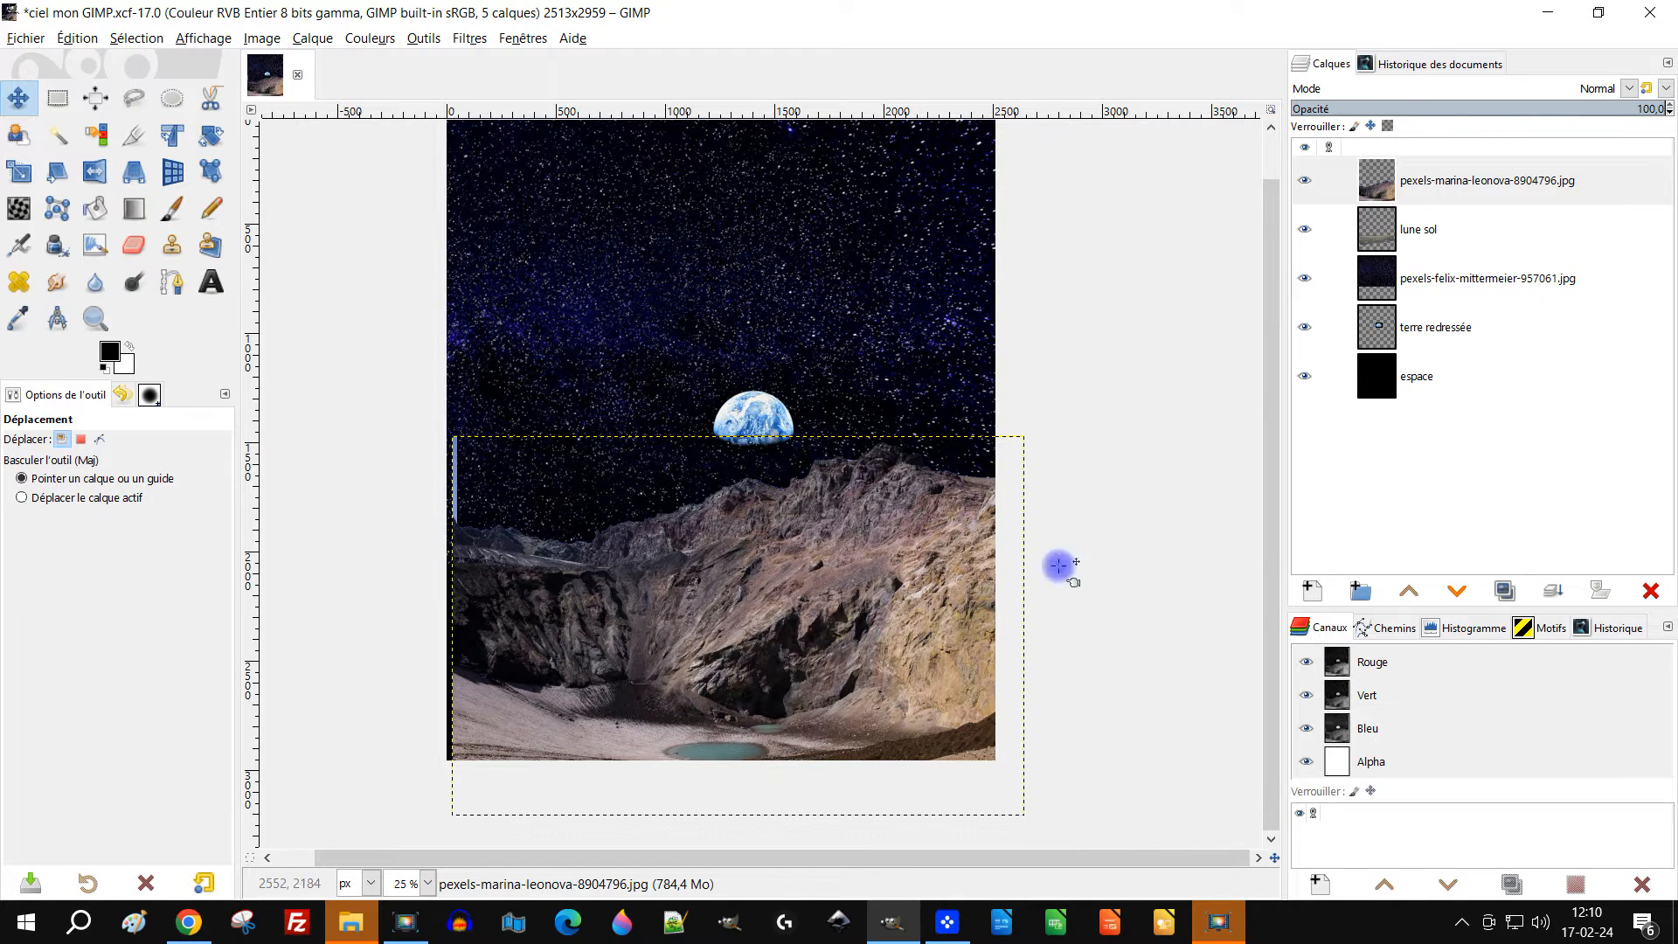
Erase the lower part of the rocky crater layer, including the lake, using the 2. Hardness 075 brush at size 51
{"action": "left_click", "coordinate": [1422, 186]}
{"action": "left_click", "coordinate": [133, 247]}
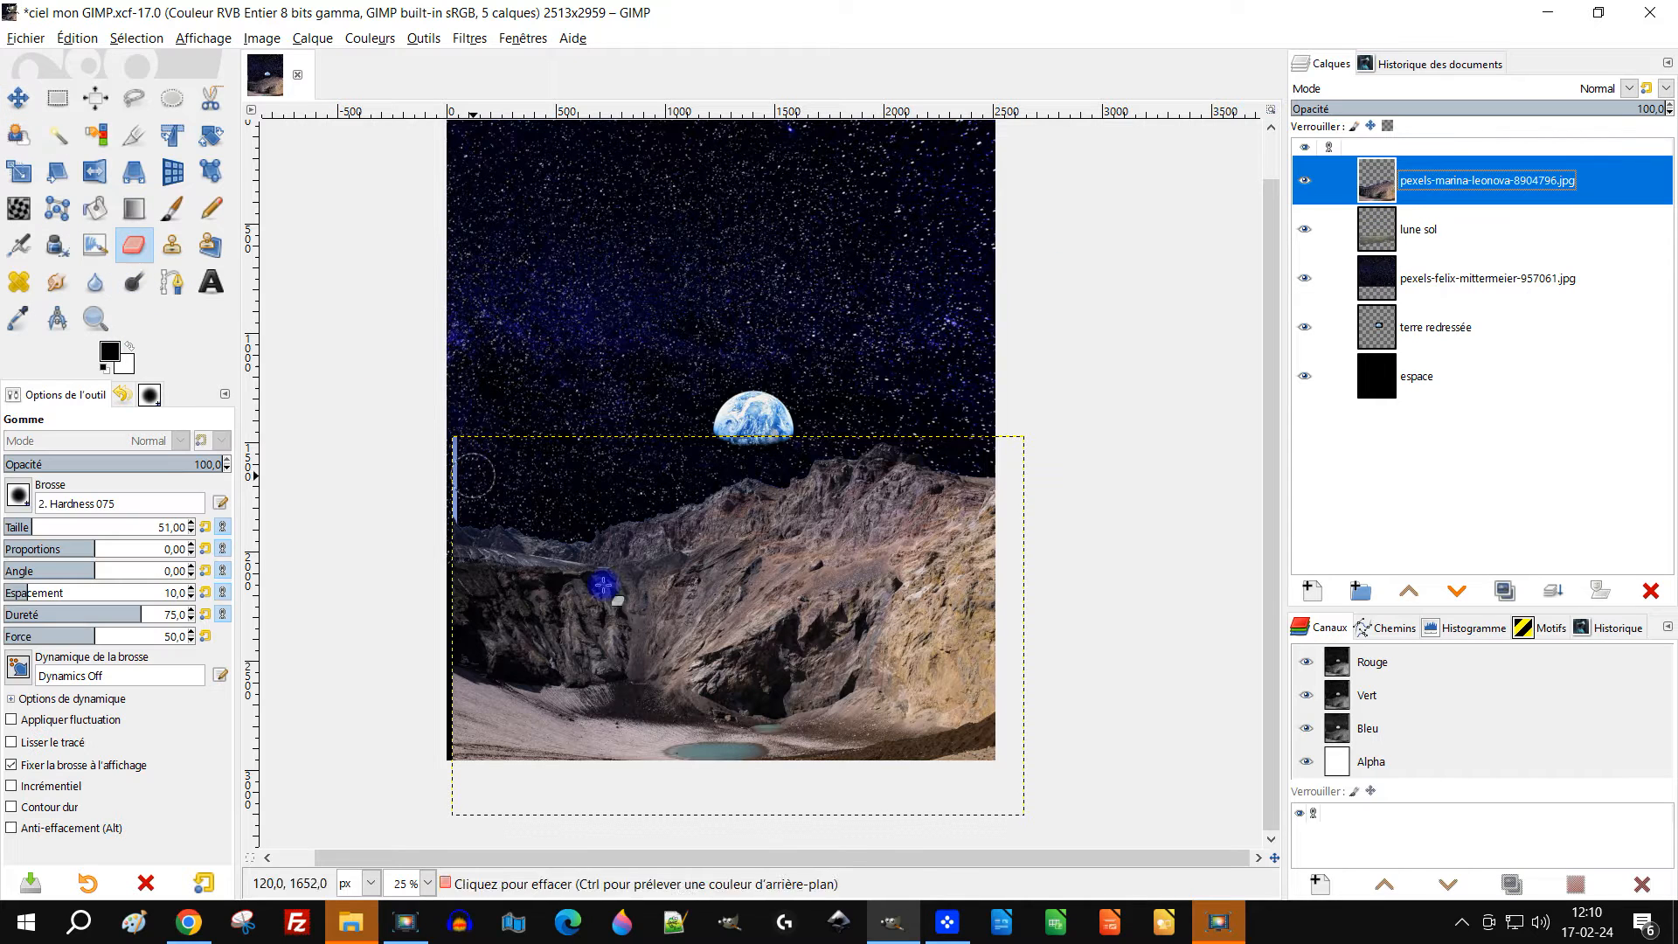
{"action": "mouse_move", "coordinate": [998, 764]}
{"action": "left_mouse_down"}
{"action": "mouse_move", "coordinate": [413, 750]}
{"action": "mouse_move", "coordinate": [1142, 739]}
{"action": "mouse_move", "coordinate": [553, 672]}
{"action": "mouse_move", "coordinate": [359, 672]}
{"action": "mouse_move", "coordinate": [1096, 723]}
{"action": "mouse_move", "coordinate": [431, 735]}
{"action": "mouse_move", "coordinate": [982, 732]}
{"action": "mouse_move", "coordinate": [301, 690]}
{"action": "mouse_move", "coordinate": [1235, 689]}
{"action": "mouse_move", "coordinate": [329, 671]}
{"action": "left_mouse_up"}
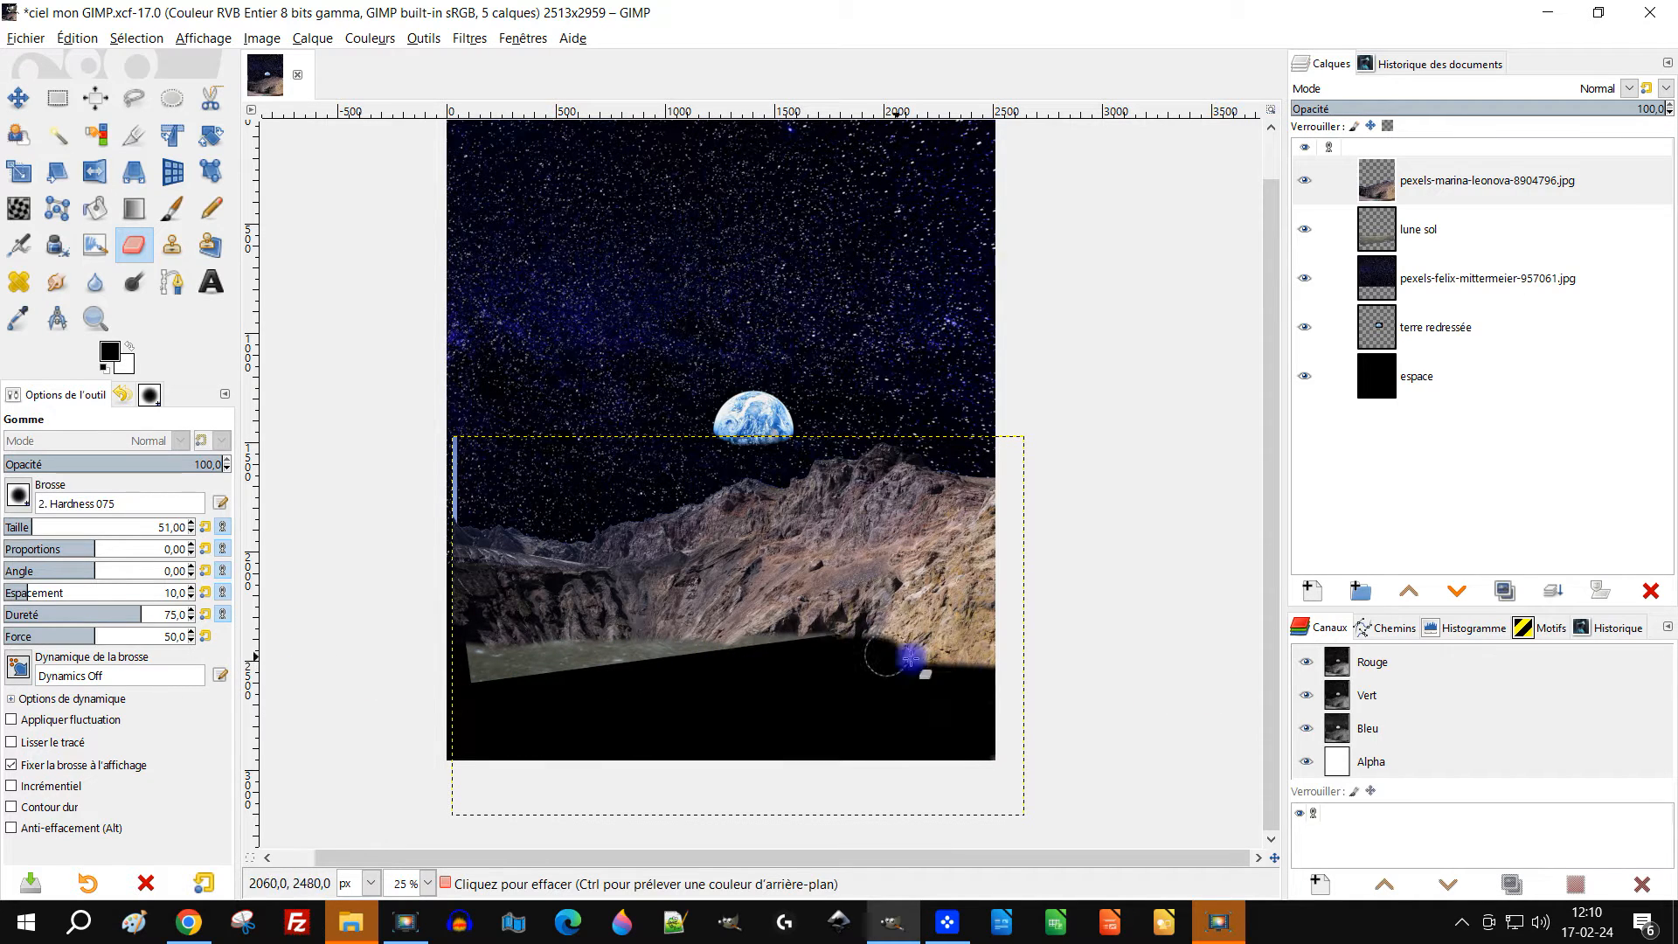
Move the lune sol layer down and slightly left so the lunar ground fills the foreground below the rocks
{"action": "left_click", "coordinate": [1378, 234]}
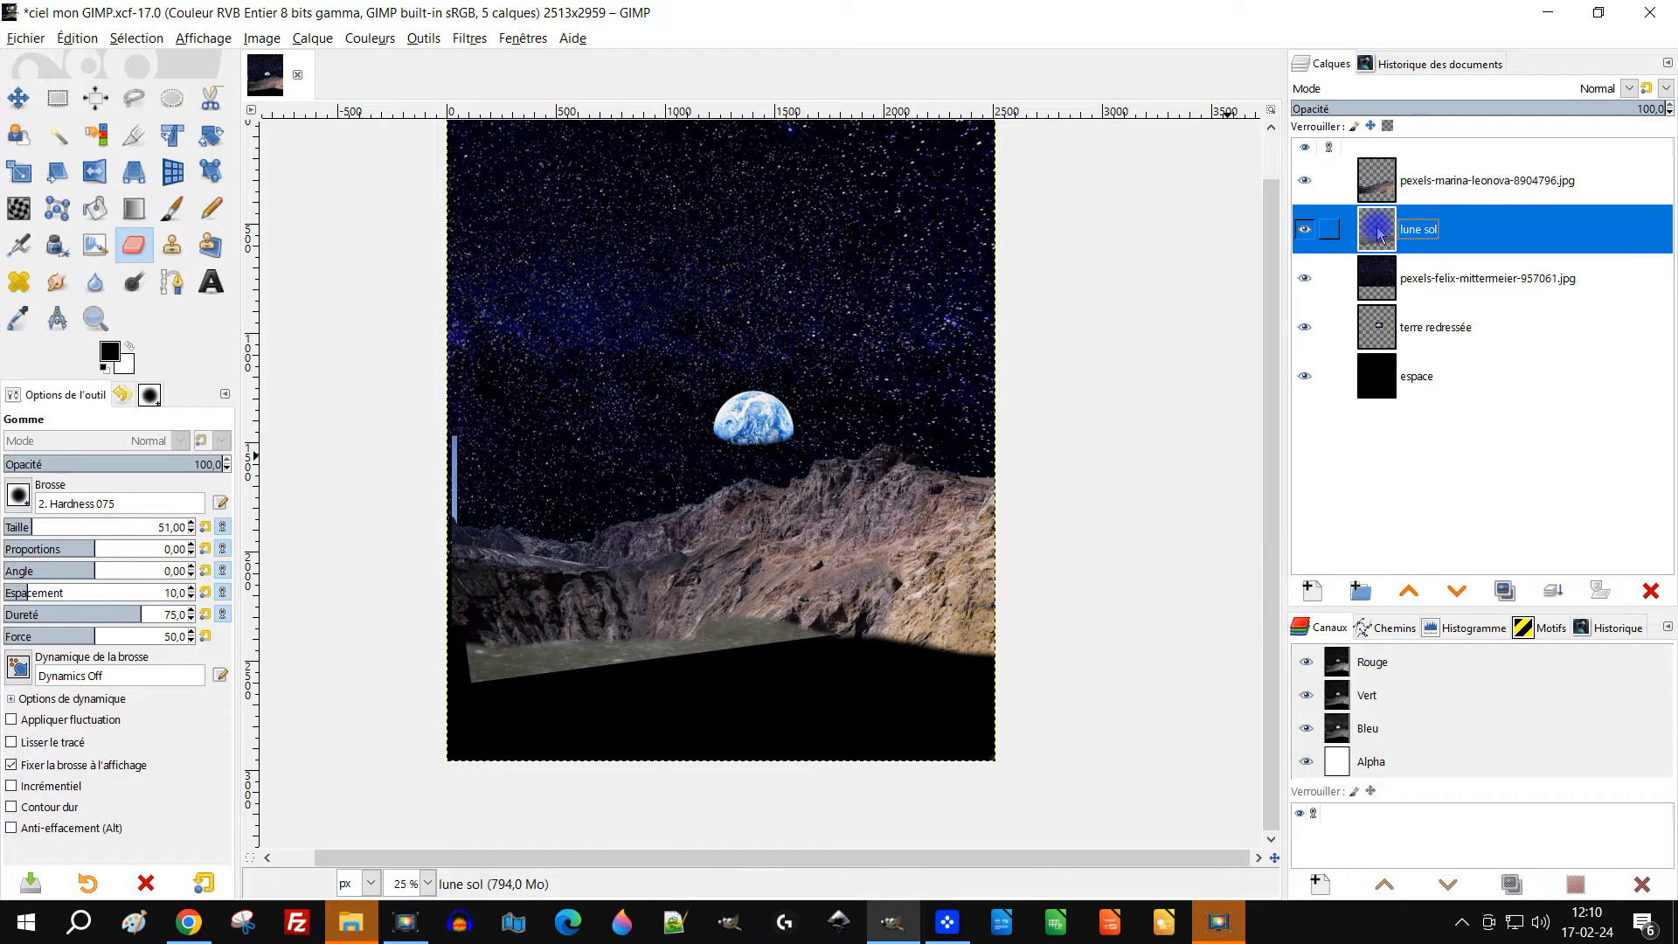
{"action": "left_click", "coordinate": [17, 99]}
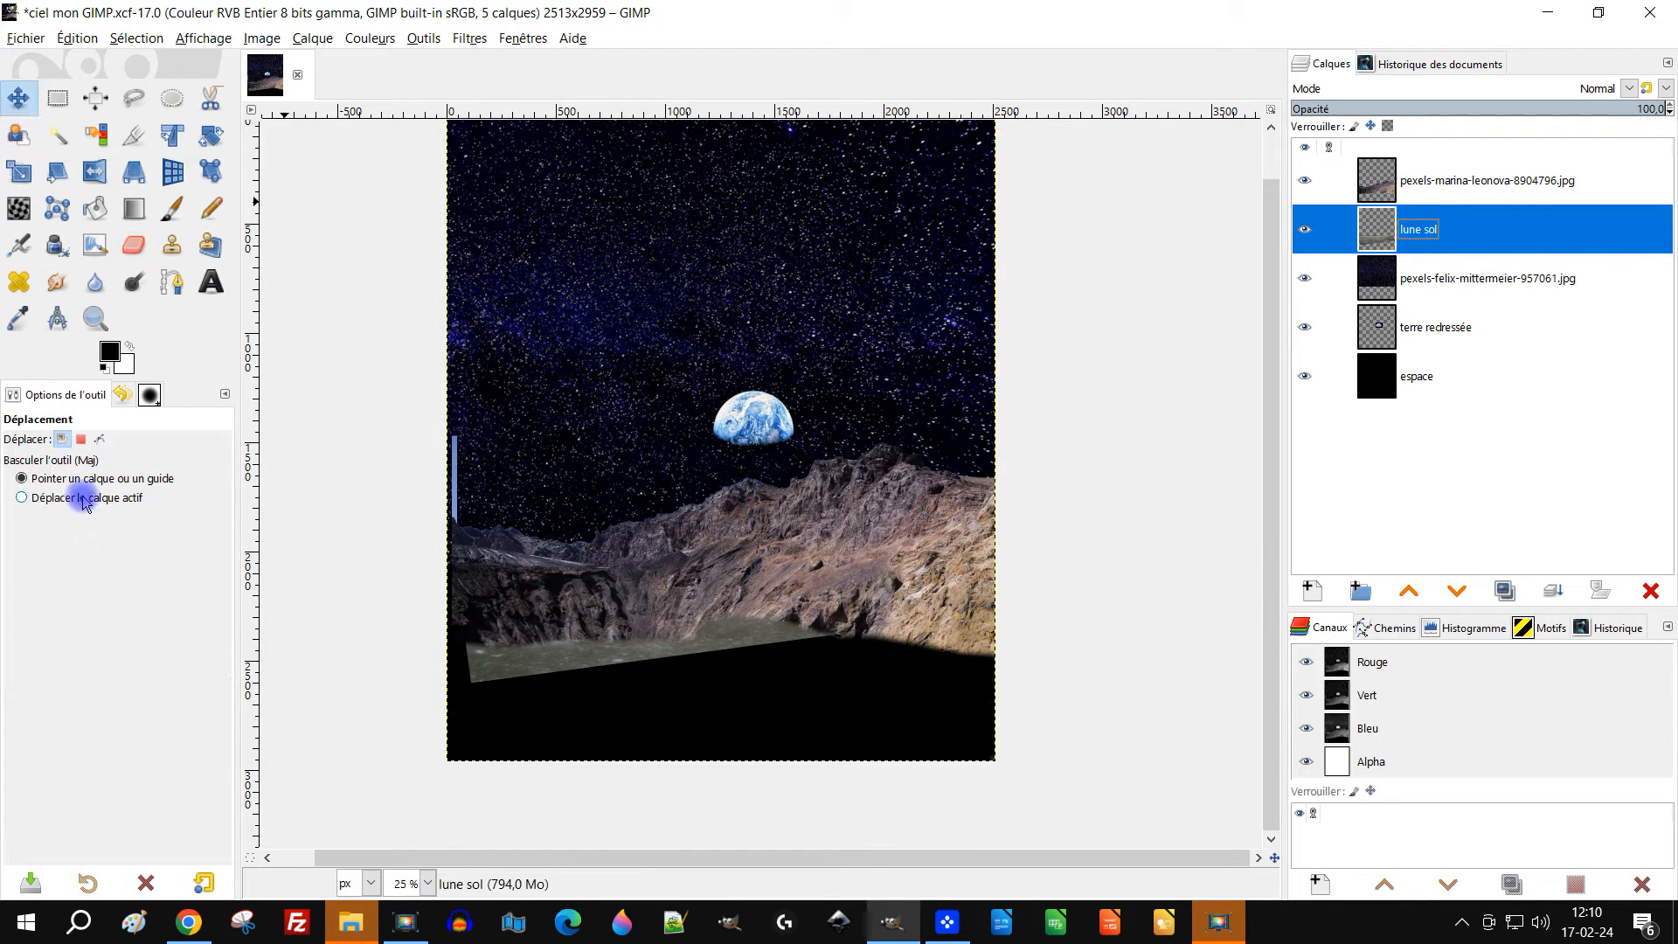
{"action": "left_click", "coordinate": [538, 676]}
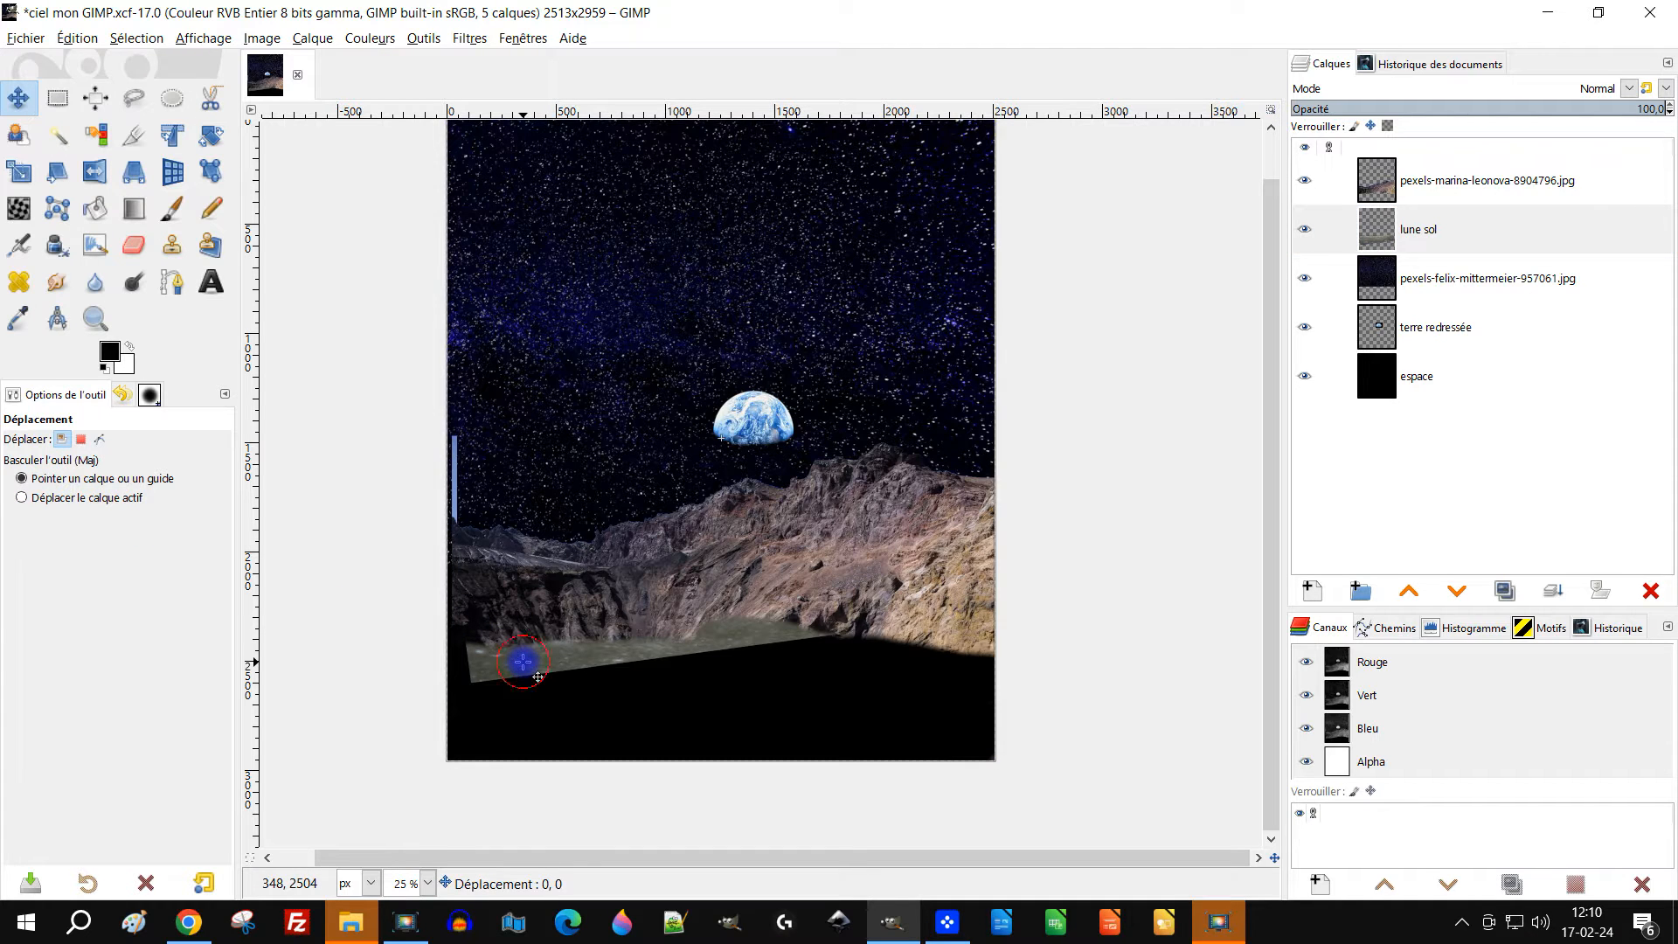
{"action": "left_click_drag", "start_coordinate": [537, 687], "coordinate": [505, 742]}
{"action": "left_click_drag", "start_coordinate": [988, 624], "coordinate": [961, 535]}
Scale the lune sol layer to 2894 x 3408 px and reposition it so its horizon meets the base of the rocks
{"action": "left_click", "coordinate": [18, 171]}
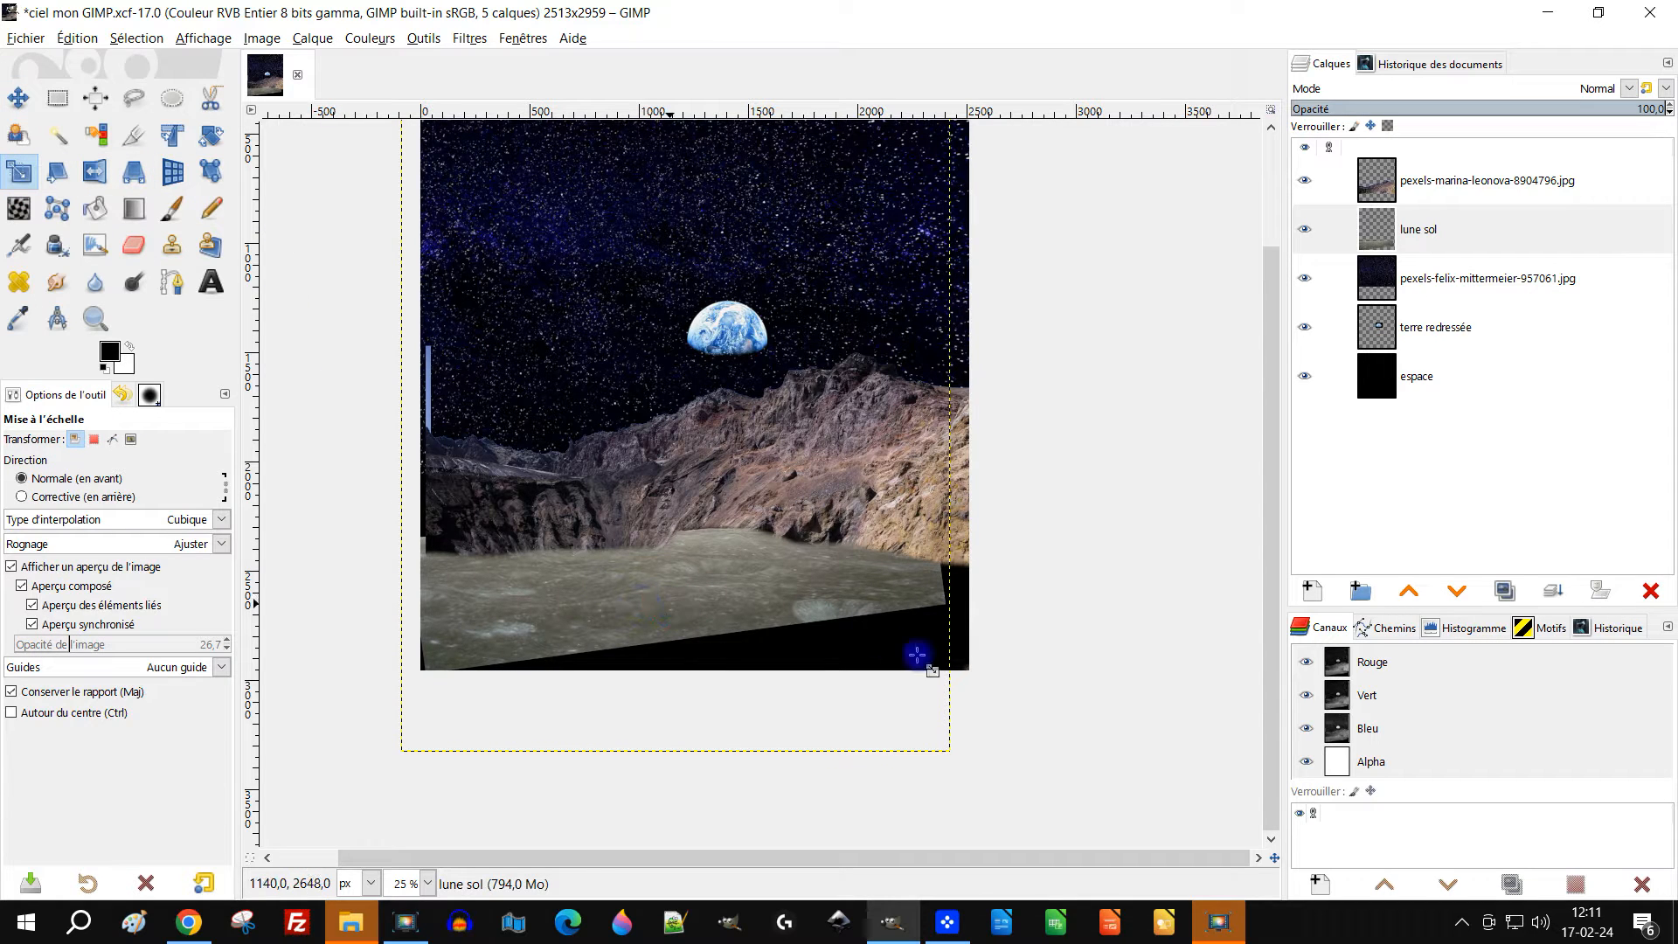
{"action": "left_click", "coordinate": [917, 654]}
{"action": "mouse_move", "coordinate": [1015, 809]}
{"action": "left_mouse_down"}
{"action": "mouse_move", "coordinate": [1067, 835]}
{"action": "mouse_move", "coordinate": [1002, 783]}
{"action": "left_mouse_up"}
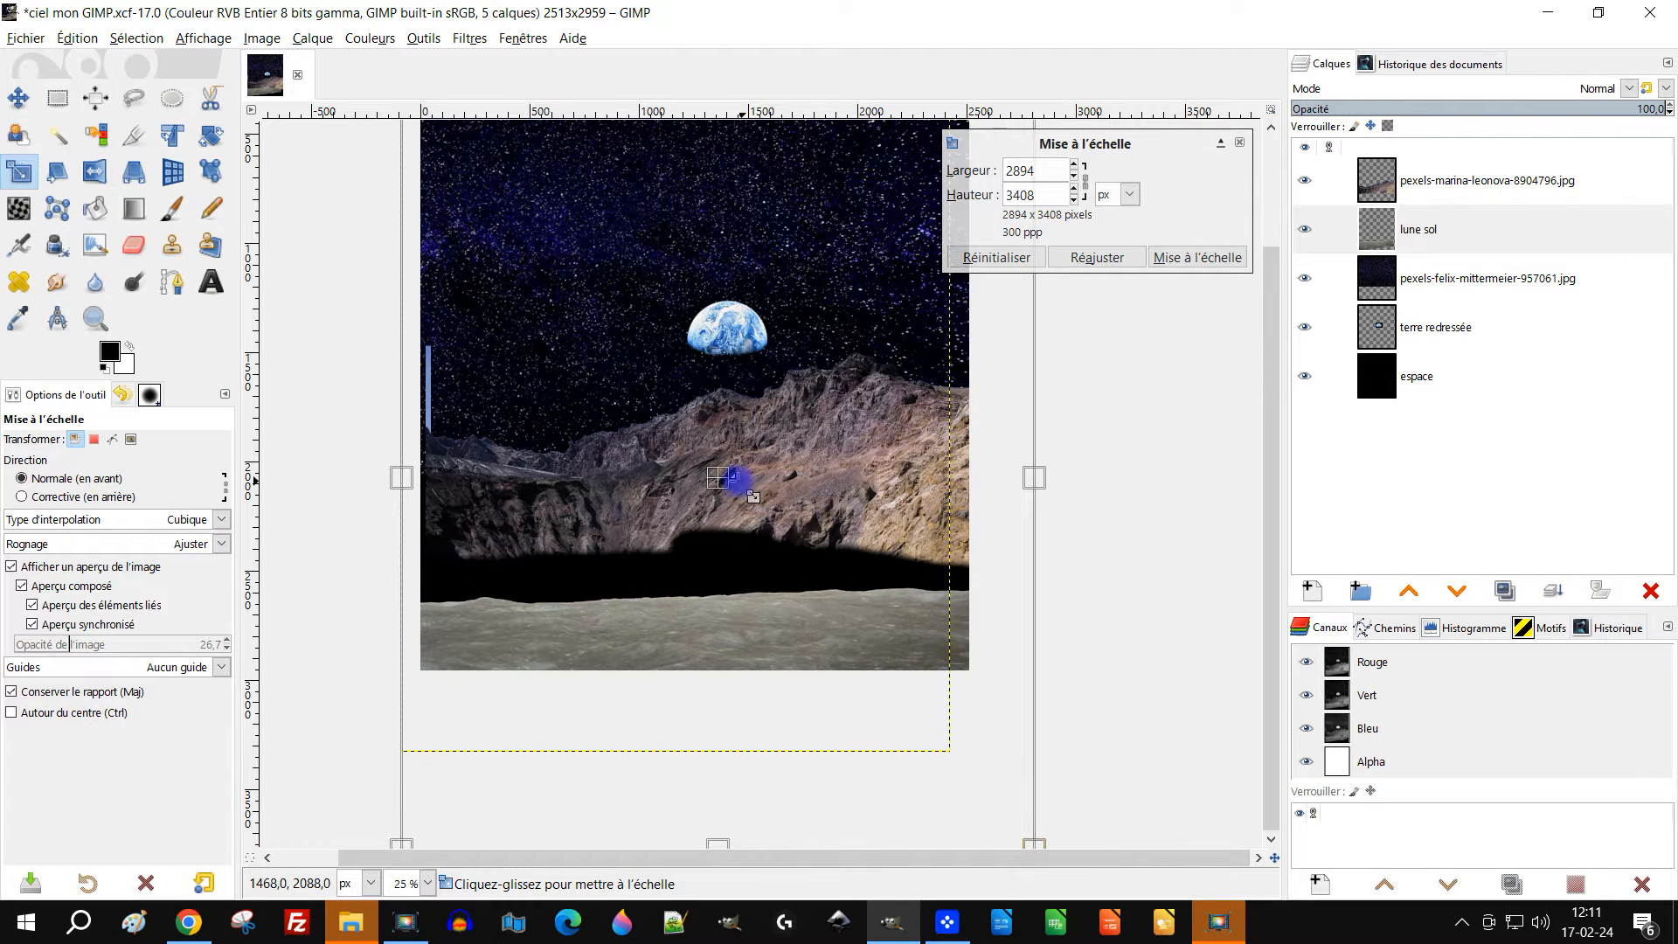
{"action": "left_click_drag", "start_coordinate": [726, 480], "coordinate": [737, 441]}
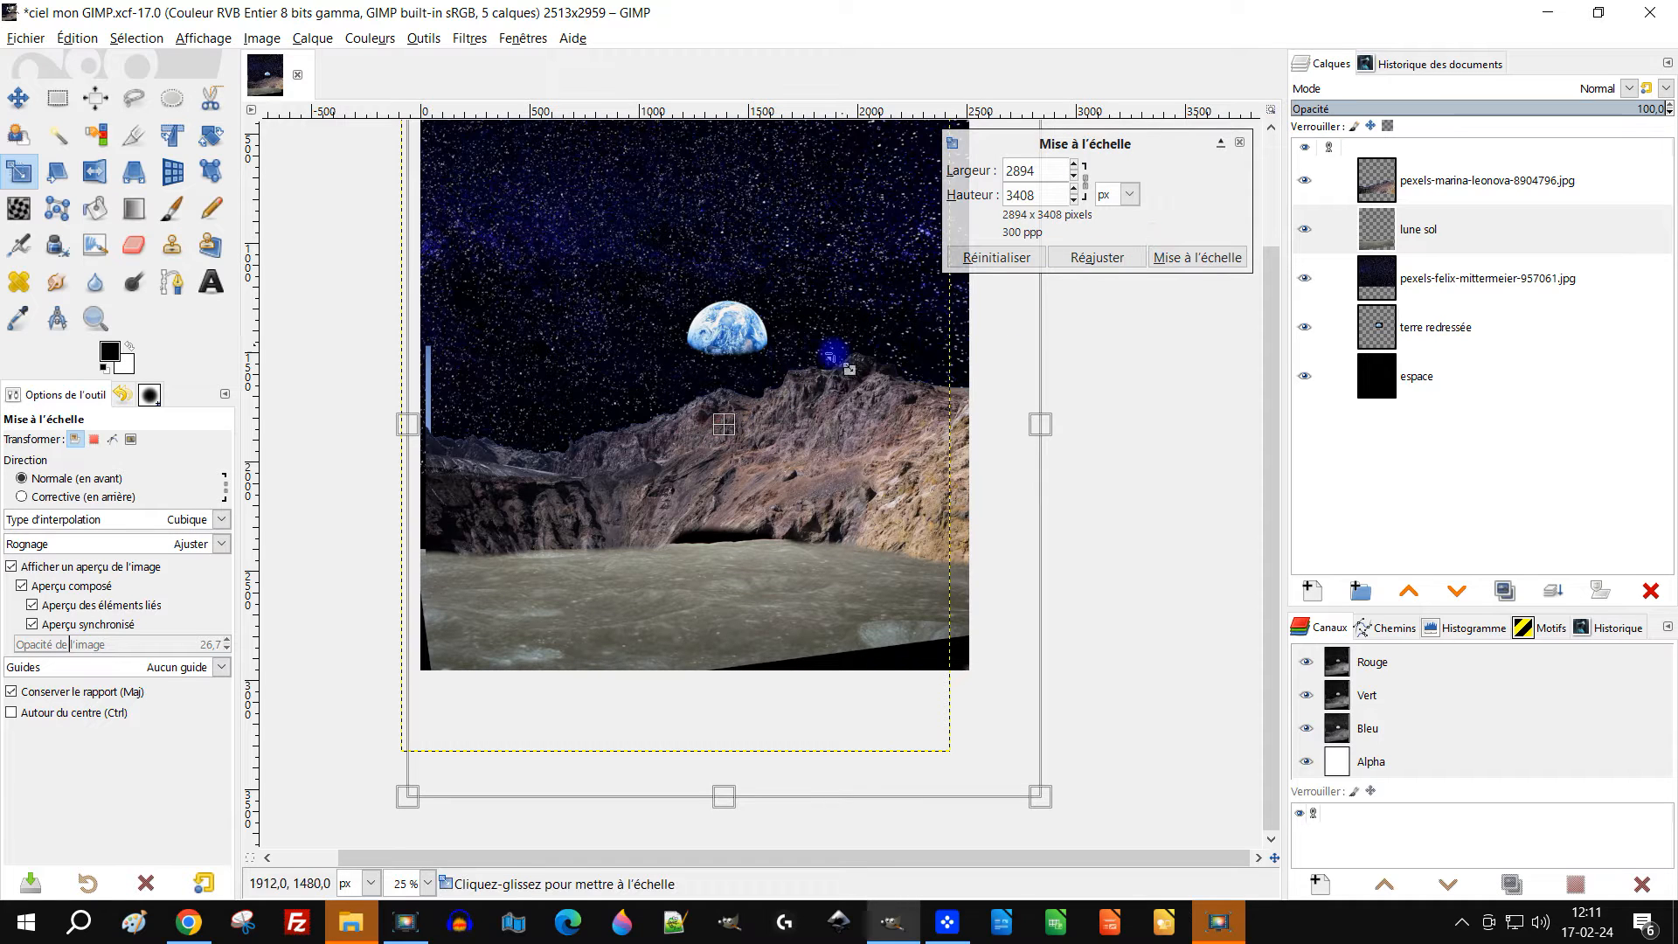
{"action": "left_click", "coordinate": [1195, 257]}
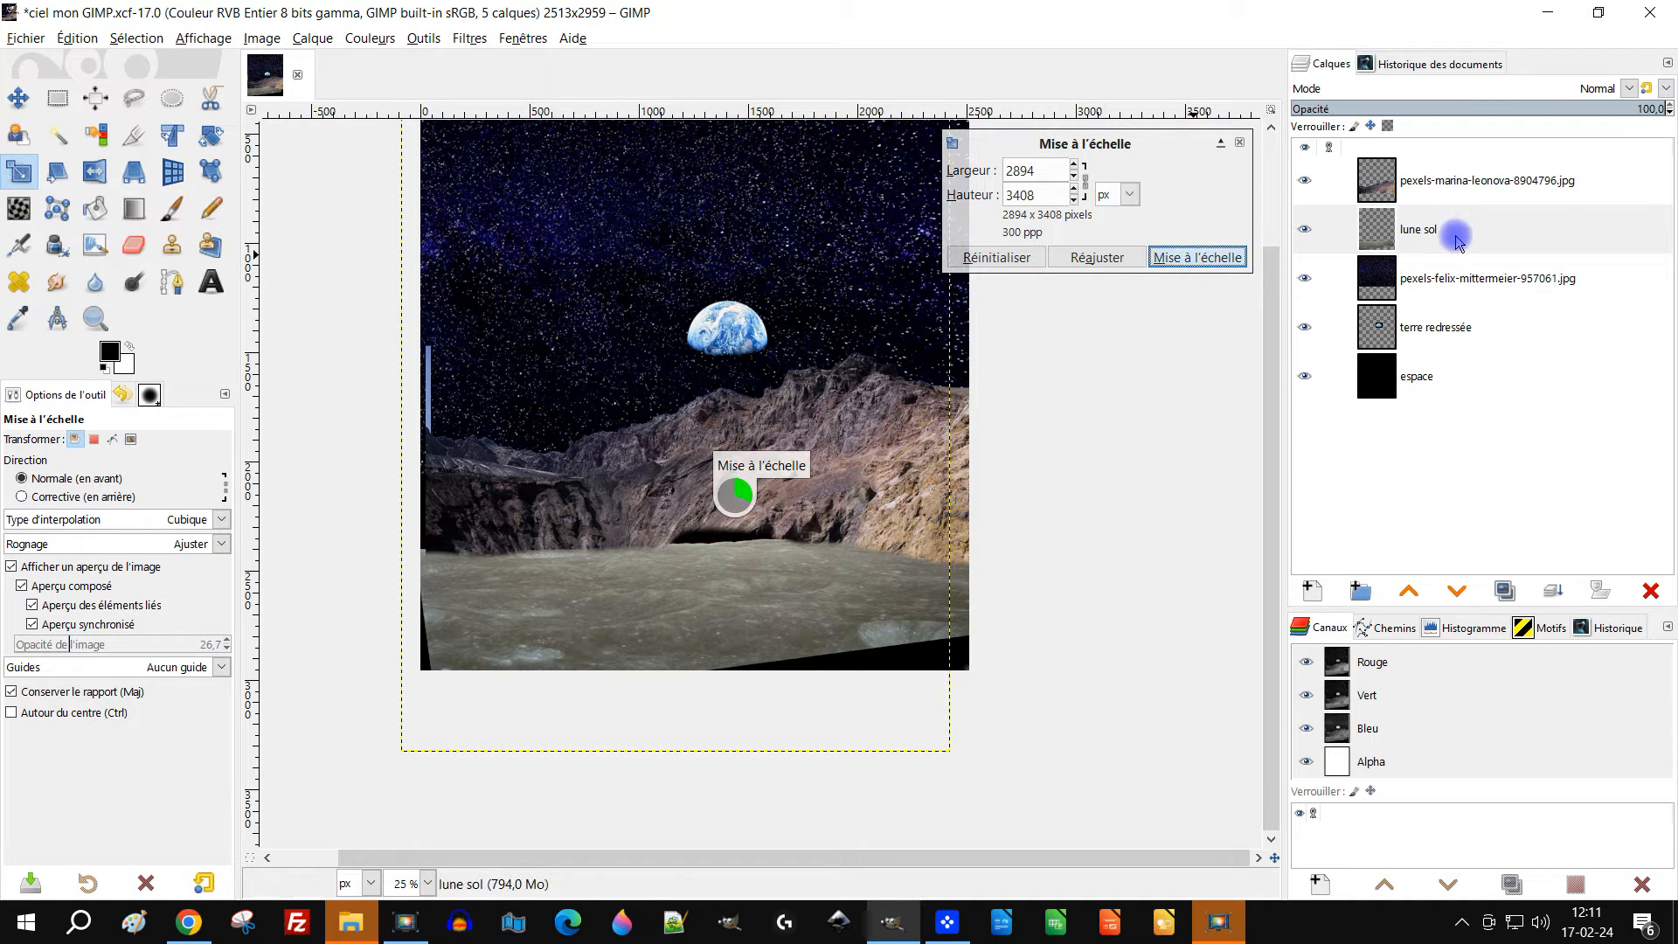
Move the rocky crater layer slightly down and left to cover the black gap above the lunar ground
{"action": "left_click", "coordinate": [1378, 180]}
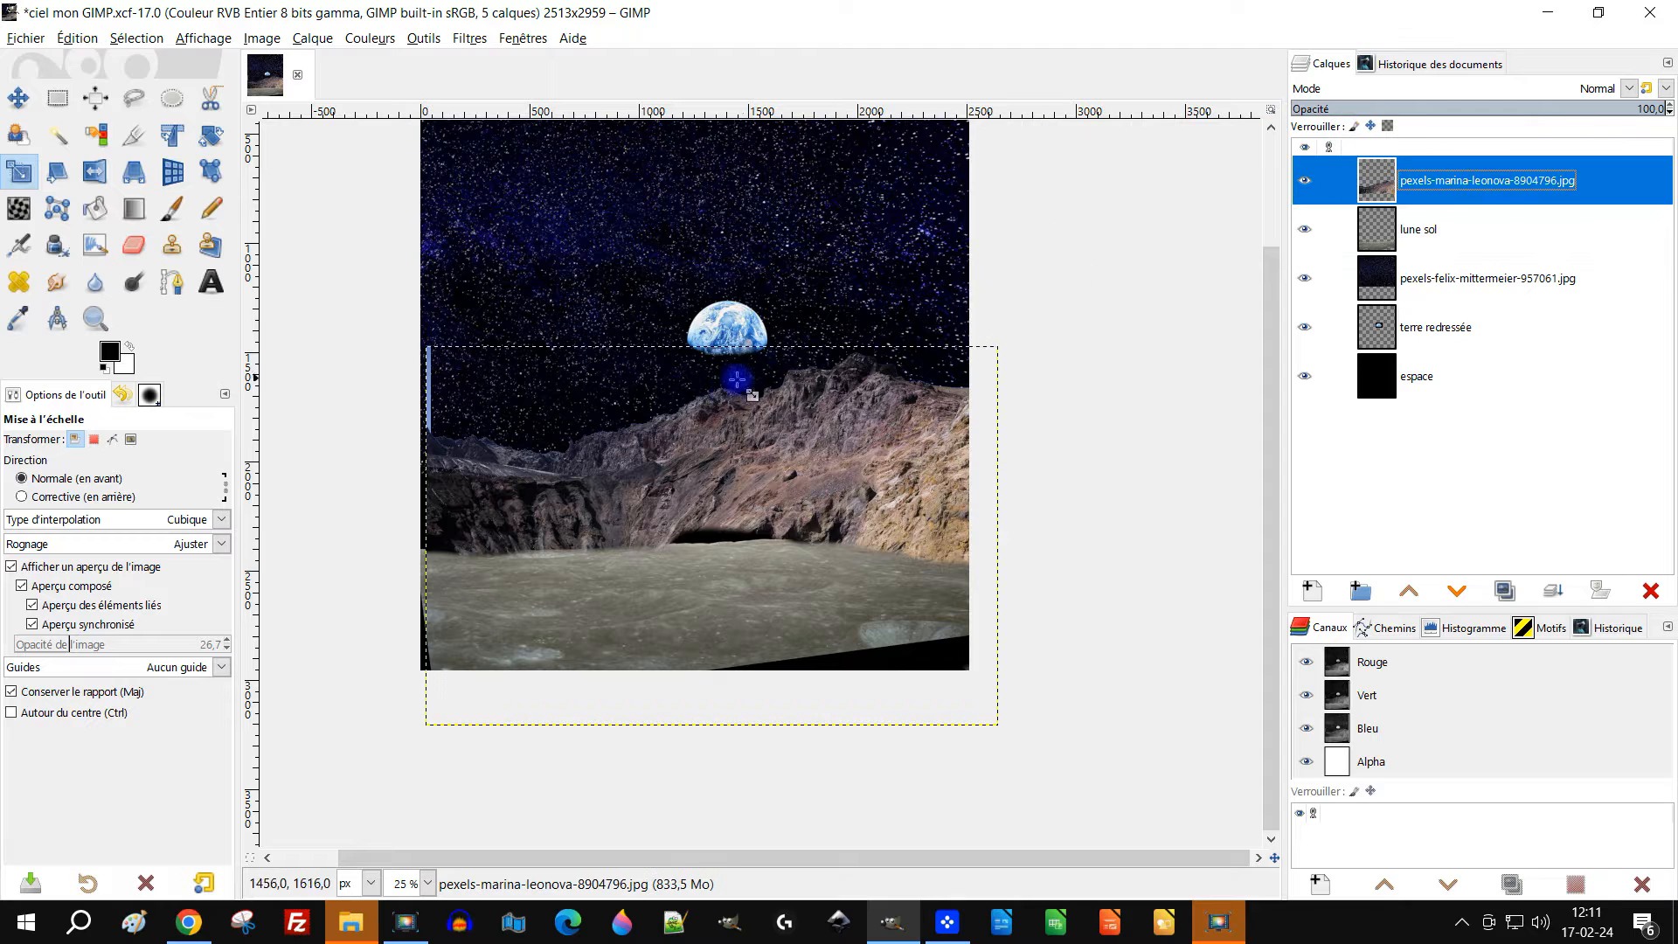
{"action": "left_click", "coordinate": [18, 98]}
{"action": "left_click_drag", "start_coordinate": [797, 499], "coordinate": [773, 516]}
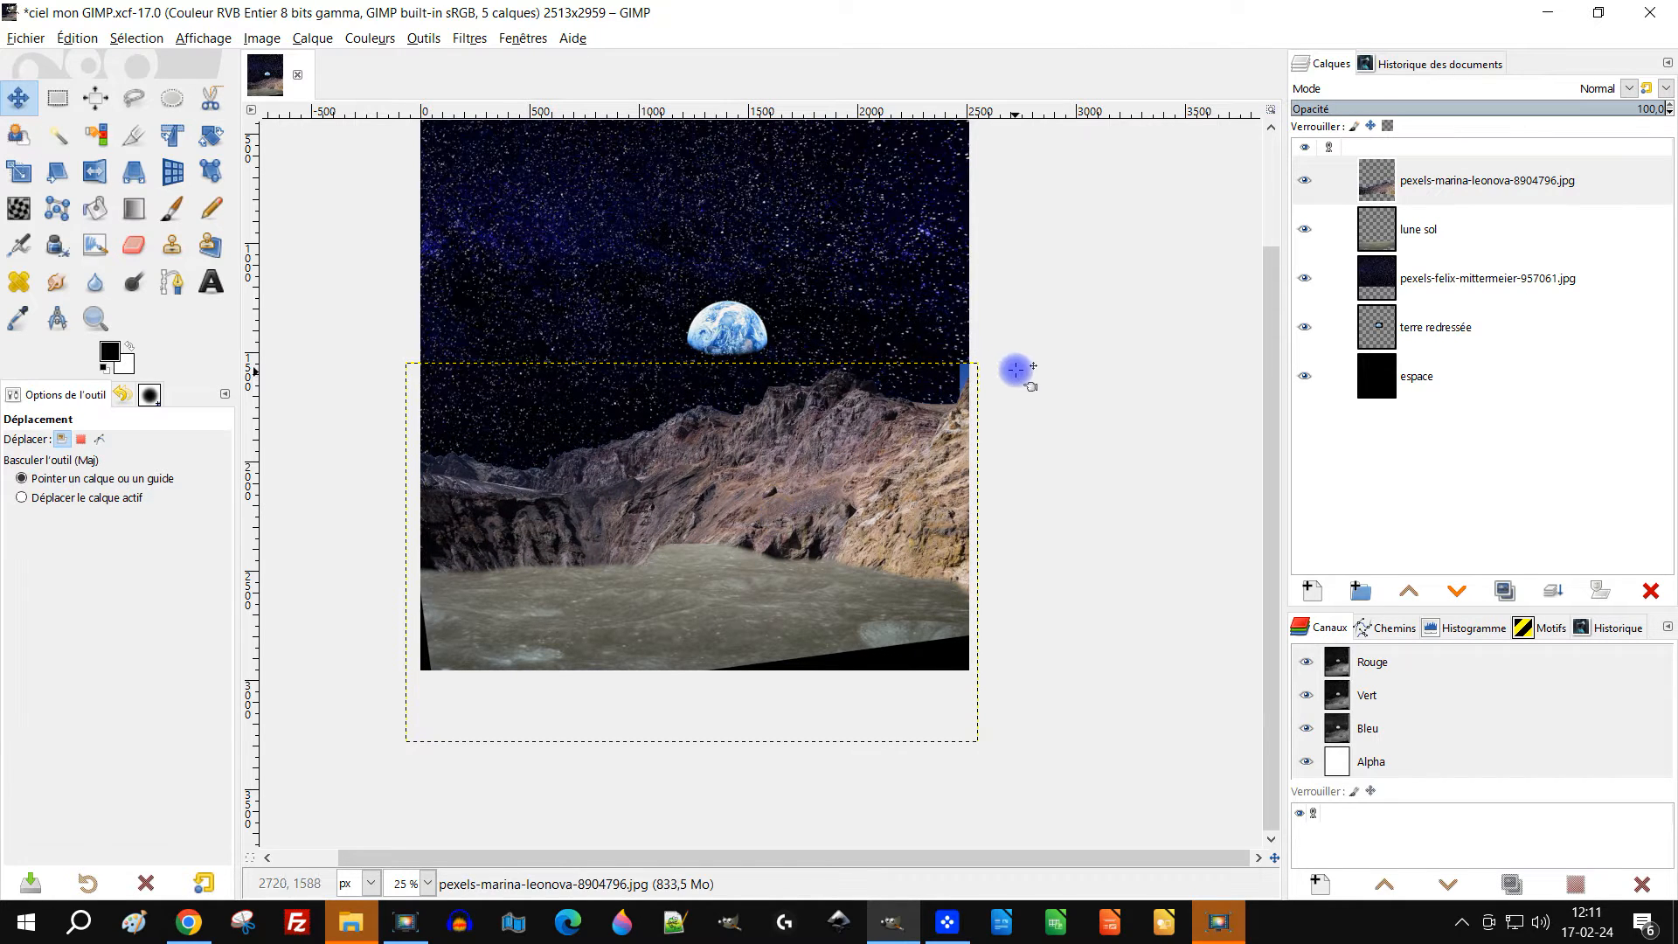
Fit the lune sol layer to the image dimensions and duplicate it
{"action": "left_click", "coordinate": [1389, 252]}
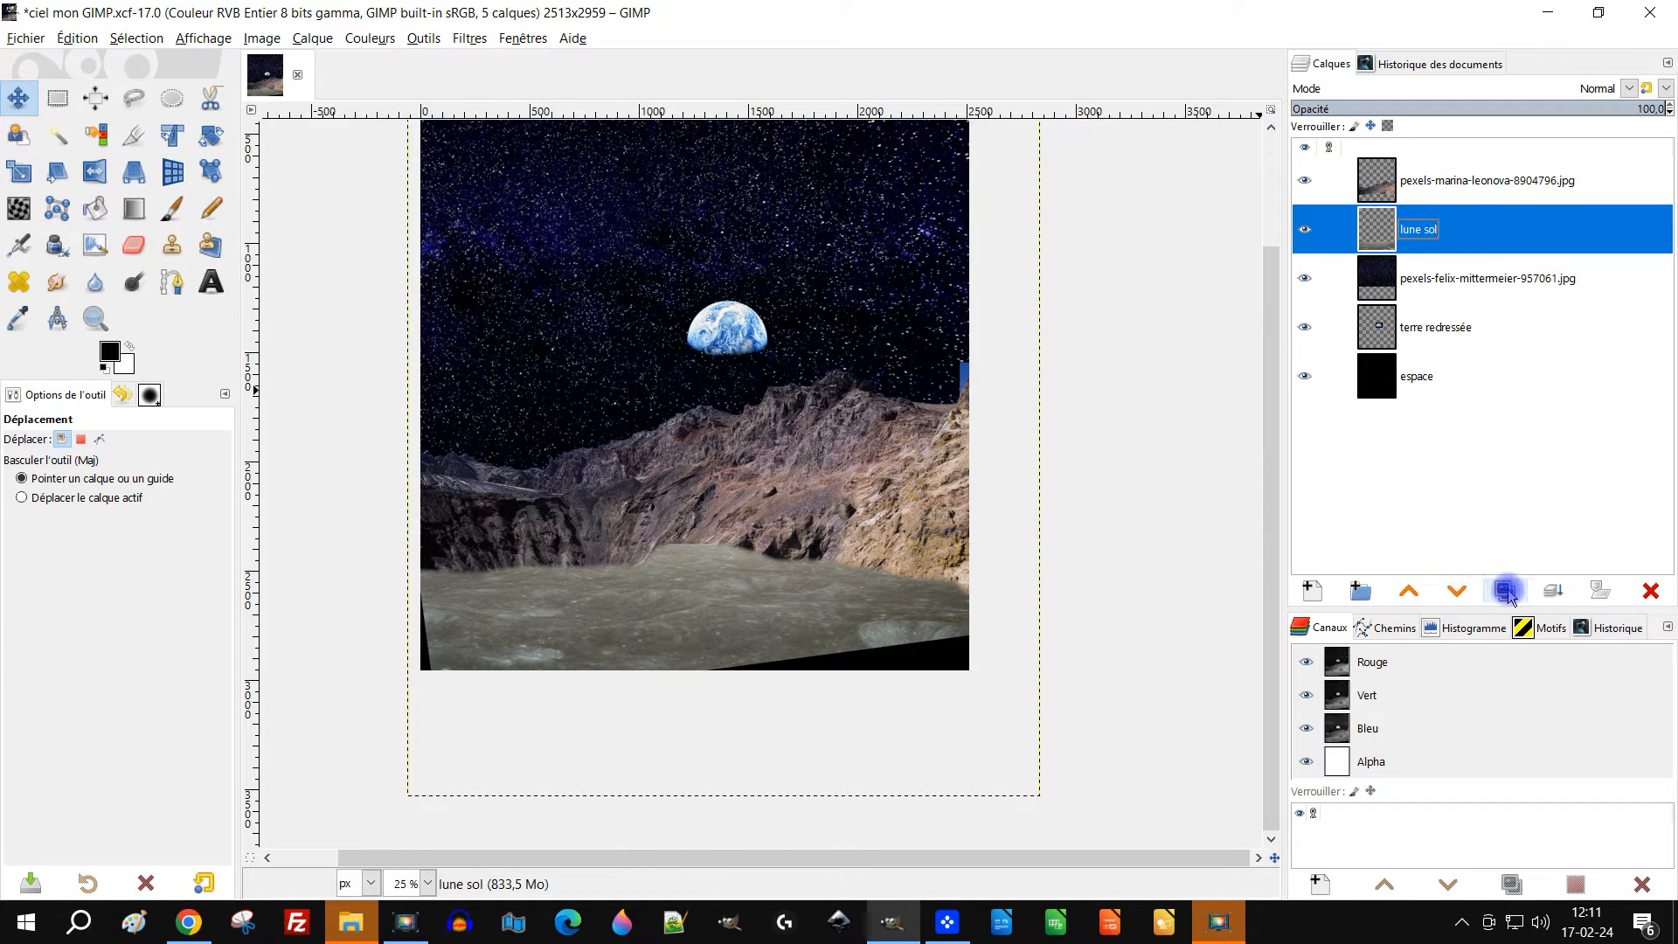
{"action": "right_click", "coordinate": [1389, 246]}
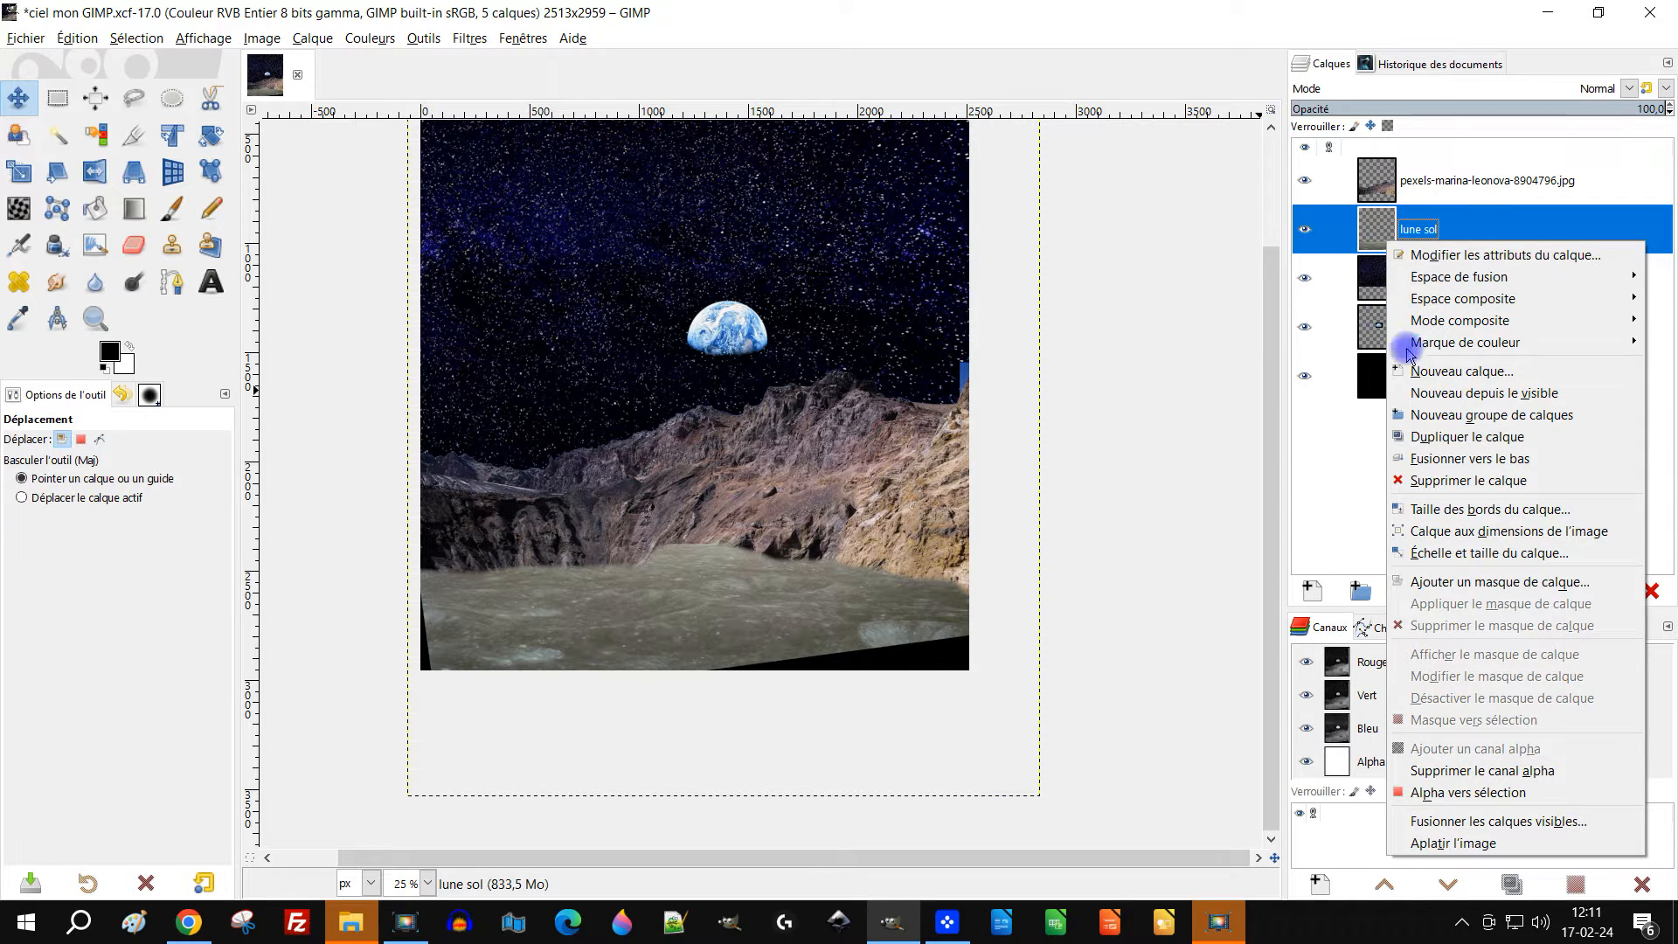
{"action": "left_click", "coordinate": [1490, 530]}
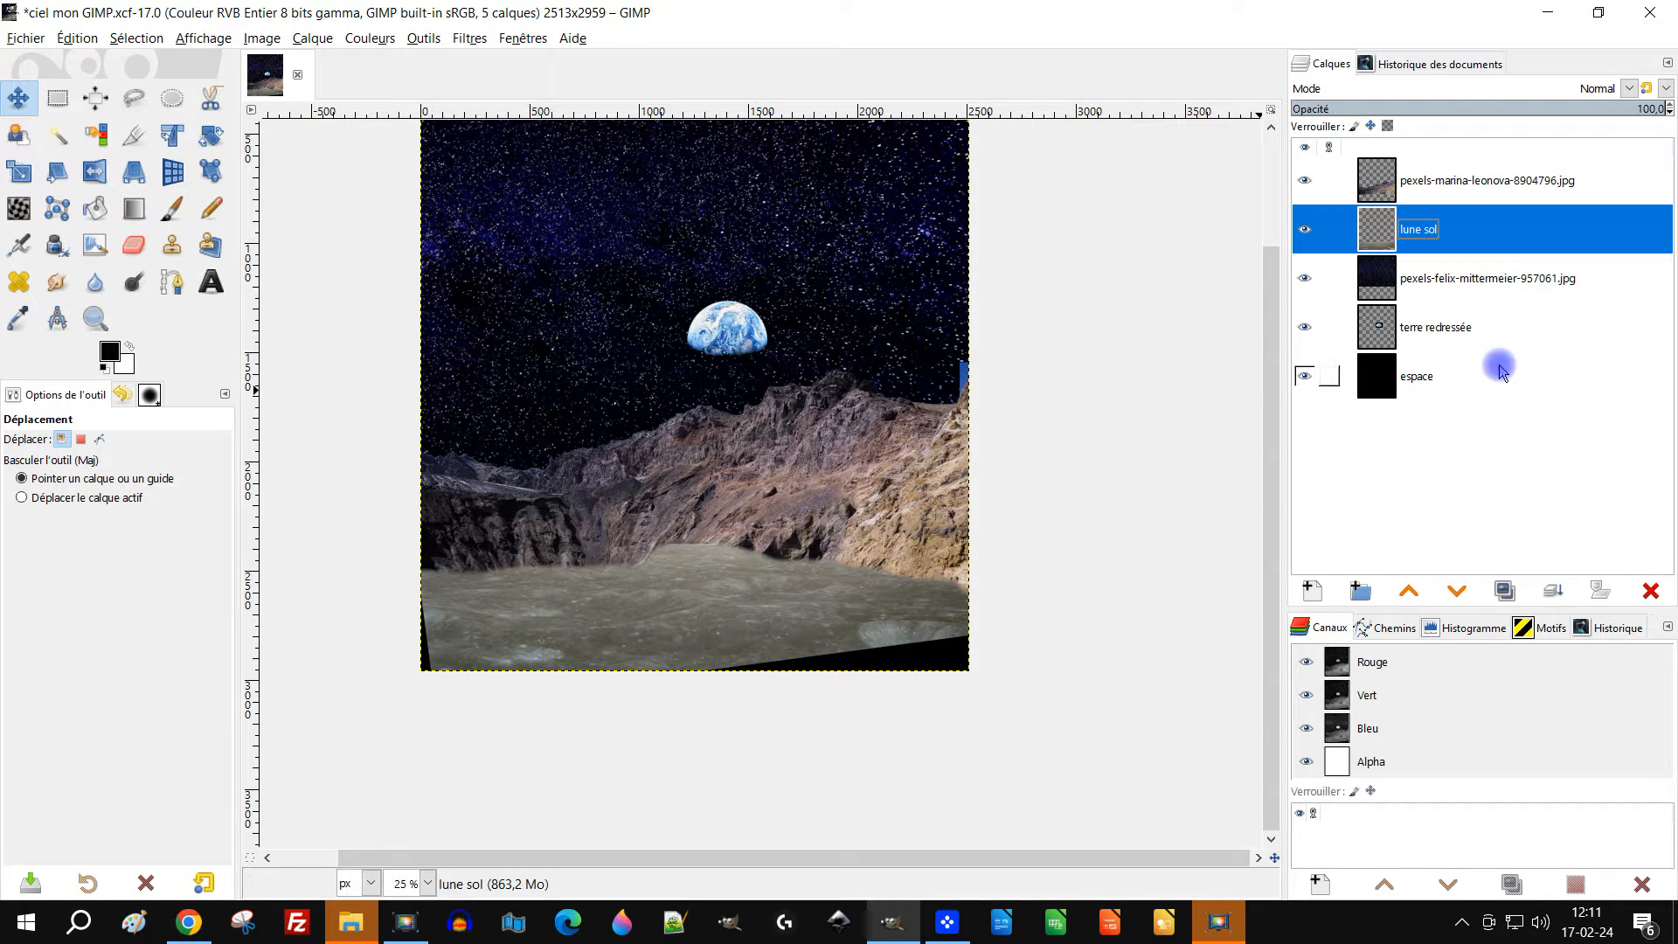
{"action": "left_click", "coordinate": [1498, 593]}
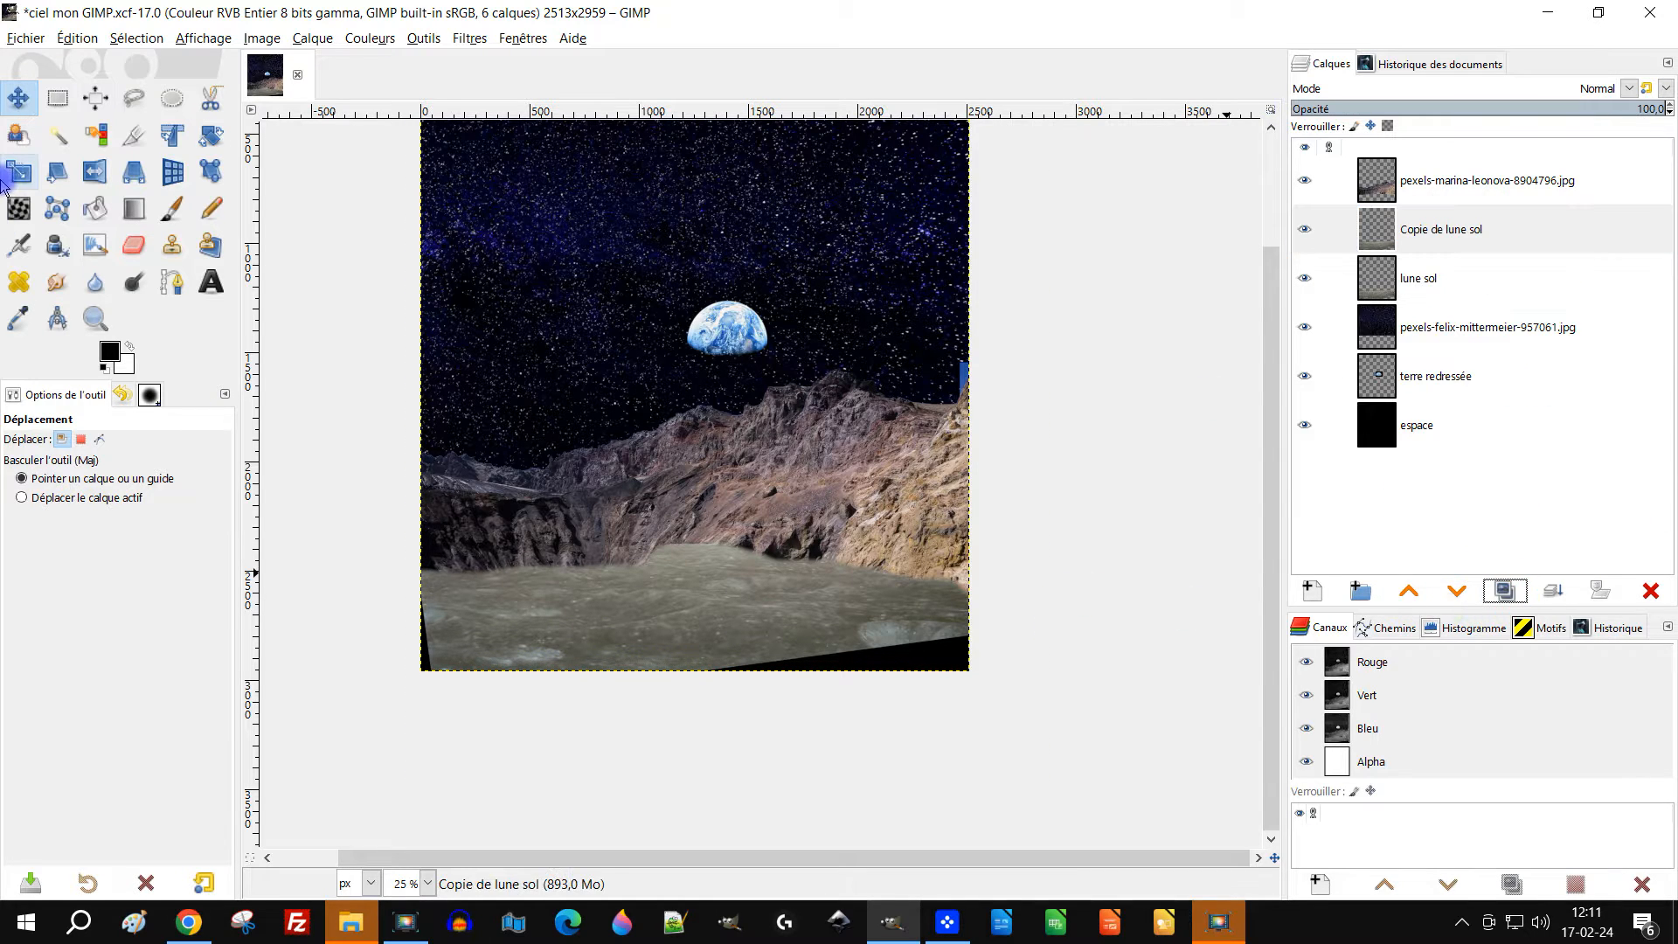
Shift the lune sol copy down and right and the original slightly left to cover the foreground's black corners
{"action": "left_click_drag", "start_coordinate": [804, 636], "coordinate": [824, 674]}
{"action": "left_click_drag", "start_coordinate": [427, 603], "coordinate": [410, 603]}
{"action": "left_click", "coordinate": [699, 485]}
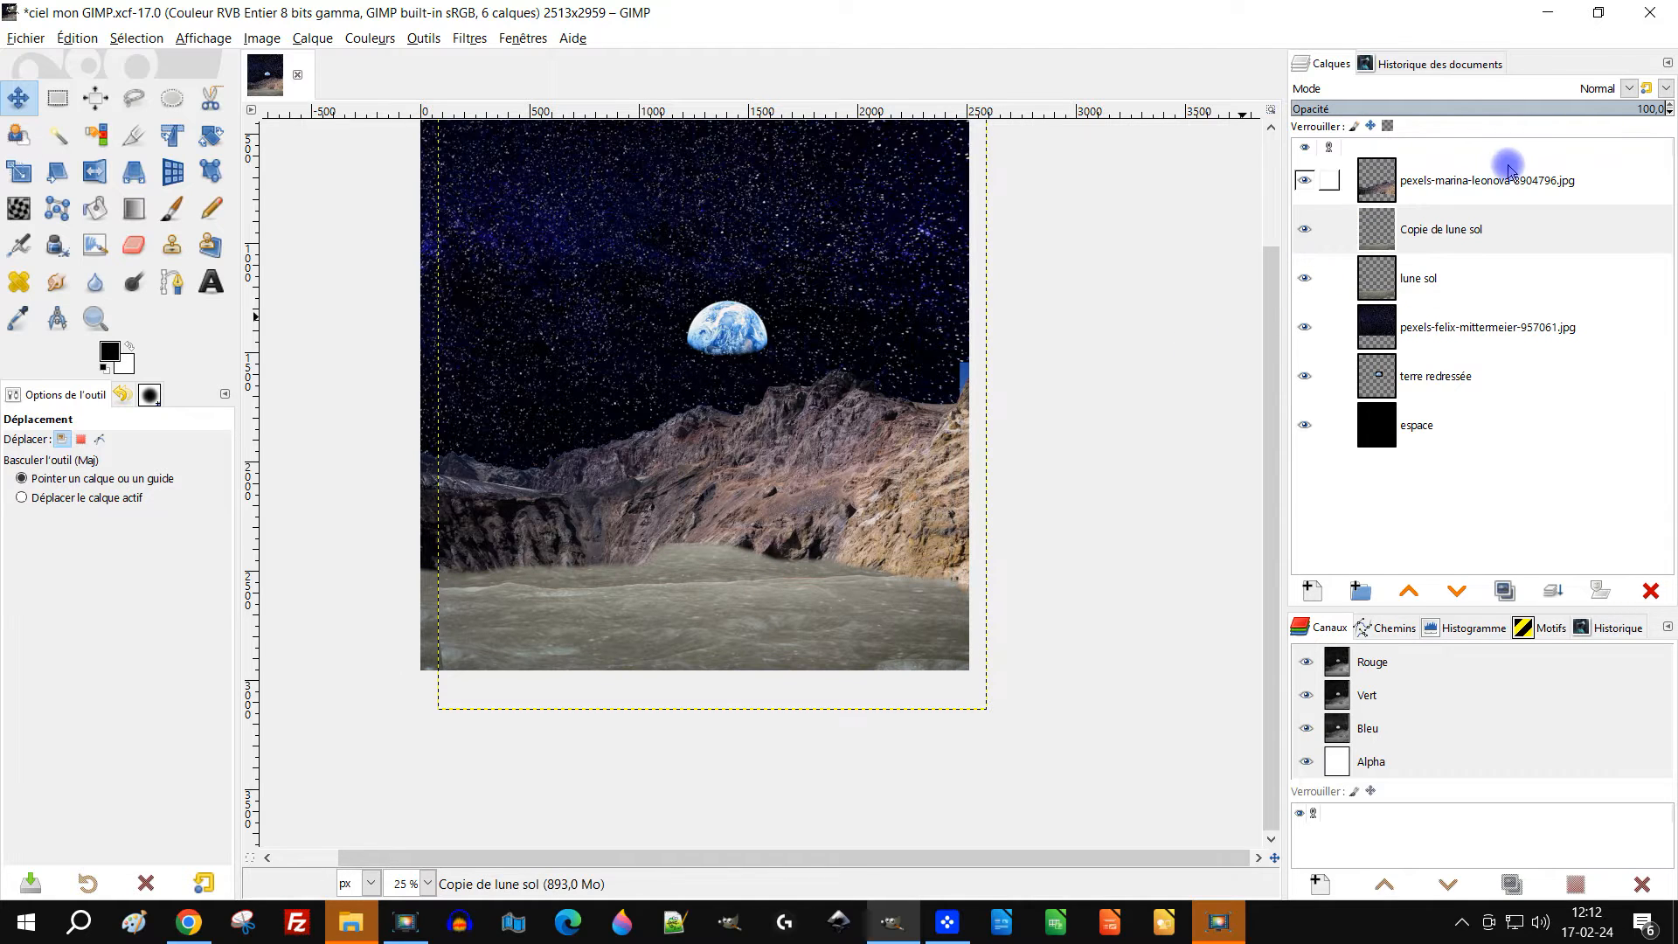
Fit the Copie de lune sol layer to the image dimensions
{"action": "left_click", "coordinate": [1439, 237]}
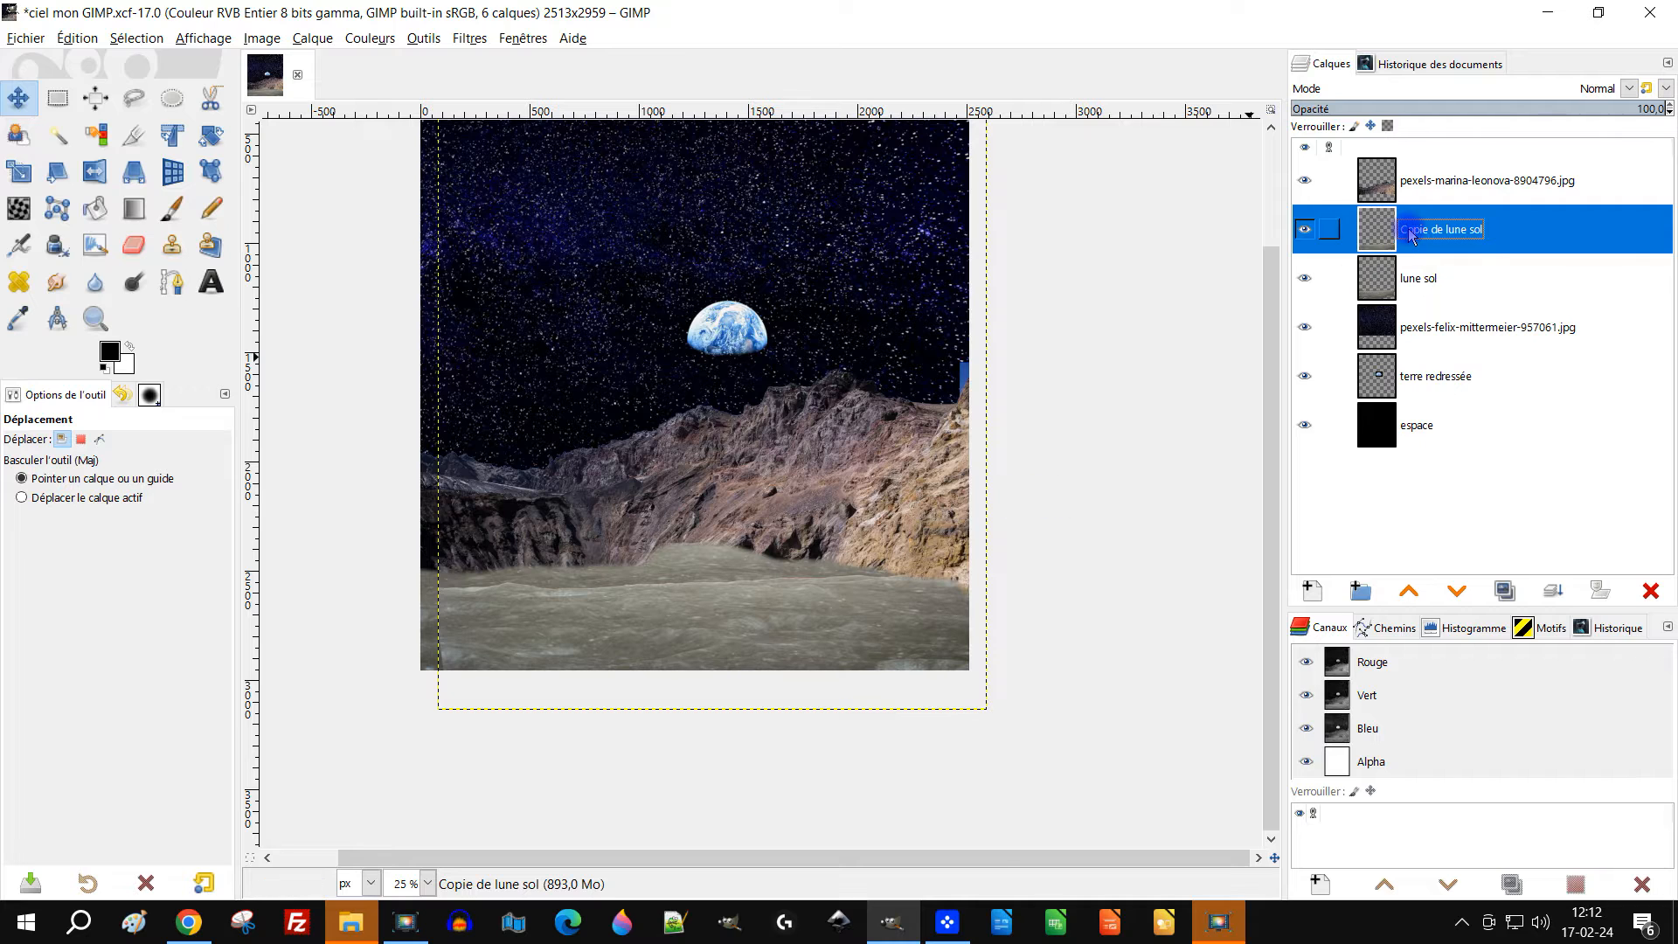
{"action": "right_click", "coordinate": [1385, 238]}
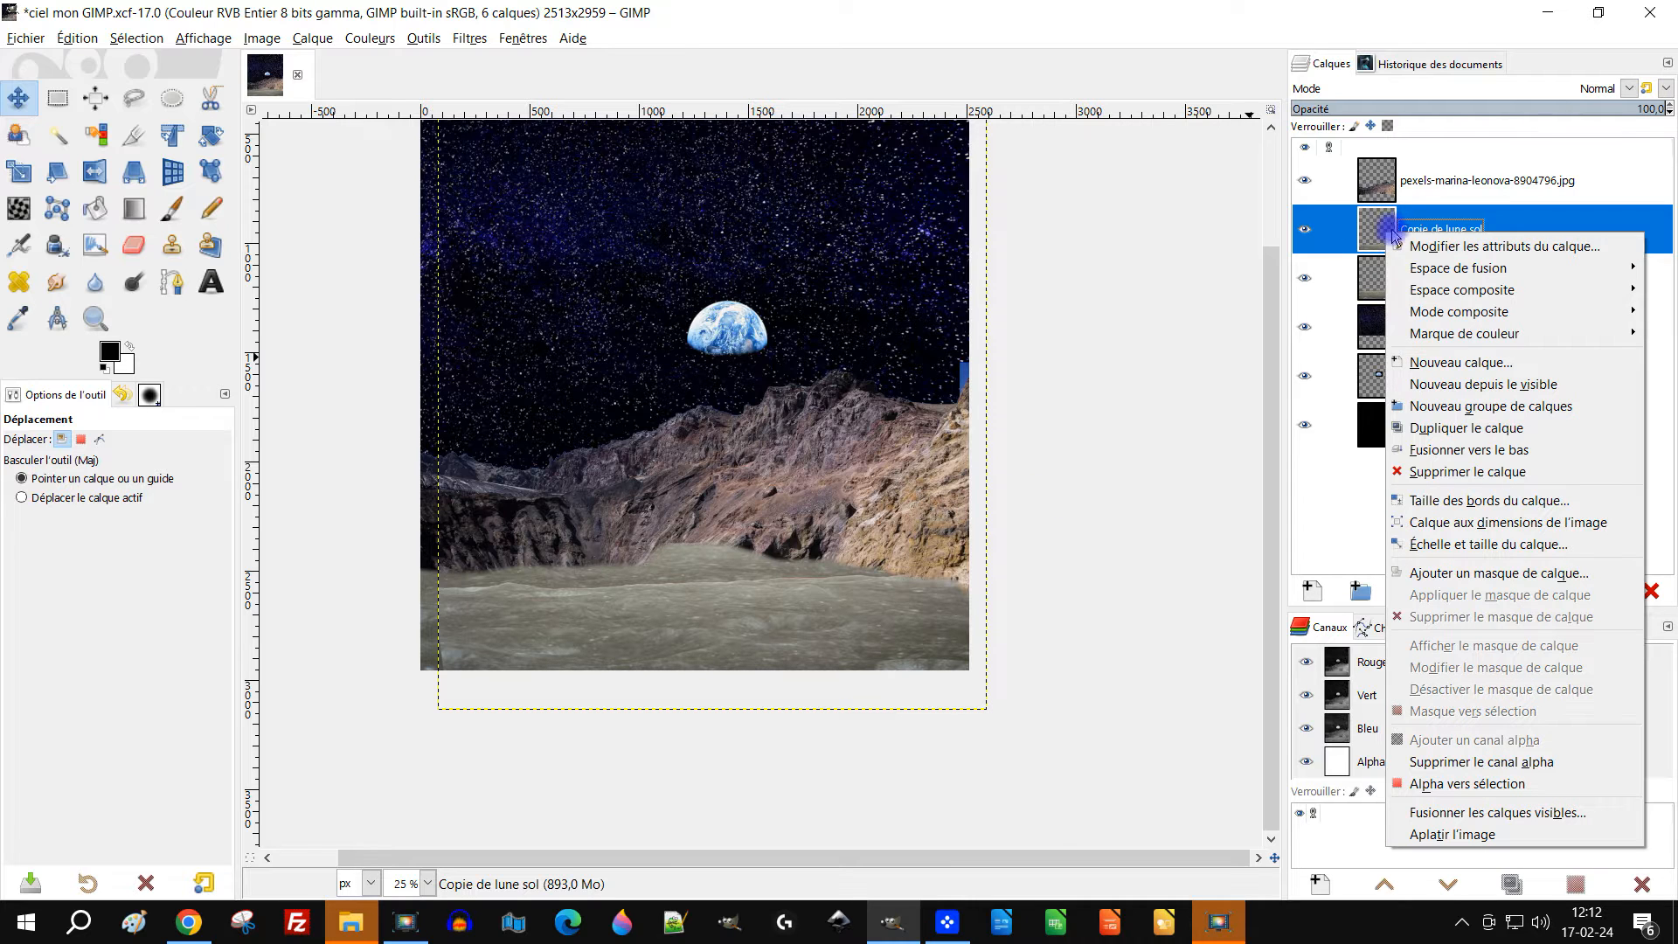
{"action": "left_click", "coordinate": [1584, 520]}
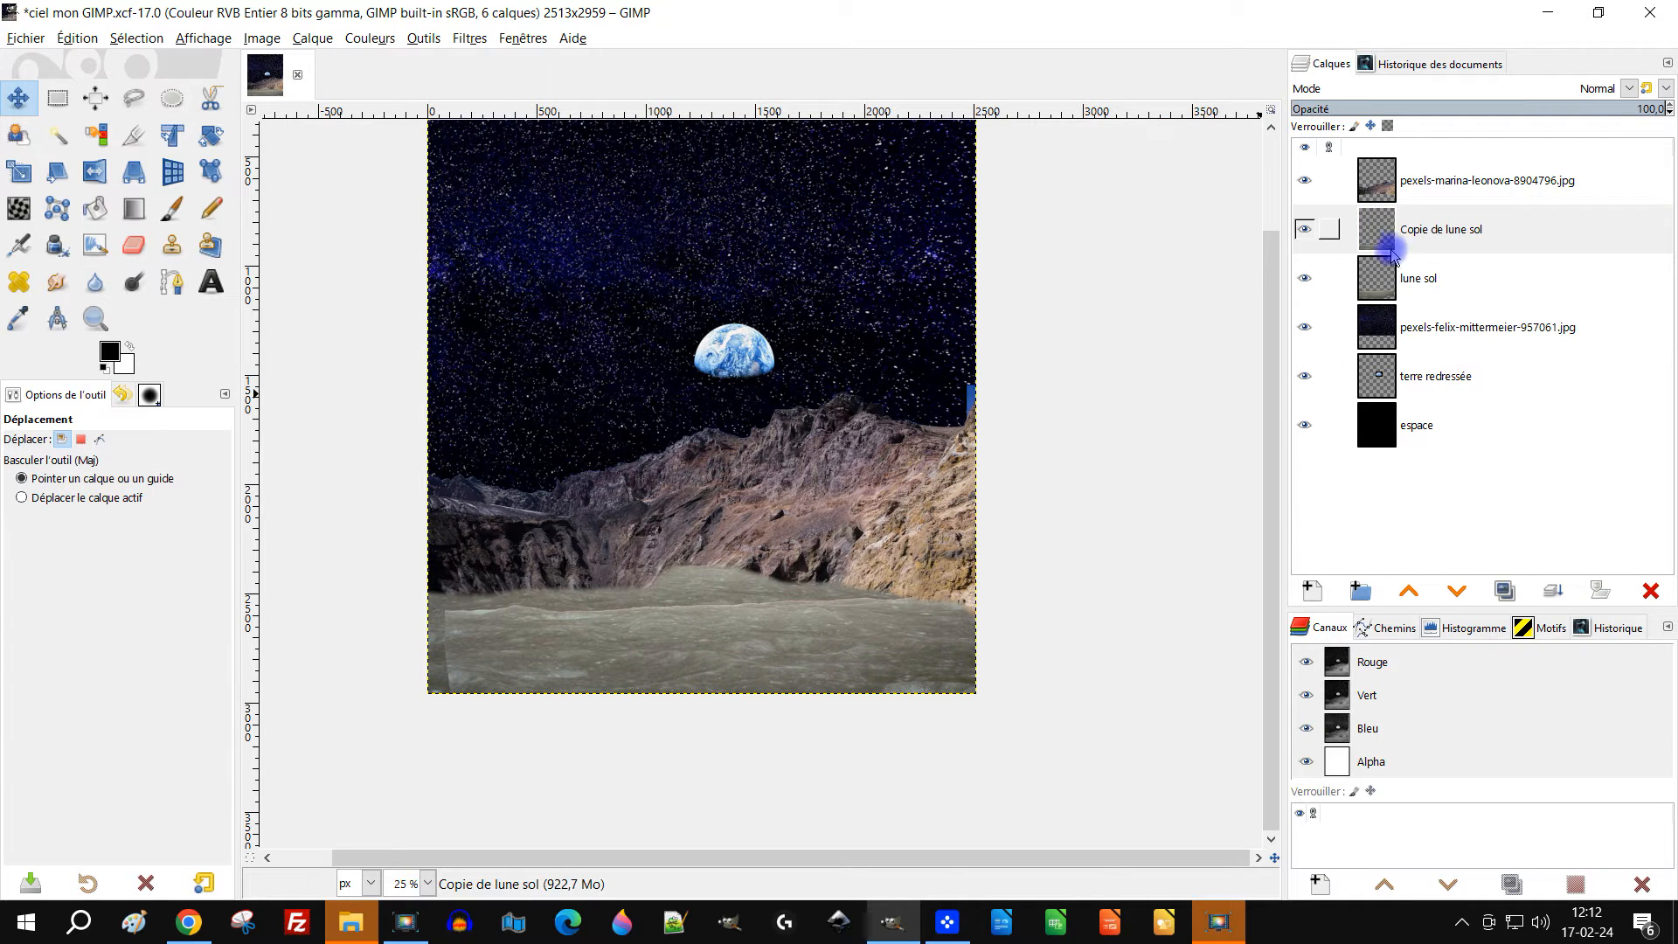
Compare the foreground with Copie de lune sol hidden and shown, and erase the copy's visible edges with a size 203 eraser
{"action": "left_click", "coordinate": [1305, 230]}
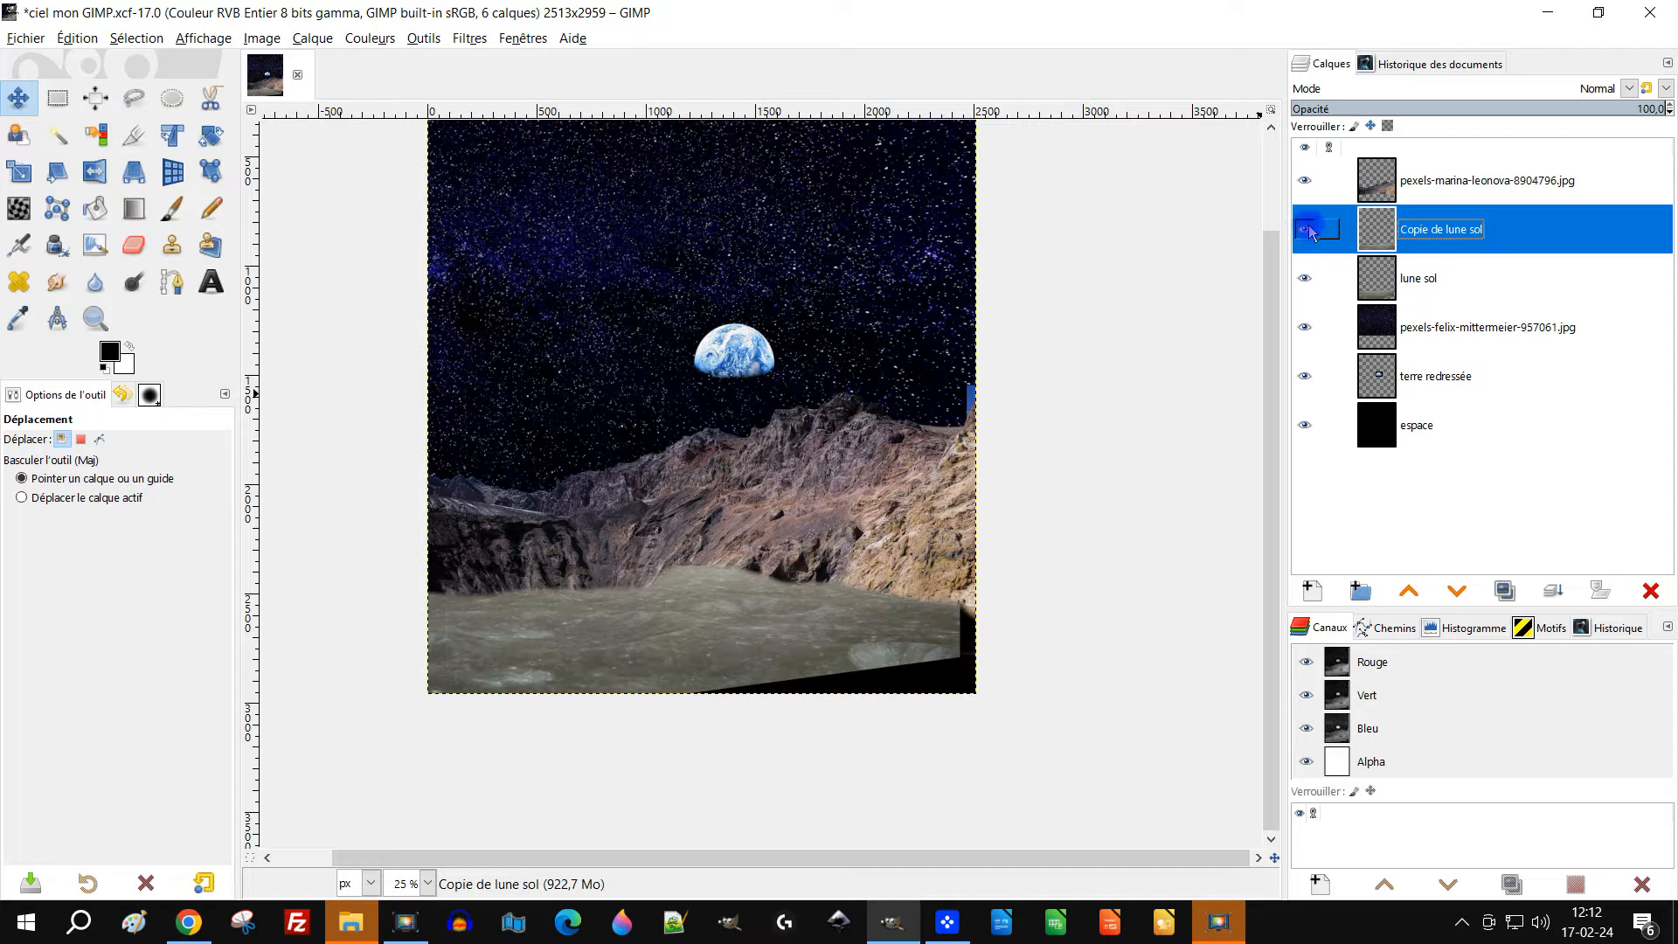
{"action": "left_click", "coordinate": [1306, 230]}
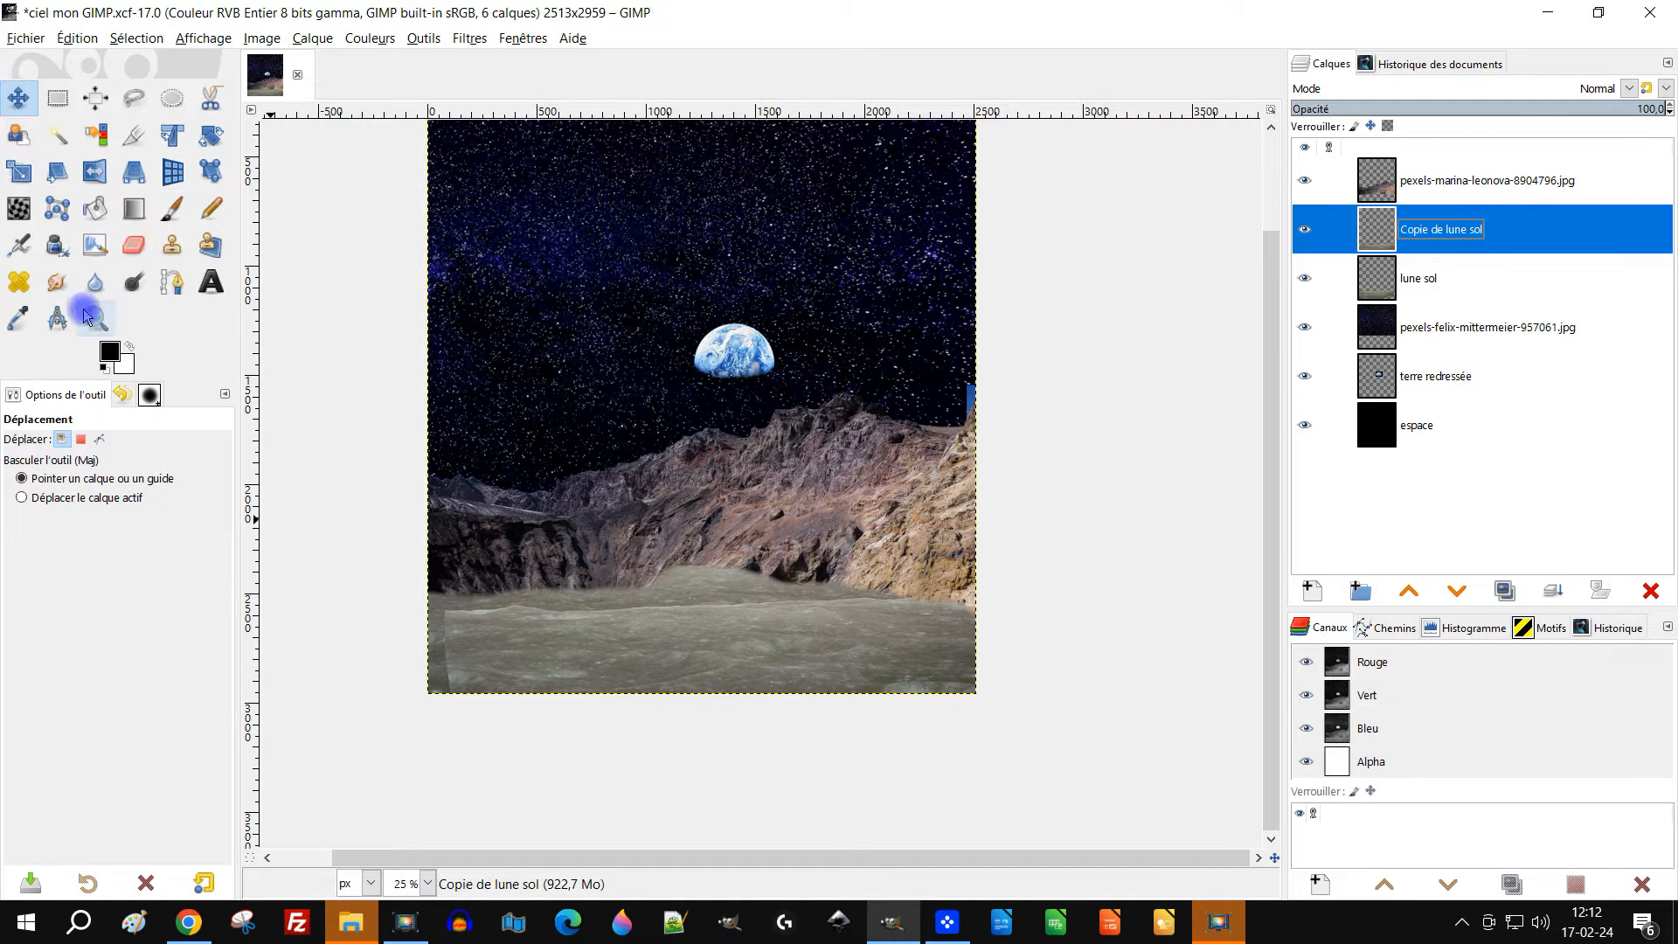
{"action": "left_click", "coordinate": [136, 249]}
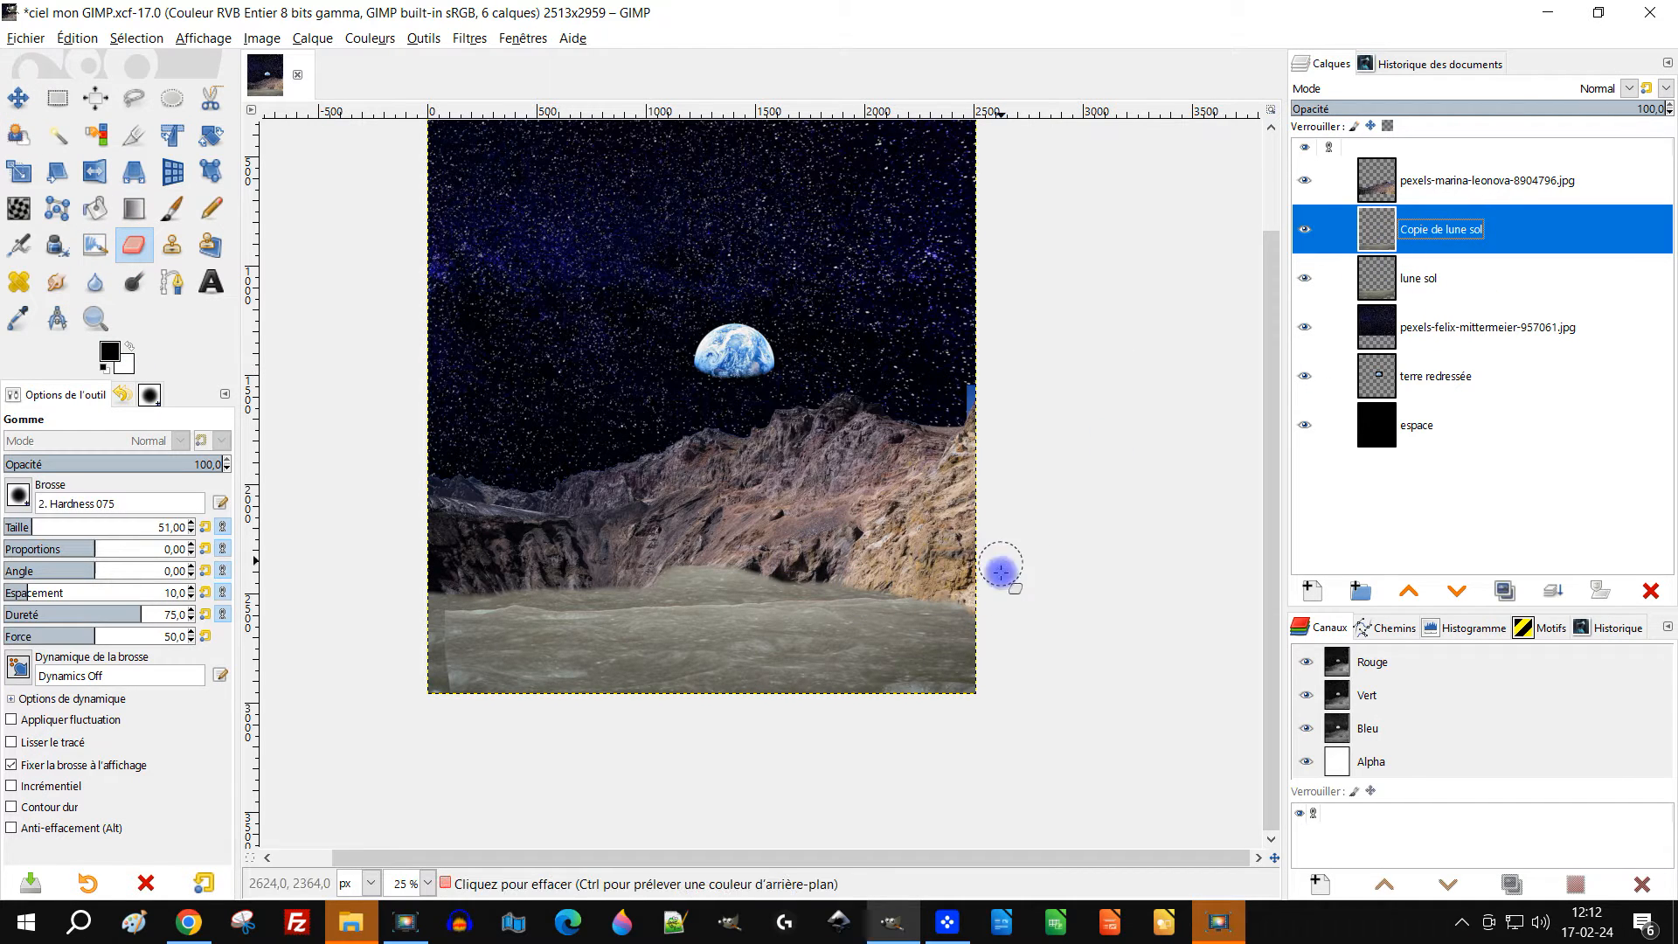
{"action": "left_click", "coordinate": [73, 536]}
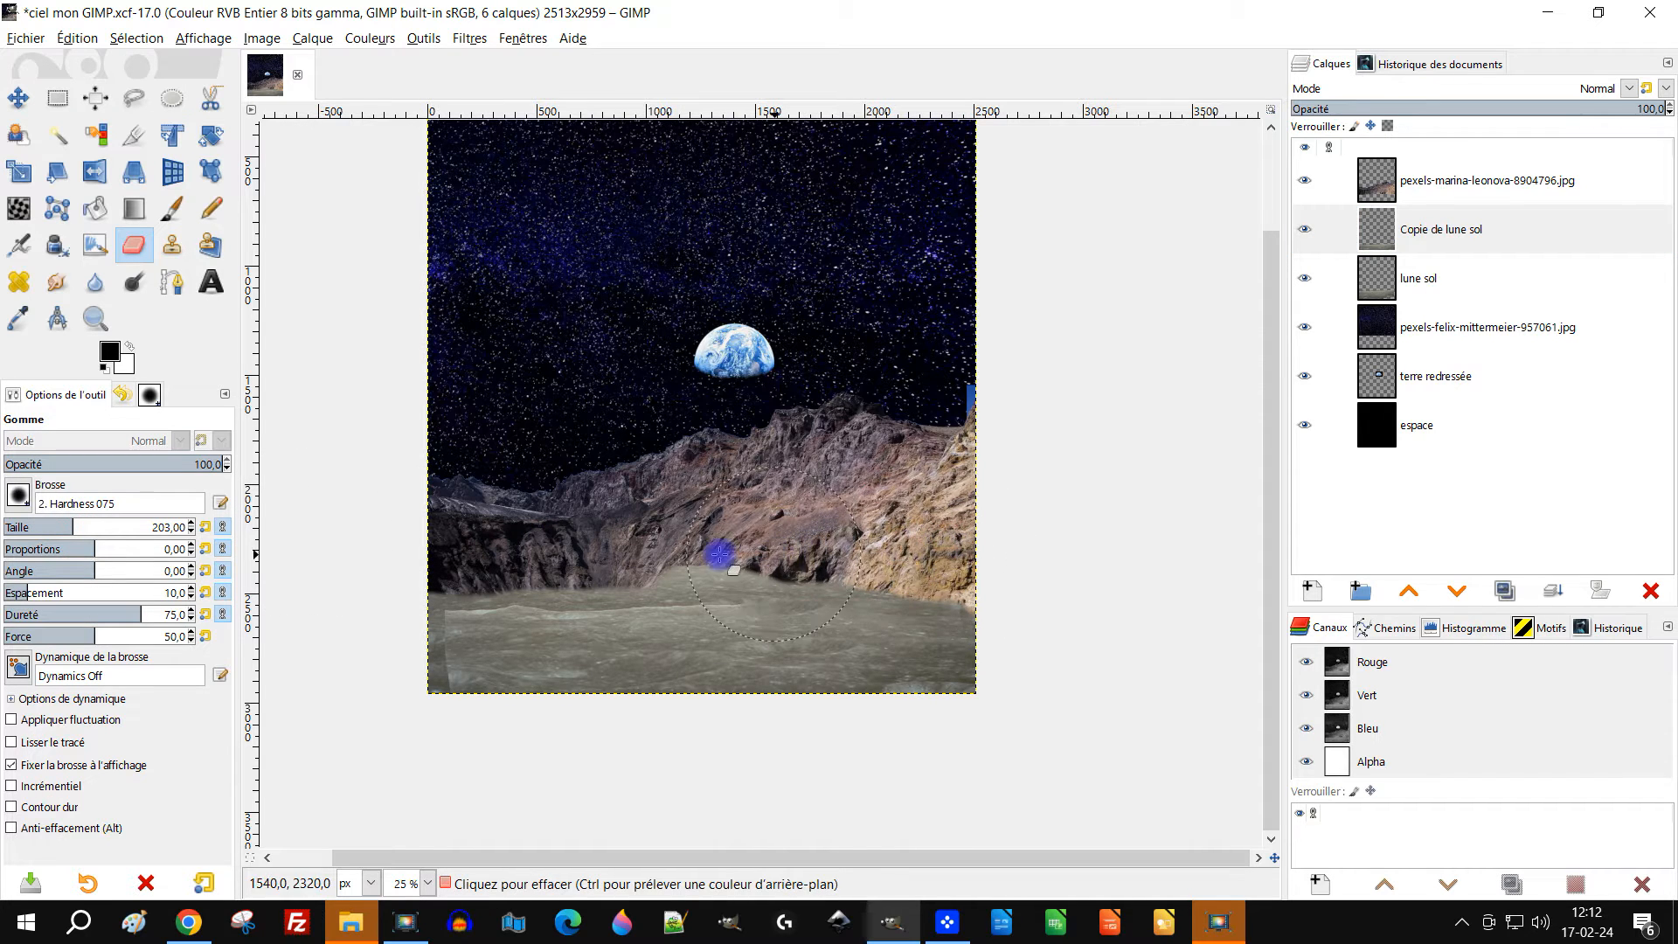
{"action": "mouse_move", "coordinate": [385, 650]}
{"action": "left_mouse_down"}
{"action": "mouse_move", "coordinate": [393, 686]}
{"action": "mouse_move", "coordinate": [371, 648]}
{"action": "mouse_move", "coordinate": [393, 670]}
{"action": "left_mouse_up"}
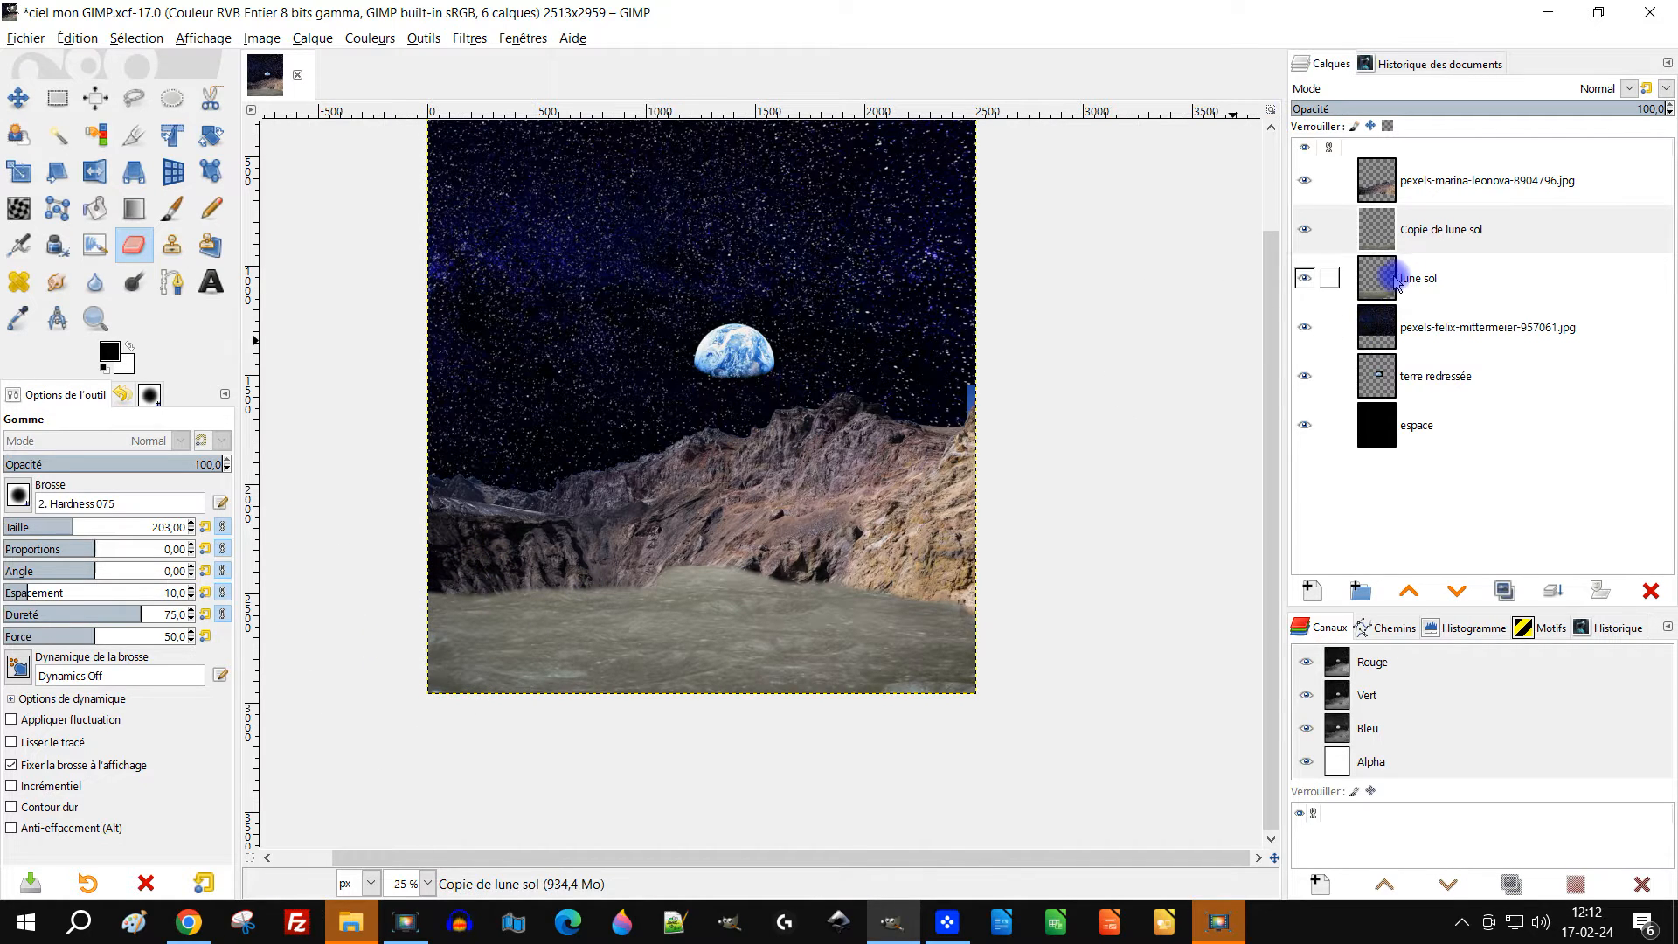
Turn on the eraser's anti-erase option and restore the erased rock at the crater's central base on the pexels-marina-leonova layer
{"action": "left_click", "coordinate": [1395, 279]}
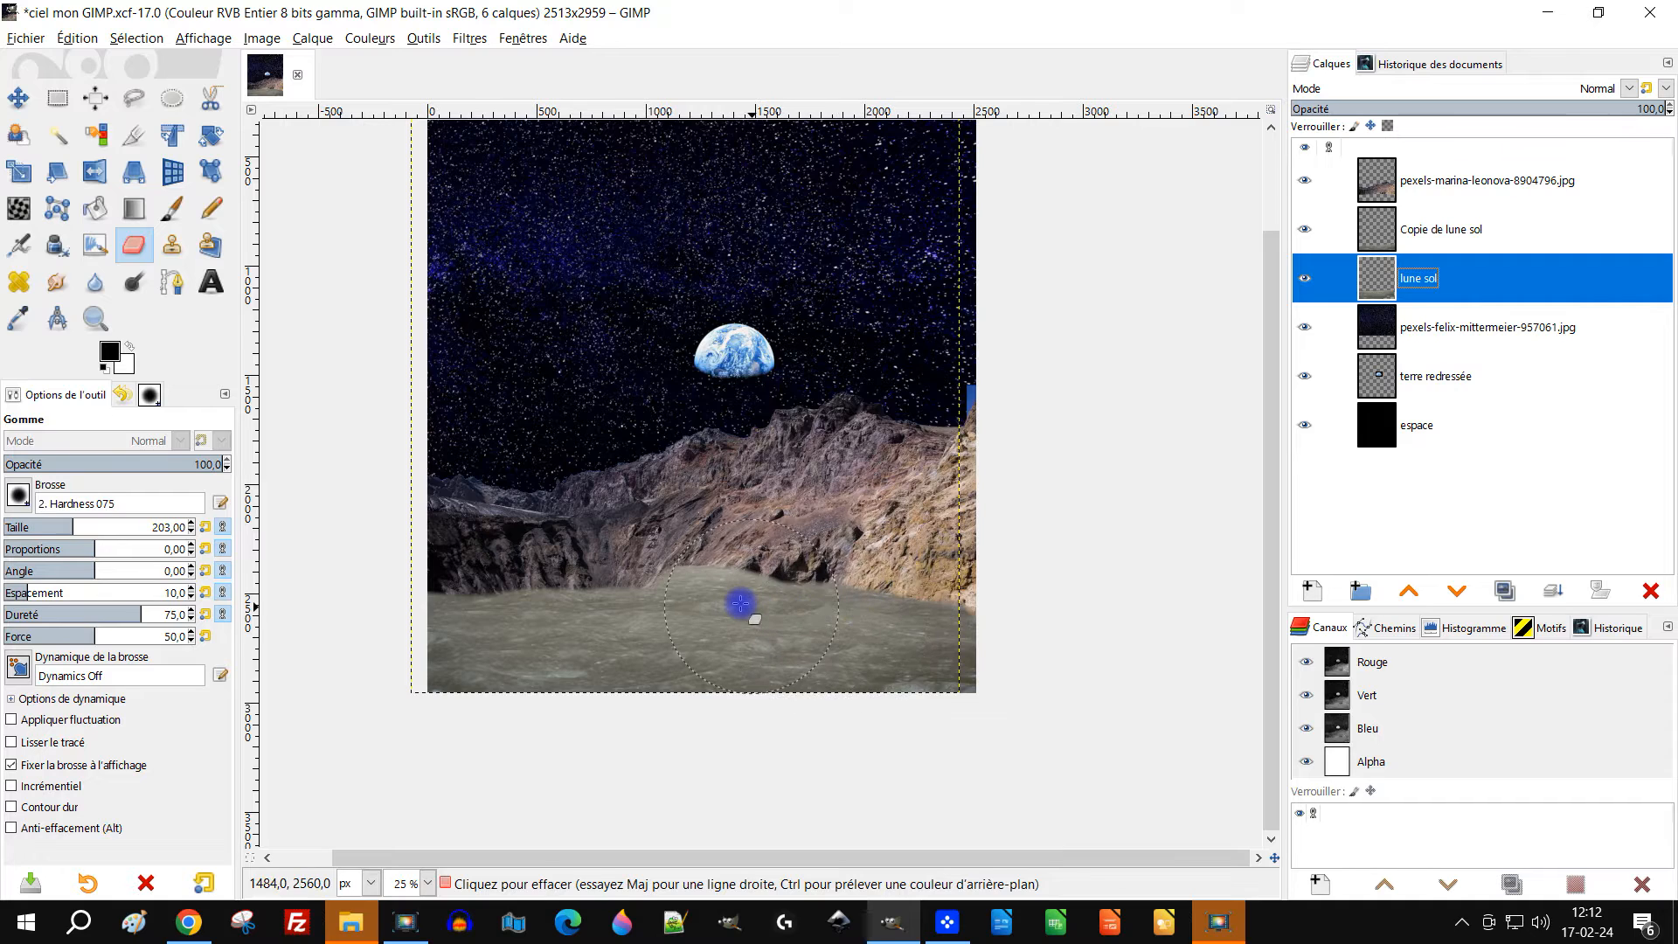
{"action": "scroll", "coordinate": [739, 592], "scroll_direction": "up", "scroll_amount": 2}
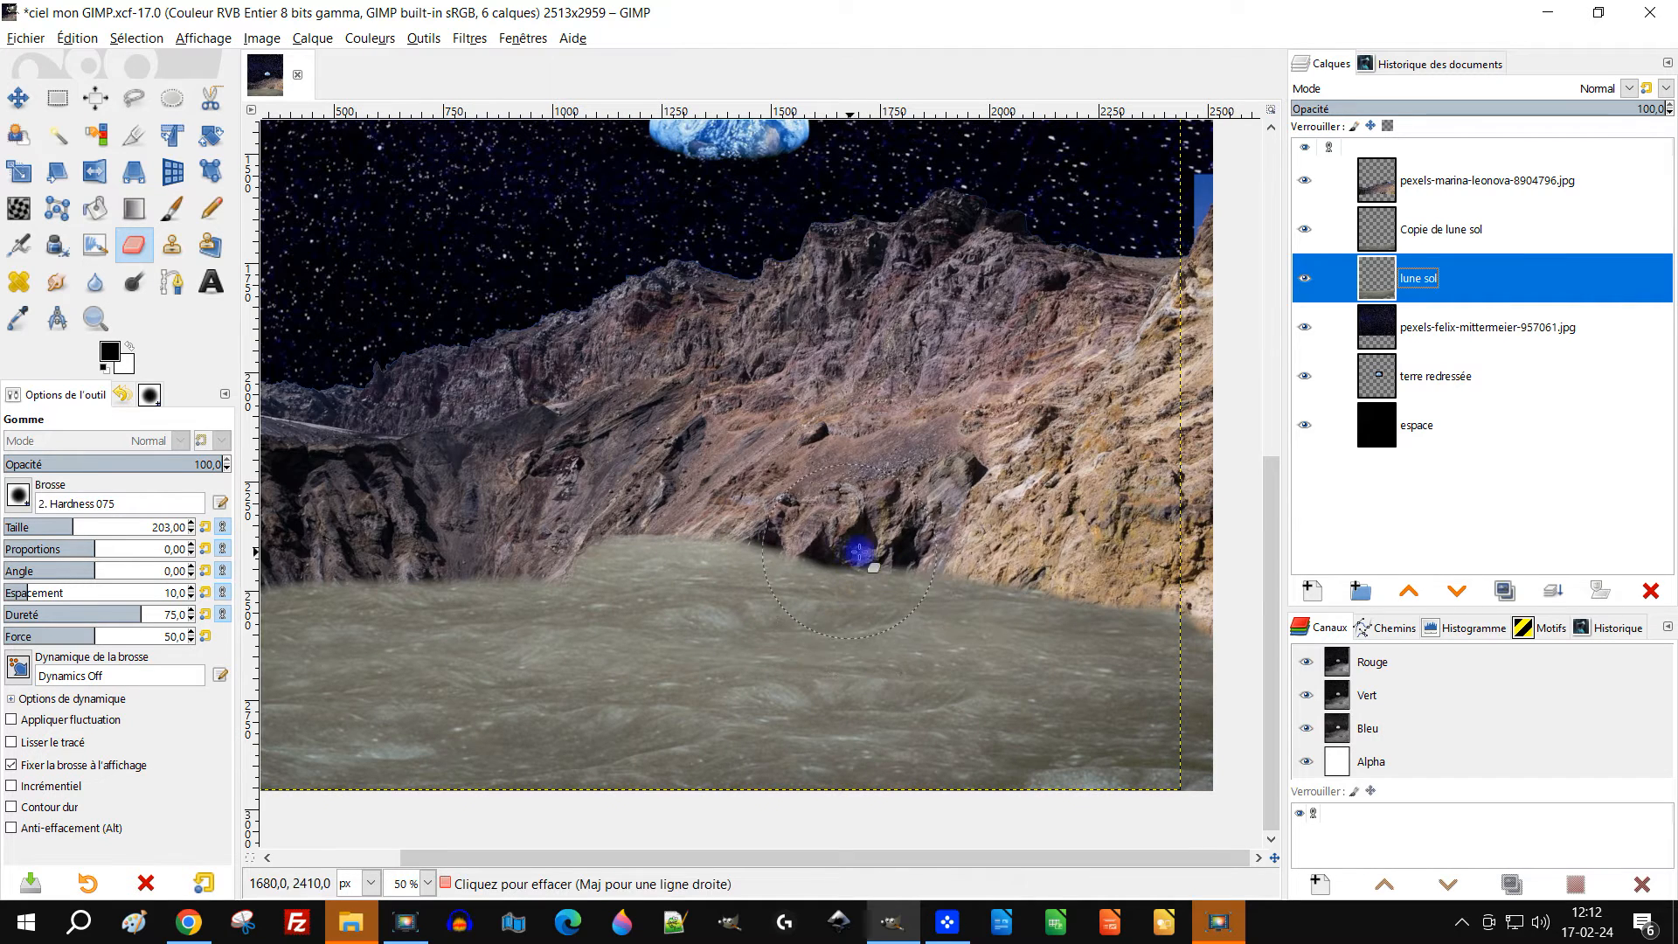
{"action": "left_click", "coordinate": [1379, 195]}
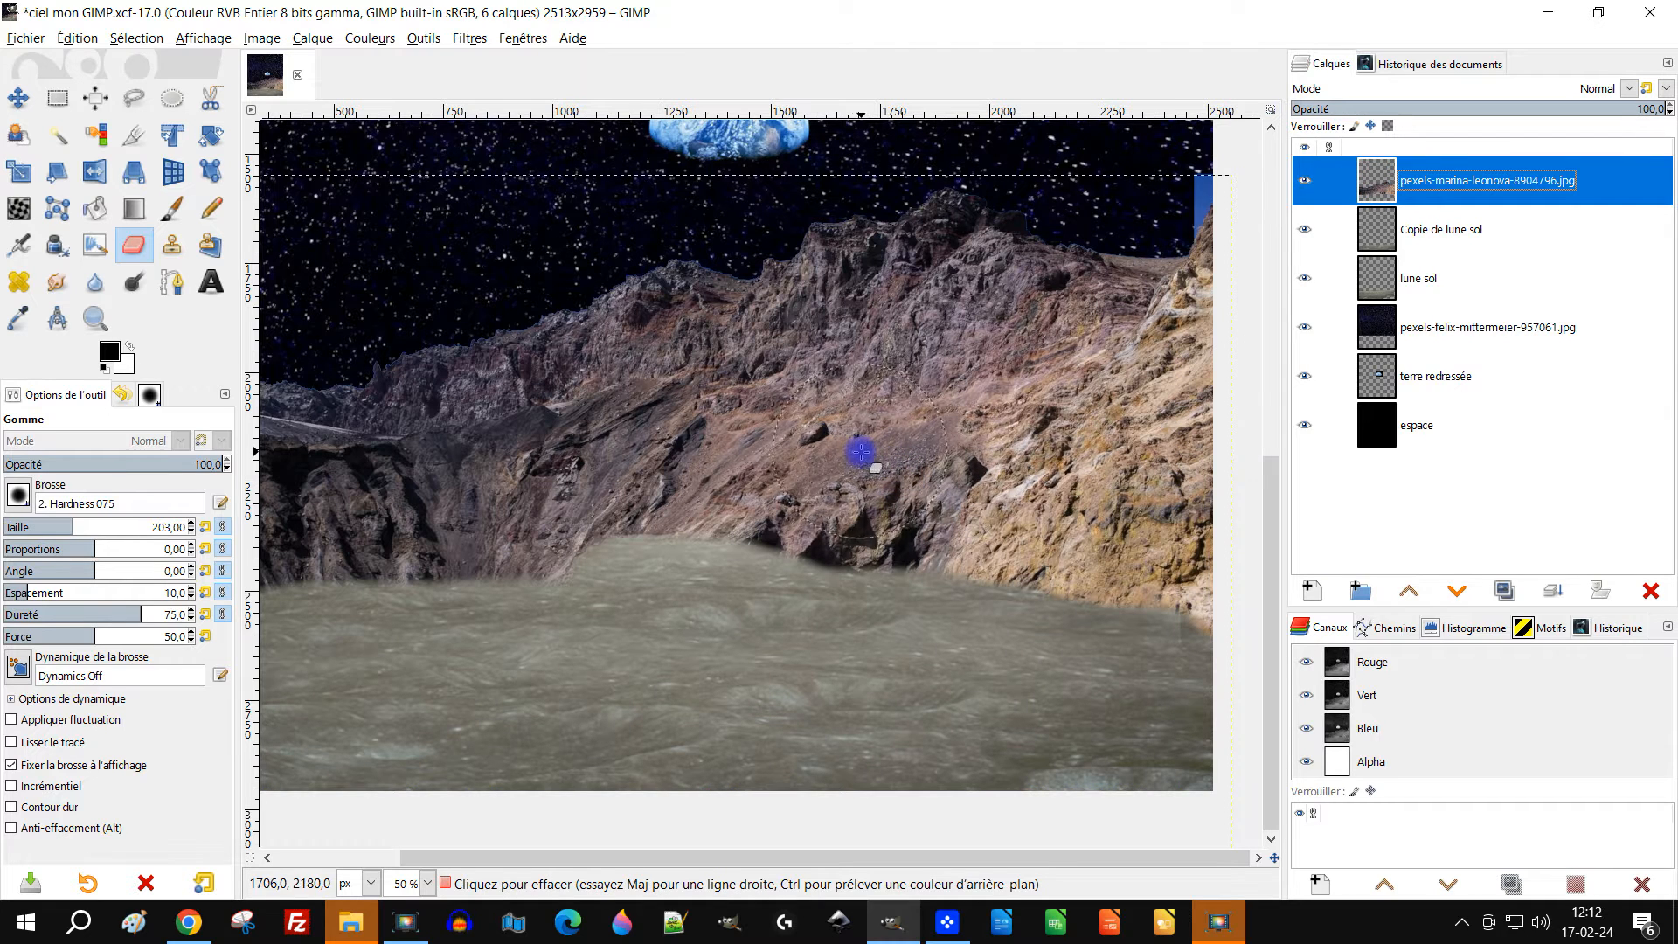
{"action": "left_click", "coordinate": [76, 827]}
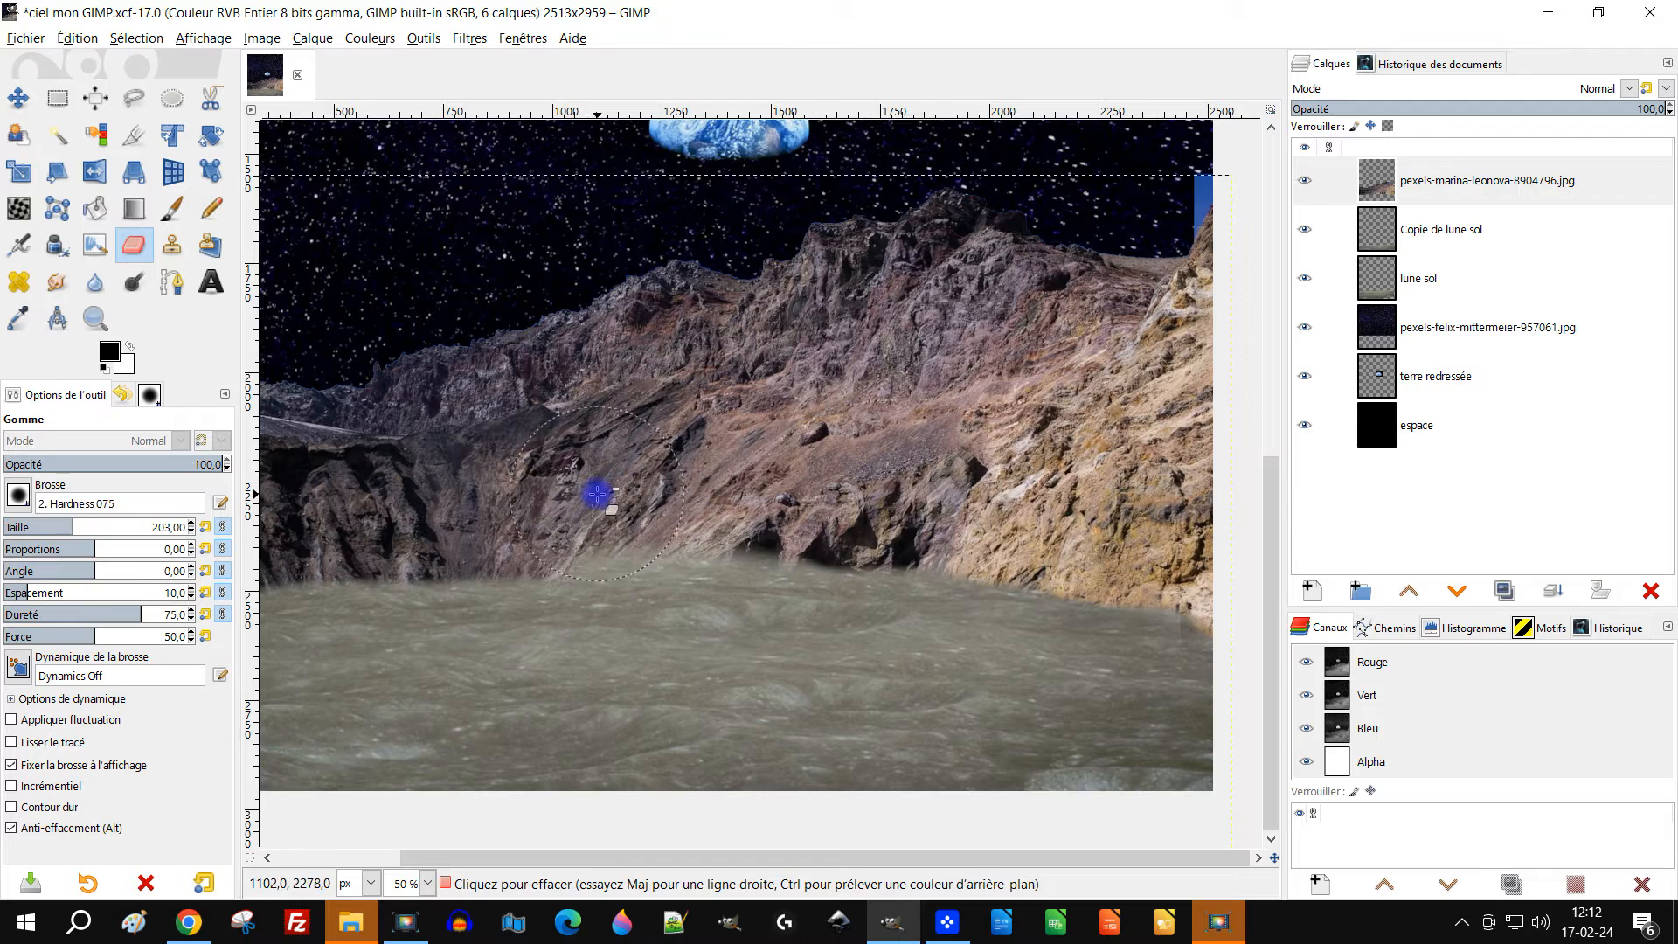
{"action": "scroll", "coordinate": [581, 505], "scroll_direction": "up", "scroll_amount": 1}
{"action": "scroll", "coordinate": [535, 543], "scroll_direction": "up", "scroll_amount": 1}
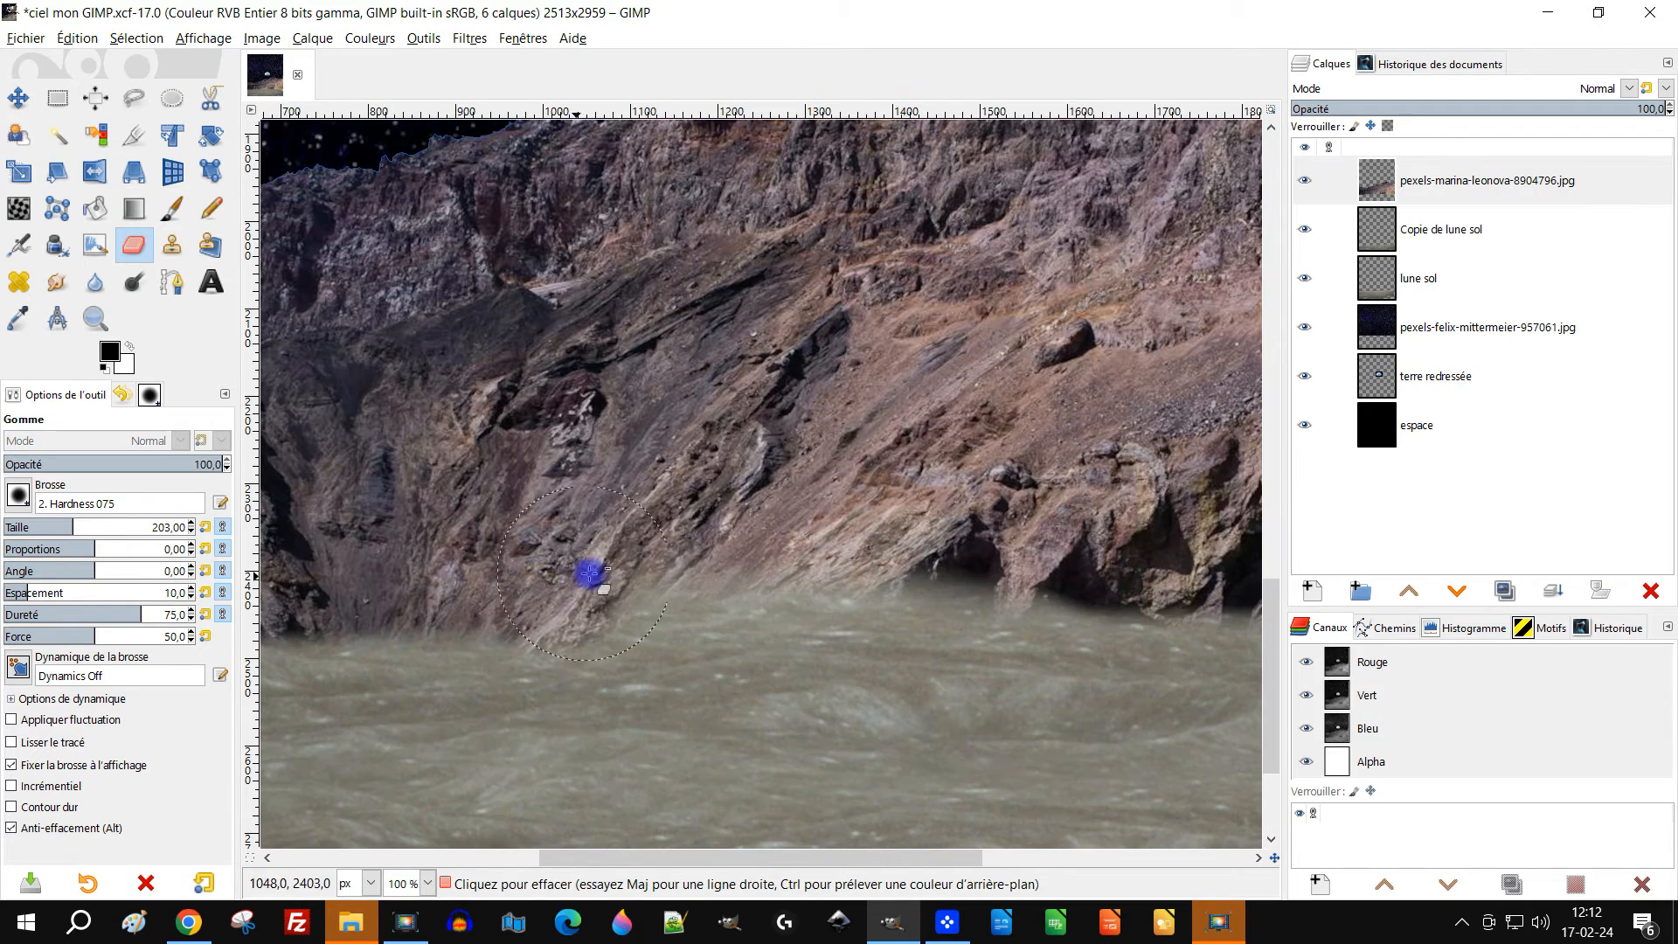
{"action": "left_click_drag", "start_coordinate": [589, 574], "coordinate": [647, 574]}
{"action": "scroll", "coordinate": [775, 580], "scroll_direction": "up", "scroll_amount": 1}
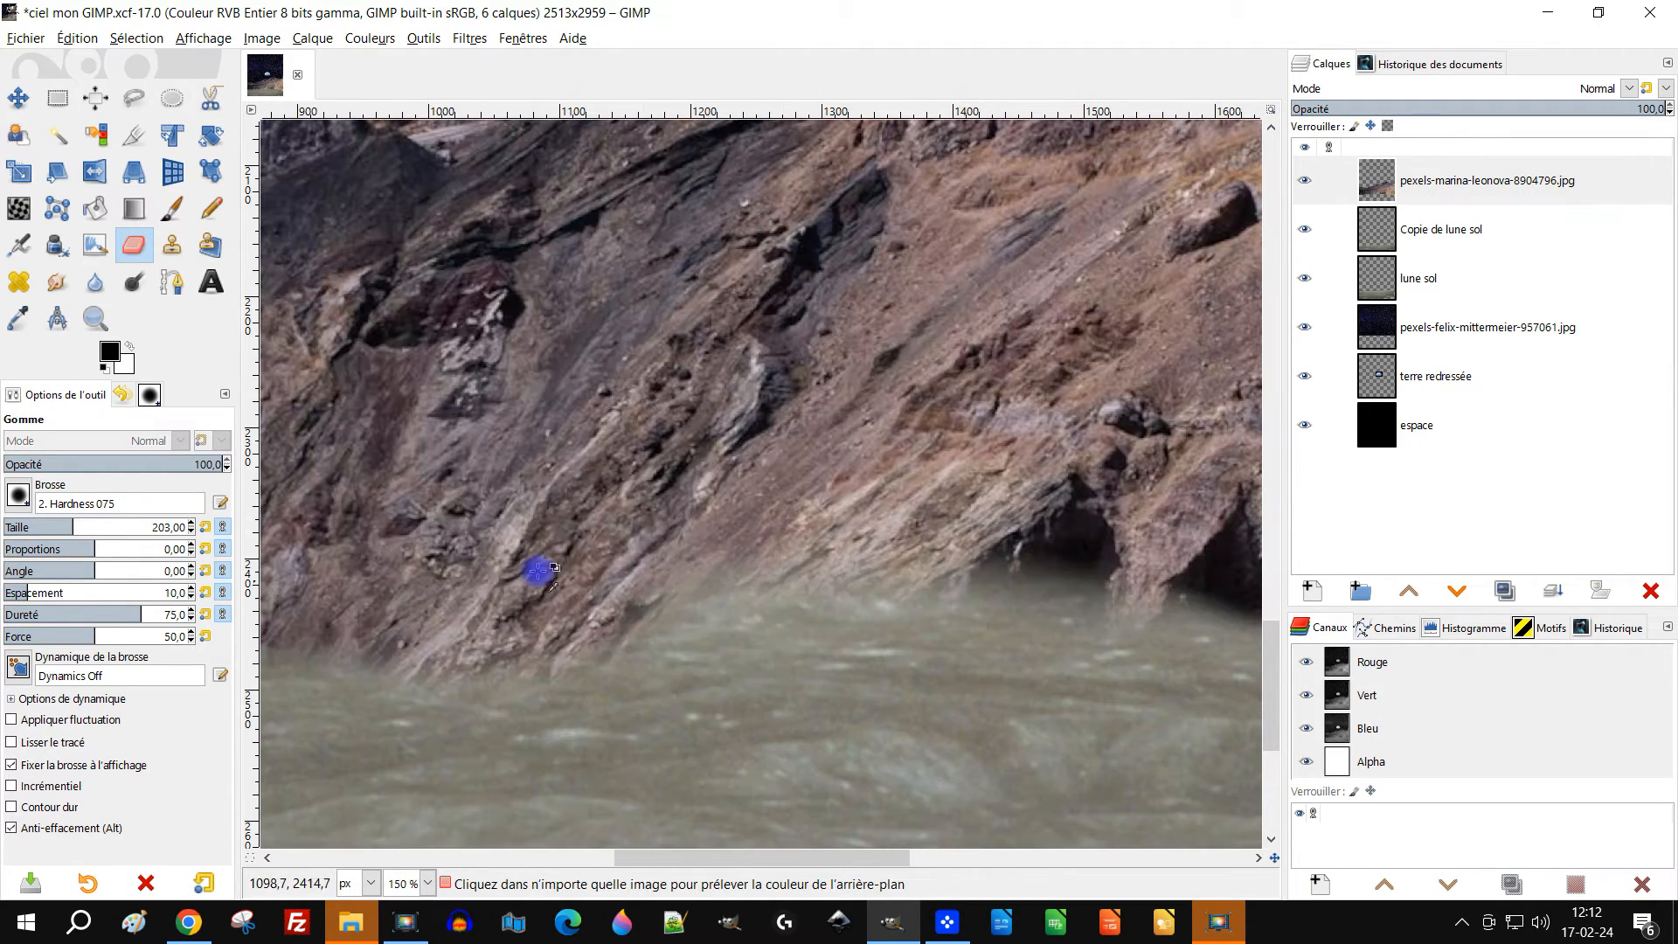
{"action": "mouse_move", "coordinate": [582, 611]}
{"action": "left_mouse_down"}
{"action": "mouse_move", "coordinate": [700, 643]}
{"action": "mouse_move", "coordinate": [1080, 602]}
{"action": "left_mouse_up"}
Restore the erased rock along the ridge's base from the dark hollows to the image's right edge
{"action": "scroll", "coordinate": [1080, 602], "scroll_direction": "down", "scroll_amount": 4}
{"action": "scroll", "coordinate": [874, 611], "scroll_direction": "up", "scroll_amount": 4}
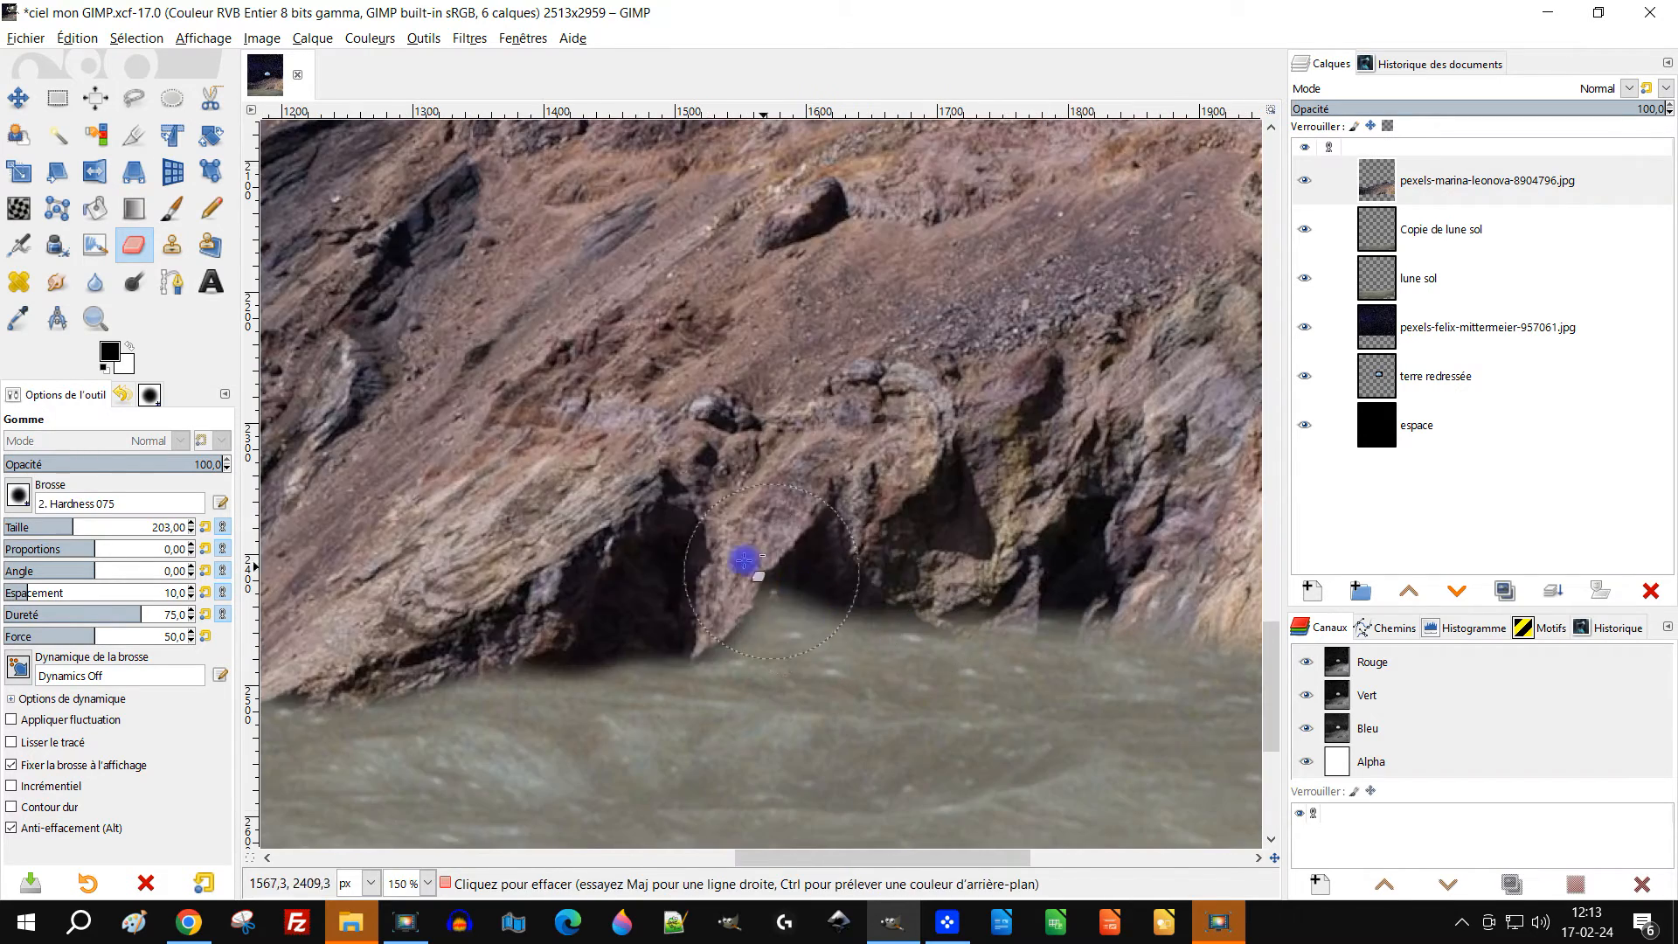
{"action": "mouse_move", "coordinate": [717, 603]}
{"action": "left_mouse_down"}
{"action": "mouse_move", "coordinate": [1129, 608]}
{"action": "mouse_move", "coordinate": [569, 588]}
{"action": "left_mouse_up"}
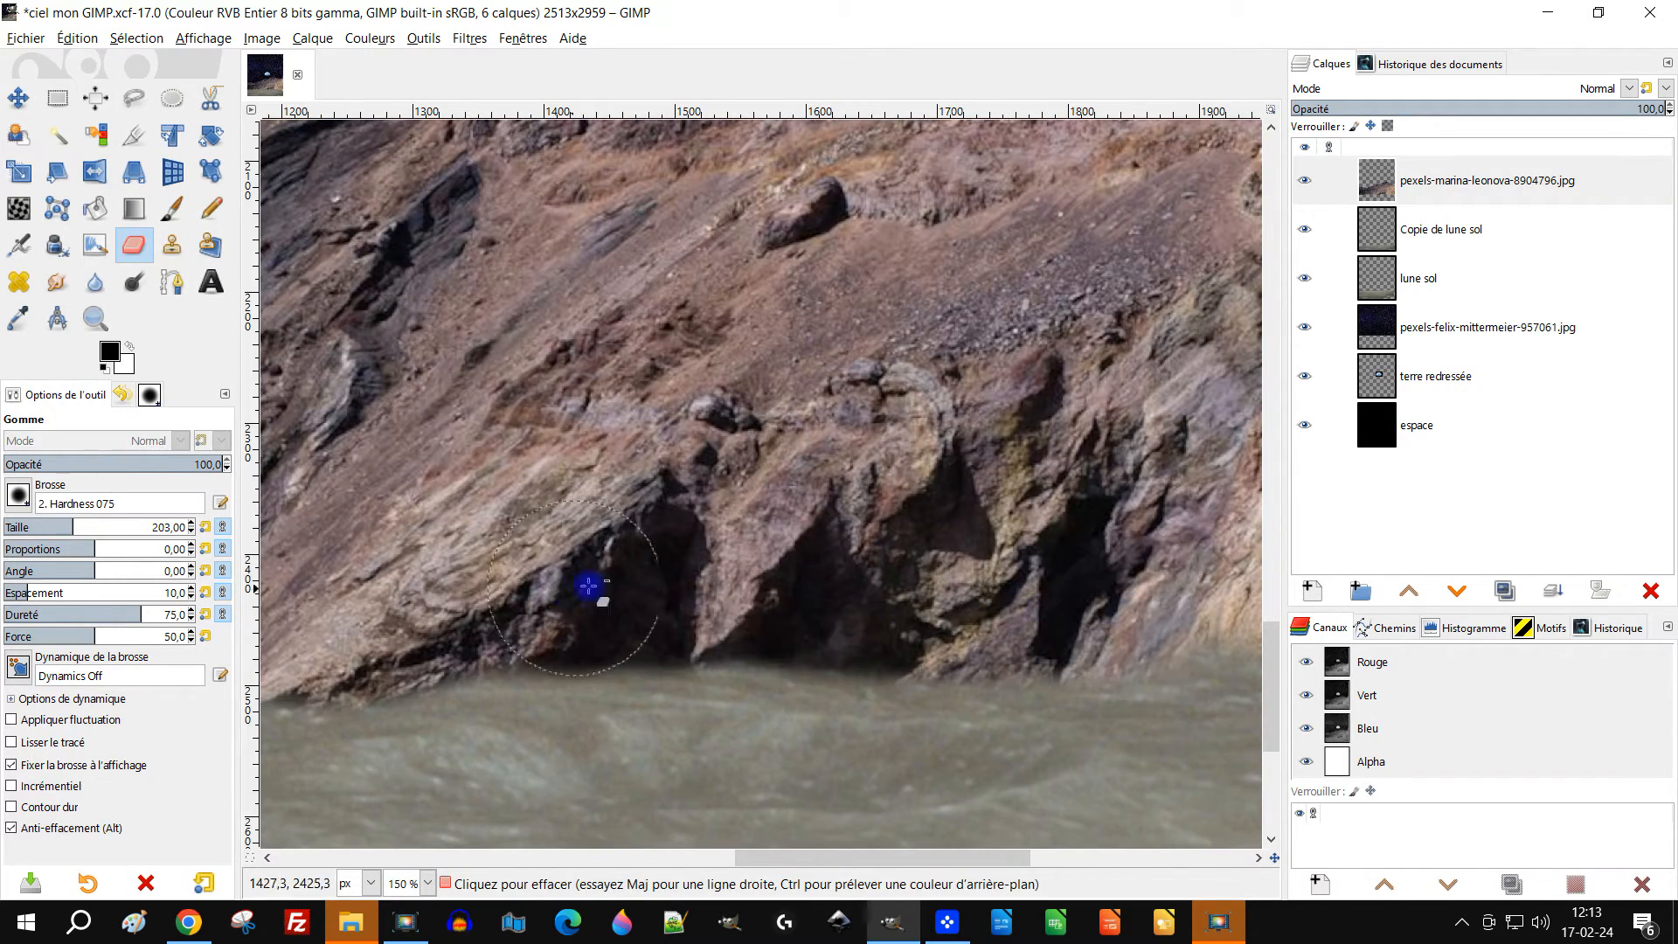
{"action": "scroll", "coordinate": [802, 547], "scroll_direction": "down", "scroll_amount": 3}
{"action": "scroll", "coordinate": [1033, 596], "scroll_direction": "up", "scroll_amount": 2}
{"action": "scroll", "coordinate": [817, 525], "scroll_direction": "up", "scroll_amount": 2}
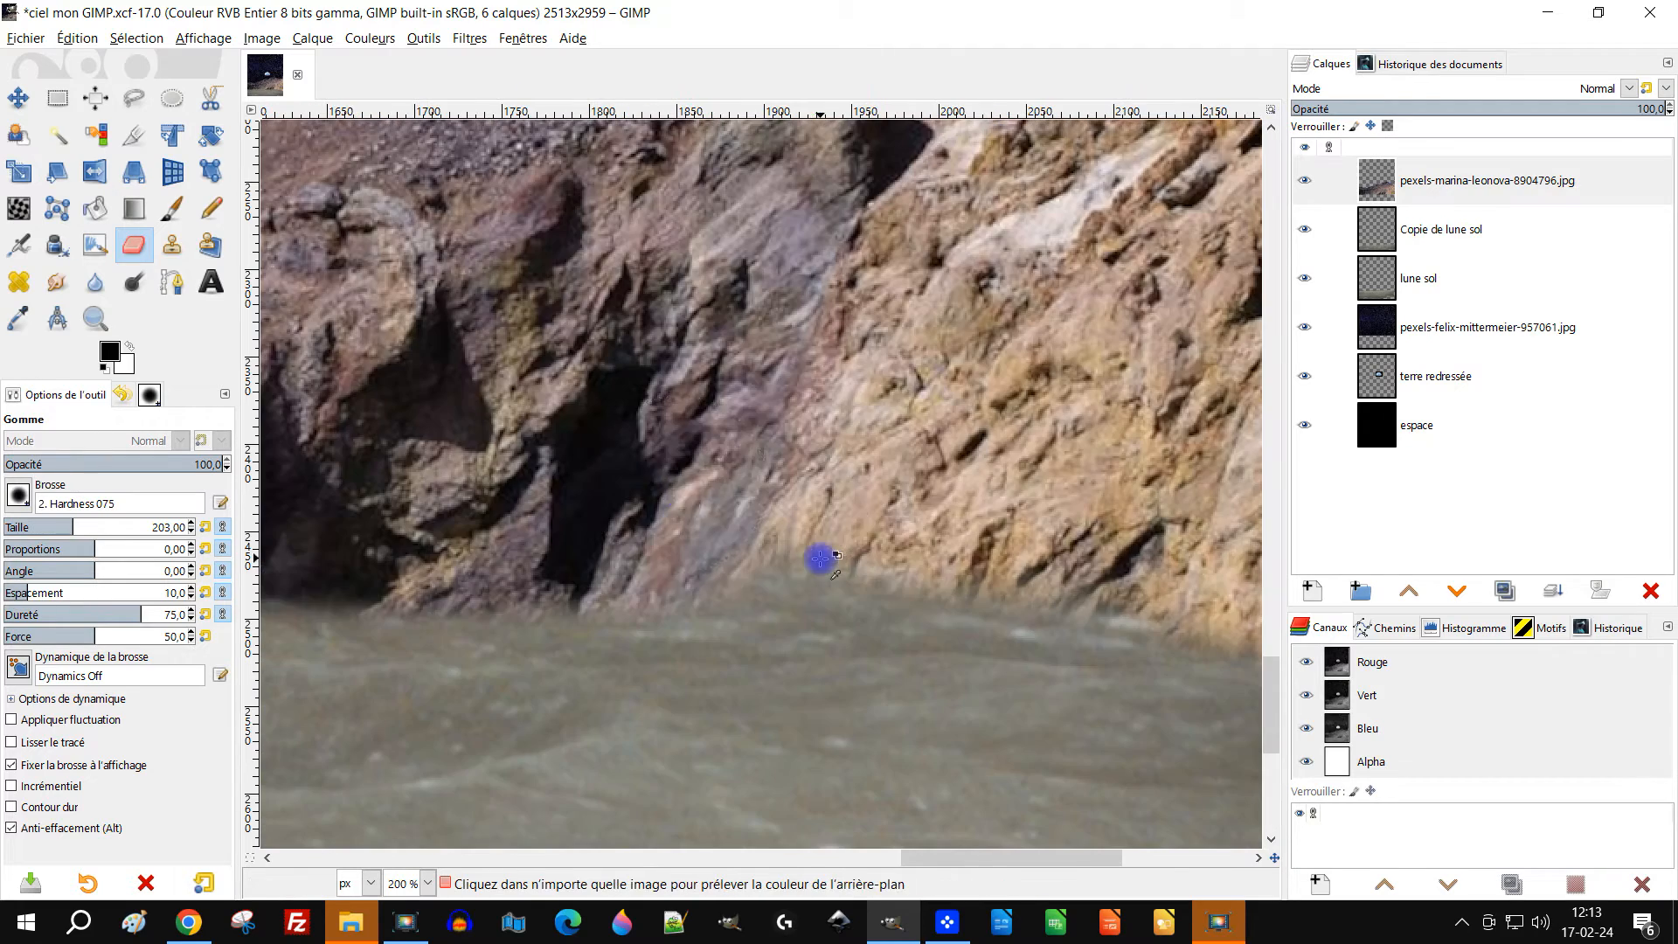
{"action": "mouse_move", "coordinate": [1049, 575]}
{"action": "left_mouse_down"}
{"action": "mouse_move", "coordinate": [873, 550]}
{"action": "mouse_move", "coordinate": [574, 450]}
{"action": "mouse_move", "coordinate": [933, 528]}
{"action": "mouse_move", "coordinate": [1156, 544]}
{"action": "mouse_move", "coordinate": [700, 509]}
{"action": "left_mouse_up"}
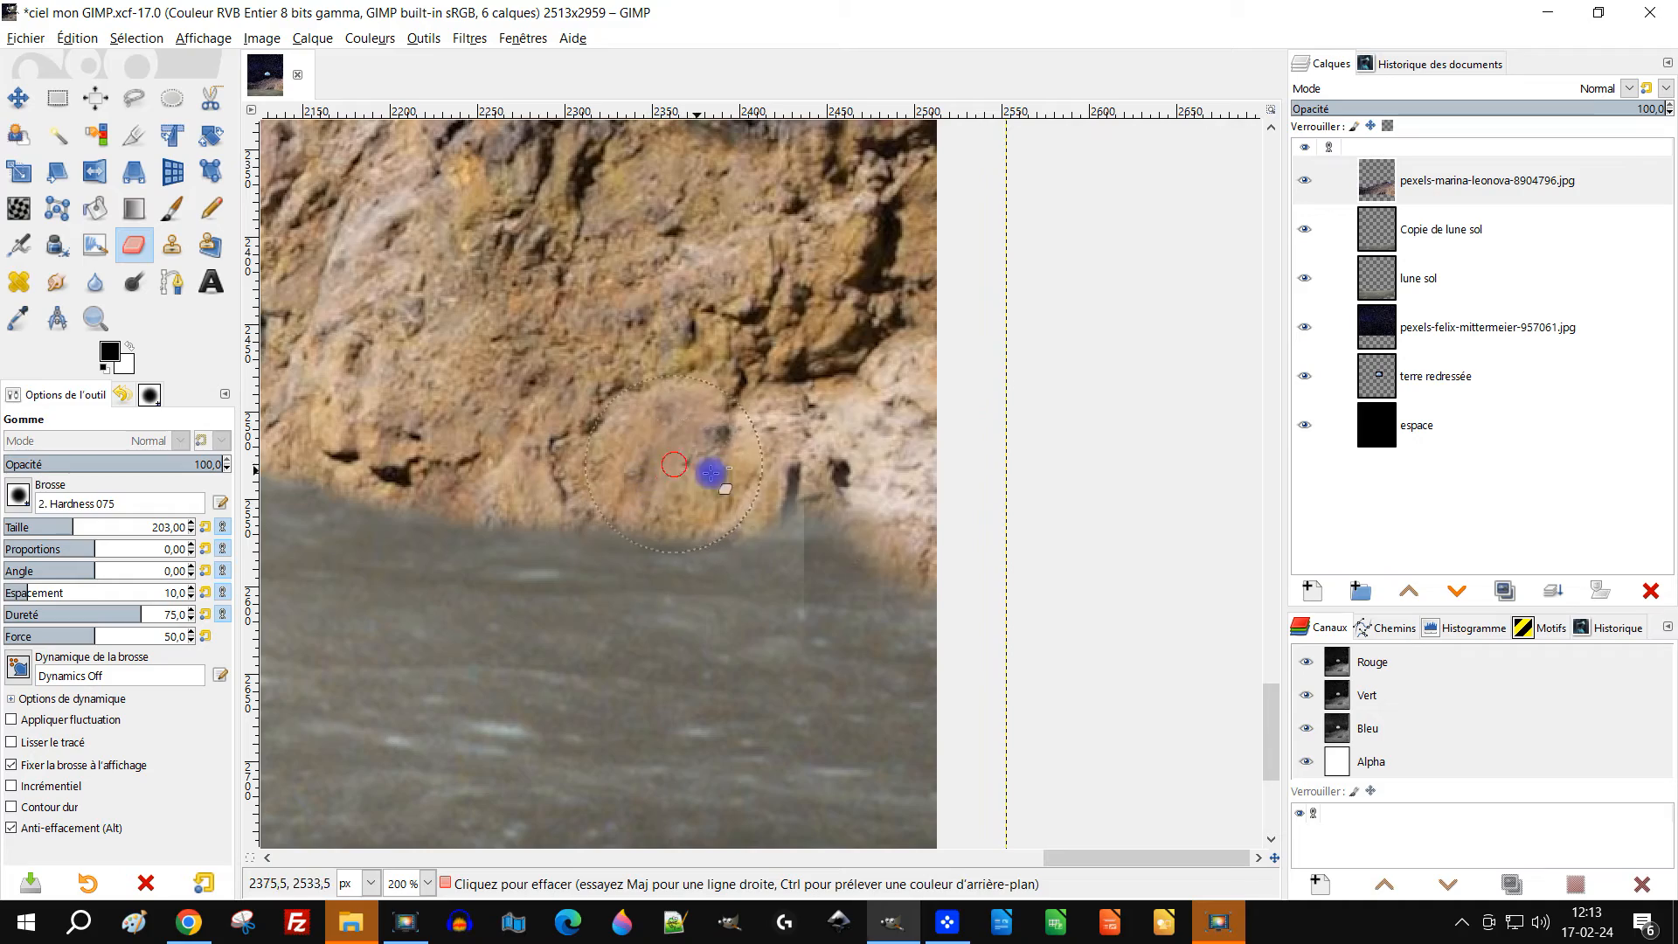
Restore the erased rock along the dark cliff's base, from the image's left edge toward the crater's middle
{"action": "scroll", "coordinate": [970, 529], "scroll_direction": "down", "scroll_amount": 6}
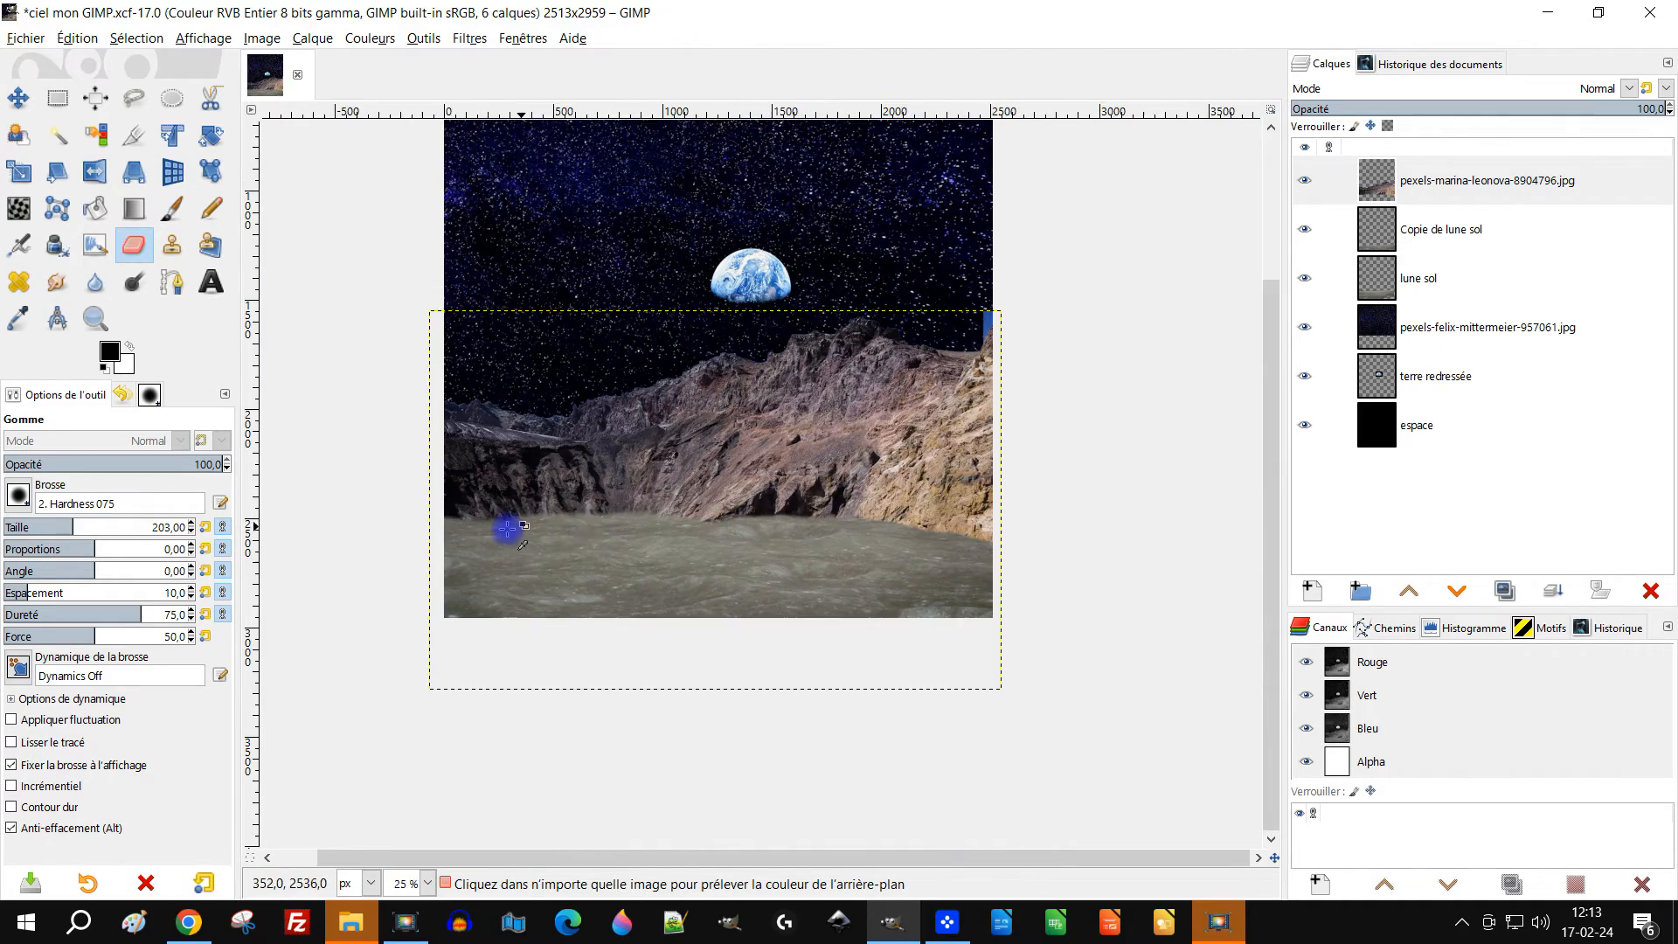
{"action": "scroll", "coordinate": [562, 539], "scroll_direction": "up", "scroll_amount": 2}
{"action": "scroll", "coordinate": [524, 544], "scroll_direction": "up", "scroll_amount": 3}
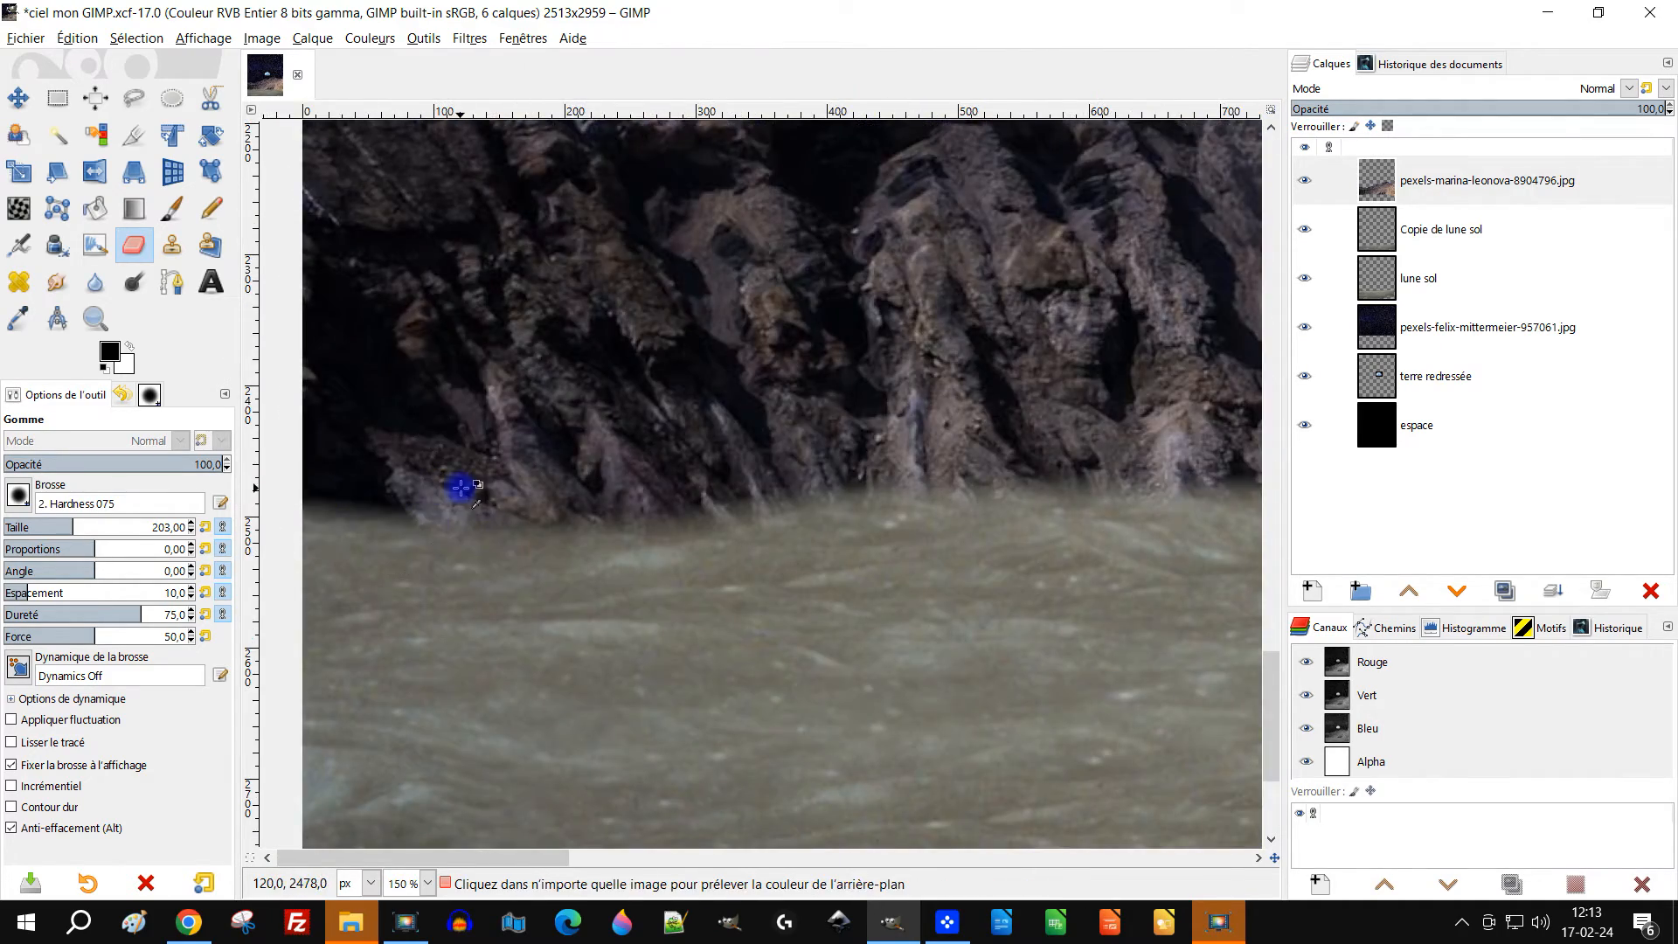
{"action": "scroll", "coordinate": [507, 525], "scroll_direction": "down", "scroll_amount": 3}
{"action": "scroll", "coordinate": [490, 534], "scroll_direction": "up", "scroll_amount": 3}
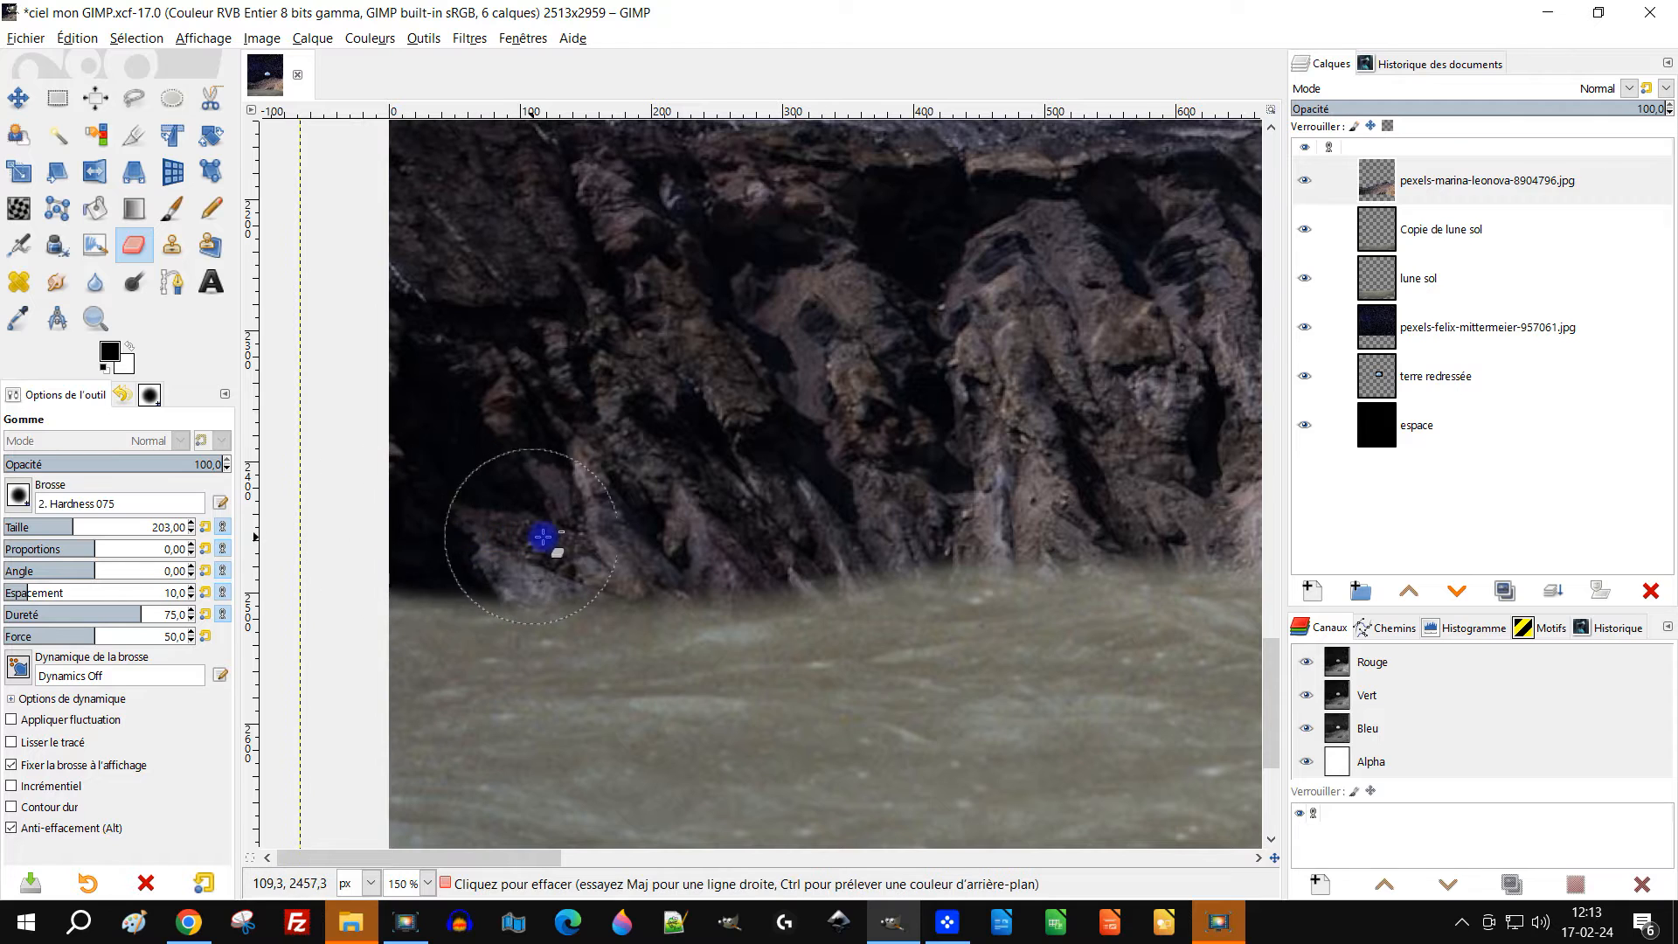
{"action": "scroll", "coordinate": [423, 553], "scroll_direction": "up", "scroll_amount": 1}
{"action": "left_click_drag", "start_coordinate": [393, 562], "coordinate": [985, 569]}
{"action": "key", "text": "space"}
{"action": "mouse_move", "coordinate": [356, 611]}
{"action": "left_mouse_down"}
{"action": "mouse_move", "coordinate": [553, 578]}
{"action": "mouse_move", "coordinate": [917, 569]}
{"action": "left_mouse_up"}
{"action": "key", "text": "space"}
{"action": "mouse_move", "coordinate": [768, 554]}
{"action": "left_mouse_down"}
{"action": "mouse_move", "coordinate": [489, 511]}
{"action": "mouse_move", "coordinate": [534, 534]}
{"action": "mouse_move", "coordinate": [679, 540]}
{"action": "mouse_move", "coordinate": [1120, 528]}
{"action": "left_mouse_up"}
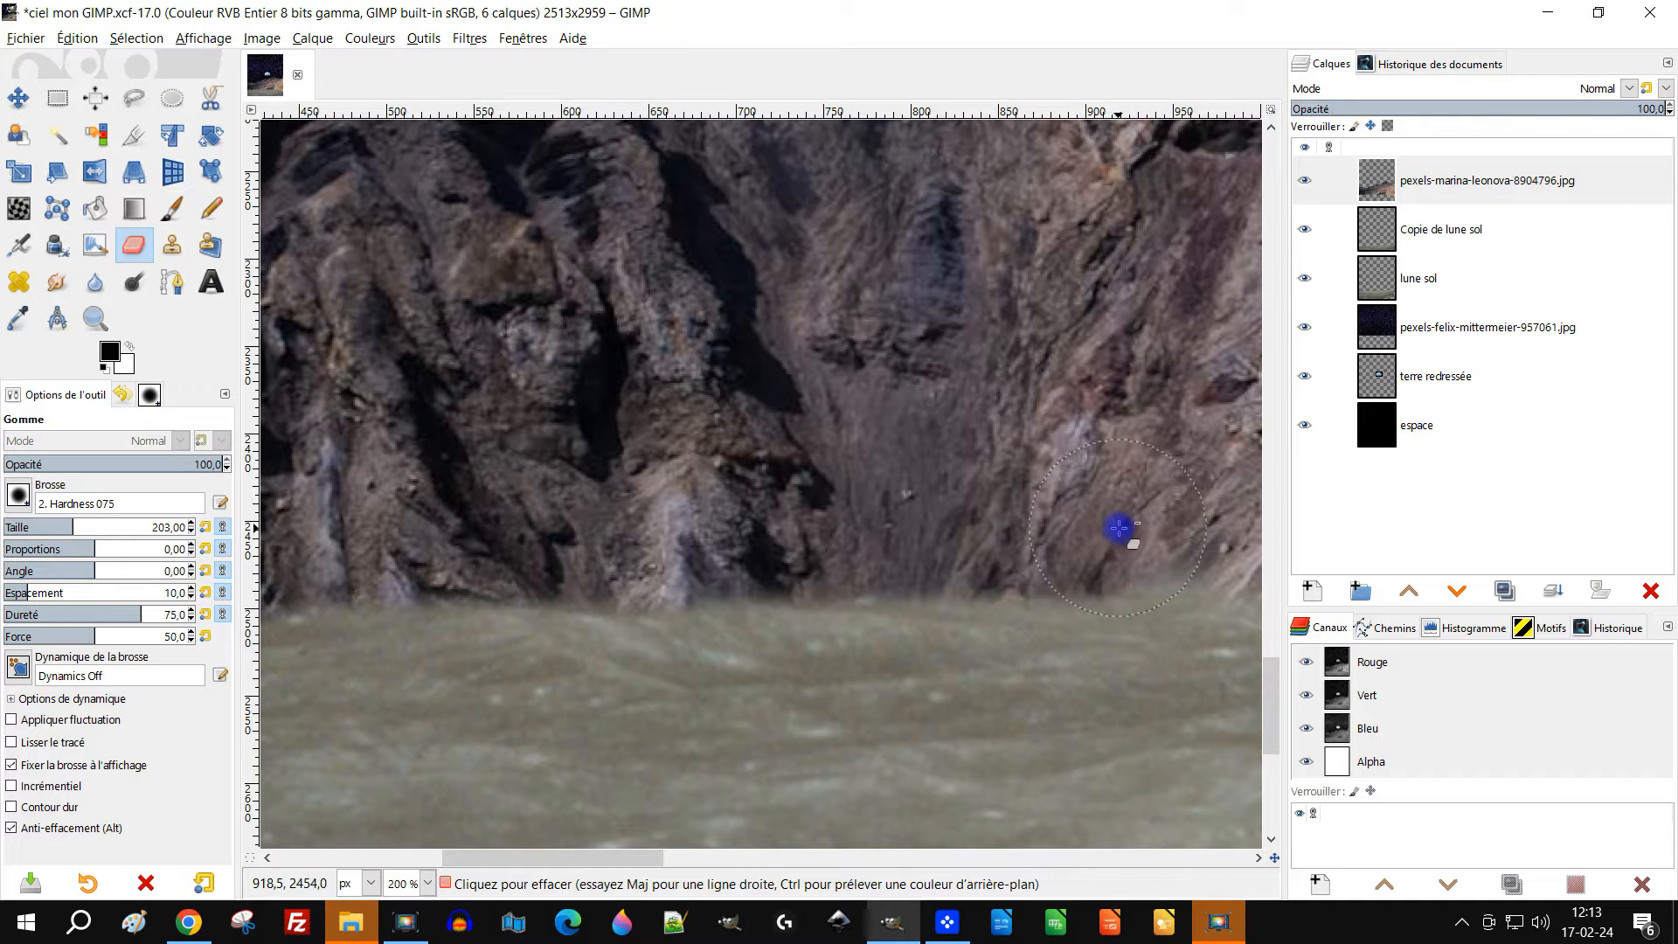
Restore the remaining blurred gap at the rock's base between the dark cliff and the central slope
{"action": "key", "text": "space"}
{"action": "scroll", "coordinate": [914, 577], "scroll_direction": "up", "scroll_amount": 1}
{"action": "key", "text": "space"}
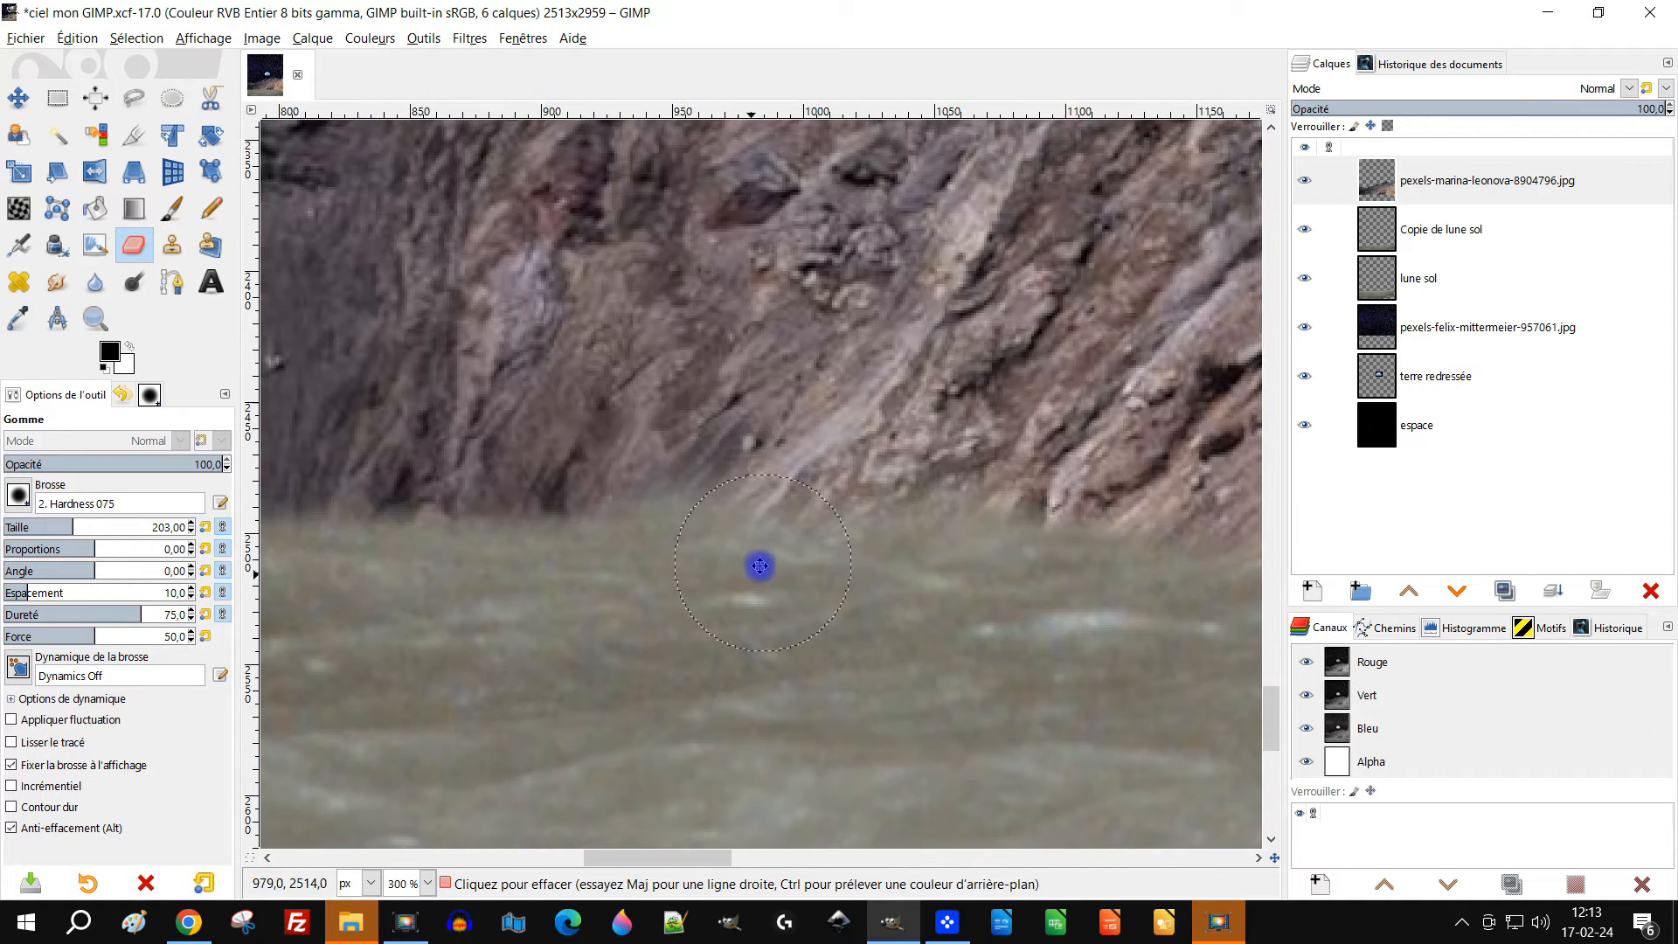
{"action": "left_click_drag", "start_coordinate": [557, 434], "coordinate": [1063, 477]}
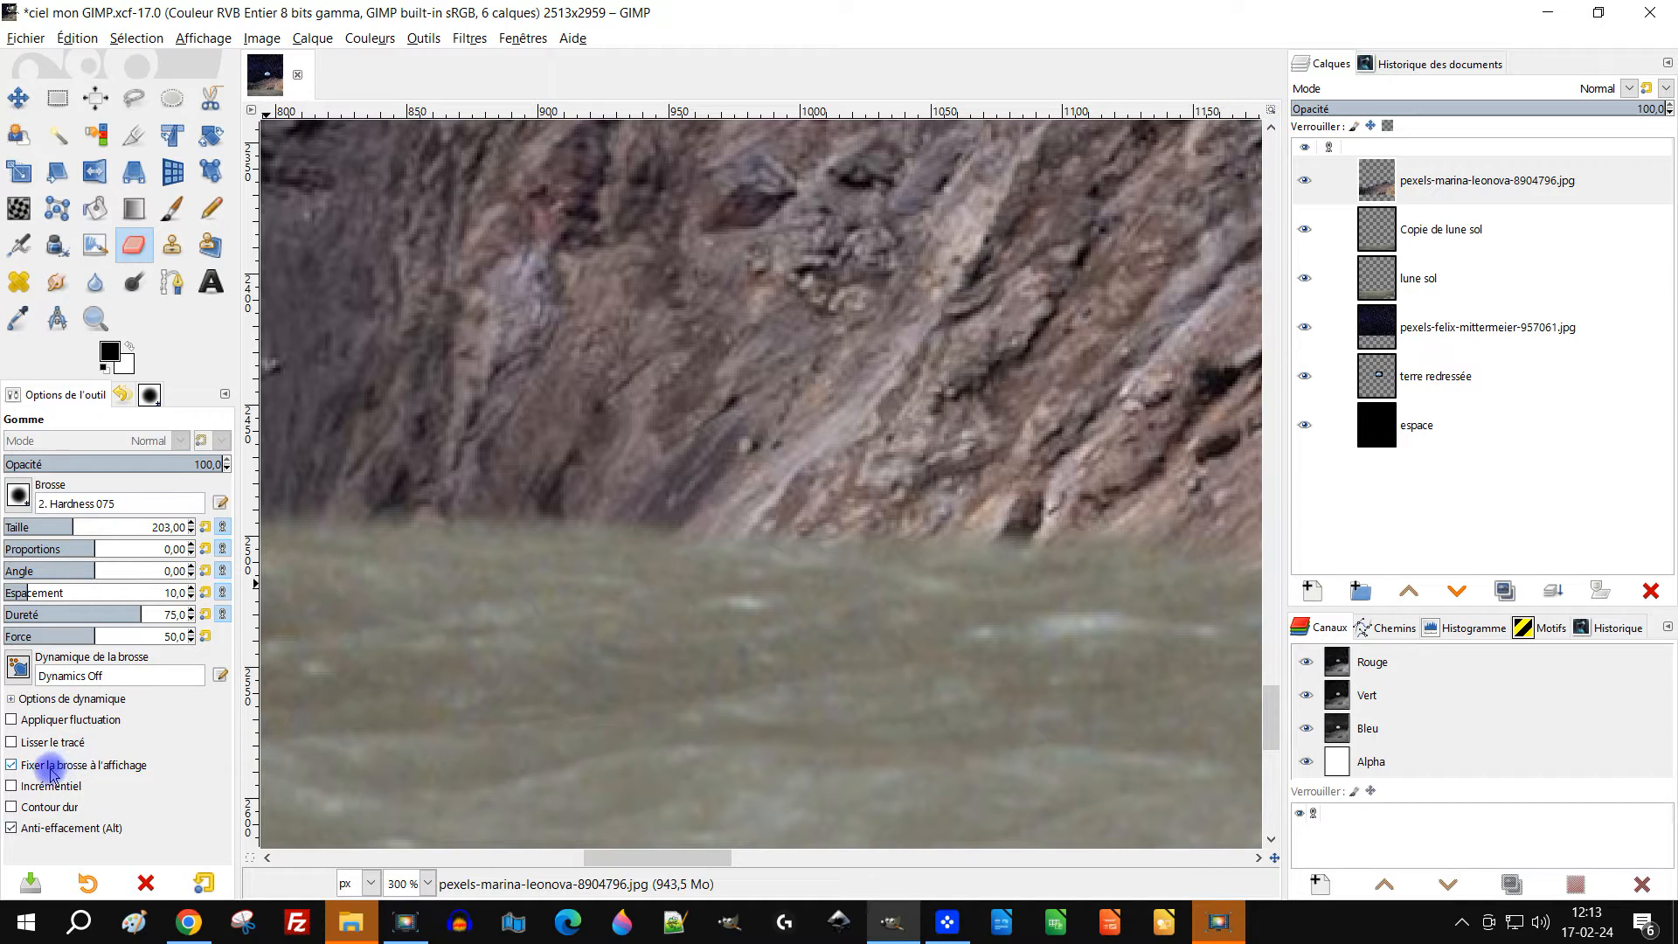
{"action": "mouse_move", "coordinate": [600, 573]}
{"action": "left_mouse_down"}
{"action": "mouse_move", "coordinate": [625, 472]}
{"action": "mouse_move", "coordinate": [1078, 490]}
{"action": "mouse_move", "coordinate": [1085, 506]}
{"action": "left_mouse_up"}
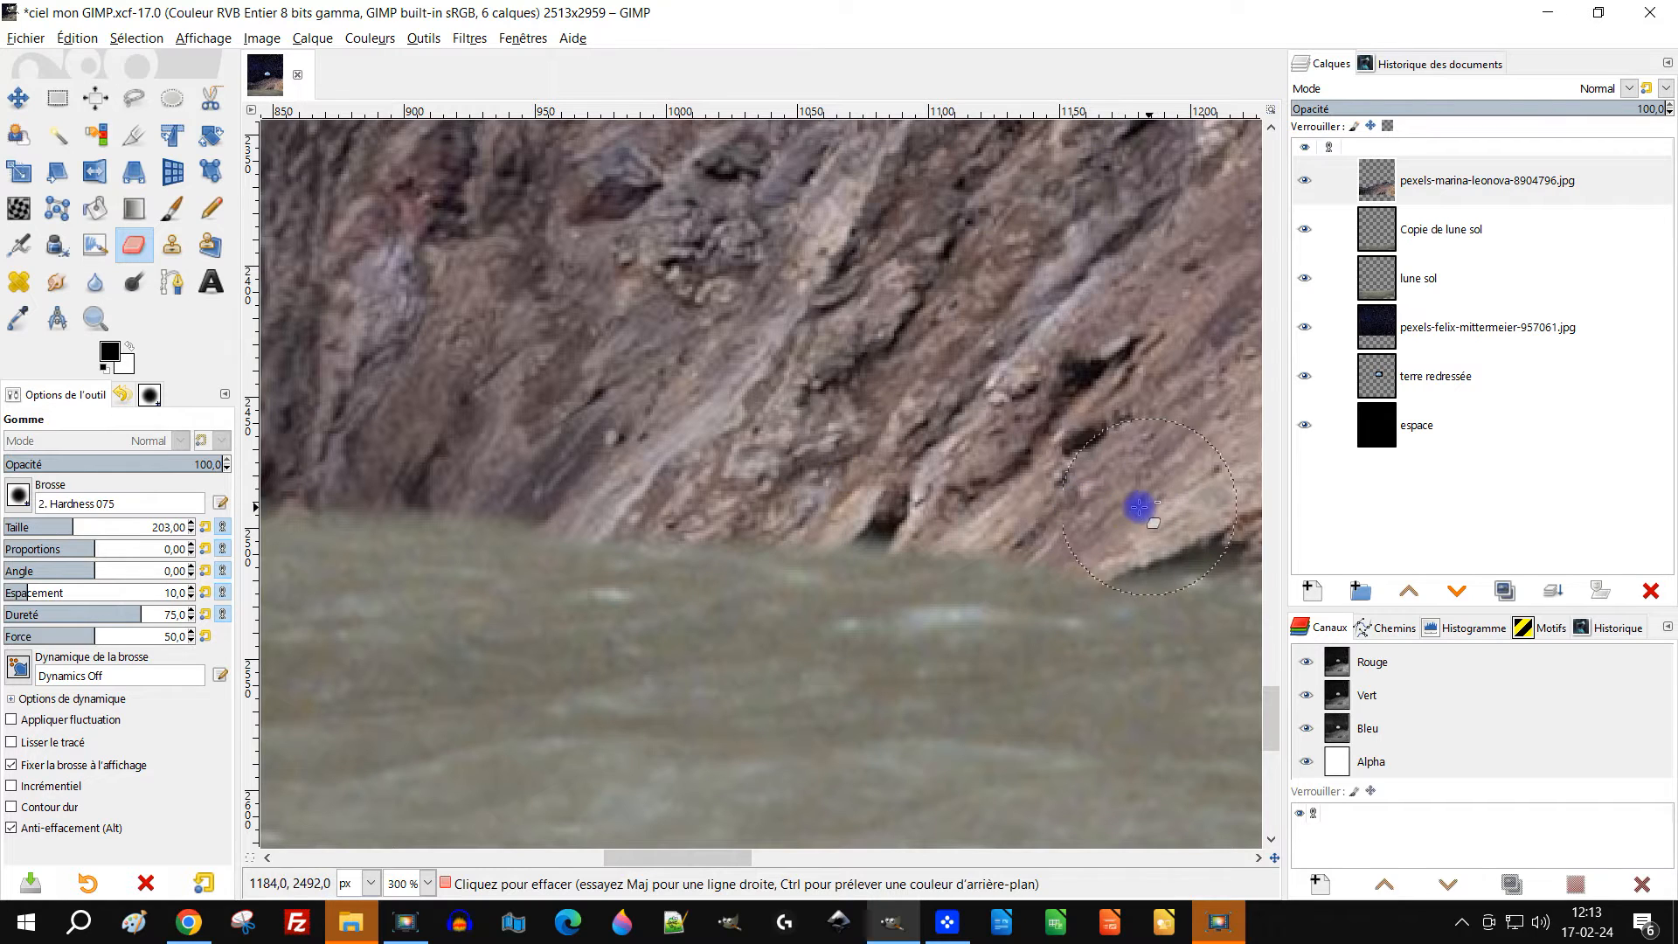
{"action": "scroll", "coordinate": [809, 449], "scroll_direction": "down", "scroll_amount": 4, "text": "ctrl"}
{"action": "scroll", "coordinate": [809, 449], "scroll_direction": "down", "scroll_amount": 2, "text": "ctrl"}
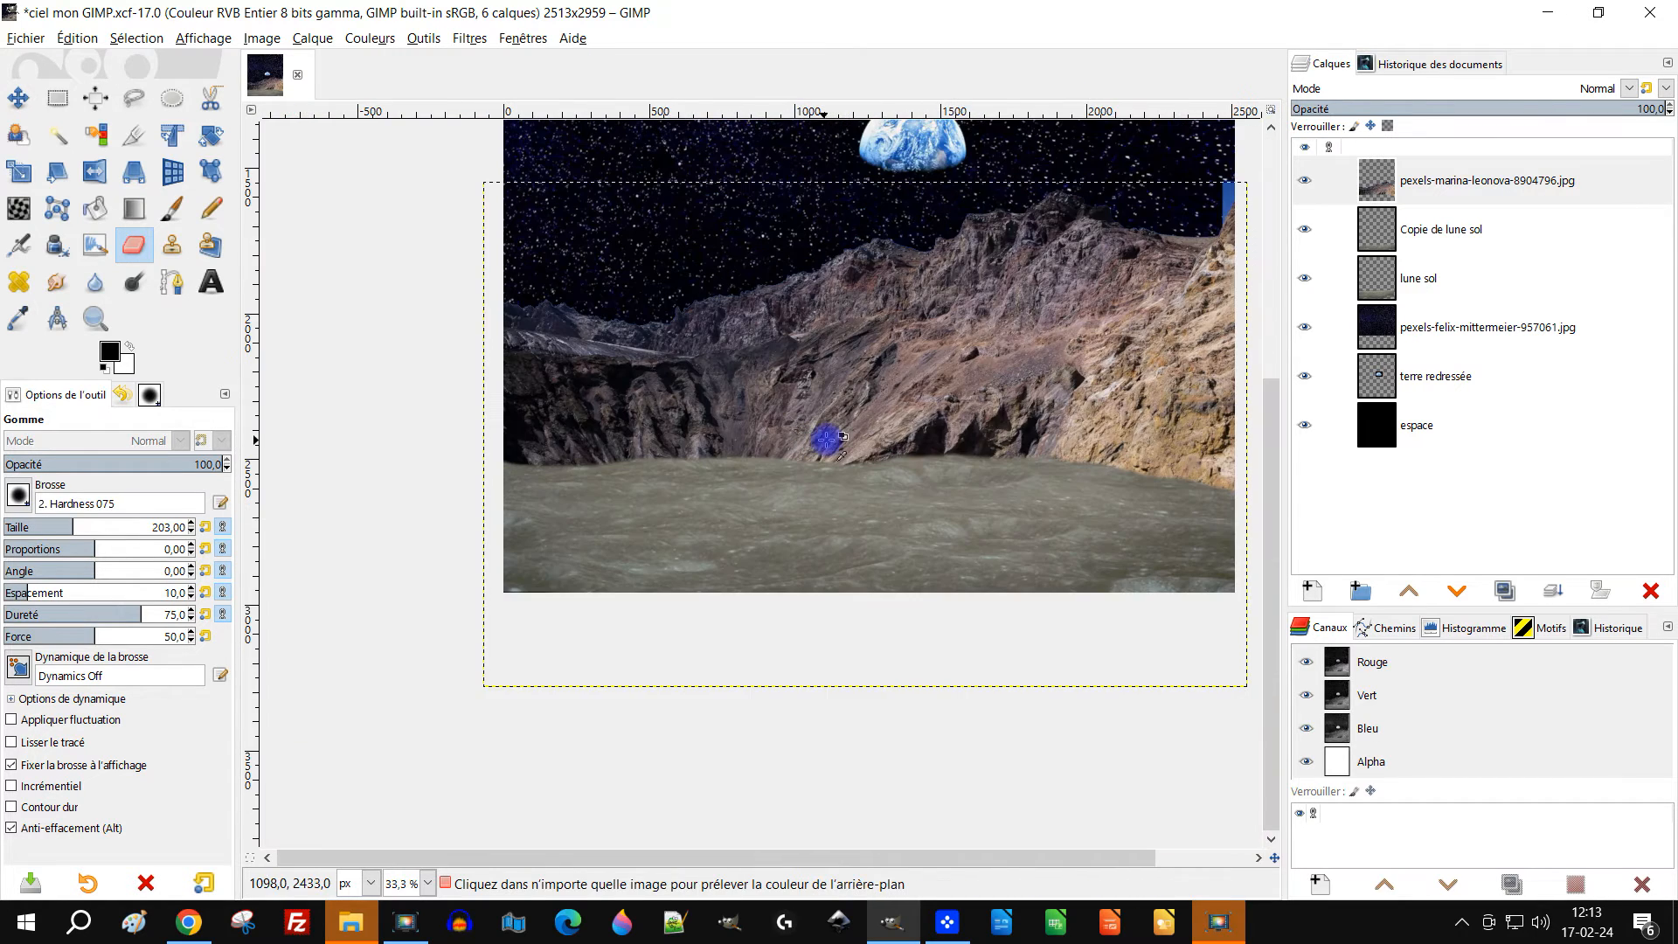
Select the leftover blue sky strip at the ridge's right end with Fuzzy Select, delete it and clear the selection
{"action": "scroll", "coordinate": [1049, 350], "scroll_direction": "up", "scroll_amount": 4, "text": "ctrl"}
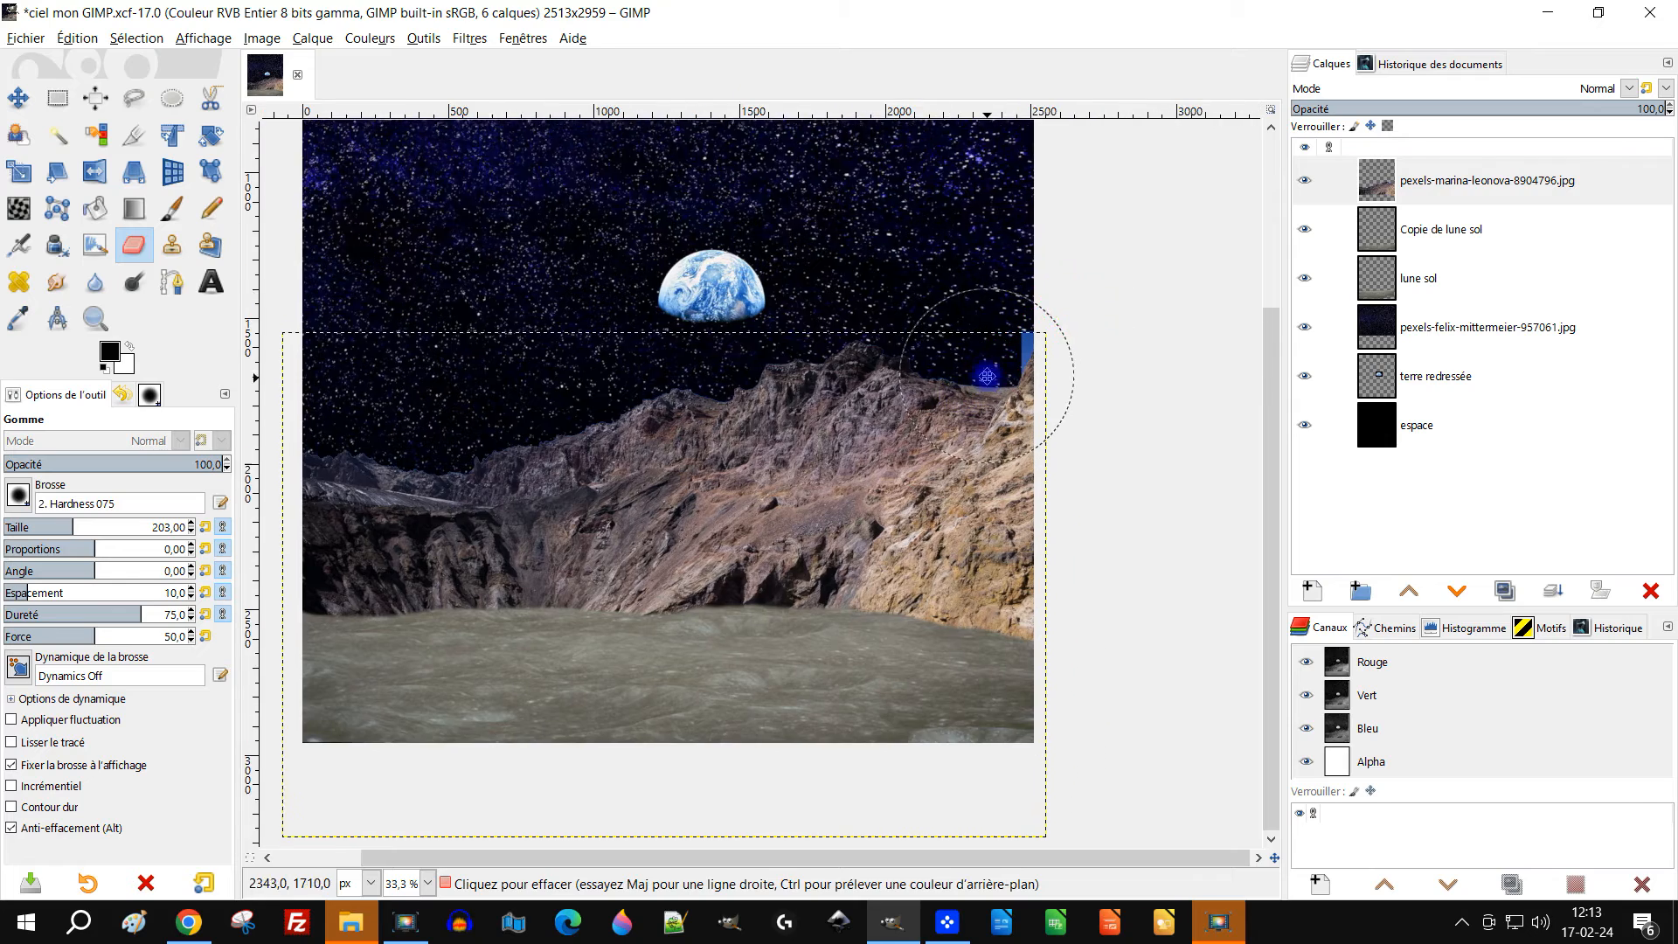
{"action": "scroll", "coordinate": [1033, 288], "scroll_direction": "up", "scroll_amount": 1, "text": "ctrl"}
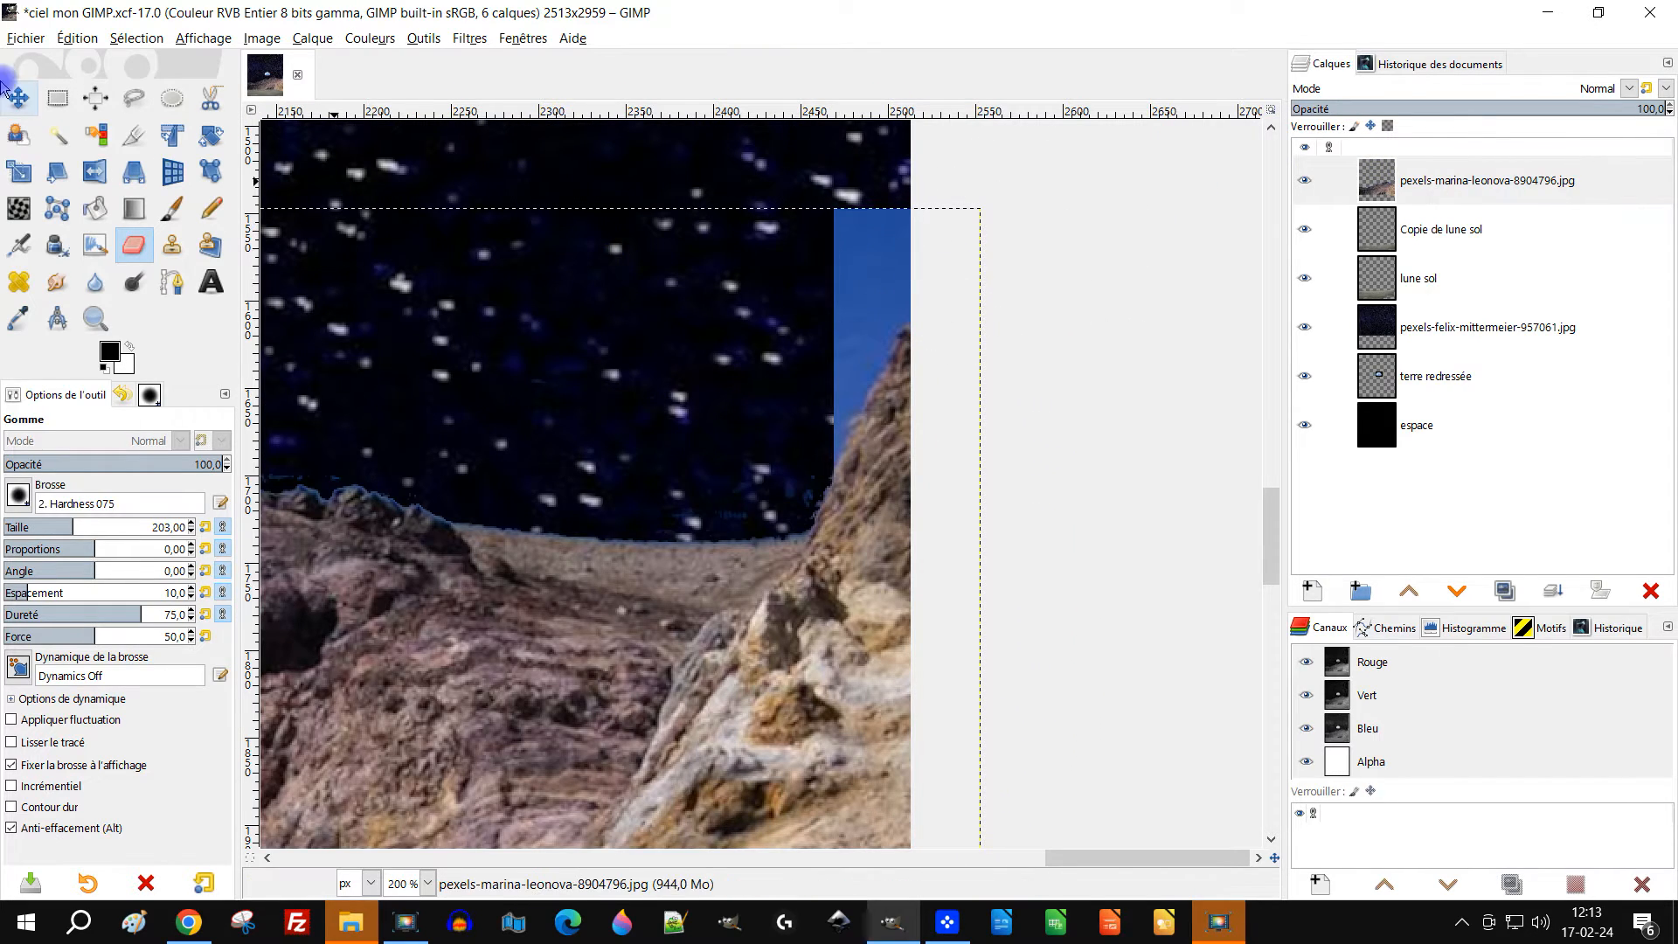
{"action": "left_click", "coordinate": [56, 136]}
{"action": "left_click_drag", "start_coordinate": [884, 264], "coordinate": [863, 396]}
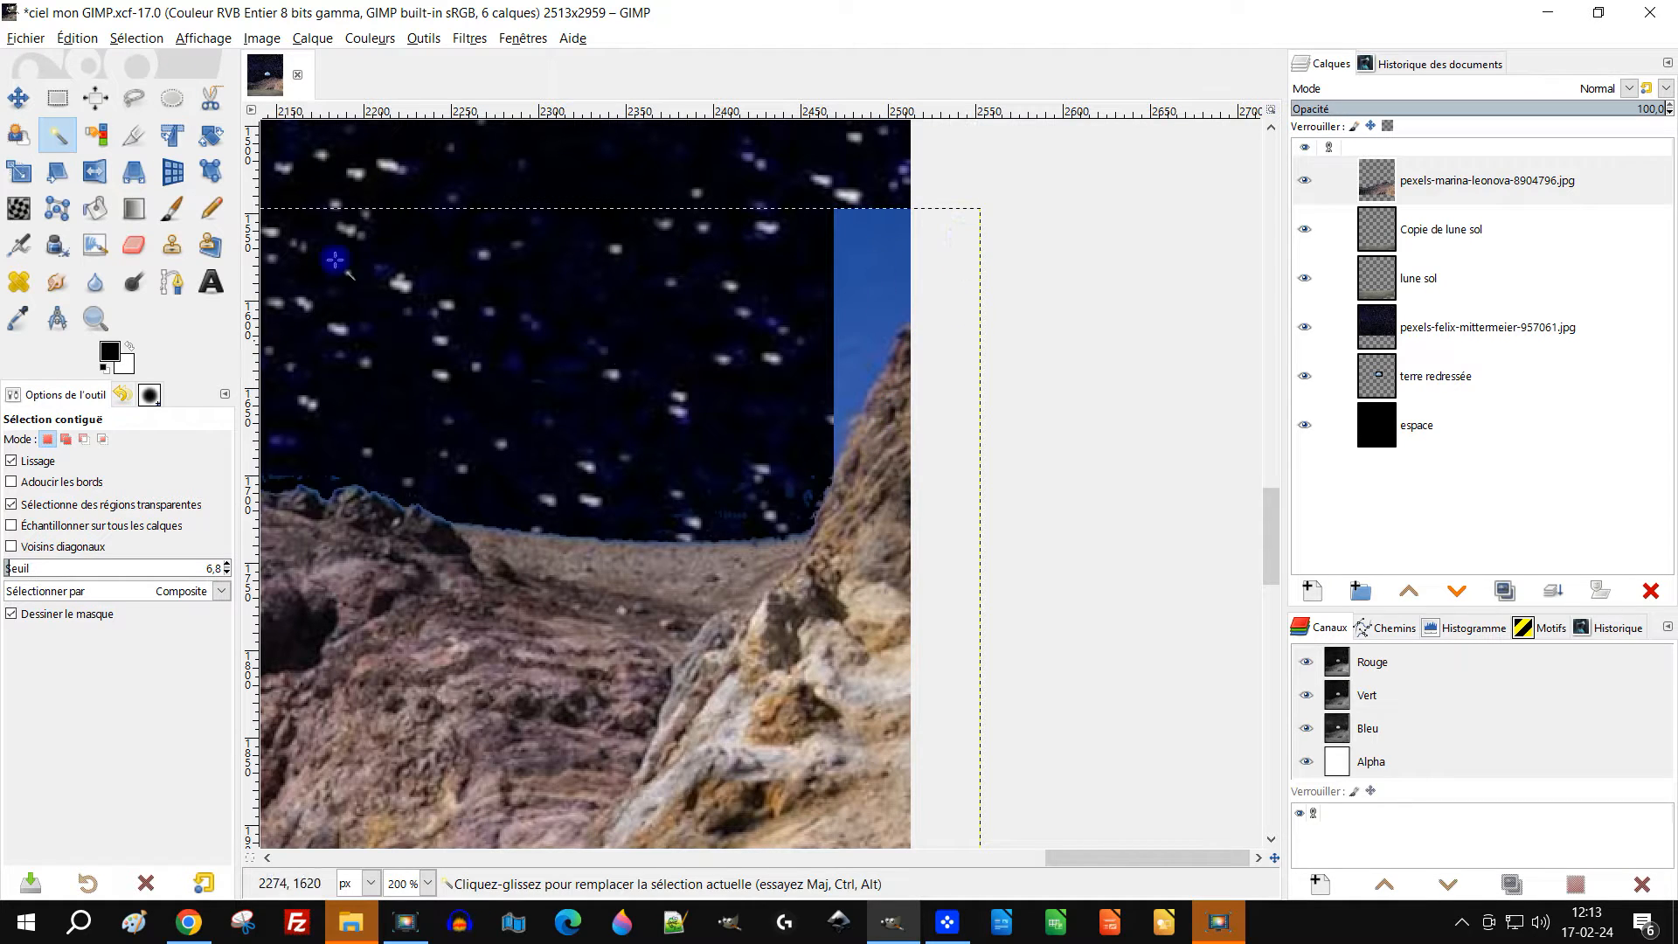
{"action": "left_click", "coordinate": [198, 38]}
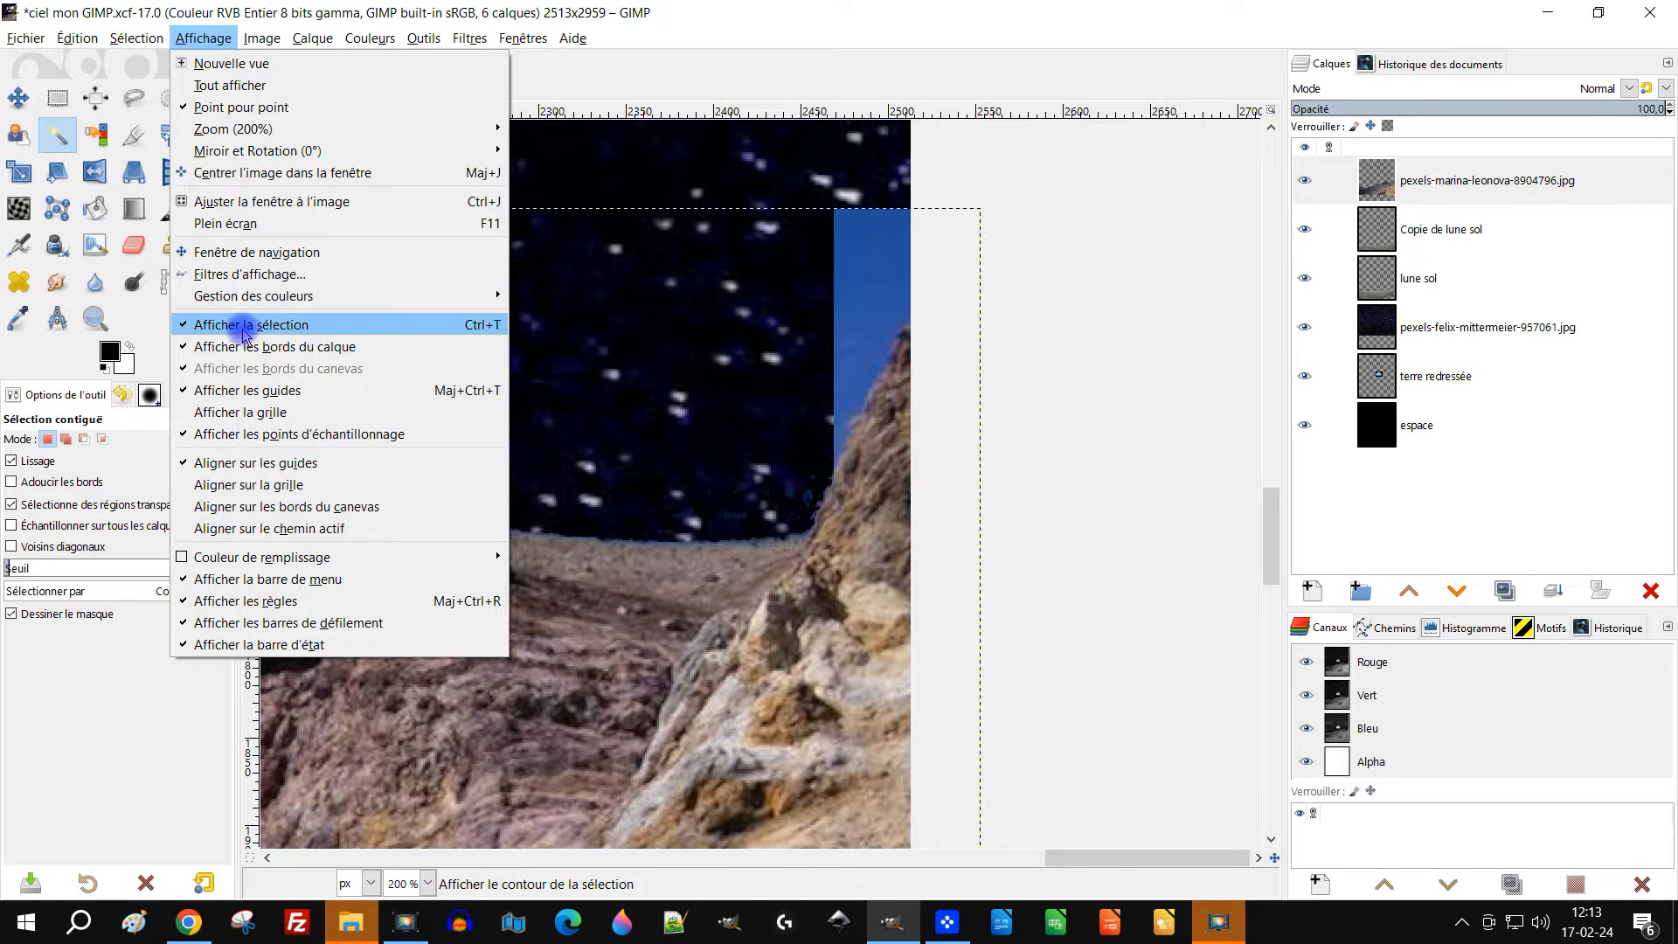
{"action": "left_click", "coordinate": [874, 251]}
{"action": "left_click_drag", "start_coordinate": [874, 285], "coordinate": [1019, 298]}
{"action": "key", "text": "Delete"}
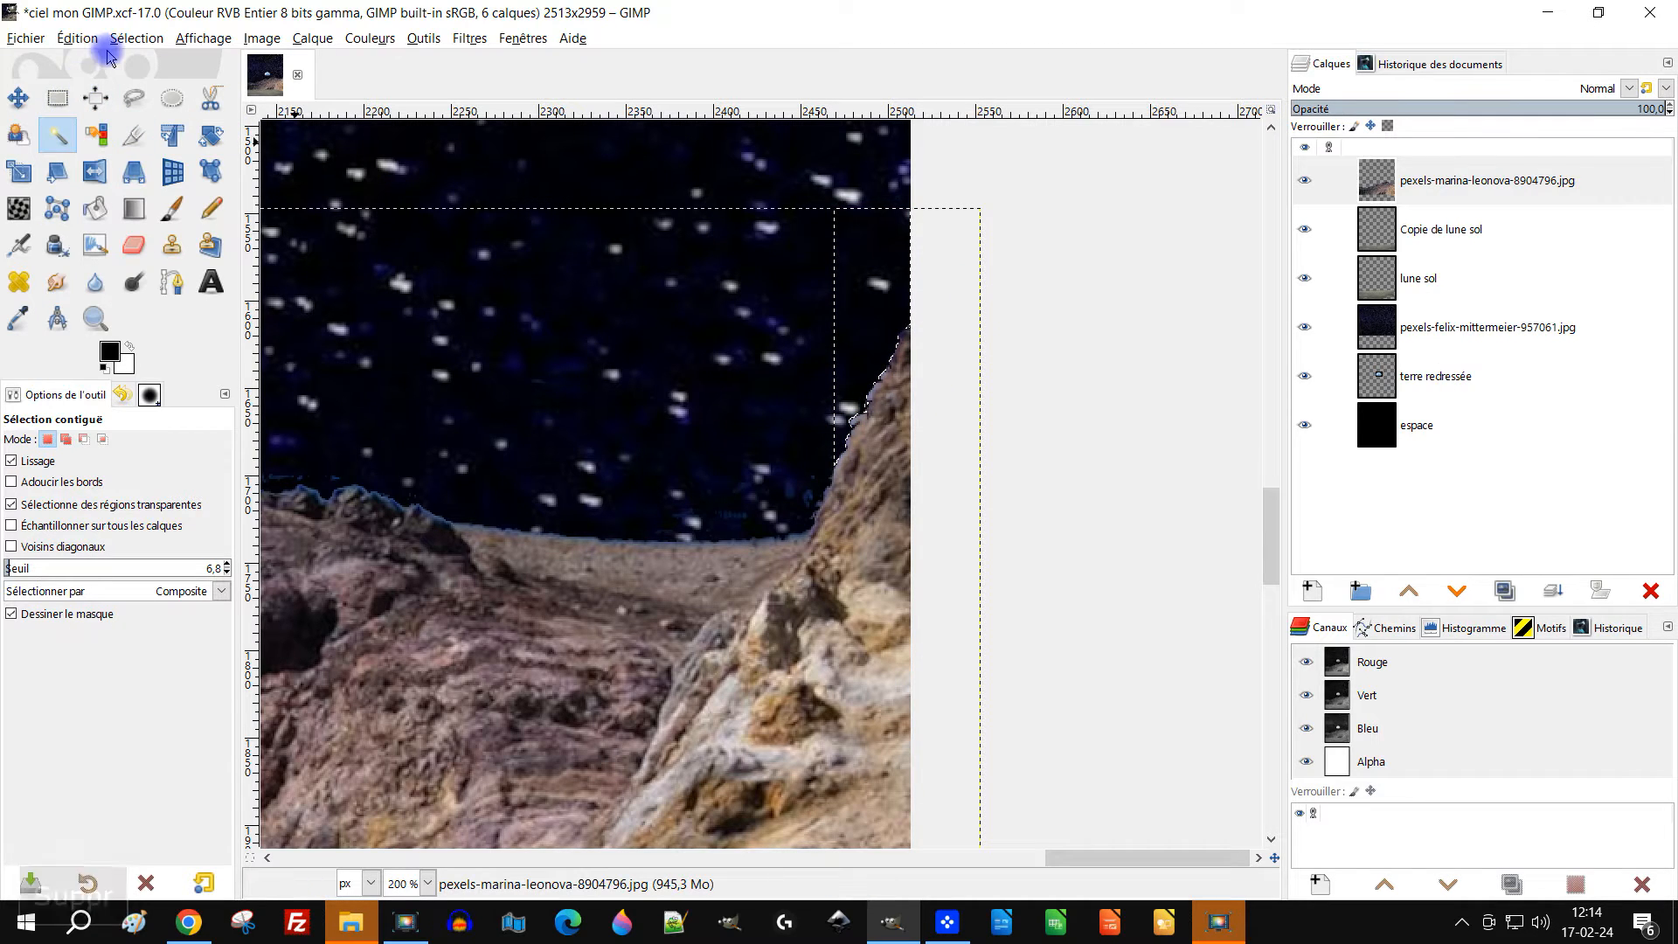
{"action": "left_click", "coordinate": [81, 38]}
{"action": "mouse_move", "coordinate": [129, 39]}
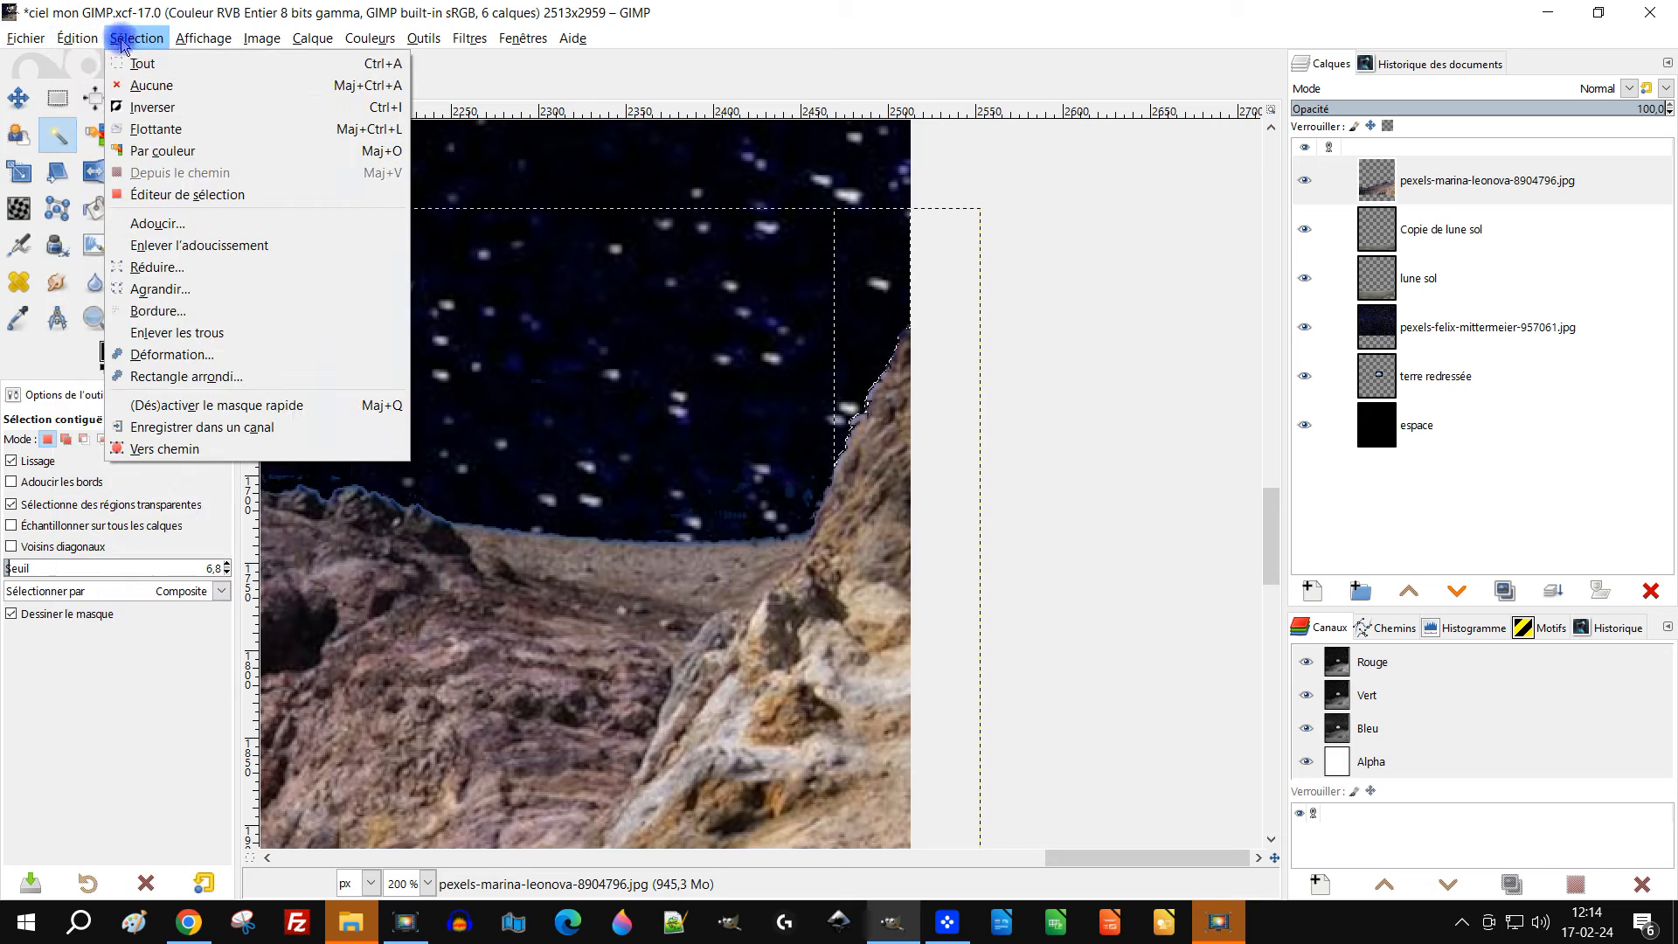
{"action": "left_click", "coordinate": [158, 84]}
{"action": "scroll", "coordinate": [781, 377], "scroll_direction": "down", "scroll_amount": 2}
{"action": "scroll", "coordinate": [781, 377], "scroll_direction": "down", "scroll_amount": 3}
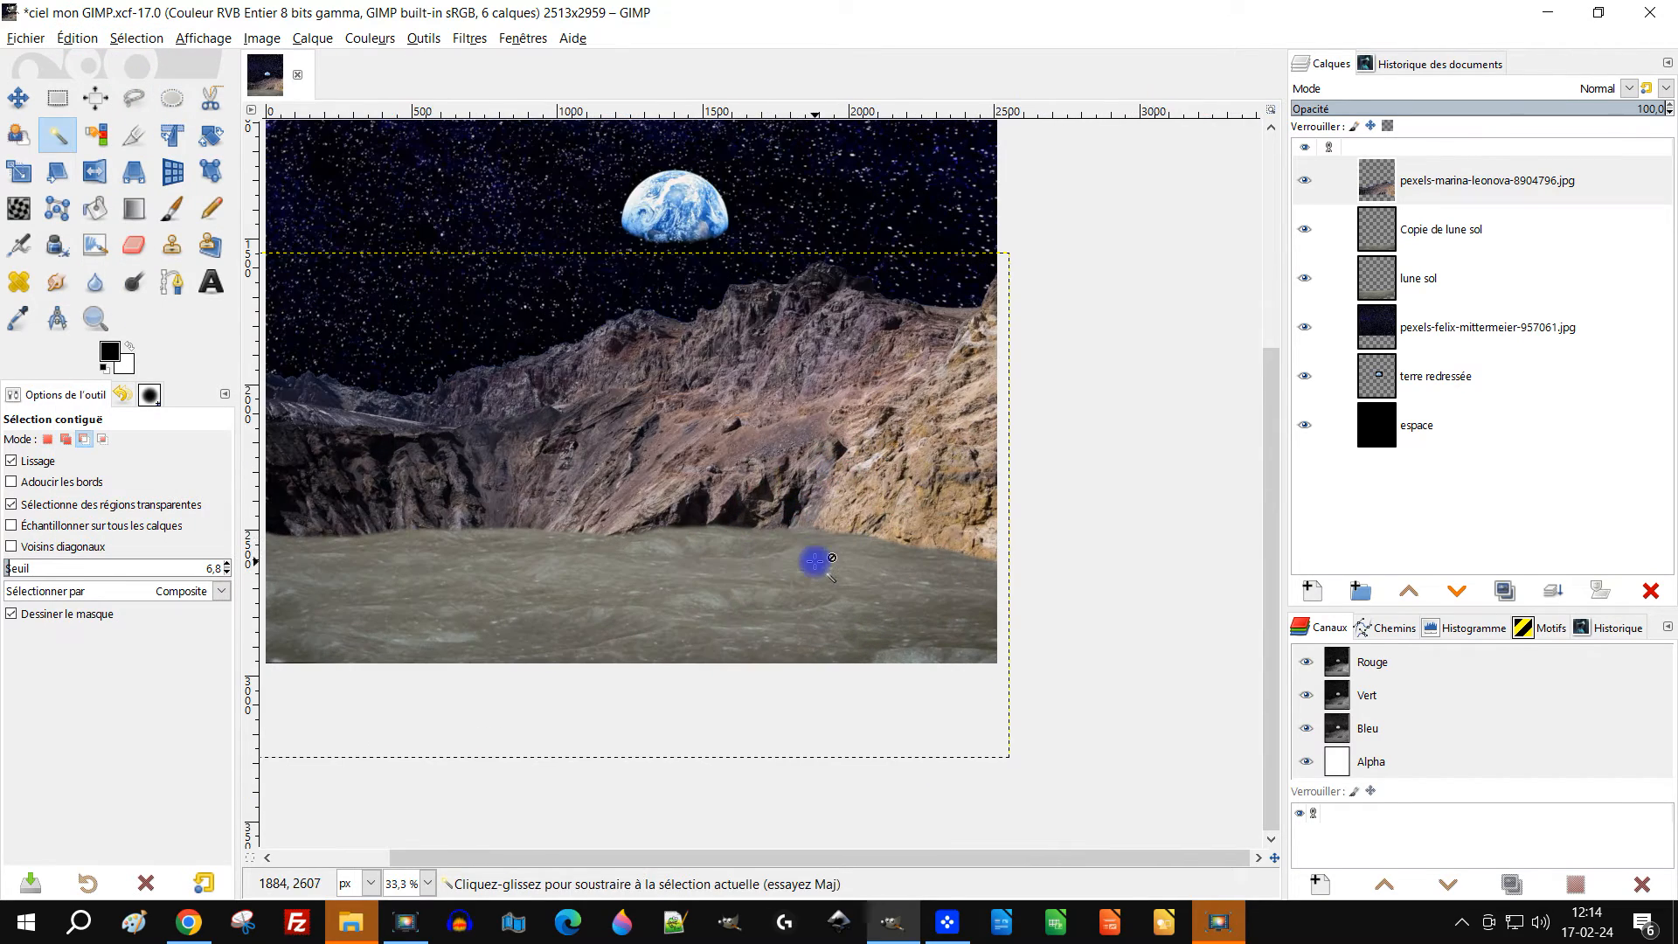
Rename the pexels-marina-leonova layer as rocheuse and fit it to the image dimensions
{"action": "left_click", "coordinate": [1467, 184]}
{"action": "double_click", "coordinate": [1466, 185]}
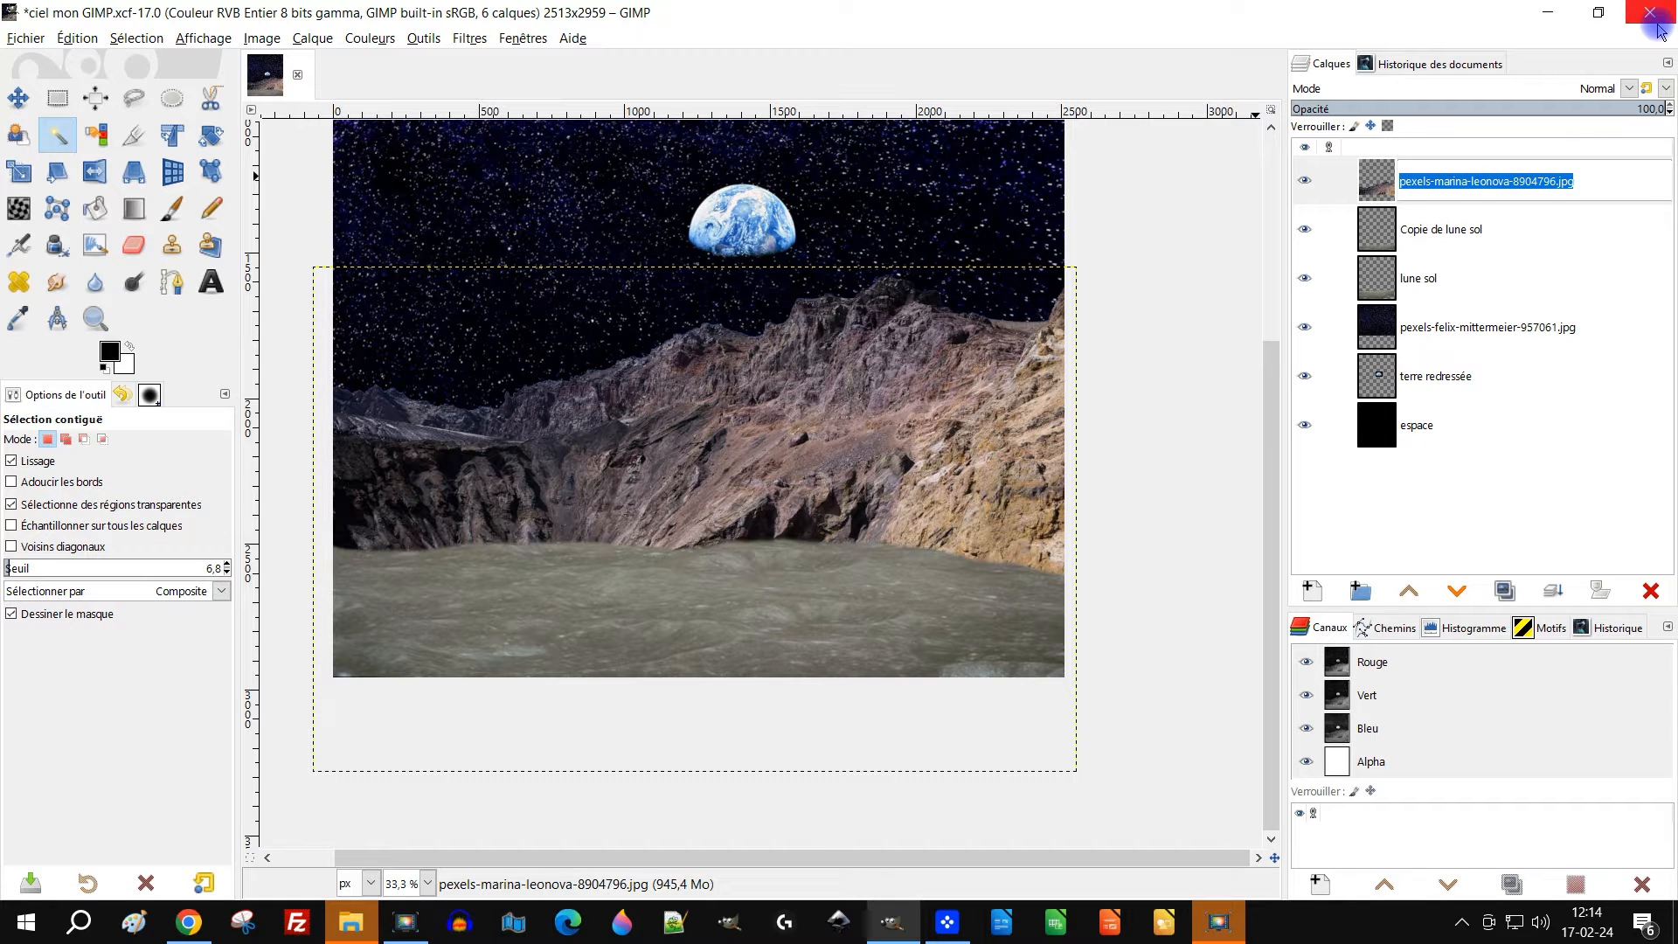
{"action": "type", "text": "r"}
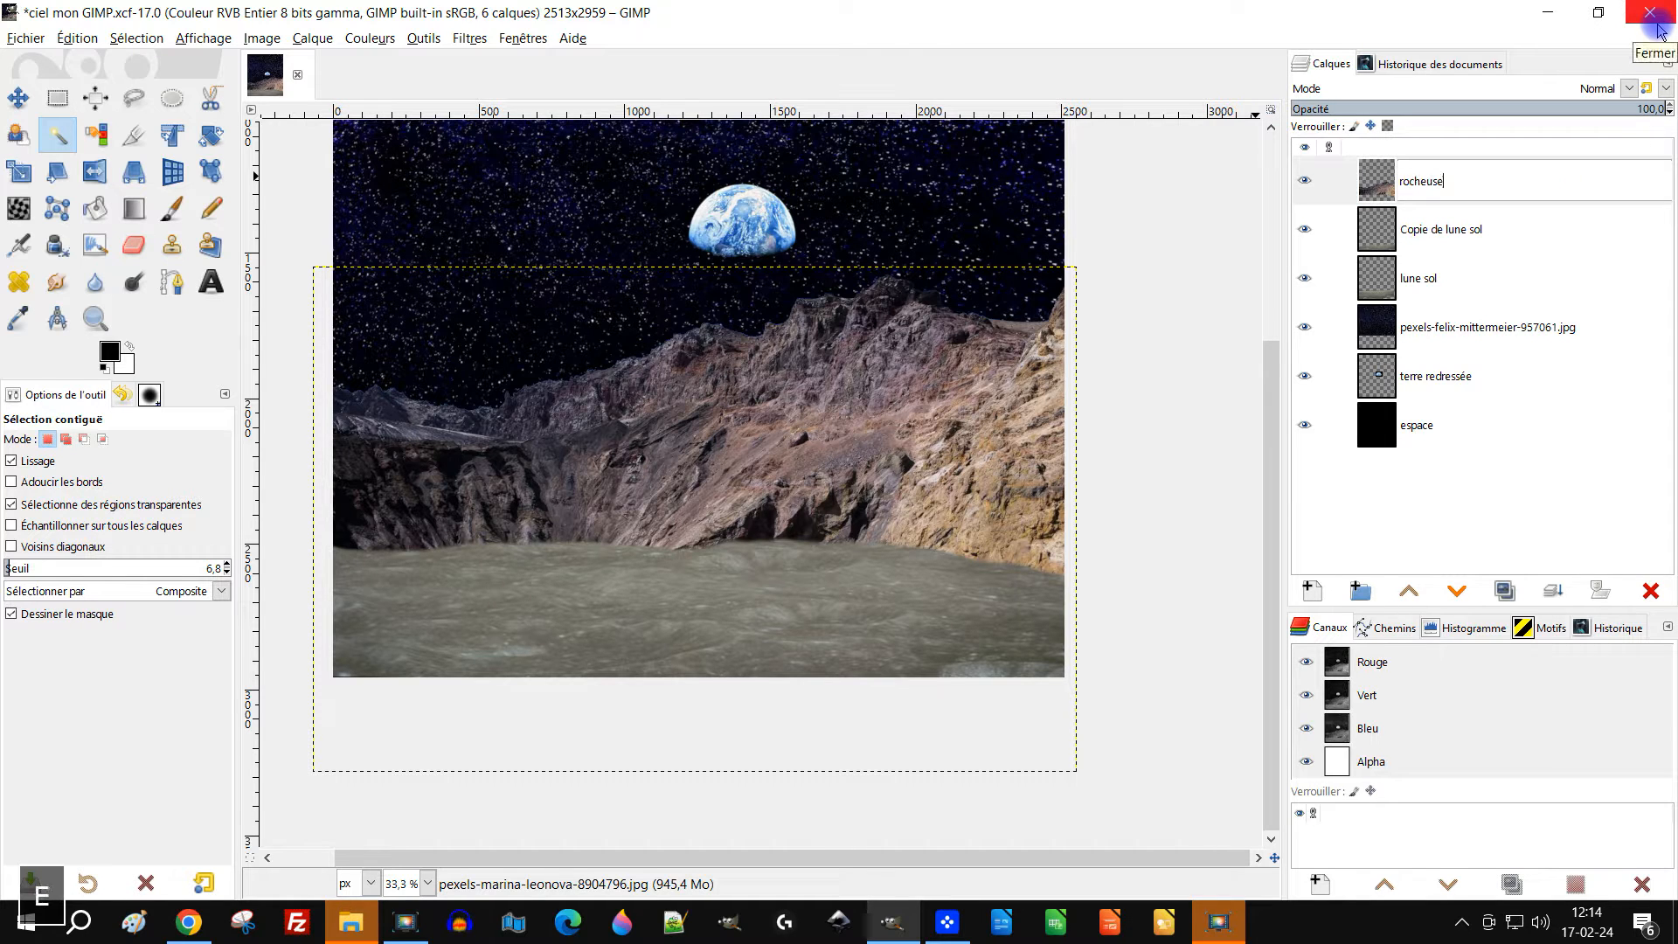
{"action": "type", "text": "ocheuse"}
{"action": "key", "text": "Return"}
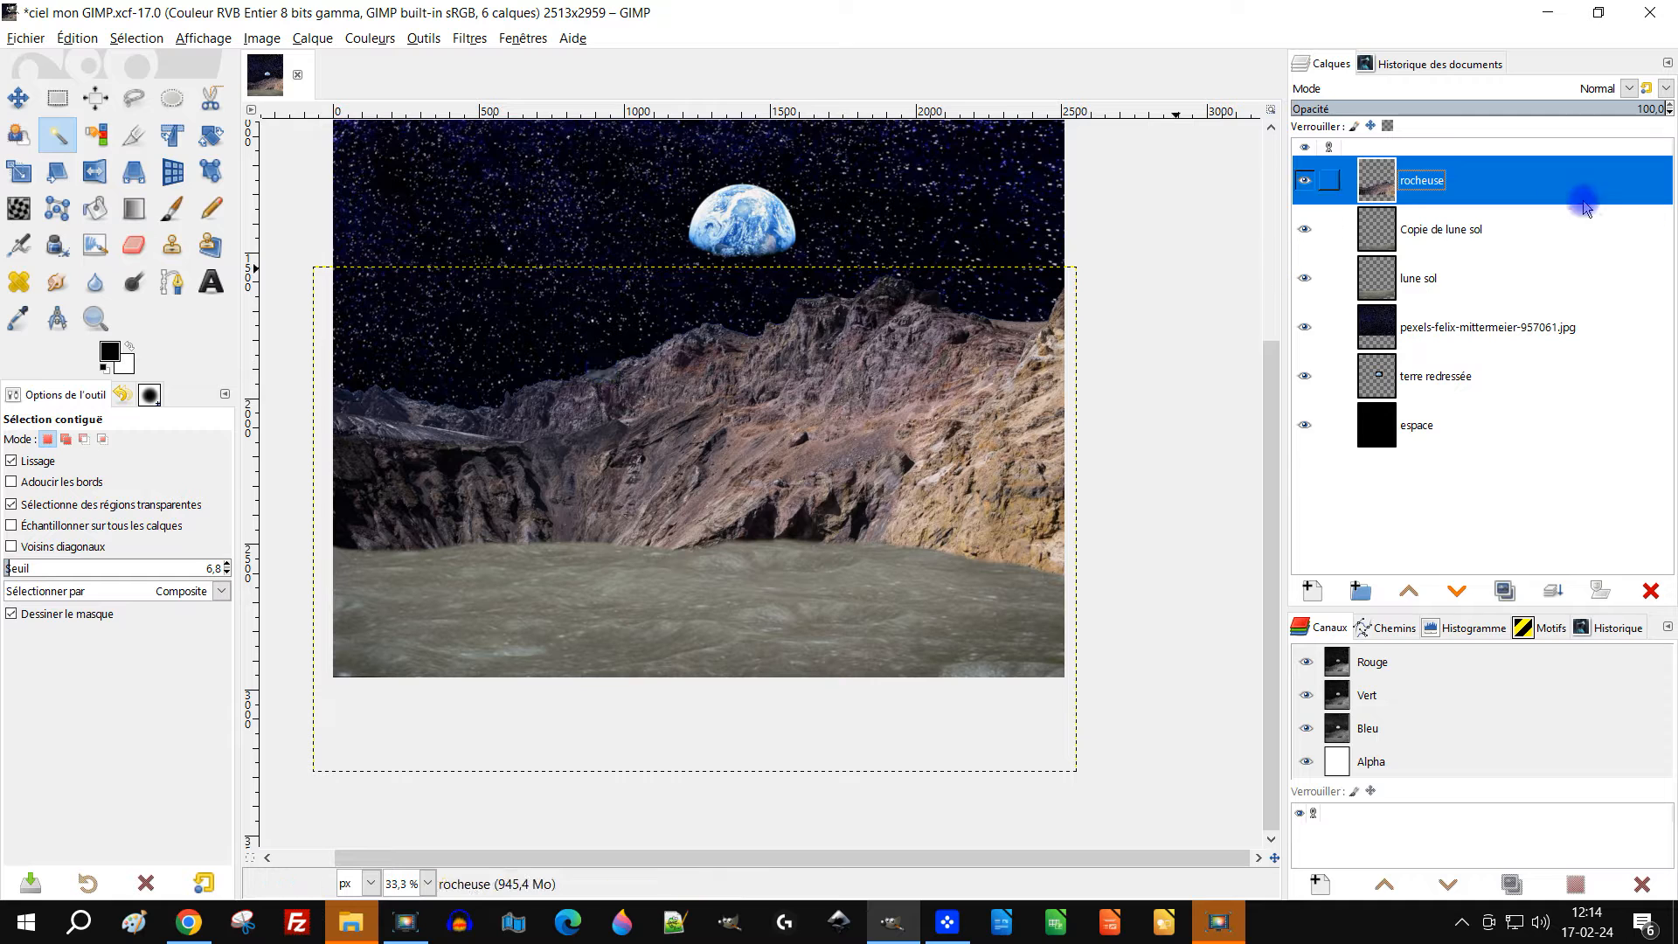
{"action": "right_click", "coordinate": [1374, 182]}
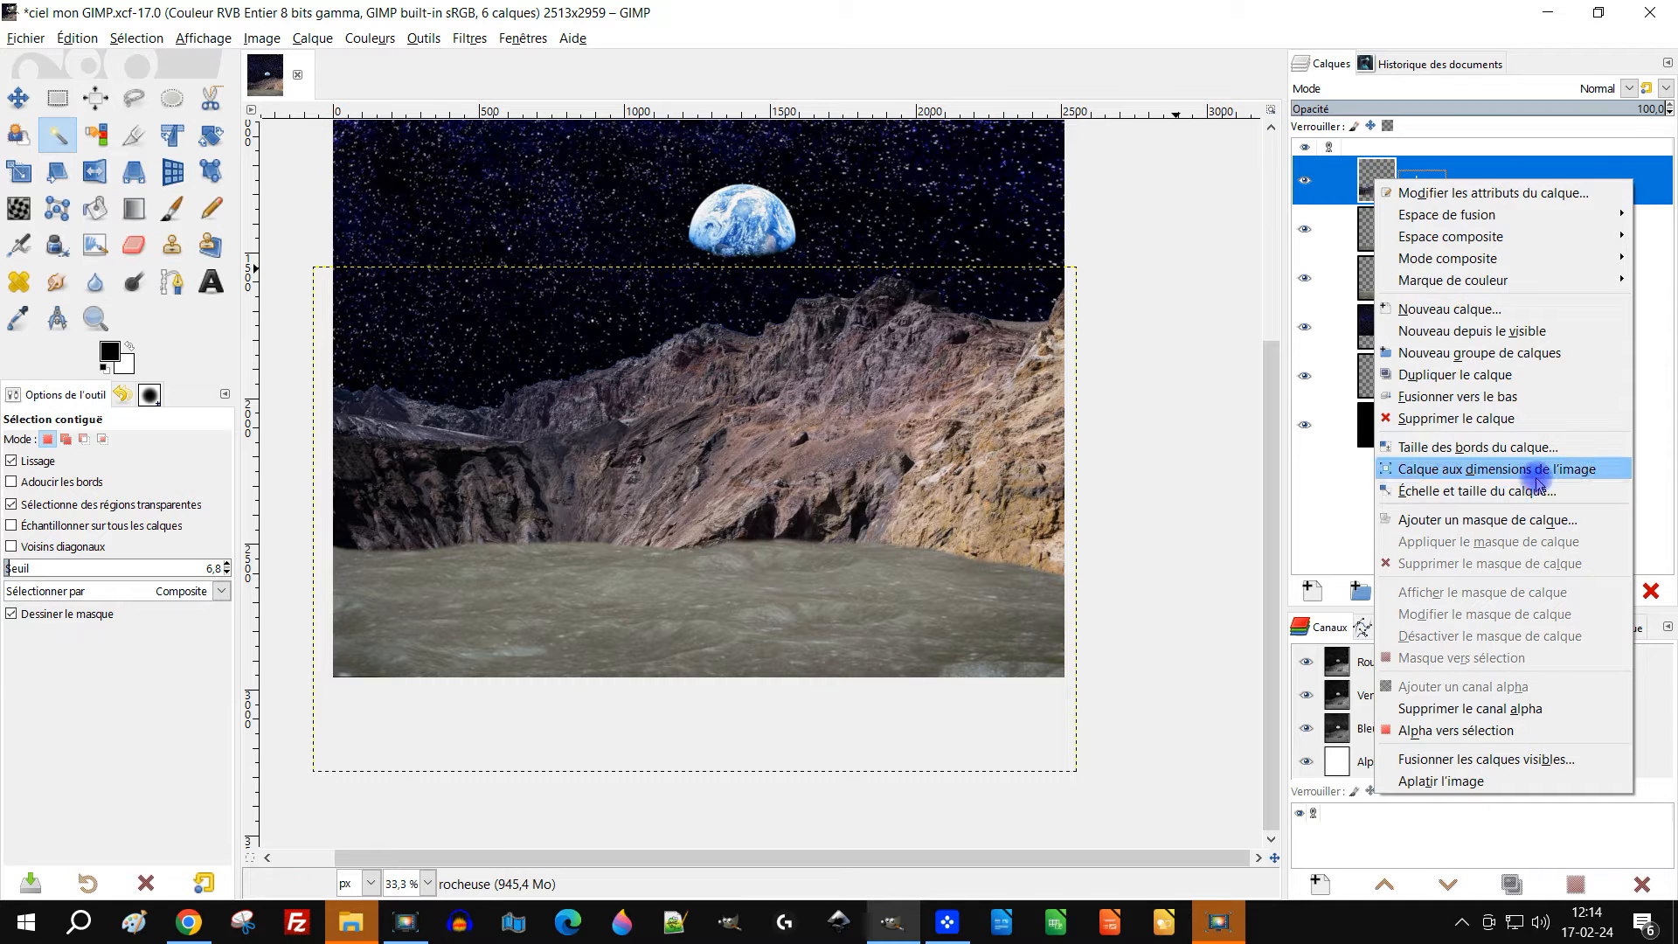
{"action": "left_click", "coordinate": [1488, 470]}
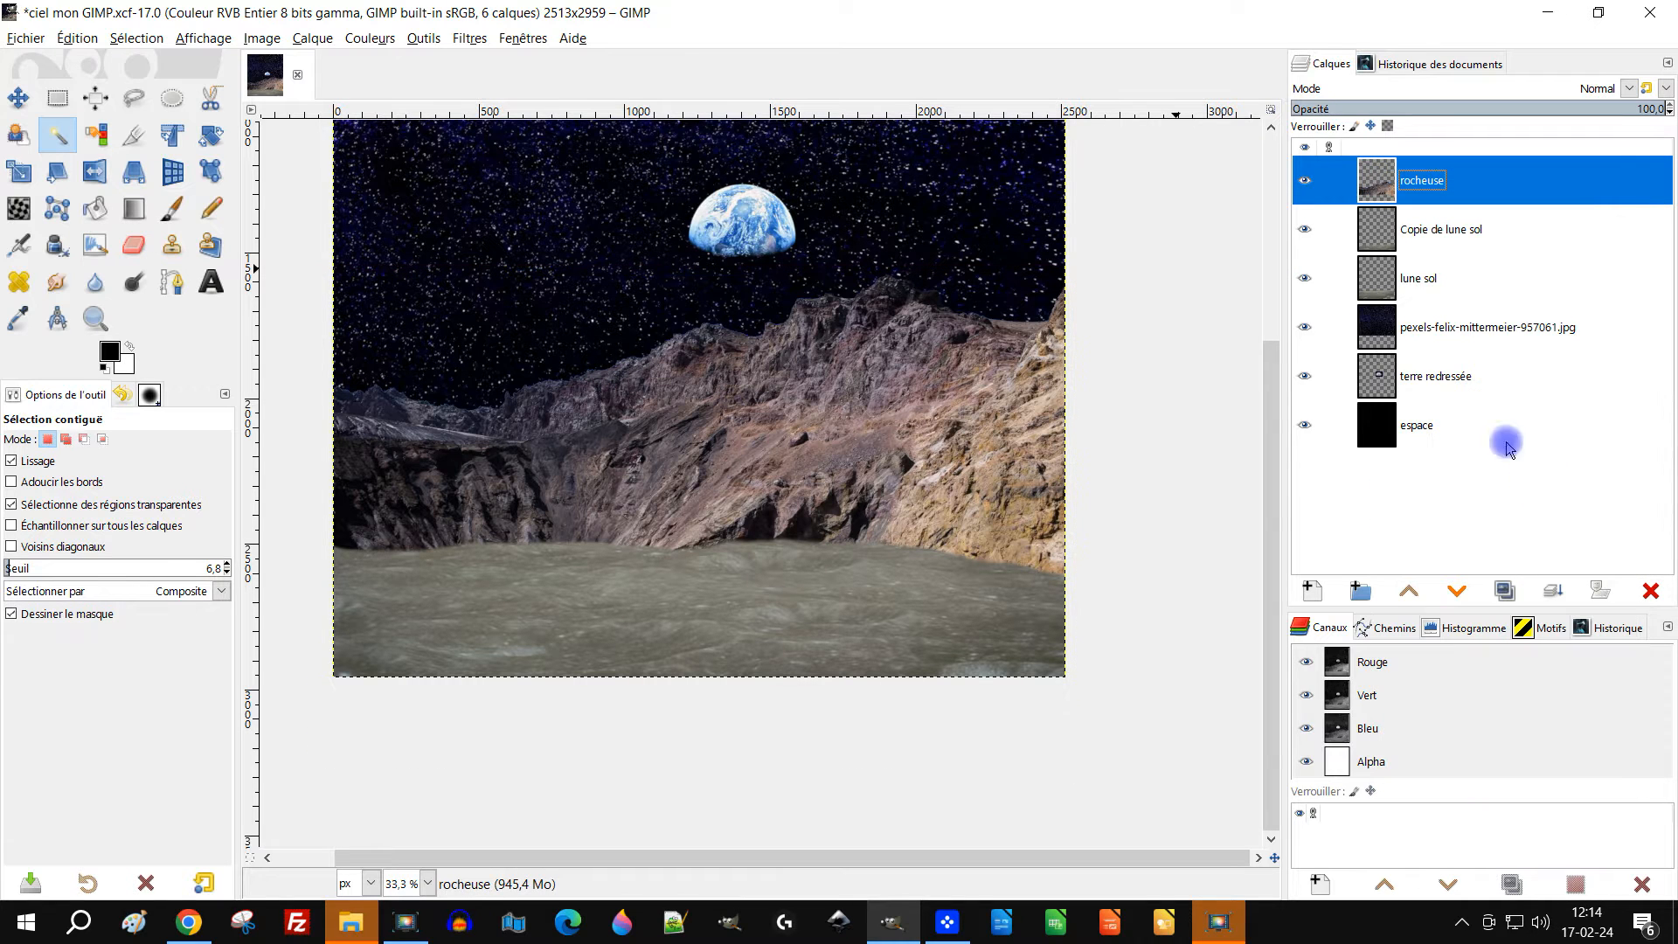
Try a Hue-Saturation adjustment on the rocheuse layer with saturation -80, hue -1.9 and lightness -33.5, and reset it
{"action": "left_click", "coordinate": [370, 38]}
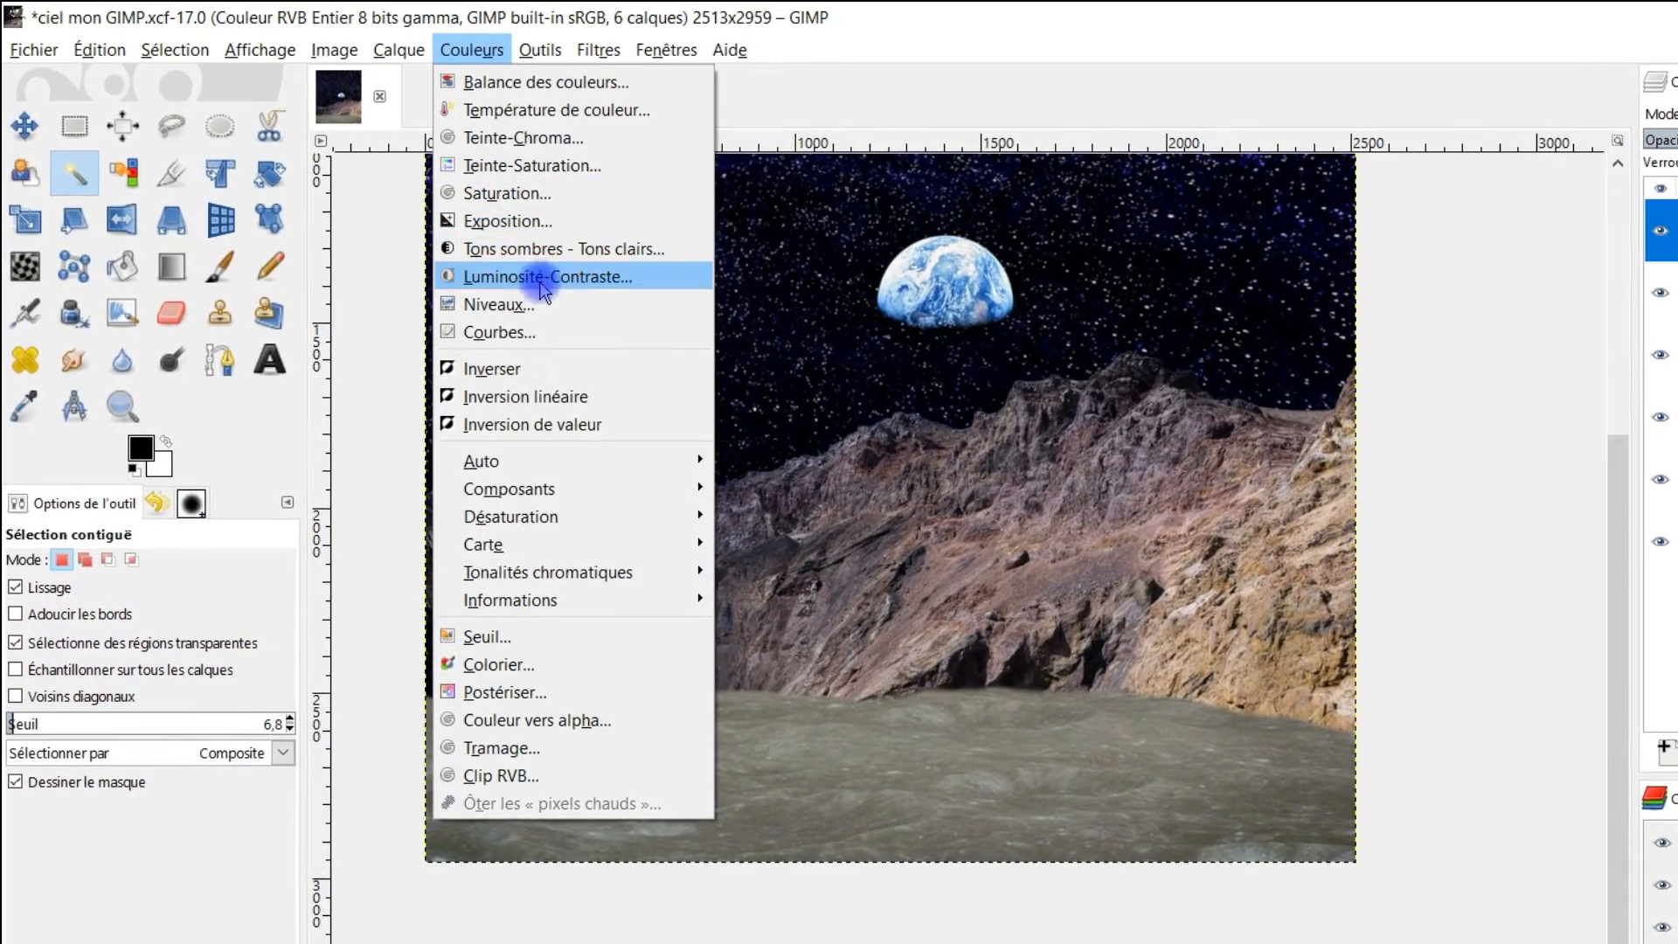
{"action": "left_click", "coordinate": [577, 165]}
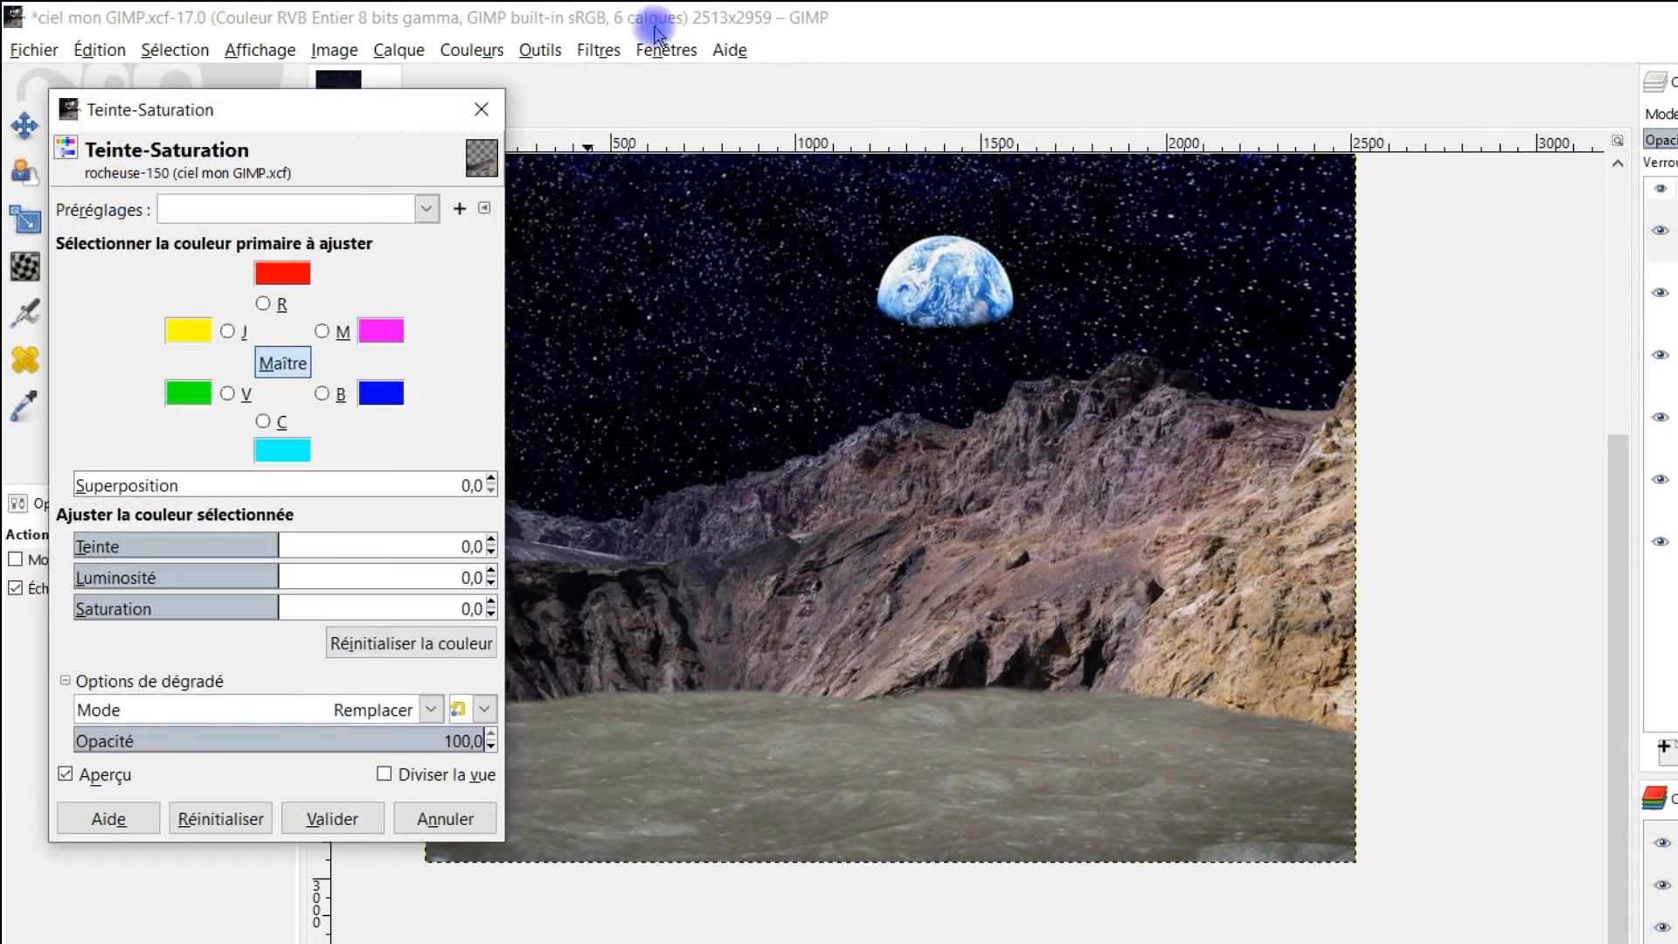
{"action": "left_click_drag", "start_coordinate": [216, 612], "coordinate": [121, 609]}
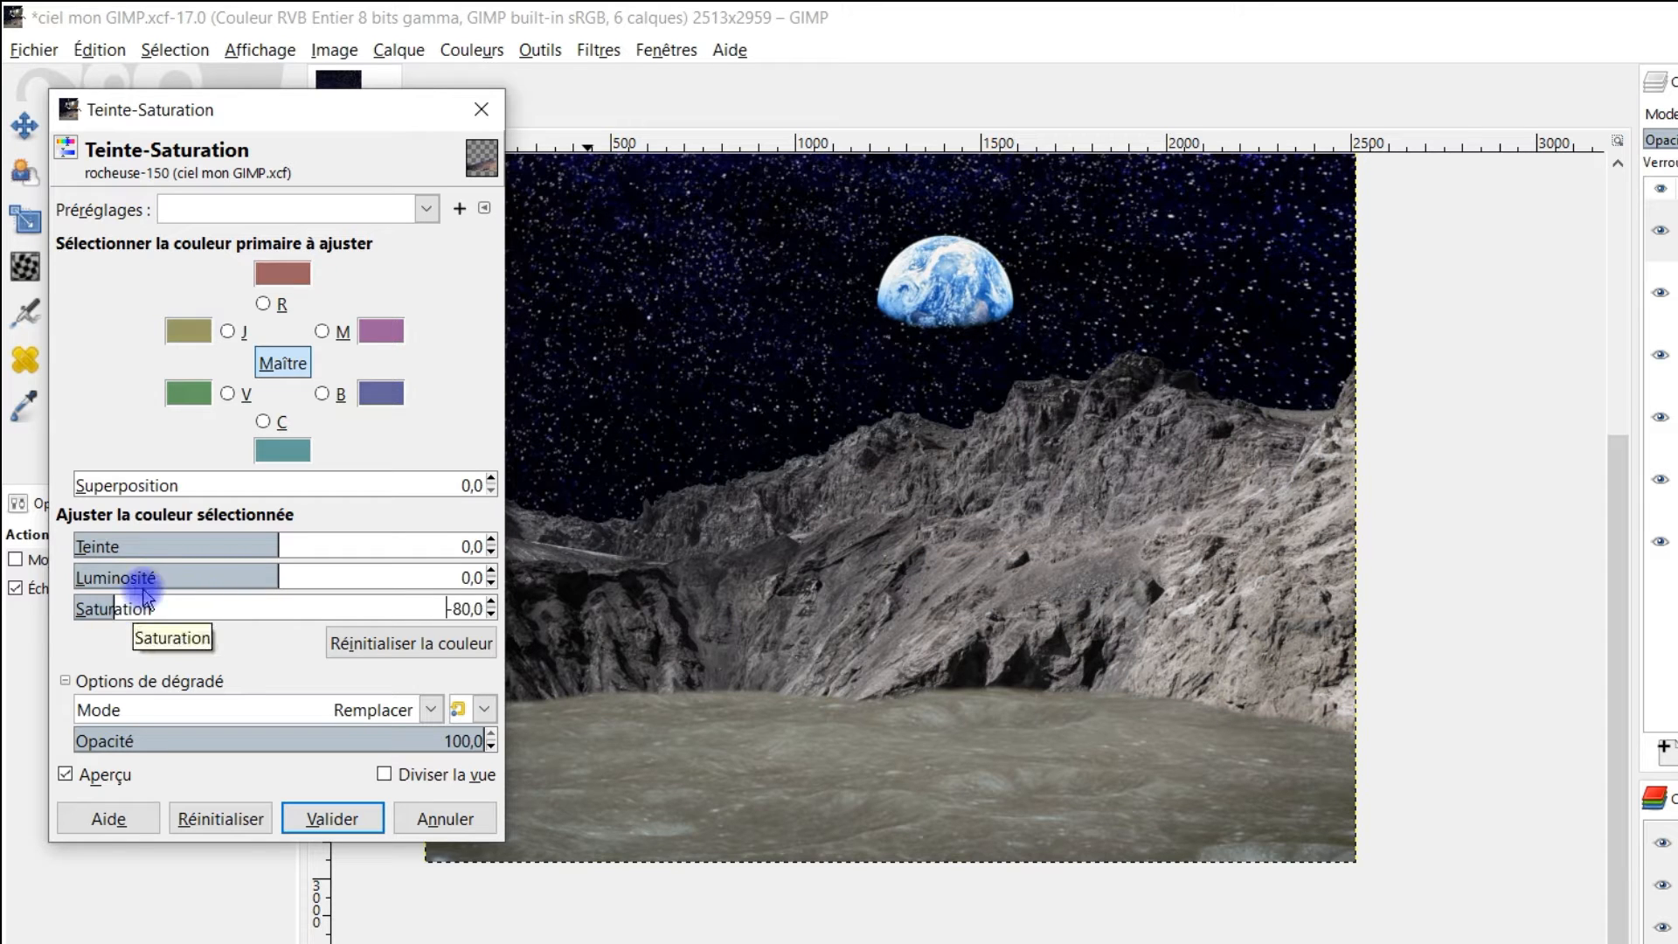
{"action": "mouse_move", "coordinate": [274, 543]}
{"action": "left_mouse_down"}
{"action": "mouse_move", "coordinate": [409, 543]}
{"action": "mouse_move", "coordinate": [287, 524]}
{"action": "left_mouse_up"}
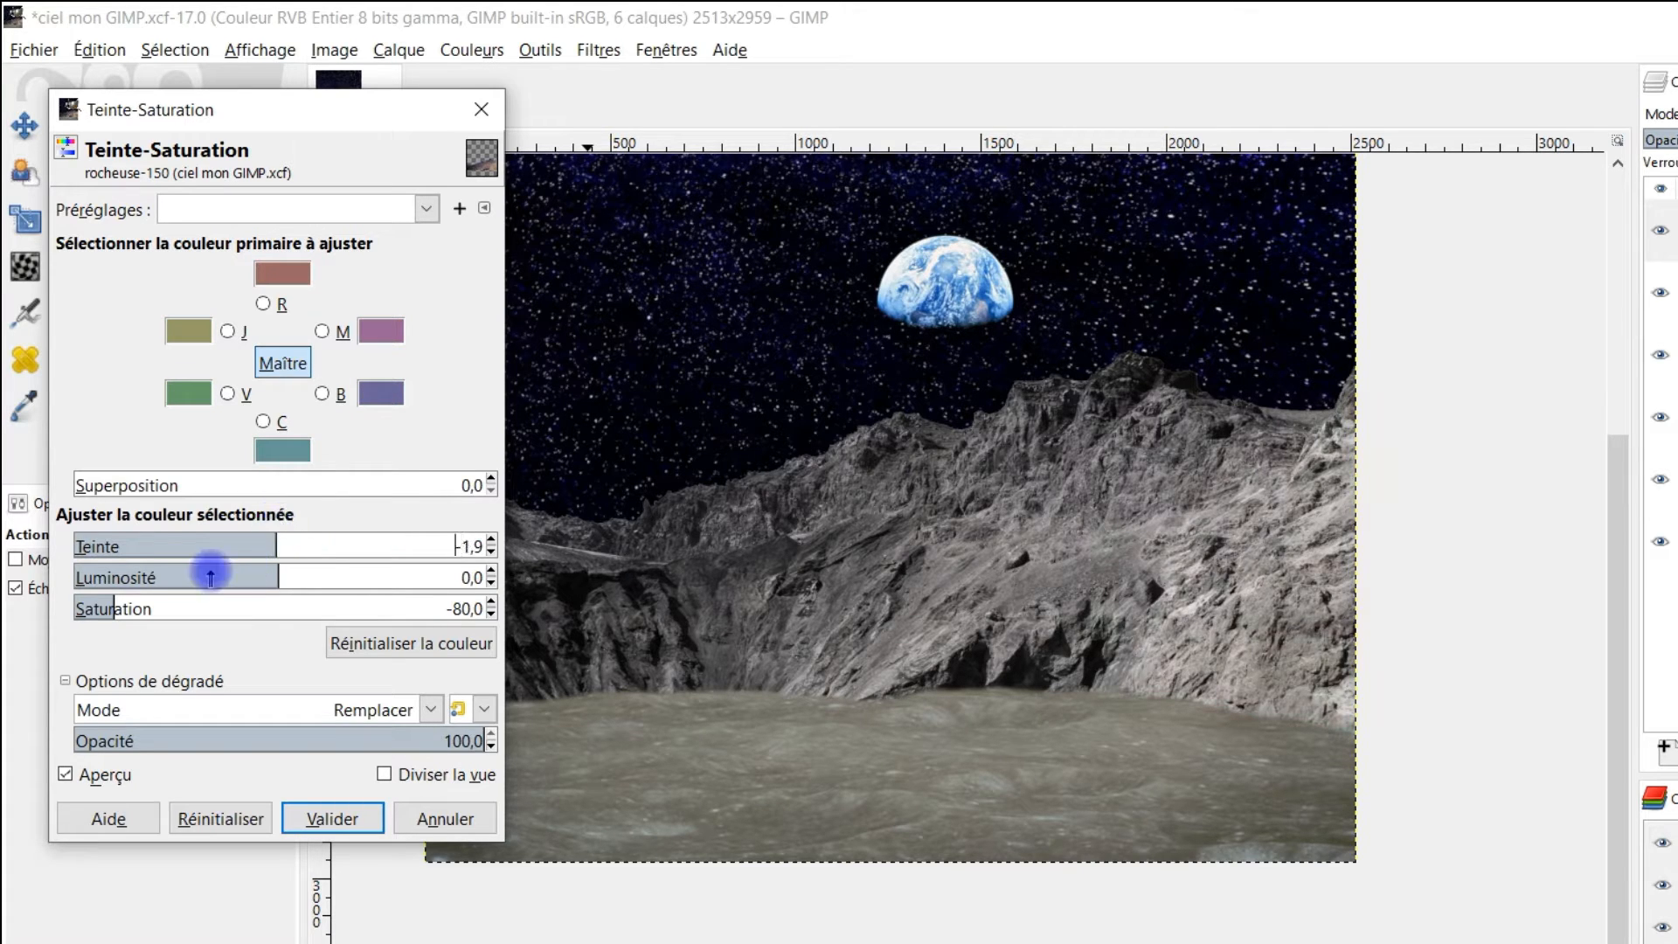
{"action": "left_click_drag", "start_coordinate": [273, 572], "coordinate": [198, 573]}
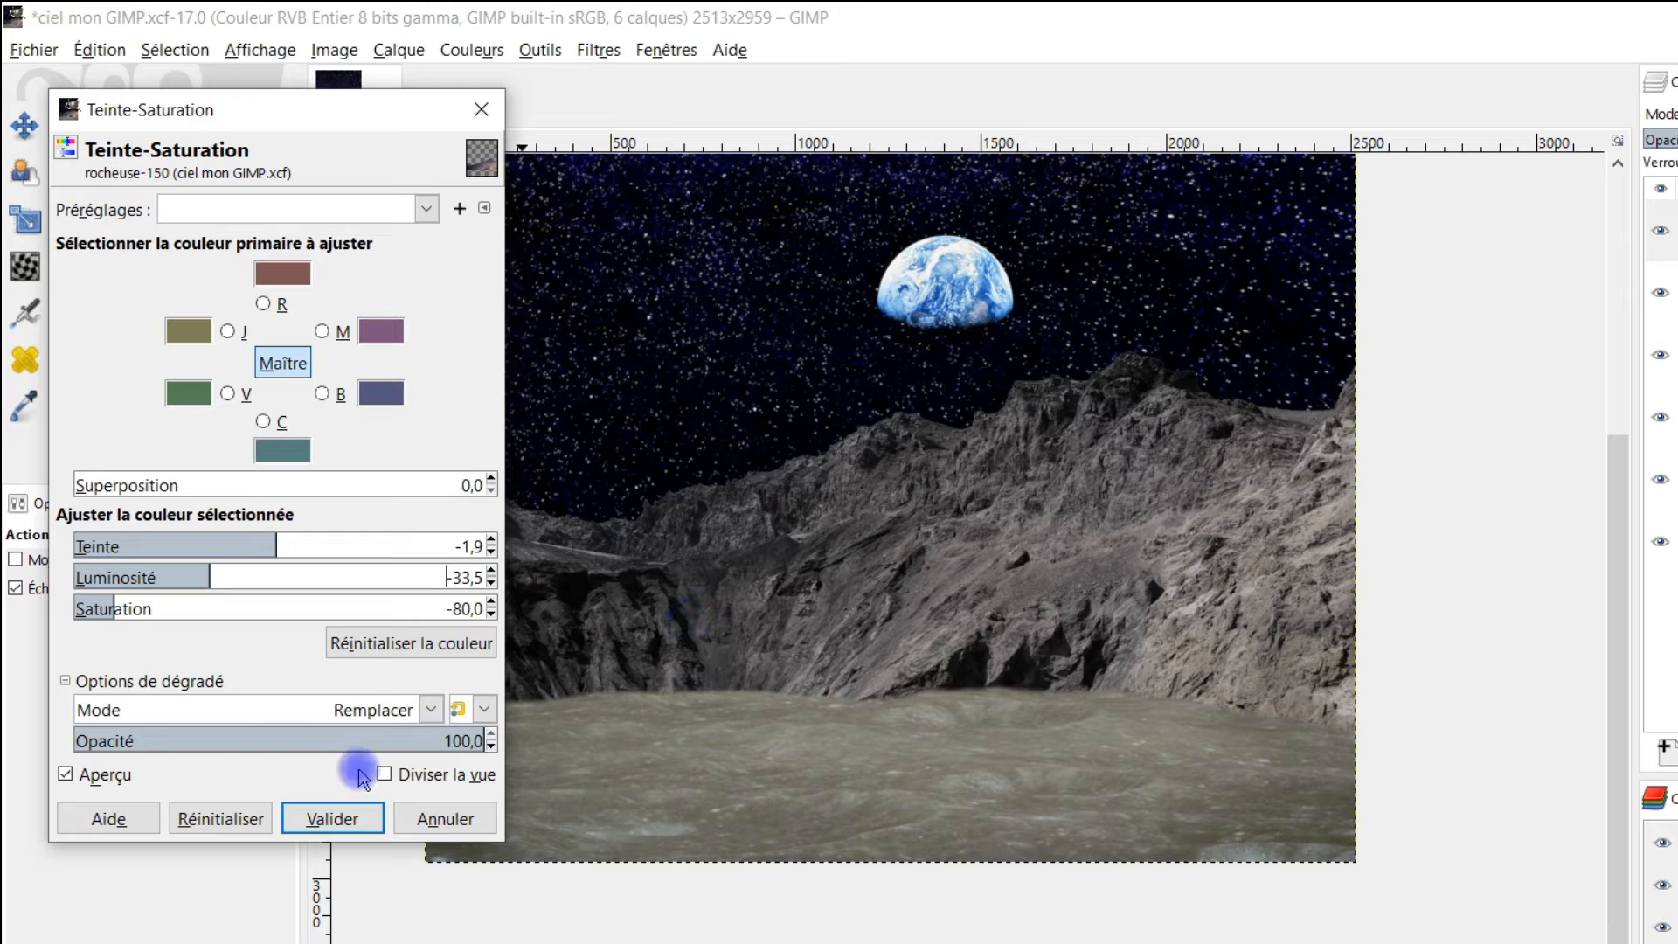
{"action": "left_click", "coordinate": [220, 818]}
Apply Hue-Saturation to the rocheuse layer with saturation -87.6 and lightness -38.9
{"action": "left_click_drag", "start_coordinate": [268, 605], "coordinate": [92, 606]}
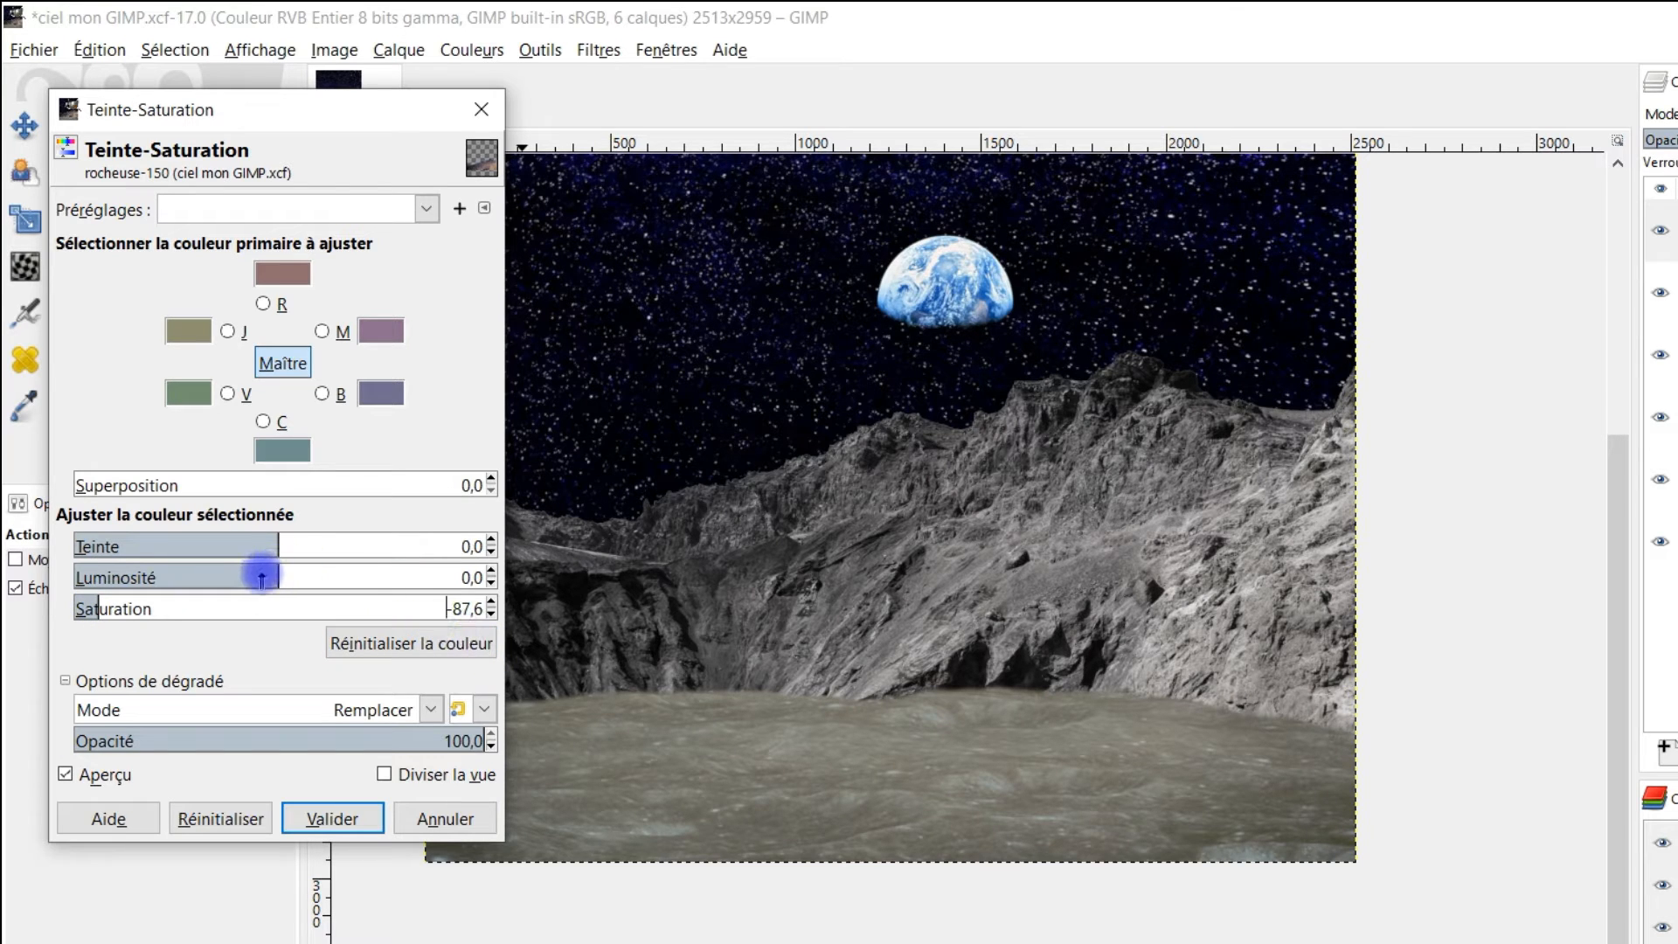
{"action": "left_click_drag", "start_coordinate": [270, 577], "coordinate": [224, 577]}
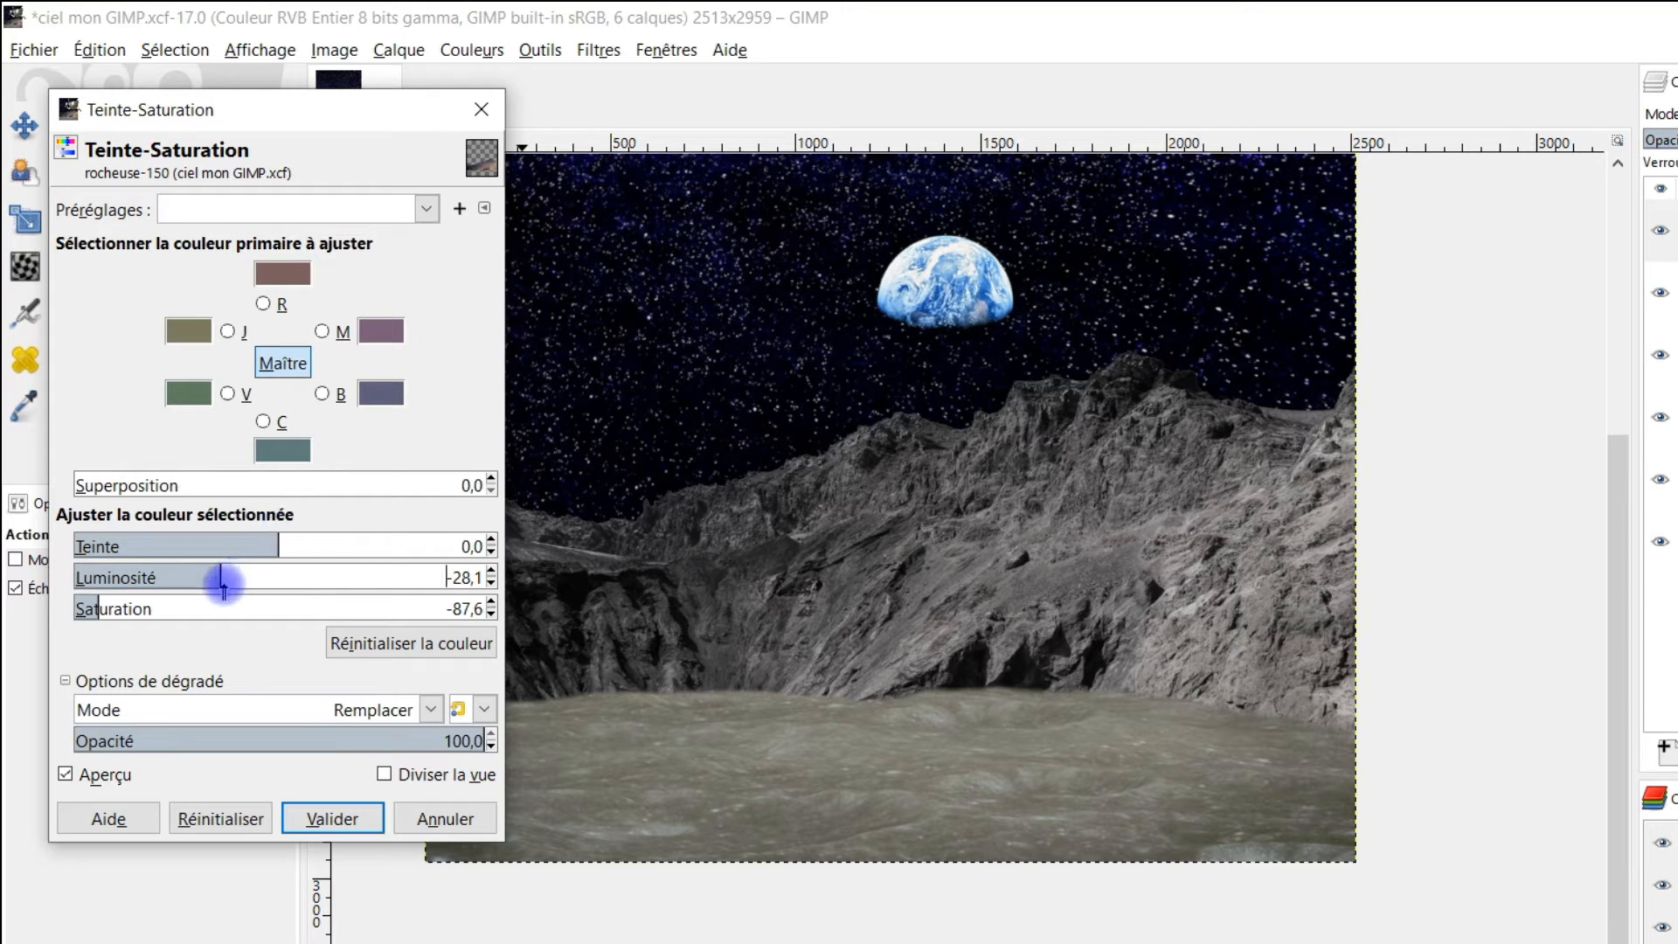
{"action": "left_click_drag", "start_coordinate": [216, 581], "coordinate": [198, 578]}
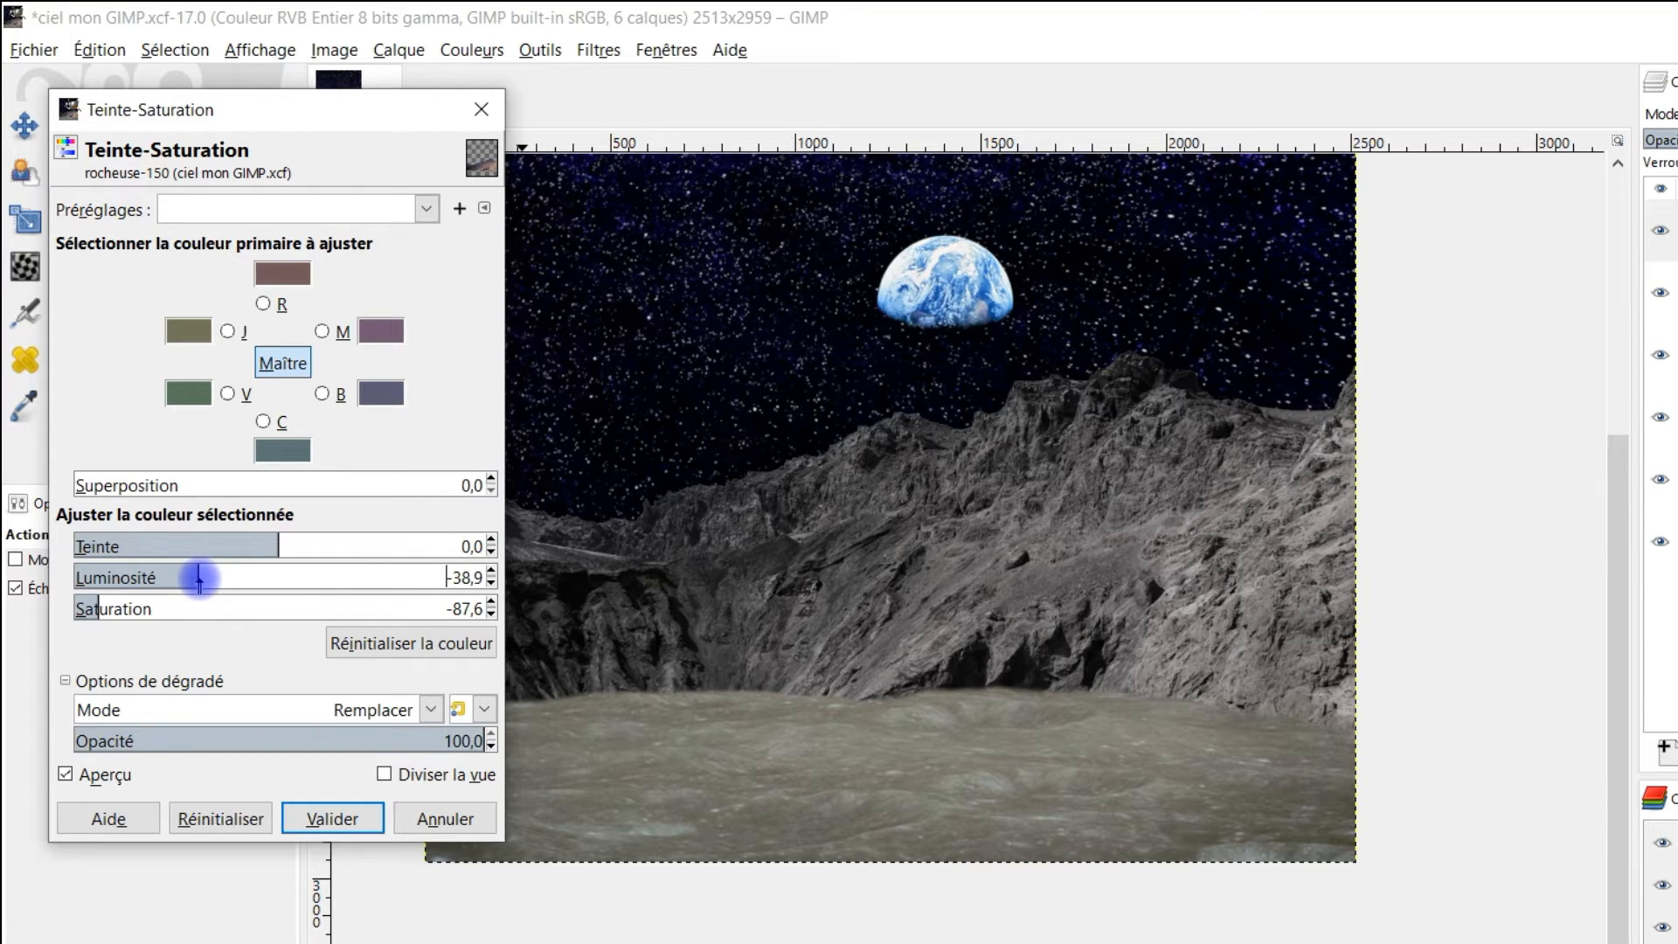
{"action": "left_click", "coordinate": [320, 815]}
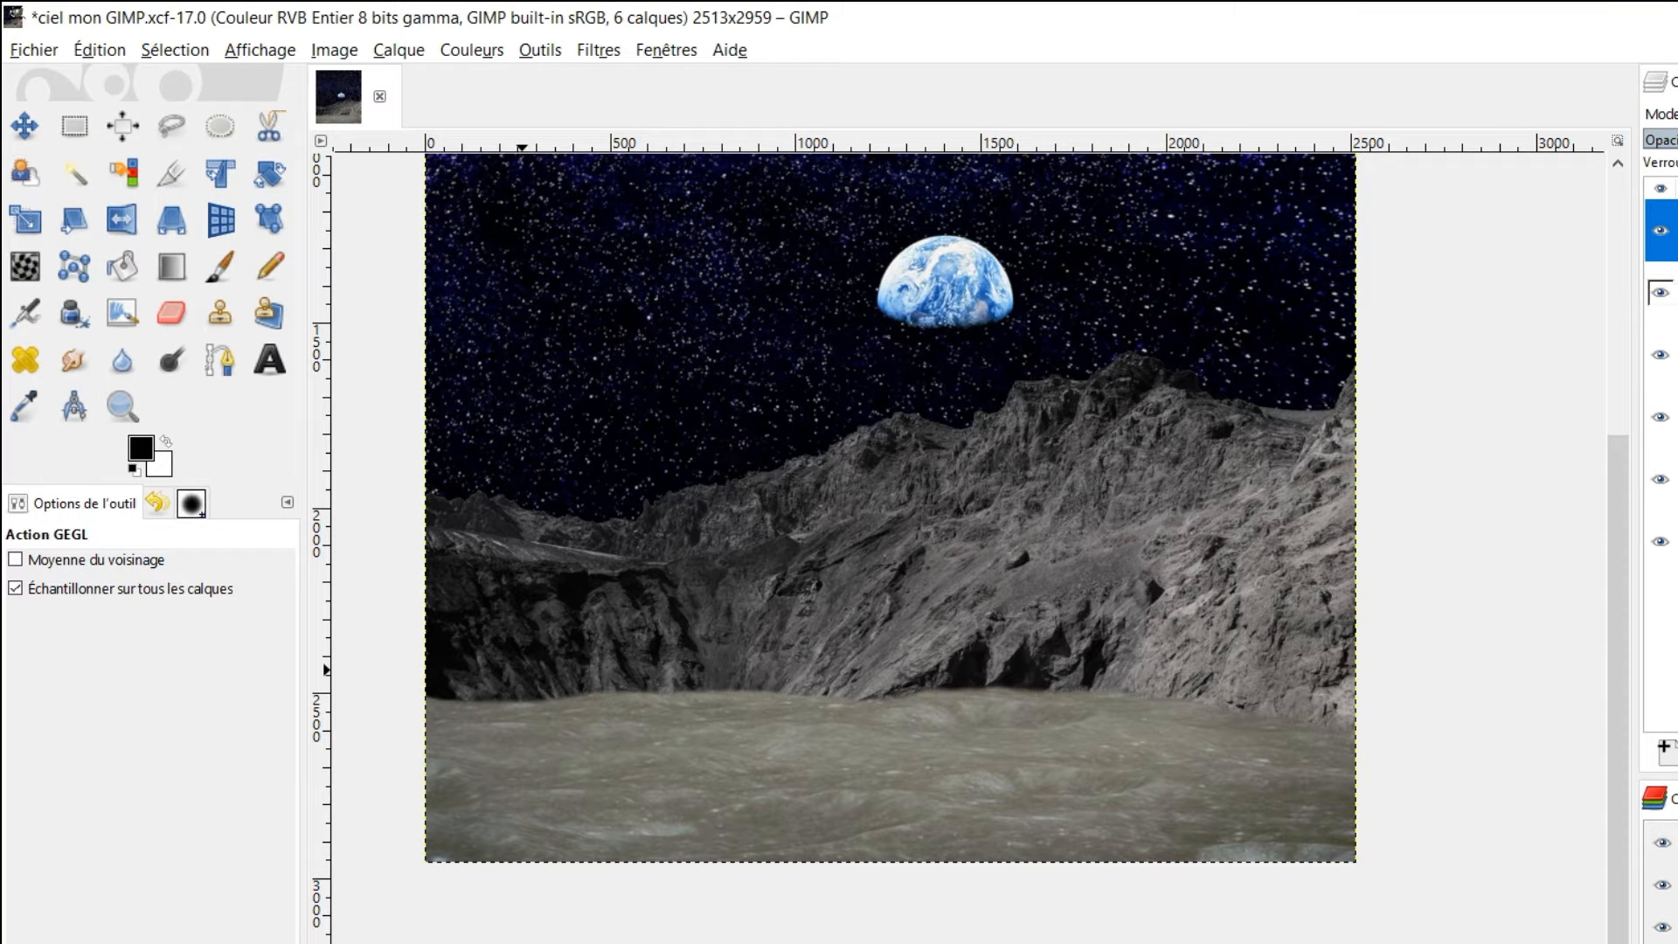
Merge Copie de lune sol down onto lune sol and darken the merged layer with a Curves value point at input 105, output 85
{"action": "left_click", "coordinate": [1389, 233]}
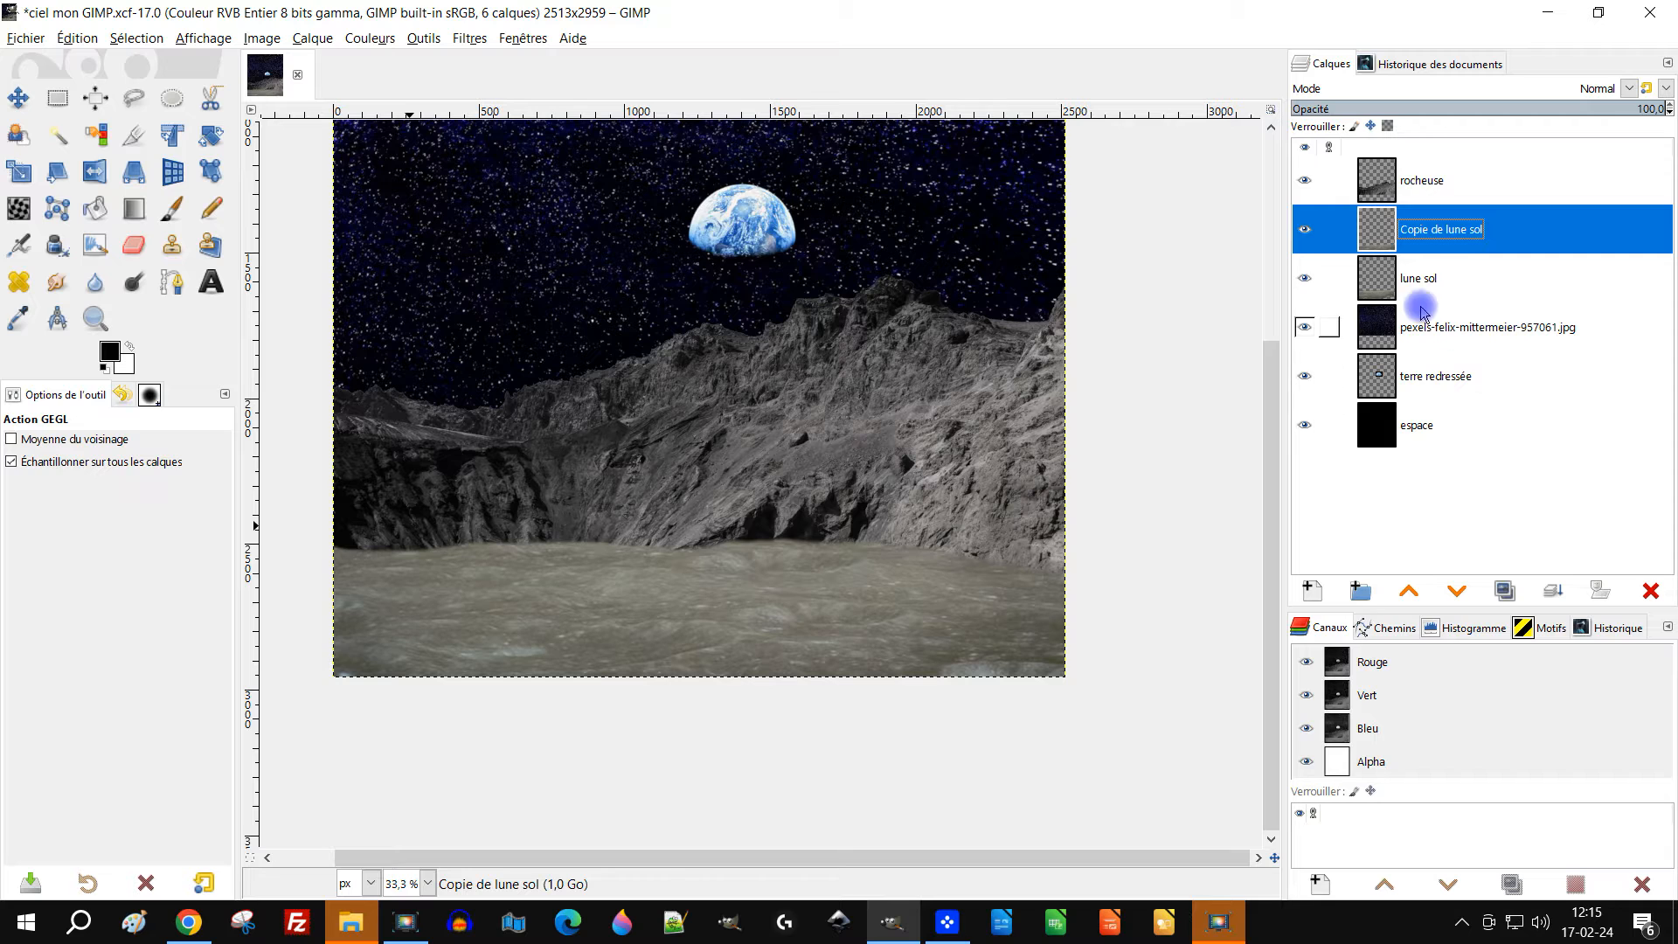
{"action": "left_click", "coordinate": [1549, 591]}
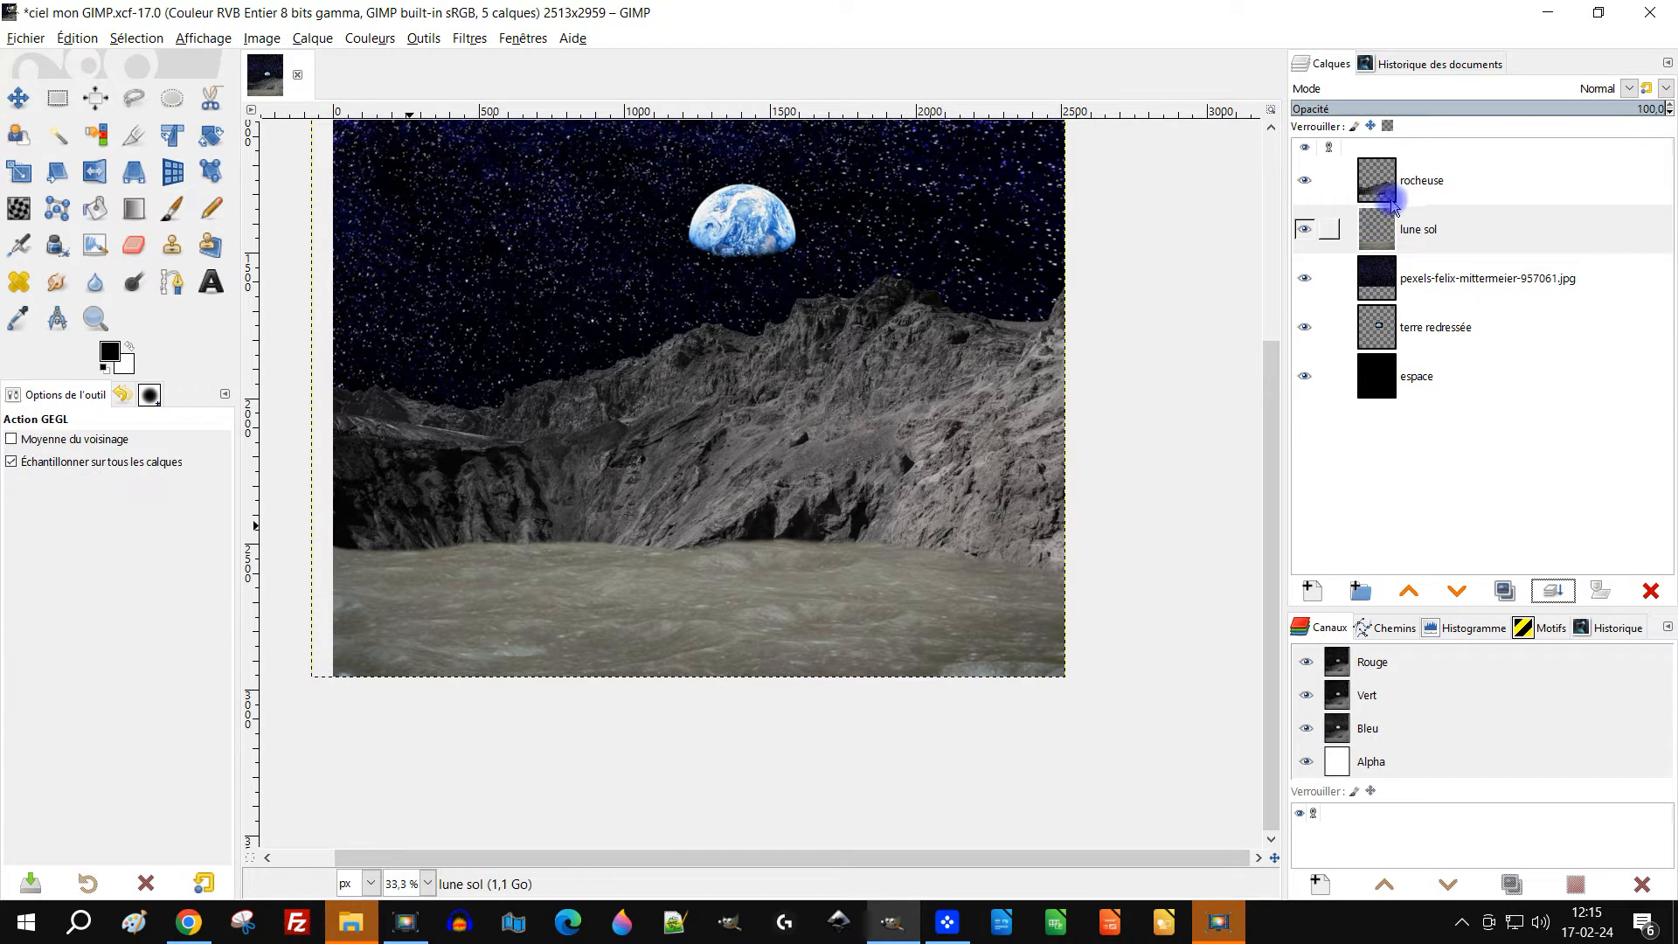
{"action": "left_click", "coordinate": [369, 38]}
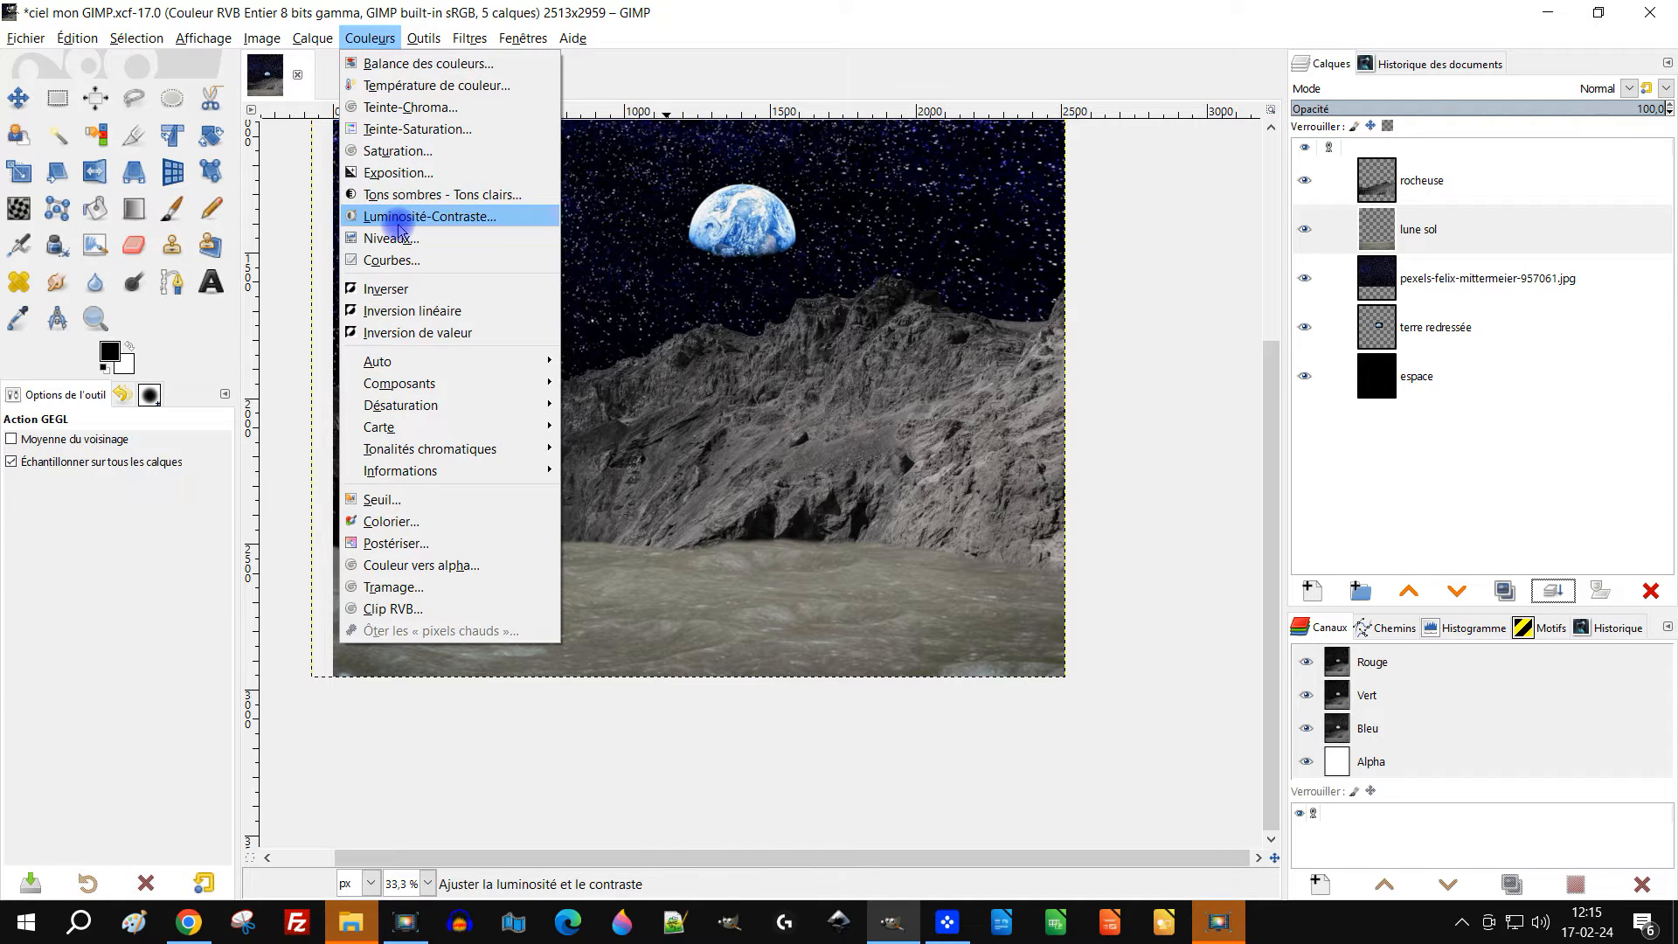
{"action": "left_click", "coordinate": [391, 260]}
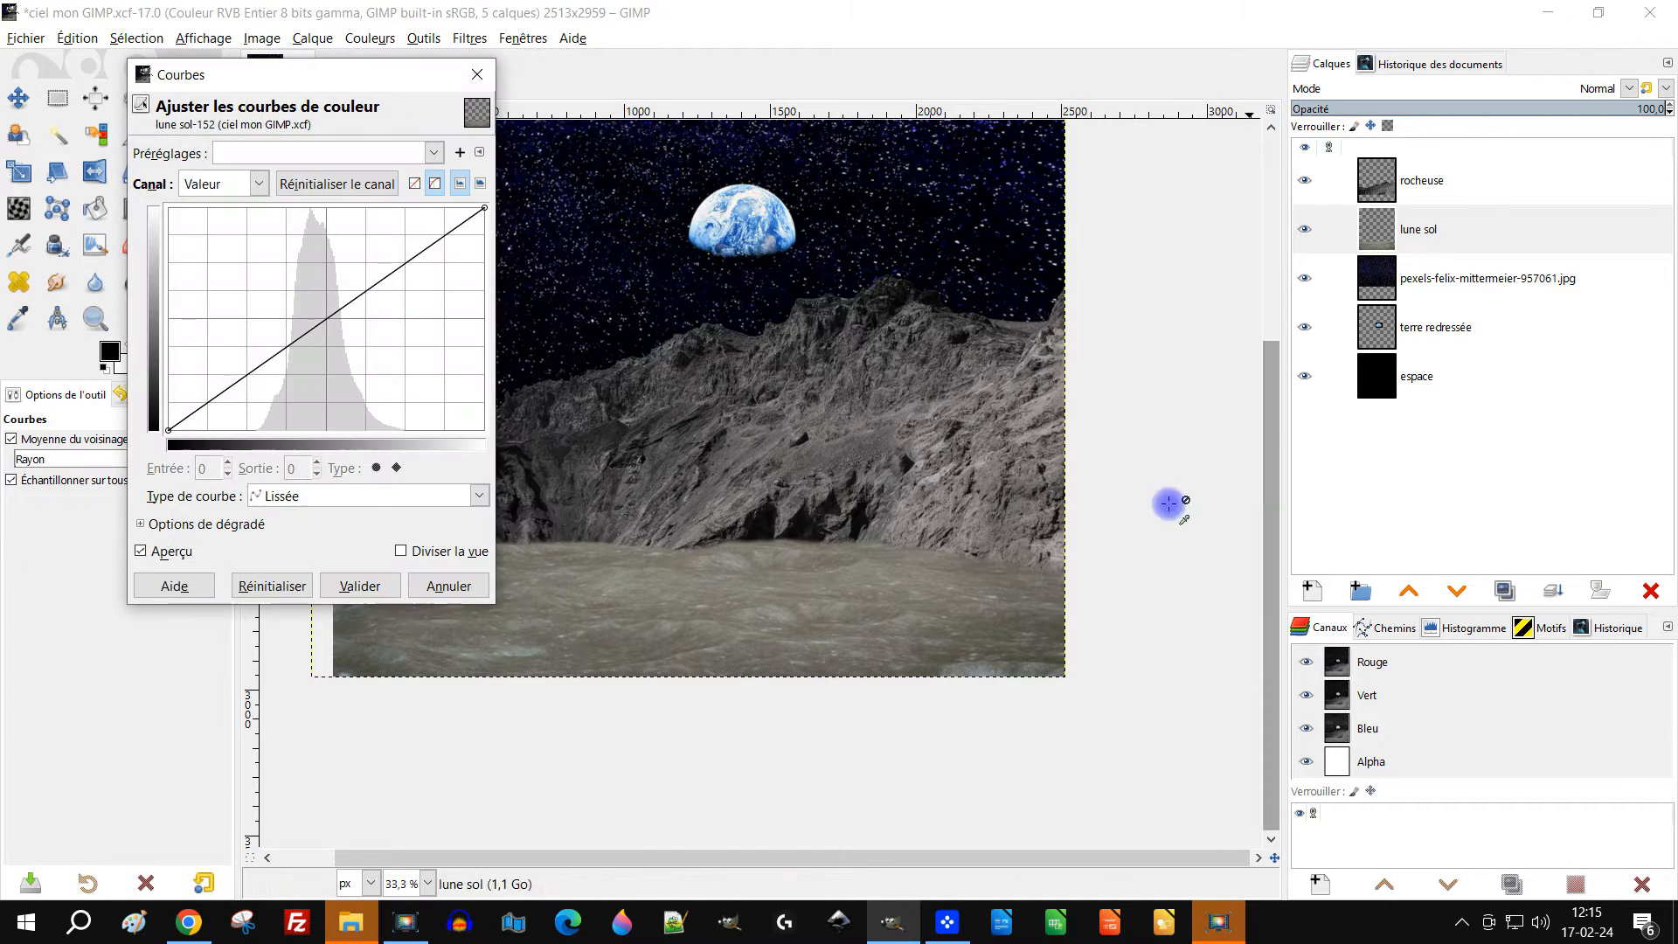
{"action": "left_click_drag", "start_coordinate": [271, 74], "coordinate": [1404, 305]}
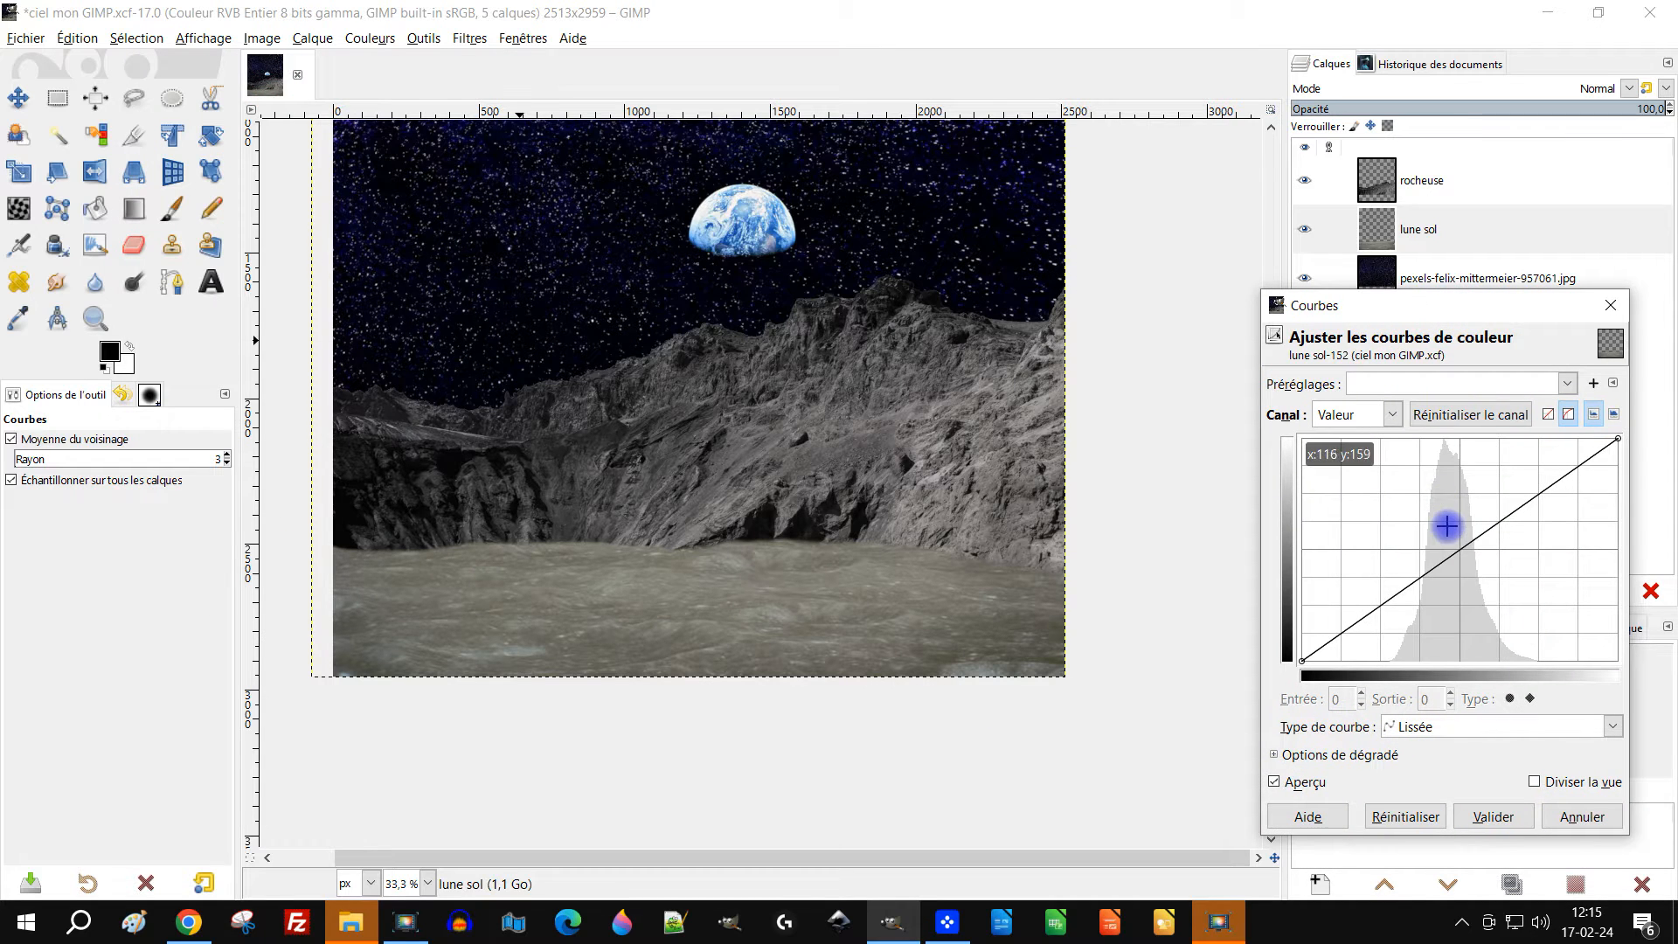
{"action": "left_click_drag", "start_coordinate": [1468, 547], "coordinate": [1454, 582]}
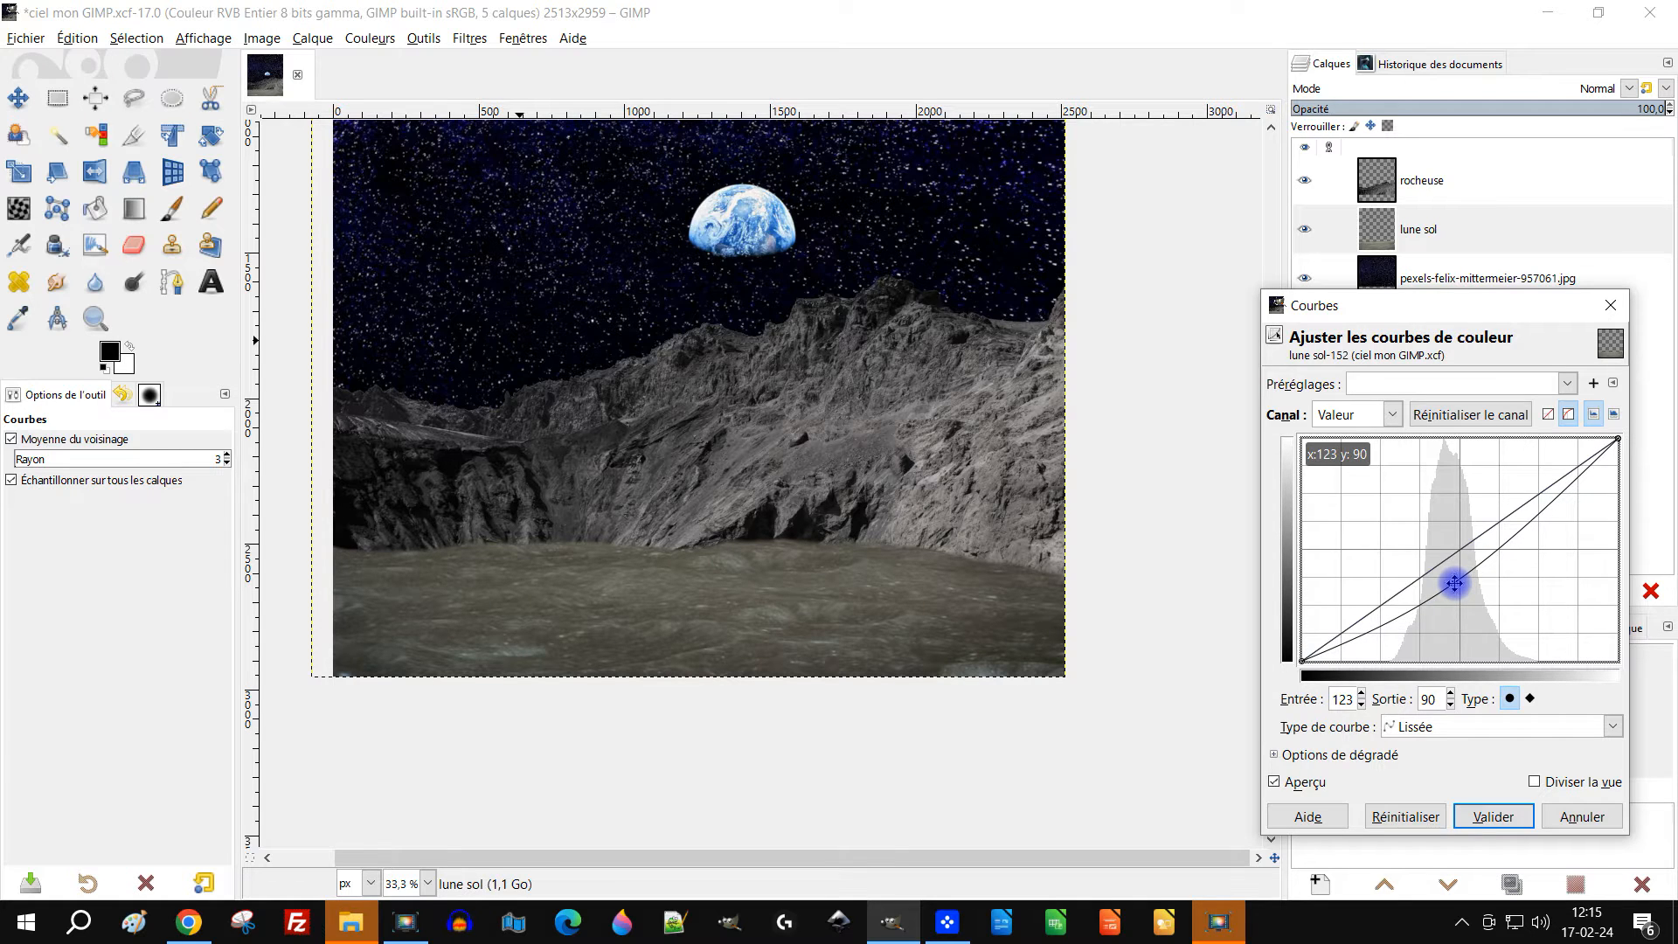
{"action": "left_click_drag", "start_coordinate": [1443, 589], "coordinate": [1431, 593]}
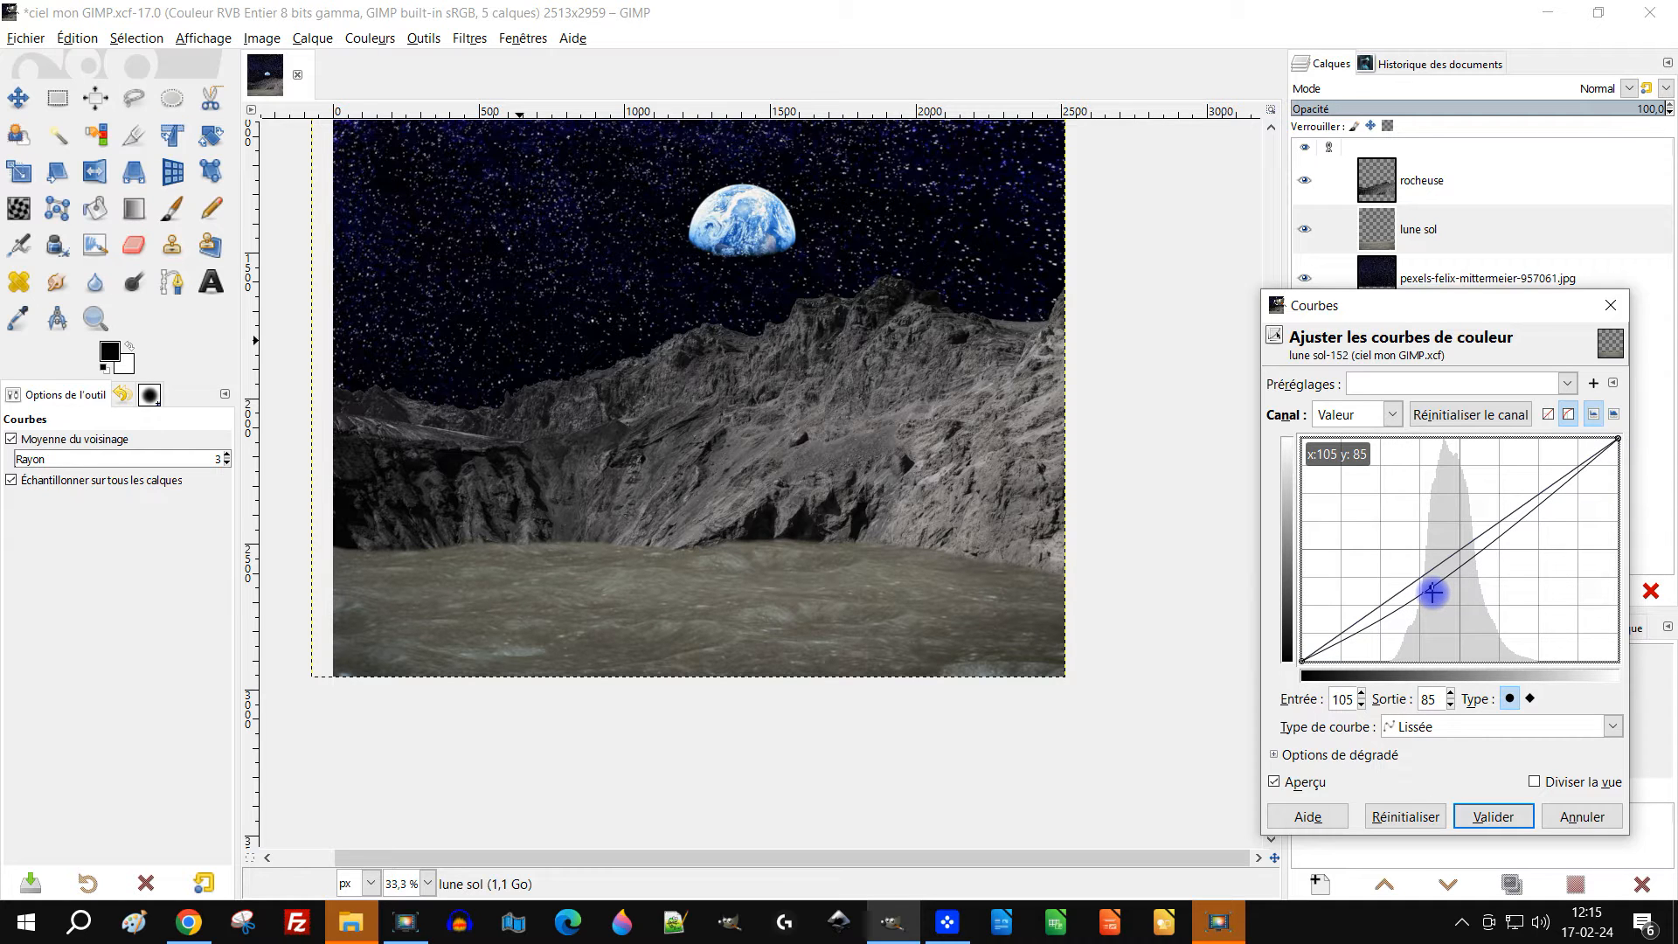
{"action": "left_click", "coordinate": [1492, 813]}
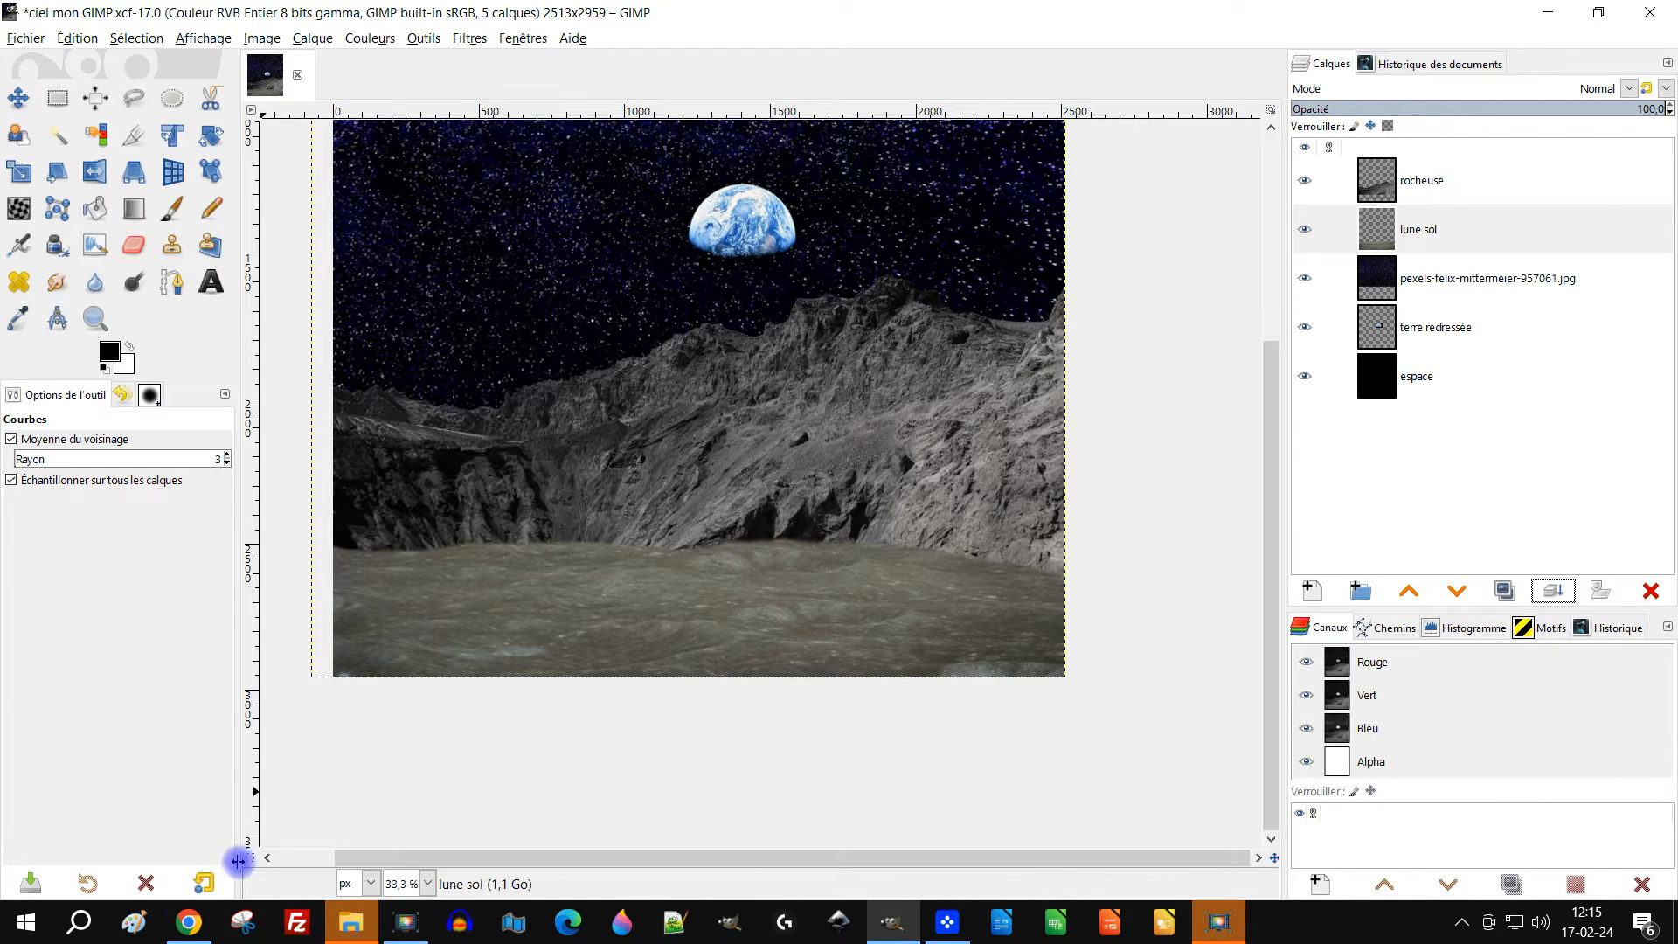
Switch to Chrome, dismiss the thank-you popup, examine the brown rocky mountain photo on Pexels, and return to GIMP
{"action": "left_click", "coordinate": [187, 922]}
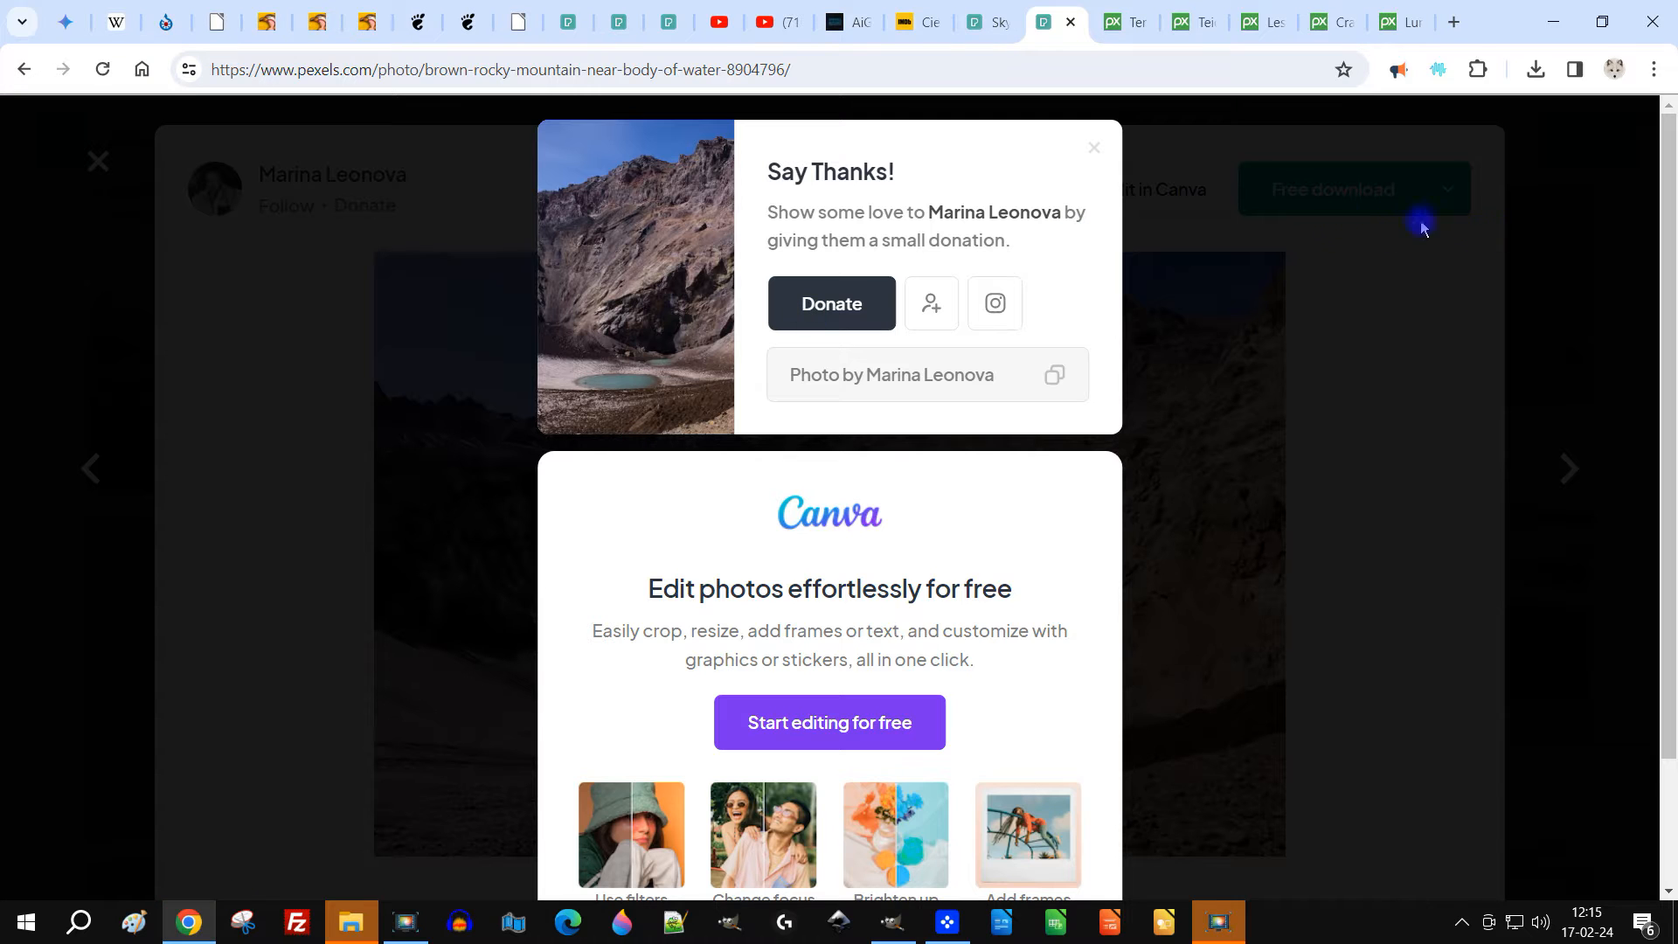
{"action": "left_click", "coordinate": [1088, 149]}
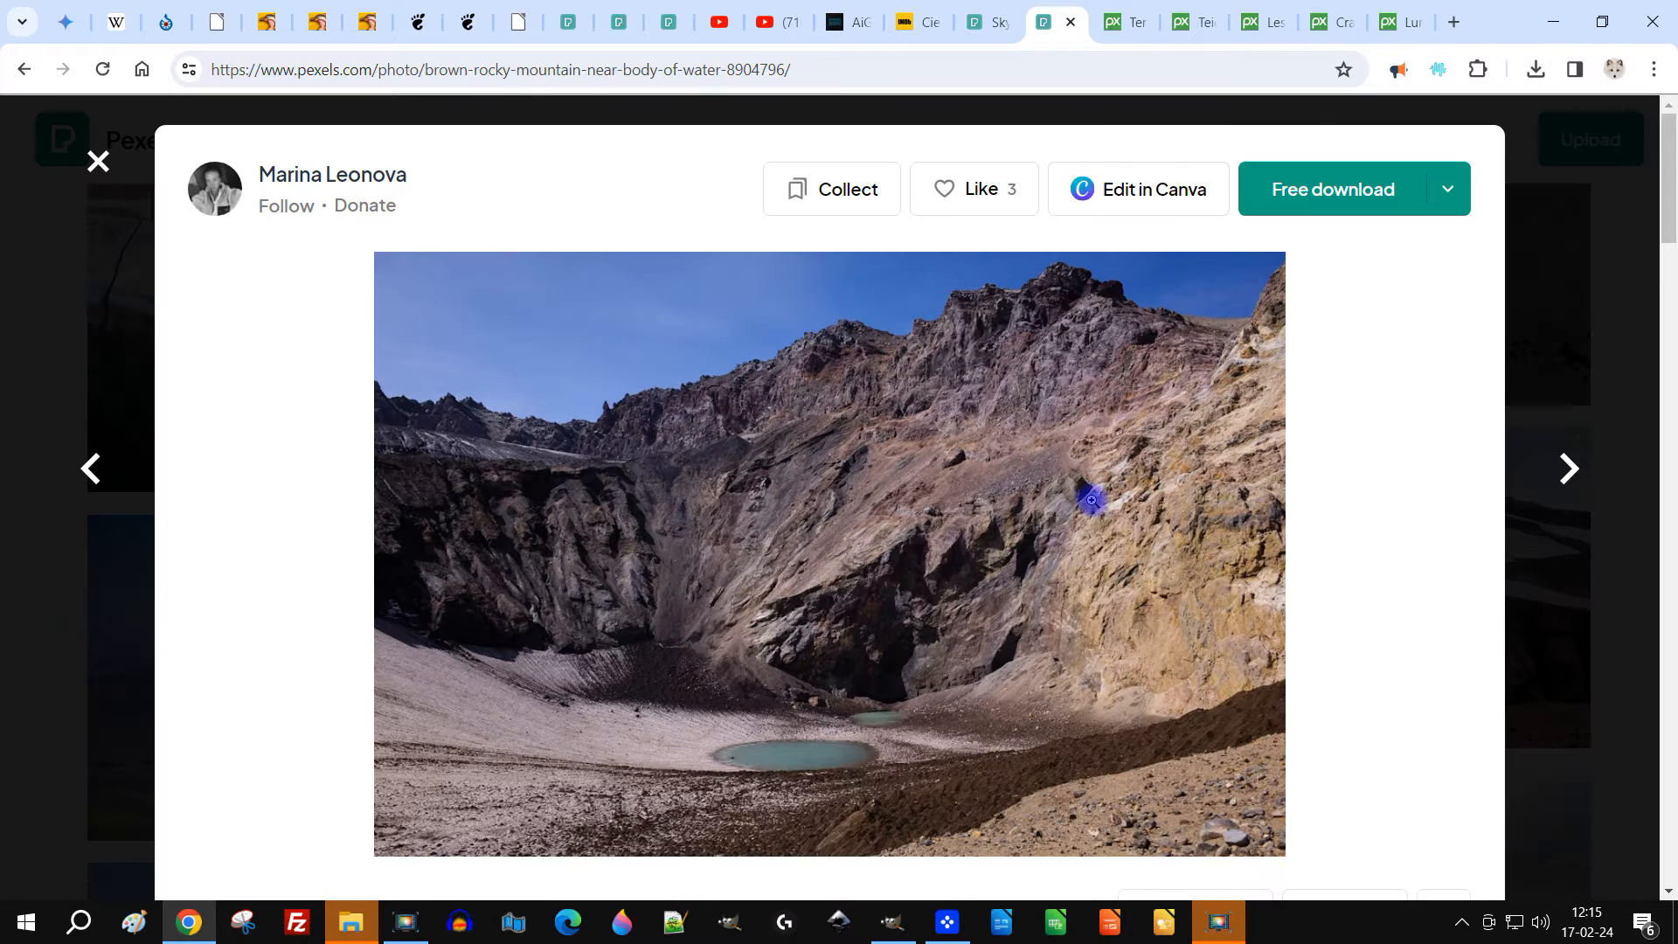
{"action": "scroll", "coordinate": [828, 479], "scroll_direction": "down", "scroll_amount": 3}
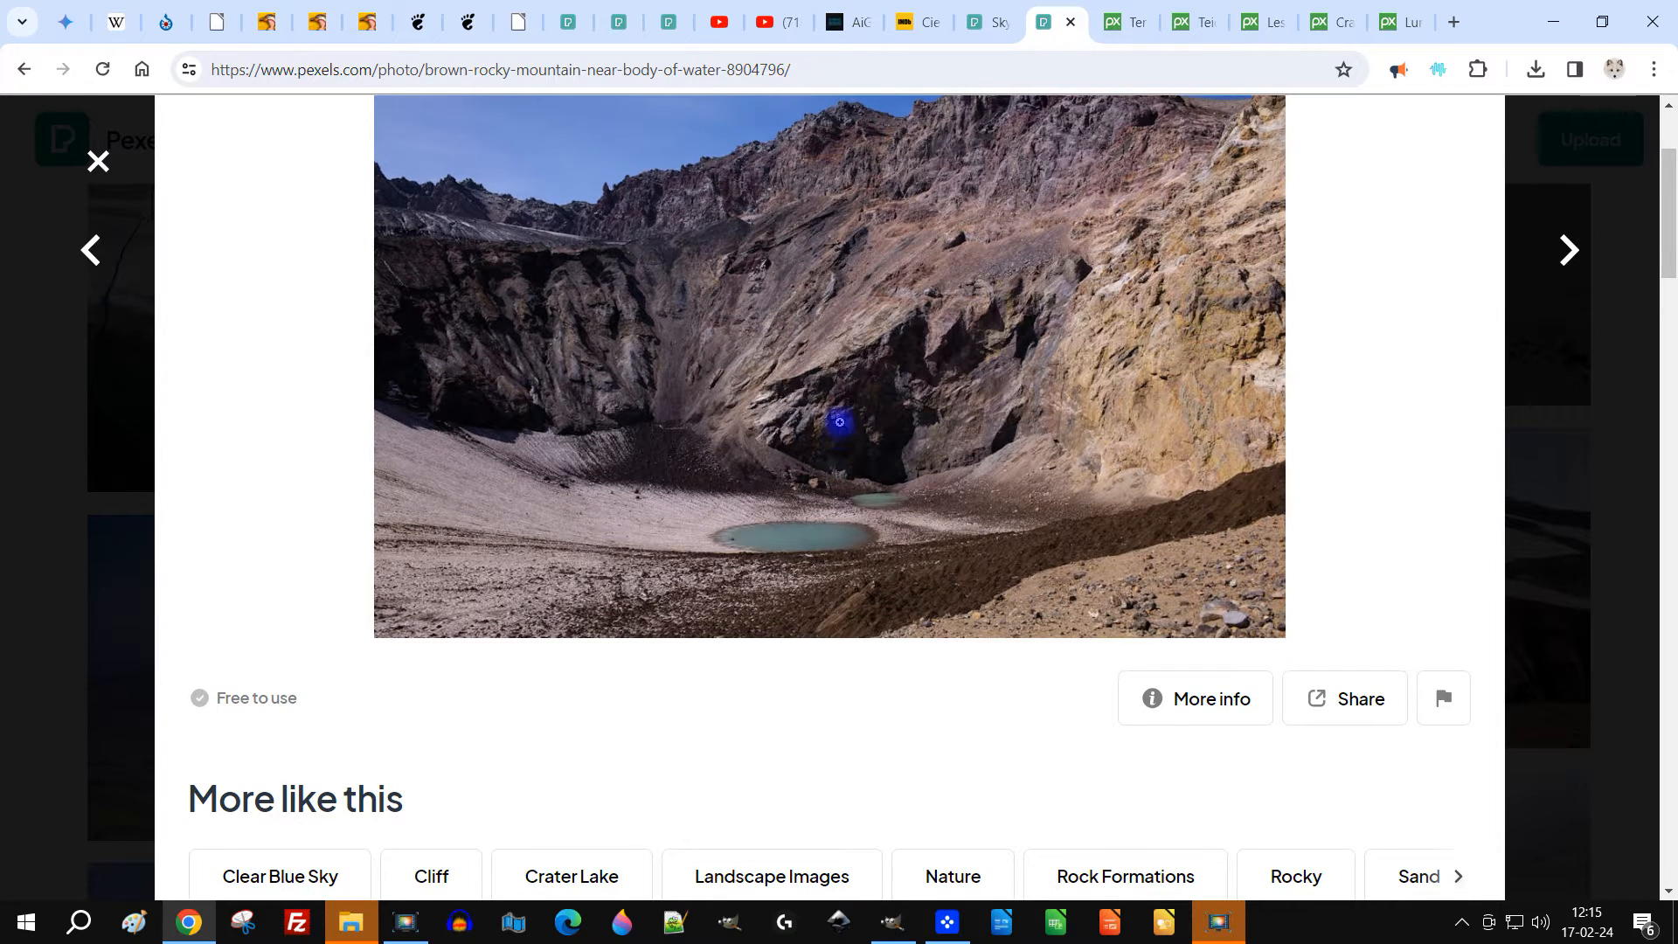
{"action": "scroll", "coordinate": [834, 424], "scroll_direction": "down", "scroll_amount": 1}
{"action": "scroll", "coordinate": [831, 423], "scroll_direction": "up", "scroll_amount": 4}
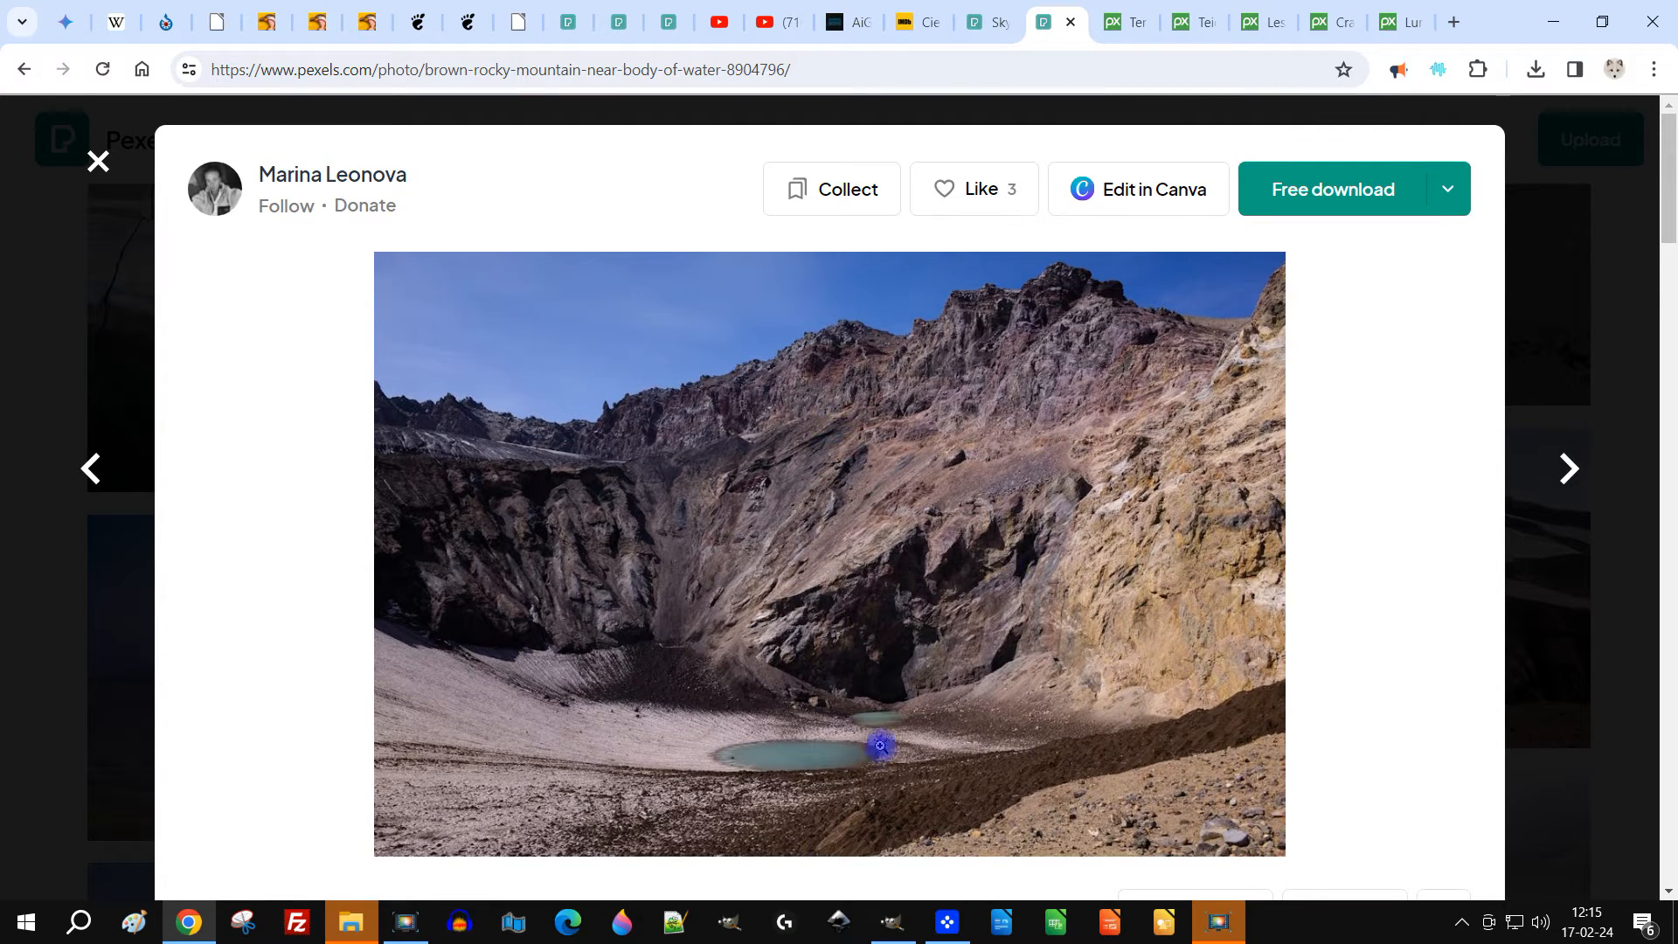
{"action": "left_click", "coordinate": [891, 922]}
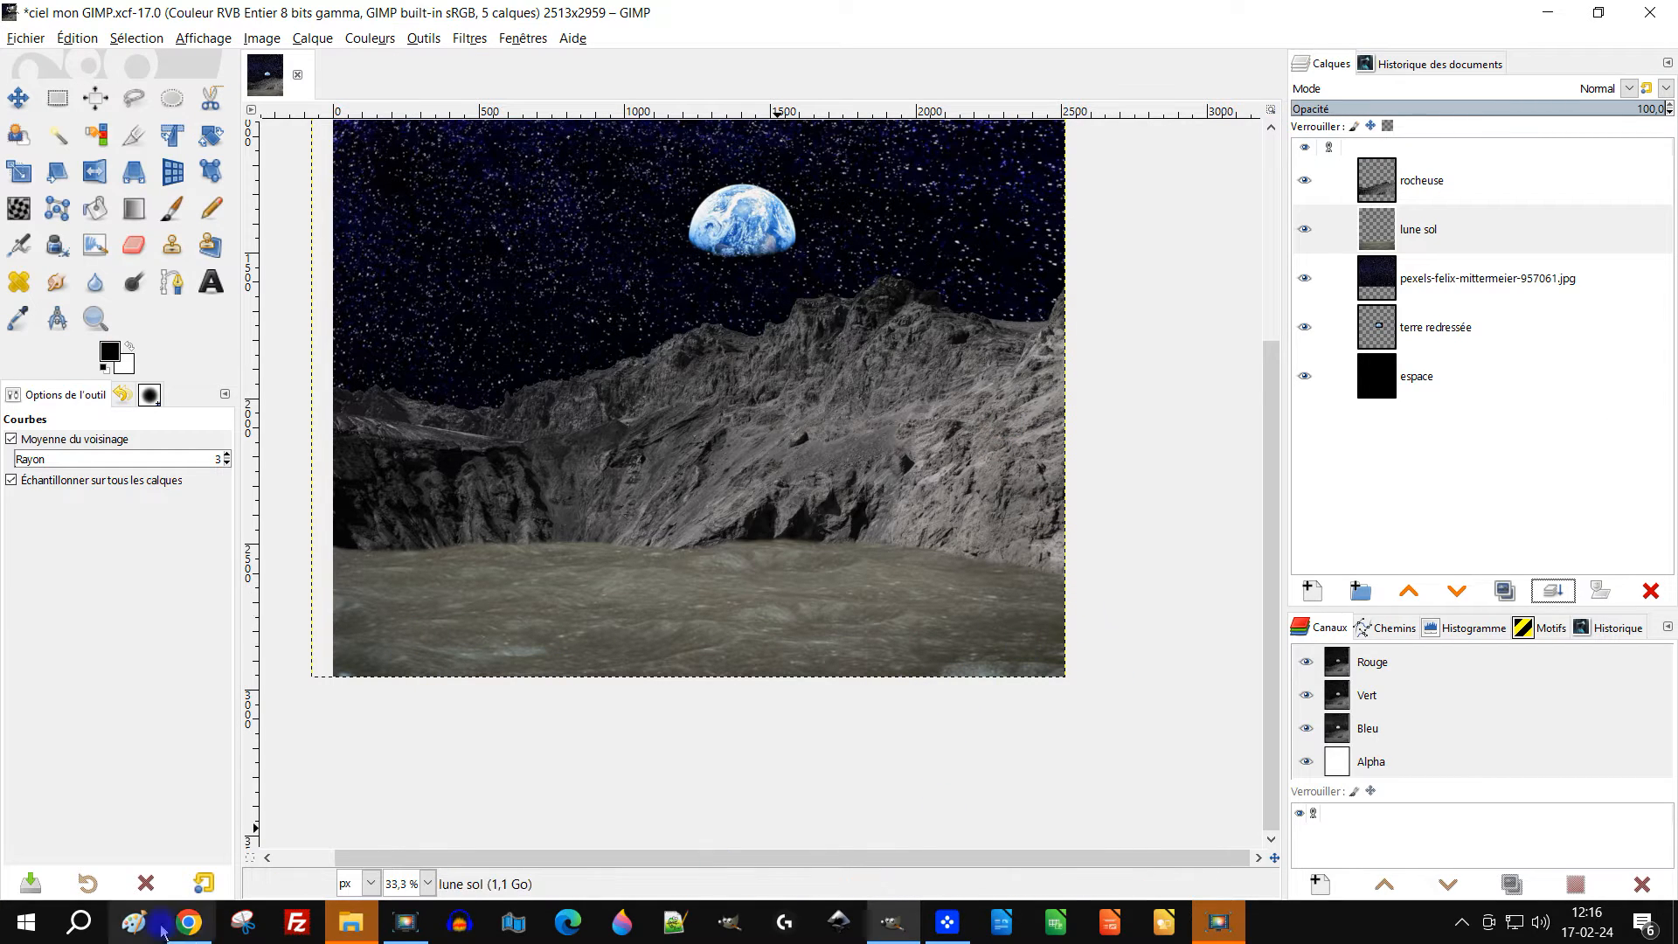
In Chrome, check the rocky mountain photo's details and browse the similar Pexels photos, and return to GIMP
{"action": "left_click", "coordinate": [189, 922]}
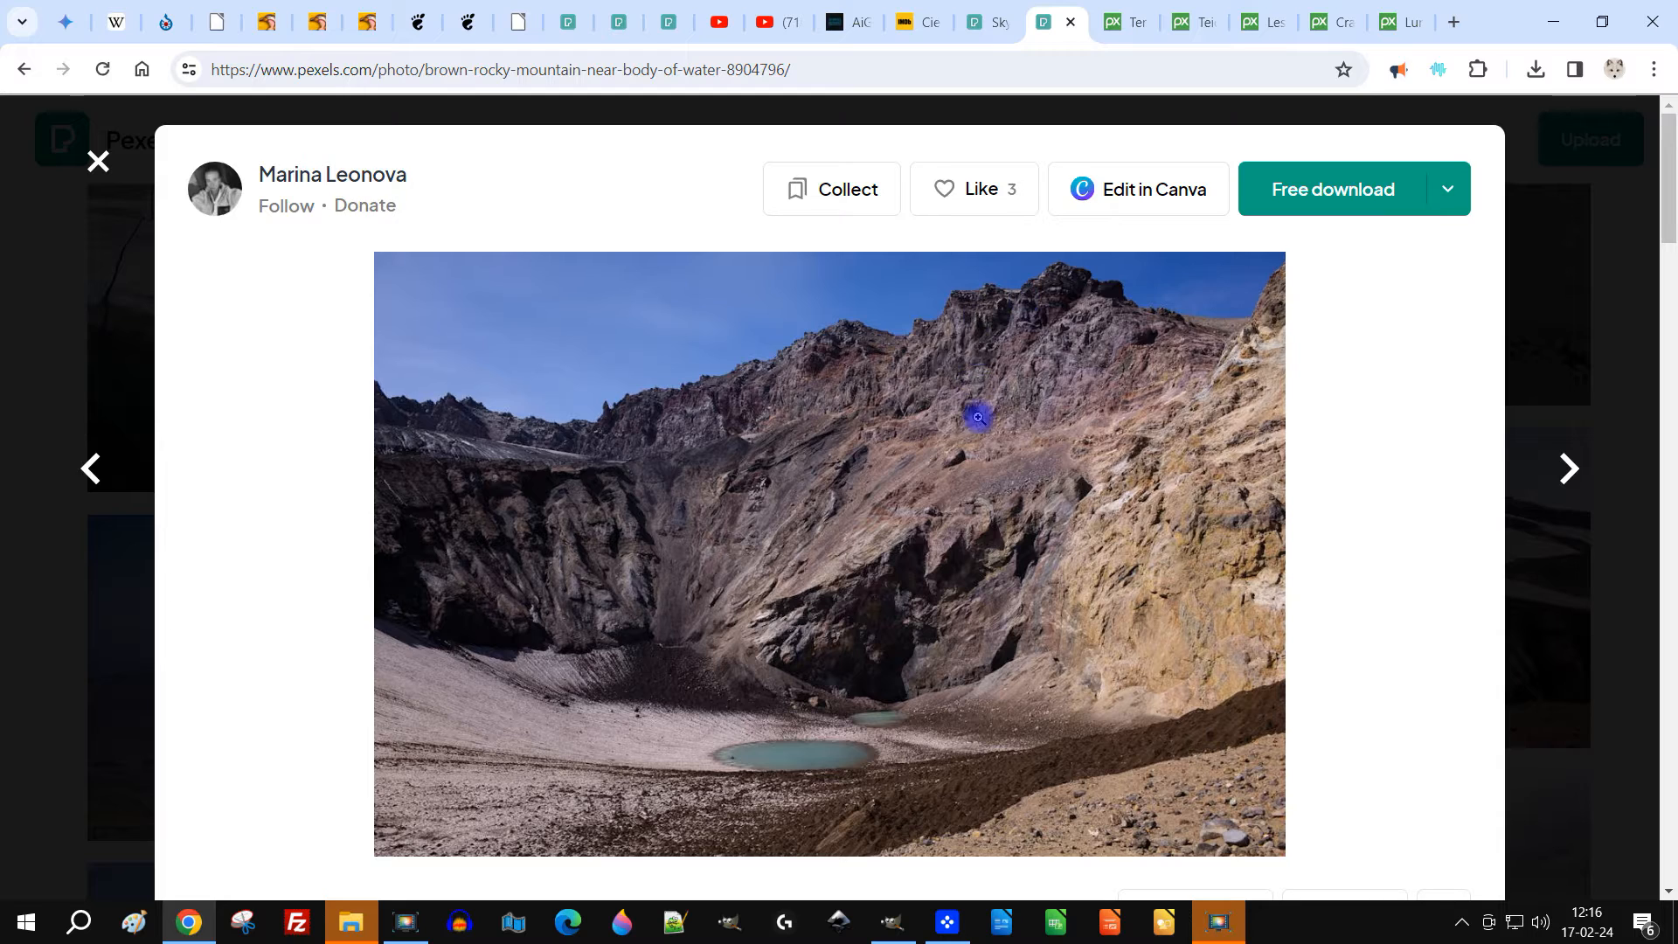
{"action": "scroll", "coordinate": [978, 381], "scroll_direction": "down", "scroll_amount": 5}
{"action": "scroll", "coordinate": [987, 417], "scroll_direction": "down", "scroll_amount": 3}
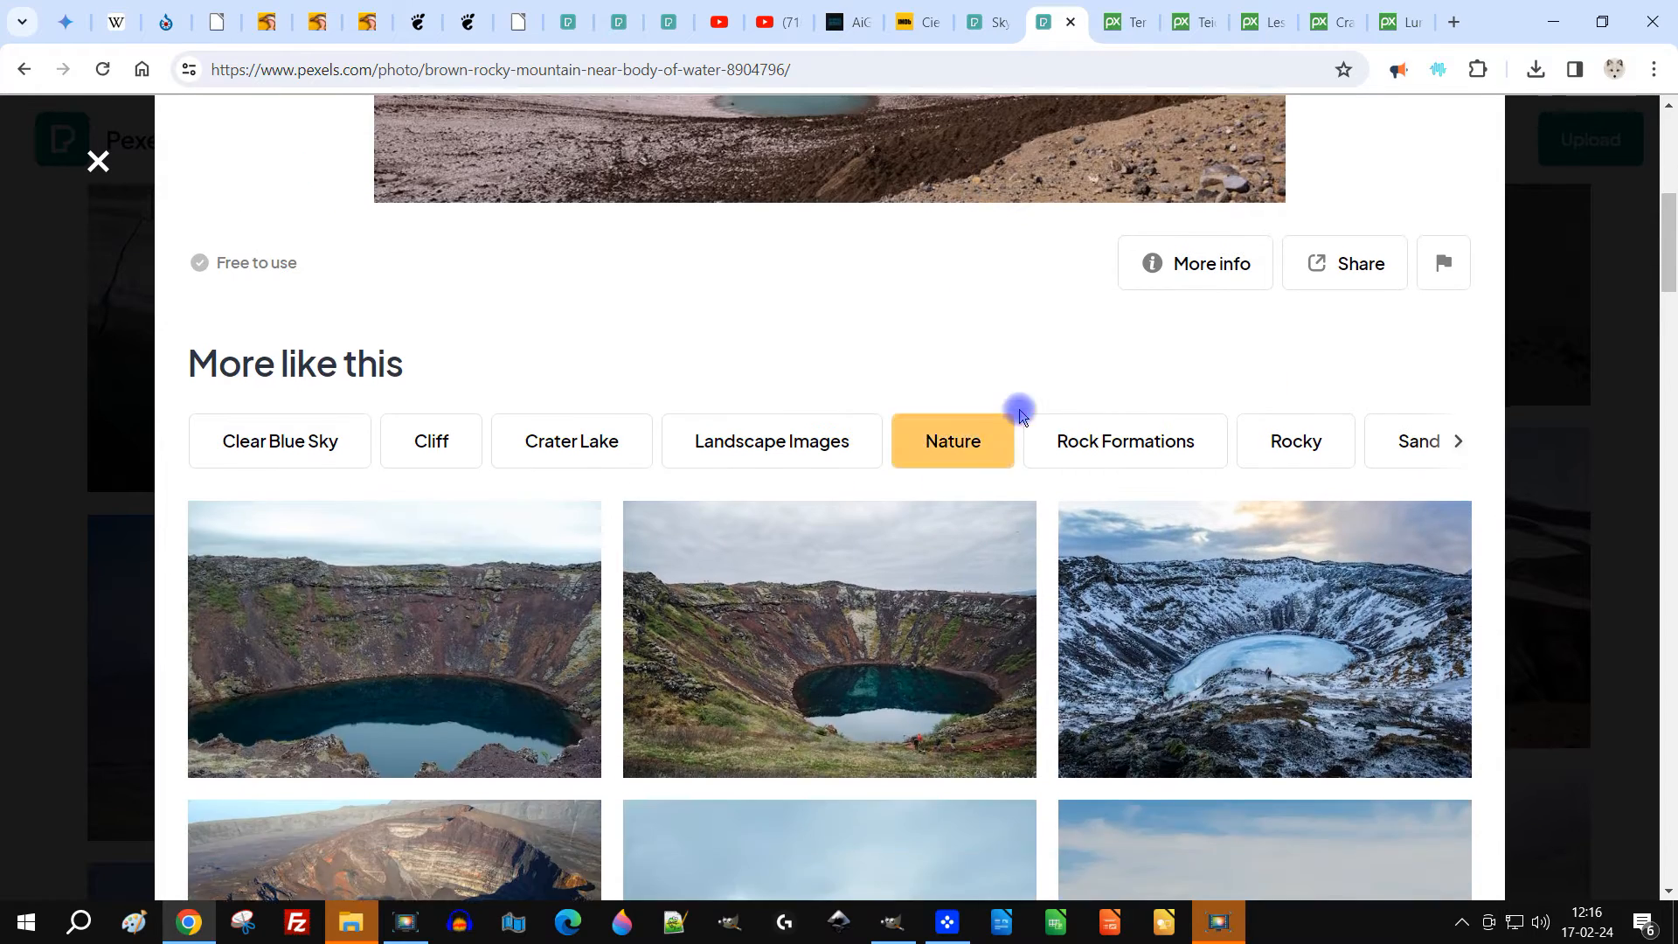
{"action": "scroll", "coordinate": [1136, 384], "scroll_direction": "up", "scroll_amount": 1}
{"action": "left_click", "coordinate": [1181, 367]}
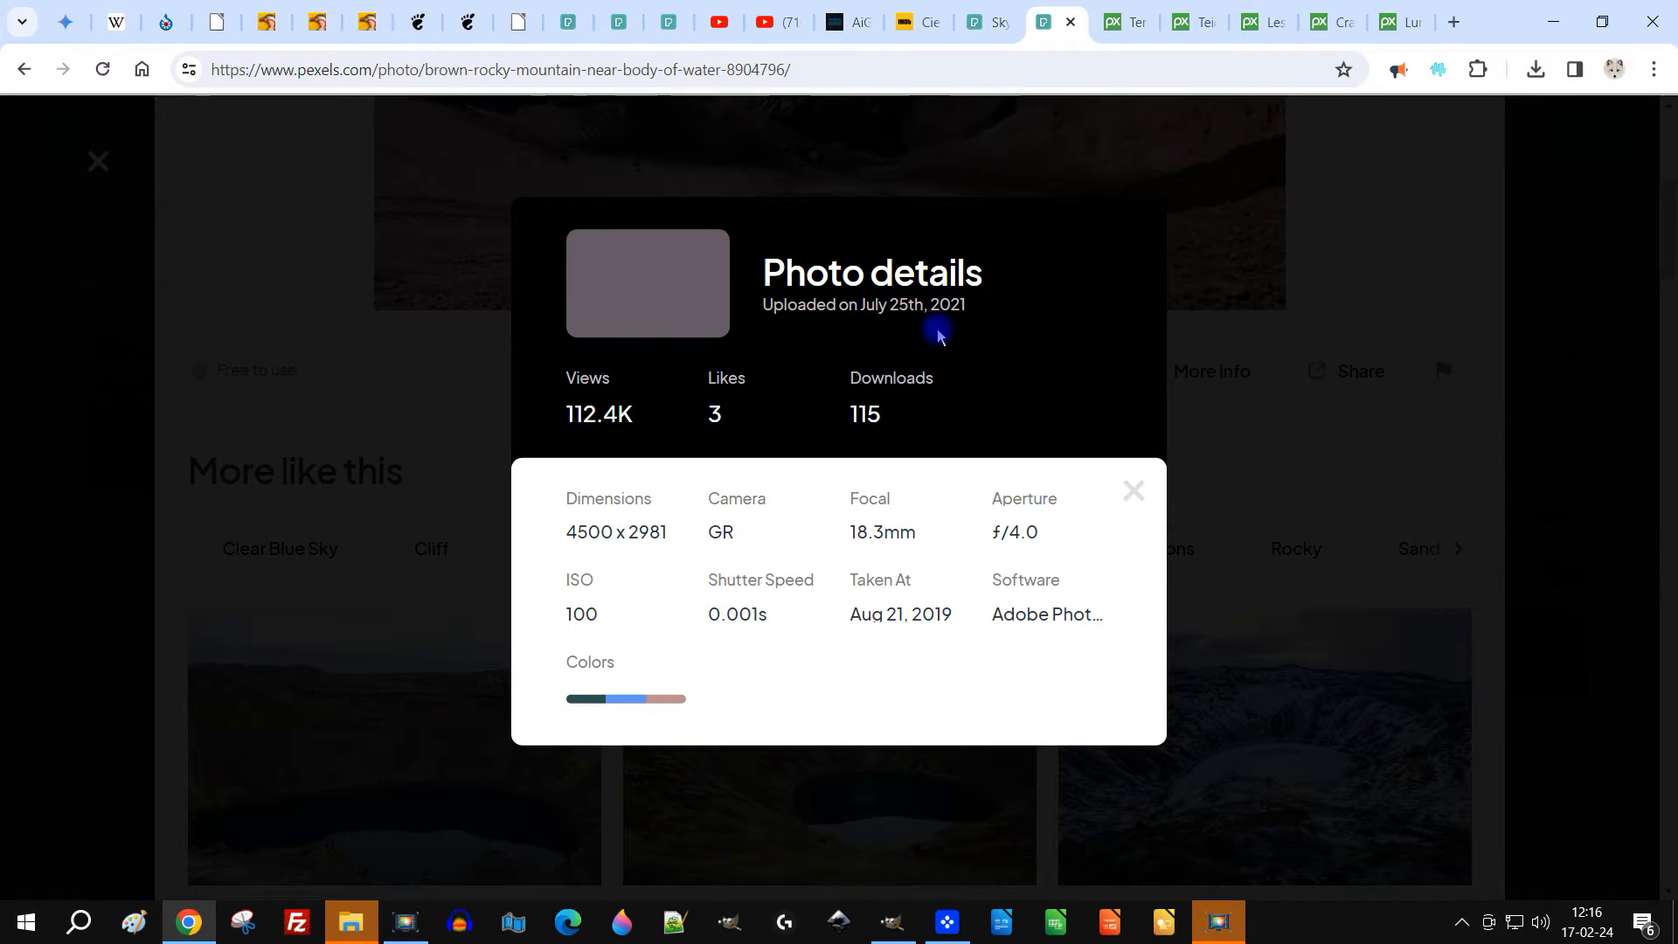
{"action": "left_click", "coordinate": [1140, 487]}
{"action": "scroll", "coordinate": [1127, 444], "scroll_direction": "down", "scroll_amount": 6}
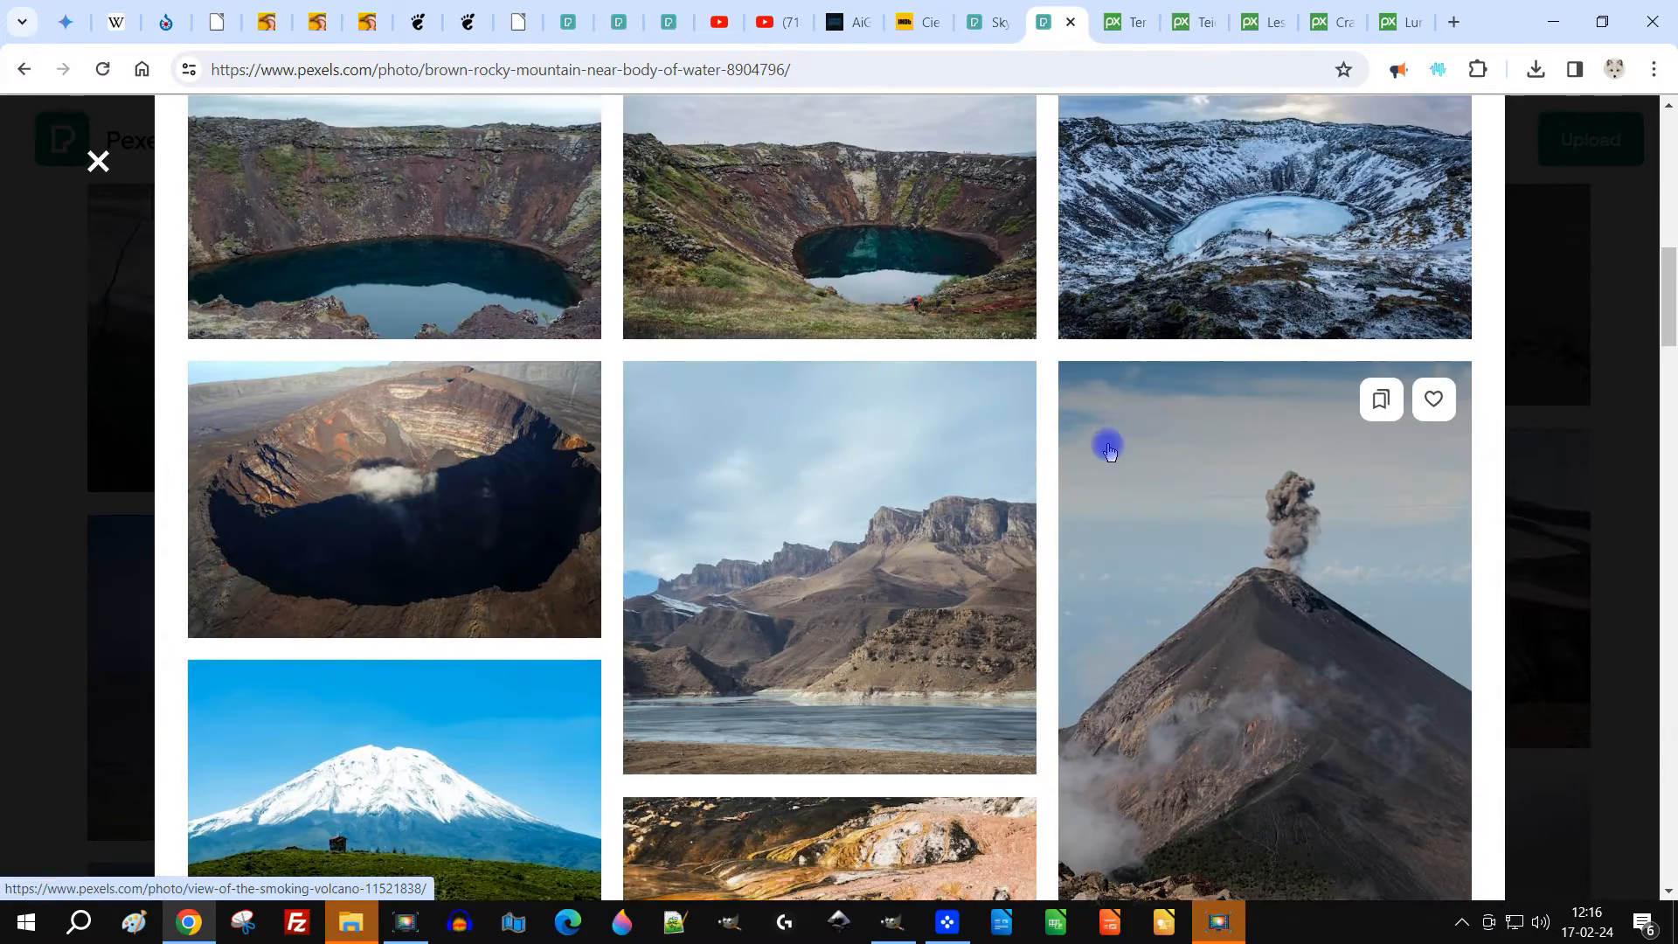
{"action": "scroll", "coordinate": [1106, 451], "scroll_direction": "down", "scroll_amount": 6}
{"action": "scroll", "coordinate": [1101, 454], "scroll_direction": "up", "scroll_amount": 9}
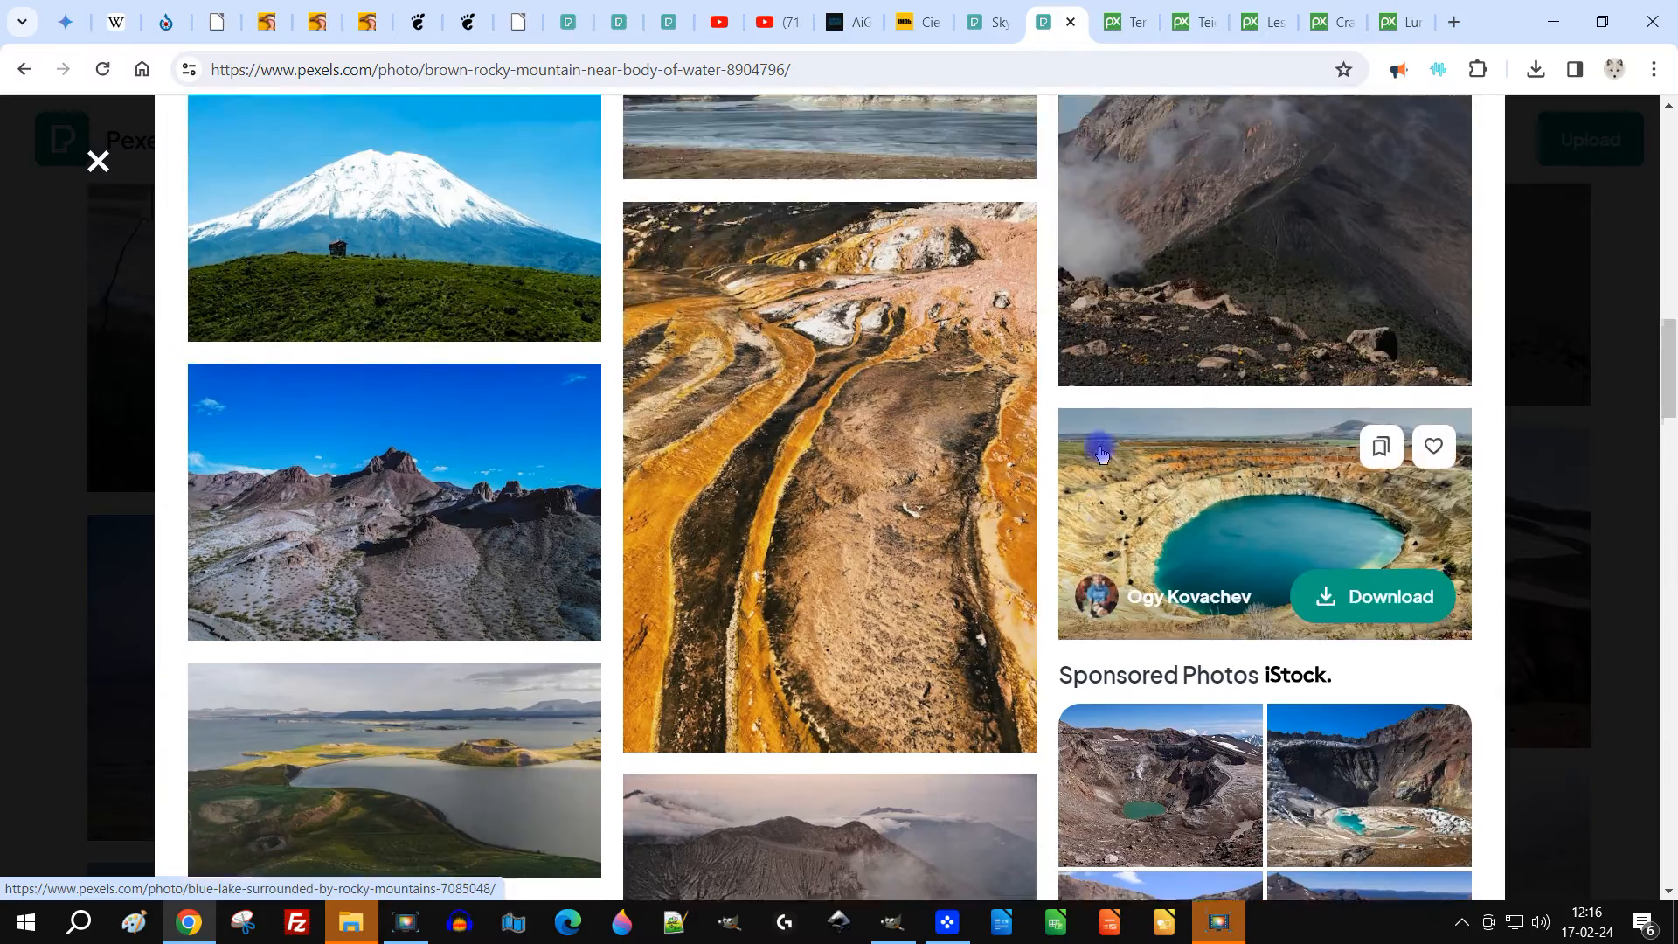
{"action": "scroll", "coordinate": [1093, 453], "scroll_direction": "up", "scroll_amount": 10}
{"action": "scroll", "coordinate": [1086, 432], "scroll_direction": "down", "scroll_amount": 1}
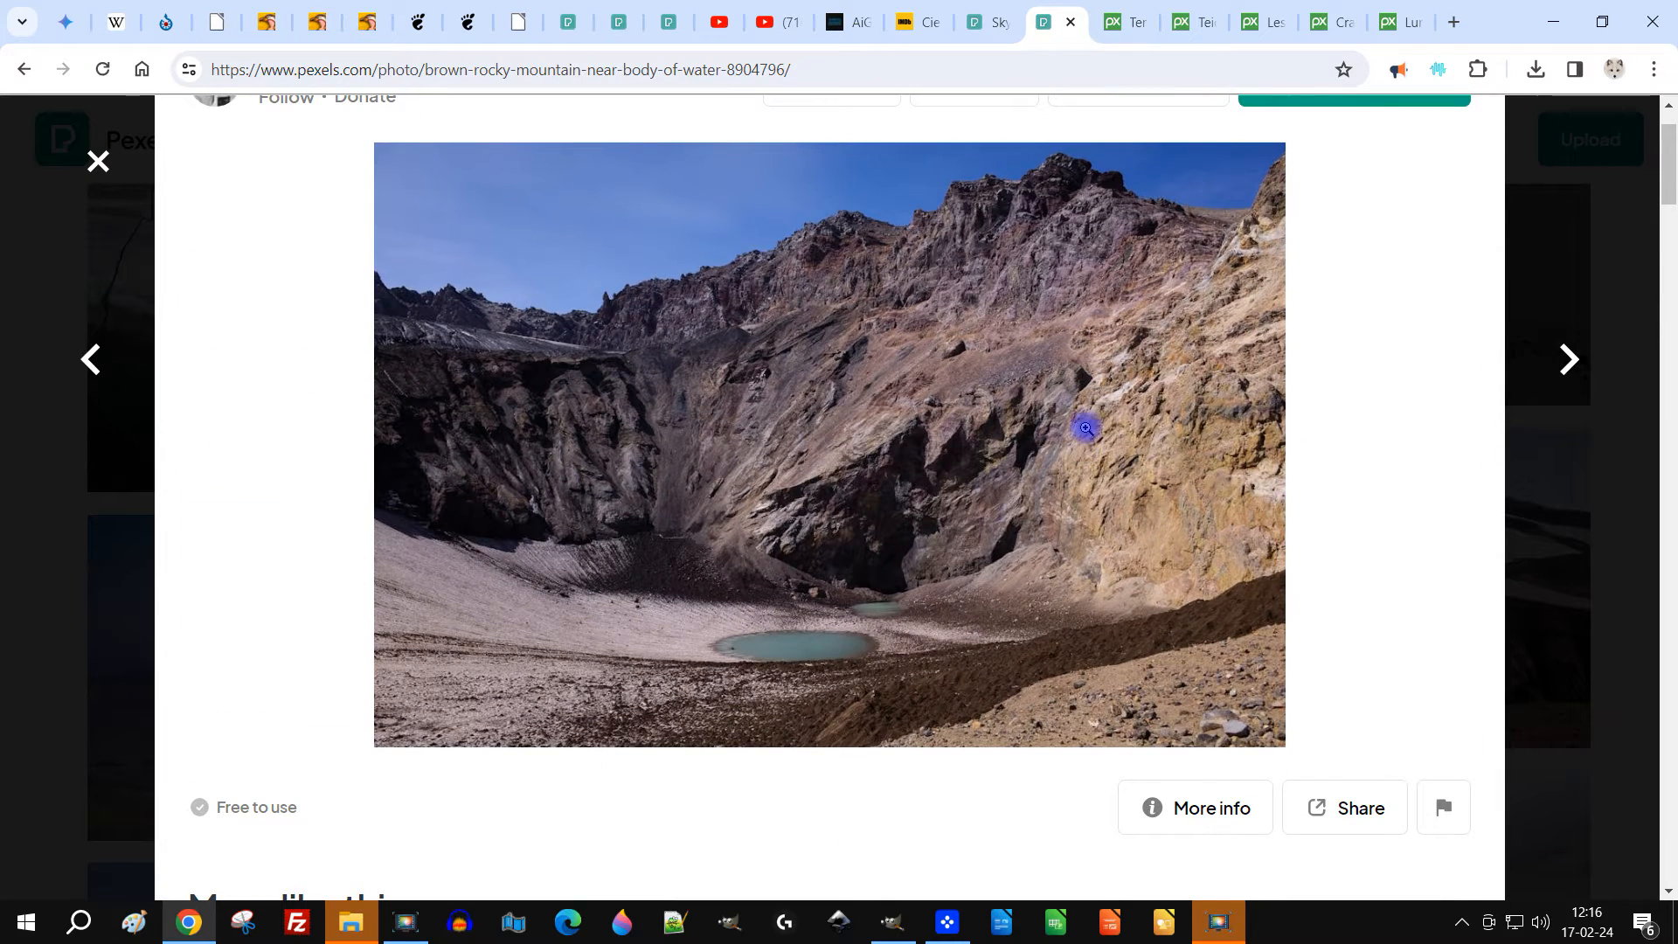
{"action": "left_click", "coordinate": [892, 928]}
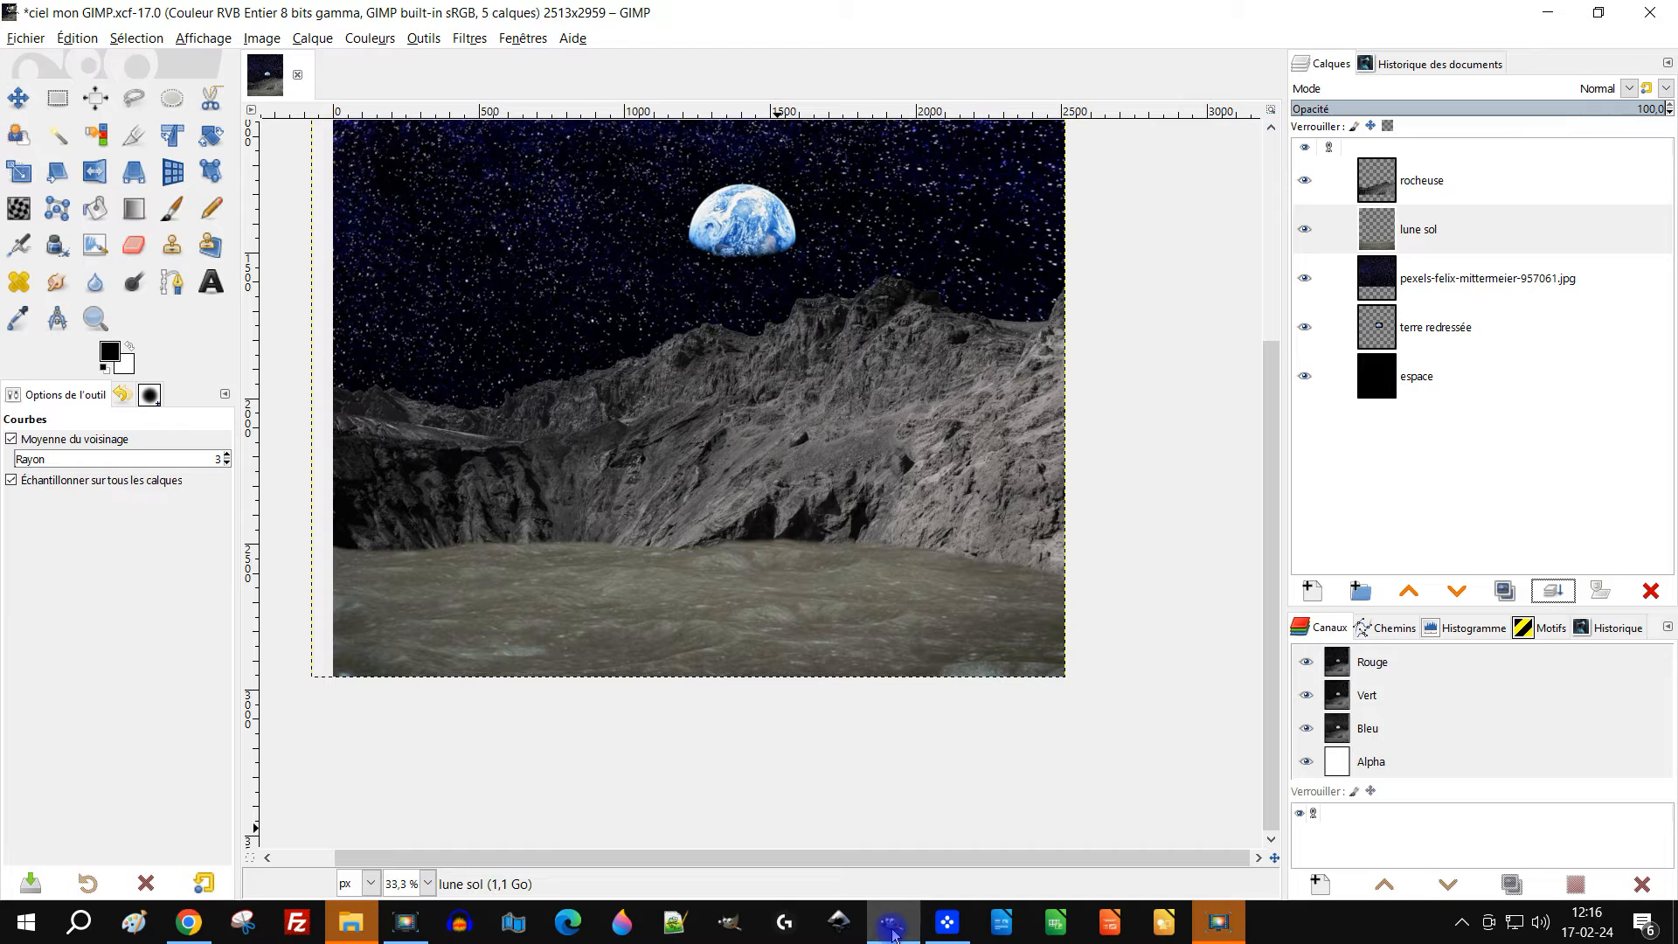
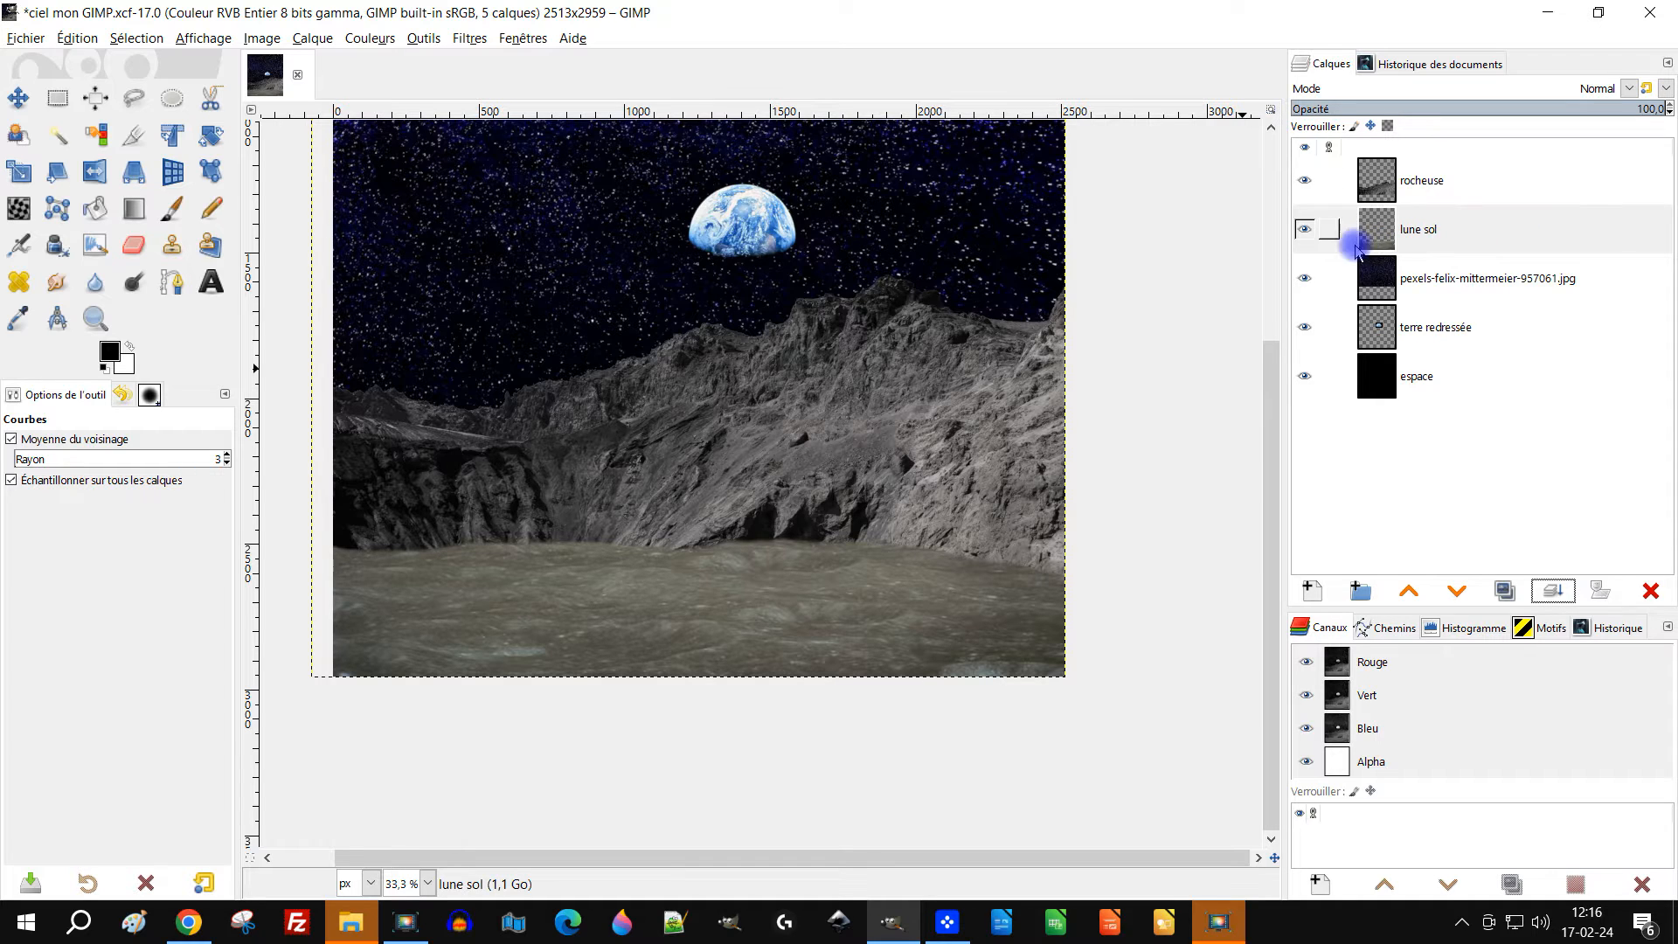
Import the downloaded Pexels rocky crater photo 8904796 as a layer above lune sol, converting it to the built-in sRGB profile
{"action": "left_click", "coordinate": [1302, 232]}
{"action": "left_click", "coordinate": [1303, 232]}
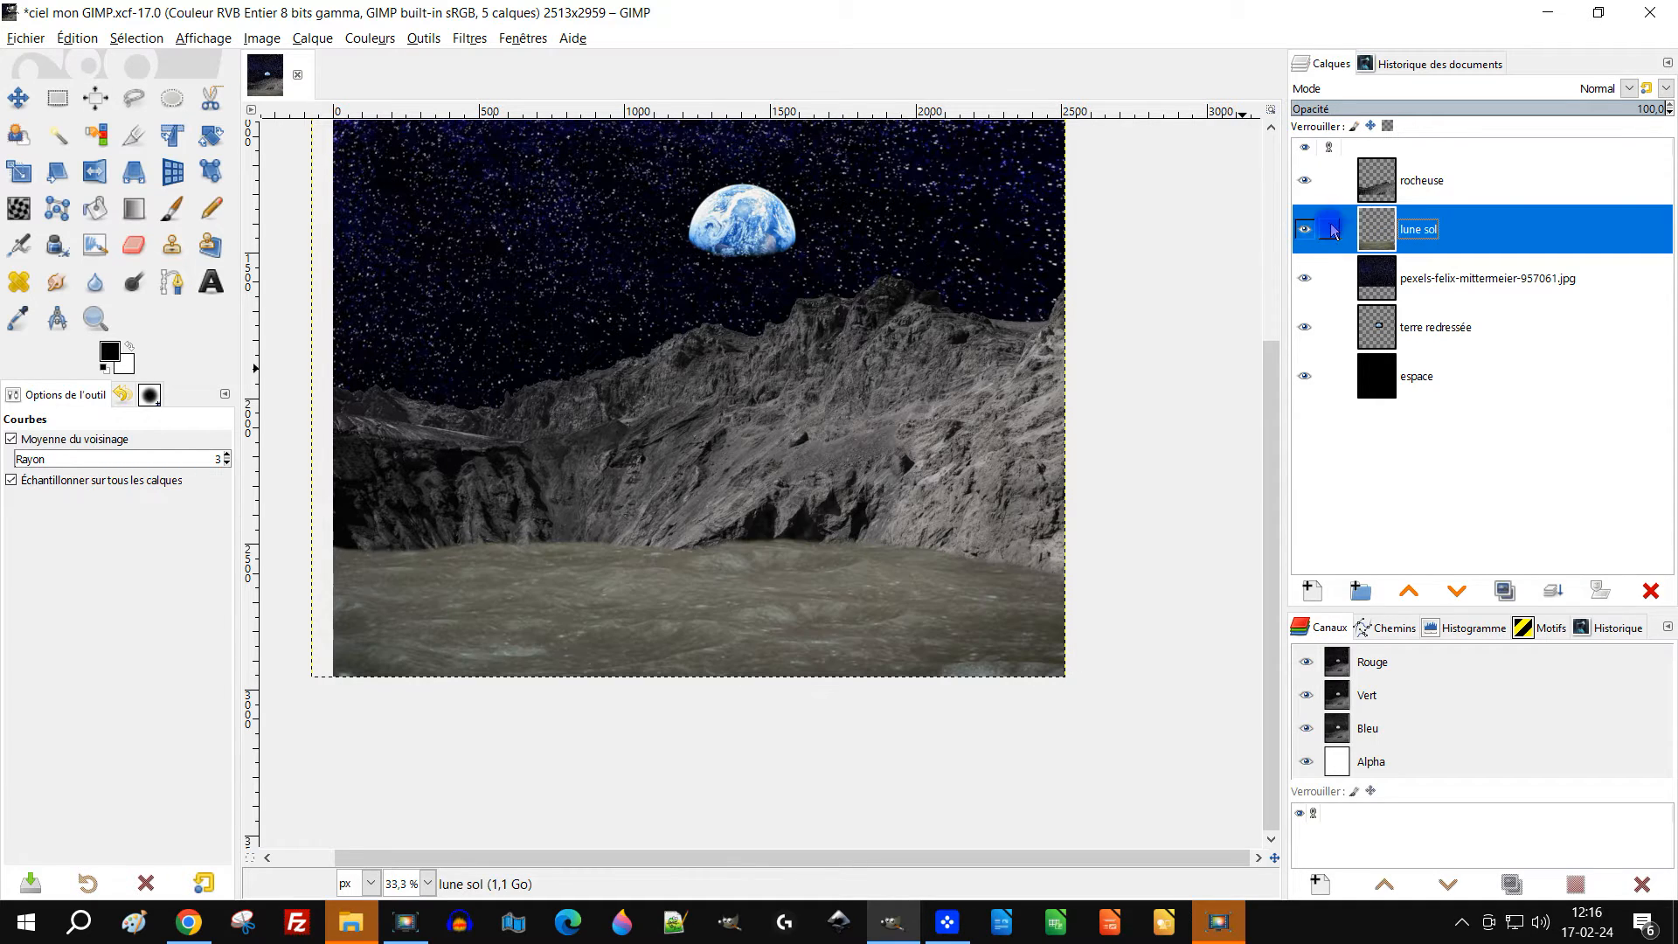
{"action": "left_click", "coordinate": [56, 42]}
{"action": "mouse_move", "coordinate": [46, 46]}
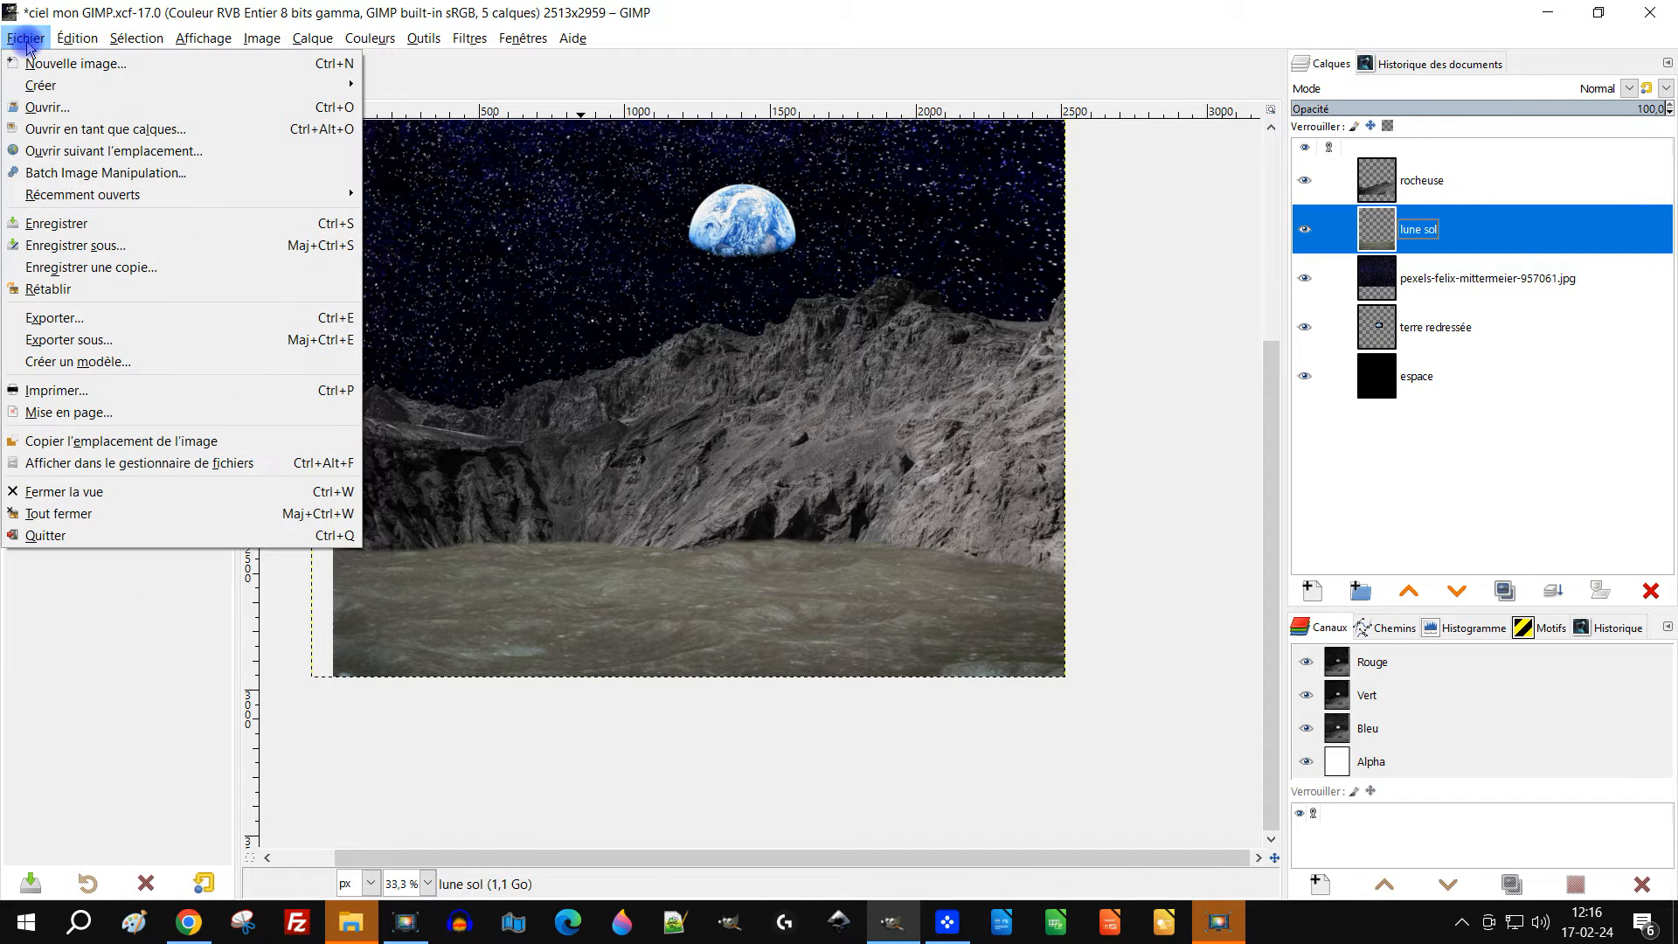
{"action": "left_click", "coordinate": [65, 137]}
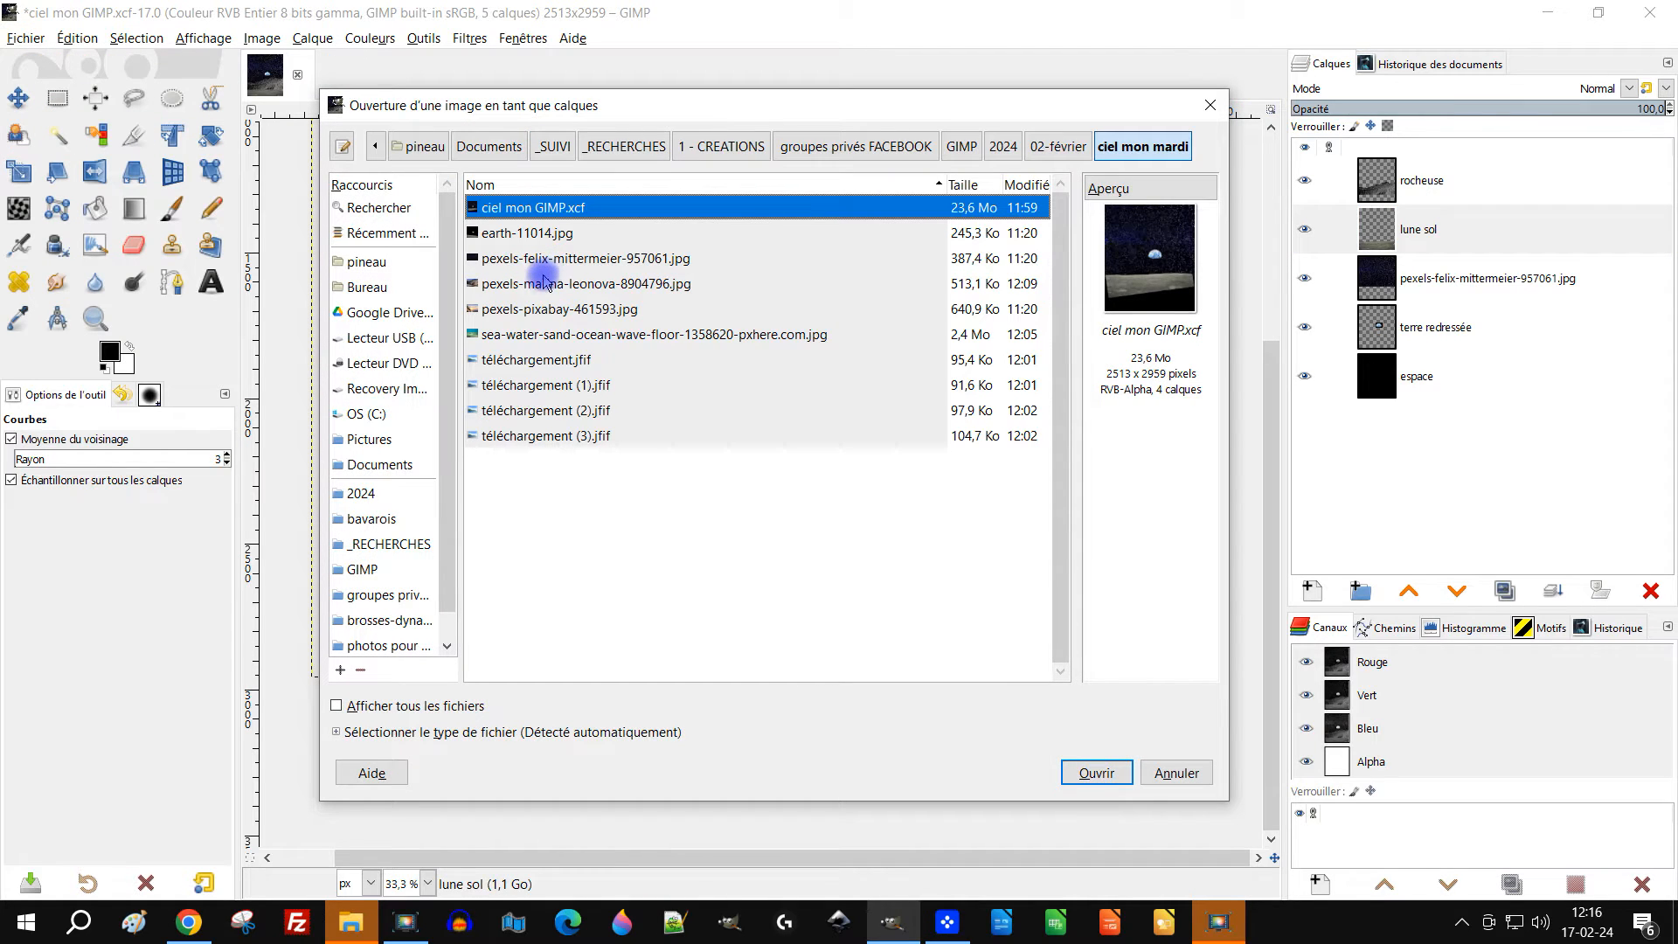
{"action": "left_click", "coordinate": [664, 287]}
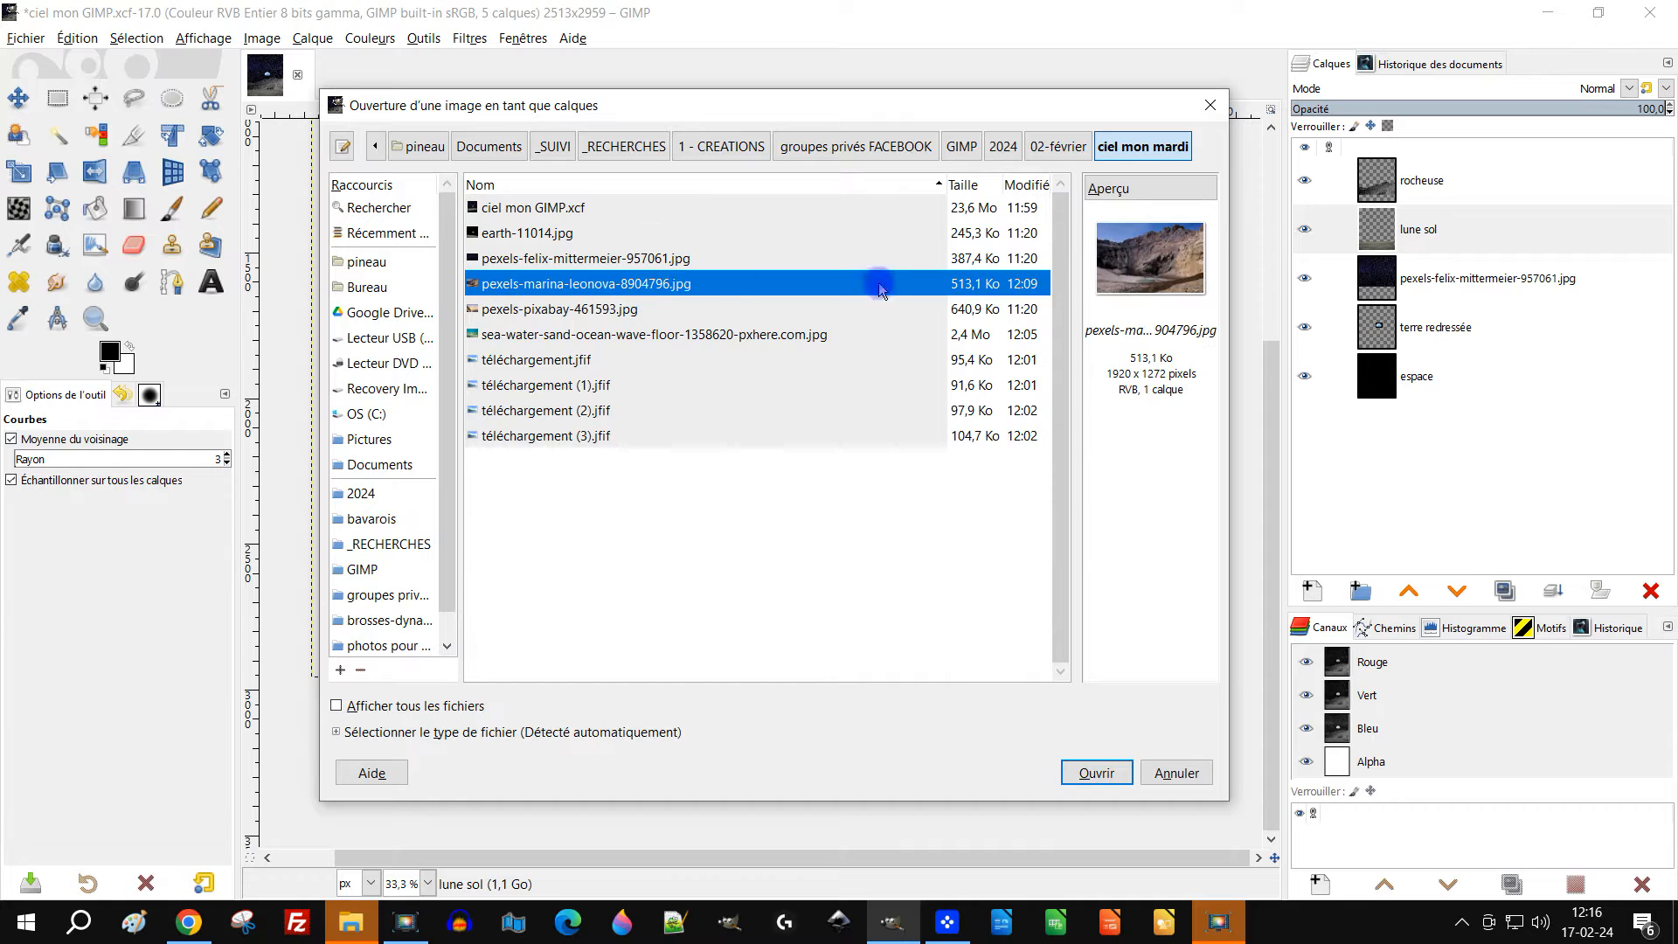
{"action": "left_click", "coordinate": [1096, 772]}
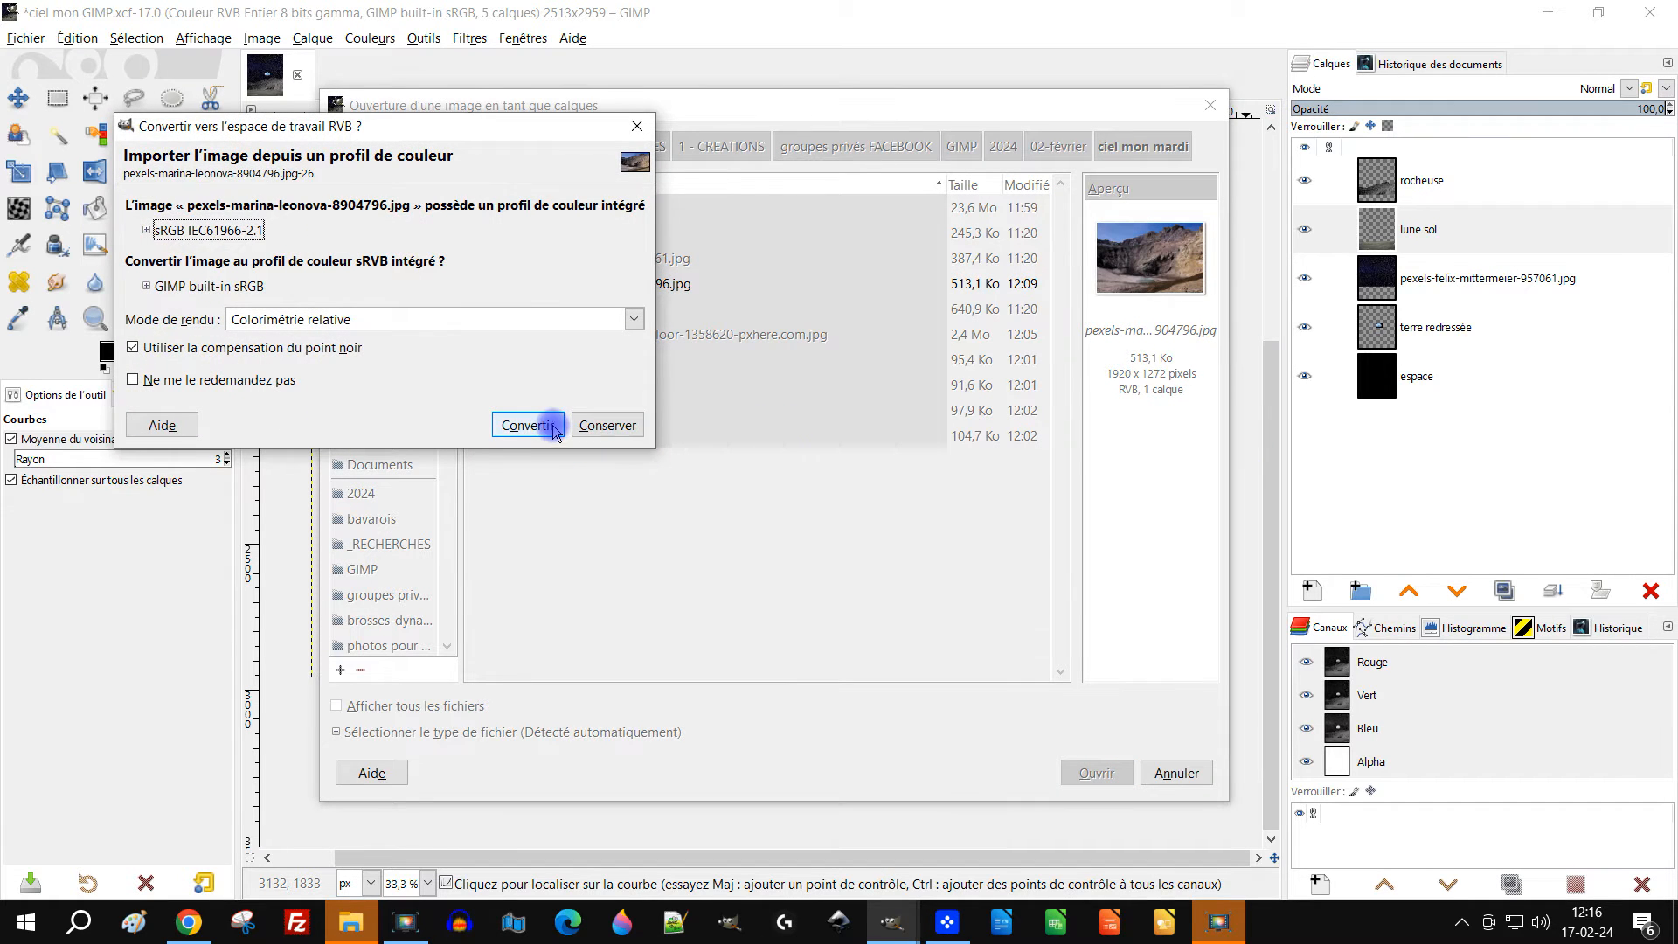
{"action": "left_click", "coordinate": [550, 422]}
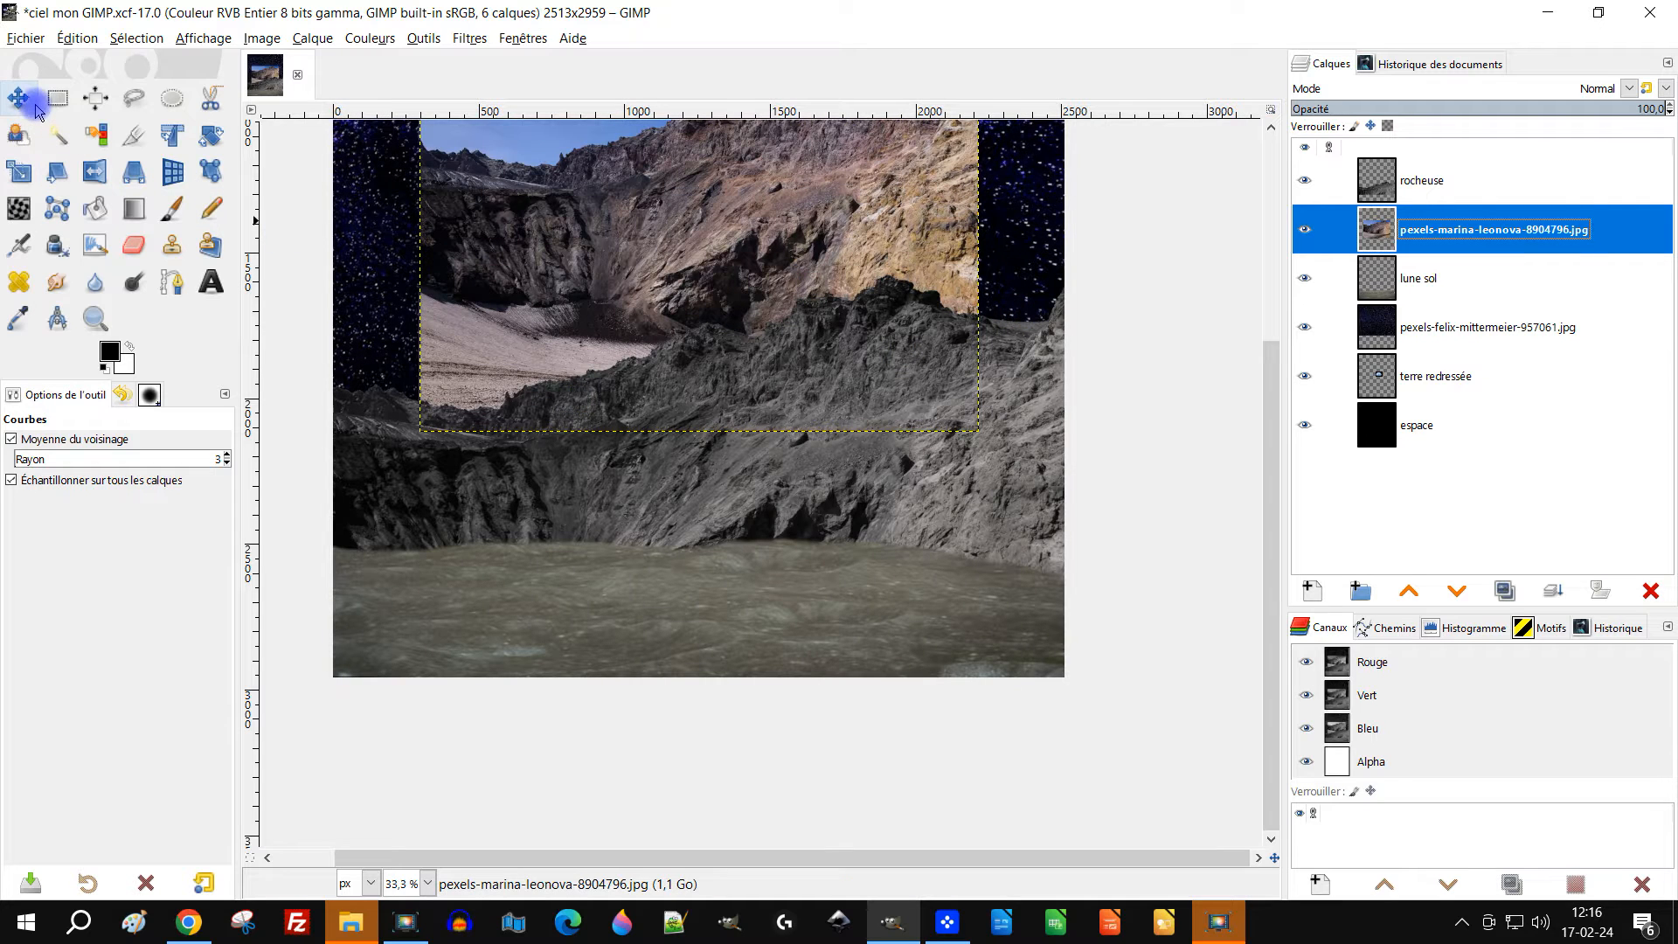
Move the imported crater photo layer into the lower-left corner of the image
{"action": "left_click", "coordinate": [17, 98]}
{"action": "left_click_drag", "start_coordinate": [630, 202], "coordinate": [540, 524]}
{"action": "left_click_drag", "start_coordinate": [540, 539], "coordinate": [546, 451]}
Scale the crater photo layer proportionally to about 4745 × 3144 px and fit the layer to the image dimensions
{"action": "mouse_move", "coordinate": [1088, 546]}
{"action": "left_mouse_down"}
{"action": "mouse_move", "coordinate": [1016, 535]}
{"action": "mouse_move", "coordinate": [1069, 564]}
{"action": "left_mouse_up"}
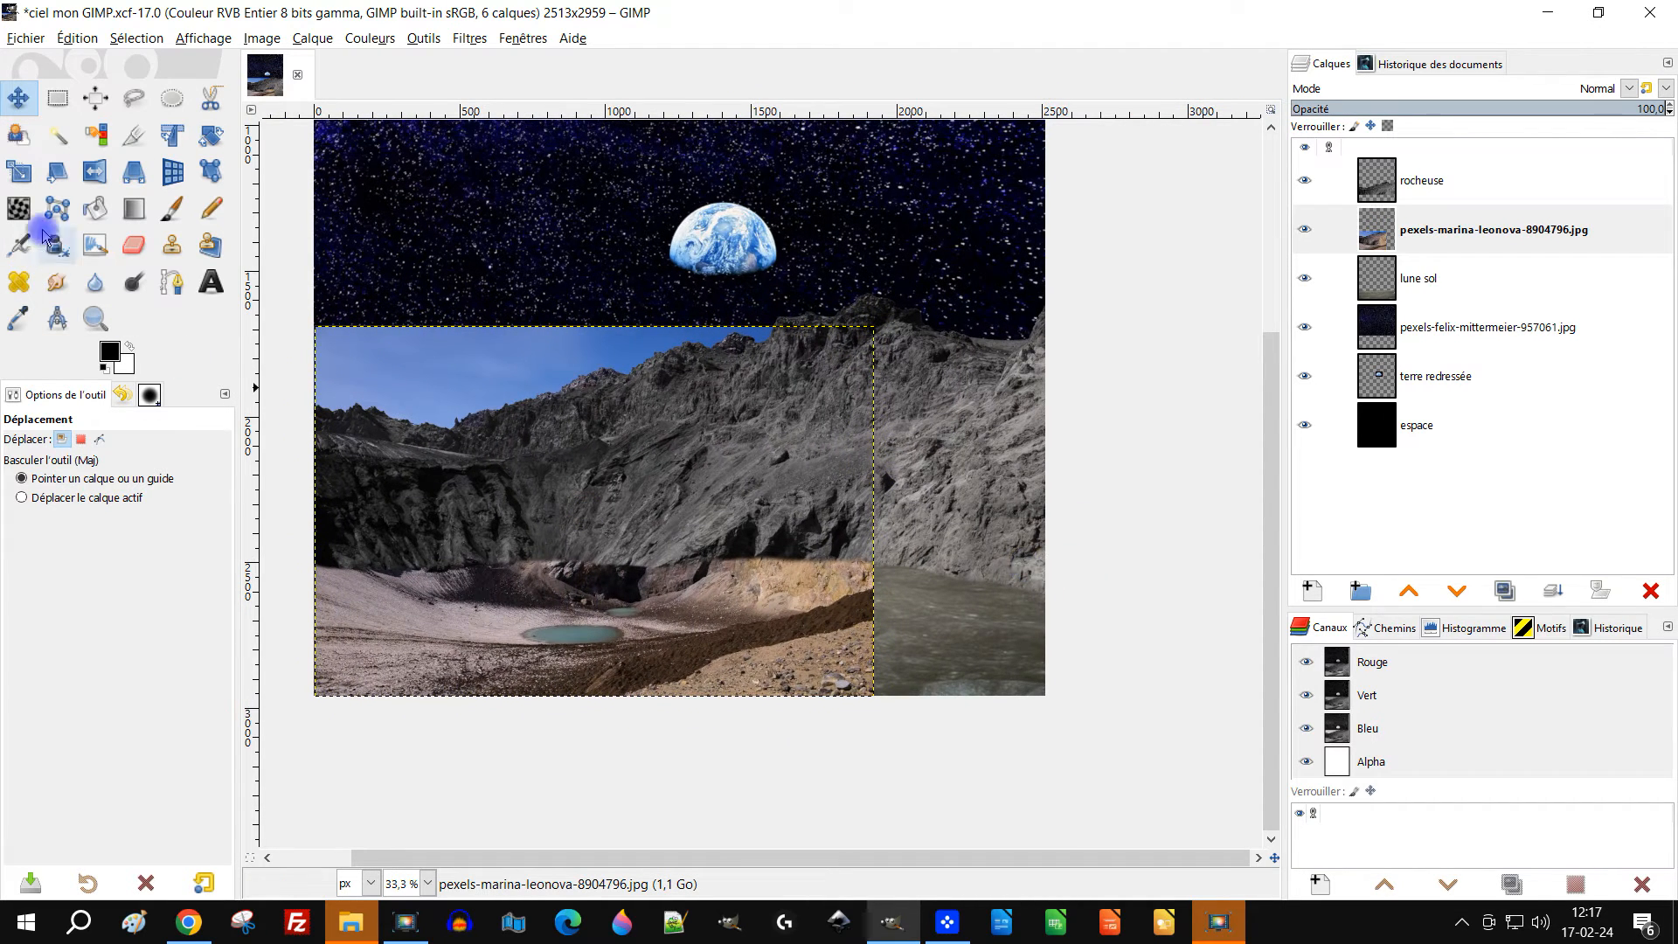
{"action": "left_click", "coordinate": [18, 172]}
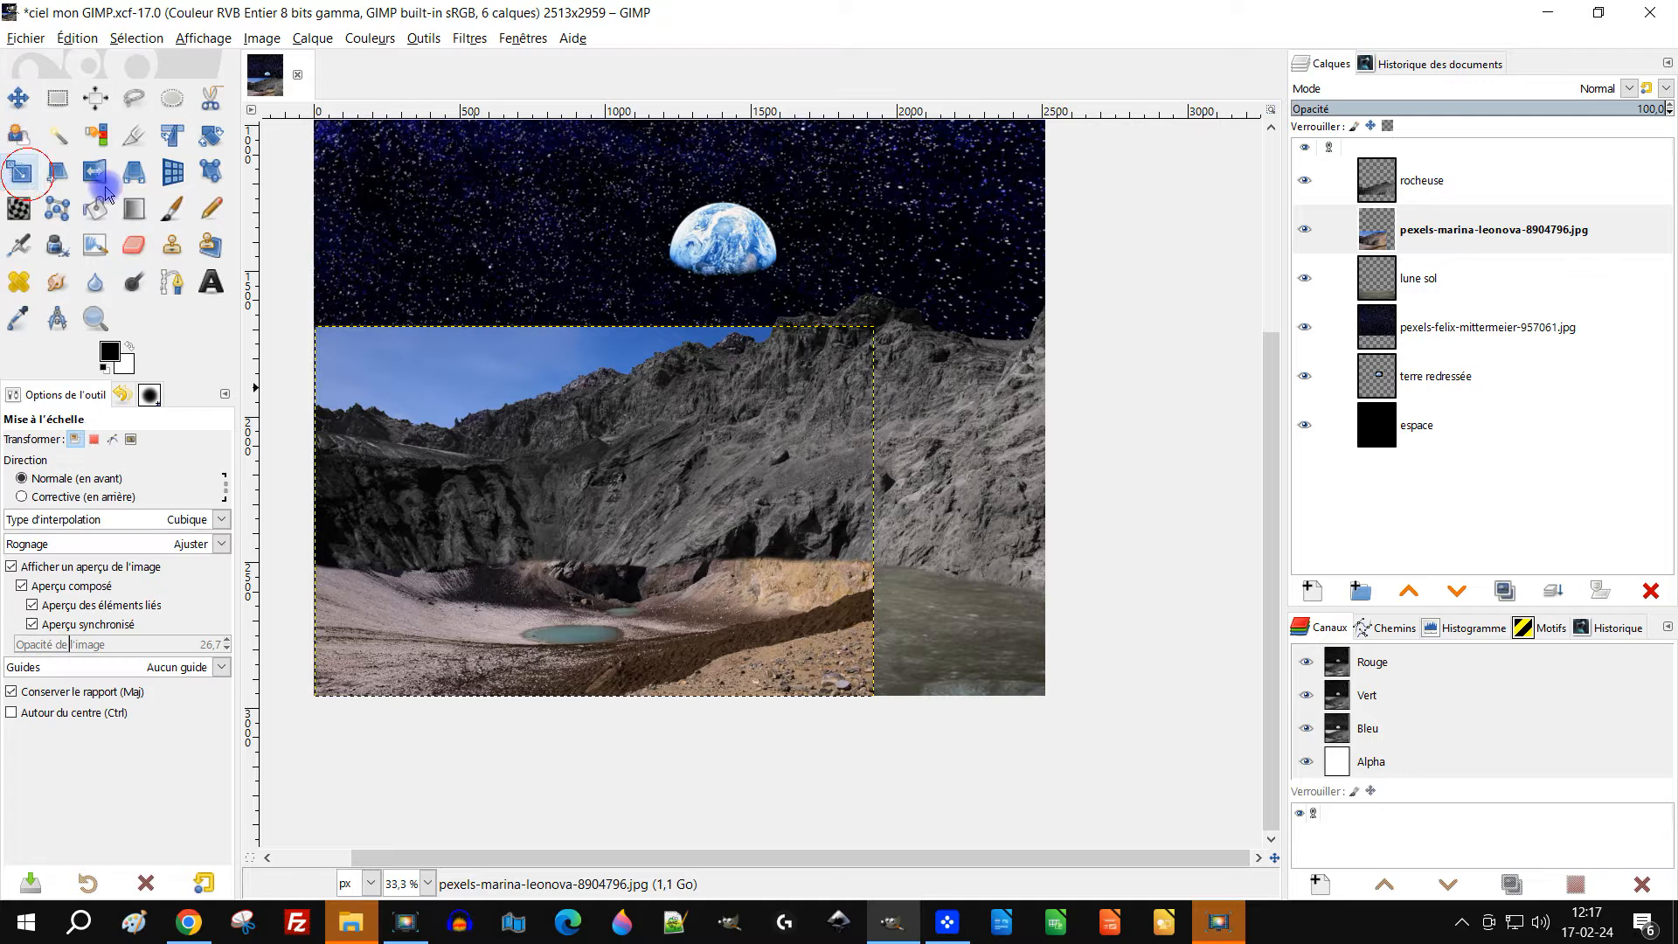
{"action": "left_click", "coordinate": [656, 461]}
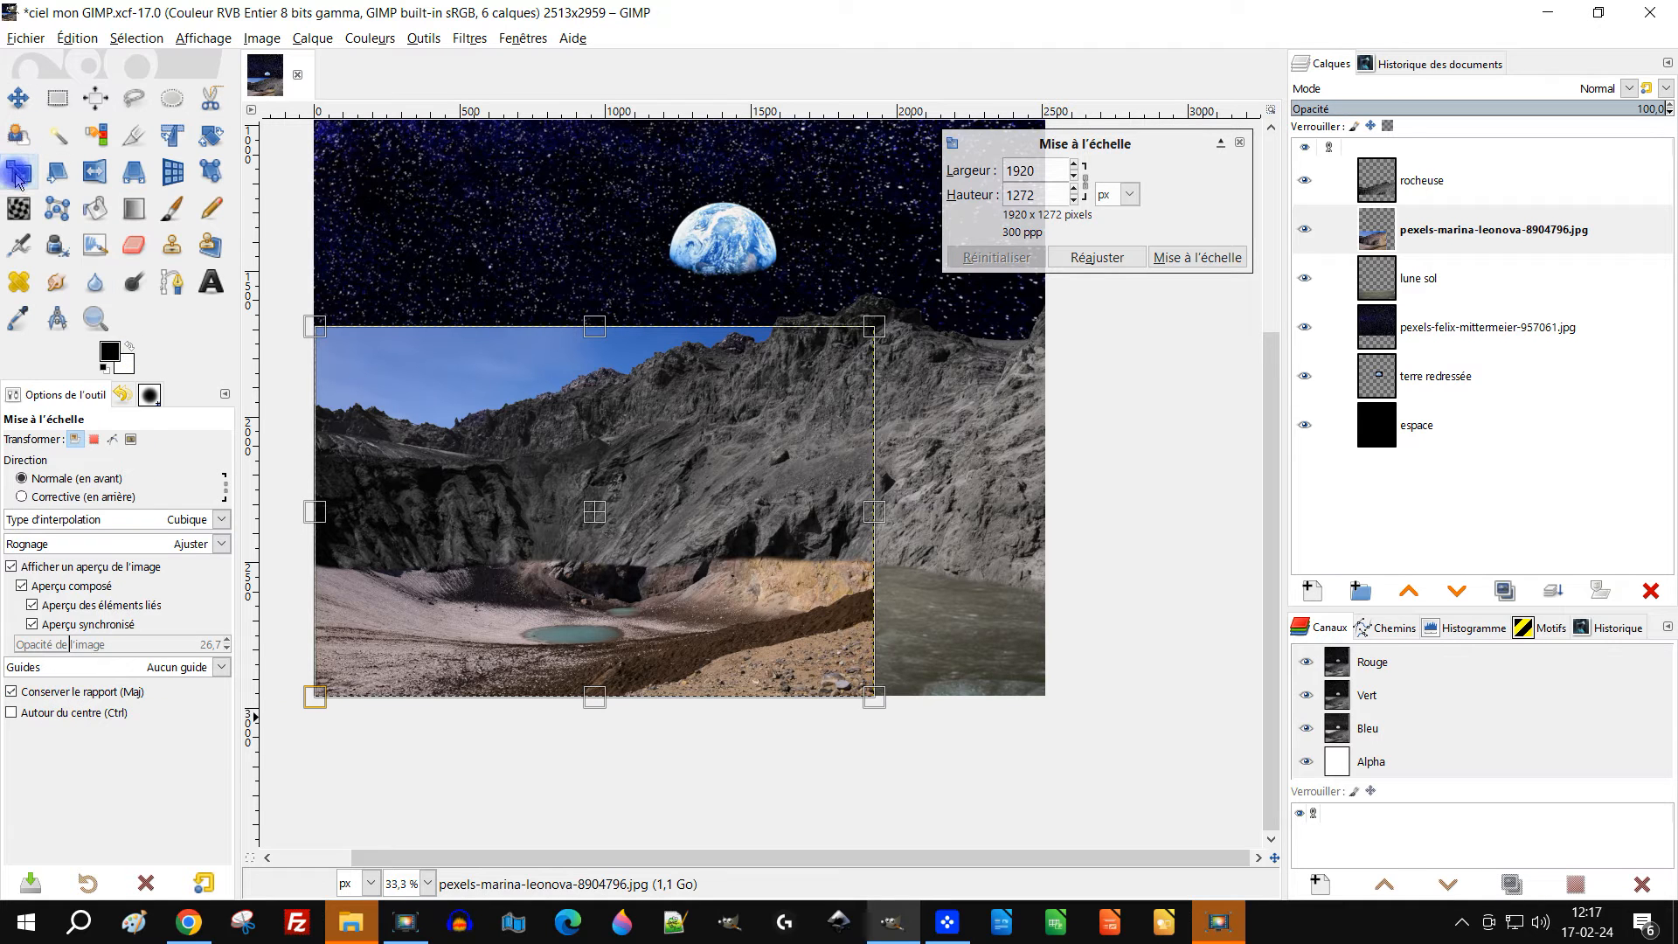
{"action": "left_click_drag", "start_coordinate": [883, 484], "coordinate": [860, 584]}
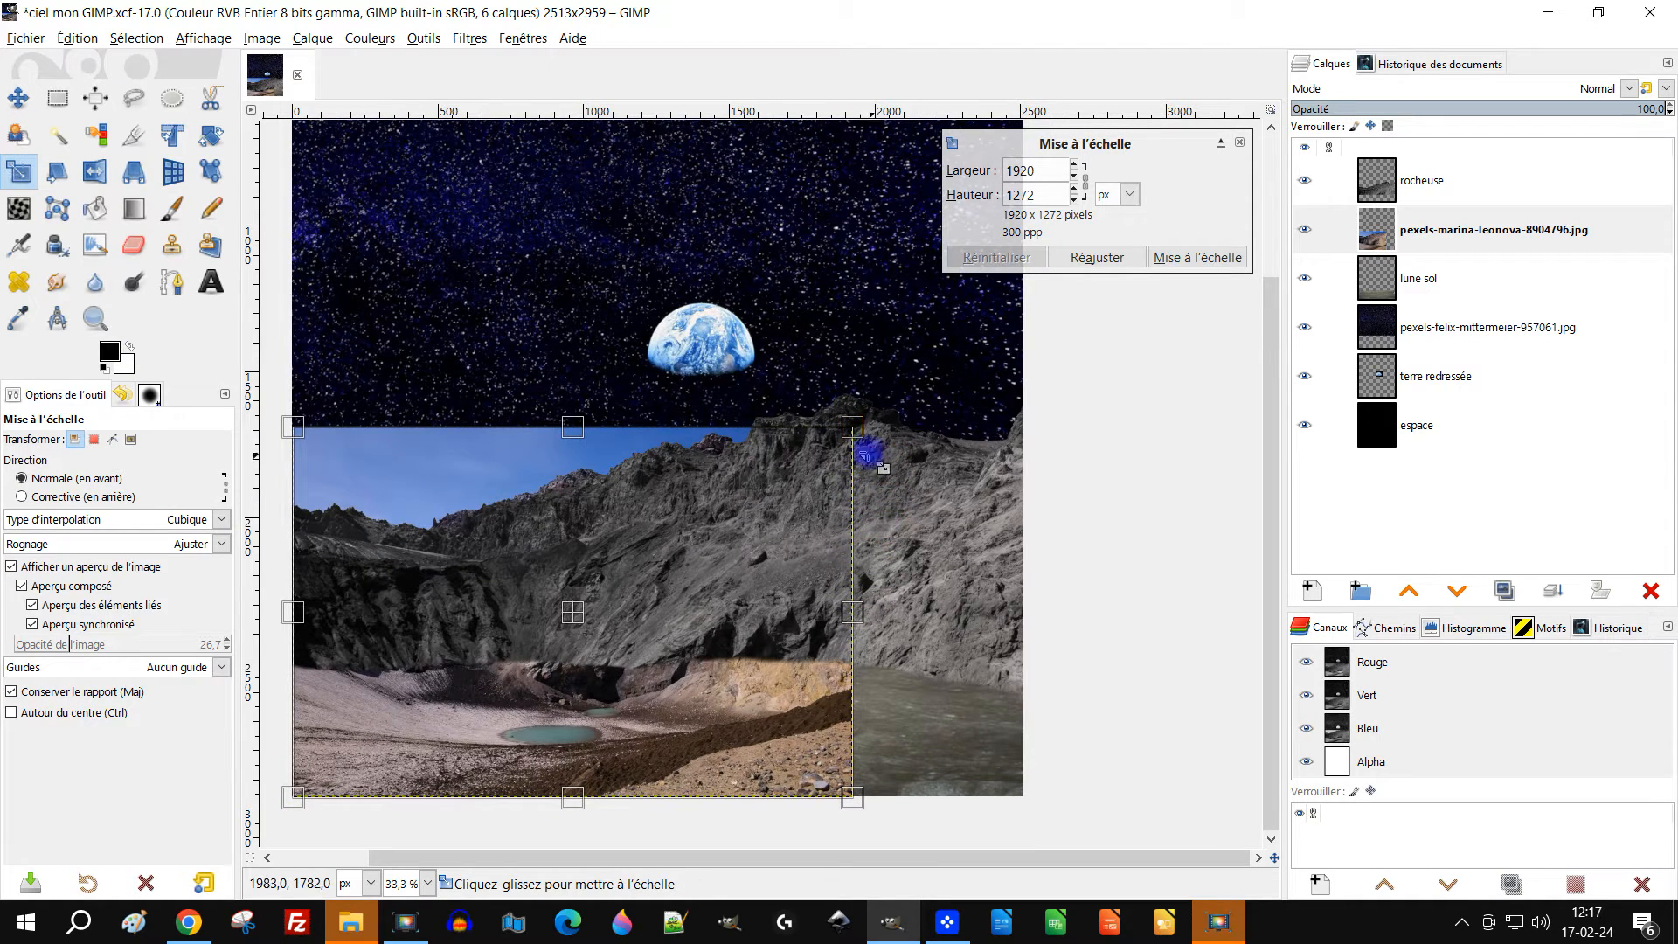
{"action": "left_click_drag", "start_coordinate": [856, 430], "coordinate": [1454, 129]}
{"action": "left_click_drag", "start_coordinate": [940, 545], "coordinate": [853, 635]}
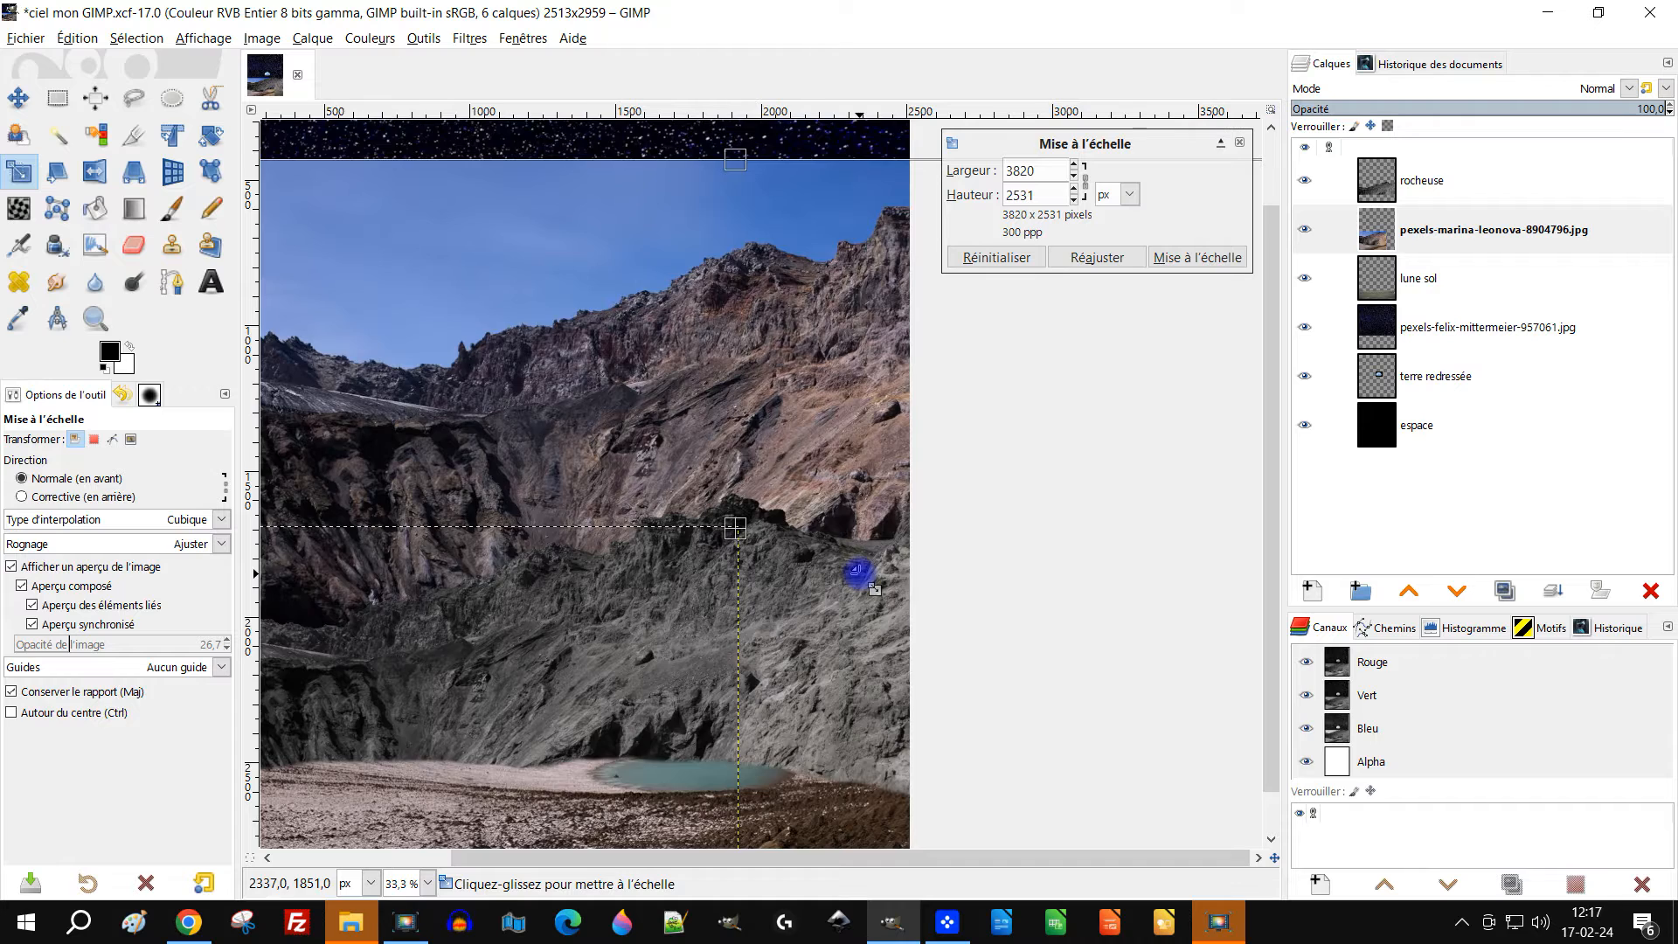
{"action": "scroll", "coordinate": [856, 572], "scroll_direction": "down", "scroll_amount": 3}
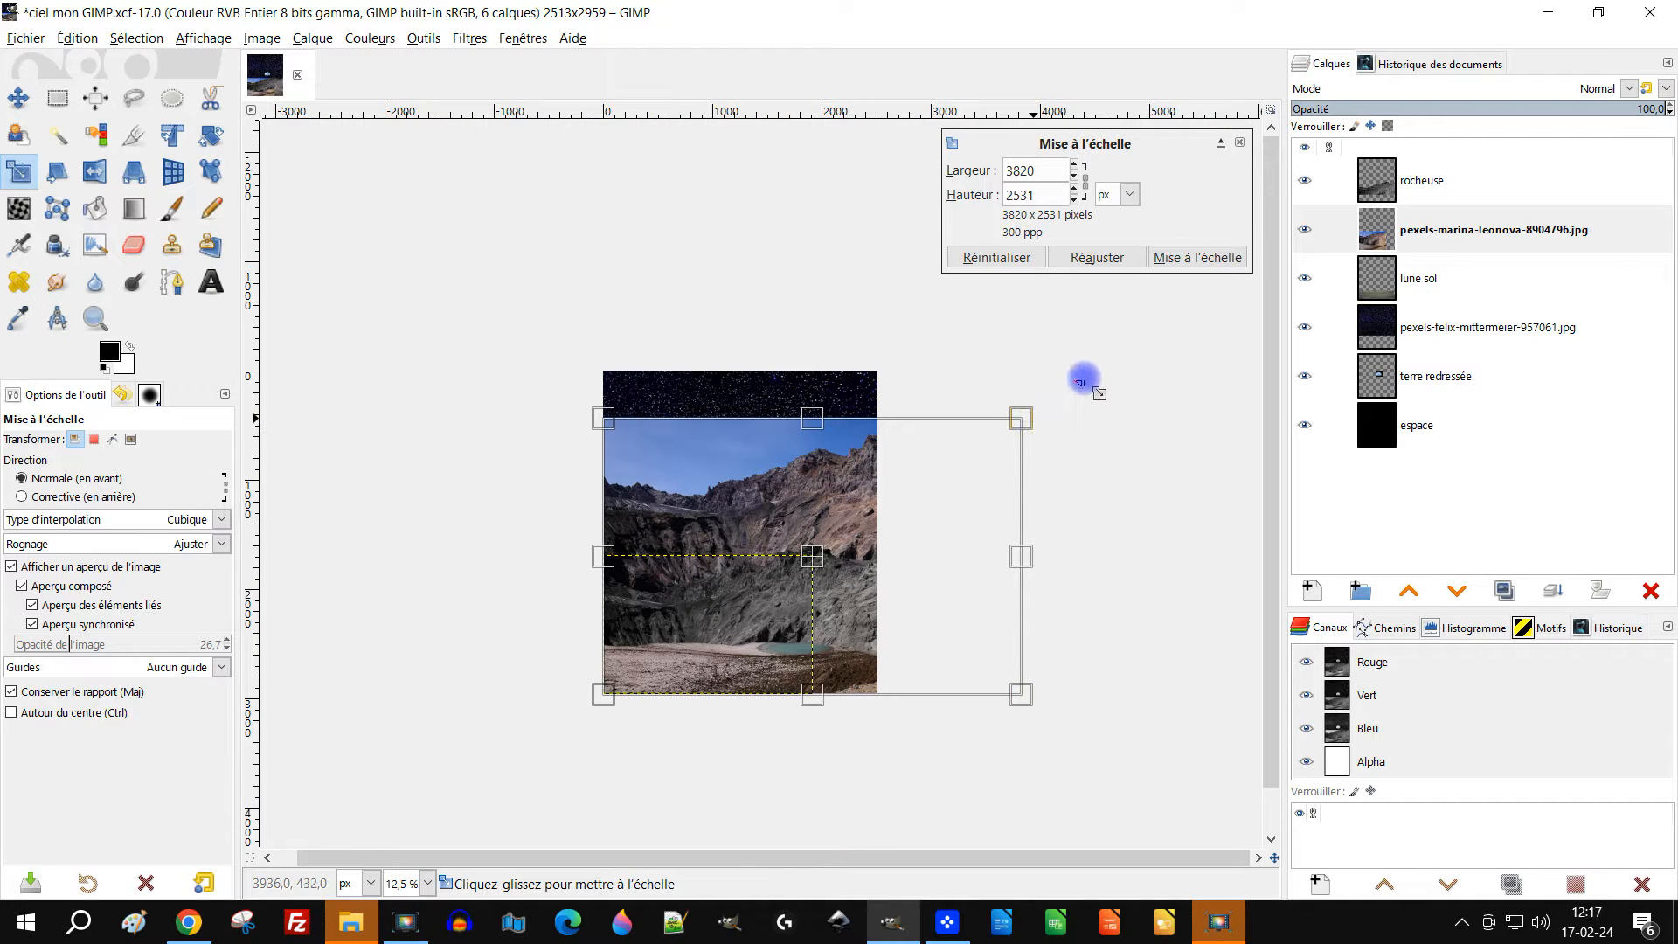
{"action": "mouse_move", "coordinate": [1142, 345]}
{"action": "left_mouse_down"}
{"action": "mouse_move", "coordinate": [1169, 335]}
{"action": "mouse_move", "coordinate": [1129, 350]}
{"action": "mouse_move", "coordinate": [1161, 348]}
{"action": "left_mouse_up"}
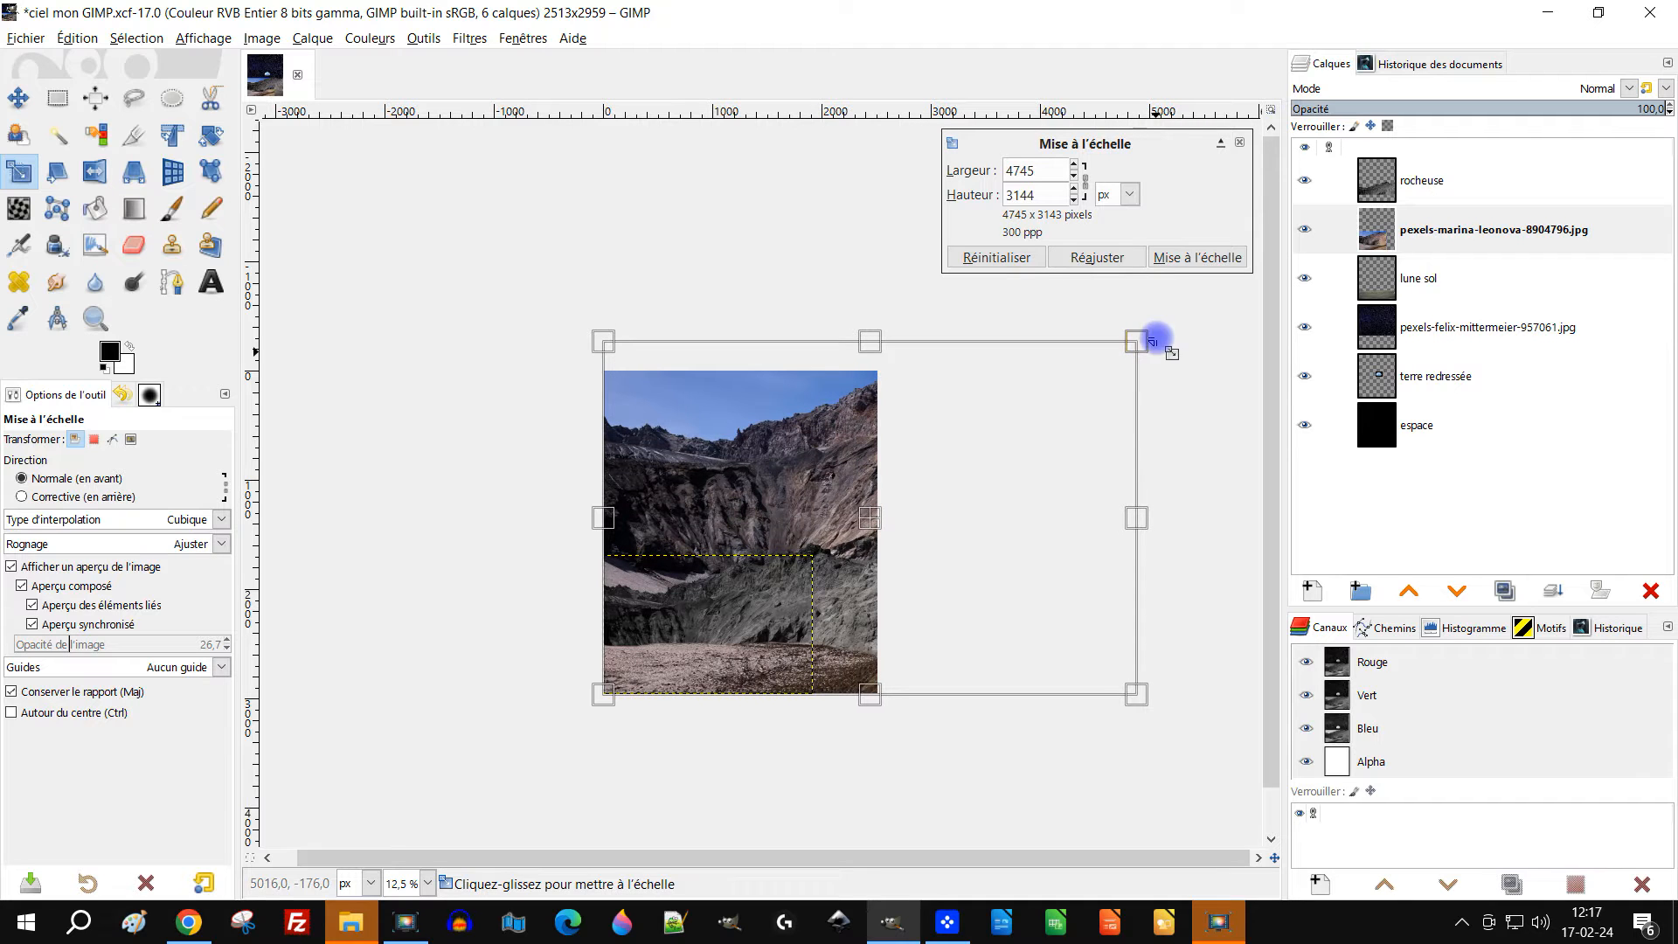
{"action": "left_click", "coordinate": [1196, 257]}
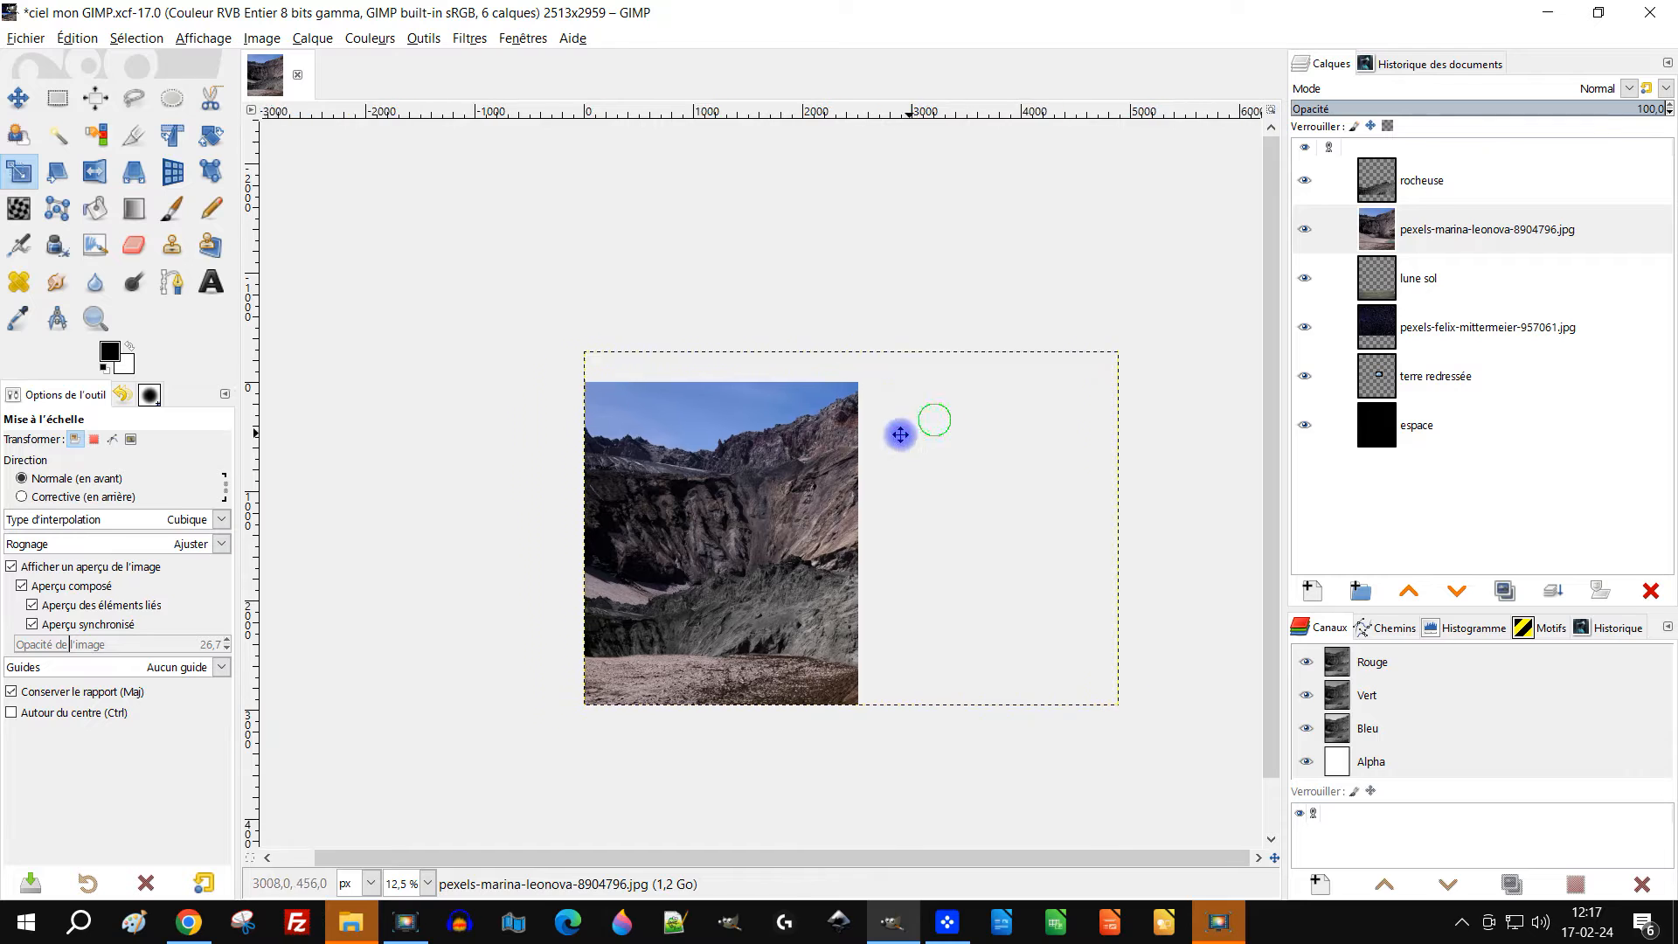
{"action": "right_click", "coordinate": [1391, 234]}
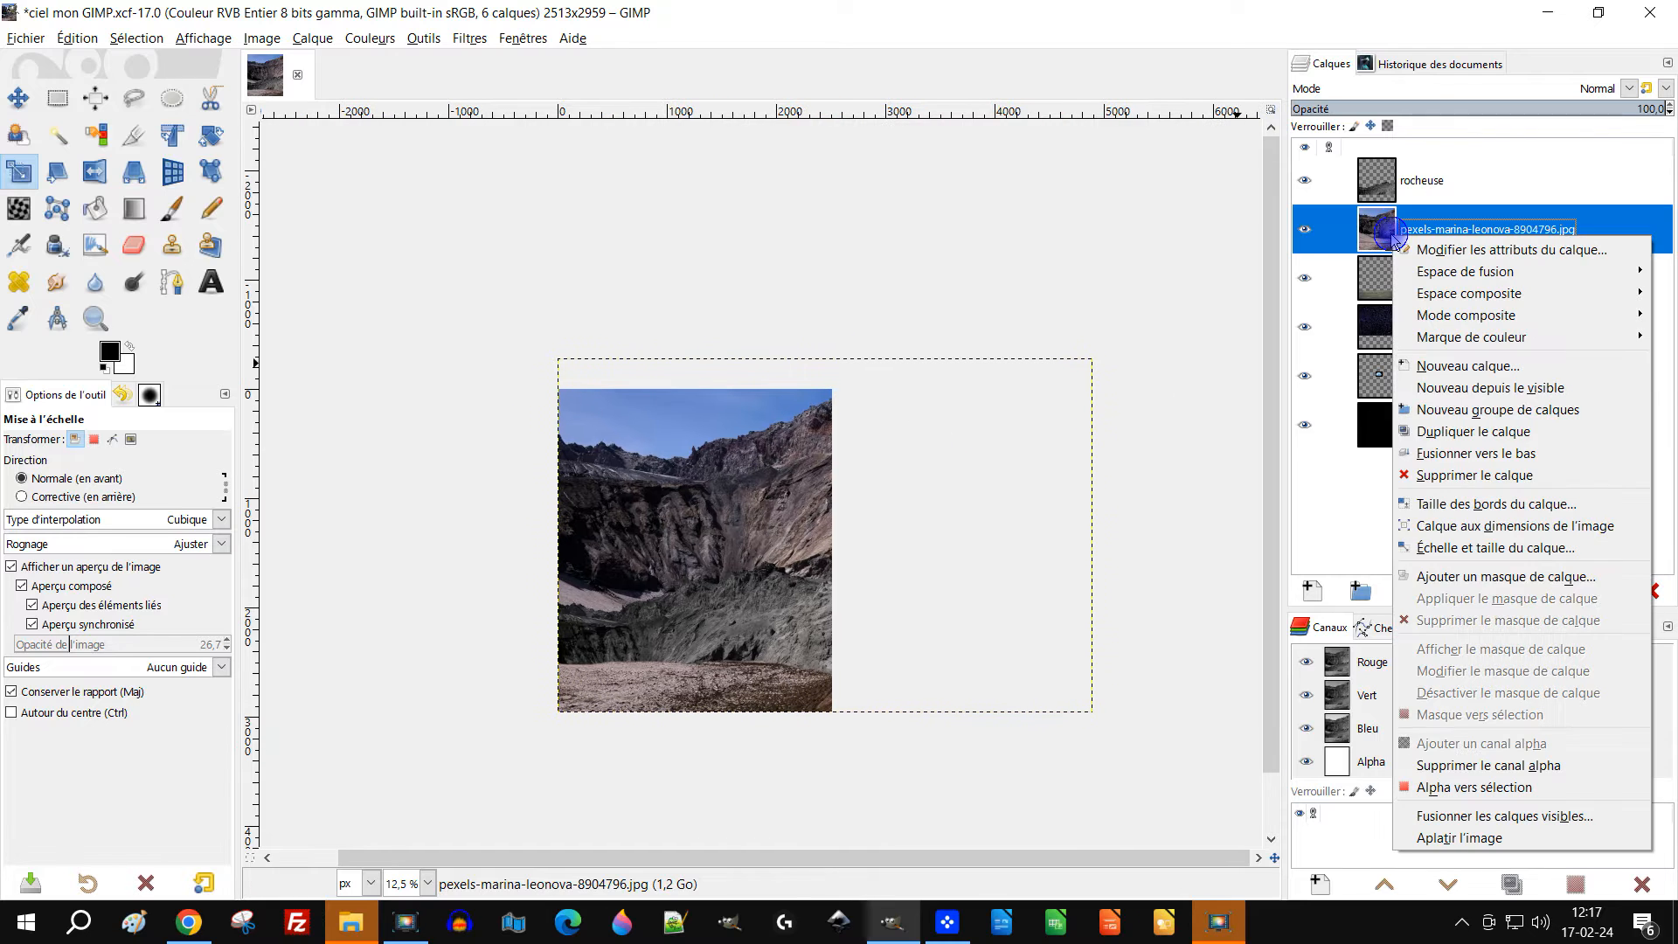
{"action": "left_click", "coordinate": [1571, 526]}
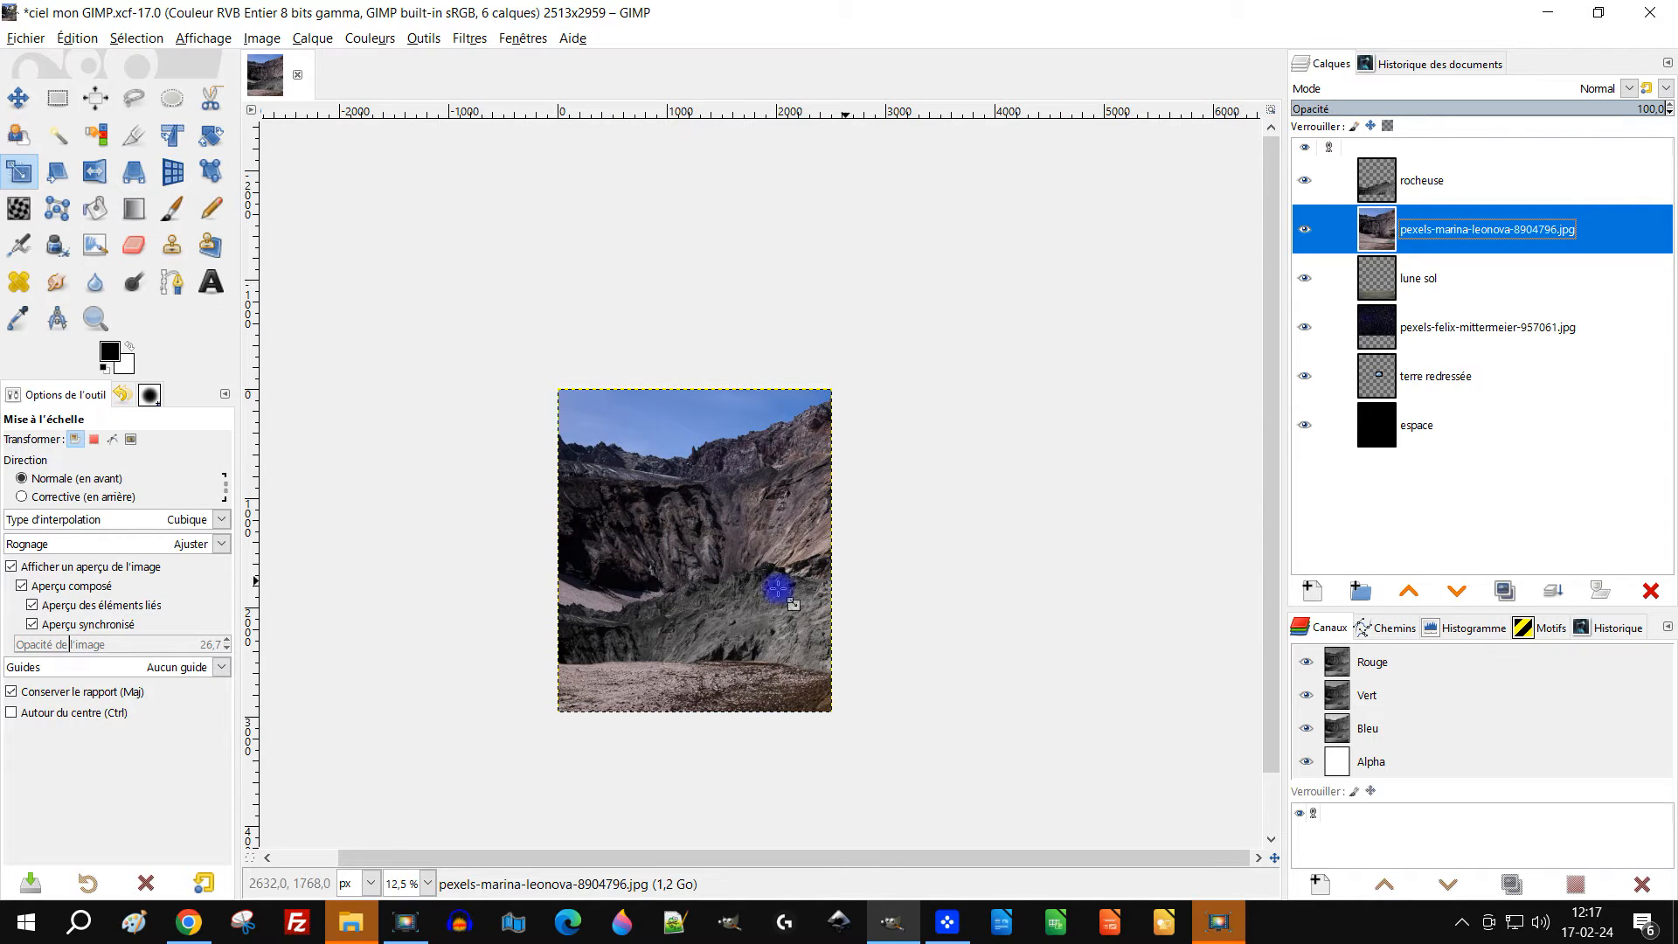
Delete the upper part of the crater photo layer within a rectangle of about 3644 × 2320 px, and deselect
{"action": "scroll", "coordinate": [675, 588], "scroll_direction": "up", "scroll_amount": 2}
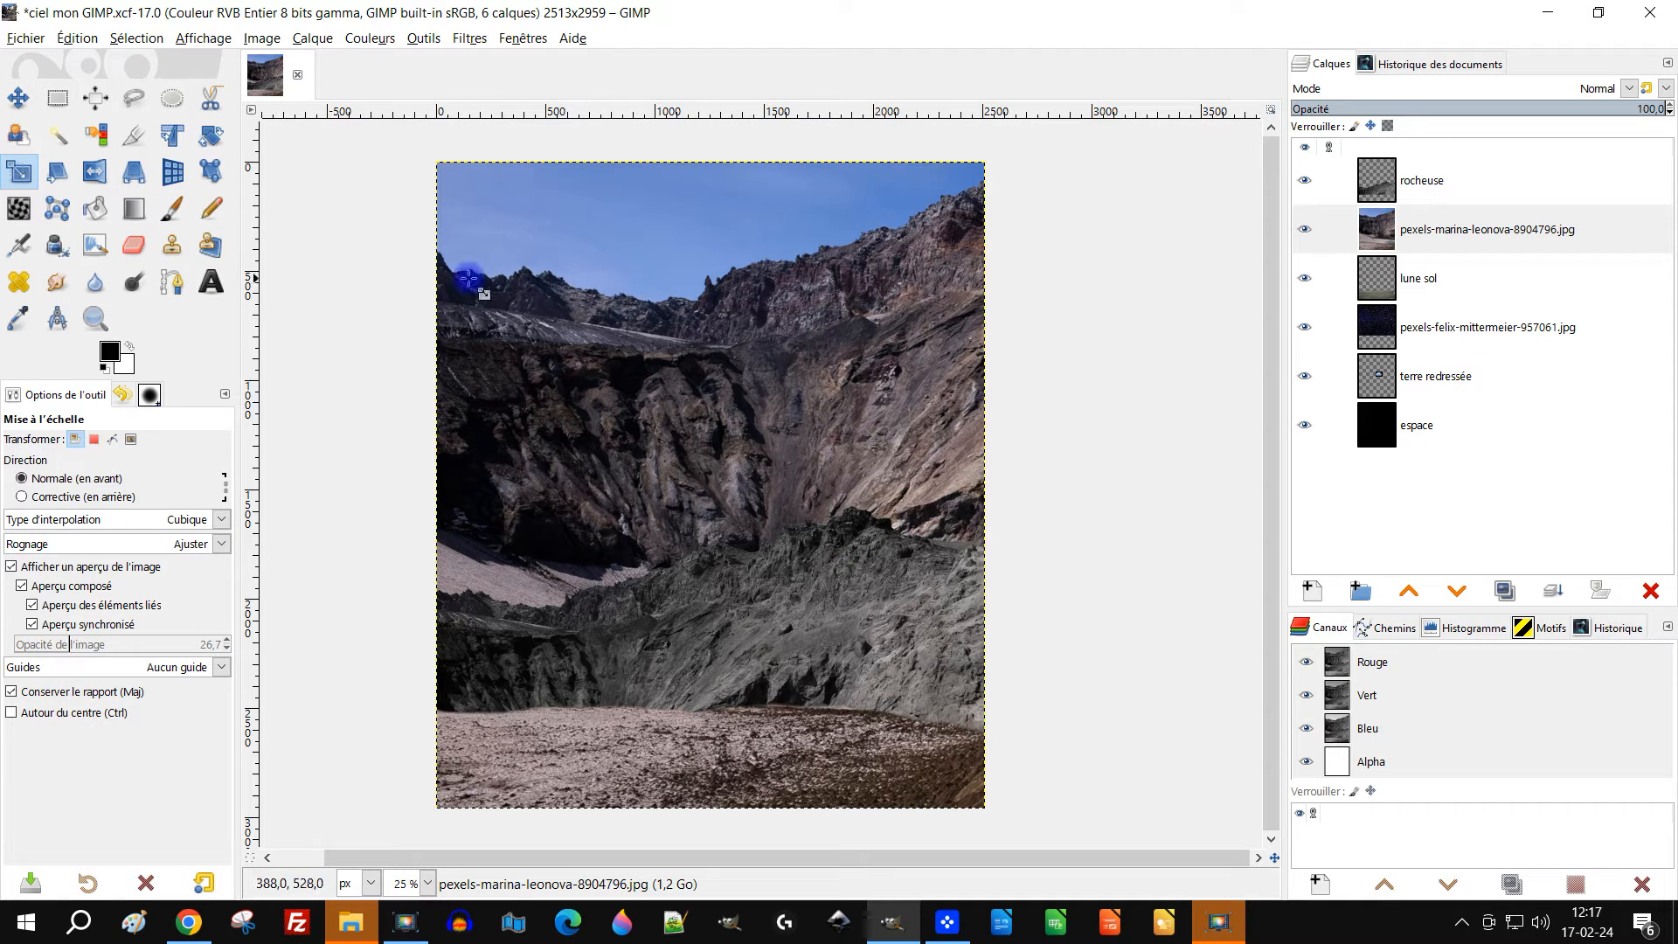
{"action": "left_click", "coordinate": [57, 98]}
{"action": "left_click_drag", "start_coordinate": [402, 138], "coordinate": [1197, 644]}
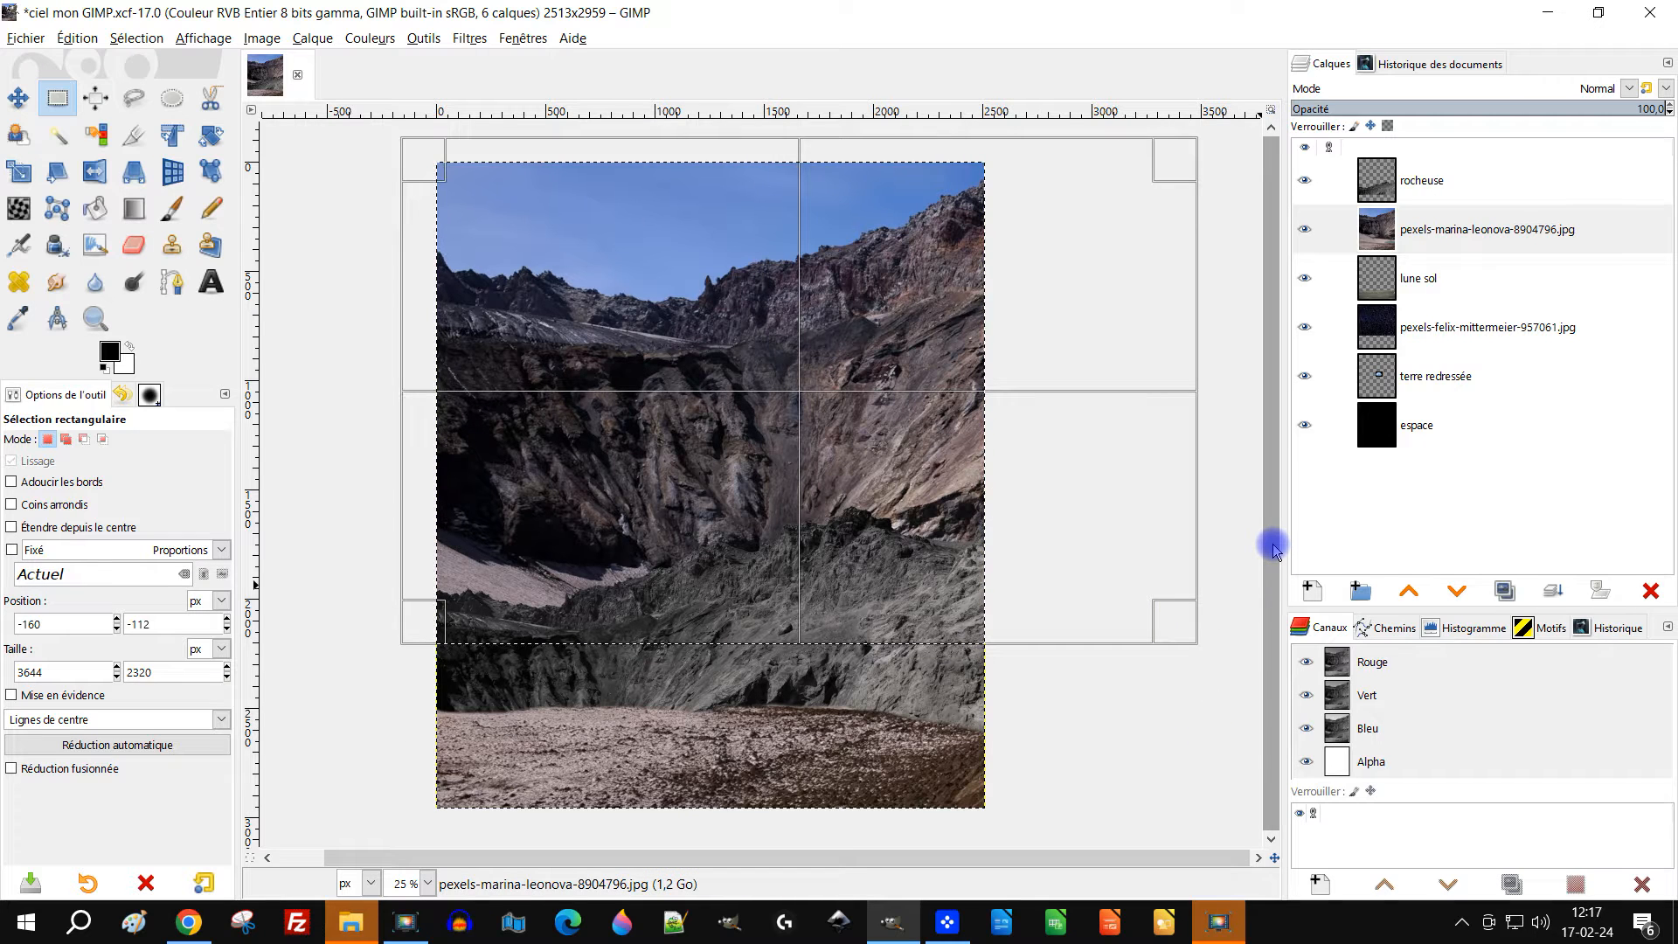
{"action": "key", "text": "Delete"}
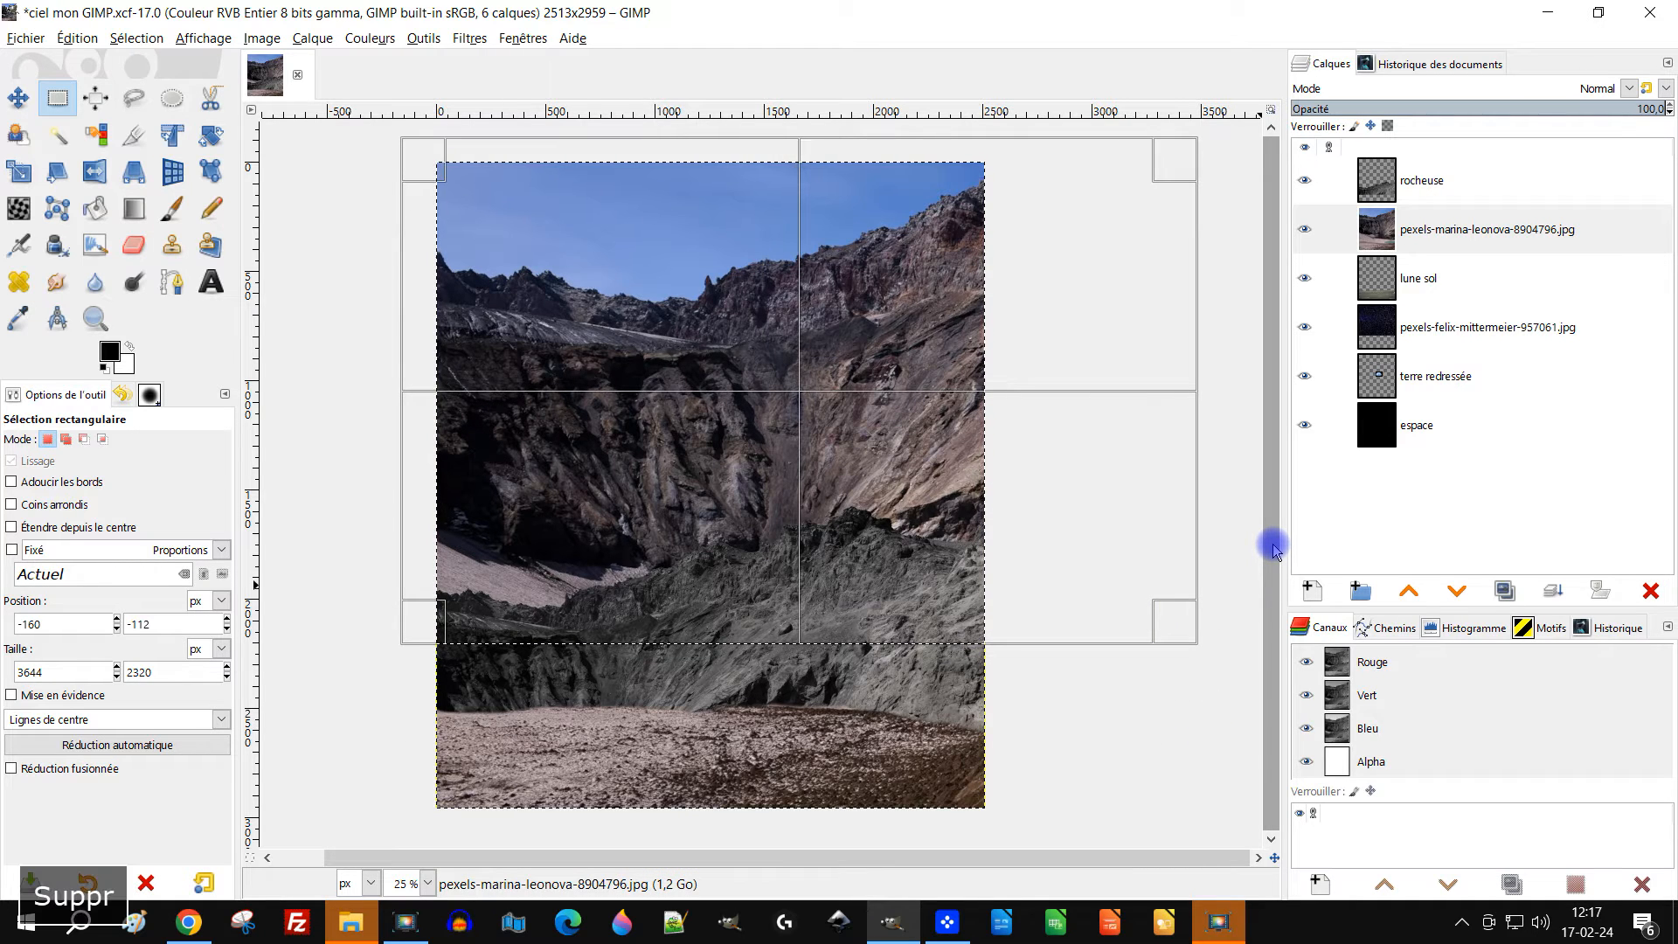
{"action": "left_click", "coordinate": [346, 485]}
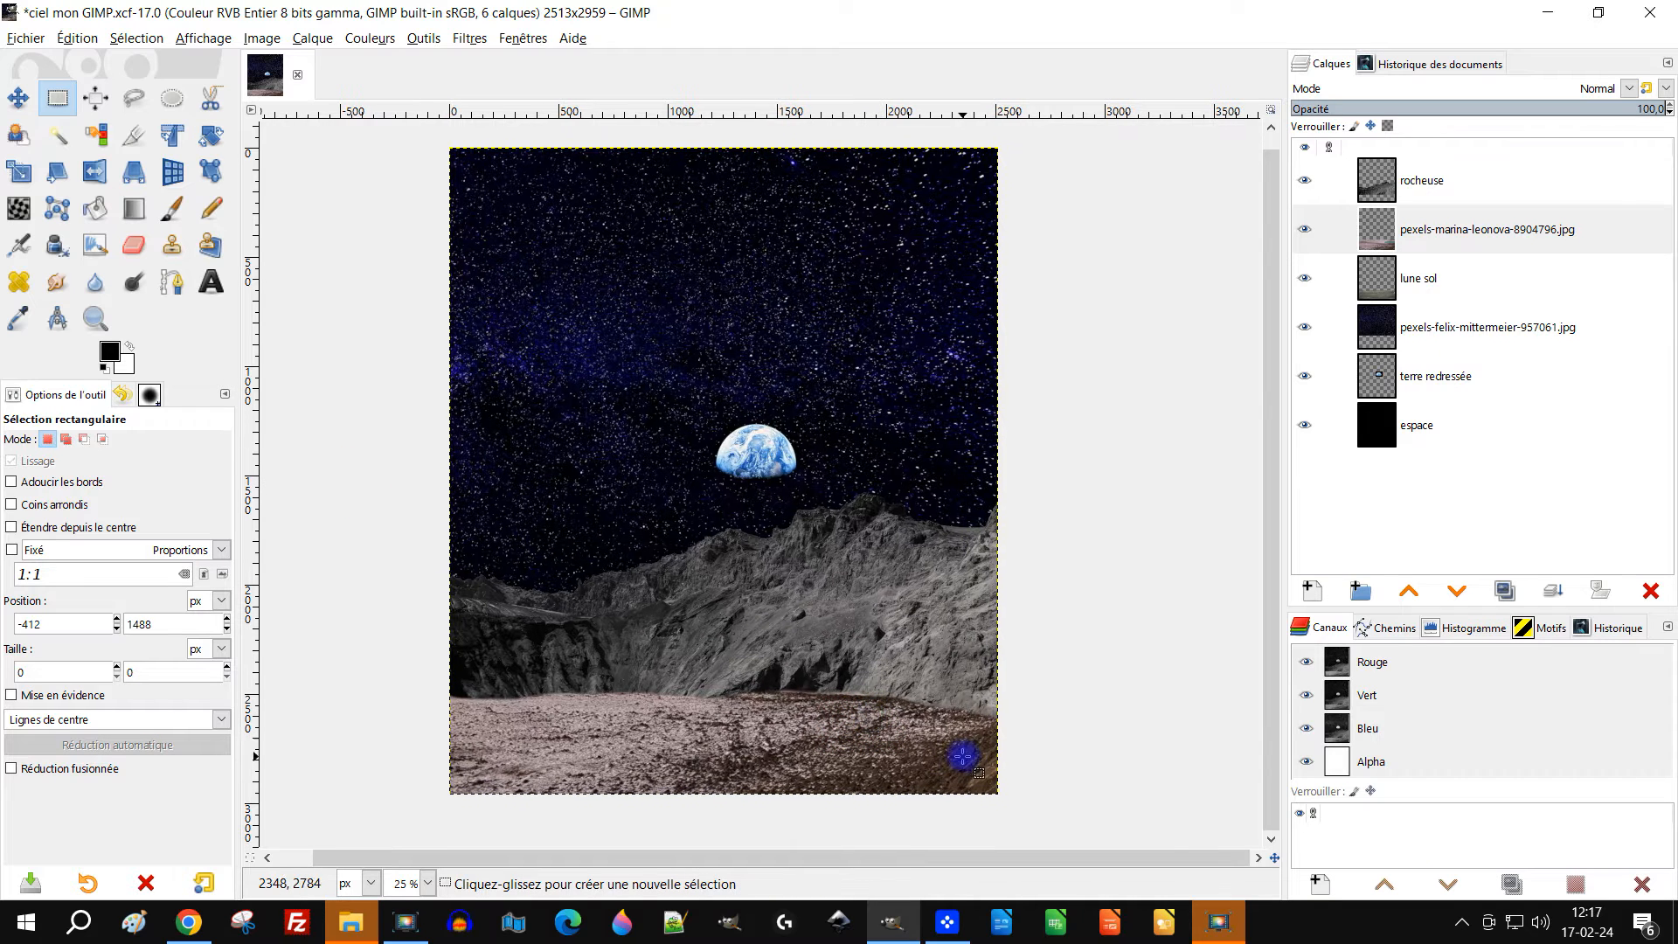
Import the crater photo 8904796 again as a second layer, converting it to the built-in sRGB profile
{"action": "left_click_drag", "start_coordinate": [1062, 688], "coordinate": [1054, 670]}
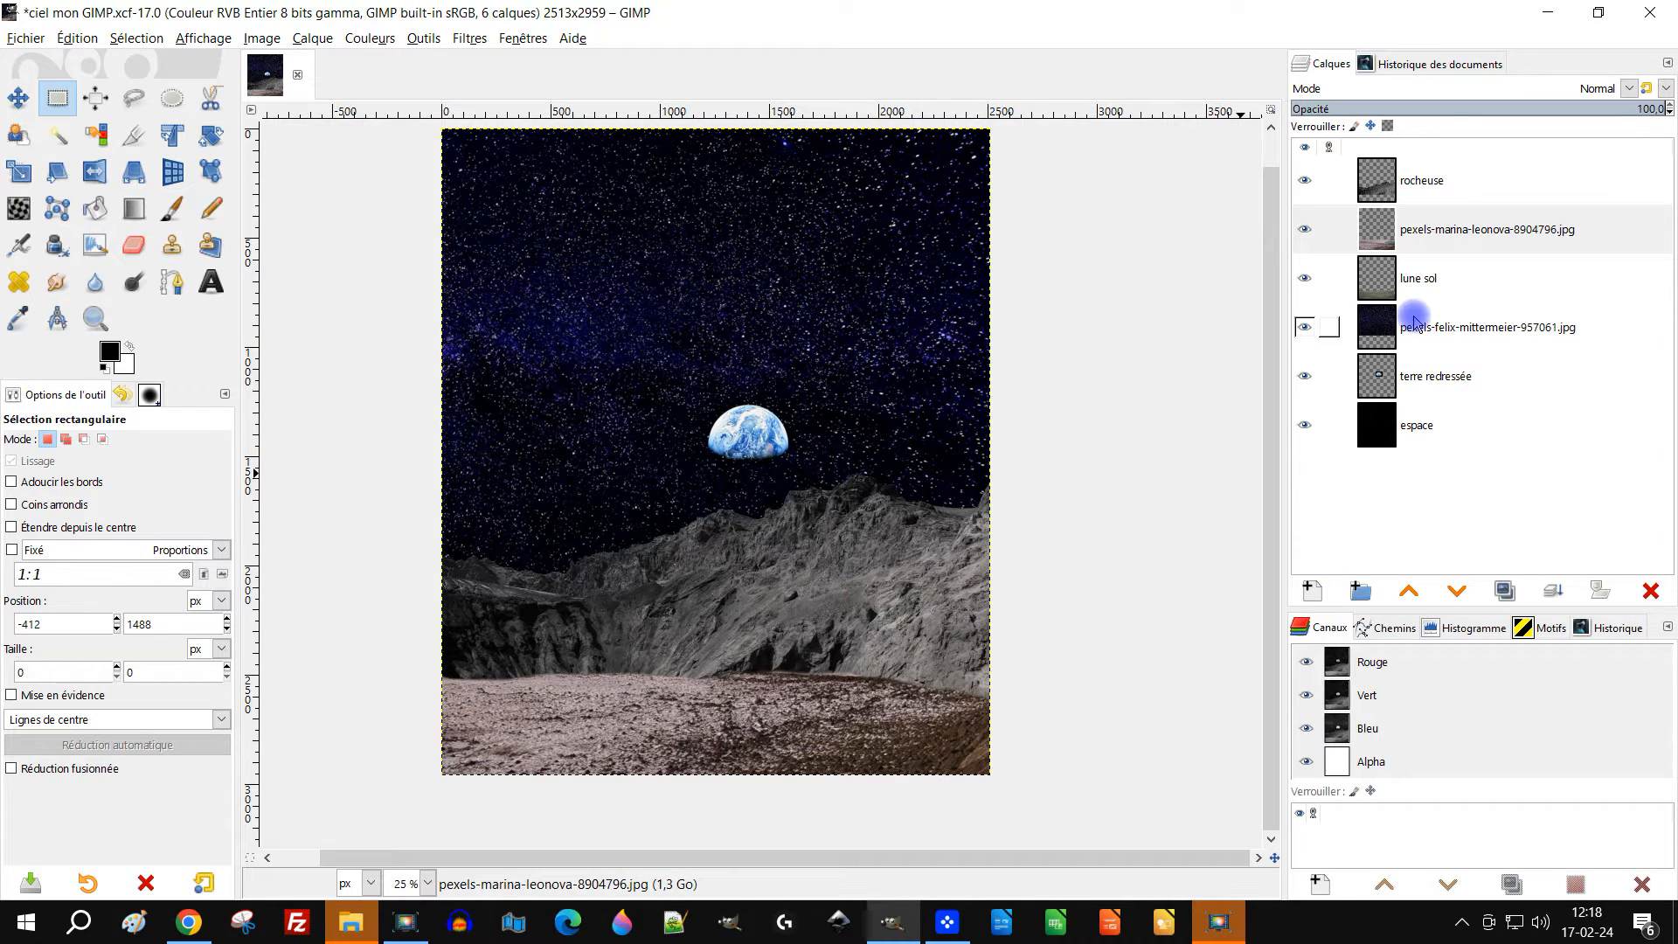
{"action": "left_click_drag", "start_coordinate": [970, 601], "coordinate": [945, 549]}
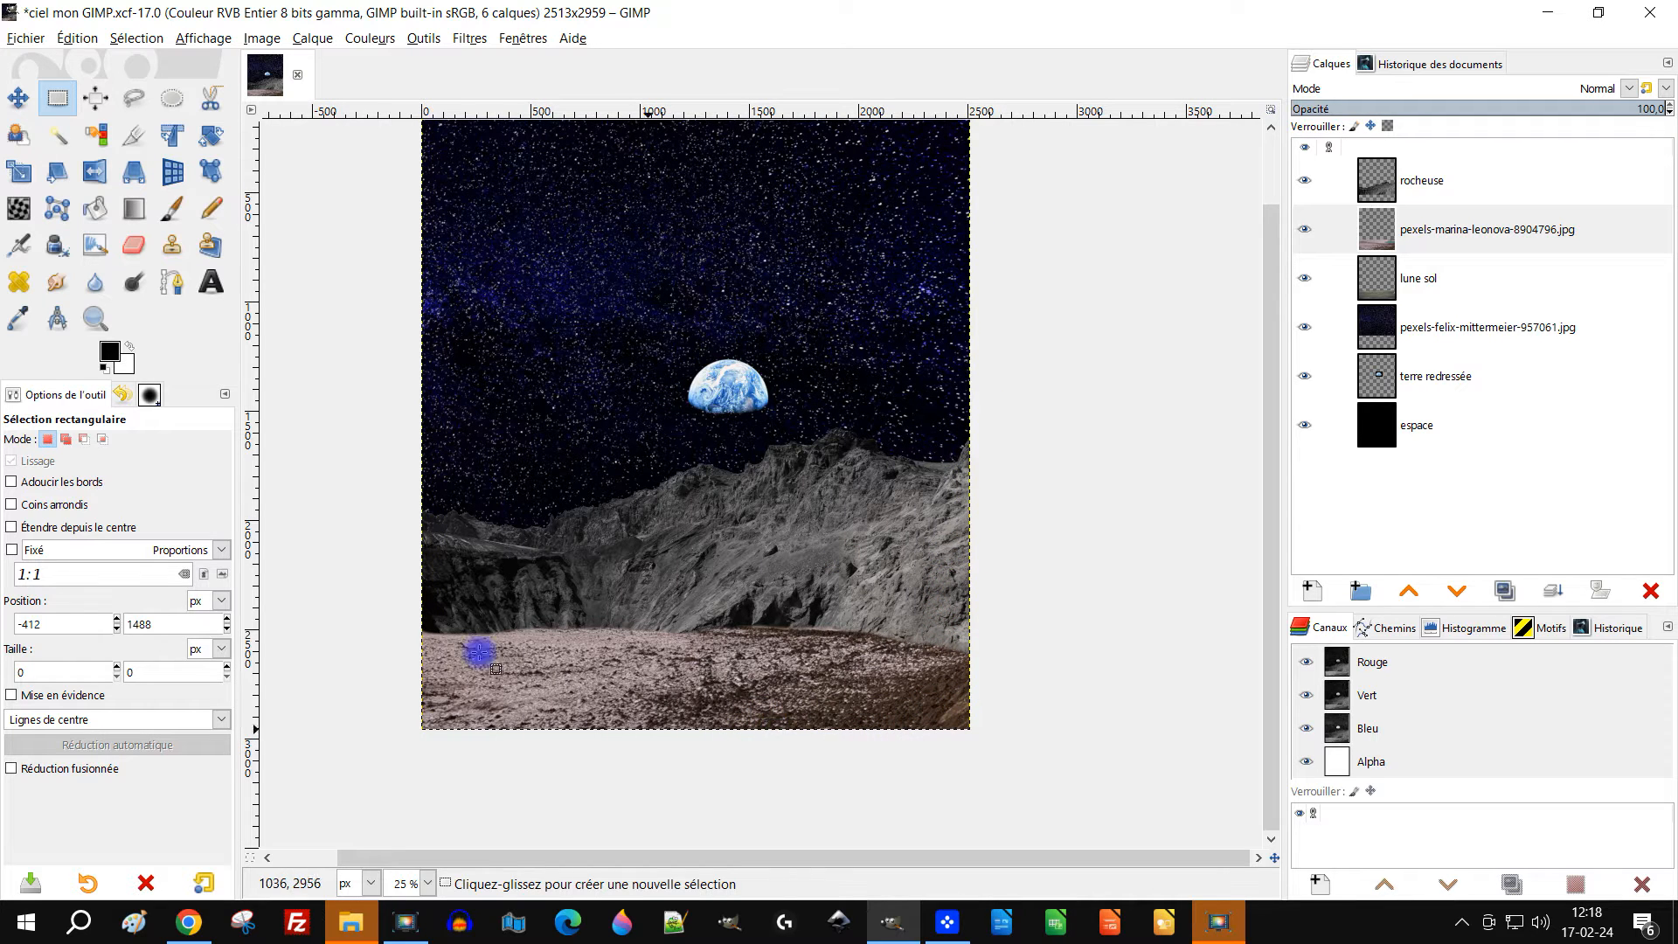
{"action": "left_click", "coordinate": [25, 38]}
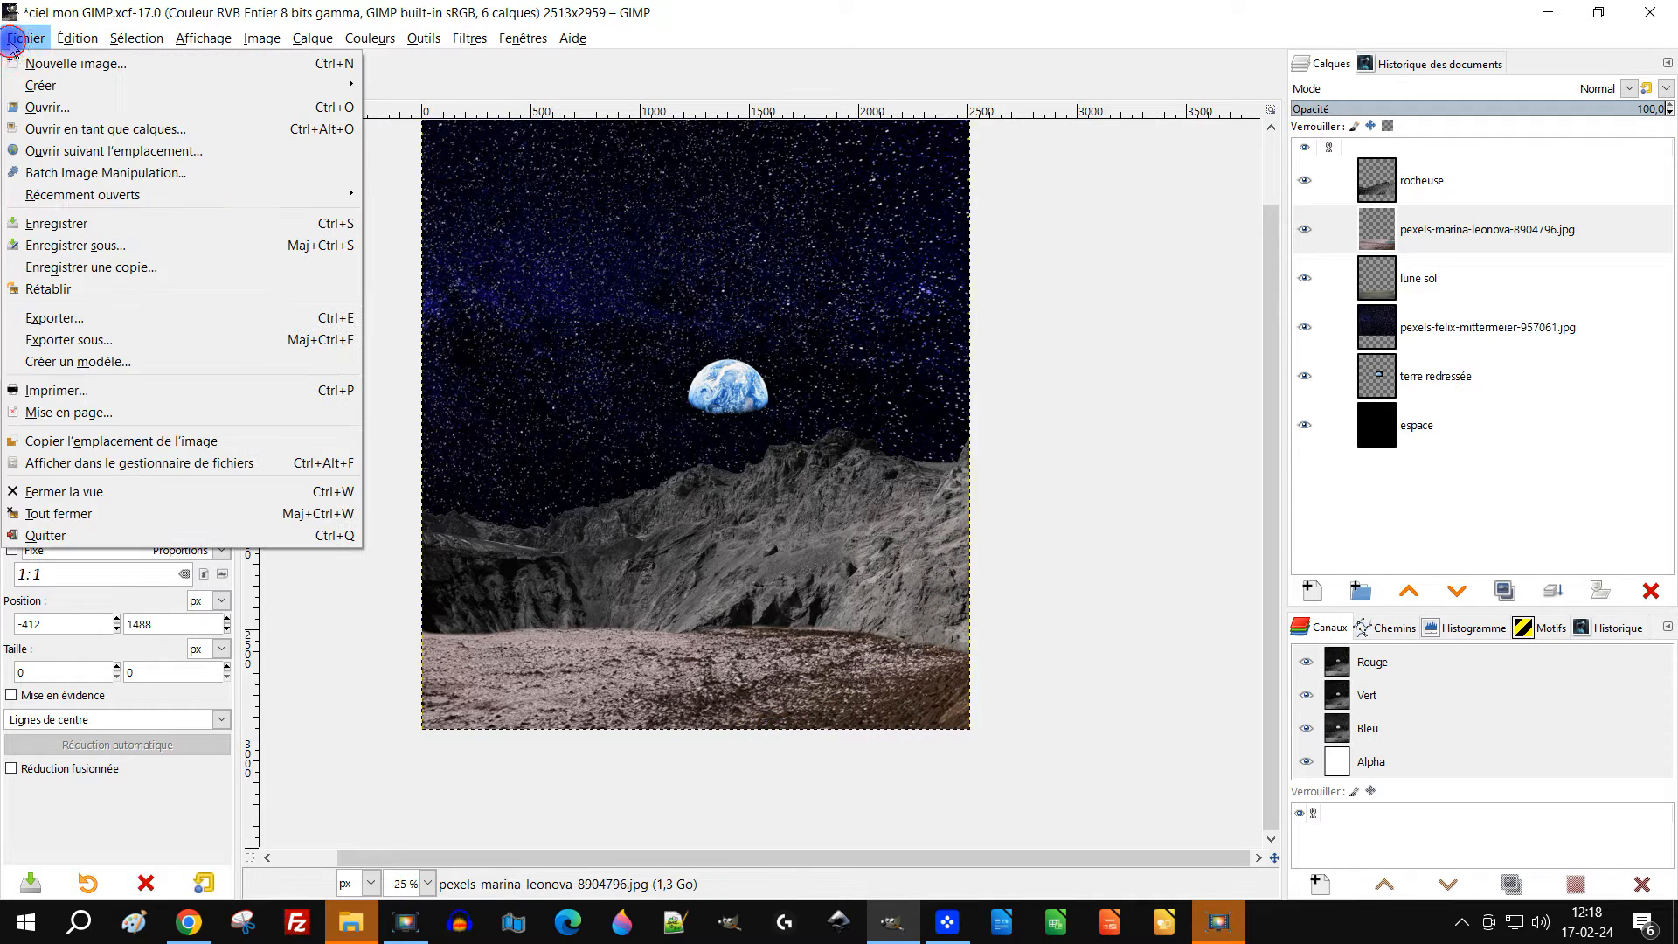
{"action": "left_click", "coordinate": [90, 131]}
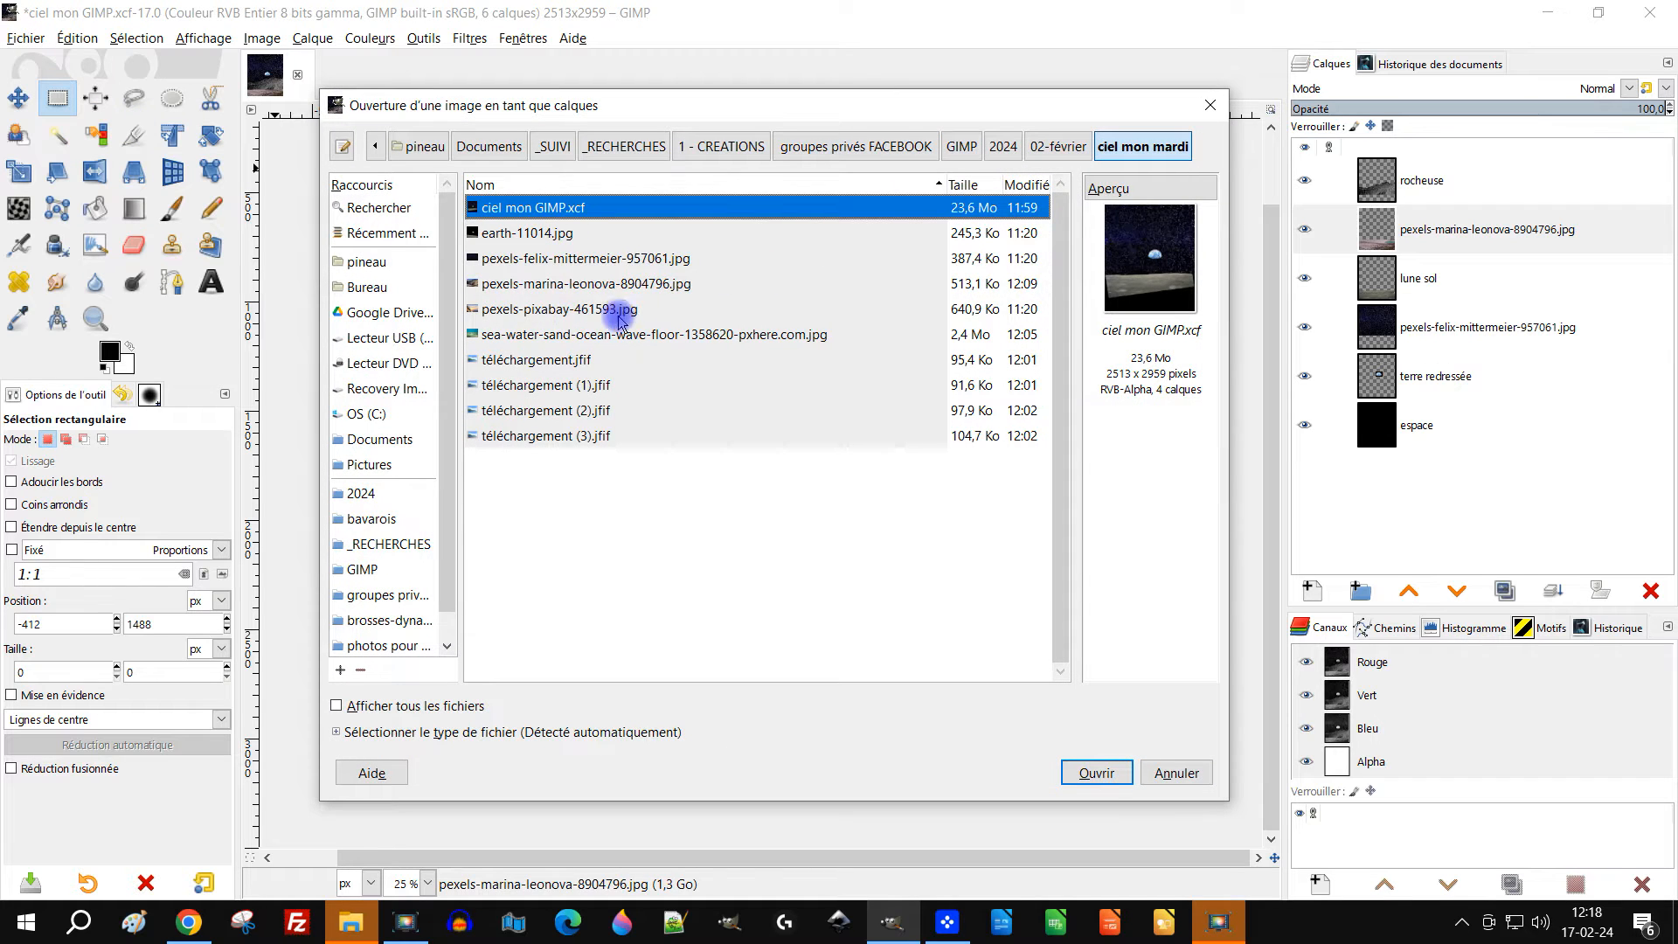
{"action": "double_click", "coordinate": [640, 284]}
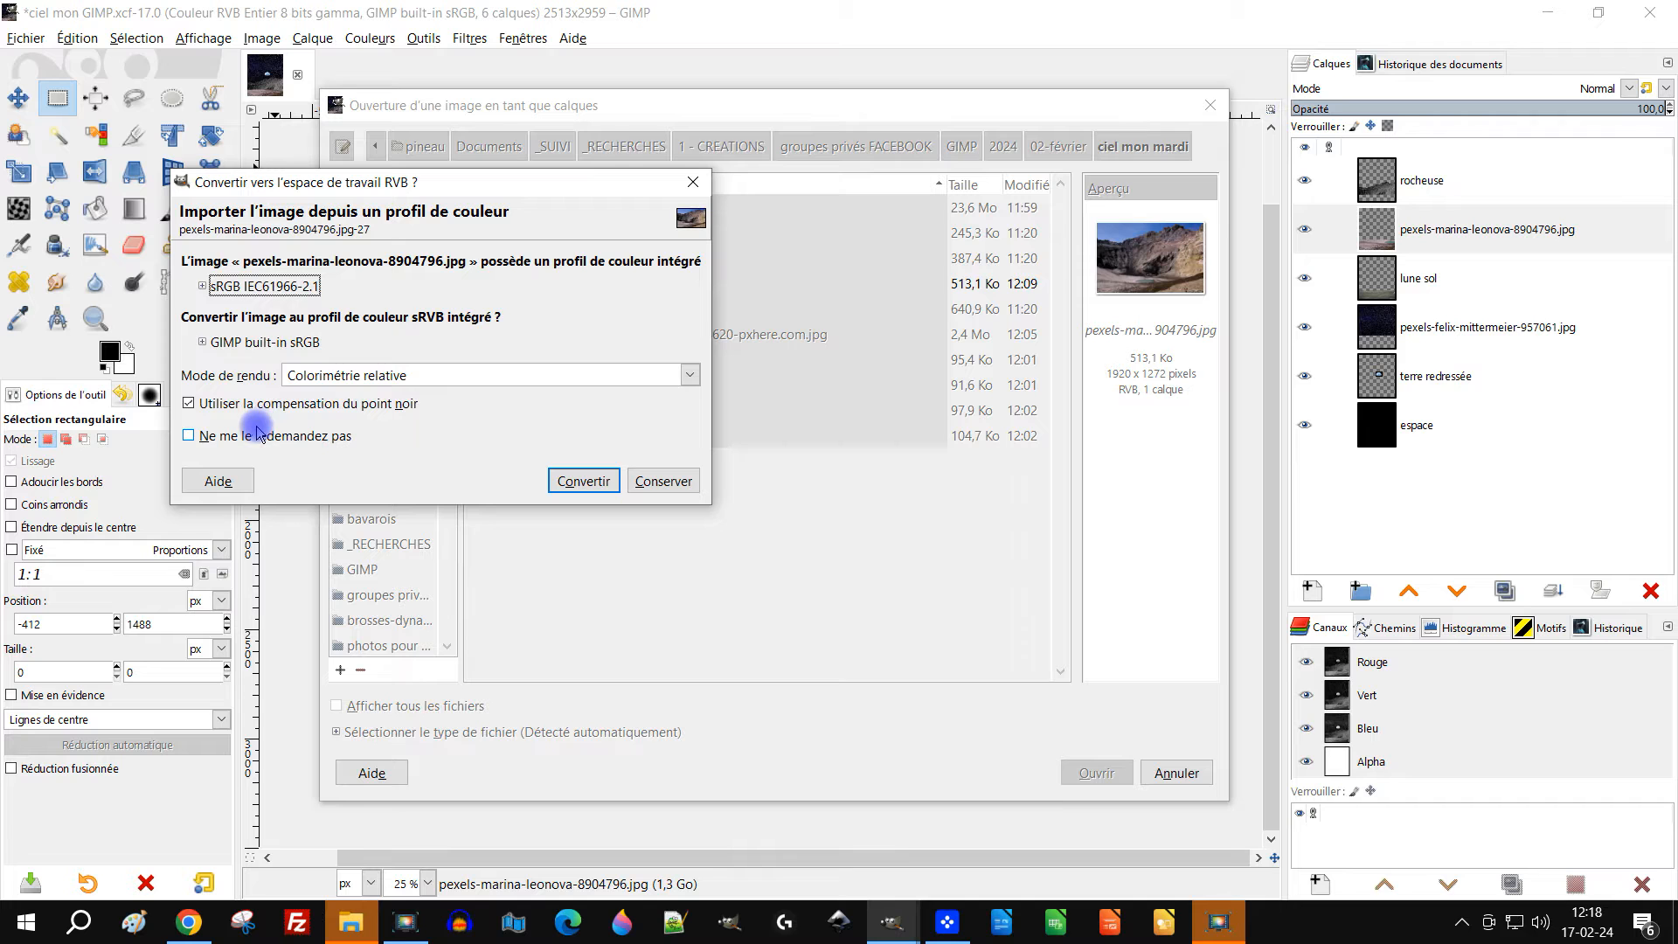
{"action": "left_click", "coordinate": [536, 483]}
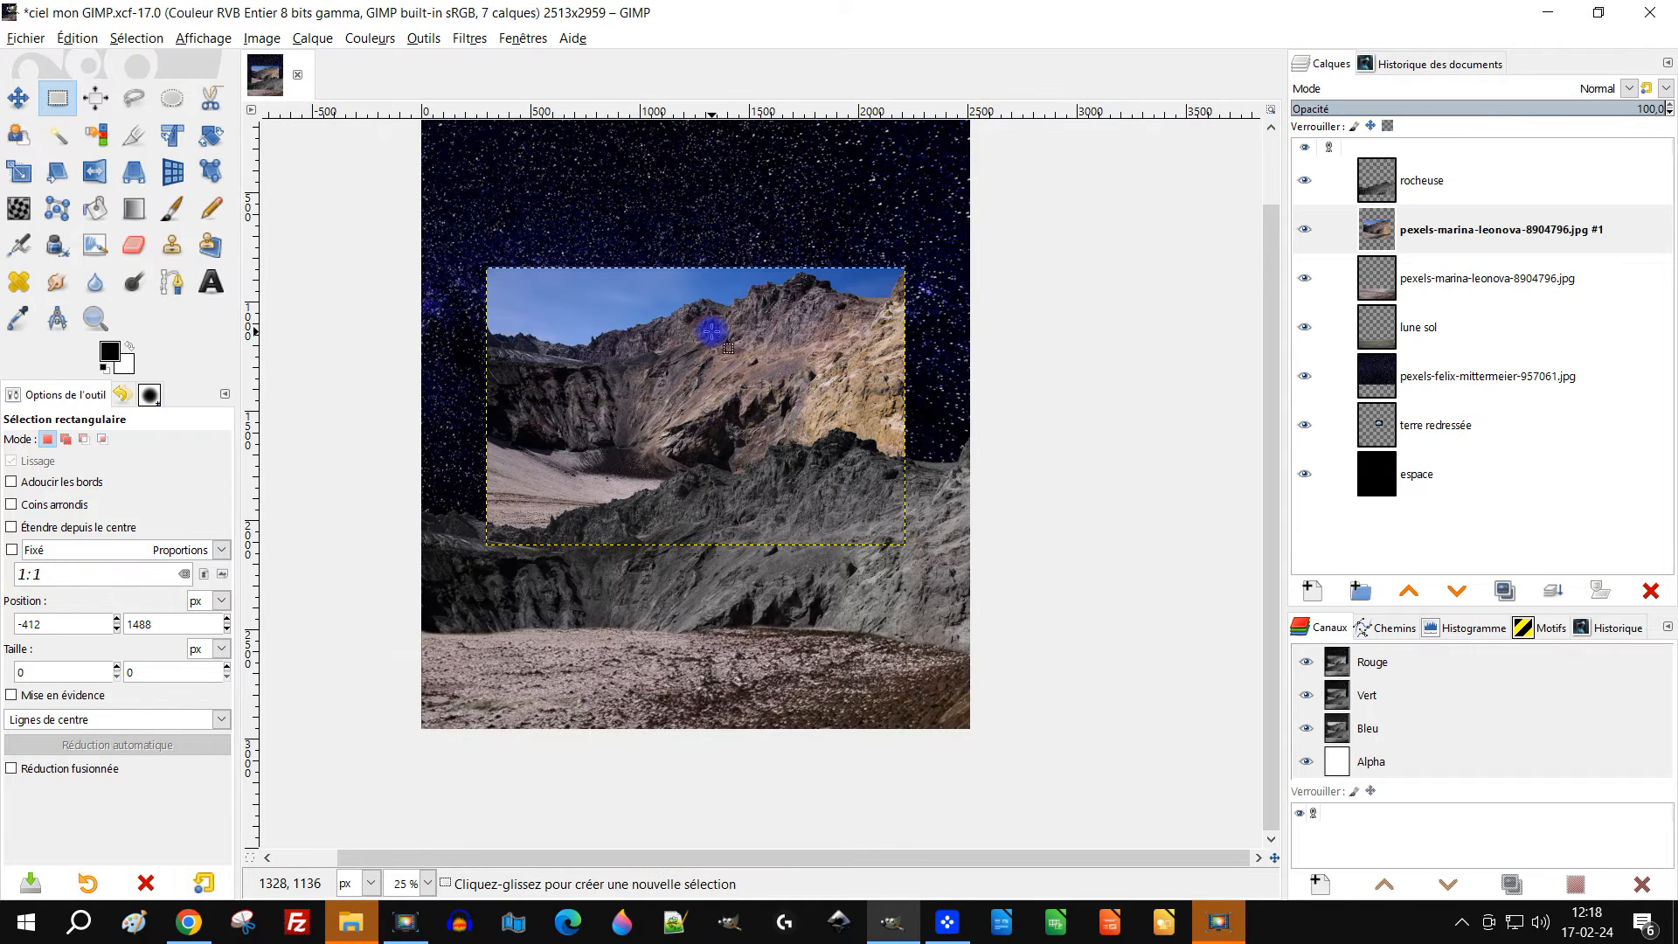
Move the second crater photo to the lower-right corner of the image and raise its layer above rocheuse
{"action": "left_click", "coordinate": [22, 102]}
{"action": "left_click_drag", "start_coordinate": [702, 374], "coordinate": [892, 674]}
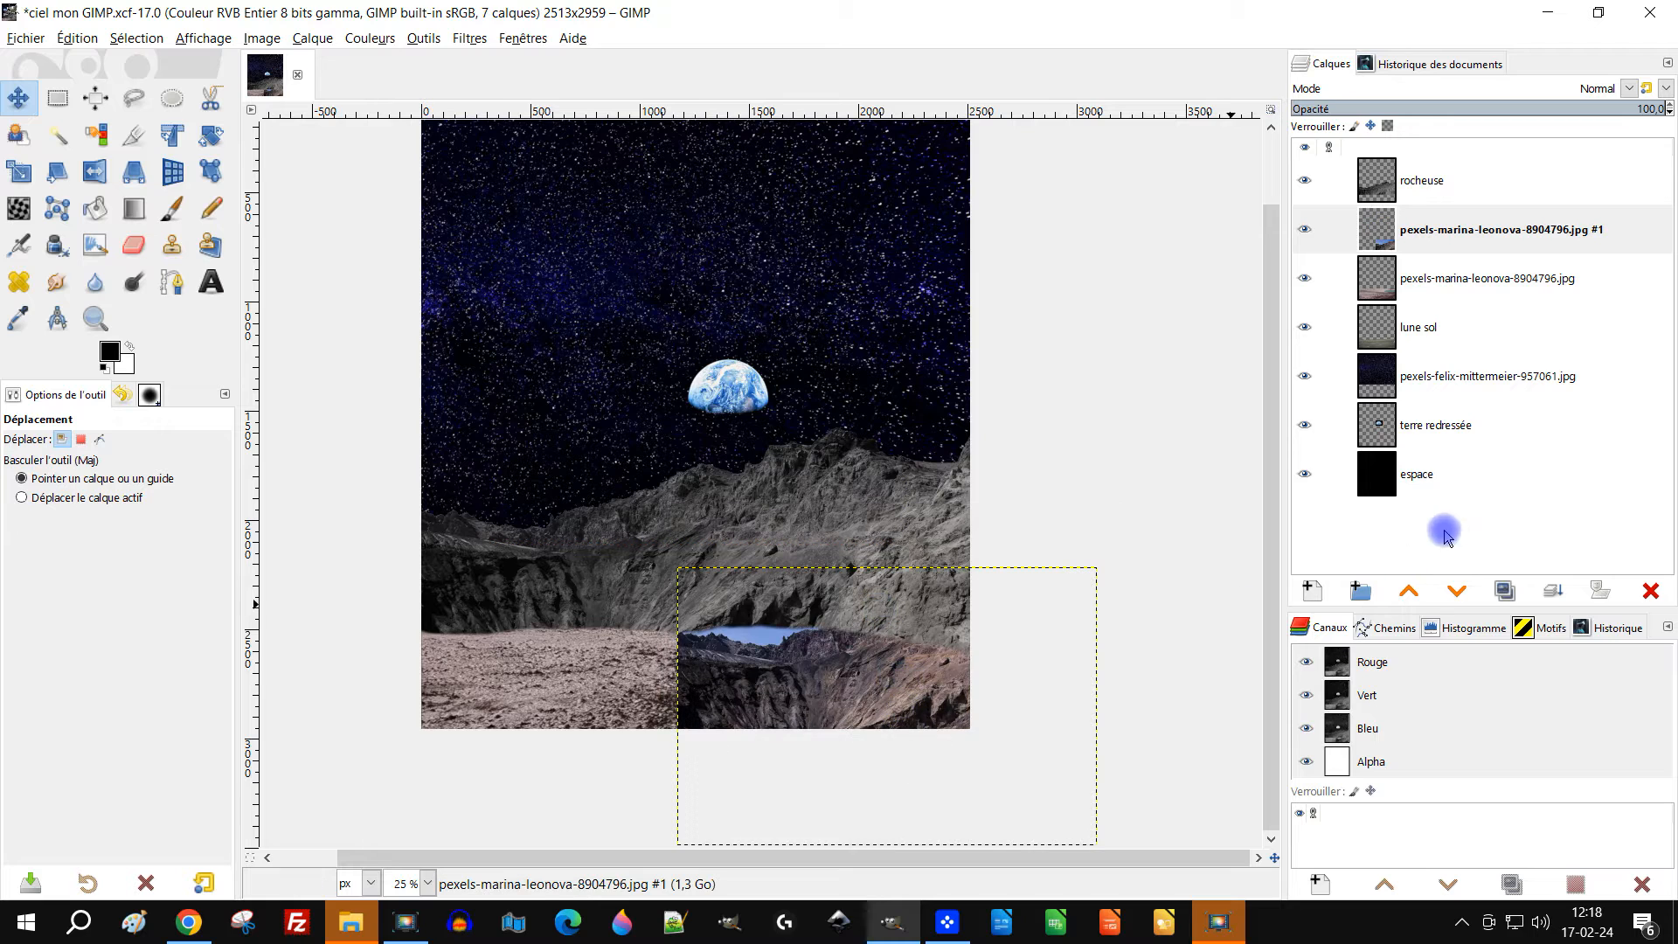
{"action": "left_click", "coordinate": [1411, 592]}
{"action": "left_click_drag", "start_coordinate": [887, 690], "coordinate": [870, 657]}
Add an alpha channel to the second crater photo, delete everything above a freehand diagonal across its slope, and deselect
{"action": "left_click", "coordinate": [134, 98]}
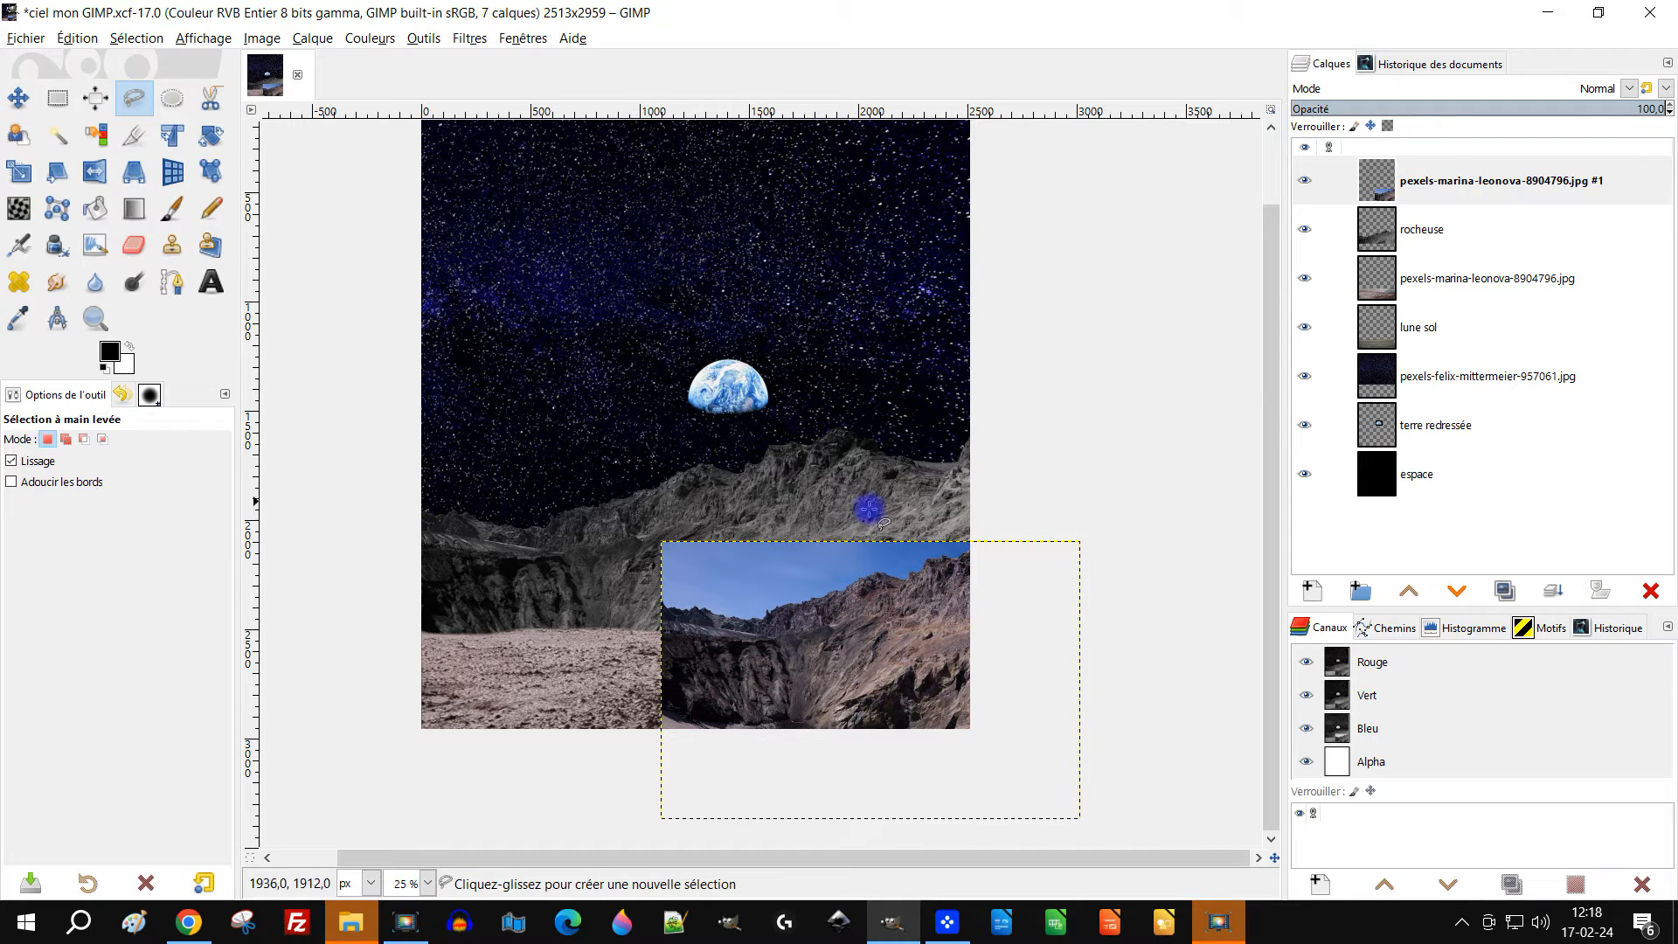
{"action": "right_click", "coordinate": [1447, 181]}
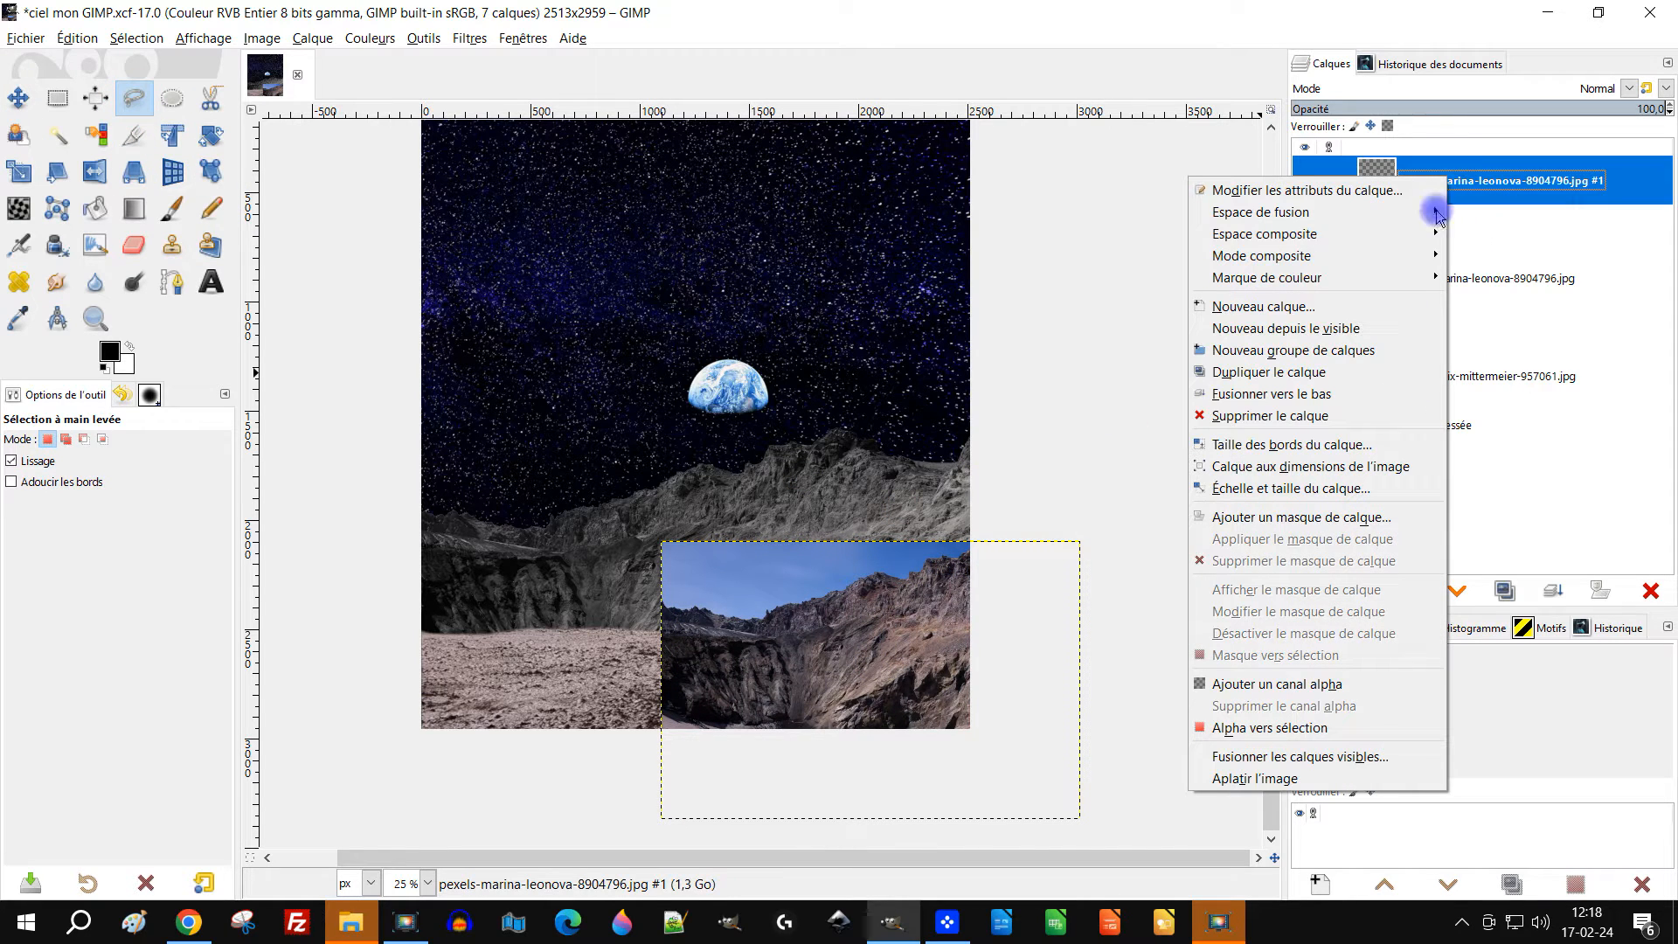
{"action": "left_click", "coordinate": [1256, 687]}
{"action": "left_click_drag", "start_coordinate": [1099, 605], "coordinate": [991, 638]}
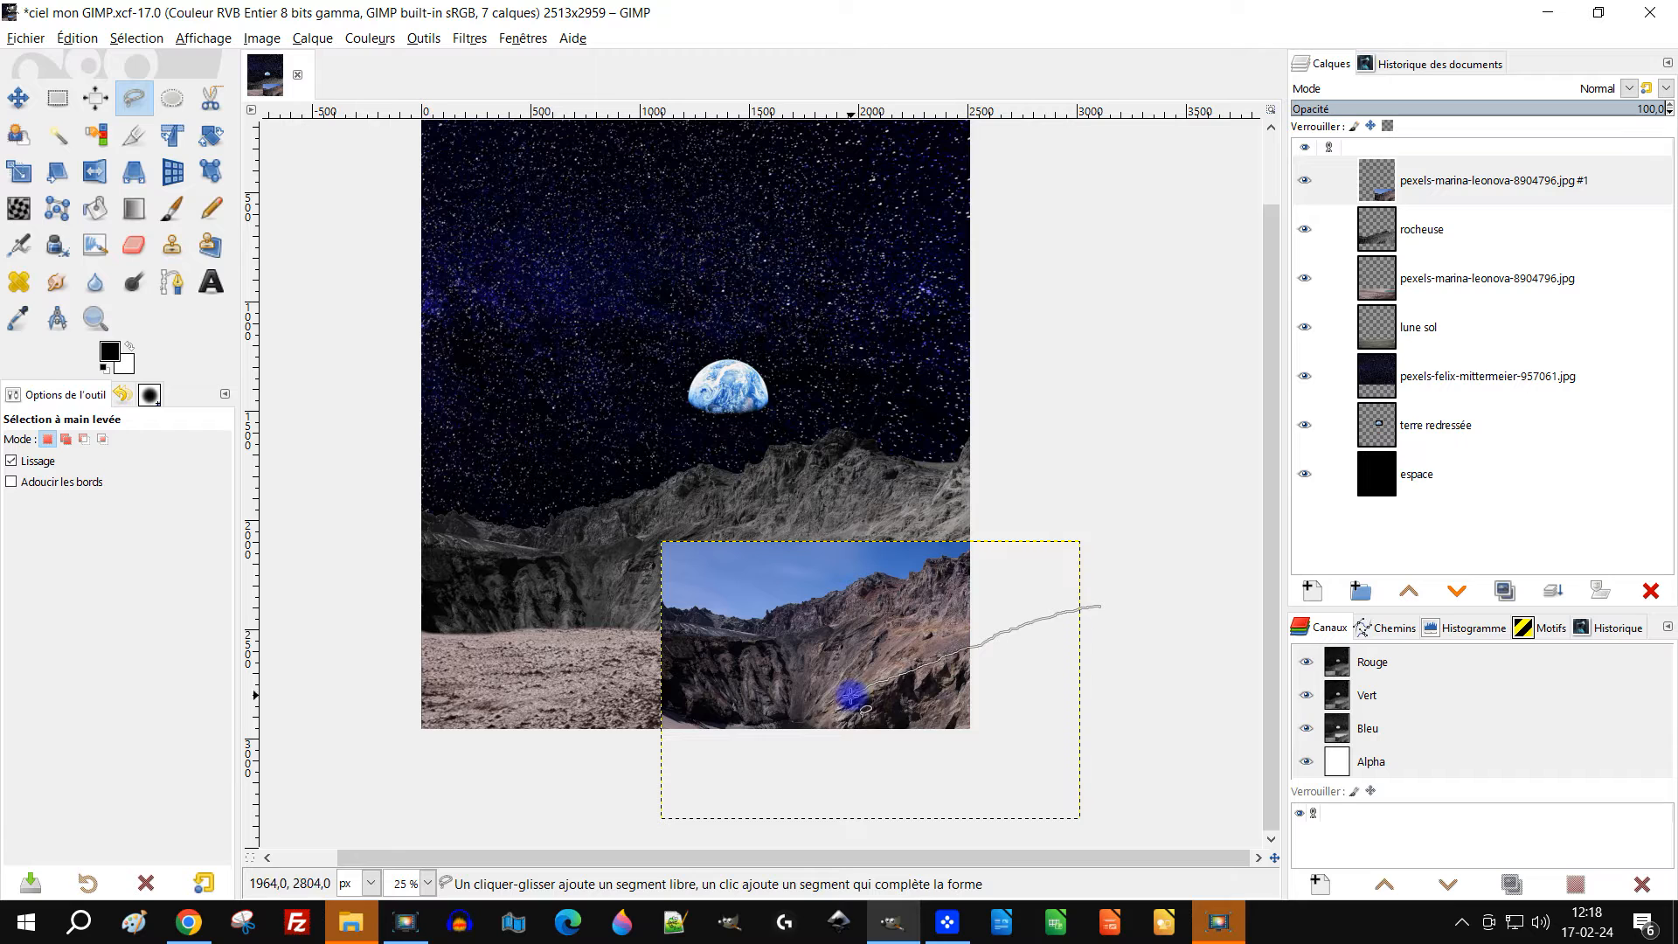
{"action": "mouse_move", "coordinate": [796, 738]}
{"action": "left_mouse_down"}
{"action": "mouse_move", "coordinate": [670, 795]}
{"action": "mouse_move", "coordinate": [560, 765]}
{"action": "mouse_move", "coordinate": [508, 617]}
{"action": "mouse_move", "coordinate": [618, 406]}
{"action": "mouse_move", "coordinate": [1078, 401]}
{"action": "mouse_move", "coordinate": [1132, 472]}
{"action": "mouse_move", "coordinate": [1104, 611]}
{"action": "left_mouse_up"}
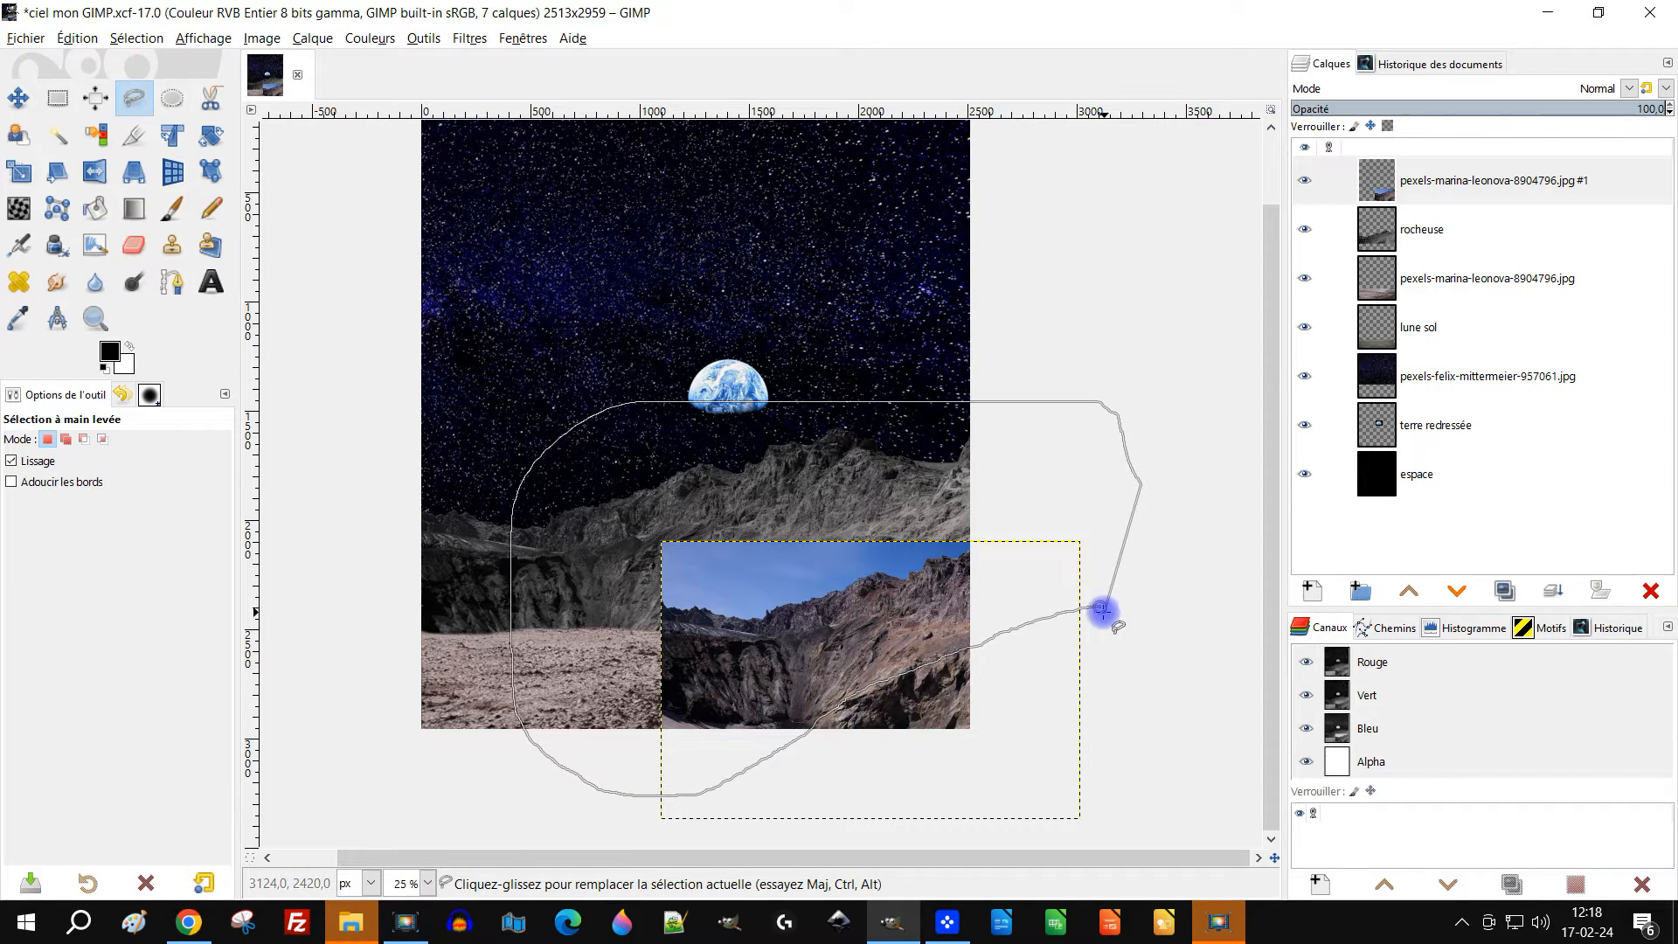
{"action": "key", "text": "Delete"}
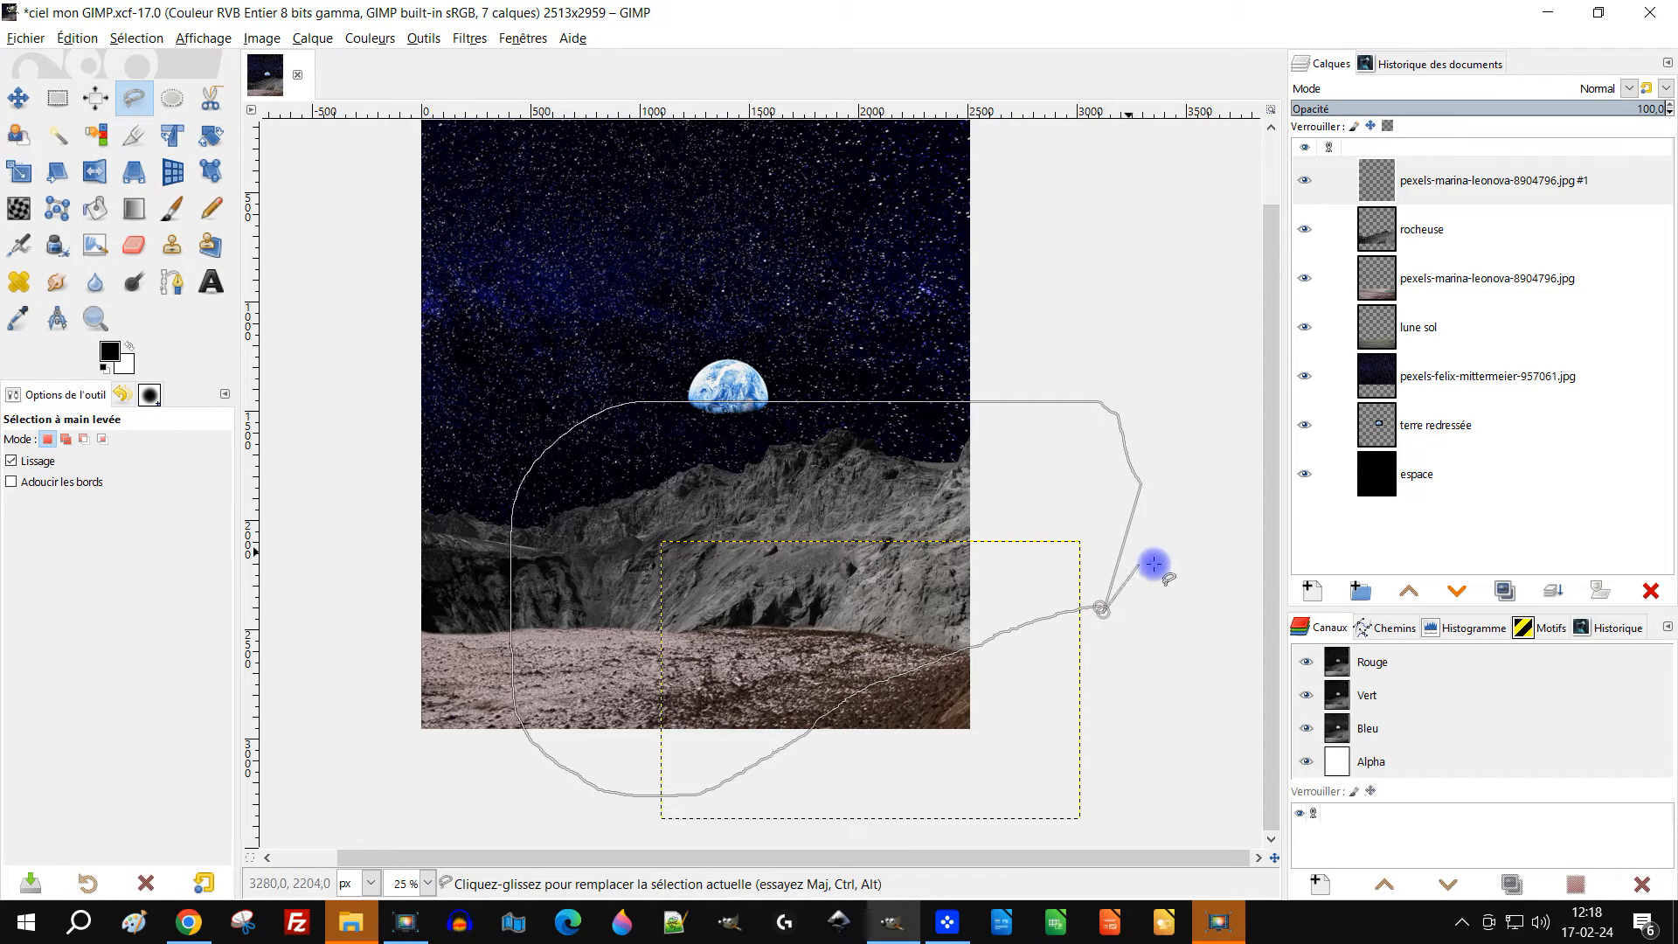
{"action": "key", "text": "Escape"}
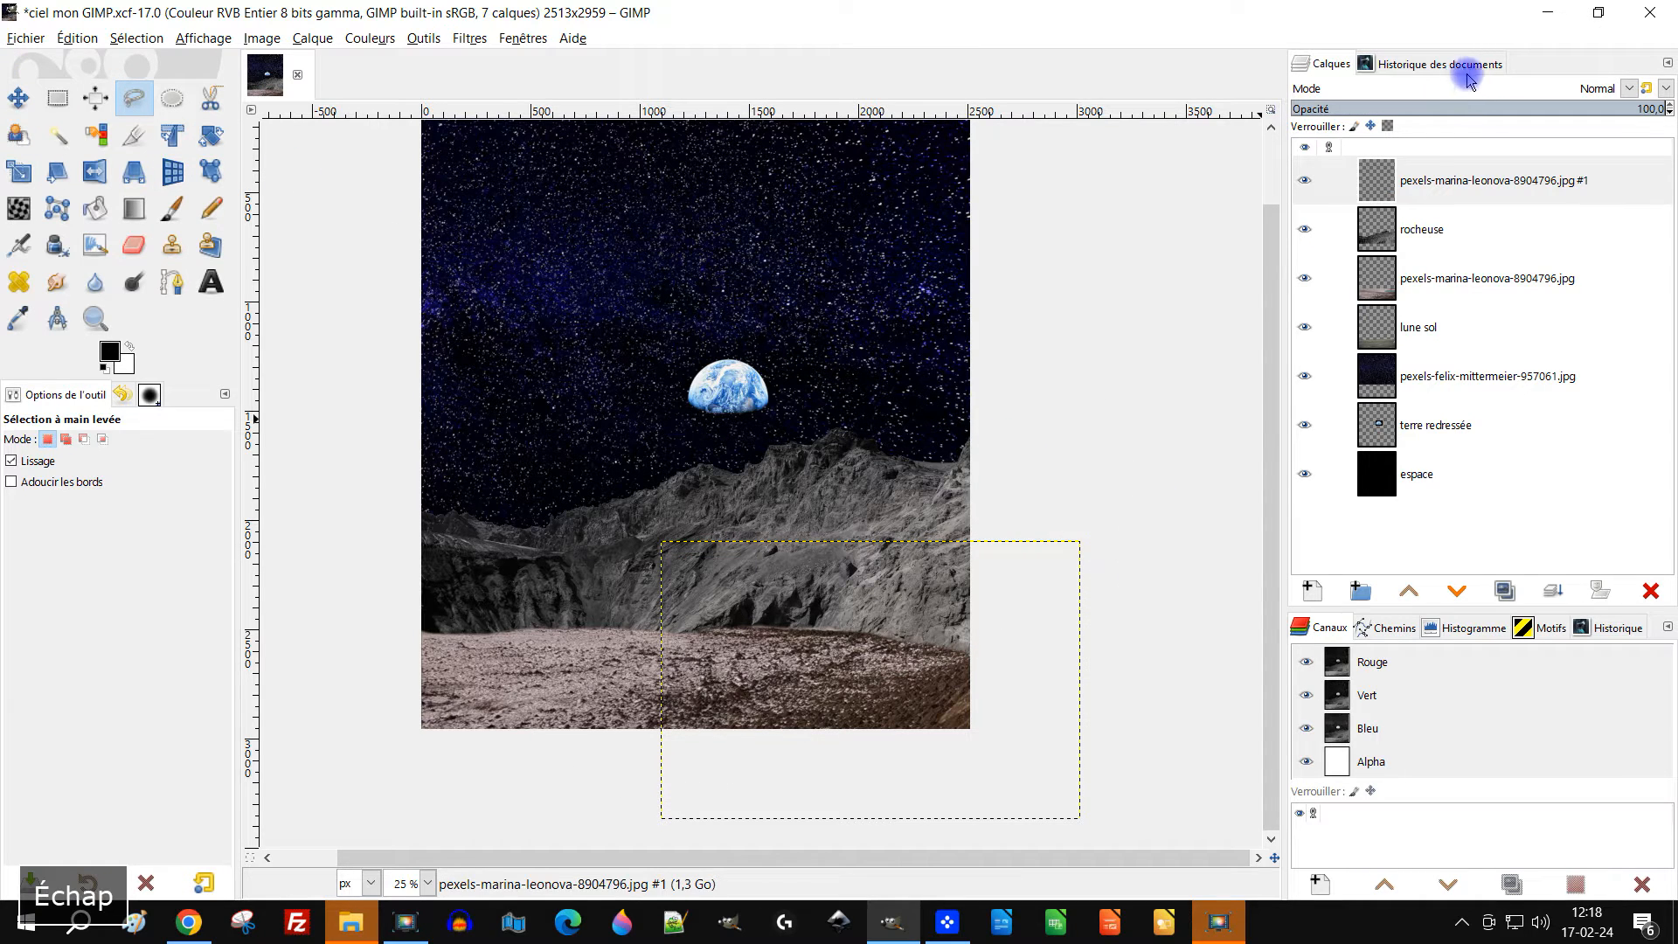
Undo the last cut of the second crater photo and slightly reposition the restored photo over the lower-right corner of the image
{"action": "left_click", "coordinate": [1410, 188]}
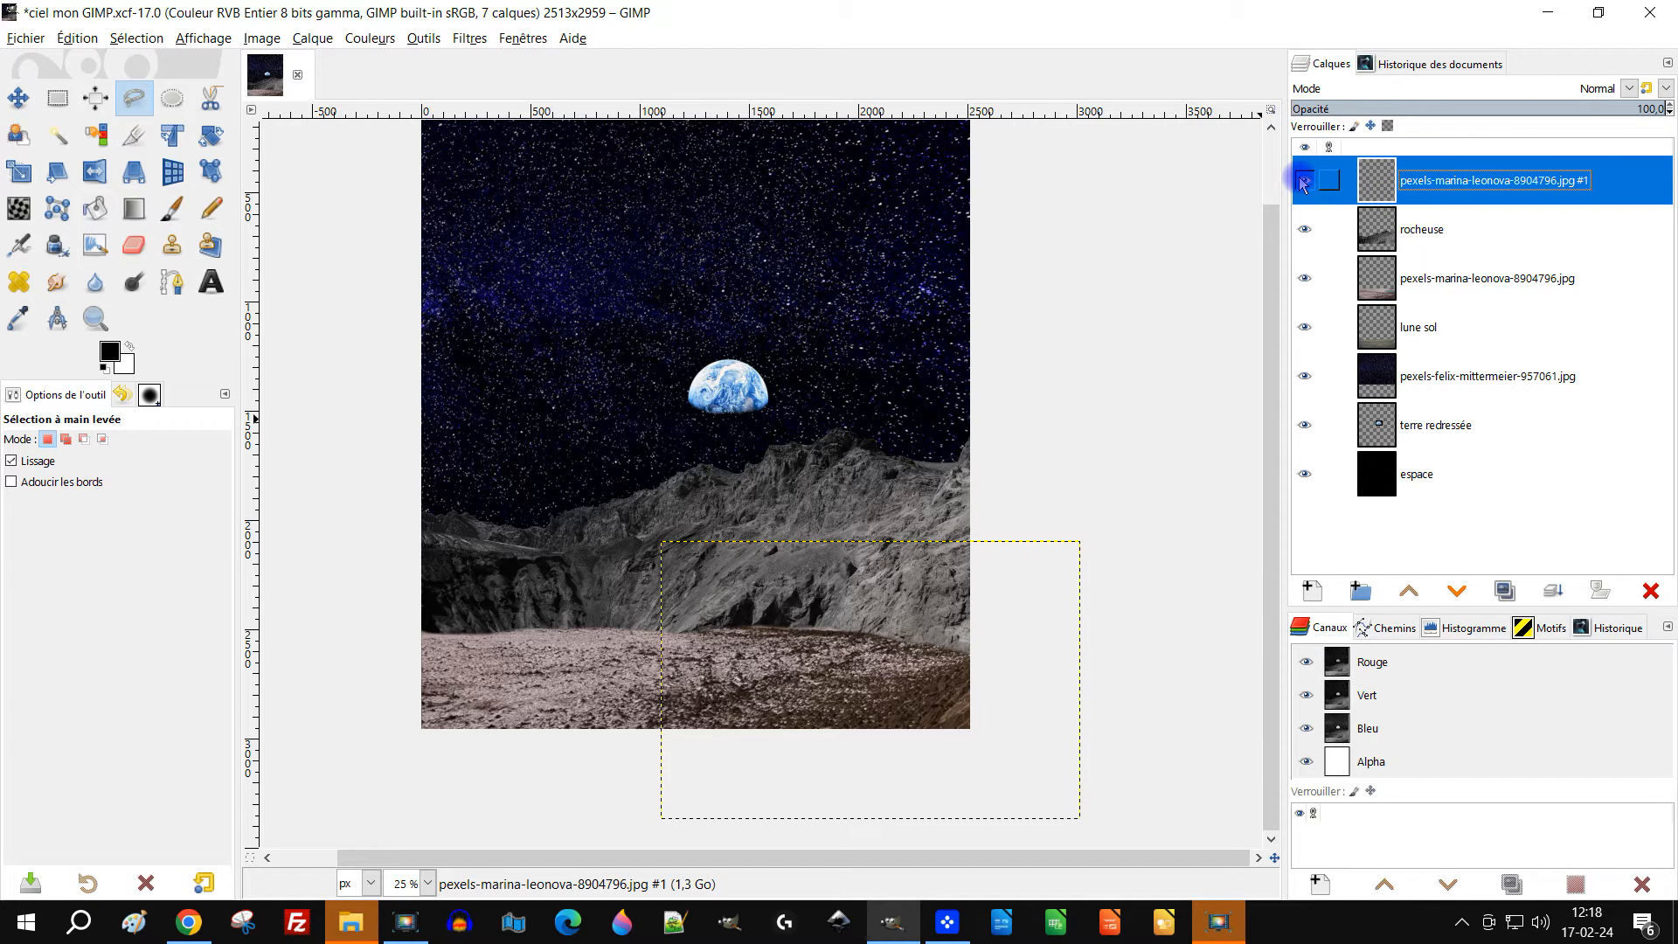
{"action": "key", "text": "ctrl+v"}
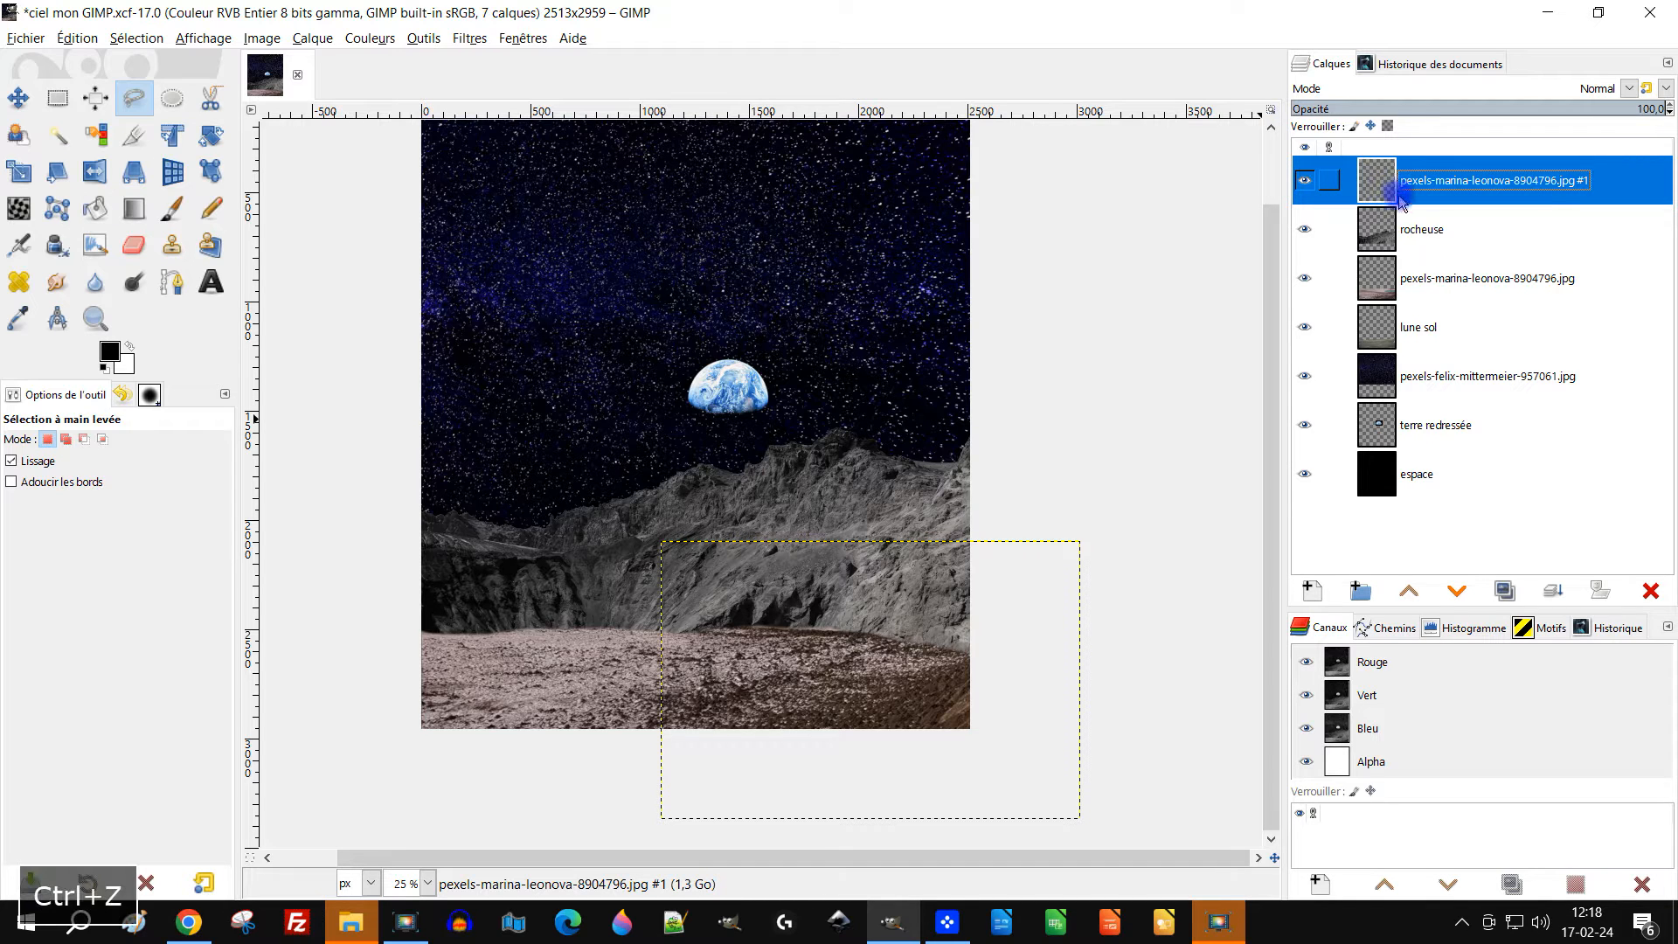
{"action": "scroll", "coordinate": [961, 687], "scroll_direction": "up", "scroll_amount": 2}
{"action": "left_click_drag", "start_coordinate": [961, 688], "coordinate": [1010, 561]}
{"action": "left_click", "coordinate": [18, 104]}
{"action": "left_click_drag", "start_coordinate": [891, 561], "coordinate": [897, 512]}
{"action": "scroll", "coordinate": [895, 555], "scroll_direction": "up", "scroll_amount": 5}
{"action": "scroll", "coordinate": [895, 552], "scroll_direction": "down", "scroll_amount": 1}
{"action": "scroll", "coordinate": [897, 513], "scroll_direction": "down", "scroll_amount": 2}
{"action": "scroll", "coordinate": [962, 568], "scroll_direction": "up", "scroll_amount": 1}
{"action": "left_click_drag", "start_coordinate": [963, 562], "coordinate": [1002, 531]}
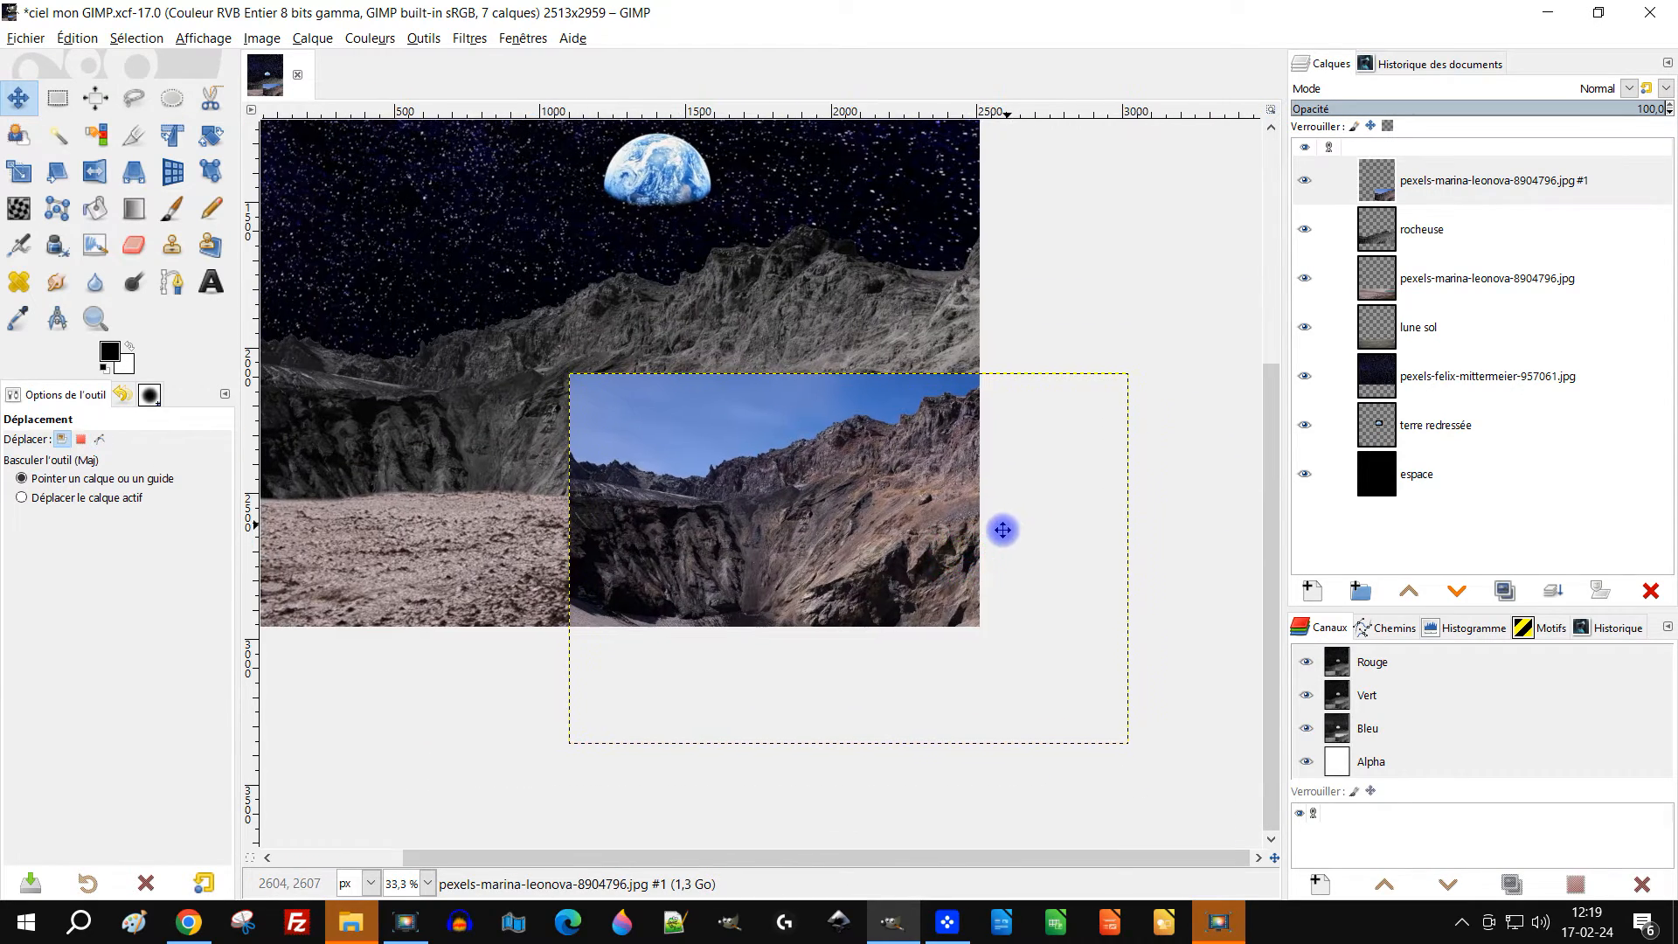
{"action": "scroll", "coordinate": [962, 533], "scroll_direction": "up", "scroll_amount": 1}
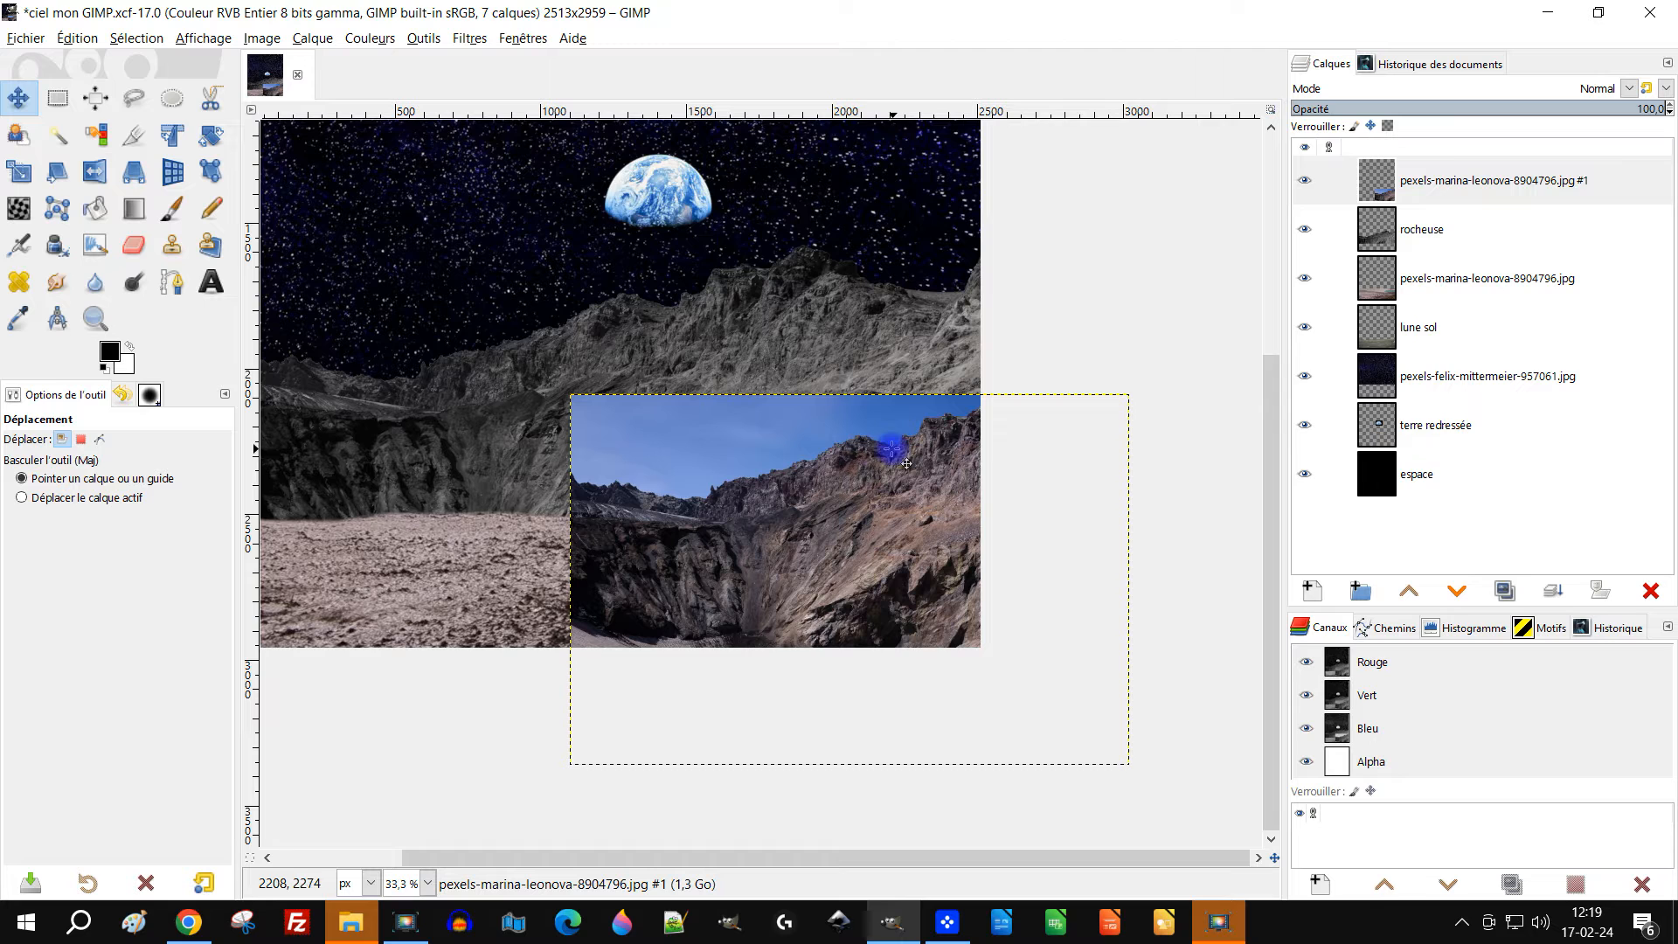
{"action": "mouse_move", "coordinate": [912, 619]}
{"action": "left_mouse_down"}
{"action": "mouse_move", "coordinate": [993, 793]}
{"action": "mouse_move", "coordinate": [902, 558]}
{"action": "mouse_move", "coordinate": [898, 779]}
{"action": "mouse_move", "coordinate": [906, 545]}
{"action": "mouse_move", "coordinate": [927, 630]}
{"action": "mouse_move", "coordinate": [899, 599]}
{"action": "left_mouse_up"}
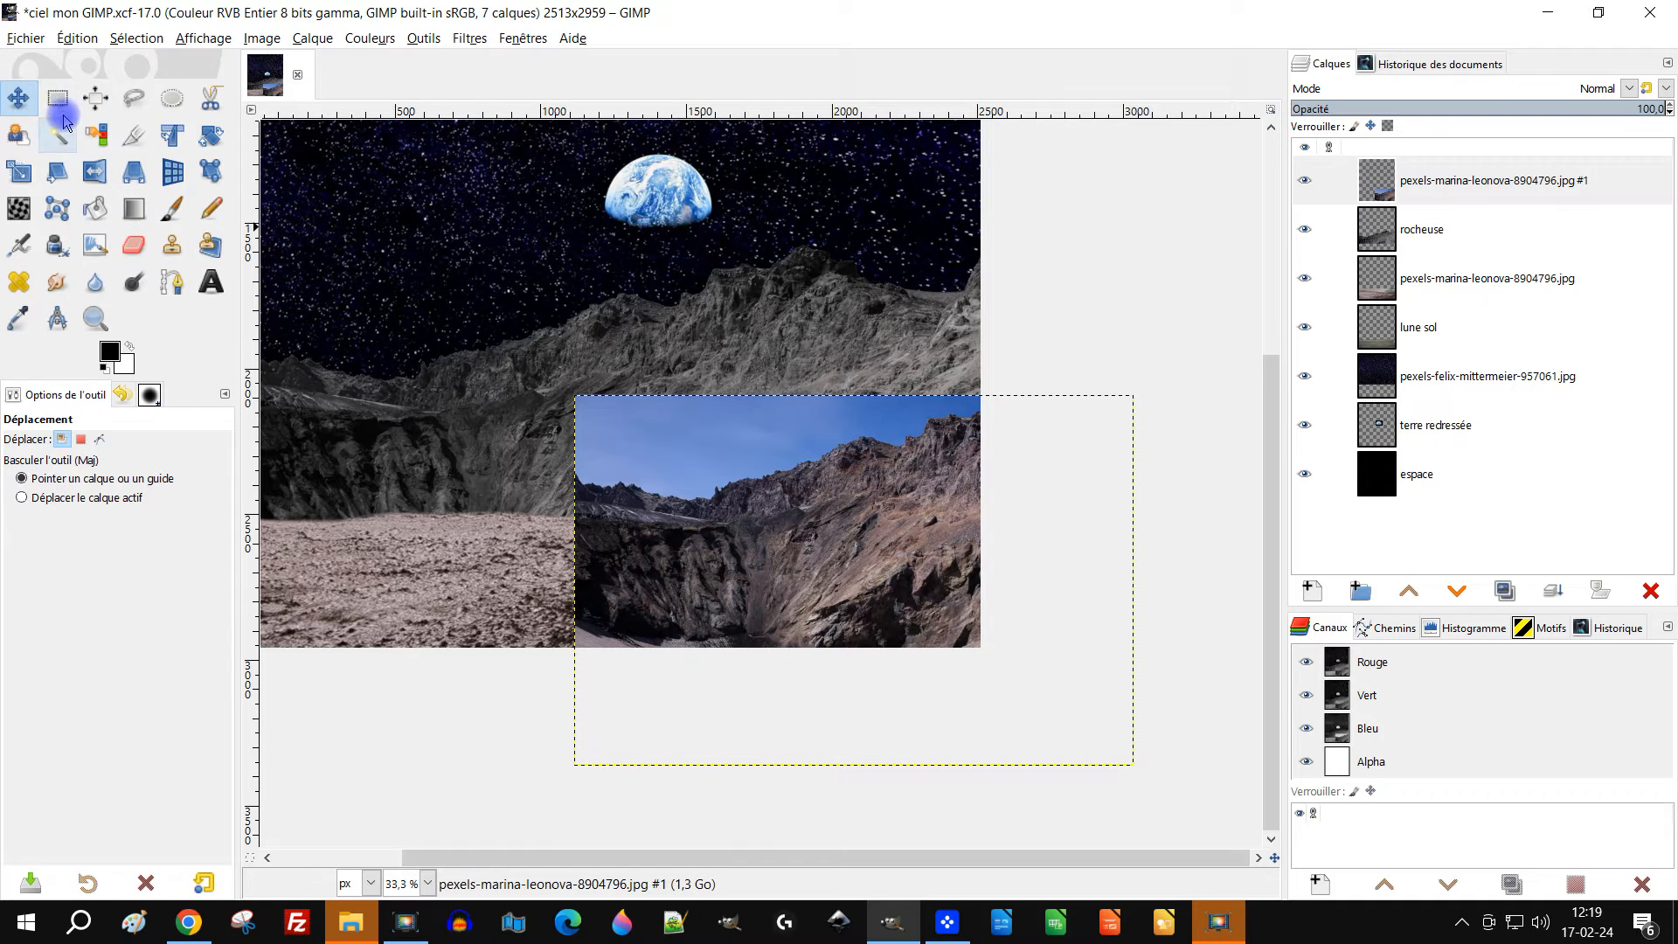
Outline the second crater photo freehand above its lower-right rocky slope, delete the enclosed area to keep only the foreground rock, and deselect
{"action": "left_click", "coordinate": [133, 96]}
{"action": "left_click", "coordinate": [1172, 307]}
{"action": "left_click", "coordinate": [1015, 457]}
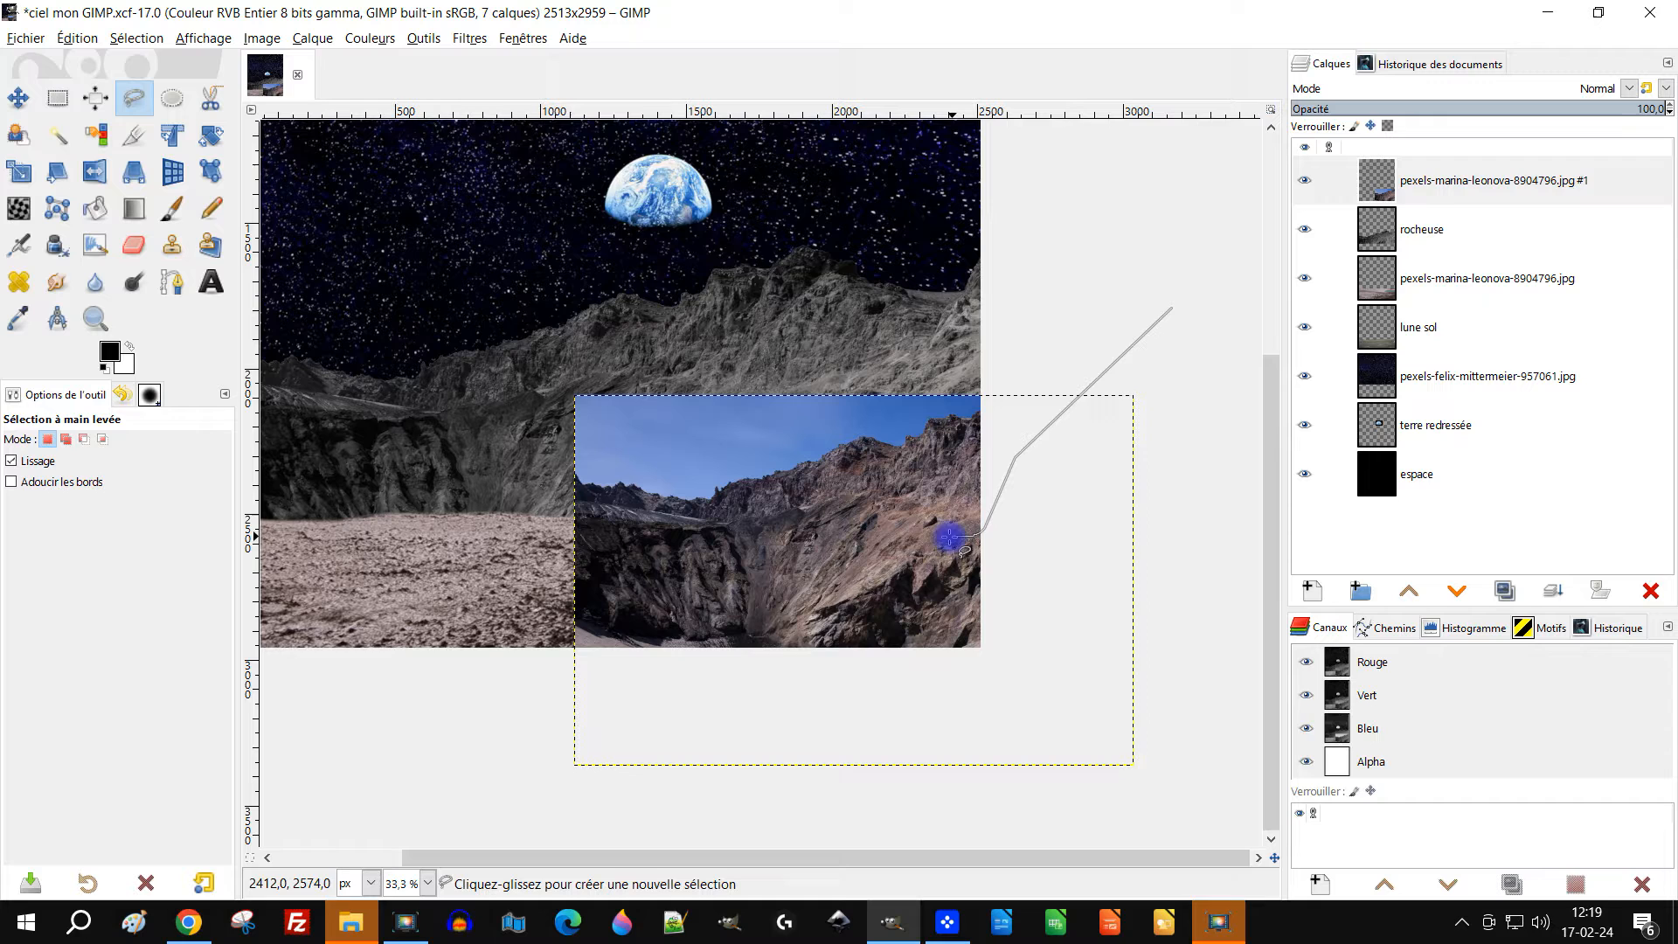
{"action": "mouse_move", "coordinate": [789, 631]}
{"action": "left_mouse_down"}
{"action": "mouse_move", "coordinate": [618, 723]}
{"action": "mouse_move", "coordinate": [422, 447]}
{"action": "left_mouse_up"}
{"action": "left_click_drag", "start_coordinate": [793, 247], "coordinate": [1005, 236]}
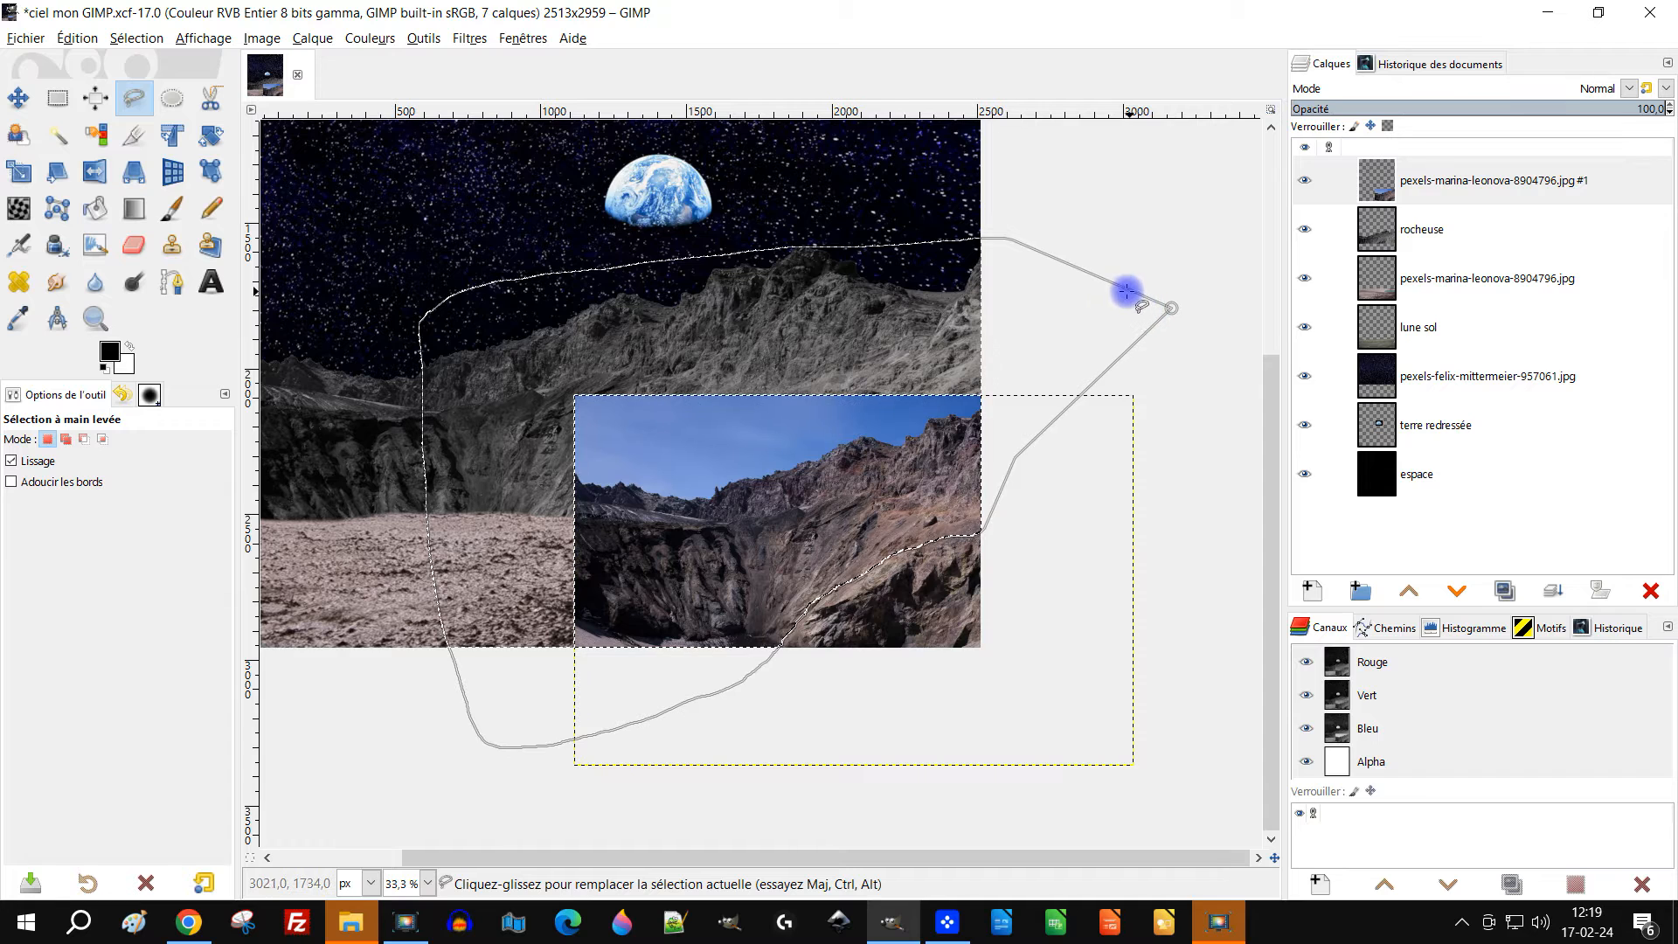
{"action": "key", "text": "Return"}
{"action": "left_click", "coordinate": [1428, 173]}
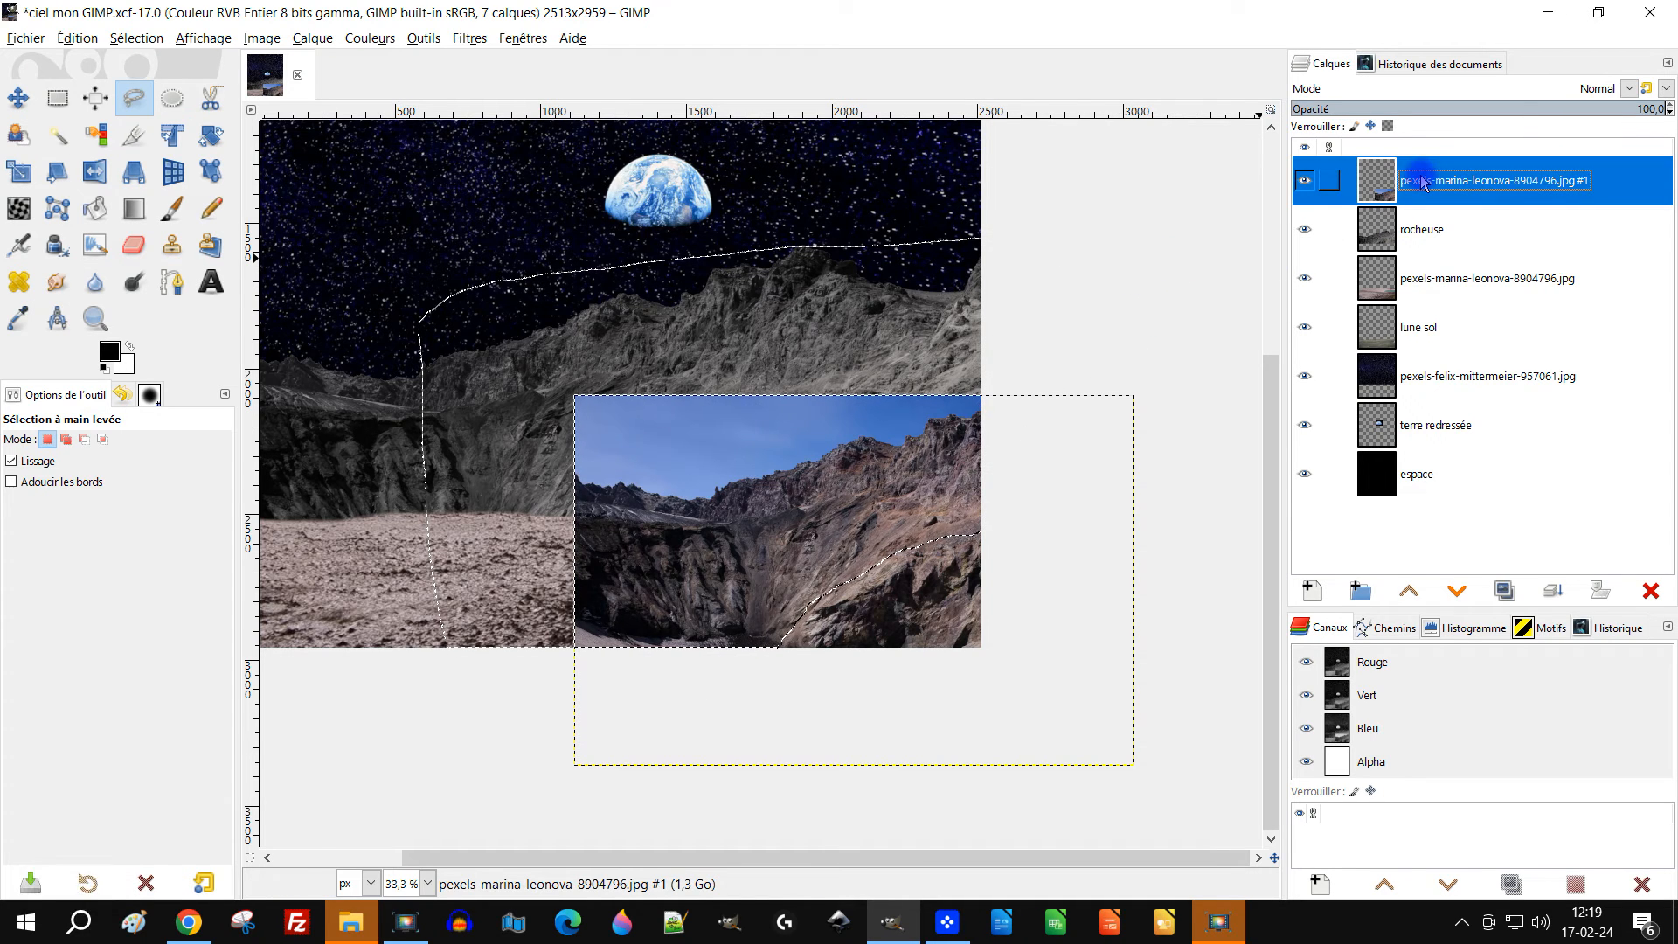
{"action": "key", "text": "Delete"}
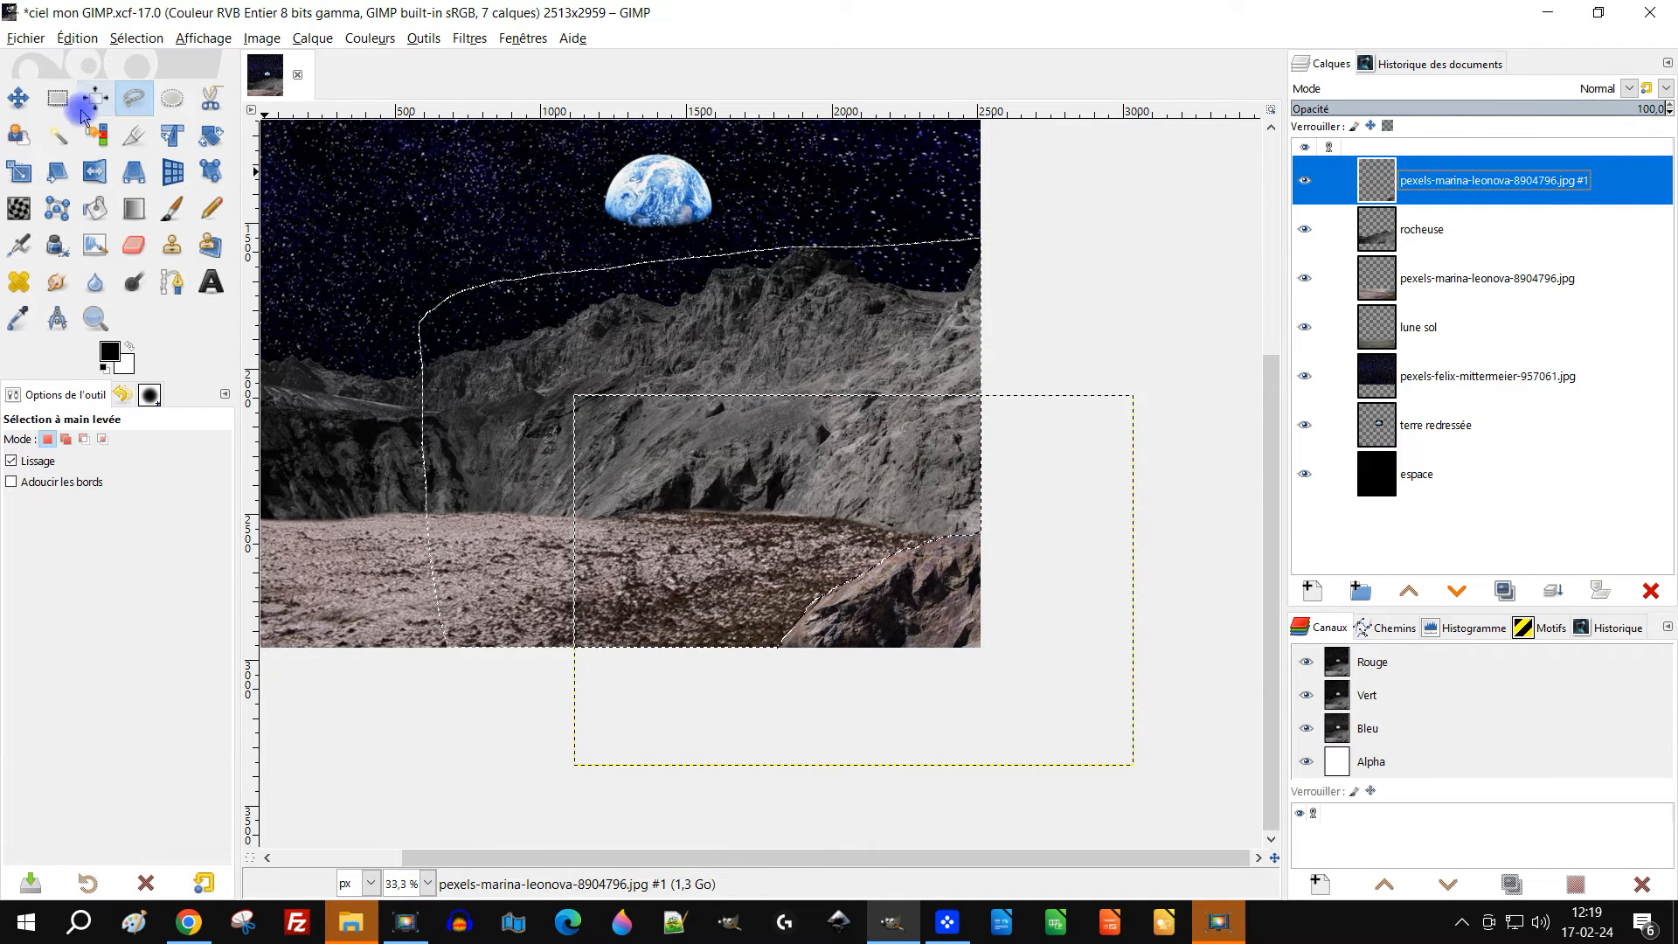
{"action": "left_click", "coordinate": [57, 97]}
{"action": "left_click", "coordinate": [1181, 251]}
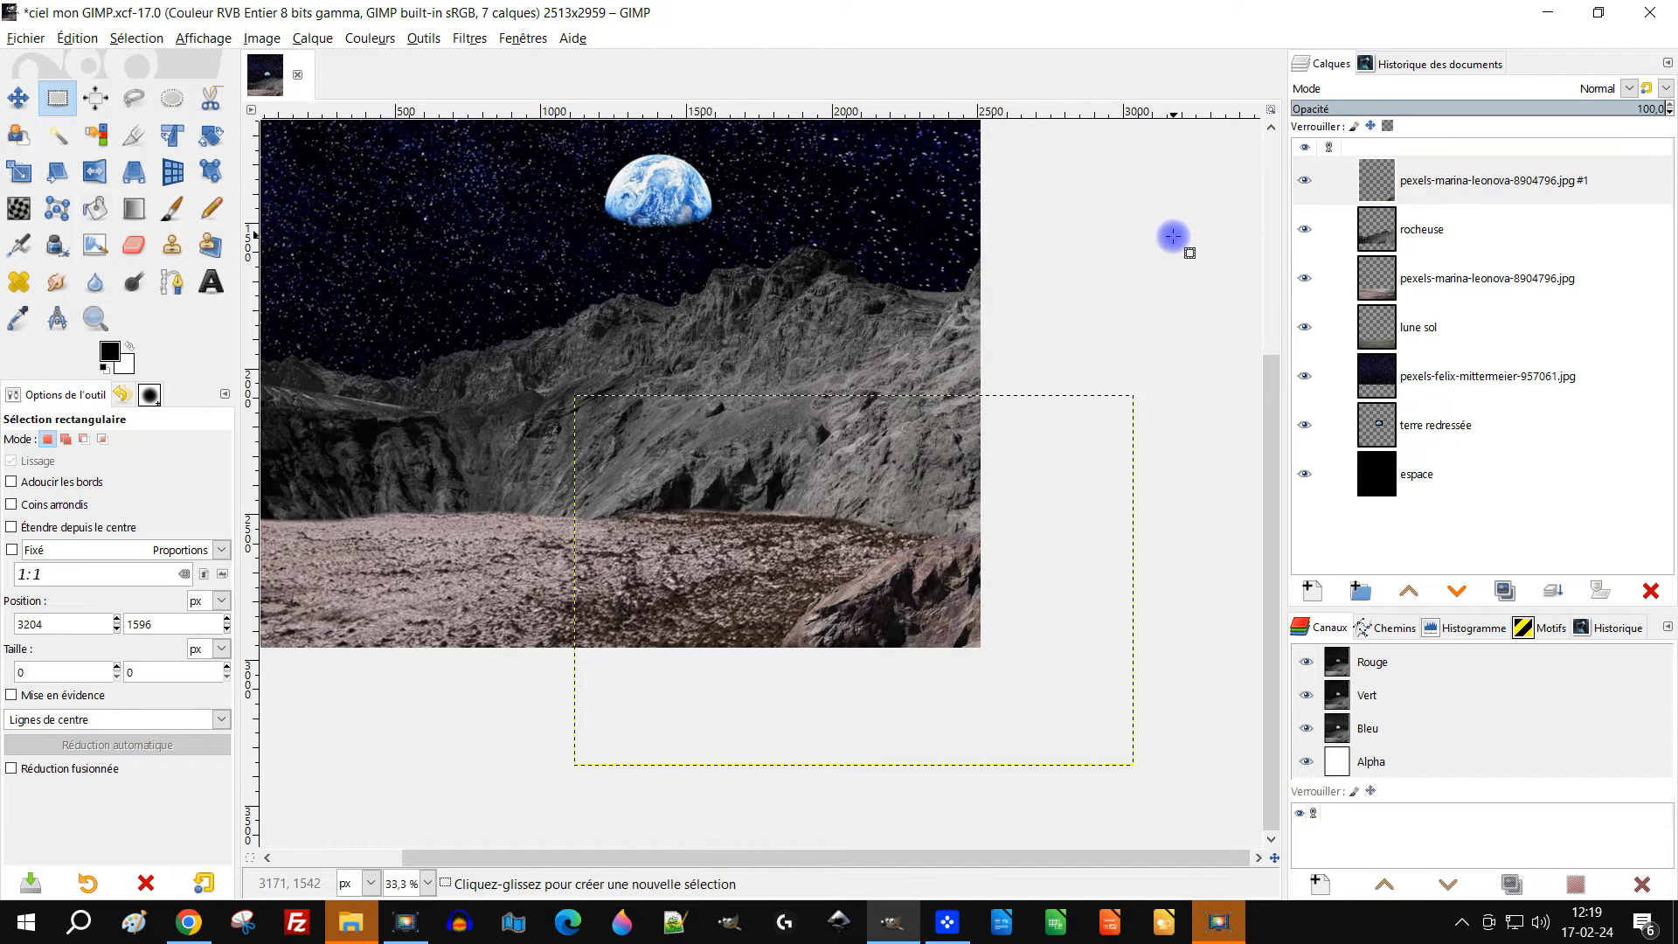
Fit the second crater photo layer to the image size and rename it richer premier plan
{"action": "right_click", "coordinate": [1413, 187]}
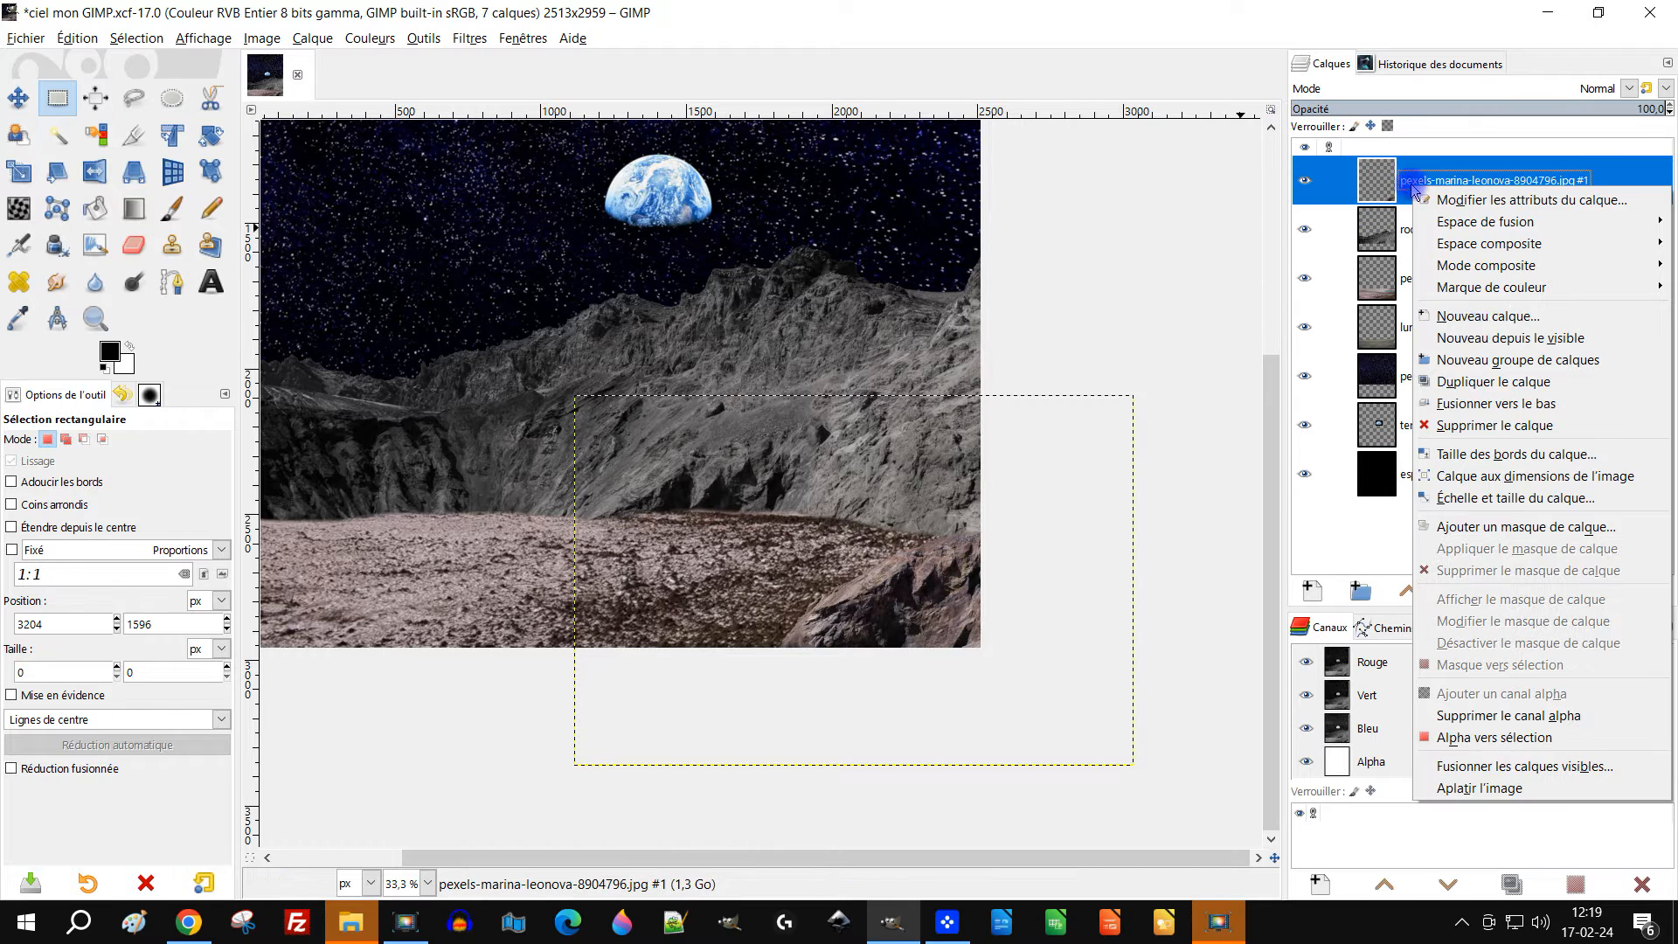
{"action": "left_click", "coordinate": [1577, 476]}
{"action": "double_click", "coordinate": [1471, 181]}
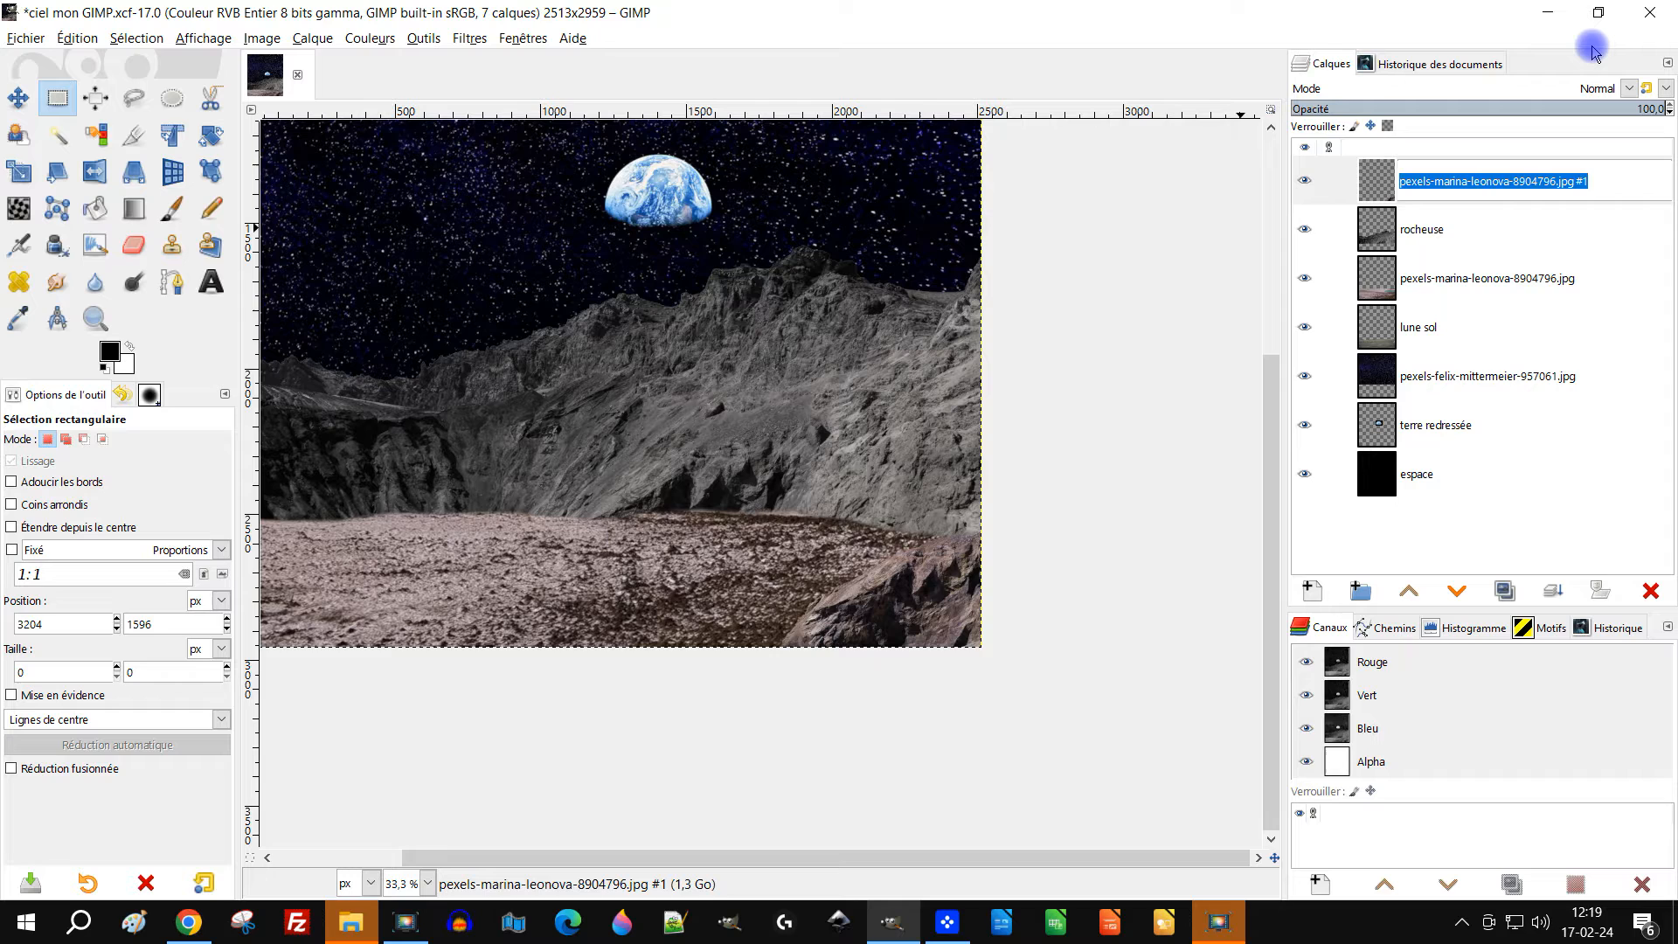
{"action": "type", "text": "nicher premier plan"}
{"action": "key", "text": "Return"}
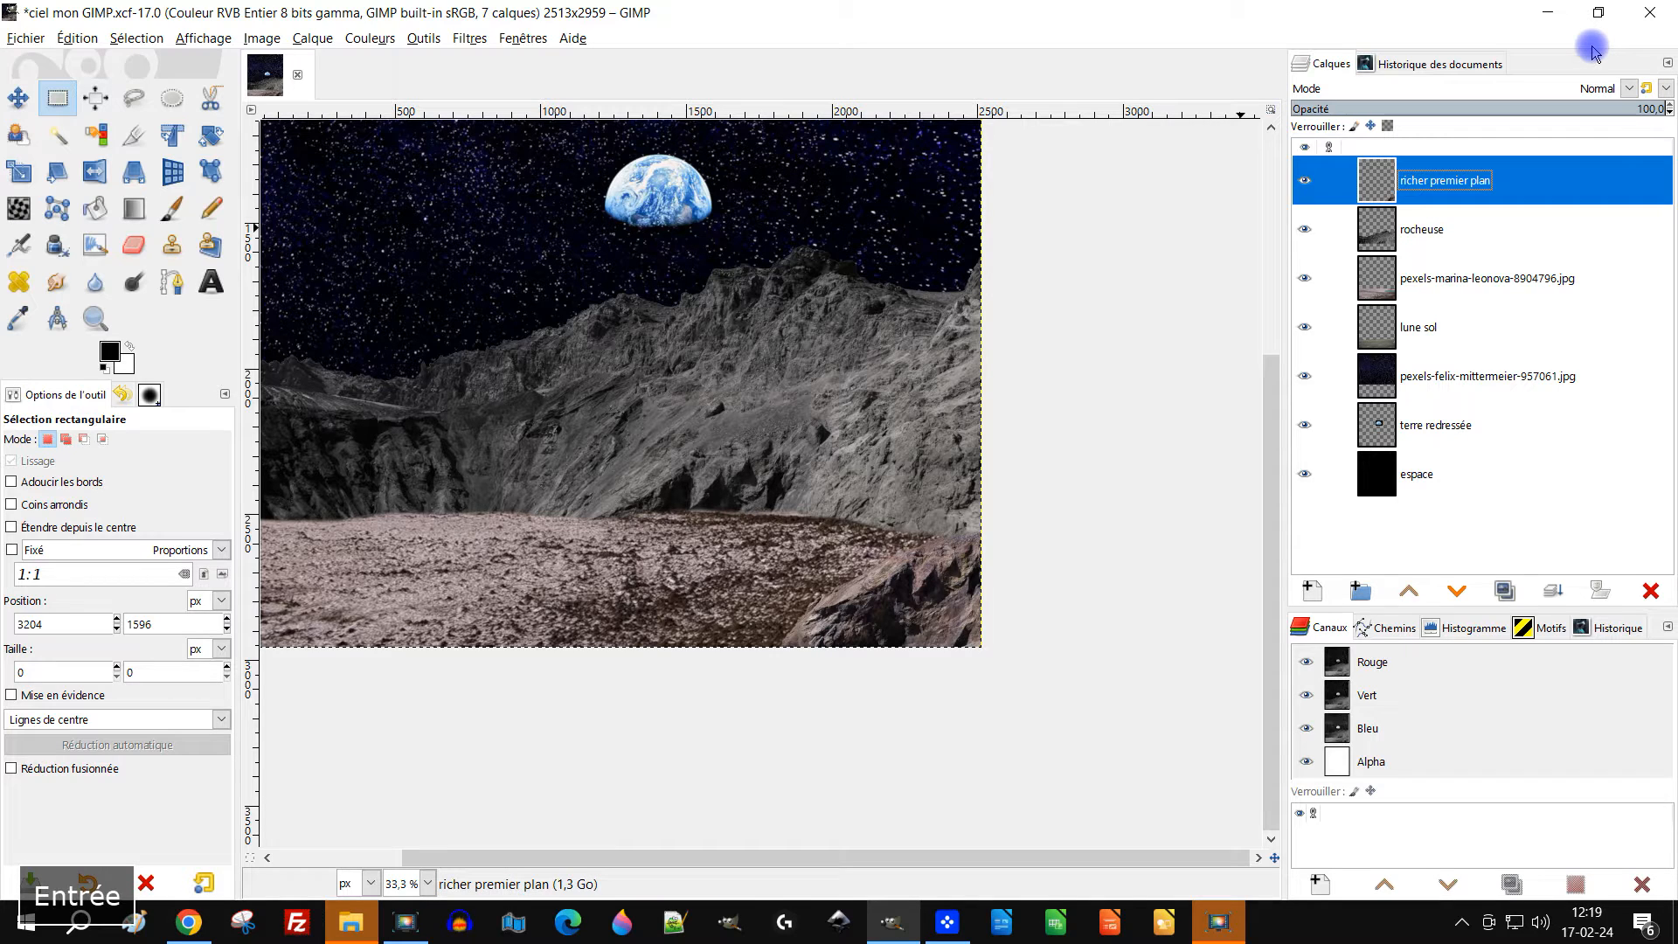
Crop the rocheuse layer to its content
{"action": "scroll", "coordinate": [805, 393], "scroll_direction": "down", "scroll_amount": 1}
{"action": "scroll", "coordinate": [611, 419], "scroll_direction": "up", "scroll_amount": 1}
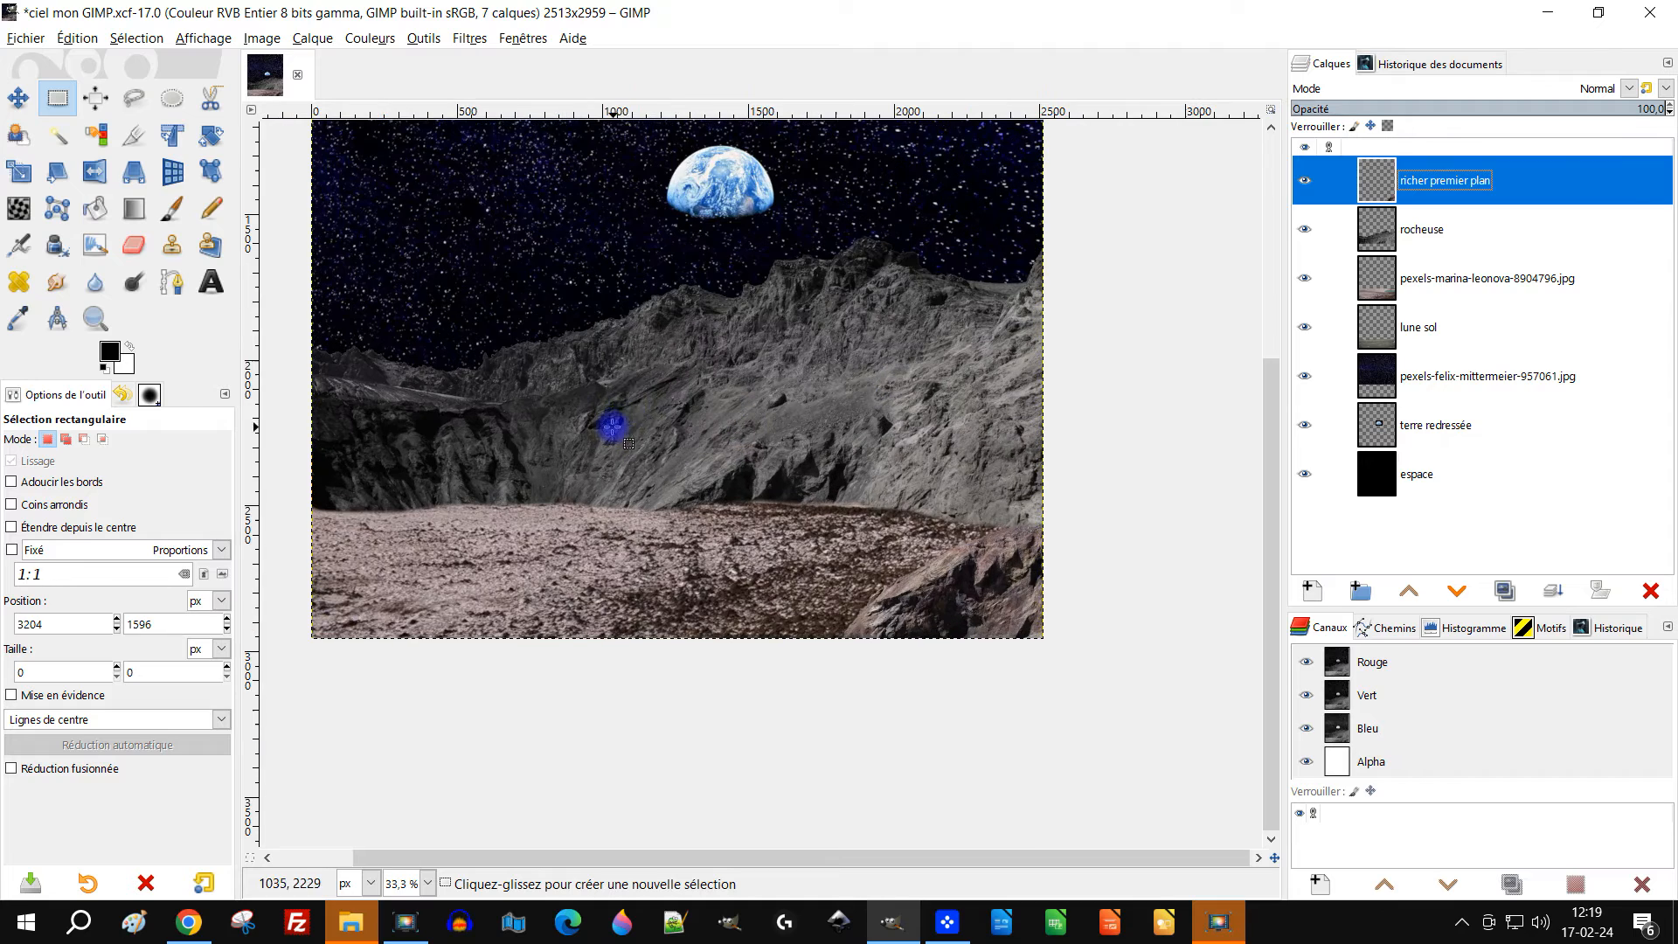
{"action": "left_click_drag", "start_coordinate": [636, 443], "coordinate": [691, 463]}
{"action": "left_click_drag", "start_coordinate": [875, 451], "coordinate": [953, 451]}
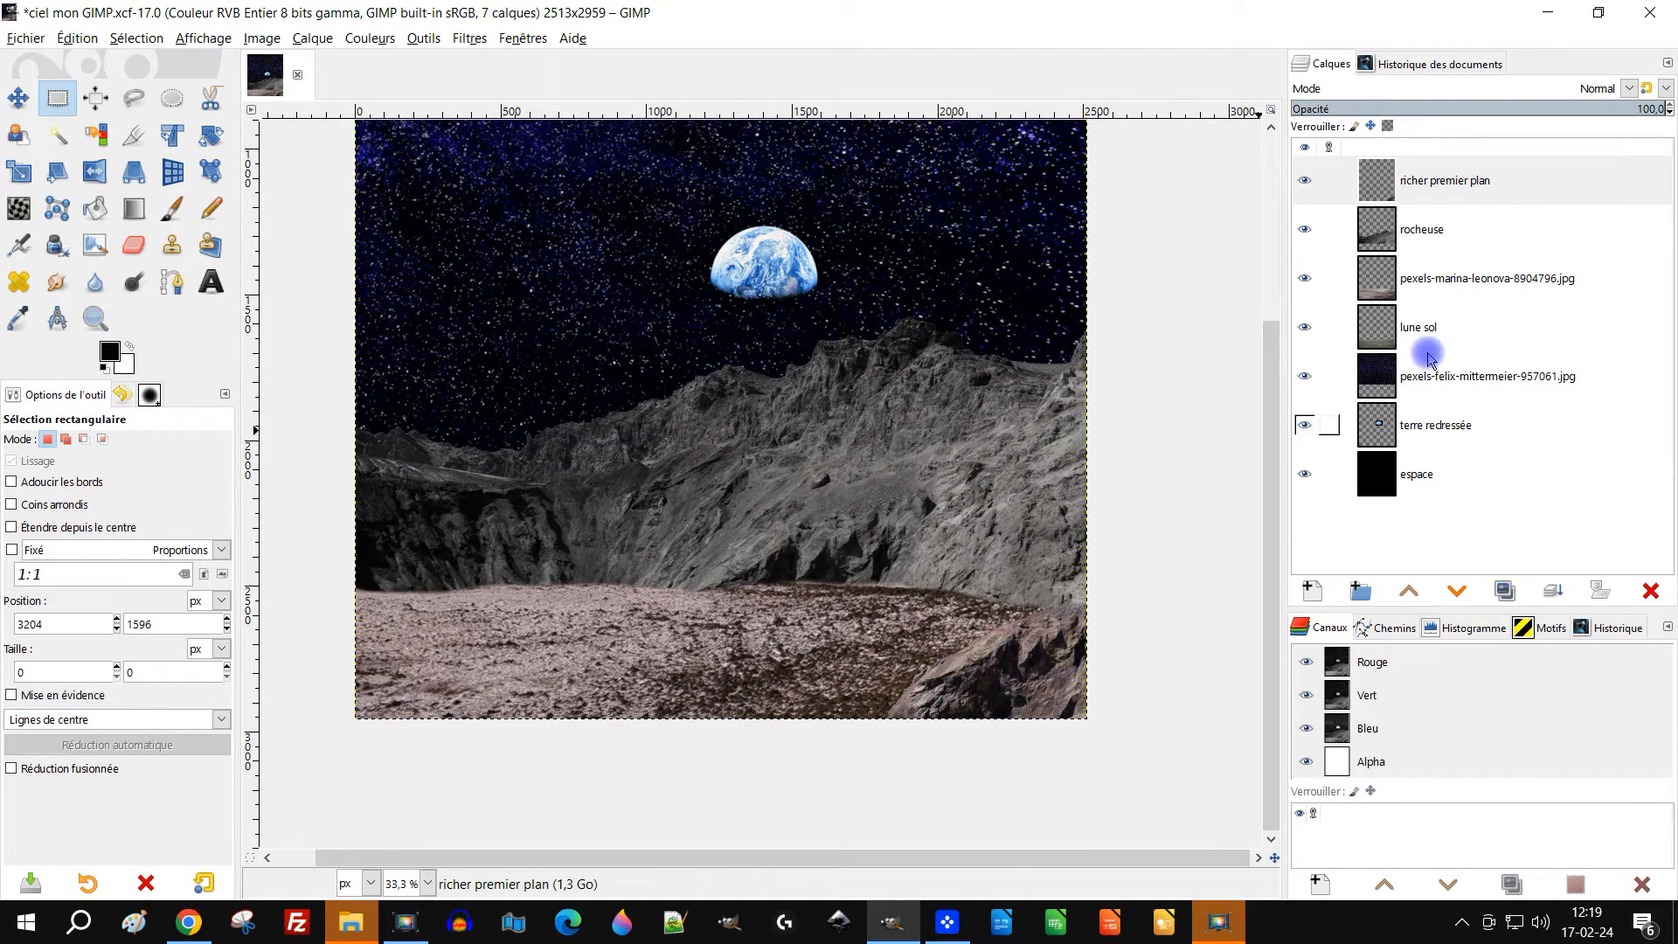
{"action": "left_click", "coordinate": [1407, 223]}
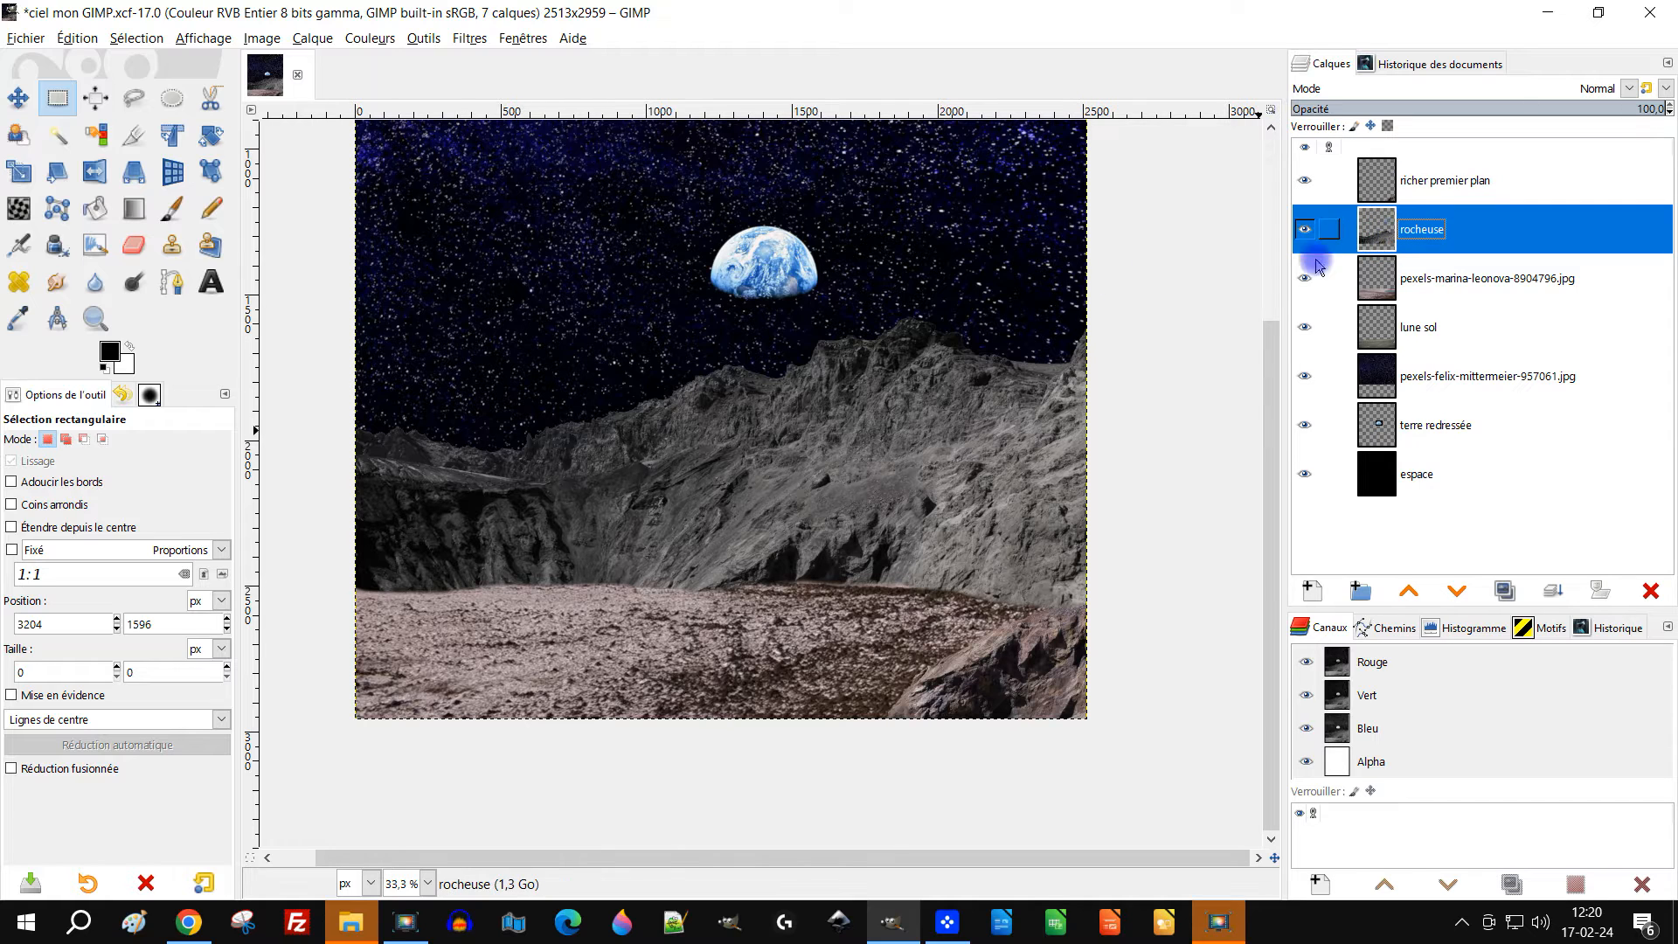
{"action": "left_click", "coordinate": [302, 40]}
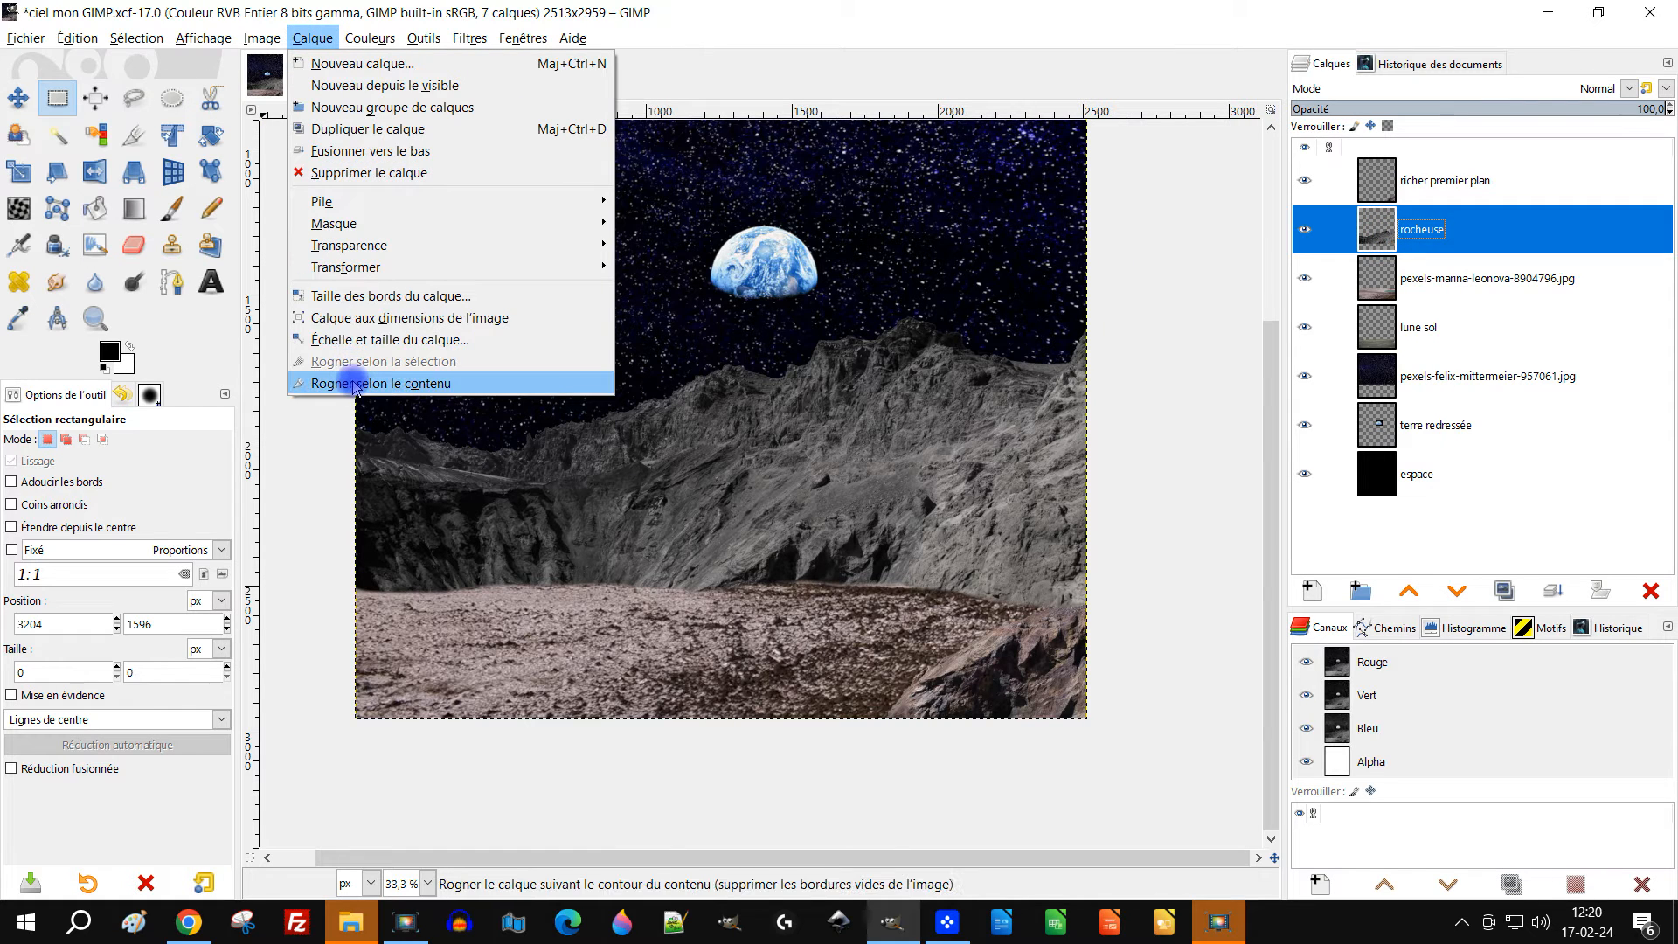
{"action": "left_click", "coordinate": [353, 384]}
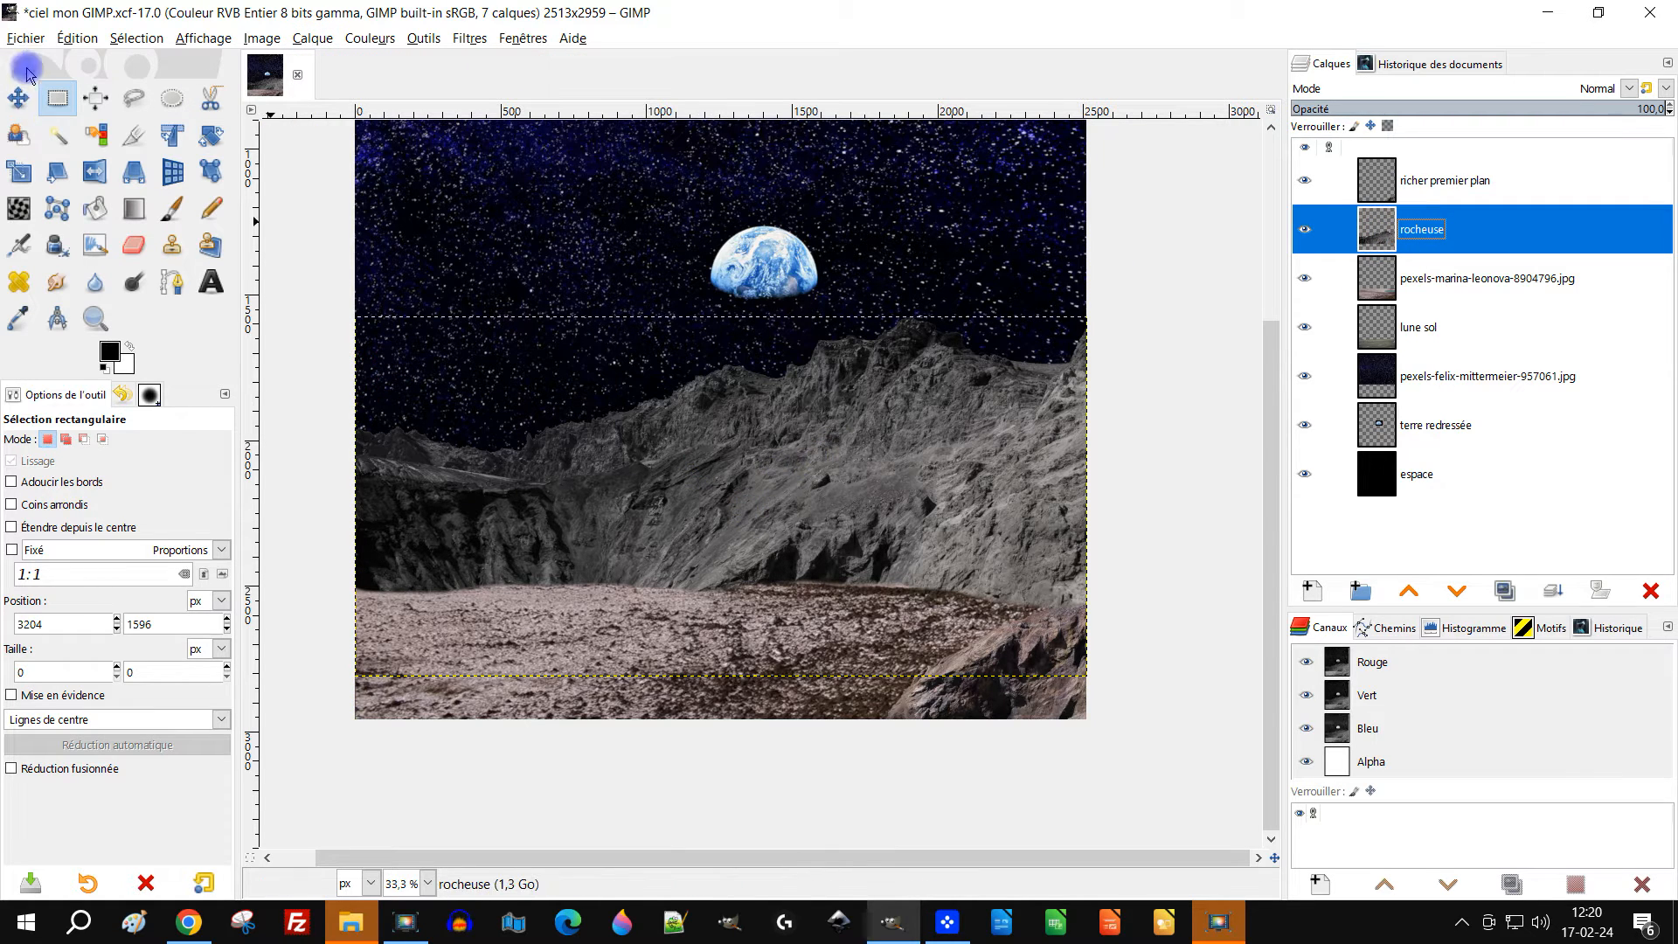
Scale the rocheuse layer to 2513 × 868 px without keeping its proportions, shifting it so the ridge sits lower against the sky
{"action": "left_click", "coordinate": [19, 171]}
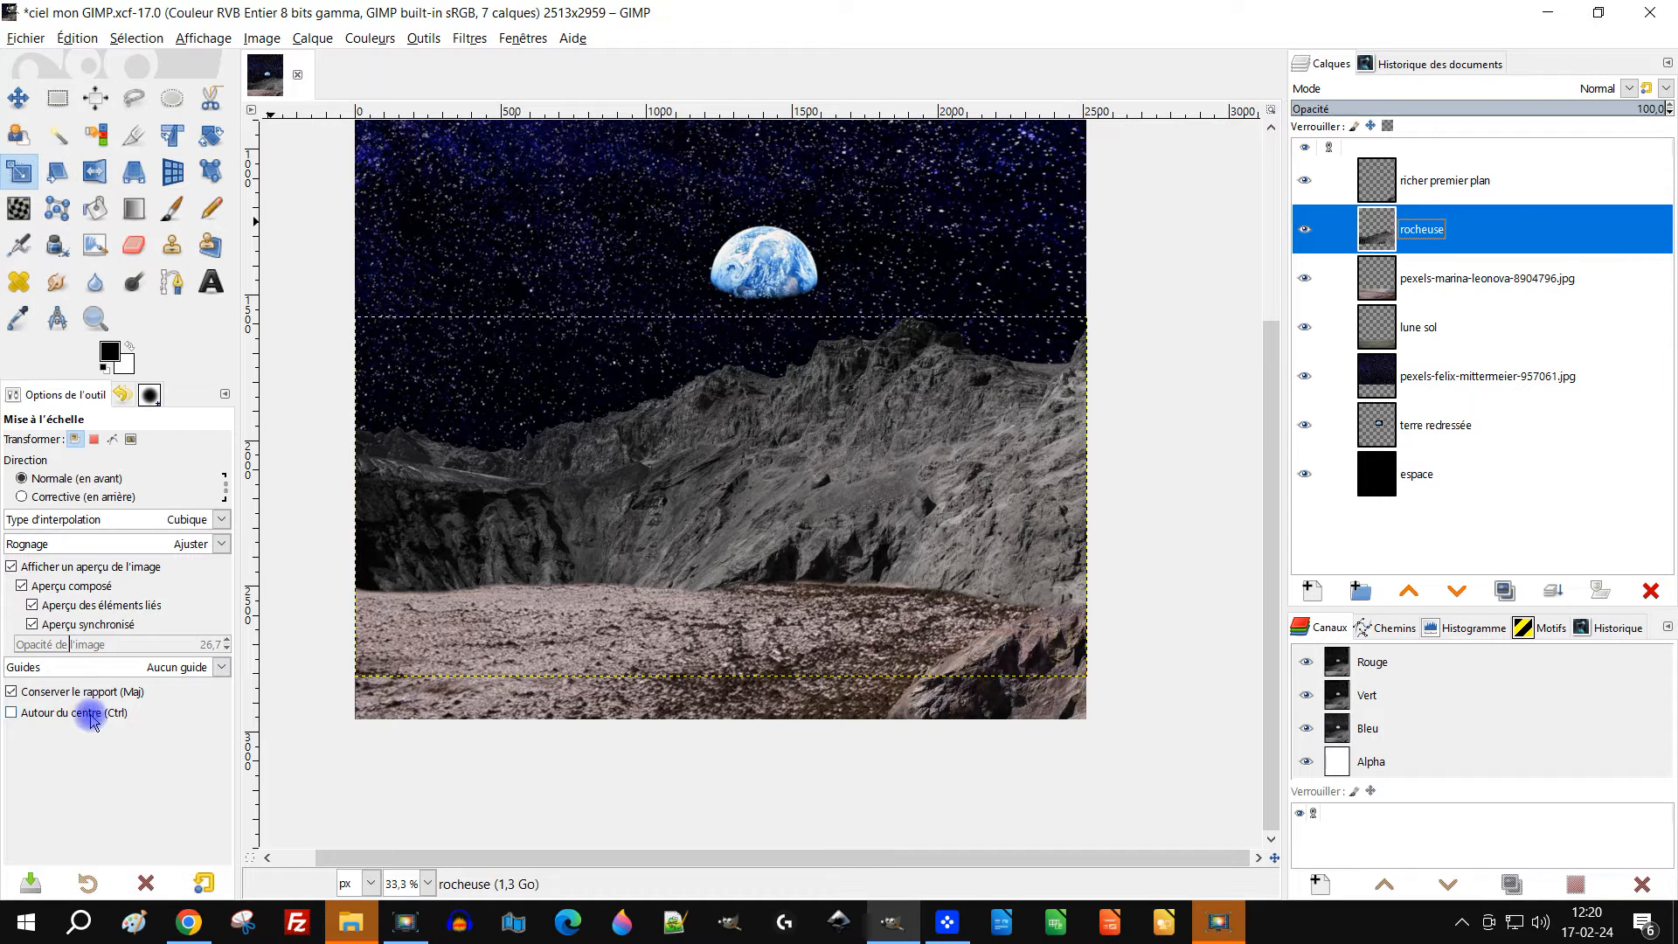
{"action": "left_click", "coordinate": [98, 692]}
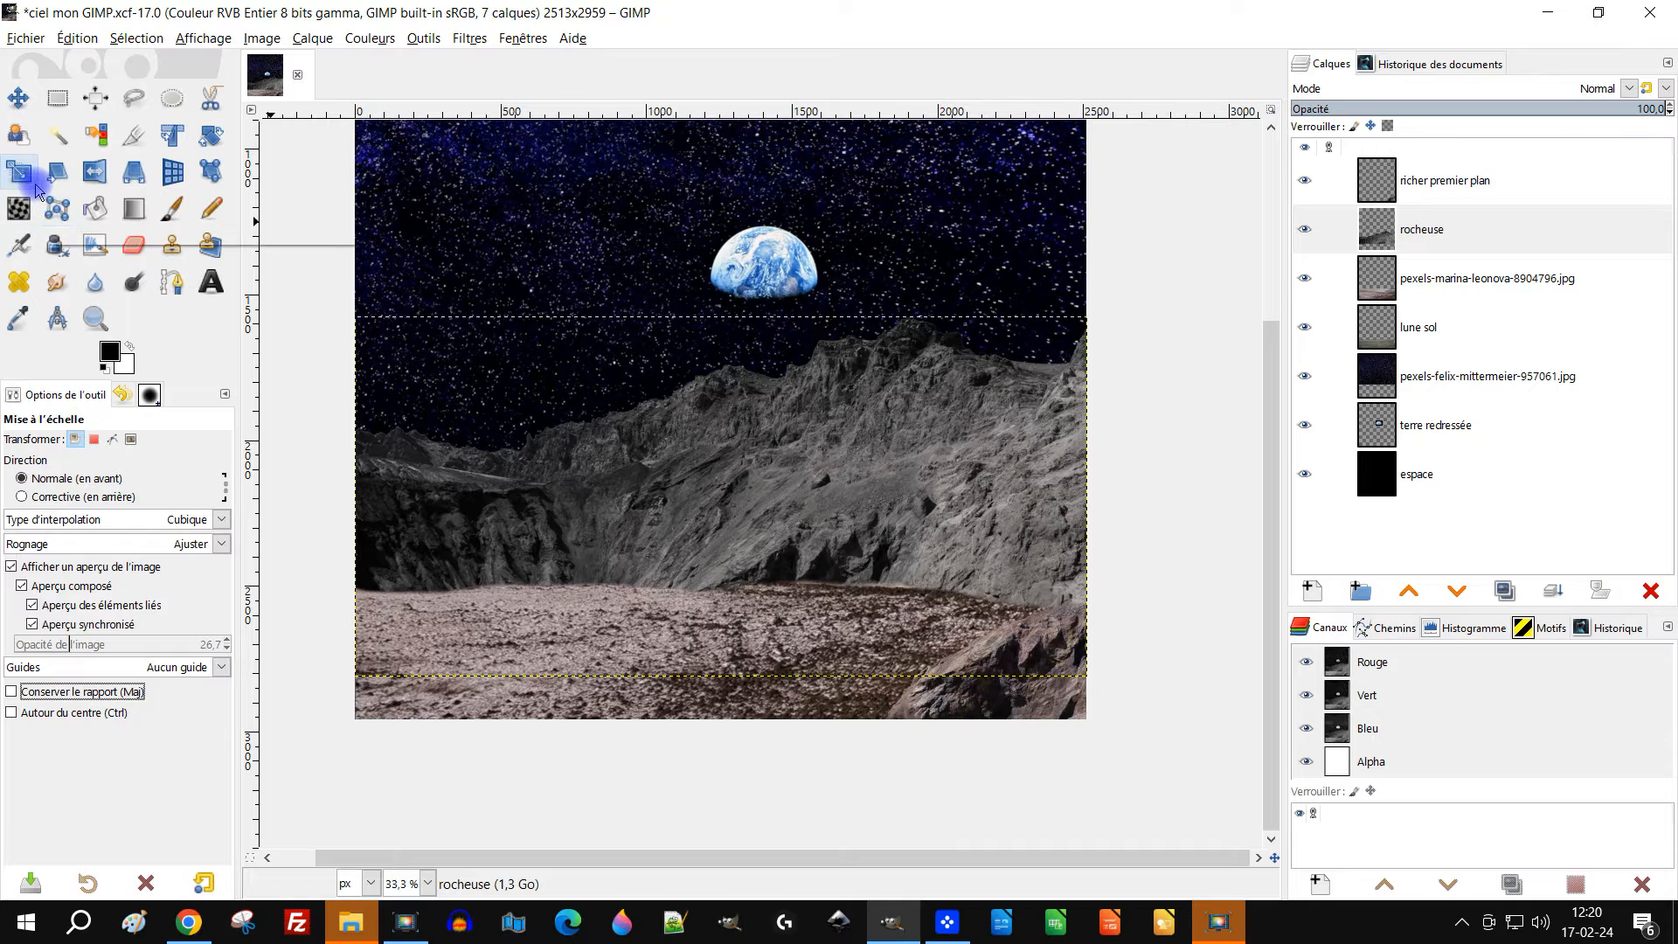
{"action": "left_click", "coordinate": [792, 436]}
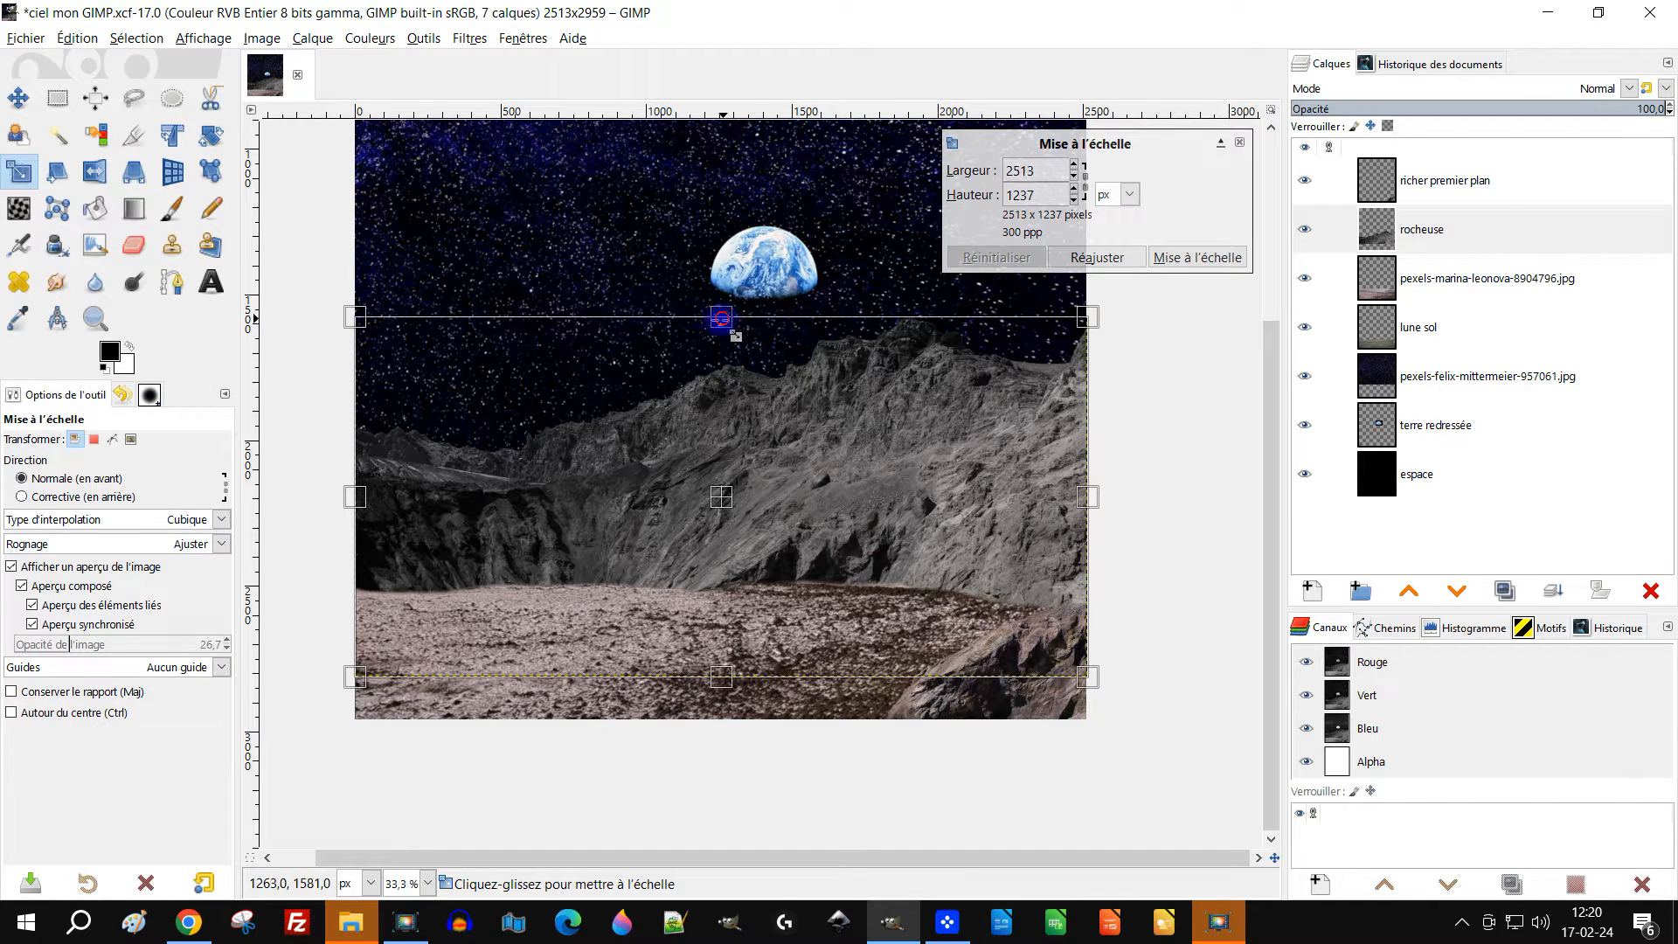
{"action": "left_click_drag", "start_coordinate": [735, 335], "coordinate": [724, 421]}
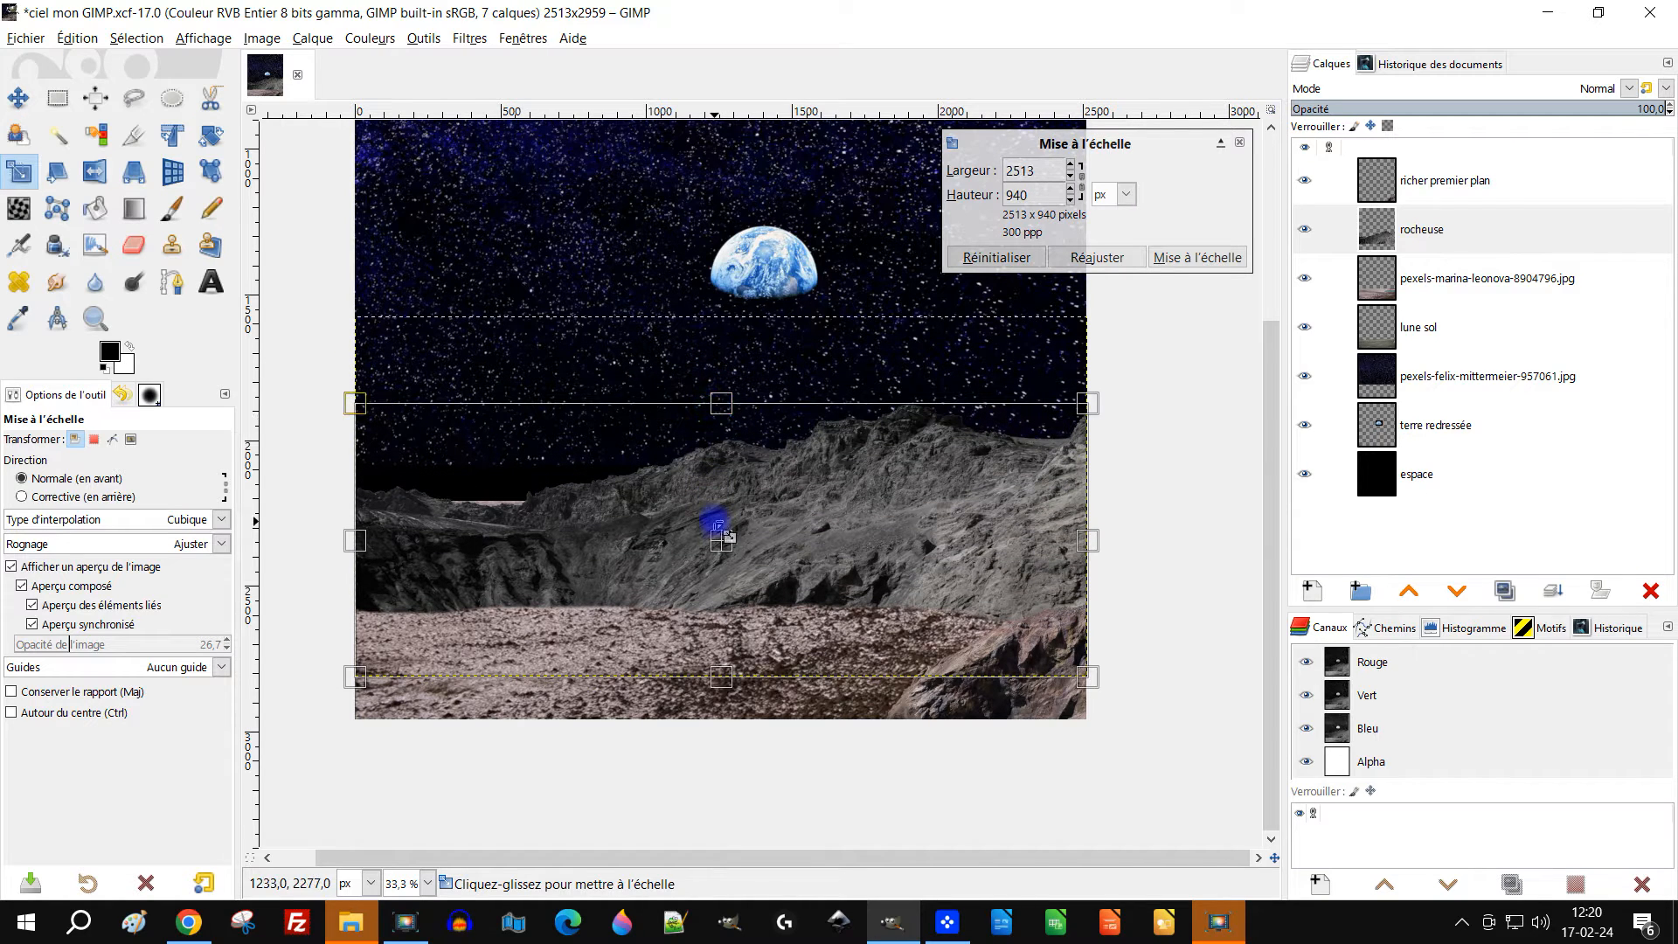
{"action": "left_click_drag", "start_coordinate": [737, 551], "coordinate": [735, 535]}
{"action": "left_click_drag", "start_coordinate": [734, 396], "coordinate": [736, 417]}
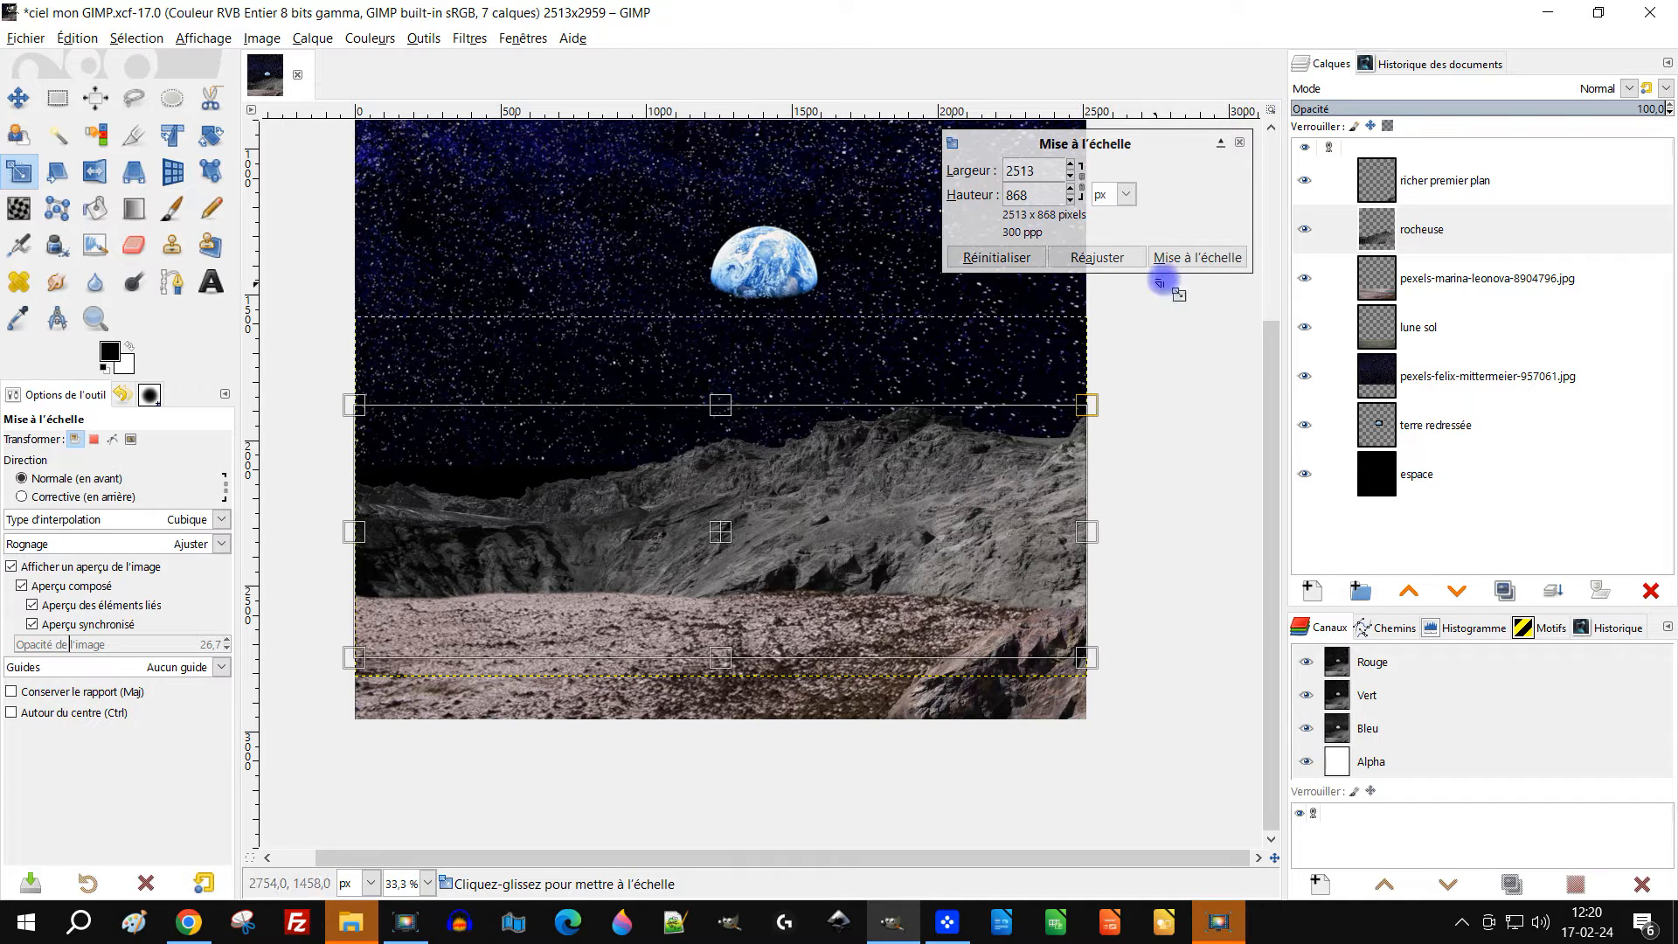
{"action": "left_click", "coordinate": [1197, 257]}
Fit the rocheuse layer's boundary to the image size
{"action": "left_click_drag", "start_coordinate": [1020, 554], "coordinate": [1036, 444]}
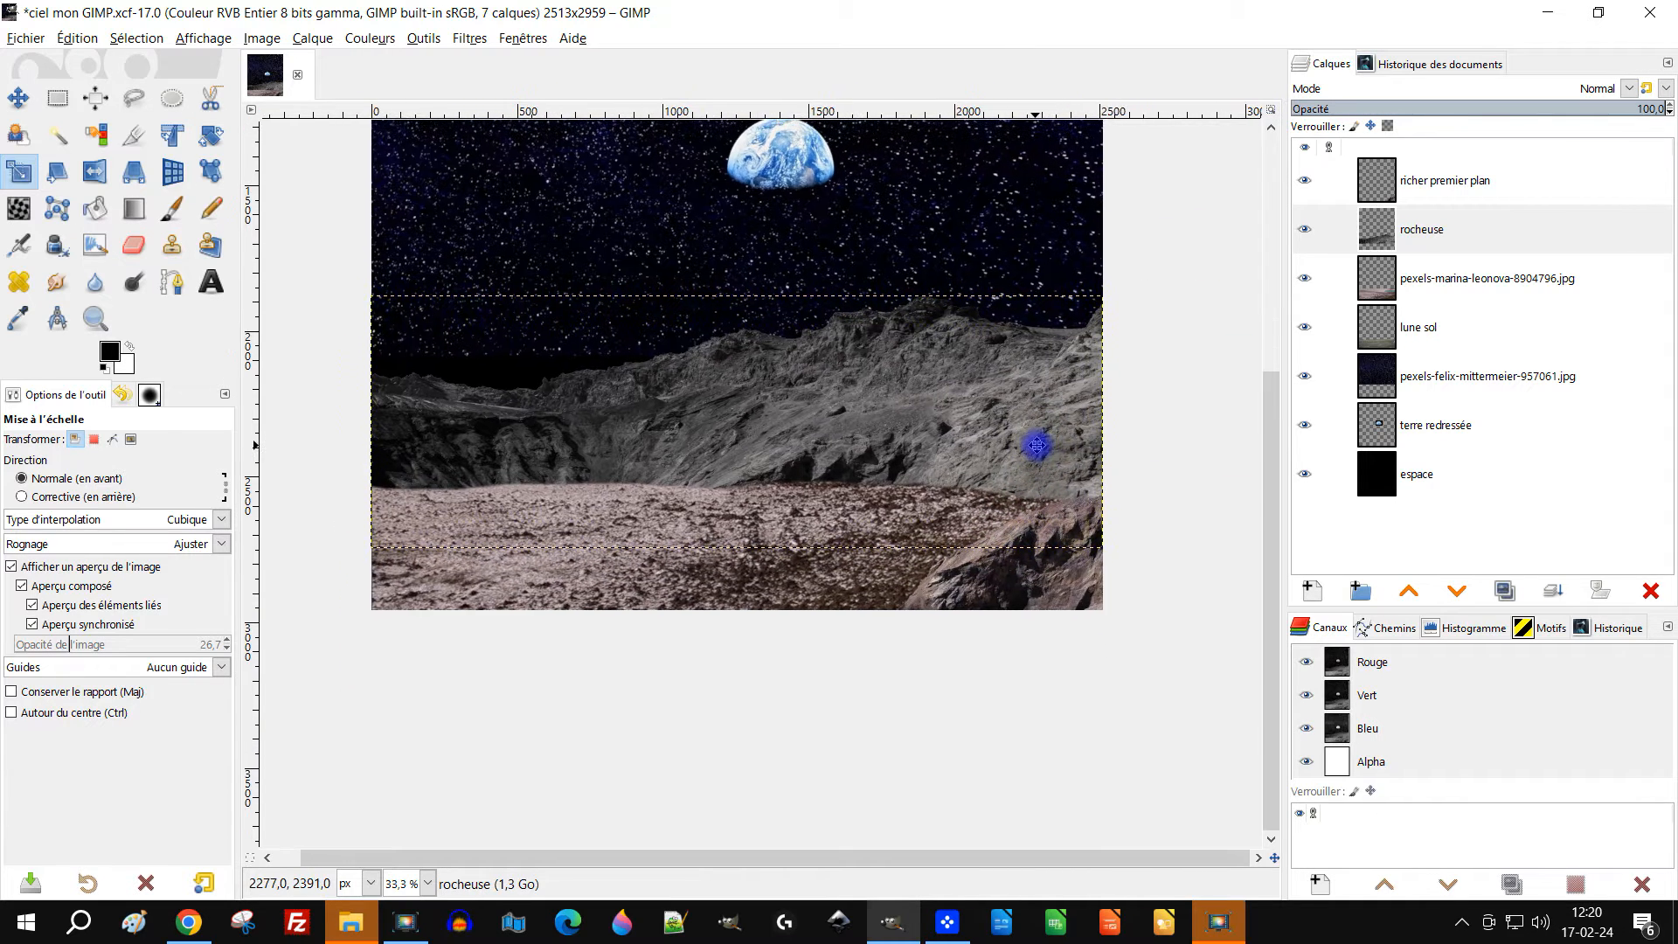
{"action": "right_click", "coordinate": [1389, 230]}
{"action": "left_click", "coordinate": [1543, 524]}
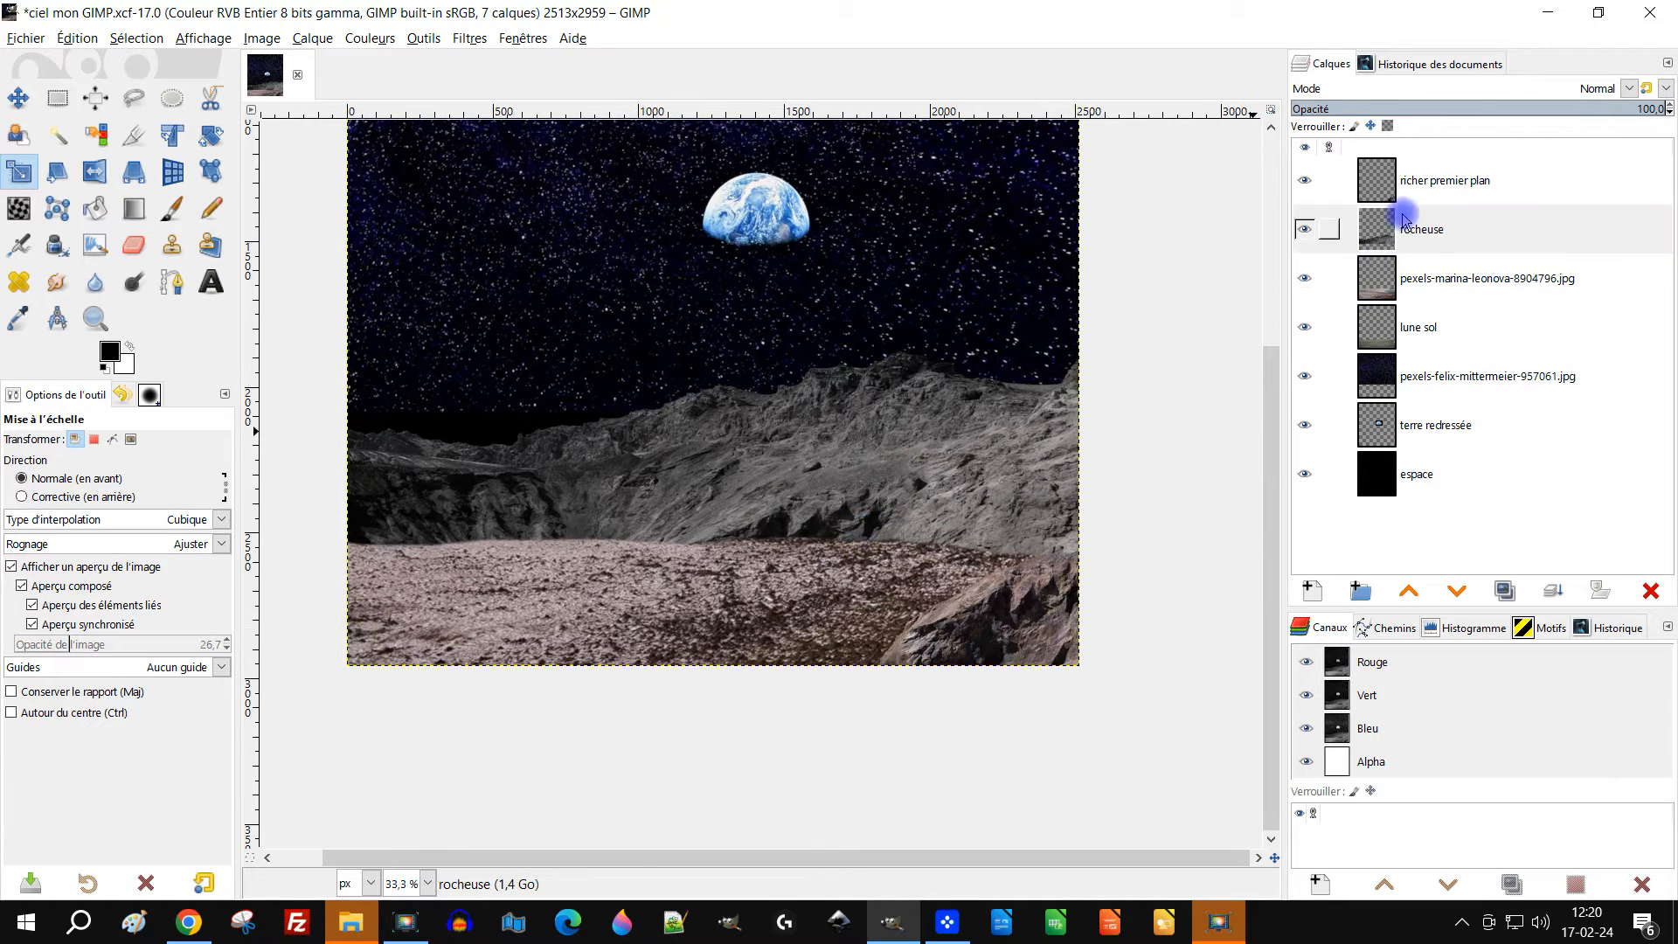
Correct the name of the foreground rock layer to rocher premier plan
{"action": "double_click", "coordinate": [1422, 182]}
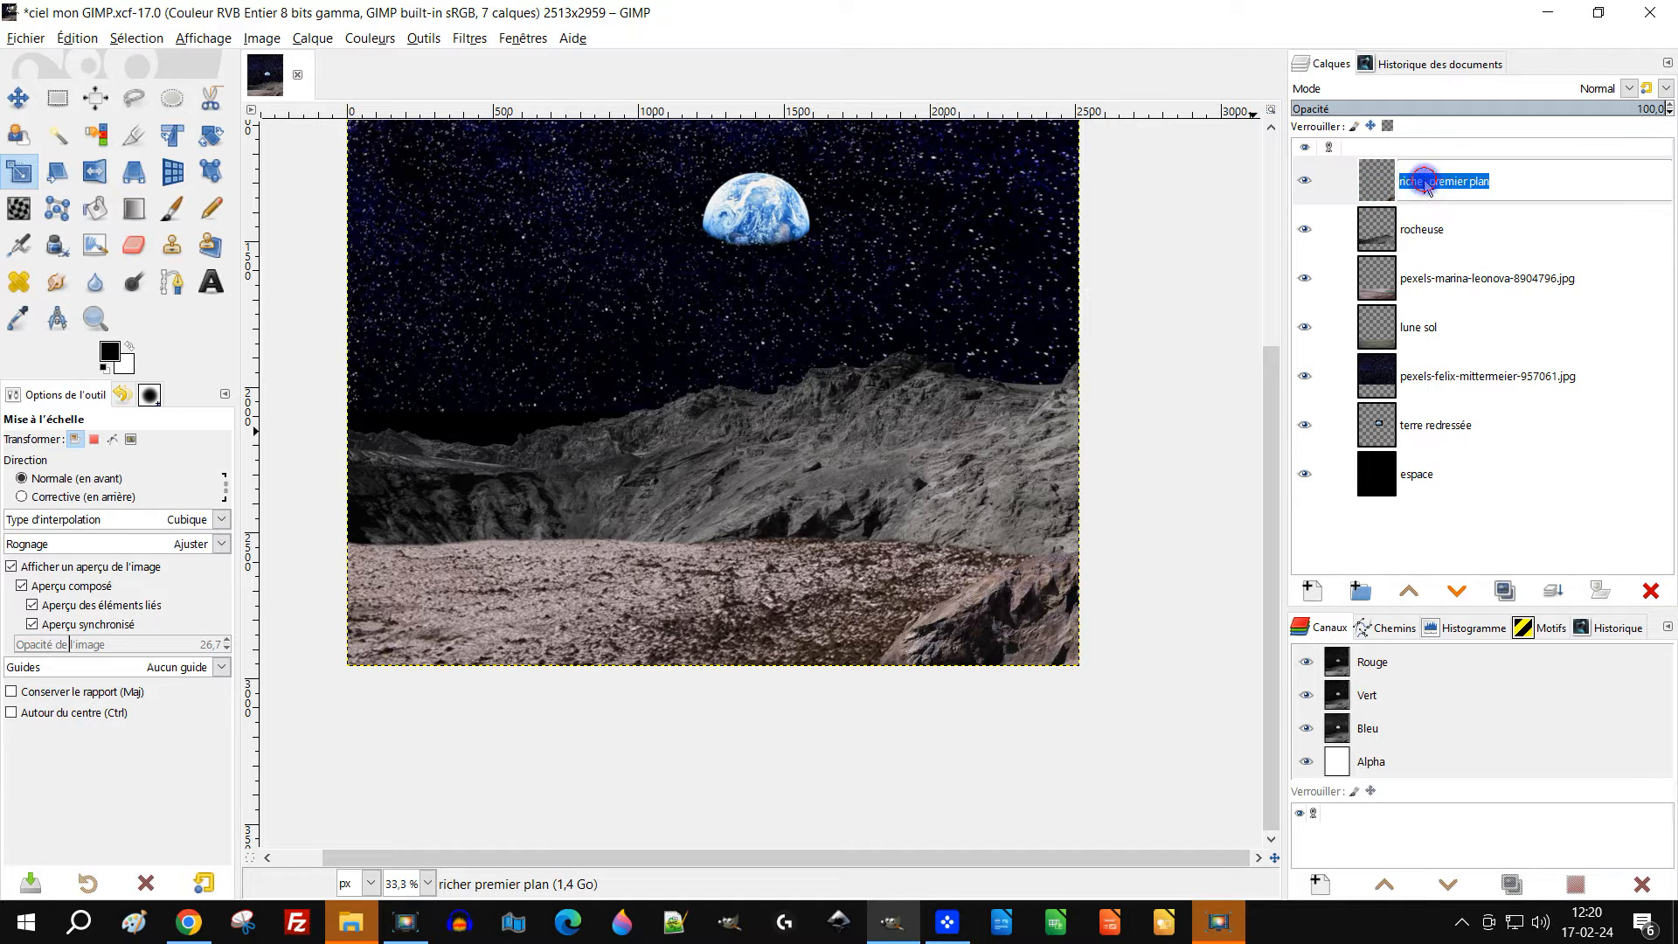
{"action": "left_click", "coordinate": [1402, 181]}
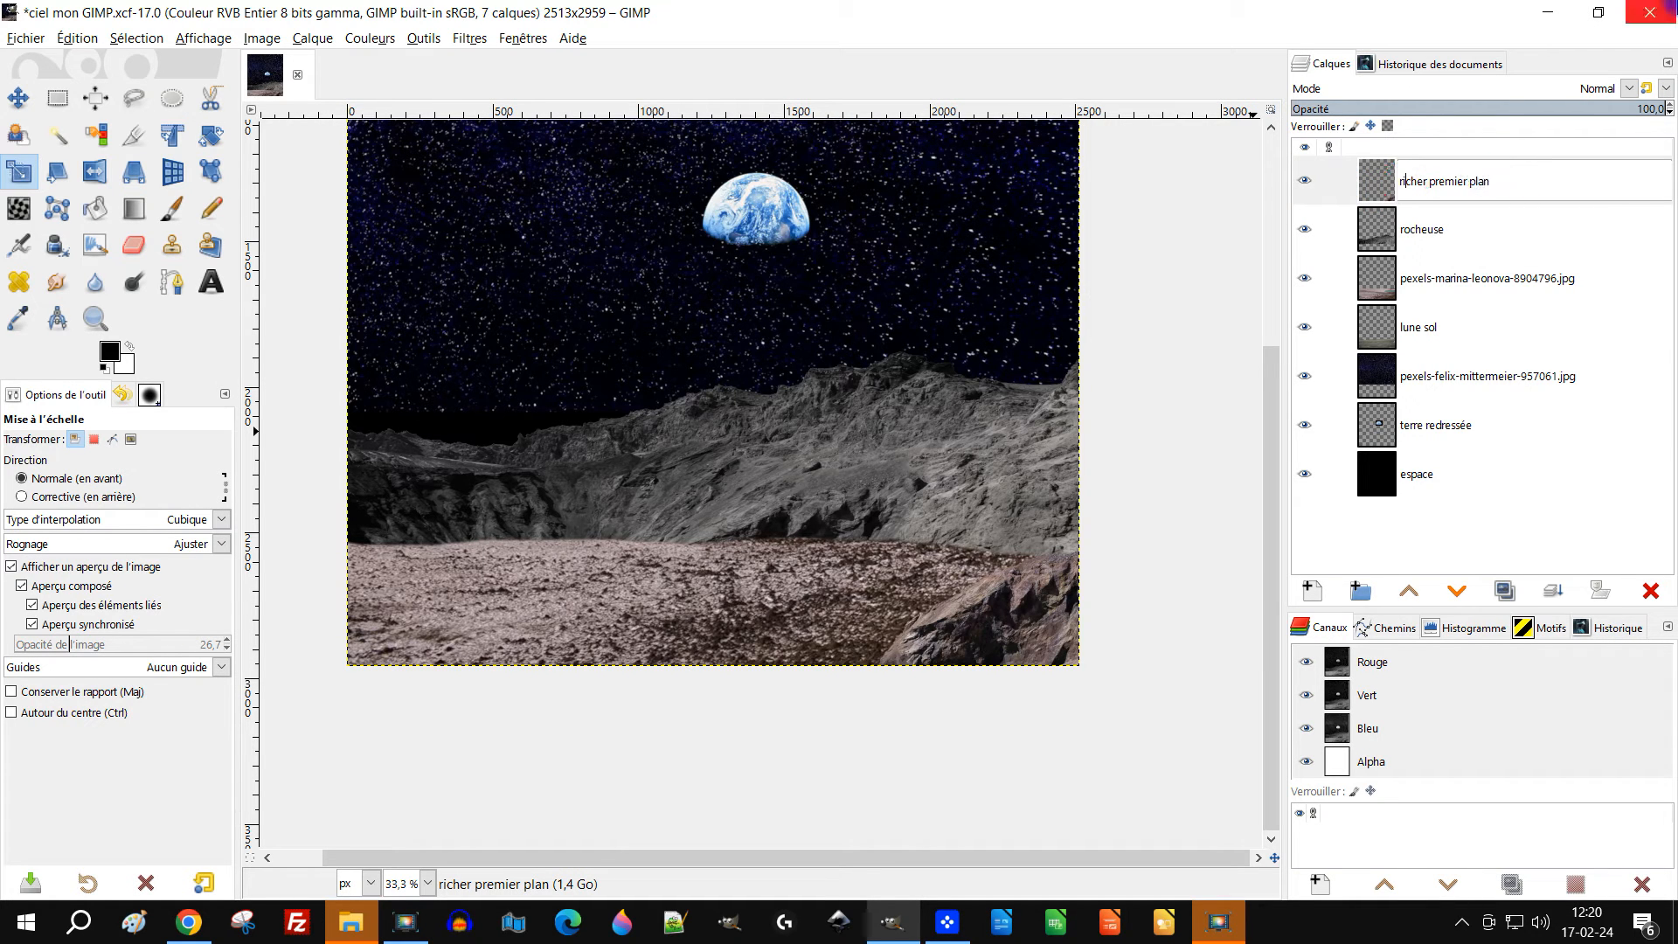
{"action": "key", "text": "Right"}
{"action": "key", "text": "Left"}
{"action": "key", "text": "shift+Left"}
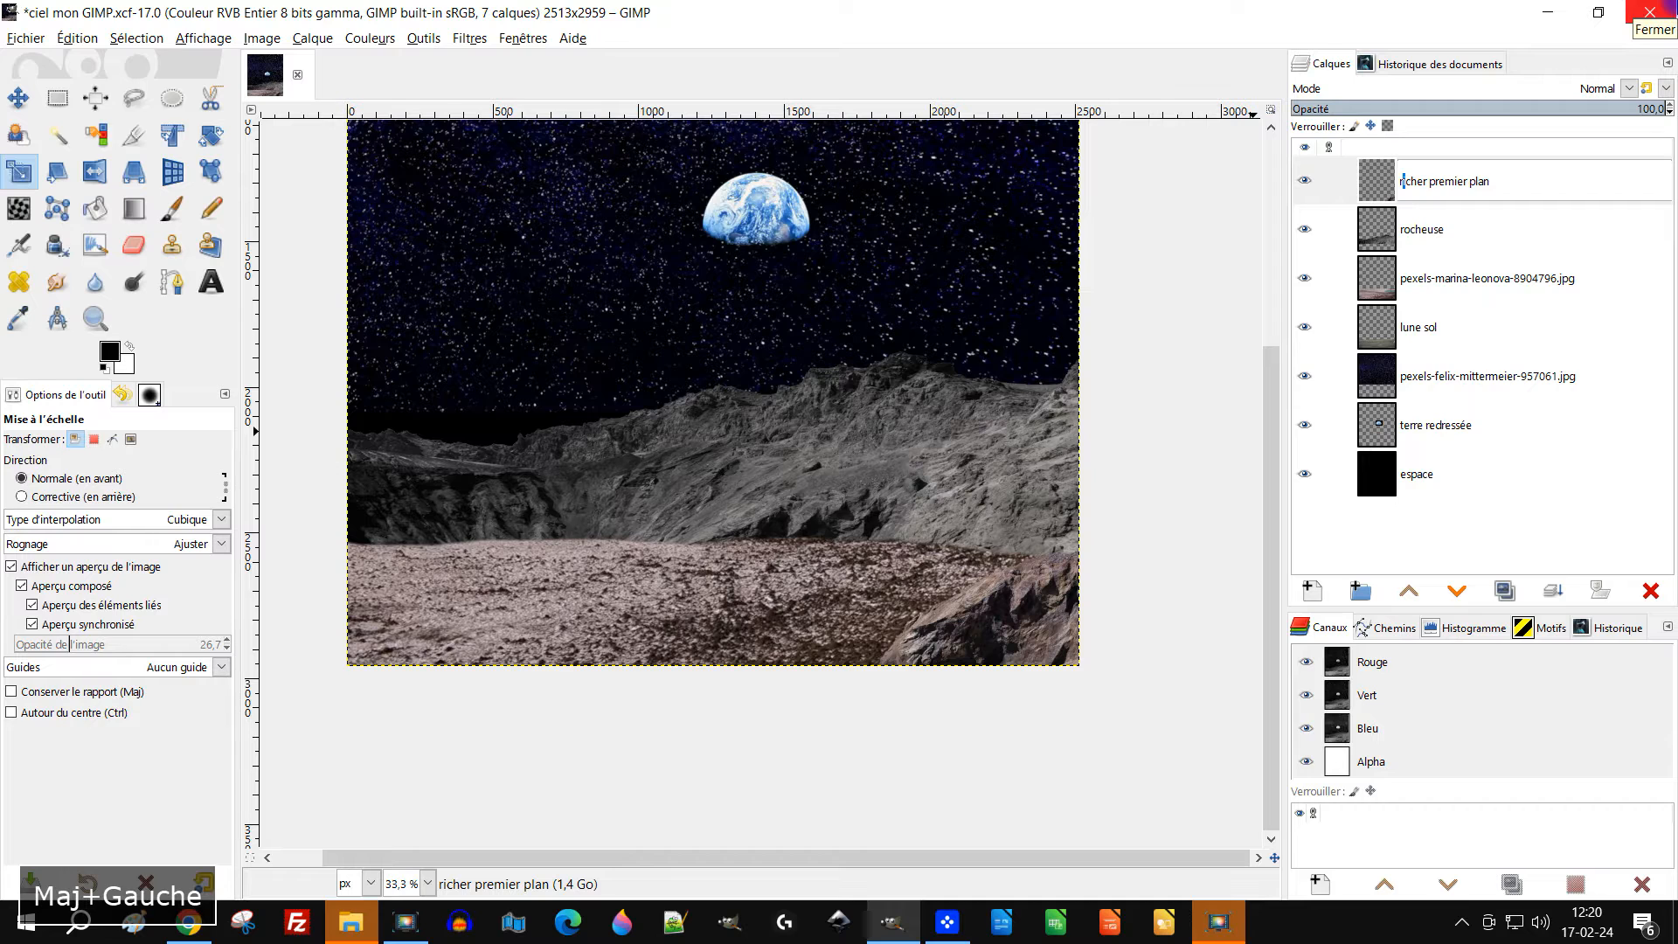
{"action": "type", "text": "o"}
{"action": "key", "text": "Return"}
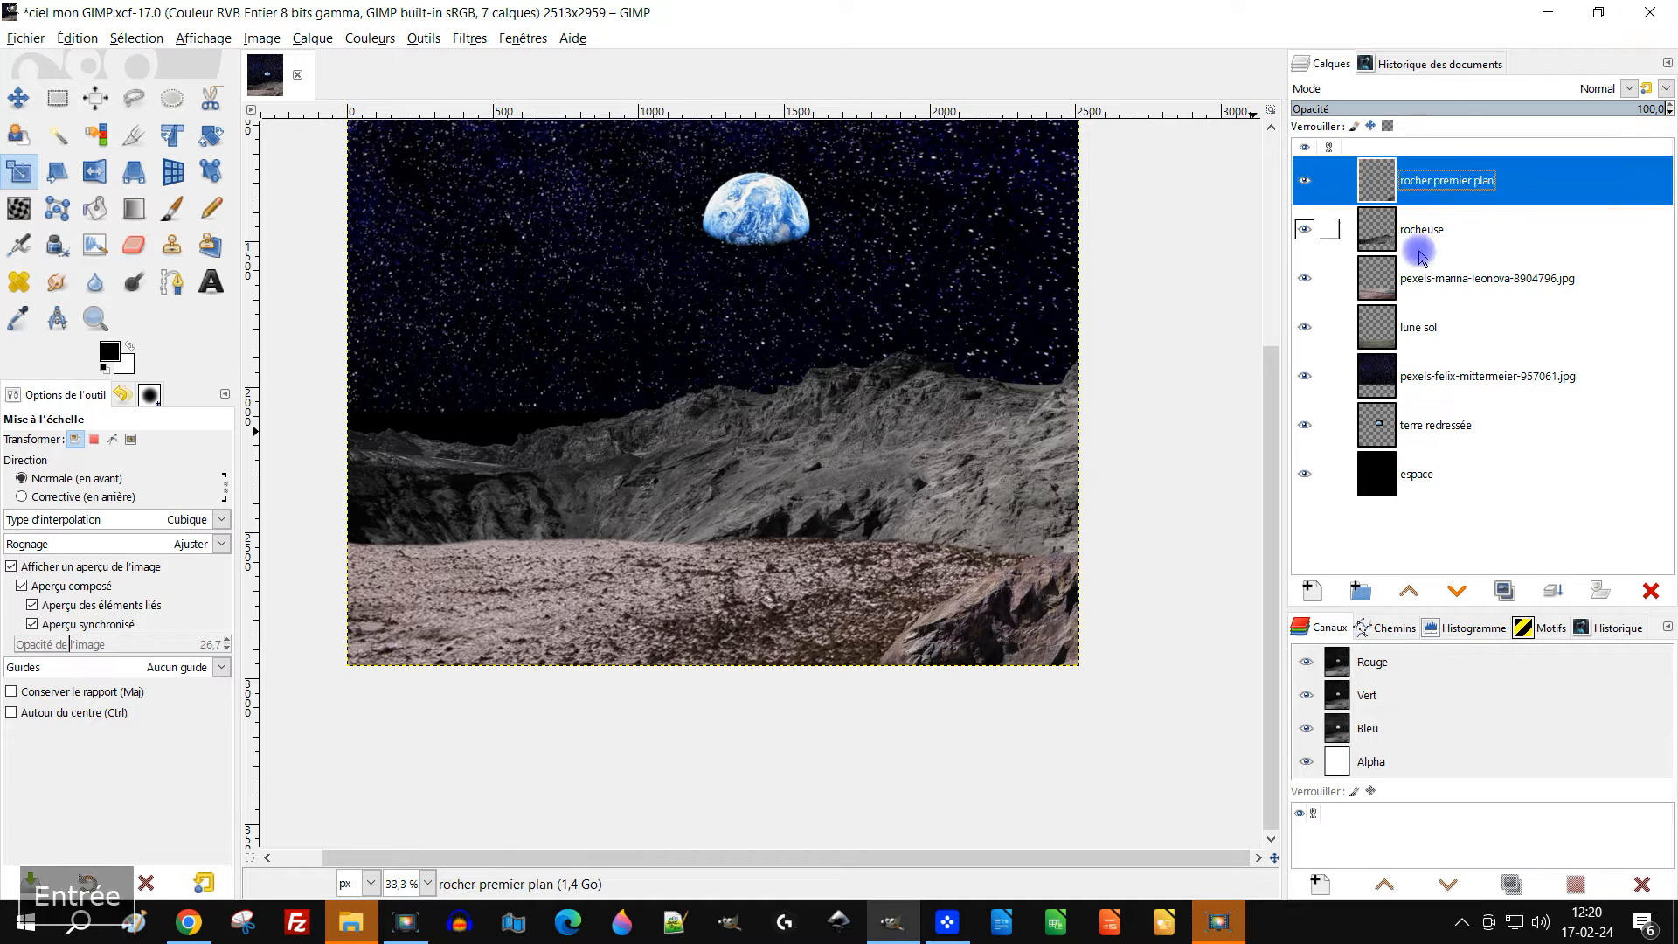
Rename the rocheuse layer as sol au milieu
{"action": "double_click", "coordinate": [1429, 228]}
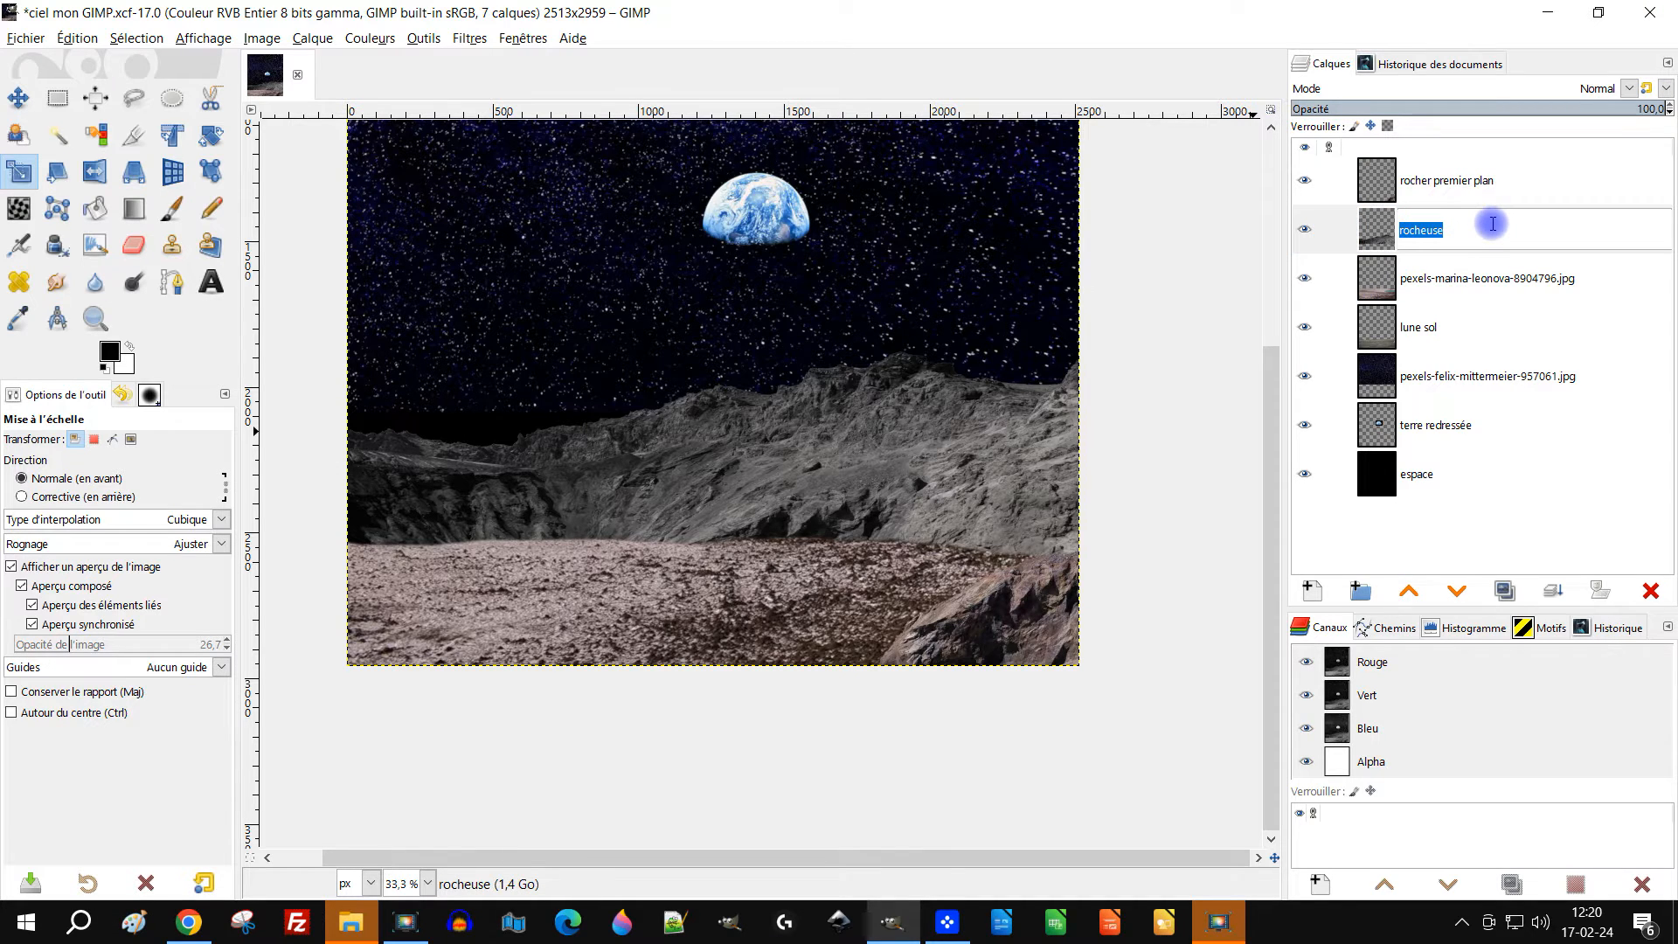
{"action": "type", "text": "sol"}
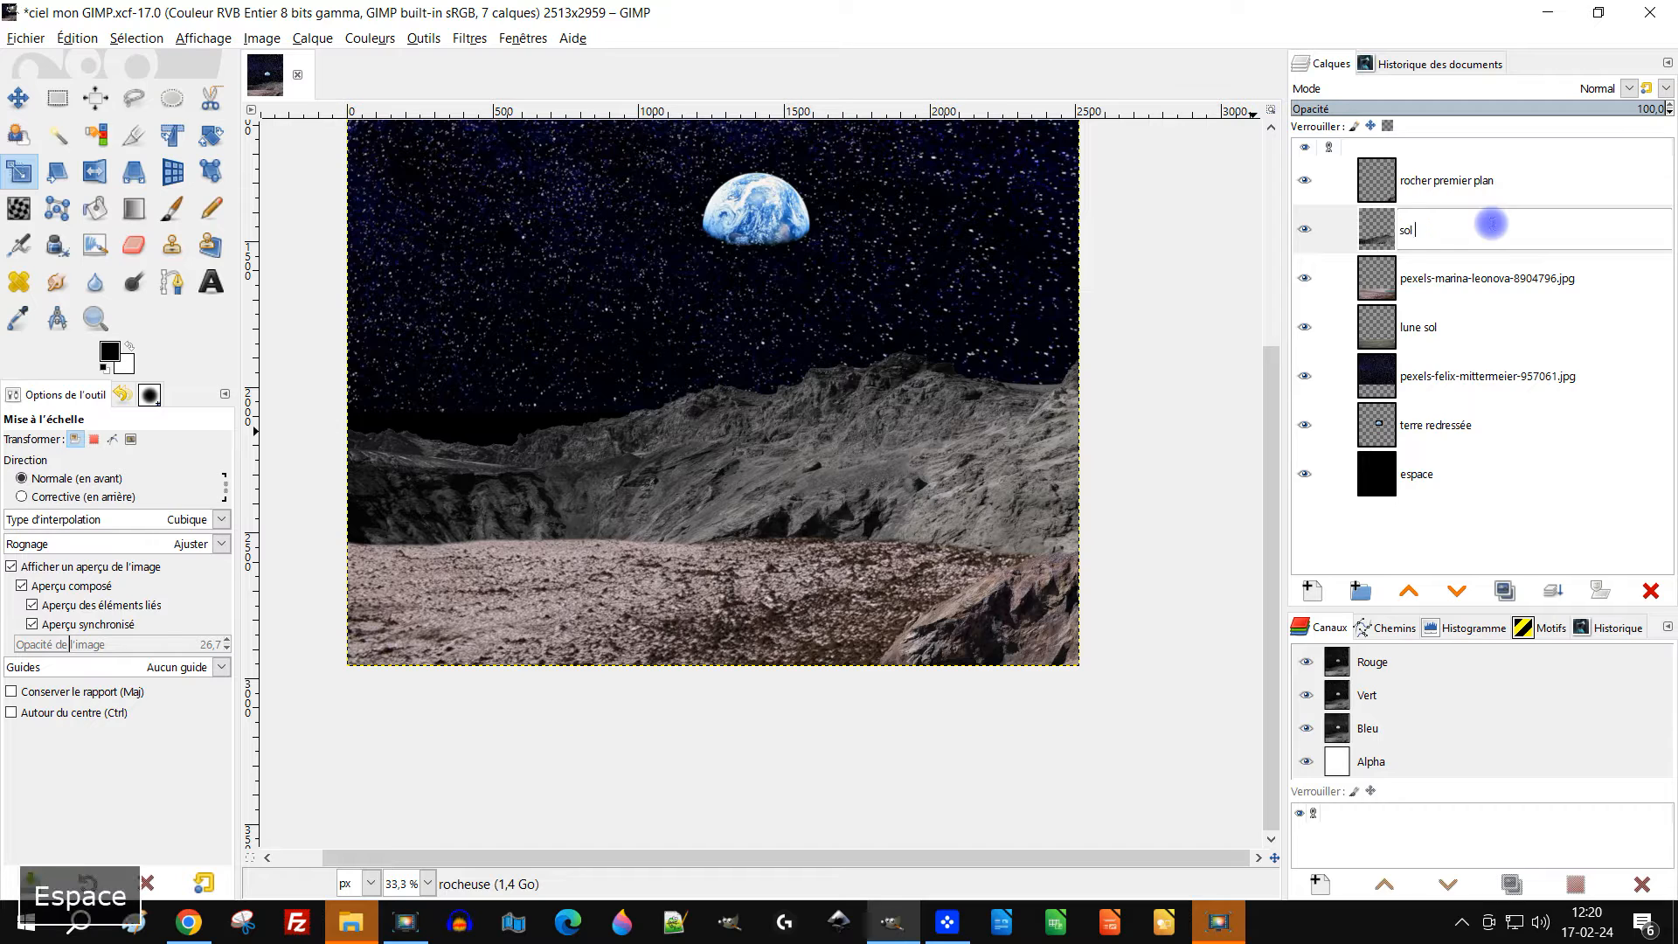
{"action": "key", "text": "BackSpace"}
{"action": "type", "text": "au m"}
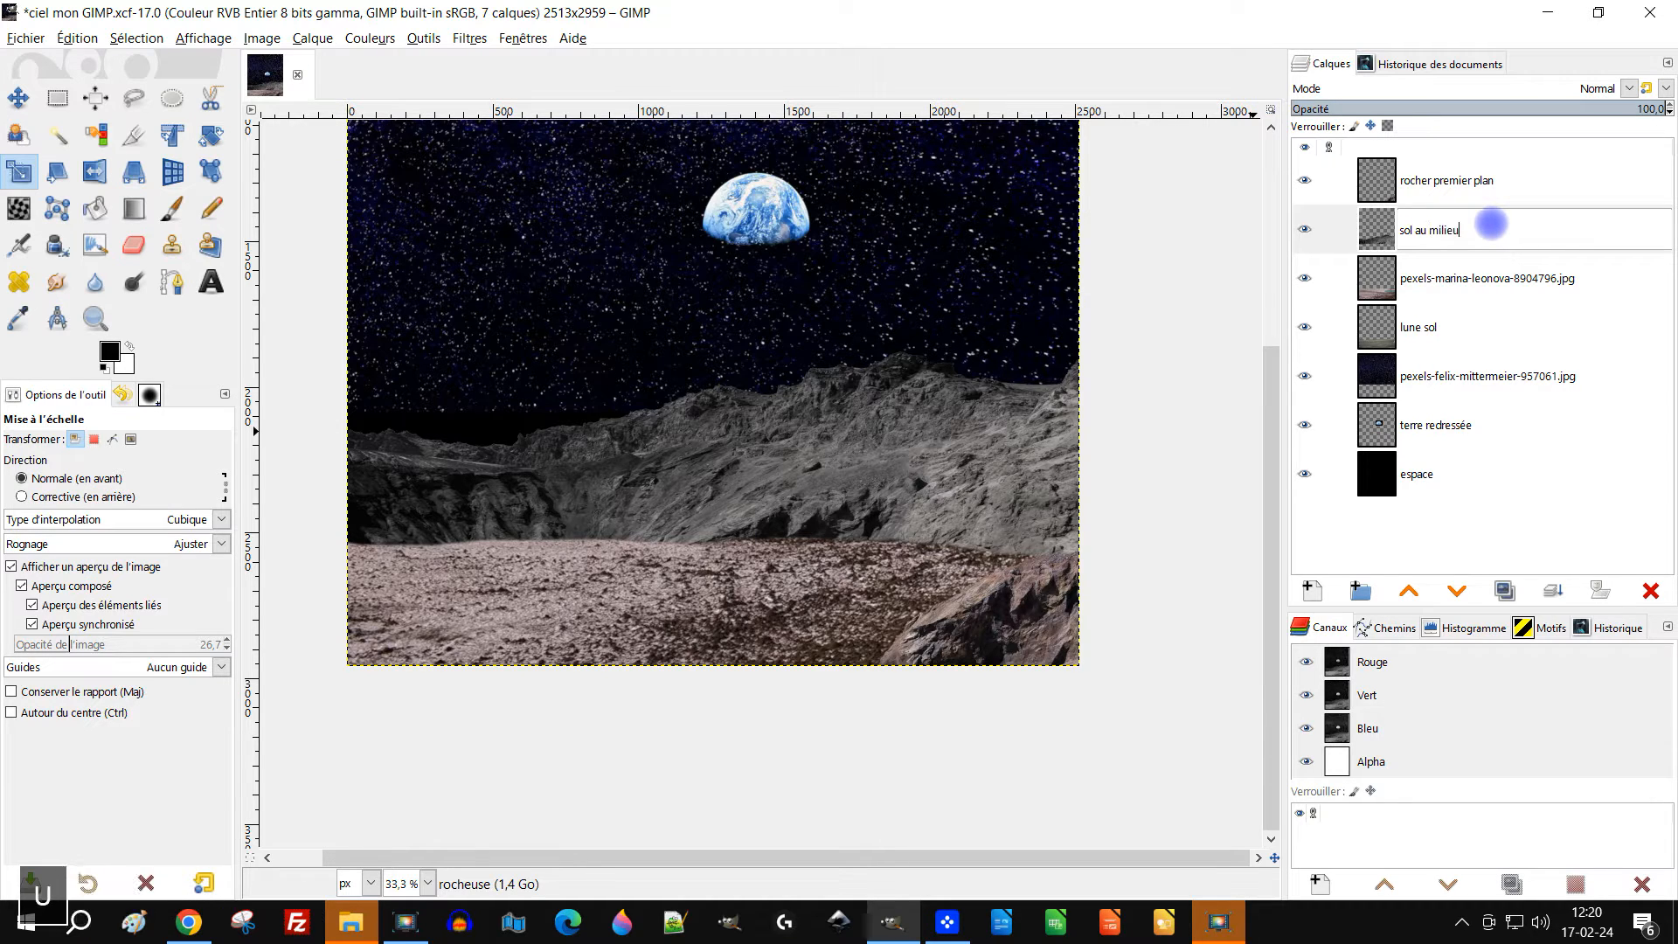
{"action": "type", "text": "ilieu"}
{"action": "key", "text": "Return"}
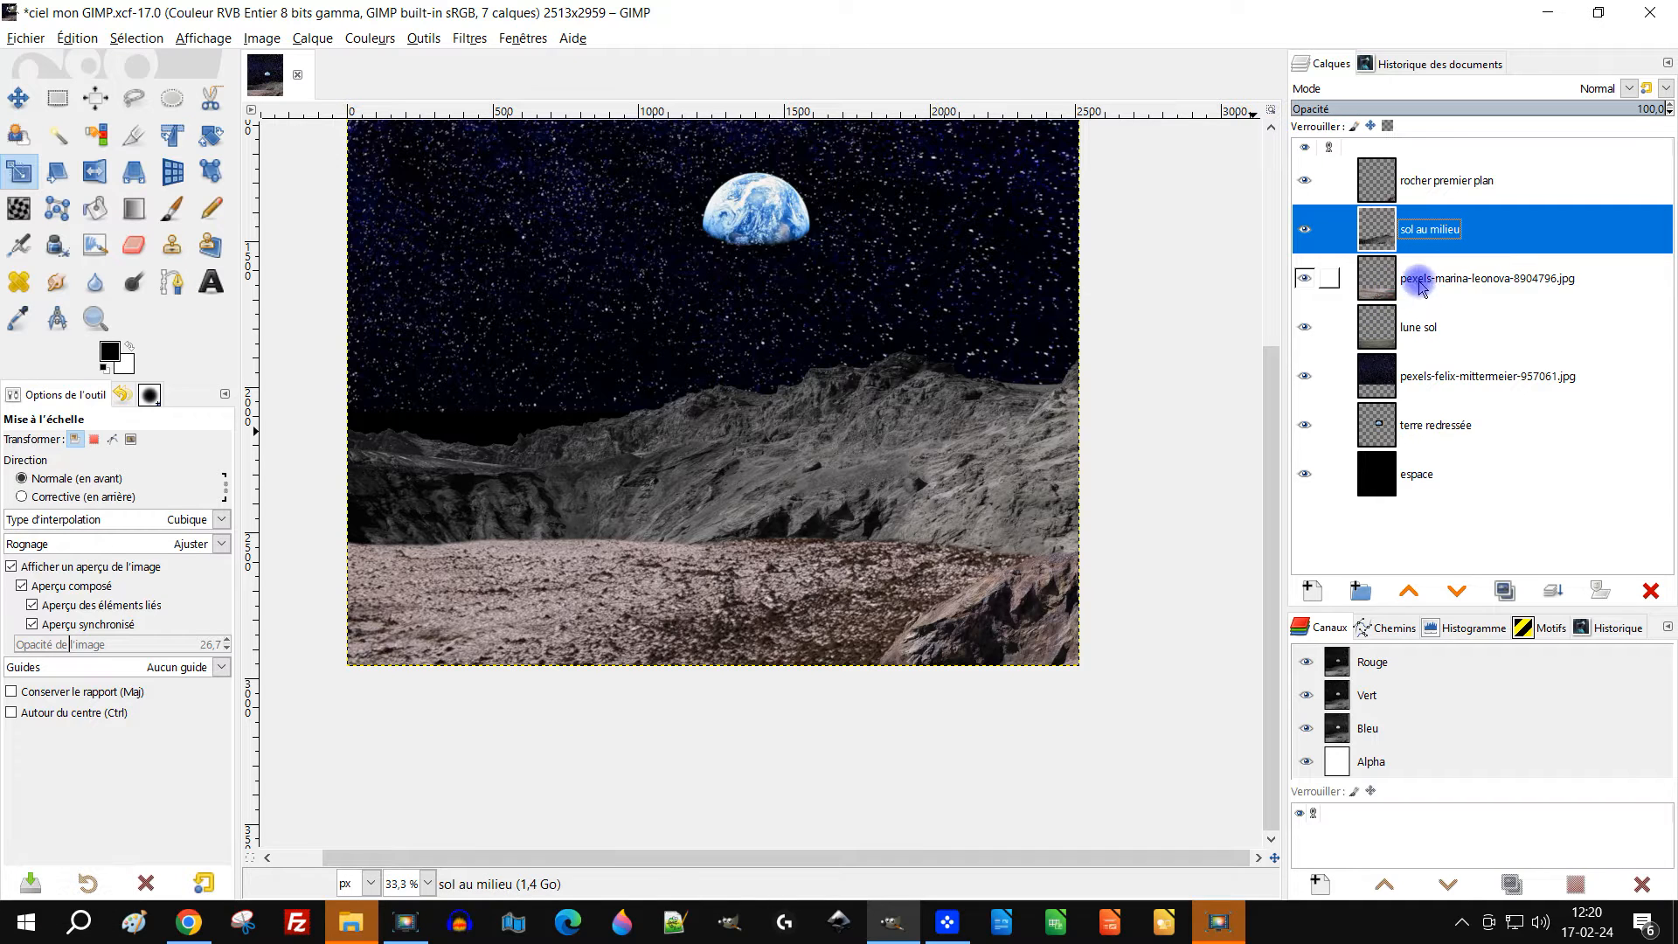
Check the first crater photo layer by toggling its visibility, and rename it with the copied layer name sol au milieu
{"action": "left_click", "coordinate": [1363, 282]}
{"action": "left_click", "coordinate": [1303, 278]}
{"action": "left_click", "coordinate": [1304, 278]}
{"action": "double_click", "coordinate": [1486, 224]}
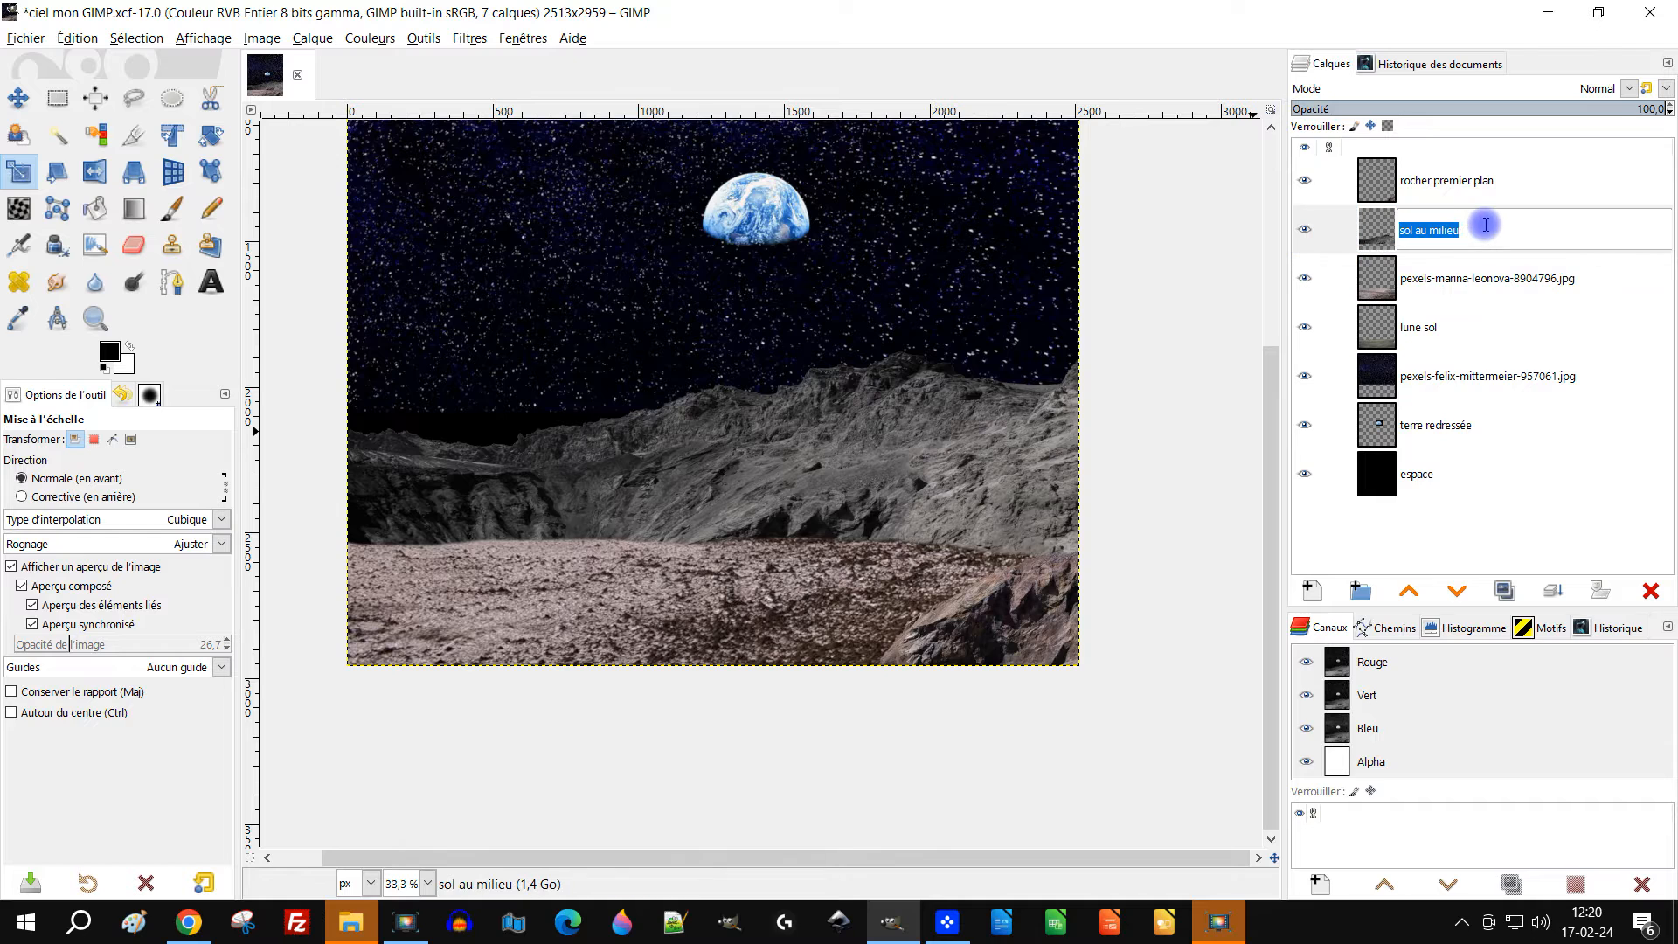
{"action": "key", "text": "ctrl+c"}
{"action": "double_click", "coordinate": [1459, 278]}
{"action": "key", "text": "ctrl+v"}
{"action": "left_click", "coordinate": [1431, 231]}
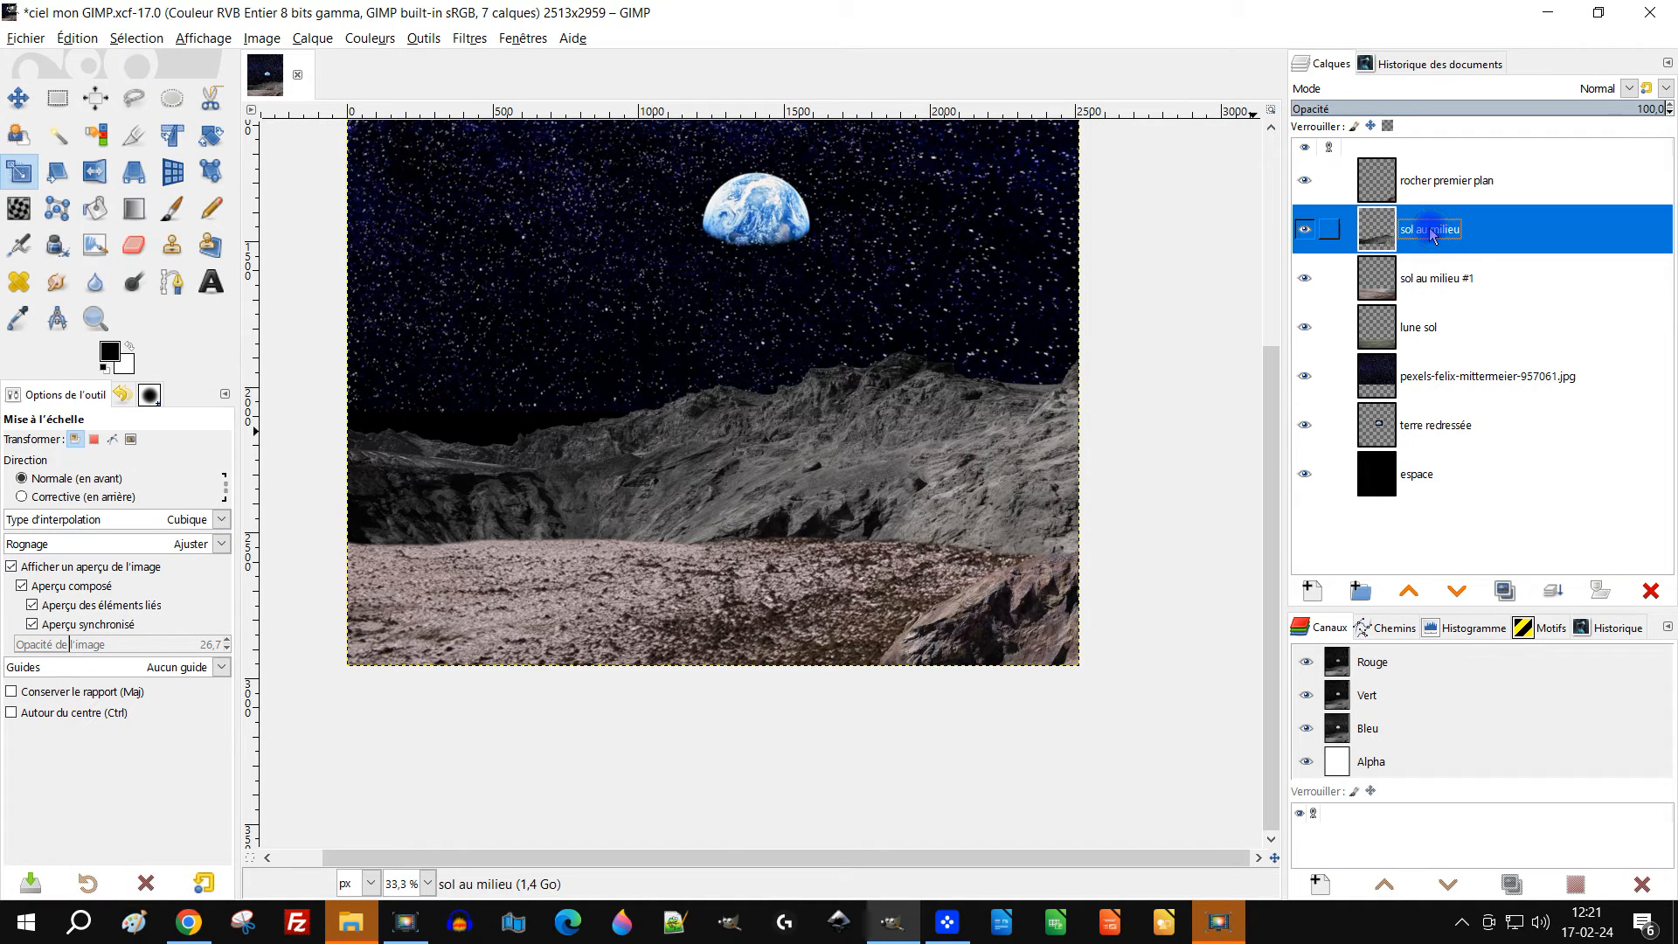
Check the sol au milieu layer by toggling its visibility, and rename it la lune au fond
{"action": "left_click", "coordinate": [1304, 229]}
{"action": "left_click", "coordinate": [1303, 229]}
{"action": "double_click", "coordinate": [1610, 235]}
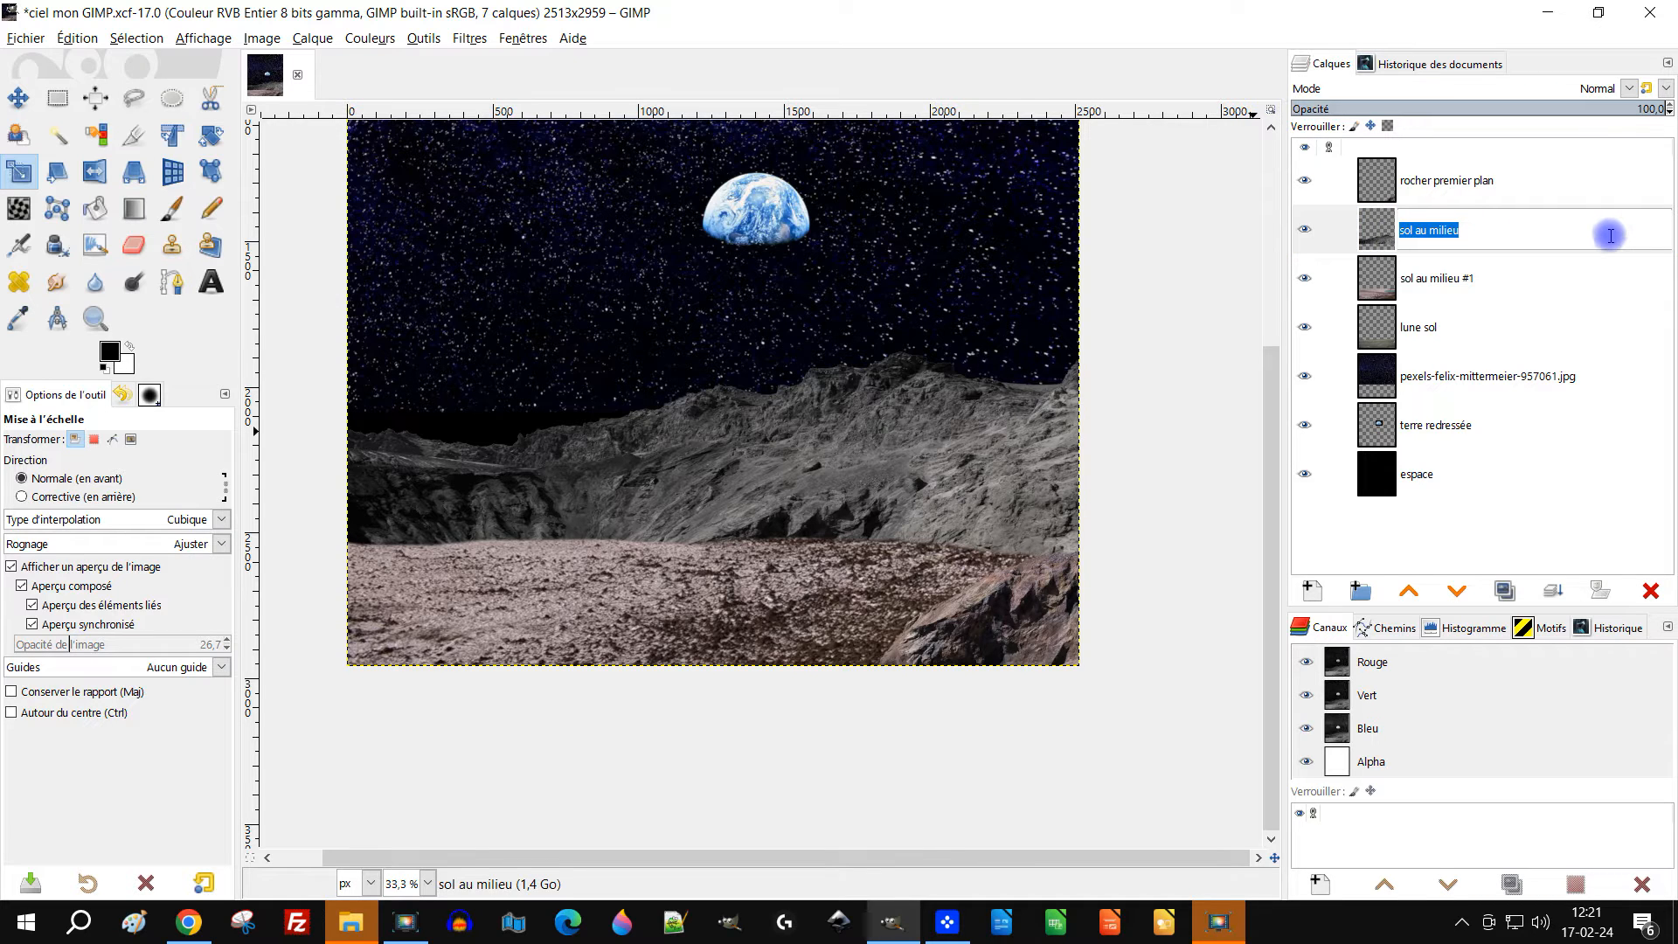
{"action": "type", "text": "la lune au "}
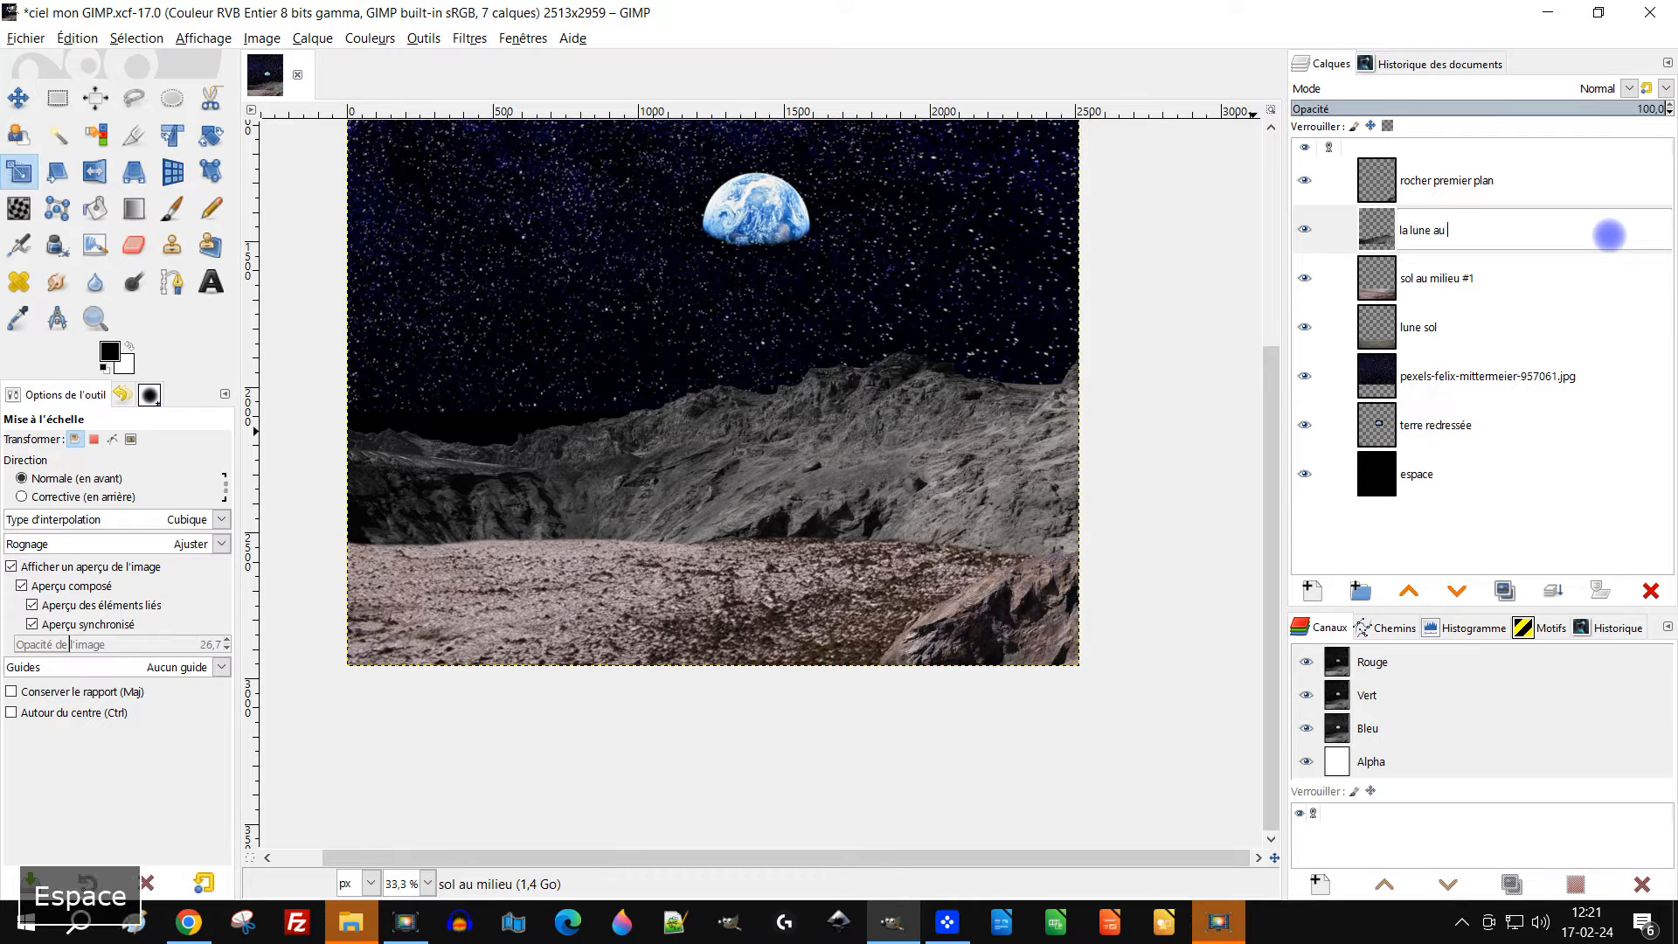
{"action": "type", "text": "fond"}
{"action": "key", "text": "Return"}
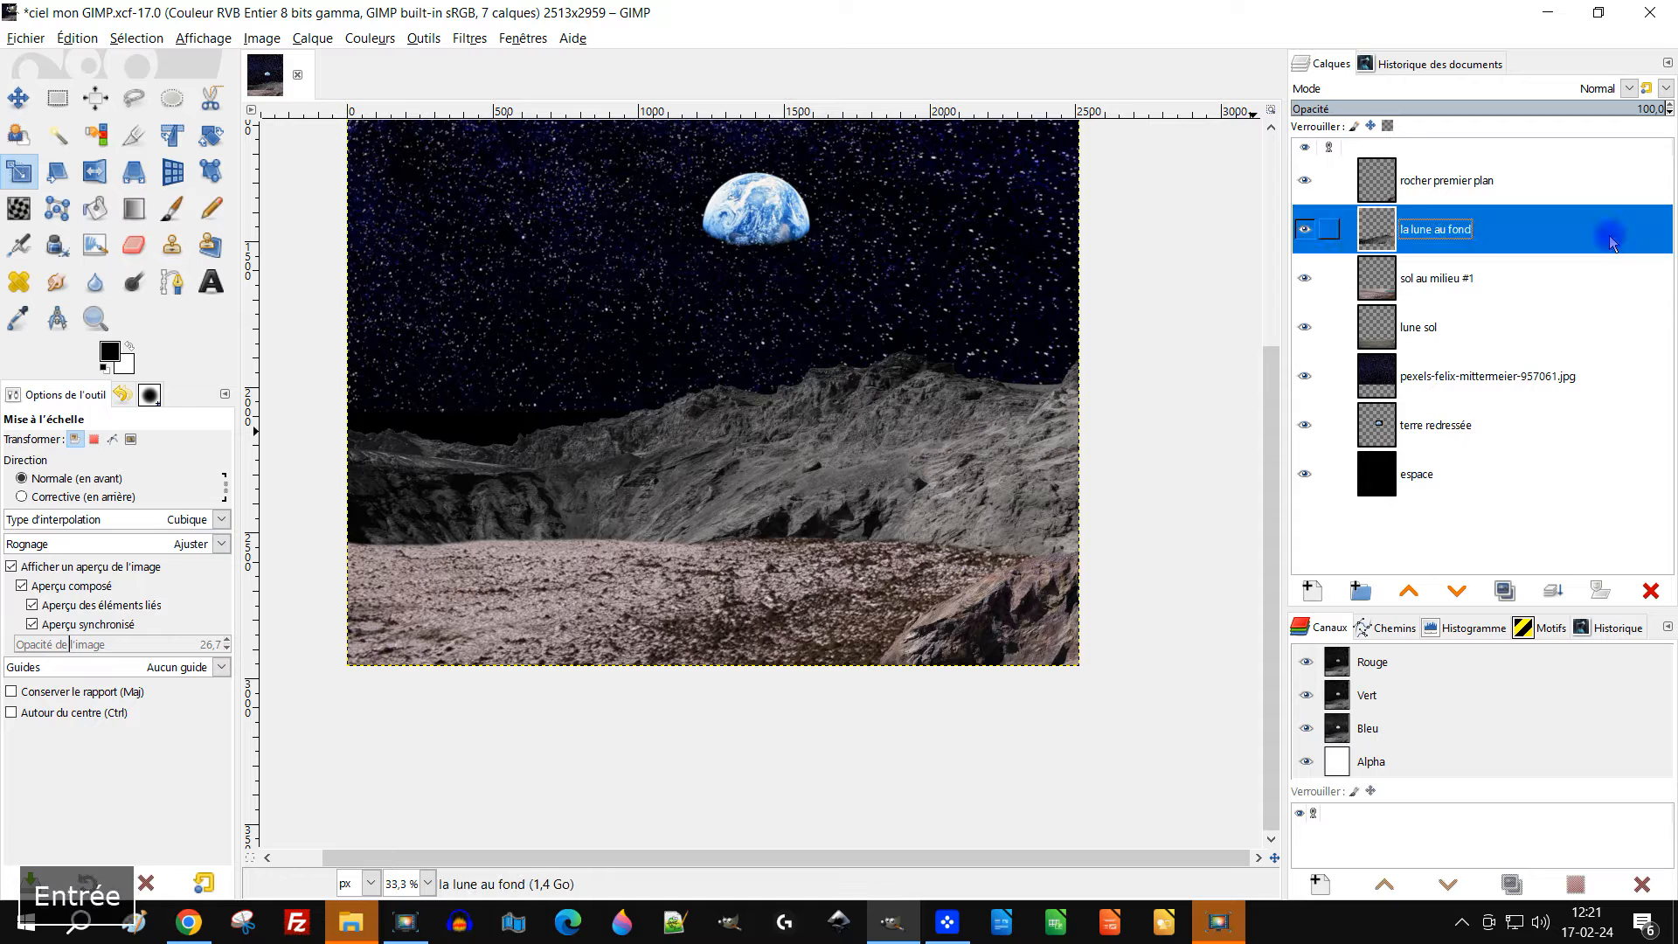
Delete the lune sol layer and rename the starry sky photo layer as étoiles
{"action": "left_click", "coordinate": [1420, 329]}
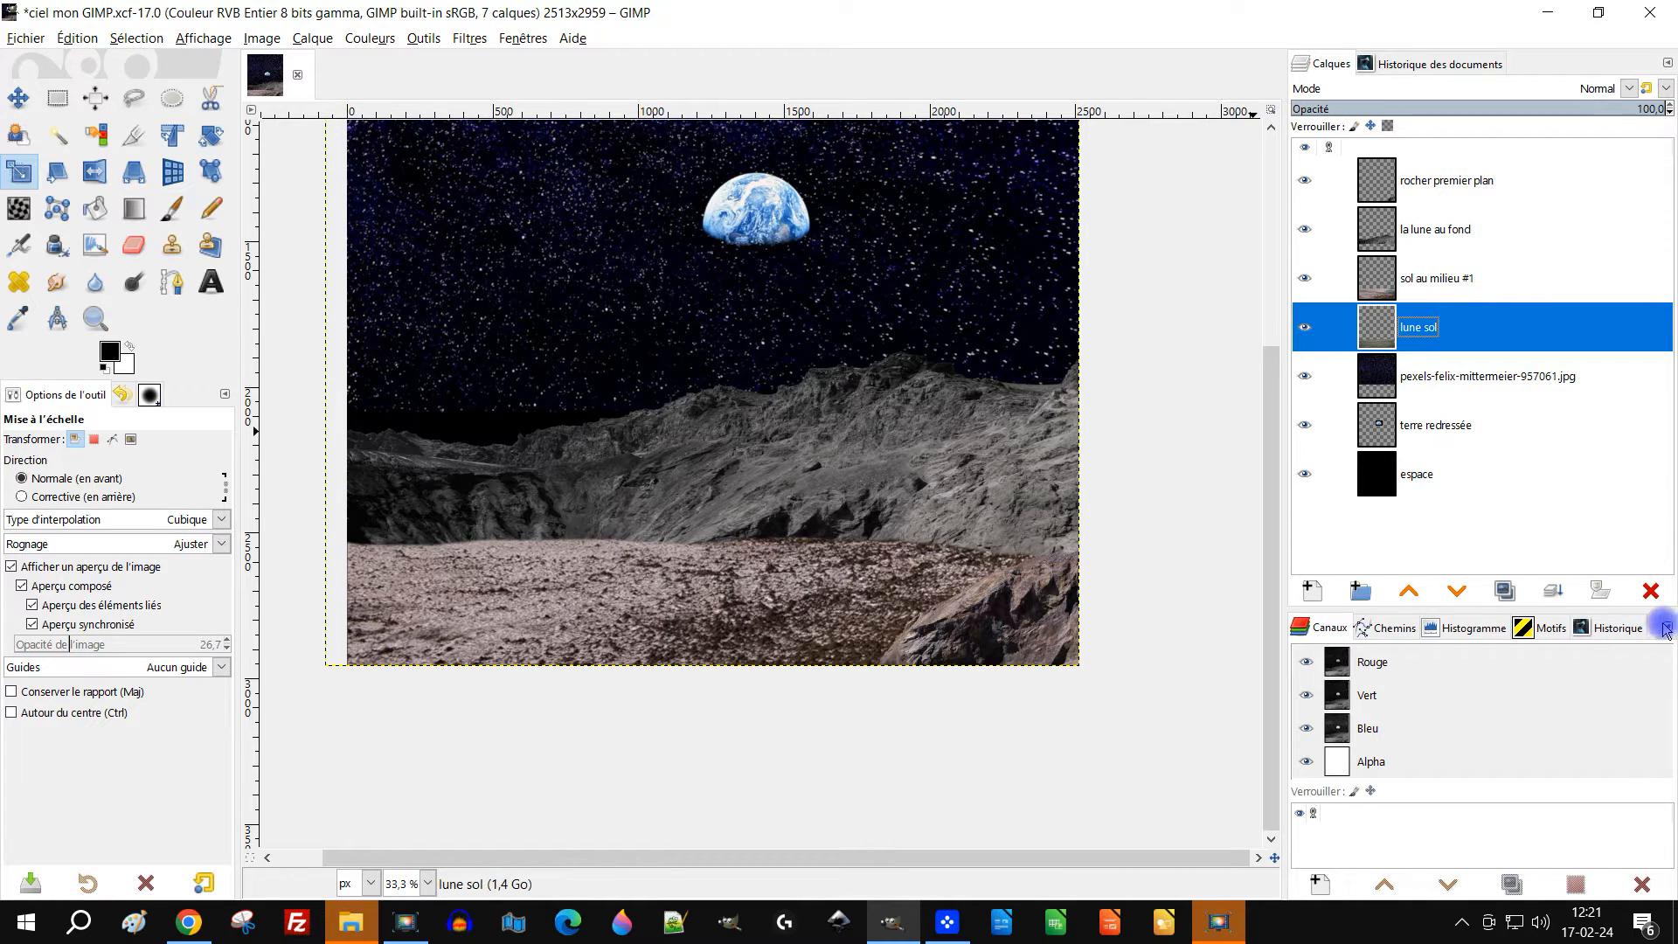
{"action": "left_click", "coordinate": [1649, 590]}
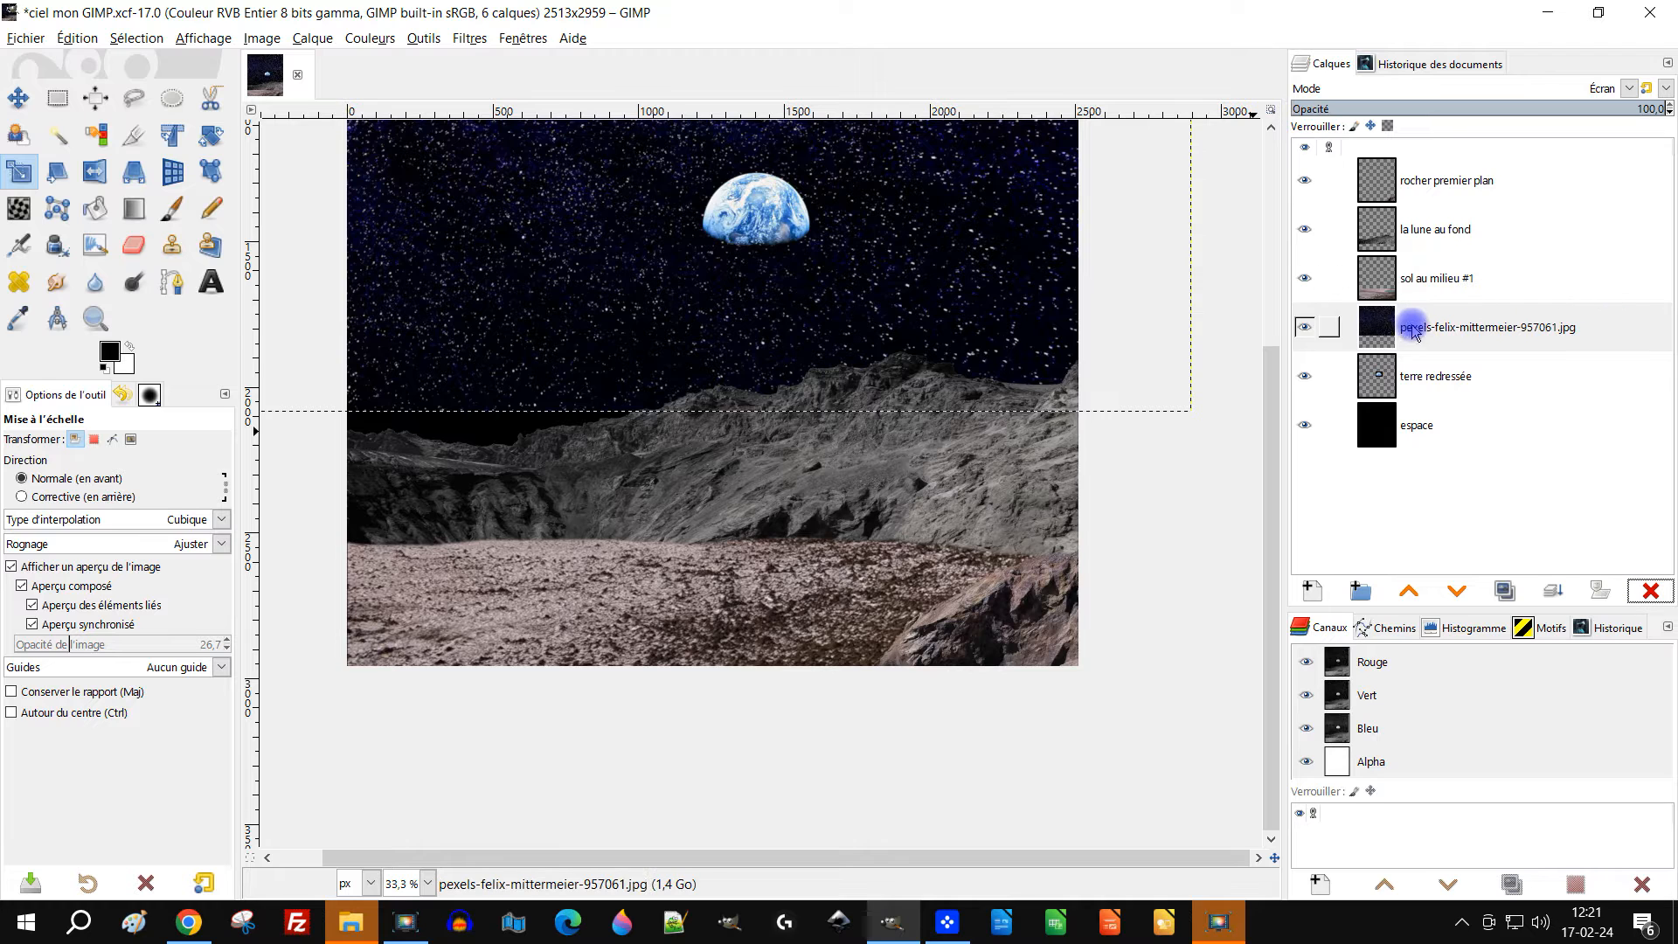
{"action": "left_click", "coordinate": [1413, 328]}
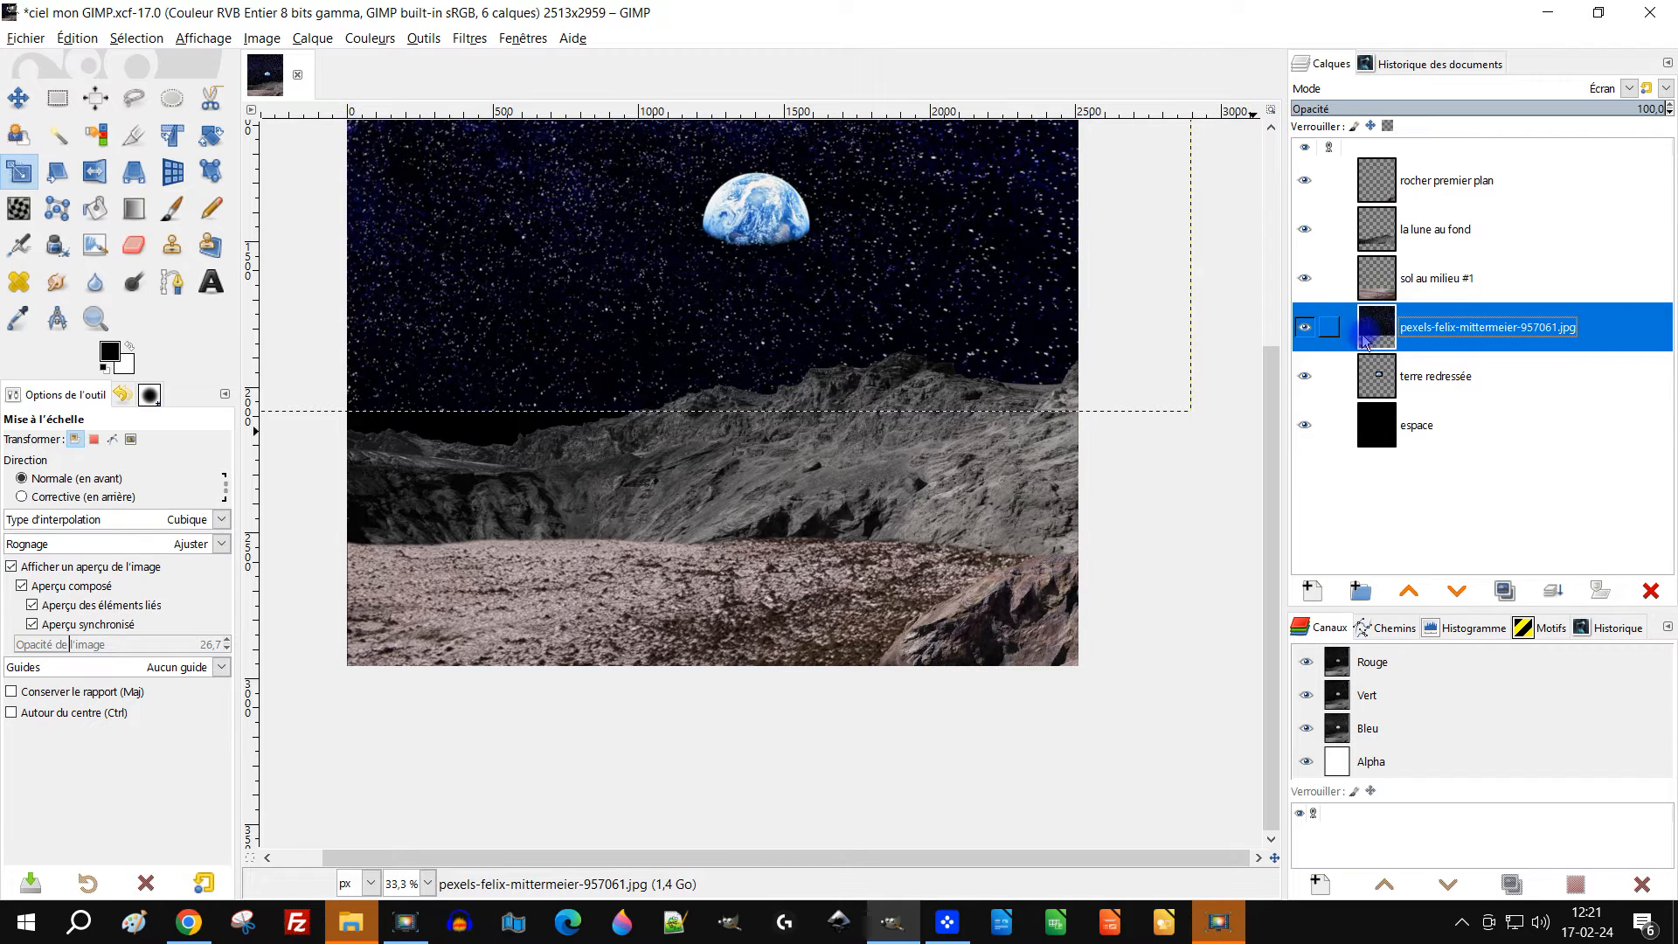
{"action": "double_click", "coordinate": [1453, 336]}
{"action": "type", "text": "étoiles"}
{"action": "key", "text": "Return"}
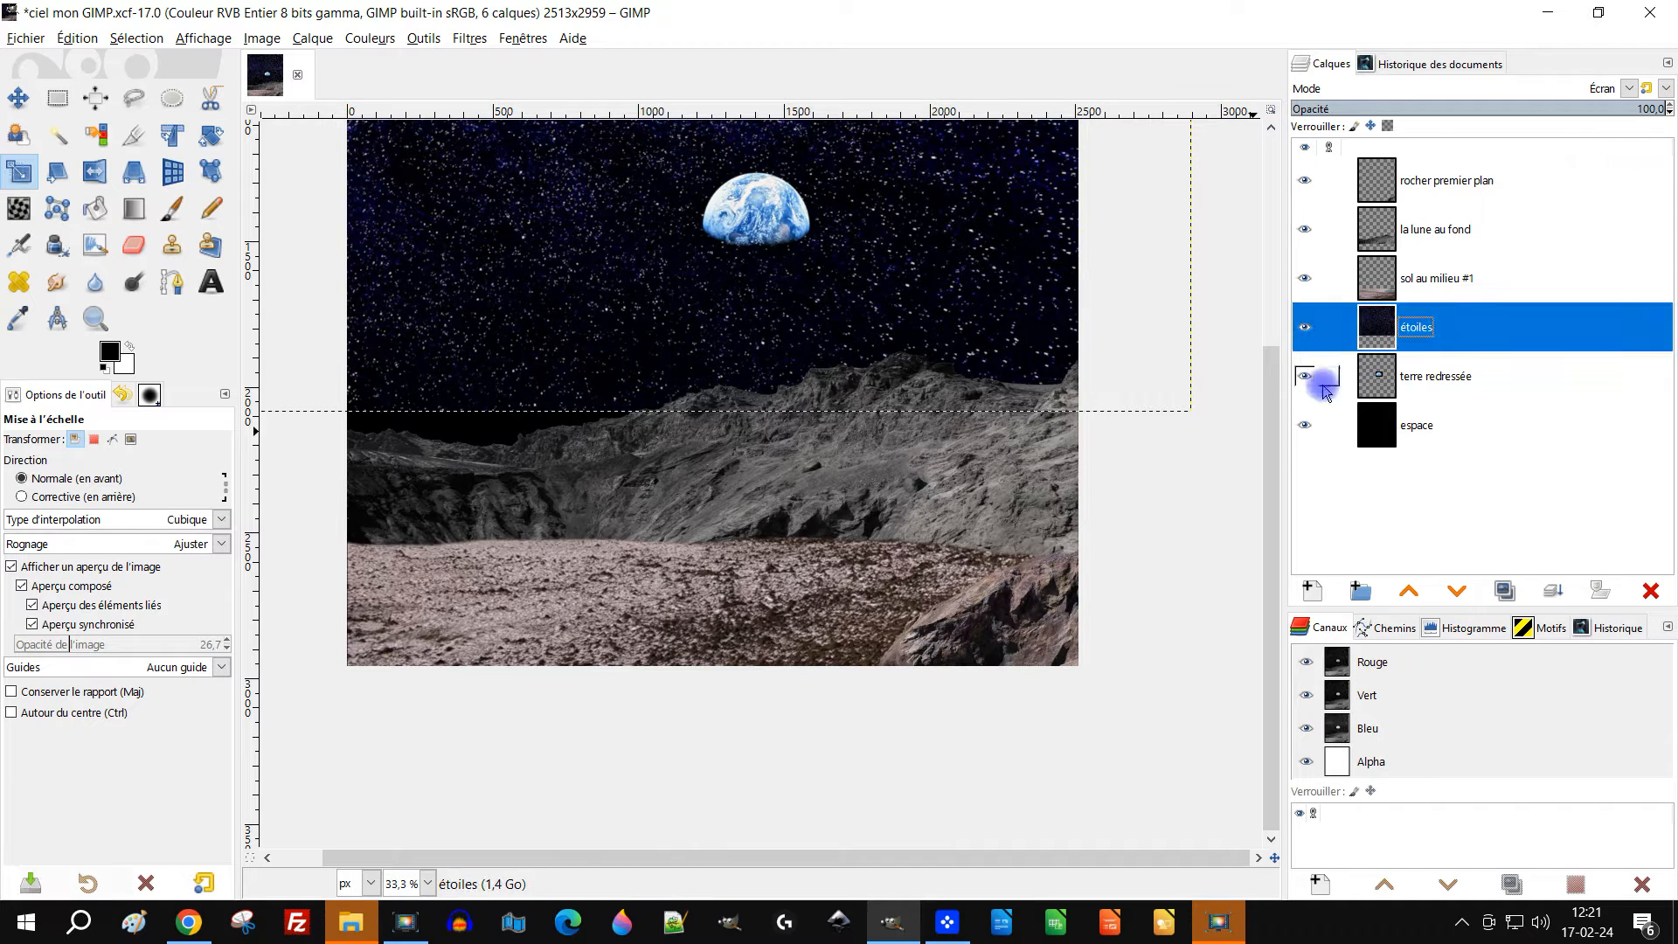
Fit the étoiles layer's boundary to the image size
{"action": "left_click_drag", "start_coordinate": [795, 283], "coordinate": [826, 477]}
{"action": "scroll", "coordinate": [831, 475], "scroll_direction": "down", "scroll_amount": 1}
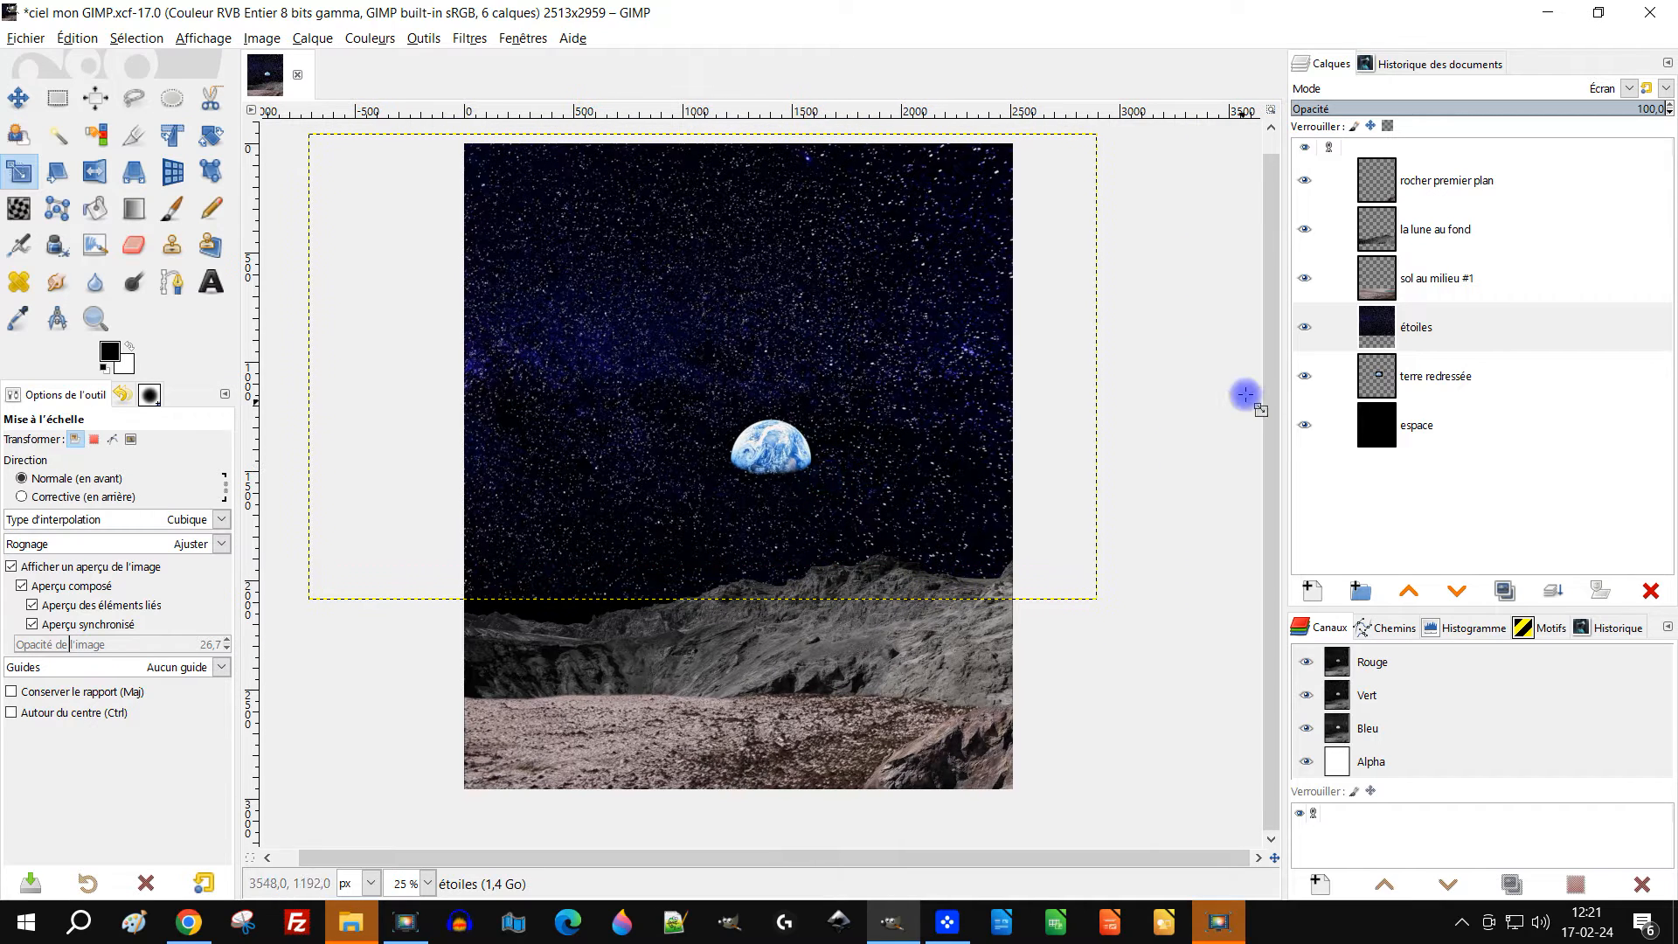
{"action": "right_click", "coordinate": [1361, 337]}
{"action": "left_click", "coordinate": [1529, 614]}
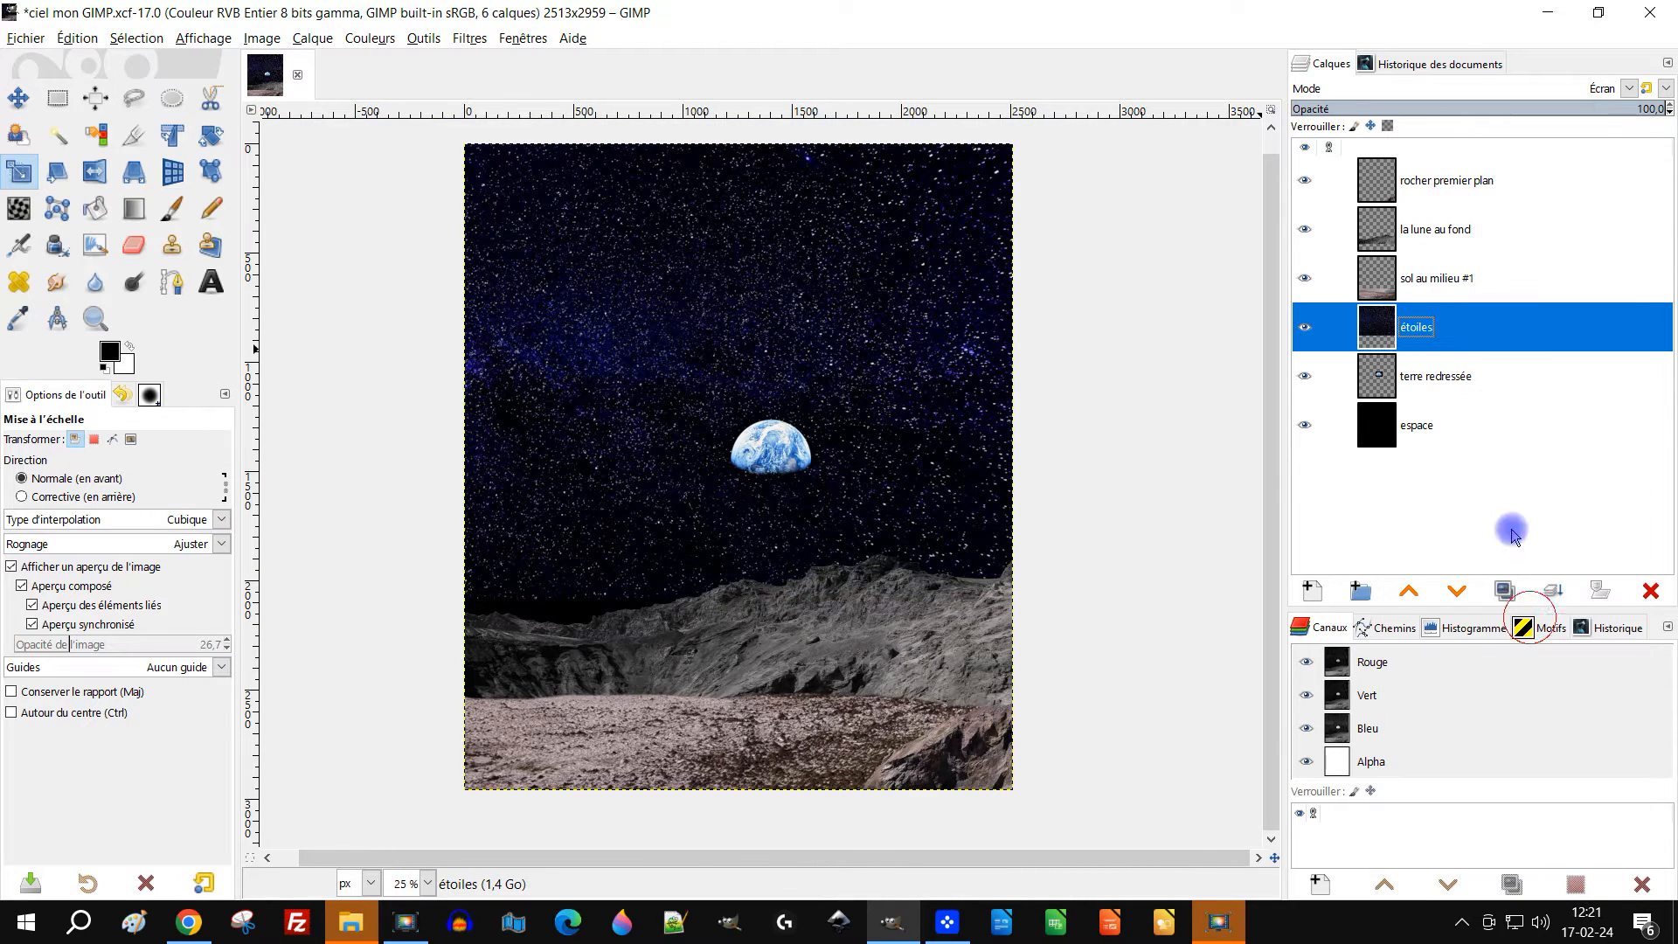
{"action": "left_click_drag", "start_coordinate": [985, 396], "coordinate": [995, 427]}
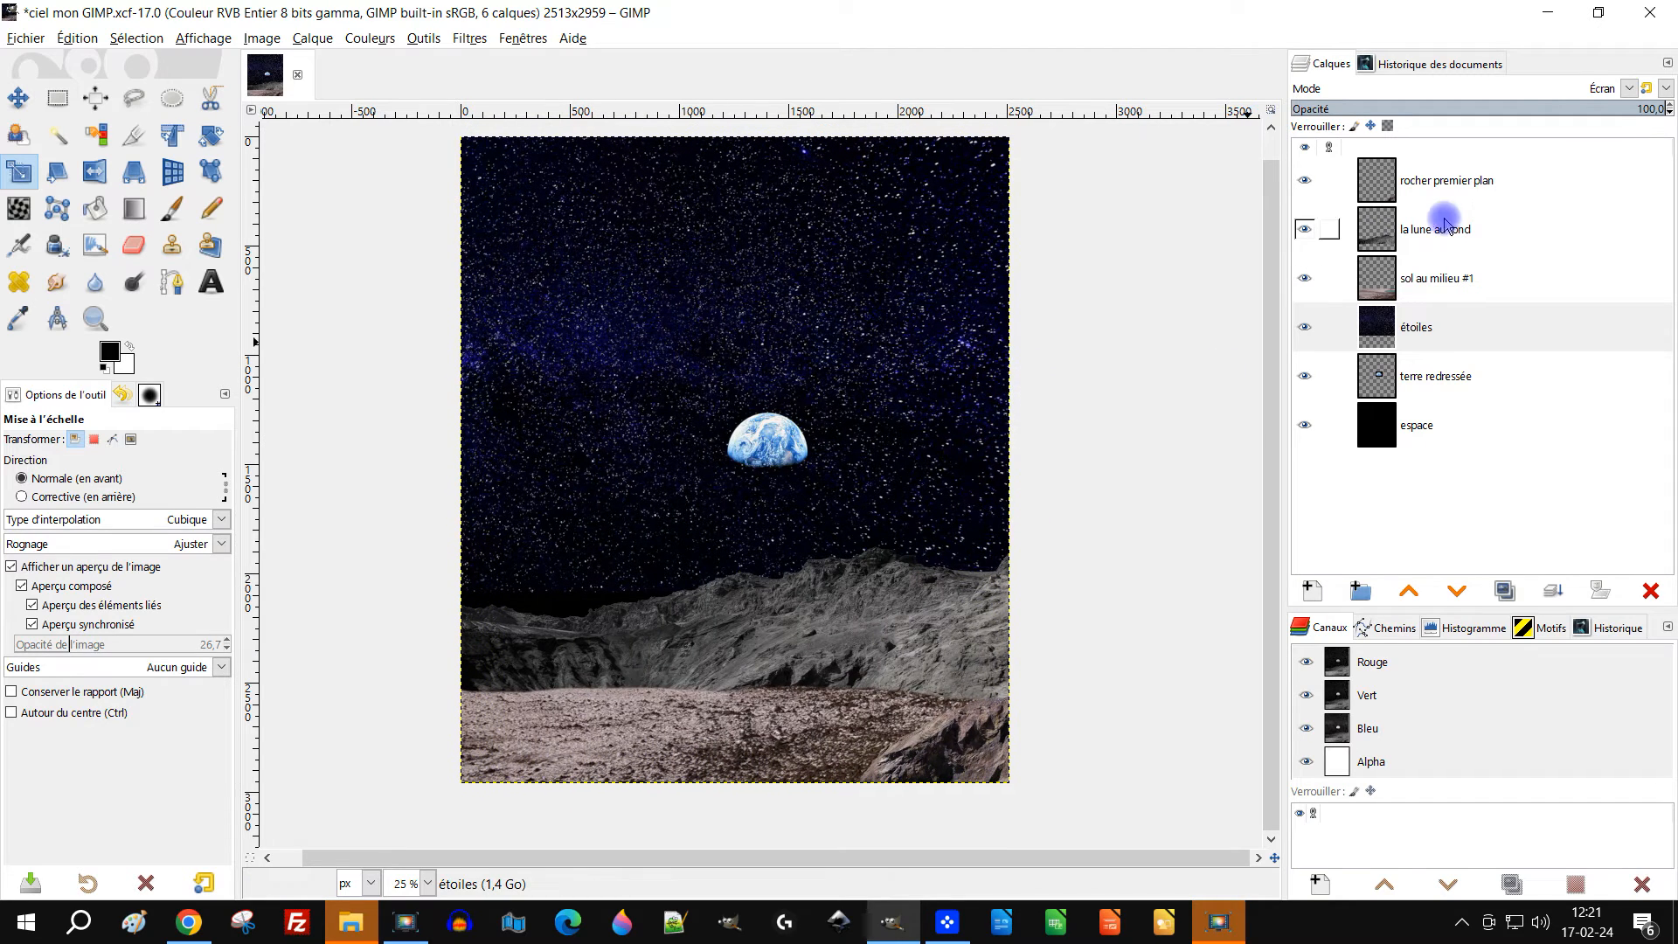
Check the composition with a rectangular selection over the whole image using the Règle des tiers guides, and clear the selection
{"action": "left_click", "coordinate": [54, 101]}
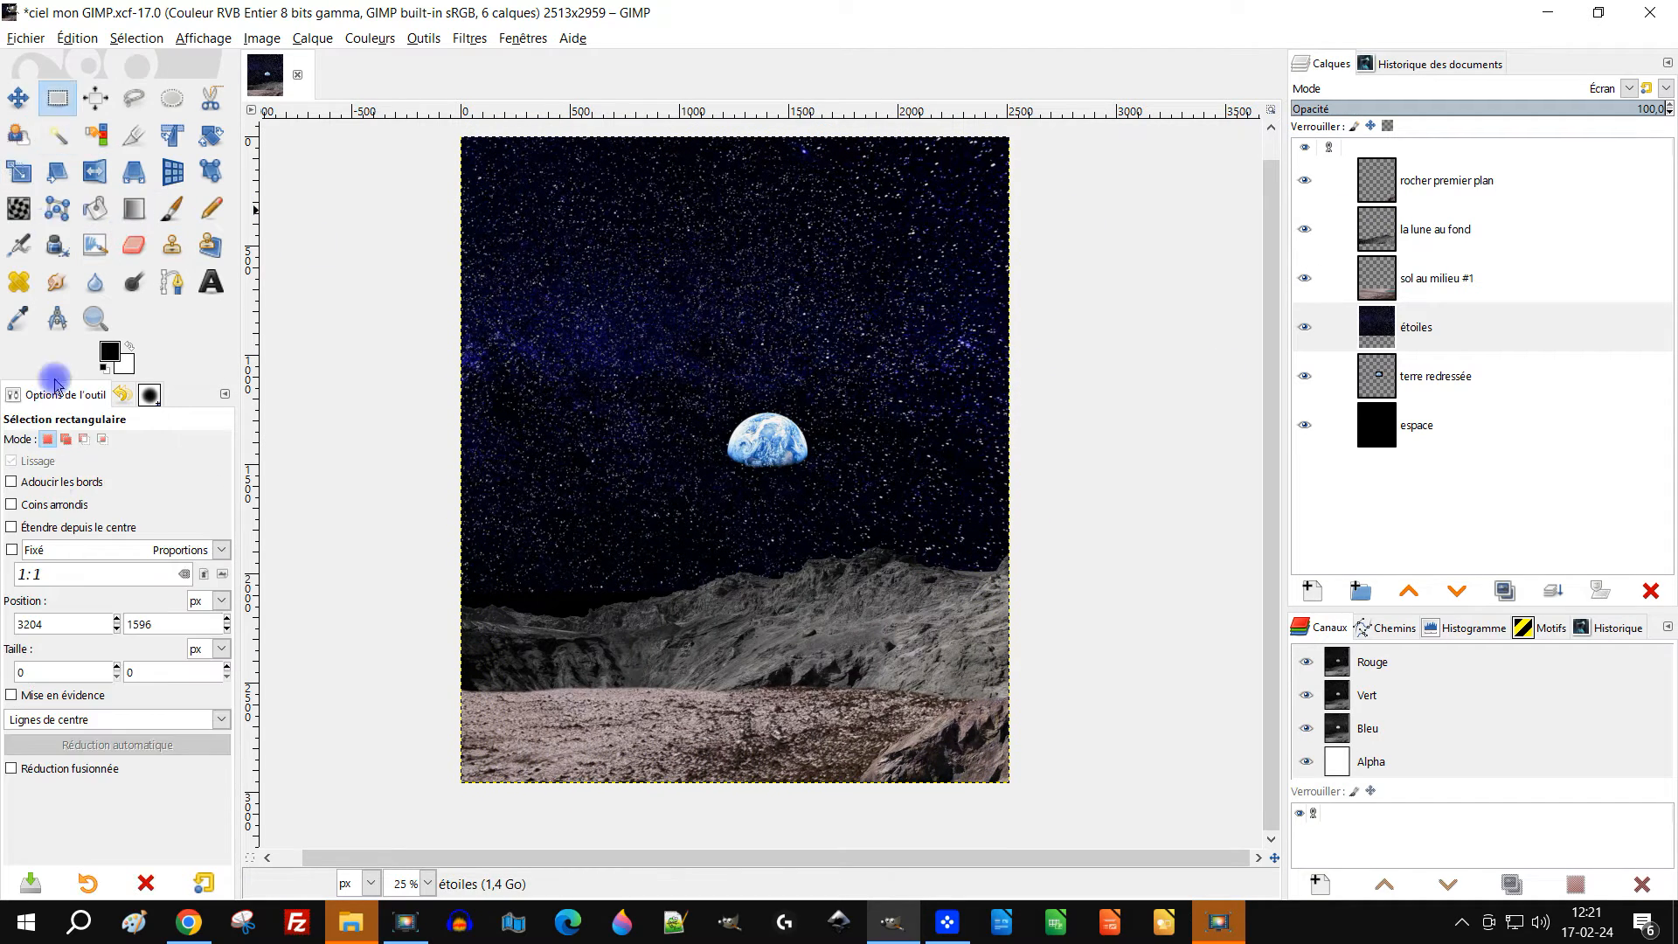
{"action": "left_click", "coordinate": [47, 716]}
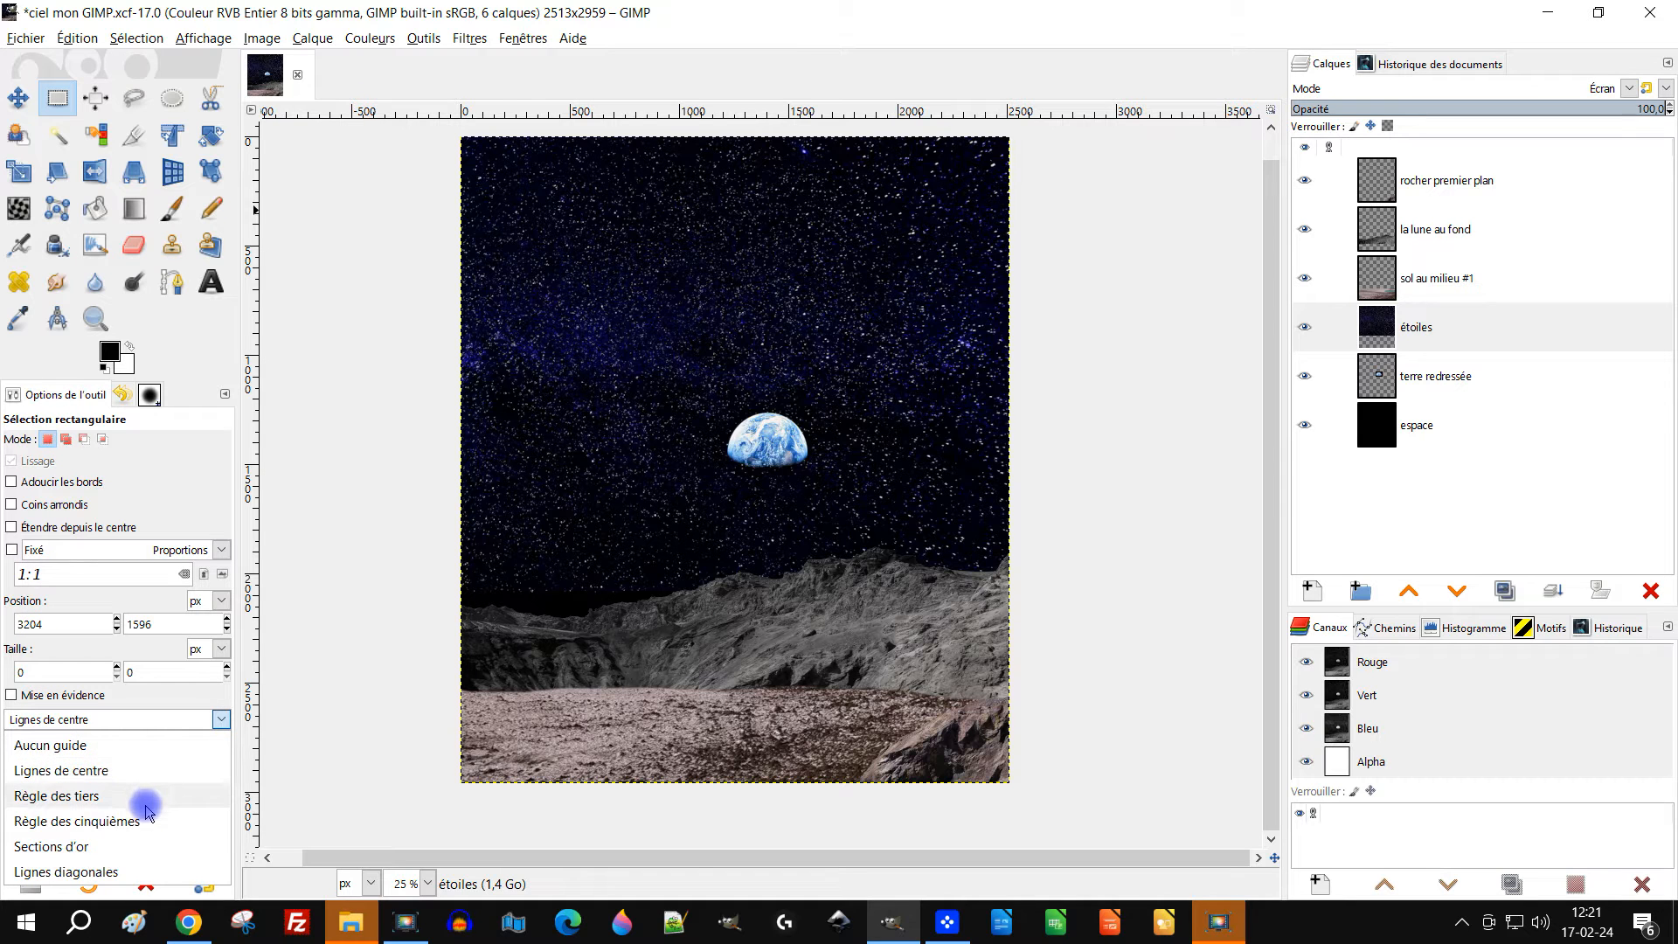
{"action": "left_click", "coordinate": [145, 797]}
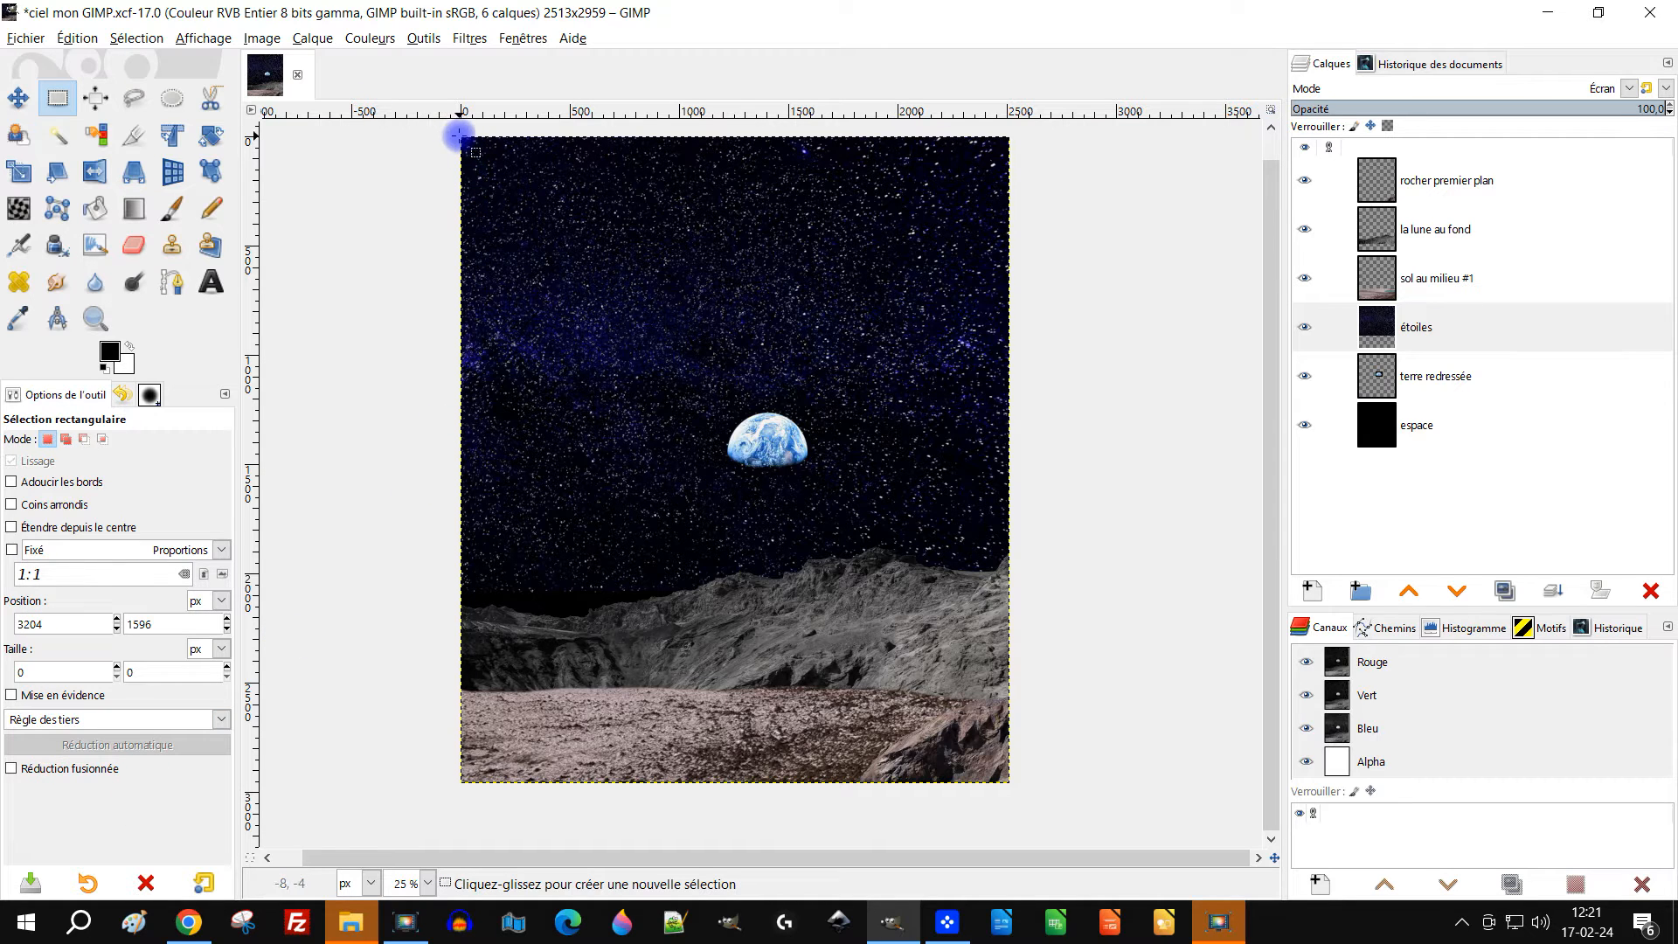
{"action": "left_click_drag", "start_coordinate": [459, 135], "coordinate": [1010, 783]}
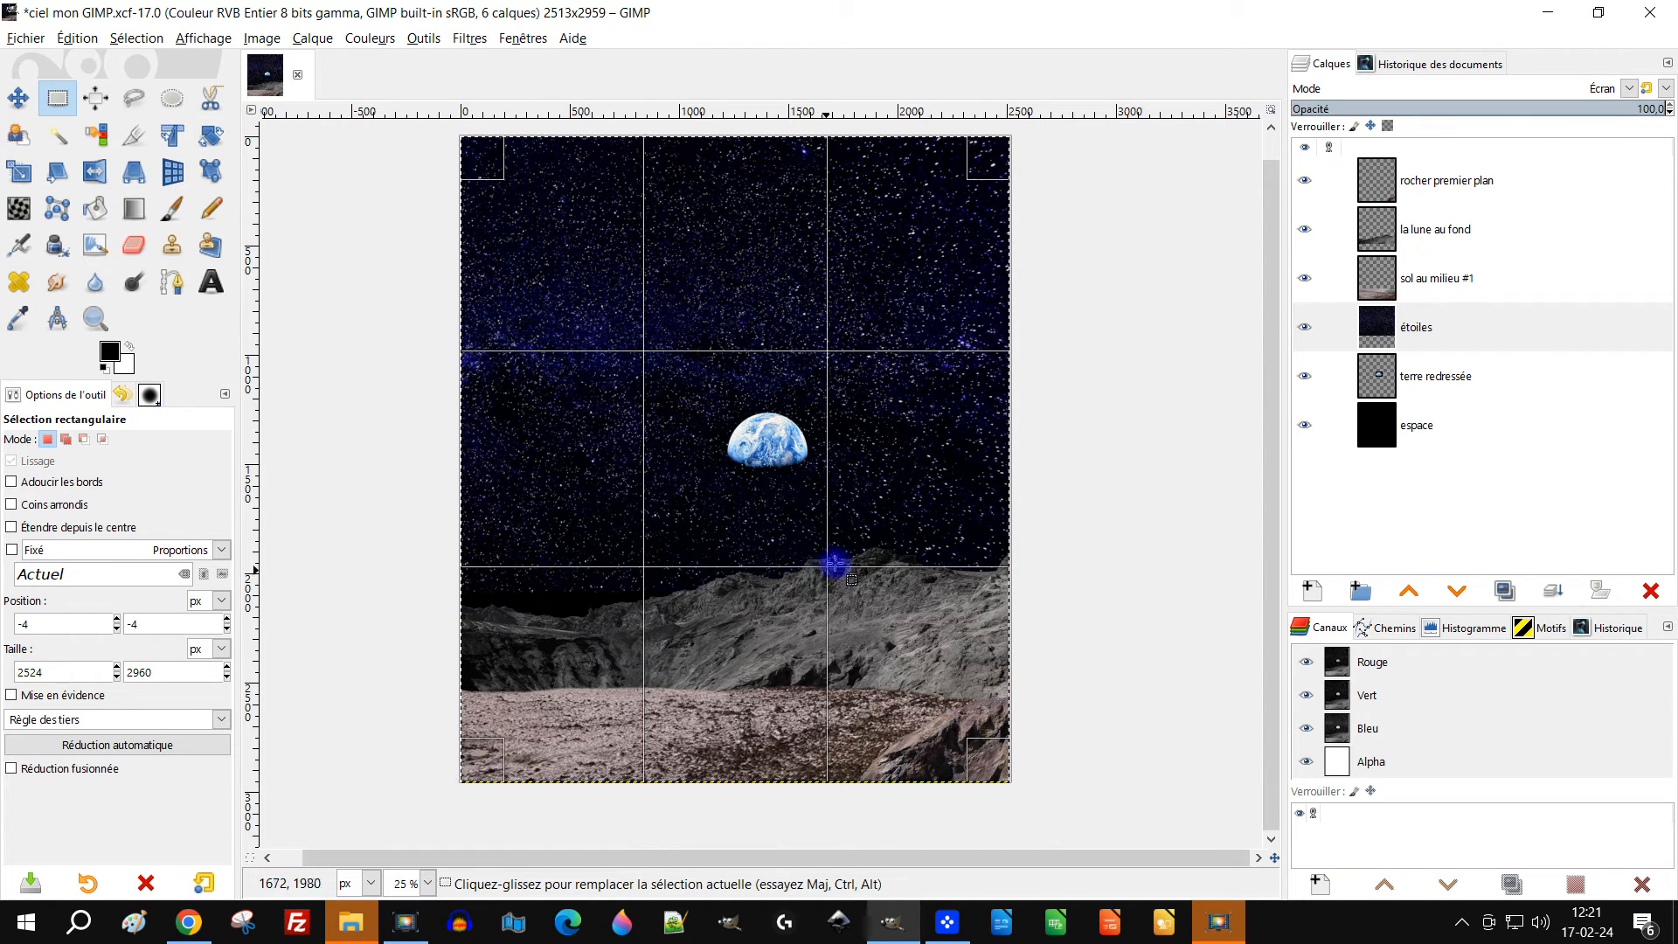
{"action": "left_click", "coordinate": [1092, 275]}
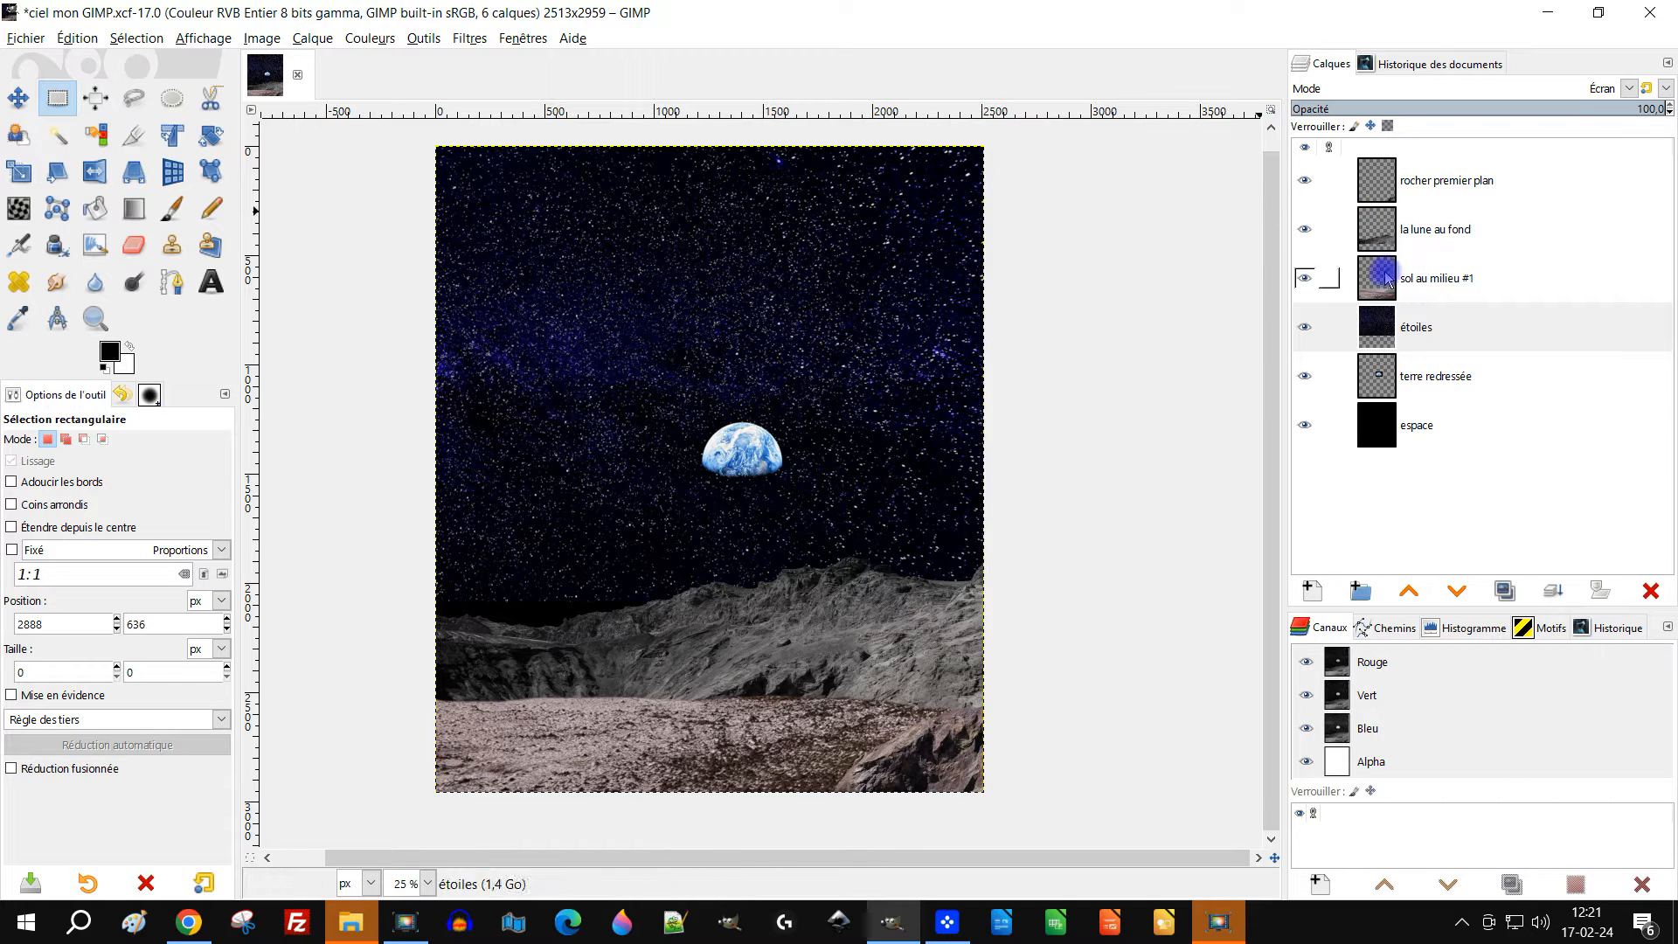
Reduce the saturation of the sol au milieu #1 layer to -85.4 with Teinte-Saturation
{"action": "left_click", "coordinate": [1346, 288]}
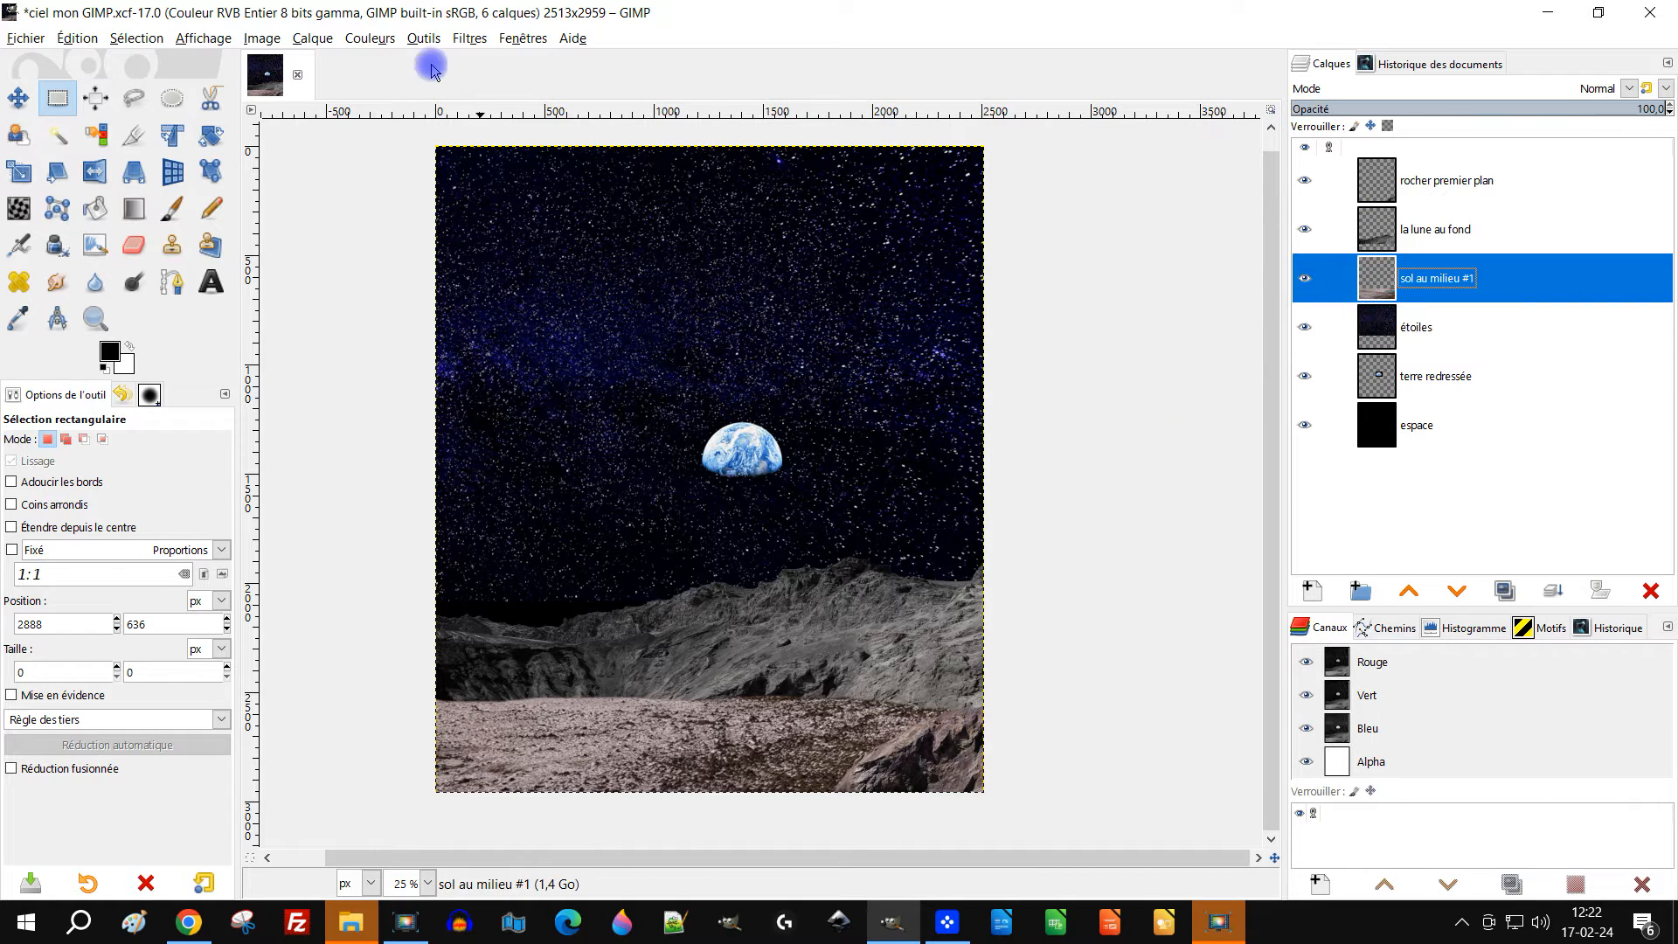
{"action": "left_click", "coordinate": [362, 38]}
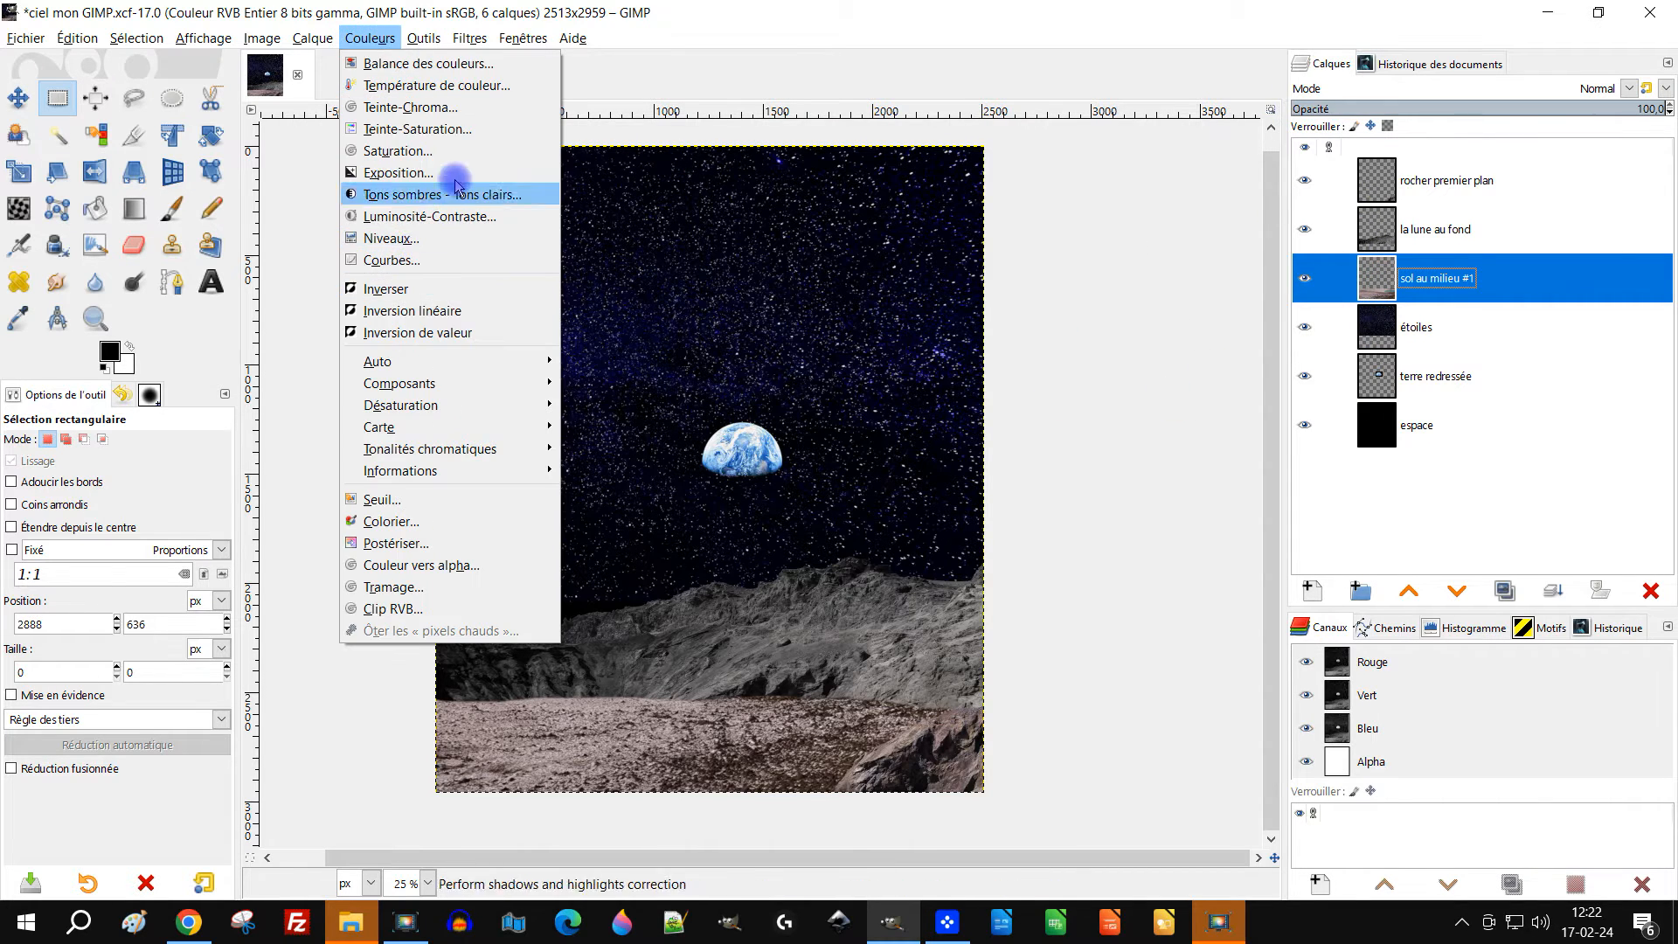
{"action": "left_click", "coordinate": [471, 131]}
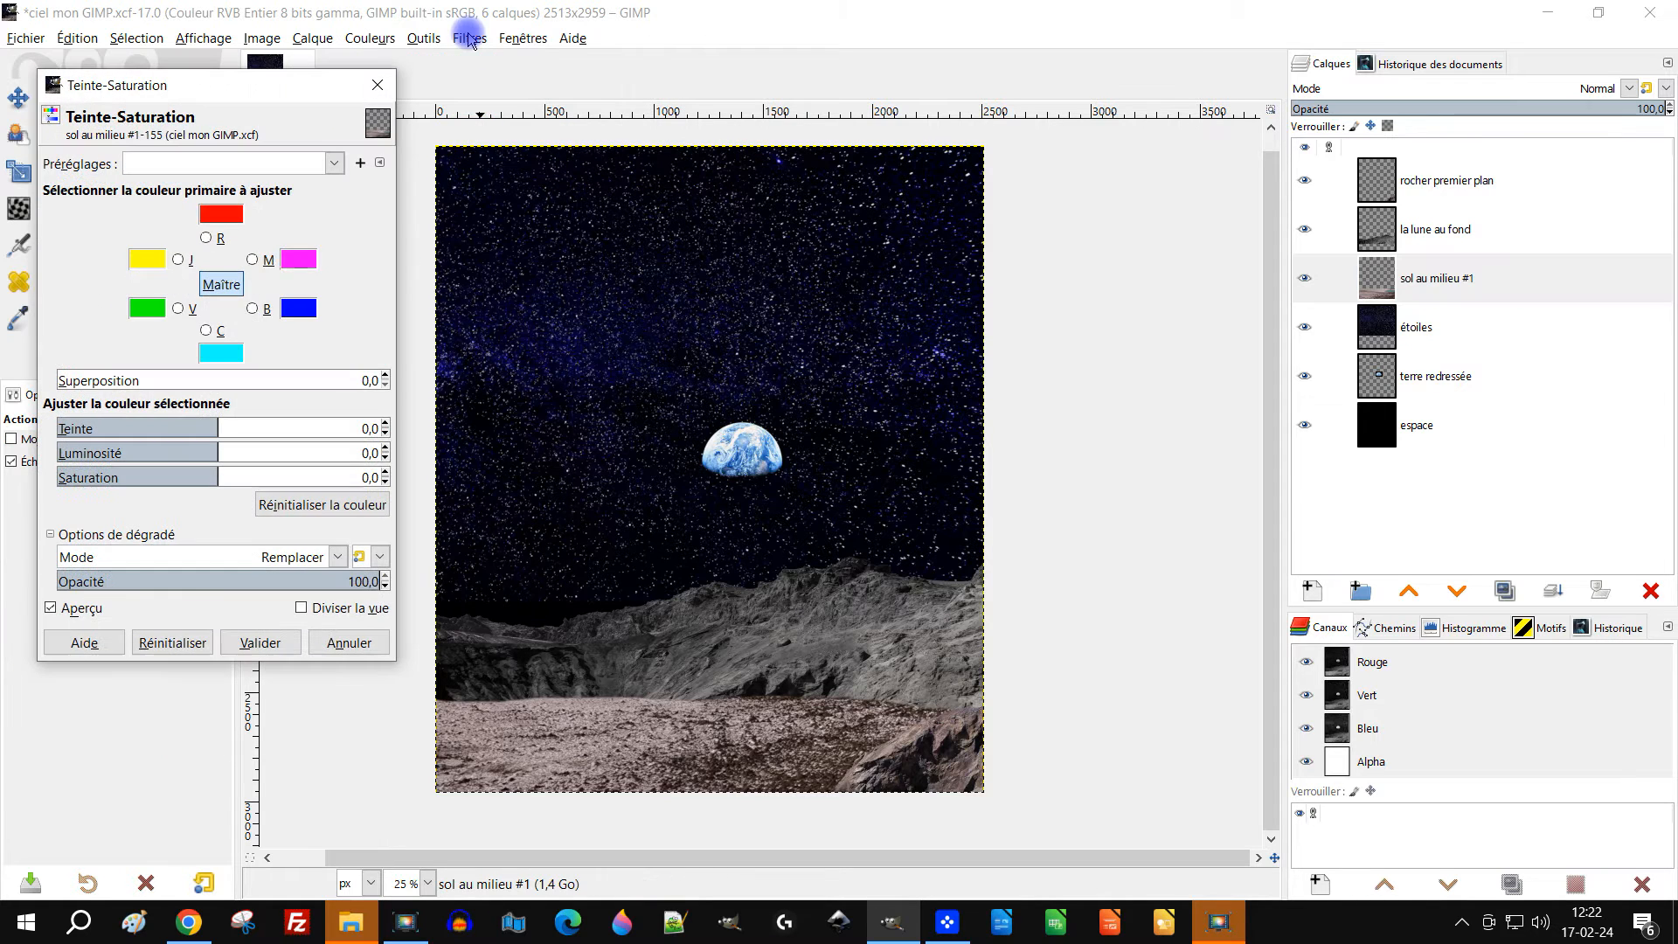
{"action": "left_click", "coordinate": [93, 480]}
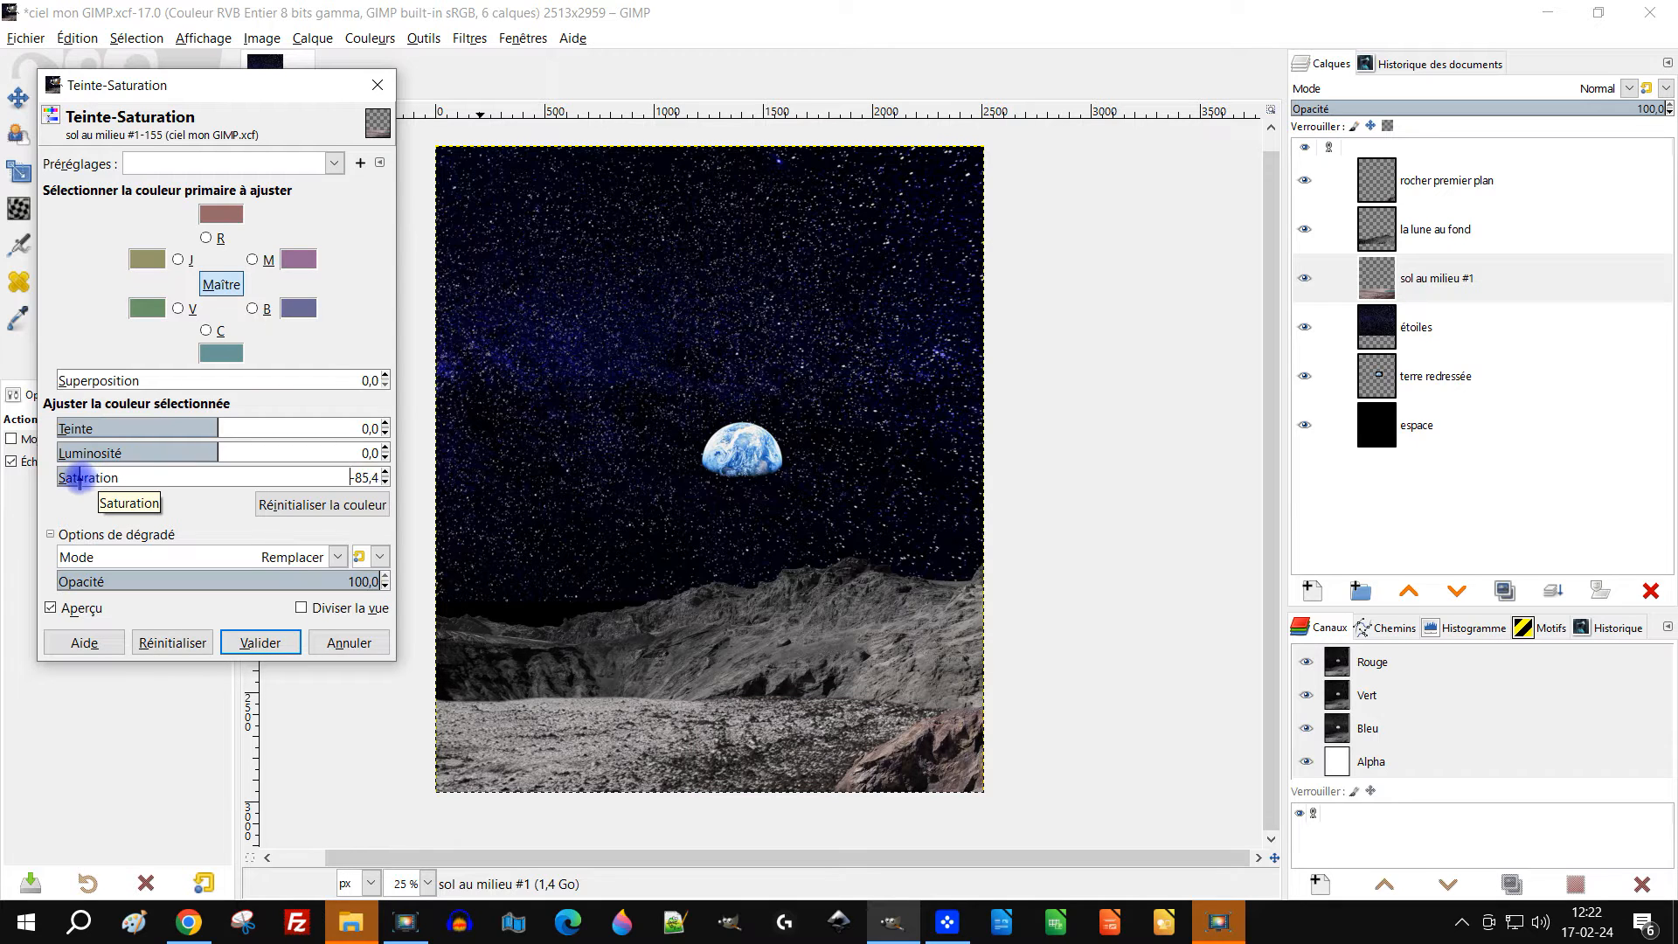
{"action": "left_click", "coordinate": [261, 643]}
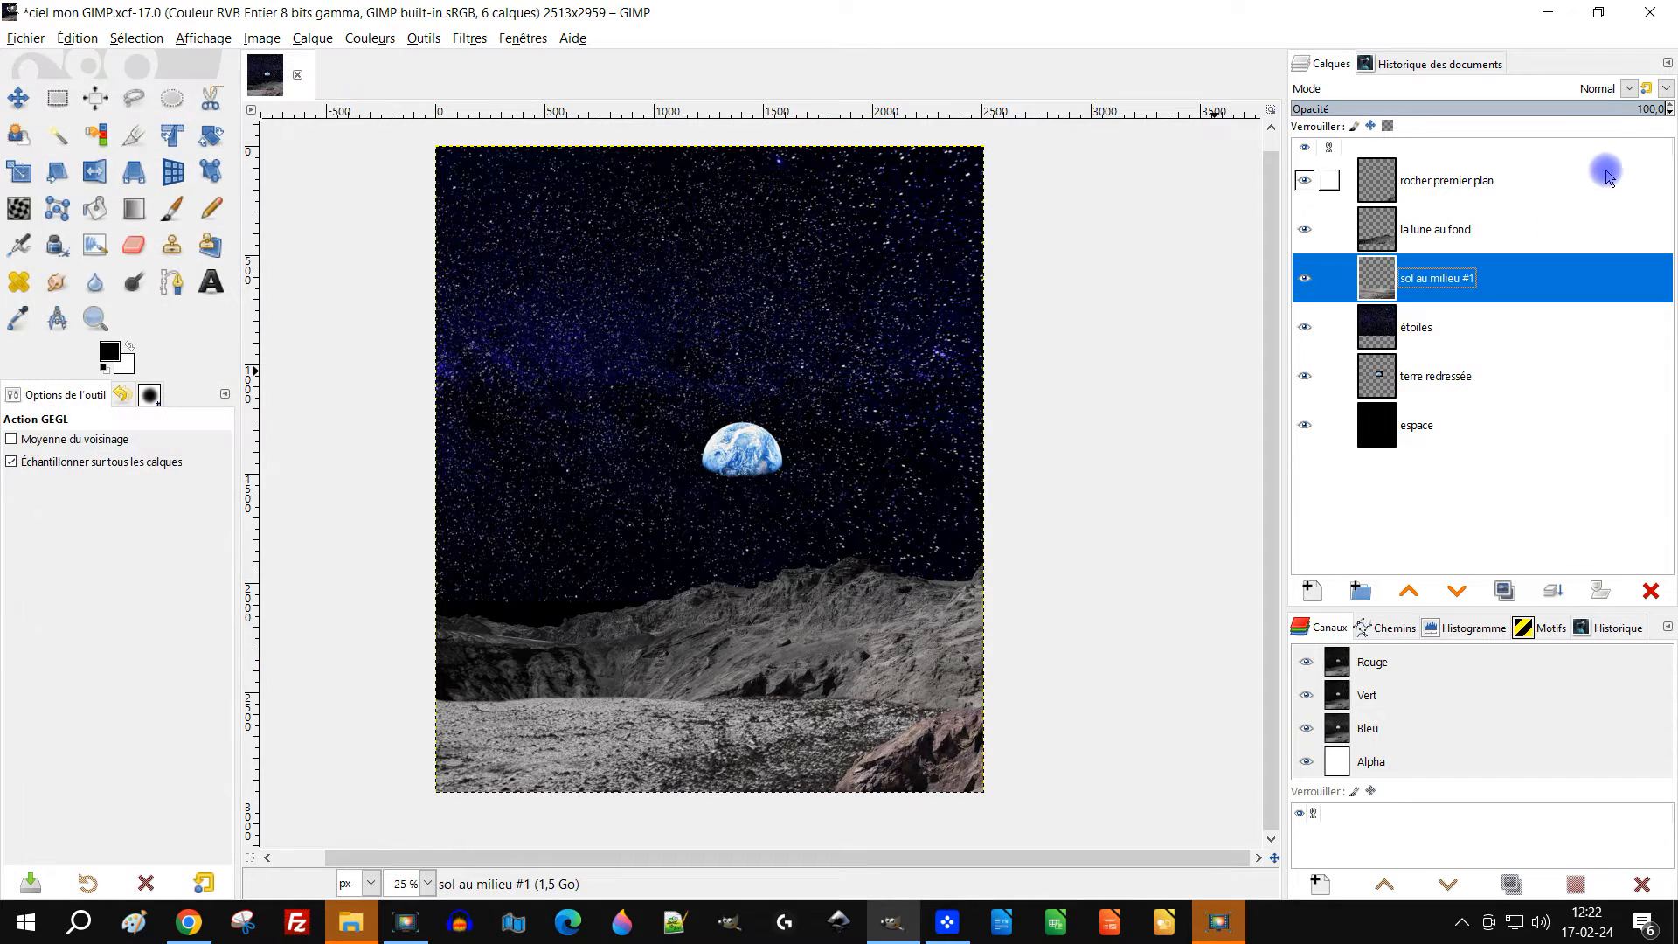
Try a lightness of -80 on the rocher premier plan layer in Teinte-Saturation, reset the colour, and apply only a saturation of -59.5
{"action": "left_click", "coordinate": [1388, 188]}
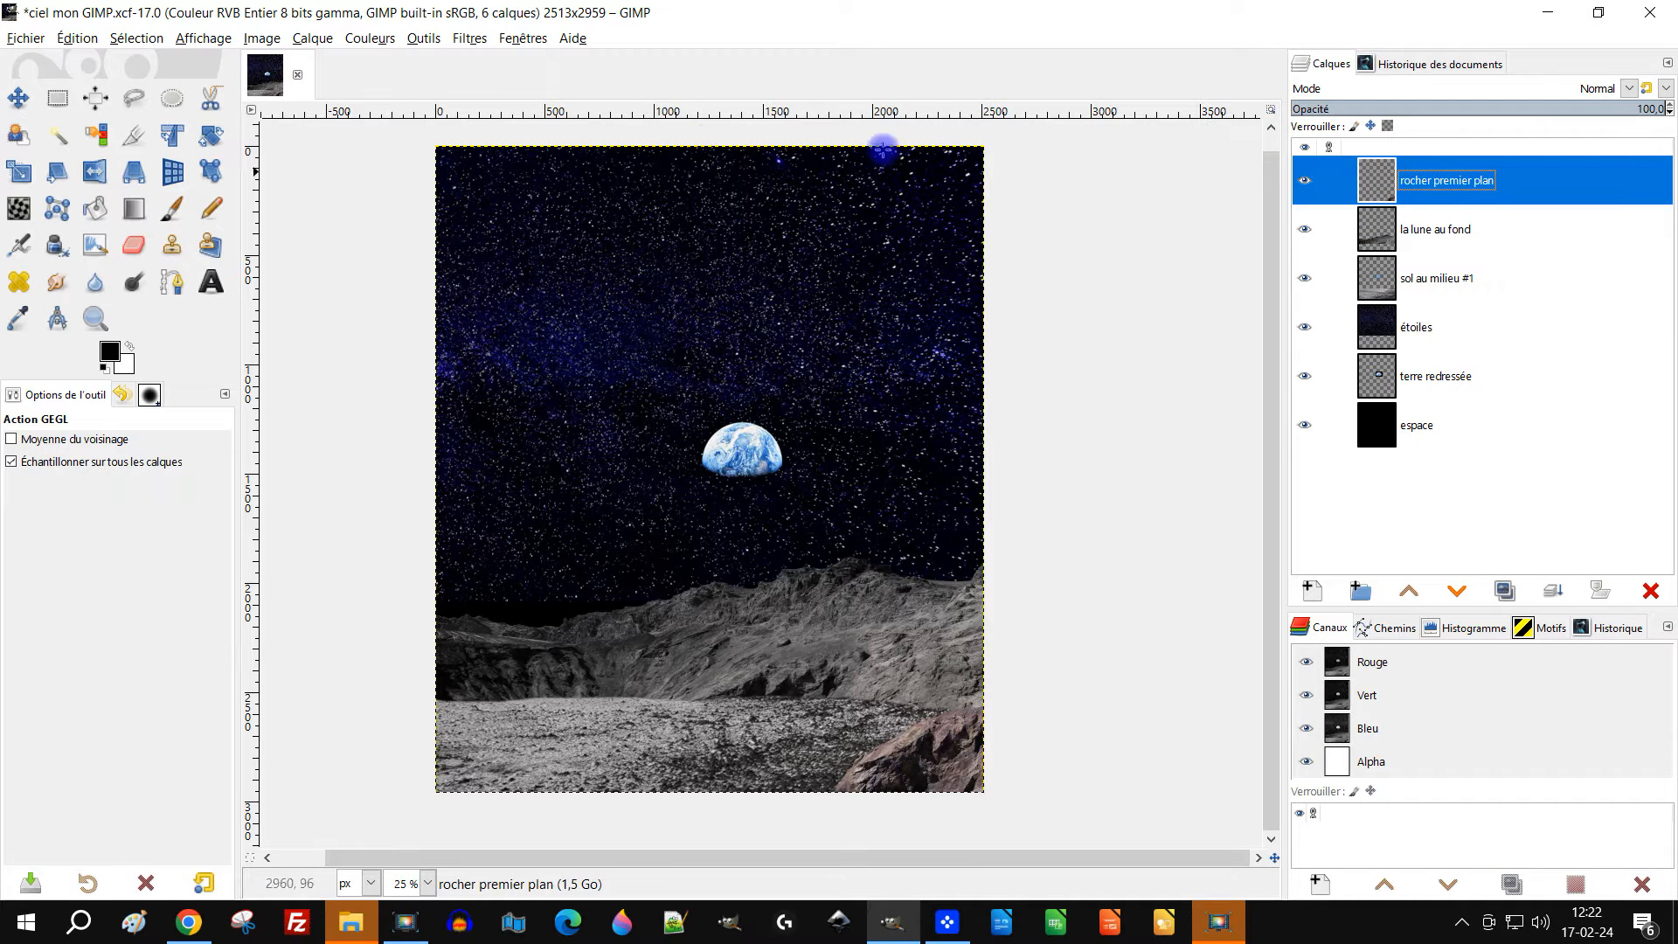
{"action": "left_click", "coordinate": [375, 40]}
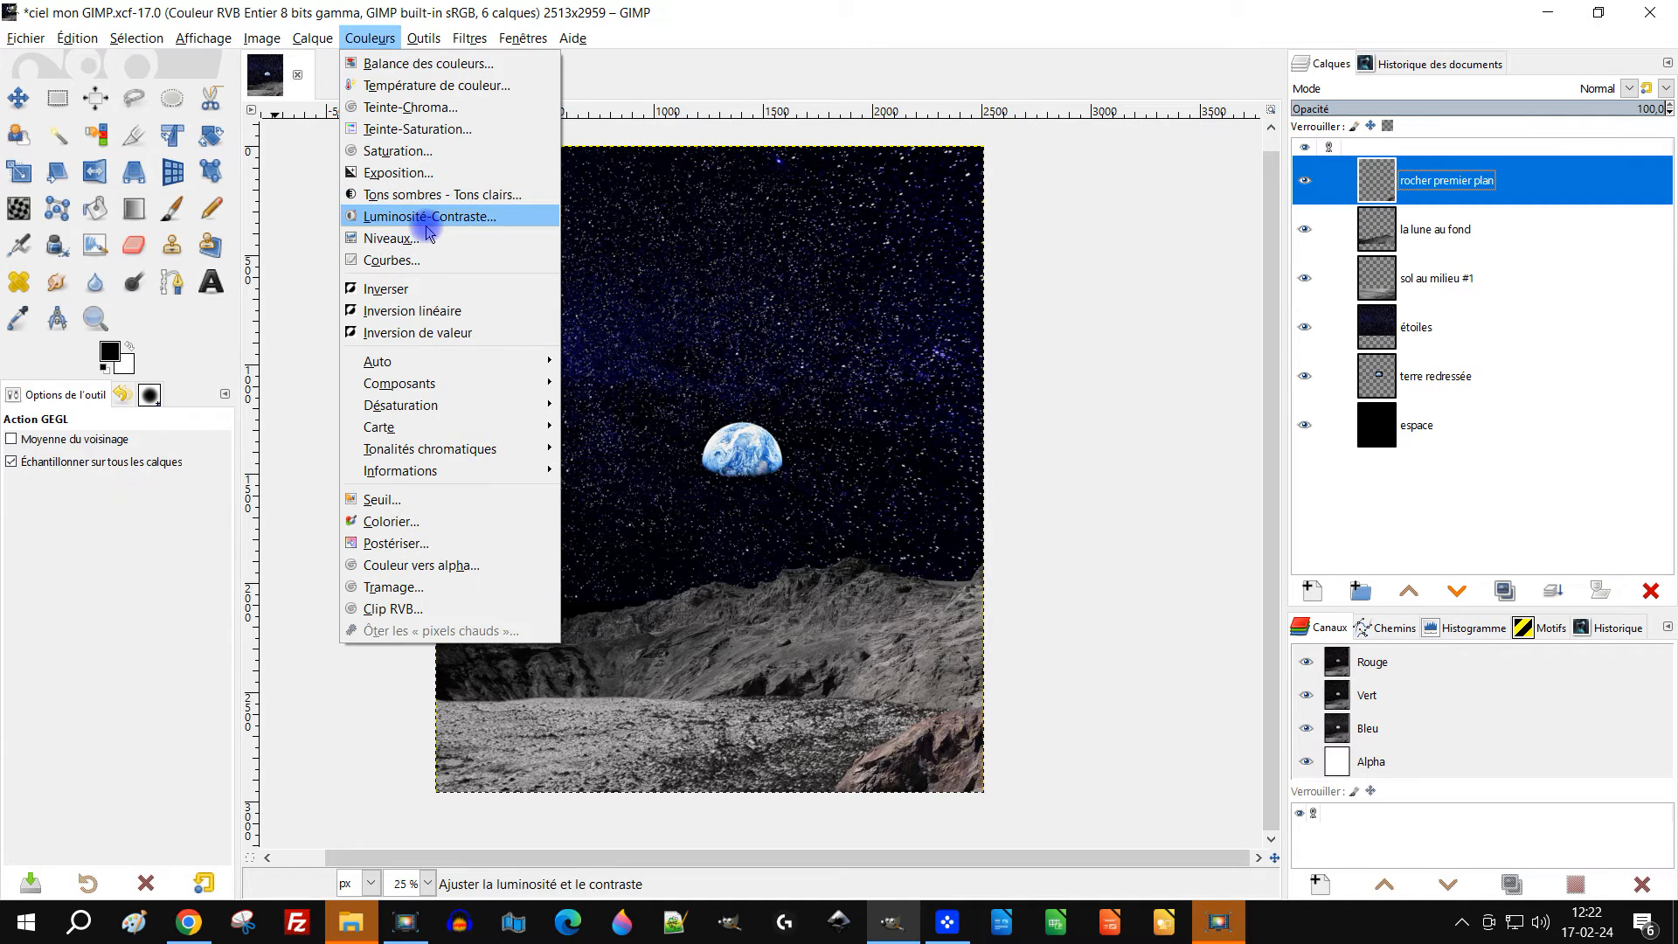
{"action": "left_click", "coordinate": [424, 129]}
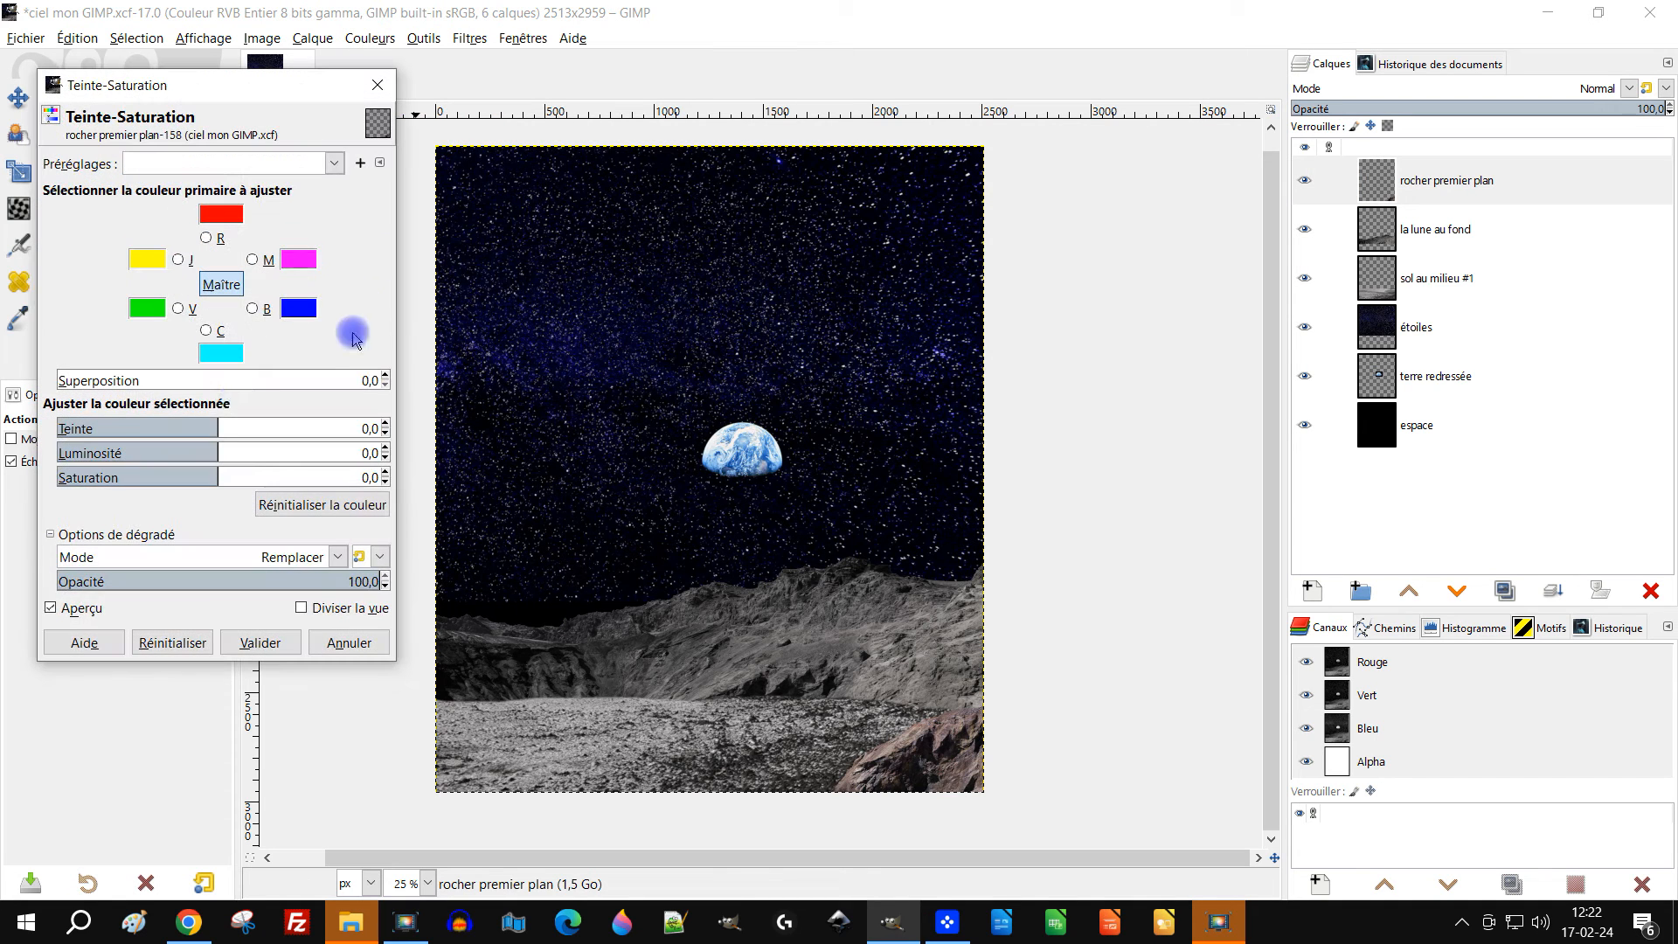
{"action": "left_click", "coordinate": [111, 477]}
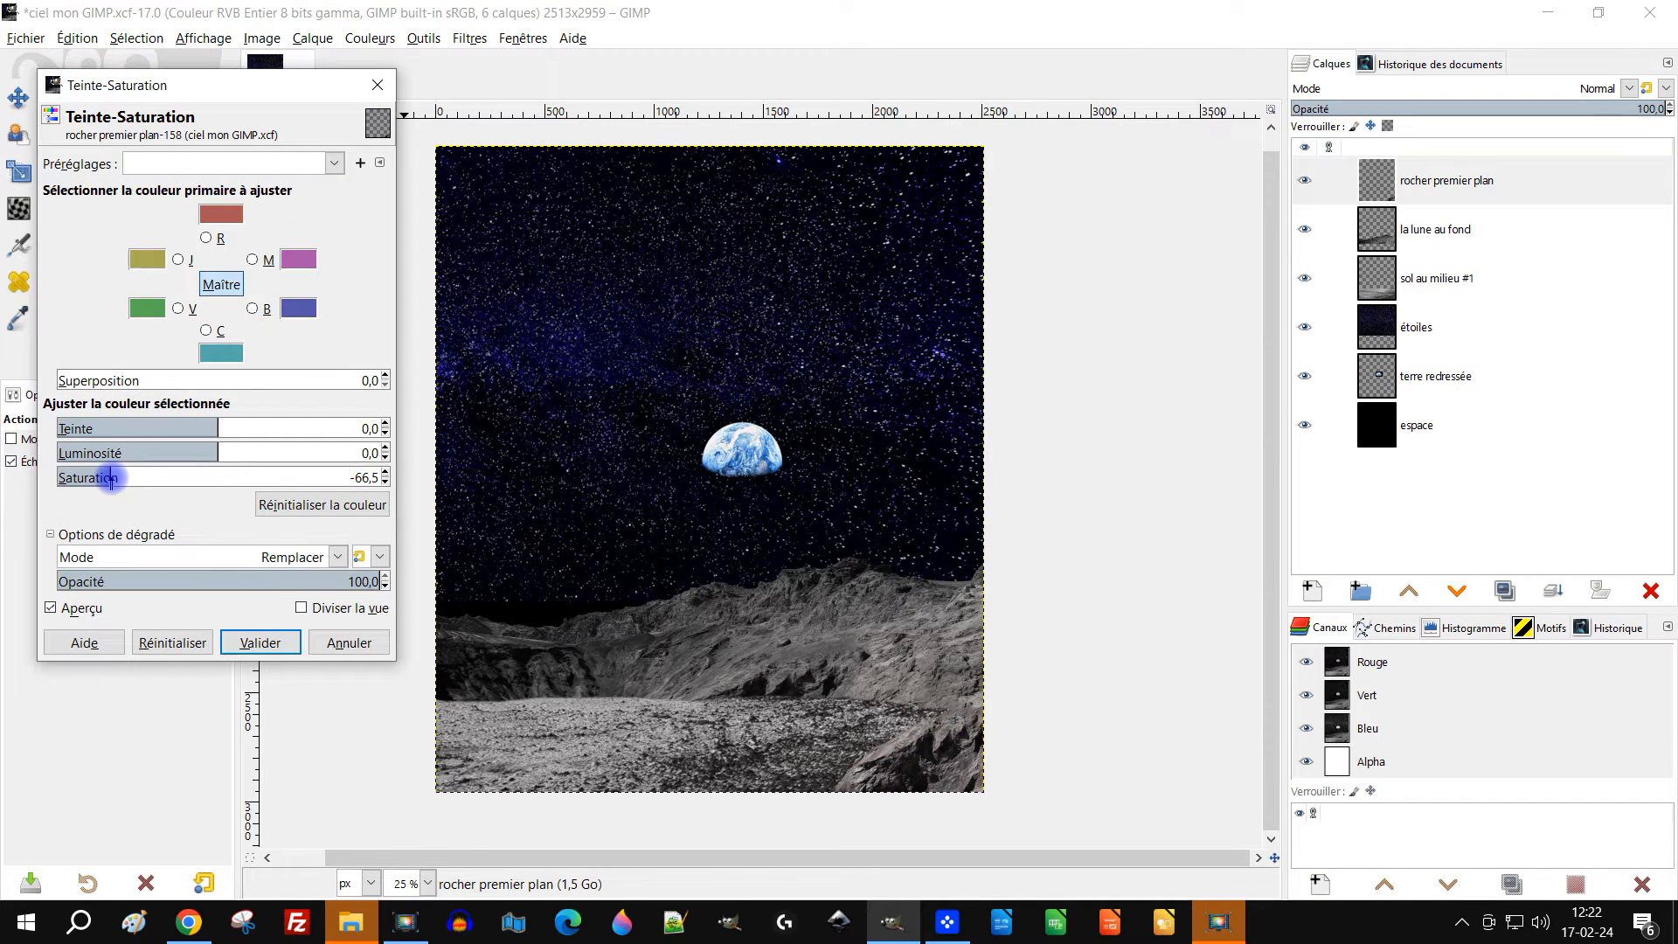
{"action": "left_click", "coordinate": [145, 451]}
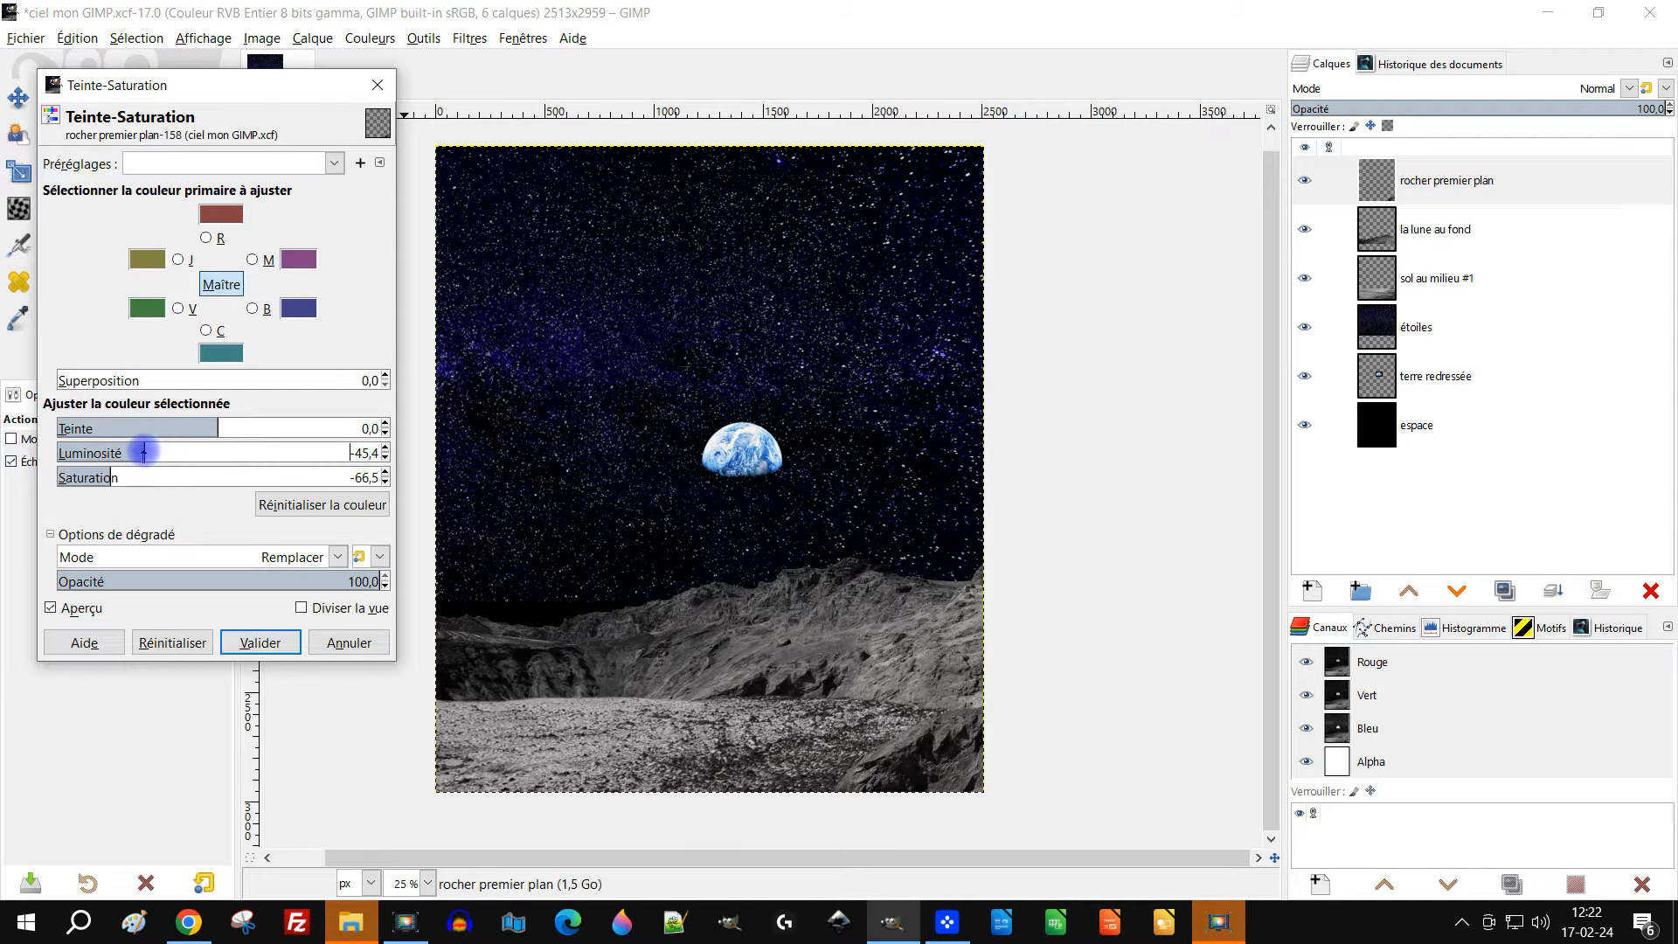
{"action": "left_click_drag", "start_coordinate": [130, 451], "coordinate": [89, 453]}
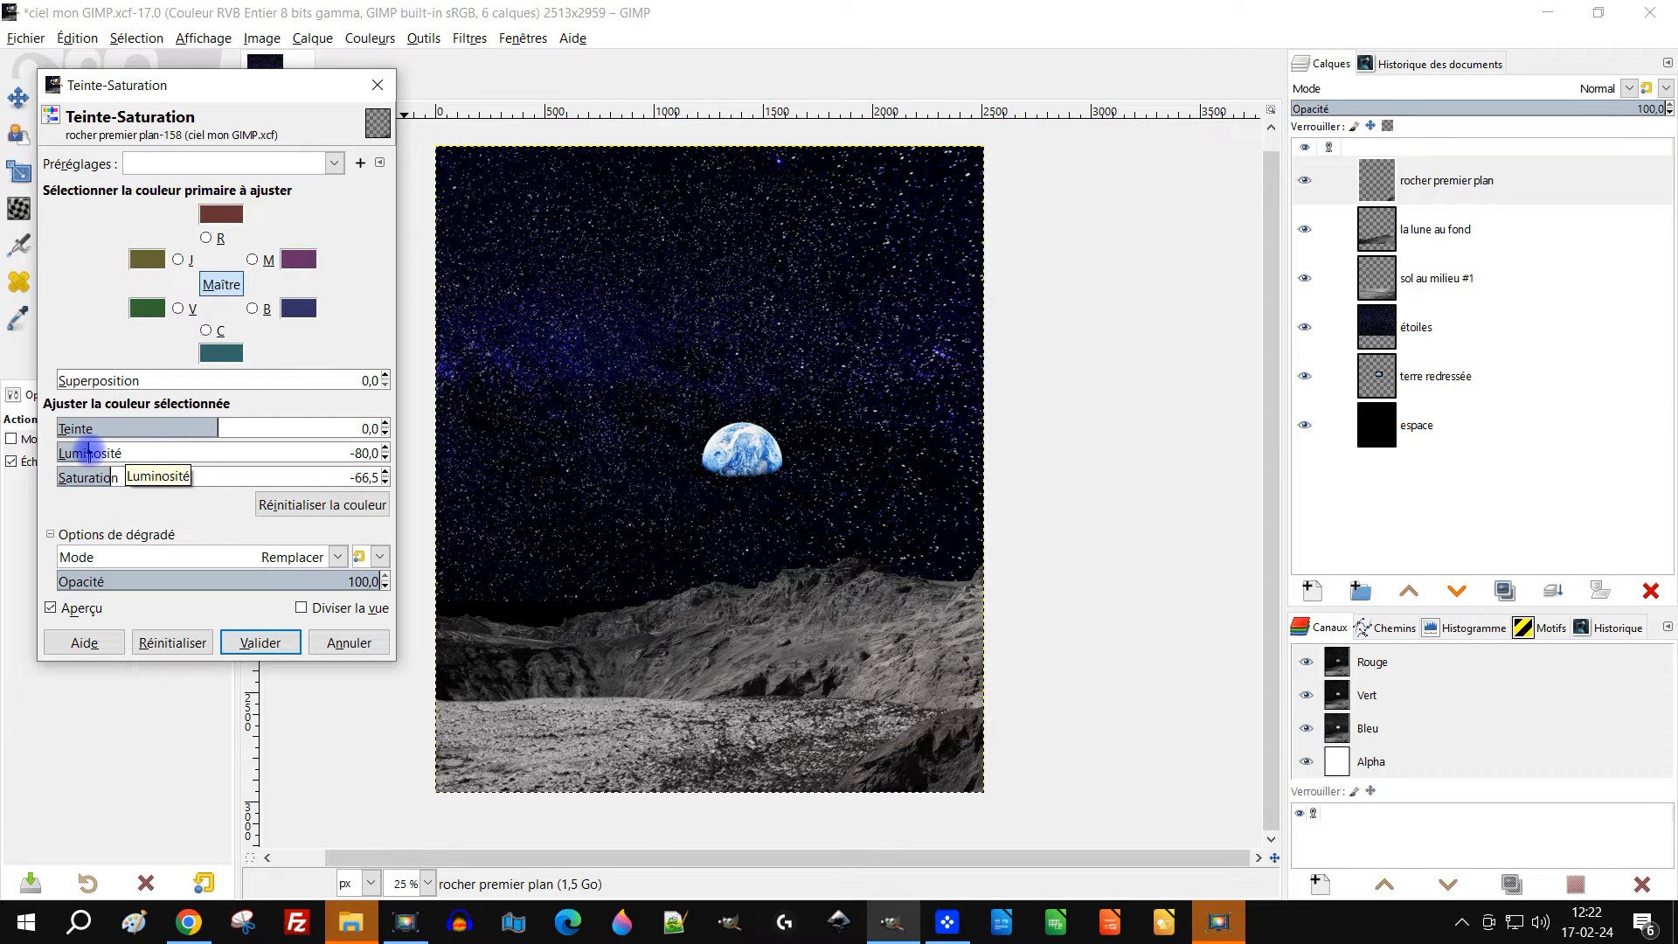
{"action": "left_click", "coordinate": [297, 504]}
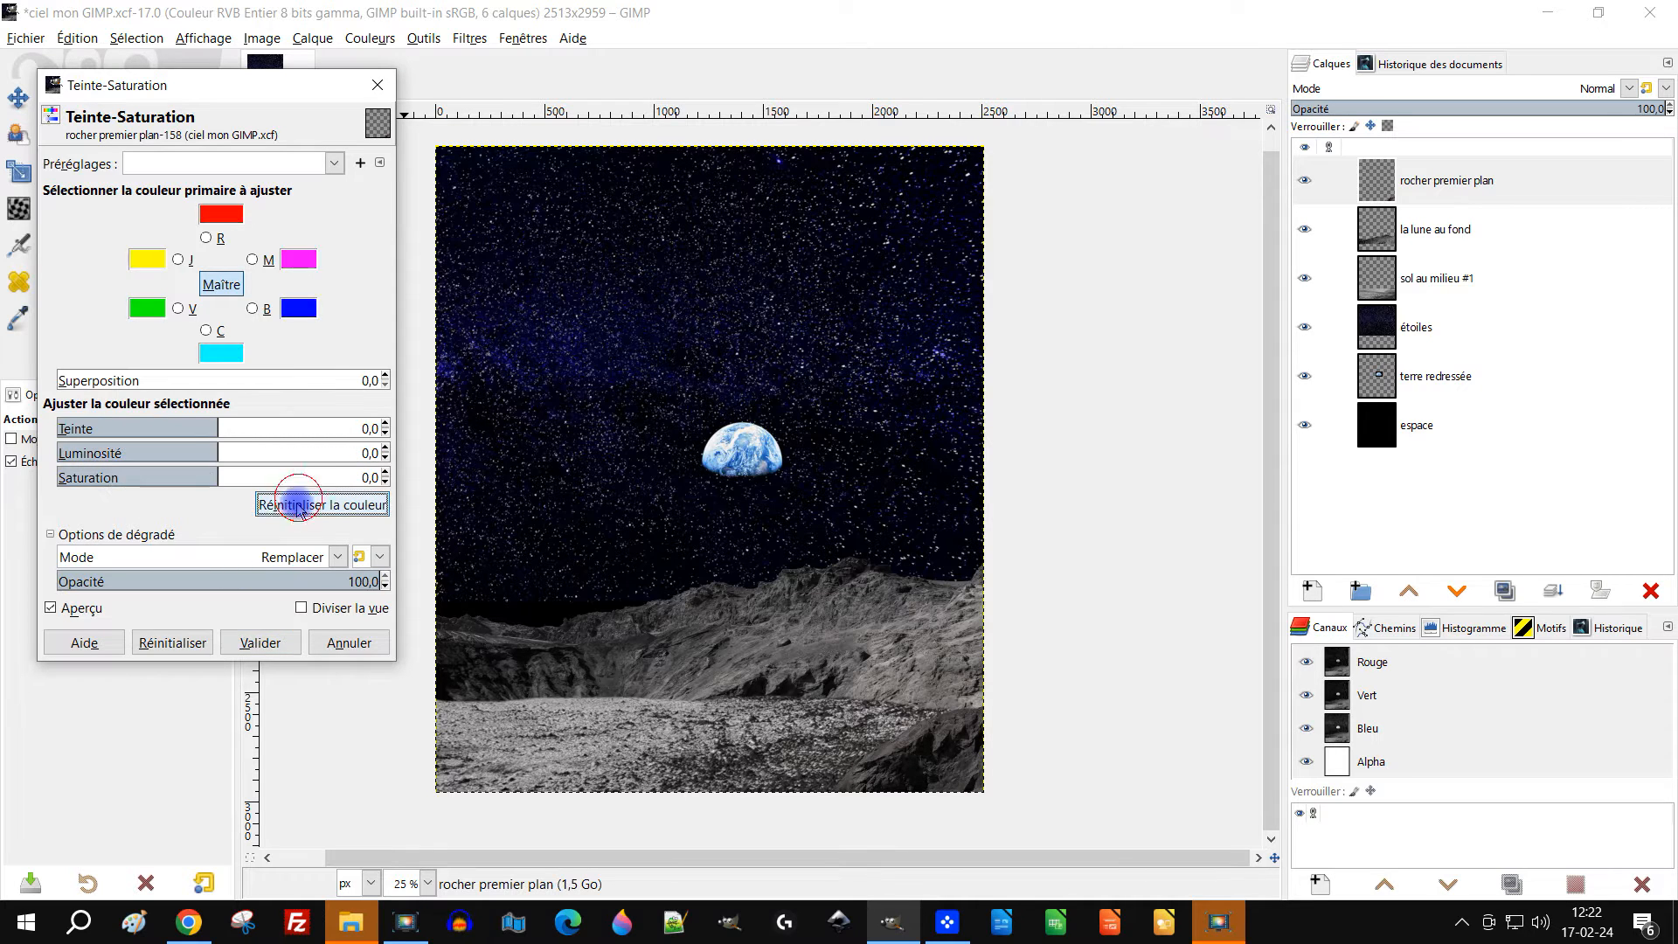
{"action": "left_click", "coordinate": [98, 478]}
{"action": "left_click_drag", "start_coordinate": [83, 477], "coordinate": [78, 476]}
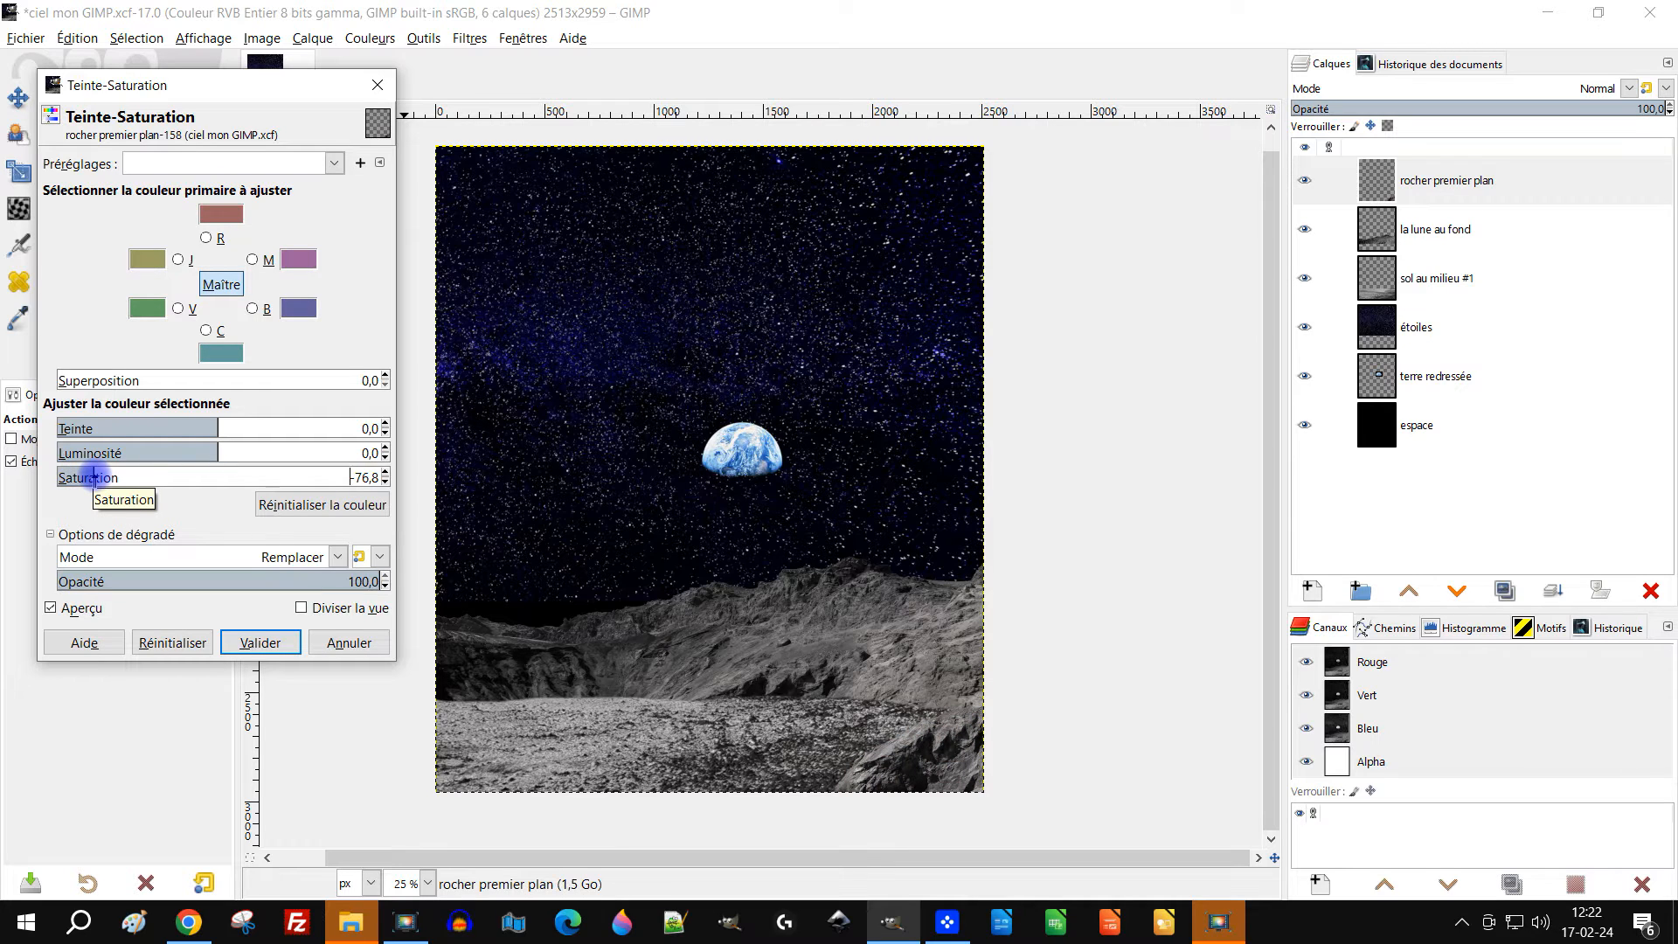
{"action": "left_click_drag", "start_coordinate": [105, 477], "coordinate": [122, 477]}
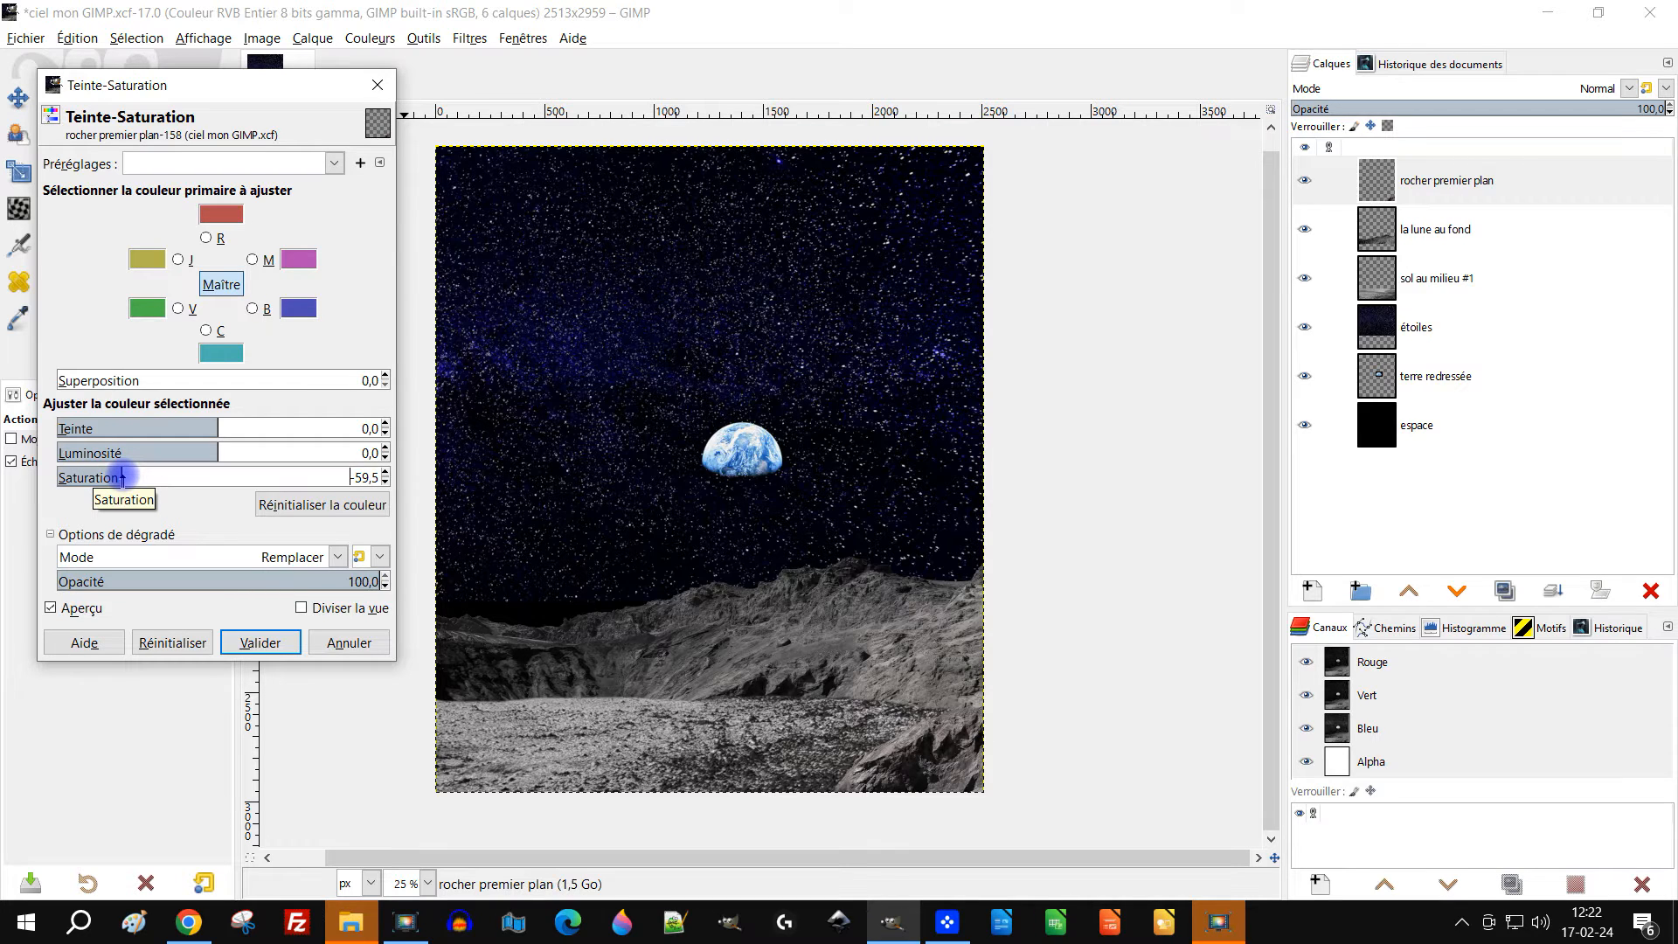
{"action": "left_click", "coordinate": [264, 644]}
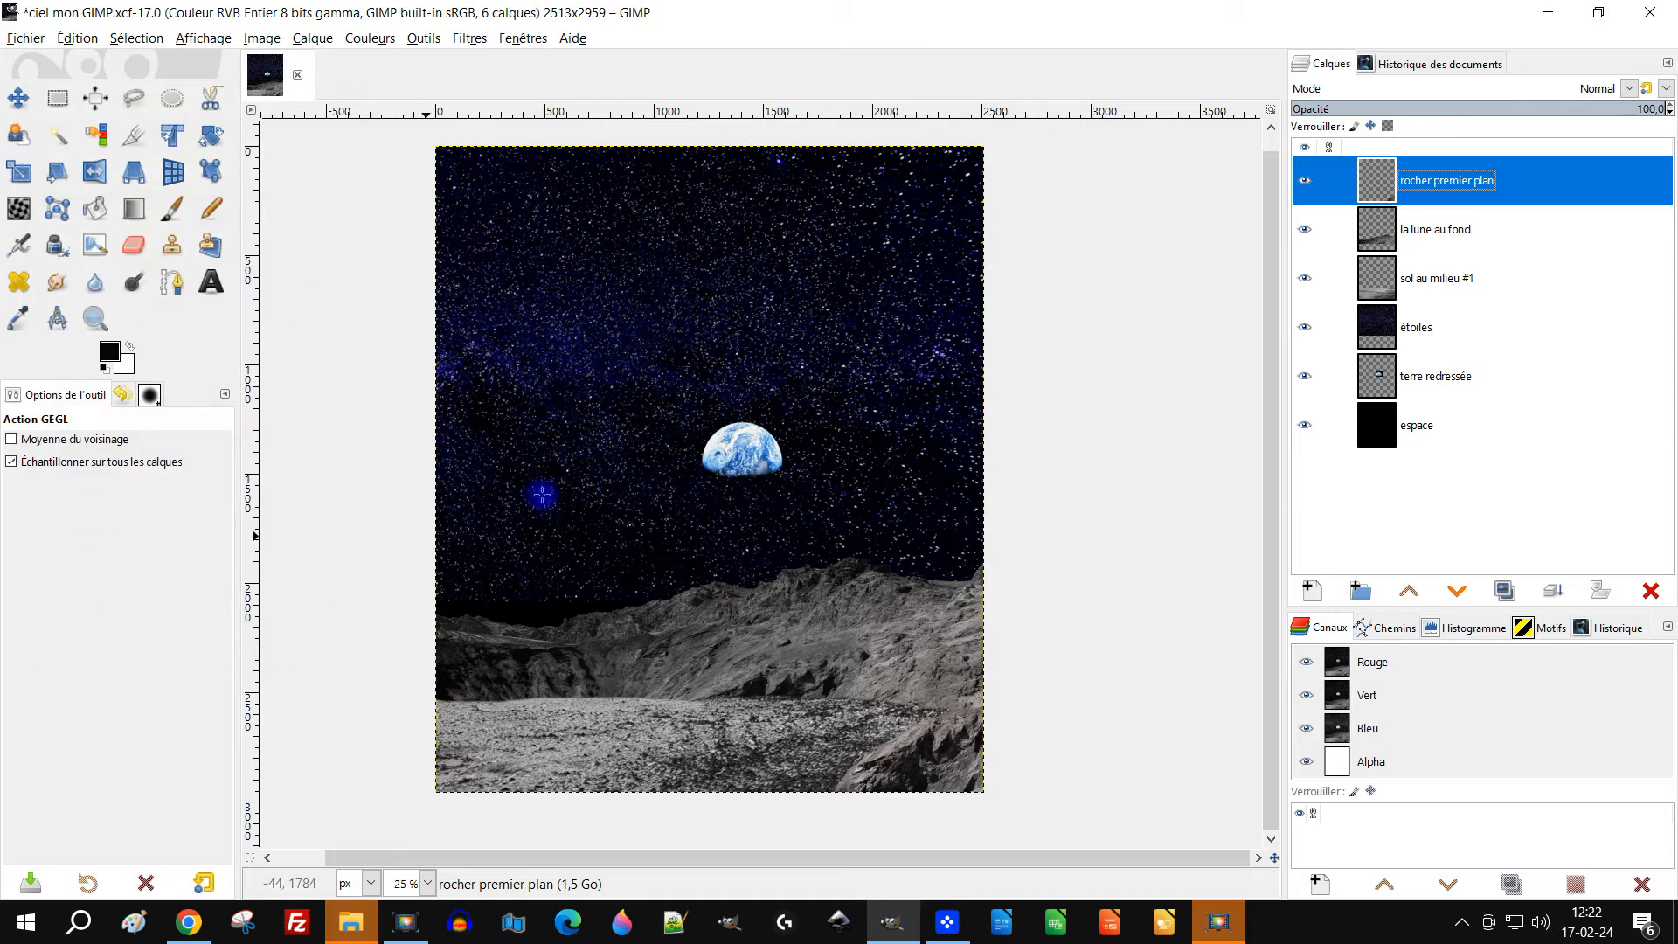
Raise the sol au milieu #1 layer above the la lune au fond layer
{"action": "left_click", "coordinate": [1446, 280]}
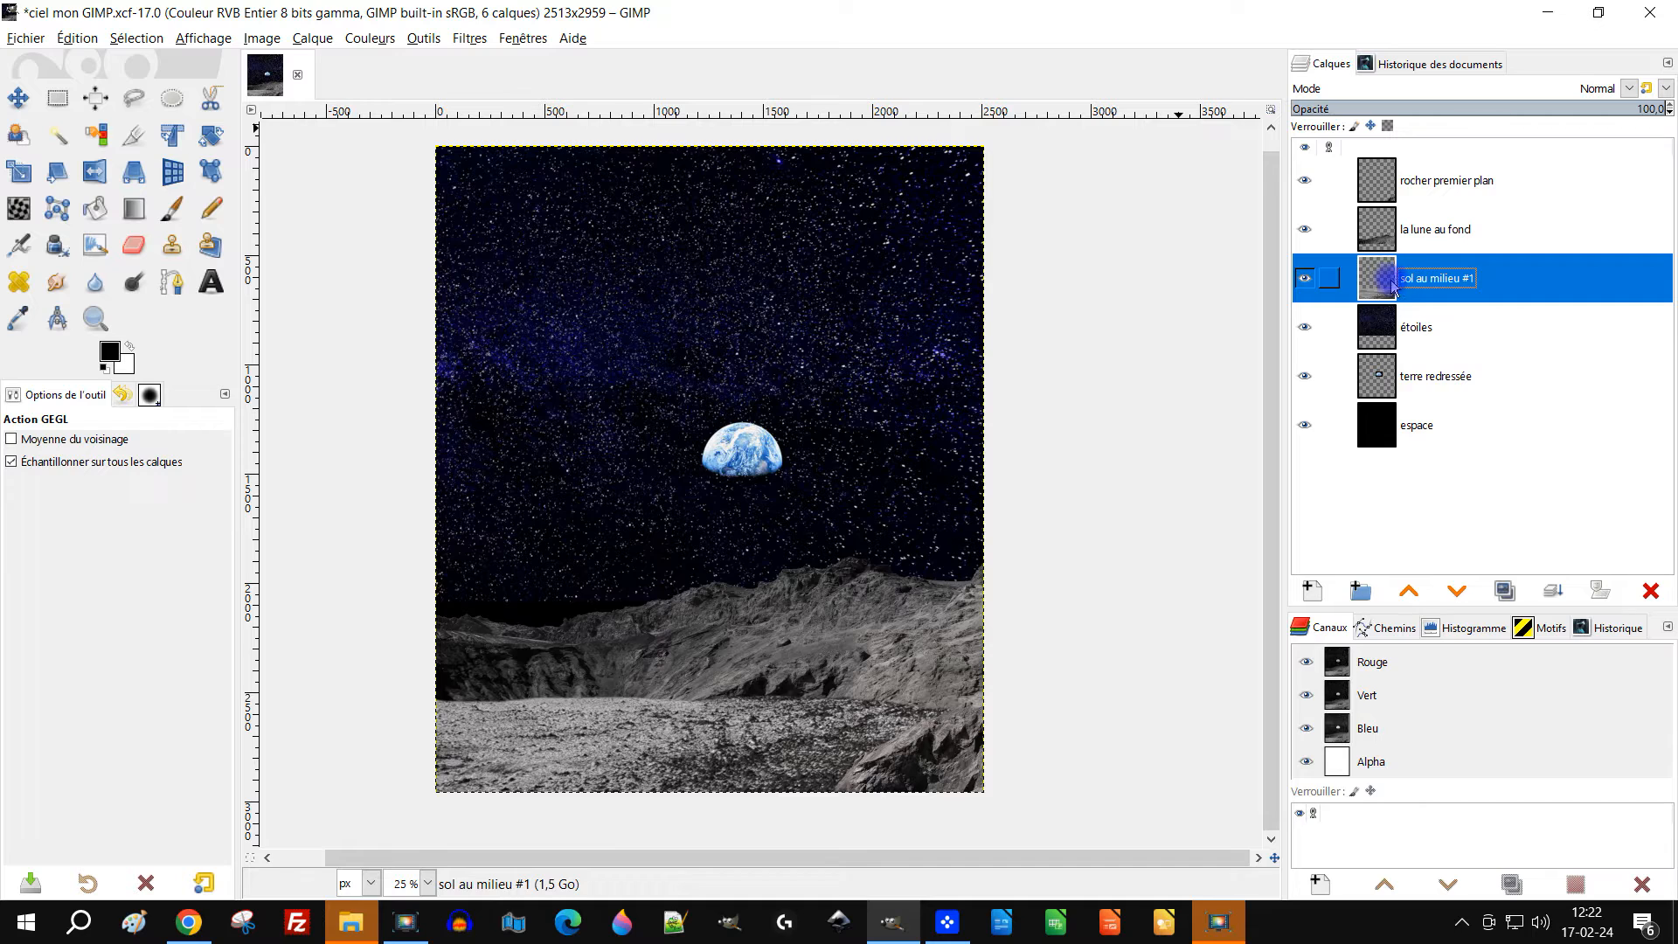
{"action": "left_click", "coordinate": [1403, 232]}
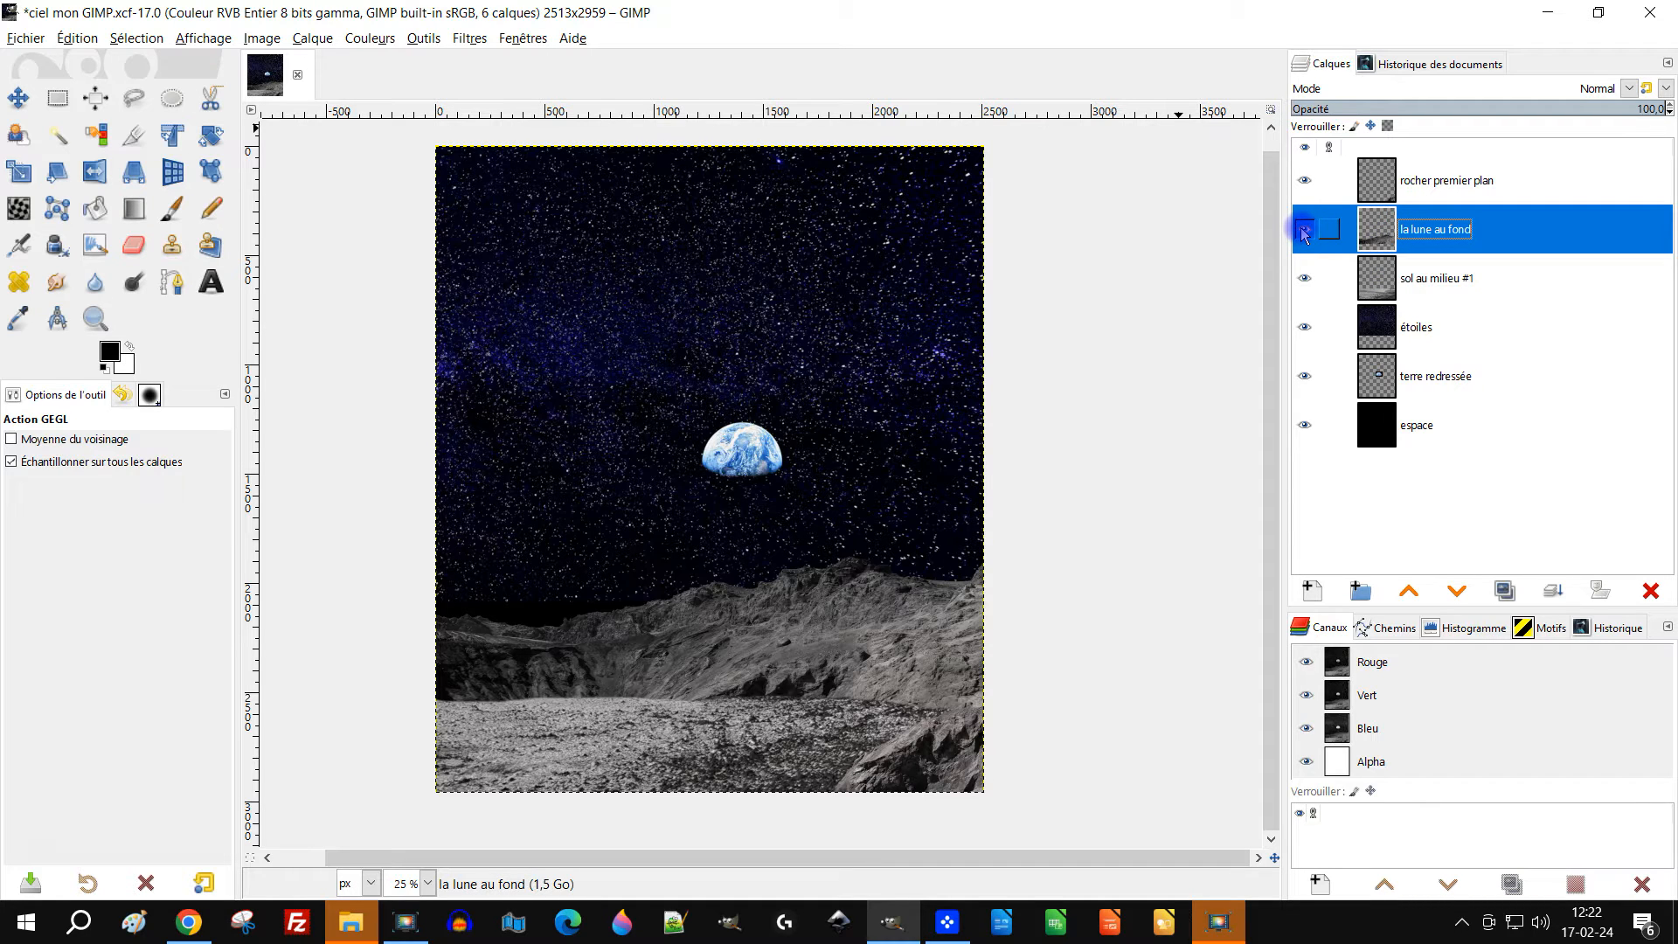
{"action": "left_click", "coordinate": [1415, 279]}
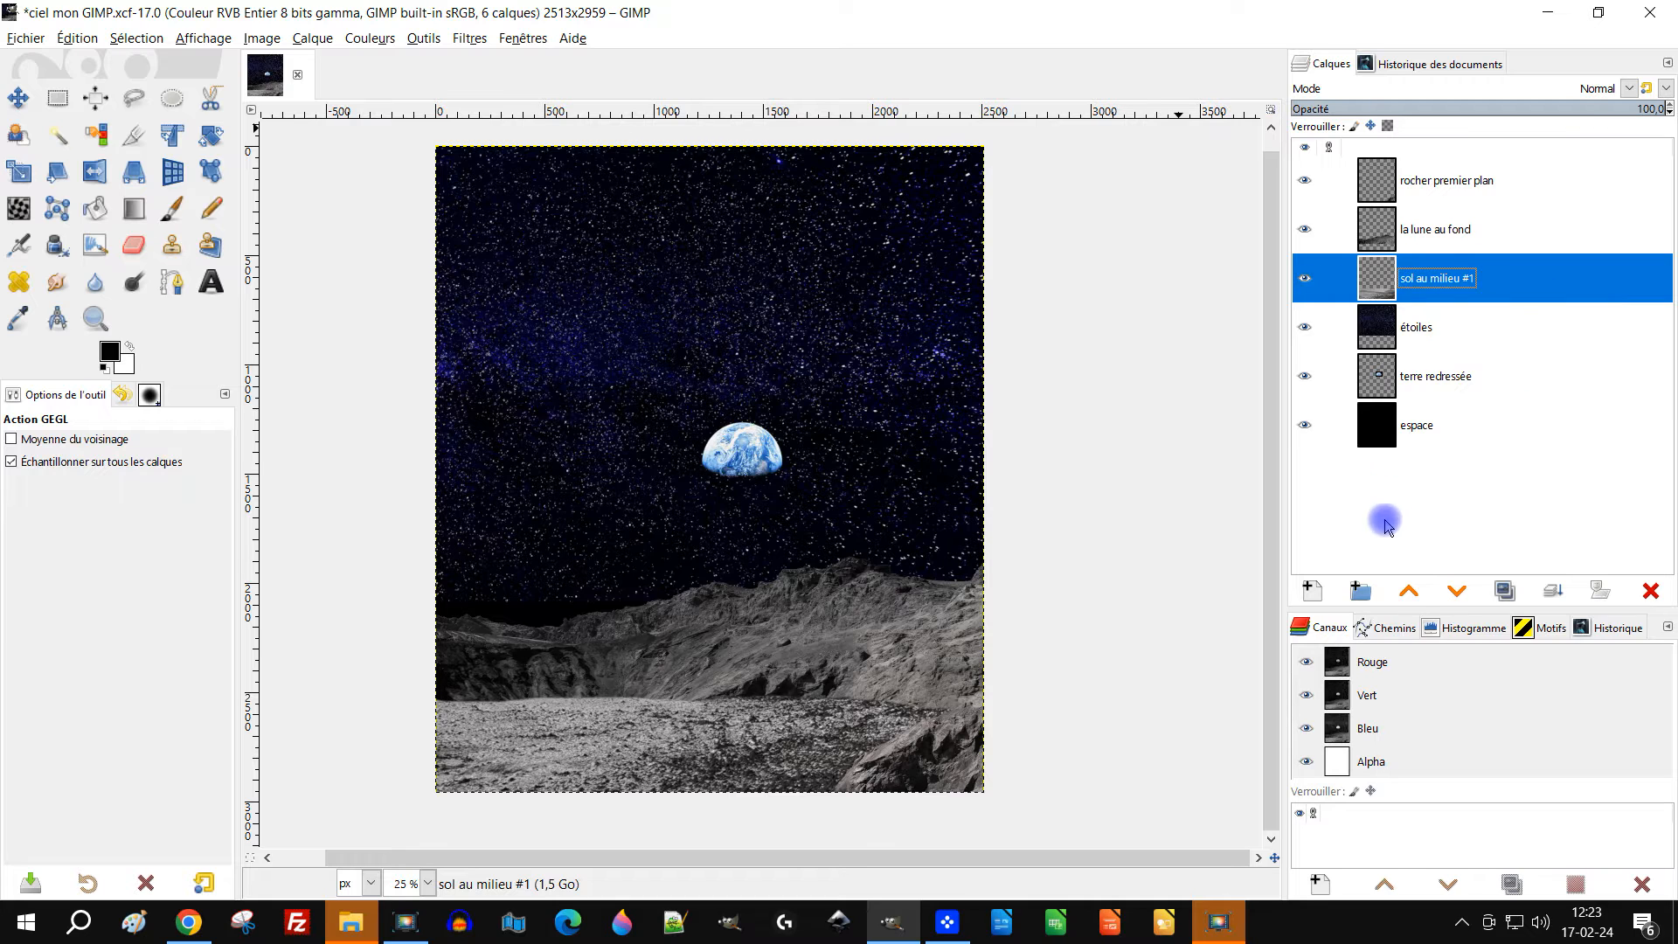
{"action": "left_click", "coordinate": [1409, 592]}
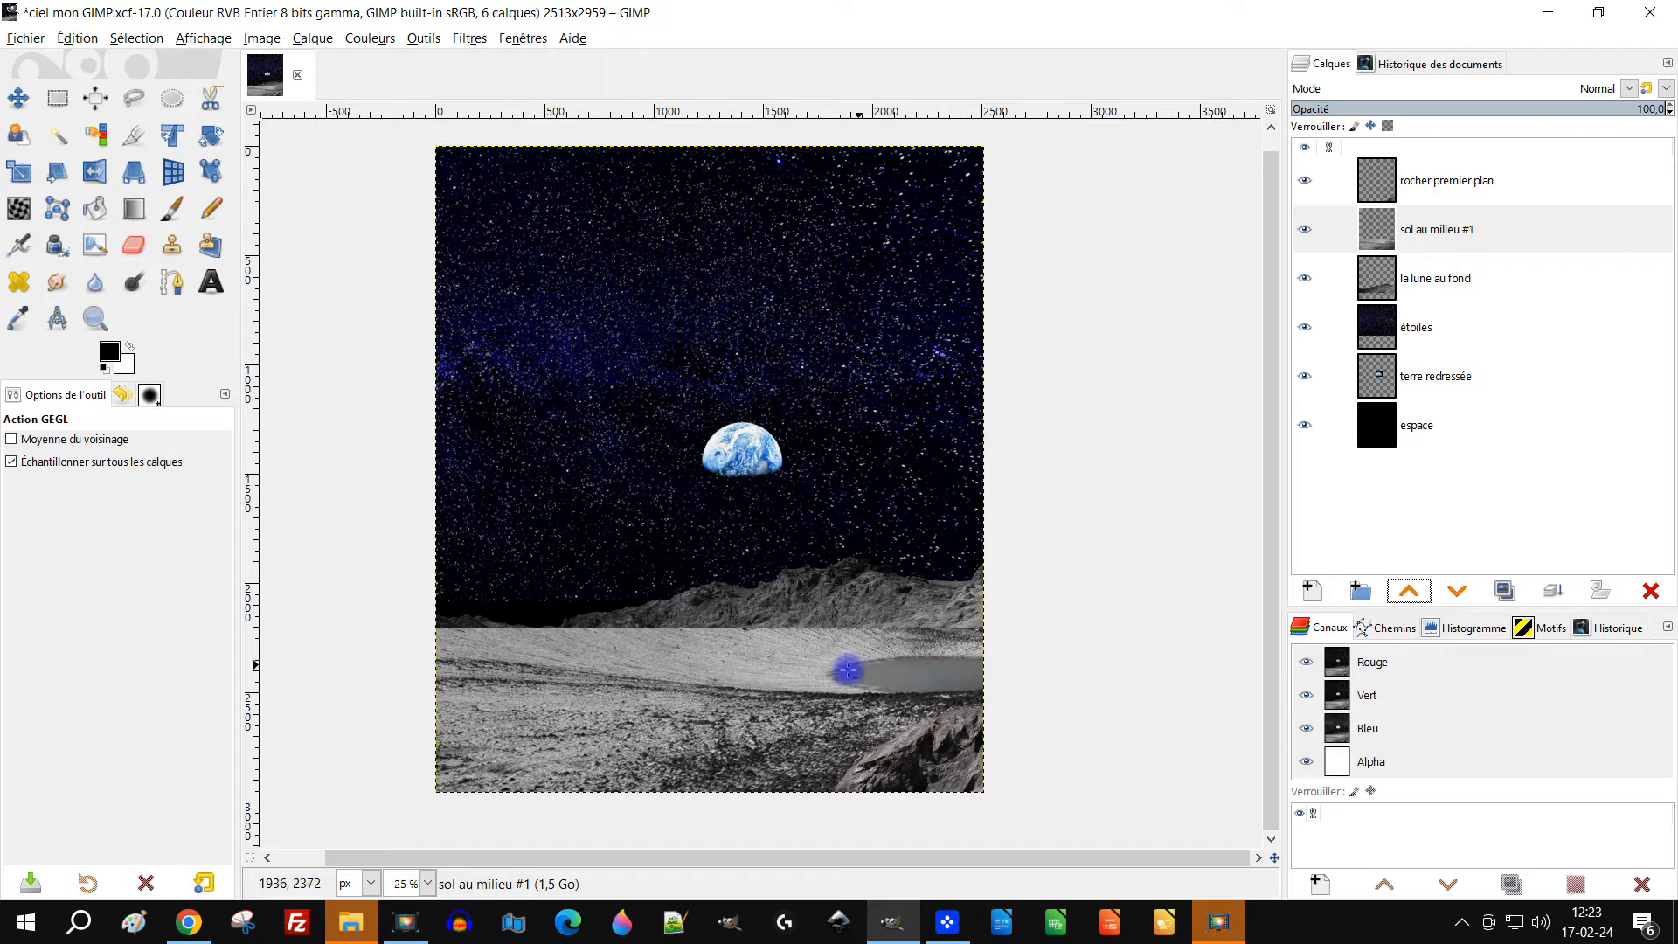
Try an Eraser stroke beside the mountains on the sol au milieu #1 layer, undo it, and turn off Anti-effacement
{"action": "left_click", "coordinate": [129, 247]}
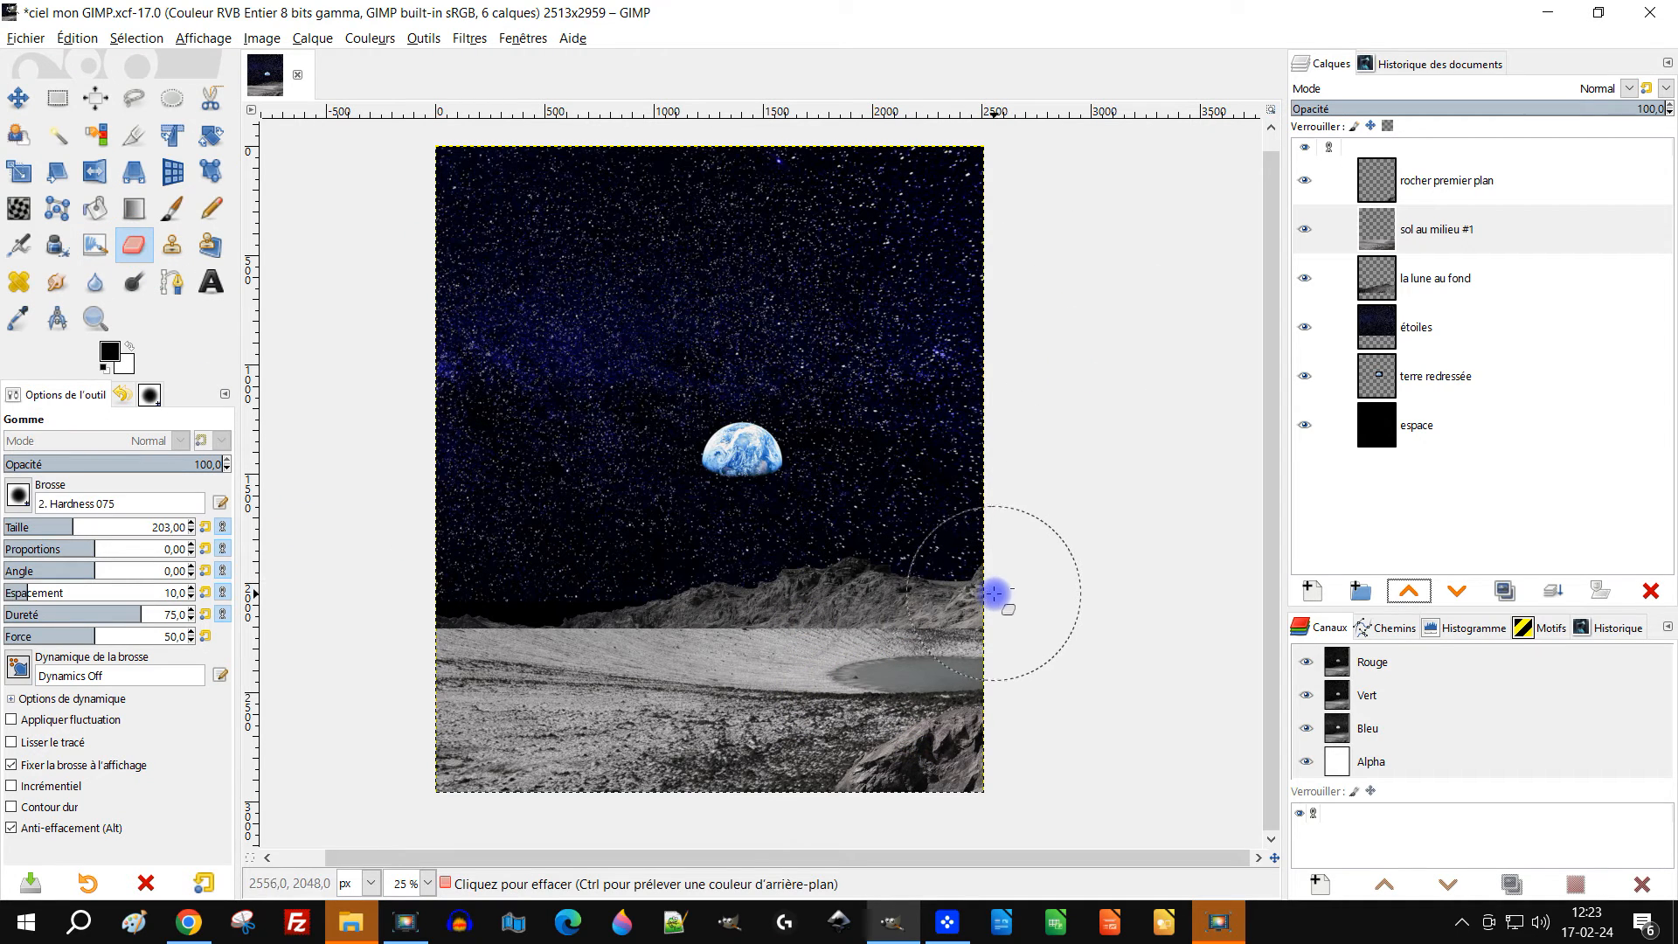
{"action": "mouse_move", "coordinate": [995, 593]}
{"action": "left_mouse_down"}
{"action": "mouse_move", "coordinate": [868, 603]}
{"action": "mouse_move", "coordinate": [1018, 529]}
{"action": "left_mouse_up"}
{"action": "key", "text": "ctrl+z"}
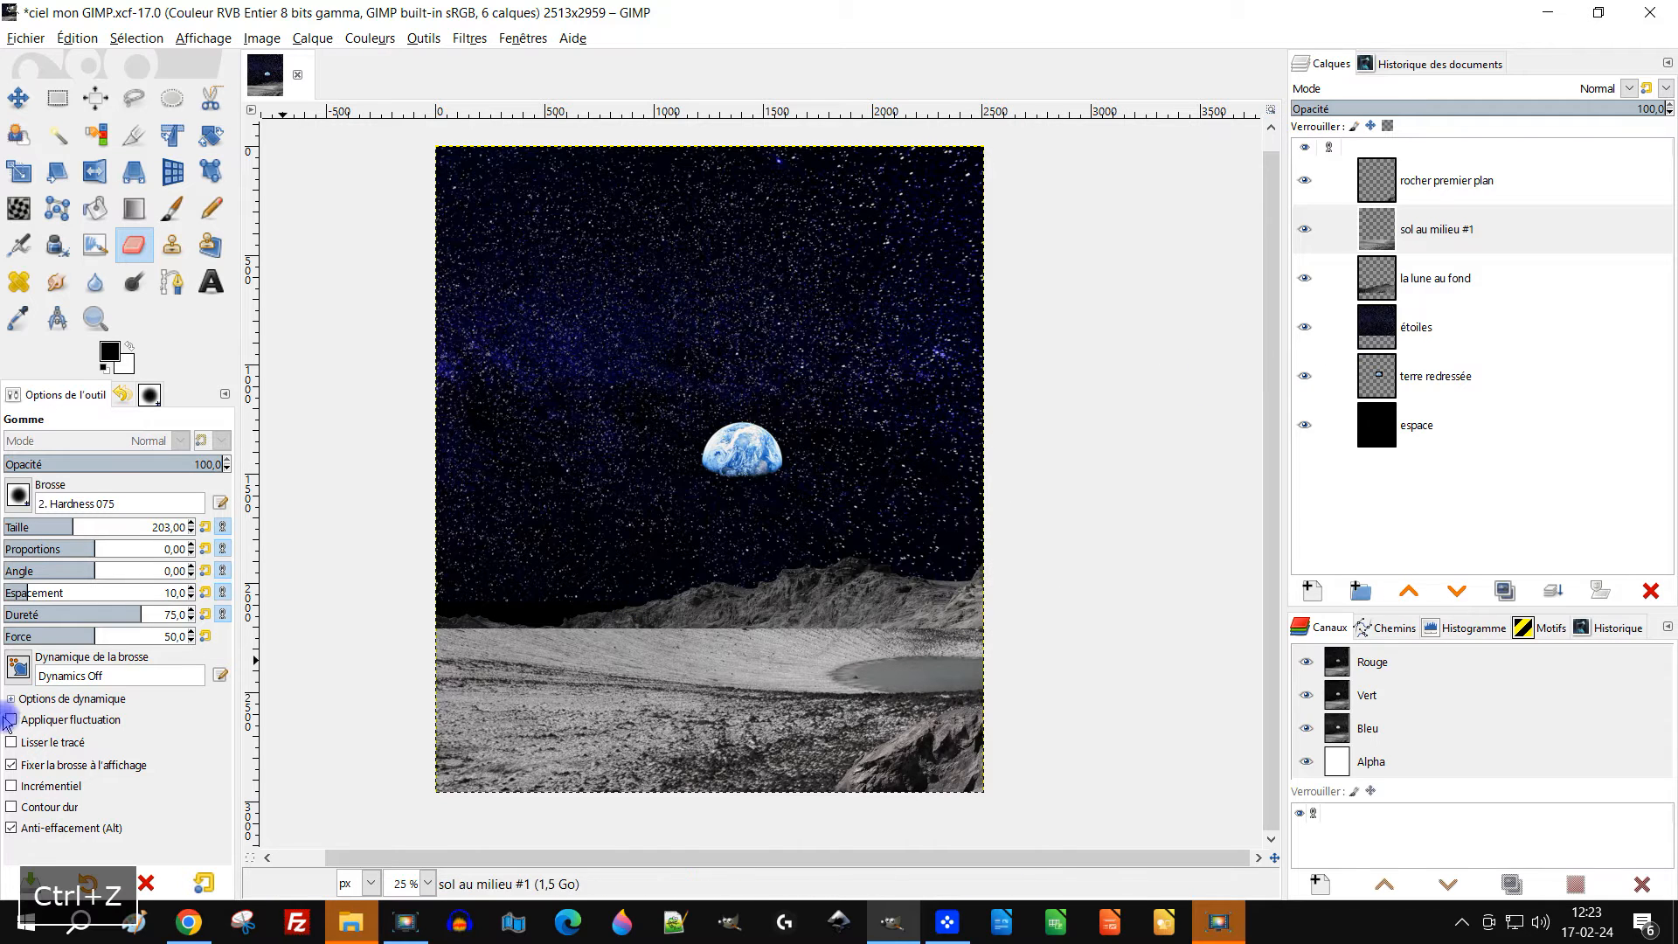
{"action": "left_click", "coordinate": [11, 827]}
Erase the hard upper edge of the sol au milieu #1 layer across the foot of the background mountains
{"action": "mouse_move", "coordinate": [1011, 618]}
{"action": "left_mouse_down"}
{"action": "mouse_move", "coordinate": [910, 592]}
{"action": "mouse_move", "coordinate": [768, 599]}
{"action": "mouse_move", "coordinate": [831, 618]}
{"action": "mouse_move", "coordinate": [402, 618]}
{"action": "mouse_move", "coordinate": [739, 609]}
{"action": "mouse_move", "coordinate": [798, 633]}
{"action": "mouse_move", "coordinate": [950, 613]}
{"action": "left_mouse_up"}
{"action": "scroll", "coordinate": [951, 613], "scroll_direction": "up", "scroll_amount": 3}
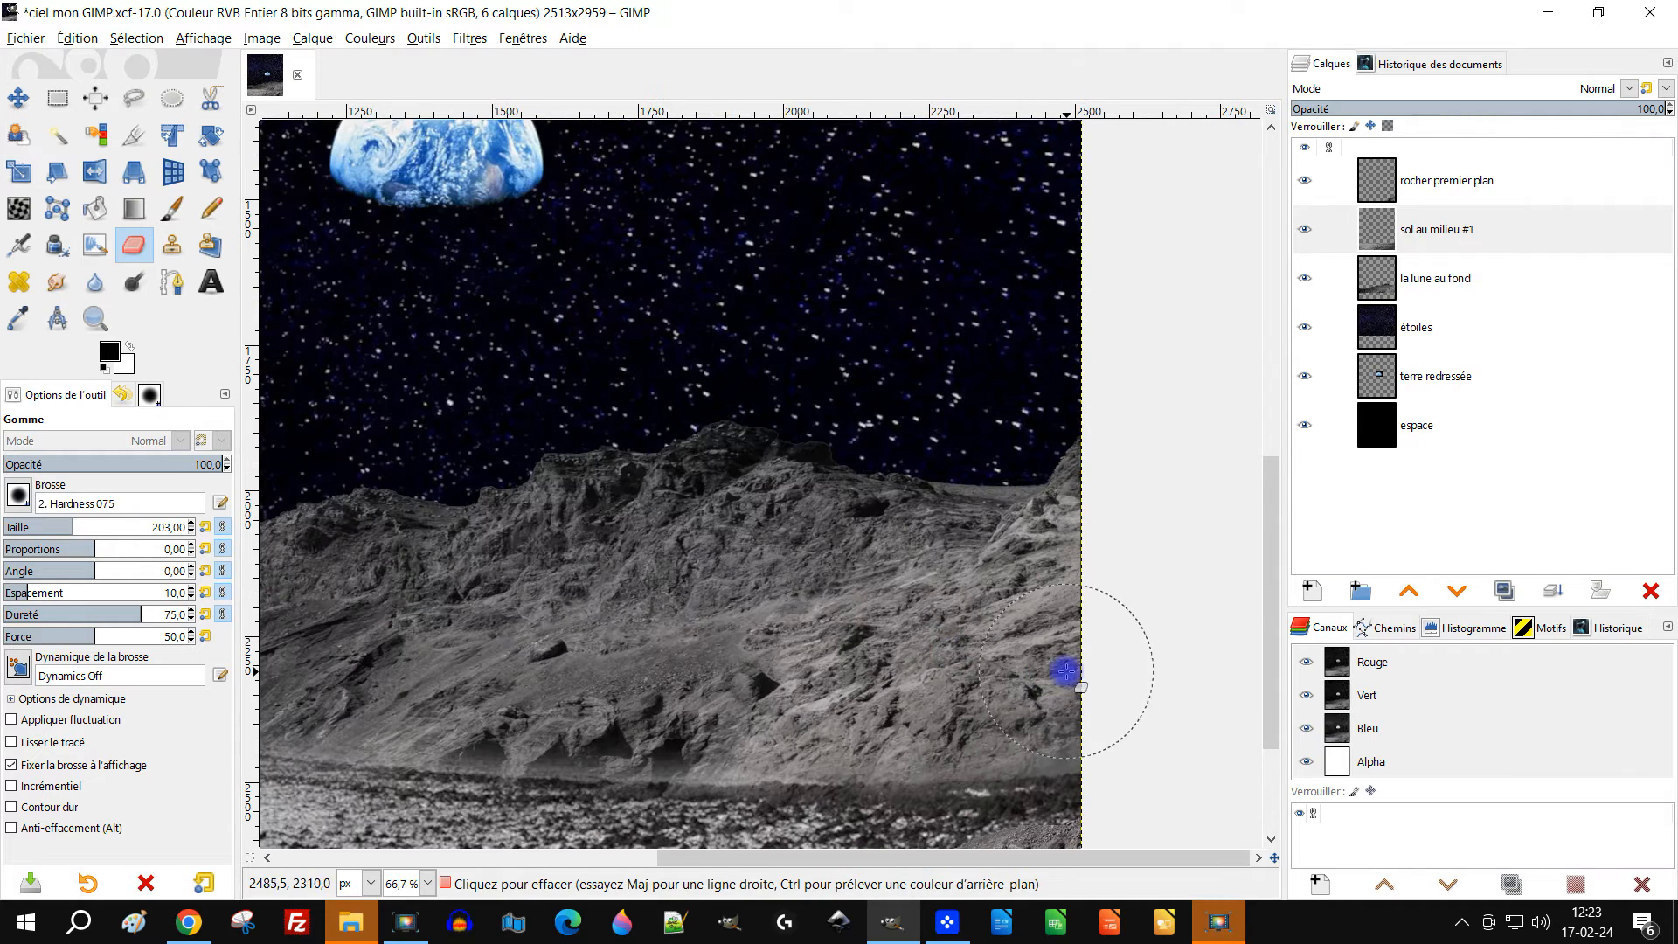
{"action": "mouse_move", "coordinate": [1005, 705]}
{"action": "left_mouse_down"}
{"action": "mouse_move", "coordinate": [477, 705]}
{"action": "mouse_move", "coordinate": [375, 685]}
{"action": "mouse_move", "coordinate": [412, 697]}
{"action": "left_mouse_up"}
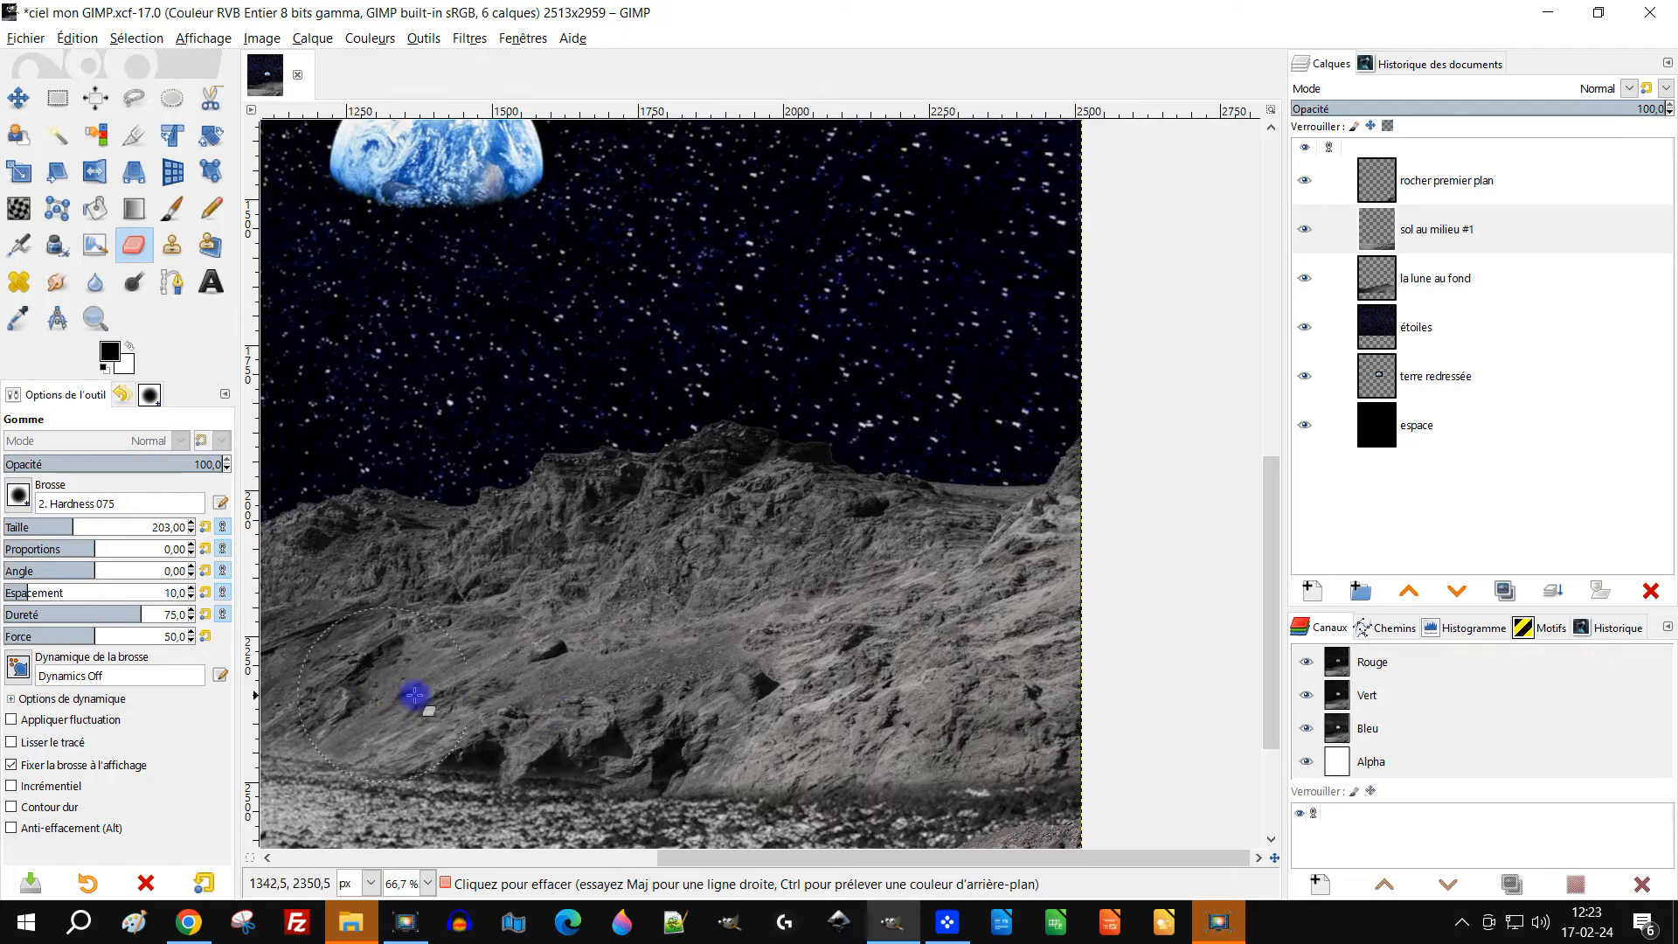
{"action": "scroll", "coordinate": [1033, 623], "scroll_direction": "down", "scroll_amount": 2}
{"action": "scroll", "coordinate": [1033, 623], "scroll_direction": "up", "scroll_amount": 2}
{"action": "scroll", "coordinate": [1030, 629], "scroll_direction": "down", "scroll_amount": 2}
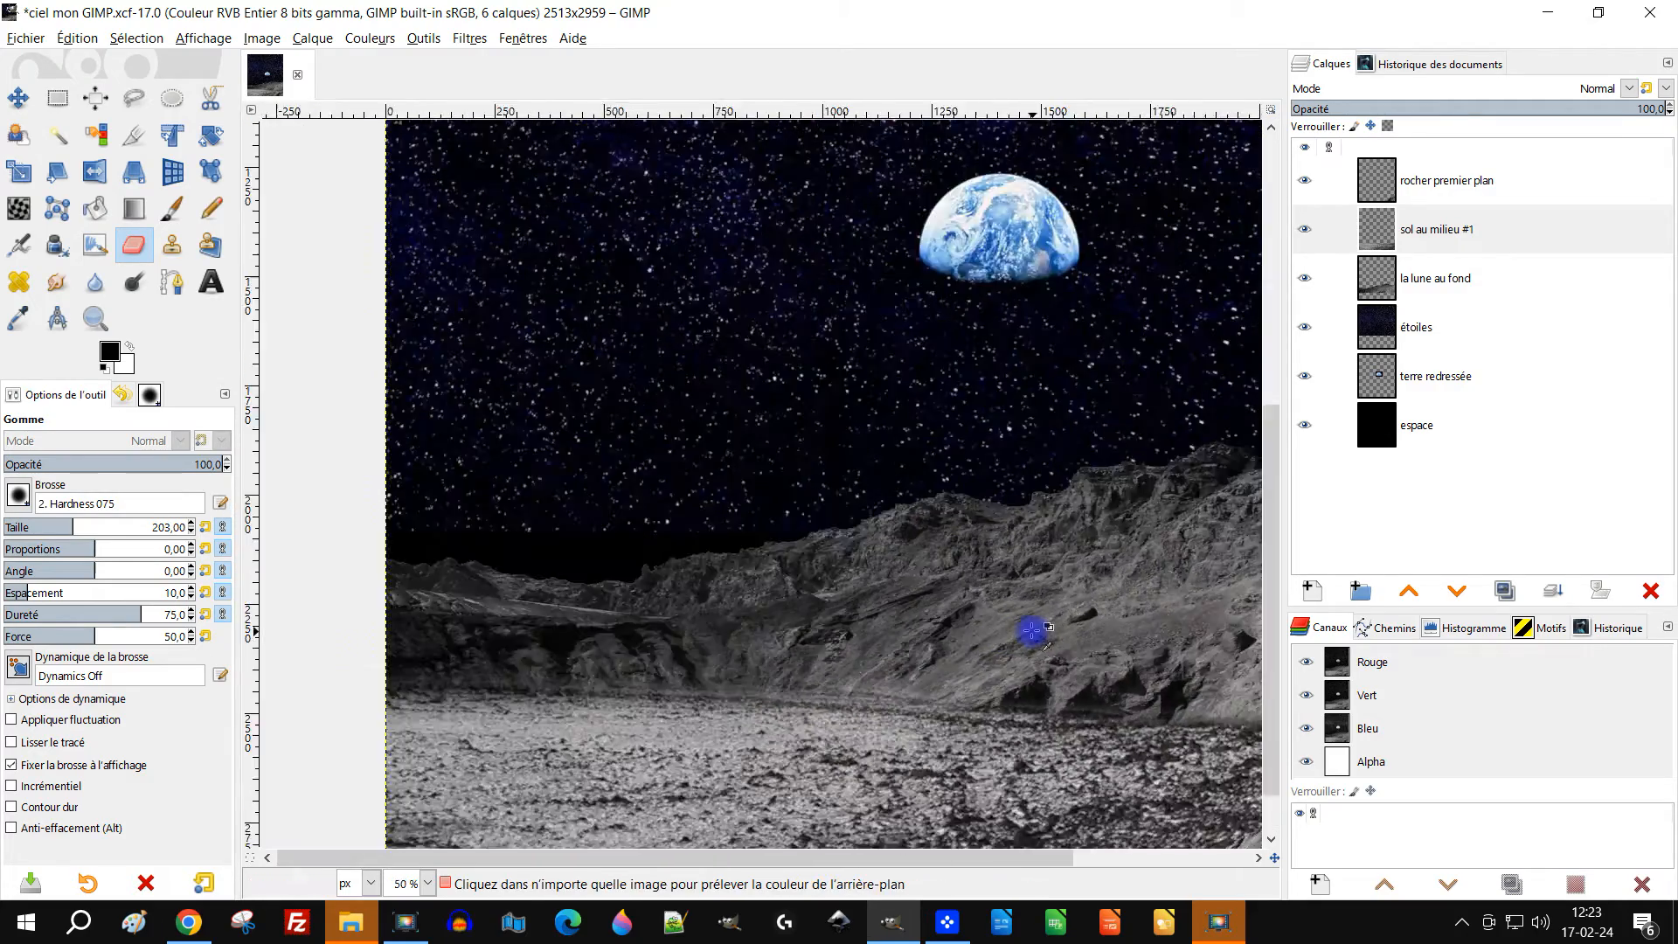
{"action": "scroll", "coordinate": [852, 542], "scroll_direction": "up", "scroll_amount": 1}
{"action": "left_click_drag", "start_coordinate": [943, 561], "coordinate": [1035, 544]}
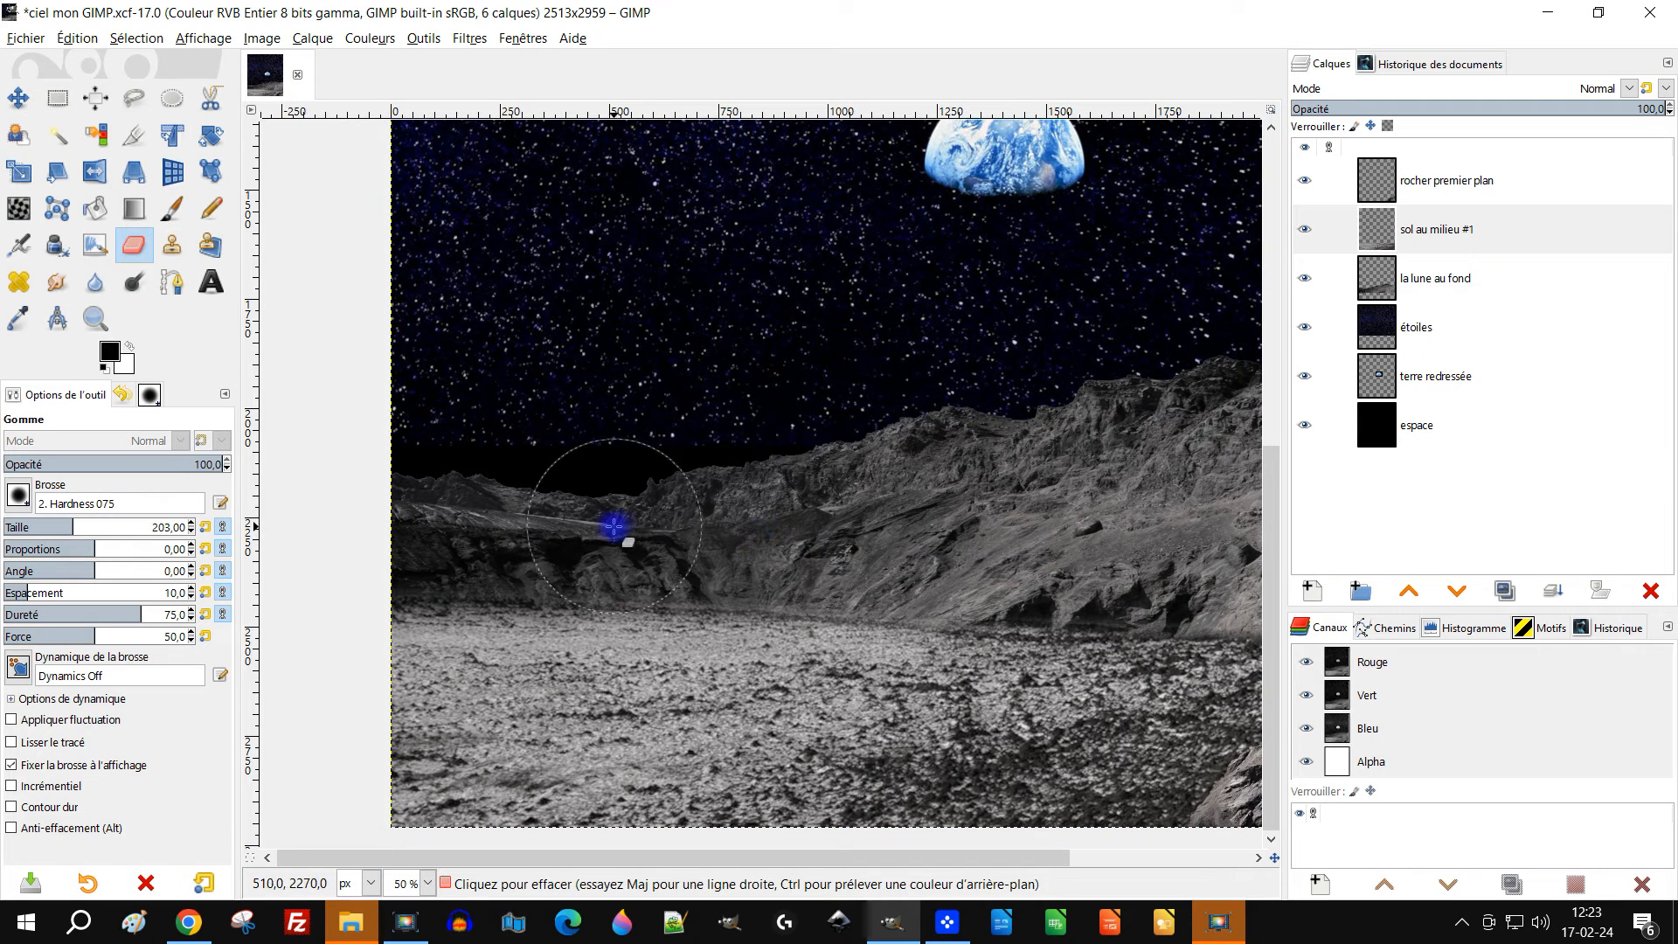
Create a selection from the opaque area of the la lune au fond layer using its alpha channel
{"action": "right_click", "coordinate": [1391, 293]}
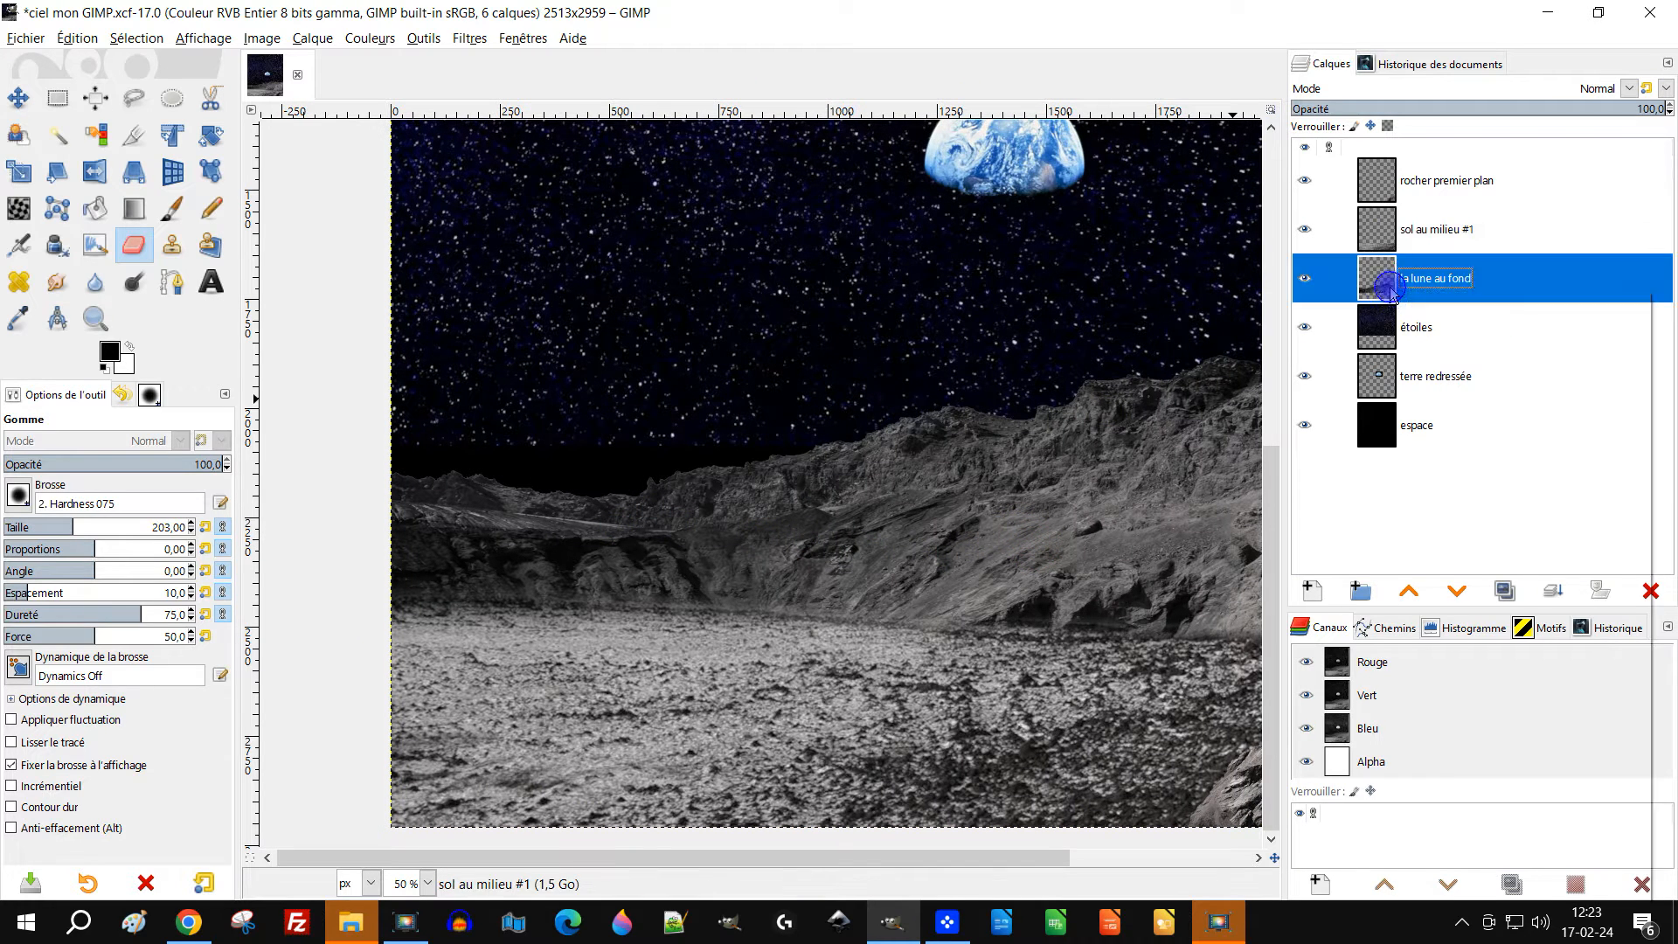
{"action": "left_click", "coordinate": [1482, 836]}
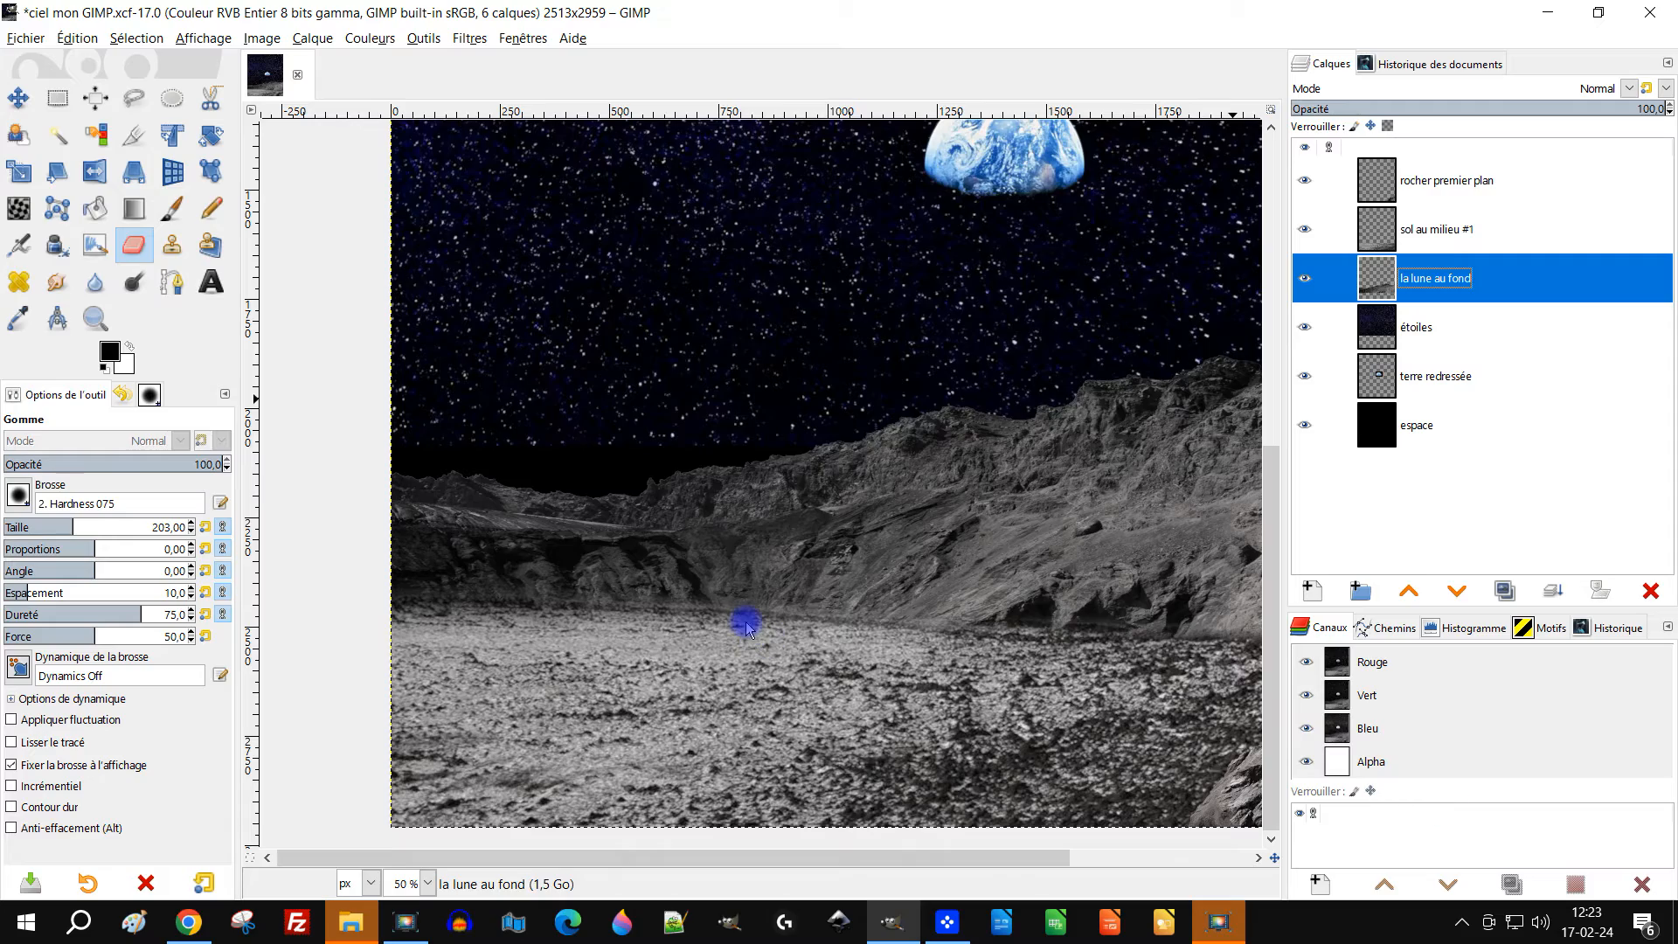
{"action": "scroll", "coordinate": [747, 627], "scroll_direction": "down", "scroll_amount": 1}
{"action": "left_click_drag", "start_coordinate": [880, 457], "coordinate": [726, 293]}
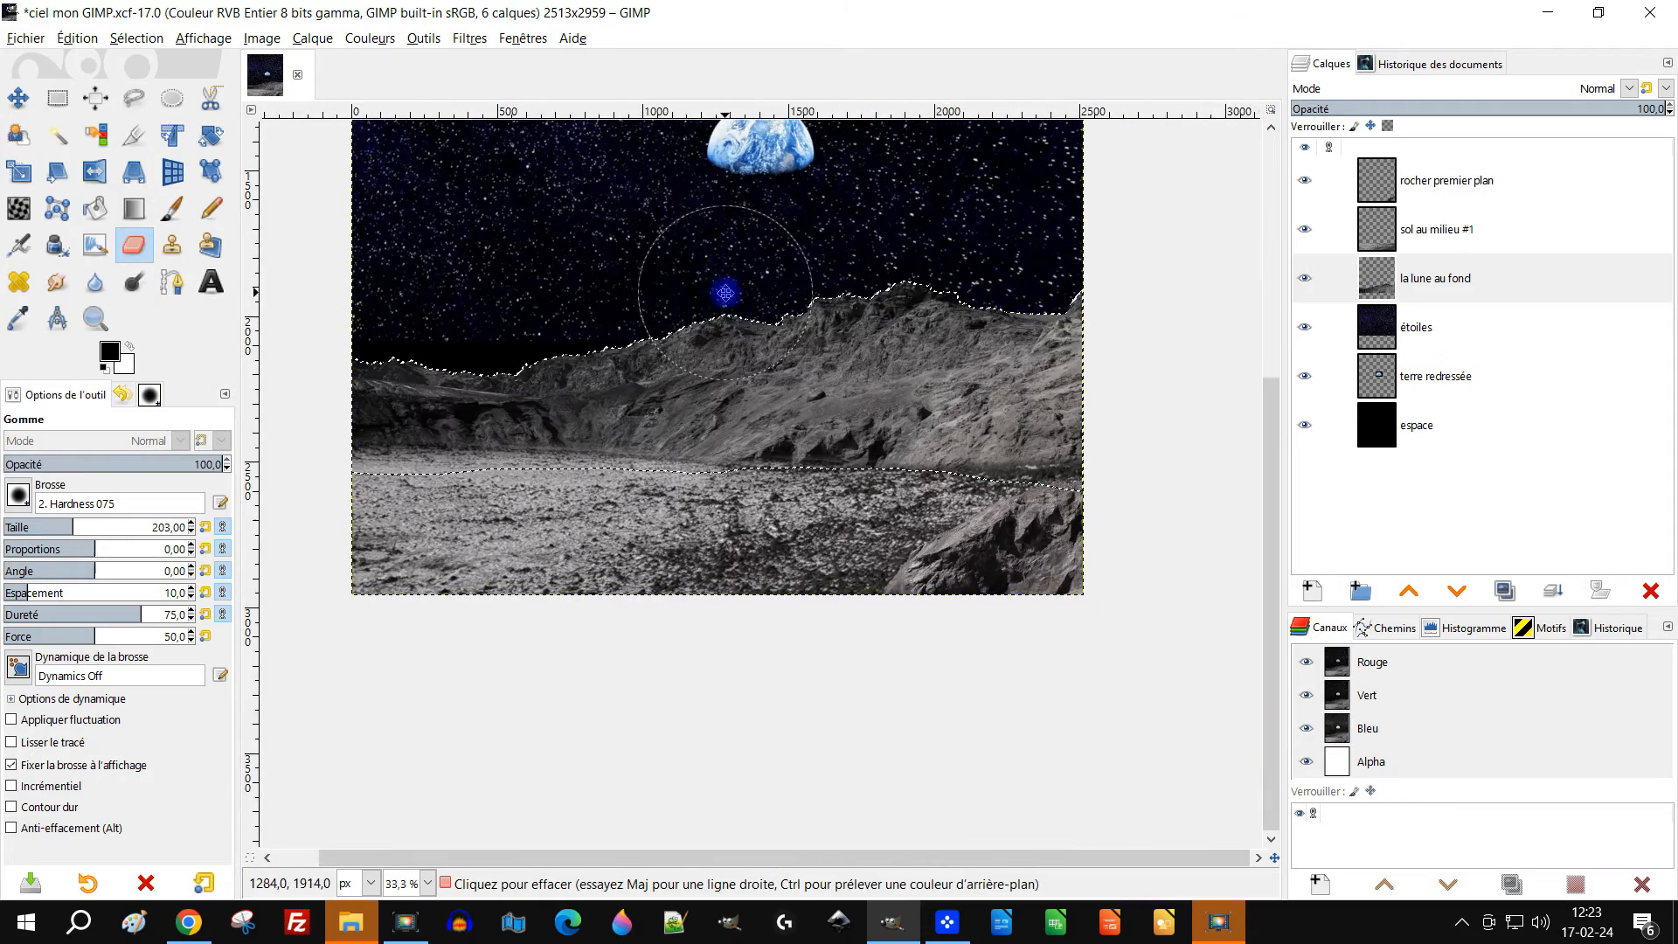
Erase the leftover ground of the sol au milieu #1 layer inside the selection, along the base of the mountains
{"action": "left_click", "coordinate": [1388, 233]}
{"action": "scroll", "coordinate": [817, 455], "scroll_direction": "up", "scroll_amount": 1}
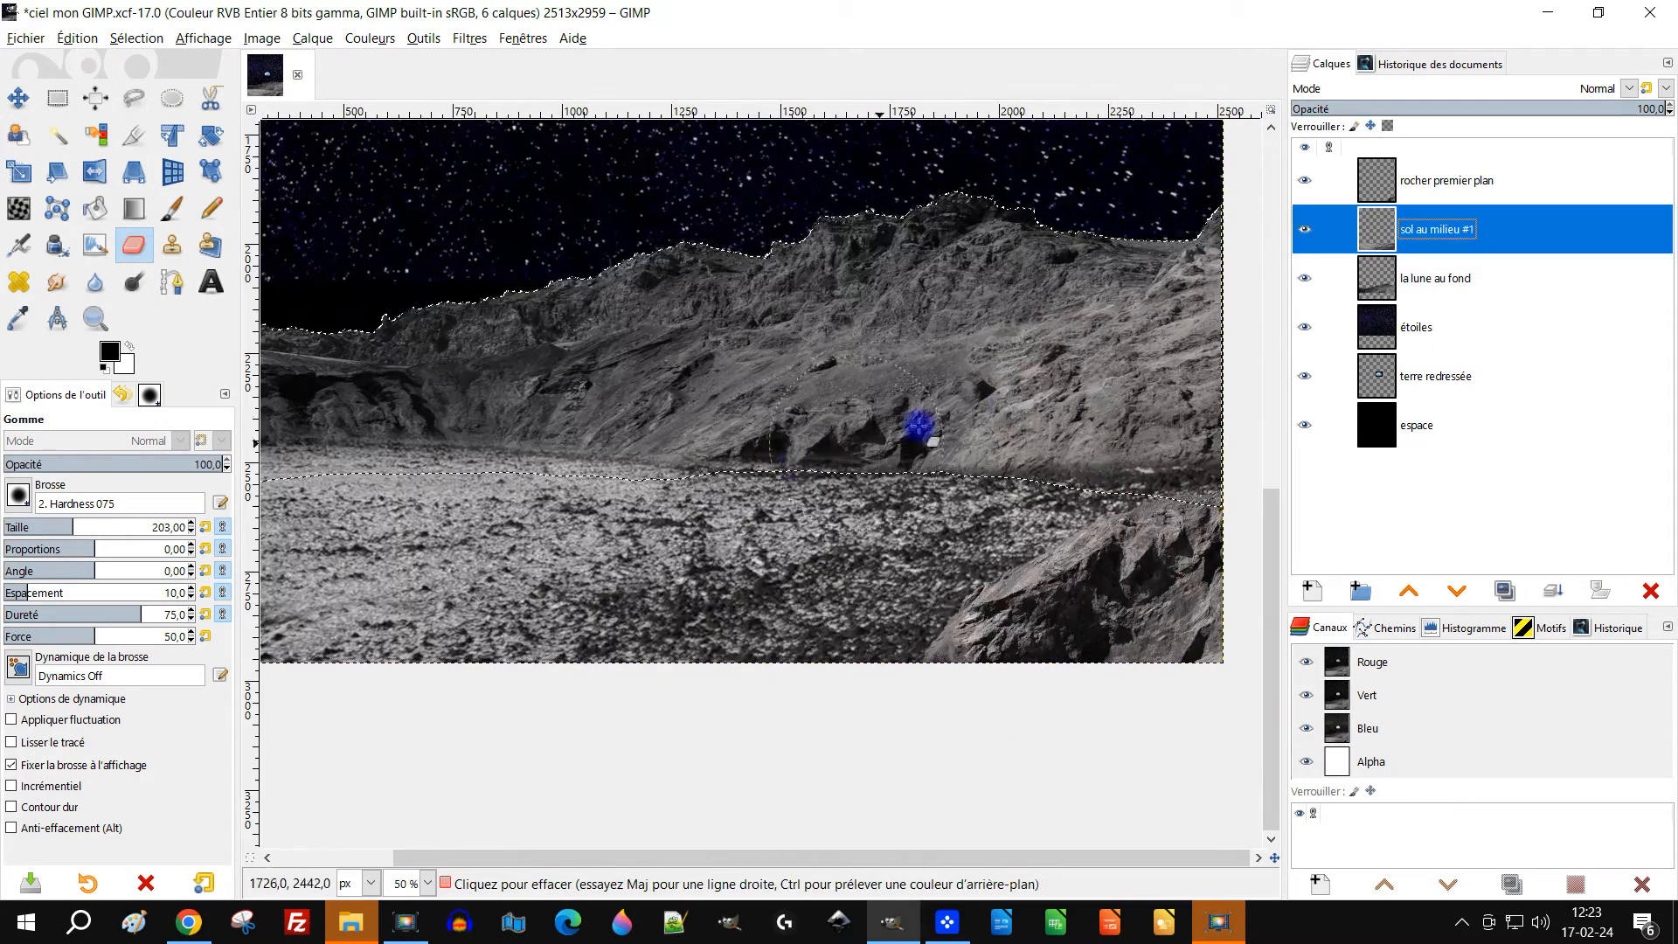
{"action": "mouse_move", "coordinate": [1061, 397]}
{"action": "left_mouse_down"}
{"action": "mouse_move", "coordinate": [884, 388]}
{"action": "mouse_move", "coordinate": [1123, 424]}
{"action": "left_mouse_up"}
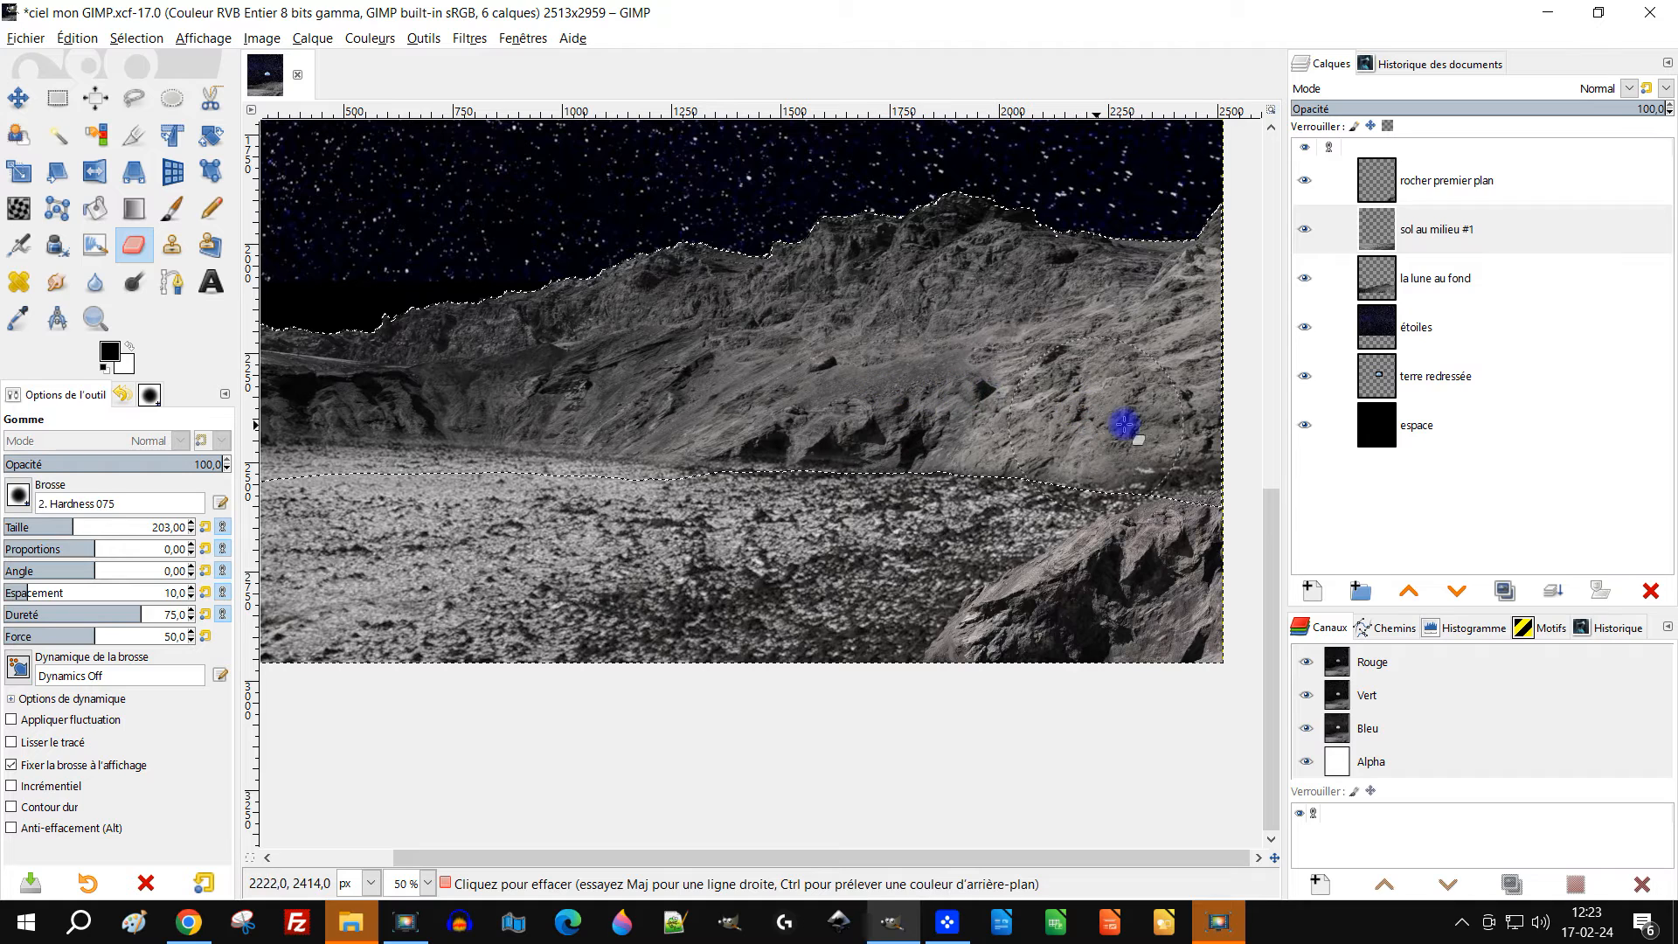
{"action": "scroll", "coordinate": [1067, 431], "scroll_direction": "right", "scroll_amount": 2}
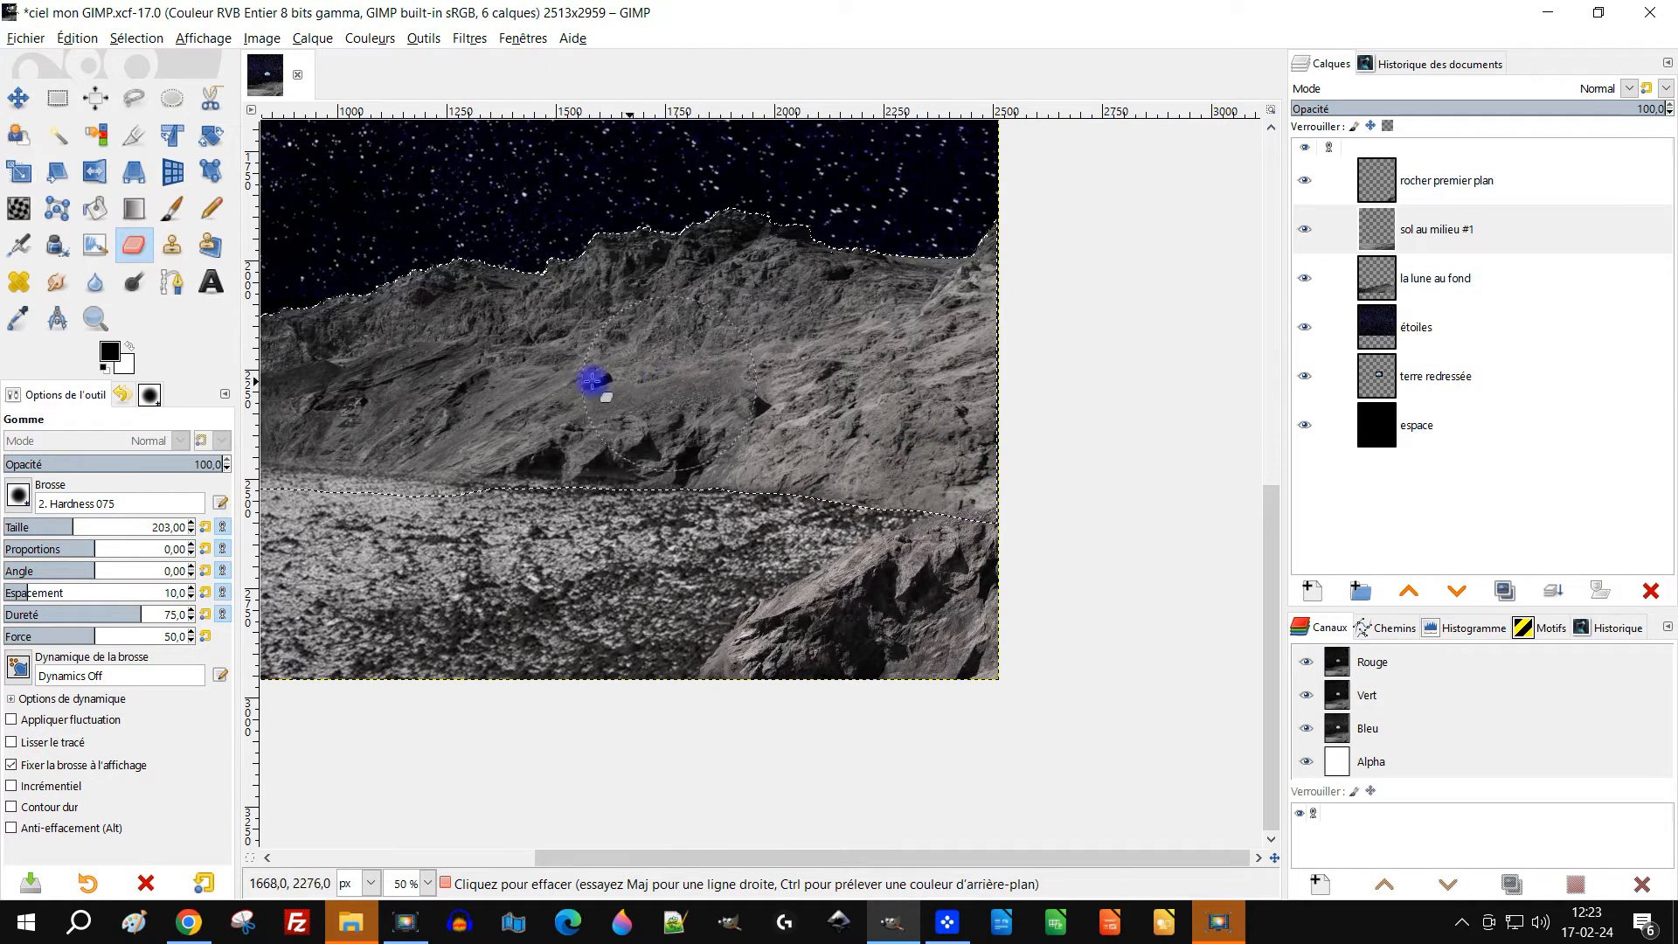
{"action": "mouse_move", "coordinate": [593, 416]}
{"action": "left_mouse_down"}
{"action": "mouse_move", "coordinate": [436, 415]}
{"action": "mouse_move", "coordinate": [481, 452]}
{"action": "mouse_move", "coordinate": [802, 475]}
{"action": "mouse_move", "coordinate": [316, 466]}
{"action": "left_mouse_up"}
{"action": "left_click_drag", "start_coordinate": [506, 506], "coordinate": [758, 508]}
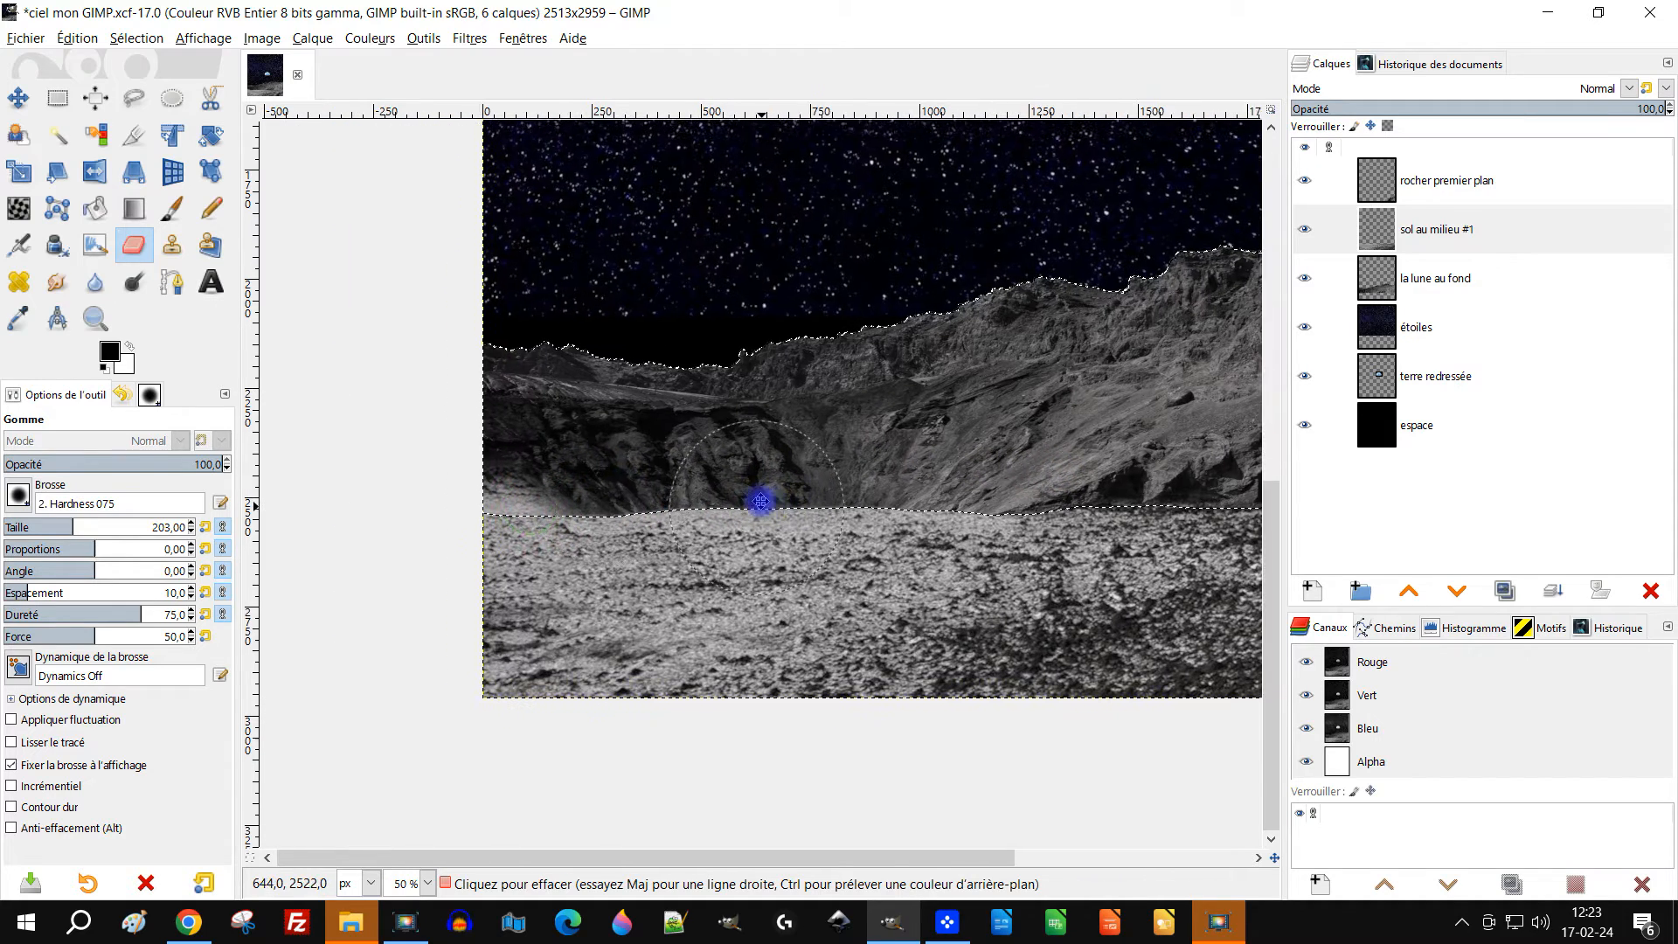
Clear the selection with the rectangle selection tool and make the rocher premier plan layer active
{"action": "scroll", "coordinate": [644, 516], "scroll_direction": "down", "scroll_amount": 2}
{"action": "key", "text": "r"}
{"action": "left_click", "coordinate": [662, 304]}
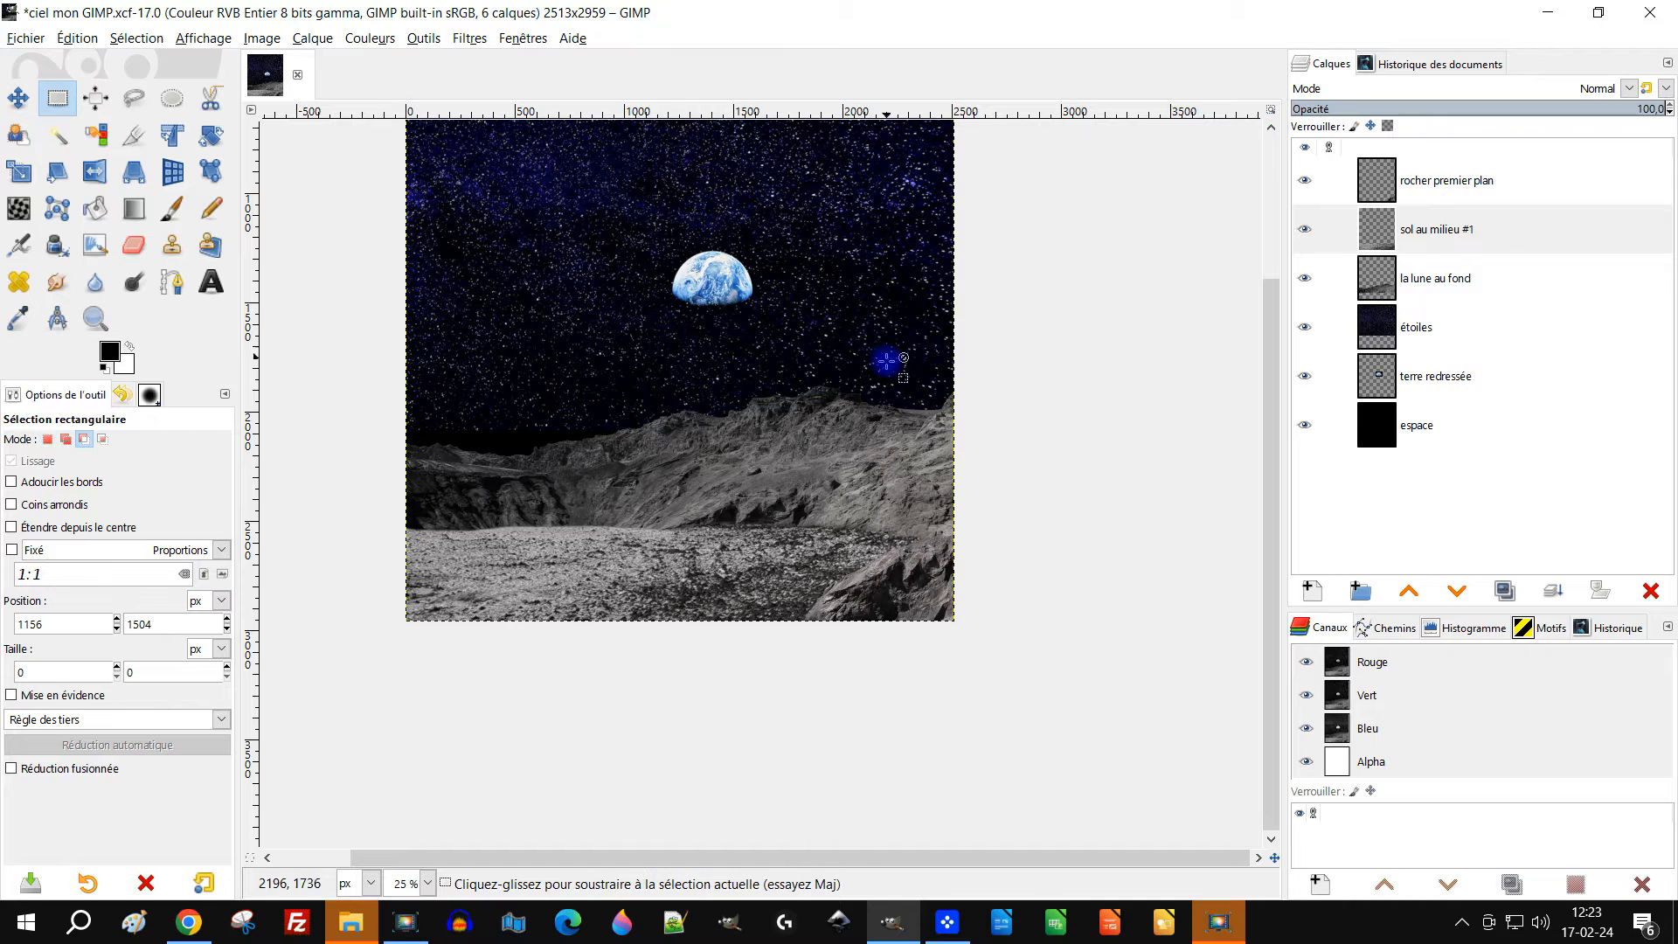
{"action": "scroll", "coordinate": [577, 396], "scroll_direction": "up", "scroll_amount": 1}
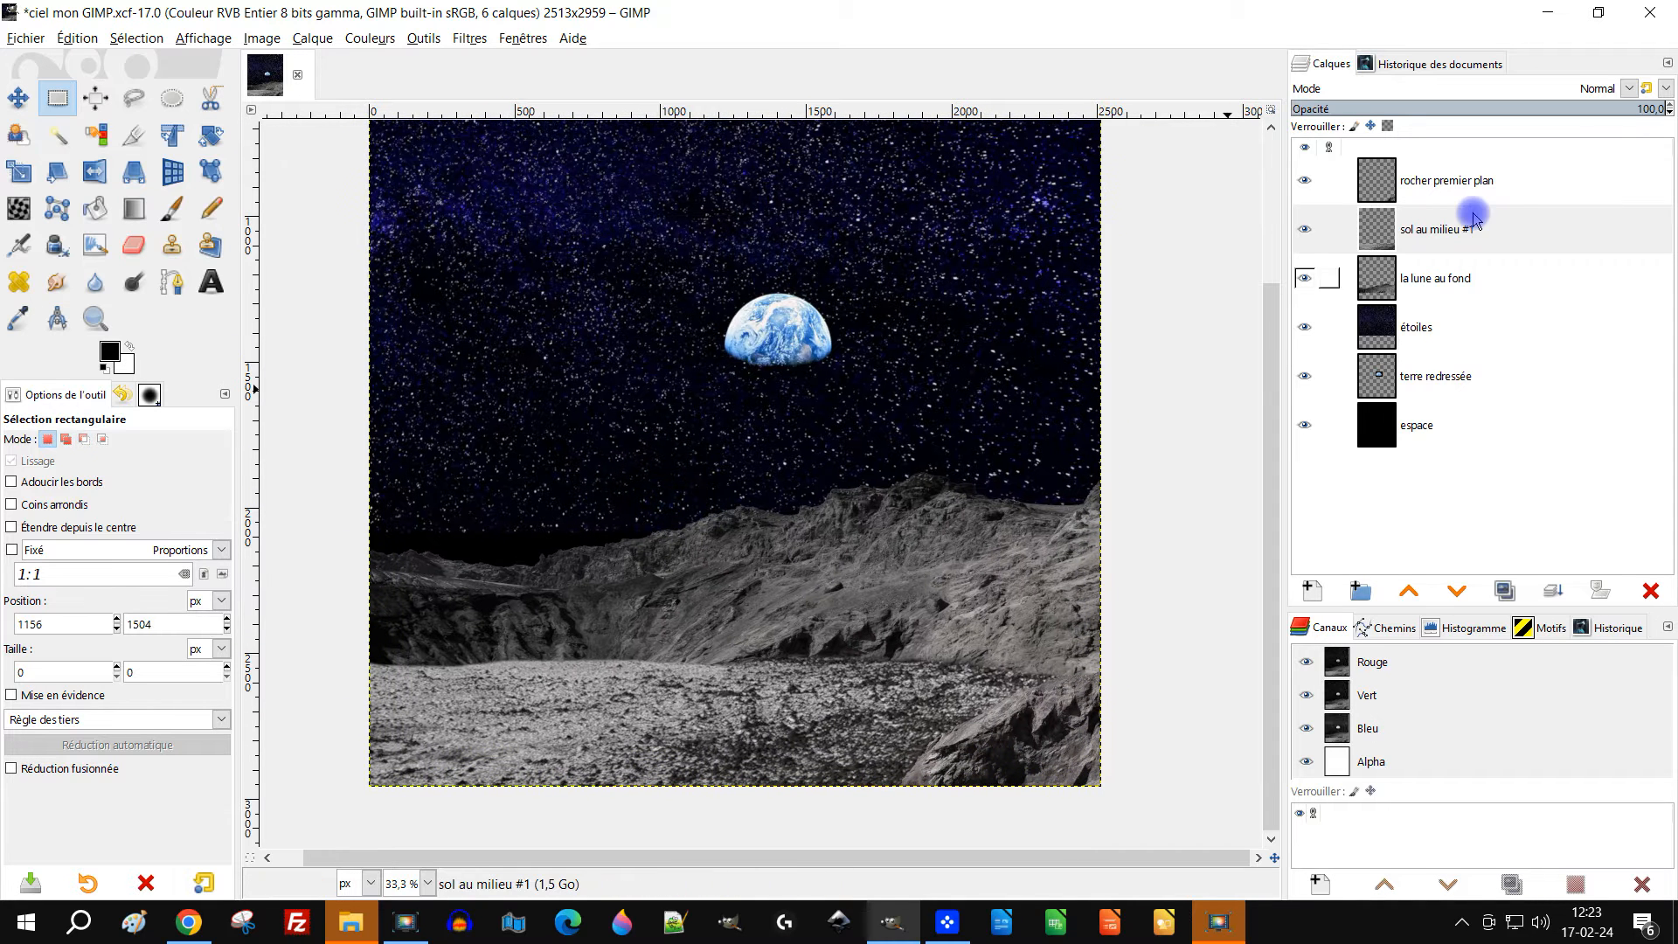
{"action": "left_click", "coordinate": [1468, 194]}
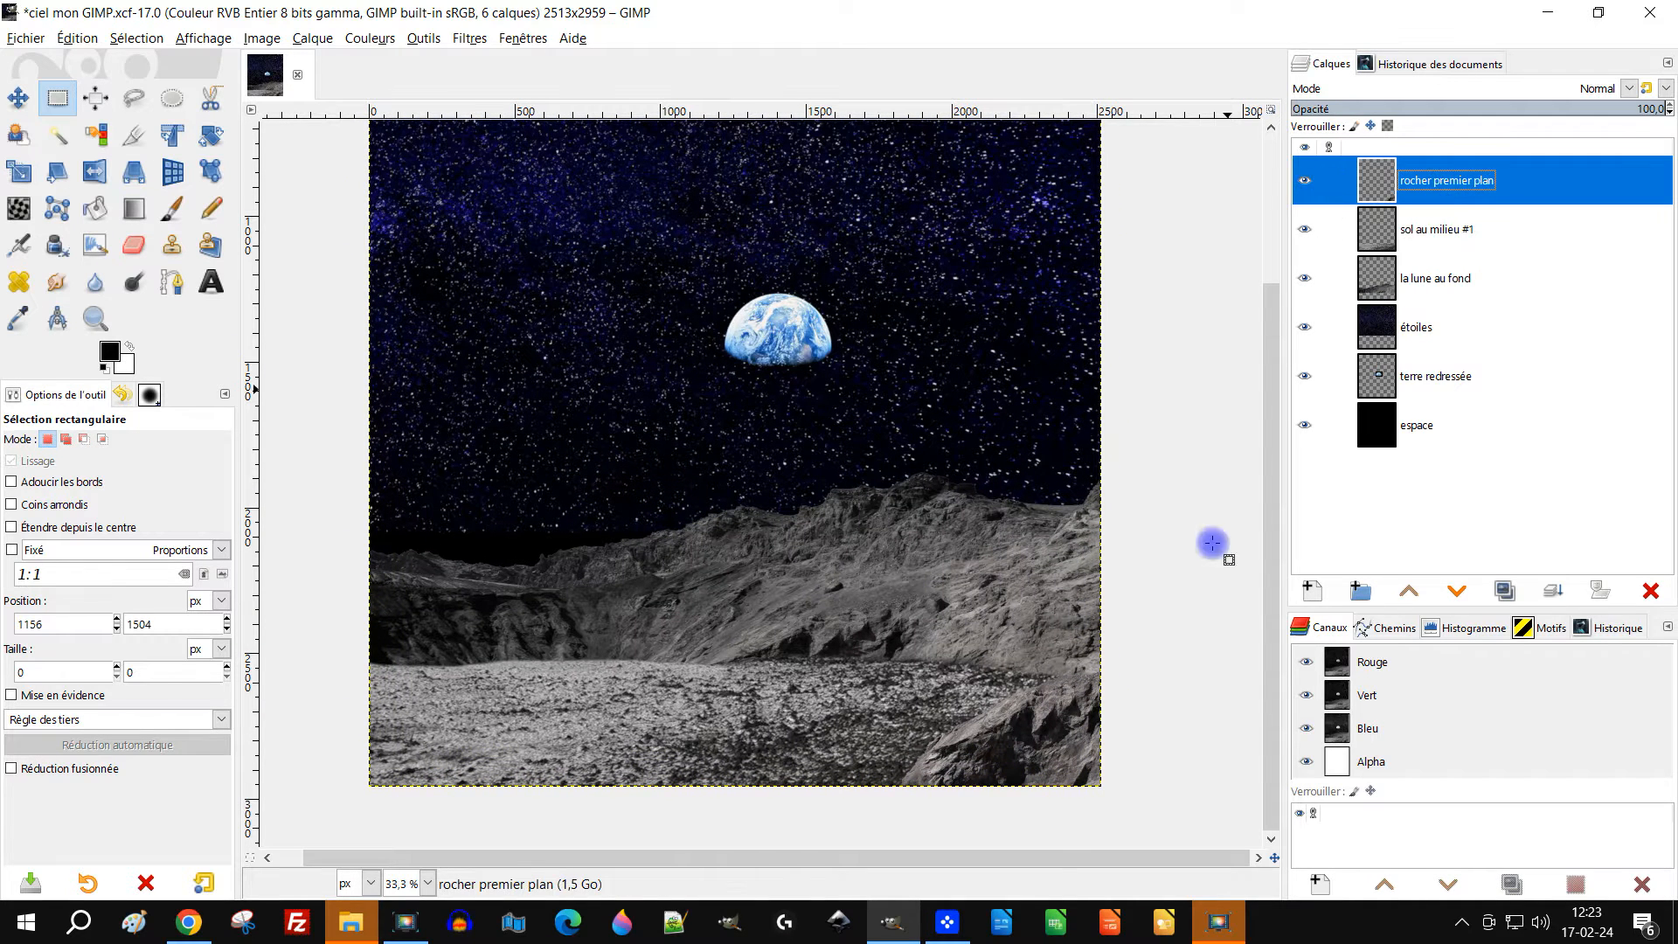
Rename the la lune au fond layer as les pics de la lune
{"action": "left_click", "coordinate": [1427, 232]}
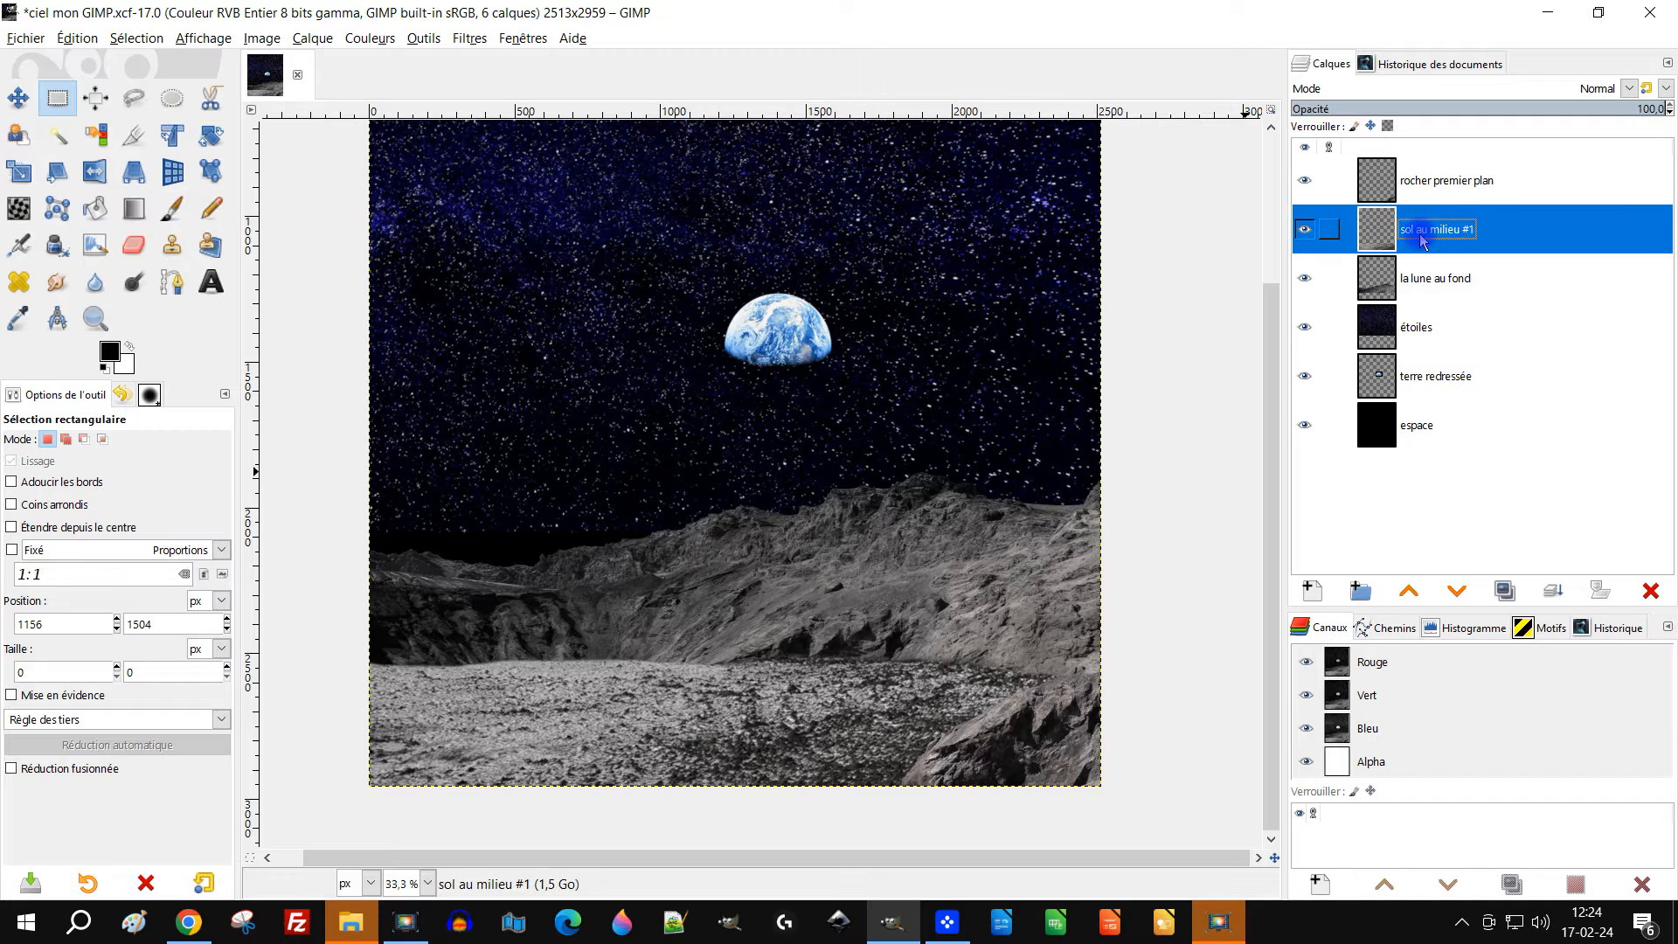
{"action": "left_click", "coordinate": [1404, 276]}
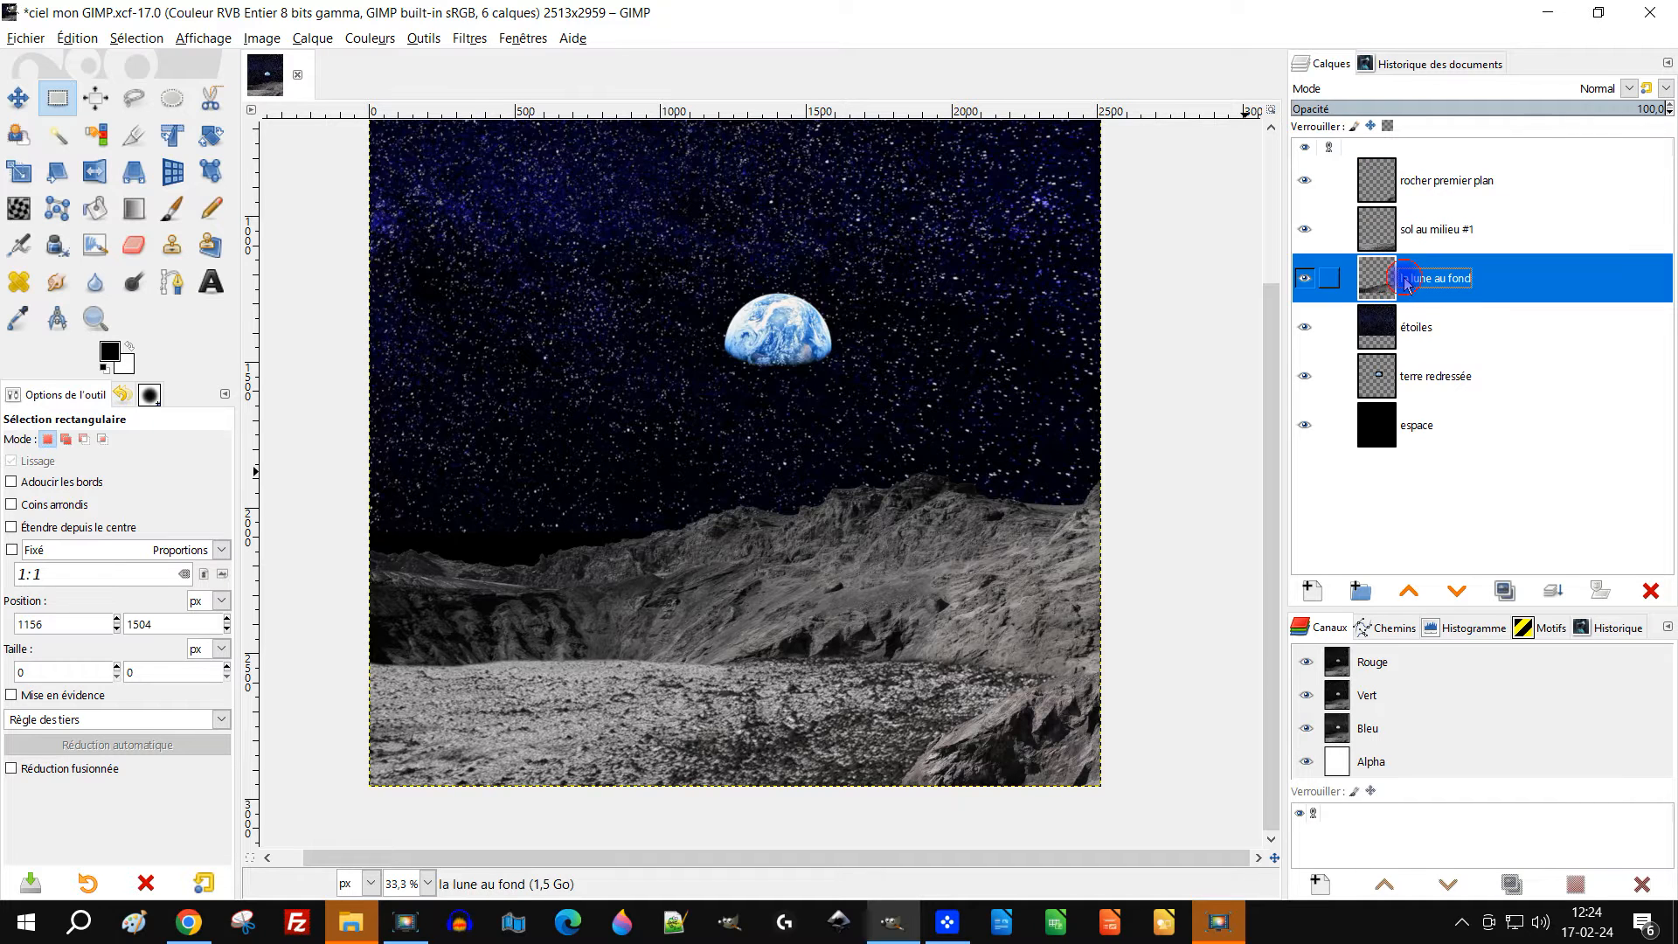
{"action": "double_click", "coordinate": [1453, 278]}
{"action": "type", "text": "les p"}
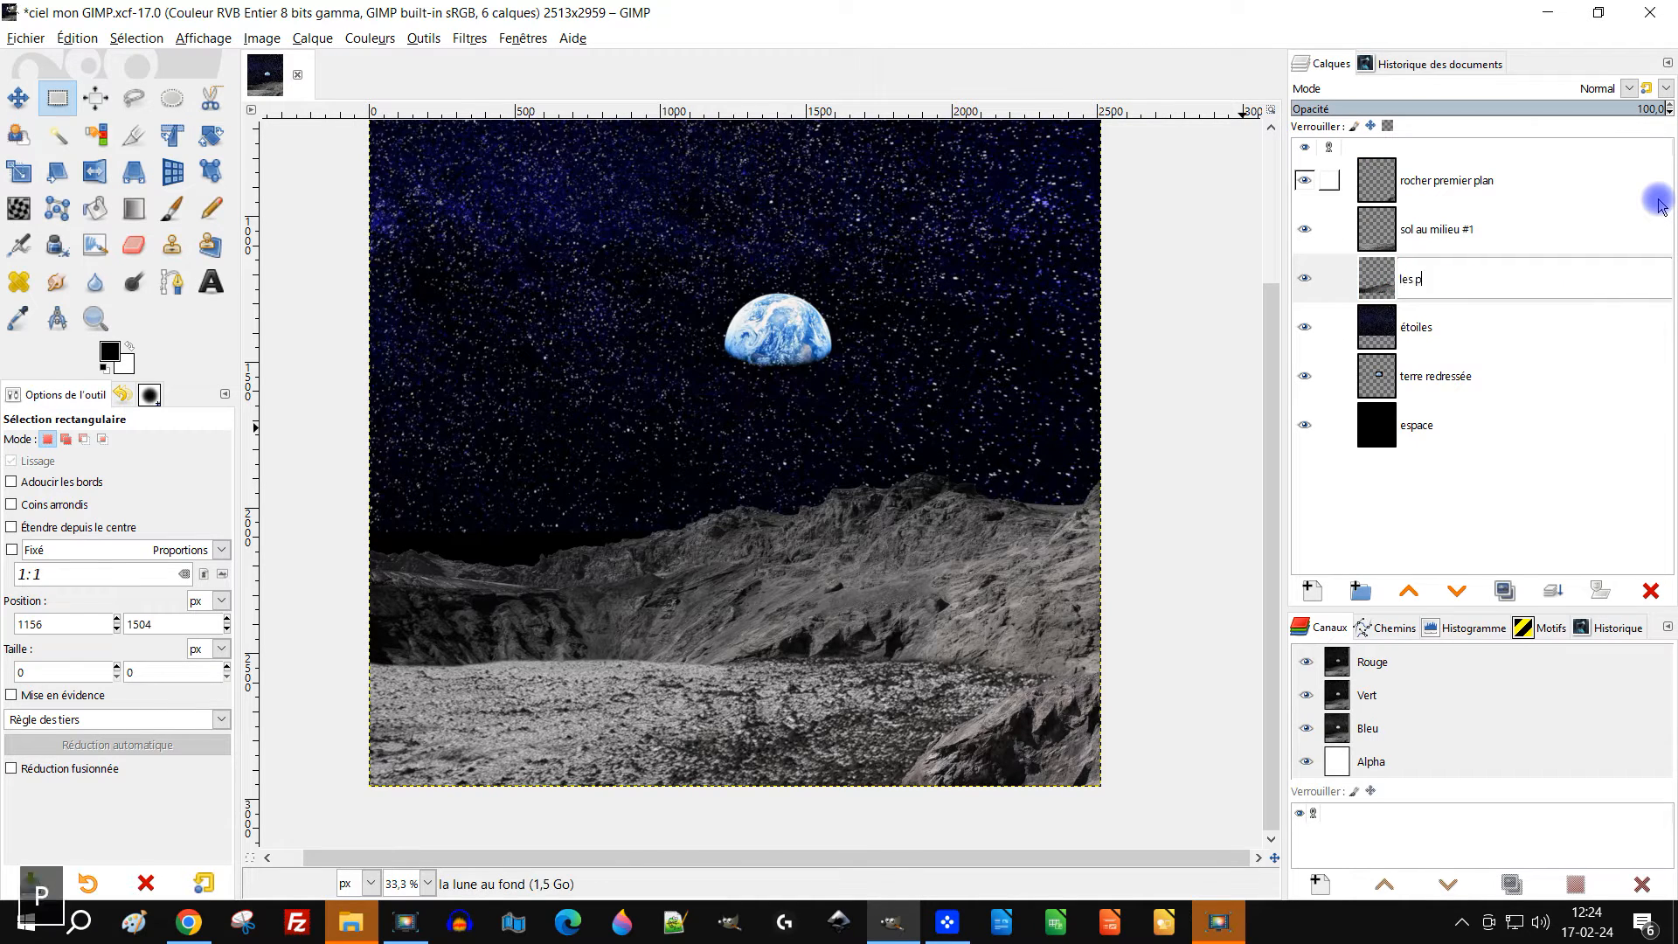
{"action": "type", "text": "ics du"}
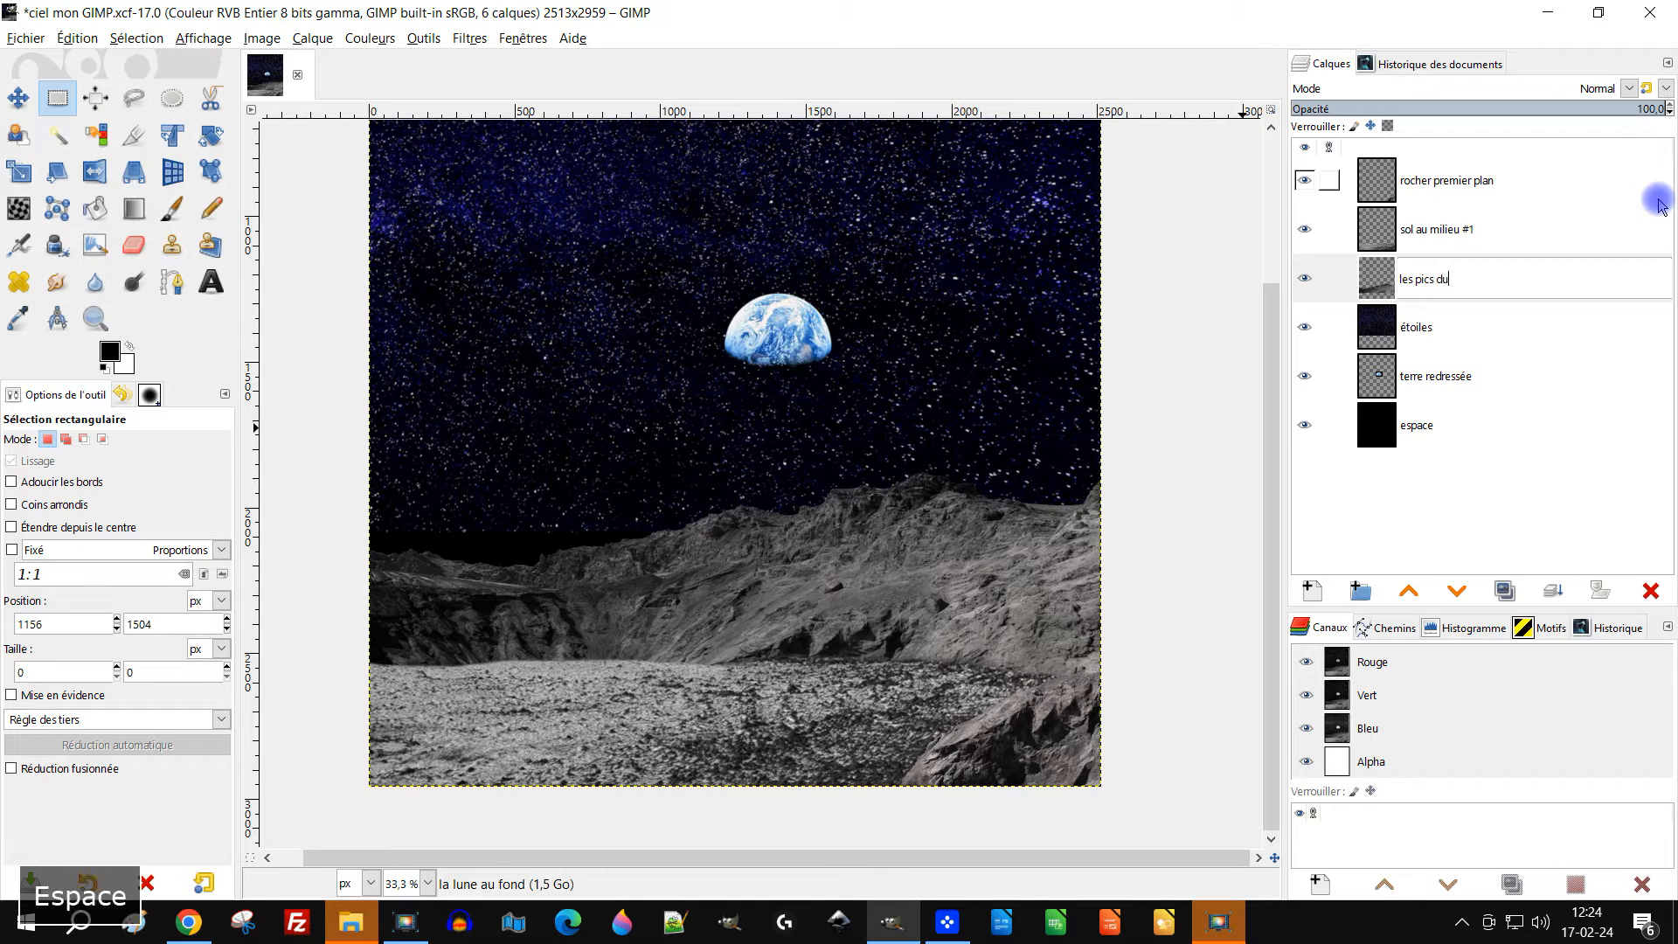
{"action": "type", "text": "la l"}
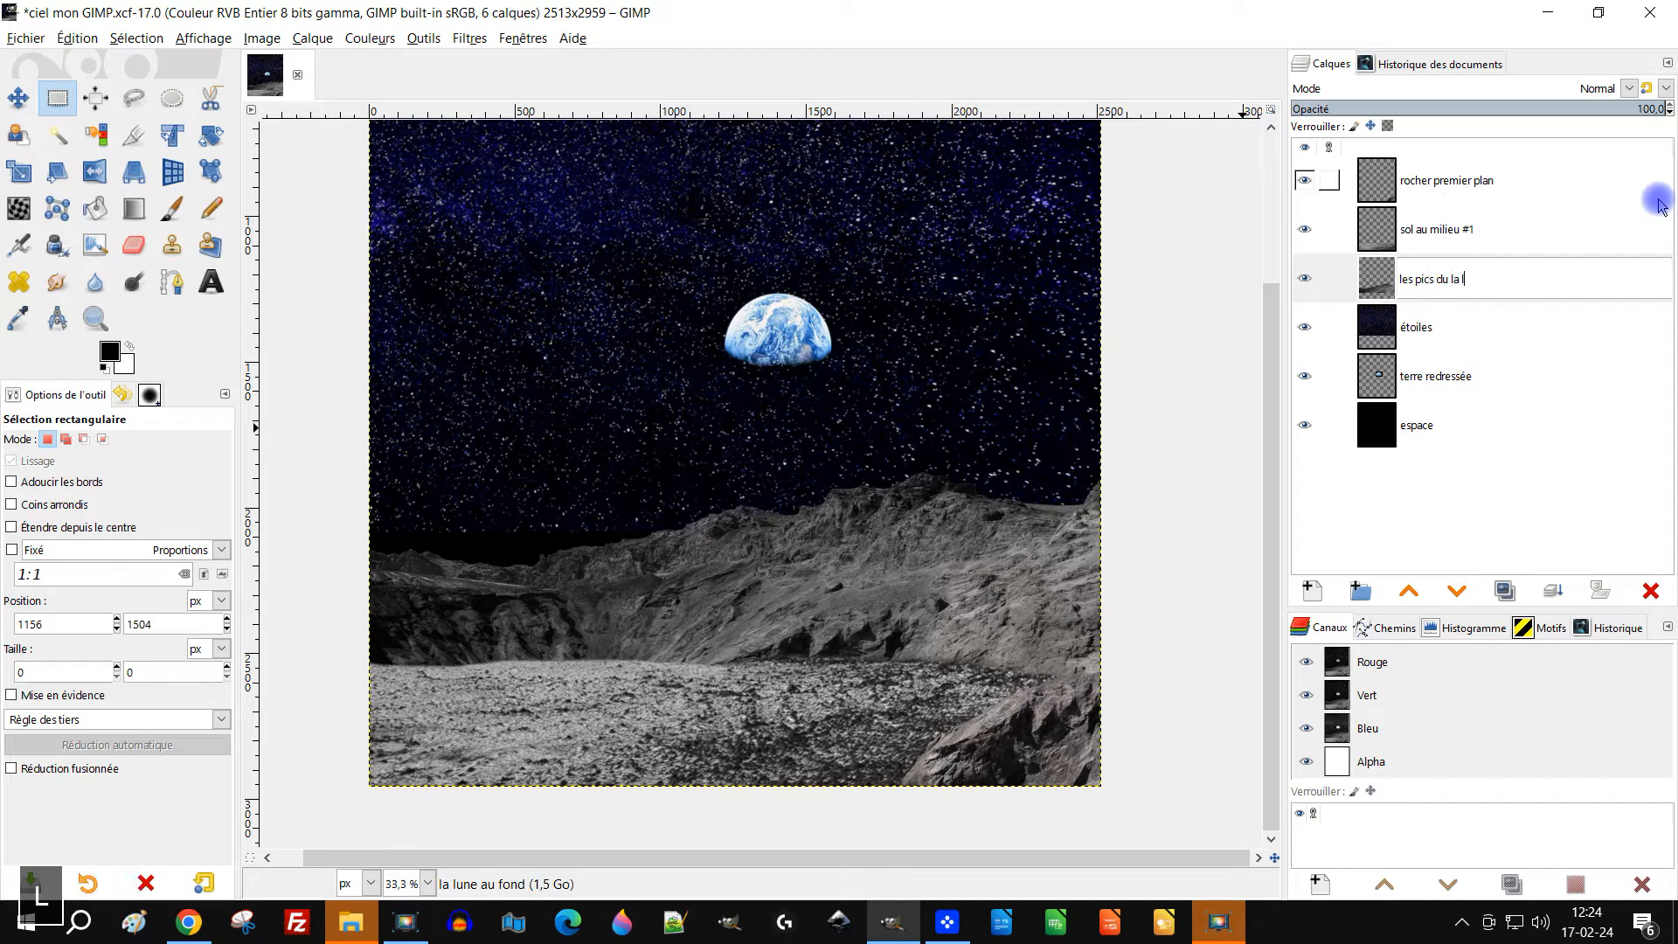
{"action": "type", "text": "une"}
{"action": "key", "text": "ctrl+Left"}
{"action": "key", "text": "ctrl+Left"}
{"action": "key", "text": "Left"}
{"action": "key", "text": "BackSpace"}
{"action": "type", "text": "e"}
{"action": "key", "text": "Return"}
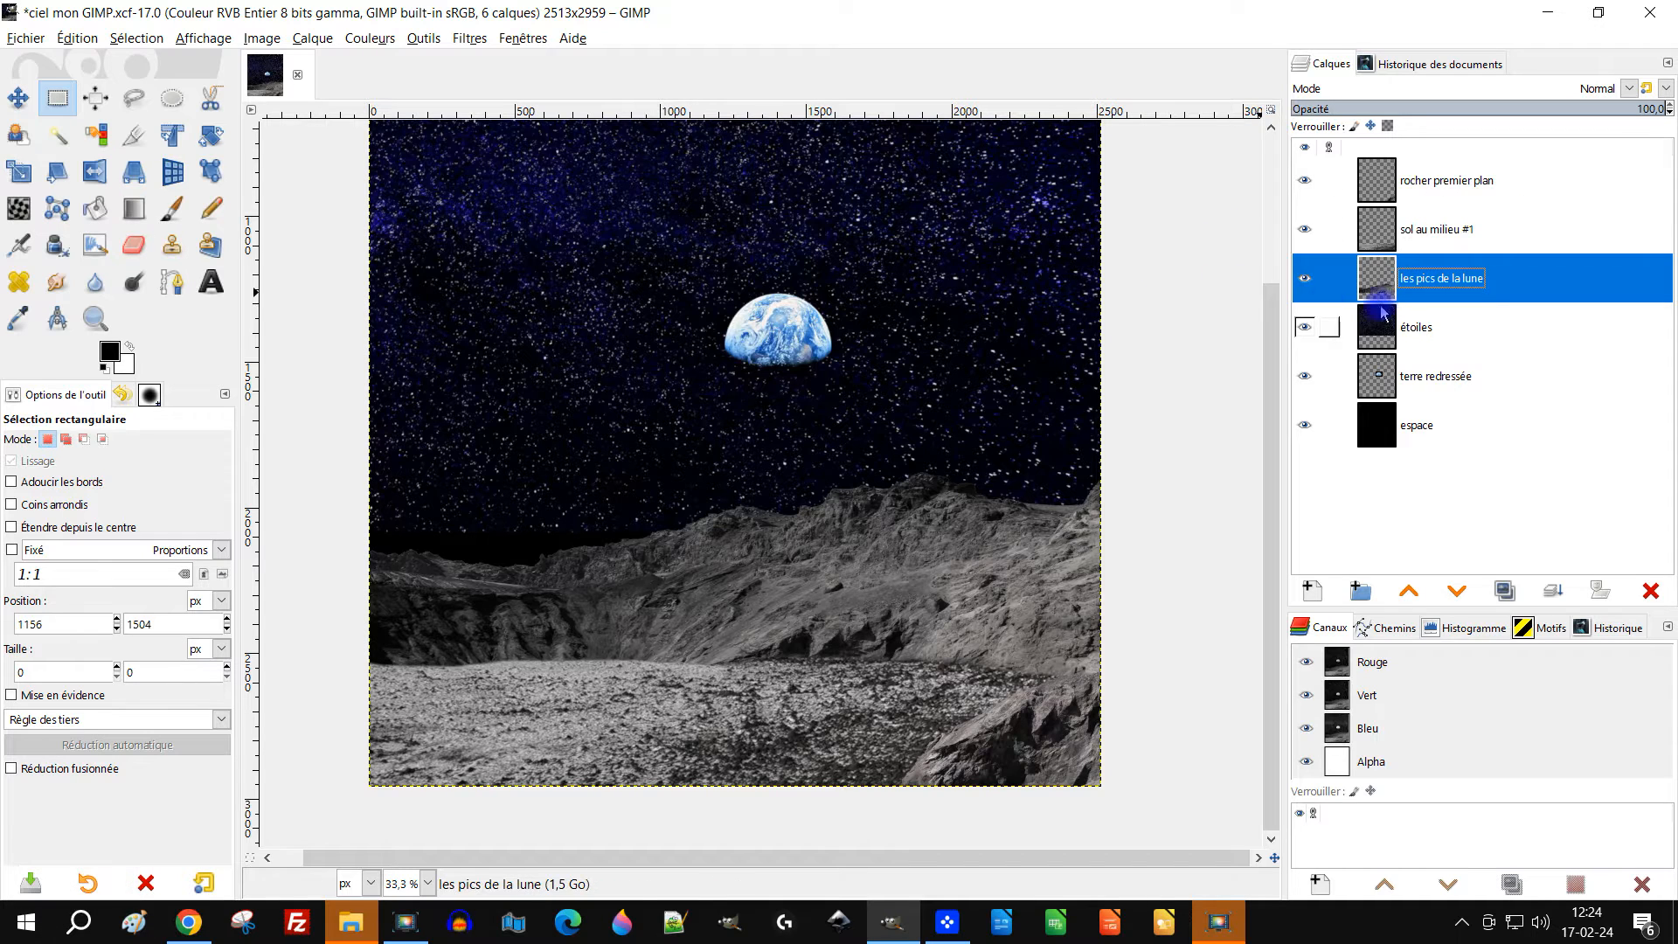
Move the étoiles layer below the terre redressée layer in the layer stack
{"action": "left_click", "coordinate": [1437, 325]}
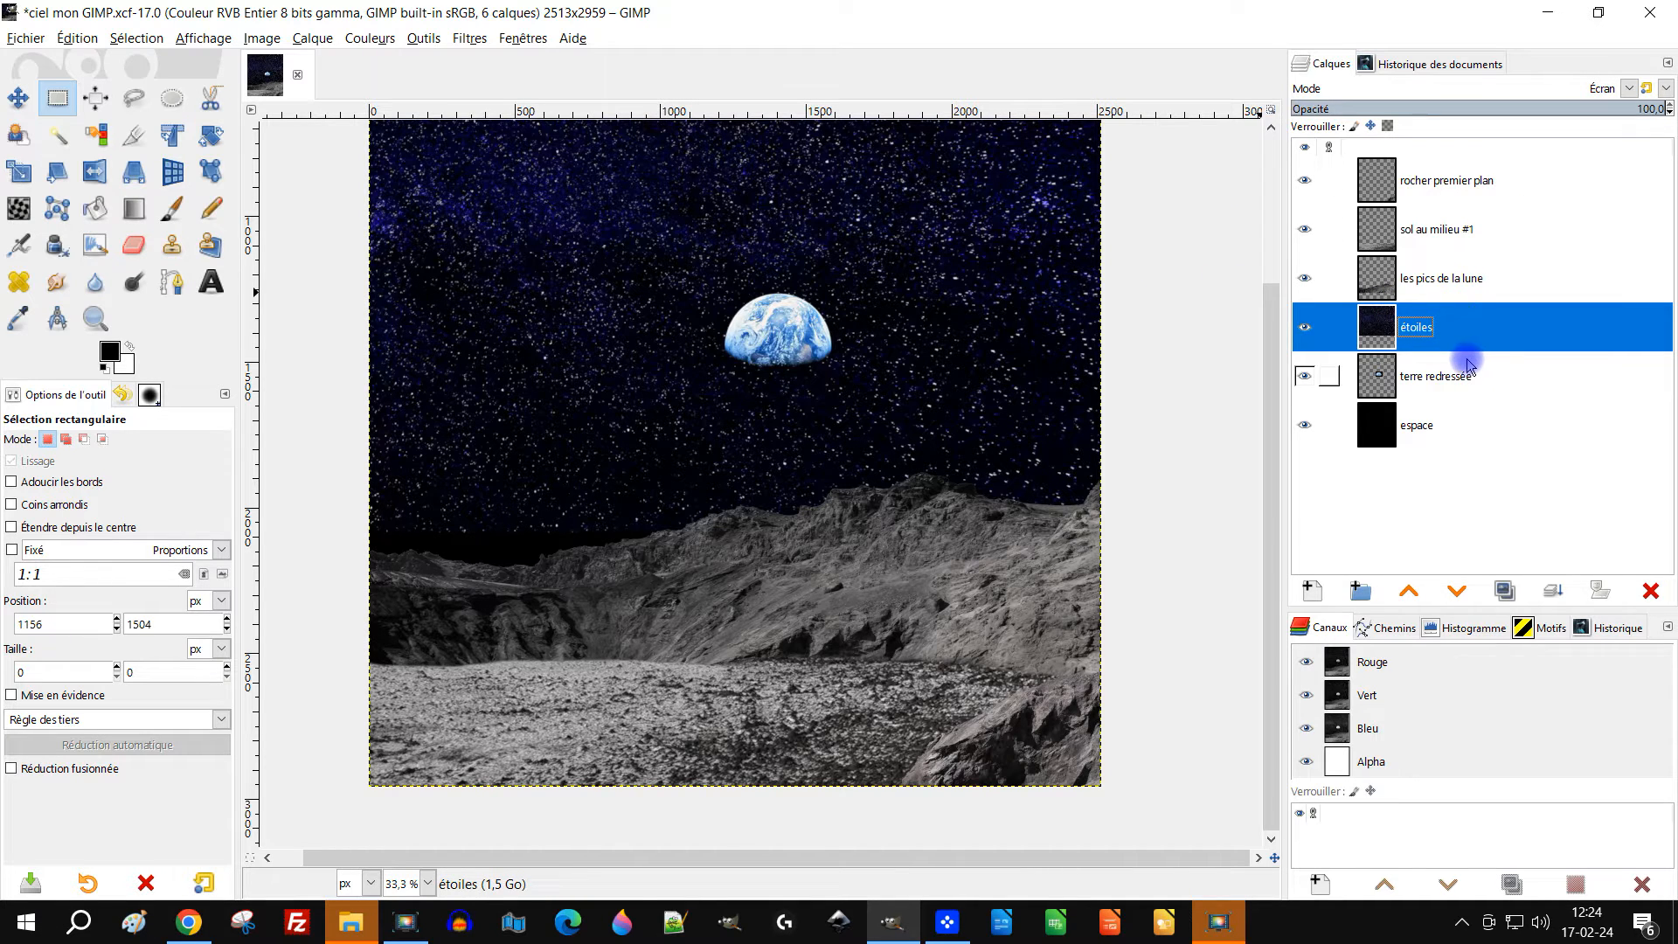
{"action": "left_click", "coordinate": [1457, 593]}
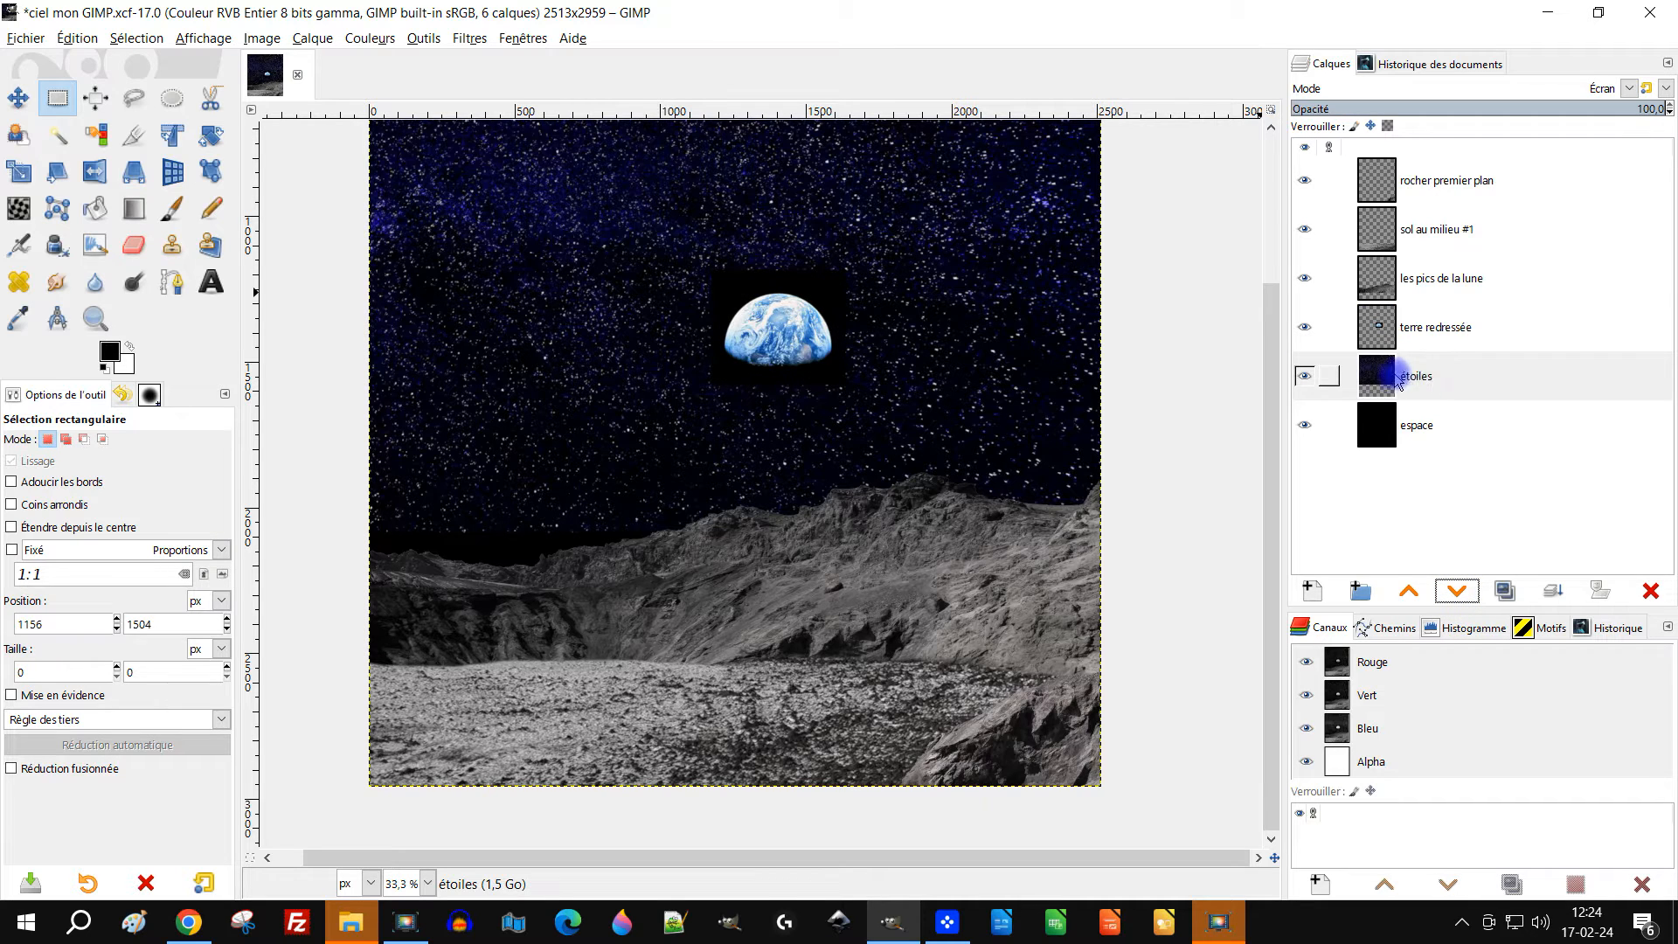
Select the black area around the Earth on the terre redressée layer with the contiguous (fuzzy) selection tool
{"action": "left_click", "coordinate": [1390, 329]}
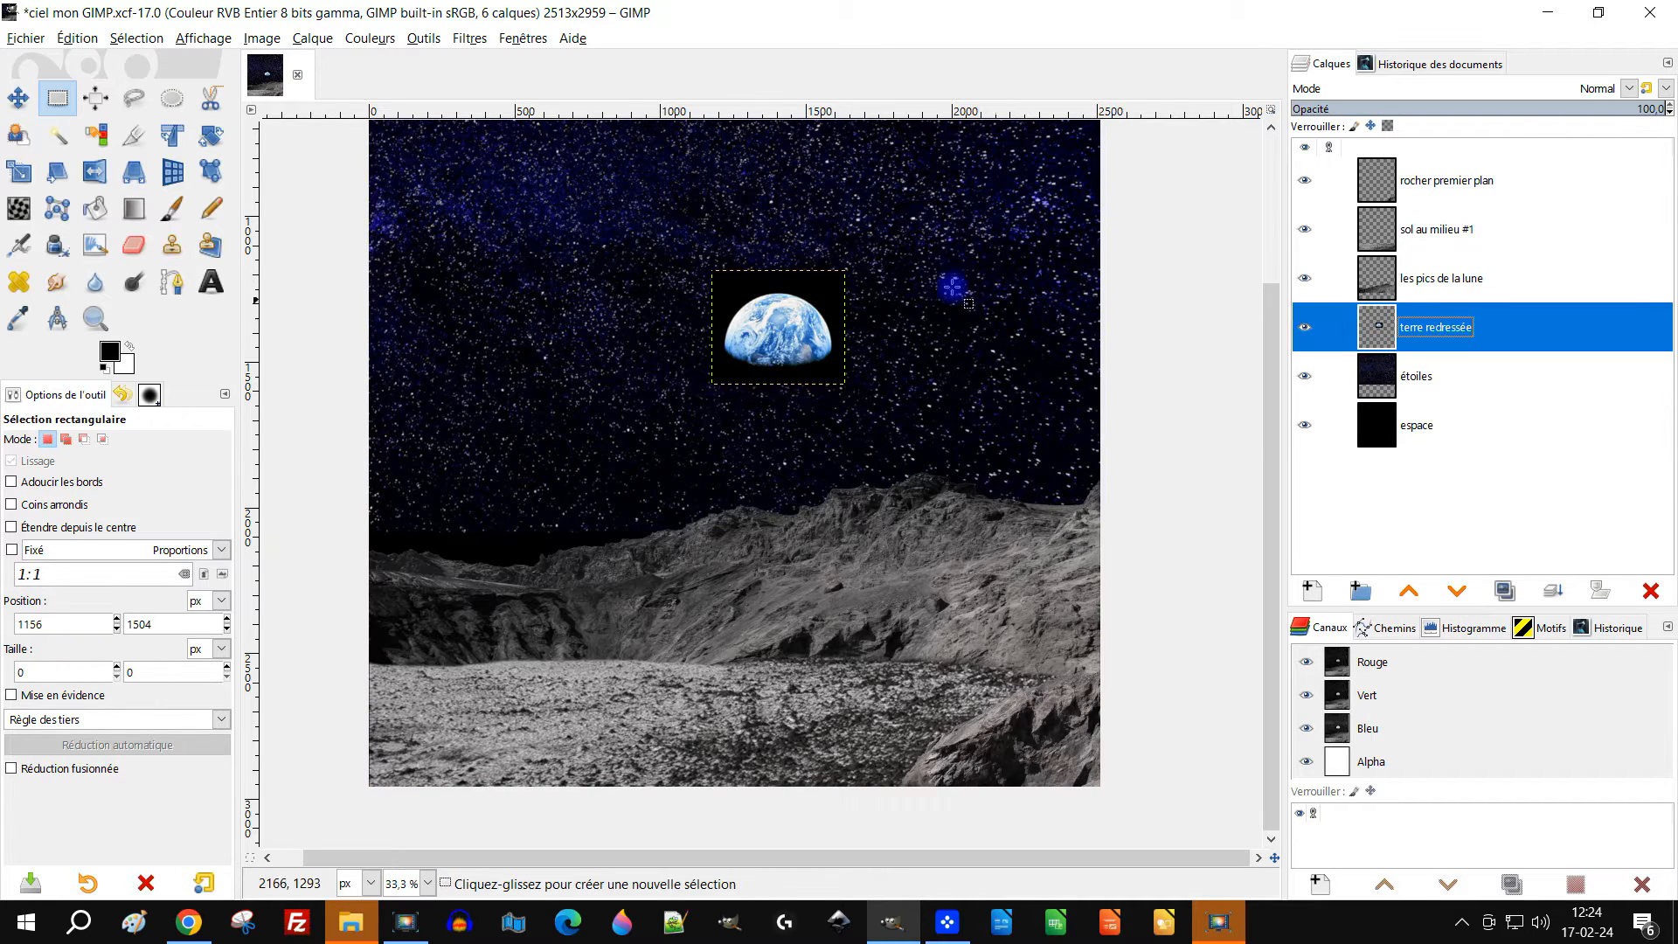
{"action": "key", "text": "1"}
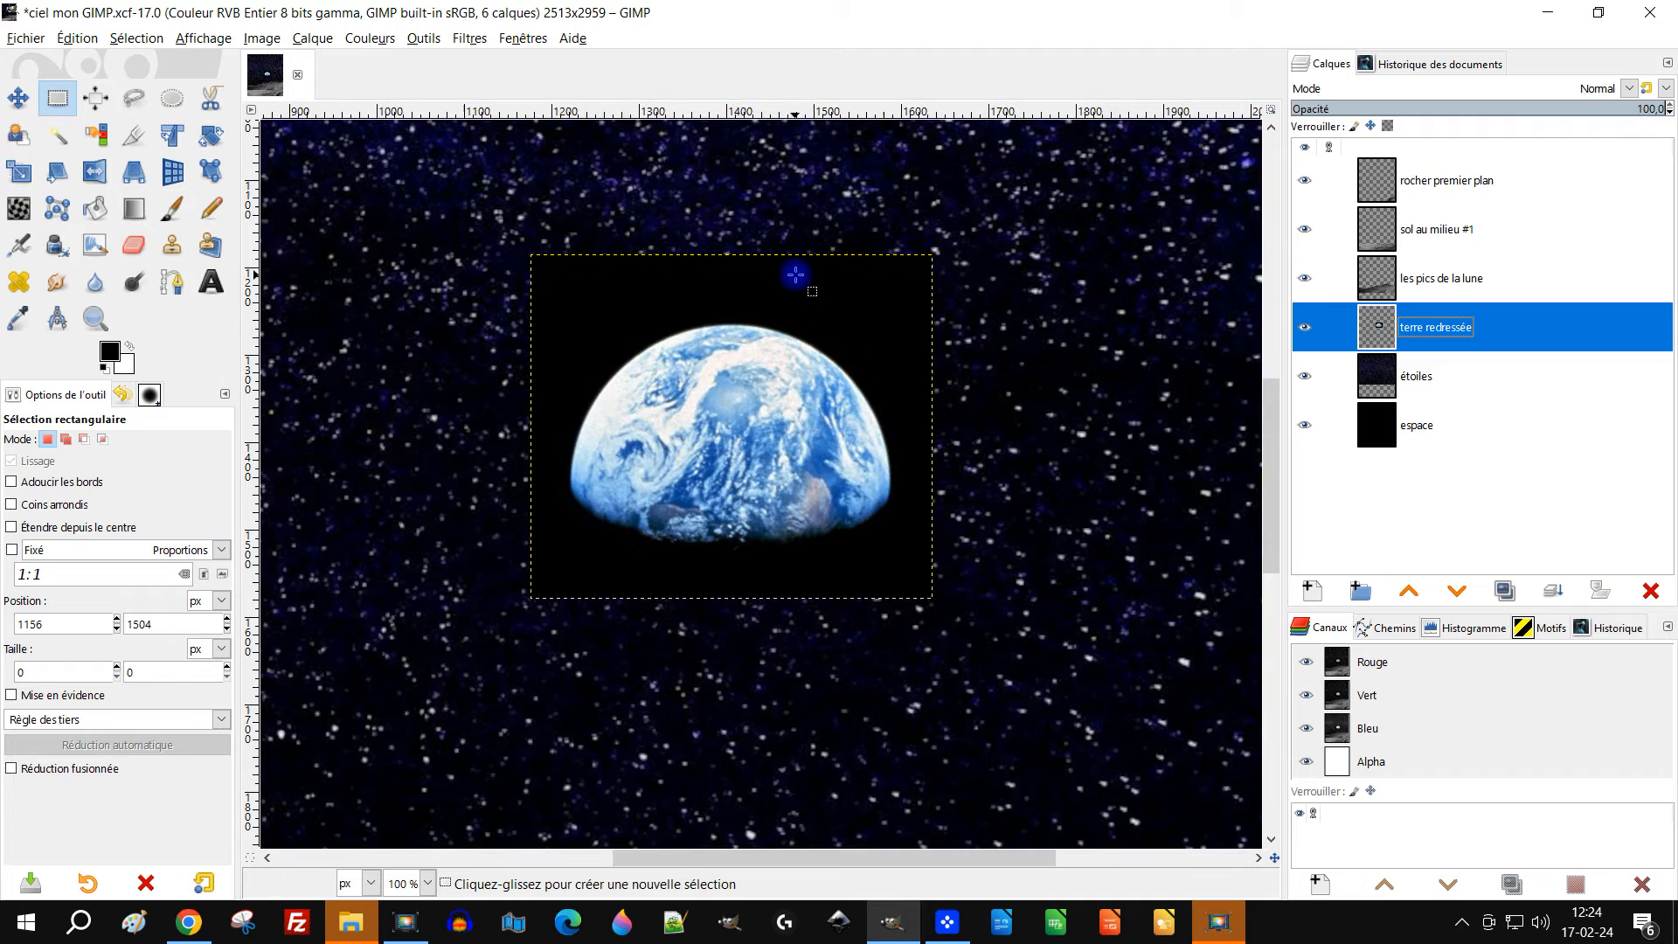
{"action": "left_click", "coordinate": [51, 141]}
{"action": "mouse_move", "coordinate": [900, 323]}
{"action": "left_mouse_down"}
{"action": "mouse_move", "coordinate": [951, 366]}
{"action": "mouse_move", "coordinate": [906, 349]}
{"action": "mouse_move", "coordinate": [894, 315]}
{"action": "left_mouse_up"}
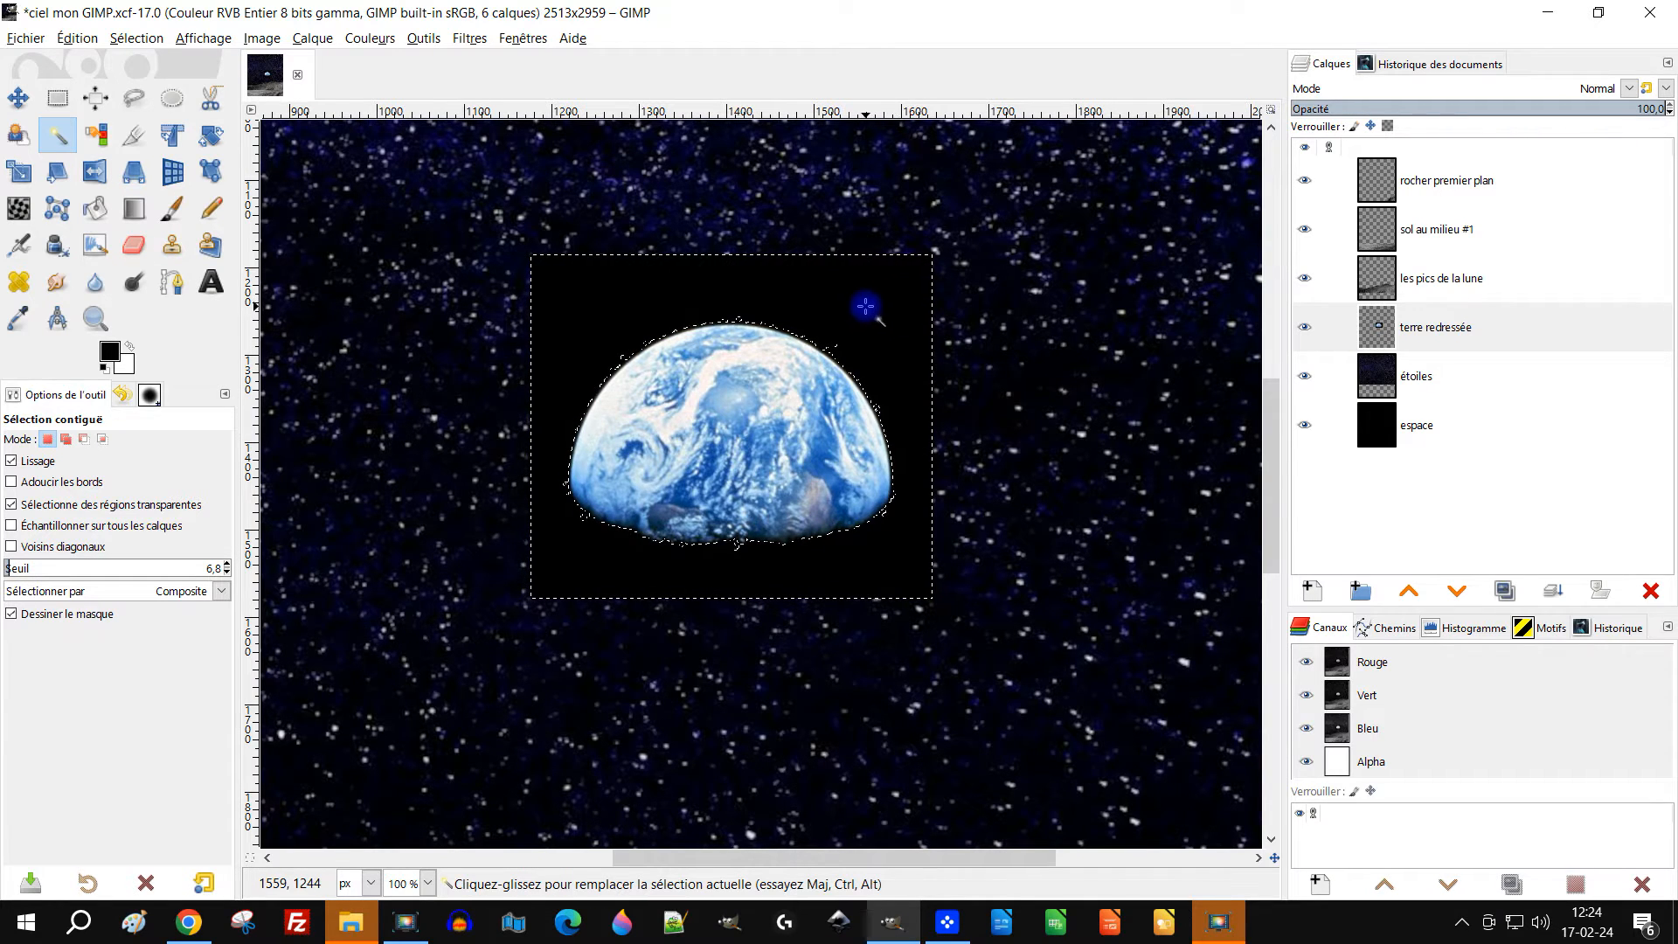
Reselect the black area around the Earth with edges feathered at radius 5.4, delete it and clear the selection
{"action": "left_click", "coordinate": [55, 482]}
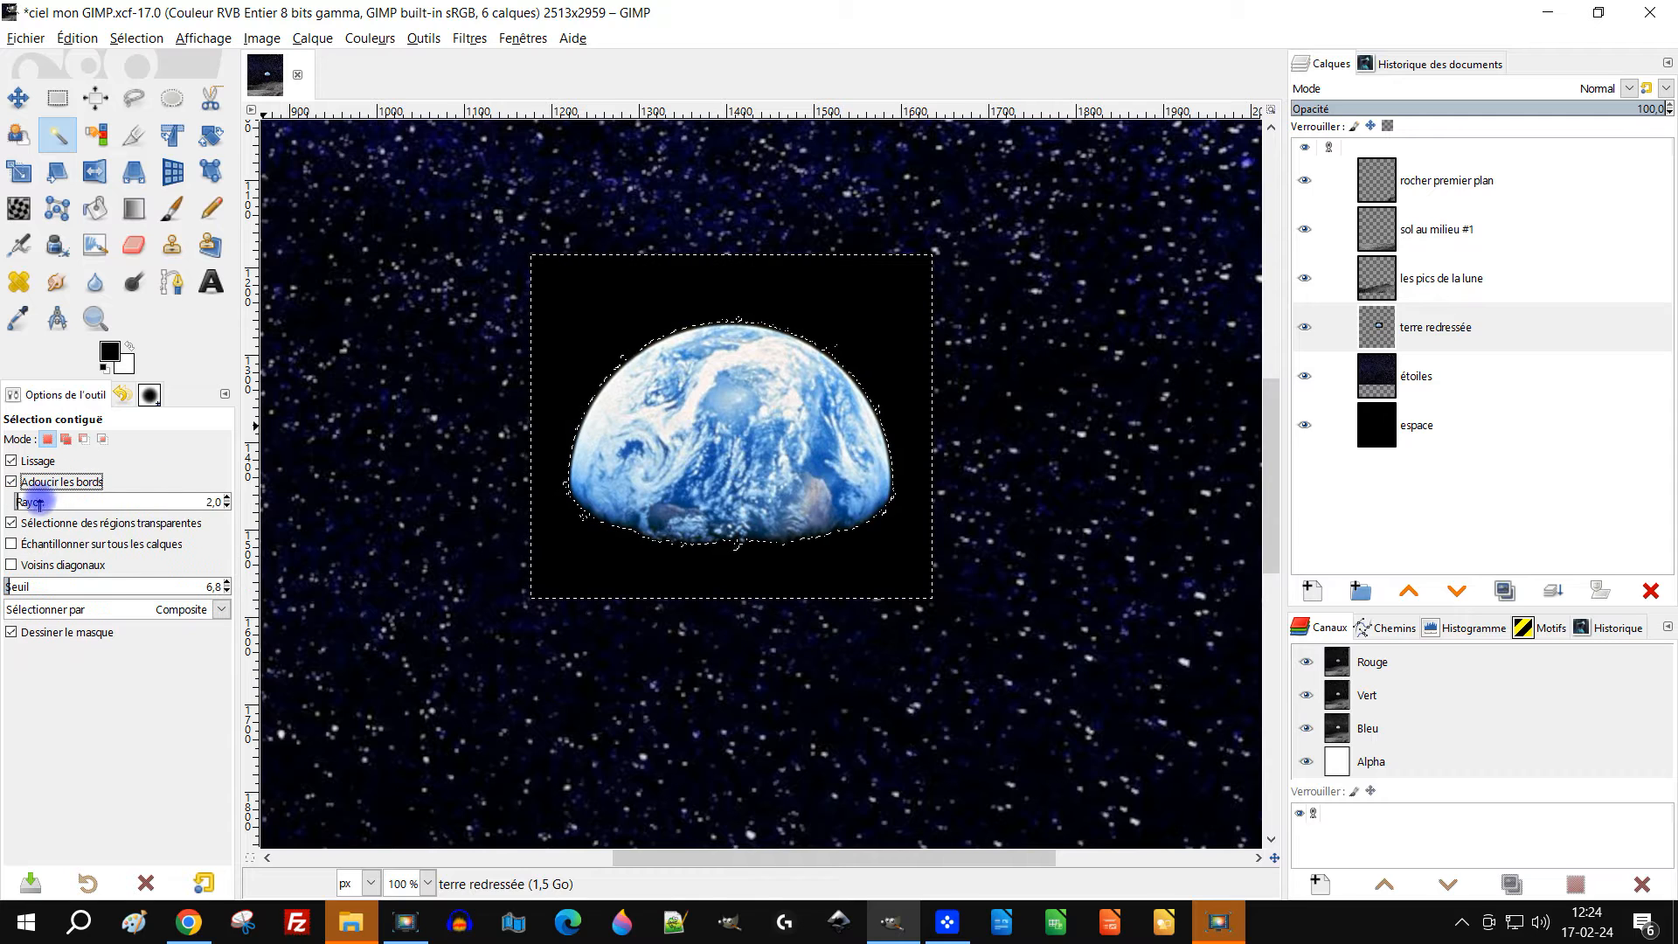
{"action": "left_click_drag", "start_coordinate": [12, 501], "coordinate": [25, 501]}
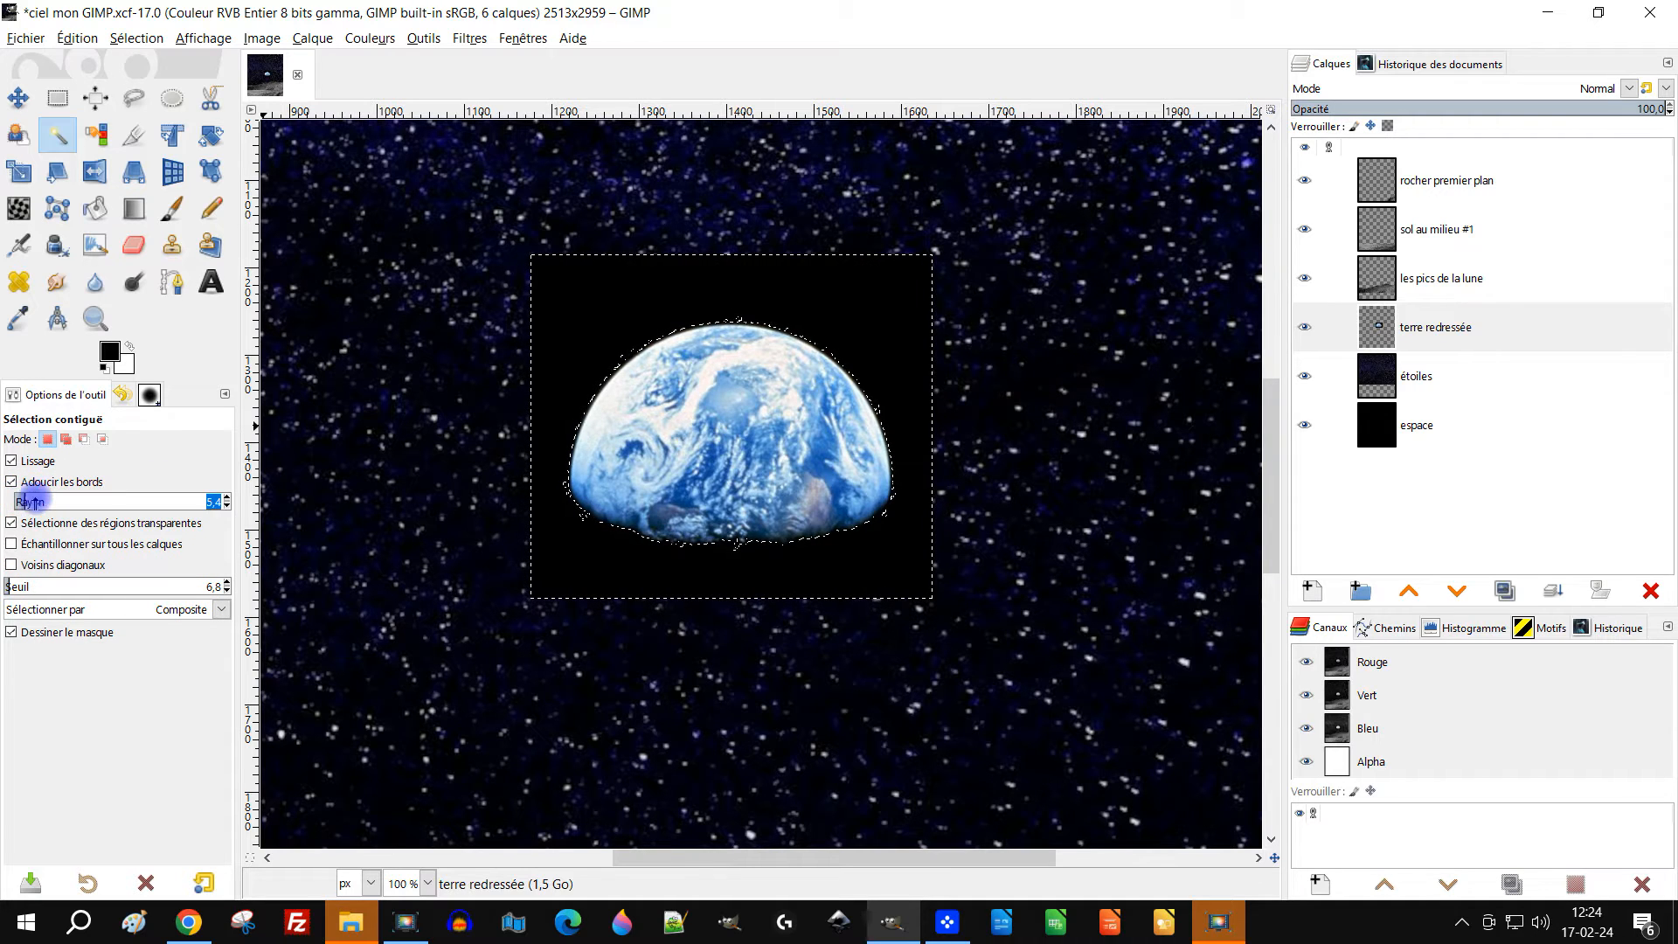
{"action": "mouse_move", "coordinate": [900, 333]}
{"action": "left_mouse_down"}
{"action": "mouse_move", "coordinate": [910, 350]}
{"action": "mouse_move", "coordinate": [899, 329]}
{"action": "left_mouse_up"}
{"action": "key", "text": "Delete"}
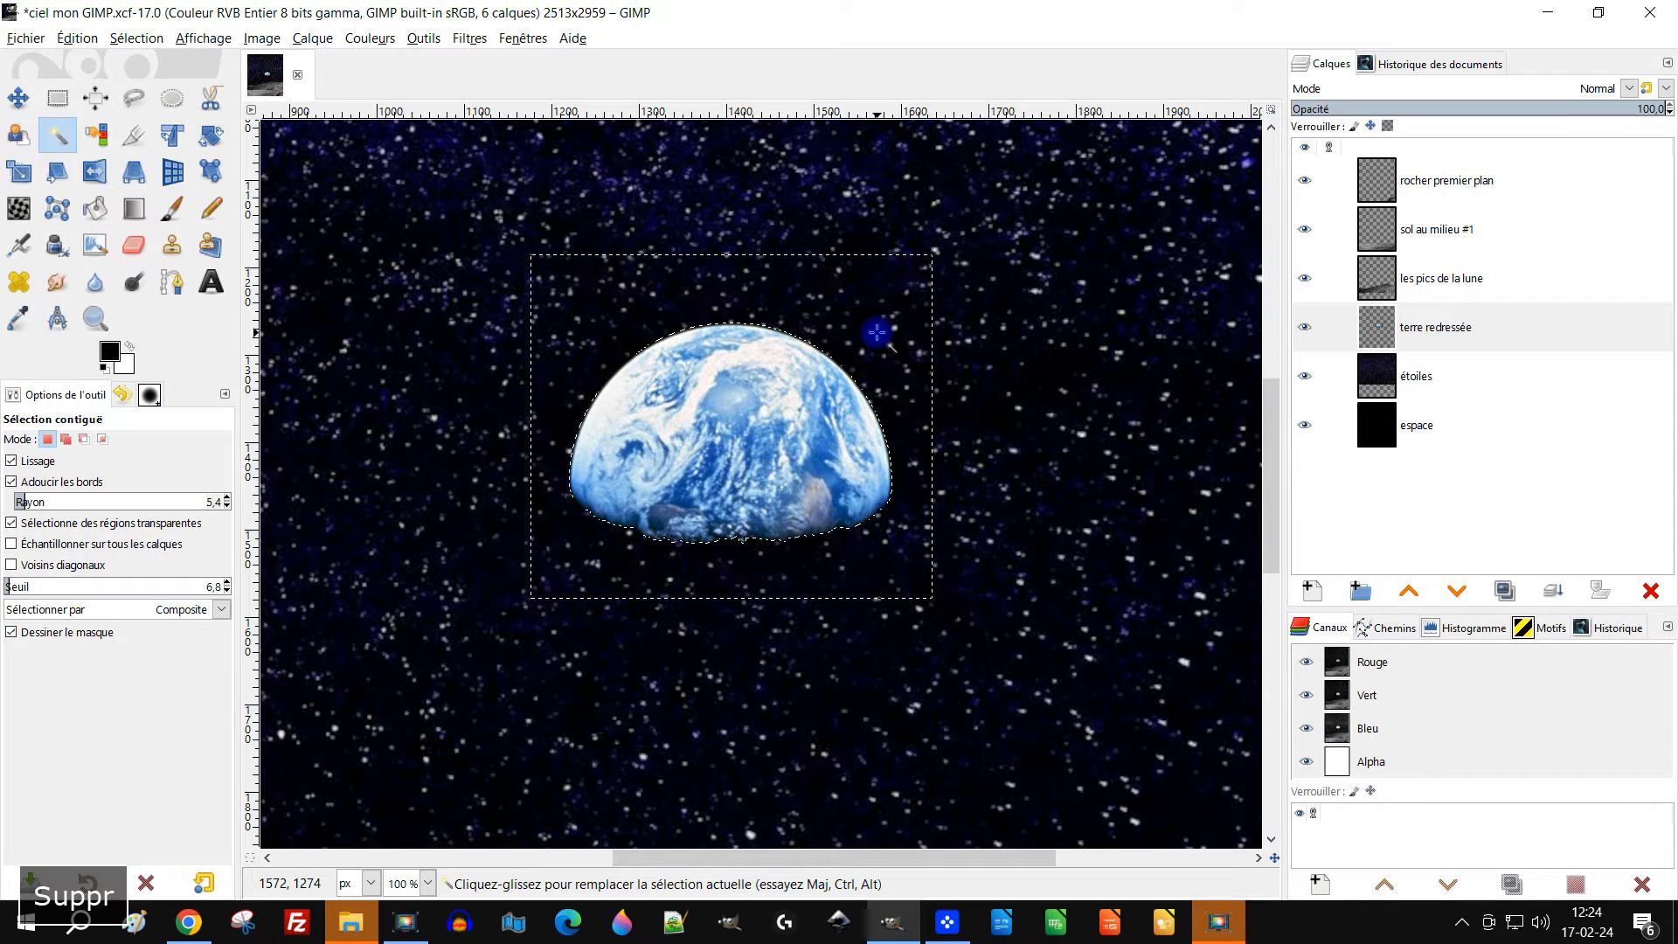
{"action": "key", "text": "Delete"}
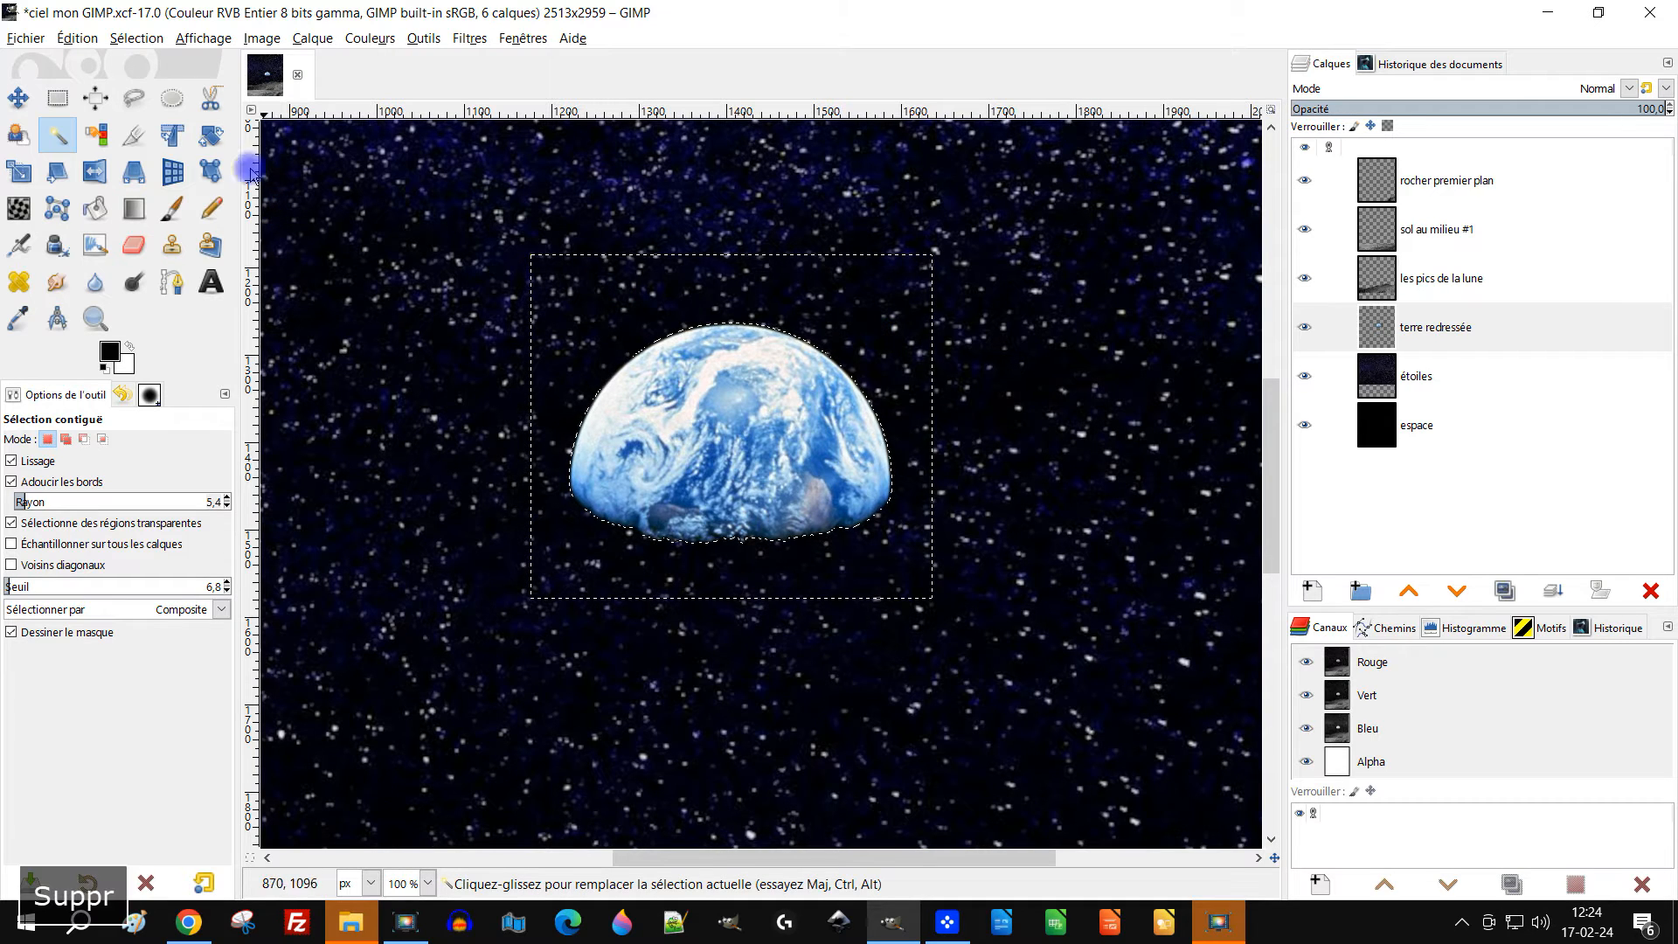
{"action": "left_click", "coordinate": [56, 97]}
{"action": "left_click", "coordinate": [420, 170]}
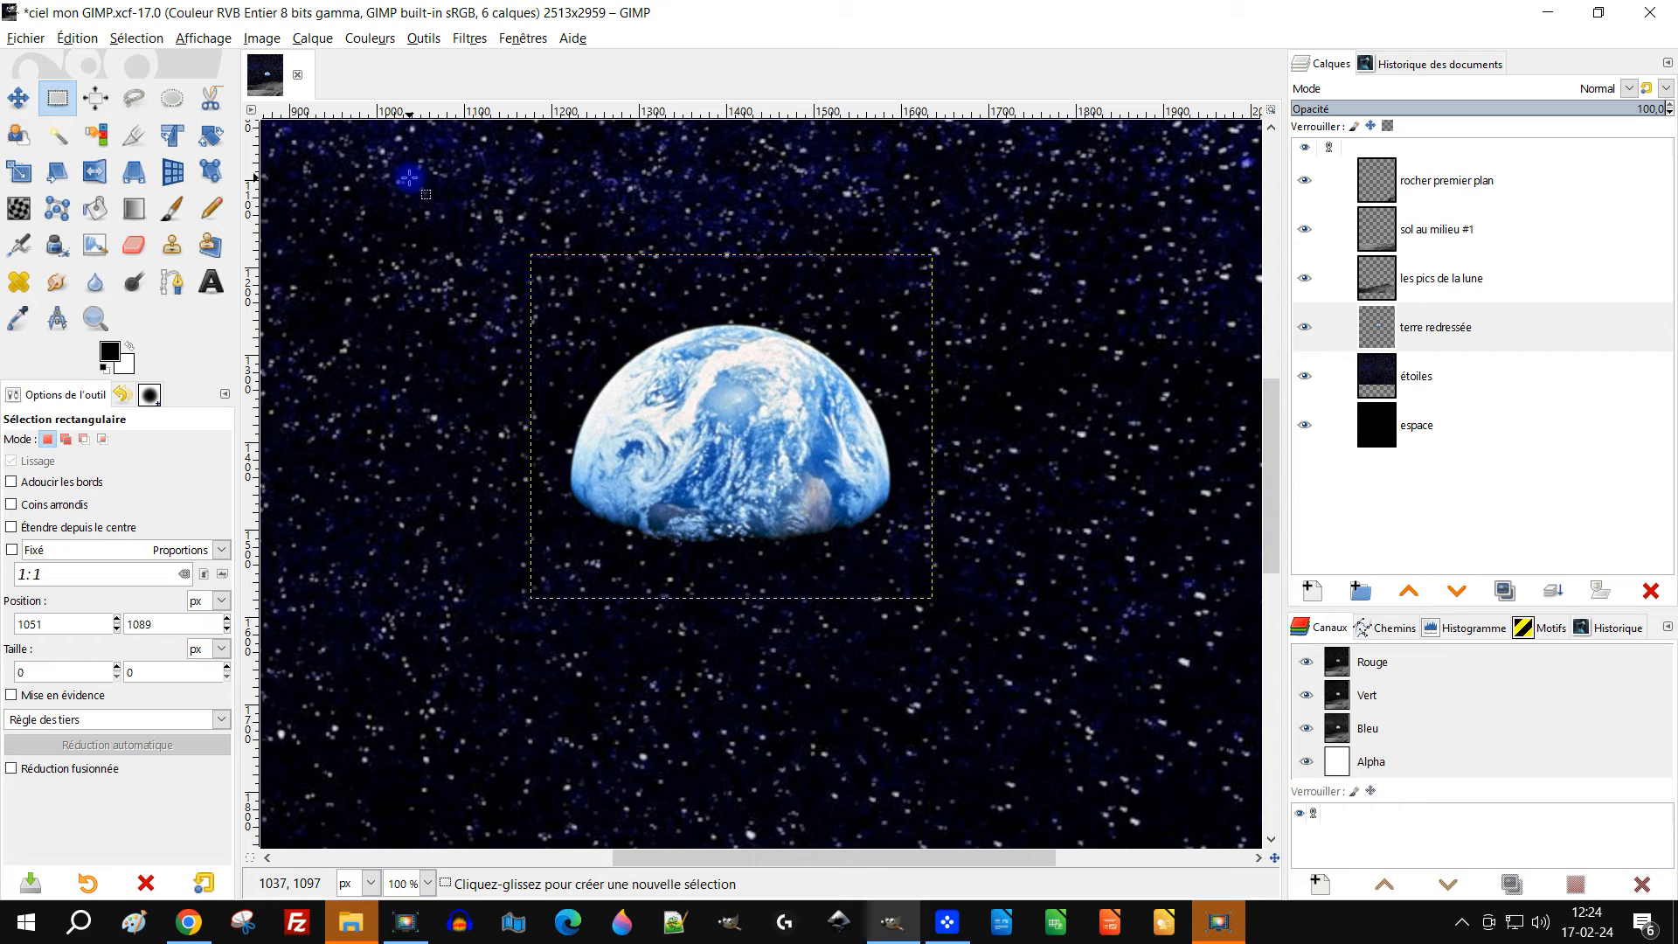
Resize the terre redressée layer to the image dimensions
{"action": "right_click", "coordinate": [1396, 321]}
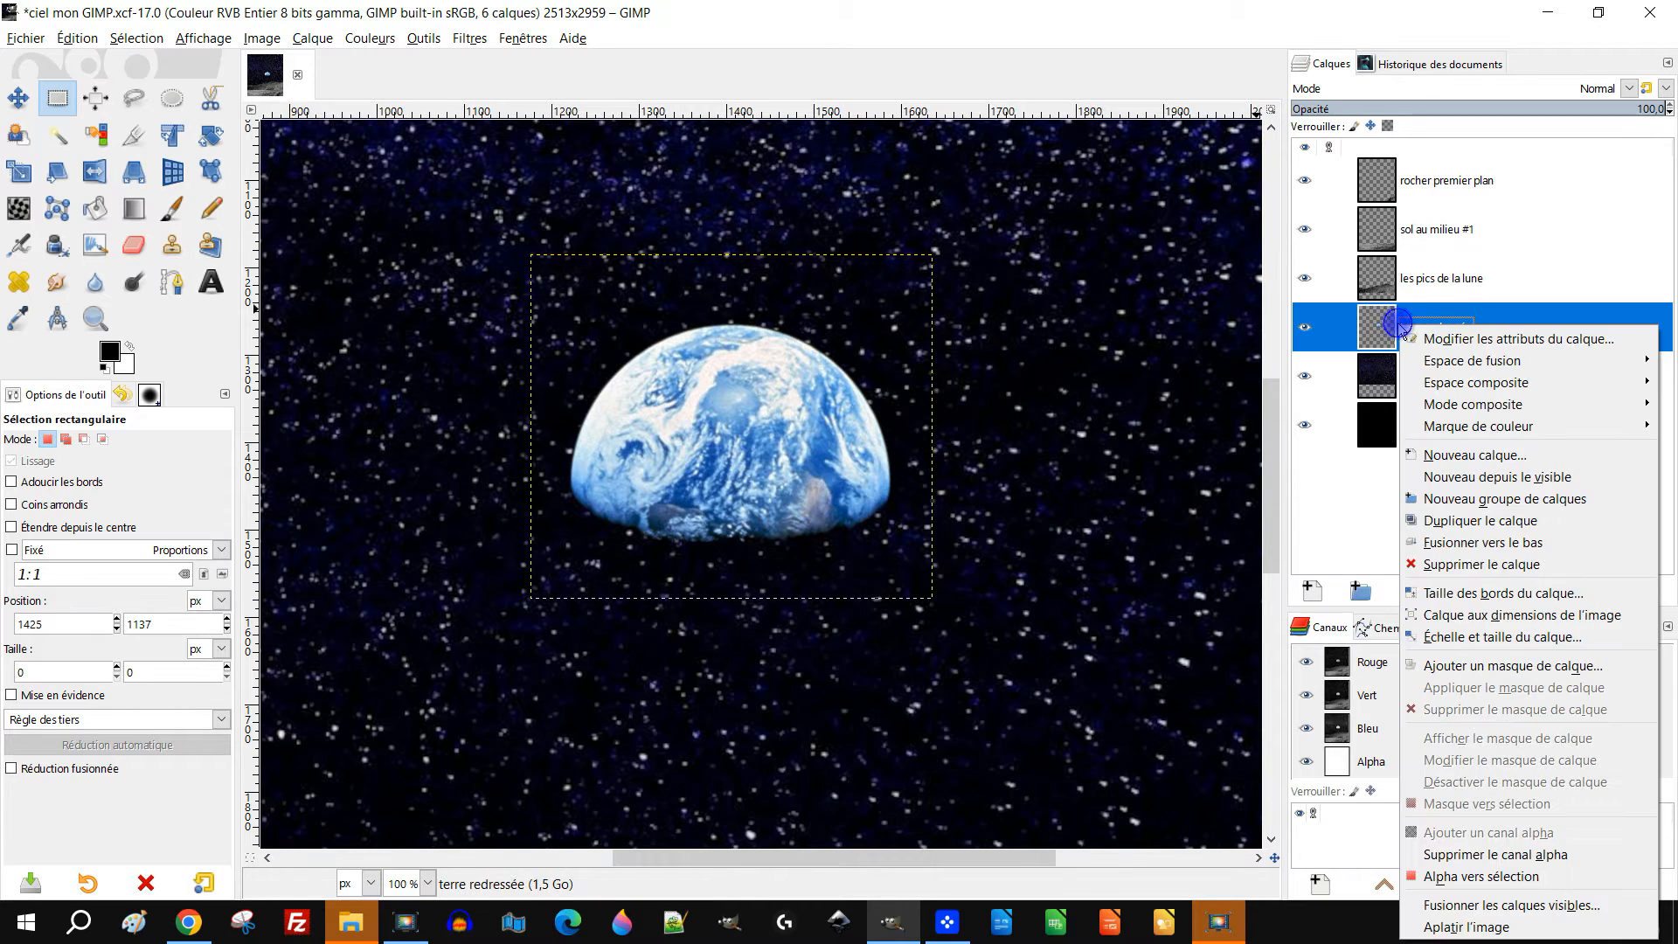
{"action": "left_click", "coordinate": [1552, 612]}
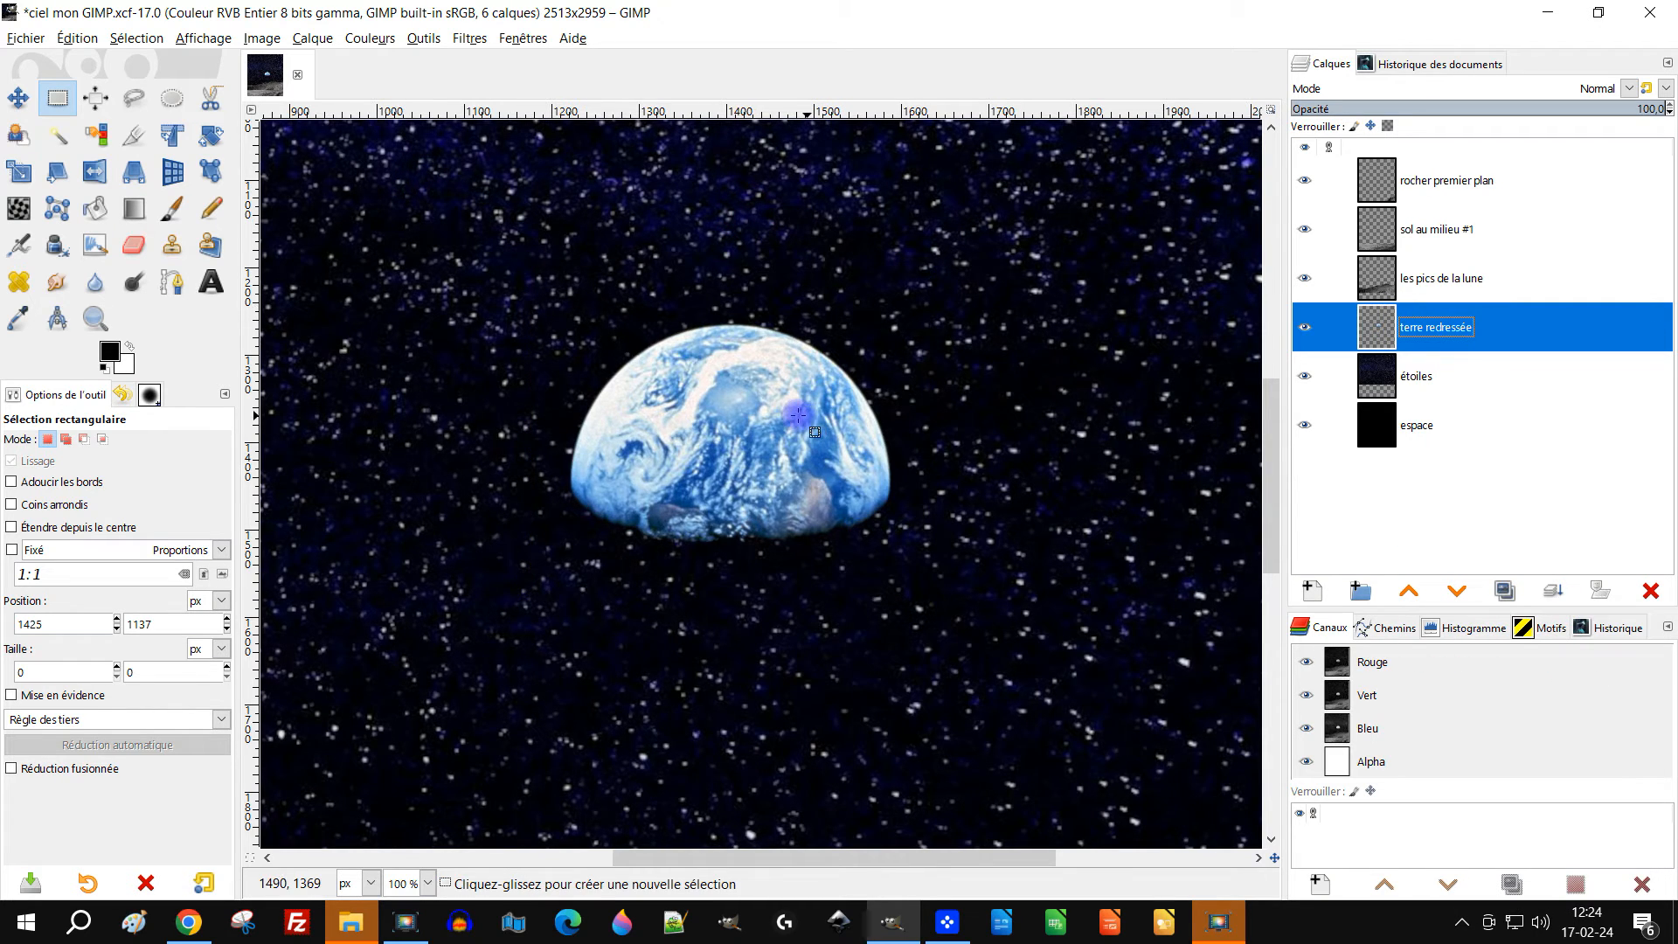
{"action": "scroll", "coordinate": [800, 418], "scroll_direction": "down", "scroll_amount": 3}
{"action": "scroll", "coordinate": [851, 393], "scroll_direction": "up", "scroll_amount": 1}
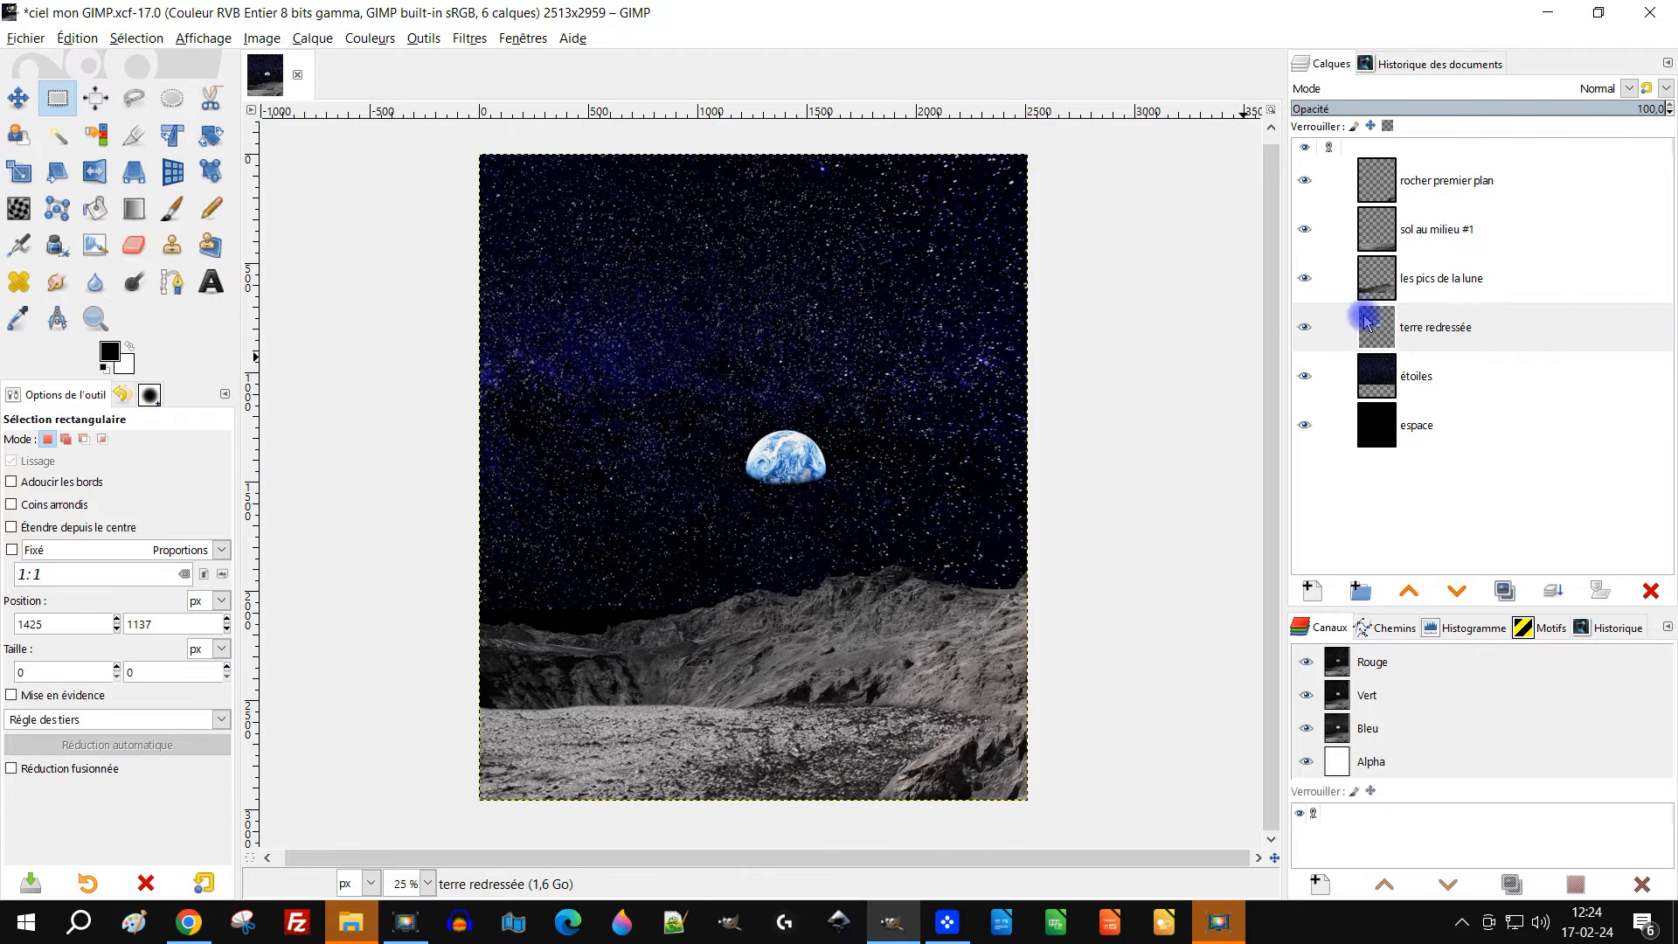
Hide the layers one by one from rocher premier plan down to étoiles, leaving only the espace layer visible
{"action": "left_click", "coordinate": [1390, 188]}
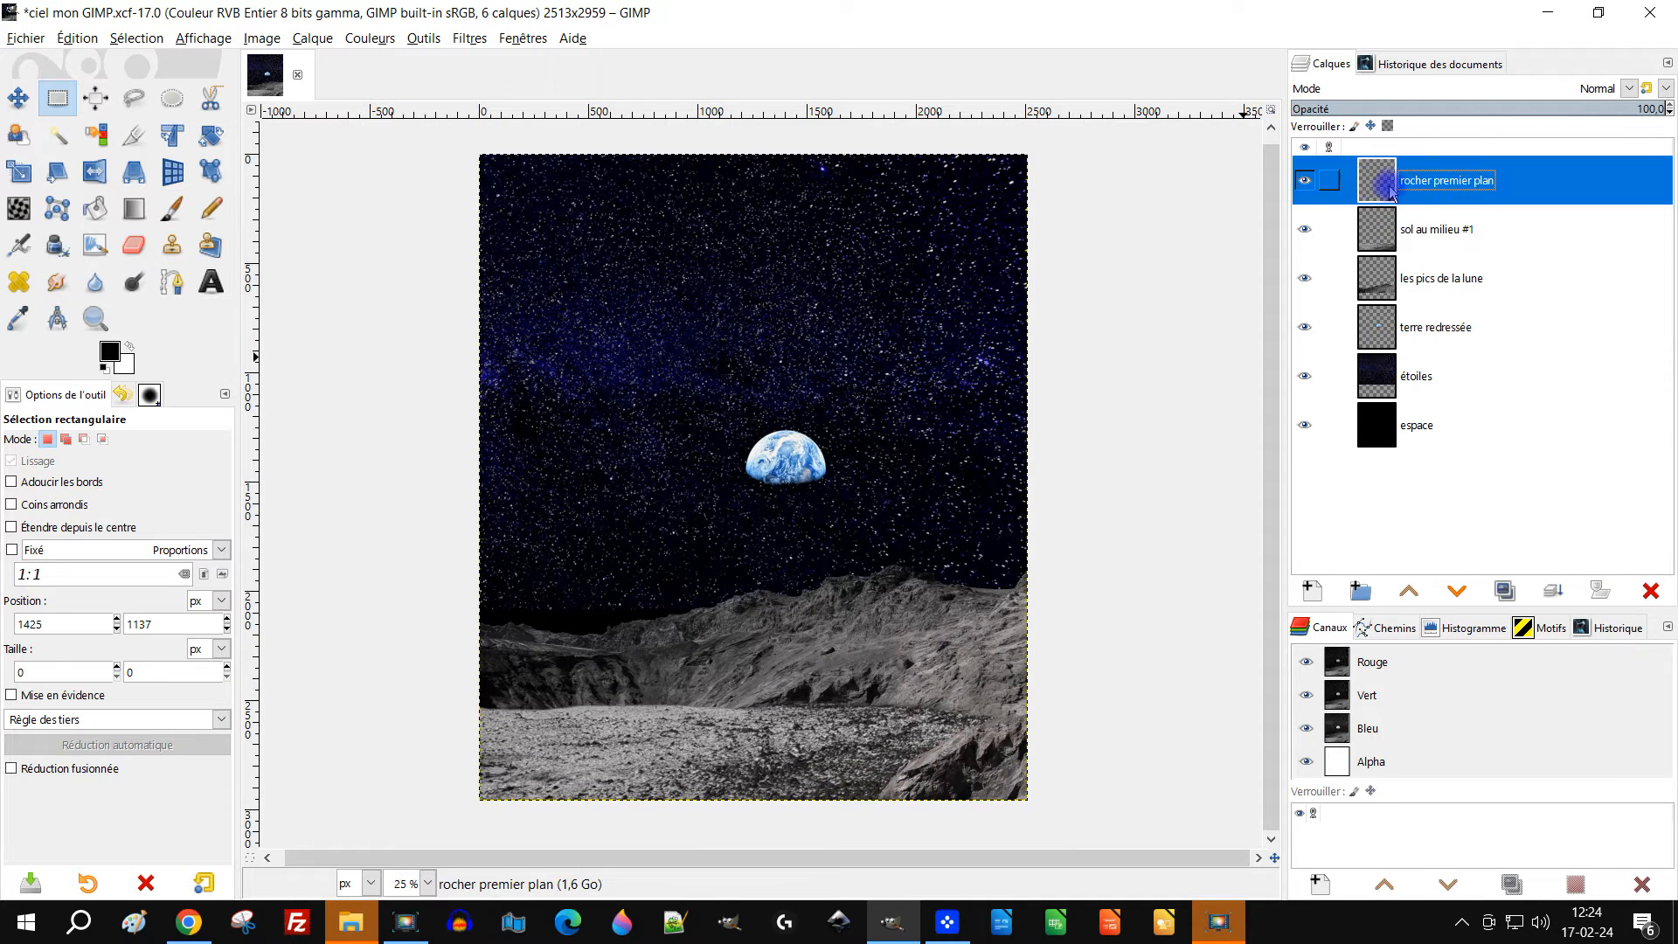
{"action": "left_click", "coordinate": [1303, 182]}
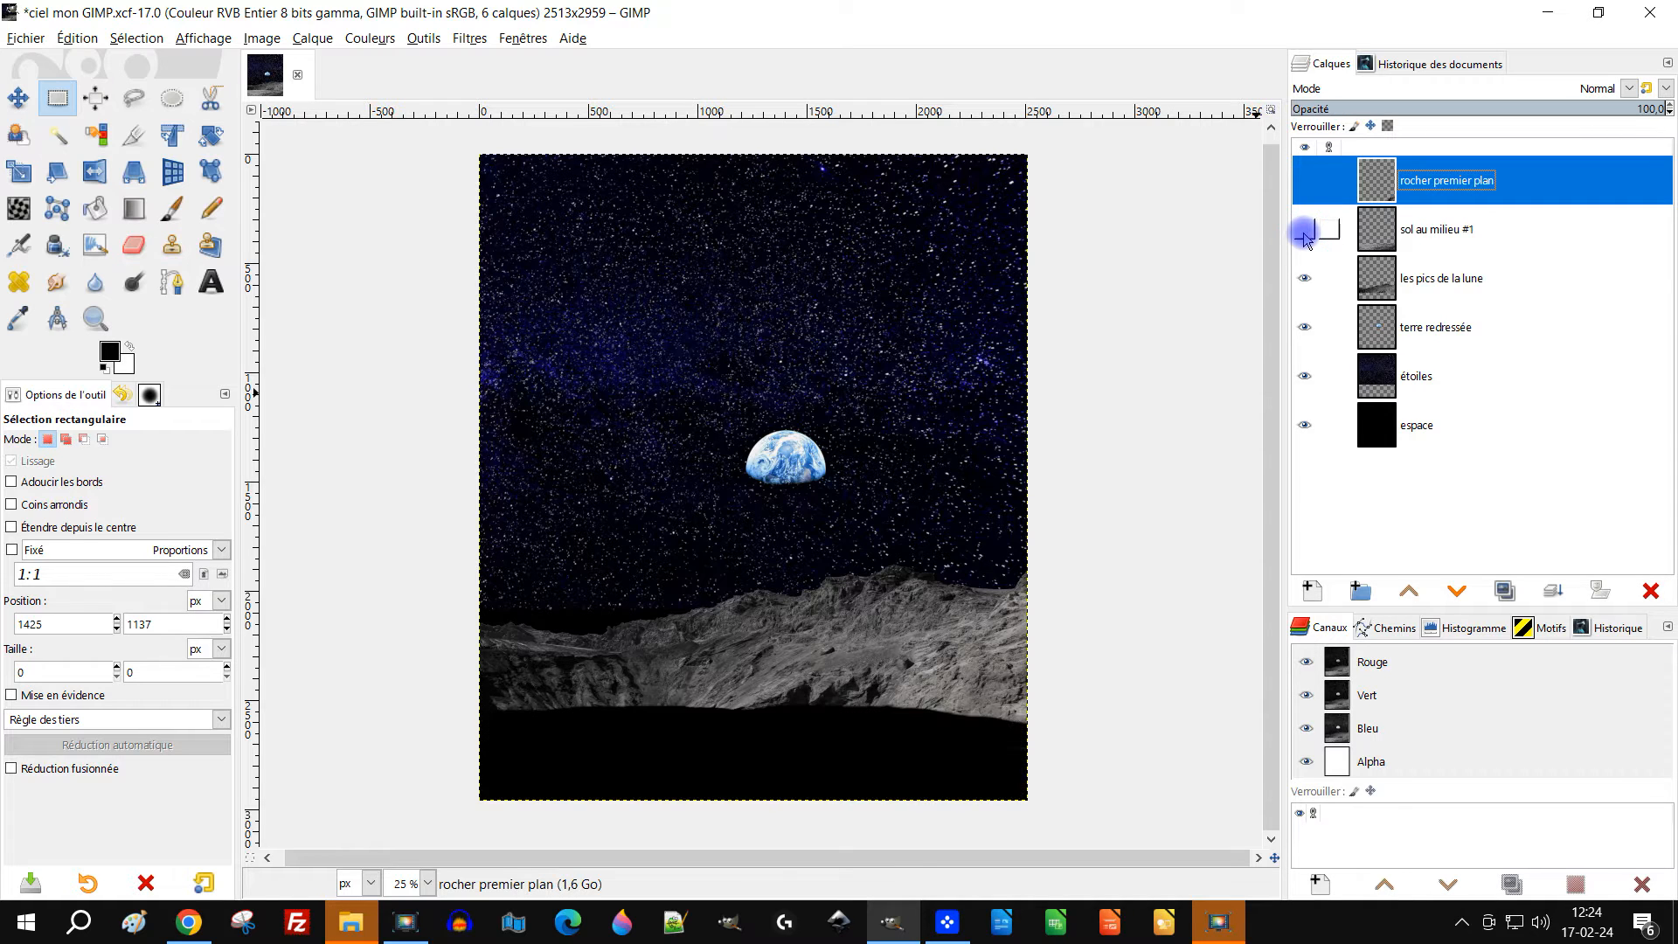
{"action": "left_click", "coordinate": [1306, 277]}
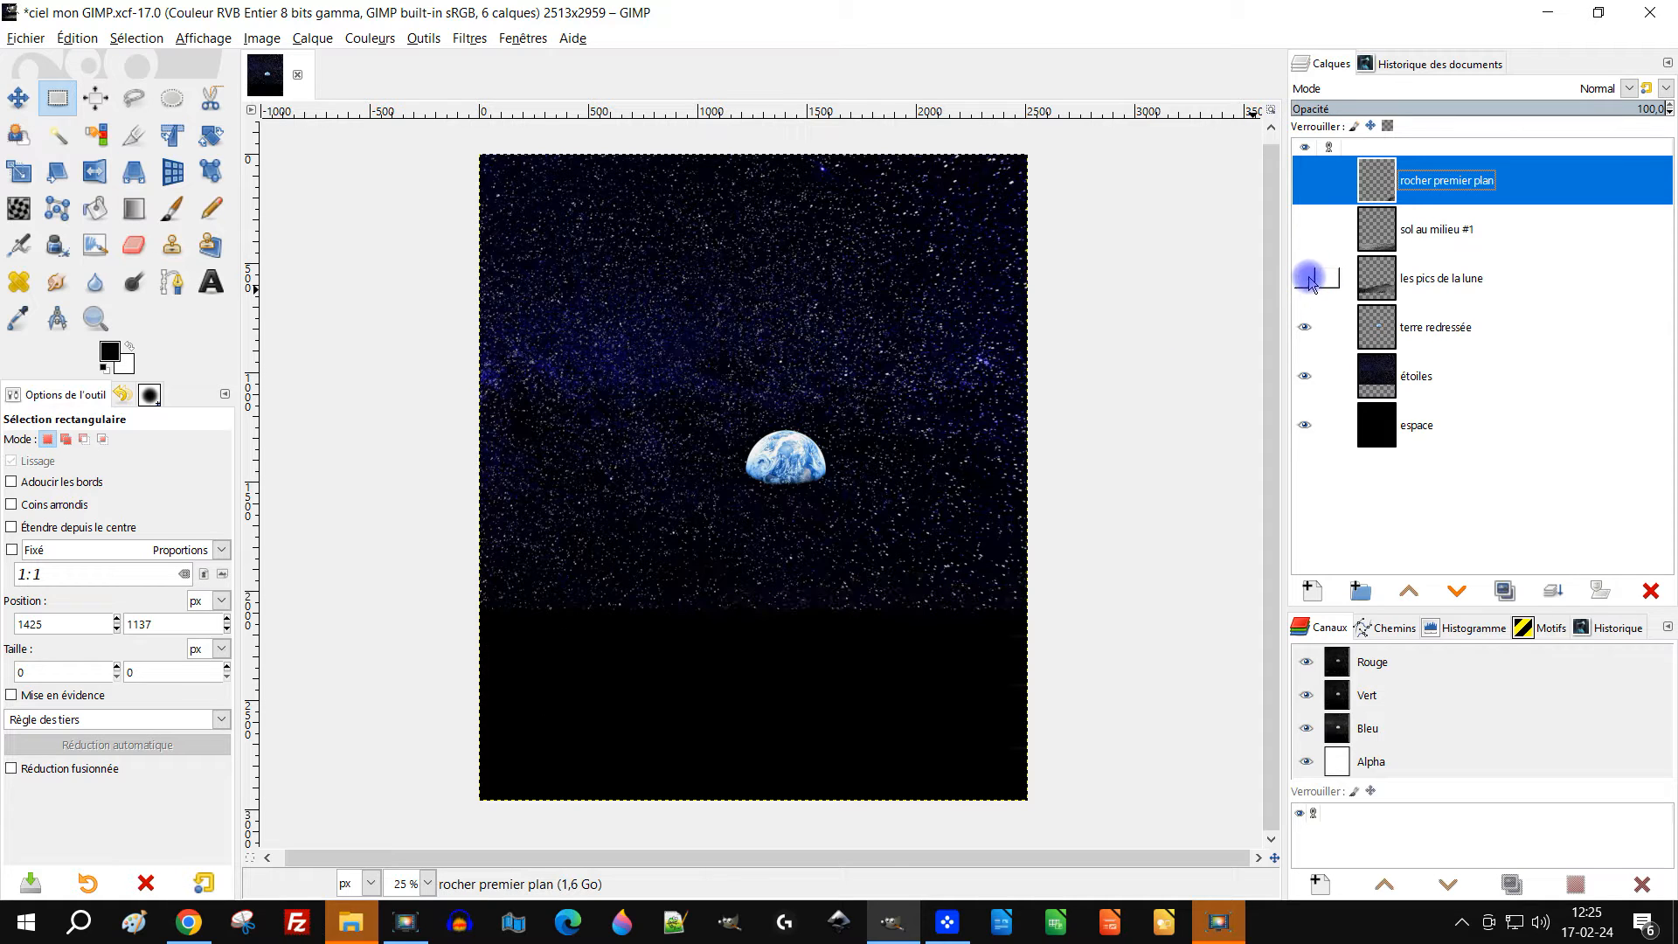
{"action": "left_click", "coordinate": [1326, 332]}
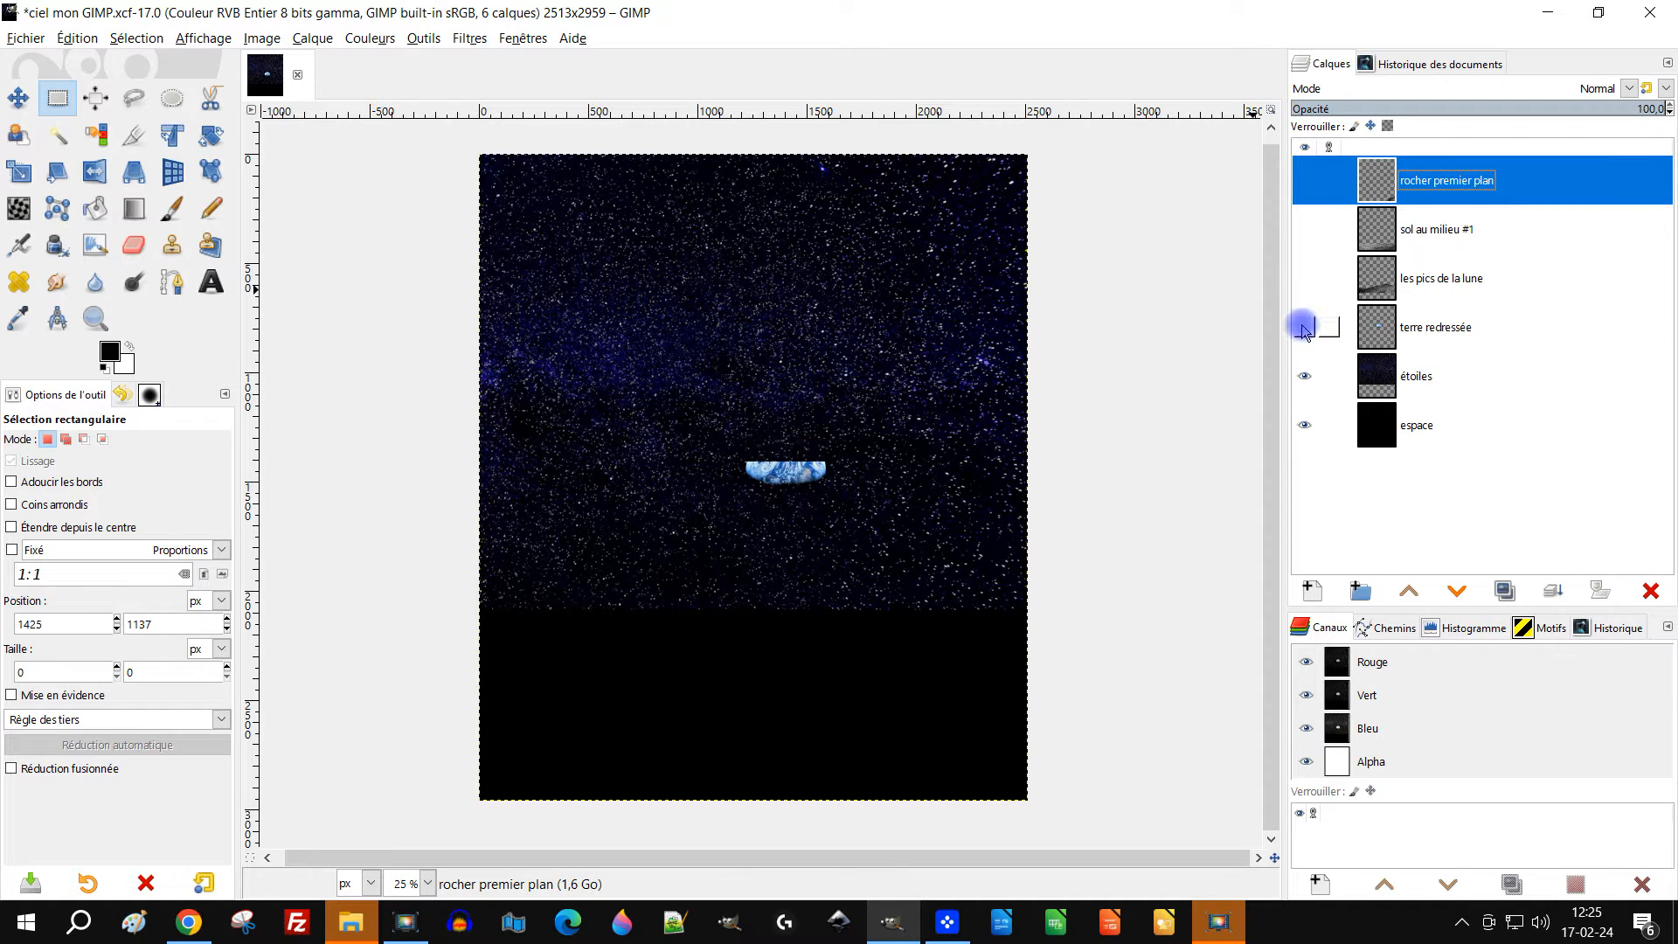
{"action": "left_click", "coordinate": [1305, 377]}
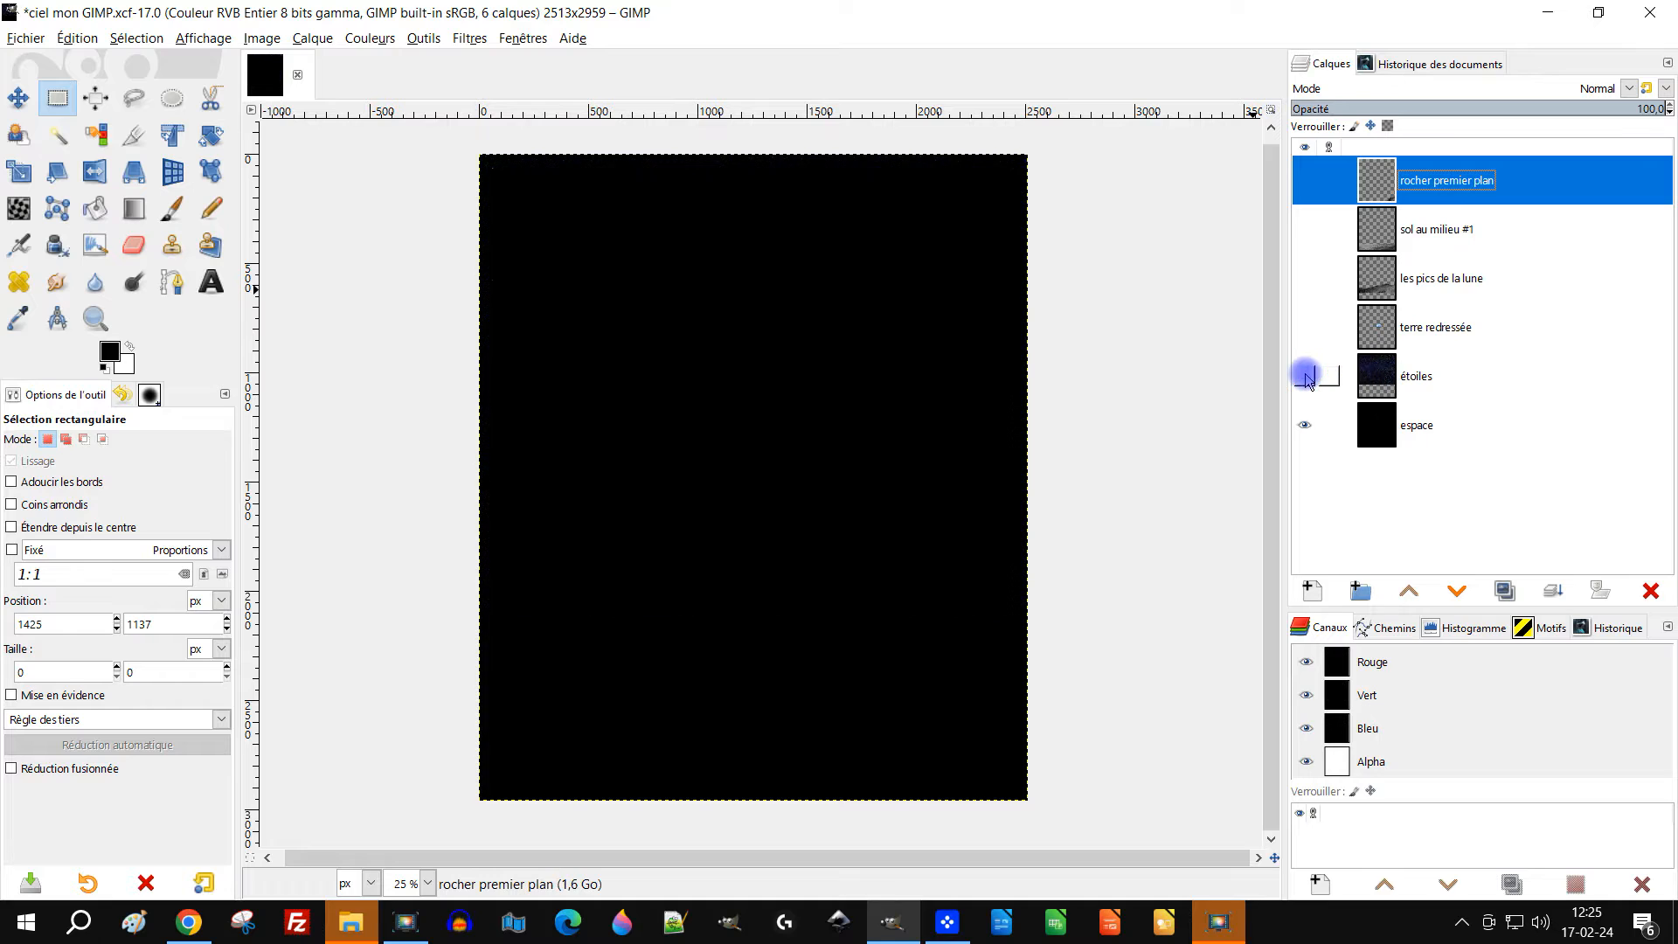
Rename the espace layer as fond noir
{"action": "double_click", "coordinate": [1431, 426]}
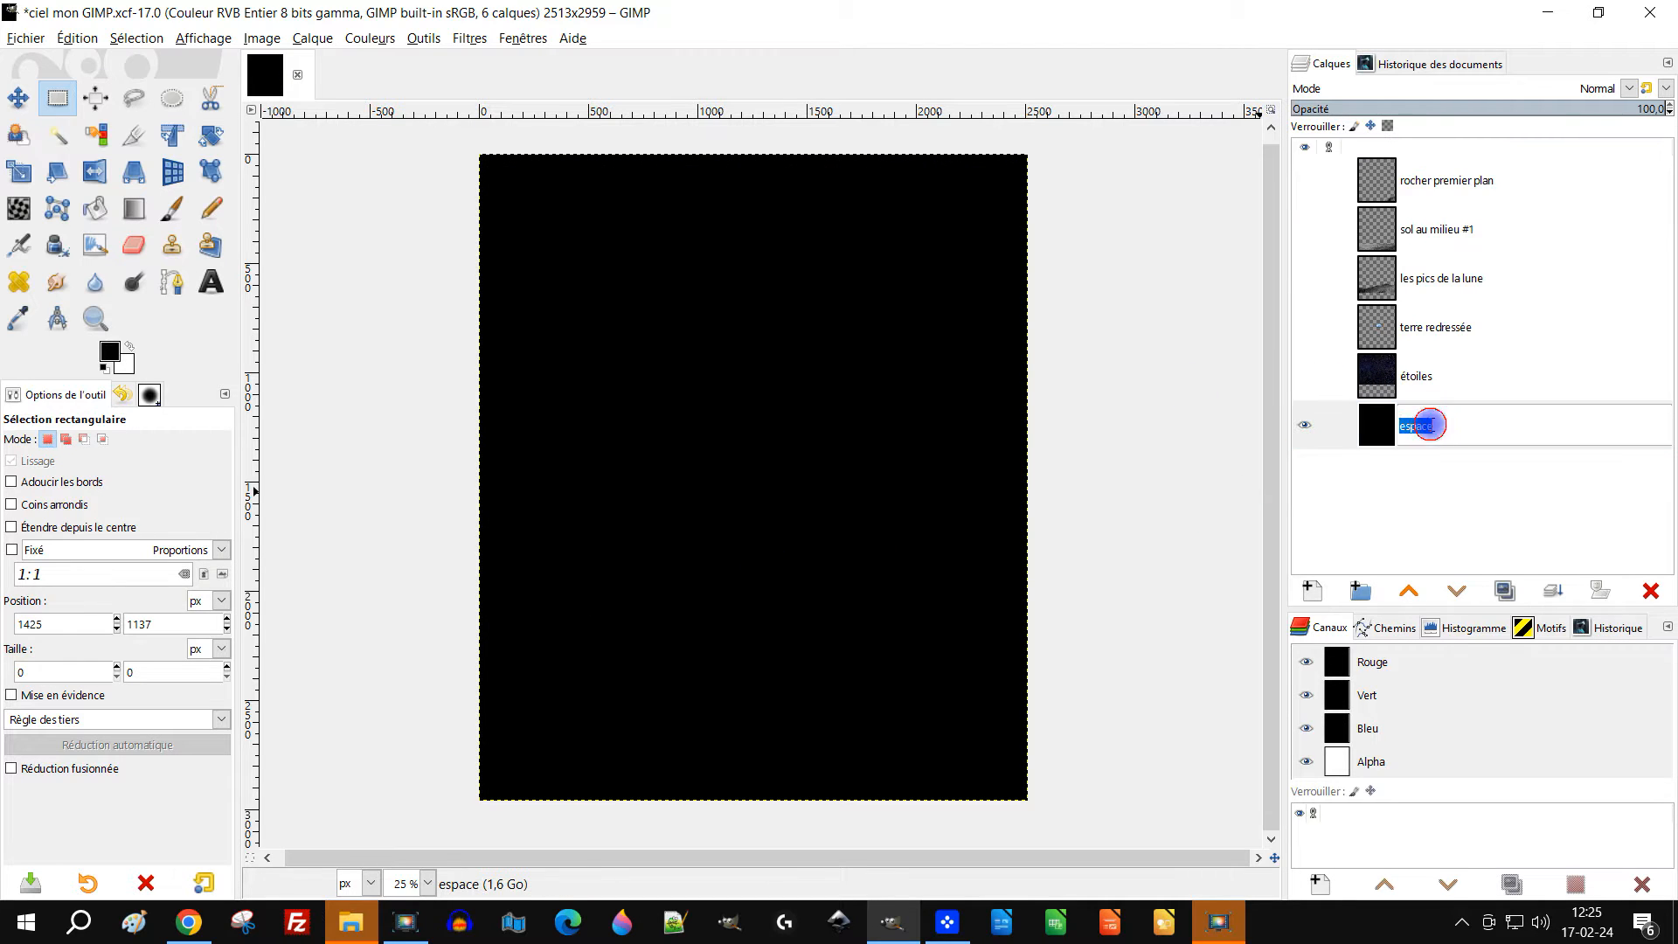
{"action": "type", "text": "fond noir"}
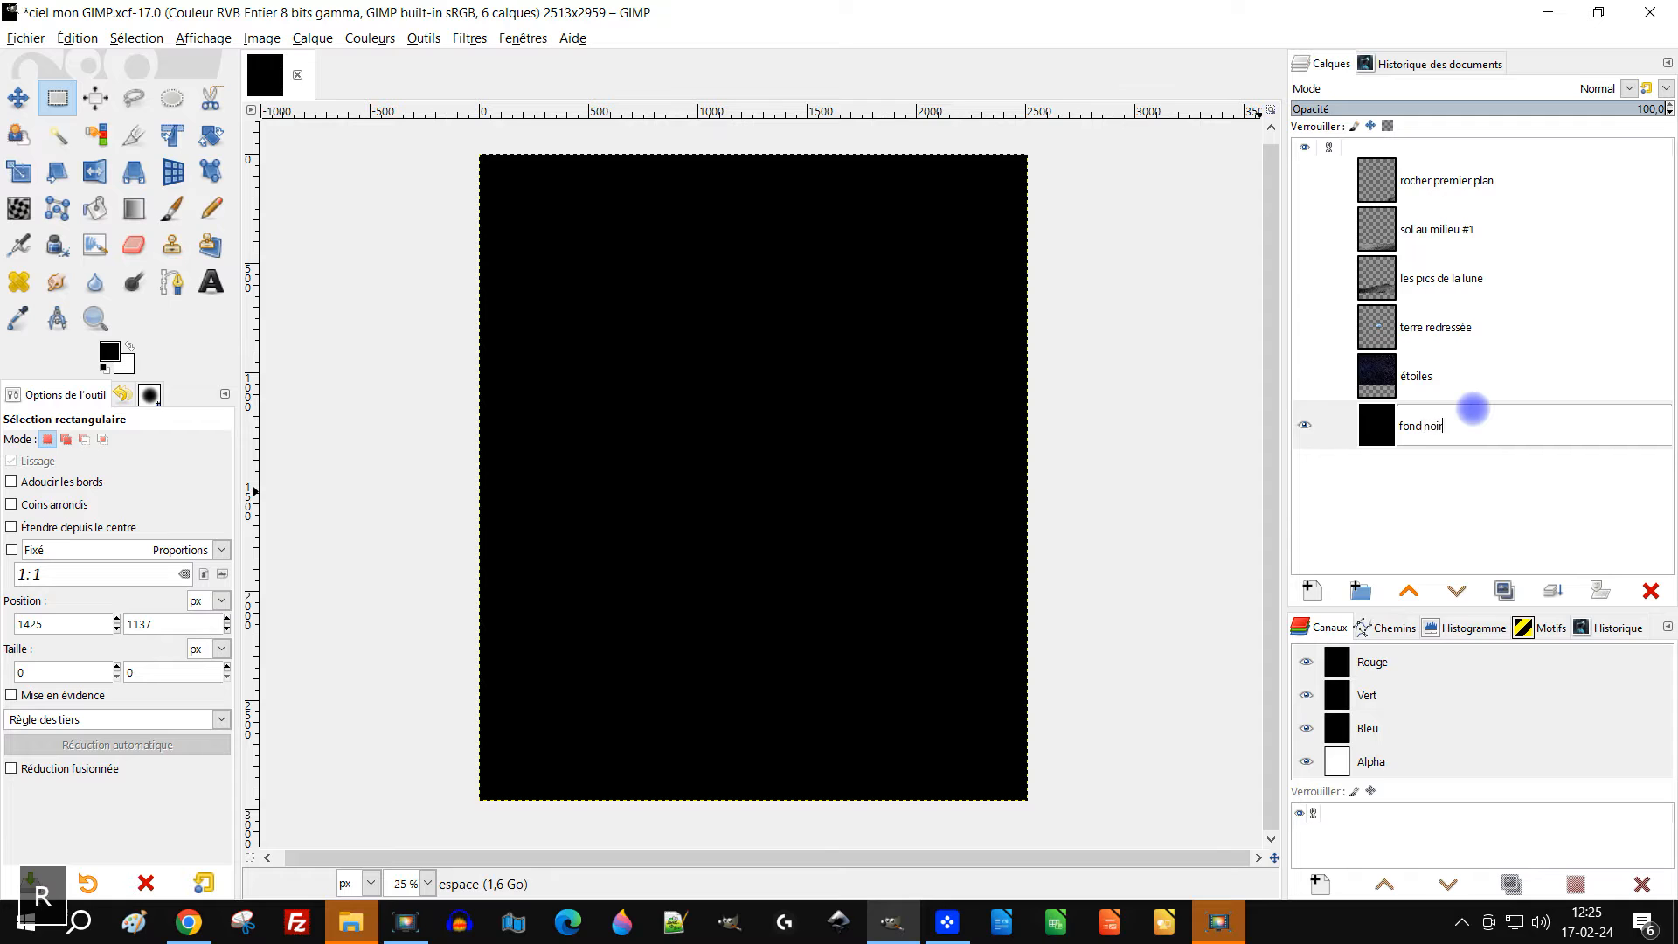
{"action": "key", "text": "Return"}
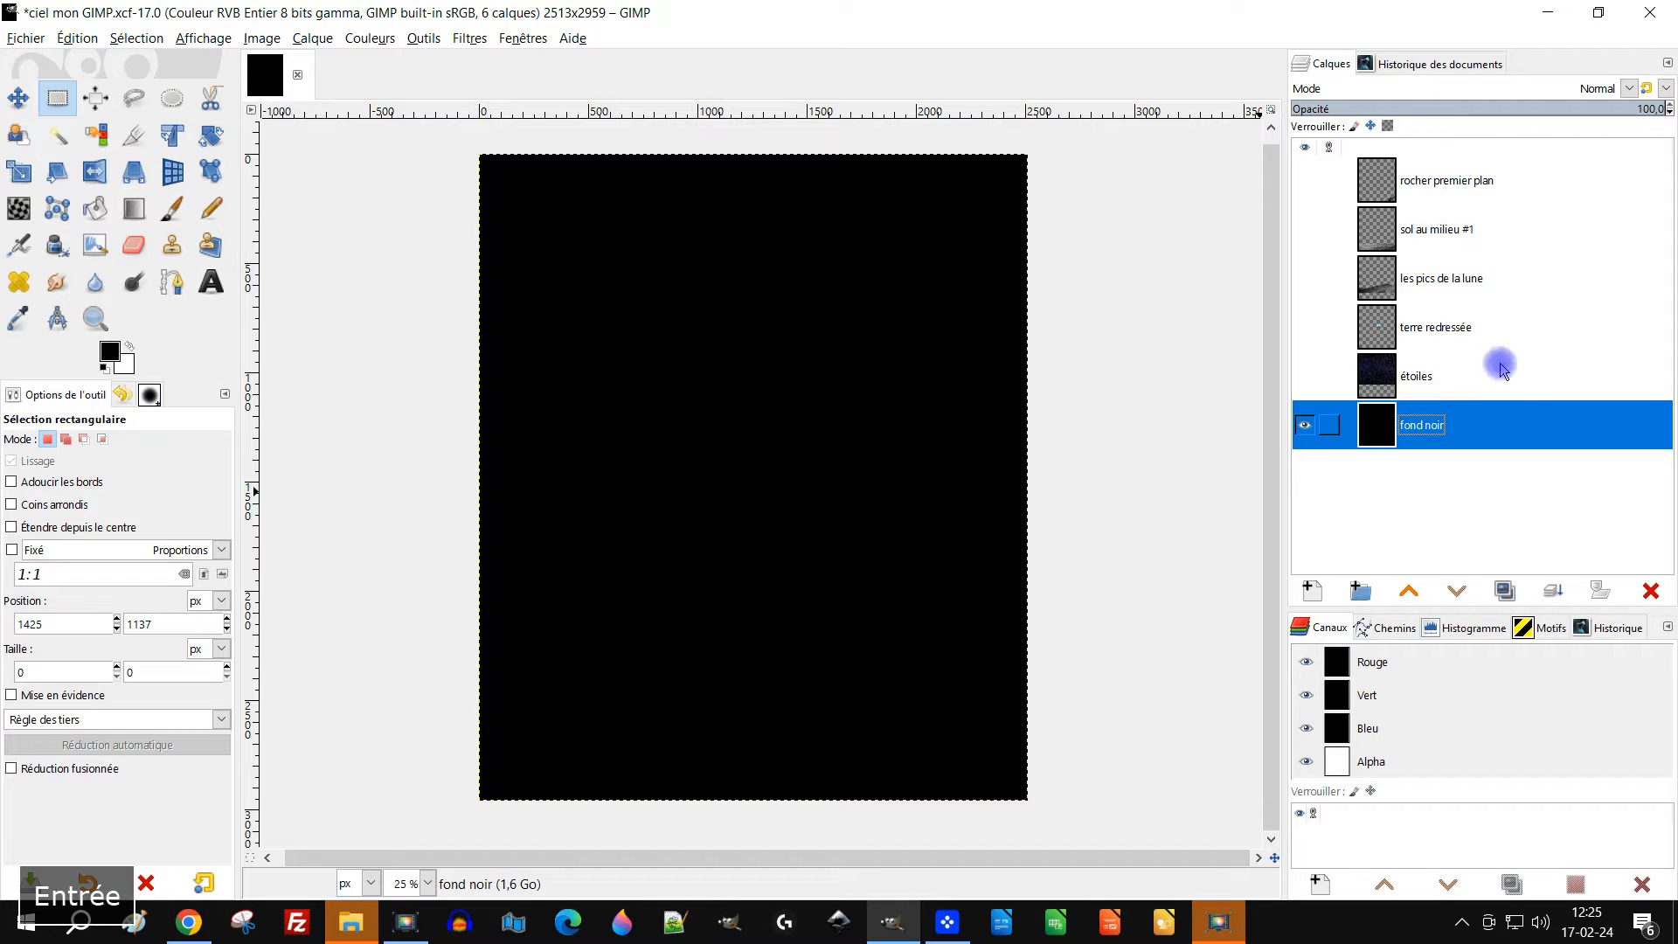
Make all the layers above fond noir visible again and save the image
{"action": "left_click", "coordinate": [1304, 376]}
{"action": "left_click", "coordinate": [1305, 326]}
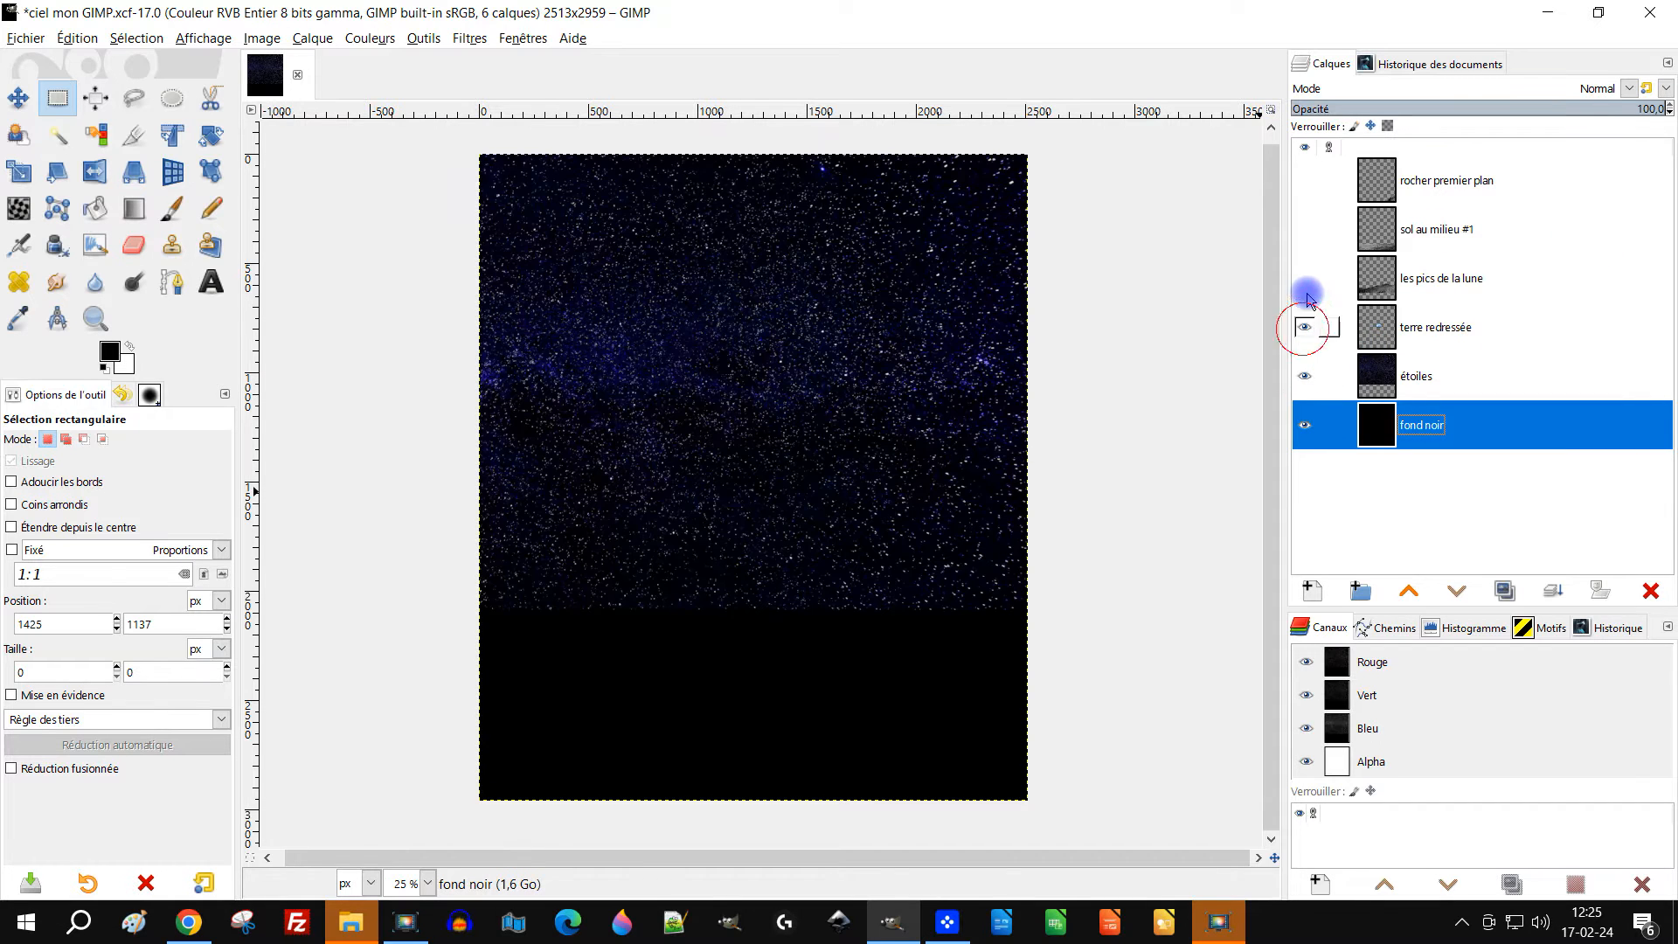
{"action": "left_click", "coordinate": [1304, 278]}
{"action": "left_click", "coordinate": [1305, 228]}
{"action": "left_click", "coordinate": [1305, 180]}
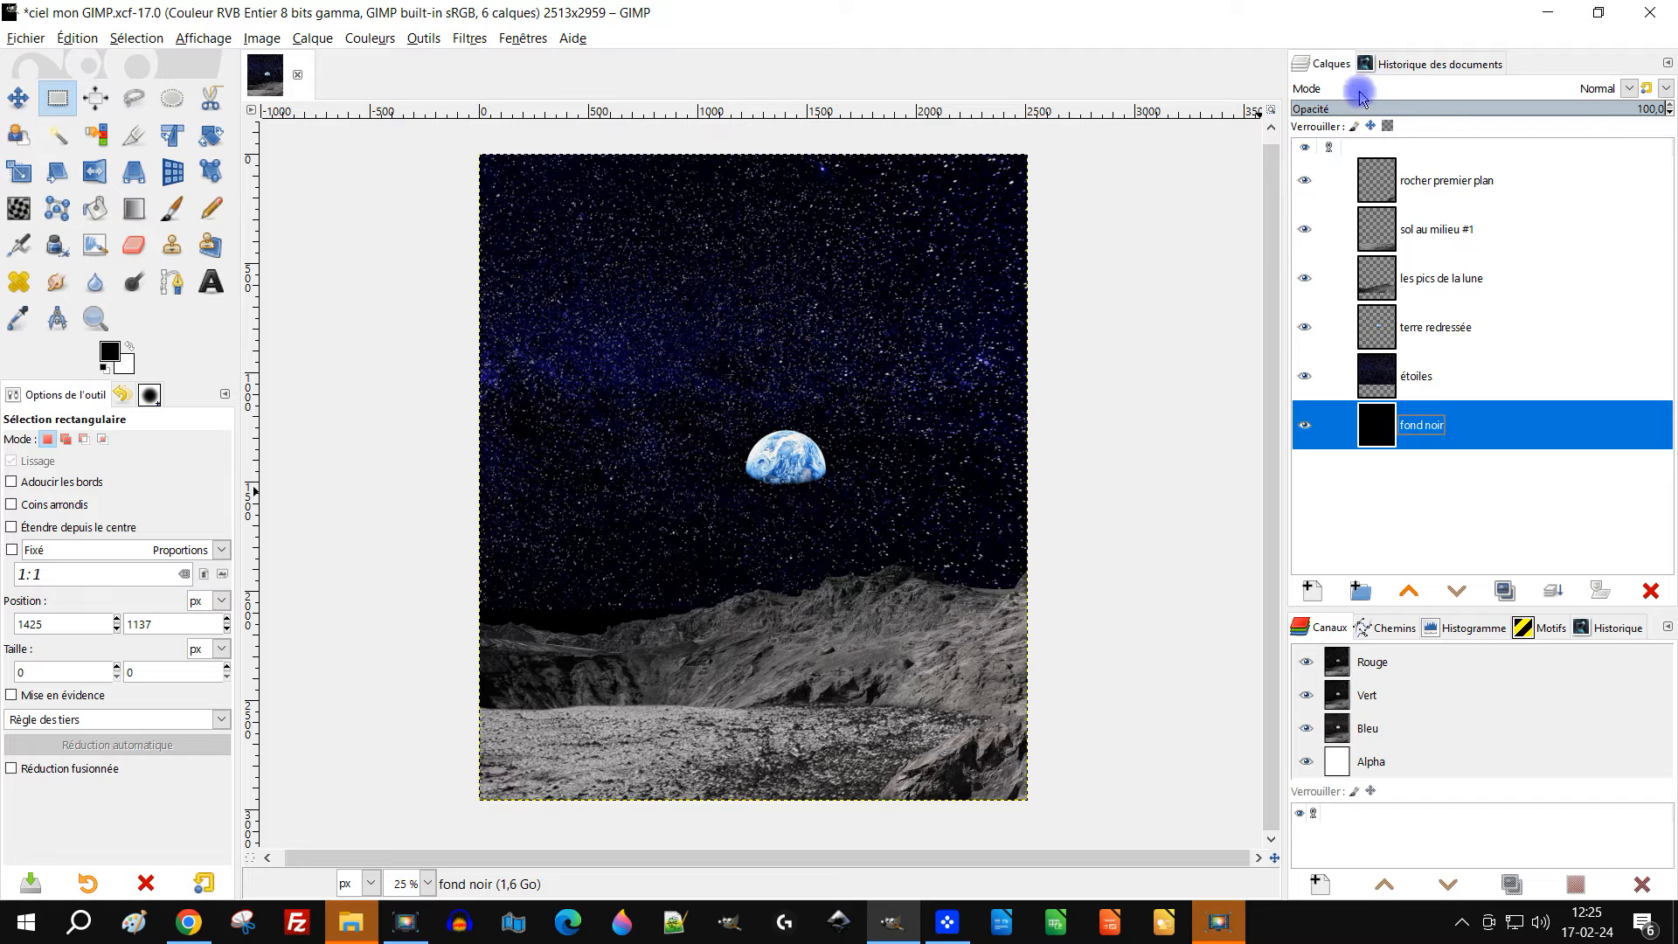
{"action": "scroll", "coordinate": [982, 405], "scroll_direction": "down", "scroll_amount": 1}
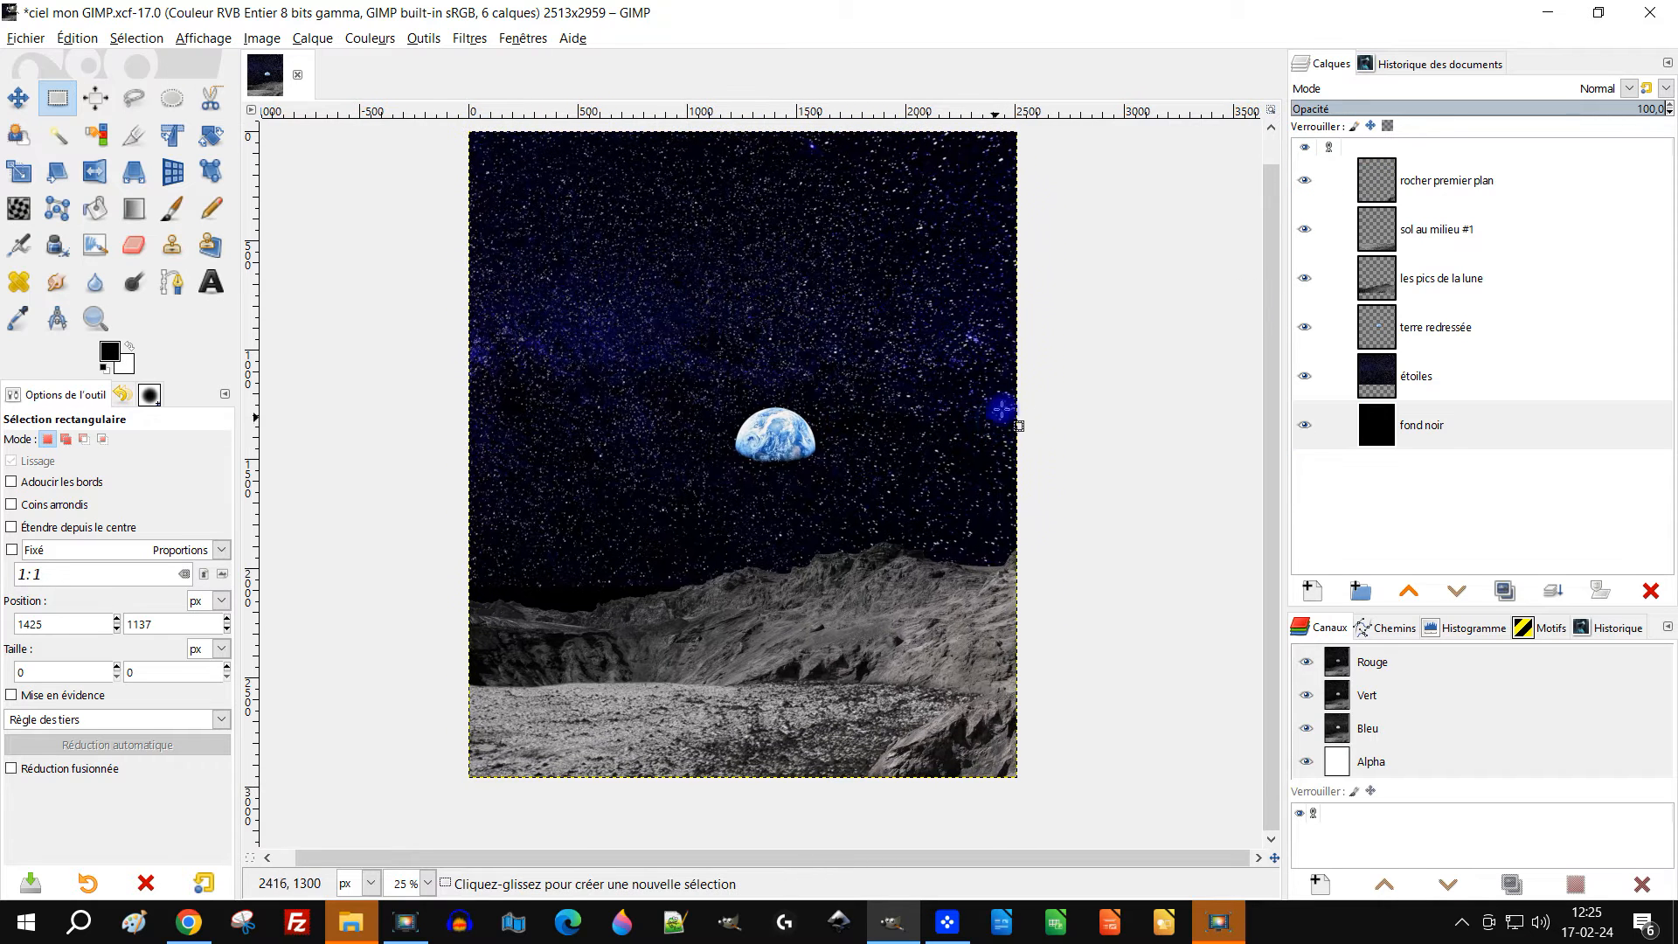
{"action": "key", "text": "ctrl+s"}
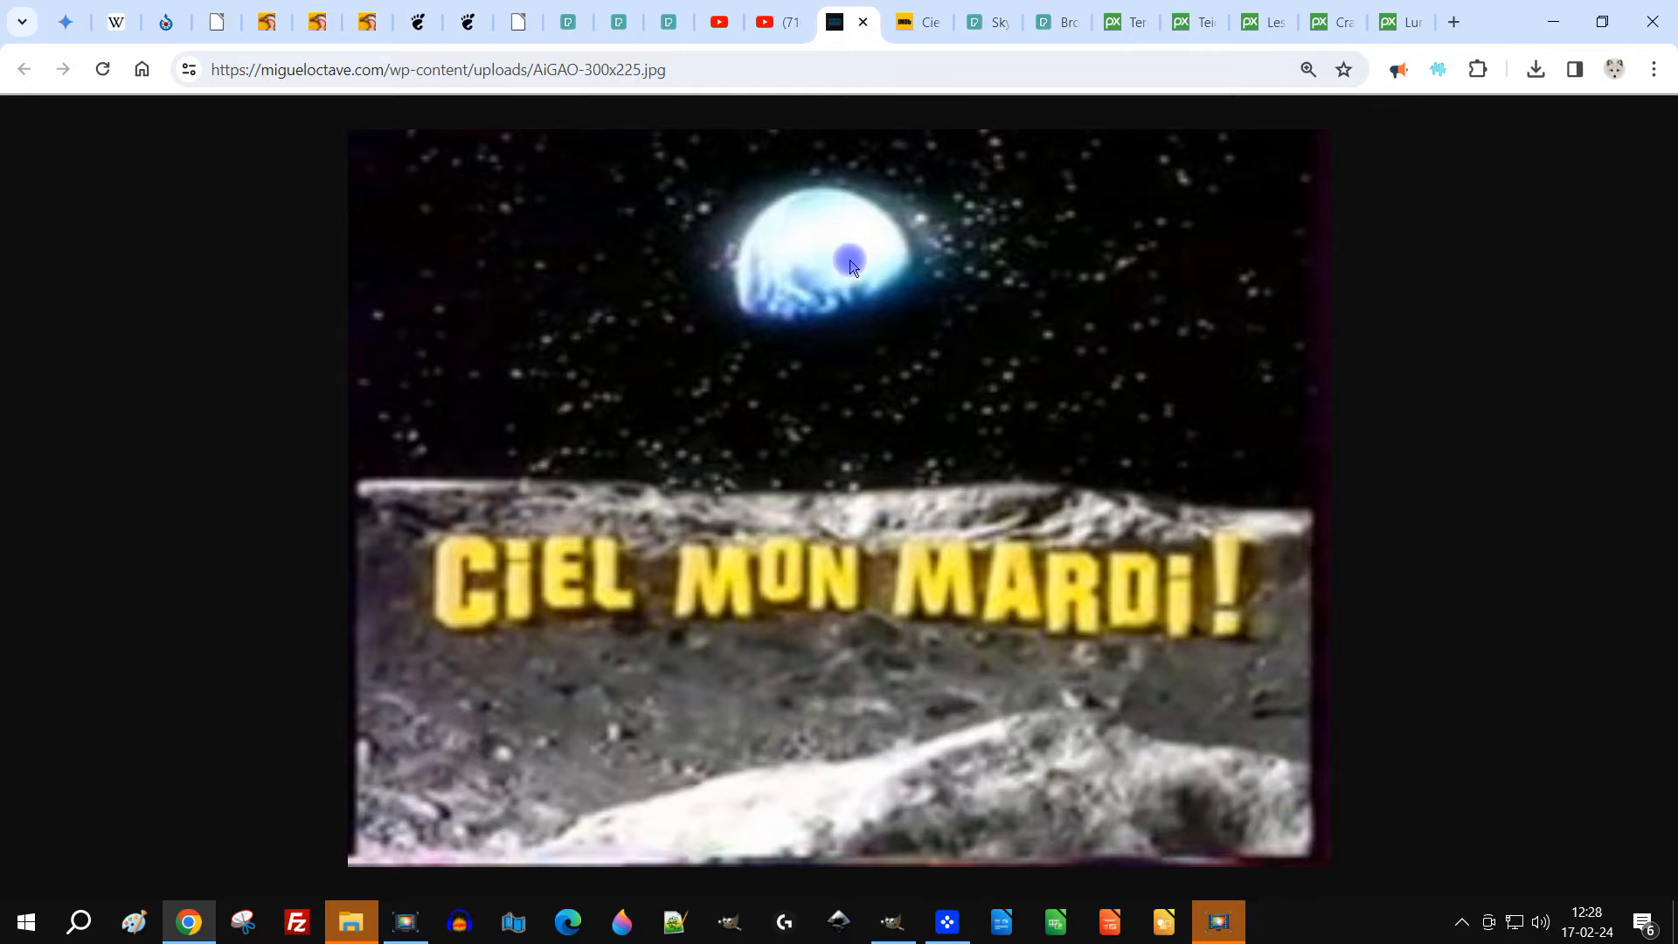
Switch to GIMP and crop the terre redressée layer to its content
{"action": "left_click", "coordinate": [905, 931]}
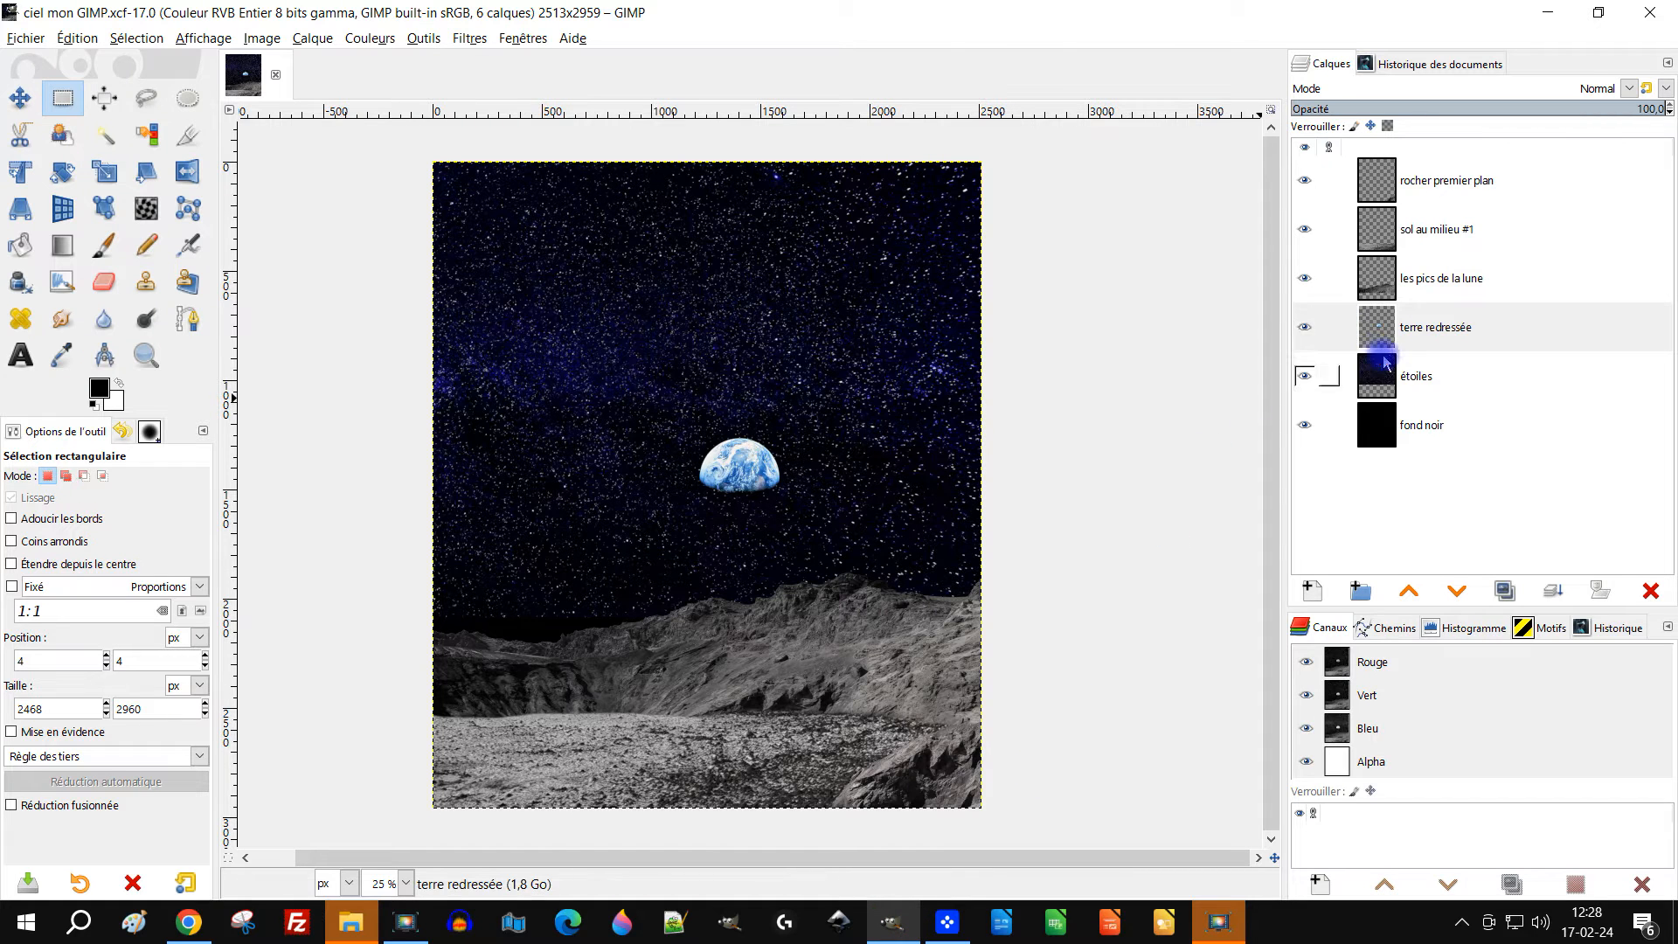
{"action": "left_click", "coordinate": [1384, 361]}
{"action": "left_click", "coordinate": [1384, 337]}
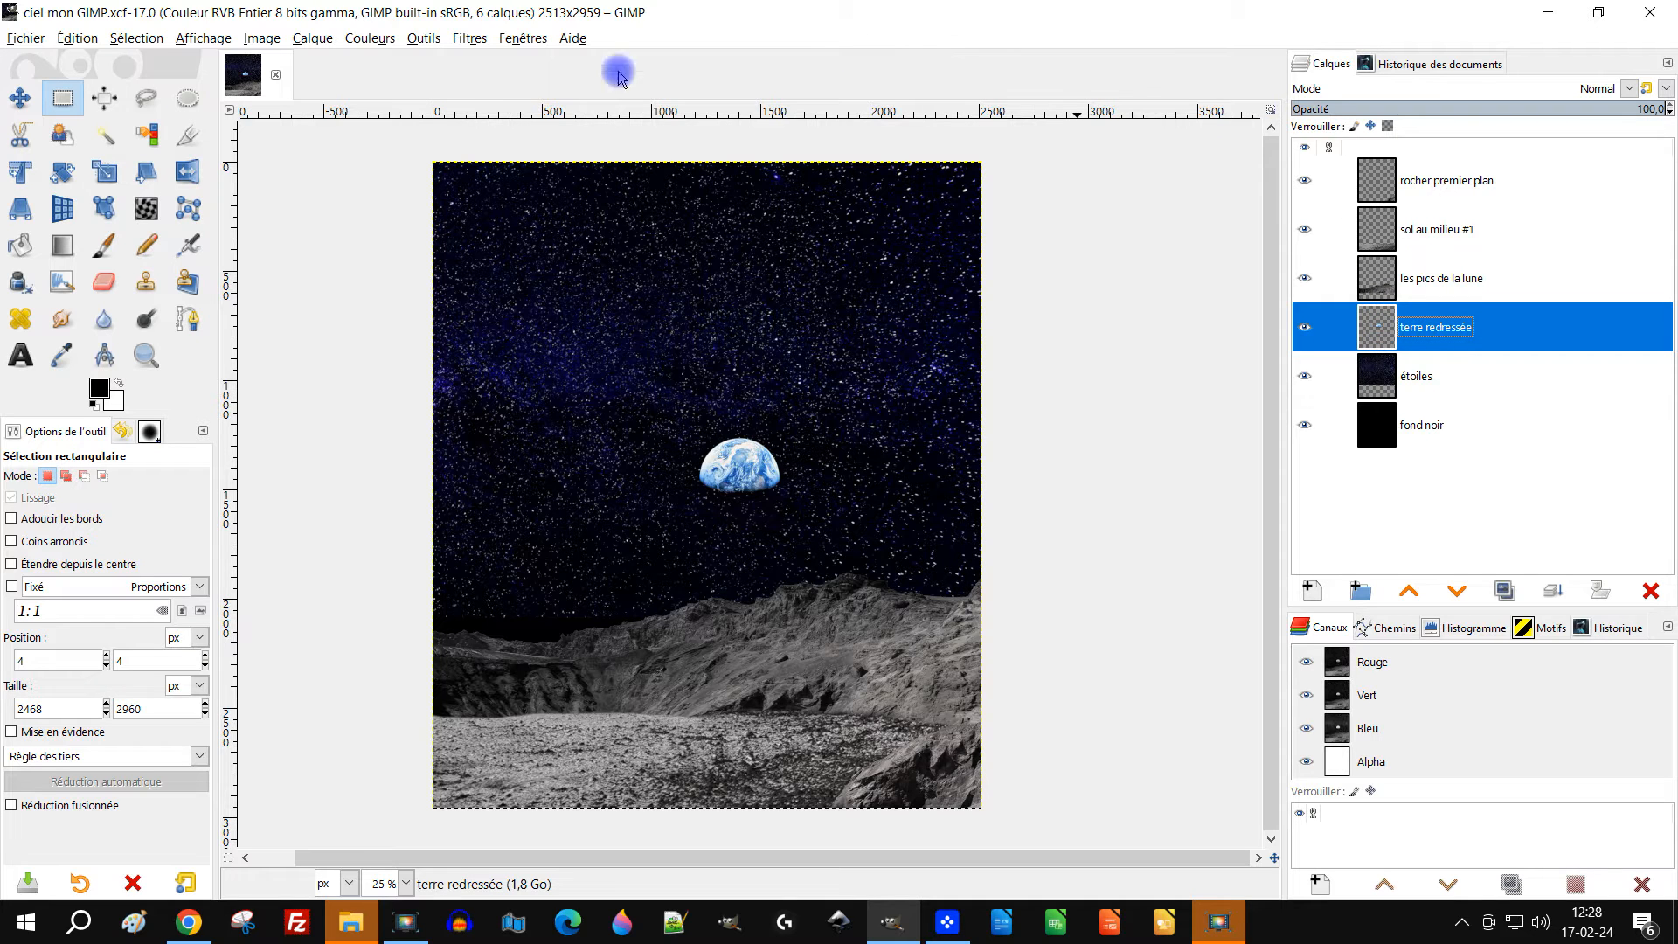
{"action": "left_click", "coordinate": [105, 169]}
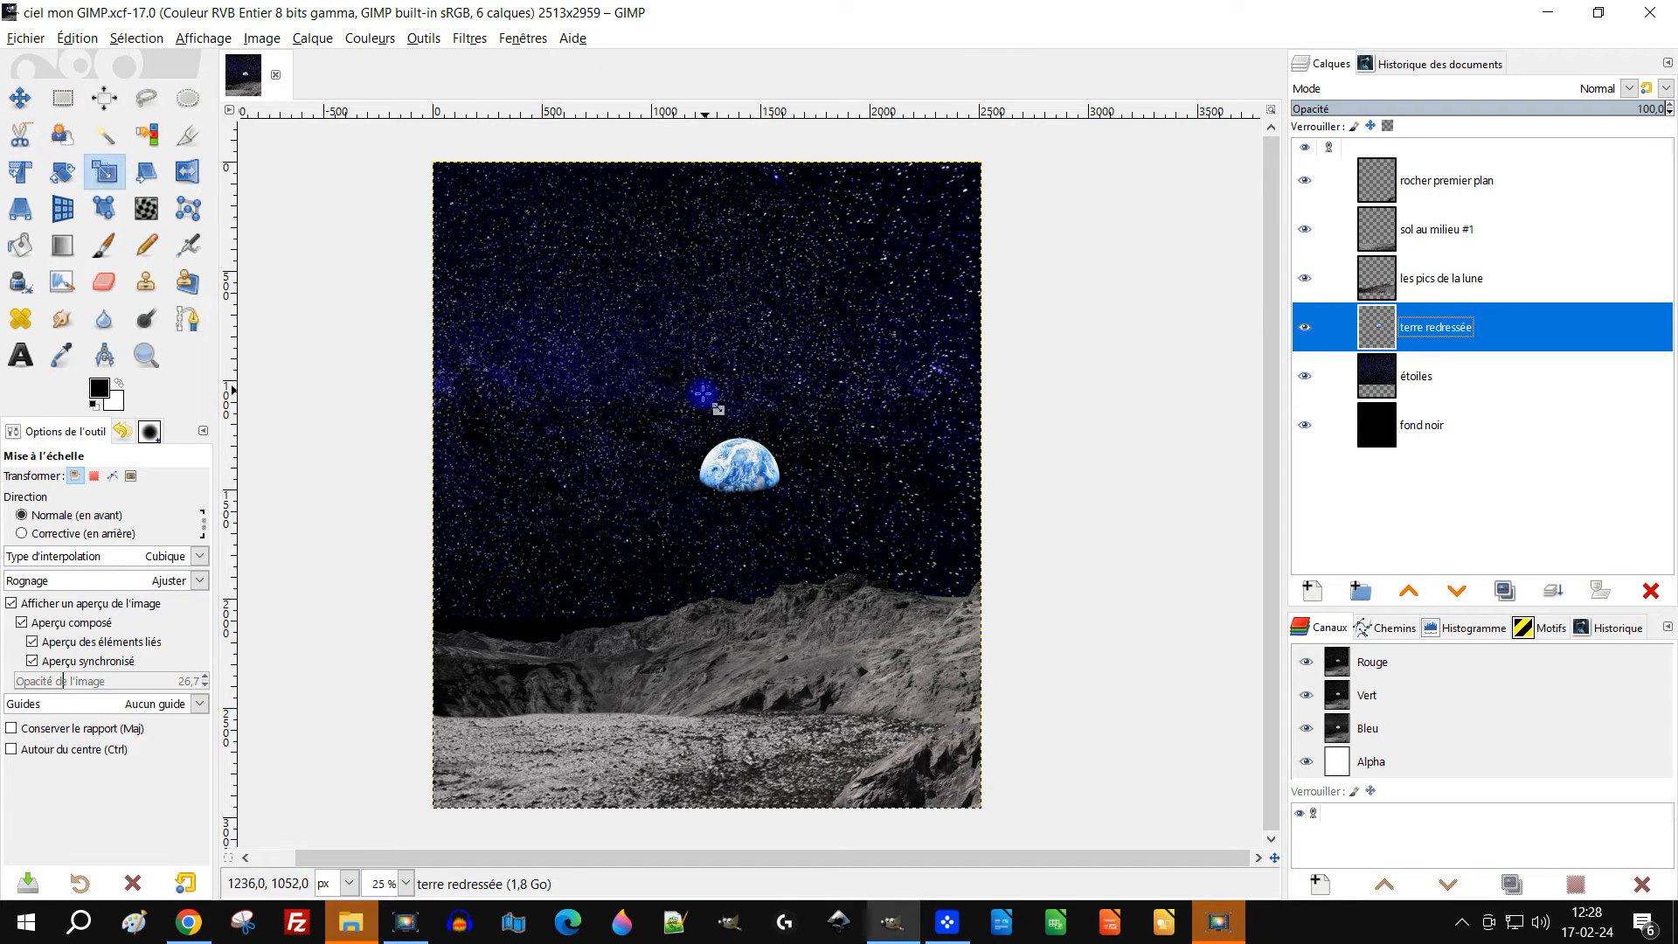
{"action": "left_click", "coordinate": [307, 35]}
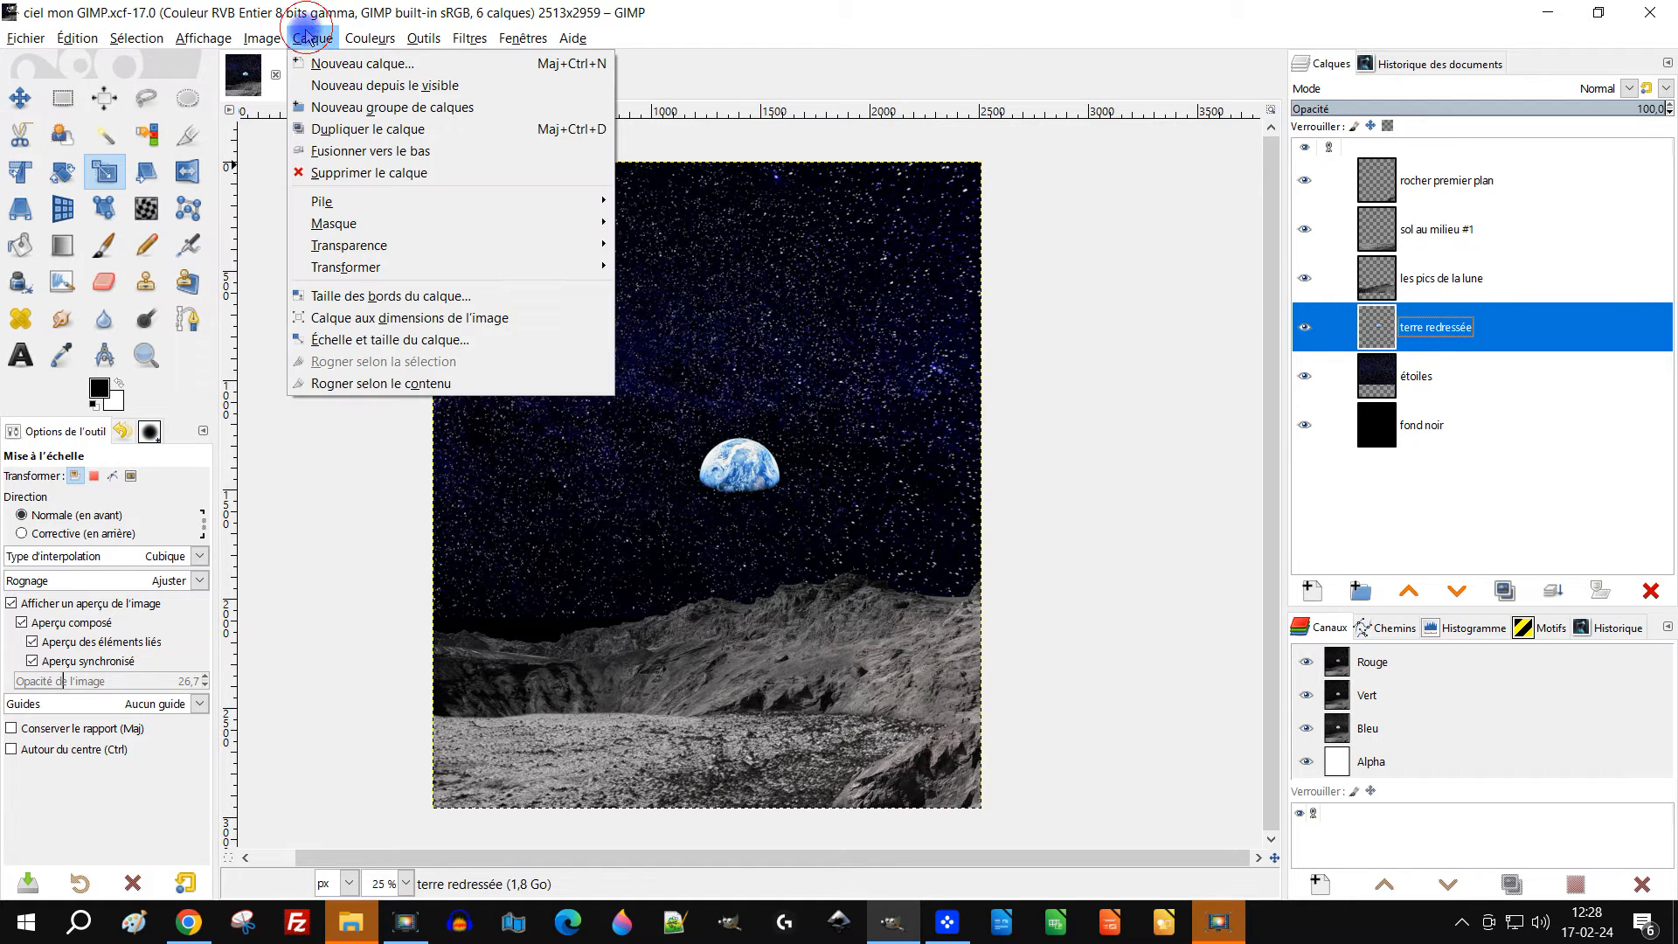
{"action": "left_click", "coordinate": [393, 376]}
Enlarge the Earth with the Scale tool, keeping its aspect ratio and scaling around its centre, and shift it slightly upward
{"action": "left_click", "coordinate": [682, 398]}
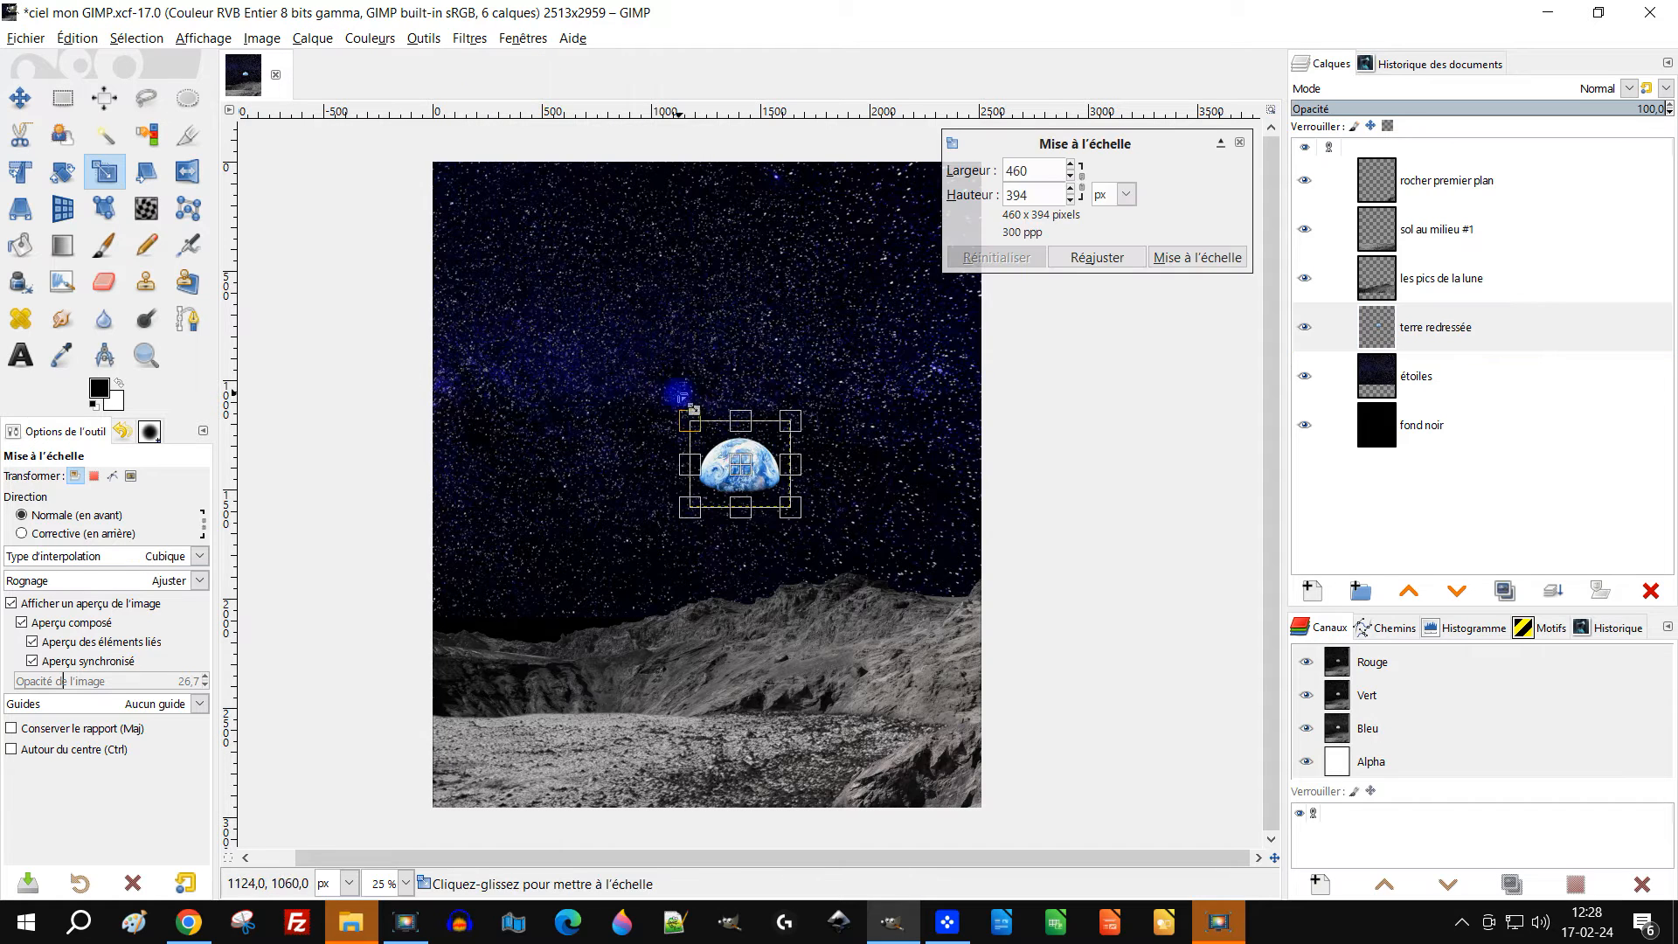
{"action": "left_click", "coordinate": [48, 748]}
{"action": "left_click", "coordinate": [49, 728]}
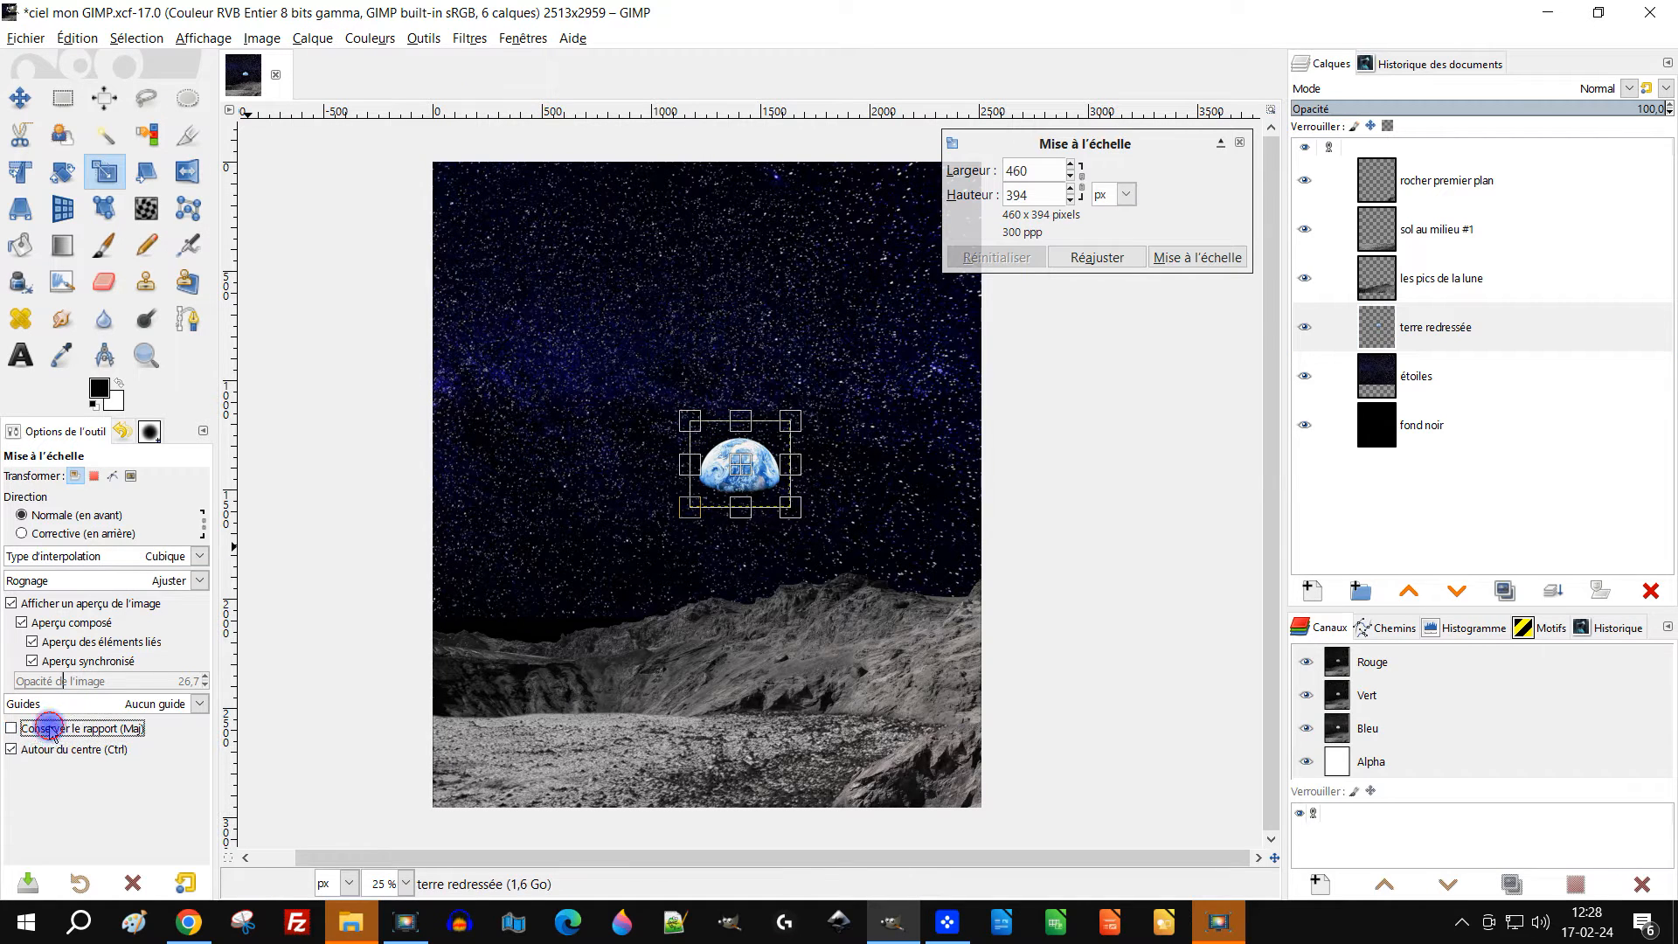
{"action": "left_click_drag", "start_coordinate": [688, 424], "coordinate": [580, 348]}
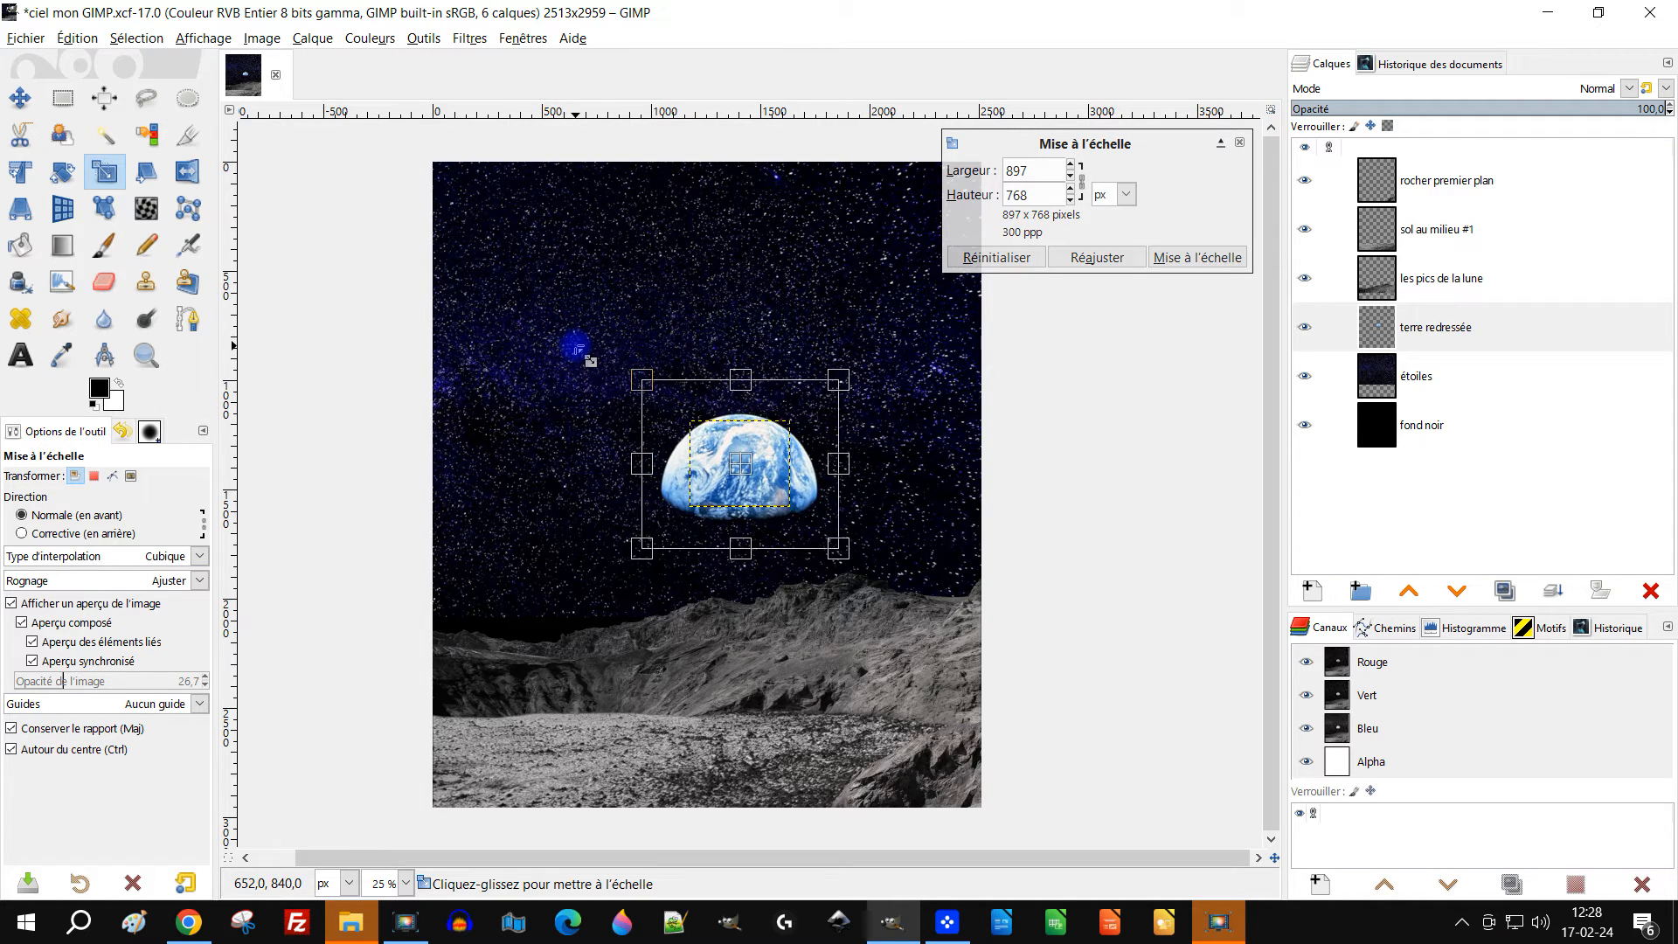
{"action": "left_click_drag", "start_coordinate": [757, 479], "coordinate": [743, 445]}
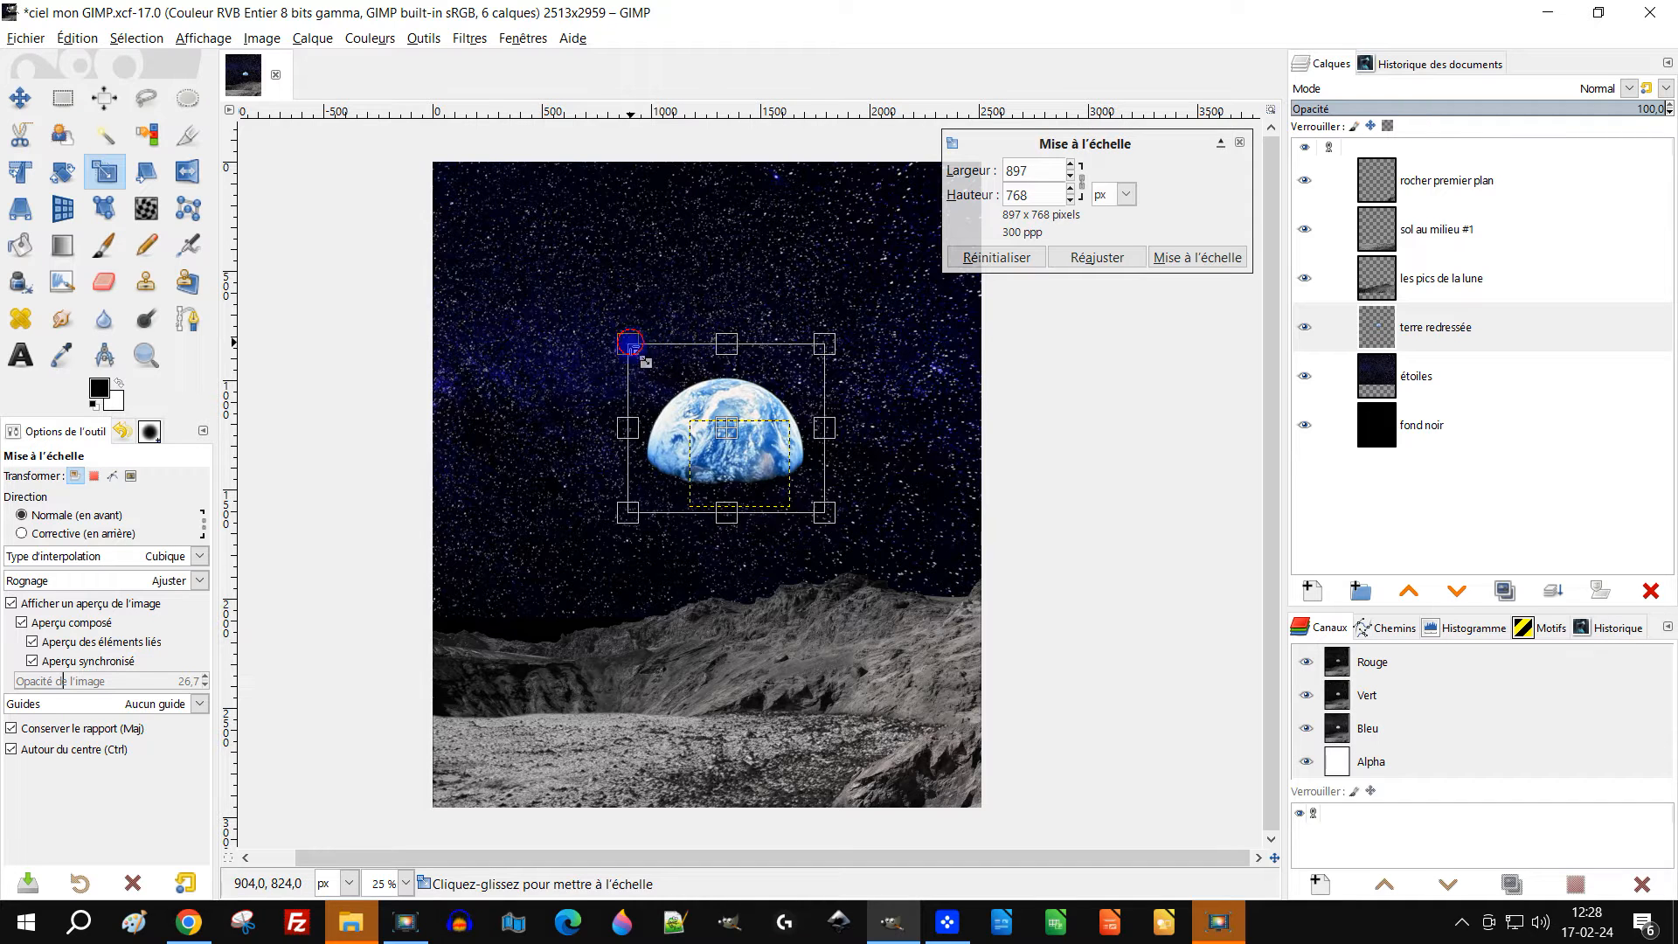
{"action": "left_click_drag", "start_coordinate": [630, 344], "coordinate": [680, 385]}
{"action": "left_click", "coordinate": [1216, 256]}
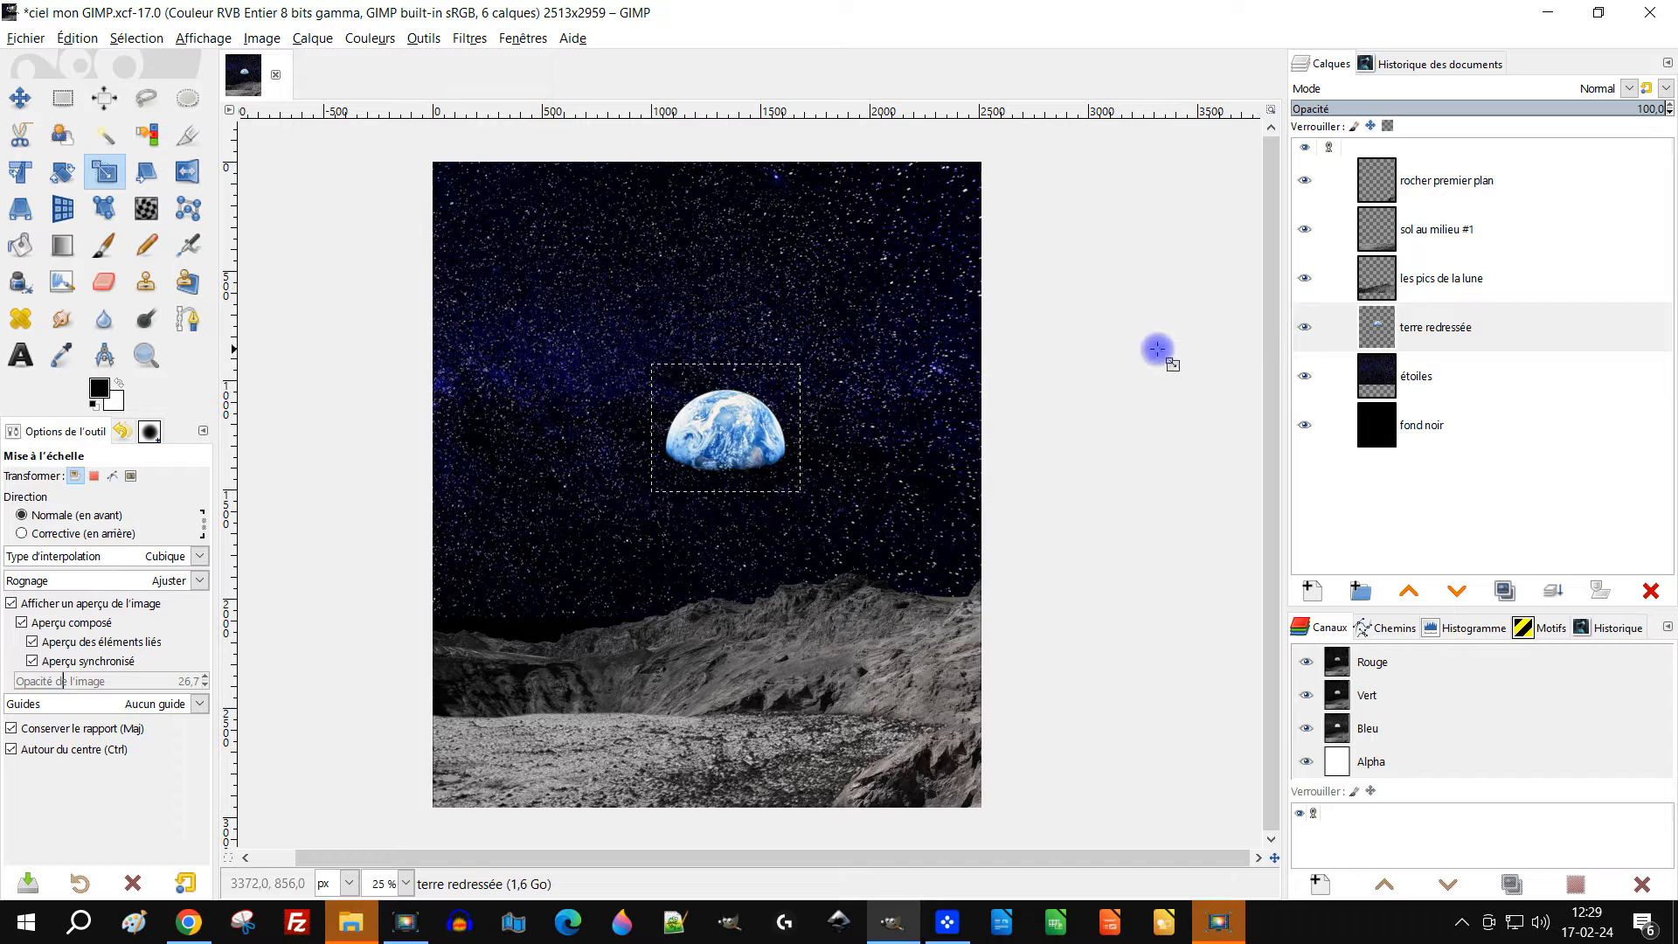
Check the Earth against the reference title image in Chrome, and resize the terre redressée layer to the image dimensions in GIMP
{"action": "left_click", "coordinate": [189, 922]}
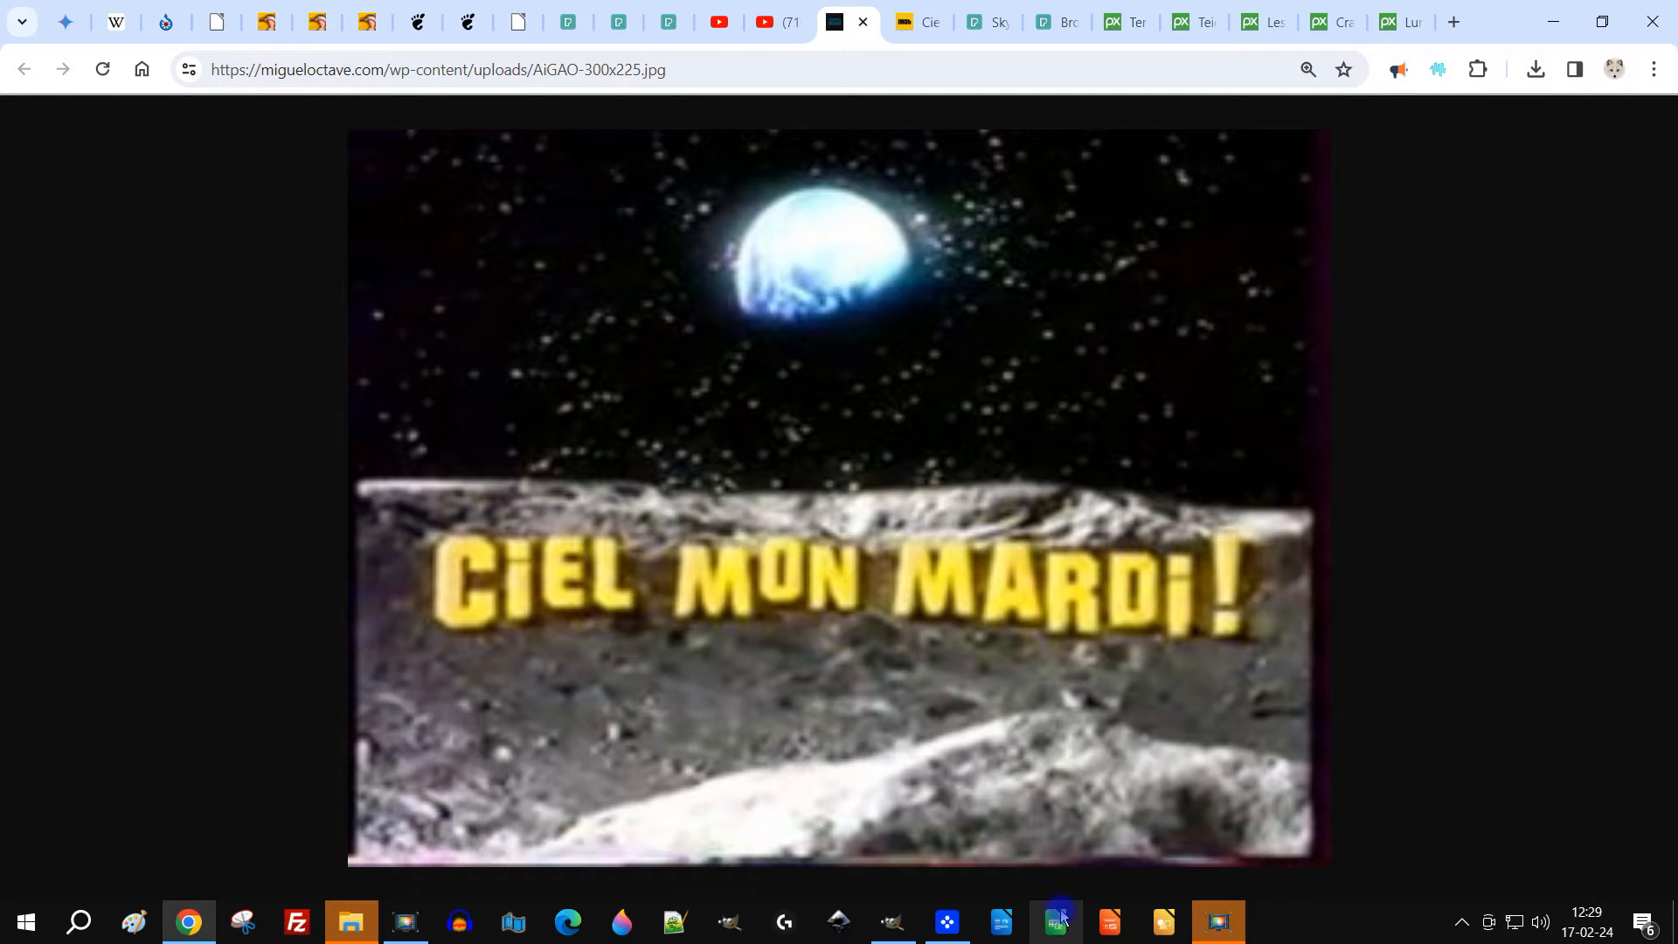
{"action": "mouse_move", "coordinate": [904, 935]}
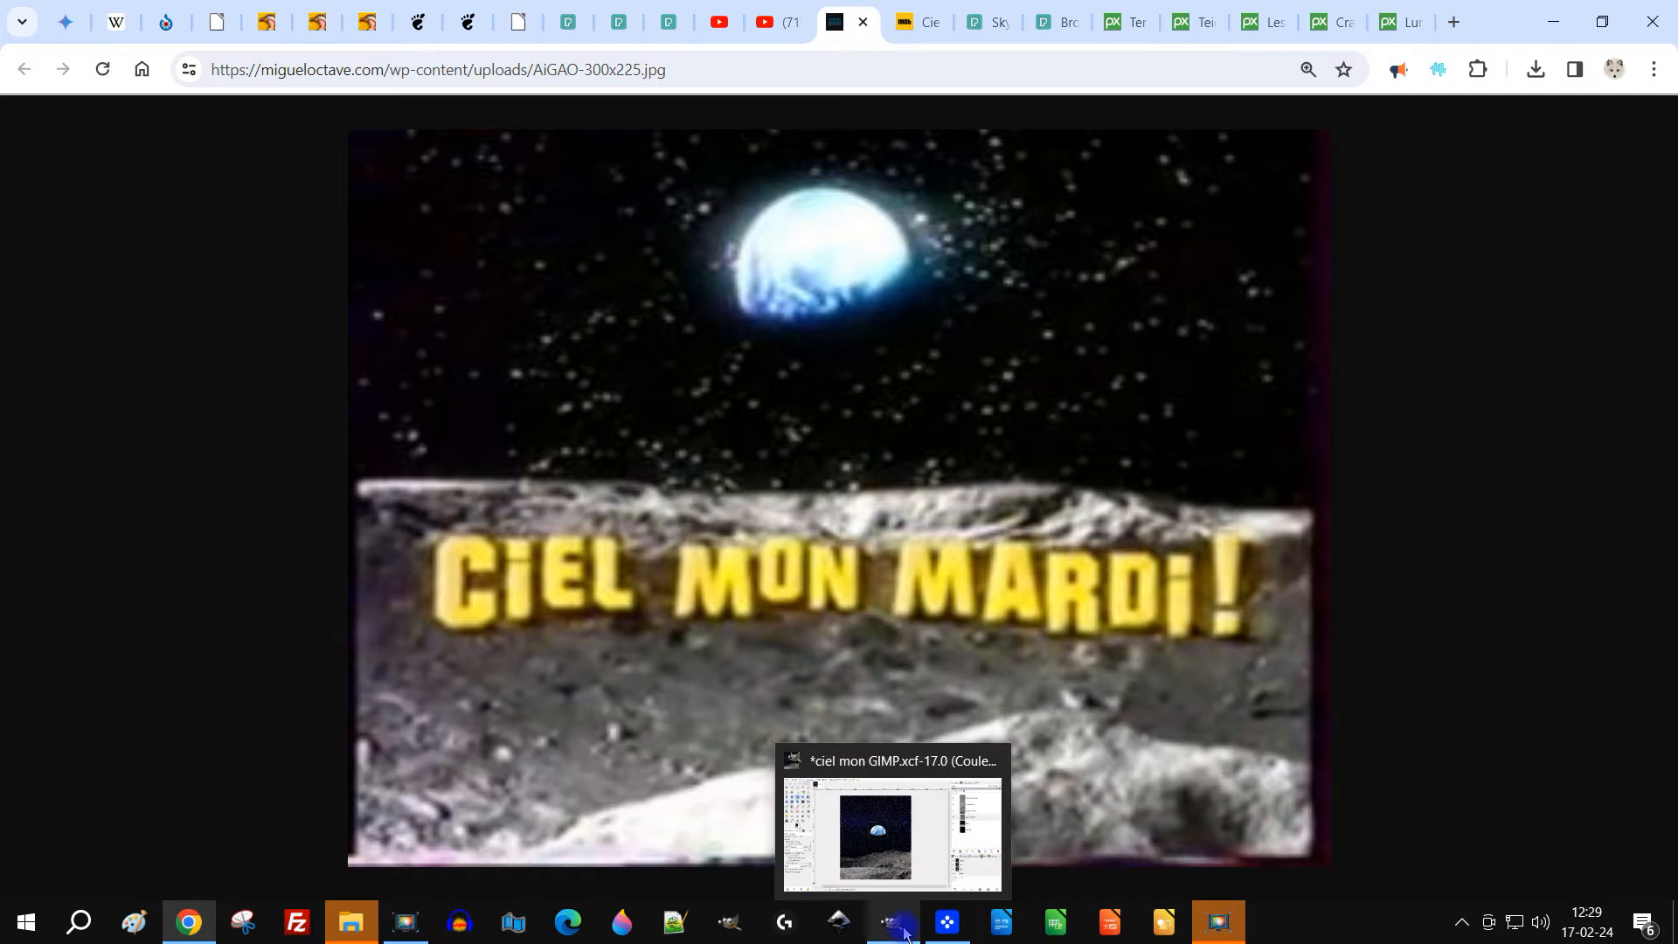
{"action": "left_click", "coordinate": [905, 935]}
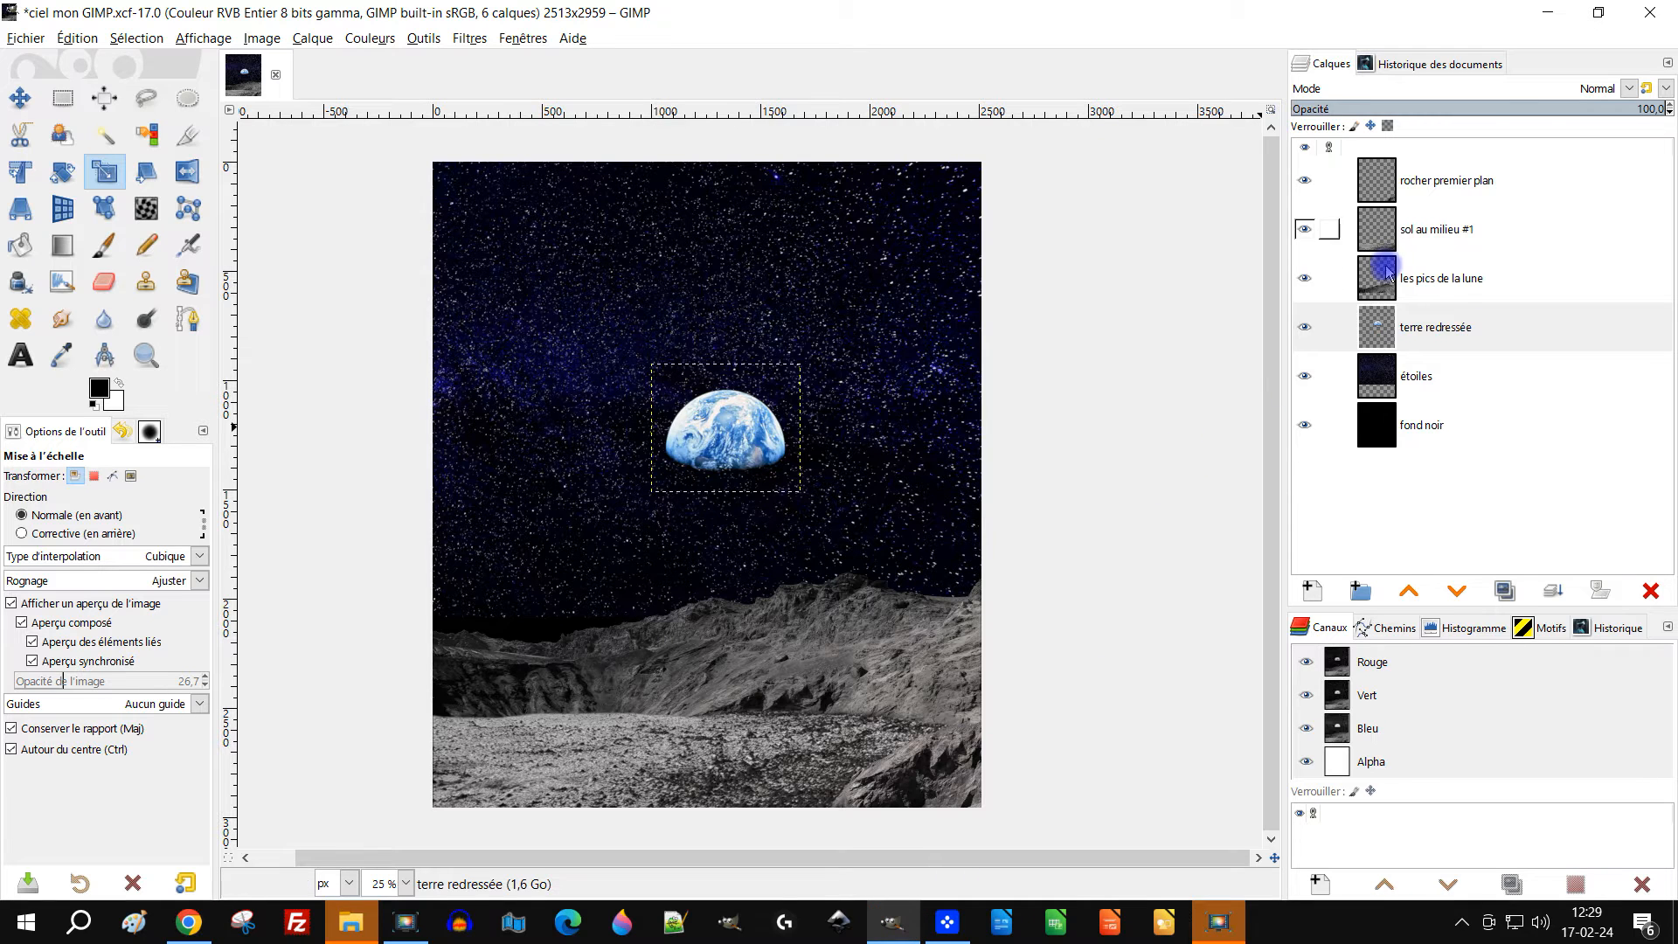
{"action": "right_click", "coordinate": [1385, 336]}
{"action": "left_click", "coordinate": [1561, 607]}
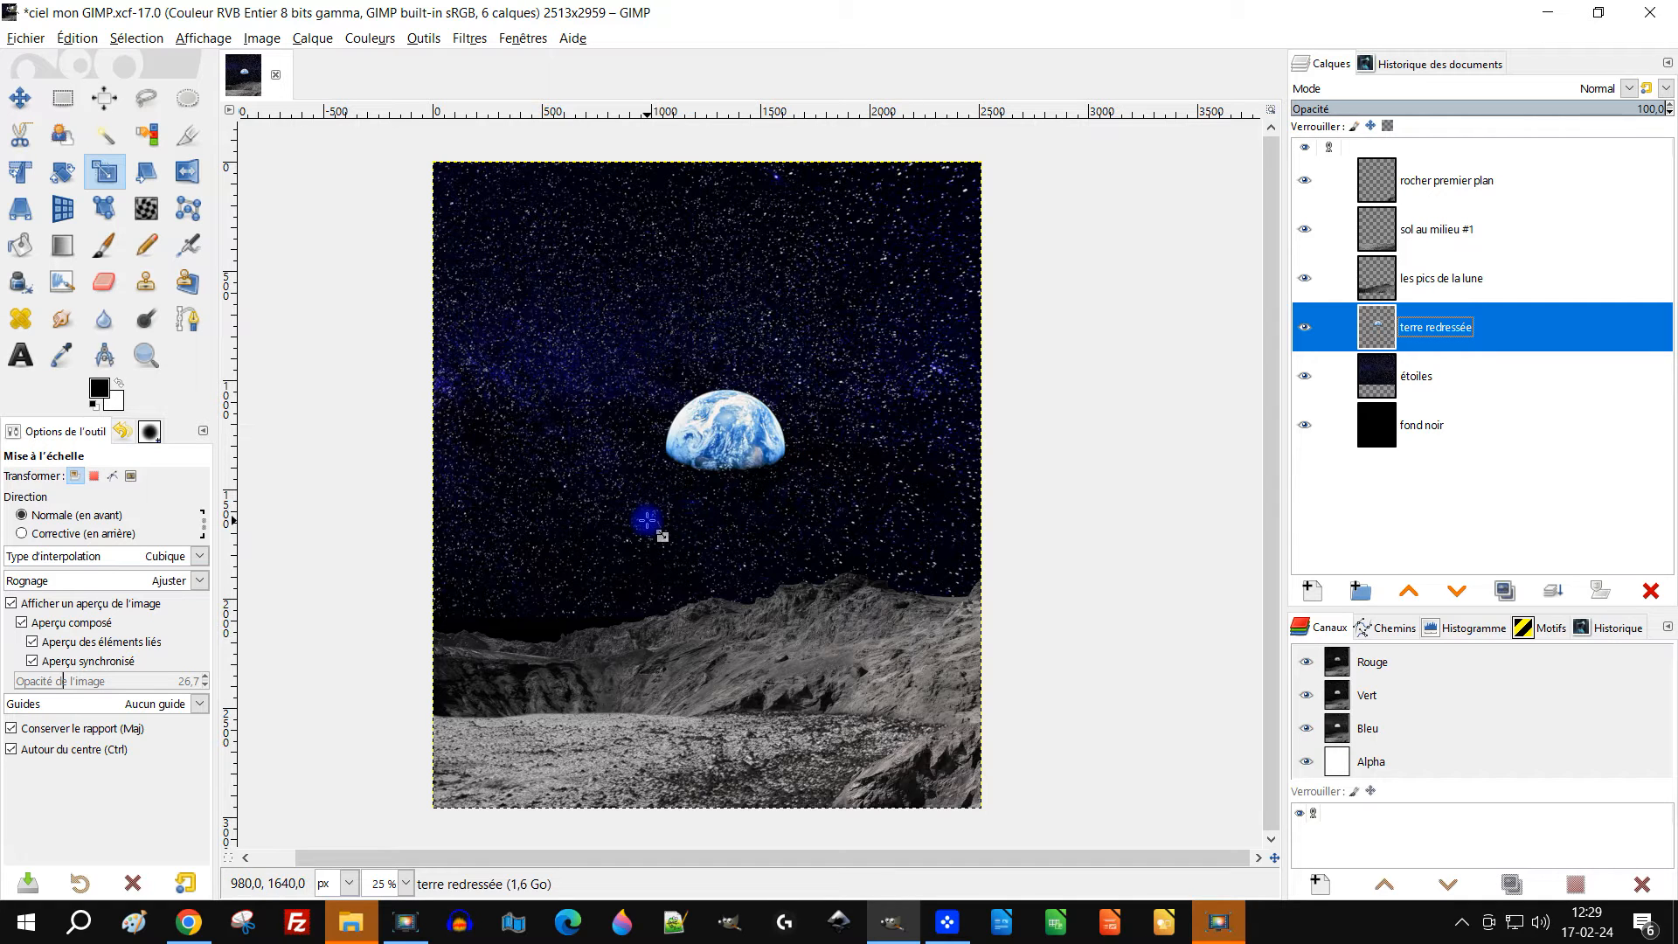
Check the reference title image again in Chrome, and crop the terre redressée layer to its content in GIMP
{"action": "left_click", "coordinate": [184, 931]}
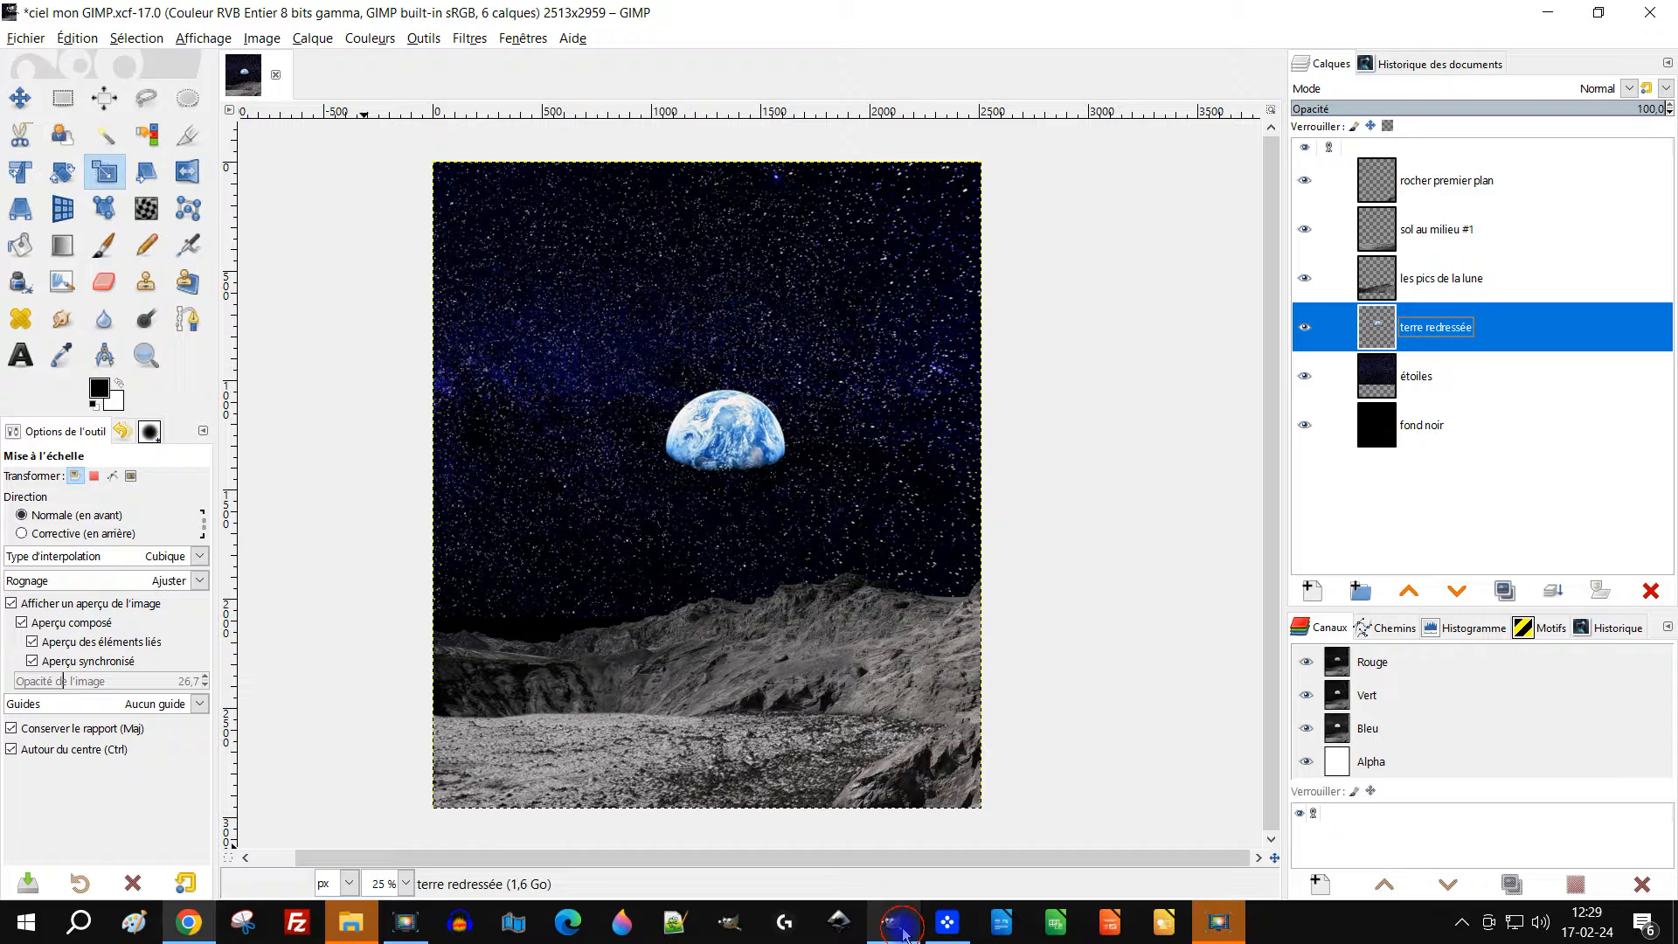
{"action": "left_click", "coordinate": [892, 921]}
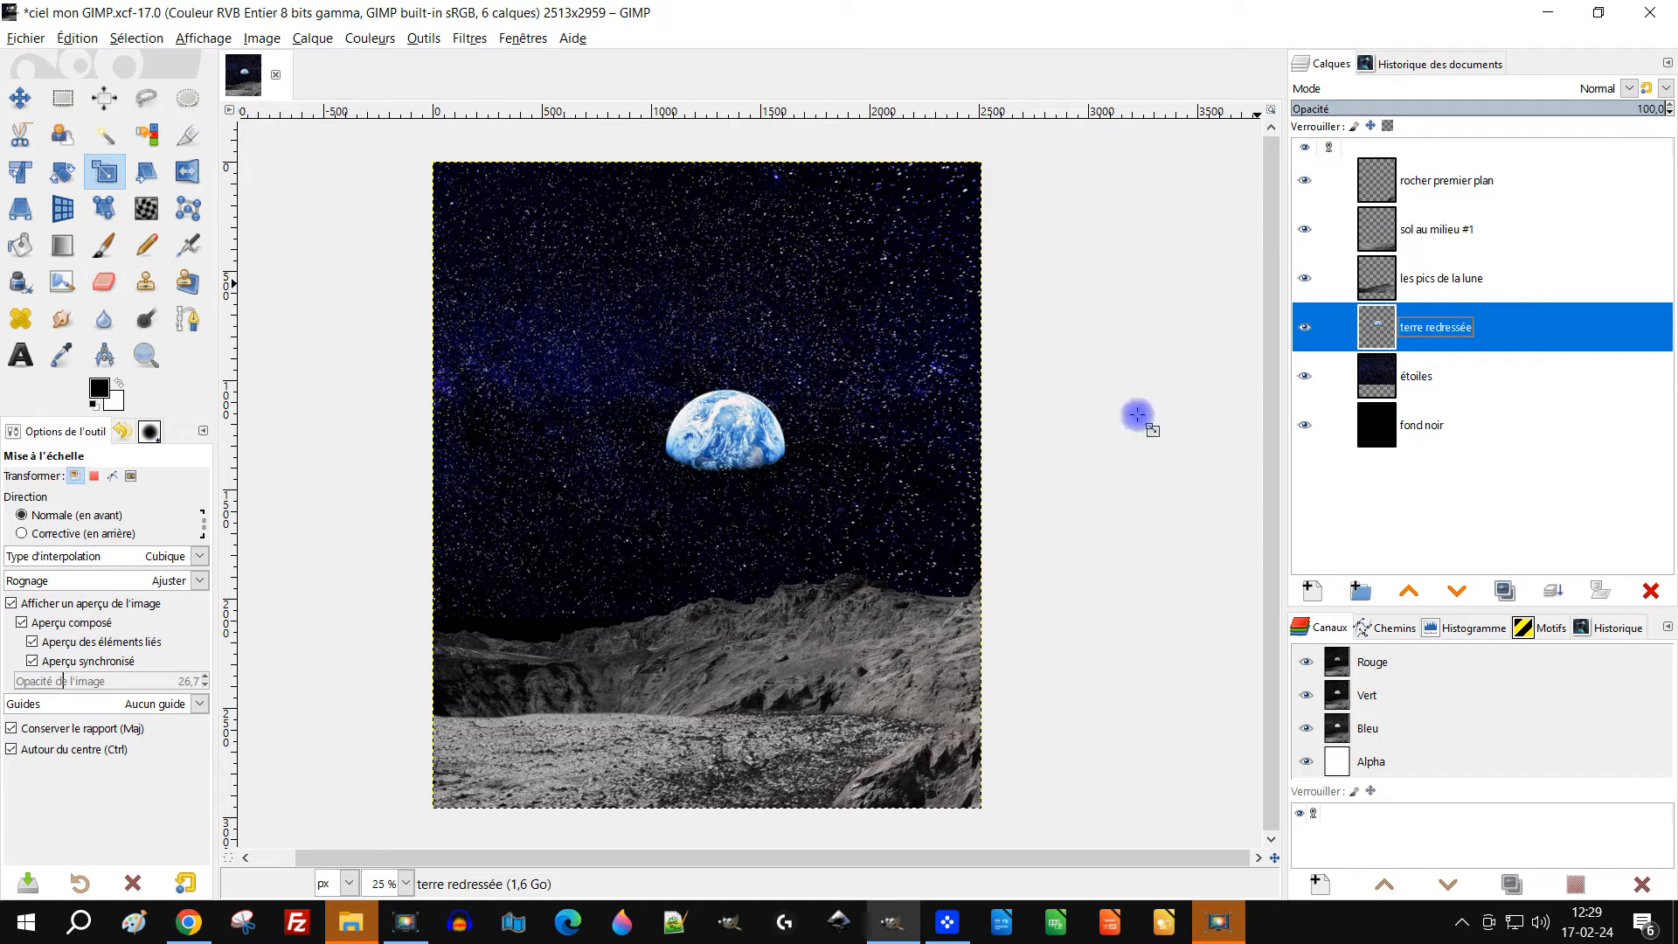
{"action": "left_click", "coordinate": [313, 39]}
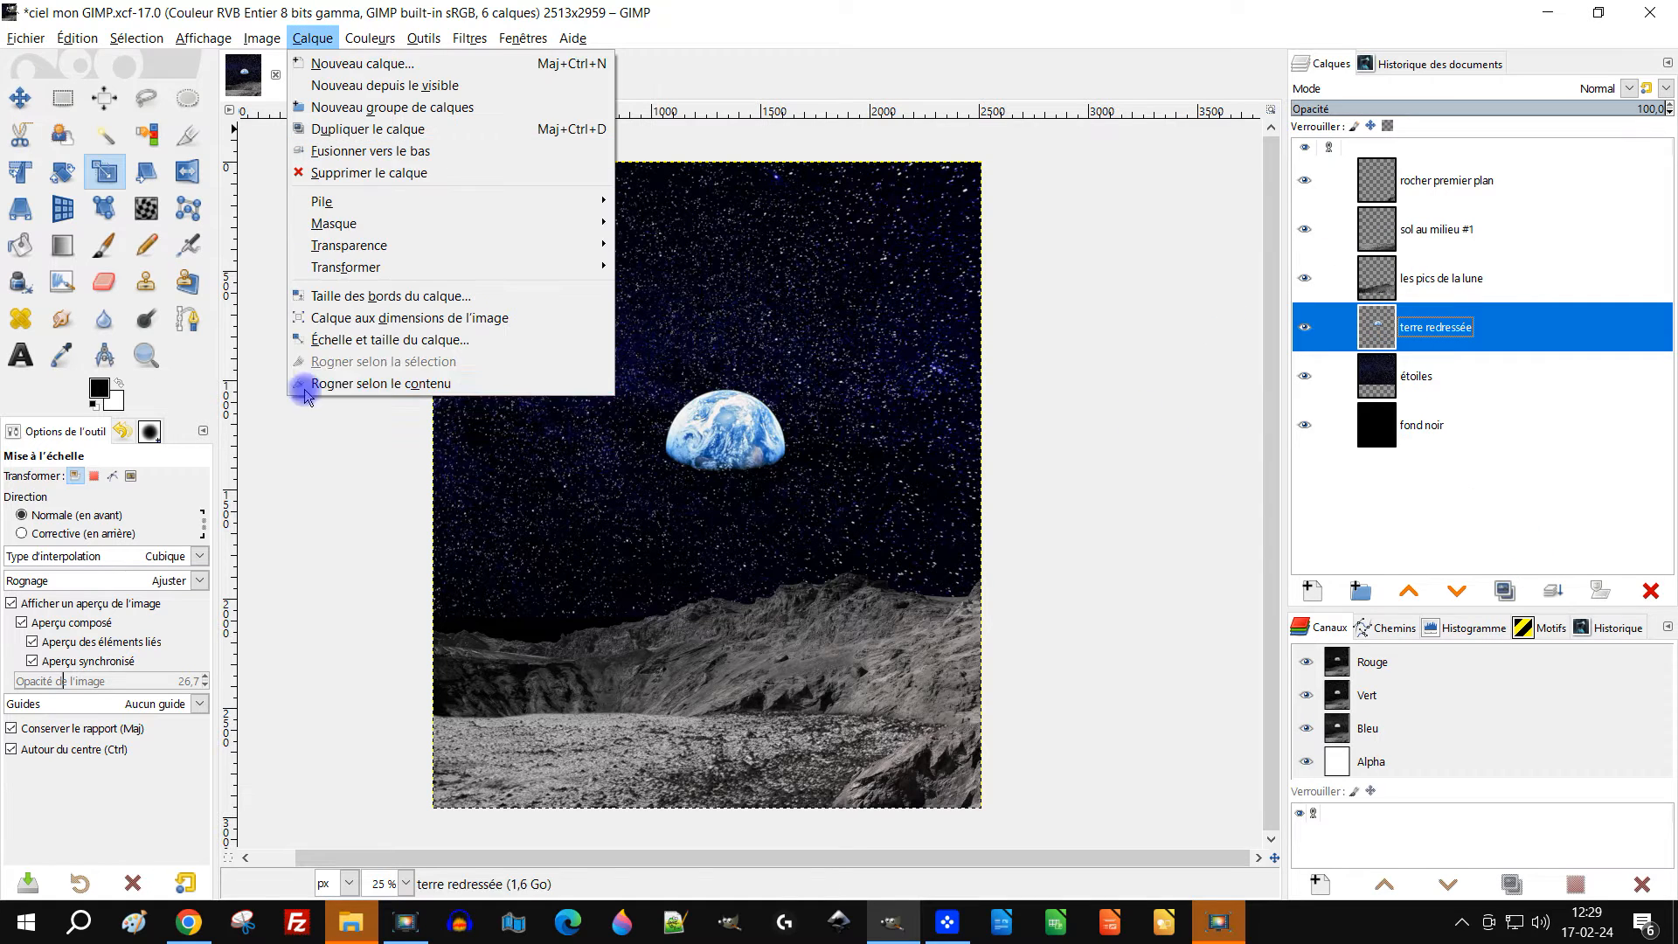
{"action": "left_click", "coordinate": [412, 385]}
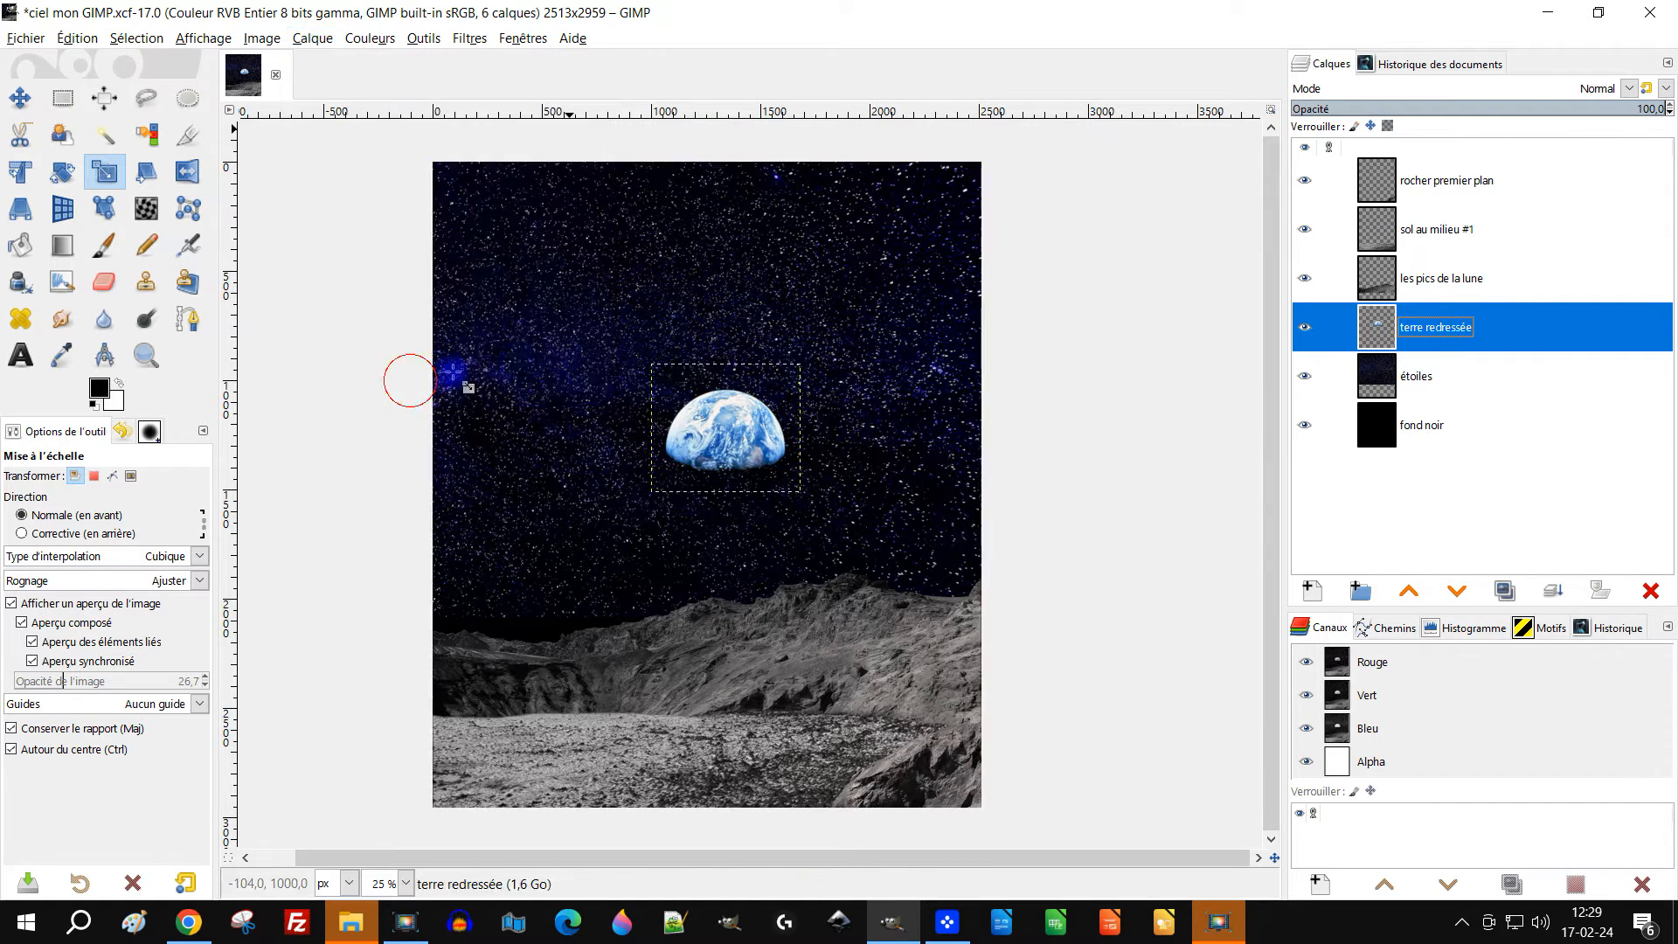
Duplicate the terre redressée layer and flip the copy vertically
{"action": "left_click", "coordinate": [1503, 590]}
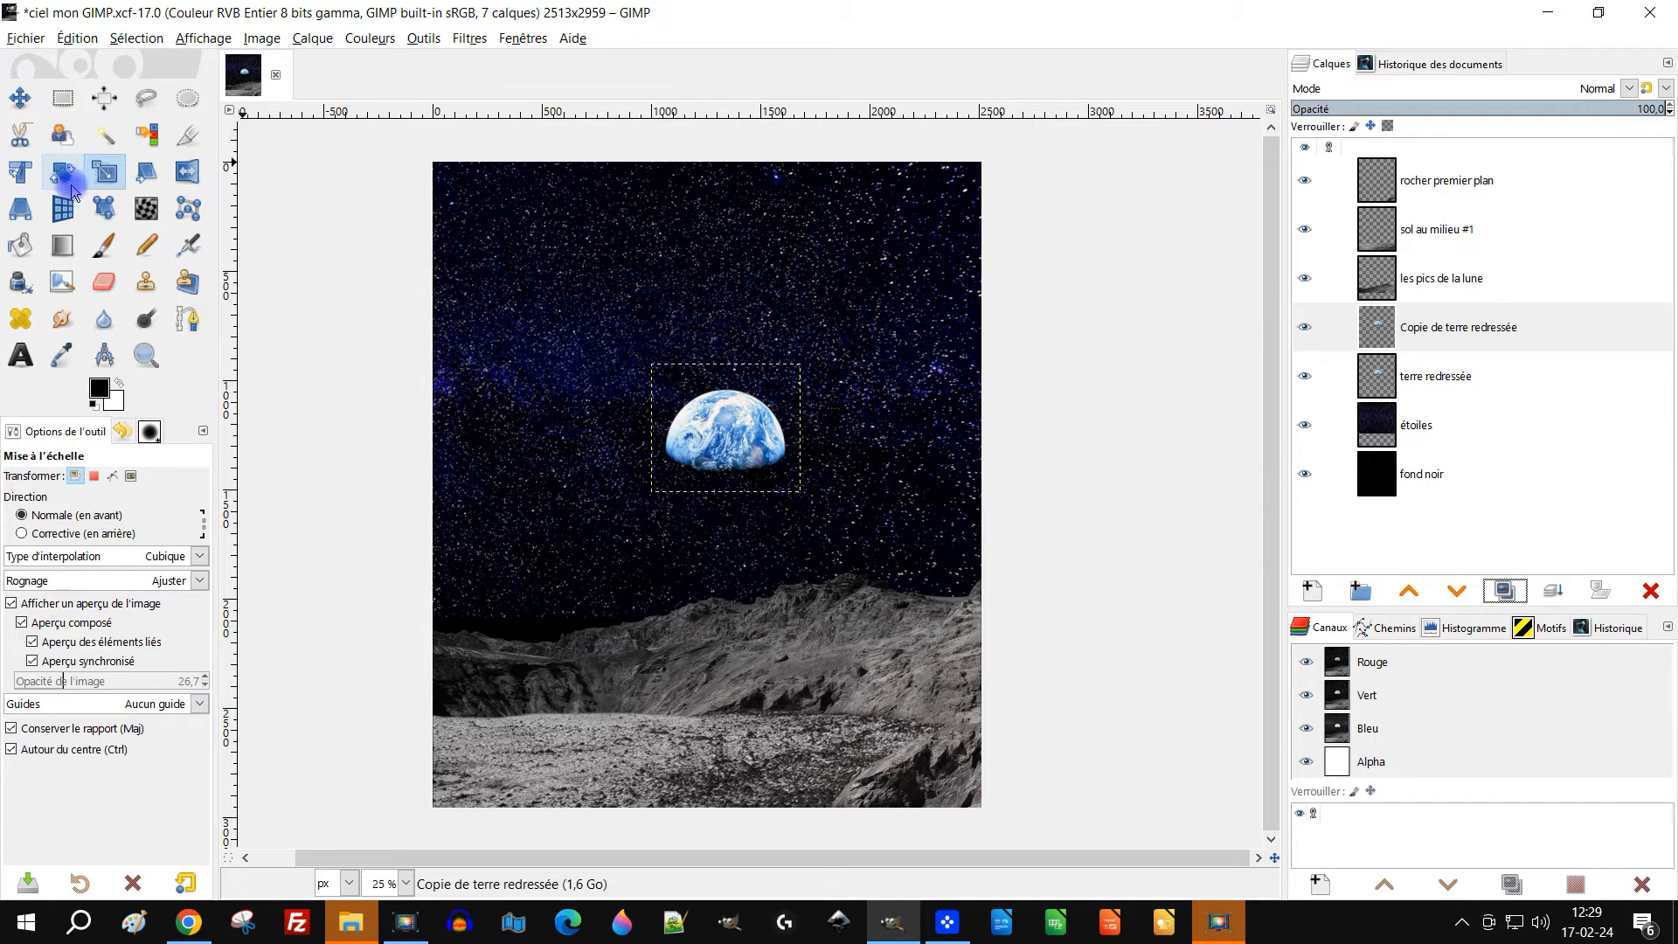
{"action": "left_click", "coordinate": [187, 171]}
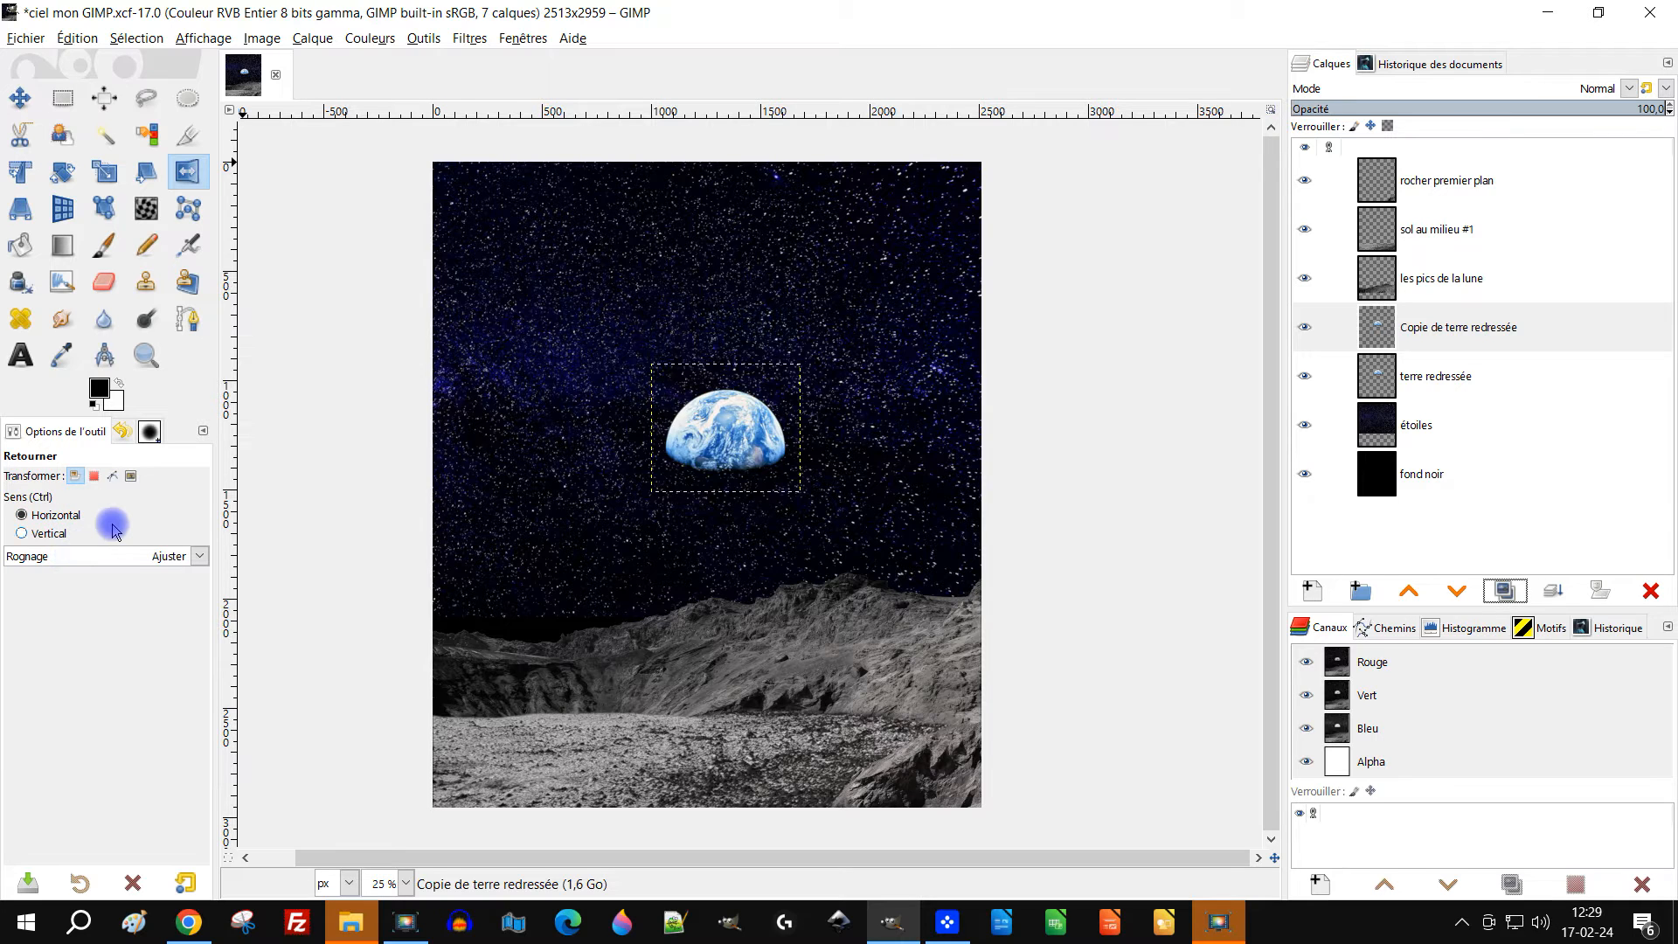
{"action": "left_click", "coordinate": [22, 533]}
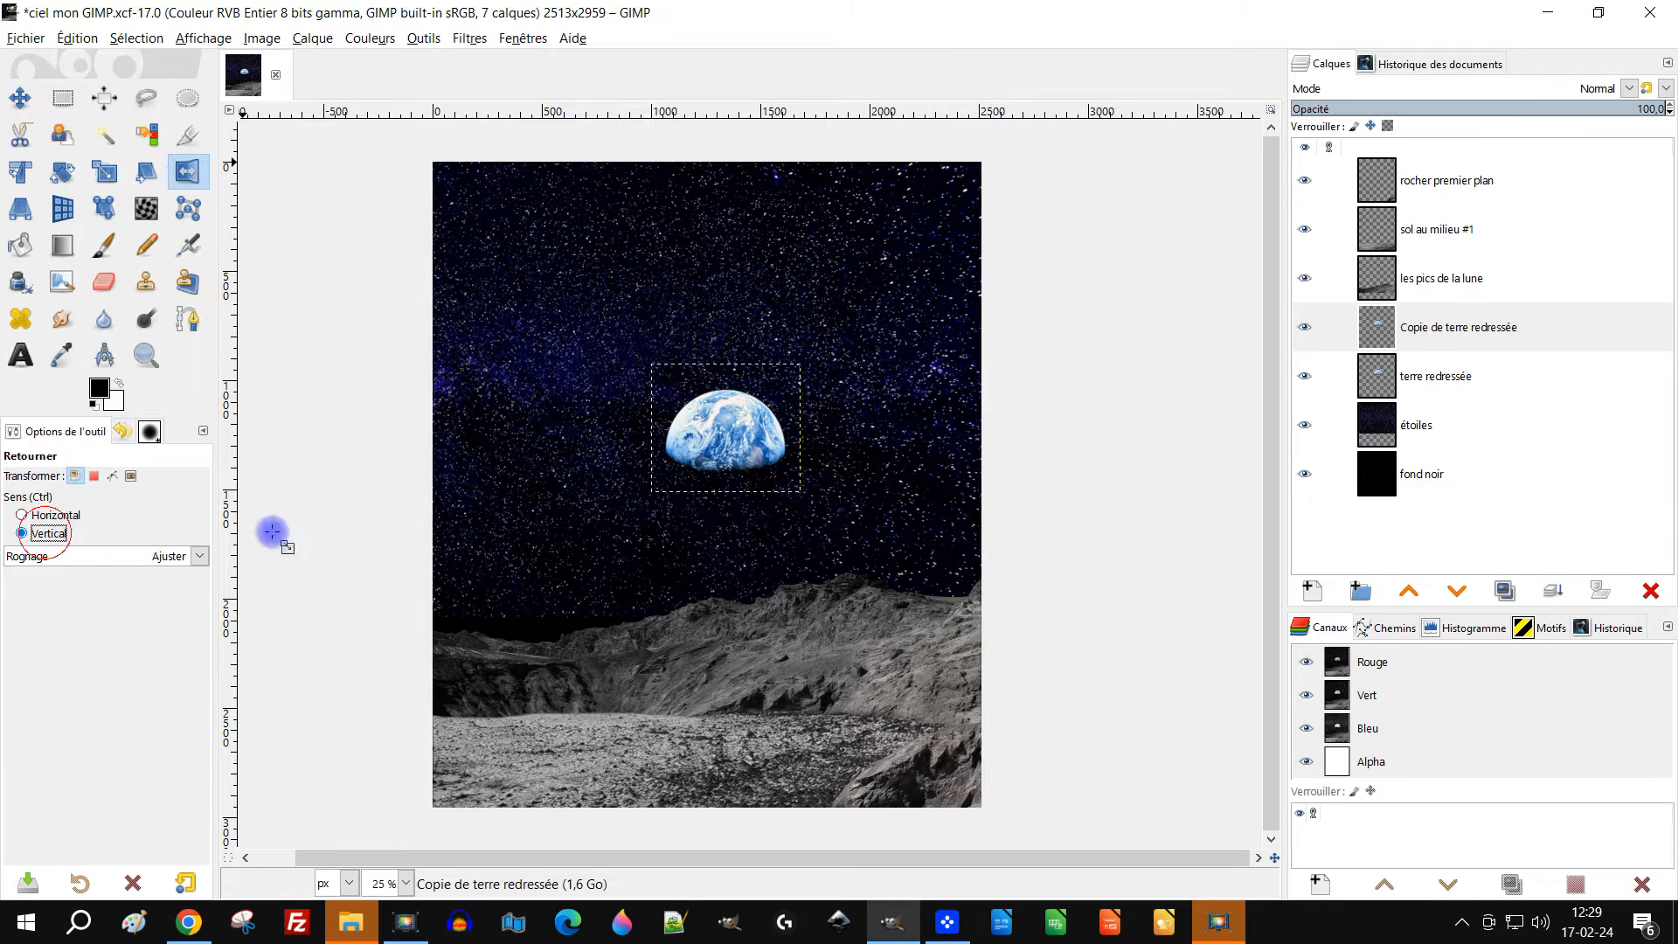
{"action": "left_click", "coordinate": [747, 452]}
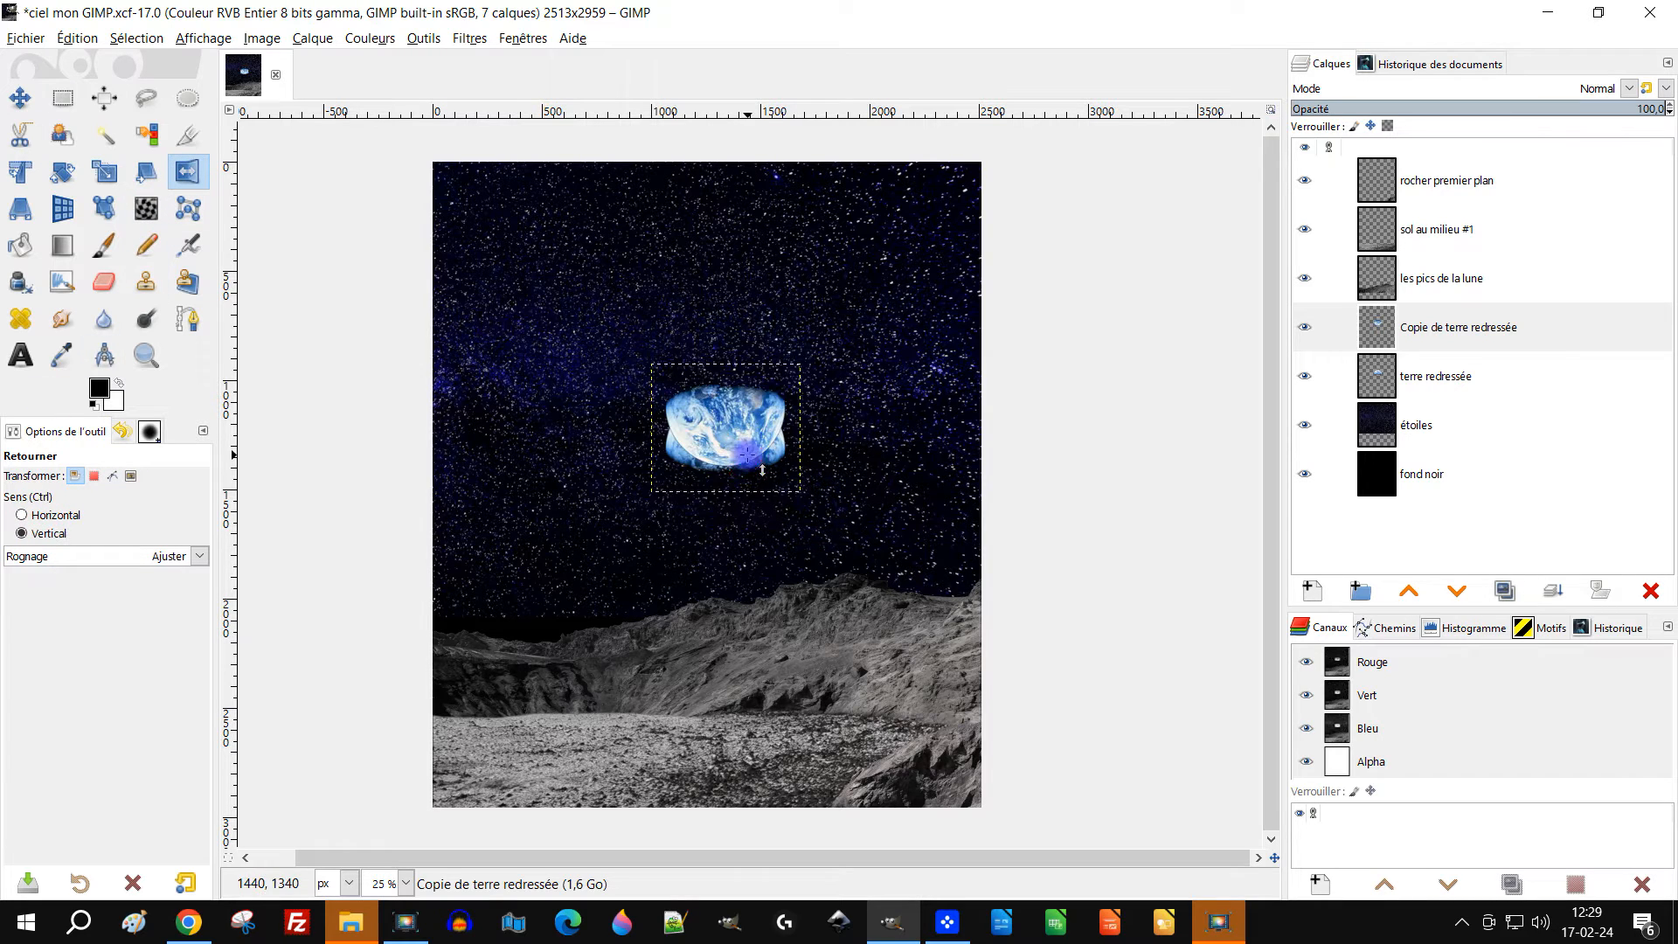
Move the flipped Earth copy down to complete a full globe, keeping its layer above terre redressée
{"action": "left_click", "coordinate": [19, 98]}
{"action": "left_click_drag", "start_coordinate": [758, 451], "coordinate": [757, 490]}
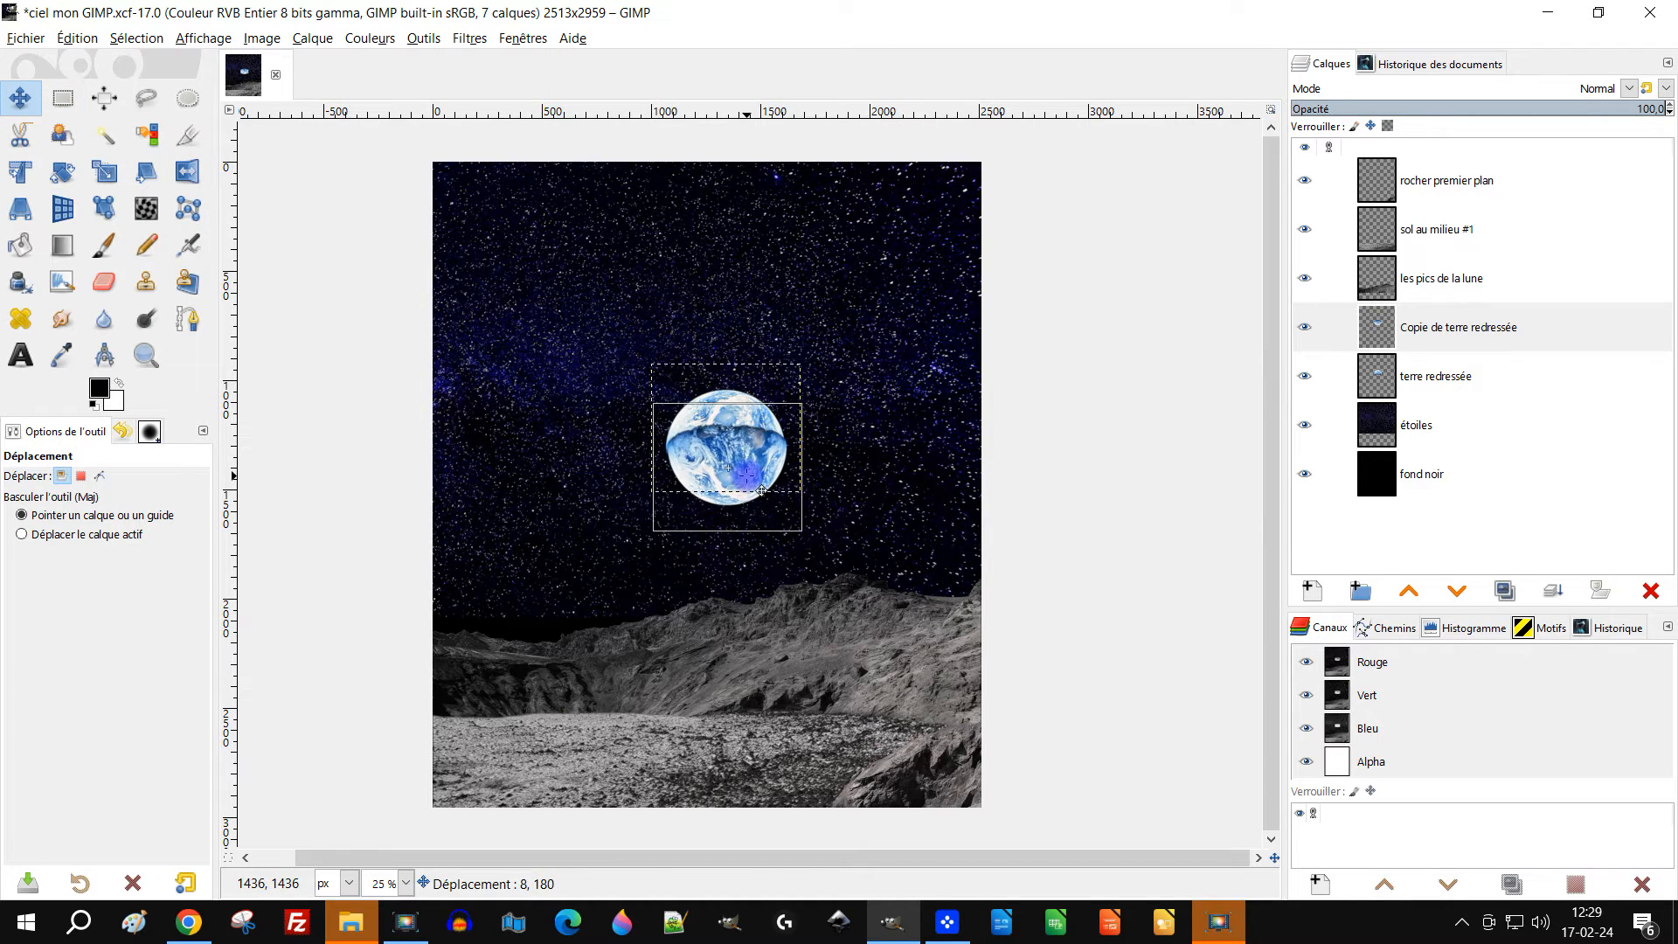
{"action": "left_click", "coordinate": [1454, 590]}
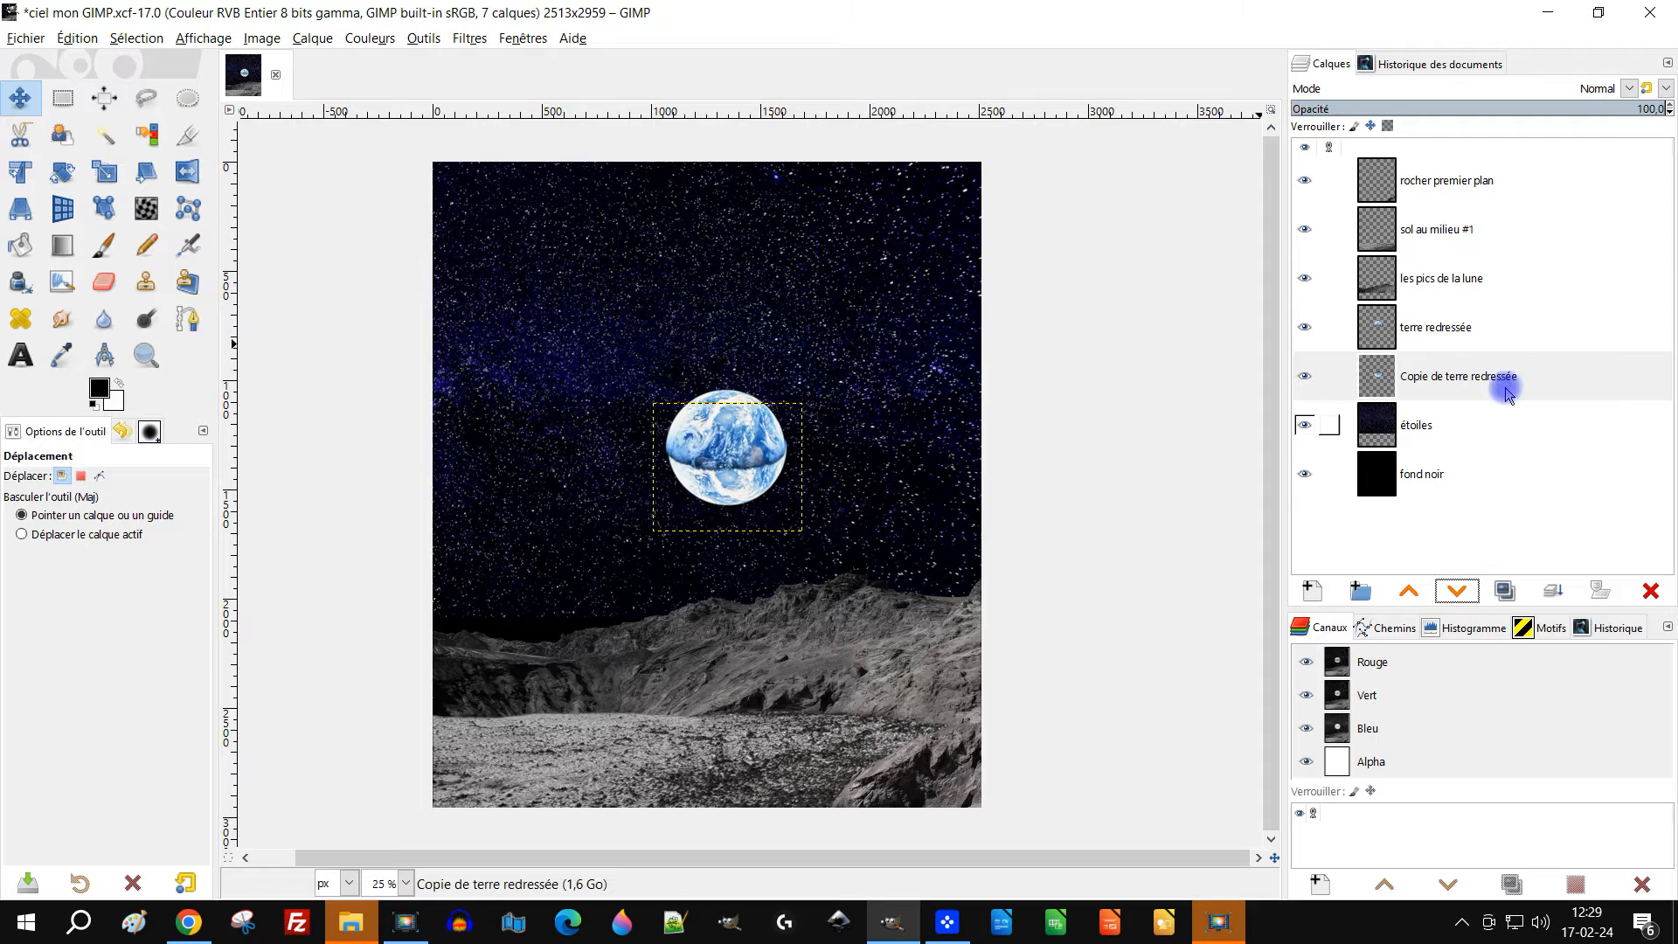
{"action": "left_click_drag", "start_coordinate": [752, 514], "coordinate": [751, 514]}
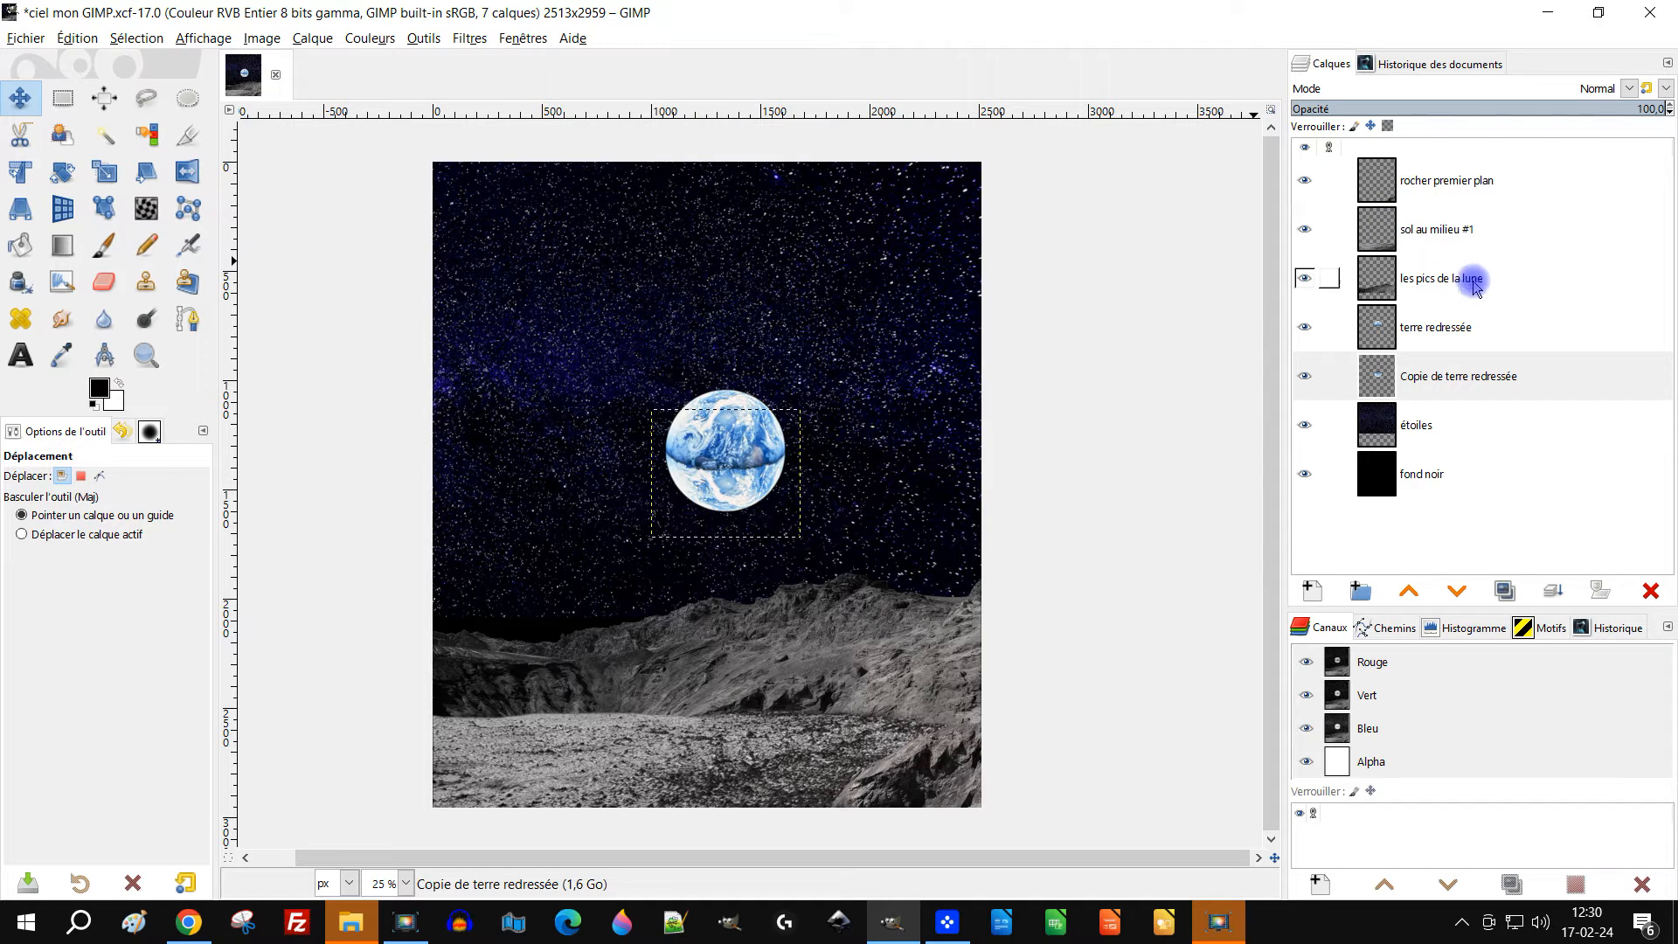
{"action": "left_click", "coordinate": [1409, 591]}
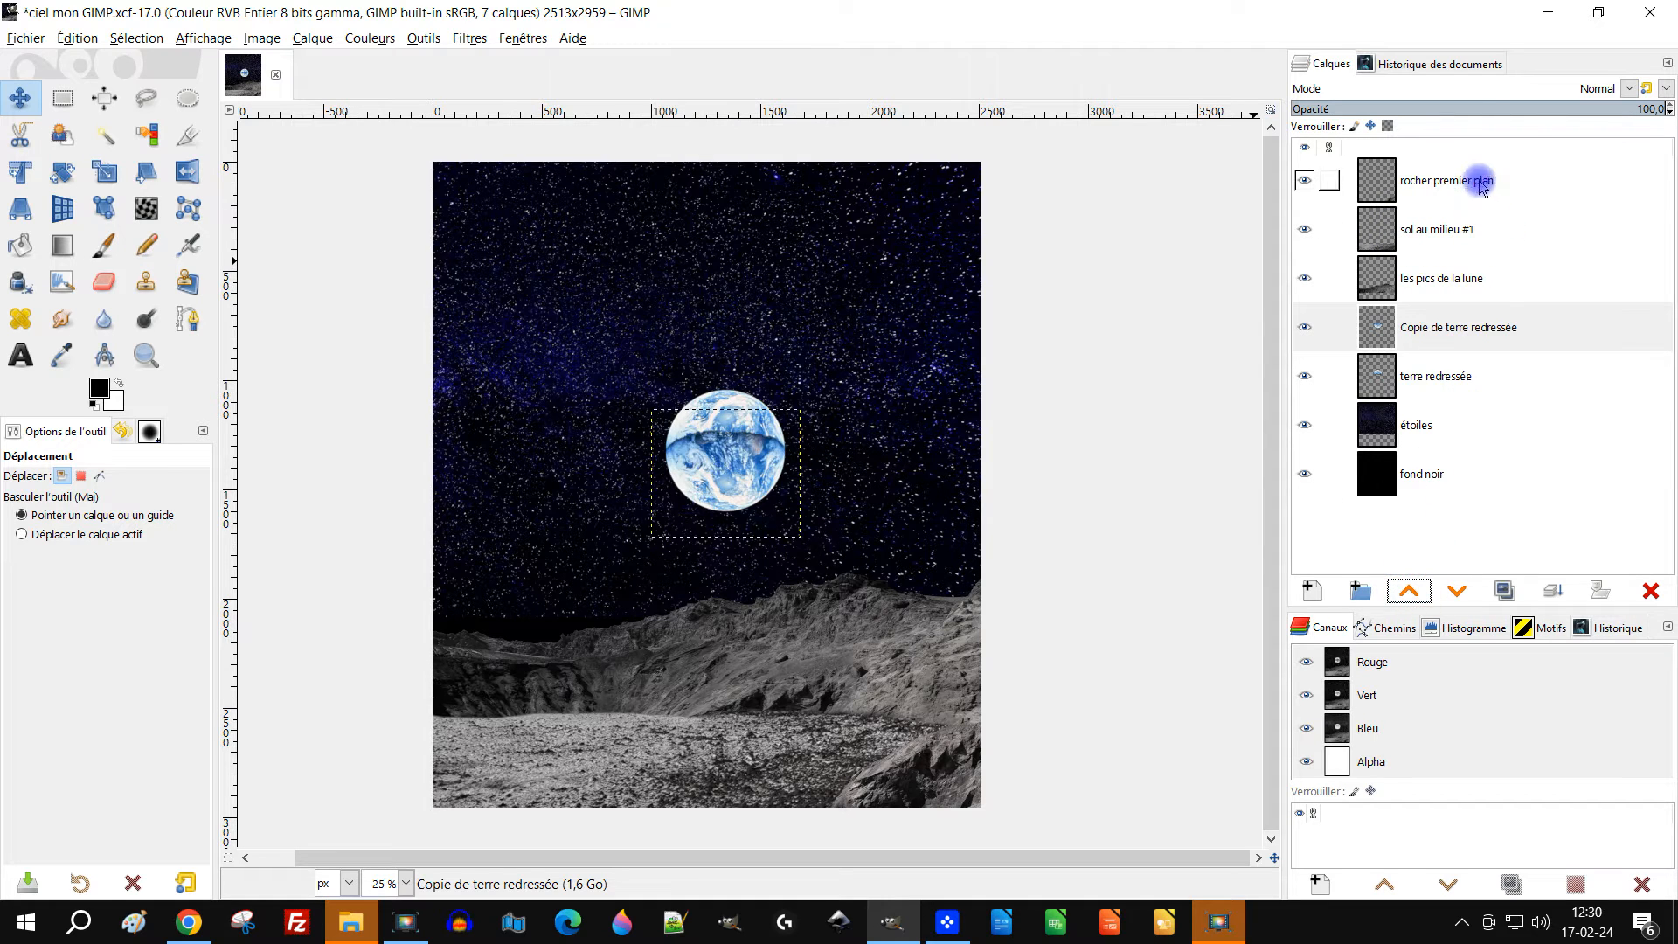
Erase the dark upper edge of the flipped Earth copy to blend the two halves, undoing the last eraser stroke
{"action": "left_click", "coordinate": [103, 282]}
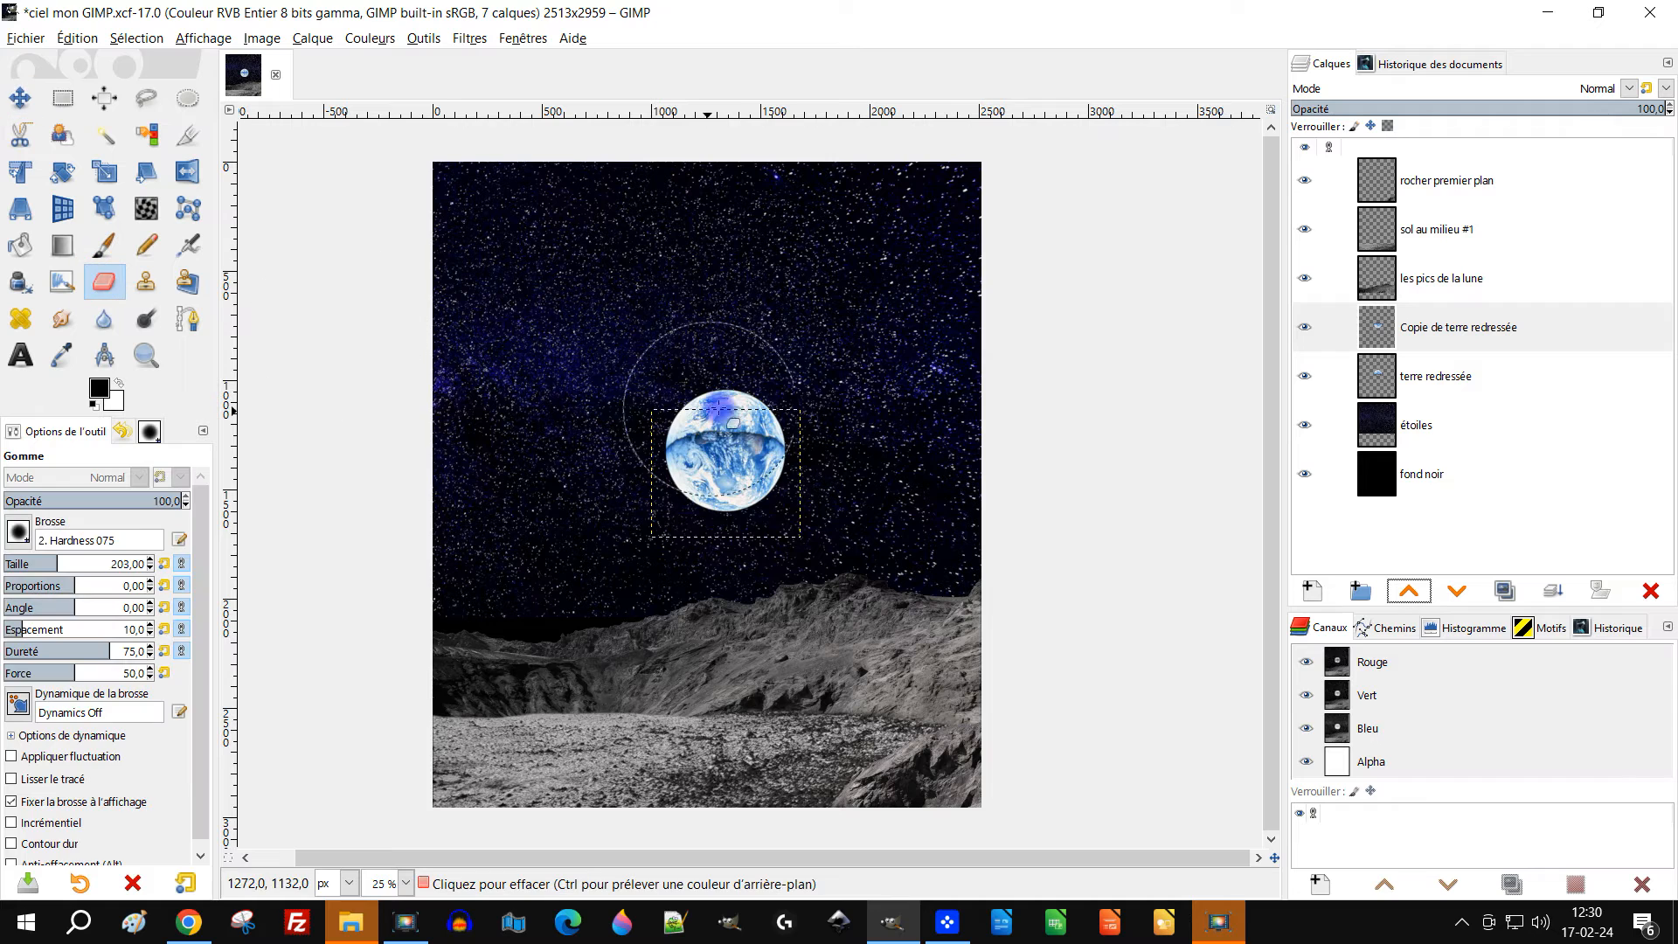
{"action": "mouse_move", "coordinate": [767, 380]}
{"action": "left_mouse_down"}
{"action": "mouse_move", "coordinate": [693, 364]}
{"action": "mouse_move", "coordinate": [659, 390]}
{"action": "left_mouse_up"}
{"action": "left_click", "coordinate": [664, 399]}
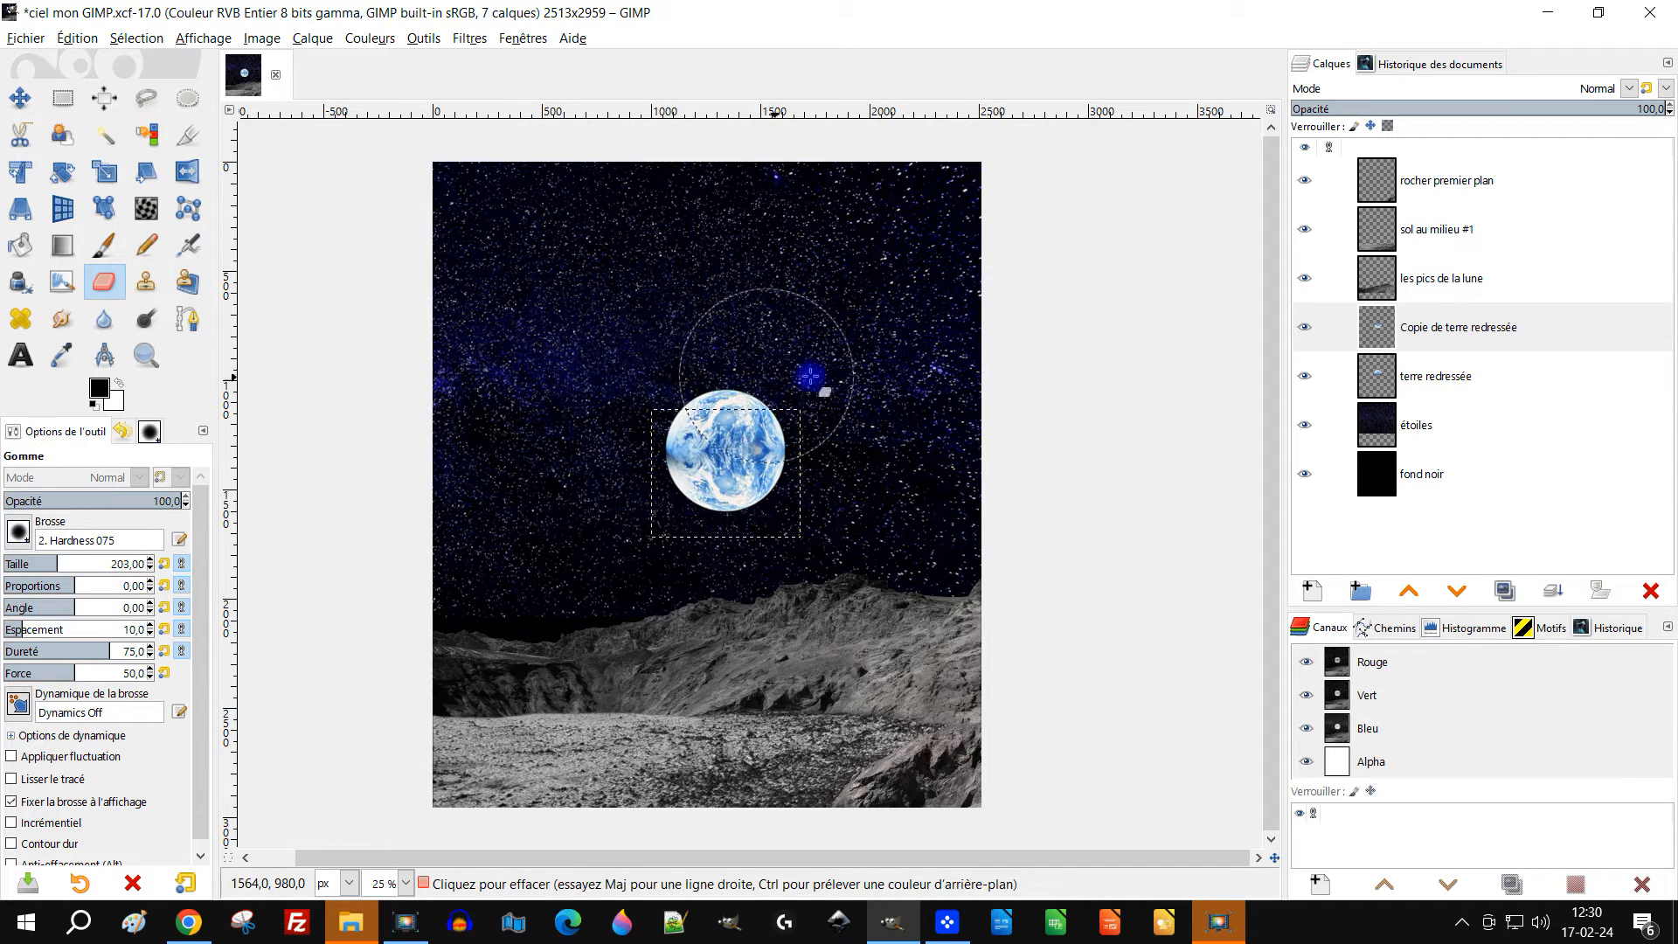
{"action": "key", "text": "ctrl+z"}
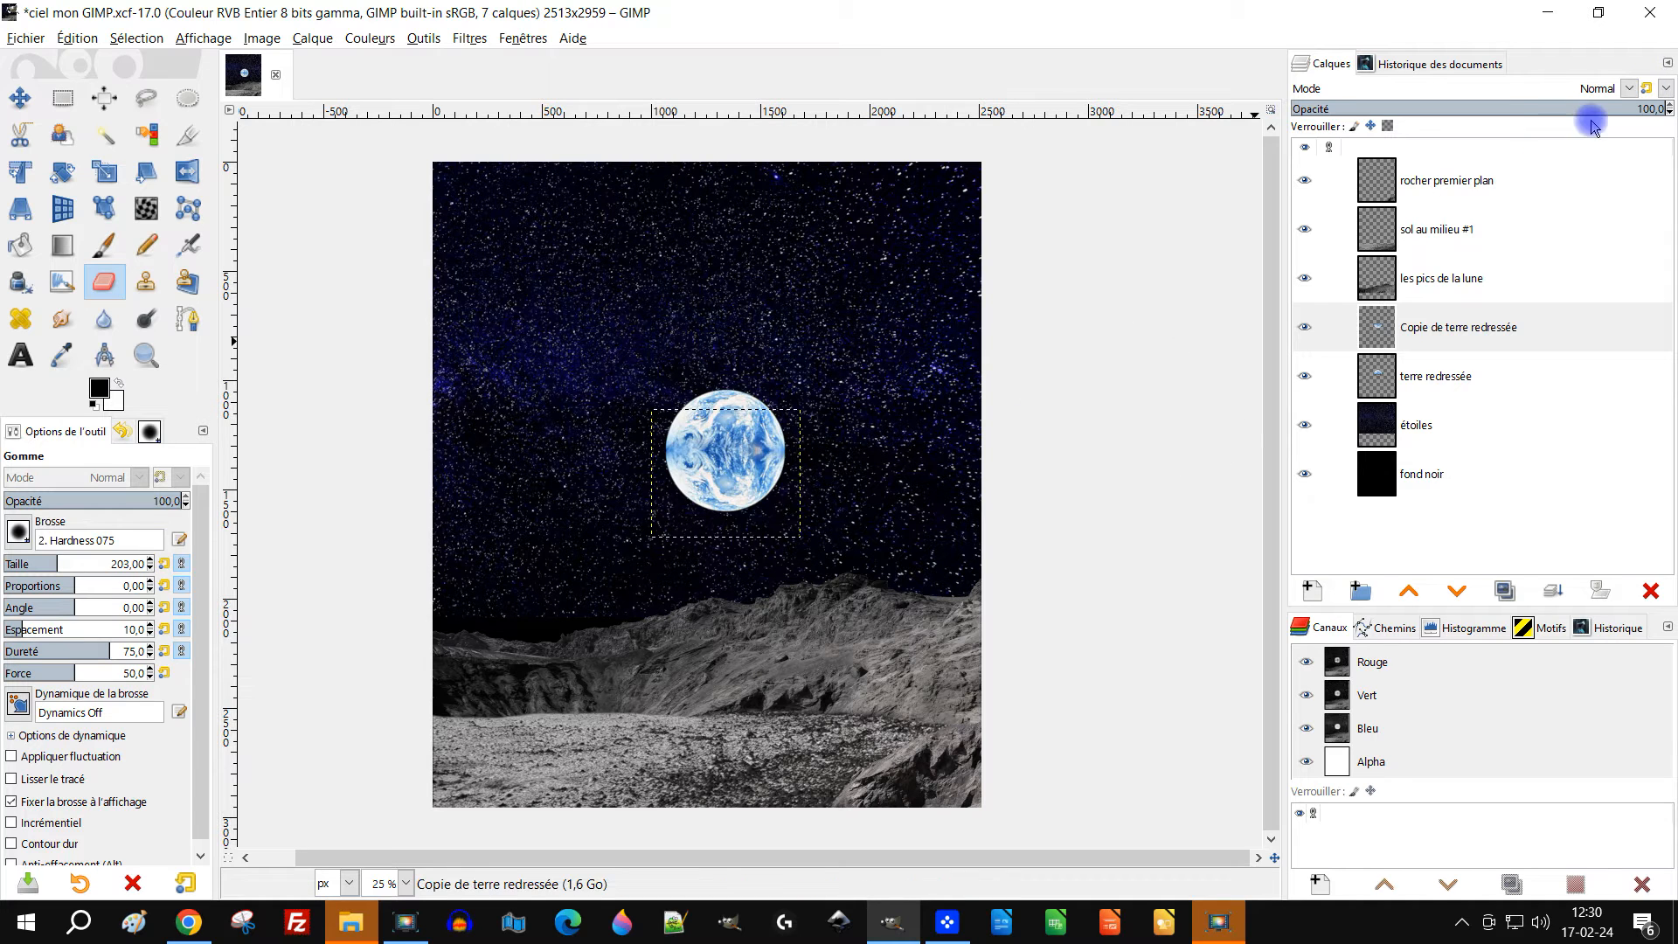
Set the opacity of the Copie de terre redressée layer to 20
{"action": "left_click", "coordinate": [1532, 108]}
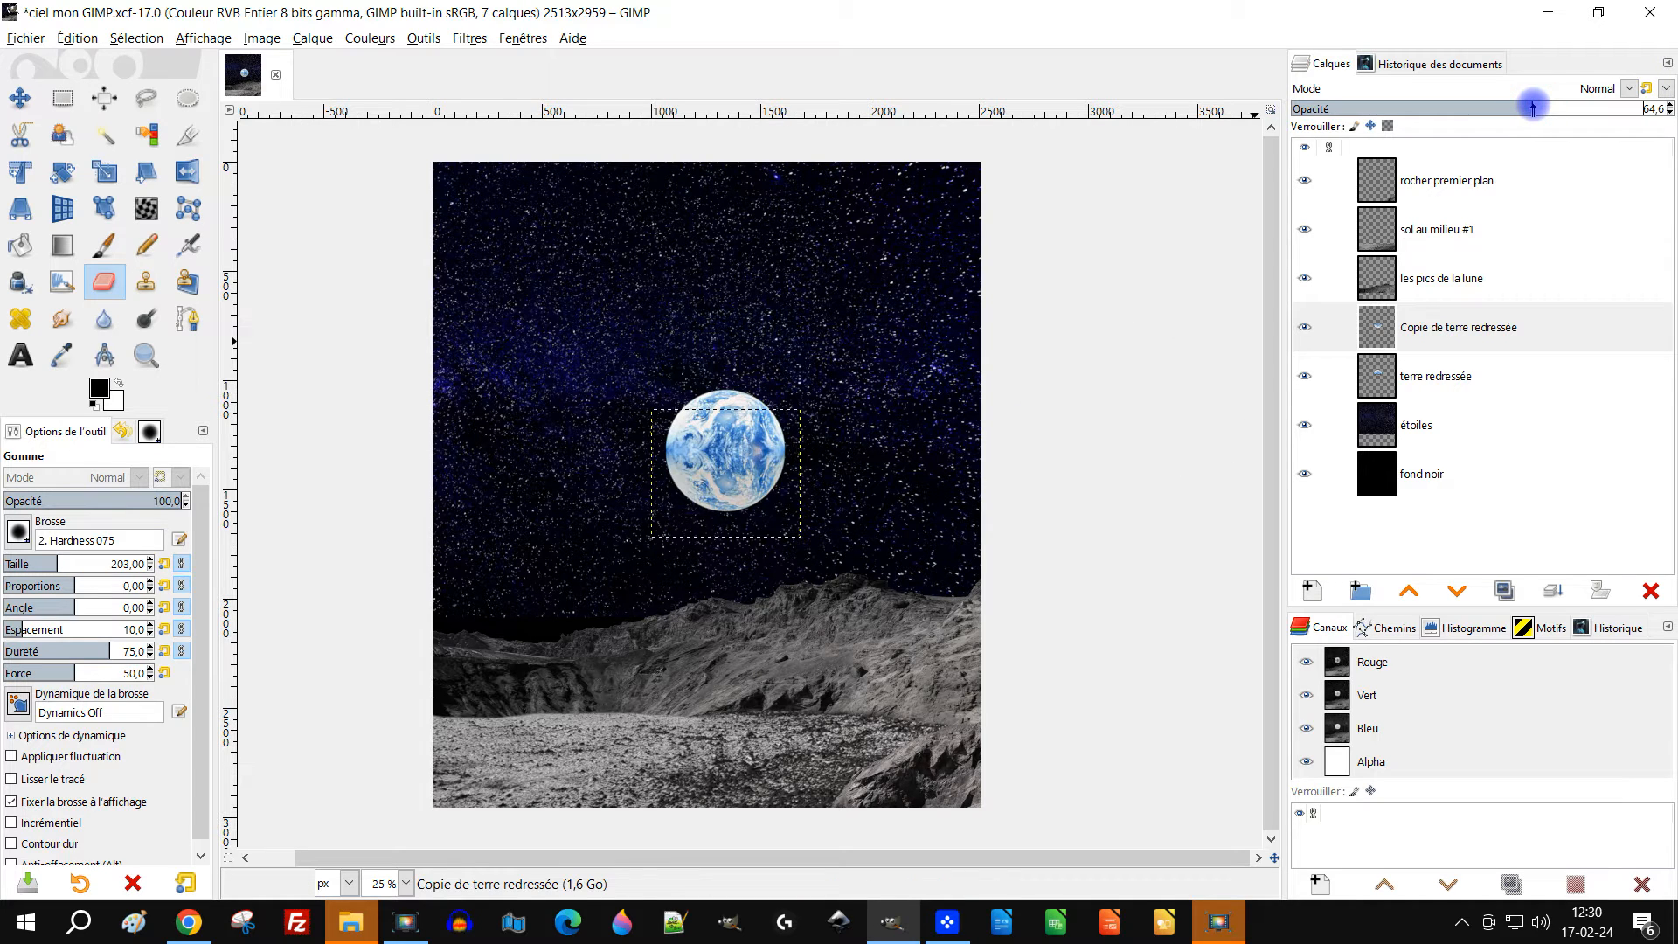
{"action": "left_click_drag", "start_coordinate": [1529, 107], "coordinate": [1376, 110]}
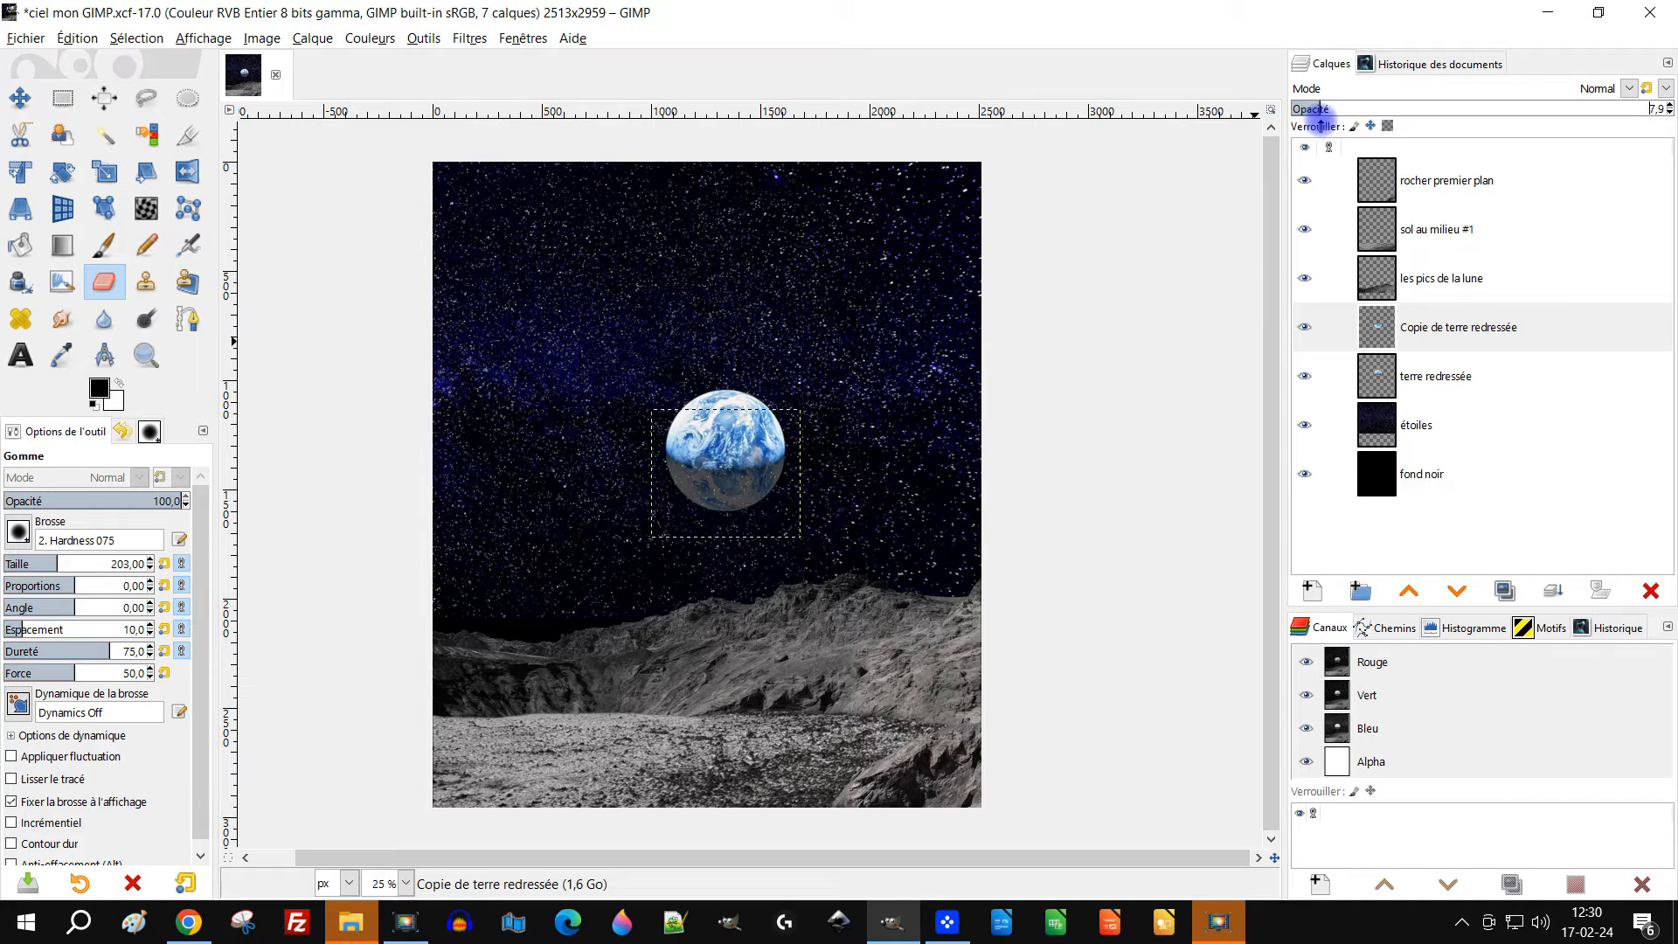
{"action": "left_click_drag", "start_coordinate": [1330, 127], "coordinate": [1669, 87]}
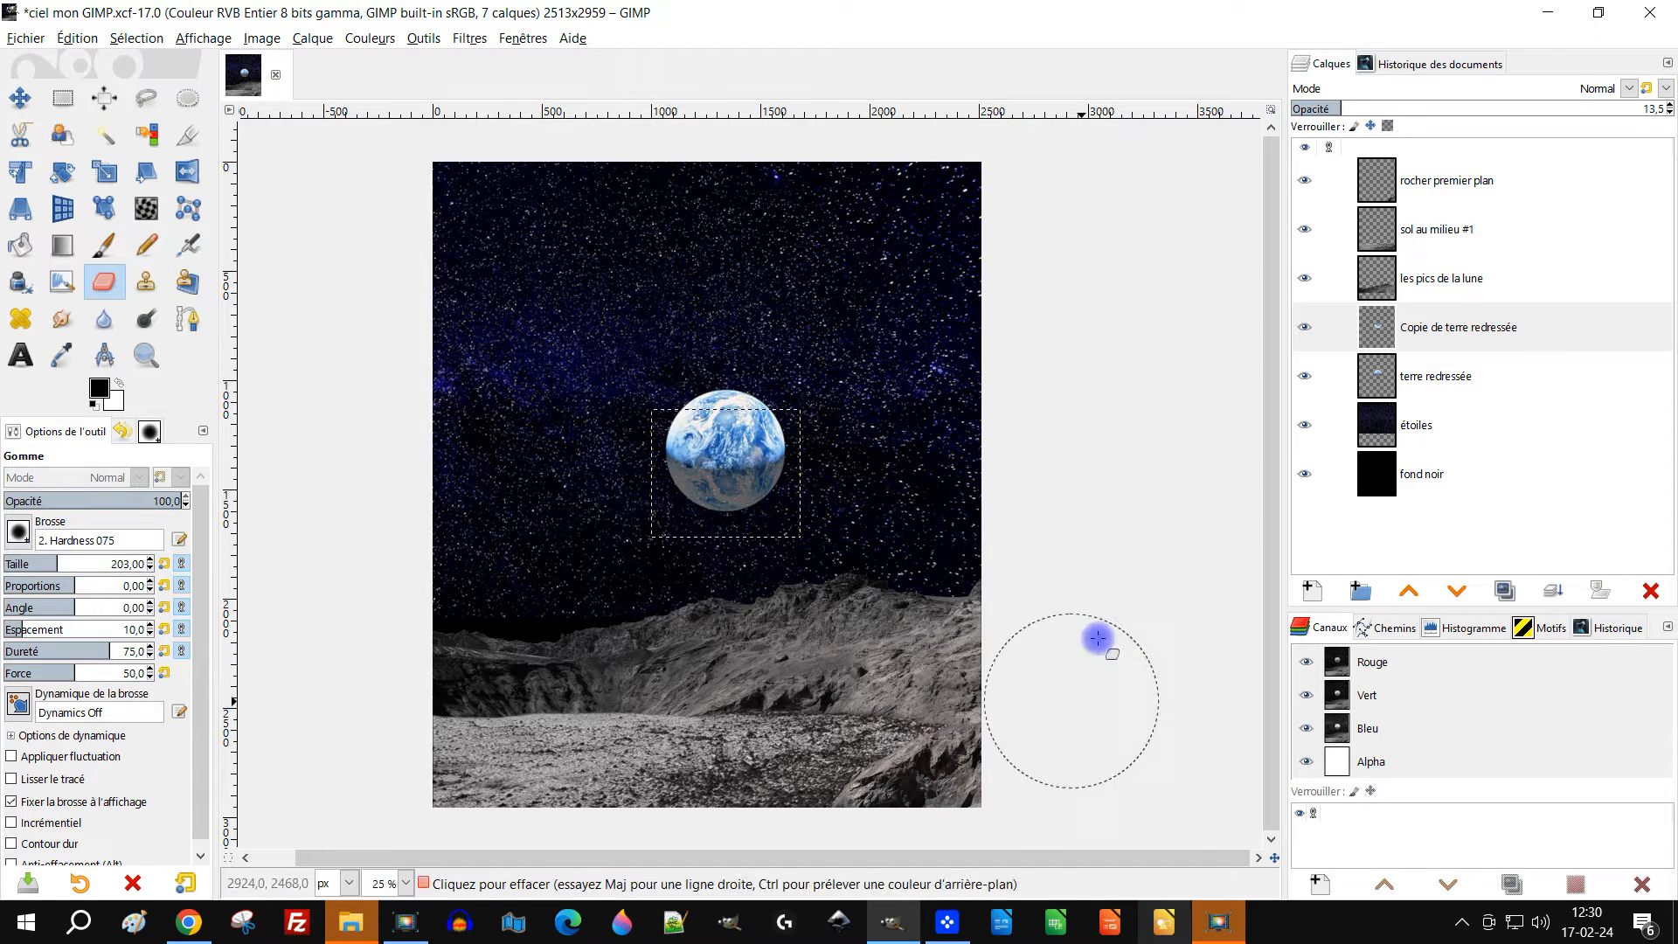
{"action": "left_click_drag", "start_coordinate": [1325, 107], "coordinate": [1365, 107]}
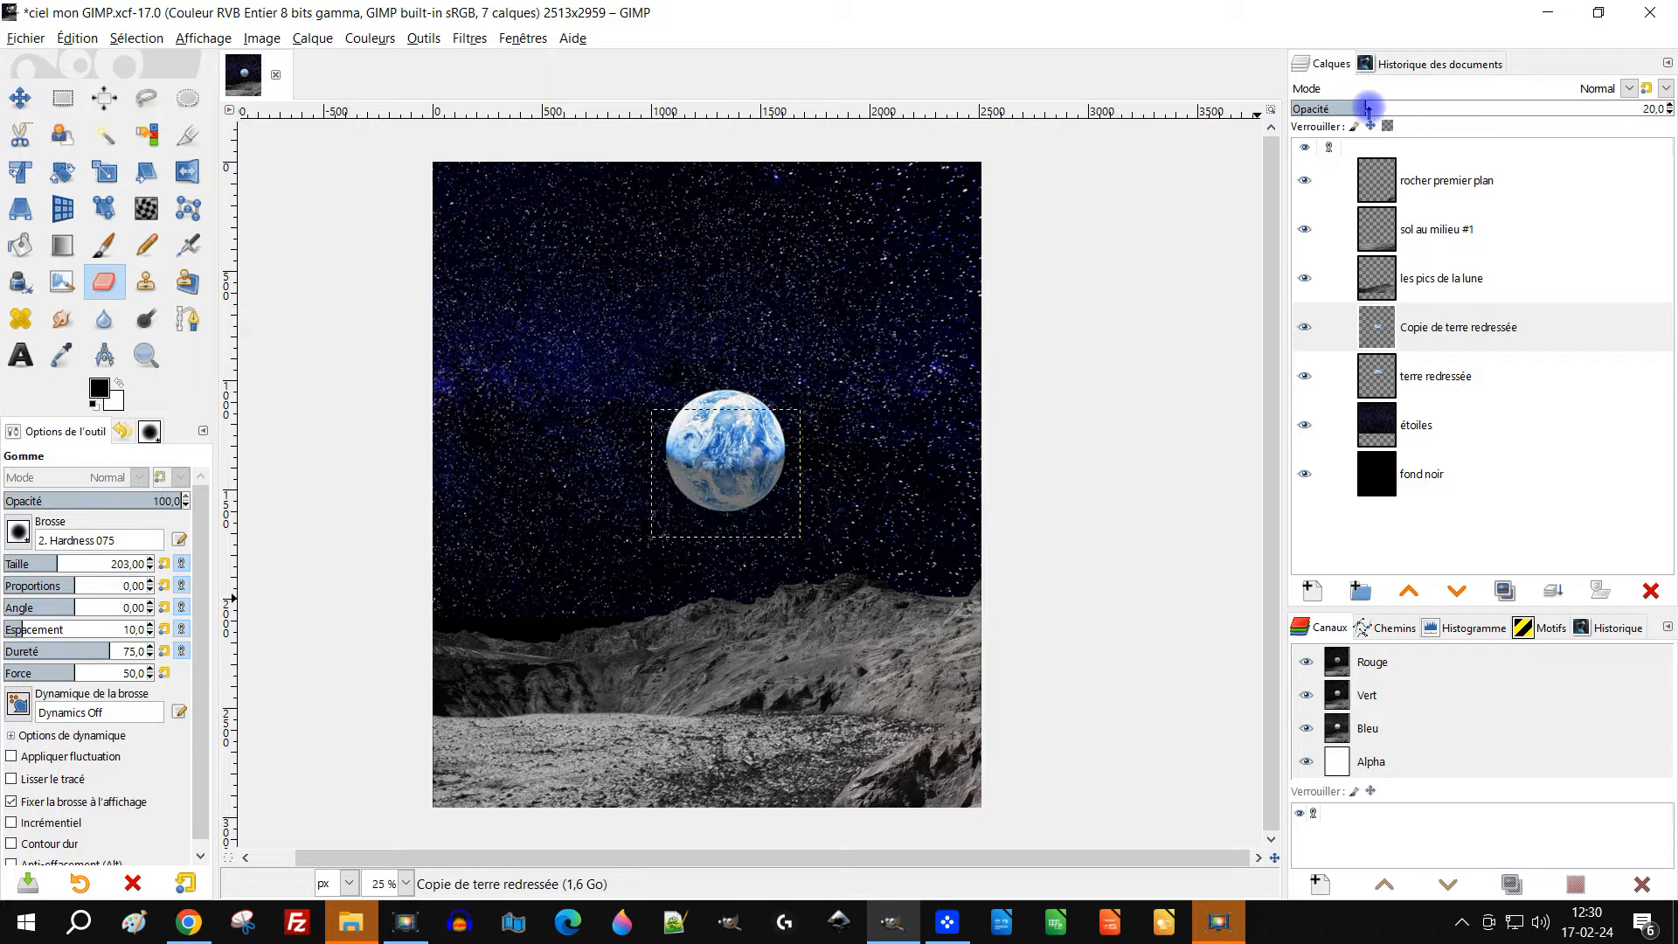
Resize the Copie de terre redressée and terre redressée layers to the image dimensions, and select the copy
{"action": "right_click", "coordinate": [1417, 332]}
{"action": "left_click", "coordinate": [1630, 291]}
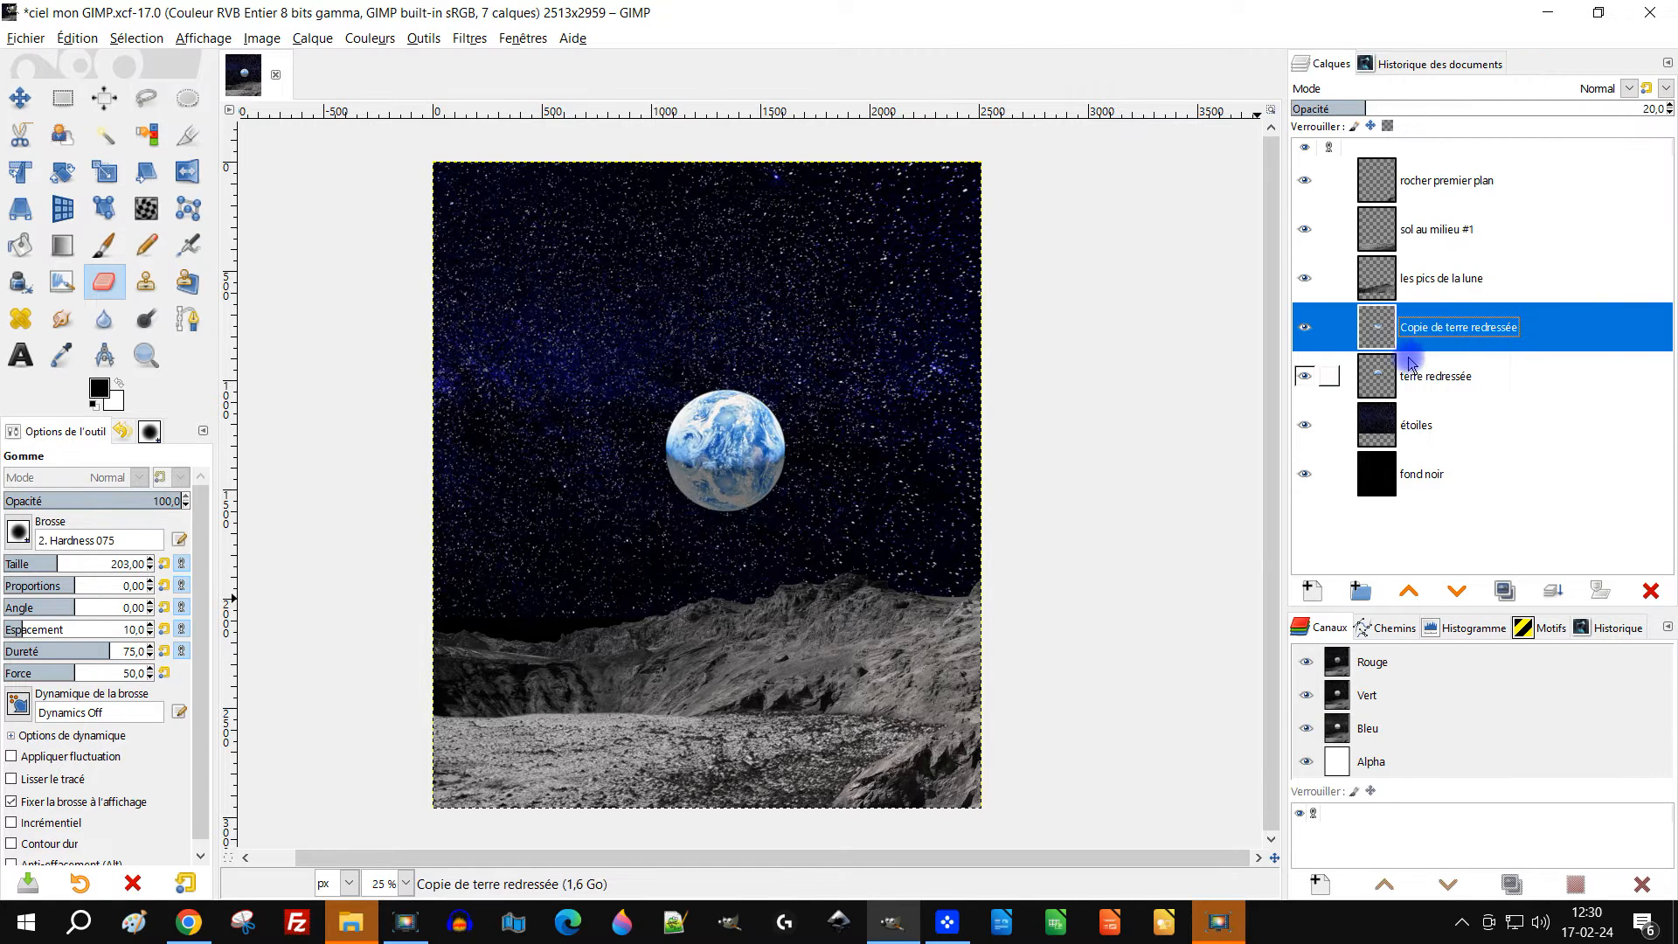
{"action": "right_click", "coordinate": [1404, 375]}
{"action": "left_click", "coordinate": [1572, 291]}
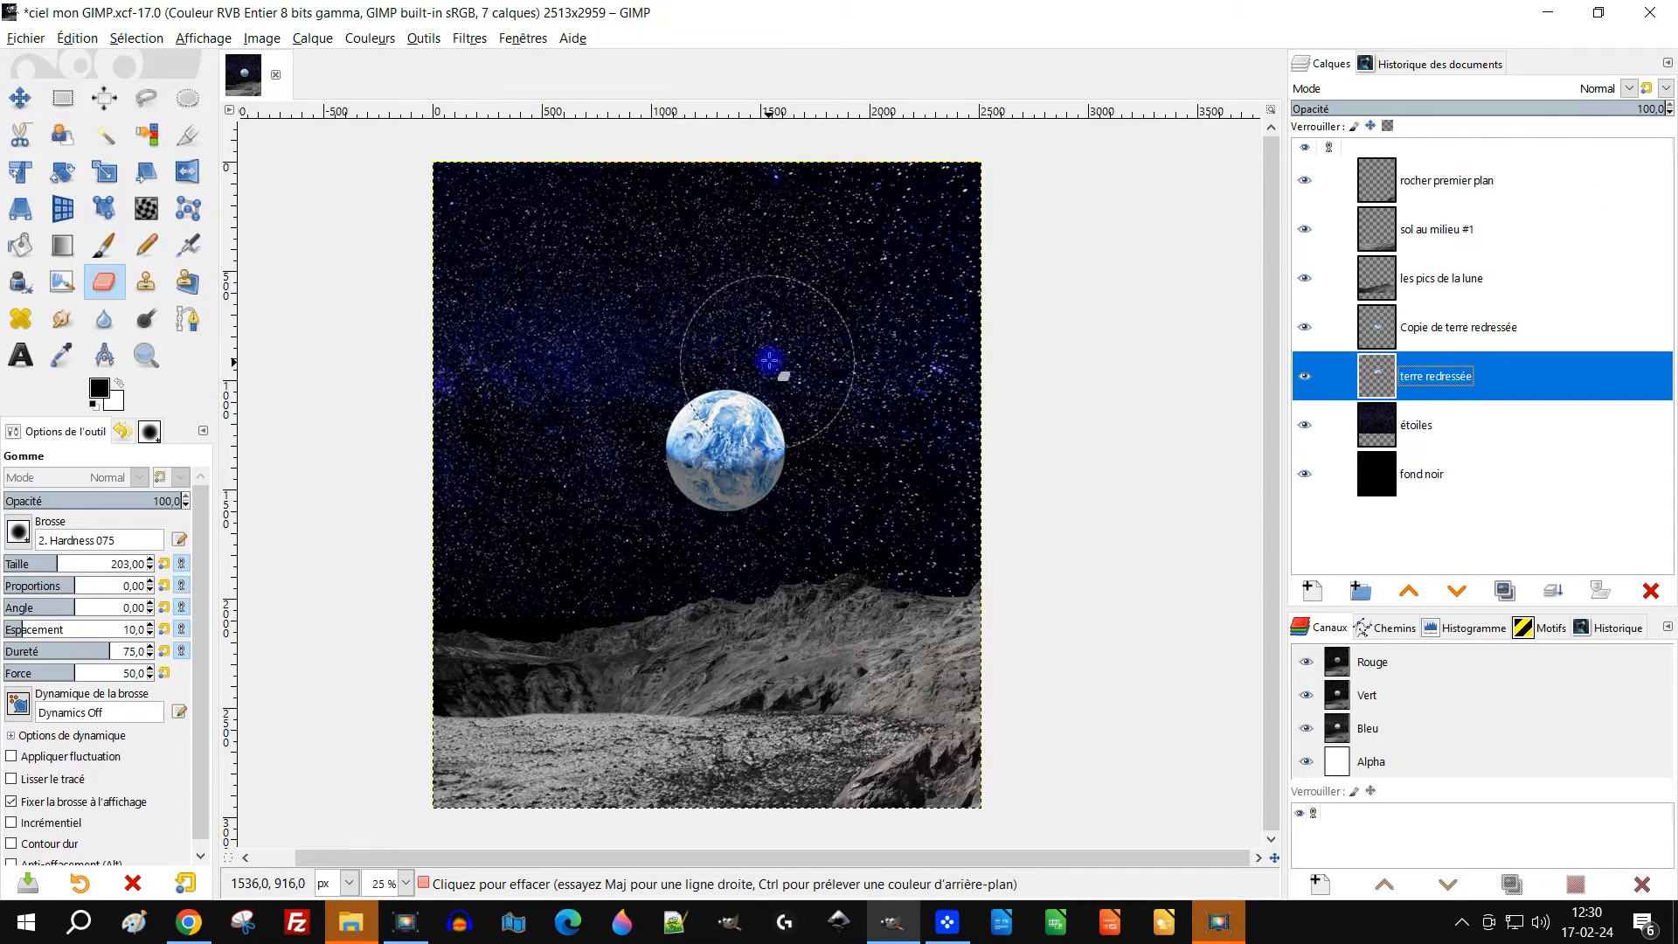
{"action": "left_click", "coordinate": [1443, 327]}
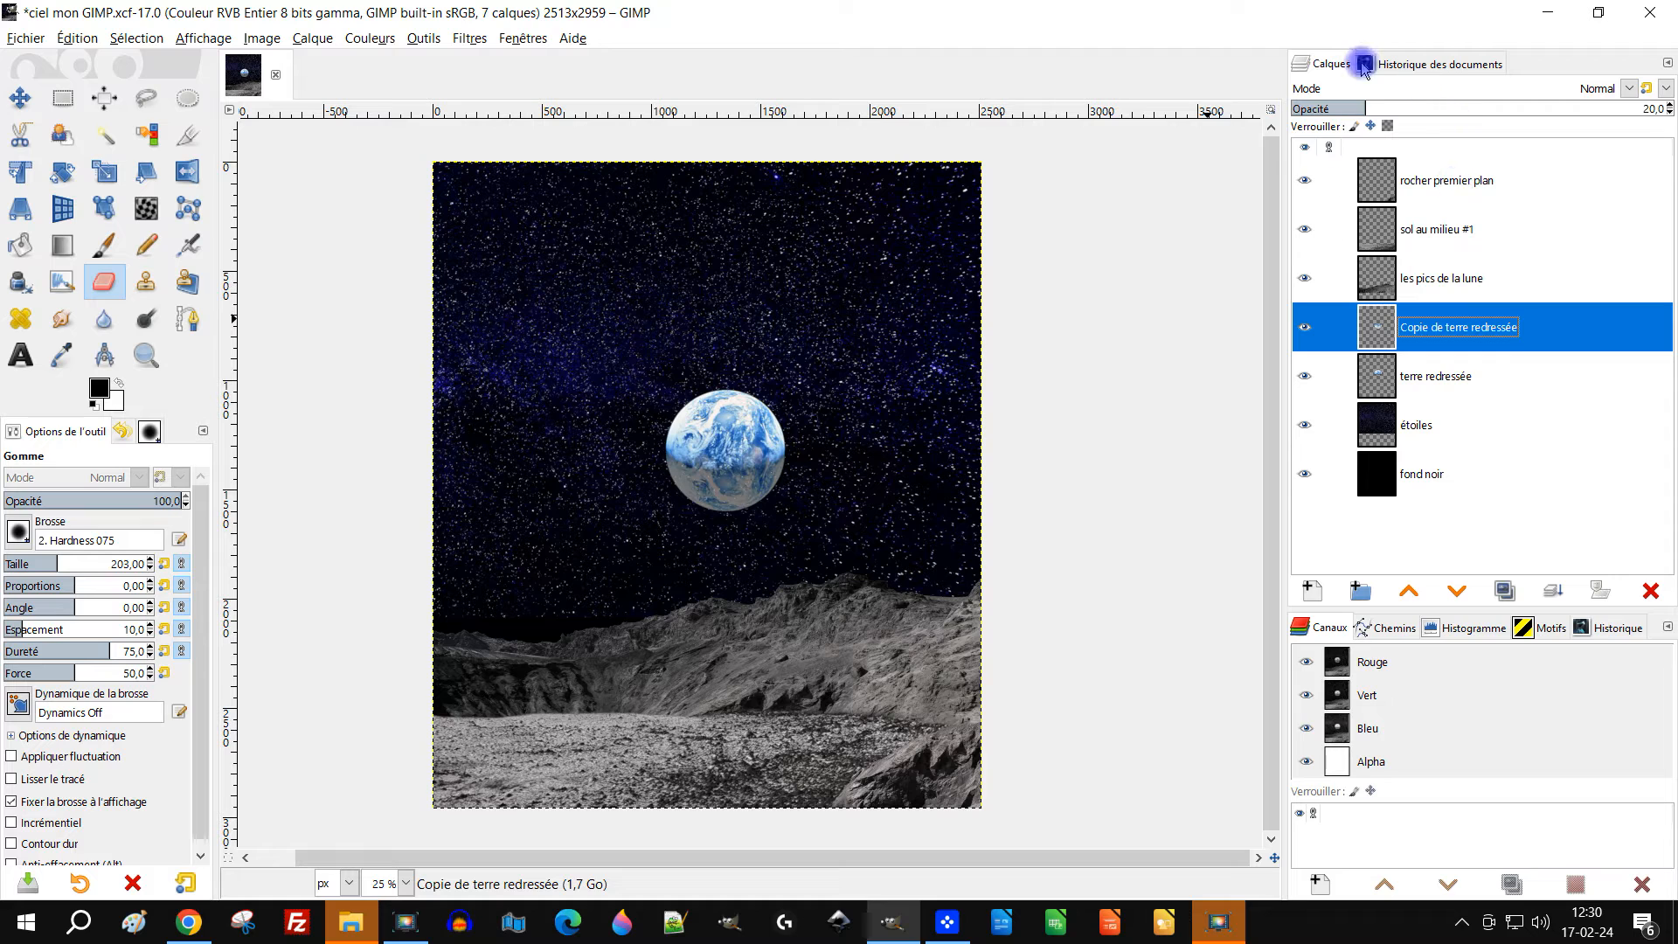
Set the opacity of the Copie de terre redressée layer to 3
{"action": "left_click", "coordinate": [1332, 108]}
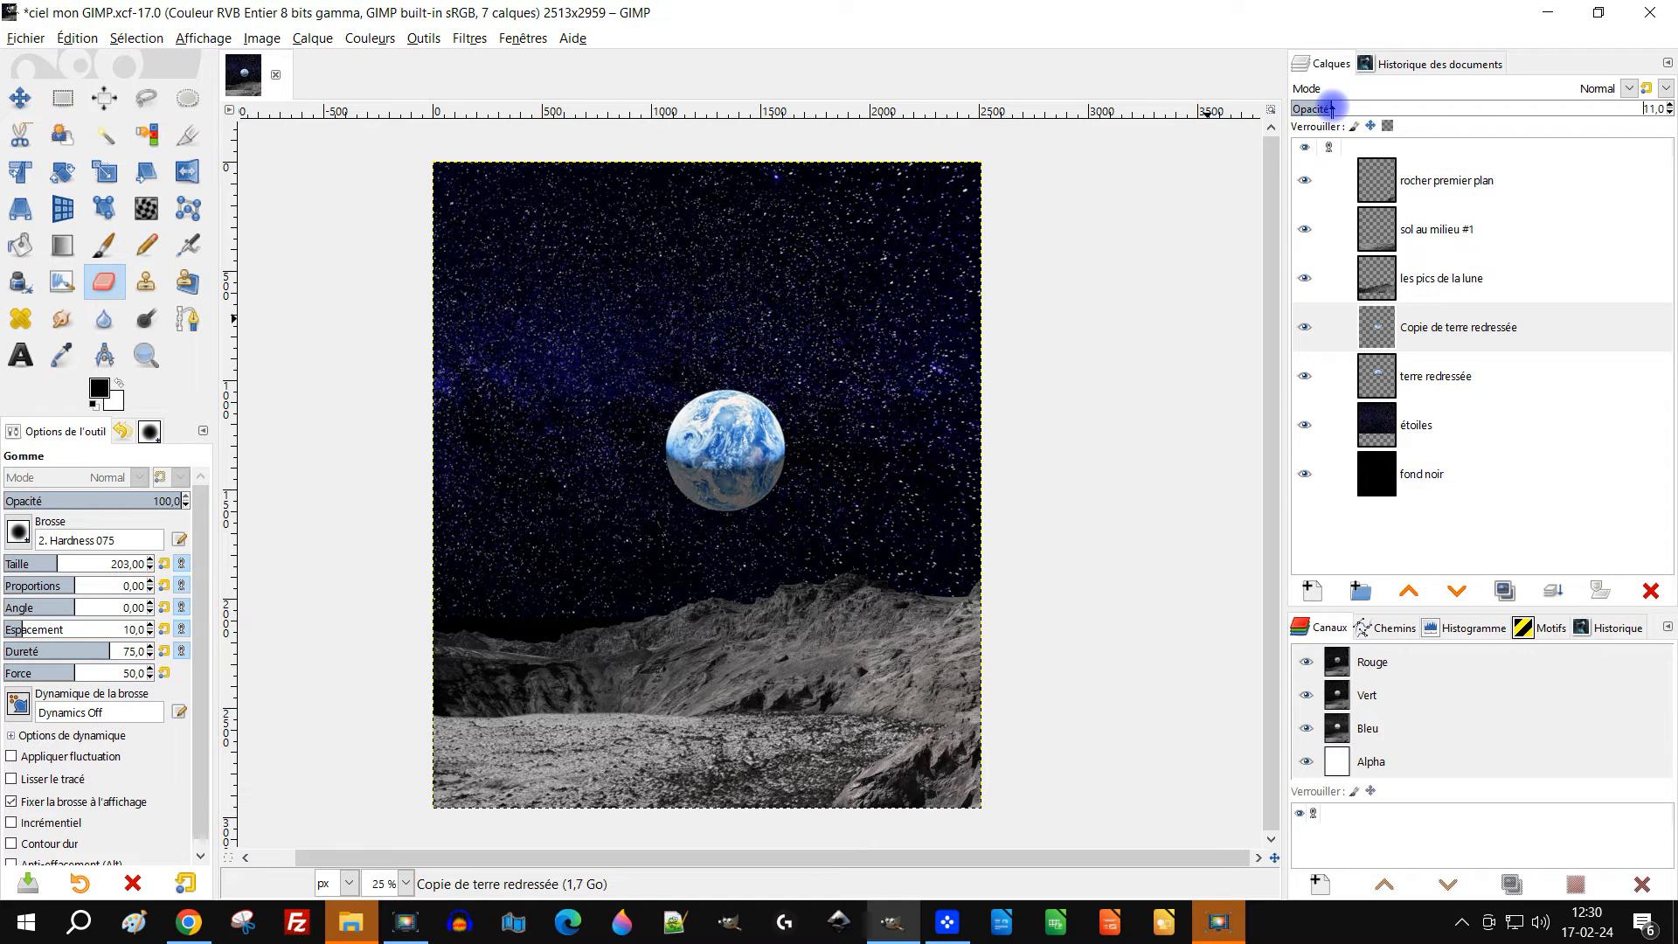
{"action": "left_click_drag", "start_coordinate": [1348, 108], "coordinate": [1303, 108]}
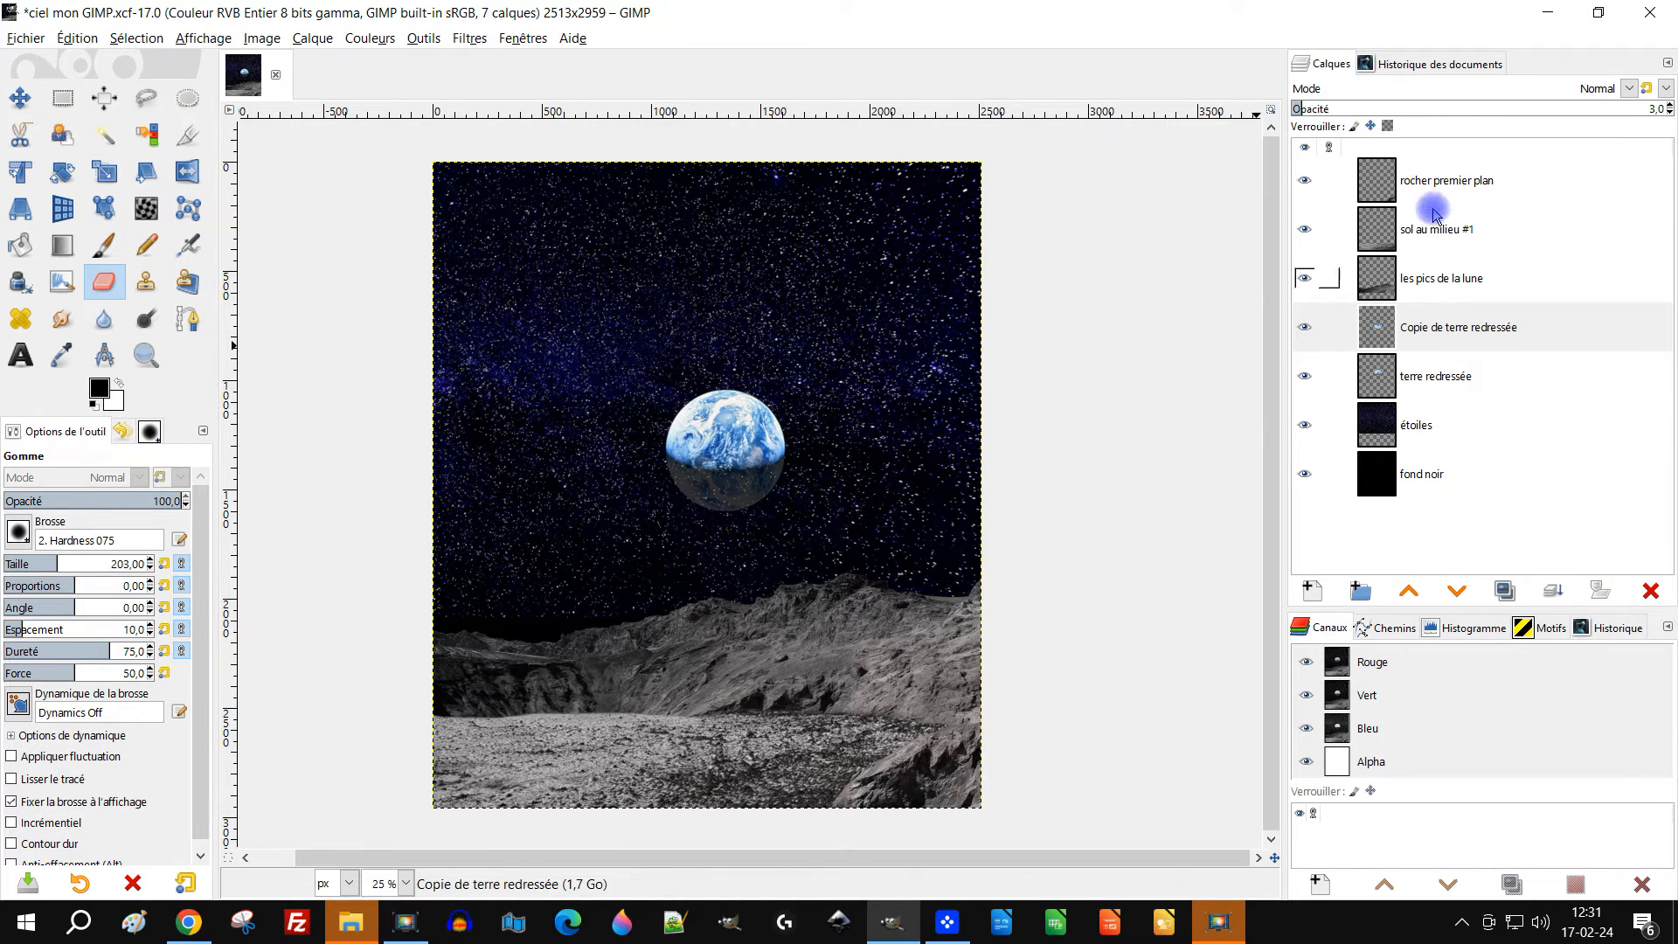
{"action": "left_click", "coordinate": [1315, 327]}
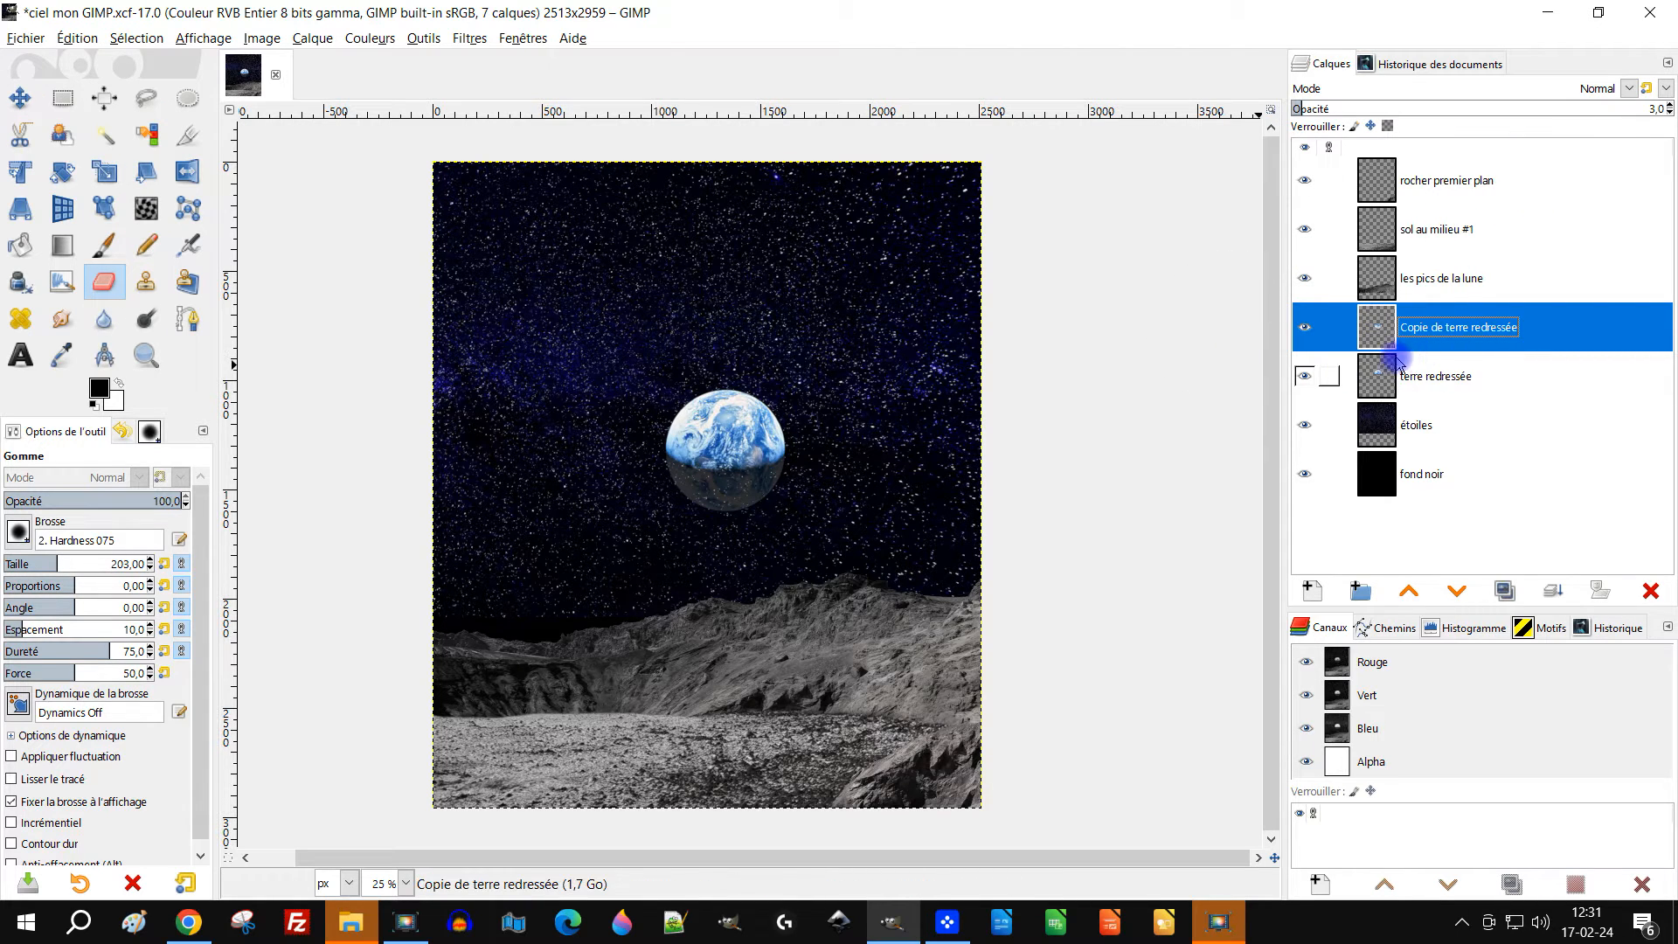
Enable the eraser's Anti-effacement option for the terre redressée layer, and check the layer by toggling its visibility off and on
{"action": "left_click", "coordinate": [1394, 365]}
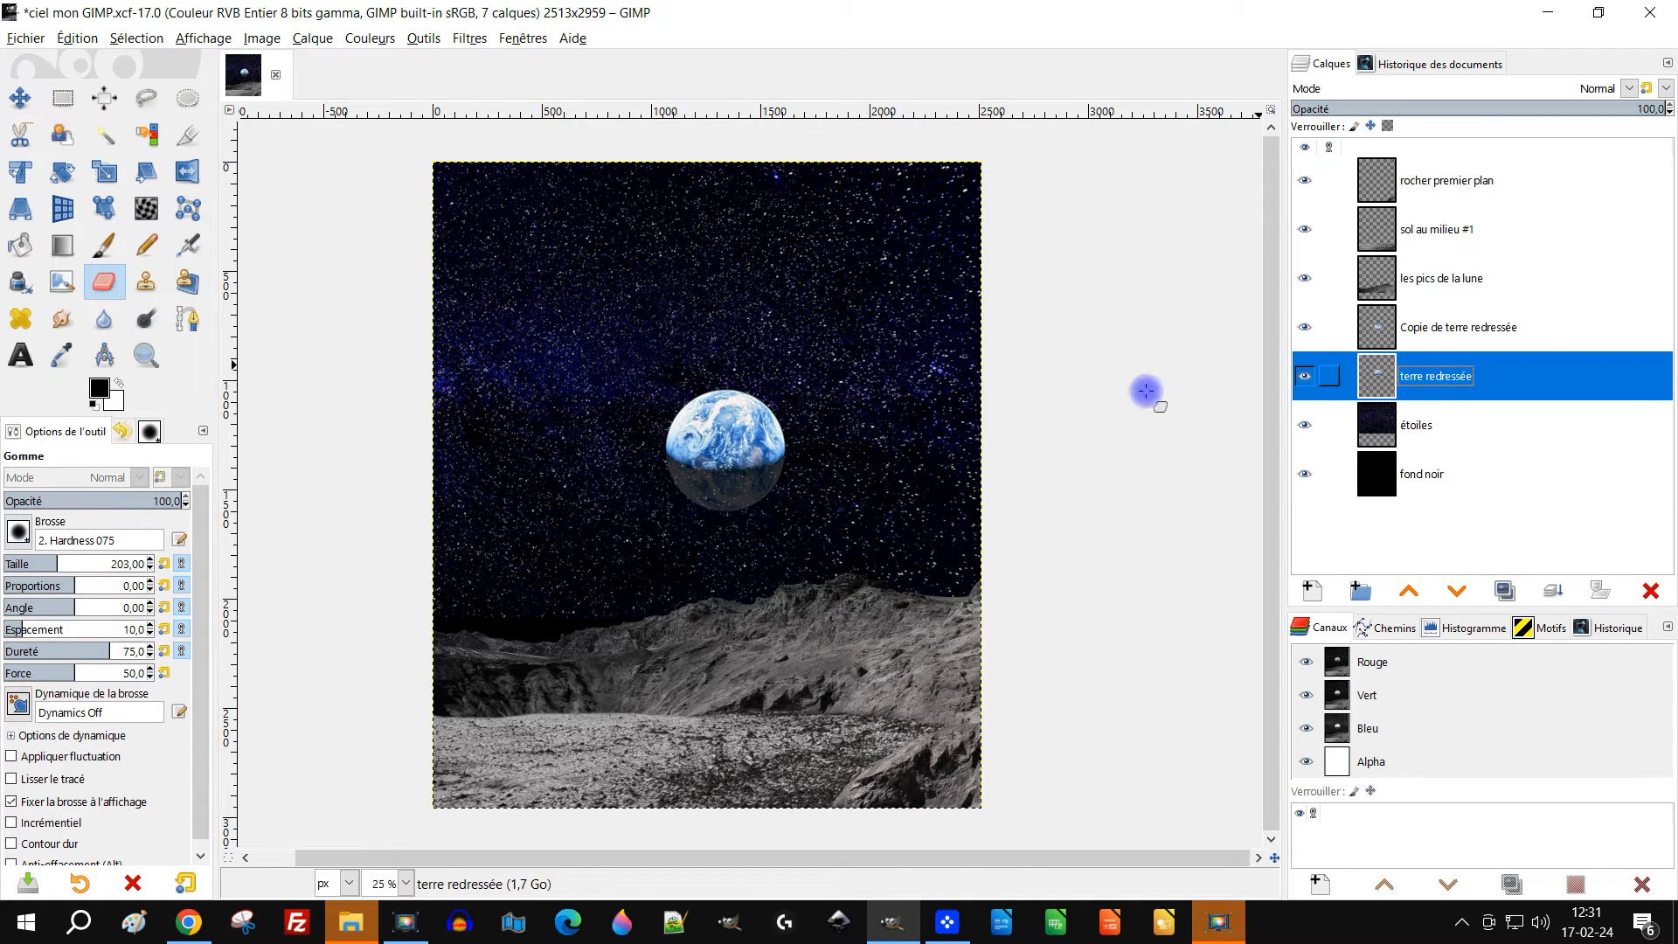
{"action": "scroll", "coordinate": [729, 402], "scroll_direction": "up", "scroll_amount": 2}
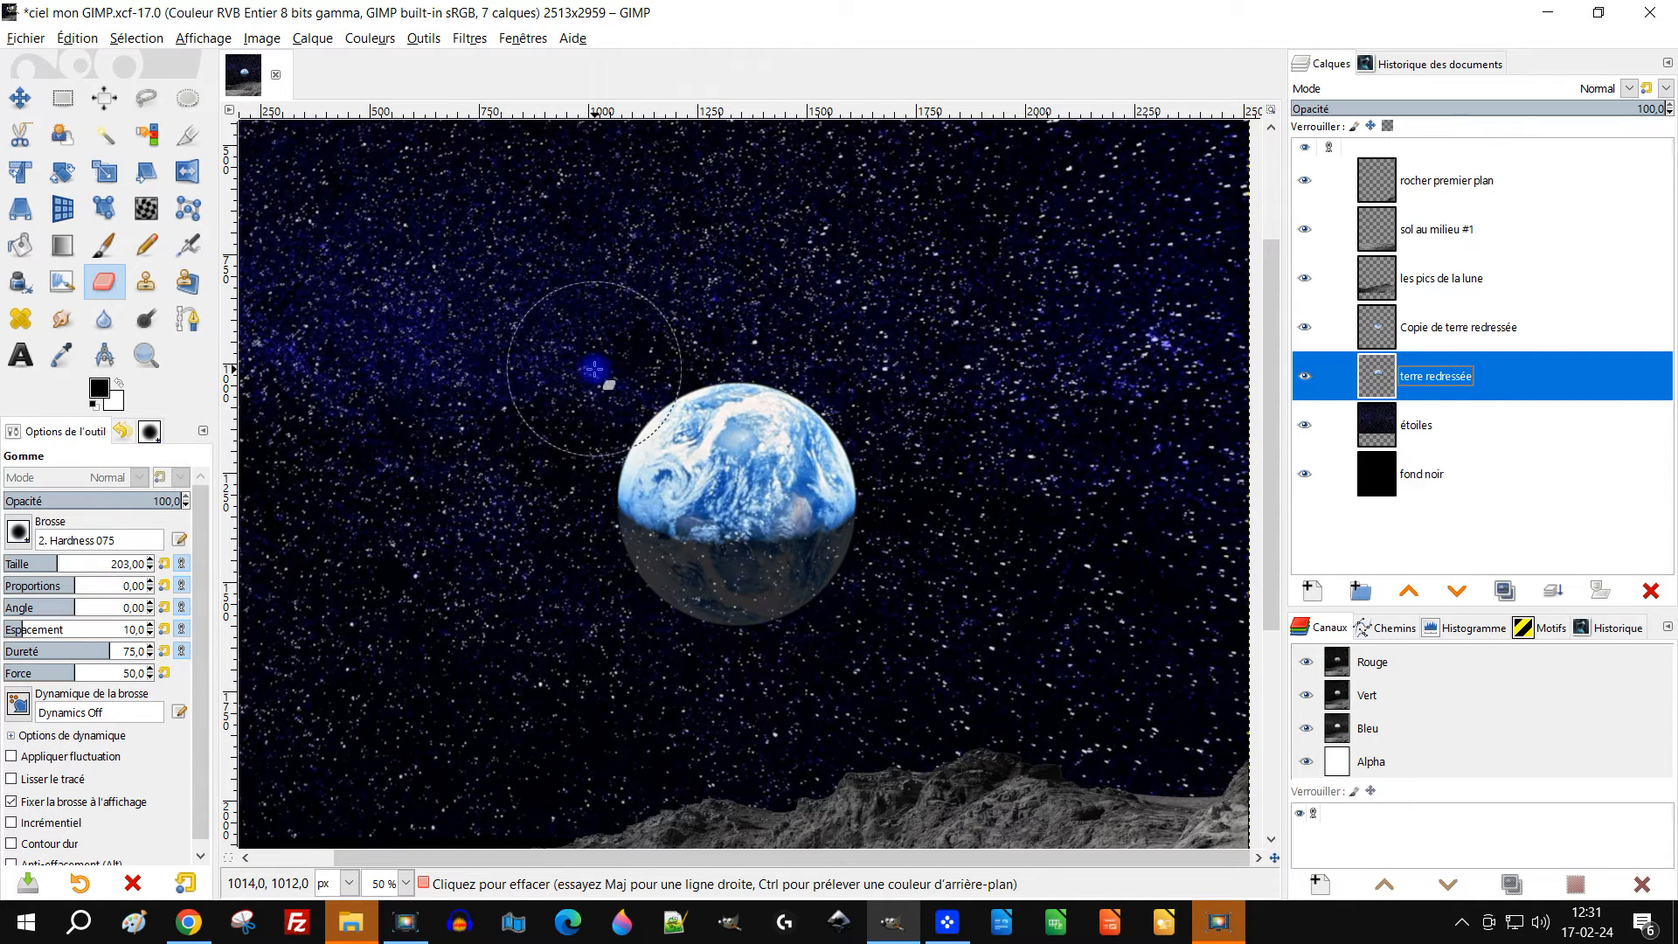
{"action": "left_click_drag", "start_coordinate": [196, 794], "coordinate": [189, 871]}
{"action": "left_click", "coordinate": [103, 865]}
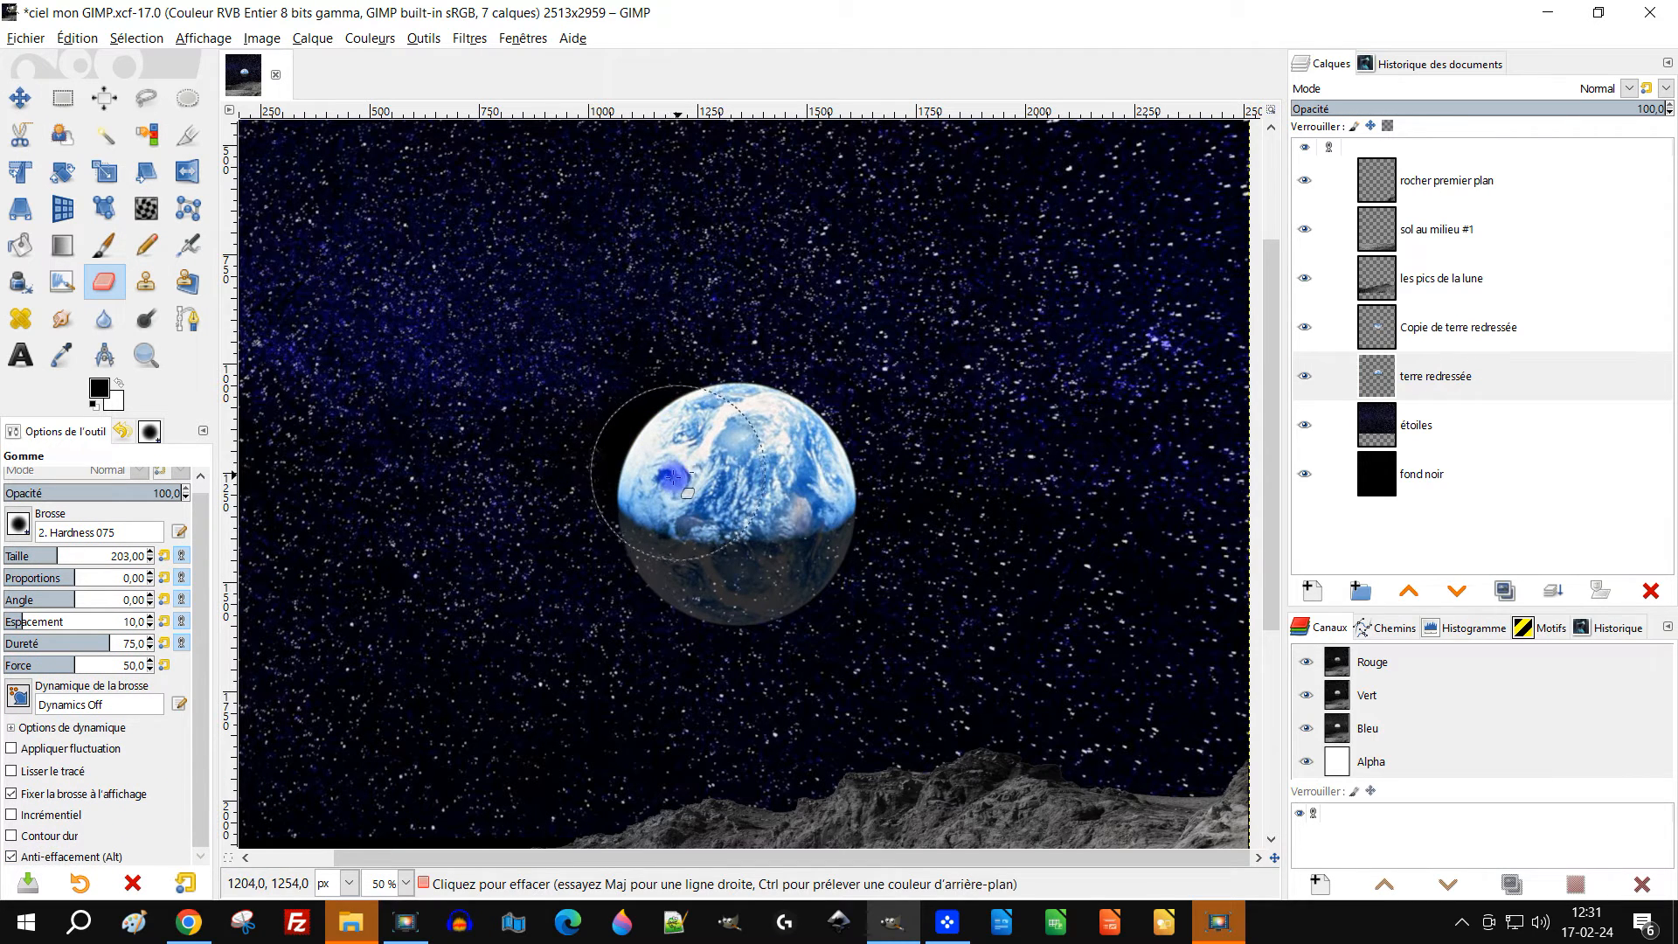
{"action": "left_click", "coordinate": [1388, 395]}
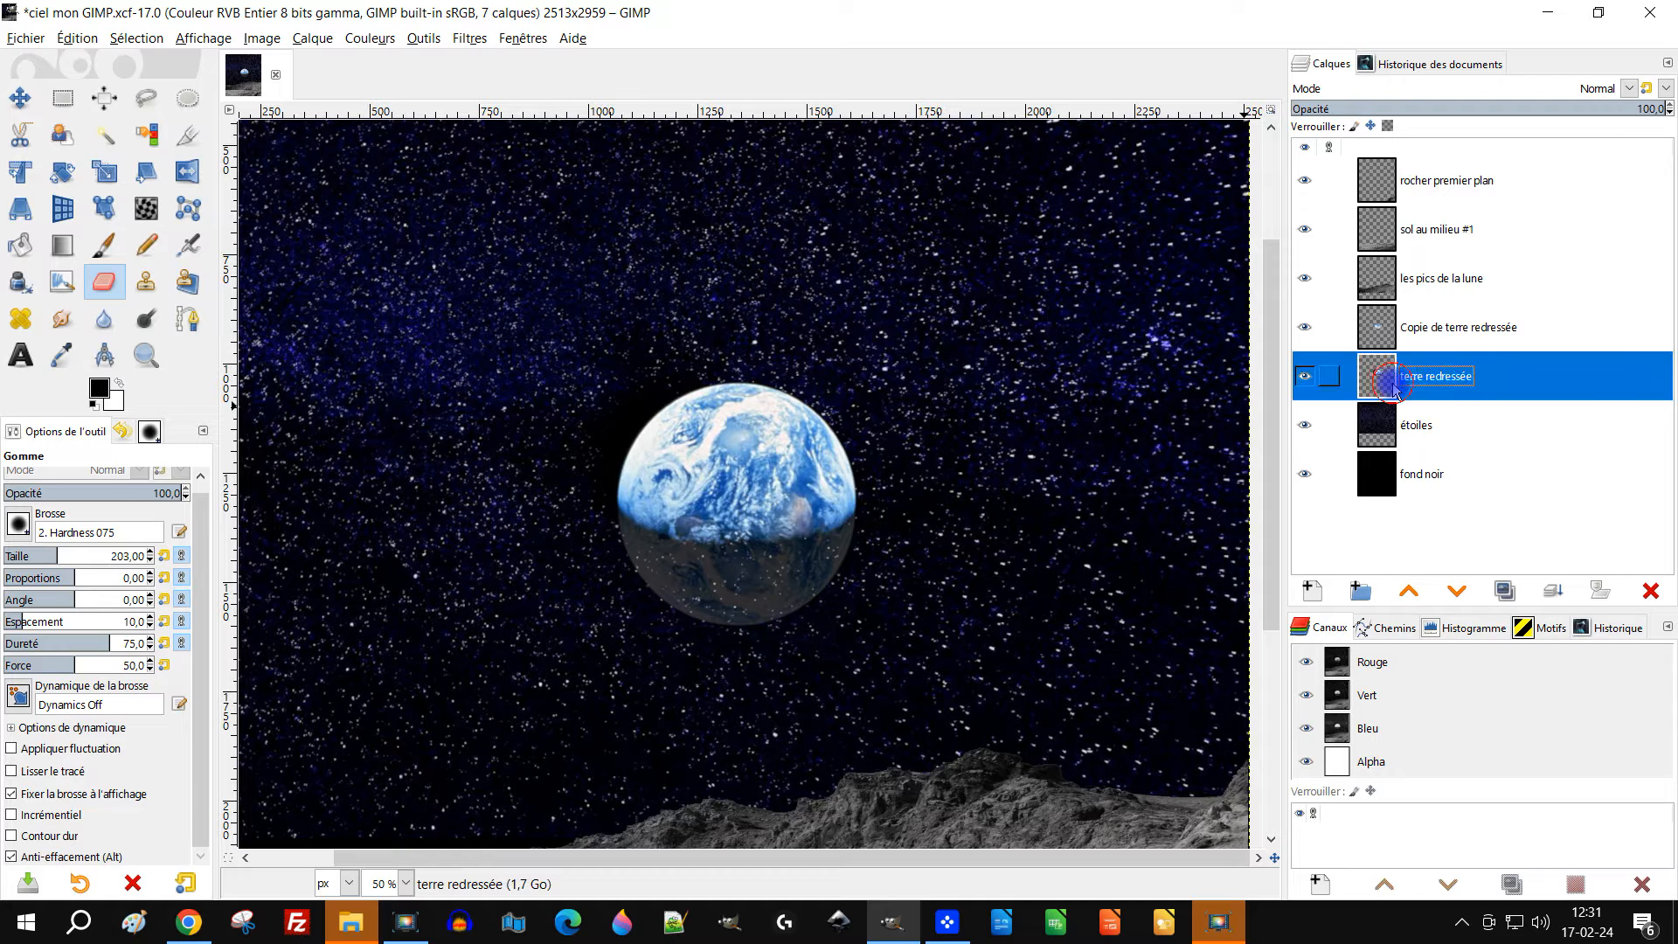
{"action": "left_click", "coordinate": [1302, 376]}
{"action": "left_click", "coordinate": [1302, 375]}
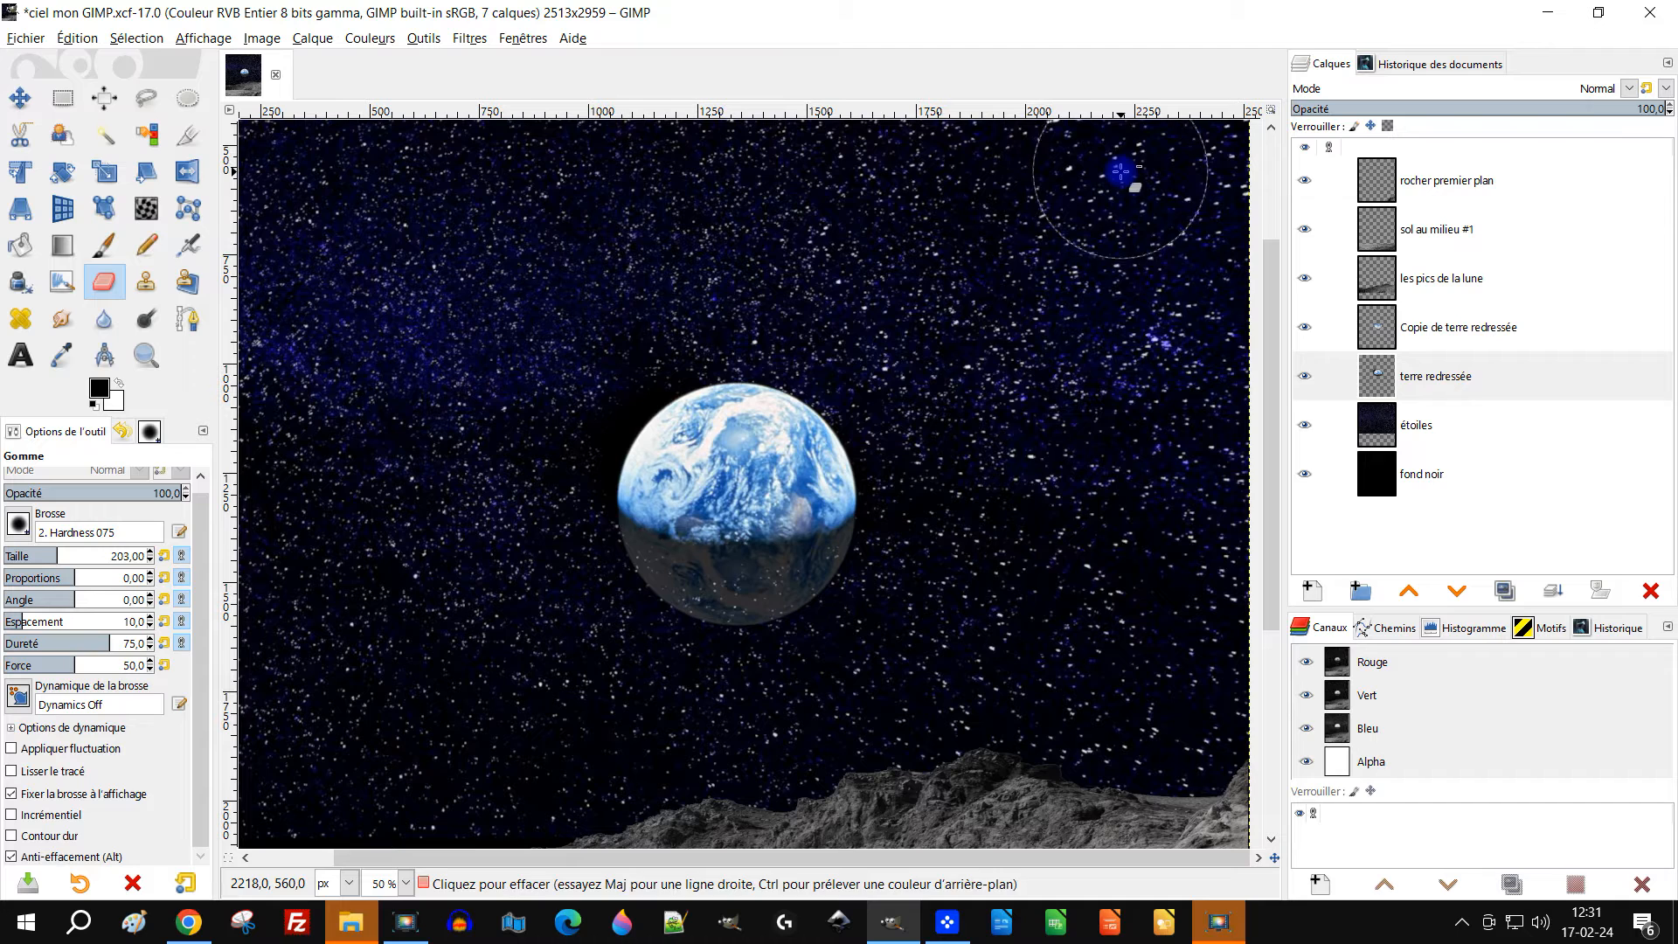
Set the opacity of the Copie de terre redressée layer to 1 and convert its alpha to a selection
{"action": "left_click", "coordinate": [1389, 336]}
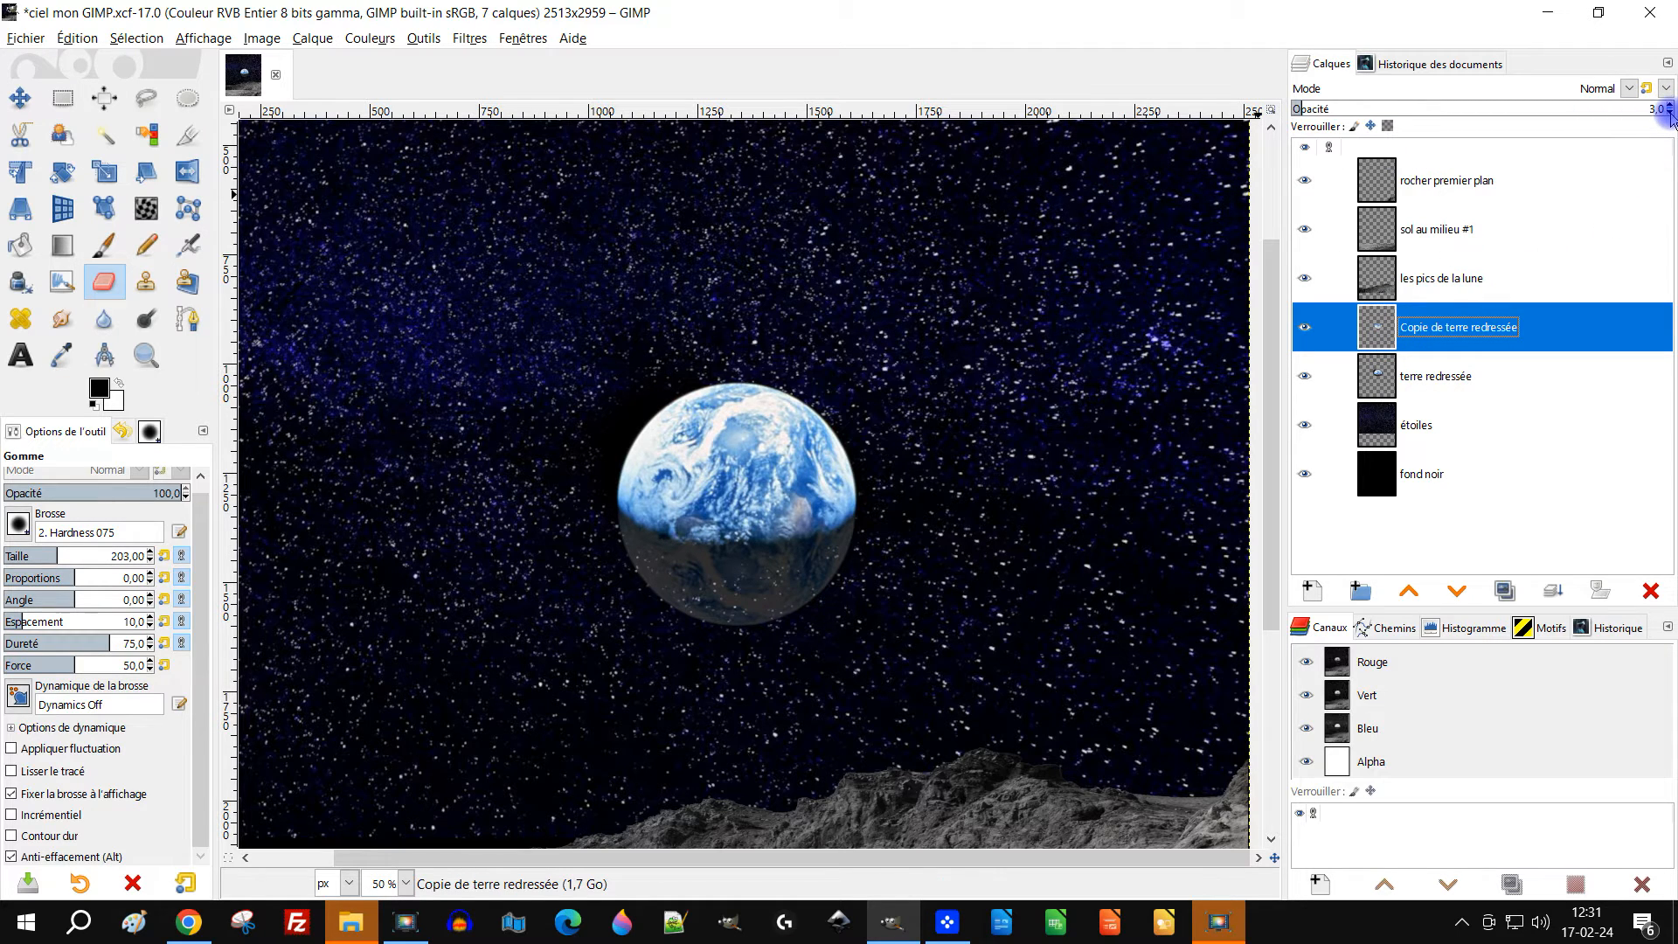
{"action": "left_click", "coordinate": [1669, 113]}
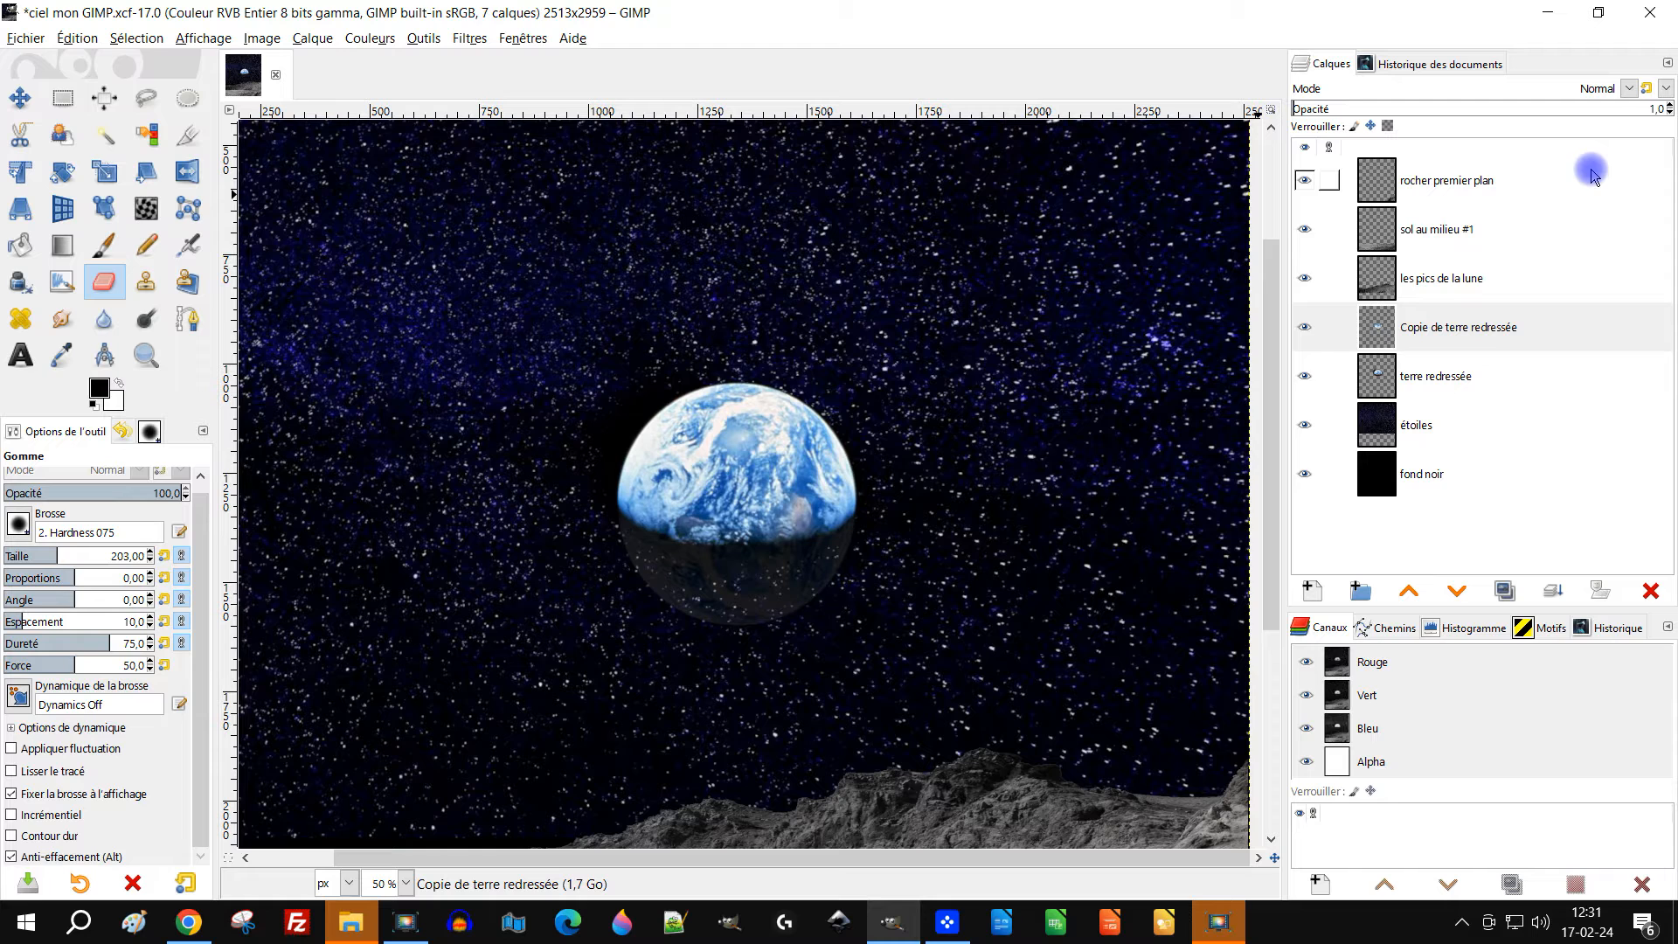
{"action": "right_click", "coordinate": [1374, 329]}
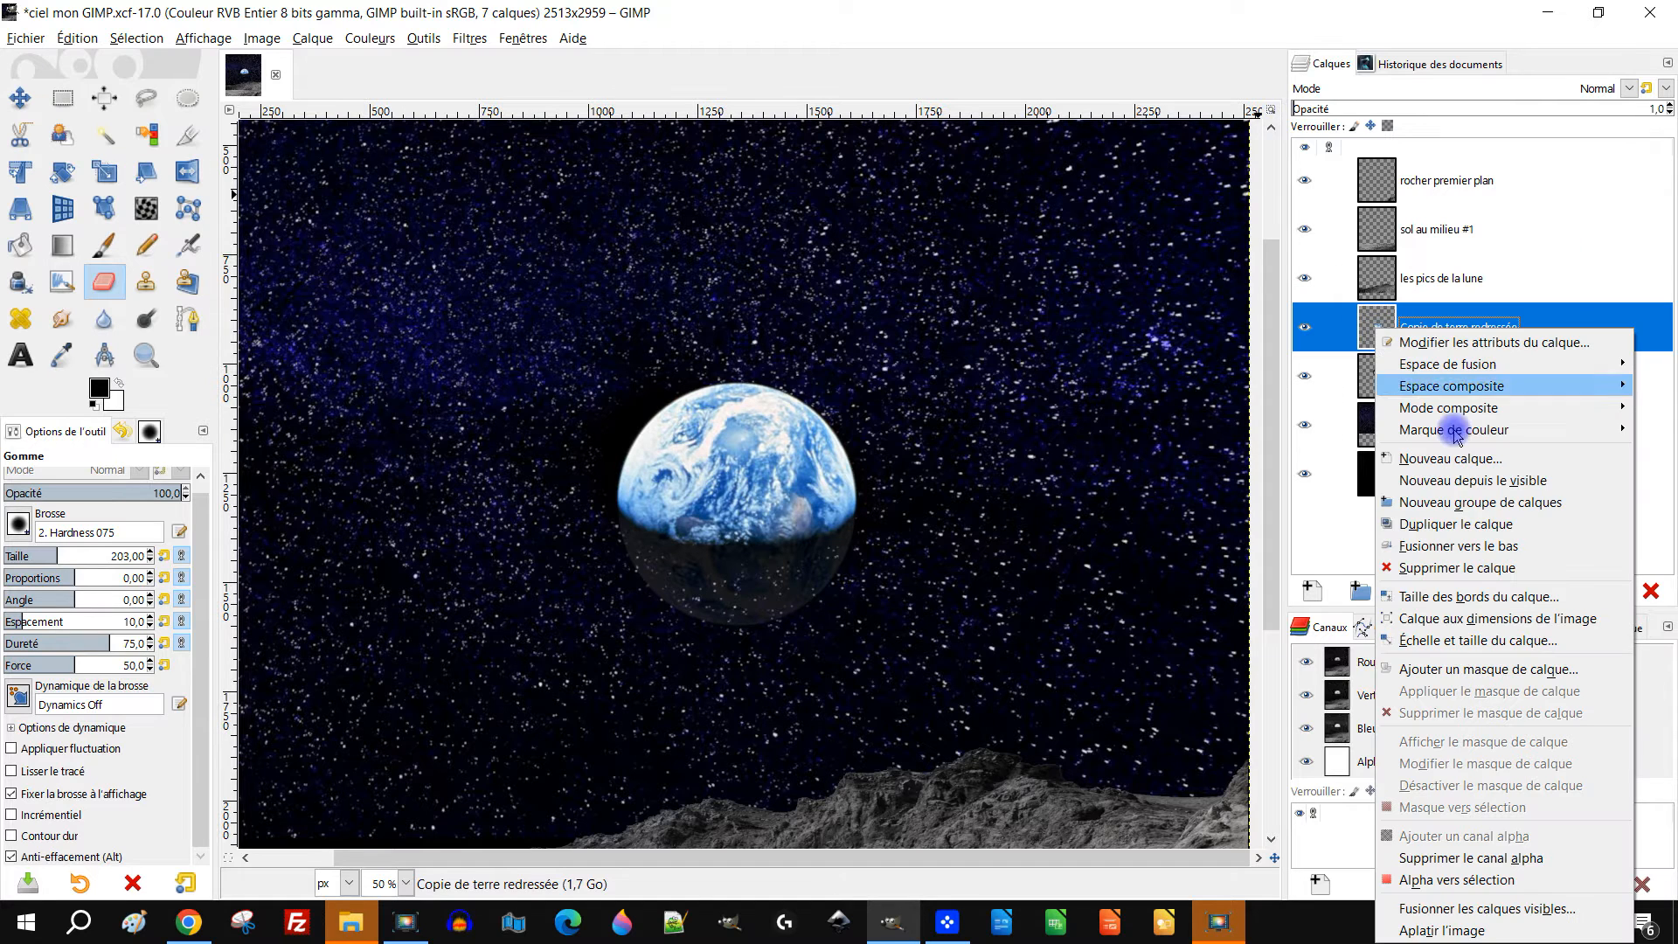
{"action": "left_click", "coordinate": [1487, 880]}
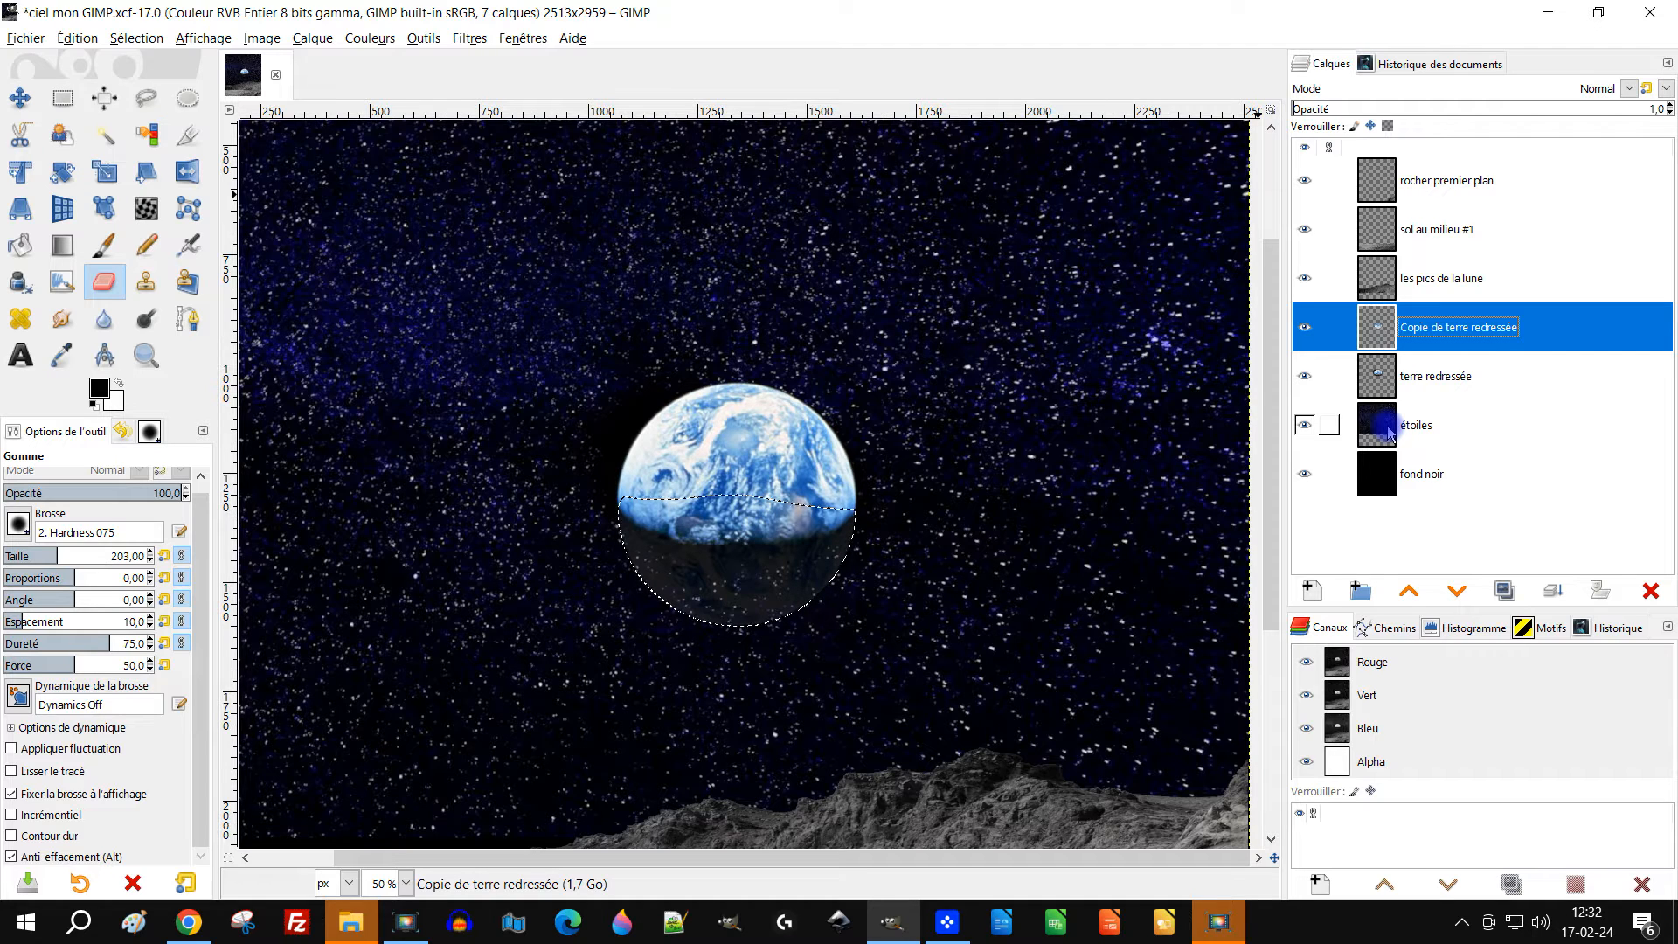
Create a transparent layer named sombre directly above the étoiles layer
{"action": "left_click", "coordinate": [1390, 432]}
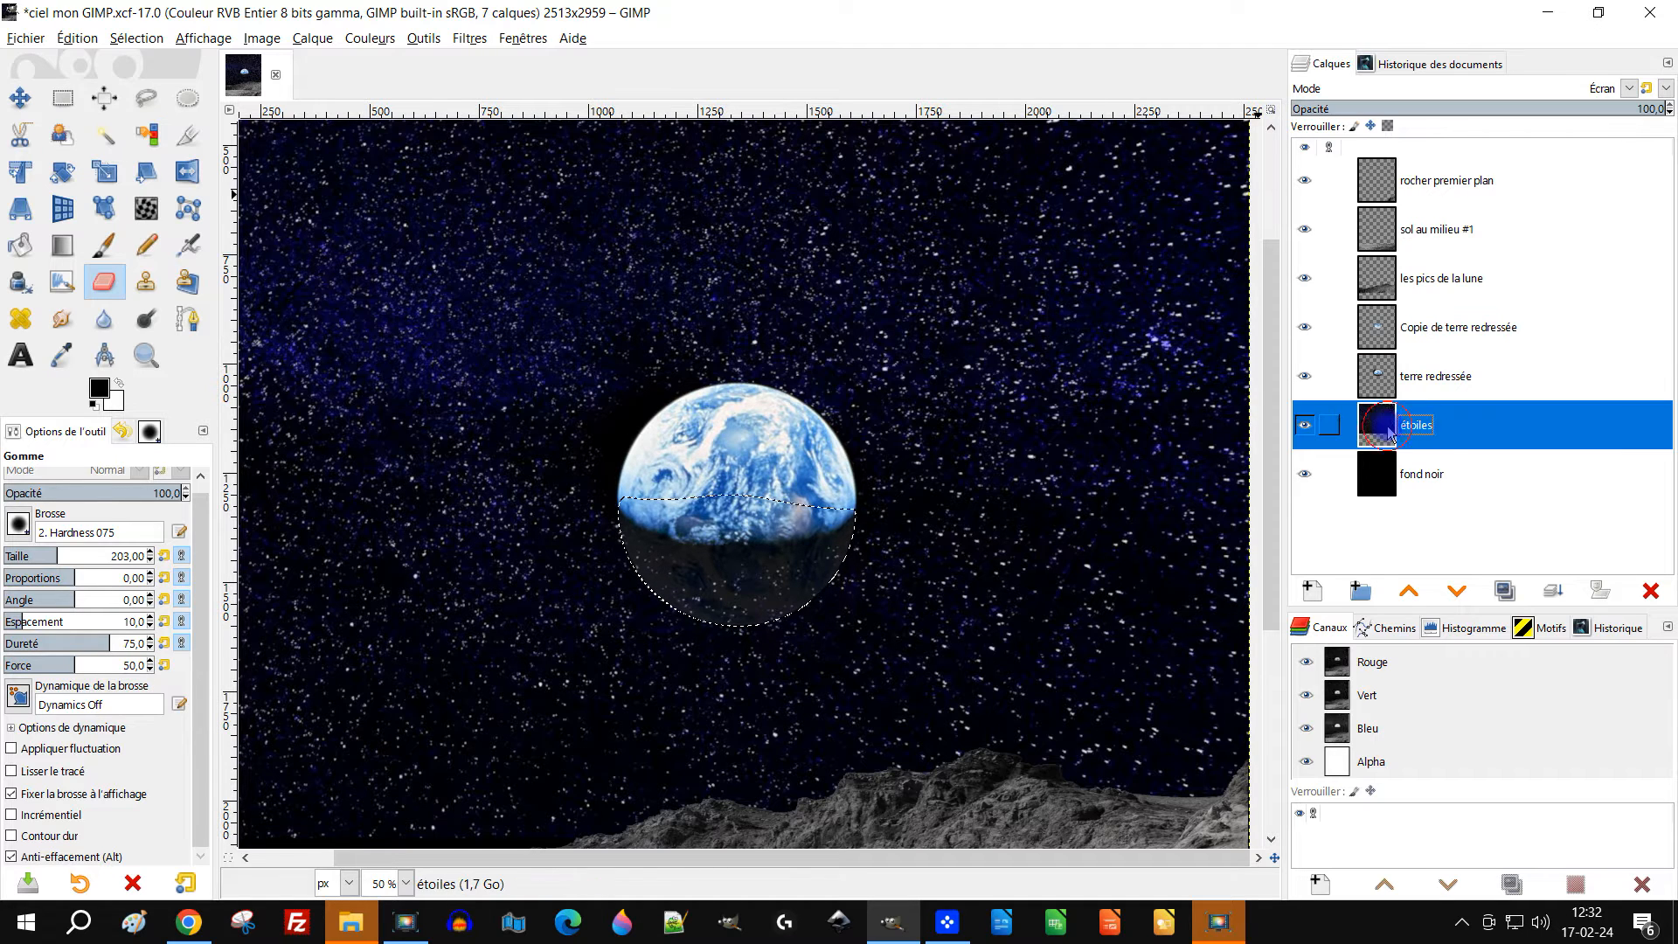
{"action": "left_click", "coordinate": [1335, 592]}
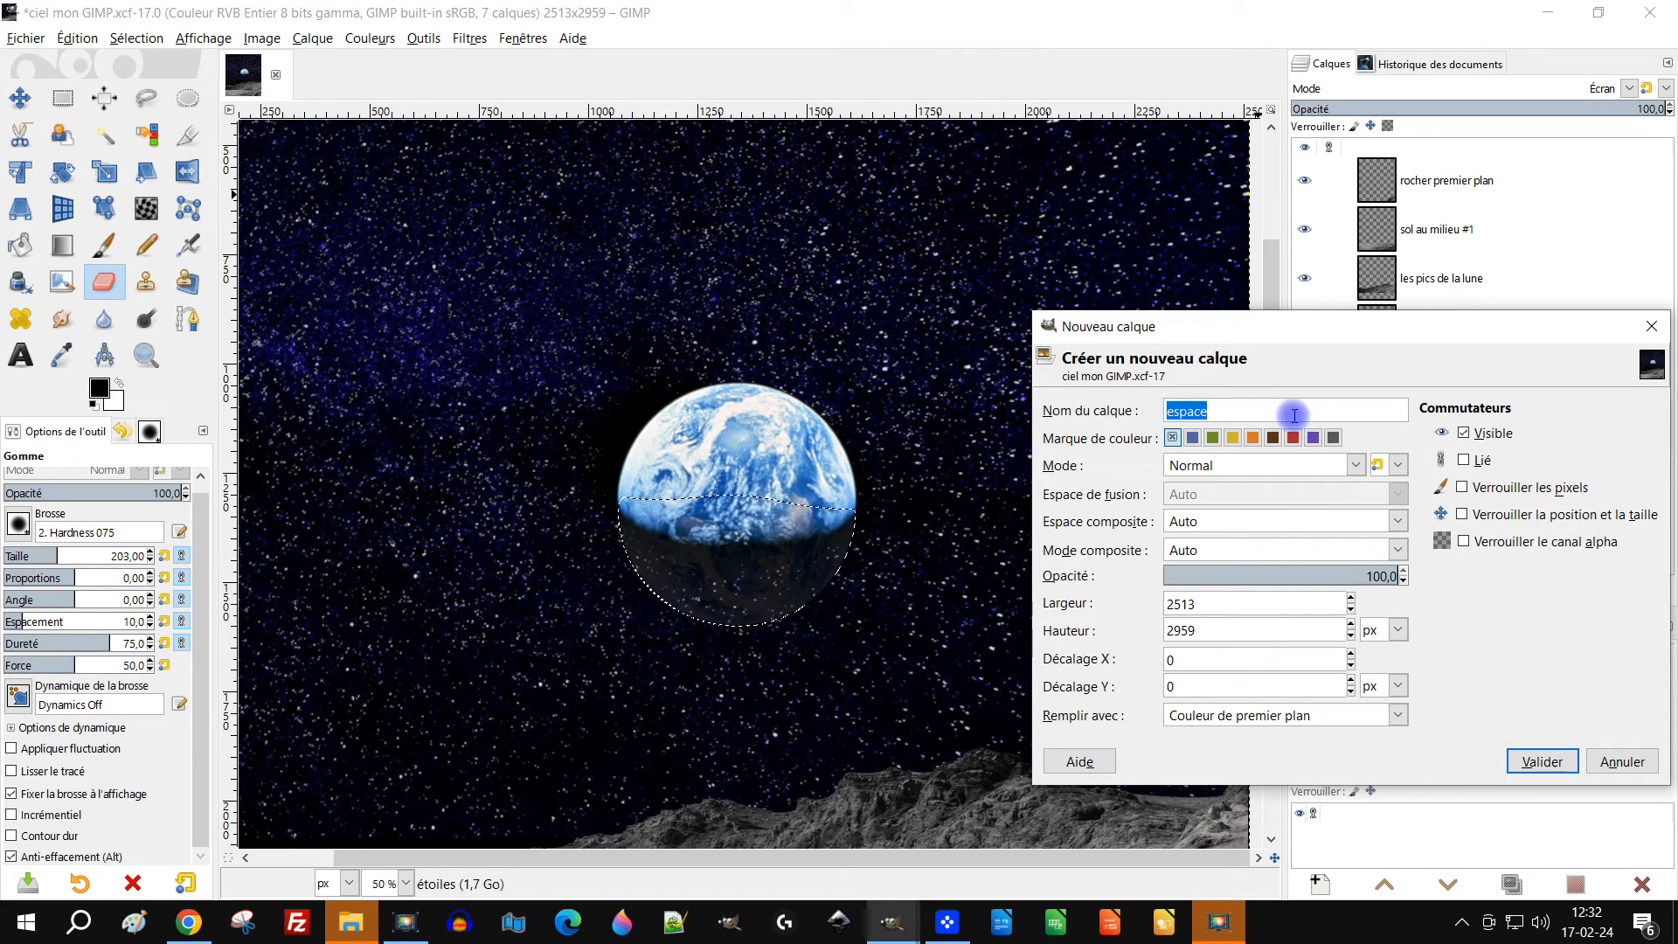
{"action": "type", "text": "sombre"}
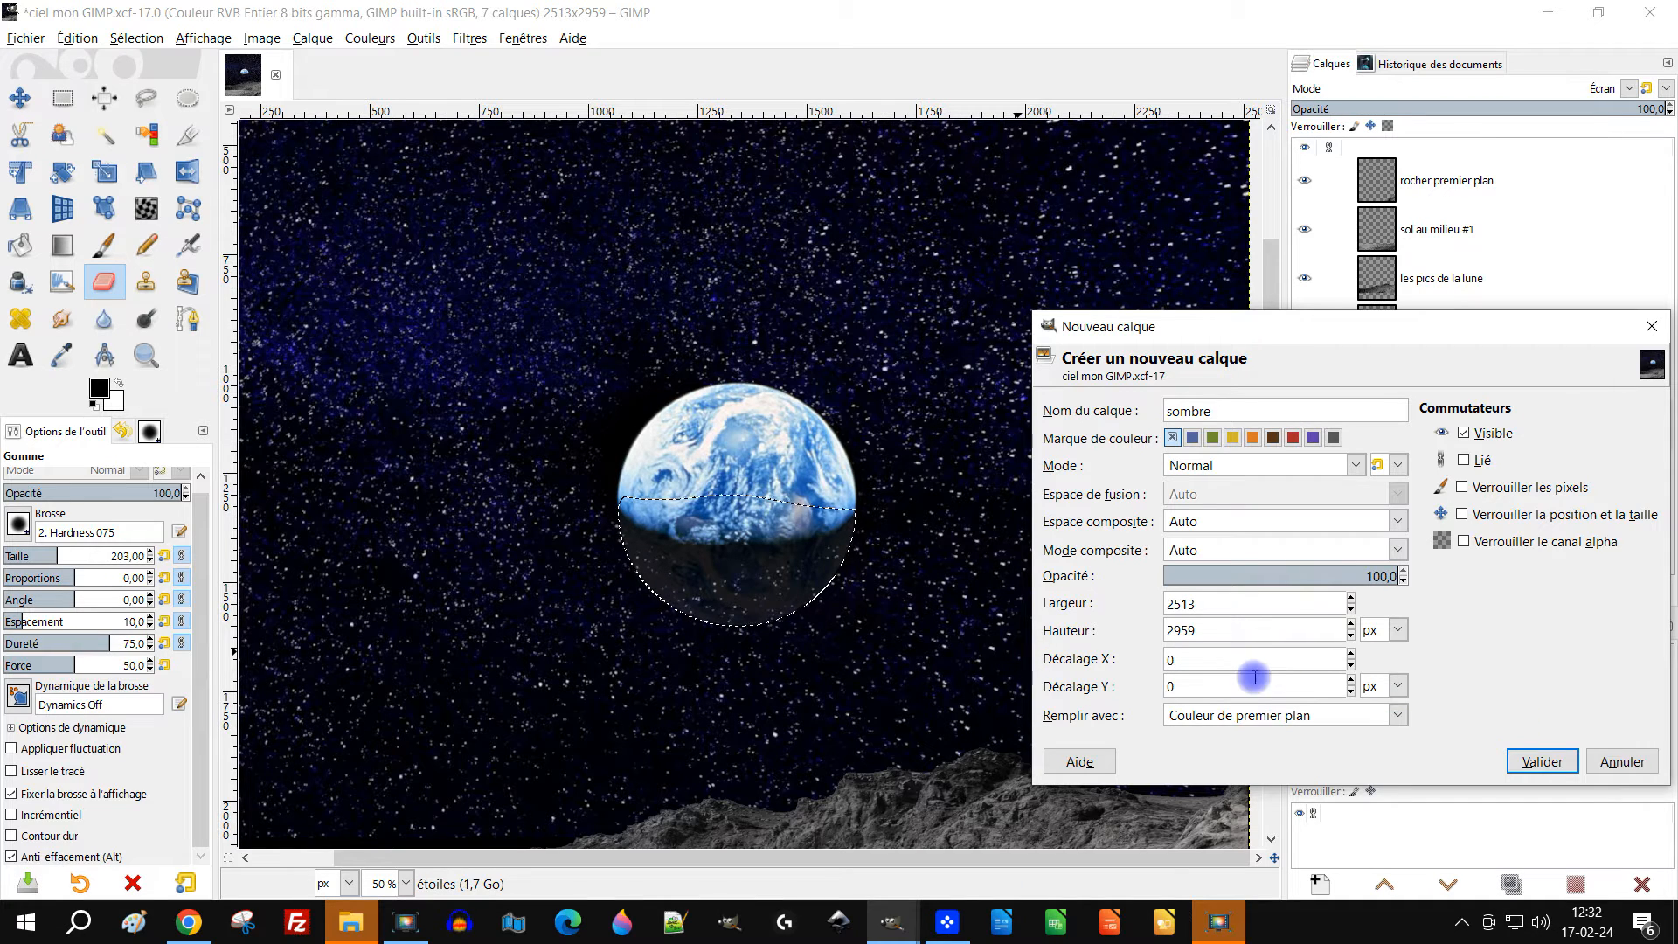
{"action": "left_click", "coordinate": [1243, 716]}
{"action": "left_click", "coordinate": [1211, 817]}
{"action": "left_click", "coordinate": [1542, 761]}
Fill the lower-globe selection on the sombre layer with the black foreground colour and remove the selection
{"action": "left_click_drag", "start_coordinate": [99, 387], "coordinate": [999, 463]}
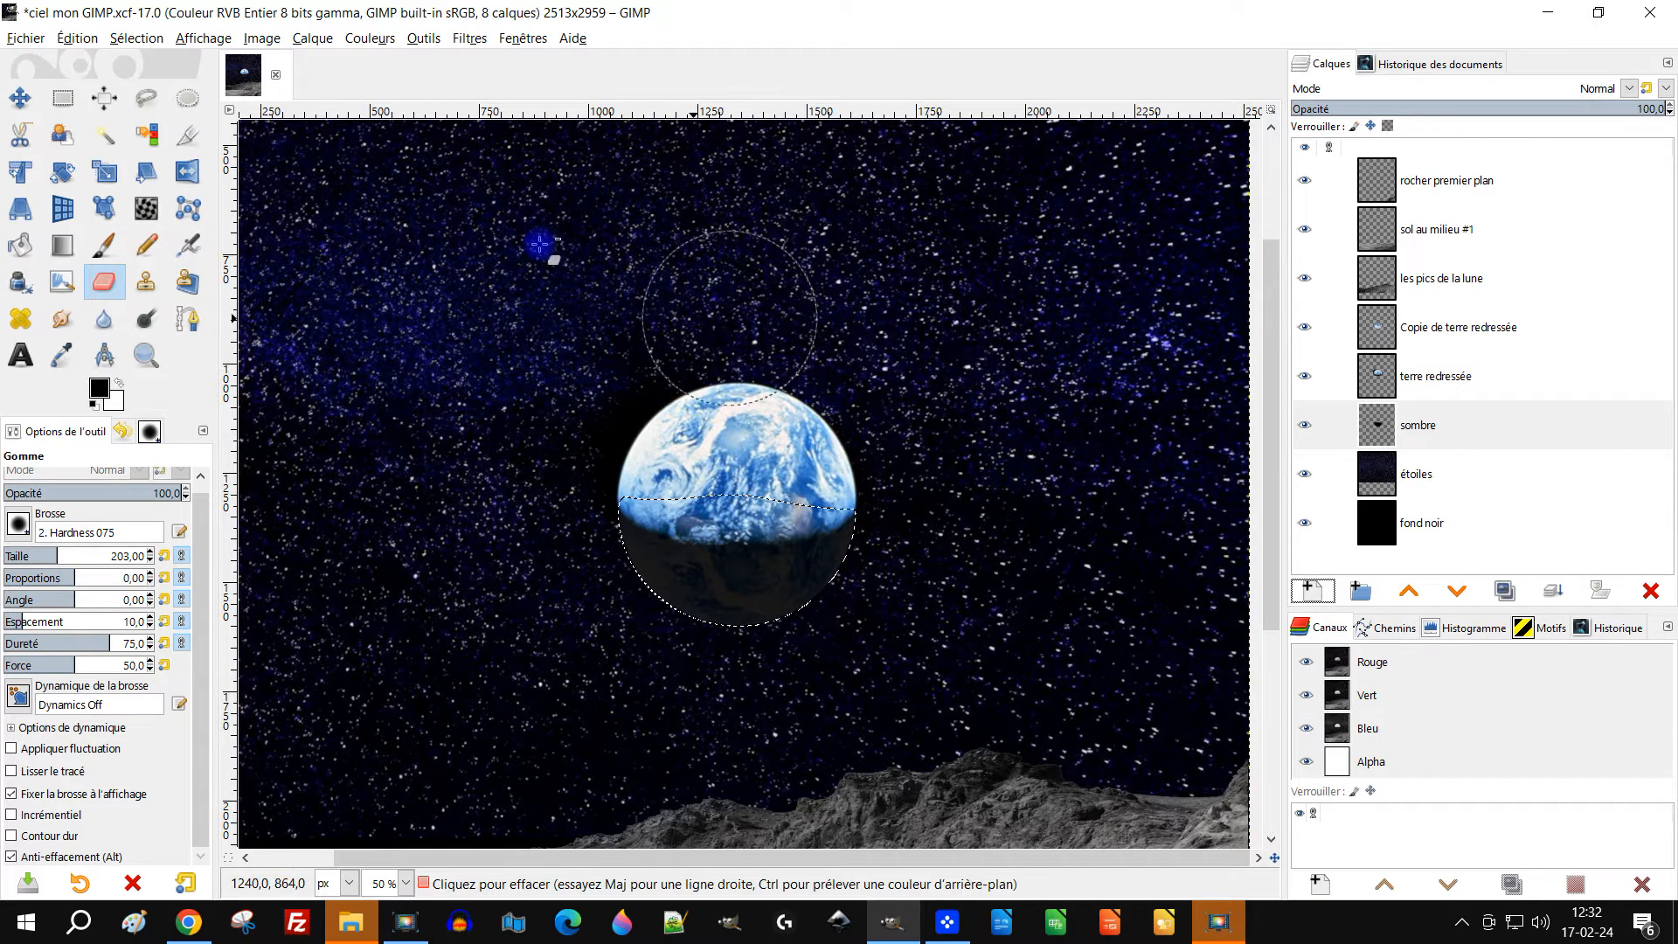
{"action": "left_click", "coordinate": [62, 98]}
{"action": "left_click", "coordinate": [384, 198]}
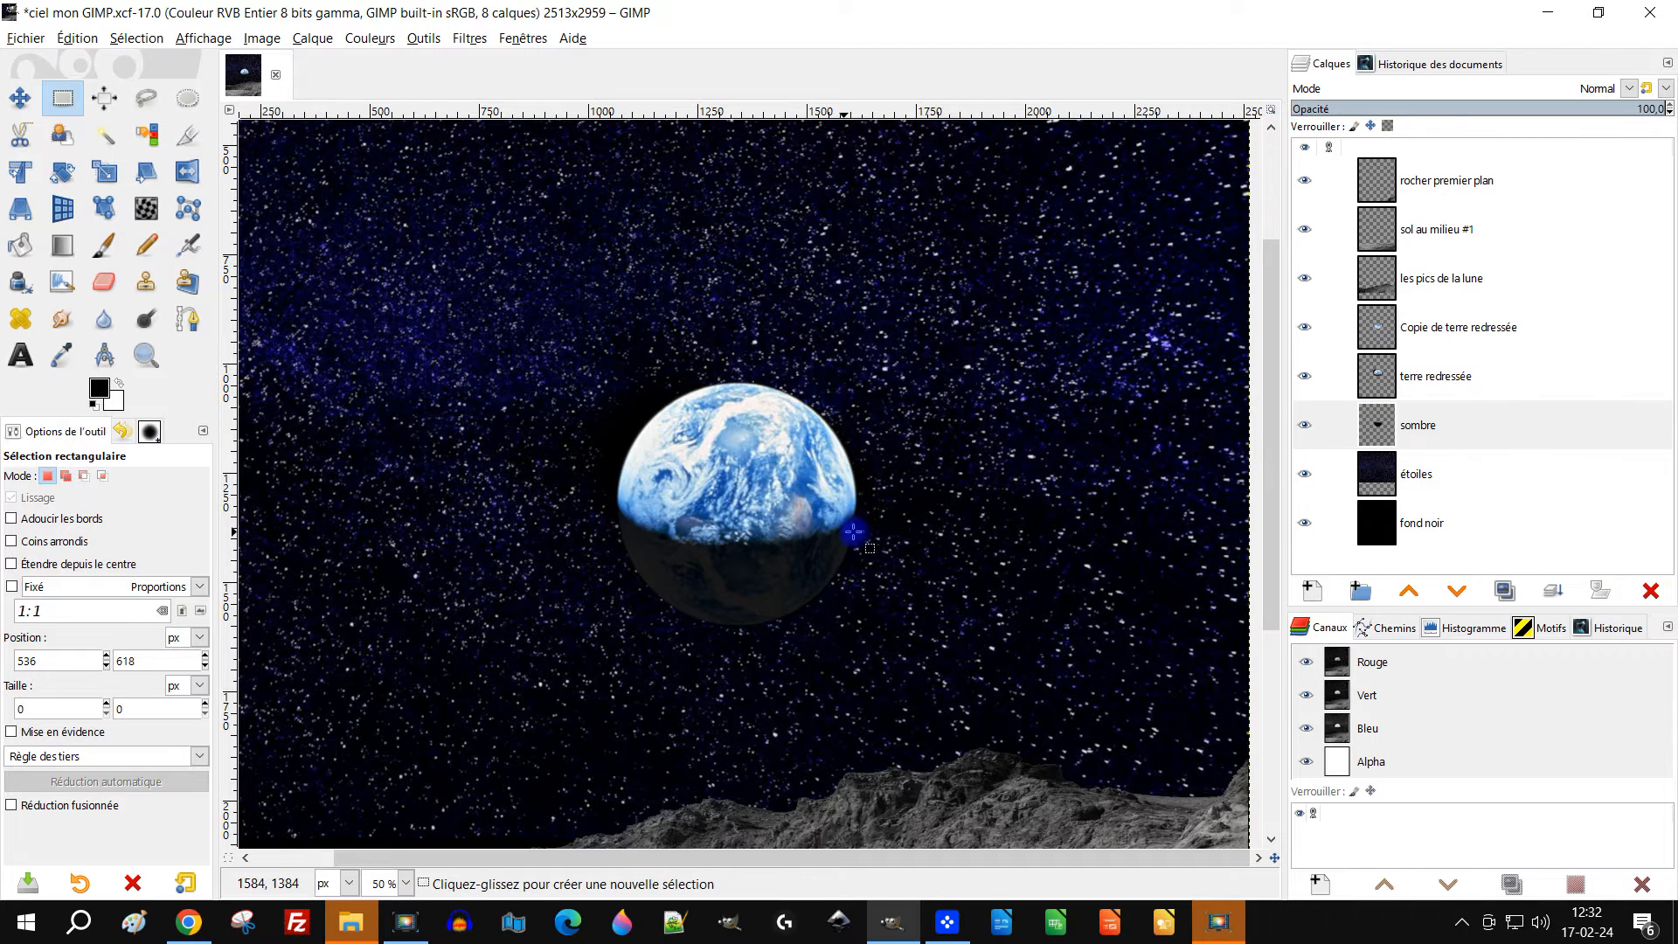
Set the opacity of the sombre layer to 86
{"action": "left_click", "coordinate": [1504, 435]}
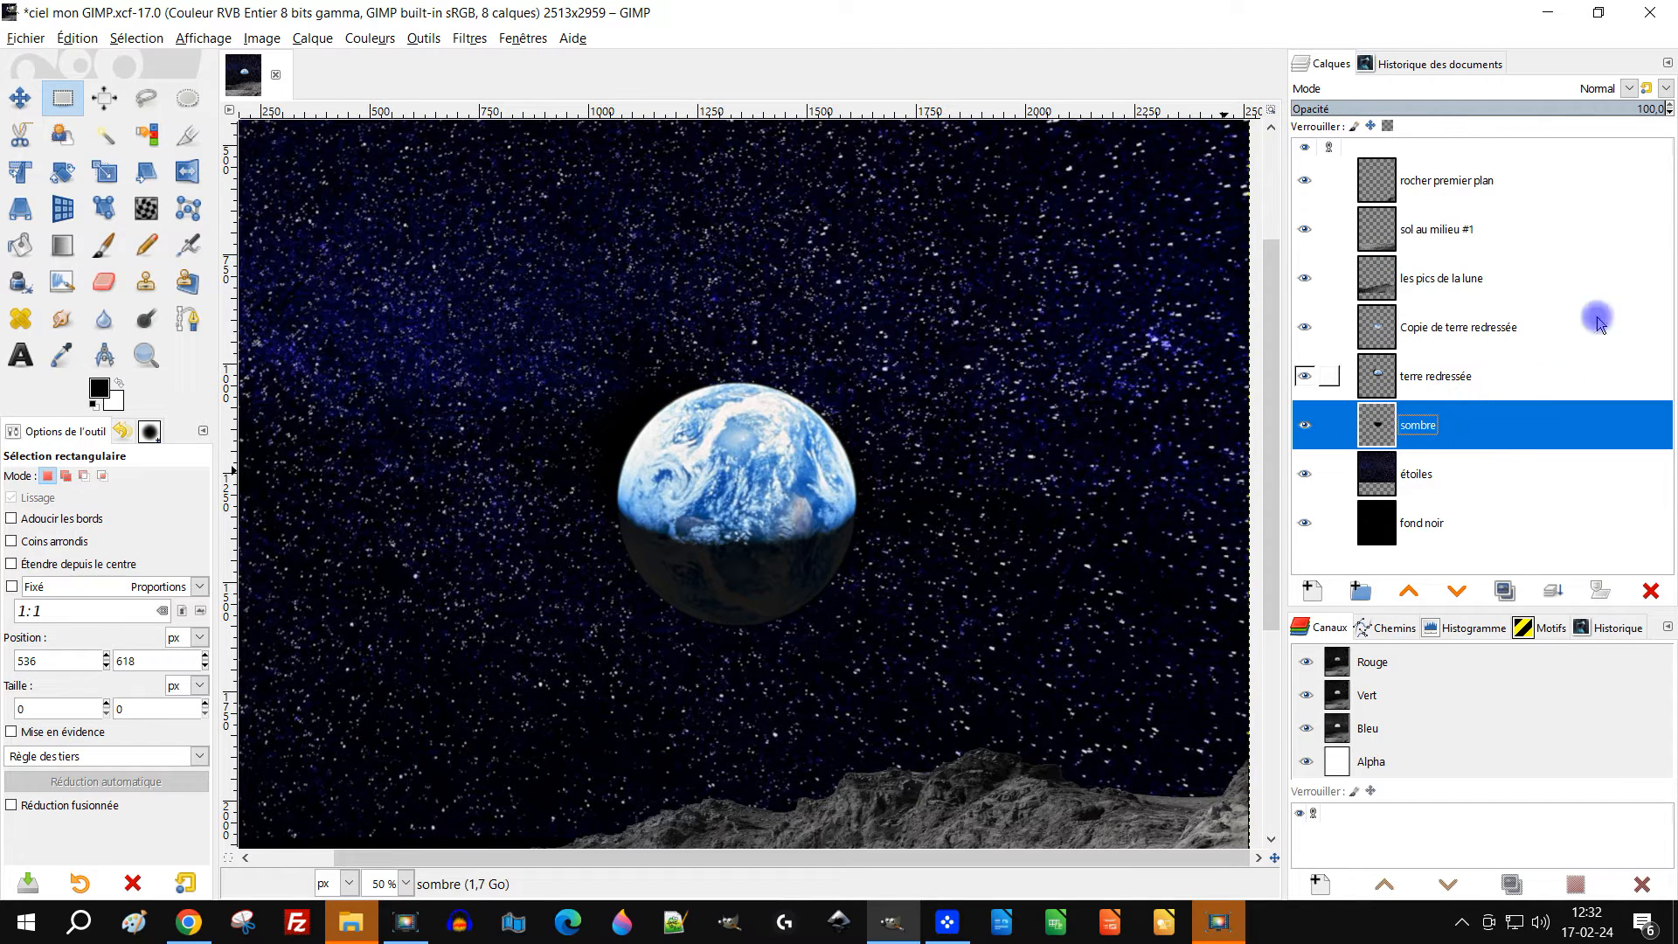
{"action": "left_click", "coordinate": [1615, 112]}
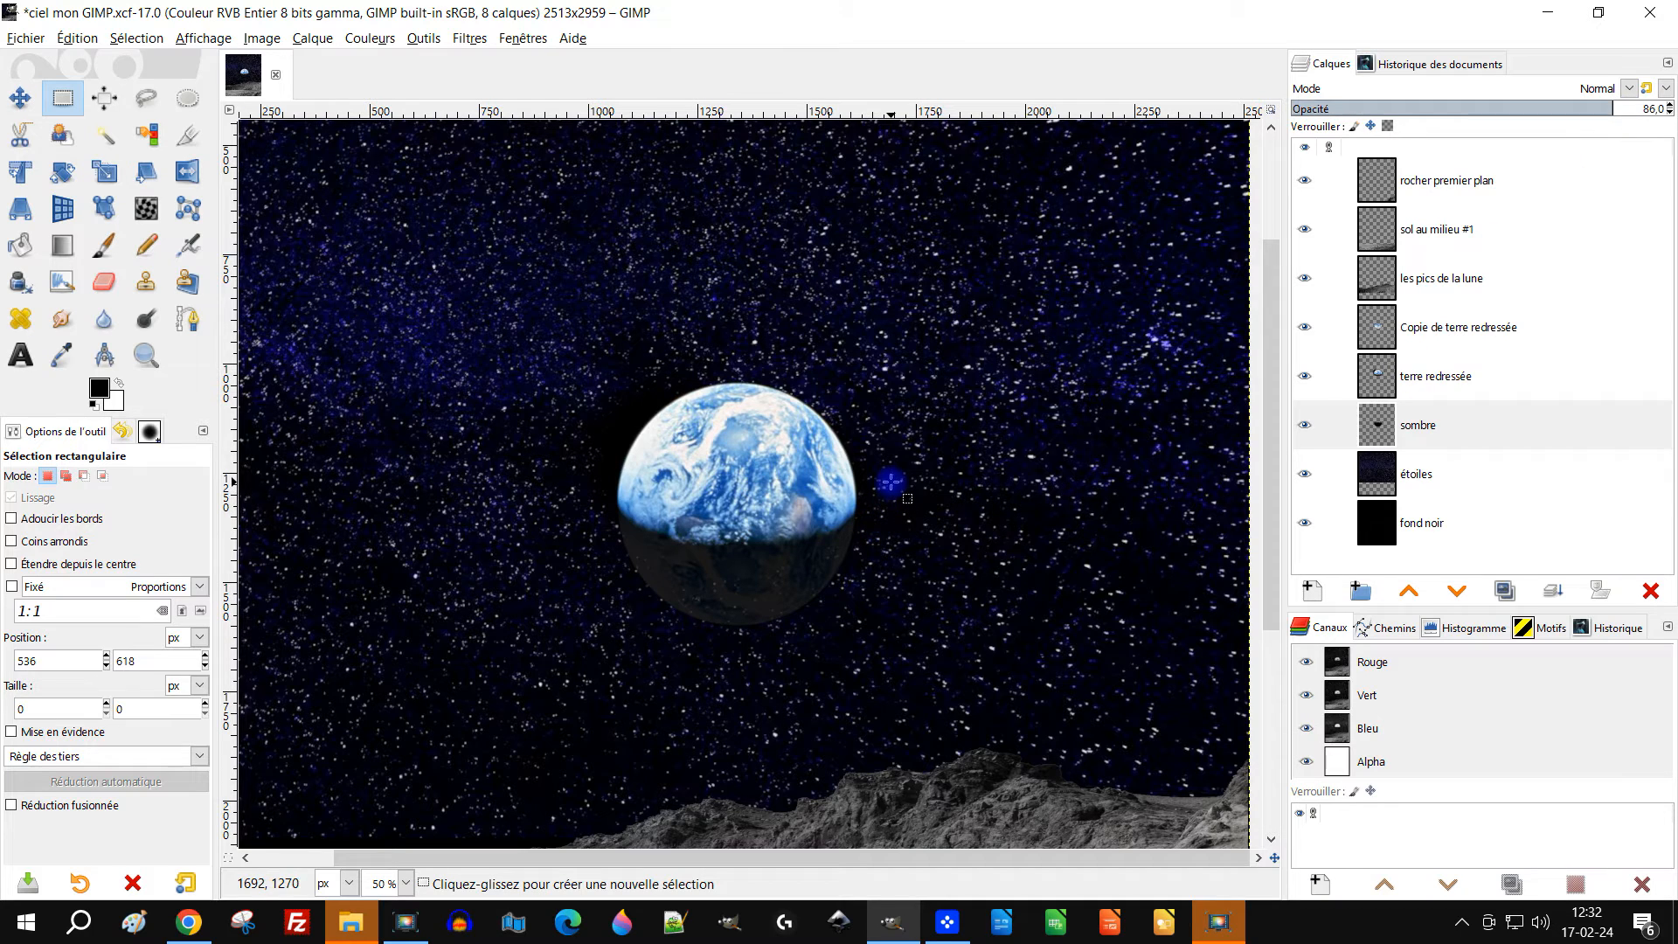
{"action": "scroll", "coordinate": [891, 488], "scroll_direction": "down", "scroll_amount": 2}
Refill the dark shape on the sombre layer with a near-black colour sampled from the starry sky, and clear the selection
{"action": "scroll", "coordinate": [874, 531], "scroll_direction": "up", "scroll_amount": 4}
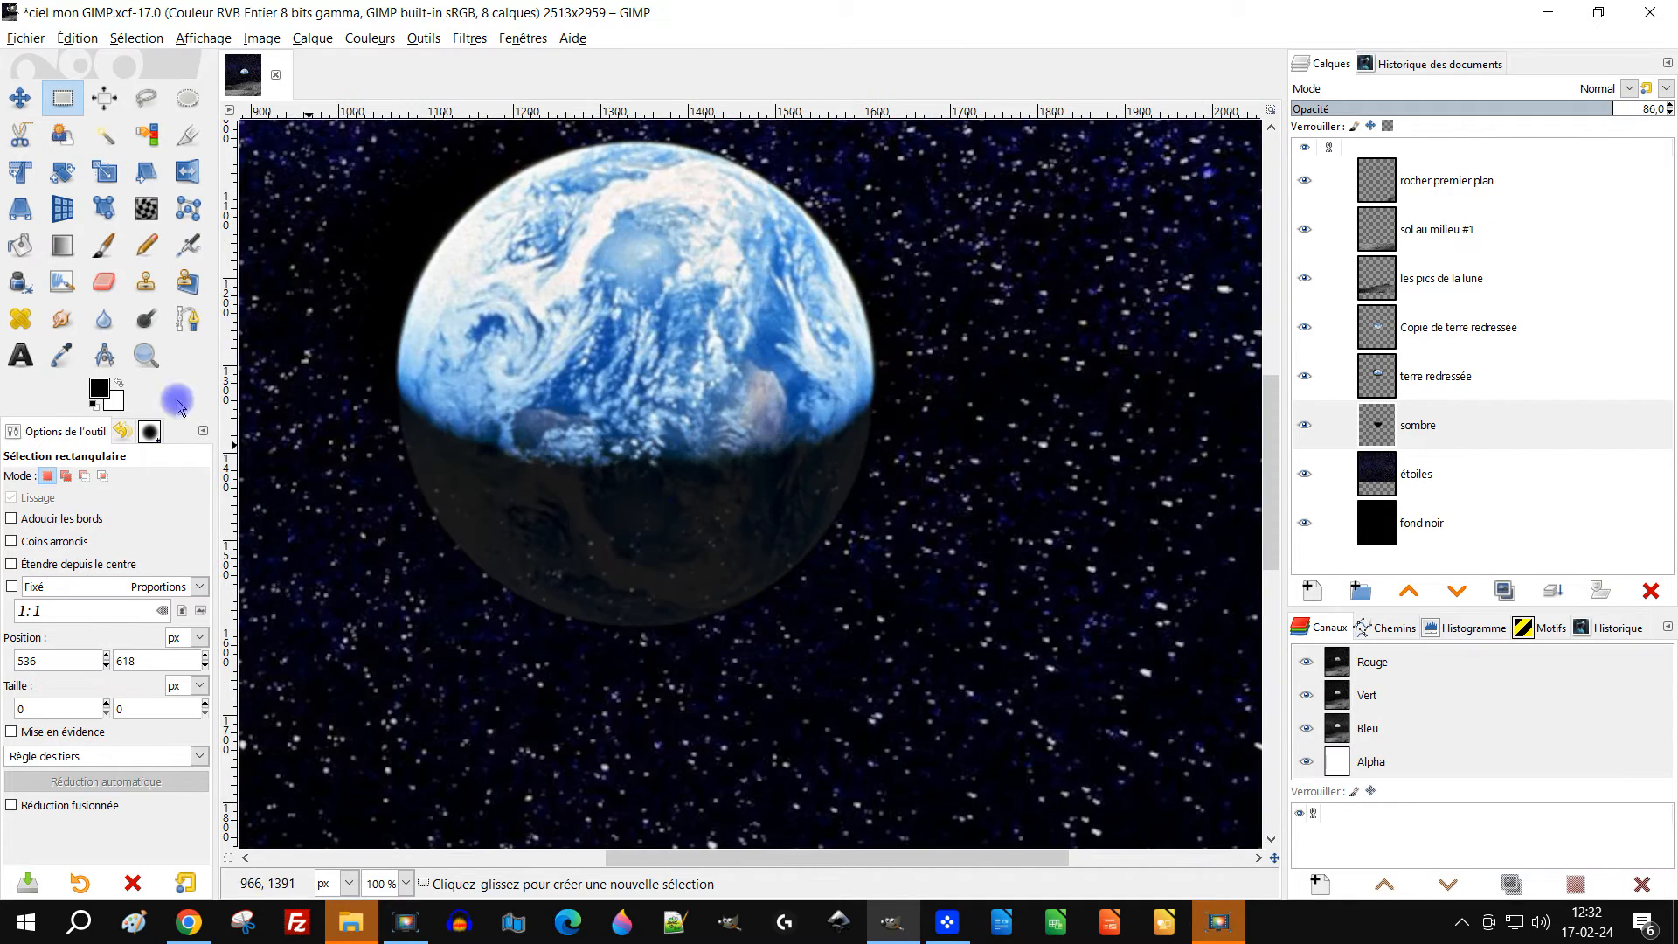
{"action": "left_click", "coordinate": [62, 355]}
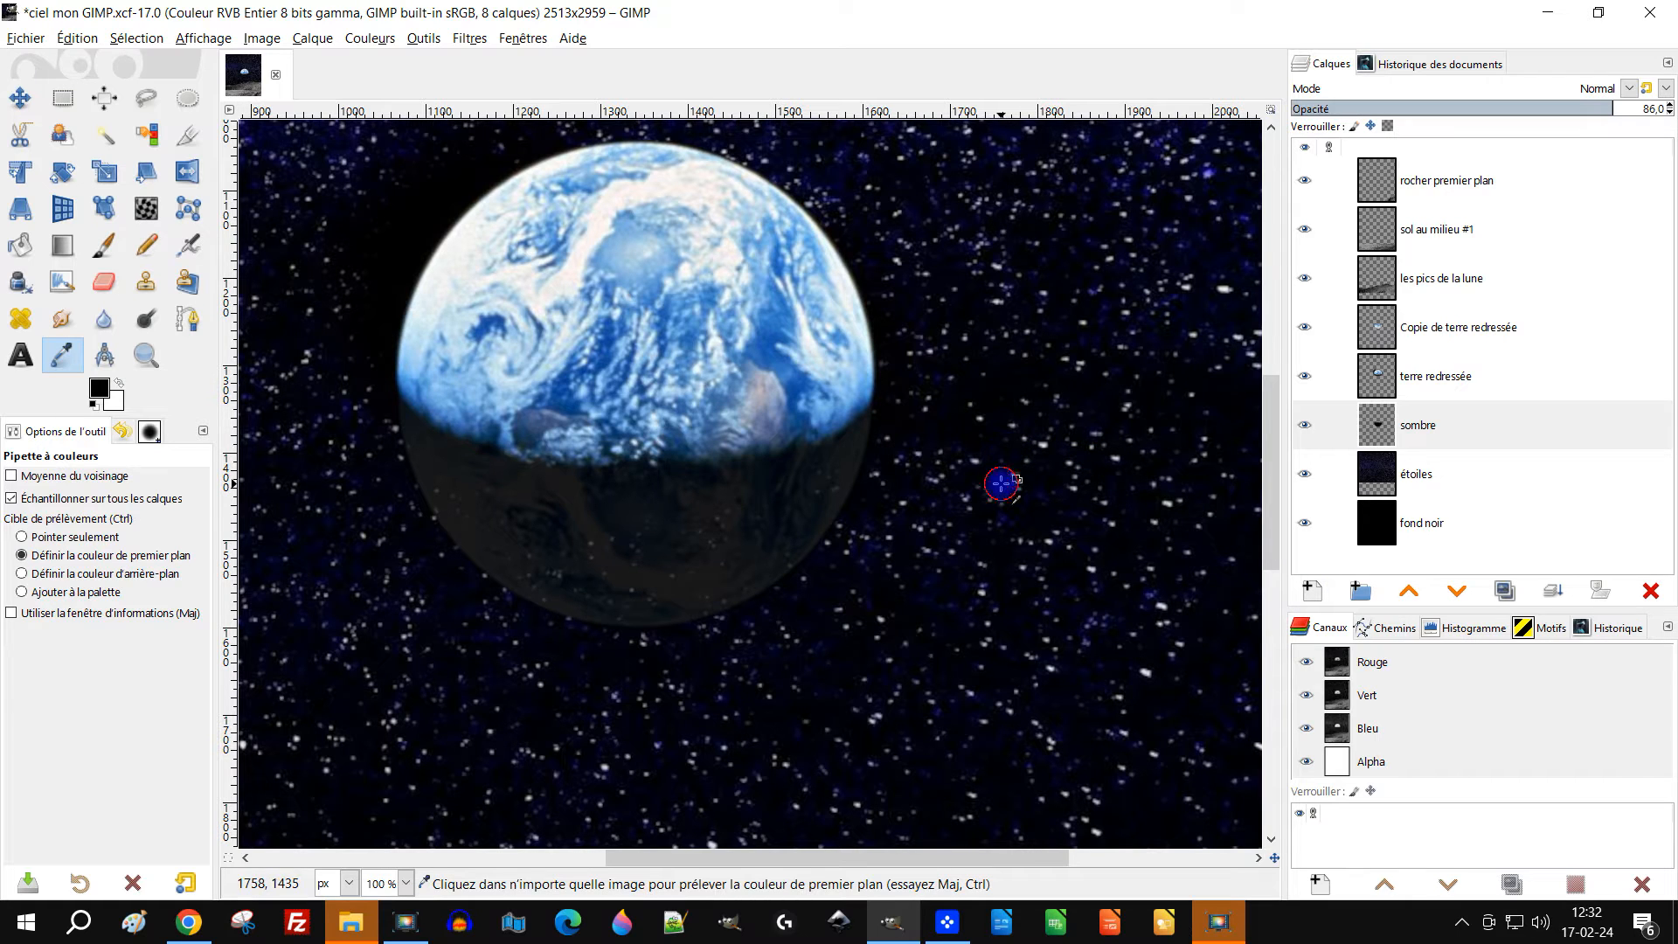
{"action": "right_click", "coordinate": [1372, 425]}
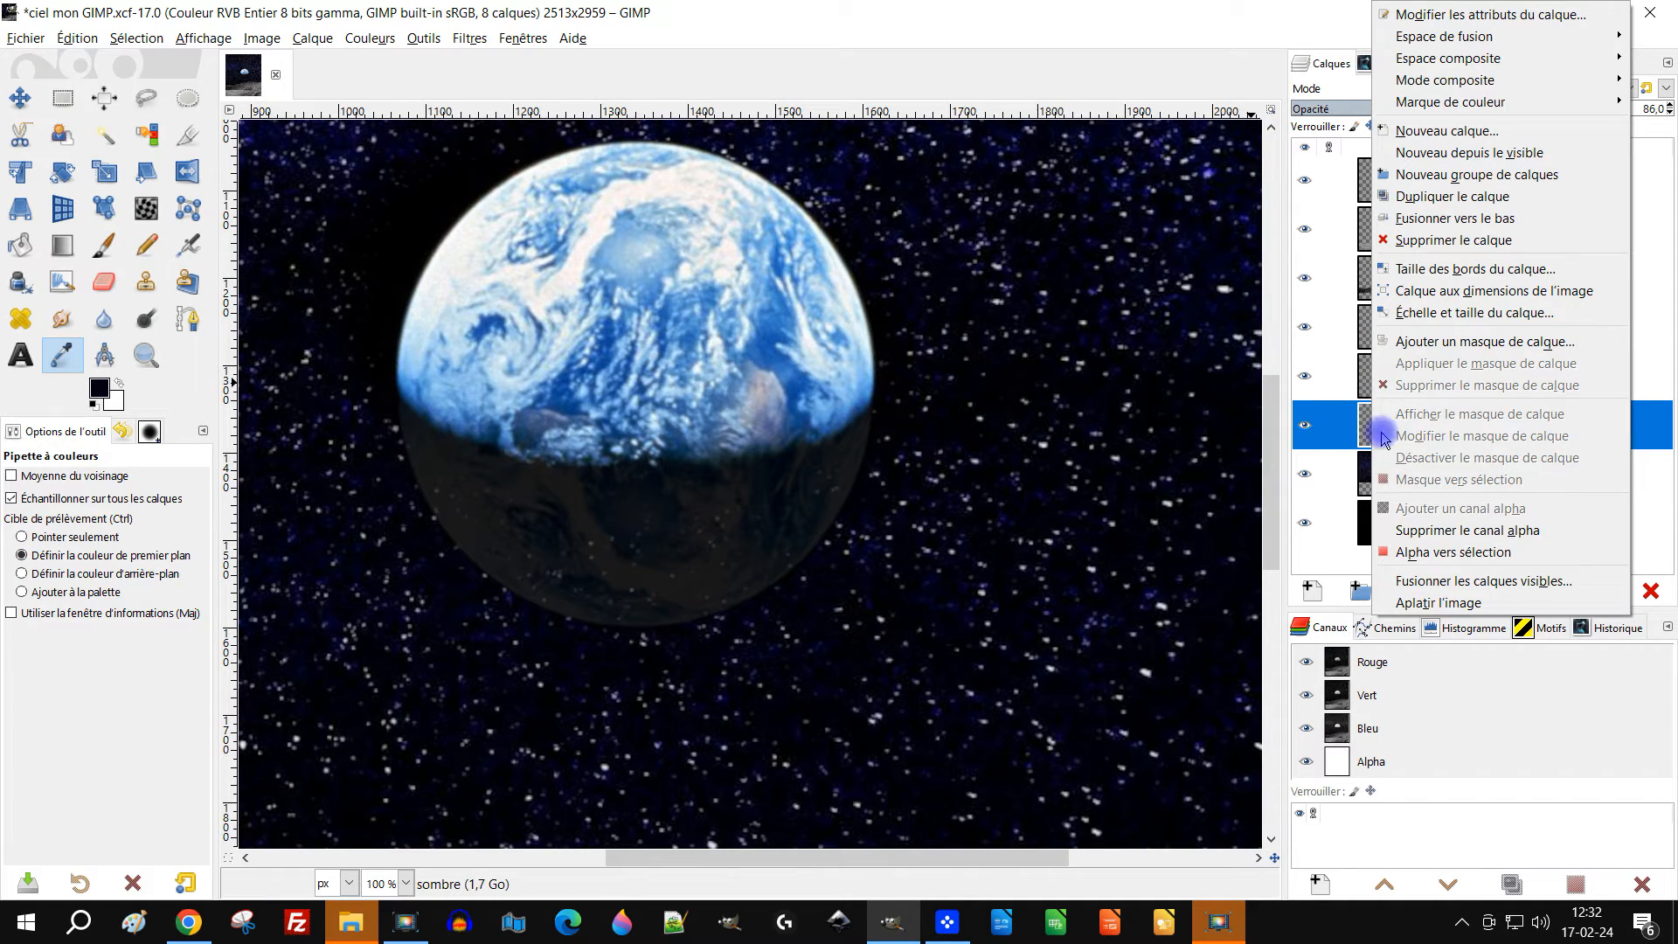
{"action": "left_click", "coordinate": [1453, 552]}
{"action": "left_click_drag", "start_coordinate": [98, 388], "coordinate": [760, 451]}
{"action": "scroll", "coordinate": [846, 376], "scroll_direction": "down", "scroll_amount": 1}
{"action": "scroll", "coordinate": [849, 381], "scroll_direction": "down", "scroll_amount": 2}
{"action": "left_click", "coordinate": [53, 102]}
{"action": "left_click", "coordinate": [495, 245]}
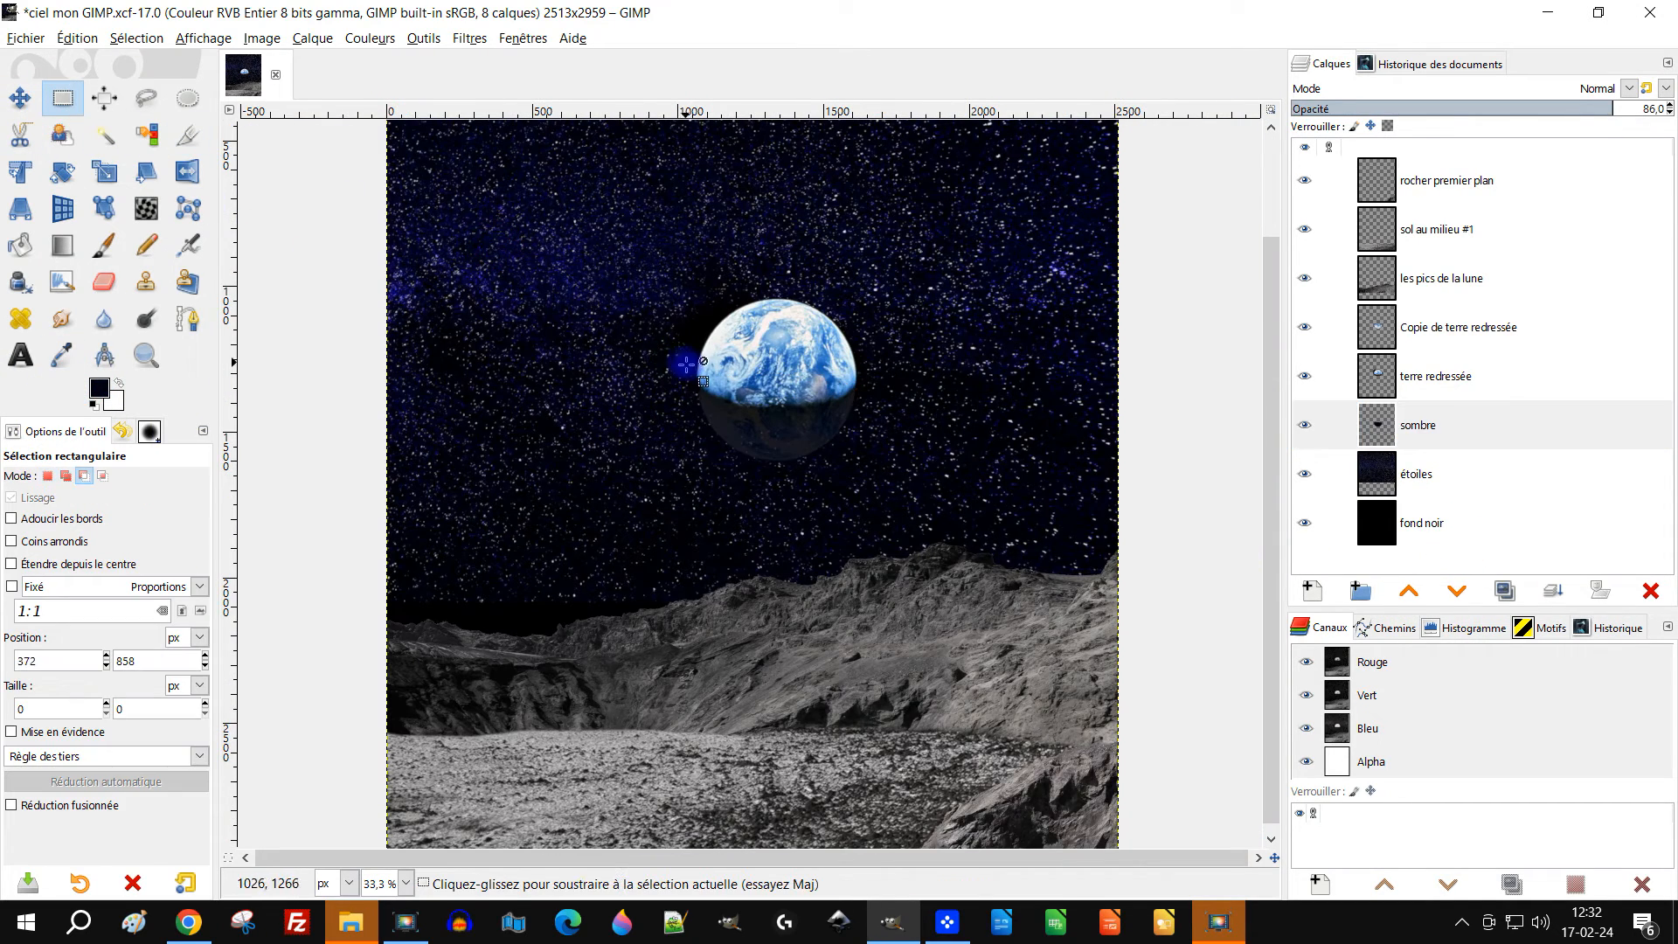
Set the opacity of the sombre layer to 97.7
{"action": "scroll", "coordinate": [684, 360], "scroll_direction": "down", "scroll_amount": 2}
{"action": "scroll", "coordinate": [743, 437], "scroll_direction": "up", "scroll_amount": 1}
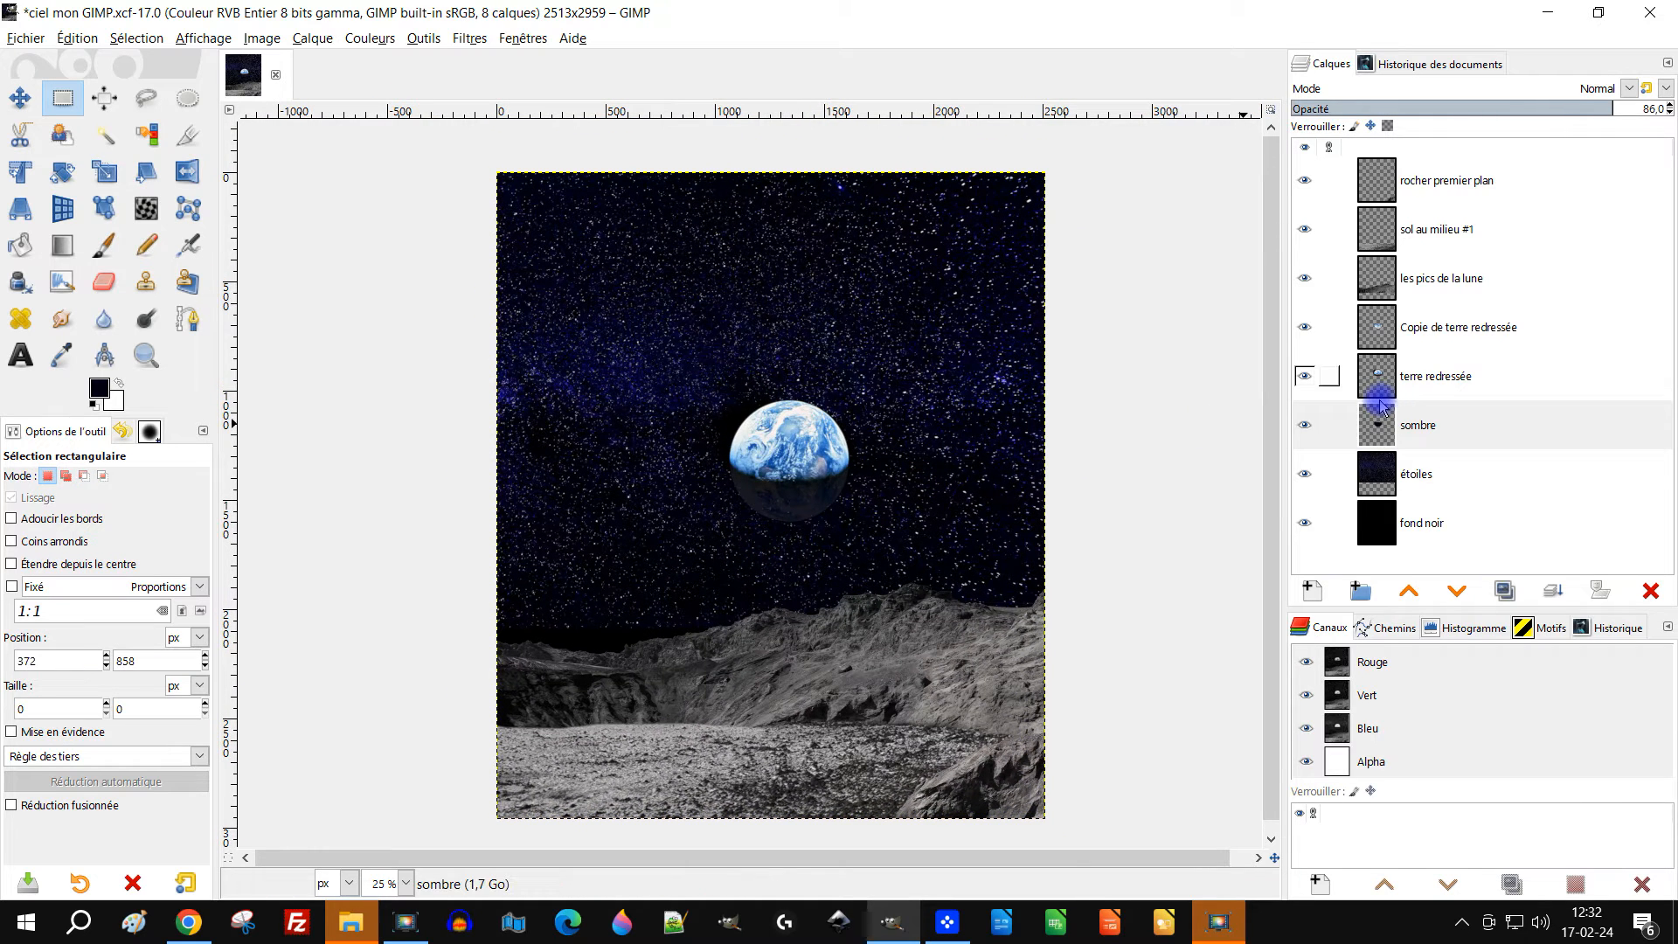
{"action": "left_click", "coordinate": [1396, 428]}
{"action": "left_click_drag", "start_coordinate": [1577, 110], "coordinate": [1637, 116]}
Try smudging the shaded half of the Earth on the sombre layer, and undo the stroke
{"action": "scroll", "coordinate": [786, 513], "scroll_direction": "up", "scroll_amount": 3}
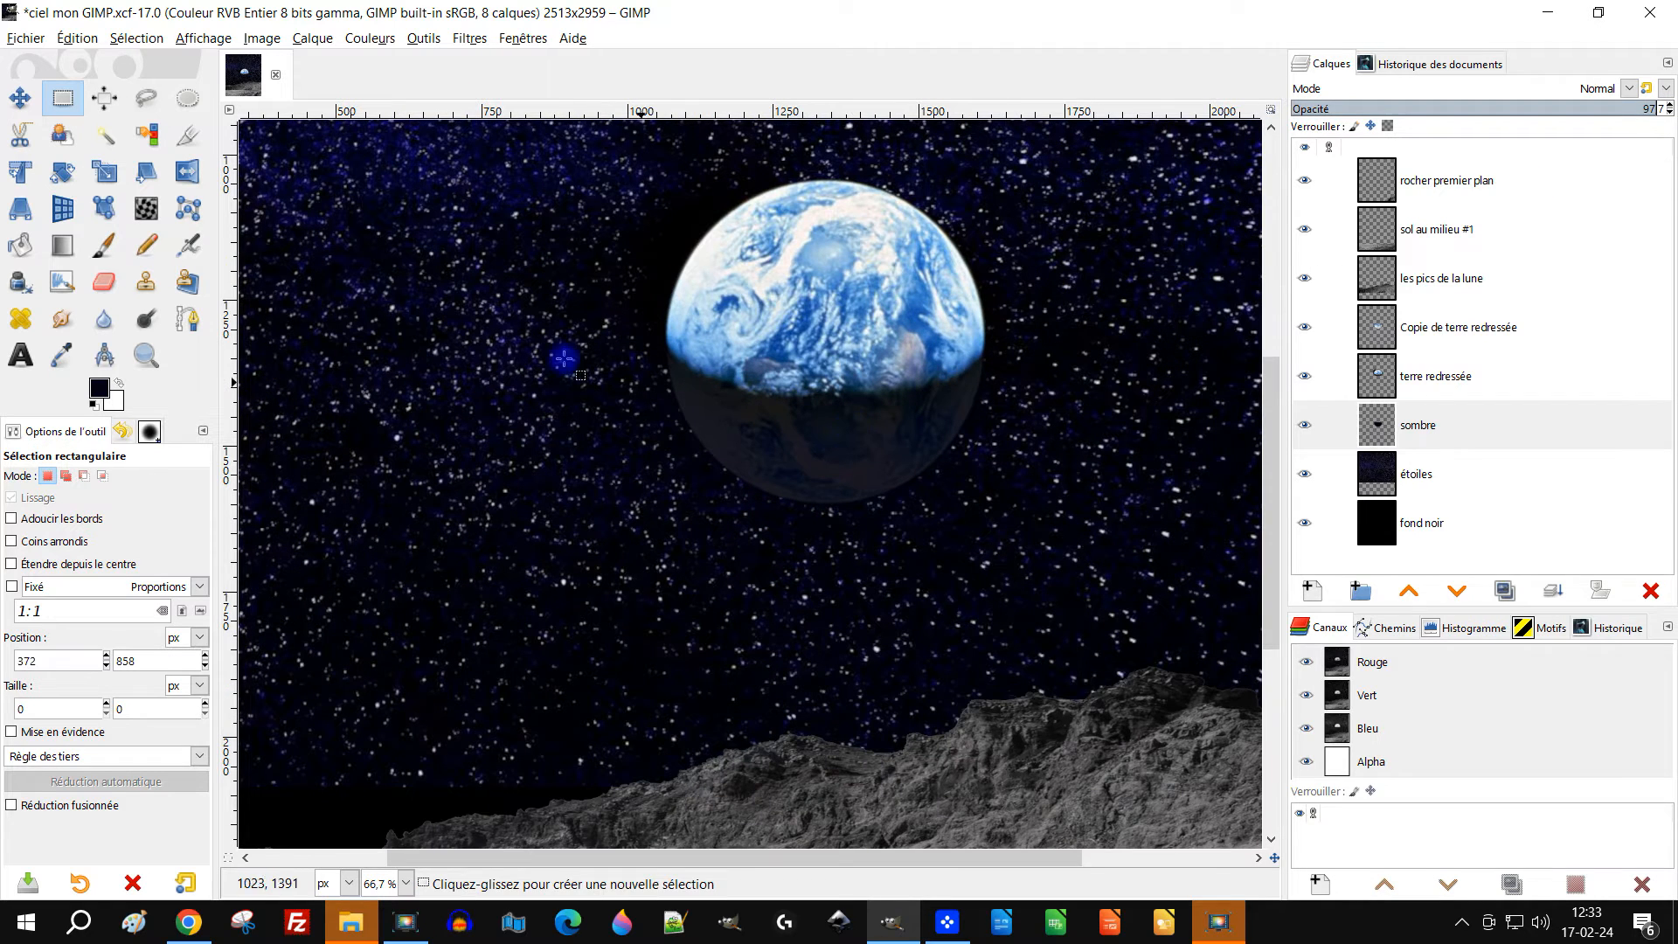
{"action": "left_click", "coordinate": [62, 319]}
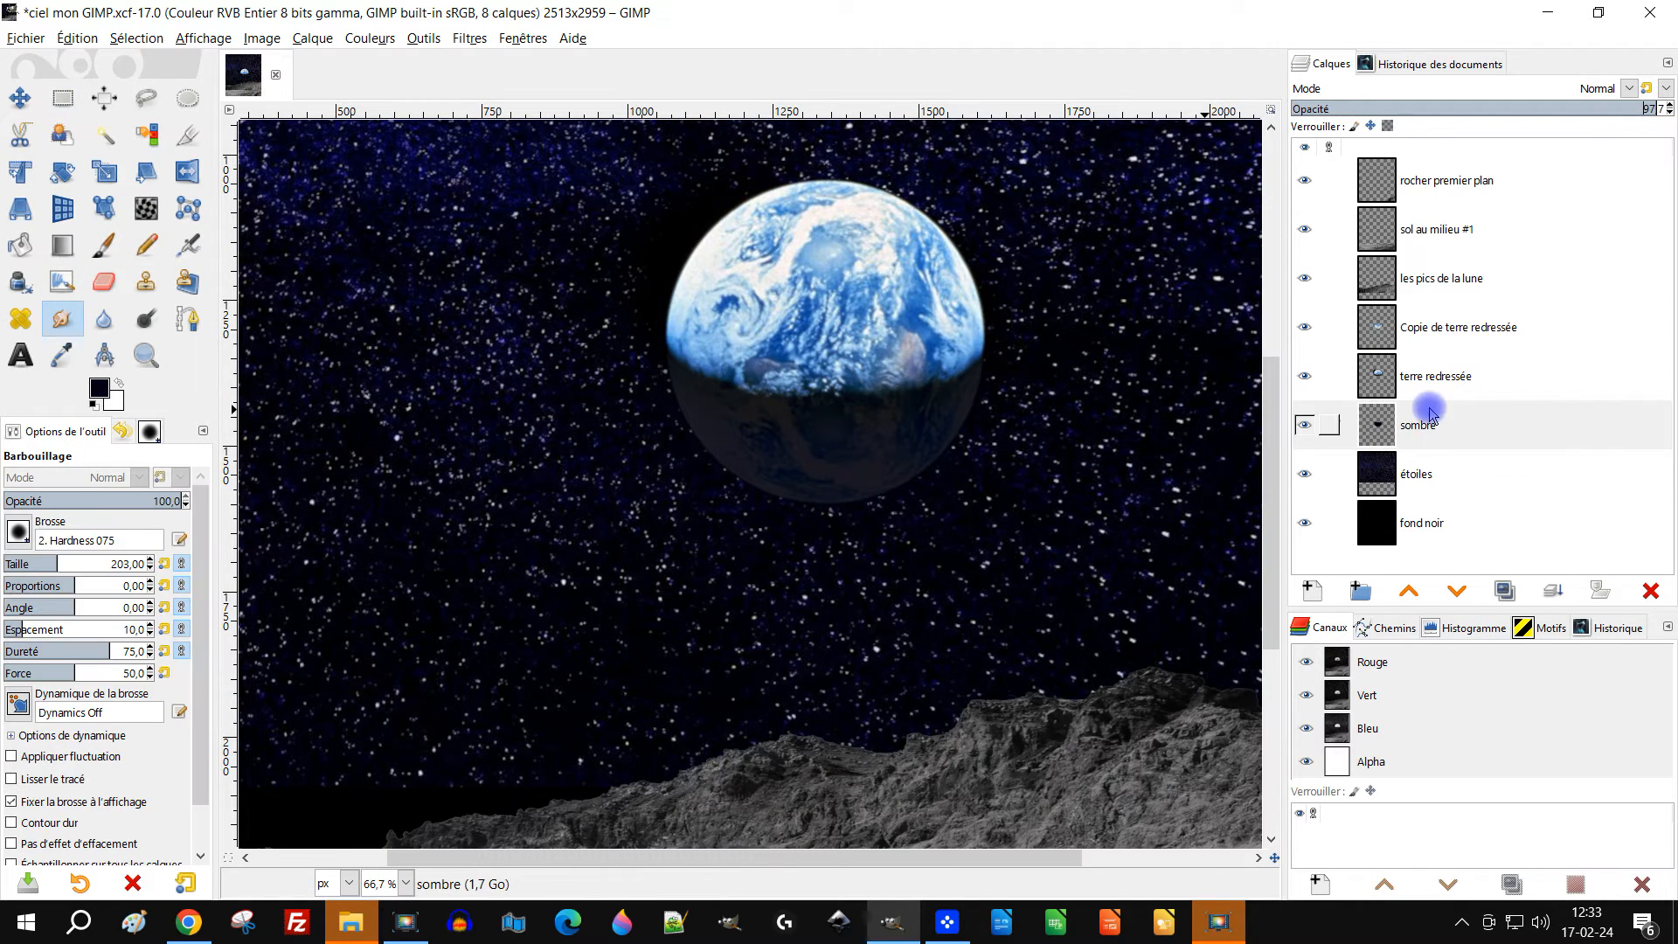
{"action": "left_click", "coordinate": [1431, 413]}
{"action": "left_click", "coordinate": [740, 444]}
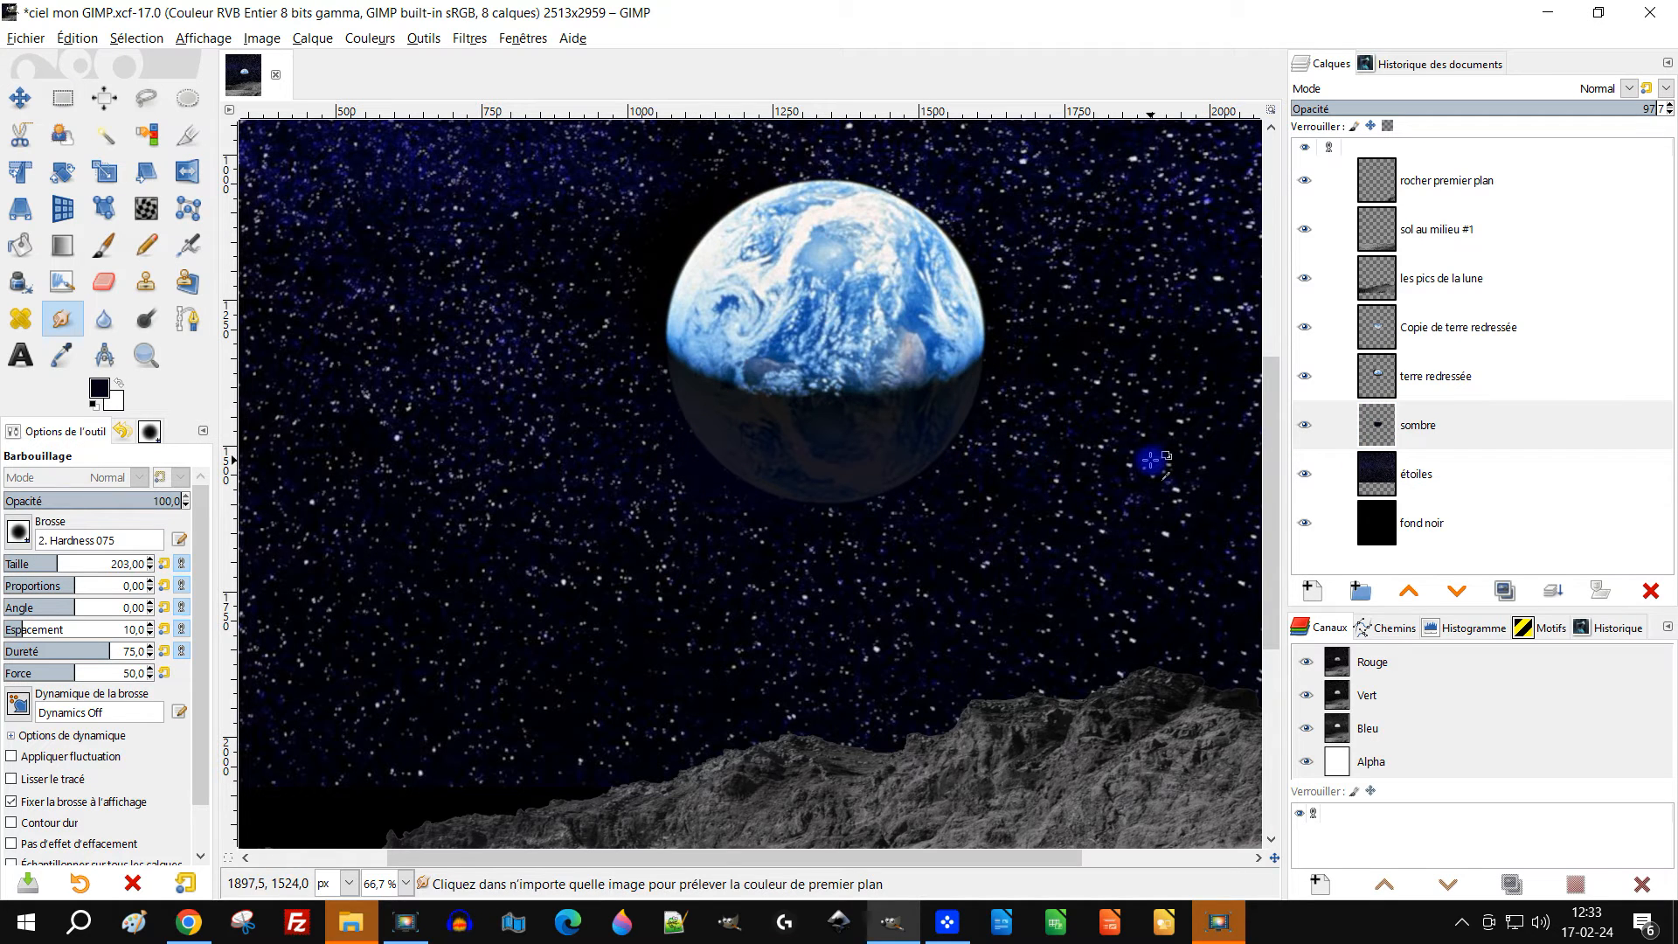
{"action": "key", "text": "ctrl+z"}
Save the project and look at the "Ciel mon mardi!" reference image in Chrome before returning to GIMP
{"action": "scroll", "coordinate": [1012, 453], "scroll_direction": "down", "scroll_amount": 3}
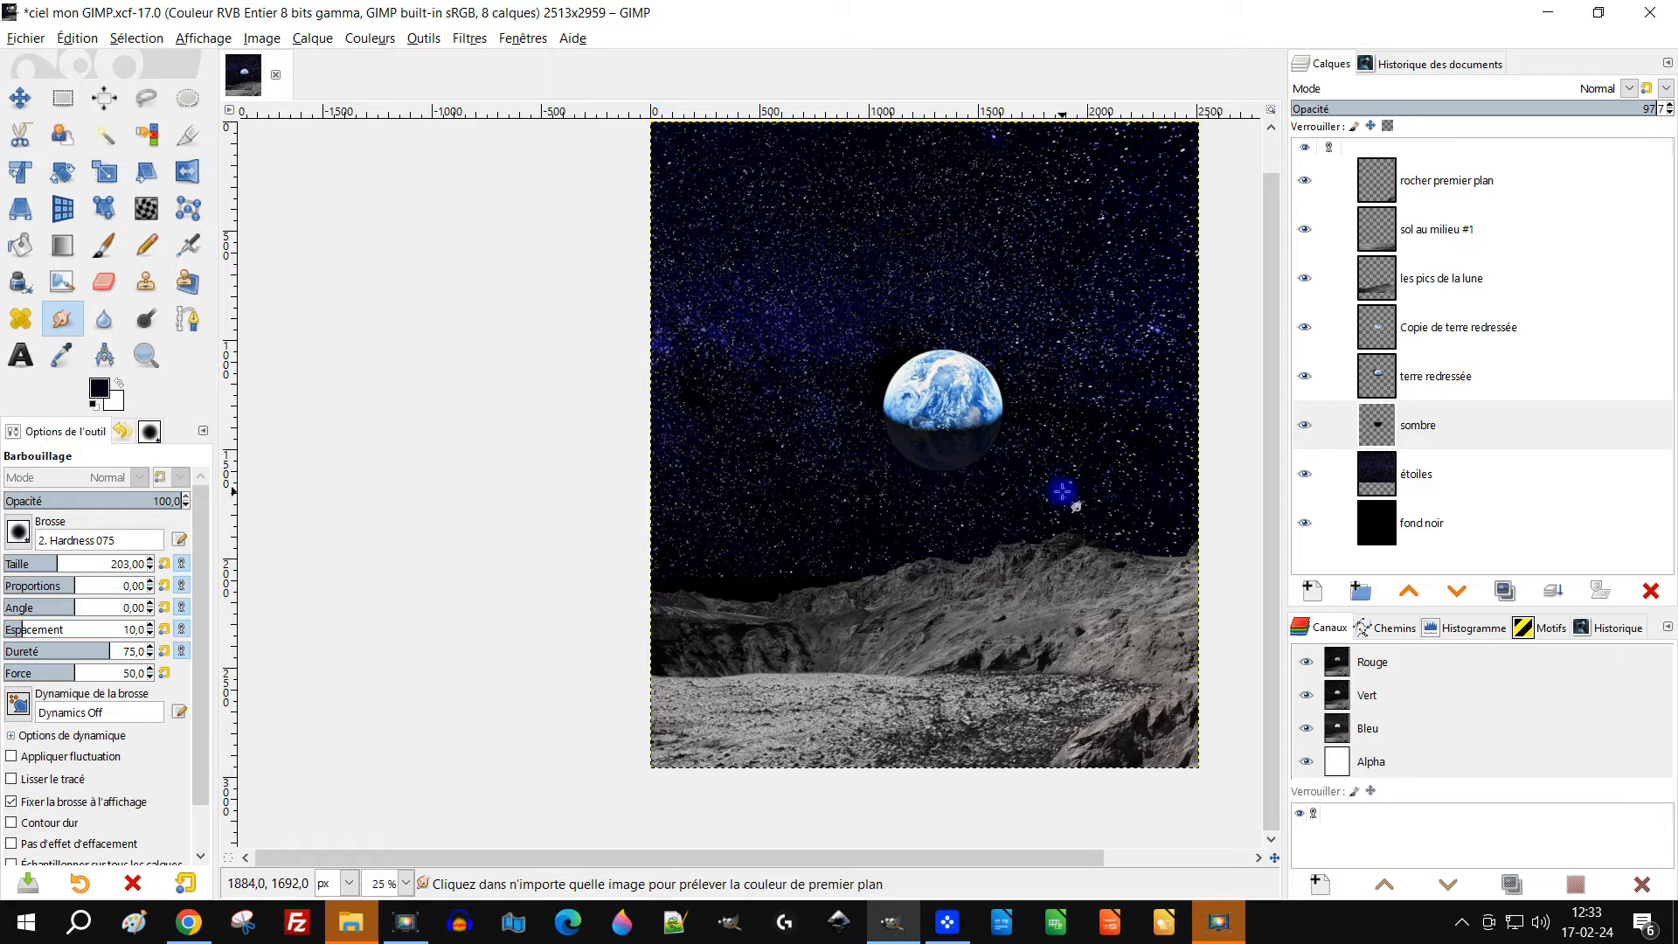
{"action": "key", "text": "ctrl+s"}
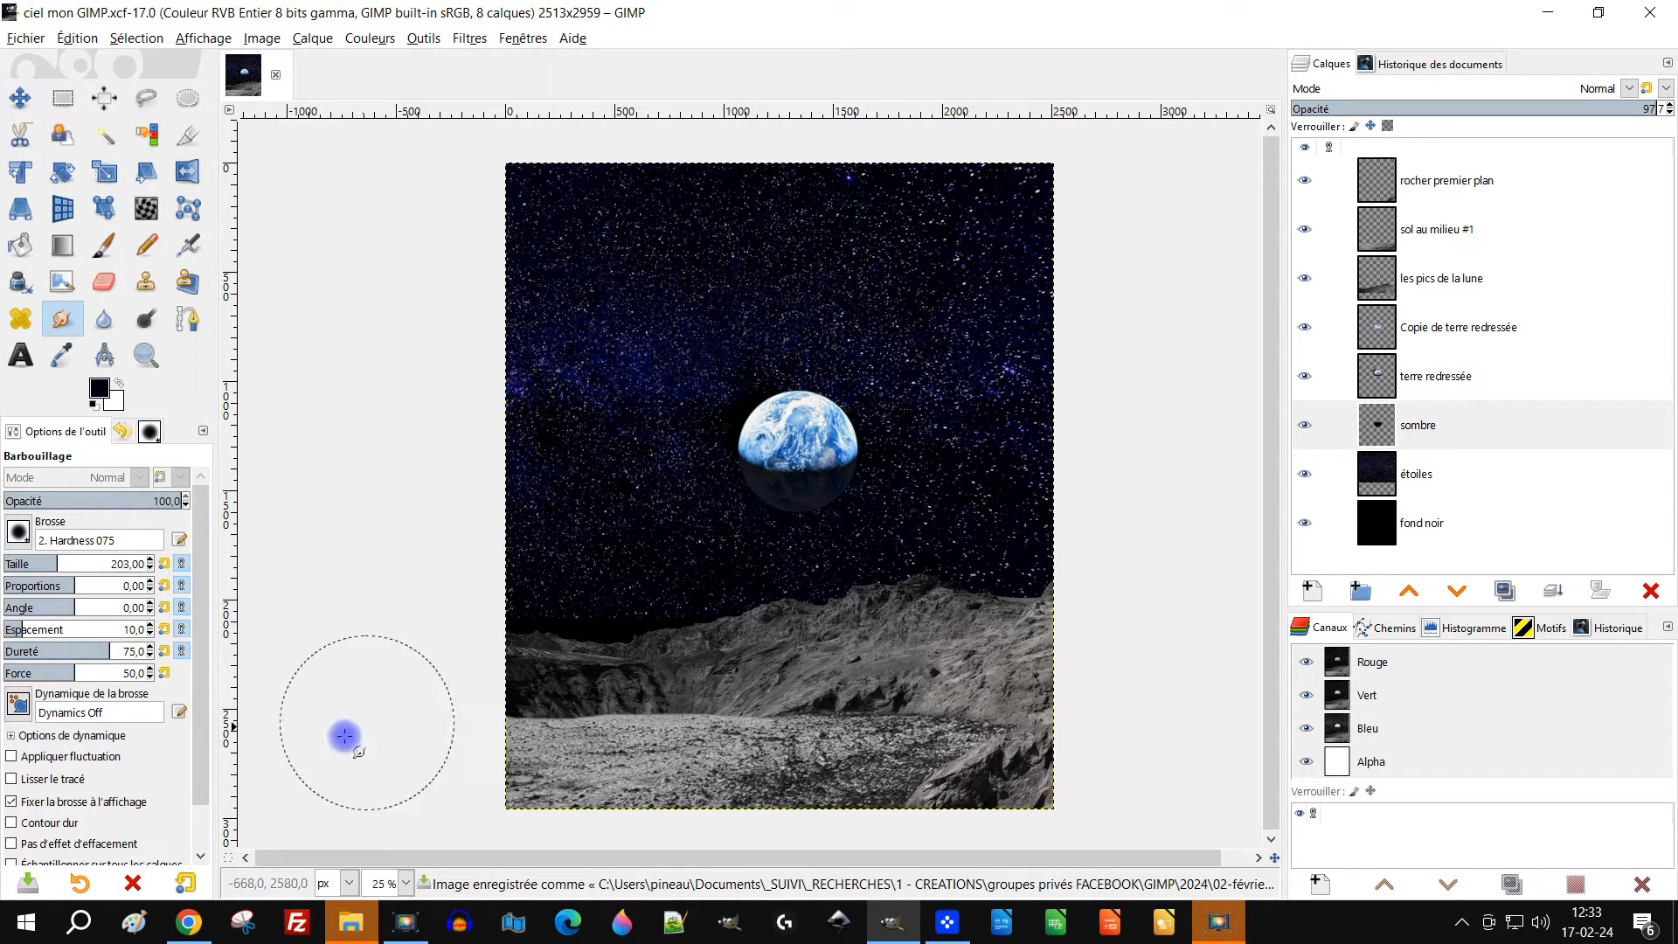
{"action": "left_click", "coordinate": [188, 924]}
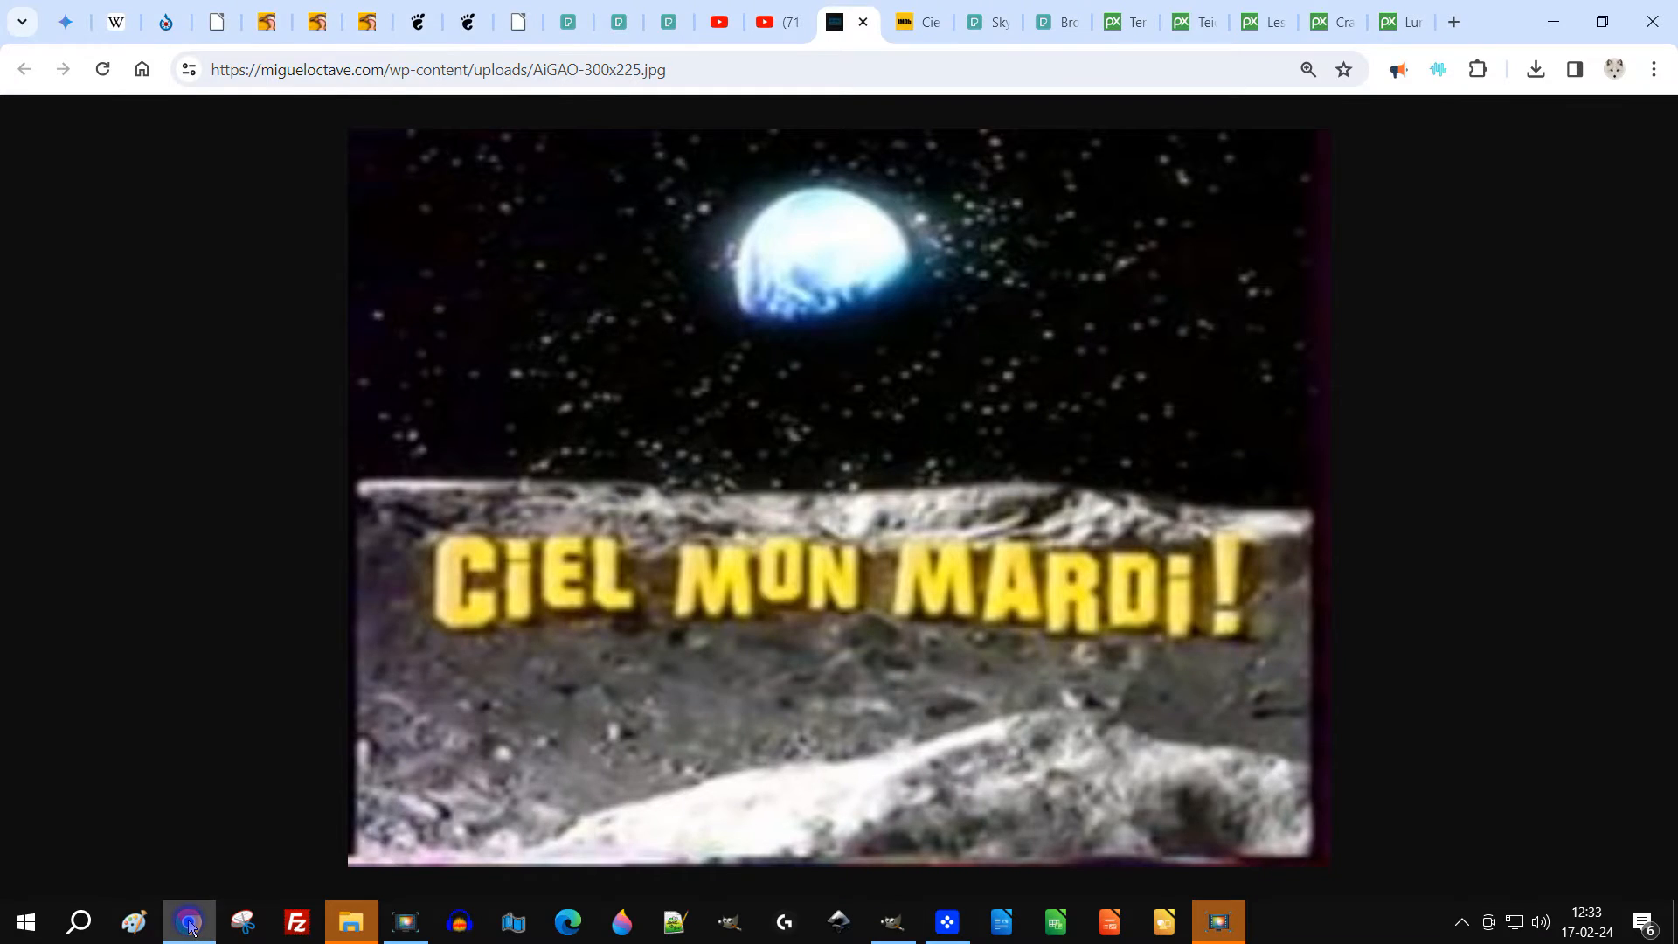
{"action": "left_click", "coordinate": [189, 924]}
Add the text "CIEL MON GIMP §" across the lunar ground, above the rocher premier plan layer, and select all of it
{"action": "left_click", "coordinate": [1440, 180]}
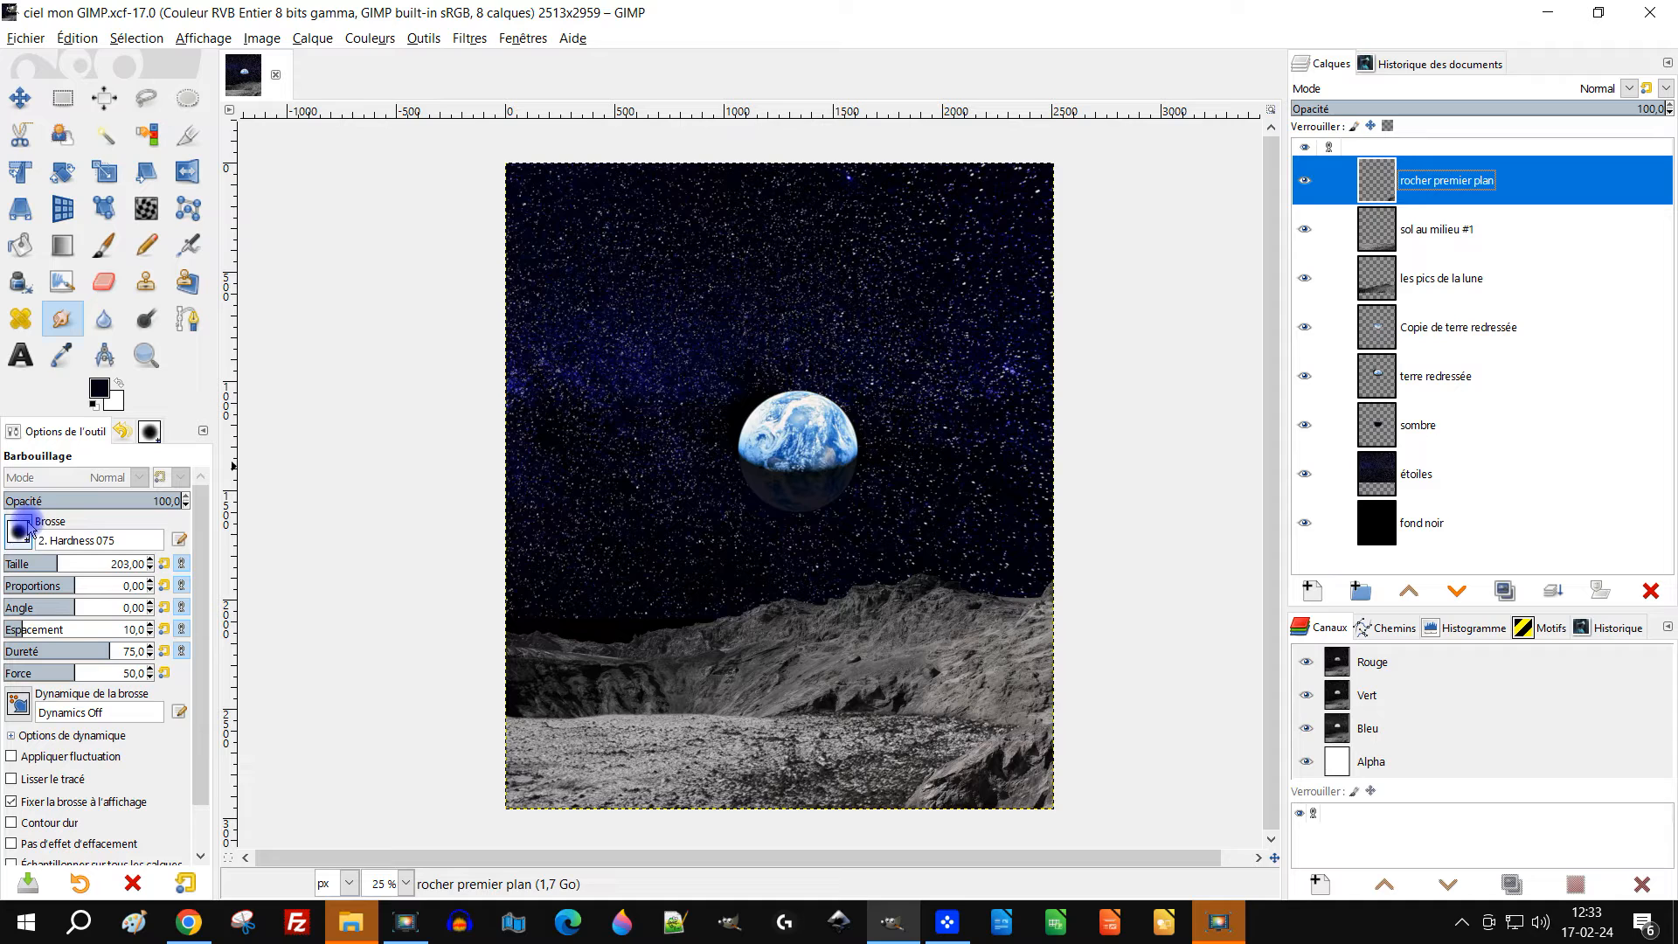
{"action": "left_click", "coordinate": [21, 355]}
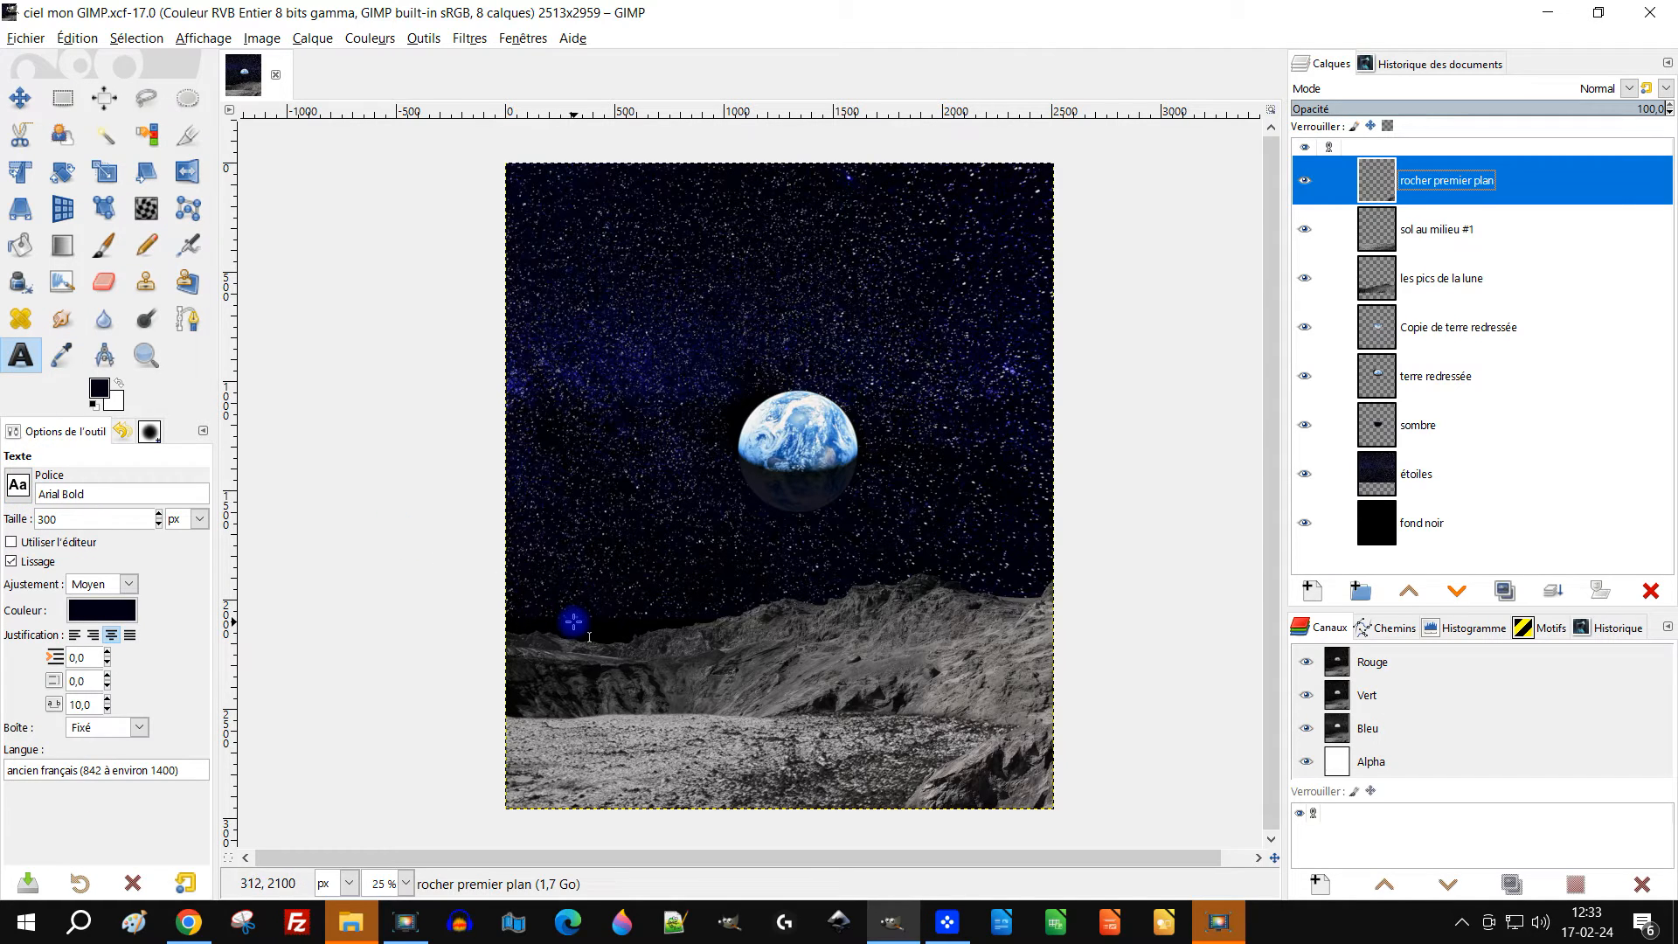
{"action": "left_click", "coordinate": [573, 621]}
{"action": "key", "text": "Caps_Lock"}
{"action": "type", "text": "C"}
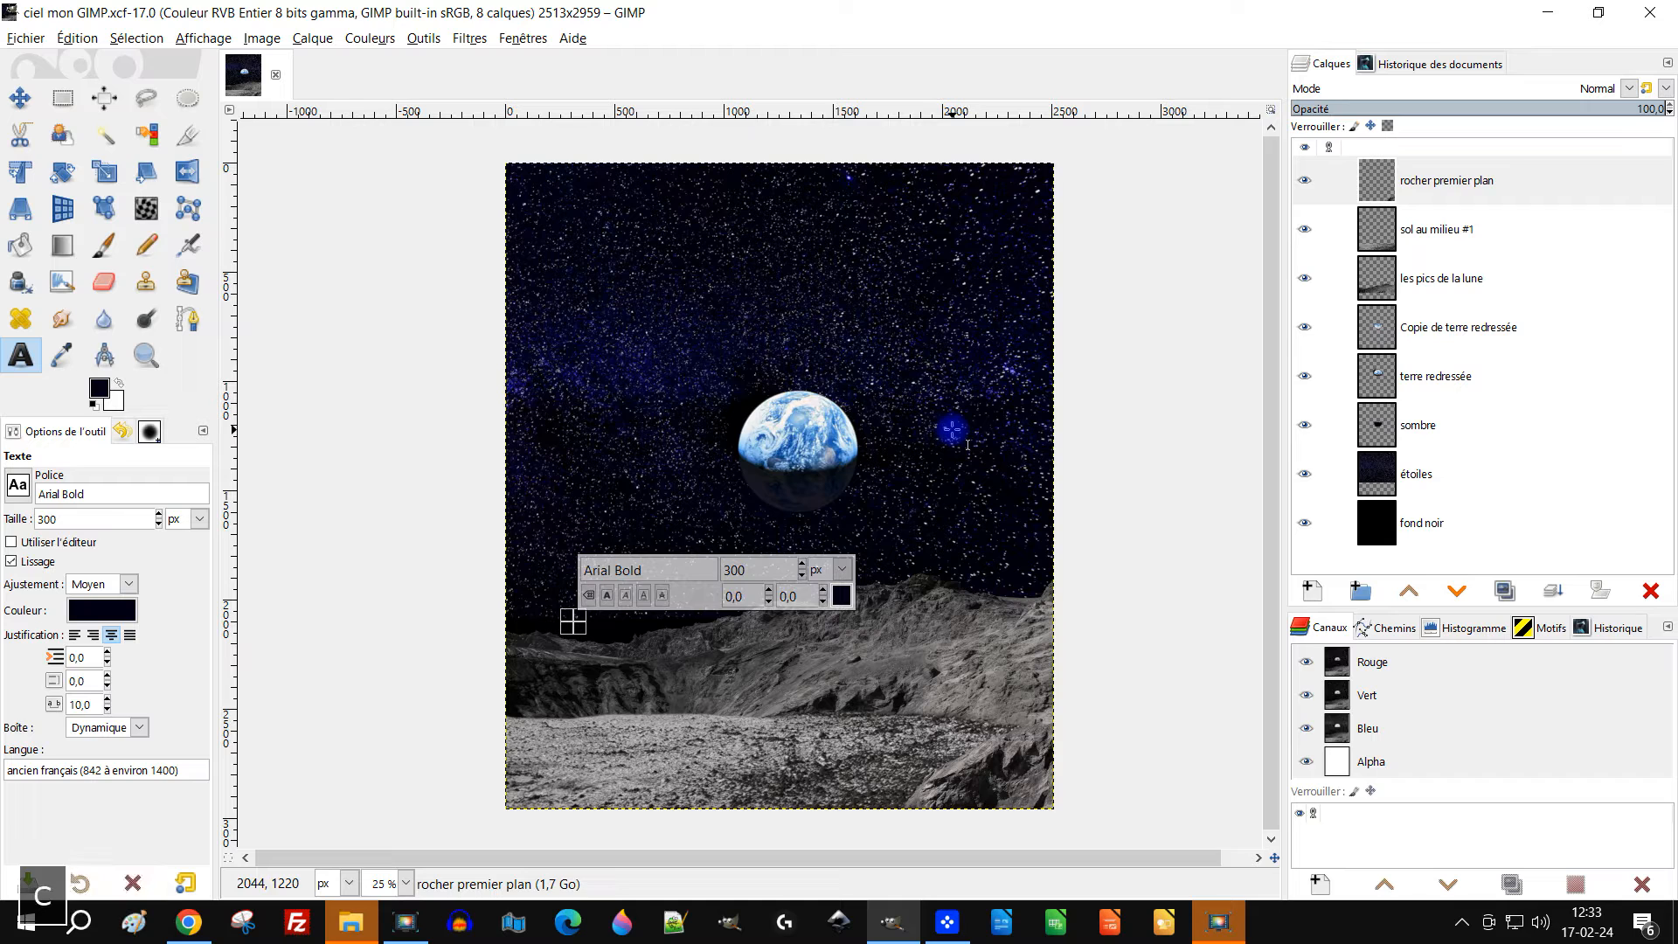
{"action": "type", "text": " A M"}
{"action": "type", "text": "P"}
{"action": "type", "text": "§"}
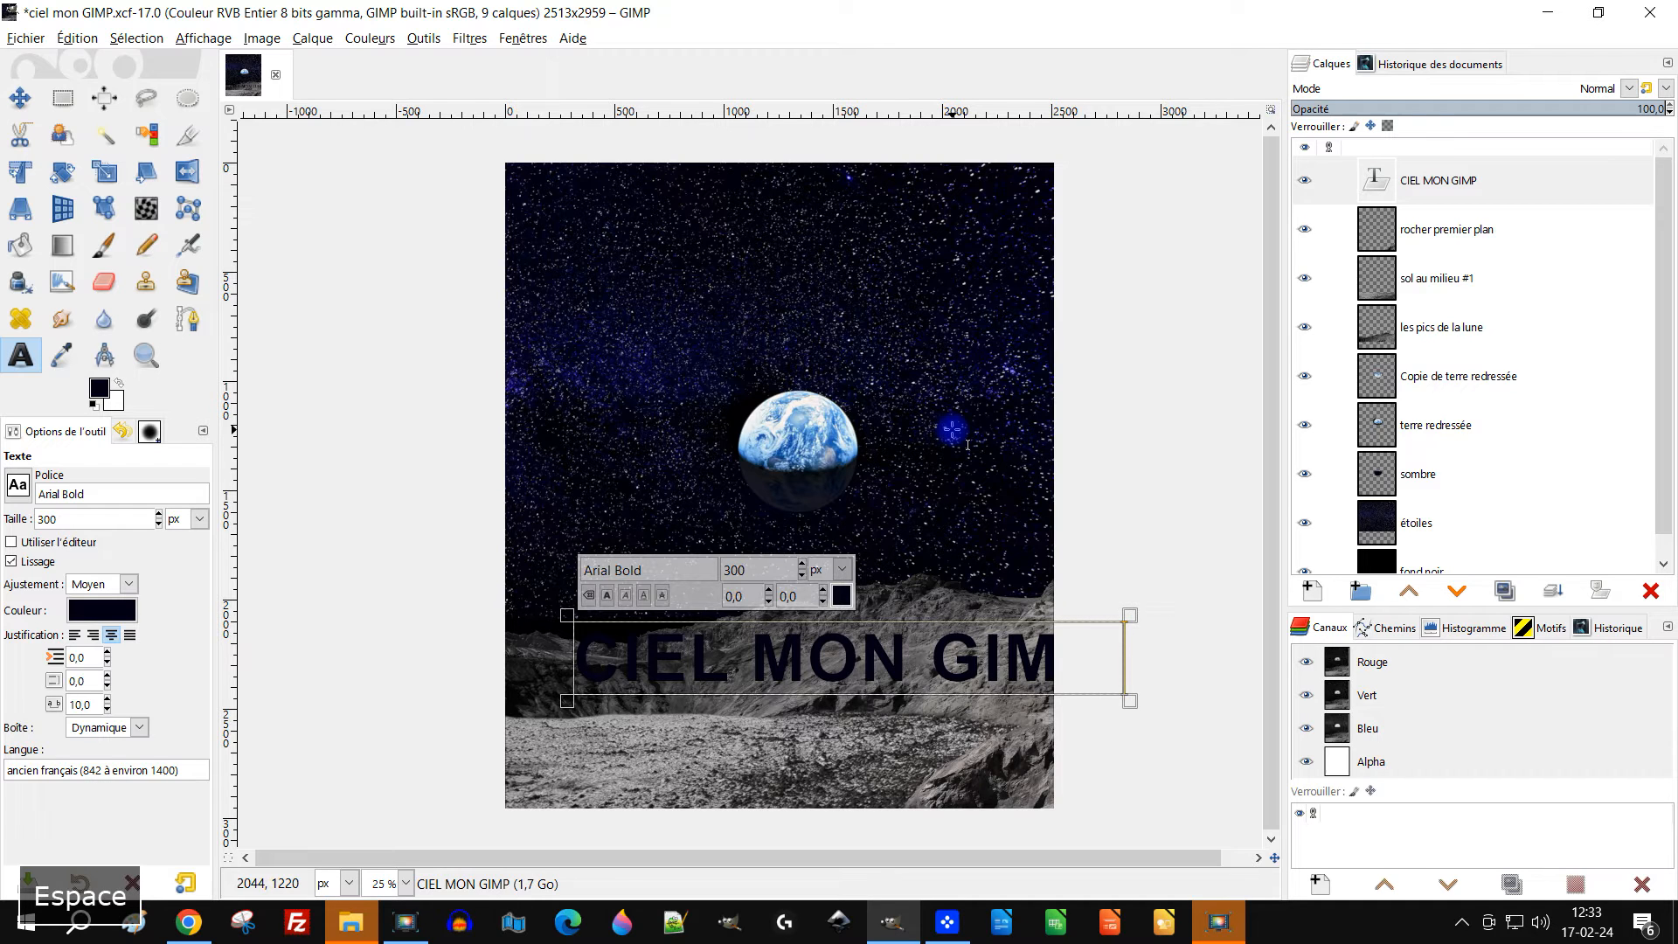
{"action": "key", "text": "ctrl+a"}
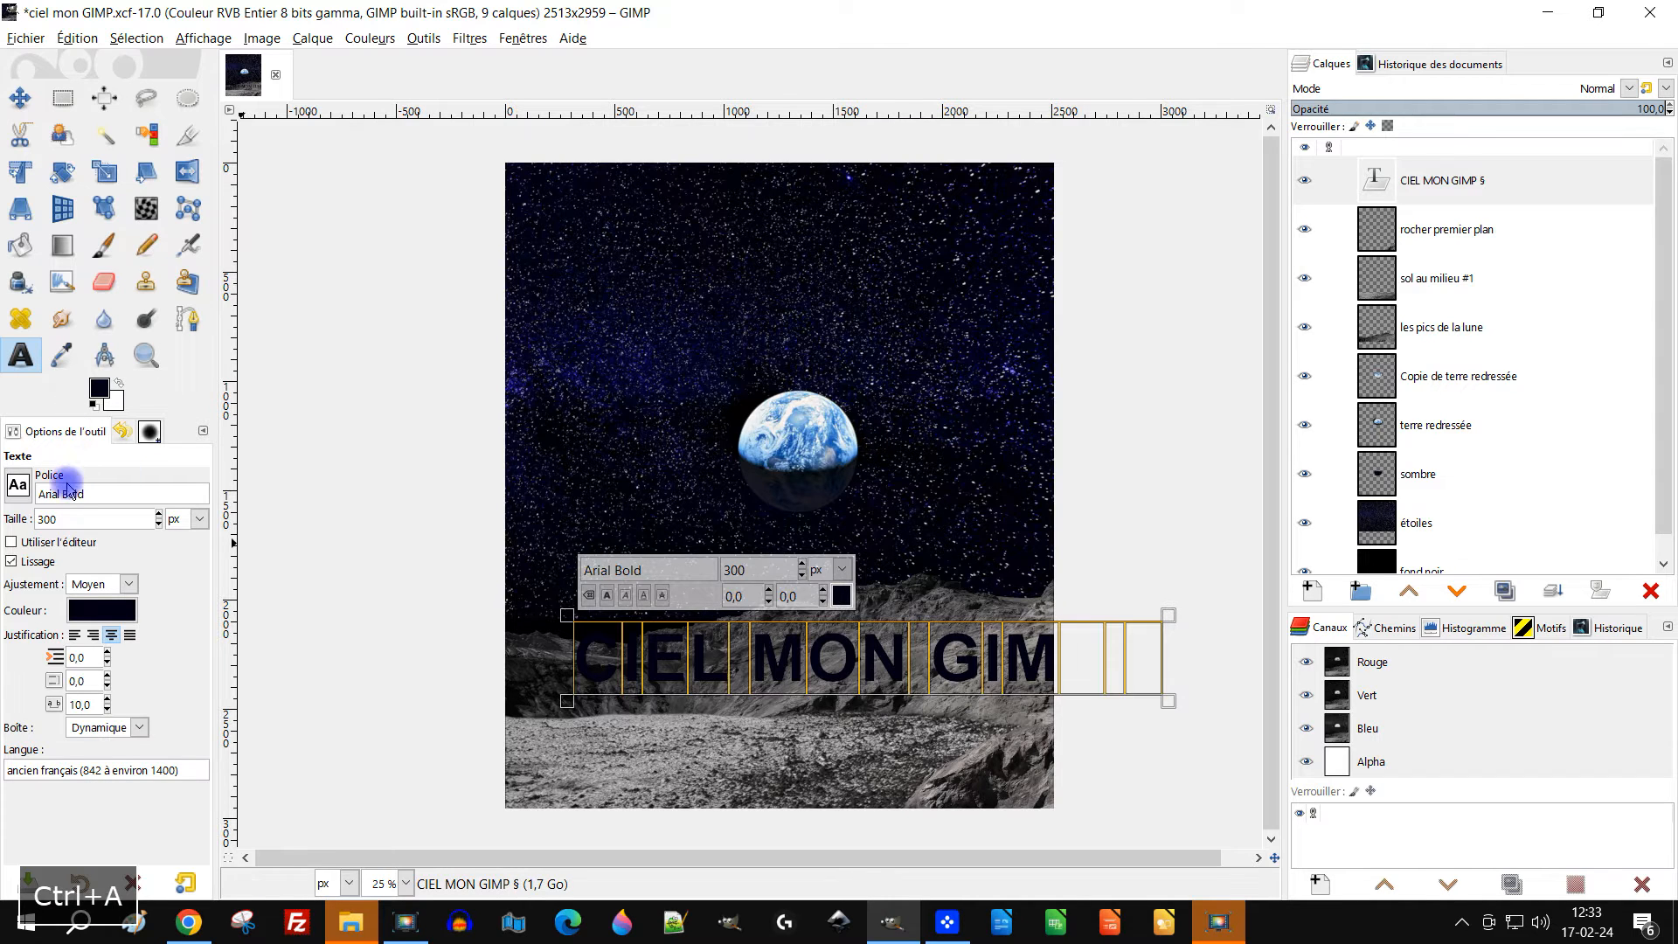
Try the DejaVu Sans Bold font on the "CIEL MON GIMP §" title text
{"action": "left_click", "coordinate": [18, 485]}
{"action": "scroll", "coordinate": [102, 622], "scroll_direction": "down", "scroll_amount": 6}
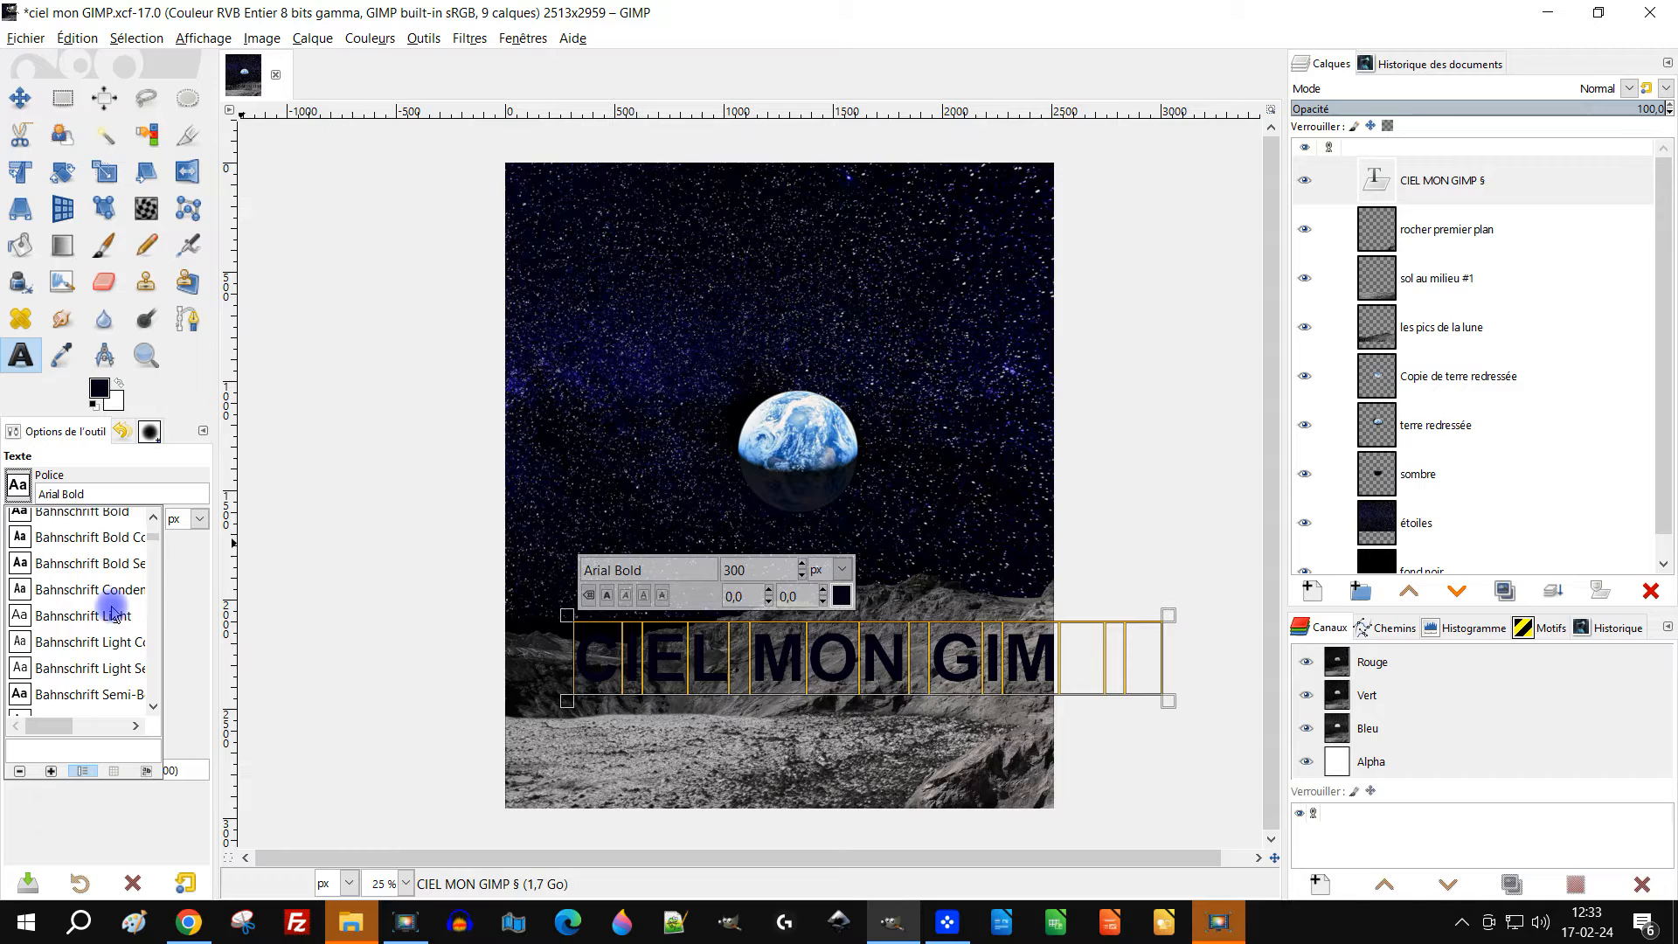
{"action": "scroll", "coordinate": [117, 609], "scroll_direction": "down", "scroll_amount": 7}
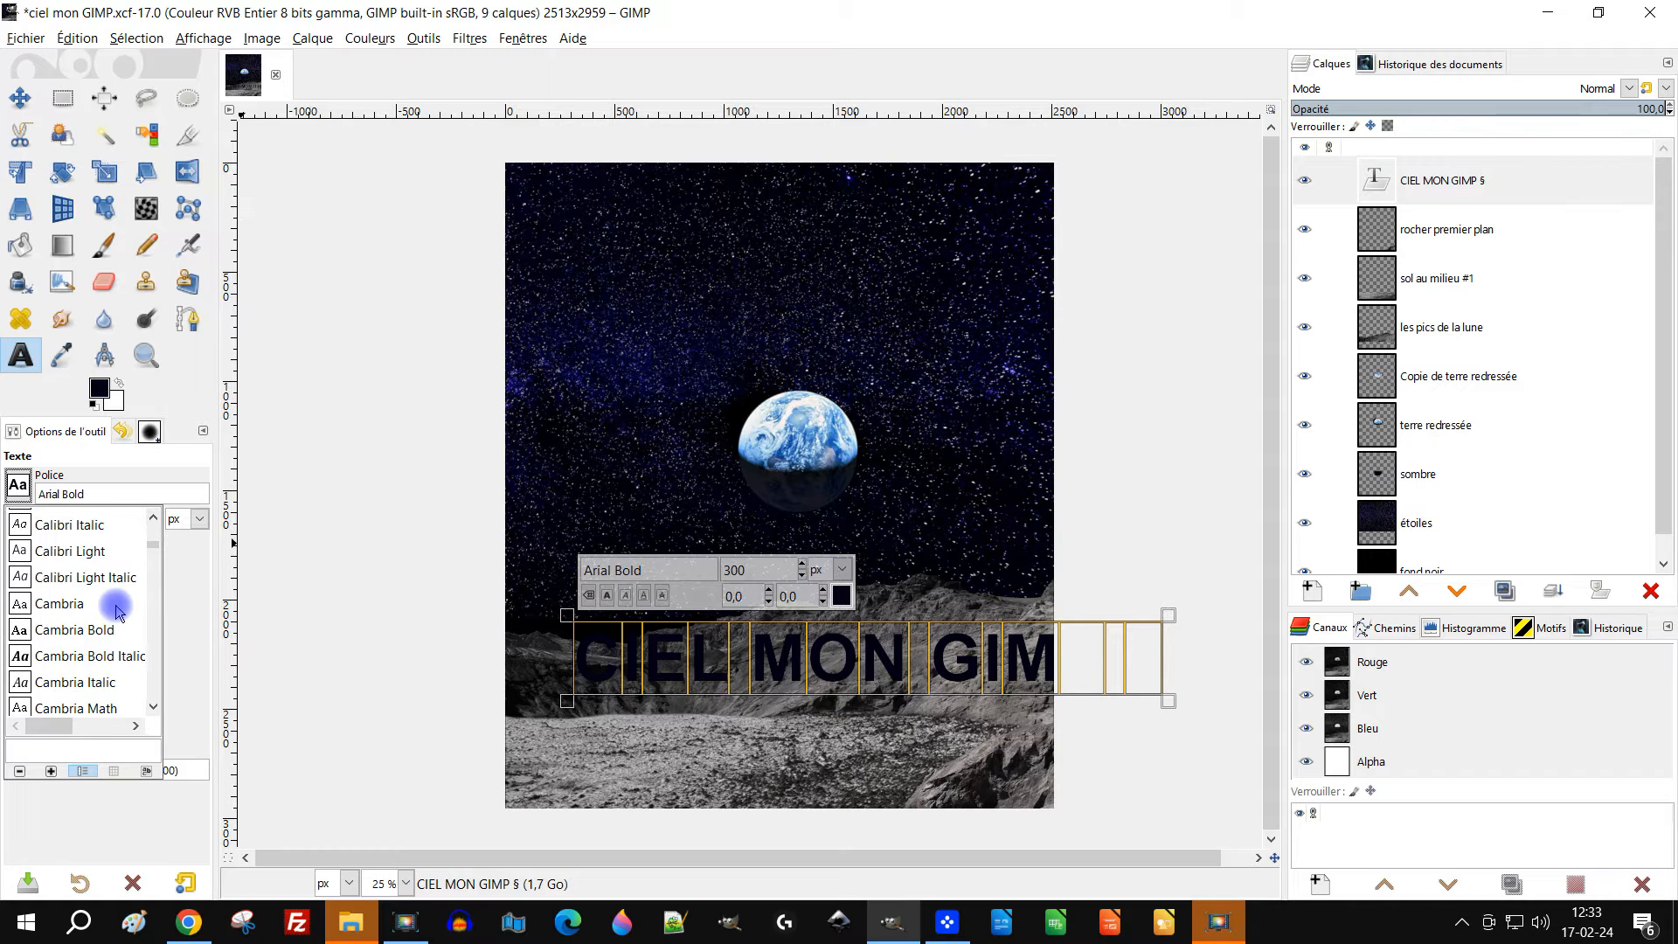
{"action": "scroll", "coordinate": [116, 610], "scroll_direction": "down", "scroll_amount": 4}
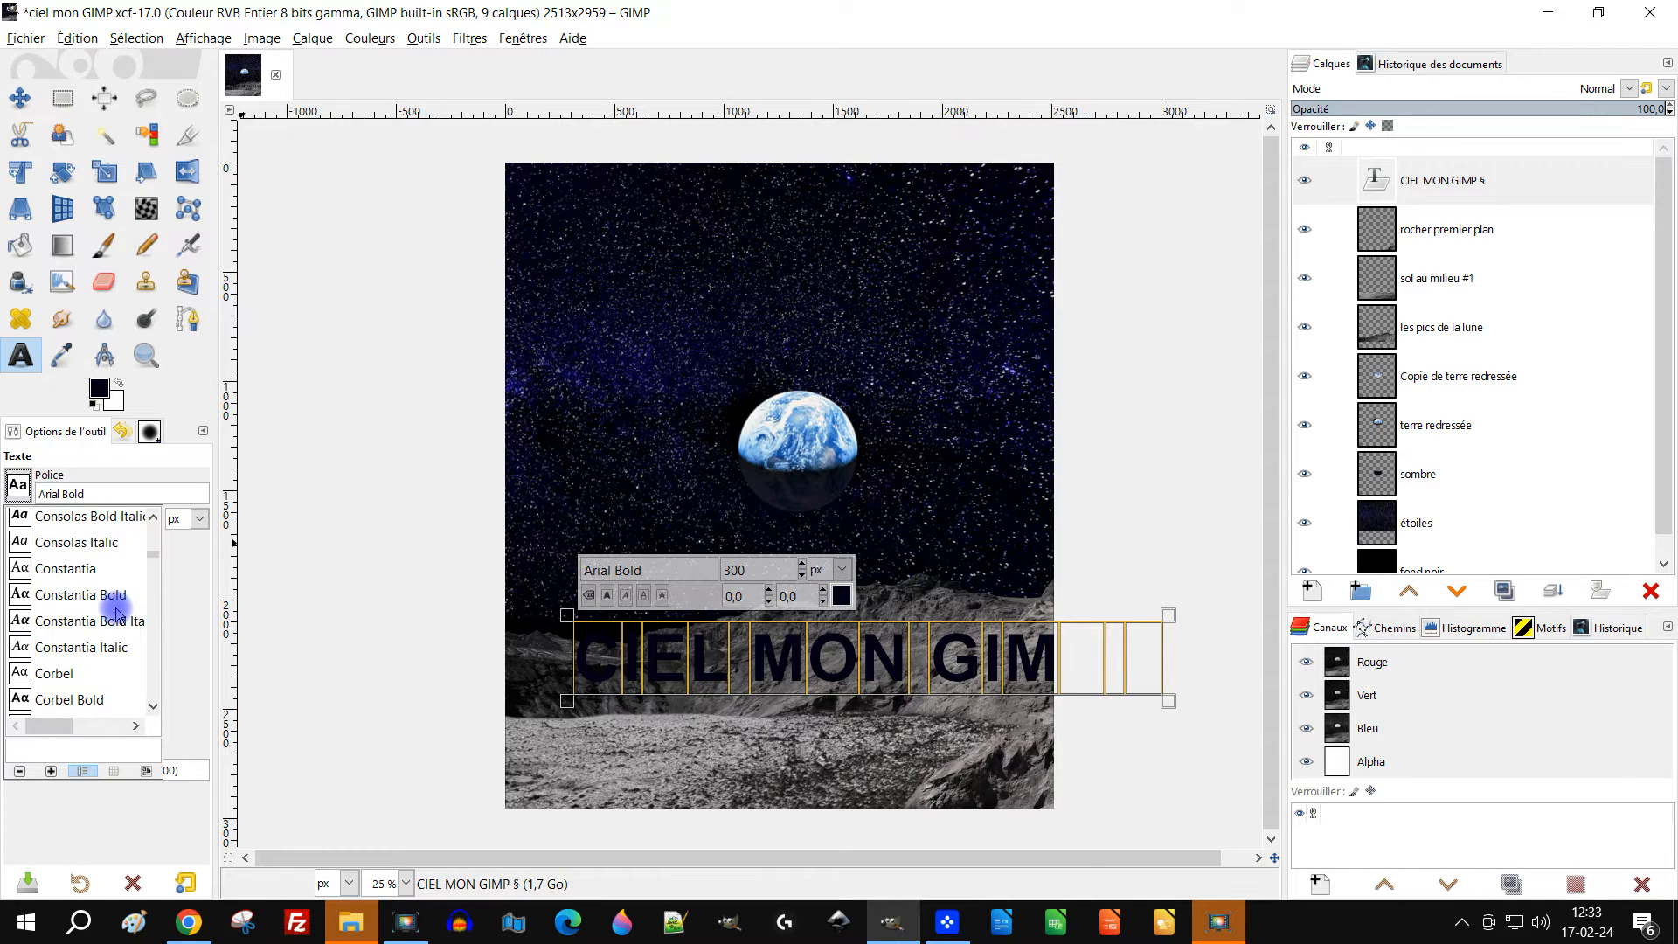
{"action": "scroll", "coordinate": [116, 617], "scroll_direction": "down", "scroll_amount": 6}
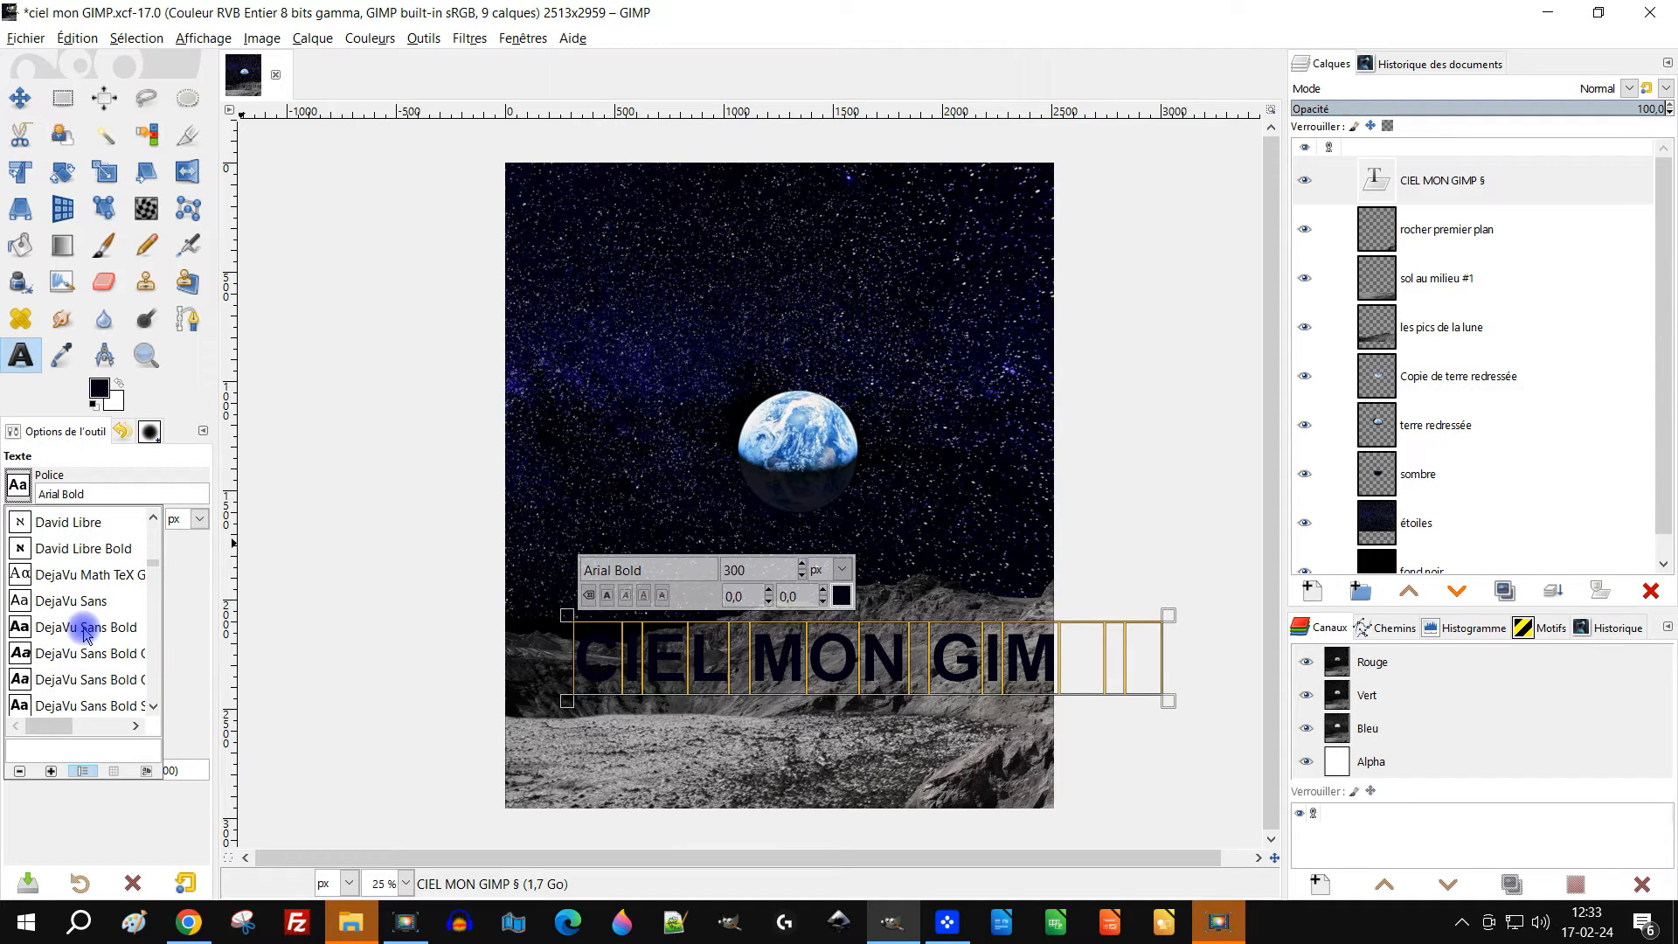
{"action": "left_click", "coordinate": [91, 636]}
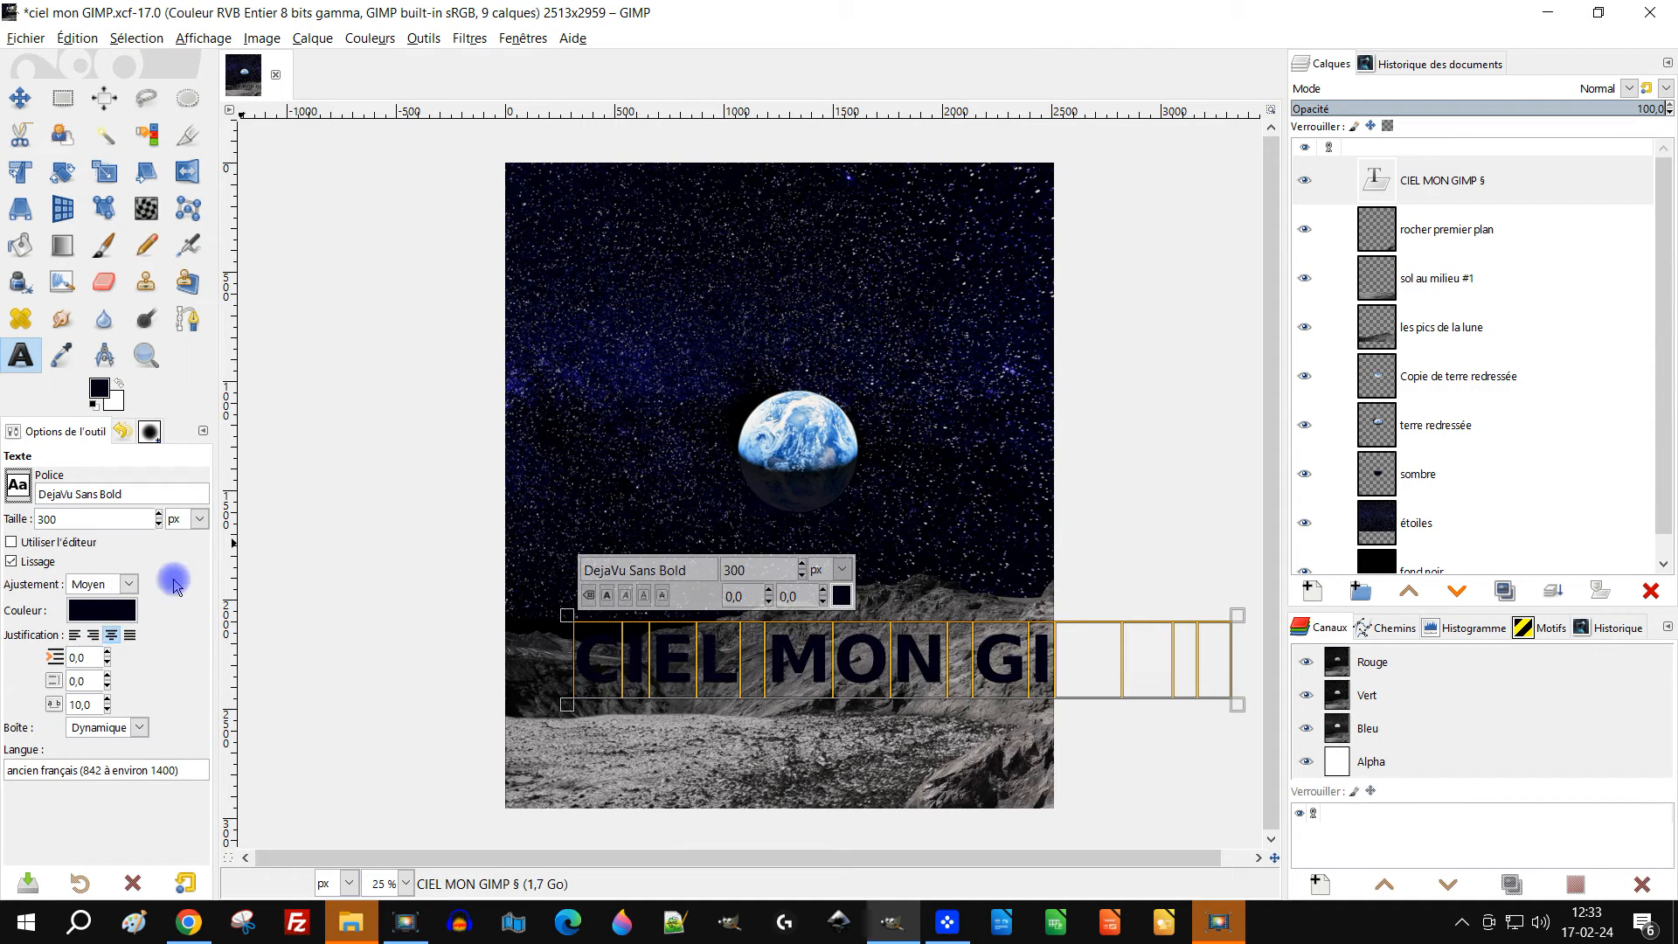
Set the font of the title text to Impact Condensed
{"action": "left_click", "coordinate": [20, 486]}
{"action": "scroll", "coordinate": [79, 644], "scroll_direction": "down", "scroll_amount": 4}
{"action": "scroll", "coordinate": [105, 626], "scroll_direction": "down", "scroll_amount": 6}
{"action": "scroll", "coordinate": [101, 627], "scroll_direction": "down", "scroll_amount": 4}
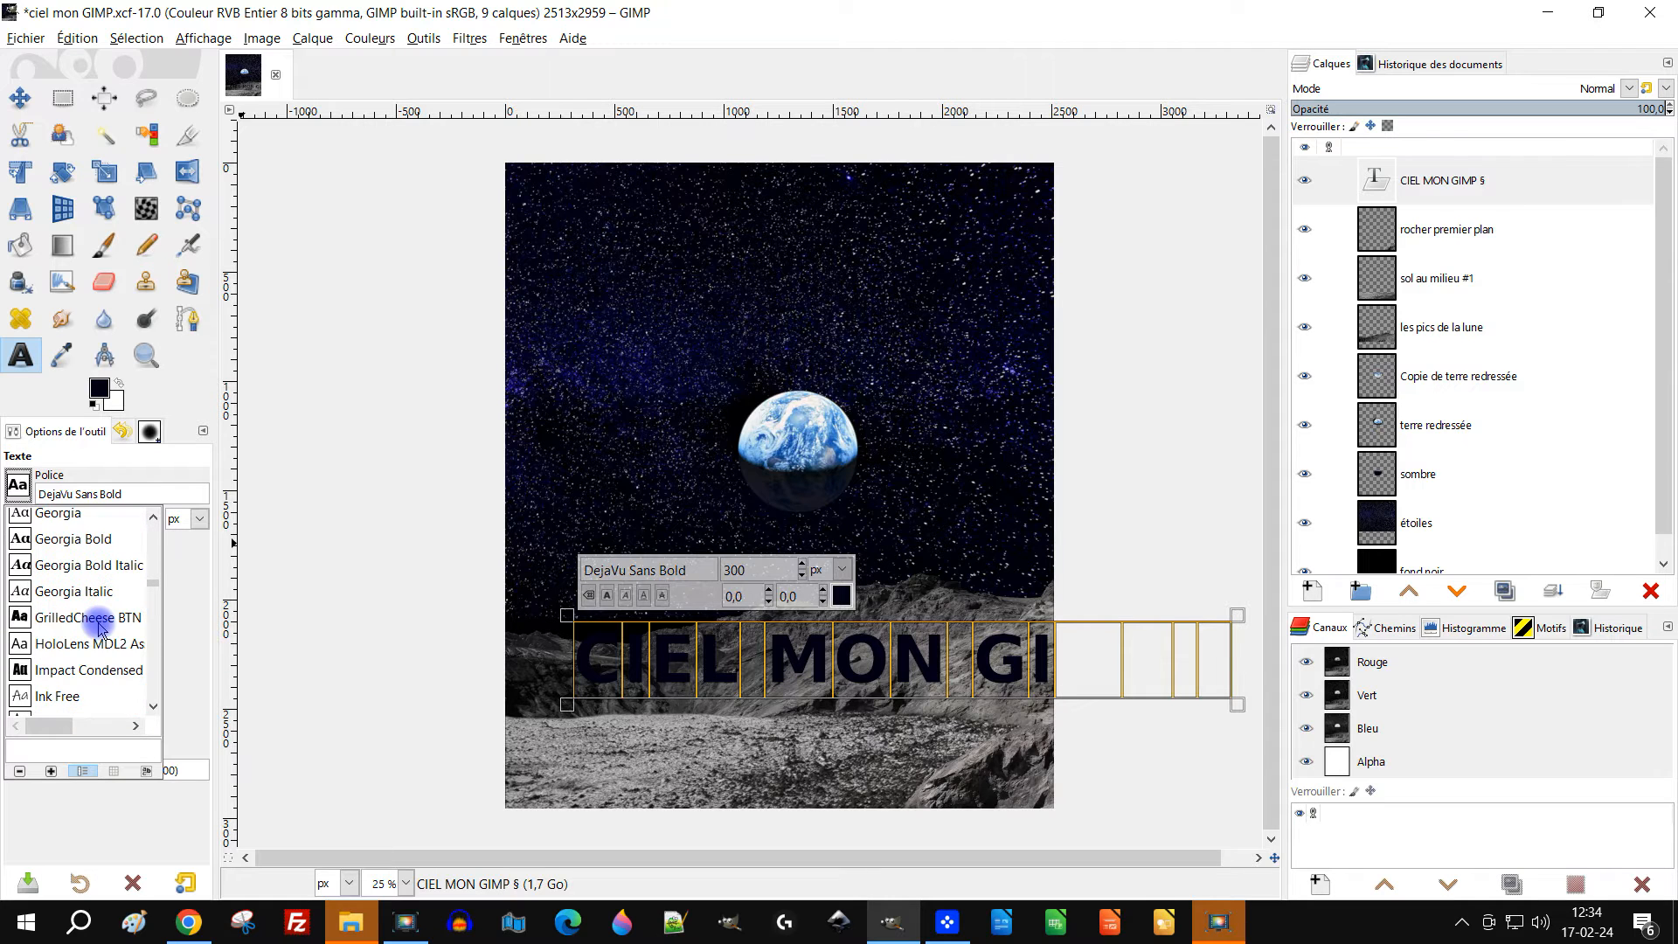
{"action": "left_click", "coordinate": [88, 671]}
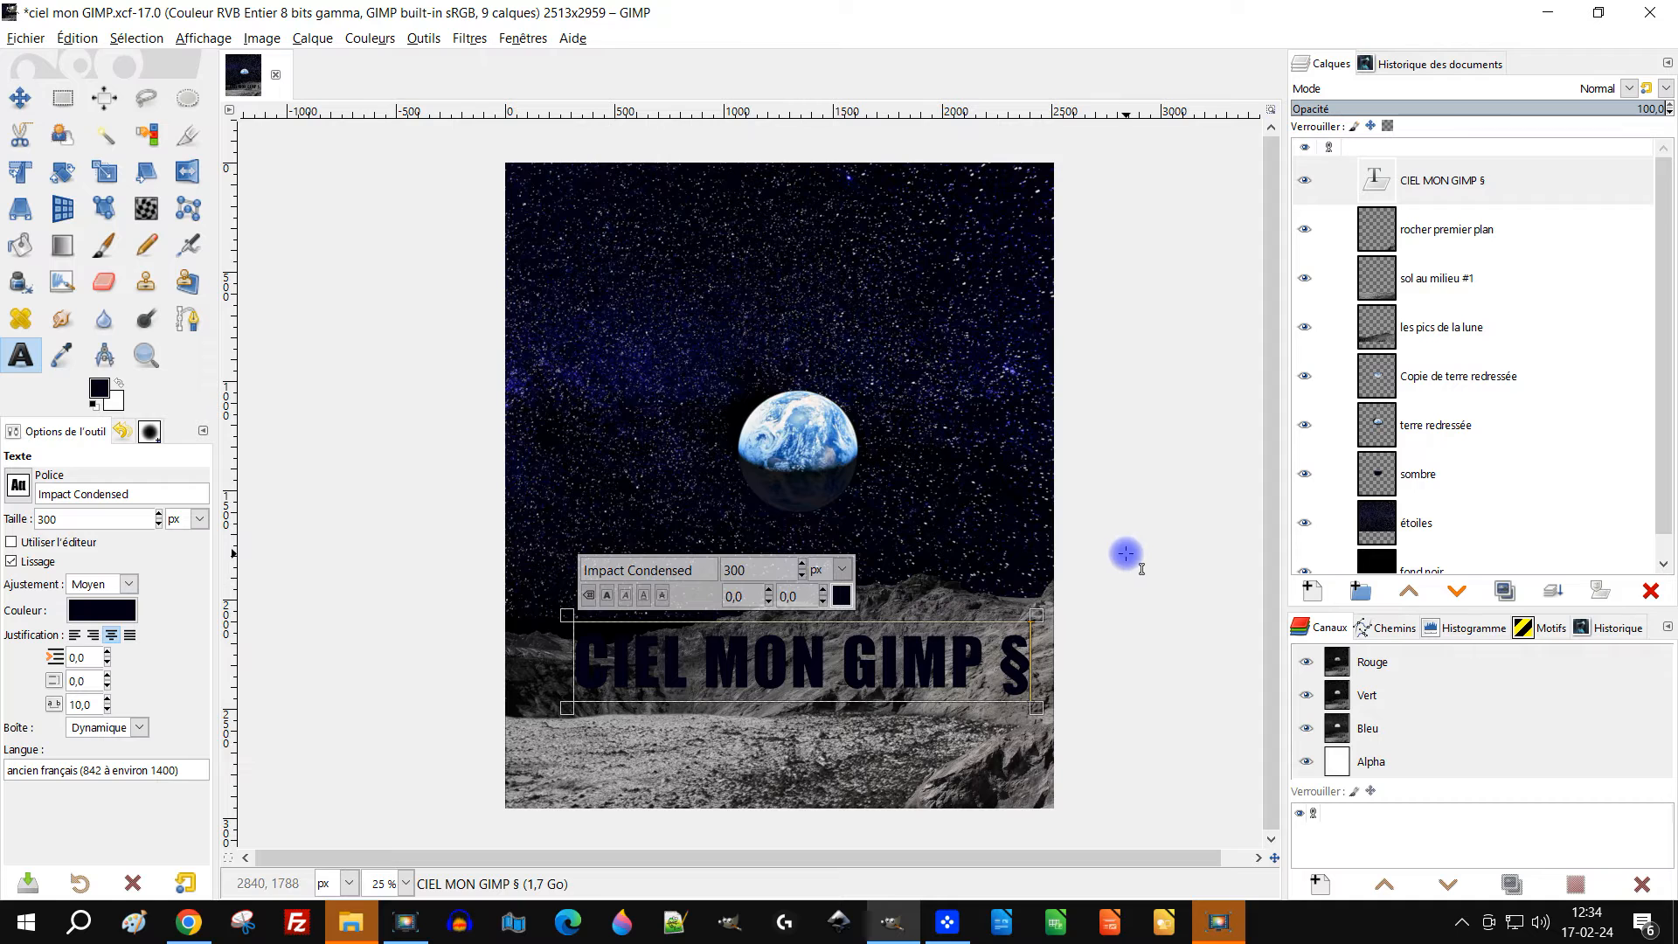
Replace the final "§" of the title with an exclamation mark so it reads "CIEL MON GIMP !"
{"action": "key", "text": "BackSpace"}
{"action": "type", "text": "§"}
{"action": "key", "text": "BackSpace"}
{"action": "type", "text": "!"}
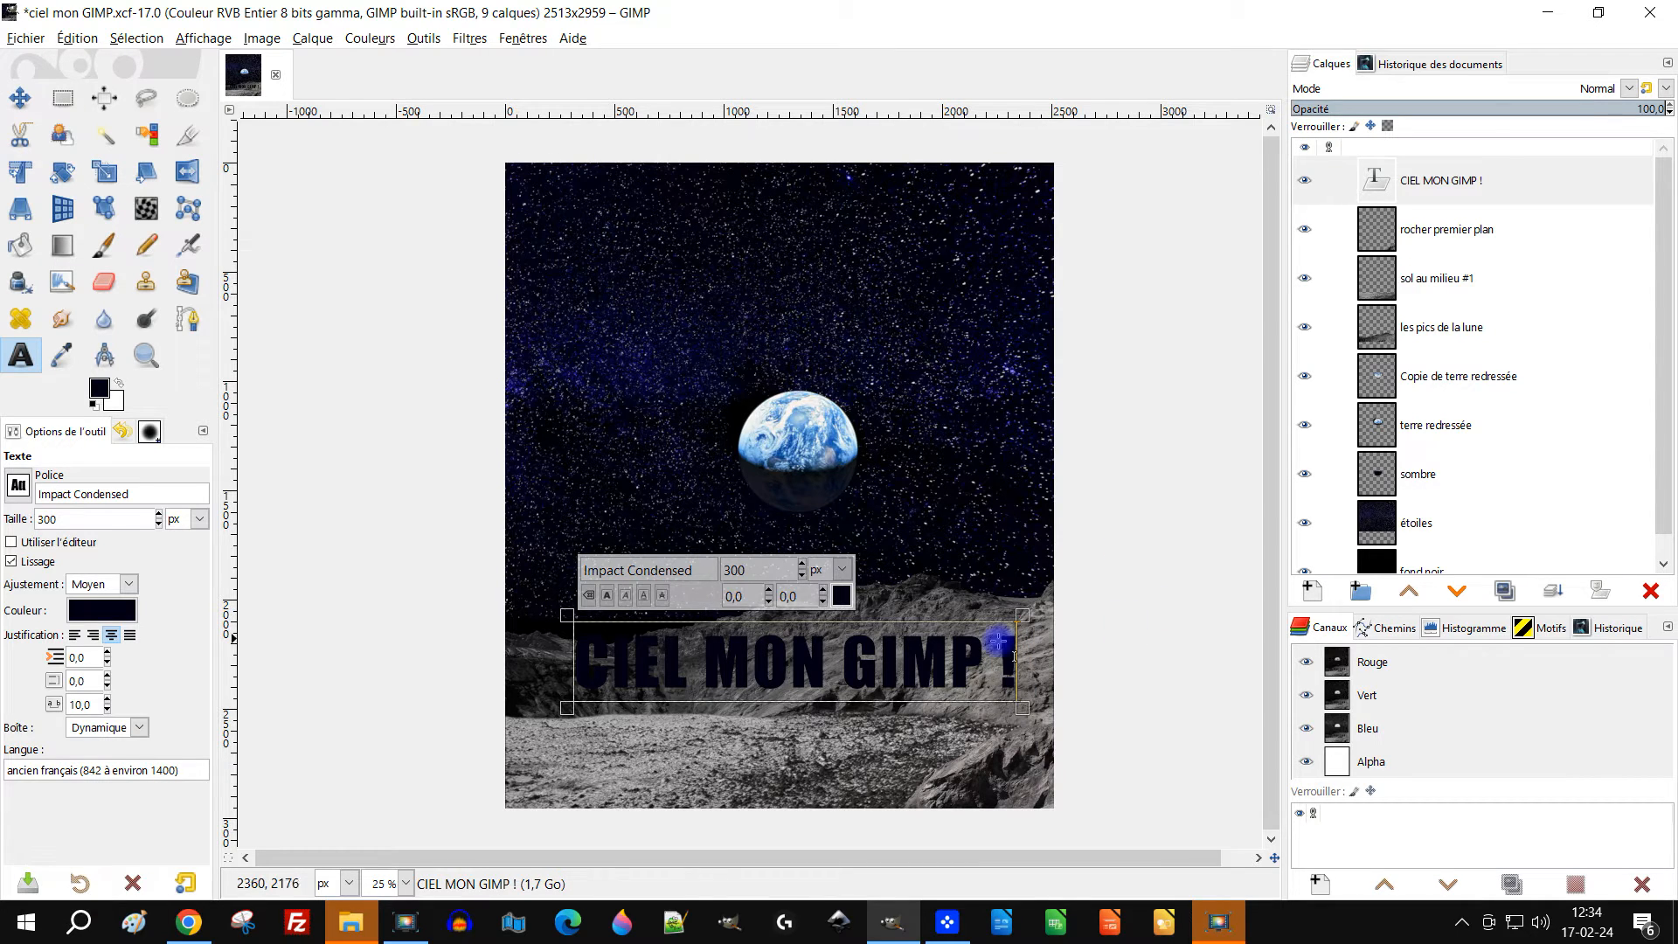
Move the title text down and slightly left so it sits lower on the lunar ground
{"action": "left_click", "coordinate": [20, 98]}
{"action": "left_click_drag", "start_coordinate": [870, 679], "coordinate": [835, 728]}
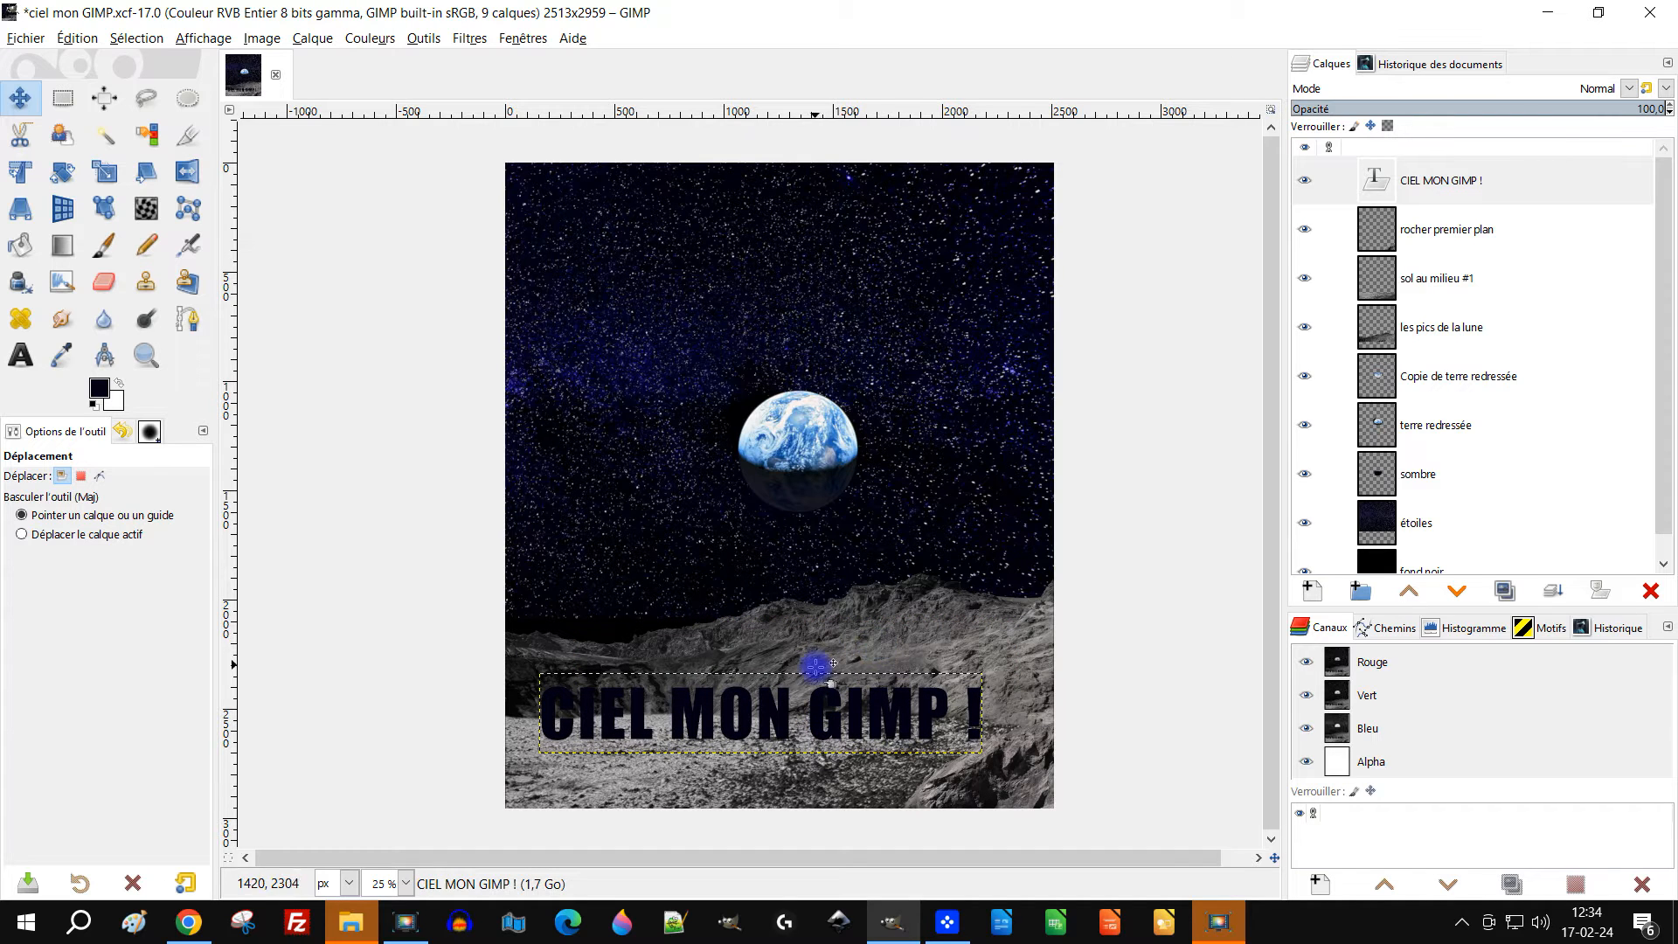
{"action": "scroll", "coordinate": [802, 715], "scroll_direction": "up", "scroll_amount": 1}
{"action": "left_click_drag", "start_coordinate": [978, 652], "coordinate": [962, 519]}
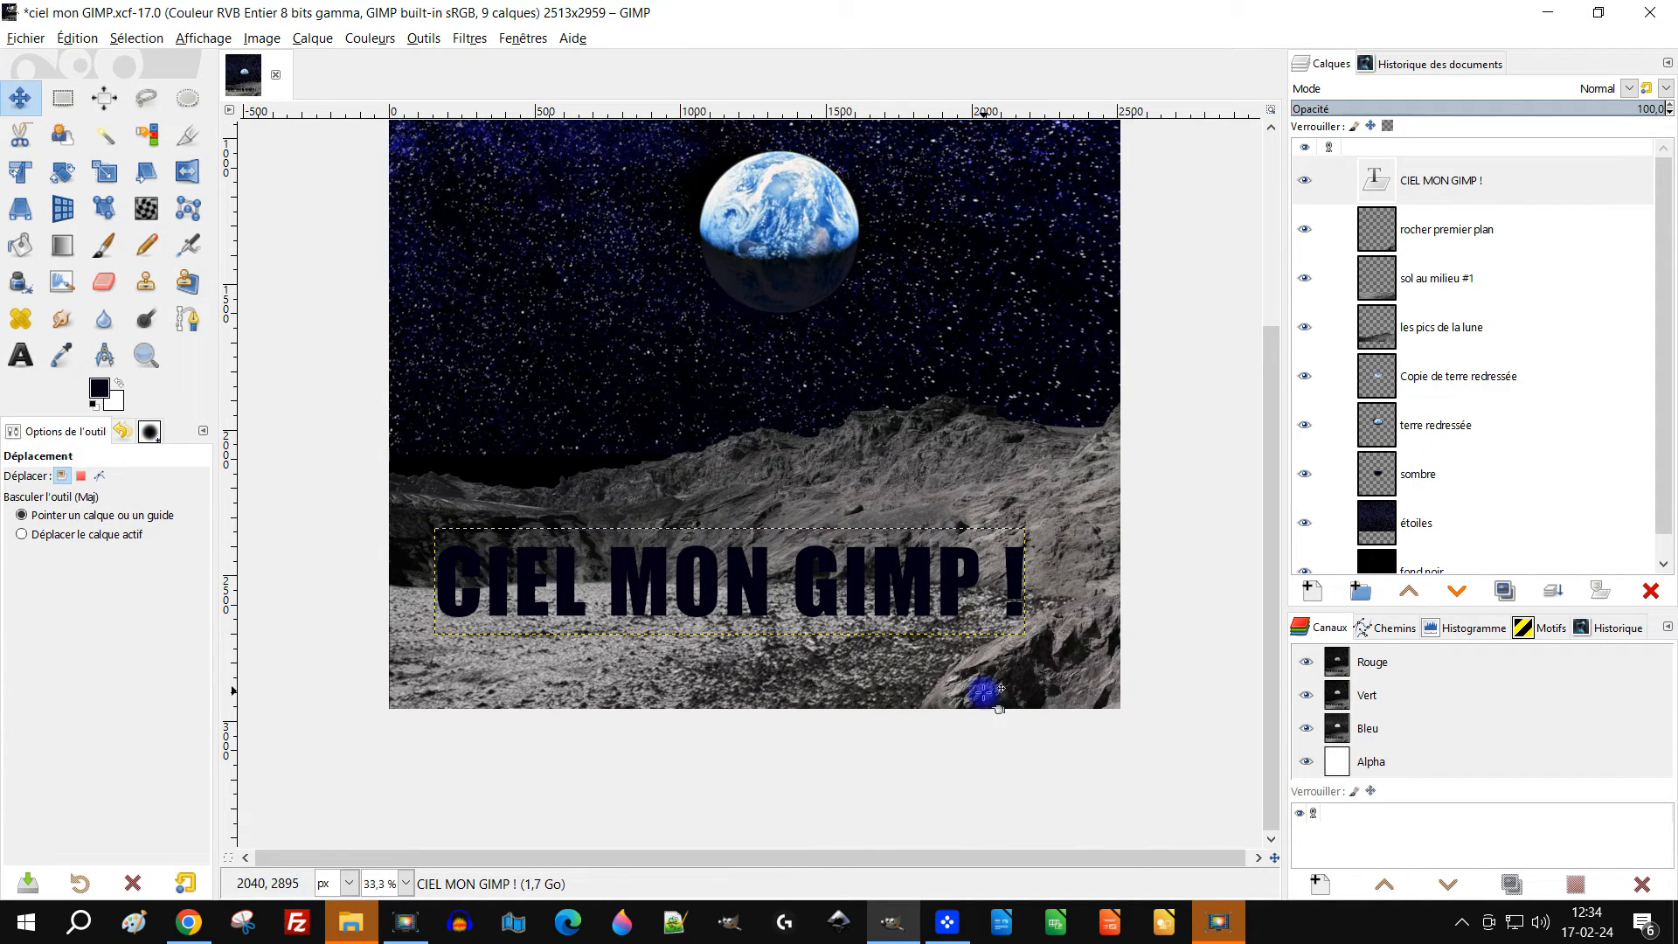
{"action": "left_click_drag", "start_coordinate": [967, 609], "coordinate": [1048, 514]}
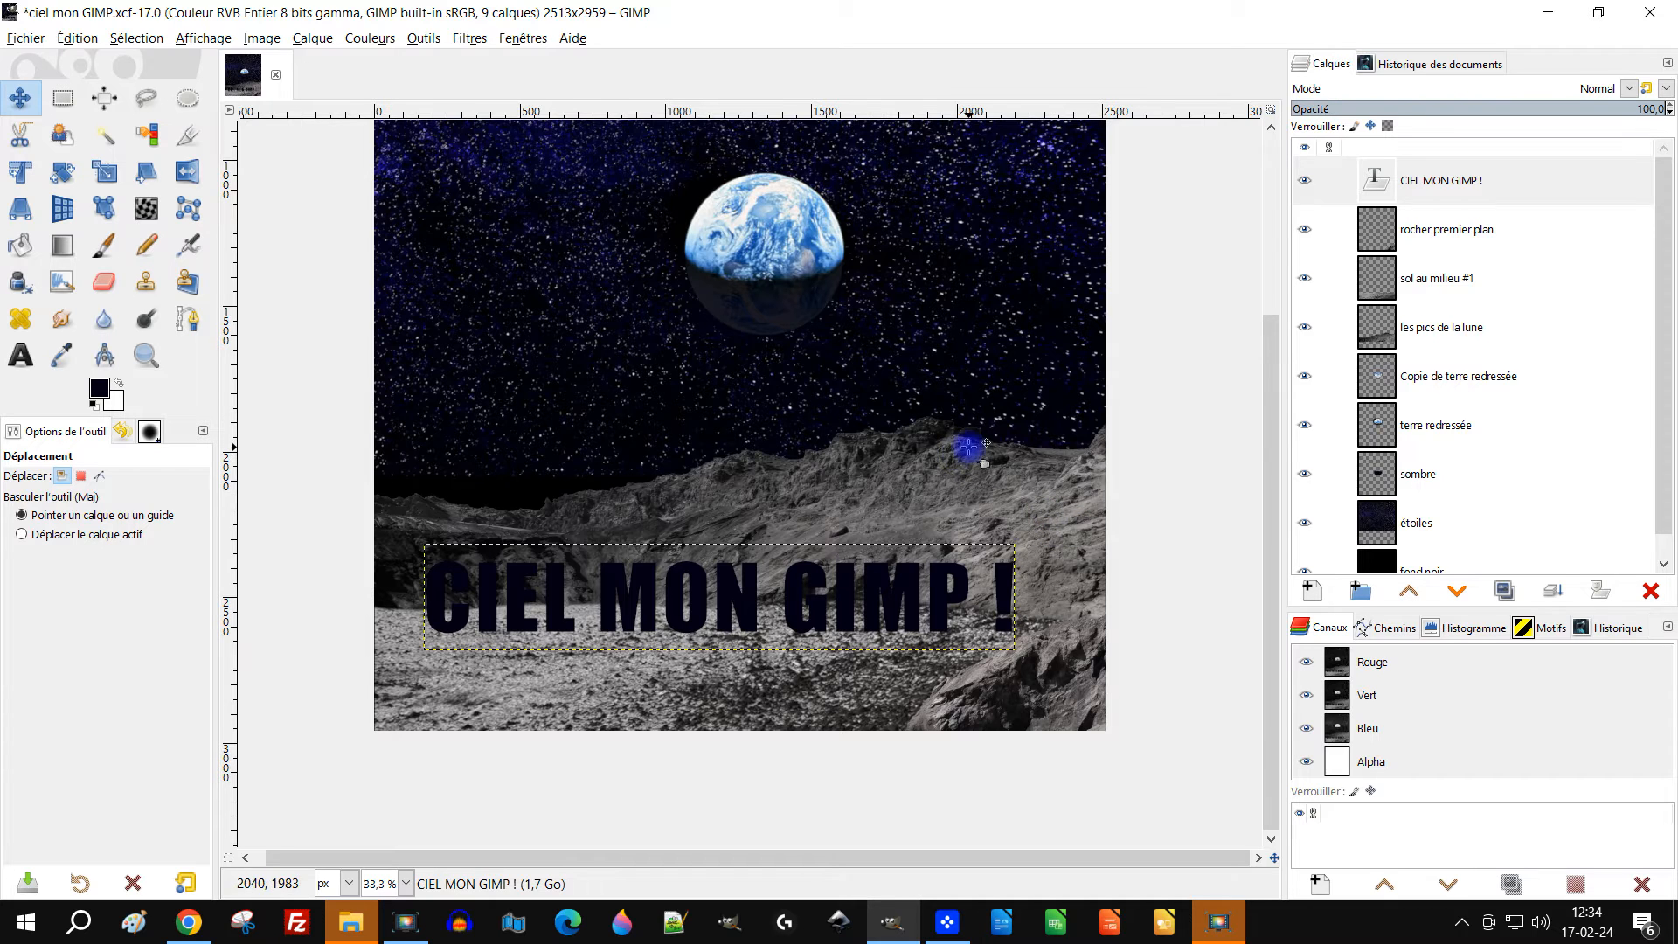
{"action": "left_click_drag", "start_coordinate": [968, 447], "coordinate": [950, 468]}
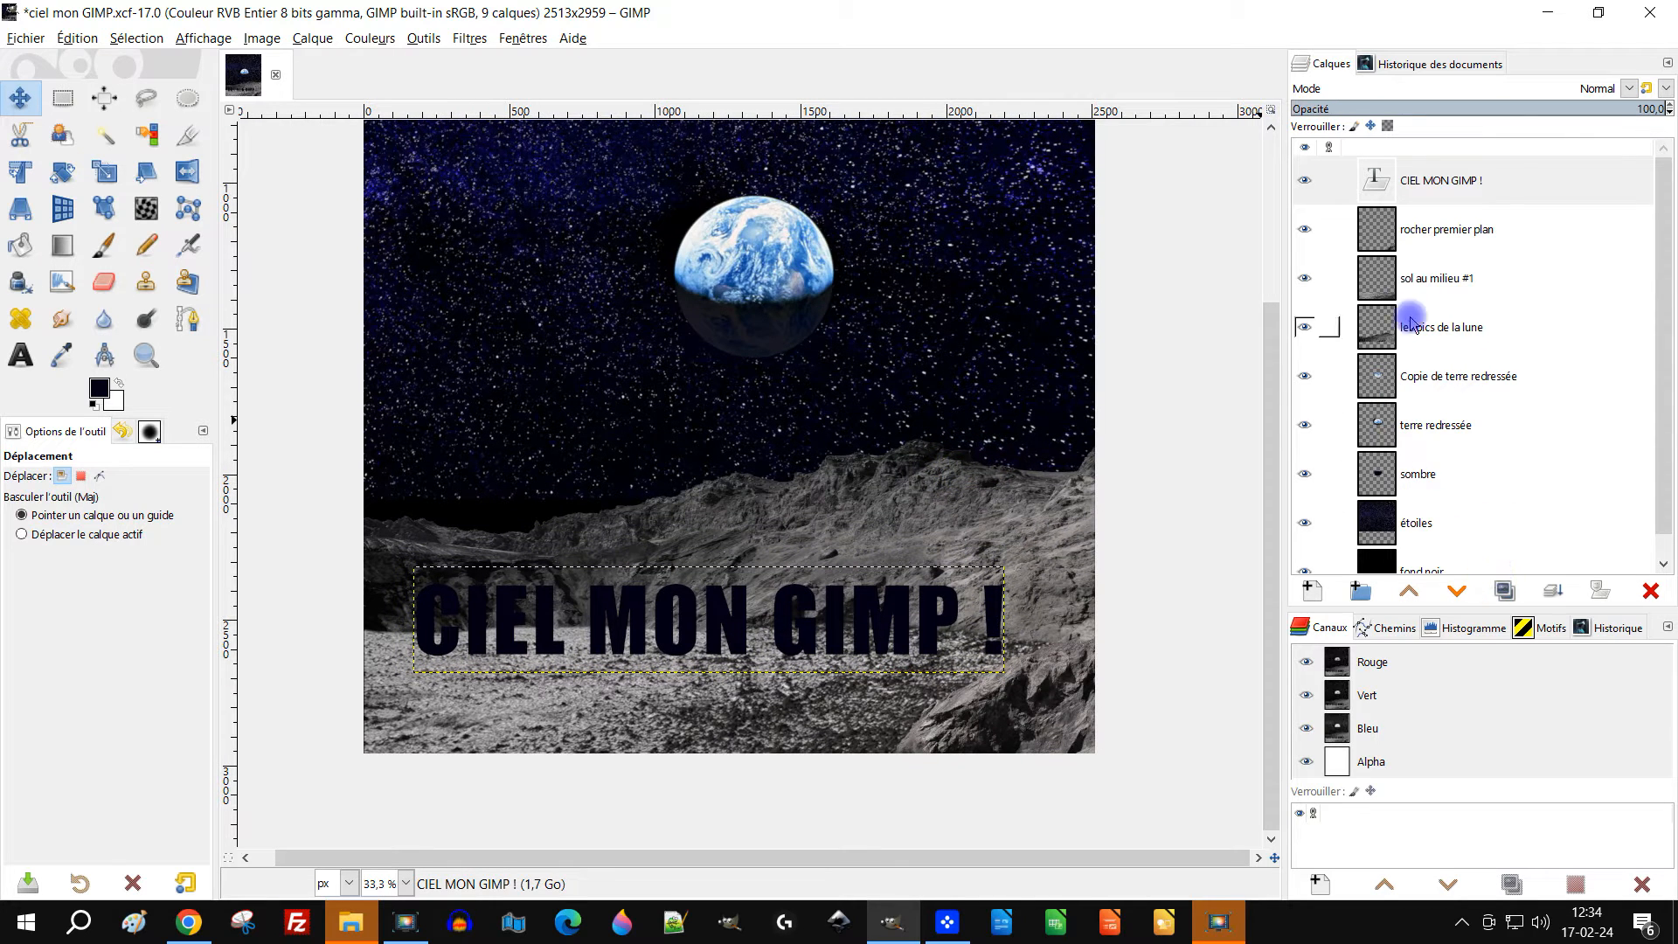
Duplicate the title text layer, hide the original and make the copy the active layer
{"action": "left_click", "coordinate": [1504, 591]}
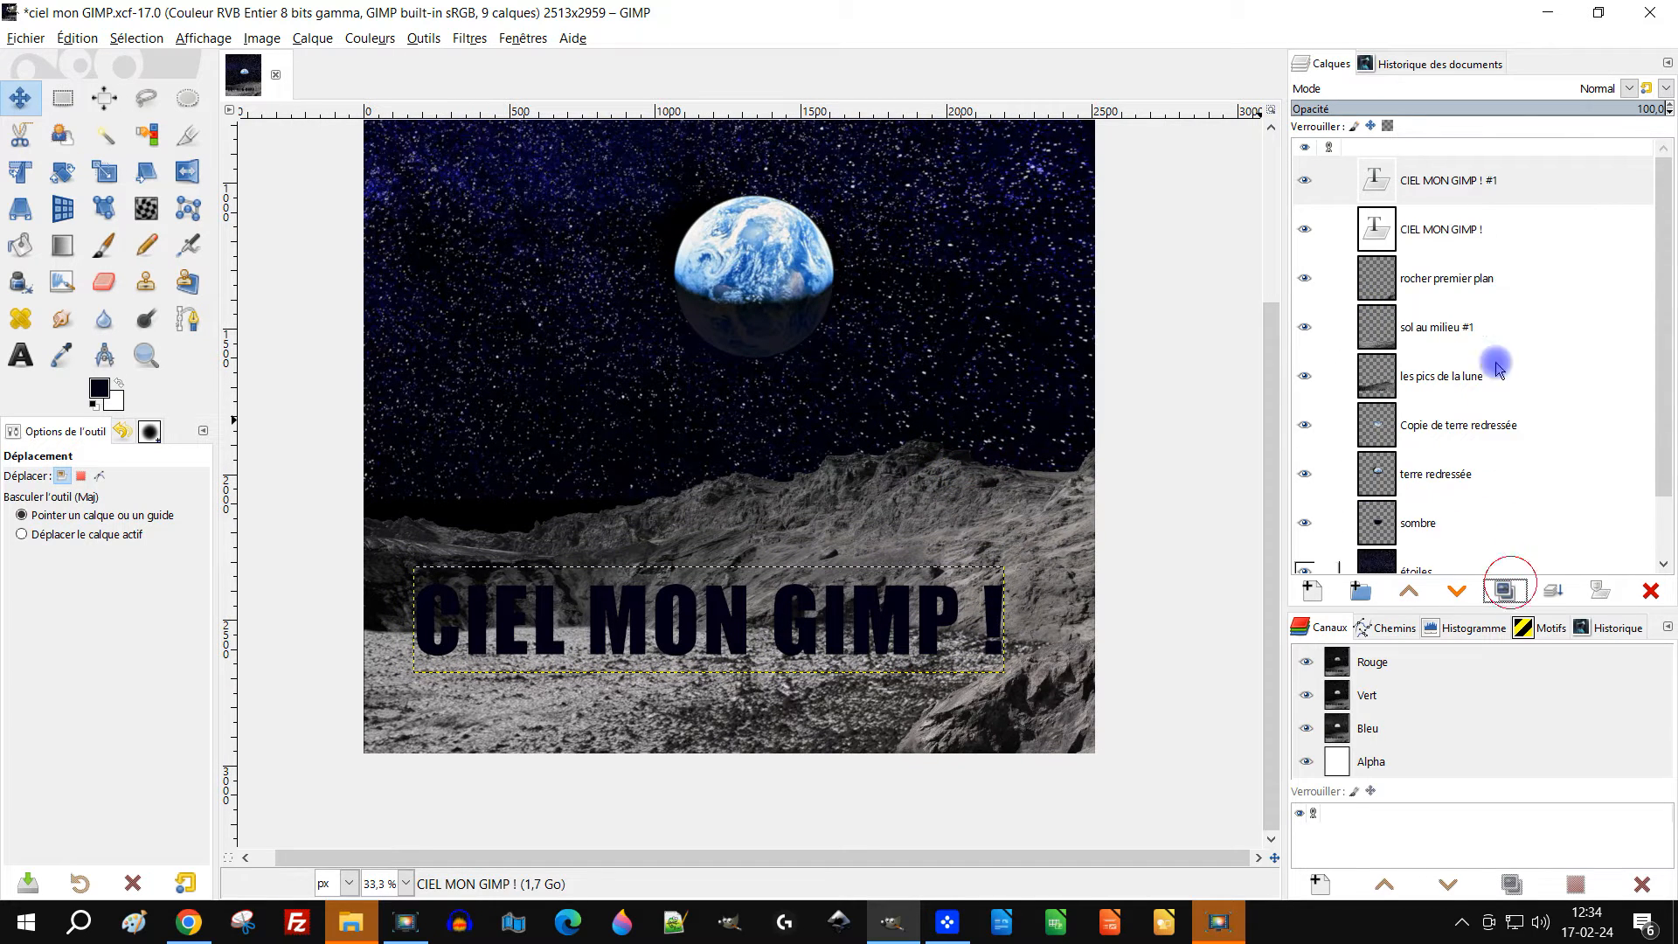
{"action": "left_click", "coordinate": [1302, 231]}
{"action": "left_click", "coordinate": [1415, 188]}
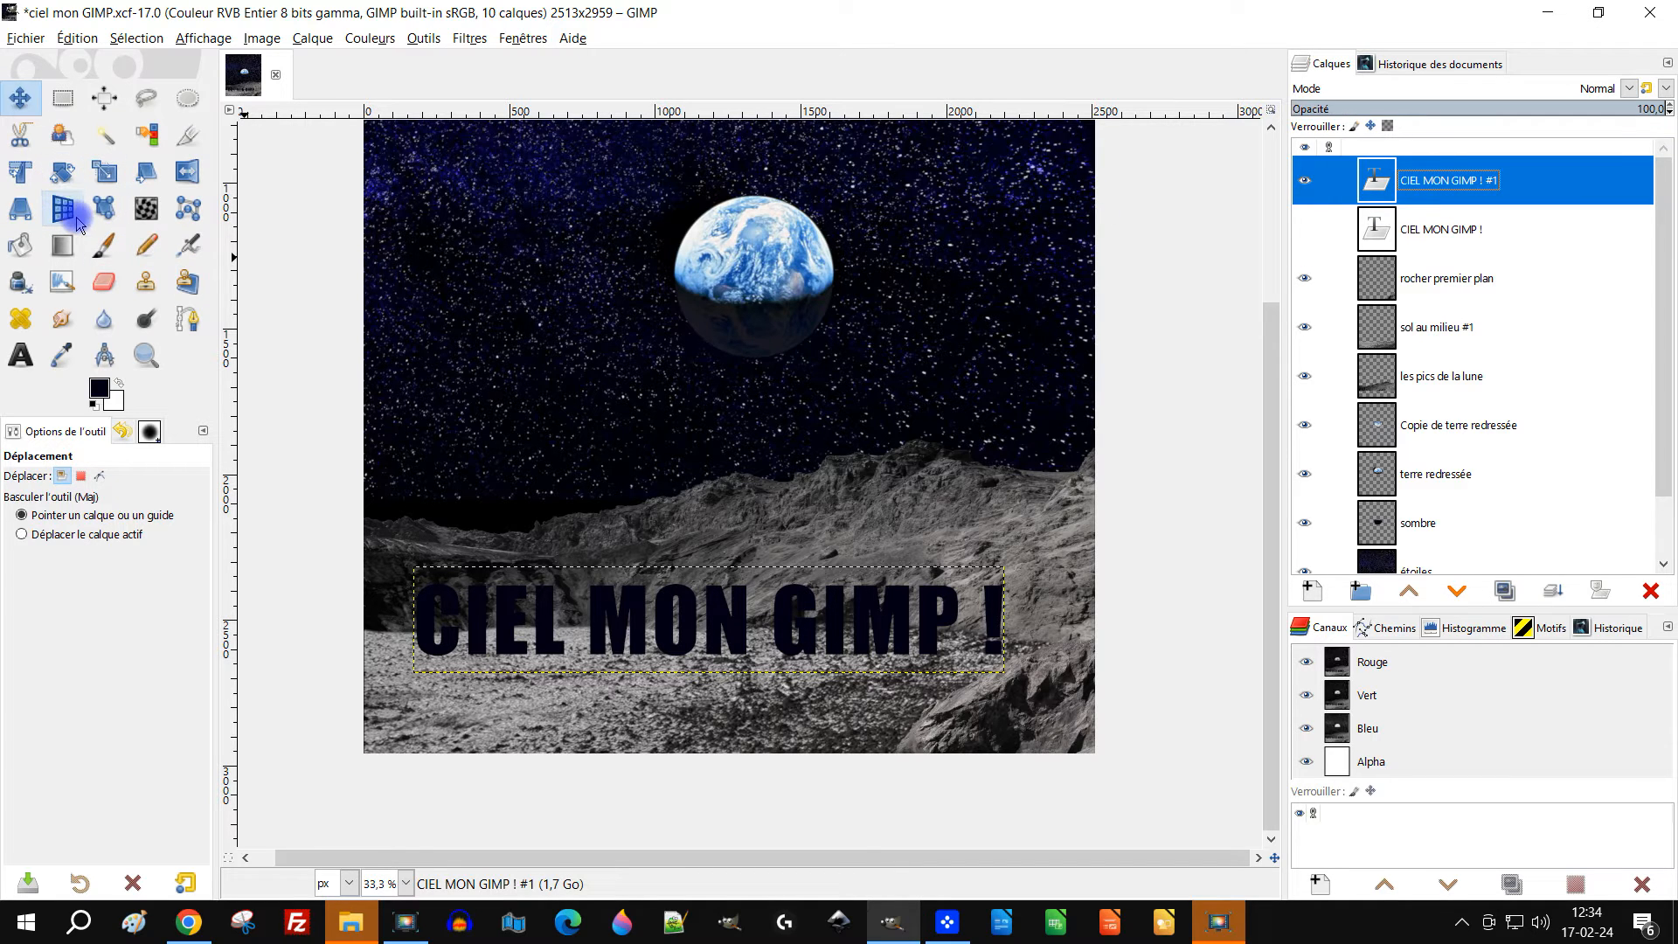
Crop the title copy's layer bounds to a rectangular selection of about 2496 × 915 px around the lunar ground
{"action": "left_click", "coordinate": [62, 97]}
{"action": "left_click_drag", "start_coordinate": [366, 479], "coordinate": [1091, 743]}
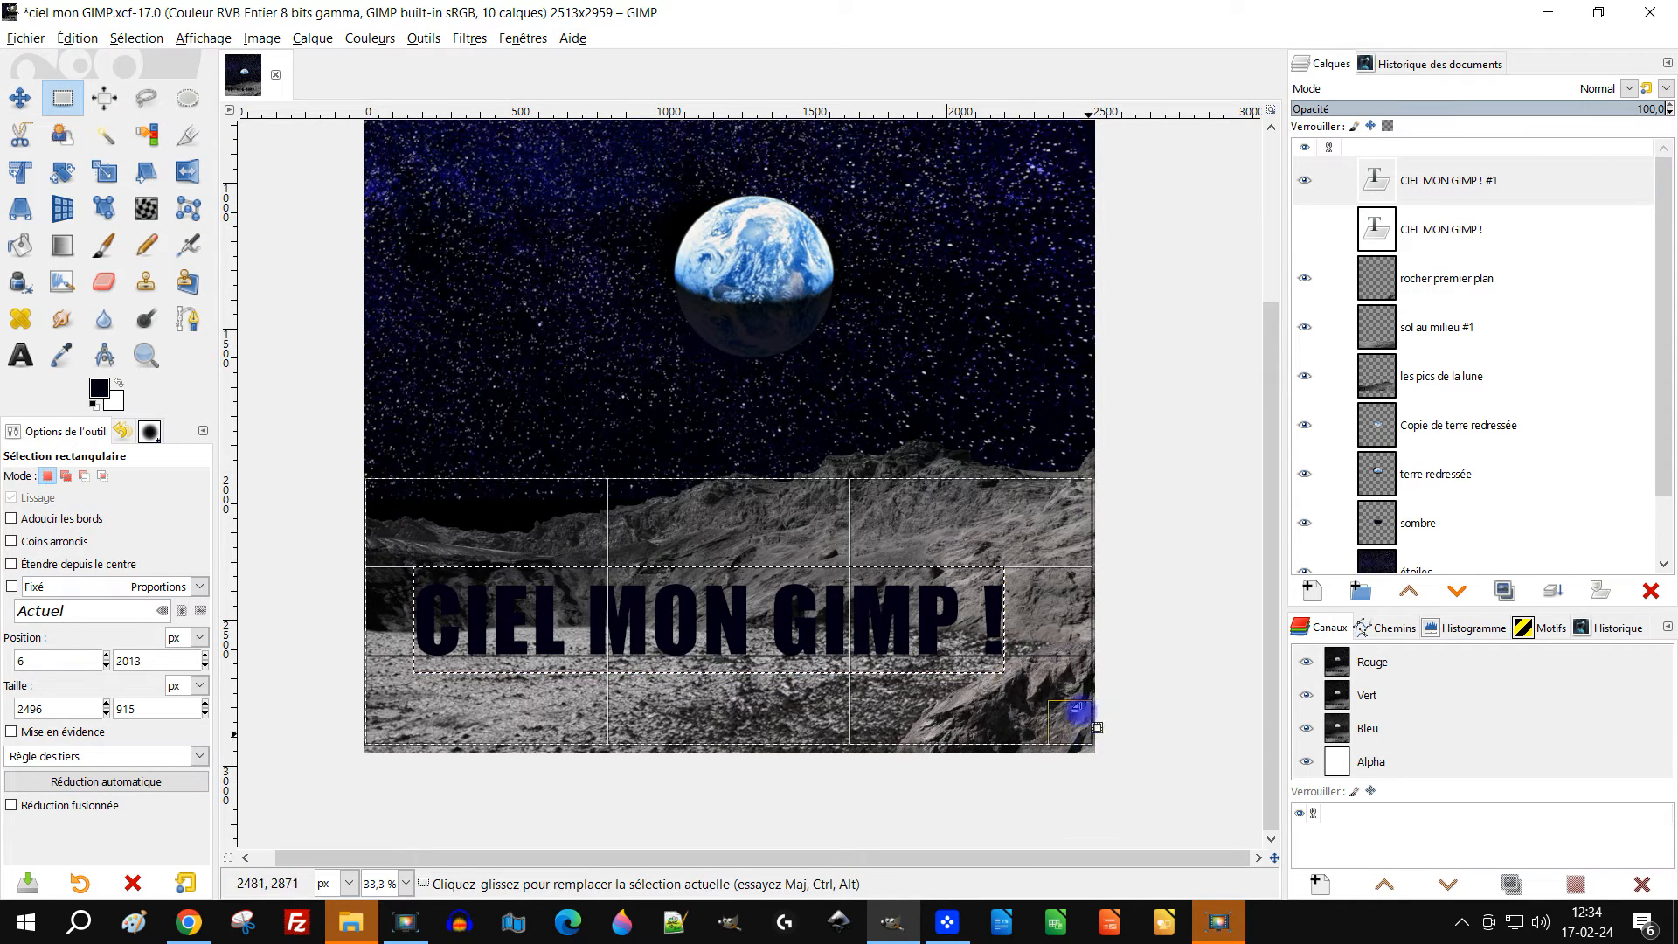
{"action": "left_click", "coordinate": [1417, 184]}
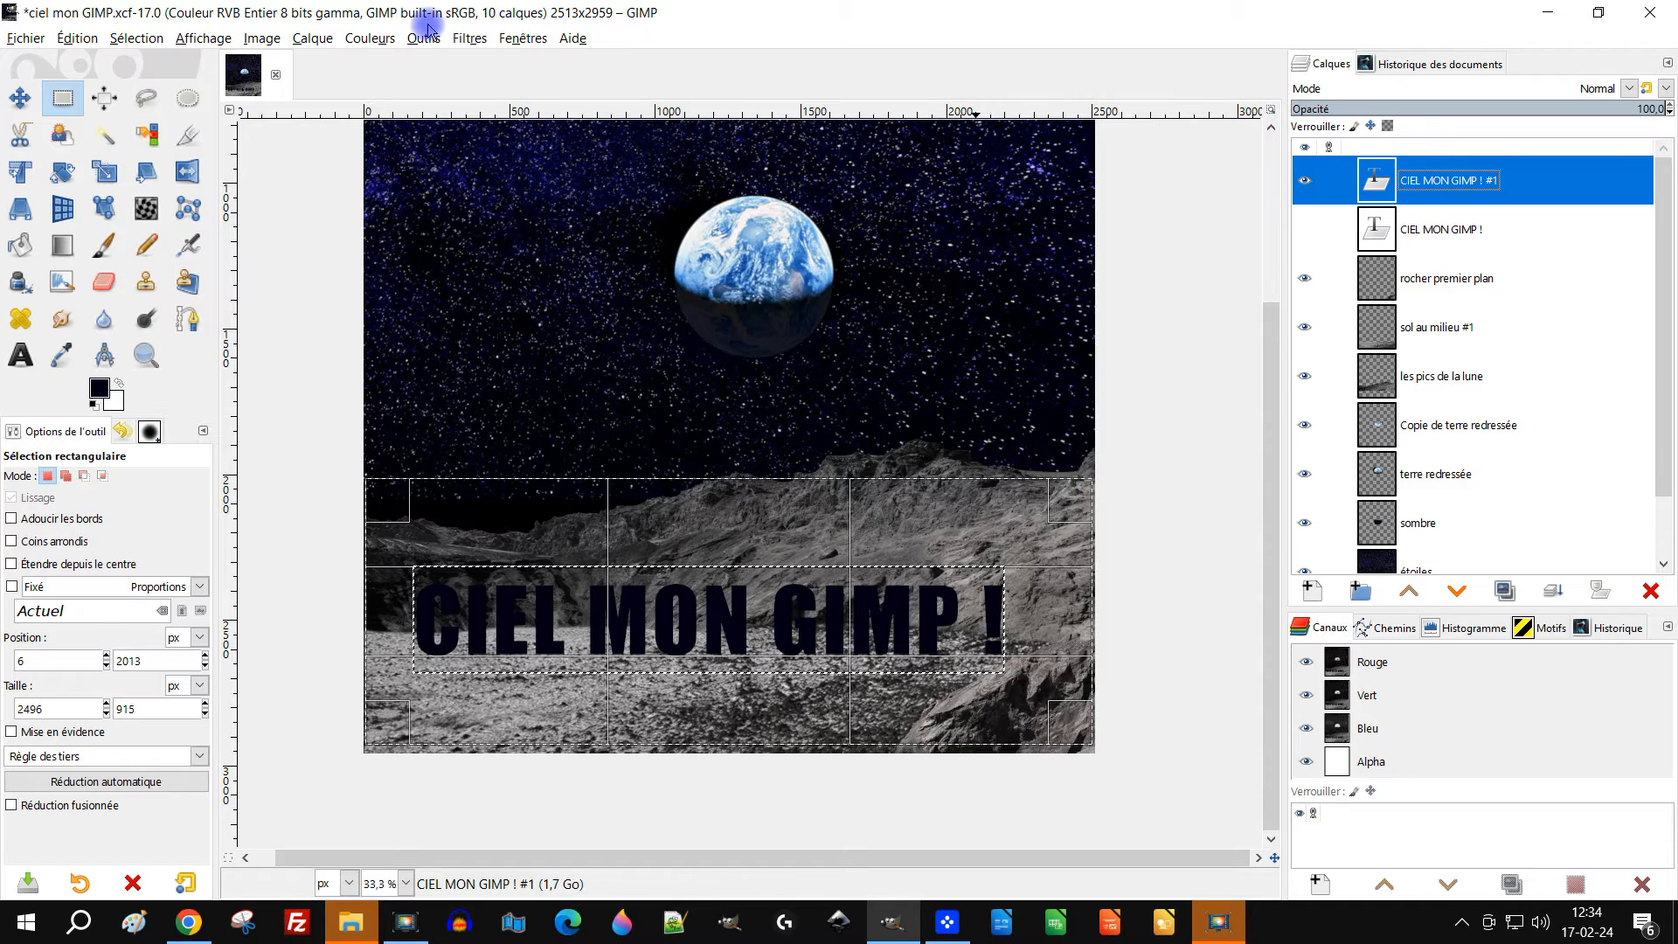
{"action": "left_click", "coordinate": [315, 39]}
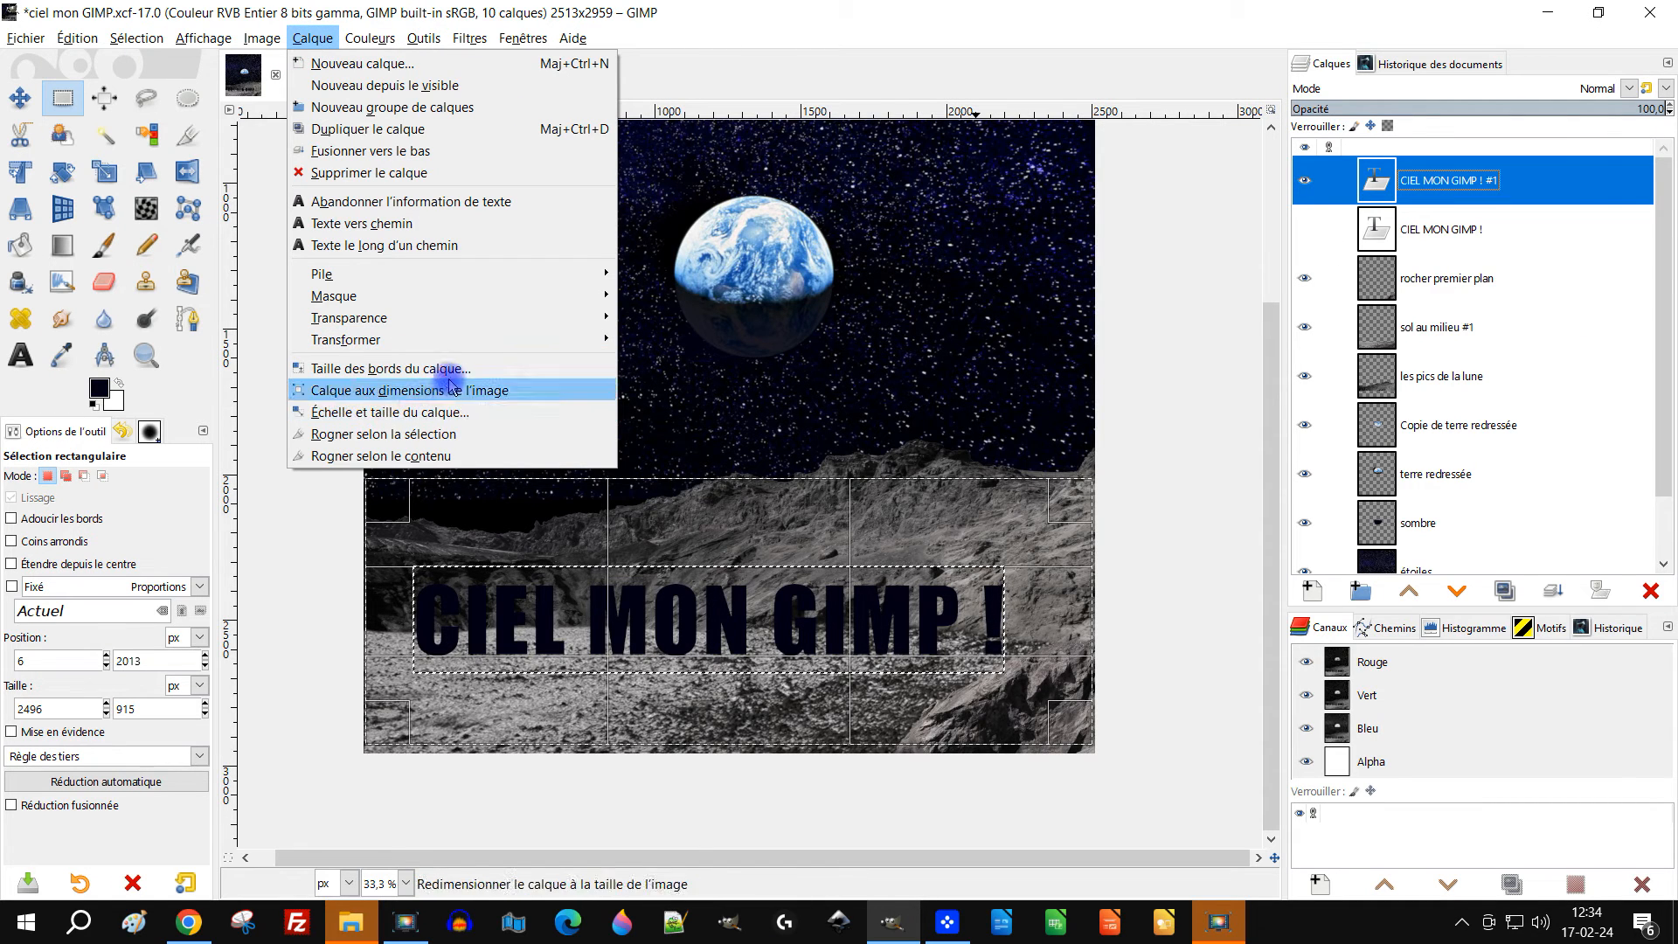
{"action": "left_click", "coordinate": [441, 435]}
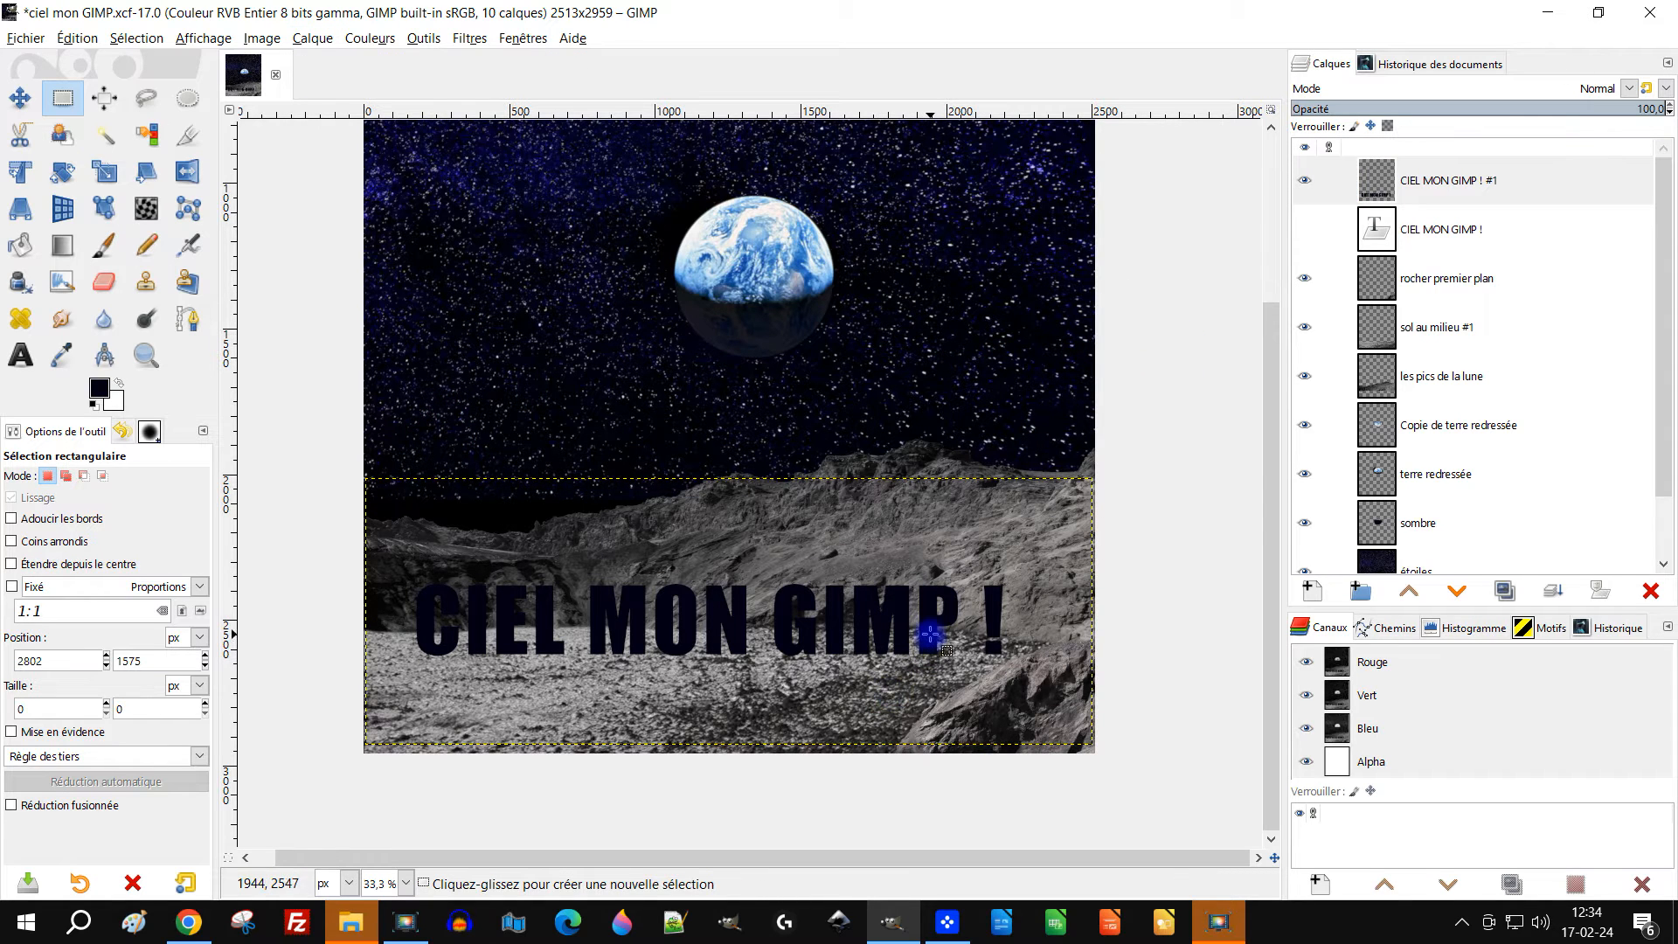
Fill the title copy's lettering with yellow fff300 through an alpha selection, discard the foreground colour change and clear the selection
{"action": "right_click", "coordinate": [1391, 180]}
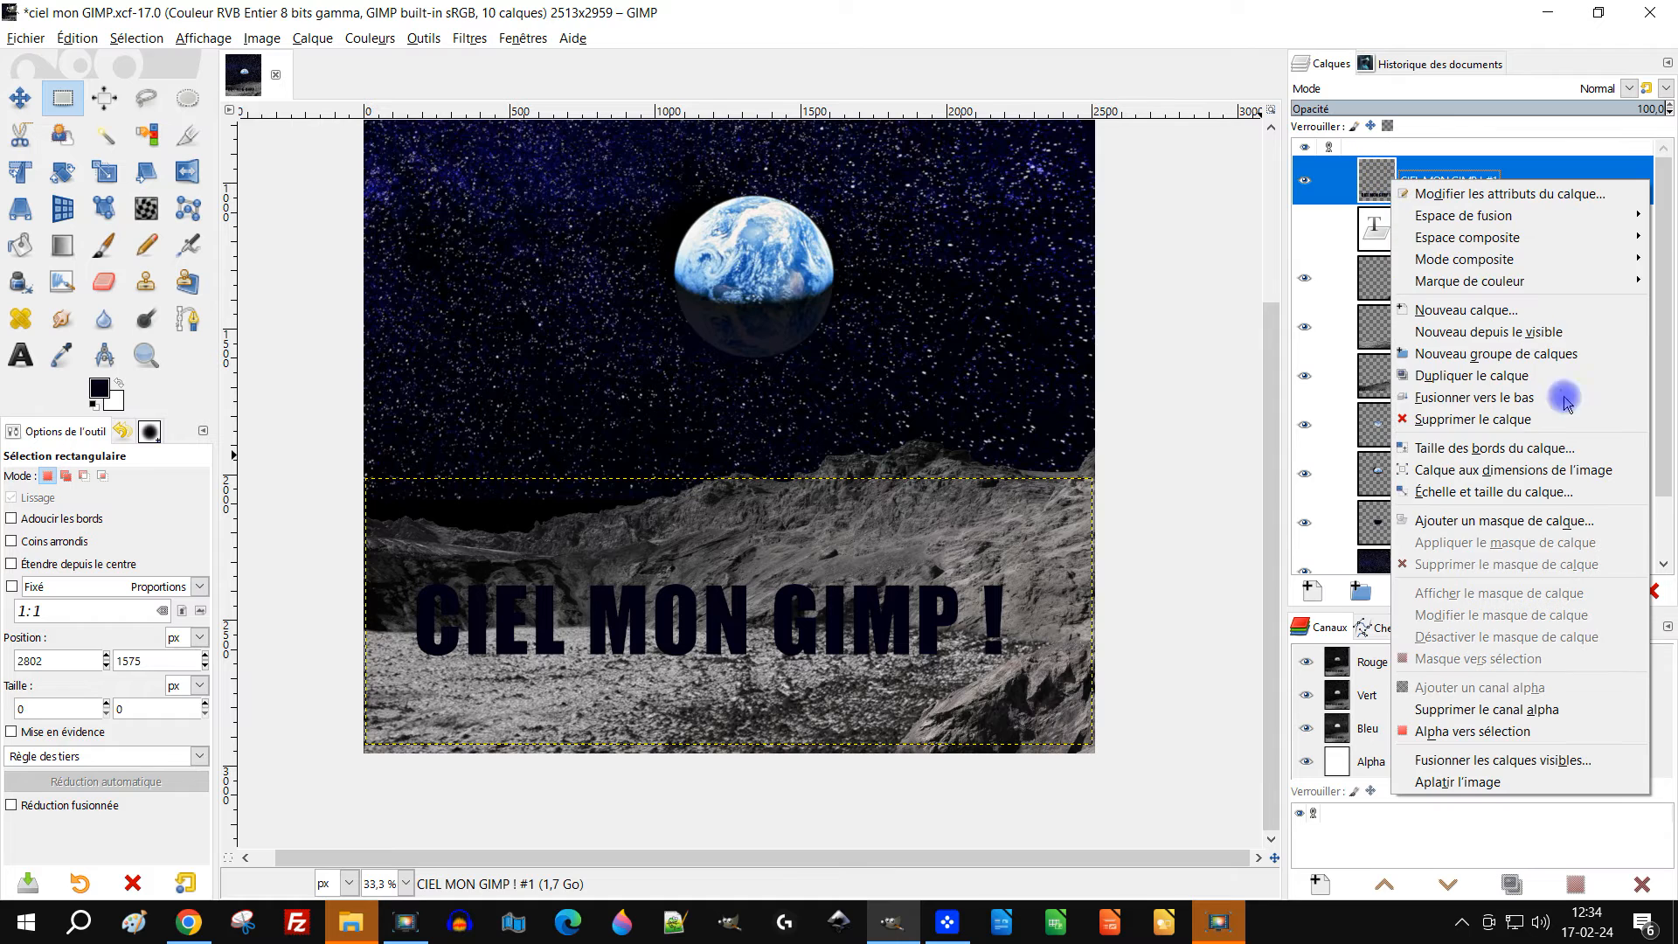
{"action": "left_click", "coordinate": [1475, 731]}
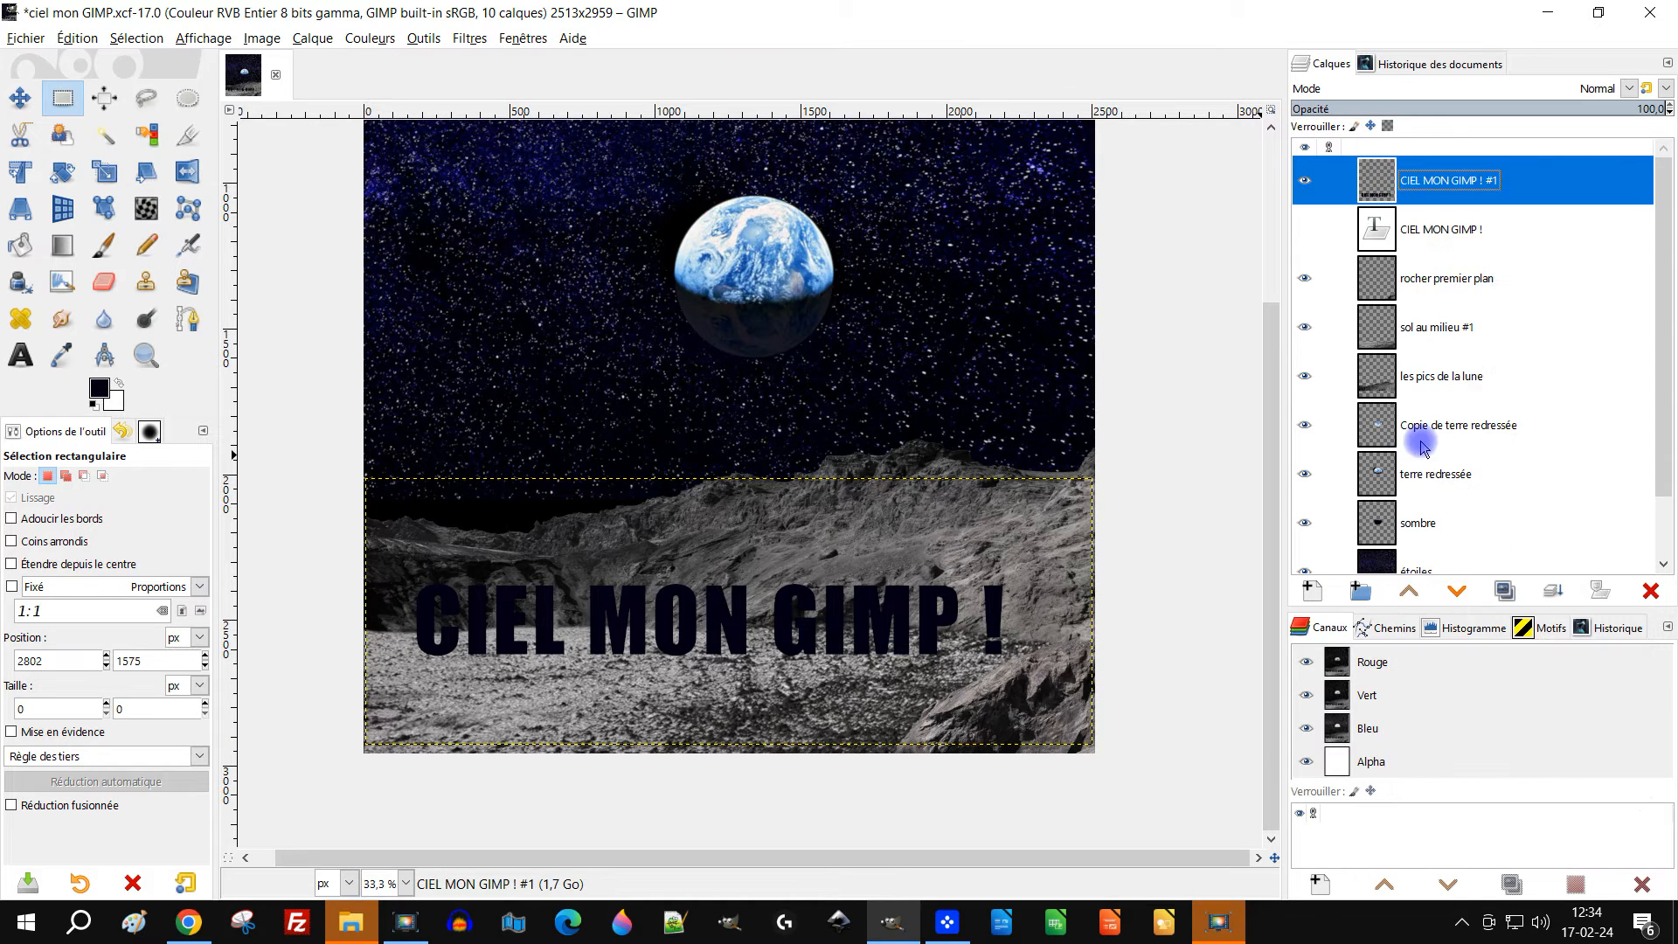
{"action": "left_click", "coordinate": [101, 394]}
{"action": "left_click", "coordinate": [558, 367]}
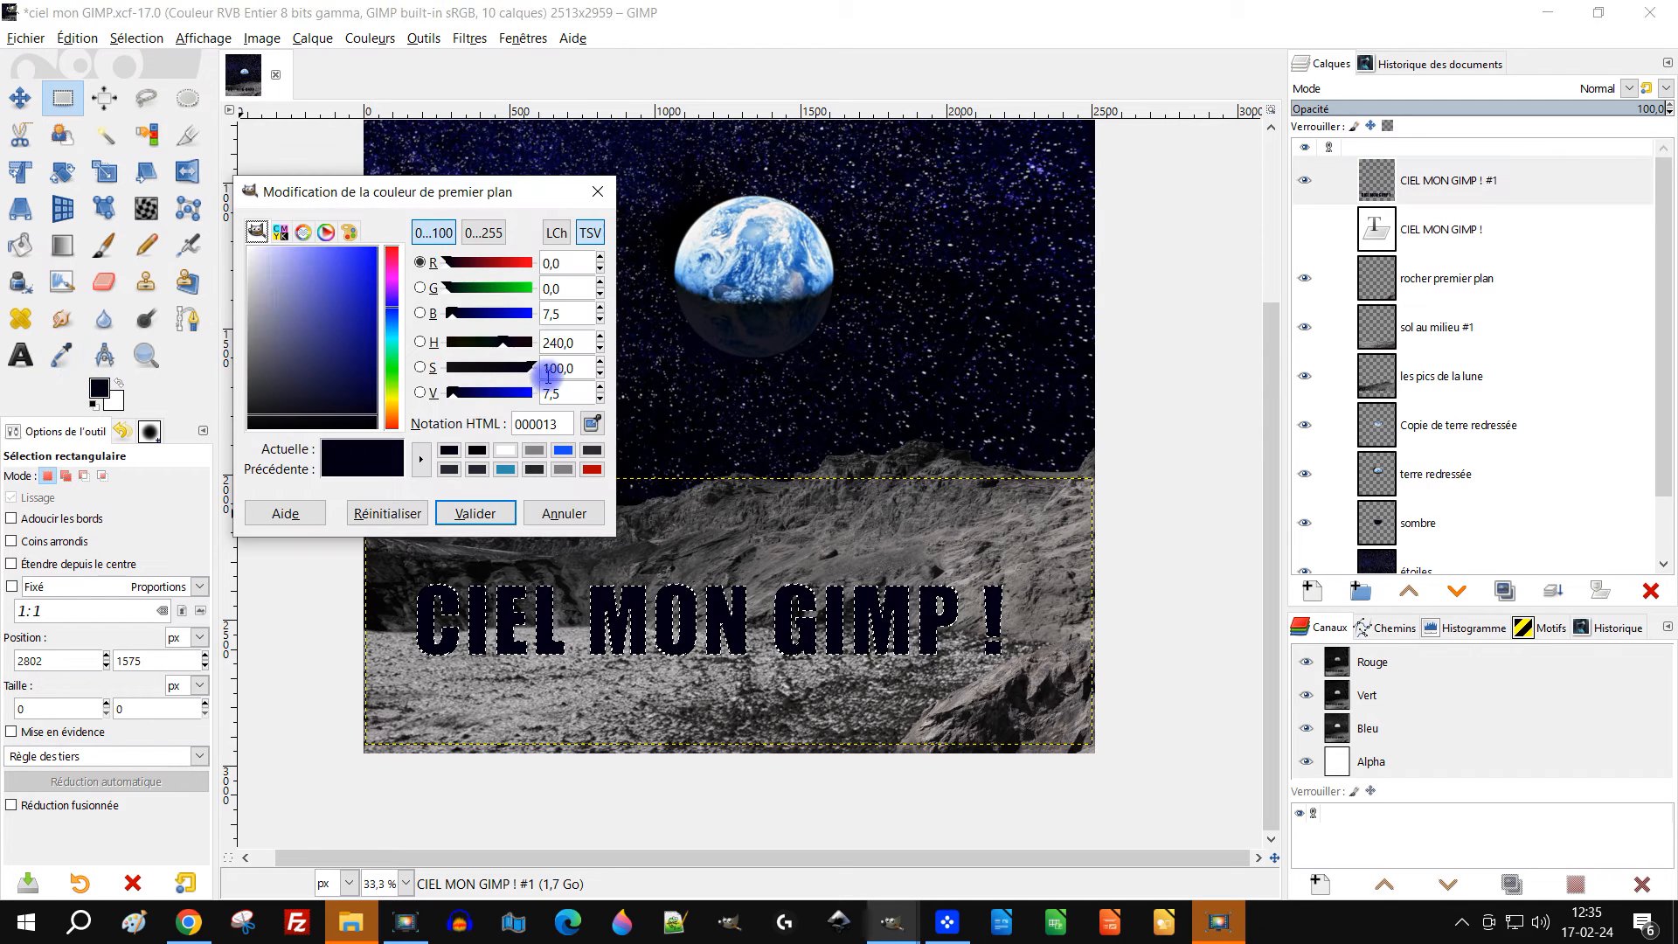
{"action": "left_click", "coordinate": [392, 399]}
{"action": "left_click_drag", "start_coordinate": [336, 317], "coordinate": [382, 259]}
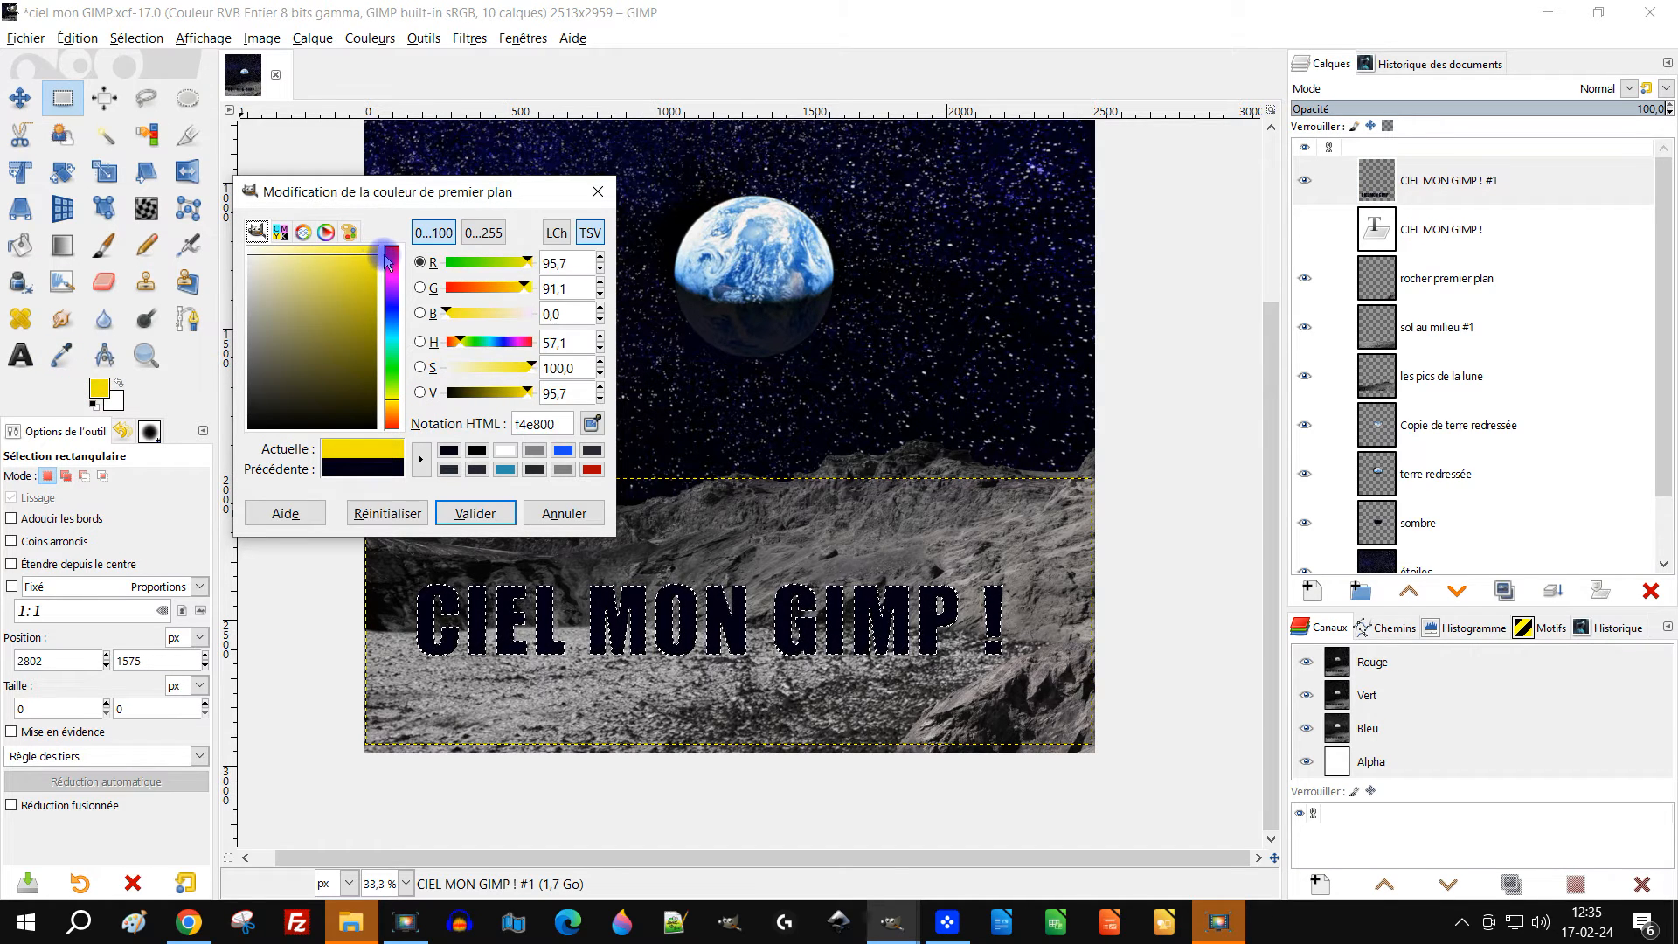
{"action": "left_click", "coordinate": [376, 248]}
{"action": "left_click_drag", "start_coordinate": [376, 248], "coordinate": [381, 247]}
{"action": "left_click_drag", "start_coordinate": [384, 449], "coordinate": [826, 642]}
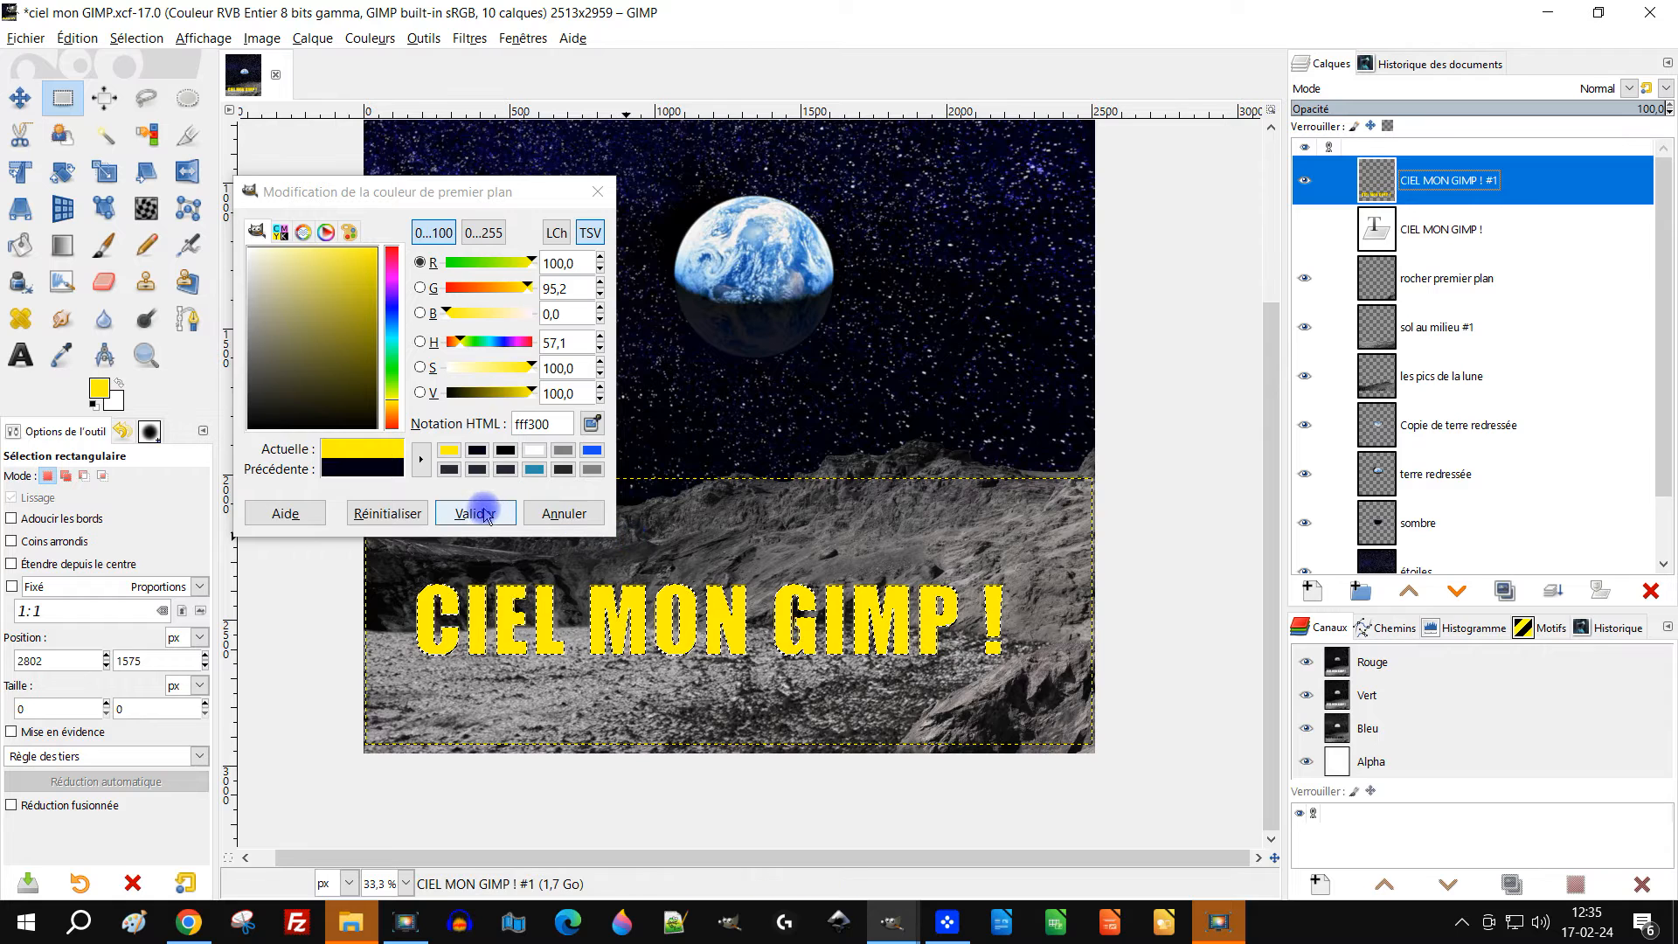
{"action": "left_click", "coordinate": [550, 513]}
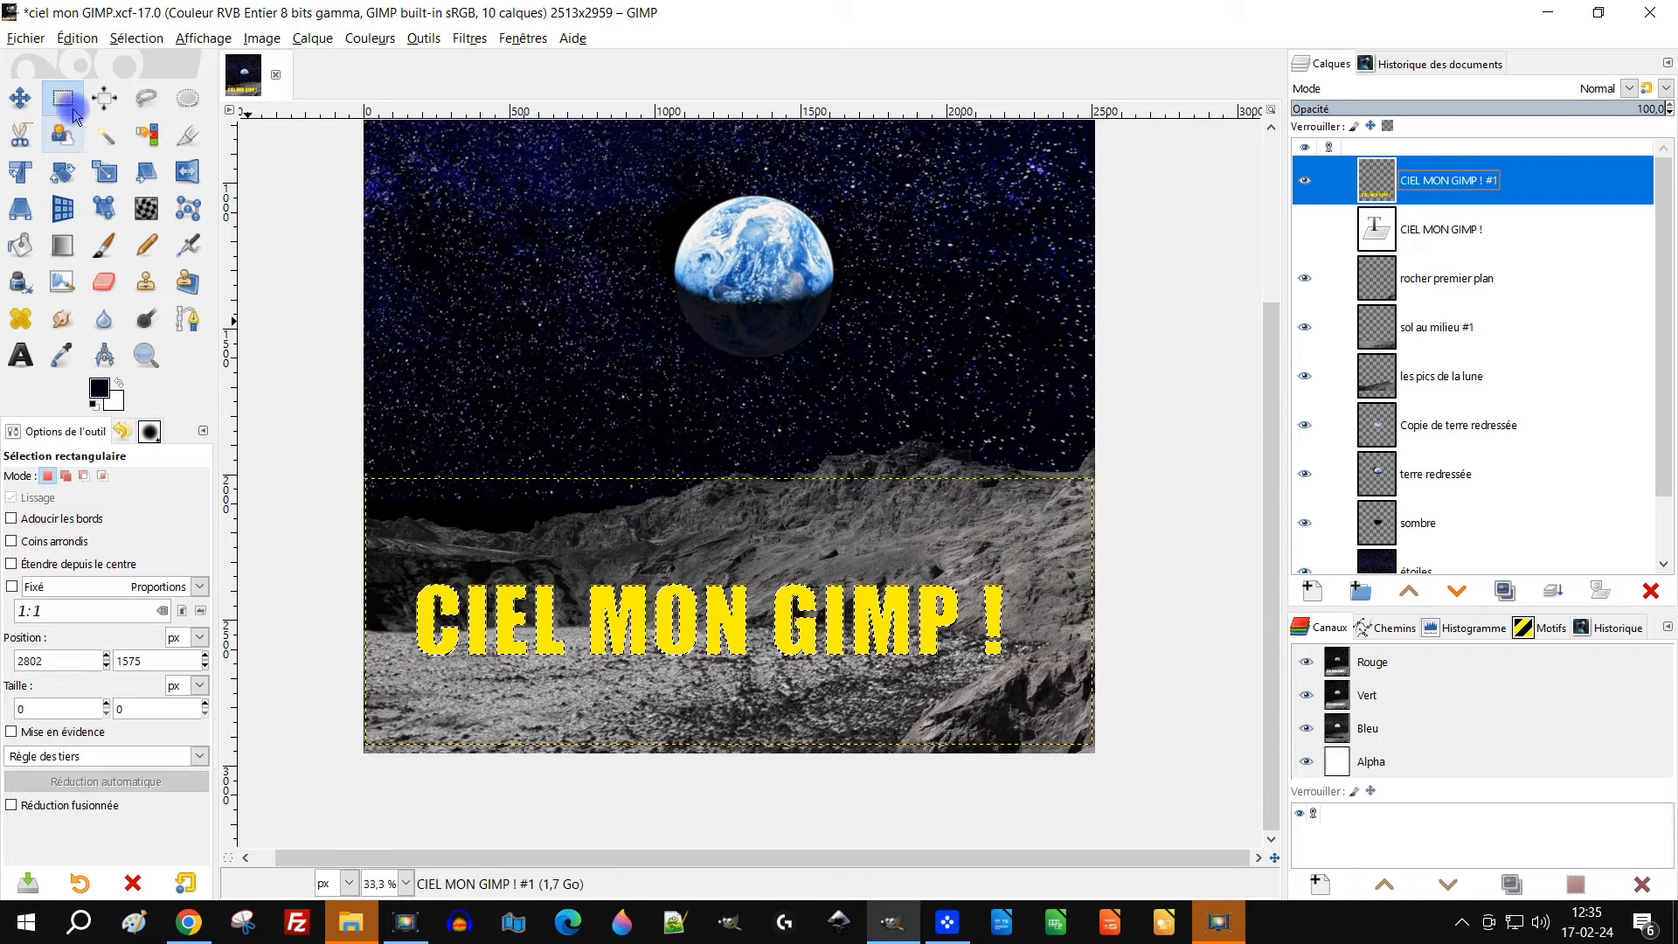
{"action": "left_click", "coordinate": [1136, 354]}
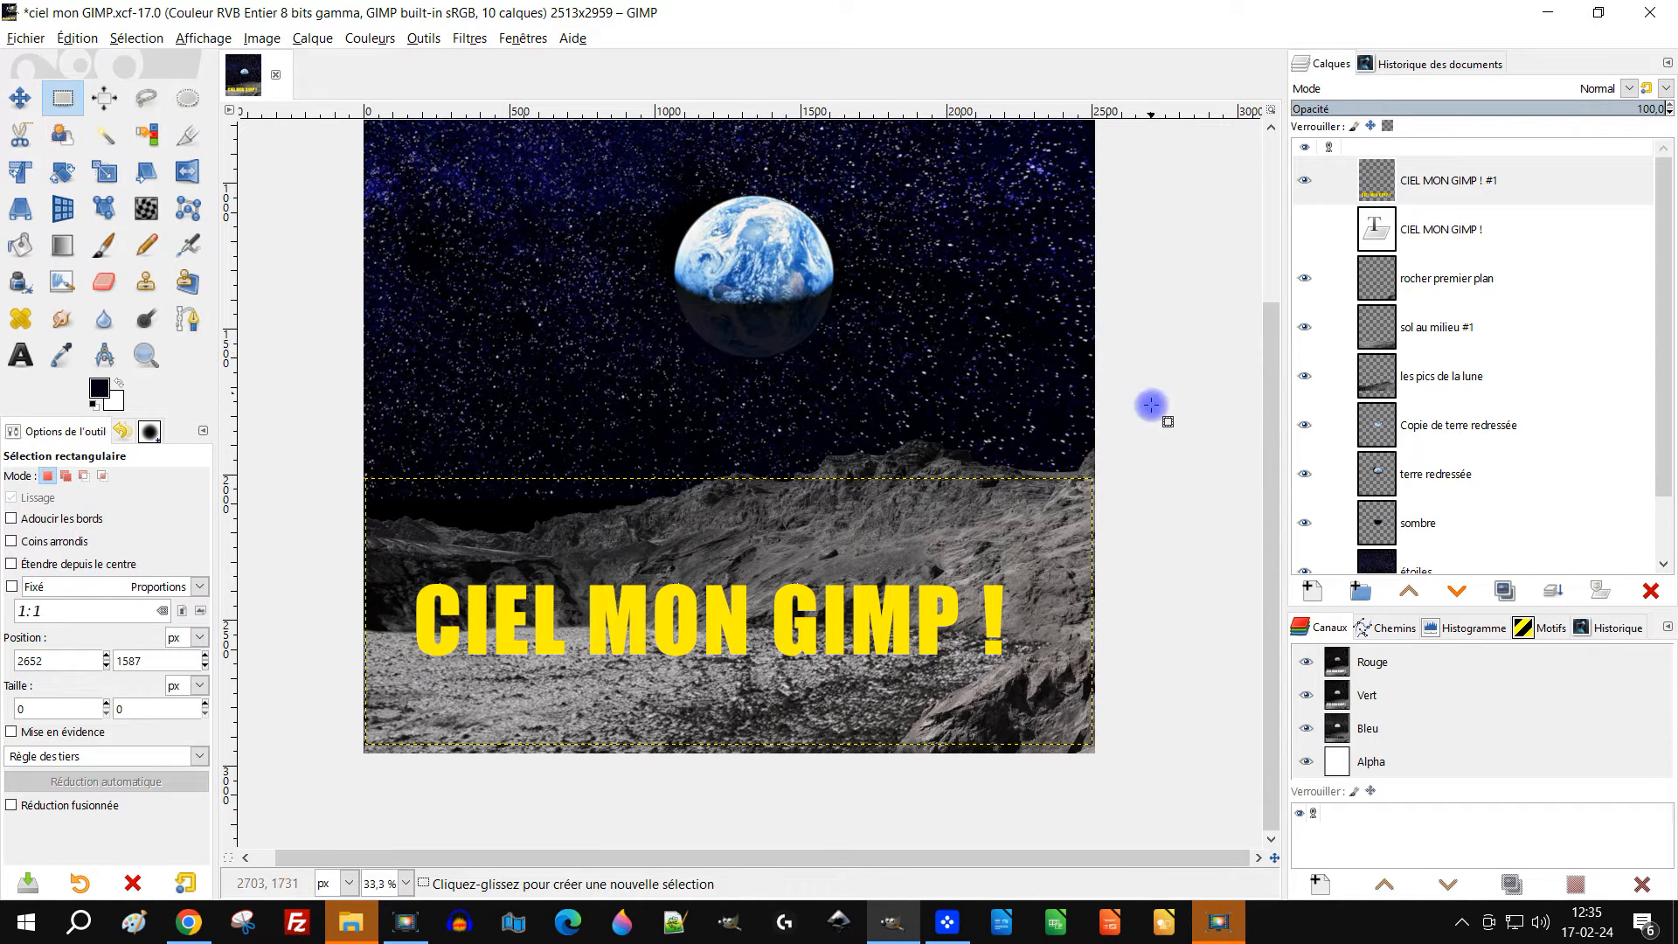
Tilt the yellow title copy with a 3D transformation, using an X angle of -5, and apply it
{"action": "left_click", "coordinate": [1358, 199]}
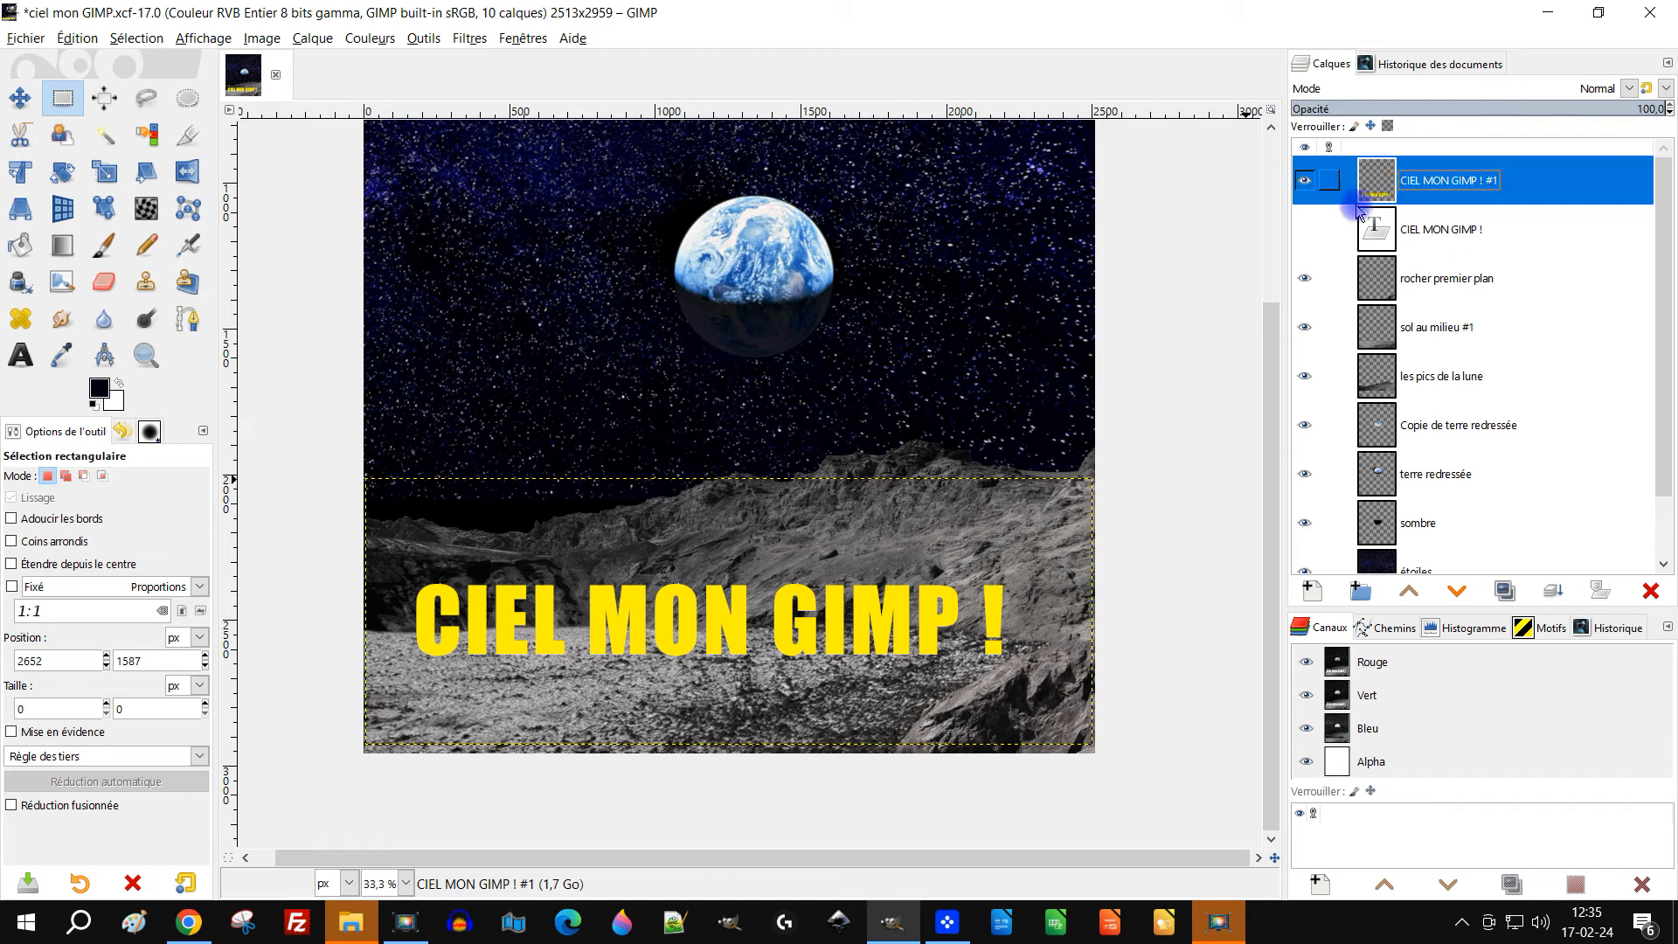
{"action": "left_click", "coordinate": [65, 212]}
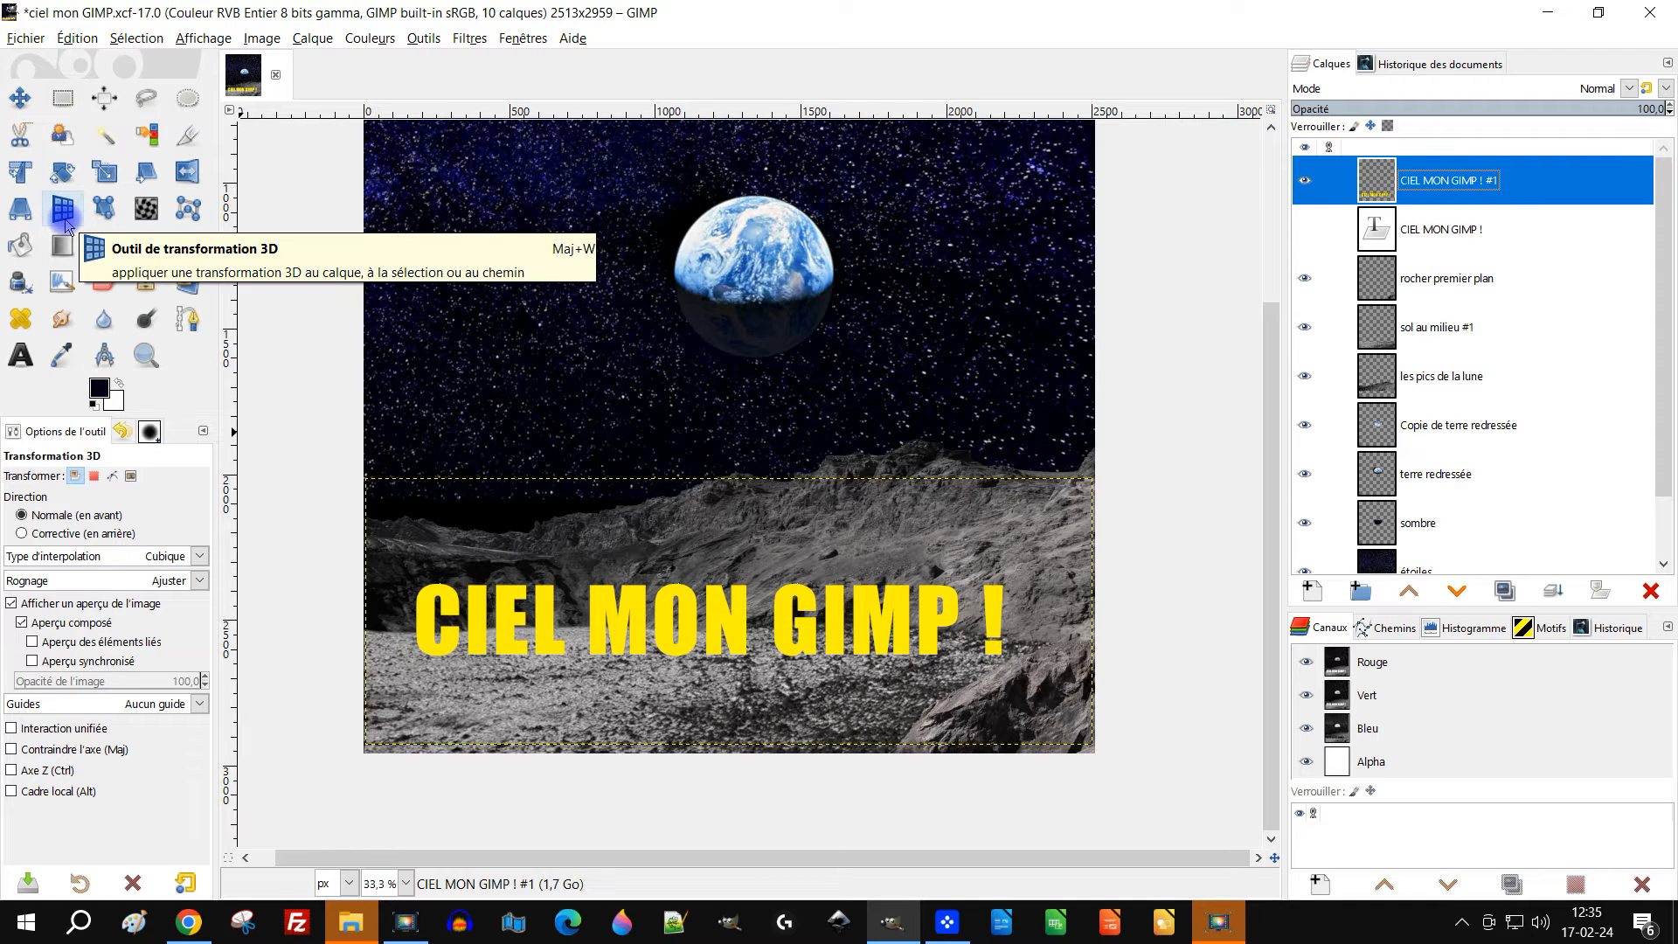
{"action": "left_click", "coordinate": [687, 617]}
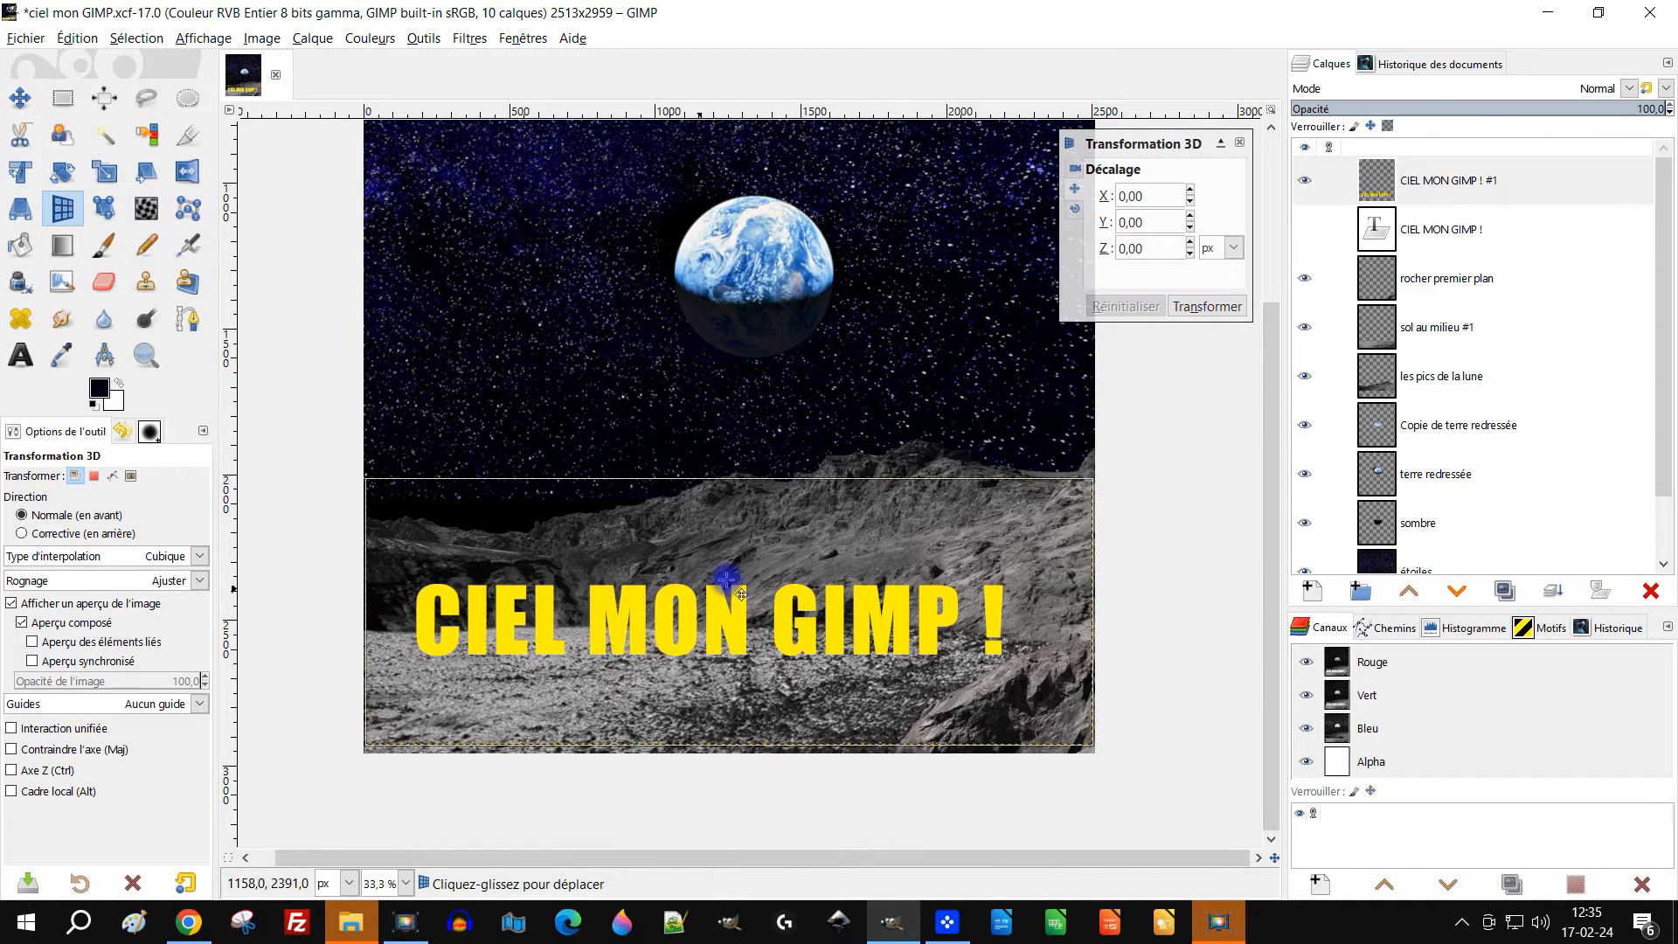
{"action": "left_click", "coordinate": [1077, 209]}
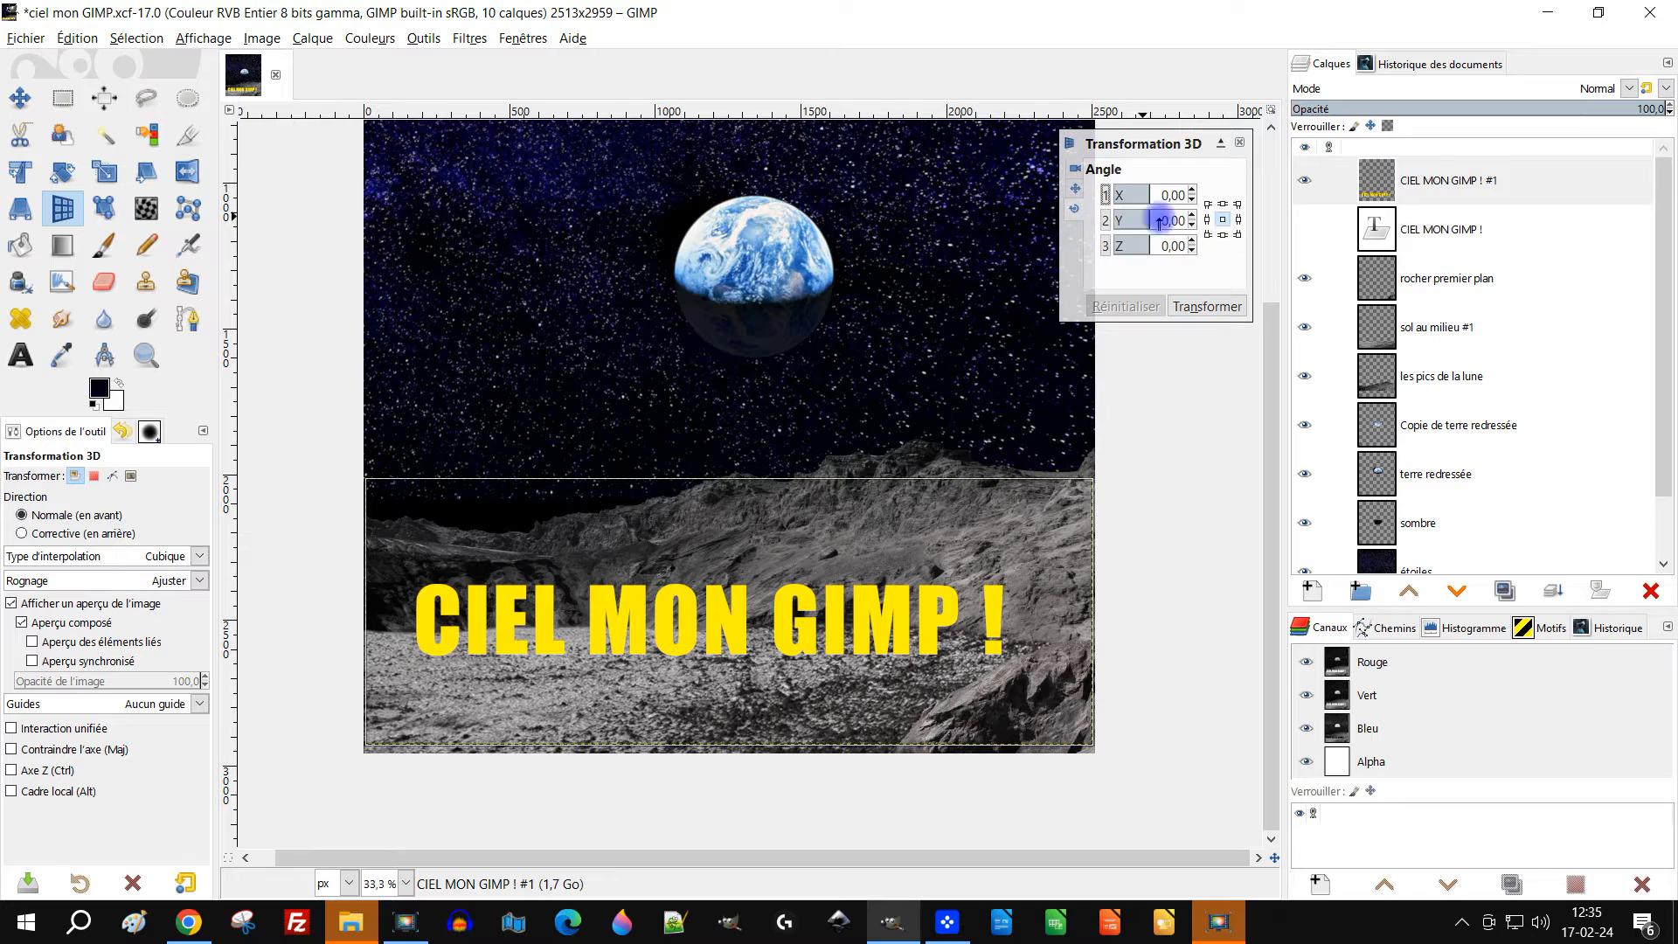
{"action": "left_click", "coordinate": [1192, 201]}
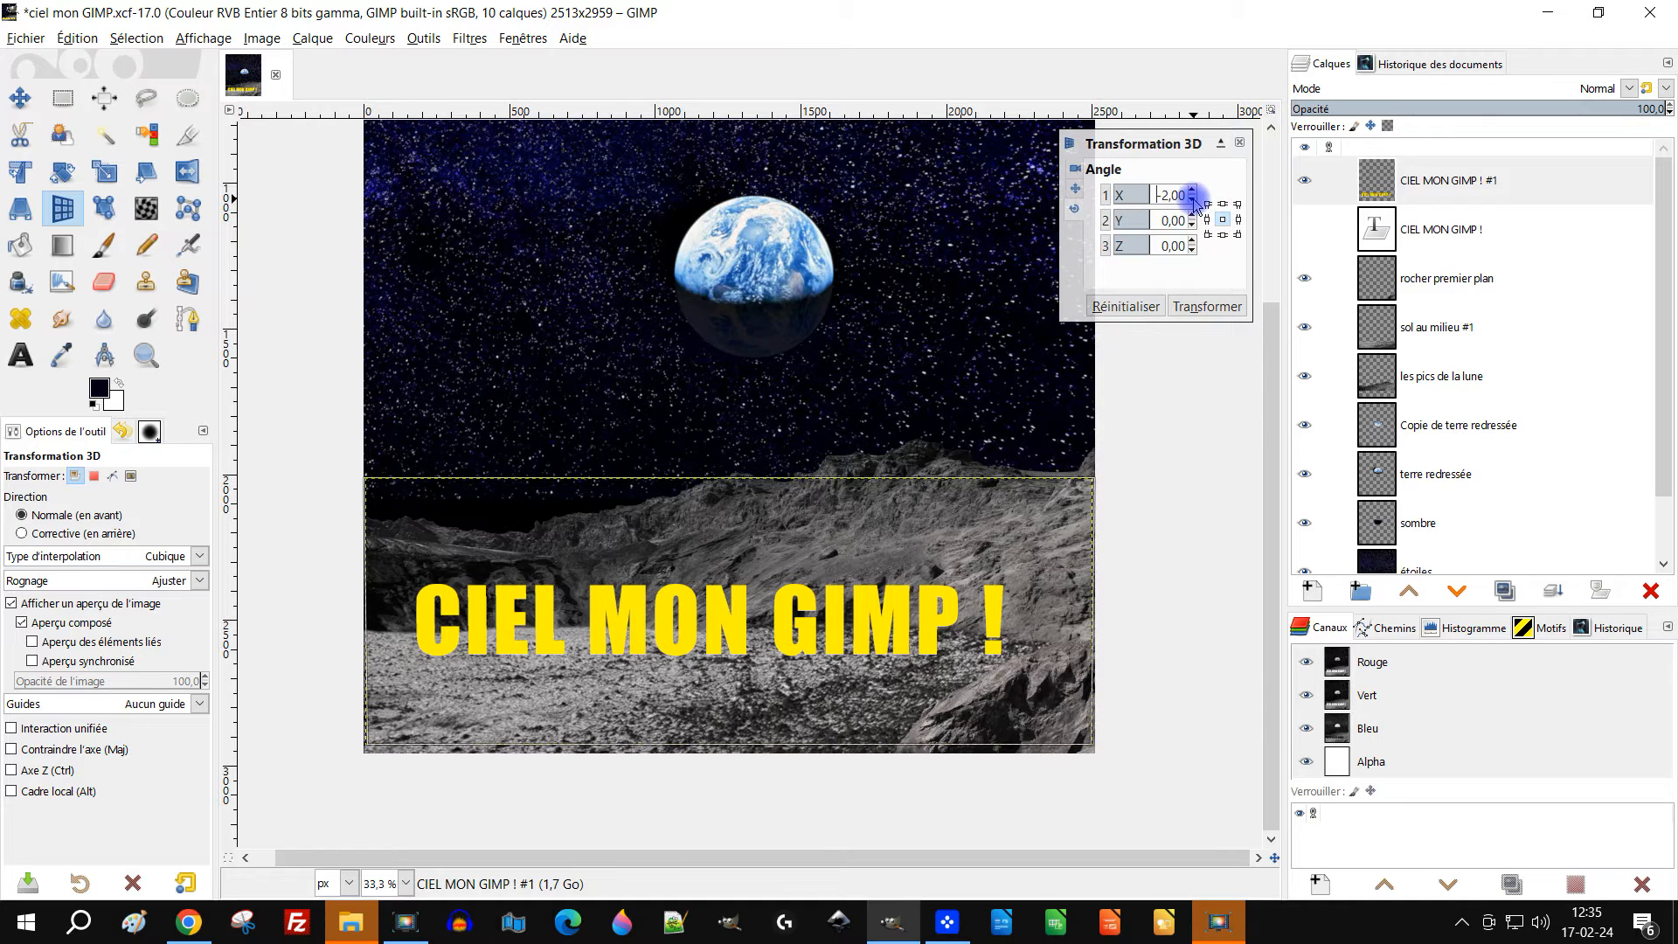
{"action": "left_click", "coordinate": [1192, 191]}
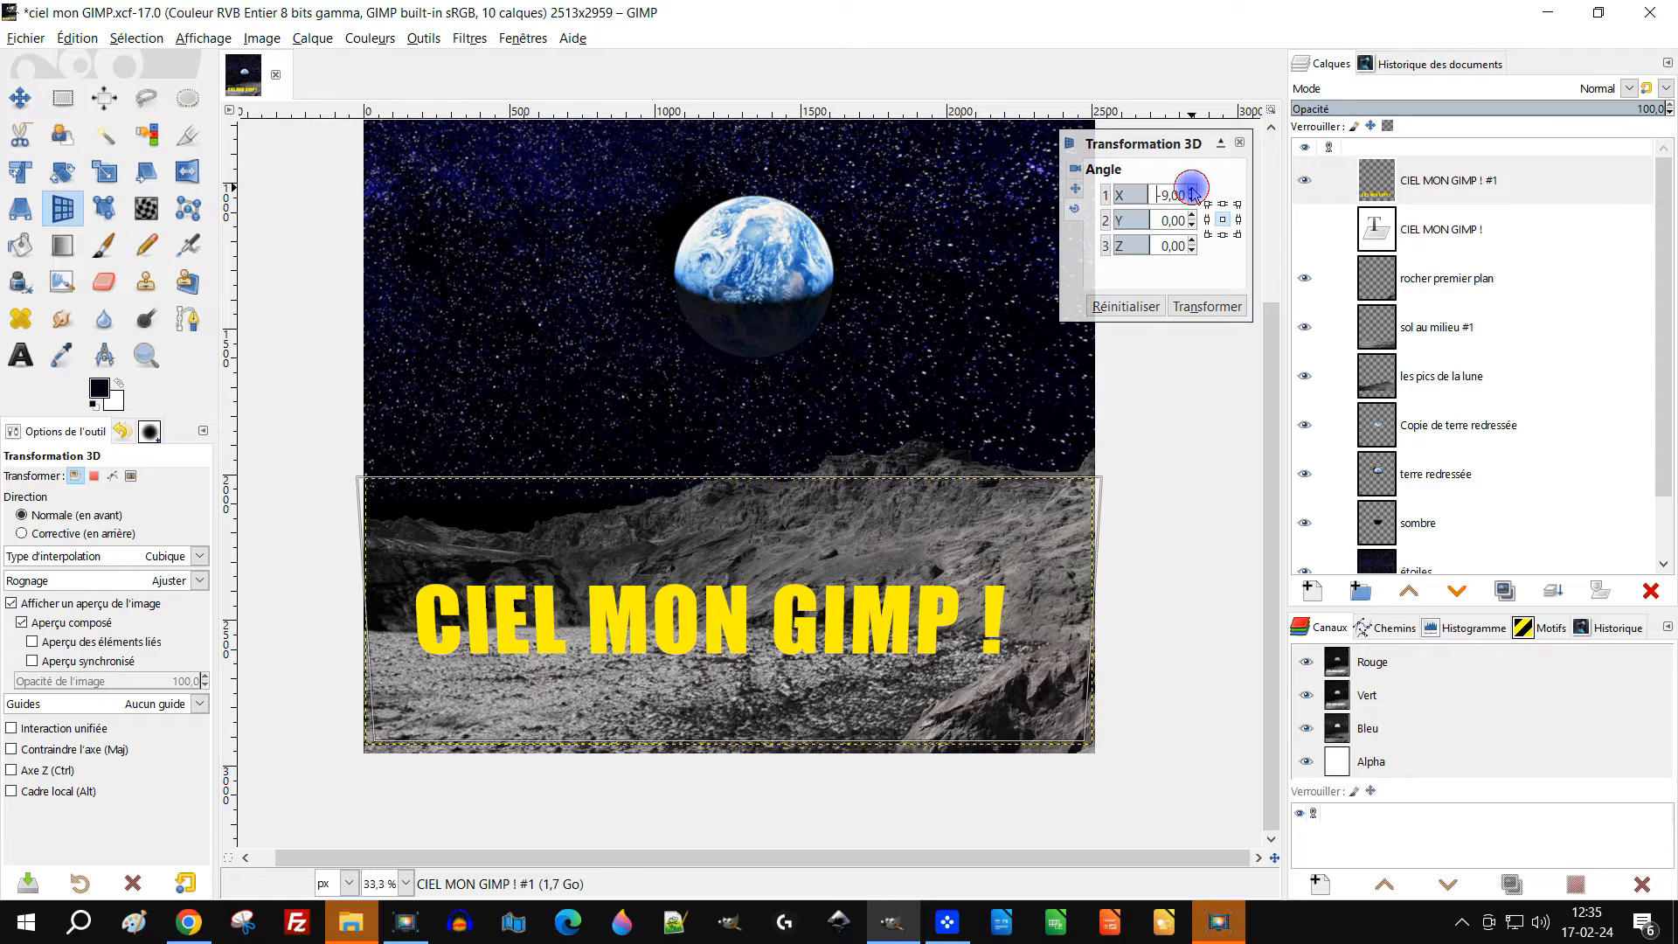
{"action": "left_click", "coordinate": [1191, 191]}
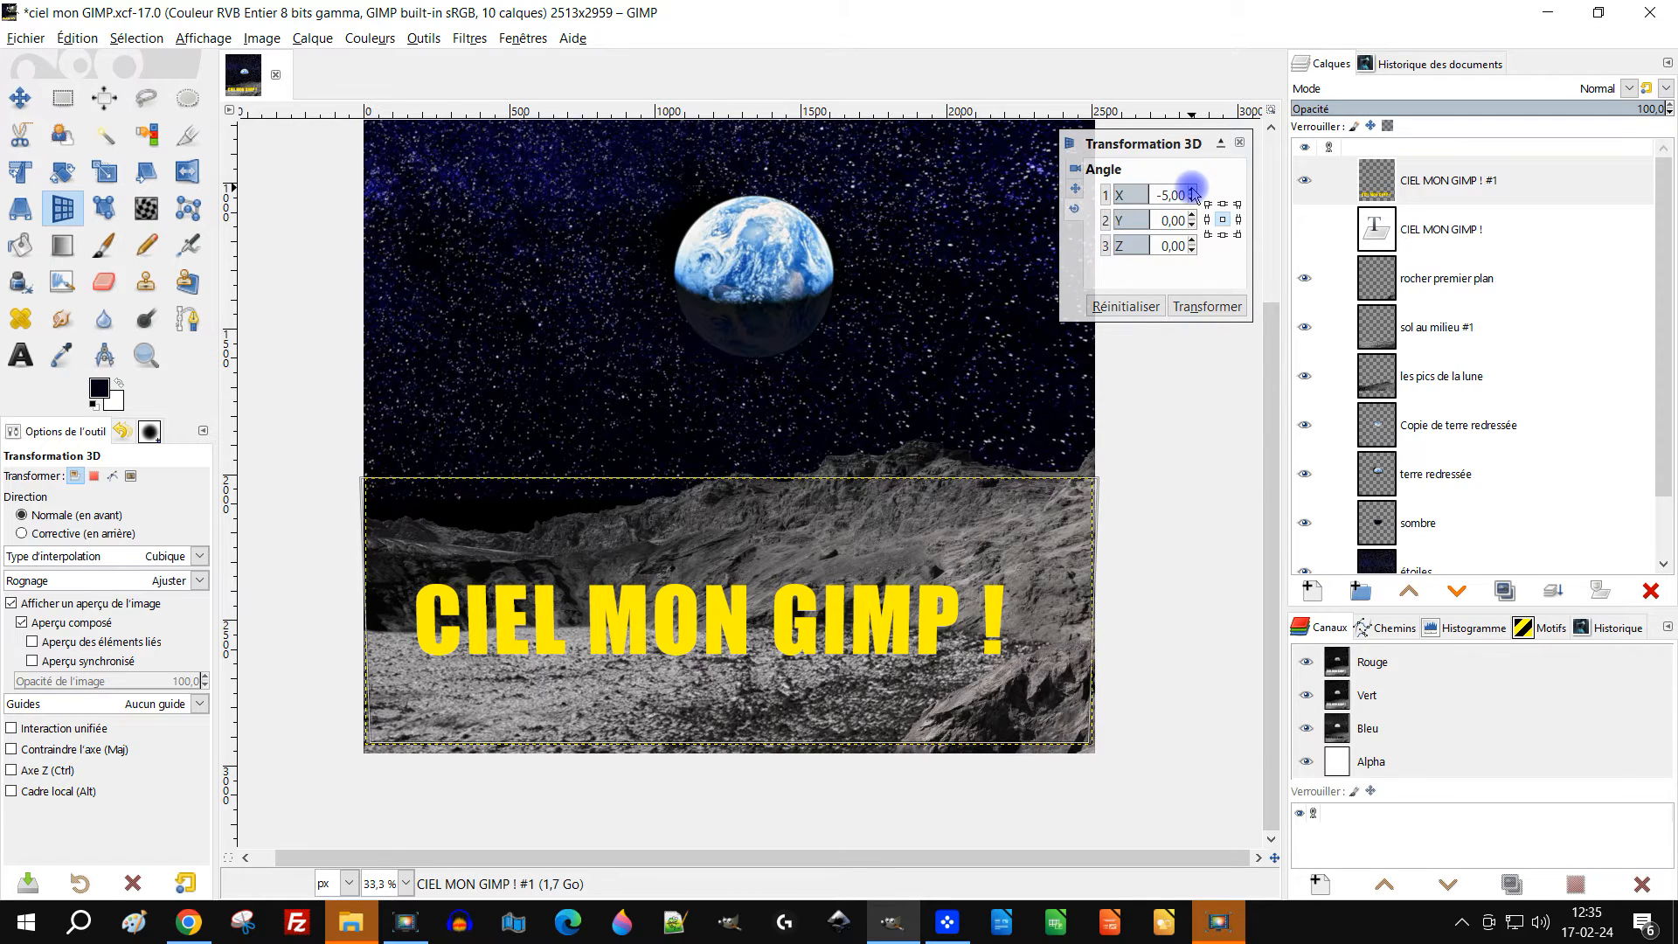
{"action": "left_click", "coordinate": [1195, 307]}
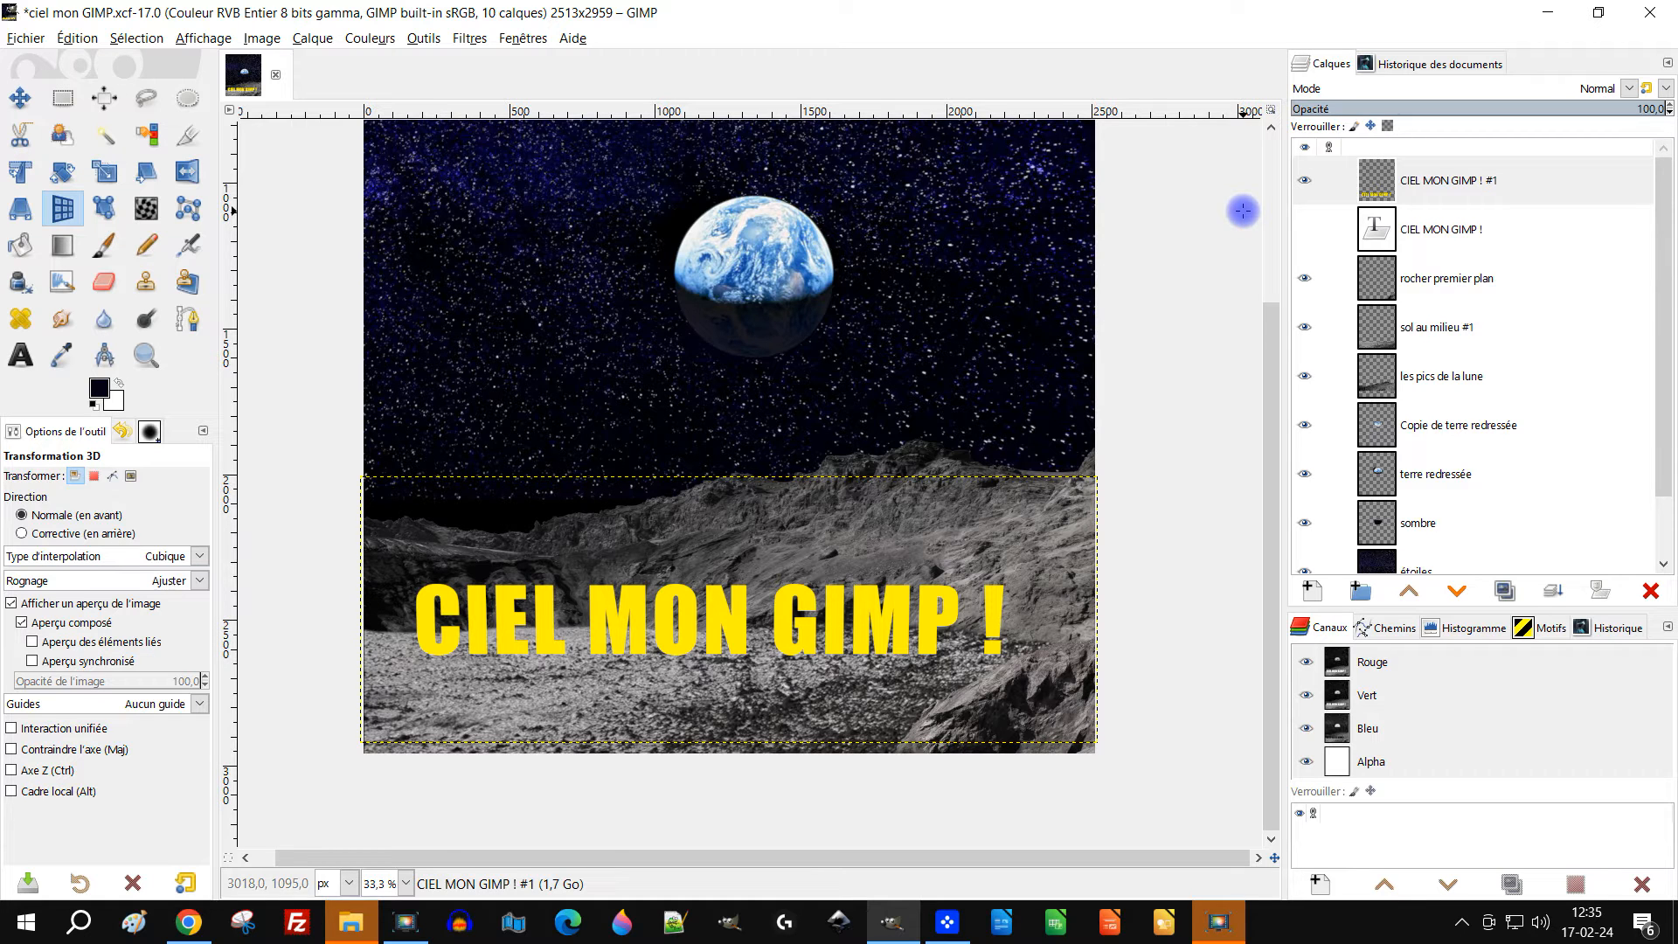
Look at the lettering in the "Ciel mon mardi!" reference image in Chrome and return to GIMP
{"action": "left_click", "coordinate": [186, 924]}
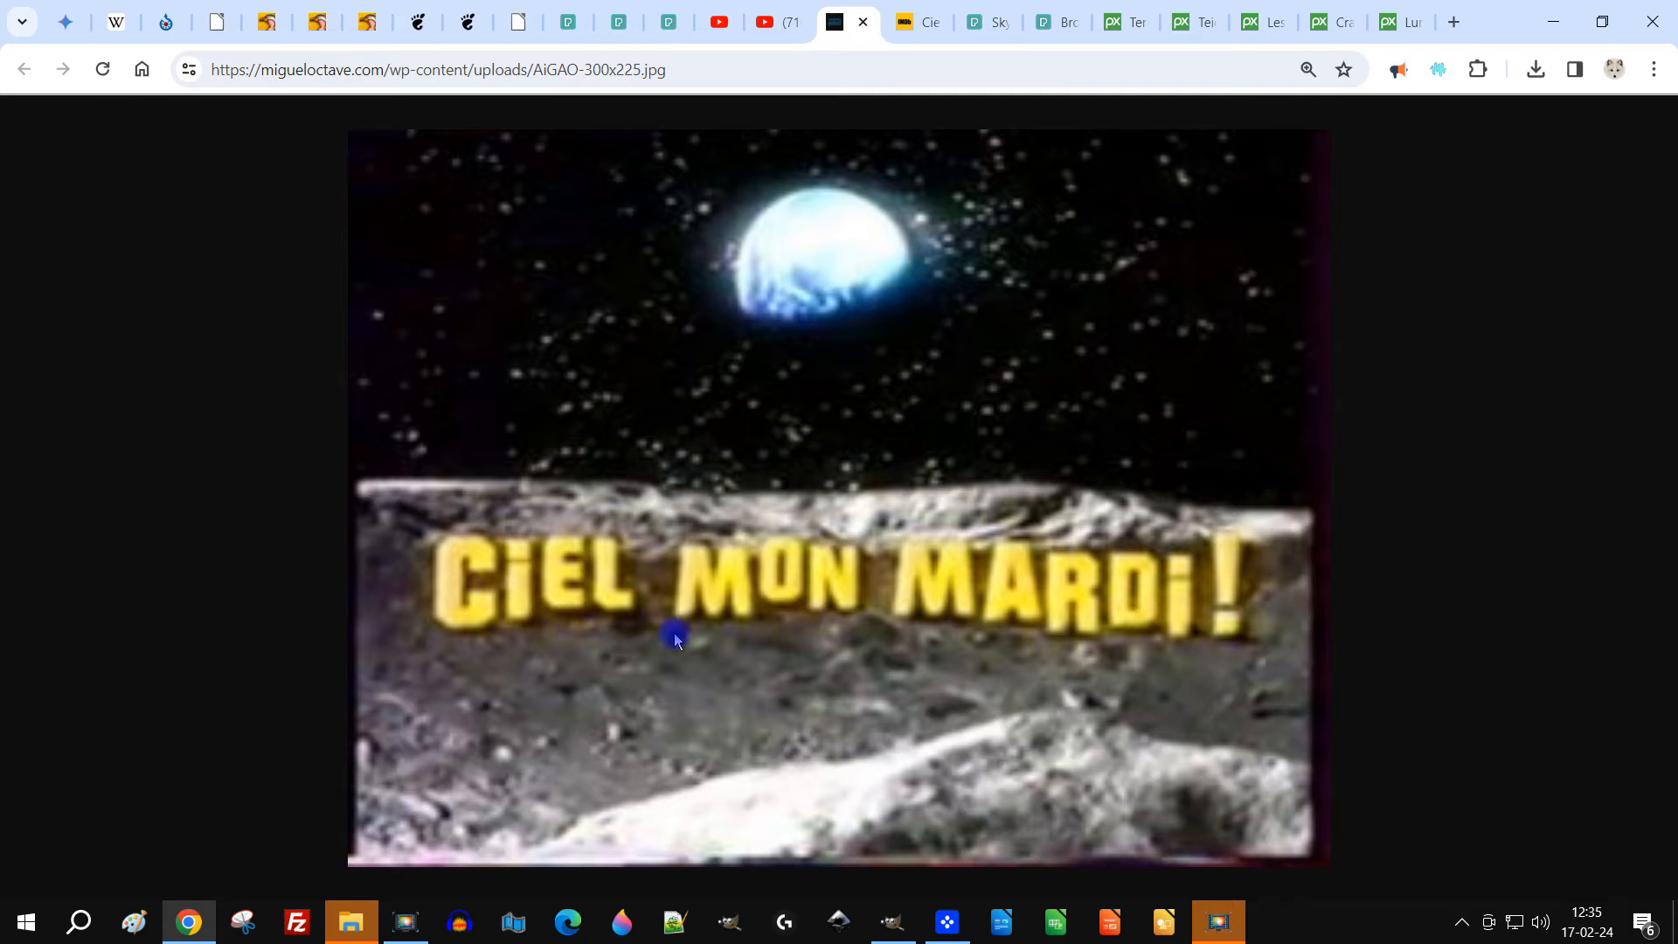
{"action": "left_click", "coordinate": [892, 925]}
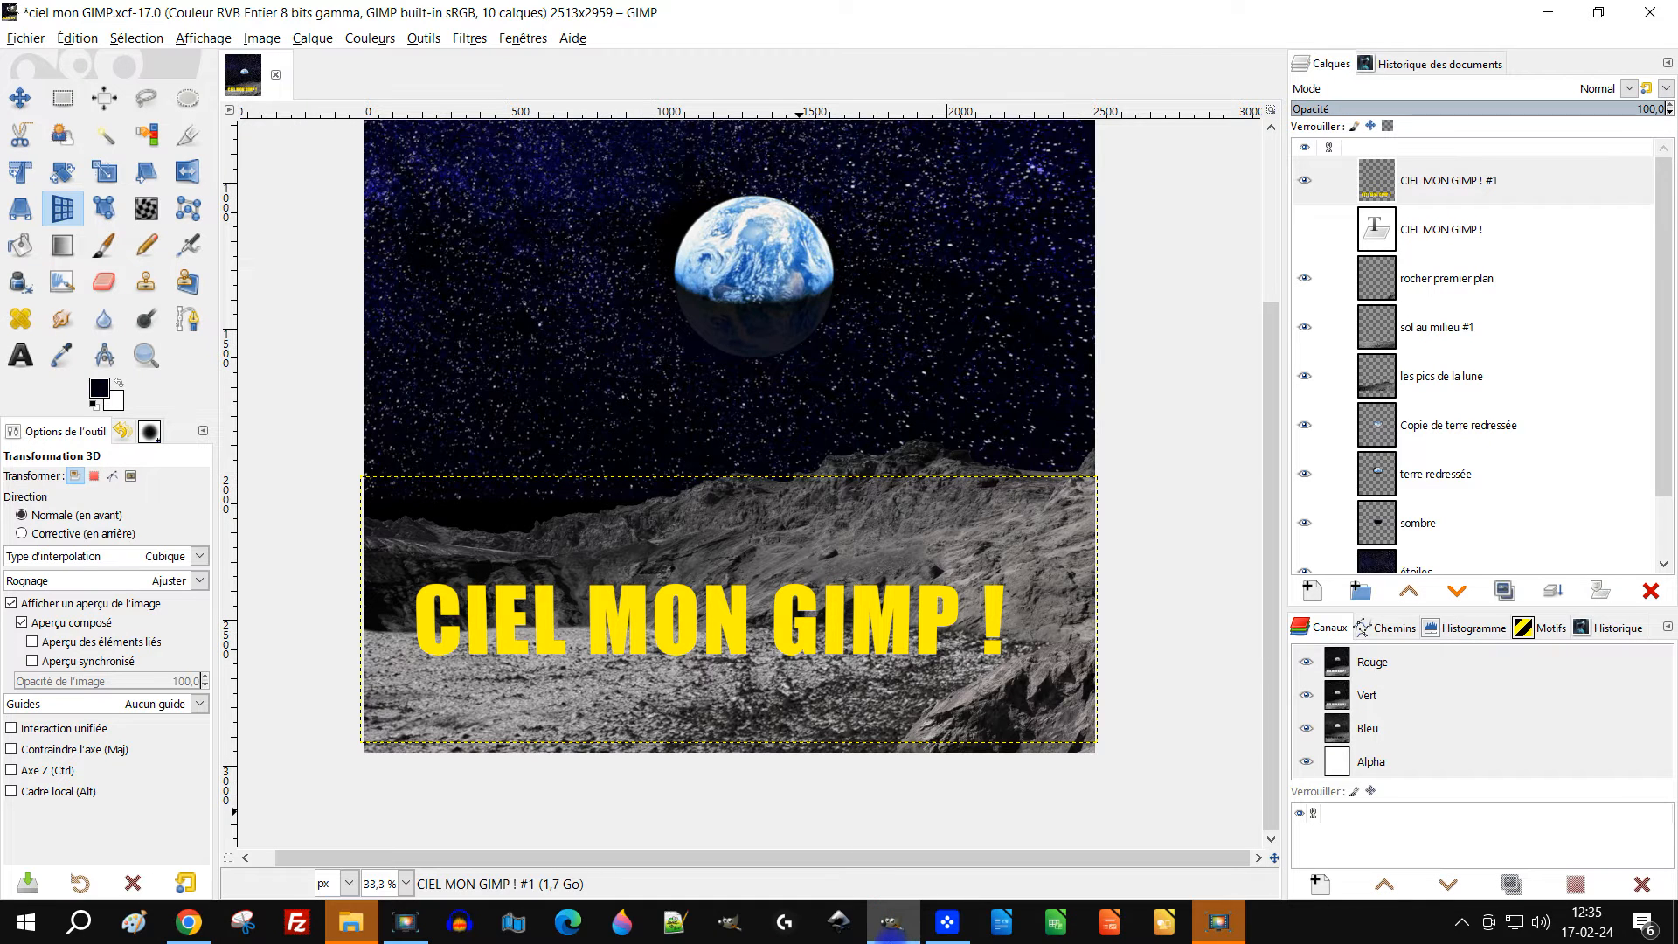
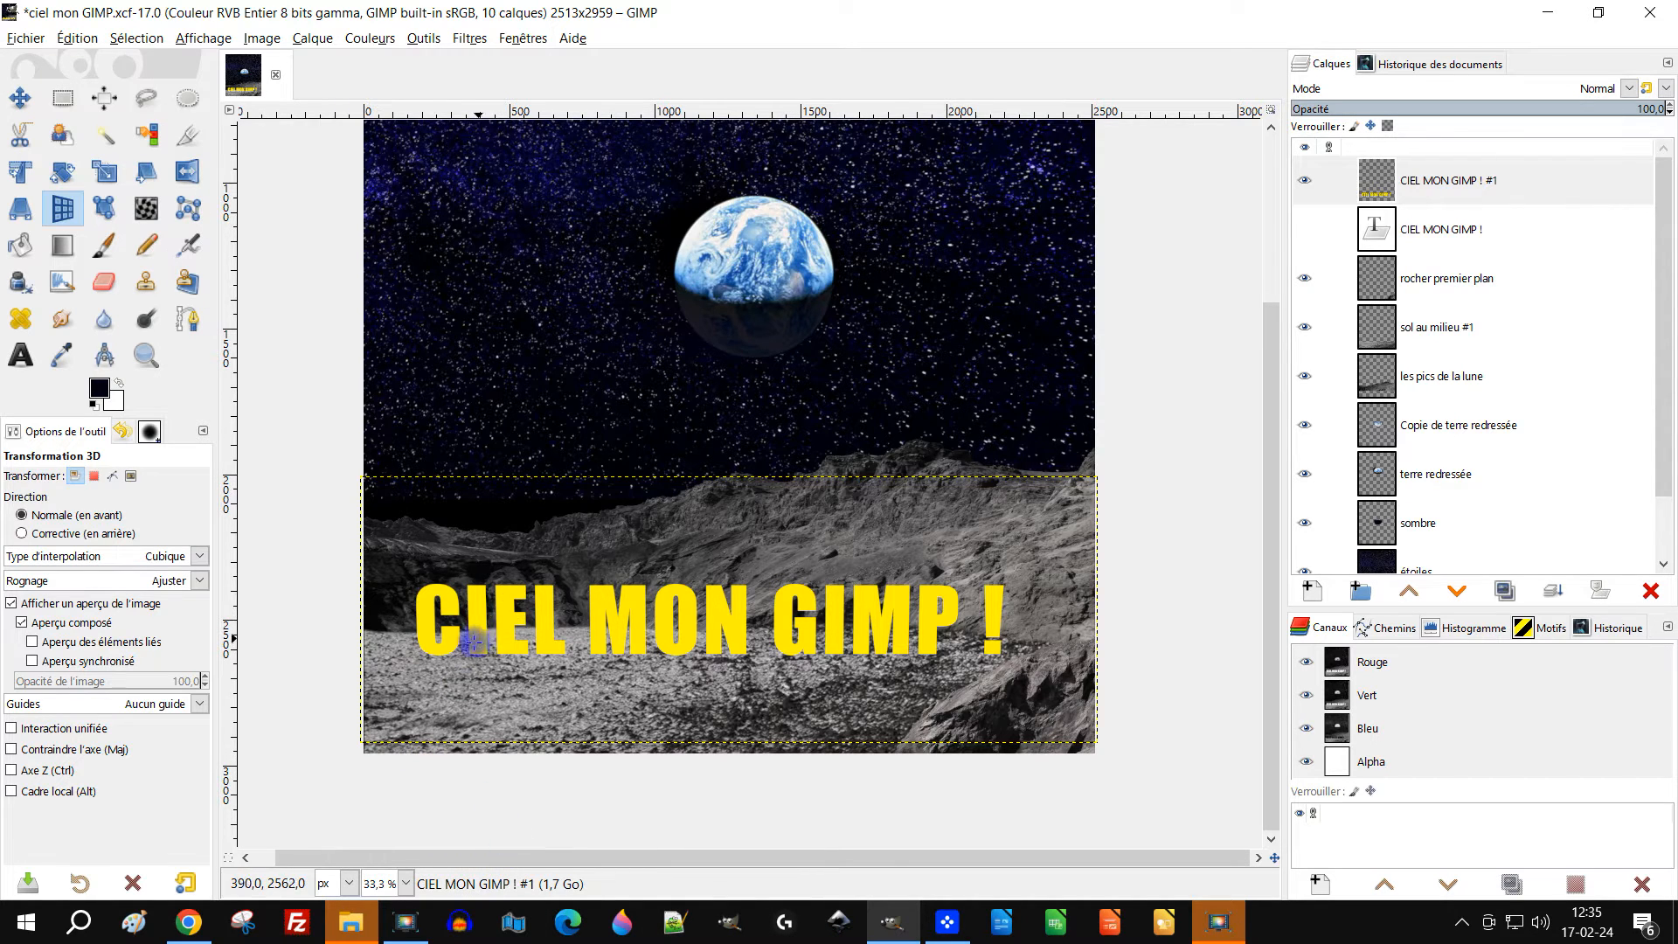
Draw a feathered elliptical selection about 2214 × 225 px beneath the title and add a transparent layer named sombre directly under the yellow title copy
{"action": "left_click_drag", "start_coordinate": [696, 641], "coordinate": [673, 613]}
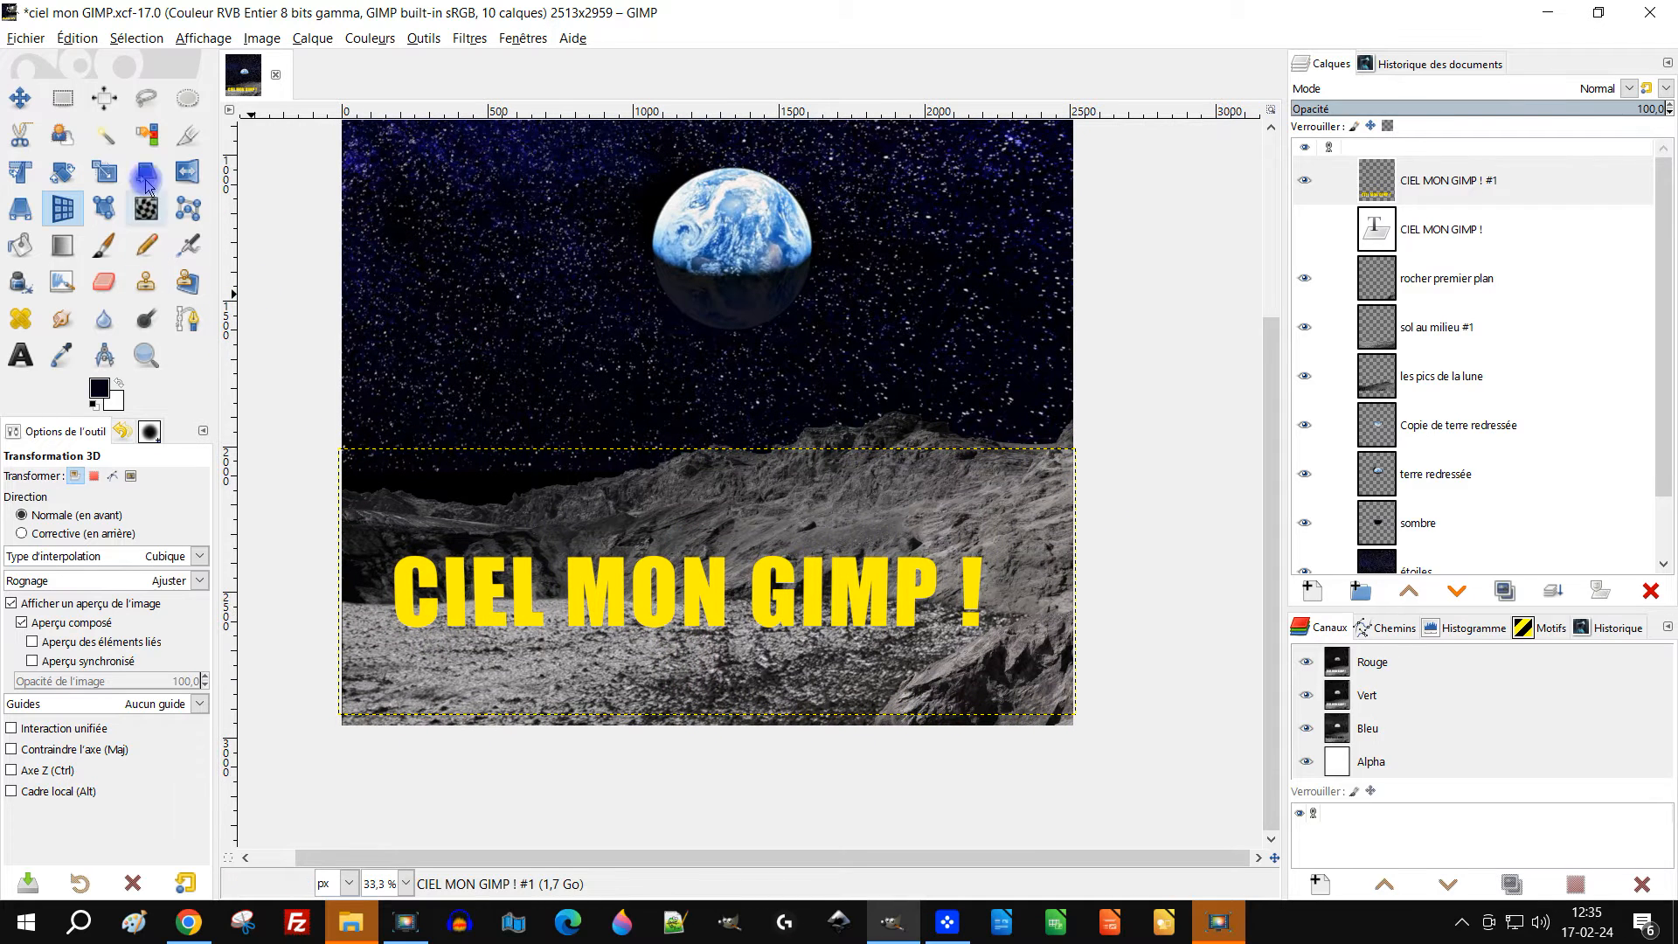
{"action": "left_click", "coordinate": [187, 98]}
{"action": "left_click_drag", "start_coordinate": [396, 627], "coordinate": [1041, 692]}
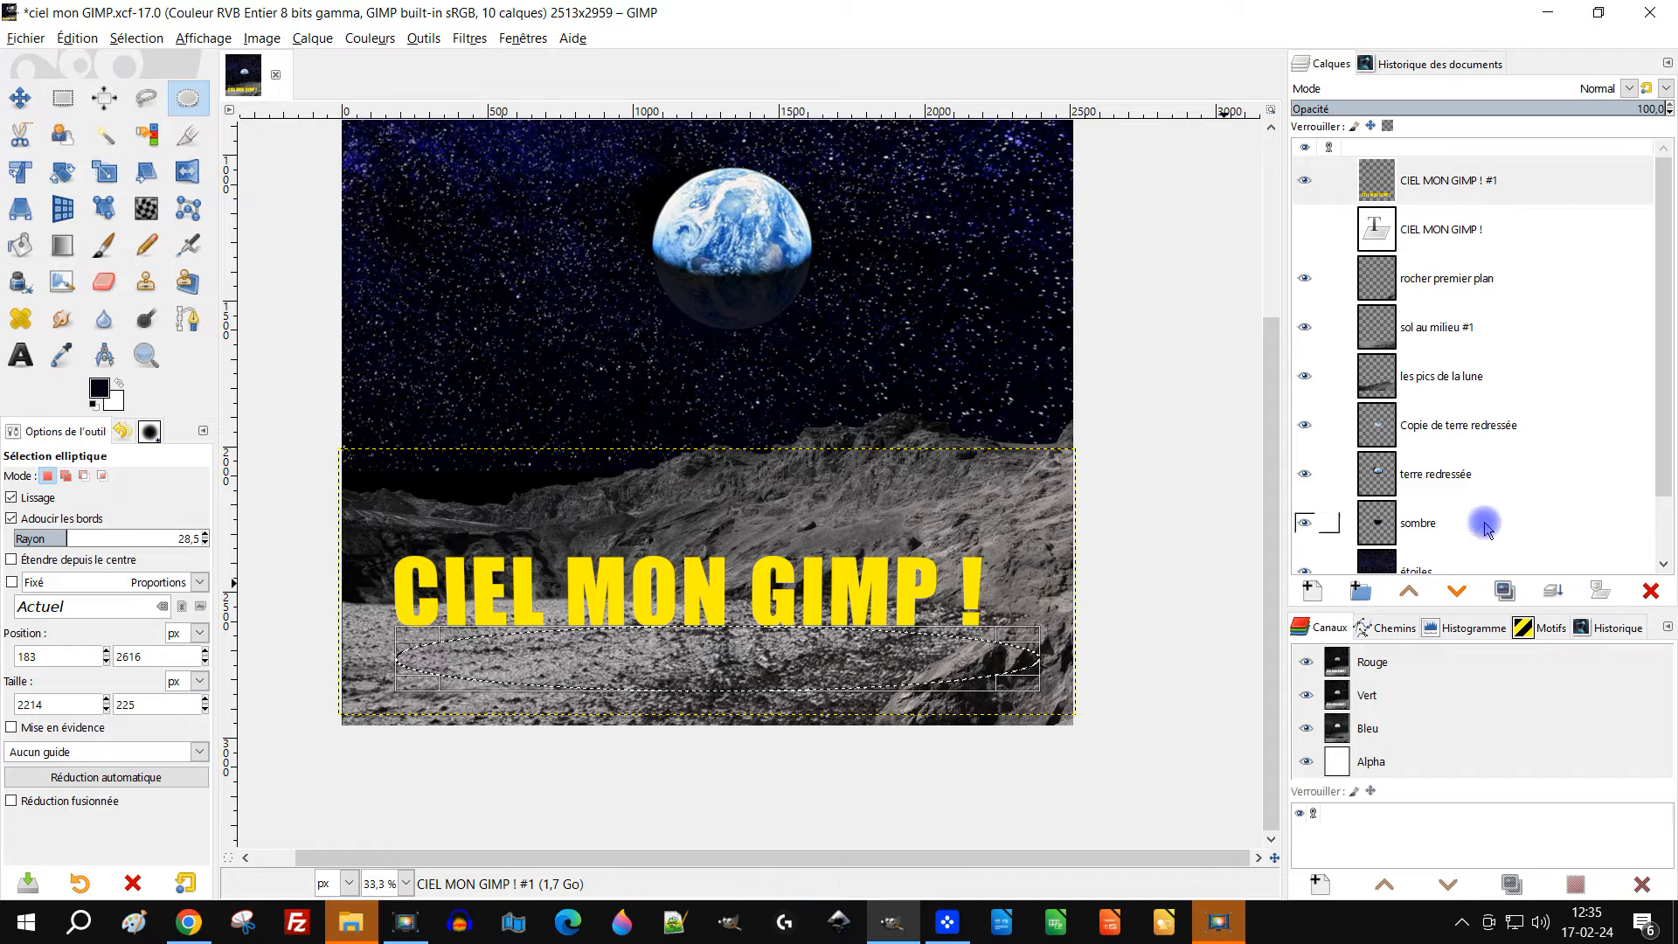
{"action": "left_click", "coordinate": [1440, 229]}
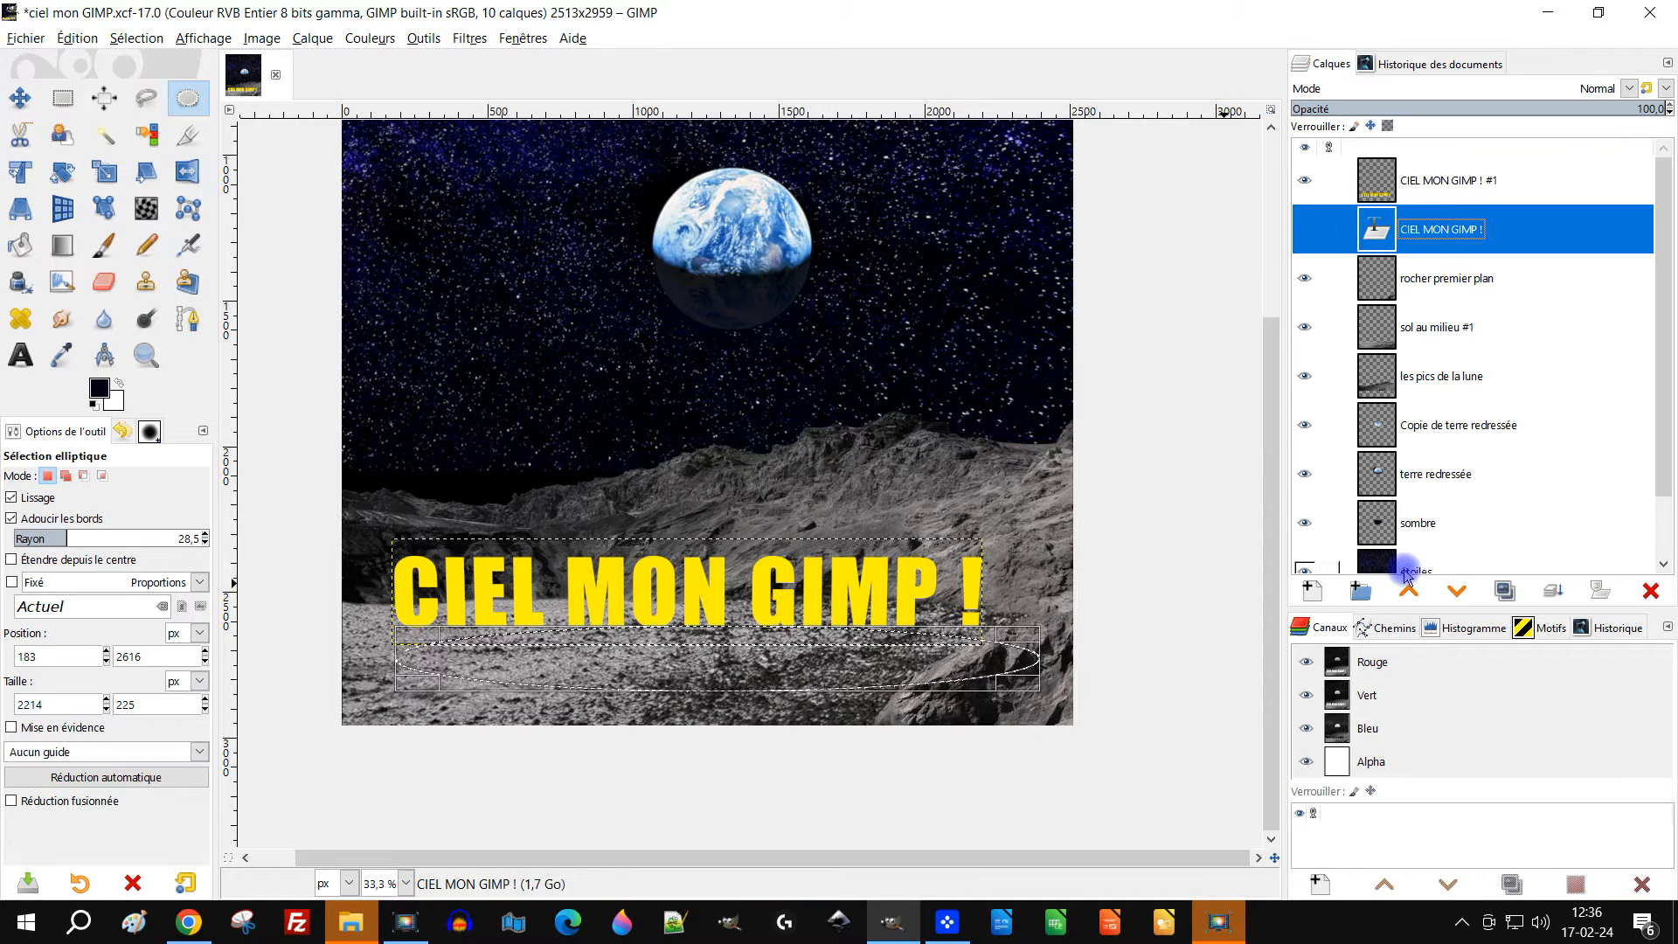
{"action": "left_click", "coordinate": [1311, 591]}
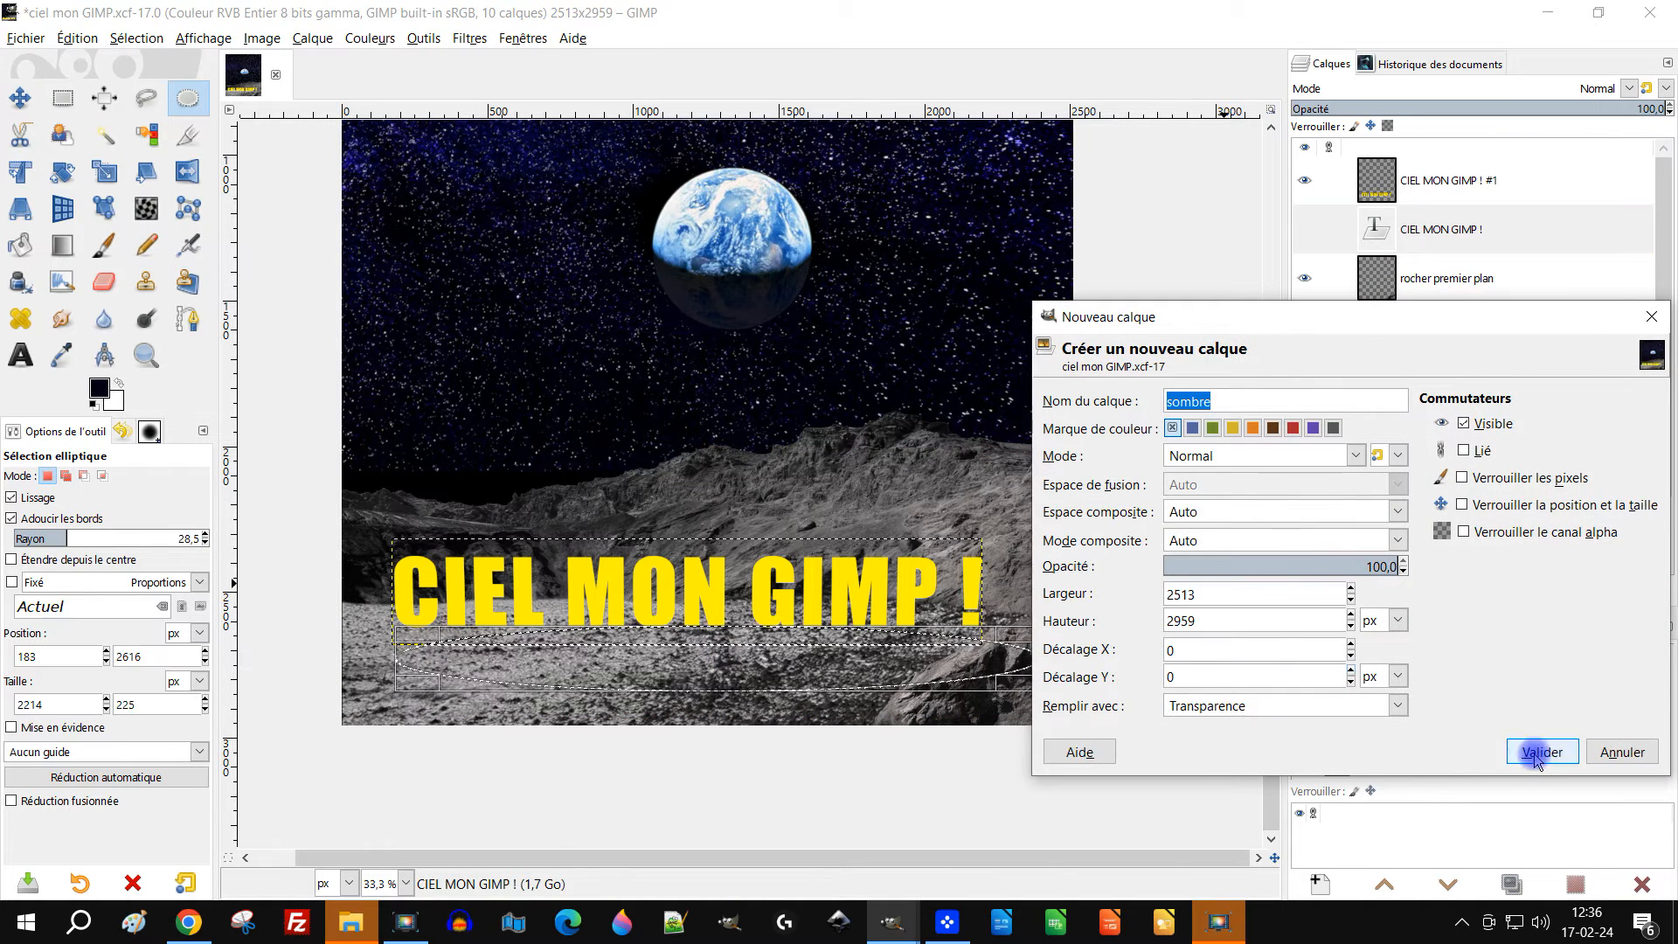
{"action": "left_click", "coordinate": [1538, 753]}
{"action": "scroll", "coordinate": [797, 498], "scroll_direction": "down", "scroll_amount": 1}
{"action": "scroll", "coordinate": [797, 498], "scroll_direction": "right", "scroll_amount": 1}
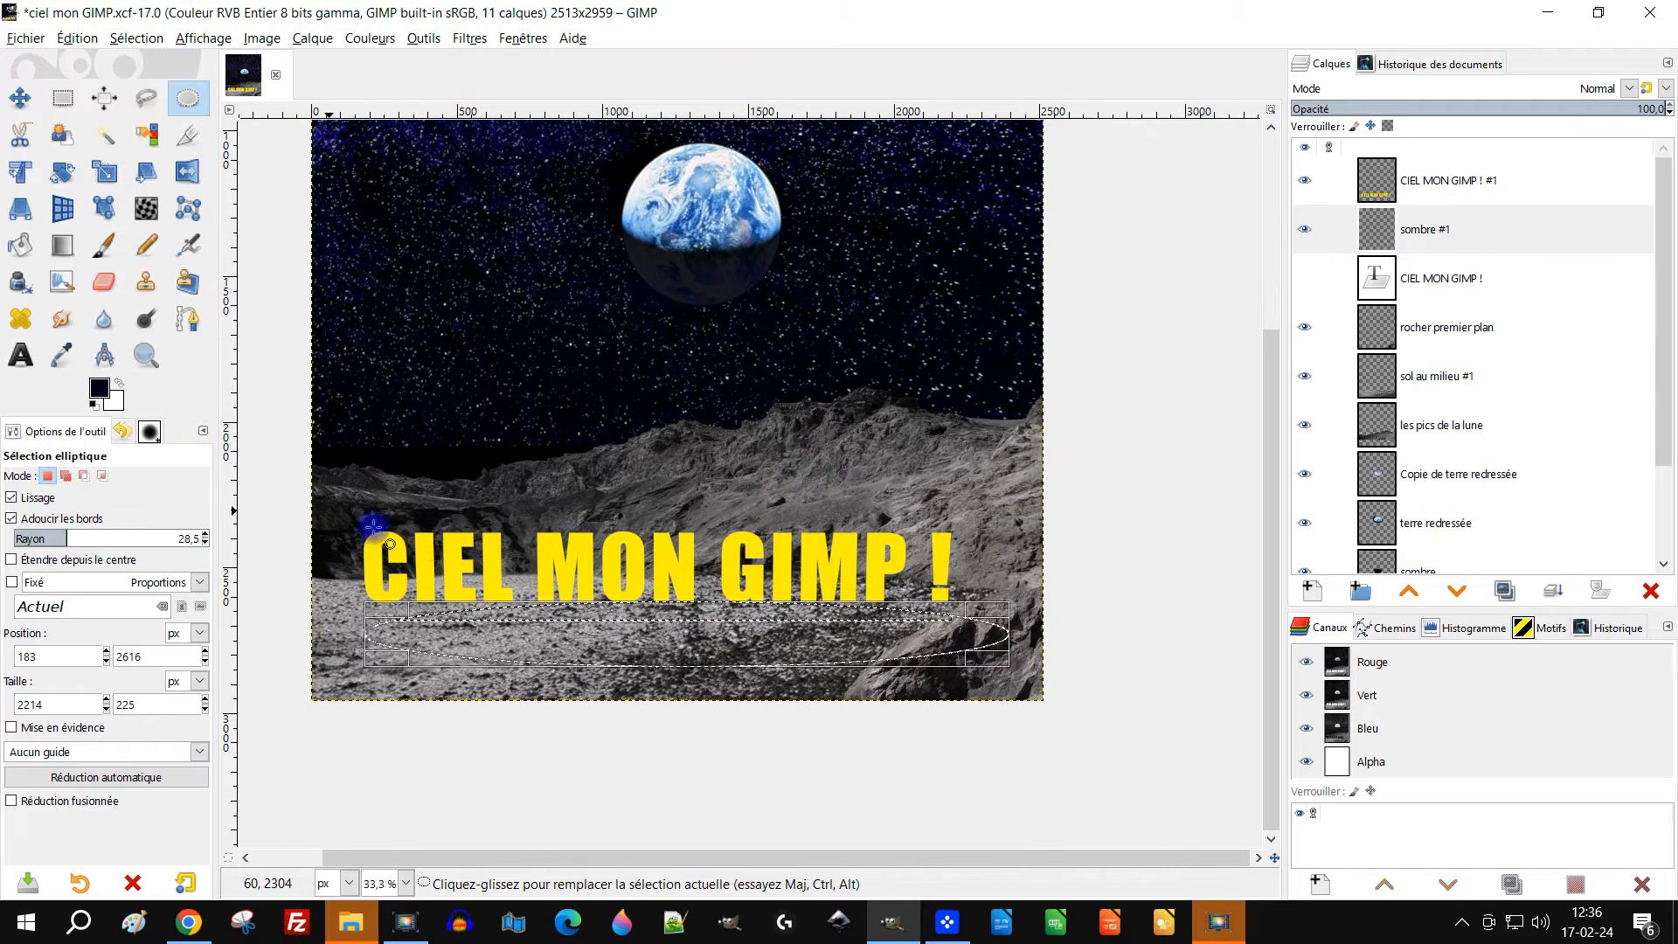
Try shifting the feathered ellipse to position -12, 2601, filling it with the dark foreground colour and clearing the selection
{"action": "left_click_drag", "start_coordinate": [705, 629], "coordinate": [633, 651]}
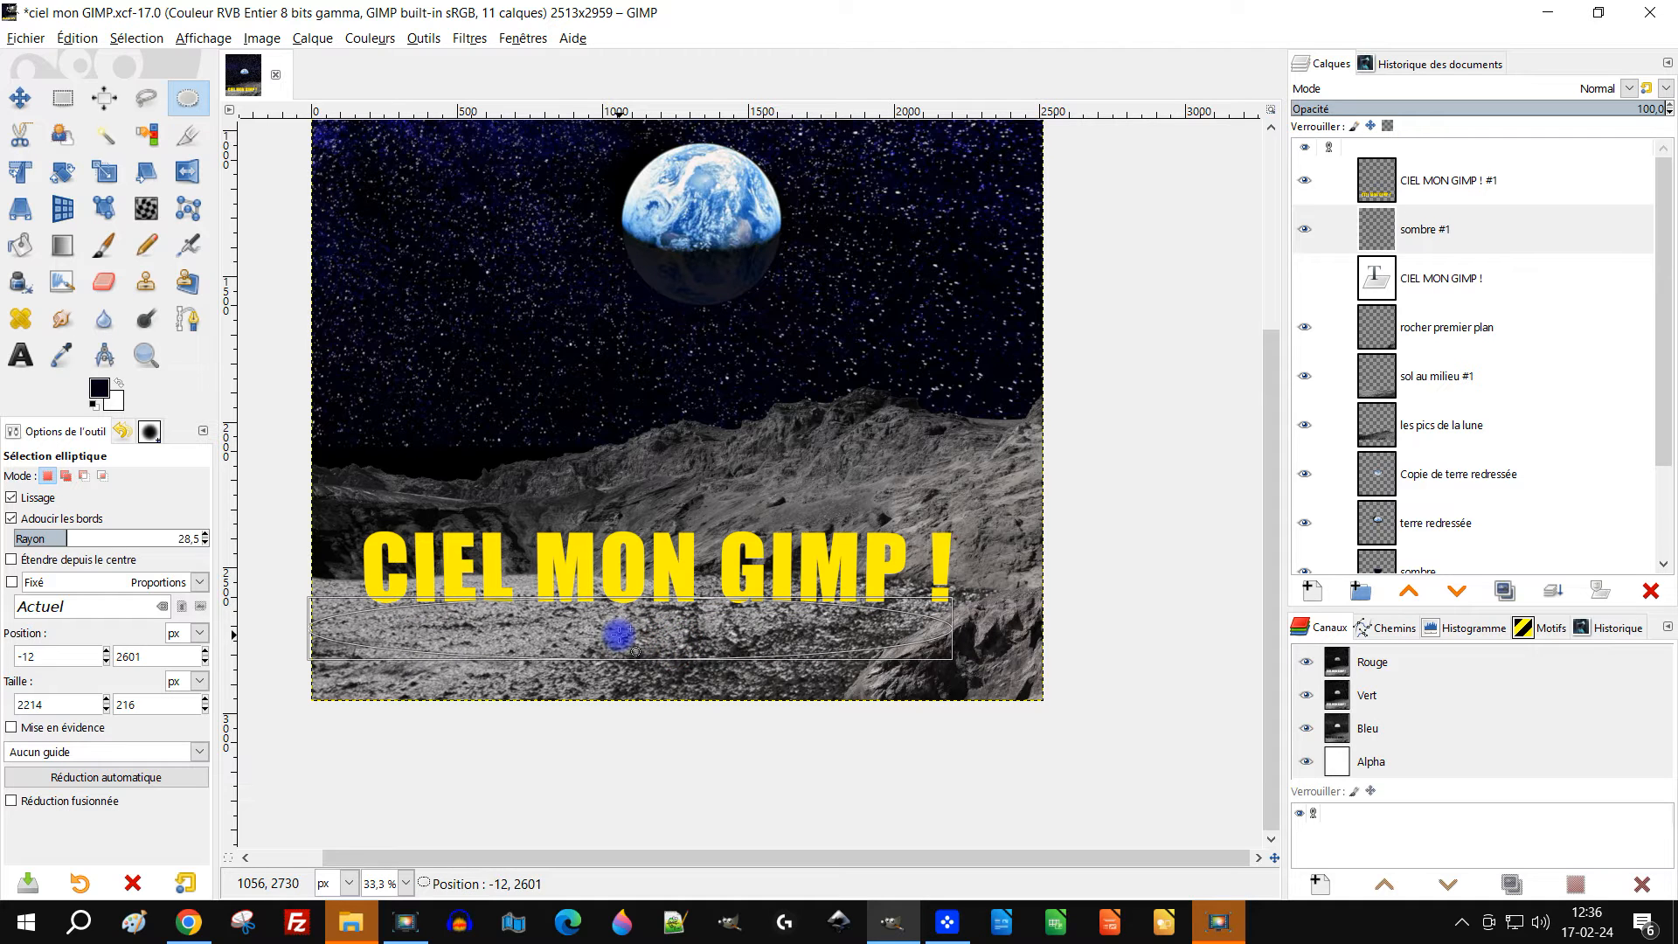
{"action": "left_click_drag", "start_coordinate": [105, 402], "coordinate": [638, 616]}
{"action": "left_click_drag", "start_coordinate": [842, 486], "coordinate": [955, 510]}
{"action": "left_click_drag", "start_coordinate": [495, 603], "coordinate": [430, 598]}
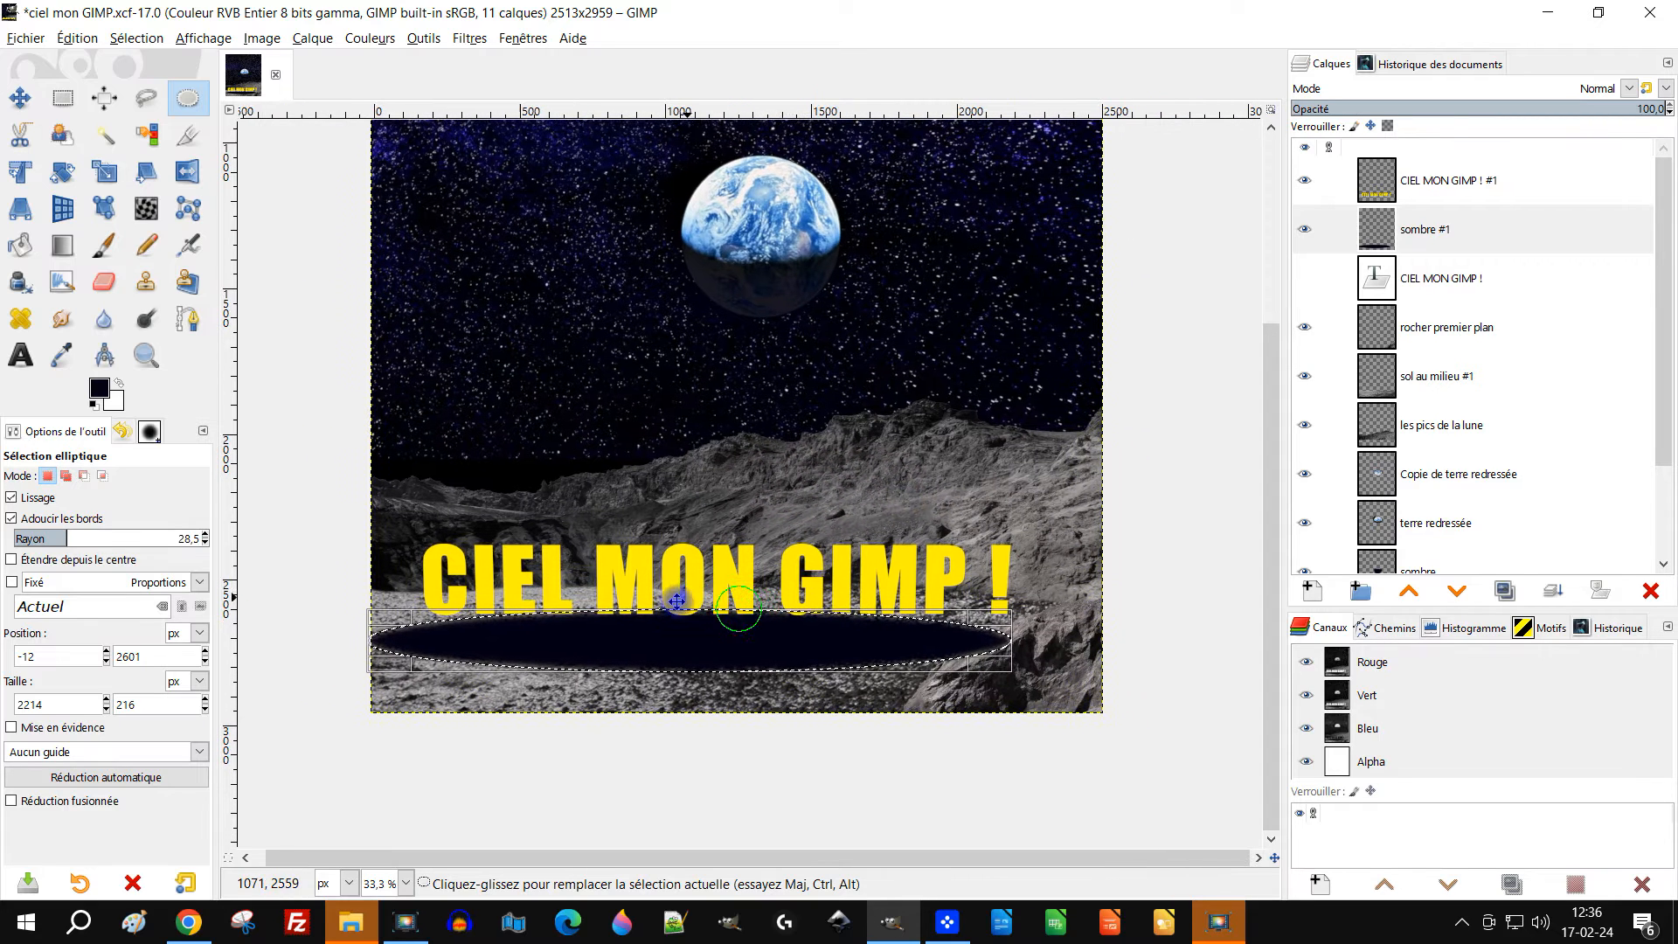
{"action": "key", "text": "r"}
{"action": "left_click", "coordinate": [325, 254]}
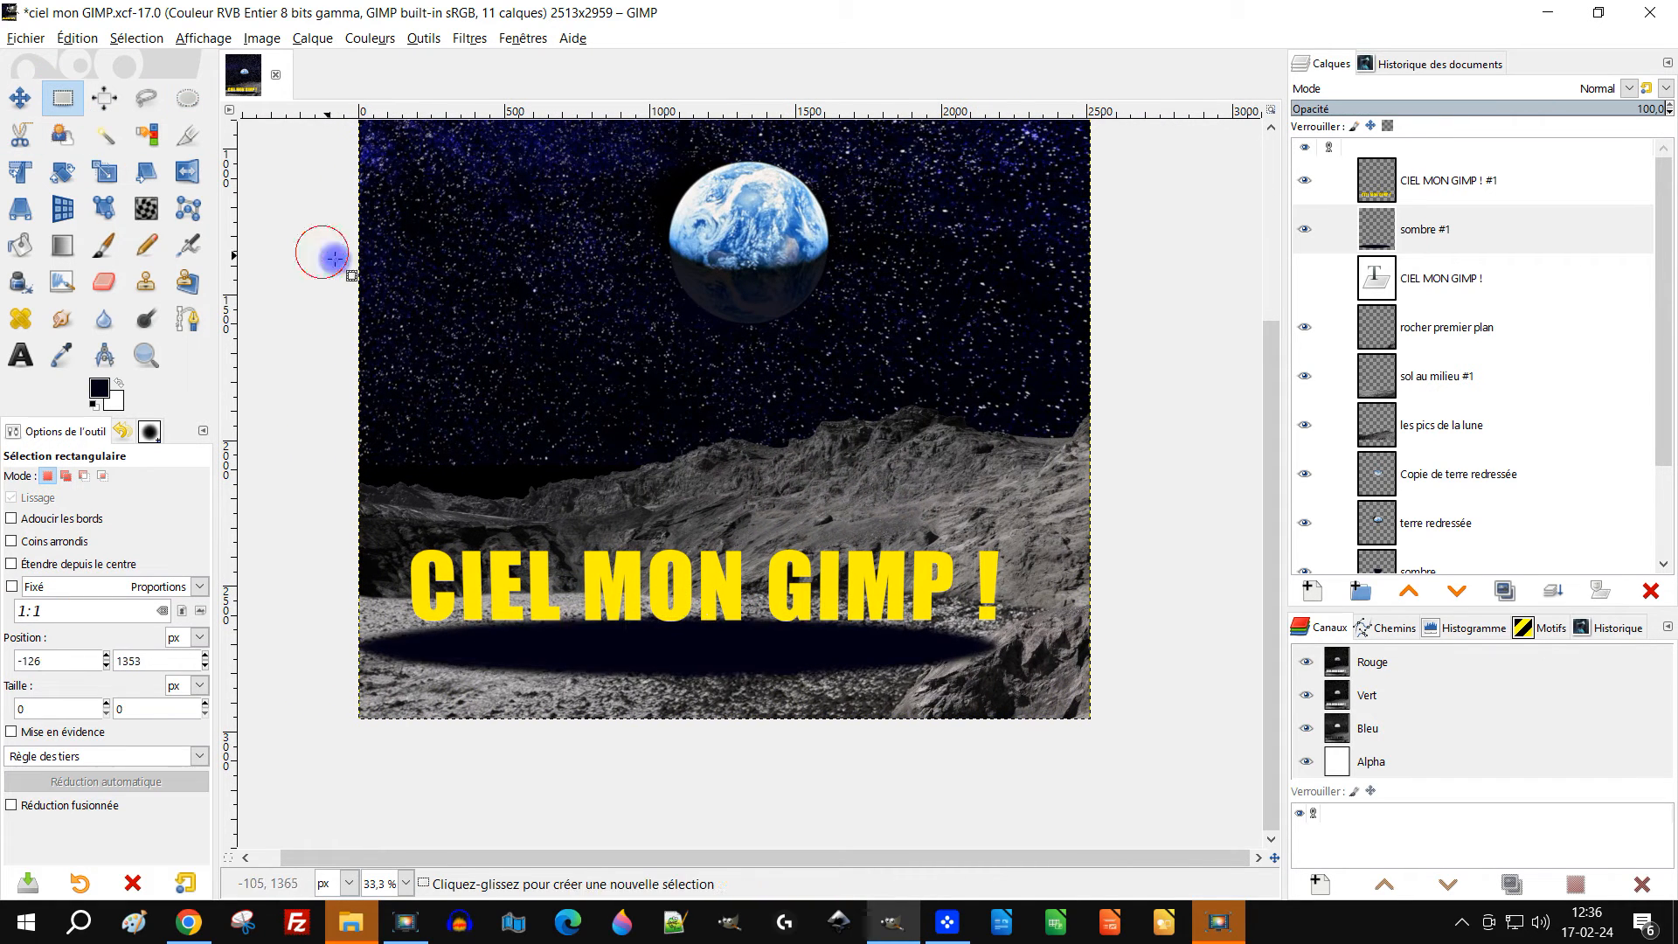
Turn off edge feathering for the elliptical selection and erase the dark ellipse from the new shadow layer
{"action": "left_click_drag", "start_coordinate": [924, 470], "coordinate": [1029, 457]}
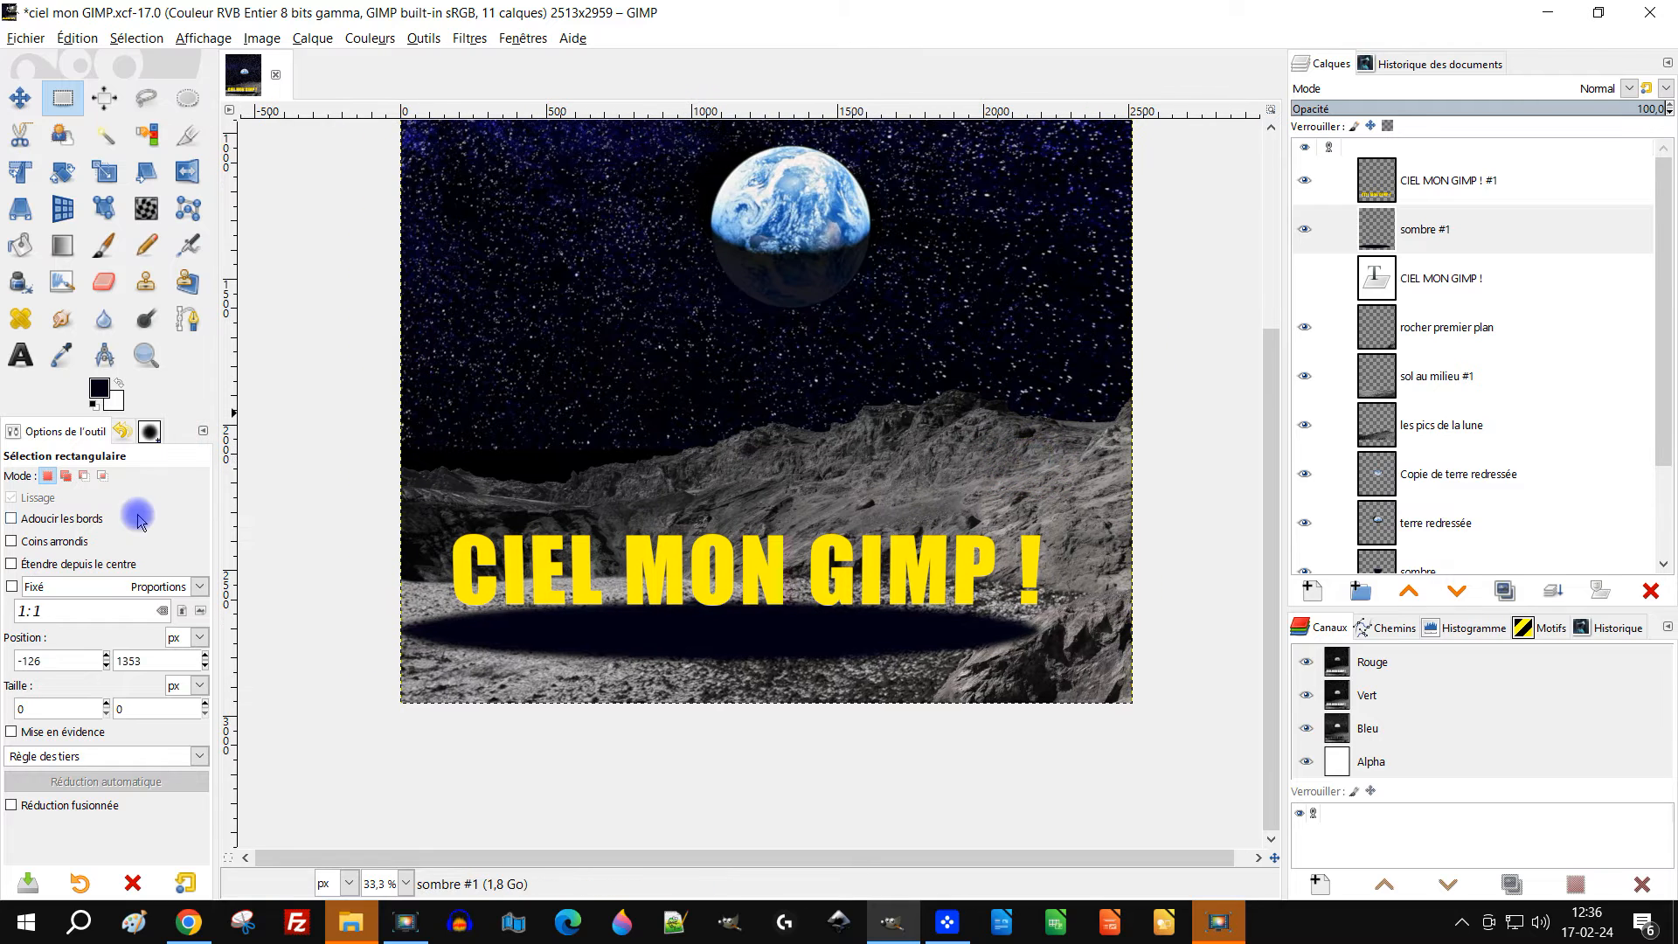
{"action": "left_click", "coordinate": [187, 97]}
{"action": "left_click", "coordinate": [51, 518]}
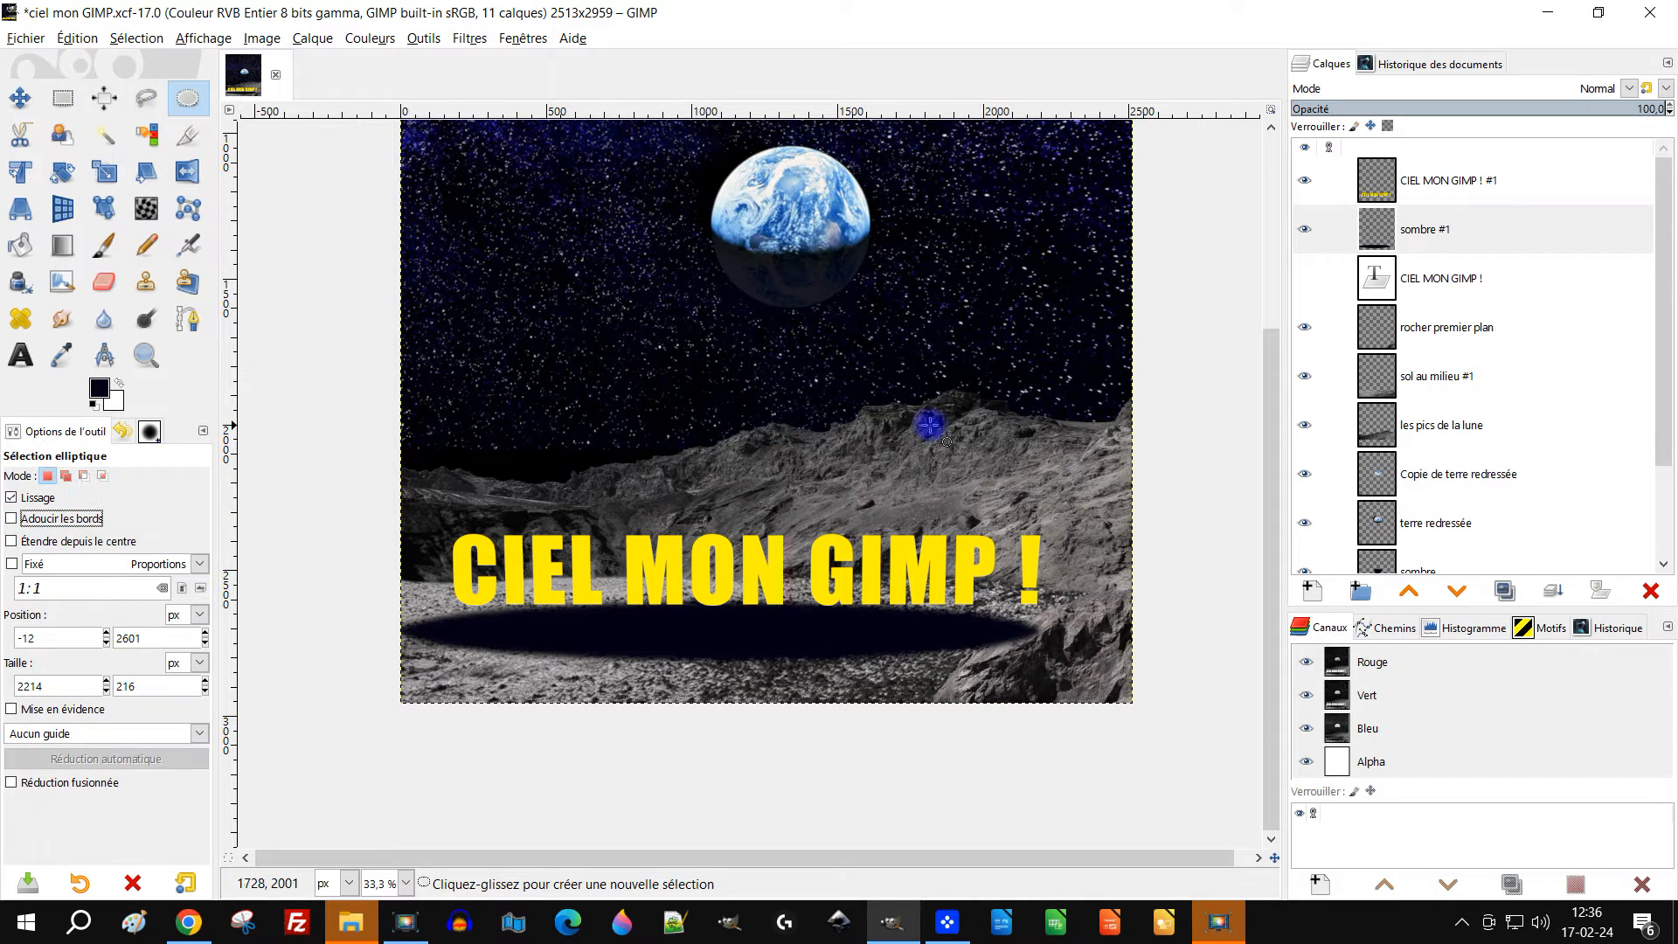
{"action": "left_click", "coordinate": [1426, 245]}
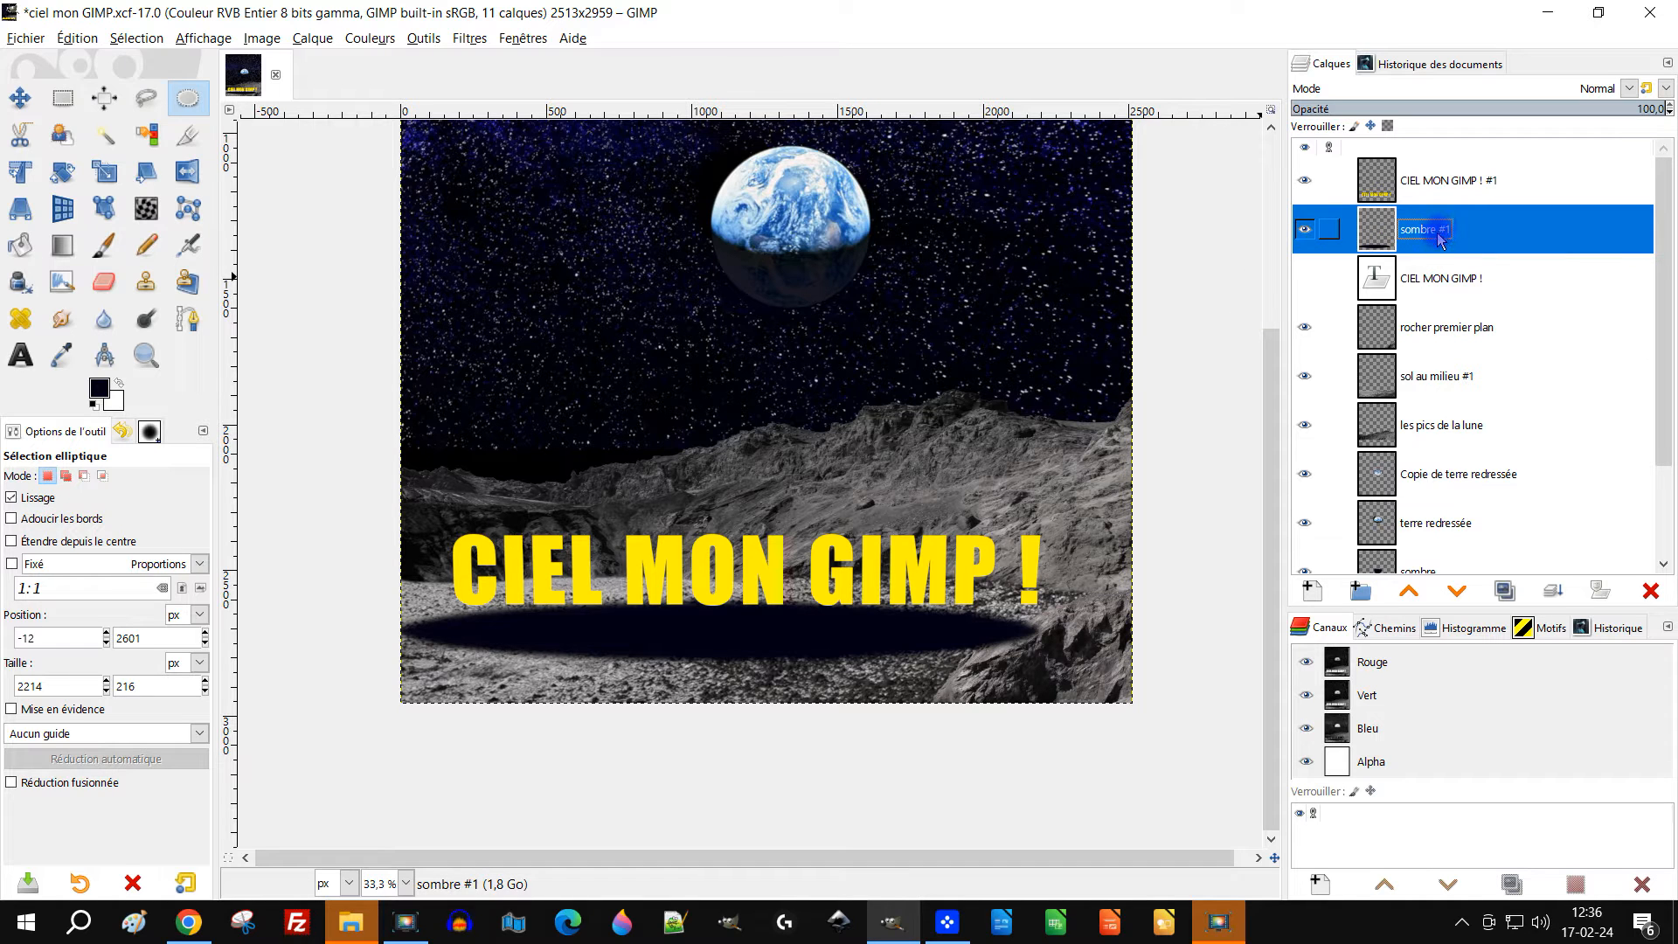
{"action": "key", "text": "Delete"}
Fill a hard-edged ellipse of about 2178 × 168 px at the foot of the title with the dark foreground colour and deselect it
{"action": "left_click_drag", "start_coordinate": [453, 654], "coordinate": [1087, 610]}
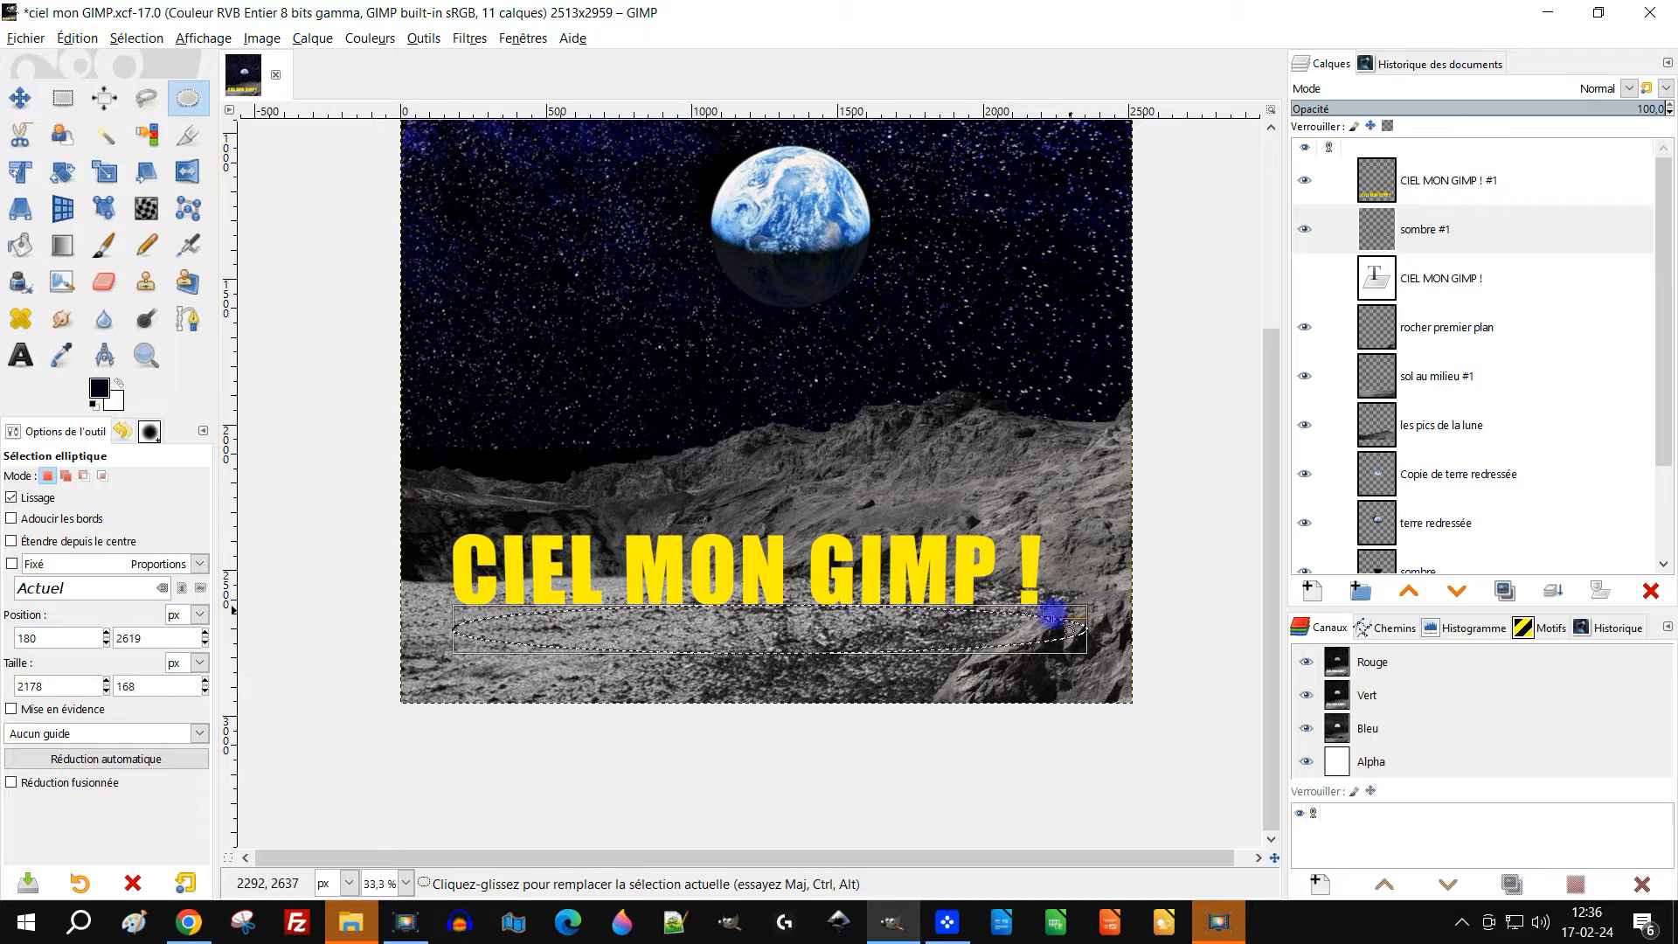
{"action": "left_click_drag", "start_coordinate": [783, 626], "coordinate": [775, 618]}
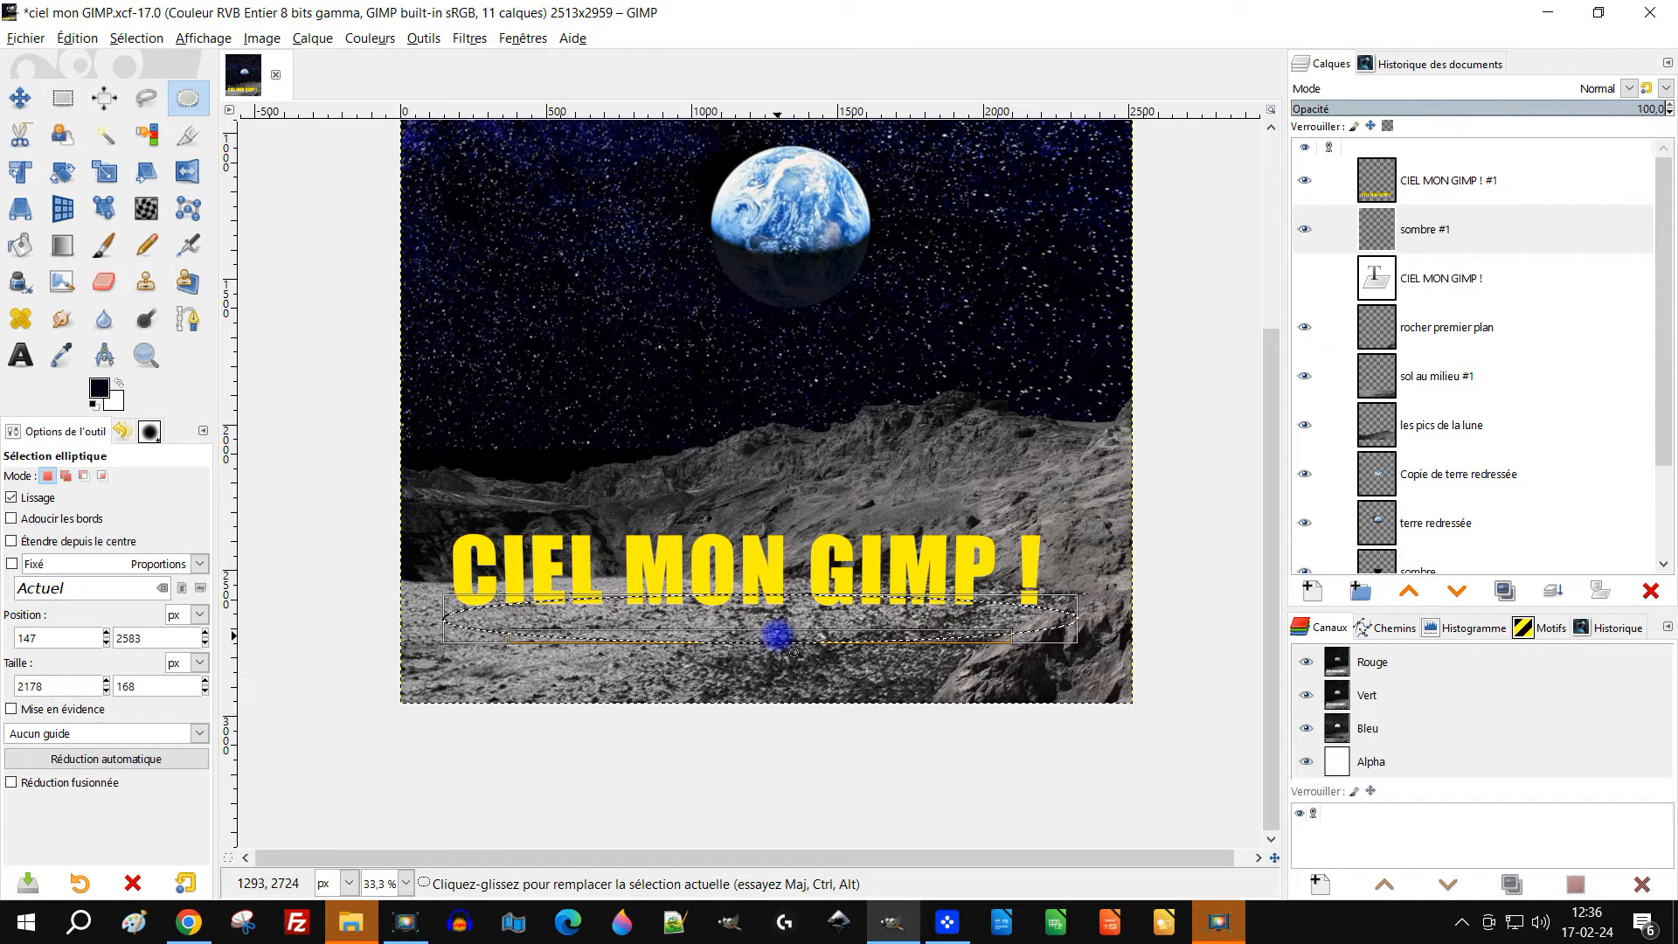
{"action": "left_click", "coordinate": [99, 390]}
{"action": "left_click_drag", "start_coordinate": [103, 391], "coordinate": [793, 600]}
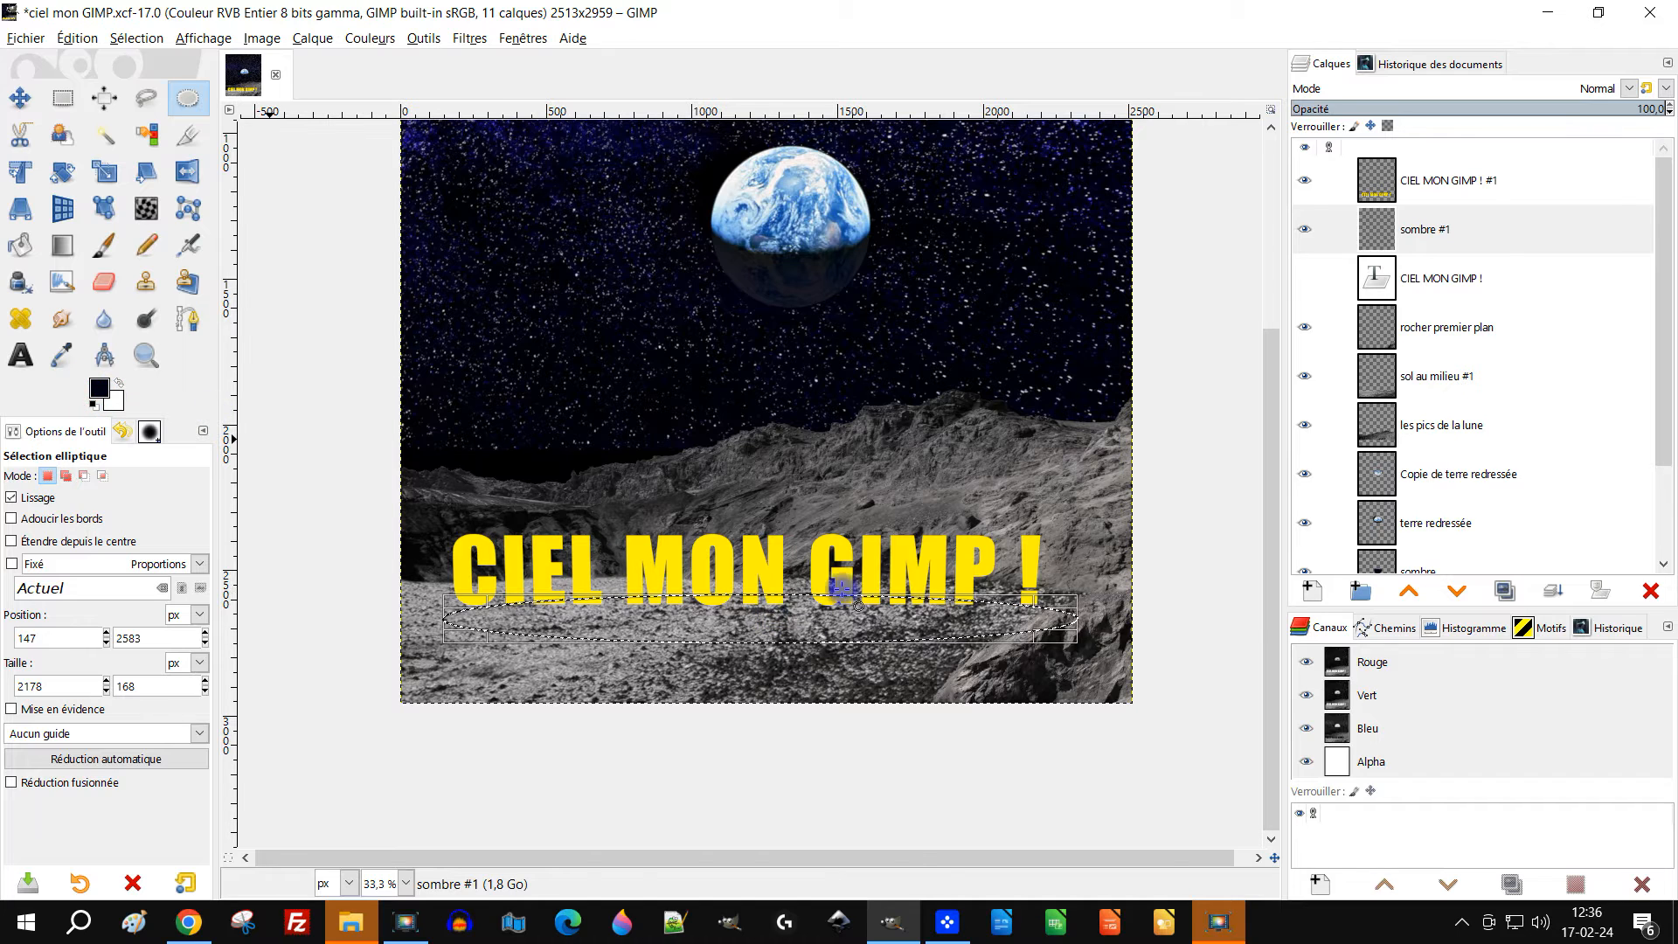
{"action": "left_click", "coordinate": [1086, 456]}
{"action": "scroll", "coordinate": [932, 512], "scroll_direction": "up", "scroll_amount": 1}
{"action": "scroll", "coordinate": [932, 512], "scroll_direction": "right", "scroll_amount": 1}
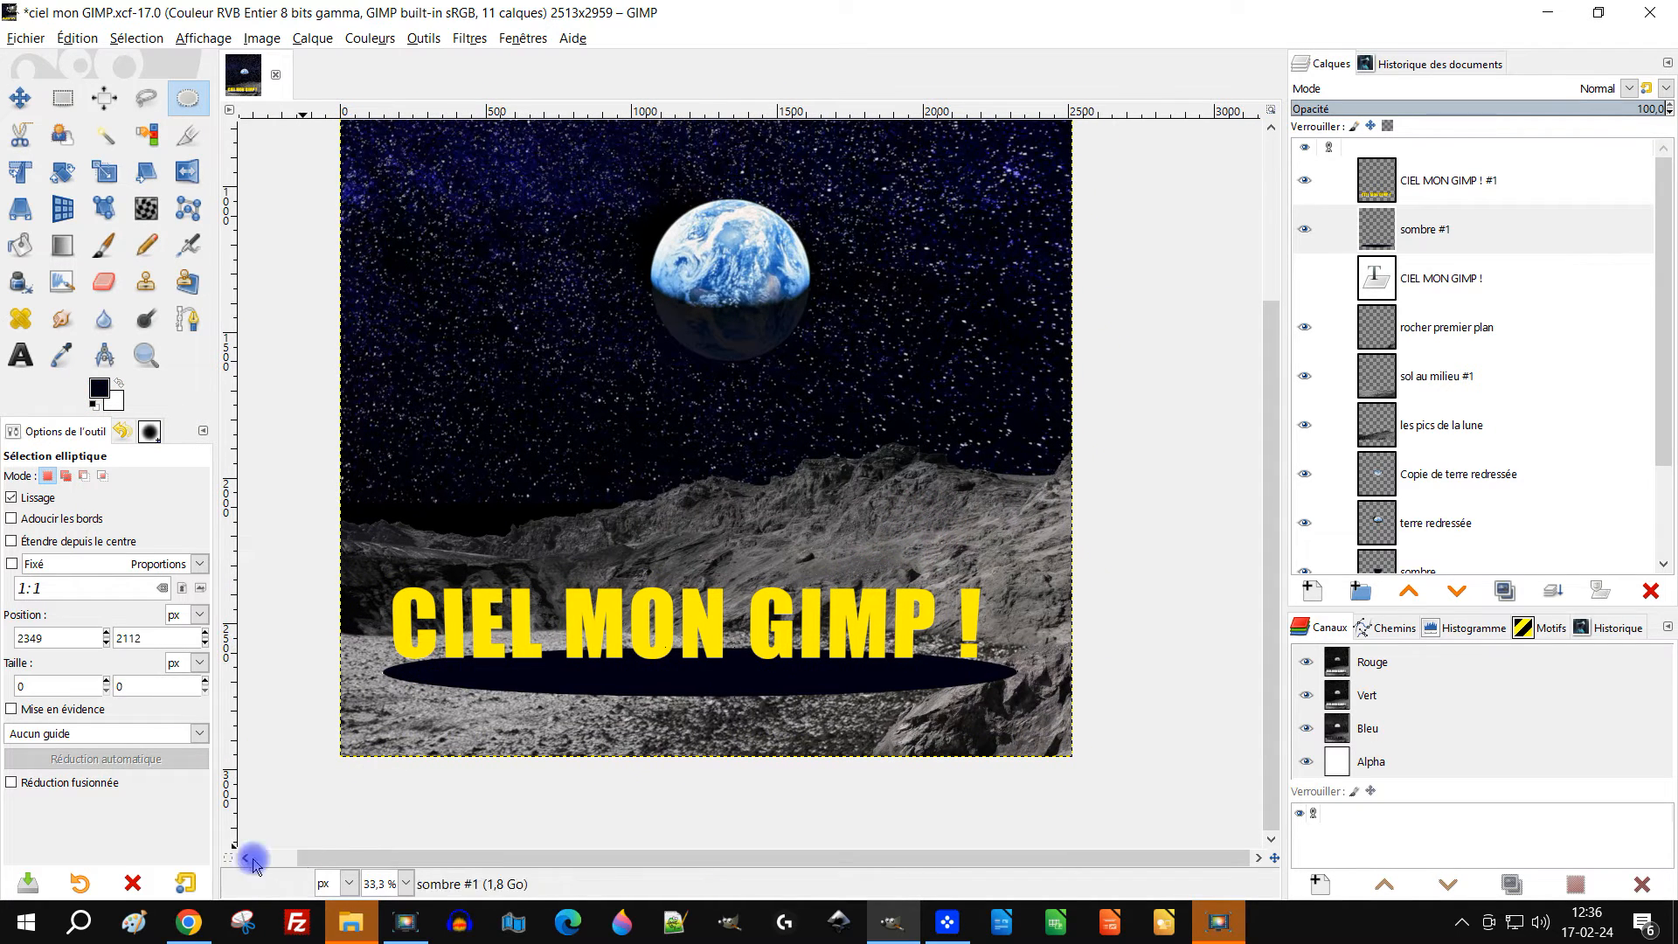
Compare with the shadow around the "Ciel mon mardi!" lettering in the Chrome reference image and return to GIMP
{"action": "left_click", "coordinate": [192, 924]}
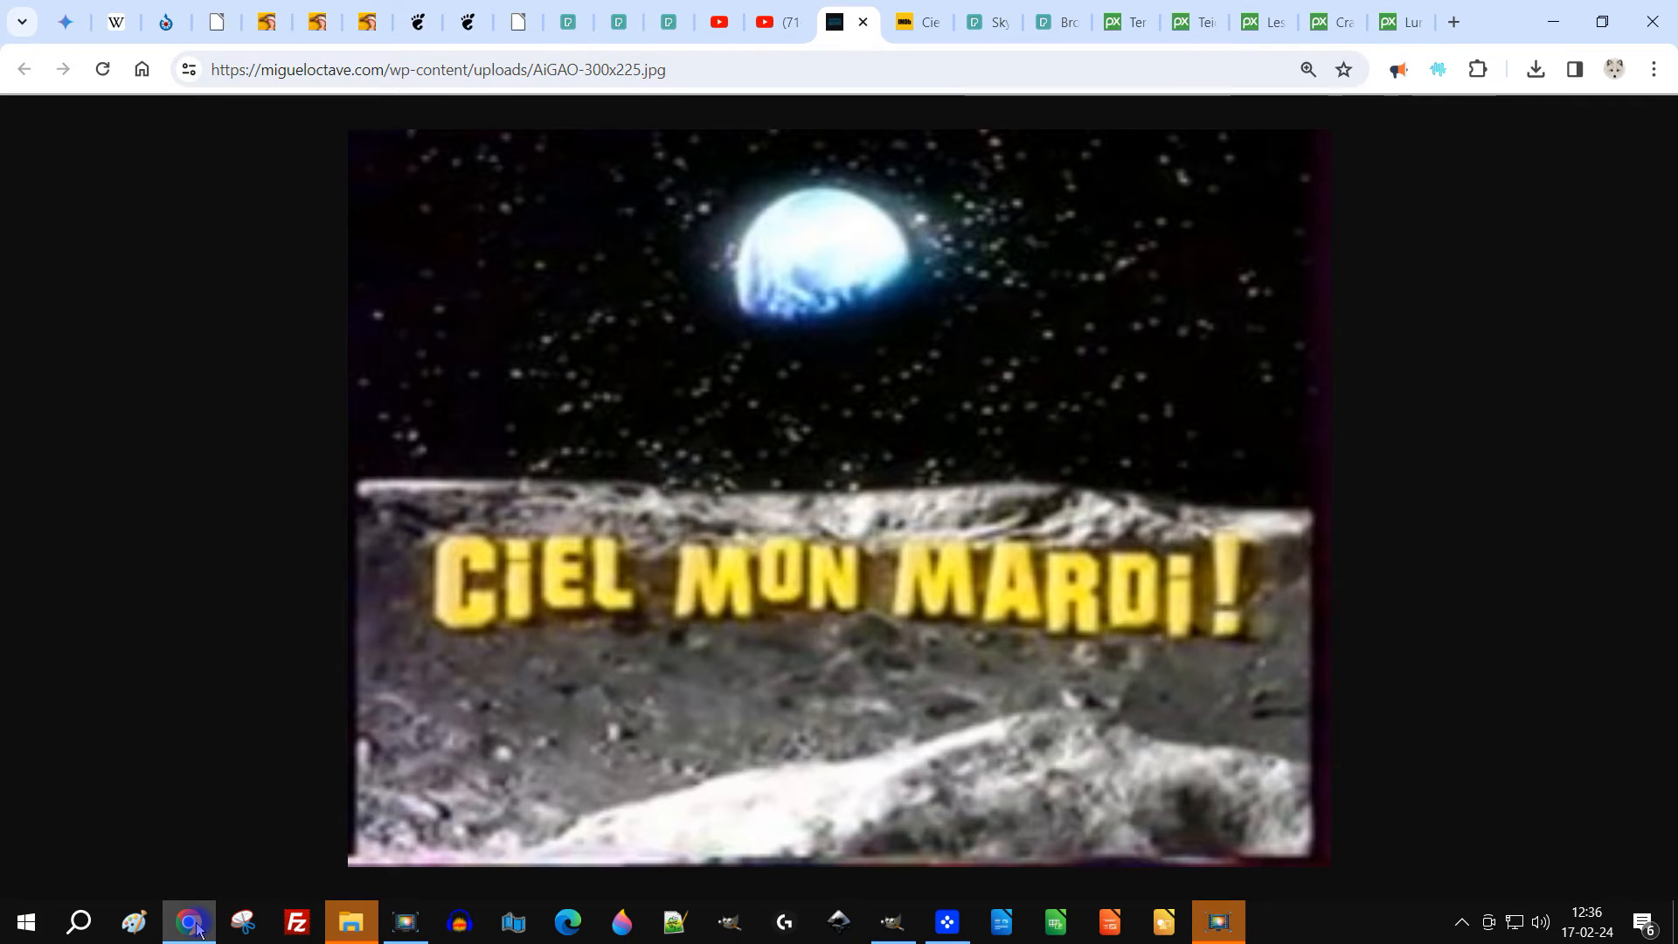
{"action": "left_click", "coordinate": [198, 928]}
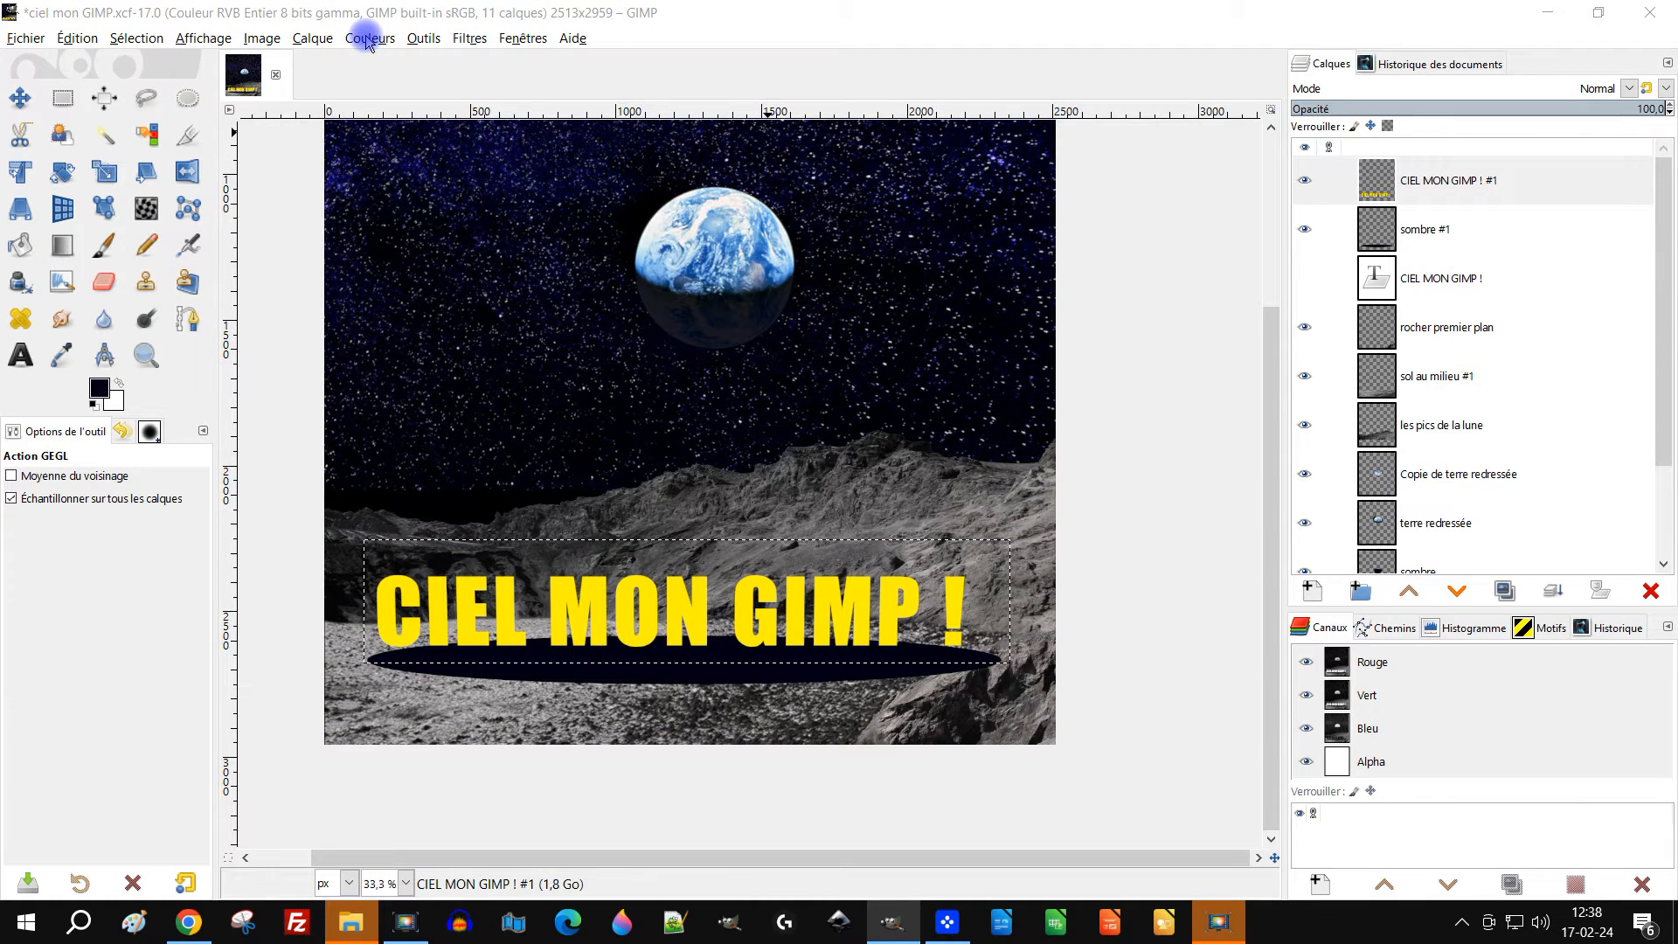
Clear the rectangular selection and resize the yellow title copy's layer to the image dimensions
{"action": "left_click", "coordinate": [62, 98]}
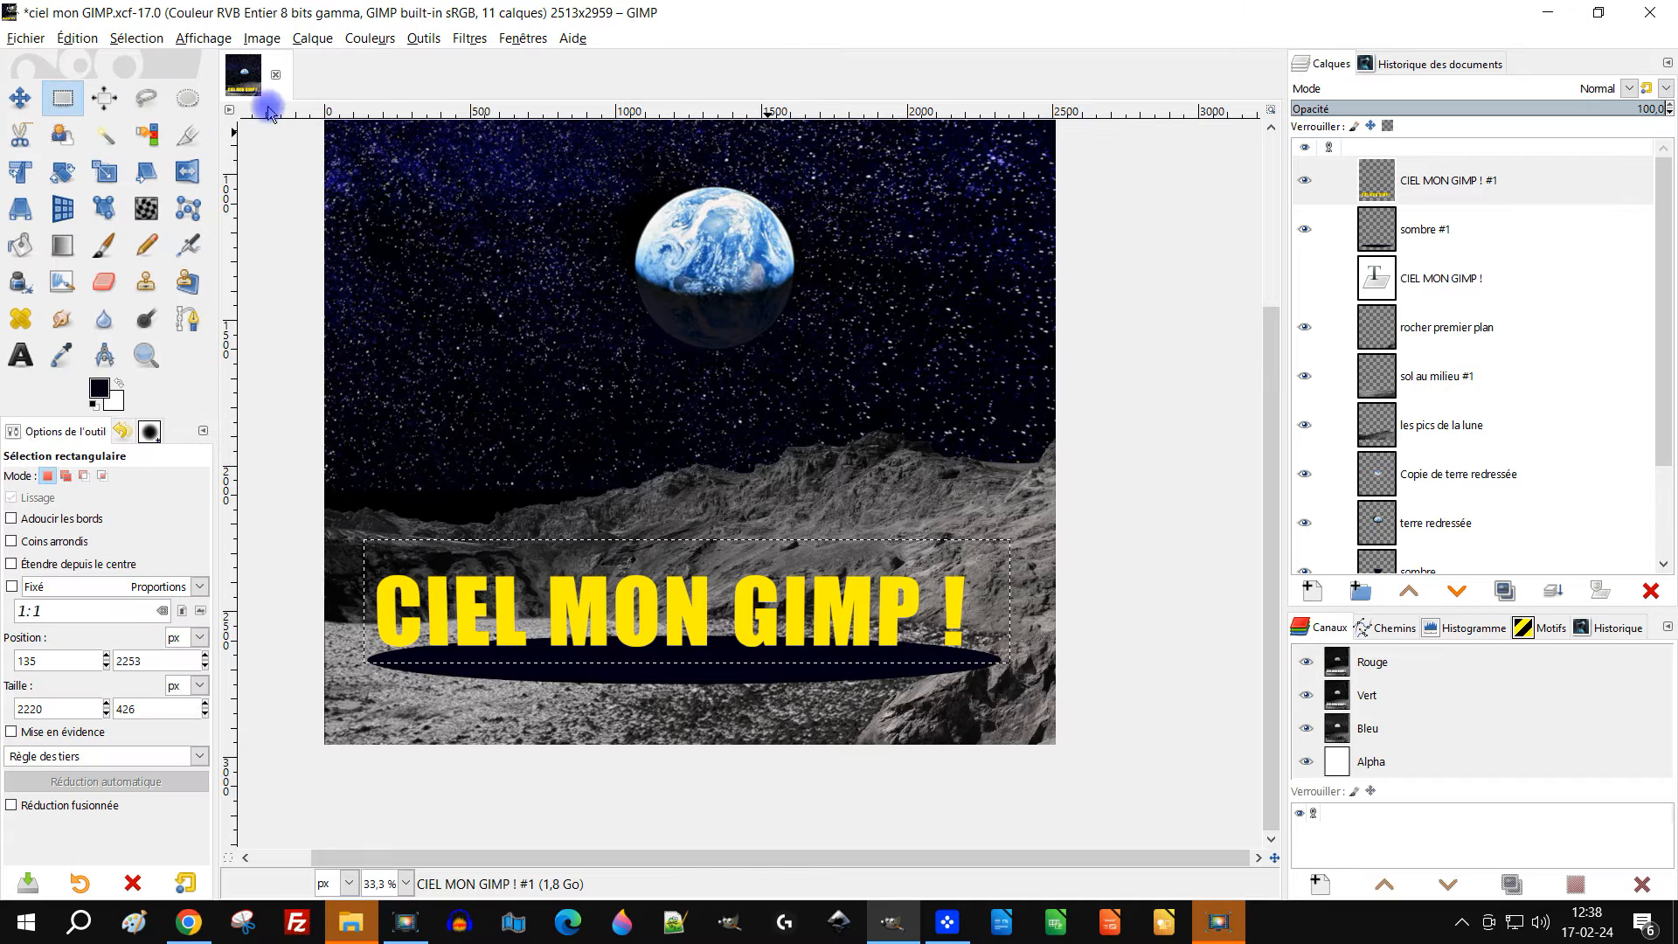
{"action": "left_click", "coordinate": [276, 138]}
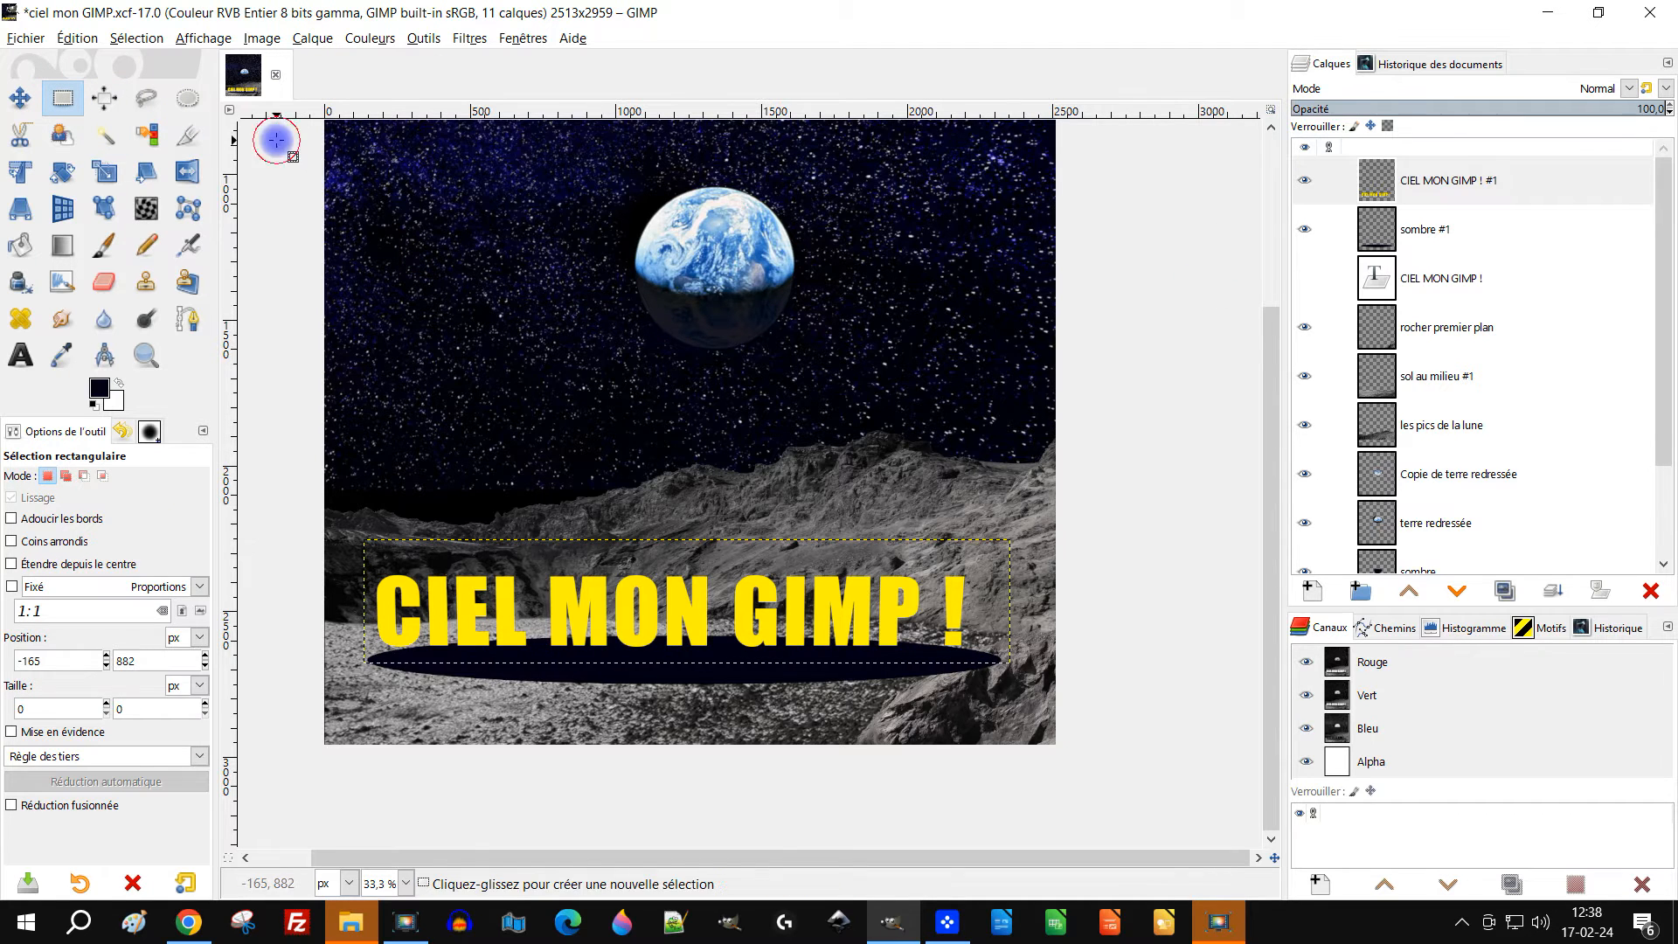
{"action": "right_click", "coordinate": [1379, 181]}
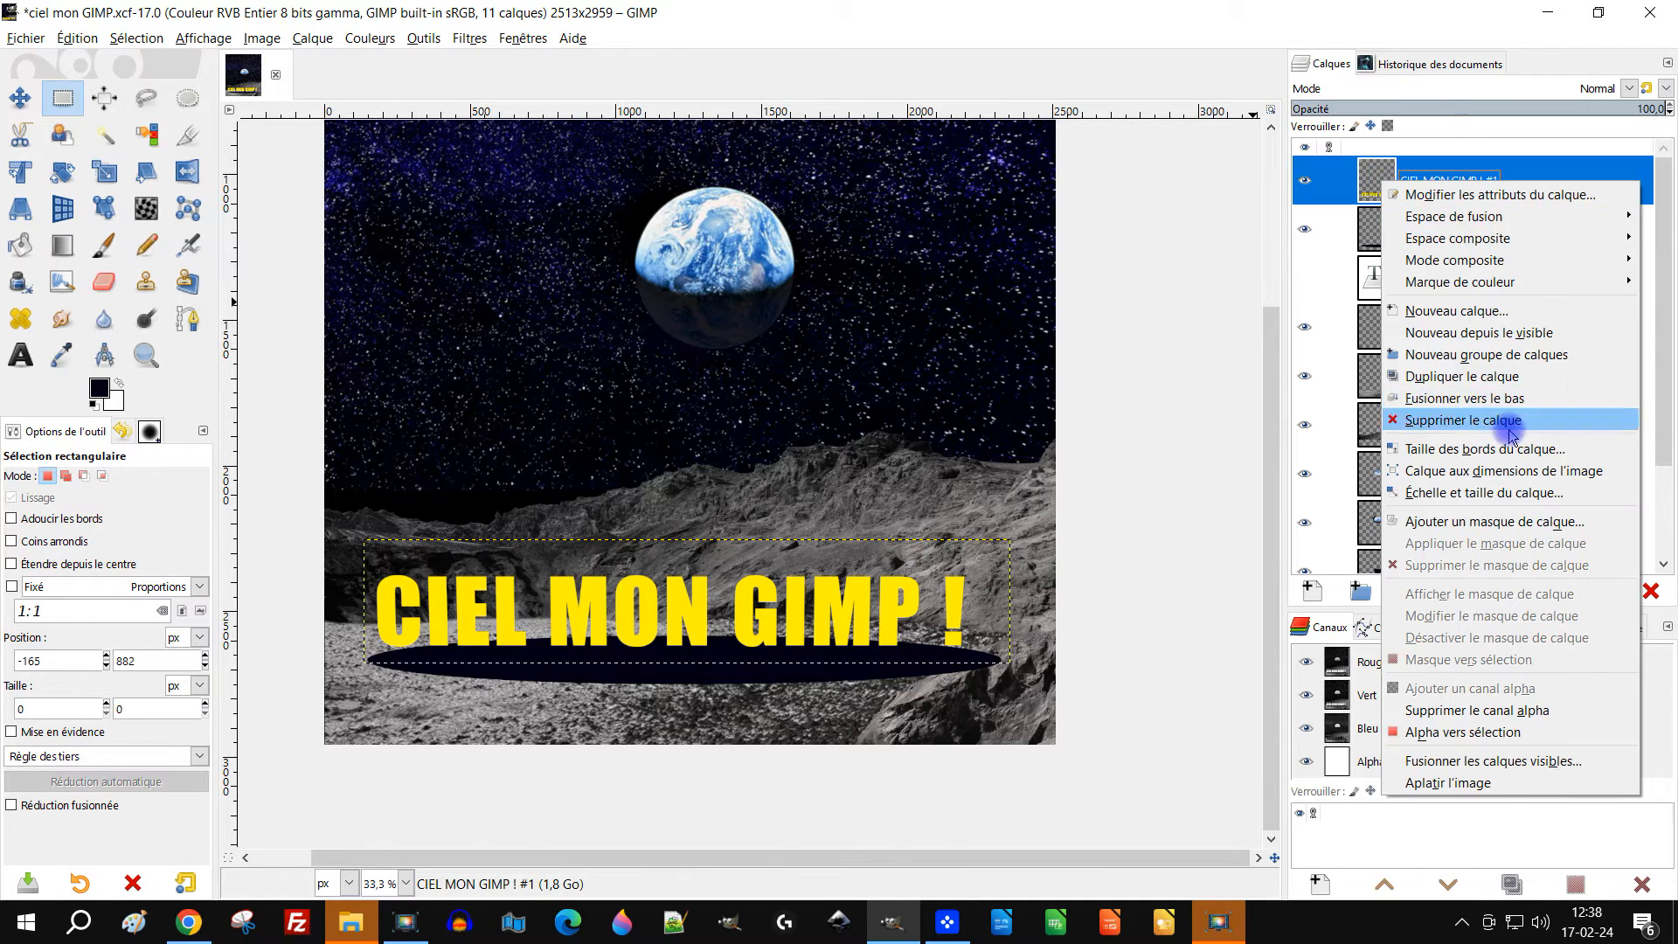
{"action": "left_click", "coordinate": [1499, 471]}
{"action": "scroll", "coordinate": [787, 524], "scroll_direction": "up", "scroll_amount": 1}
{"action": "scroll", "coordinate": [786, 524], "scroll_direction": "right", "scroll_amount": 1}
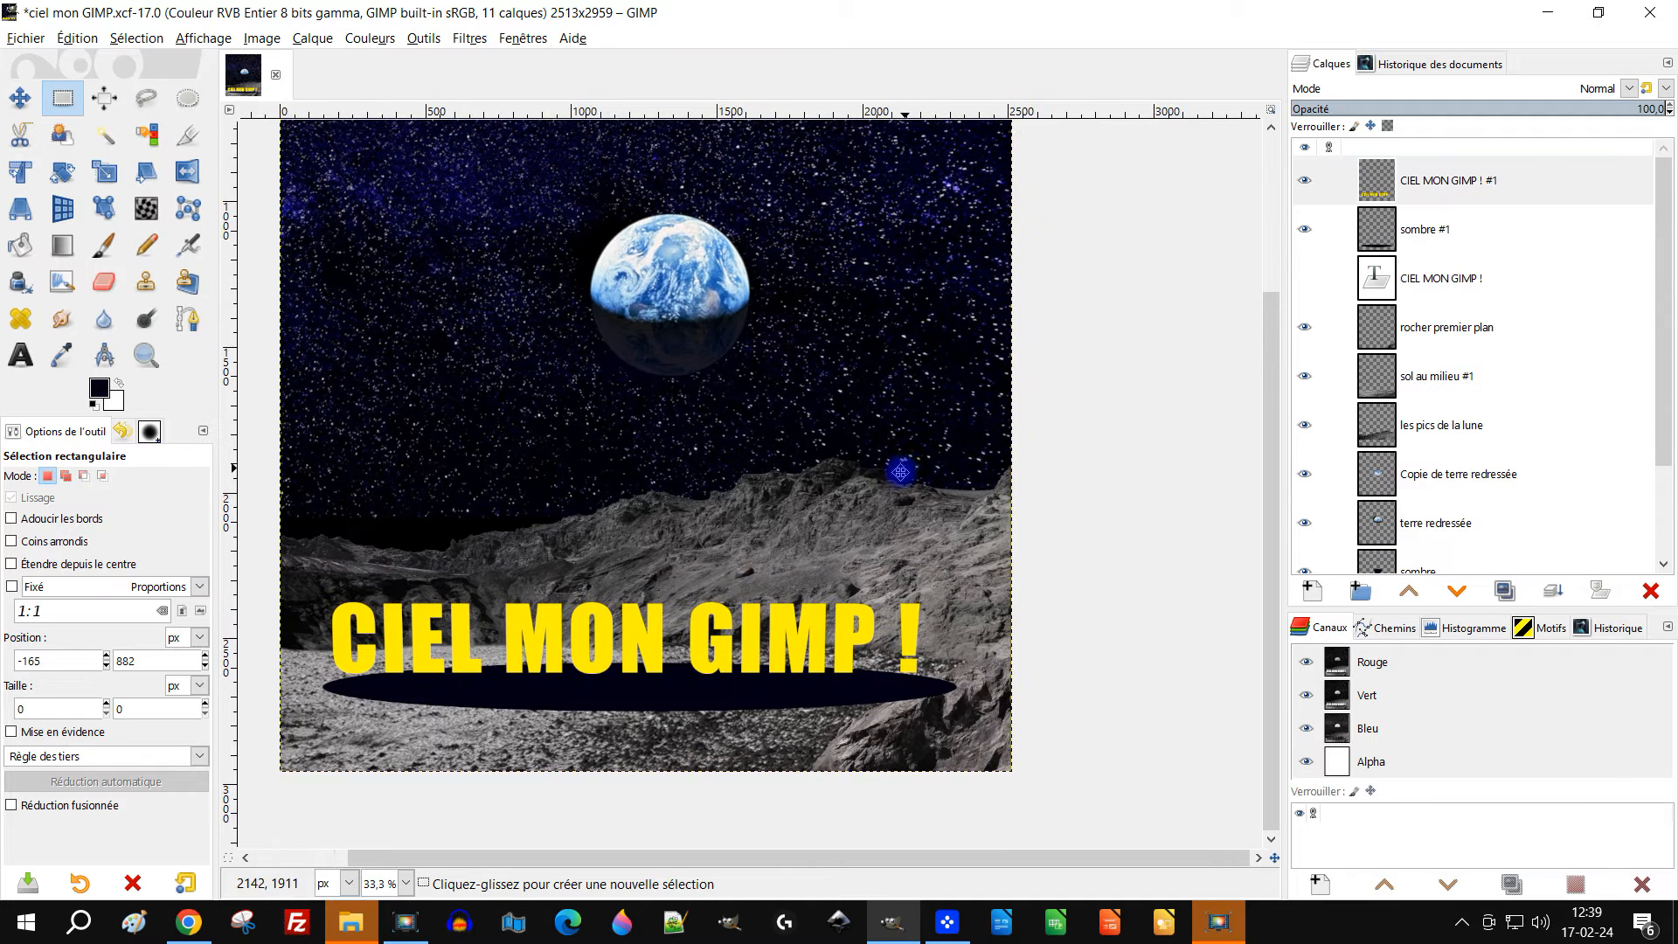
Move the yellow title slightly right and down over the dark ellipse and fit its layer to the image dimensions again
{"action": "left_click", "coordinate": [19, 96]}
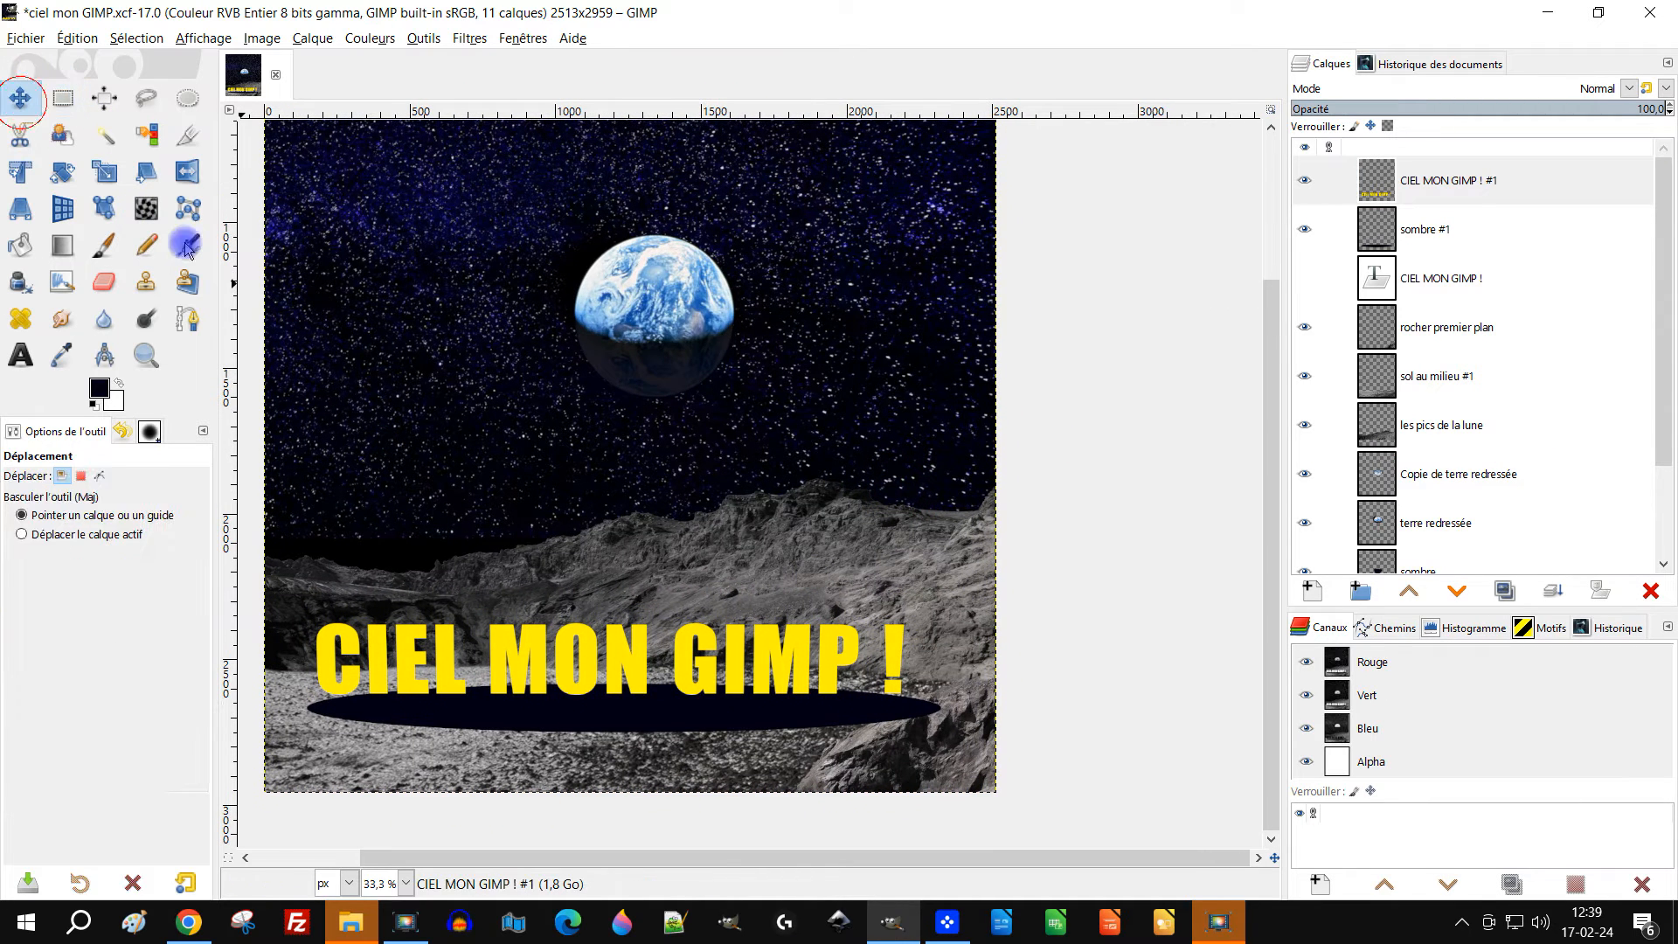
{"action": "left_click_drag", "start_coordinate": [532, 652], "coordinate": [549, 645]}
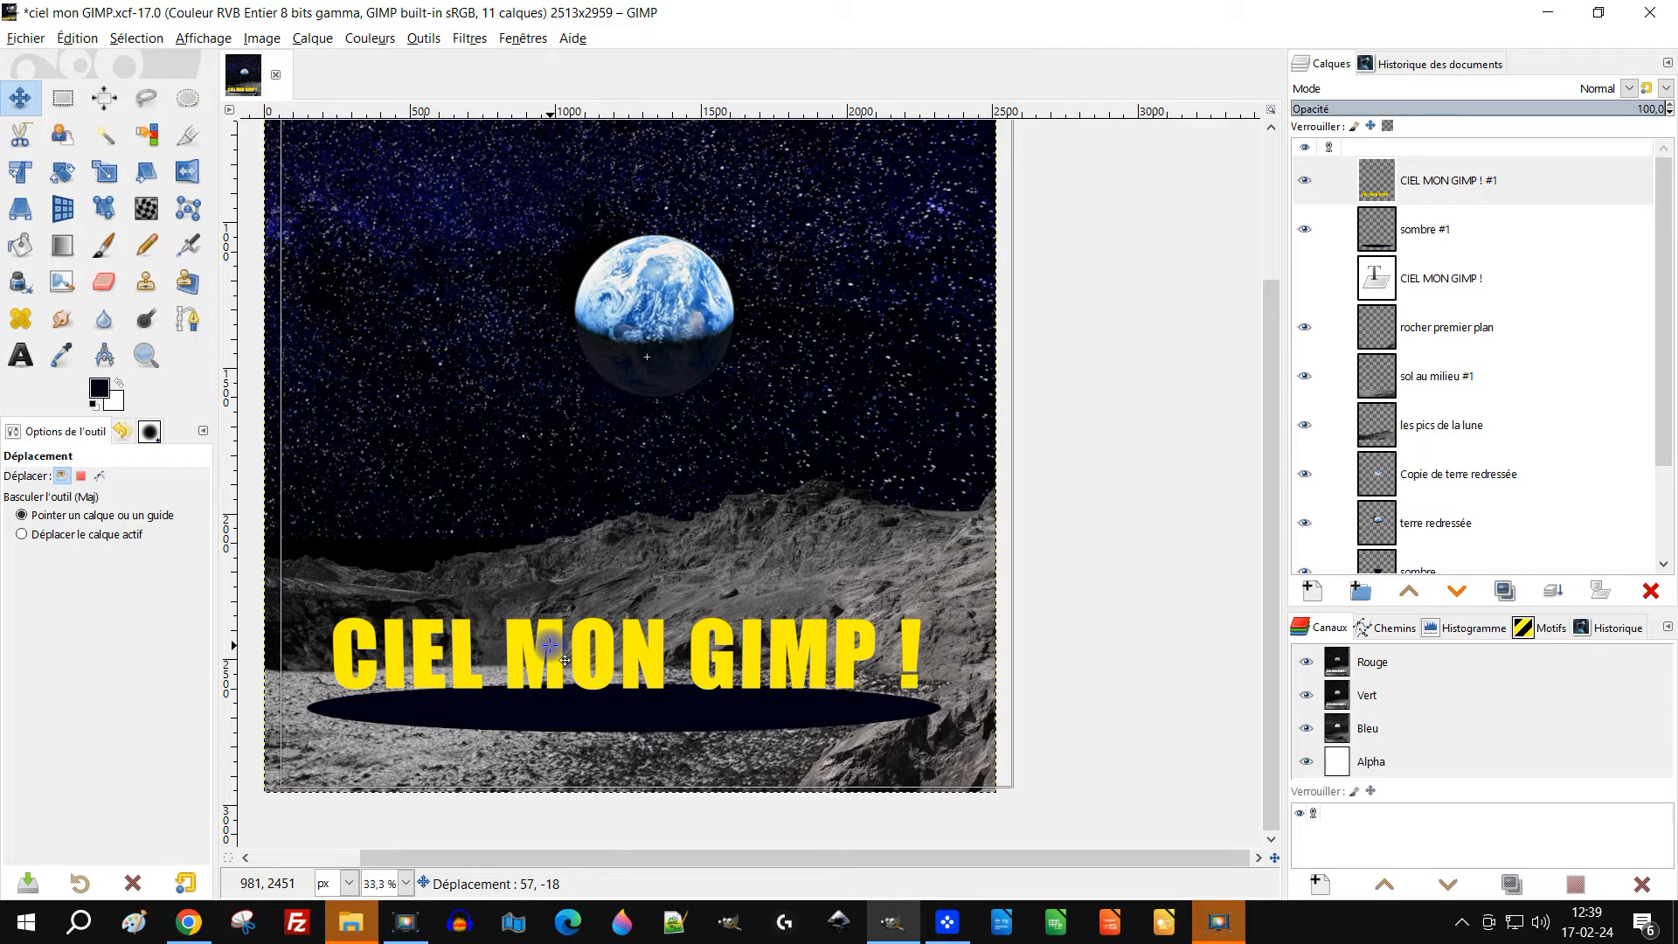
{"action": "left_click_drag", "start_coordinate": [549, 645], "coordinate": [547, 655]}
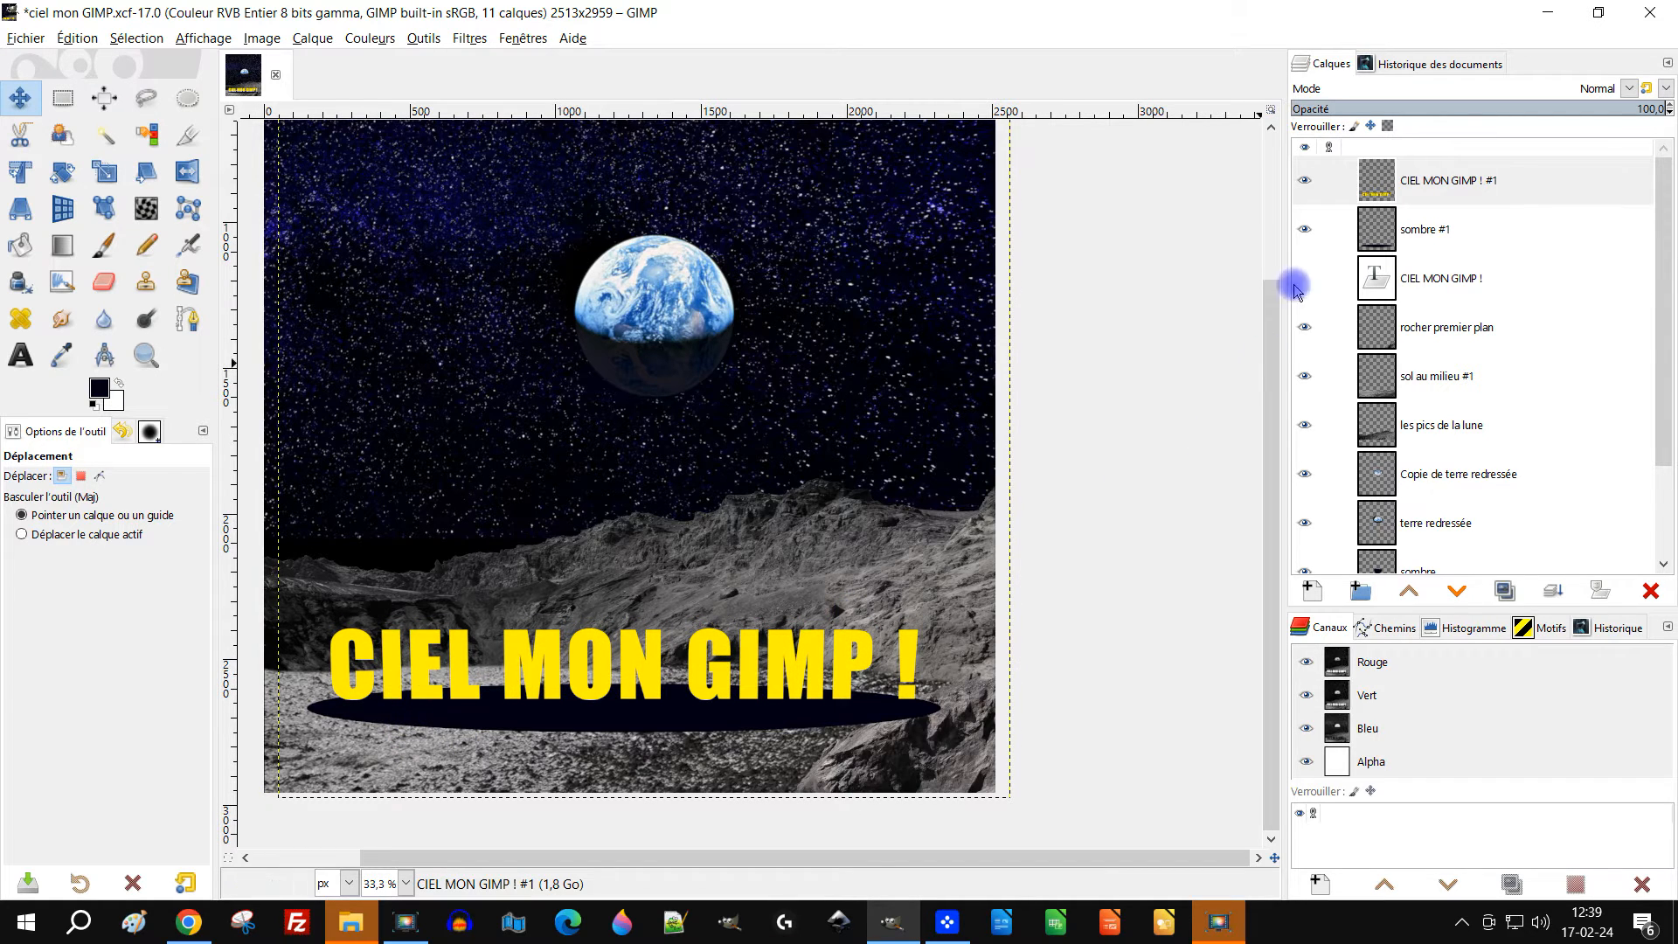
{"action": "right_click", "coordinate": [1394, 180]}
{"action": "left_click", "coordinate": [1510, 461]}
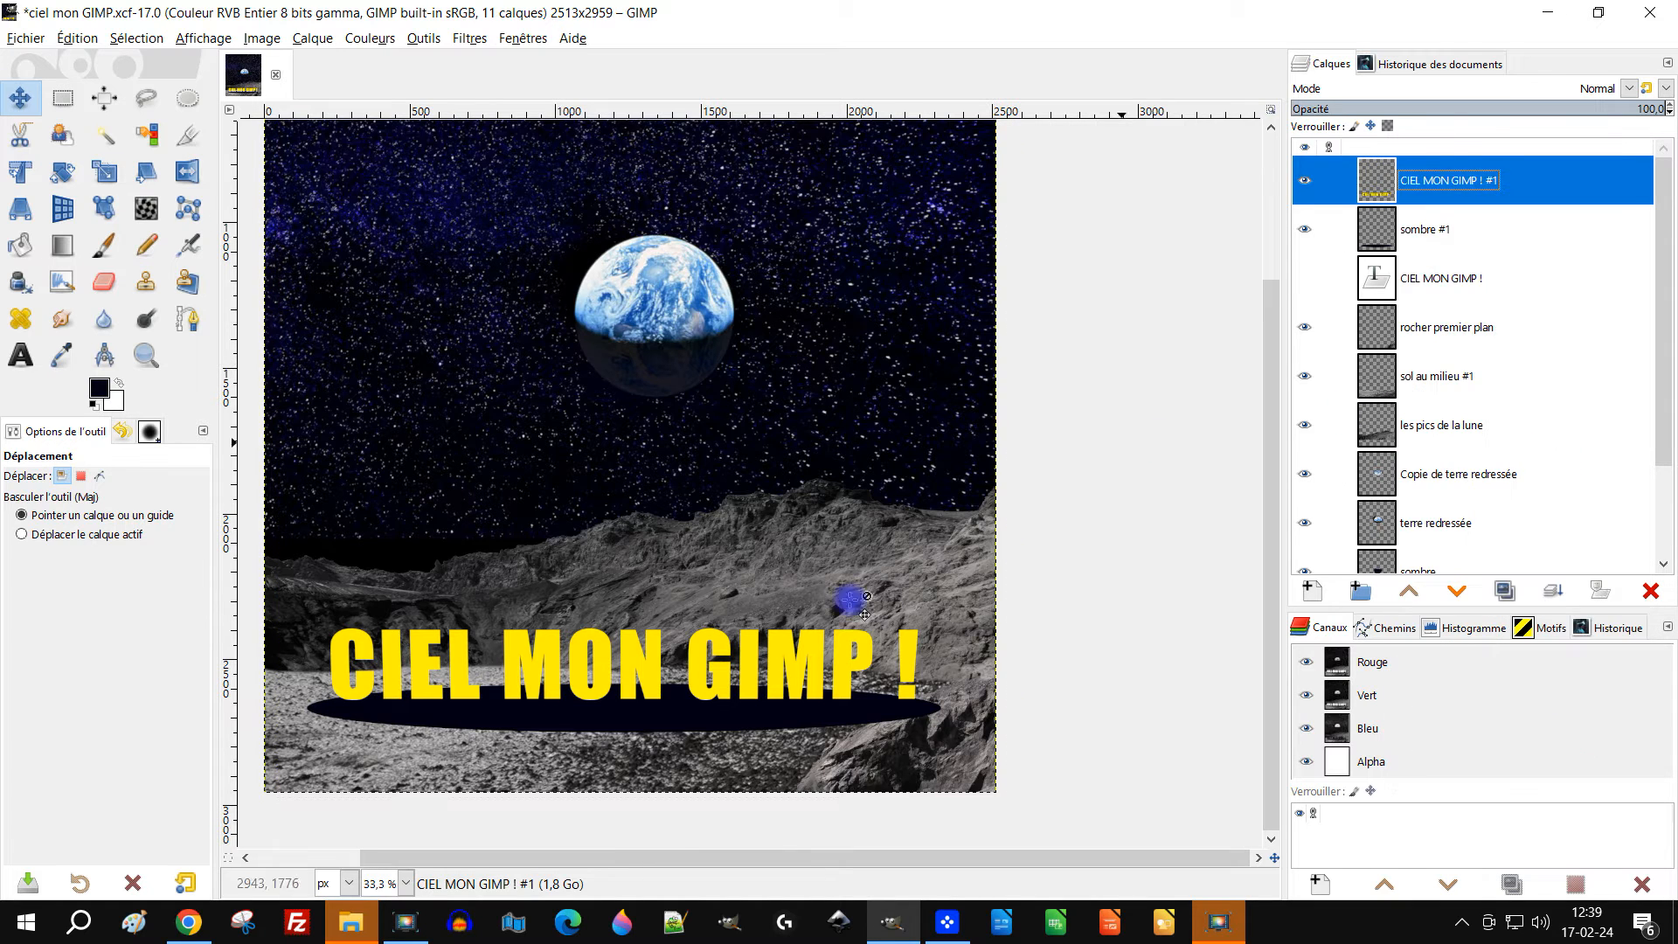
Select the I of CIEL with a rectangle about 110 × 332 px, cut it and paste it back as a floating selection
{"action": "scroll", "coordinate": [856, 612], "scroll_direction": "down", "scroll_amount": 1}
{"action": "scroll", "coordinate": [376, 669], "scroll_direction": "up", "scroll_amount": 1, "text": "ctrl"}
{"action": "left_click_drag", "start_coordinate": [713, 643], "coordinate": [677, 590]}
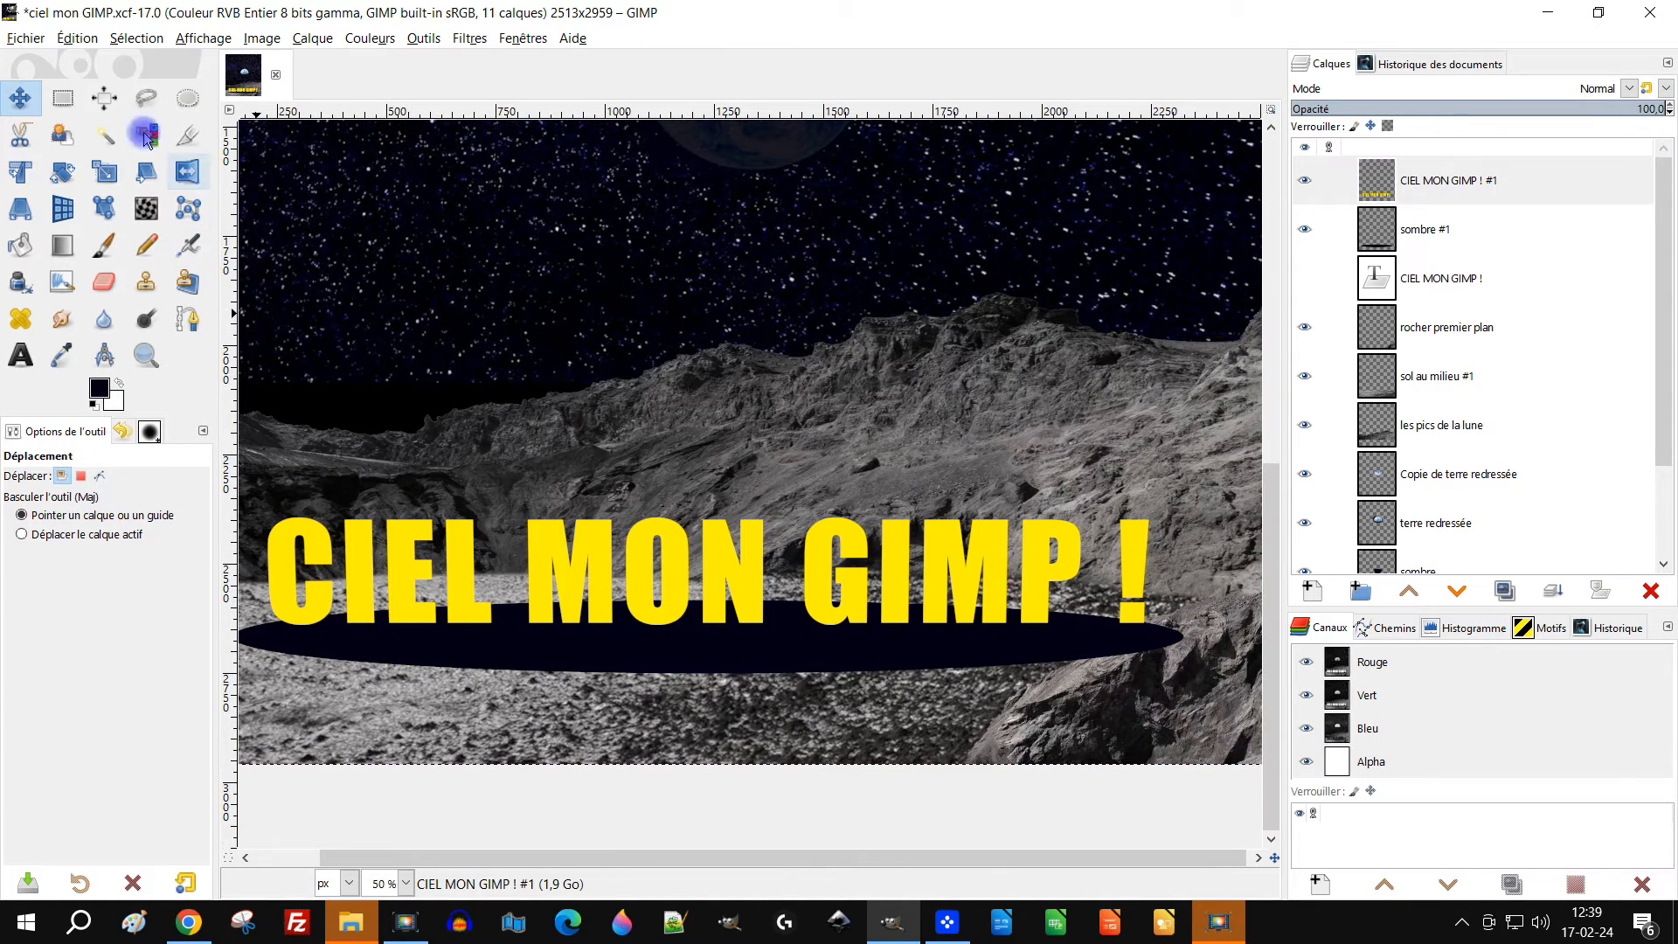
{"action": "left_click", "coordinate": [63, 98]}
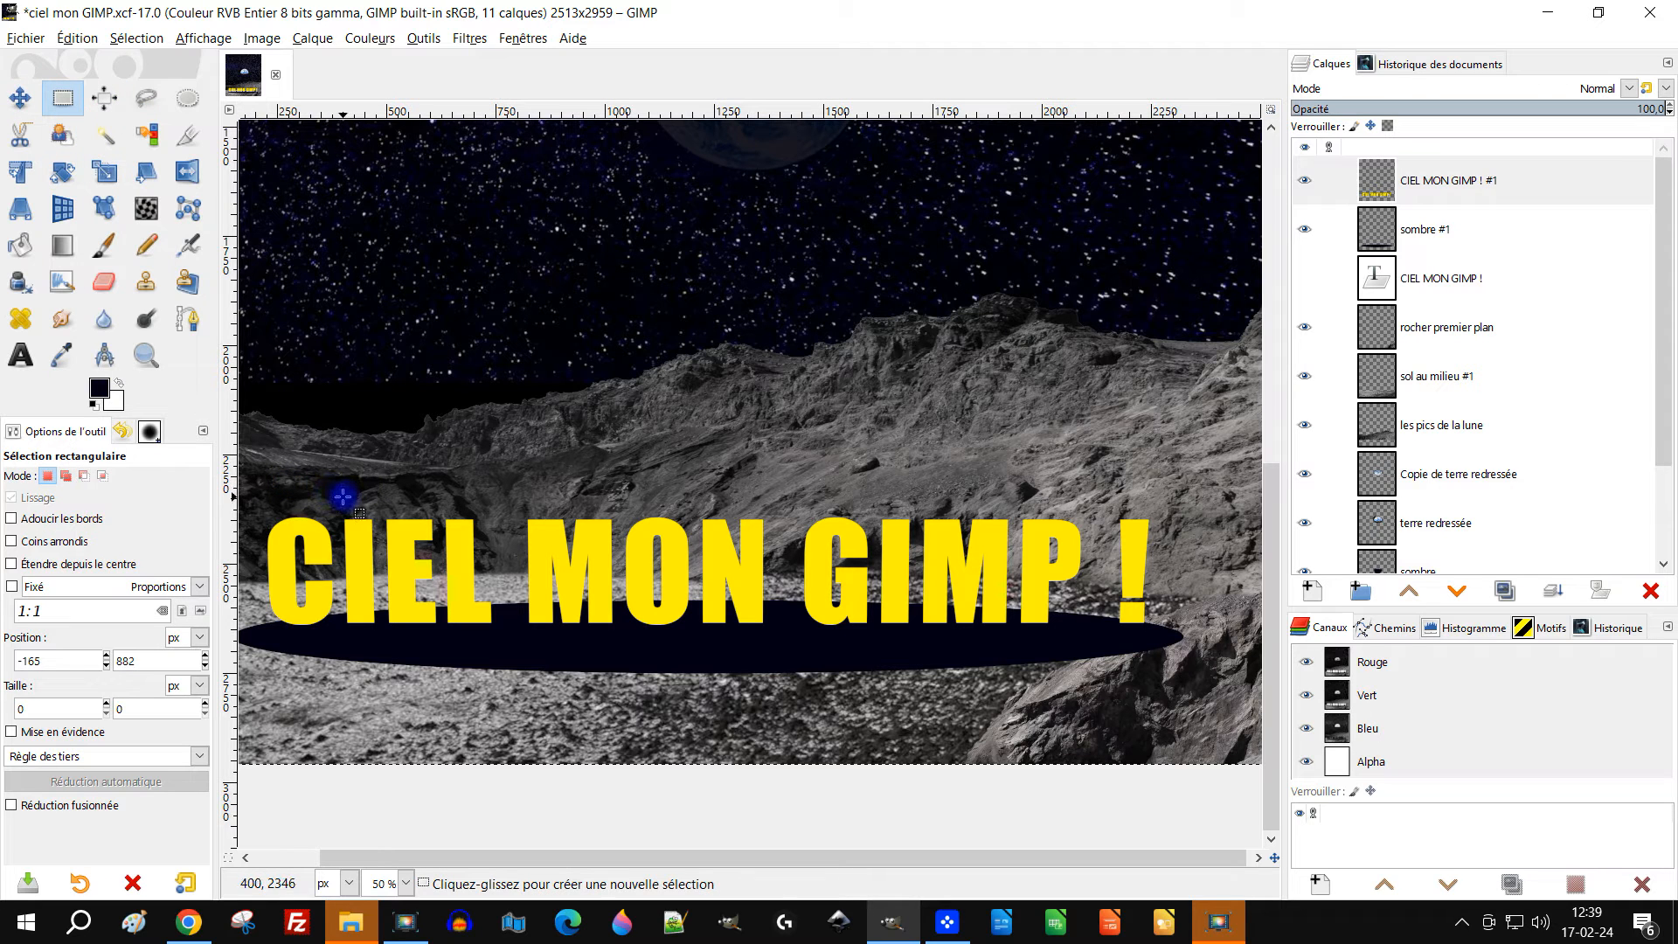
{"action": "left_click_drag", "start_coordinate": [338, 491], "coordinate": [385, 637]}
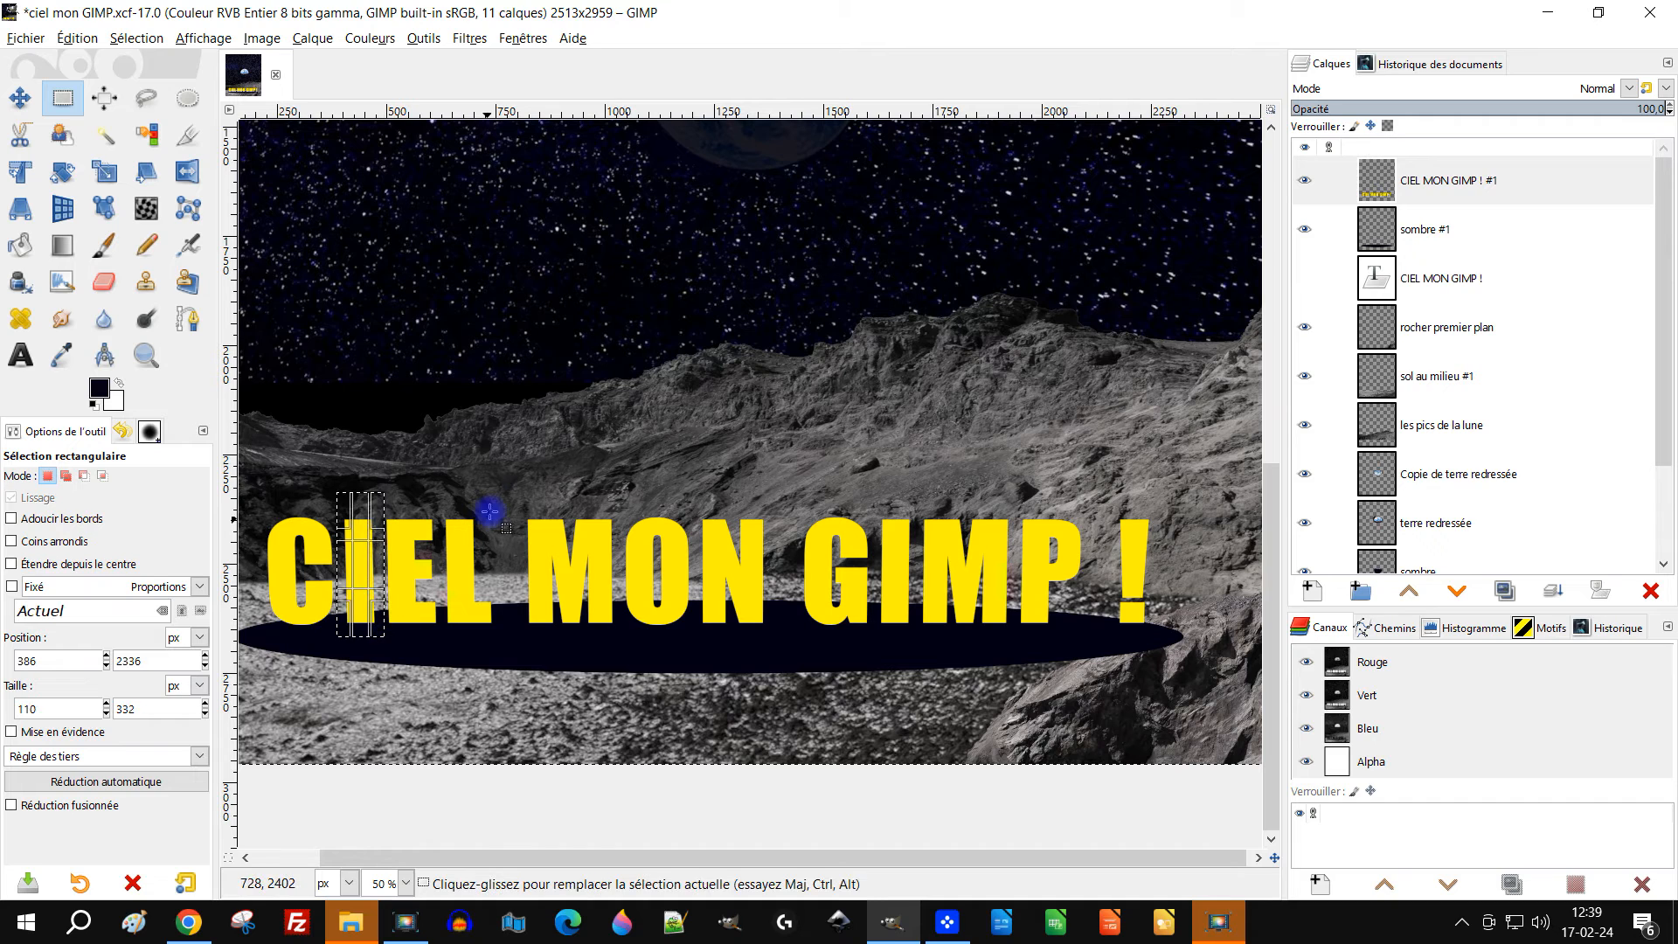
{"action": "key", "text": "ctrl+x"}
{"action": "key", "text": "ctrl+v"}
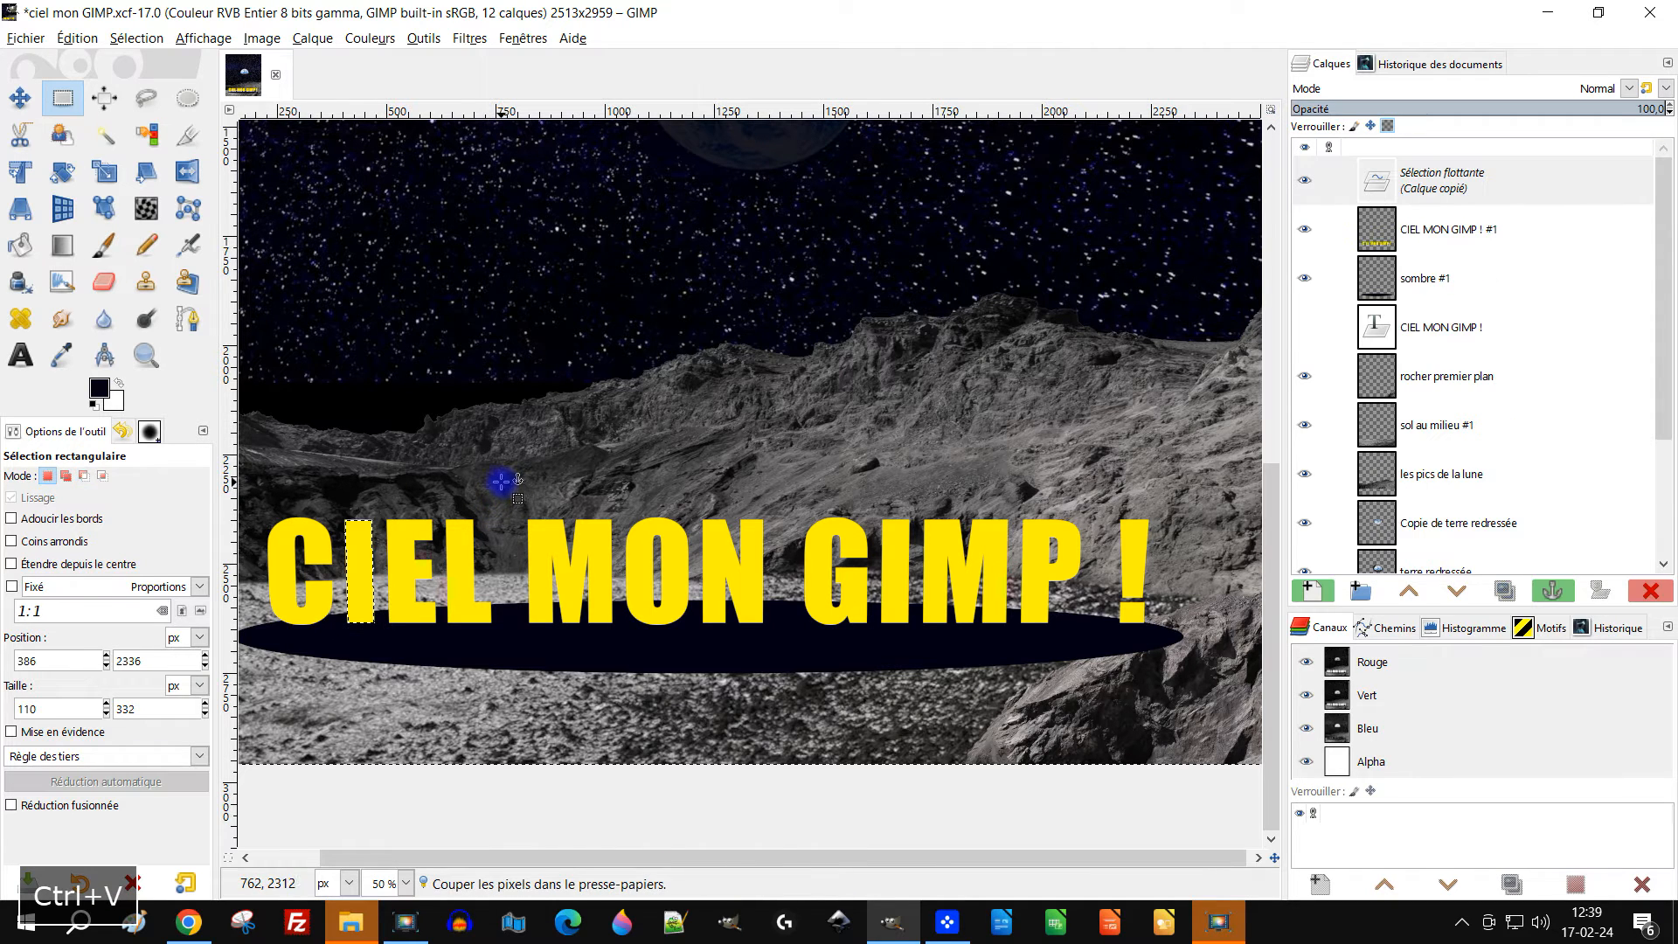
Shrink the floating I with a 3D transformation using a Z offset of 100 px and anchor it to the title copy
{"action": "left_click", "coordinate": [62, 208]}
{"action": "left_click", "coordinate": [360, 544]}
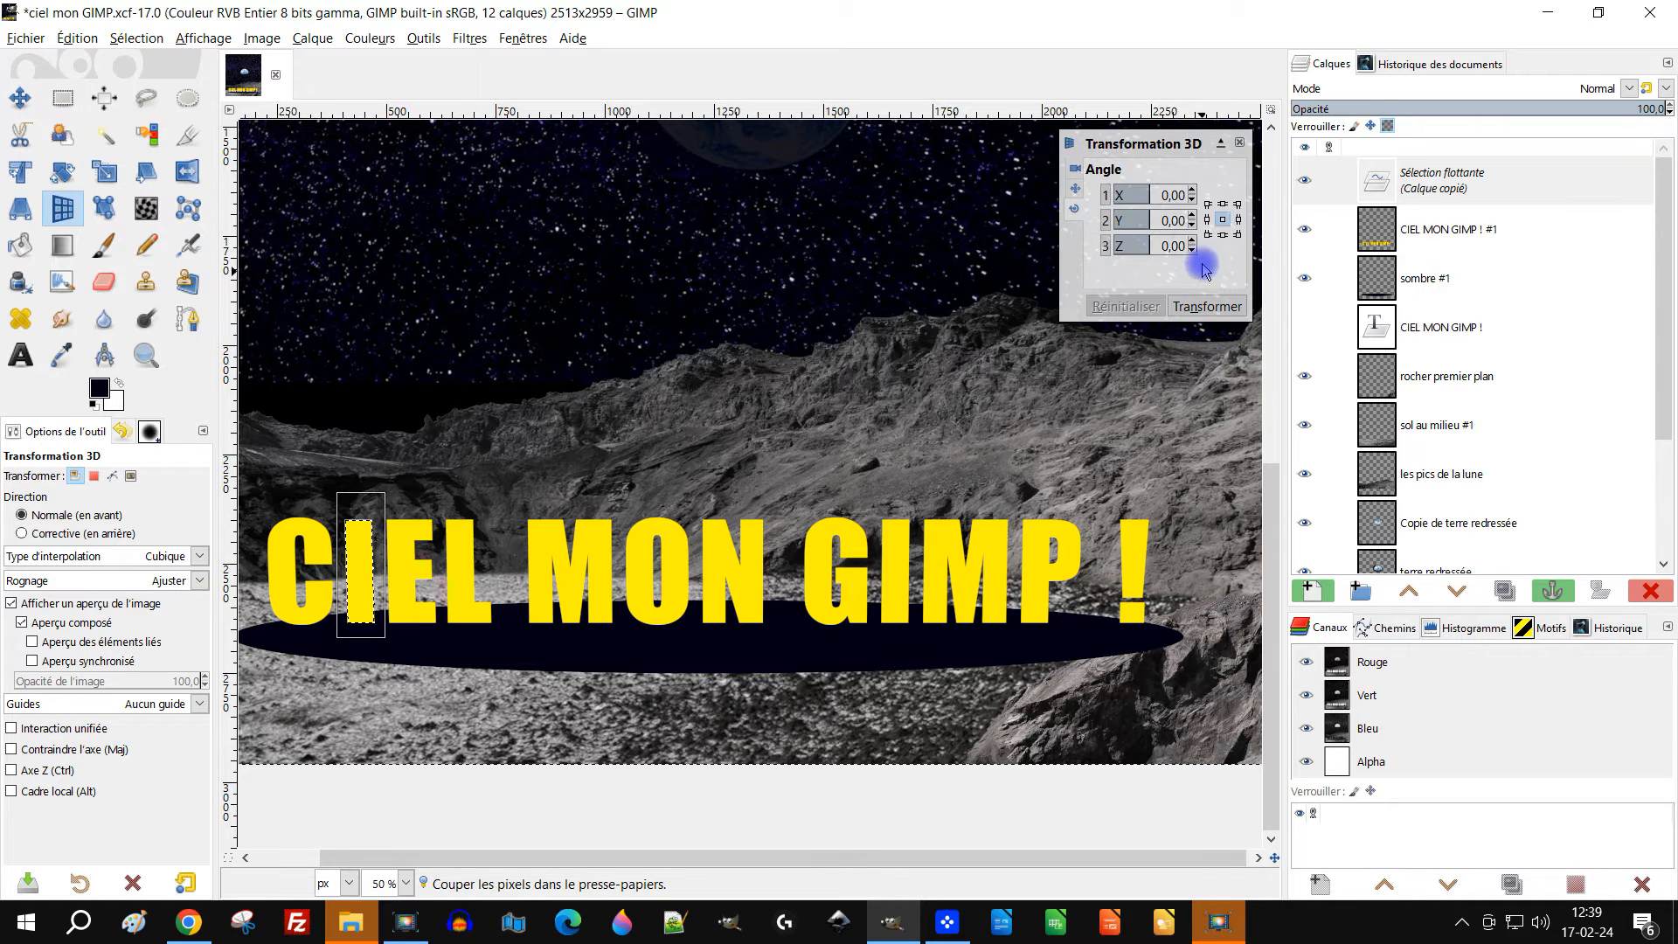
{"action": "left_click", "coordinate": [1076, 190]}
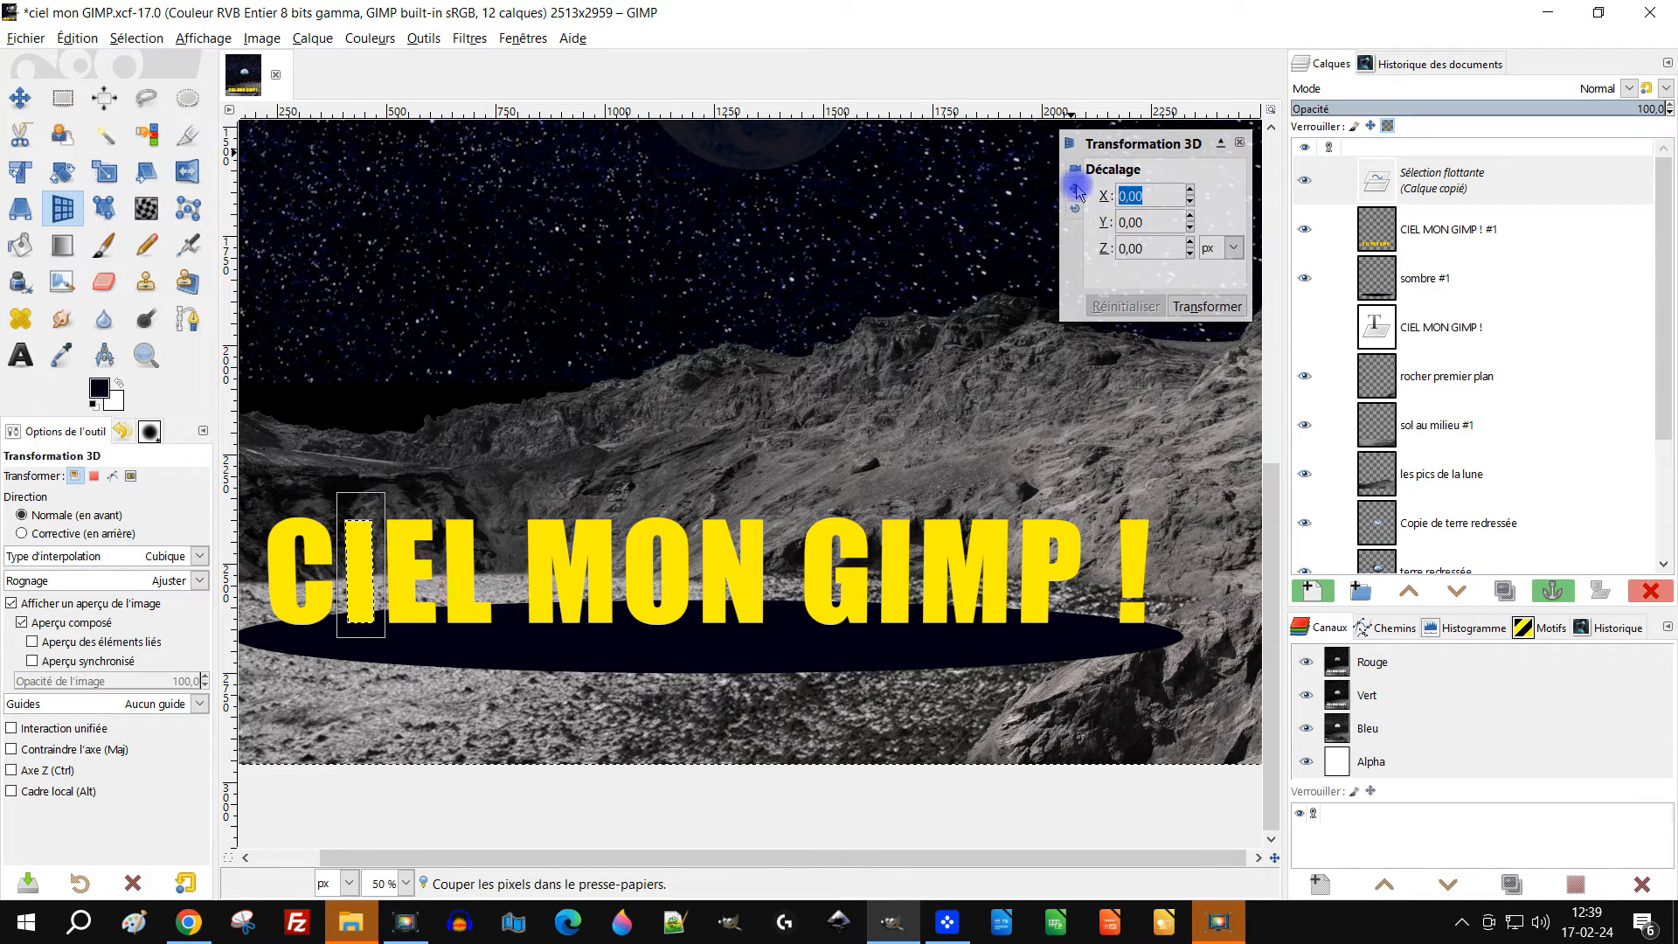
{"action": "left_click", "coordinate": [1190, 244]}
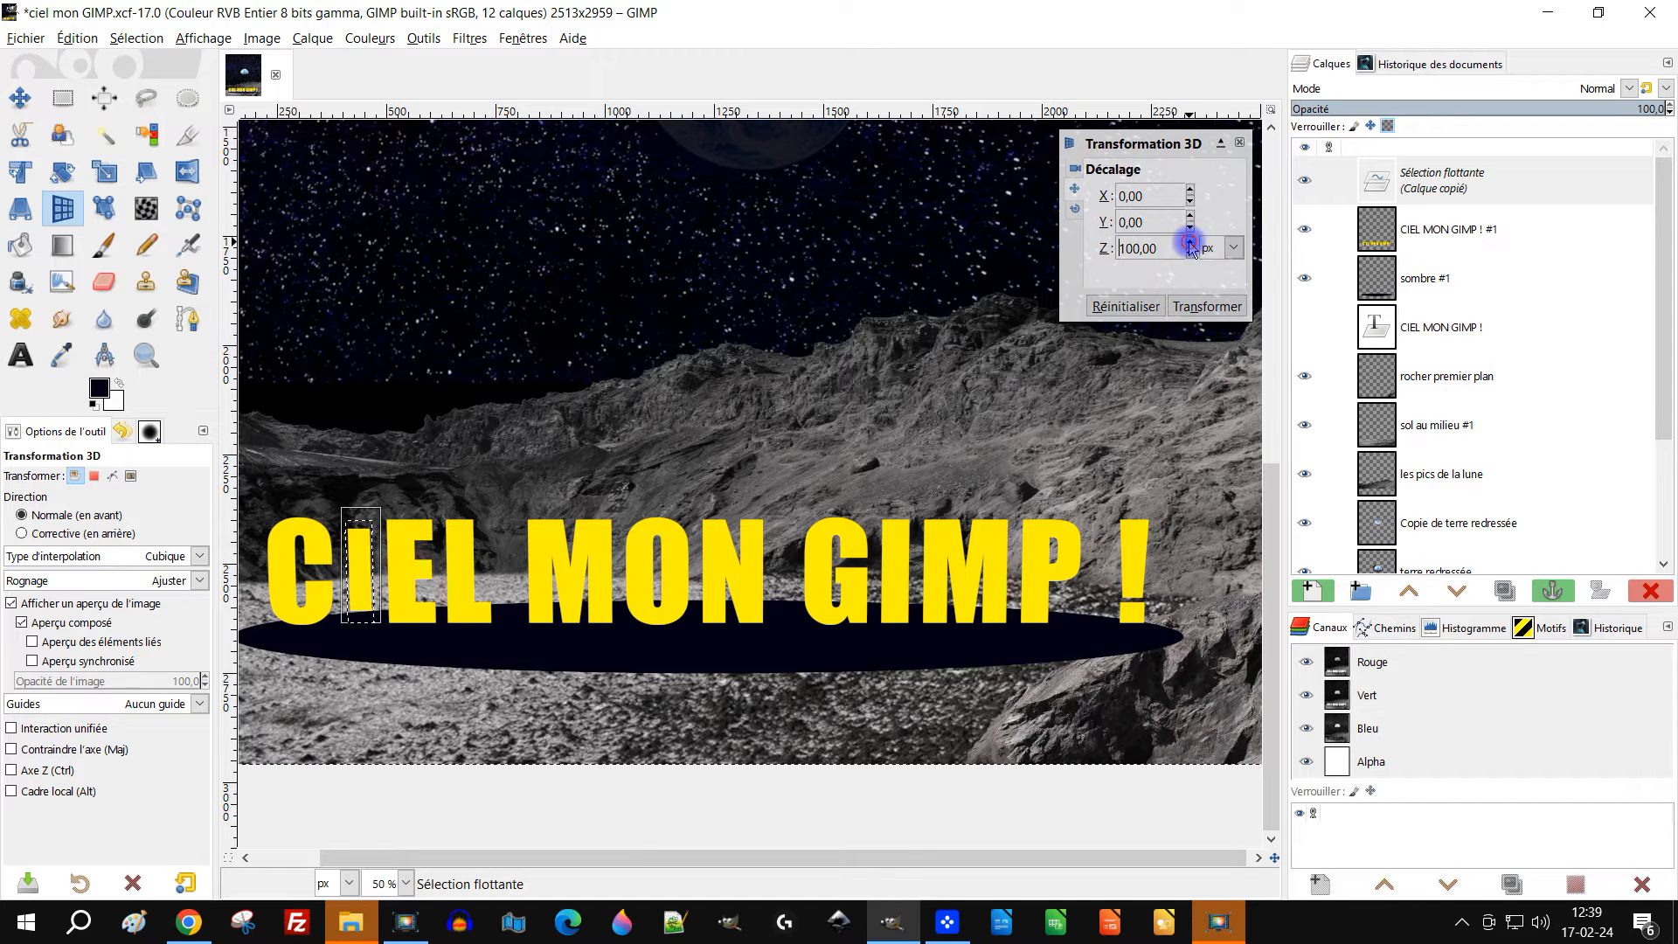
{"action": "left_click", "coordinate": [1207, 306]}
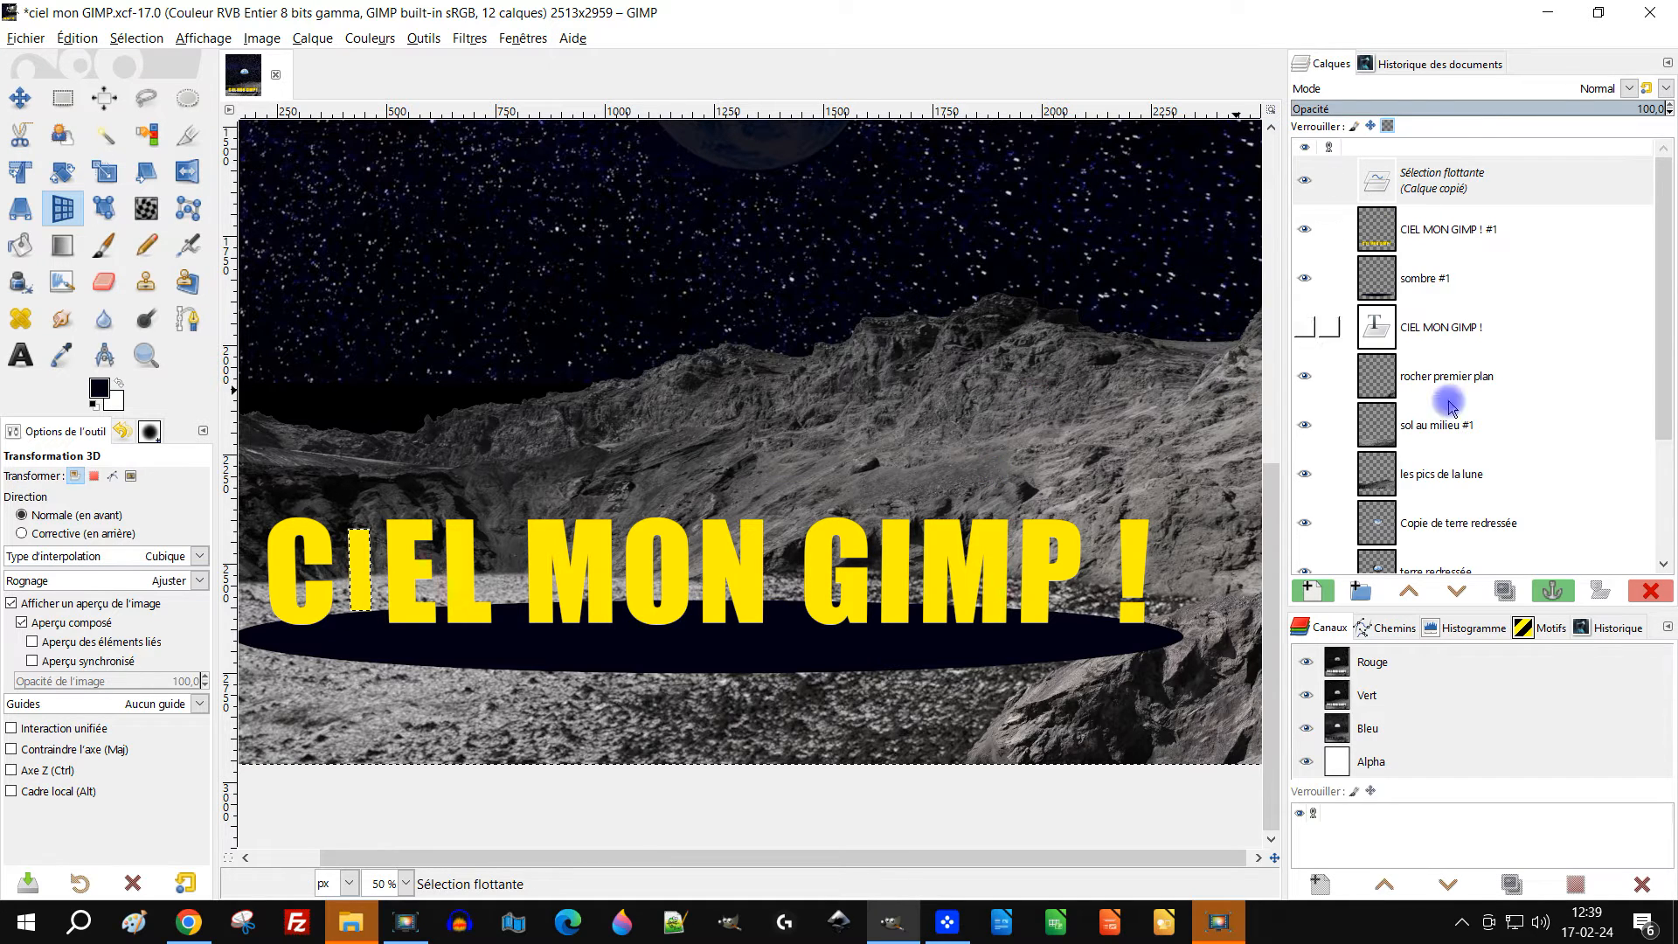
{"action": "left_click", "coordinate": [1556, 593]}
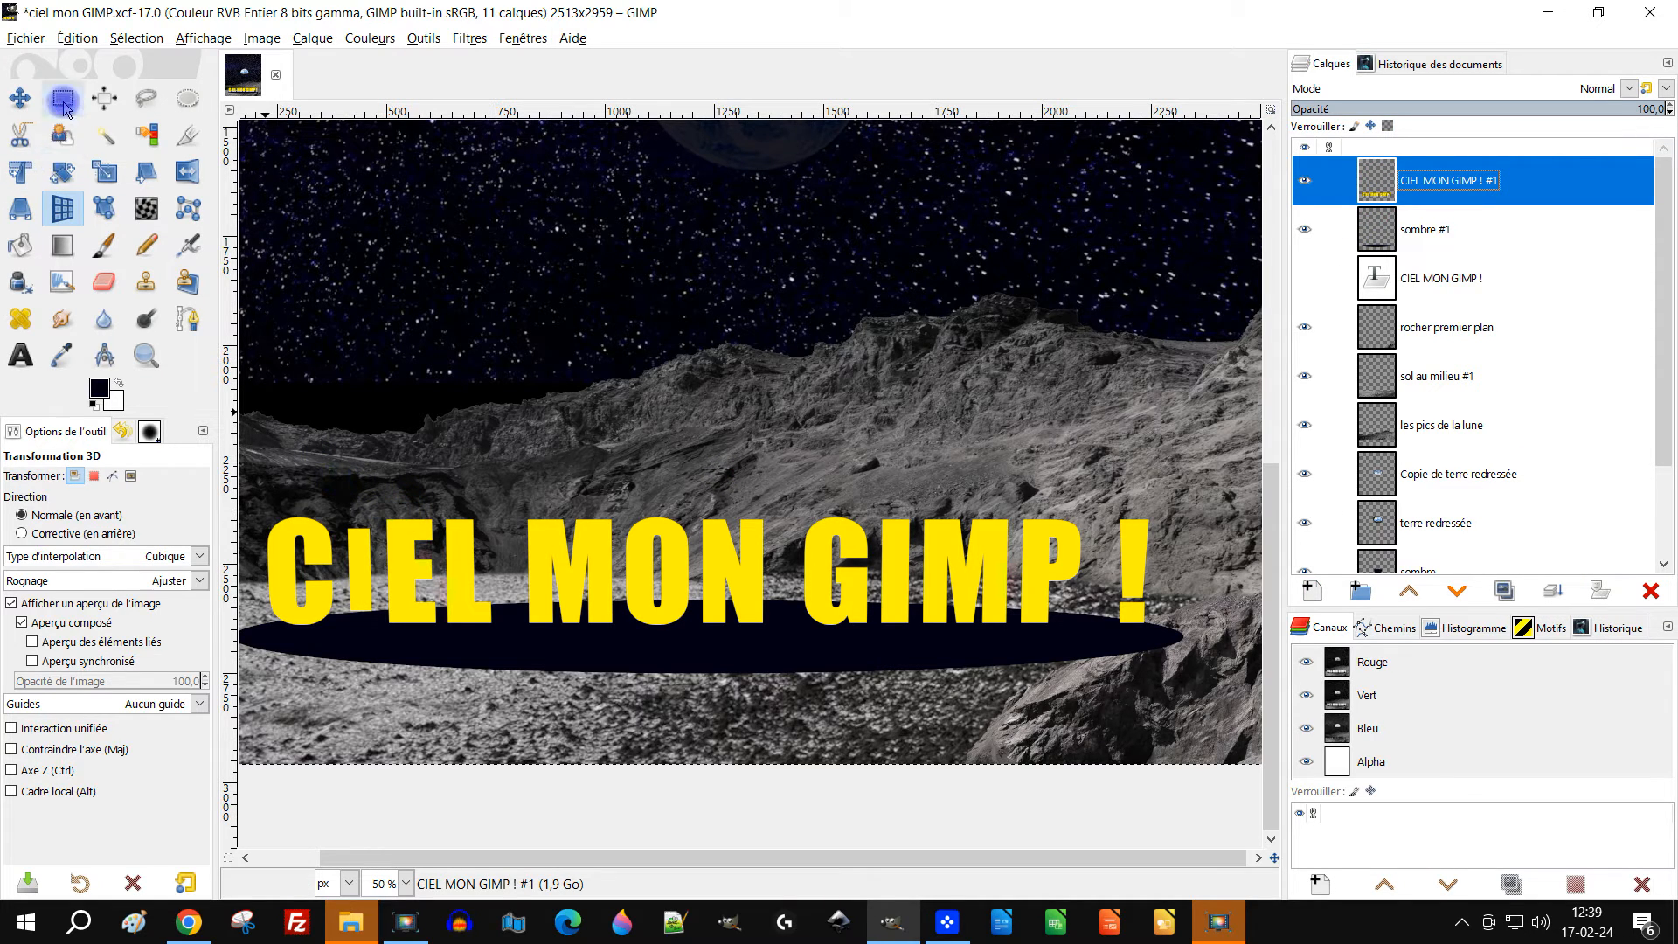
Select the E of CIEL with a rectangle about 140 × 322 px, cut it and paste it back as a floating selection
{"action": "key", "text": "r"}
{"action": "left_click_drag", "start_coordinate": [381, 502], "coordinate": [442, 643]}
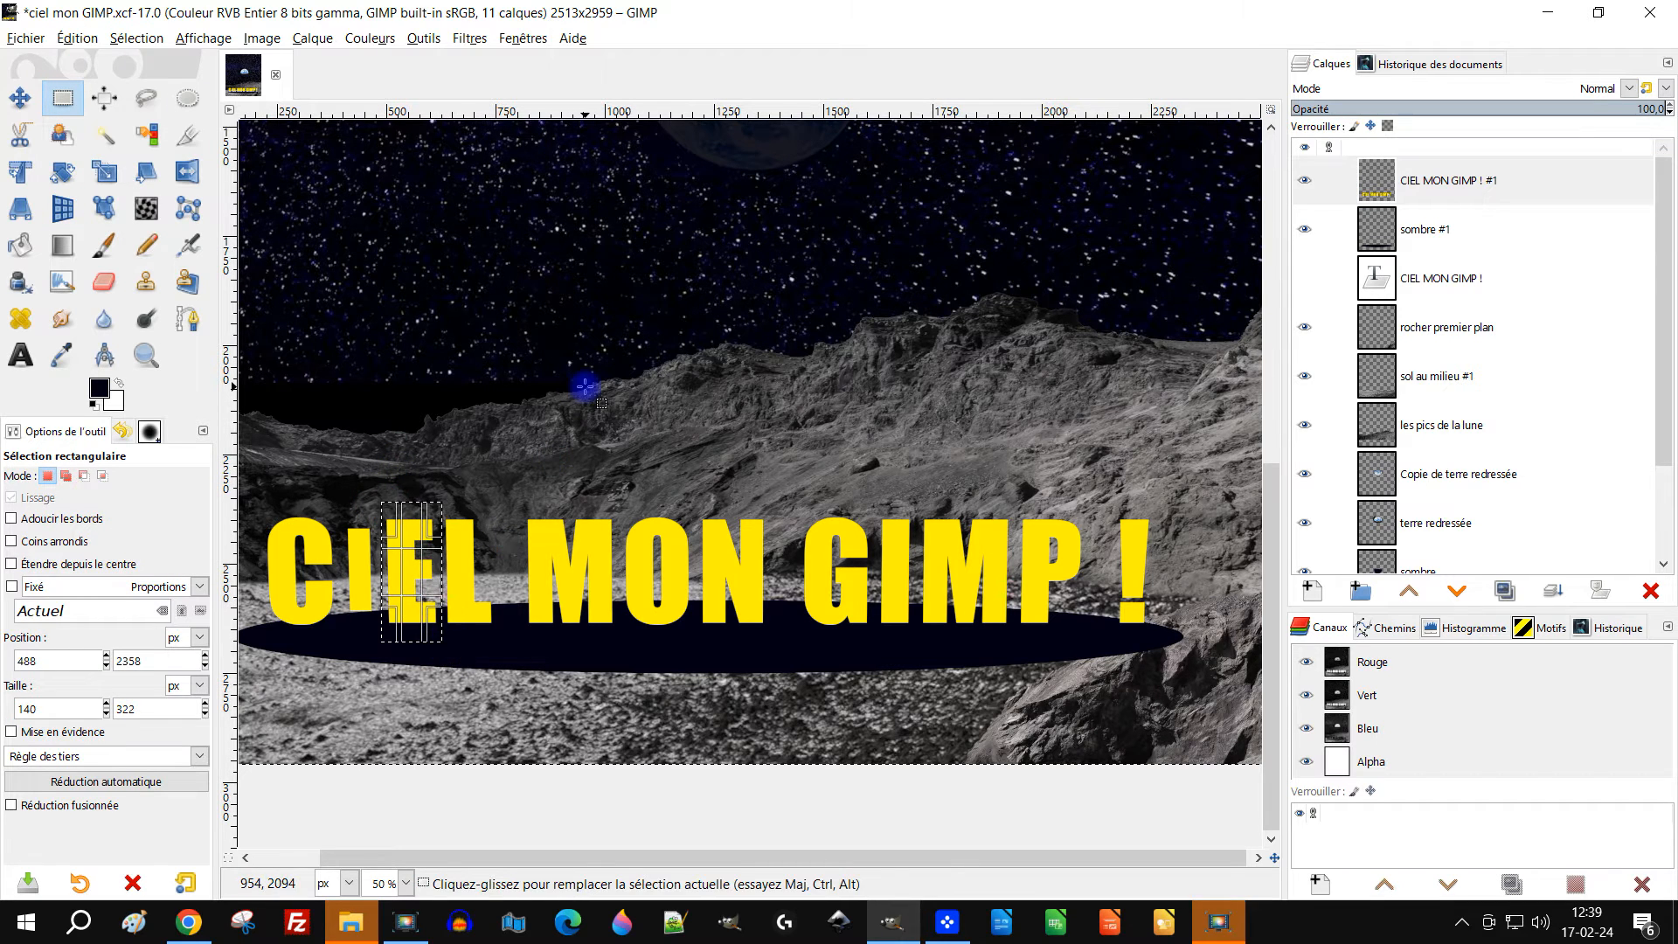
{"action": "key", "text": "ctrl+x"}
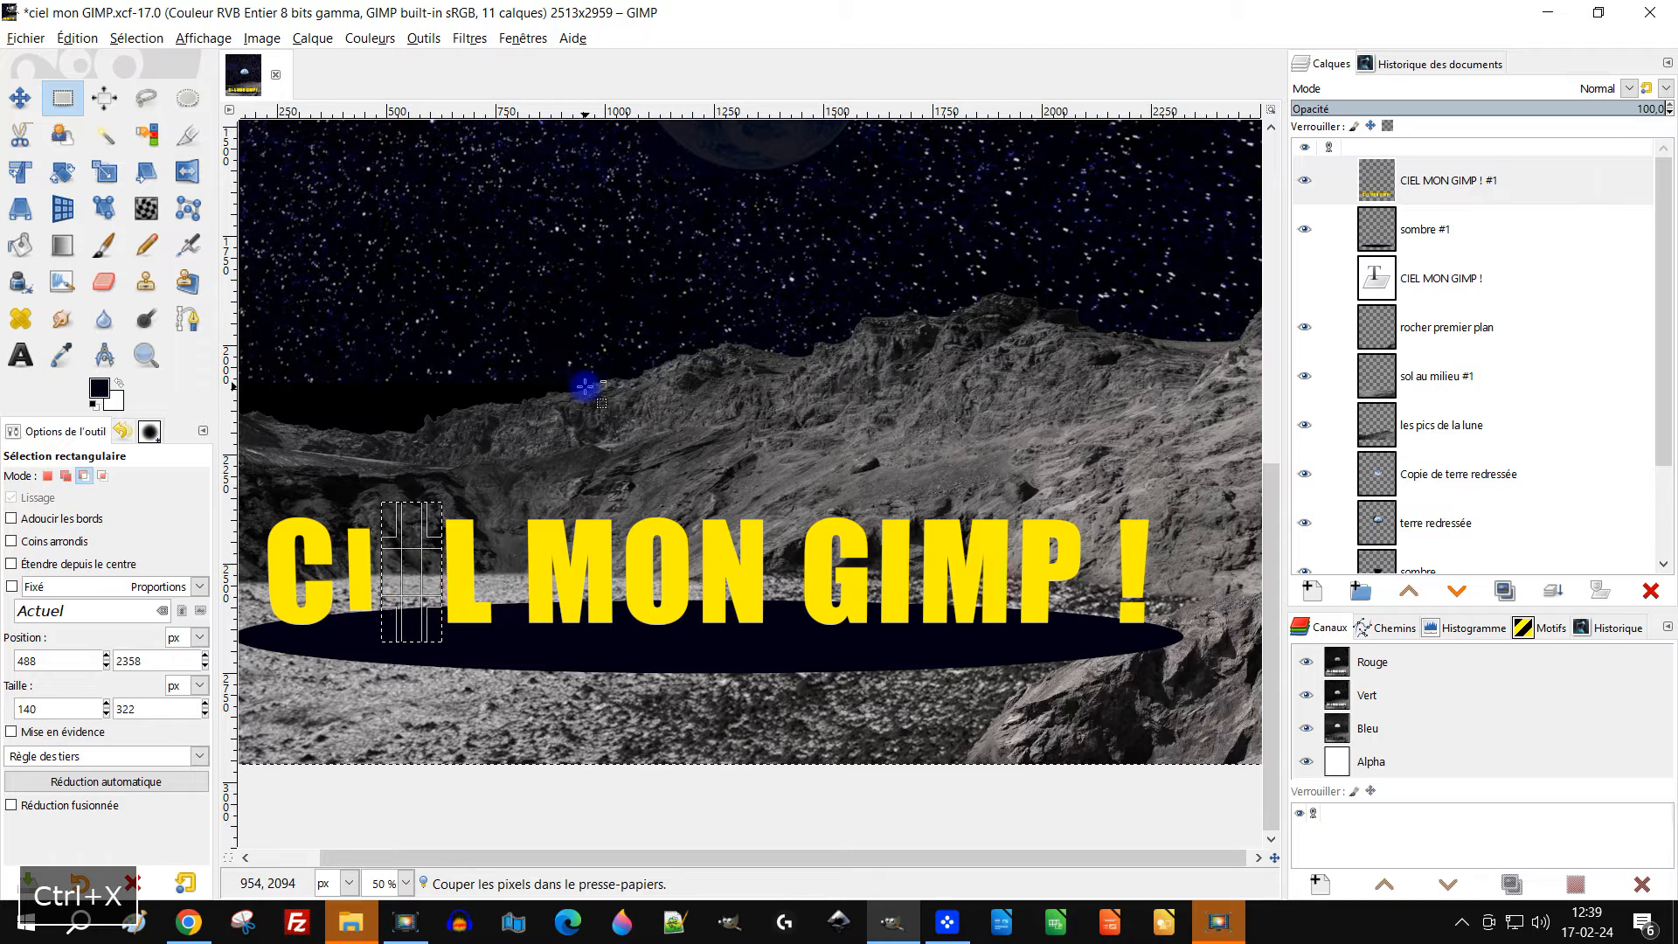
{"action": "key", "text": "ctrl+v"}
Shrink the floating E with a 3D transformation using offsets X -2 and Z 149 px, and anchor it to the title copy
{"action": "key", "text": "shift+w"}
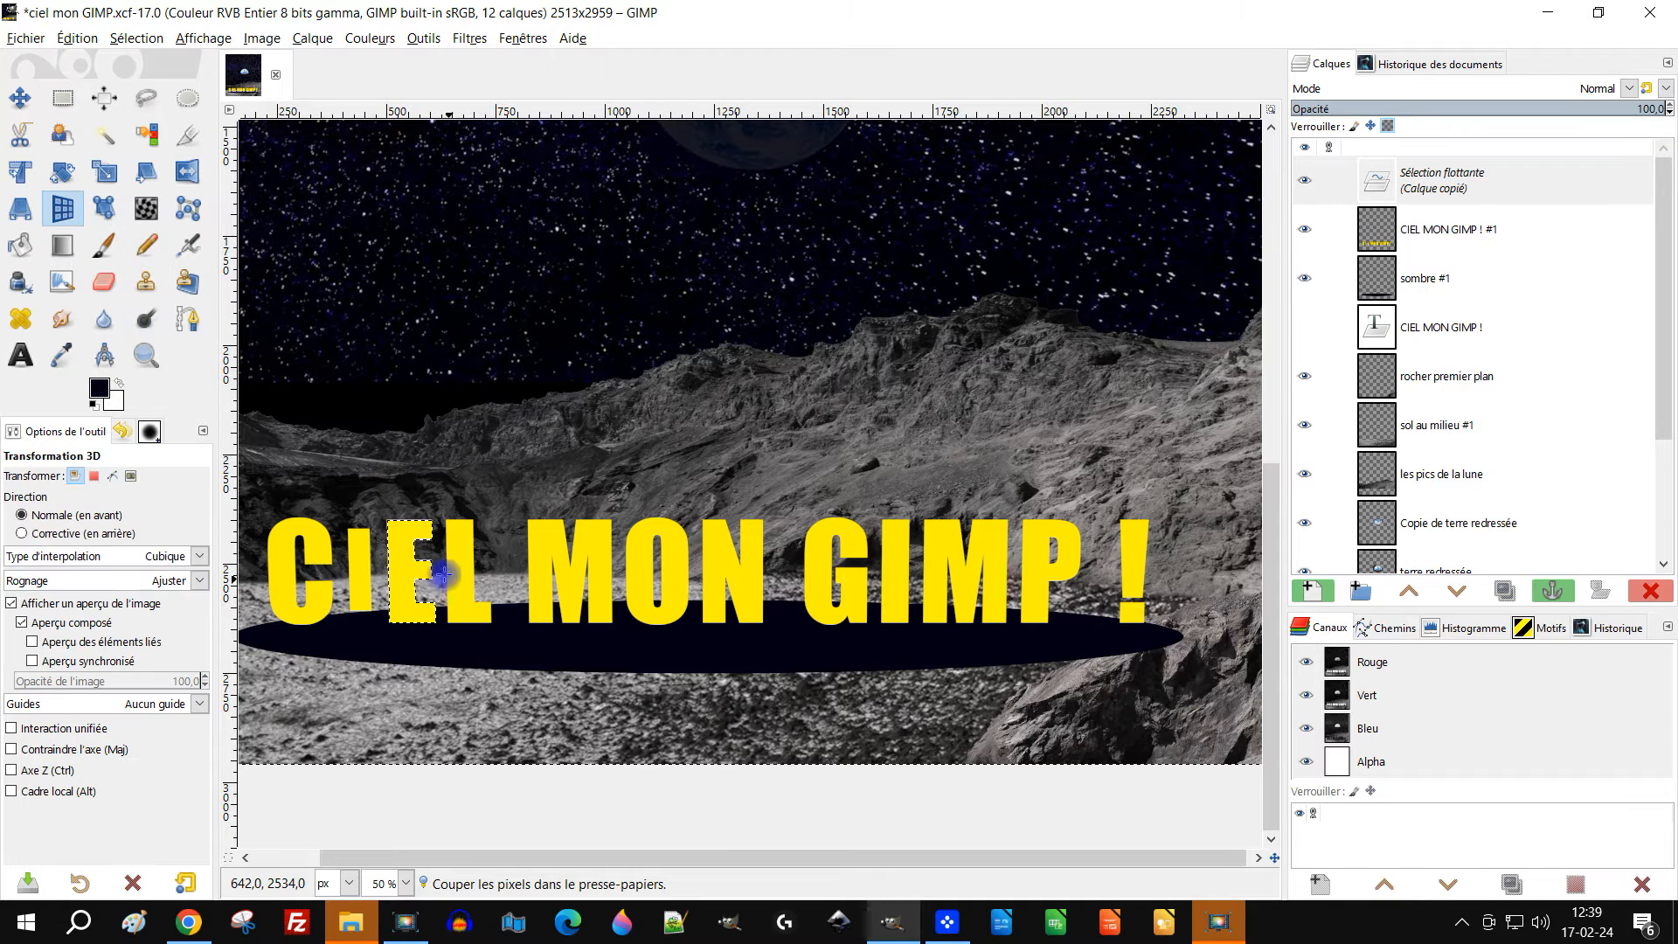
{"action": "left_click", "coordinate": [415, 562]}
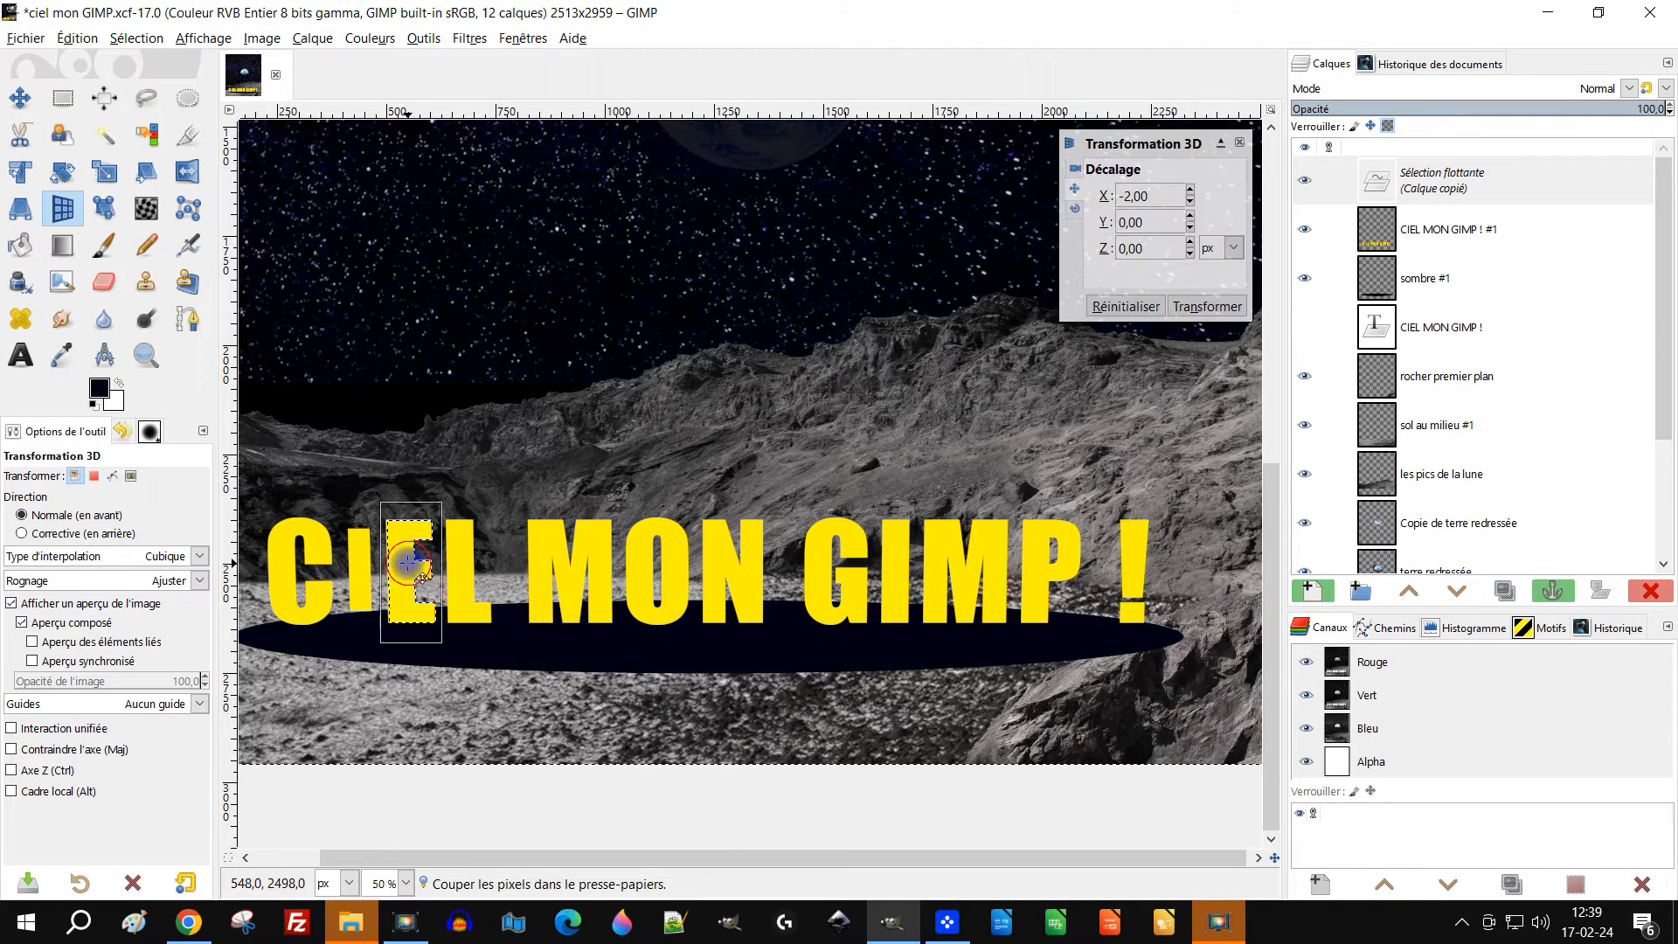
{"action": "left_click", "coordinate": [1189, 254]}
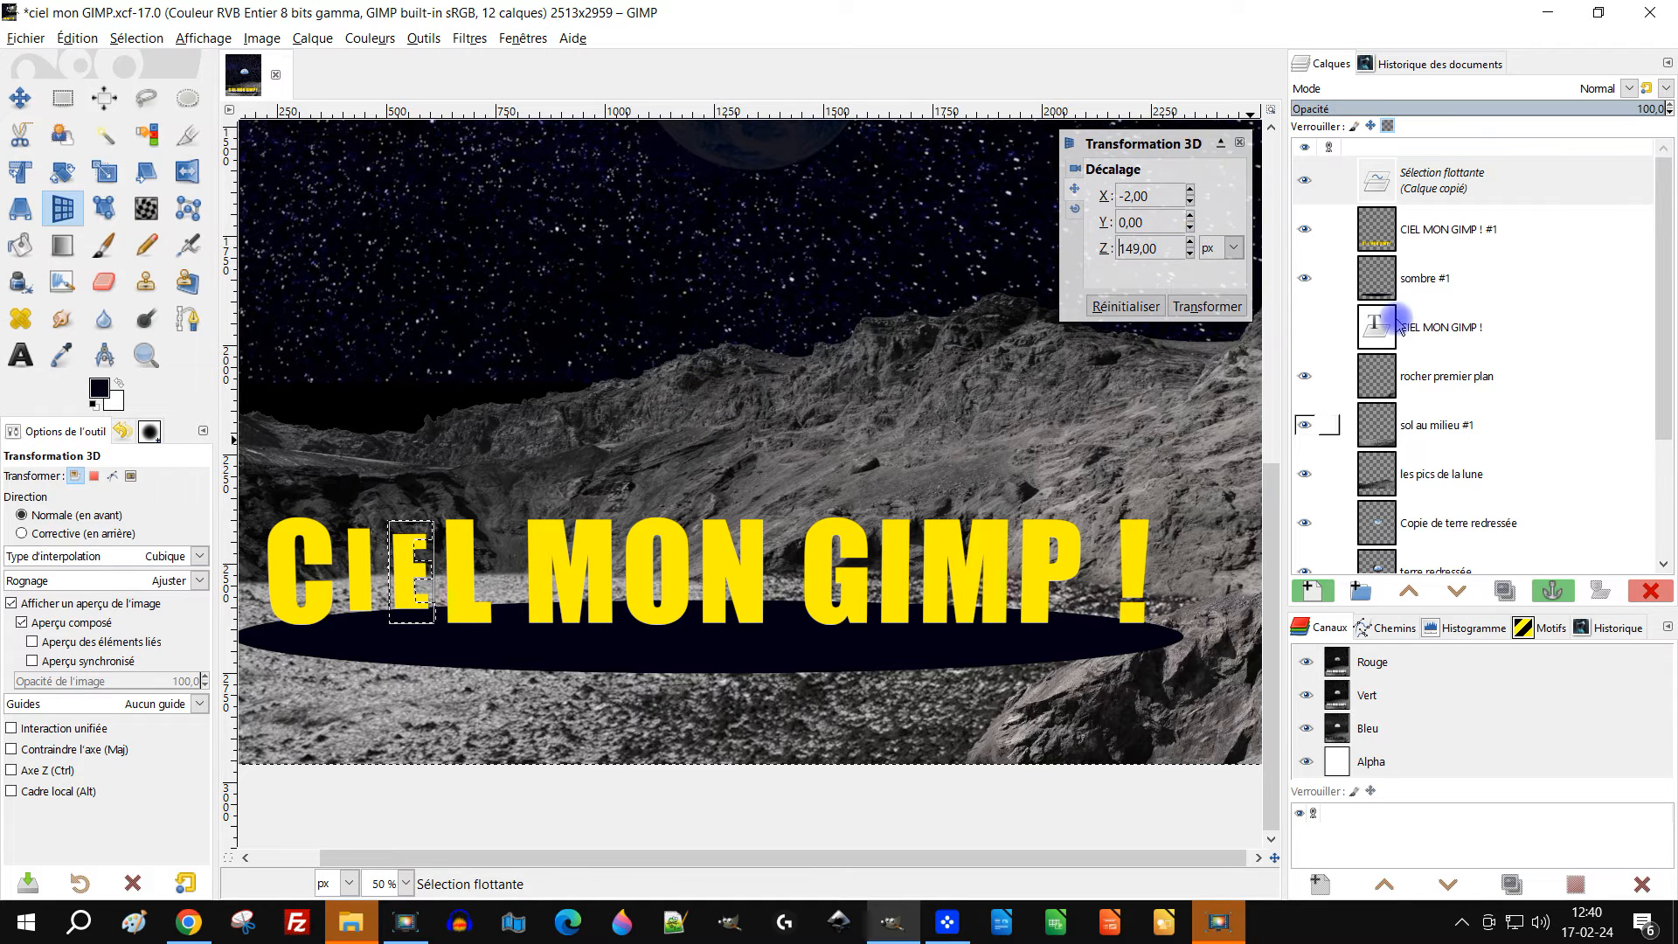
{"action": "left_click", "coordinate": [1236, 301]}
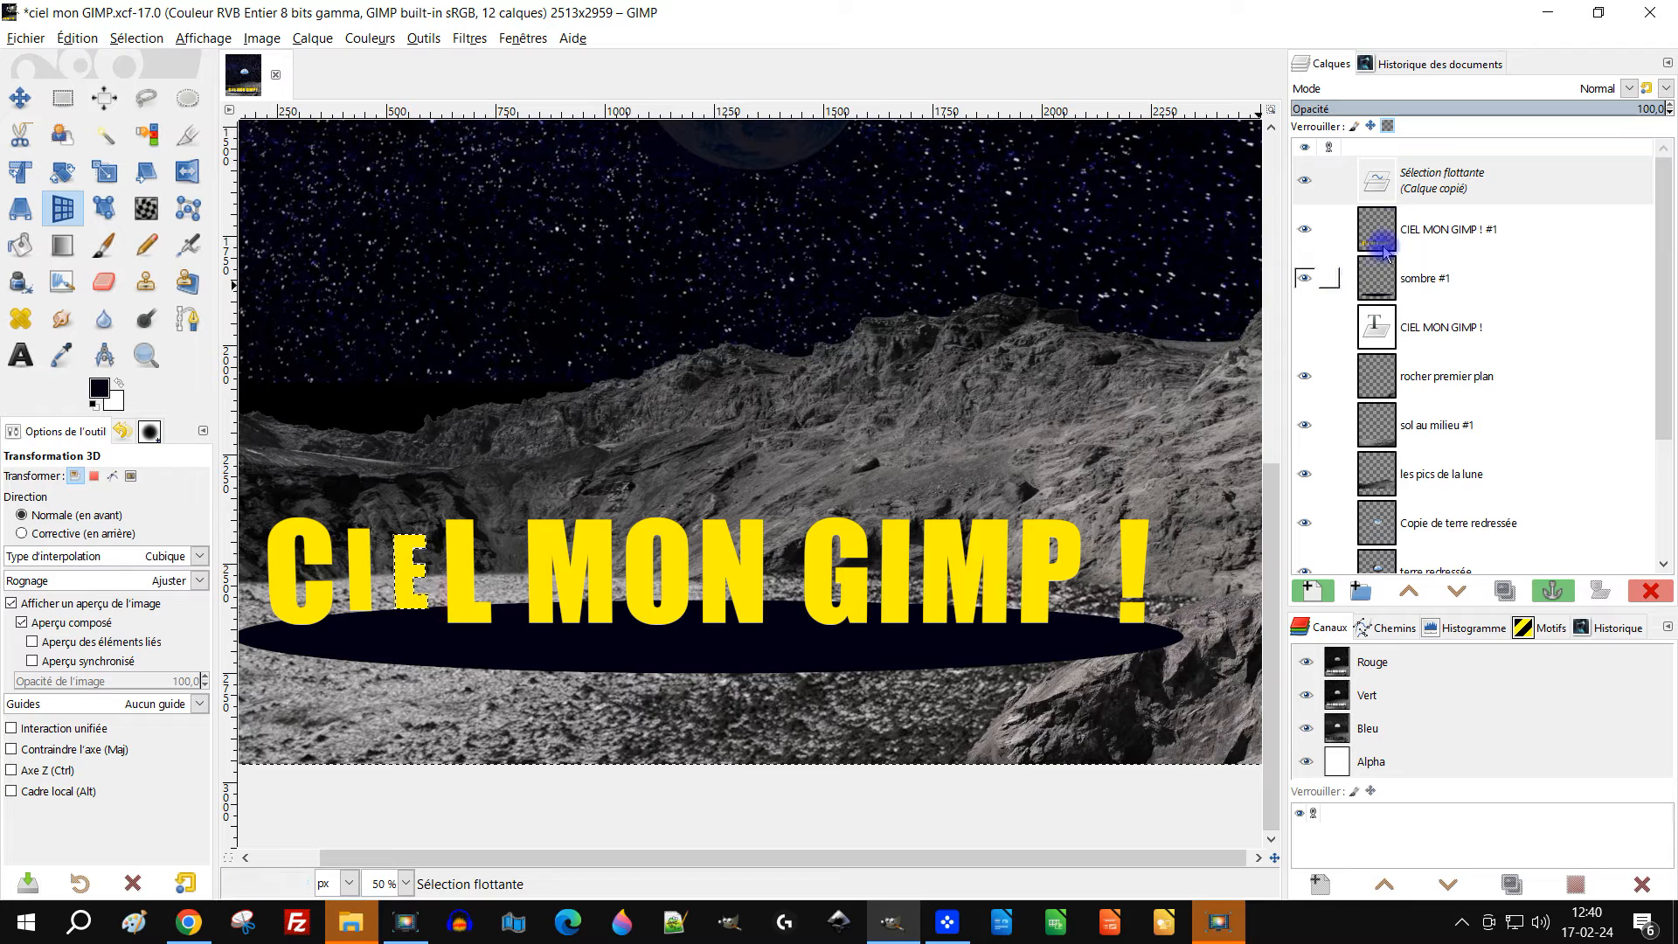
{"action": "left_click", "coordinate": [1544, 594]}
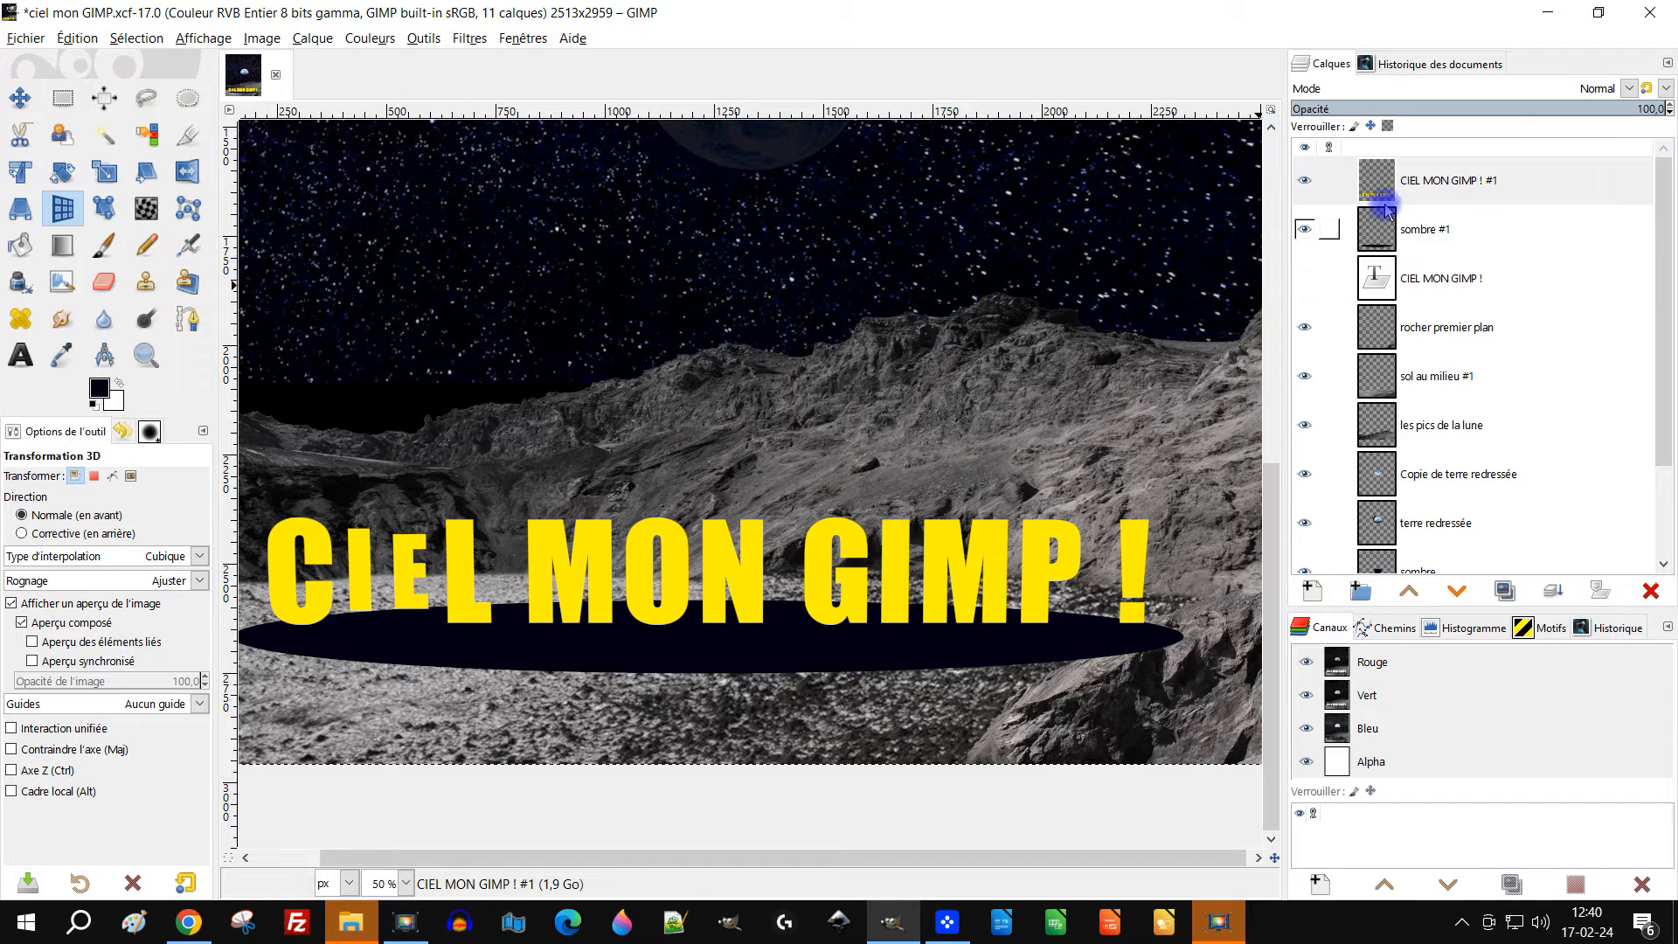
Select the L of CIEL with a rectangle about 150 × 356 px, cut it and paste it back as a floating selection
{"action": "left_click", "coordinate": [63, 98]}
{"action": "left_click_drag", "start_coordinate": [439, 498], "coordinate": [505, 652]}
{"action": "key", "text": "ctrl+x"}
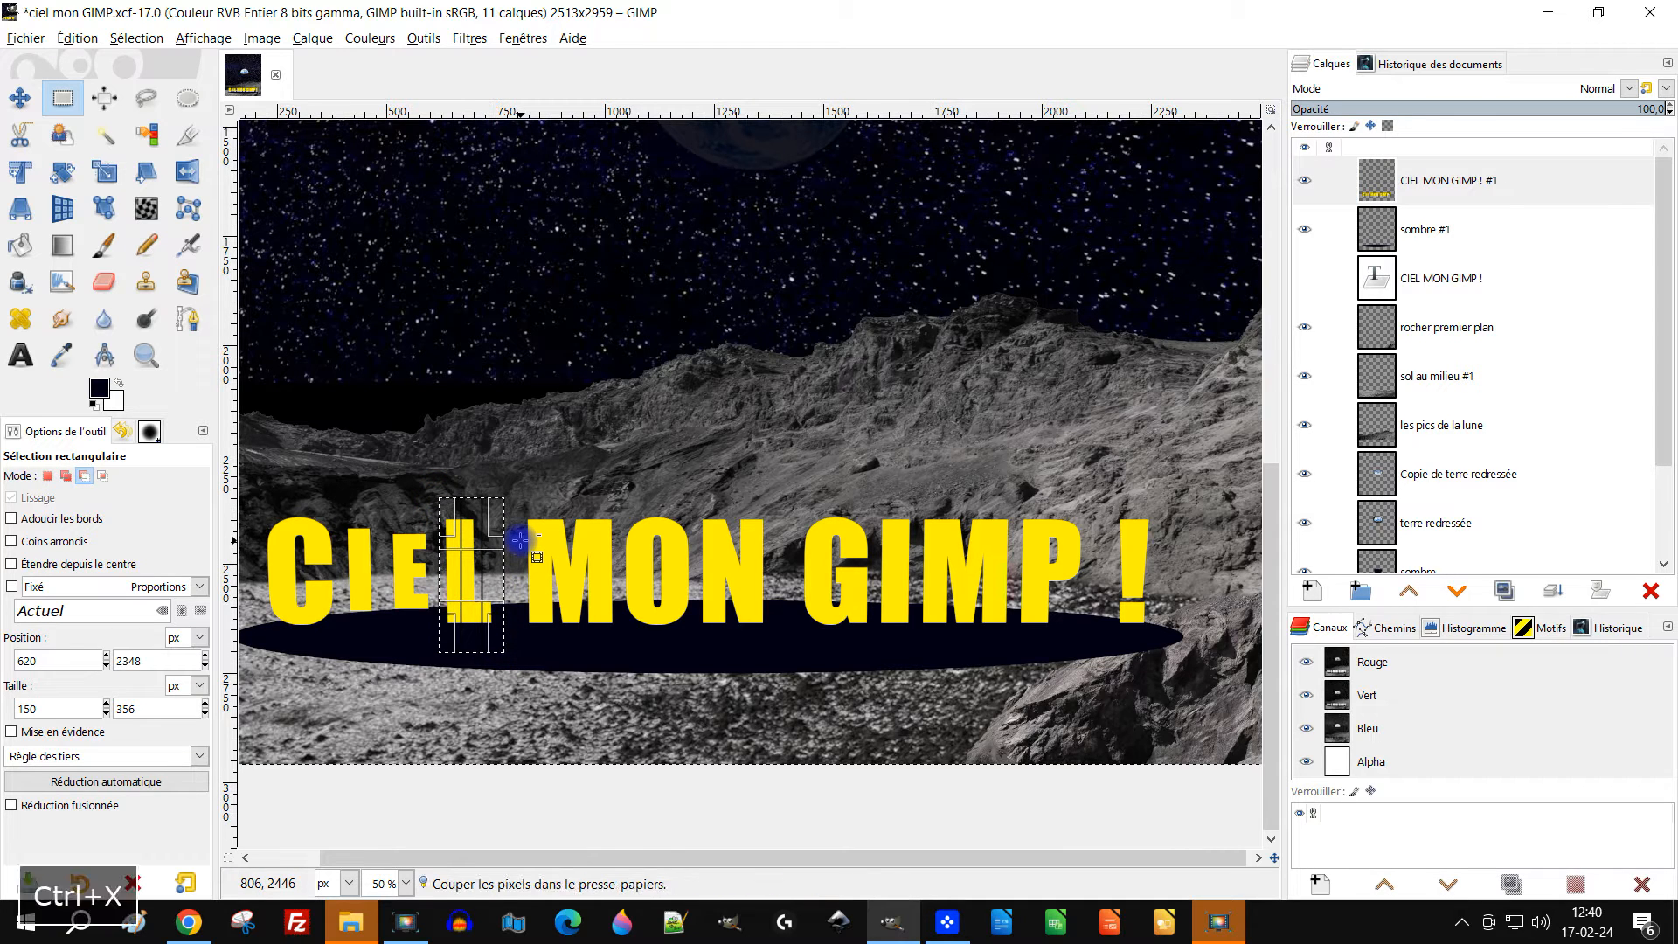
{"action": "key", "text": "ctrl+v"}
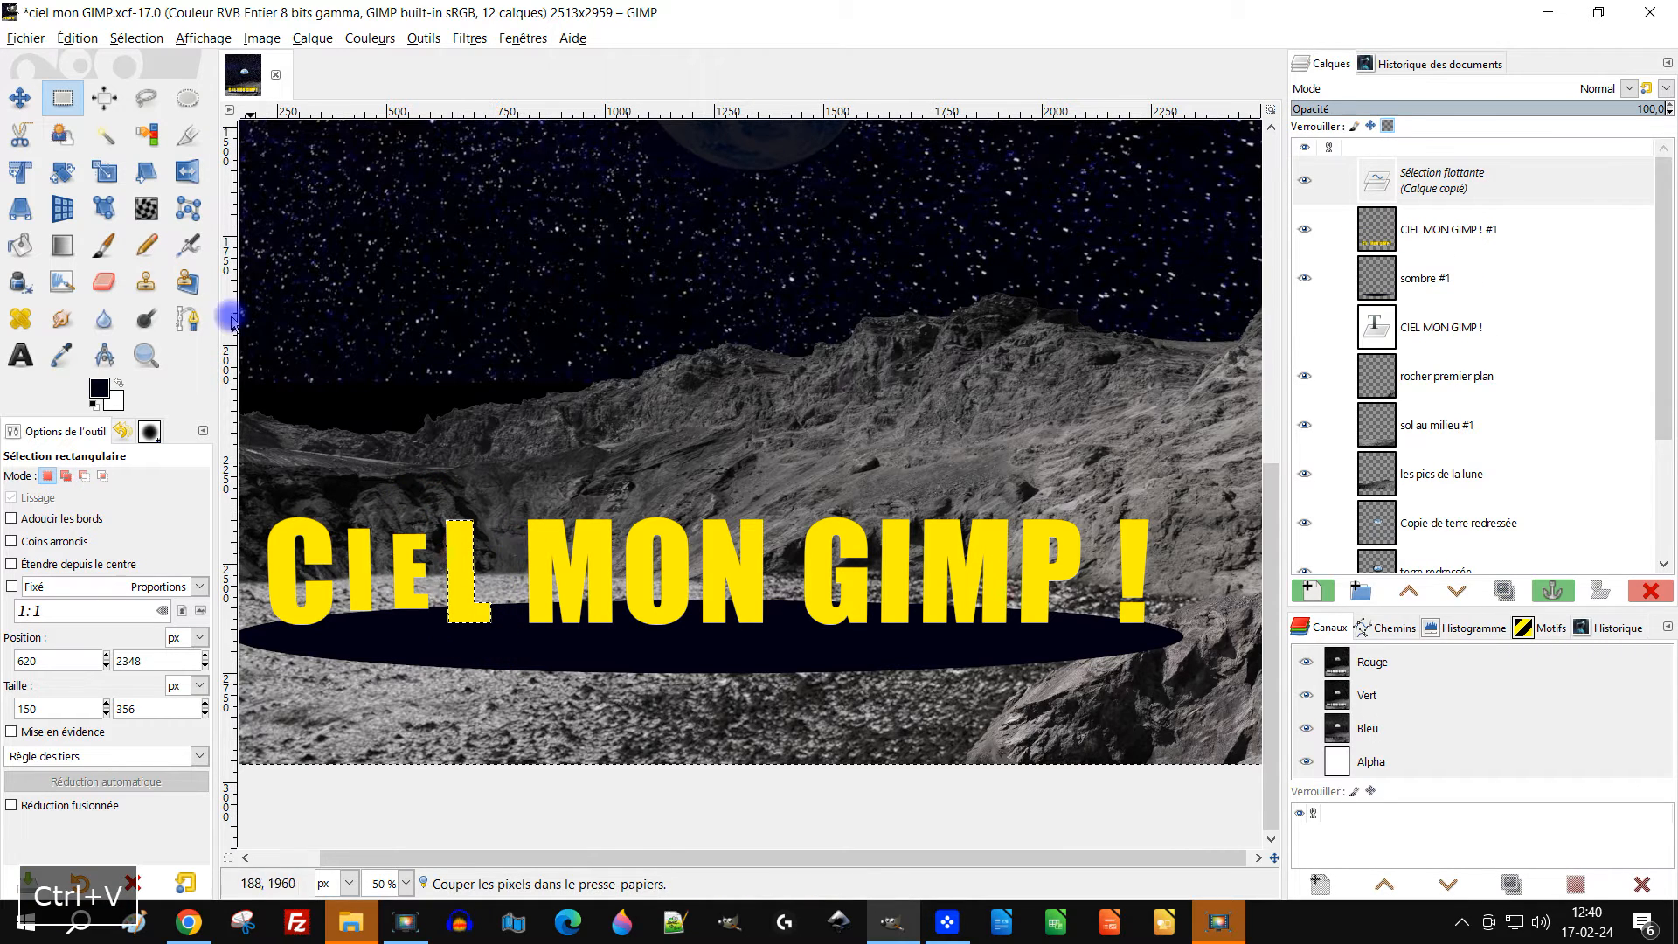
Shrink the floating L with a 3D transformation using a Z offset of 246 px and anchor it to the title copy
{"action": "left_click", "coordinate": [62, 208]}
{"action": "left_click", "coordinate": [467, 564]}
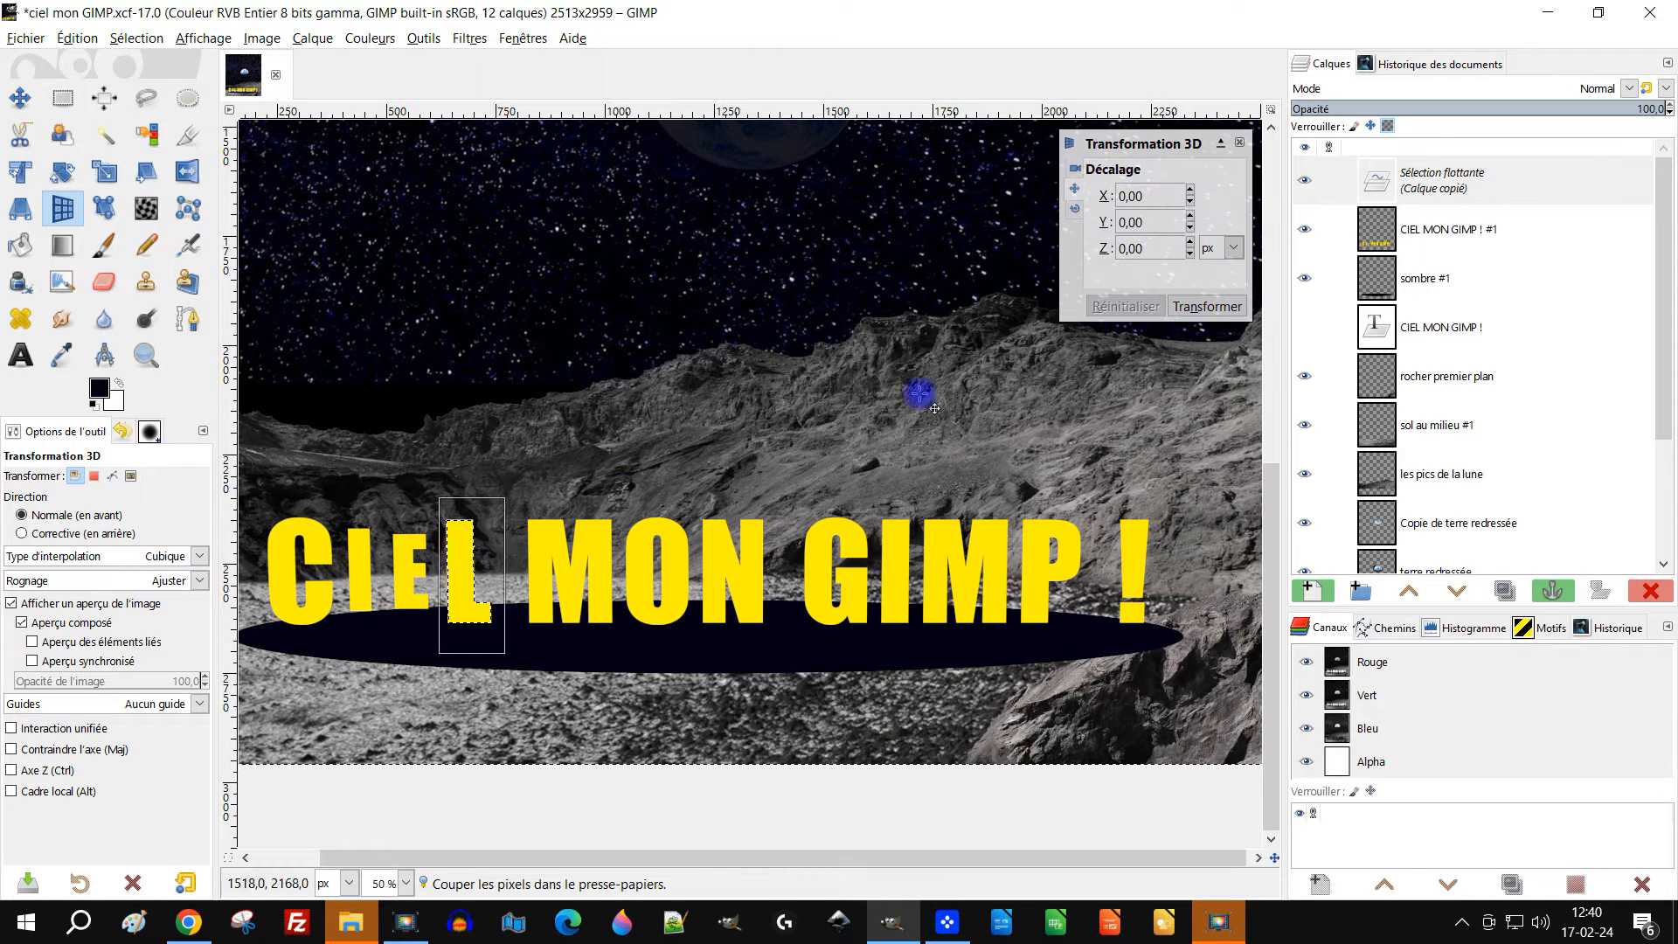
{"action": "left_click", "coordinate": [1189, 244]}
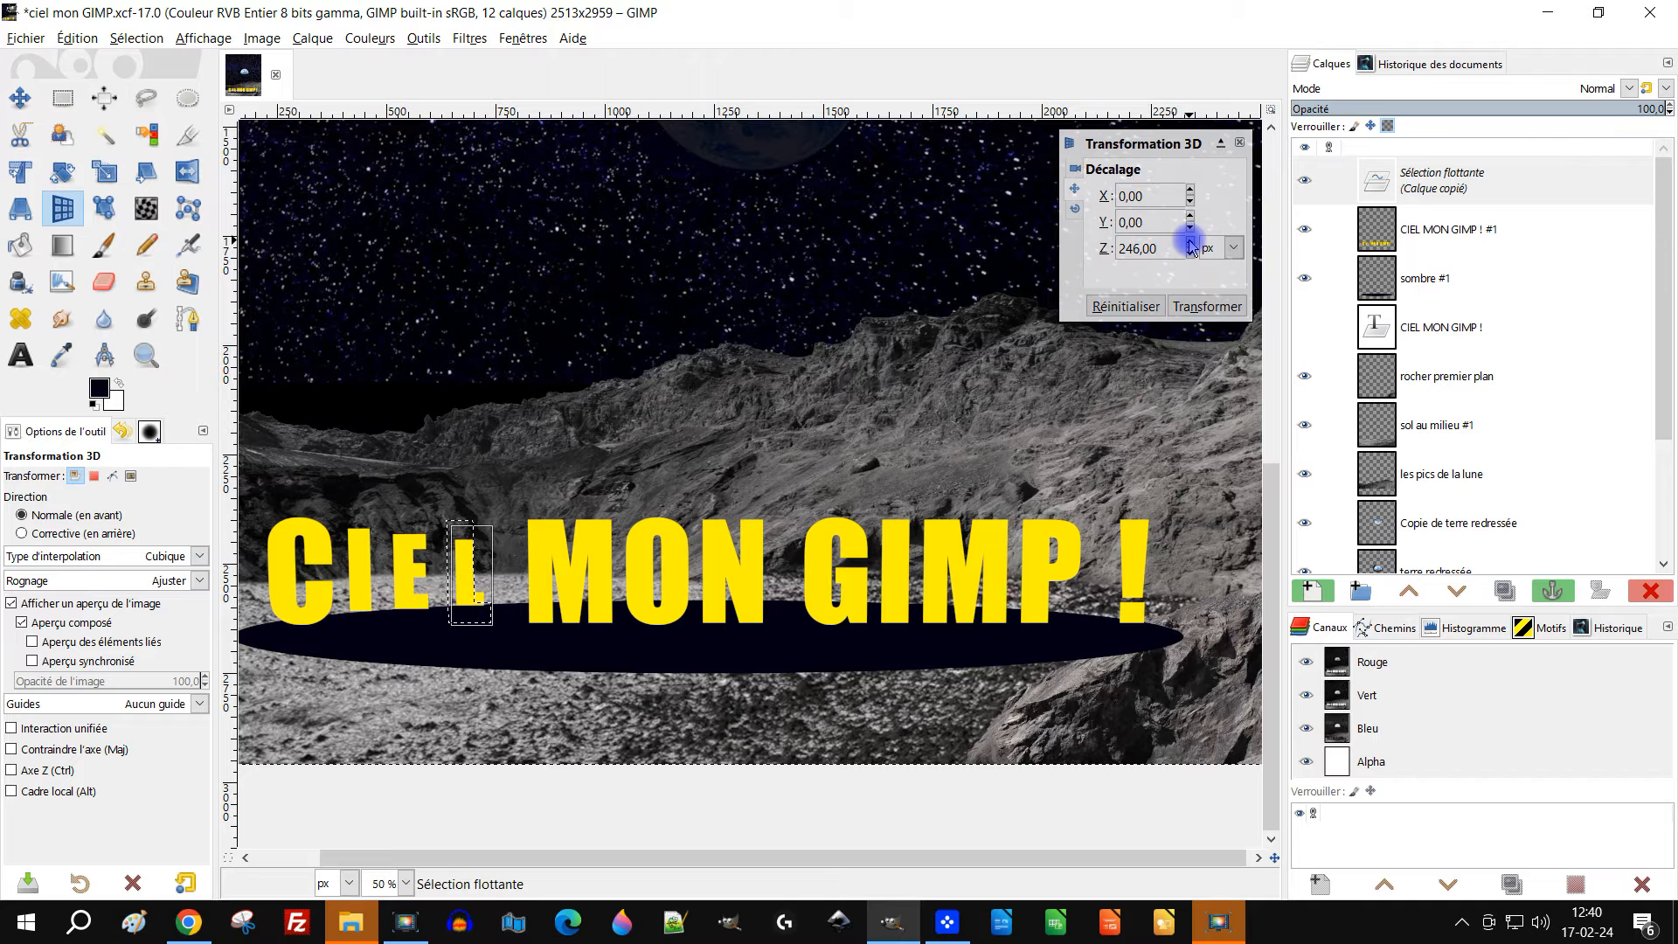
{"action": "left_click", "coordinate": [1207, 305]}
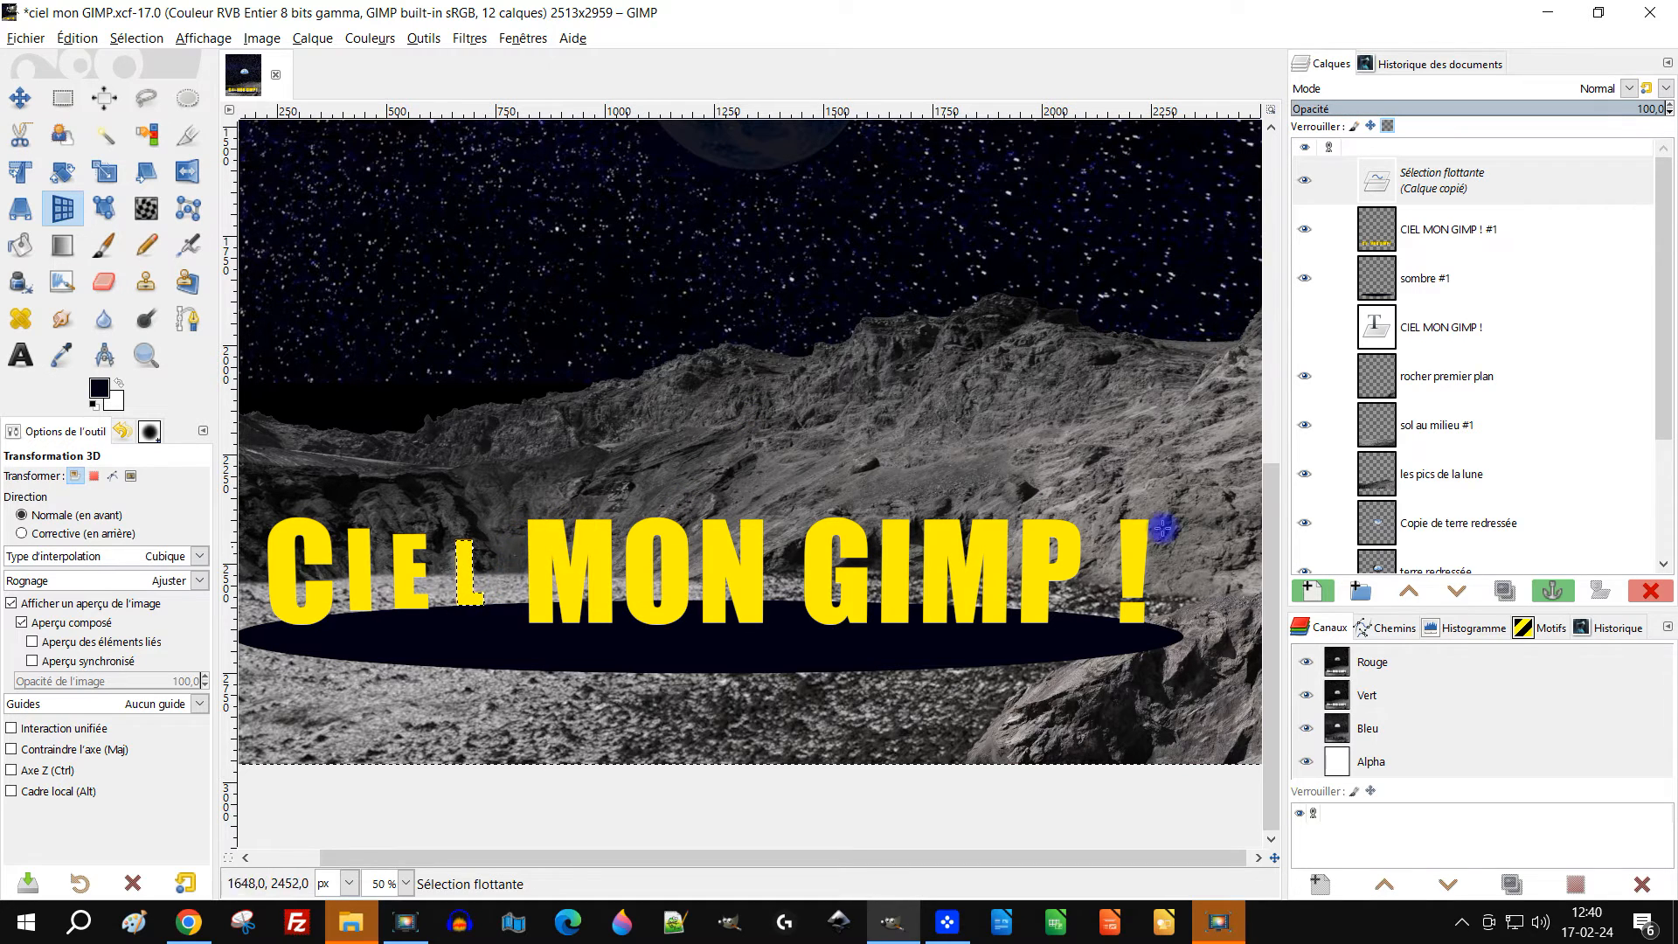
{"action": "left_click", "coordinate": [1552, 590]}
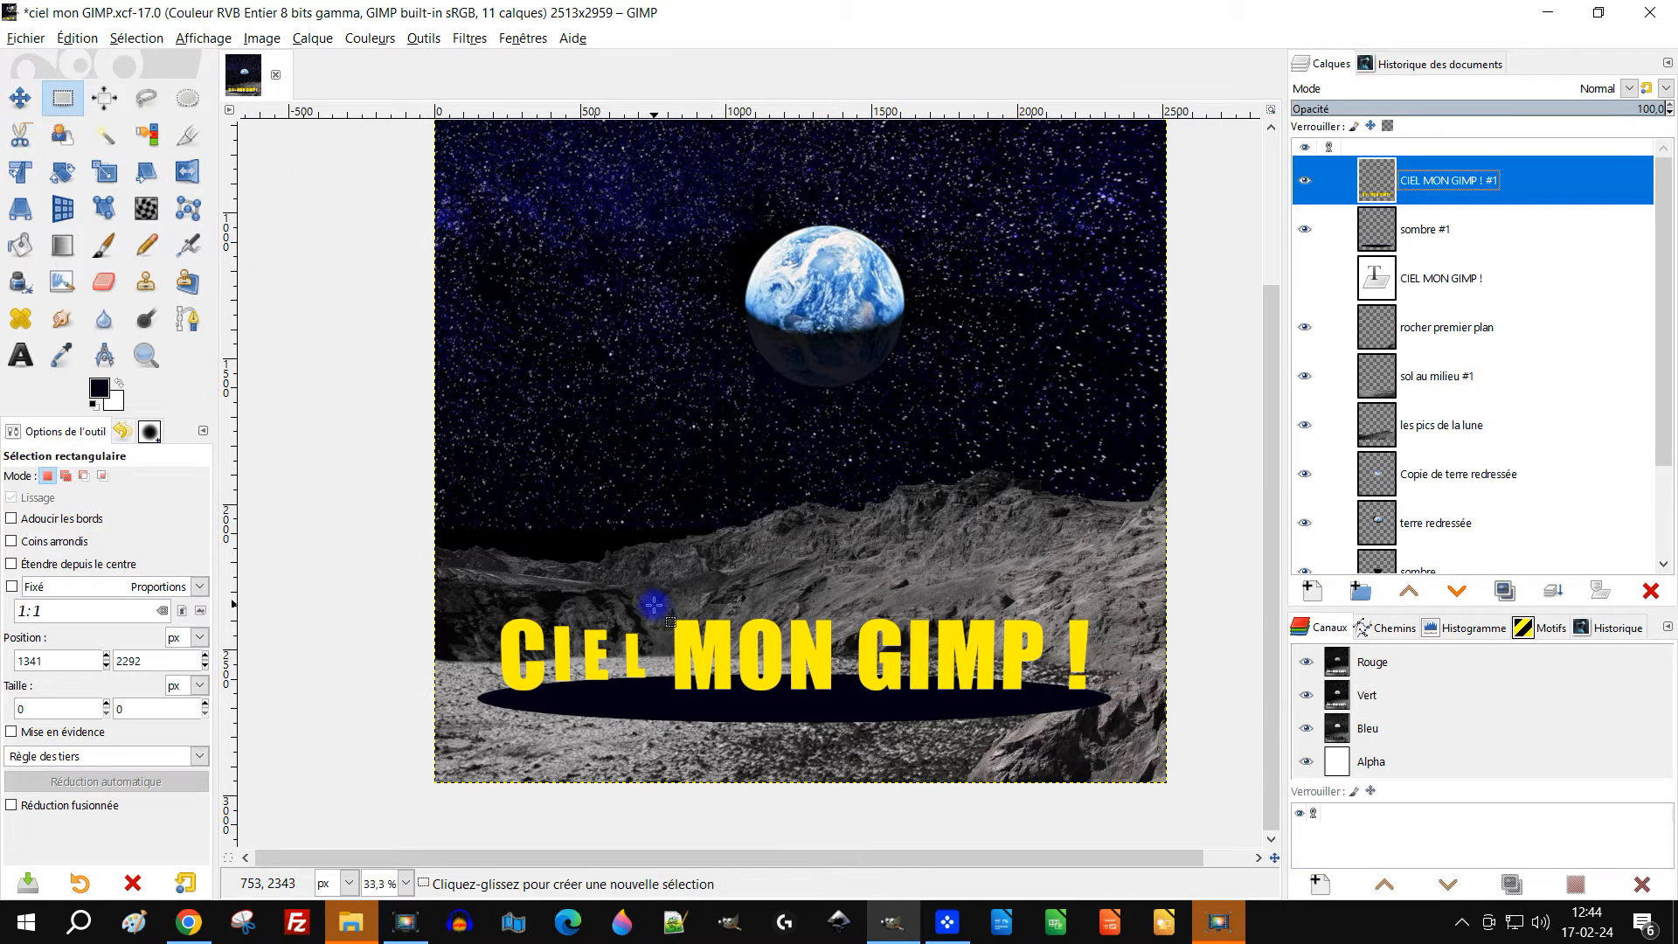
Select the O of MON with a rectangle about 171 × 390 px, cut it and paste it back as a floating selection
{"action": "left_click_drag", "start_coordinate": [666, 608], "coordinate": [727, 701]}
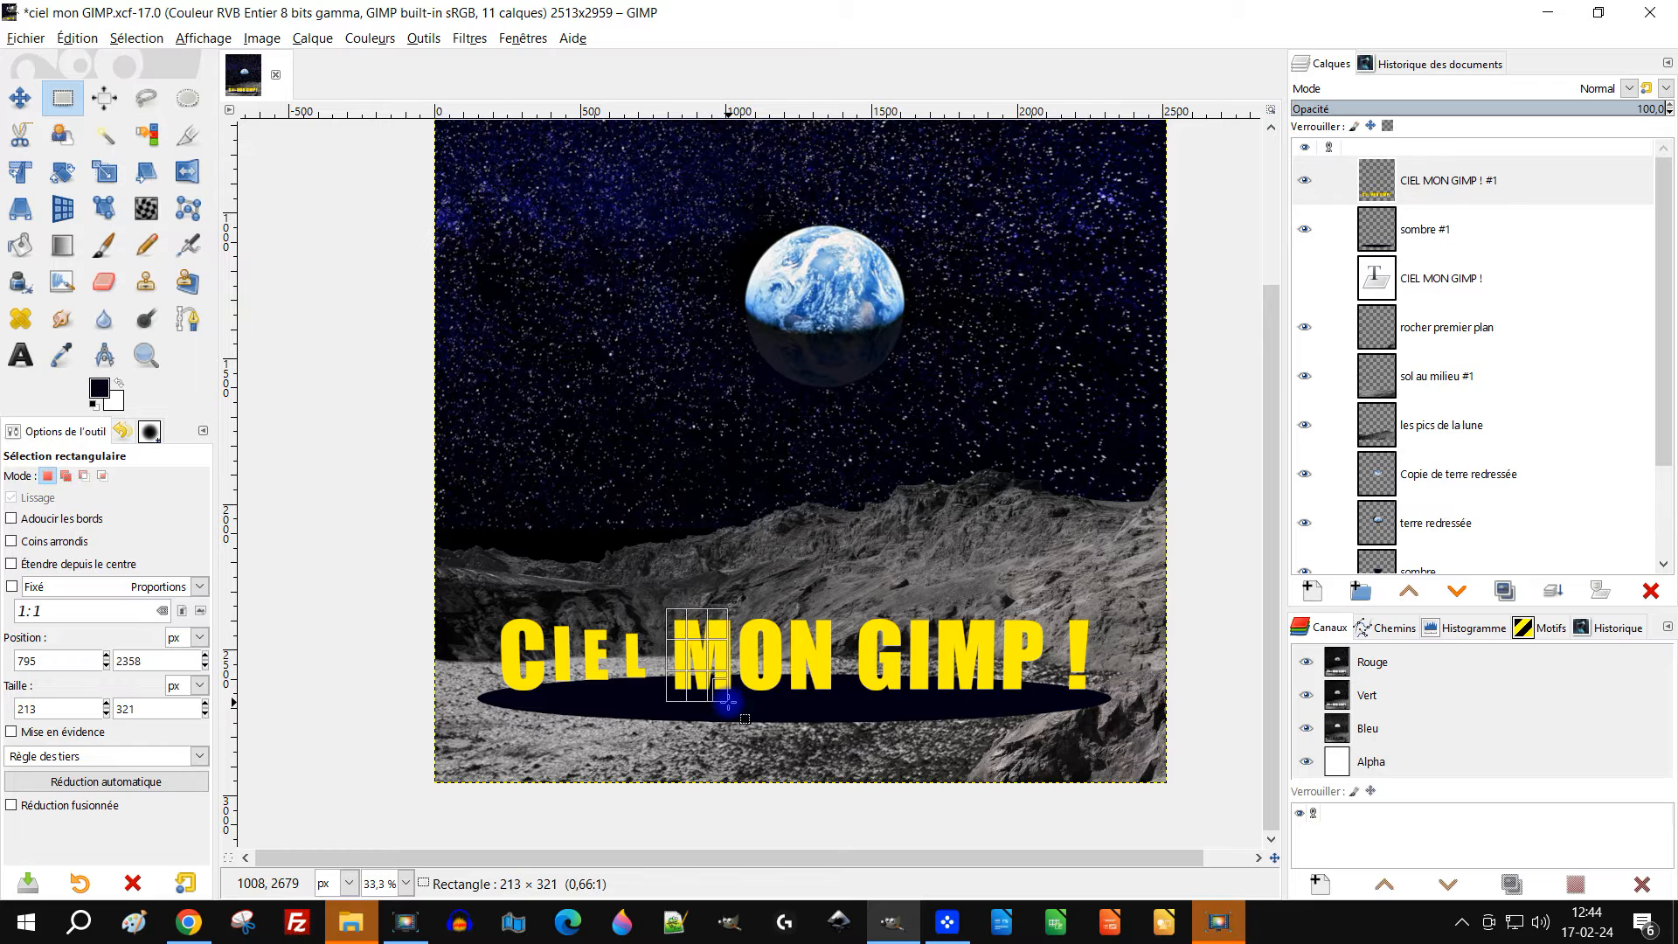
{"action": "left_click", "coordinate": [786, 602]}
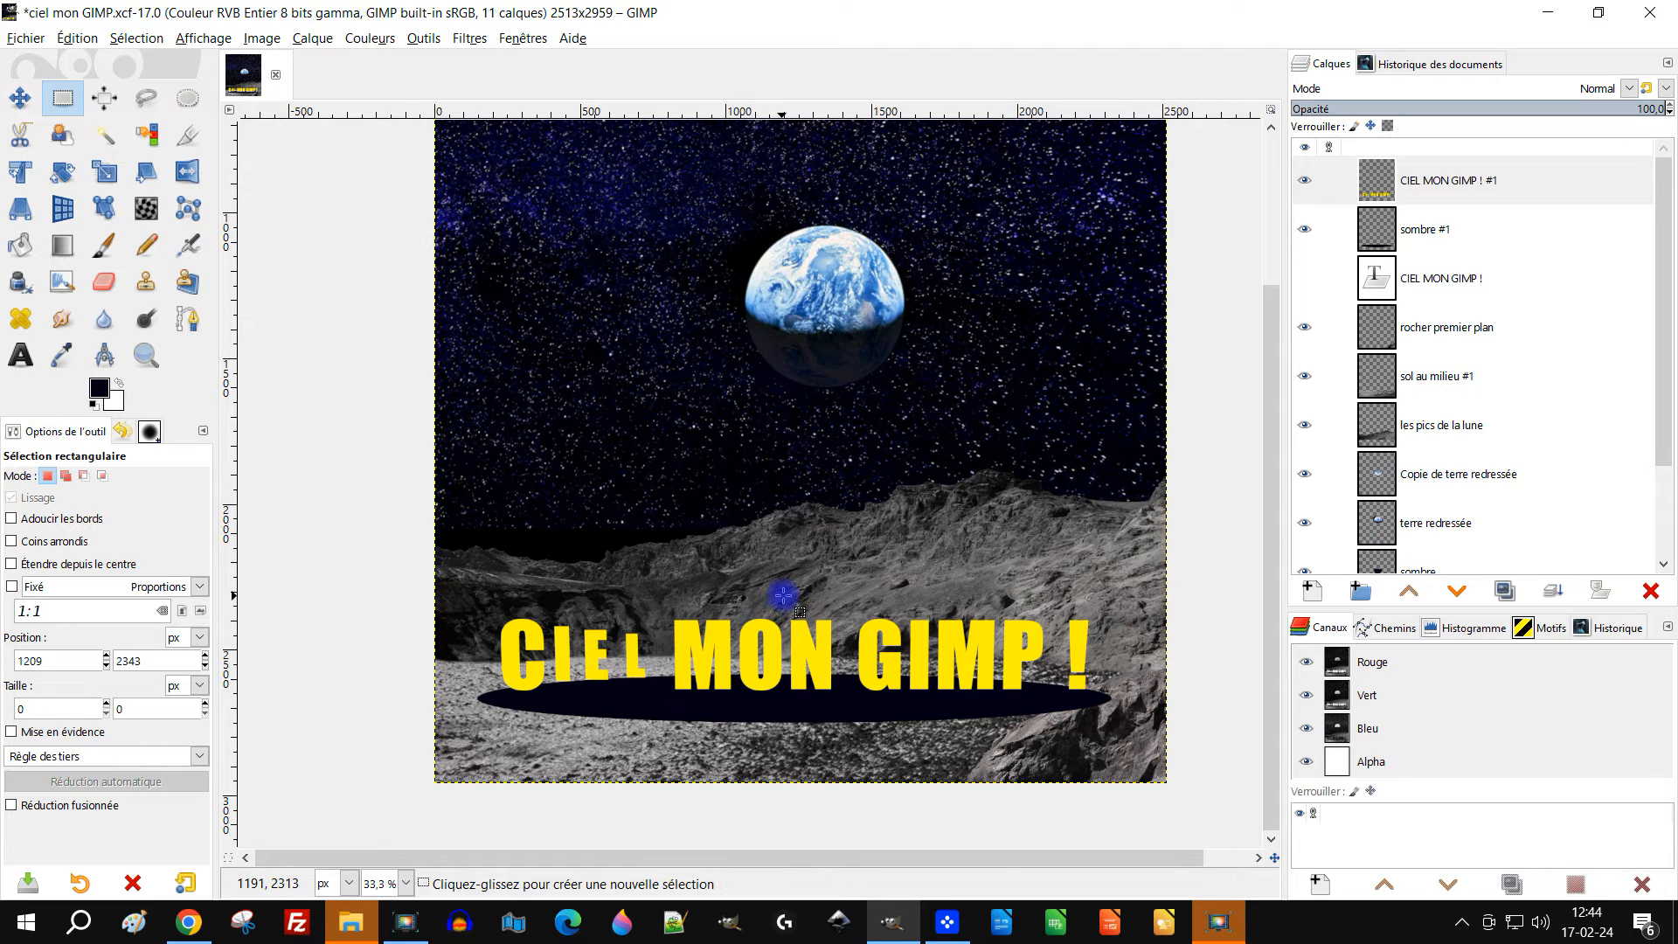
{"action": "left_click_drag", "start_coordinate": [785, 596], "coordinate": [735, 709]}
{"action": "key", "text": "ctrl+x"}
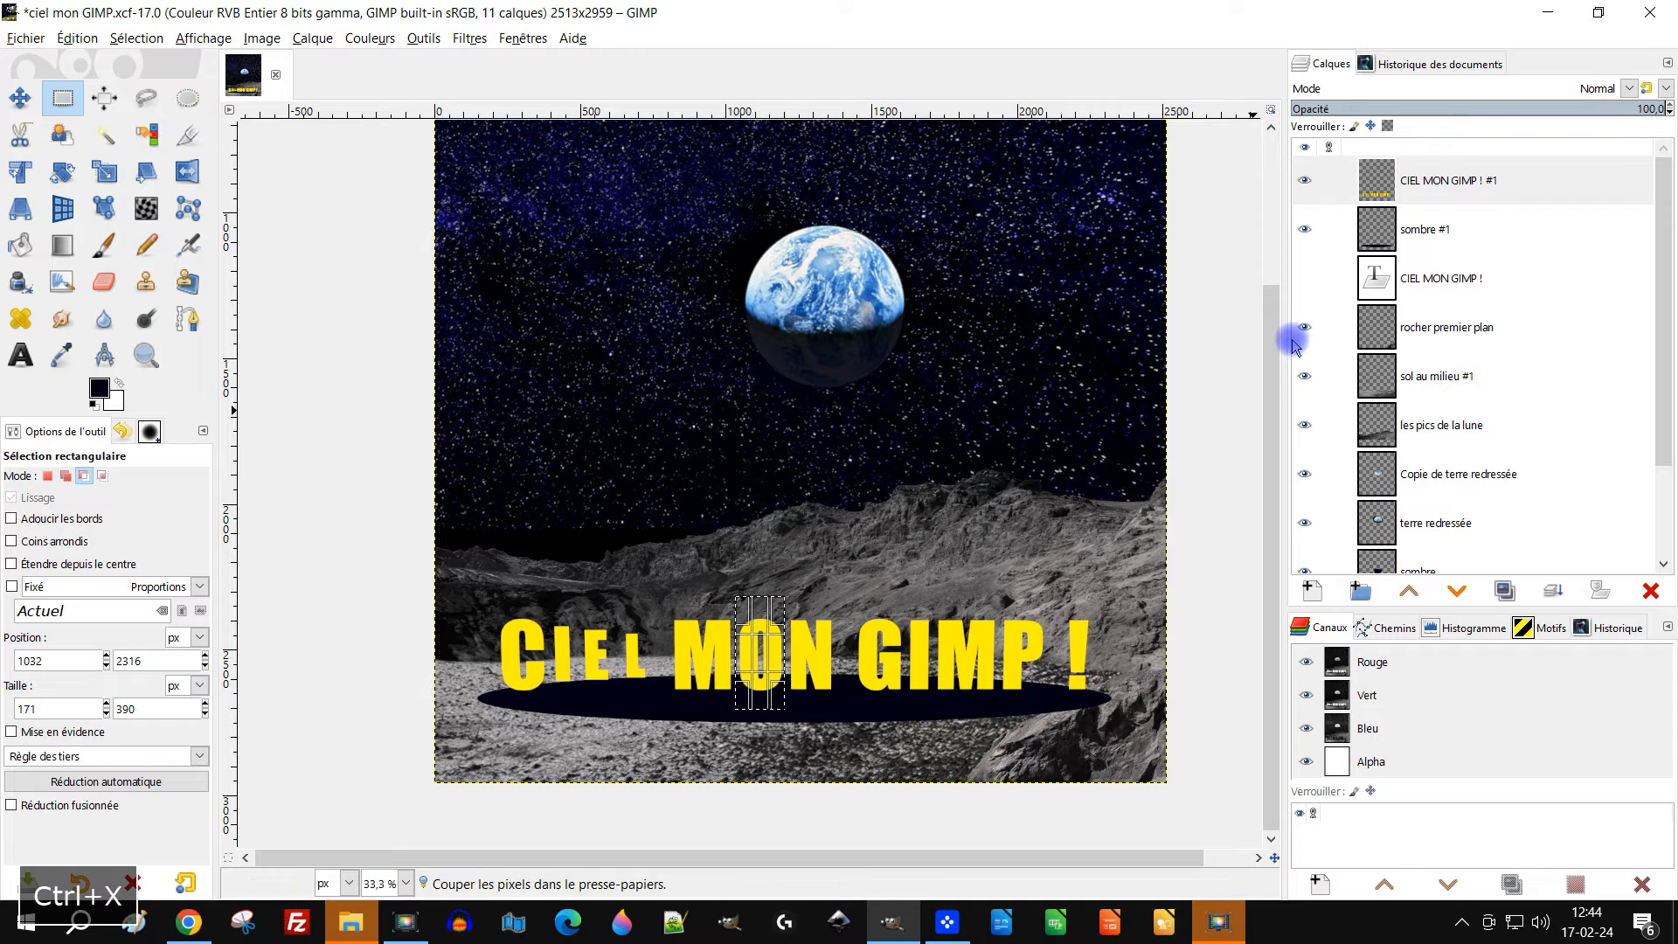
{"action": "key", "text": "ctrl+v"}
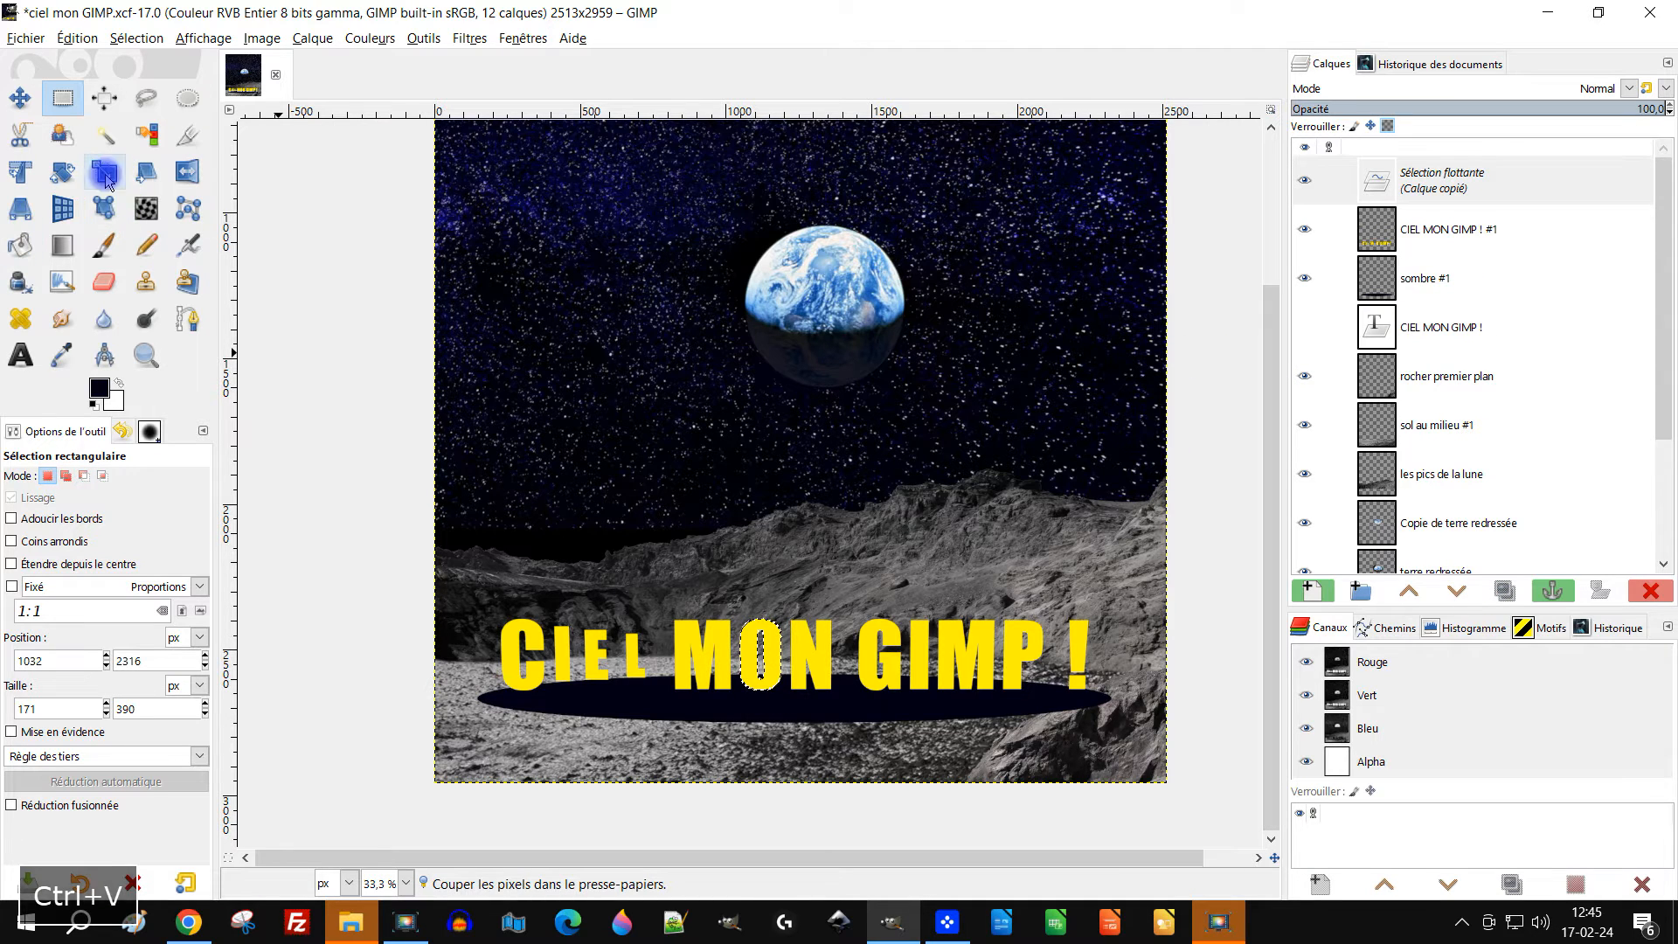
Shrink the floating O with a 3D transformation using a Z offset of 100 px and anchor it to the title copy
{"action": "left_click", "coordinate": [73, 214]}
{"action": "left_click", "coordinate": [760, 656]}
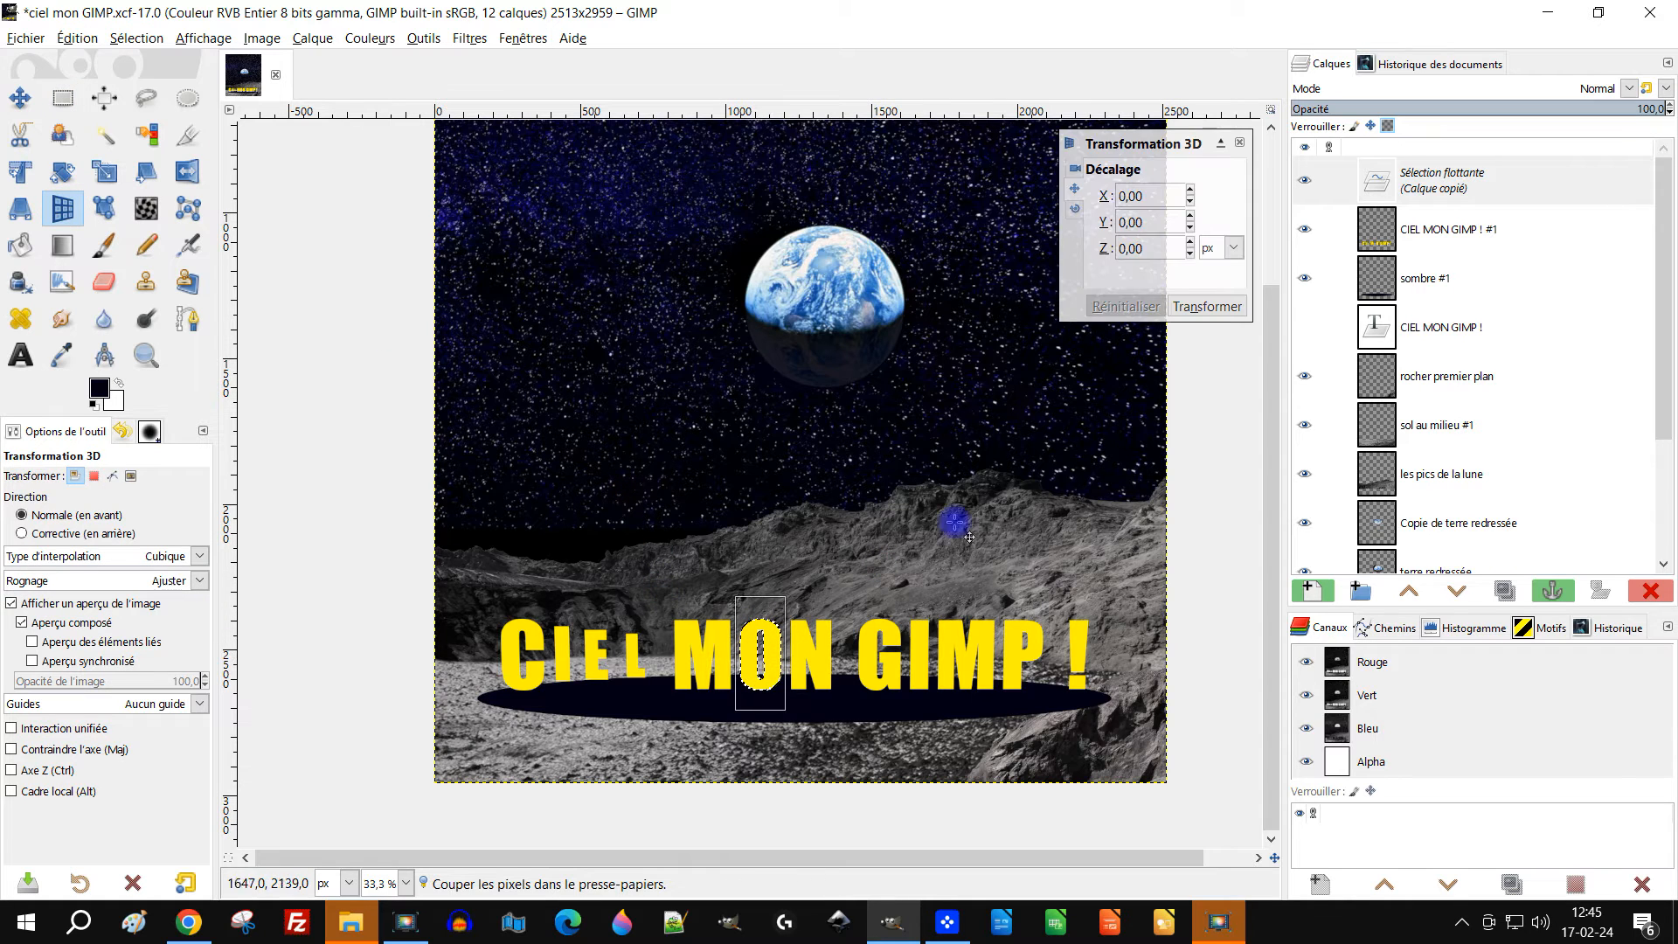
{"action": "left_click", "coordinate": [1190, 254]}
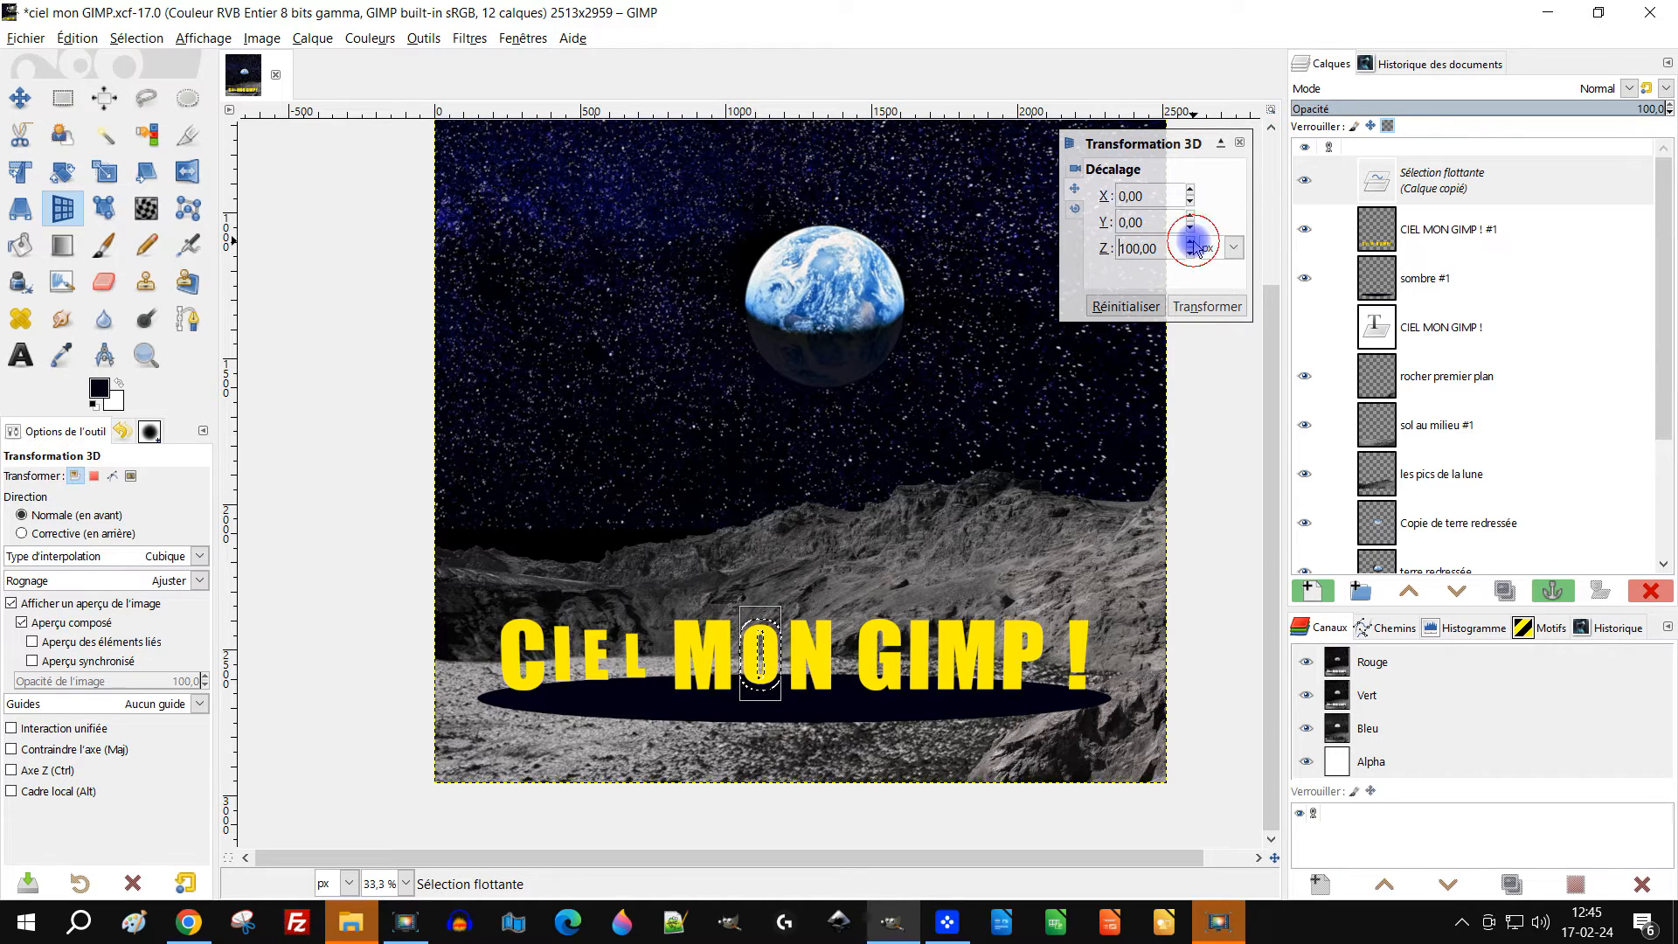
{"action": "left_click", "coordinate": [1206, 306]}
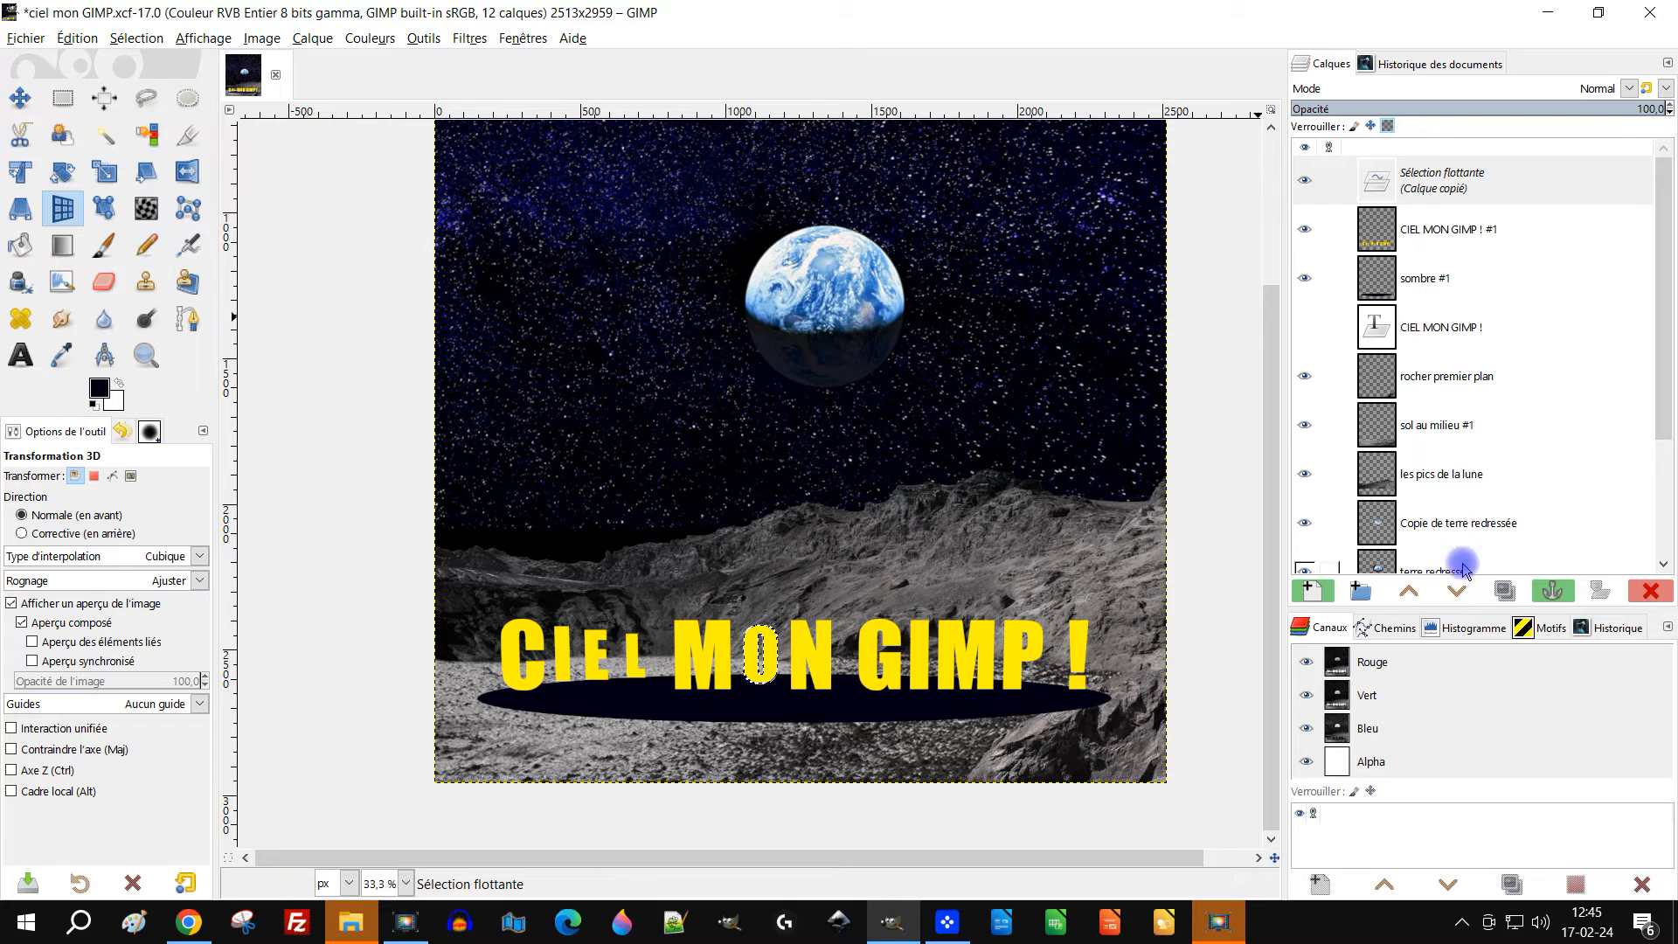
{"action": "left_click", "coordinate": [1552, 591]}
Compare the letter sizes of CIEL MON with the "Ciel mon mardi!" reference image in Chrome and return to GIMP
{"action": "scroll", "coordinate": [852, 673], "scroll_direction": "up", "scroll_amount": 1}
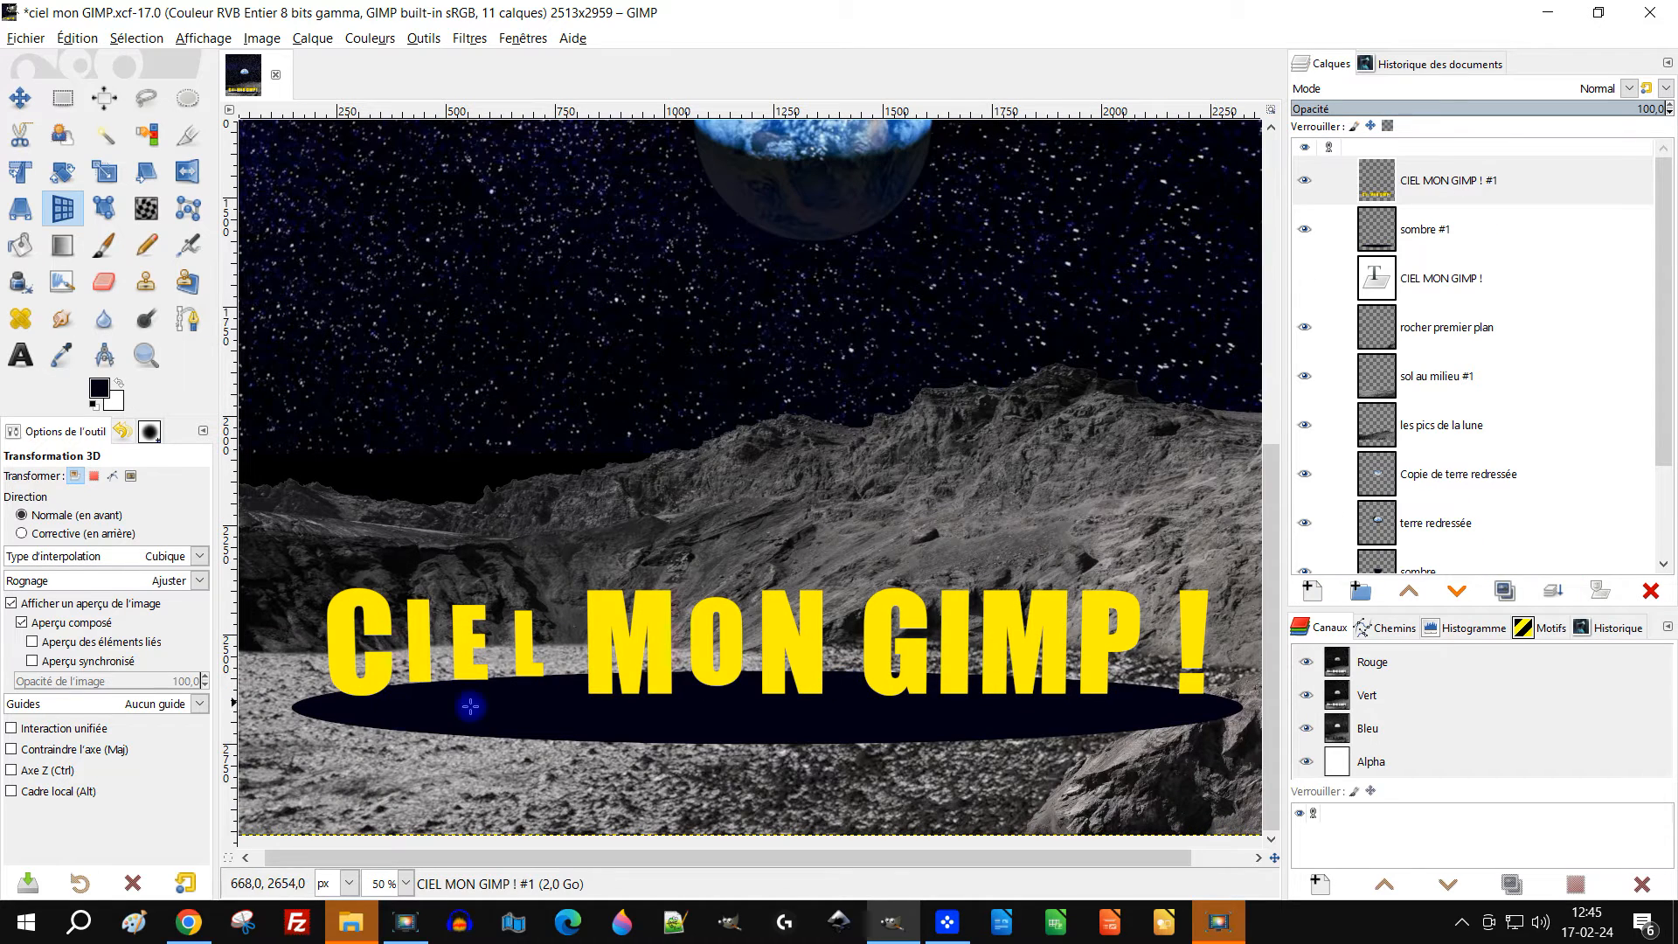
{"action": "left_click_drag", "start_coordinate": [950, 703], "coordinate": [886, 724]}
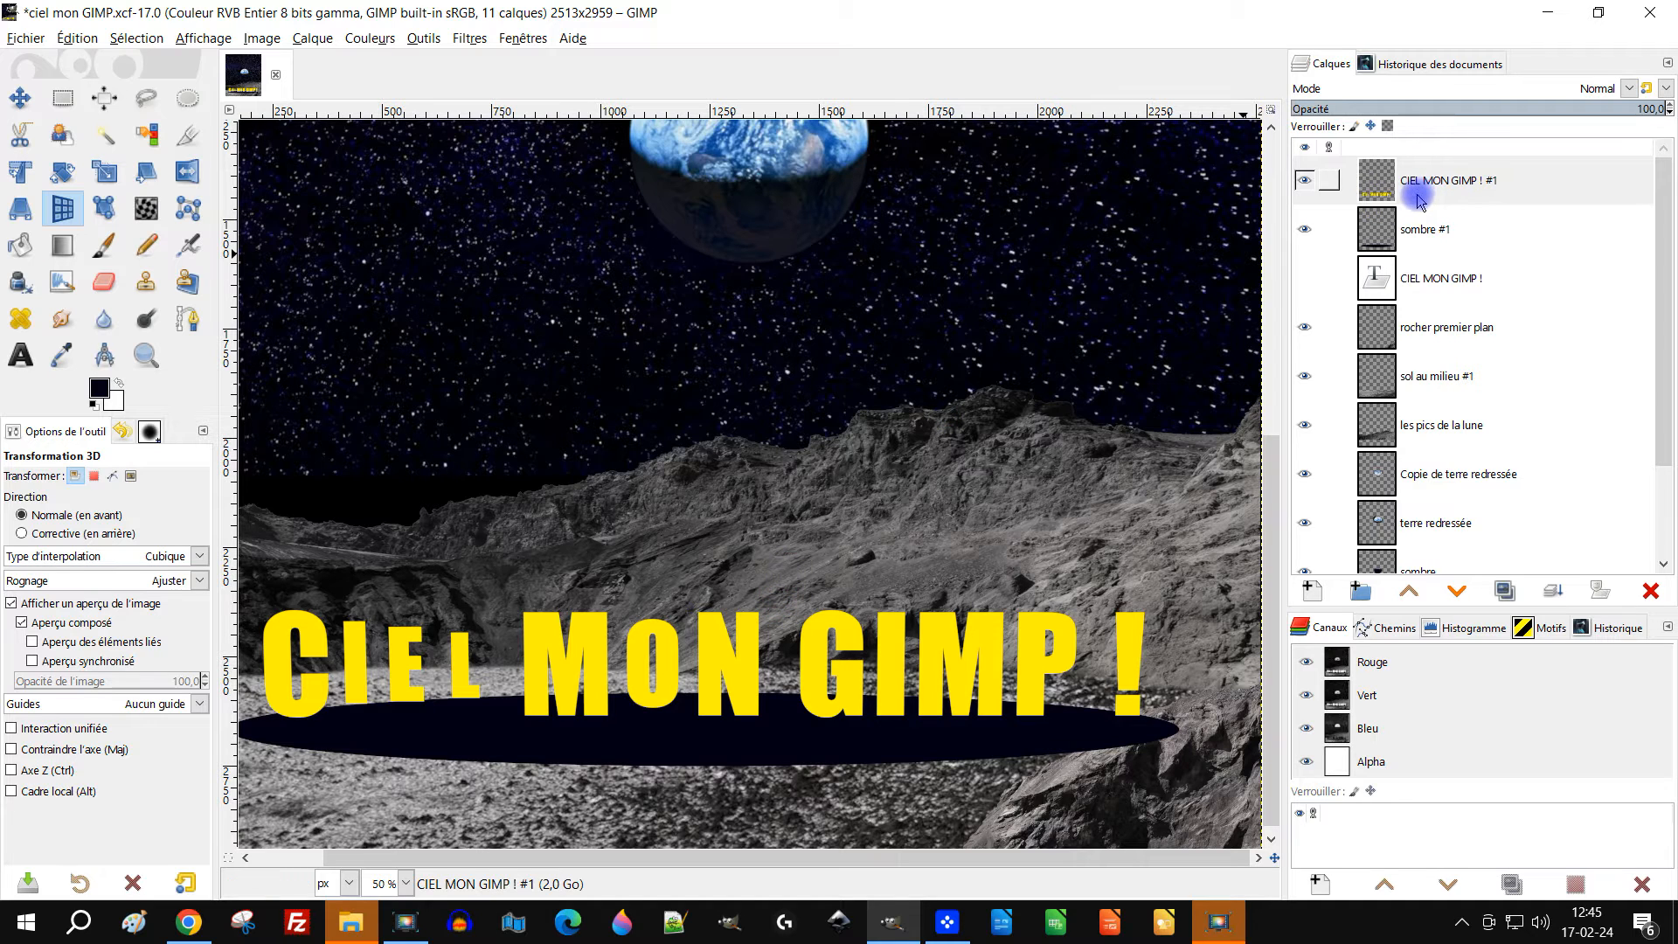
{"action": "left_click", "coordinate": [191, 930]}
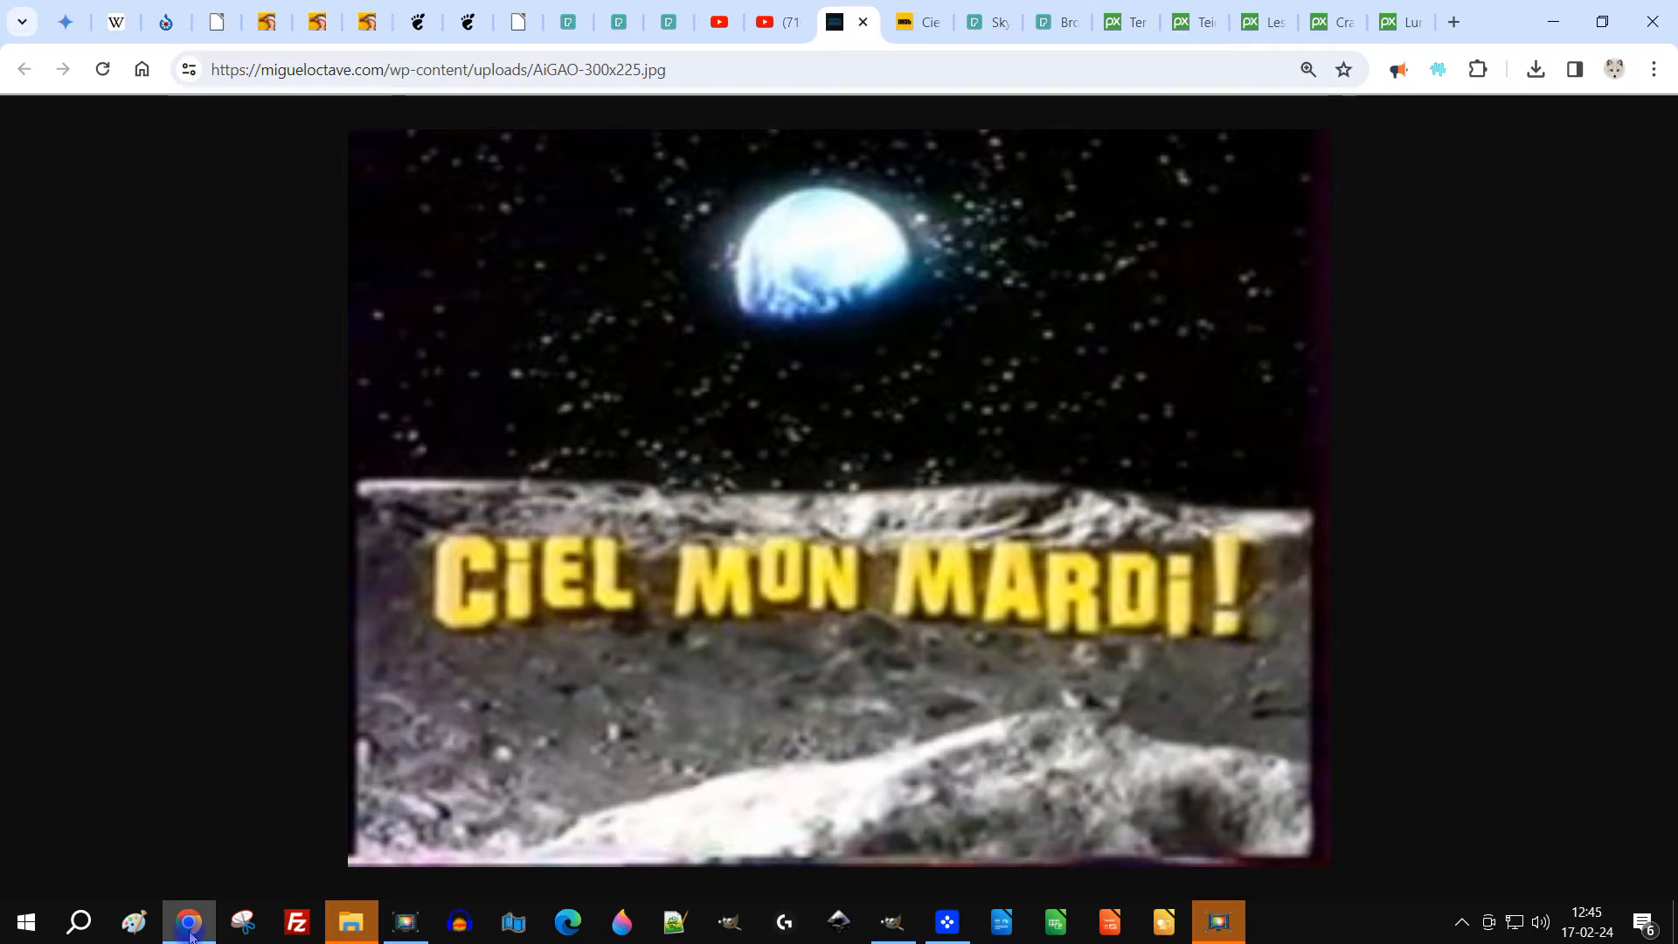
{"action": "left_click", "coordinate": [192, 934]}
{"action": "left_click", "coordinate": [192, 934]}
{"action": "left_click", "coordinate": [191, 933]}
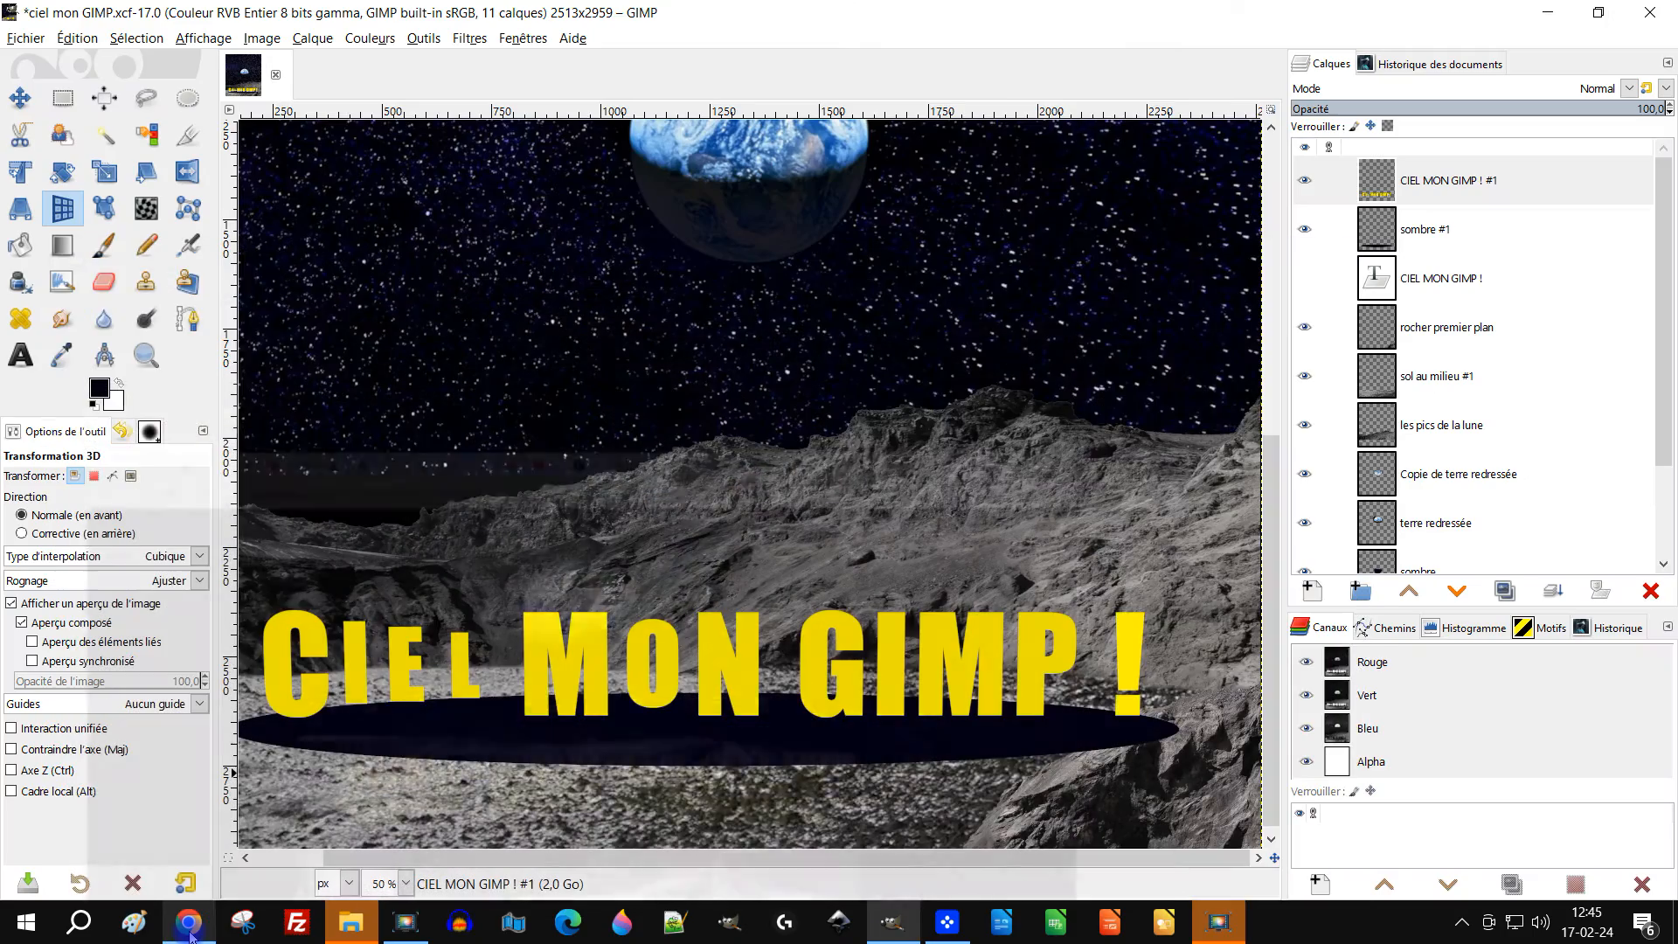
{"action": "left_click", "coordinate": [192, 934]}
{"action": "left_click", "coordinate": [191, 933]}
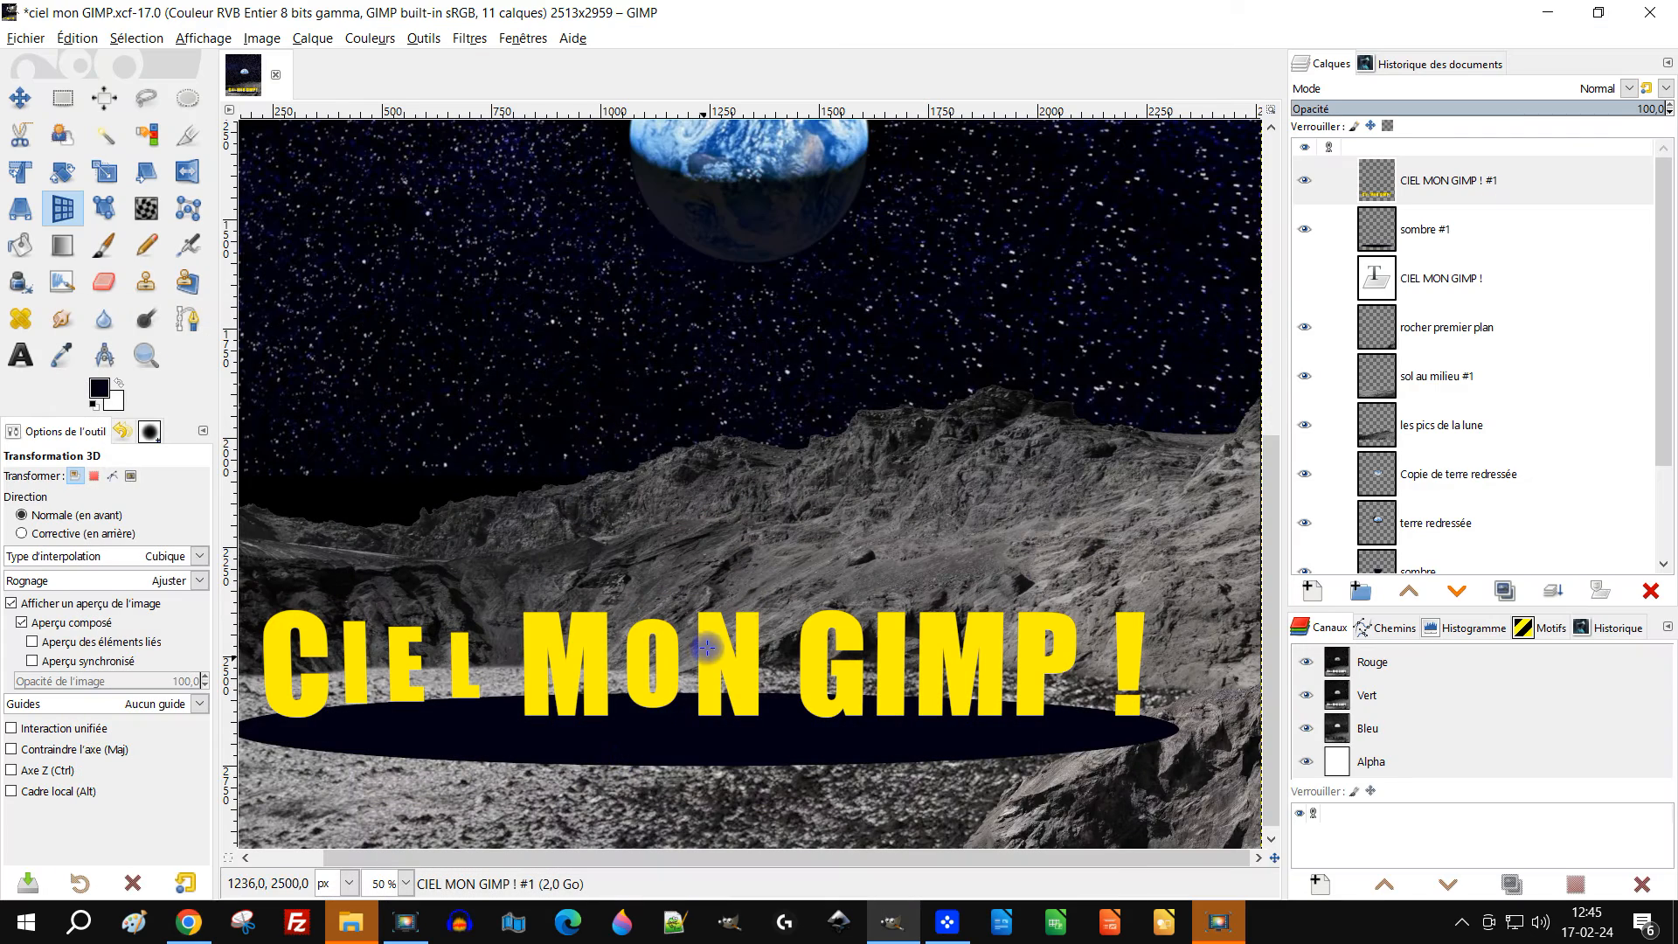
Select the N of MON on the title copy with a rectangle about 182 × 386 px, cut it and paste it as a floating selection
{"action": "left_click", "coordinate": [1376, 181]}
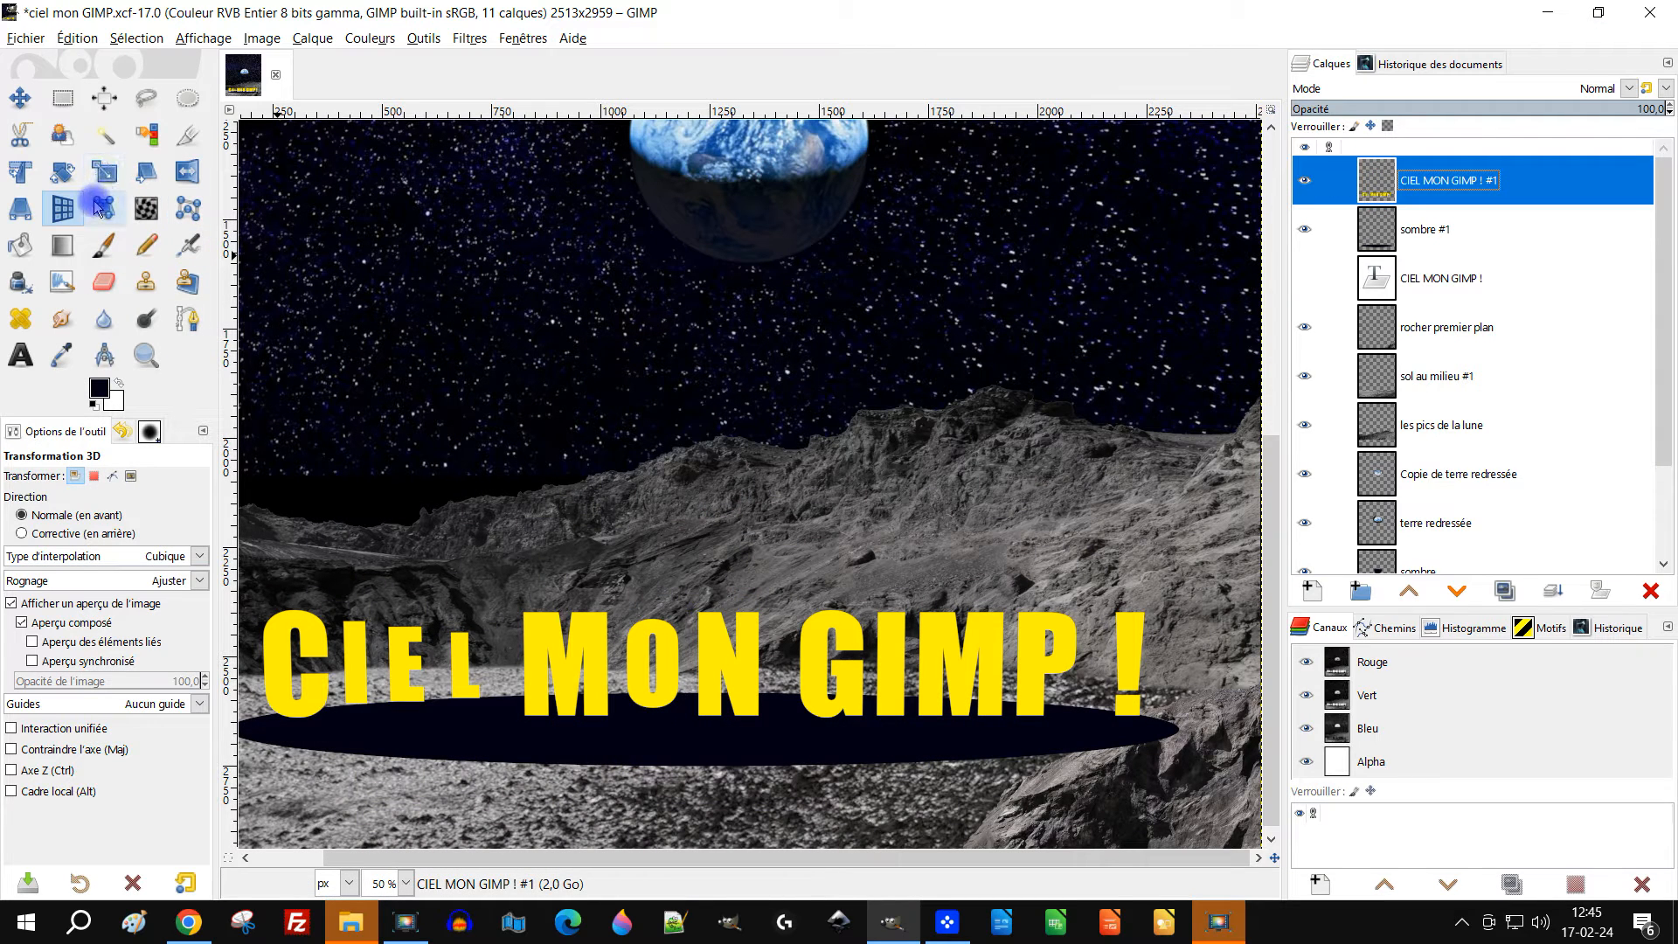
{"action": "left_click", "coordinate": [62, 98]}
{"action": "left_click_drag", "start_coordinate": [691, 583], "coordinate": [769, 754]}
{"action": "key", "text": "ctrl+x"}
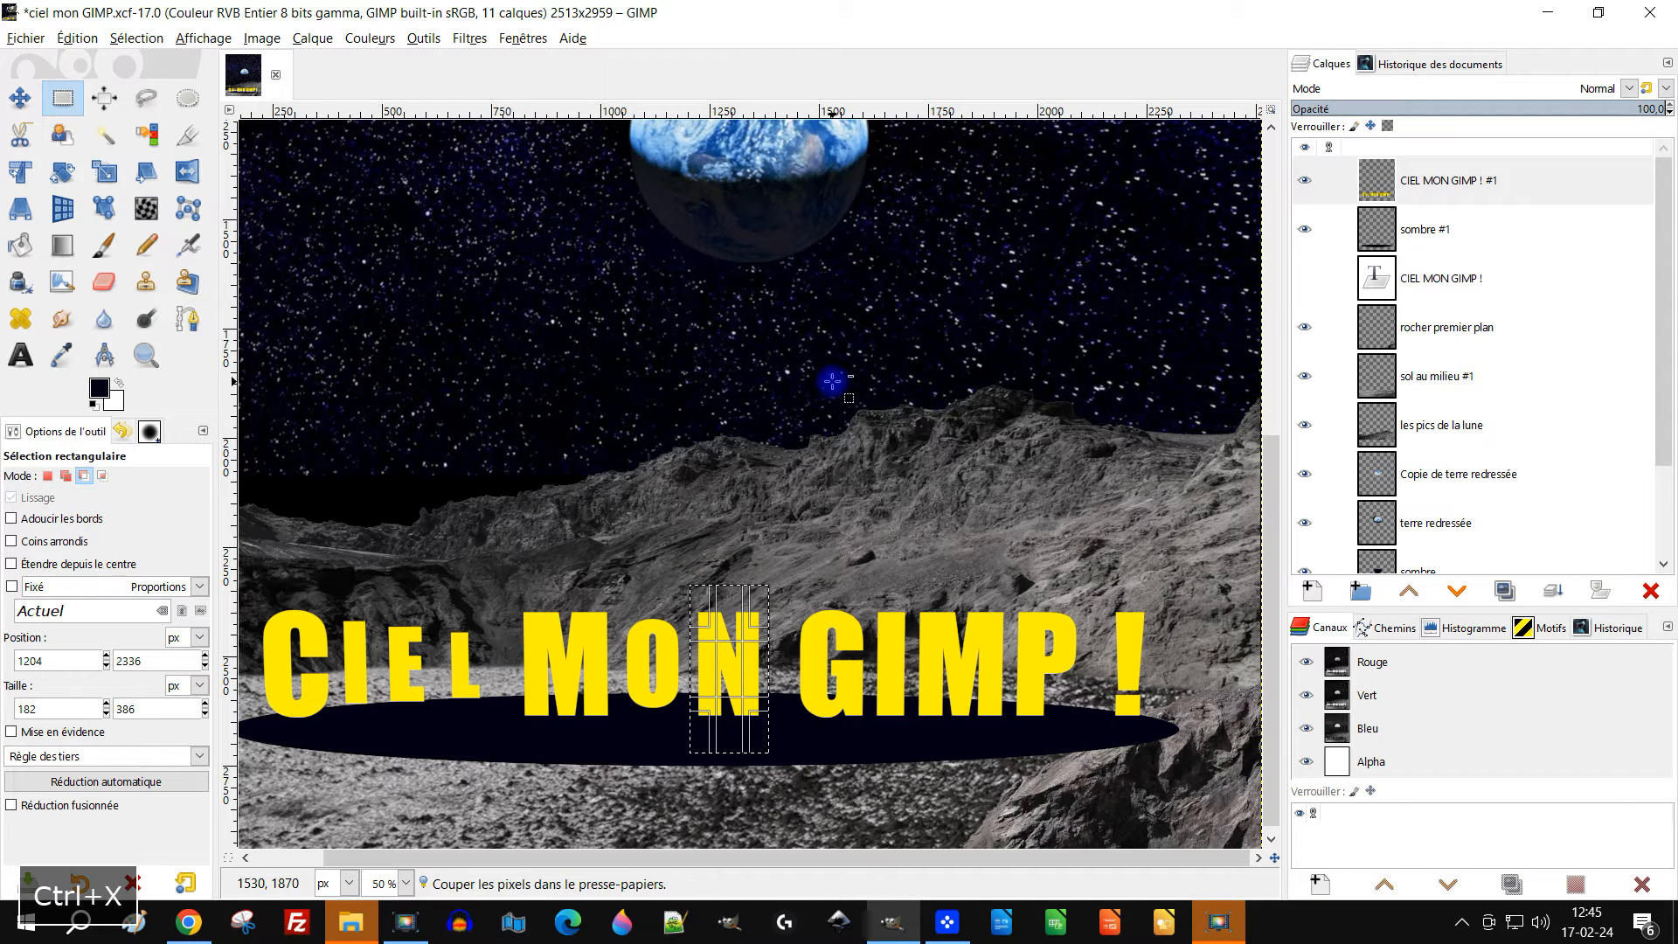
{"action": "key", "text": "ctrl+v"}
Shrink and shift the floating N with a 3D transformation using offsets X -39 and Z 173 px, and anchor it to the title copy
{"action": "left_click", "coordinate": [62, 208]}
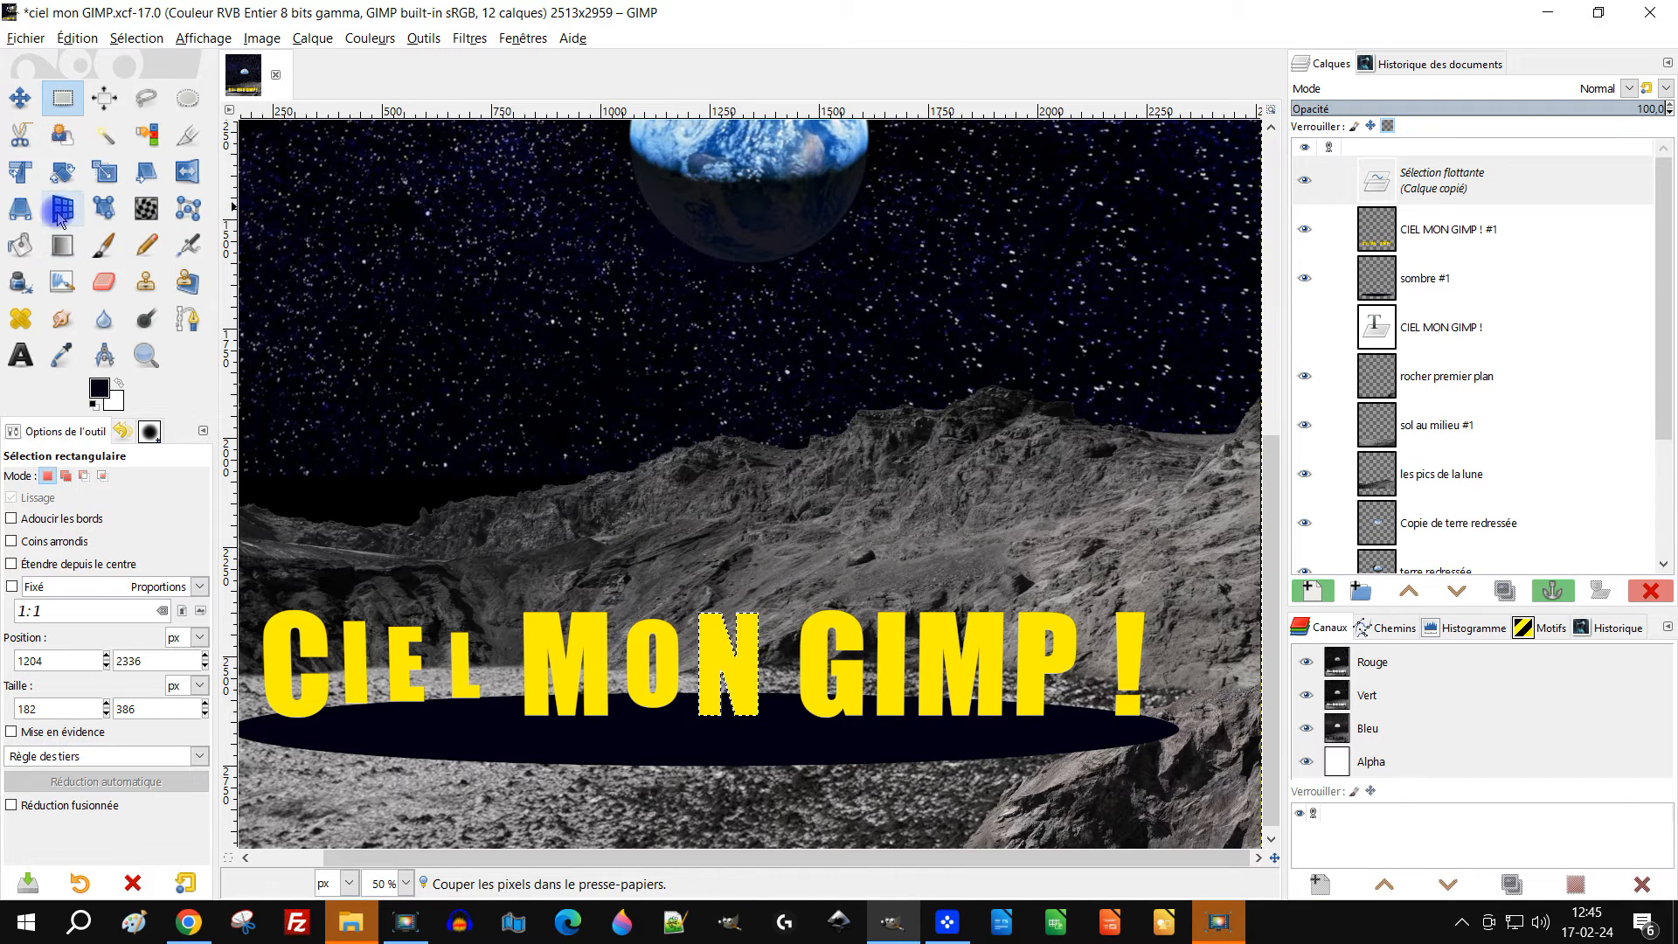
{"action": "left_click", "coordinate": [728, 678]}
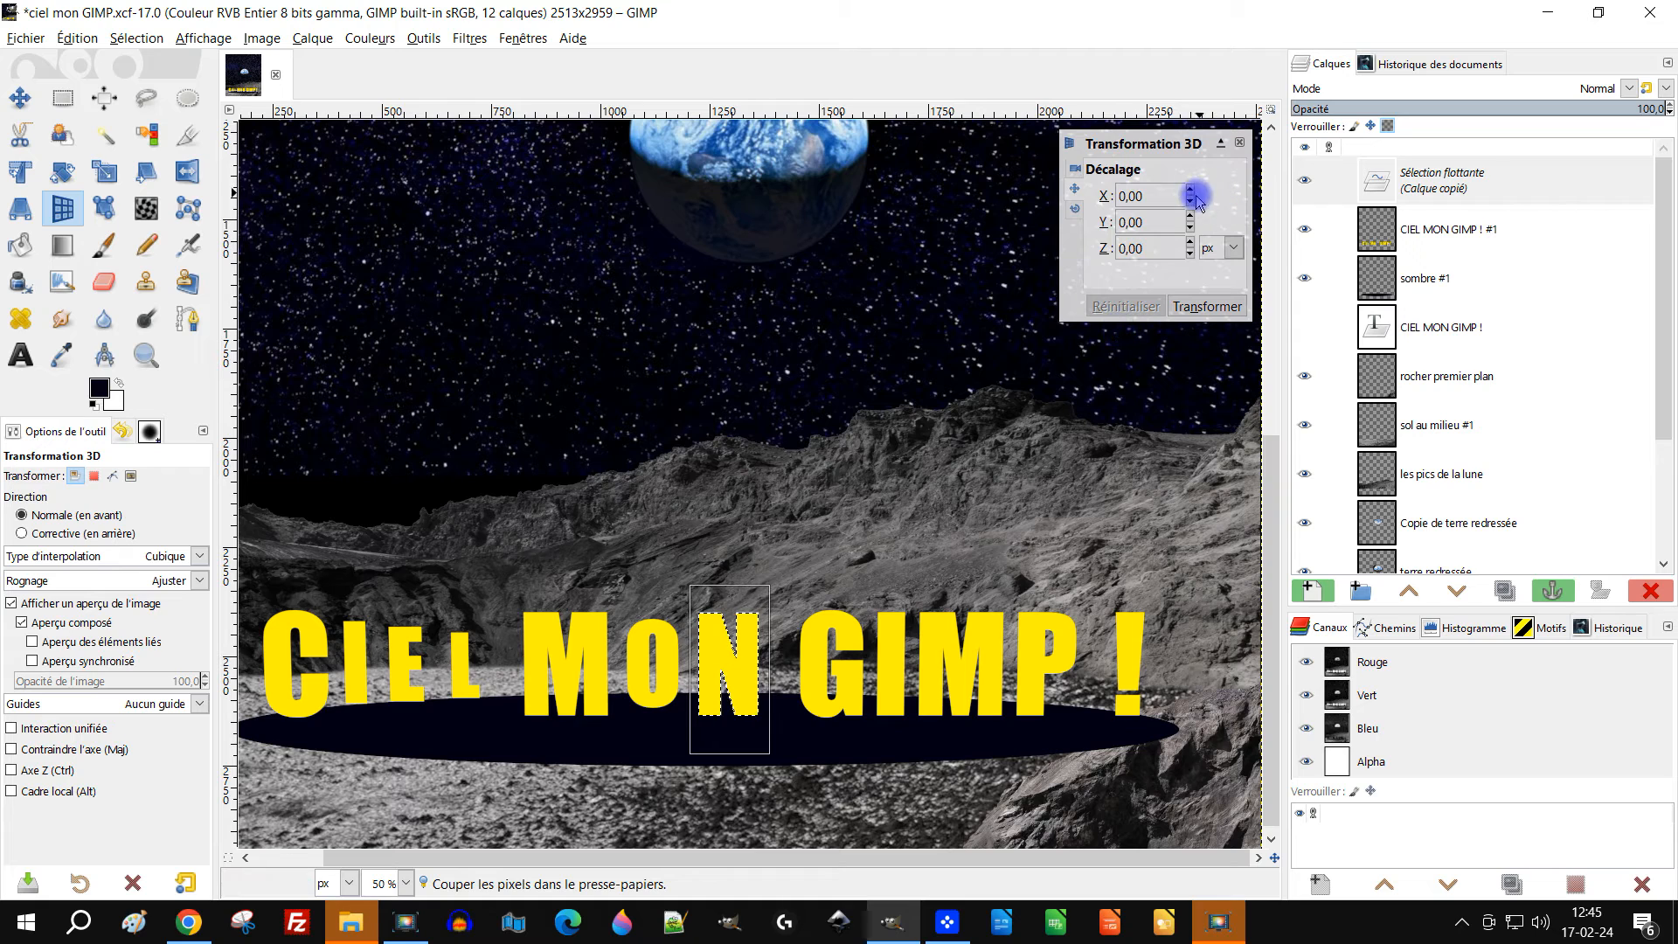
{"action": "left_click", "coordinate": [1190, 242]}
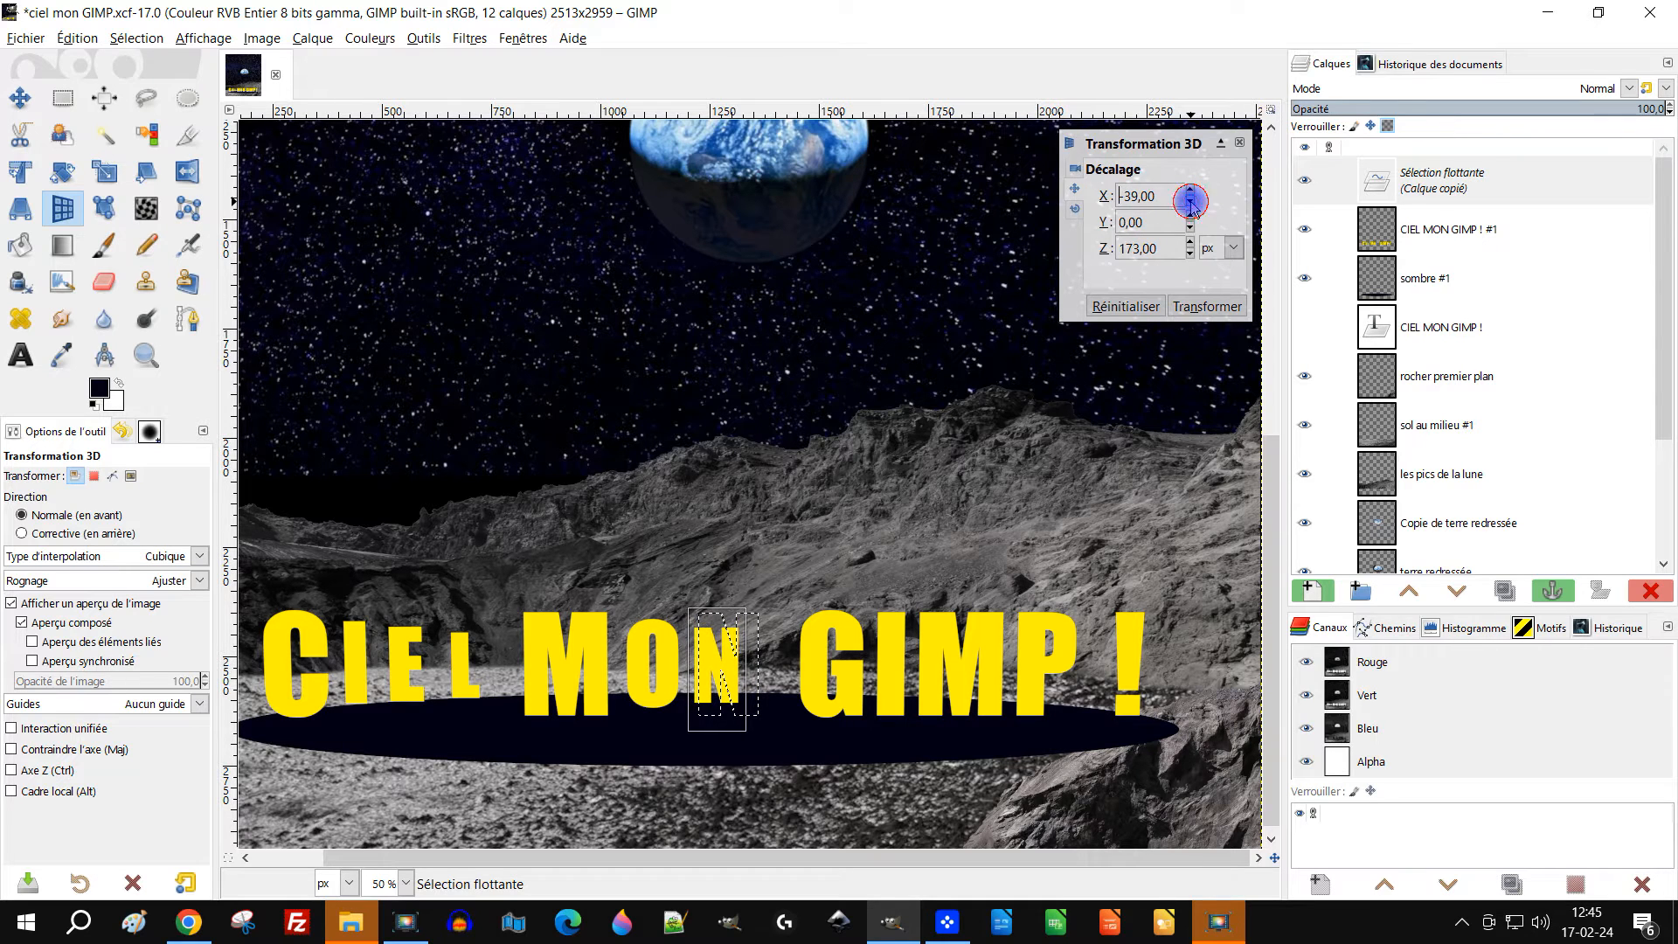
{"action": "left_click", "coordinate": [1193, 302]}
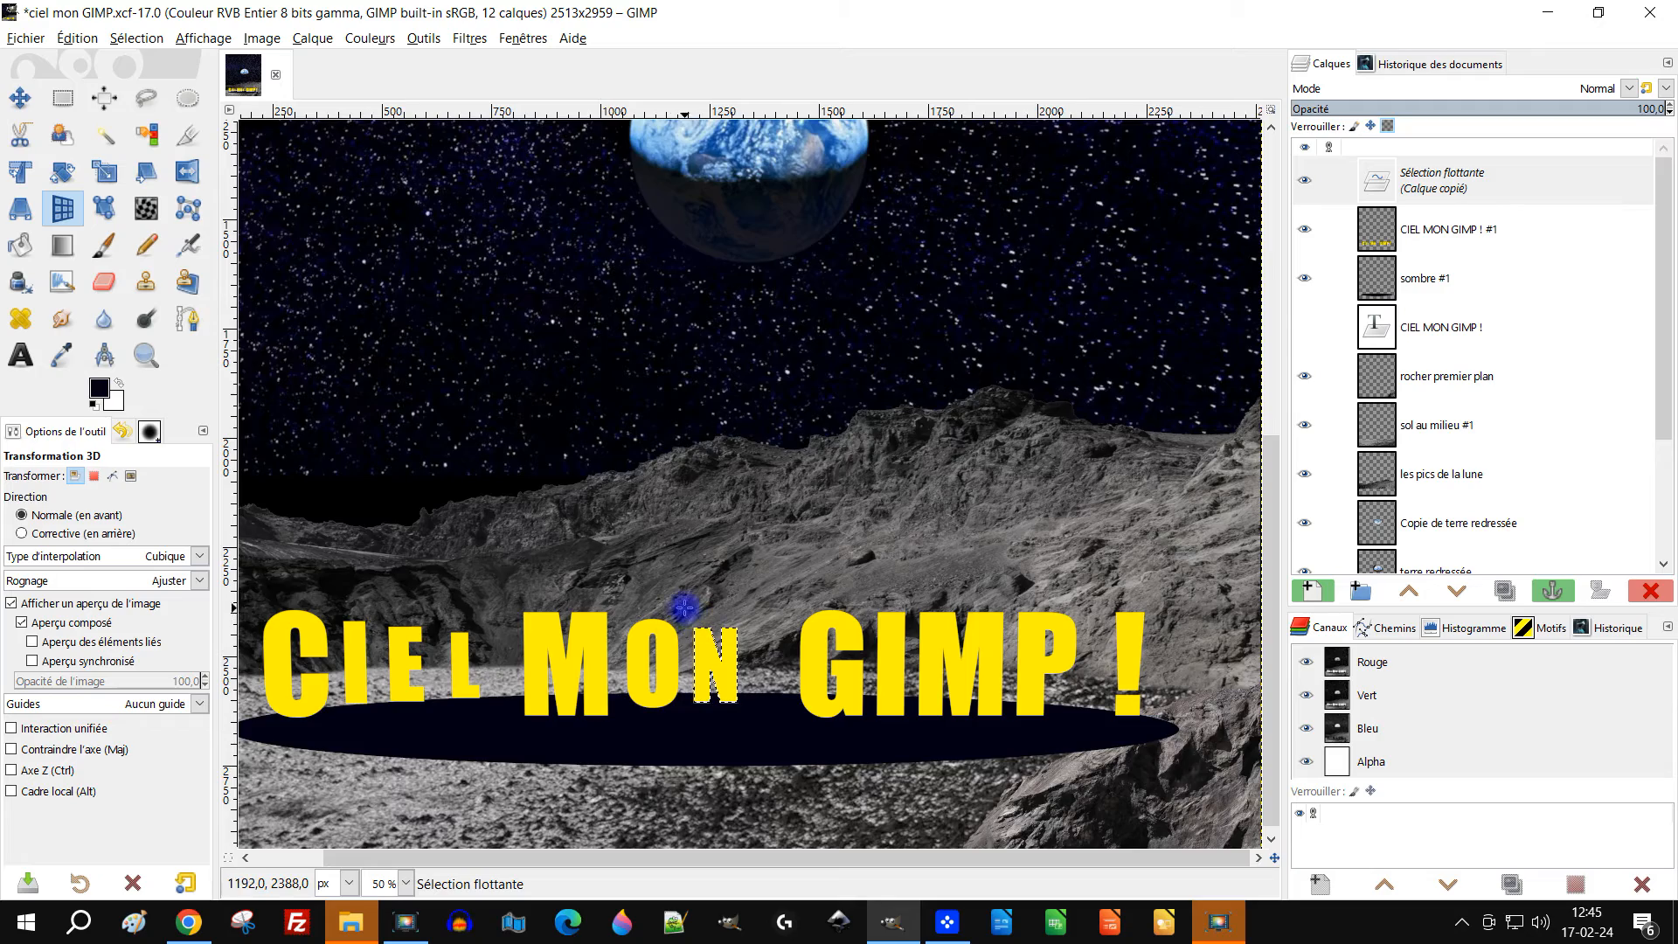
{"action": "scroll", "coordinate": [677, 616], "scroll_direction": "down", "scroll_amount": 2}
{"action": "scroll", "coordinate": [578, 643], "scroll_direction": "up", "scroll_amount": 2}
{"action": "left_click_drag", "start_coordinate": [814, 582], "coordinate": [749, 559]}
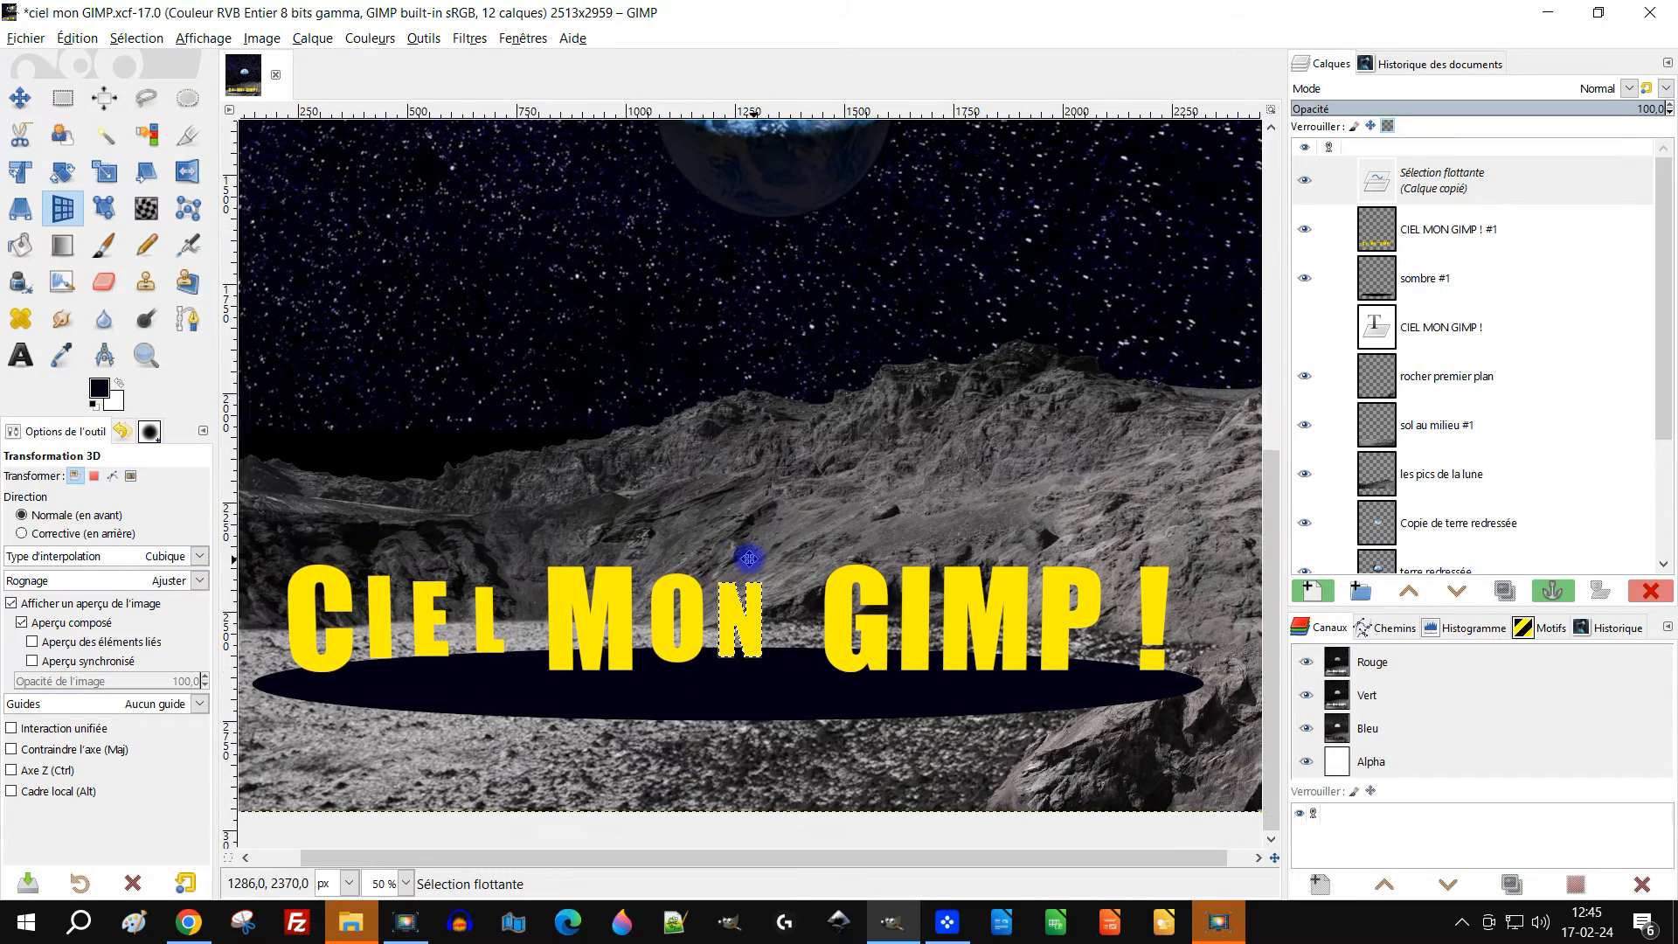
{"action": "left_click", "coordinate": [1552, 590]}
Check the letter sizes of the last word in the reference image in Chrome against GIMP's title and return to GIMP
{"action": "left_click_drag", "start_coordinate": [998, 511], "coordinate": [982, 498]}
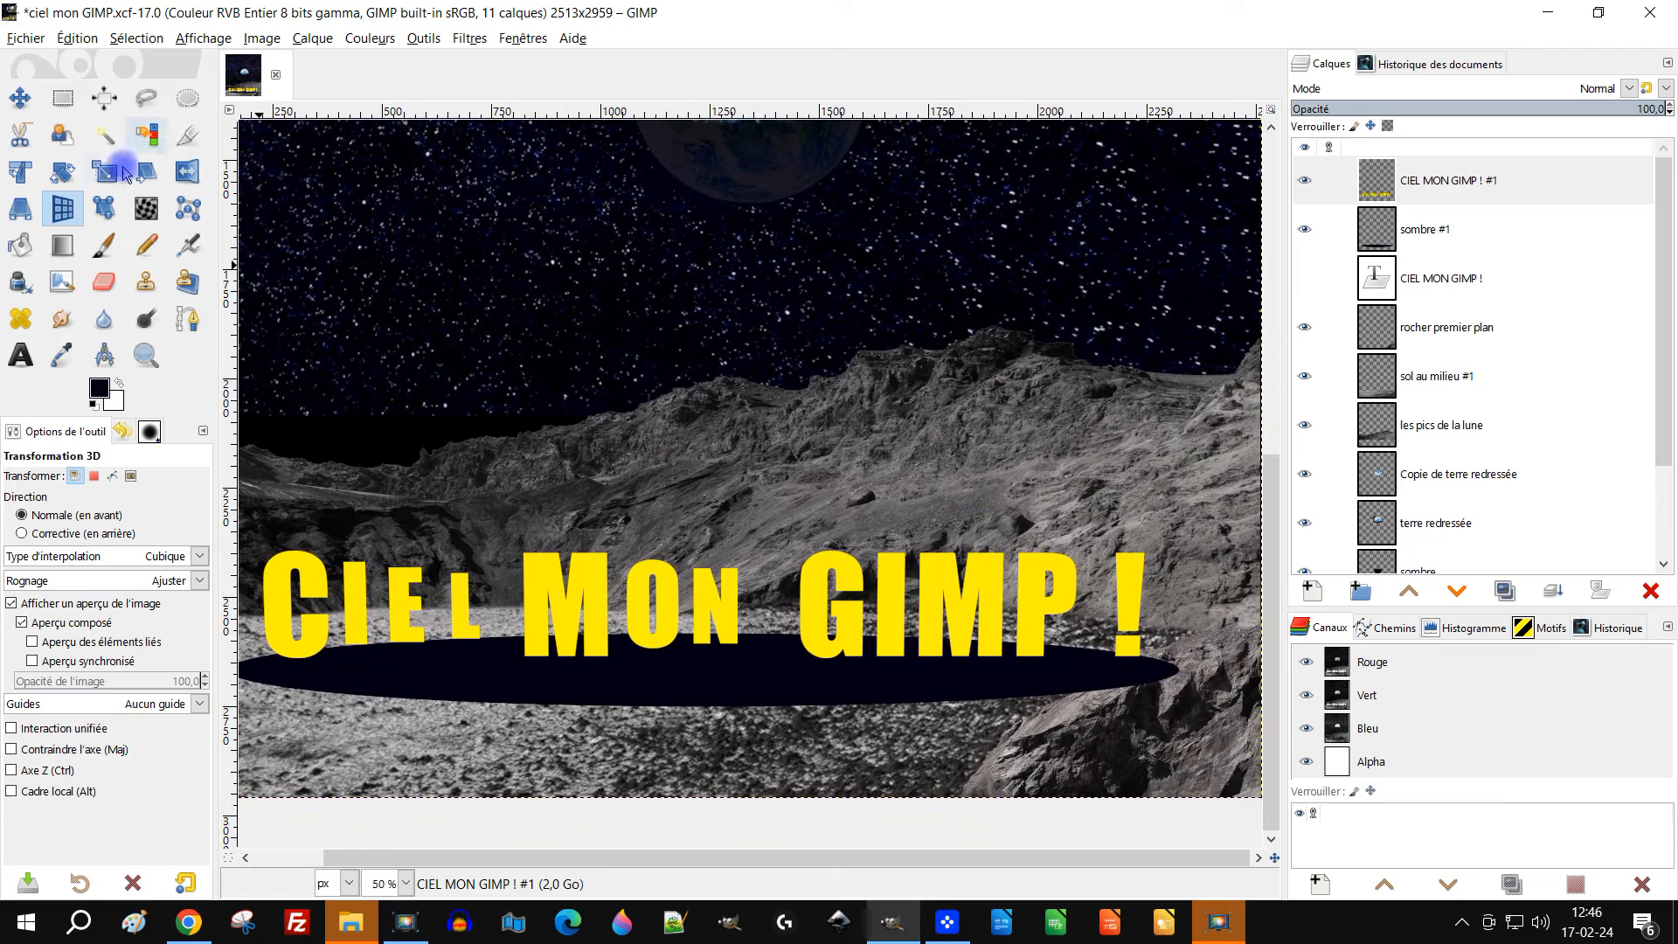
{"action": "left_click", "coordinate": [193, 925]}
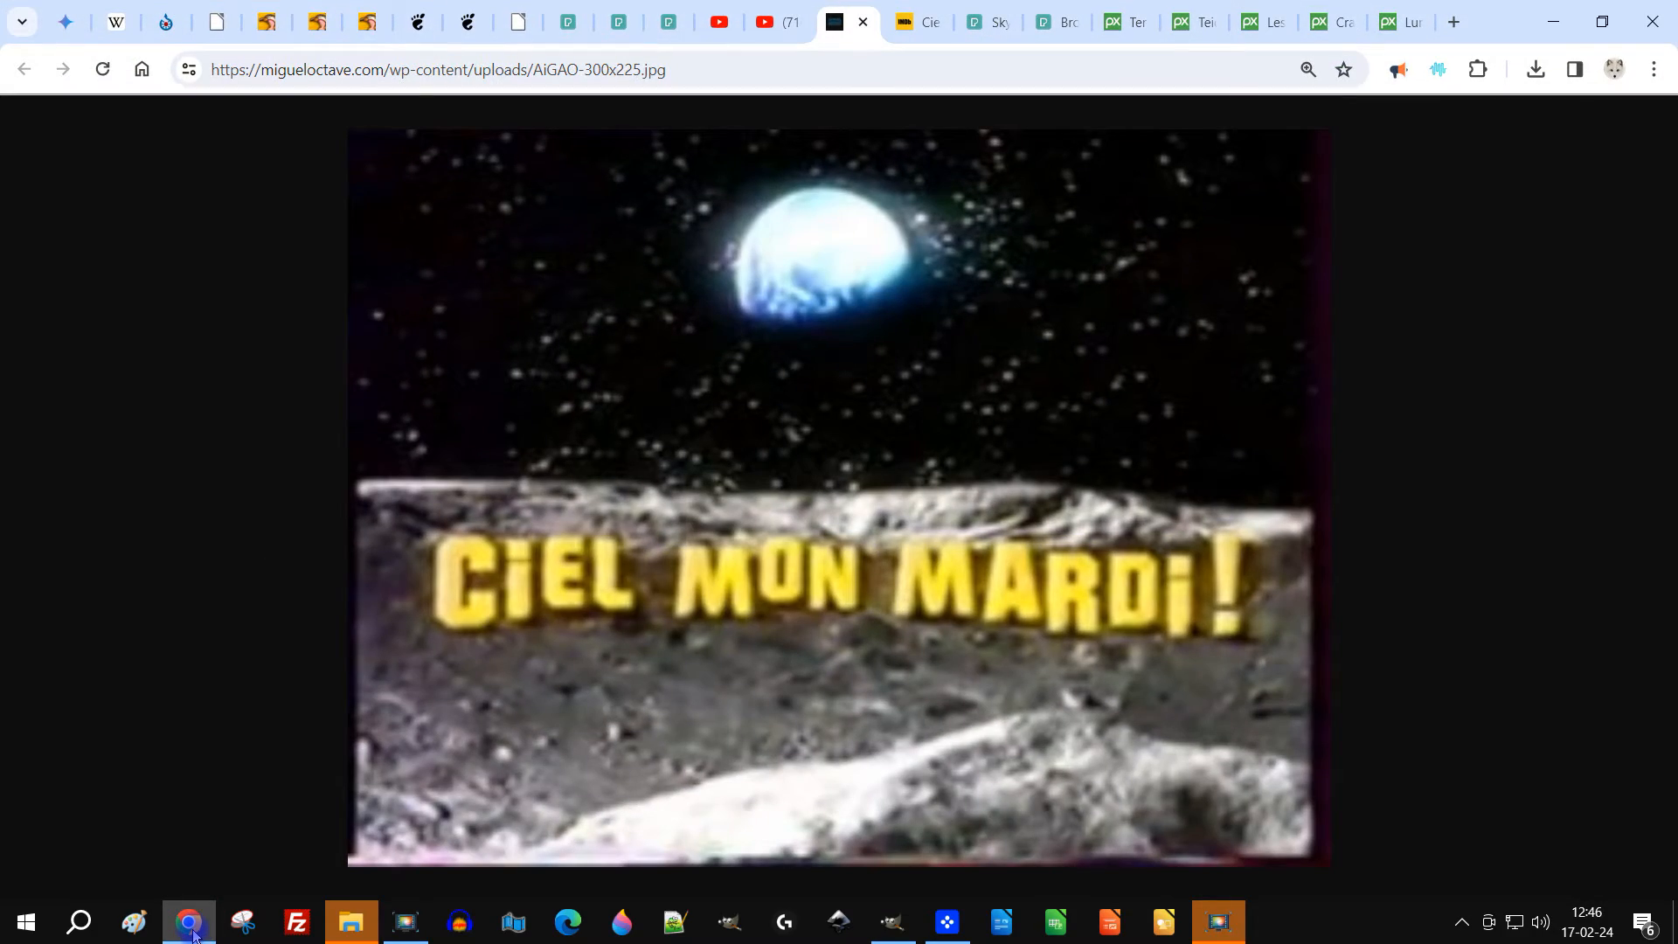
{"action": "left_click", "coordinate": [191, 924]}
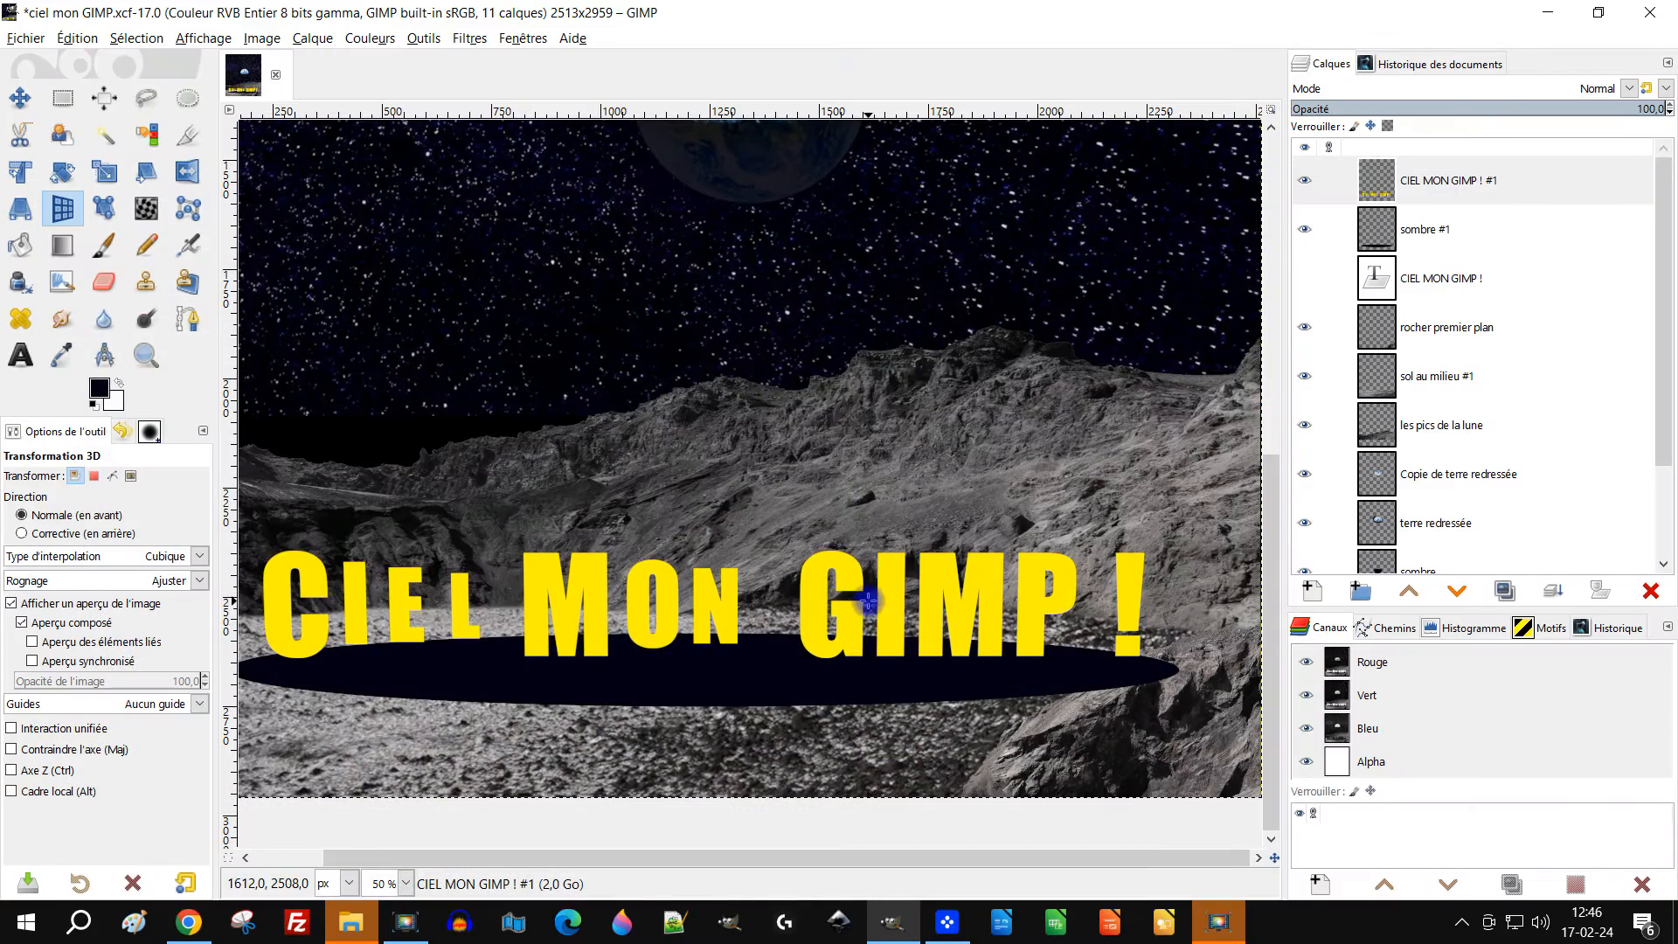
Select the G of GIMP on the CIEL MON GIMP ! #1 layer with a 214 × 432 px rectangle, cut it and paste it as a floating selection
{"action": "left_click", "coordinate": [1384, 188]}
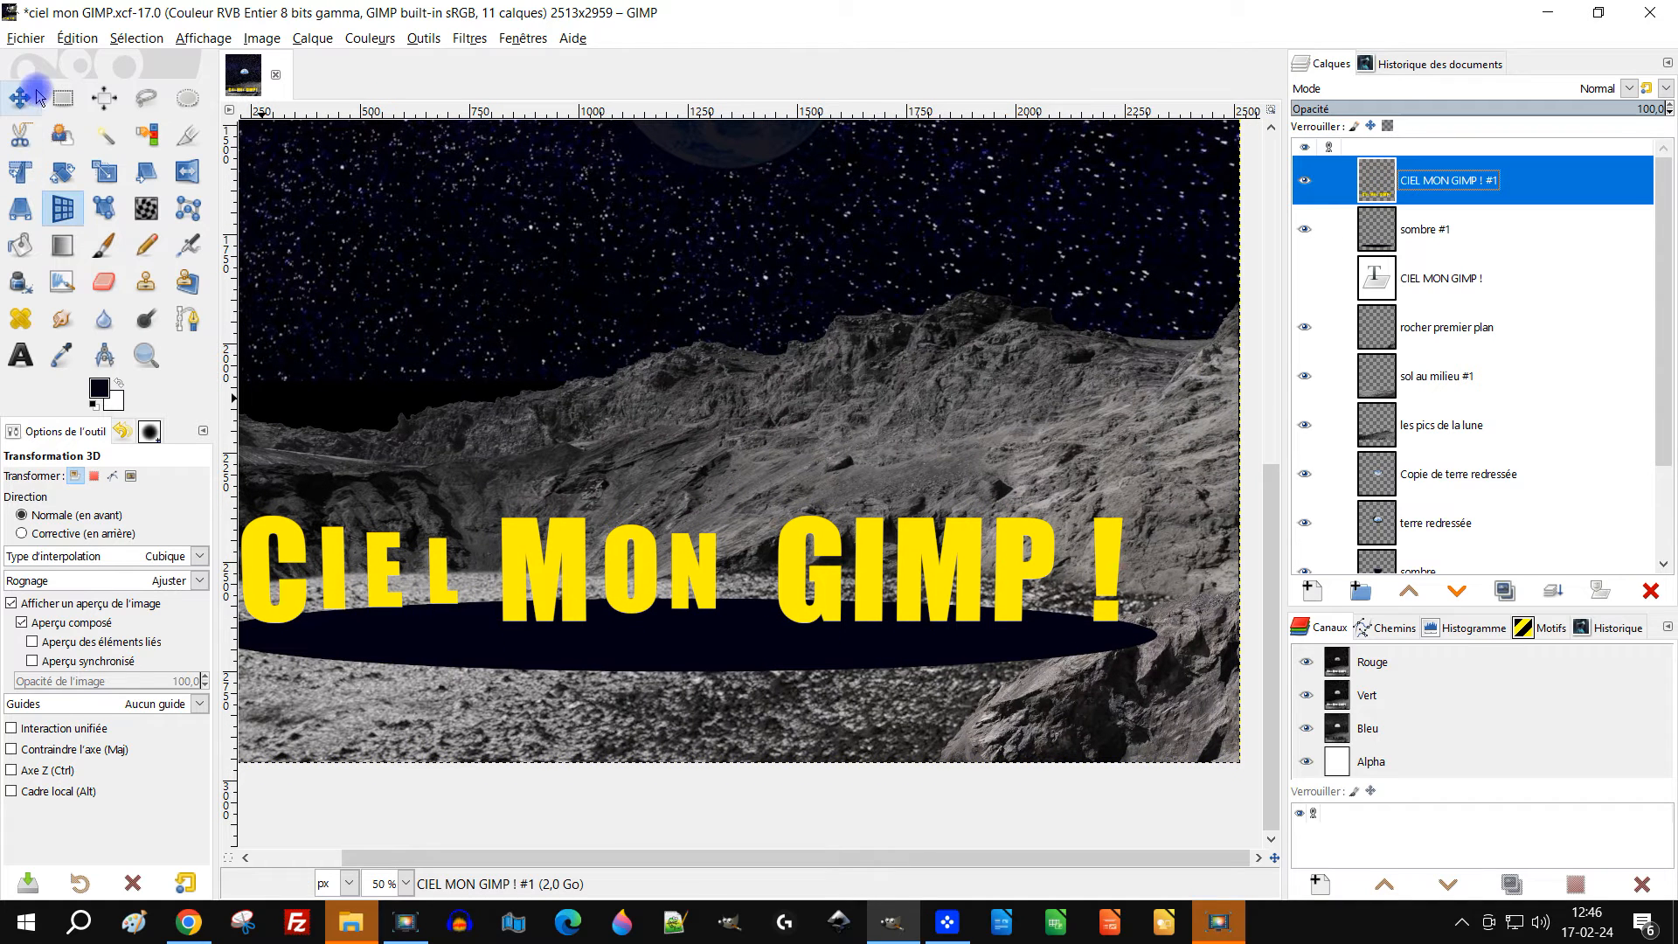
{"action": "left_click", "coordinate": [62, 98]}
{"action": "left_click_drag", "start_coordinate": [758, 489], "coordinate": [850, 678]}
{"action": "key", "text": "ctrl+x"}
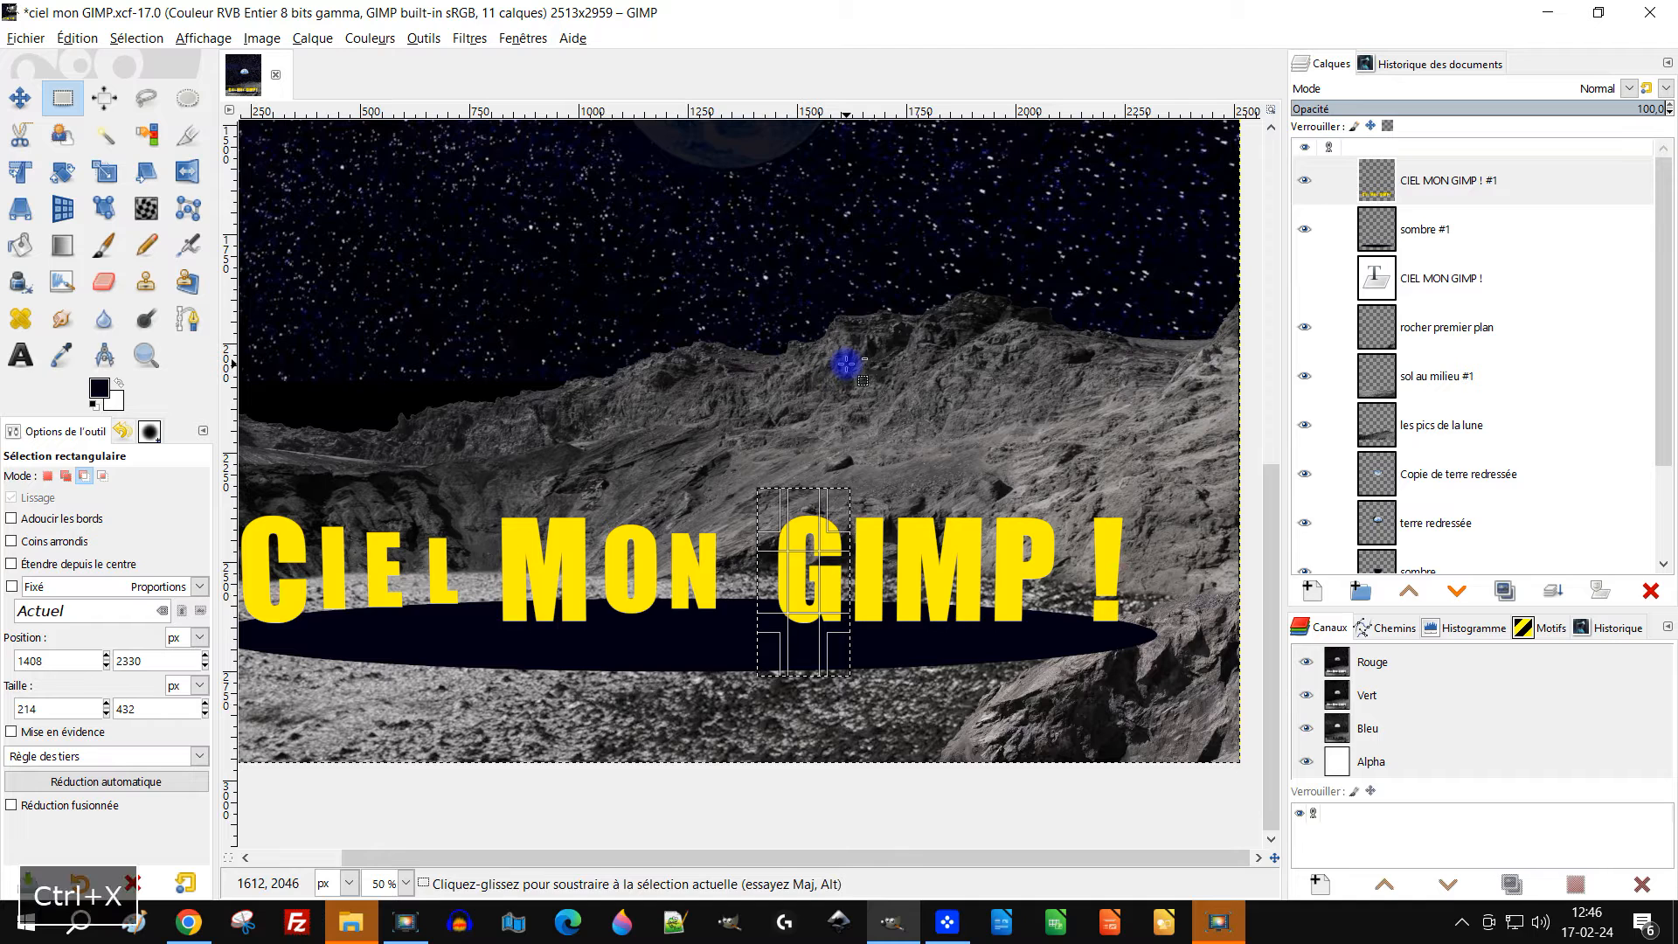
{"action": "key", "text": "ctrl+v"}
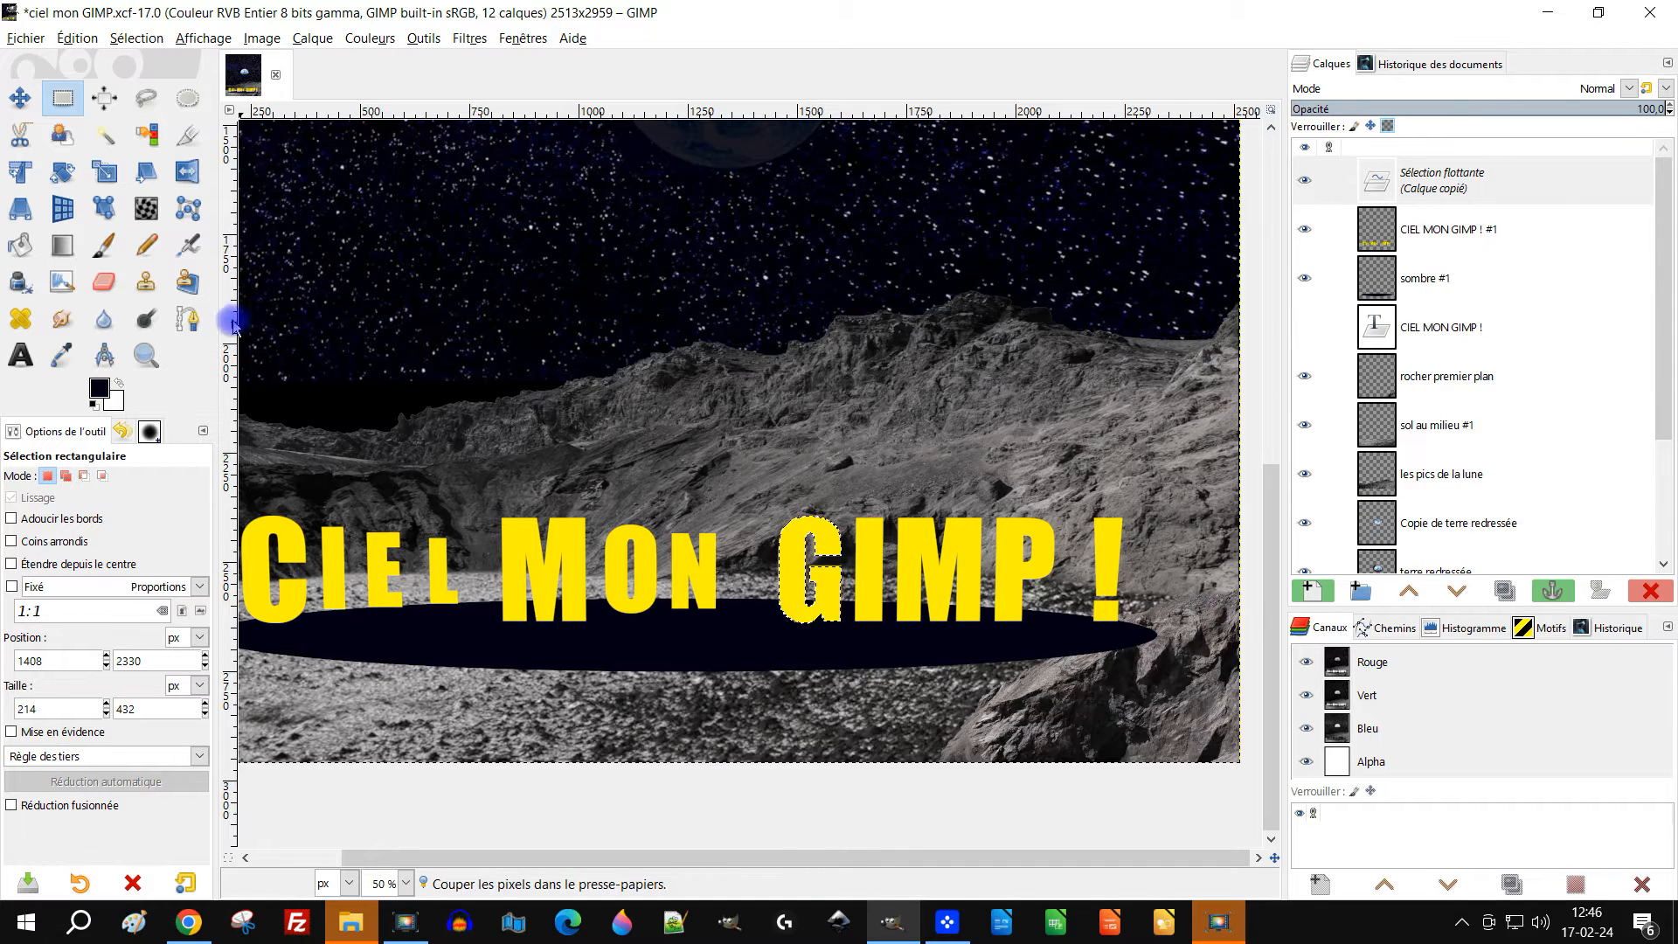
Shrink the floating G with a 3D transformation using a Z offset of 152 px and anchor it to the title copy
{"action": "left_click", "coordinate": [62, 208]}
{"action": "left_click", "coordinate": [790, 570]}
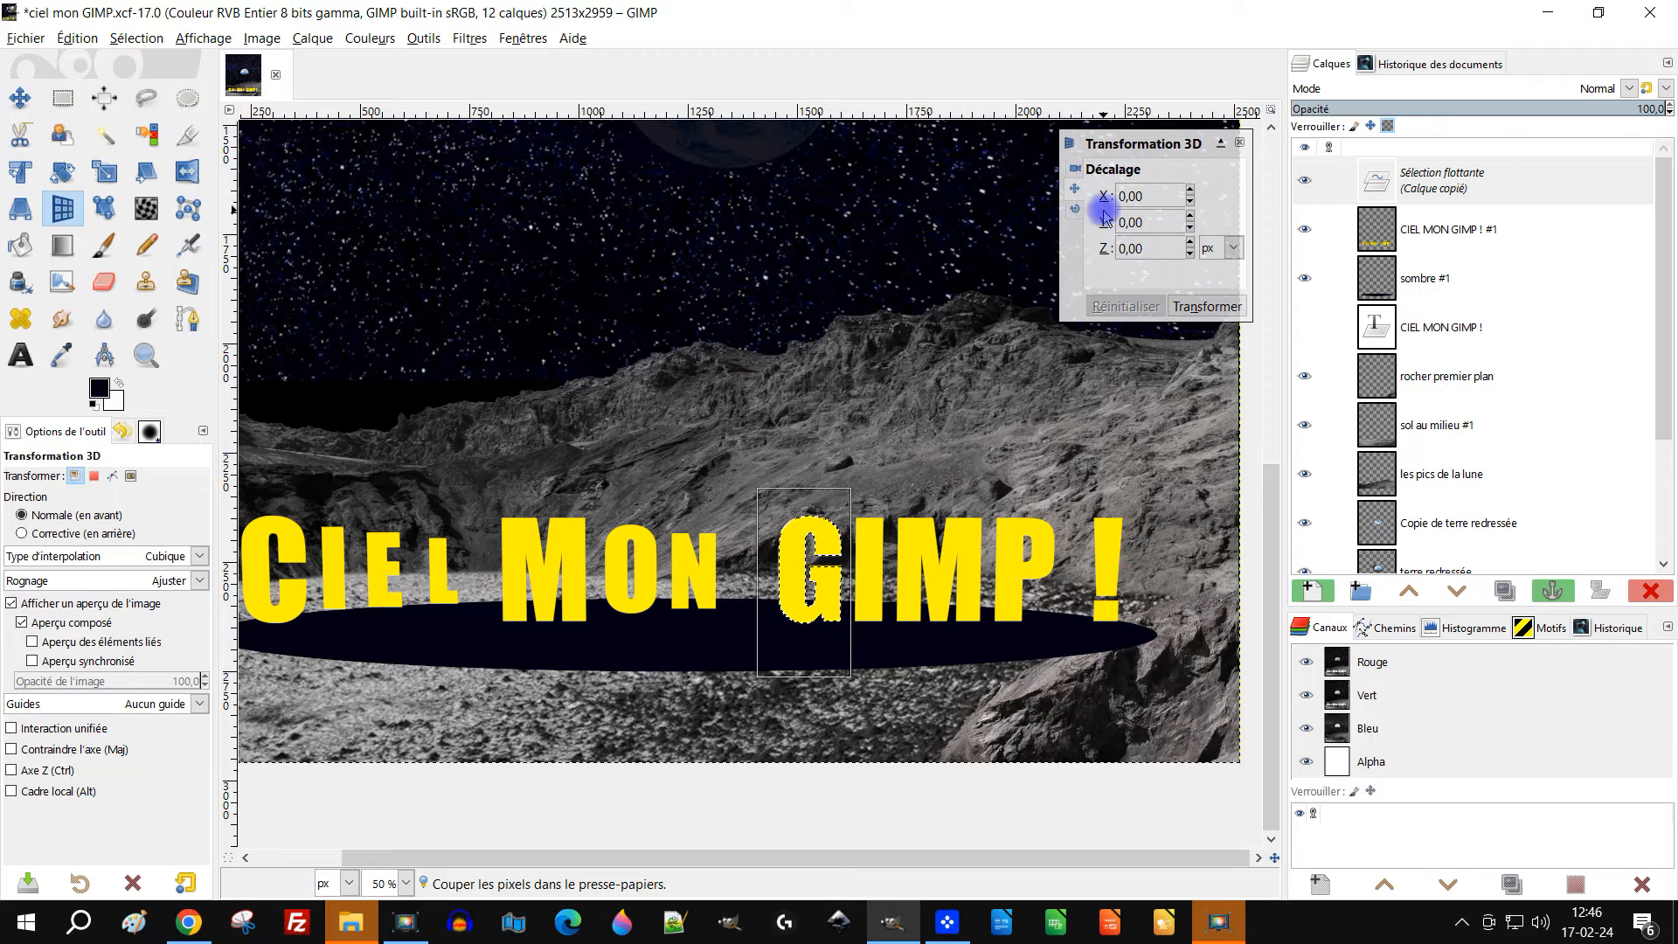
{"action": "left_click", "coordinate": [1189, 252]}
{"action": "left_click", "coordinate": [1188, 254]}
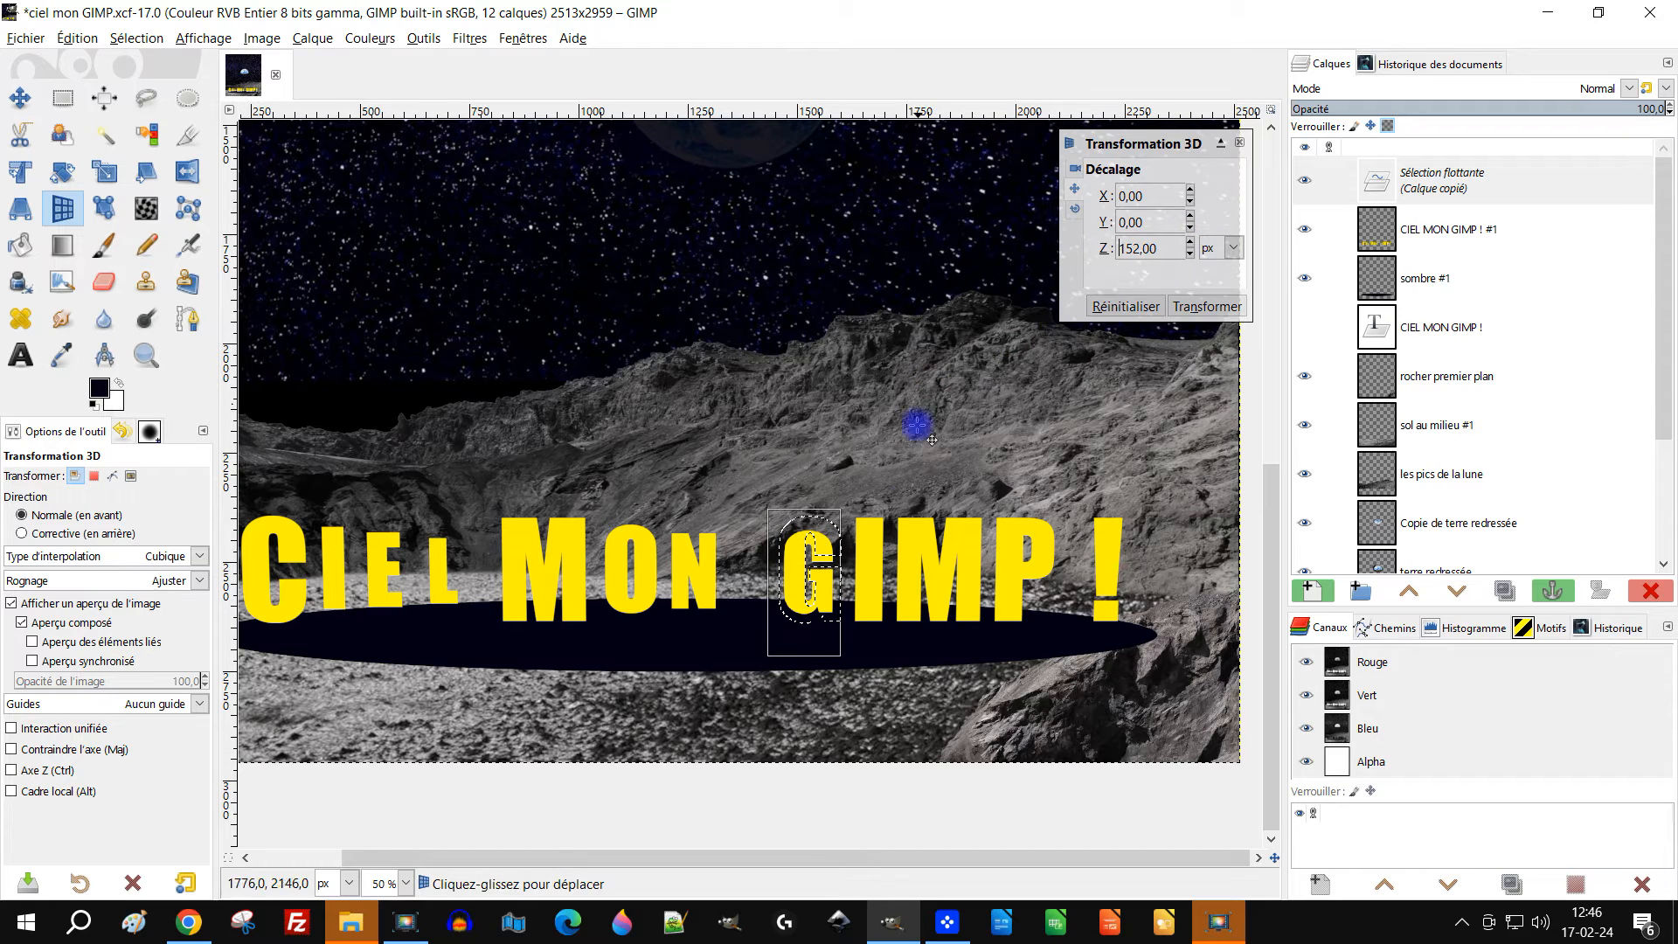
{"action": "left_click", "coordinate": [1204, 305]}
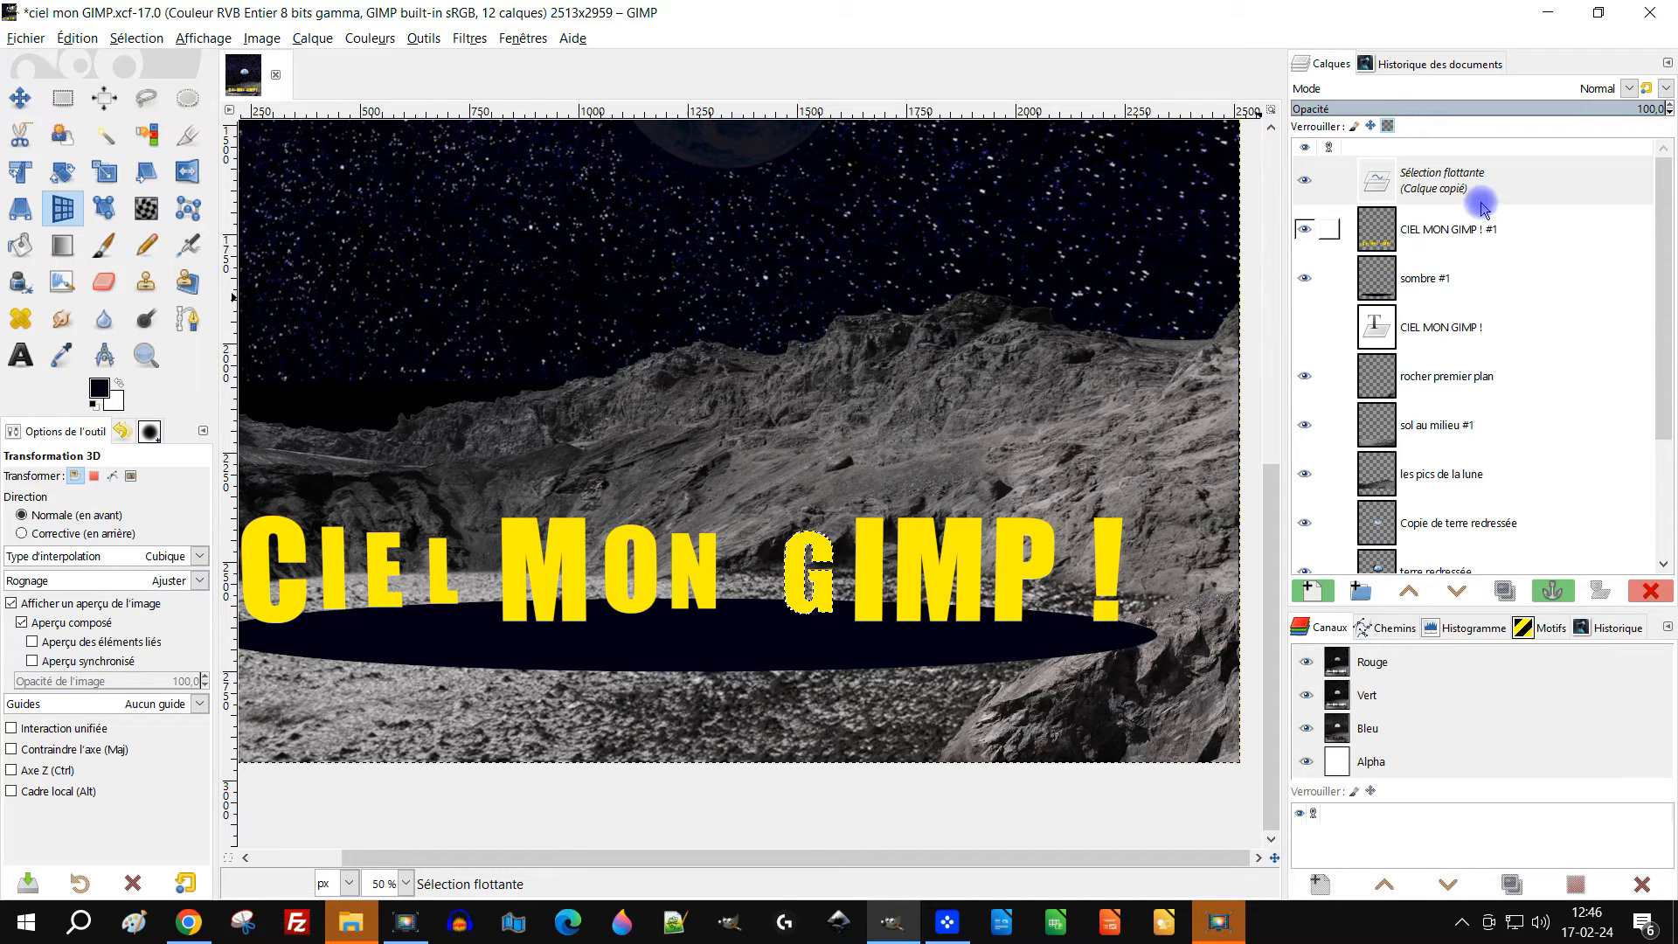
{"action": "left_click", "coordinate": [1553, 591]}
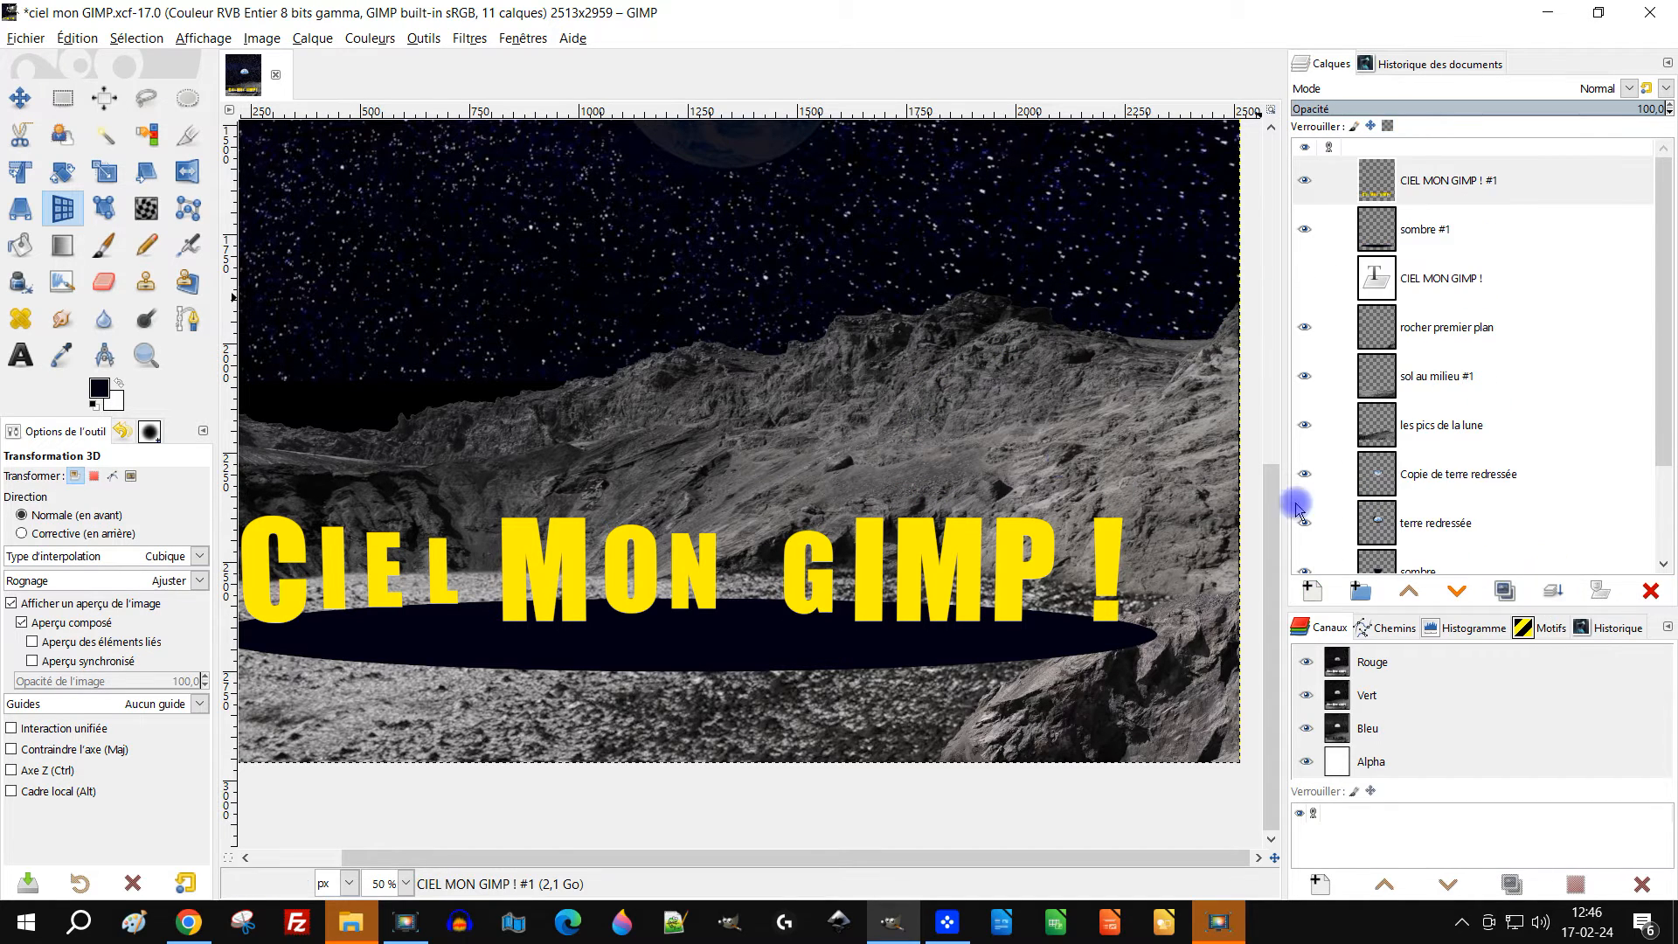
Select the I of GIMP on the title copy with a 92 × 332 px rectangle, cut it and paste it as a floating selection
{"action": "left_click", "coordinate": [62, 98]}
{"action": "left_click_drag", "start_coordinate": [850, 501], "coordinate": [889, 612]}
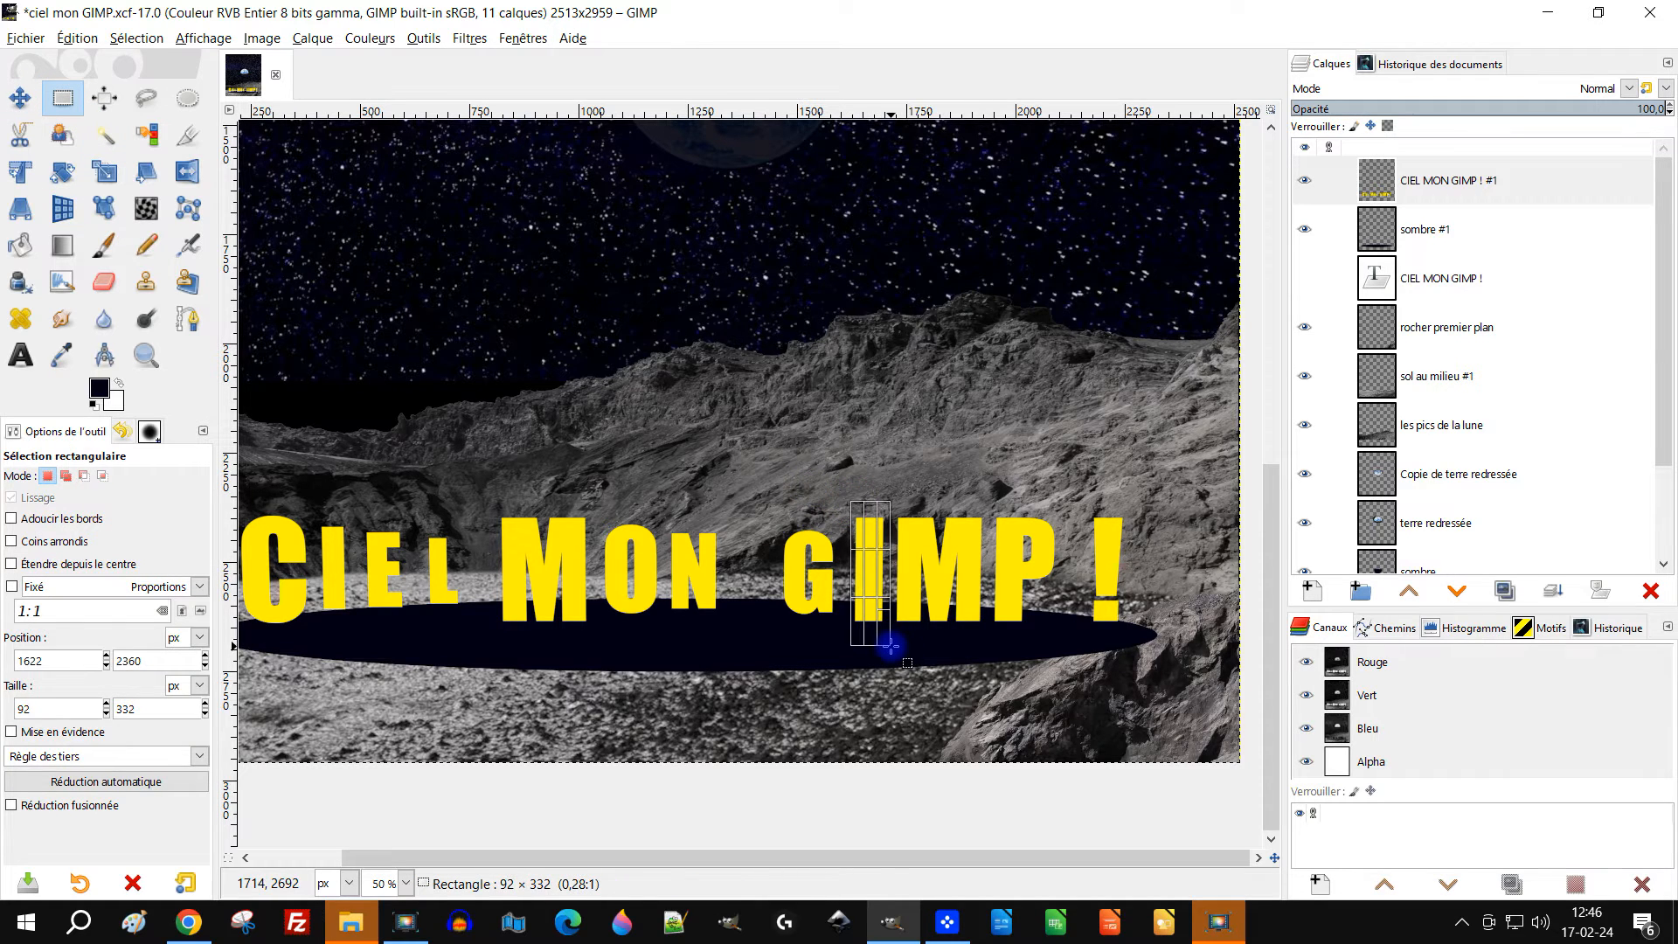
{"action": "left_click_drag", "start_coordinate": [889, 645], "coordinate": [889, 645]}
{"action": "left_click", "coordinate": [1376, 186]}
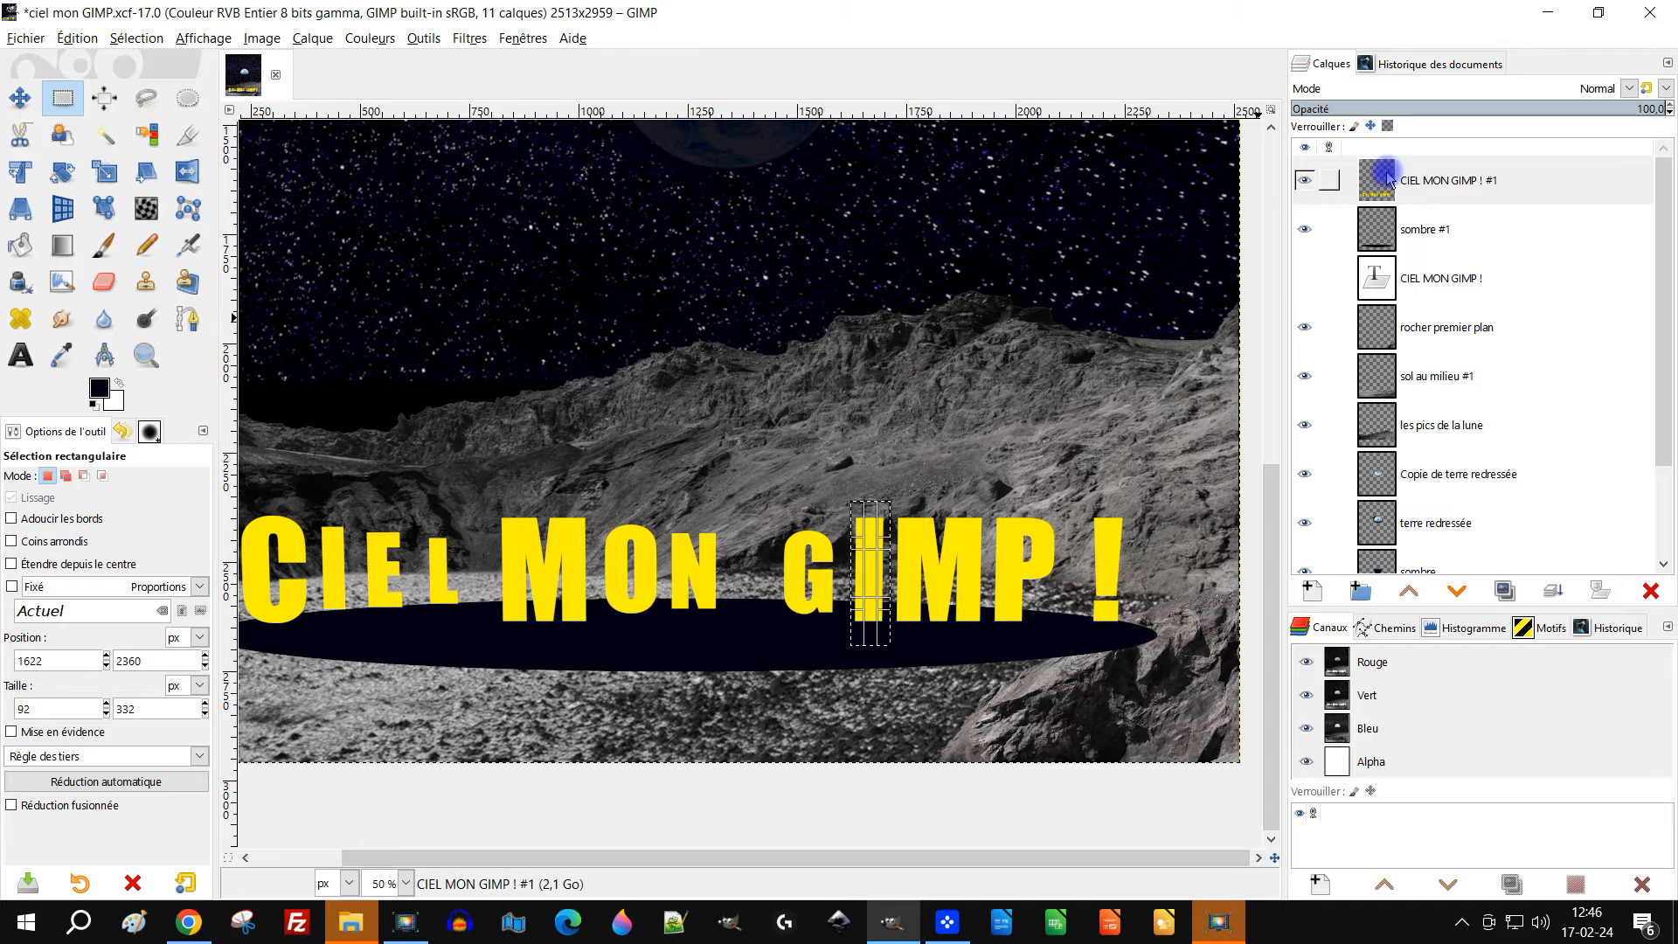
{"action": "key", "text": "ctrl+x"}
{"action": "key", "text": "ctrl+v"}
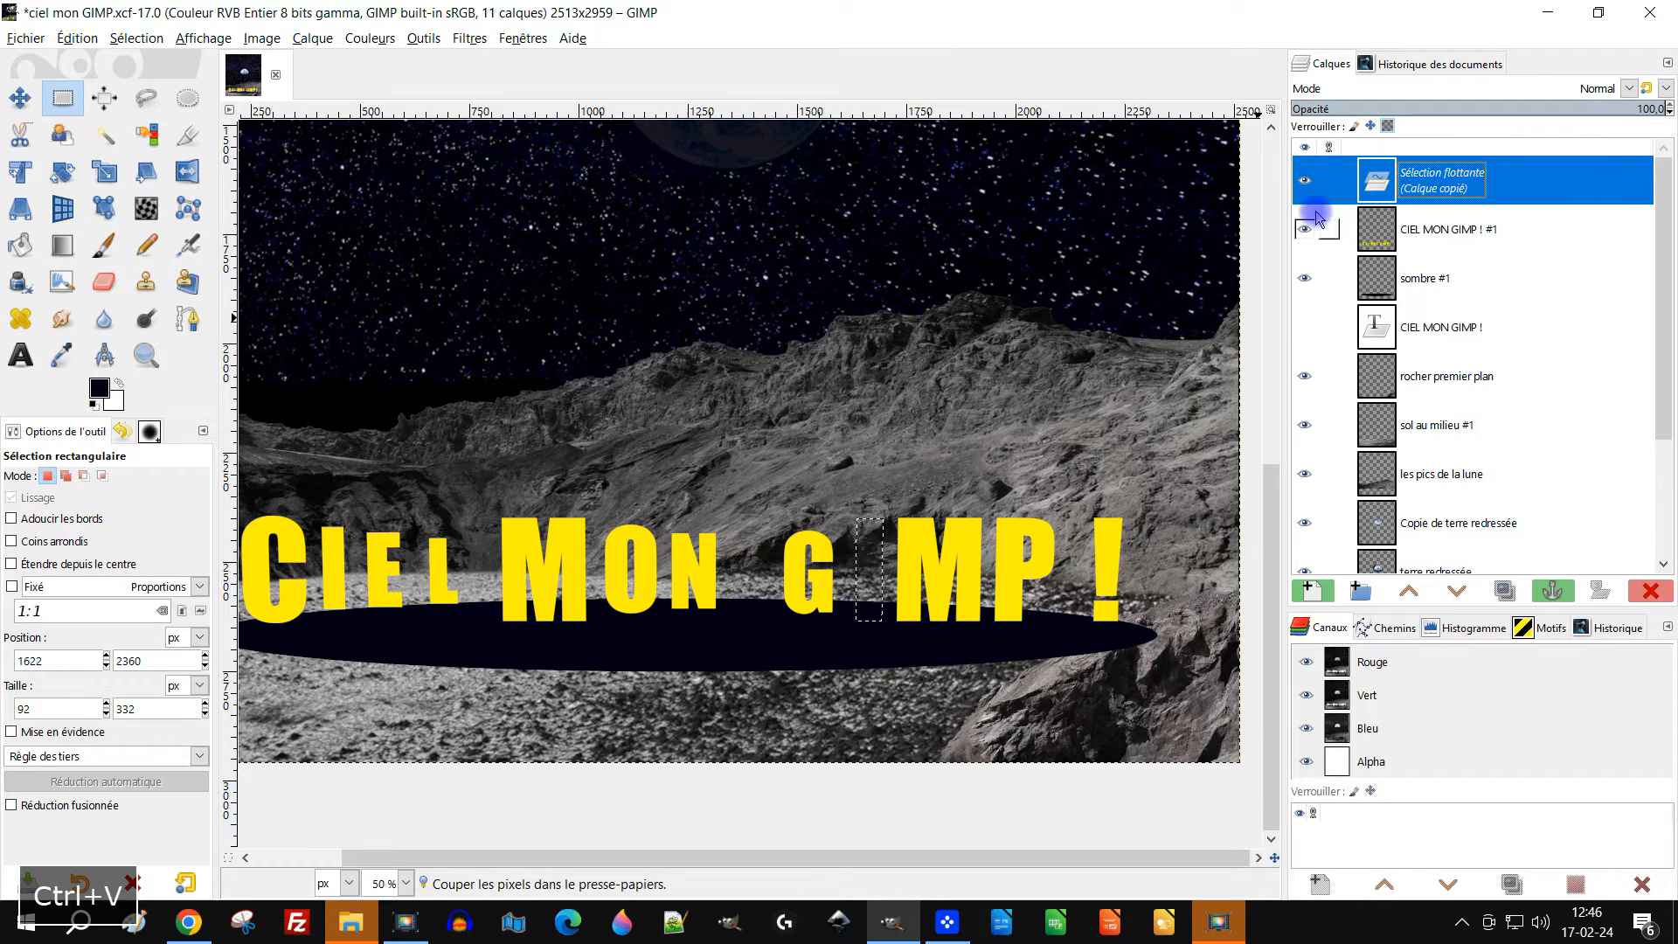
Shrink the floating I slightly with a 3D transformation using a Z offset of about 59 px and anchor it to the title copy
{"action": "left_click", "coordinate": [62, 207]}
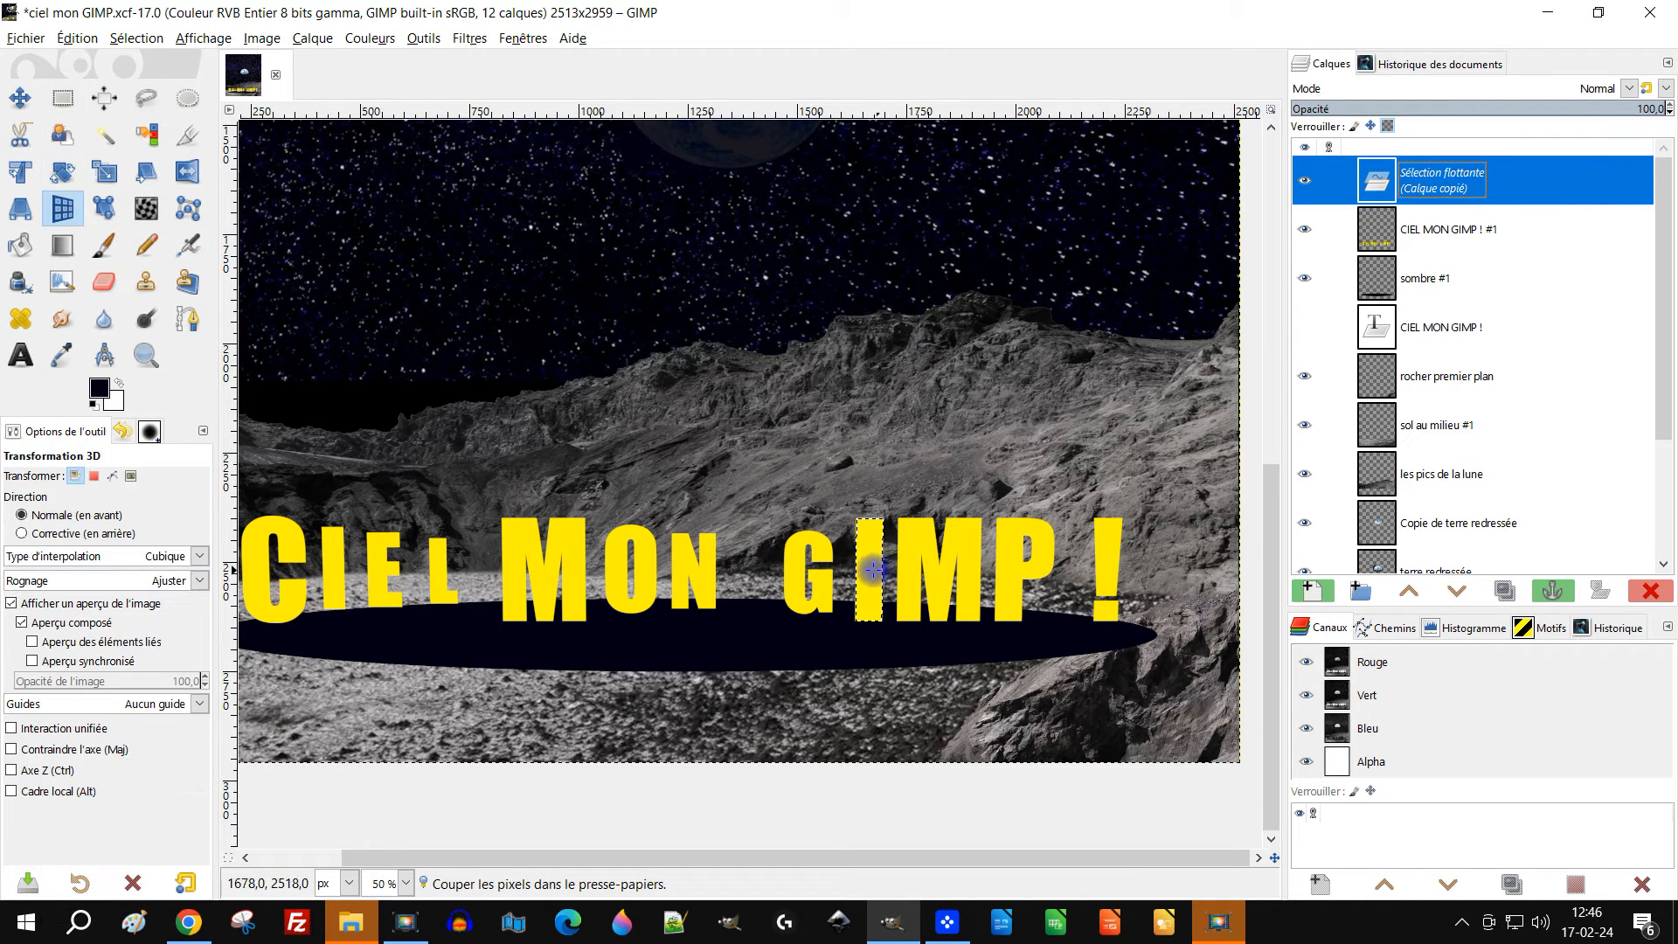
{"action": "left_click", "coordinate": [979, 594]}
{"action": "left_click", "coordinate": [1189, 254]}
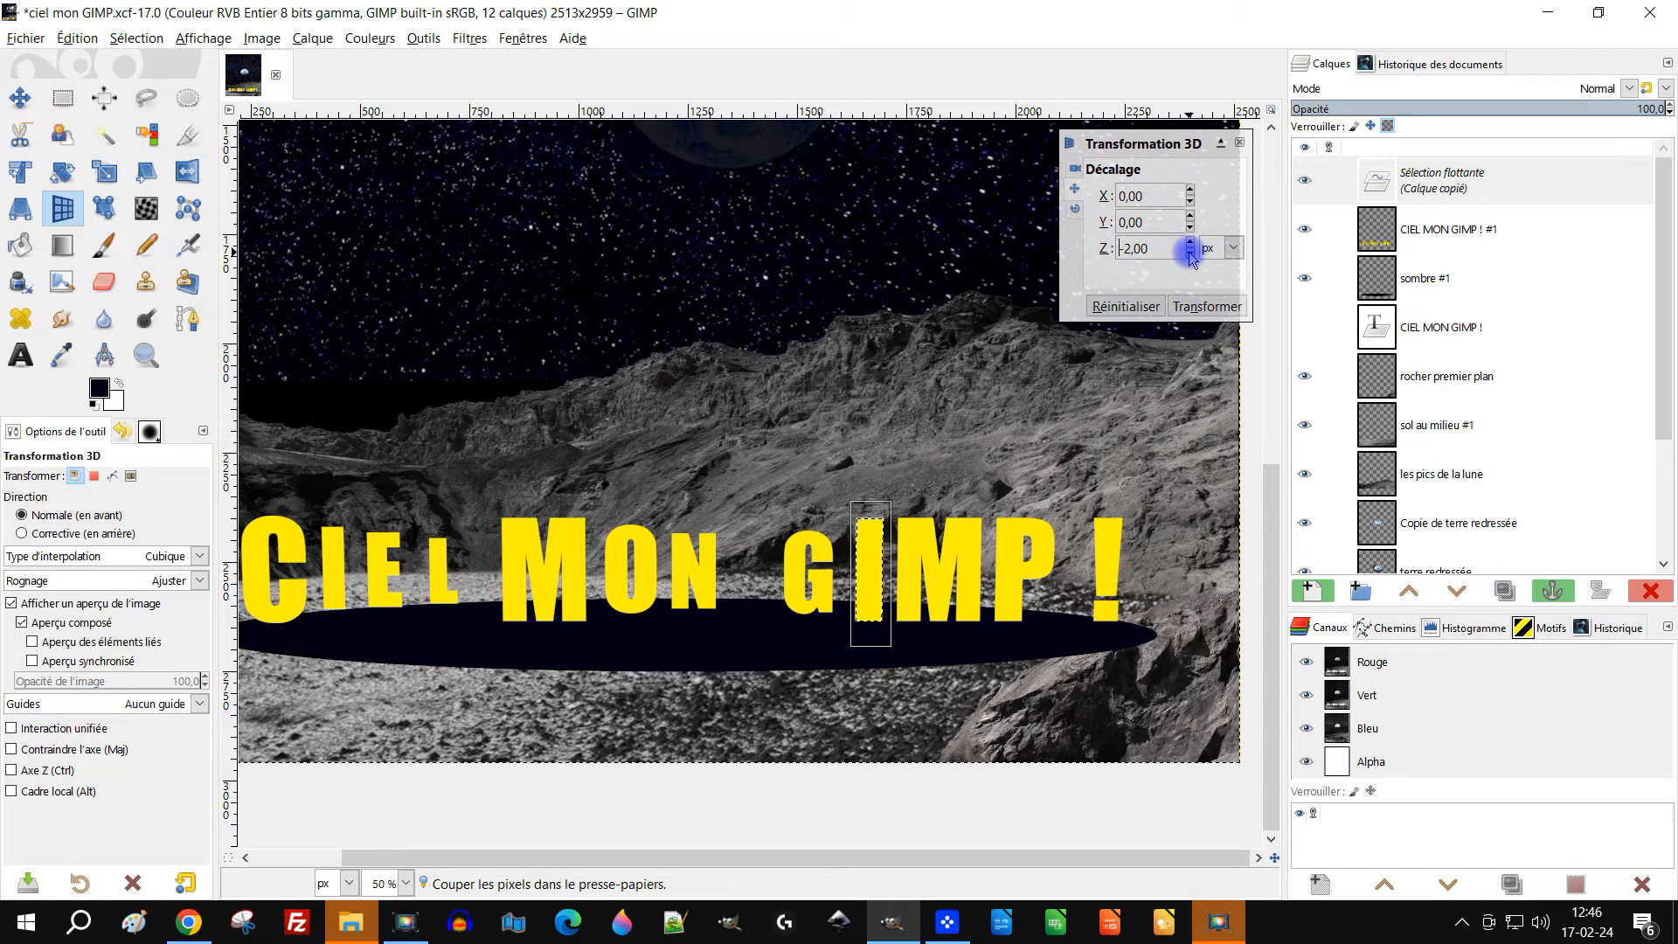
{"action": "left_click_drag", "start_coordinate": [1191, 254], "coordinate": [1192, 251]}
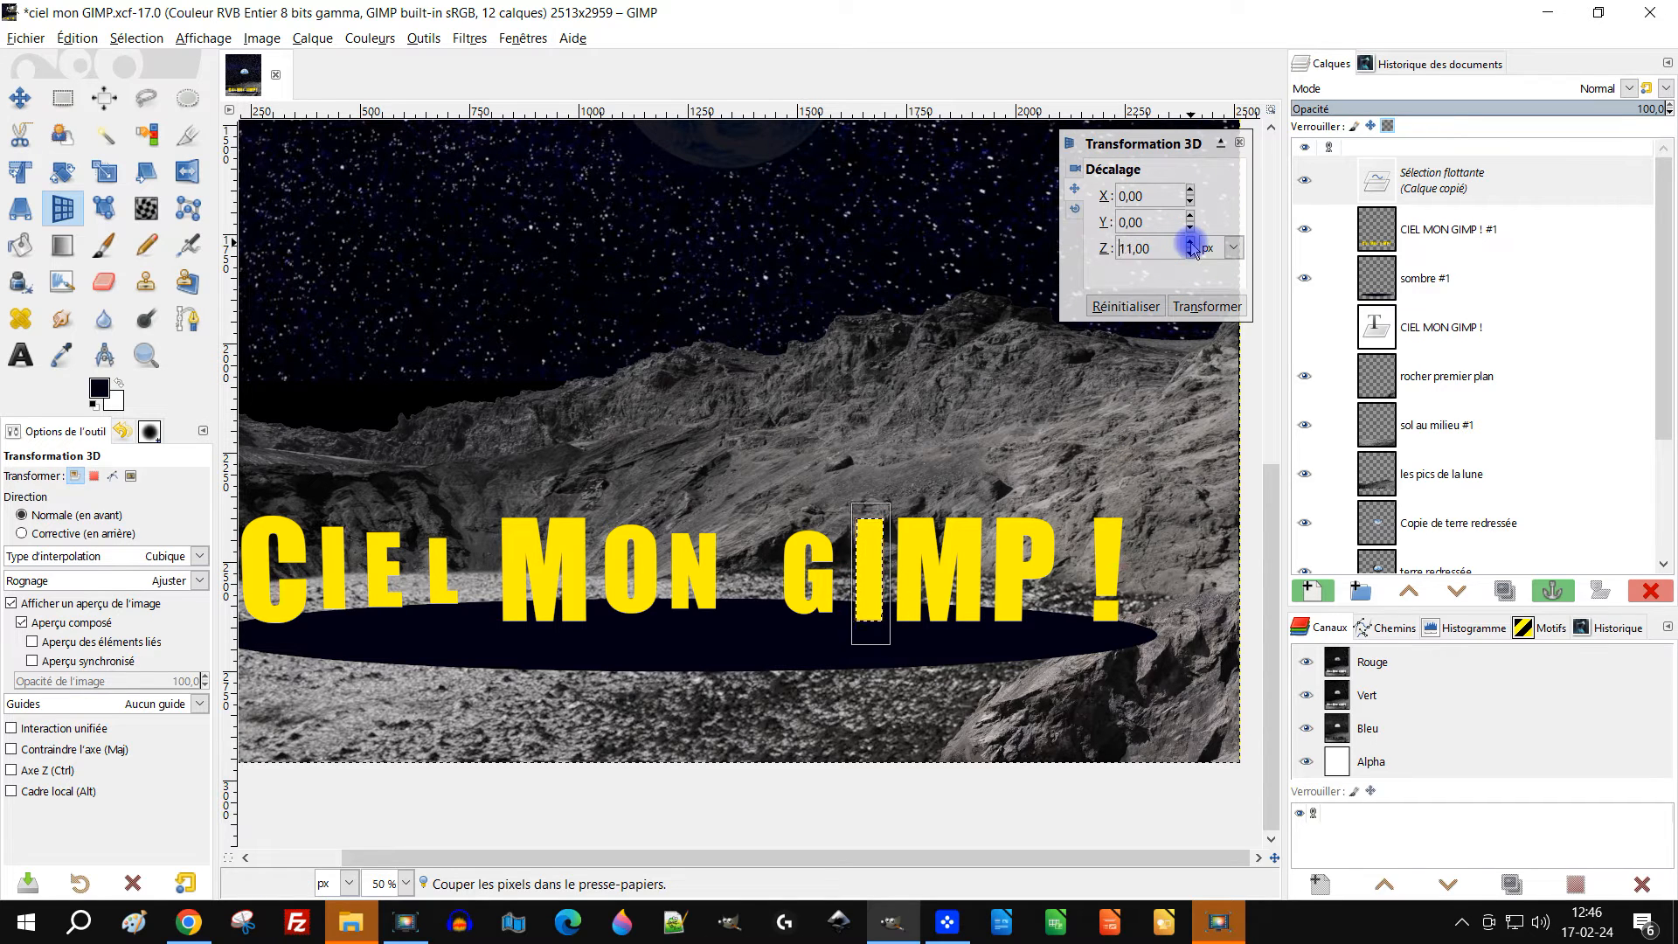
{"action": "left_click_drag", "start_coordinate": [1193, 251], "coordinate": [1194, 251]}
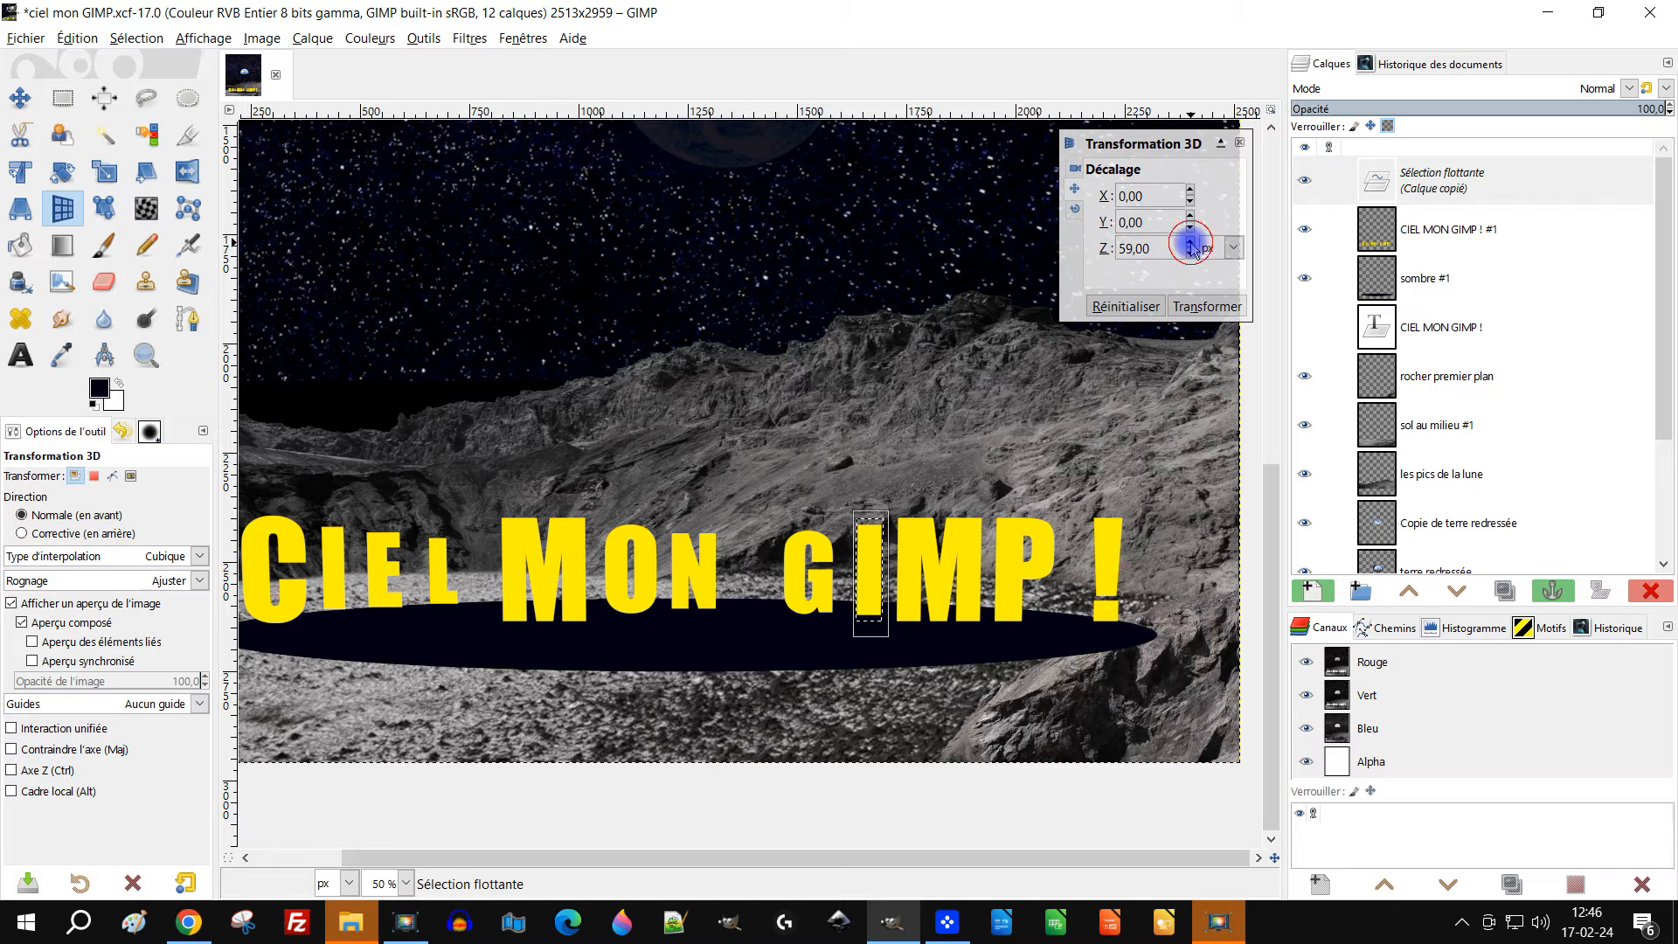
{"action": "left_click", "coordinate": [1206, 306]}
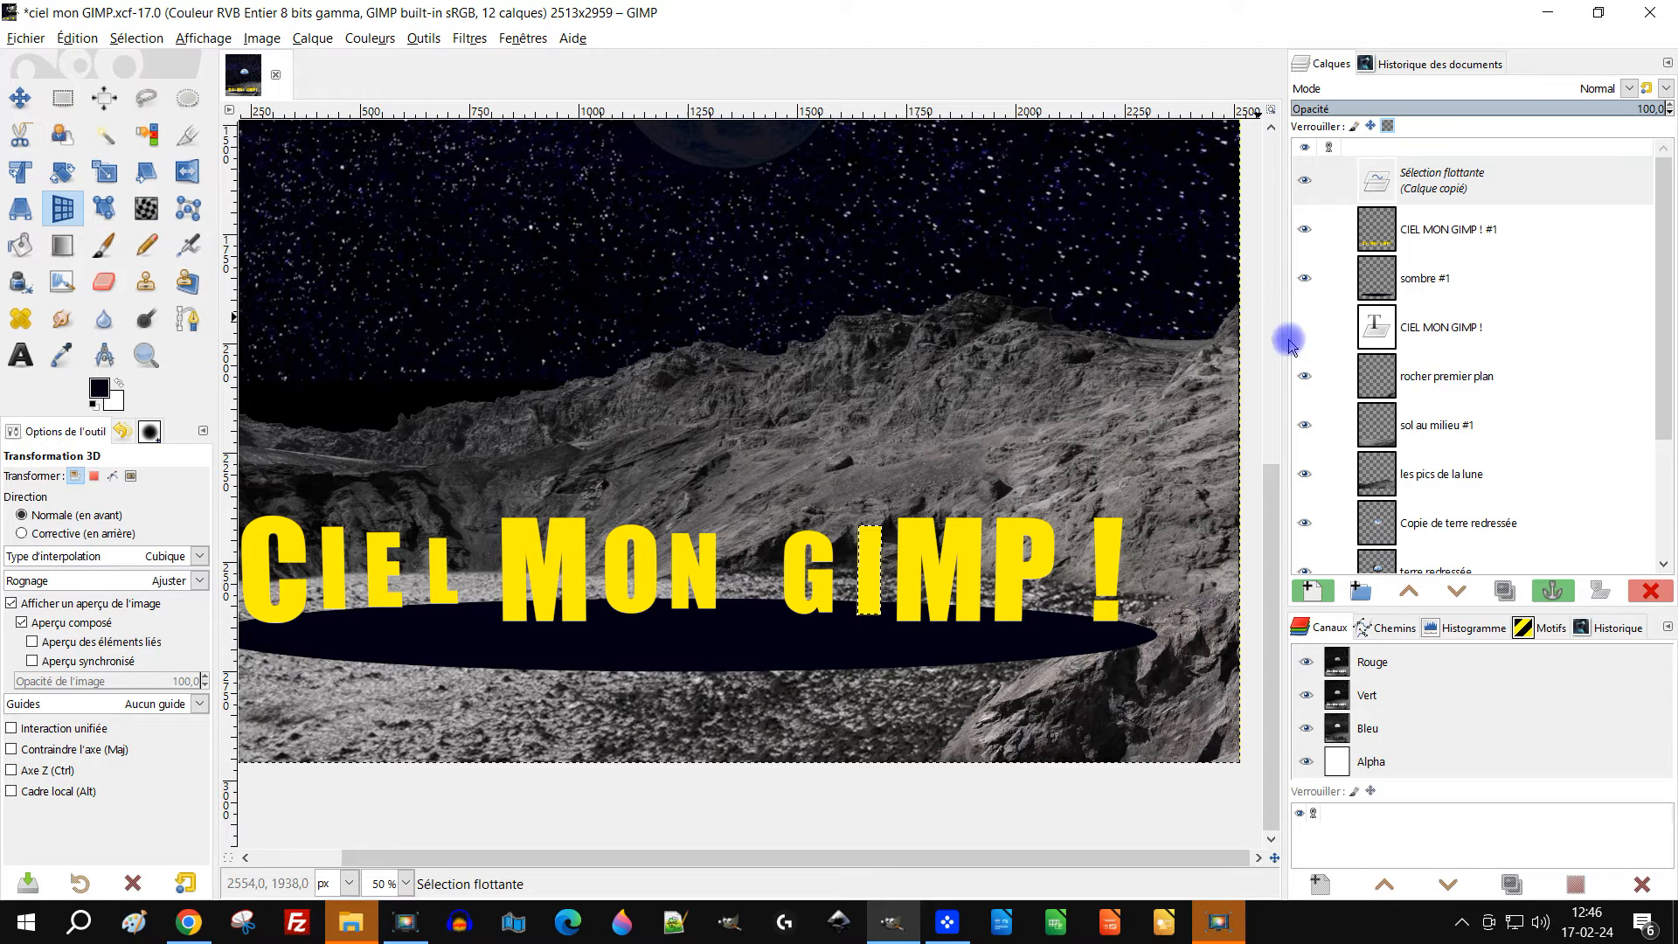
{"action": "left_click", "coordinate": [1551, 587]}
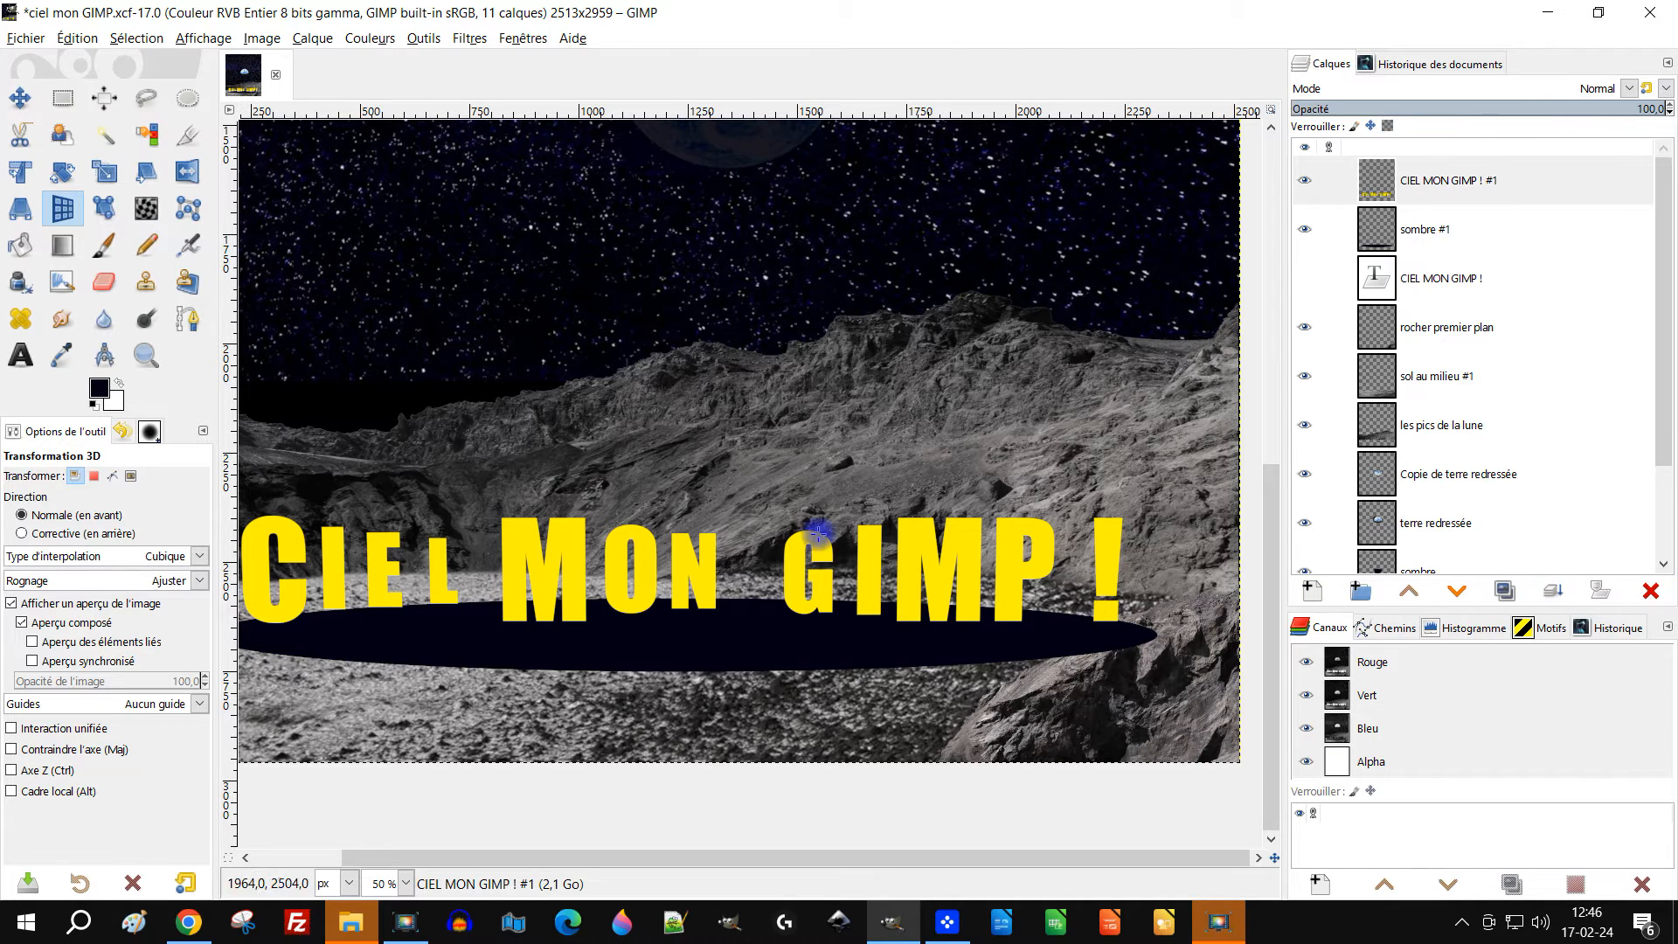
Select the M of GIMP on the title copy with a 224 × 326 px rectangle, cut it and paste it as a floating selection
{"action": "left_click", "coordinate": [62, 97]}
{"action": "left_click_drag", "start_coordinate": [890, 505], "coordinate": [989, 647]}
{"action": "key", "text": "ctrl"}
{"action": "key", "text": "ctrl+x"}
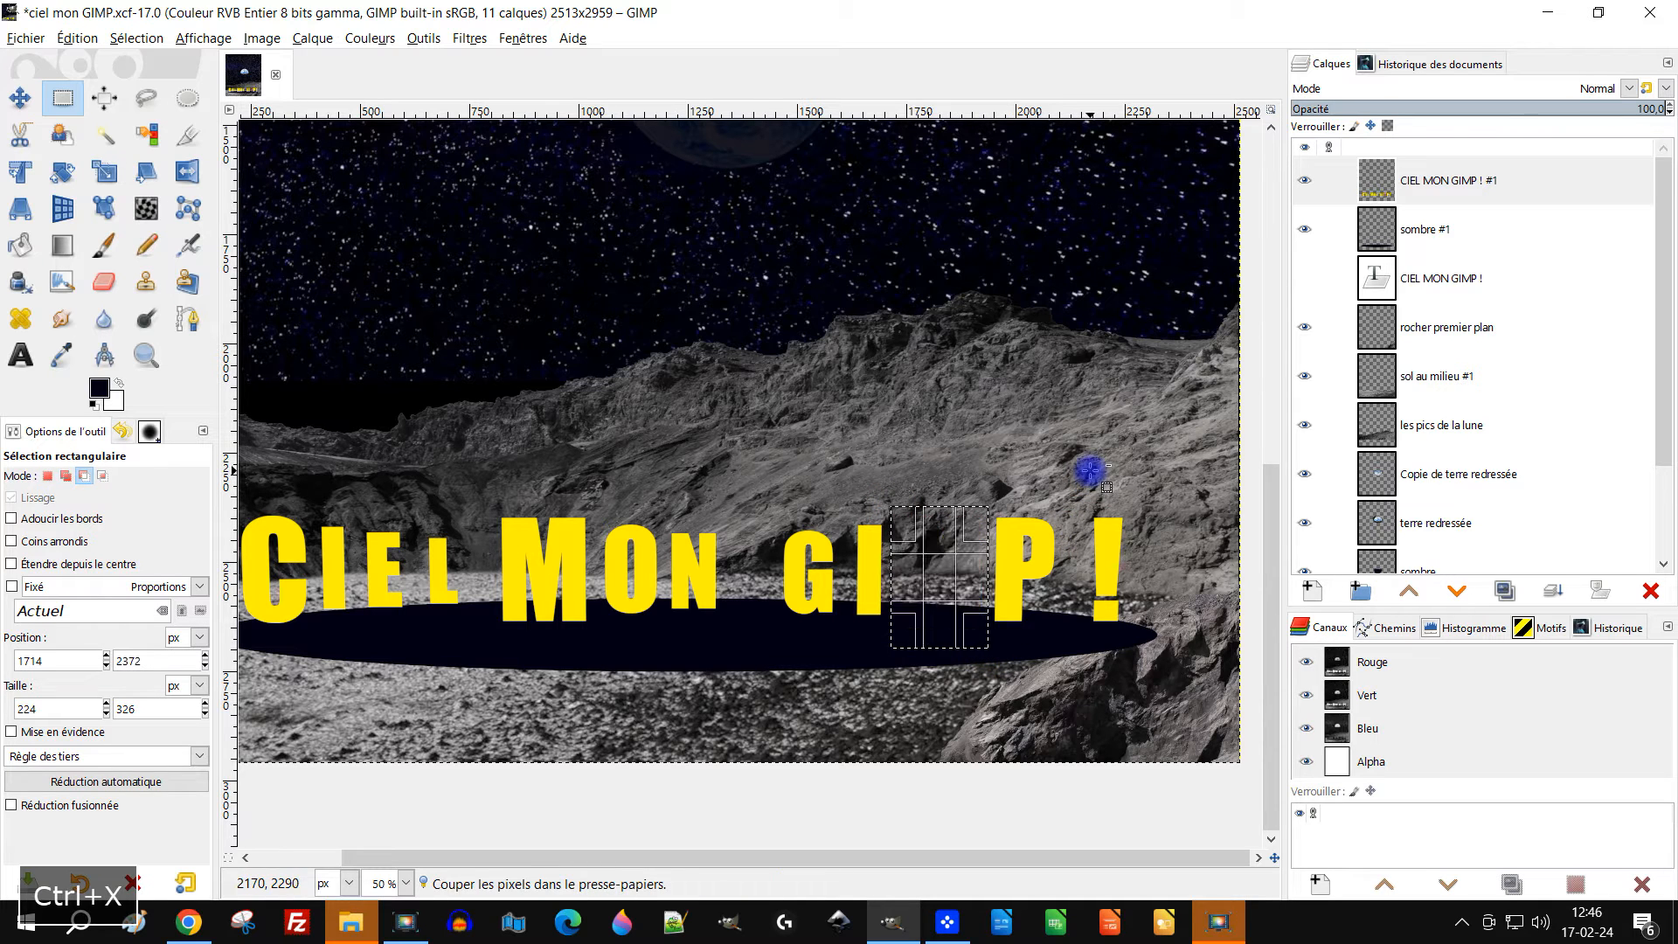
{"action": "key", "text": "ctrl+v"}
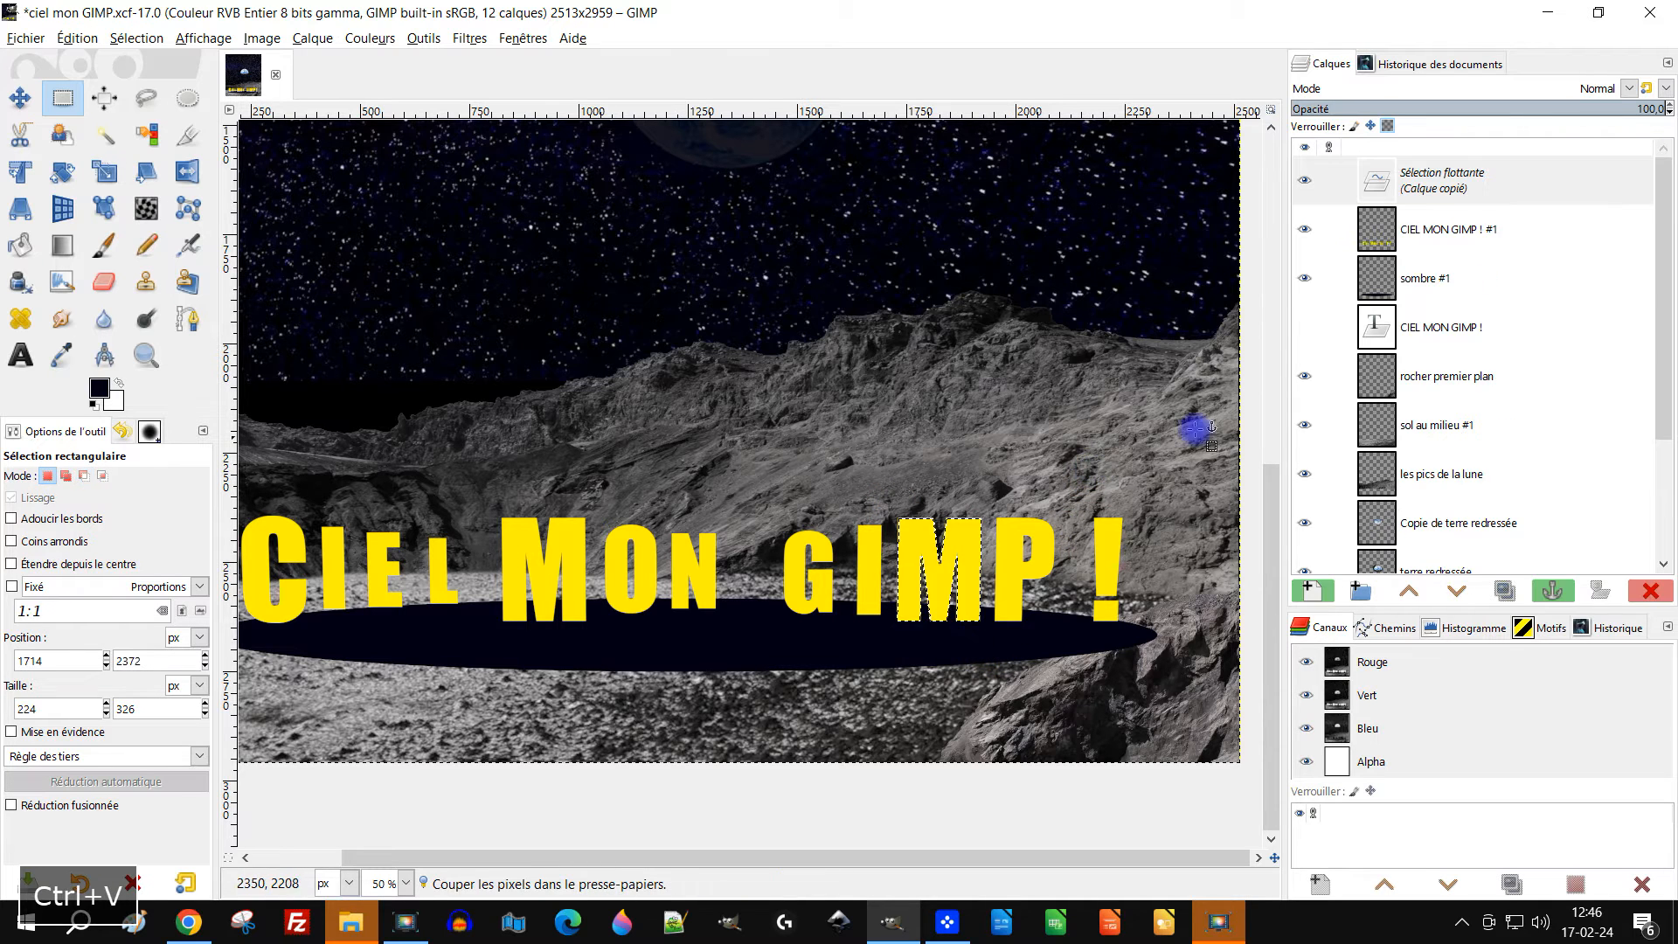
Shrink the floating M of GIMP with a 3D transformation using a Z offset of 40 px and anchor it to the title copy
{"action": "left_click", "coordinate": [63, 208]}
{"action": "left_click", "coordinate": [966, 533]}
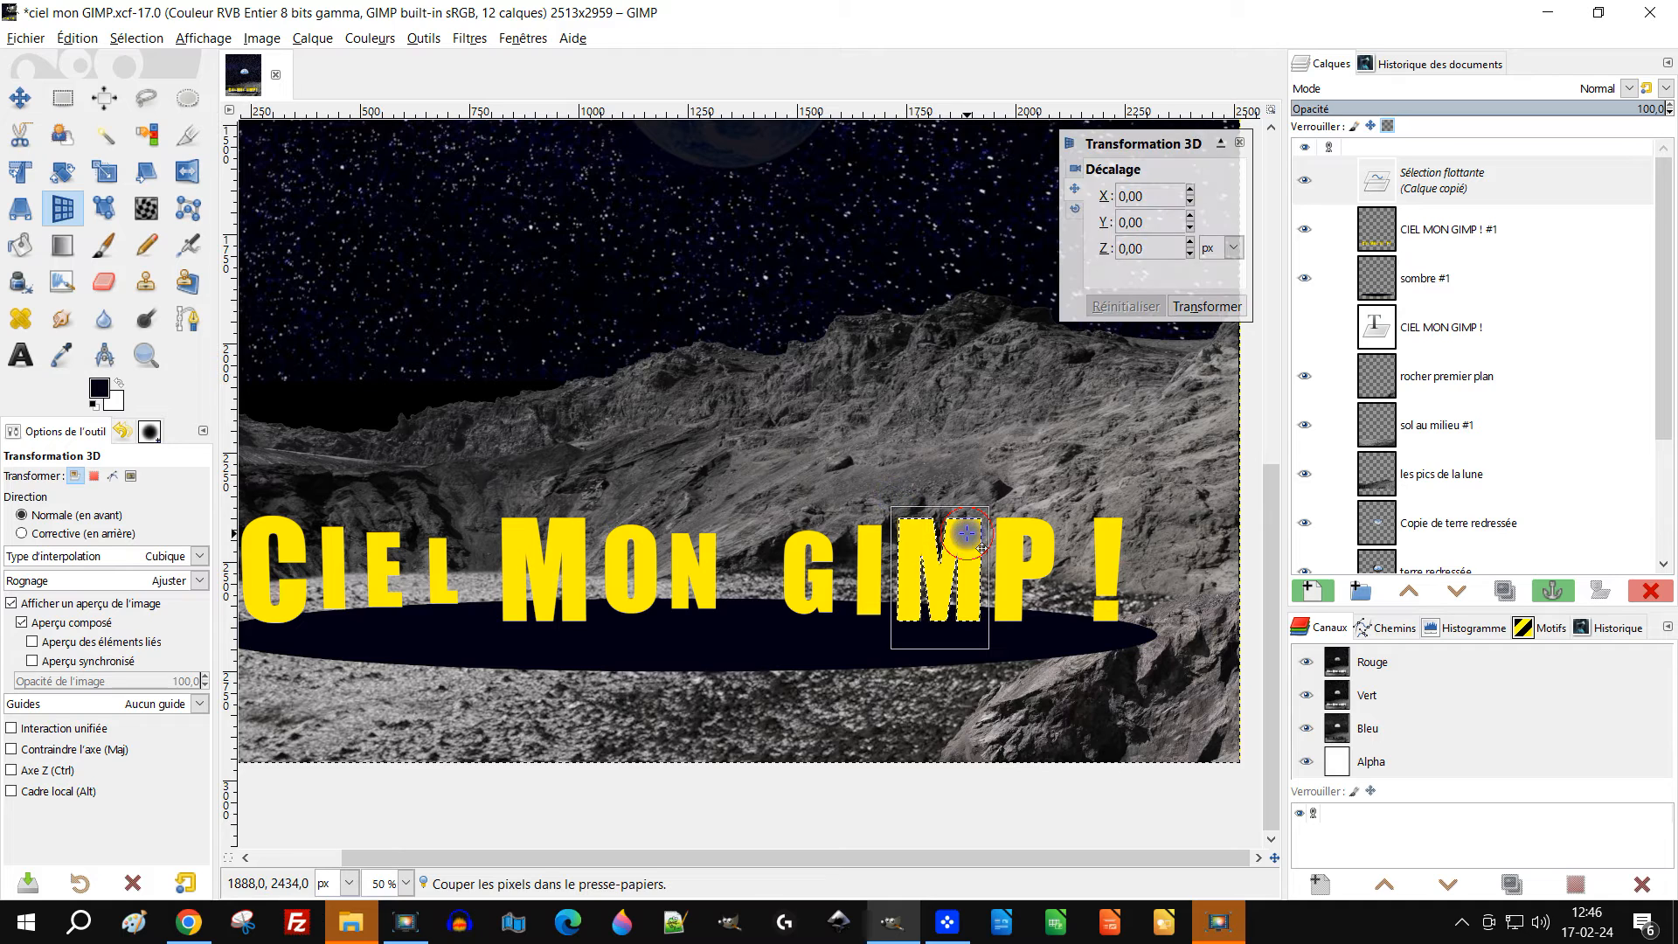
{"action": "left_click", "coordinate": [1189, 254]}
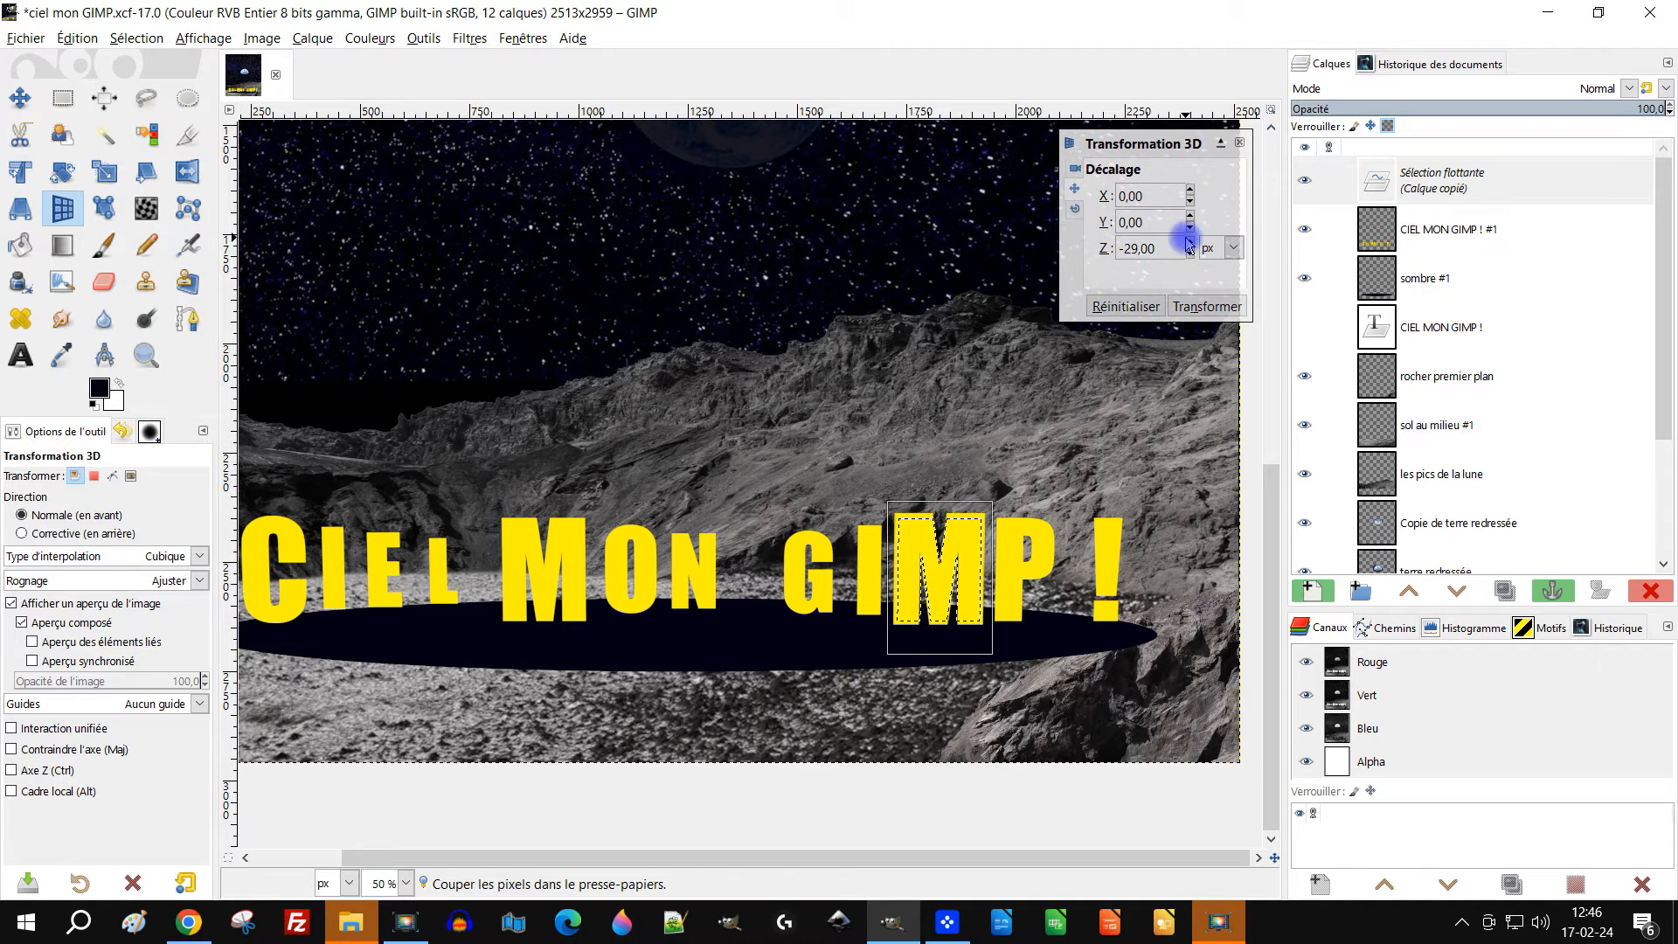
{"action": "double_click", "coordinate": [1189, 241]}
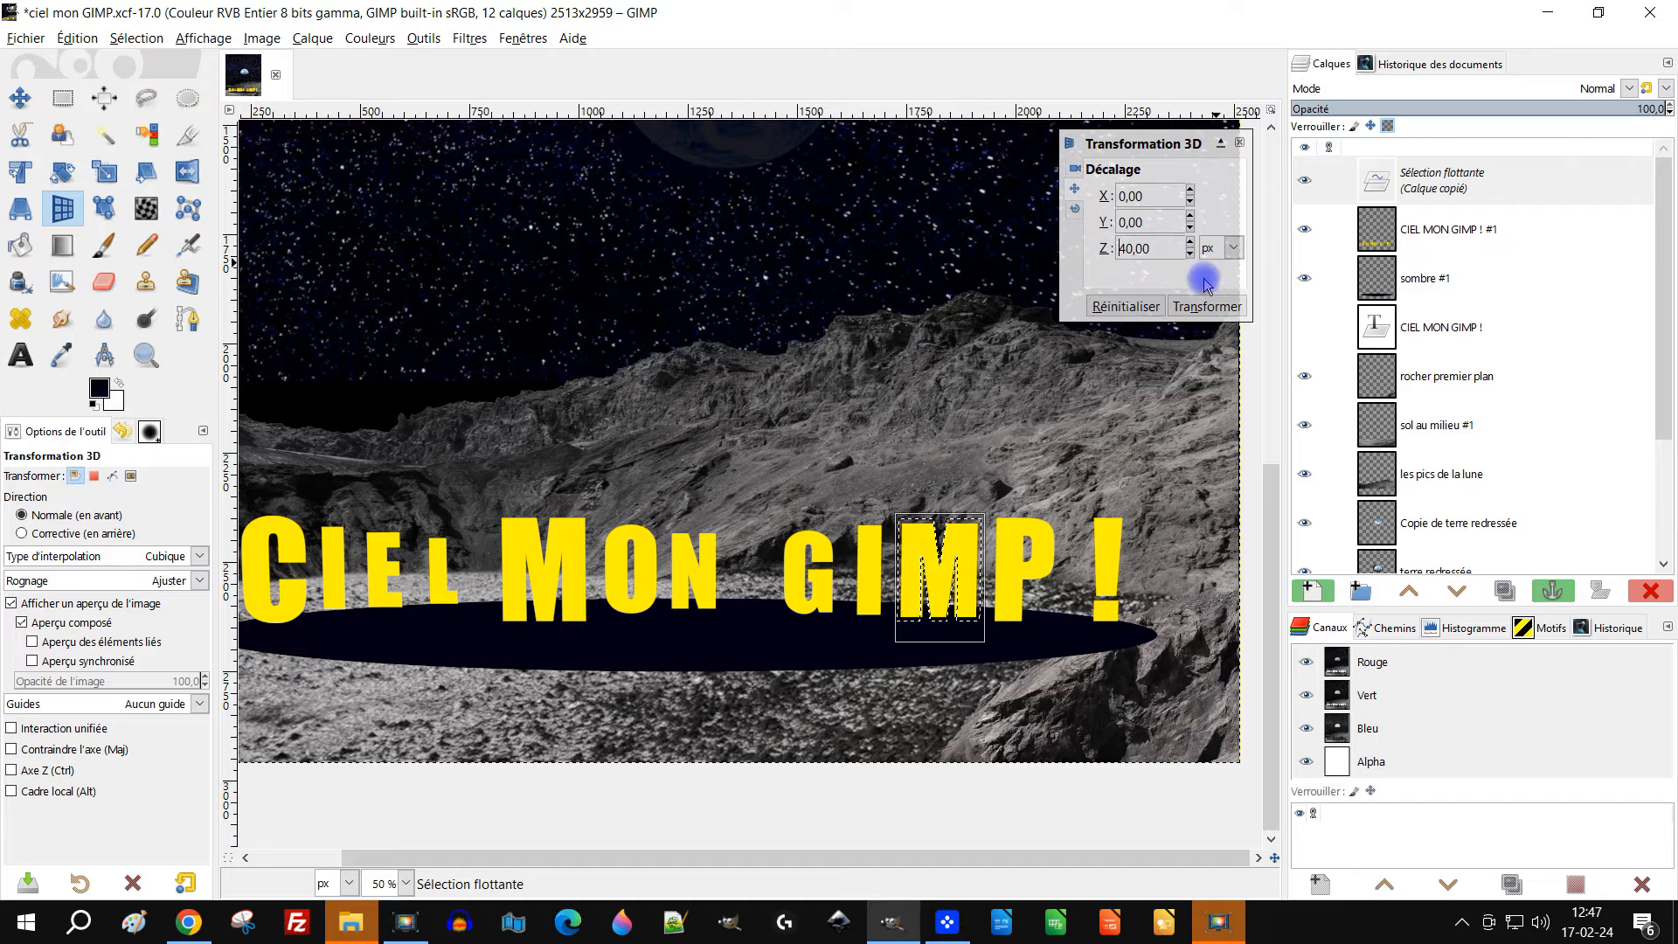
{"action": "left_click", "coordinate": [1190, 305]}
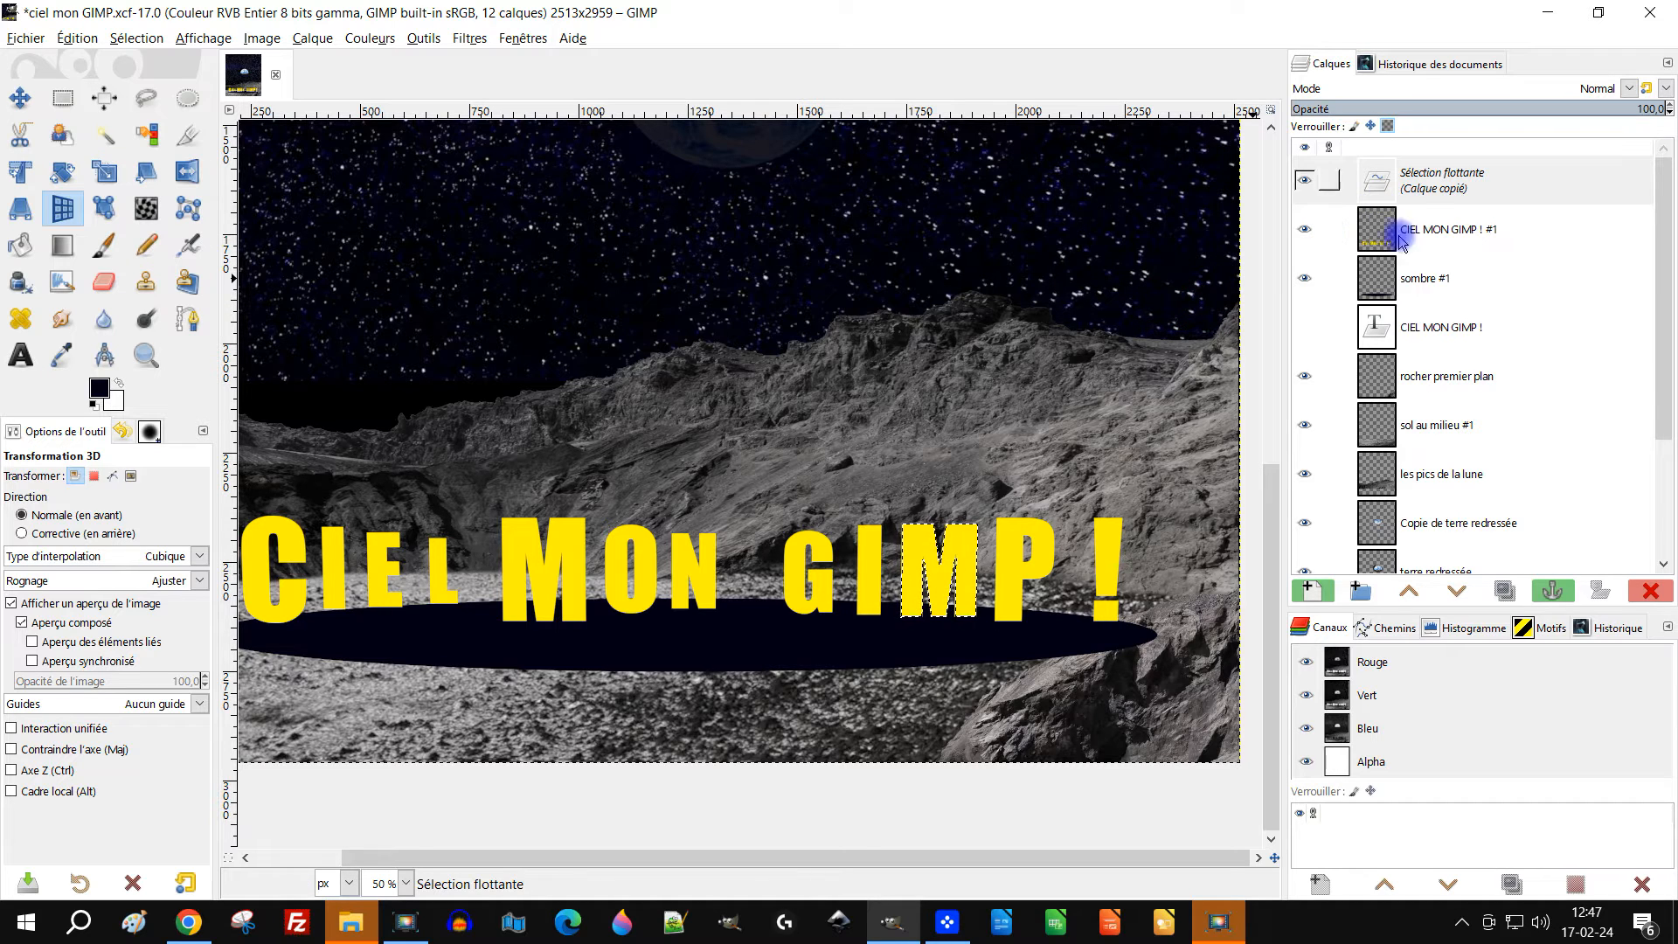
{"action": "left_click", "coordinate": [1552, 590]}
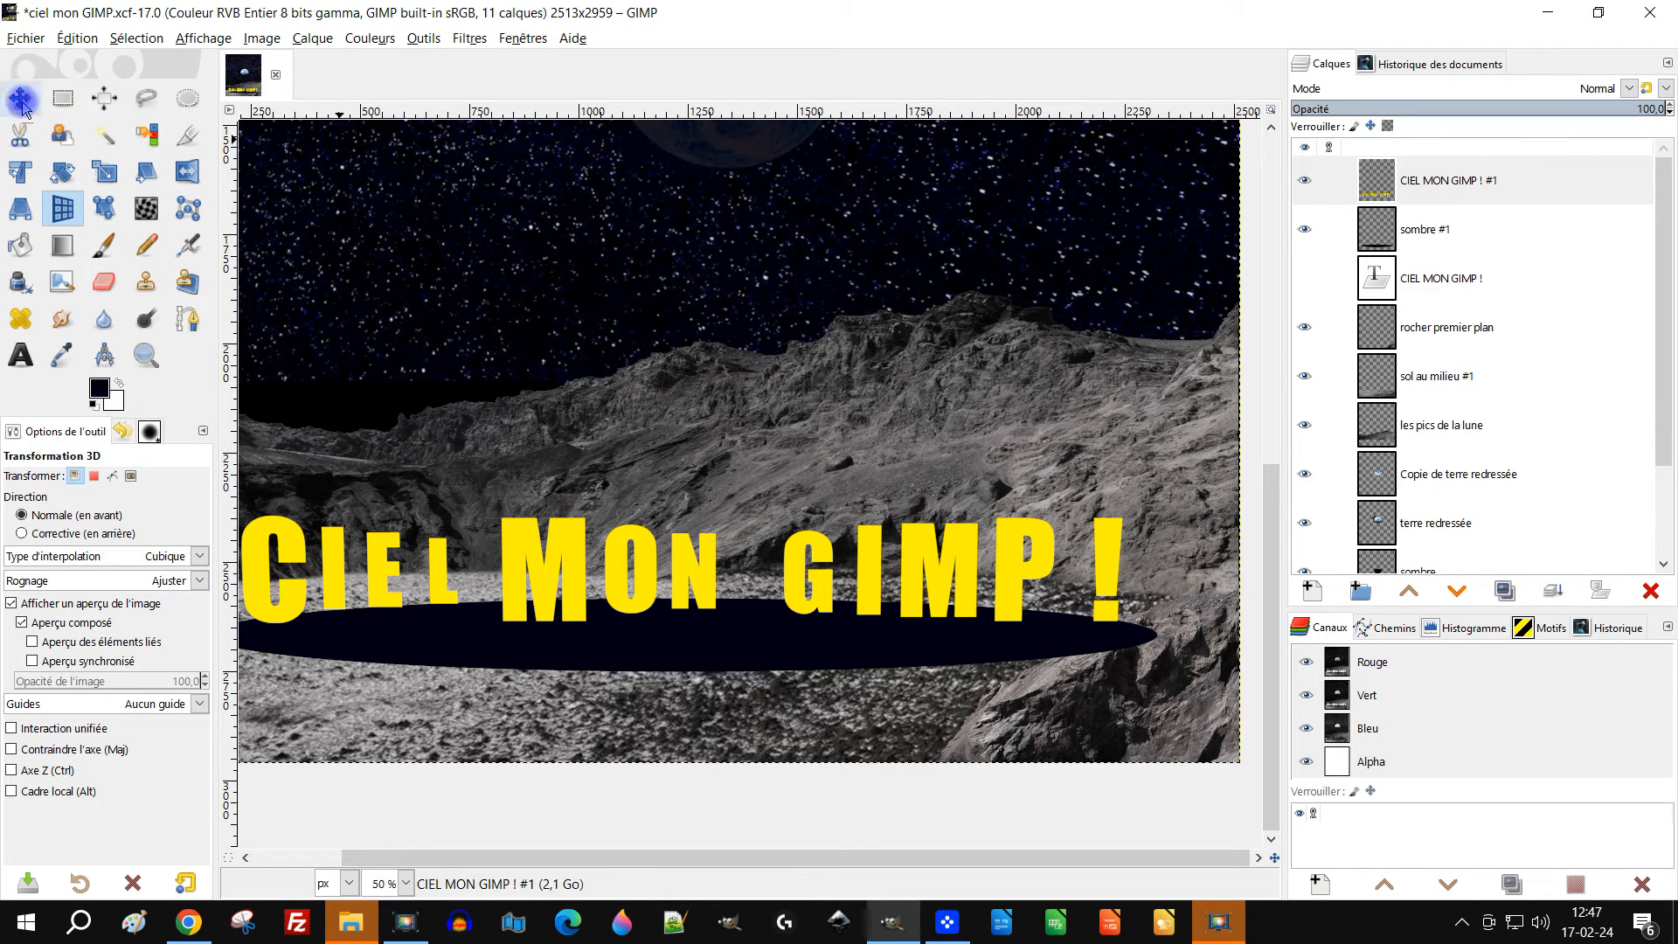
Select the exclamation mark on the title copy with a 156 × 422 px rectangle, cut it and paste it as a floating selection
{"action": "left_click", "coordinate": [62, 98]}
{"action": "left_click_drag", "start_coordinate": [1075, 483], "coordinate": [1142, 666]}
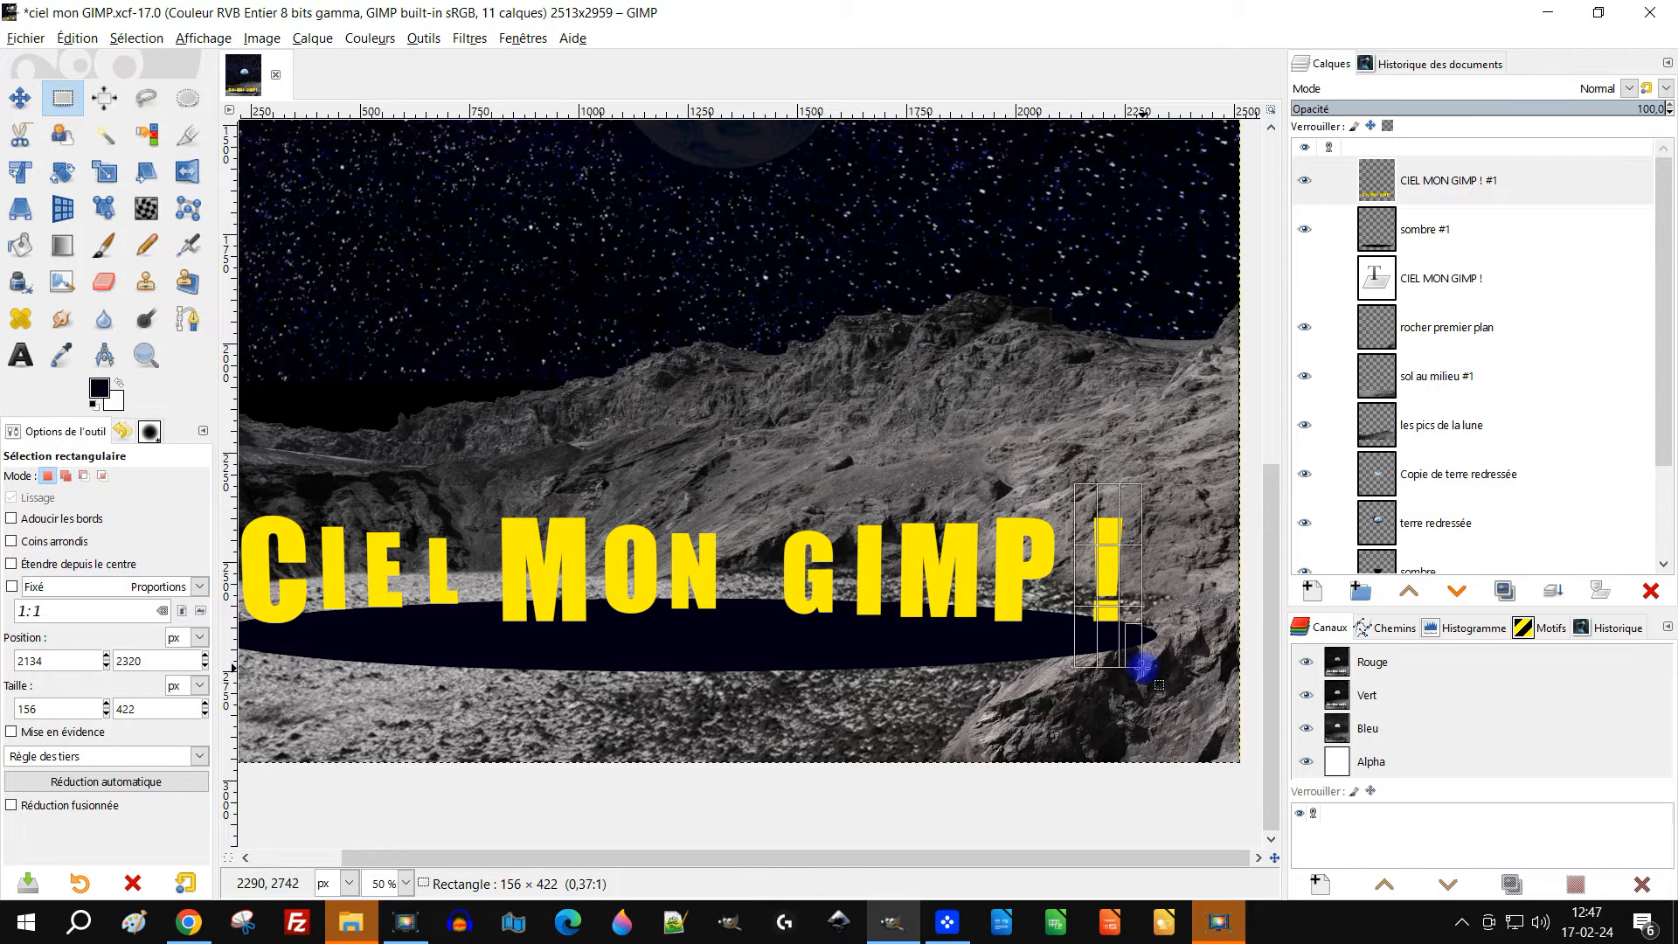
{"action": "key", "text": "ctrl+x"}
{"action": "key", "text": "ctrl+v"}
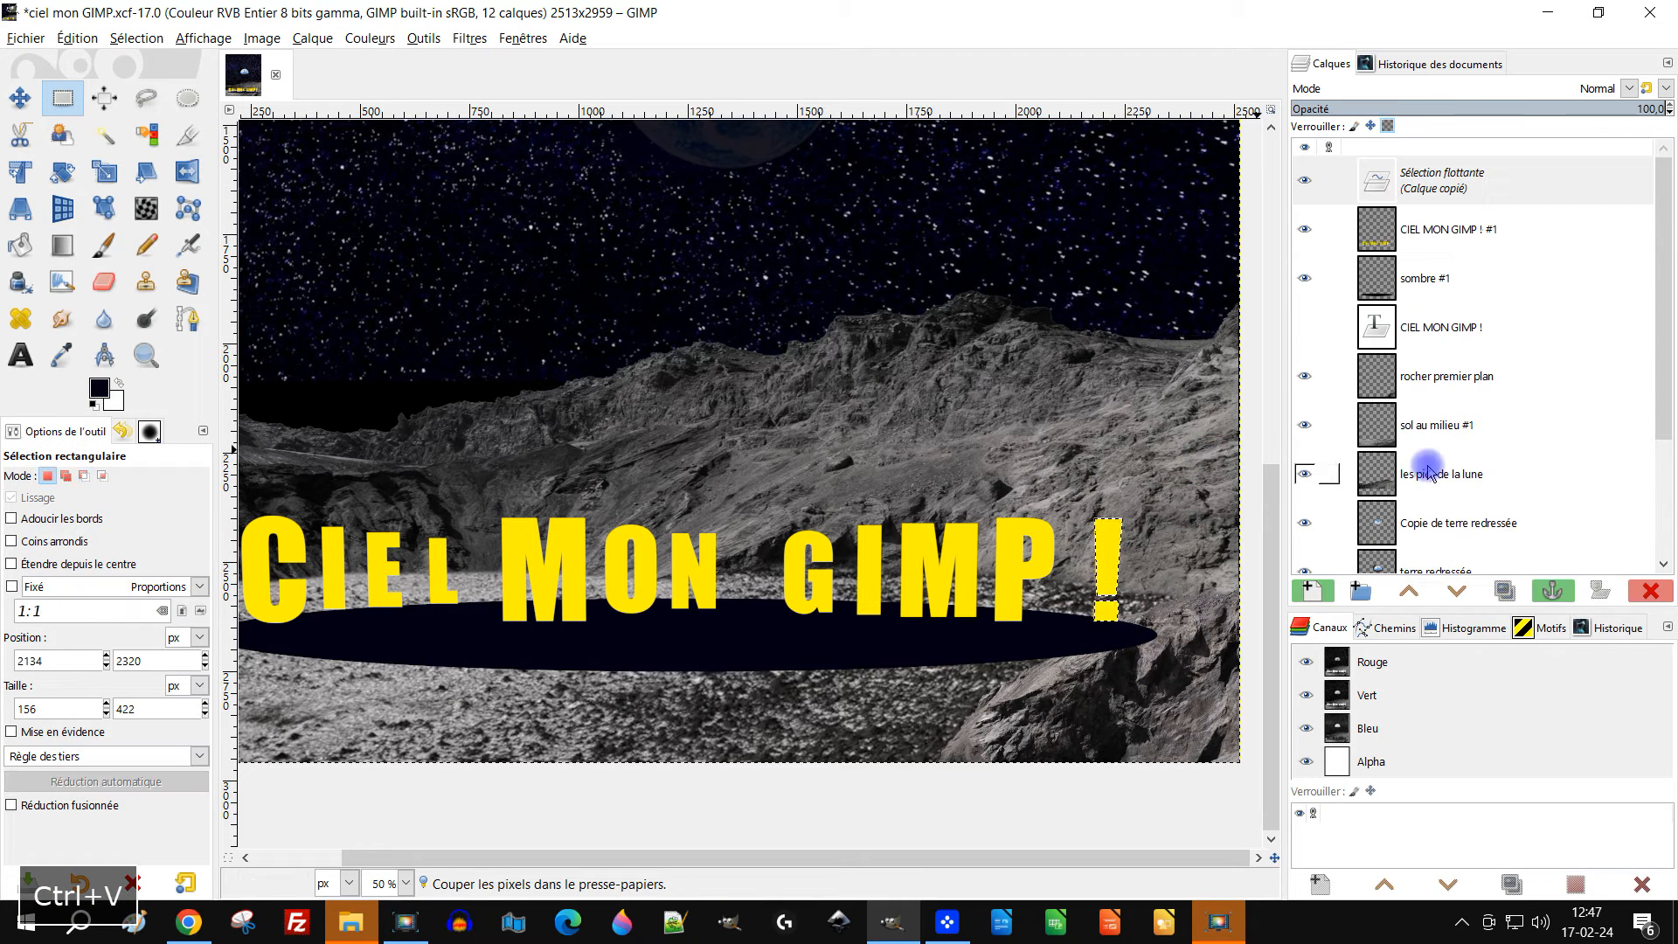
Enlarge the floating exclamation mark with a 3D transformation using a Z offset of -92 px and anchor it to the title copy
{"action": "left_click", "coordinate": [57, 216]}
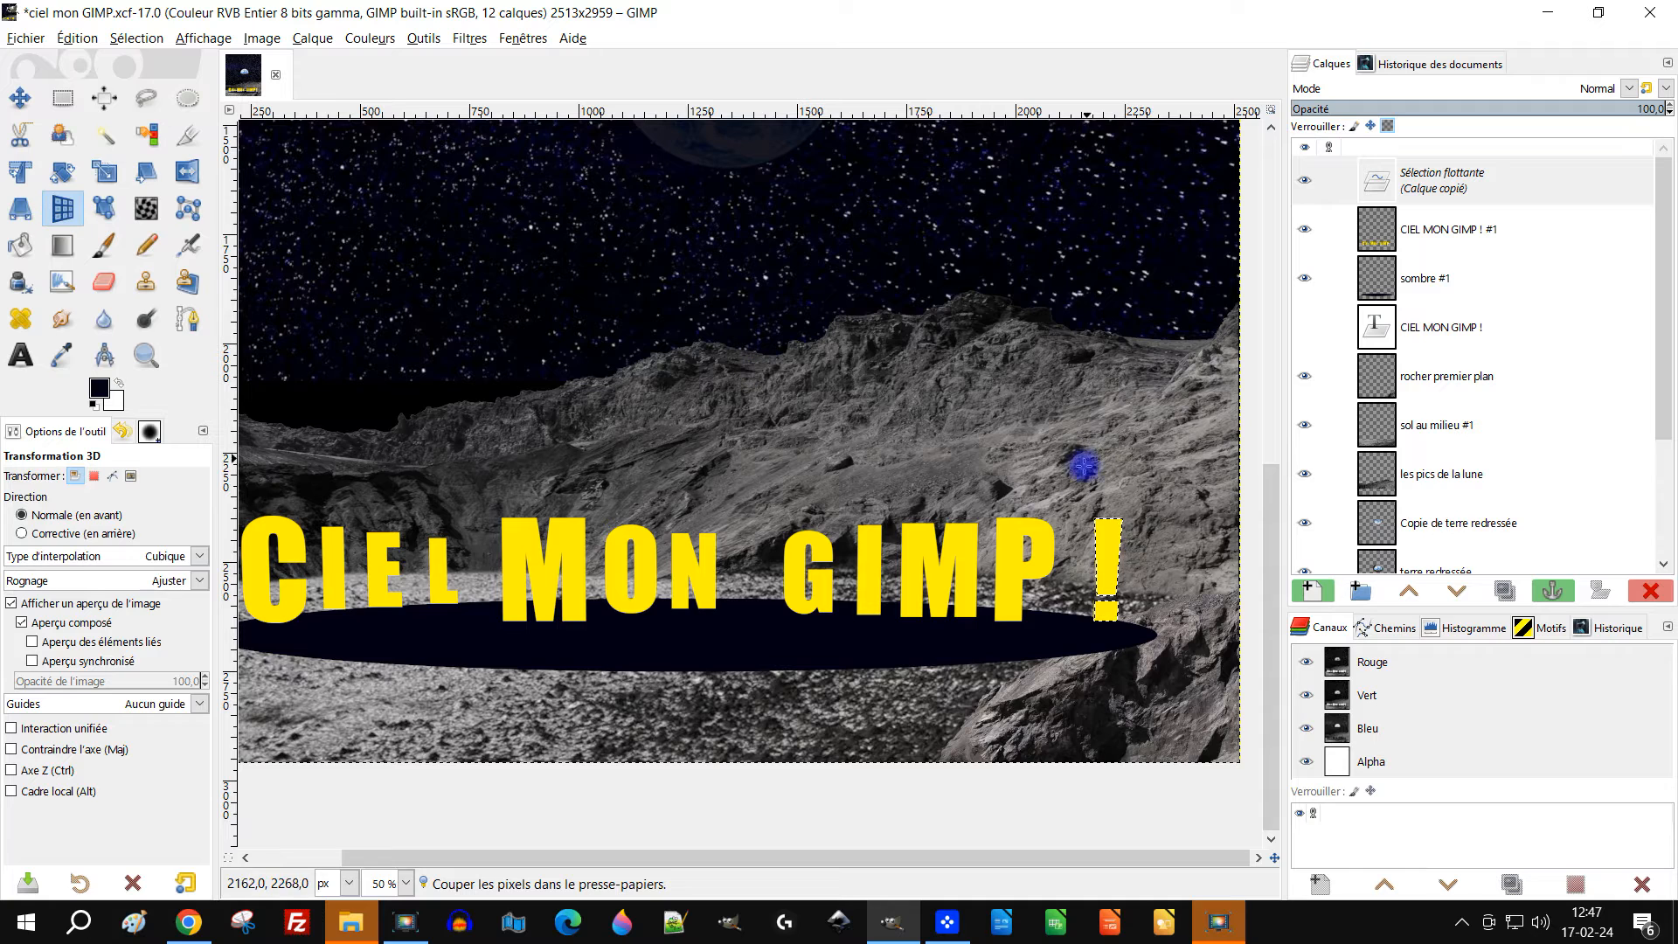
{"action": "left_click", "coordinate": [1107, 537]}
{"action": "left_click", "coordinate": [1127, 223]}
{"action": "left_click", "coordinate": [1190, 243]}
{"action": "left_click_drag", "start_coordinate": [1191, 245], "coordinate": [1192, 257]}
{"action": "scroll", "coordinate": [699, 471], "scroll_direction": "down", "scroll_amount": 1}
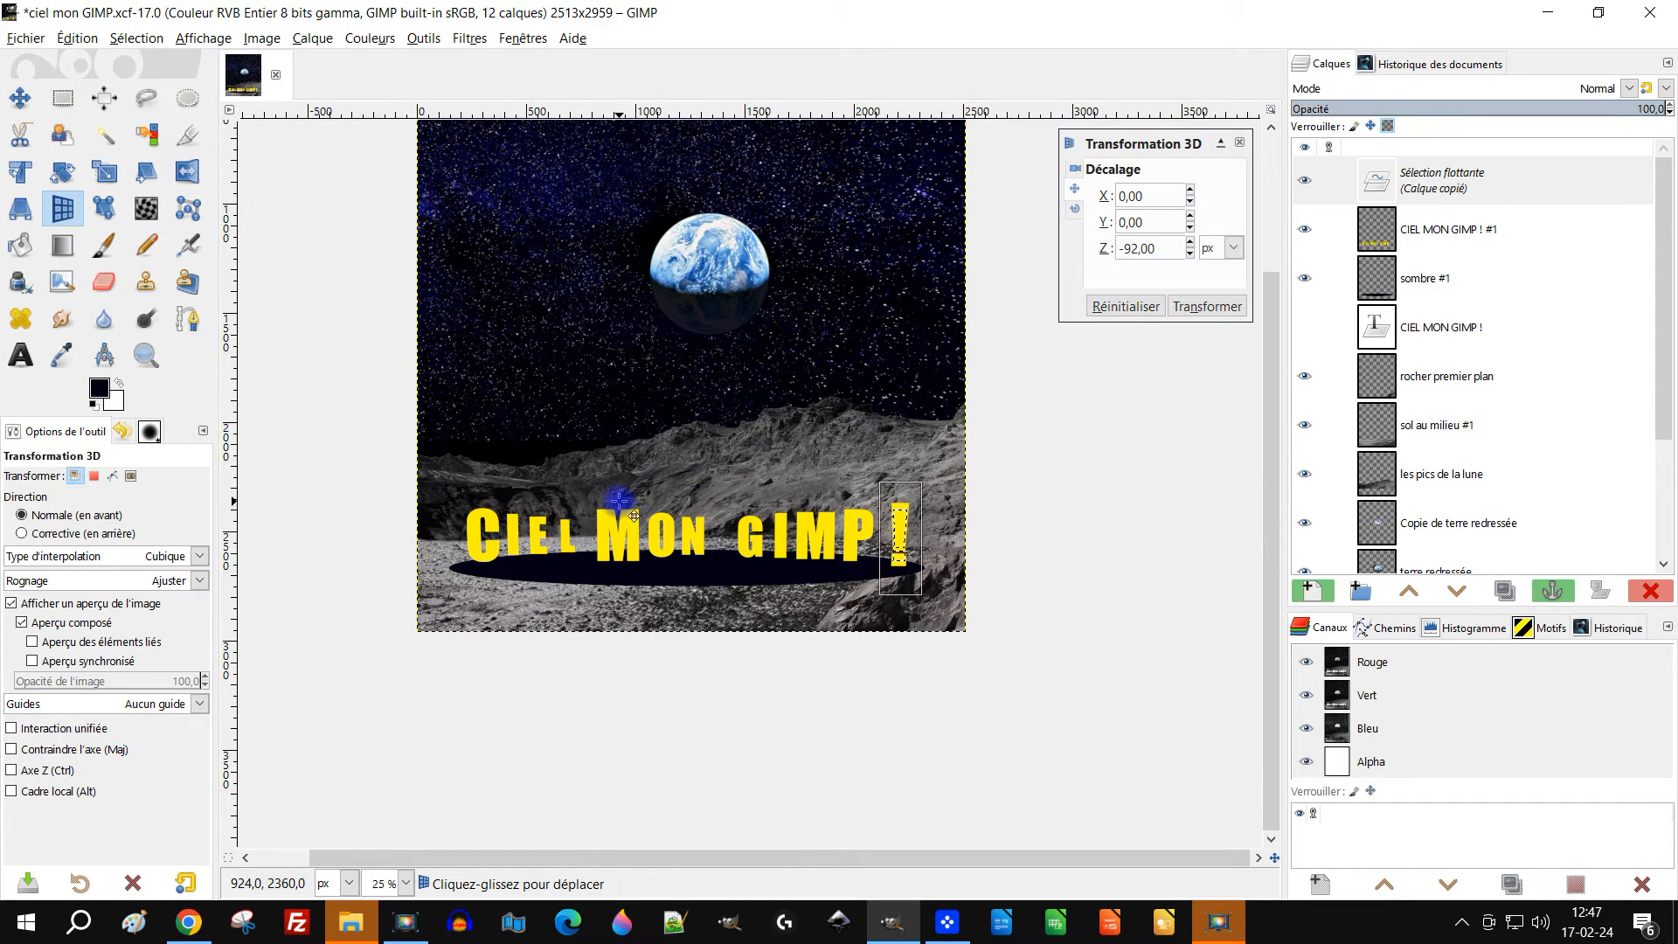
{"action": "left_click", "coordinate": [1211, 306]}
{"action": "left_click", "coordinate": [1552, 591]}
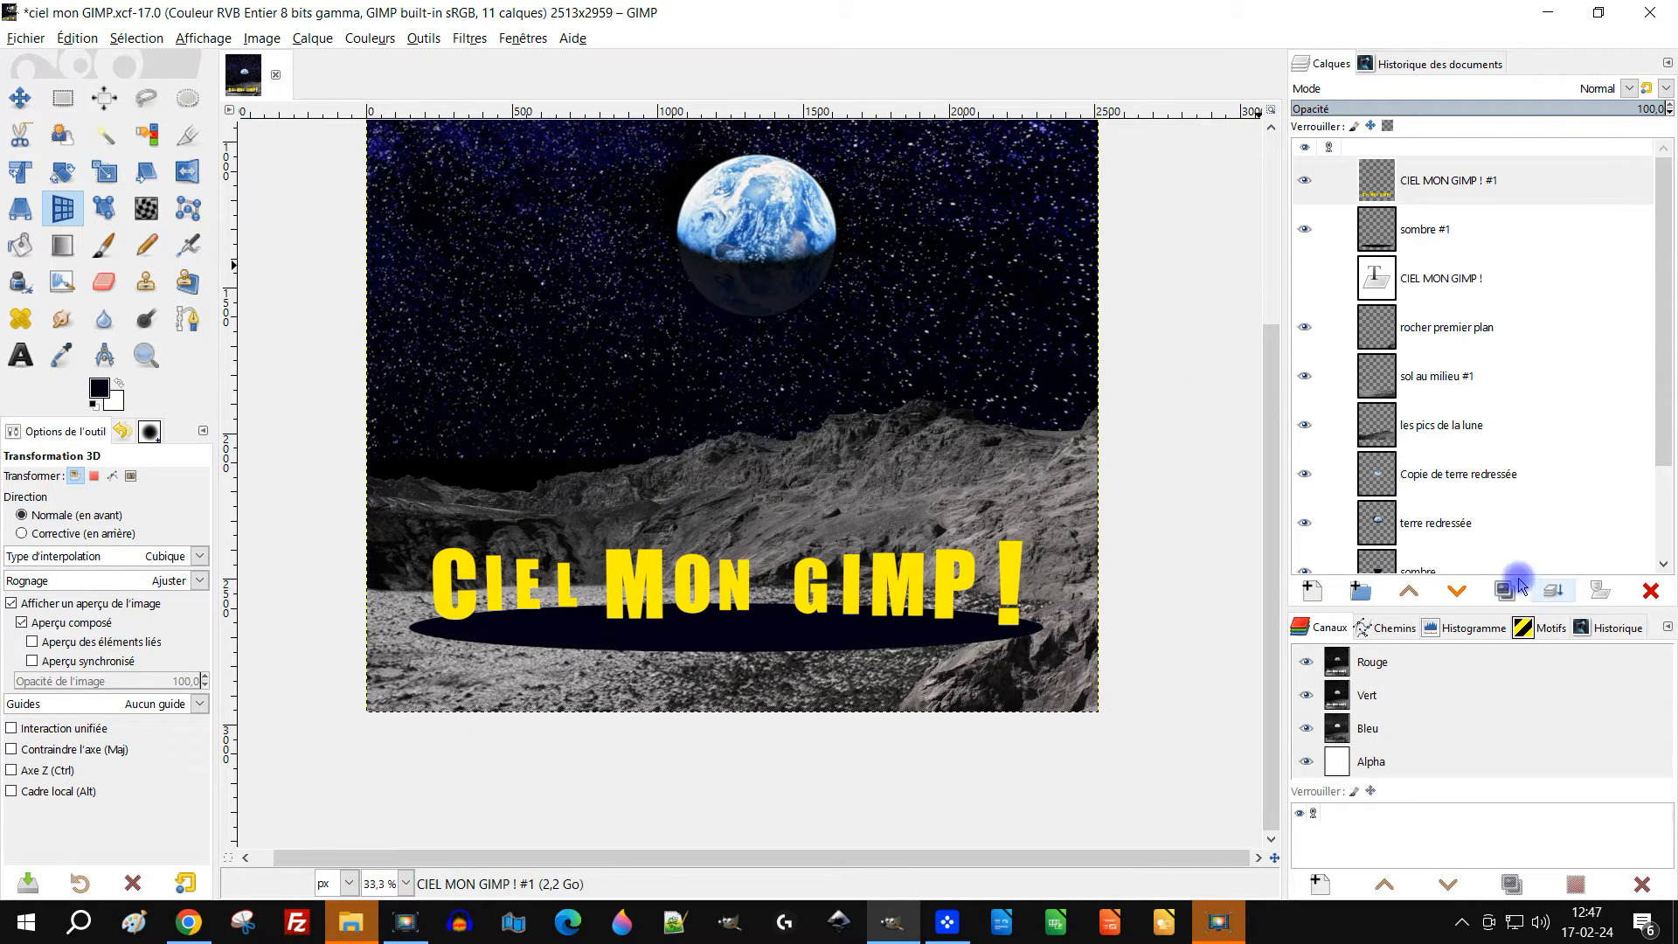
Delete the dark ellipse layer sombre #1 and move the hidden text layer CIEL MON GIMP ! to the bottom of the layer stack
{"action": "left_click", "coordinate": [1424, 230]}
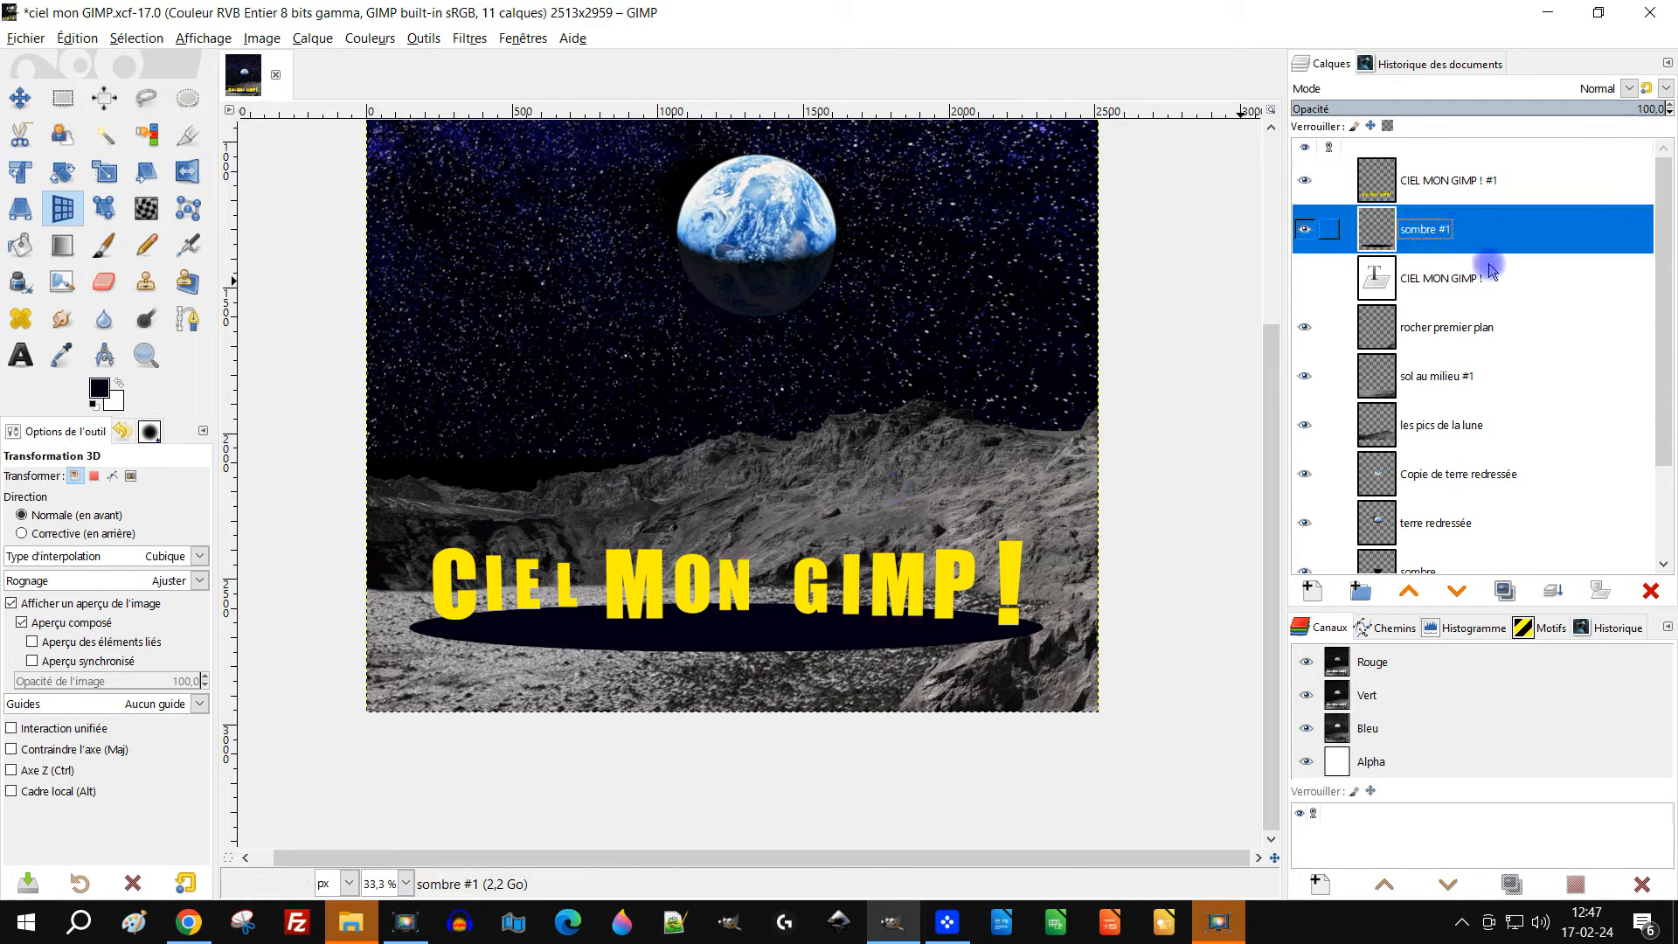
{"action": "left_click", "coordinate": [1650, 590]}
{"action": "left_click", "coordinate": [1389, 227]}
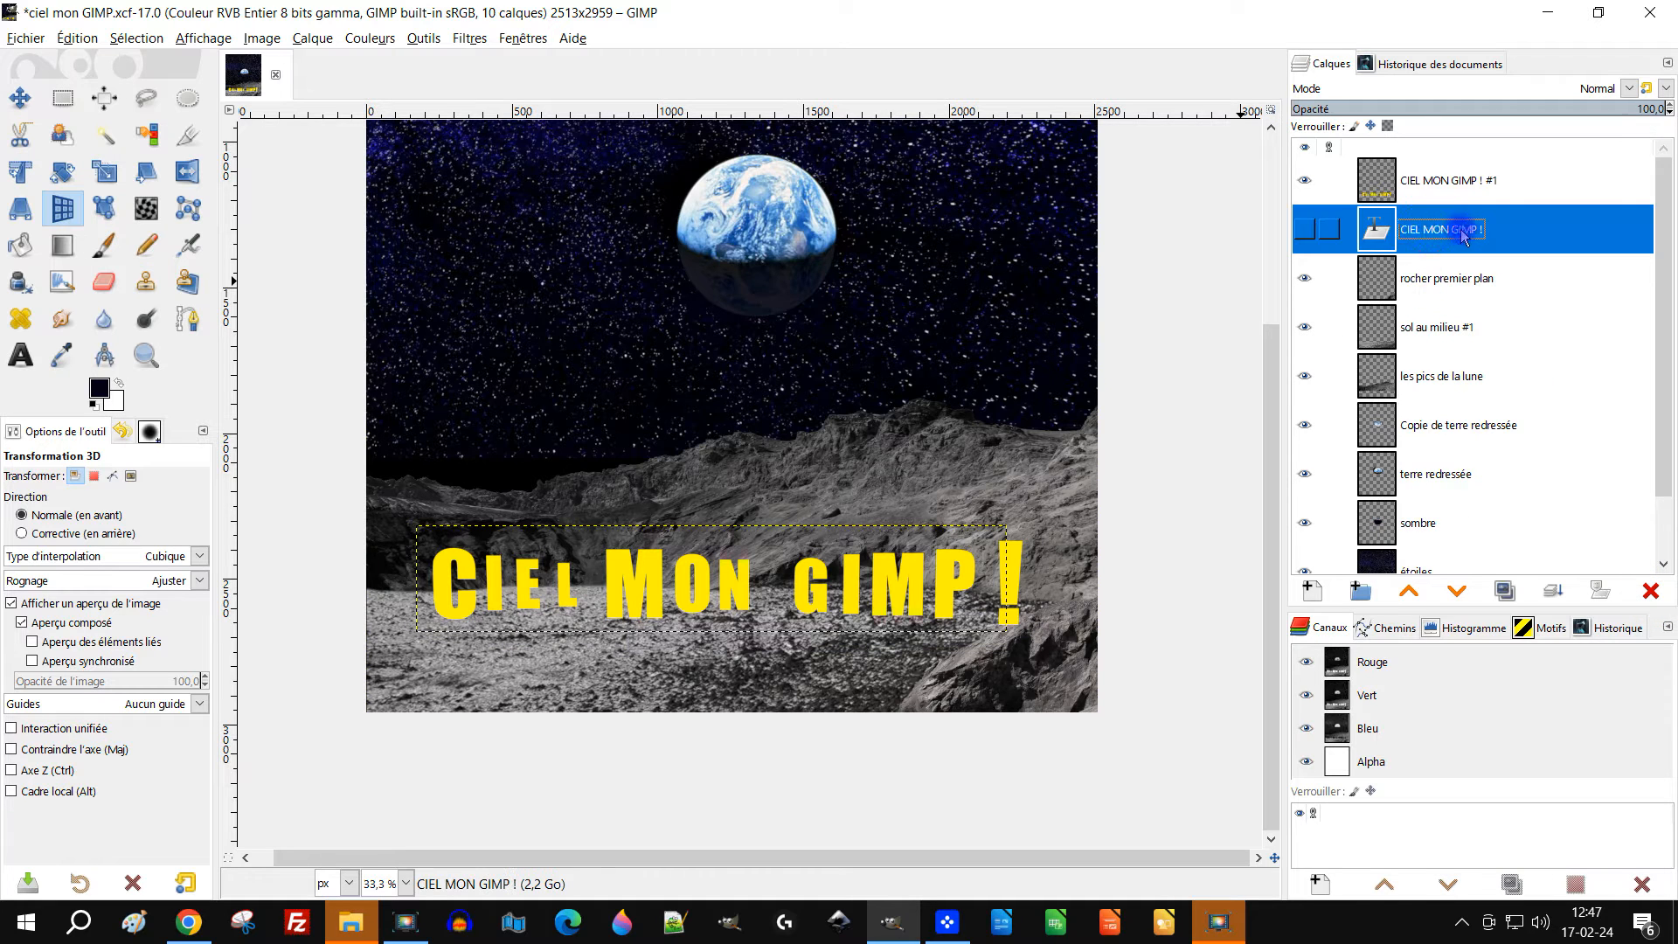
{"action": "left_click_drag", "start_coordinate": [1464, 278], "coordinate": [1425, 539]}
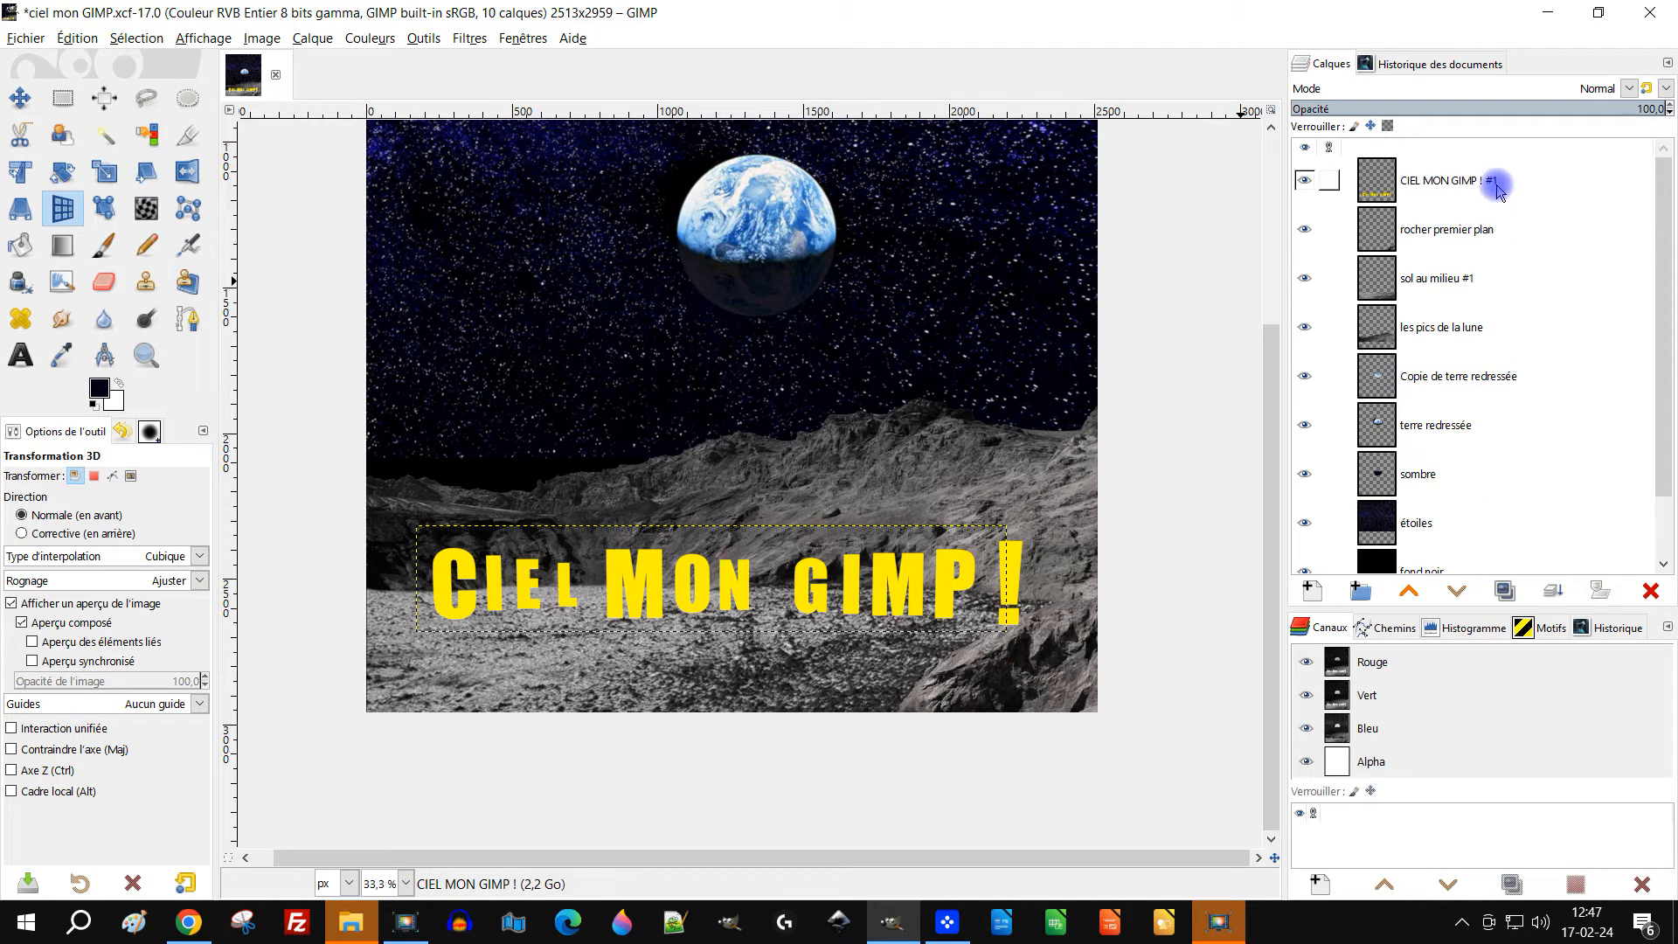
Raise the rocher premier plan layer above CIEL MON GIMP ! #1 so the foreground rock overlaps the title
{"action": "left_click", "coordinate": [1496, 179]}
{"action": "scroll", "coordinate": [796, 497], "scroll_direction": "up", "scroll_amount": 1}
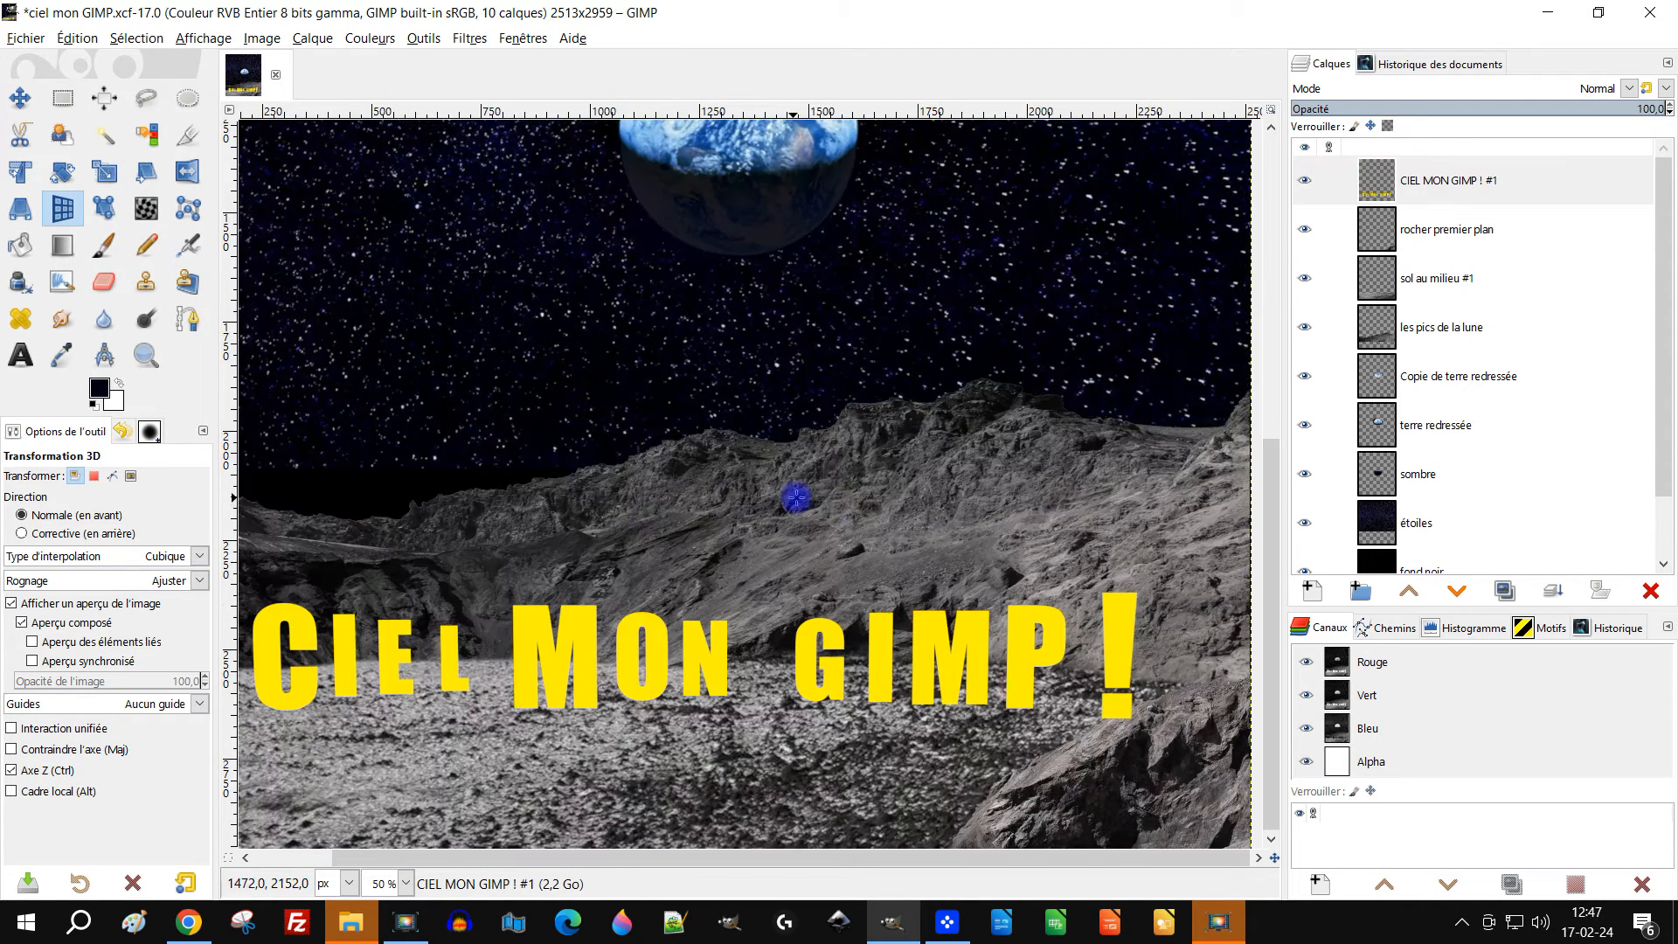
{"action": "left_click_drag", "start_coordinate": [967, 494], "coordinate": [953, 444]}
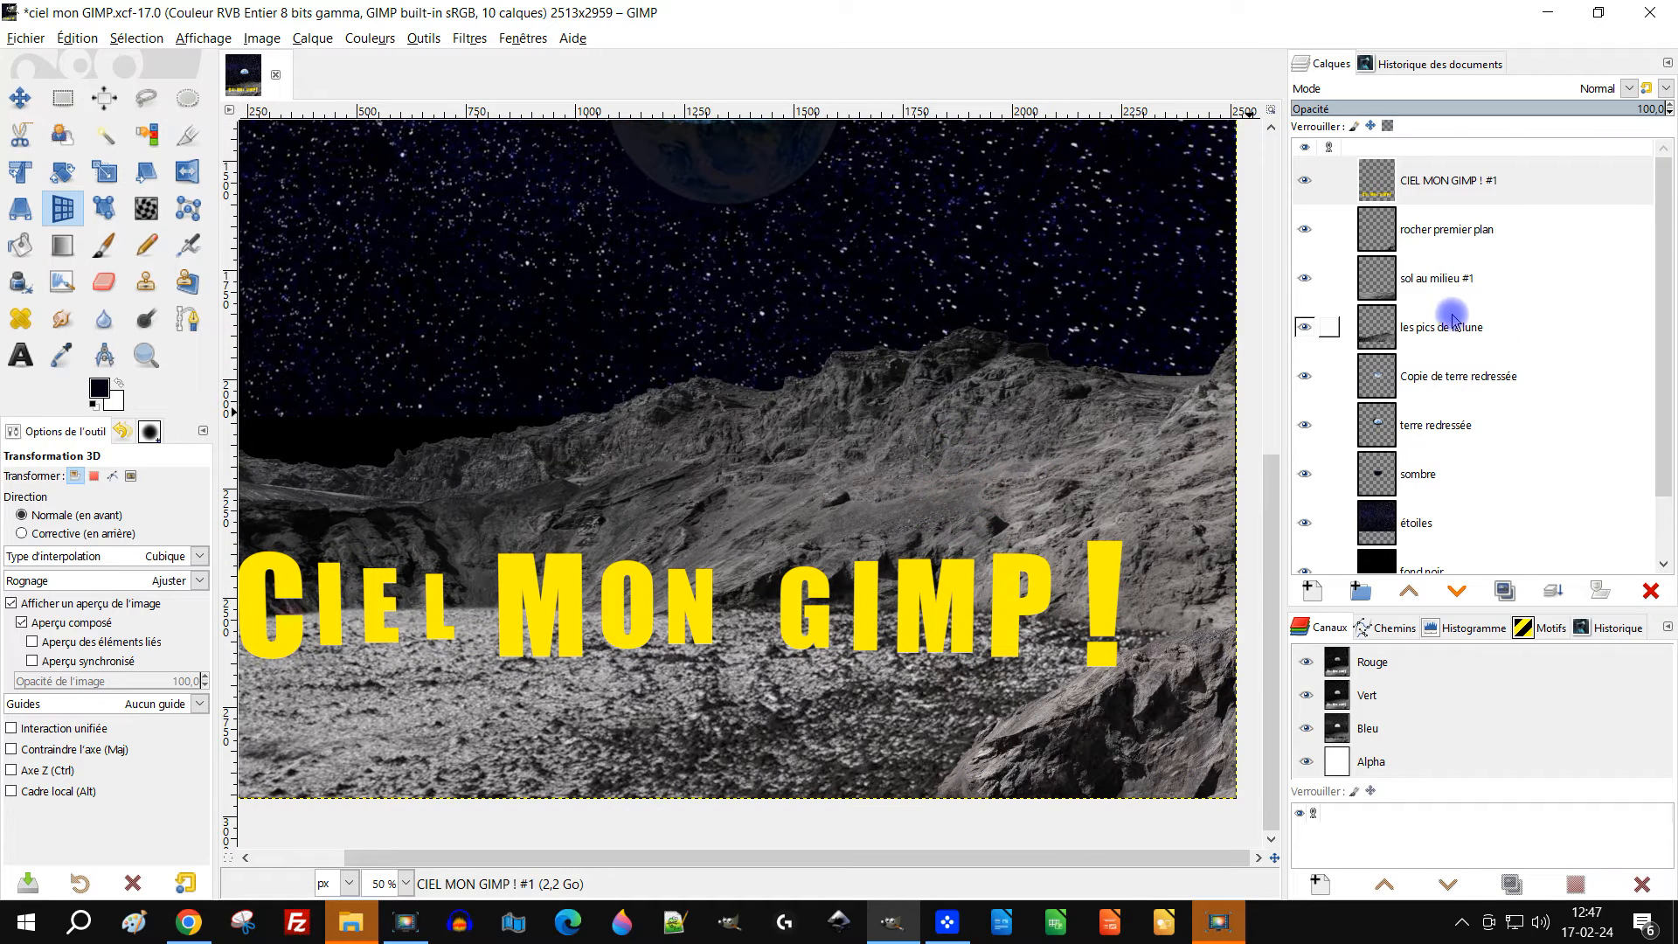
{"action": "left_click", "coordinate": [1457, 236]}
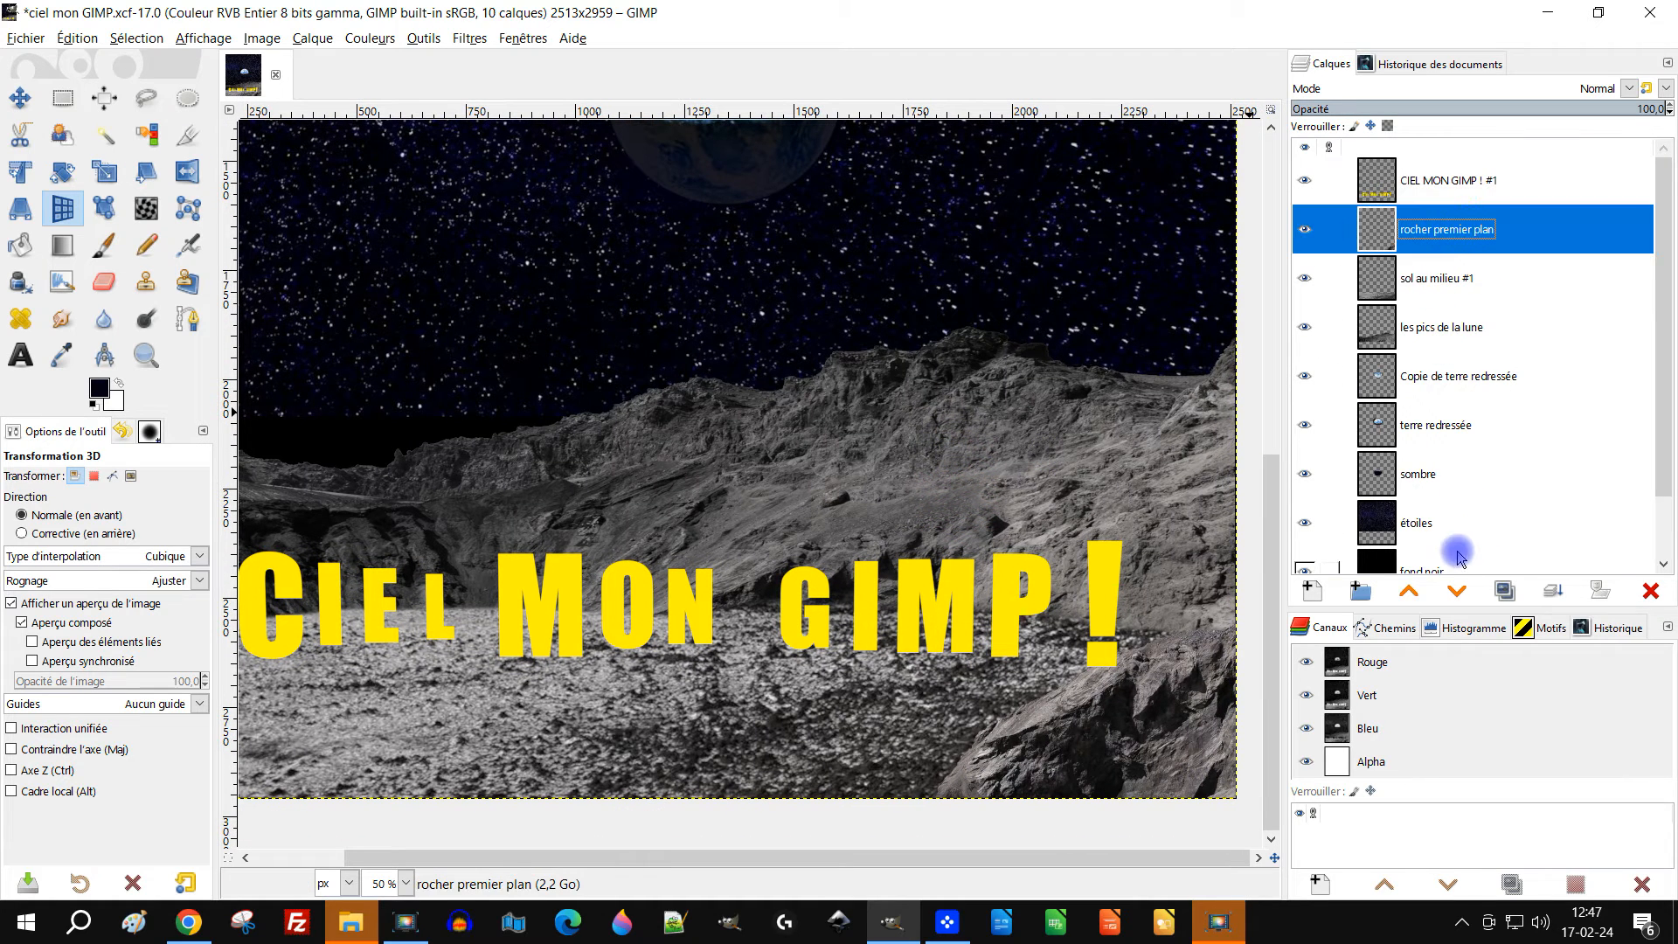
{"action": "left_click", "coordinate": [1407, 592]}
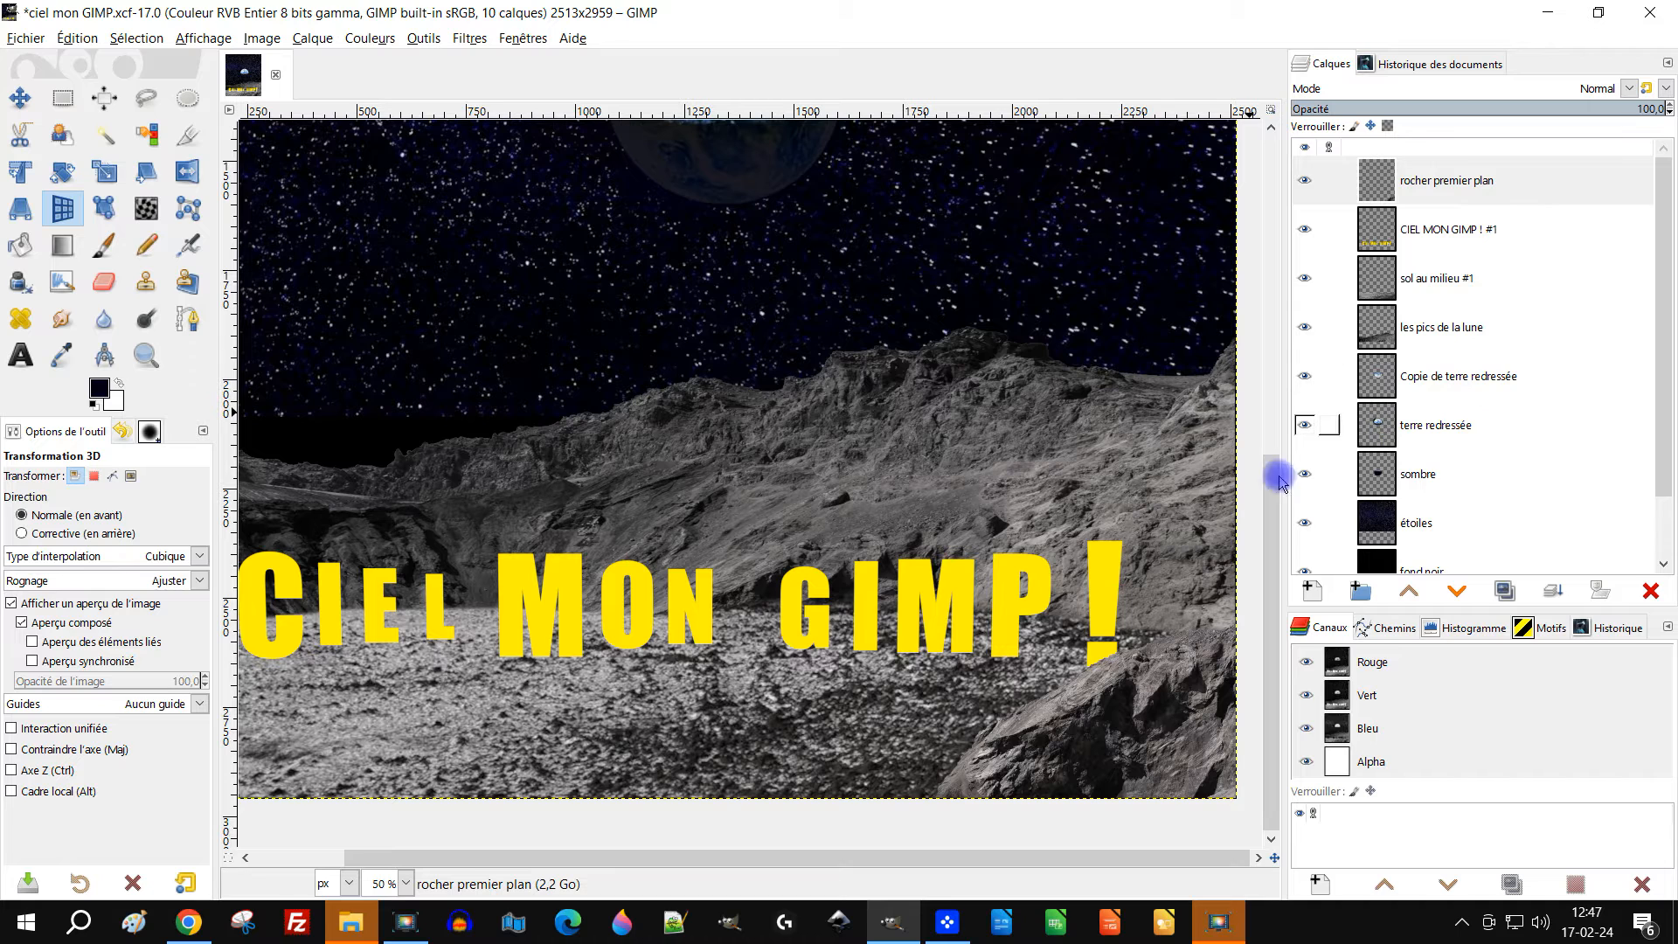
Start the Ombre longue filter on the CIEL MON GIMP ! #1 layer using the Finite style
{"action": "left_click_drag", "start_coordinate": [1114, 542], "coordinate": [1169, 464]}
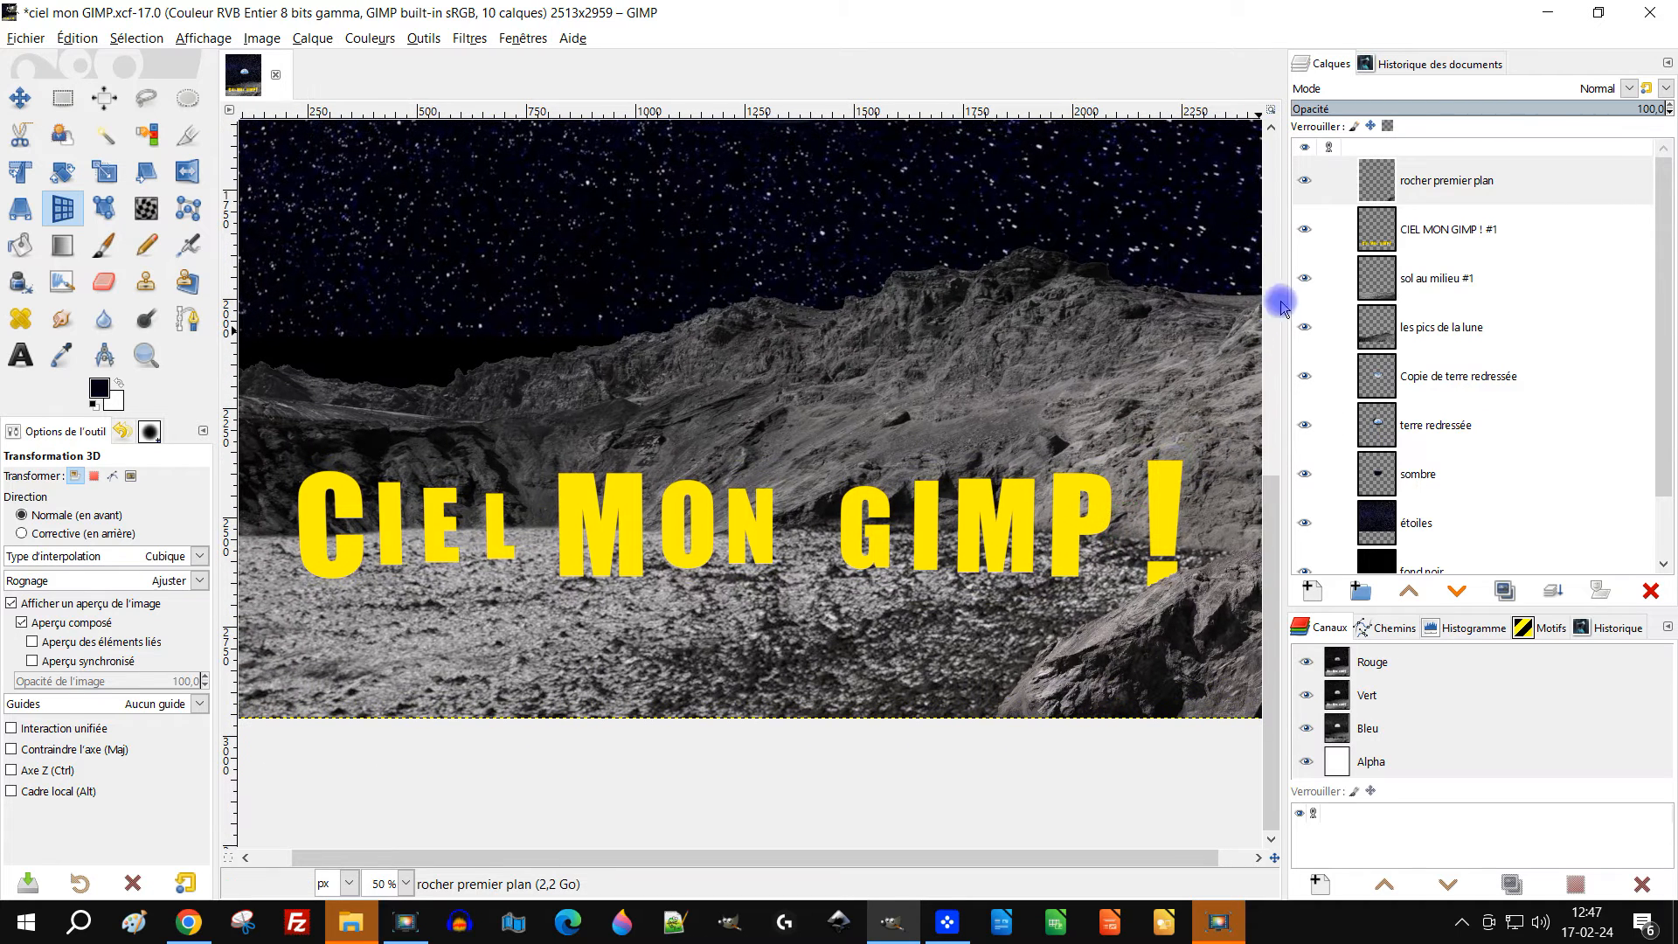
{"action": "left_click", "coordinate": [1378, 232]}
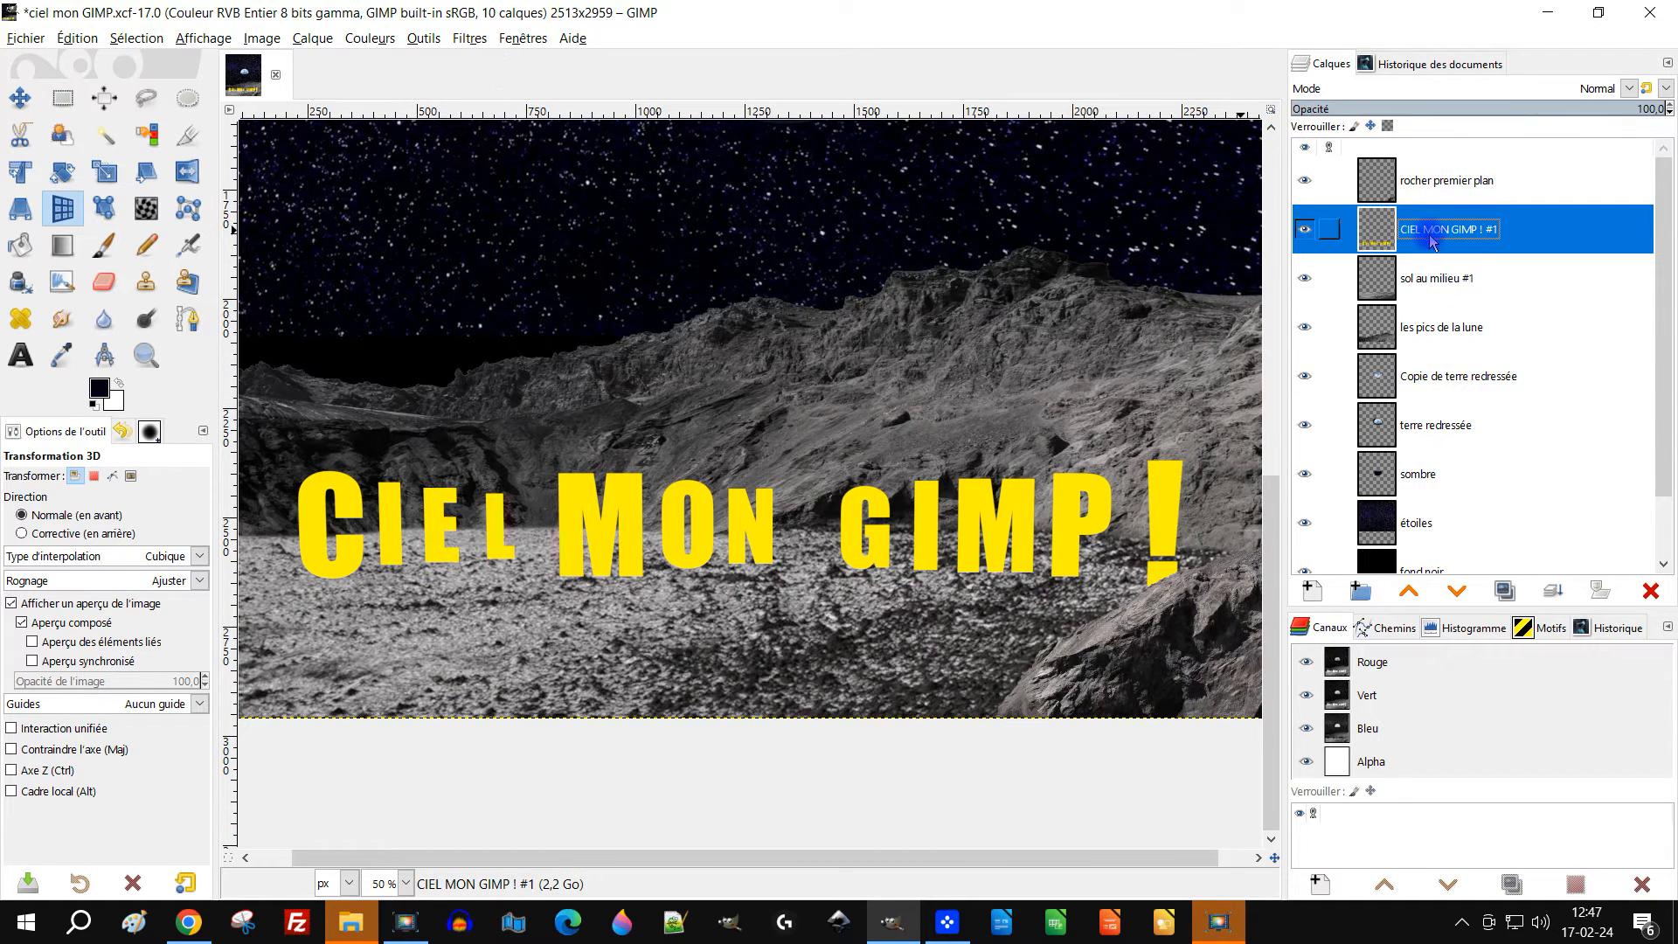
{"action": "left_click", "coordinate": [470, 38]}
{"action": "mouse_move", "coordinate": [522, 225]}
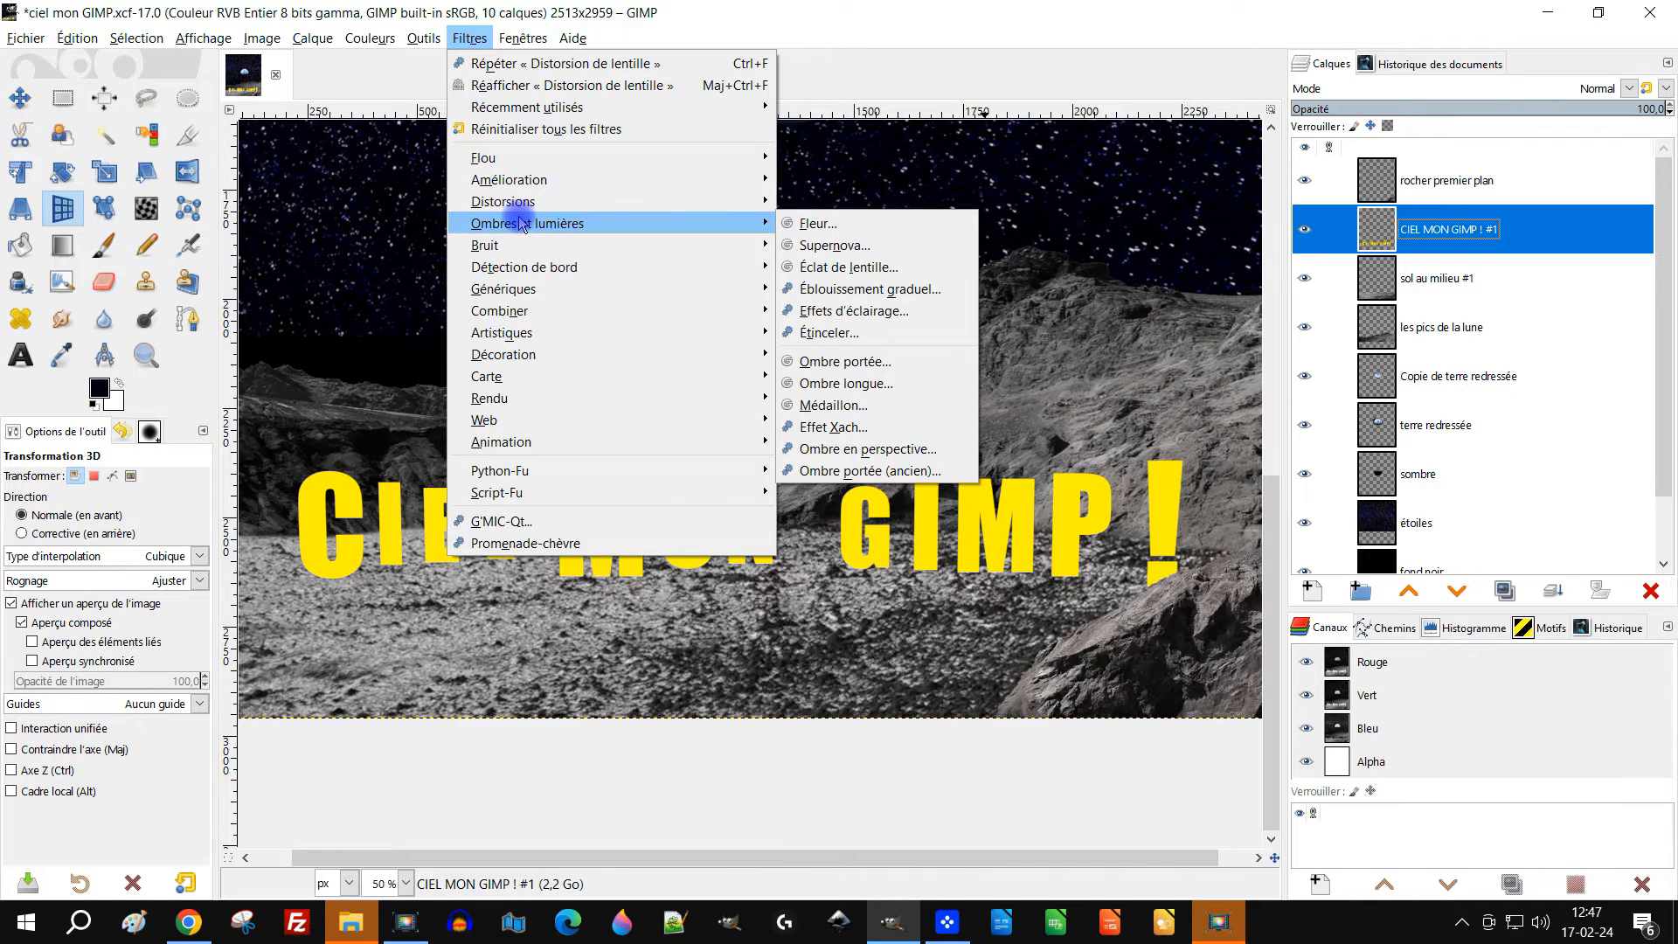
{"action": "left_click", "coordinate": [872, 384]}
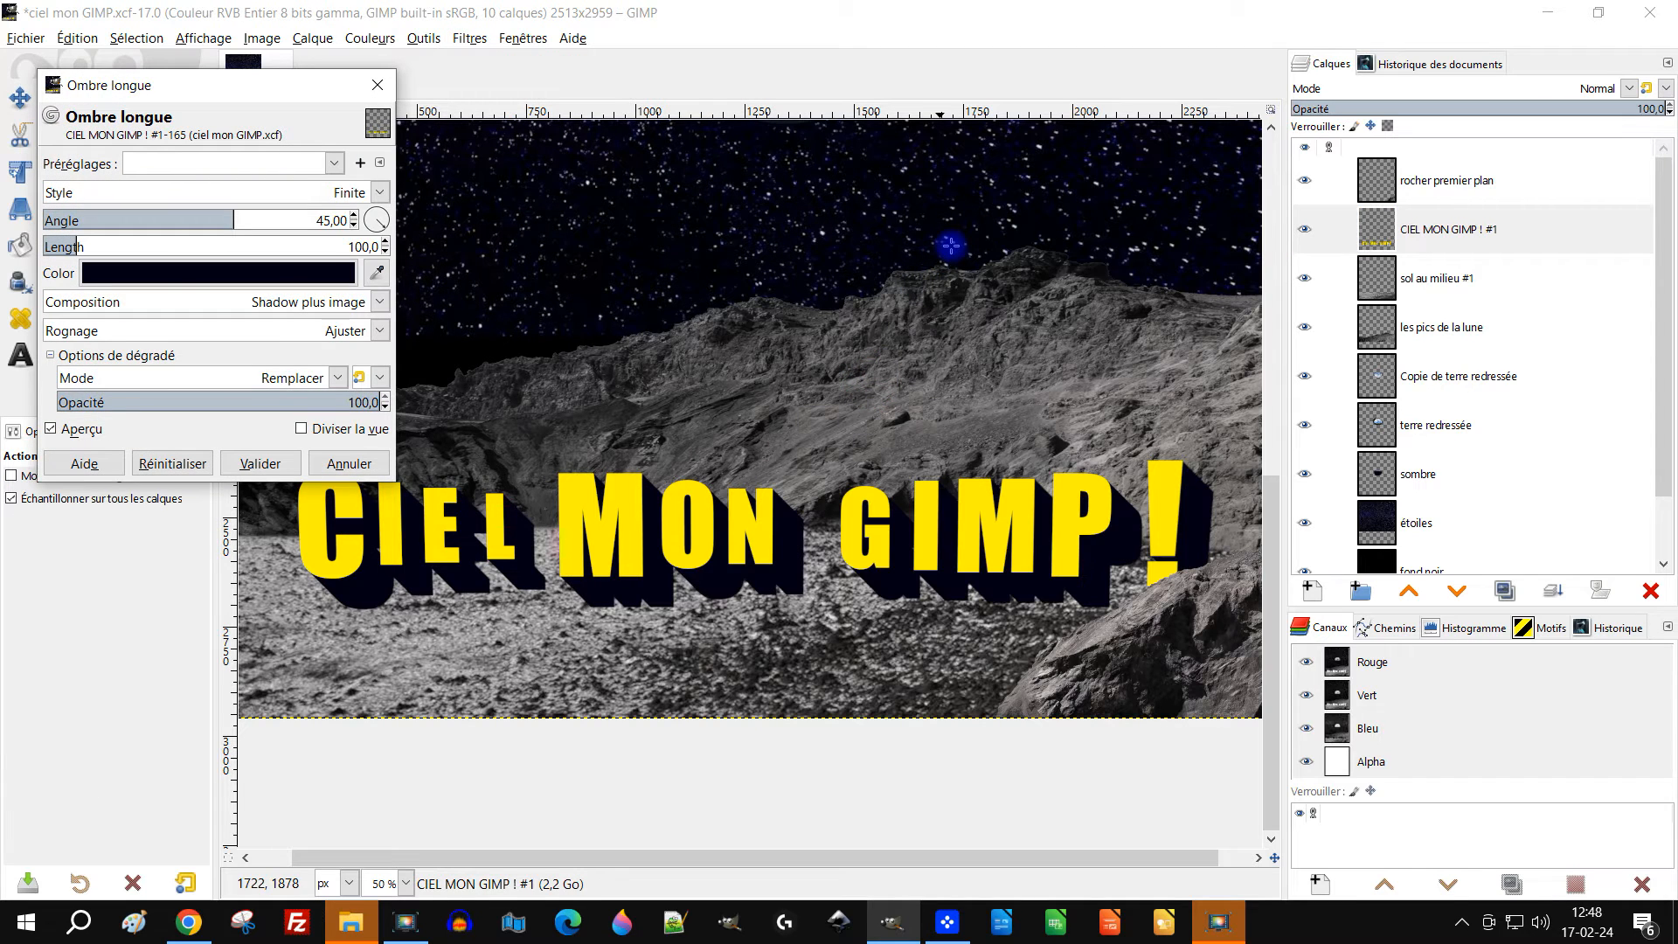
{"action": "left_click", "coordinate": [255, 196]}
{"action": "left_click", "coordinate": [173, 219]}
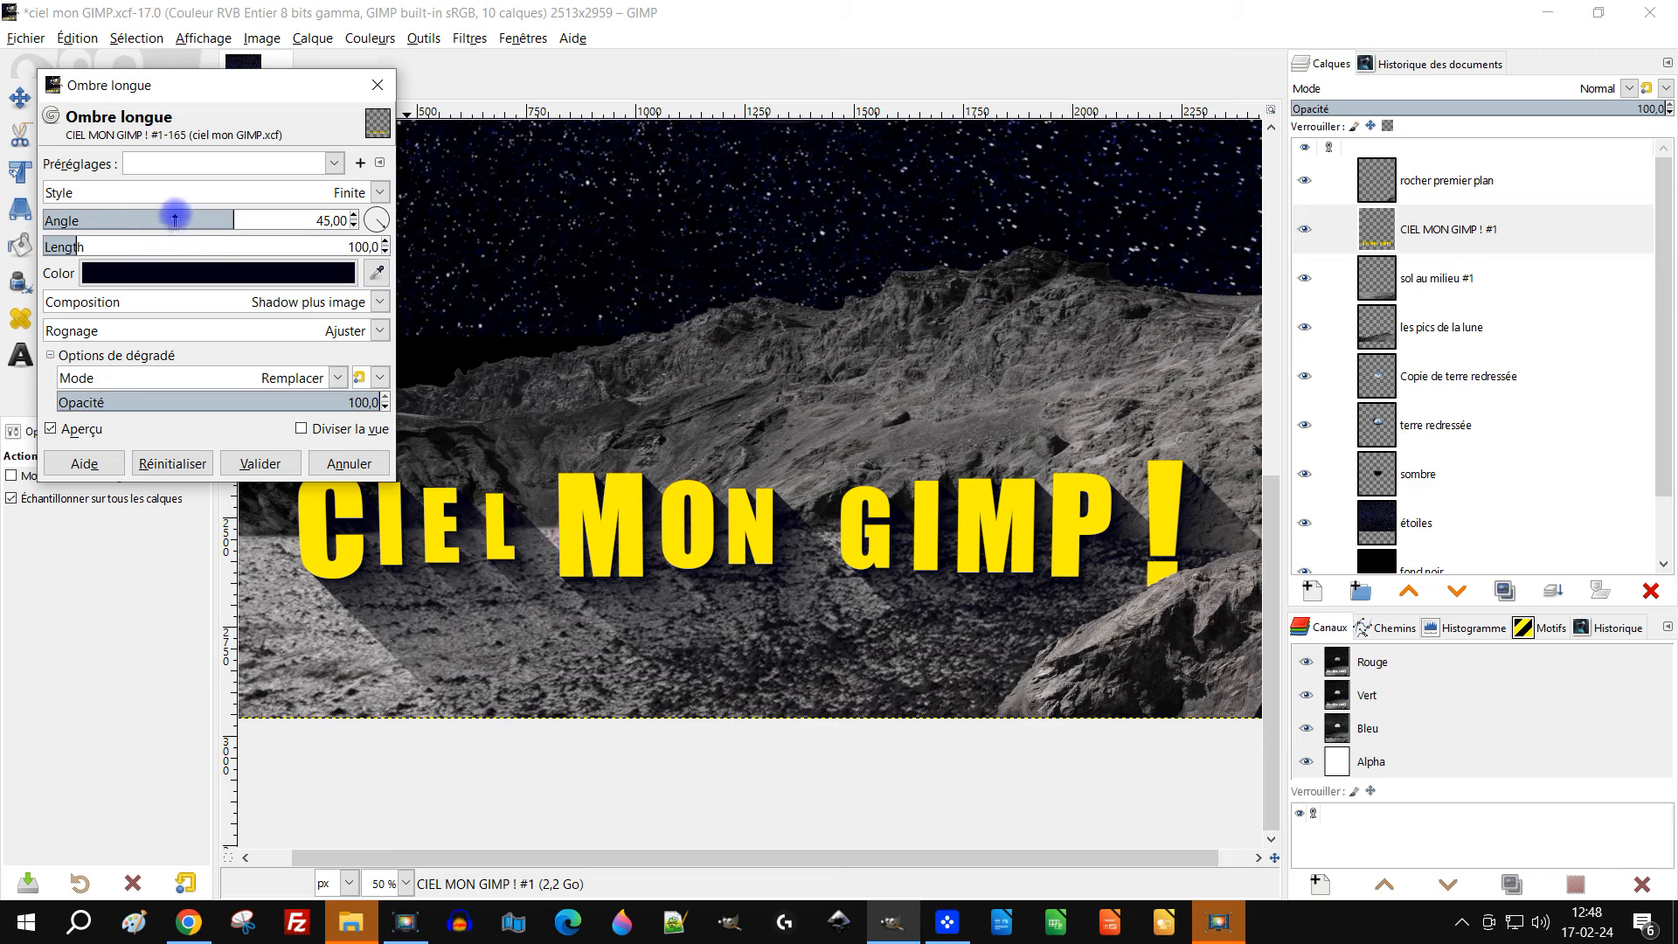
Set the title's long shadow to an angle of -18.51 and a length of 15.5
{"action": "left_click_drag", "start_coordinate": [113, 236], "coordinate": [54, 241]}
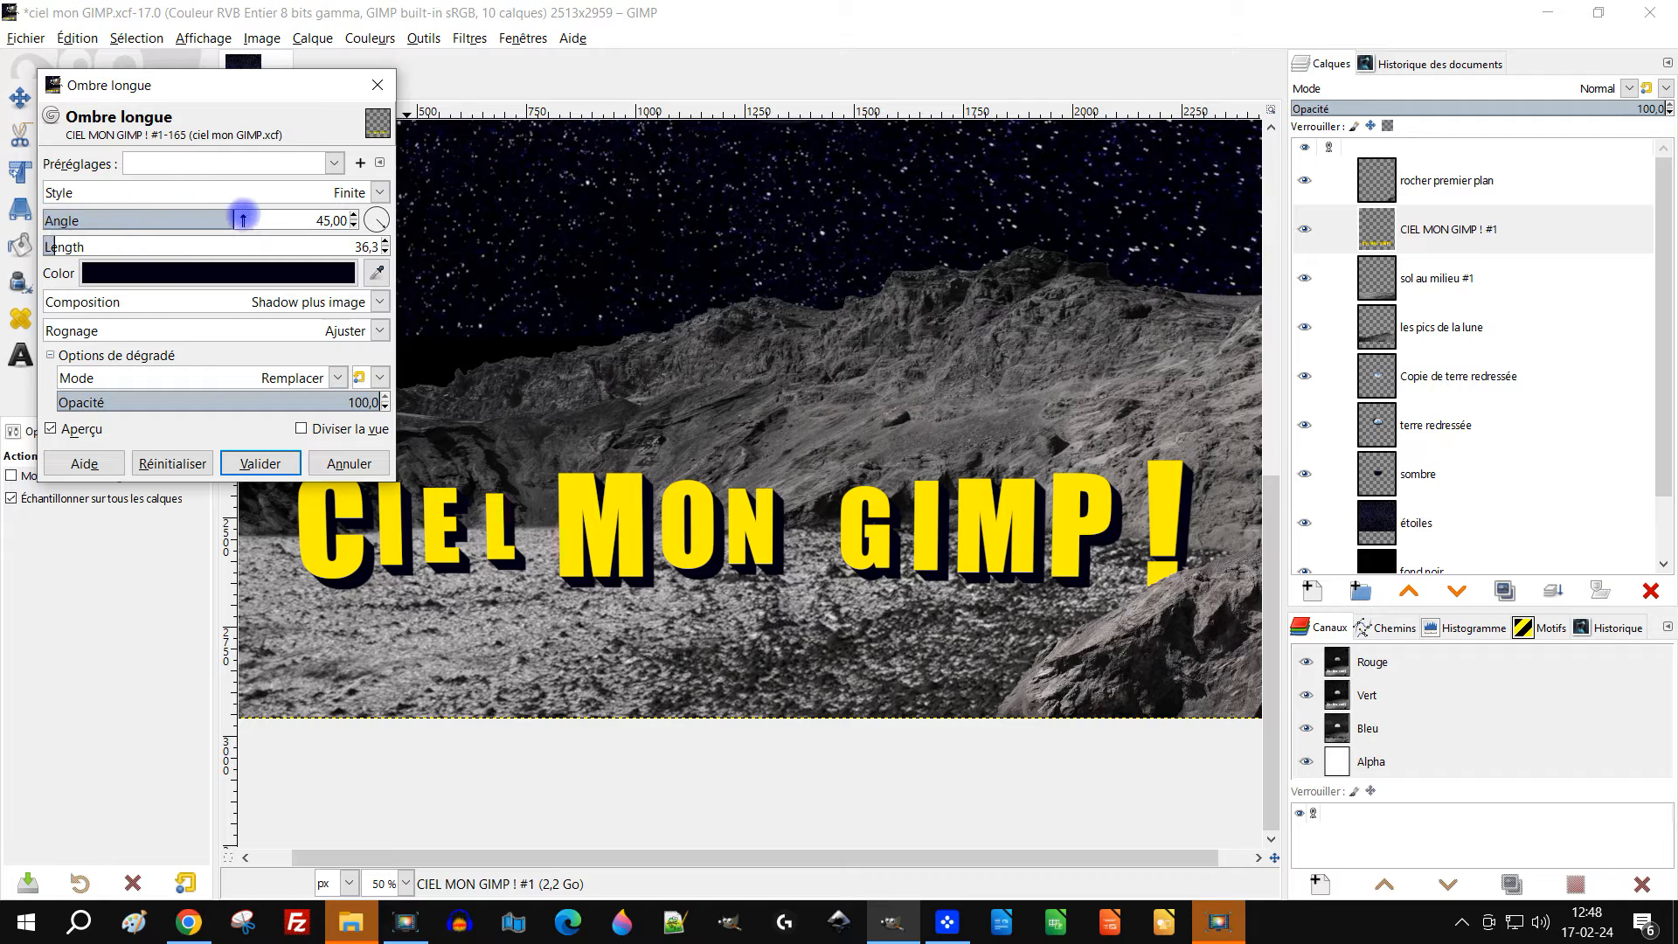
{"action": "left_click_drag", "start_coordinate": [230, 219], "coordinate": [206, 218]}
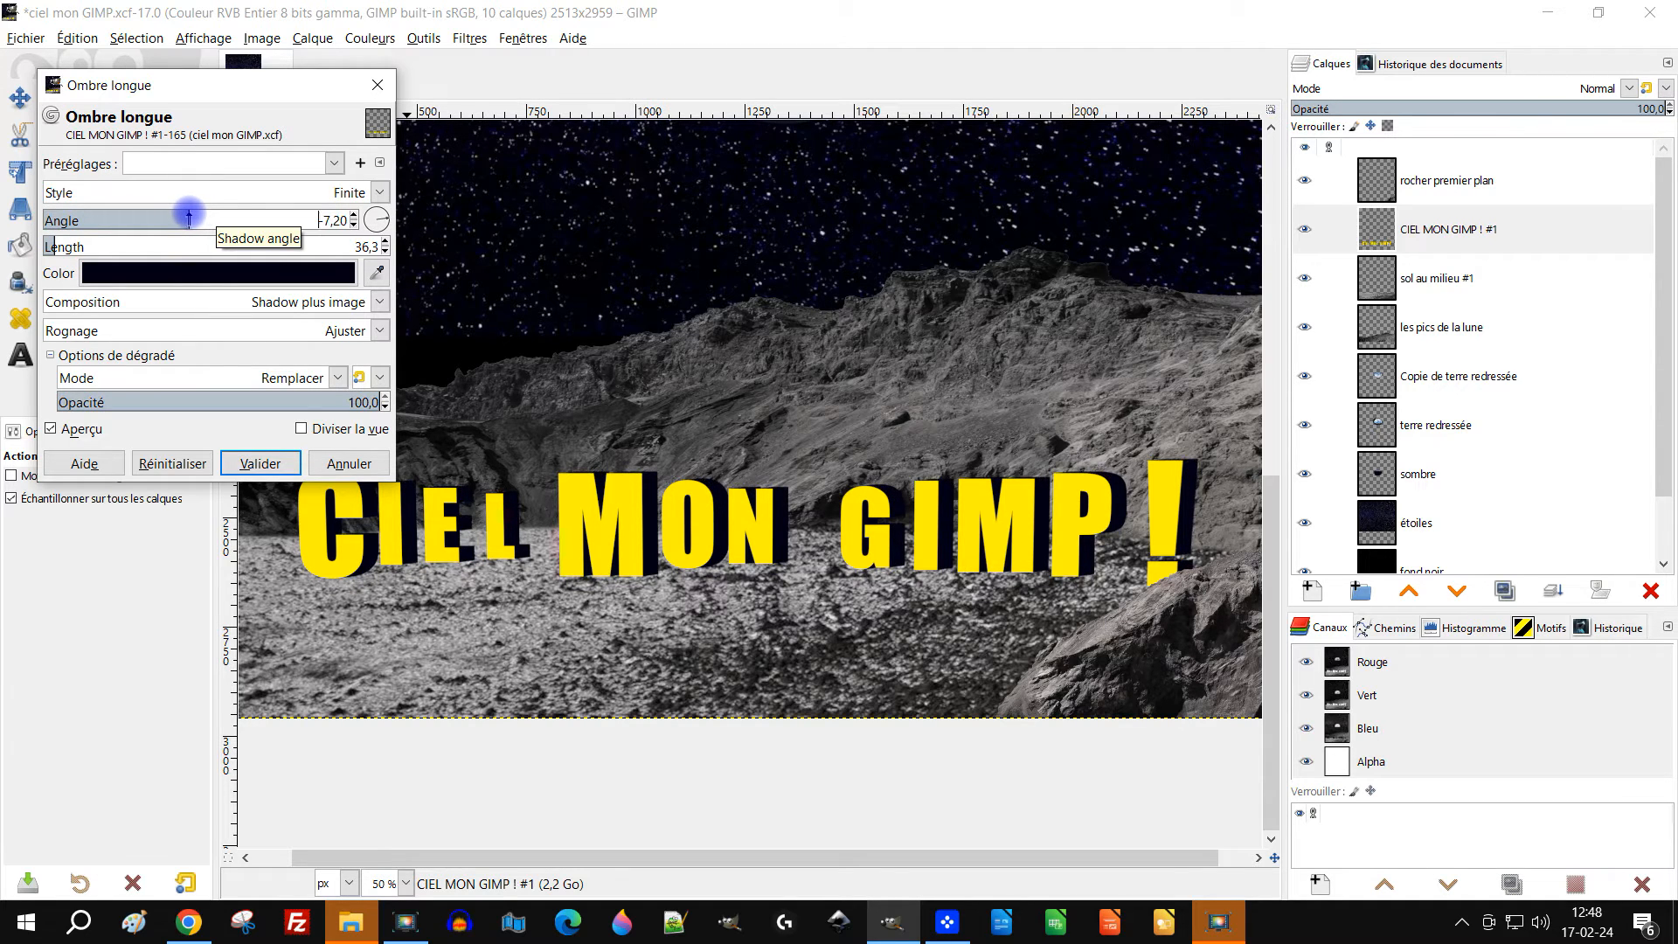
{"action": "left_click_drag", "start_coordinate": [180, 218], "coordinate": [175, 217]}
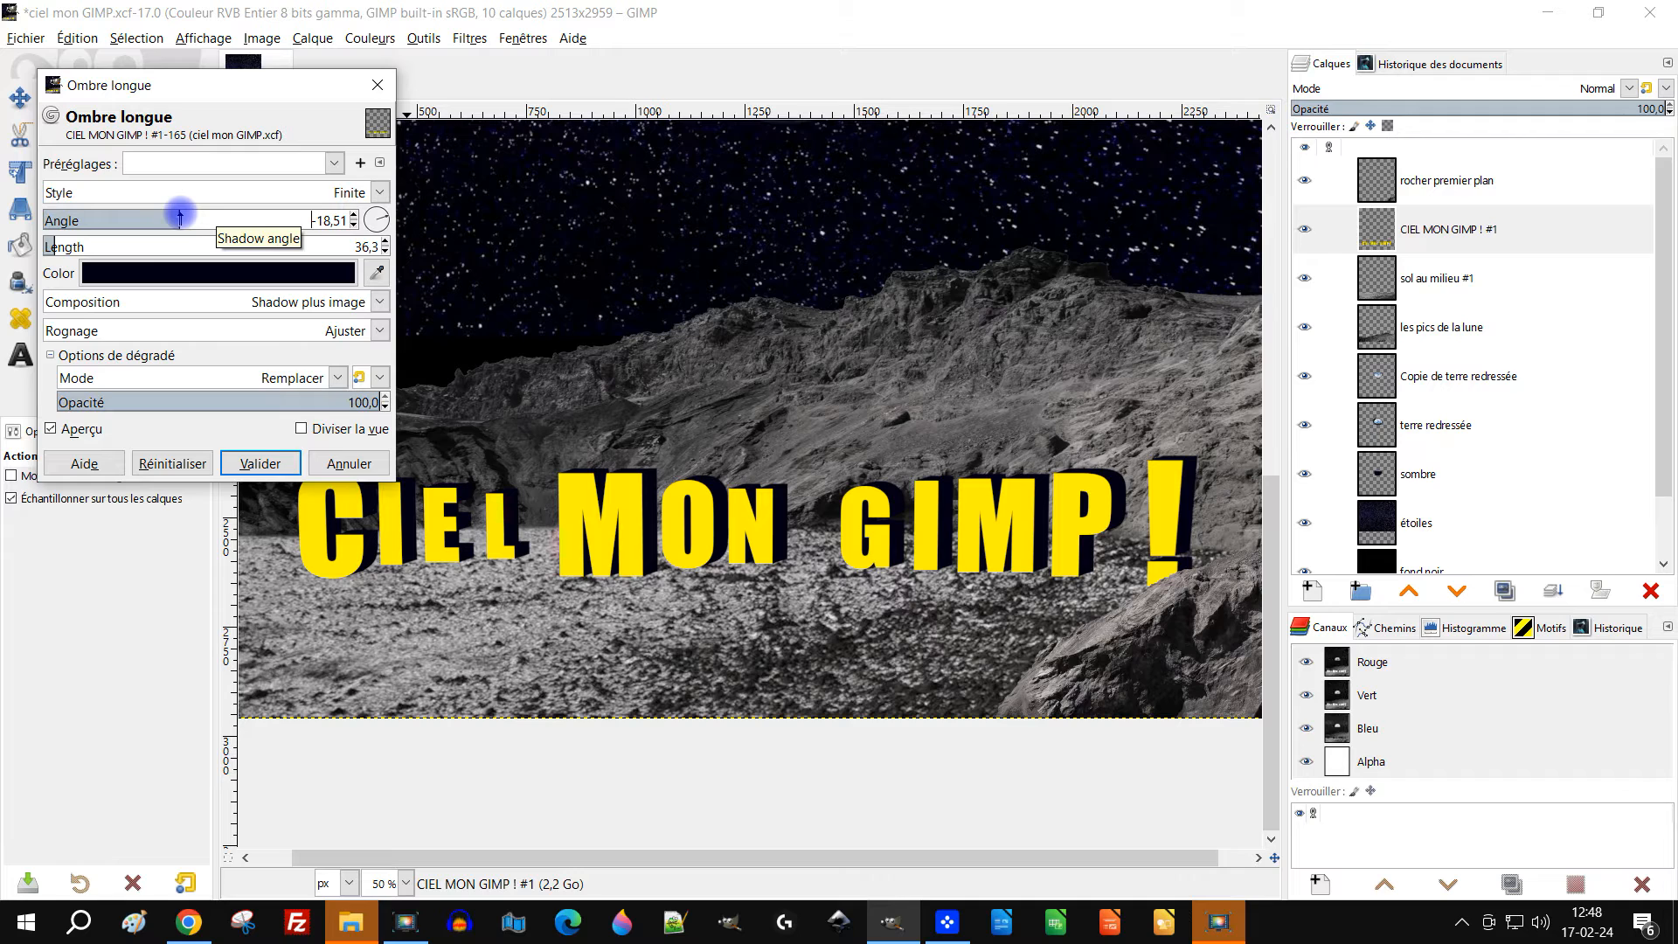
{"action": "scroll", "coordinate": [53, 246], "scroll_direction": "down", "scroll_amount": 5}
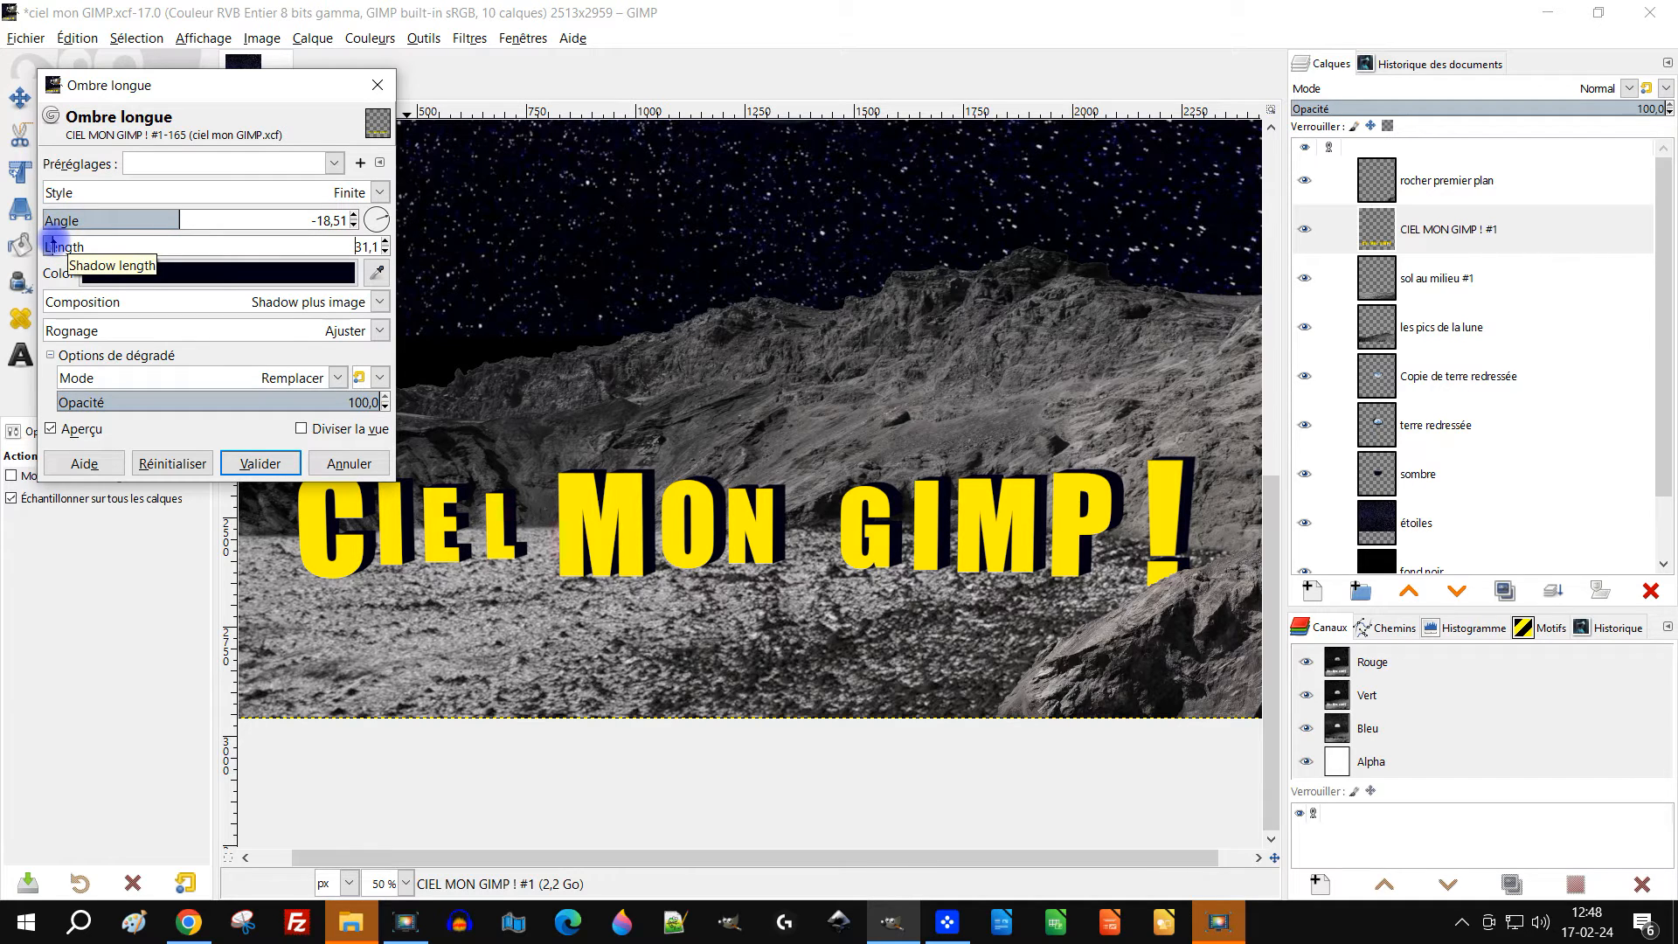
{"action": "left_click_drag", "start_coordinate": [173, 85], "coordinate": [1355, 382]}
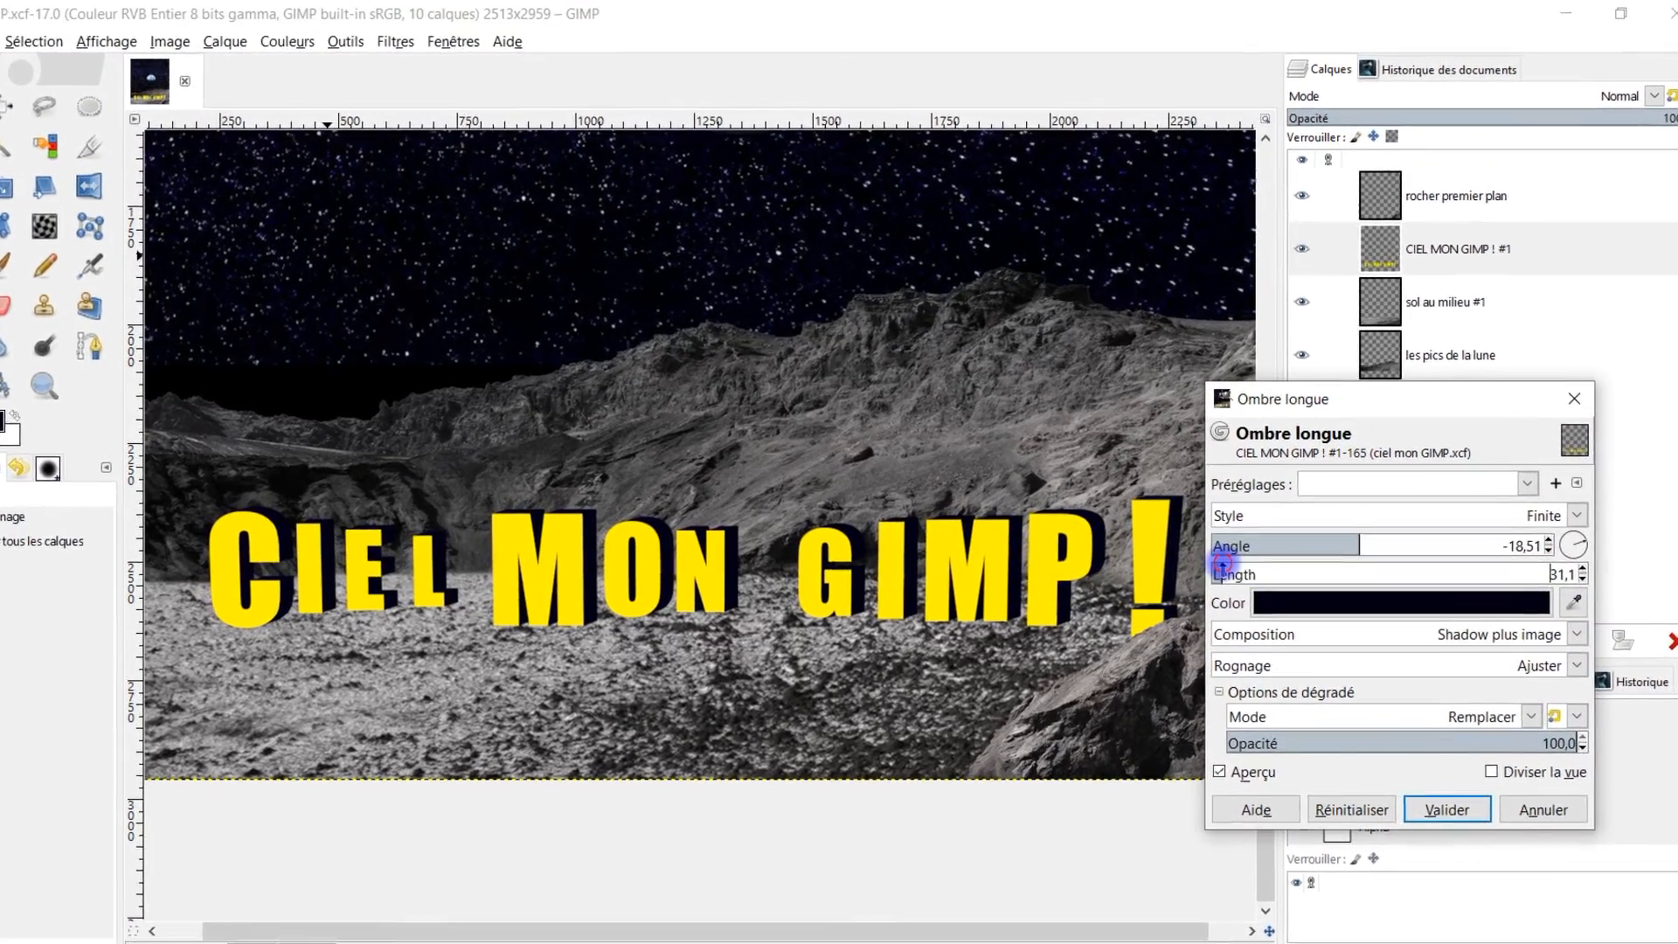
{"action": "left_click_drag", "start_coordinate": [1223, 568], "coordinate": [1226, 568]}
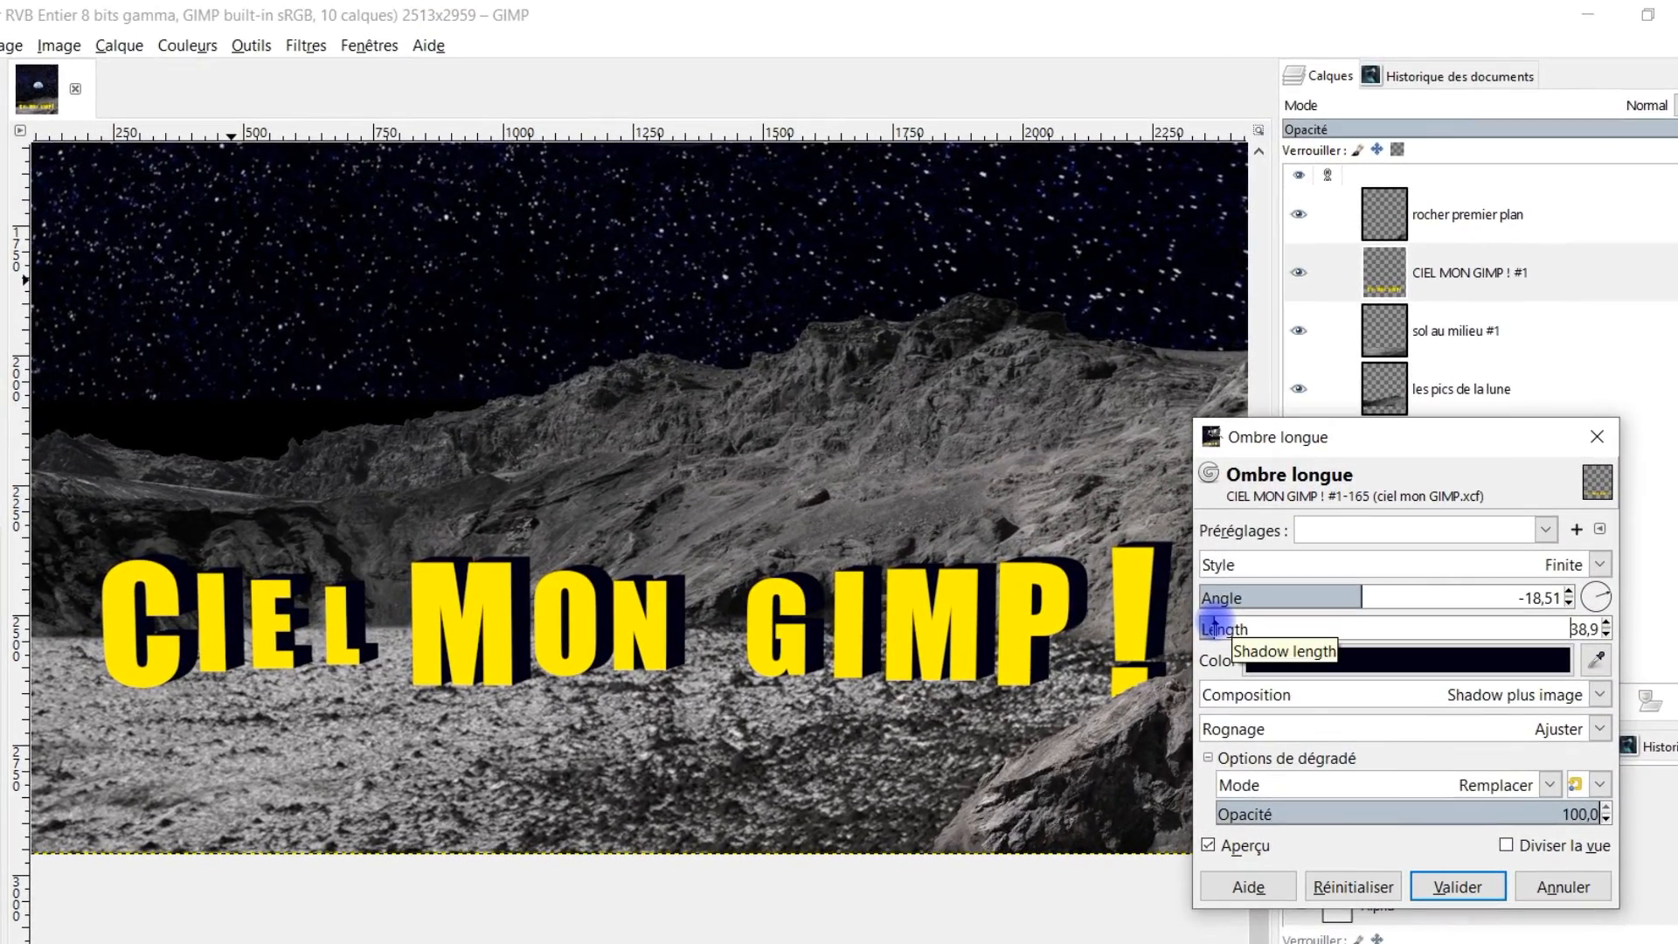
{"action": "key", "text": "Return"}
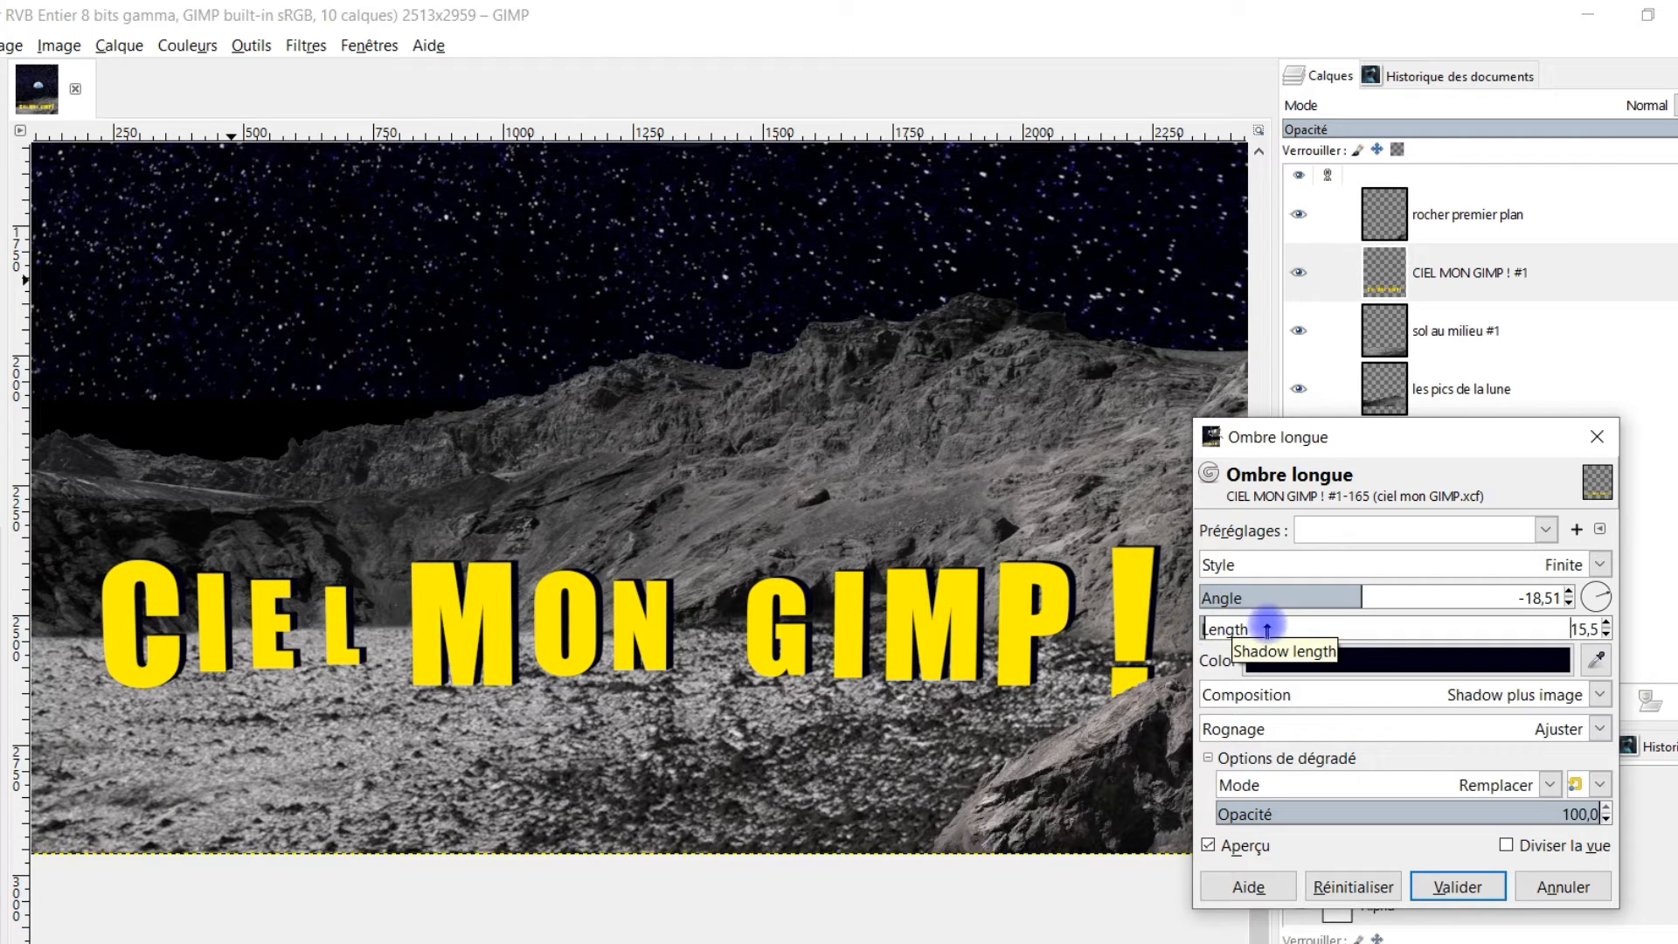
Set the shadow colour to dark yellow 423f00 and its length to 24.5, and apply the long shadow to the title
{"action": "left_click", "coordinate": [1291, 660]}
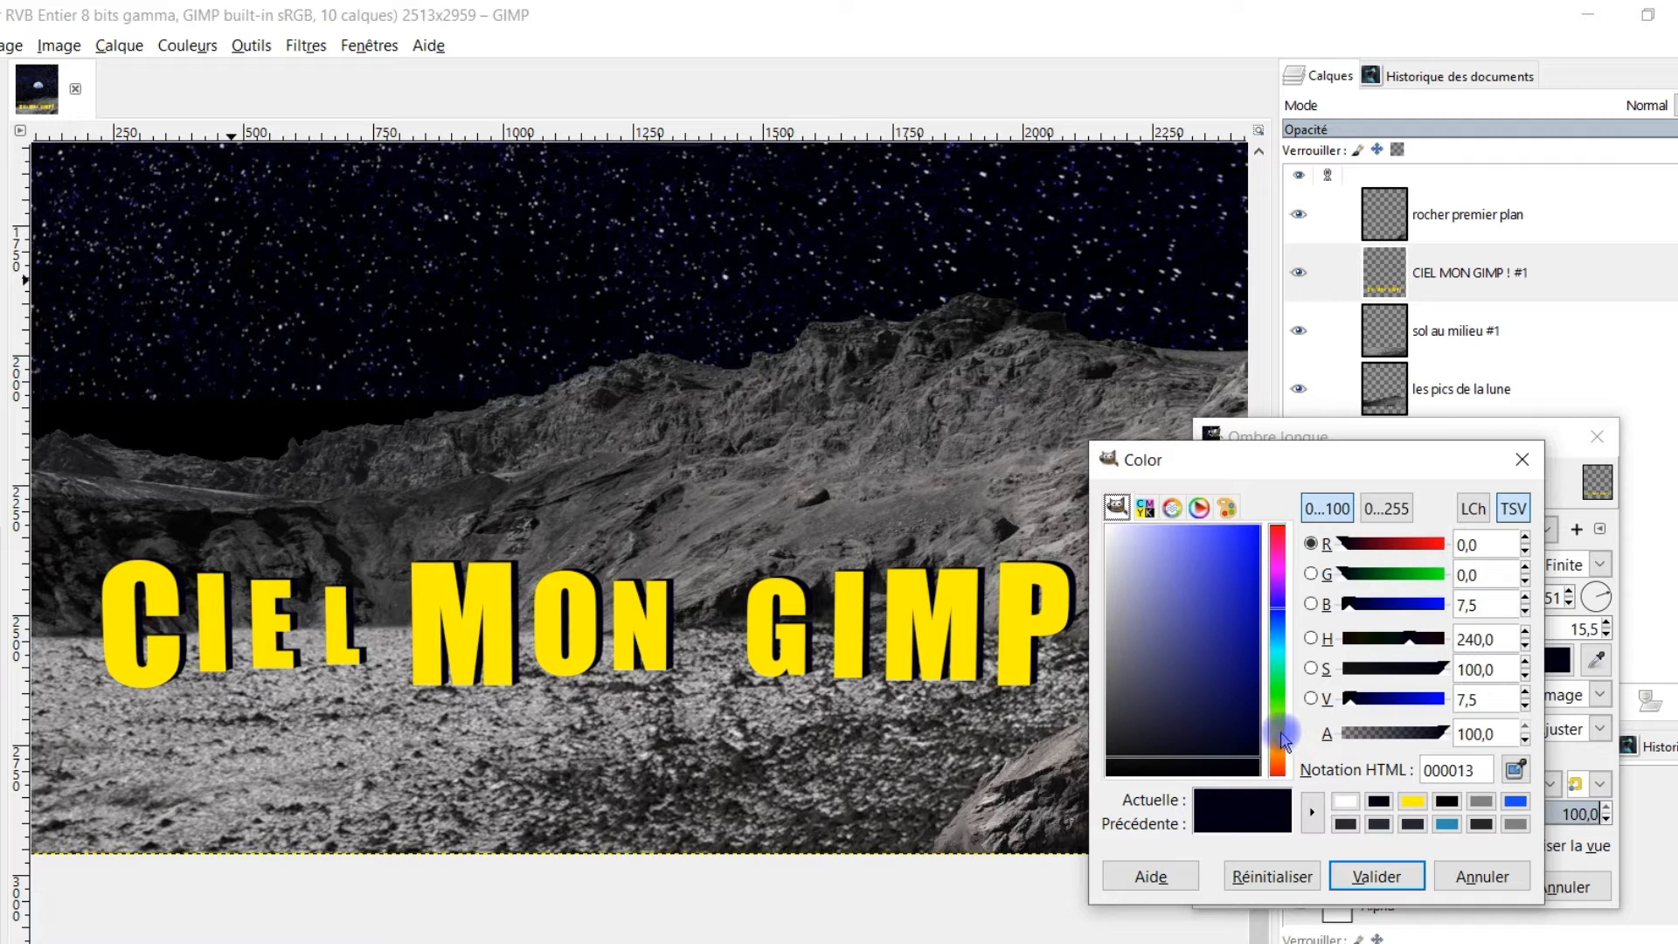
{"action": "left_click", "coordinate": [1411, 800]}
{"action": "left_click_drag", "start_coordinate": [1234, 651], "coordinate": [1234, 710]}
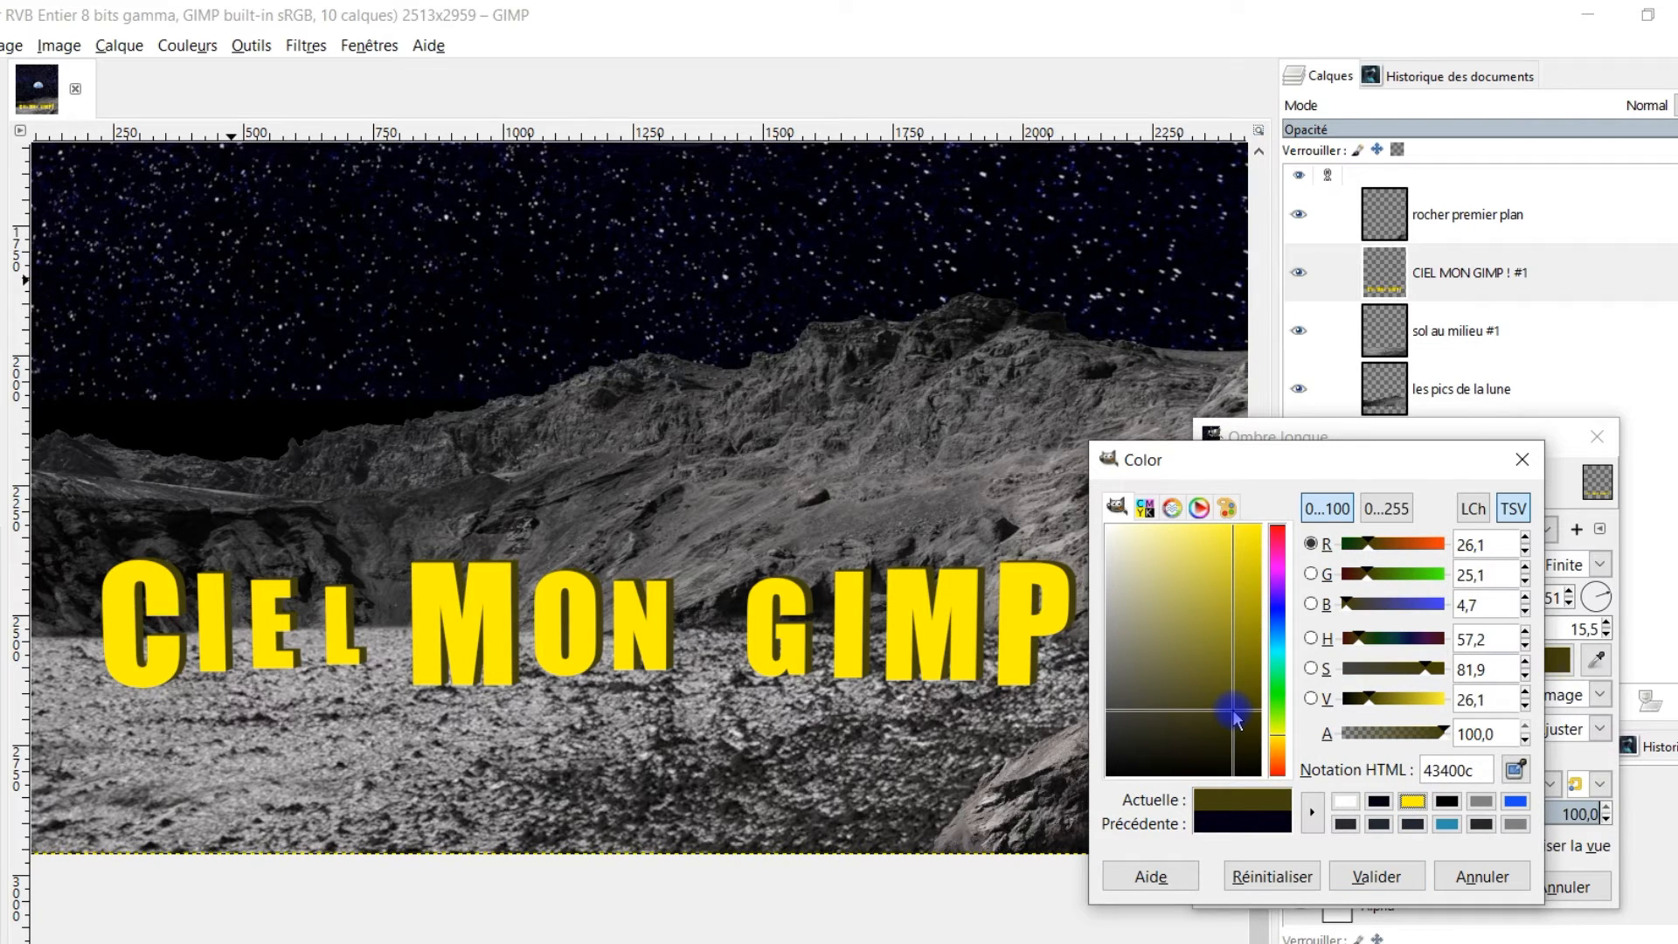
{"action": "left_click_drag", "start_coordinate": [1234, 713], "coordinate": [1267, 720]}
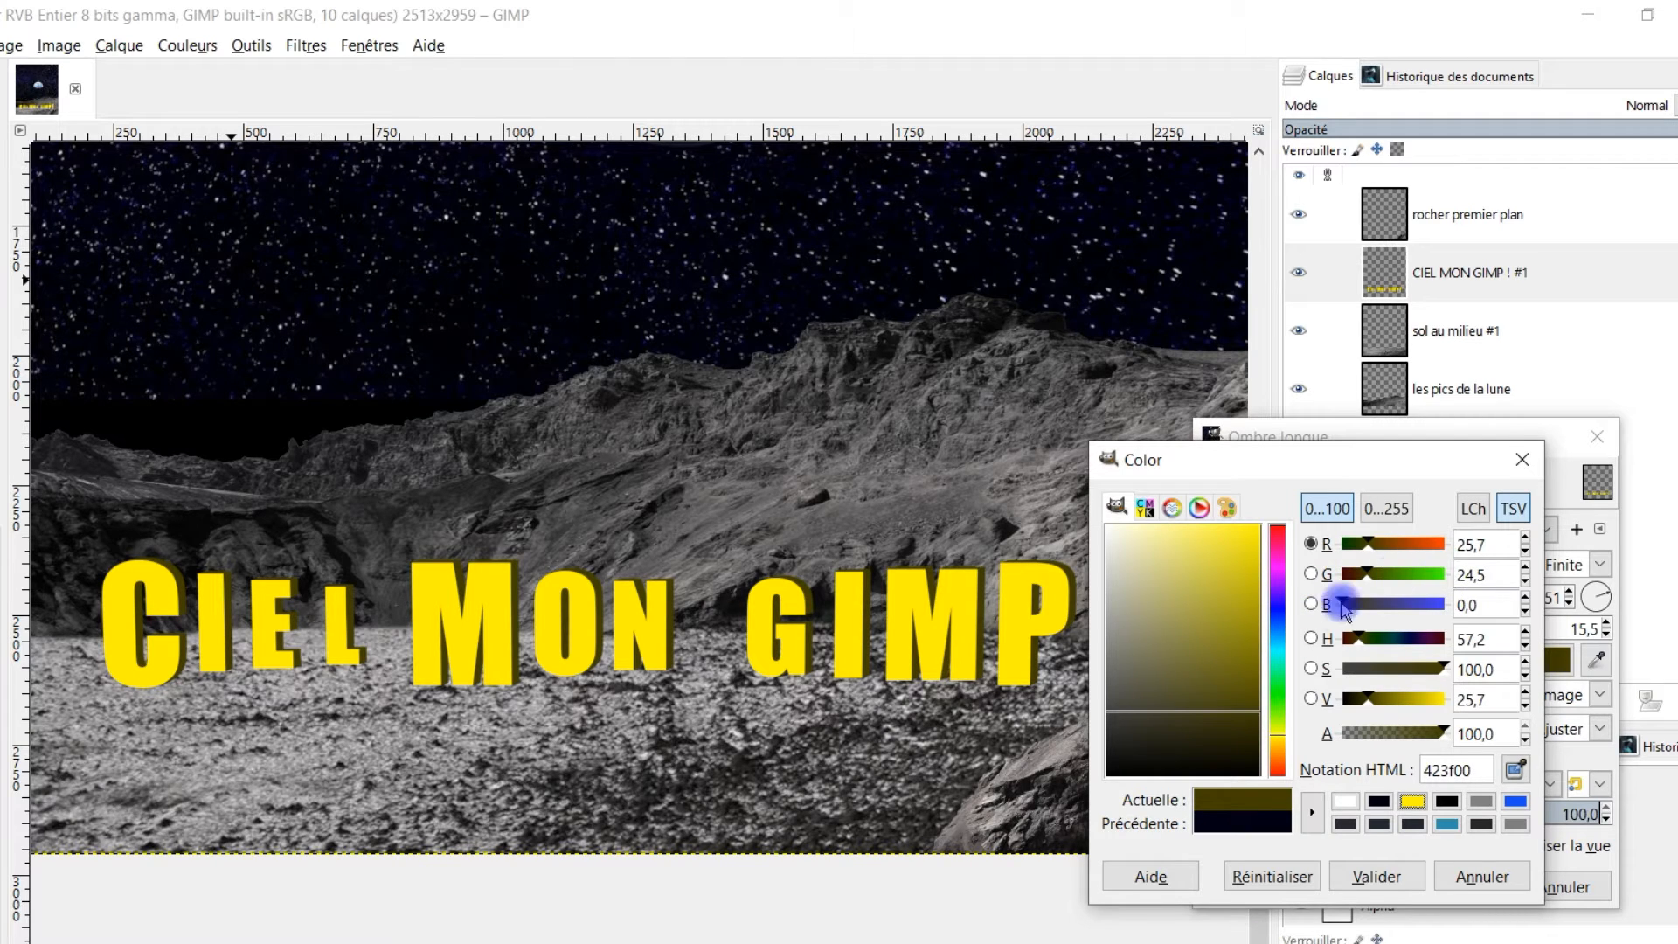
{"action": "left_click", "coordinate": [1389, 877]}
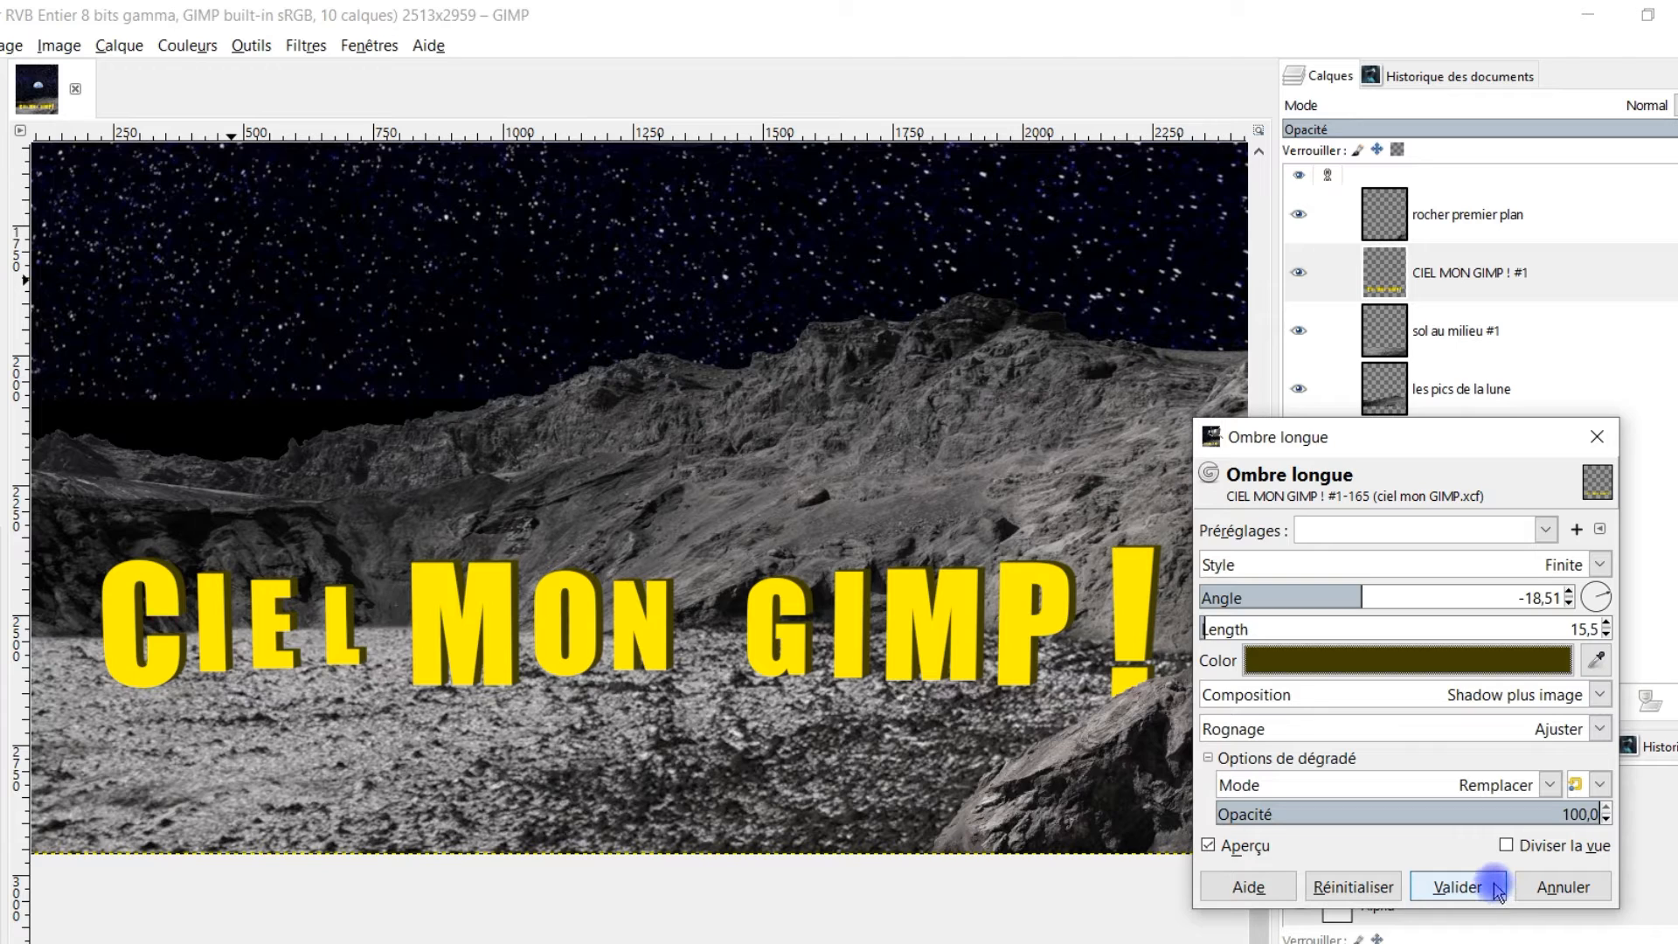
{"action": "scroll", "coordinate": [1229, 632], "scroll_direction": "up", "scroll_amount": 1}
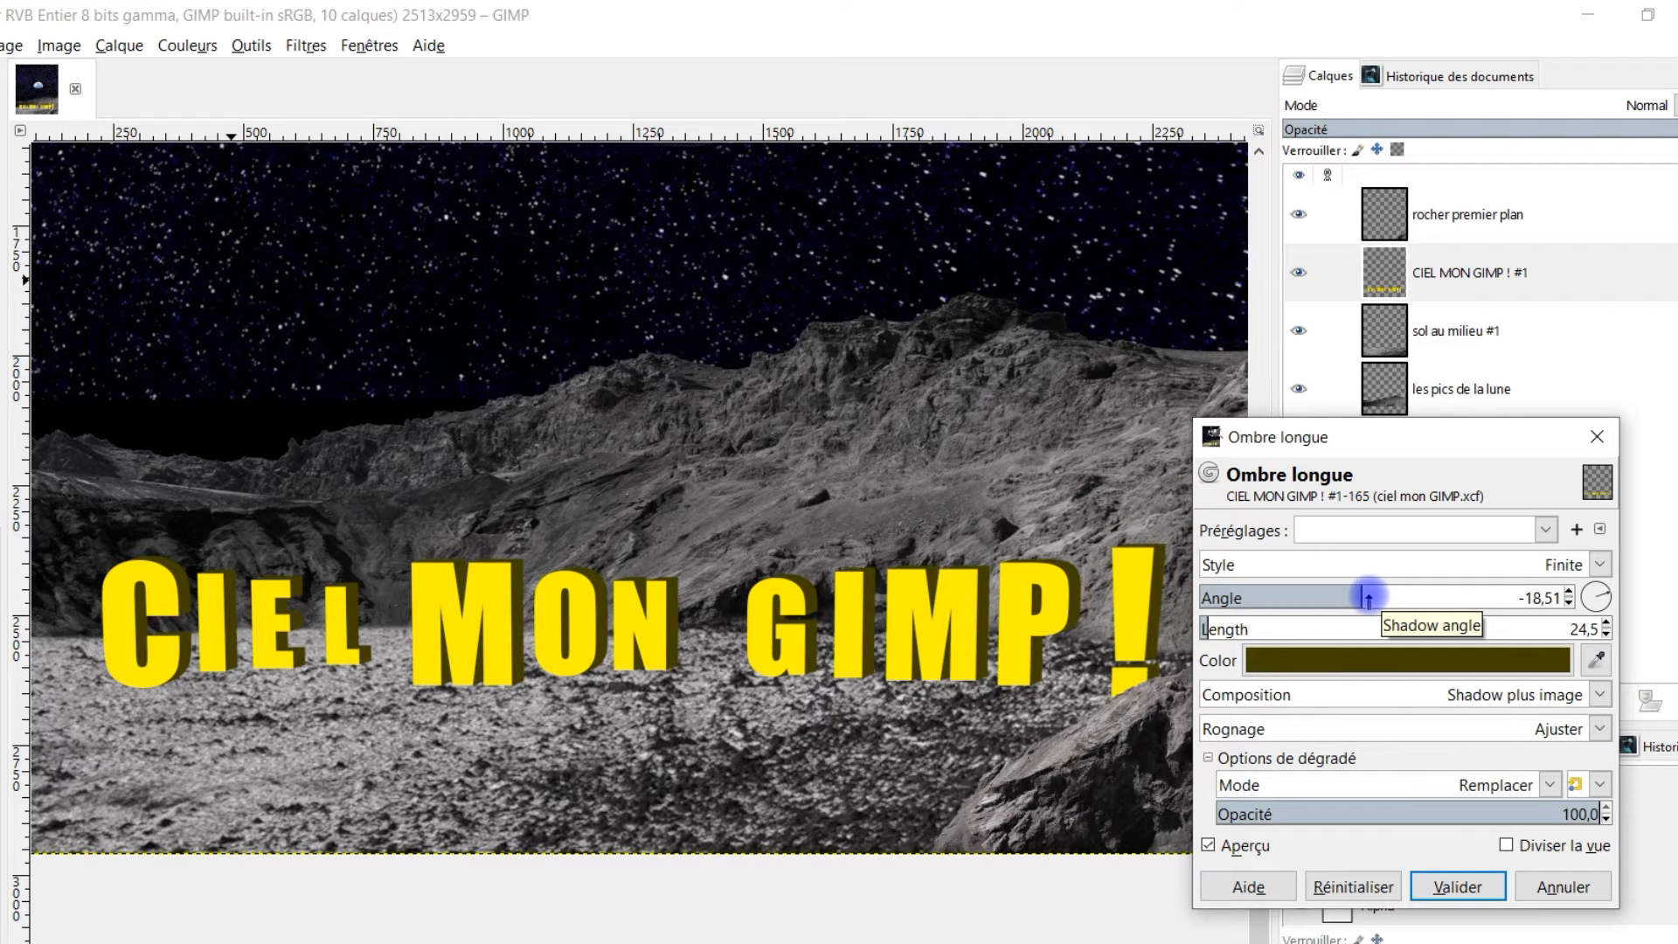
{"action": "left_click", "coordinate": [1437, 885]}
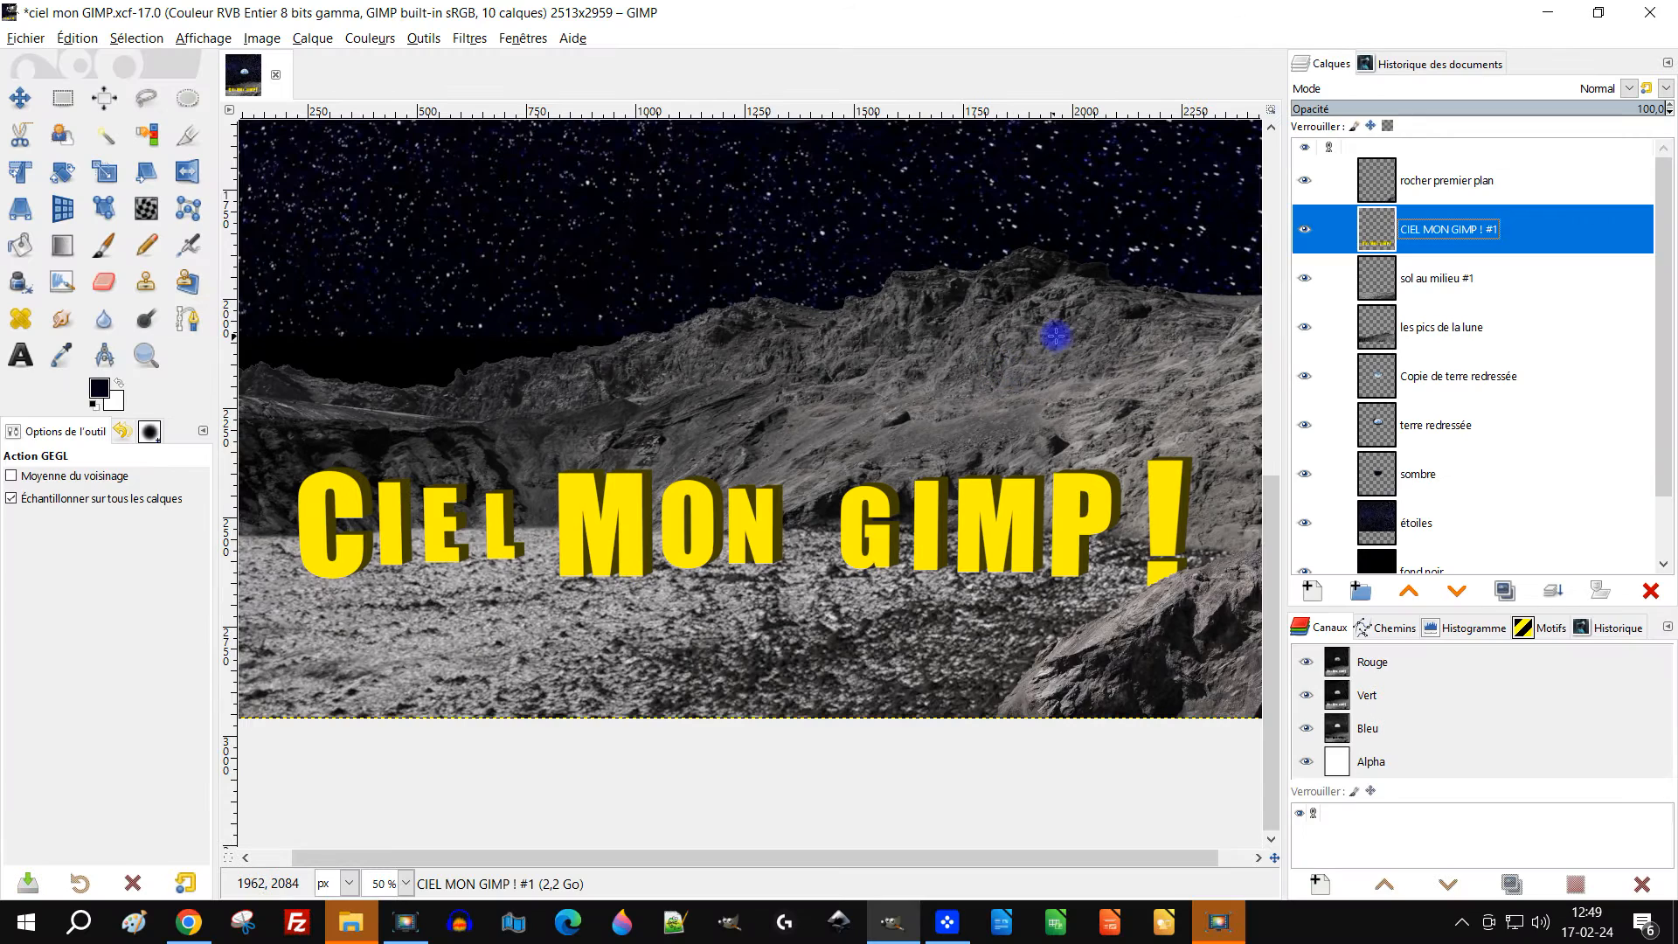
Duplicate the sol au milieu #1 layer and rename the copy sol au milieu sombre
{"action": "left_click_drag", "start_coordinate": [1007, 402], "coordinate": [992, 545]}
{"action": "left_click_drag", "start_coordinate": [1046, 458], "coordinate": [1025, 487]}
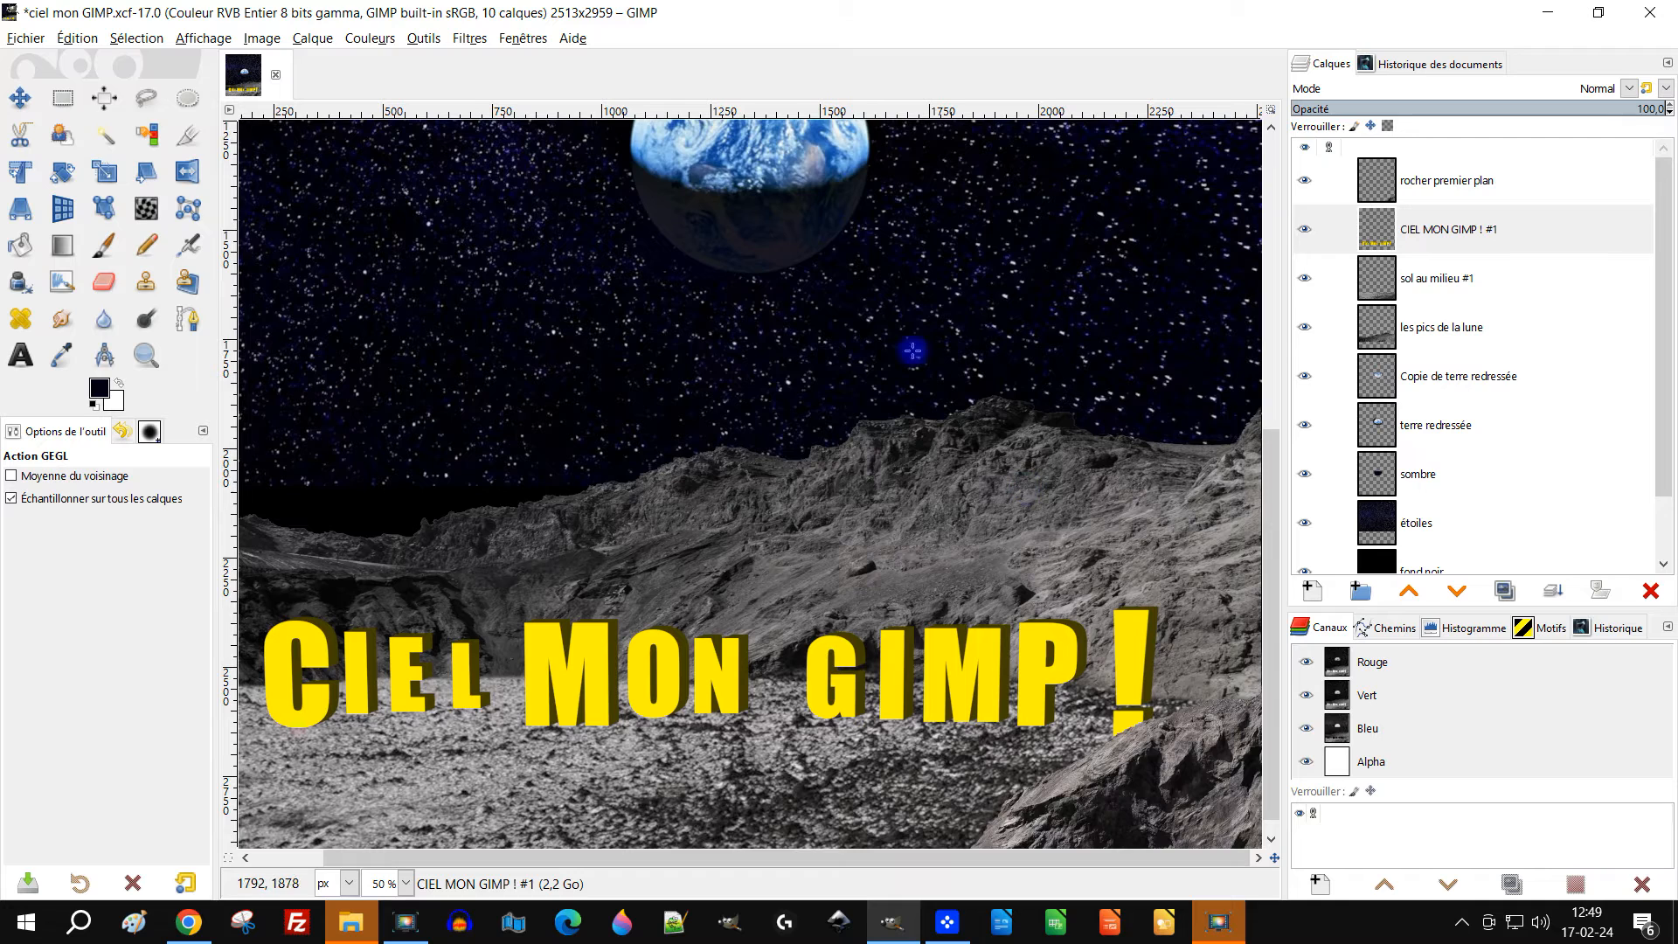
{"action": "left_click_drag", "start_coordinate": [788, 639], "coordinate": [1044, 519]}
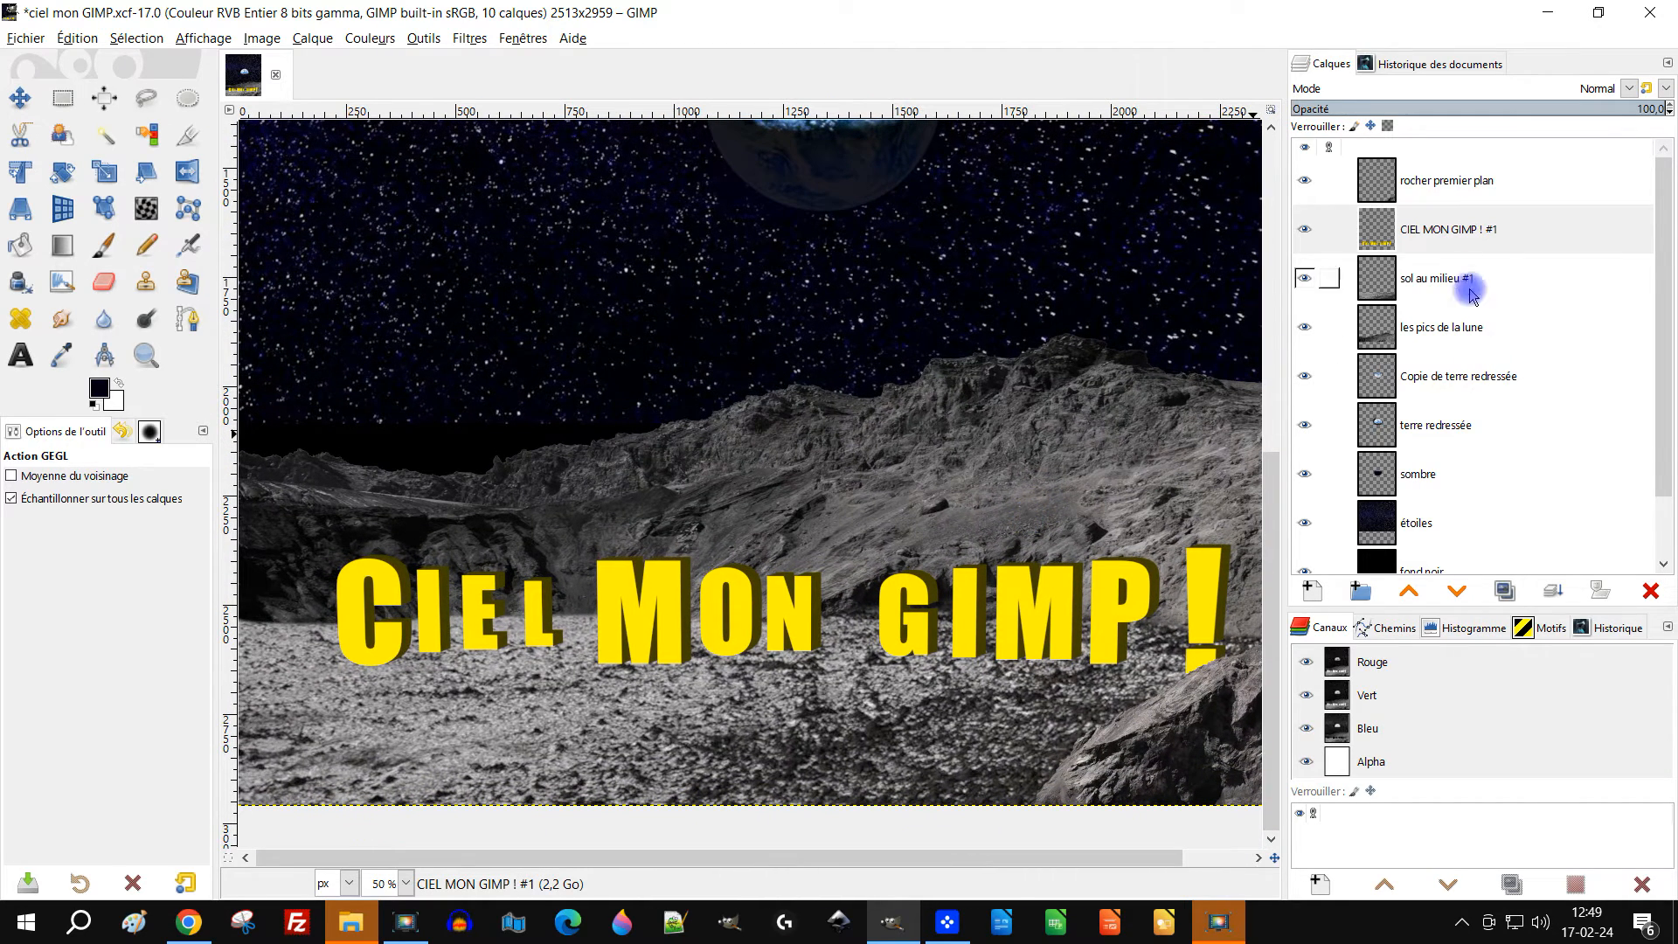
{"action": "left_click", "coordinate": [1446, 271]}
{"action": "left_click", "coordinate": [1504, 591]}
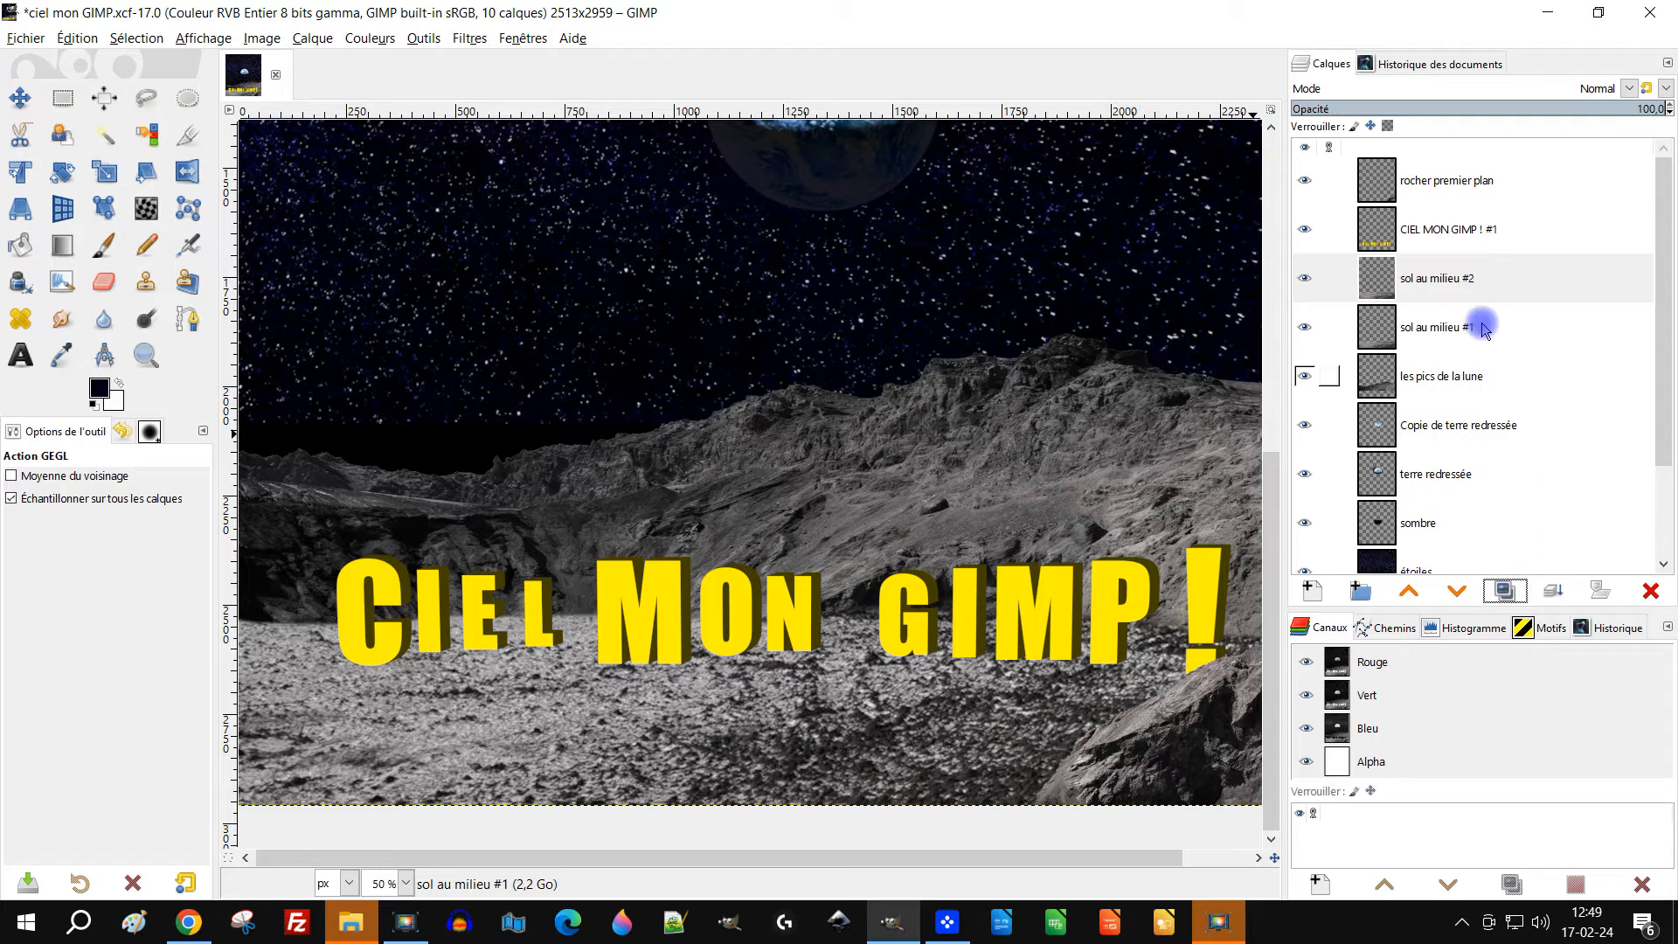
{"action": "double_click", "coordinate": [1437, 279]}
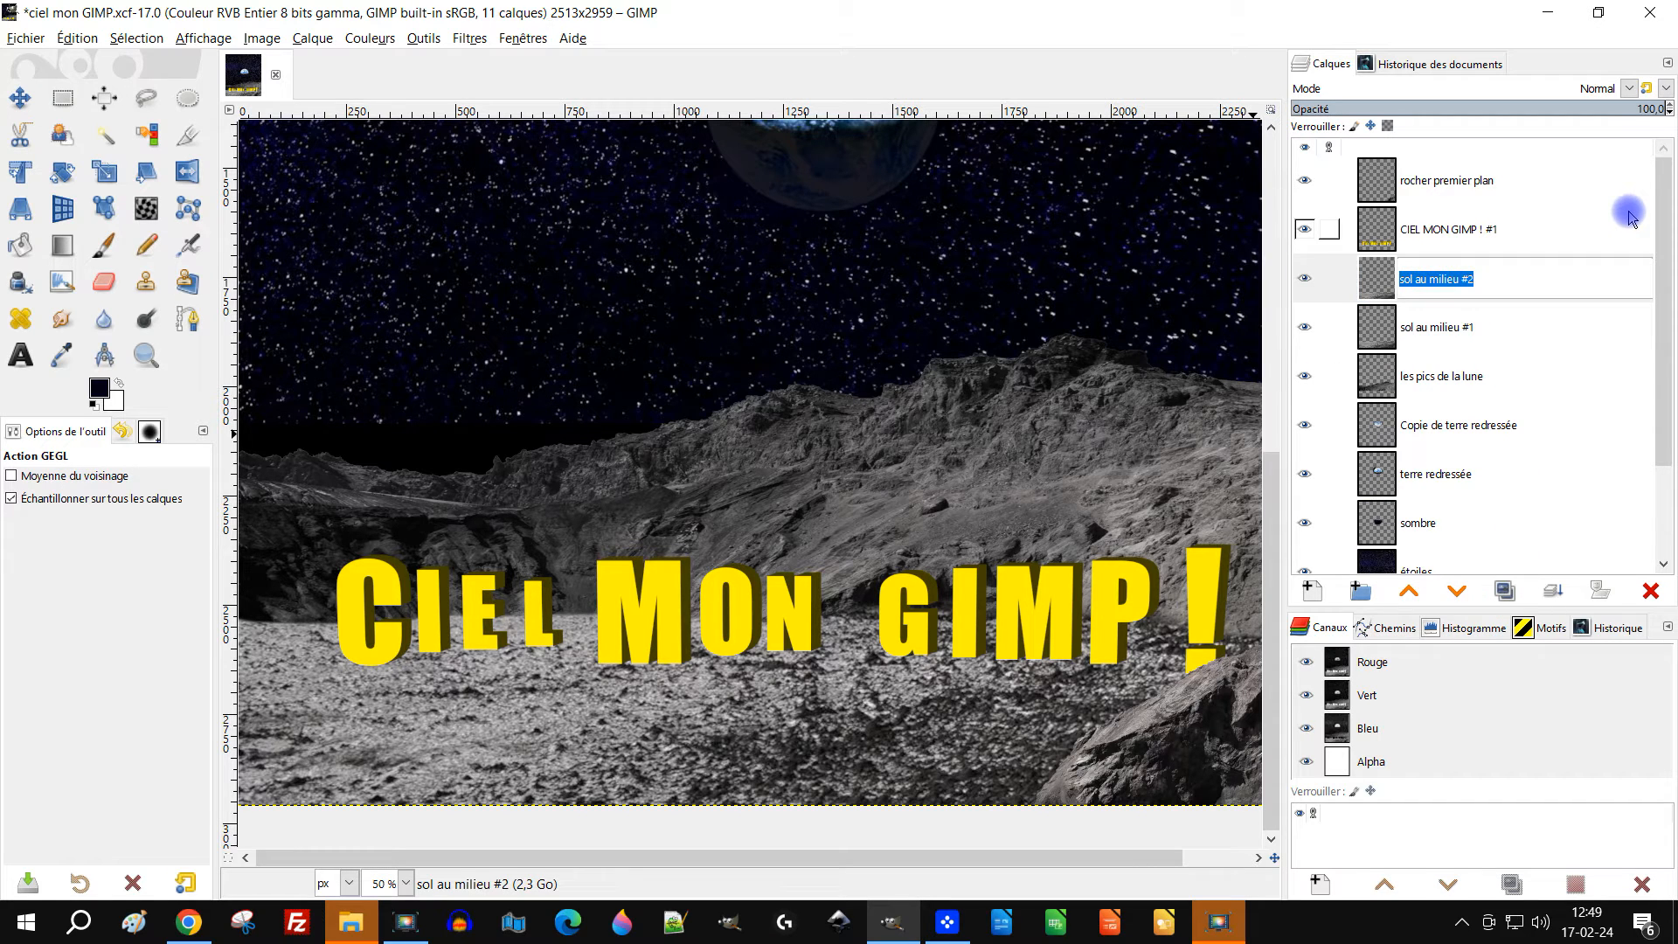
{"action": "type", "text": "sol au mil"}
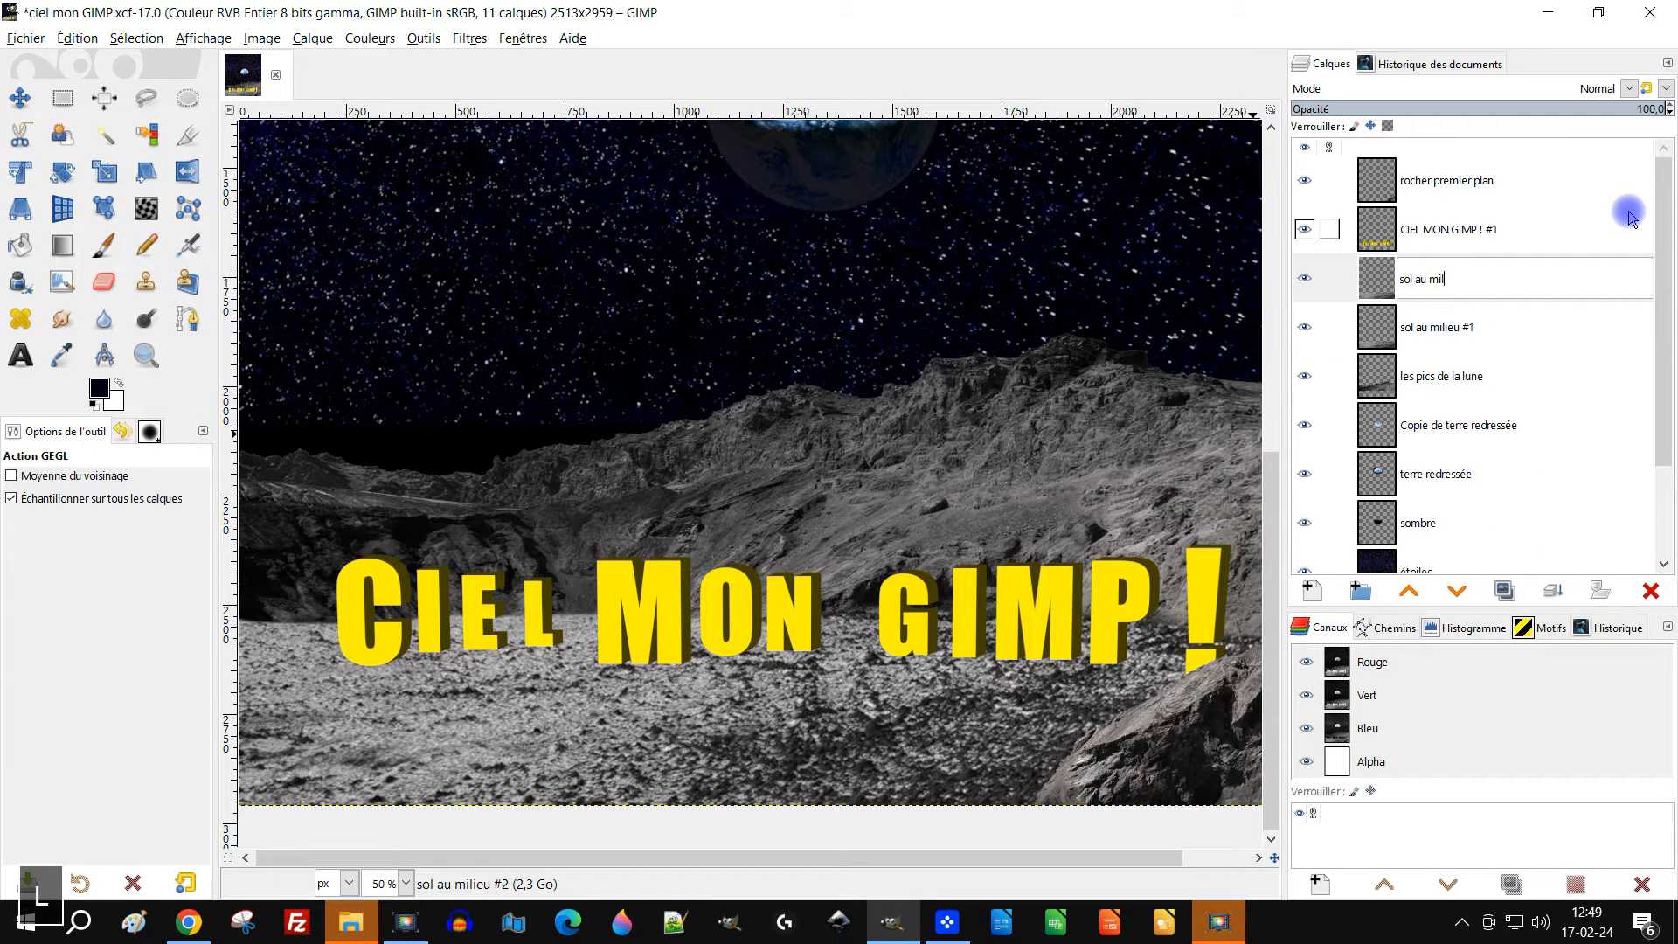
{"action": "type", "text": "ieu sombre"}
{"action": "key", "text": "Return"}
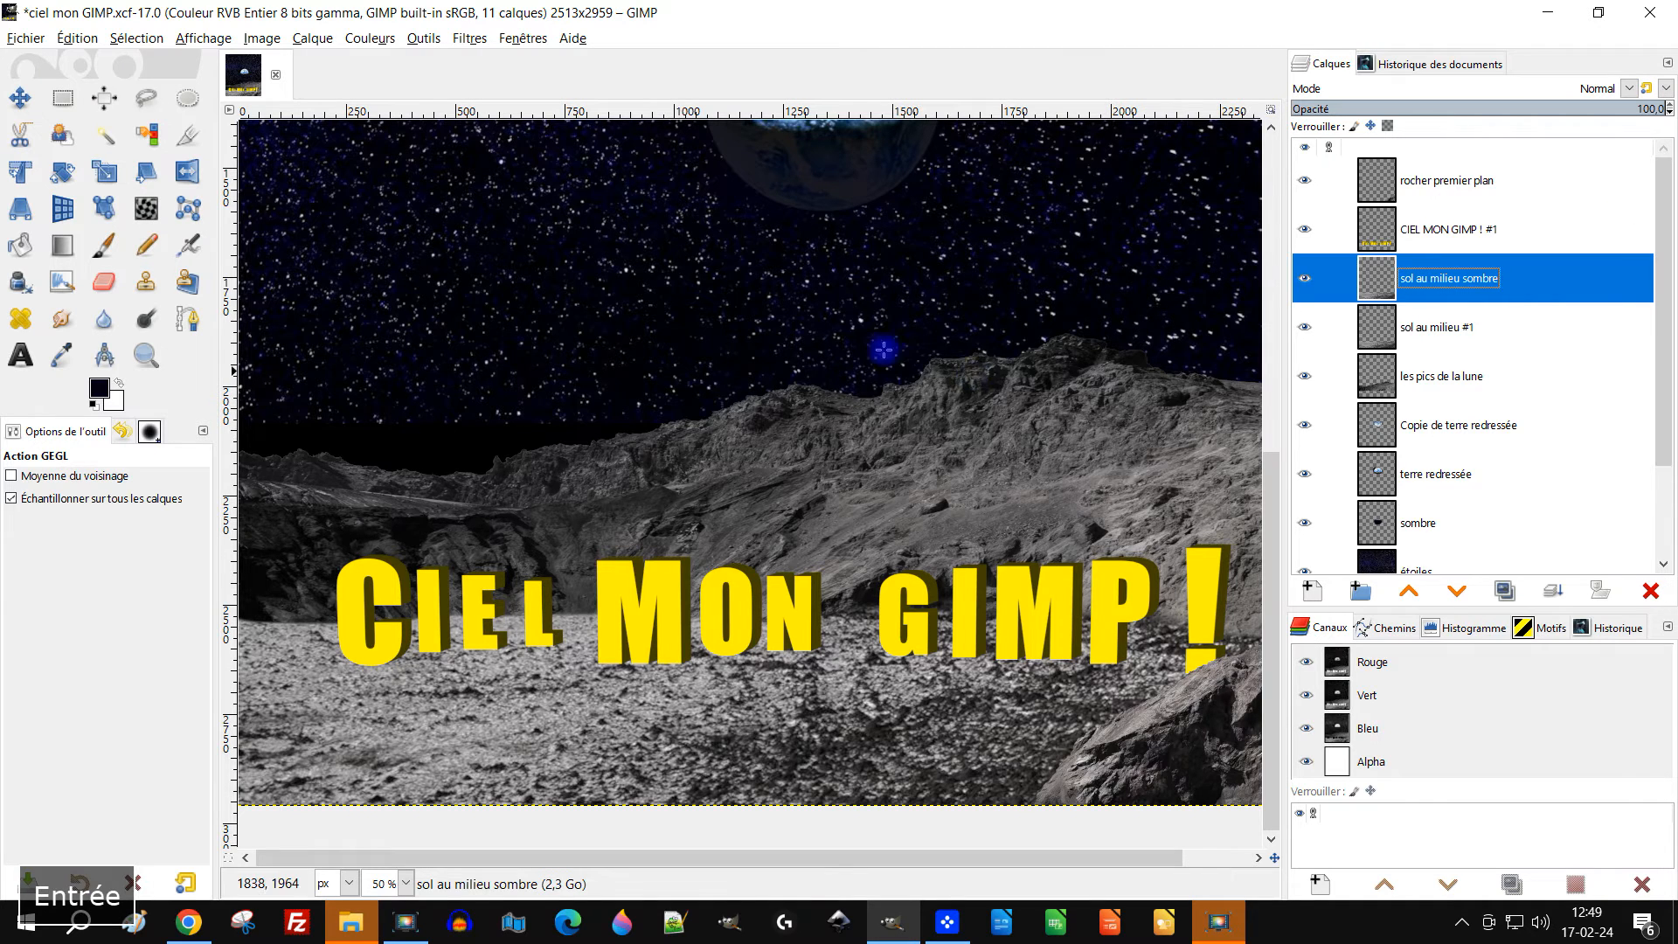
Darken the sol au milieu sombre layer with an Exposure adjustment using black level 0.057 and exposure -1.503
{"action": "scroll", "coordinate": [832, 364], "scroll_direction": "down", "scroll_amount": 2}
{"action": "scroll", "coordinate": [773, 489], "scroll_direction": "up", "scroll_amount": 1}
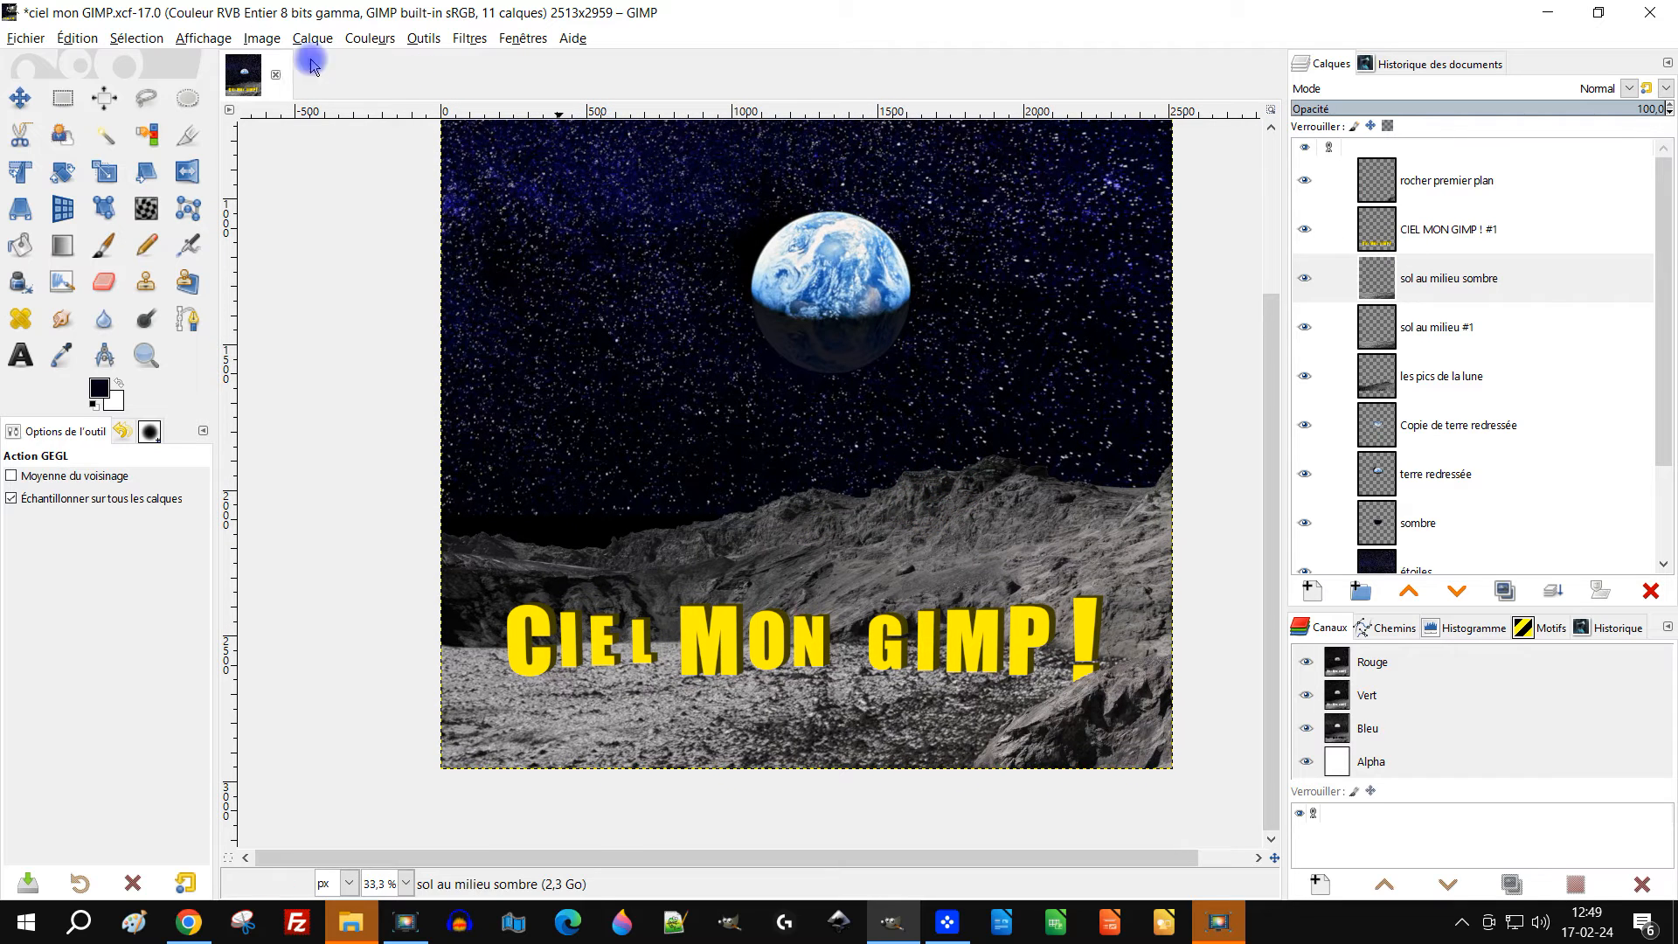
{"action": "left_click", "coordinate": [357, 42]}
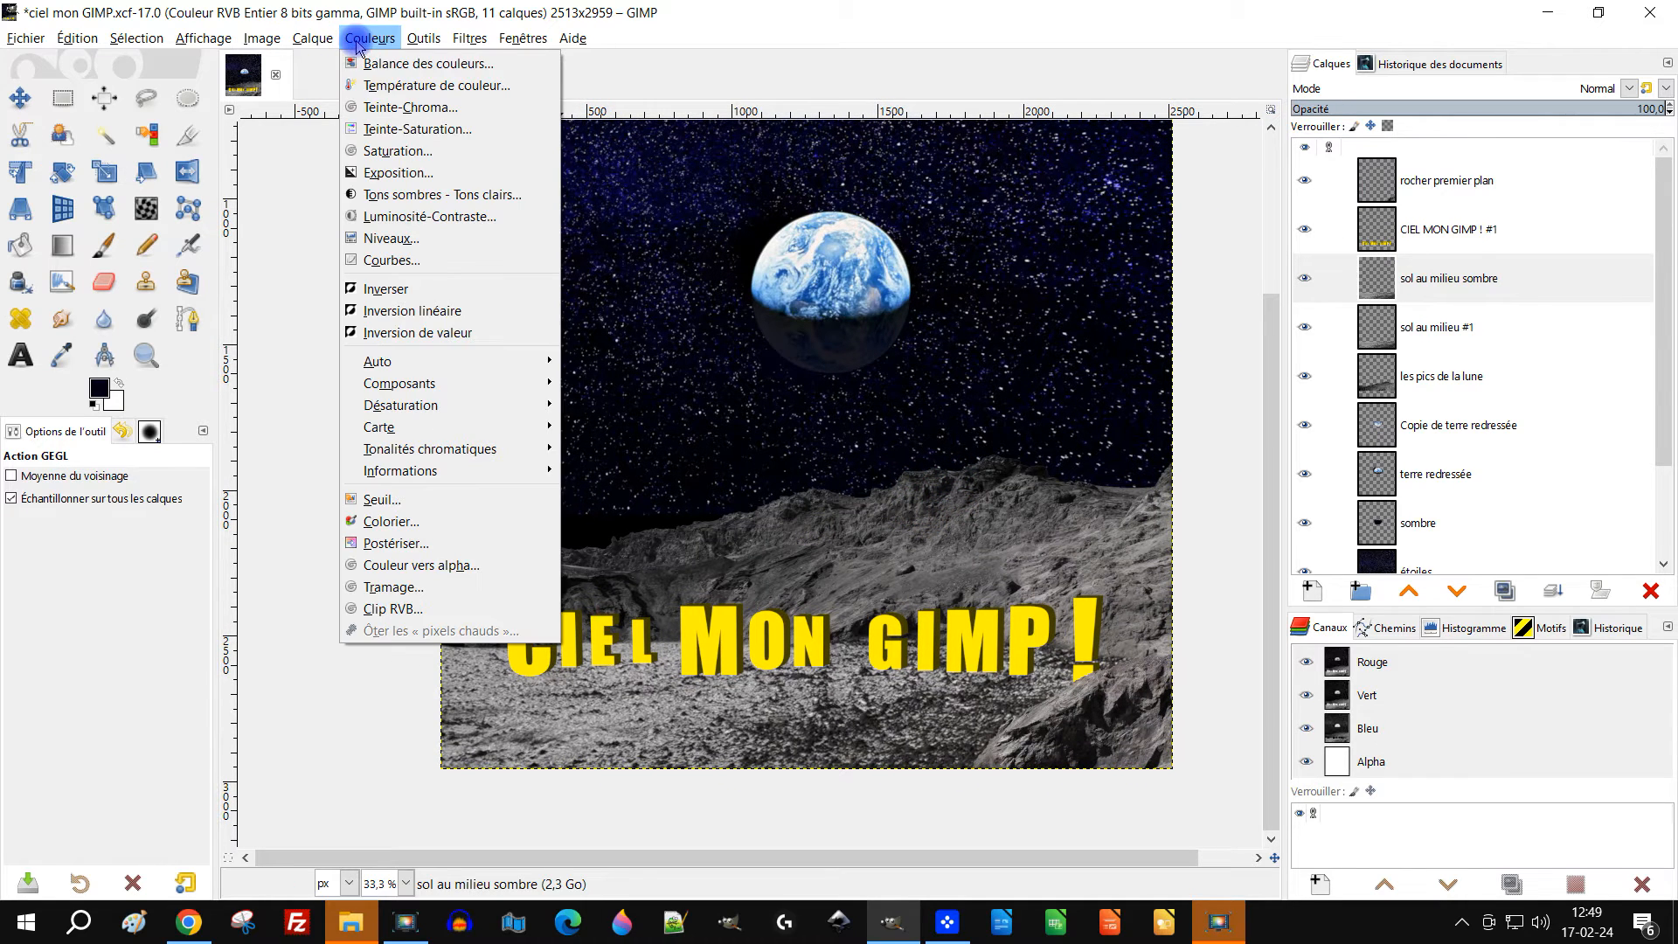
{"action": "left_click", "coordinate": [432, 172]}
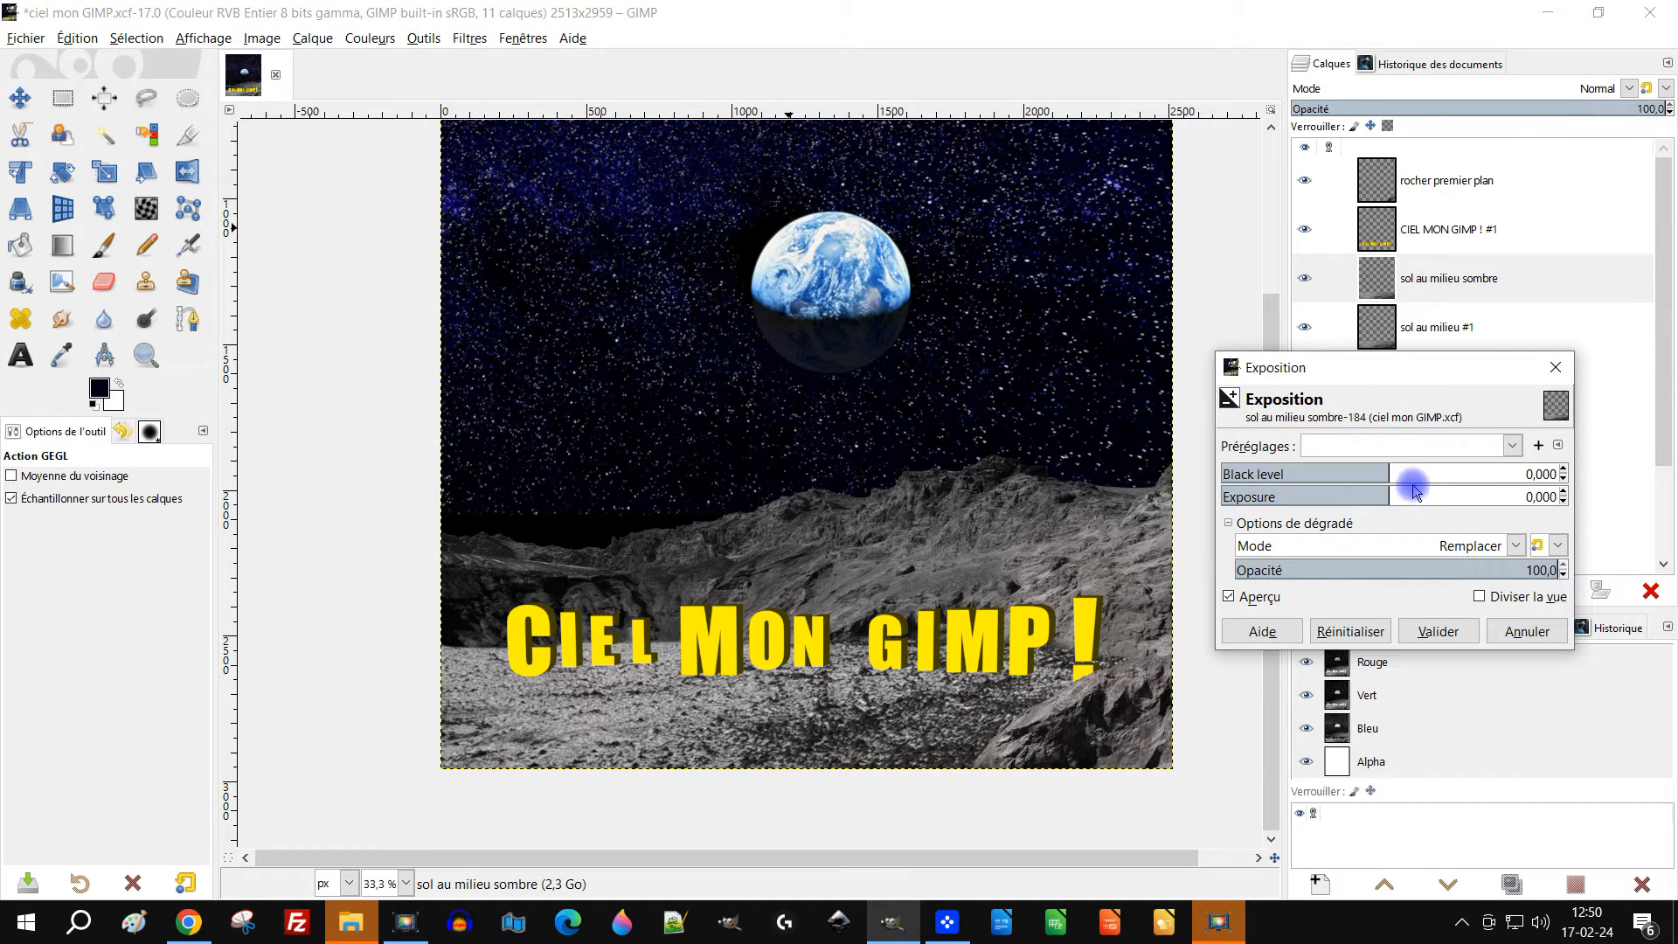
{"action": "left_click_drag", "start_coordinate": [1356, 473], "coordinate": [1486, 472]}
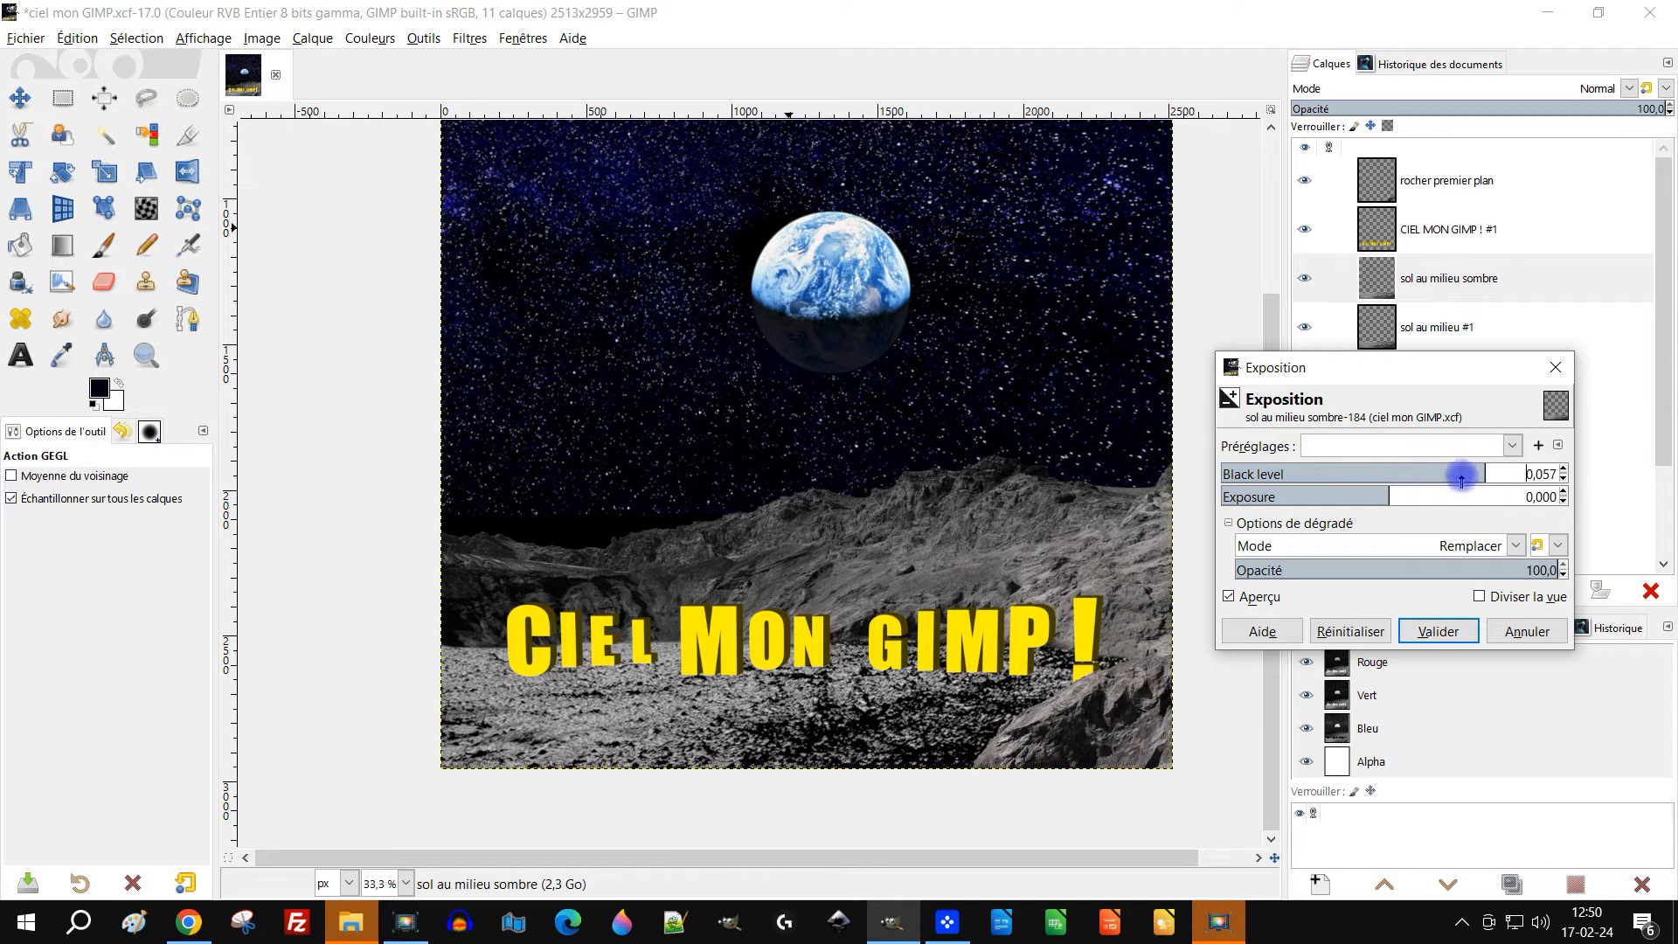
{"action": "left_click", "coordinate": [1335, 495]}
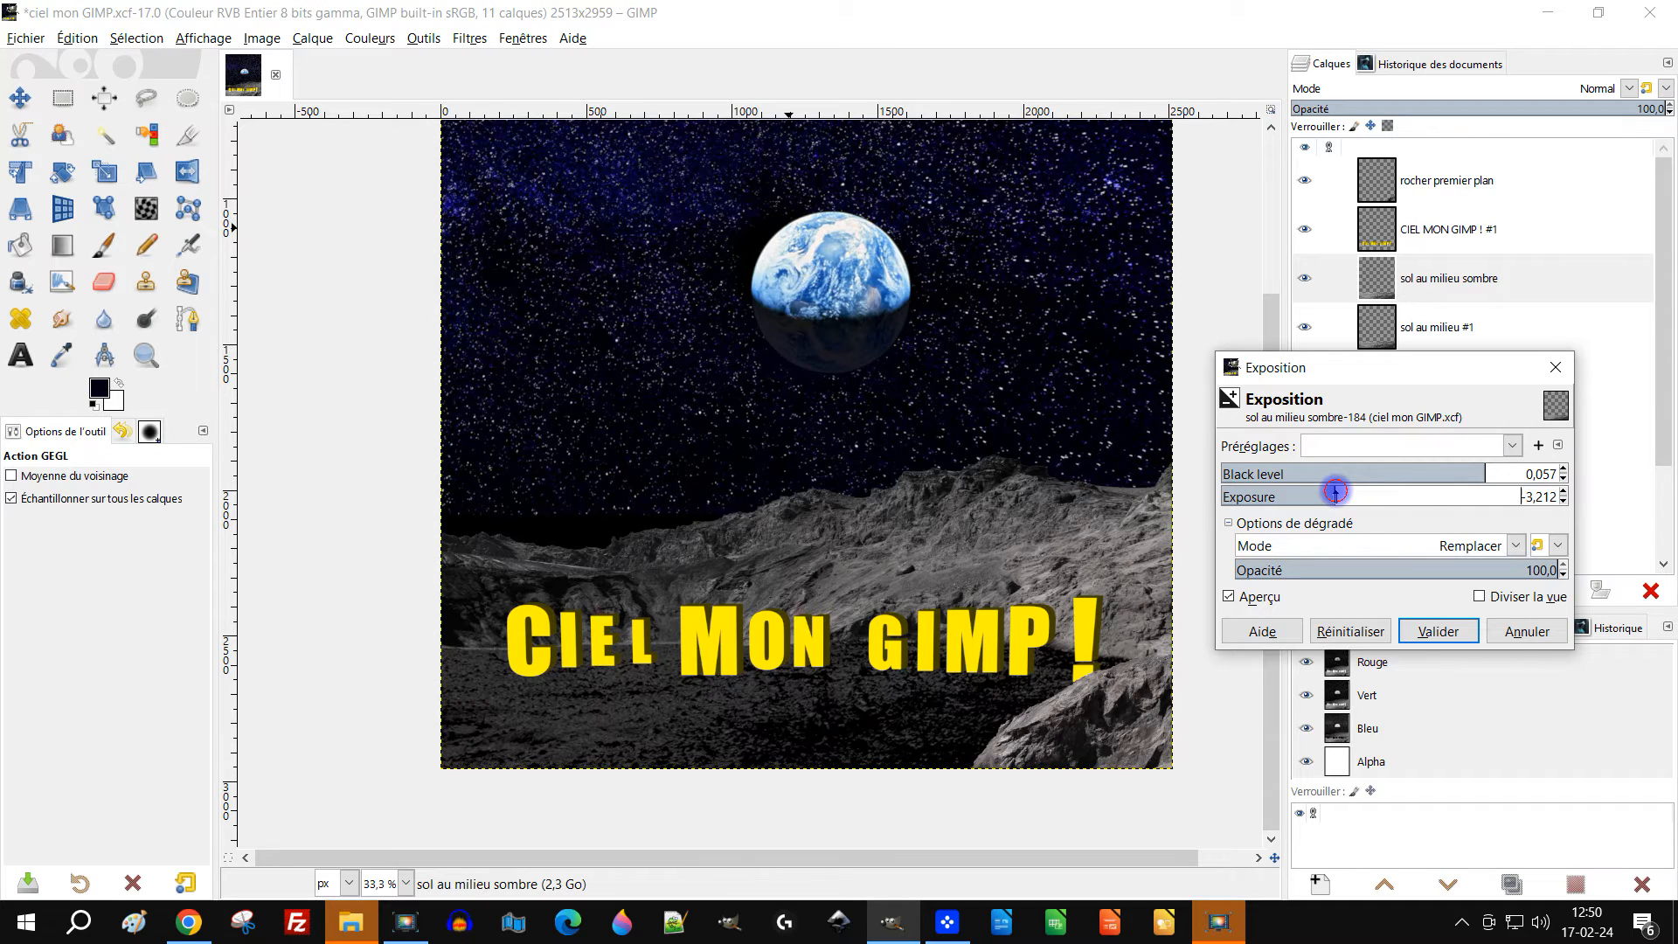
{"action": "left_click_drag", "start_coordinate": [1335, 492], "coordinate": [1353, 495]}
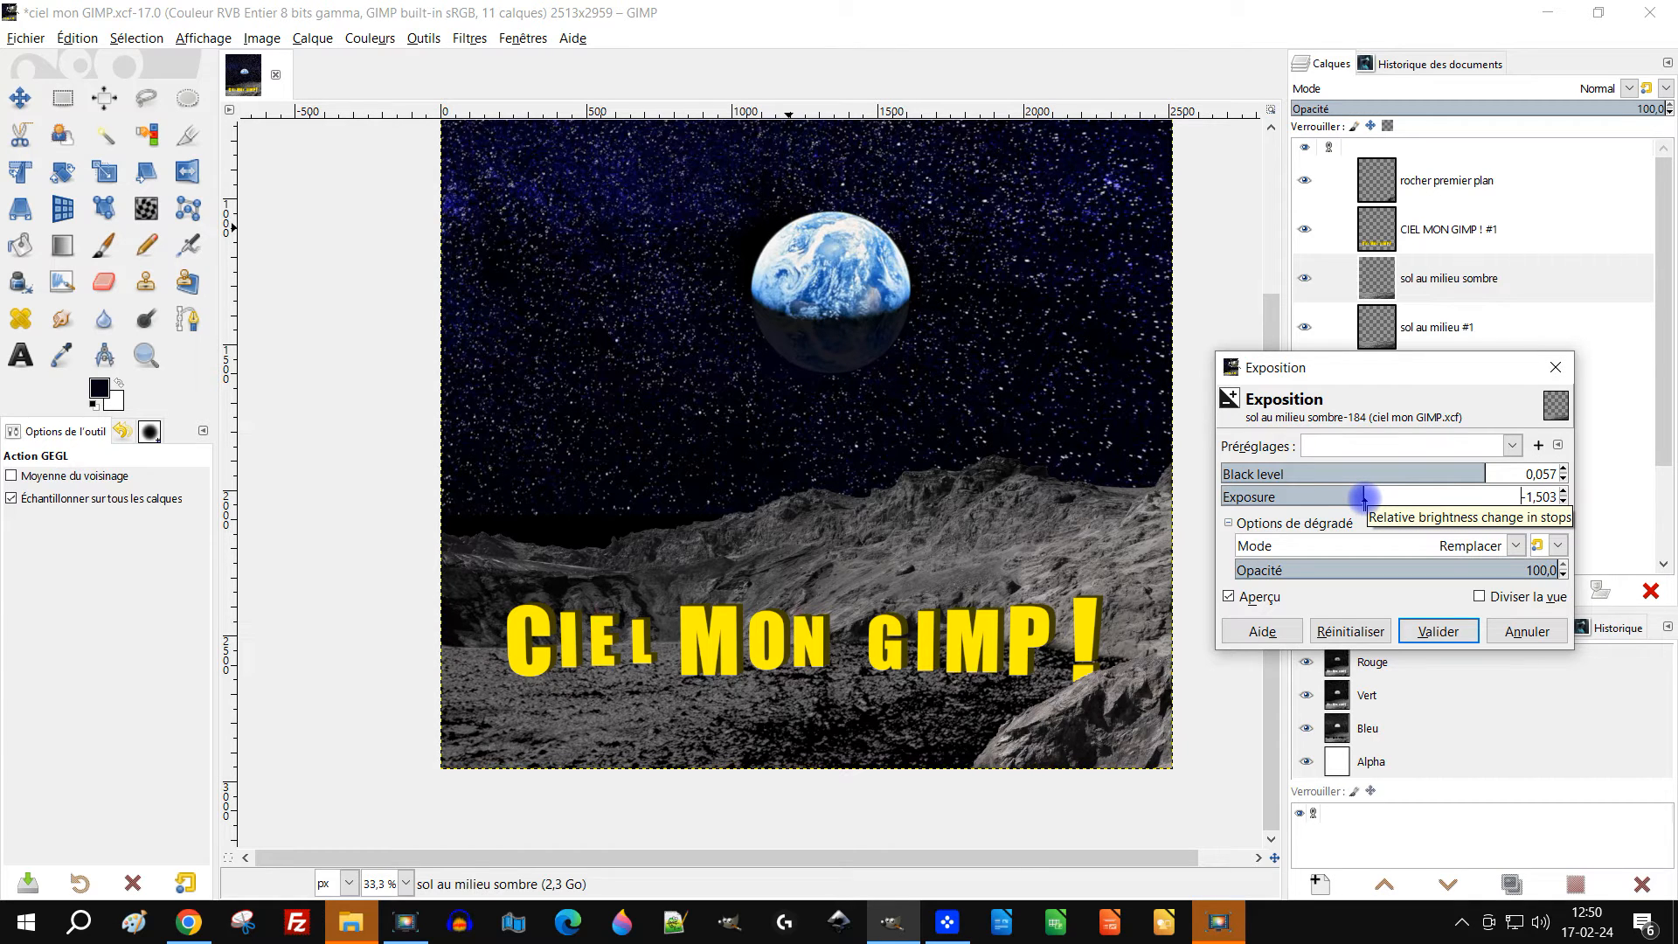
{"action": "left_click", "coordinate": [1444, 632]}
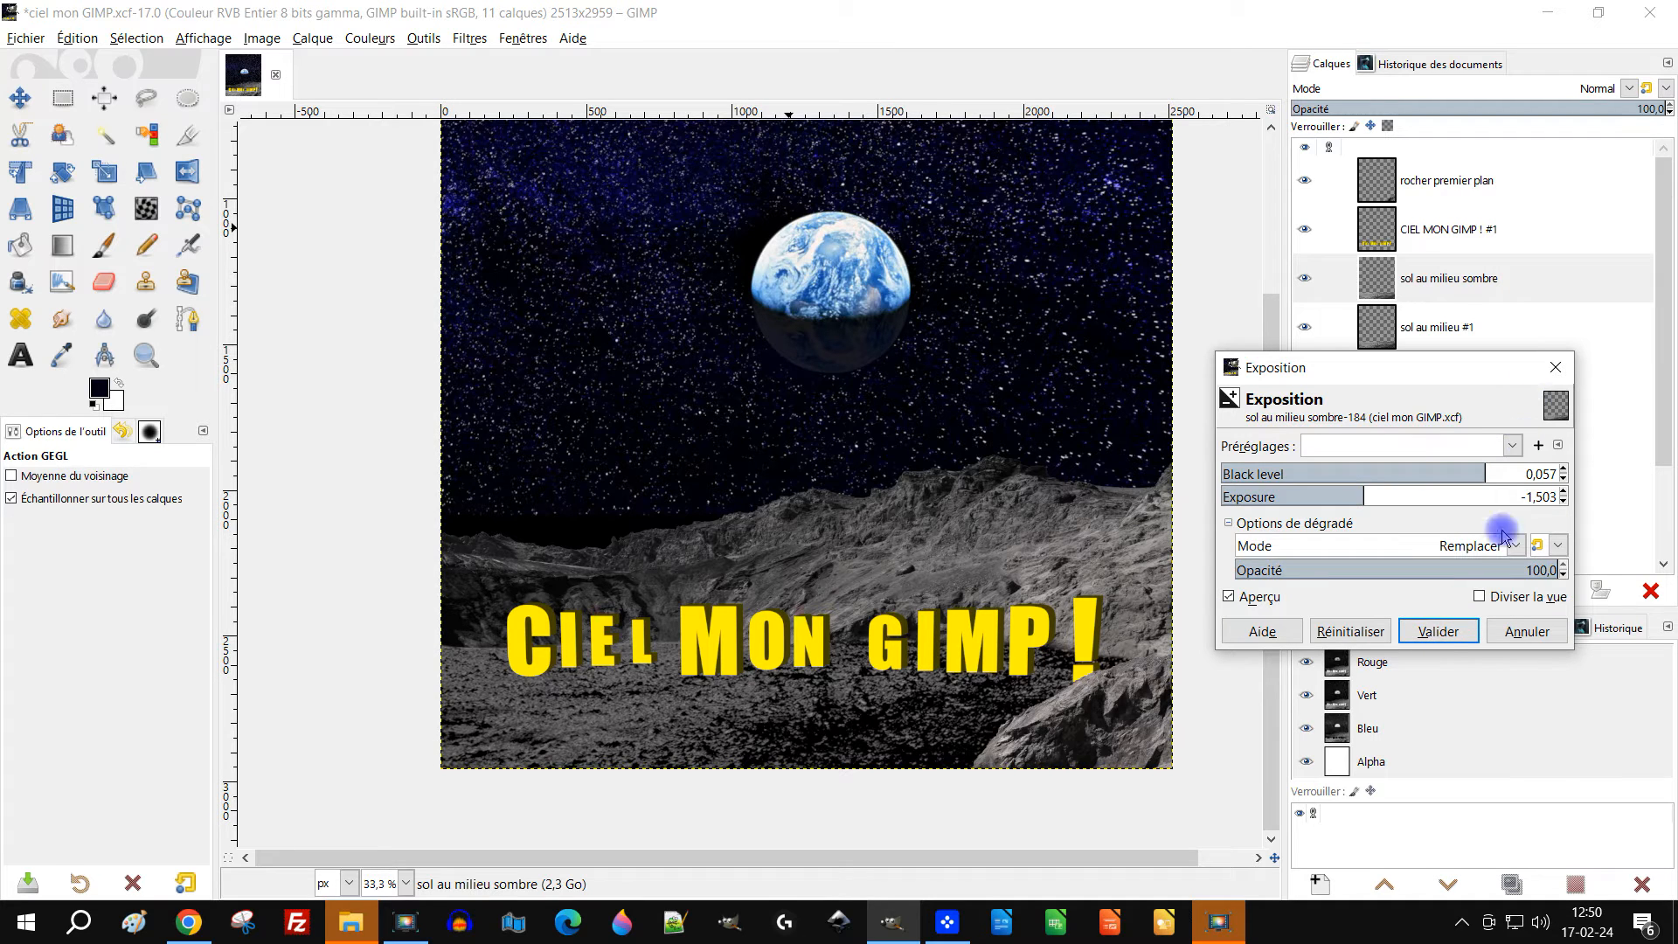
{"action": "left_click", "coordinate": [1440, 633]}
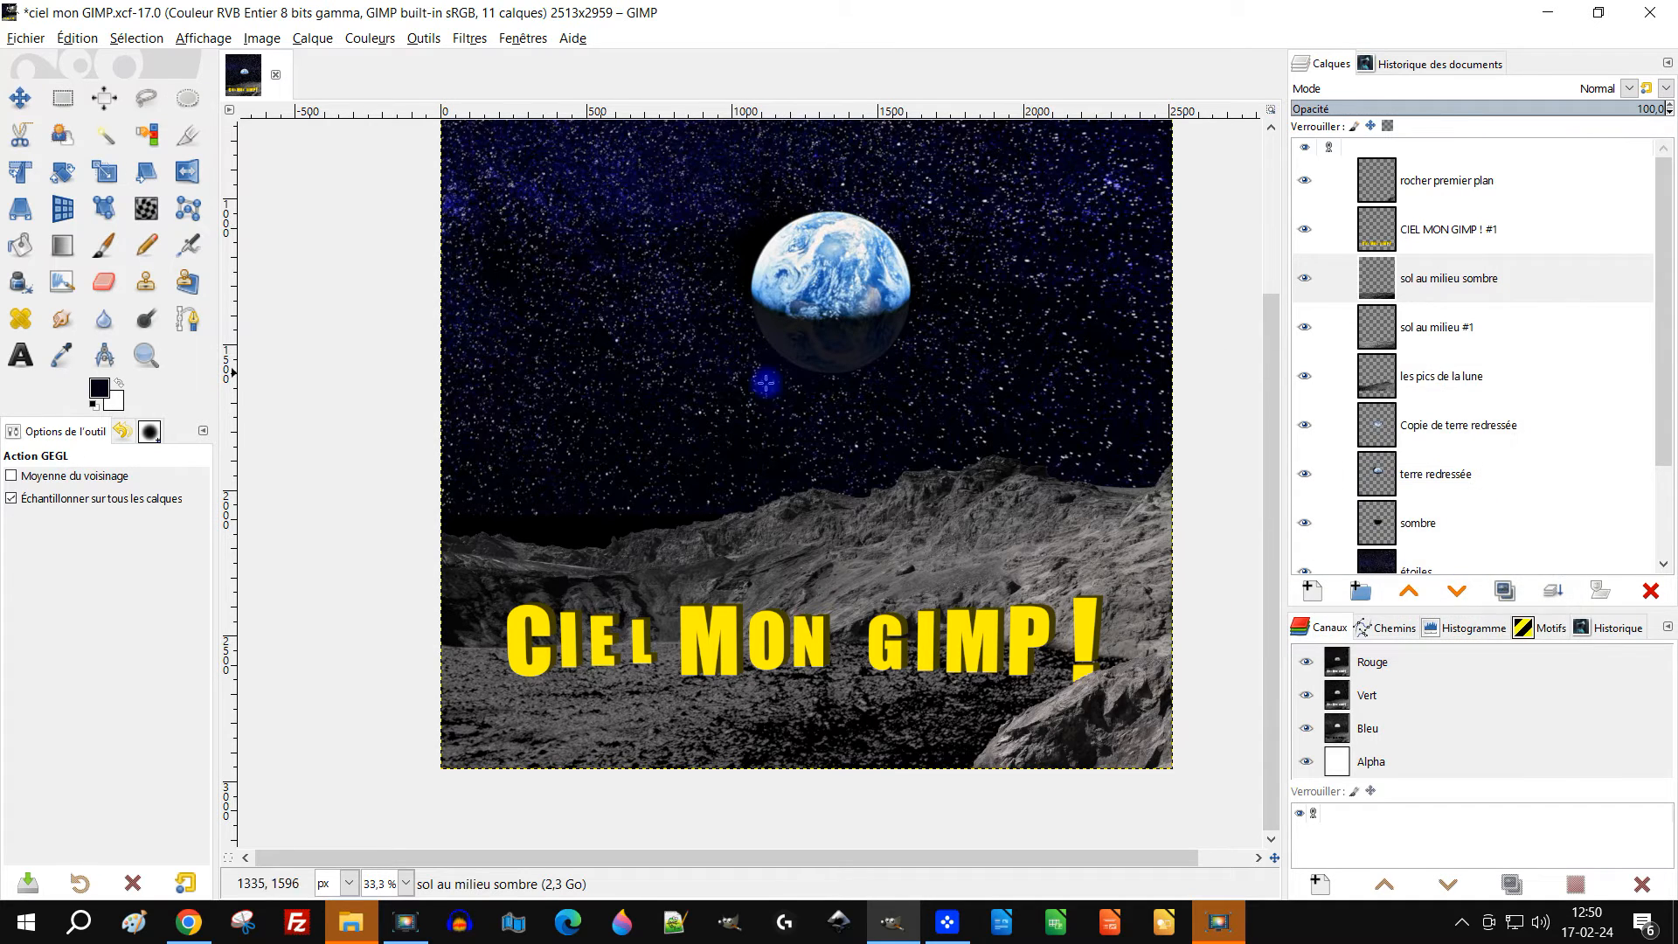
Switch to Chrome to compare the composition with the CIEL MON MARDI ! reference image, and return to GIMP's layer stack
{"action": "left_click", "coordinate": [183, 926]}
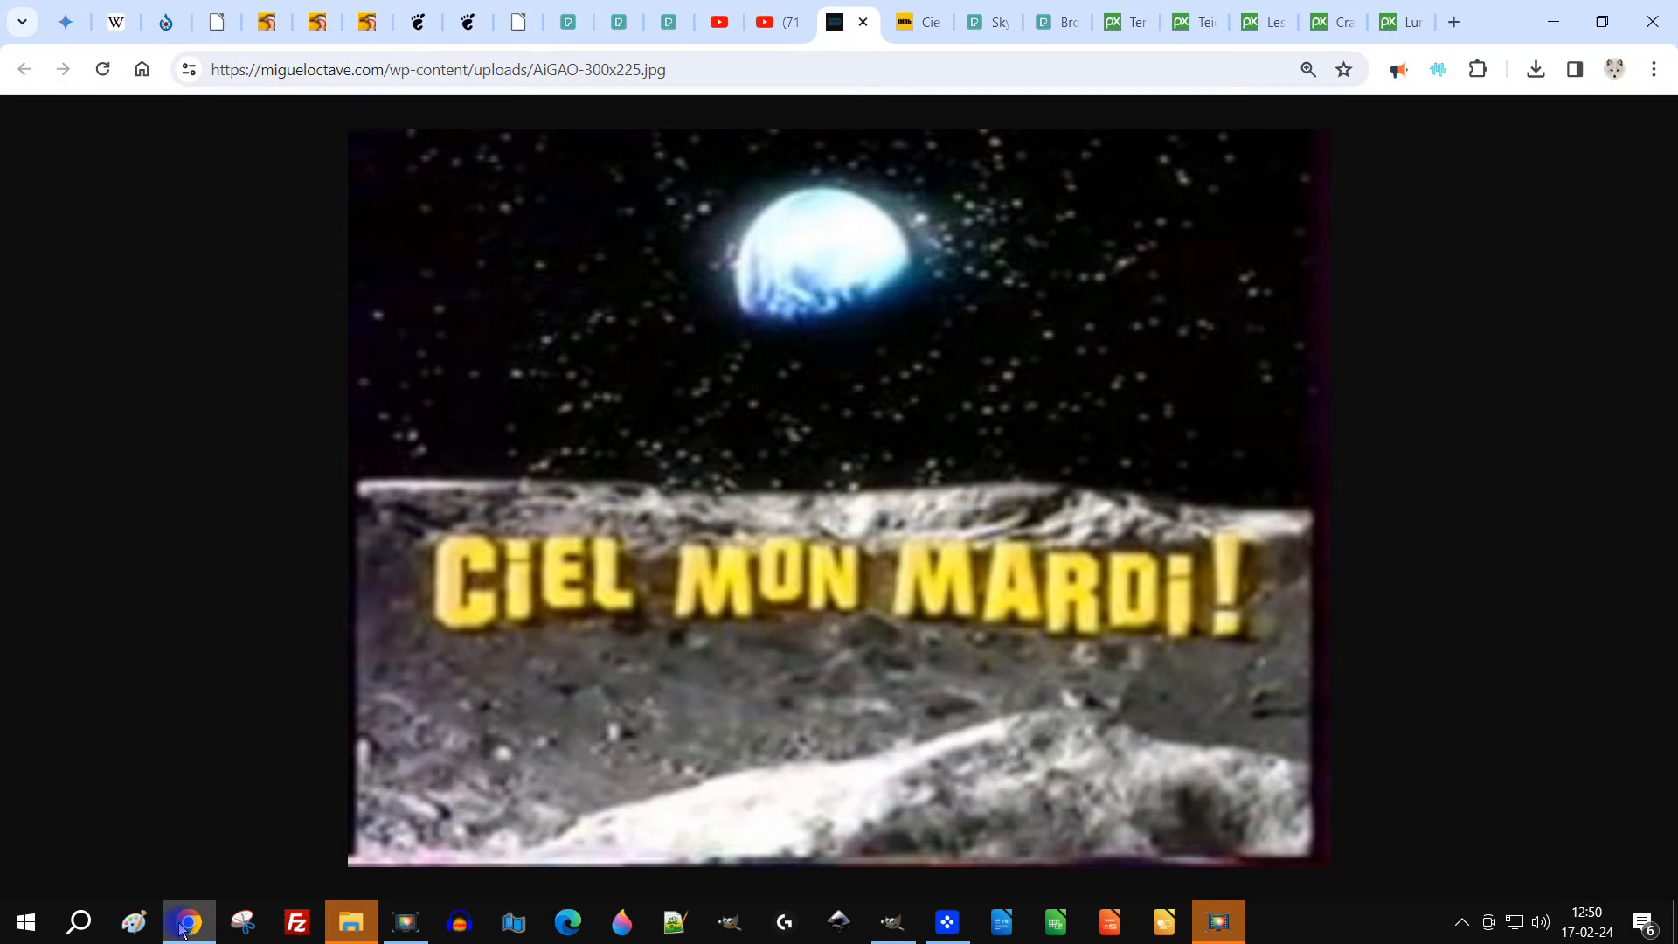
{"action": "left_click", "coordinate": [184, 926]}
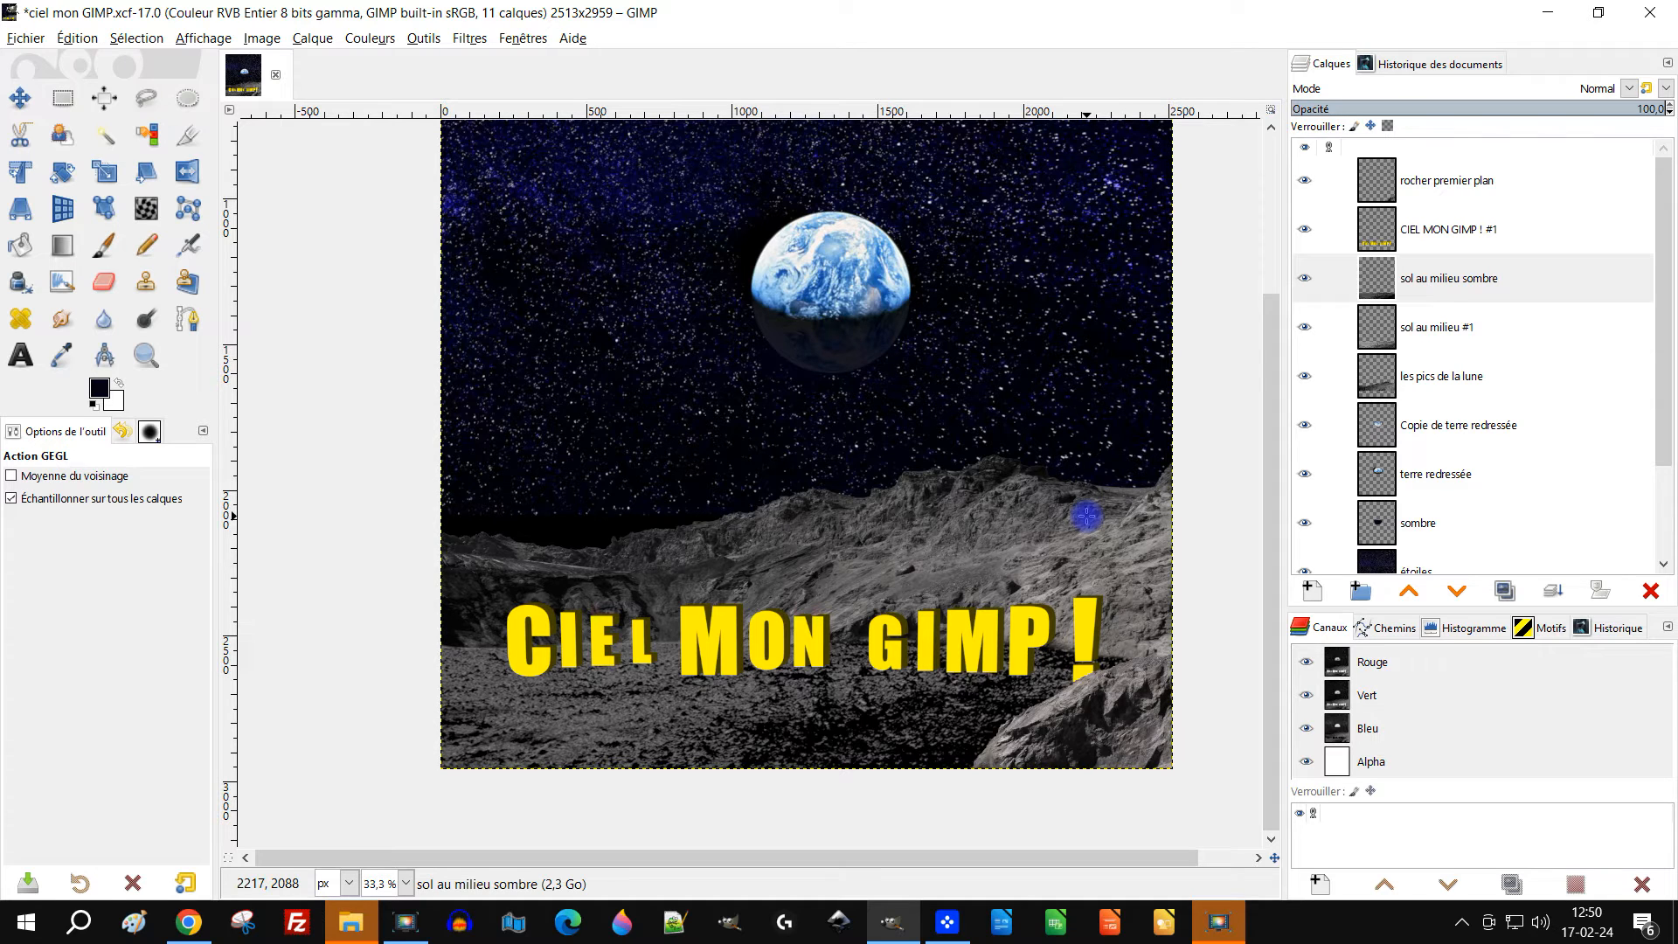
{"action": "scroll", "coordinate": [1315, 328], "scroll_direction": "down", "scroll_amount": 3}
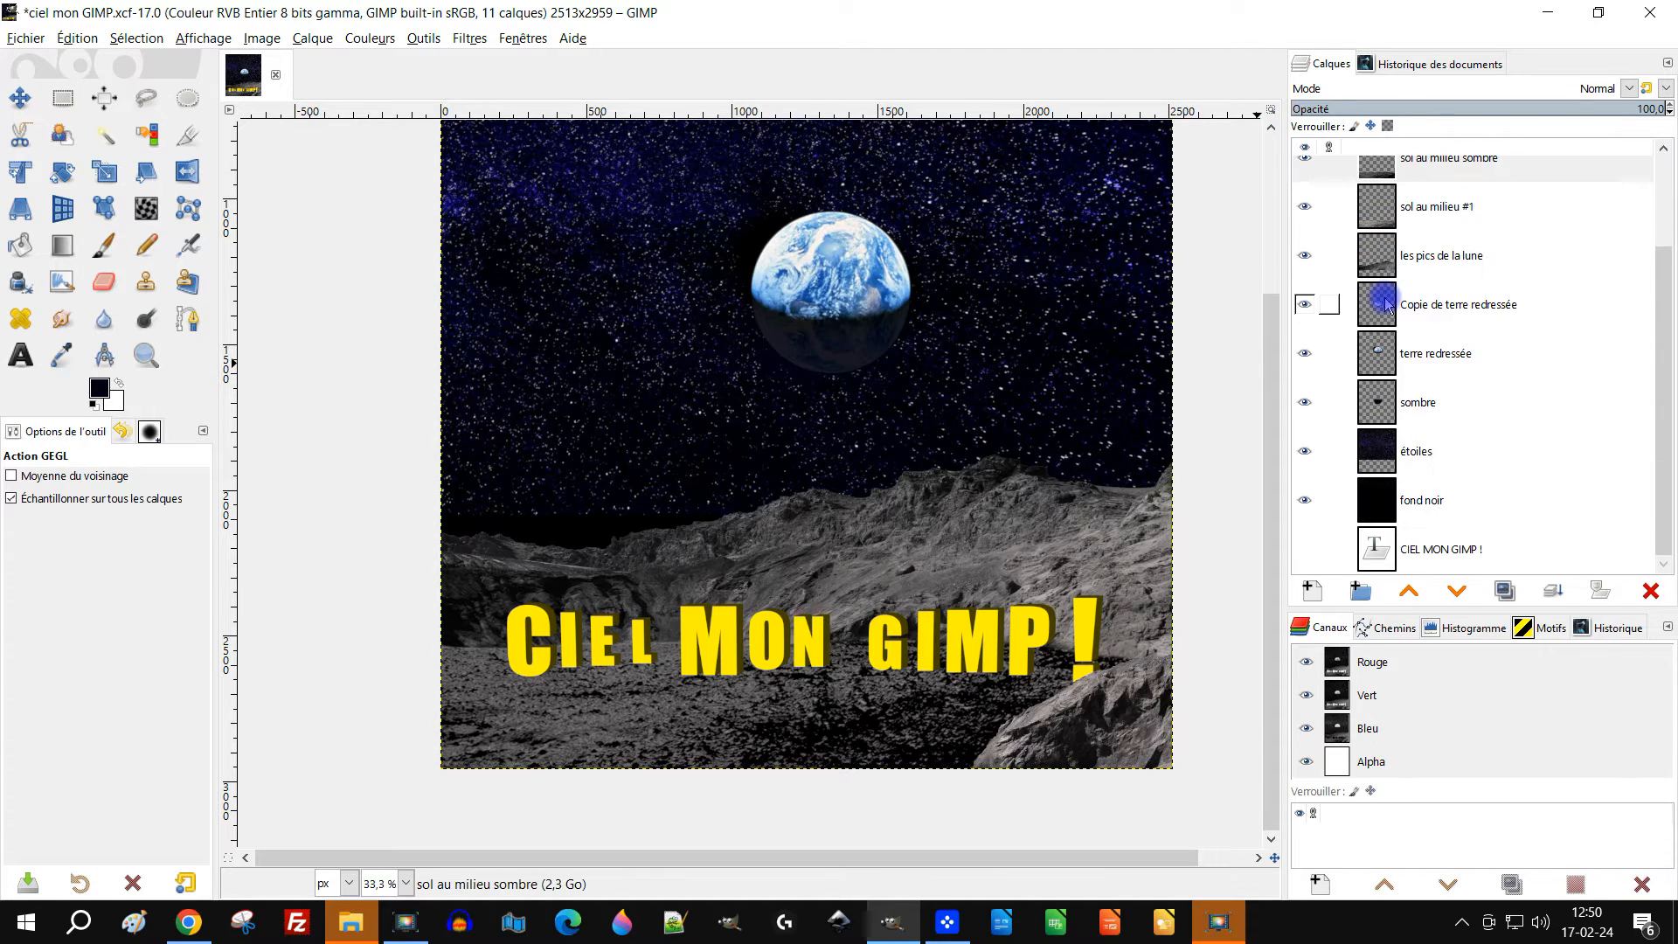
Check the CIEL MON MARDI ! reference image in Chrome once more, return to GIMP and duplicate the les pics de la lune layer
{"action": "left_click", "coordinate": [190, 924]}
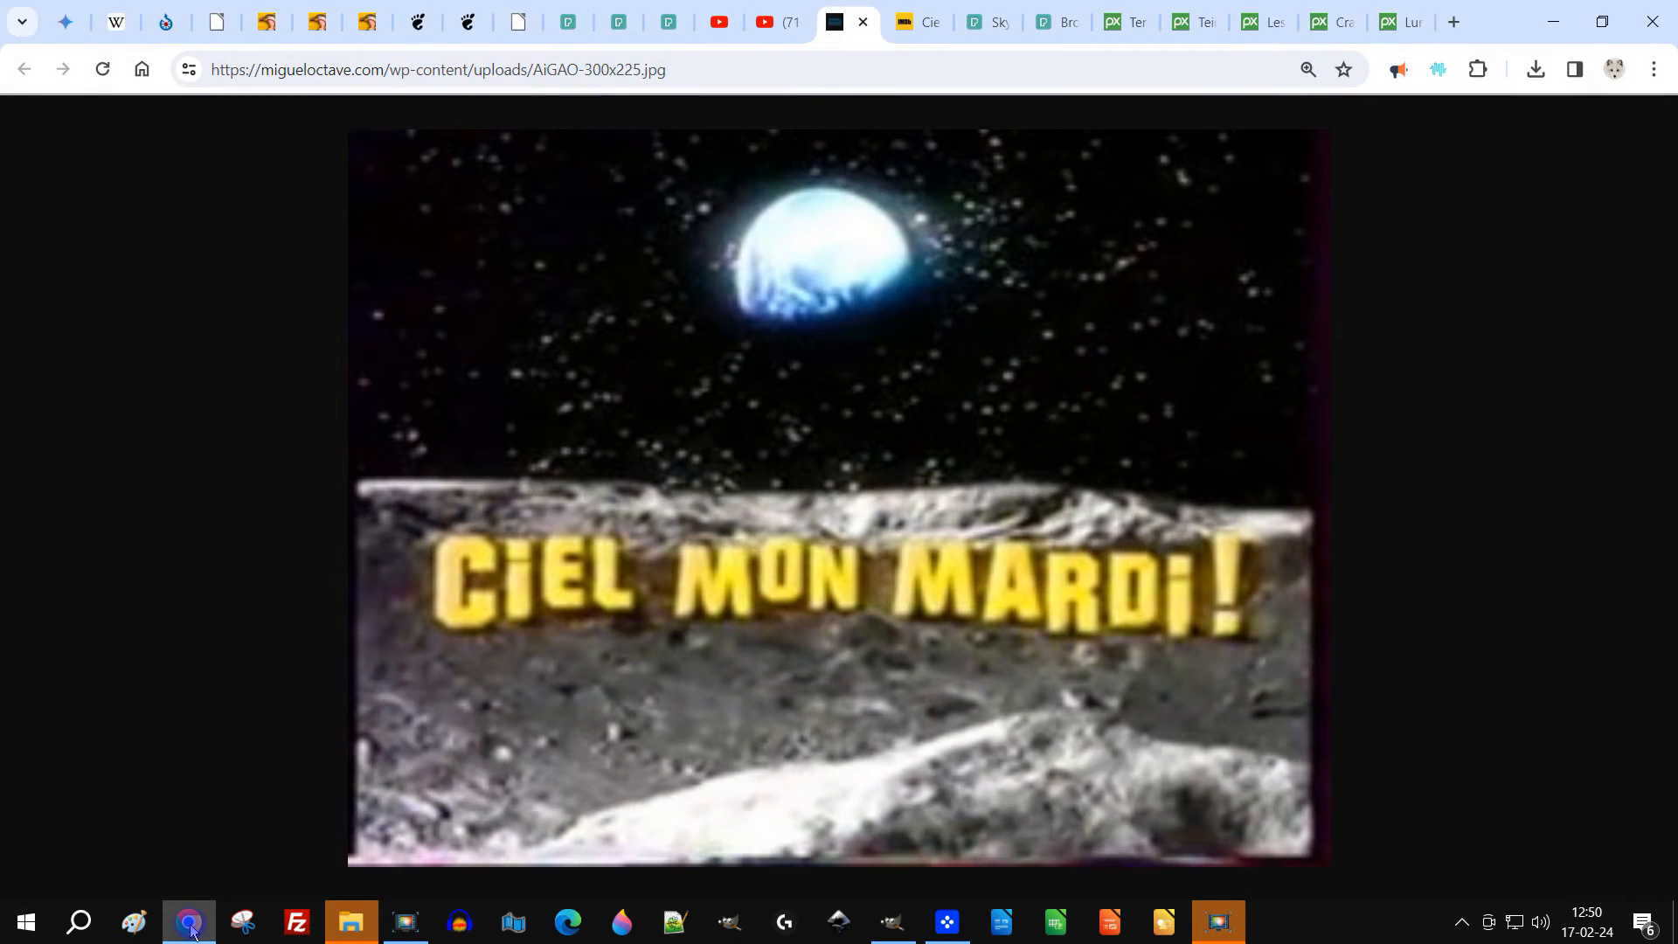
{"action": "left_click", "coordinate": [189, 924]}
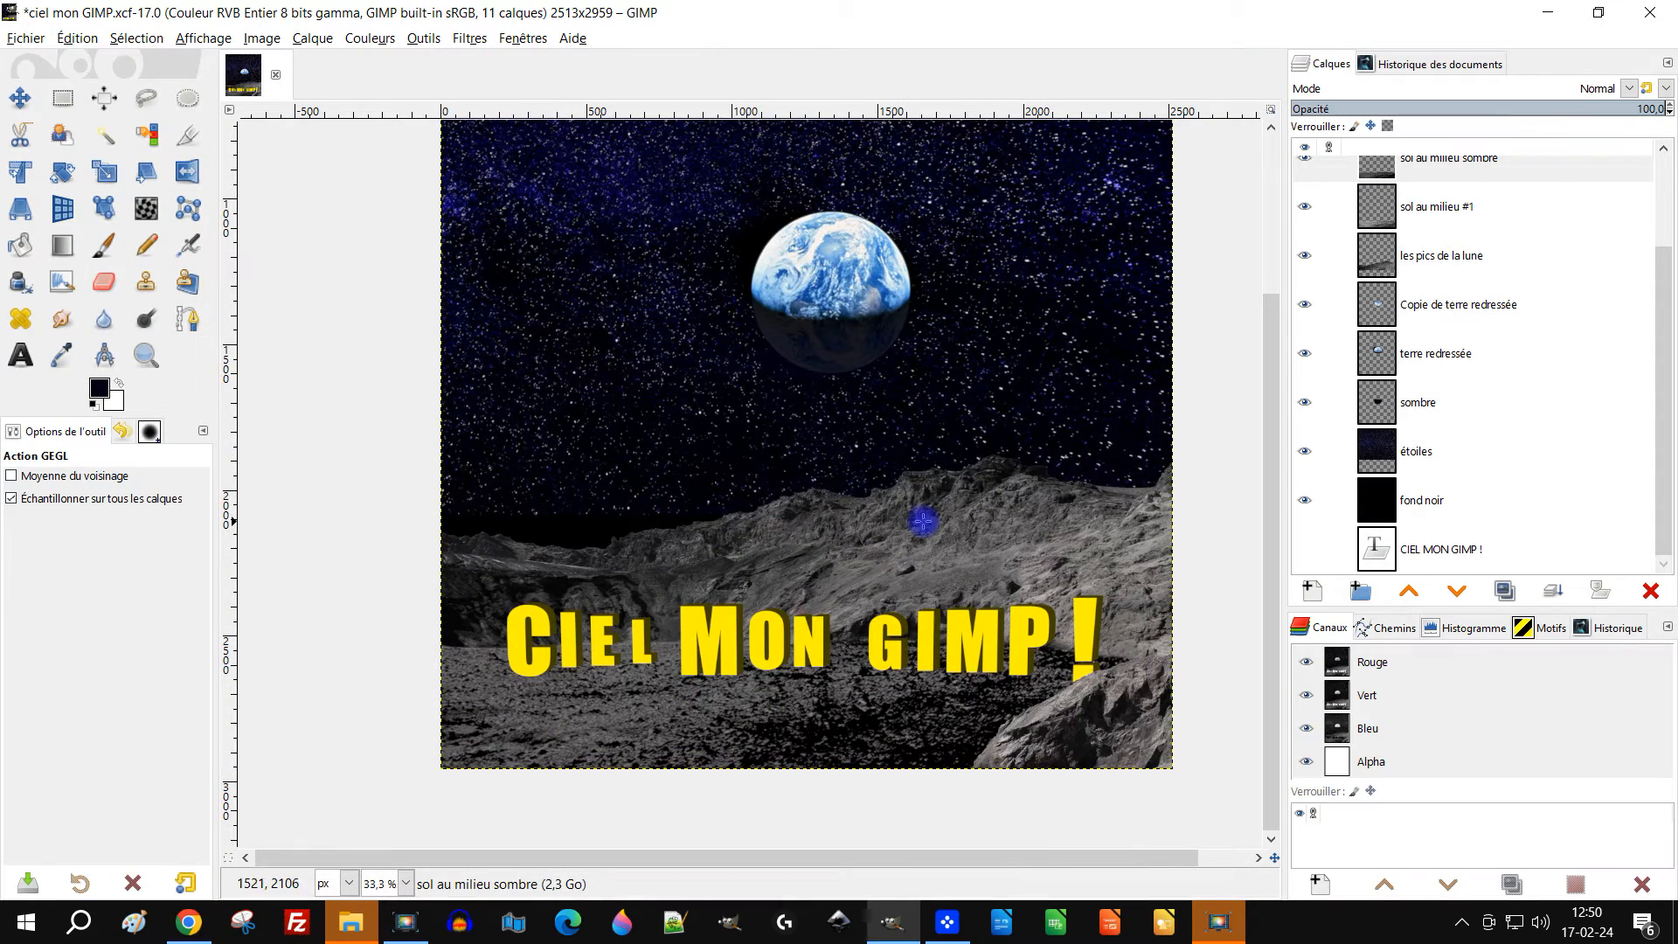
{"action": "scroll", "coordinate": [1483, 294], "scroll_direction": "up", "scroll_amount": 2}
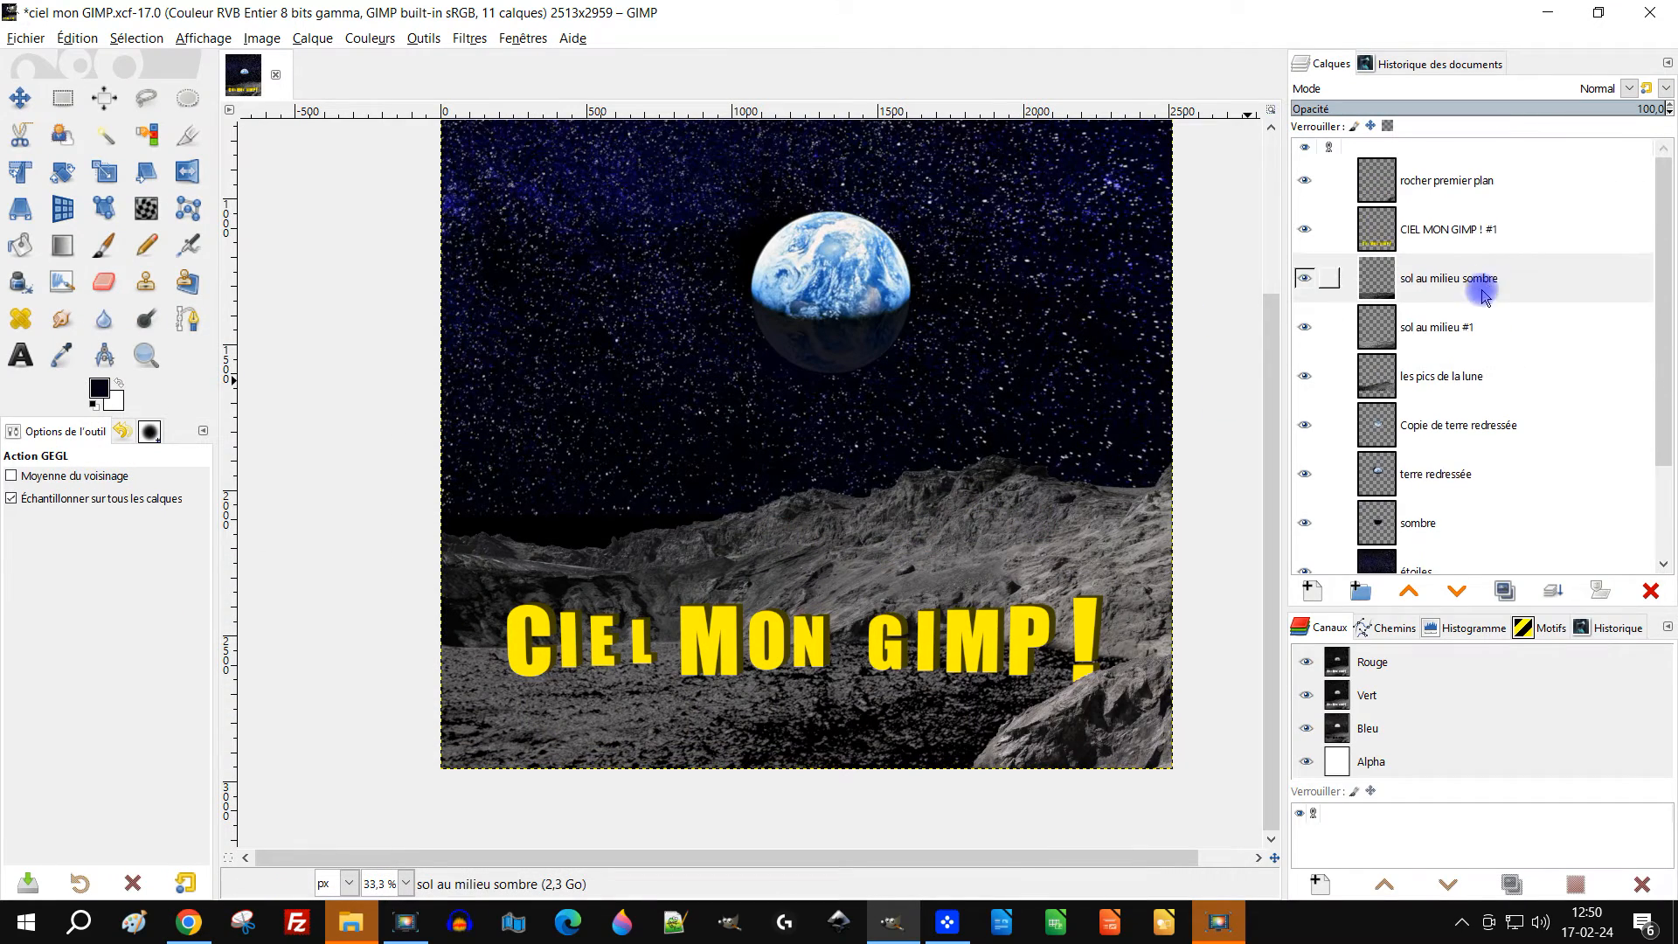
{"action": "left_click", "coordinate": [1481, 377]}
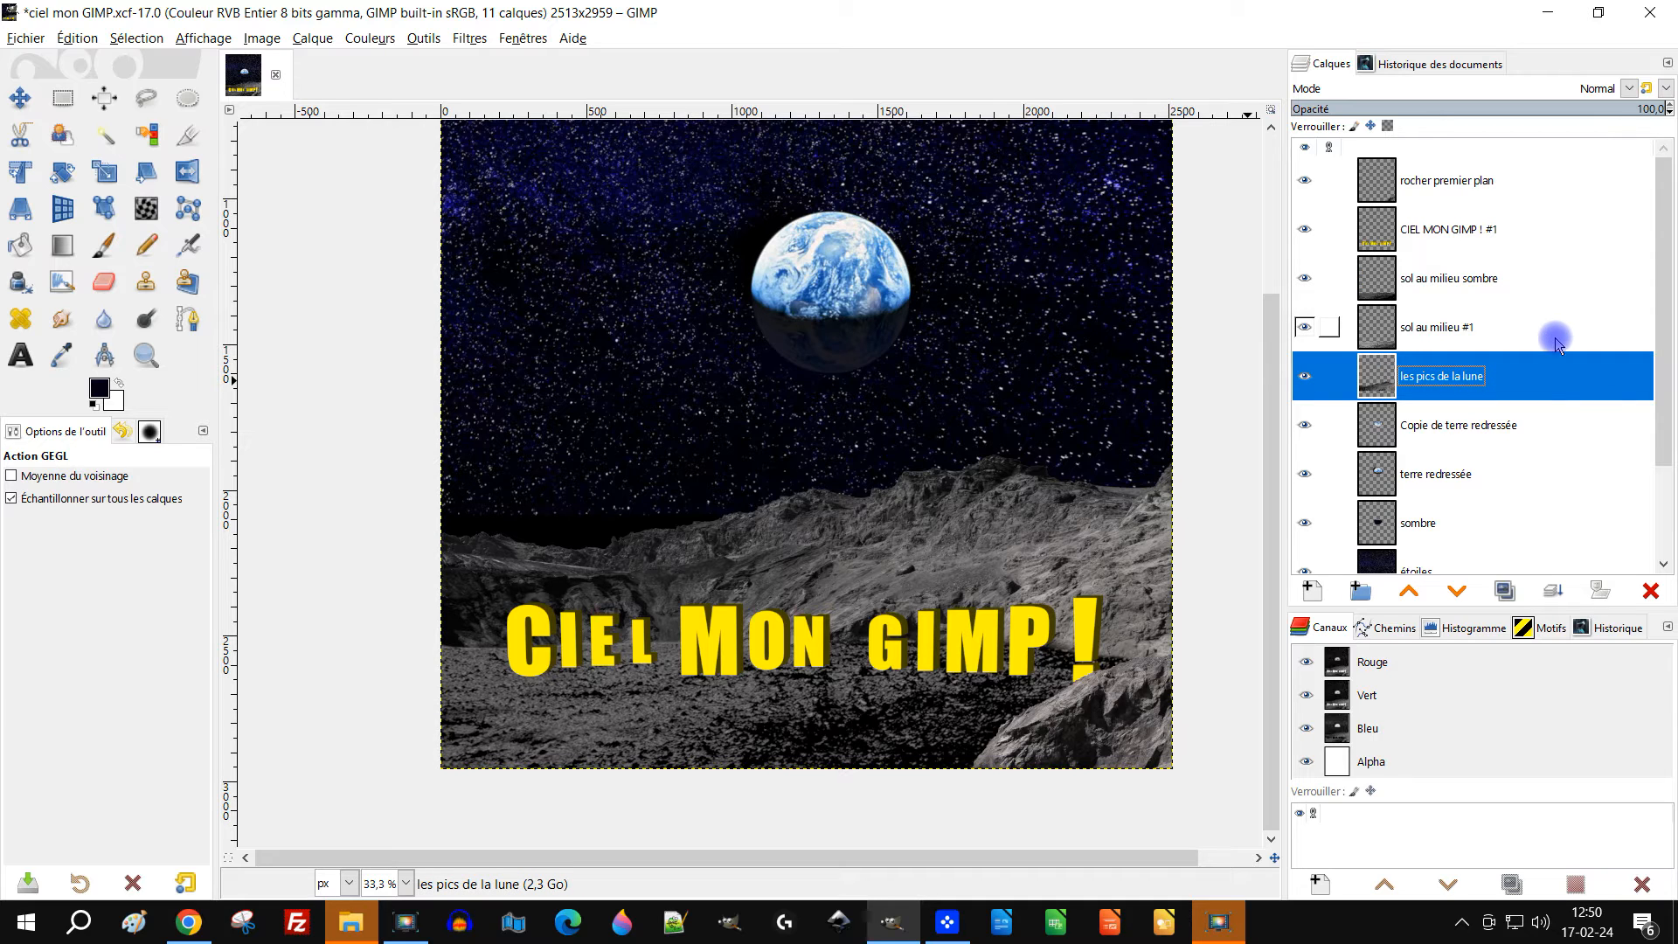
{"action": "left_click", "coordinate": [1504, 592]}
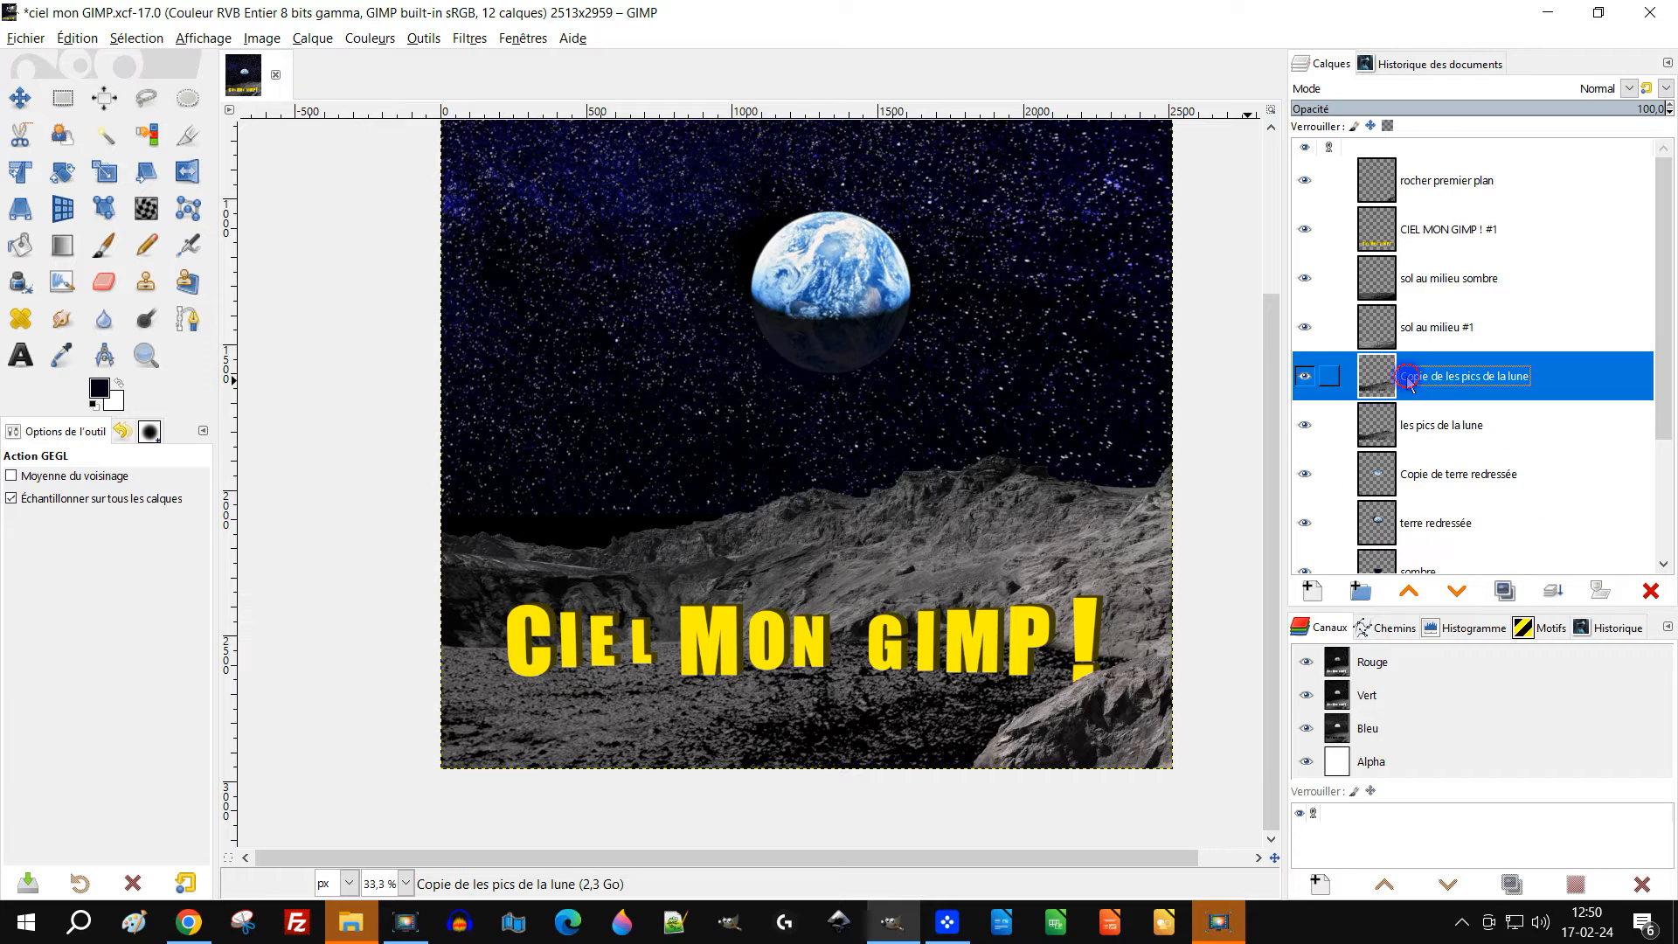
Brighten the Copie de les pics de la lune layer with an Exposure adjustment using black level -0.001 and exposure 1.865
{"action": "left_click", "coordinate": [324, 39]}
{"action": "mouse_move", "coordinate": [367, 39]}
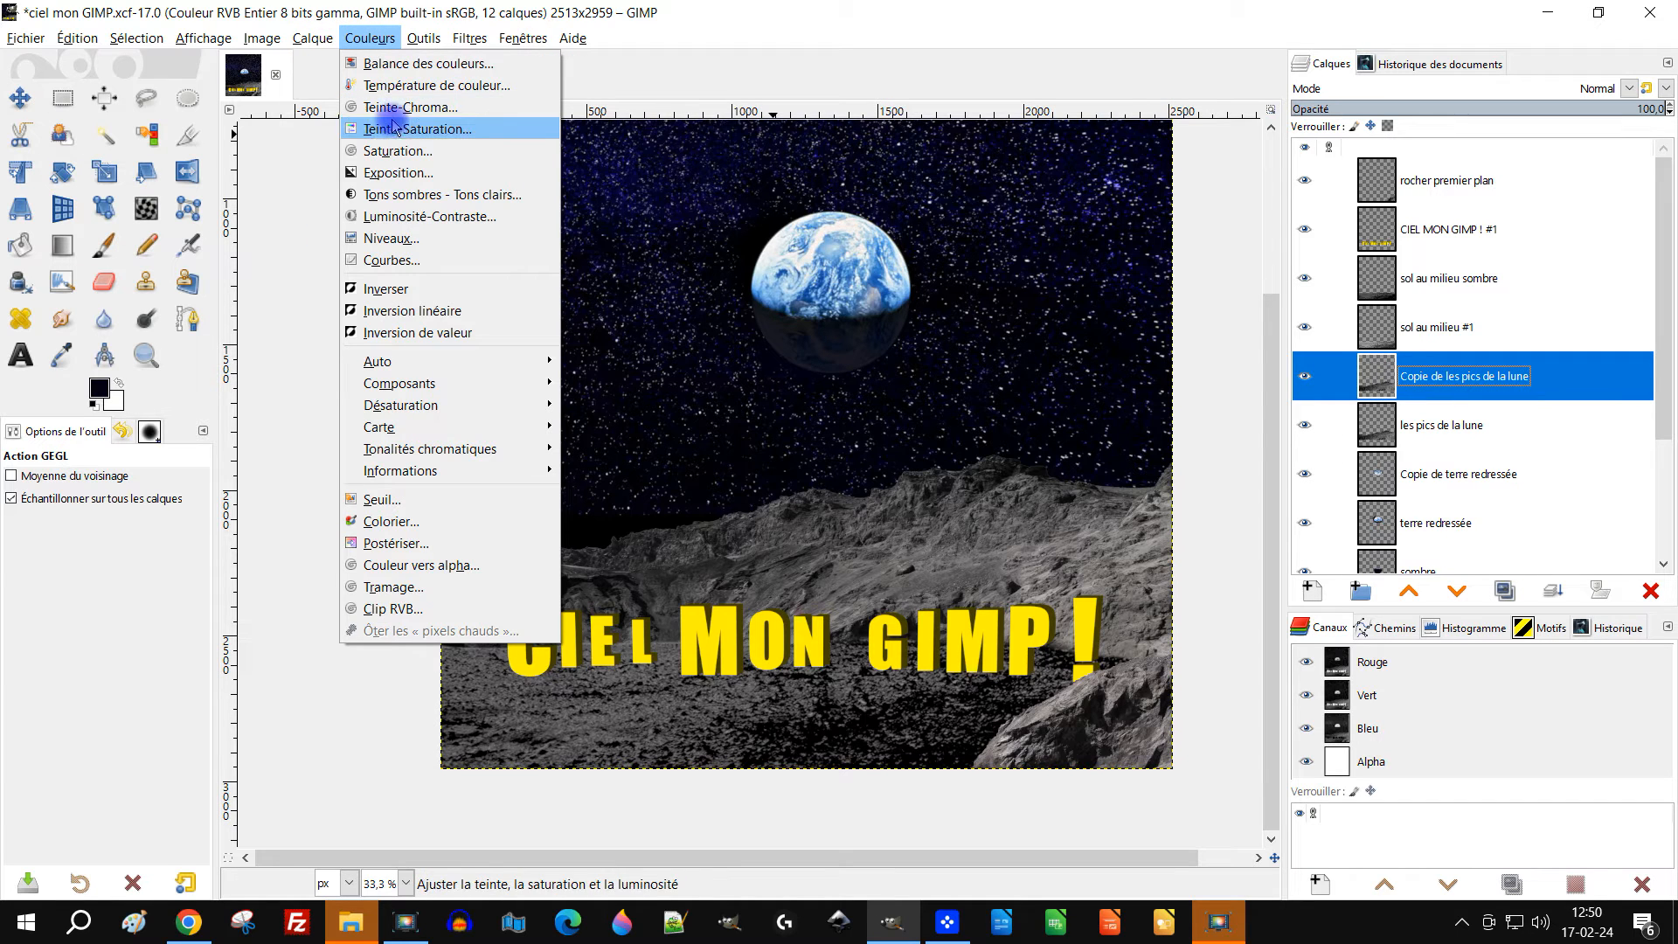
{"action": "left_click", "coordinate": [397, 173]}
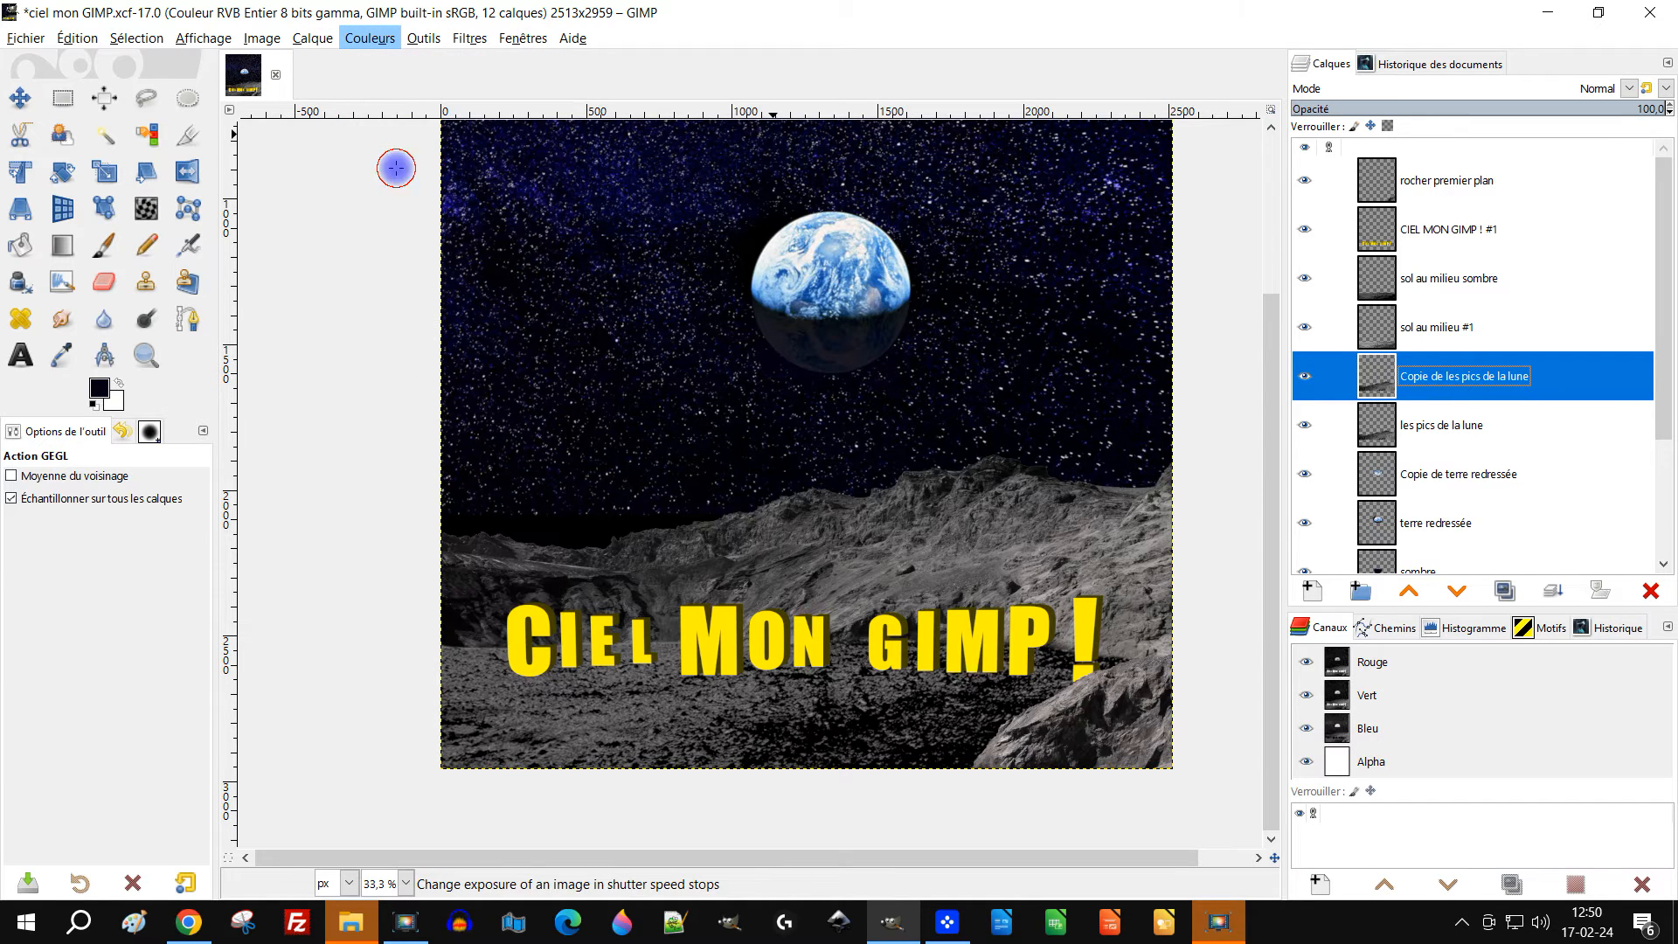
{"action": "left_click_drag", "start_coordinate": [1352, 368], "coordinate": [174, 120]}
{"action": "left_click_drag", "start_coordinate": [180, 219], "coordinate": [205, 244]}
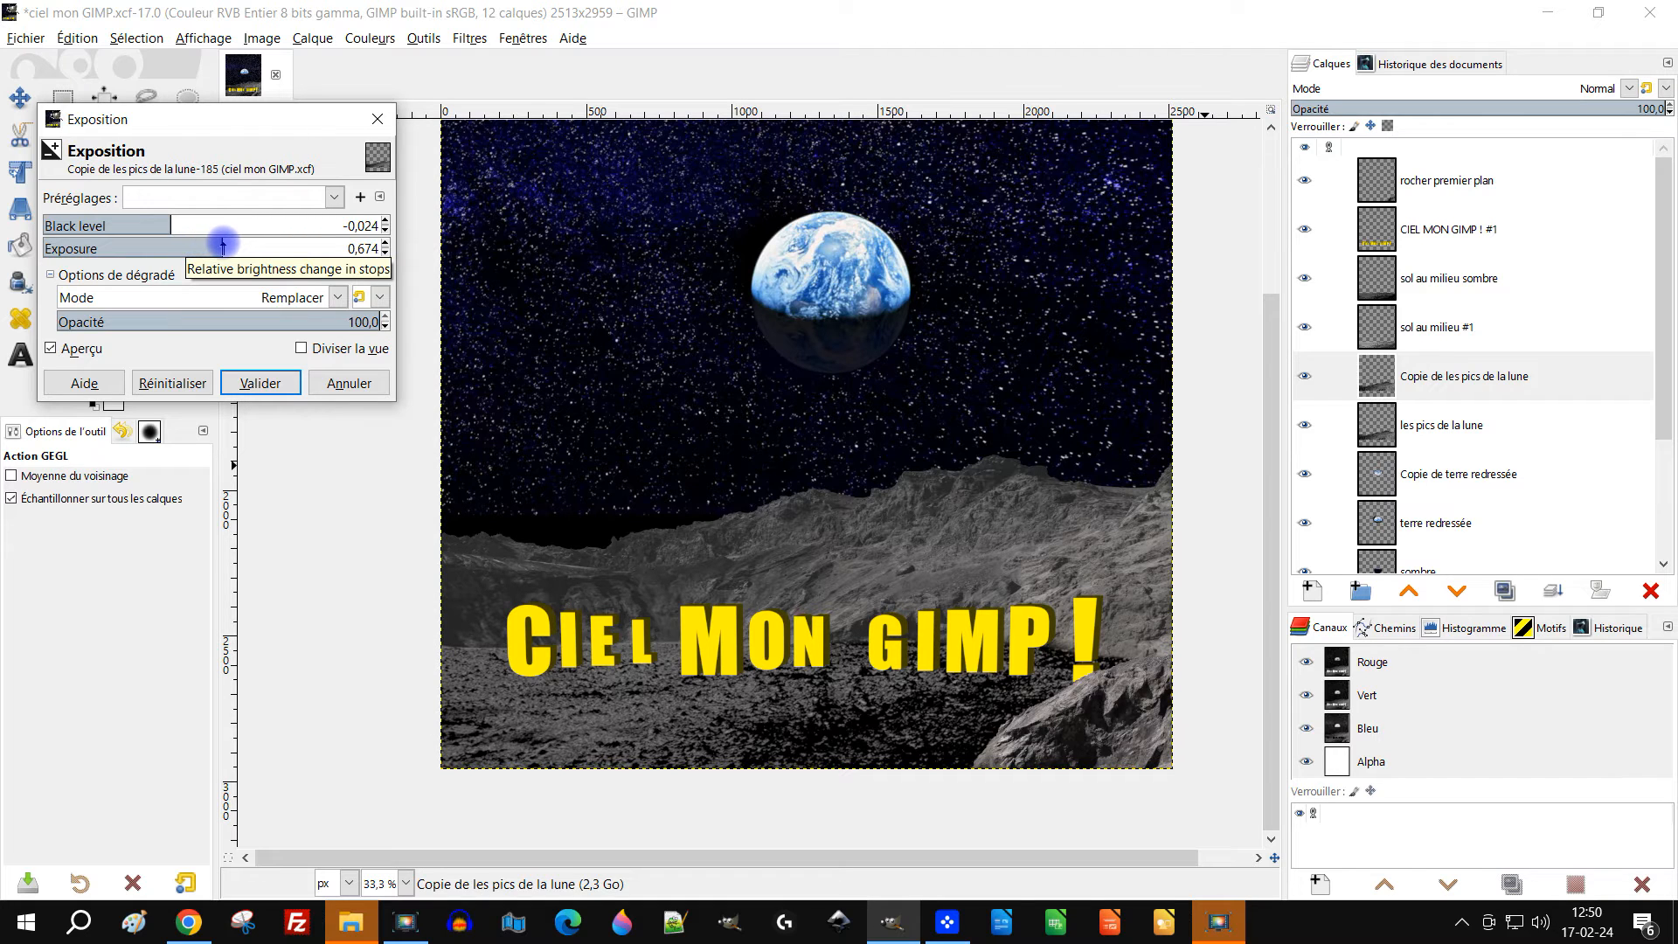
{"action": "left_click_drag", "start_coordinate": [166, 222], "coordinate": [177, 225]}
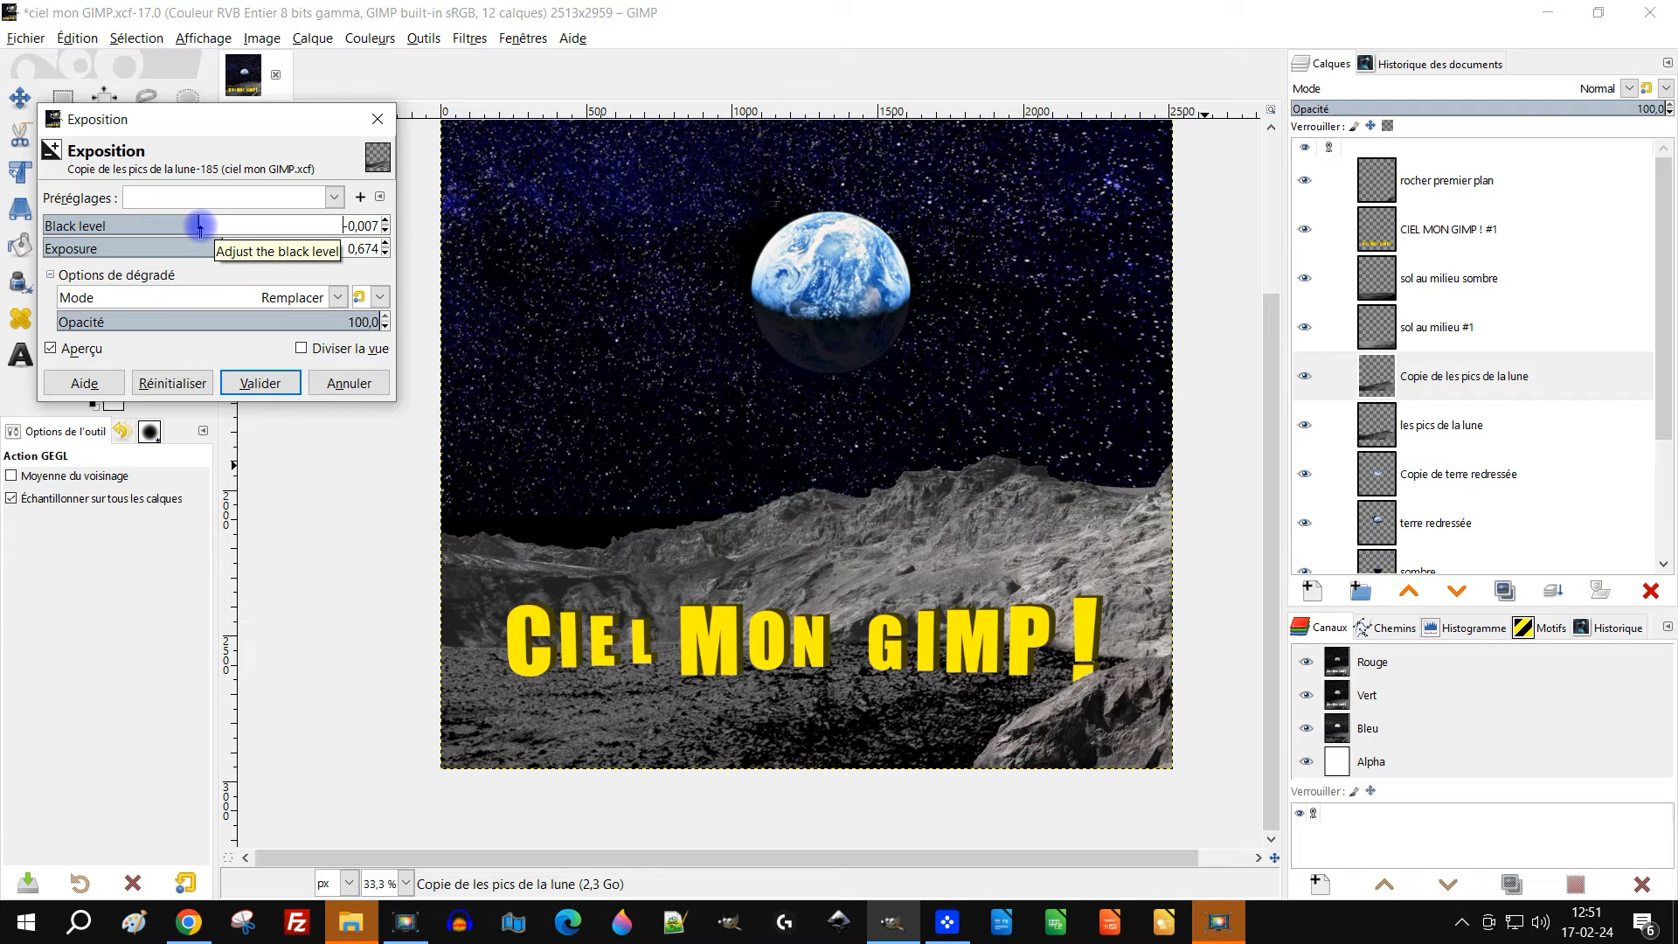
{"action": "left_click_drag", "start_coordinate": [207, 228], "coordinate": [214, 228]}
{"action": "left_click", "coordinate": [207, 246]}
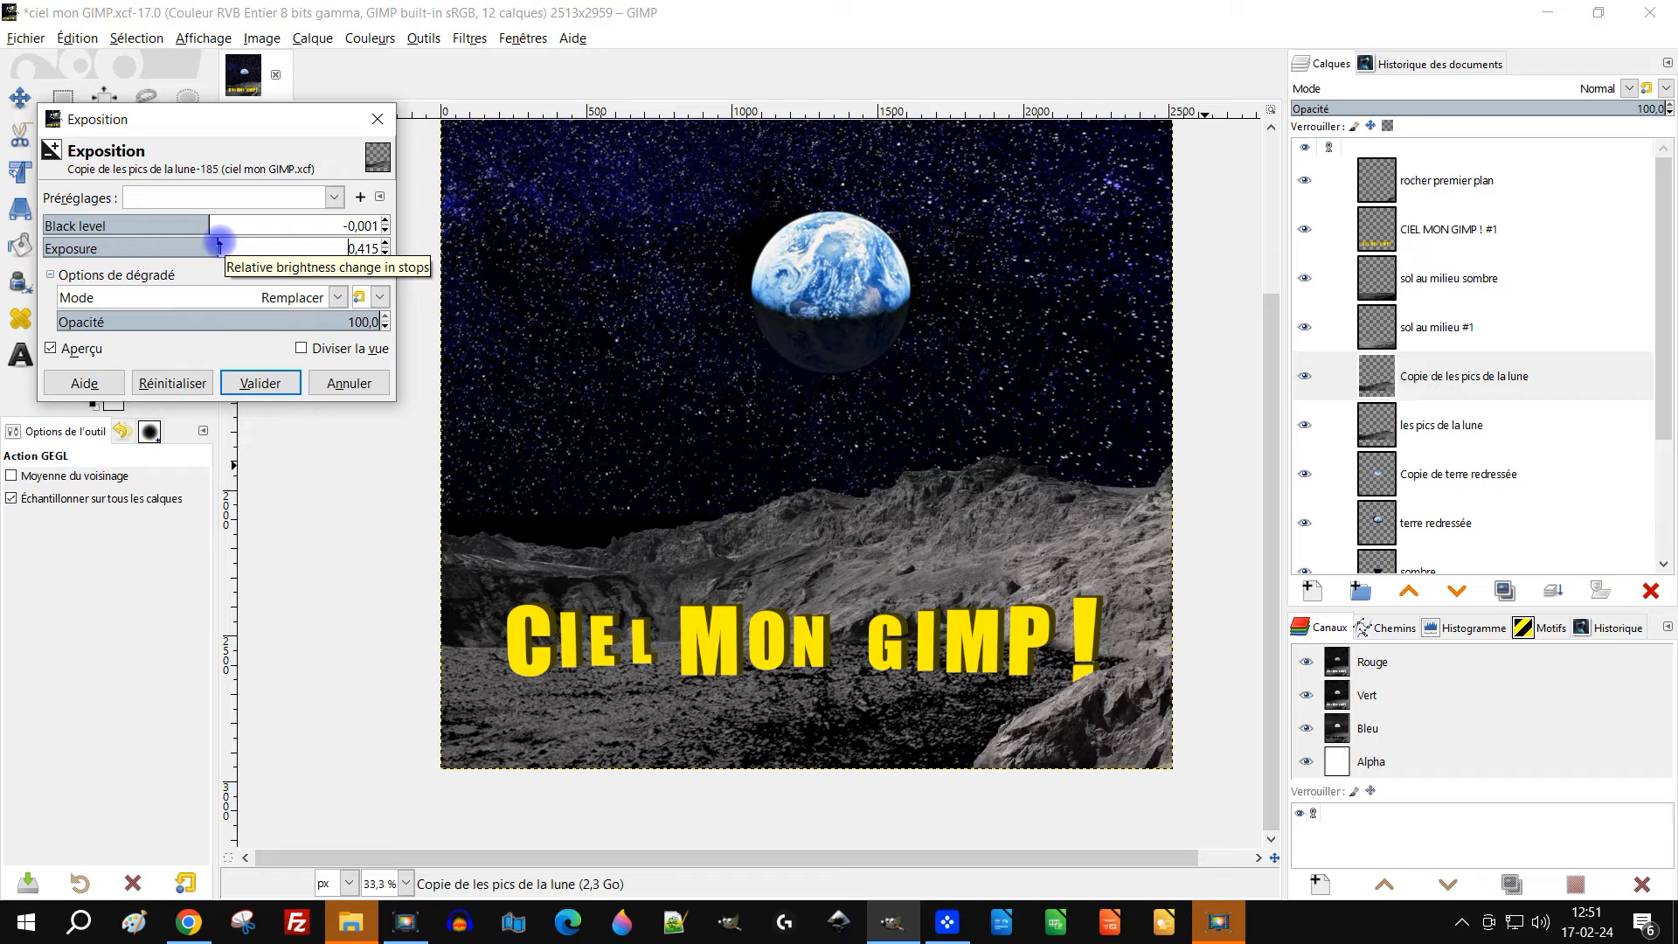
{"action": "left_click_drag", "start_coordinate": [231, 244], "coordinate": [229, 244]}
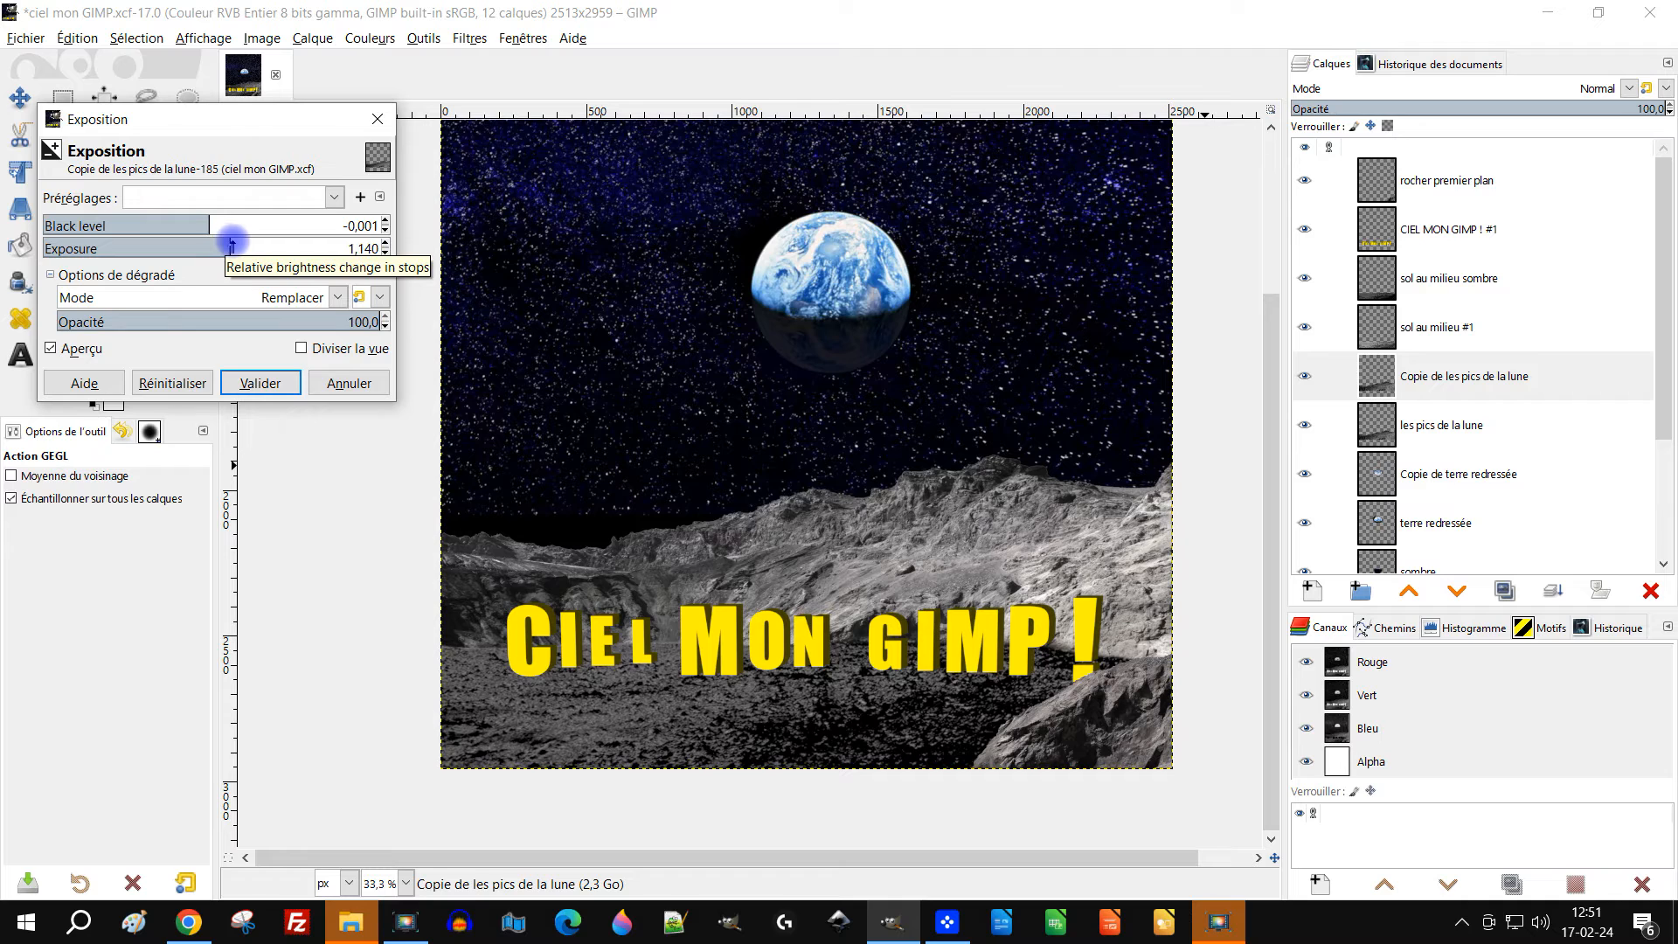
{"action": "left_click_drag", "start_coordinate": [234, 244], "coordinate": [238, 243]}
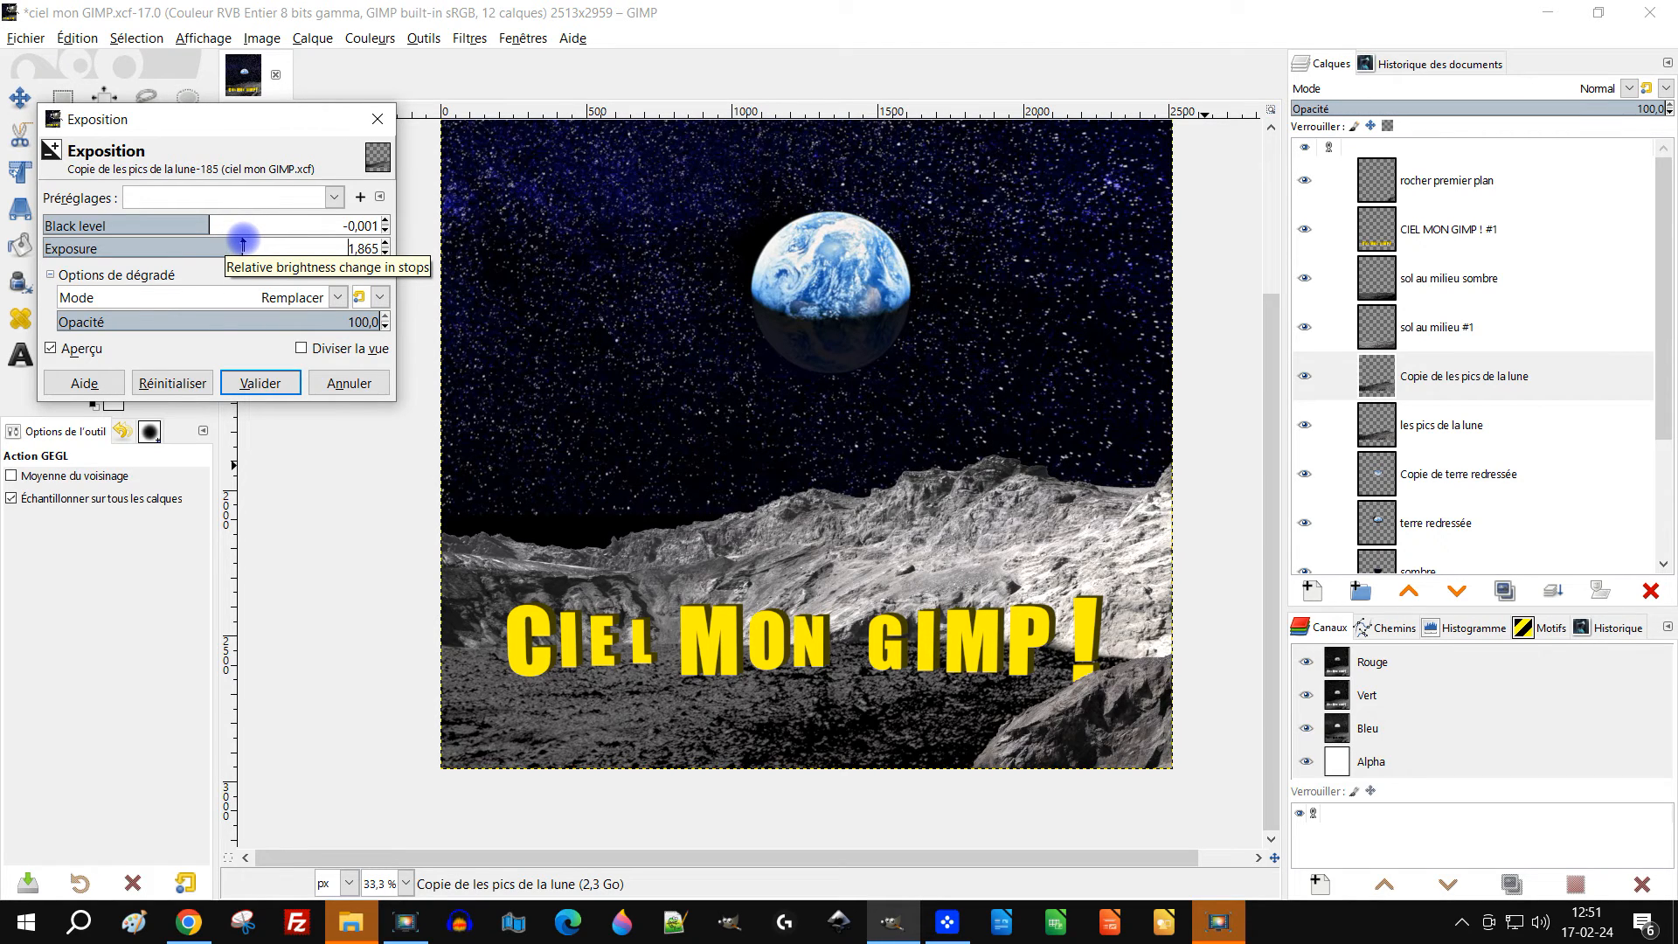
{"action": "left_click", "coordinate": [278, 382]}
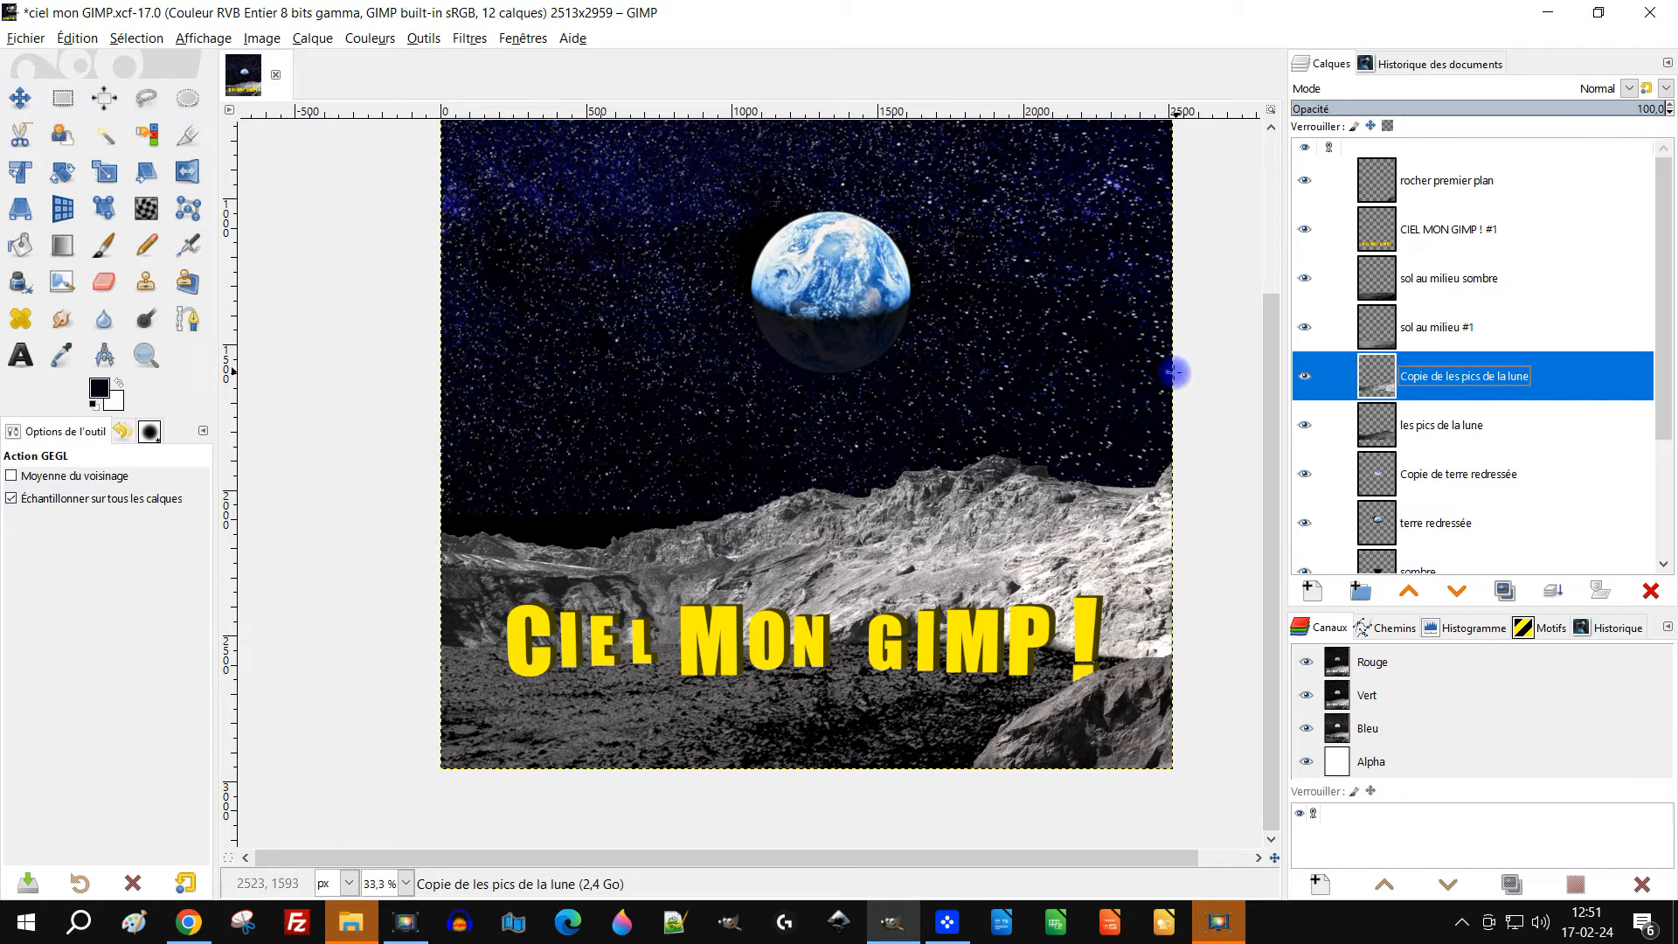
Add a white, full-opacity layer mask to the Copie de les pics de la lune layer
{"action": "right_click", "coordinate": [1363, 391]}
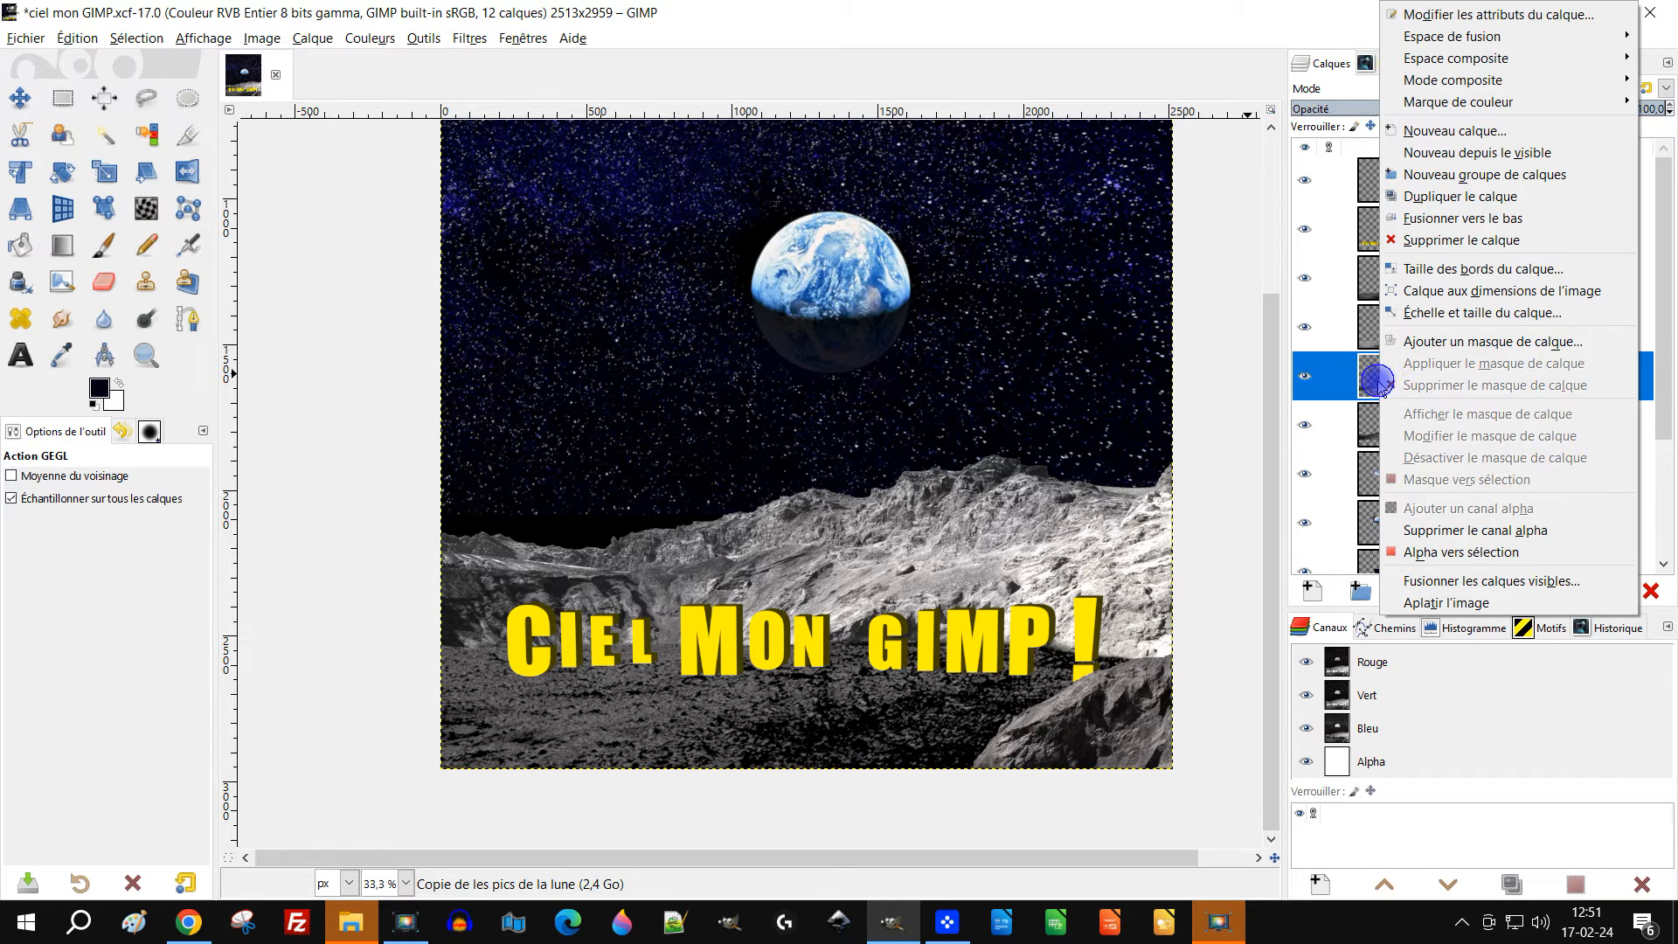
{"action": "left_click", "coordinate": [1535, 348]}
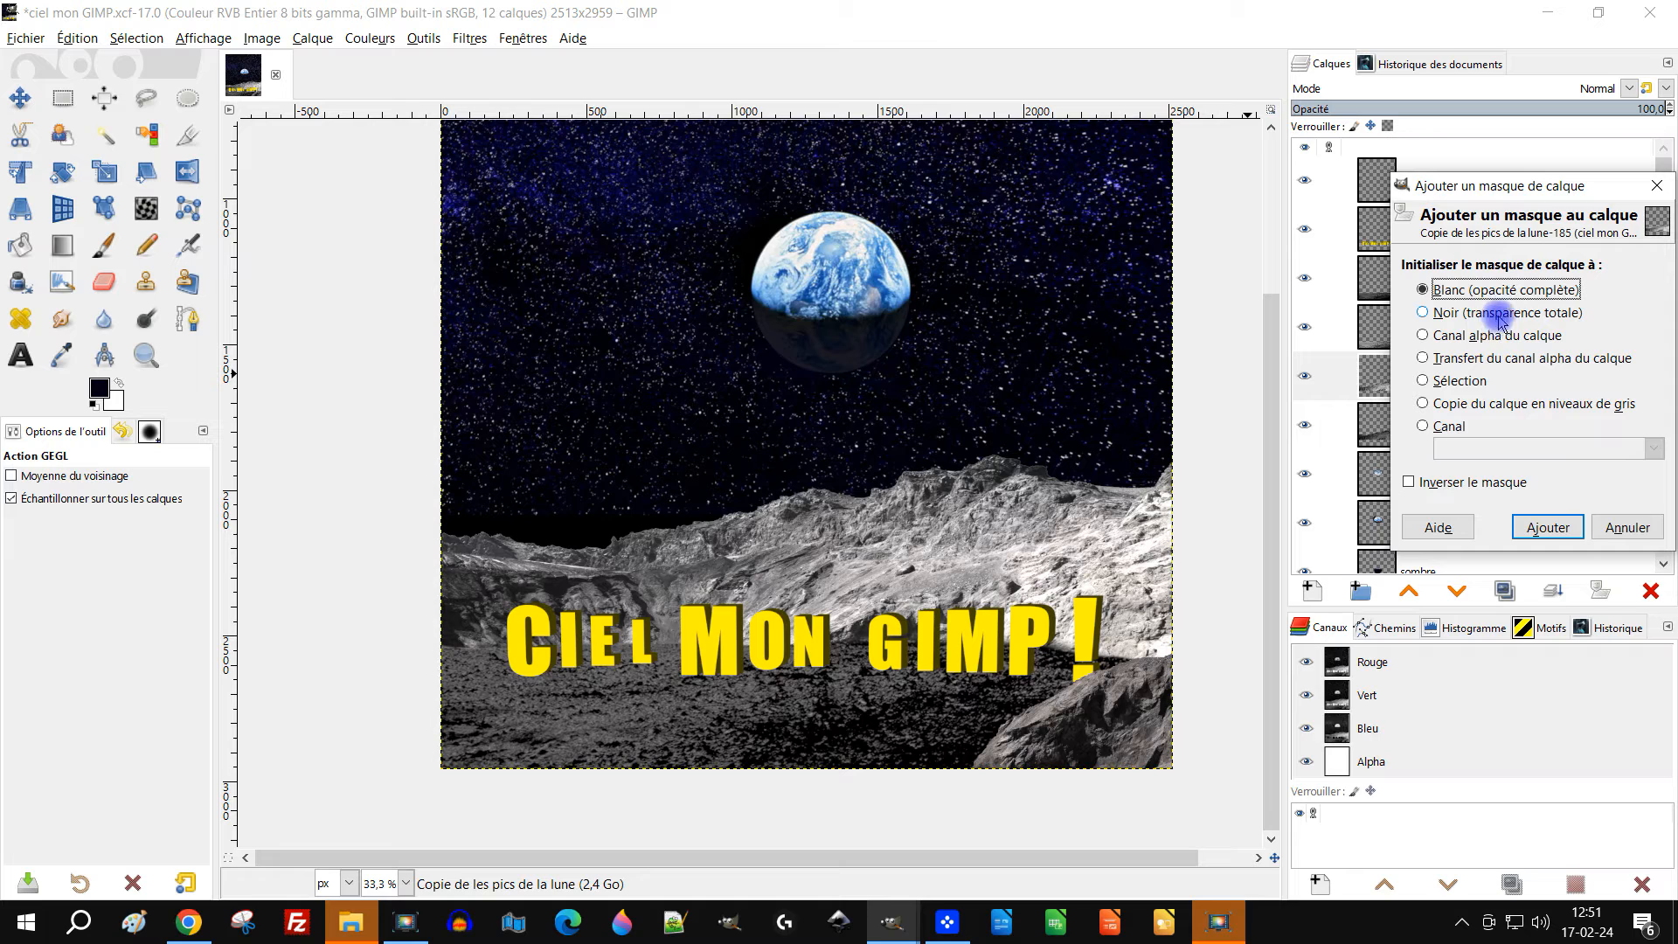
{"action": "left_click", "coordinate": [1547, 527]}
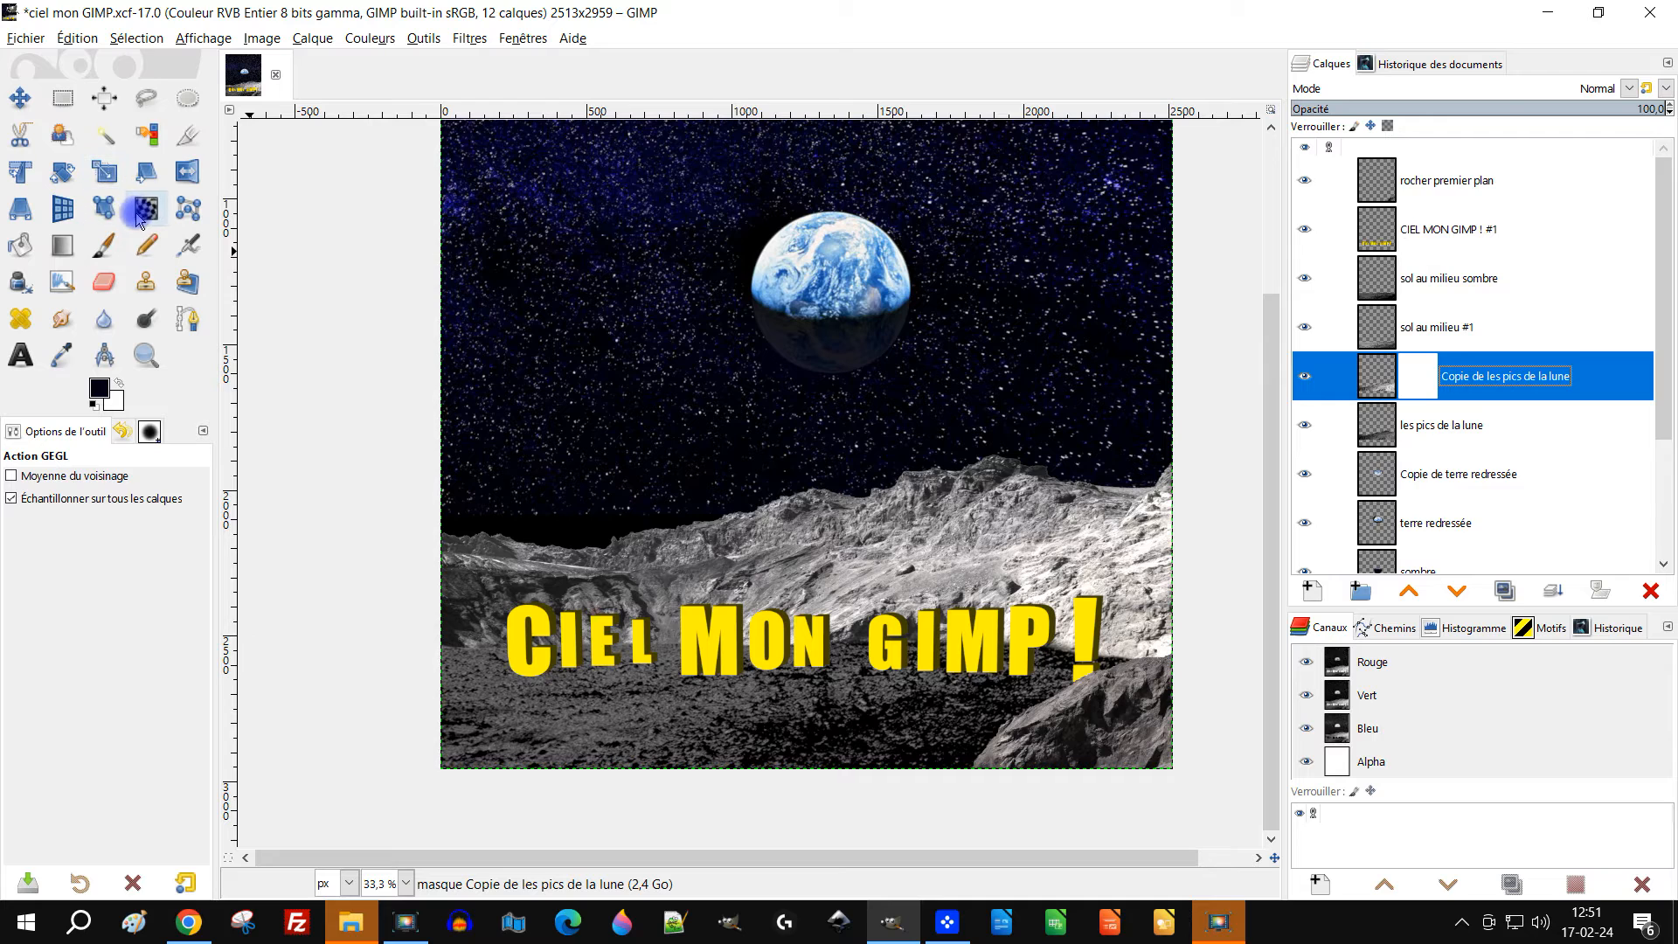
Apply a linear black-to-white gradient about 754 px long to the mask, running from the dark ground below the title up to the peaks
{"action": "left_click", "coordinate": [63, 248]}
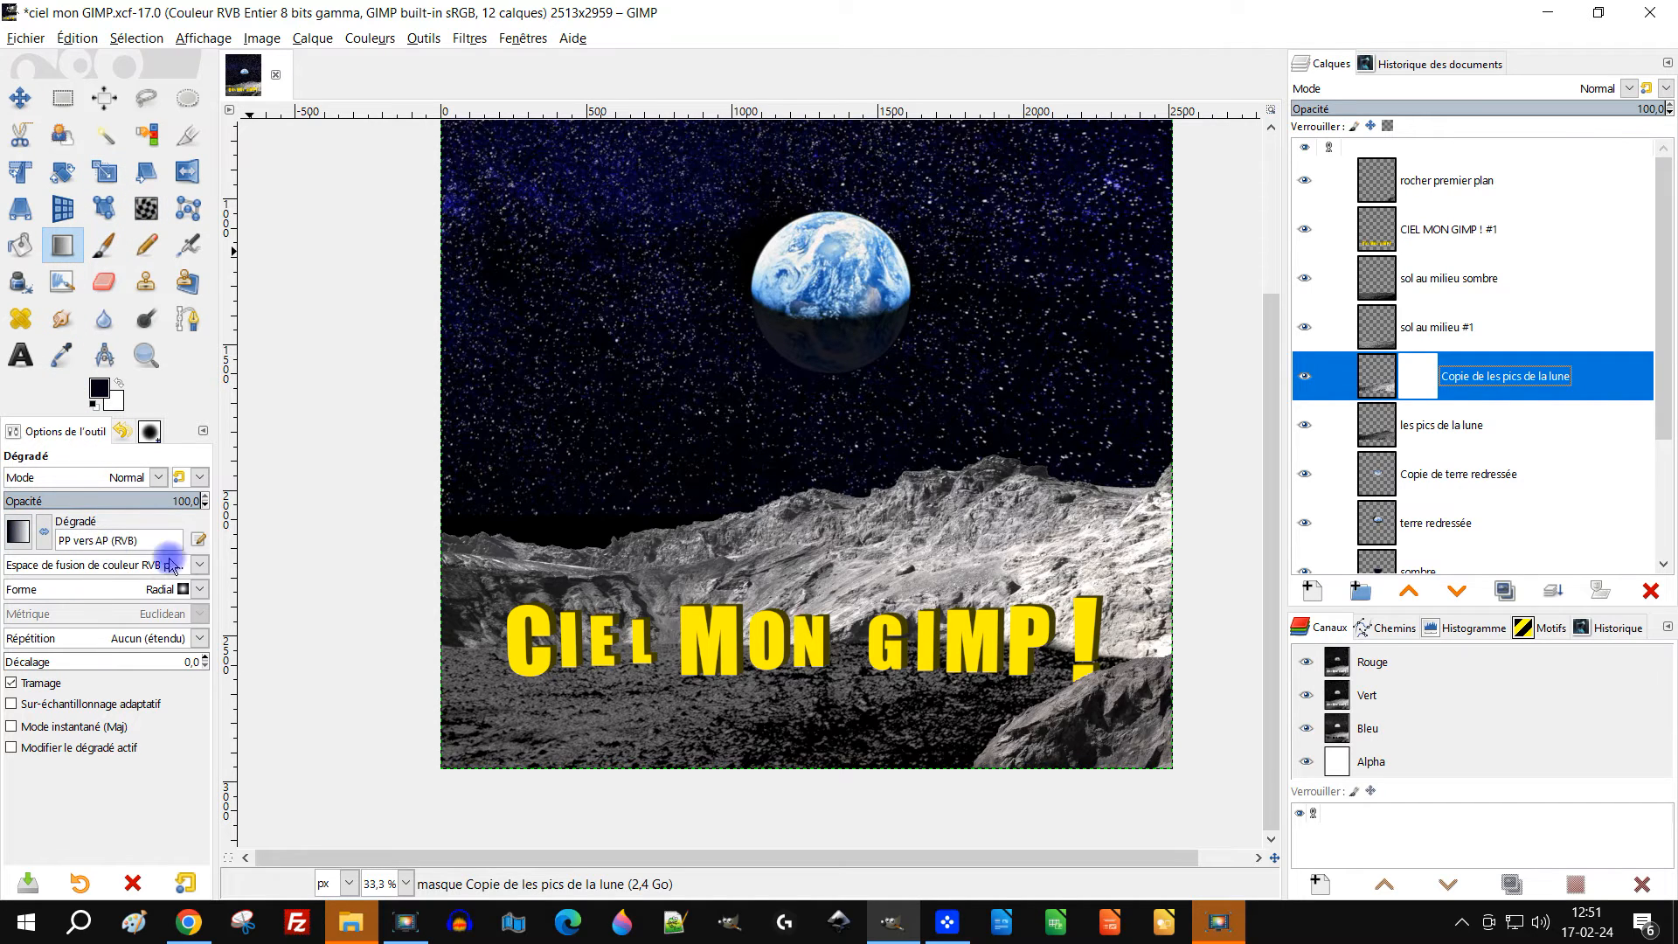
{"action": "left_click", "coordinate": [102, 591]}
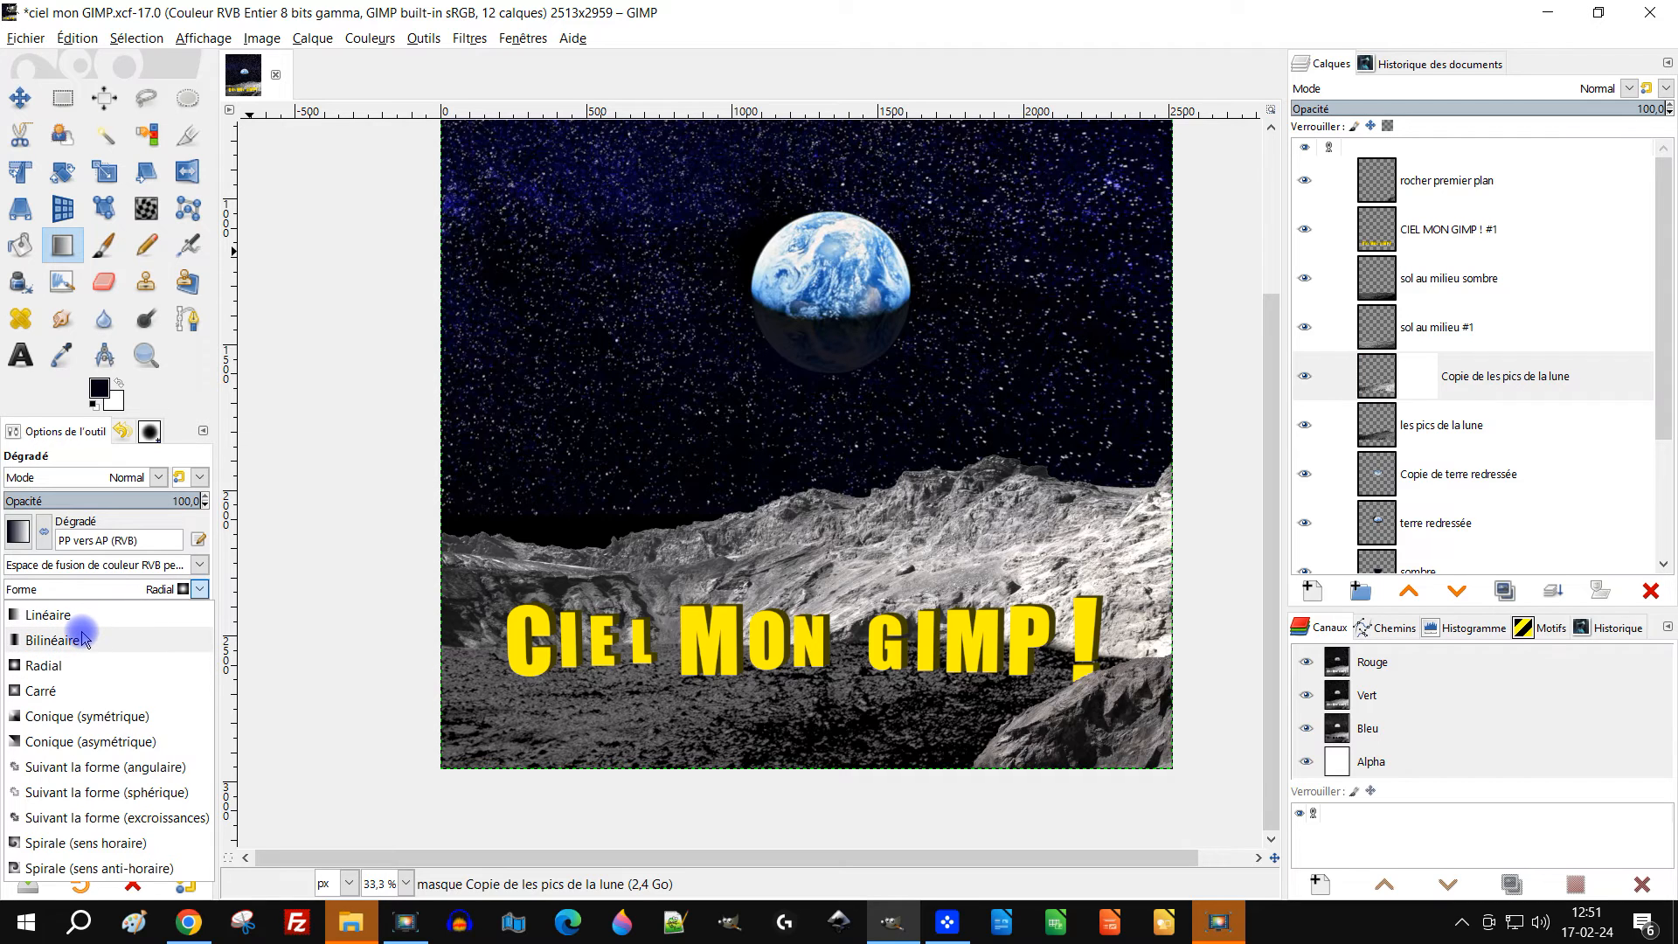
{"action": "left_click", "coordinate": [80, 616]}
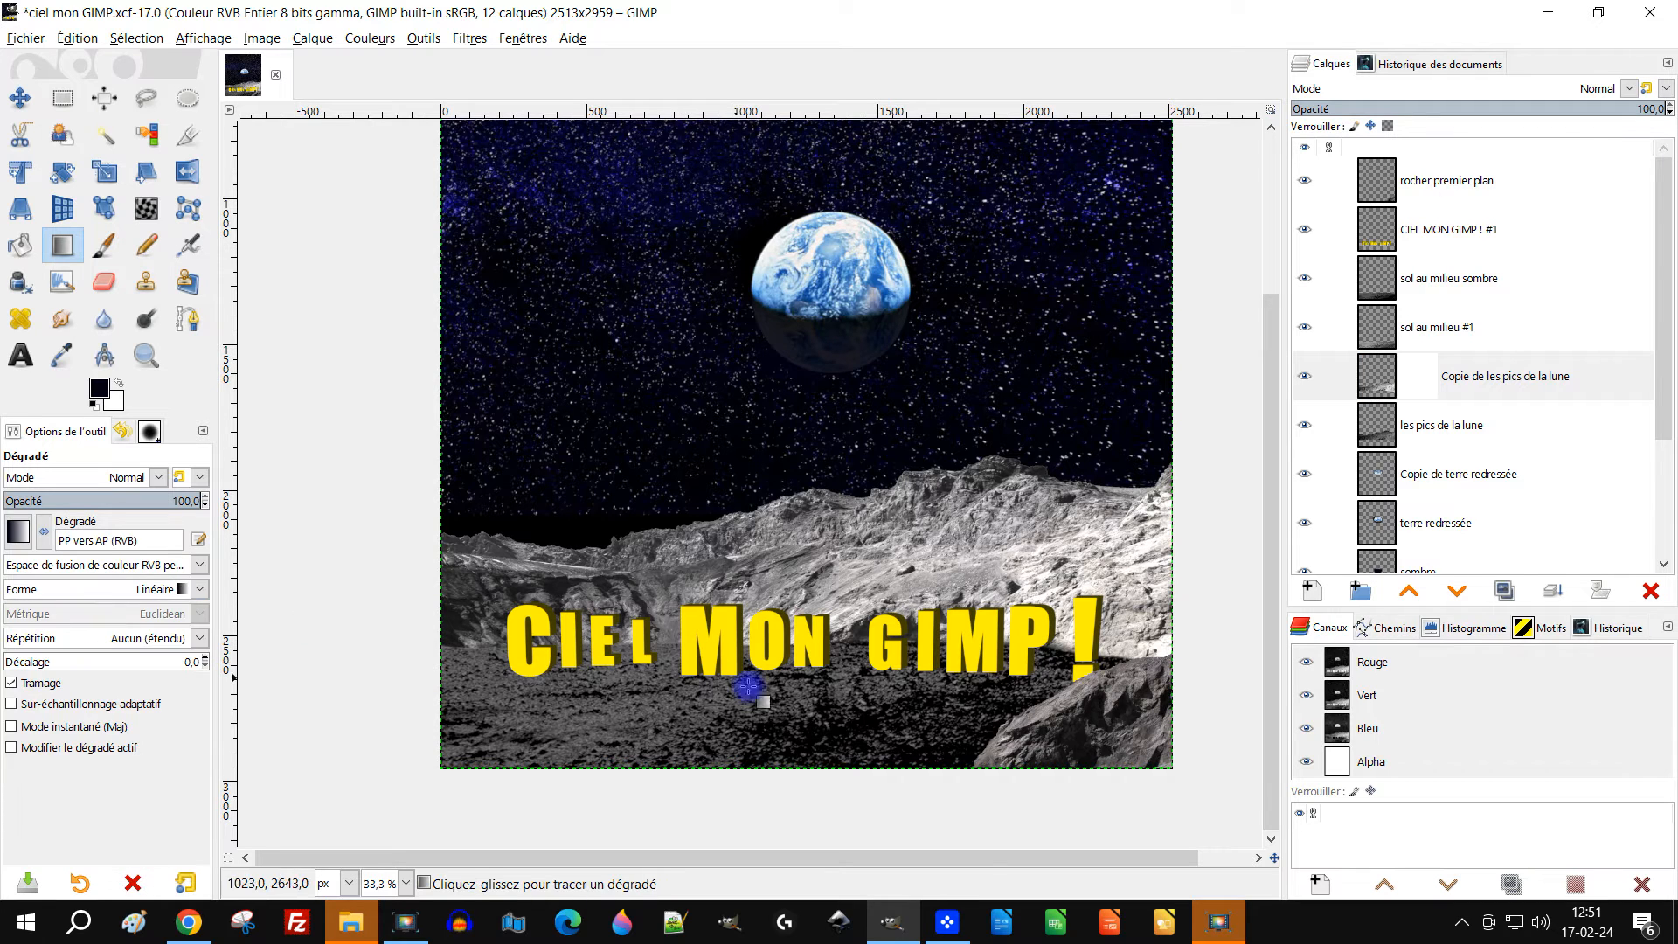
{"action": "left_click", "coordinate": [1409, 377]}
{"action": "mouse_move", "coordinate": [912, 730]}
{"action": "left_mouse_down"}
{"action": "mouse_move", "coordinate": [965, 549]}
{"action": "mouse_move", "coordinate": [909, 522]}
{"action": "mouse_move", "coordinate": [942, 484]}
{"action": "left_mouse_up"}
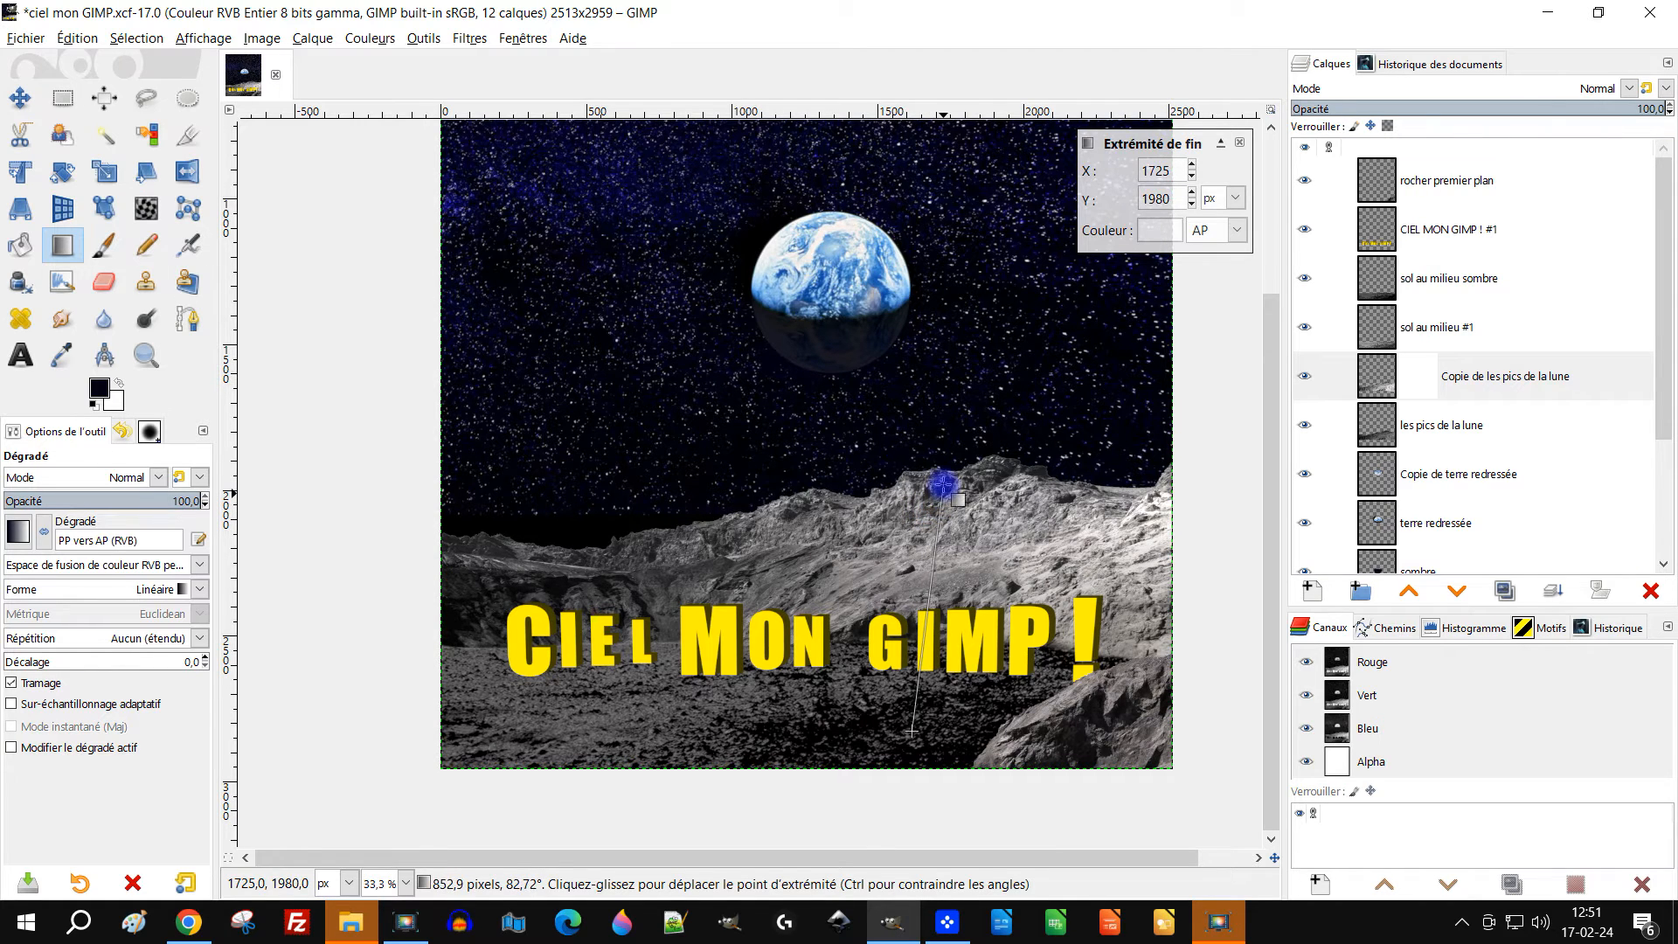
{"action": "left_click_drag", "start_coordinate": [911, 731], "coordinate": [952, 704]}
{"action": "left_click_drag", "start_coordinate": [959, 473], "coordinate": [942, 486]}
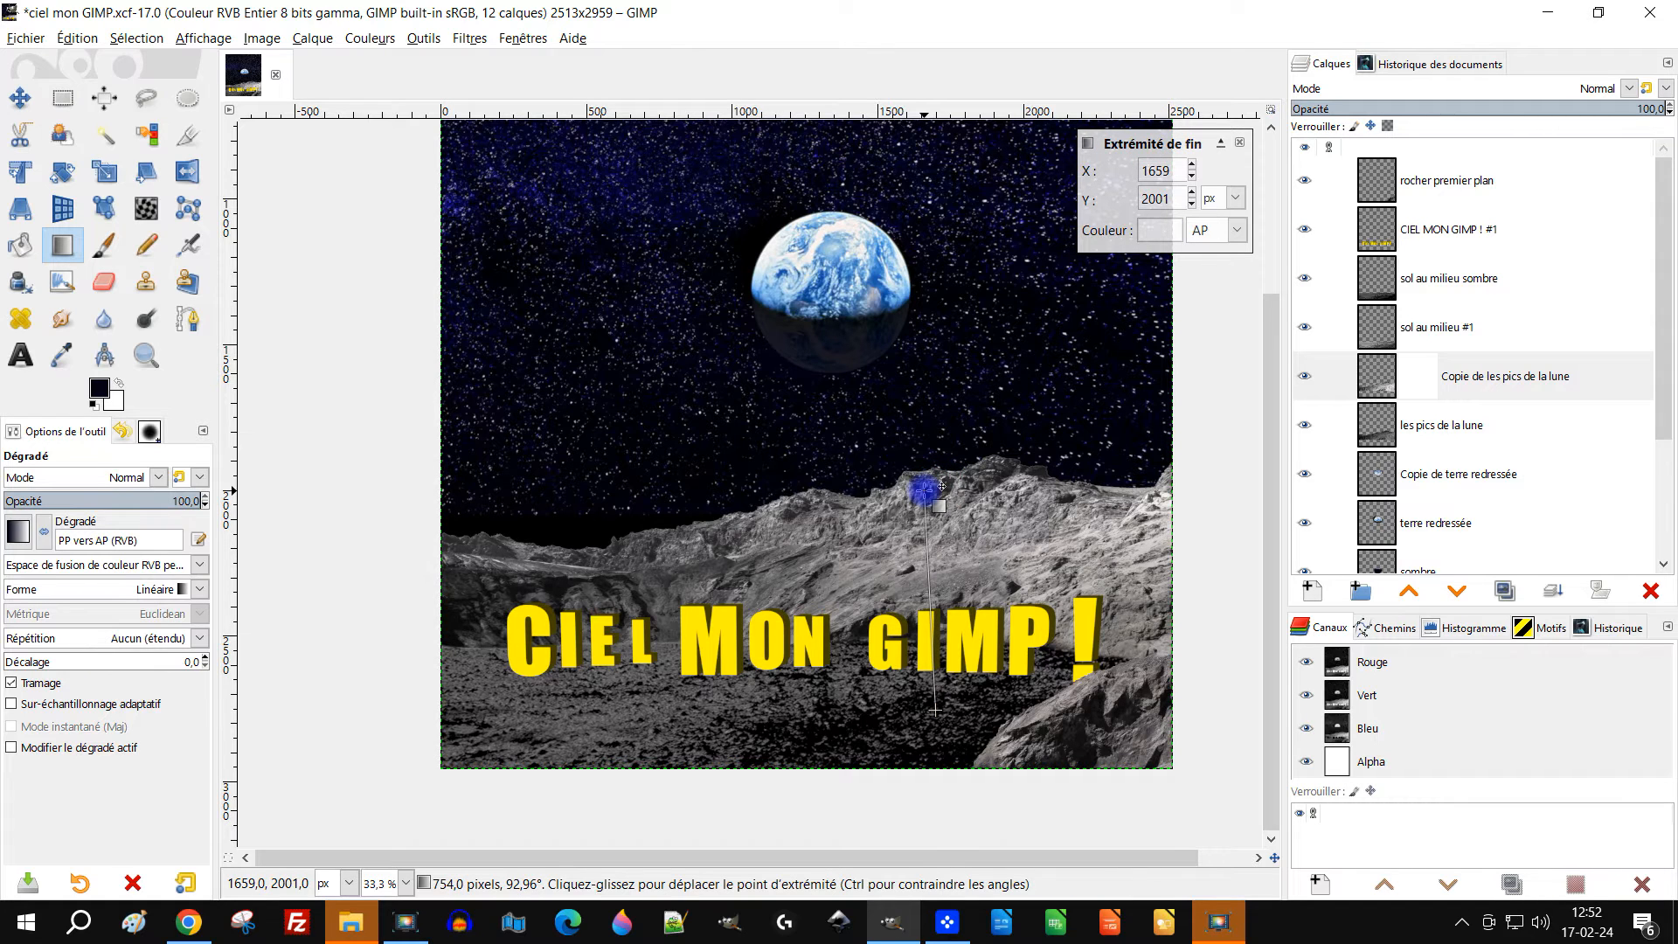
{"action": "key", "text": "Return"}
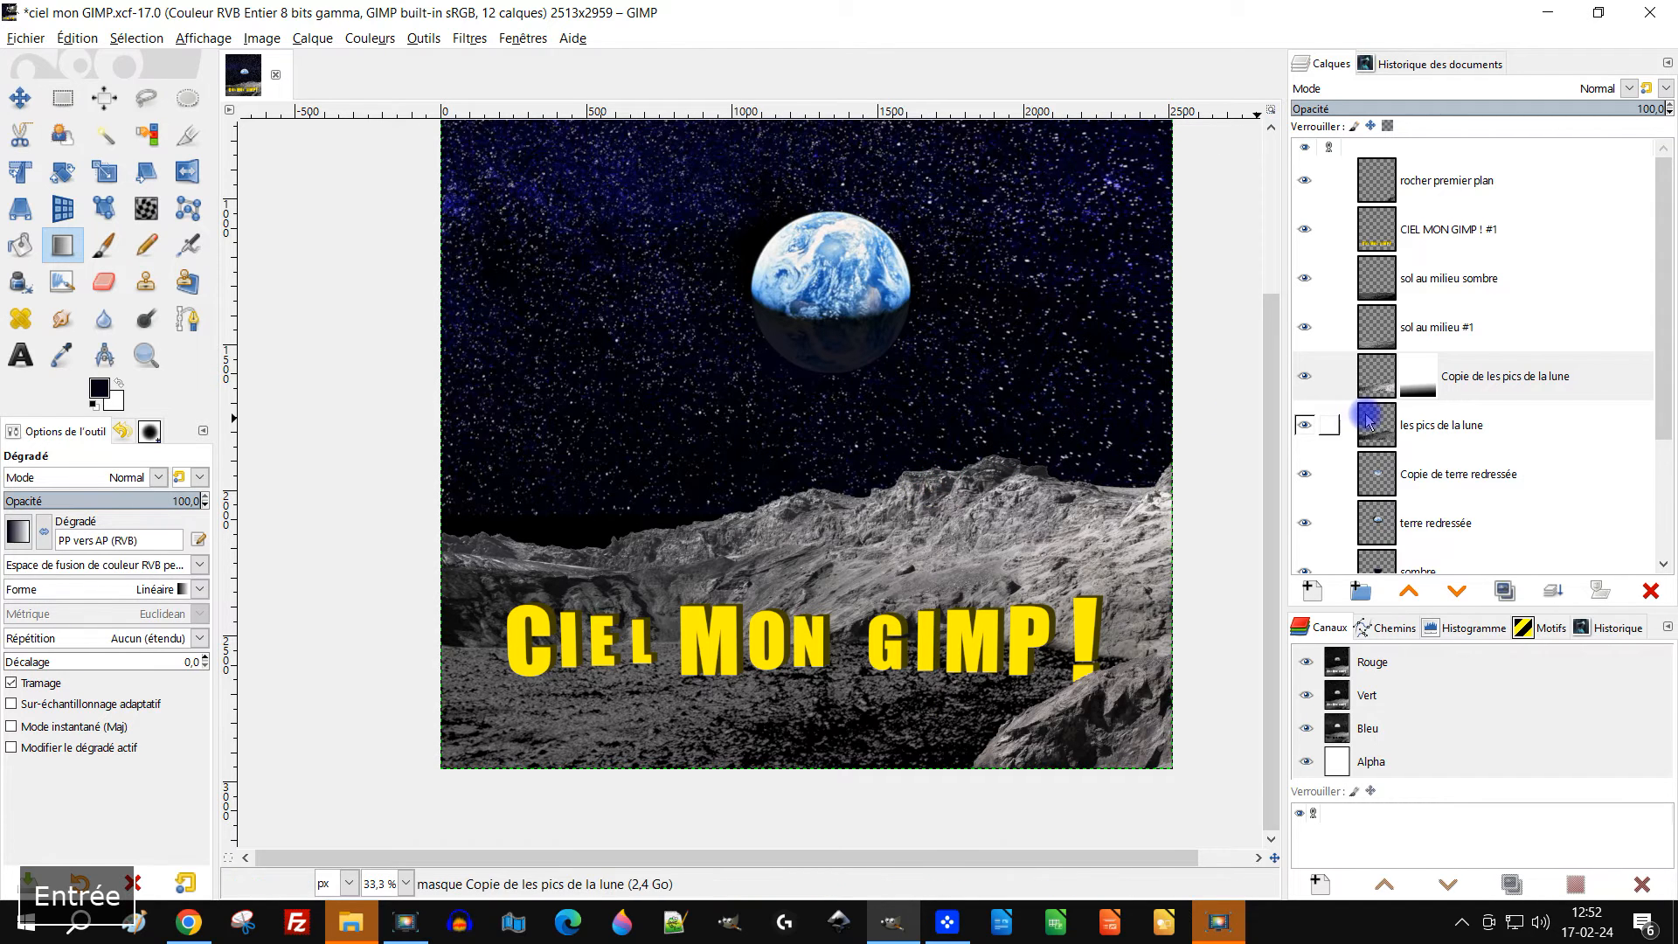
Adjust the mask of Copie de les pics de la lune with Brightness-Contrast, using brightness -26 and contrast 53
{"action": "left_click", "coordinate": [1411, 378]}
{"action": "left_click", "coordinate": [350, 39]}
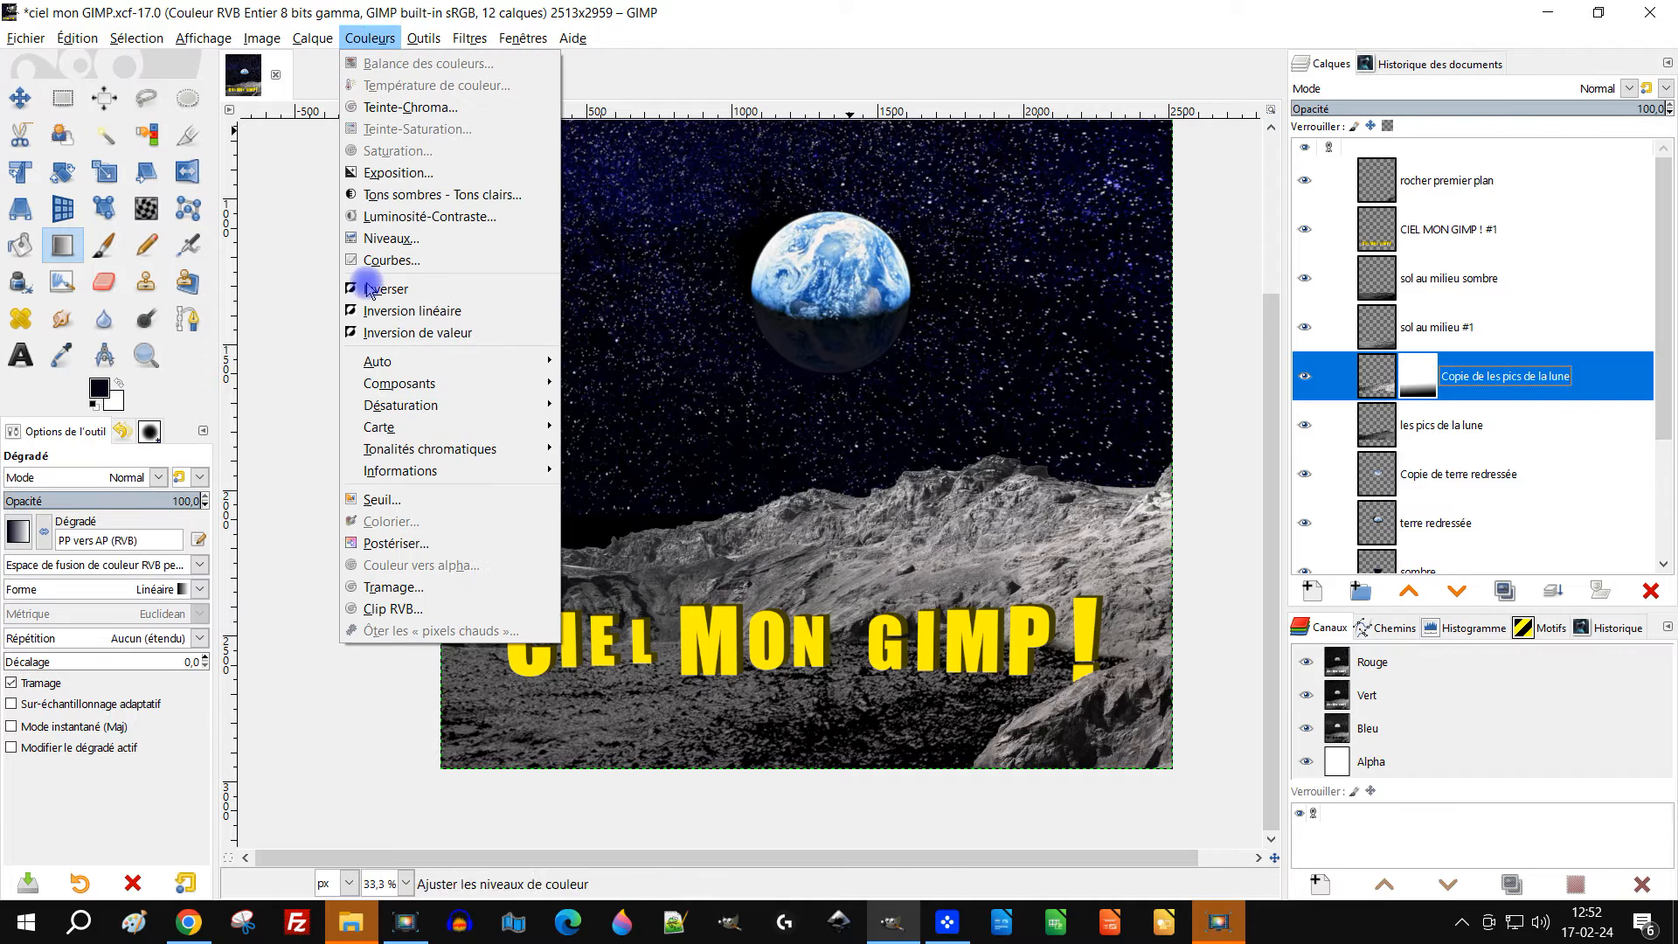
{"action": "left_click", "coordinate": [401, 213]}
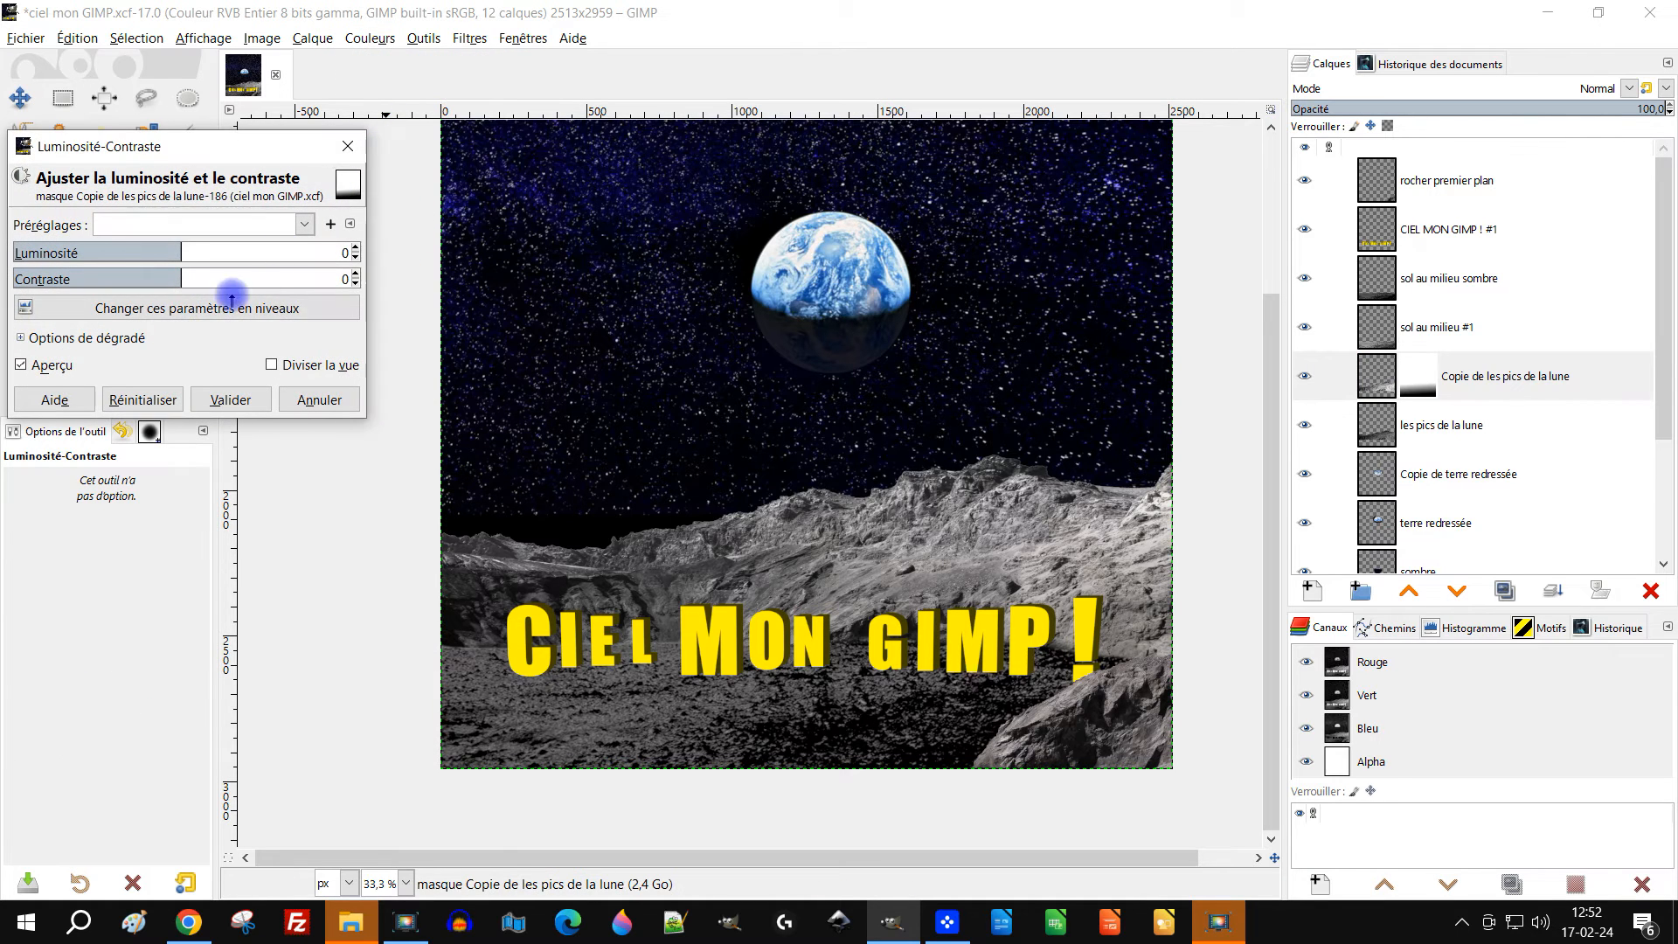
{"action": "left_click_drag", "start_coordinate": [175, 253], "coordinate": [254, 279]}
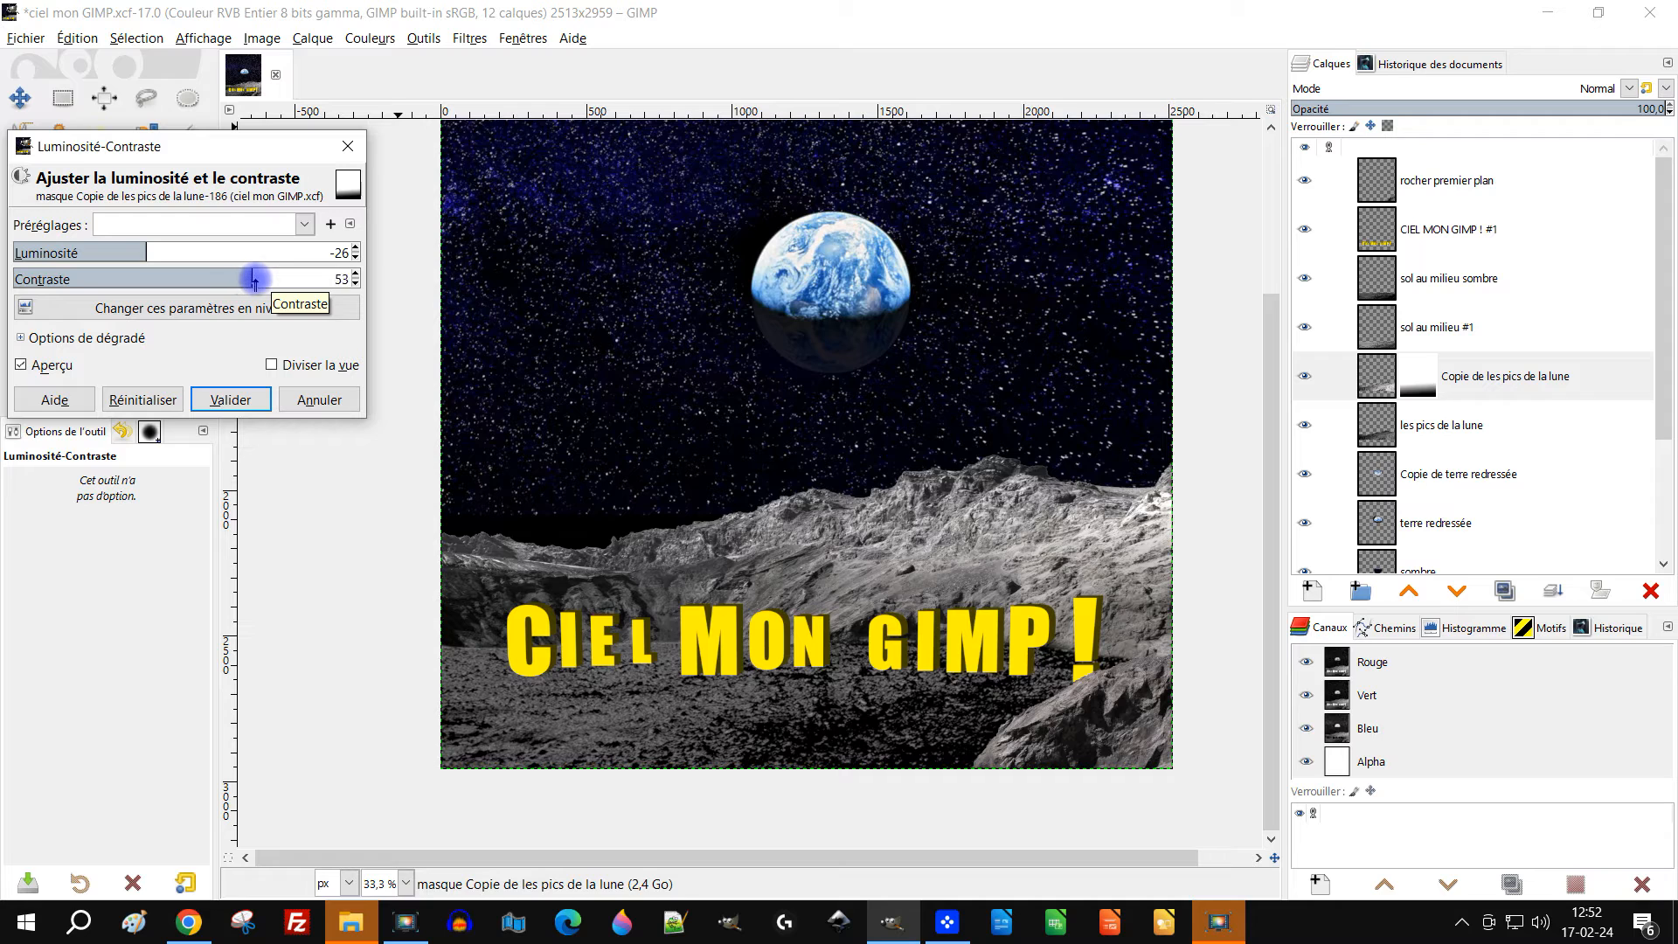
{"action": "left_click", "coordinate": [260, 399]}
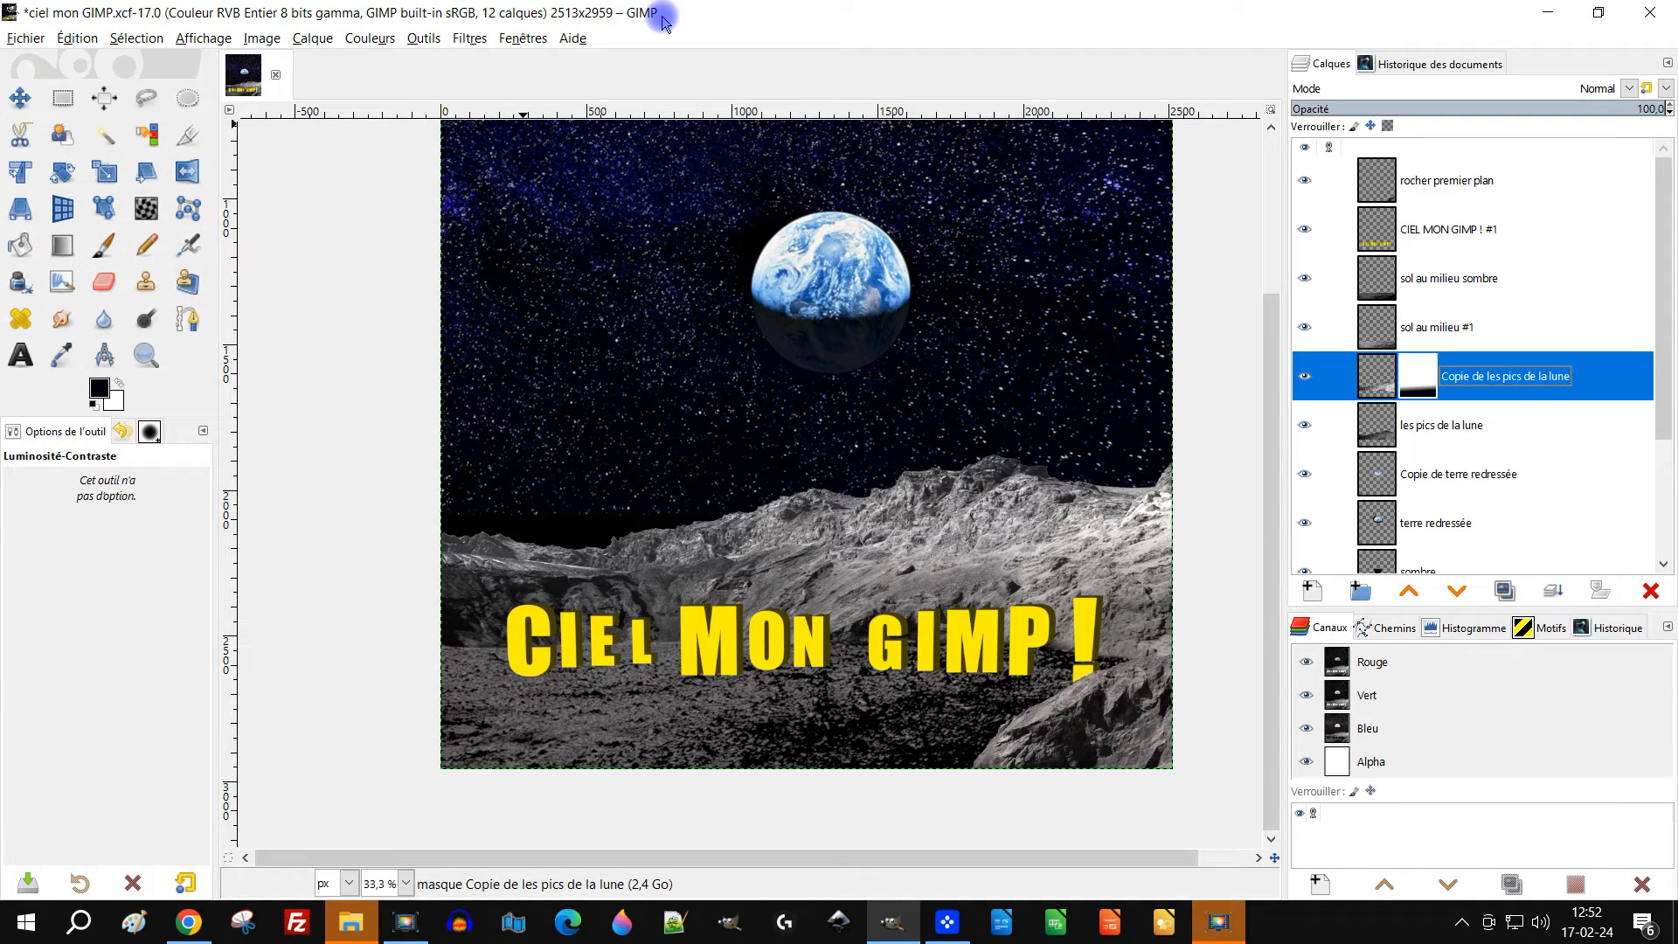
Create a transparent layer named ombre lettres directly above the sol au milieu sombre layer
{"action": "left_click", "coordinate": [1573, 229]}
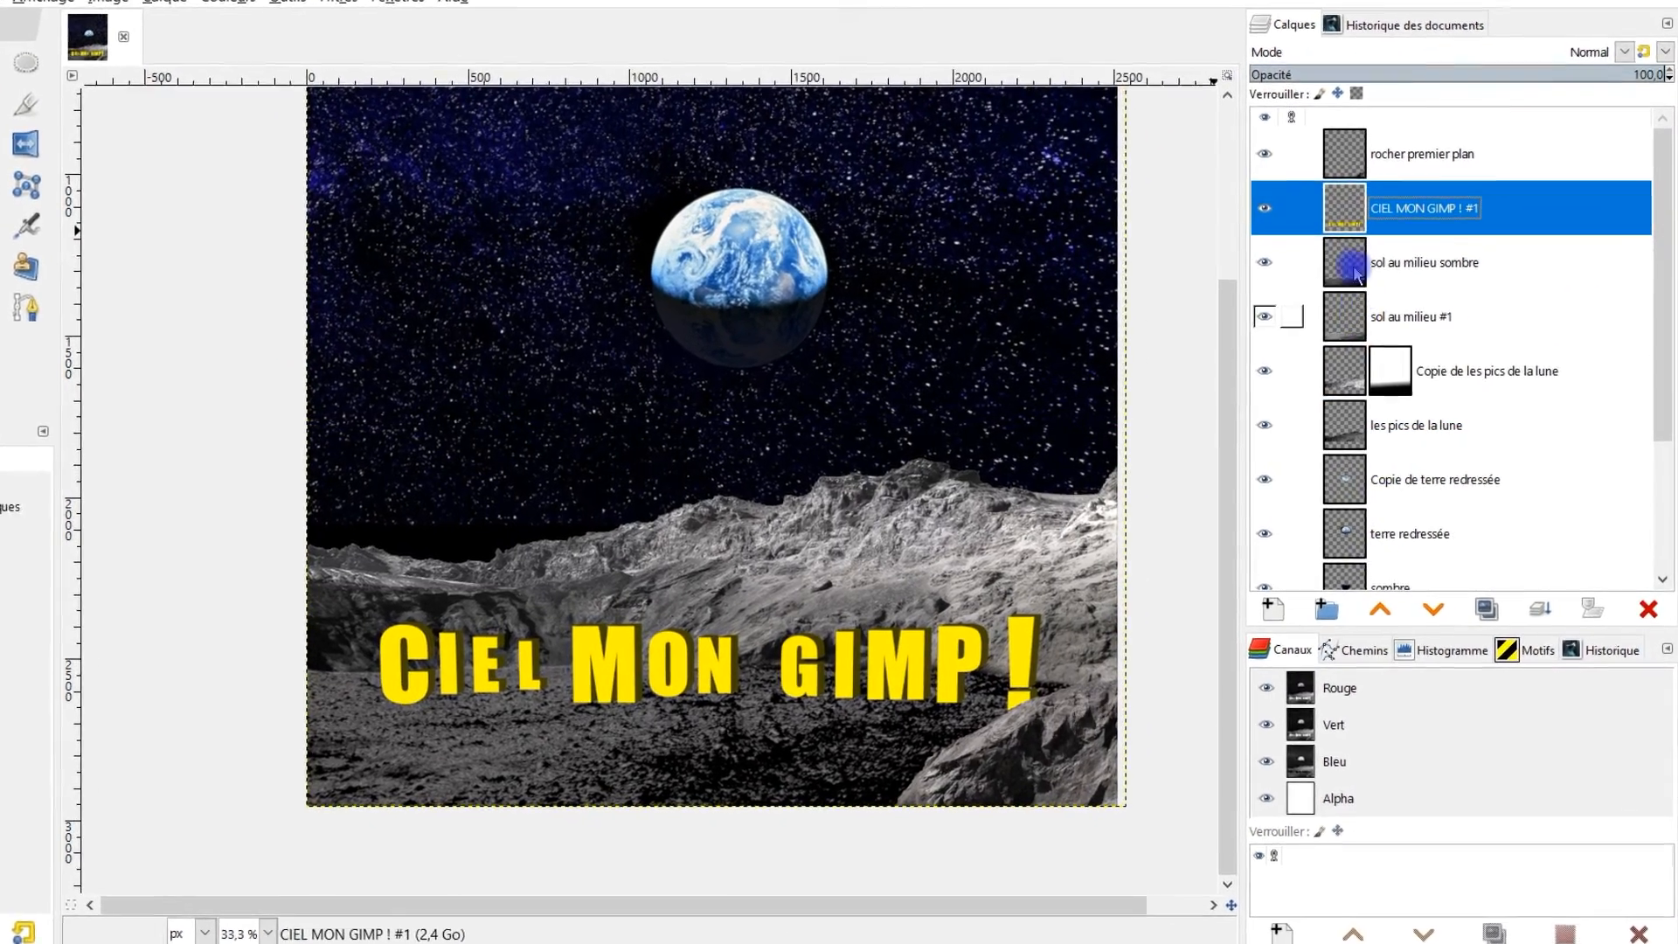
{"action": "left_click", "coordinate": [1357, 269]}
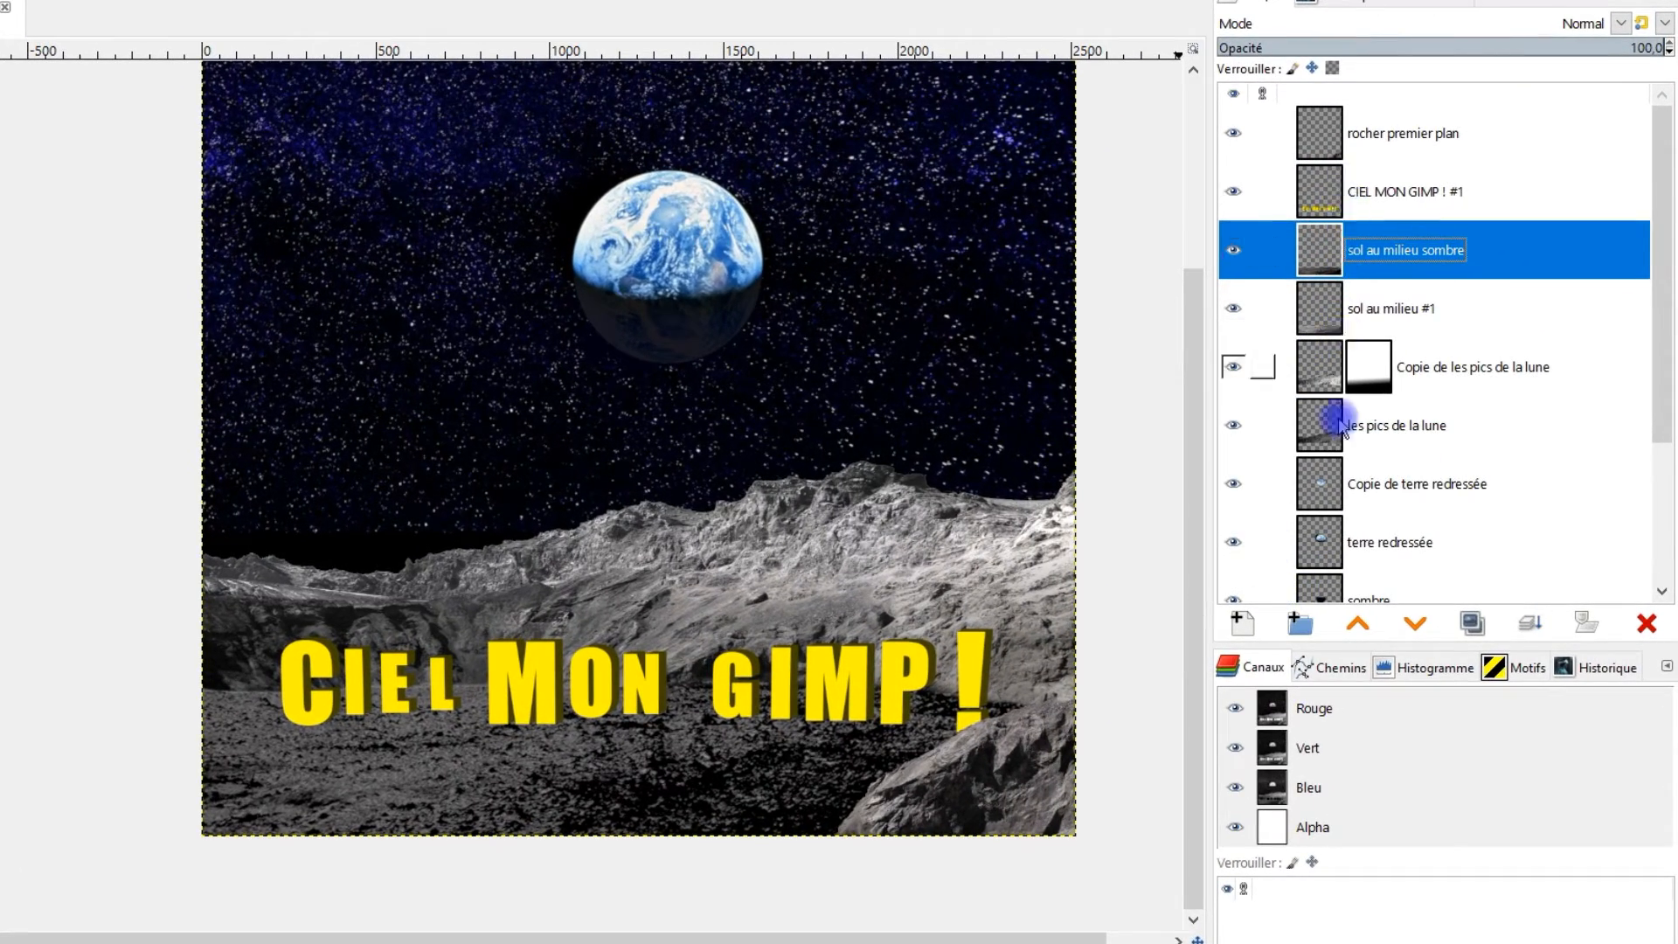
{"action": "left_click", "coordinate": [1245, 625]}
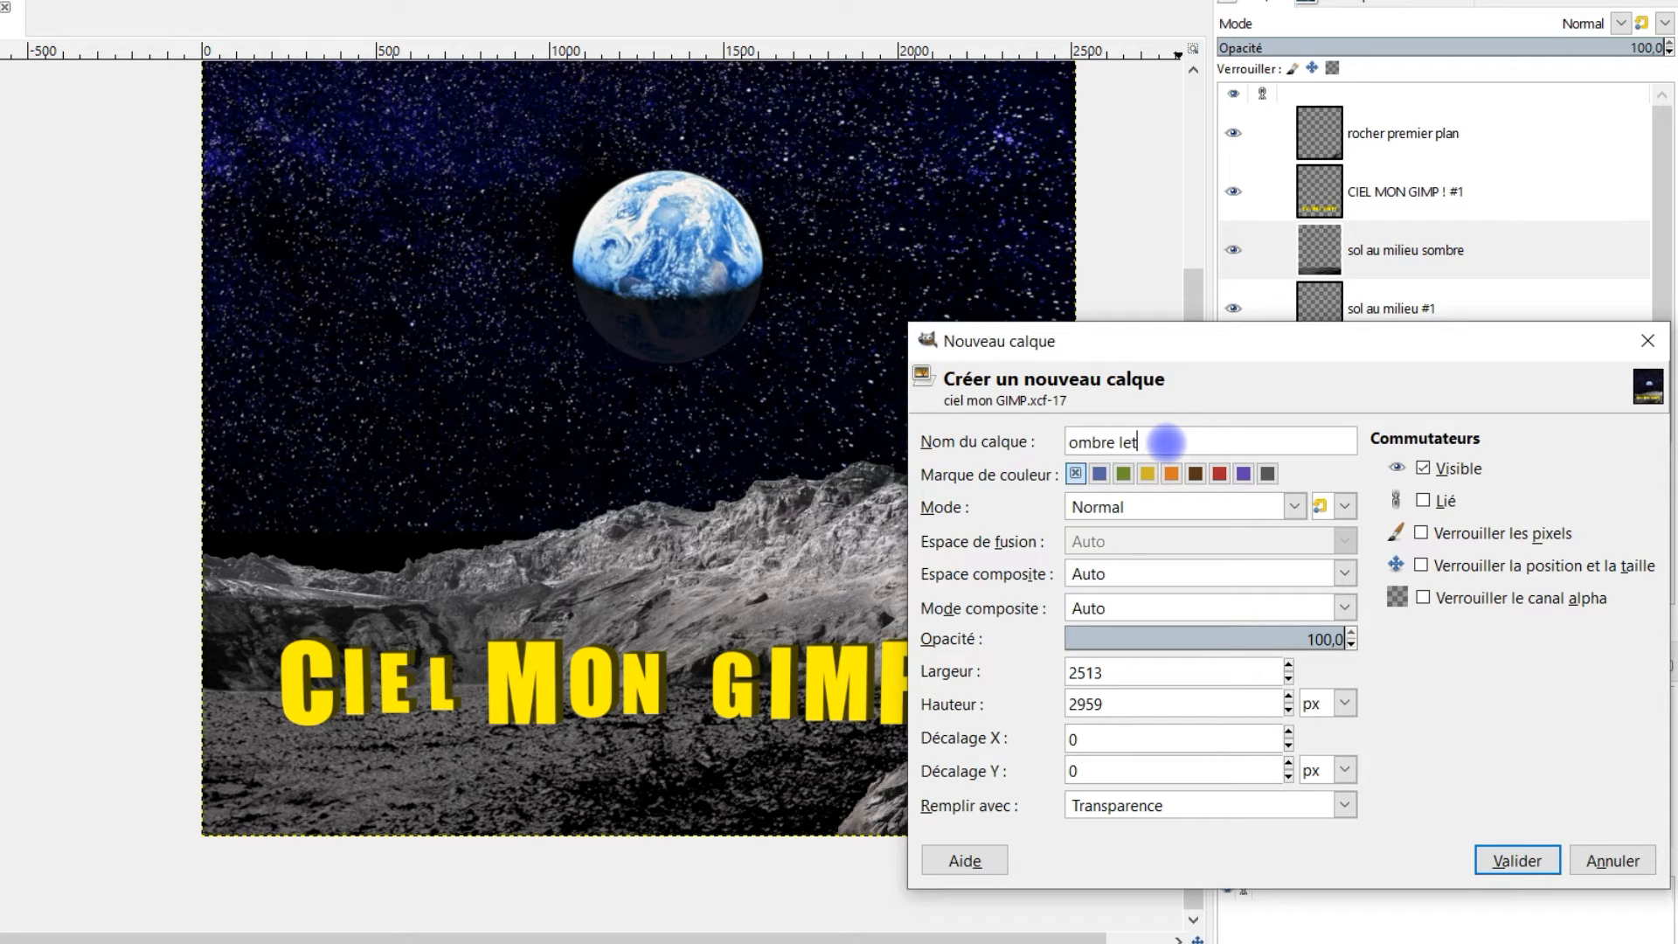
{"action": "key", "text": "Return"}
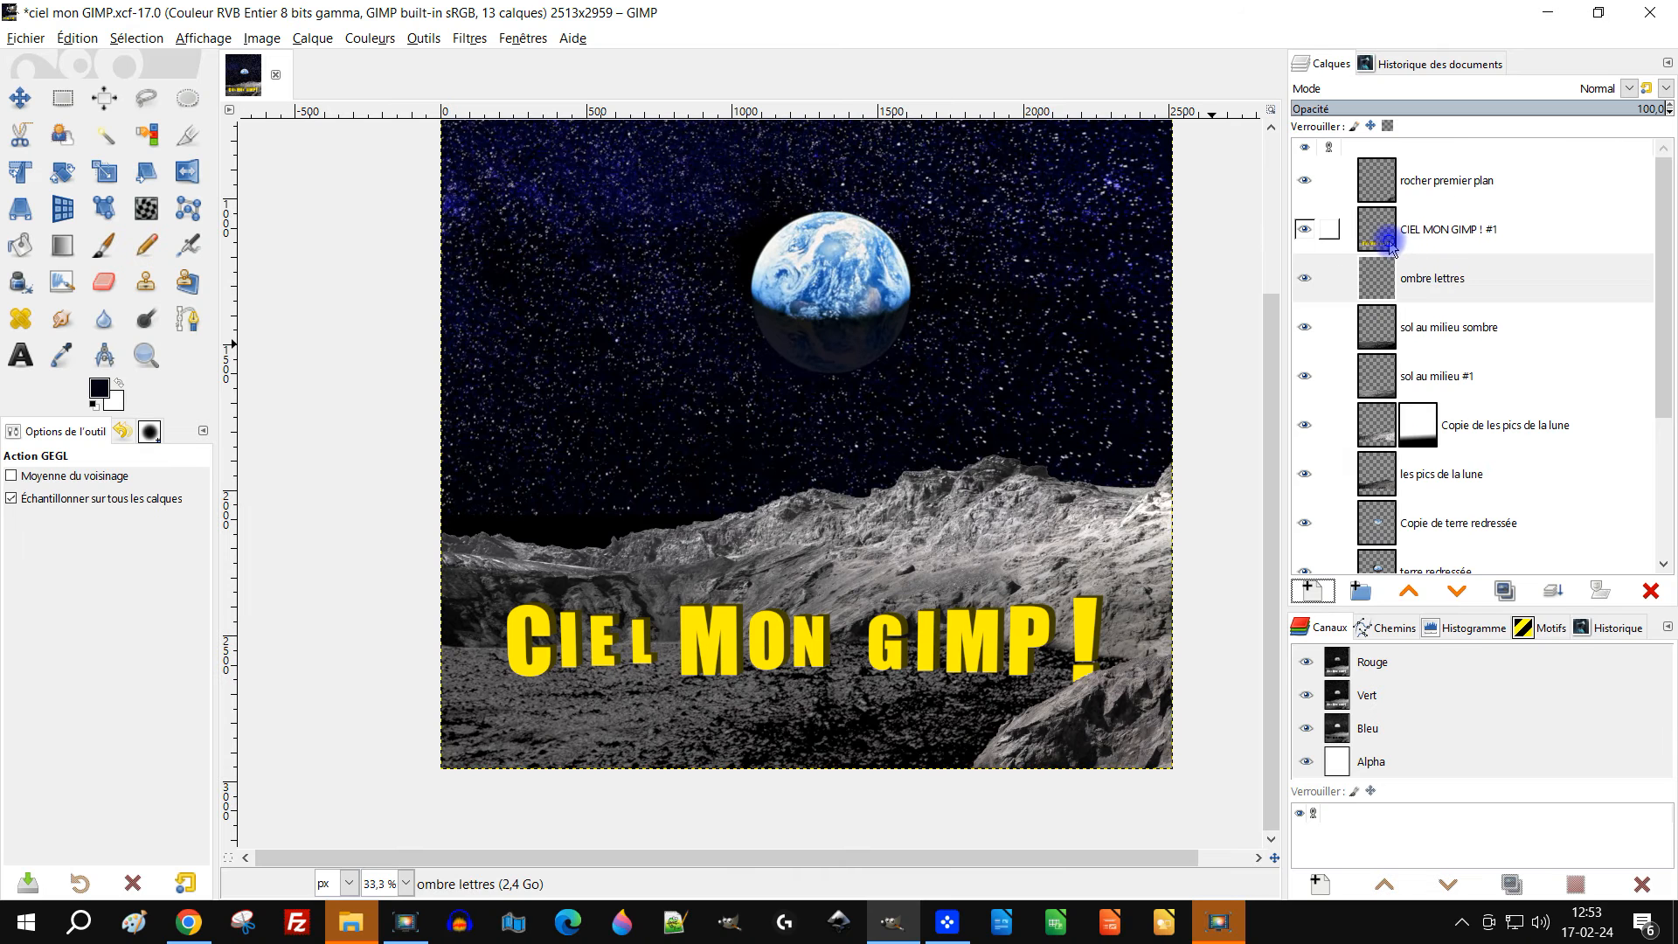
Fill the alpha selection of the CIEL MON GIMP ! #1 layer with black on the ombre lettres layer, and clear the selection
{"action": "right_click", "coordinate": [1390, 245]}
{"action": "left_click", "coordinate": [1468, 797]}
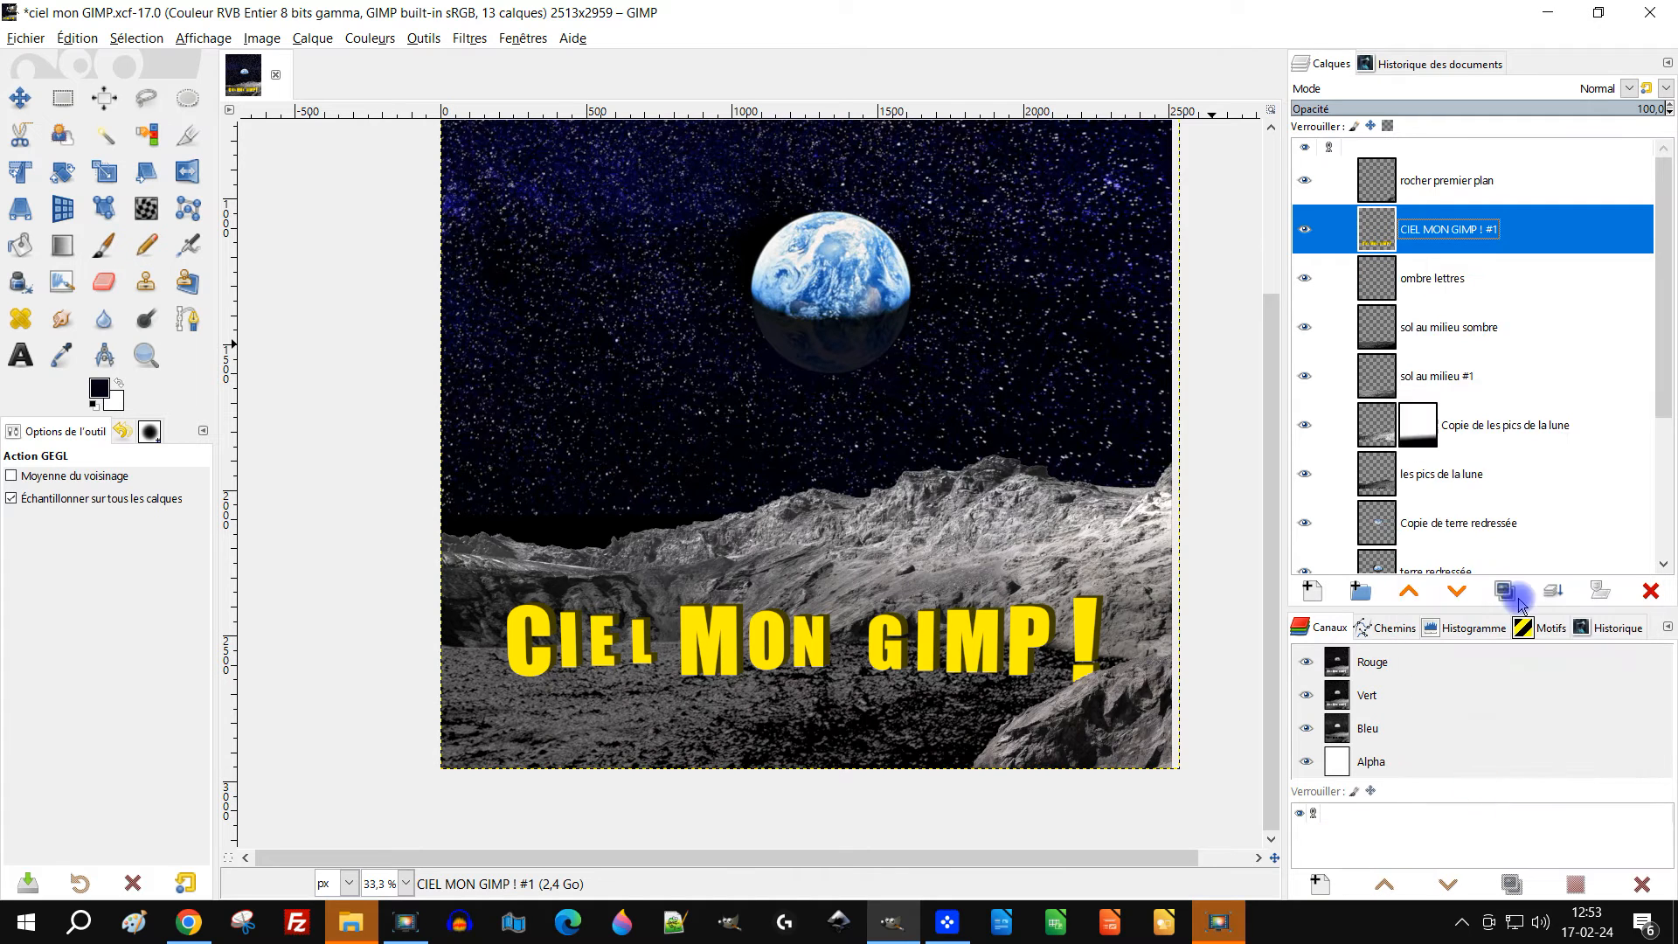
{"action": "left_click", "coordinate": [93, 403]}
{"action": "left_click", "coordinate": [1376, 278]}
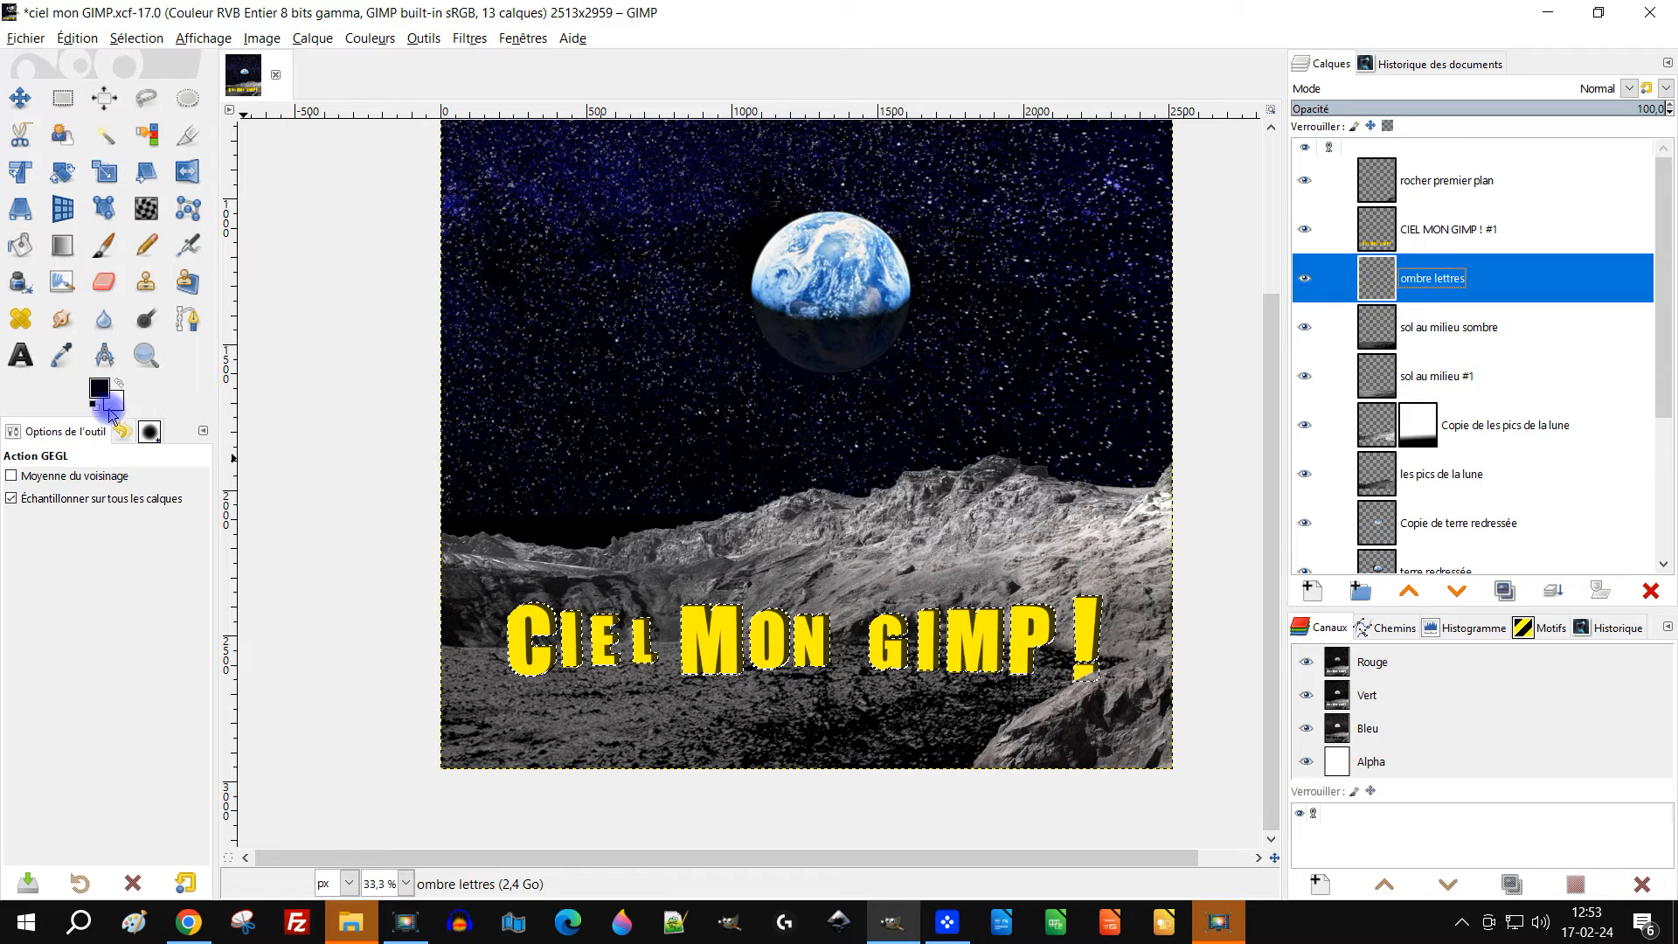
{"action": "left_click_drag", "start_coordinate": [99, 395], "coordinate": [768, 649]}
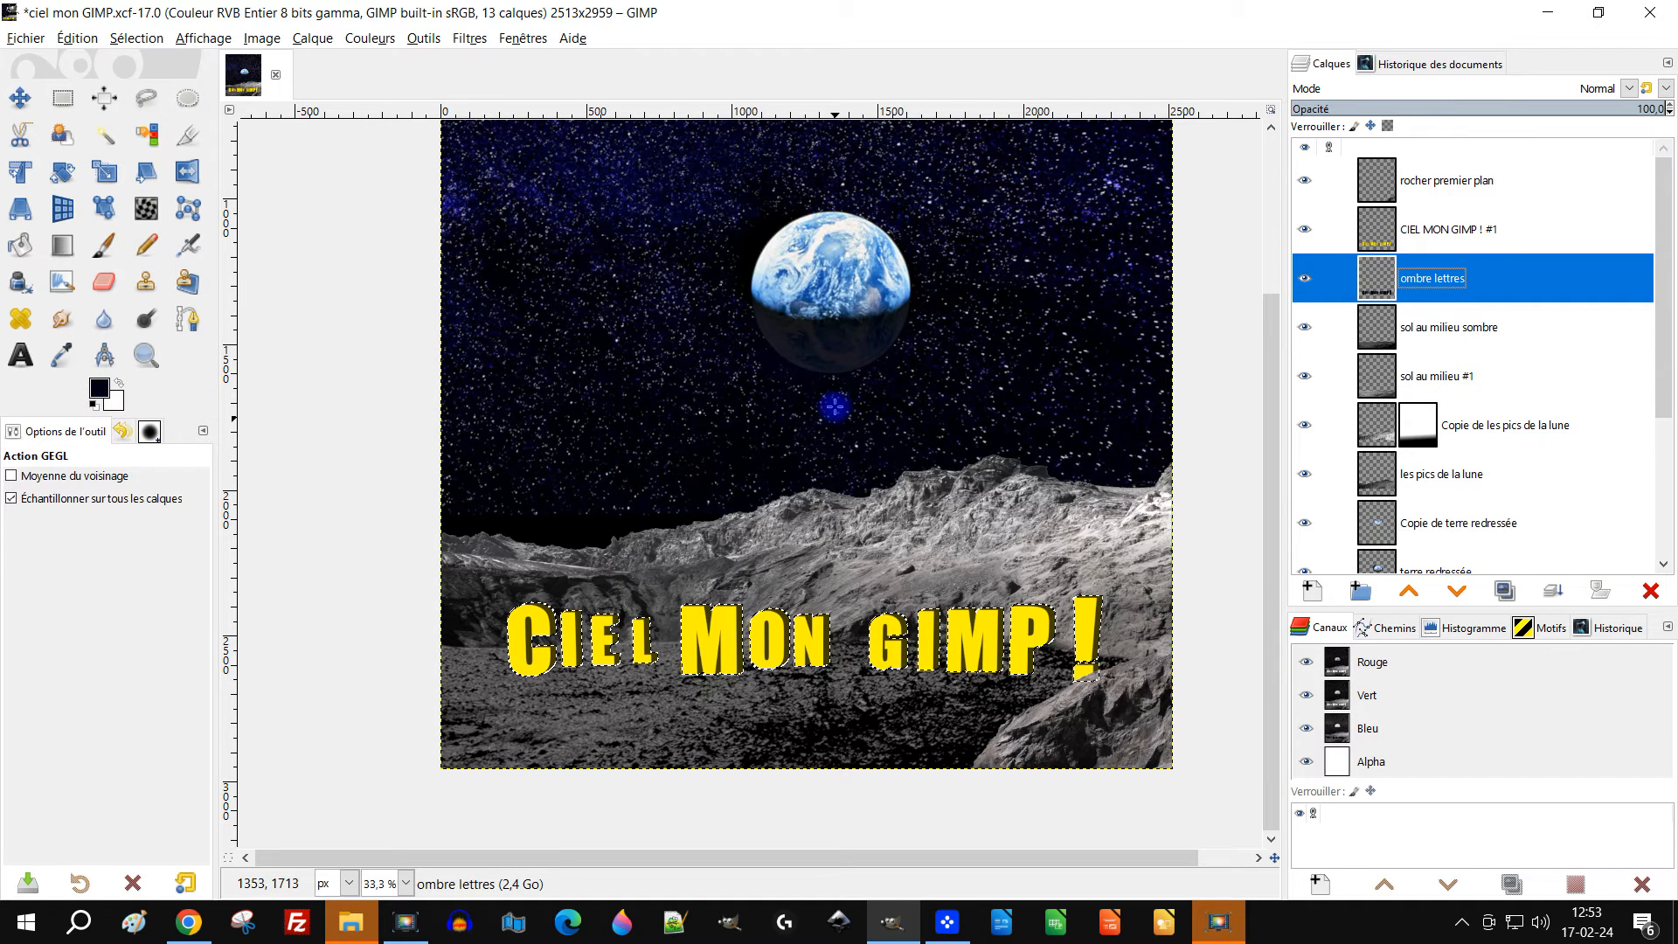
{"action": "left_click", "coordinate": [134, 38]}
{"action": "left_click", "coordinate": [150, 85]}
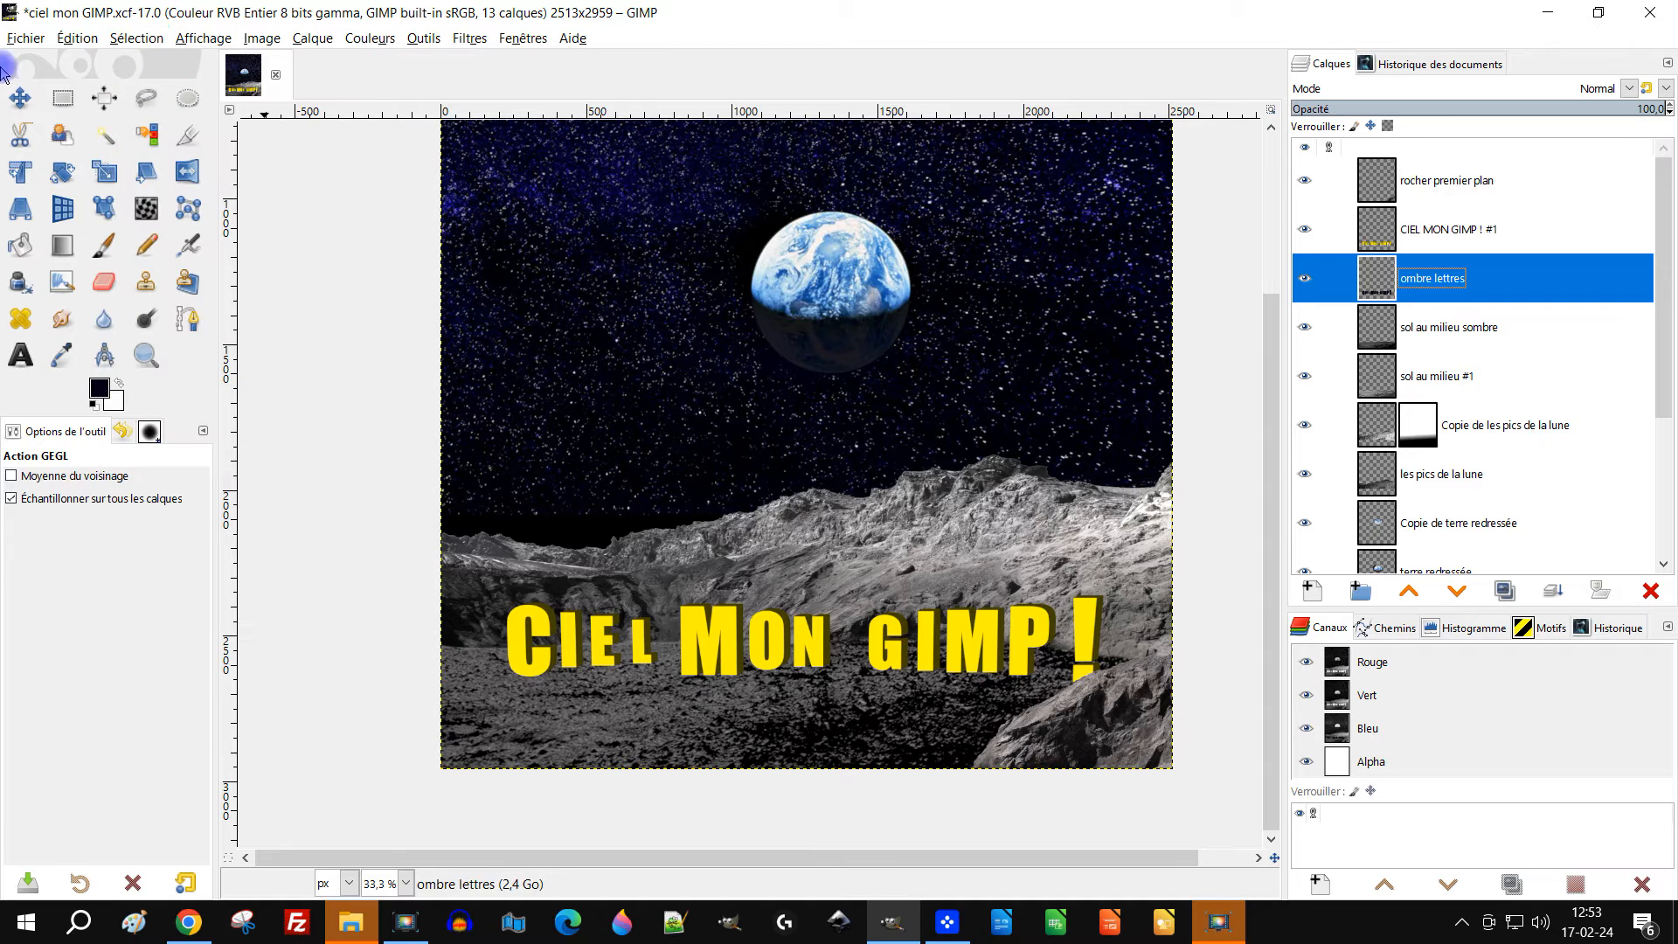
Move the ombre lettres layer straight down so the black letters sit below the yellow title, and crop the layer to its content
{"action": "left_click", "coordinate": [12, 94]}
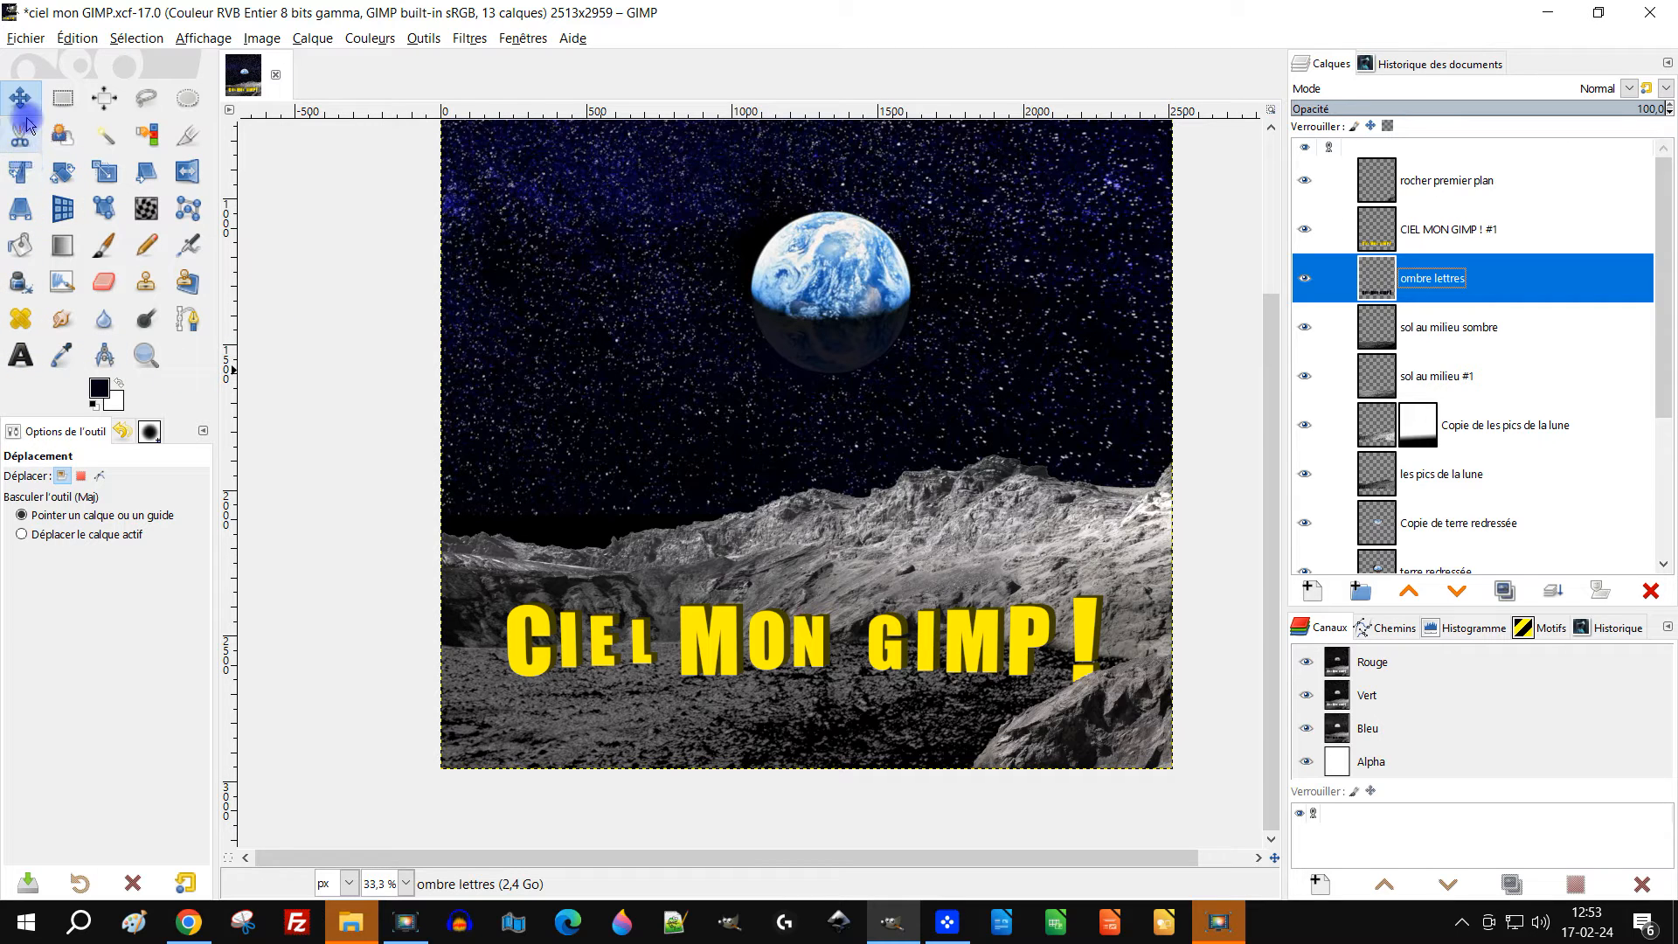
{"action": "left_click", "coordinate": [53, 539]}
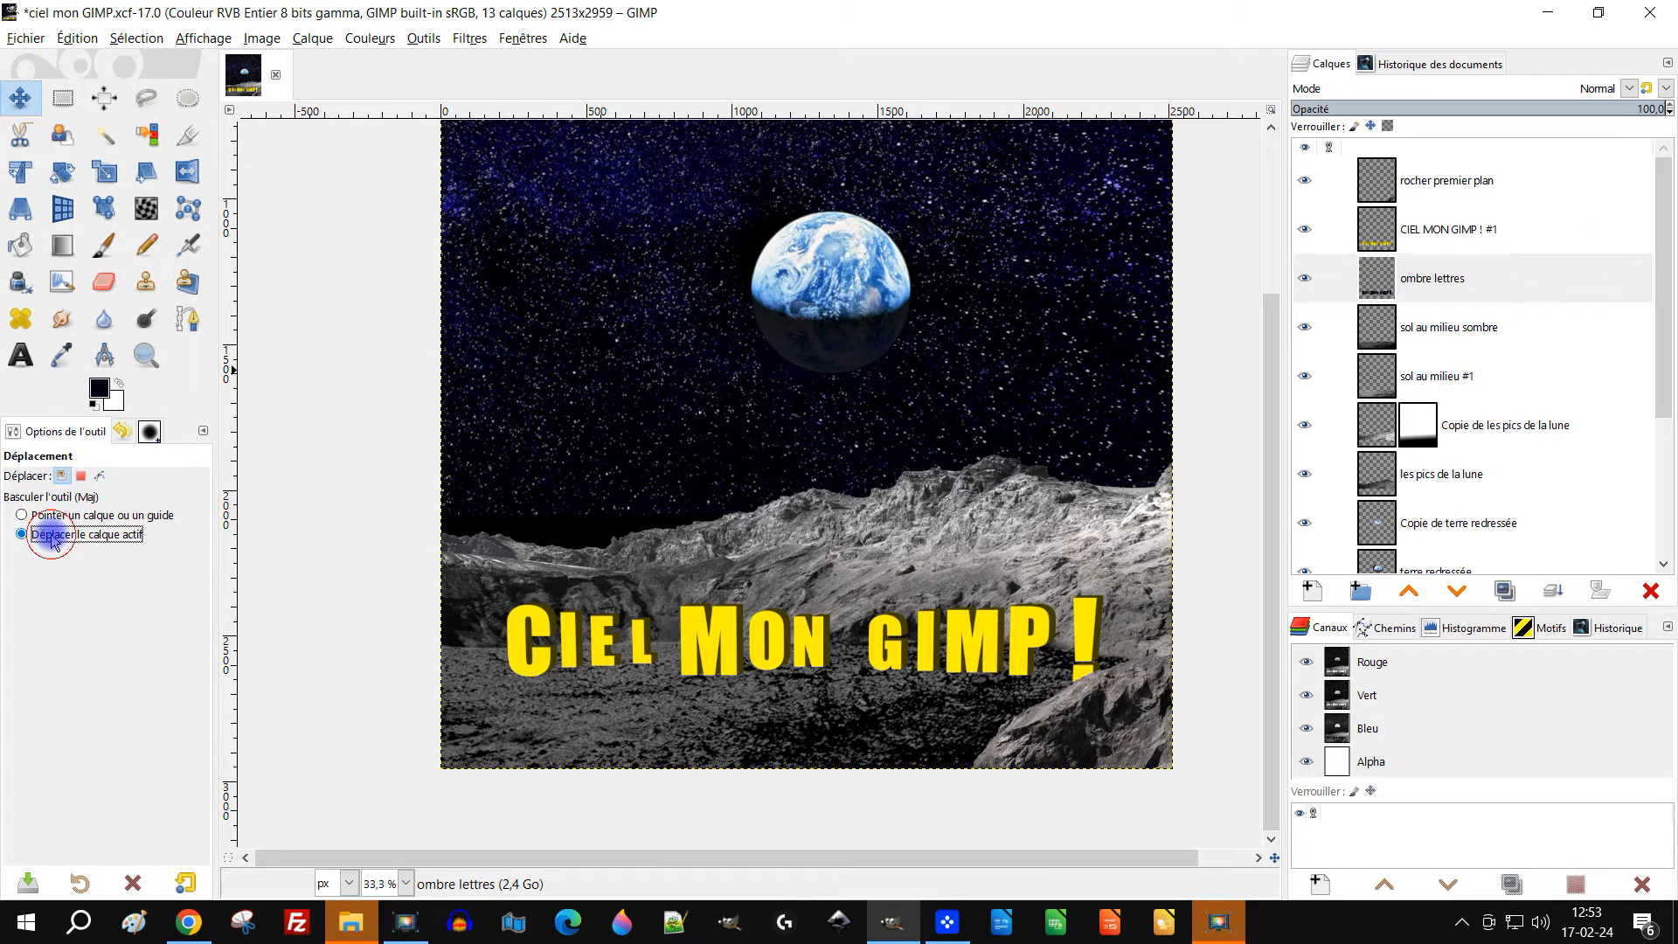
{"action": "left_click", "coordinate": [1390, 293]}
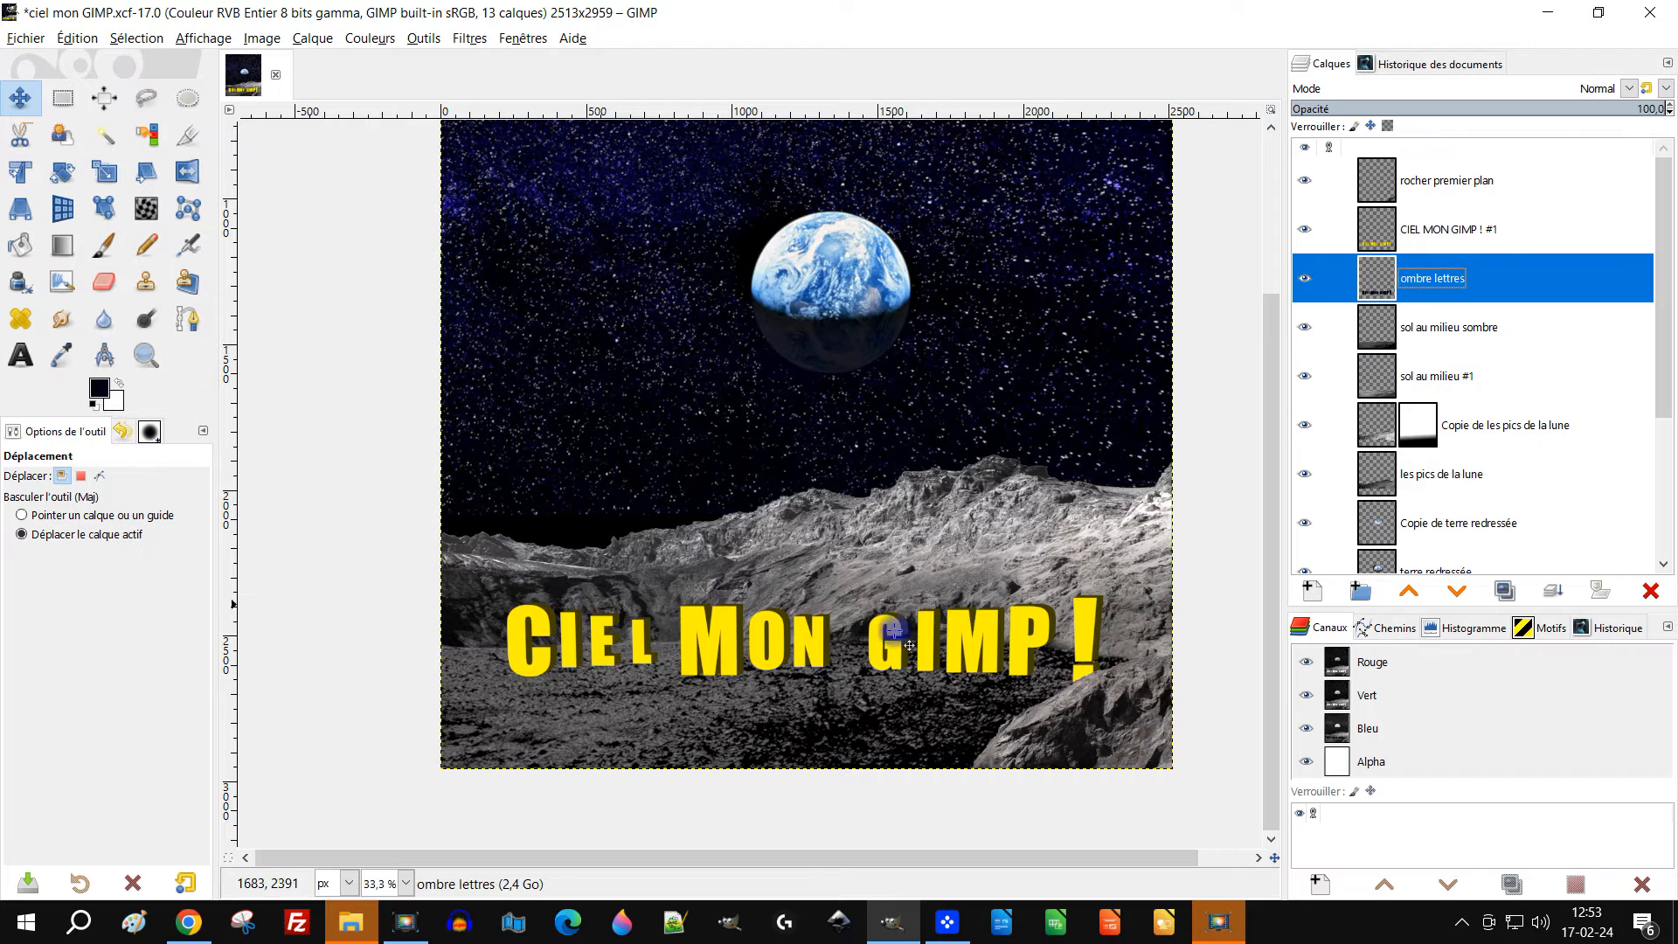
{"action": "left_click_drag", "start_coordinate": [723, 628], "coordinate": [721, 699]}
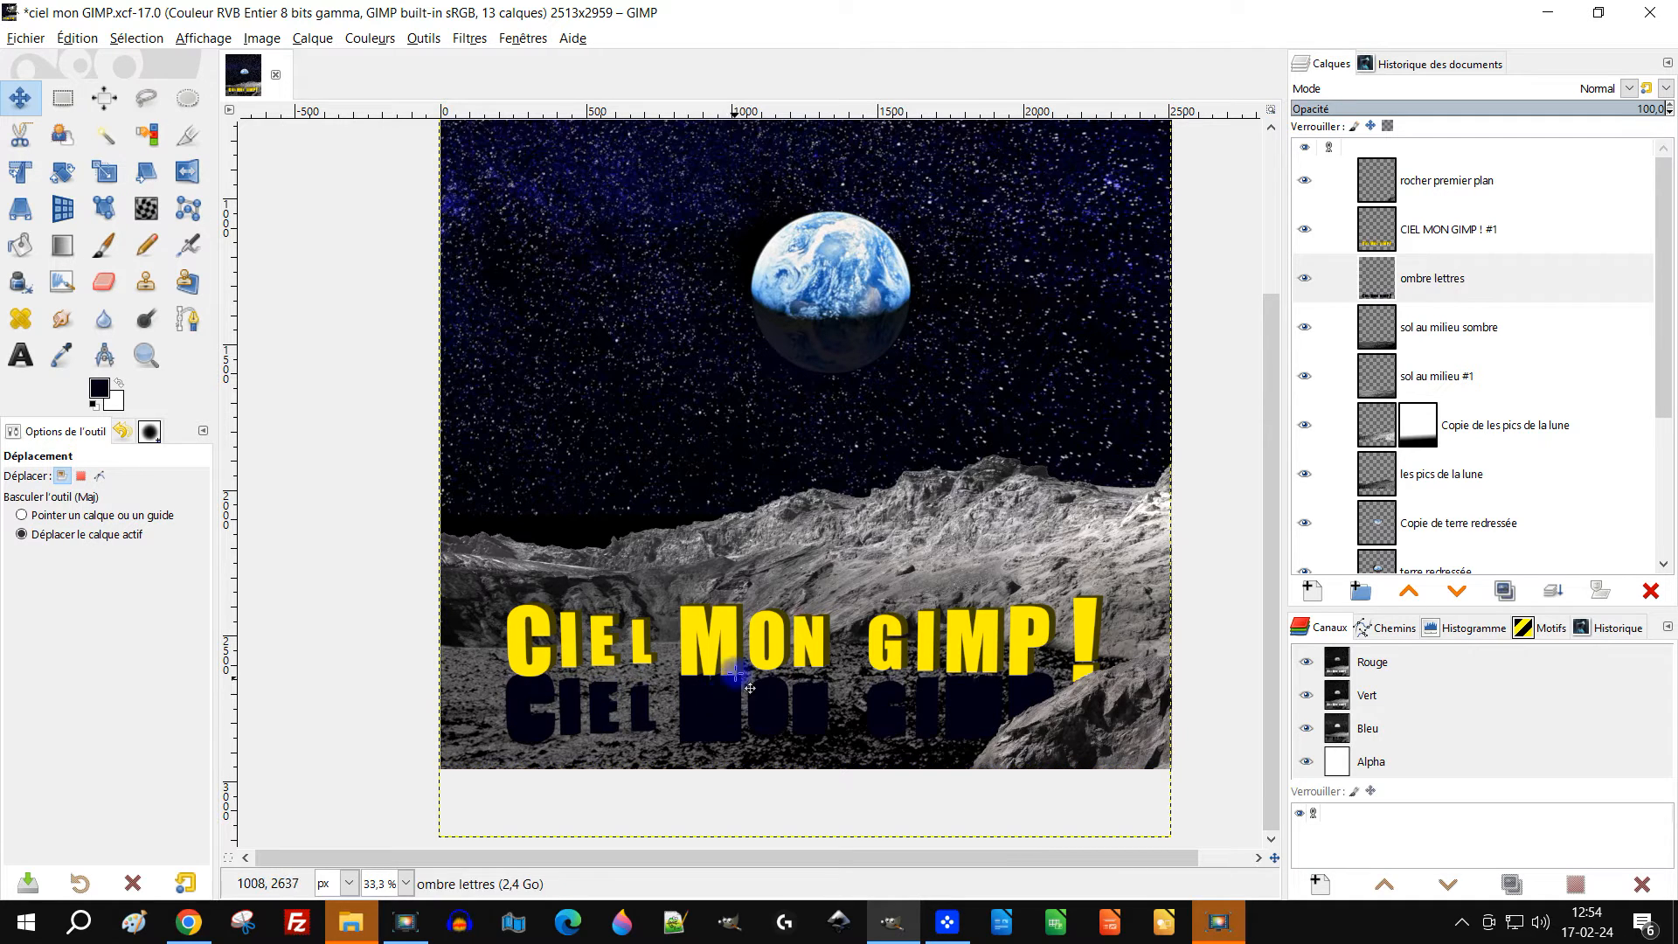
{"action": "left_click", "coordinate": [312, 39]}
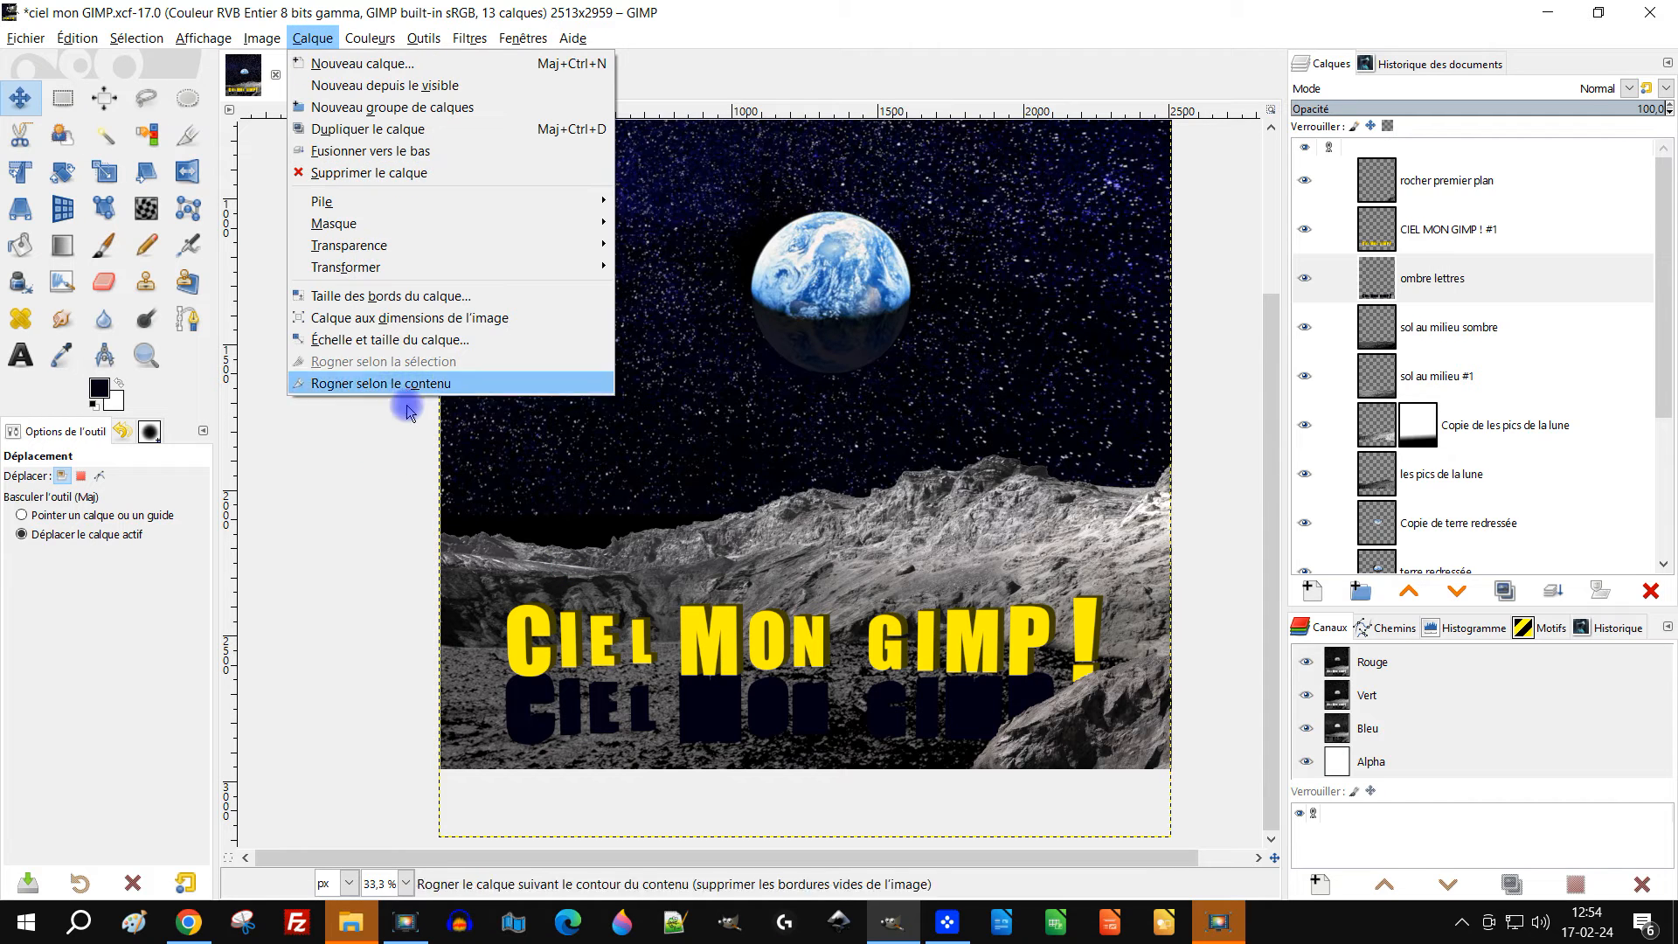
{"action": "left_click", "coordinate": [367, 383]}
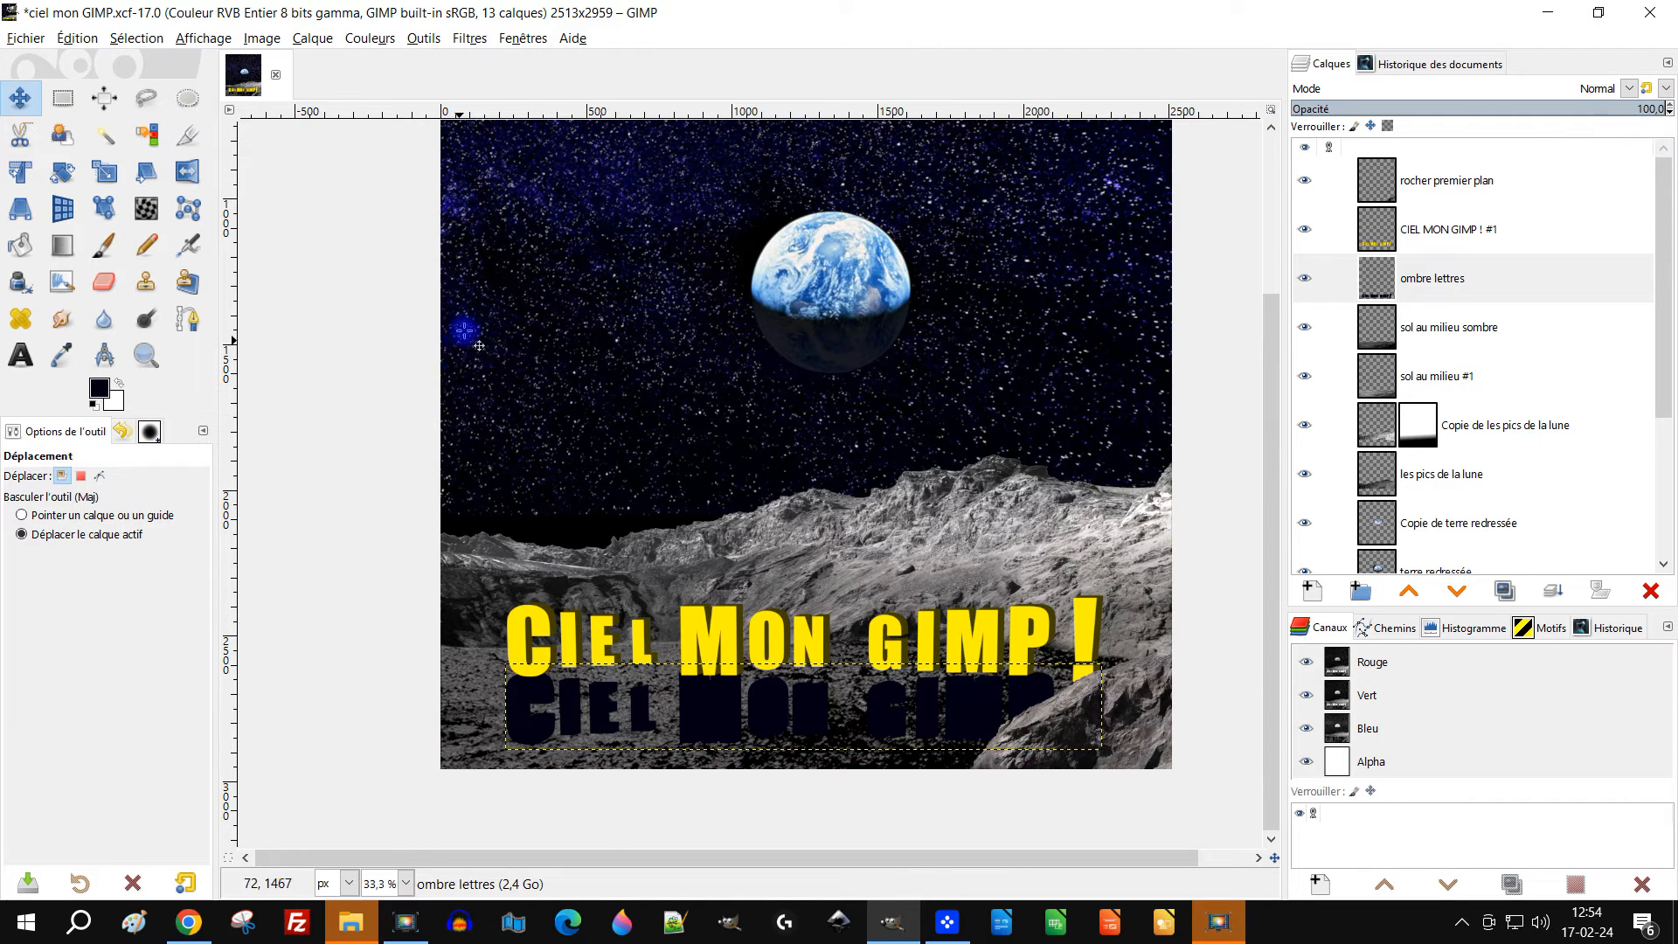
Flip the ombre lettres layer vertically and nudge the mirrored letters up against the base of the yellow title
{"action": "left_click", "coordinate": [187, 171]}
{"action": "left_click", "coordinate": [190, 171]}
{"action": "left_click", "coordinate": [823, 708]}
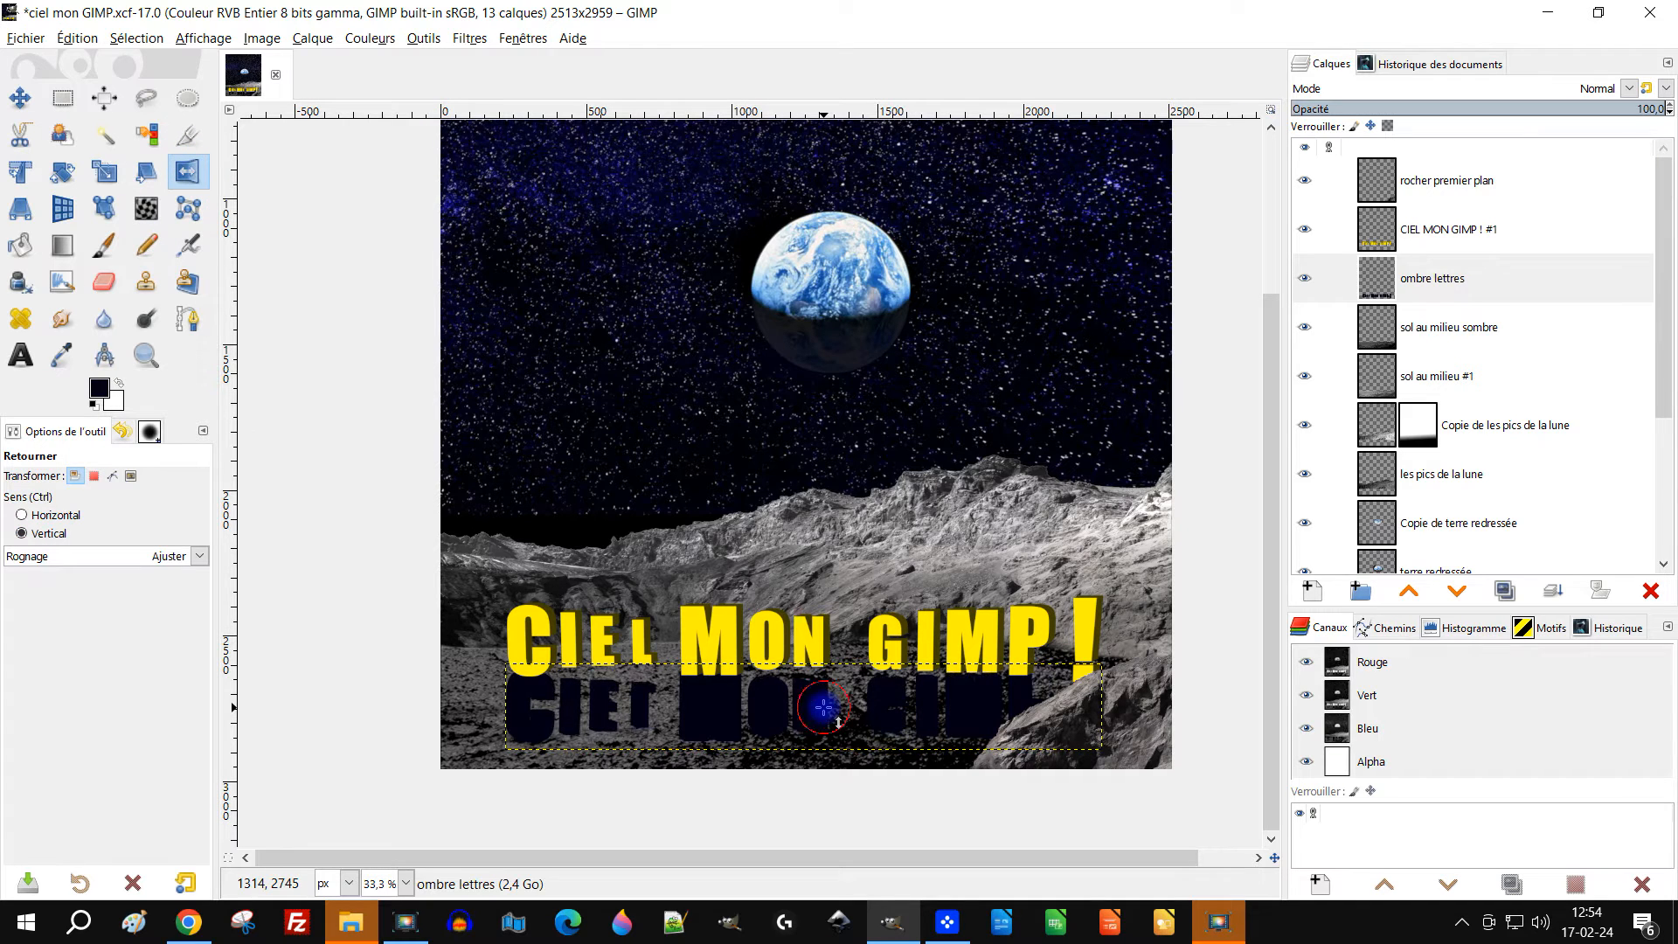
{"action": "left_click", "coordinate": [20, 97]}
{"action": "left_click_drag", "start_coordinate": [703, 722], "coordinate": [724, 708]}
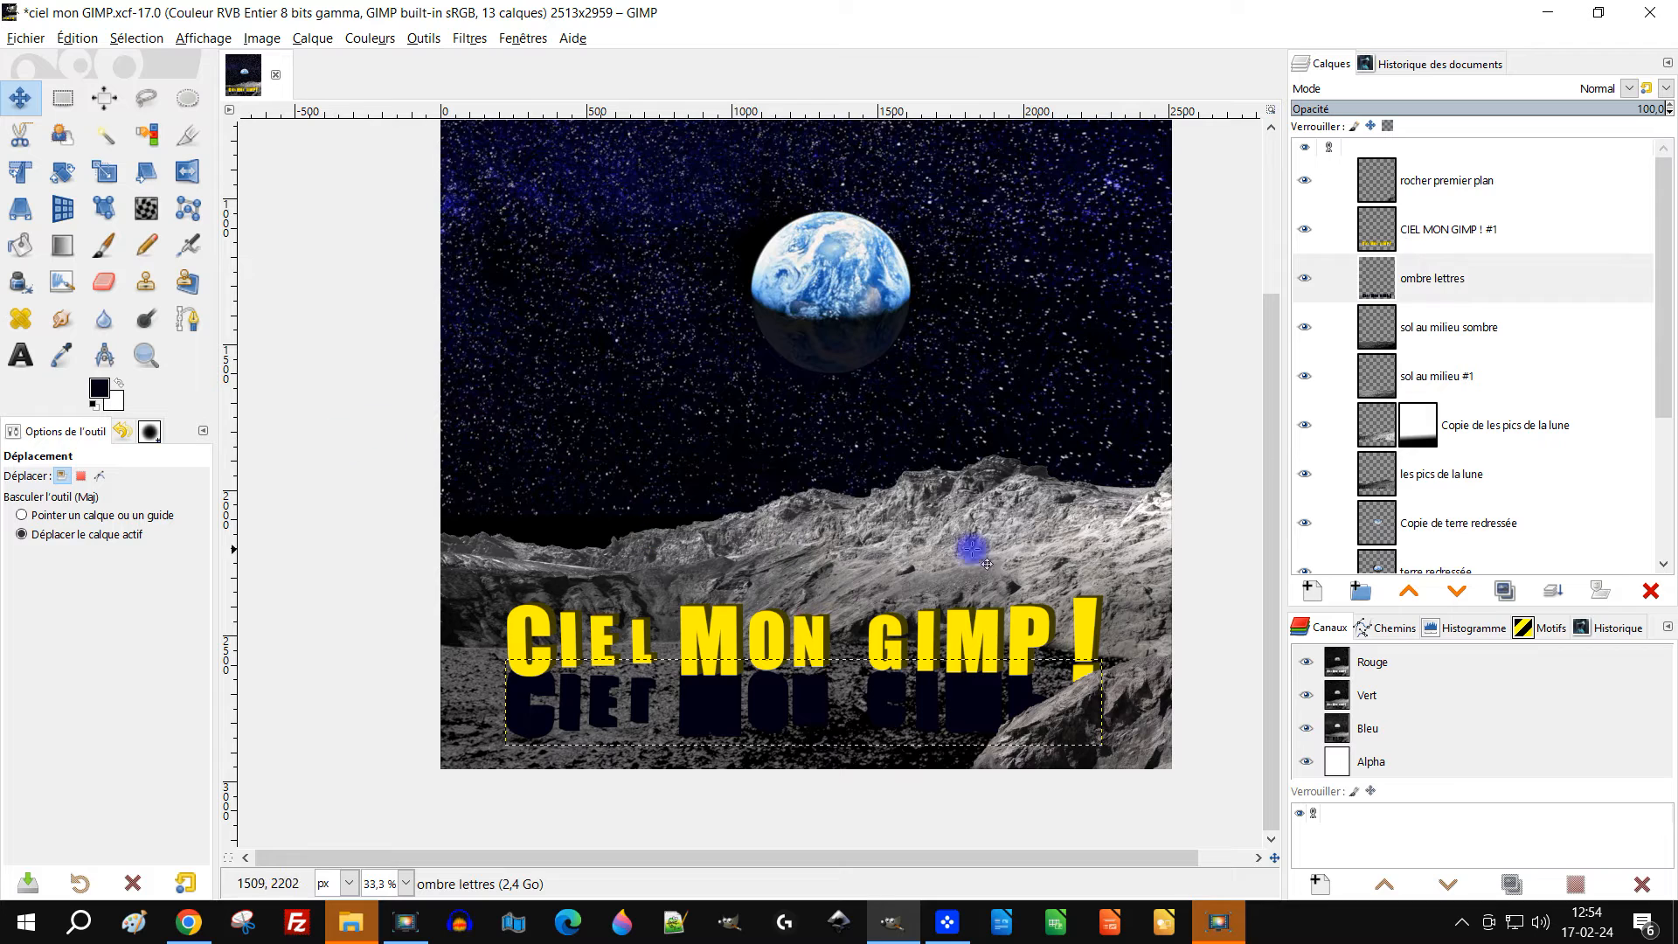
Expand the ombre lettres layer to the image dimensions
{"action": "right_click", "coordinate": [1407, 281]}
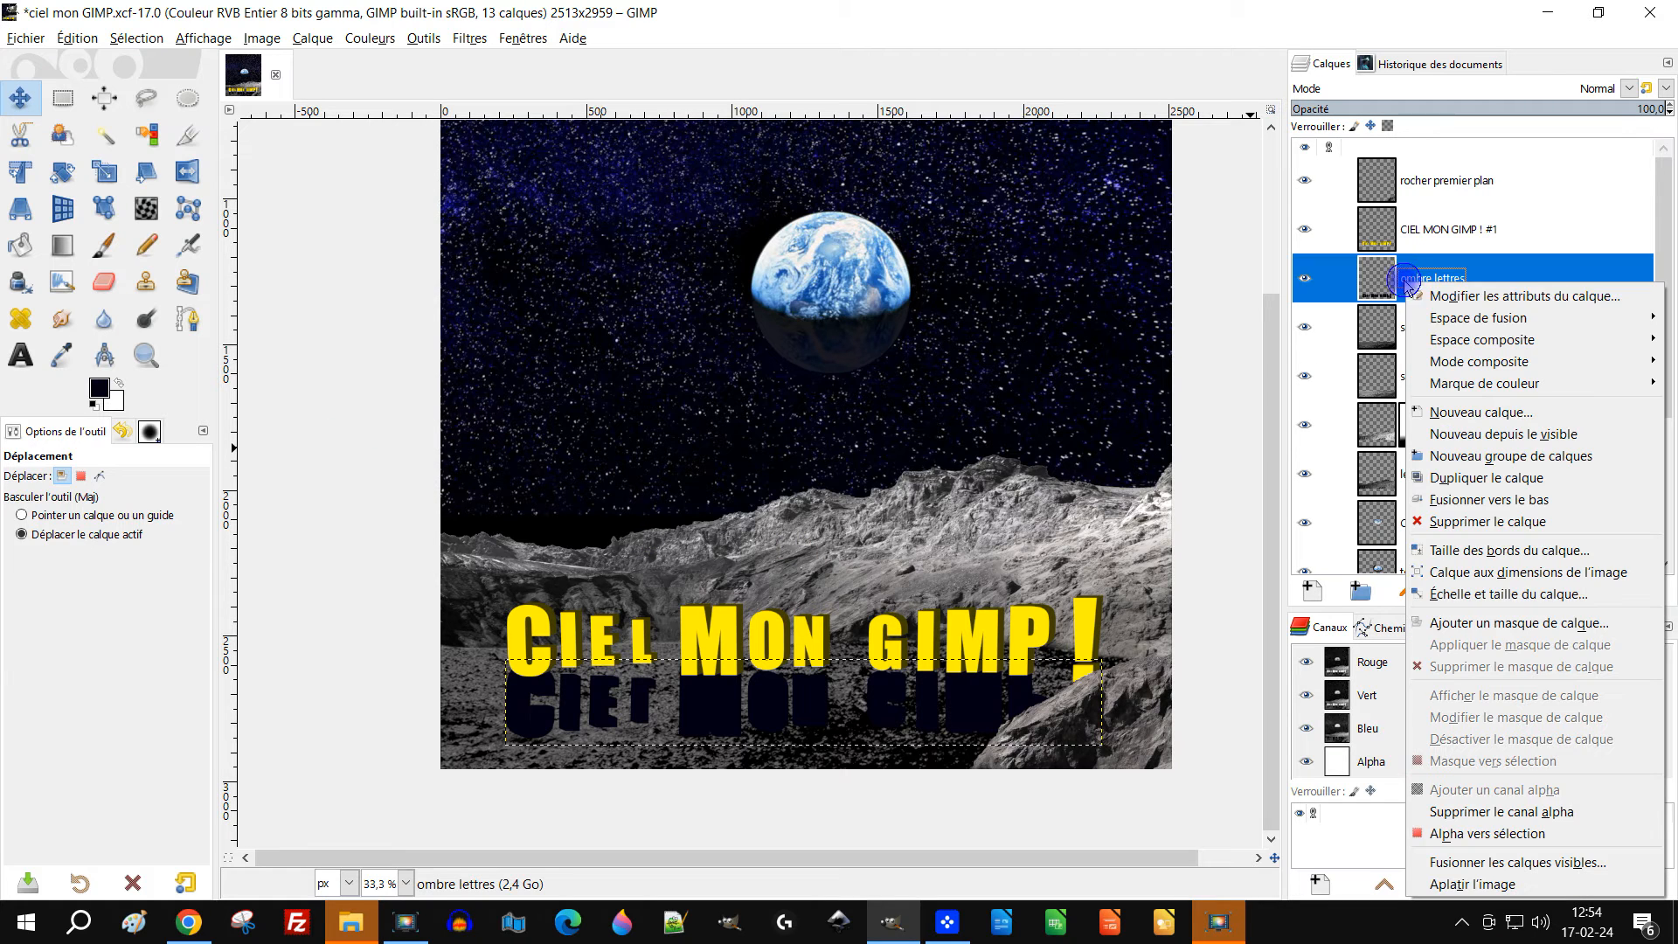
{"action": "left_click", "coordinate": [1596, 583]}
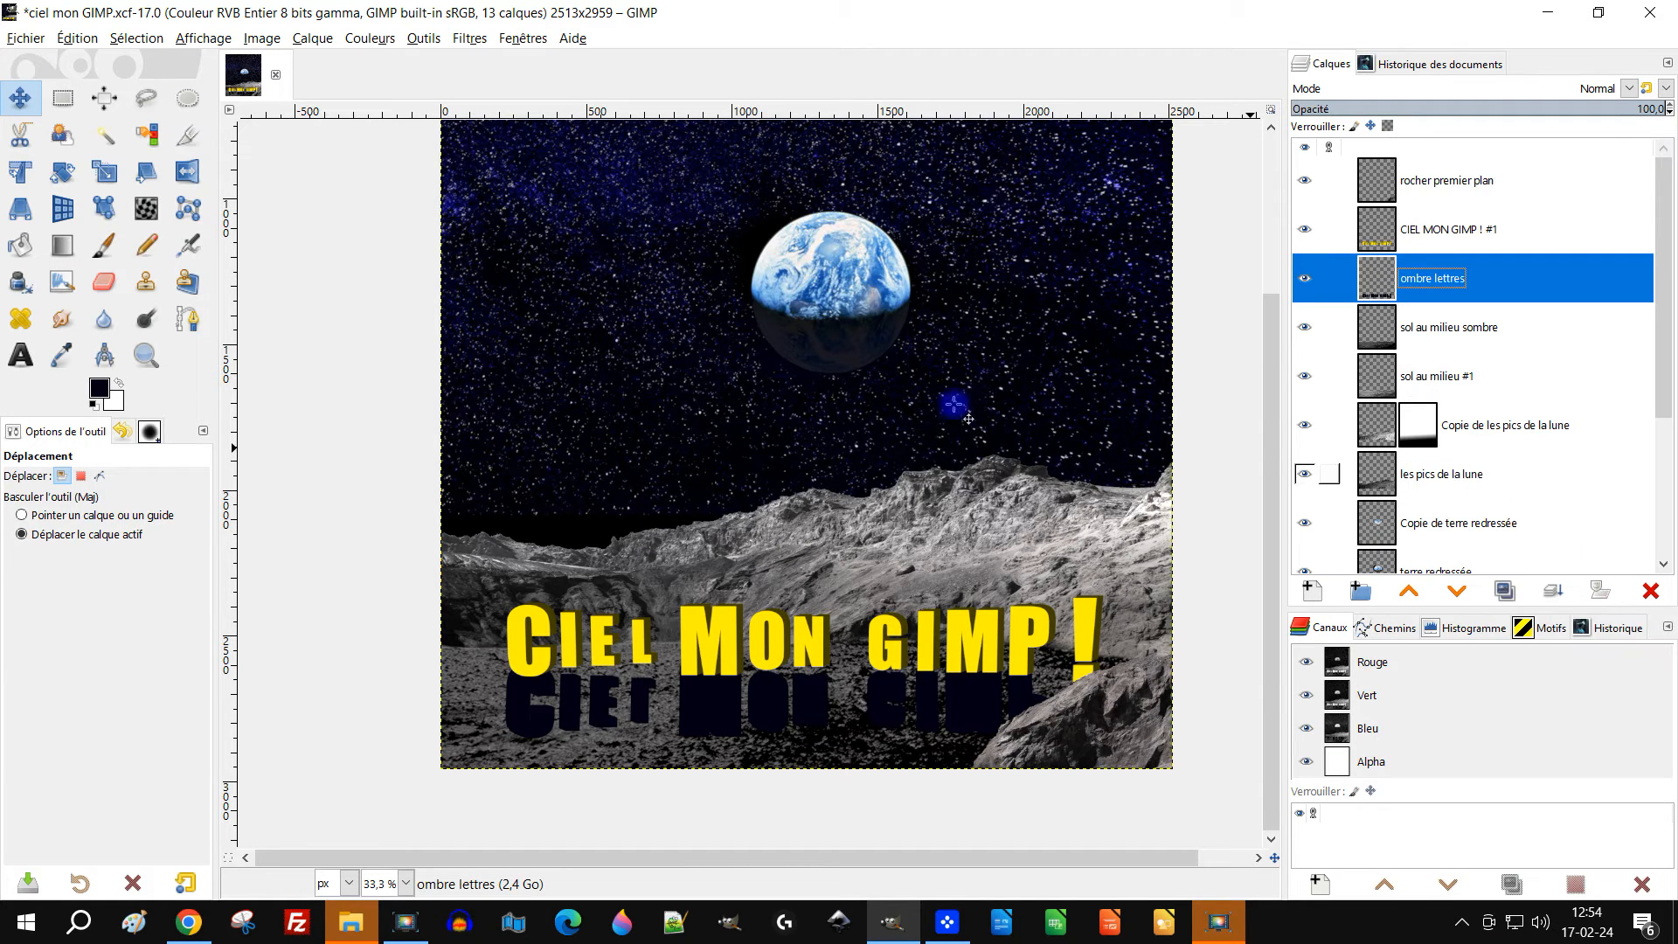
{"action": "right_click", "coordinate": [1388, 273]}
{"action": "left_click", "coordinate": [19, 172]}
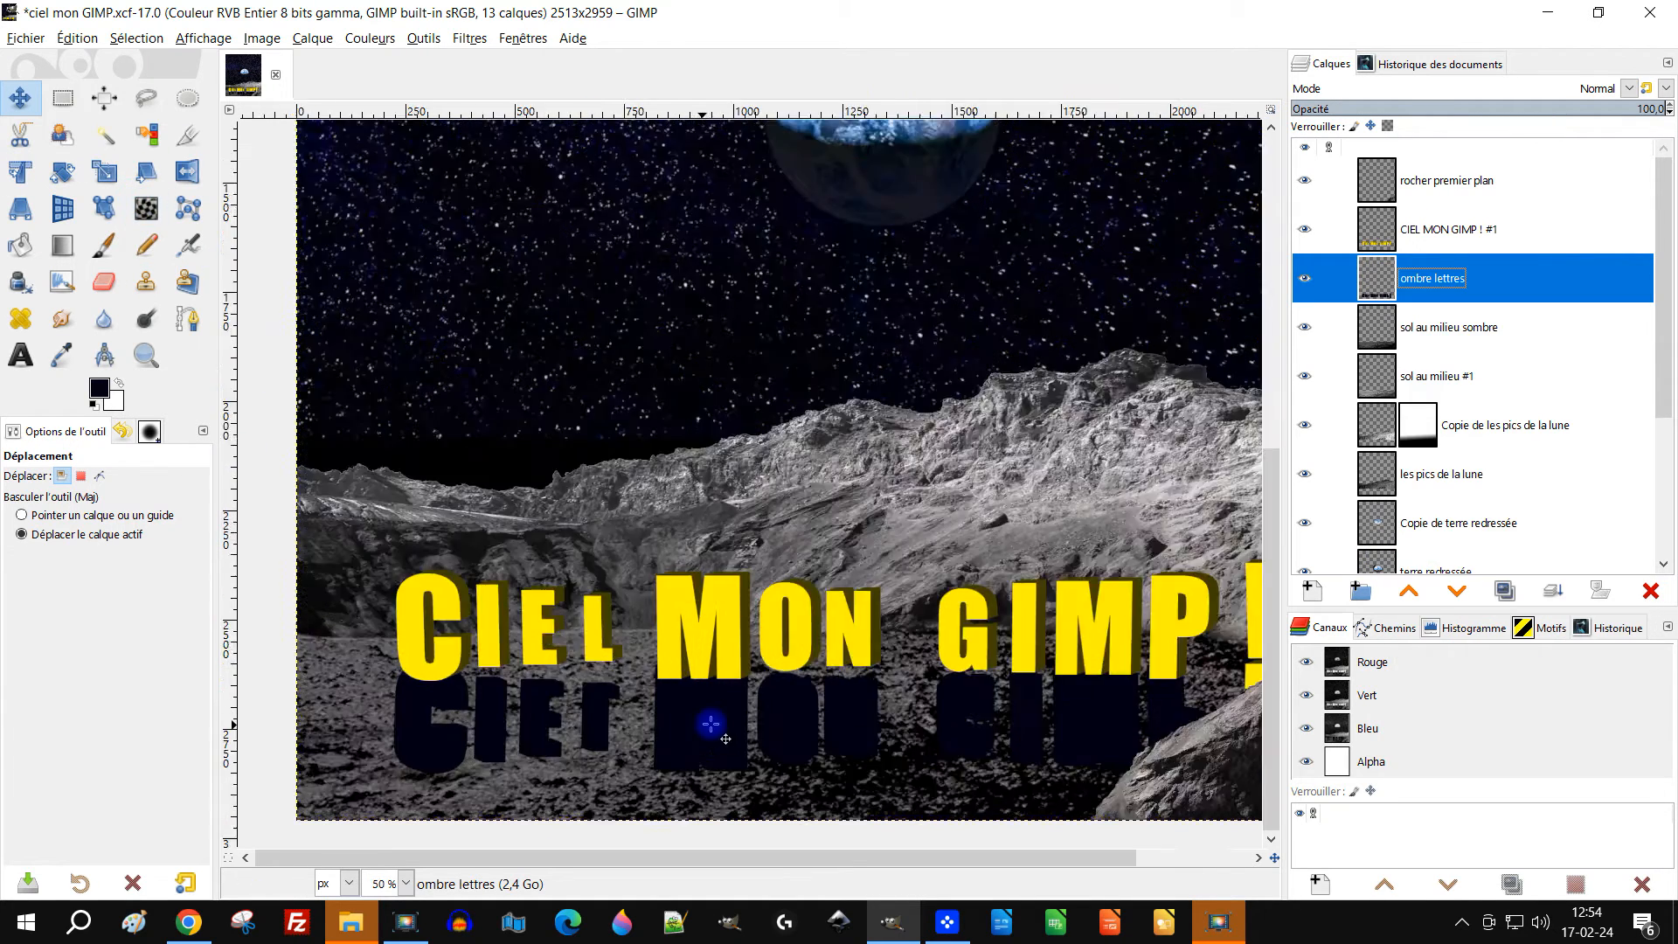
Use the Perspective tool on the ombre lettres layer to slant the mirrored letters down and to the right, narrowing their upper edge
{"action": "left_click", "coordinate": [19, 208]}
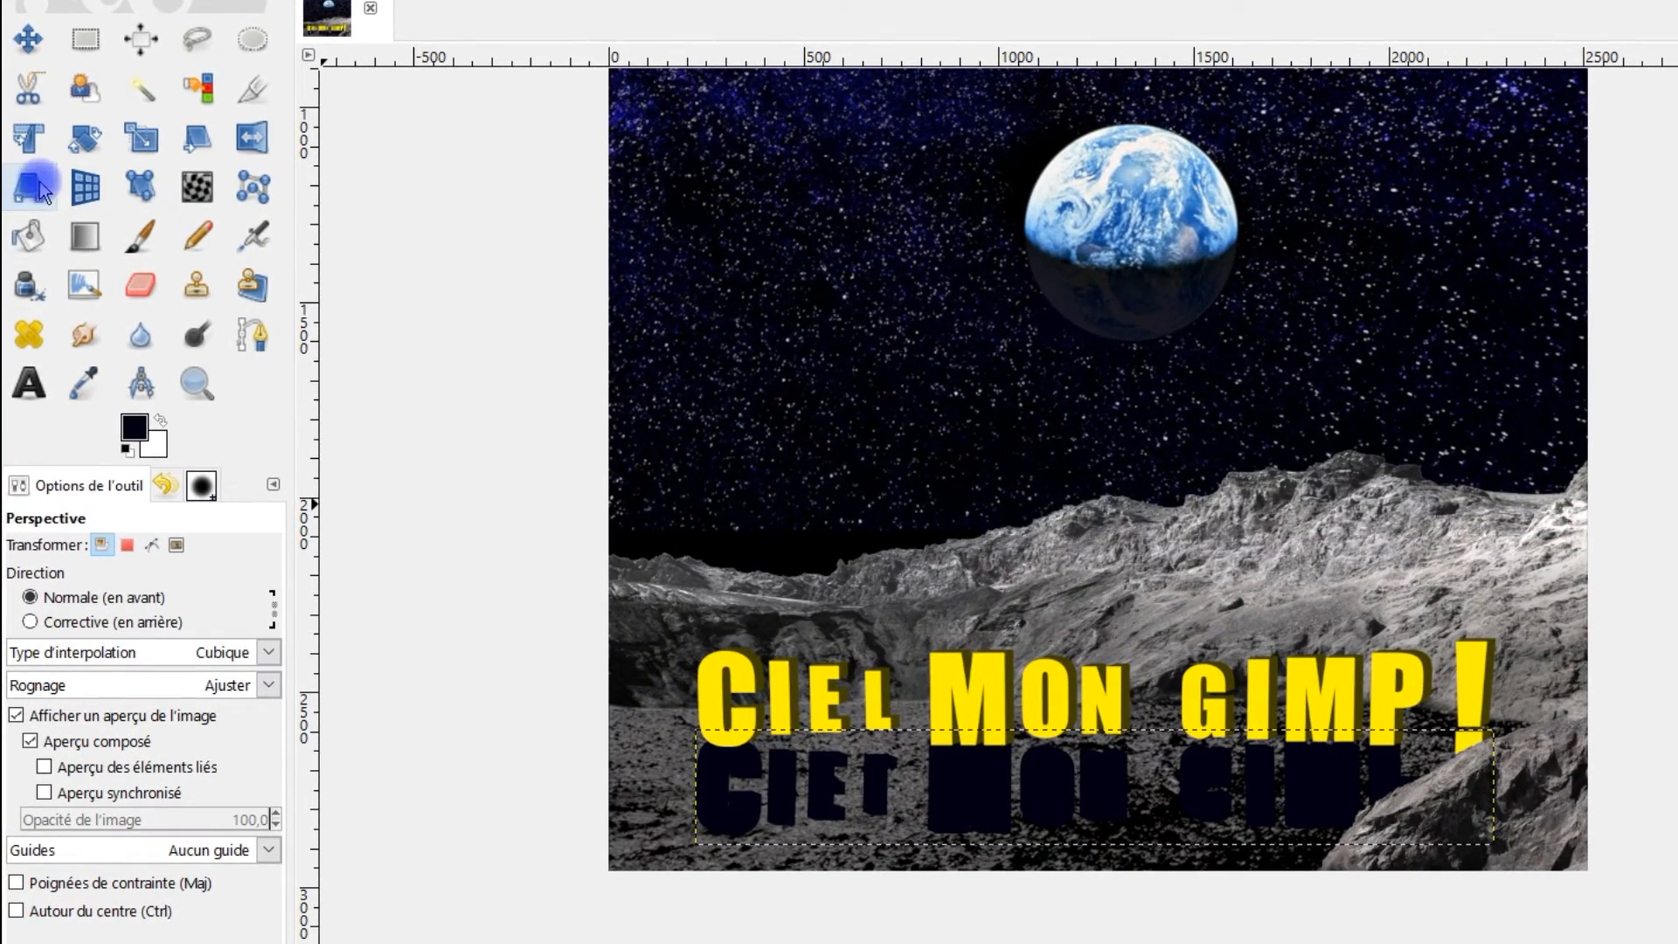
{"action": "left_click", "coordinate": [913, 769]}
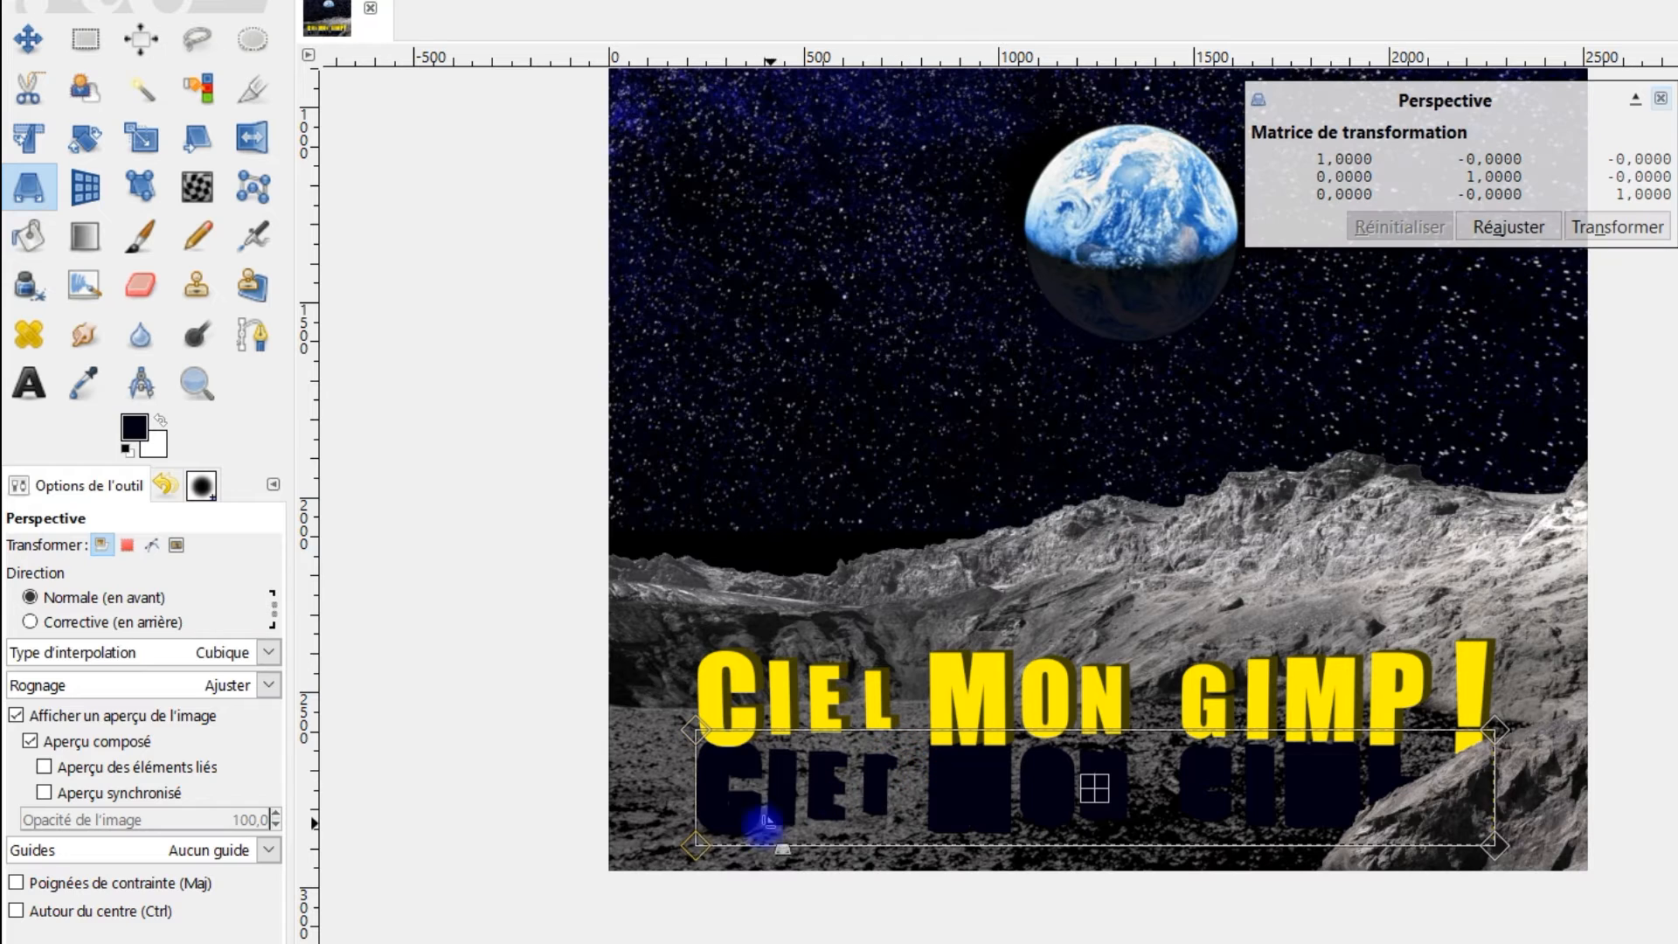
{"action": "left_click_drag", "start_coordinate": [699, 850], "coordinate": [744, 832]}
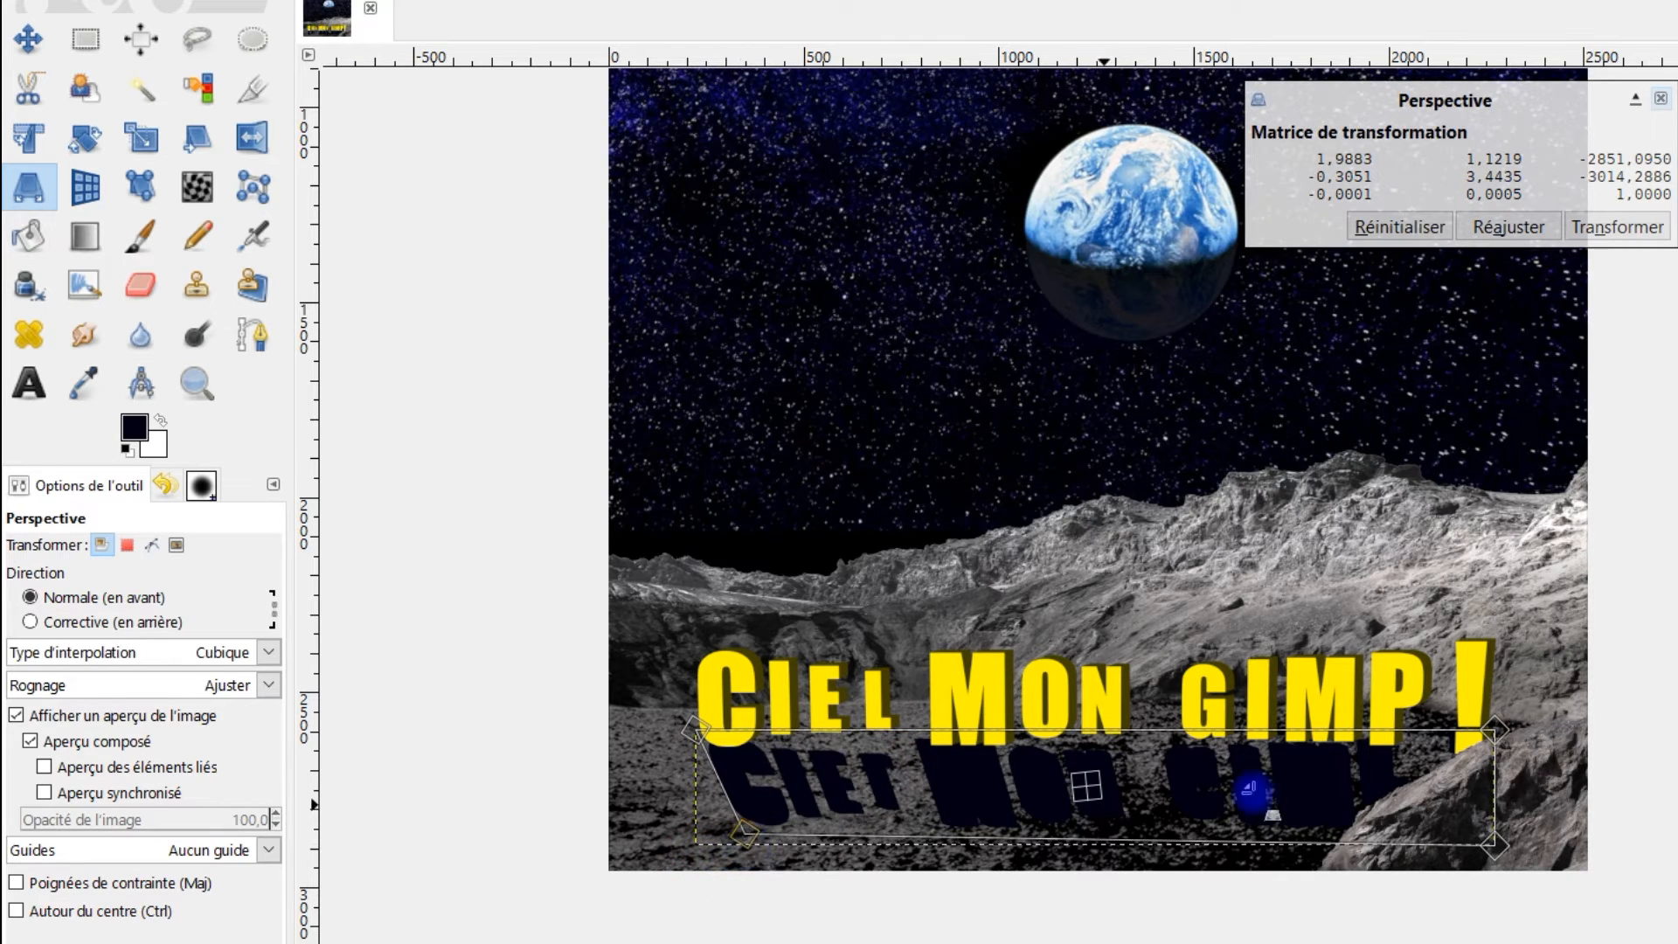
{"action": "left_click_drag", "start_coordinate": [1496, 728], "coordinate": [1402, 739]}
{"action": "left_click_drag", "start_coordinate": [1476, 847], "coordinate": [1544, 803]}
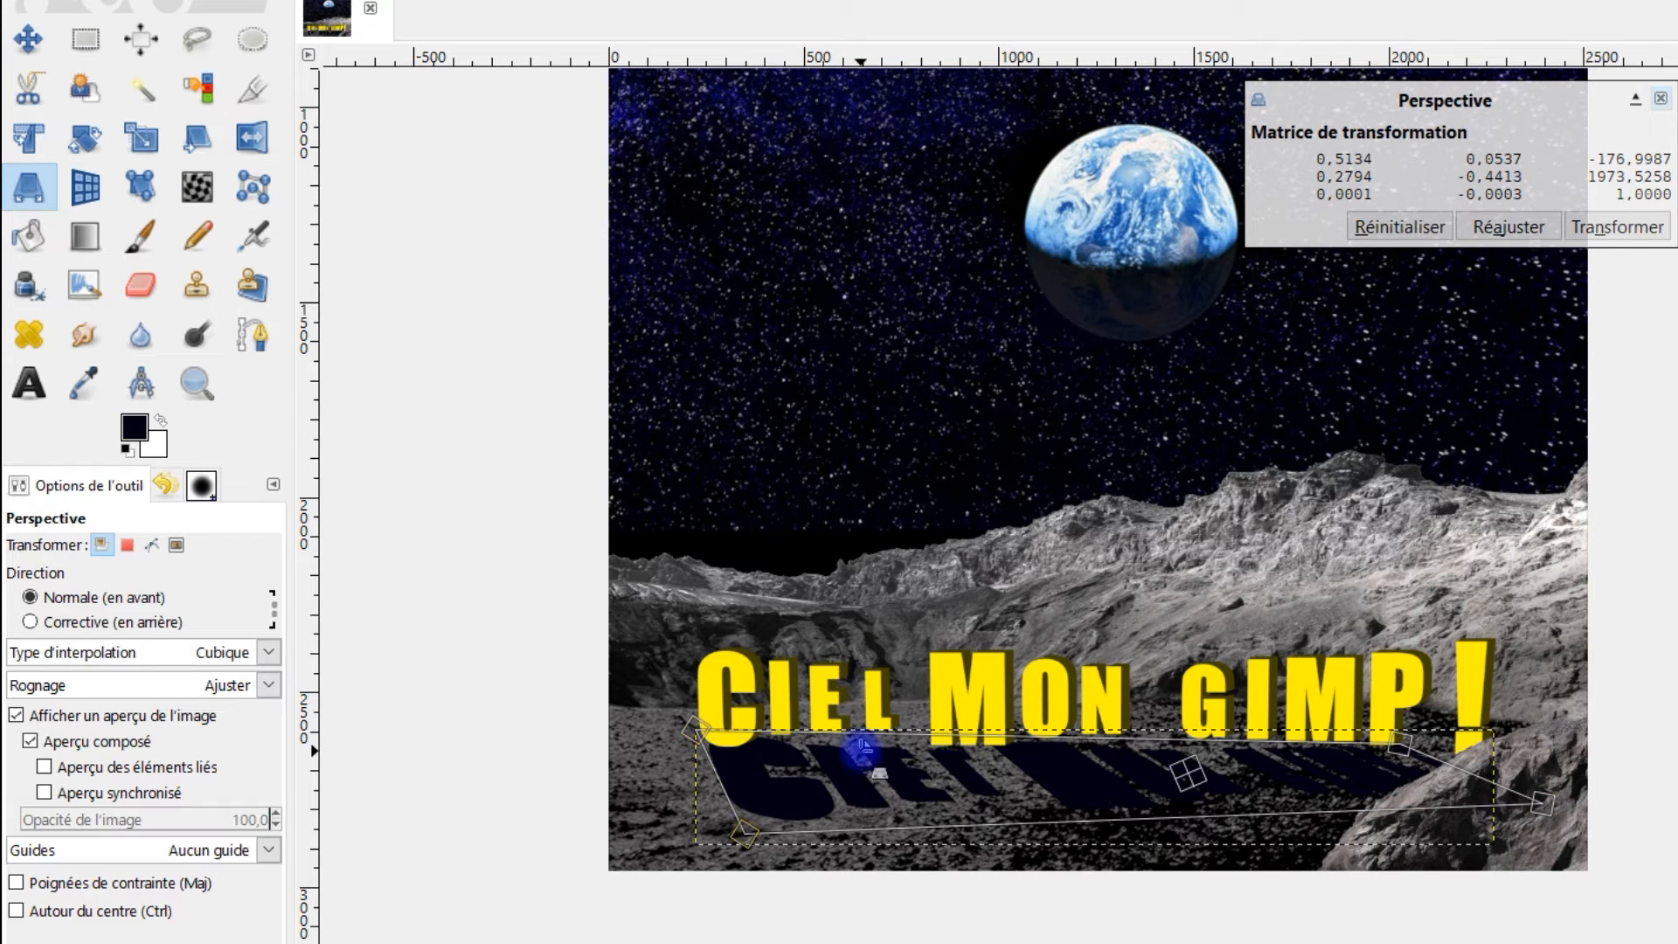
{"action": "mouse_move", "coordinate": [696, 728]}
{"action": "left_mouse_down"}
{"action": "mouse_move", "coordinate": [682, 719]}
{"action": "mouse_move", "coordinate": [694, 735]}
{"action": "left_mouse_up"}
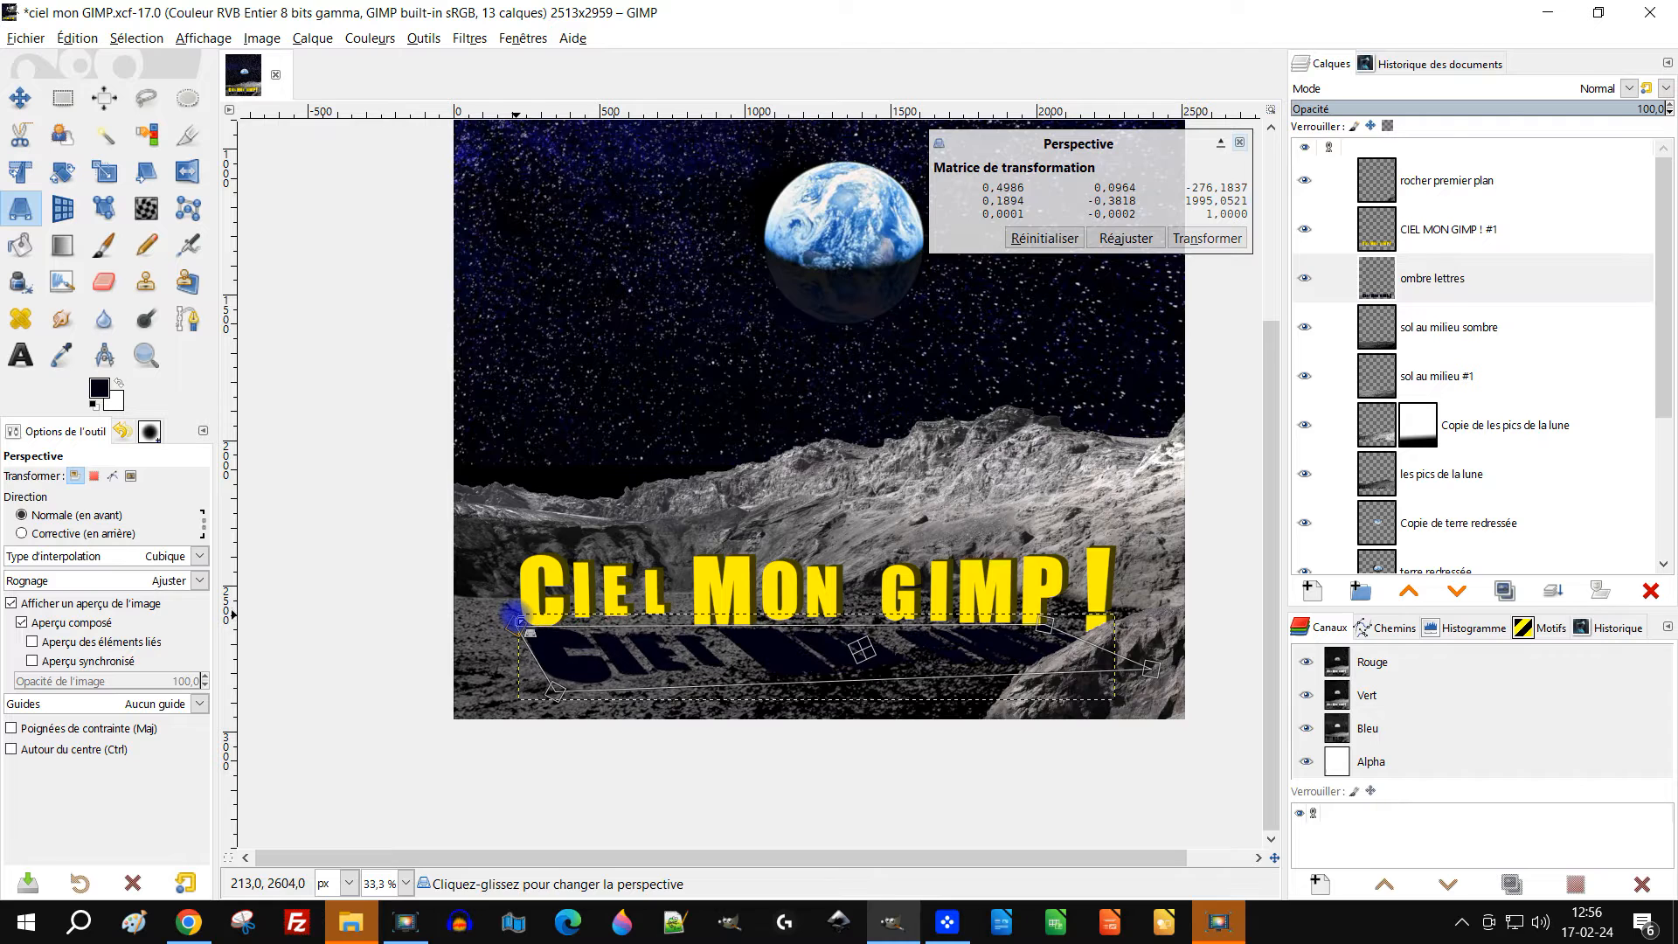
Flatten the slanted shadow, fine-tune its corners so its upper edge follows the title's base, and apply the perspective transform
{"action": "left_click_drag", "start_coordinate": [517, 618], "coordinate": [509, 621]}
{"action": "left_click_drag", "start_coordinate": [550, 693], "coordinate": [564, 669]}
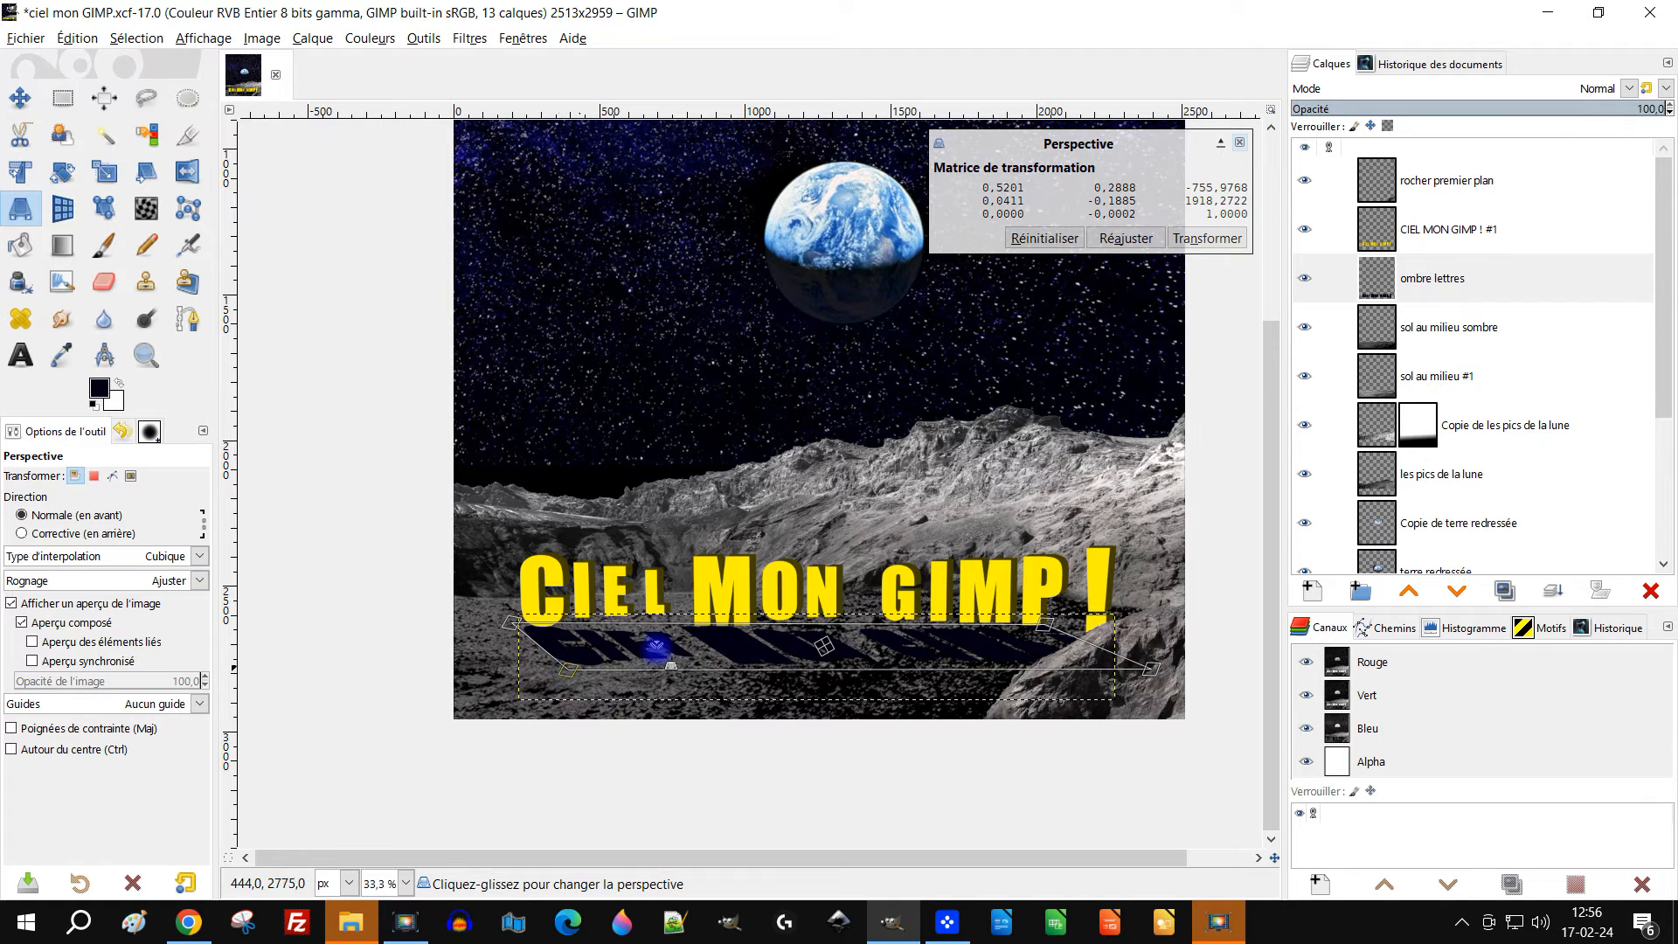
{"action": "left_click_drag", "start_coordinate": [1049, 623], "coordinate": [1082, 623]}
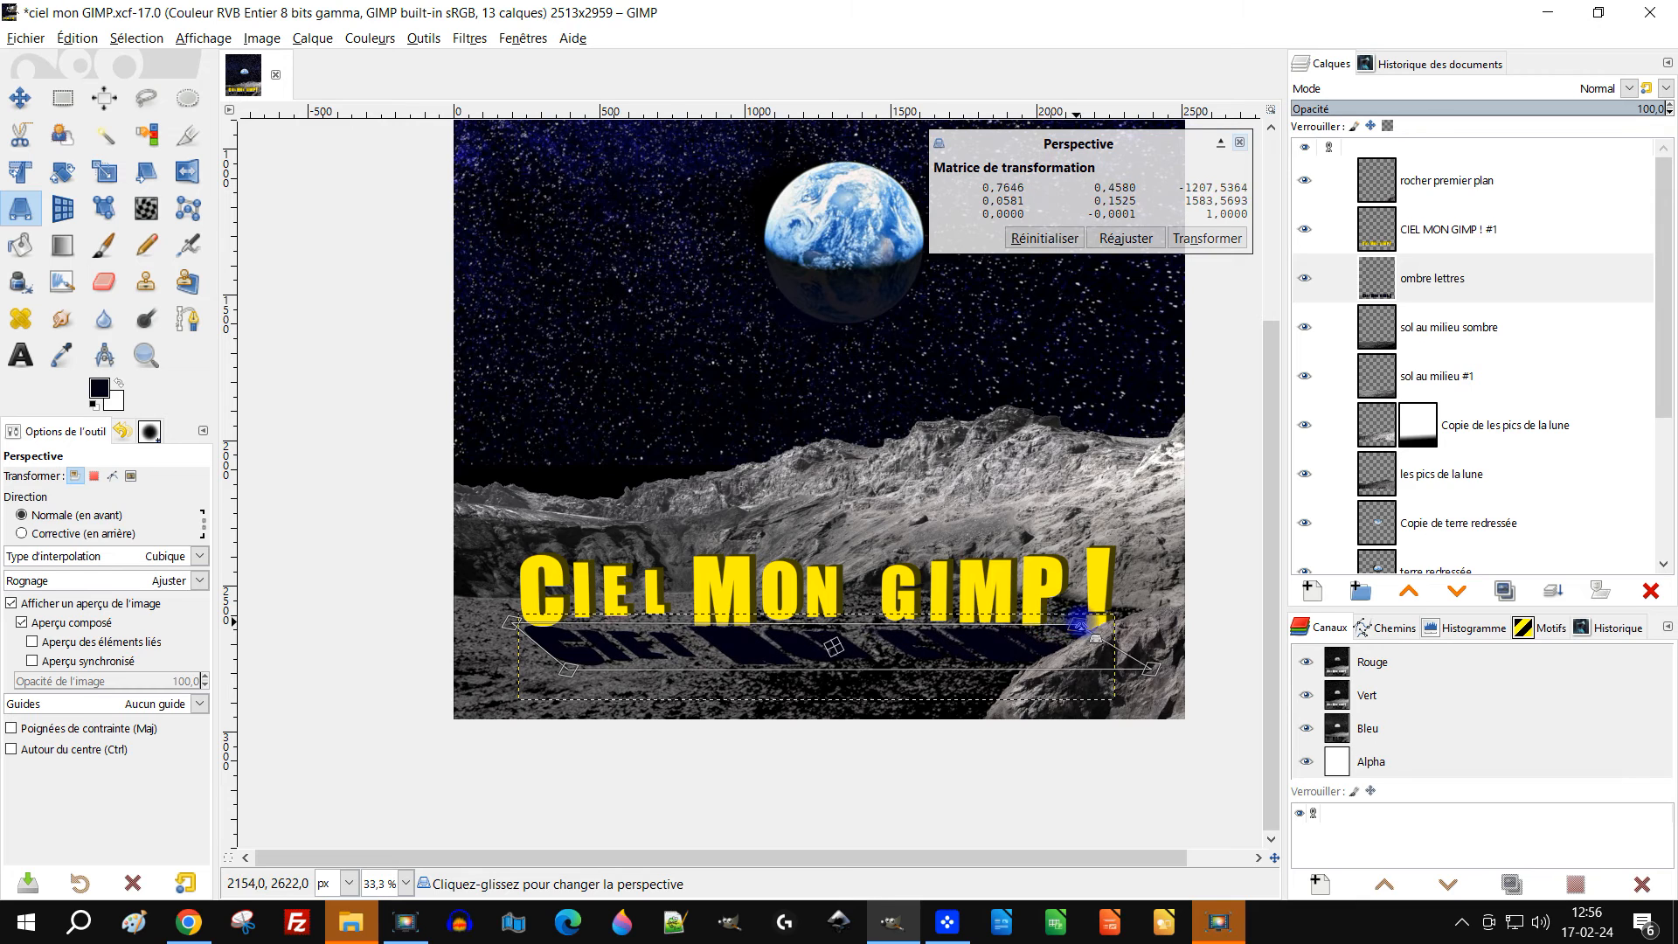
{"action": "left_click_drag", "start_coordinate": [1155, 668], "coordinate": [1133, 663]}
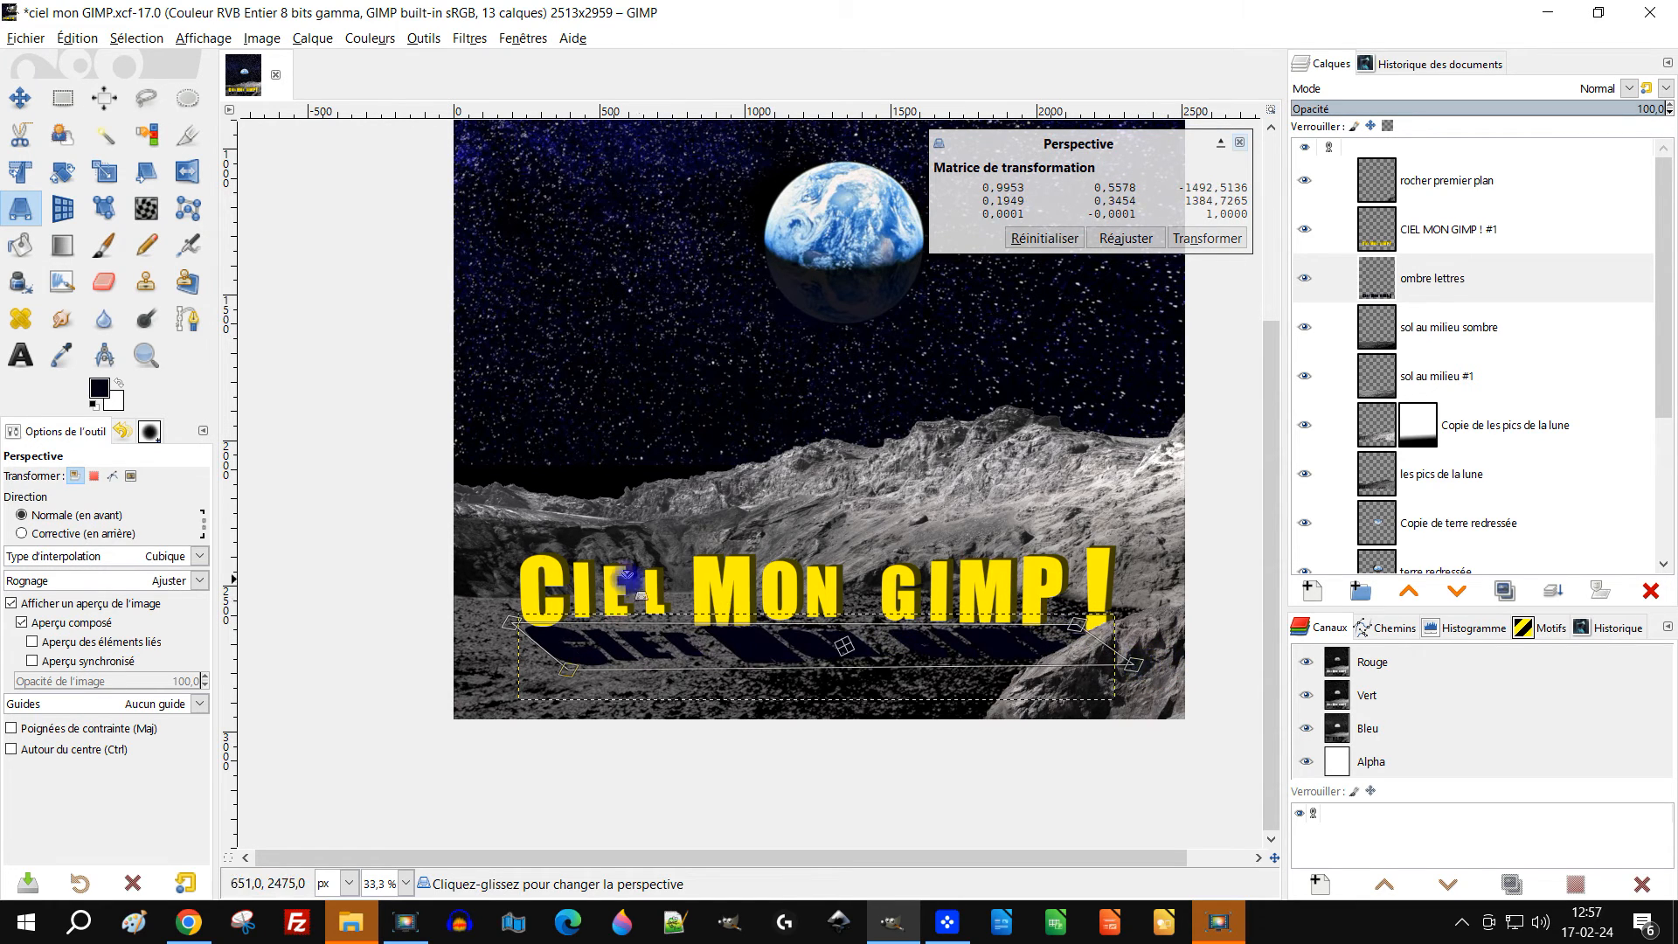
{"action": "left_click_drag", "start_coordinate": [503, 621], "coordinate": [506, 617]}
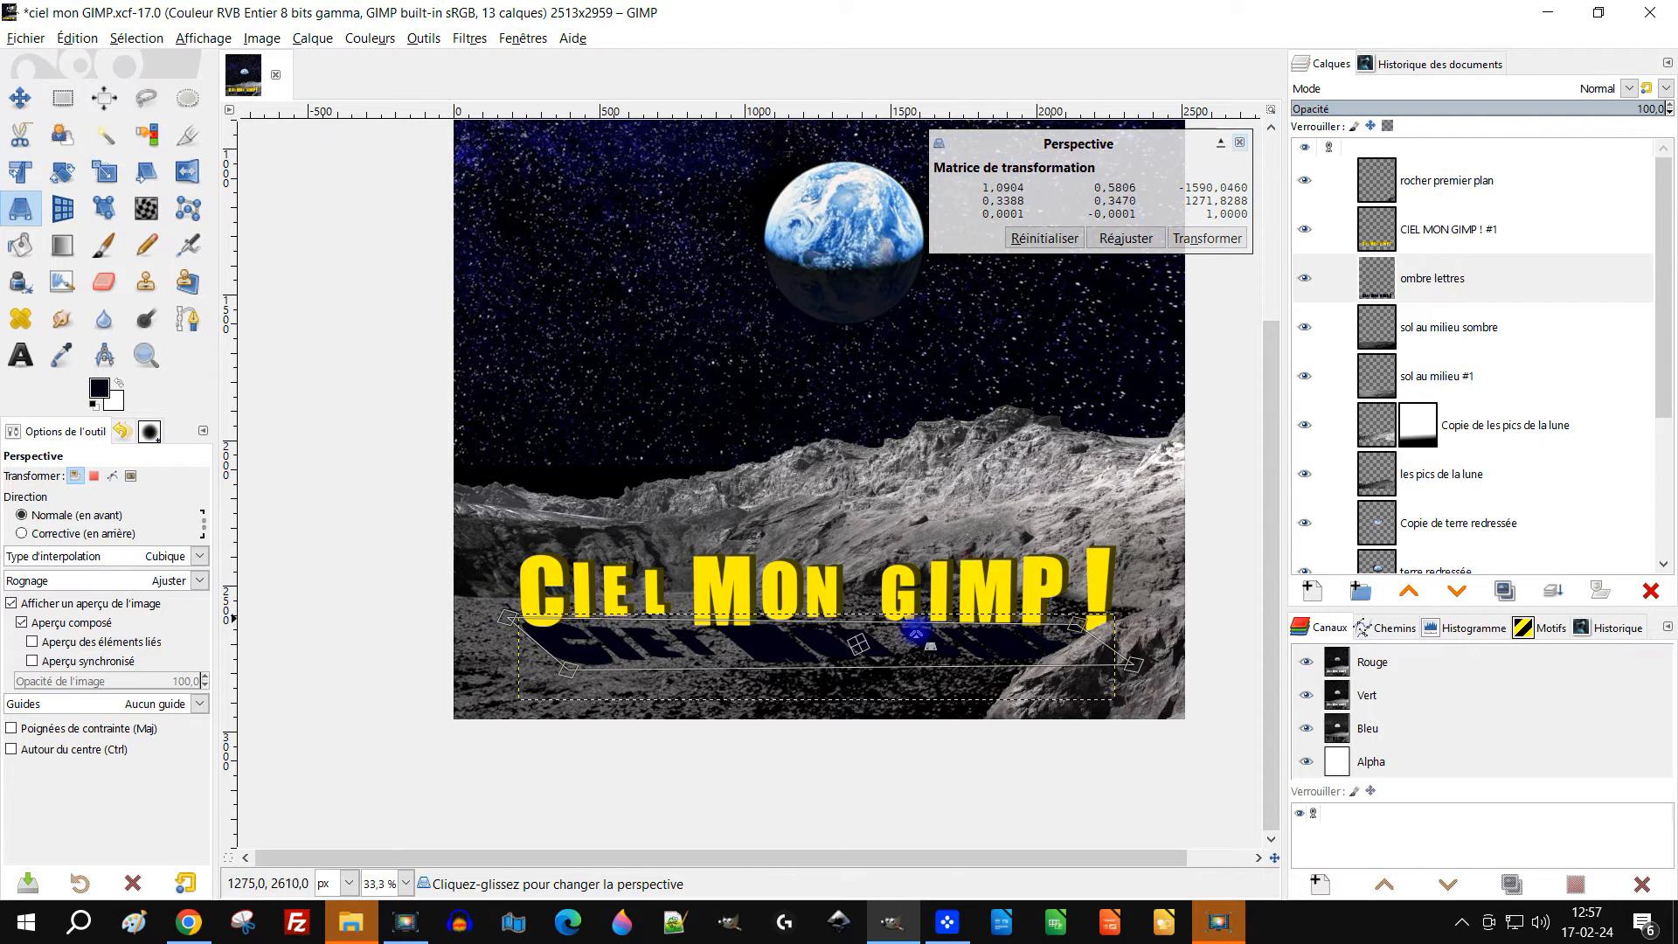
{"action": "left_click_drag", "start_coordinate": [1085, 622], "coordinate": [1077, 623]}
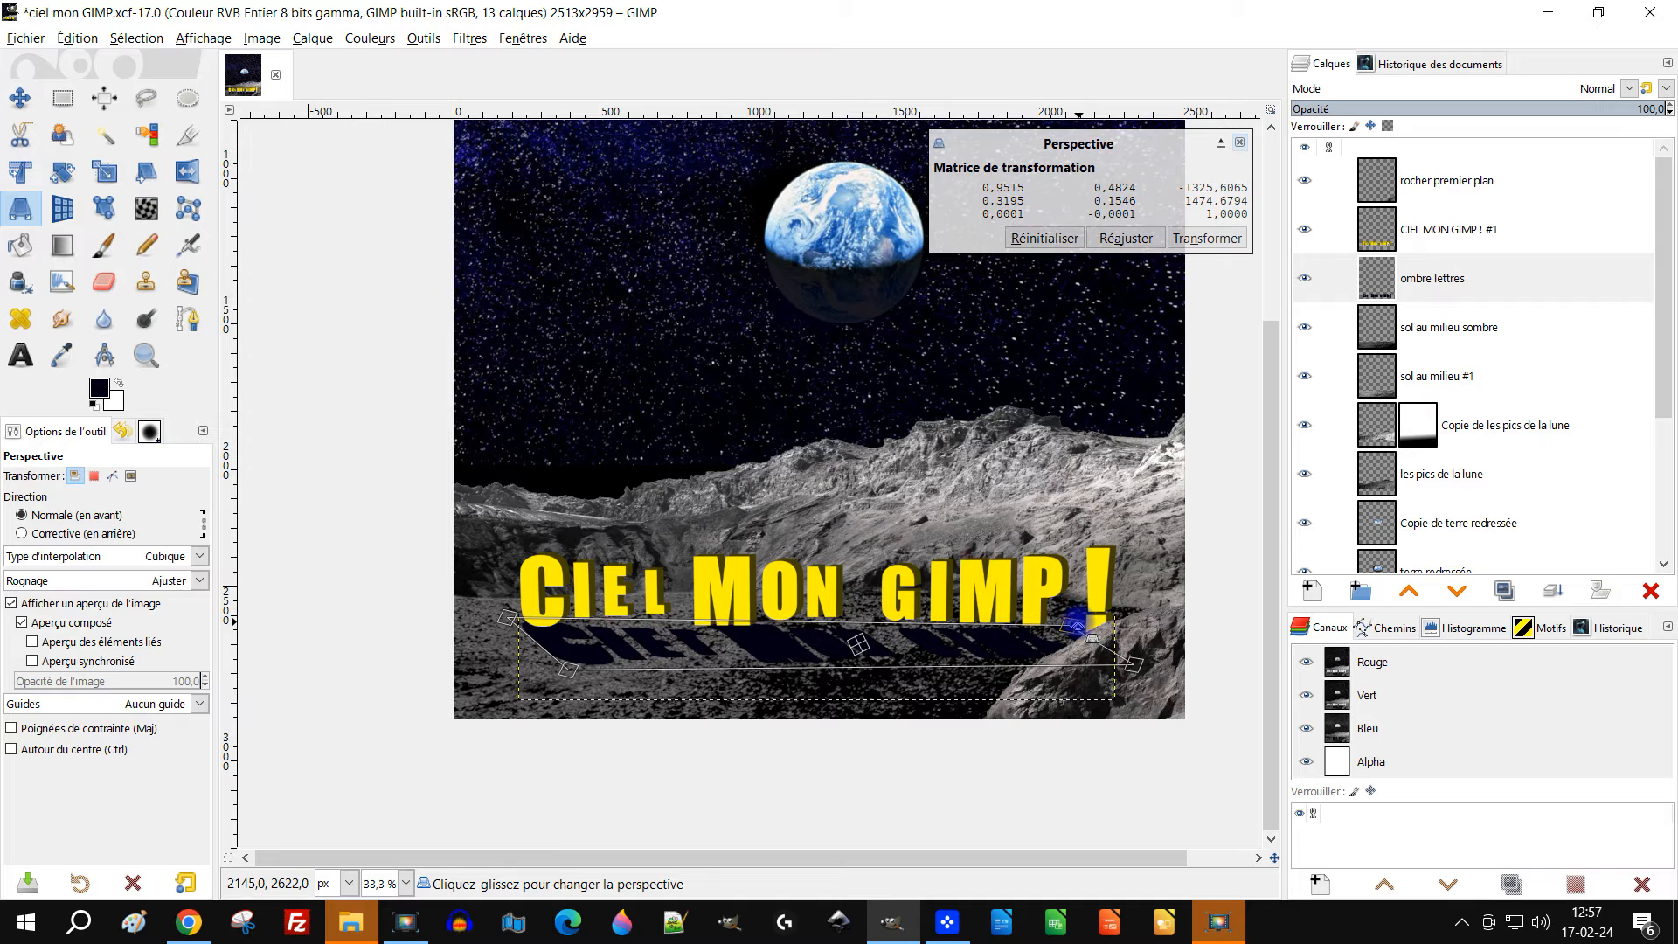
{"action": "left_click", "coordinate": [1199, 238]}
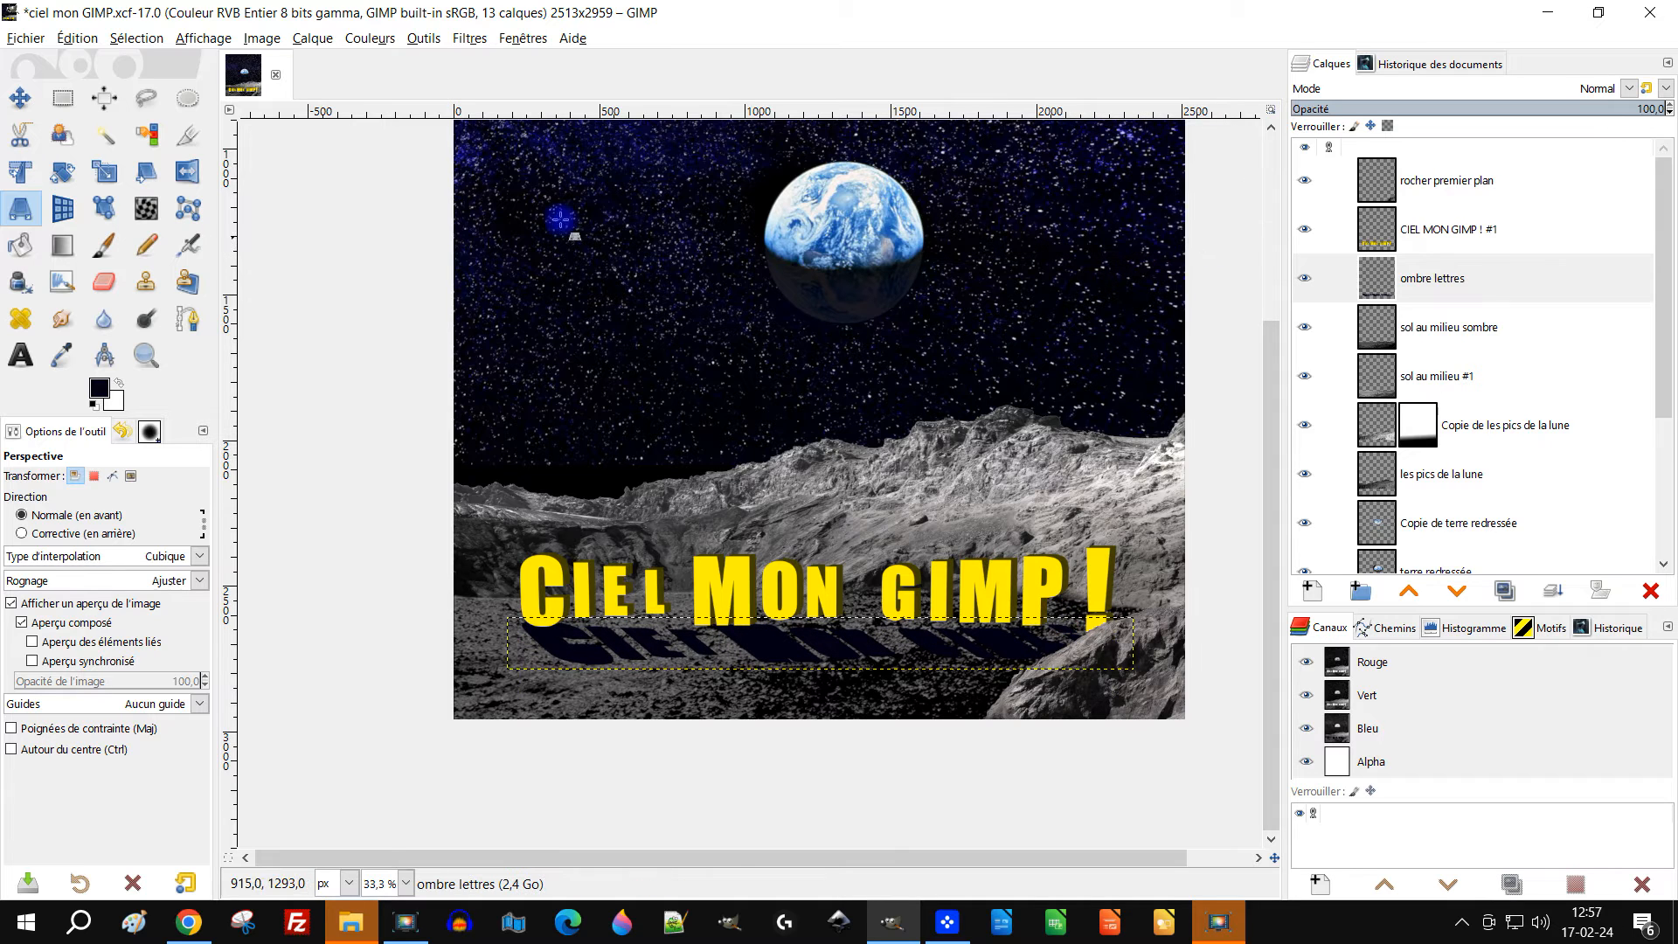
Warp the ombre lettres shadow by moving pixels, brush size 266.22 and strength 76, to join each letter's shadow to its base along the title
{"action": "left_click", "coordinate": [155, 209]}
{"action": "scroll", "coordinate": [474, 575], "scroll_direction": "up", "scroll_amount": 2}
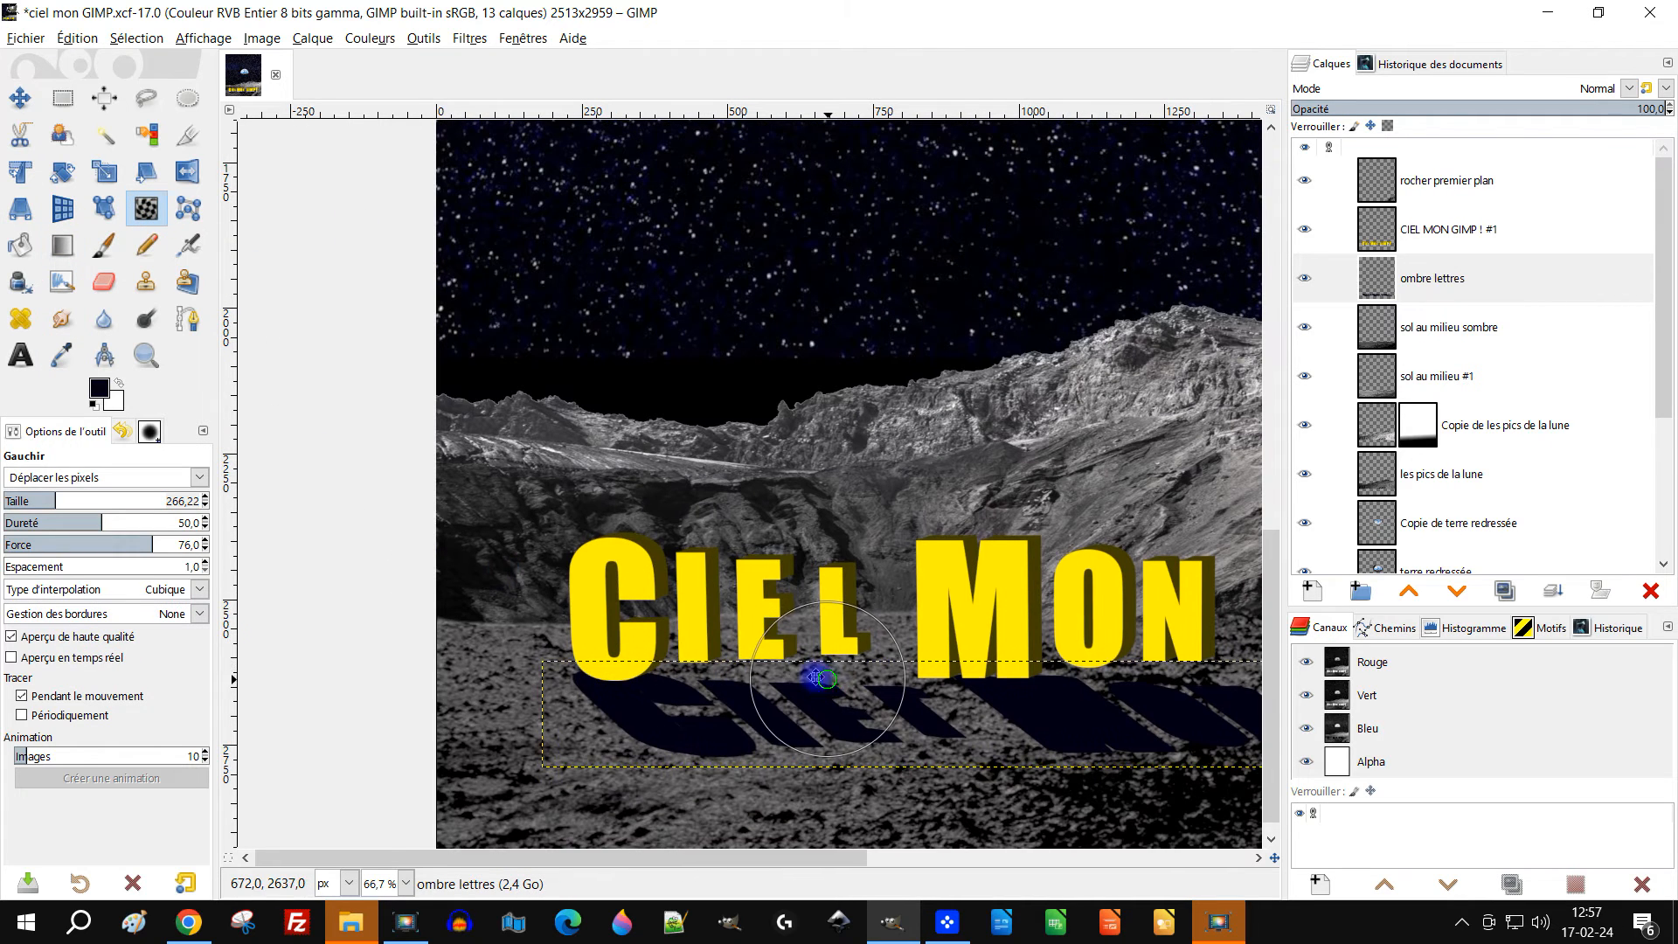
{"action": "mouse_move", "coordinate": [815, 677]}
{"action": "left_mouse_down"}
{"action": "mouse_move", "coordinate": [706, 667]}
{"action": "mouse_move", "coordinate": [662, 636]}
{"action": "mouse_move", "coordinate": [630, 655]}
{"action": "left_mouse_up"}
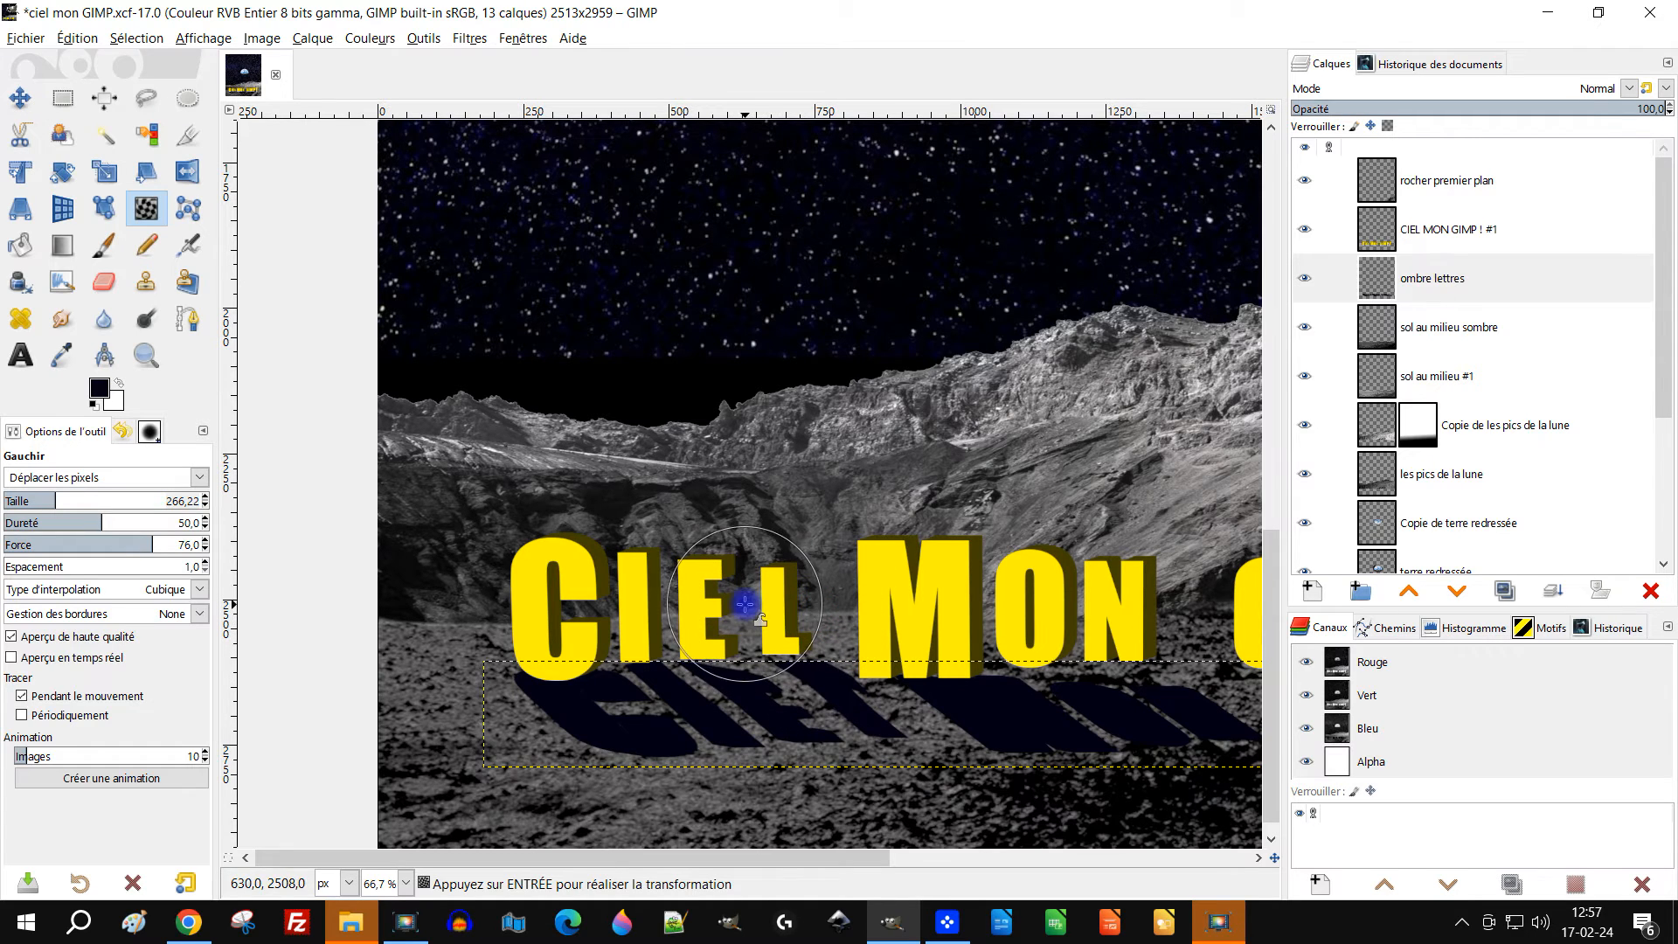
{"action": "scroll", "coordinate": [970, 676], "scroll_direction": "right", "scroll_amount": 2}
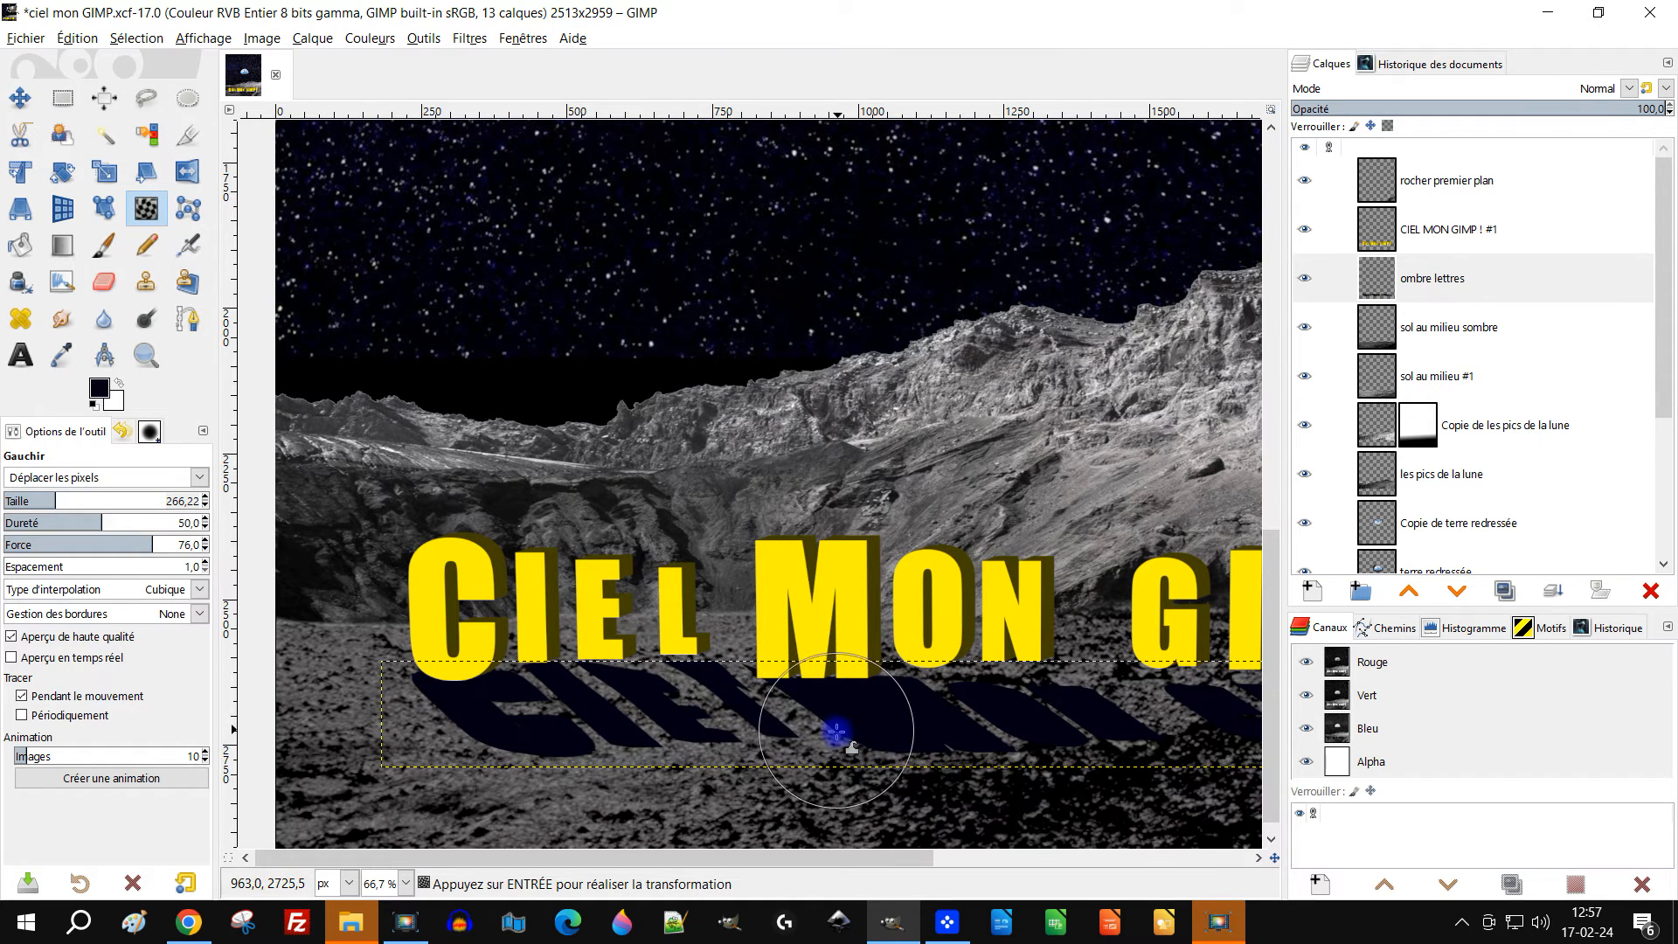
{"action": "scroll", "coordinate": [941, 727], "scroll_direction": "right", "scroll_amount": 4}
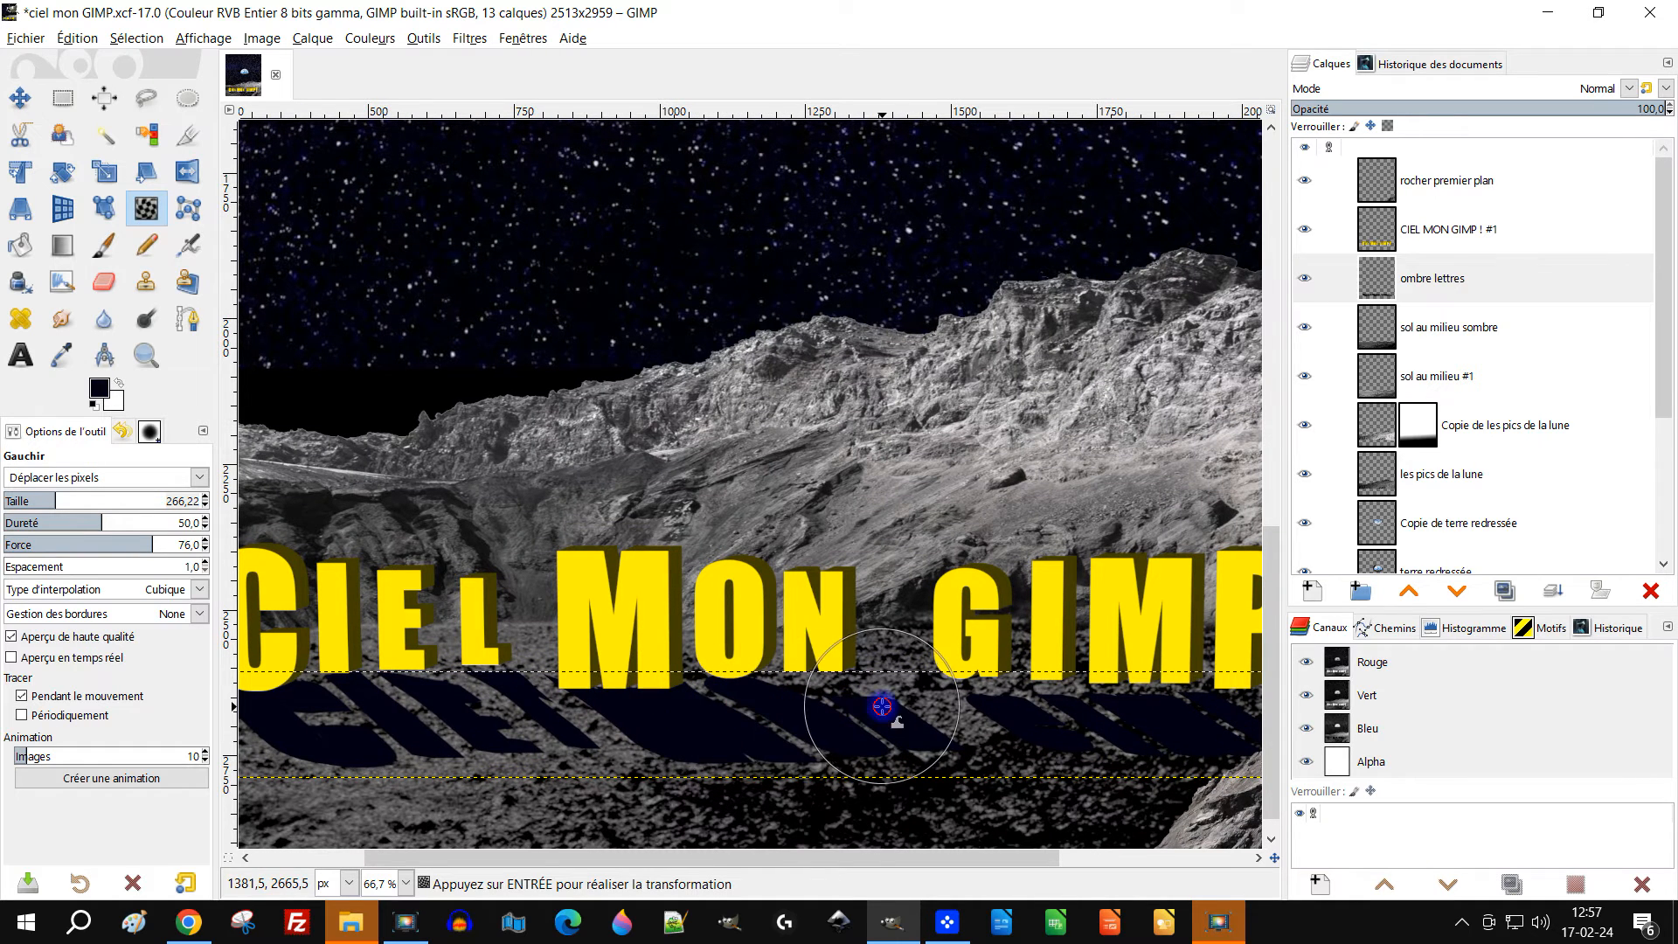
{"action": "scroll", "coordinate": [890, 740], "scroll_direction": "right", "scroll_amount": 3}
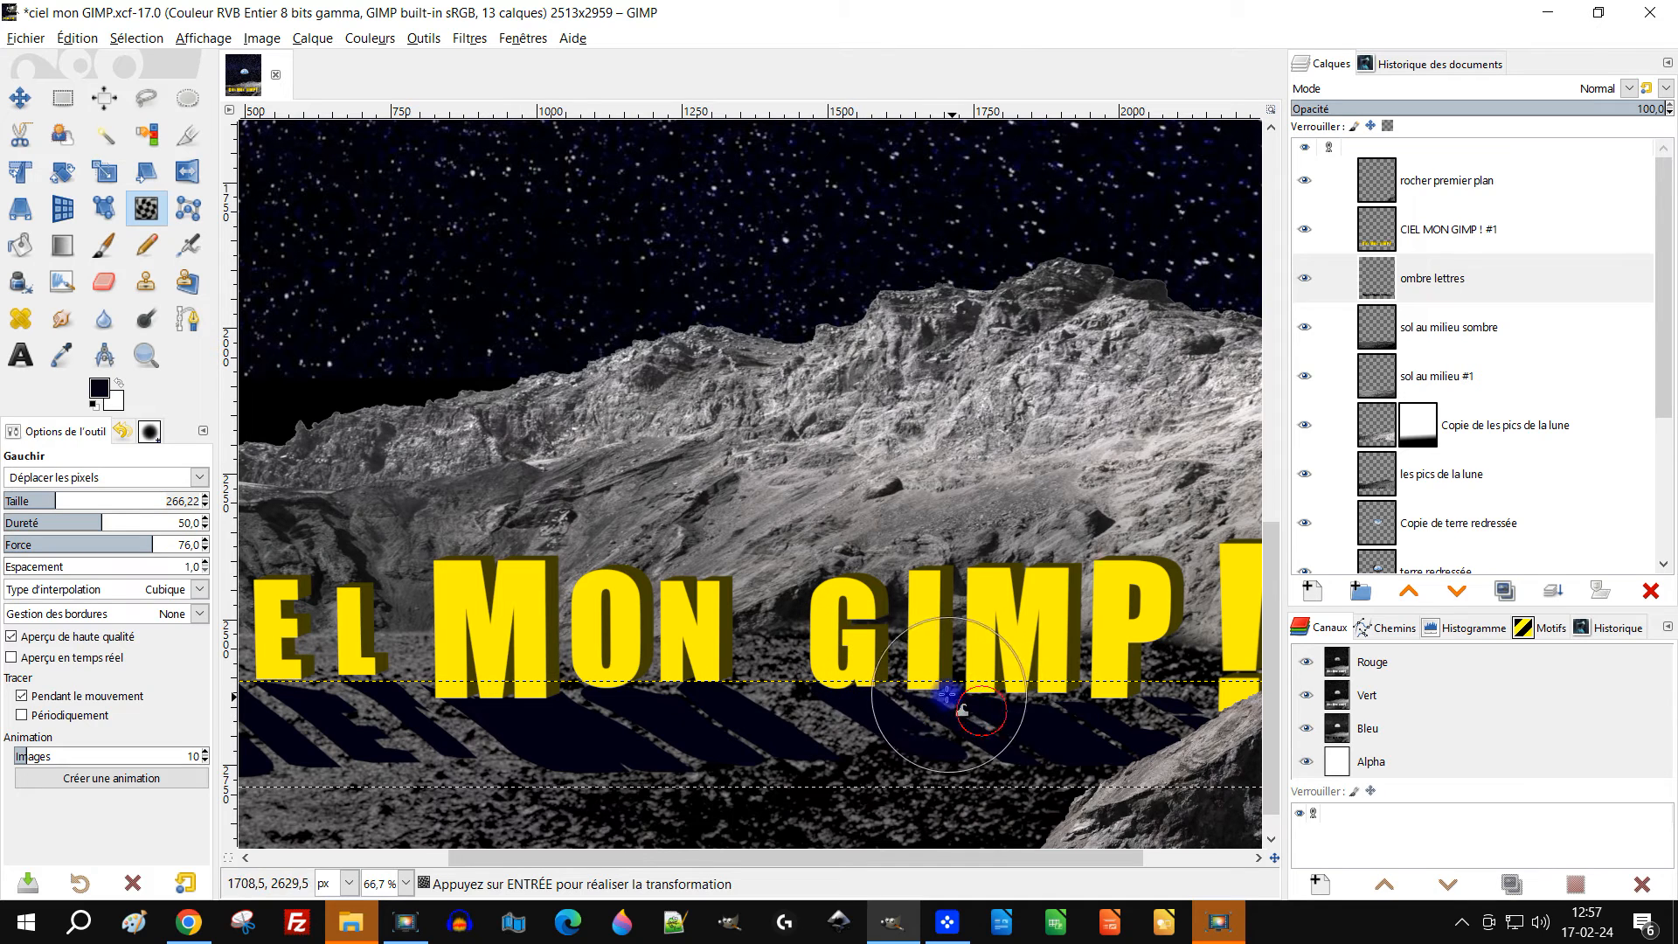
{"action": "scroll", "coordinate": [944, 706], "scroll_direction": "right", "scroll_amount": 5}
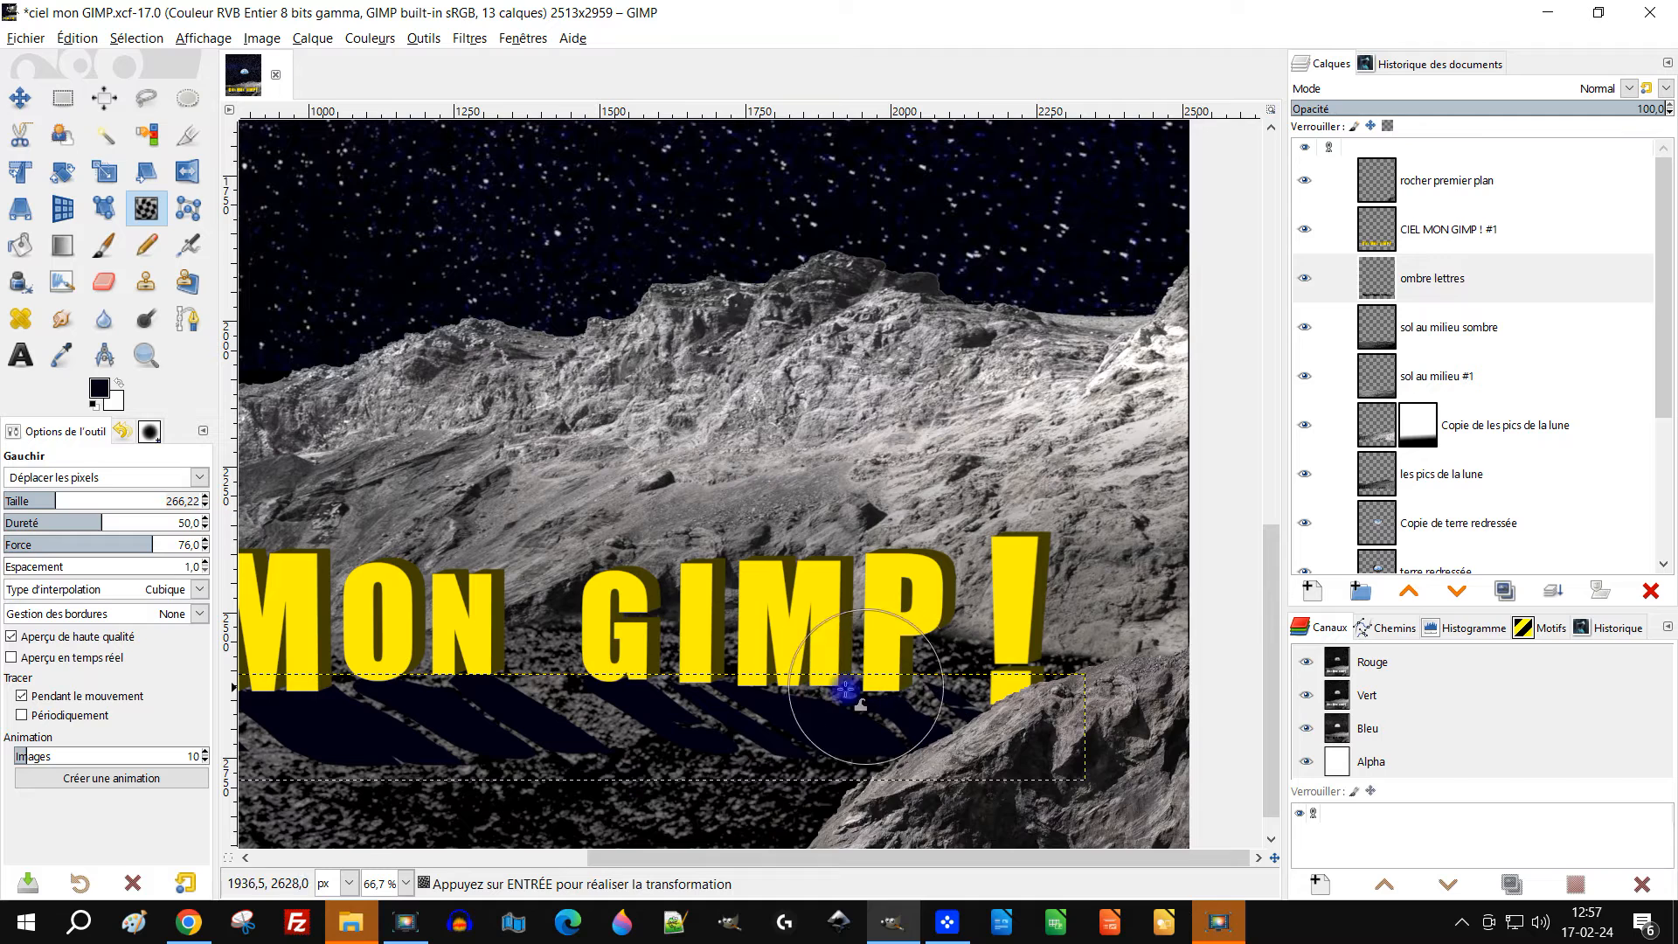
{"action": "scroll", "coordinate": [913, 693], "scroll_direction": "right", "scroll_amount": 3}
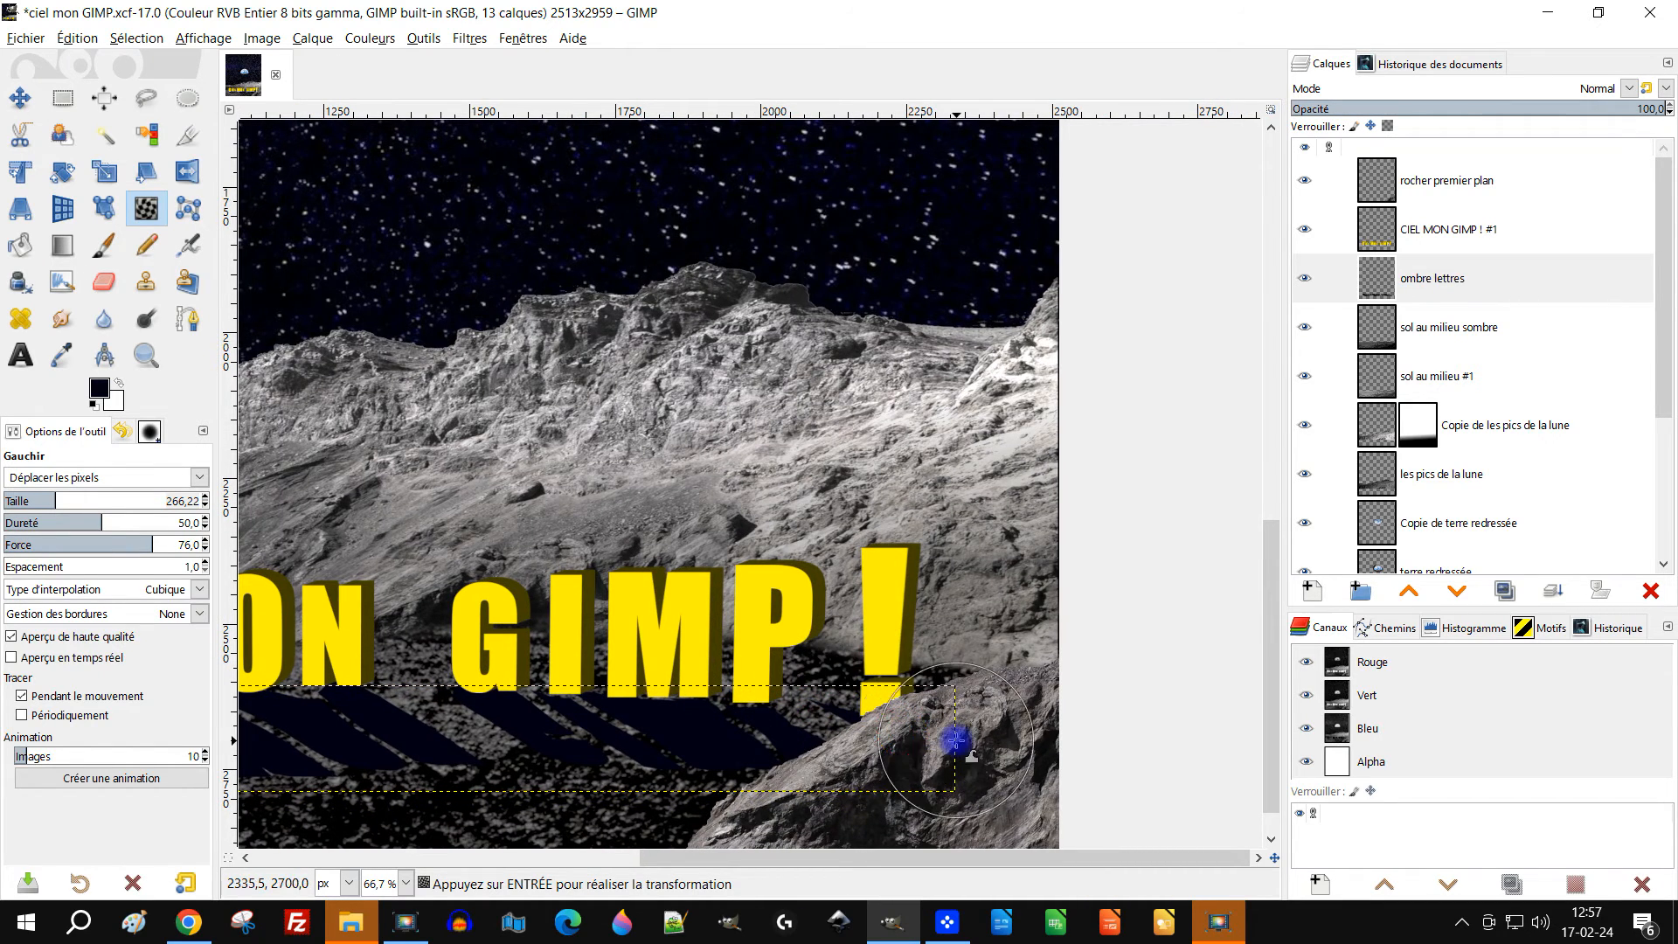
{"action": "scroll", "coordinate": [893, 740], "scroll_direction": "down", "scroll_amount": 2}
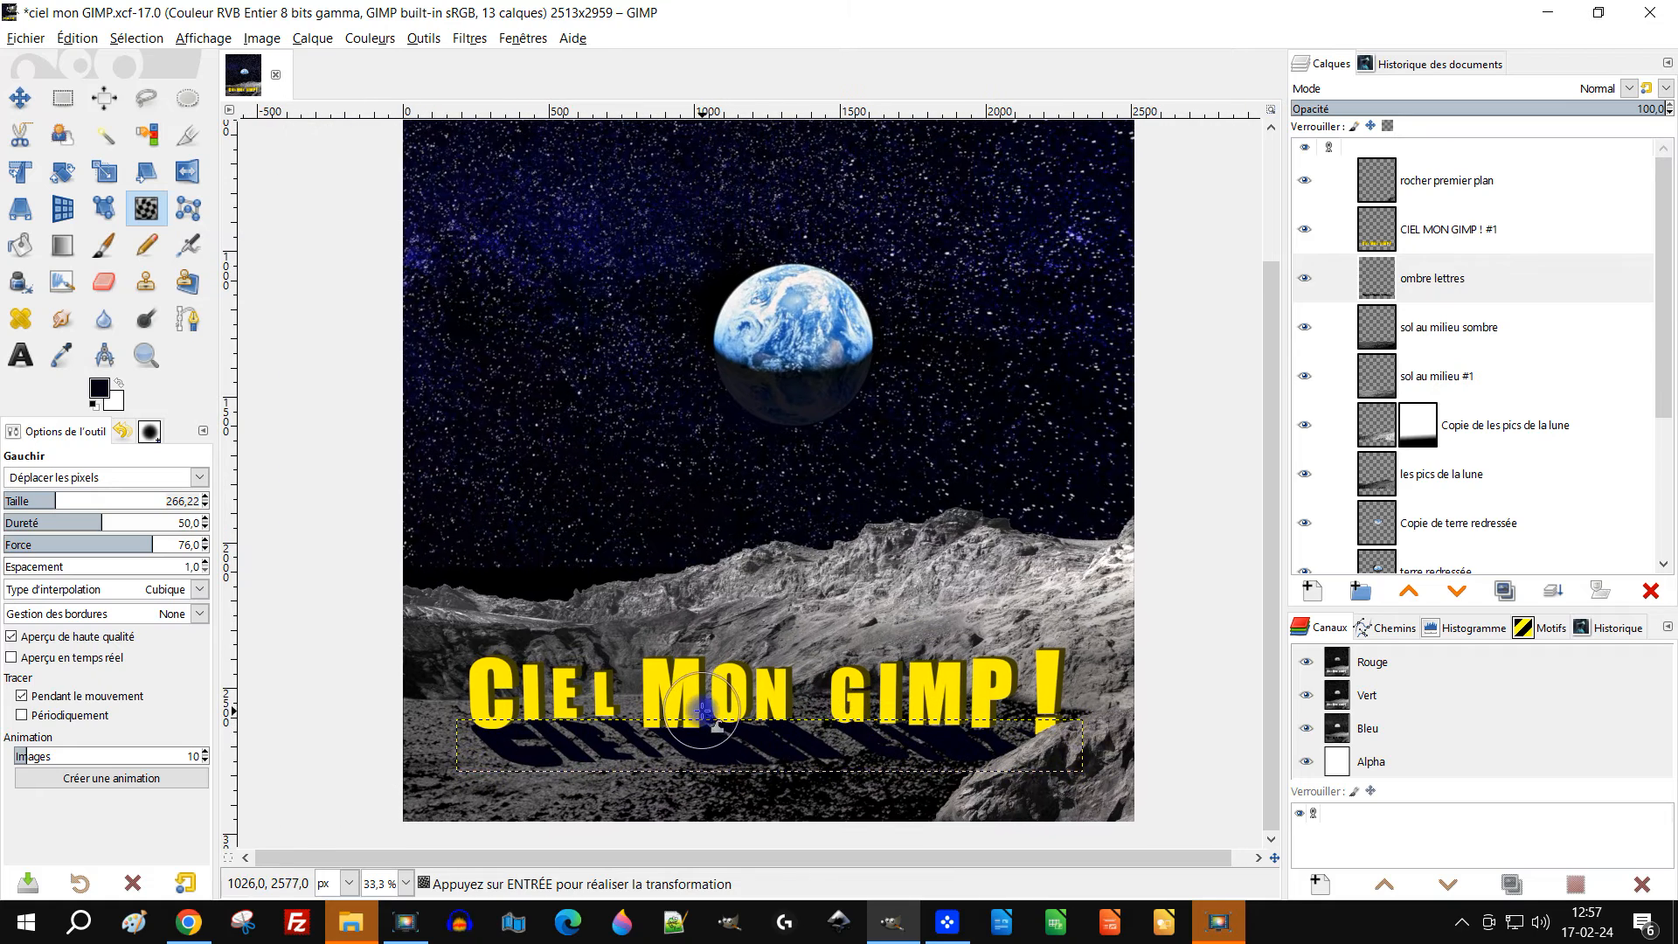
{"action": "scroll", "coordinate": [503, 722], "scroll_direction": "up", "scroll_amount": 2}
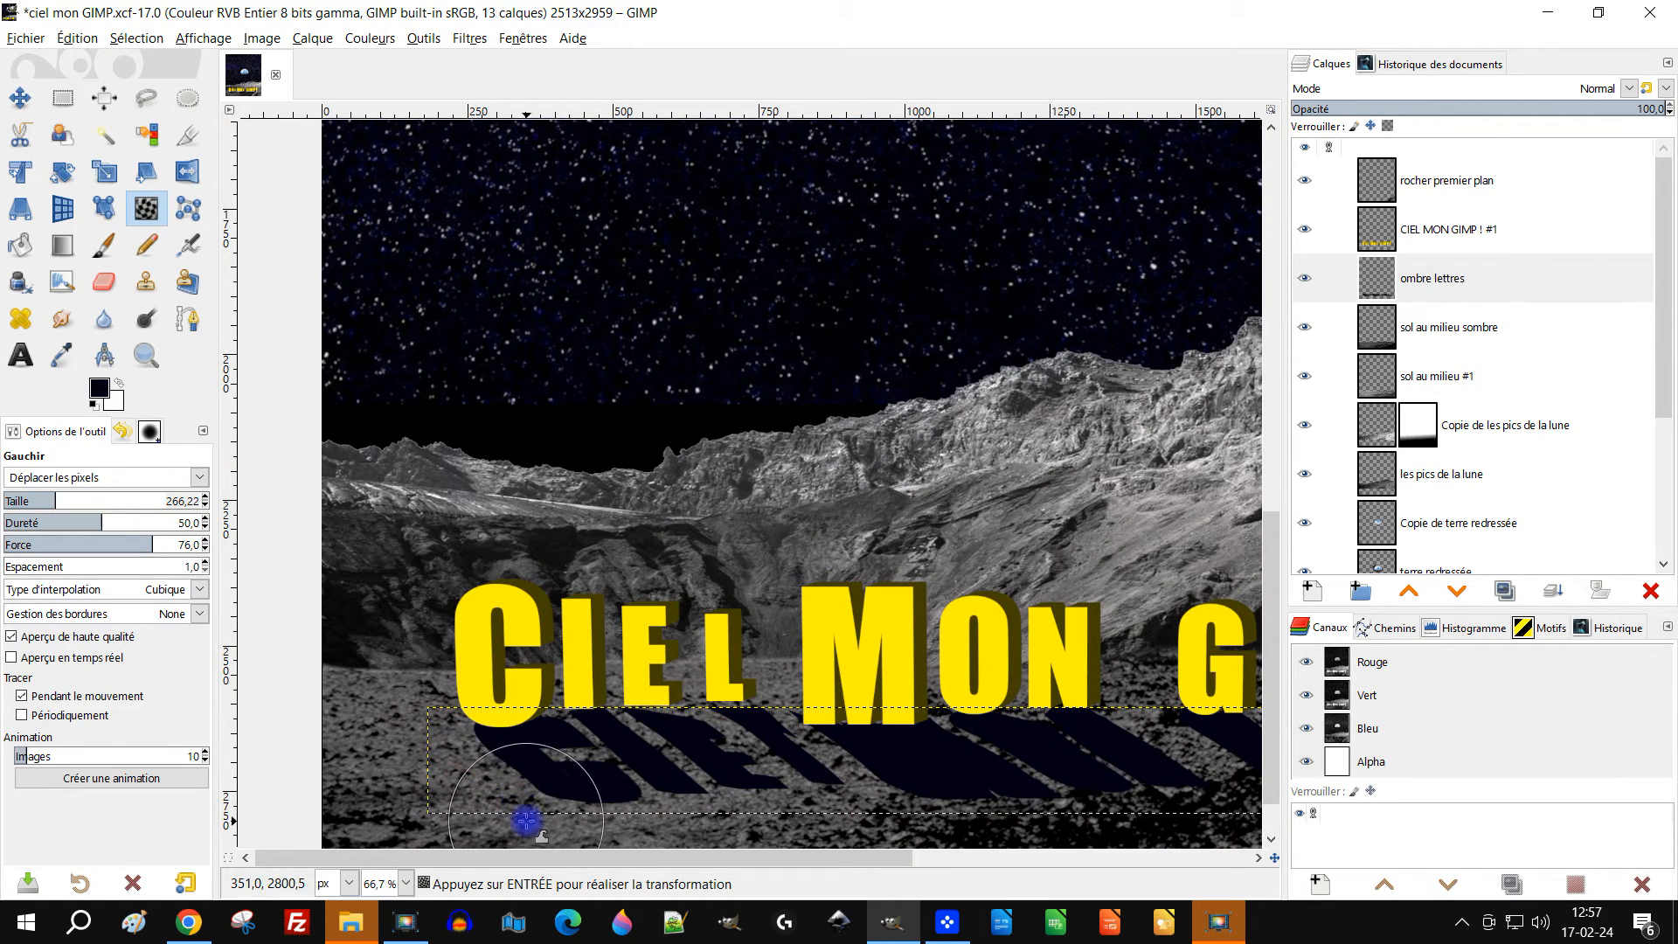
{"action": "scroll", "coordinate": [766, 751], "scroll_direction": "down", "scroll_amount": 2}
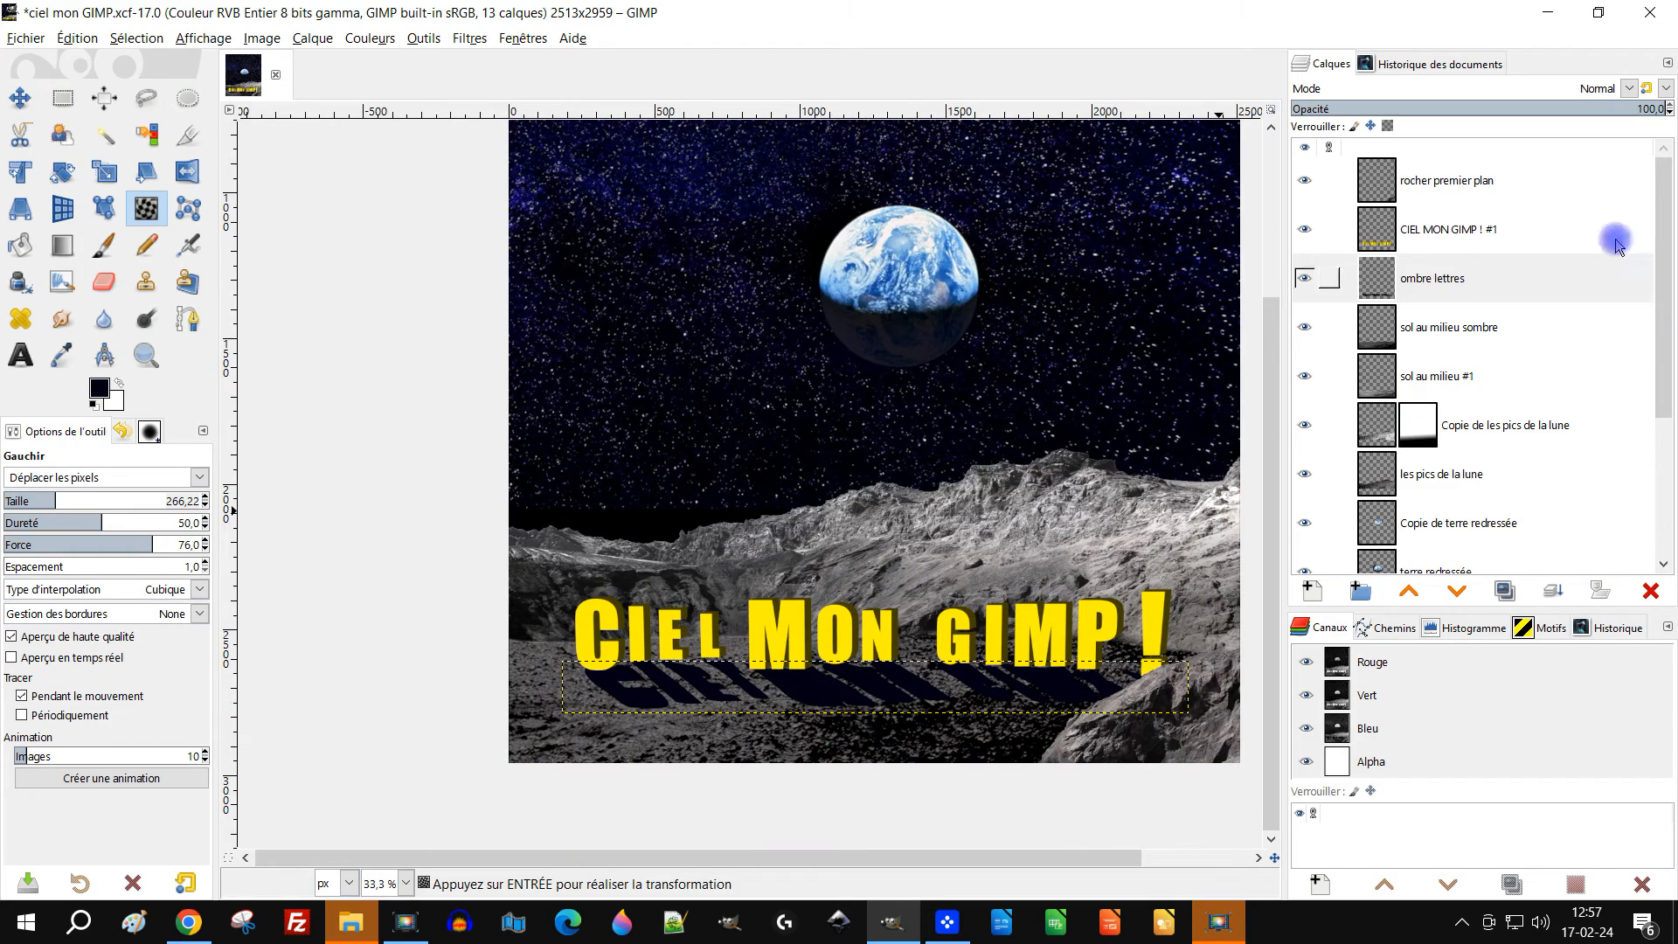
Extend the ombre lettres layer to the image dimensions and open the Gaussian Blur filter on it
{"action": "right_click", "coordinate": [1386, 283]}
{"action": "left_click", "coordinate": [1477, 569]}
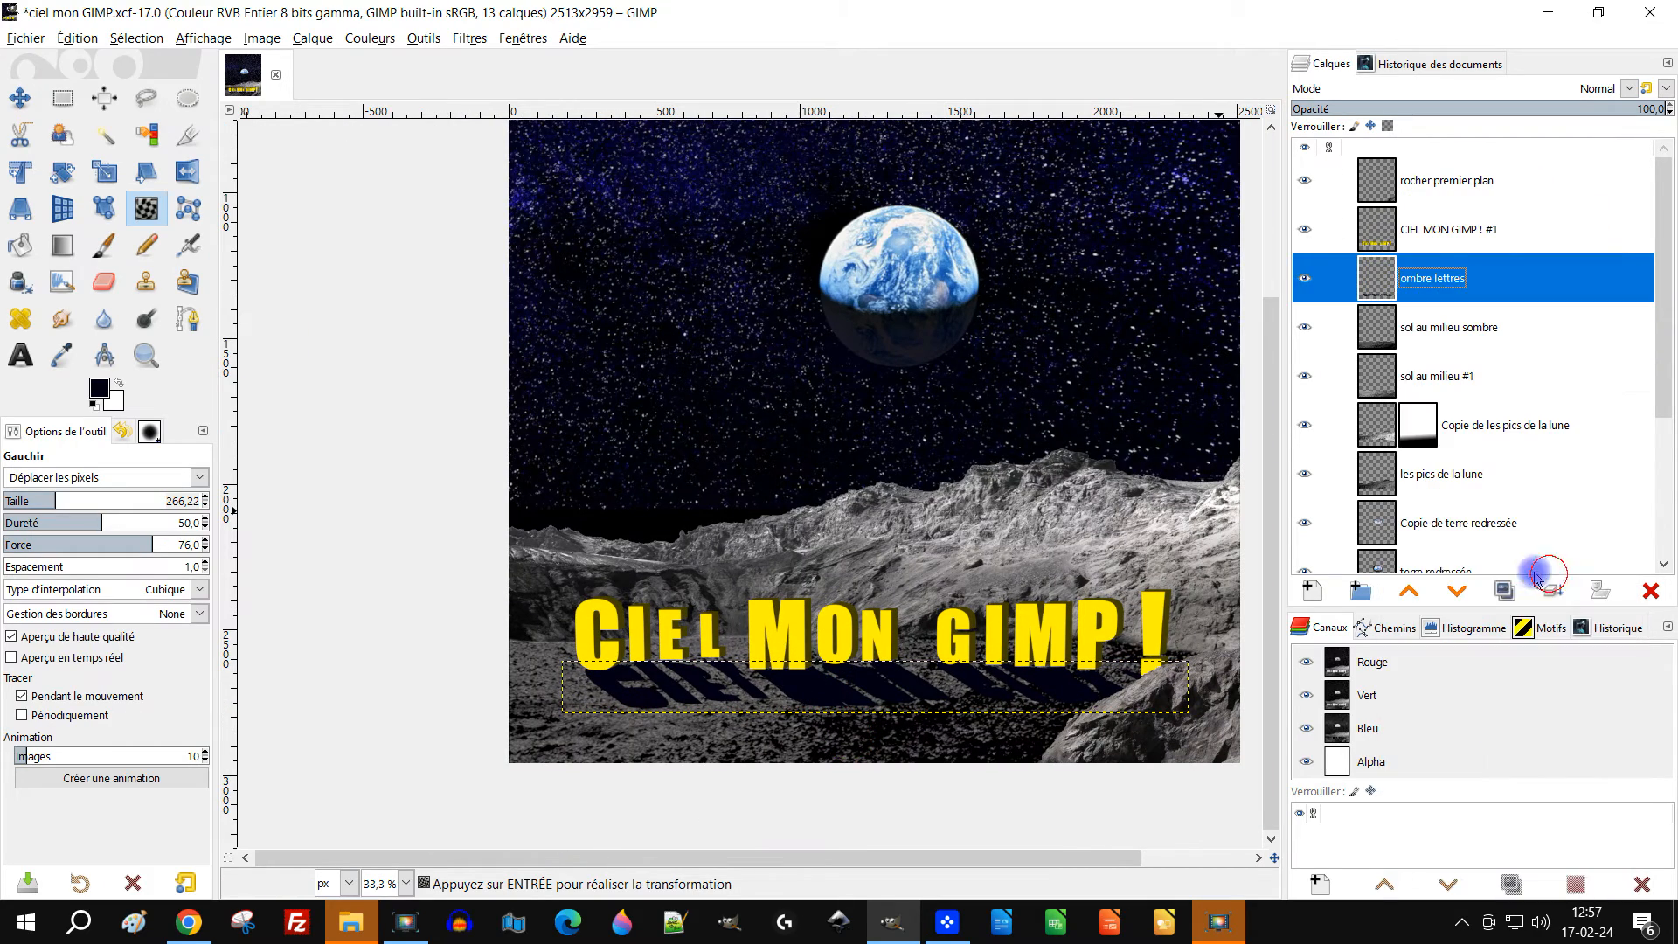
{"action": "scroll", "coordinate": [1027, 569], "scroll_direction": "up", "scroll_amount": 1}
{"action": "left_click_drag", "start_coordinate": [1027, 569], "coordinate": [1003, 461]}
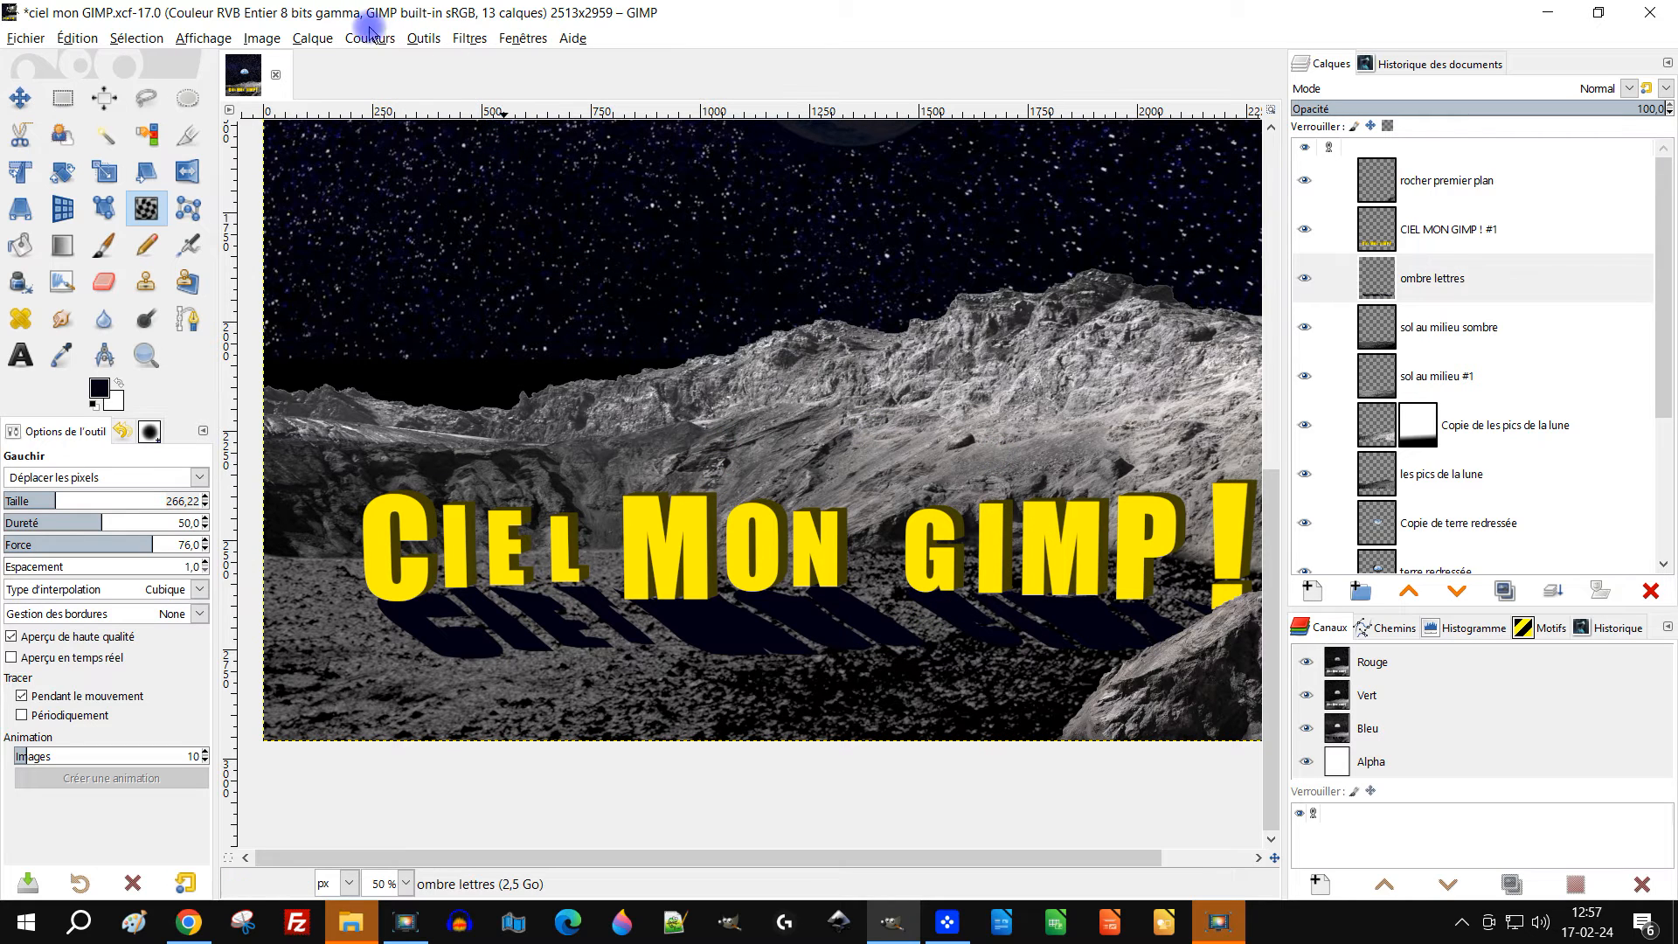
{"action": "left_click", "coordinate": [469, 37]}
{"action": "mouse_move", "coordinate": [529, 158]}
{"action": "left_click", "coordinate": [841, 180]}
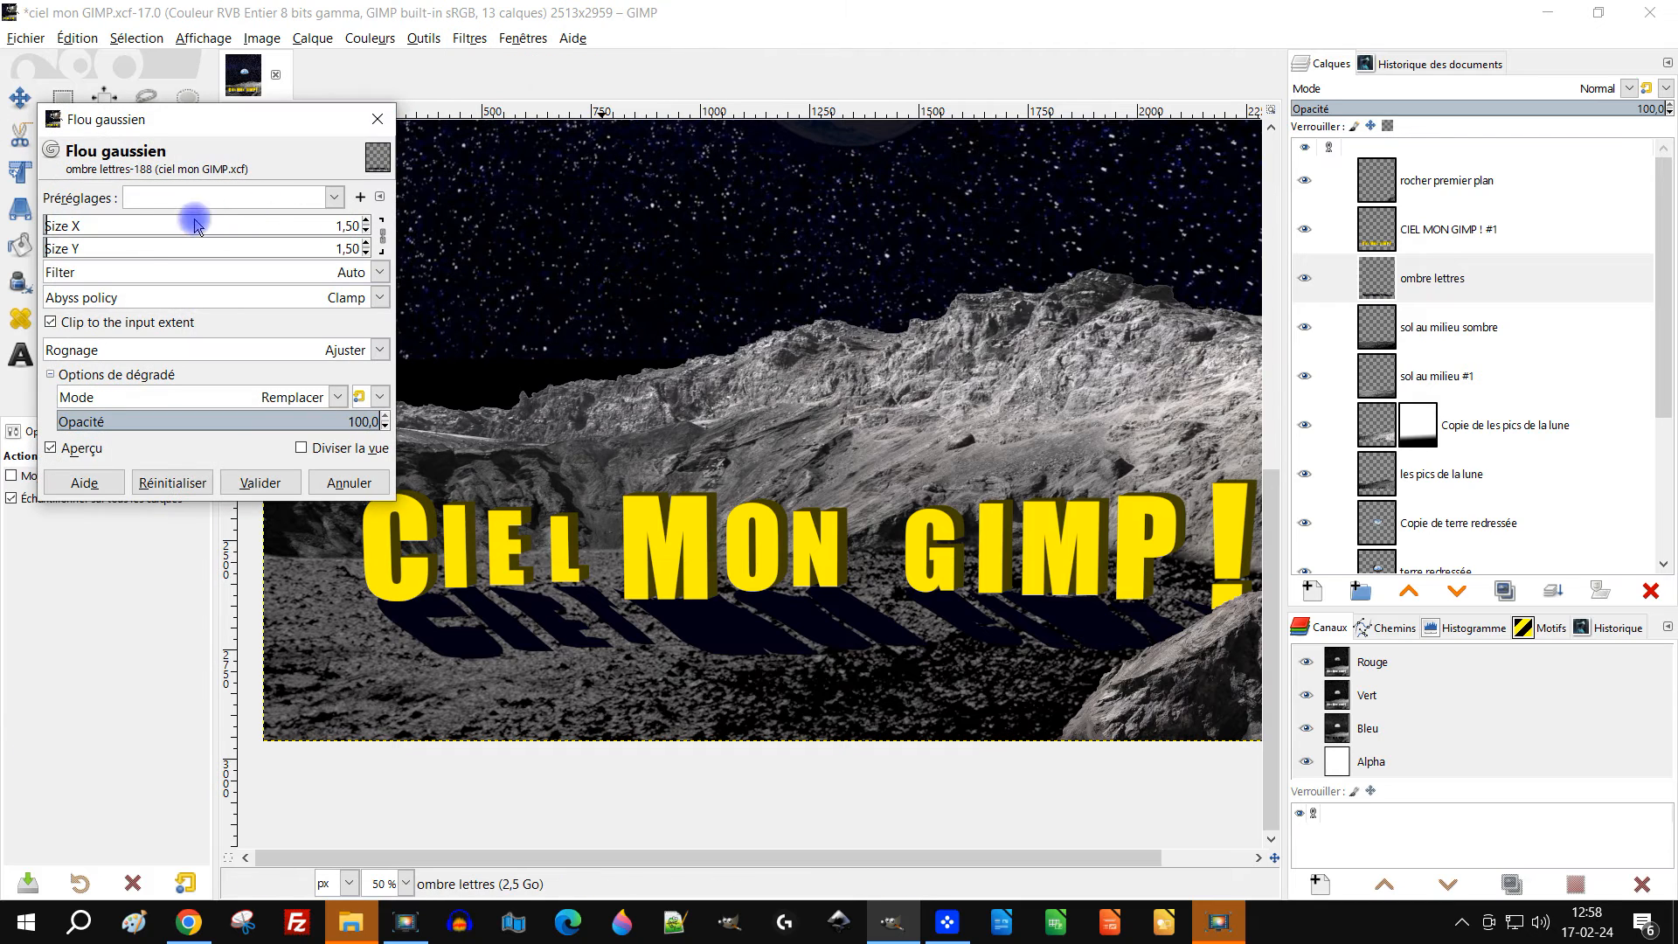
Apply a Gaussian blur of 22,99 in X and Y to the ombre lettres layer
{"action": "left_click", "coordinate": [91, 226]}
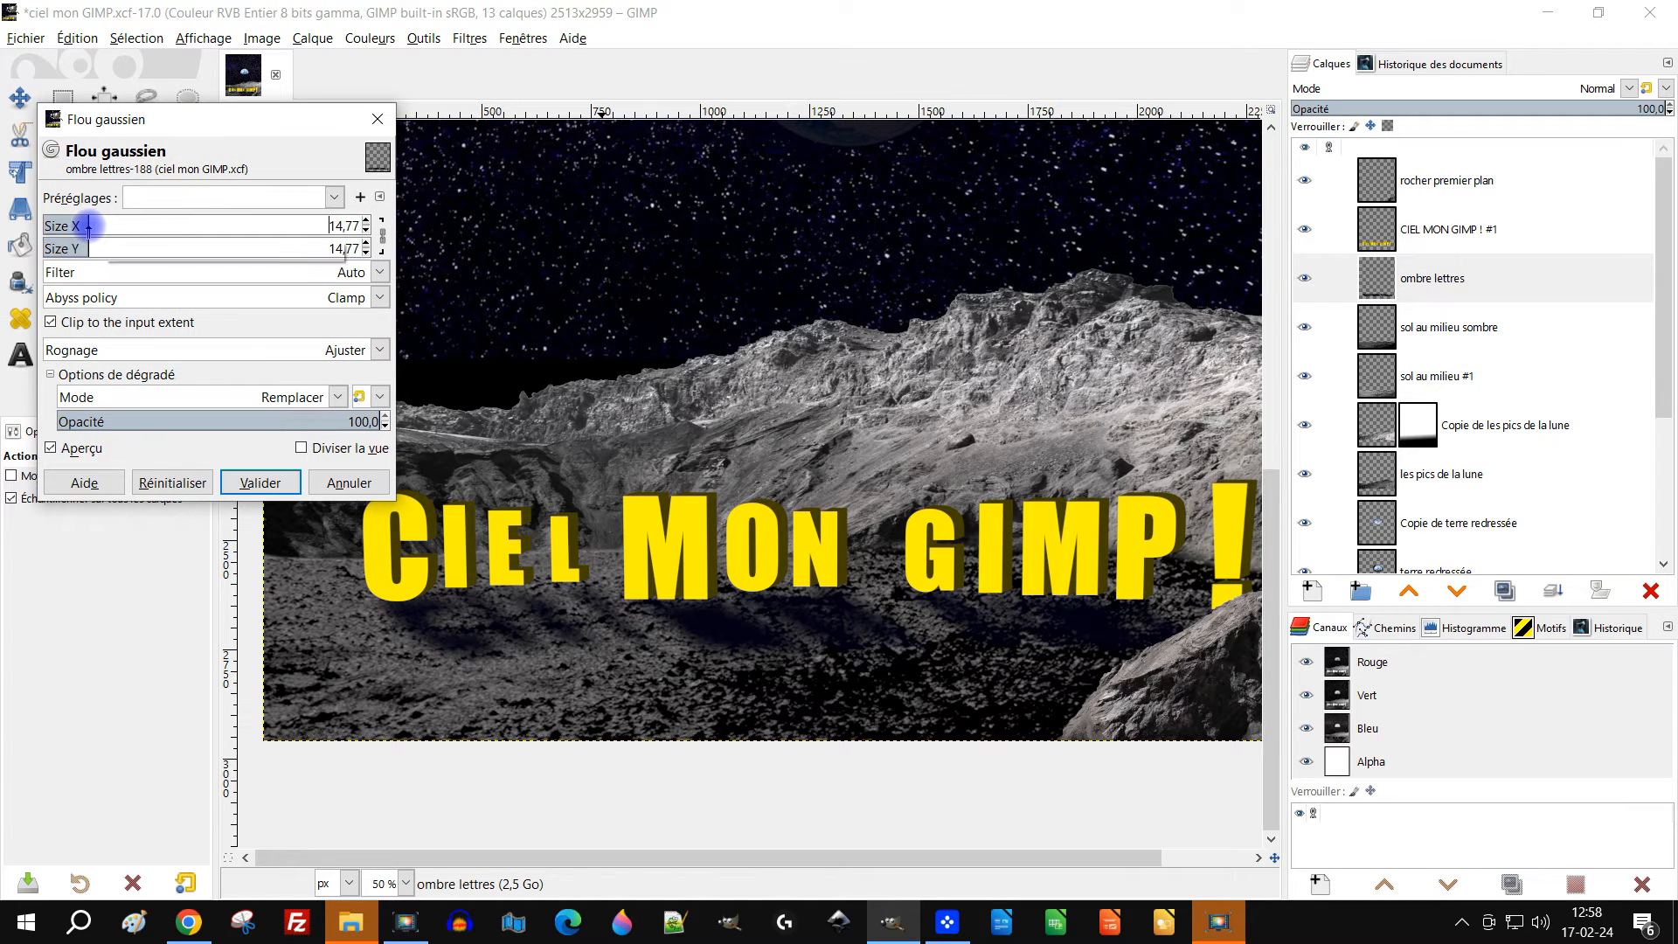
{"action": "left_click_drag", "start_coordinate": [88, 226], "coordinate": [79, 226]}
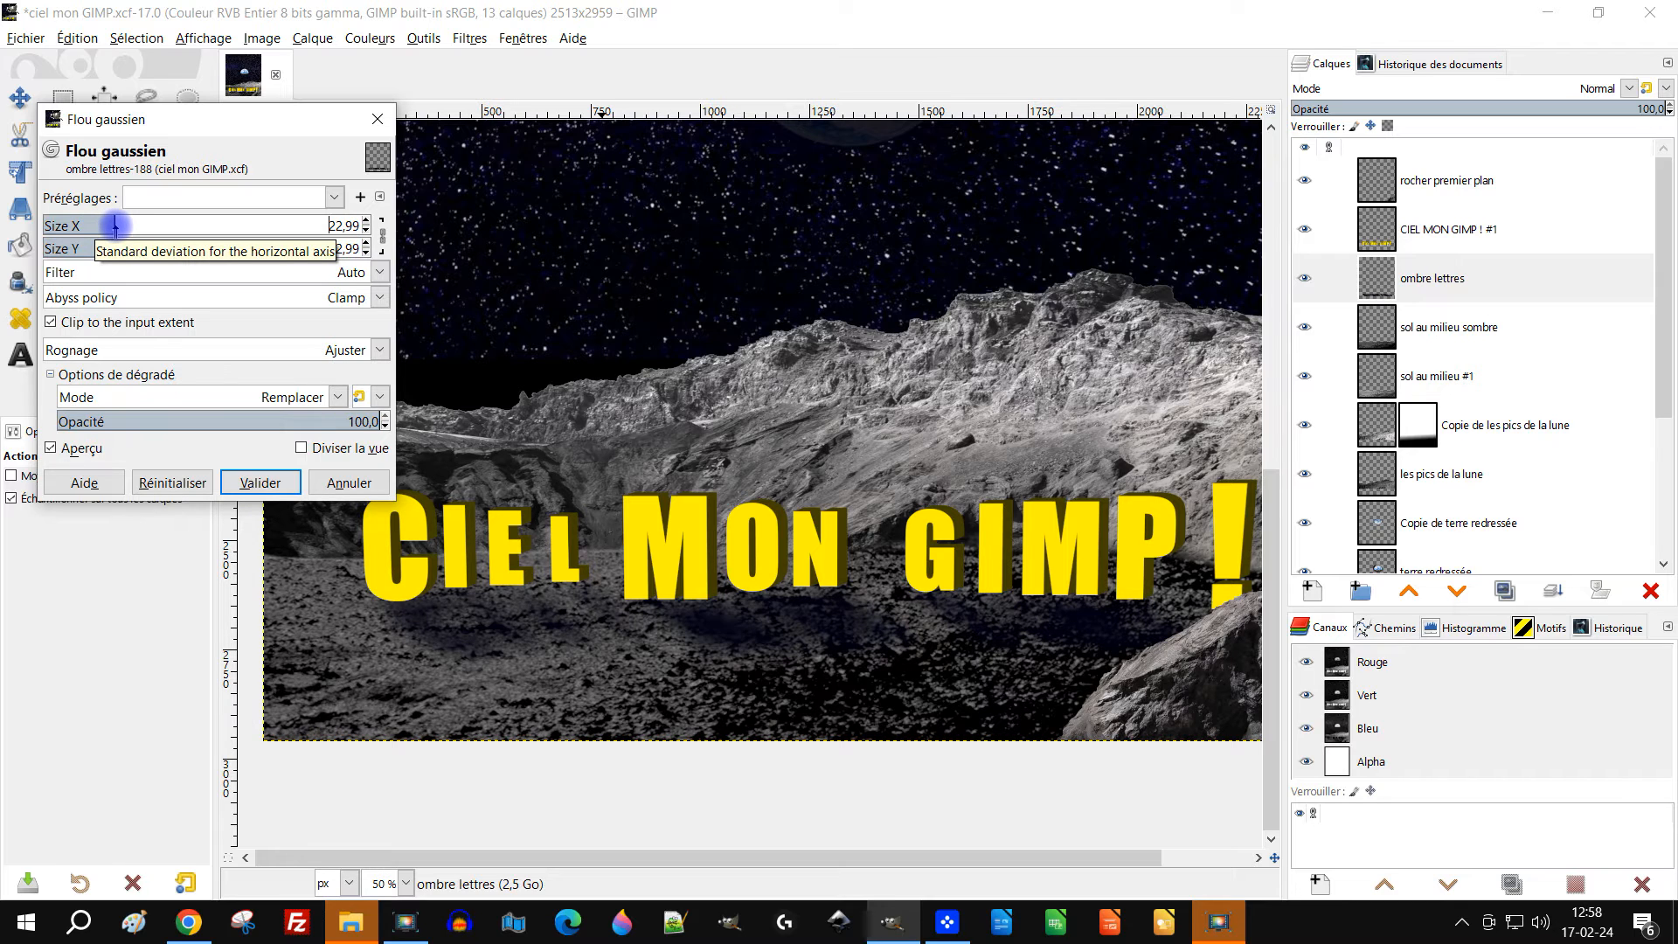
{"action": "left_click", "coordinate": [260, 482]}
{"action": "key", "text": "minus"}
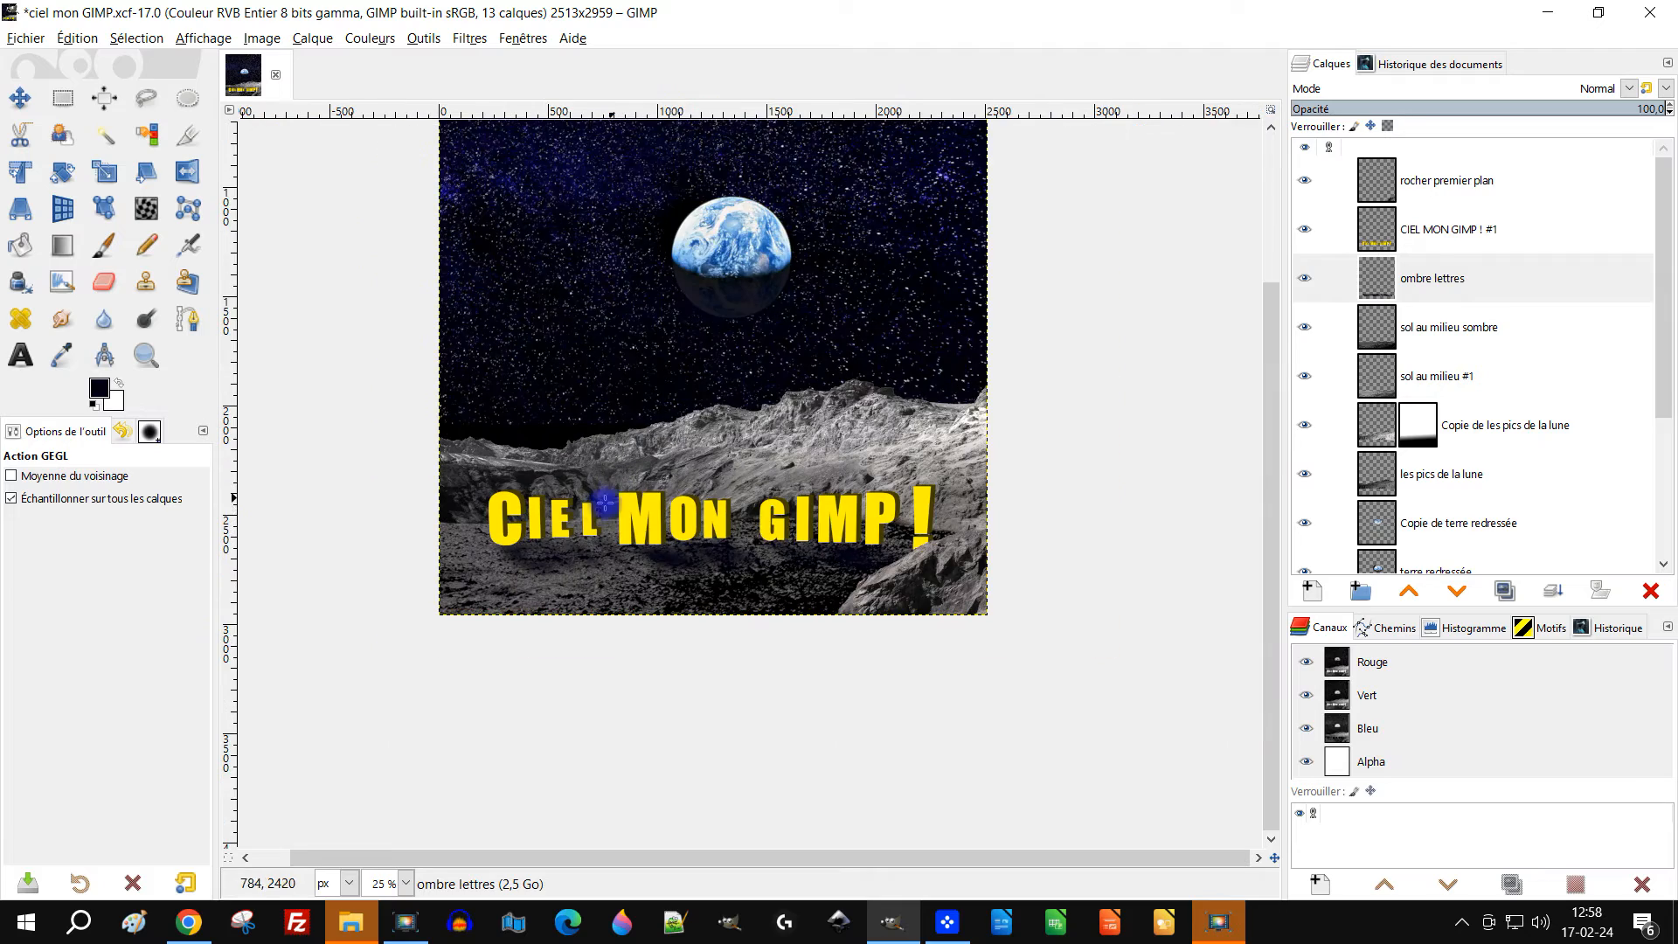
{"action": "key", "text": "plus"}
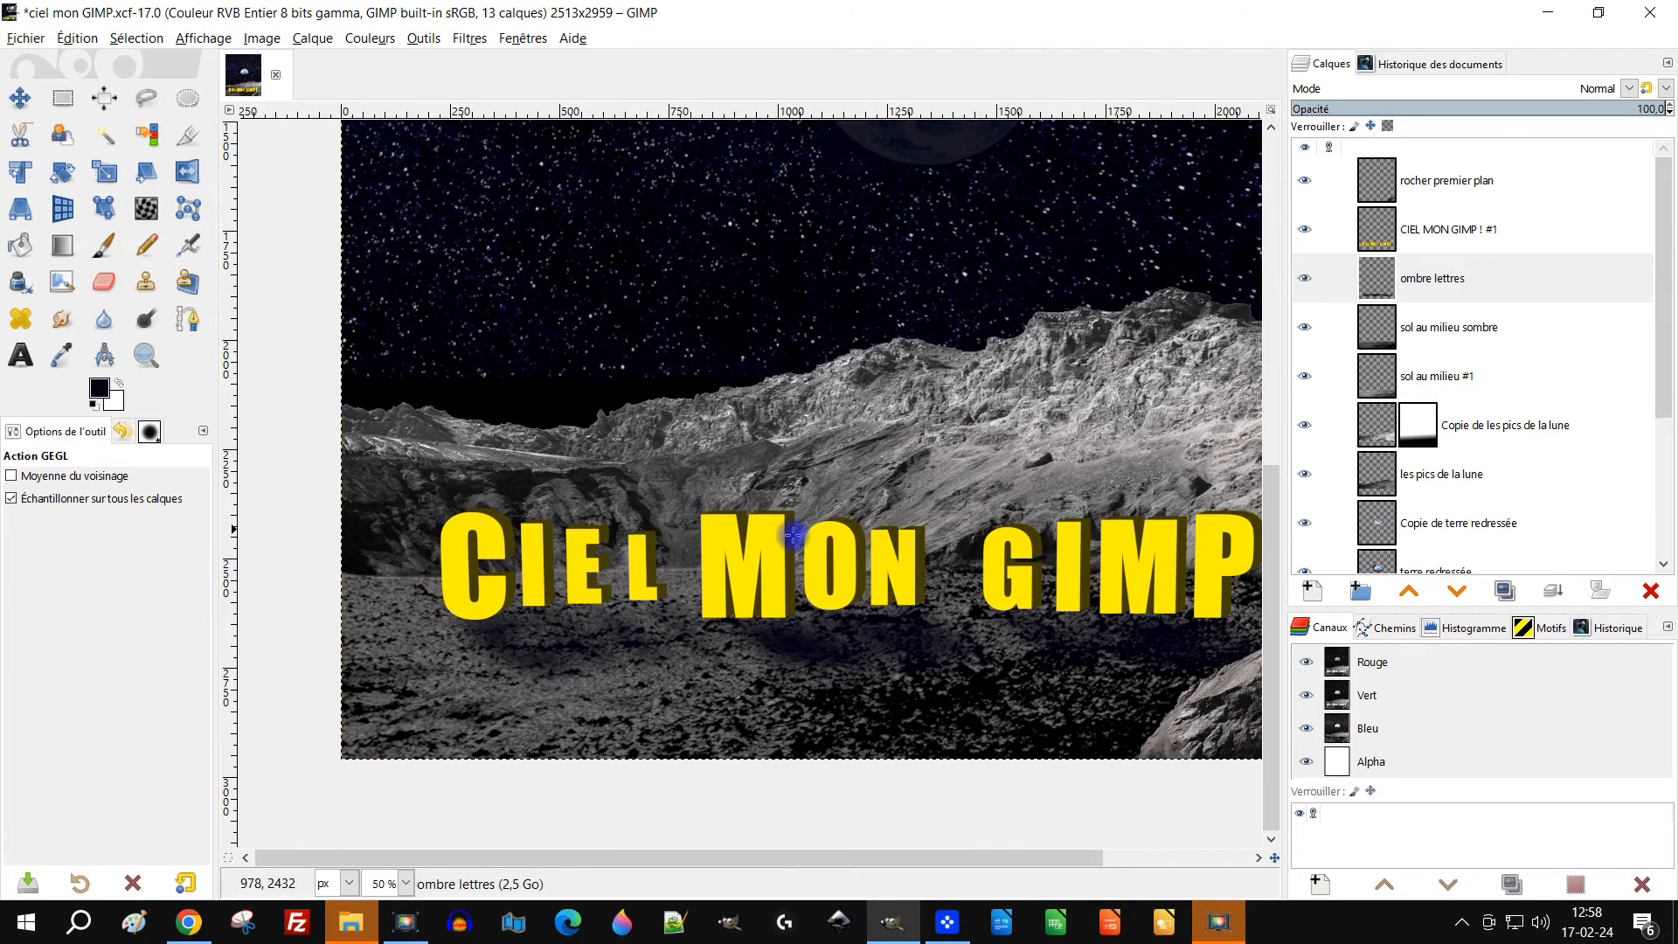
Set the opacity of the ombre lettres layer to 93,5
{"action": "left_click", "coordinate": [1451, 278]}
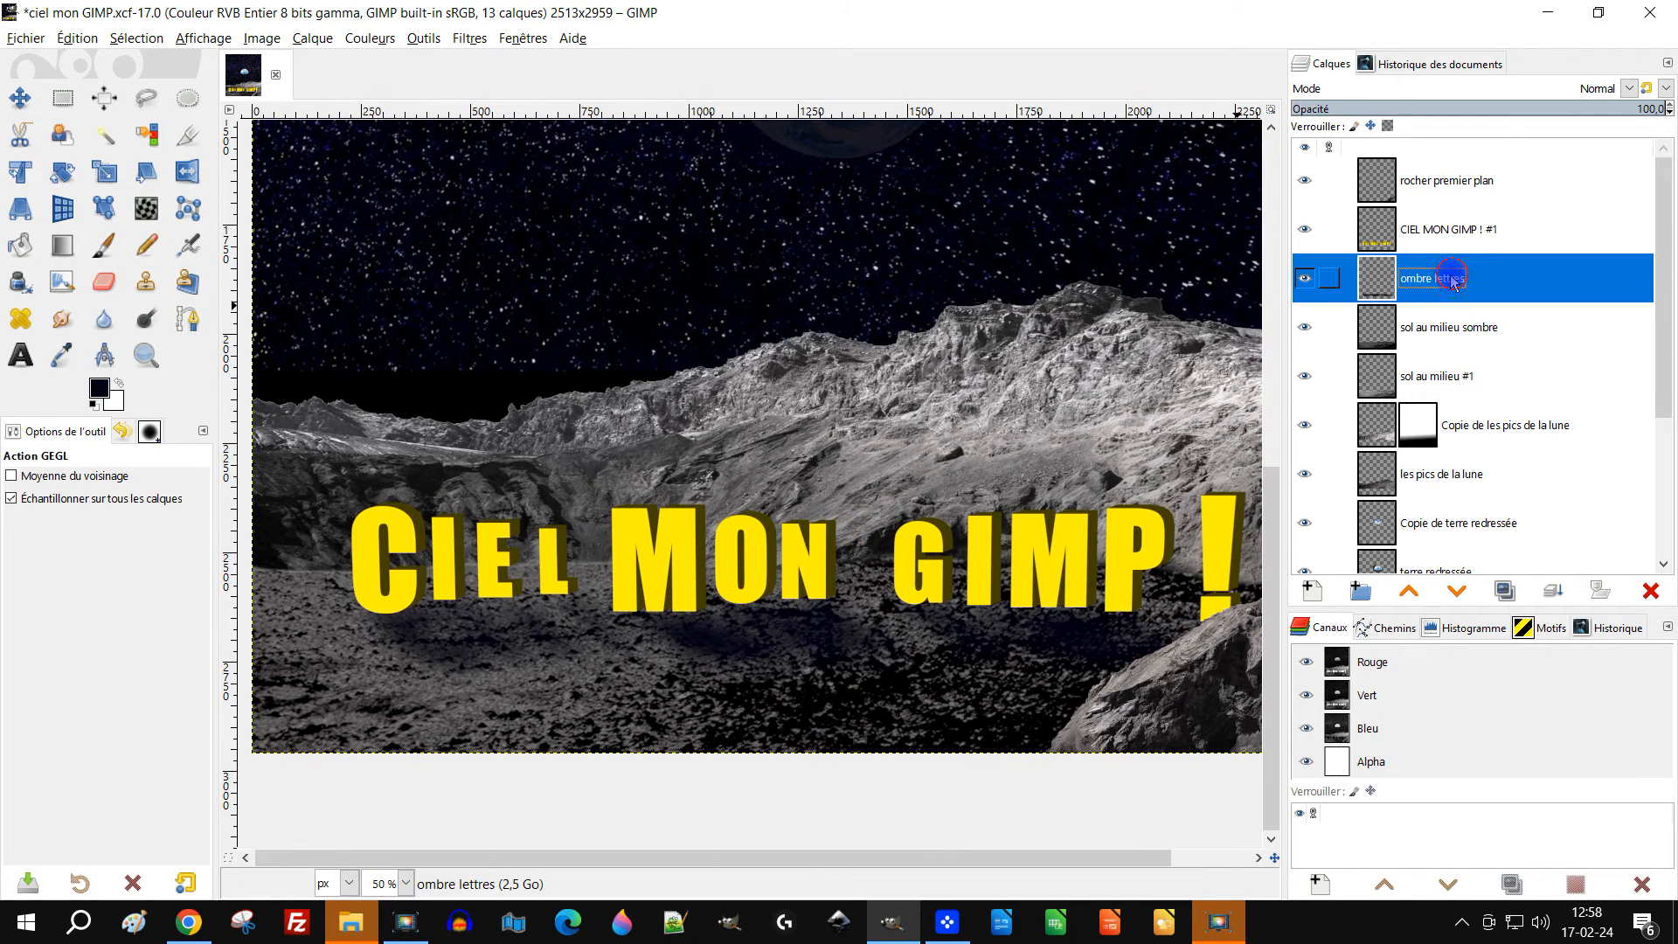
{"action": "left_click", "coordinate": [1596, 111]}
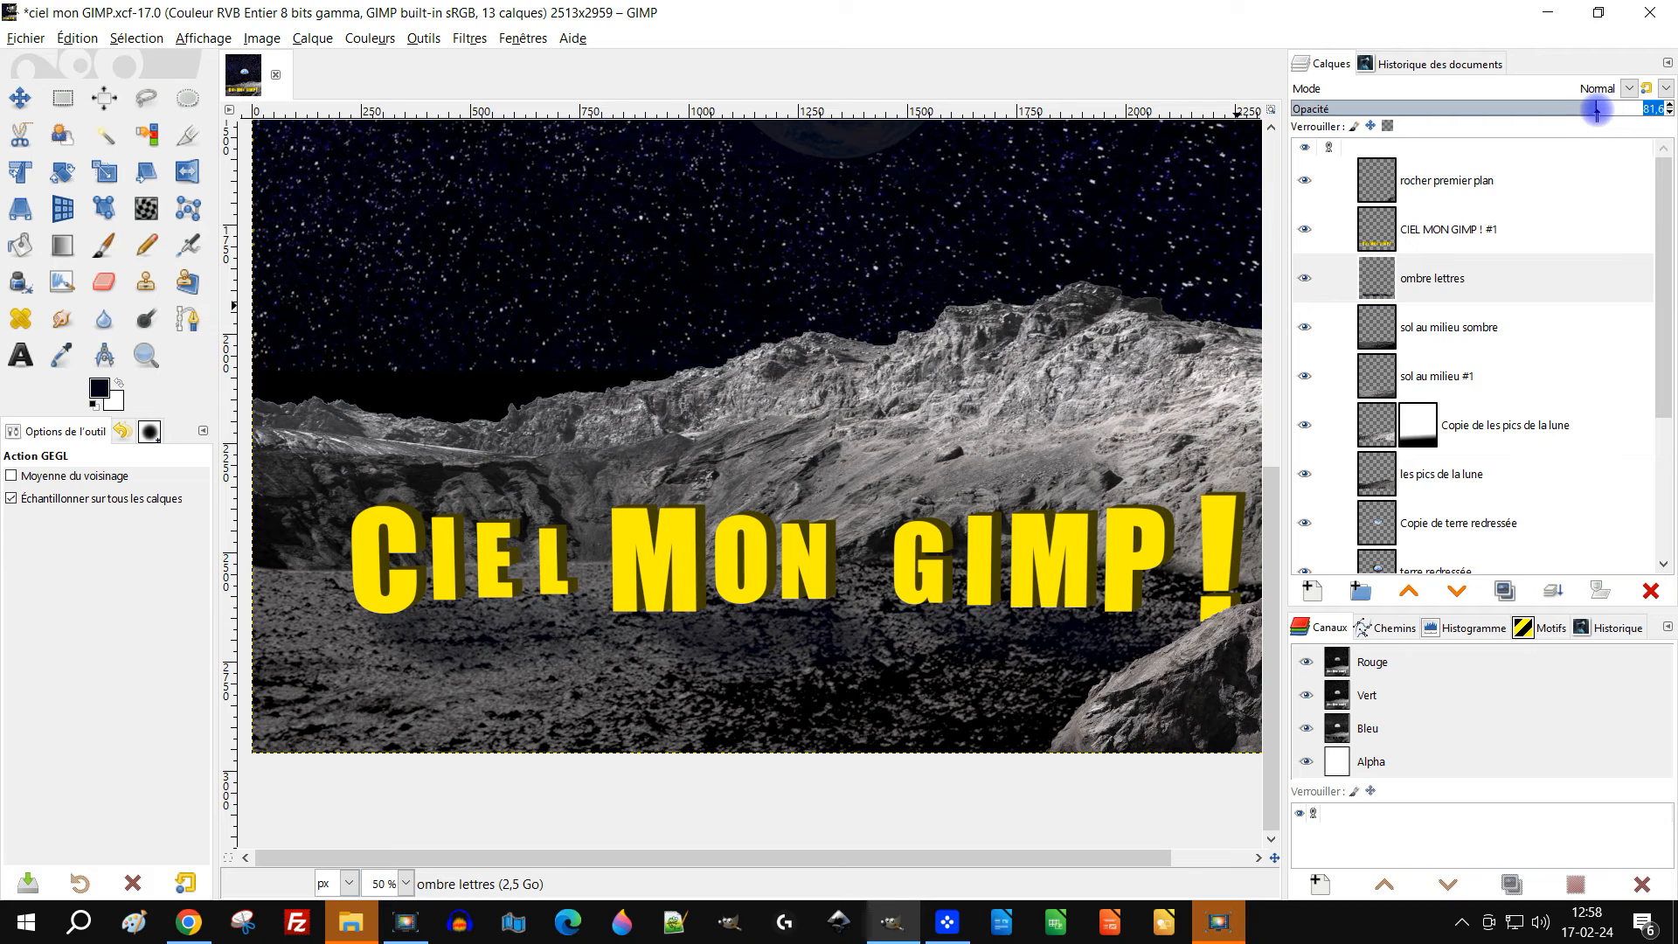
{"action": "scroll", "coordinate": [1056, 408], "scroll_direction": "down", "scroll_amount": 1}
{"action": "left_click_drag", "start_coordinate": [1027, 414], "coordinate": [905, 495]}
{"action": "scroll", "coordinate": [813, 591], "scroll_direction": "up", "scroll_amount": 1}
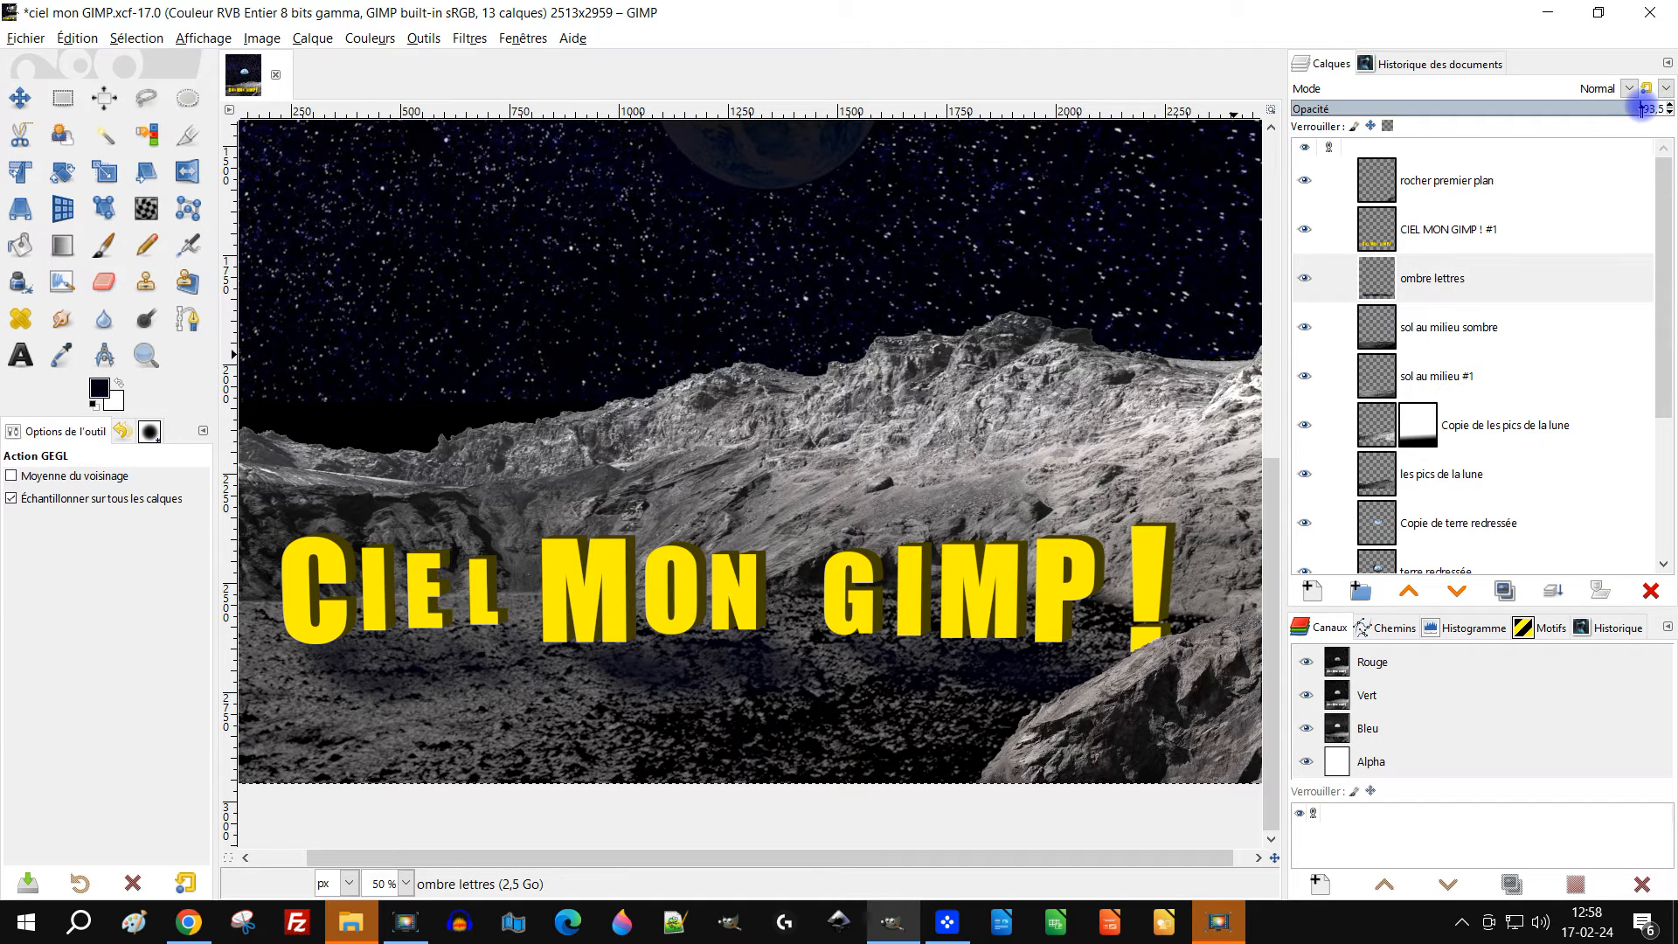
{"action": "scroll", "coordinate": [695, 523], "scroll_direction": "down", "scroll_amount": 1}
{"action": "left_click_drag", "start_coordinate": [738, 464], "coordinate": [758, 566]}
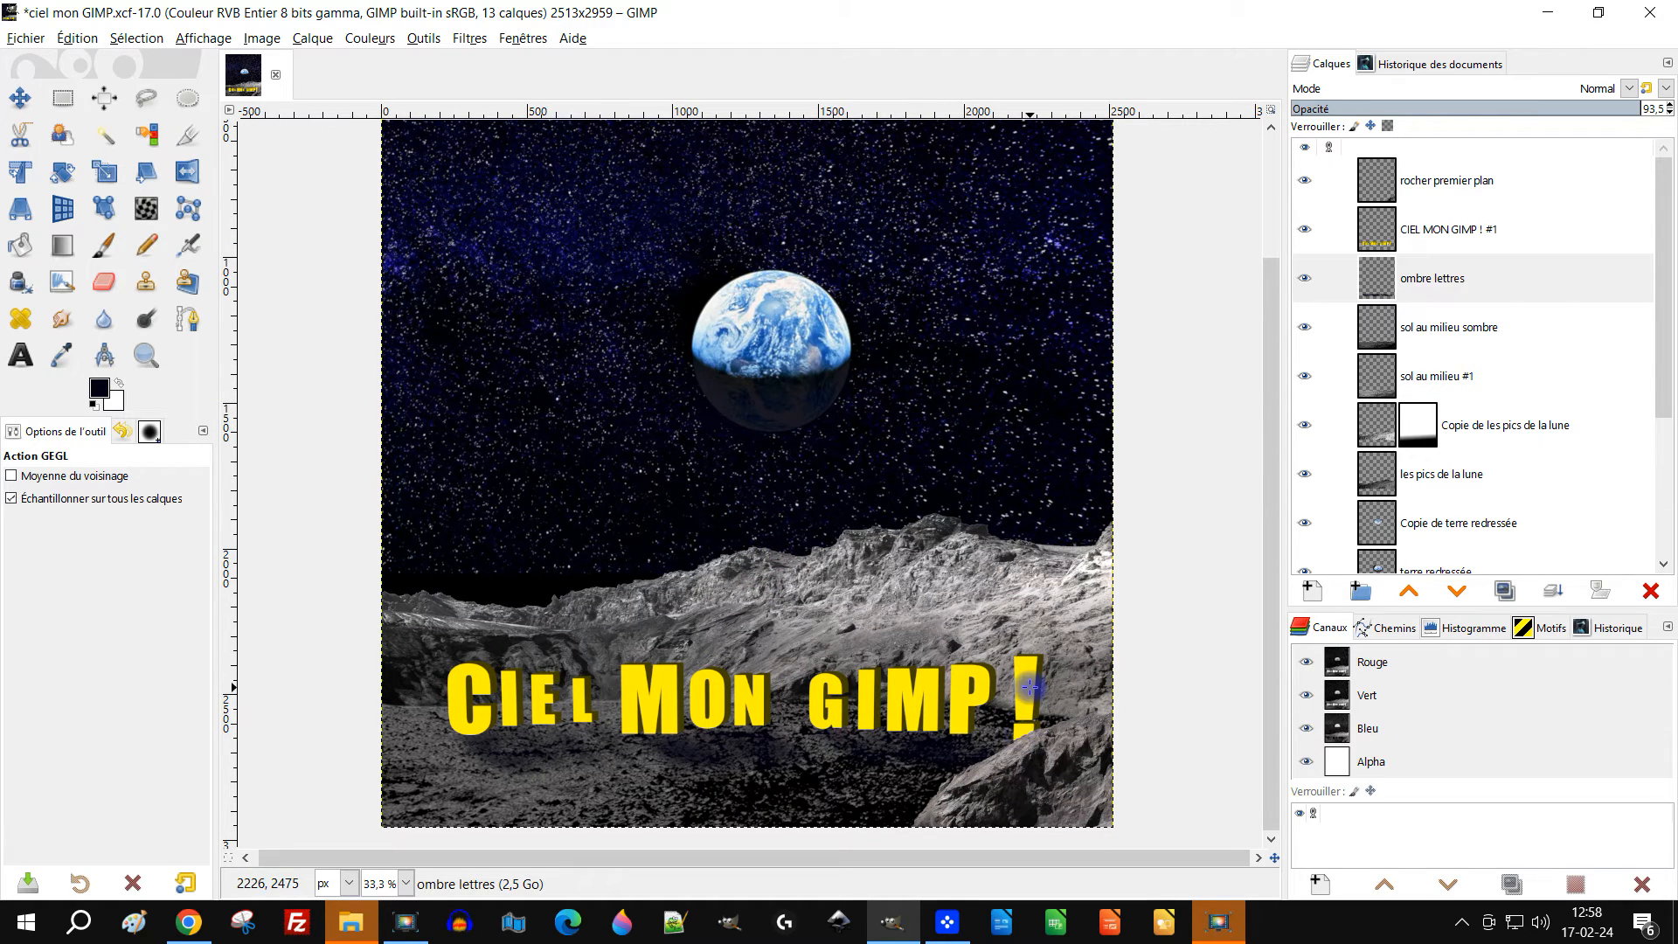
{"action": "mouse_move", "coordinate": [893, 709]}
{"action": "left_mouse_down"}
{"action": "mouse_move", "coordinate": [904, 696]}
{"action": "mouse_move", "coordinate": [879, 697]}
{"action": "left_mouse_up"}
{"action": "scroll", "coordinate": [561, 667], "scroll_direction": "up", "scroll_amount": 1}
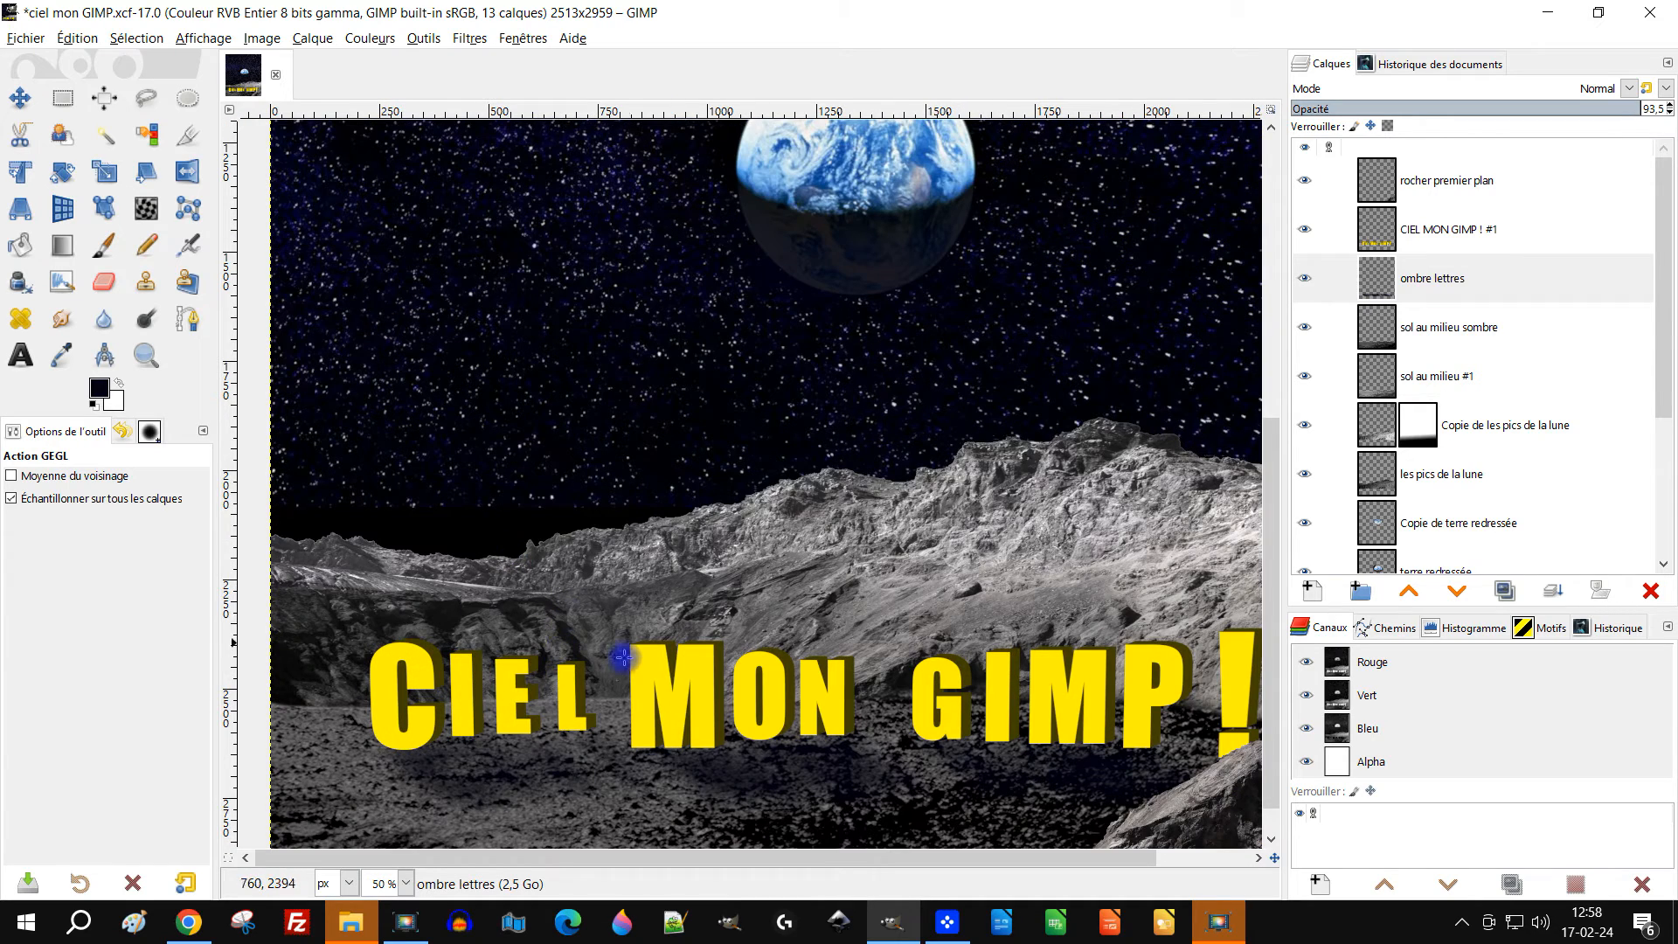
{"action": "scroll", "coordinate": [639, 659], "scroll_direction": "down", "scroll_amount": 1}
{"action": "scroll", "coordinate": [821, 629], "scroll_direction": "up", "scroll_amount": 2}
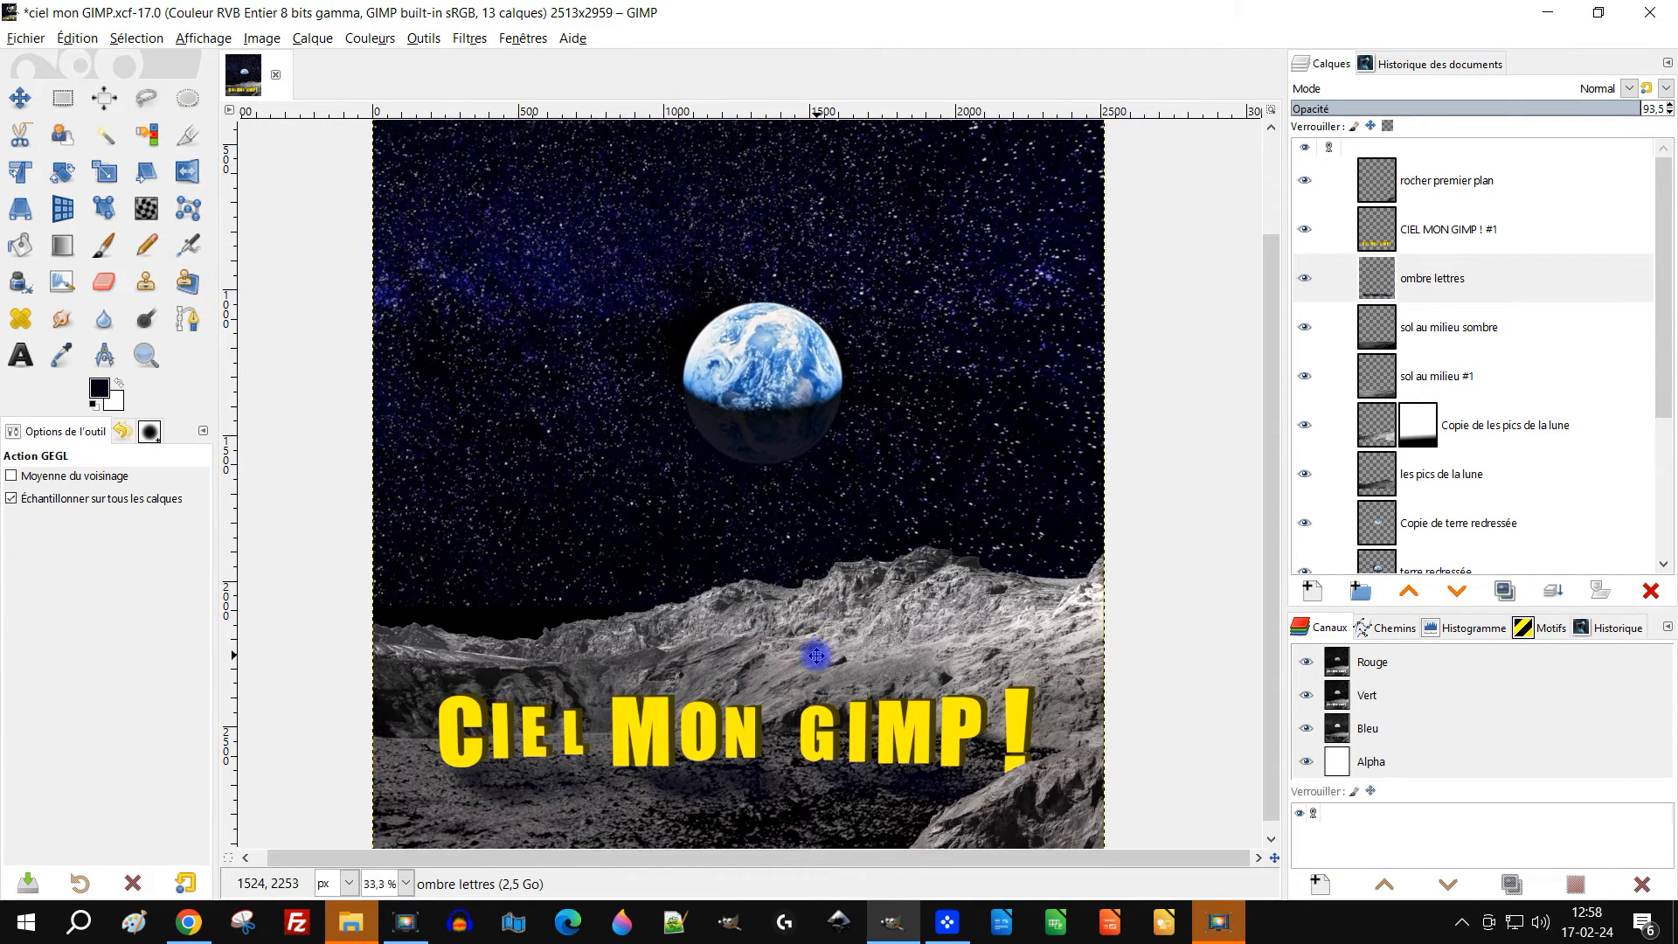
Switch to Chrome to examine the two Ciel mon mardi ! reference images, and return to GIMP
{"action": "left_click", "coordinate": [186, 934]}
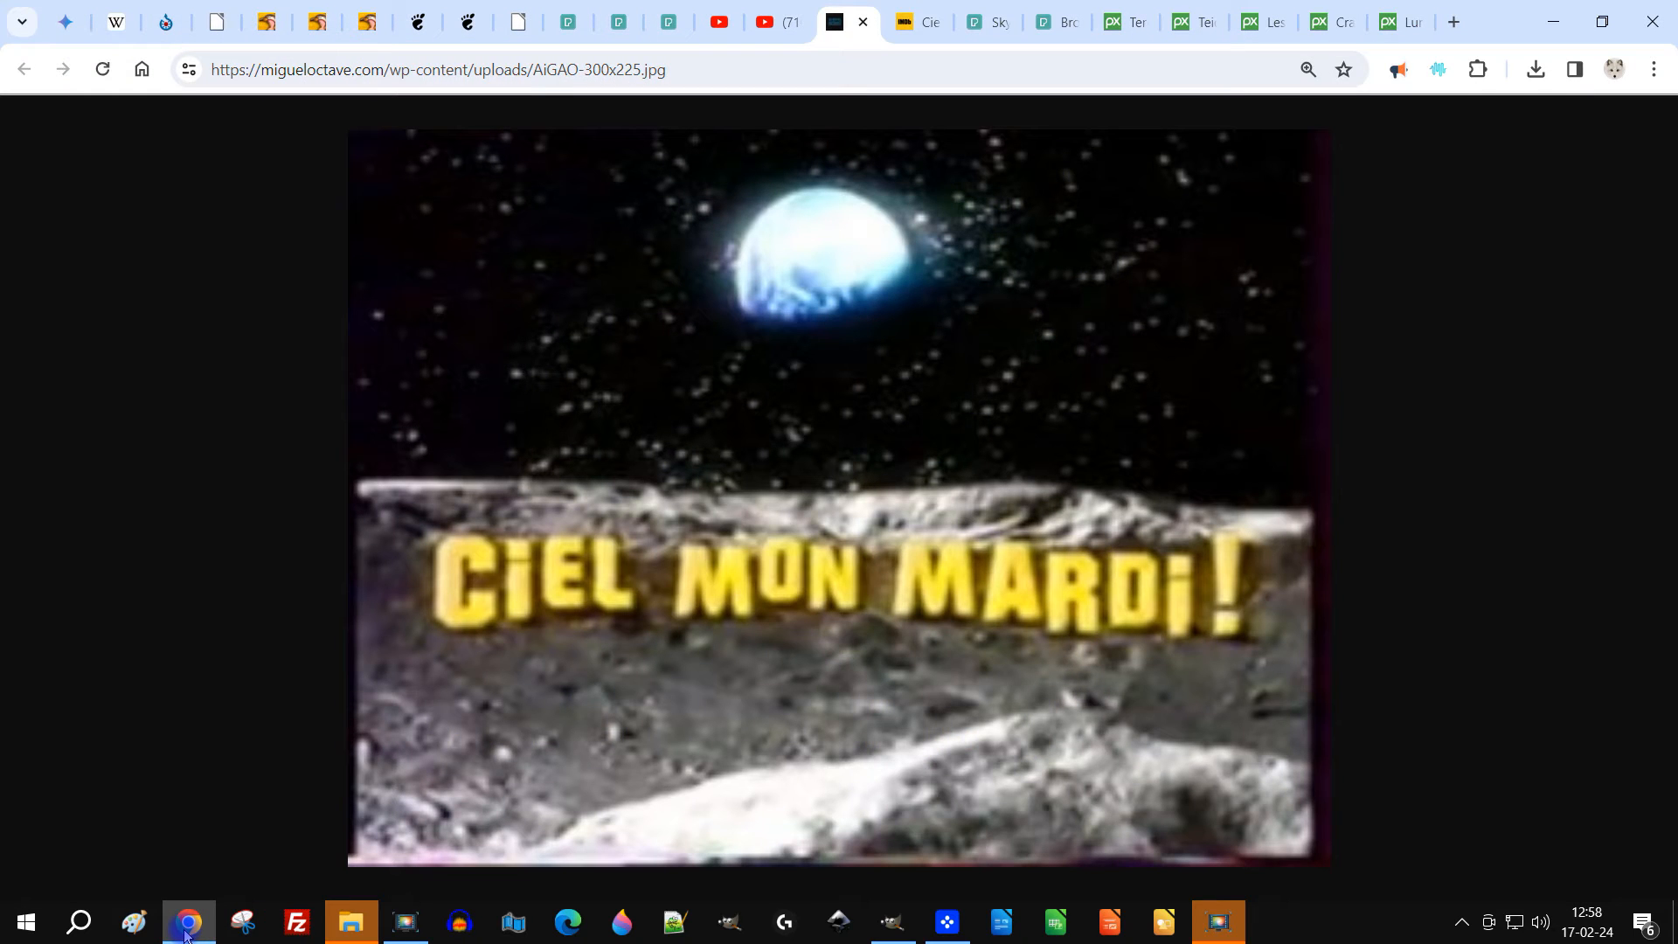
{"action": "left_click", "coordinate": [906, 22]}
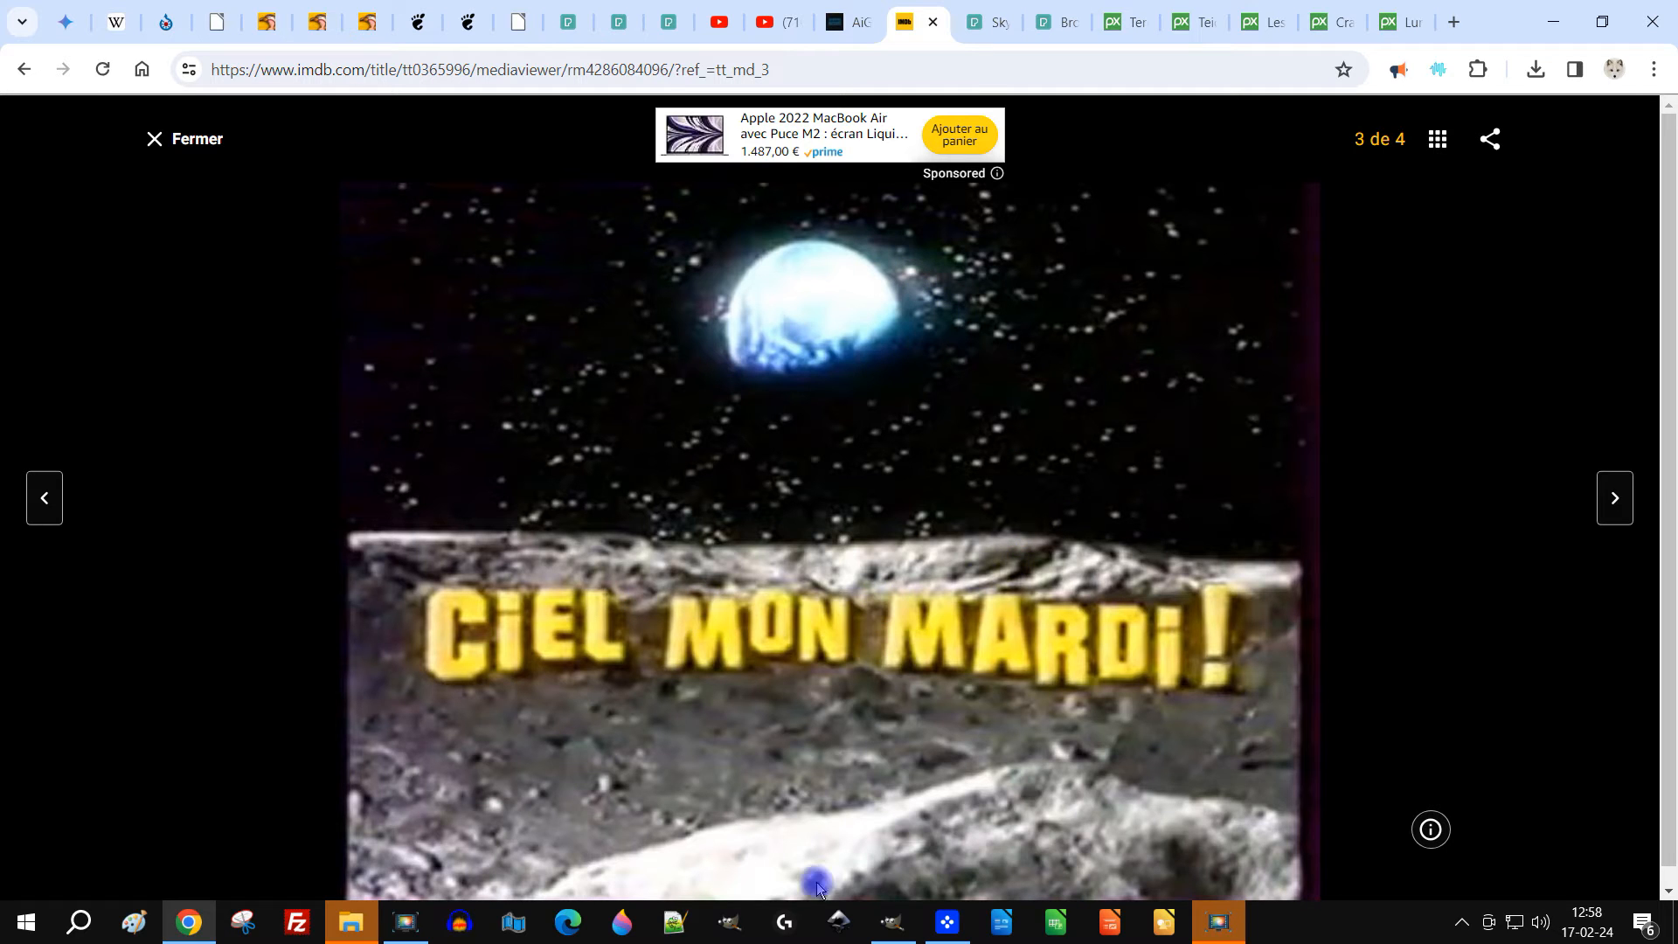
{"action": "left_click", "coordinate": [891, 922]}
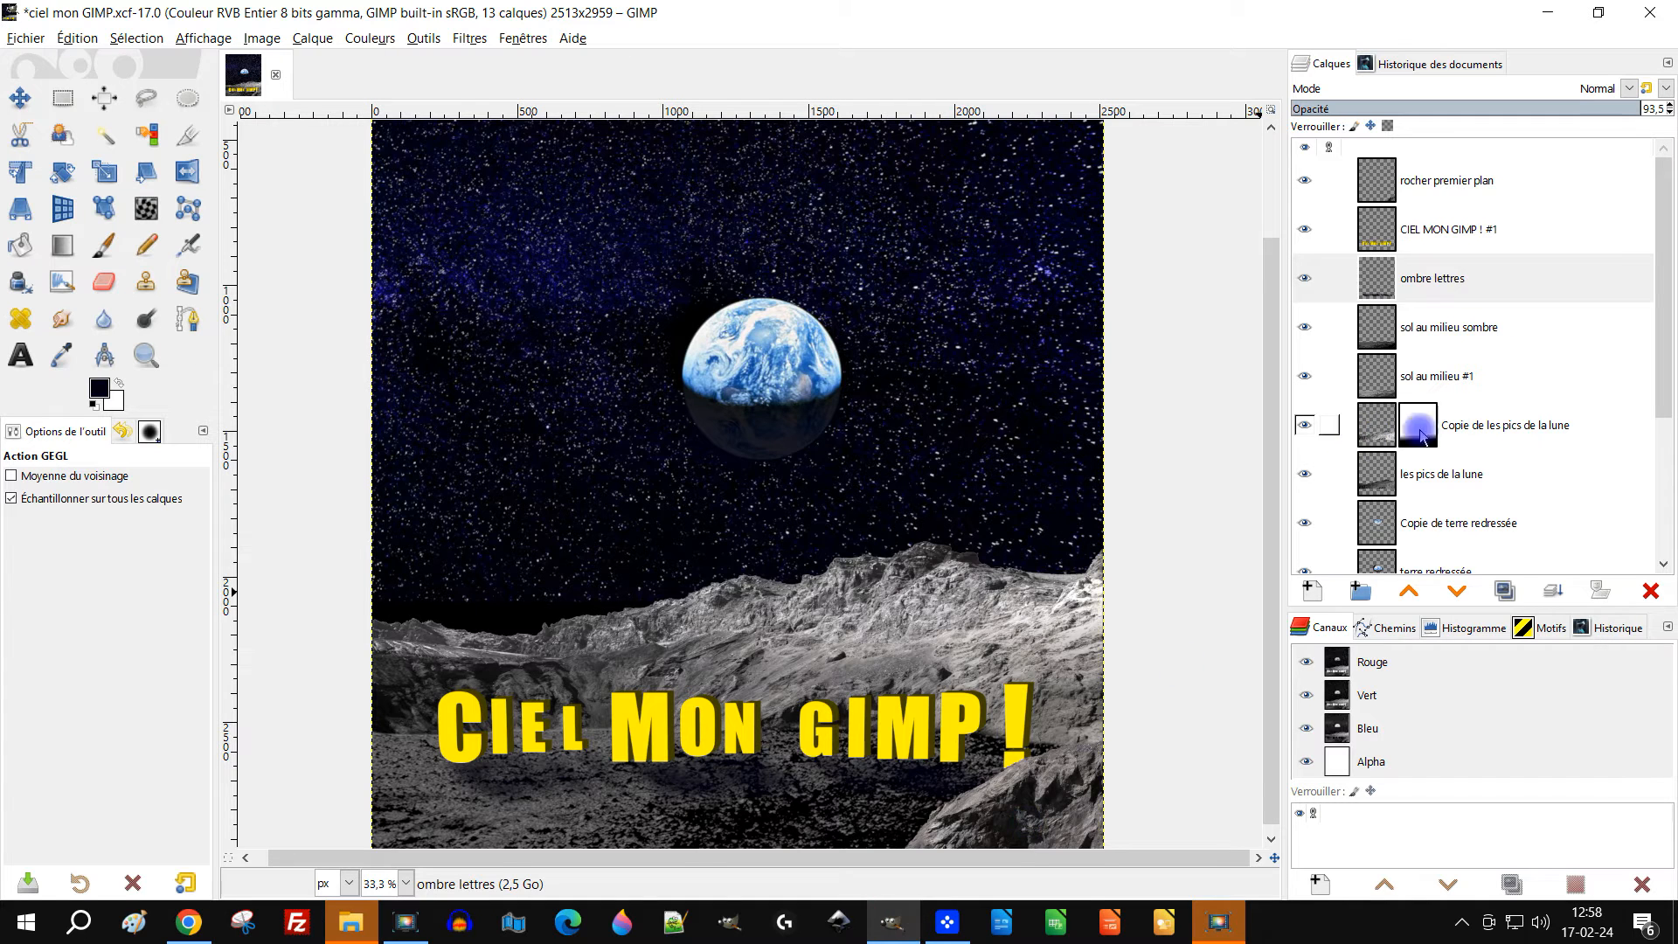
Create a transparent layer named lumière in Superposer mode above the rocher premier plan layer
{"action": "left_click", "coordinate": [1379, 434]}
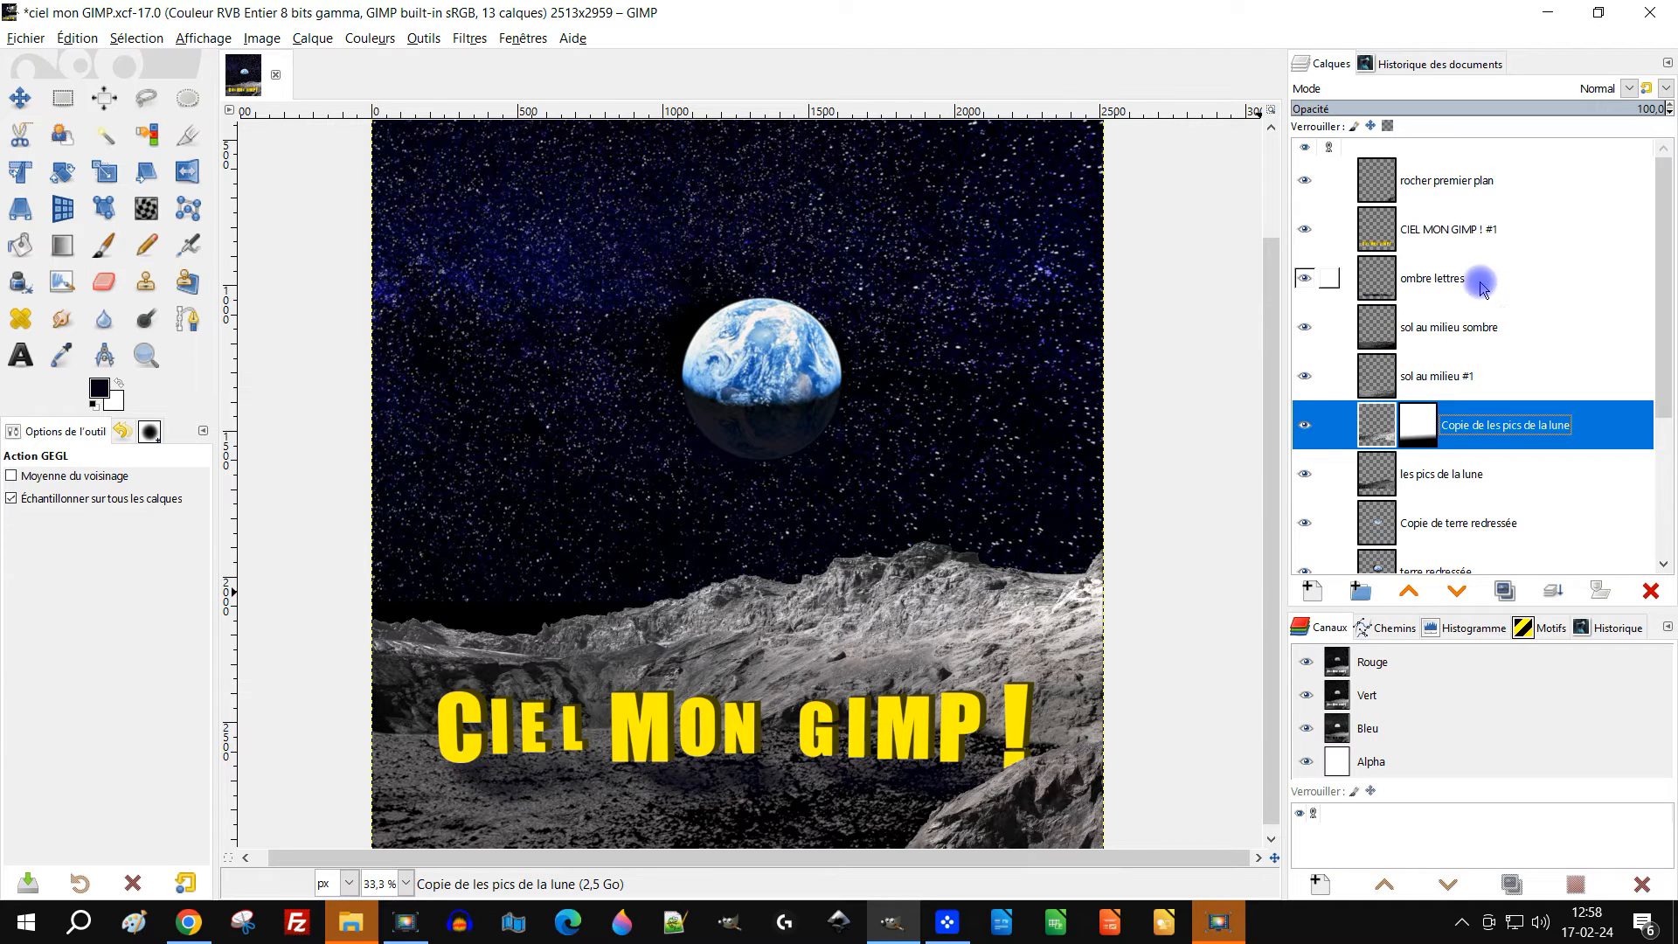
{"action": "left_click", "coordinate": [1433, 179]}
{"action": "left_click", "coordinate": [1312, 590]}
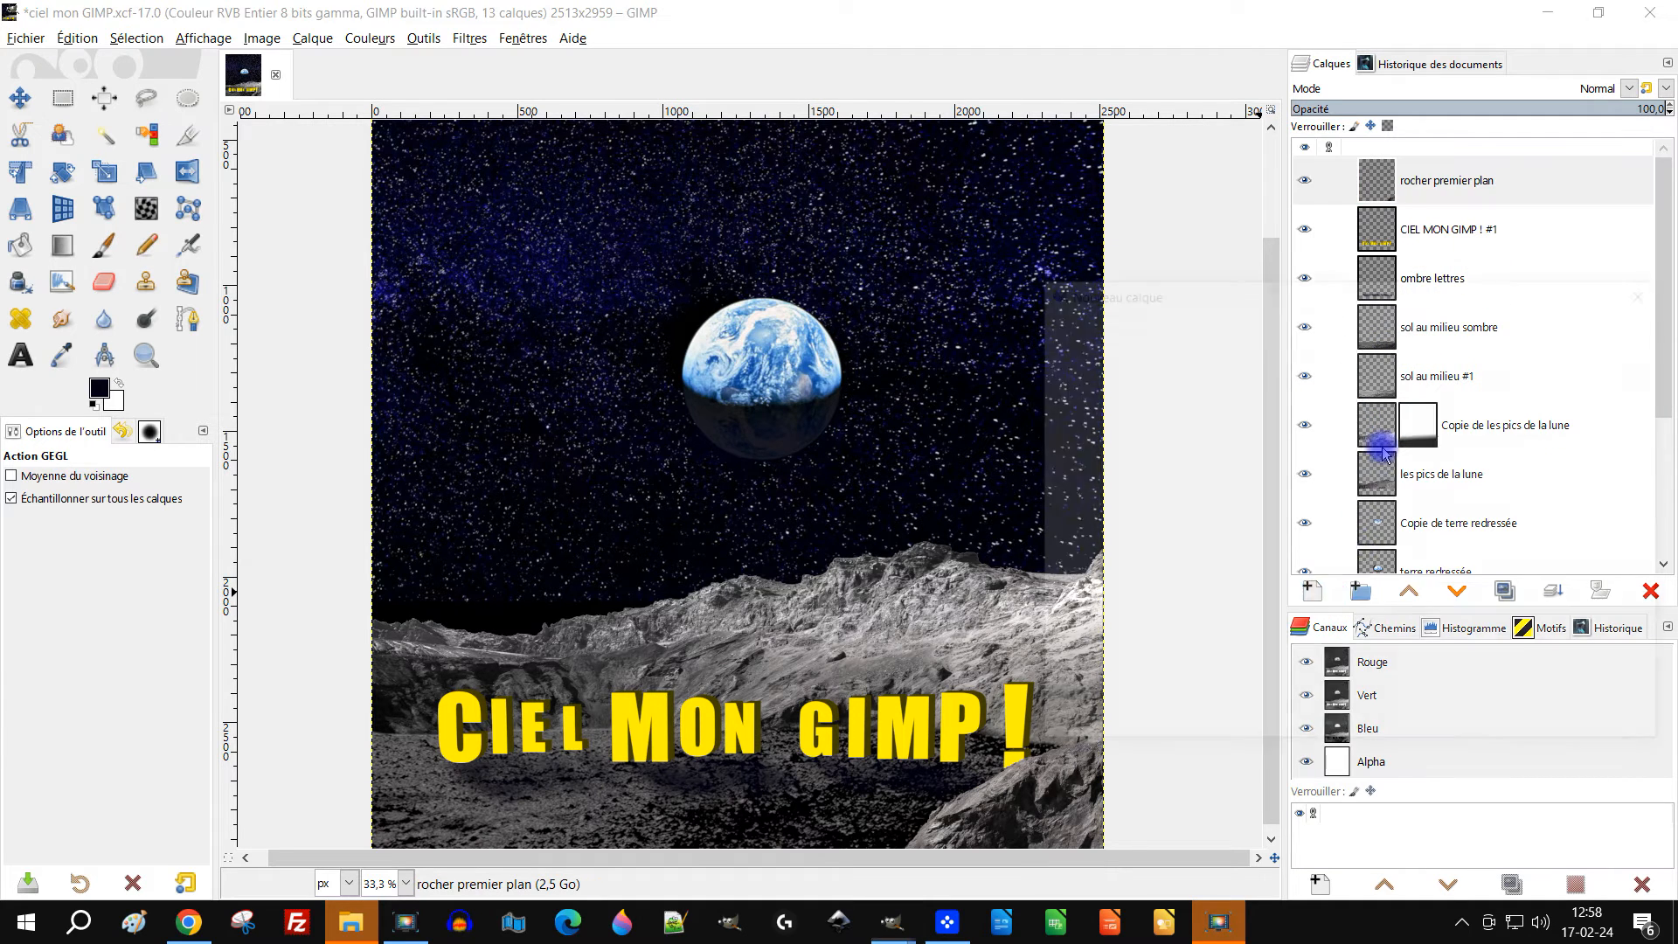
{"action": "type", "text": "lumière"}
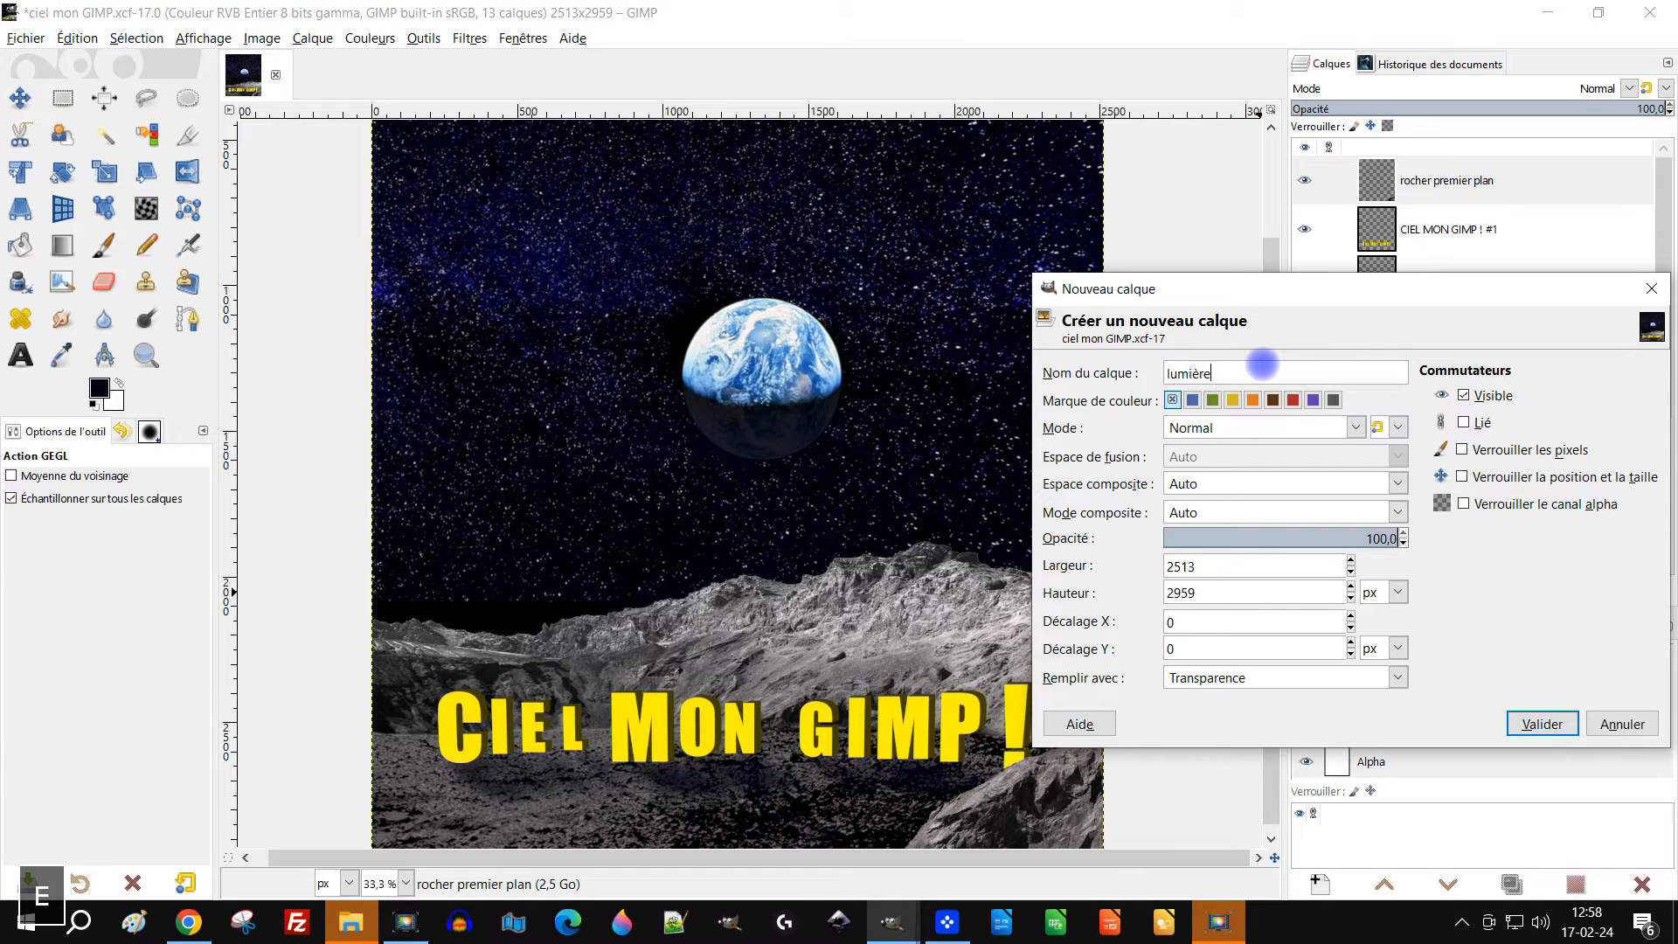
{"action": "left_click", "coordinate": [1236, 432]}
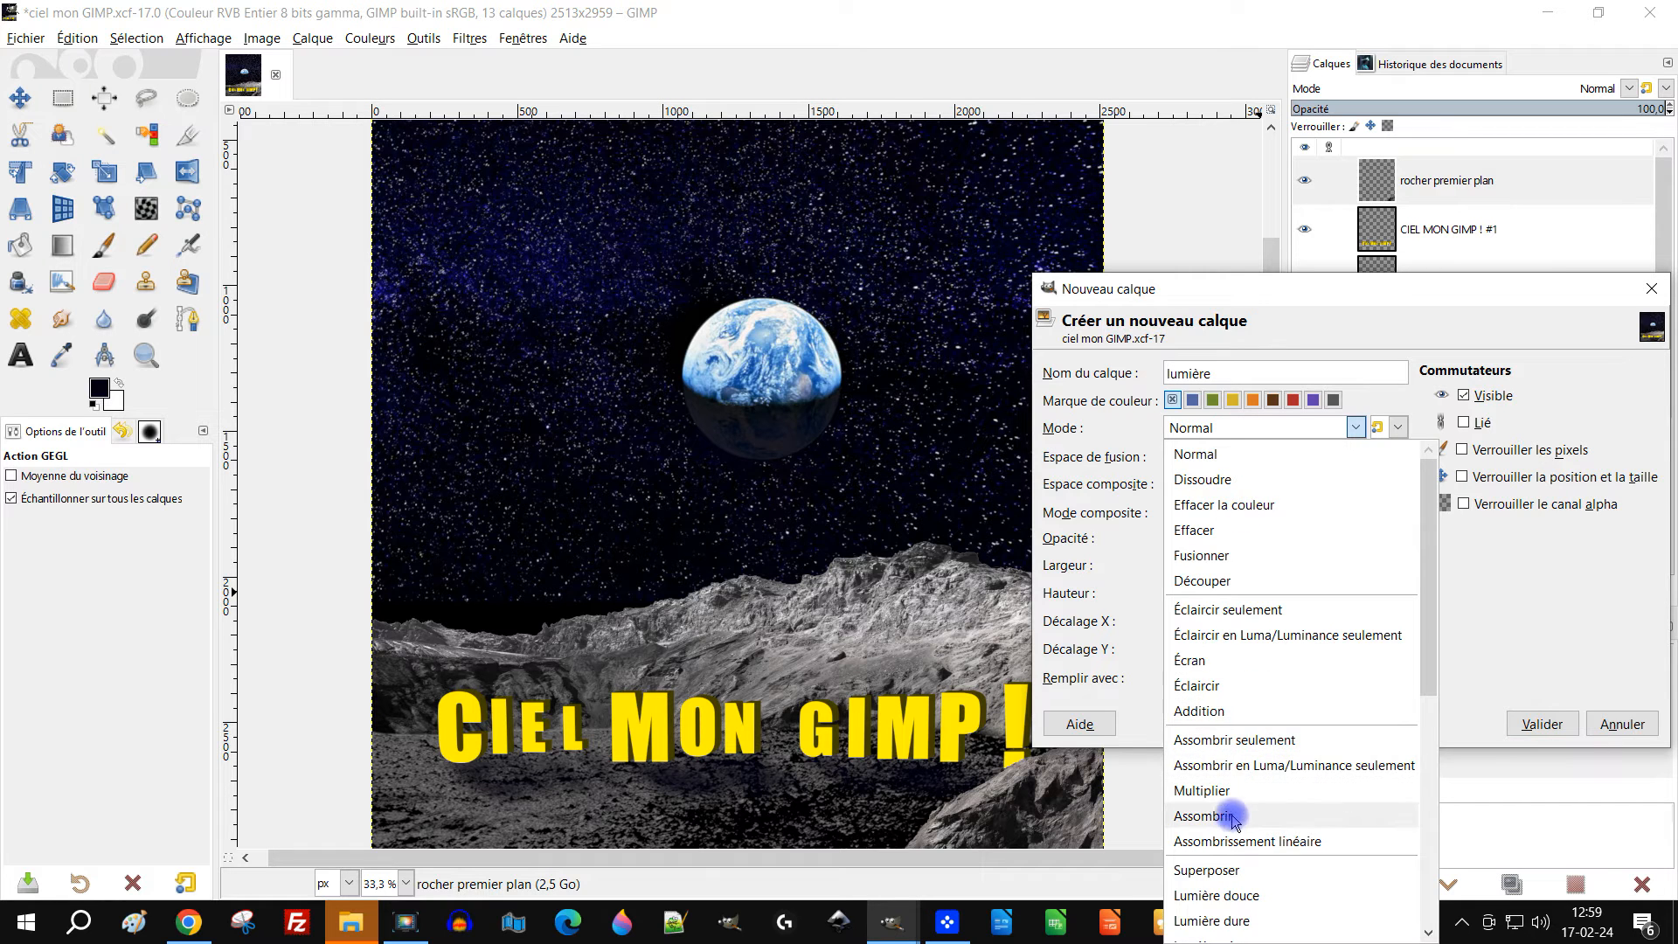
{"action": "left_click", "coordinate": [1223, 869]}
{"action": "left_click", "coordinate": [1538, 725]}
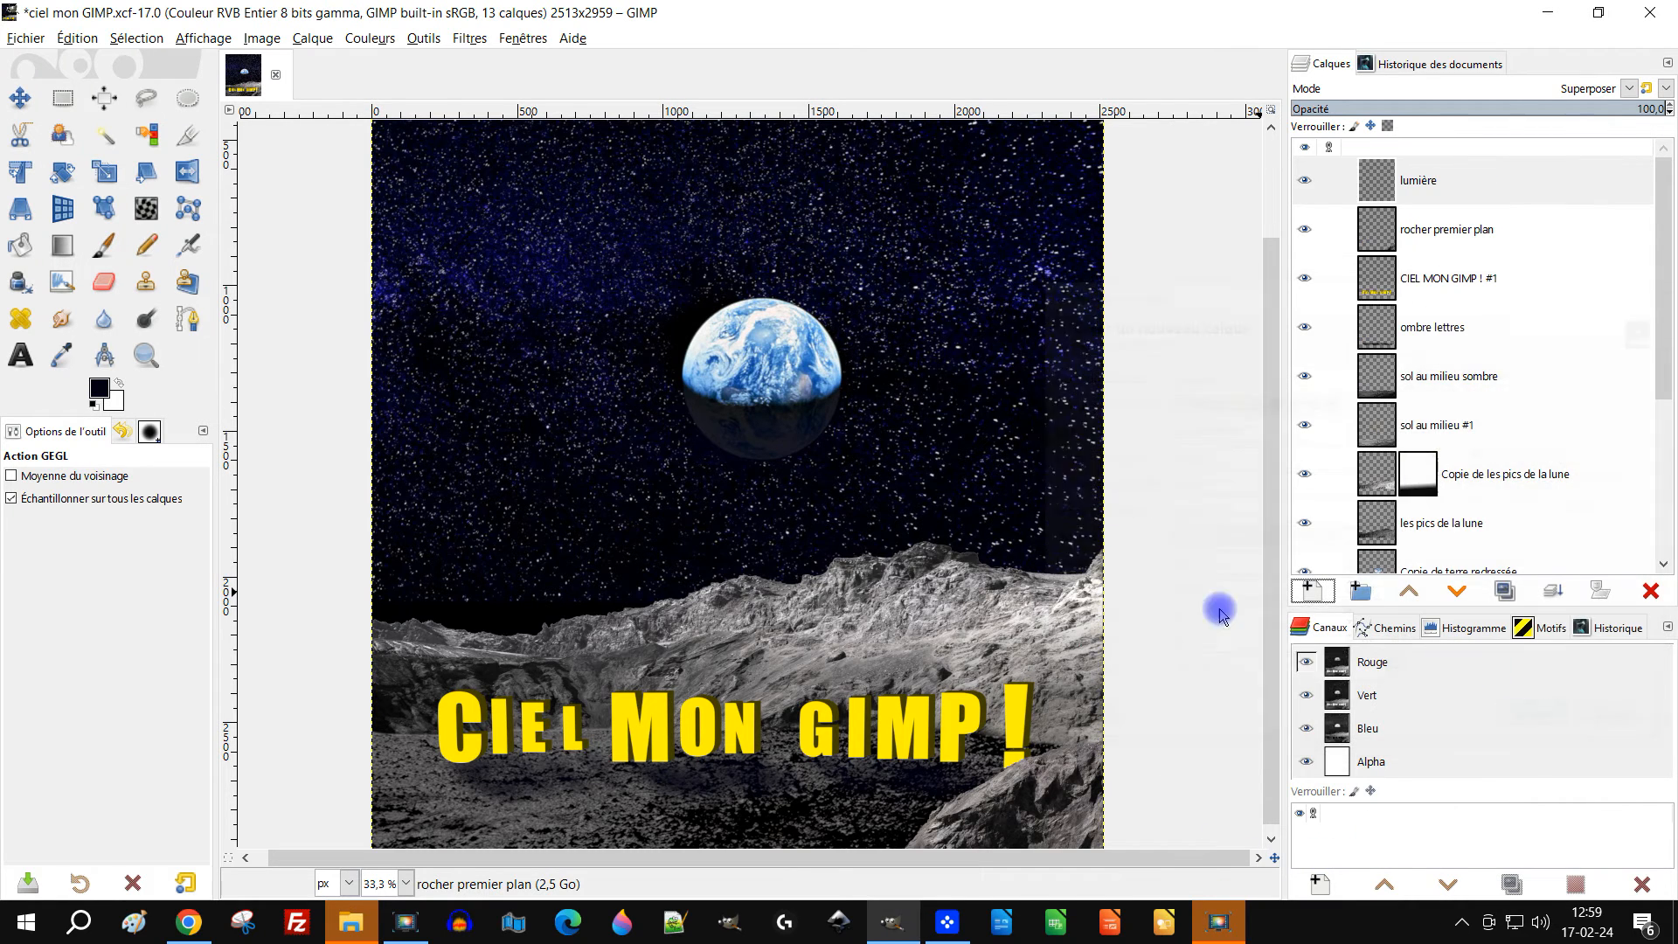
Make white the foreground colour for the Paintbrush and turn the alpha of the les pics de la lune layer into a selection
{"action": "left_click", "coordinate": [118, 384]}
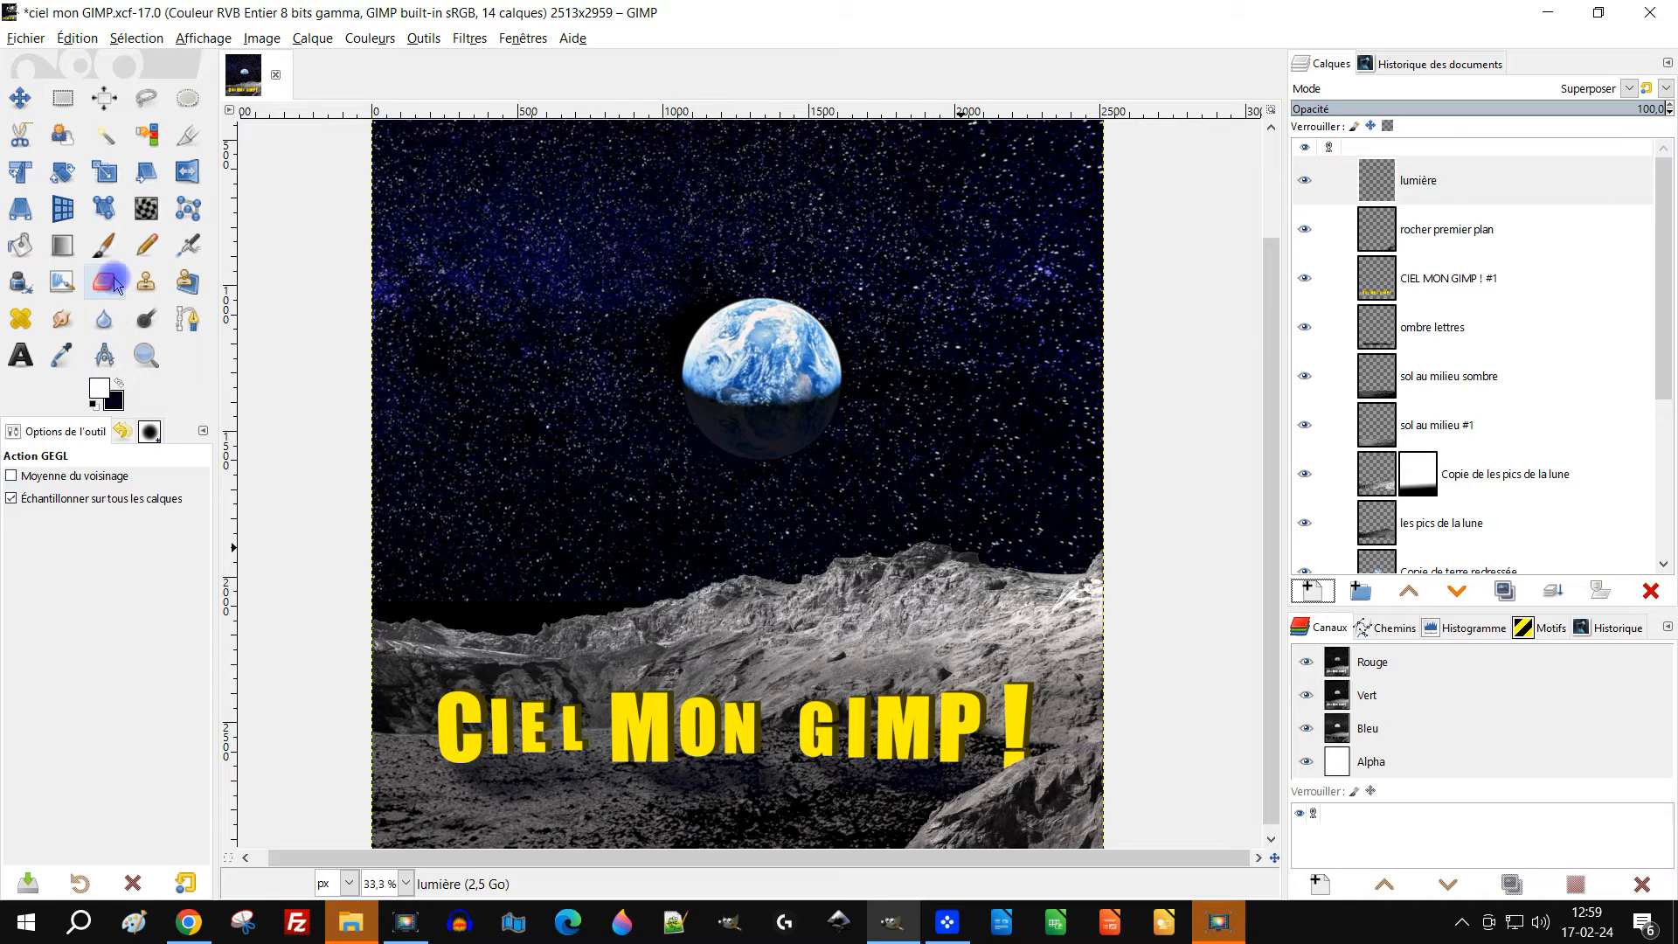
{"action": "left_click", "coordinate": [103, 245]}
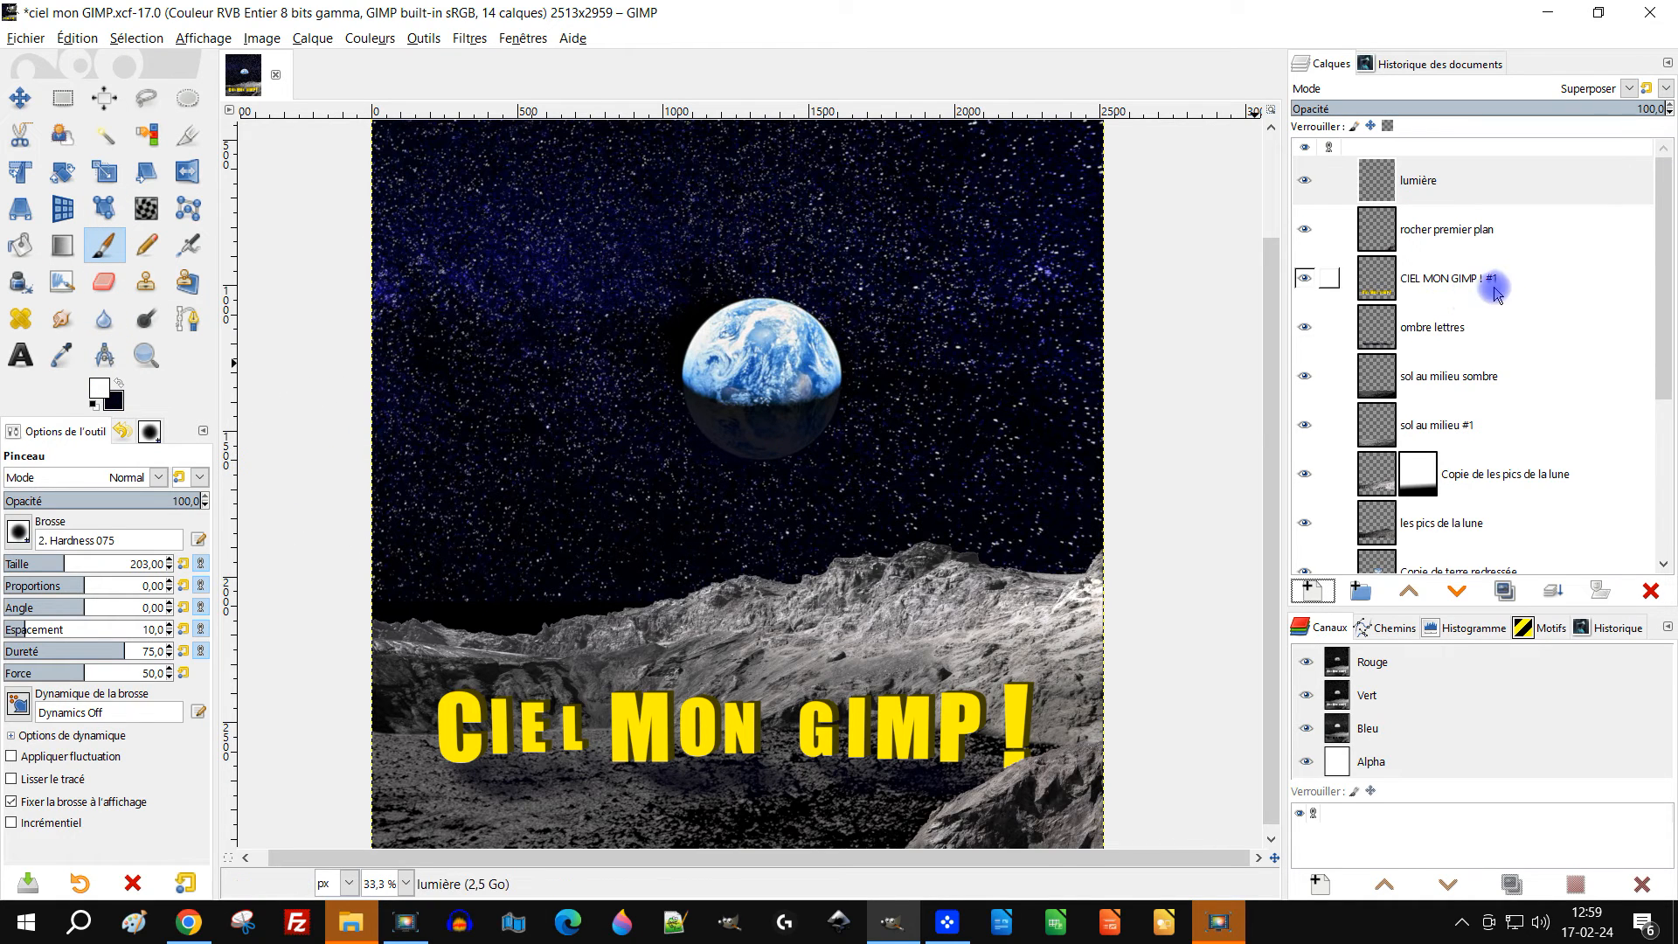
{"action": "scroll", "coordinate": [1136, 302], "scroll_direction": "down", "scroll_amount": 1}
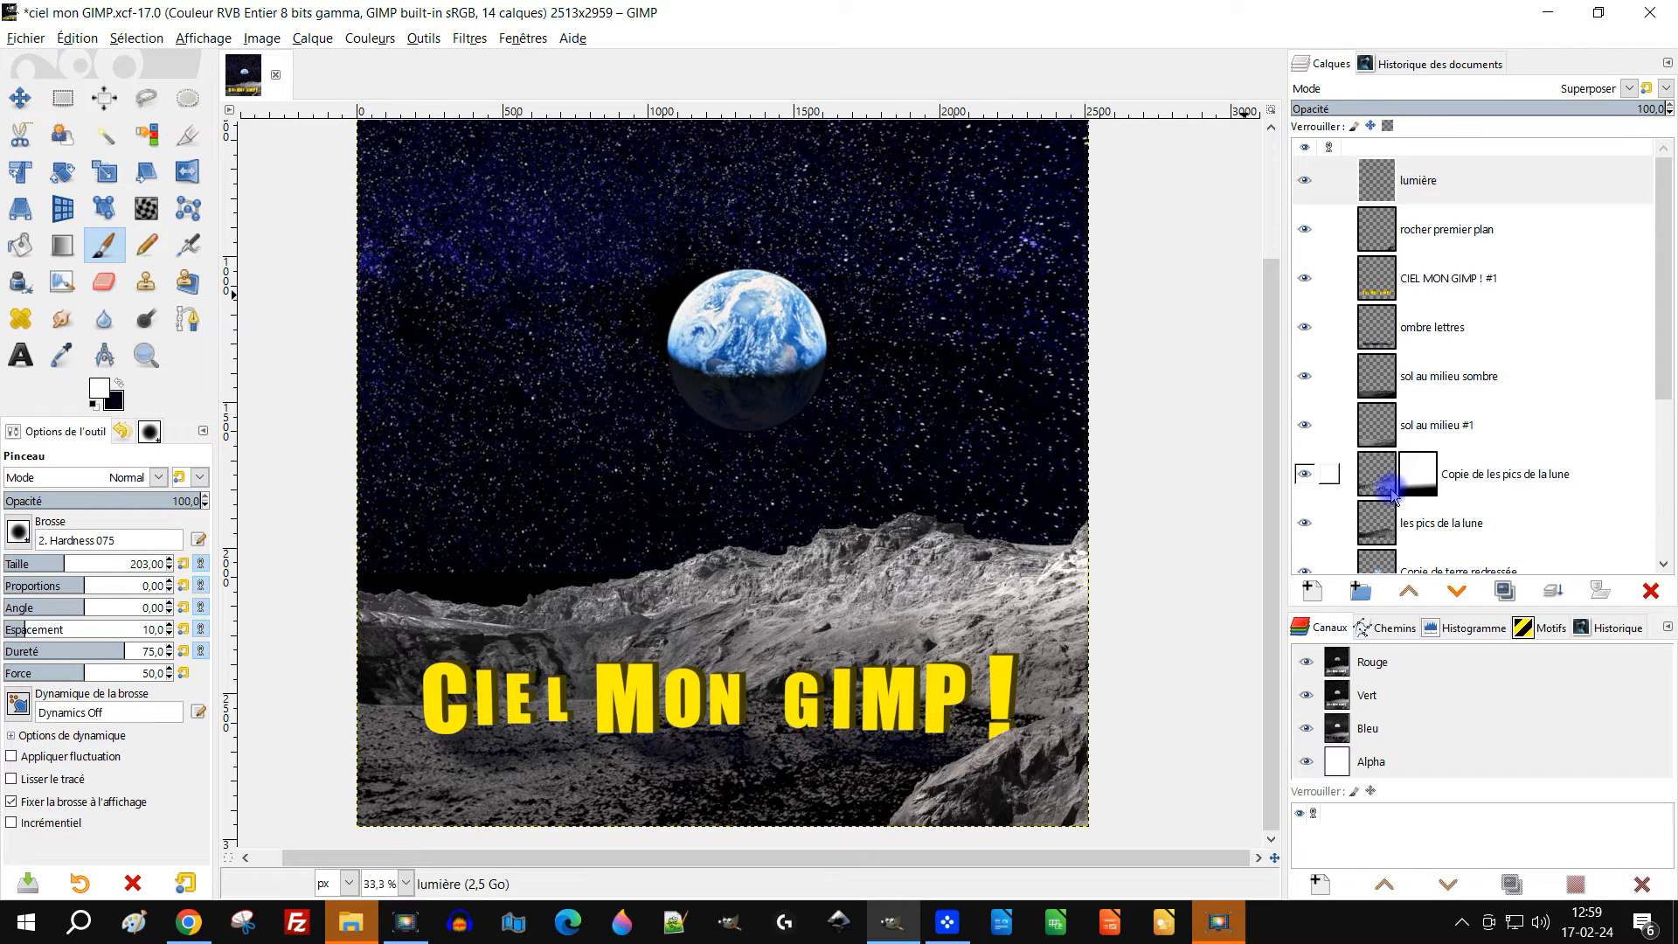
{"action": "right_click", "coordinate": [1379, 535]}
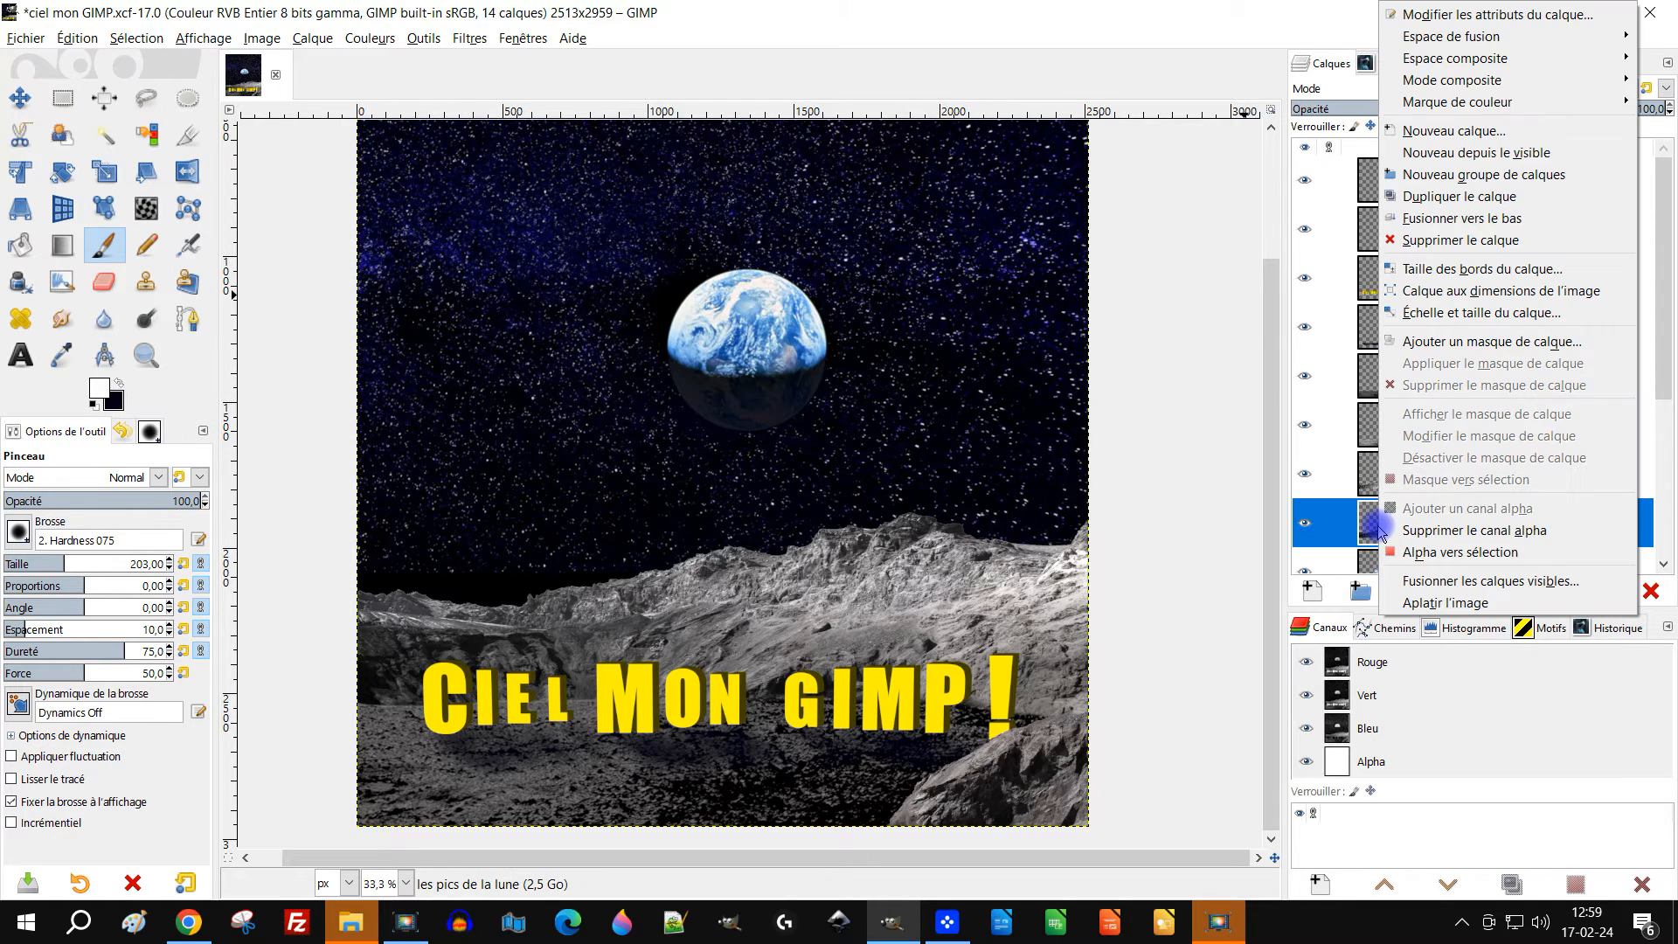
{"action": "left_click", "coordinate": [1489, 556]}
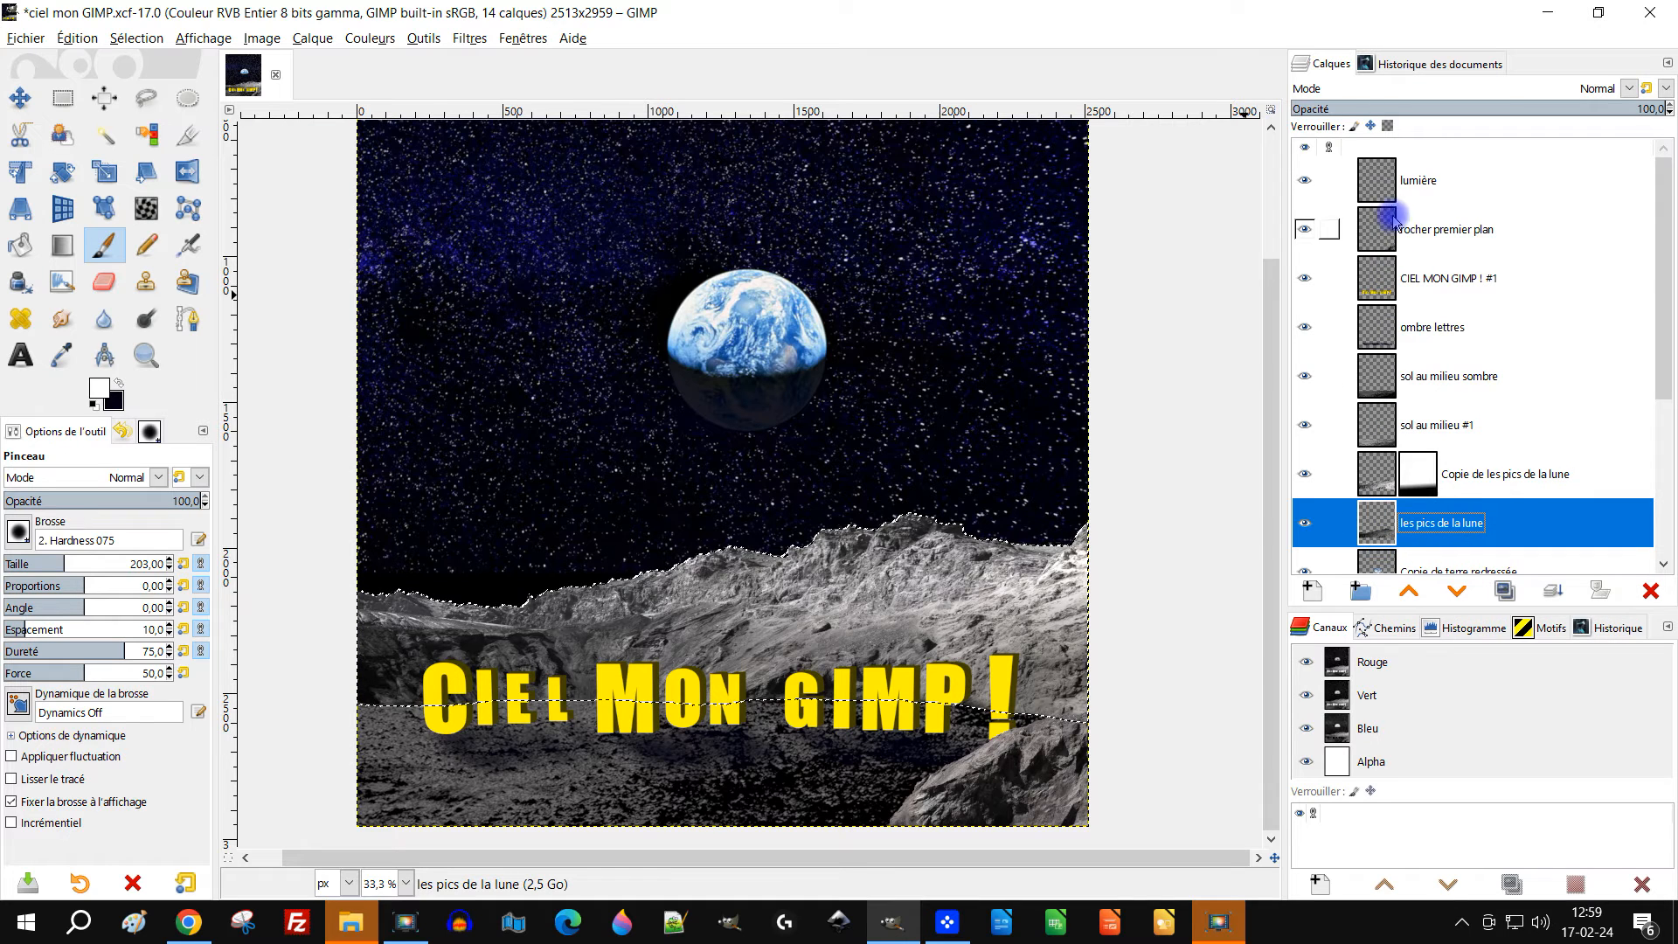
Brush white light along the selected mountain ridge on the lumière layer
{"action": "left_click", "coordinate": [1370, 180]}
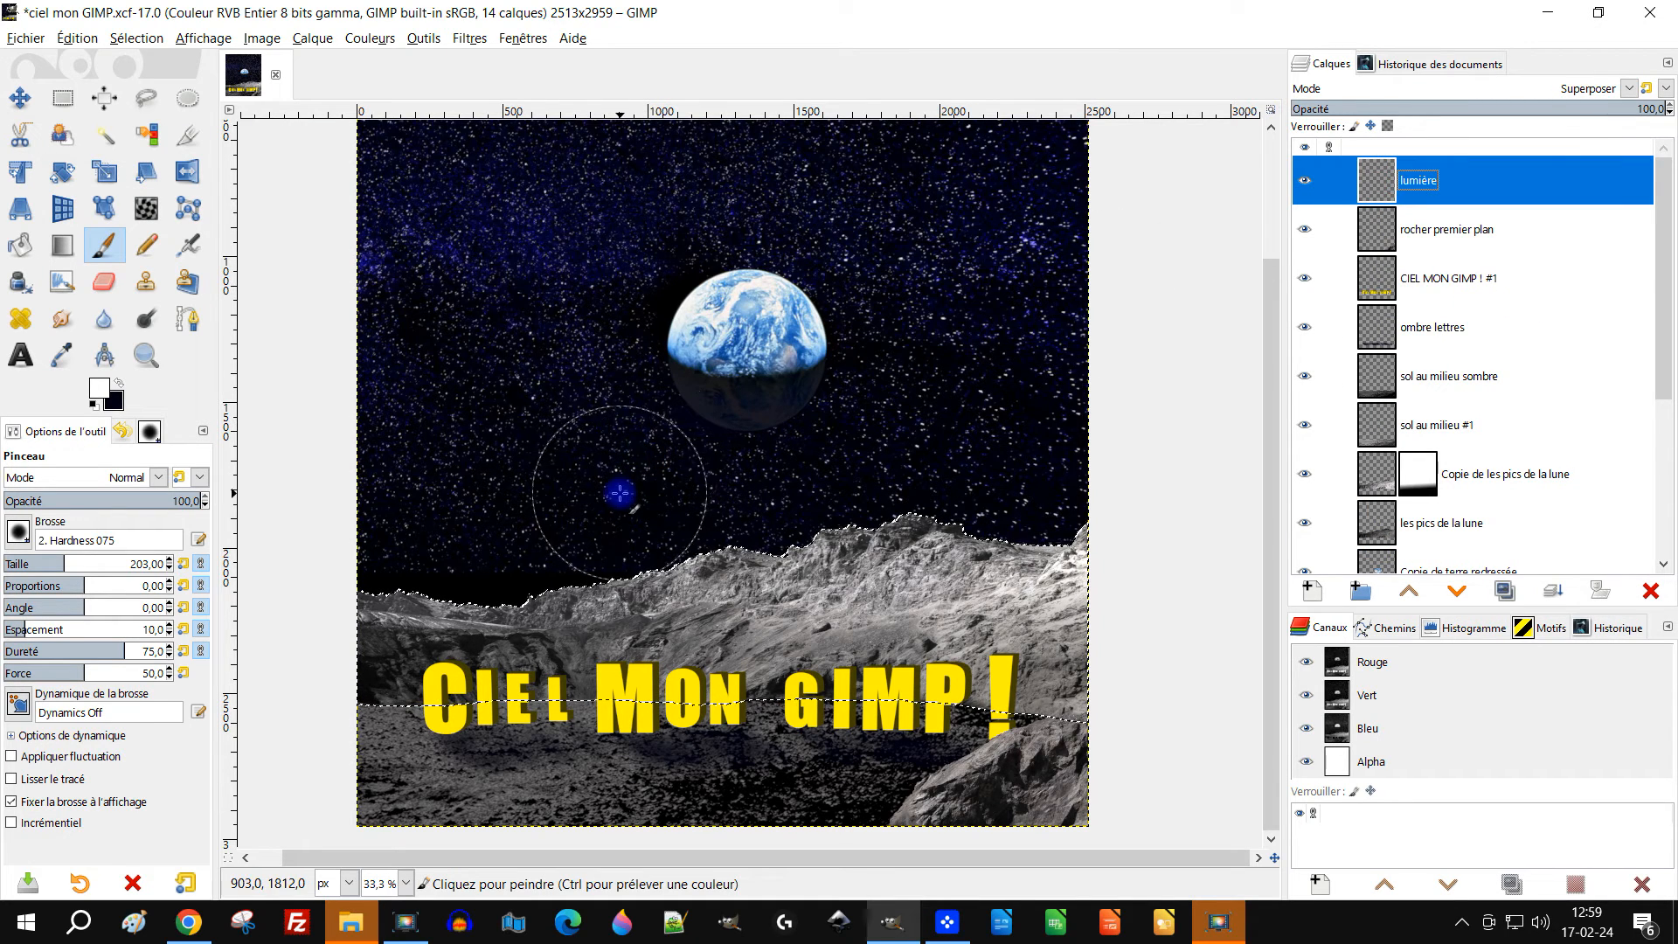
{"action": "left_click_drag", "start_coordinate": [642, 502], "coordinate": [856, 460]}
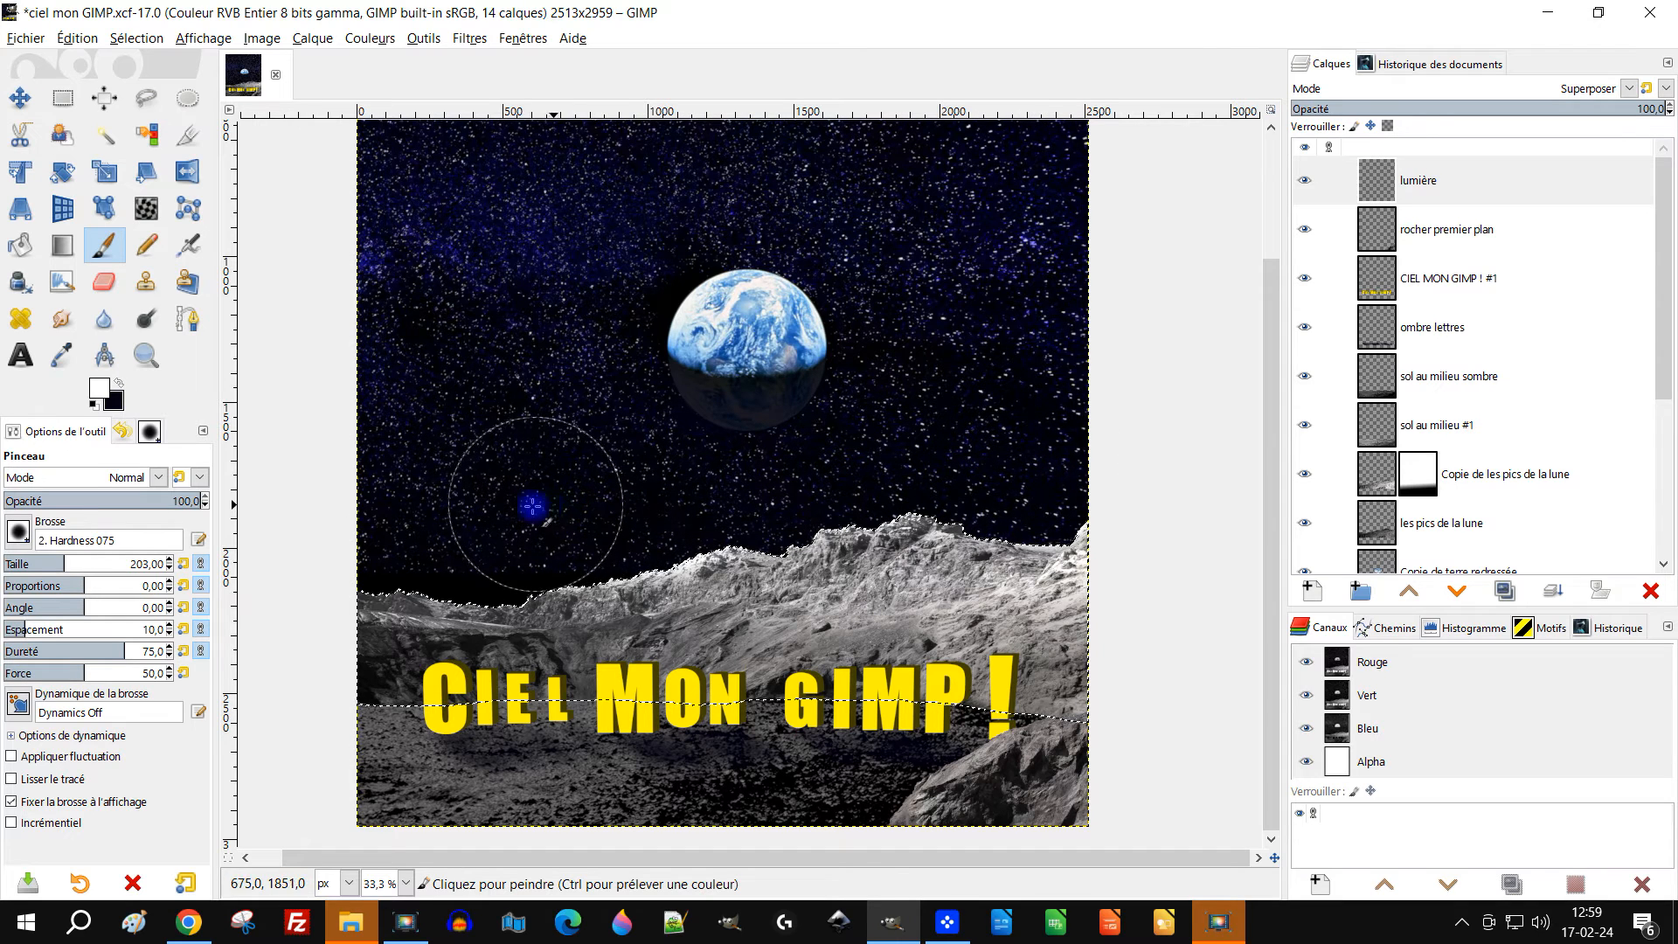
{"action": "left_click", "coordinate": [541, 517]}
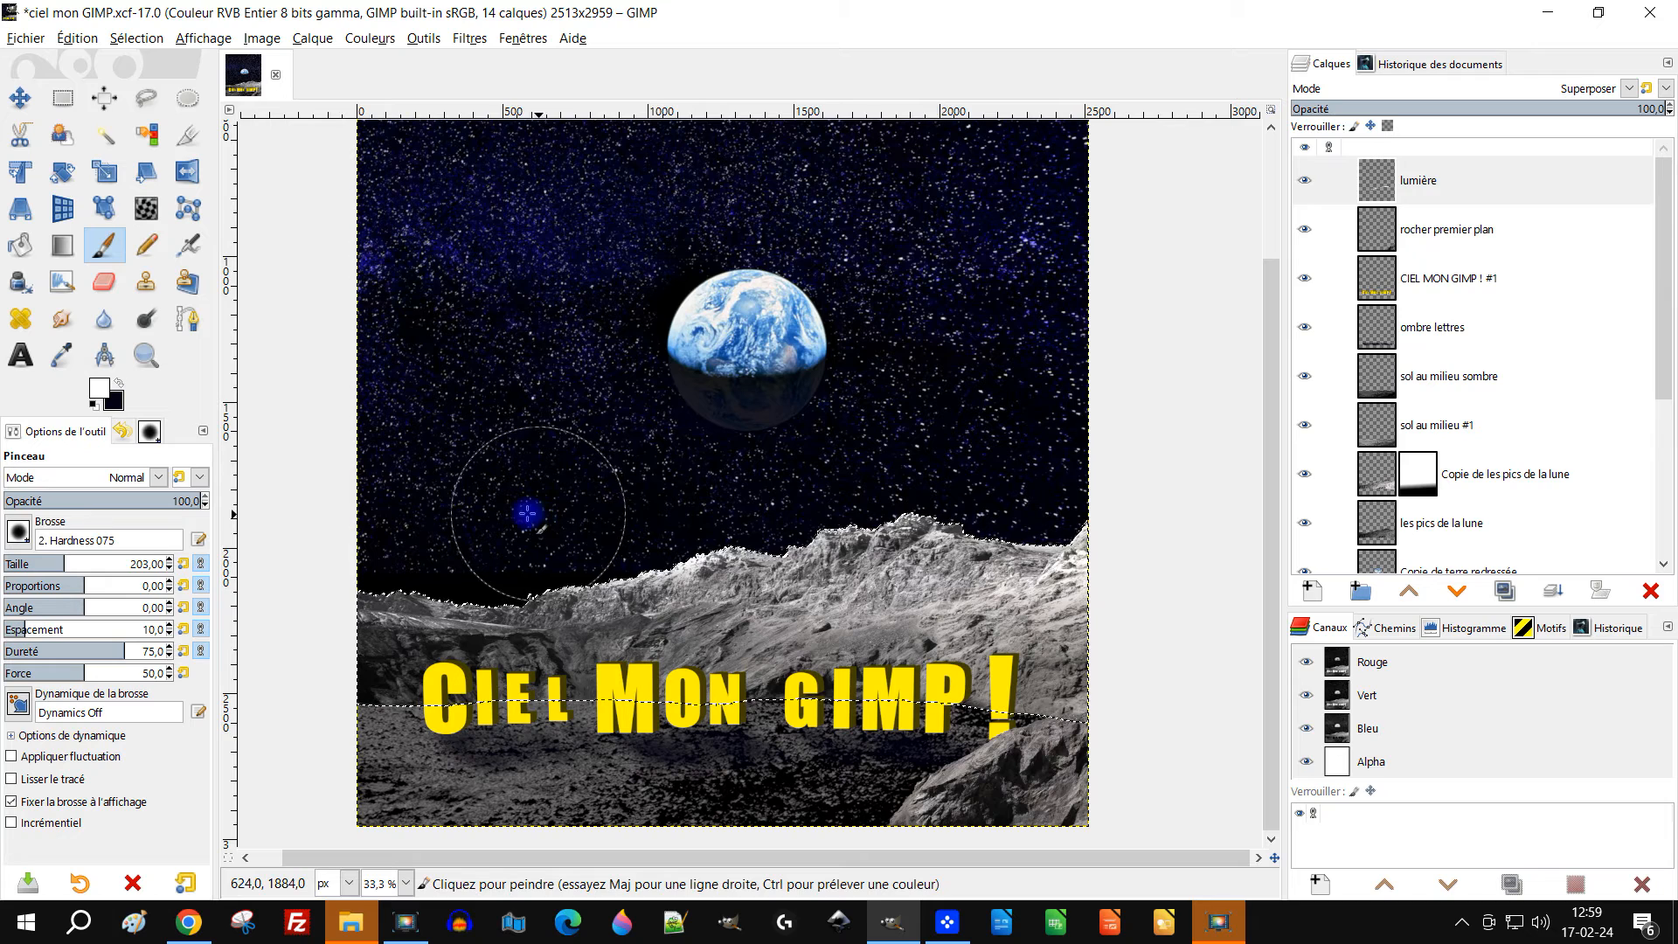
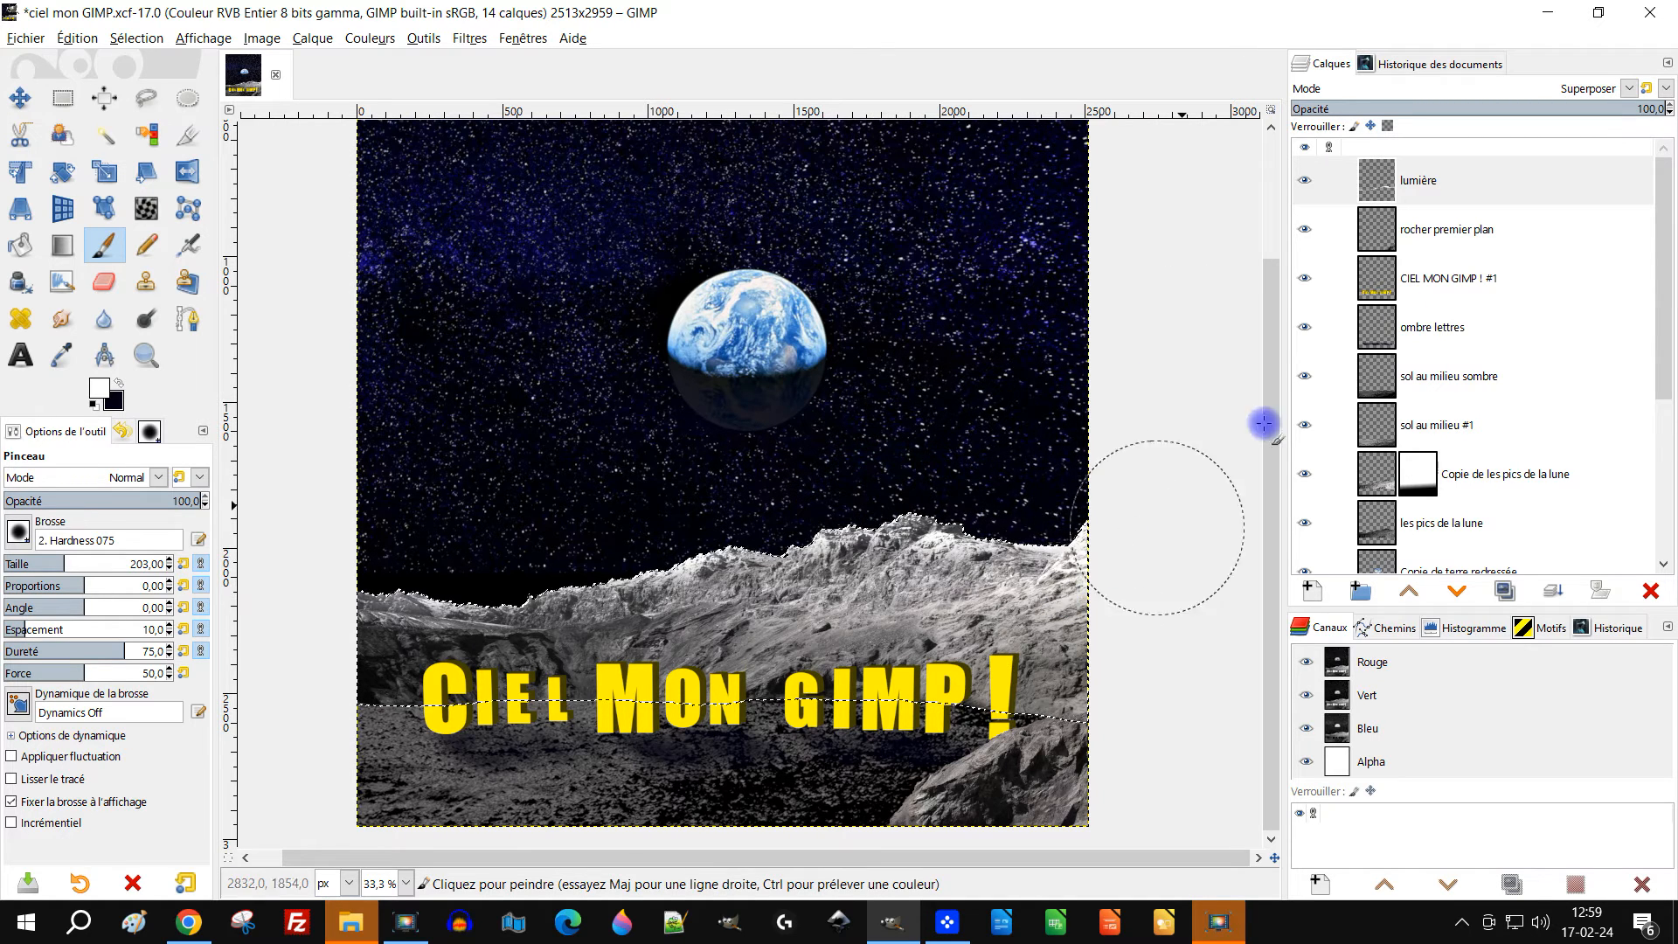
Turn the alpha of the CIEL MON GIMP ! #1 layer into a selection around the letters
{"action": "right_click", "coordinate": [1391, 284]}
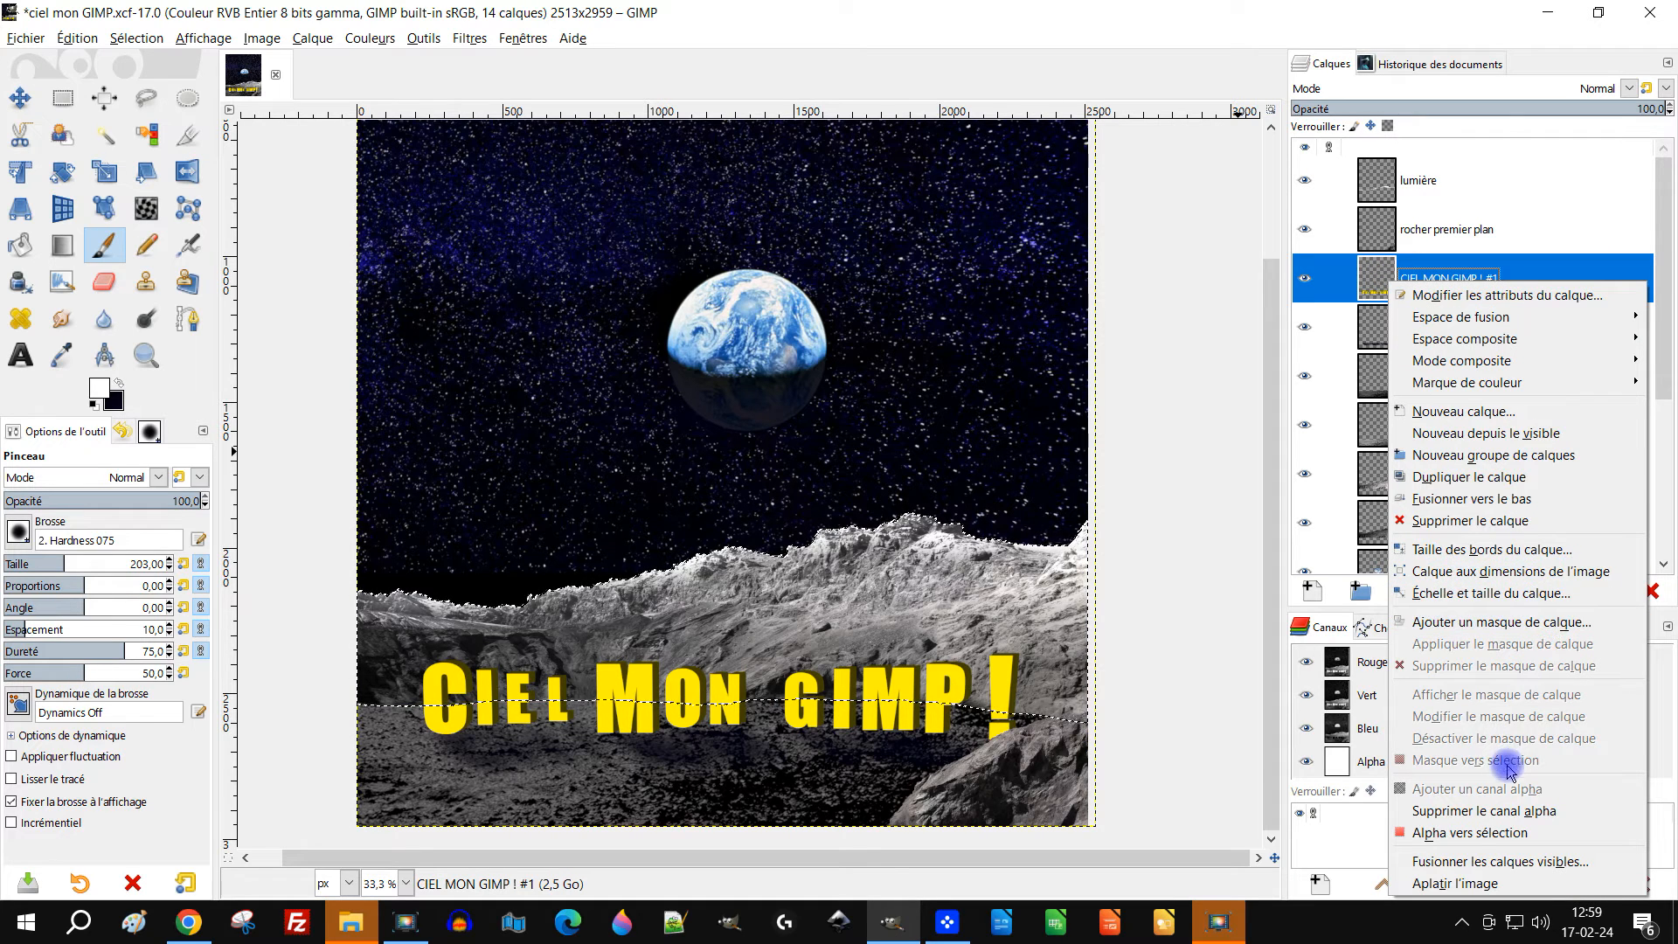
{"action": "left_click", "coordinate": [1470, 836]}
{"action": "scroll", "coordinate": [652, 660], "scroll_direction": "up", "scroll_amount": 2}
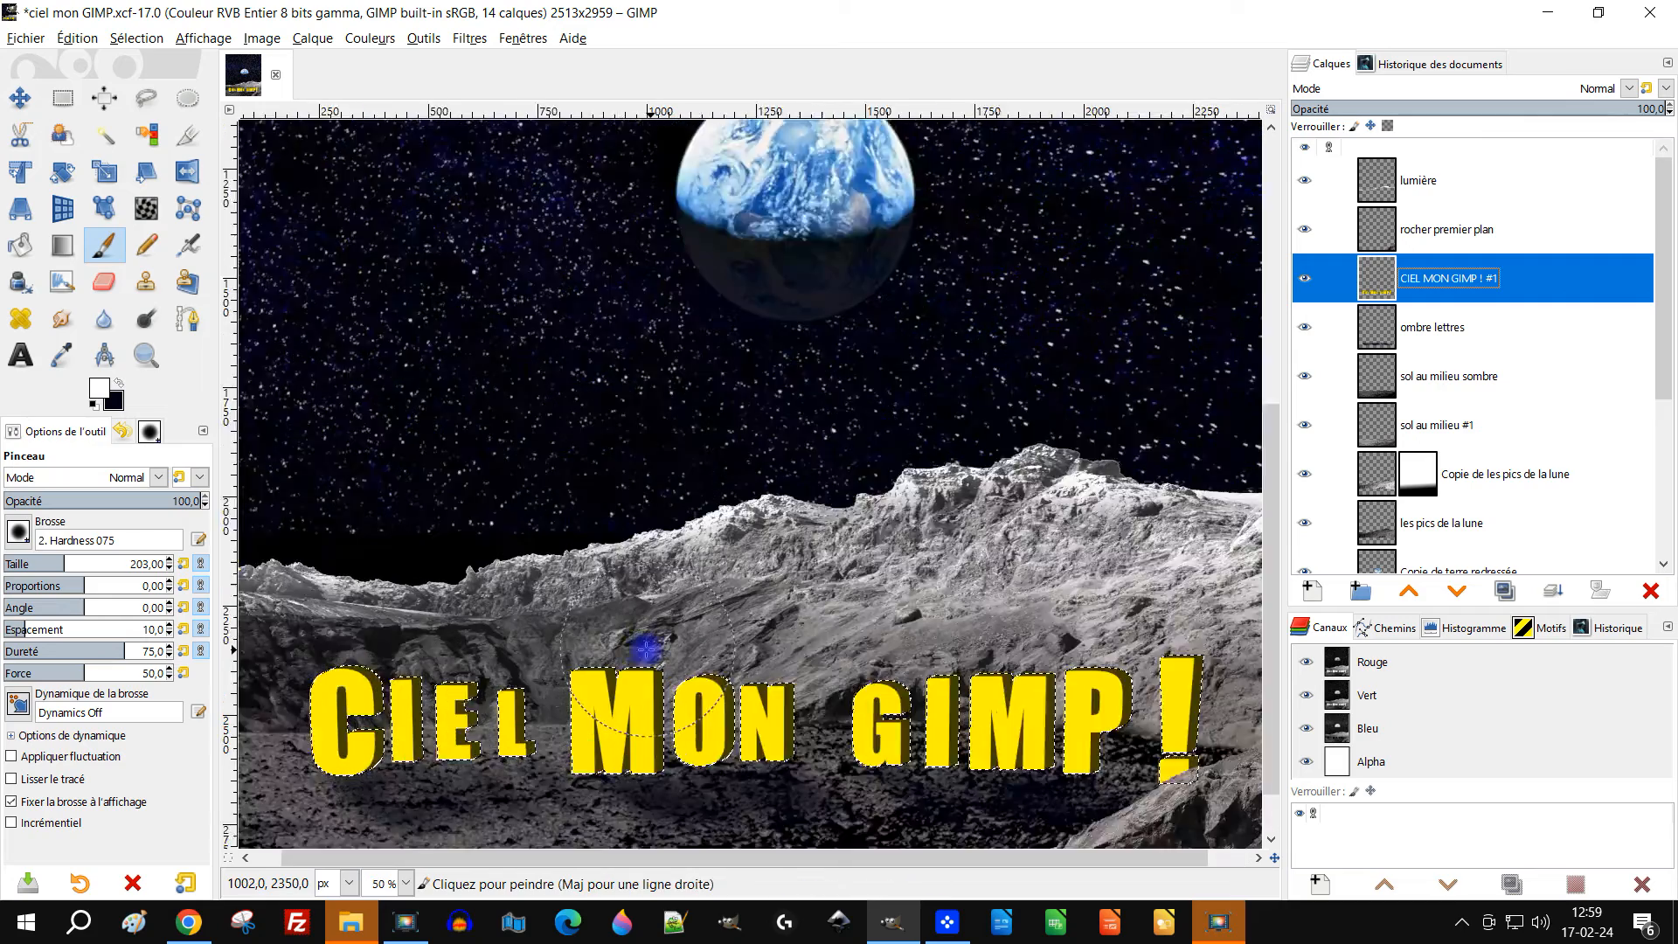
Brush soft white highlights along the upper edges of all the selected letters, from the C to the exclamation mark, on the title layer
{"action": "left_click_drag", "start_coordinate": [635, 620], "coordinate": [808, 562]}
{"action": "mouse_move", "coordinate": [386, 487]}
{"action": "left_mouse_down"}
{"action": "mouse_move", "coordinate": [391, 528]}
{"action": "mouse_move", "coordinate": [424, 548]}
{"action": "mouse_move", "coordinate": [530, 520]}
{"action": "mouse_move", "coordinate": [614, 529]}
{"action": "mouse_move", "coordinate": [559, 552]}
{"action": "left_mouse_up"}
{"action": "scroll", "coordinate": [559, 552], "scroll_direction": "right", "scroll_amount": 2}
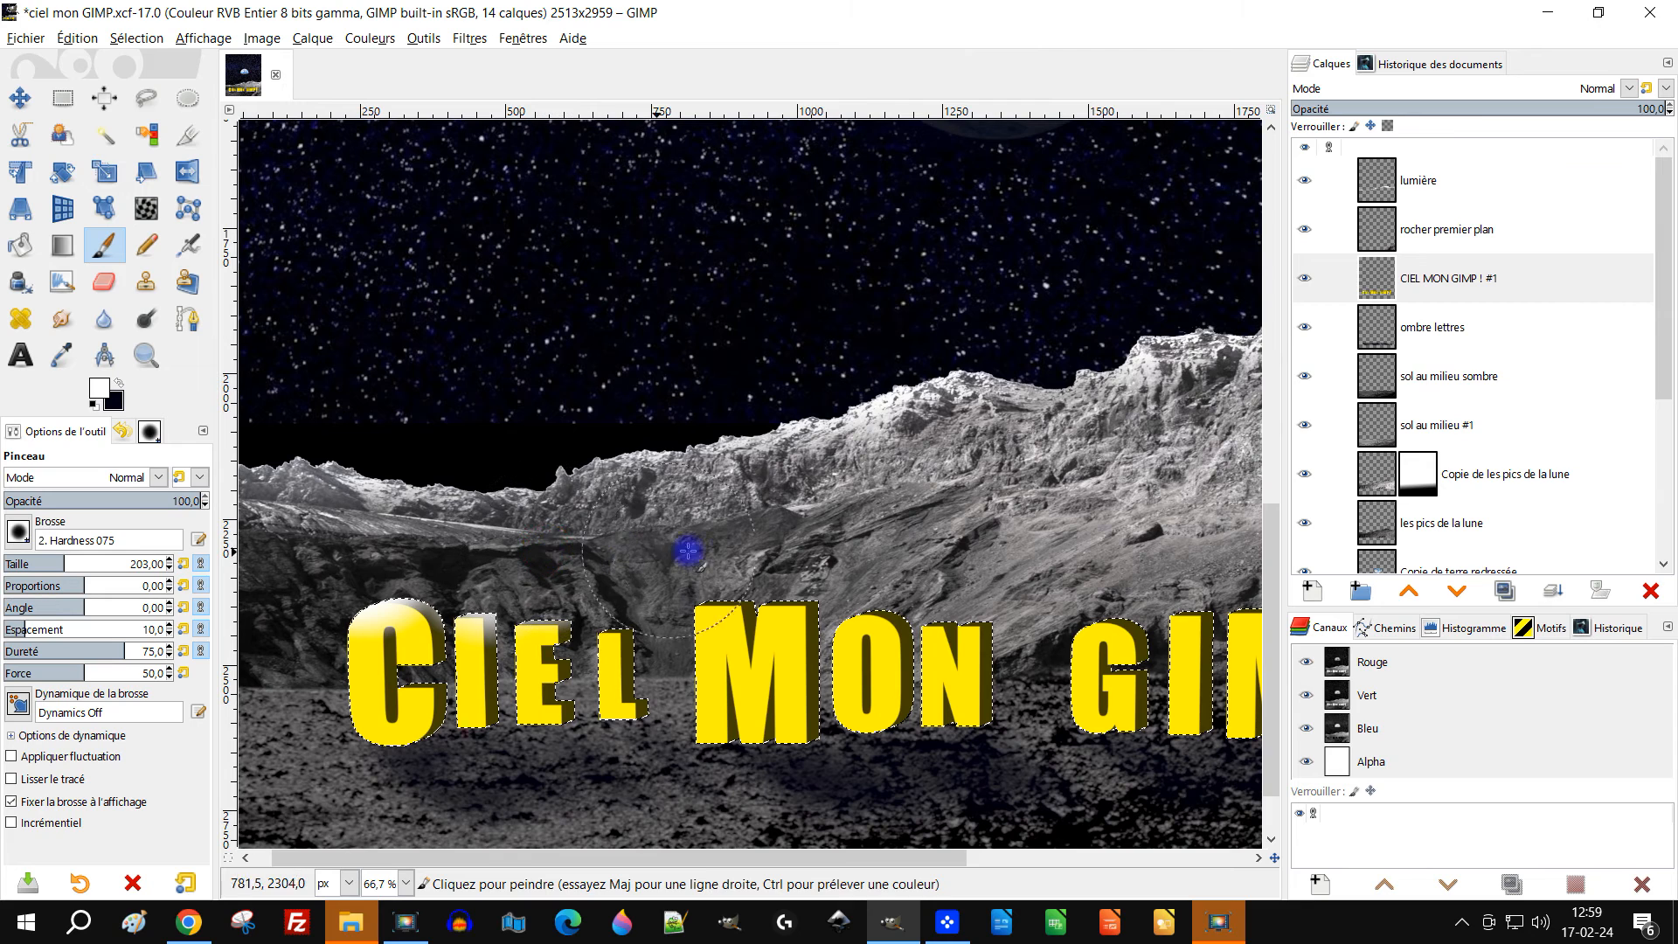
{"action": "left_click_drag", "start_coordinate": [699, 536], "coordinate": [714, 540]}
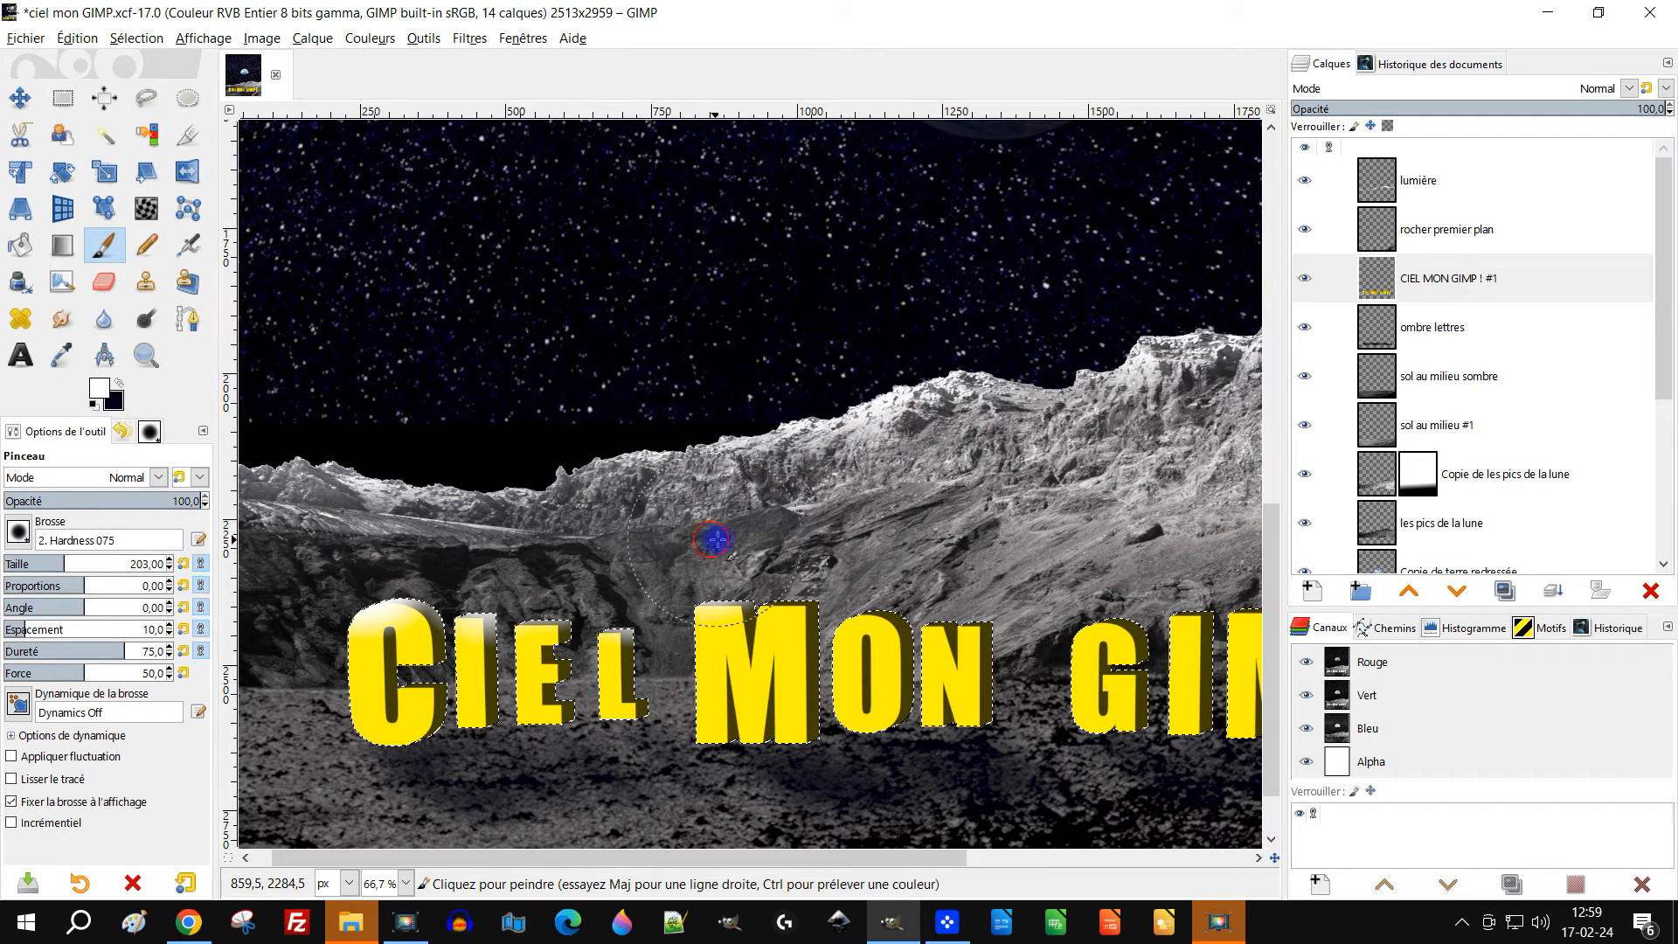
{"action": "scroll", "coordinate": [756, 535], "scroll_direction": "right", "scroll_amount": 5}
{"action": "scroll", "coordinate": [664, 559], "scroll_direction": "up", "scroll_amount": 1}
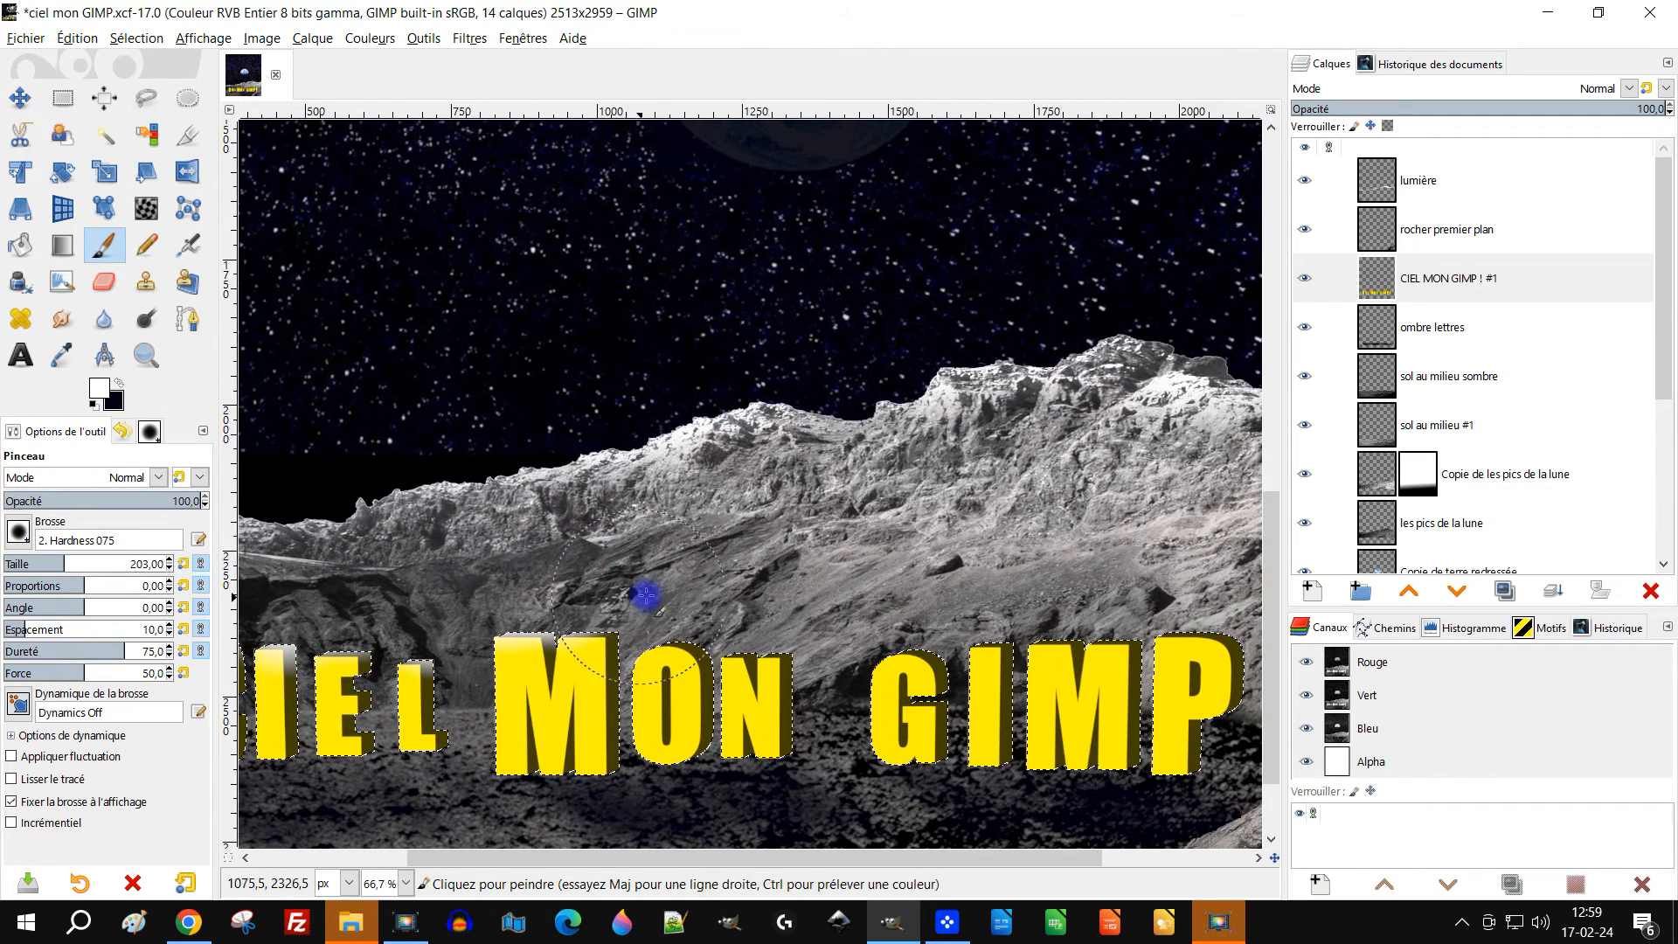
{"action": "scroll", "coordinate": [650, 580], "scroll_direction": "right", "scroll_amount": 3}
{"action": "scroll", "coordinate": [639, 609], "scroll_direction": "up", "scroll_amount": 1}
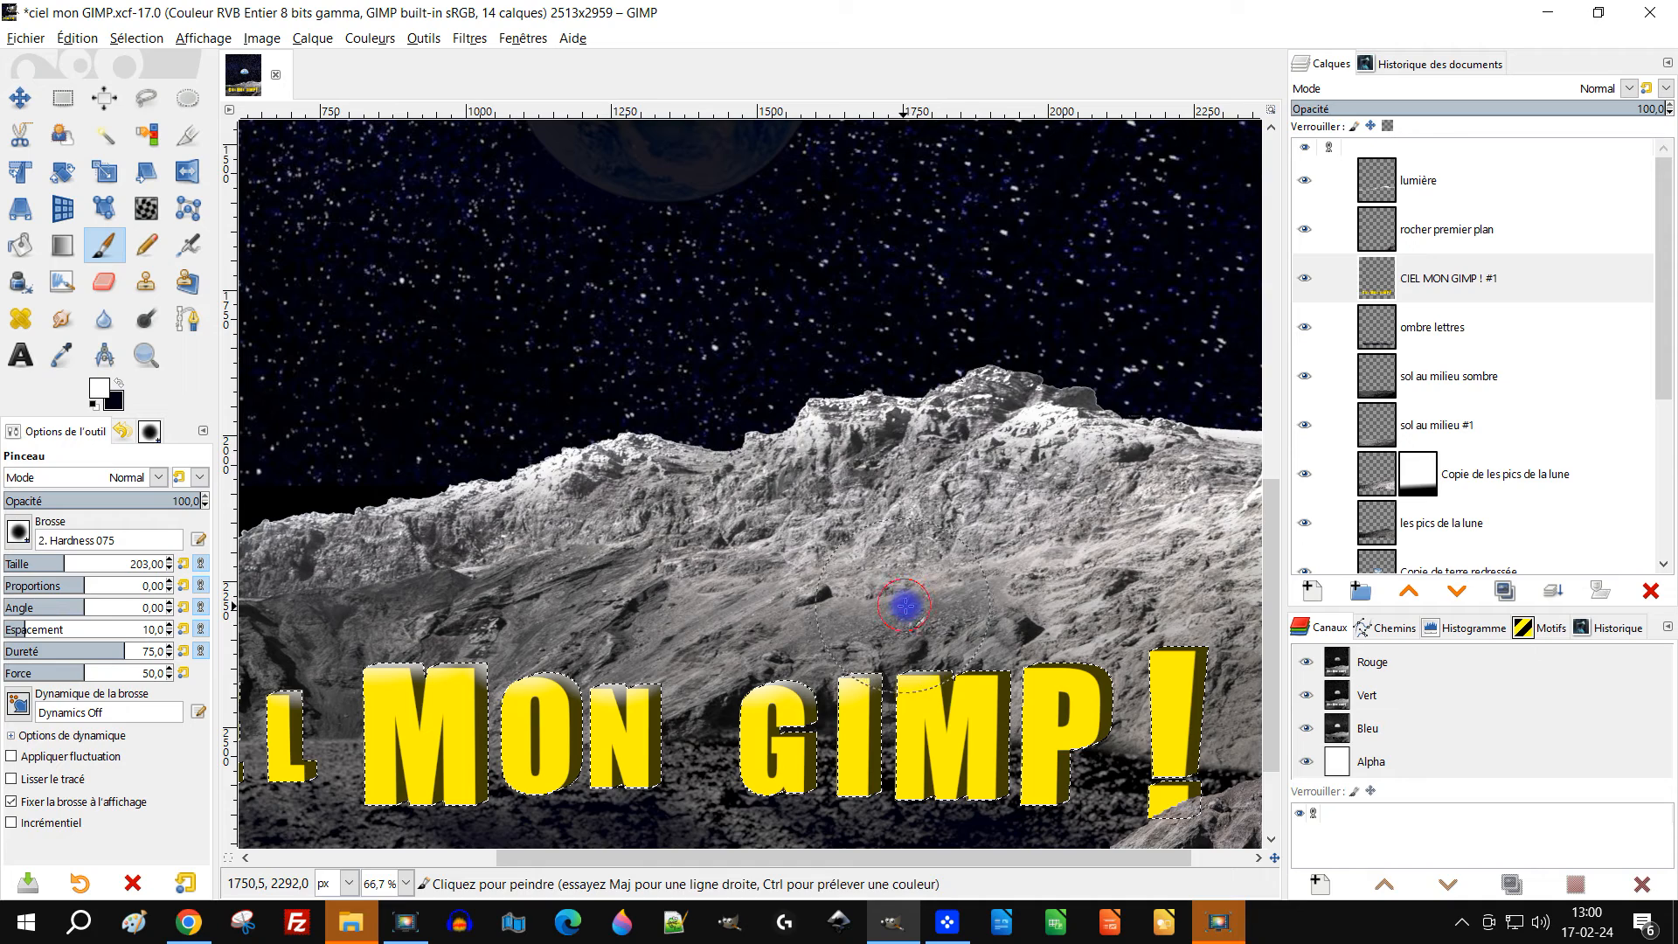
{"action": "scroll", "coordinate": [942, 618], "scroll_direction": "right", "scroll_amount": 4}
{"action": "scroll", "coordinate": [774, 633], "scroll_direction": "up", "scroll_amount": 1}
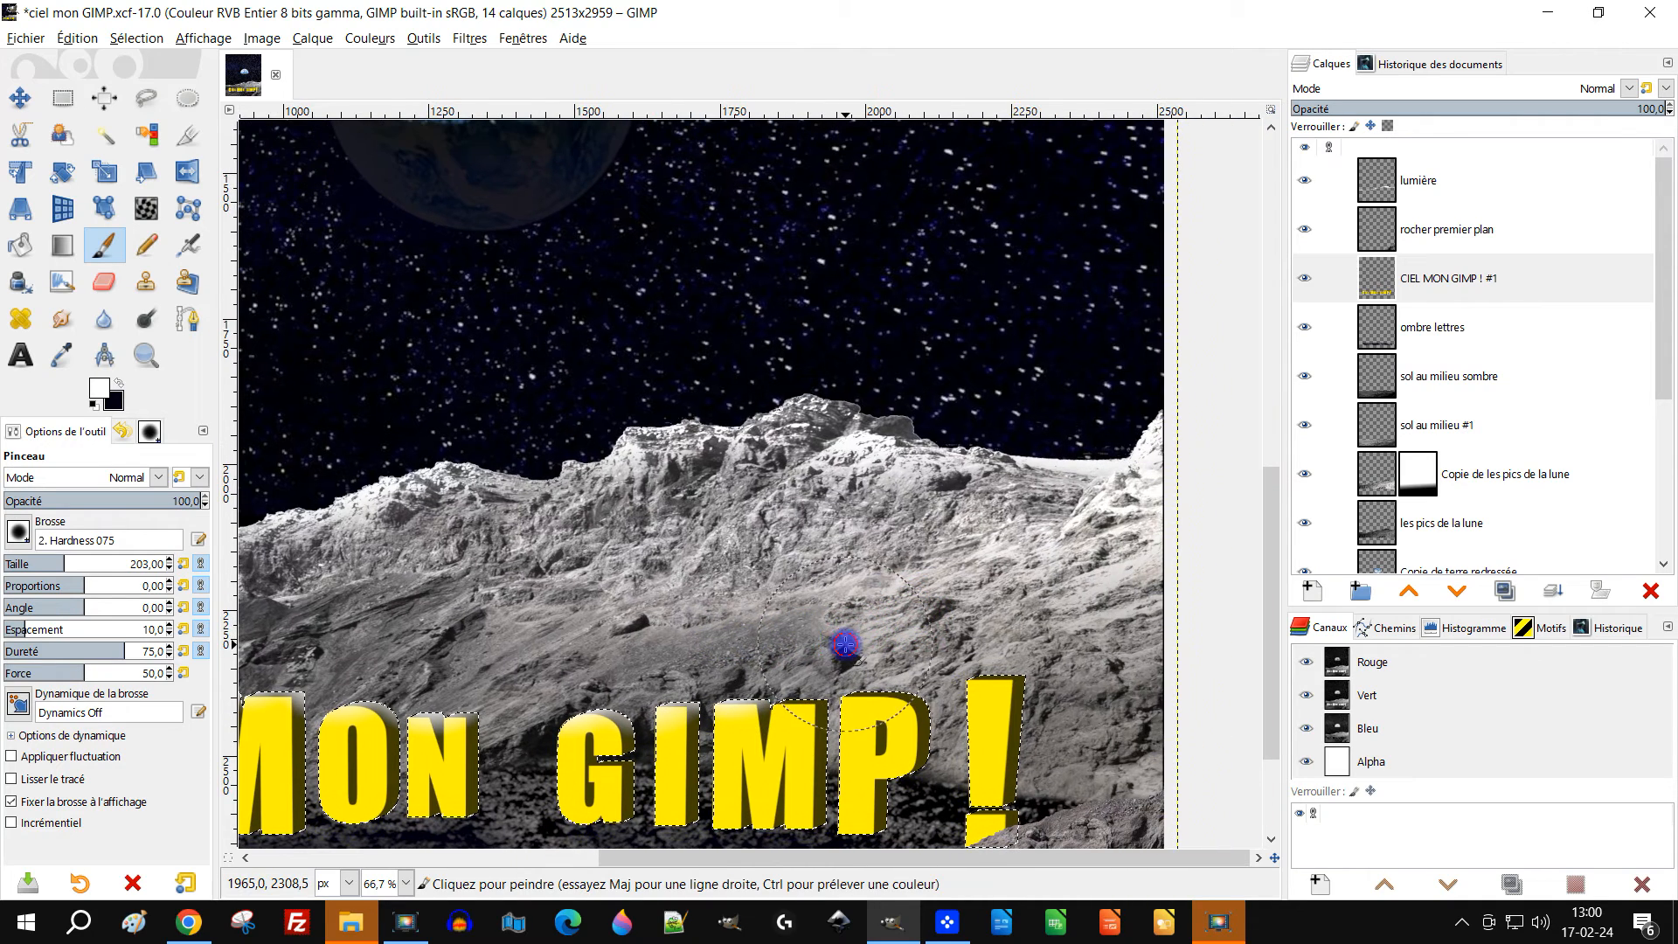
{"action": "scroll", "coordinate": [846, 640], "scroll_direction": "right", "scroll_amount": 2}
{"action": "scroll", "coordinate": [856, 647], "scroll_direction": "up", "scroll_amount": 1}
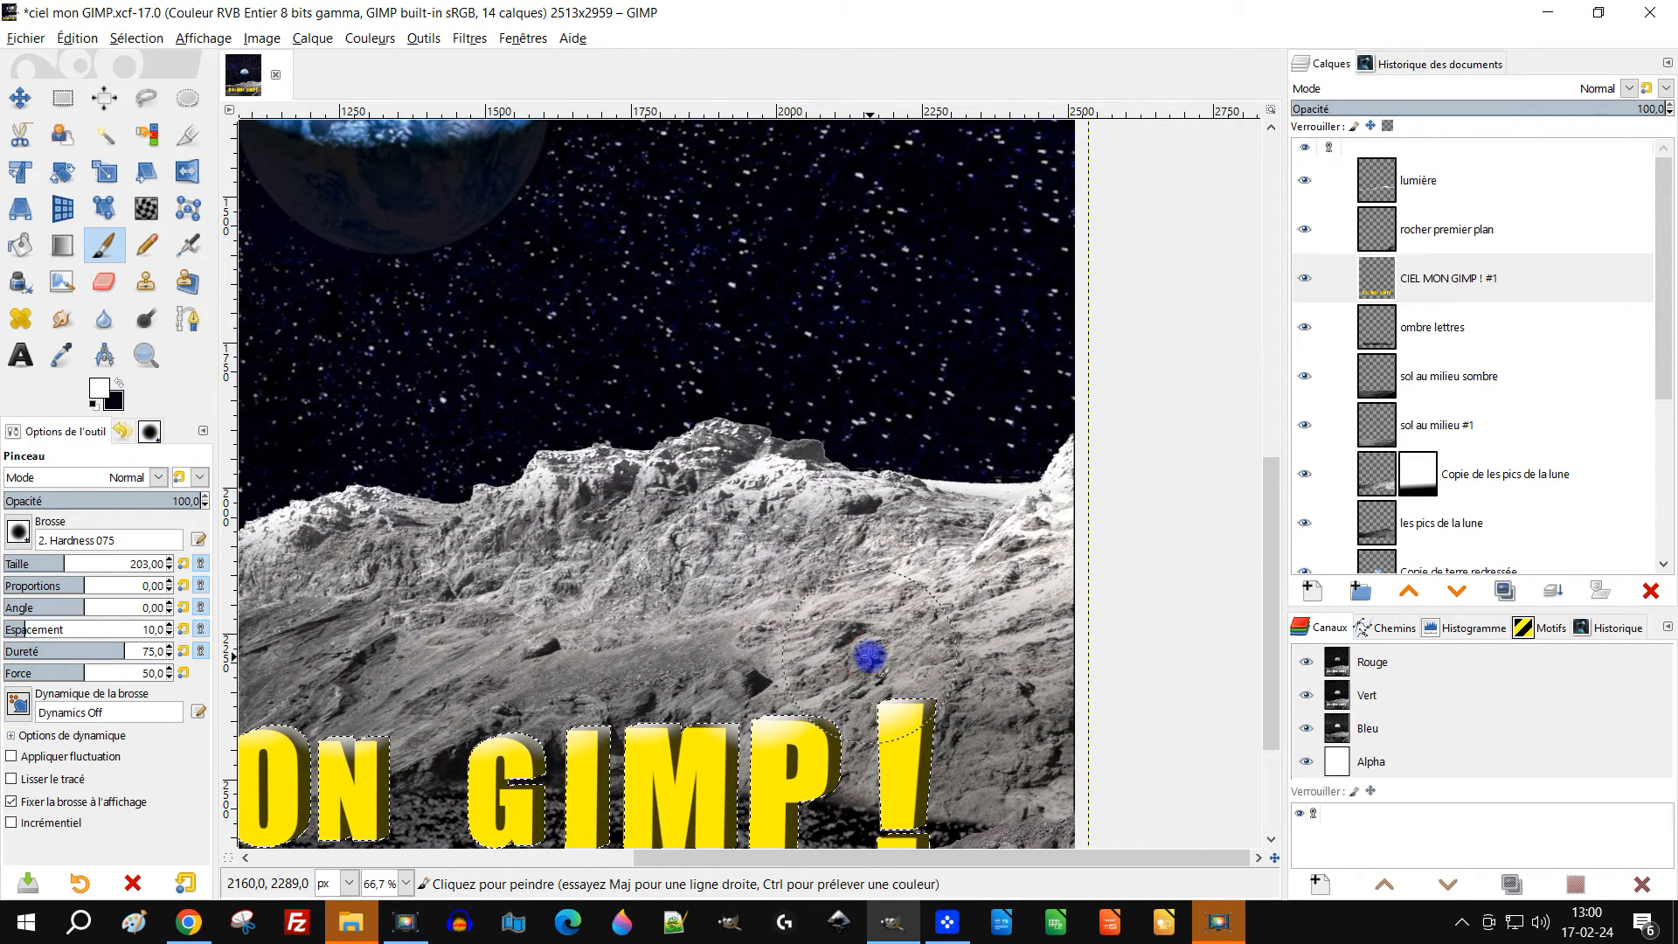
Turn the alpha of the rocher premier plan layer into a selection around the foreground rock
{"action": "scroll", "coordinate": [926, 629], "scroll_direction": "down", "scroll_amount": 1}
{"action": "scroll", "coordinate": [802, 541], "scroll_direction": "down", "scroll_amount": 1}
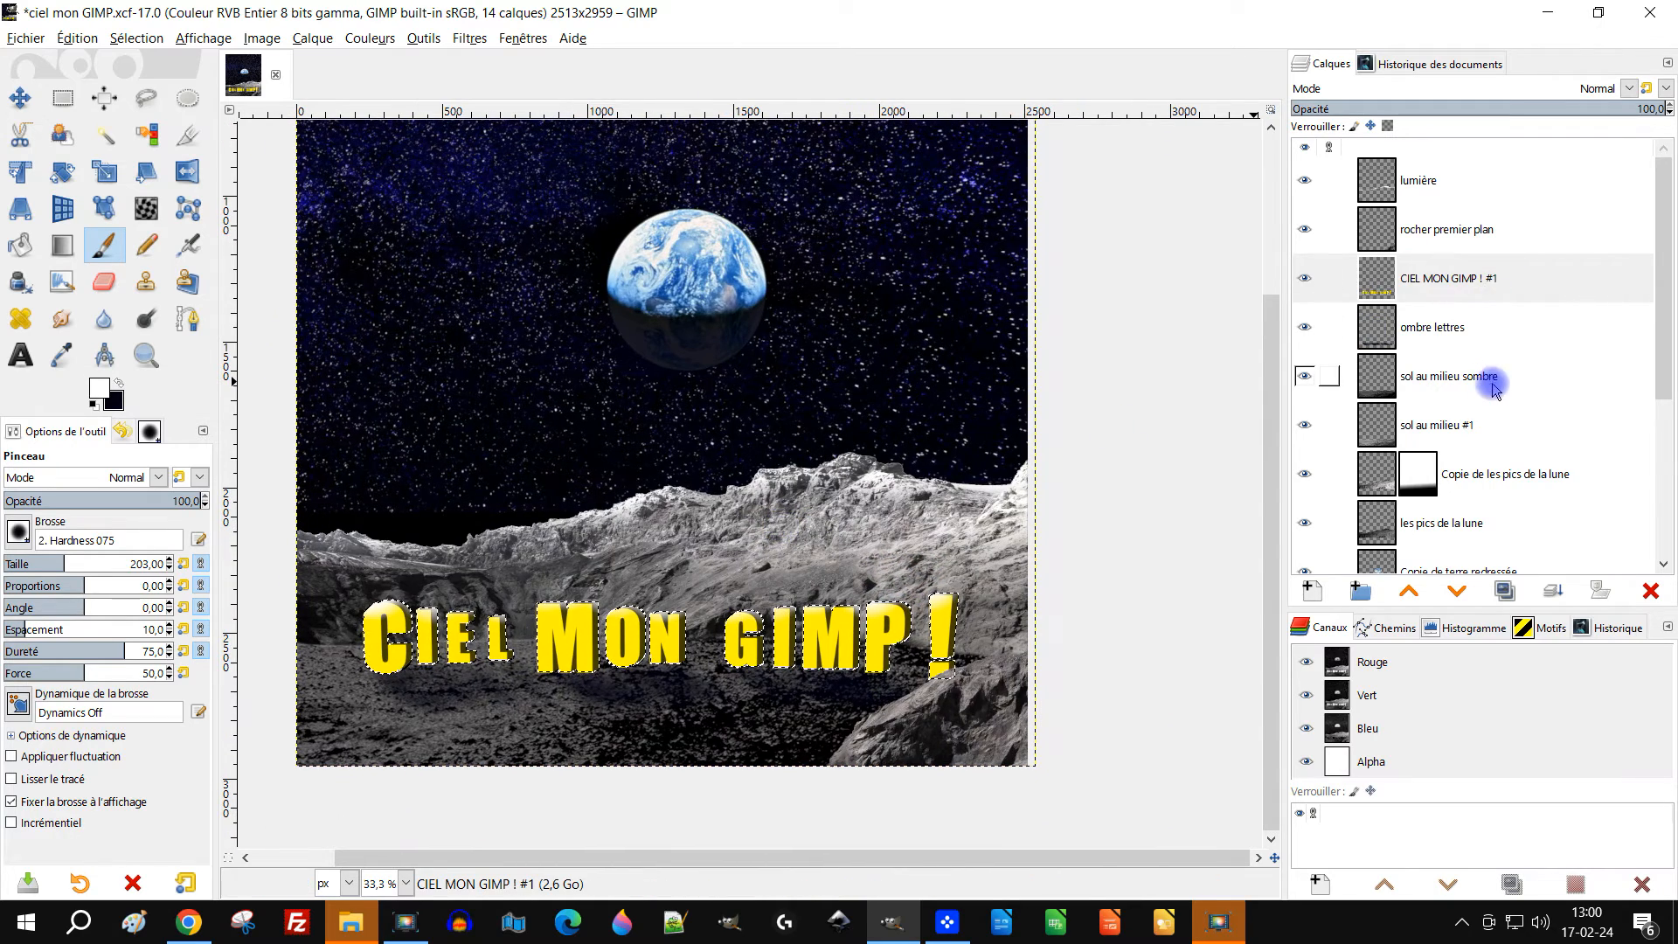
{"action": "scroll", "coordinate": [1494, 393], "scroll_direction": "down", "scroll_amount": 3}
{"action": "scroll", "coordinate": [1486, 375], "scroll_direction": "up", "scroll_amount": 3}
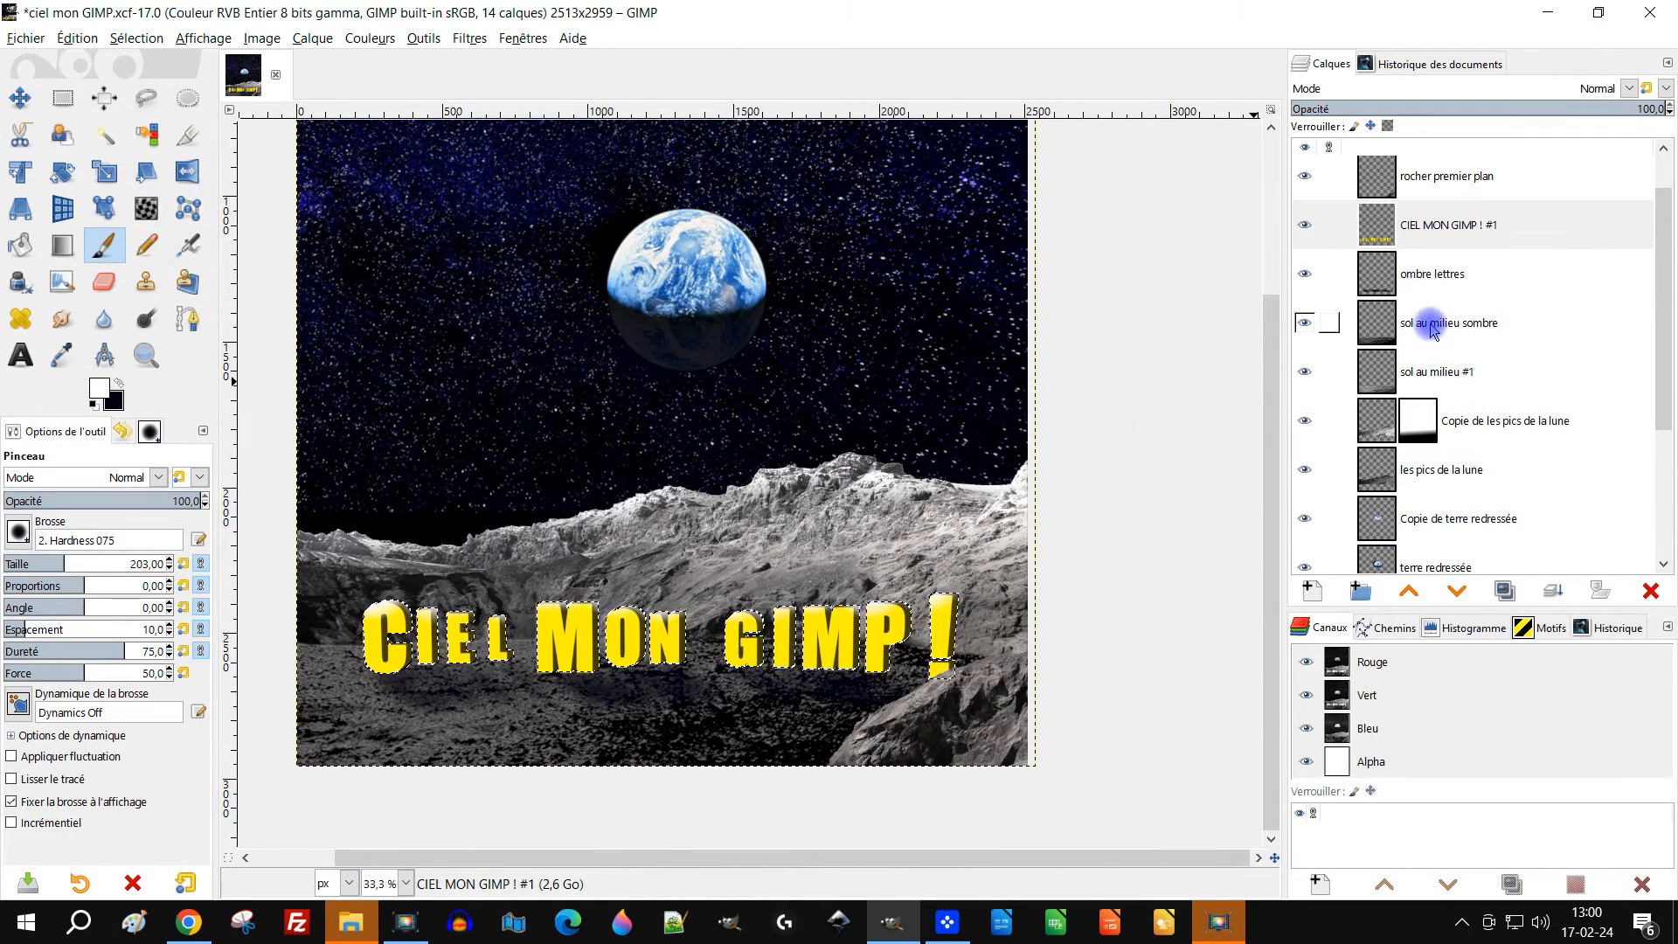
{"action": "scroll", "coordinate": [1433, 331], "scroll_direction": "up", "scroll_amount": 1}
{"action": "left_click", "coordinate": [1444, 236]}
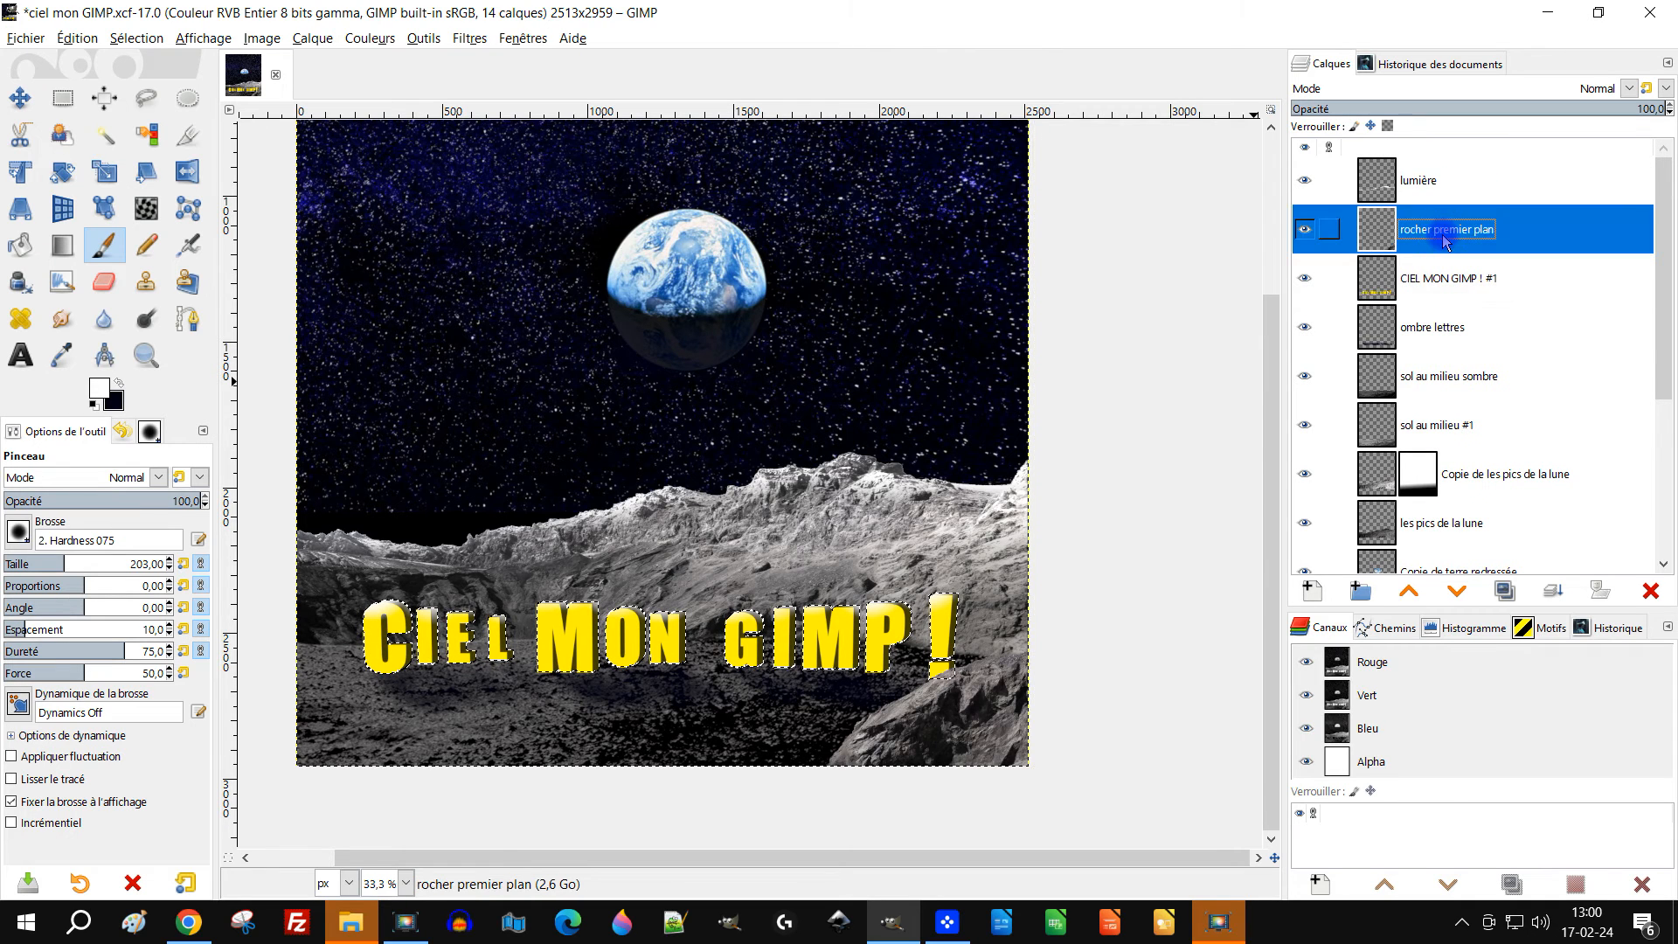
{"action": "right_click", "coordinate": [1443, 240]}
{"action": "left_click", "coordinate": [1371, 786]}
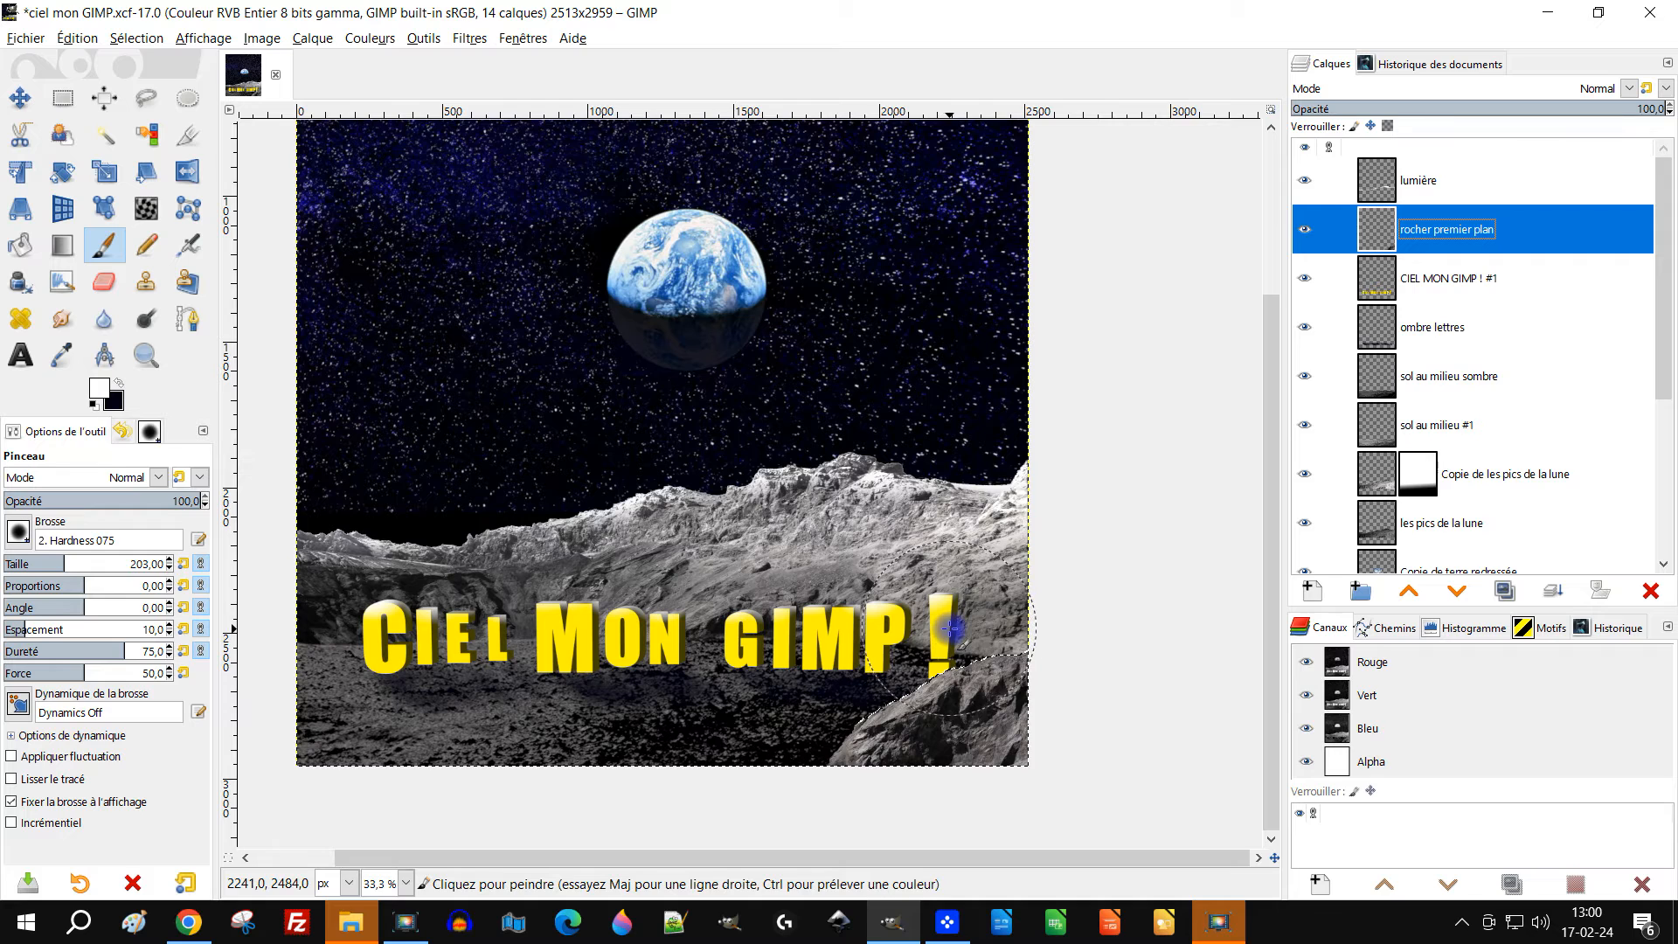
Brush white light along the upper edge of the selected foreground rock on the lumière layer
{"action": "left_click", "coordinate": [1384, 186]}
{"action": "scroll", "coordinate": [873, 464], "scroll_direction": "up", "scroll_amount": 1}
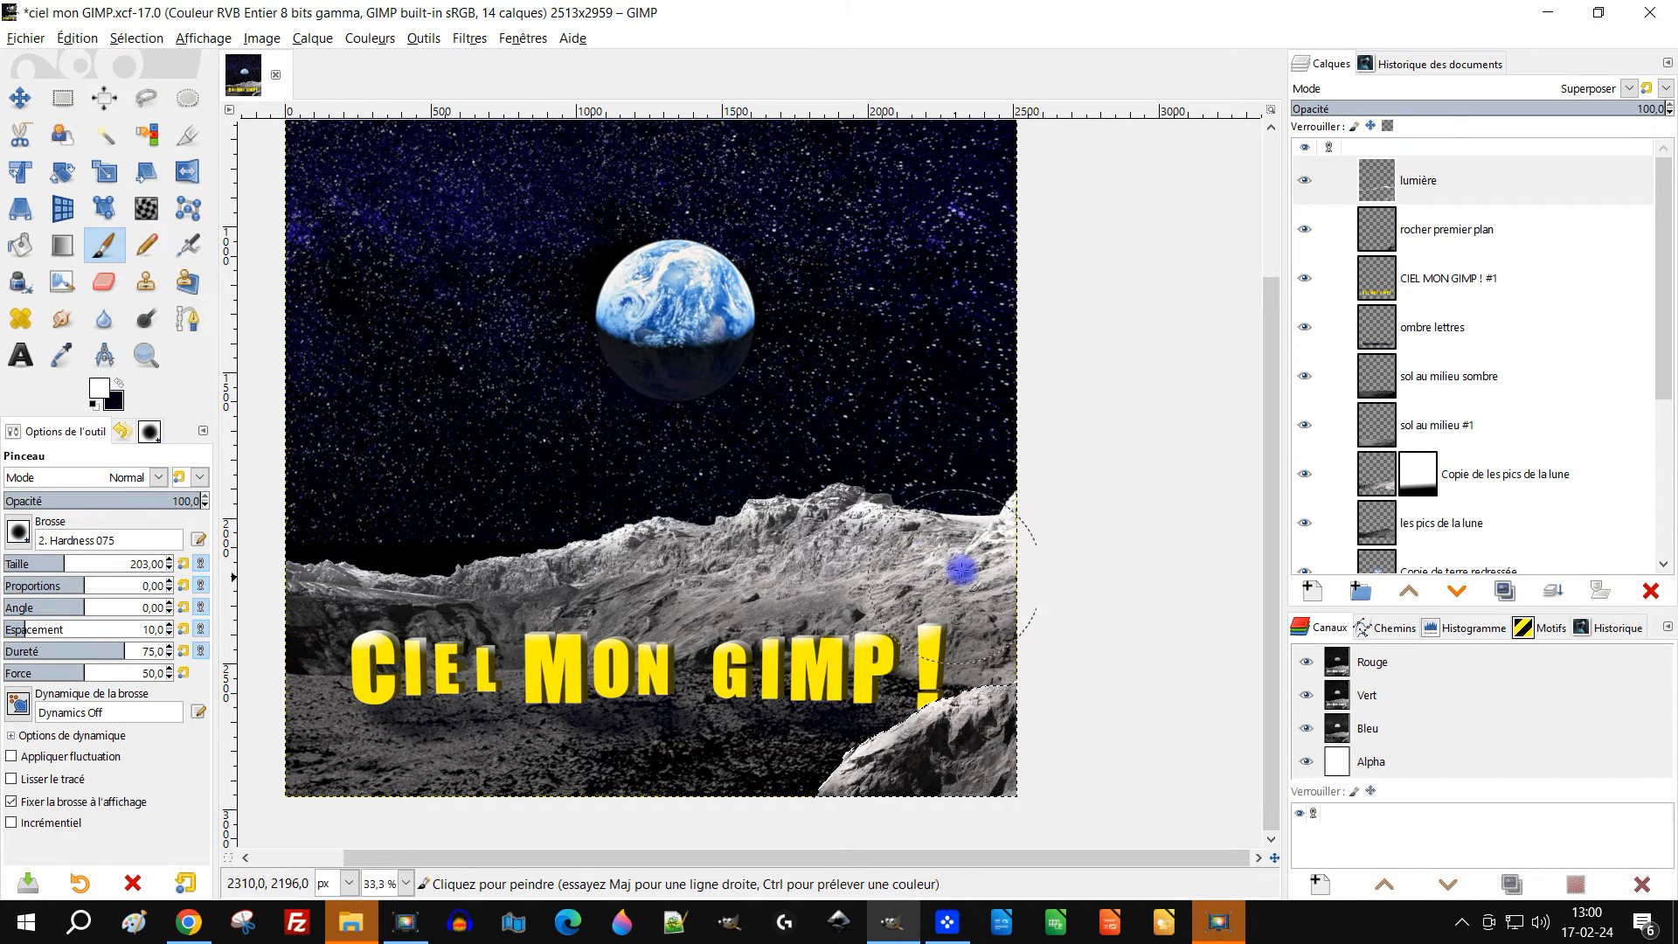
{"action": "left_click_drag", "start_coordinate": [1002, 528], "coordinate": [1070, 516]}
Soften the light on the lower part of the foreground rock with the Eraser at 51% opacity
{"action": "left_click", "coordinate": [104, 281]}
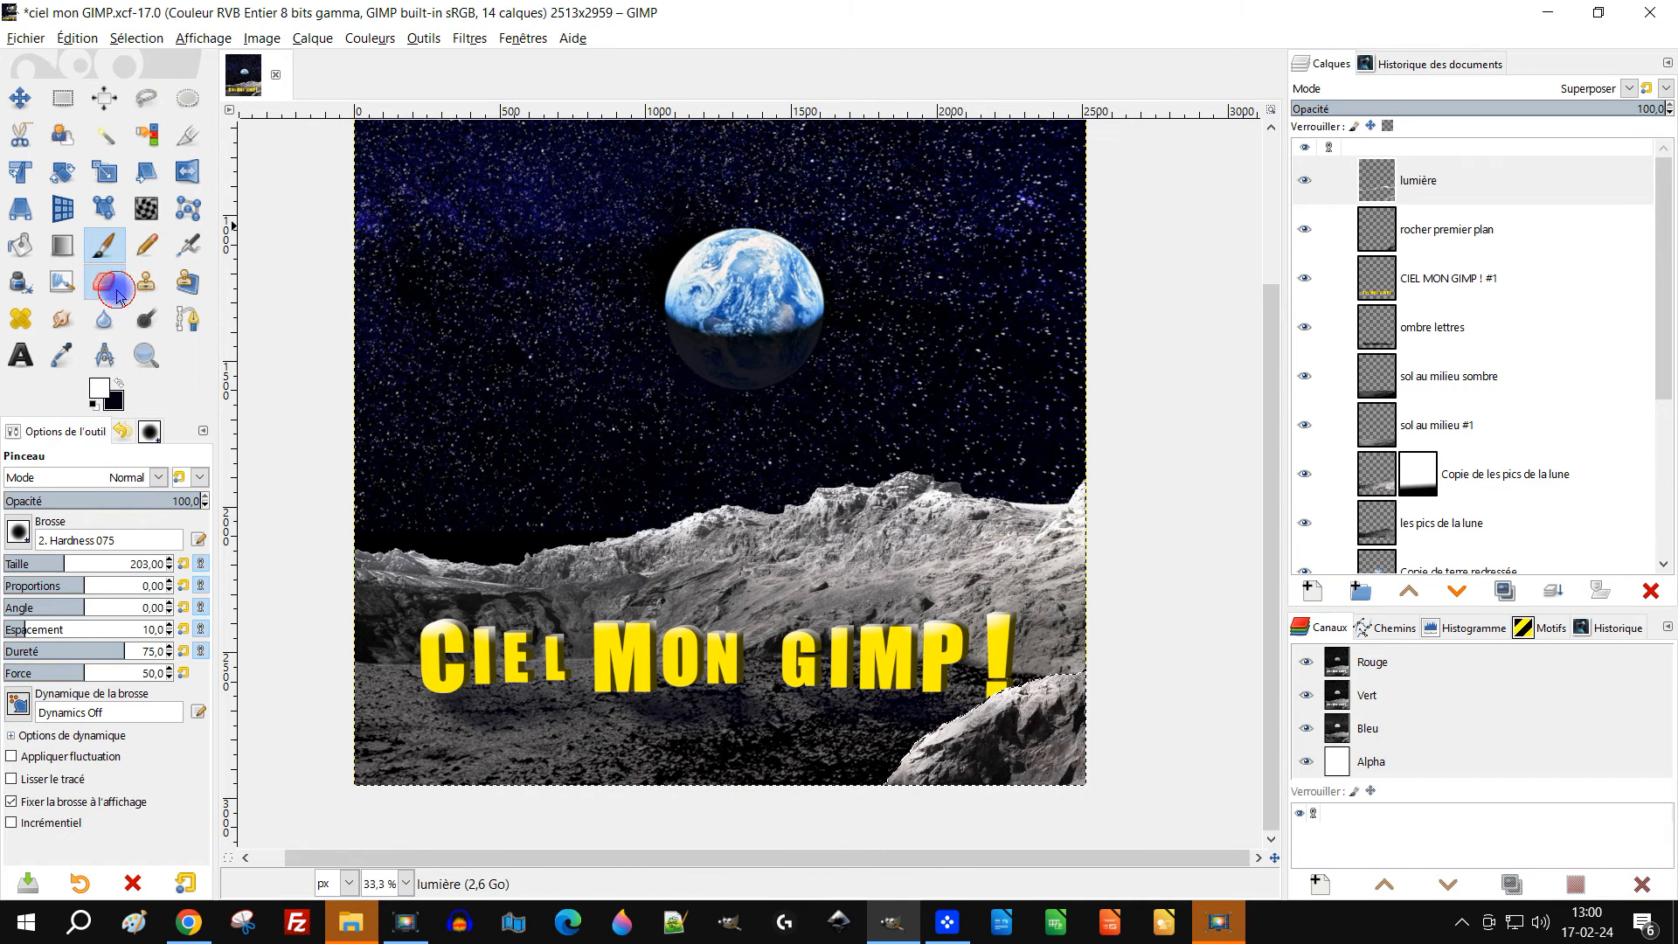
{"action": "scroll", "coordinate": [194, 780], "scroll_direction": "down", "scroll_amount": 1}
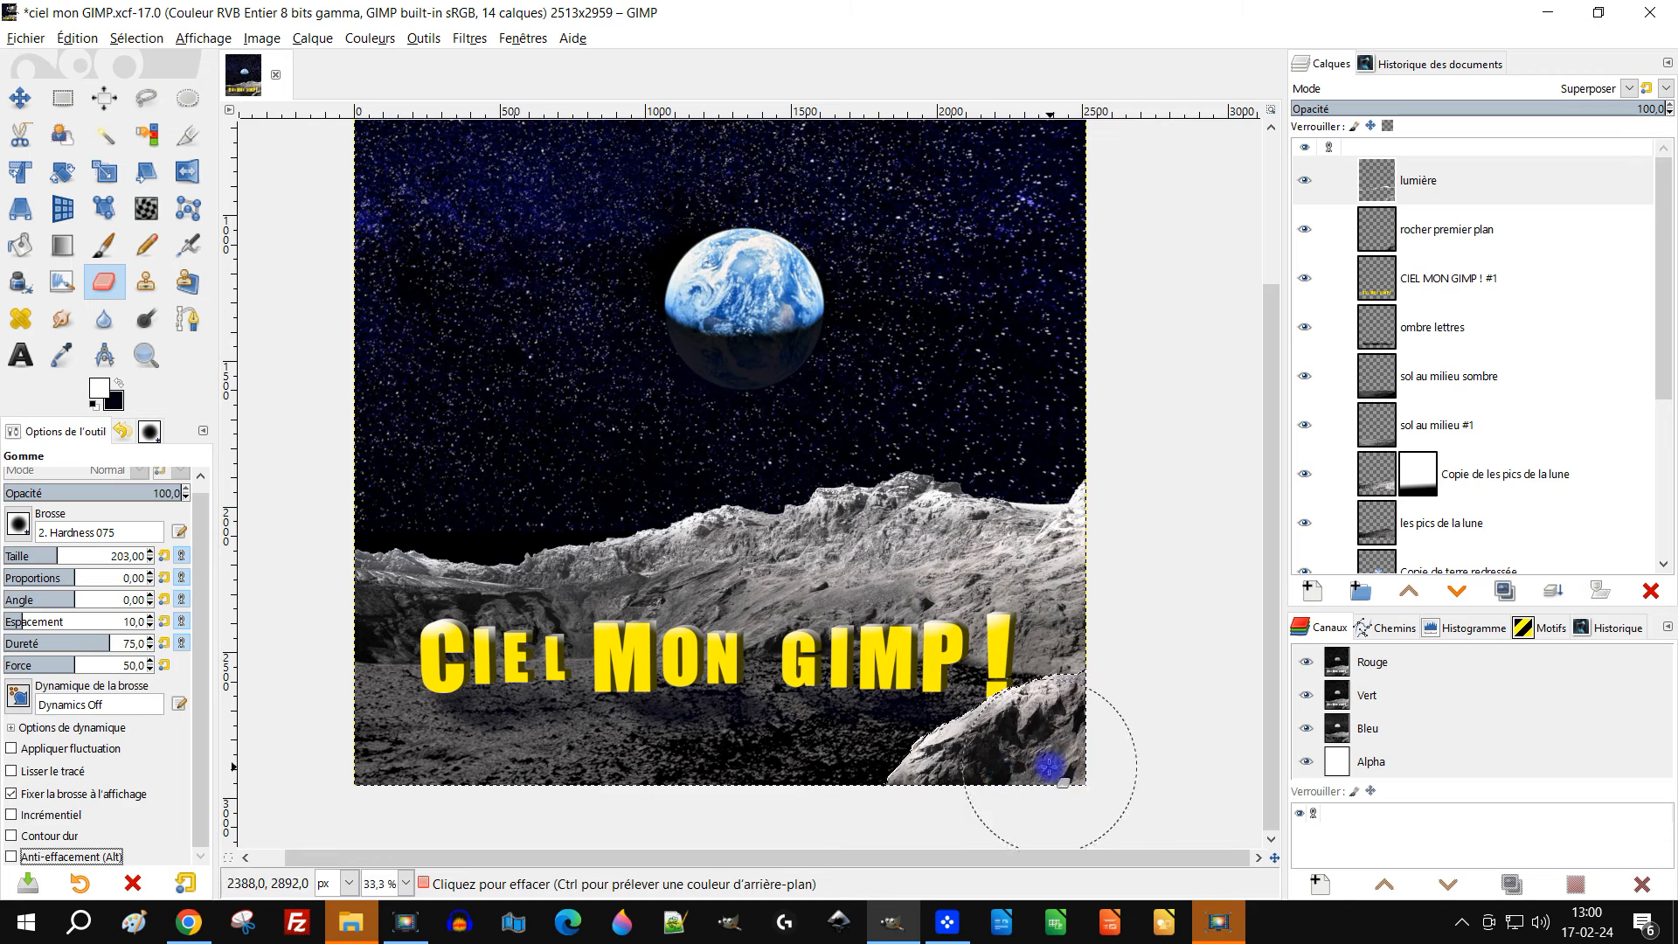
{"action": "left_click", "coordinate": [96, 493]}
{"action": "left_click", "coordinate": [1047, 765]}
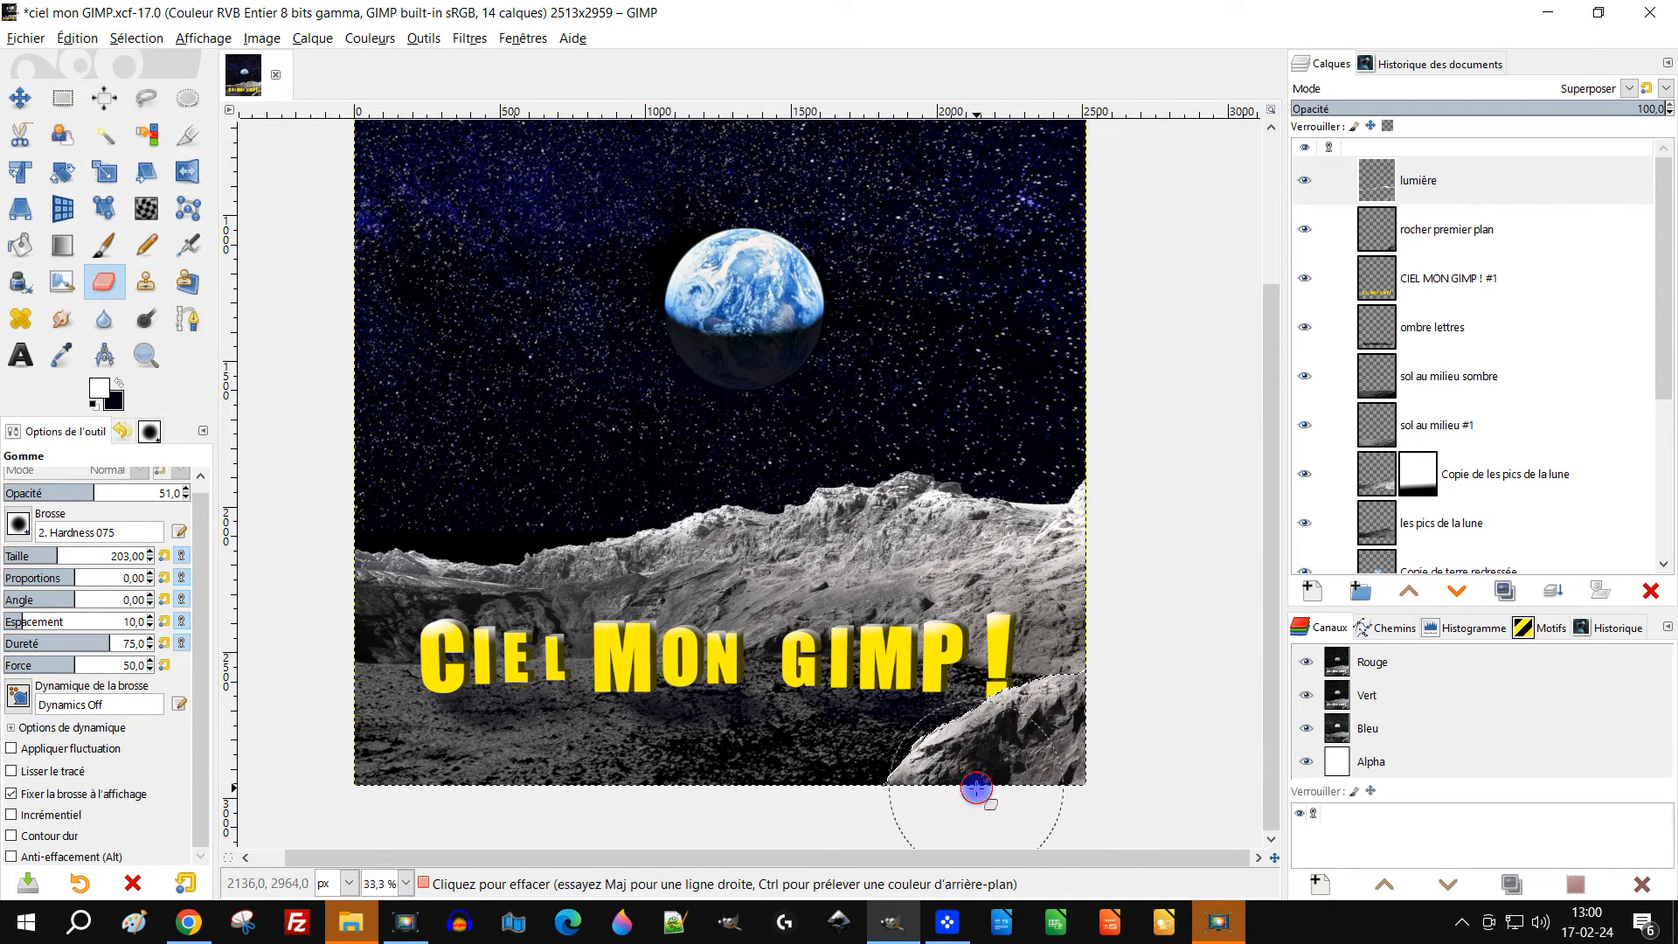
{"action": "scroll", "coordinate": [1124, 486], "scroll_direction": "left", "scroll_amount": 3}
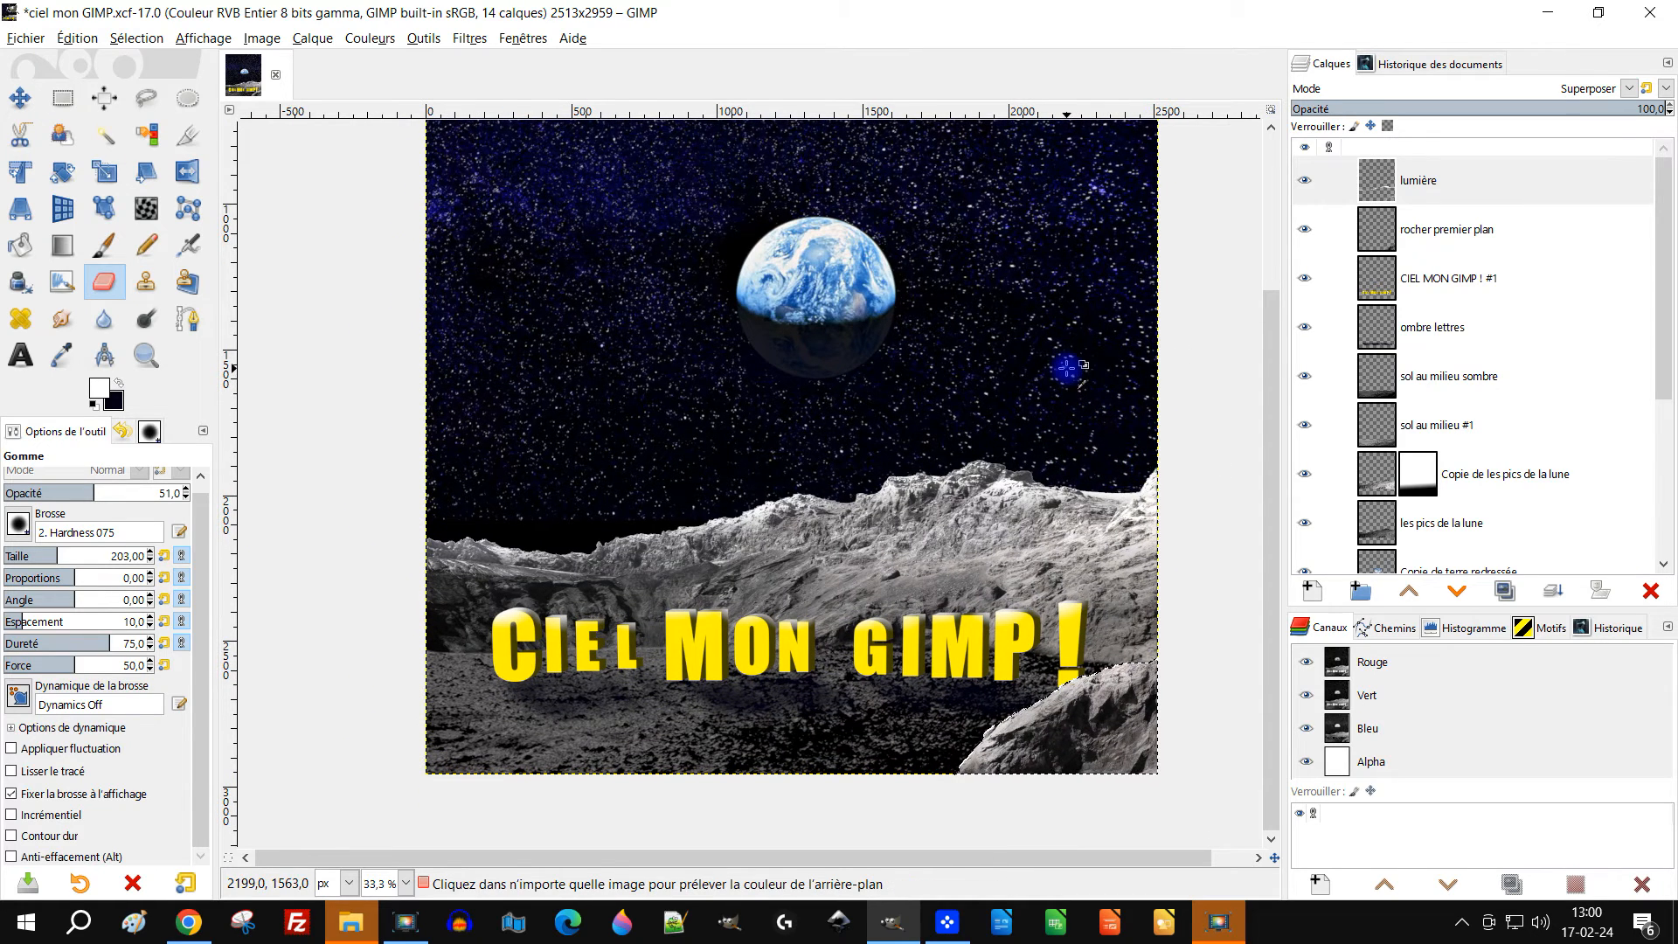
{"action": "scroll", "coordinate": [1067, 368], "scroll_direction": "down", "scroll_amount": 1}
{"action": "scroll", "coordinate": [1017, 281], "scroll_direction": "up", "scroll_amount": 1}
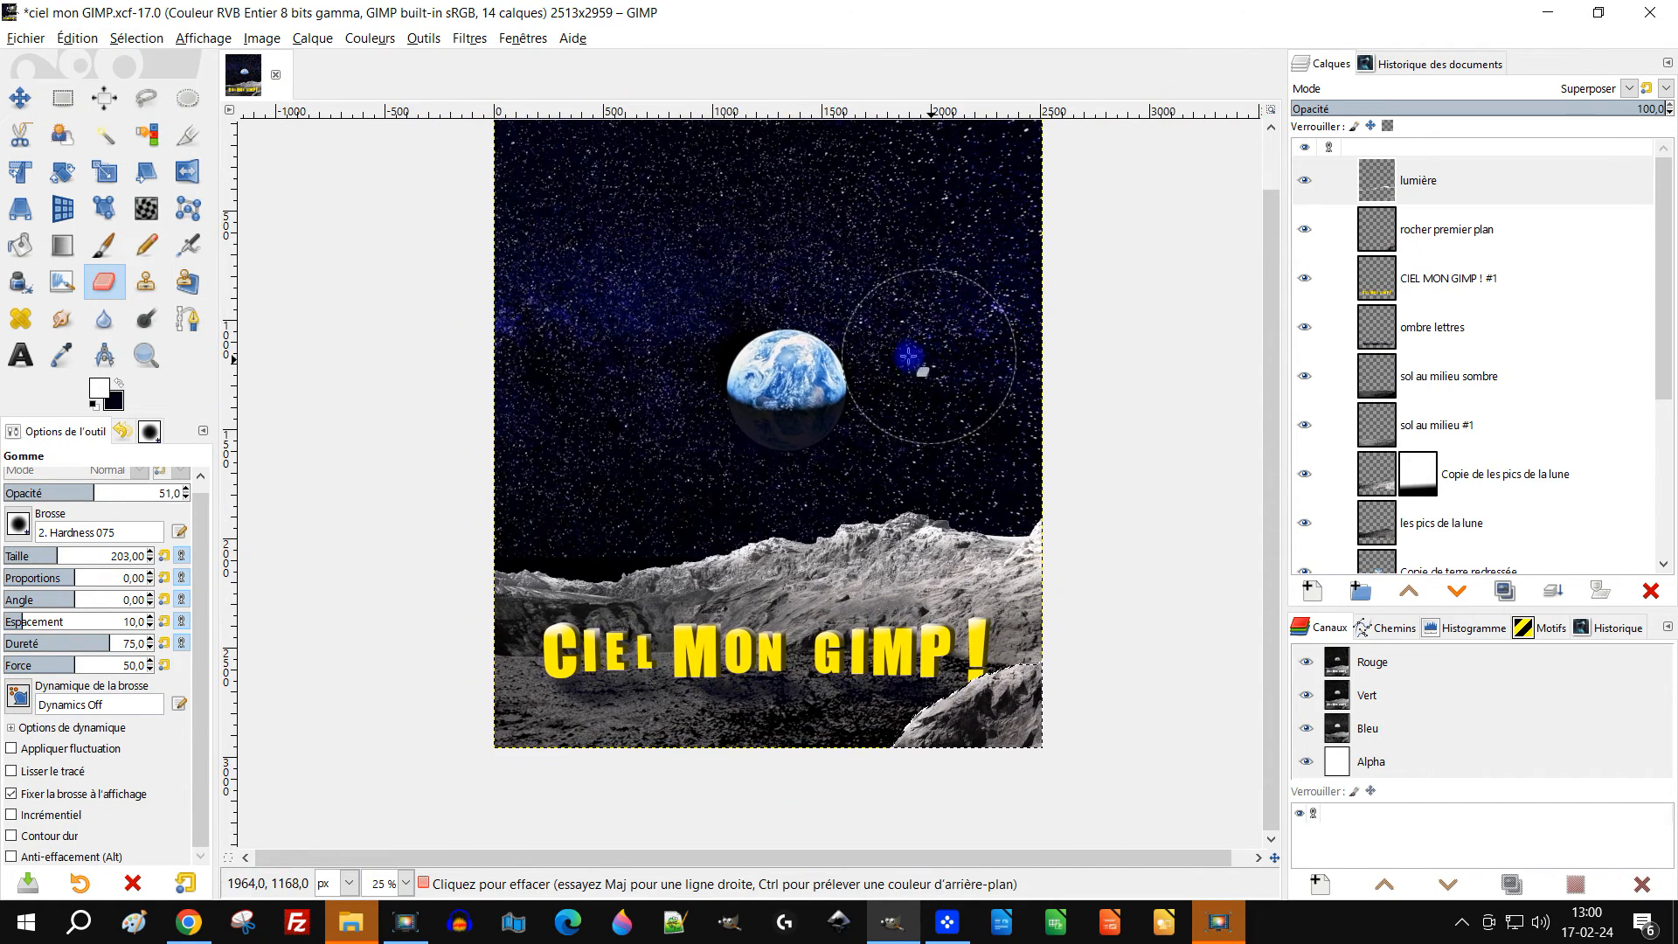
Return to the Paintbrush on the lumière layer and clear the selection around the rock
{"action": "left_click", "coordinate": [1377, 179]}
{"action": "key", "text": "p"}
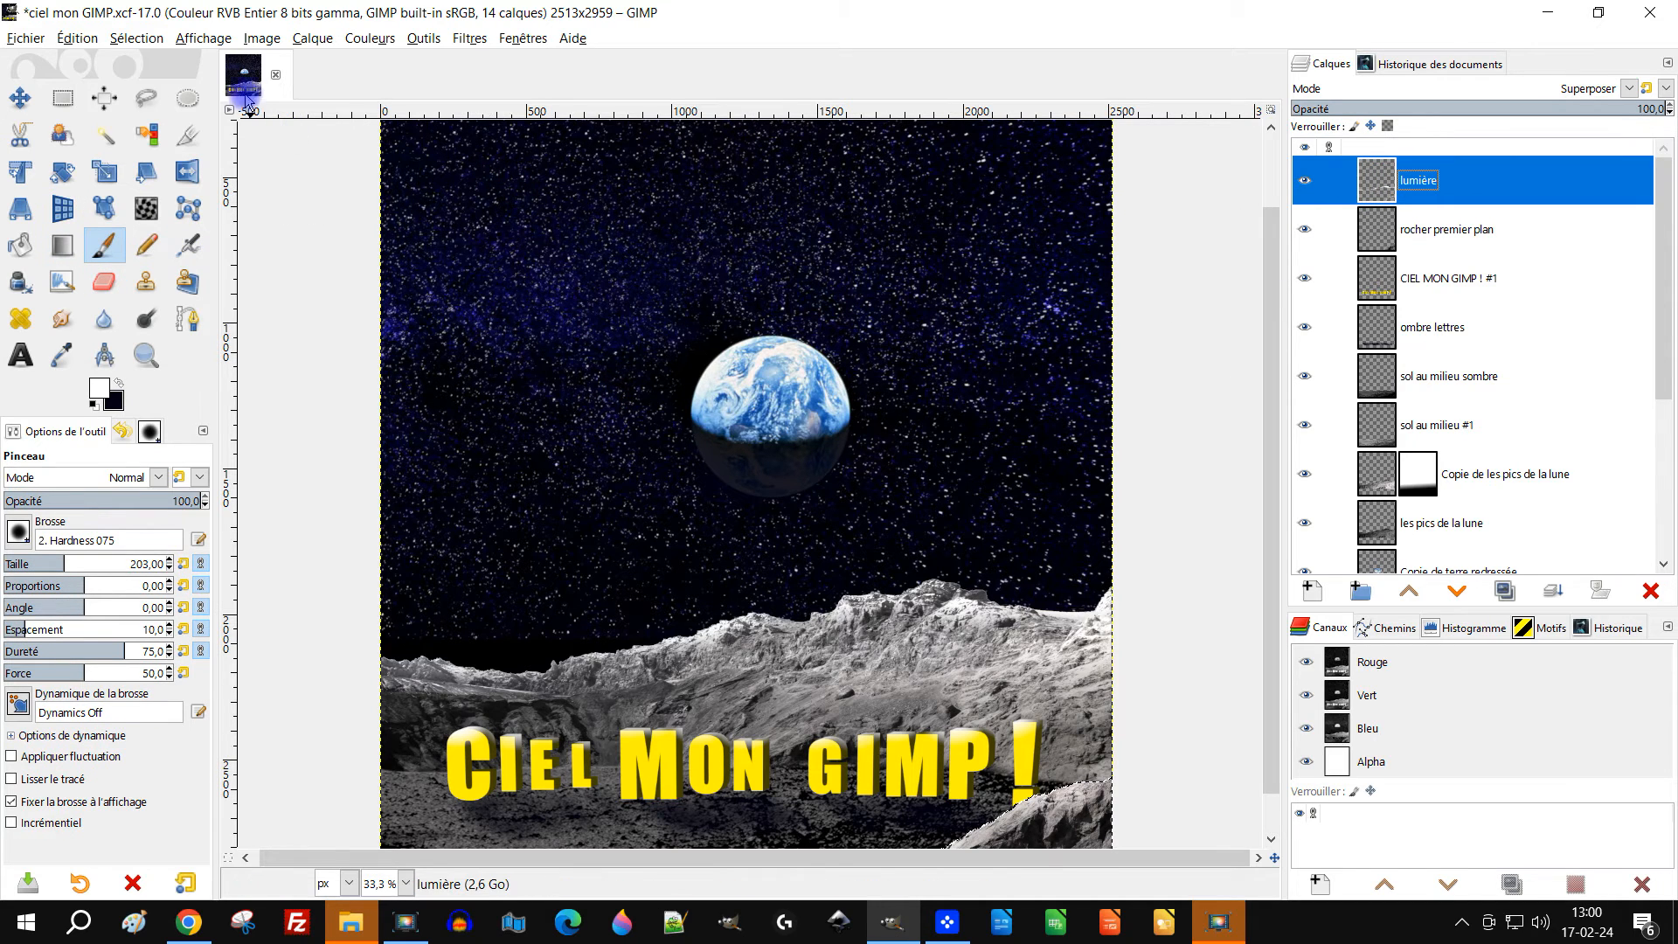
{"action": "left_click", "coordinate": [136, 39]}
{"action": "left_click", "coordinate": [149, 97]}
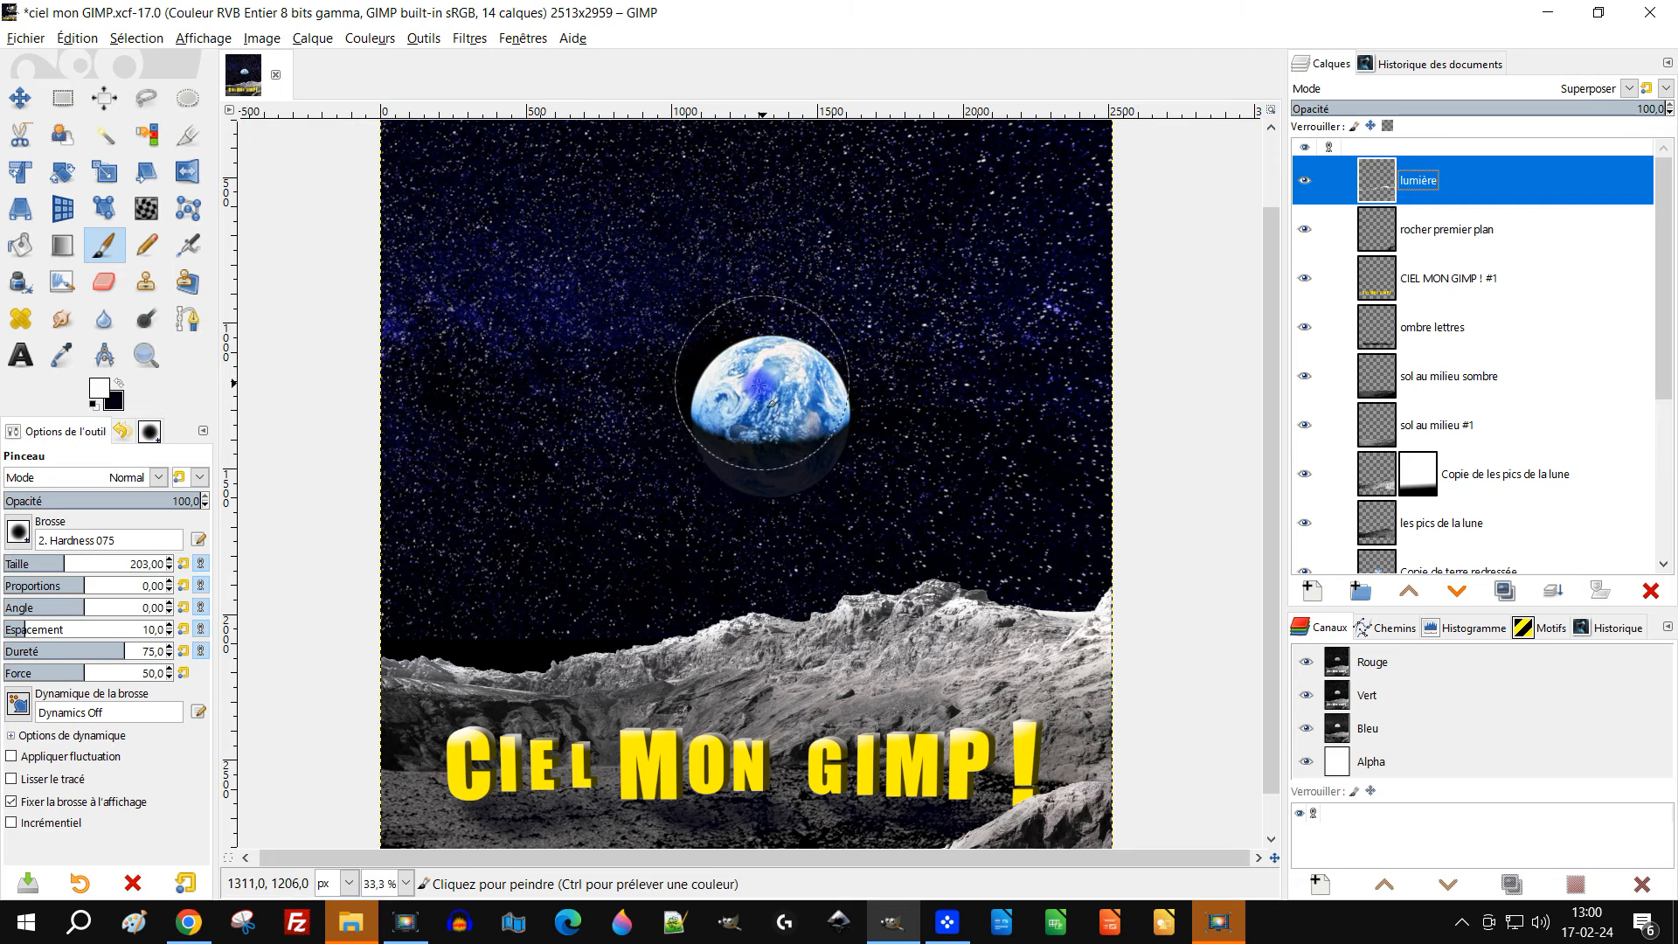
Lower the Paintbrush opacity to 30.5 and brush faint white light around the Earth on the lumière layer
{"action": "left_click_drag", "start_coordinate": [731, 356], "coordinate": [838, 376]}
{"action": "key", "text": "ctrl+z"}
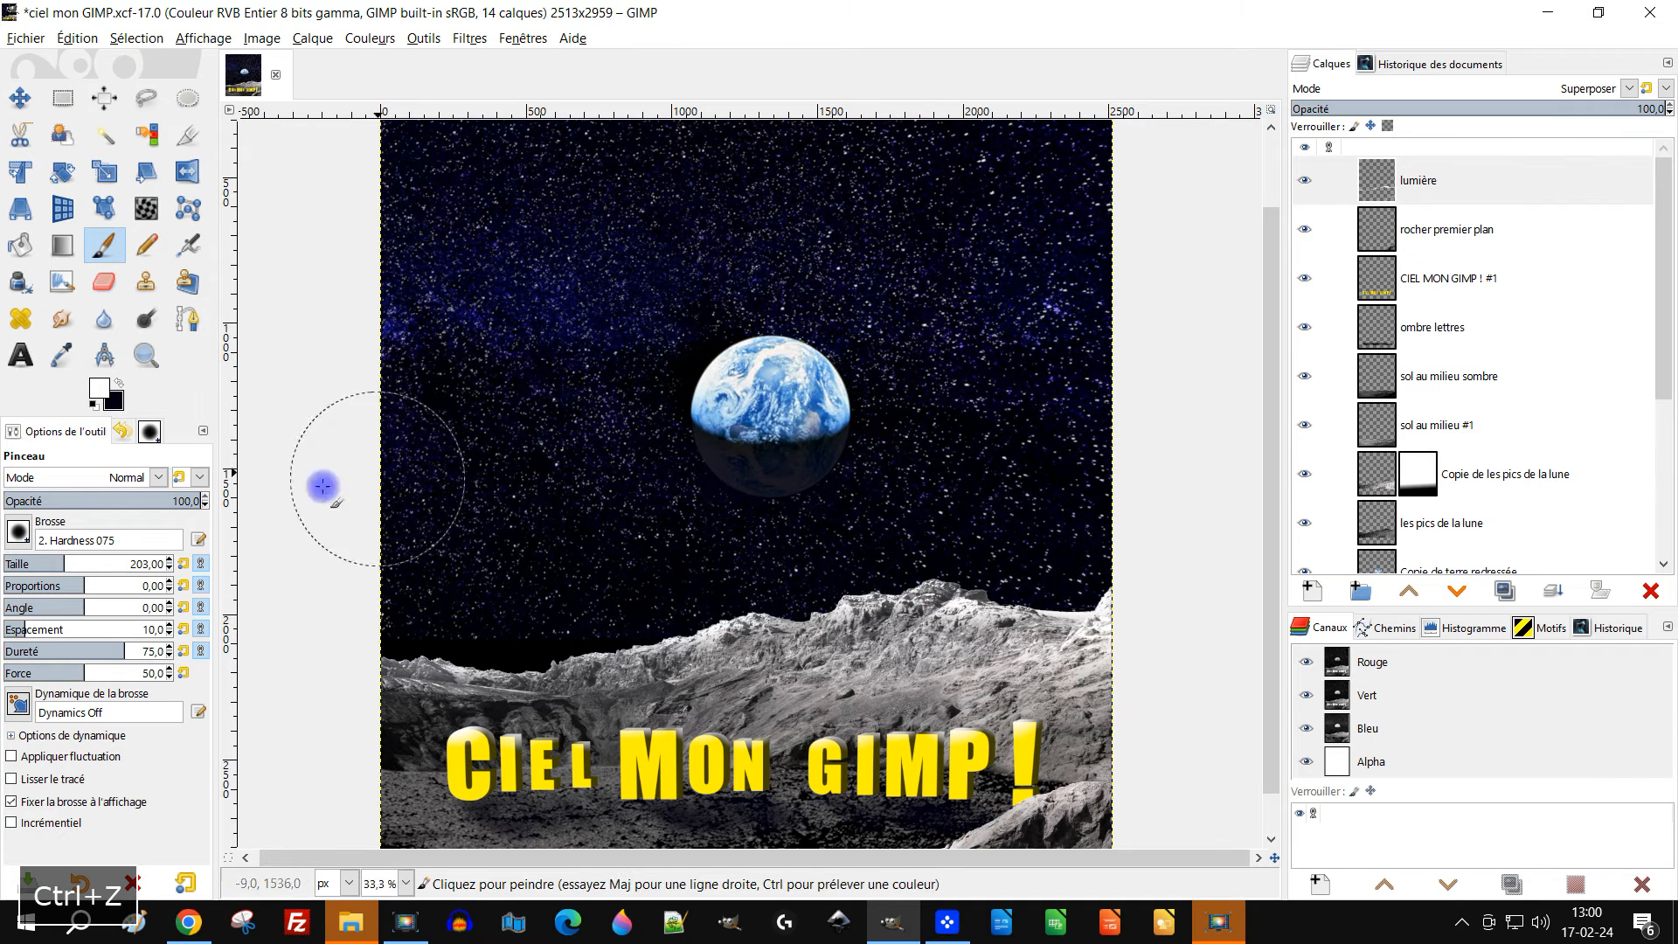
{"action": "left_click", "coordinate": [67, 499]}
{"action": "mouse_move", "coordinate": [831, 399]}
{"action": "left_mouse_down"}
{"action": "mouse_move", "coordinate": [760, 384]}
{"action": "mouse_move", "coordinate": [798, 476]}
{"action": "left_mouse_up"}
{"action": "key", "text": "ctrl+z"}
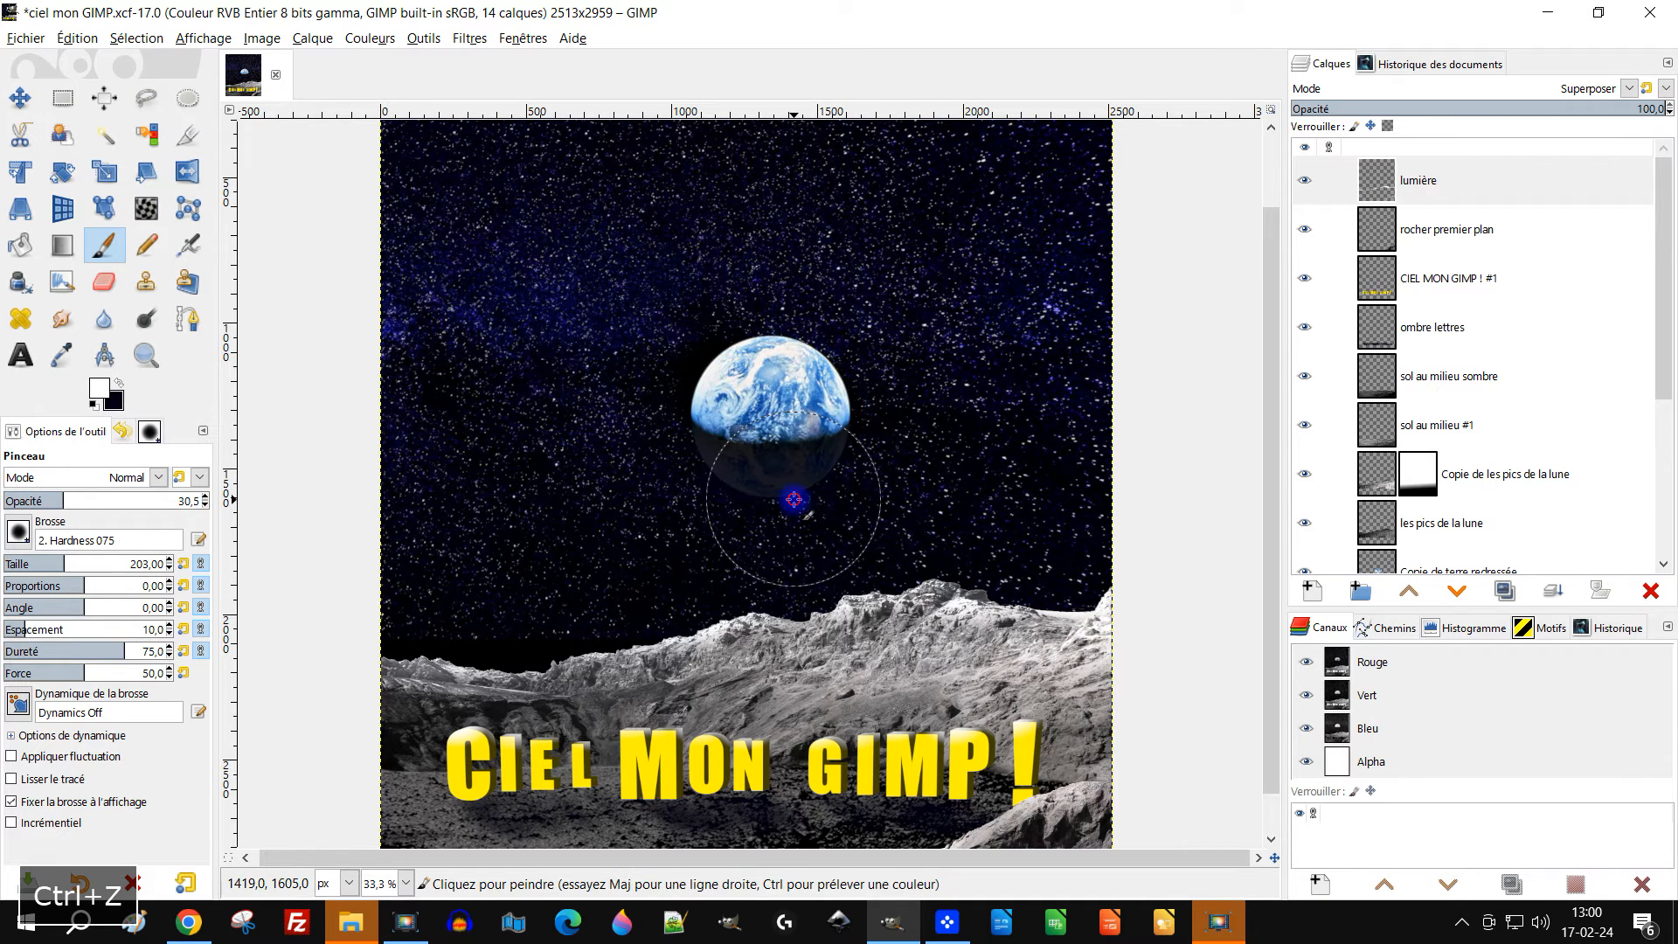
{"action": "key", "text": "ctrl+z"}
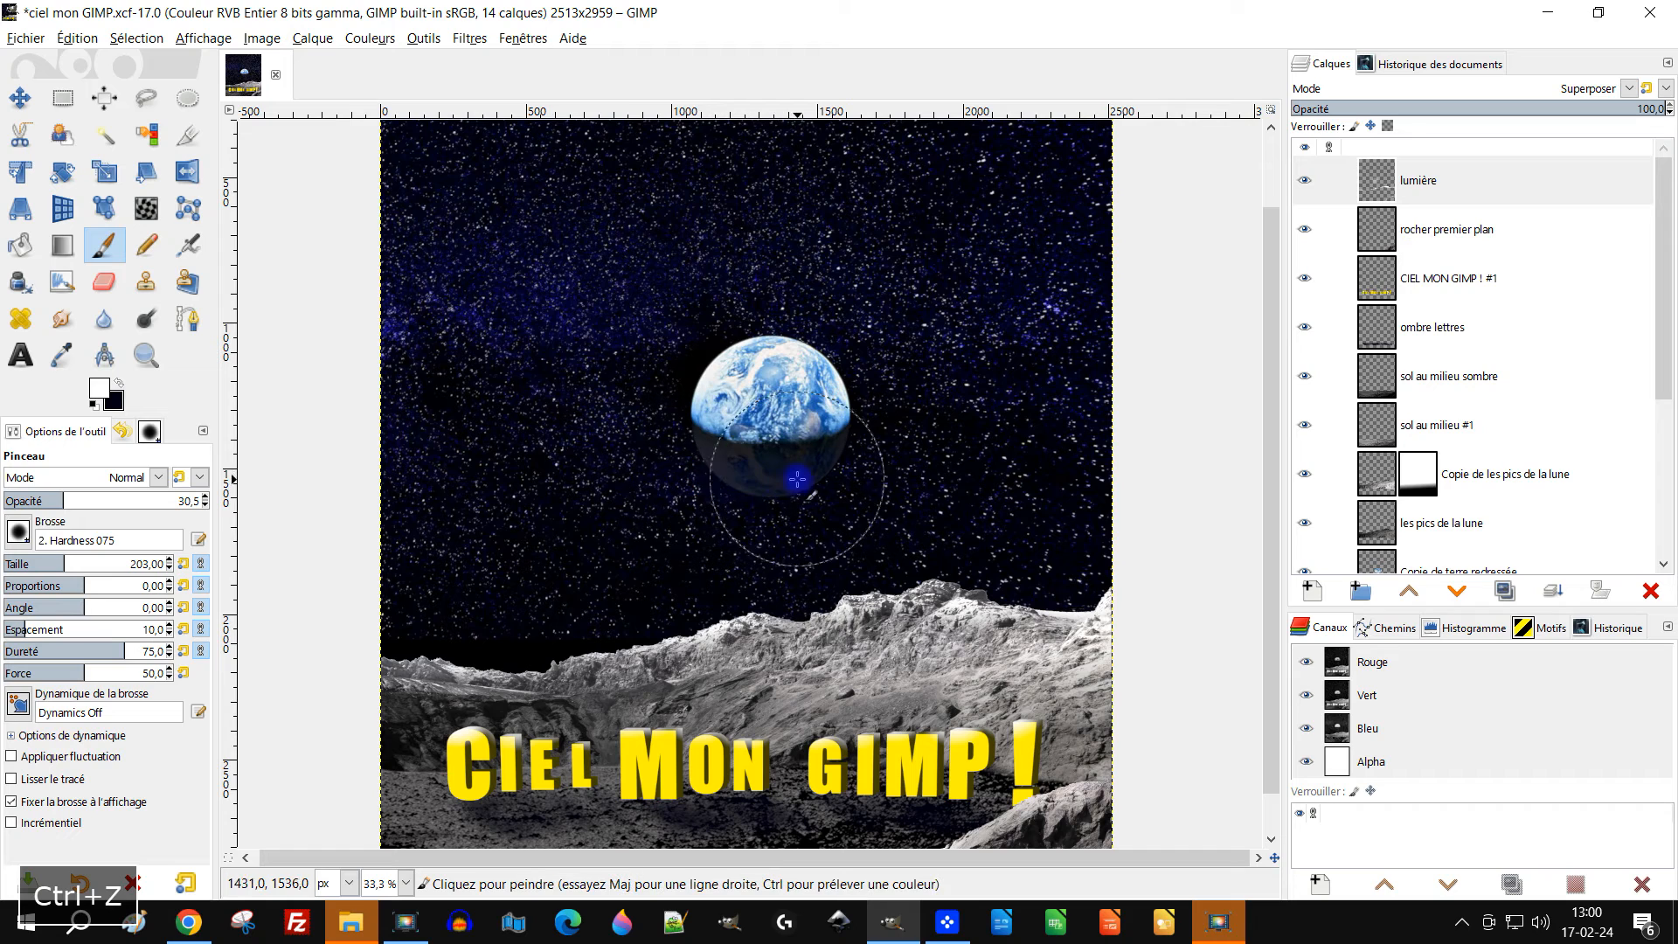
{"action": "left_click", "coordinate": [809, 324]}
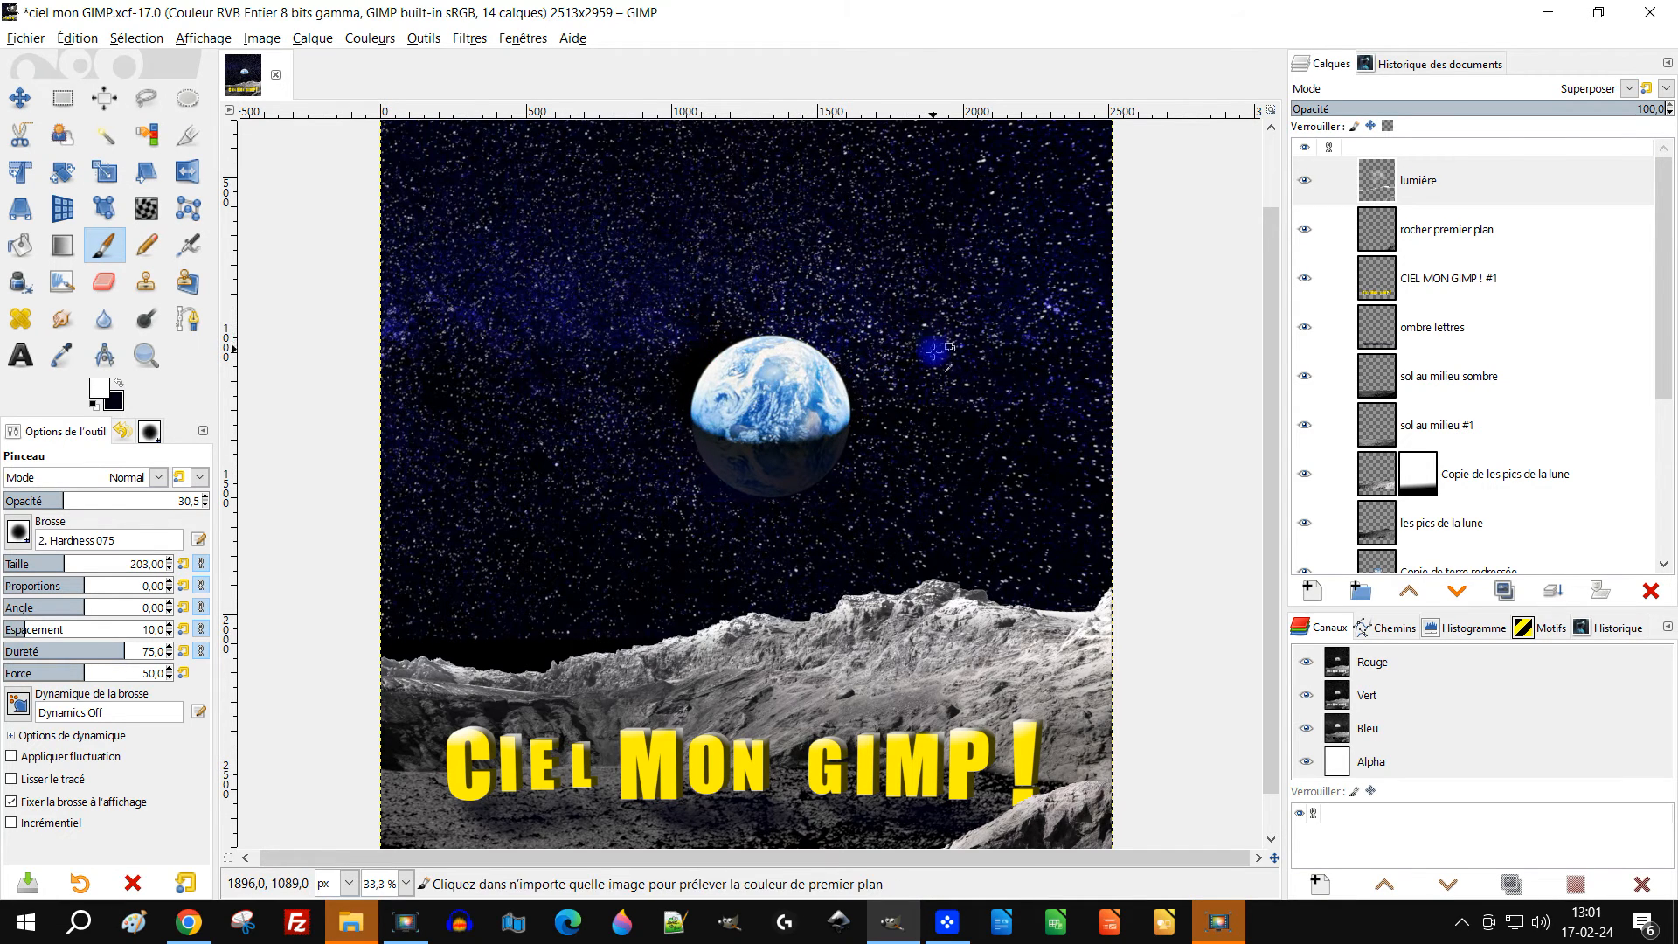
Isolate the lumière layer to examine its painted light, and show all the layers again
{"action": "scroll", "coordinate": [911, 352], "scroll_direction": "down", "scroll_amount": 1, "text": "ctrl"}
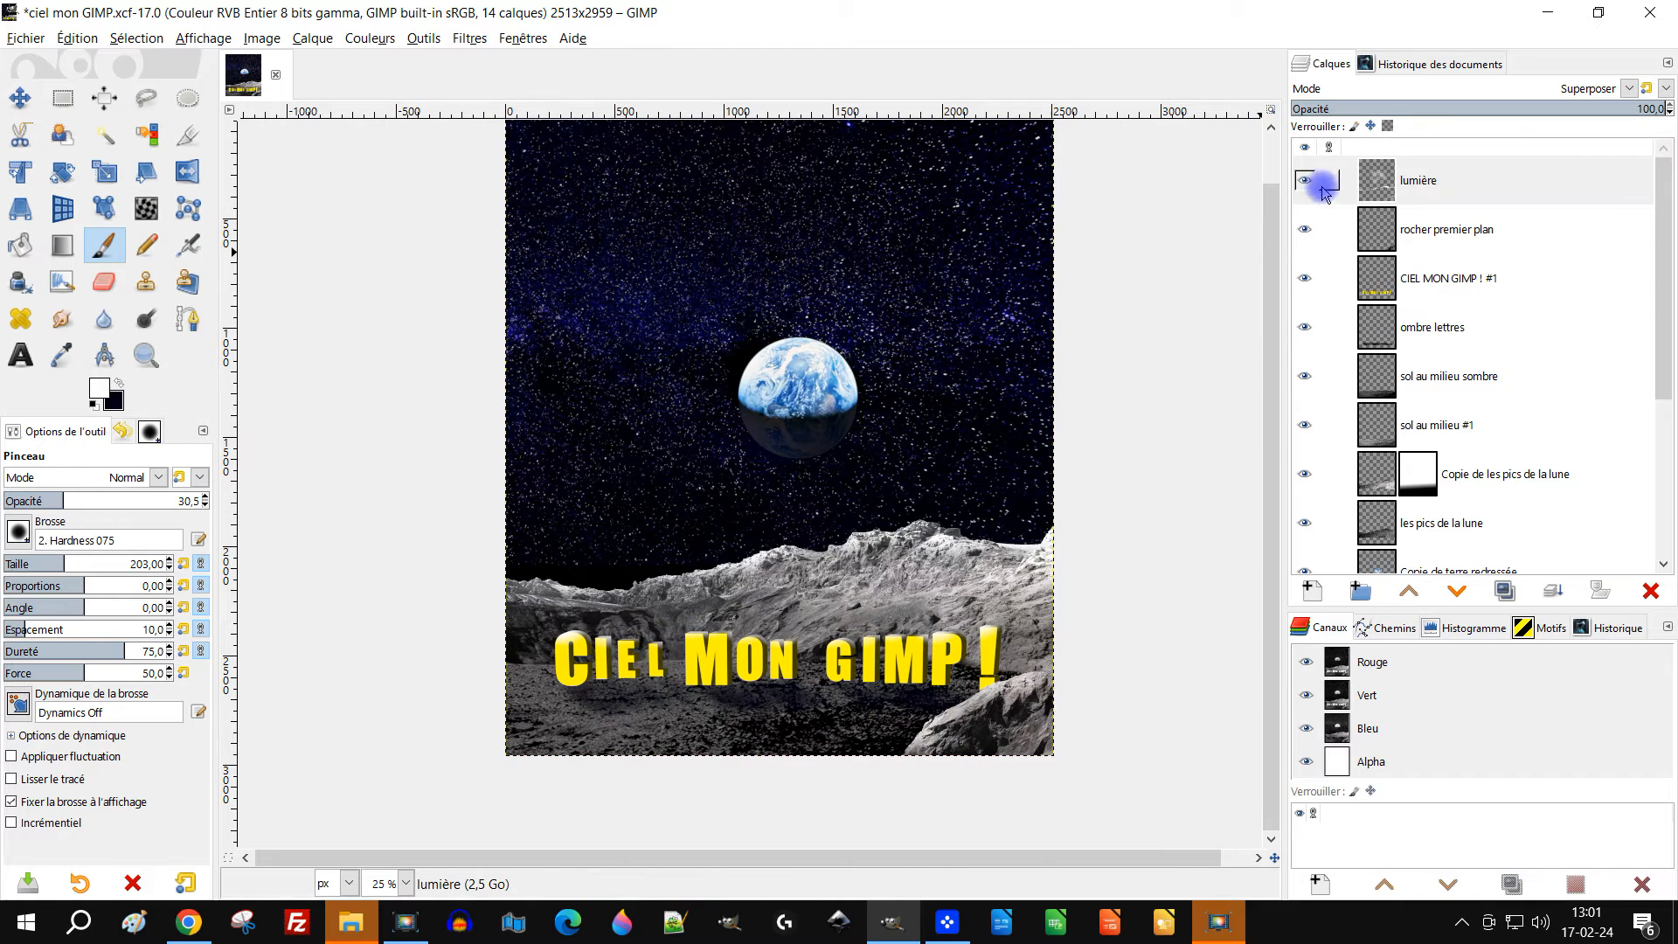
{"action": "left_click", "coordinate": [1306, 180], "text": "shift"}
{"action": "left_click", "coordinate": [1309, 180], "text": "shift"}
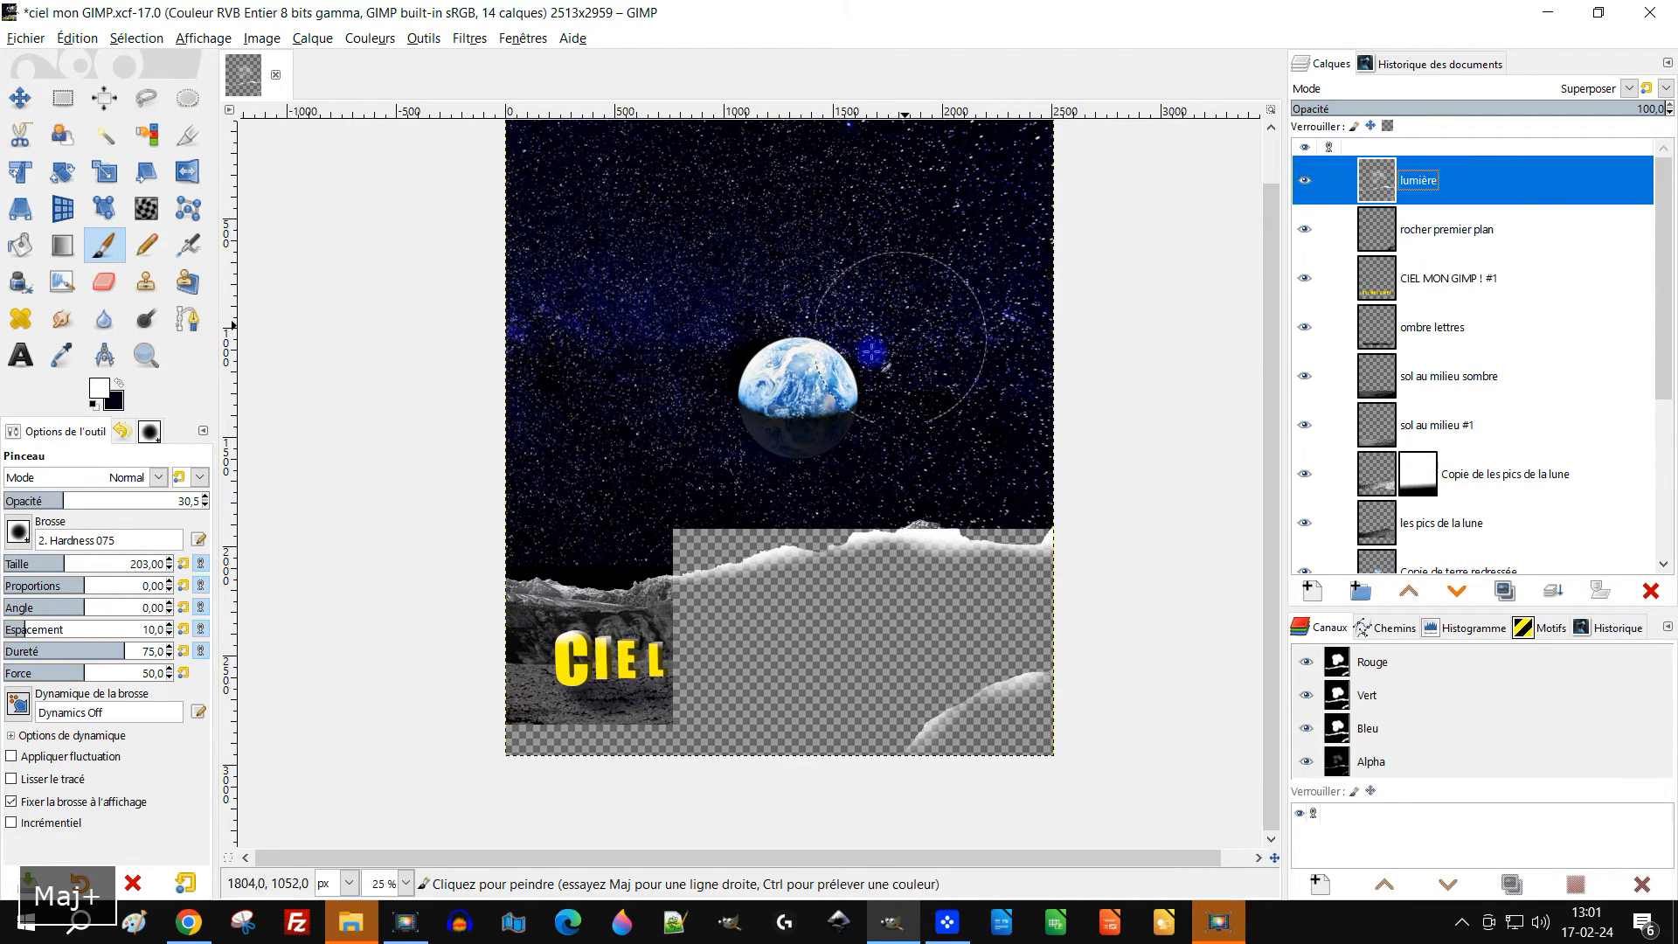
{"action": "scroll", "coordinate": [762, 433], "scroll_direction": "up", "scroll_amount": 1, "text": "ctrl"}
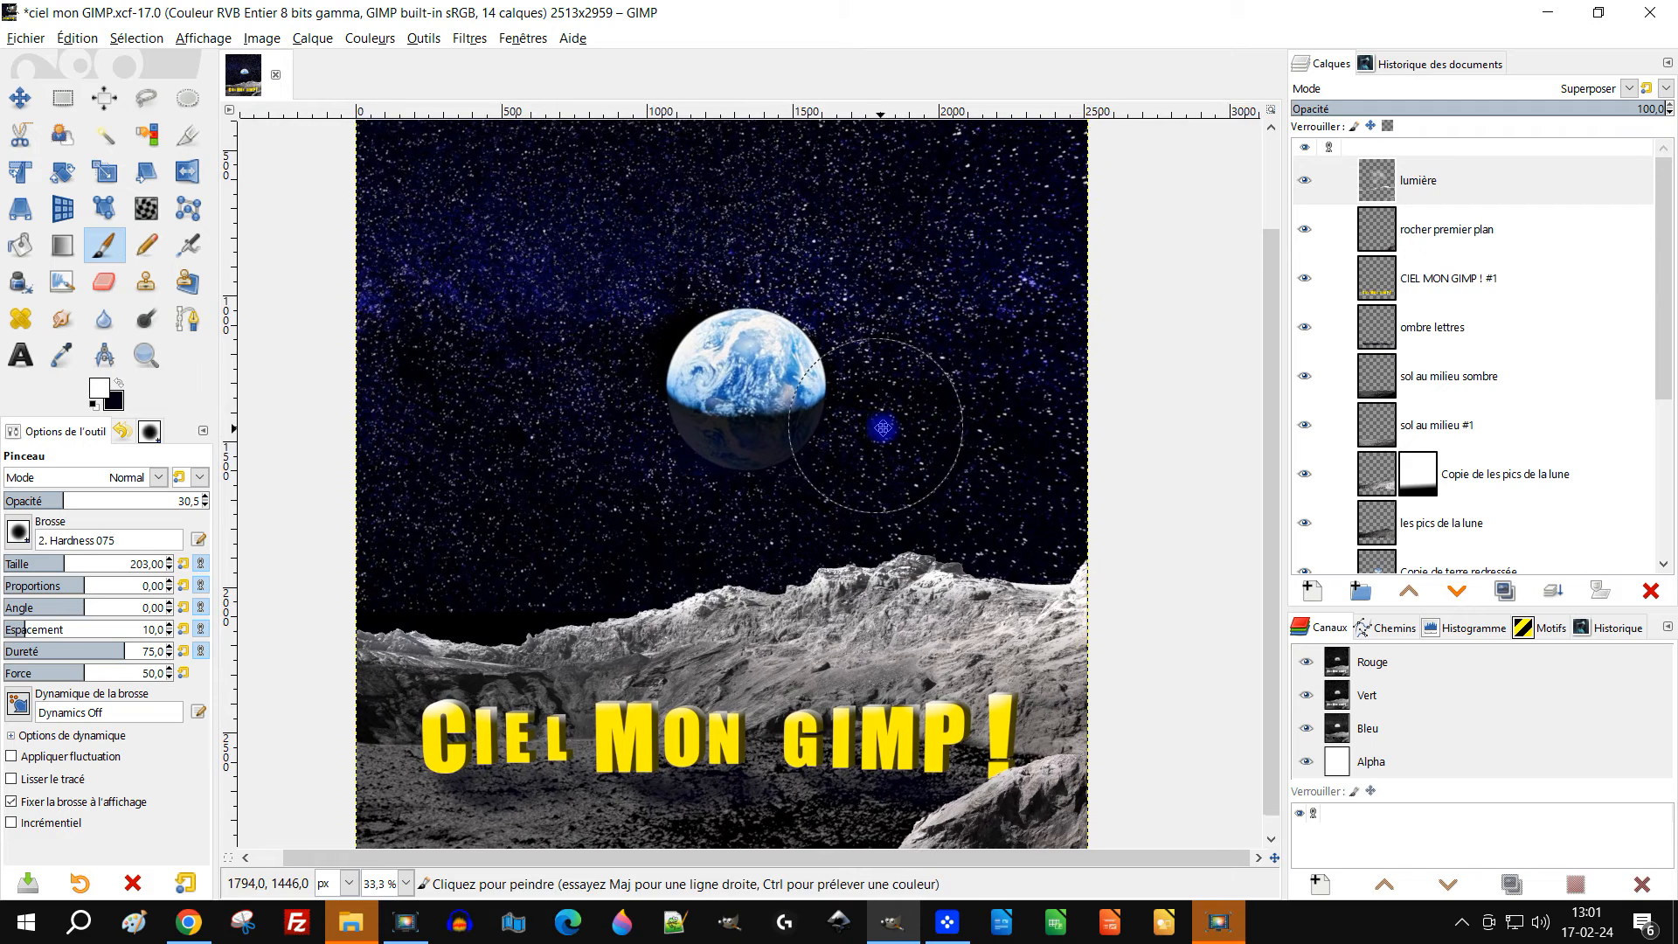
Merge the Copie de terre redressée layer down into the terre redressée layer
{"action": "scroll", "coordinate": [1503, 392], "scroll_direction": "down", "scroll_amount": 4}
{"action": "left_click", "coordinate": [1417, 374]}
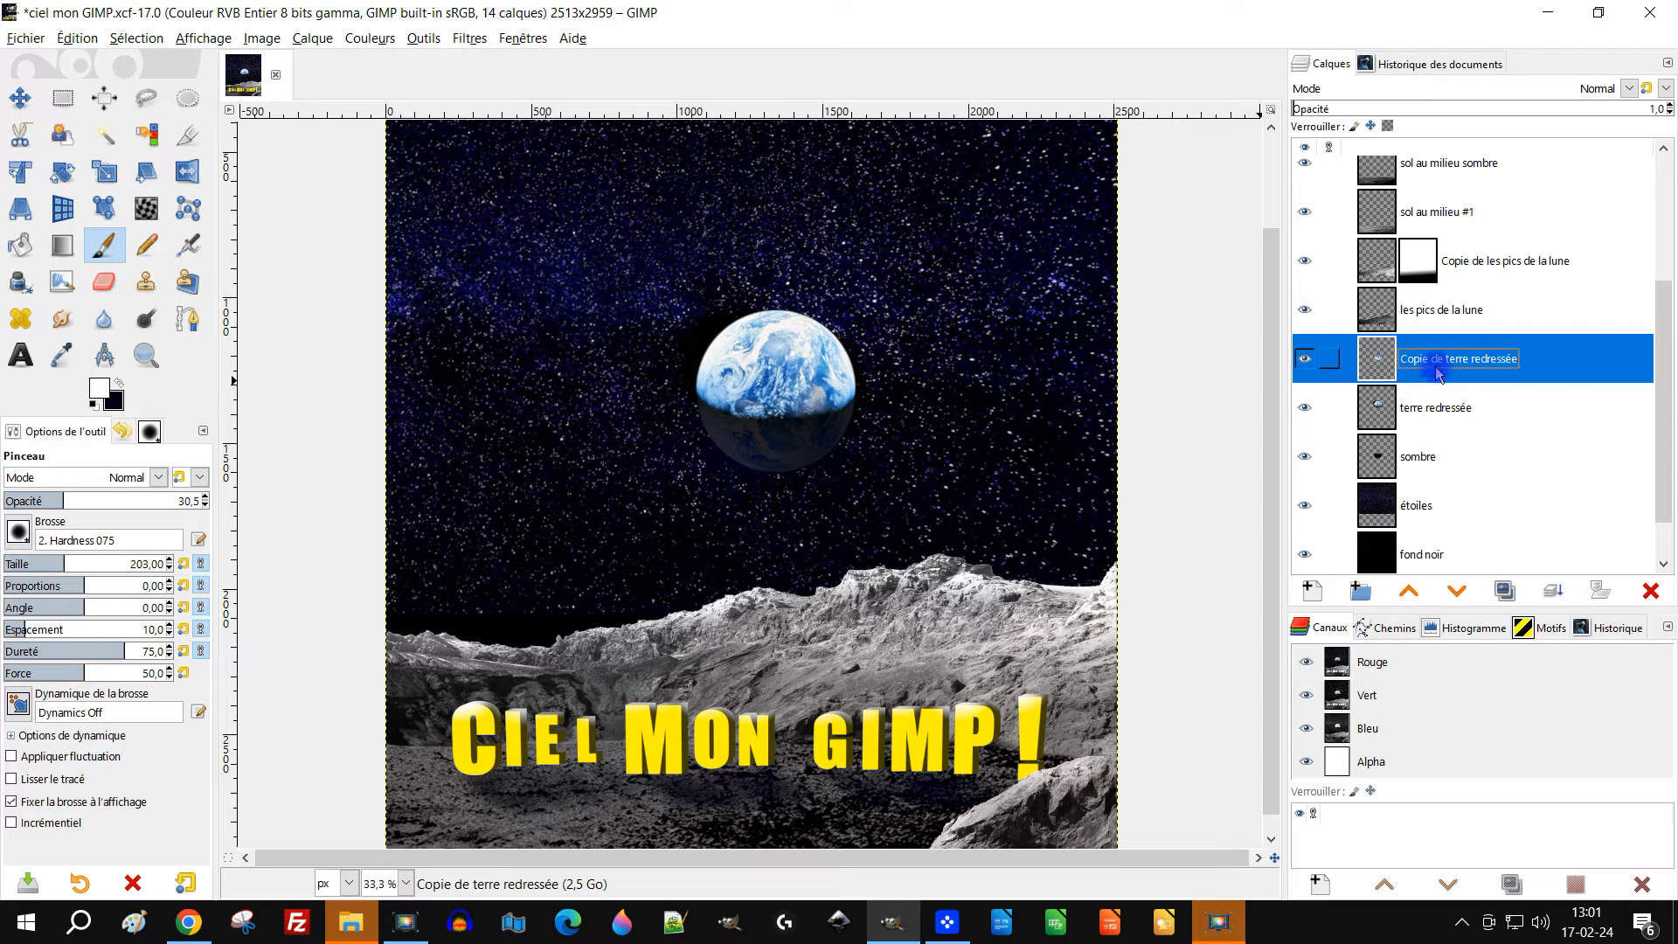
{"action": "left_click", "coordinate": [1552, 590]}
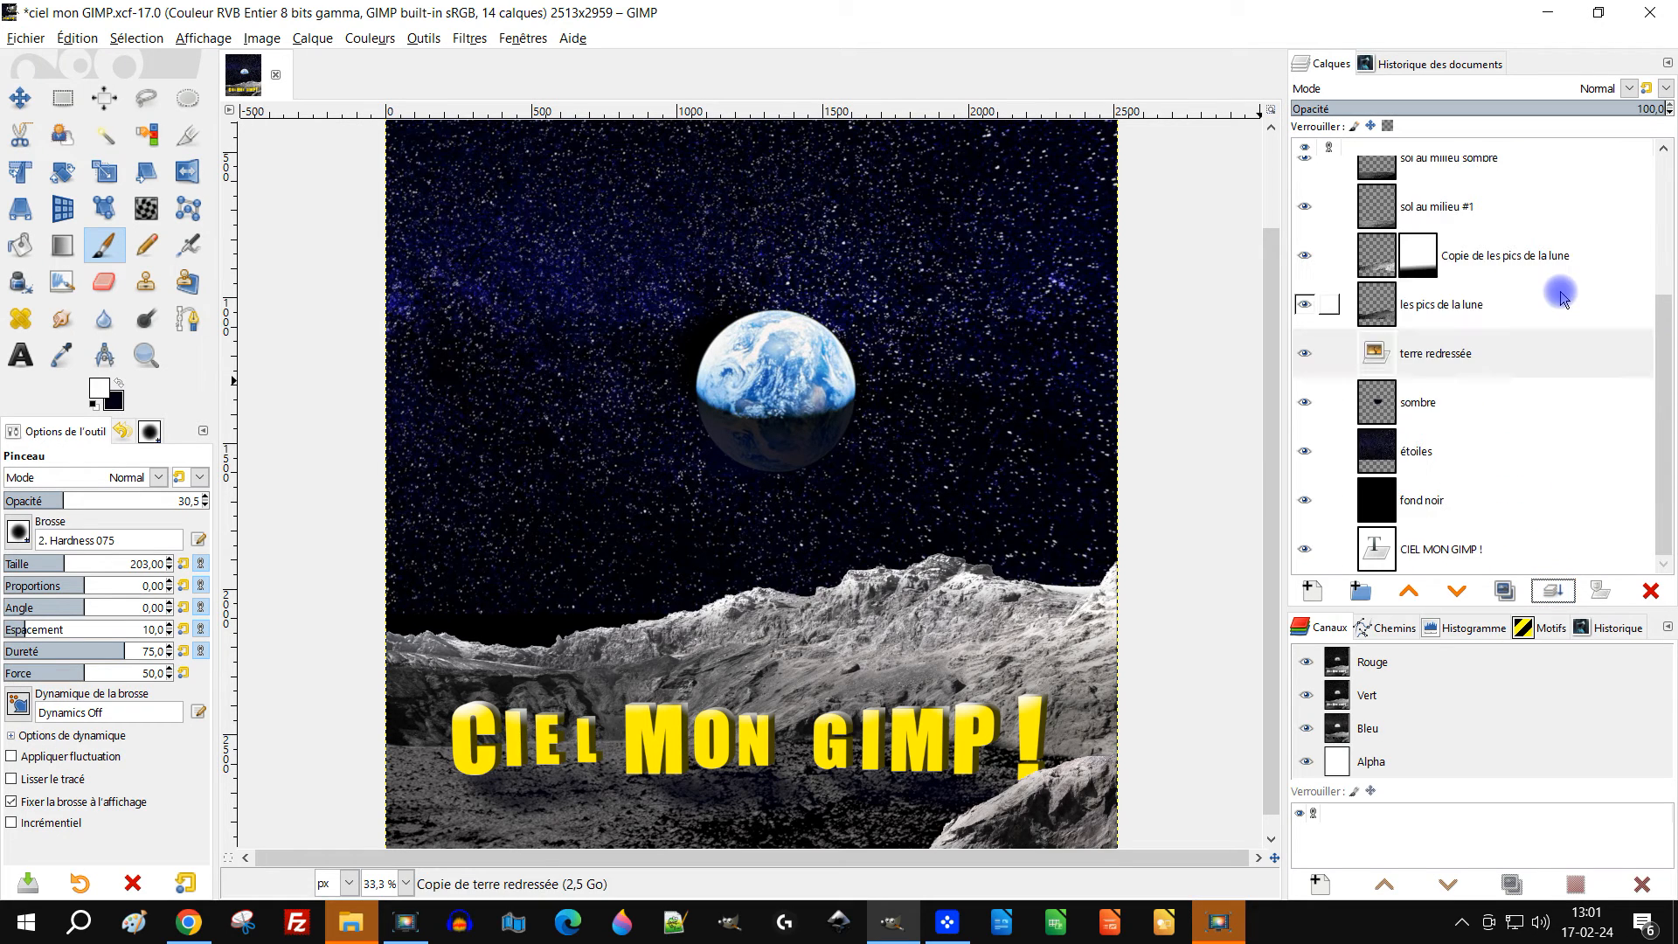
Duplicate the terre redressée layer and rename the copy effet lueur
{"action": "left_click", "coordinate": [1481, 357]}
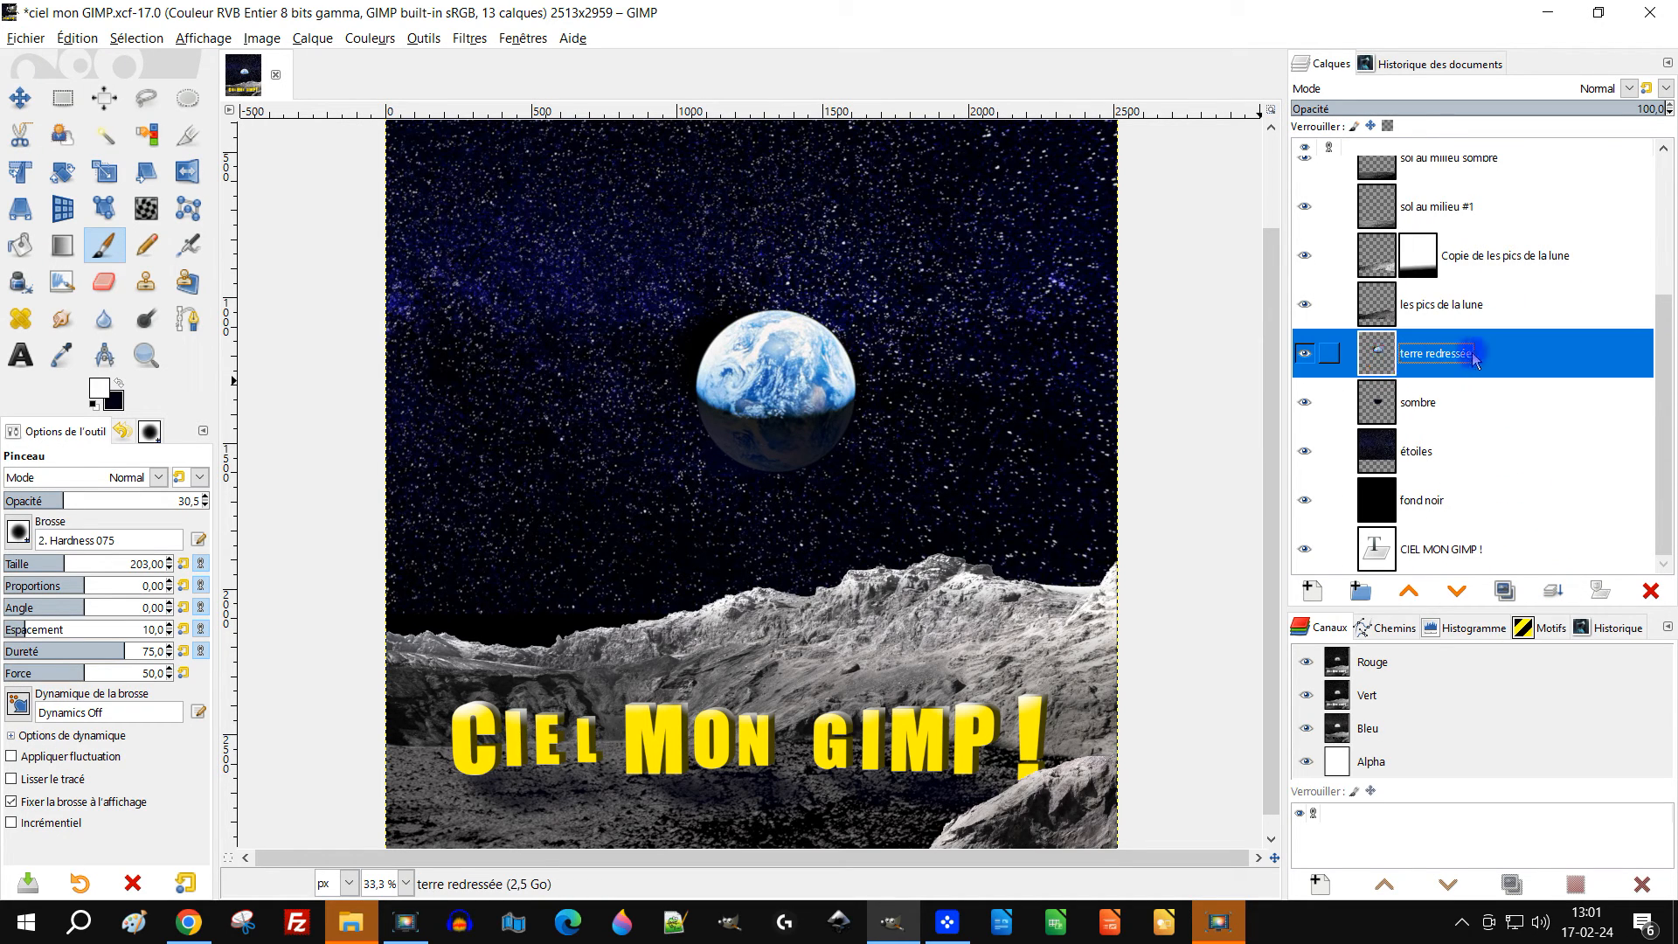
{"action": "left_click", "coordinate": [1504, 590]}
{"action": "double_click", "coordinate": [1473, 353]}
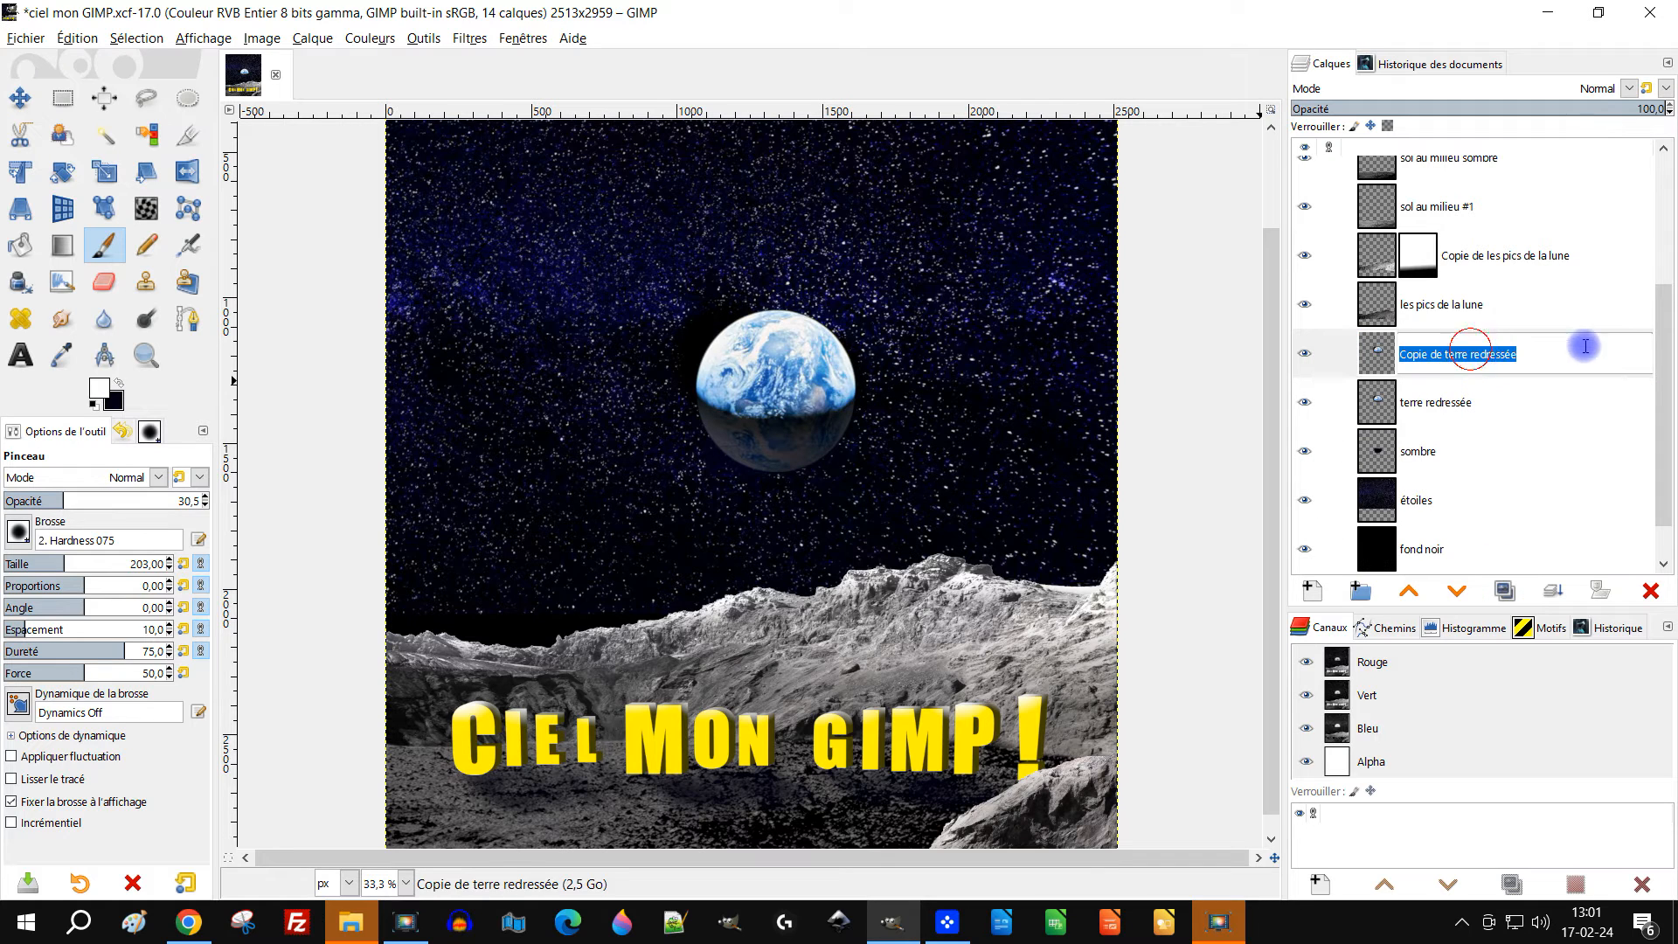
{"action": "type", "text": "effet "}
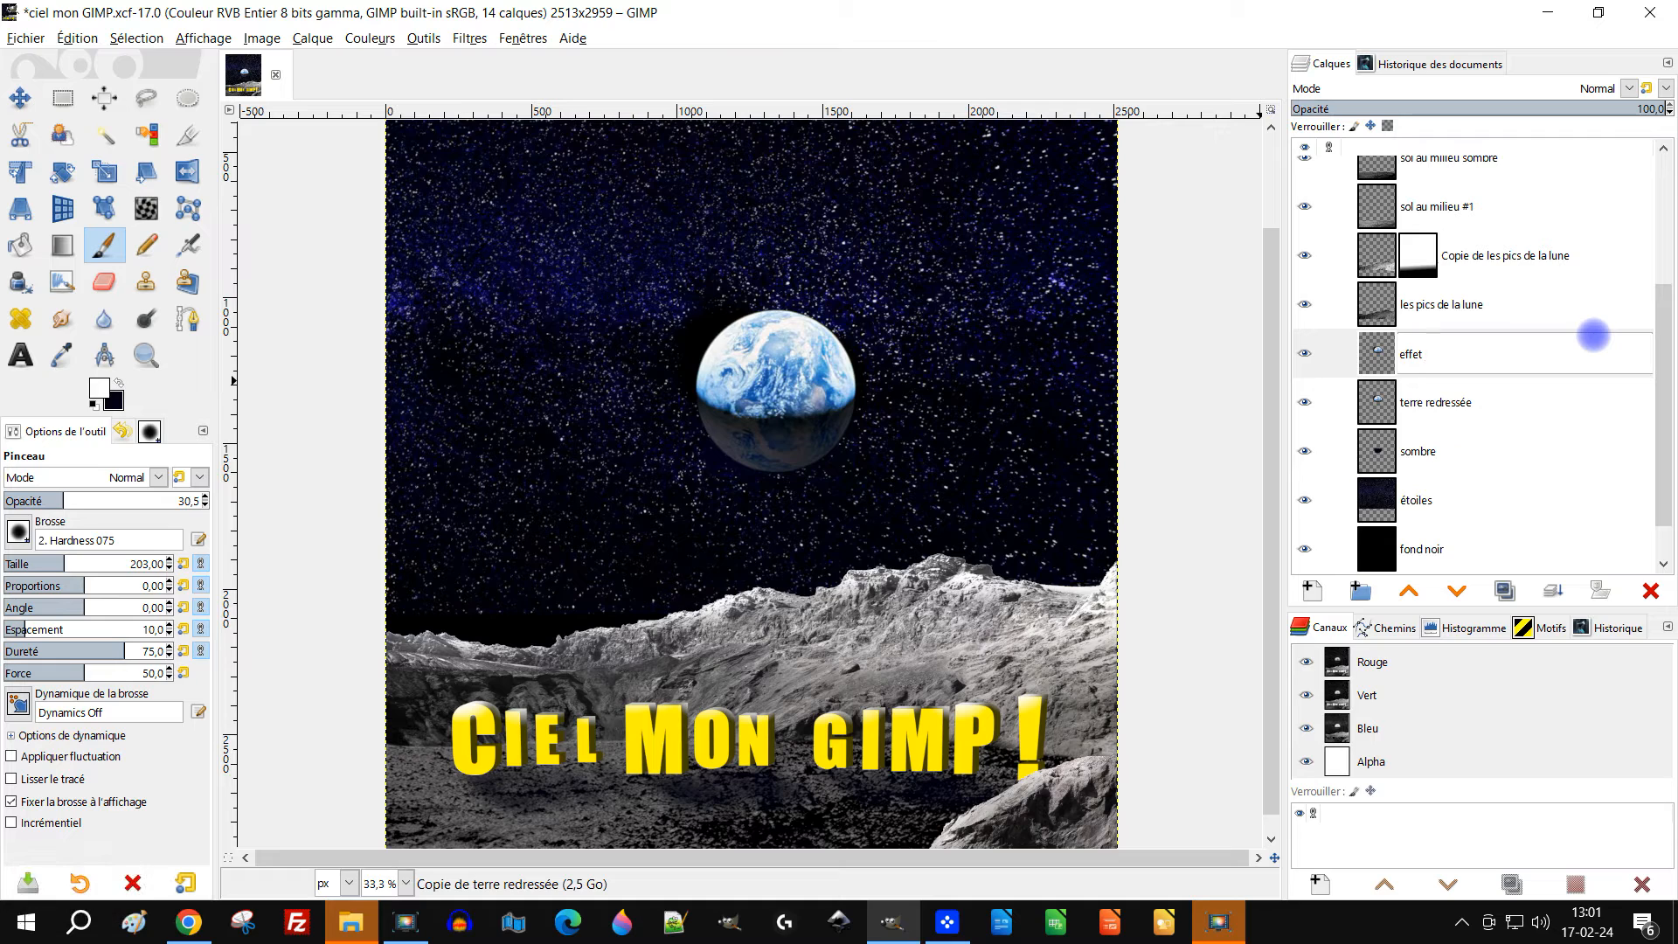
{"action": "type", "text": "lueur"}
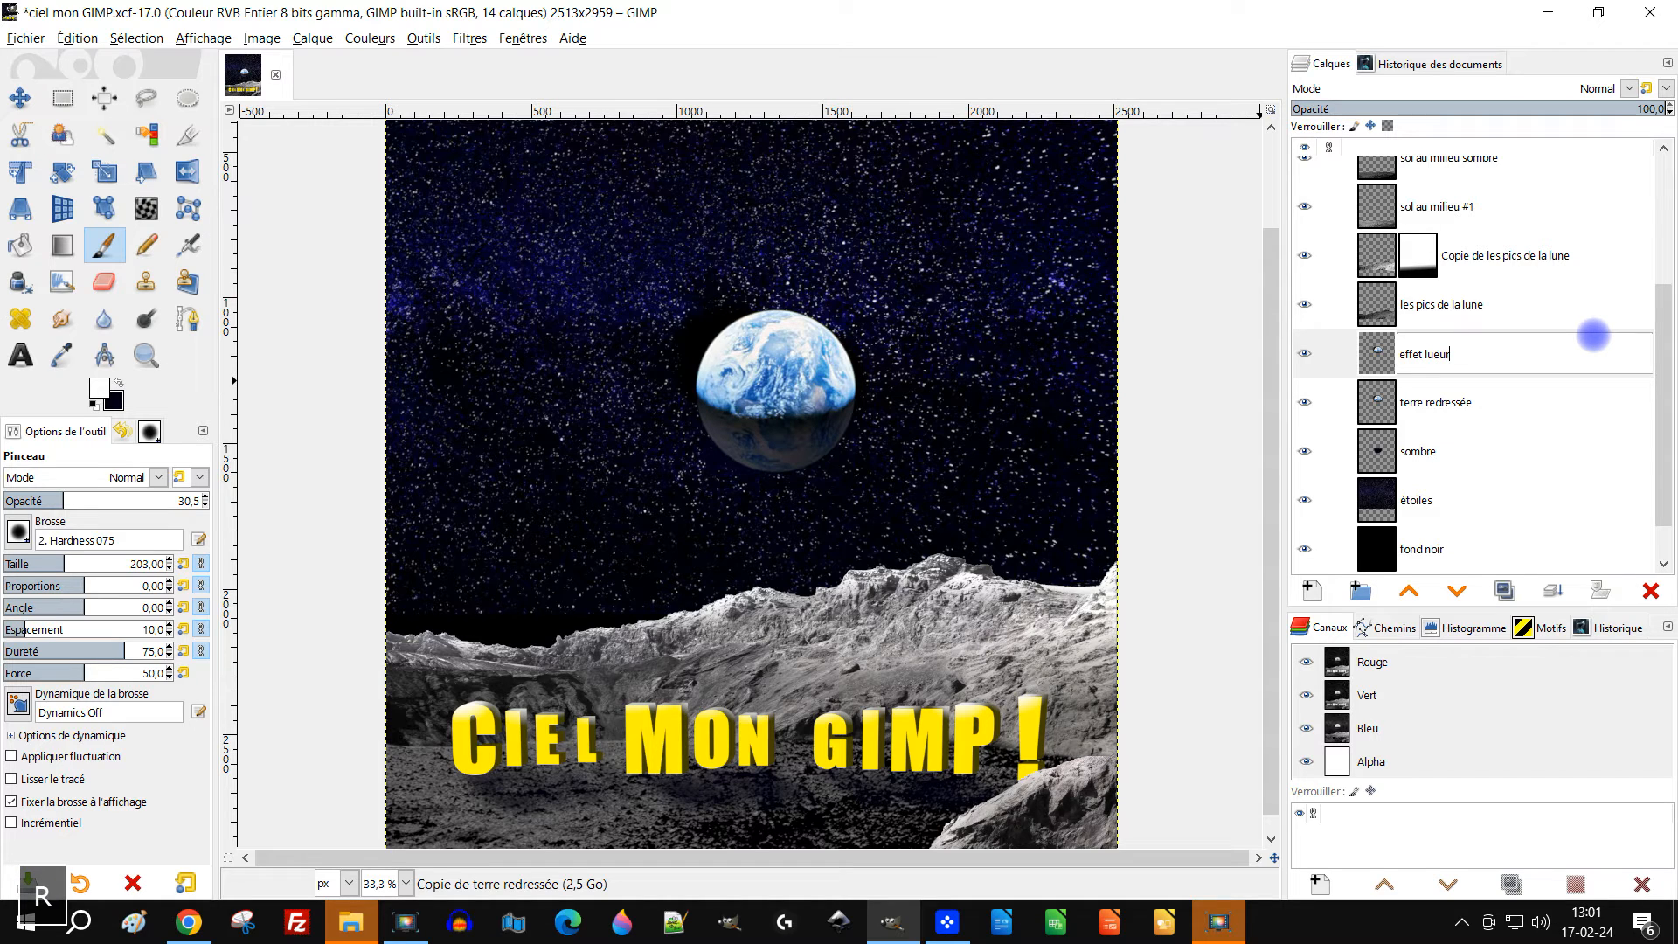
{"action": "key", "text": "Return"}
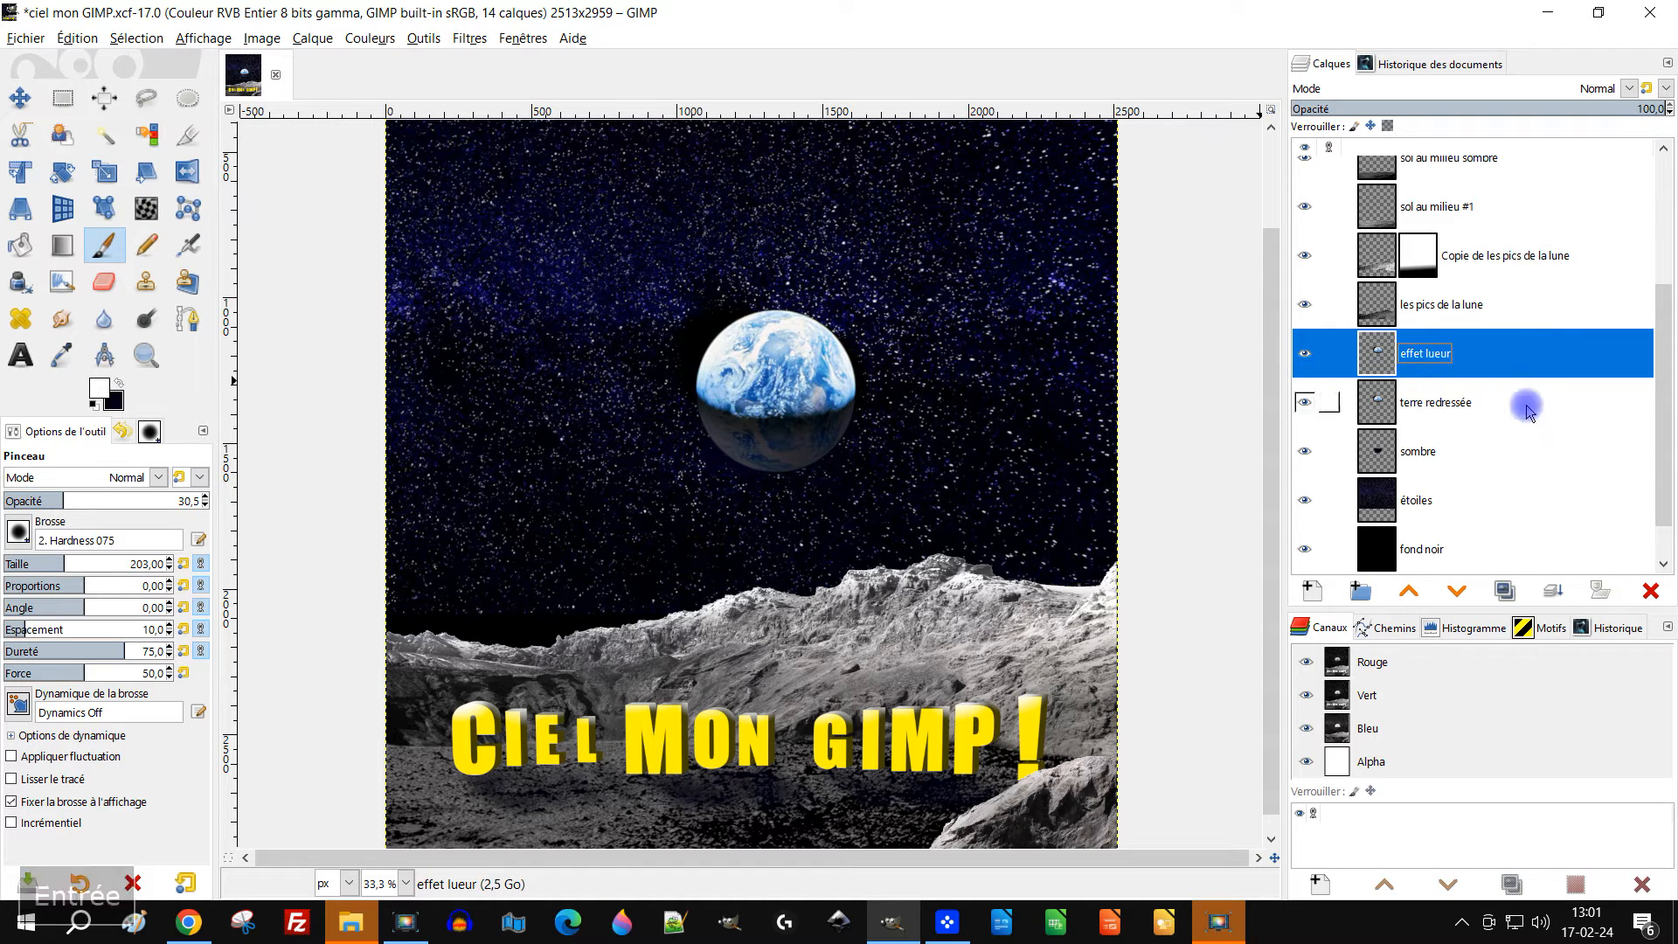
Raise the effet lueur layer to the top of the layer stack
{"action": "left_click", "coordinate": [1410, 593]}
{"action": "left_click", "coordinate": [1410, 593]}
{"action": "left_click", "coordinate": [1411, 593]}
{"action": "left_click", "coordinate": [1411, 592]}
{"action": "left_click", "coordinate": [1410, 592]}
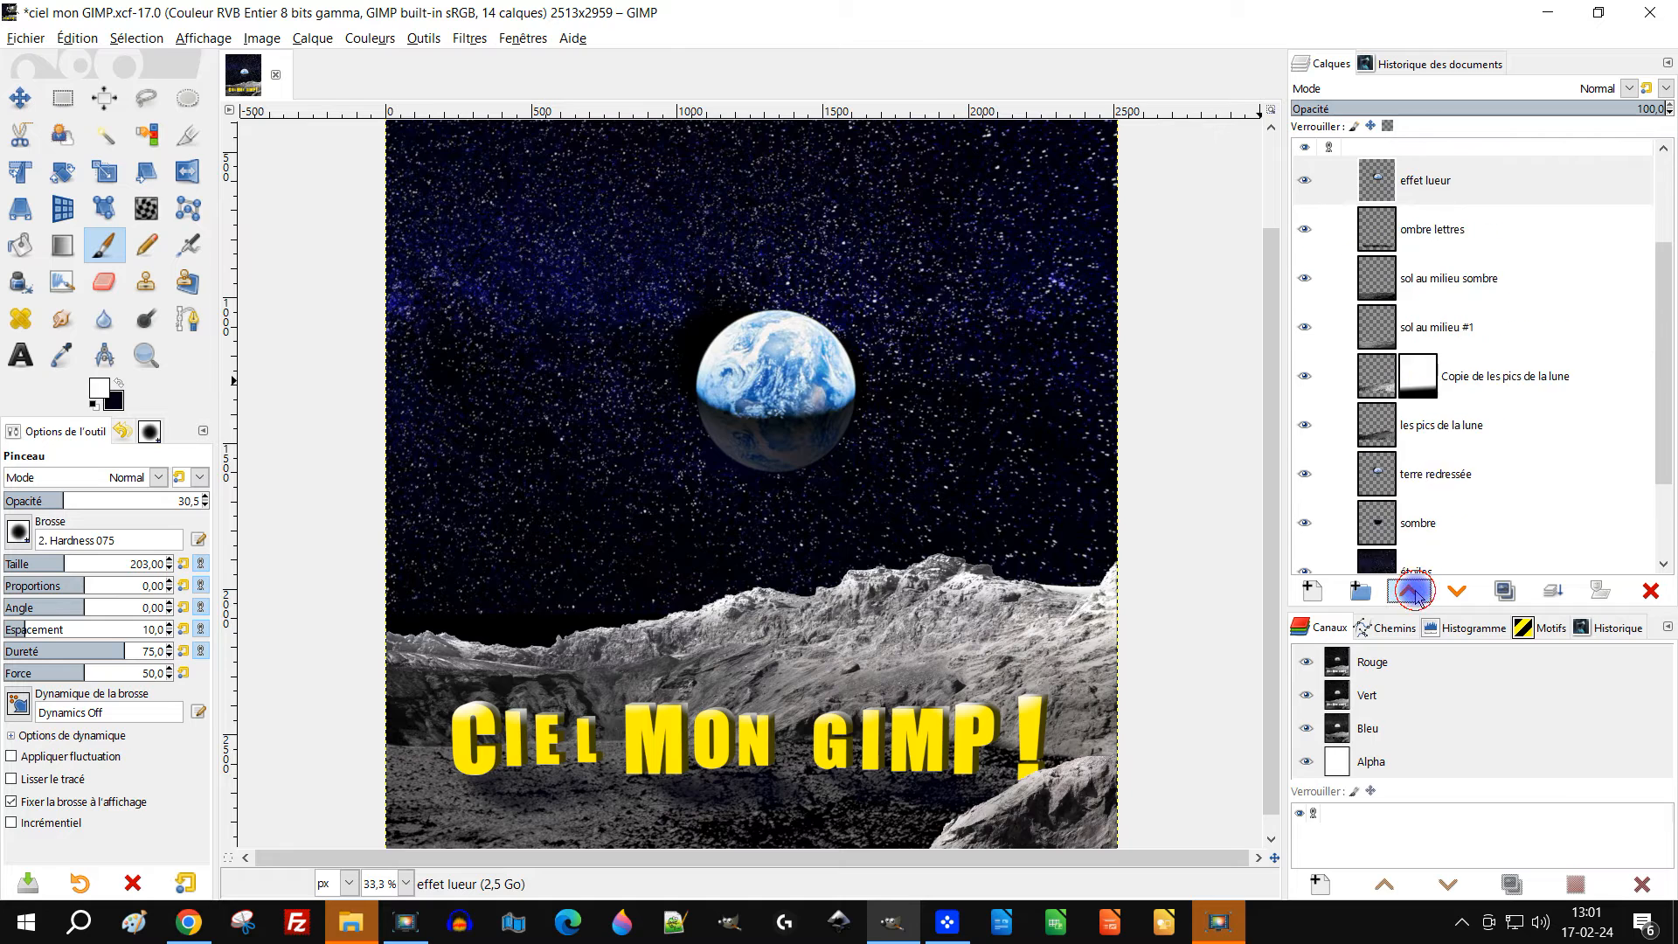
{"action": "left_click", "coordinate": [1410, 592]}
{"action": "left_click", "coordinate": [1410, 593]}
{"action": "left_click", "coordinate": [1410, 593]}
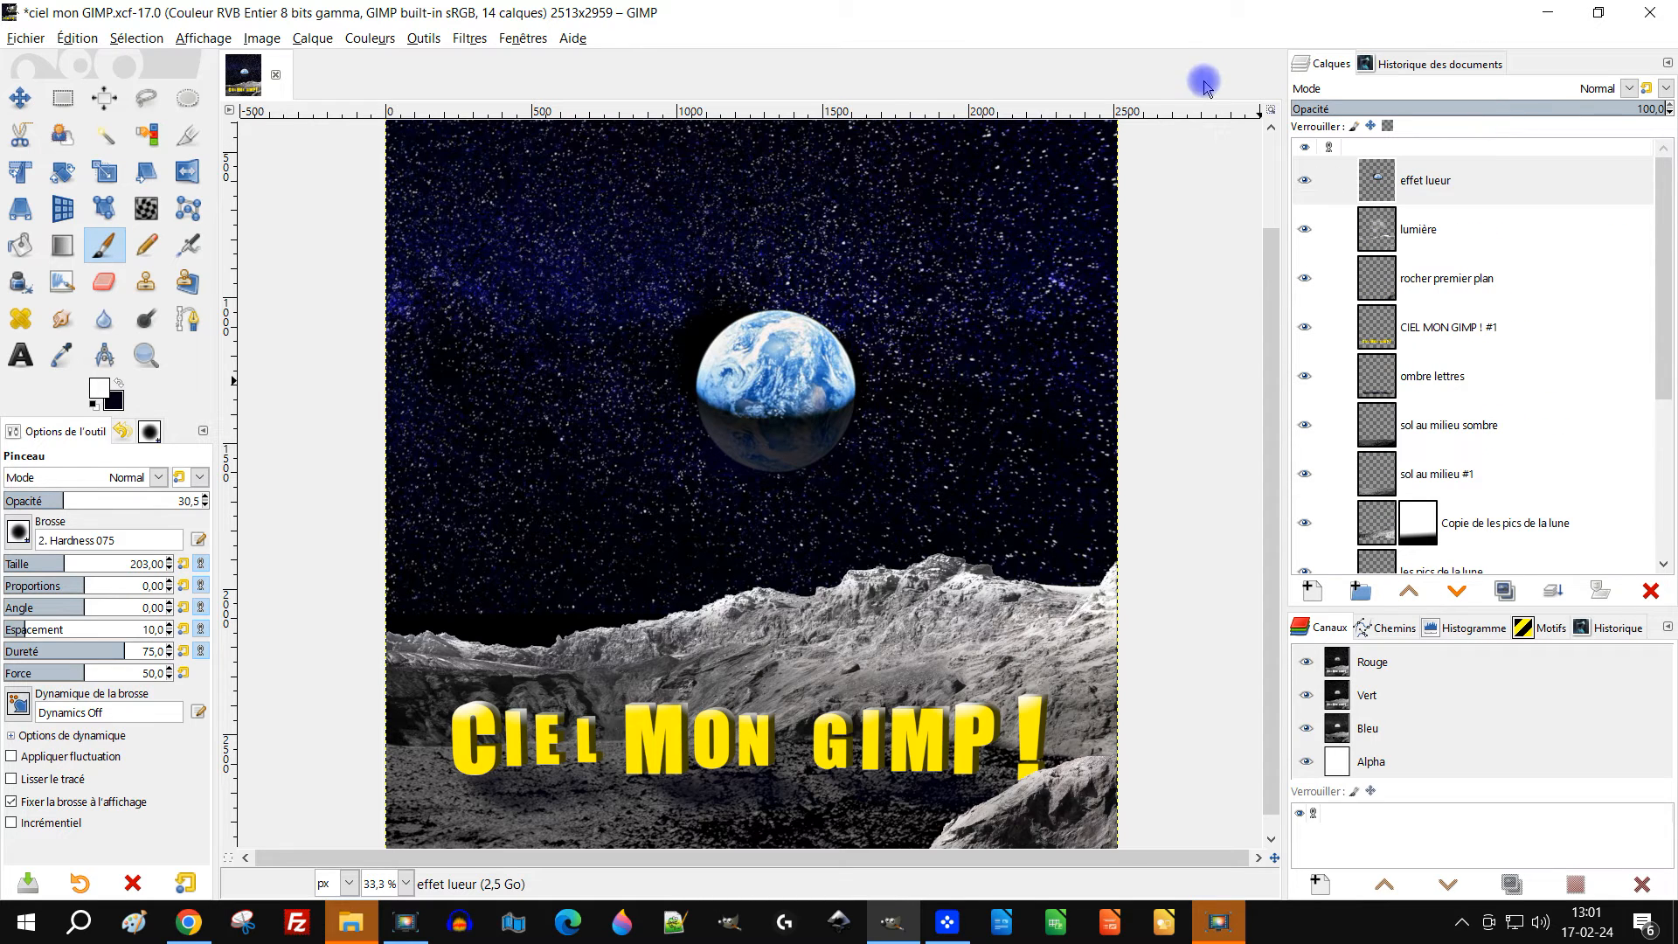
Apply a Gaussian blur of 33.95 in X and Y to the effet lueur layer
{"action": "left_click", "coordinate": [454, 39]}
{"action": "mouse_move", "coordinate": [518, 159]}
{"action": "left_click", "coordinate": [783, 179]}
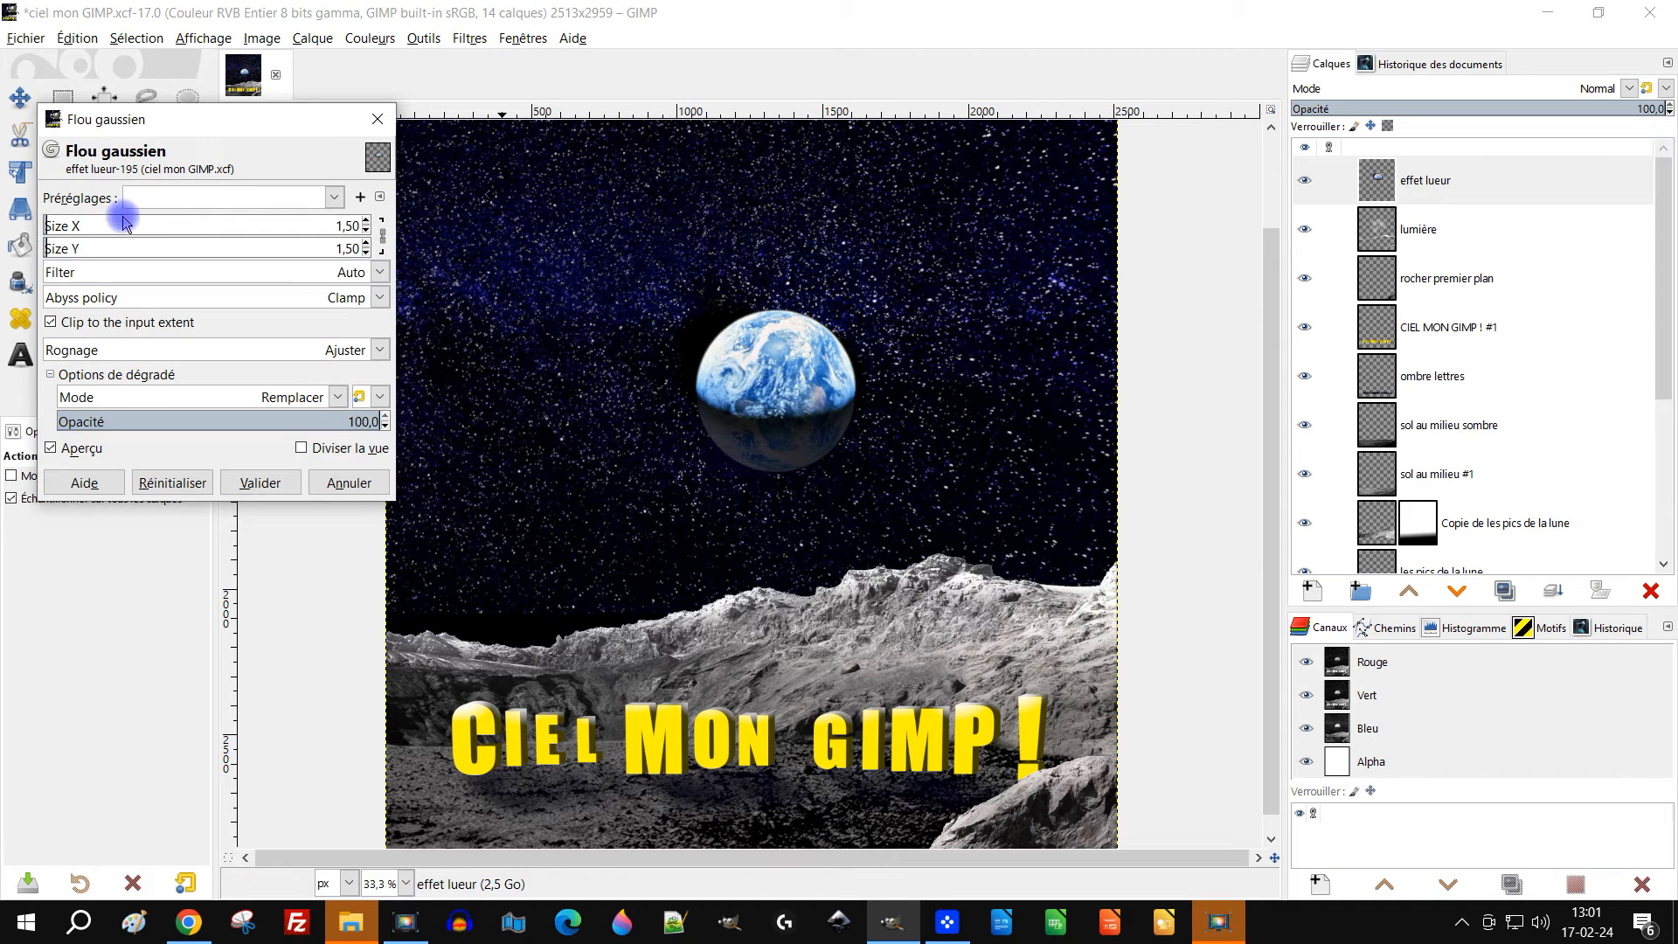
{"action": "left_click", "coordinate": [77, 226]}
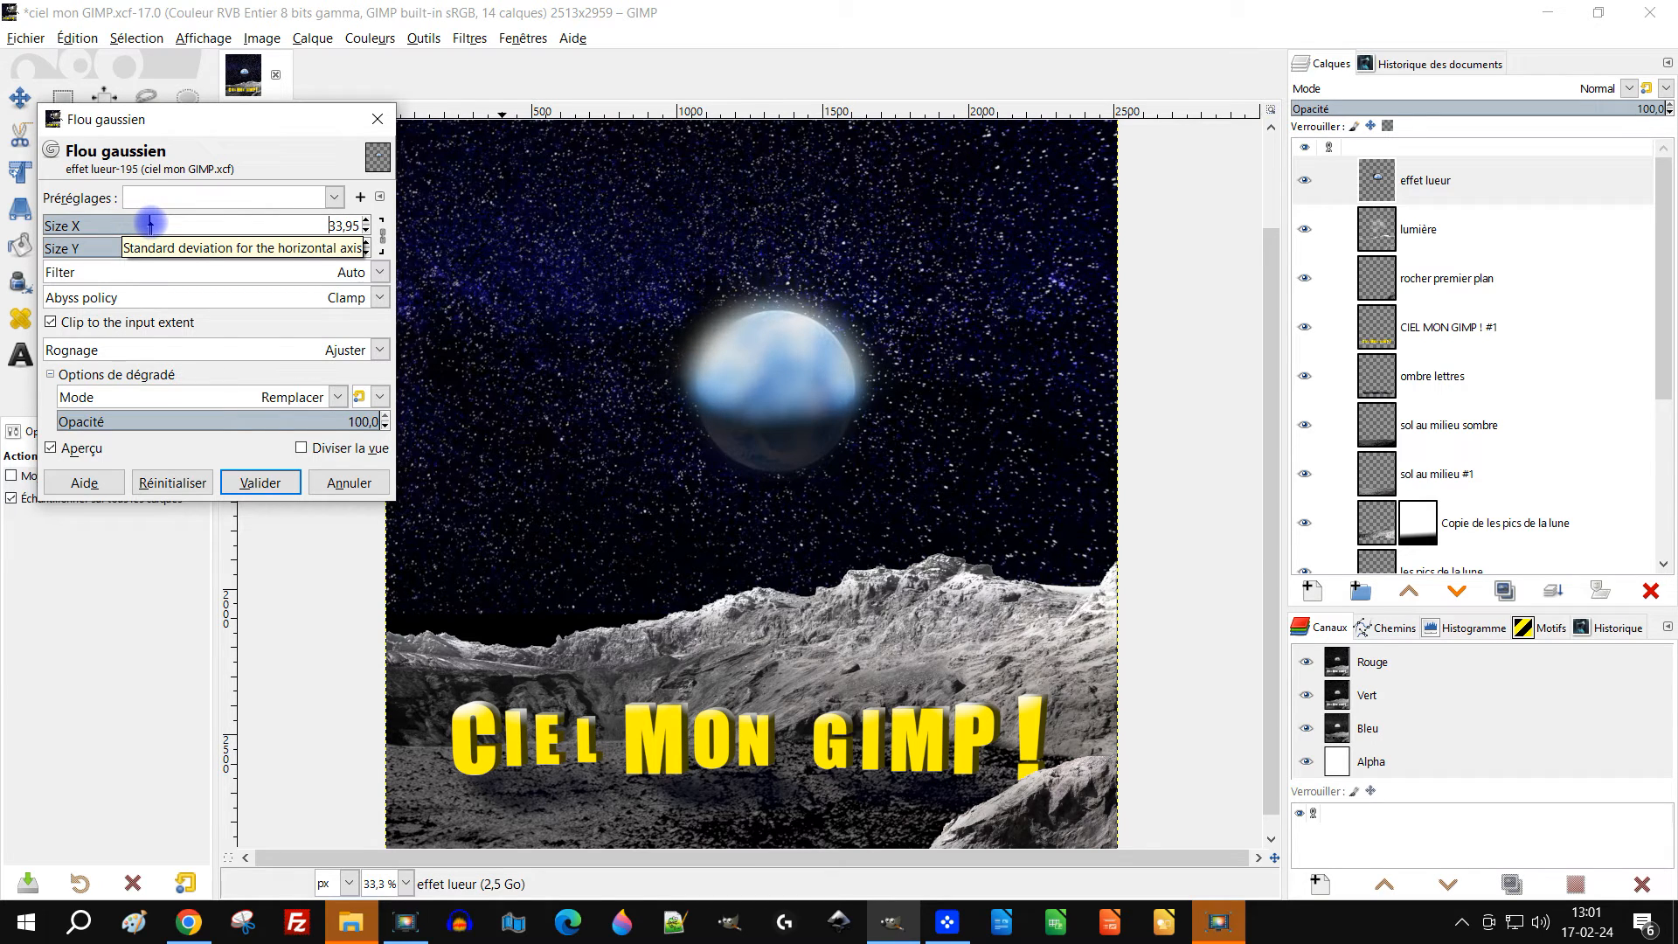
{"action": "left_click", "coordinate": [260, 483]}
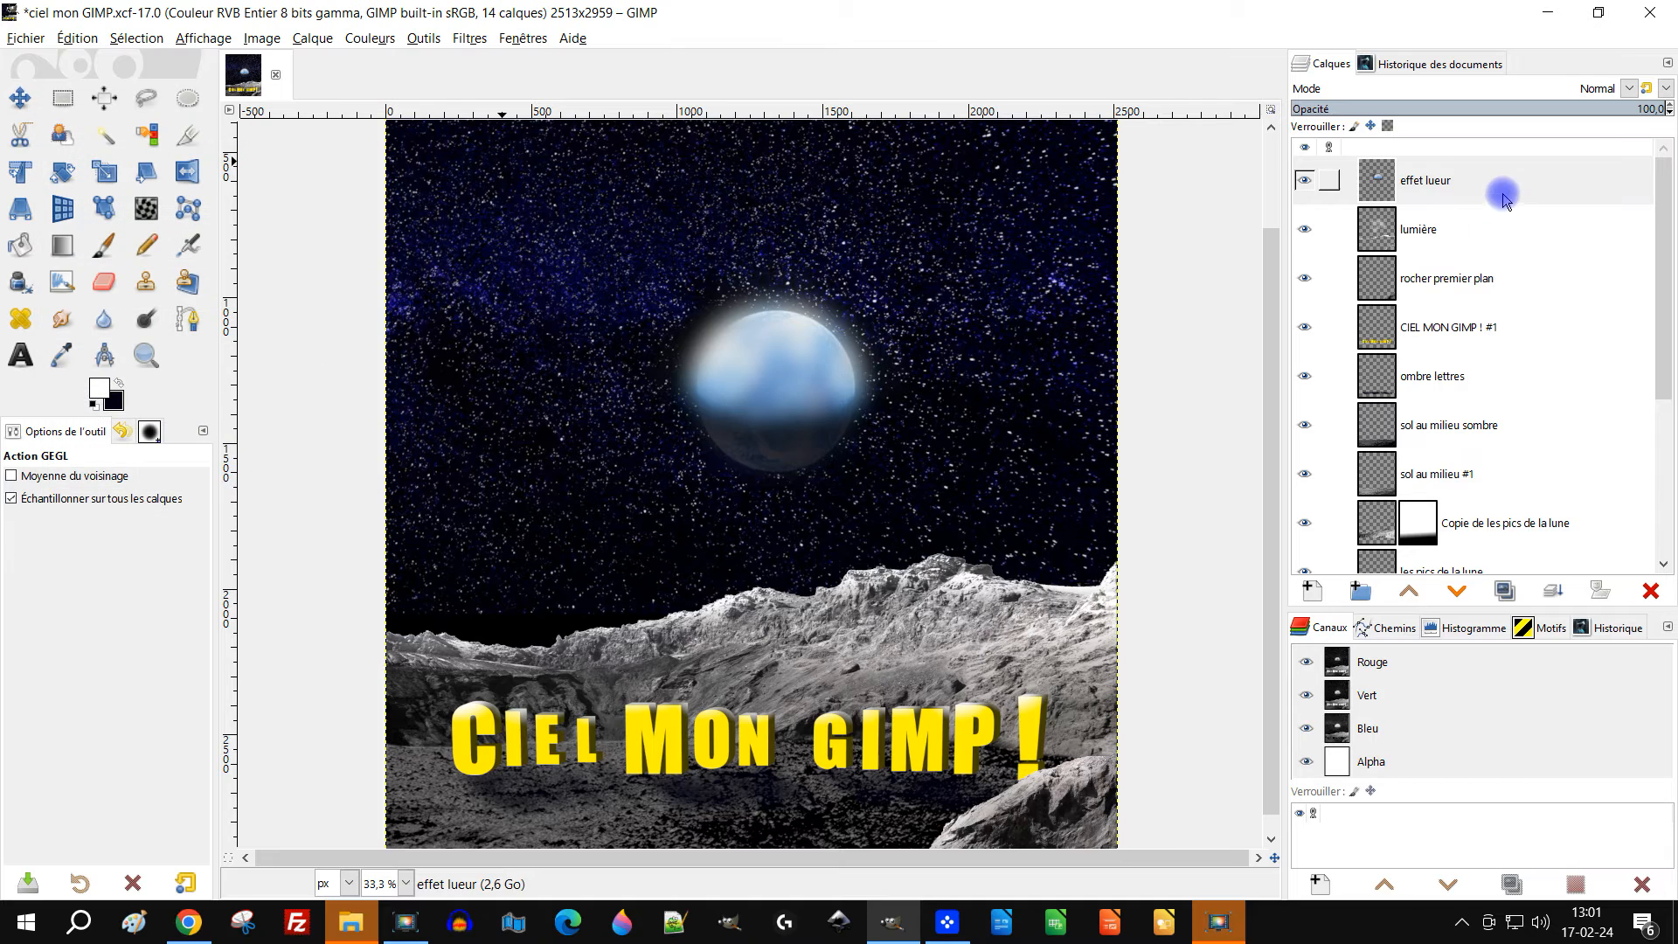
Lower the effet lueur layer in the stack to between the terre redressée and sombre layers
{"action": "left_click", "coordinate": [1491, 181]}
{"action": "left_click", "coordinate": [1459, 596]}
{"action": "left_click", "coordinate": [1459, 596]}
{"action": "left_click", "coordinate": [1459, 596]}
{"action": "left_click", "coordinate": [1459, 596]}
{"action": "left_click", "coordinate": [1460, 596]}
{"action": "left_click", "coordinate": [1459, 596]}
{"action": "left_click", "coordinate": [1460, 596]}
{"action": "left_click", "coordinate": [1460, 596]}
{"action": "left_click", "coordinate": [1459, 596]}
{"action": "left_click", "coordinate": [1459, 596]}
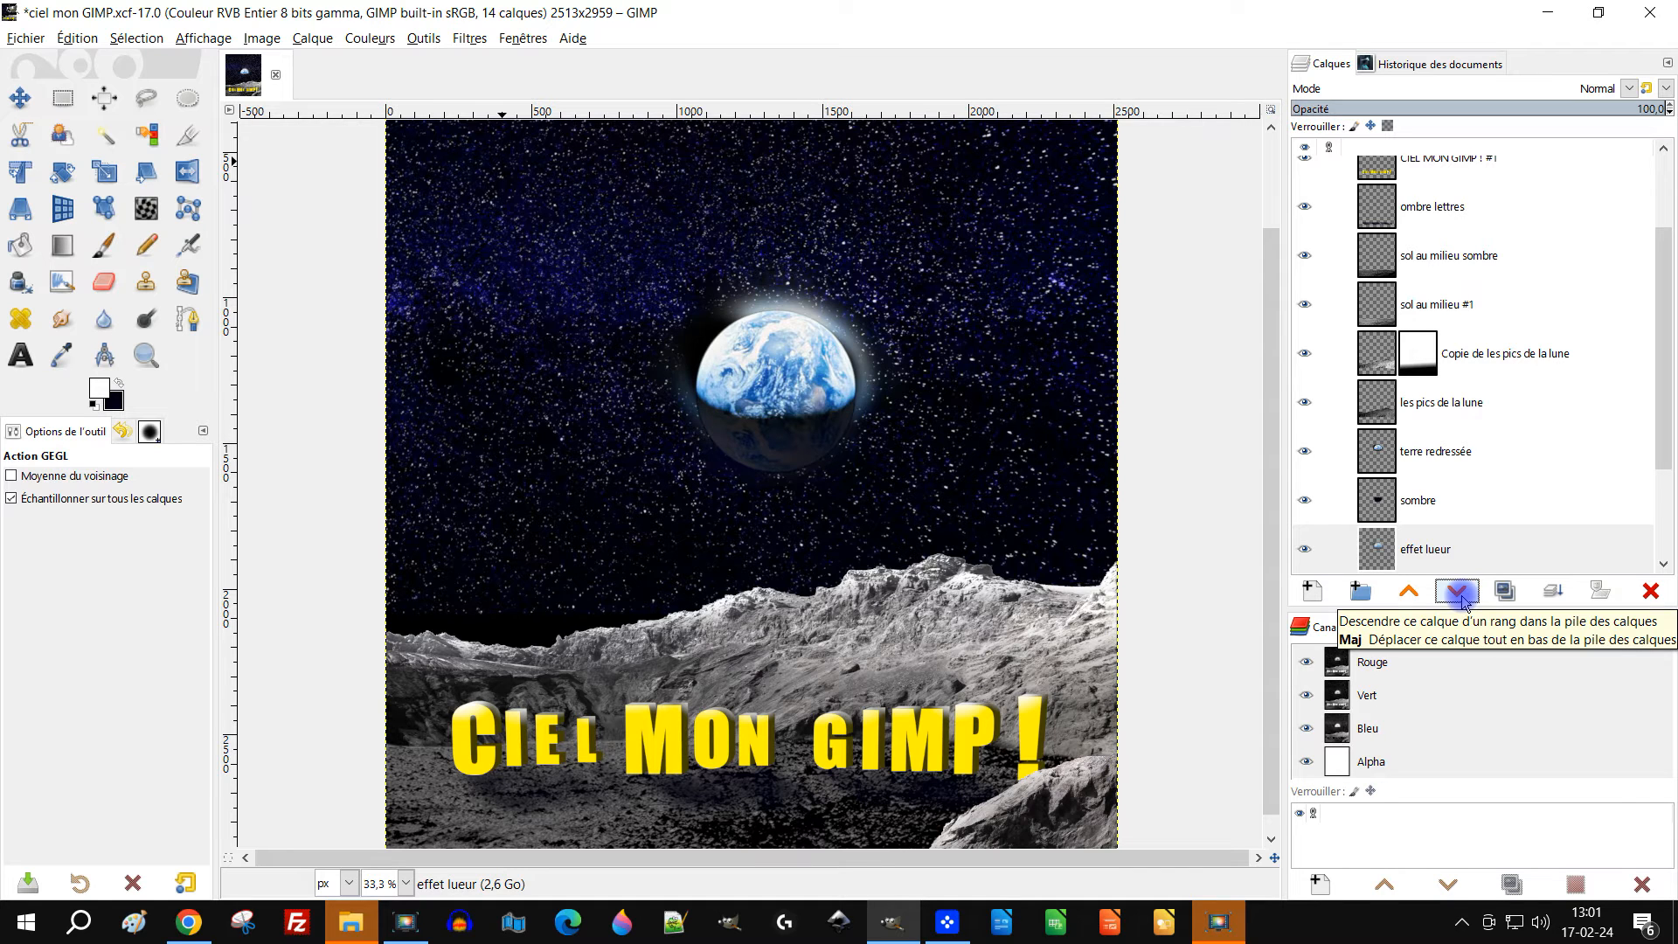
{"action": "left_click", "coordinate": [1411, 593]}
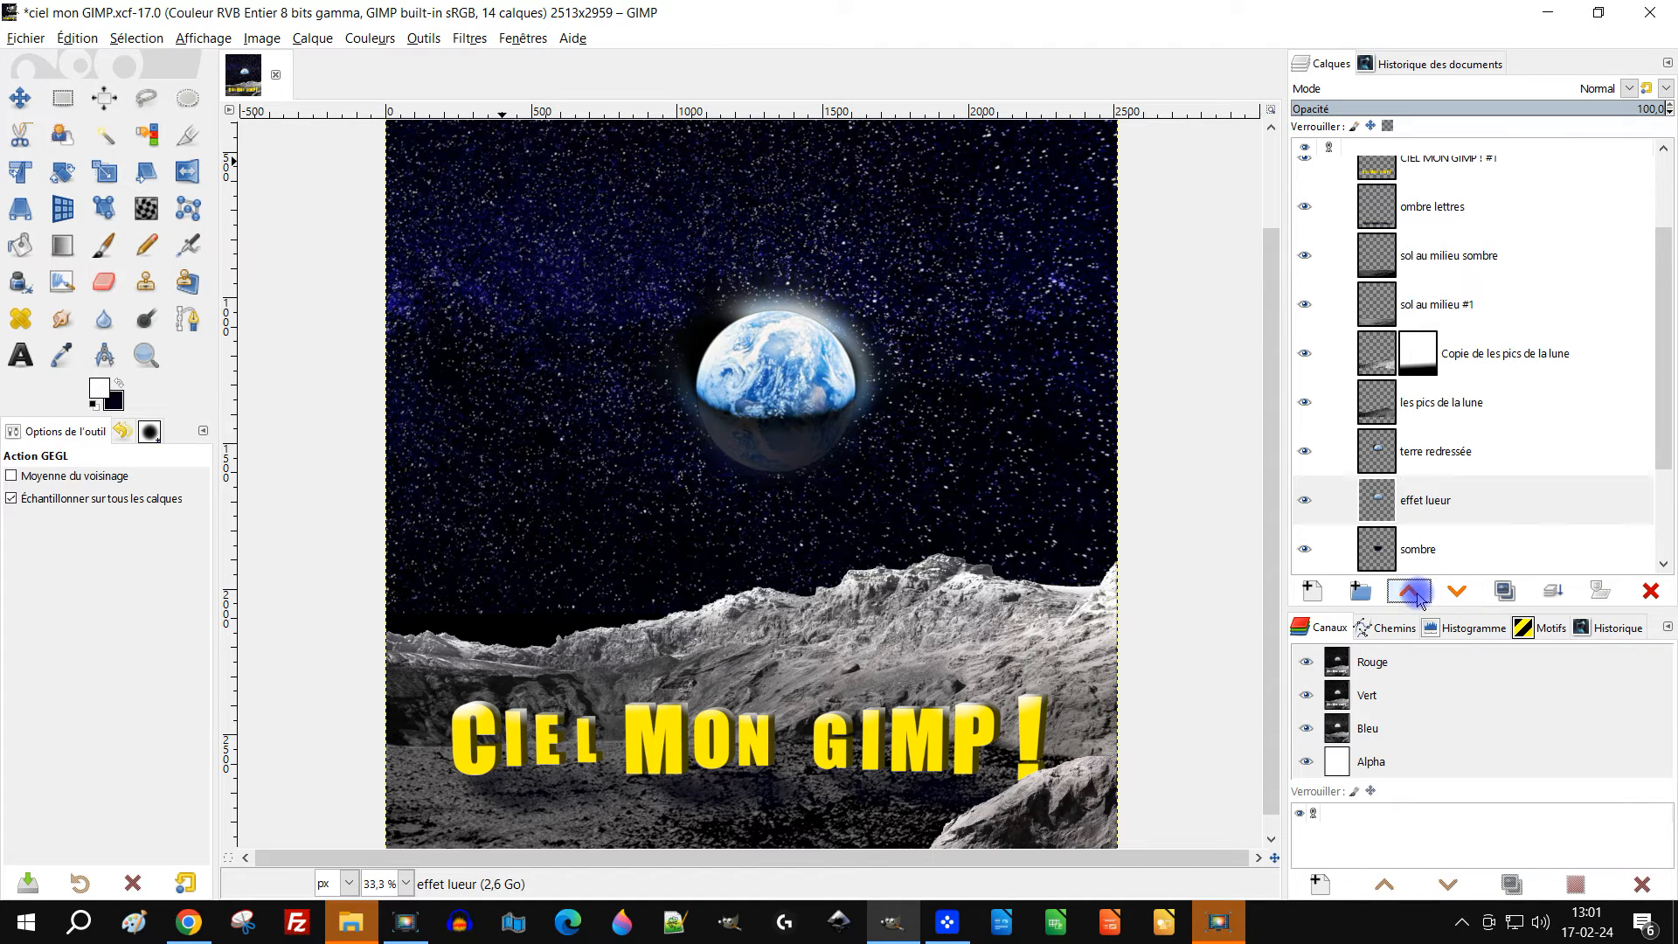
Reduce the opacity of the effet lueur layer to 44.8 to weaken the glow around the Earth
{"action": "scroll", "coordinate": [811, 353], "scroll_direction": "down", "scroll_amount": 1}
{"action": "scroll", "coordinate": [785, 353], "scroll_direction": "up", "scroll_amount": 1}
{"action": "left_click_drag", "start_coordinate": [860, 332], "coordinate": [859, 348]}
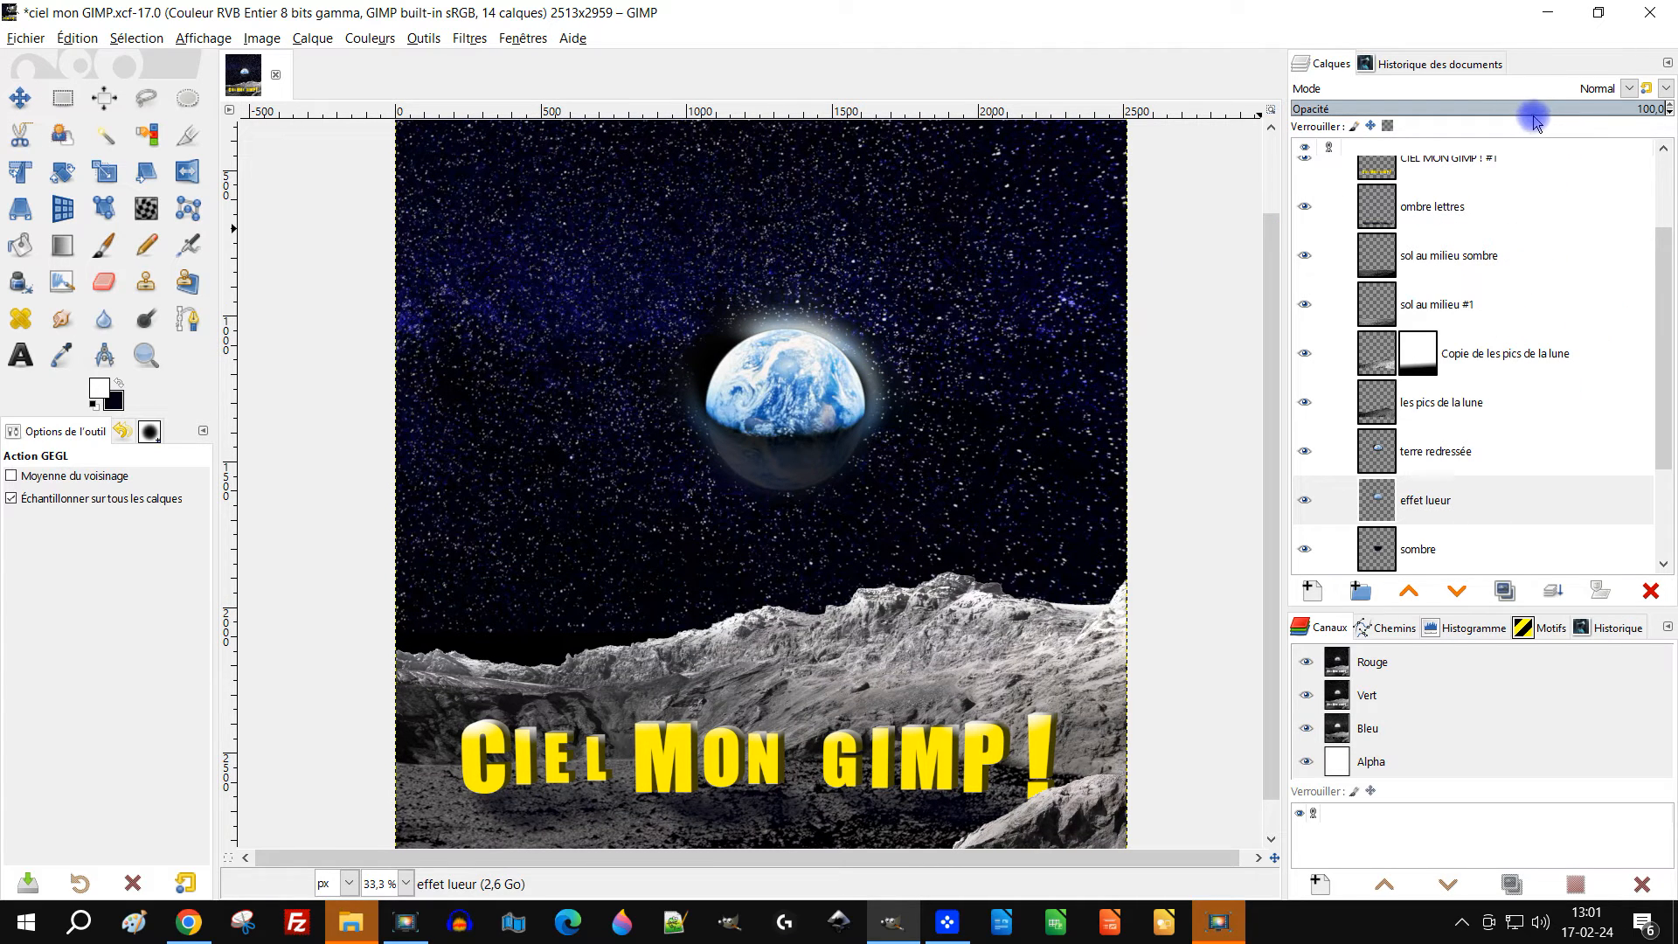
{"action": "left_click_drag", "start_coordinate": [1535, 121], "coordinate": [1517, 112]}
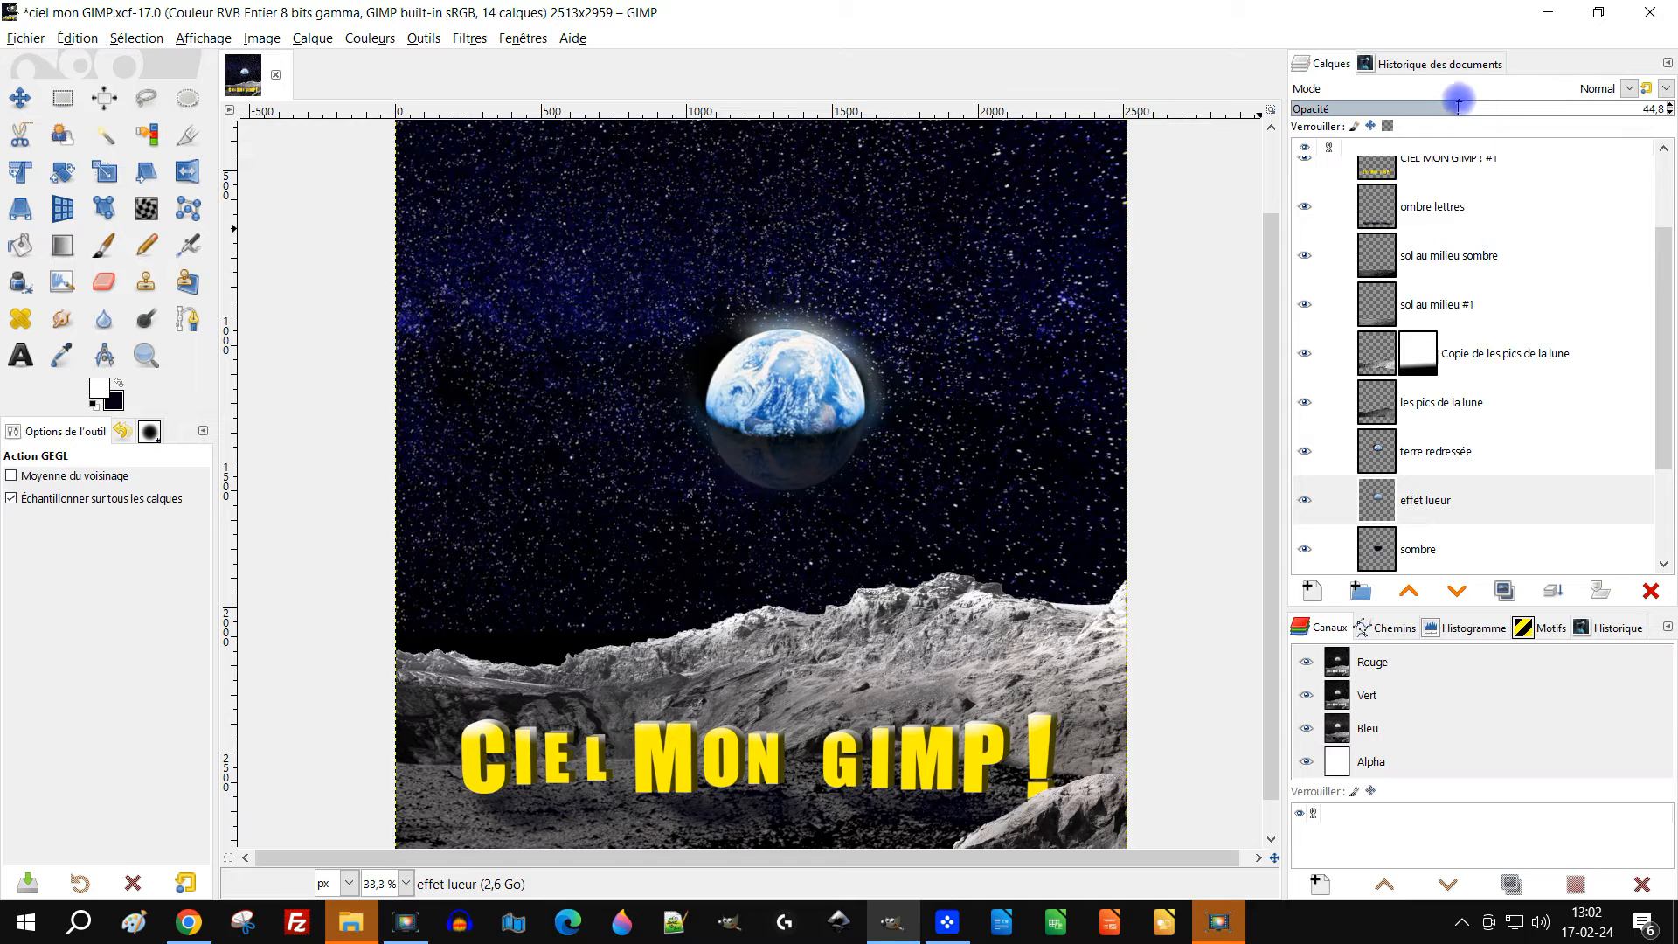
Apply a Gaussian blur of 15.86 in X and Y to the effet lueur layer
{"action": "left_click", "coordinate": [1442, 501]}
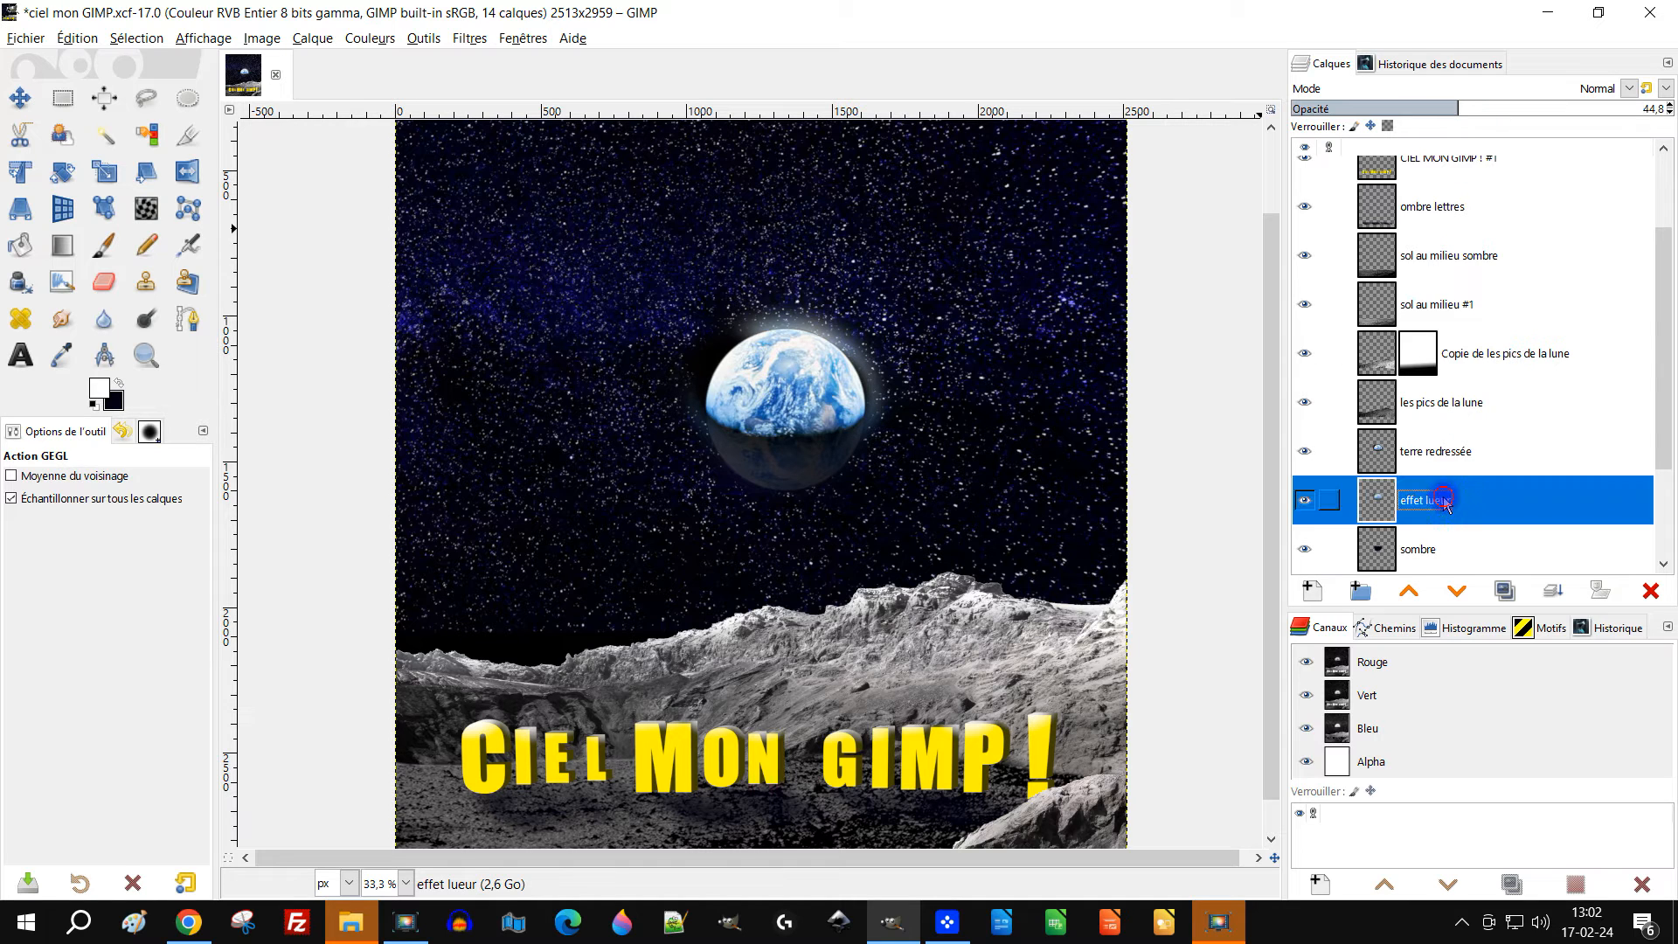
{"action": "left_click", "coordinate": [370, 39]}
{"action": "mouse_move", "coordinate": [524, 157]}
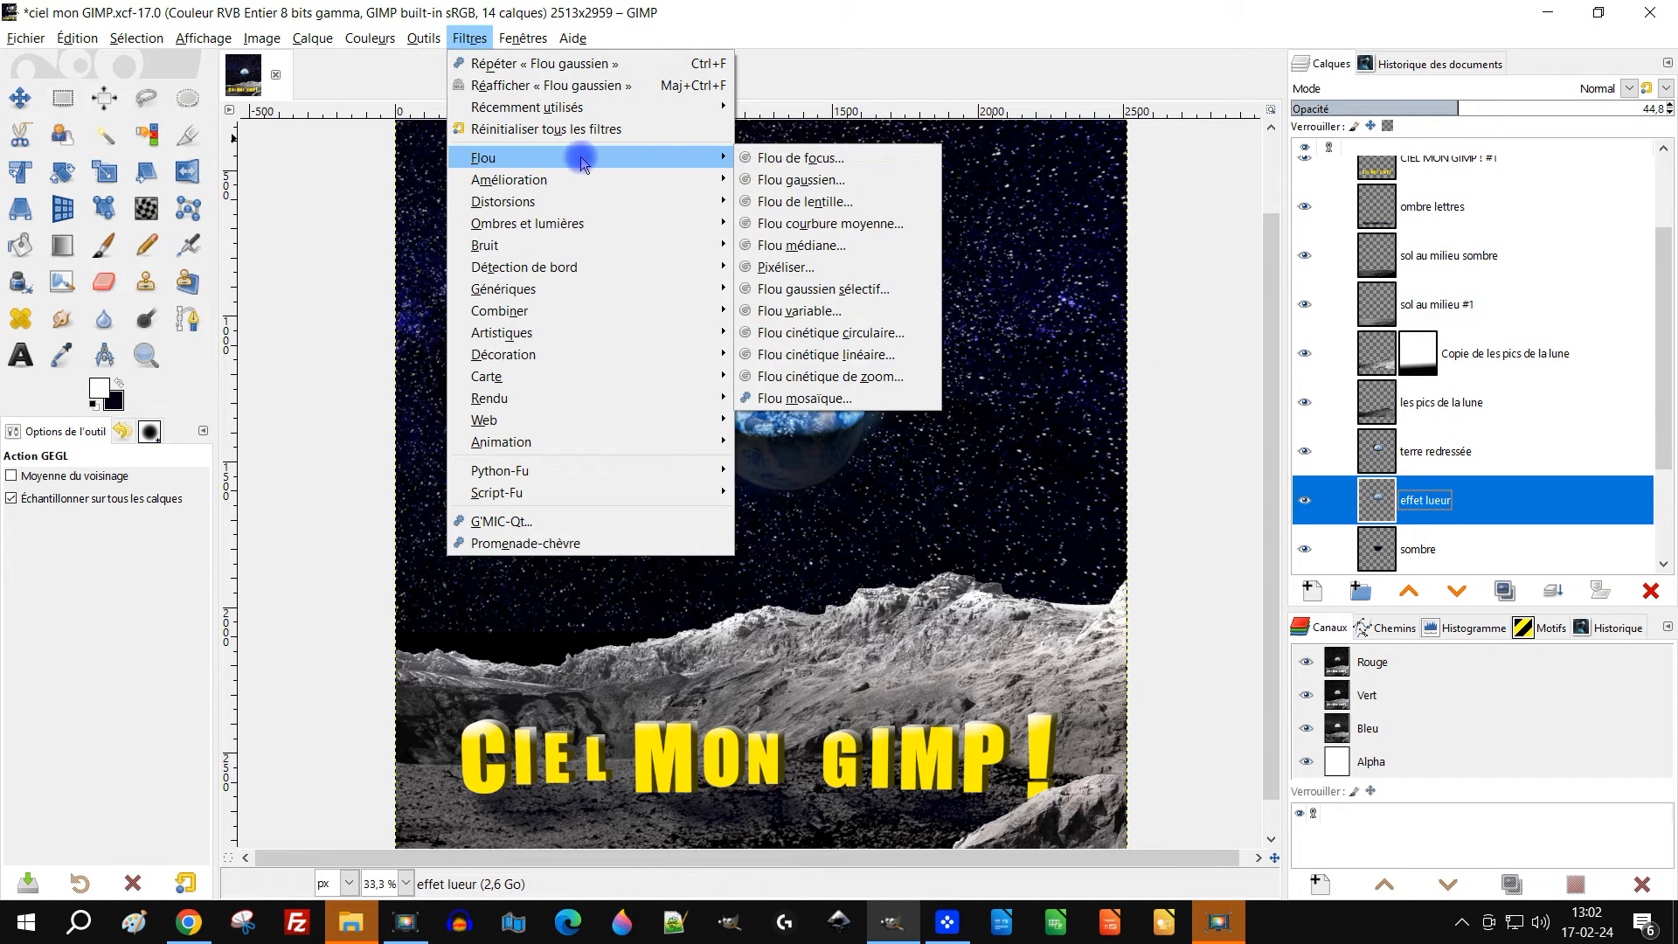
{"action": "left_click", "coordinate": [800, 180]}
{"action": "left_click", "coordinate": [73, 325]}
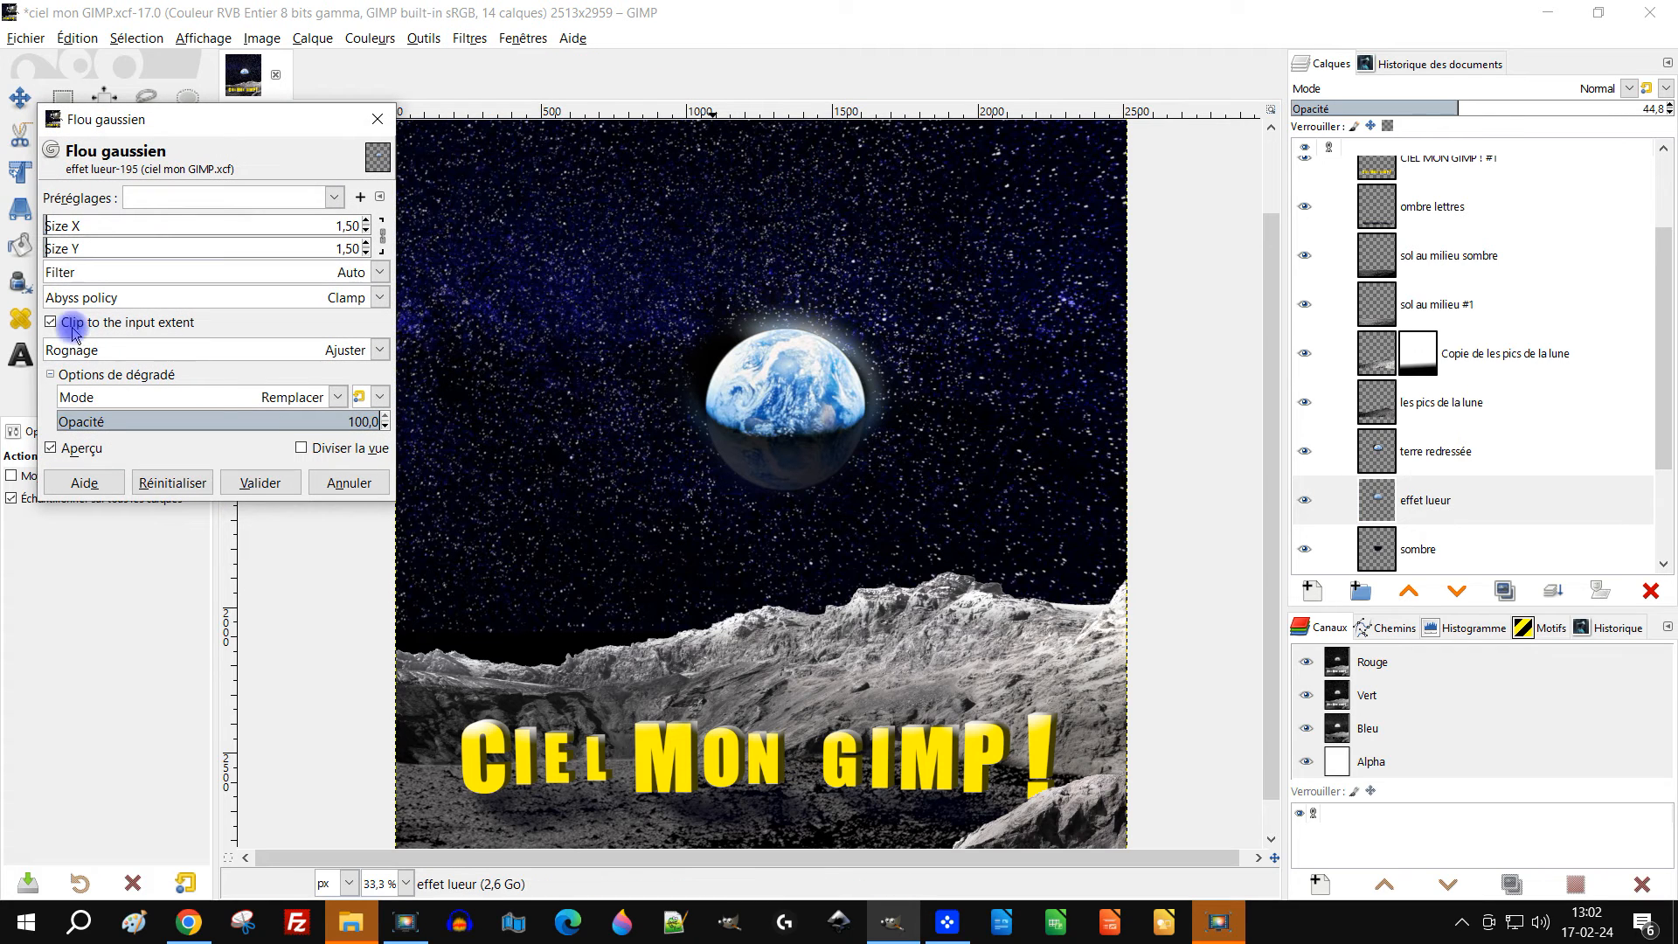
{"action": "left_click_drag", "start_coordinate": [78, 226], "coordinate": [99, 224]}
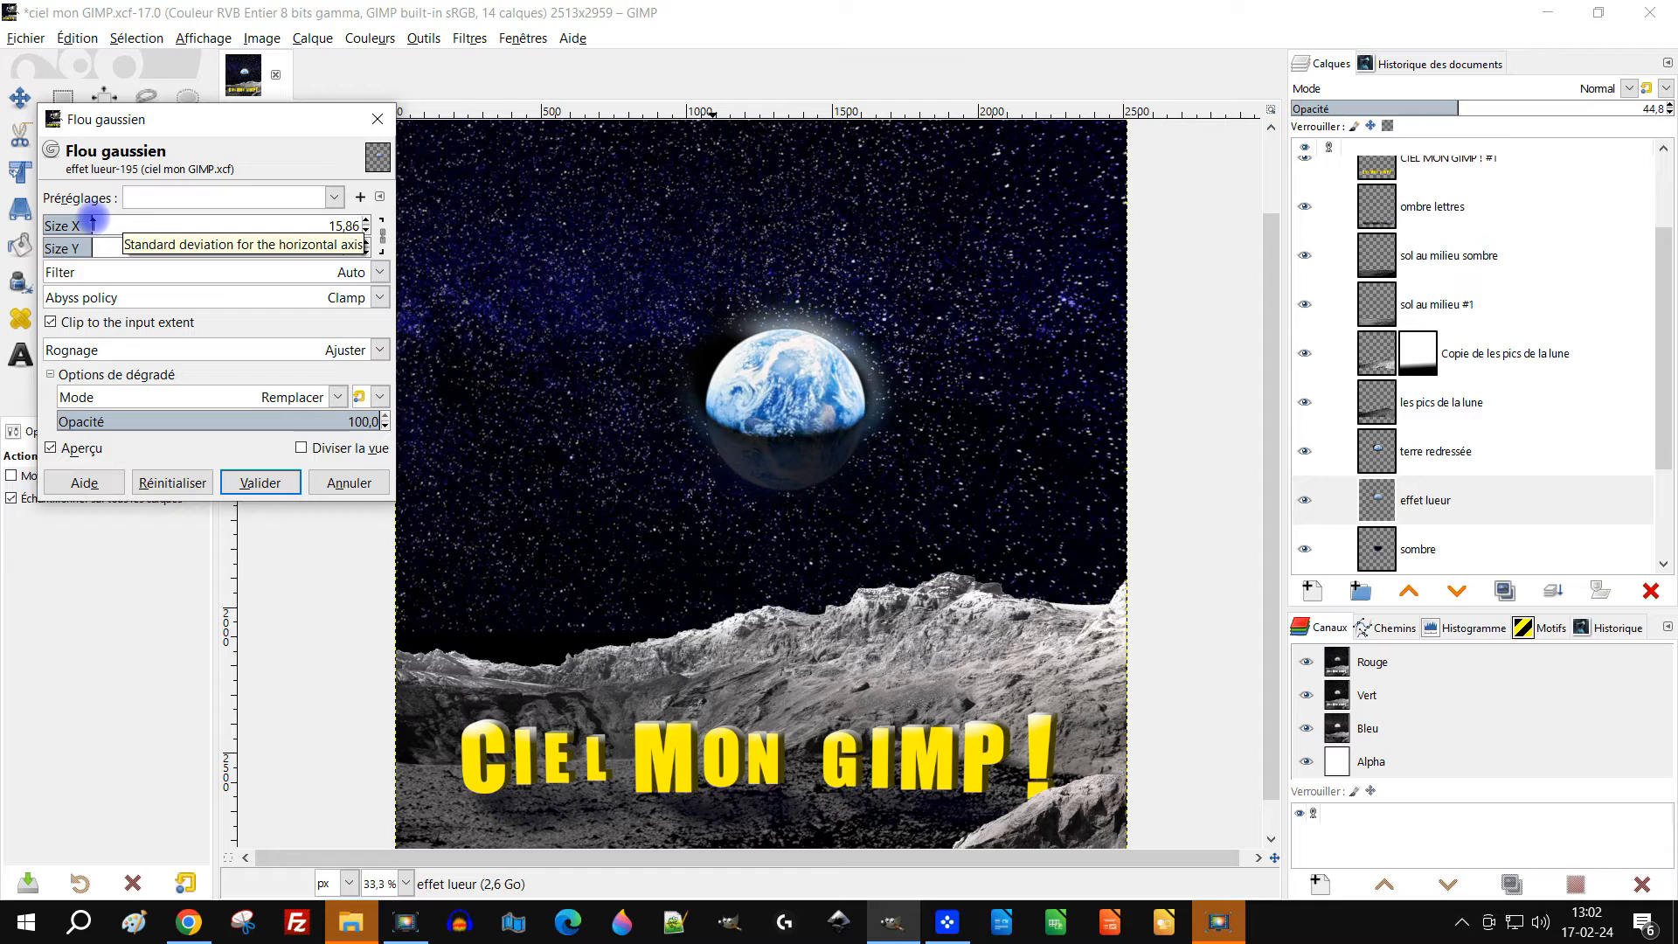
{"action": "left_click", "coordinate": [260, 483]}
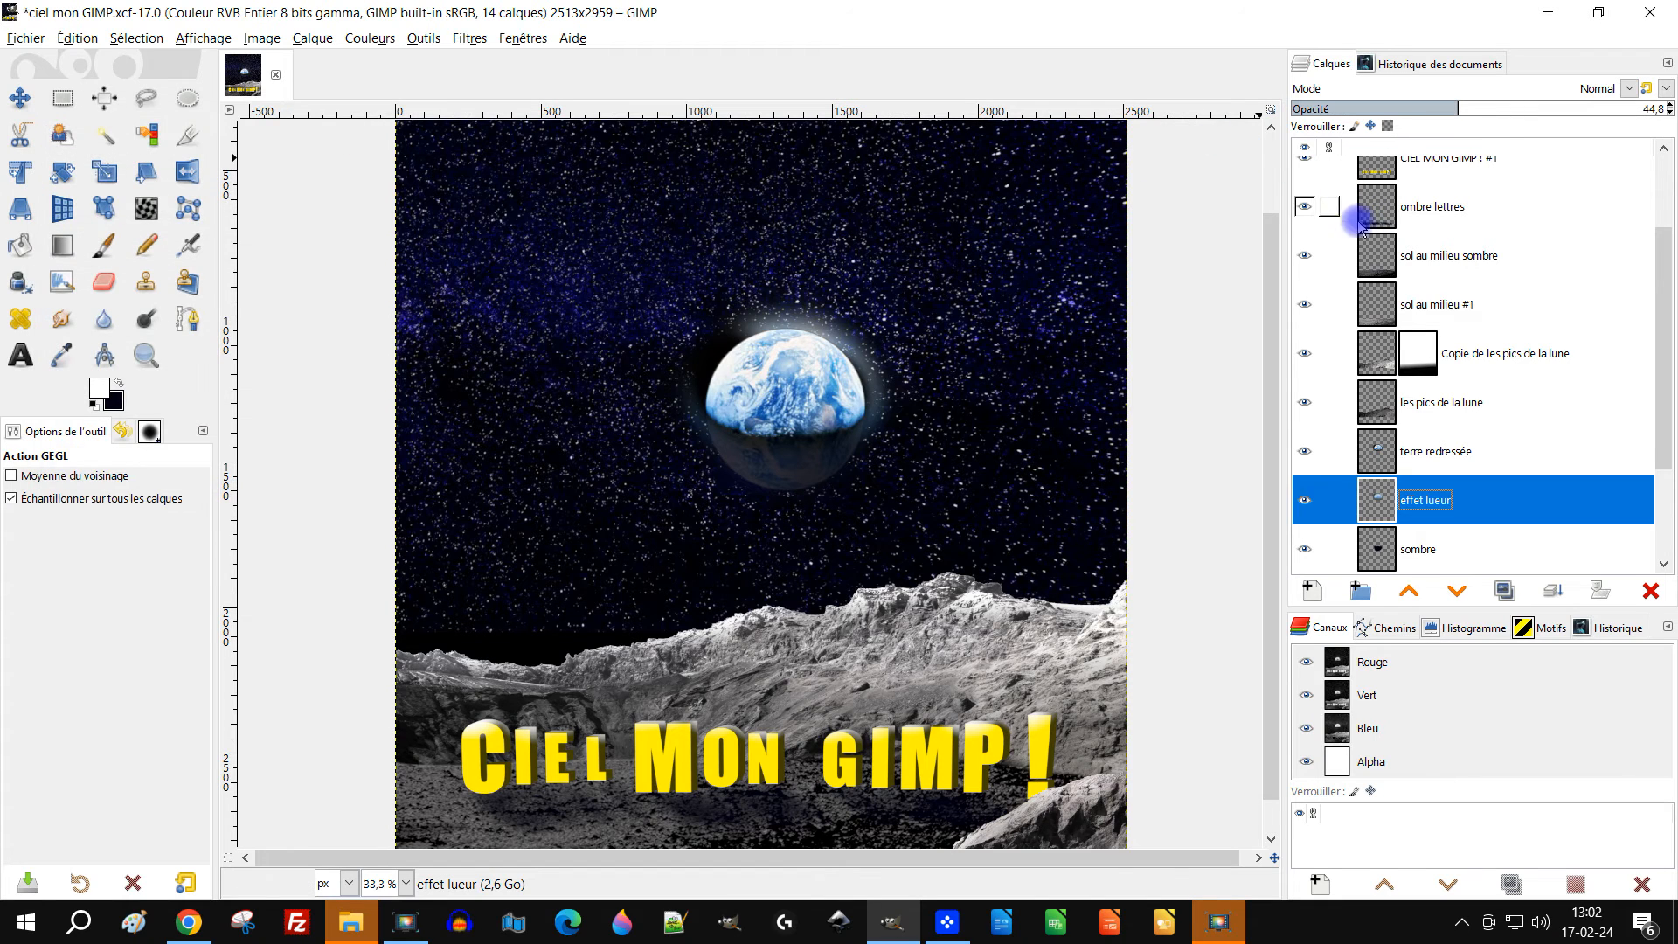
Colorize the effet lueur layer with a blue sampled from the Earth and a lightness of -0.285
{"action": "left_click", "coordinate": [369, 38]}
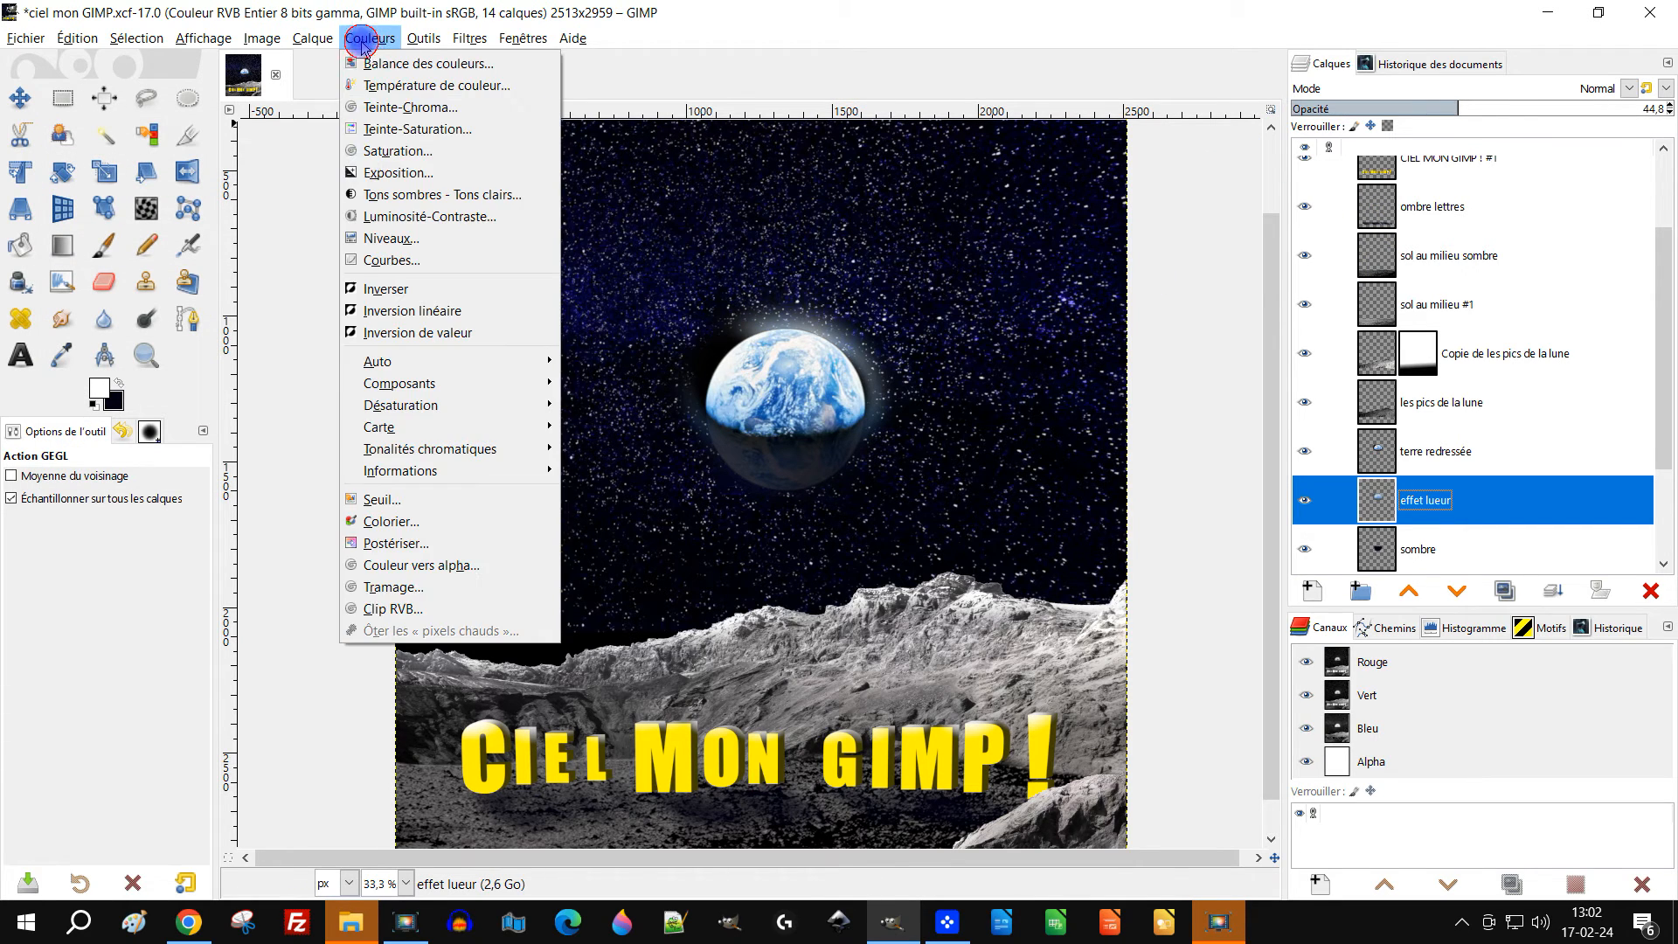
{"action": "left_click", "coordinate": [467, 529]}
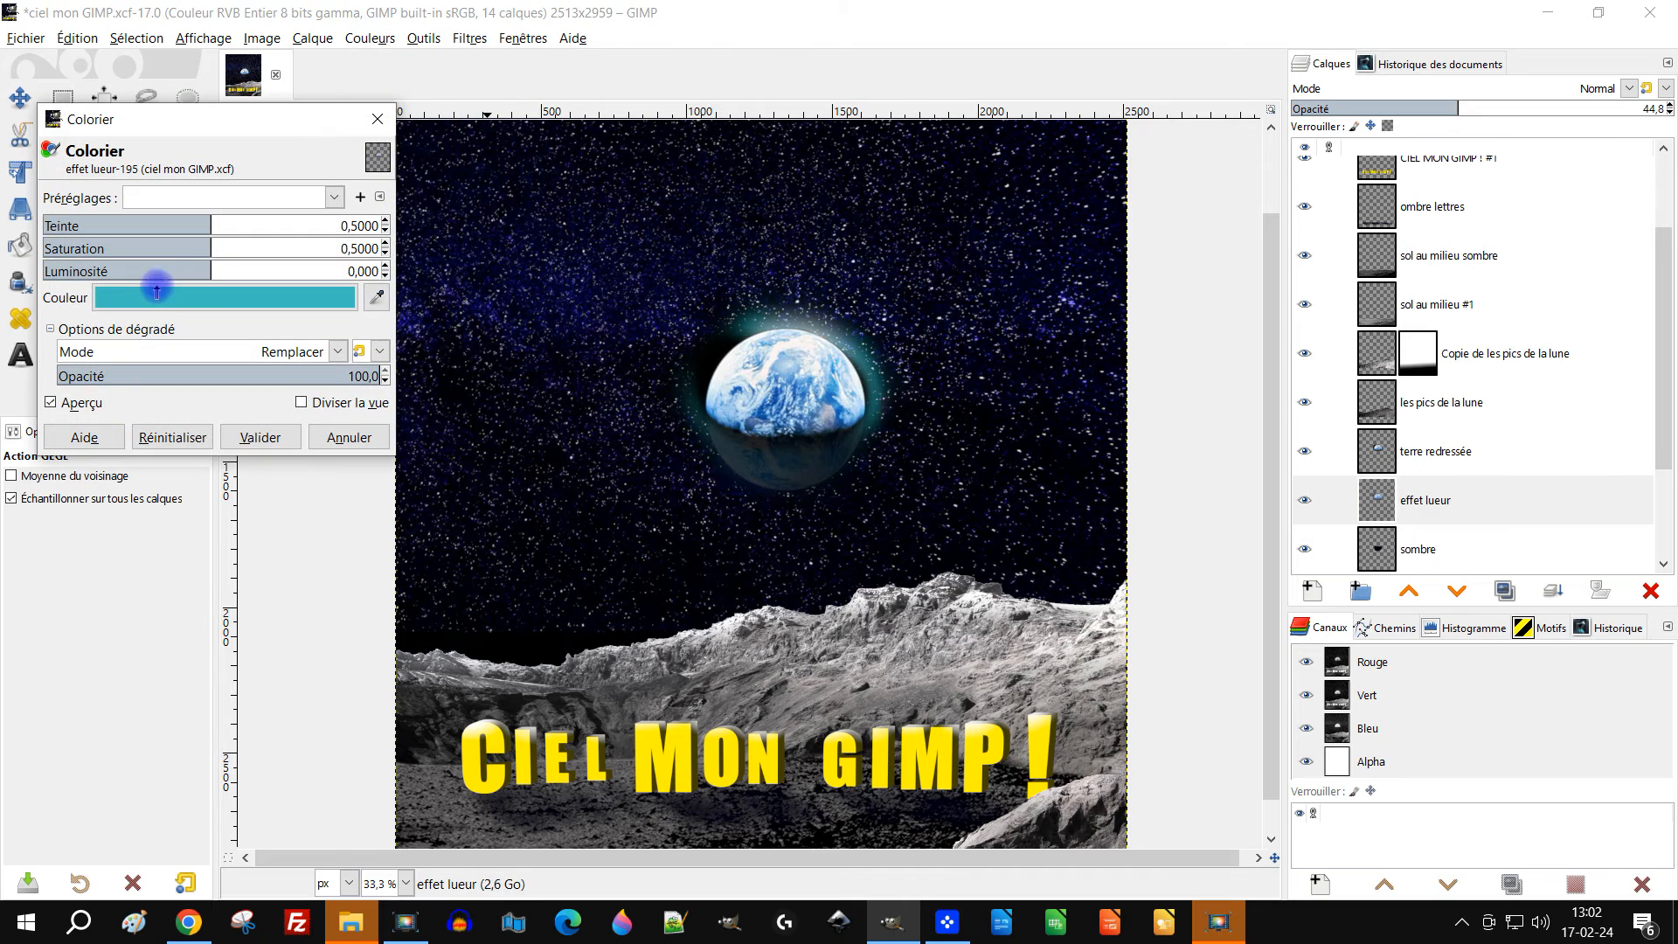
{"action": "left_click", "coordinate": [808, 368]}
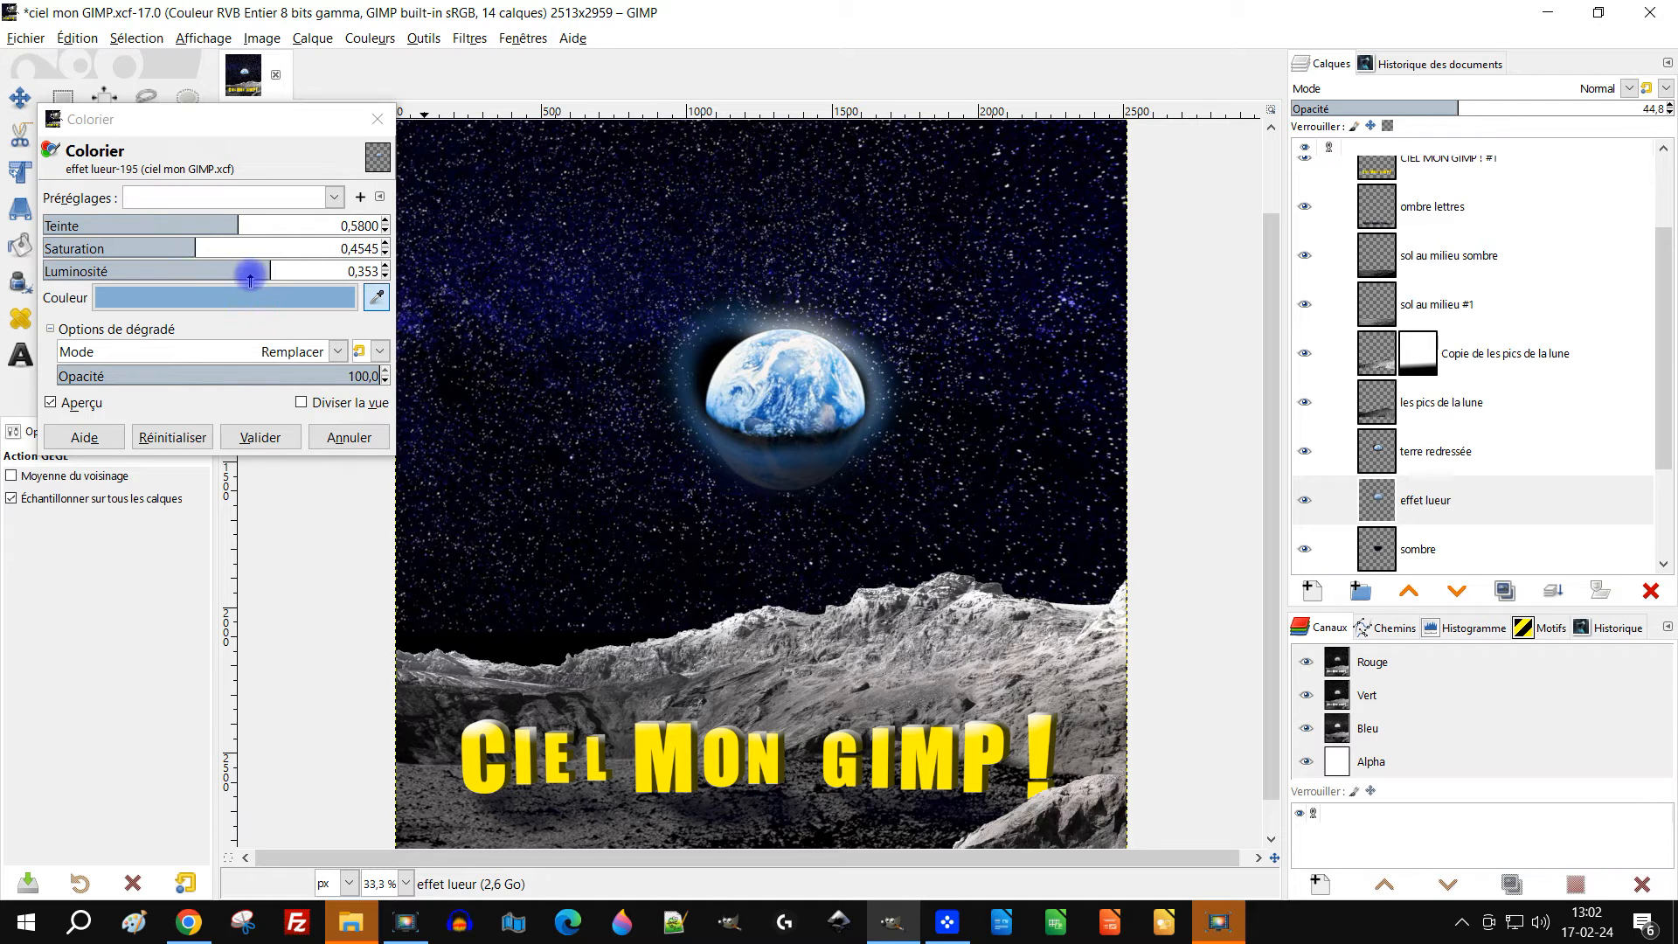
{"action": "left_click_drag", "start_coordinate": [252, 276], "coordinate": [158, 271]}
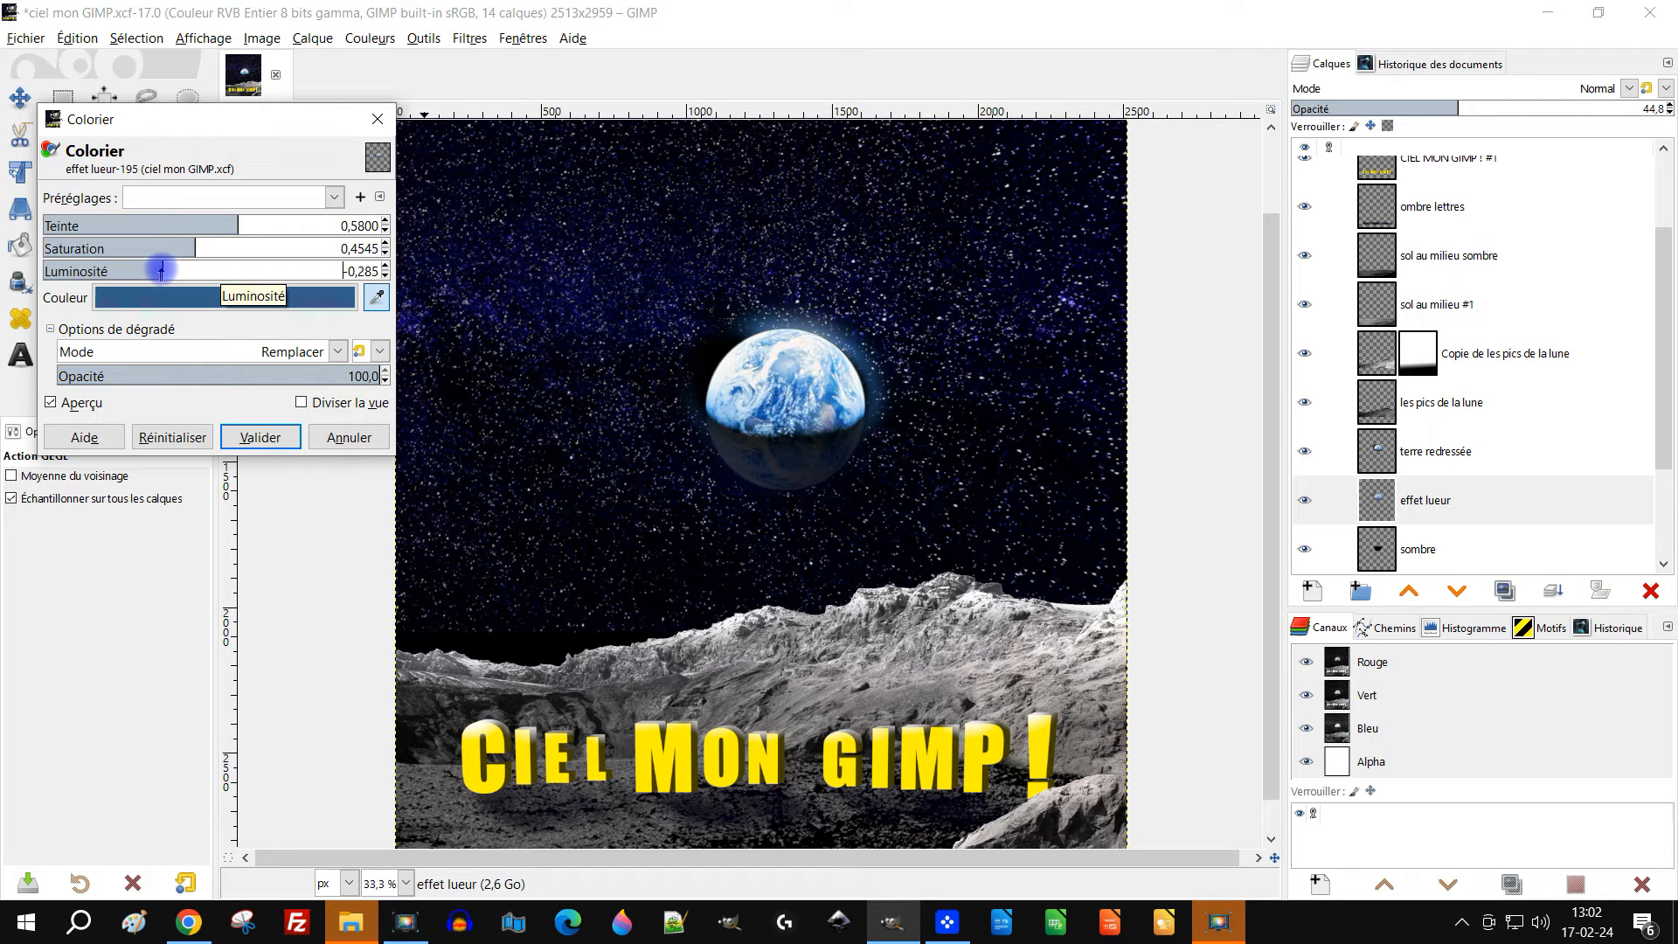
{"action": "left_click", "coordinate": [260, 436]}
Create a transparent layer named éclaicir above the lumière layer, using the Éclaircir blend mode
{"action": "scroll", "coordinate": [1545, 314], "scroll_direction": "up", "scroll_amount": 3}
{"action": "left_click", "coordinate": [1535, 184]}
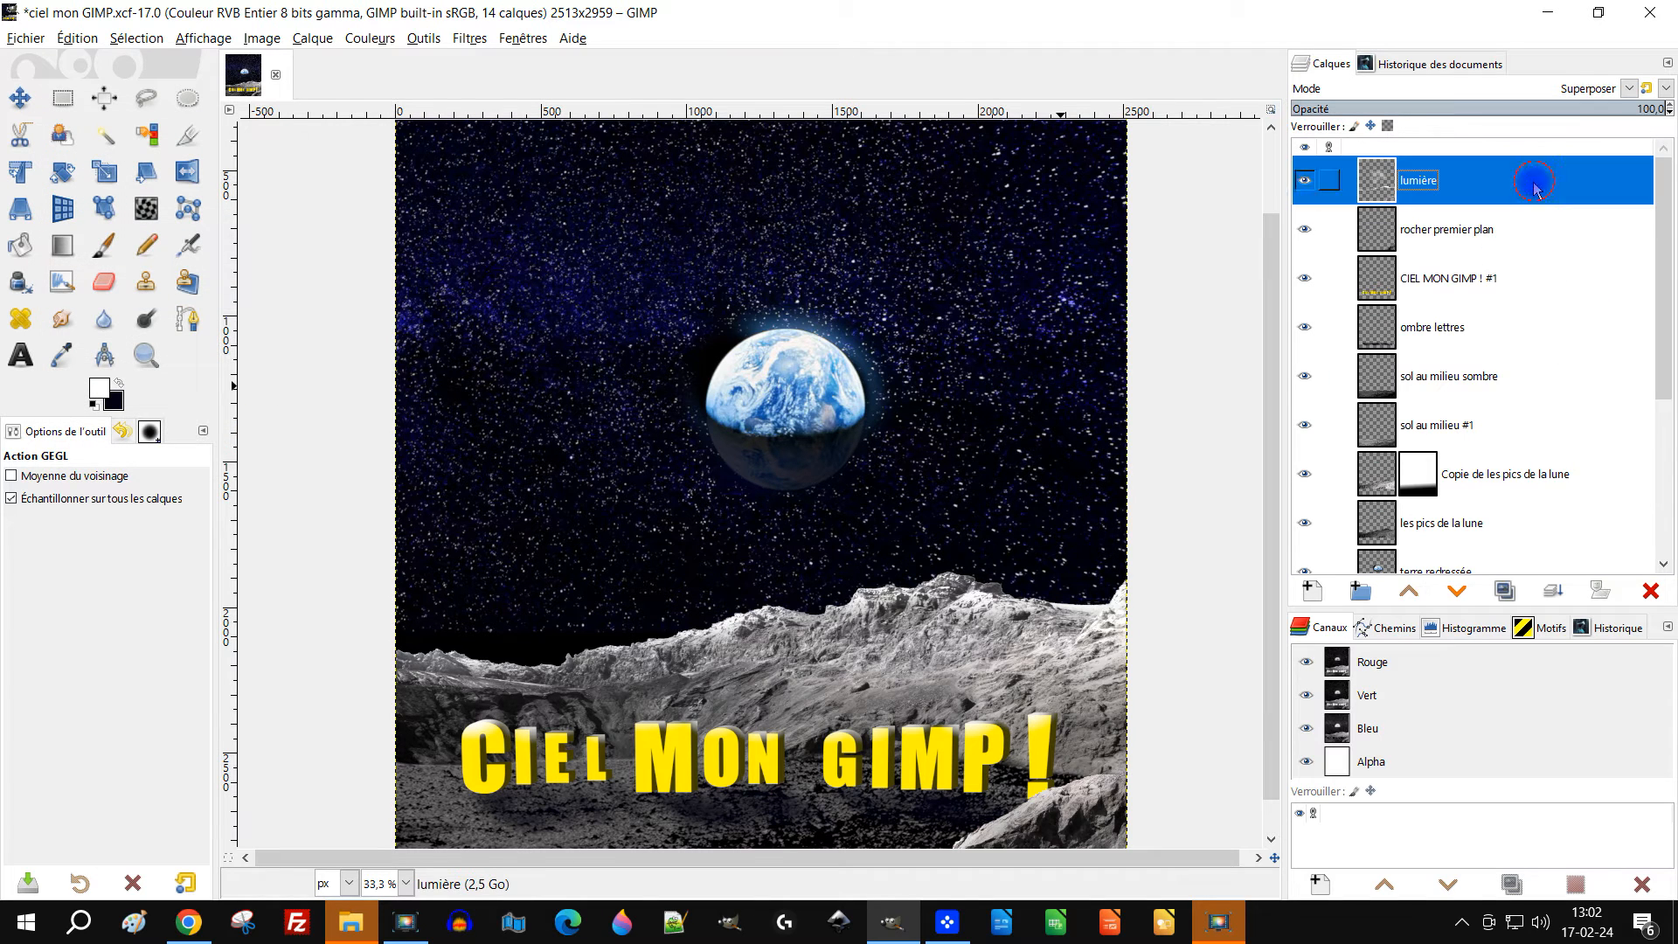
{"action": "left_click", "coordinate": [1311, 590]}
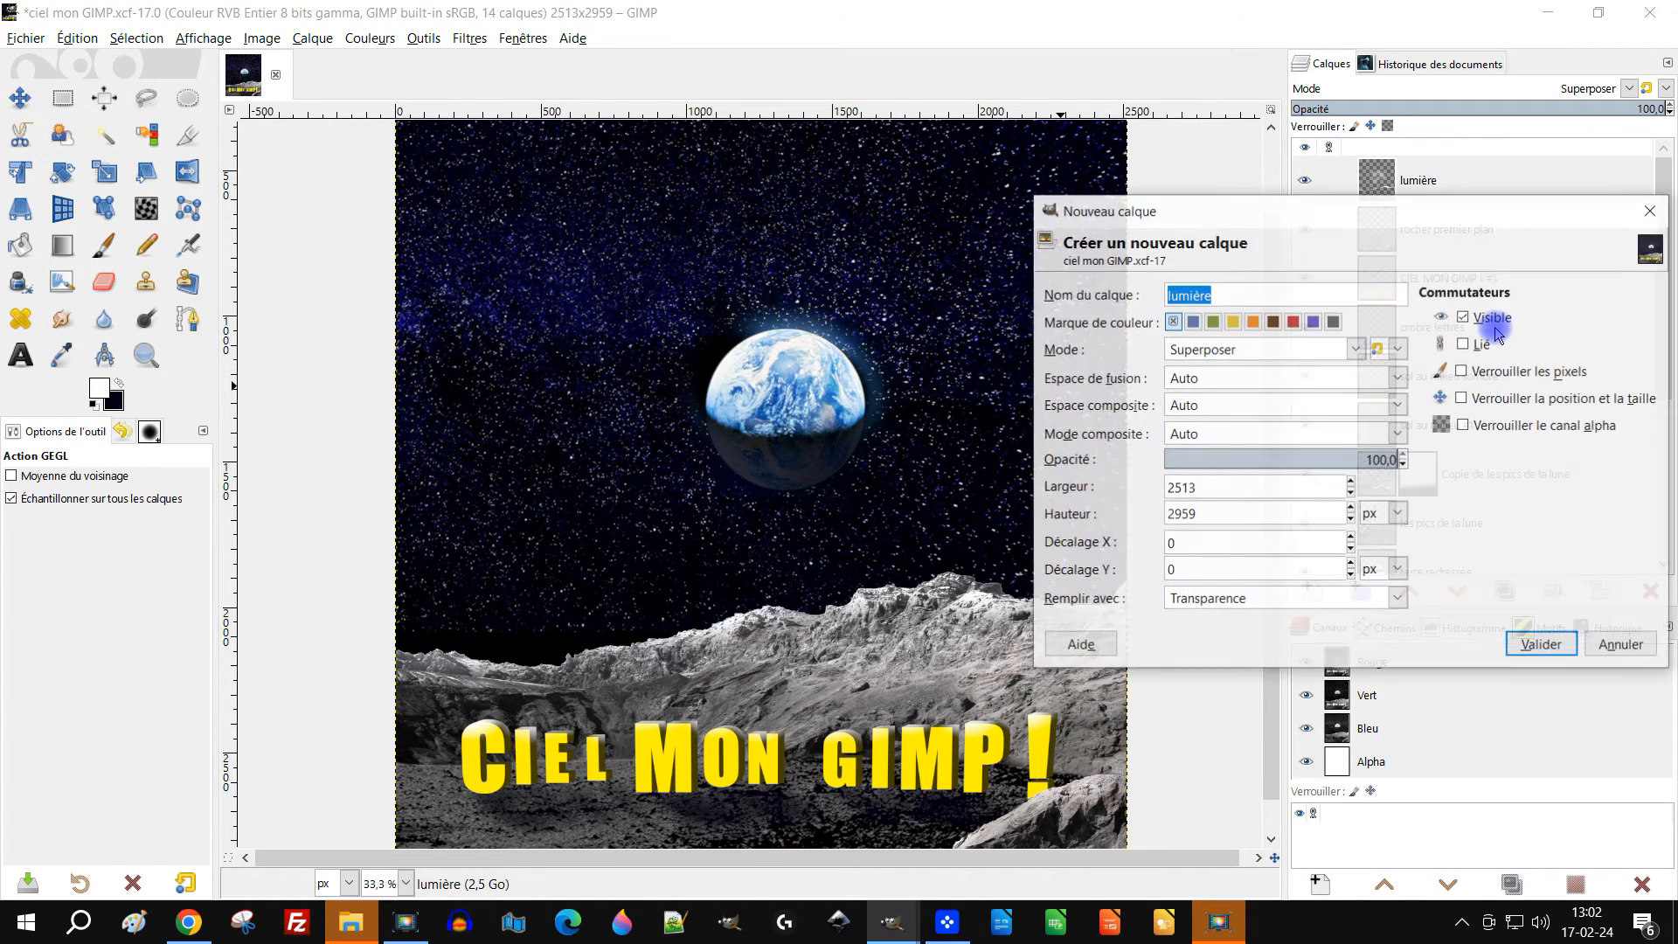
{"action": "type", "text": "éclaicir"}
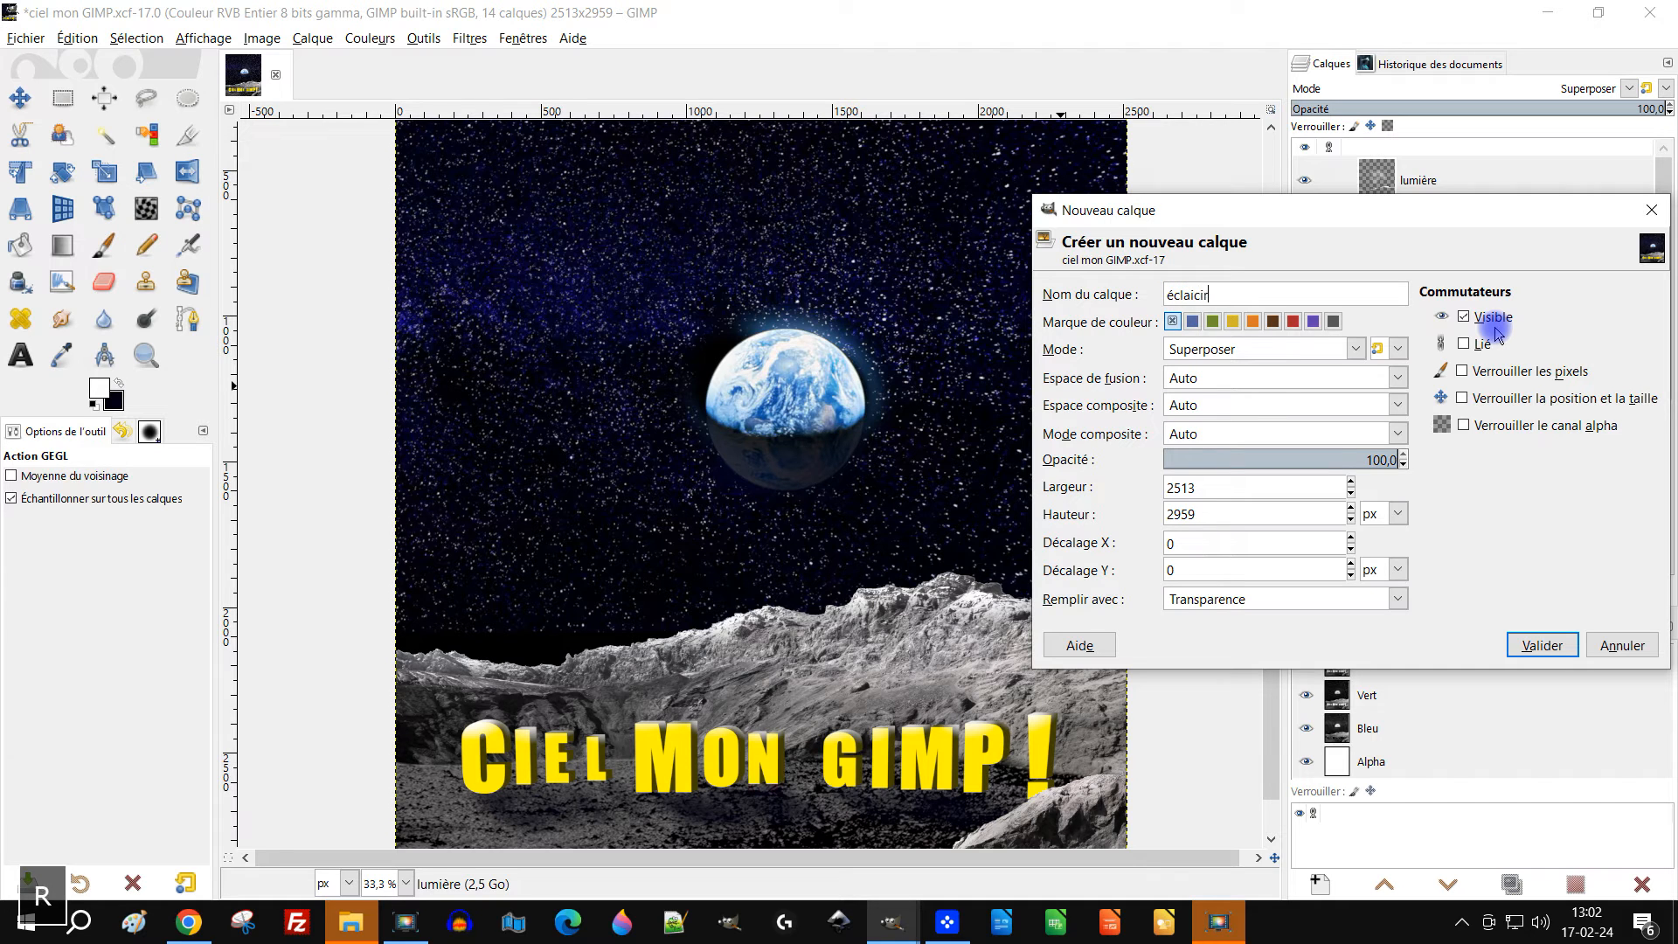
{"action": "left_click", "coordinate": [1387, 469]}
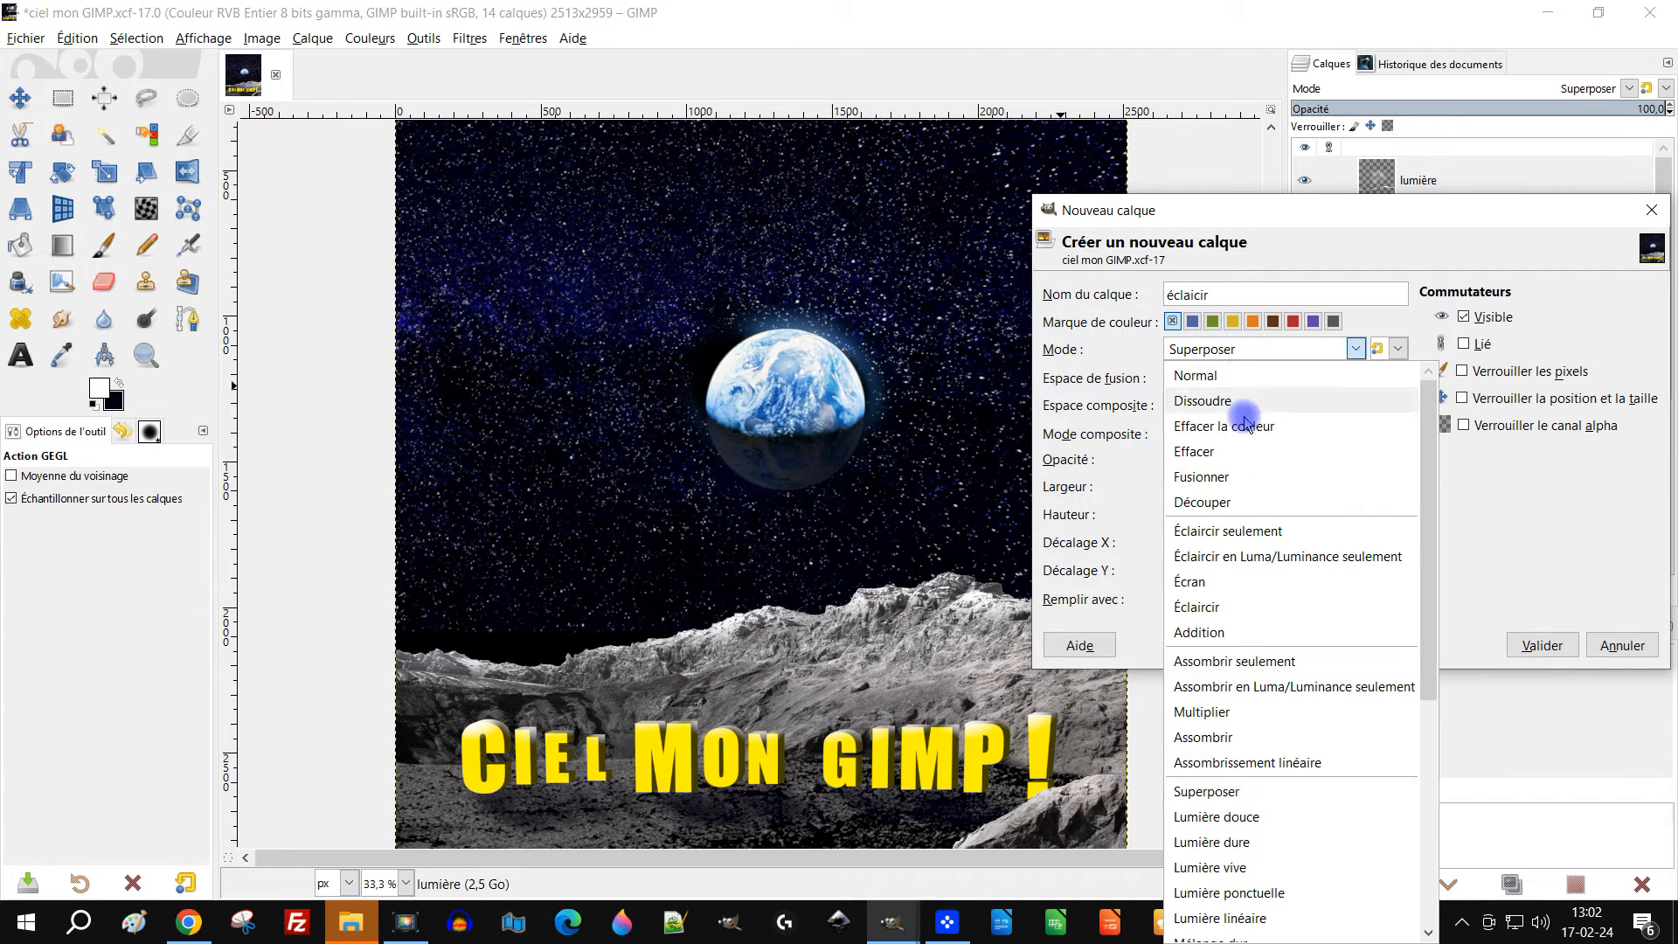
{"action": "left_click", "coordinate": [1215, 607]}
{"action": "left_click", "coordinate": [1540, 645]}
Set up the Paintbrush with a mid-grey foreground colour for painting on the éclaicir layer
{"action": "scroll", "coordinate": [741, 400], "scroll_direction": "down", "scroll_amount": 2}
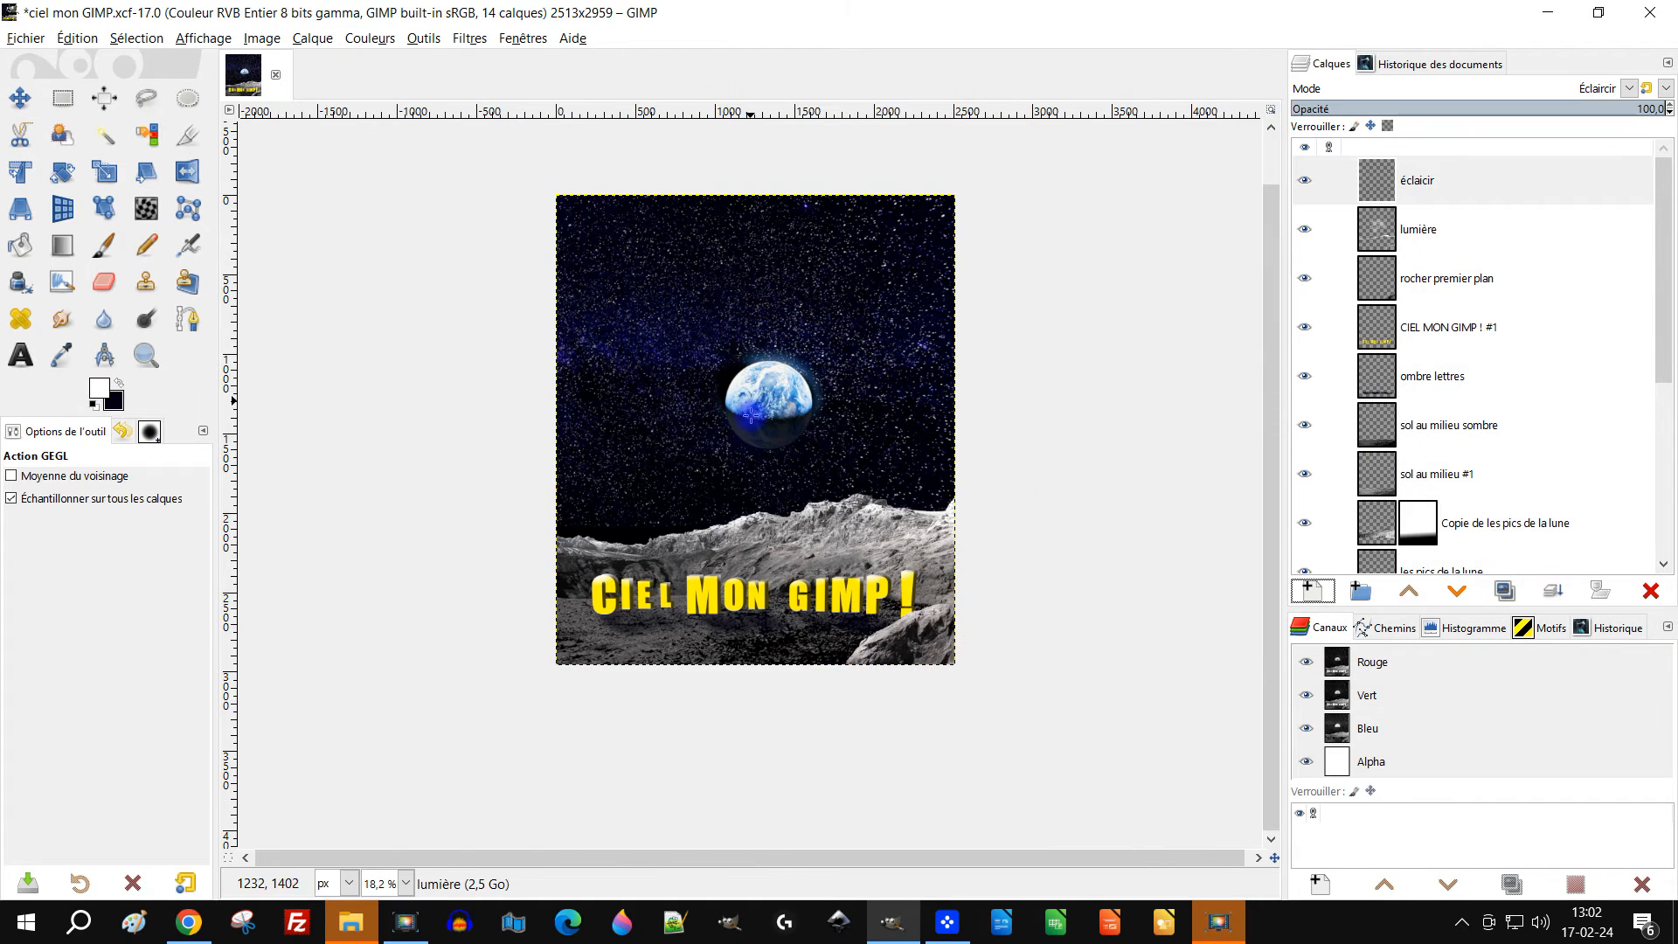
{"action": "scroll", "coordinate": [764, 392], "scroll_direction": "up", "scroll_amount": 1}
{"action": "left_click", "coordinate": [105, 246]}
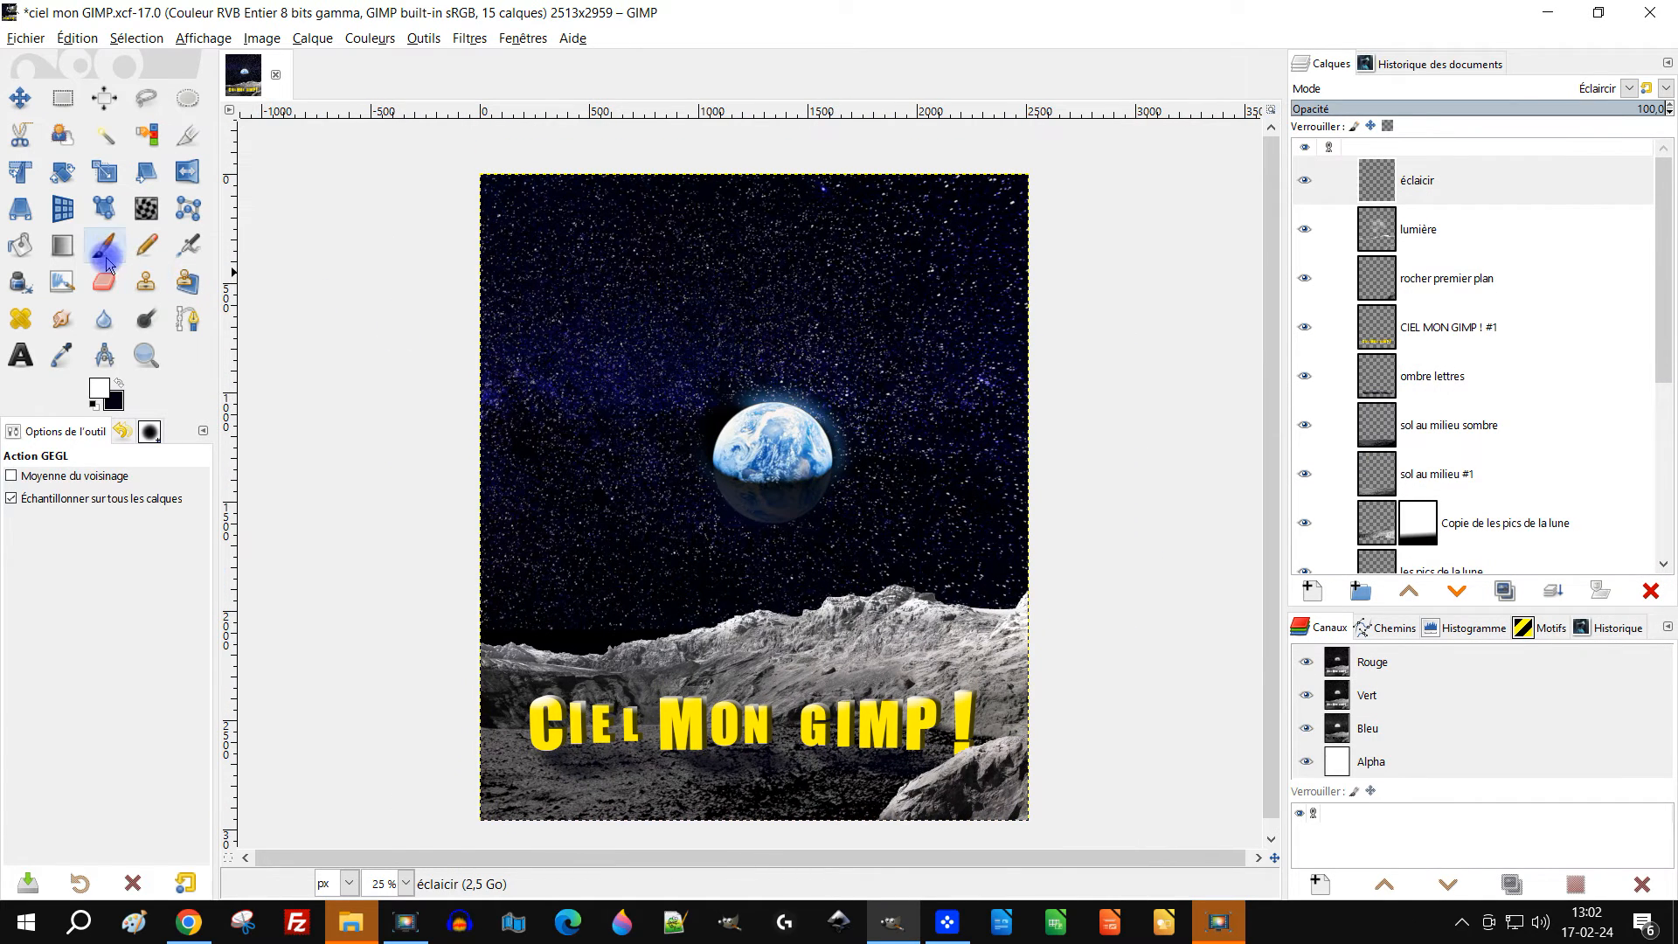
{"action": "left_click", "coordinate": [100, 387]}
{"action": "left_click_drag", "start_coordinate": [254, 350], "coordinate": [249, 340]}
{"action": "left_click", "coordinate": [559, 451]}
{"action": "left_click", "coordinate": [474, 513]}
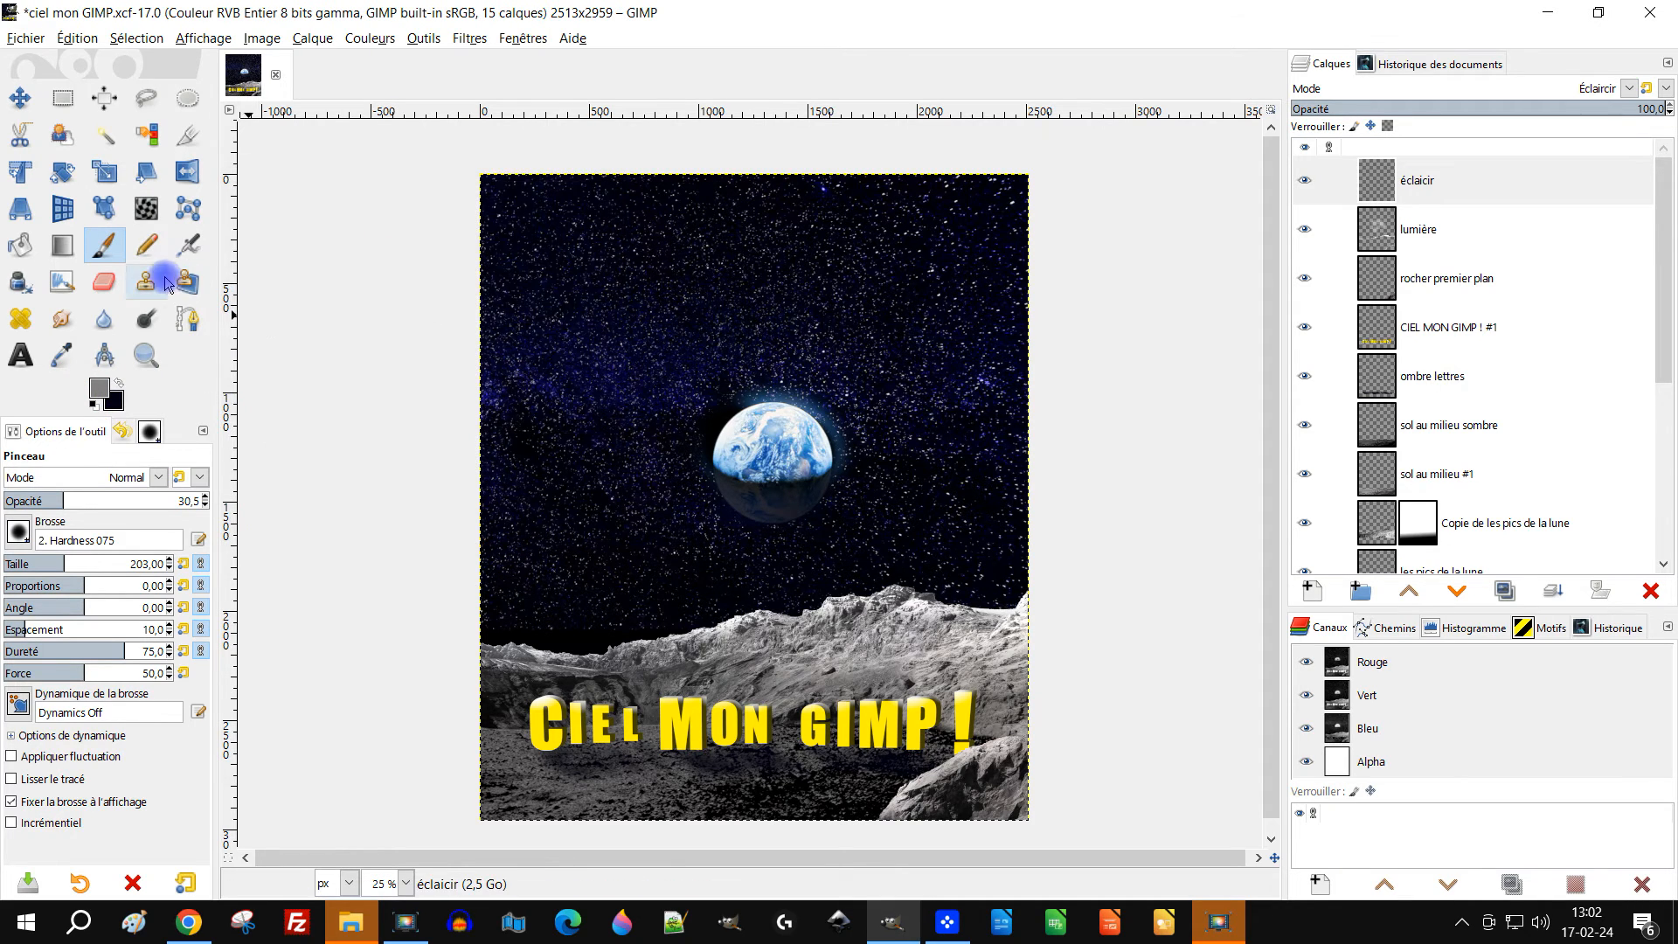
{"action": "left_click", "coordinate": [1358, 206]}
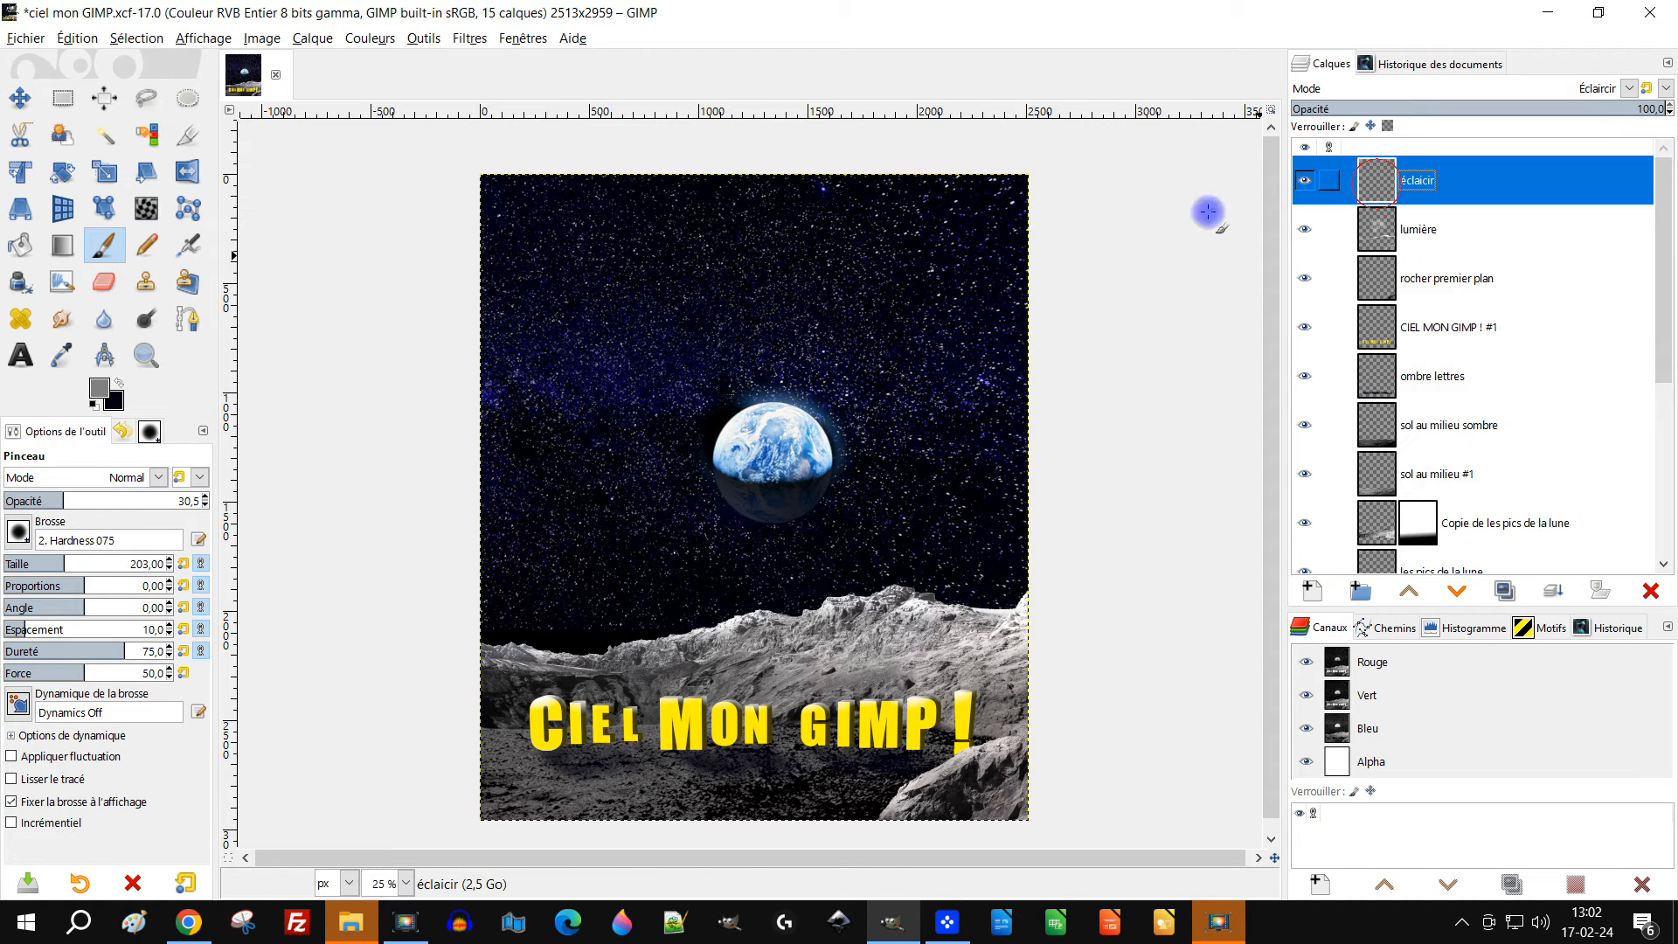
Try brightening the Earth with single brush dabs at 100, 31.4 and 10.6 opacity, undoing each one
{"action": "left_click_drag", "start_coordinate": [91, 507], "coordinate": [380, 502]}
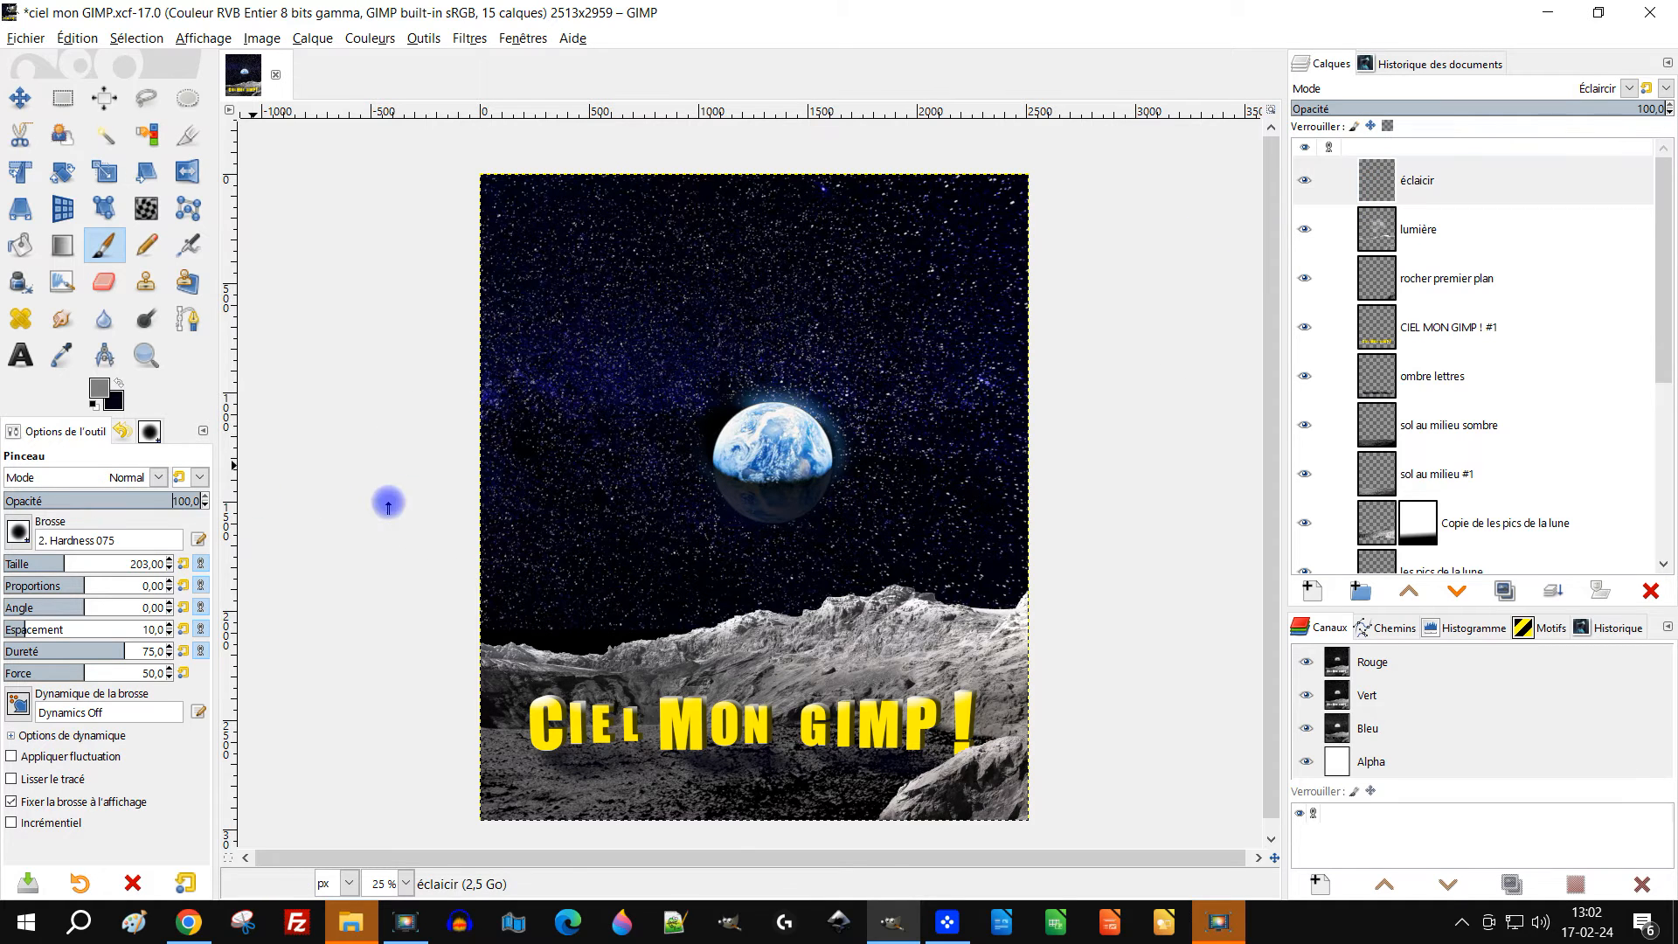
{"action": "left_click", "coordinate": [774, 458]}
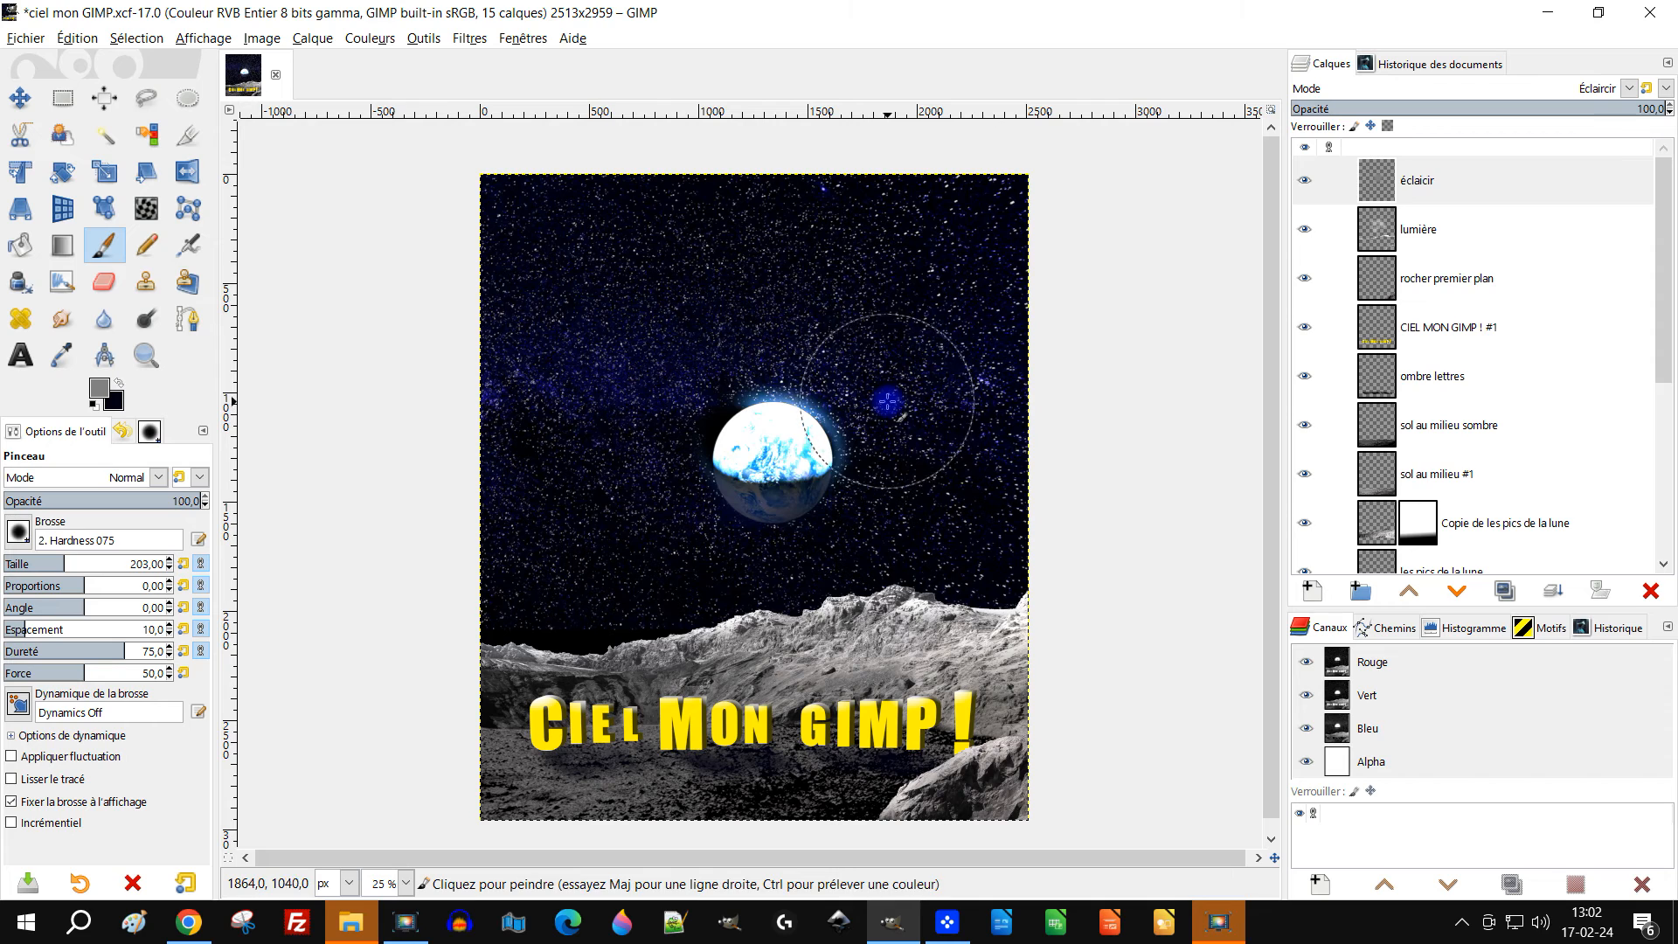
{"action": "key", "text": "ctrl+z"}
{"action": "left_click", "coordinate": [66, 501]}
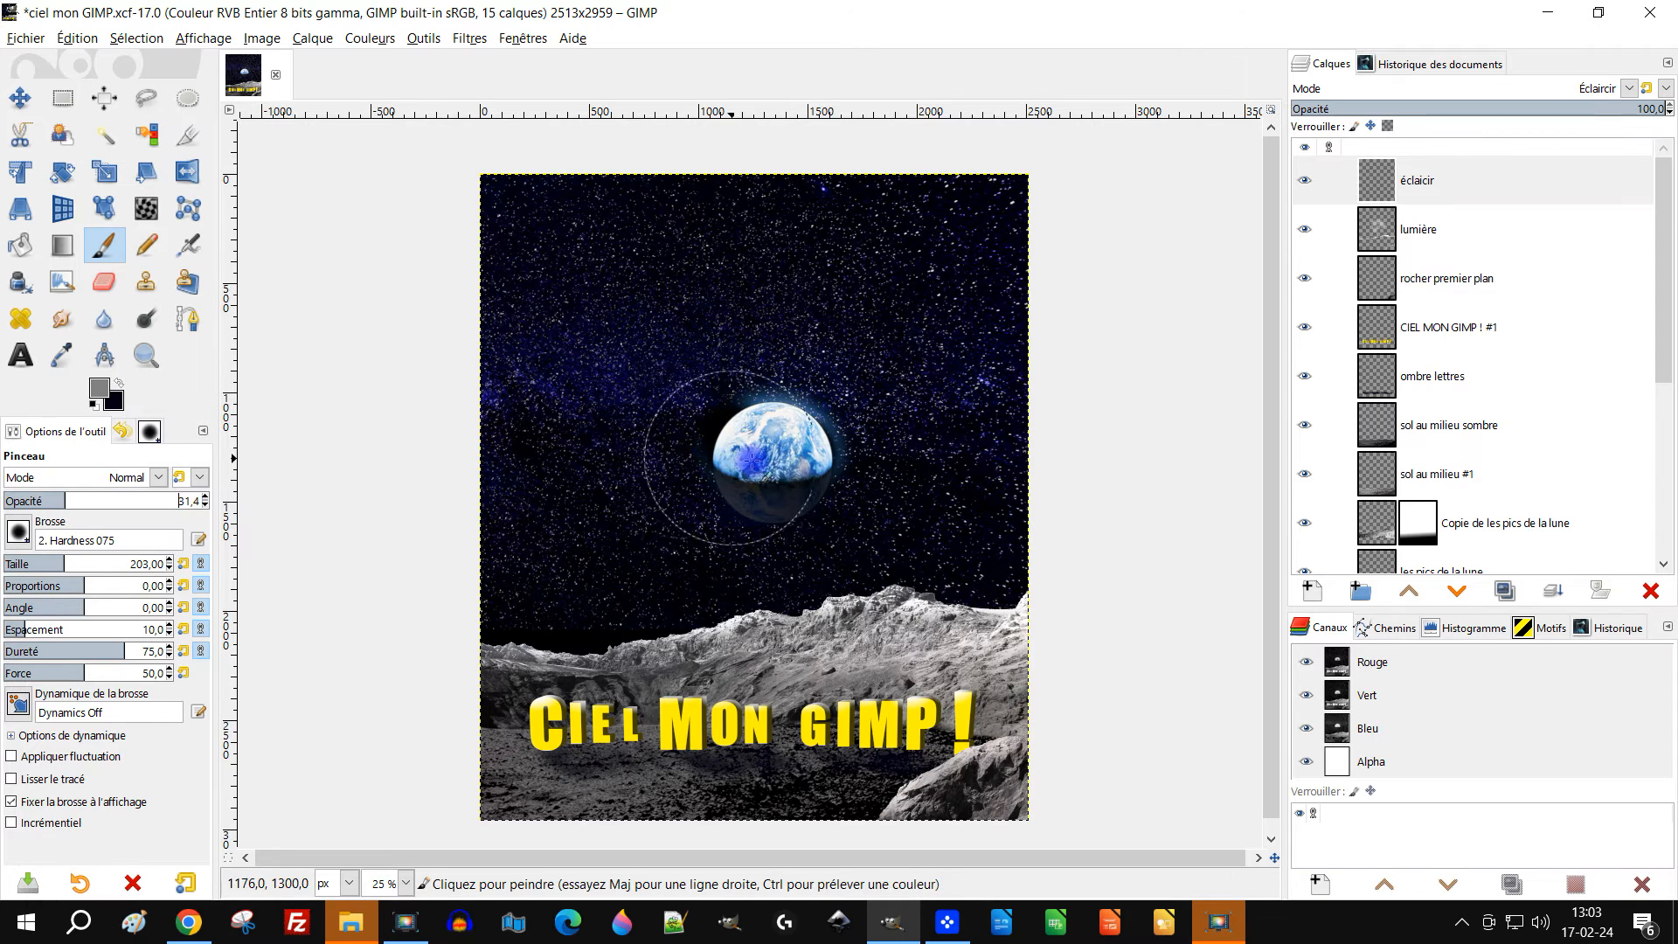
{"action": "left_click", "coordinate": [777, 458]}
{"action": "key", "text": "ctrl+z"}
{"action": "left_click_drag", "start_coordinate": [65, 500], "coordinate": [24, 501]}
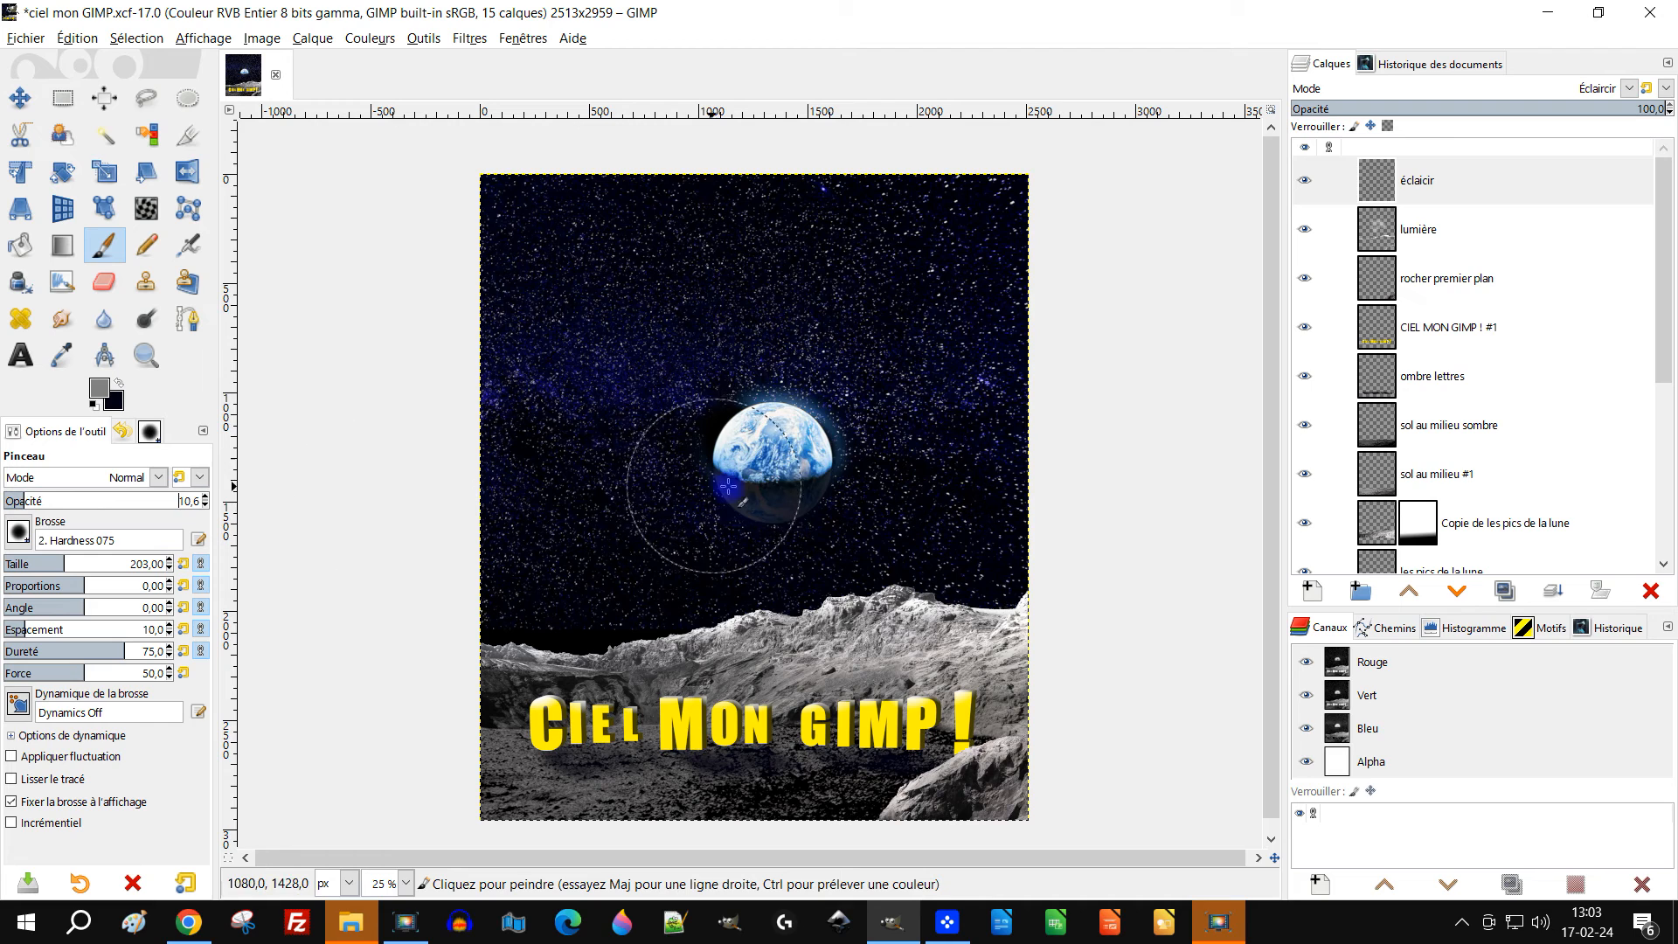
{"action": "left_click", "coordinate": [774, 459]}
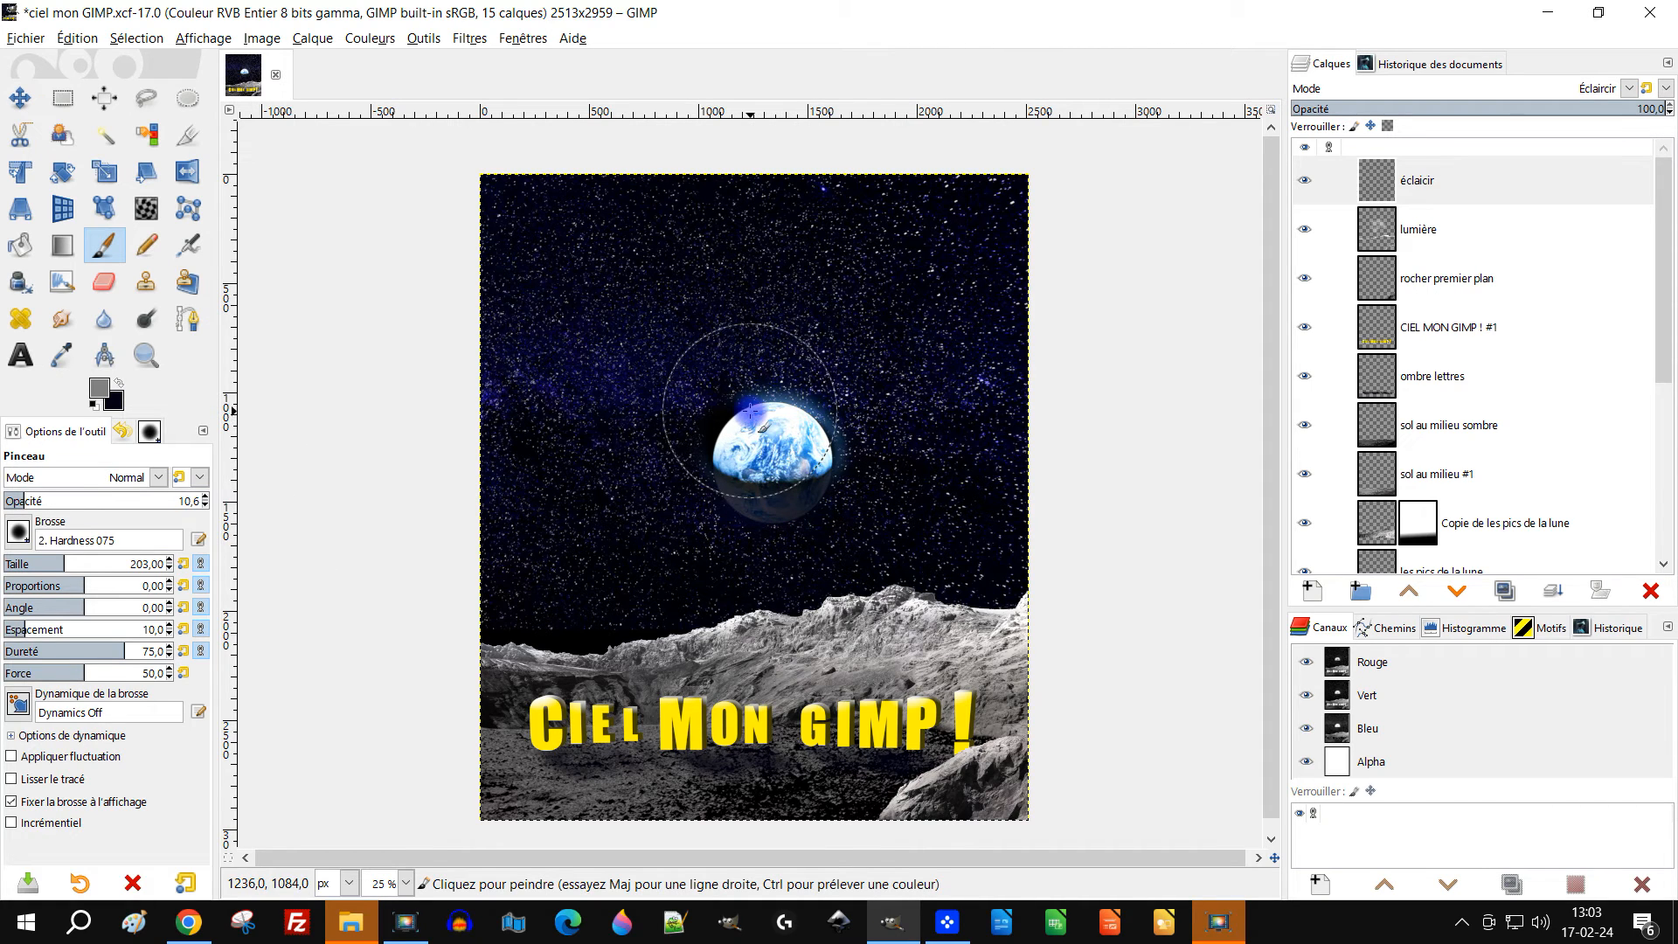
{"action": "key", "text": "ctrl+z"}
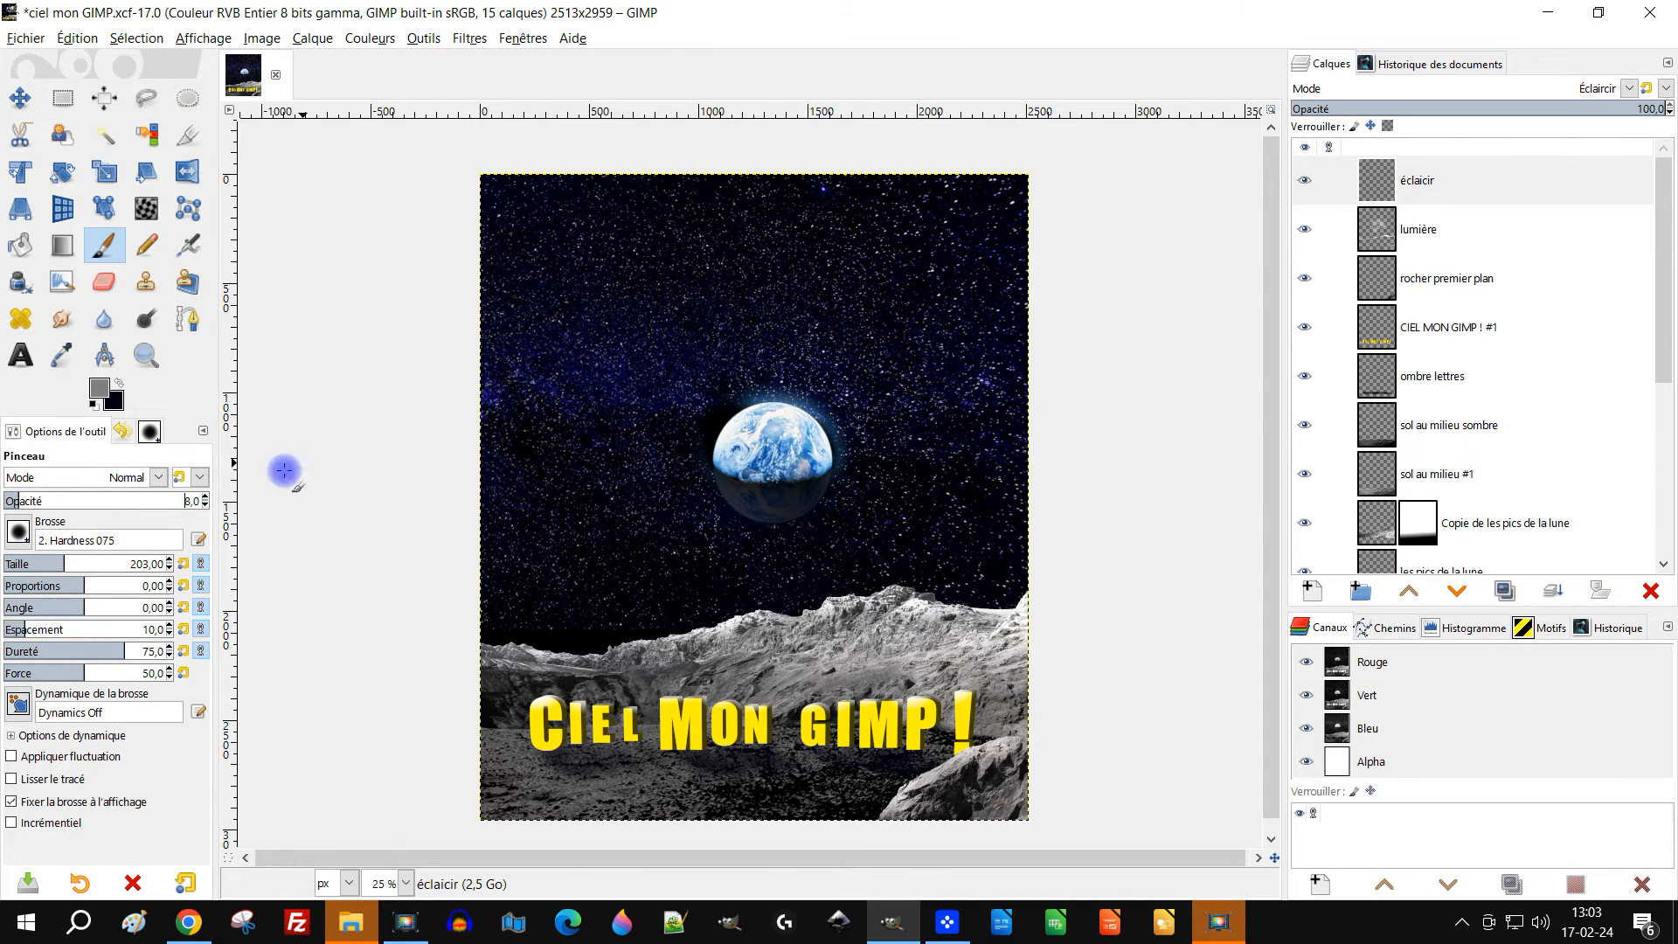
Brighten the lit half of the Earth on the éclaicir layer with the Paintbrush at 8 opacity
{"action": "left_click", "coordinate": [784, 455]}
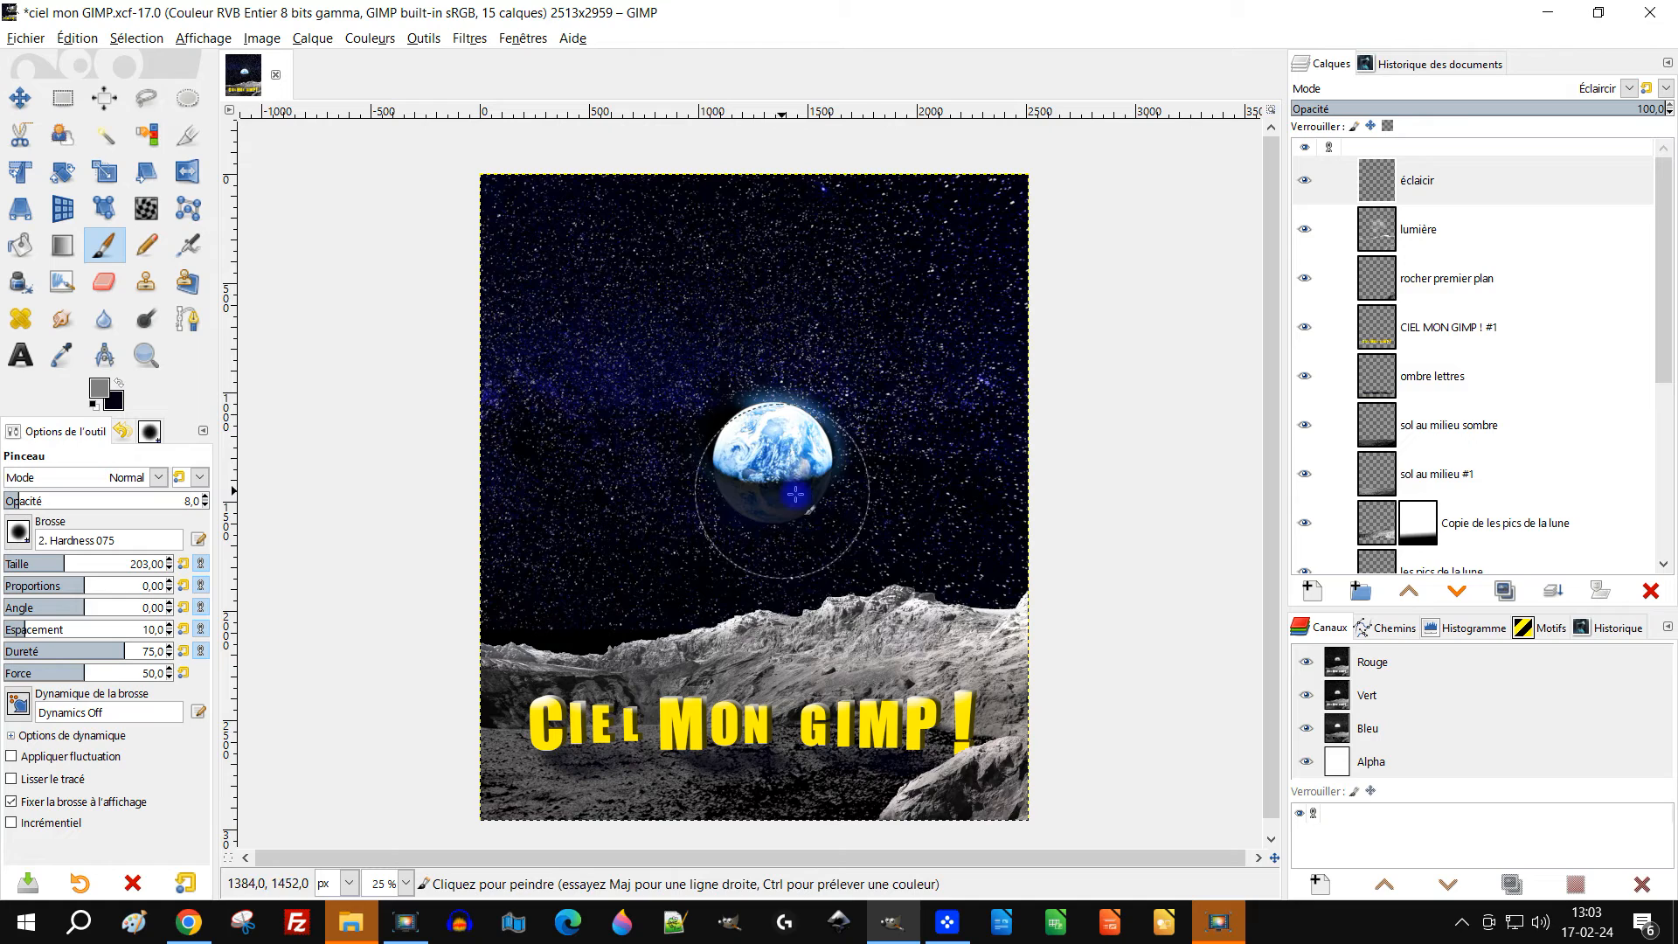
{"action": "scroll", "coordinate": [782, 383], "scroll_direction": "up", "scroll_amount": 1, "text": "ctrl"}
{"action": "scroll", "coordinate": [782, 382], "scroll_direction": "up", "scroll_amount": 1, "text": "ctrl"}
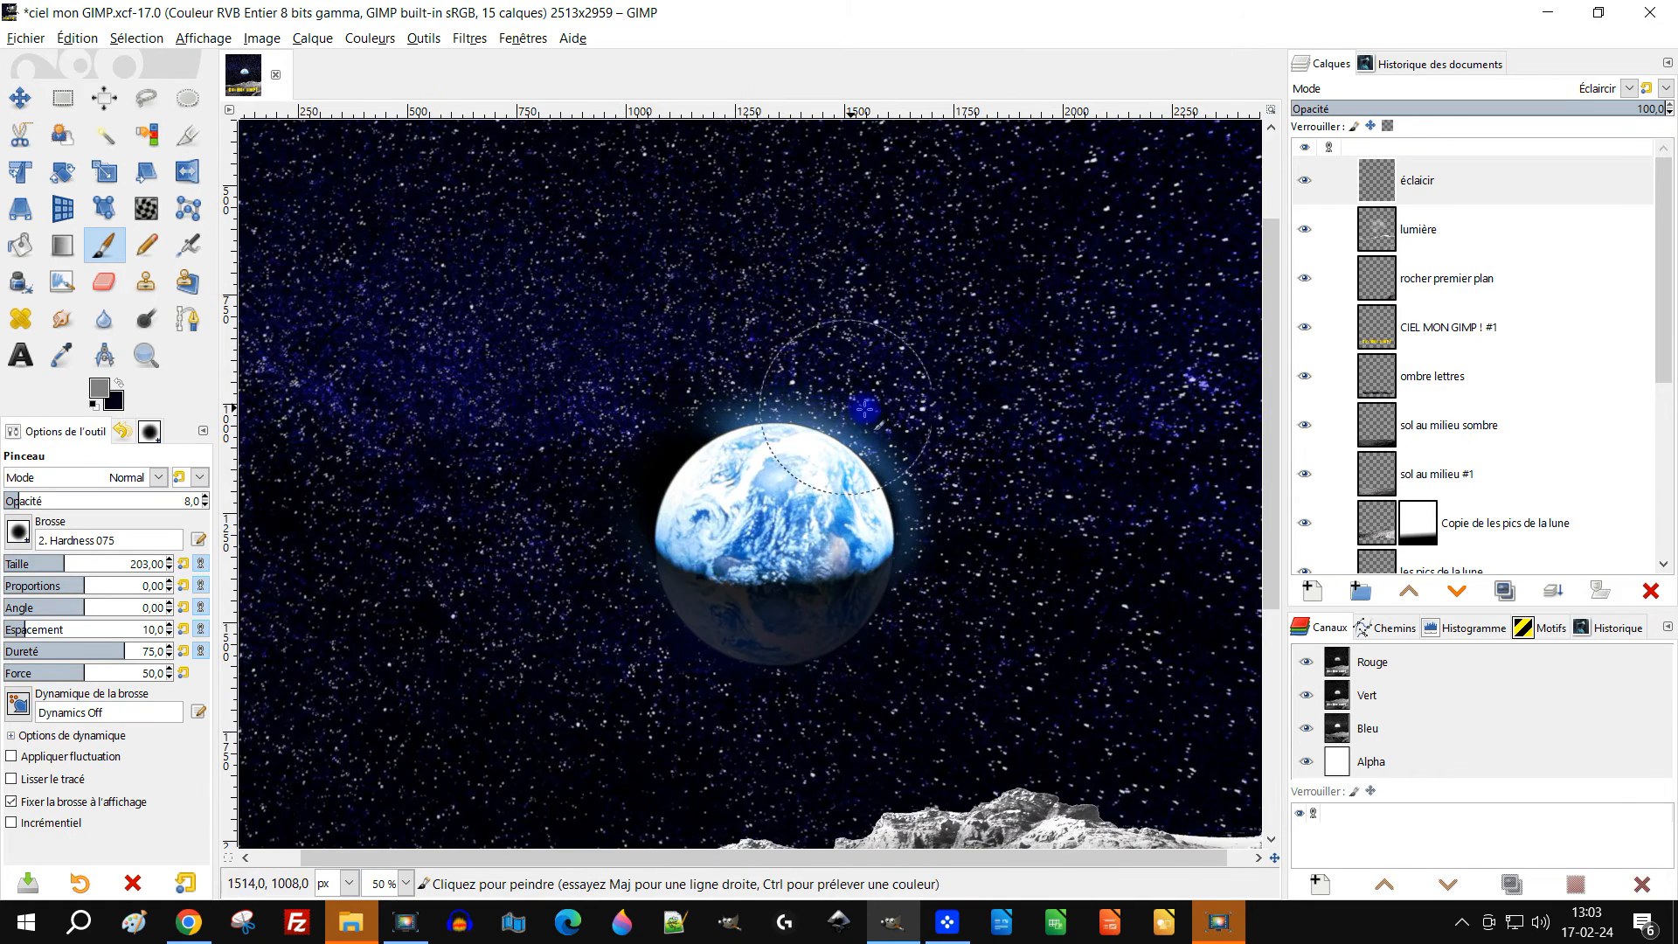
{"action": "left_click", "coordinate": [947, 478]}
{"action": "mouse_move", "coordinate": [947, 479]}
{"action": "left_mouse_down"}
{"action": "mouse_move", "coordinate": [956, 516]}
{"action": "mouse_move", "coordinate": [912, 409]}
{"action": "mouse_move", "coordinate": [773, 359]}
{"action": "mouse_move", "coordinate": [694, 383]}
{"action": "mouse_move", "coordinate": [595, 475]}
{"action": "mouse_move", "coordinate": [591, 642]}
{"action": "mouse_move", "coordinate": [660, 699]}
{"action": "mouse_move", "coordinate": [795, 704]}
{"action": "left_mouse_up"}
Try brightening the mountain slope and the foreground rock with the grey brush, and undo those strokes
{"action": "scroll", "coordinate": [874, 682], "scroll_direction": "down", "scroll_amount": 3, "text": "ctrl"}
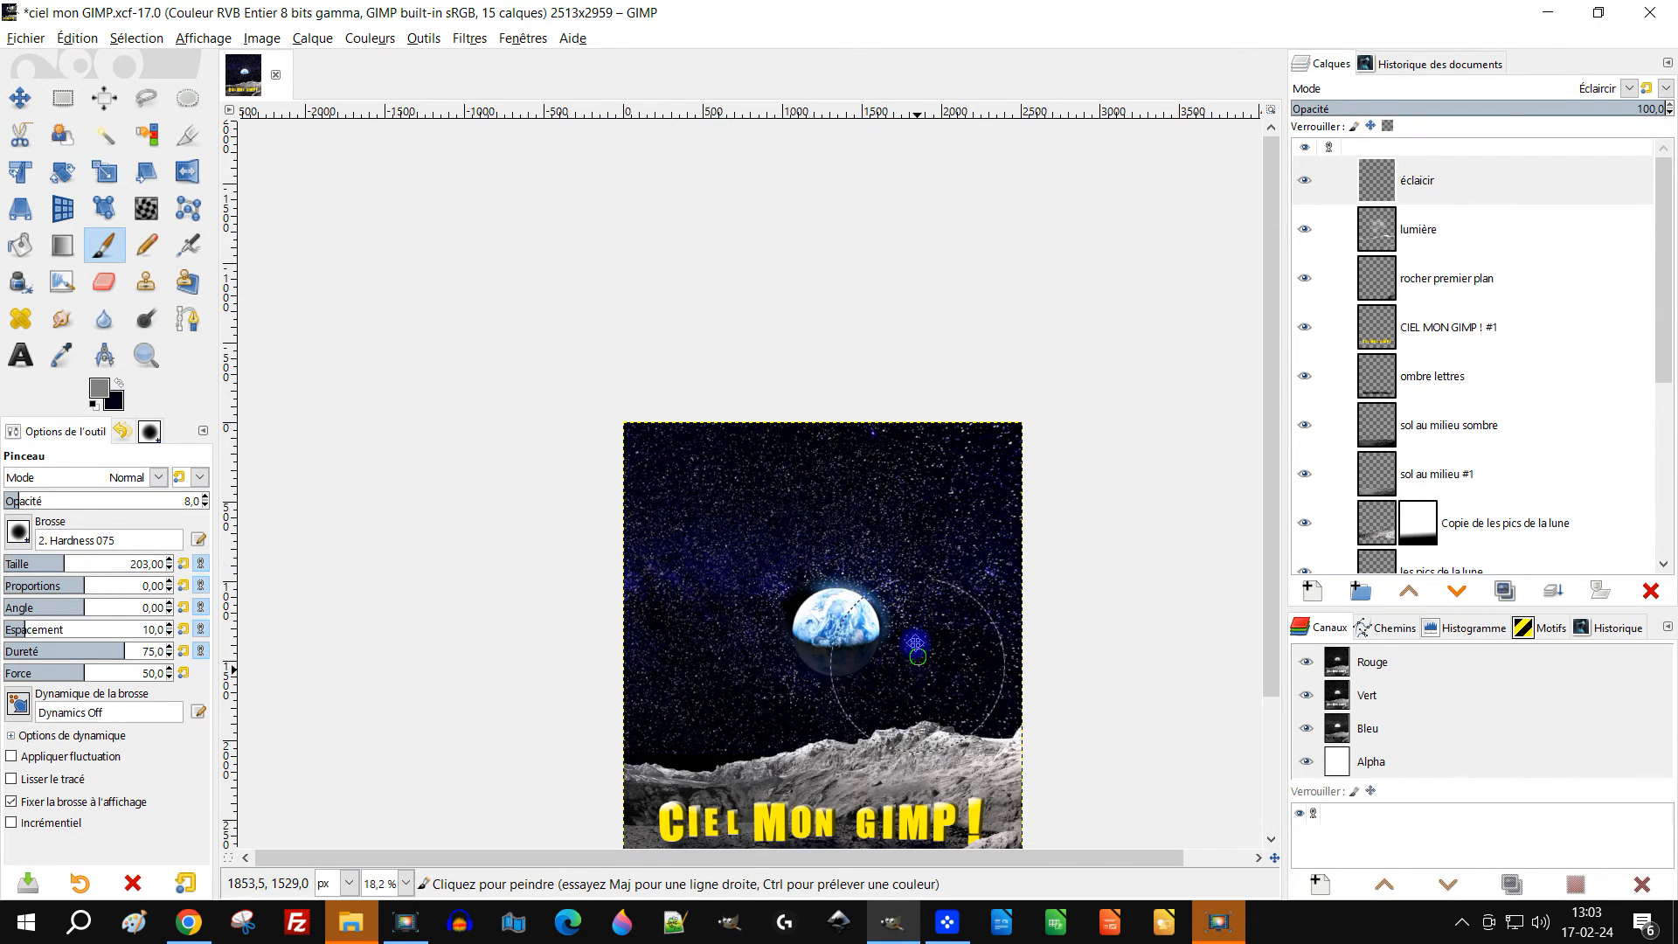
{"action": "scroll", "coordinate": [874, 684], "scroll_direction": "up", "scroll_amount": 2, "text": "ctrl"}
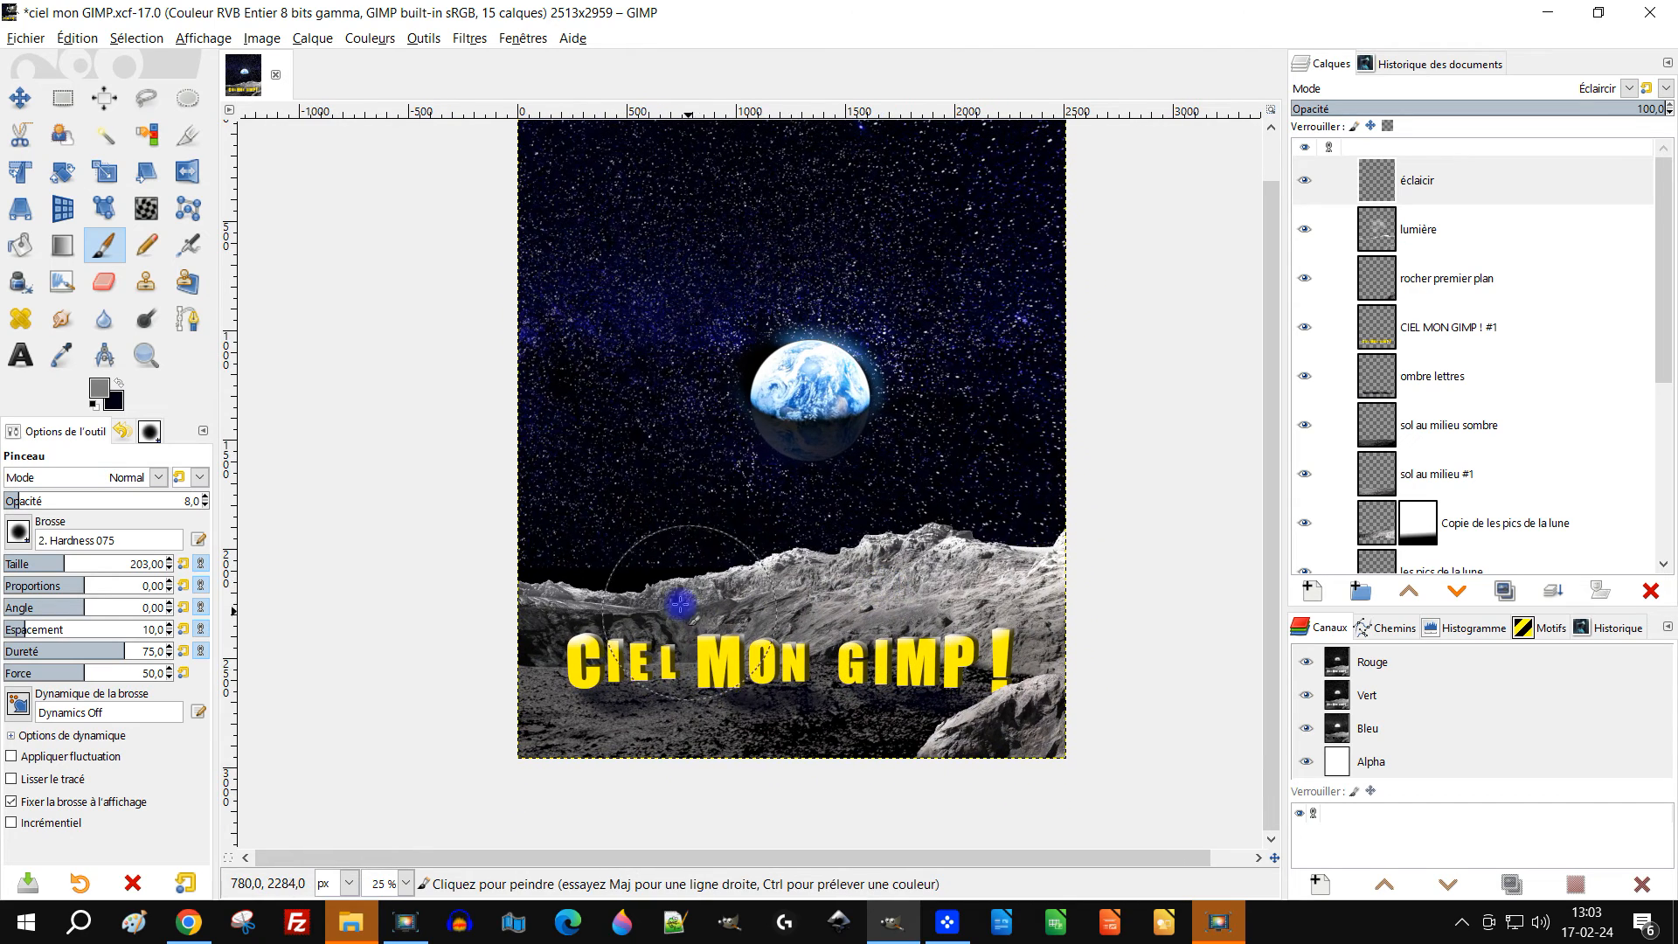
{"action": "scroll", "coordinate": [685, 618], "scroll_direction": "up", "scroll_amount": 1, "text": "ctrl"}
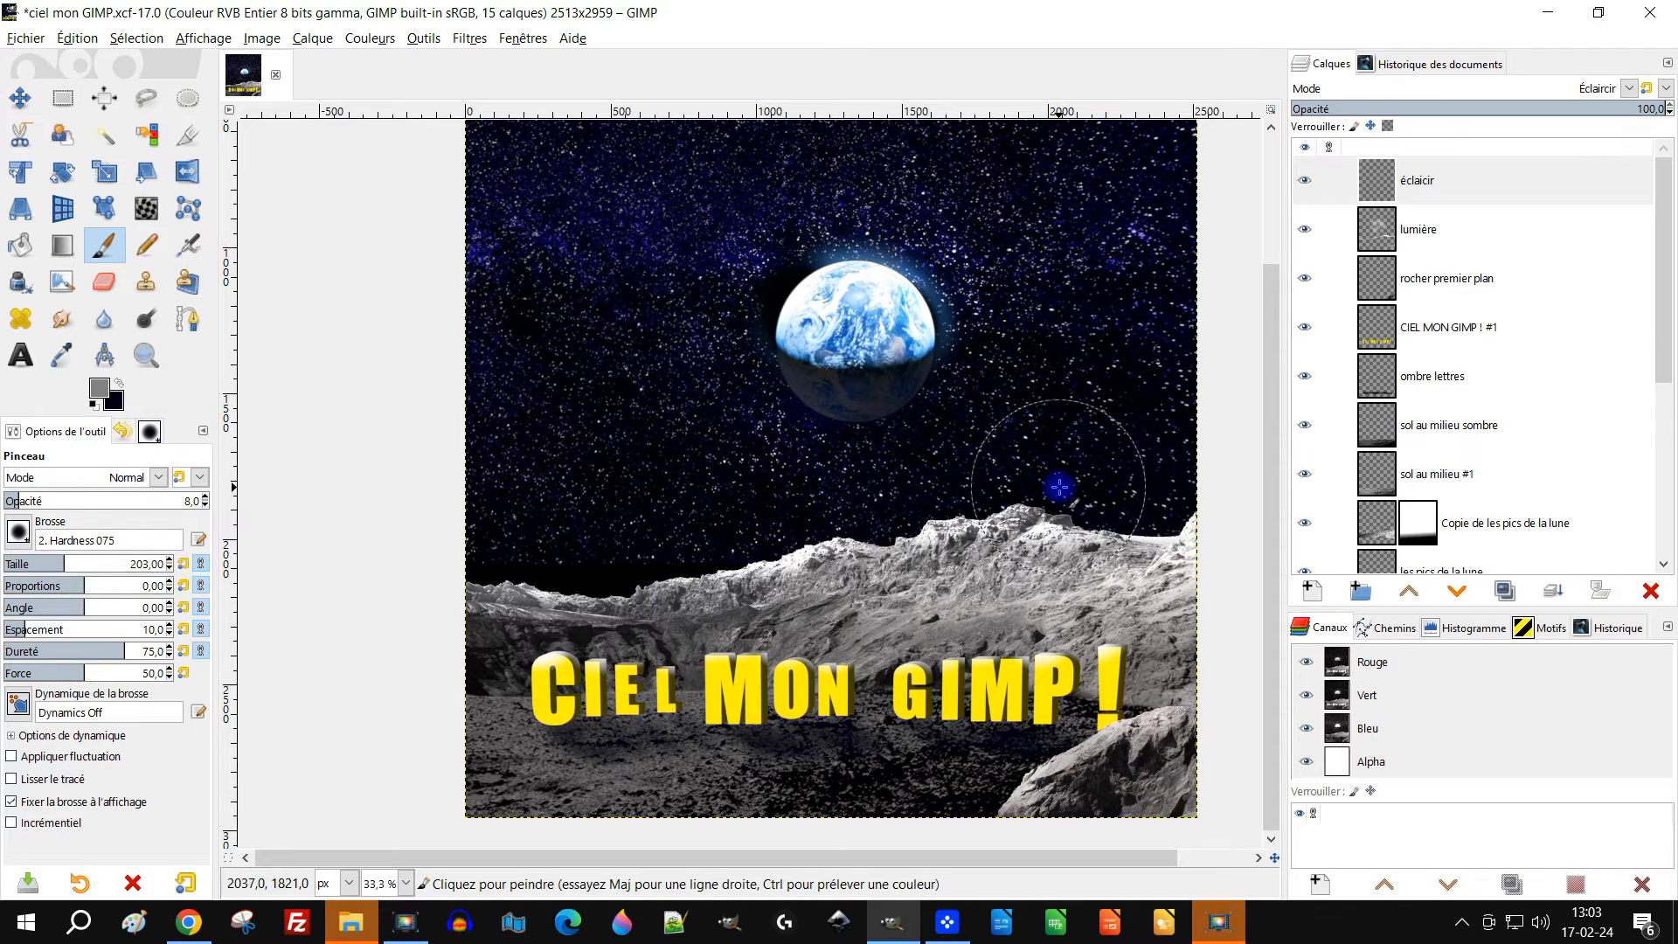
{"action": "left_click_drag", "start_coordinate": [1026, 605], "coordinate": [1031, 607]}
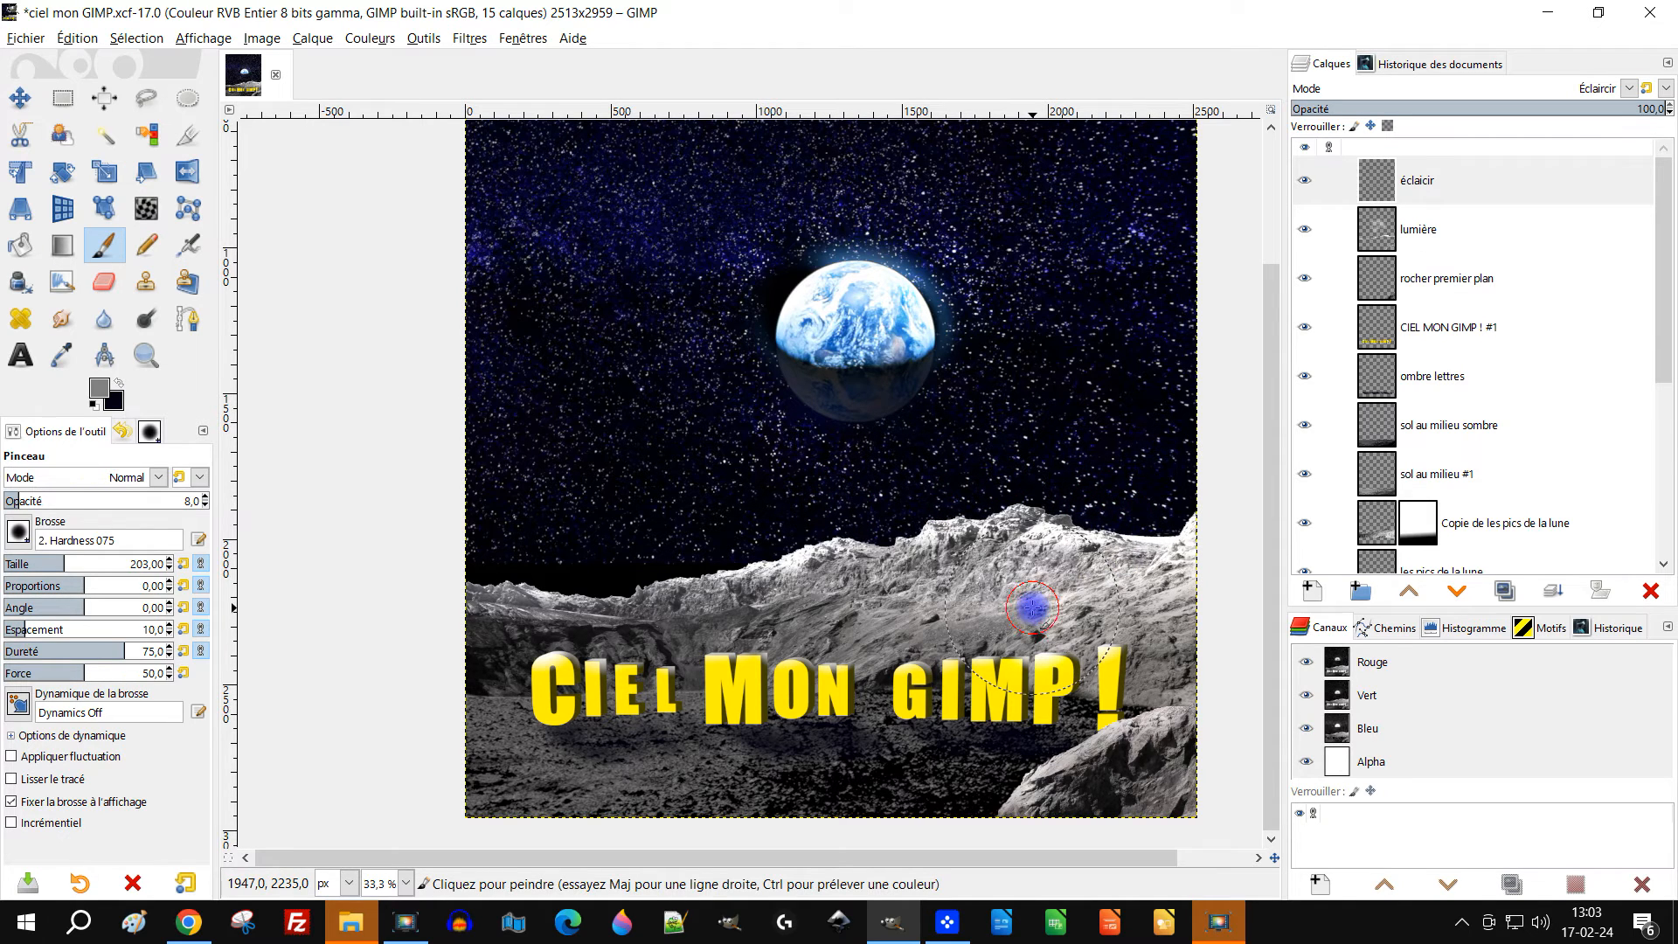
{"action": "key", "text": "ctrl+z"}
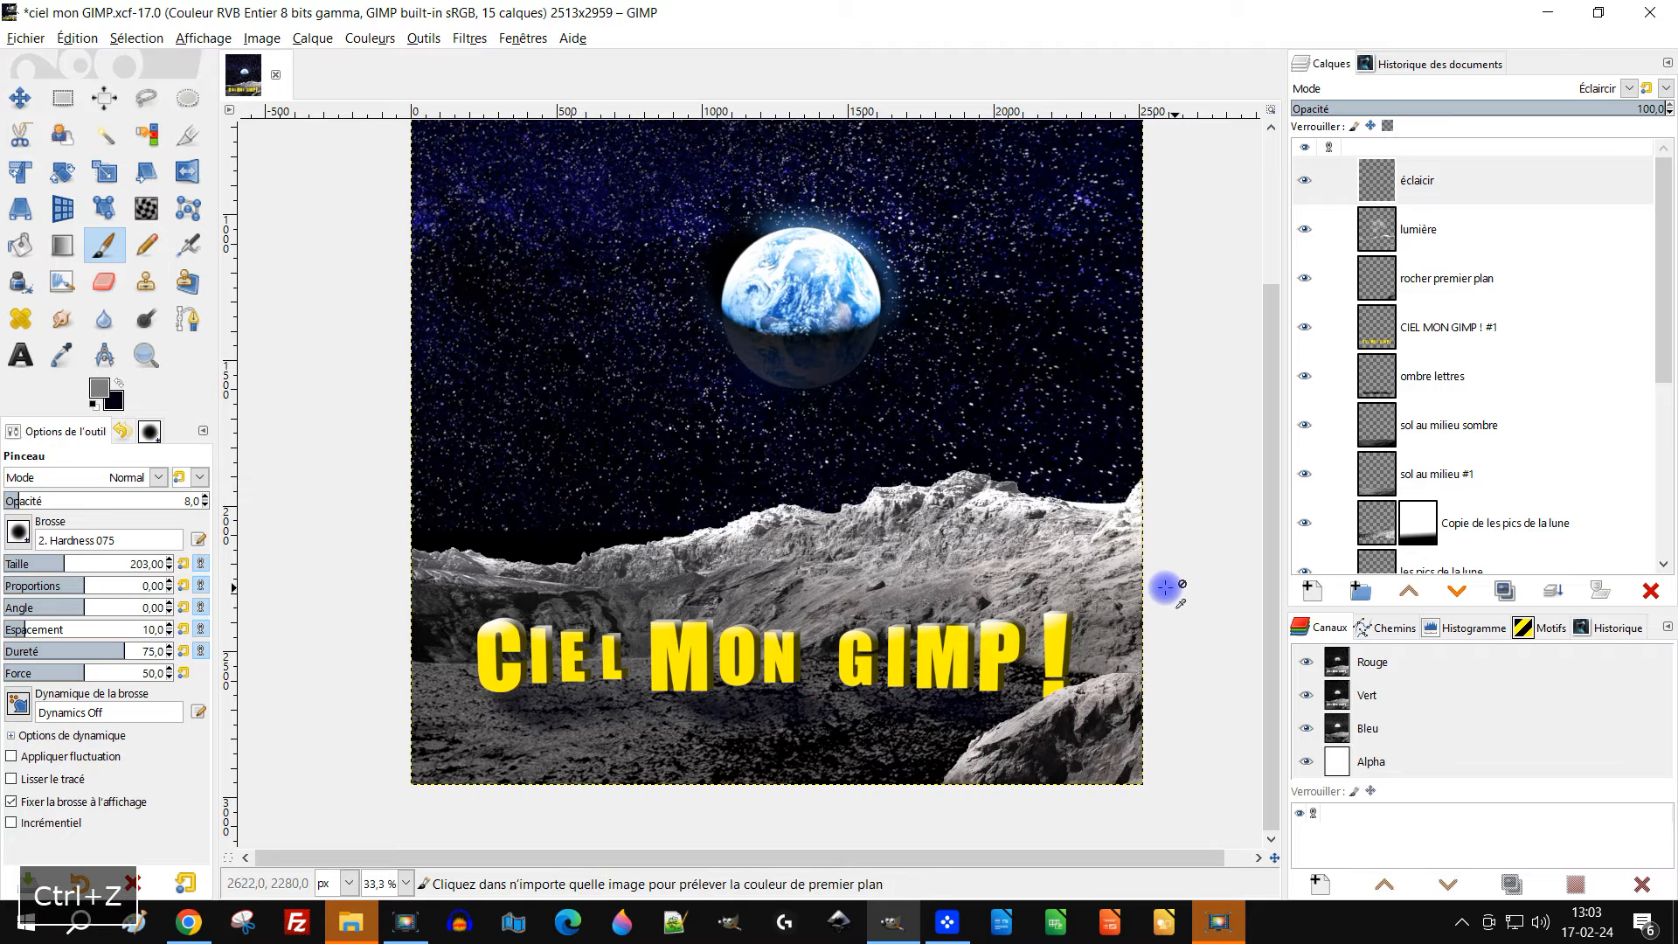
{"action": "key", "text": "ctrl+z"}
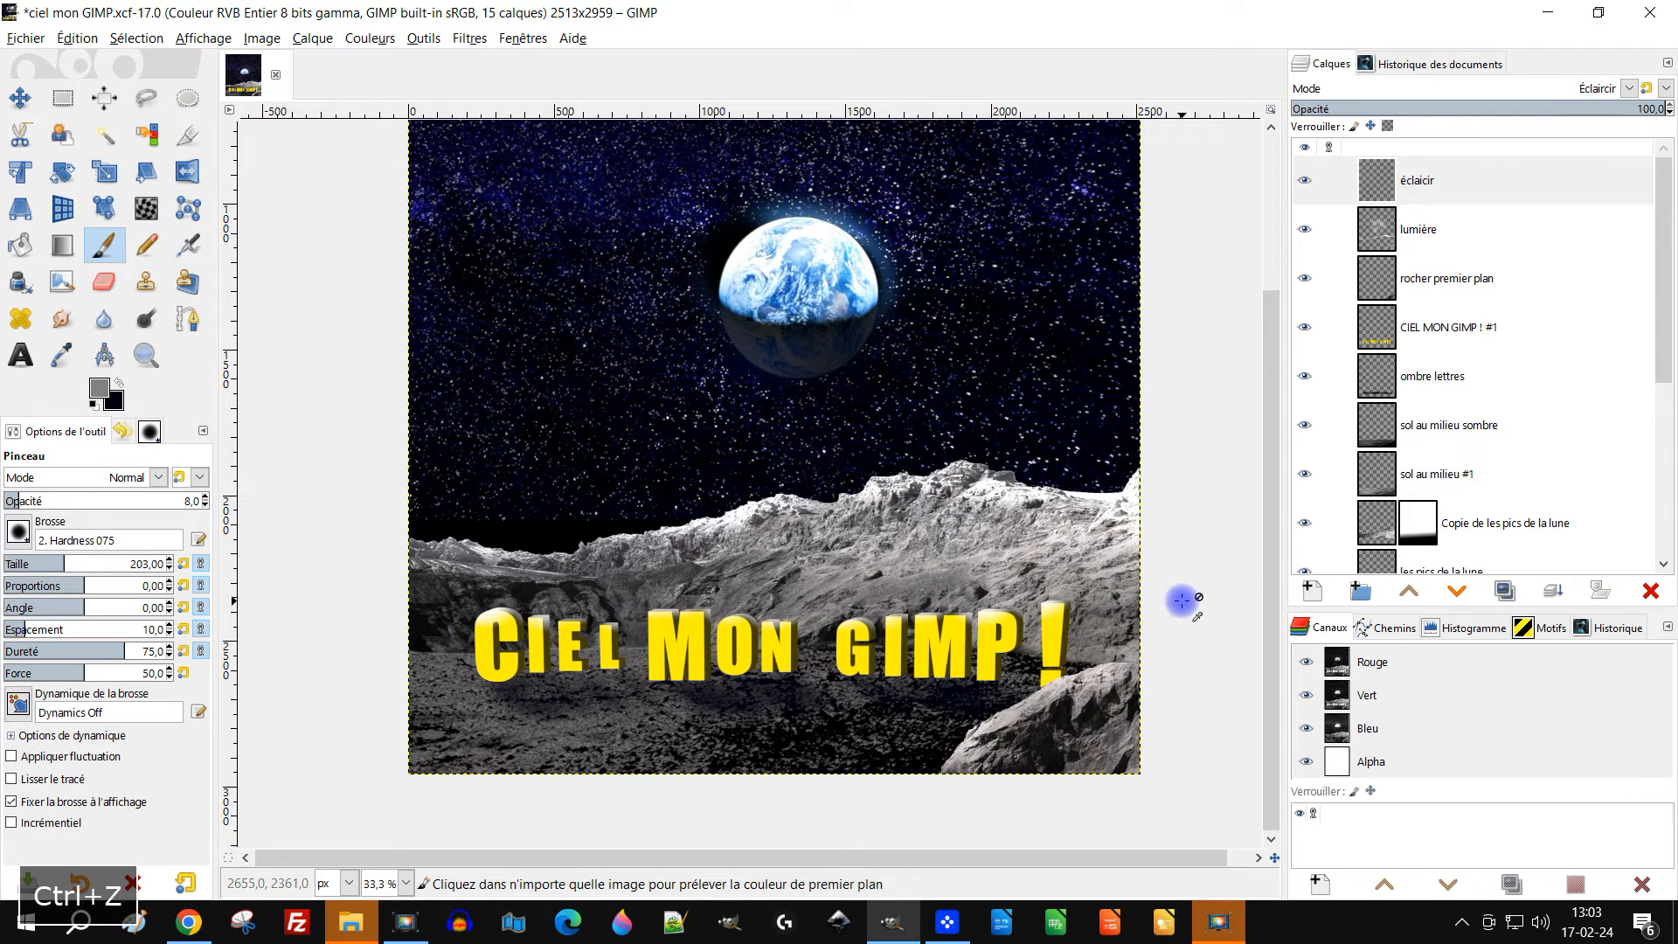
{"action": "left_click_drag", "start_coordinate": [1118, 738], "coordinate": [1092, 751]}
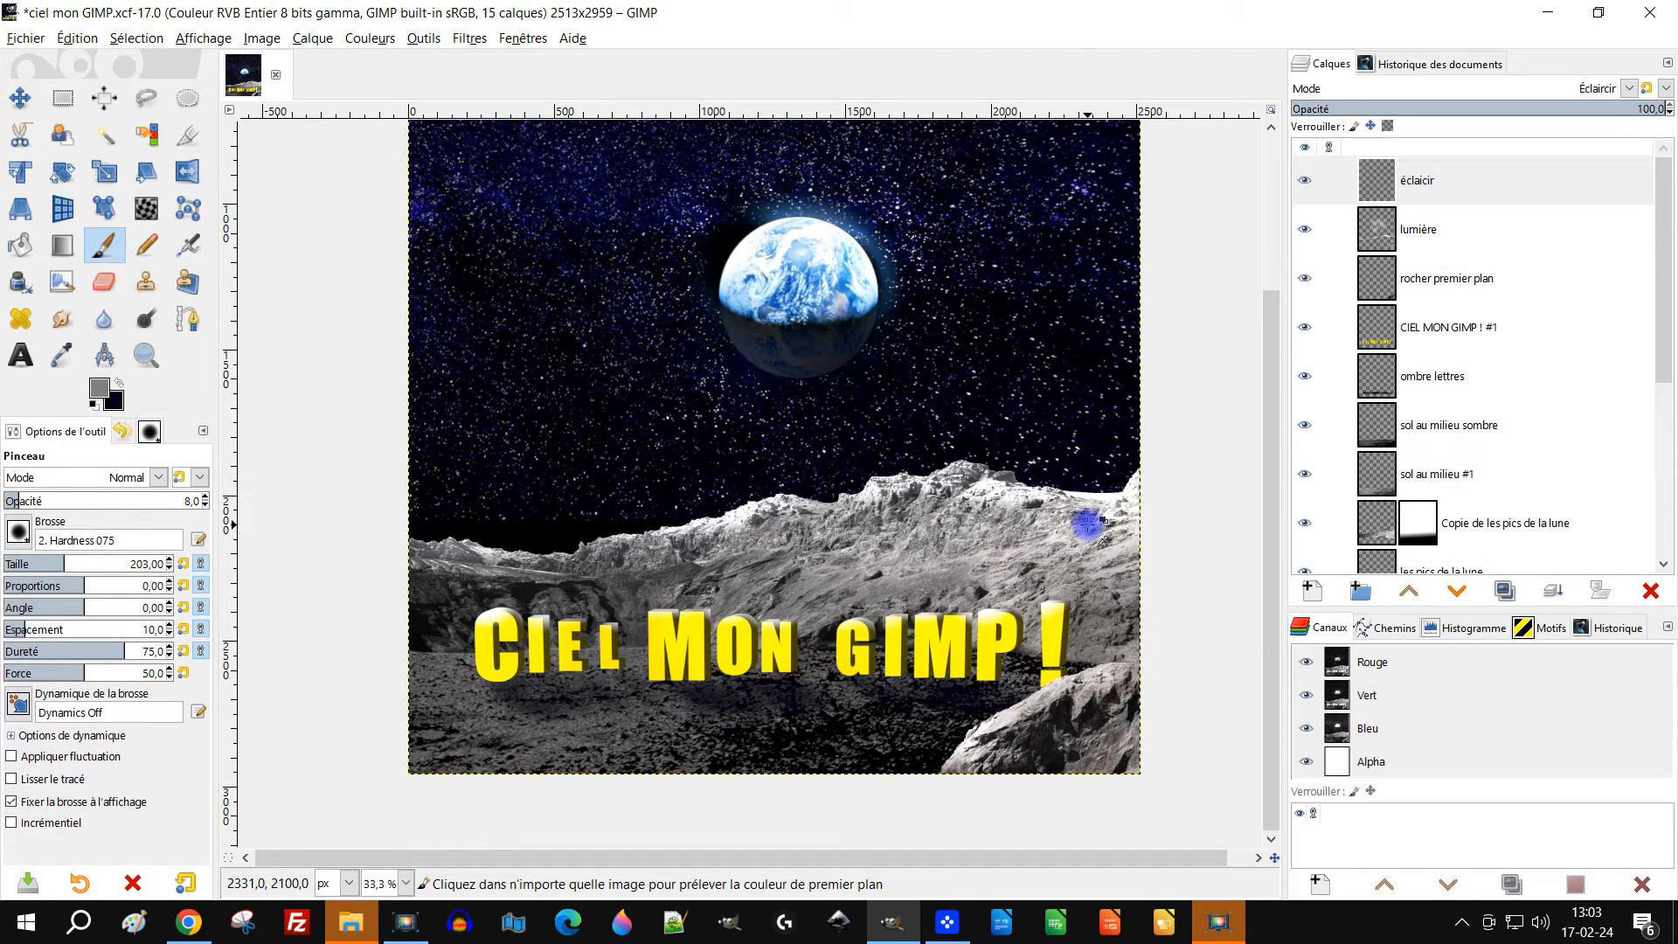
{"action": "key", "text": "ctrl+z"}
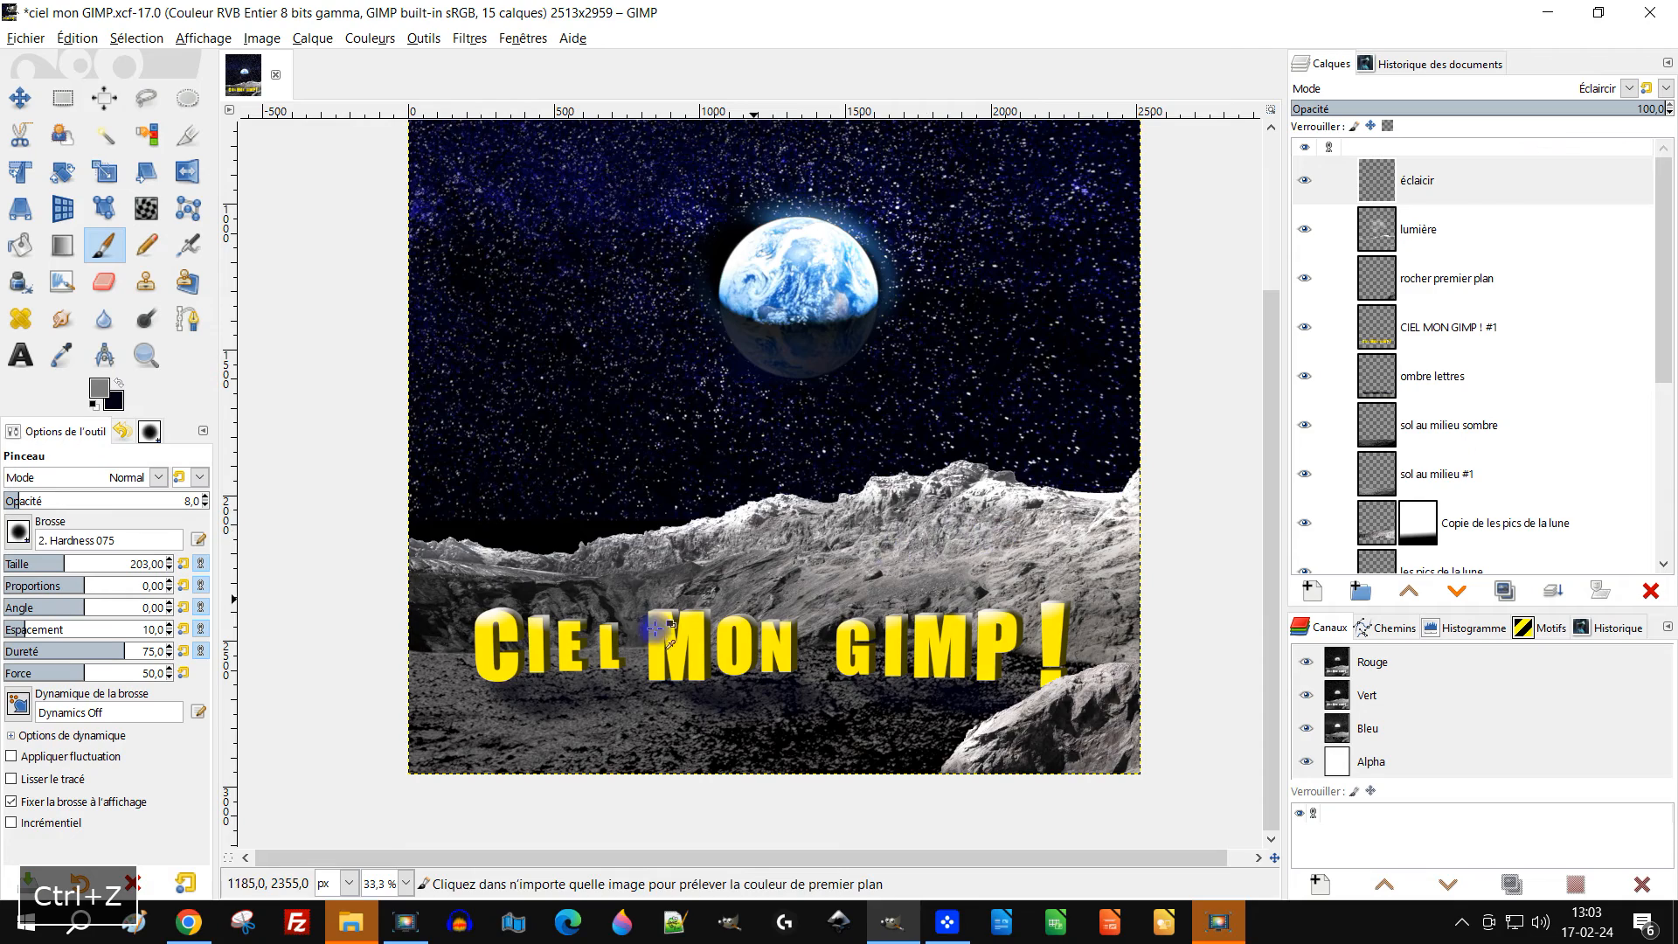
Try brightening the tops of the CIEL MON letters with the grey brush on the éclaicir layer
{"action": "scroll", "coordinate": [569, 645], "scroll_direction": "up", "scroll_amount": 3}
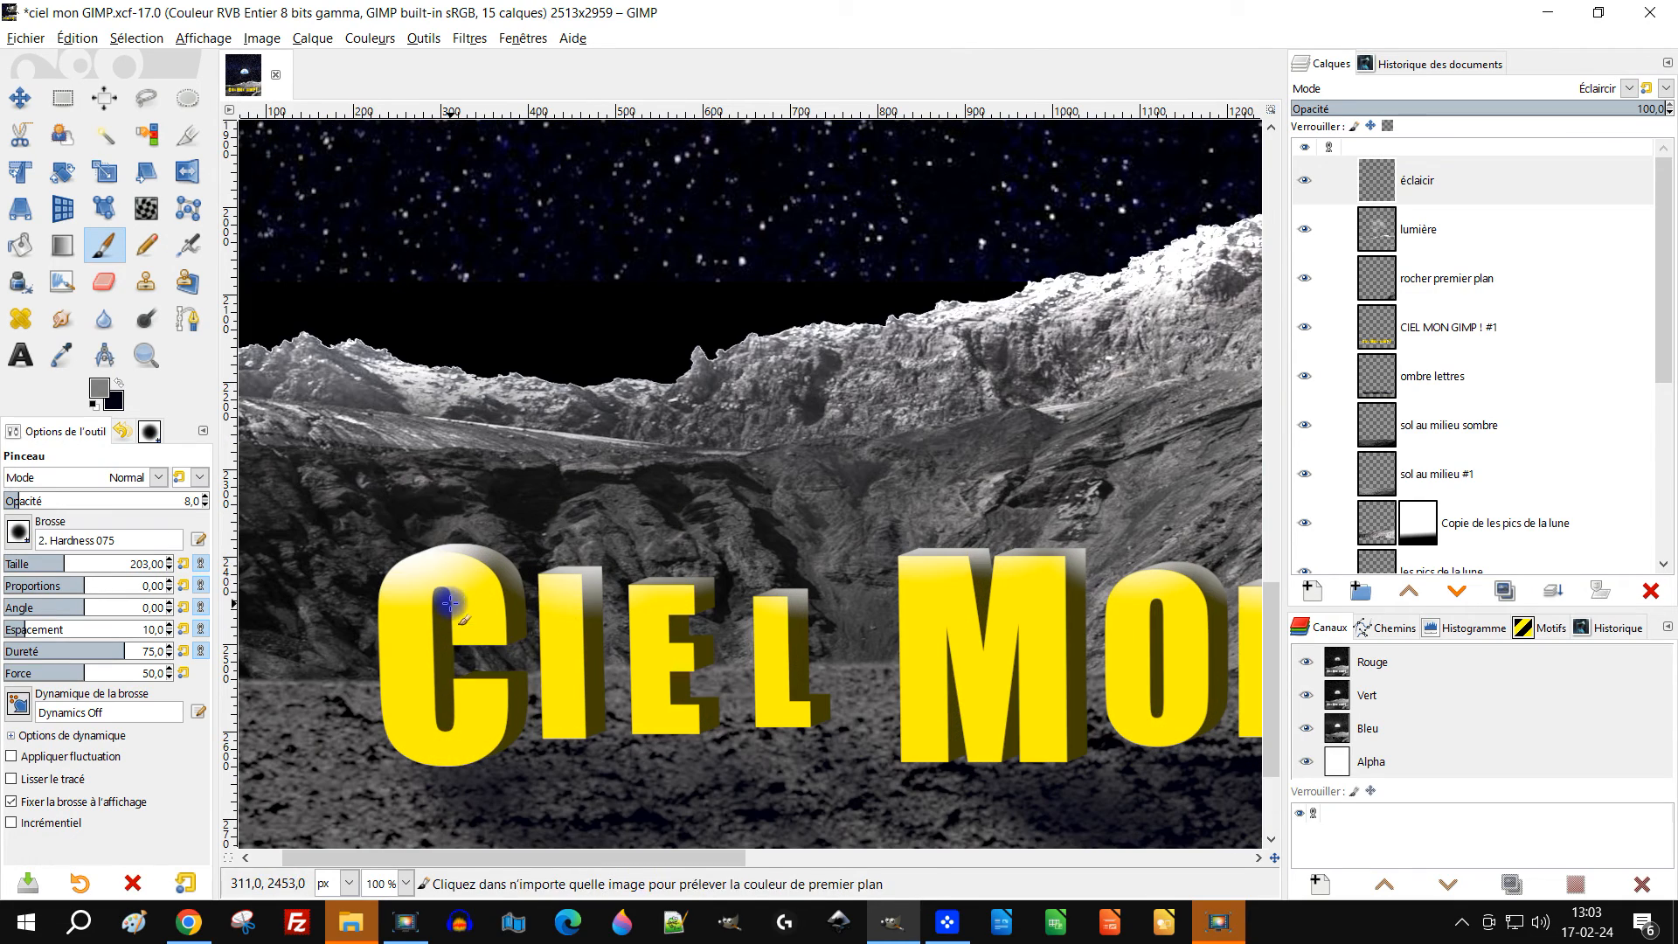
{"action": "scroll", "coordinate": [626, 664], "scroll_direction": "down", "scroll_amount": 1}
{"action": "left_click_drag", "start_coordinate": [843, 653], "coordinate": [709, 668]}
{"action": "scroll", "coordinate": [686, 610], "scroll_direction": "up", "scroll_amount": 1}
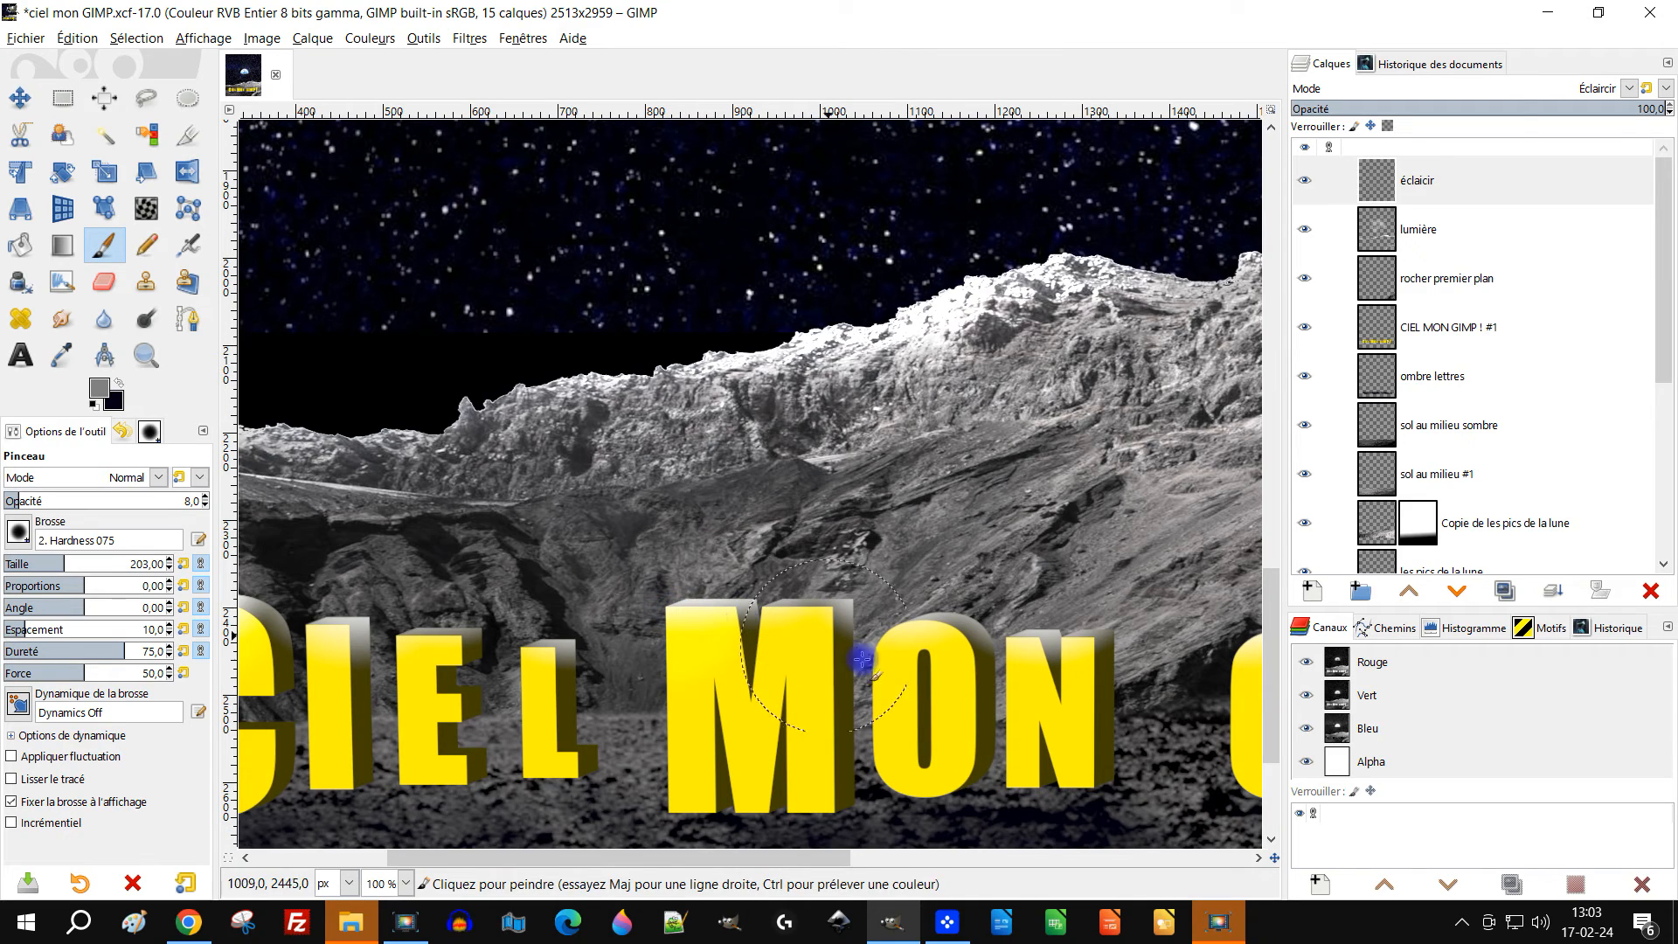
{"action": "left_click_drag", "start_coordinate": [962, 693], "coordinate": [863, 708]}
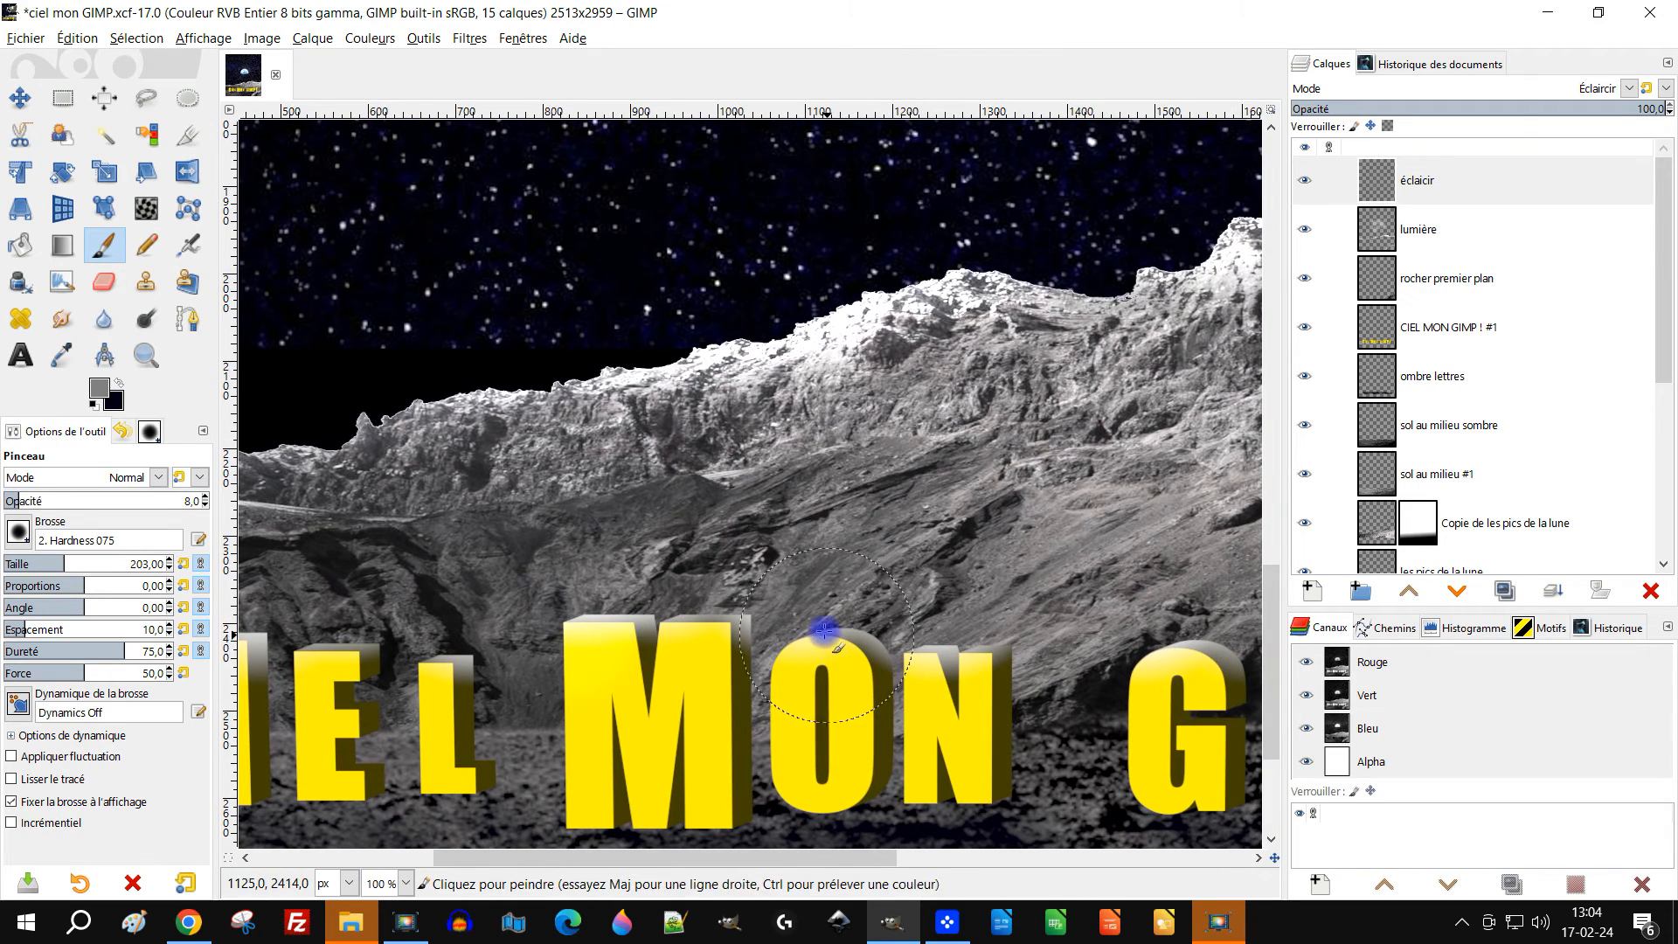
{"action": "scroll", "coordinate": [977, 709], "scroll_direction": "down", "scroll_amount": 1}
{"action": "left_click_drag", "start_coordinate": [1048, 709], "coordinate": [797, 722]}
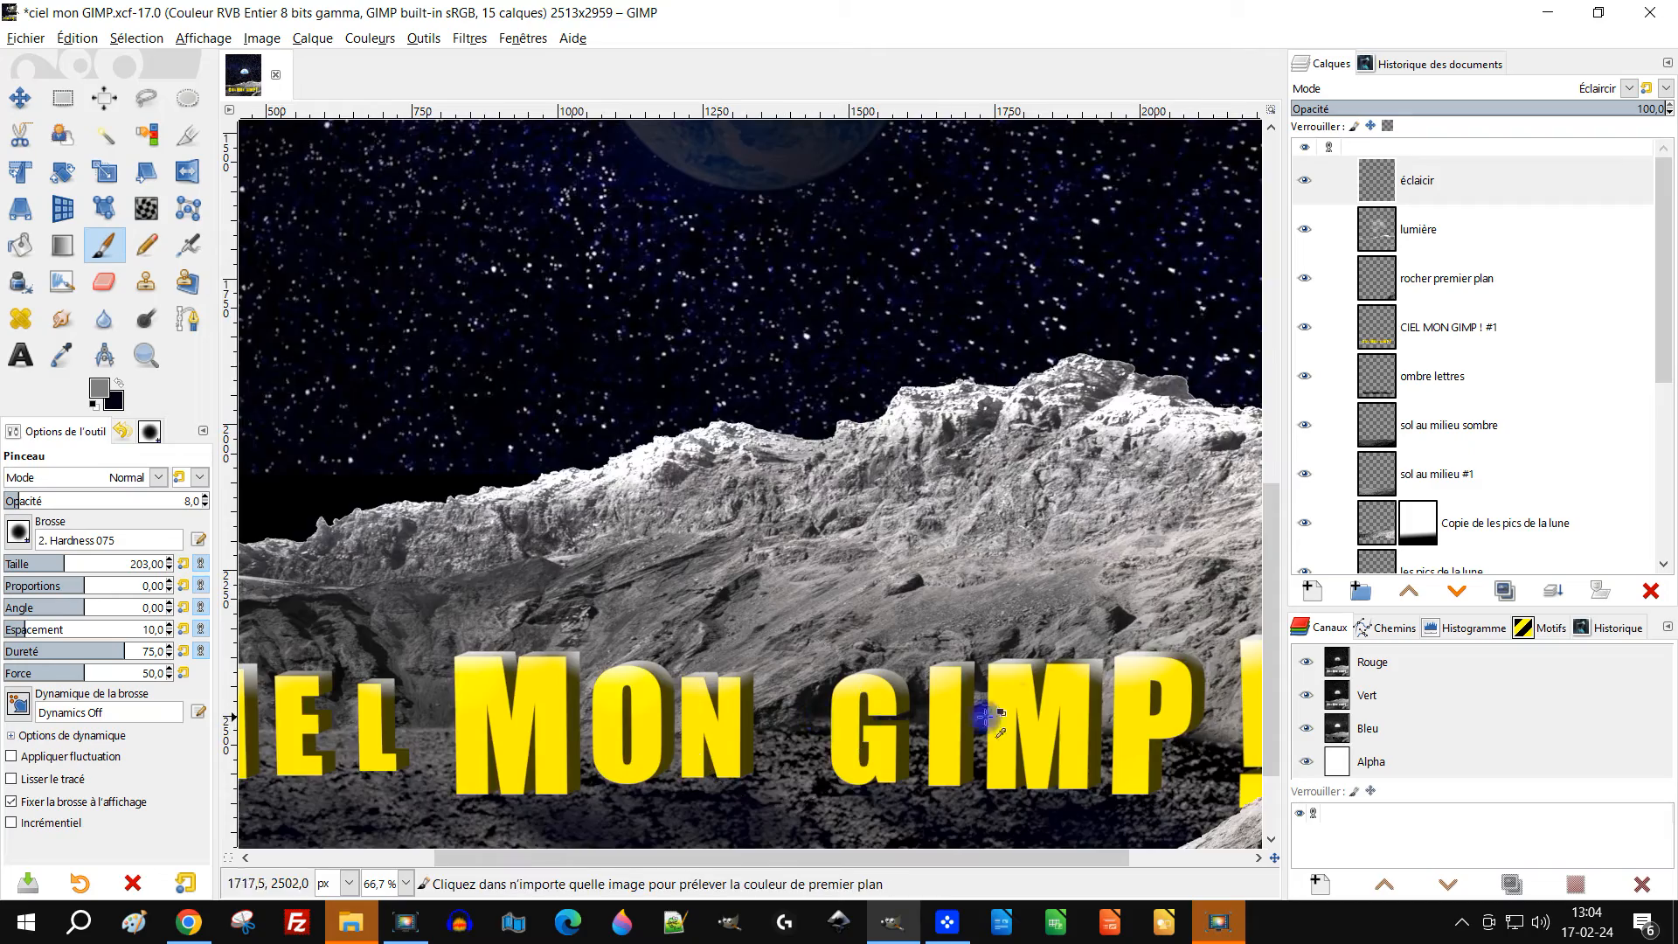
Try brightening the tops of the GIMP letters and the exclamation mark, and undo the letter strokes
{"action": "scroll", "coordinate": [1001, 721], "scroll_direction": "up", "scroll_amount": 1}
{"action": "scroll", "coordinate": [895, 655], "scroll_direction": "down", "scroll_amount": 1}
{"action": "scroll", "coordinate": [909, 732], "scroll_direction": "right", "scroll_amount": 3}
{"action": "scroll", "coordinate": [909, 732], "scroll_direction": "up", "scroll_amount": 2}
{"action": "left_click", "coordinate": [931, 629]}
{"action": "scroll", "coordinate": [1000, 694], "scroll_direction": "down", "scroll_amount": 2}
{"action": "left_click_drag", "start_coordinate": [1018, 727], "coordinate": [977, 672]}
{"action": "scroll", "coordinate": [1082, 605], "scroll_direction": "up", "scroll_amount": 2}
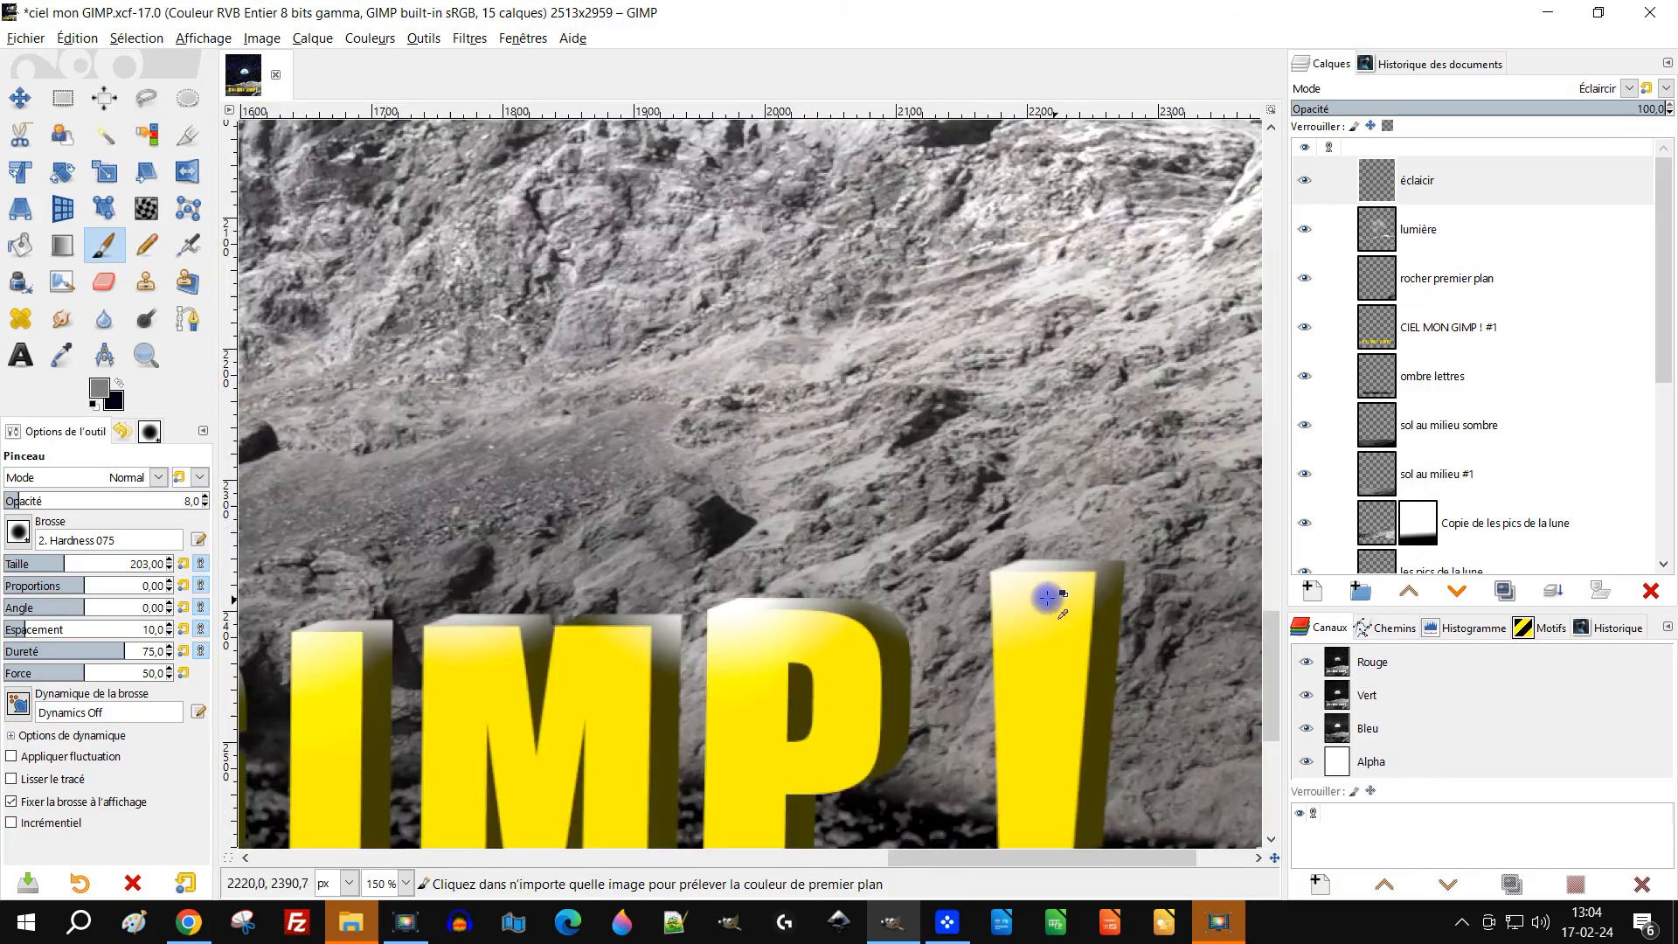
{"action": "scroll", "coordinate": [1047, 596], "scroll_direction": "up", "scroll_amount": 2}
{"action": "left_click", "coordinate": [957, 567]}
{"action": "scroll", "coordinate": [1009, 612], "scroll_direction": "down", "scroll_amount": 6}
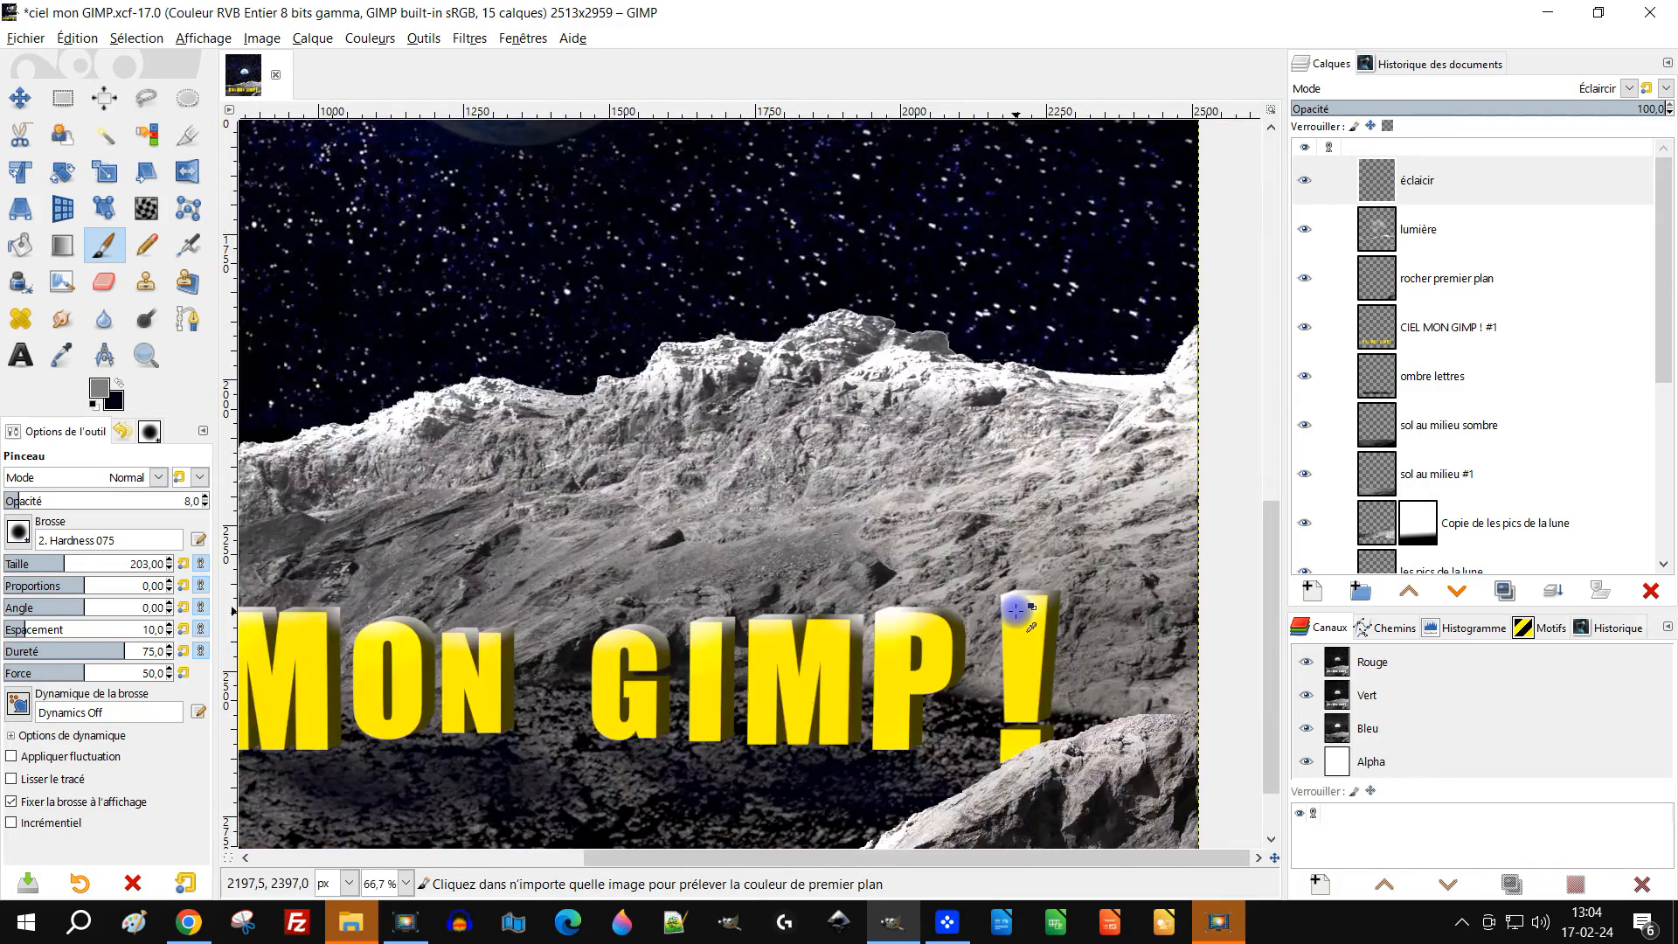
{"action": "scroll", "coordinate": [1001, 650], "scroll_direction": "up", "scroll_amount": 1}
{"action": "key", "text": "ctrl+z"}
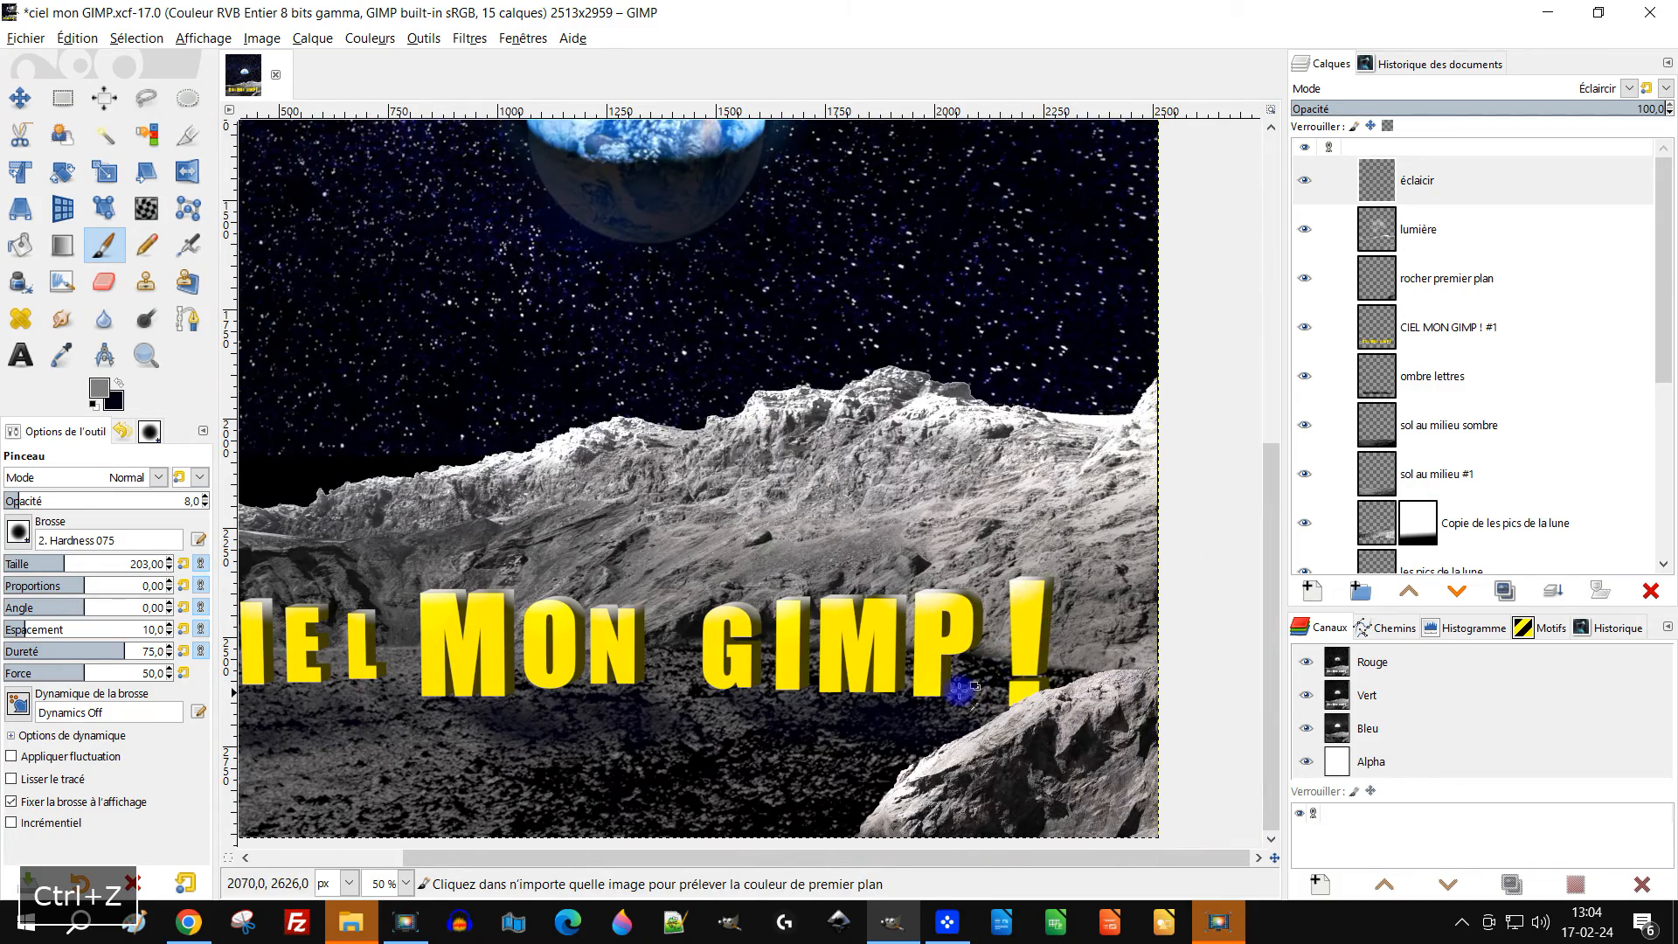
{"action": "key", "text": "ctrl+z"}
{"action": "left_click_drag", "start_coordinate": [566, 687], "coordinate": [814, 640]}
{"action": "key", "text": "ctrl+z"}
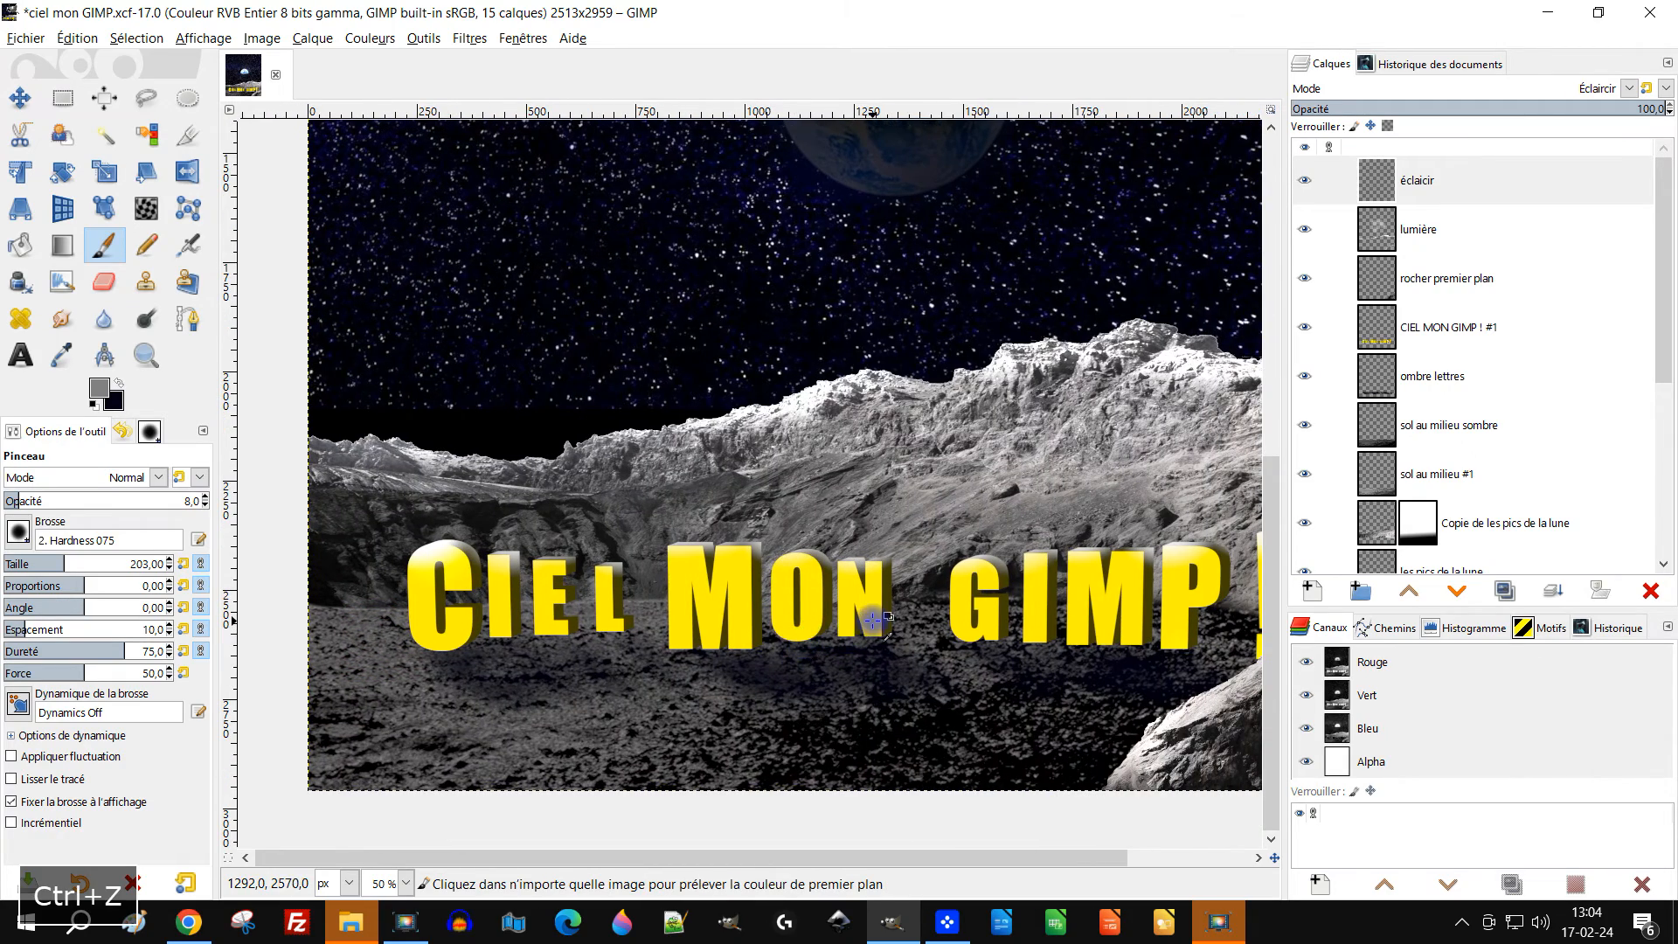
{"action": "scroll", "coordinate": [872, 620], "scroll_direction": "down", "scroll_amount": 3}
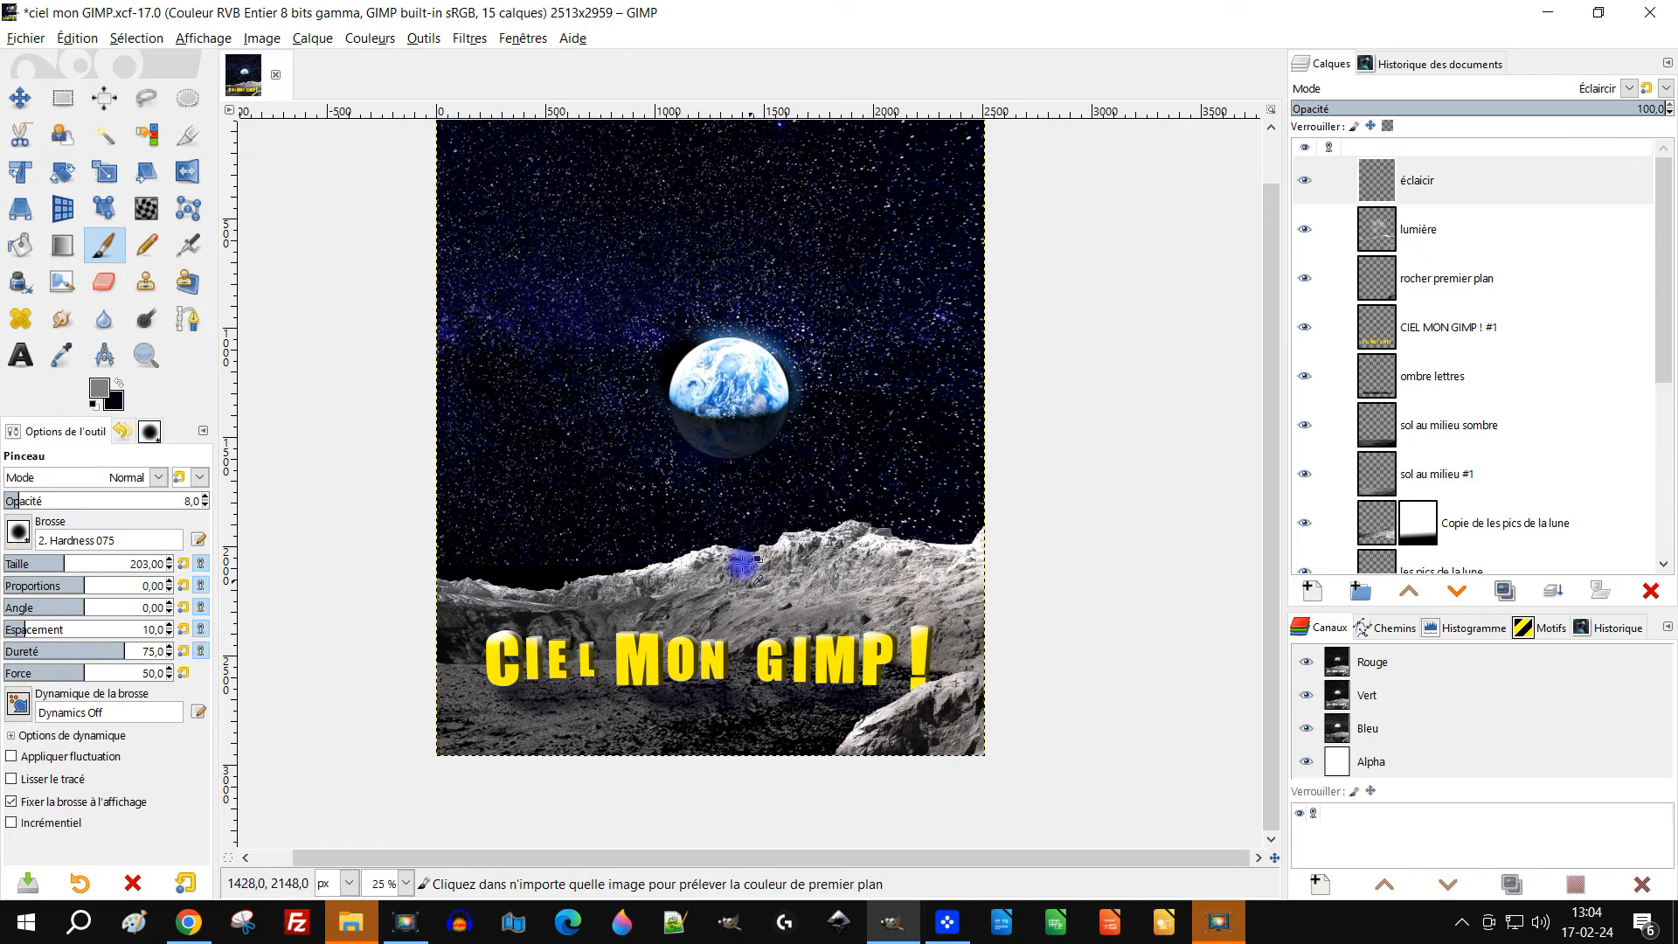
{"action": "left_click_drag", "start_coordinate": [803, 556], "coordinate": [809, 587]}
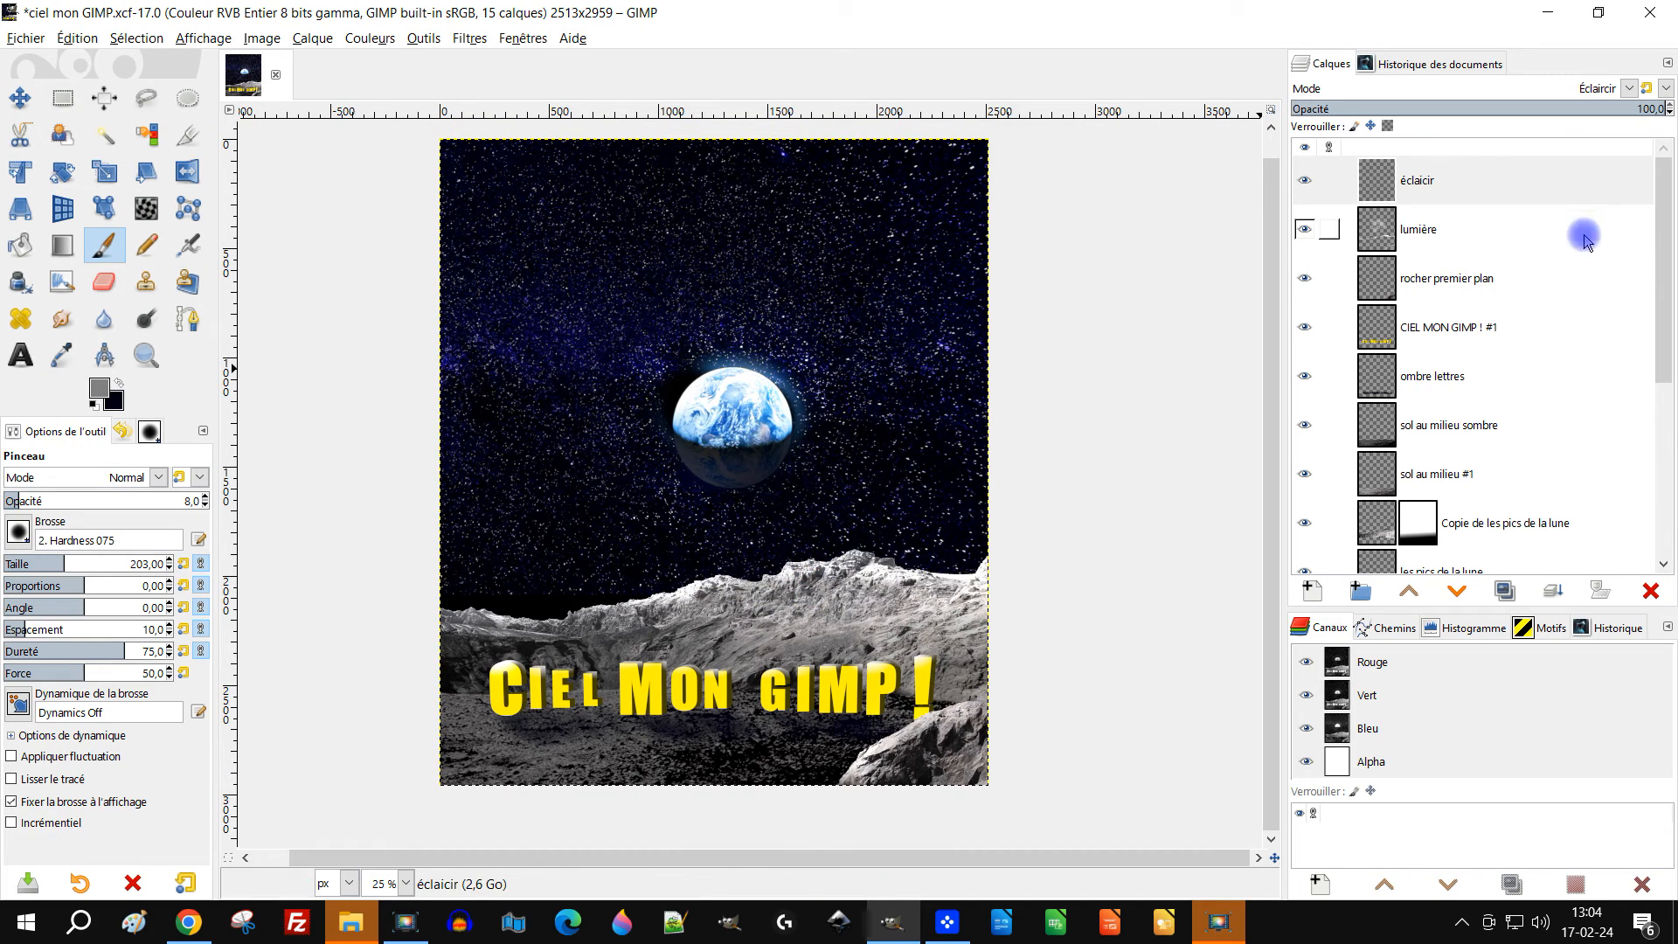
{"action": "left_click", "coordinate": [1451, 224]}
{"action": "scroll", "coordinate": [688, 695], "scroll_direction": "up", "scroll_amount": 3}
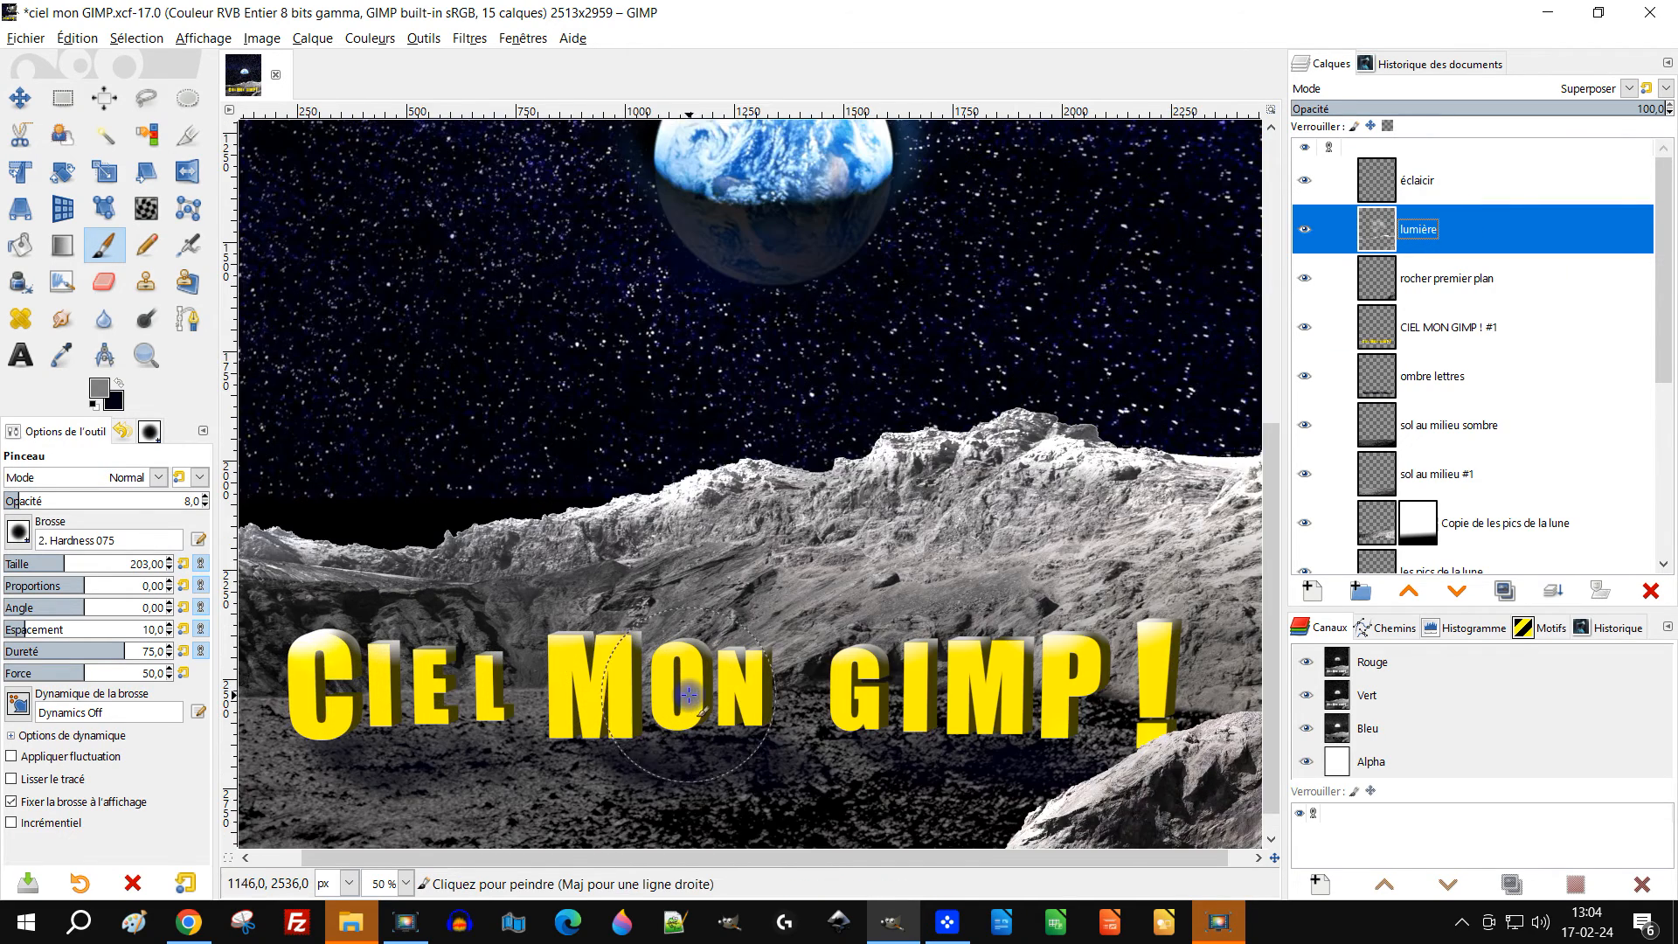
{"action": "scroll", "coordinate": [699, 690], "scroll_direction": "down", "scroll_amount": 3}
{"action": "scroll", "coordinate": [686, 690], "scroll_direction": "up", "scroll_amount": 3}
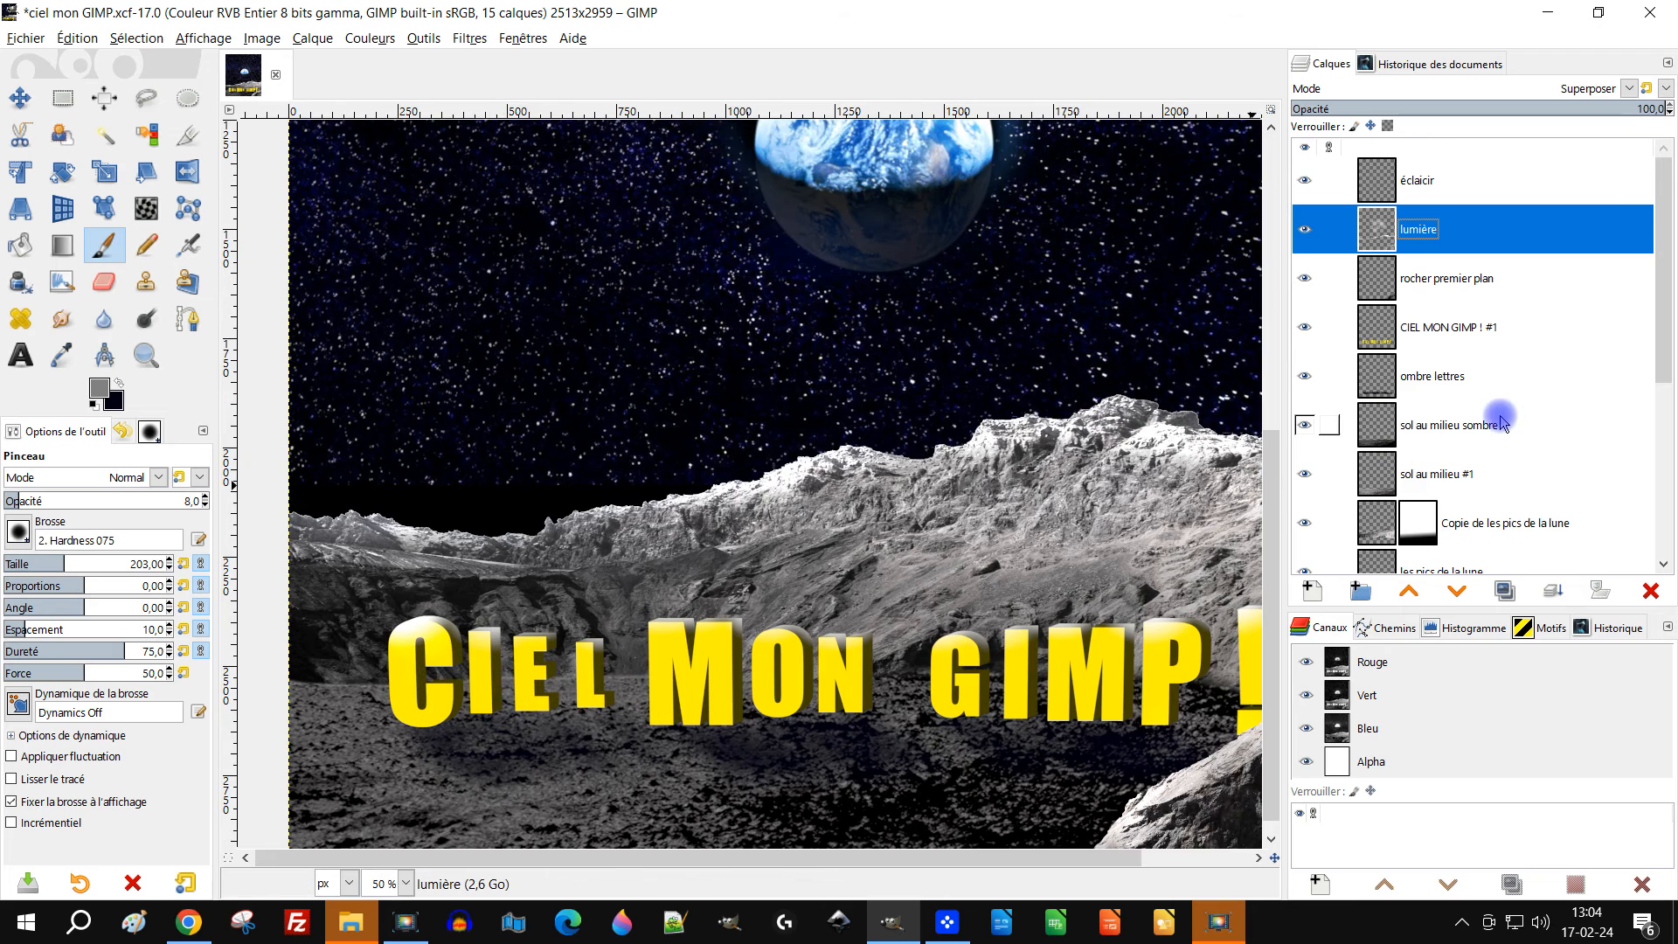
Raise the opacity of the ombre lettres layer to 100
{"action": "scroll", "coordinate": [1486, 384], "scroll_direction": "down", "scroll_amount": 1}
{"action": "left_click", "coordinate": [1447, 341]}
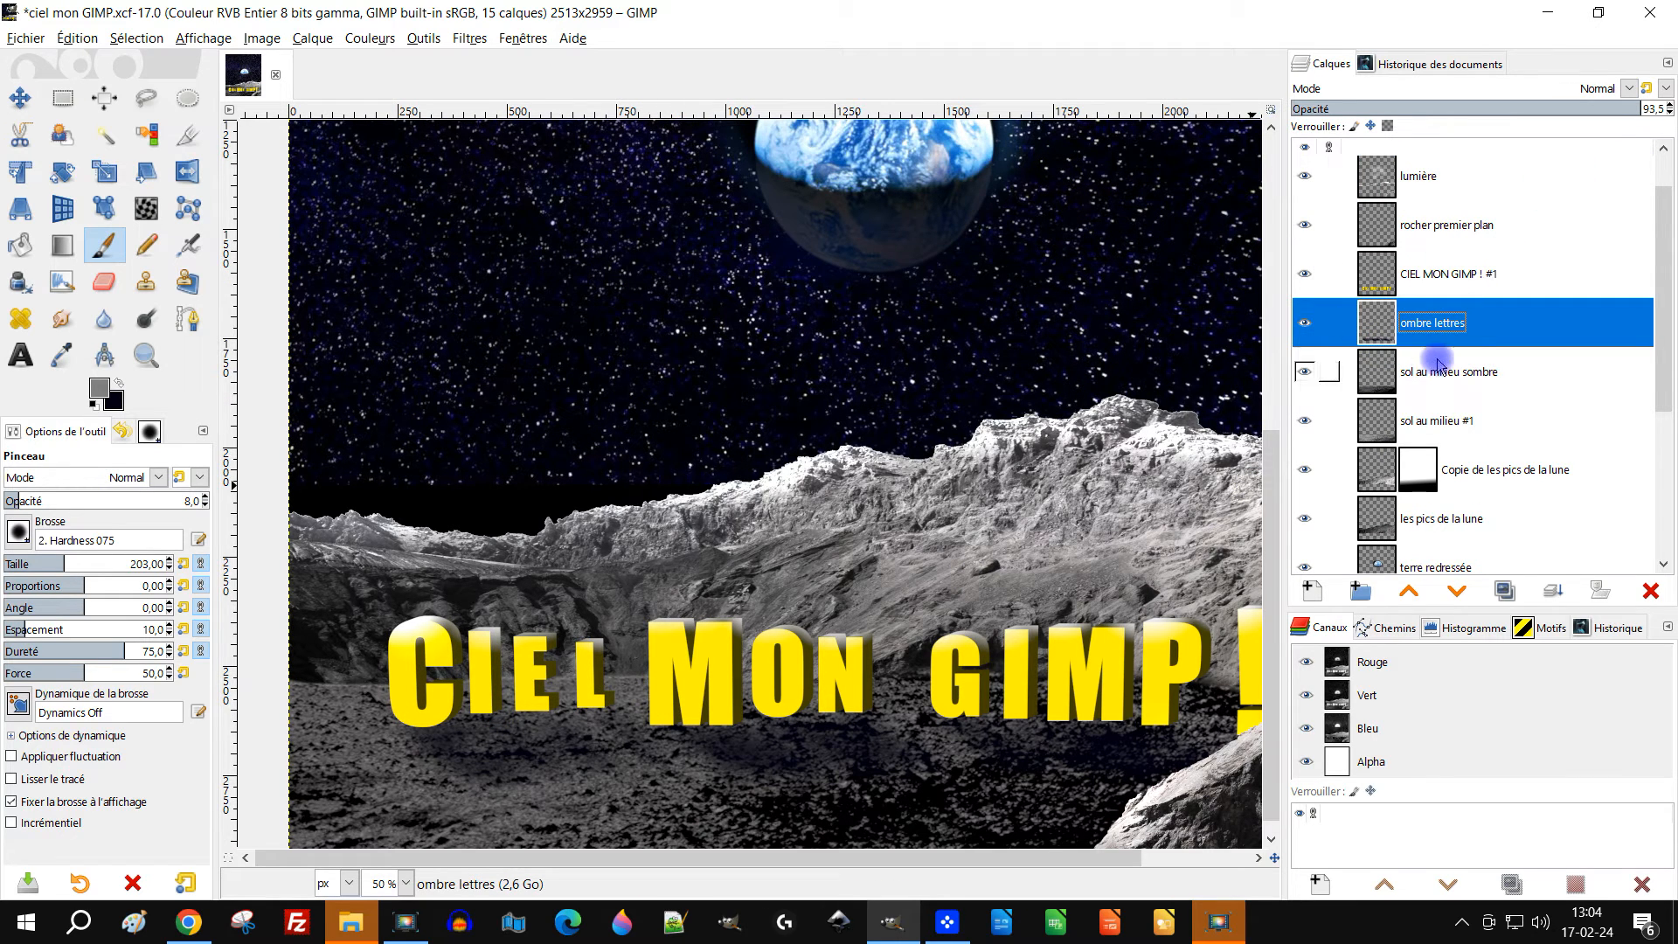
{"action": "left_click", "coordinate": [1304, 323]}
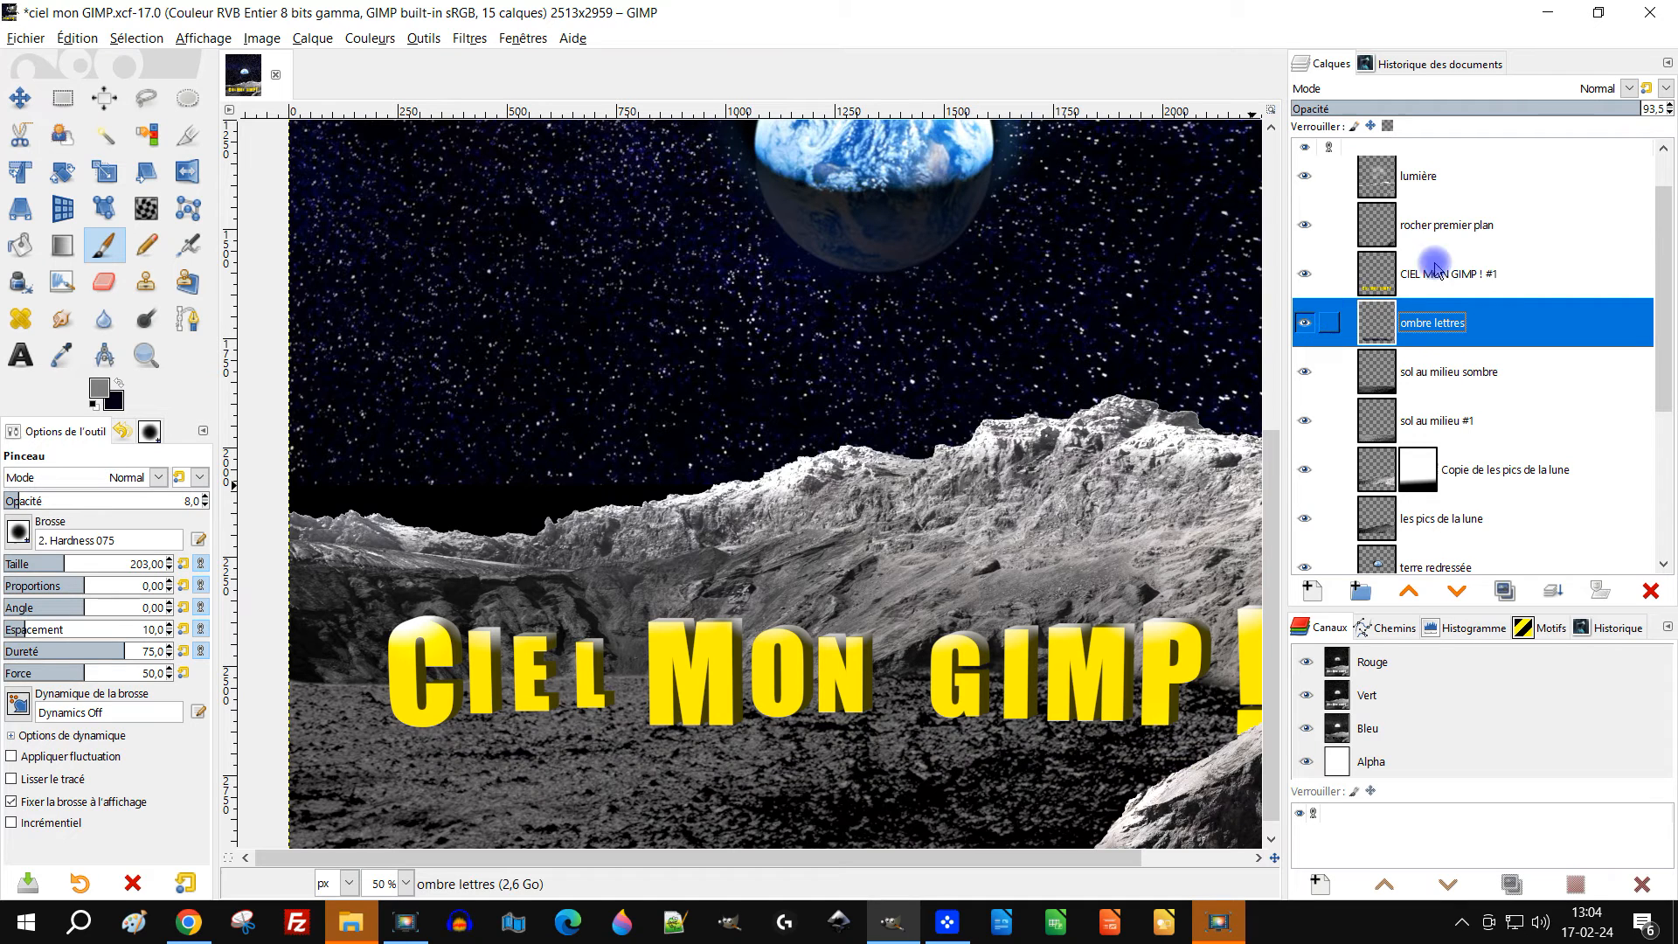
{"action": "left_click", "coordinate": [1649, 107]}
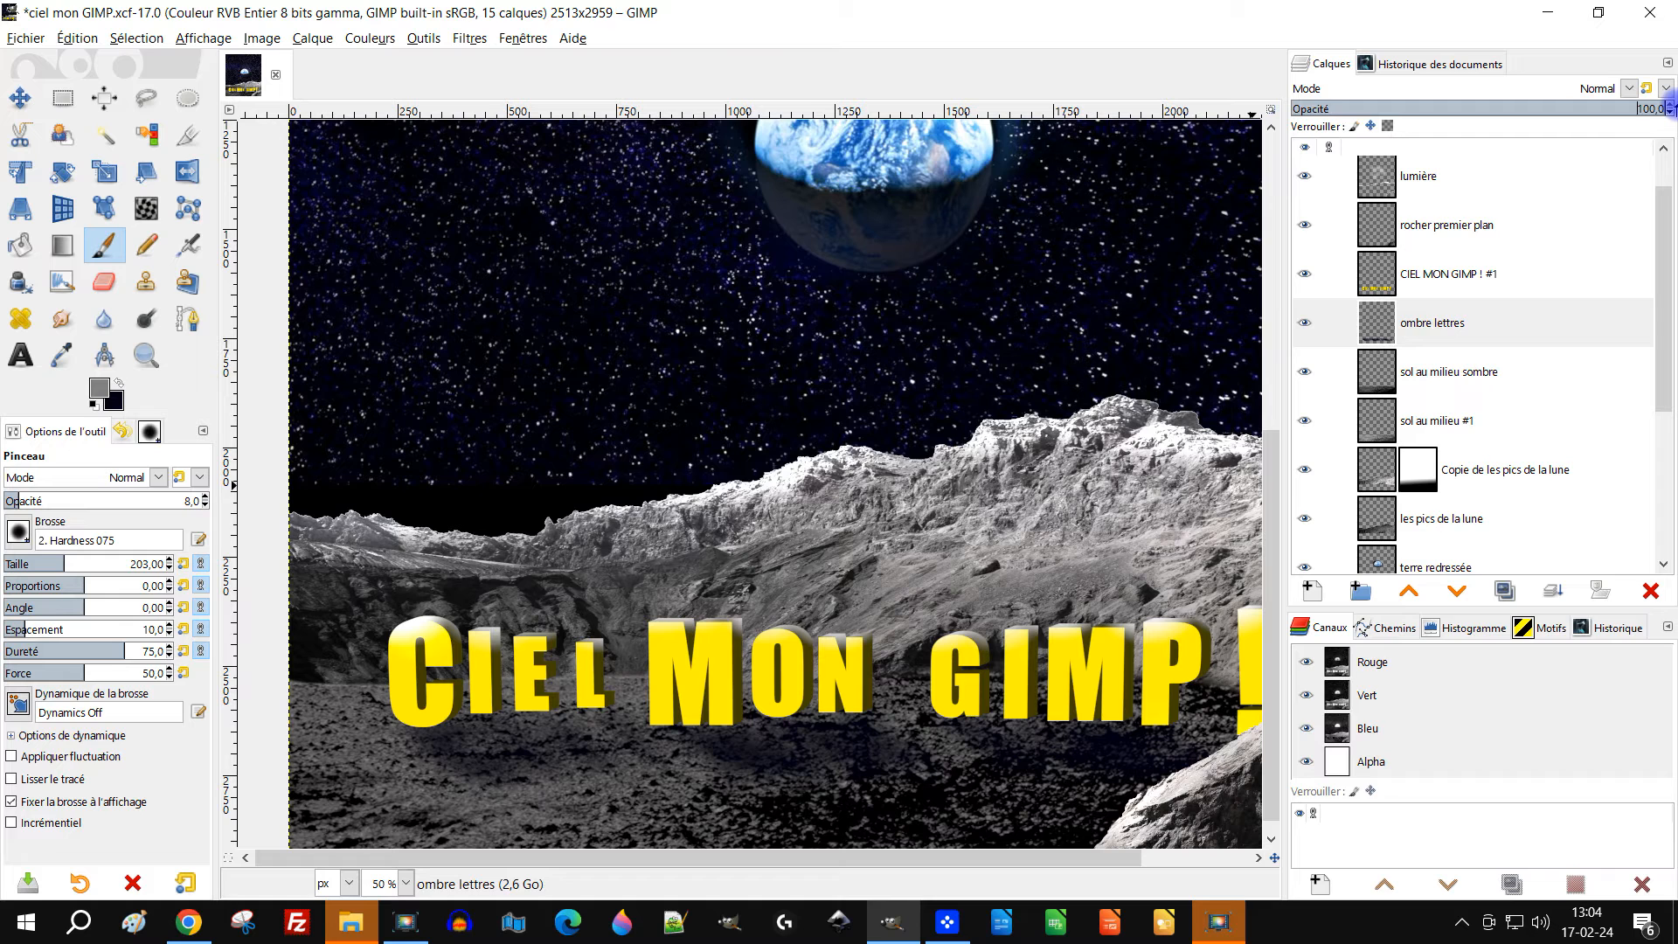
Compare the ground under the letters with the ombre lettres layer hidden and shown, keeping the Paintbrush active
{"action": "key", "text": "1"}
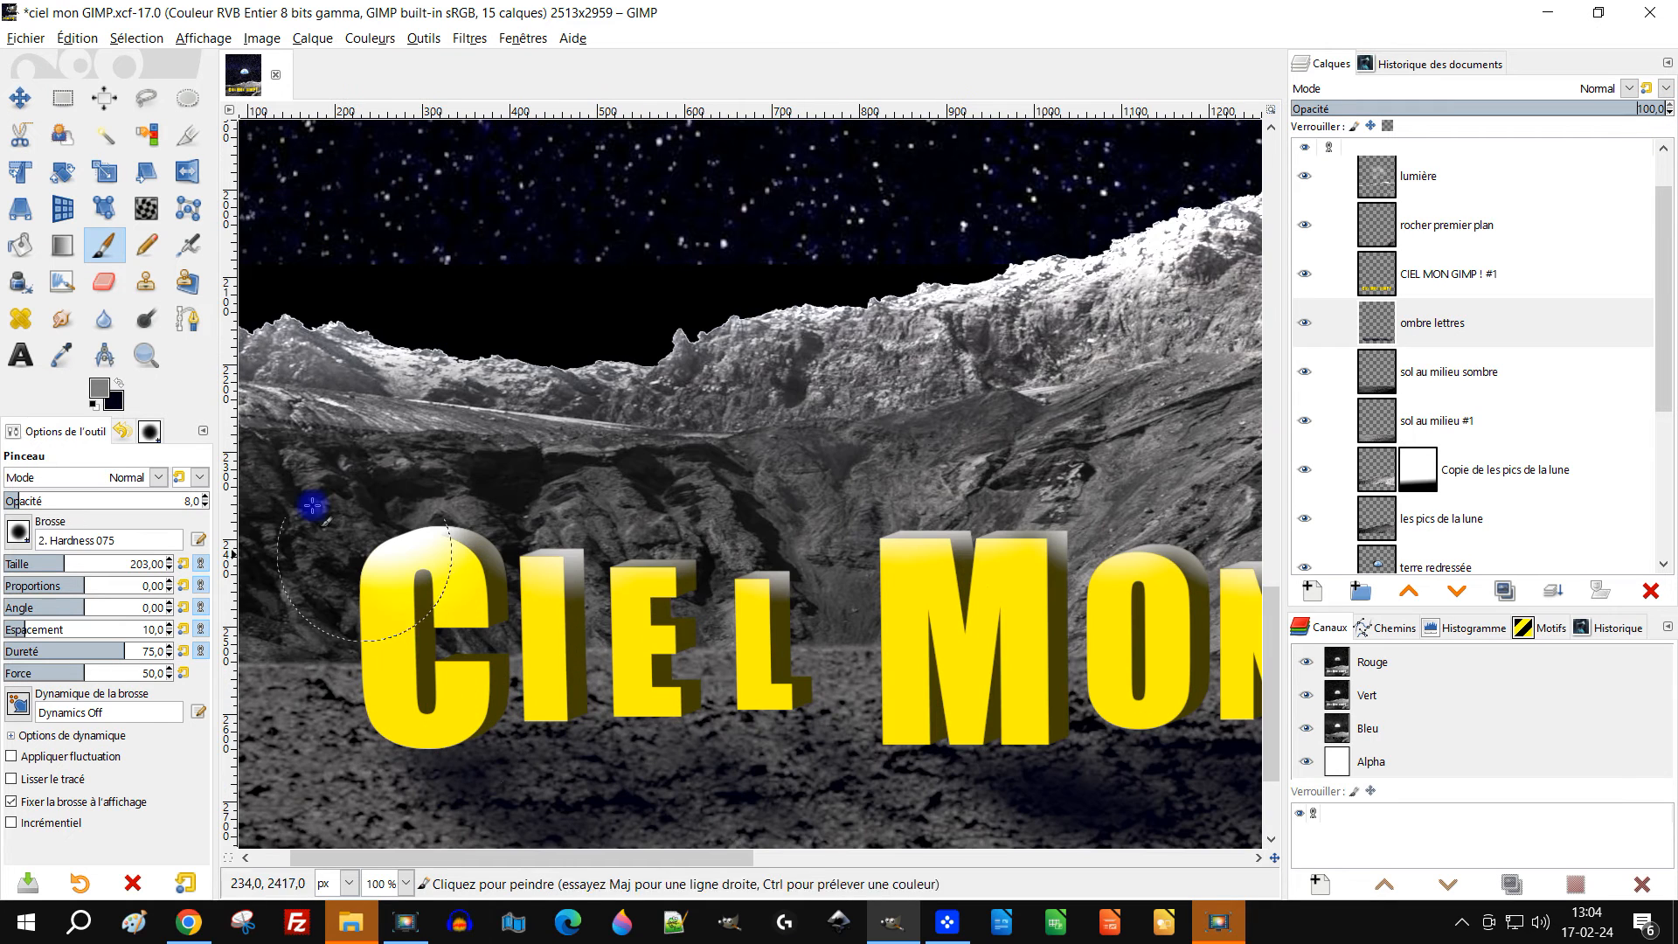
{"action": "left_click", "coordinate": [108, 246]}
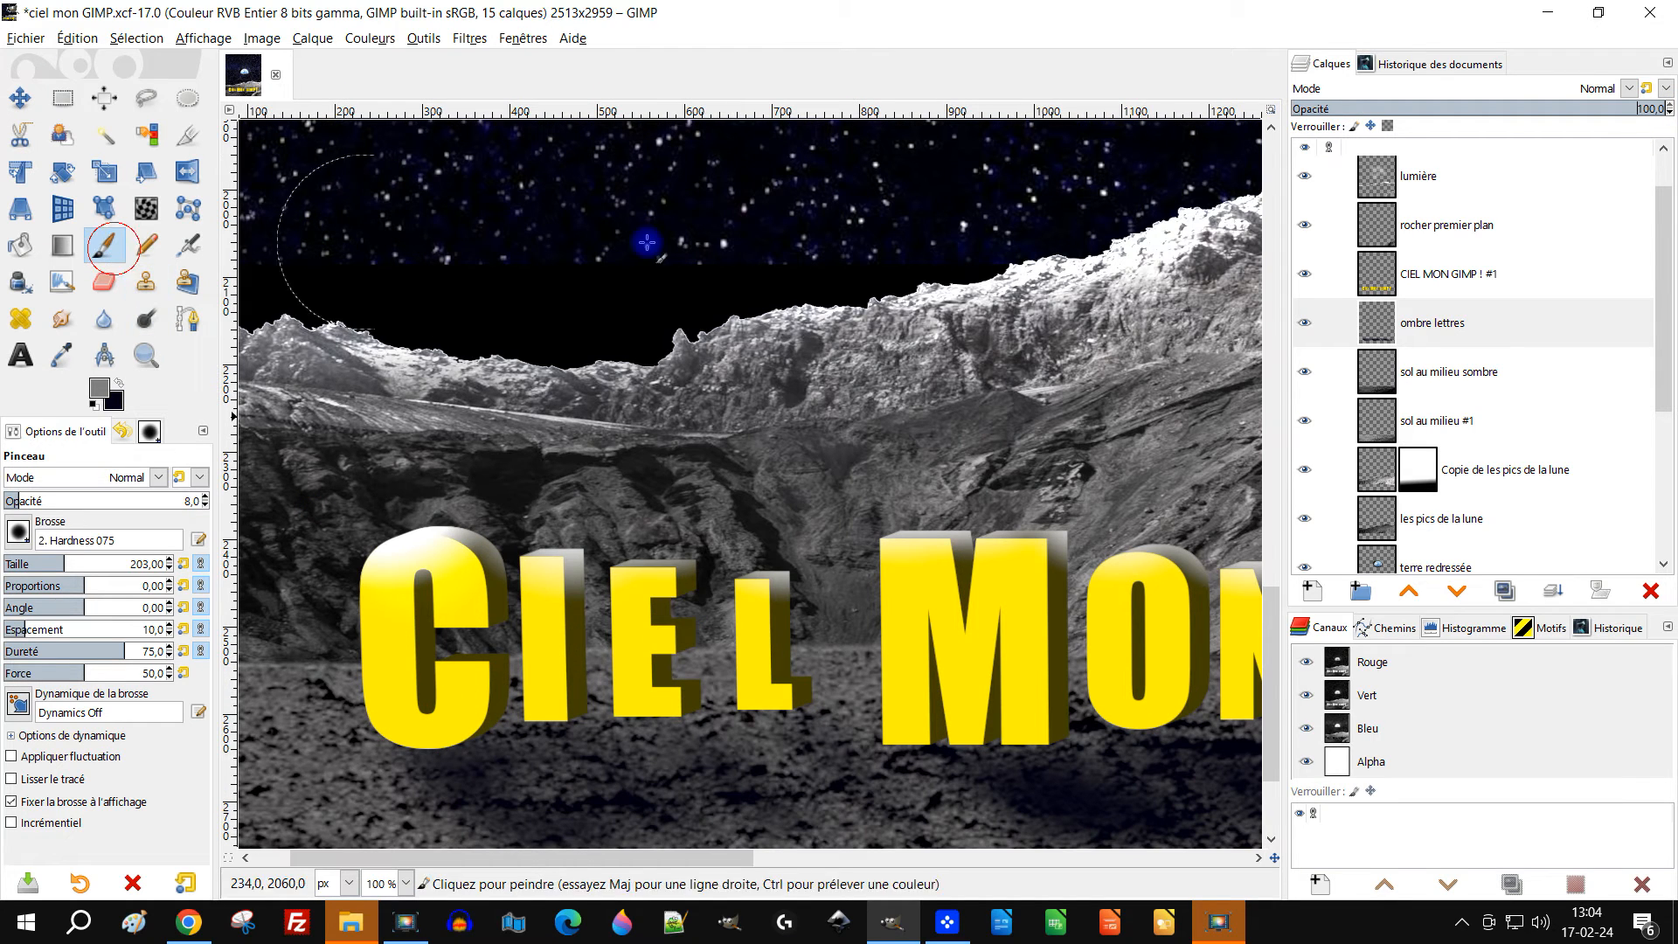
{"action": "left_click", "coordinate": [1404, 332]}
{"action": "left_click", "coordinate": [1308, 323]}
{"action": "left_click", "coordinate": [1307, 322]}
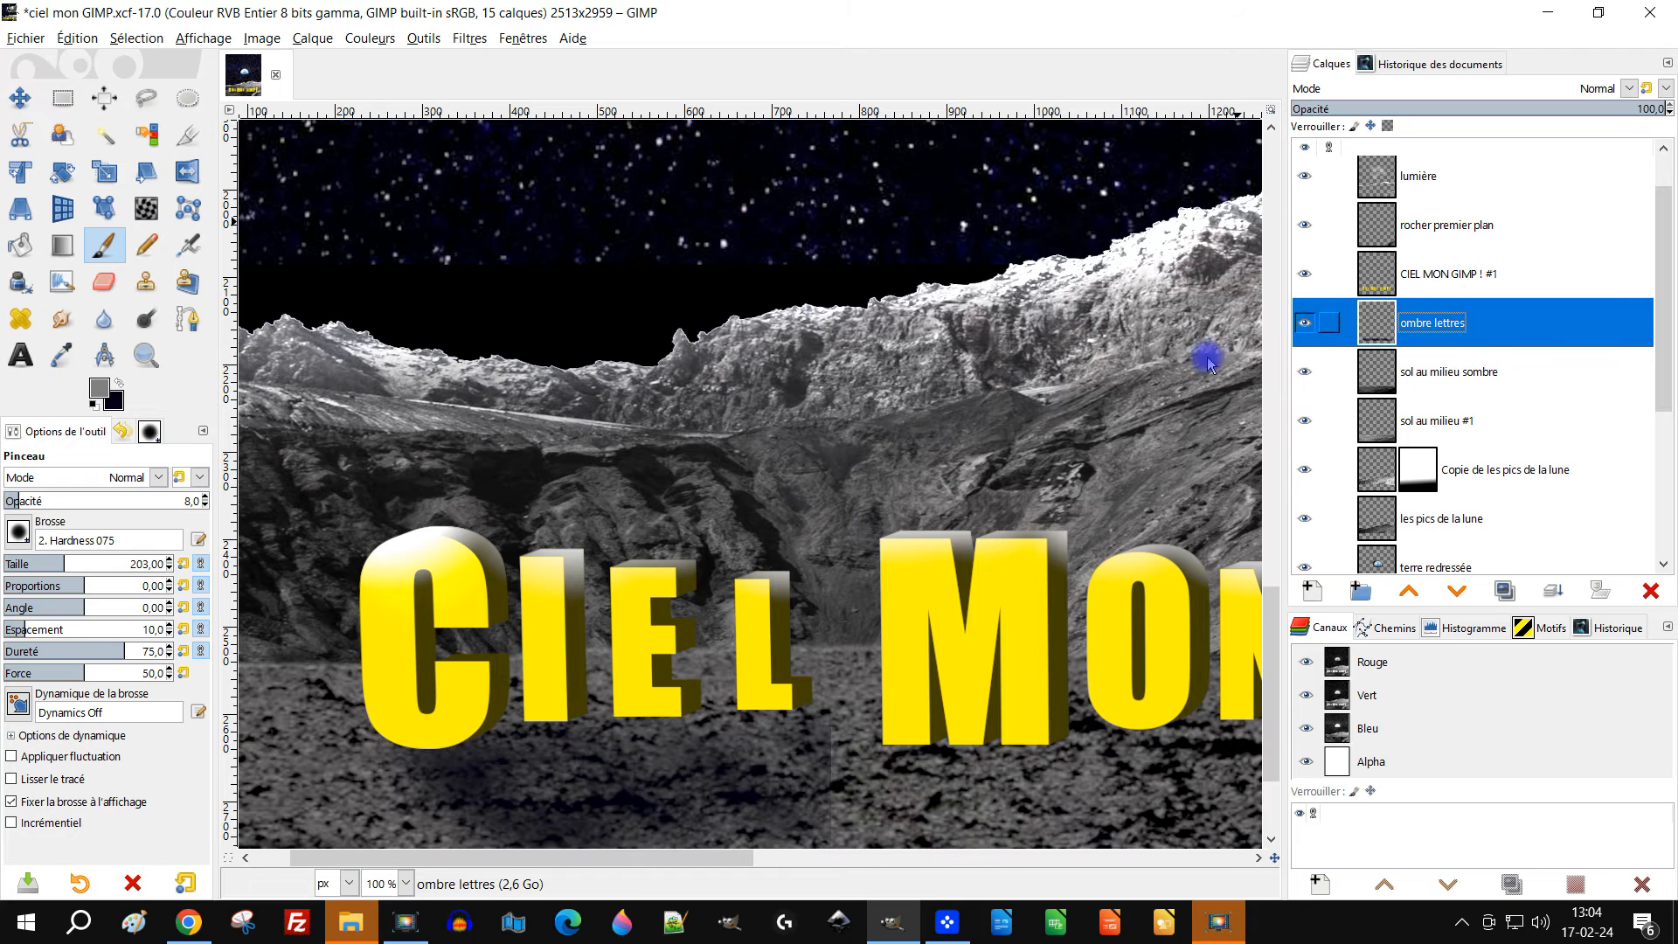
Sample the dark shadow colour beneath the C and set the Paintbrush to 100 opacity on the ombre lettres layer
{"action": "key", "text": "2"}
{"action": "mouse_move", "coordinate": [575, 737]}
{"action": "left_mouse_down"}
{"action": "mouse_move", "coordinate": [479, 569]}
{"action": "mouse_move", "coordinate": [416, 584]}
{"action": "left_mouse_up"}
{"action": "left_click", "coordinate": [439, 600], "text": "ctrl"}
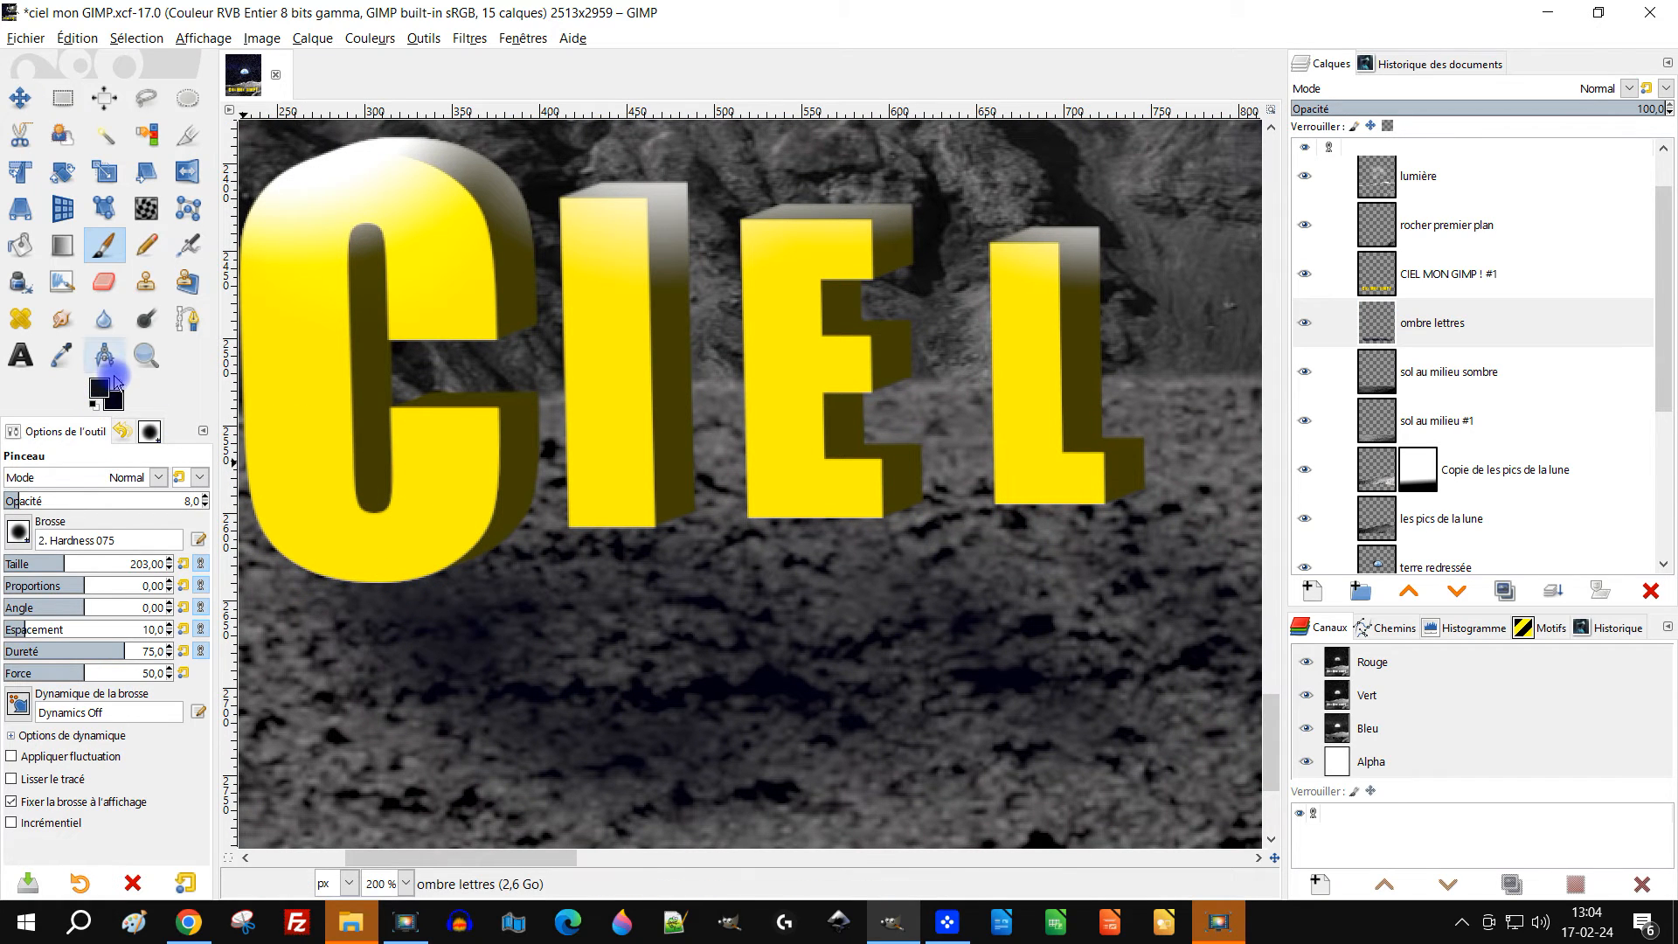
{"action": "left_click", "coordinate": [513, 750], "text": "ctrl"}
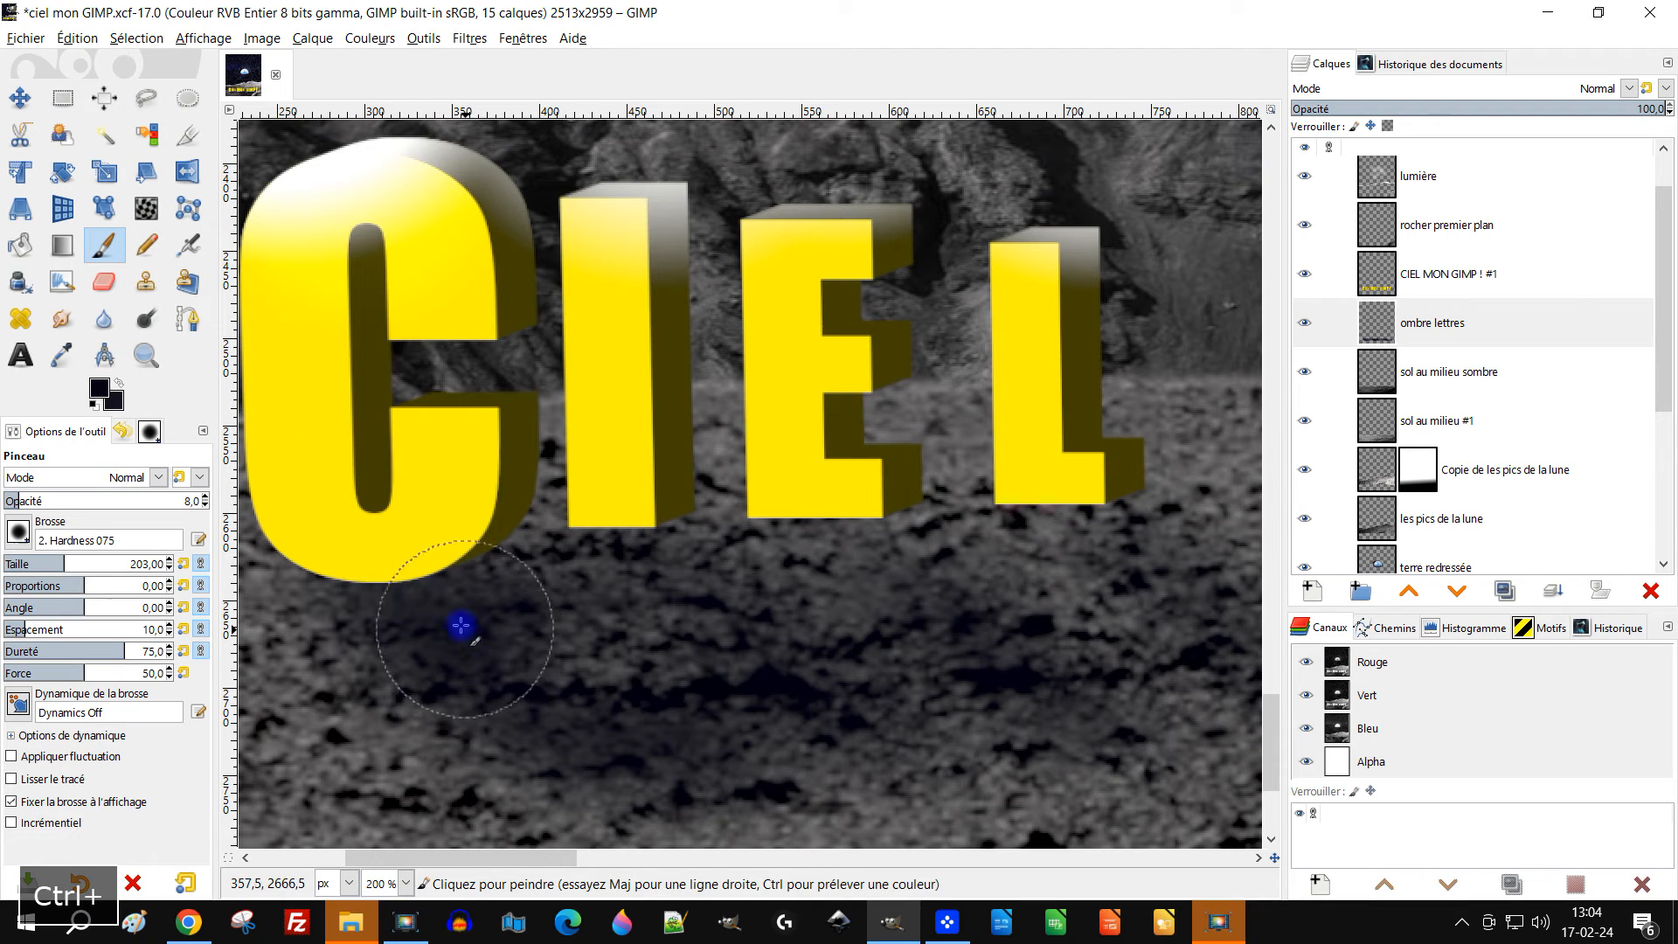
{"action": "left_click", "coordinate": [1475, 322]}
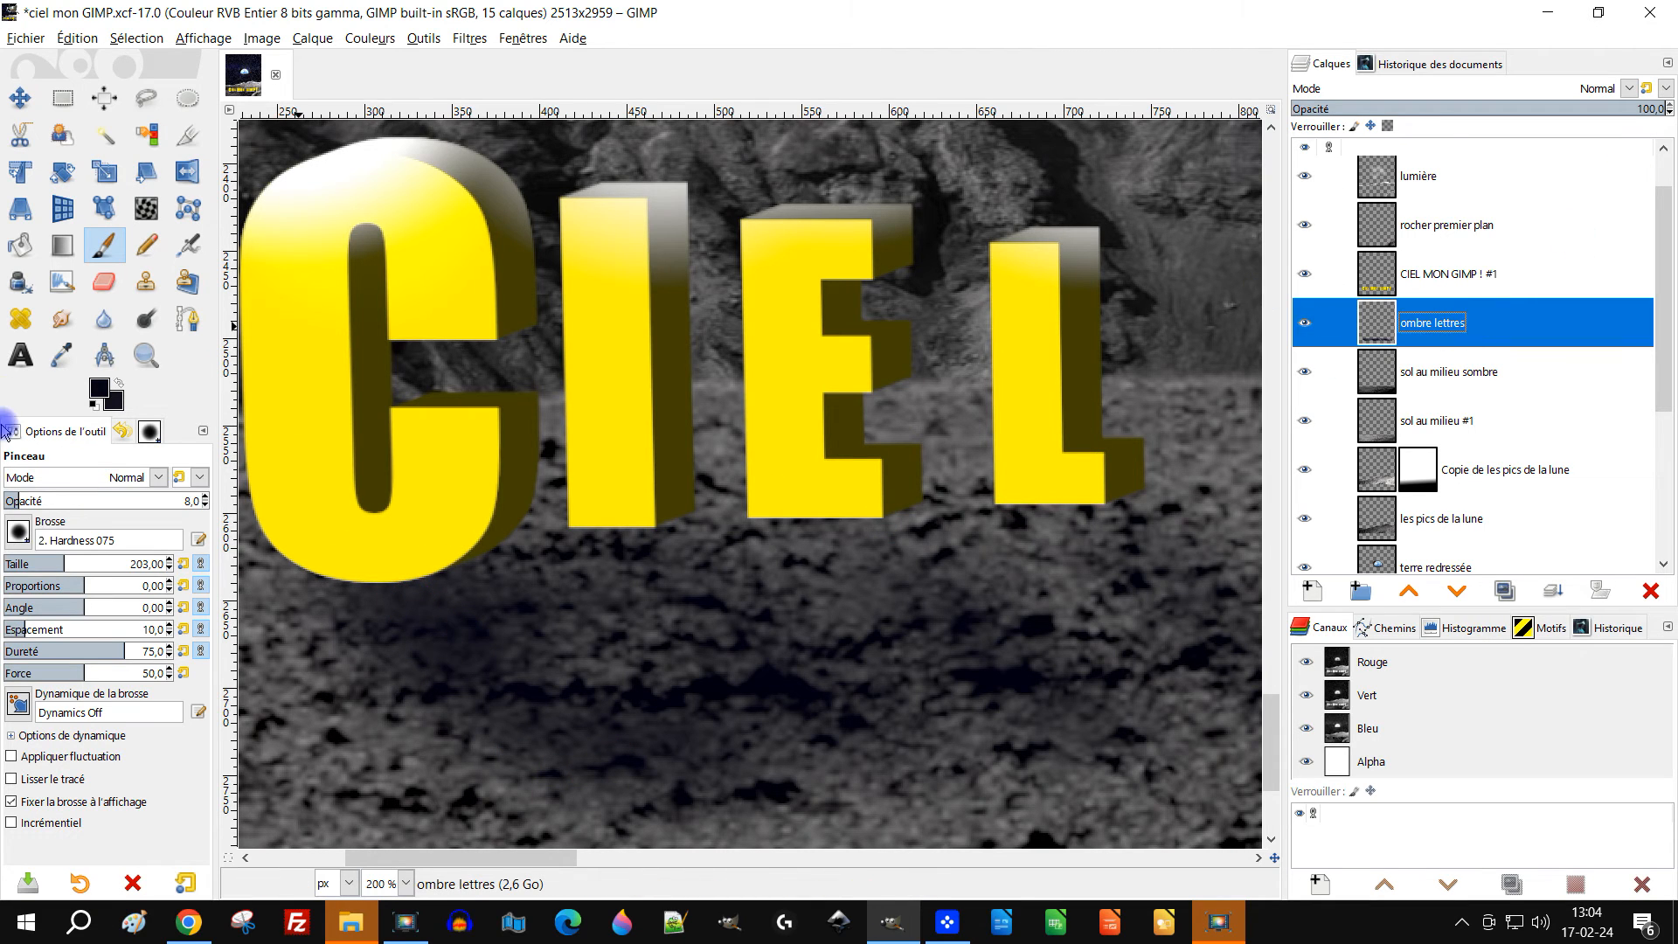
{"action": "left_click_drag", "start_coordinate": [38, 506], "coordinate": [454, 498]}
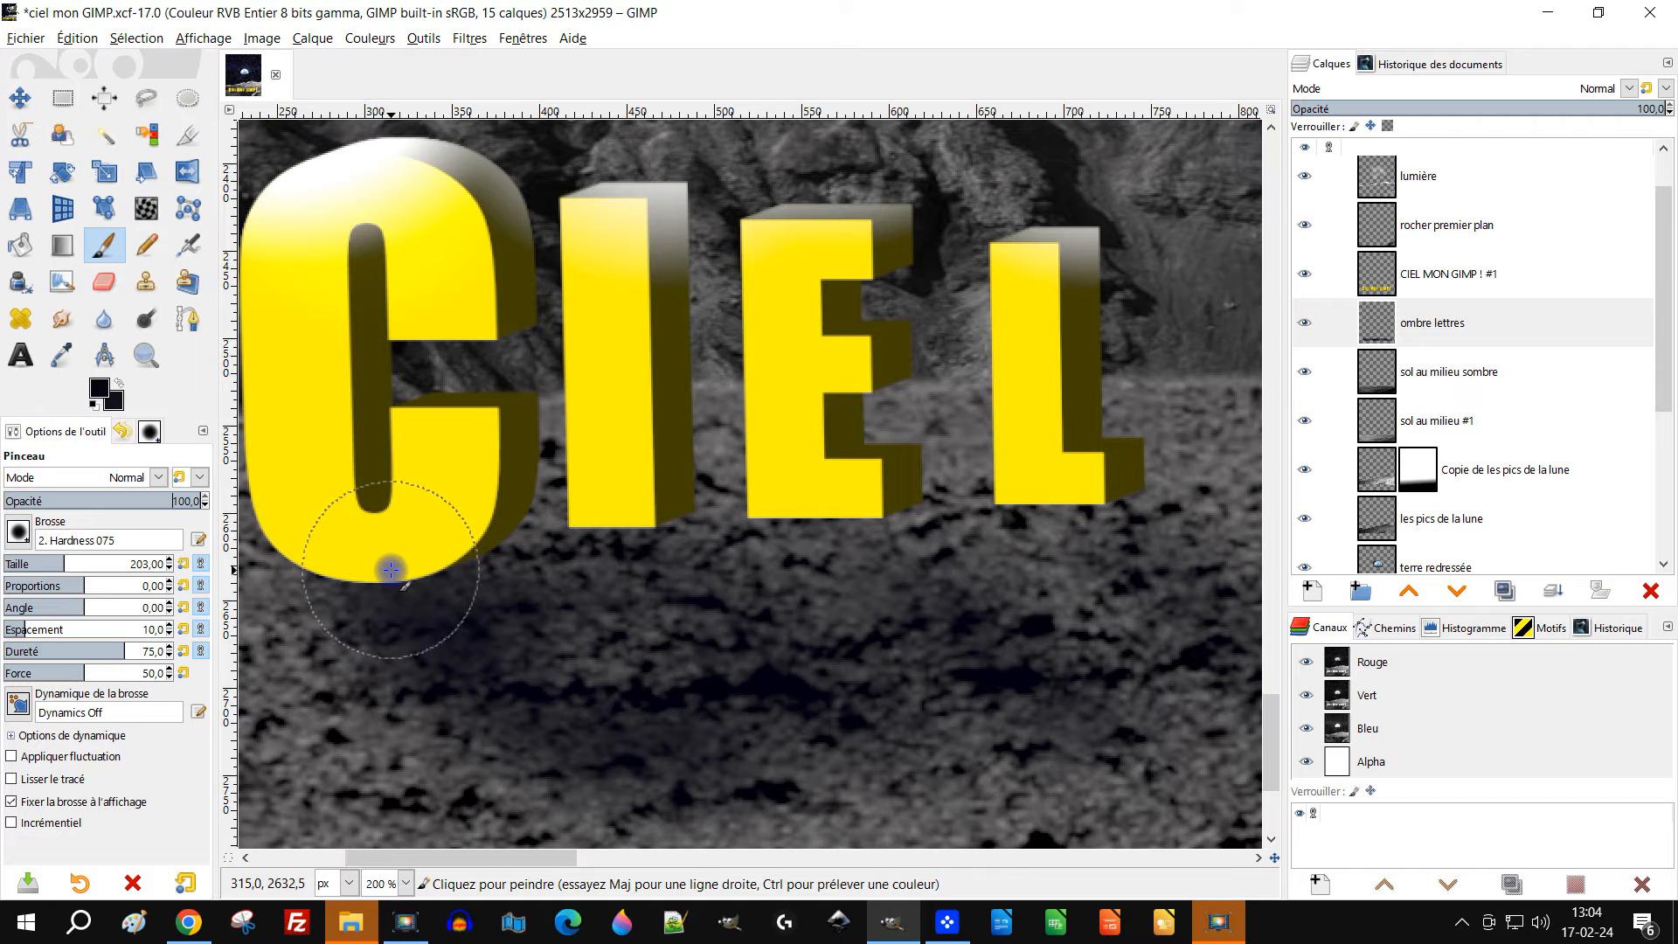
Paint dark contact shadows on the ground along the bases of the CIEL letters
{"action": "mouse_move", "coordinate": [416, 564]}
{"action": "left_mouse_down"}
{"action": "mouse_move", "coordinate": [443, 550]}
{"action": "mouse_move", "coordinate": [338, 550]}
{"action": "mouse_move", "coordinate": [465, 553]}
{"action": "left_mouse_up"}
{"action": "left_click_drag", "start_coordinate": [510, 652], "coordinate": [444, 678]}
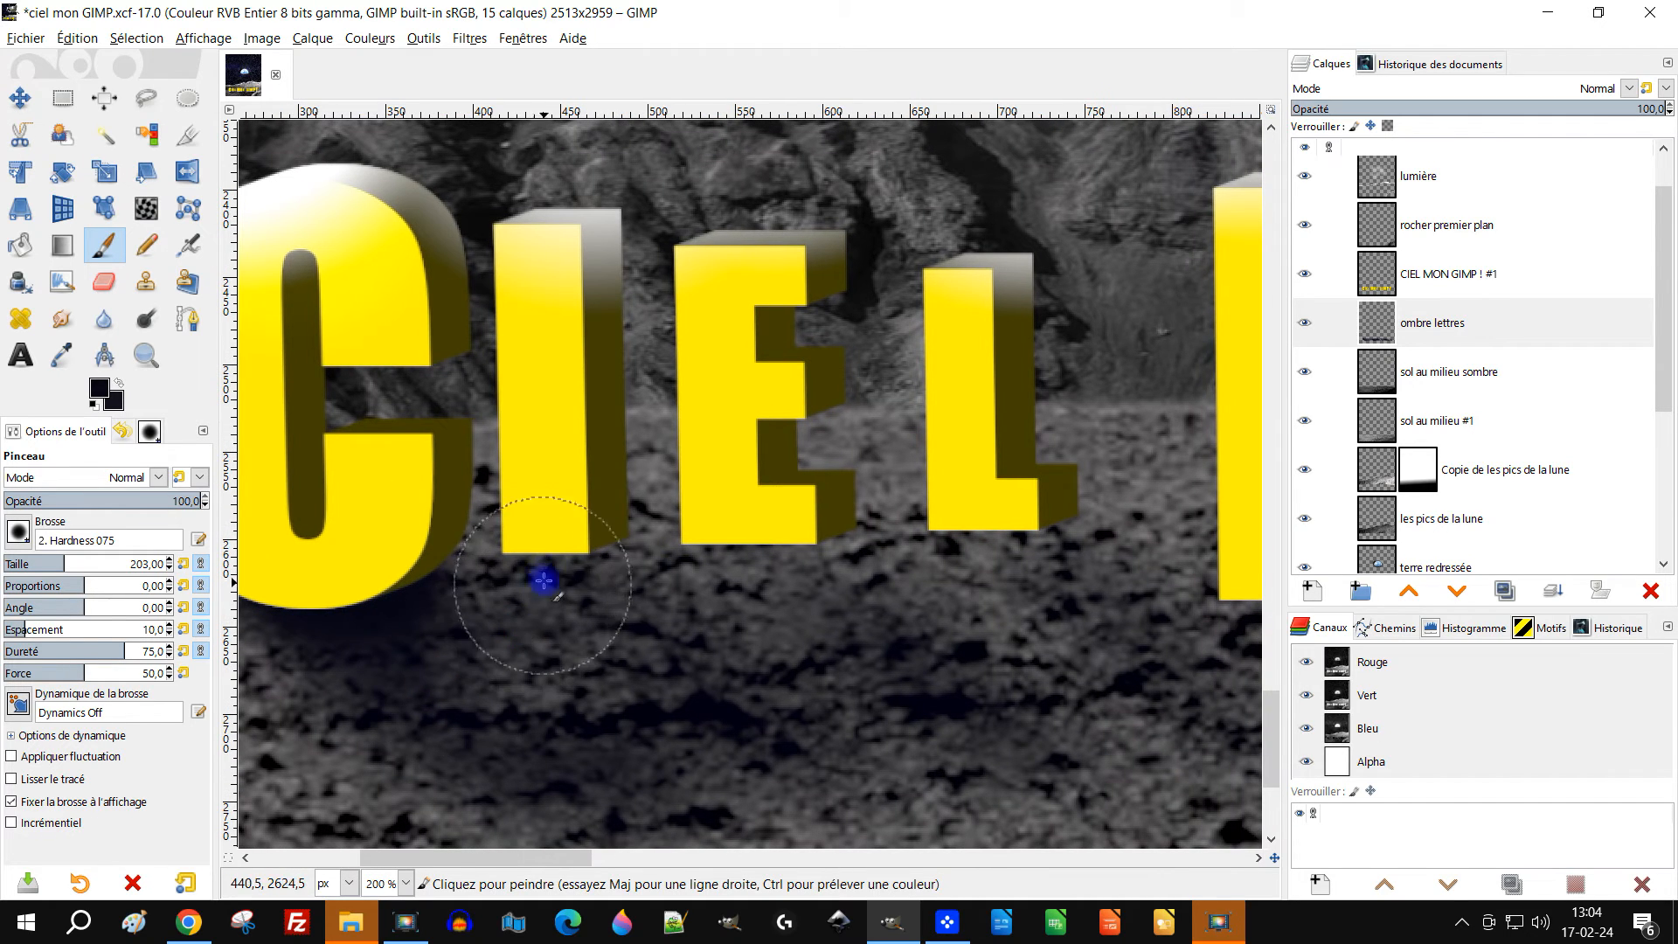
{"action": "left_click_drag", "start_coordinate": [568, 552], "coordinate": [589, 567]}
{"action": "left_click_drag", "start_coordinate": [715, 639], "coordinate": [599, 701]}
{"action": "left_click_drag", "start_coordinate": [621, 611], "coordinate": [698, 619]}
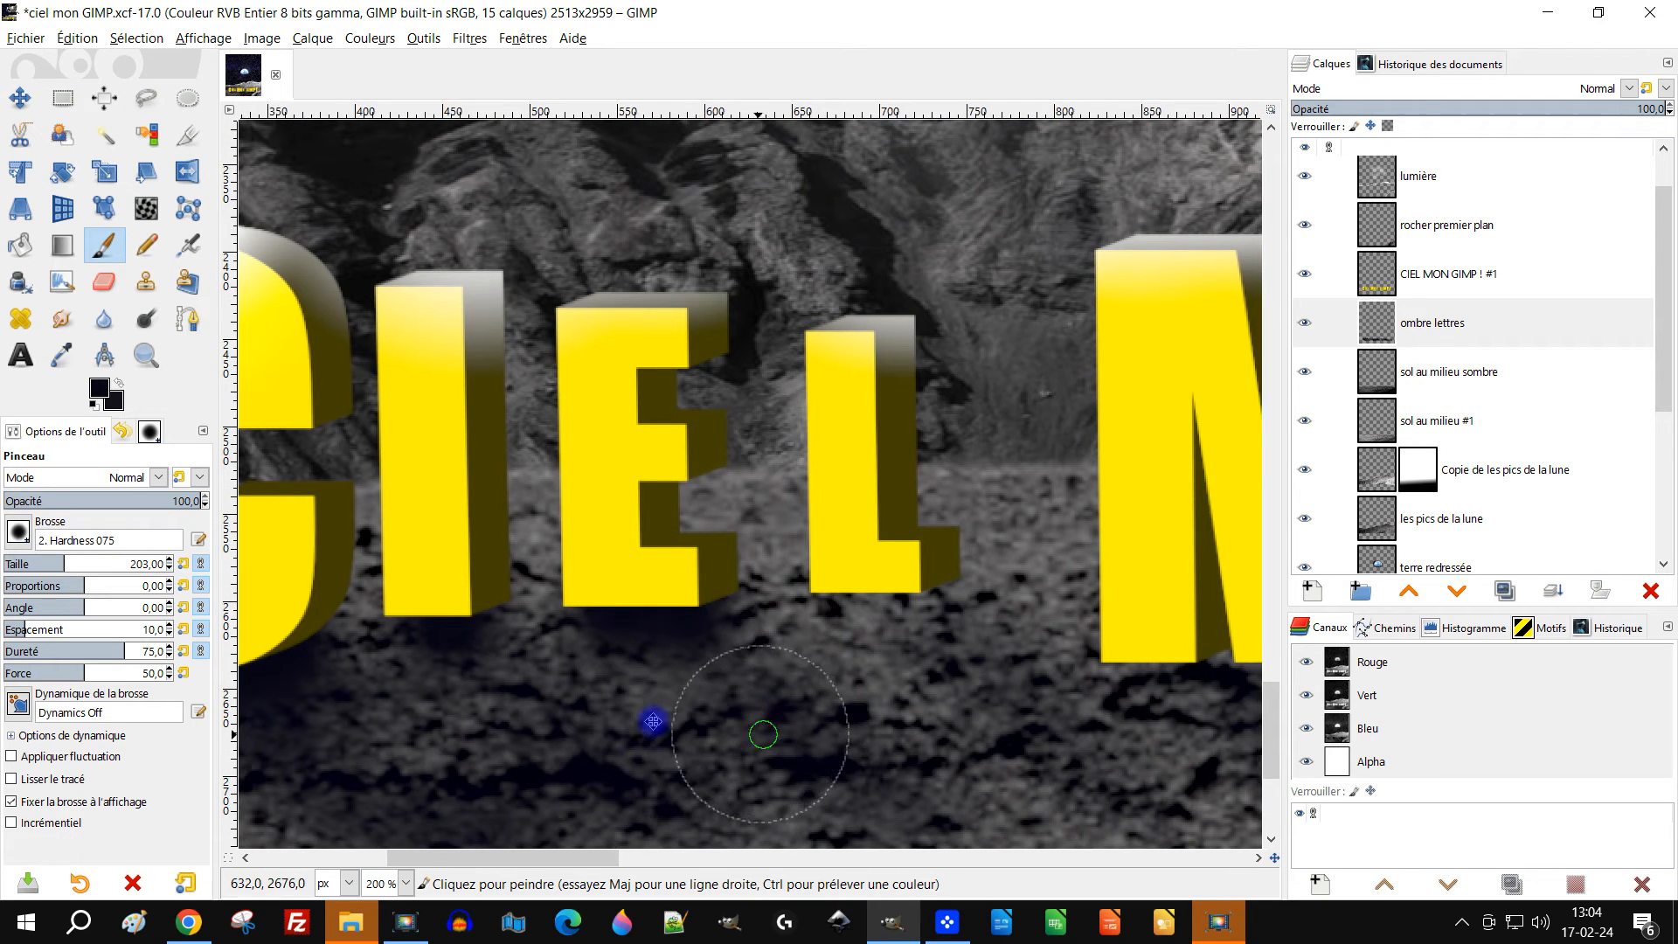
{"action": "left_click_drag", "start_coordinate": [786, 736], "coordinate": [578, 736]}
{"action": "left_click_drag", "start_coordinate": [645, 591], "coordinate": [706, 591]}
{"action": "left_click_drag", "start_coordinate": [742, 730], "coordinate": [554, 716]}
Paint dark contact shadows along the bases of the MON letters on the ombre lettres layer
{"action": "mouse_move", "coordinate": [755, 644]}
{"action": "left_mouse_down"}
{"action": "mouse_move", "coordinate": [979, 660]}
{"action": "mouse_move", "coordinate": [787, 687]}
{"action": "mouse_move", "coordinate": [827, 681]}
{"action": "mouse_move", "coordinate": [865, 744]}
{"action": "mouse_move", "coordinate": [495, 726]}
{"action": "left_mouse_up"}
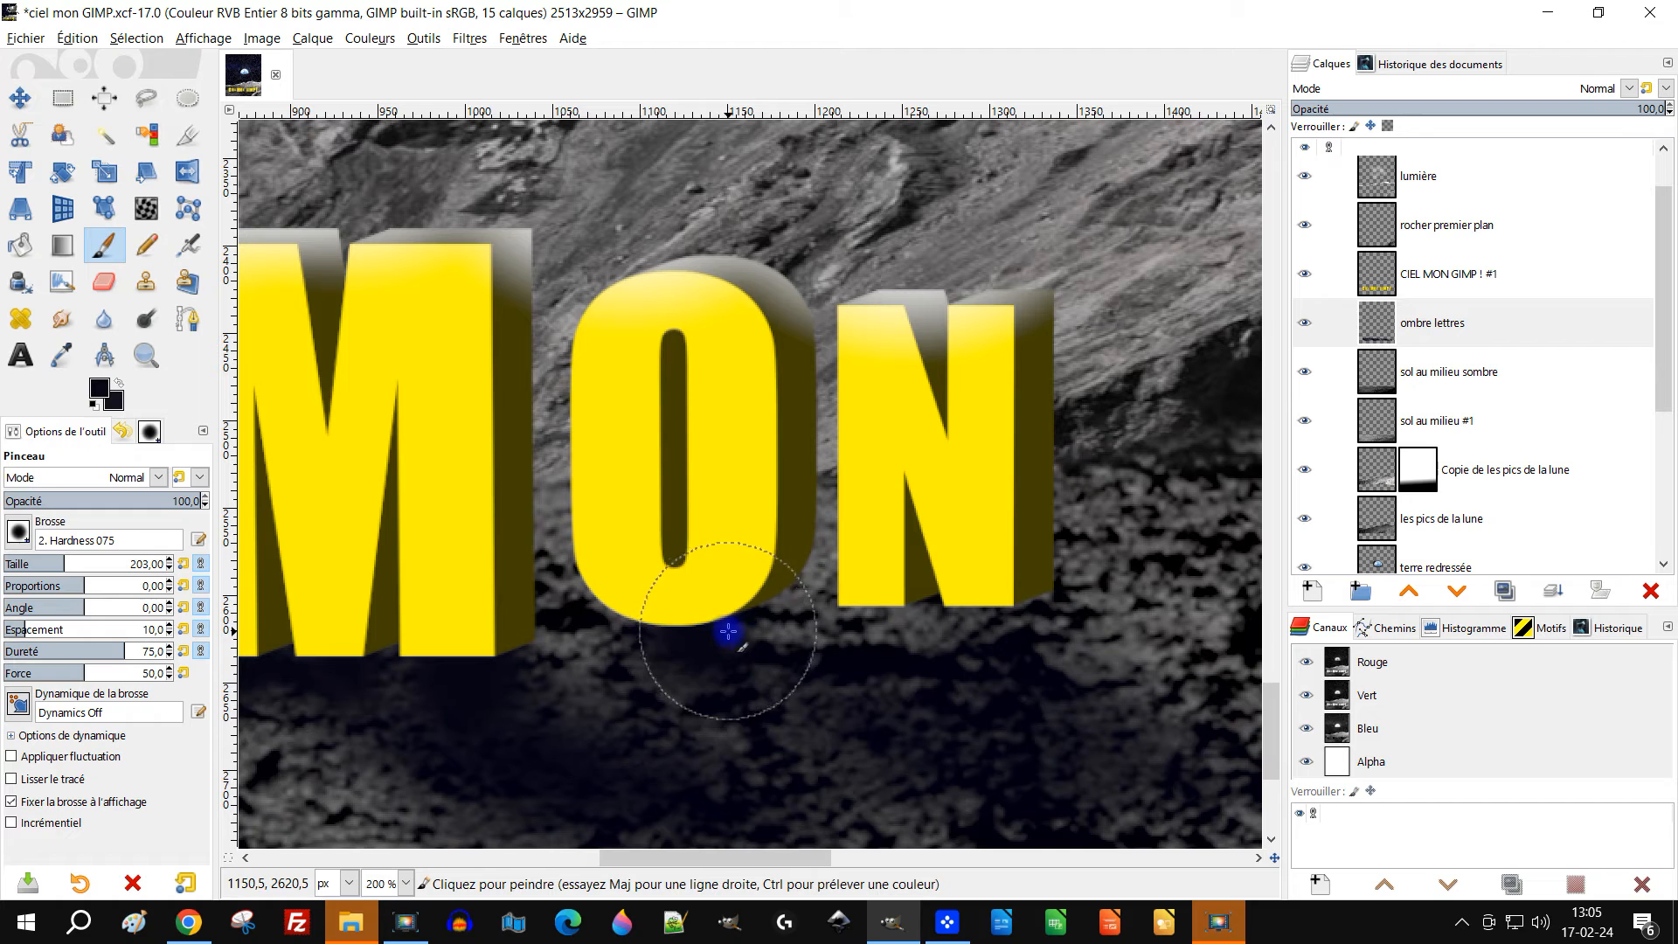
{"action": "left_click_drag", "start_coordinate": [822, 731], "coordinate": [659, 747]}
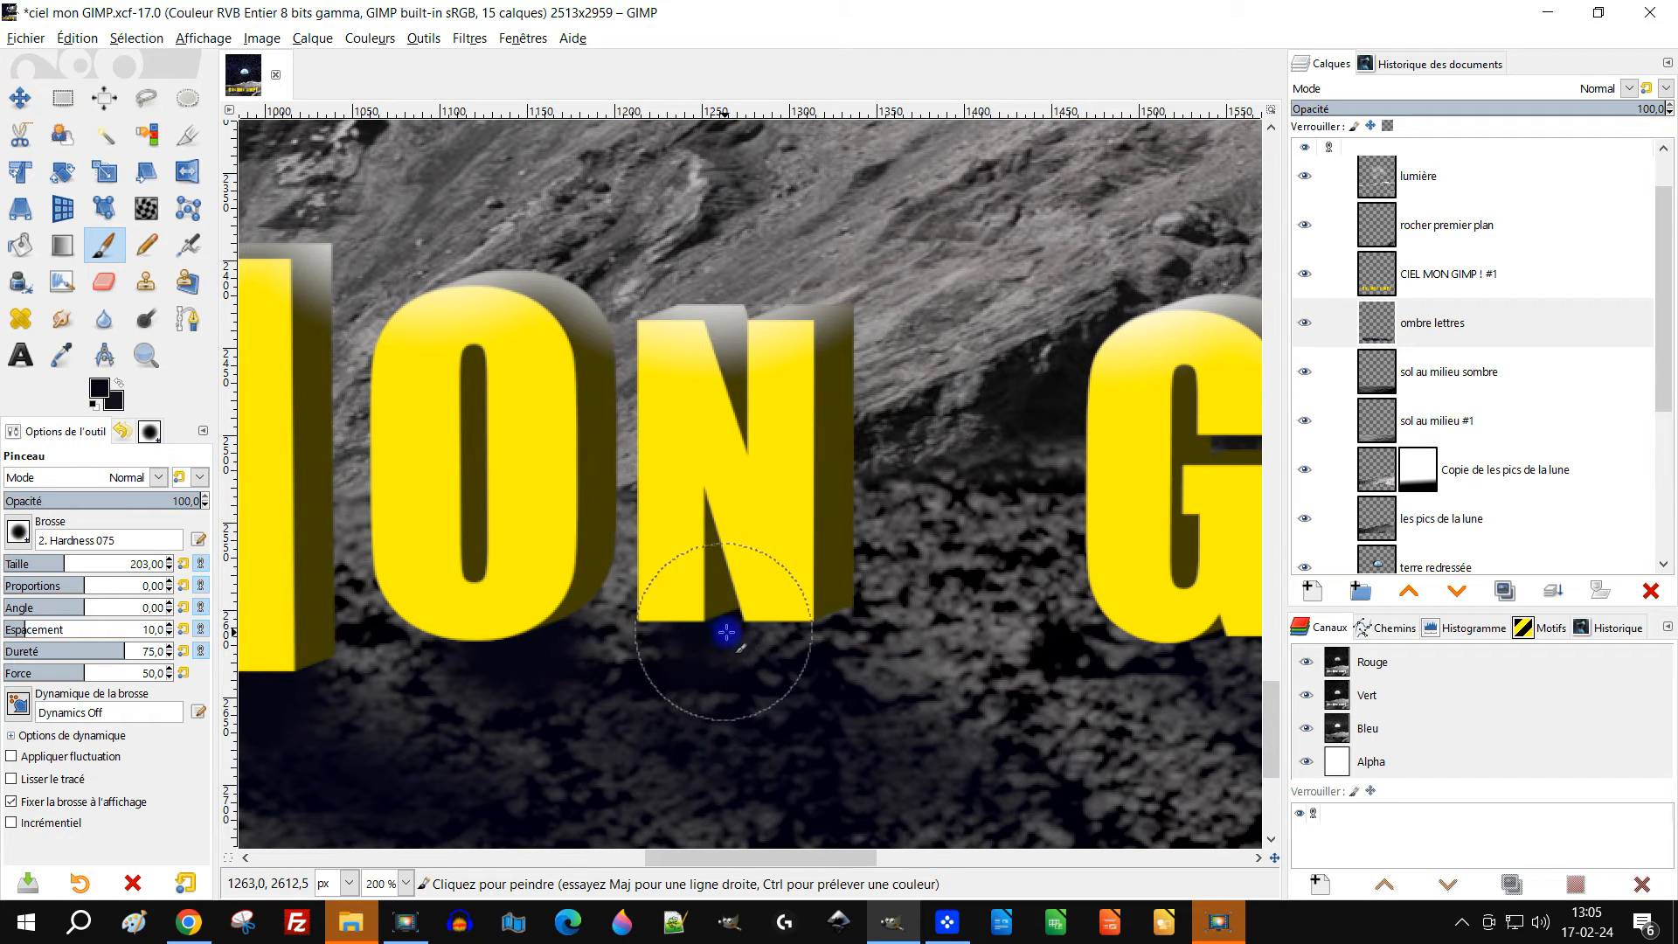
{"action": "left_click_drag", "start_coordinate": [829, 678], "coordinate": [487, 664]}
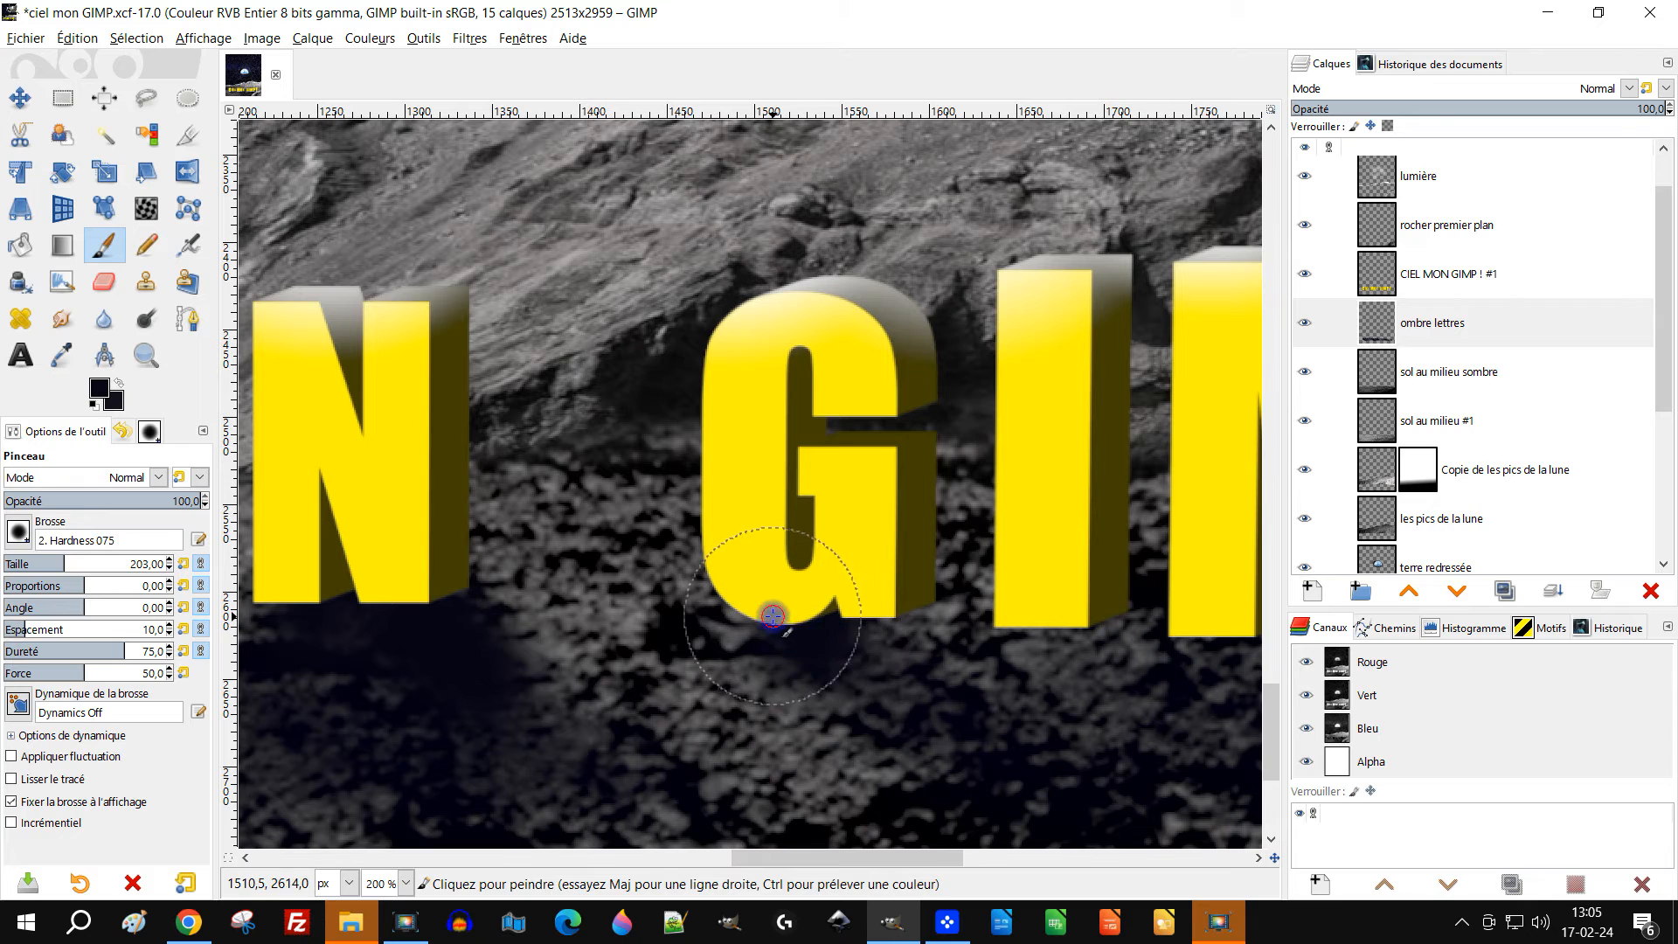
Continue the dark contact shadows beneath the GIMP letters towards the exclamation mark
{"action": "left_click_drag", "start_coordinate": [924, 702], "coordinate": [631, 715]}
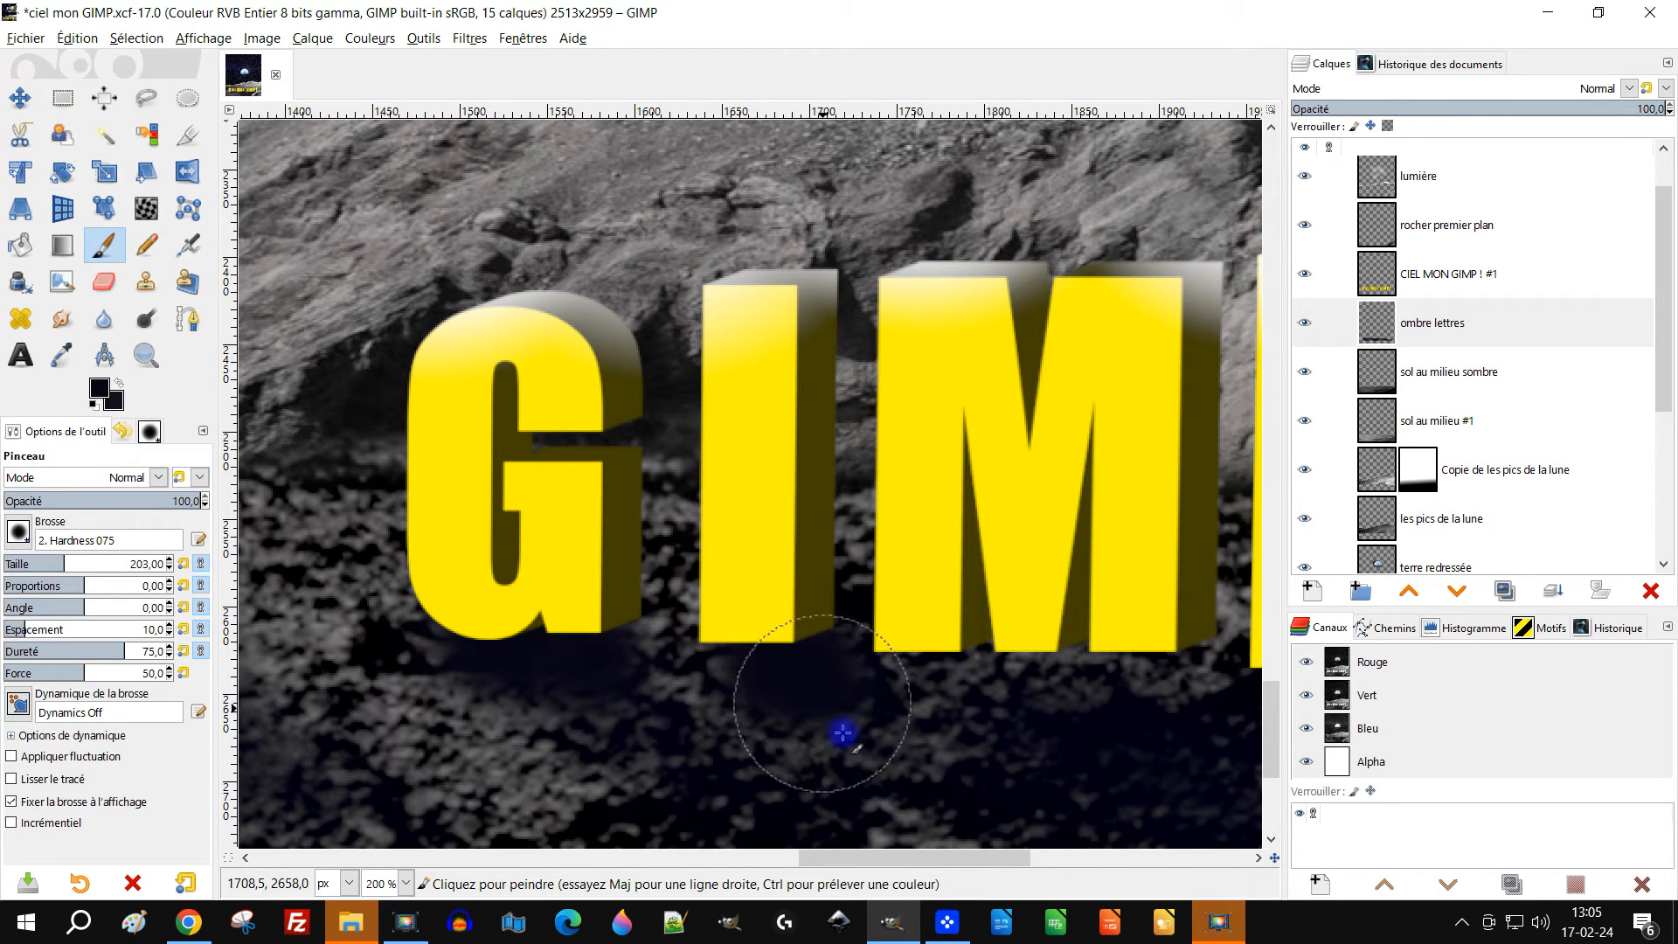
{"action": "left_click_drag", "start_coordinate": [842, 732], "coordinate": [685, 757]}
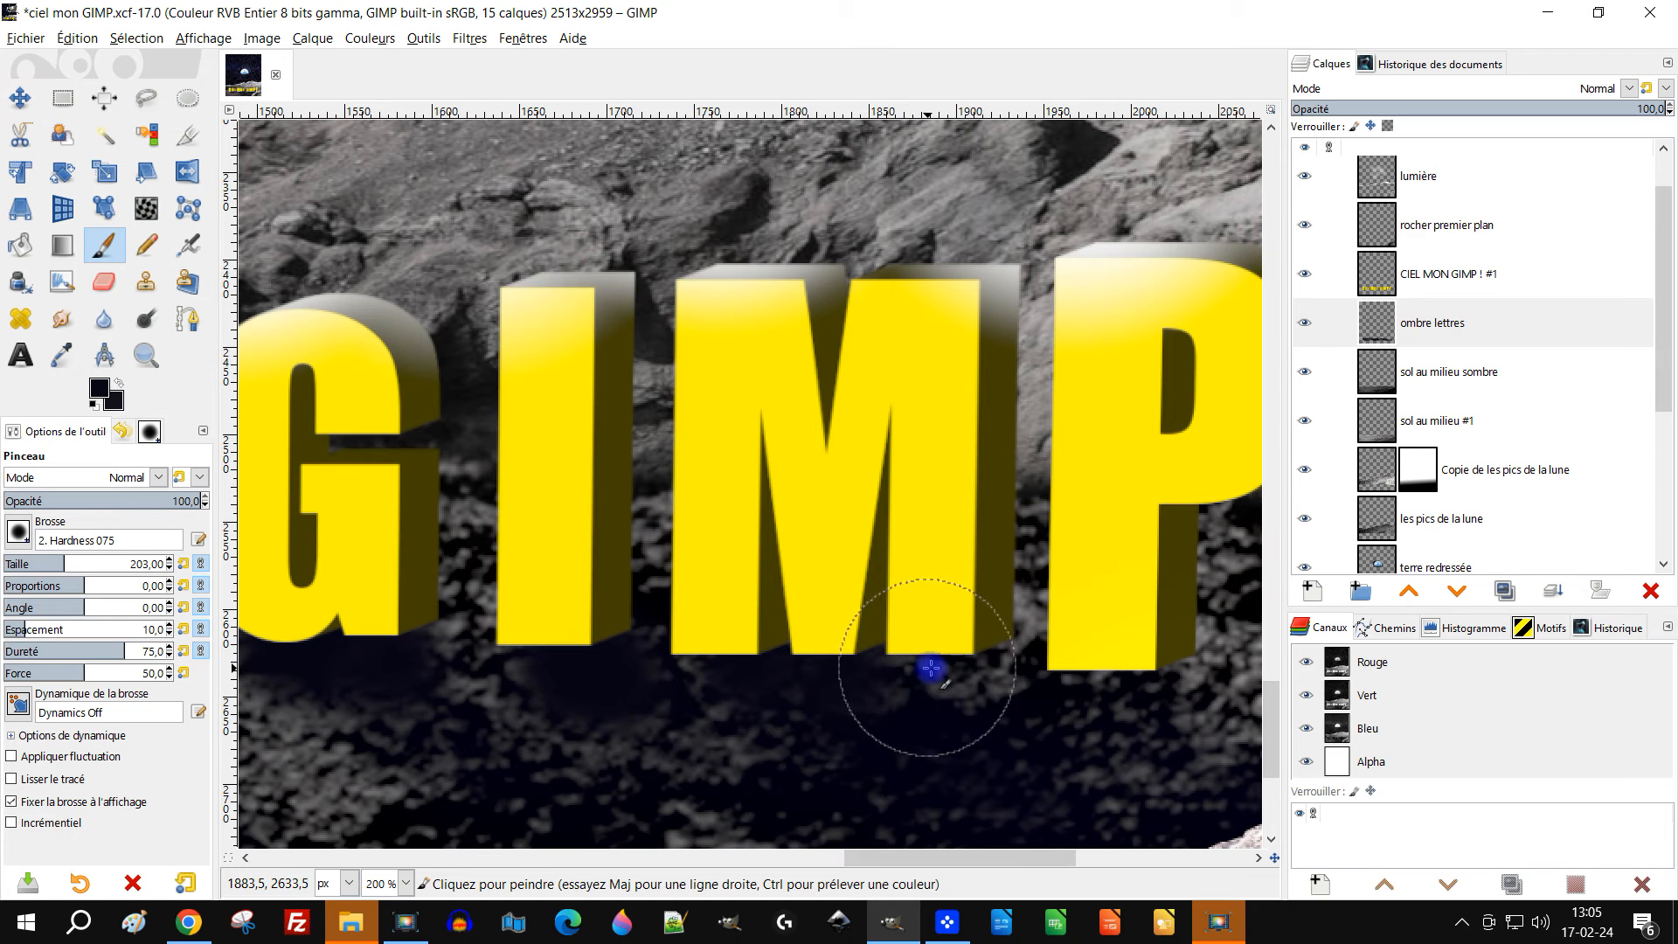
{"action": "mouse_move", "coordinate": [954, 671]}
{"action": "left_mouse_down"}
{"action": "mouse_move", "coordinate": [980, 686]}
{"action": "mouse_move", "coordinate": [653, 702]}
{"action": "left_mouse_up"}
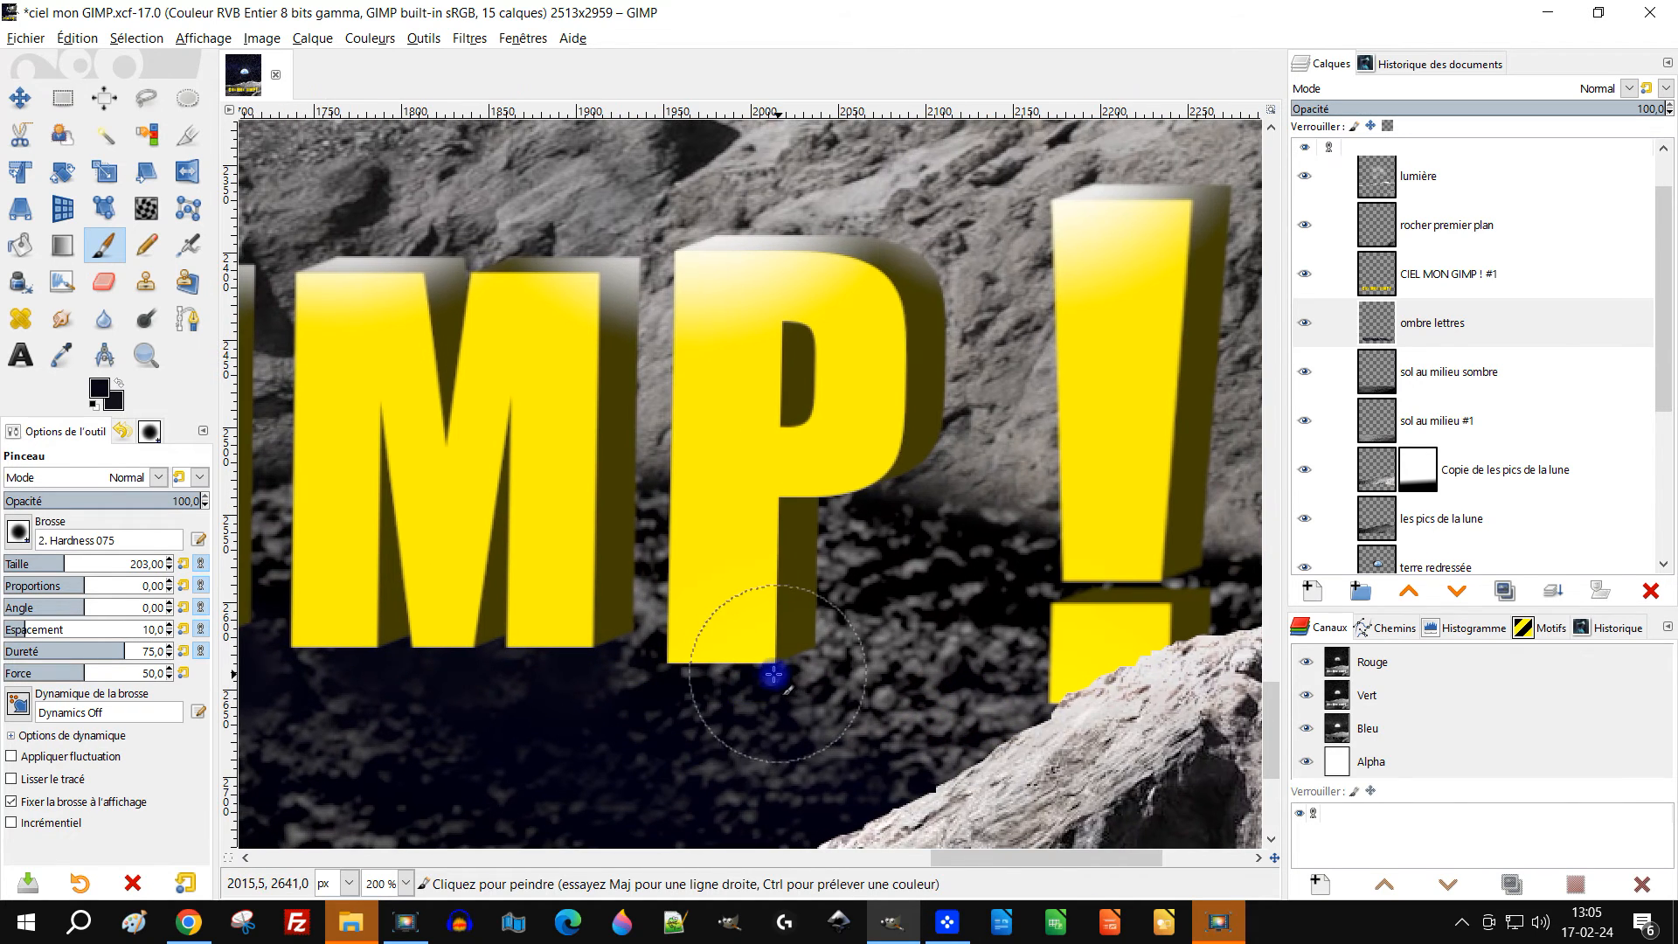
{"action": "left_click_drag", "start_coordinate": [809, 737], "coordinate": [566, 738]}
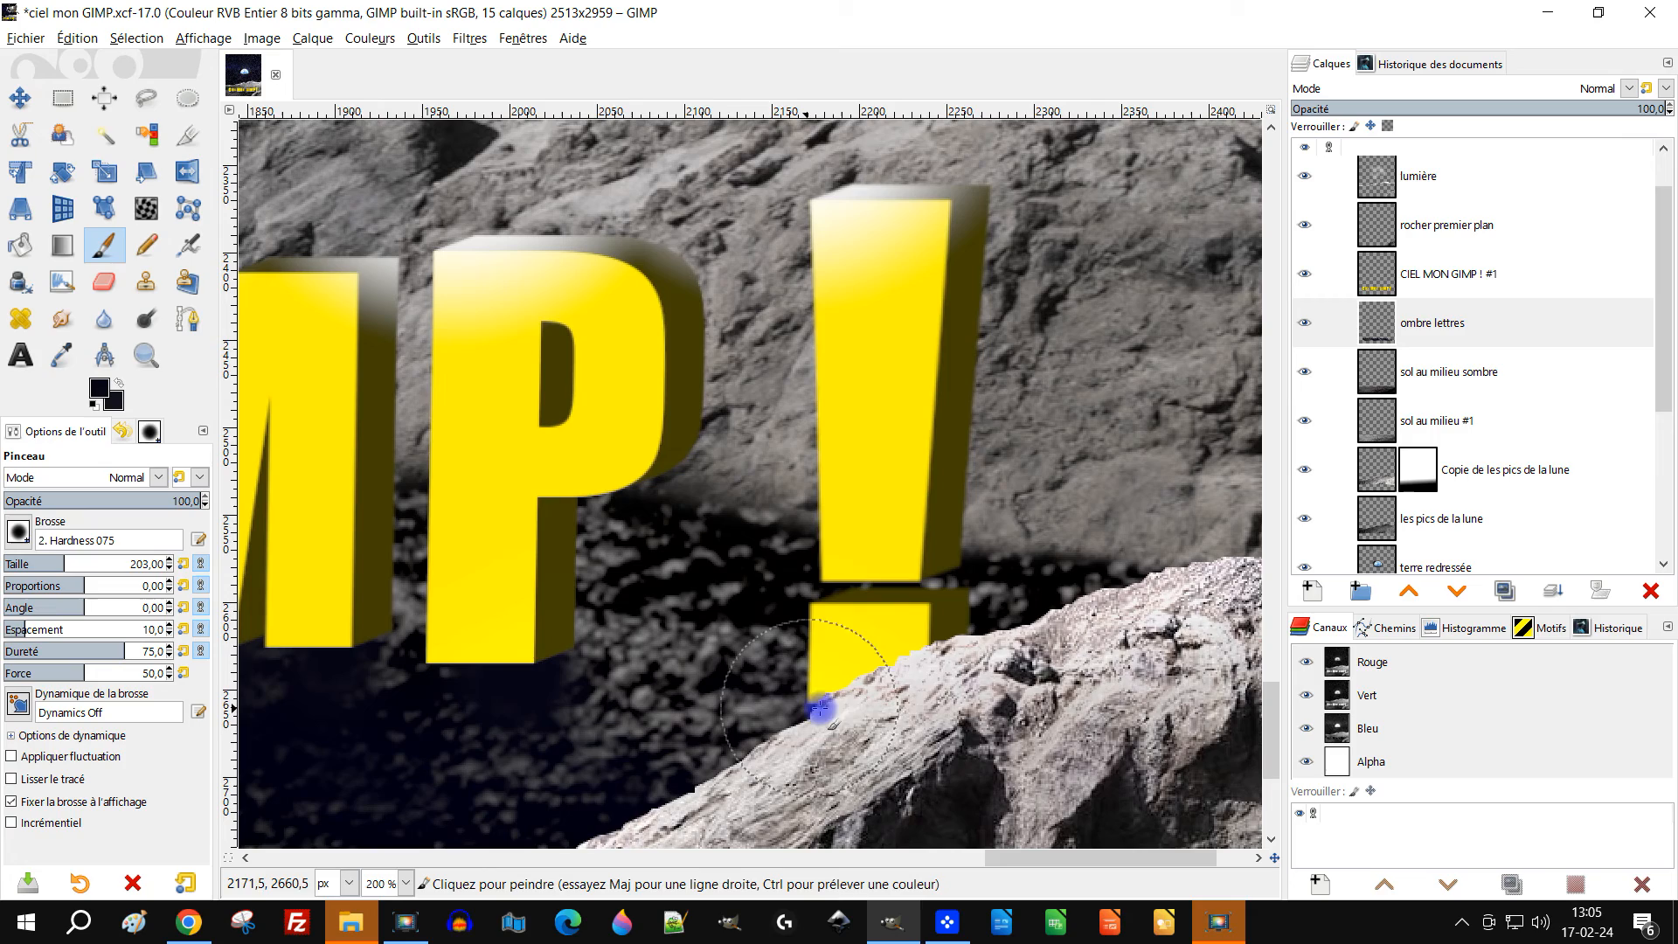
Check the painted shadows beneath the lettering, from the exclamation mark back to the word MON
{"action": "scroll", "coordinate": [866, 709], "scroll_direction": "down", "scroll_amount": 3}
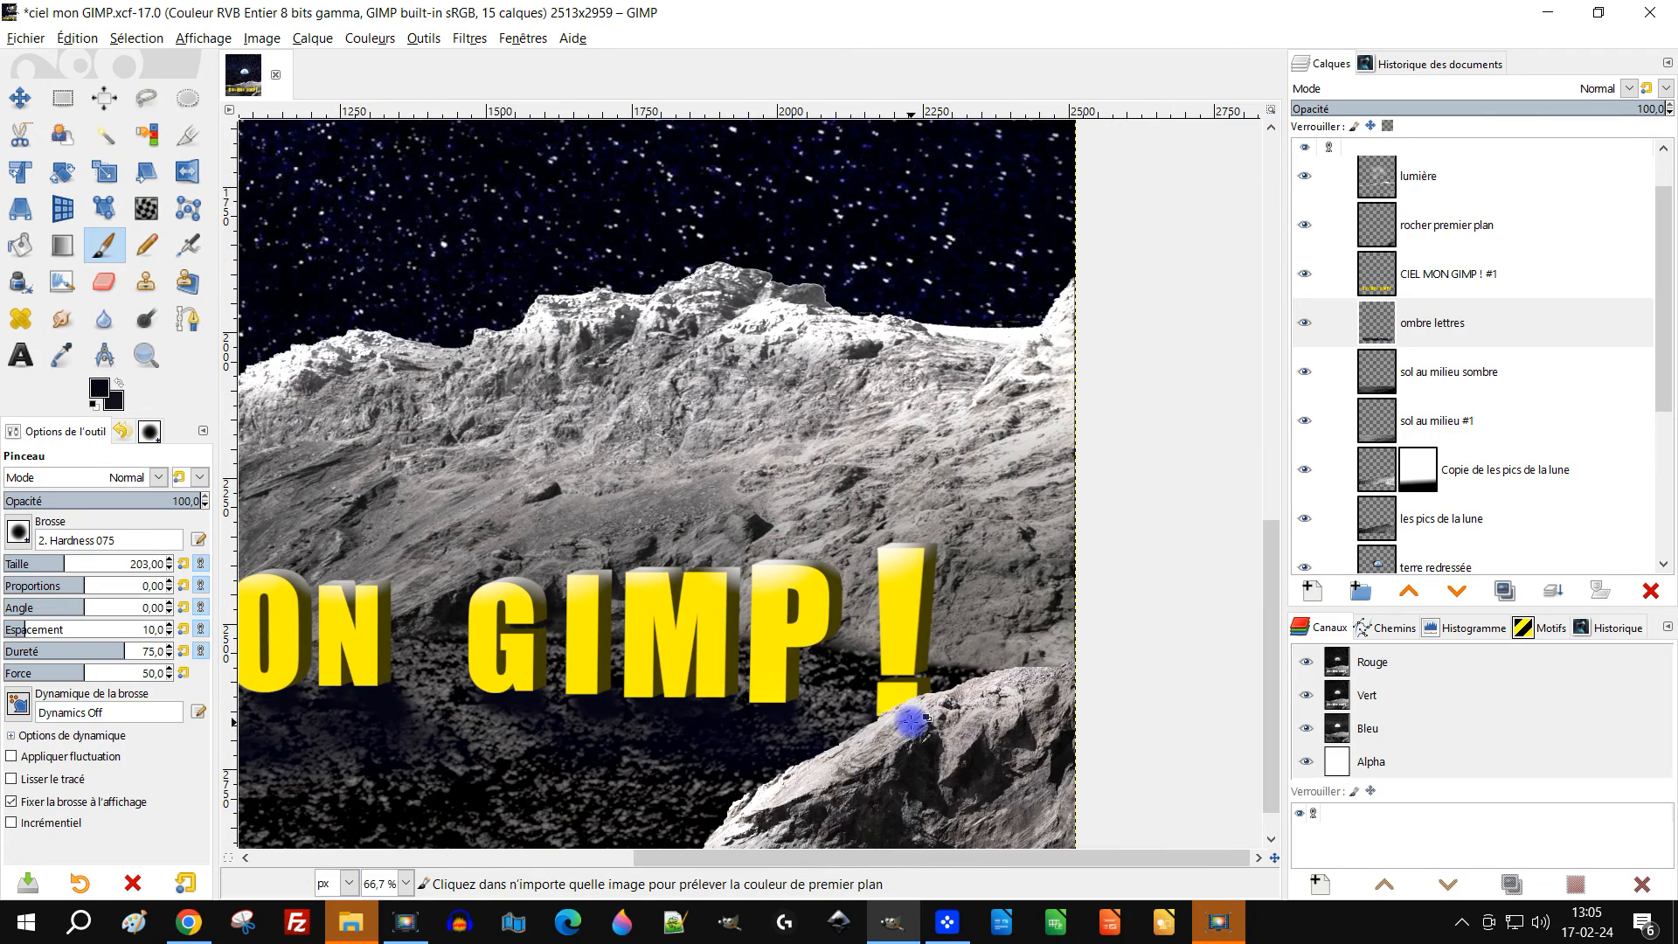
{"action": "scroll", "coordinate": [511, 637], "scroll_direction": "up", "scroll_amount": 3}
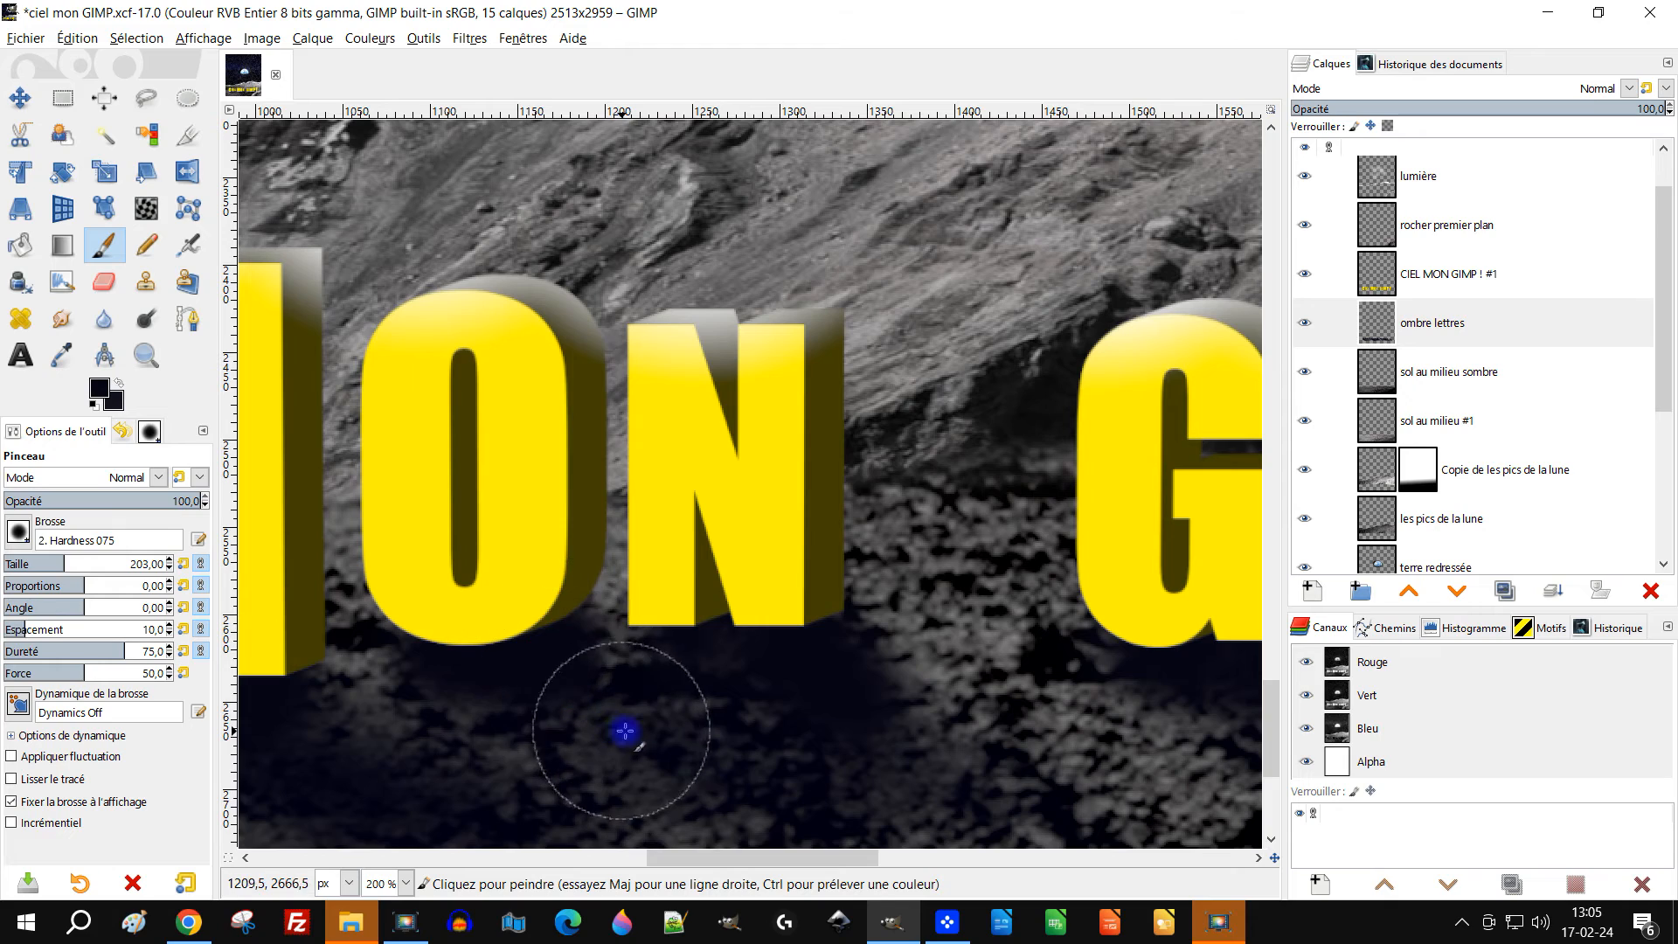
{"action": "scroll", "coordinate": [759, 739], "scroll_direction": "down", "scroll_amount": 3}
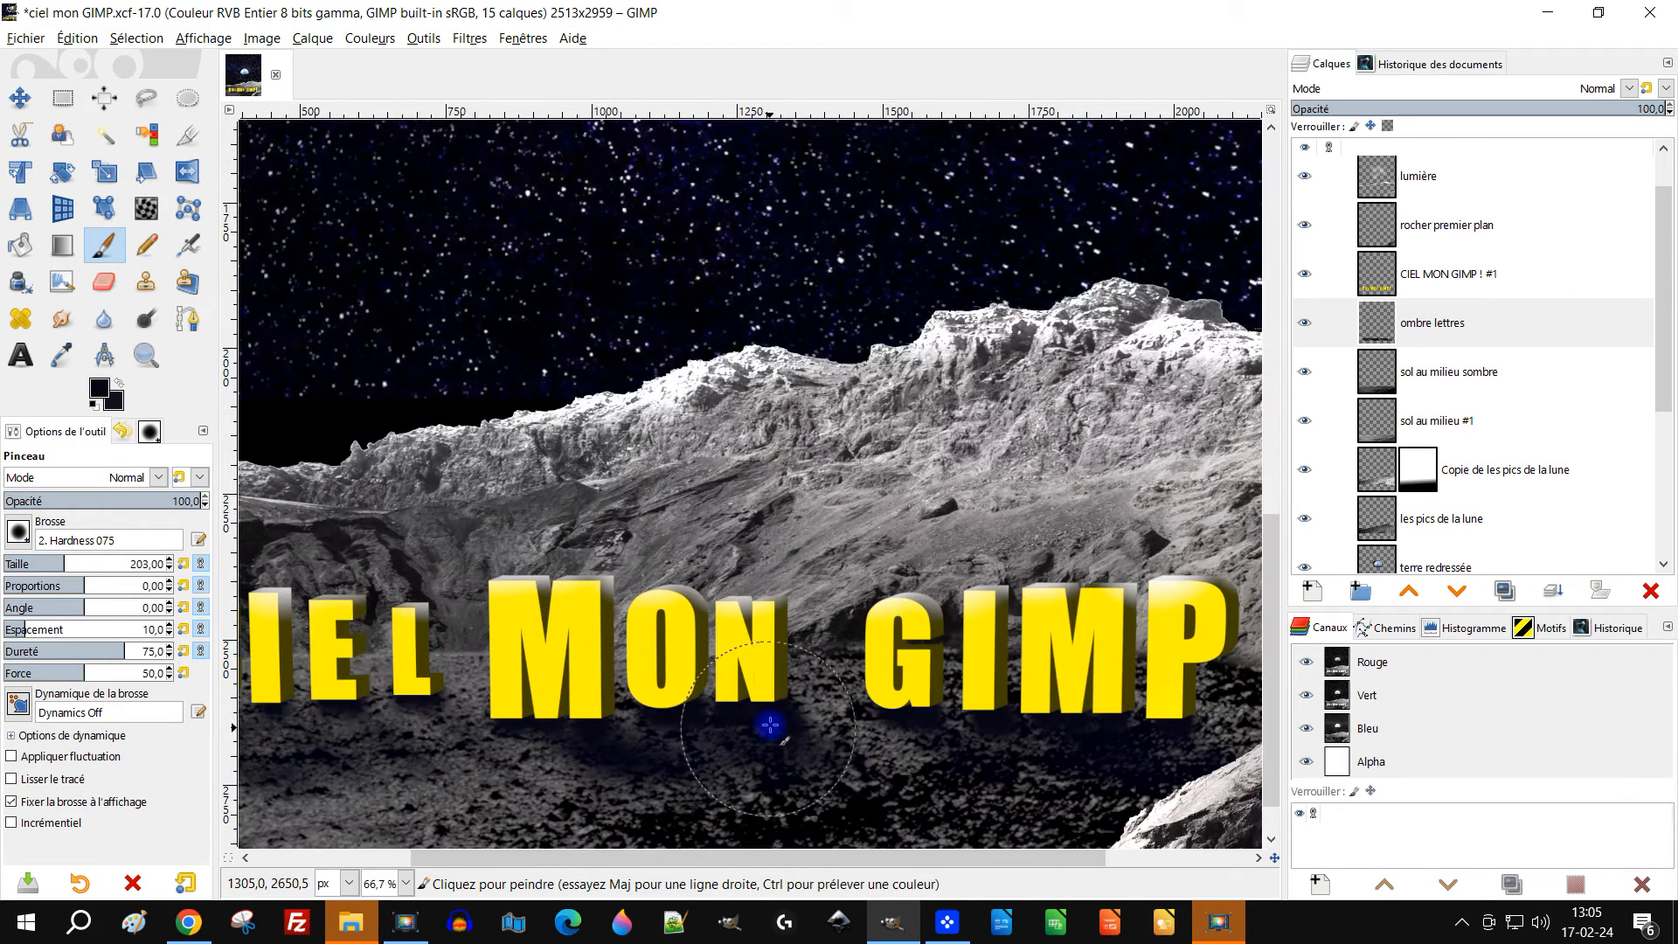
{"action": "scroll", "coordinate": [737, 778], "scroll_direction": "up", "scroll_amount": 2}
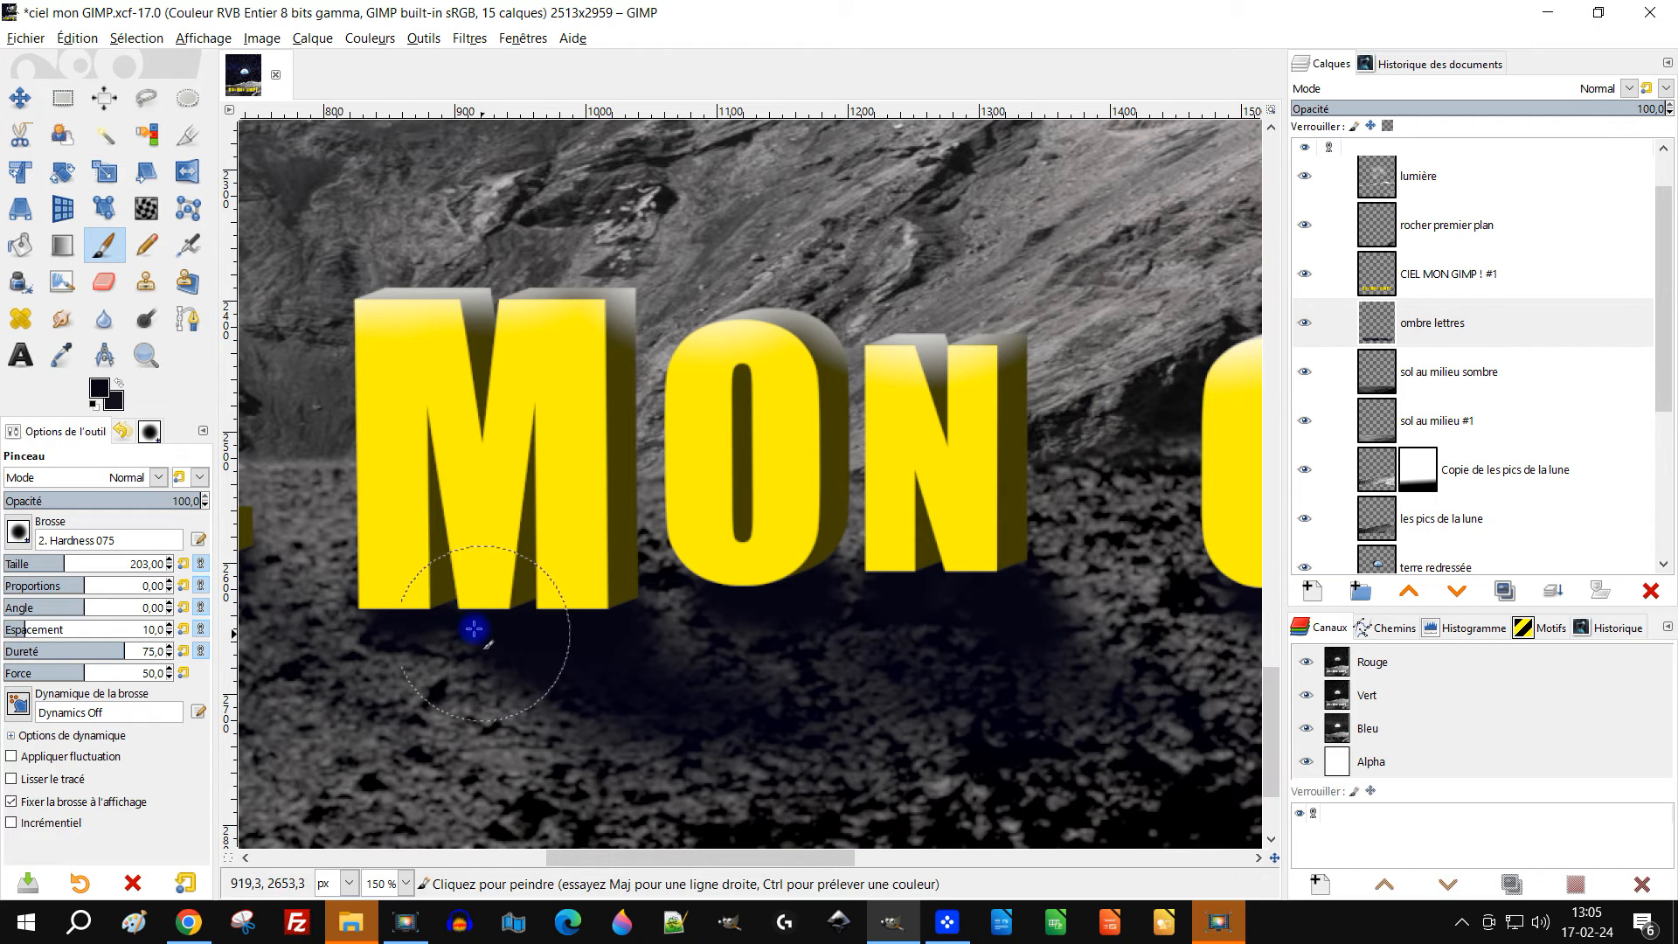
Set the brush opacity to 63.7 and extend the dark shadows on the ground beneath the M and the CIEL letters
{"action": "left_click", "coordinate": [131, 501]}
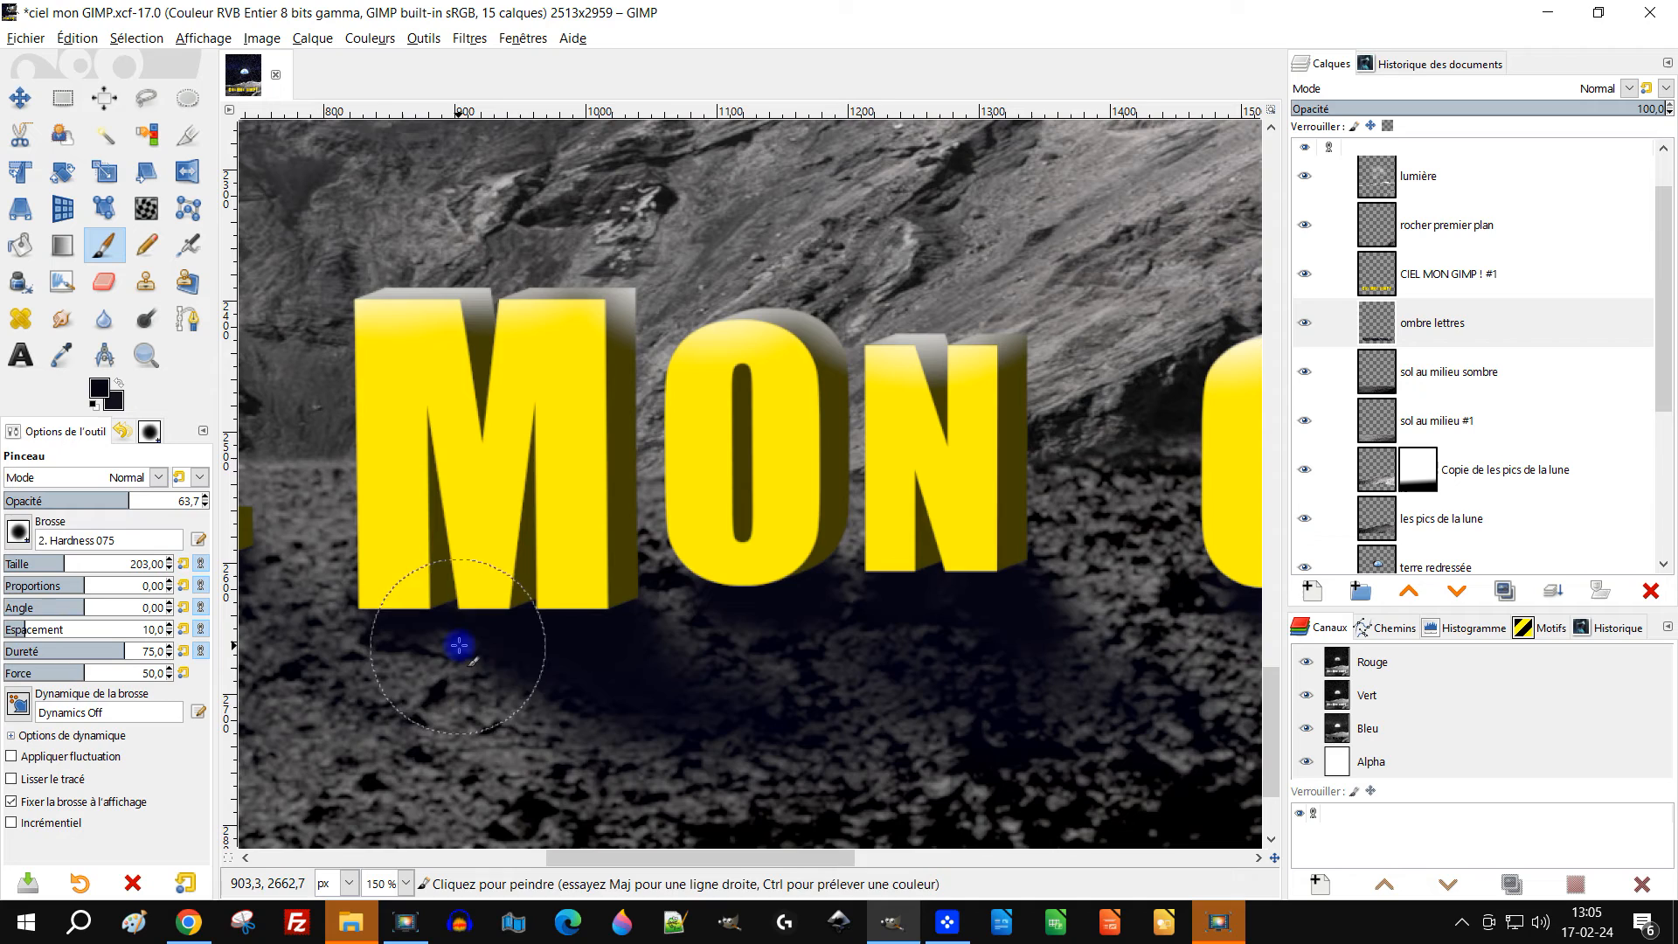
{"action": "scroll", "coordinate": [732, 727], "scroll_direction": "down", "scroll_amount": 2}
{"action": "scroll", "coordinate": [389, 671], "scroll_direction": "up", "scroll_amount": 2}
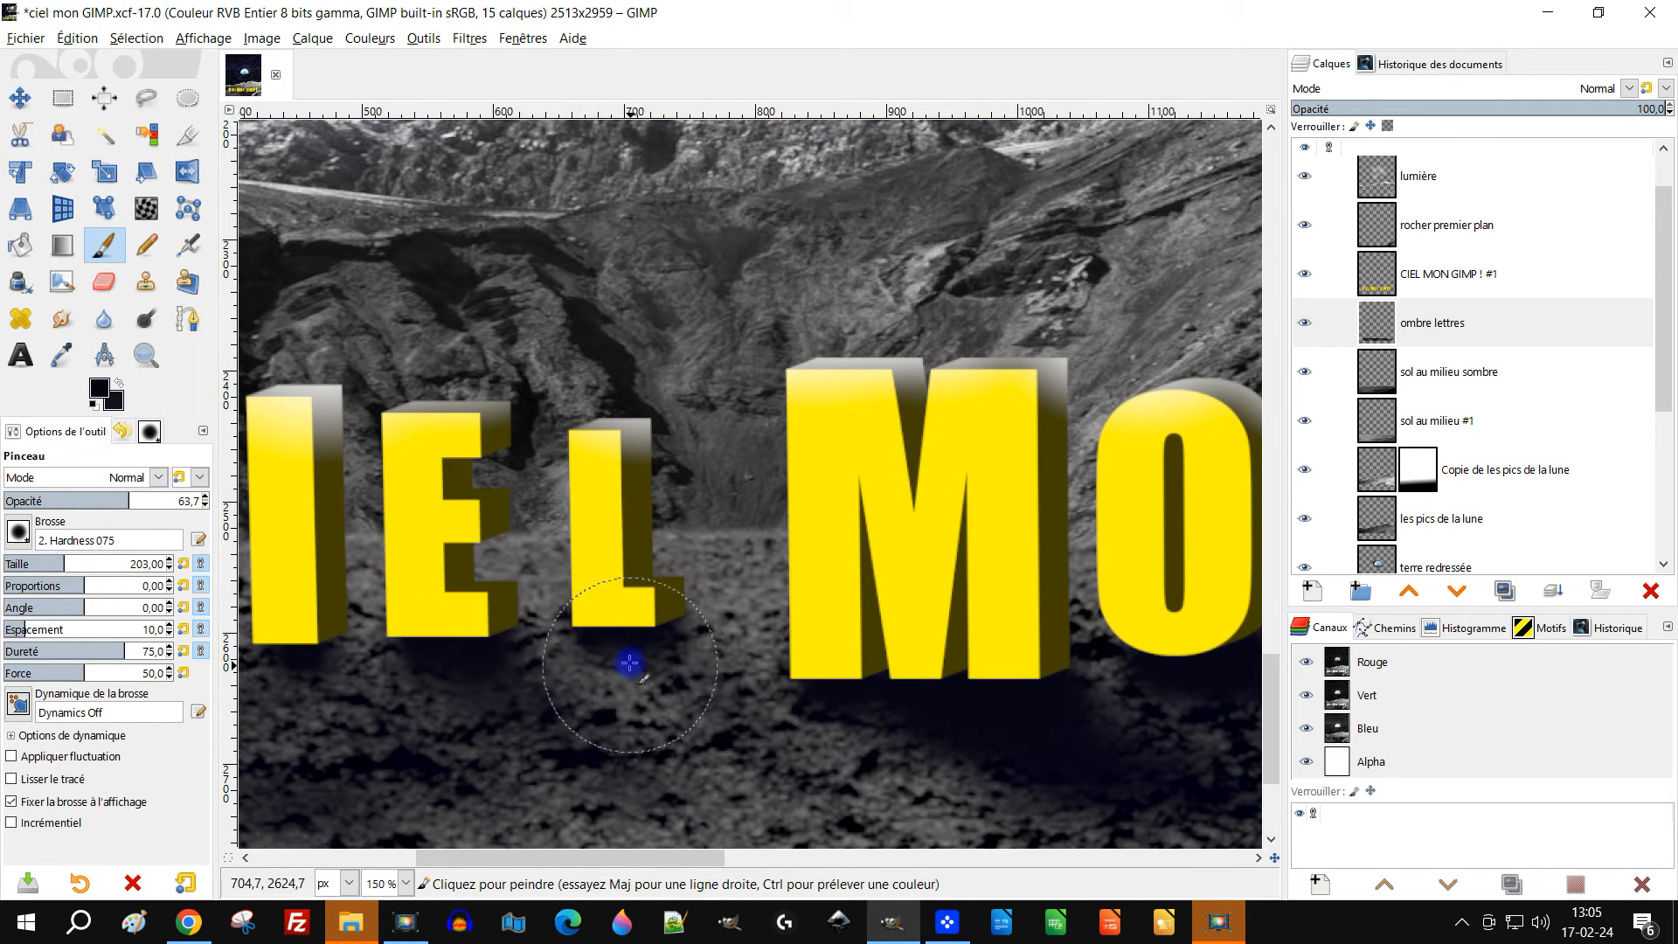
{"action": "key", "text": "ctrl"}
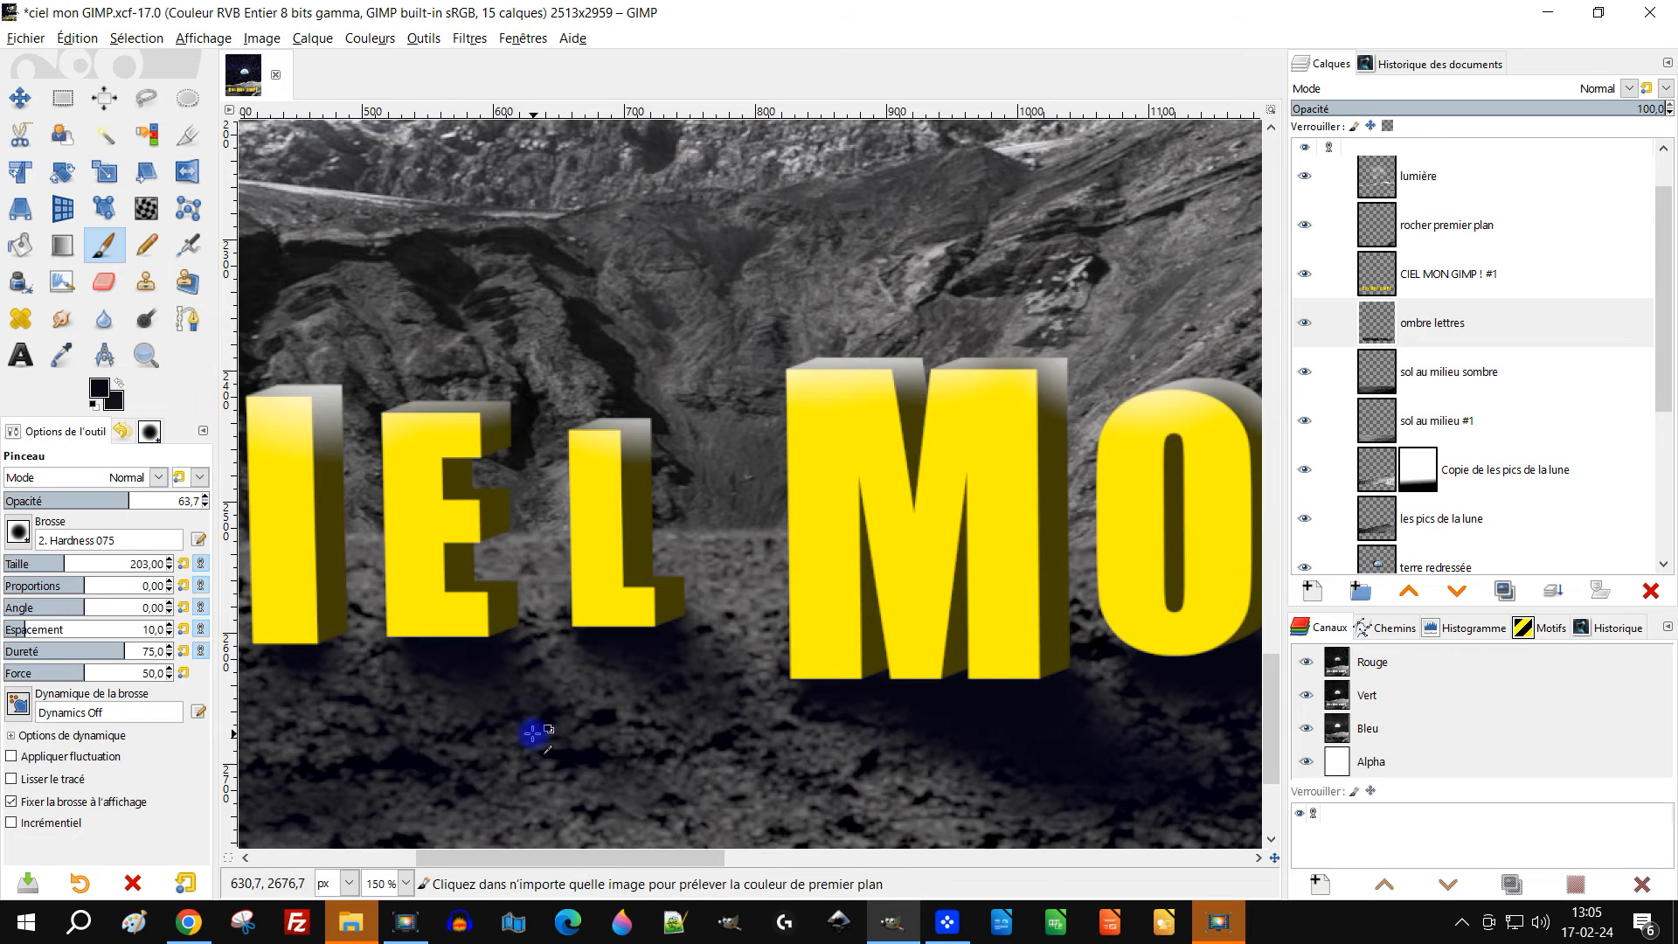
{"action": "scroll", "coordinate": [532, 732], "scroll_direction": "down", "scroll_amount": 2}
{"action": "scroll", "coordinate": [442, 797], "scroll_direction": "up", "scroll_amount": 2}
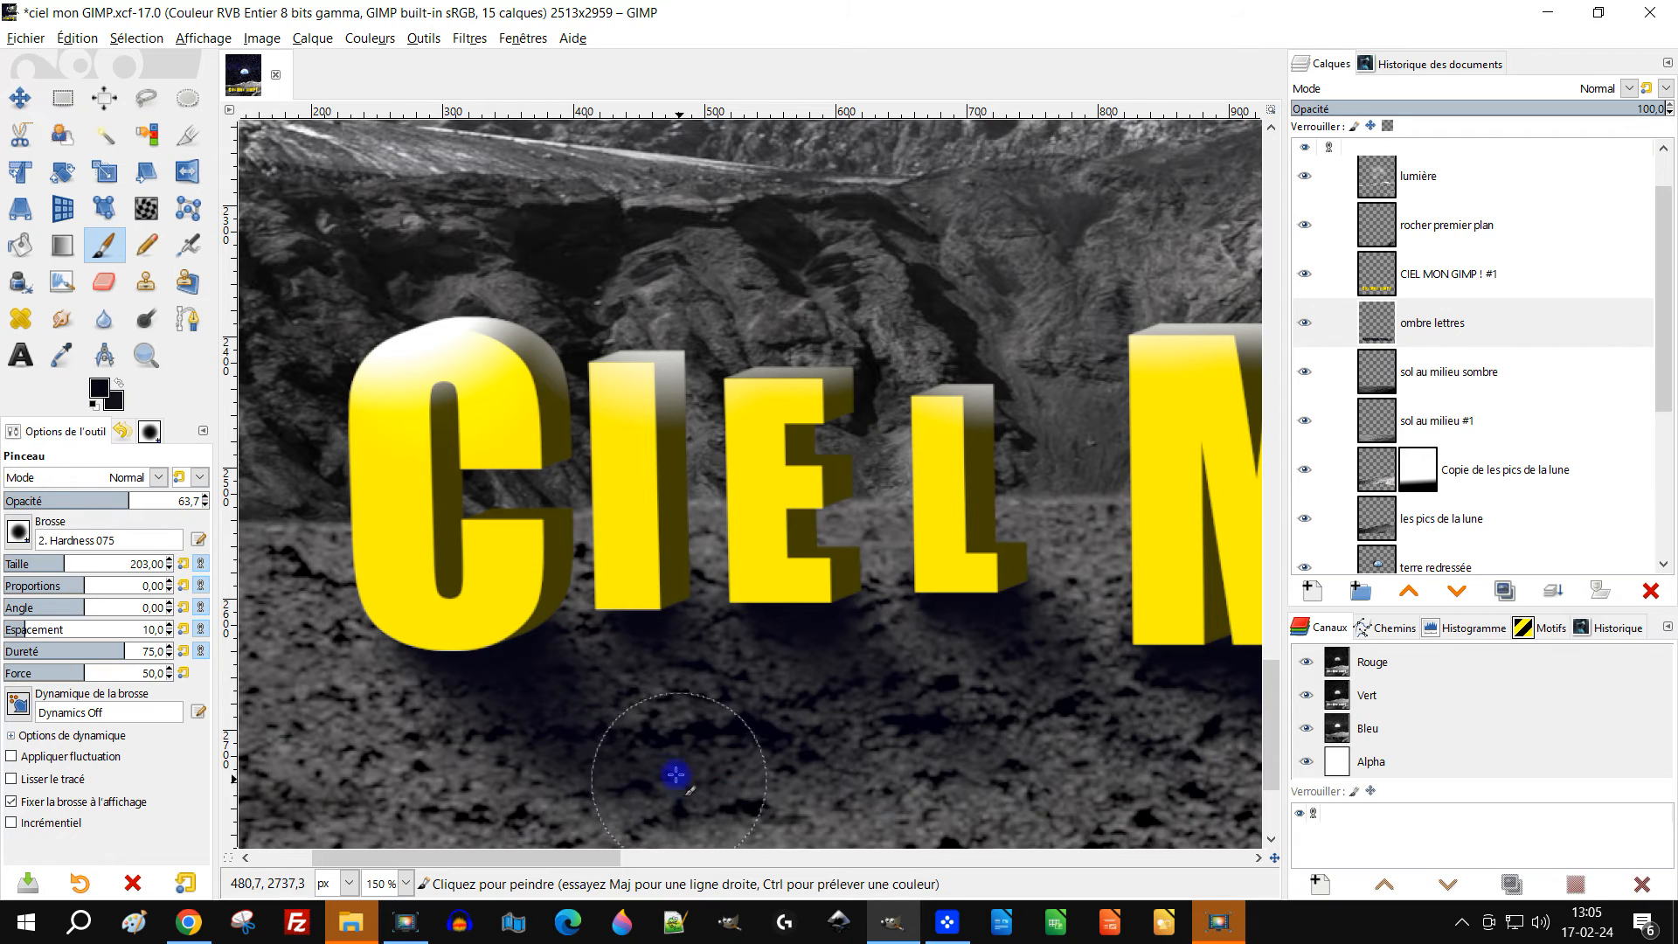
{"action": "scroll", "coordinate": [631, 741], "scroll_direction": "down", "scroll_amount": 3}
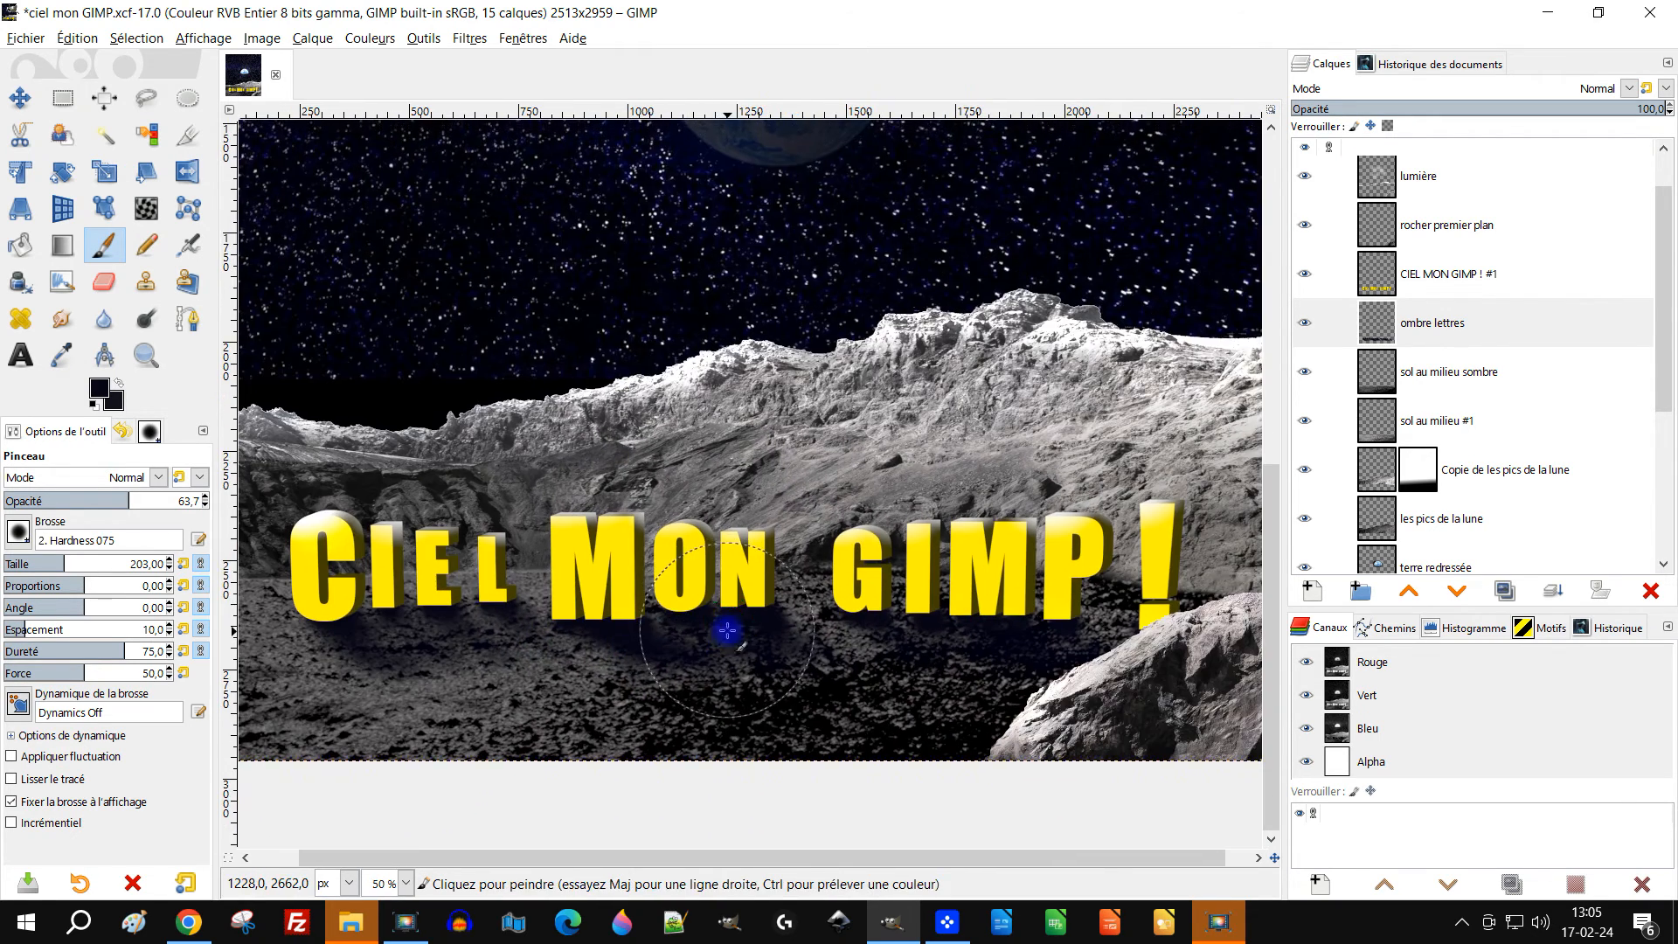
{"action": "scroll", "coordinate": [838, 684], "scroll_direction": "down", "scroll_amount": 1}
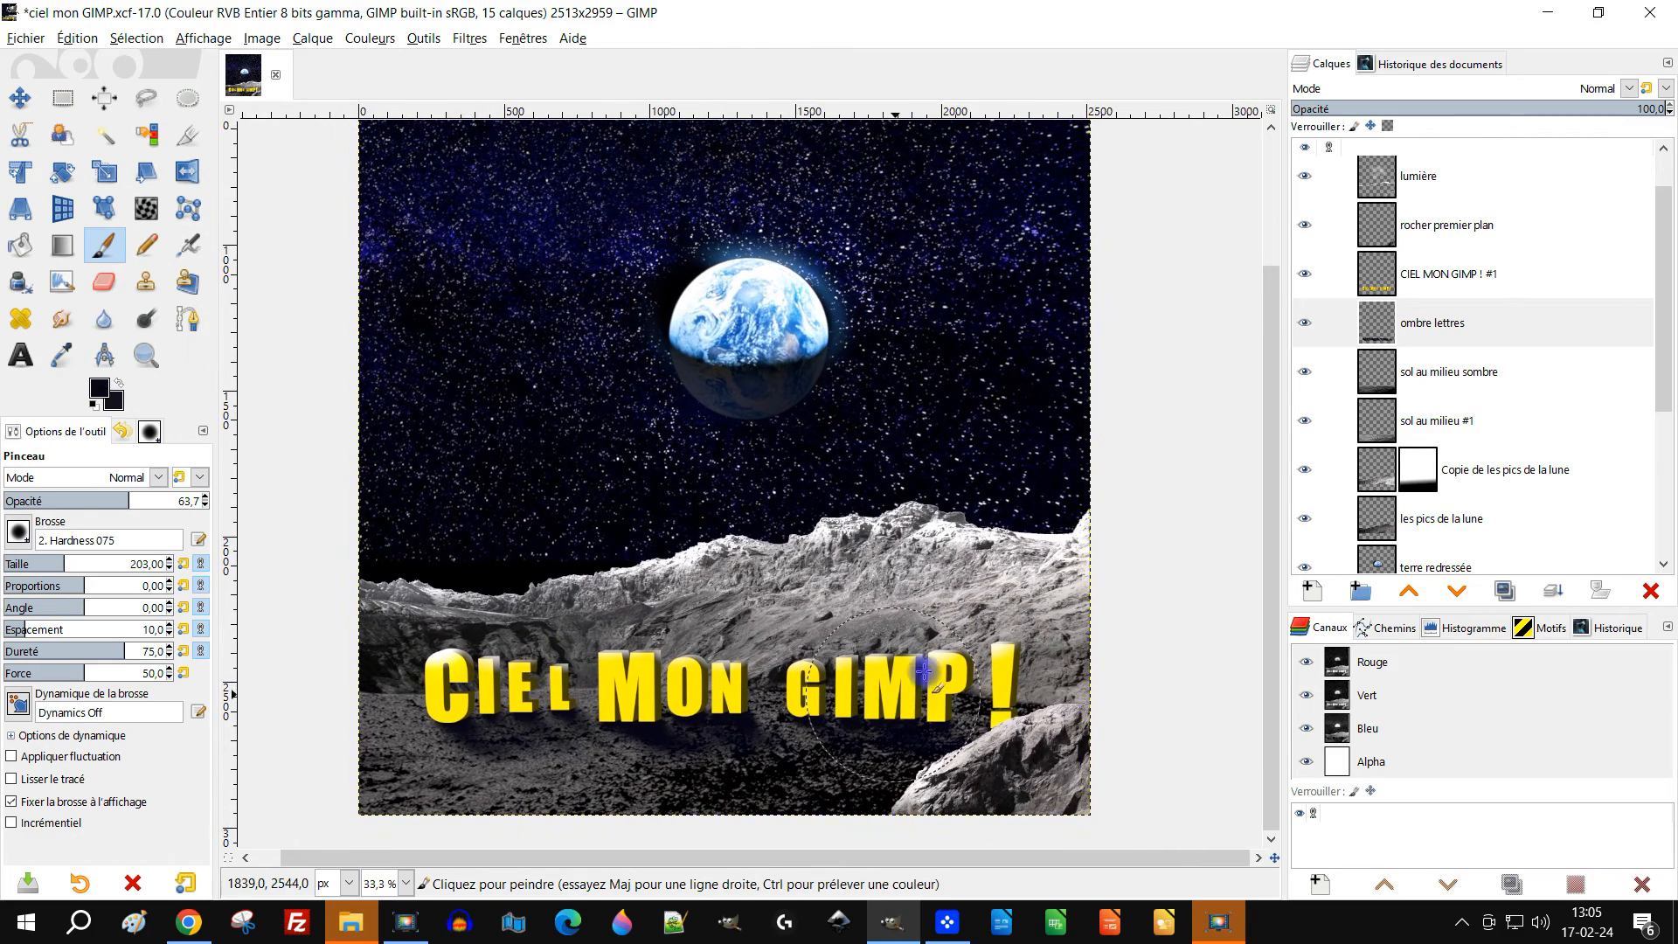
{"action": "scroll", "coordinate": [708, 686], "scroll_direction": "up", "scroll_amount": 1}
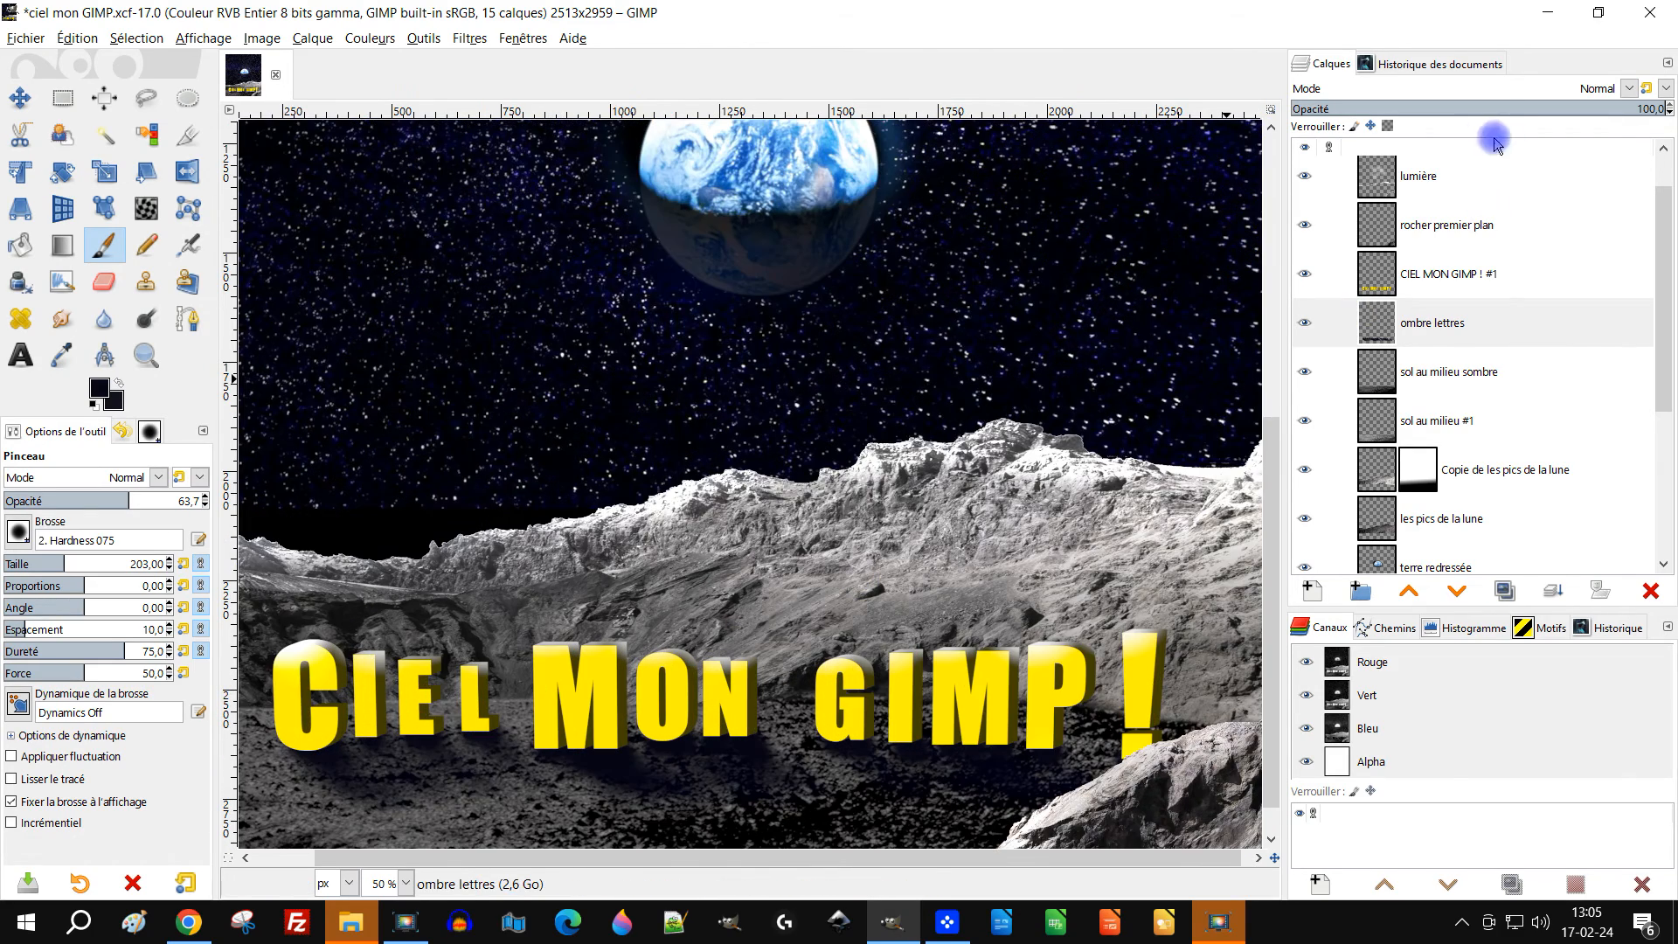
Paint white light on the M's upper corner on the lumière layer, reduce brush opacity to 25.2, and undo the last stroke
{"action": "left_click", "coordinate": [1378, 171]}
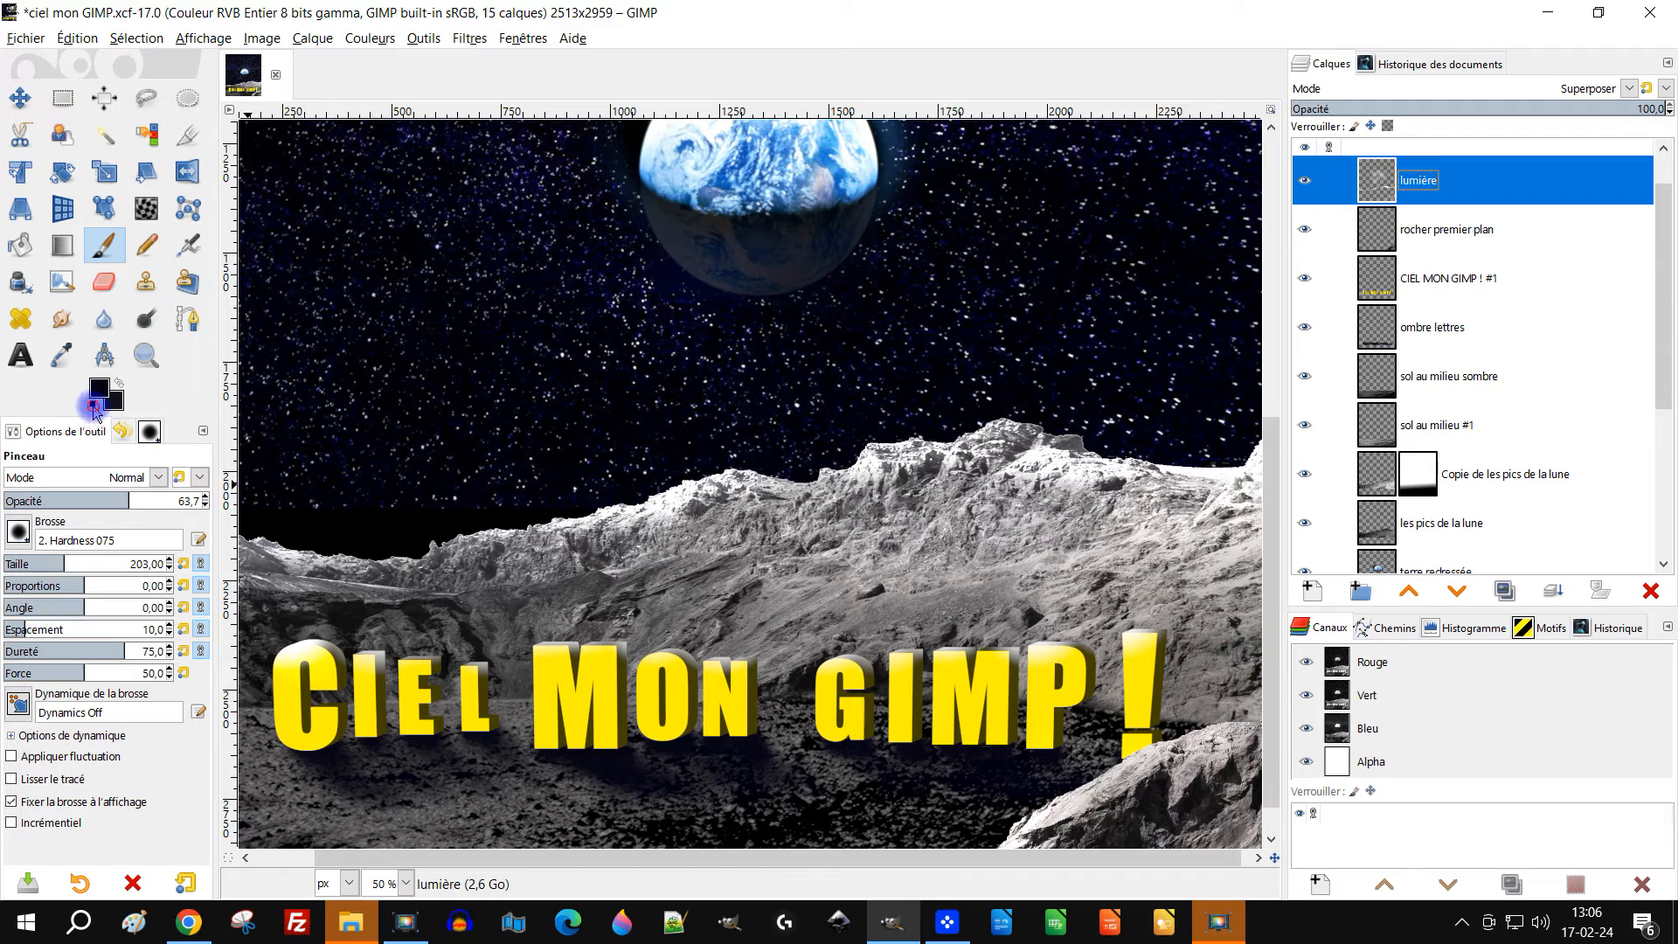
{"action": "left_click", "coordinate": [119, 389]}
{"action": "scroll", "coordinate": [631, 657], "scroll_direction": "up", "scroll_amount": 3}
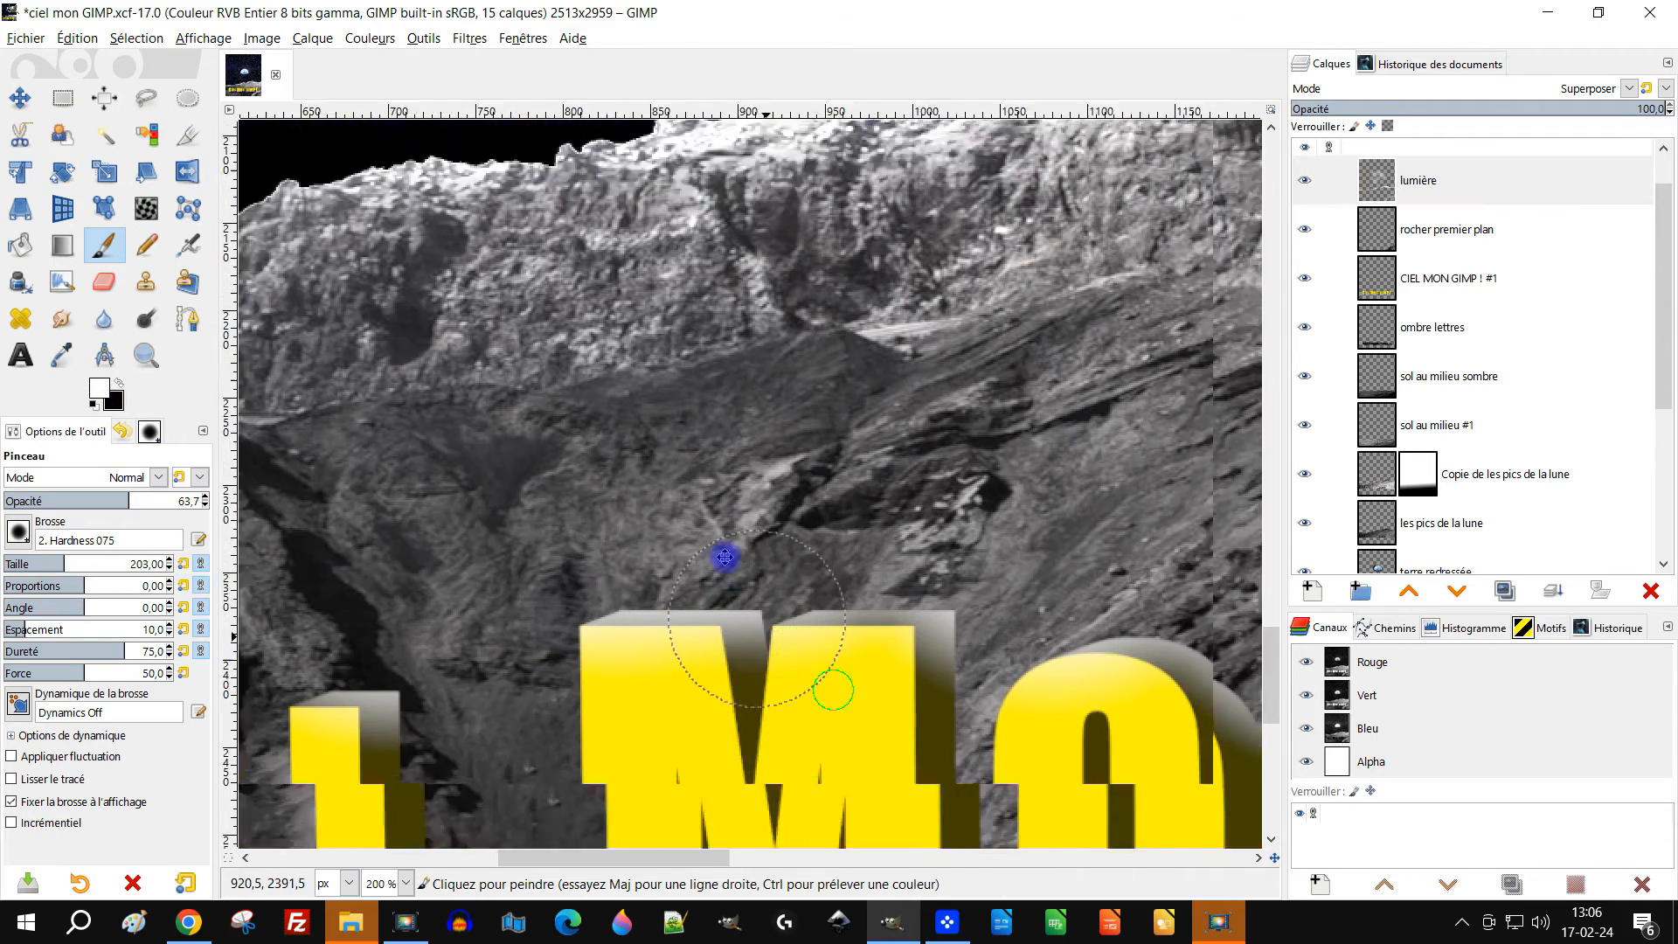
{"action": "left_click", "coordinate": [564, 564]}
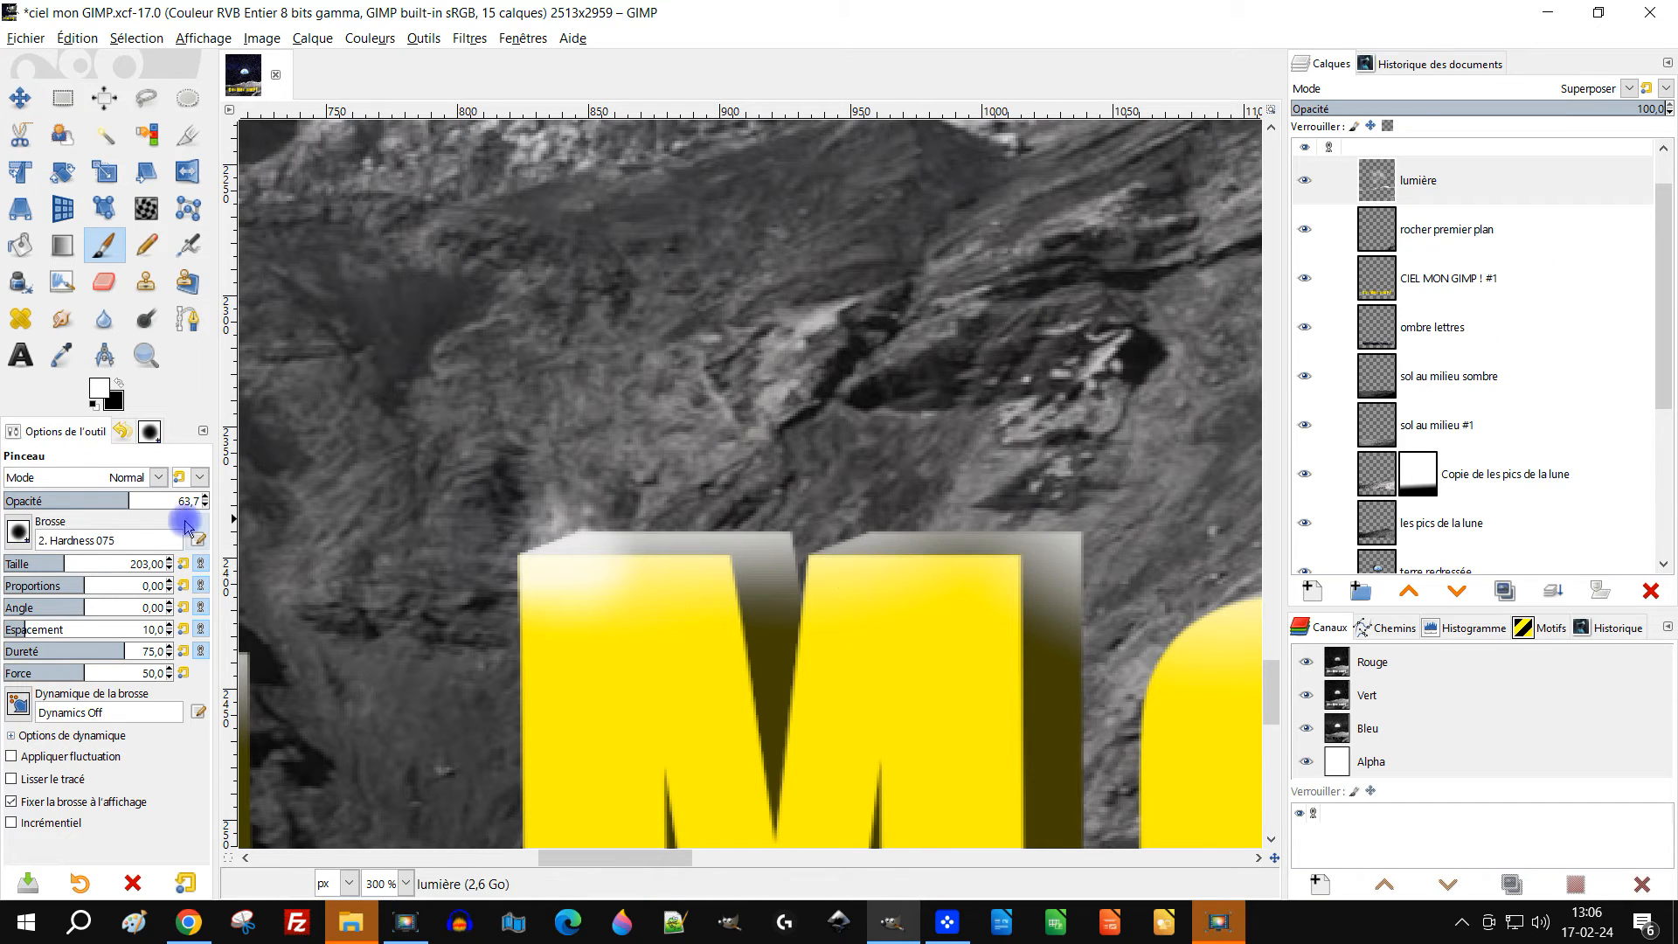
{"action": "left_click", "coordinate": [55, 511]}
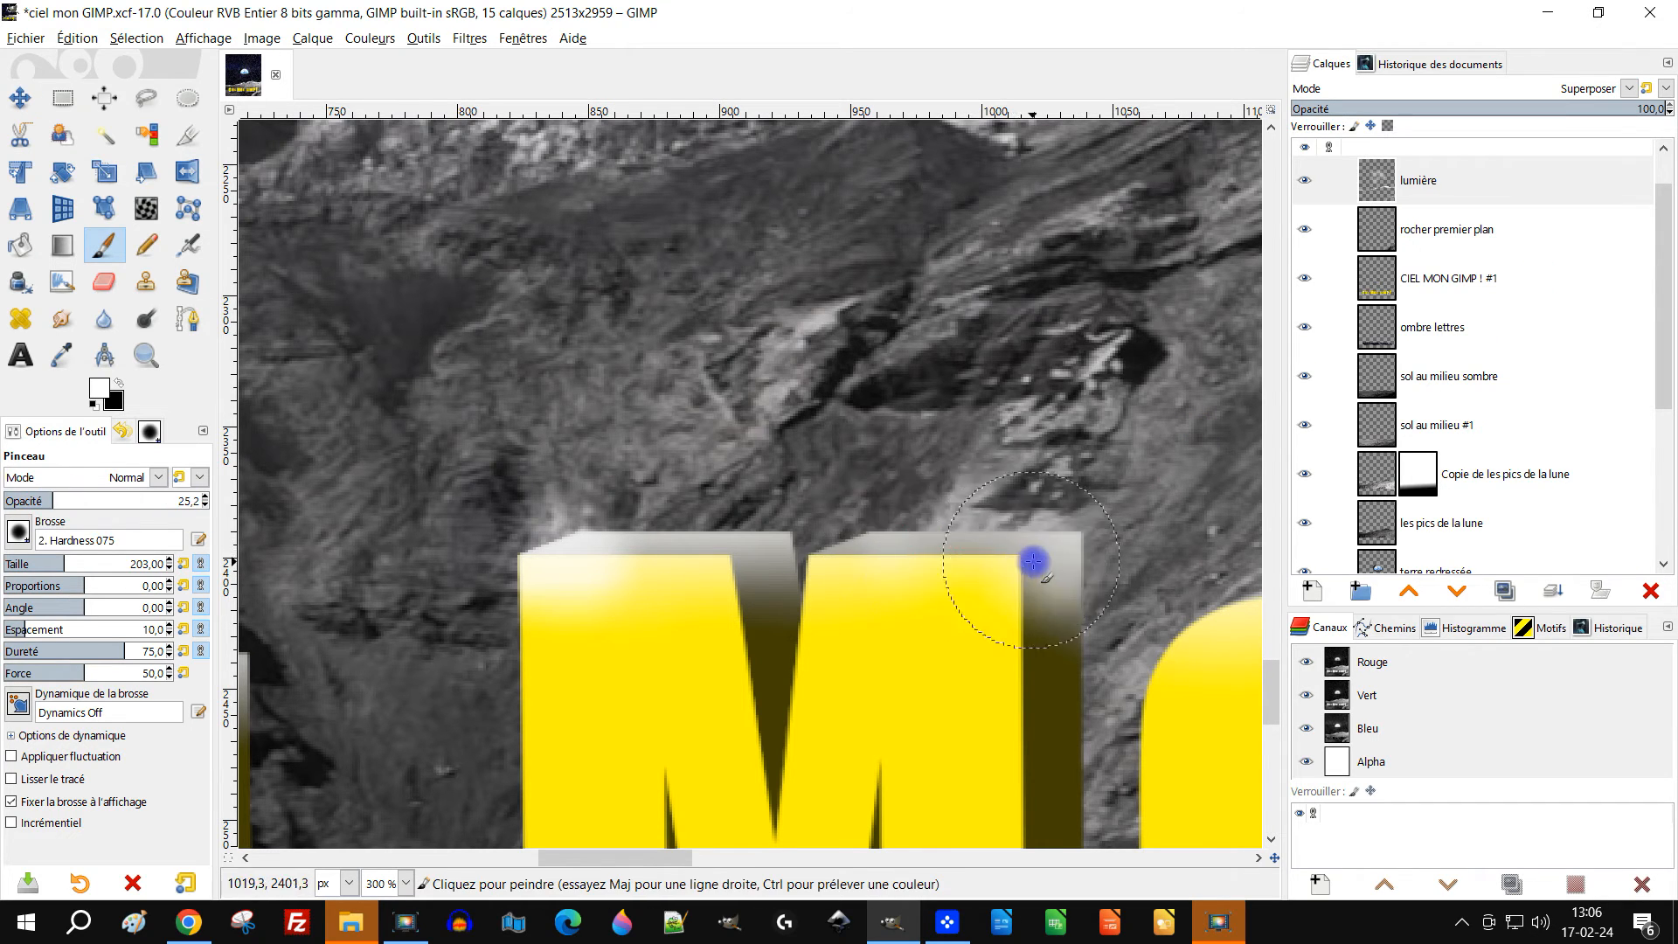
{"action": "key", "text": "ctrl+z"}
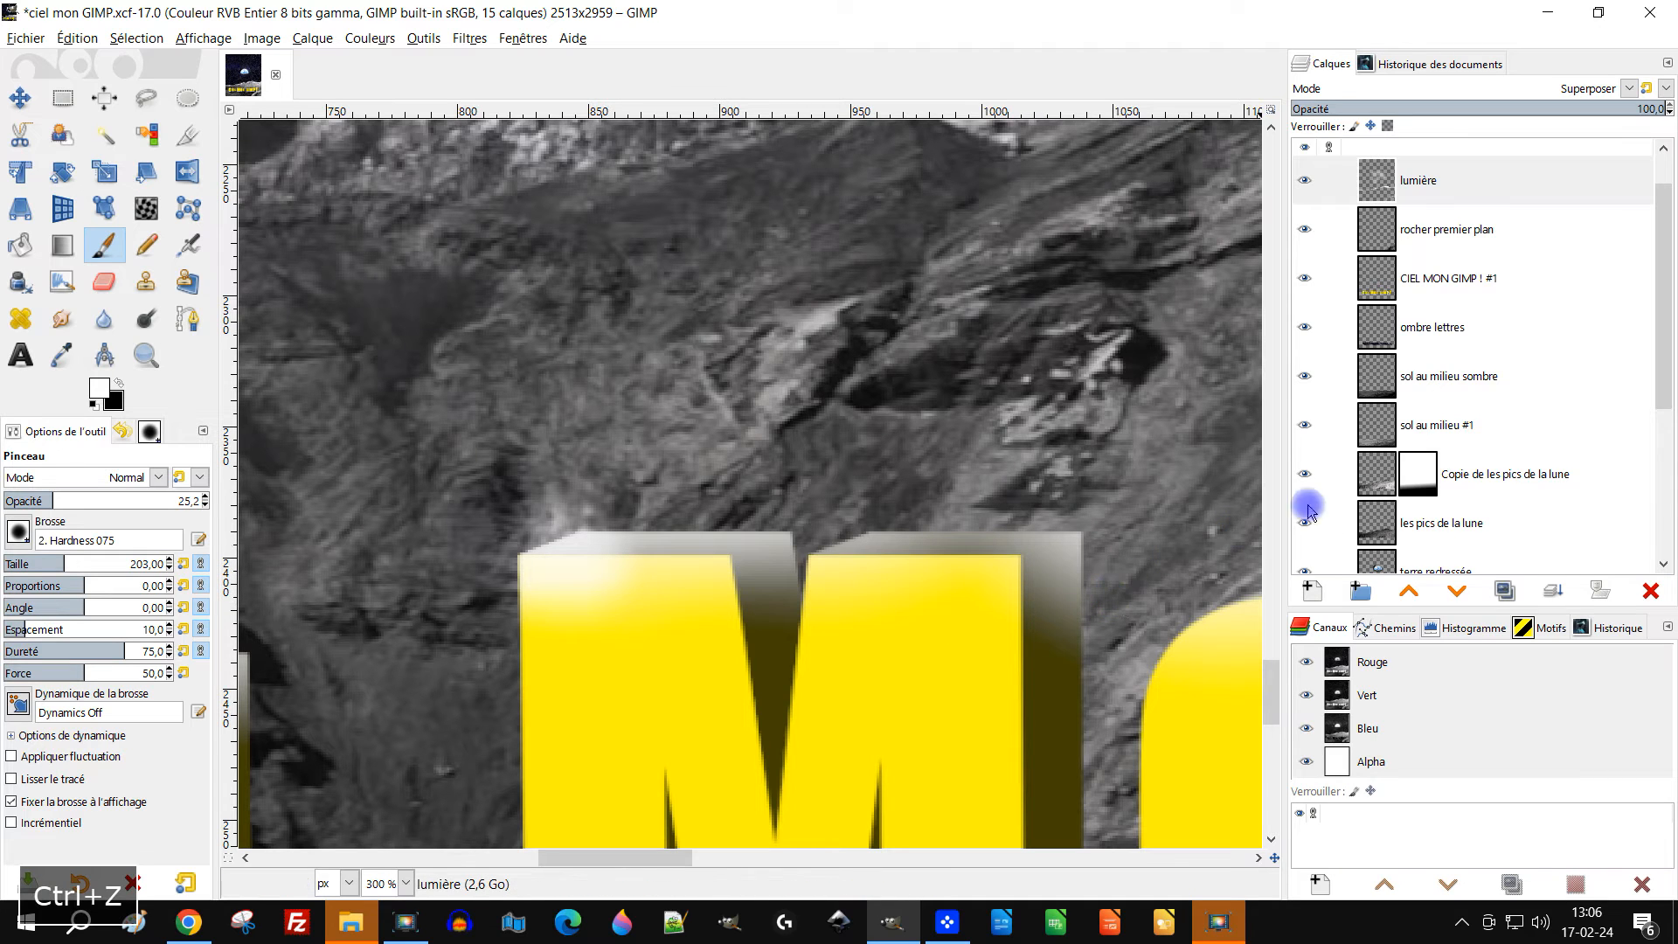
Create a selection from the transparency of the CIEL MON GIMP ! #1 layer
{"action": "scroll", "coordinate": [1433, 375], "scroll_direction": "up", "scroll_amount": 1}
{"action": "right_click", "coordinate": [1376, 341]}
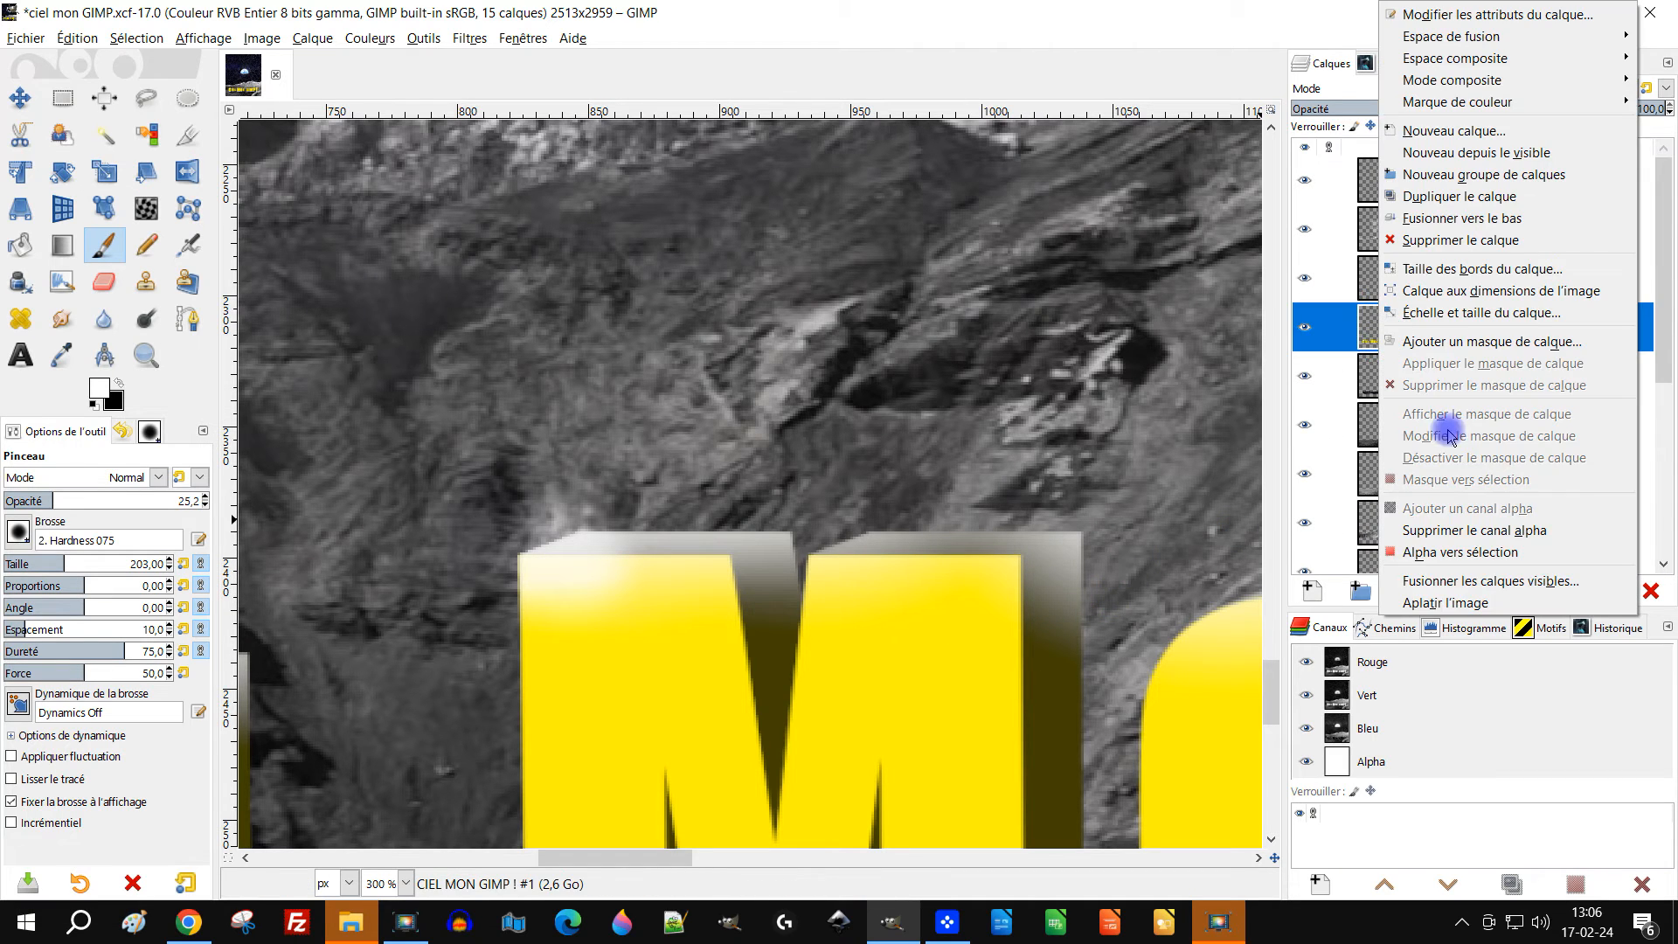
{"action": "left_click", "coordinate": [1475, 554]}
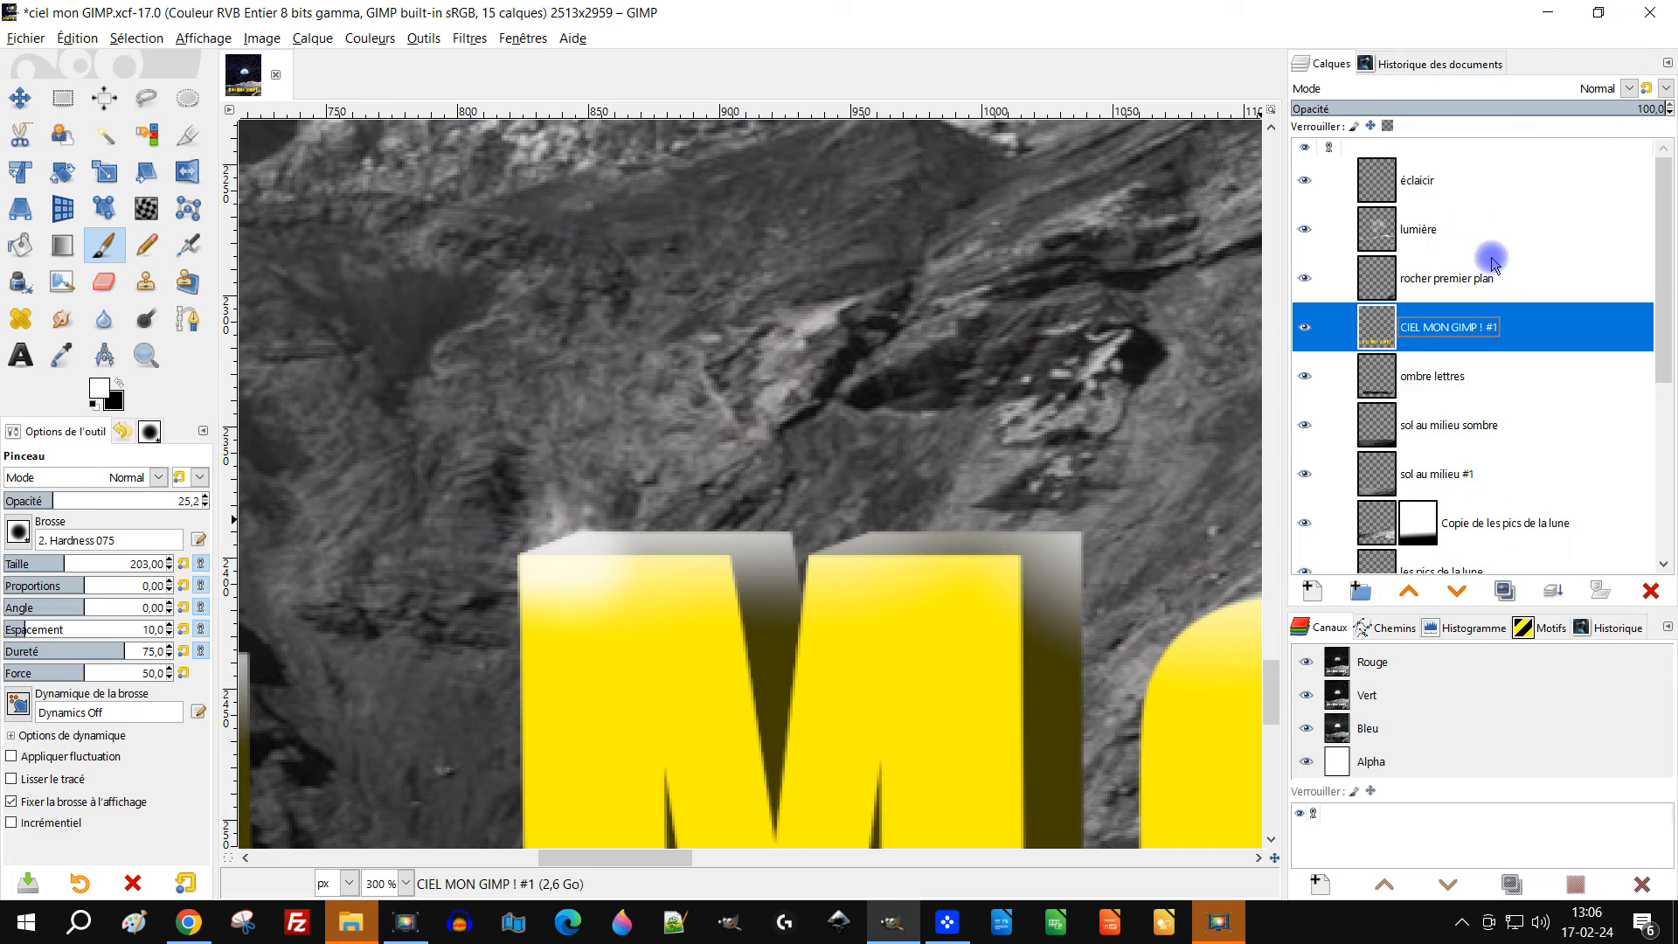
{"action": "left_click", "coordinate": [1374, 196]}
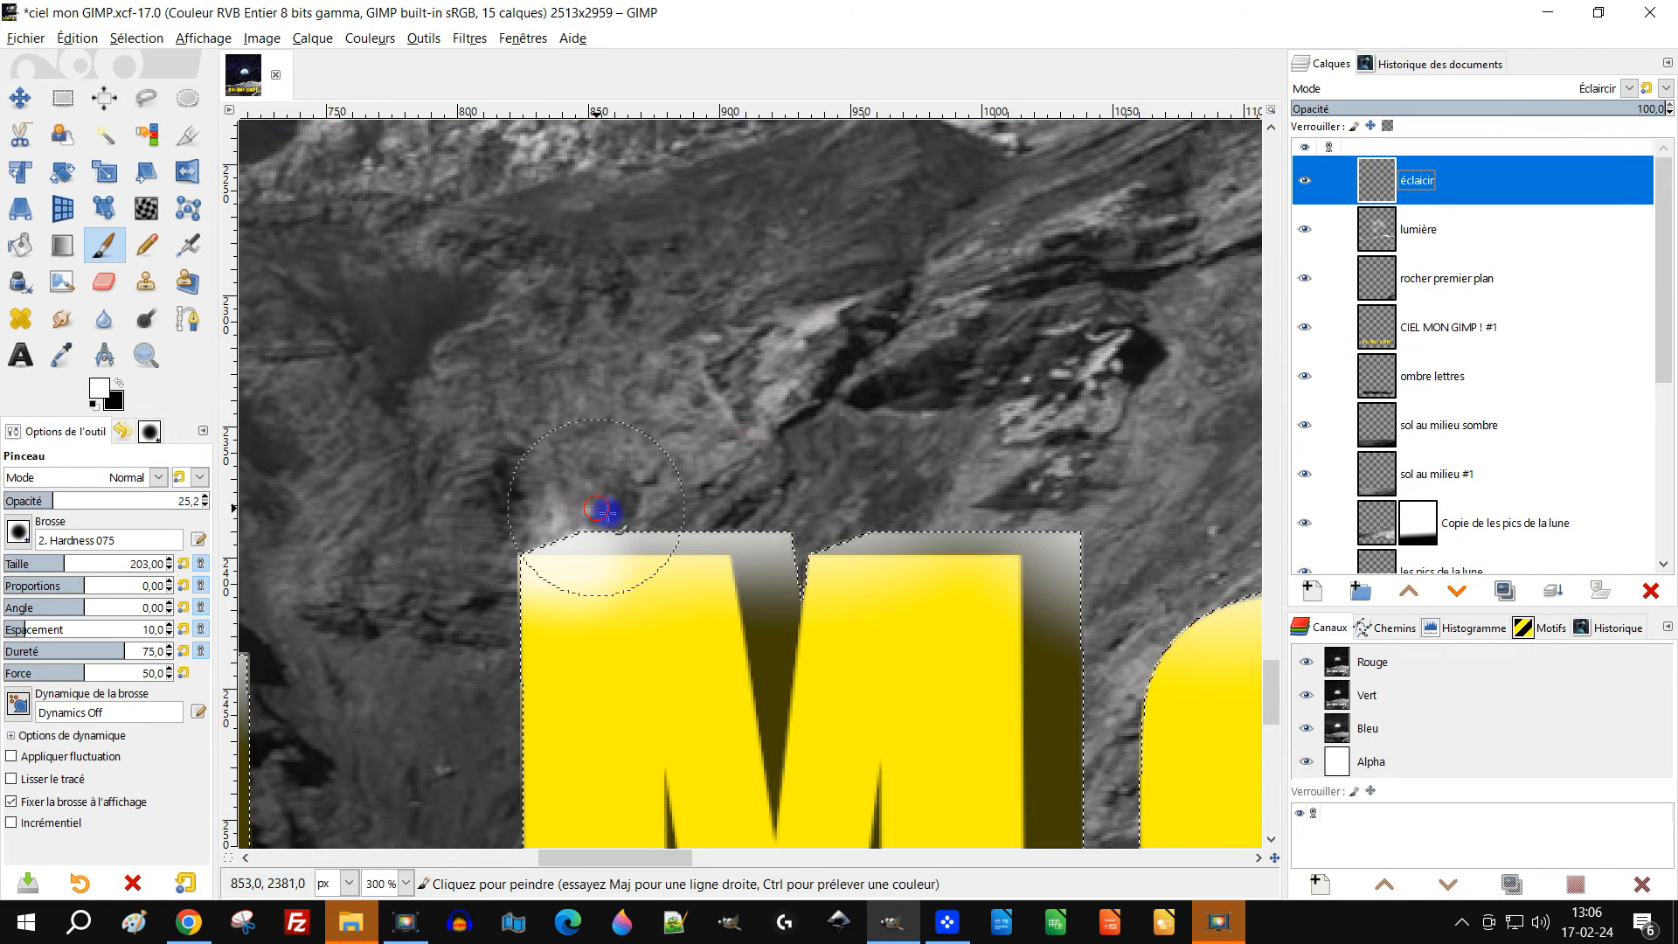
{"action": "left_click_drag", "start_coordinate": [599, 506], "coordinate": [748, 520]}
{"action": "key", "text": "ctrl+z"}
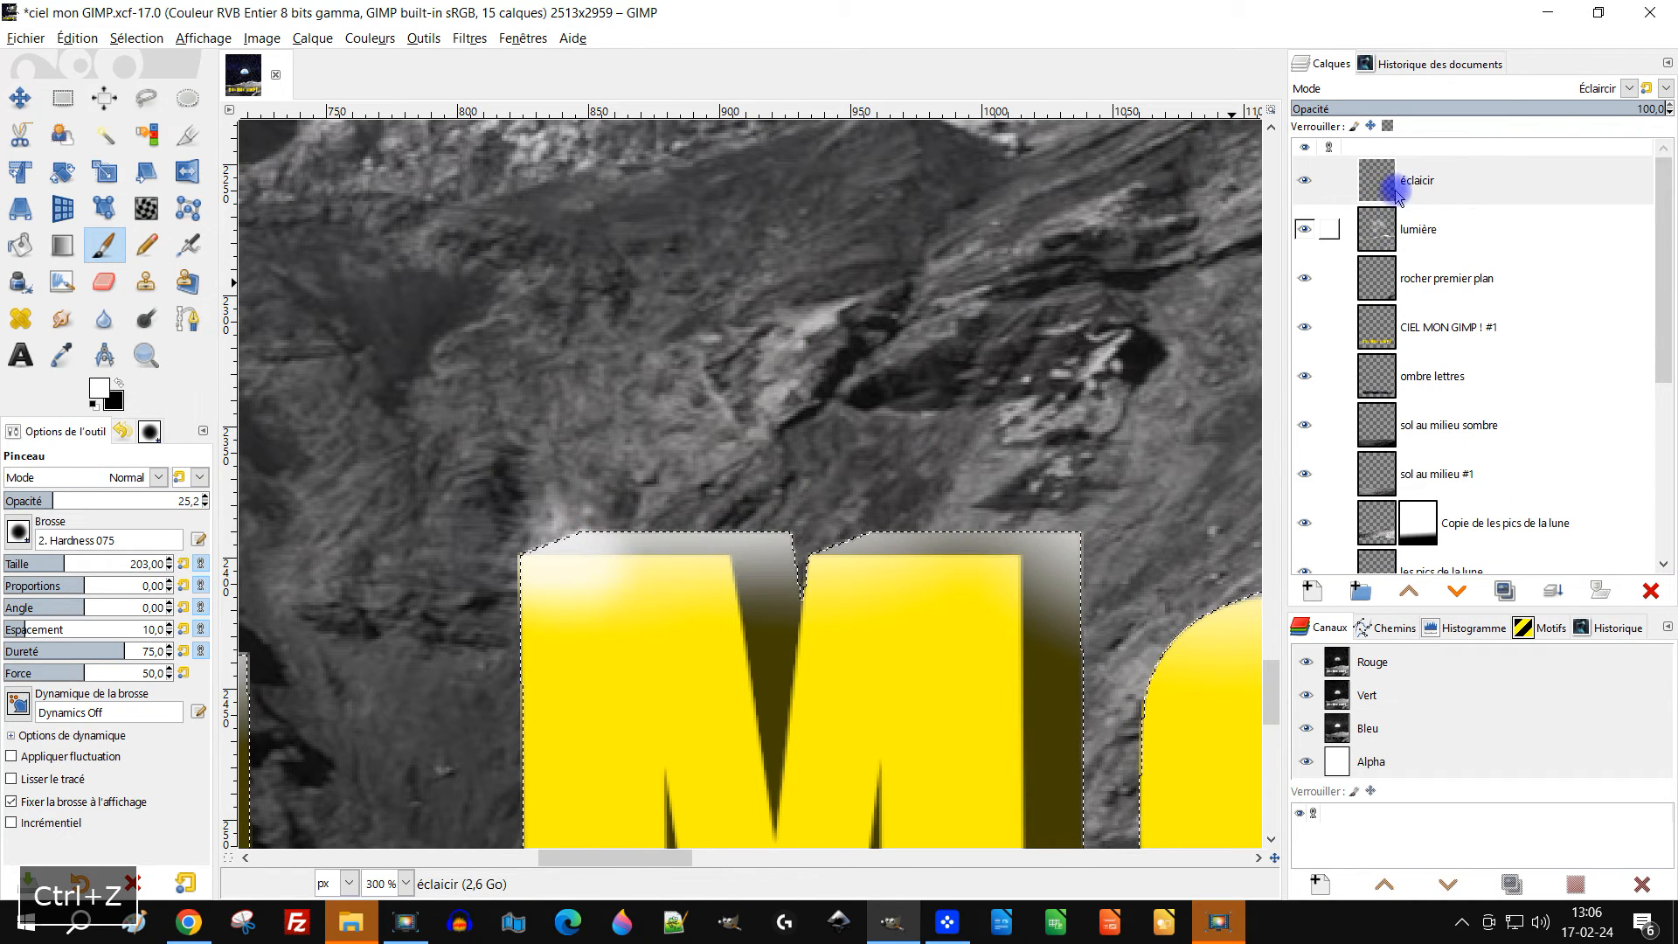
Brush soft white highlights along the top of the M on the lumière layer, keeping them inside the letter selection
{"action": "left_click", "coordinate": [1393, 229]}
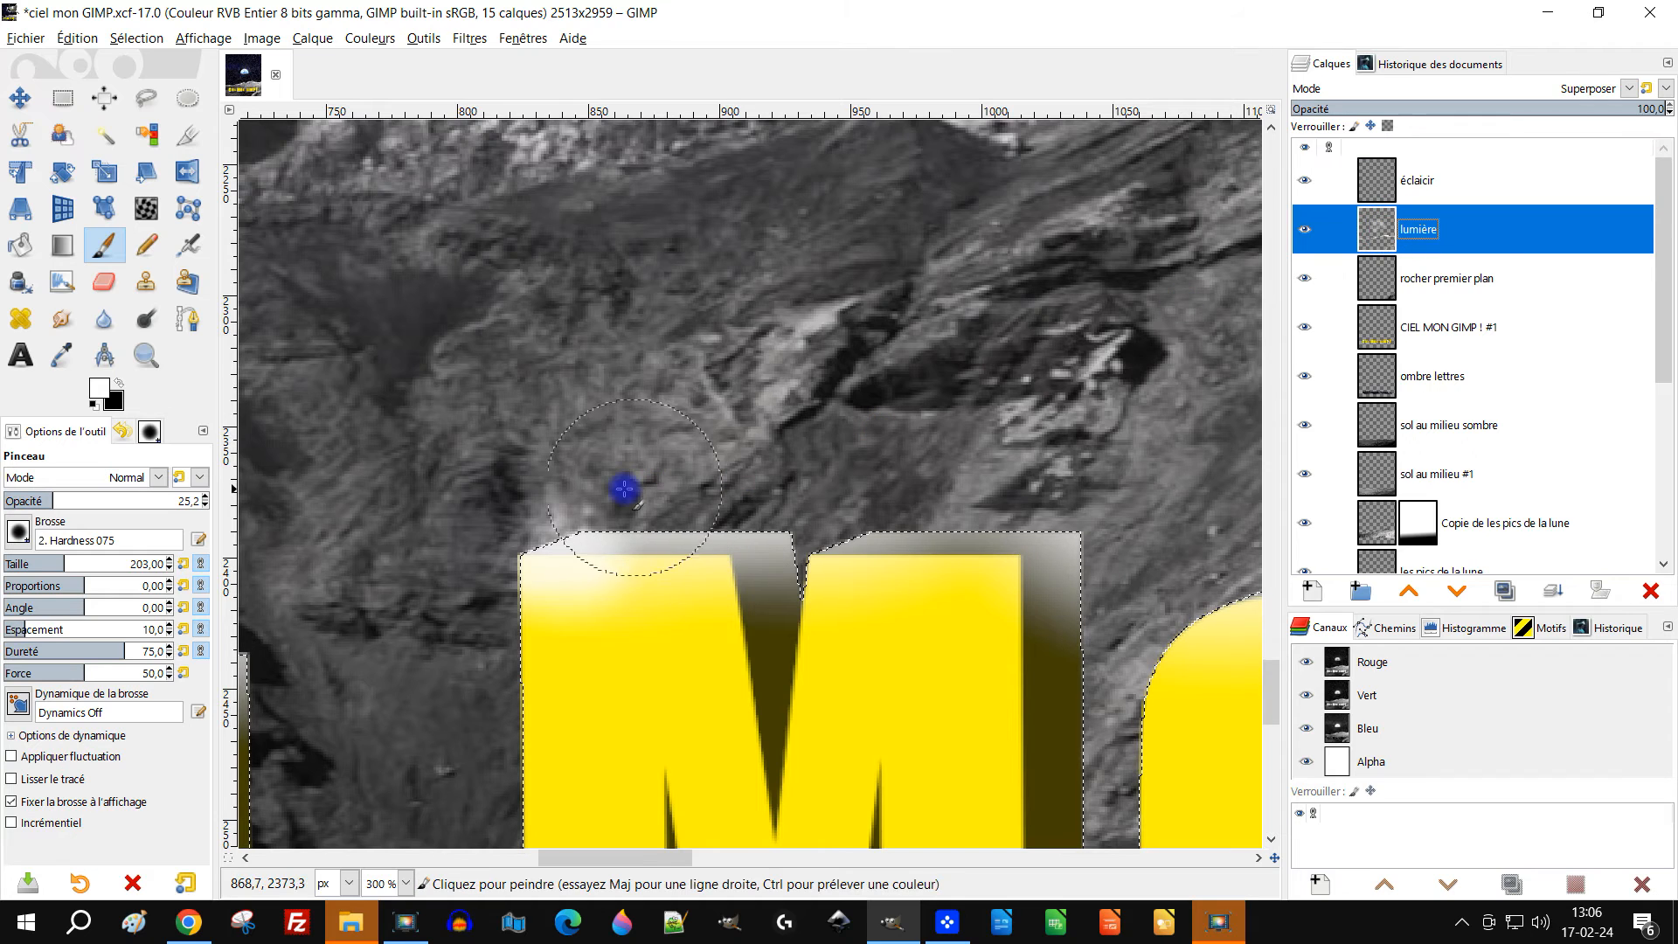
{"action": "left_click_drag", "start_coordinate": [624, 490], "coordinate": [685, 491]}
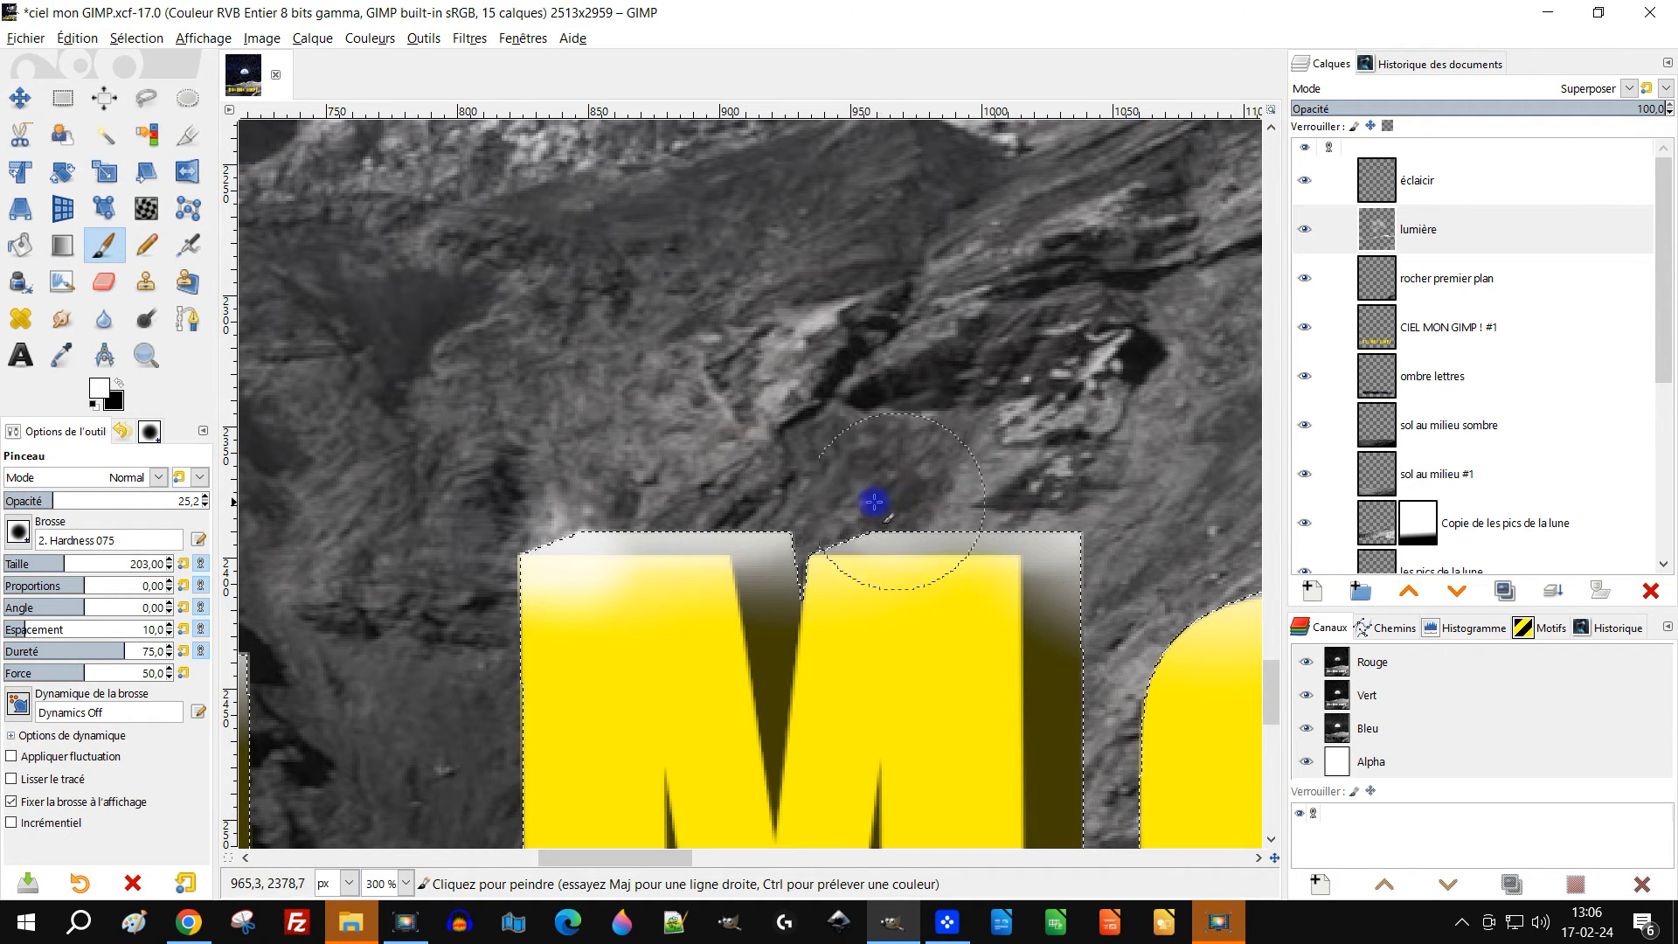
{"action": "scroll", "coordinate": [989, 491], "scroll_direction": "down", "scroll_amount": 3}
{"action": "left_click_drag", "start_coordinate": [1110, 522], "coordinate": [840, 514]}
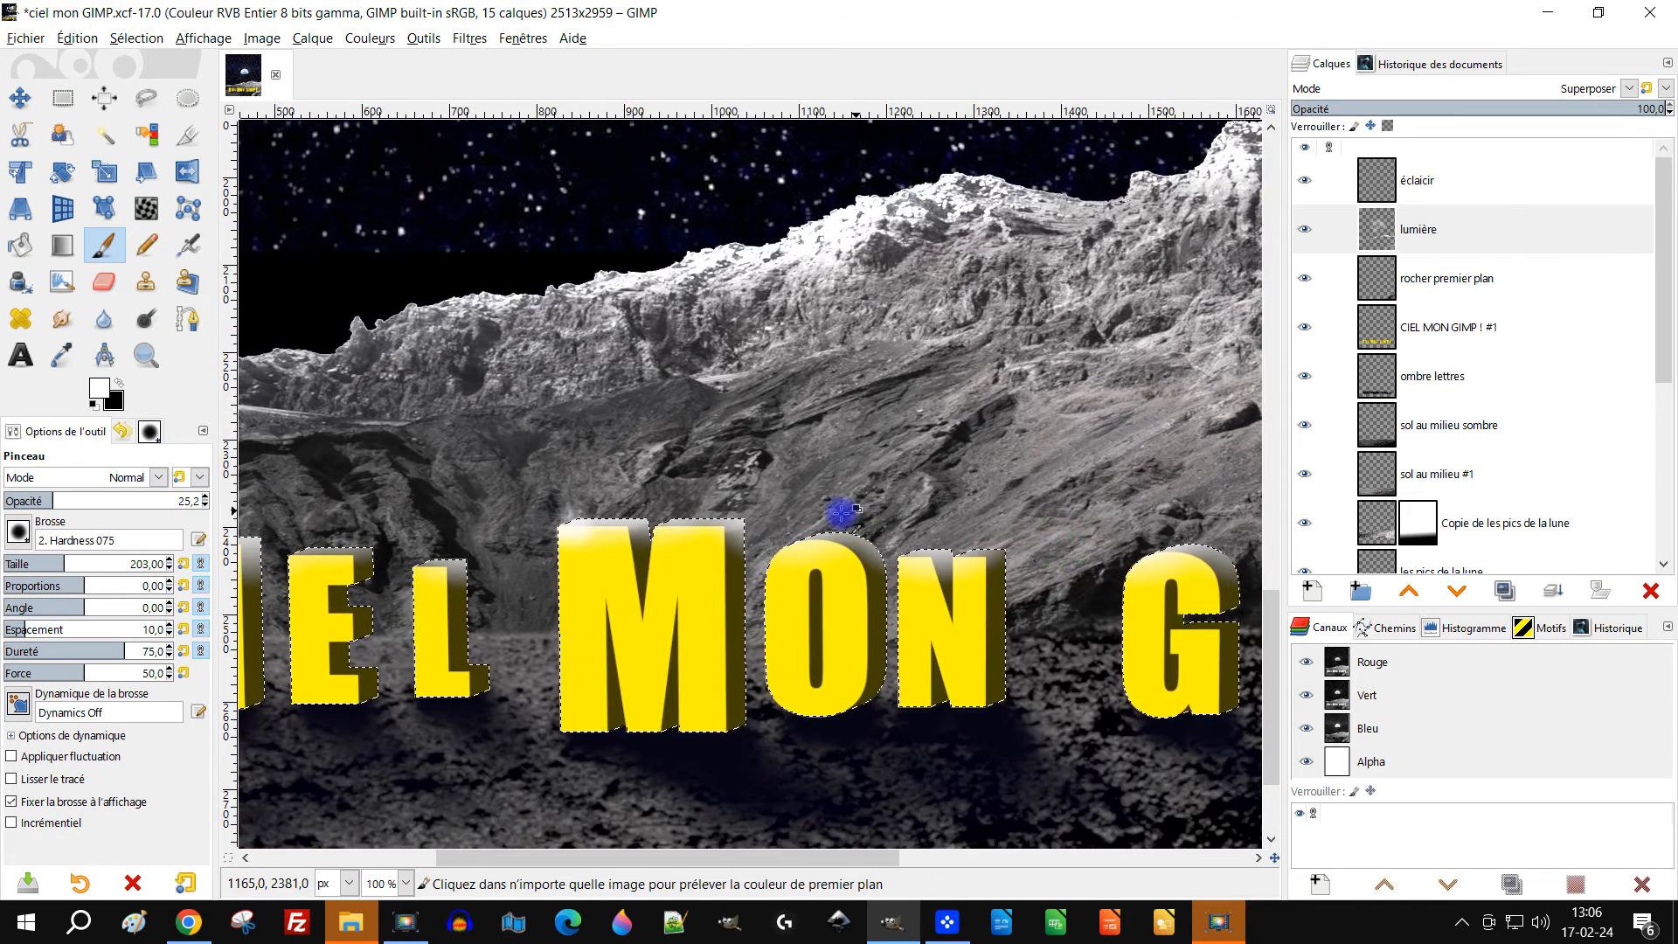
Brush white highlights along the tops of the O and N in MON within the selection
{"action": "scroll", "coordinate": [841, 513], "scroll_direction": "up", "scroll_amount": 3}
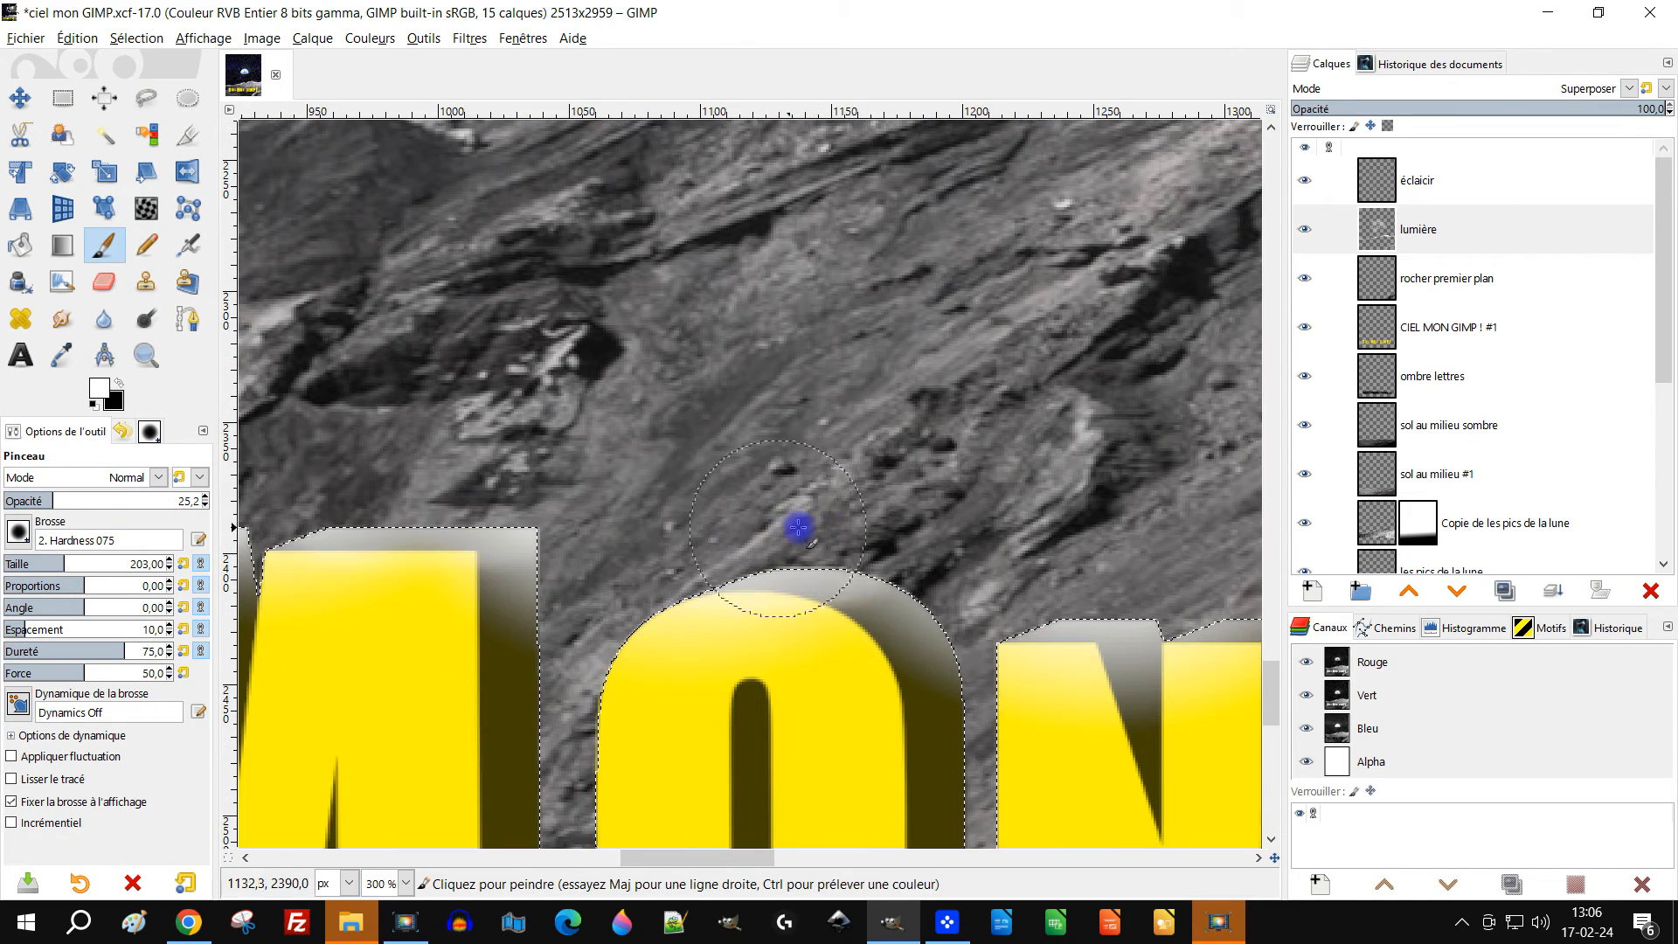
{"action": "left_click_drag", "start_coordinate": [881, 577], "coordinate": [637, 515]}
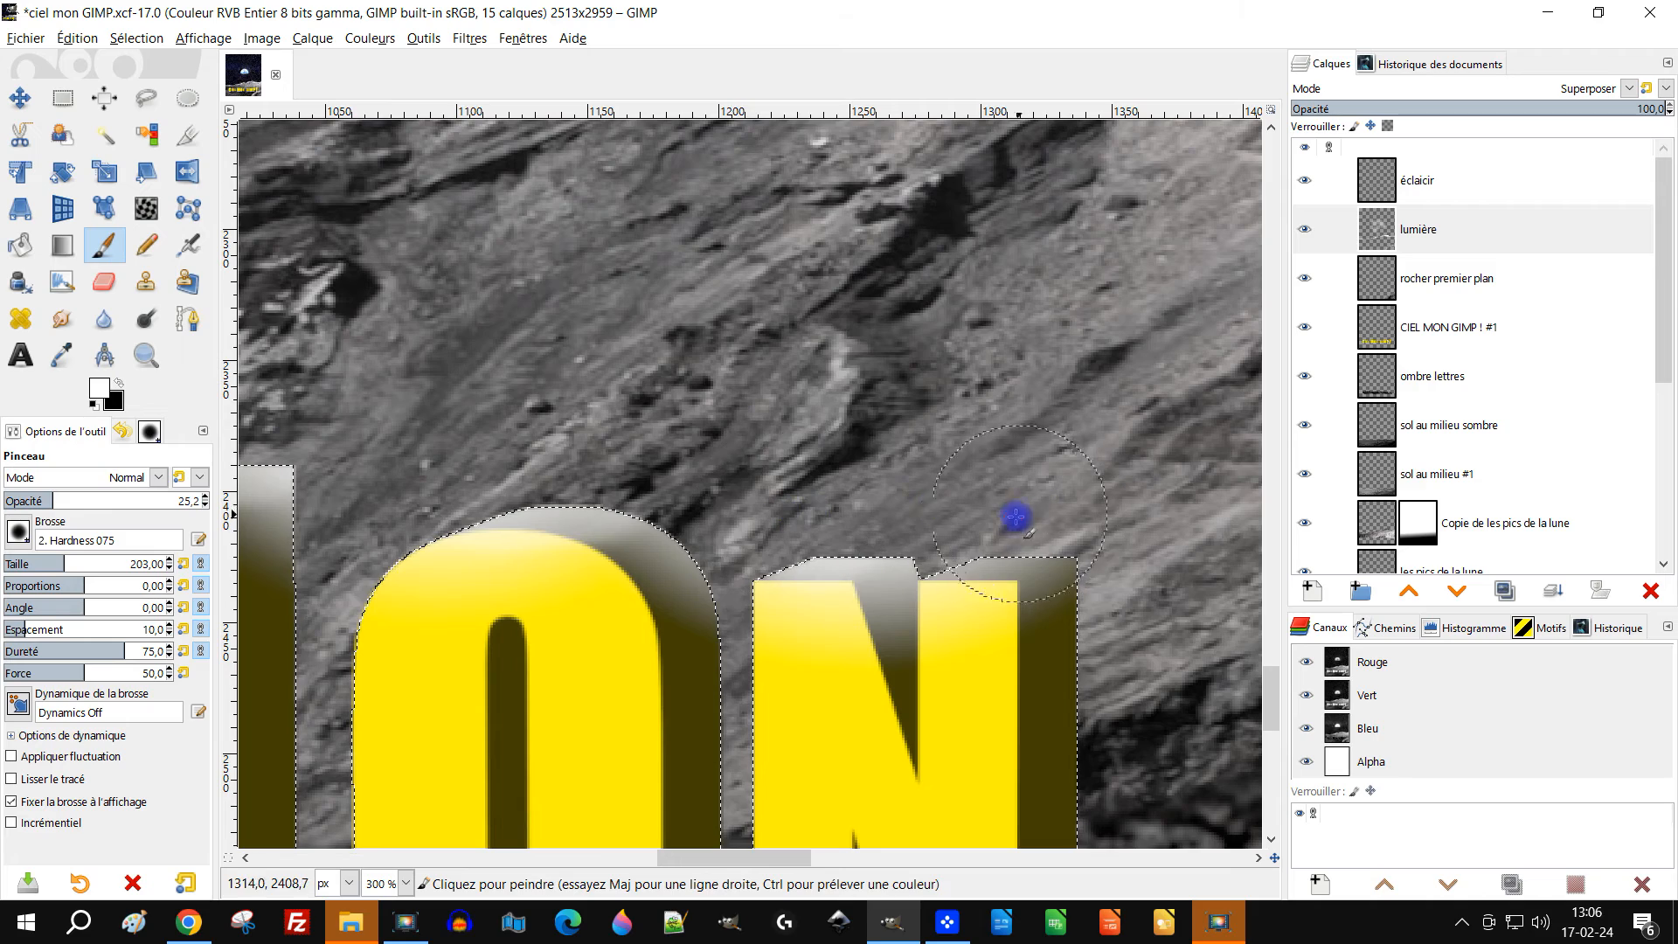
{"action": "scroll", "coordinate": [1005, 524], "scroll_direction": "down", "scroll_amount": 3}
{"action": "left_click_drag", "start_coordinate": [1064, 537], "coordinate": [663, 569]}
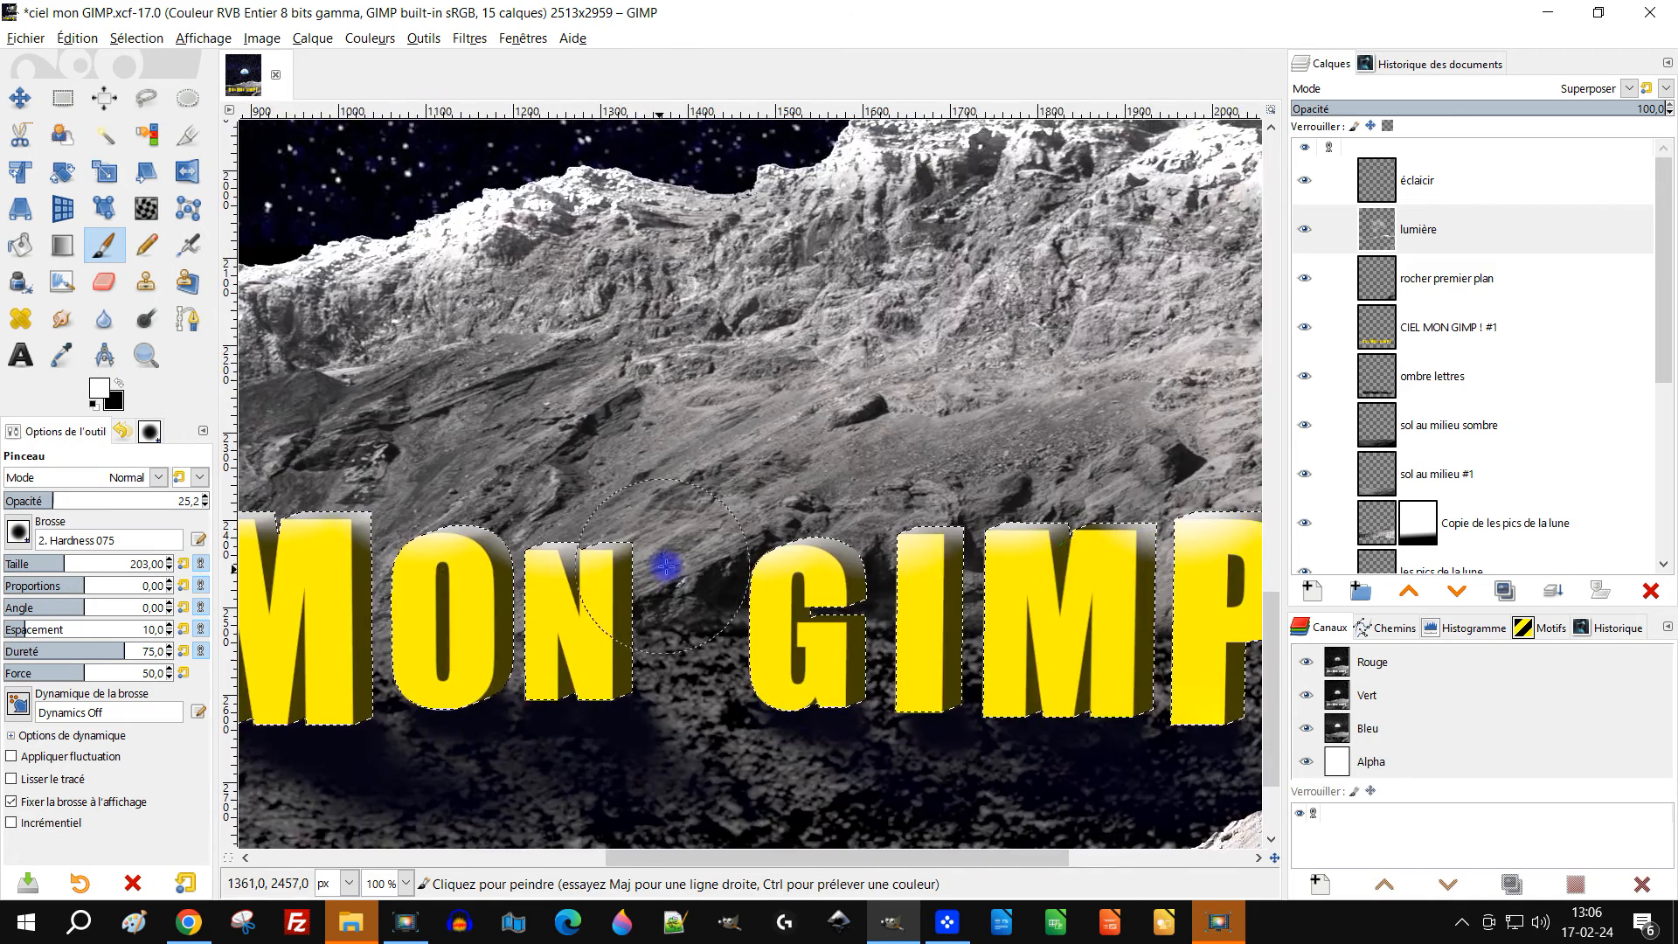
Lighten the top edges of the G and I in GIMP with the white brush
{"action": "scroll", "coordinate": [824, 495], "scroll_direction": "up", "scroll_amount": 2}
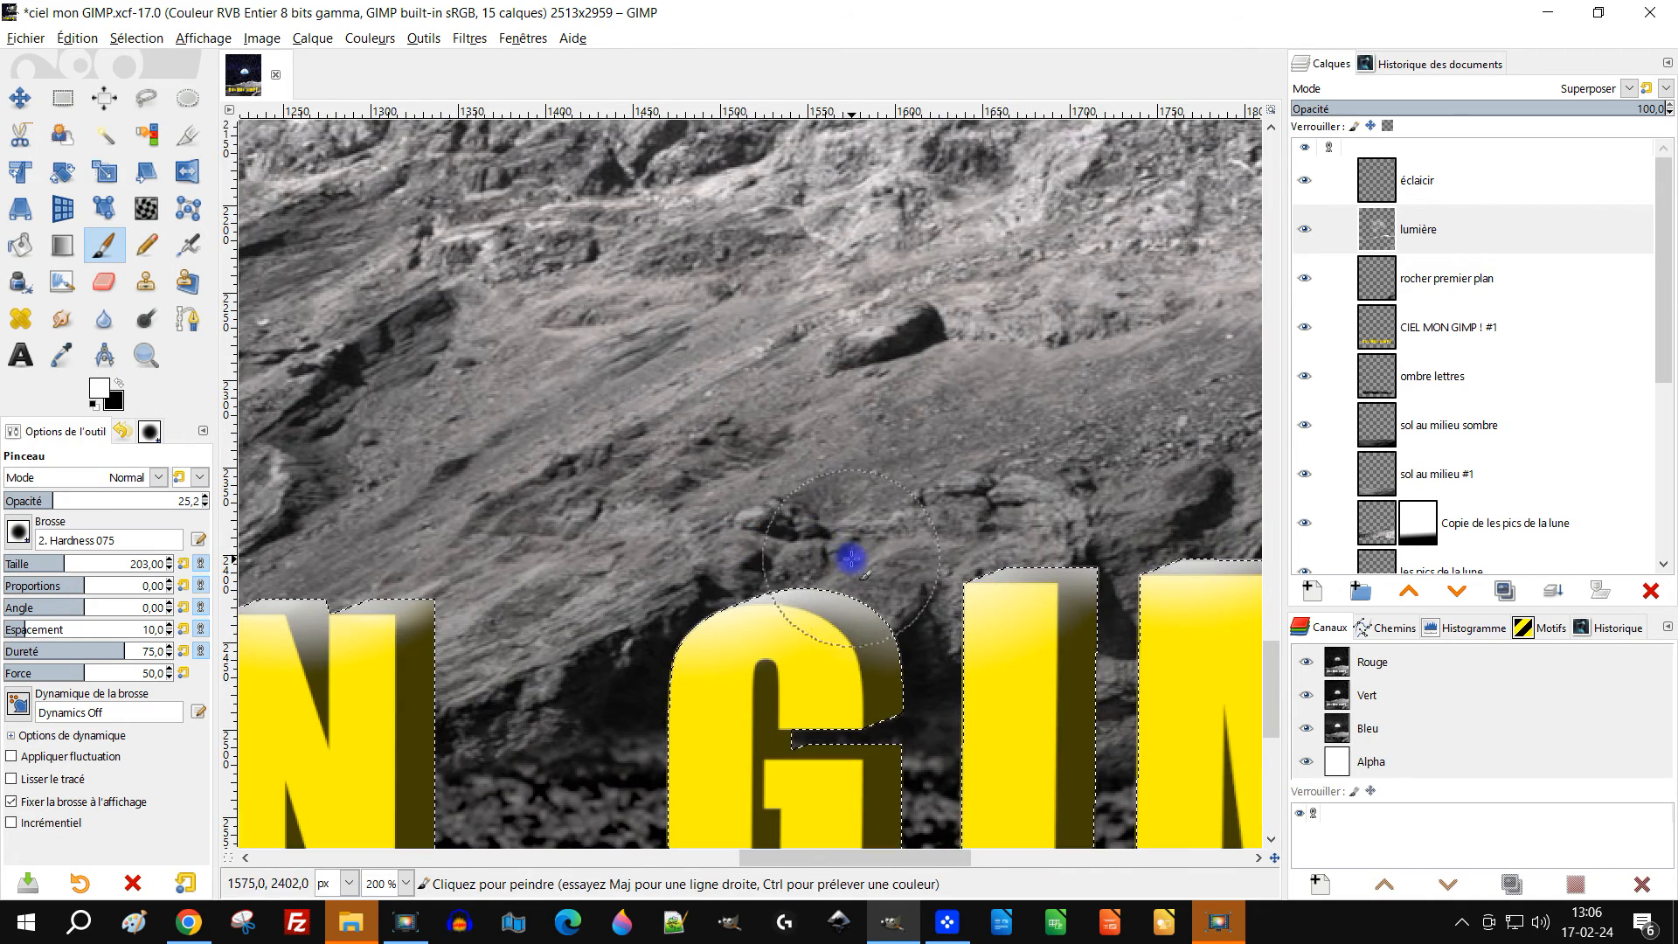
{"action": "left_click_drag", "start_coordinate": [920, 571], "coordinate": [732, 486]}
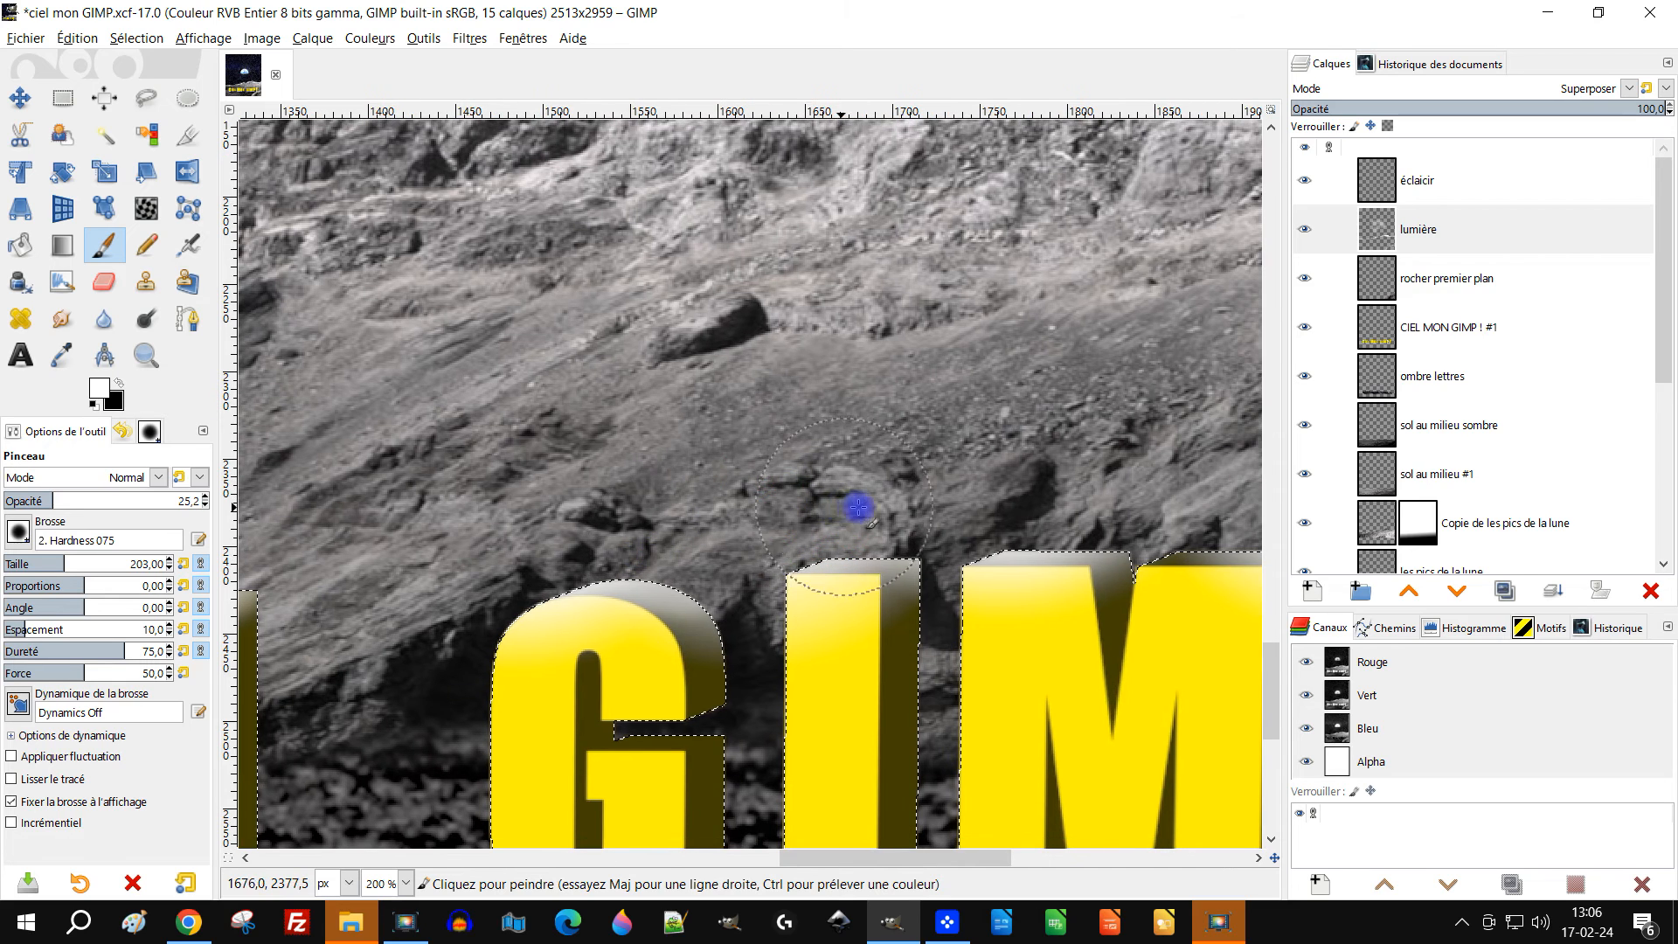
{"action": "left_click_drag", "start_coordinate": [852, 511], "coordinate": [555, 509]}
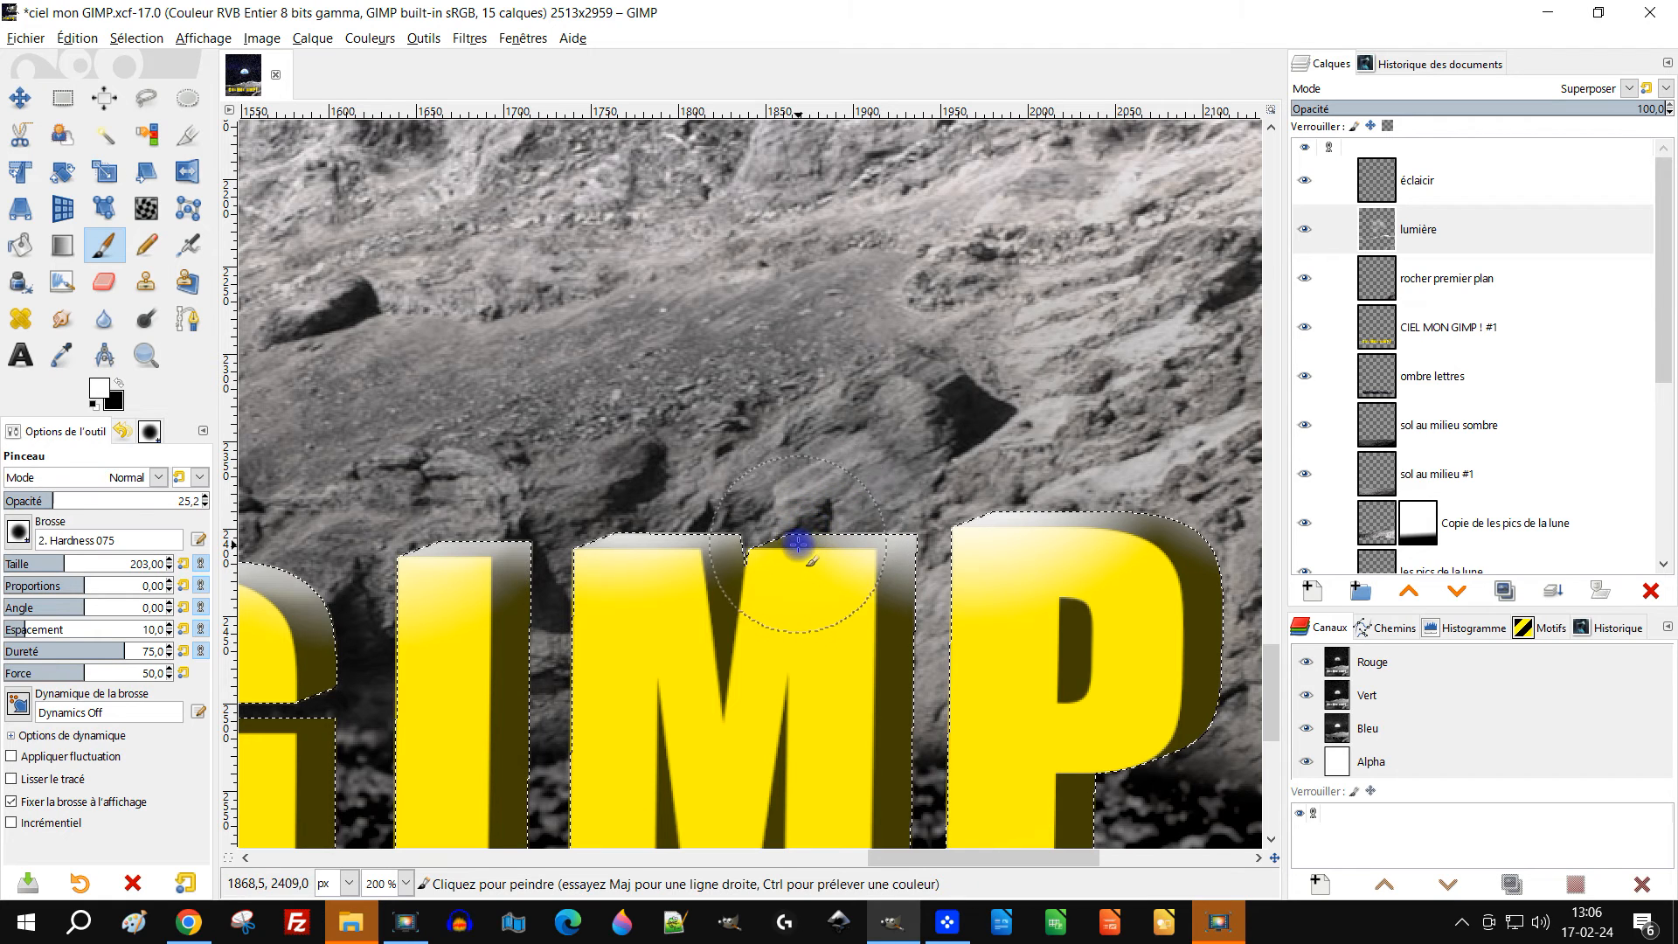
Lighten the top edges of the M and P in GIMP and of the exclamation mark
{"action": "left_click_drag", "start_coordinate": [929, 479], "coordinate": [721, 487]}
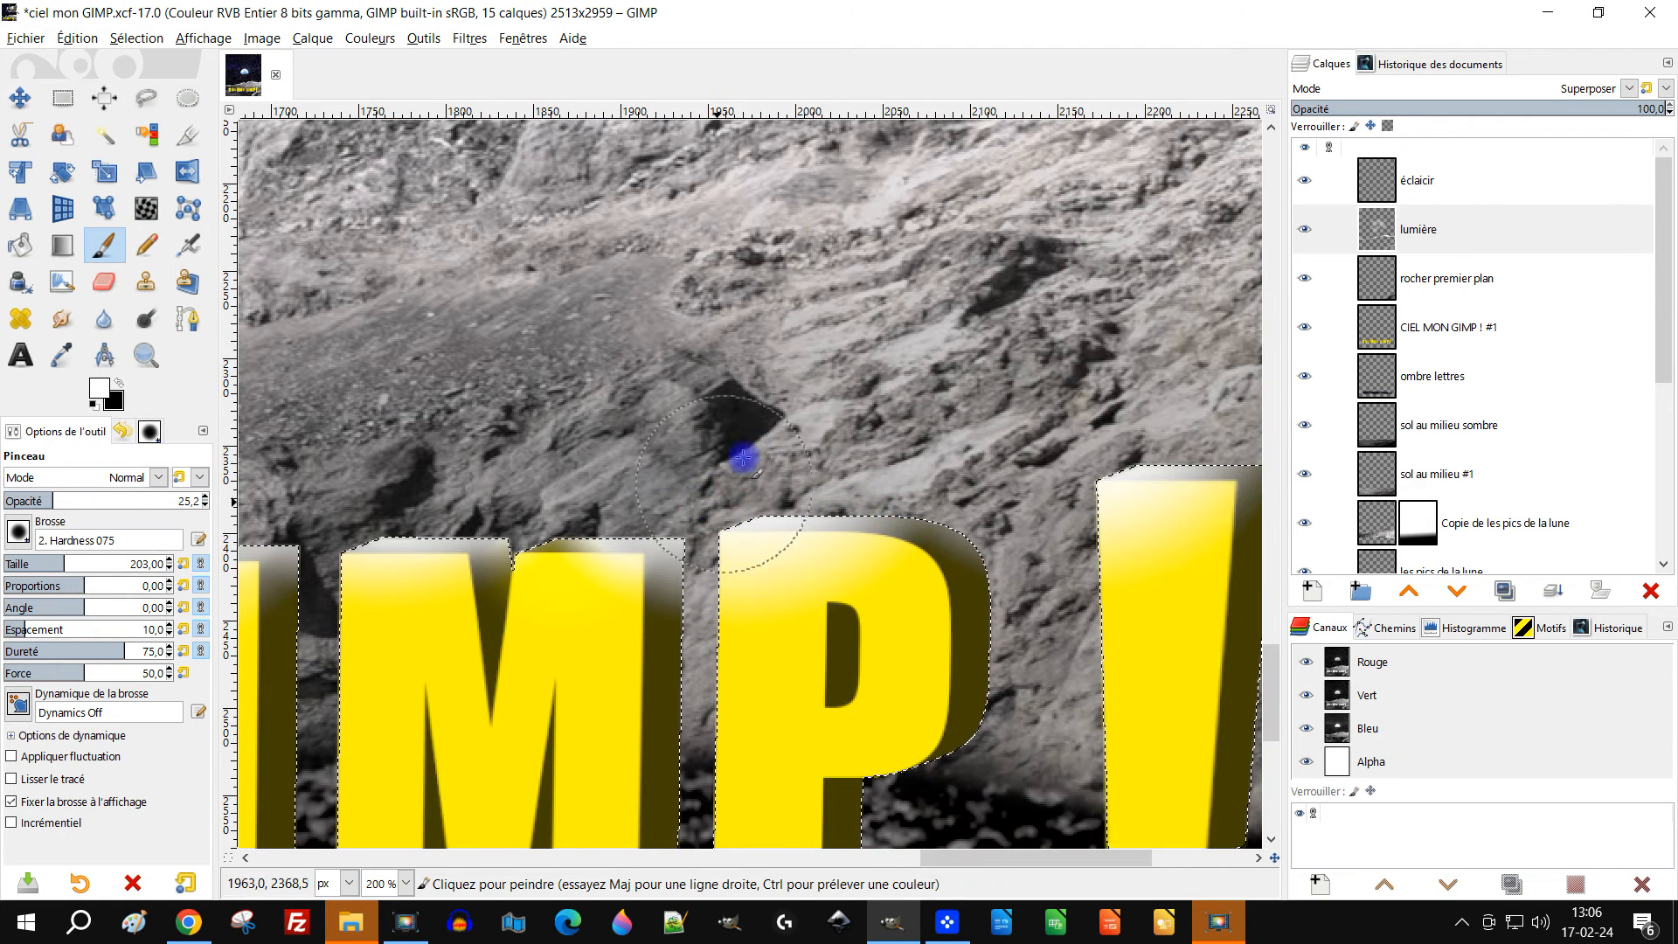
{"action": "left_click_drag", "start_coordinate": [915, 507], "coordinate": [527, 465]}
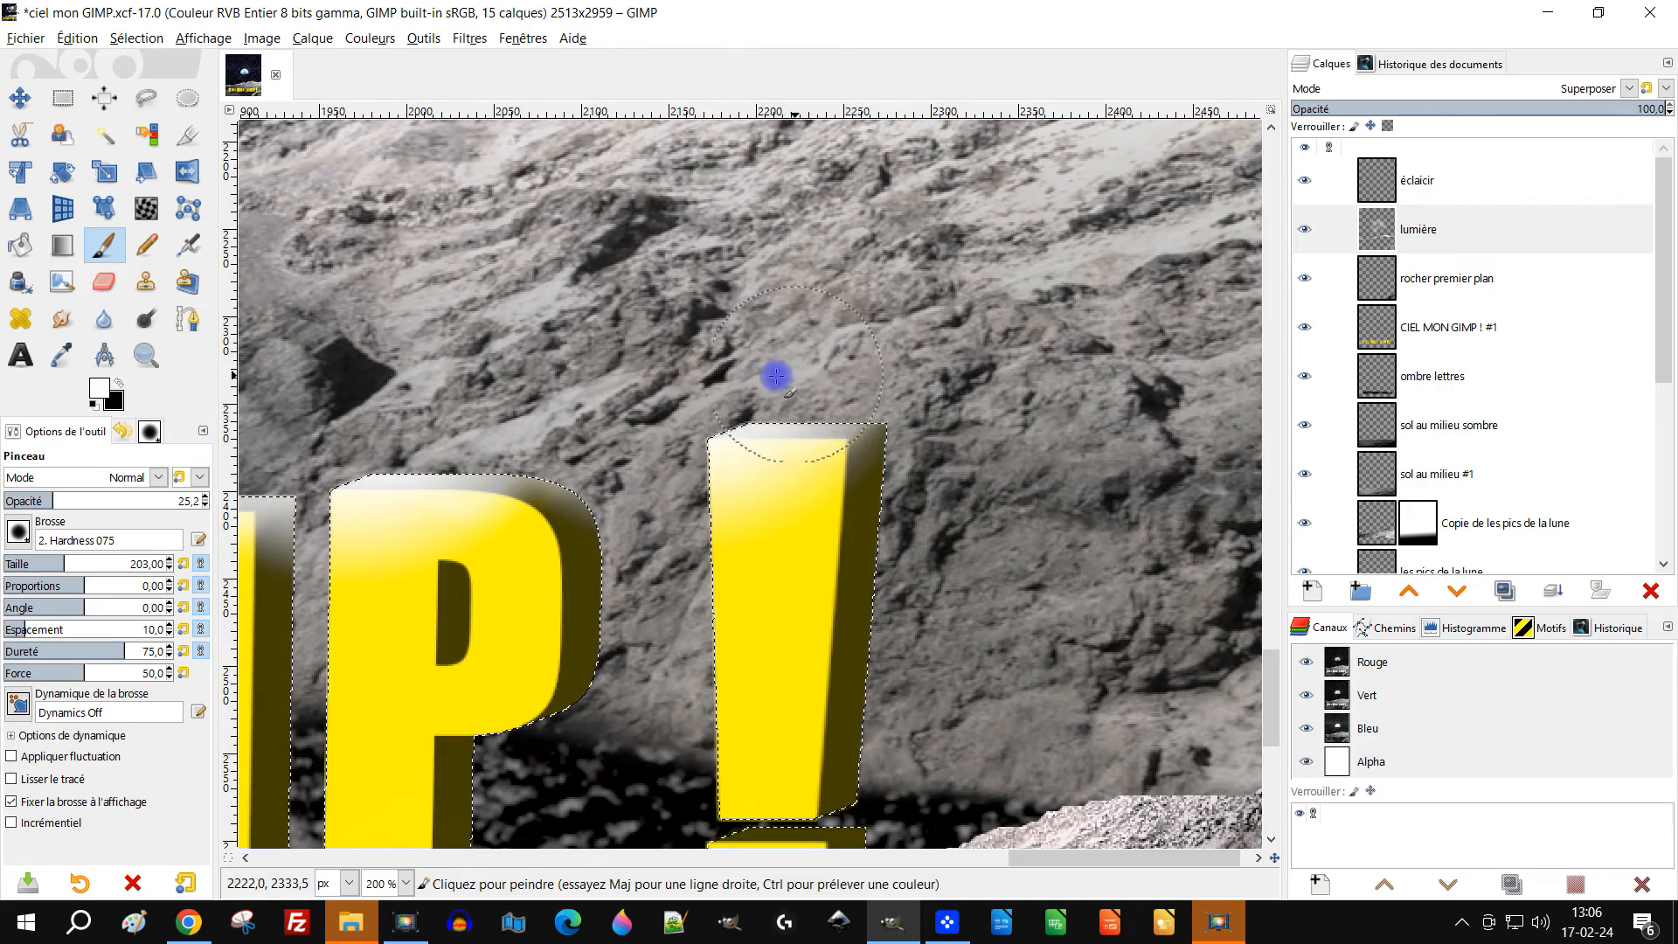
{"action": "scroll", "coordinate": [784, 427], "scroll_direction": "down", "scroll_amount": 2}
{"action": "left_click_drag", "start_coordinate": [401, 539], "coordinate": [1089, 531]}
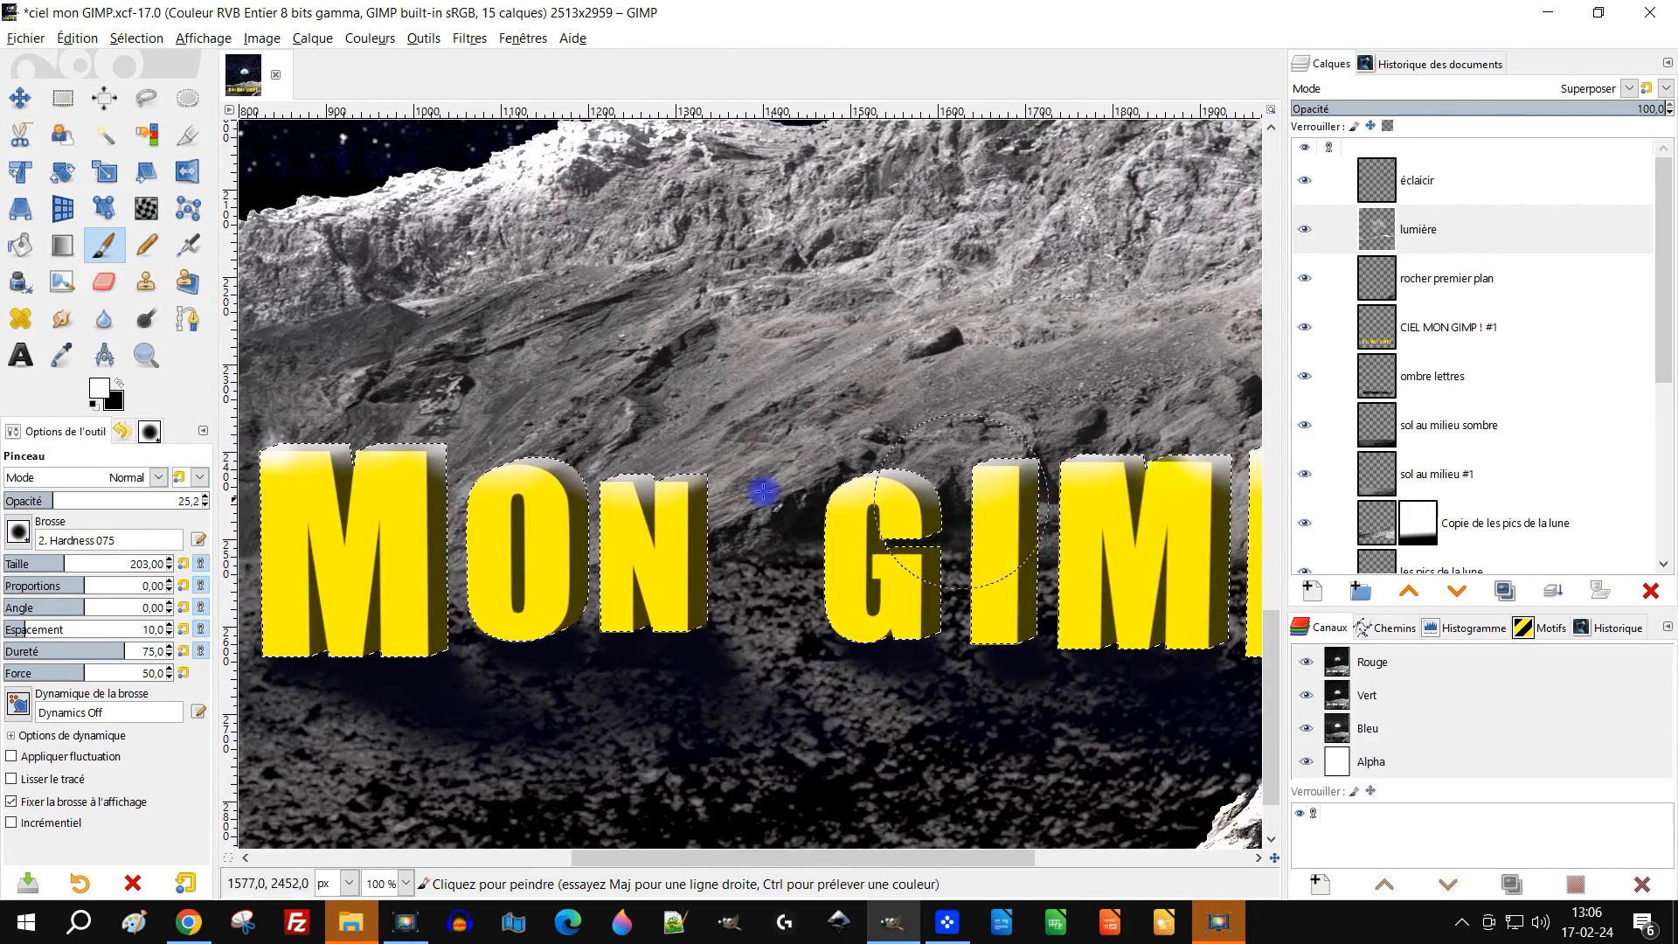
Strengthen the white highlights on the tops of the MON letters with further brush strokes
{"action": "scroll", "coordinate": [447, 460], "scroll_direction": "up", "scroll_amount": 2}
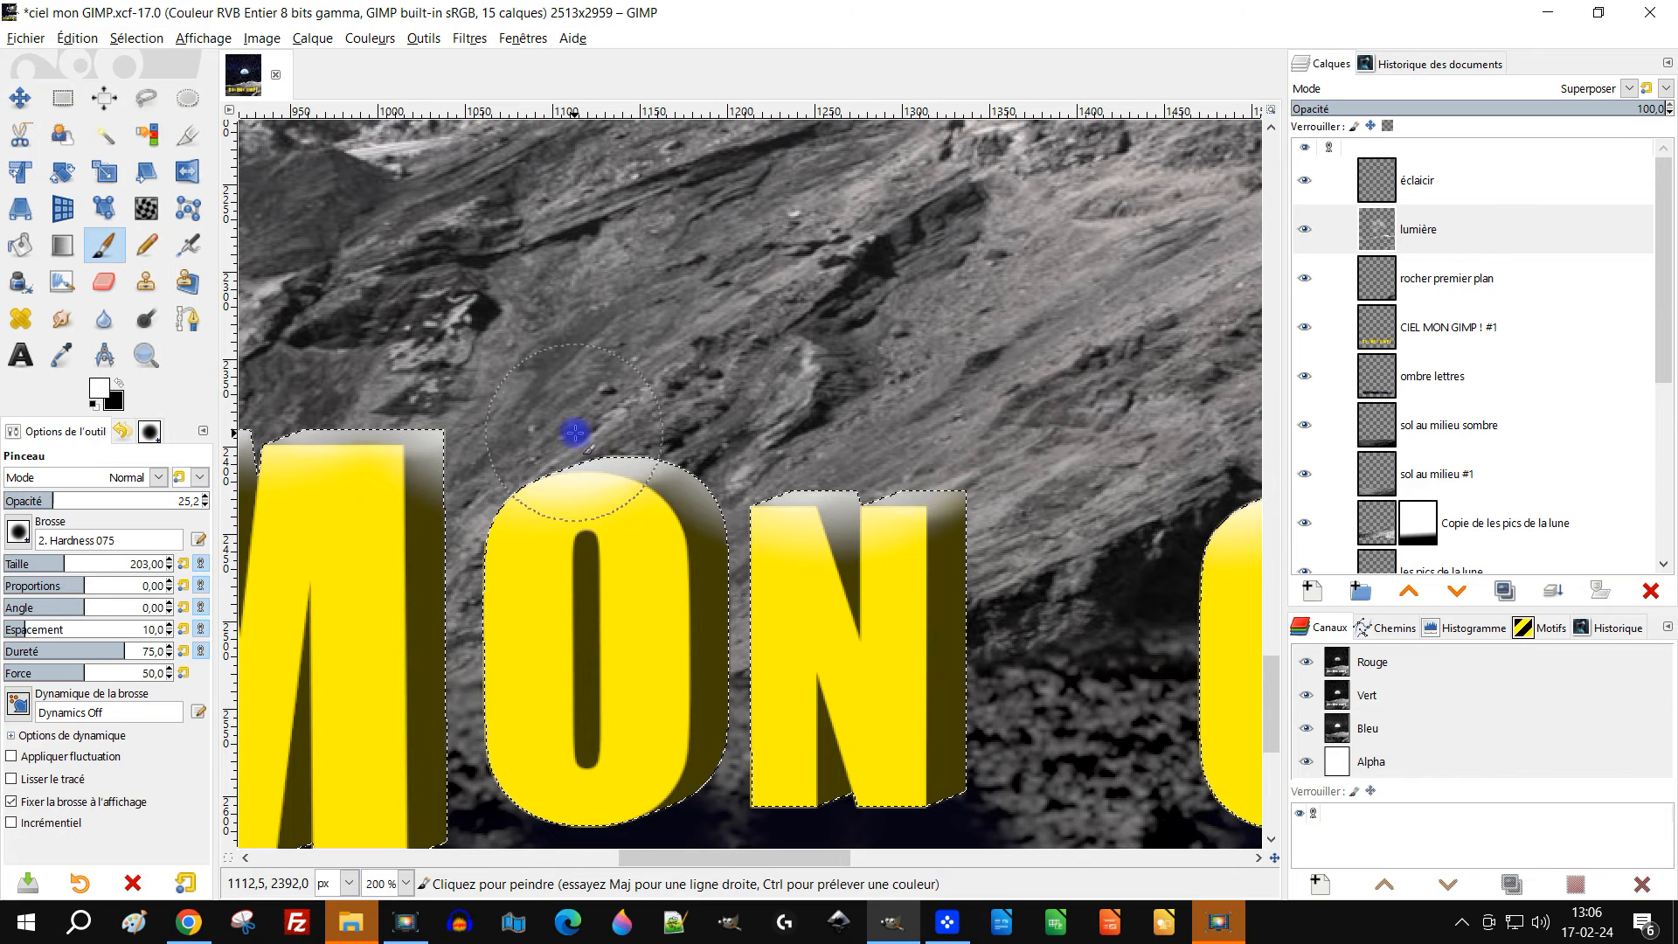
{"action": "left_click_drag", "start_coordinate": [517, 433], "coordinate": [716, 422]}
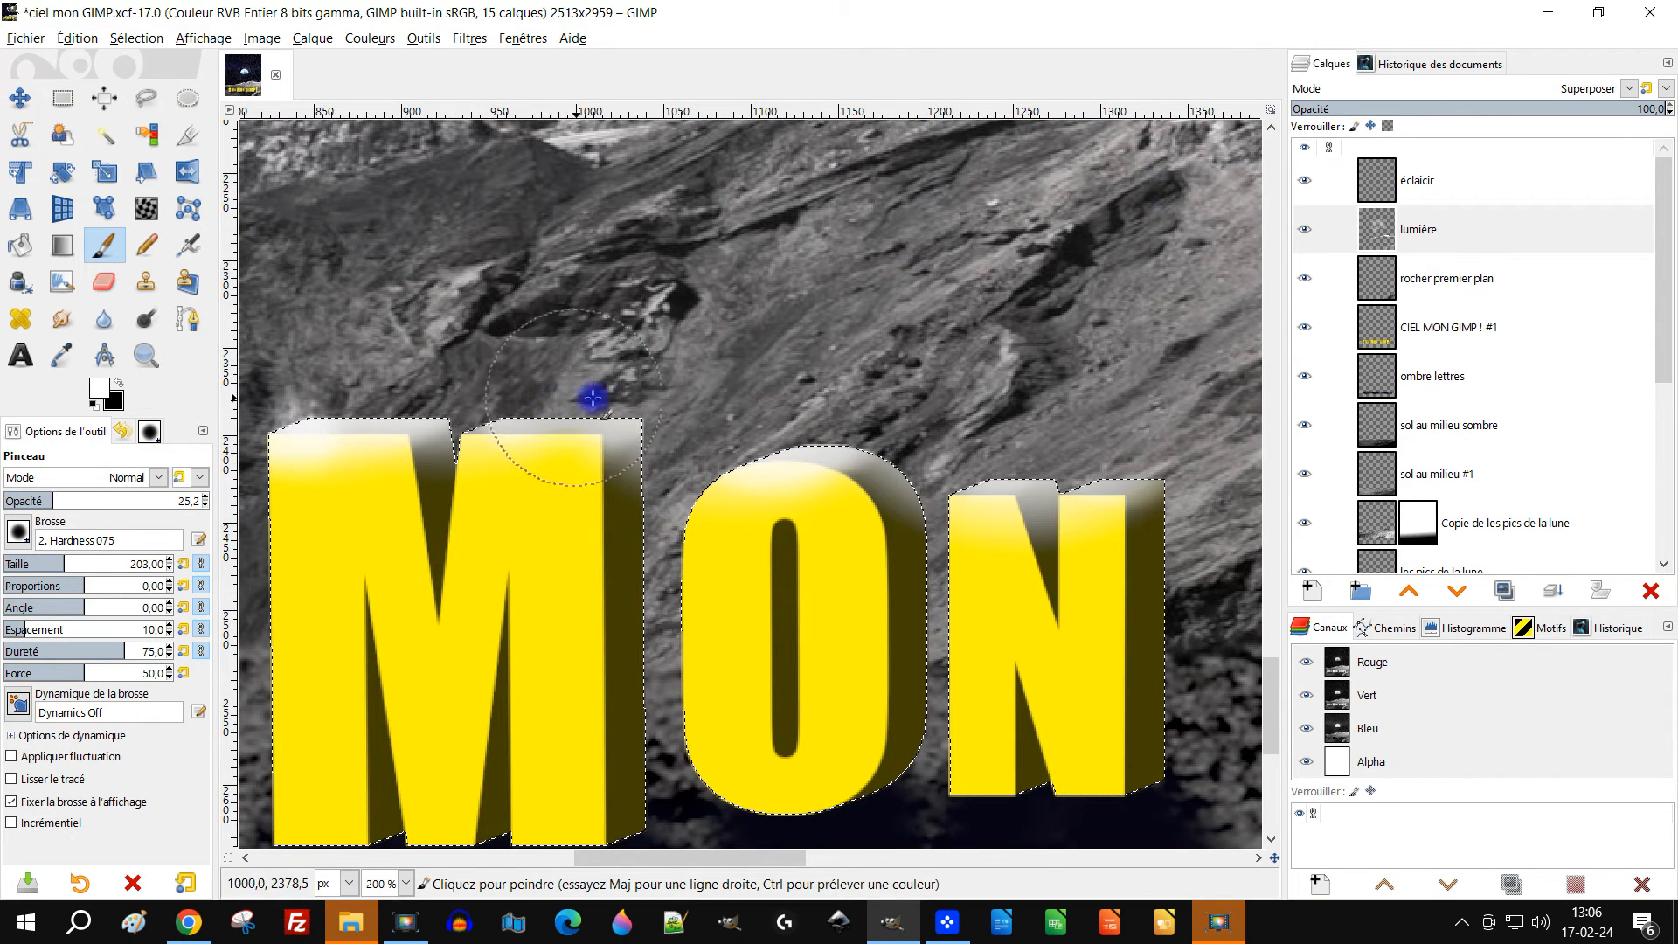
{"action": "scroll", "coordinate": [593, 398], "scroll_direction": "right", "scroll_amount": 10}
{"action": "scroll", "coordinate": [592, 397], "scroll_direction": "down", "scroll_amount": 2}
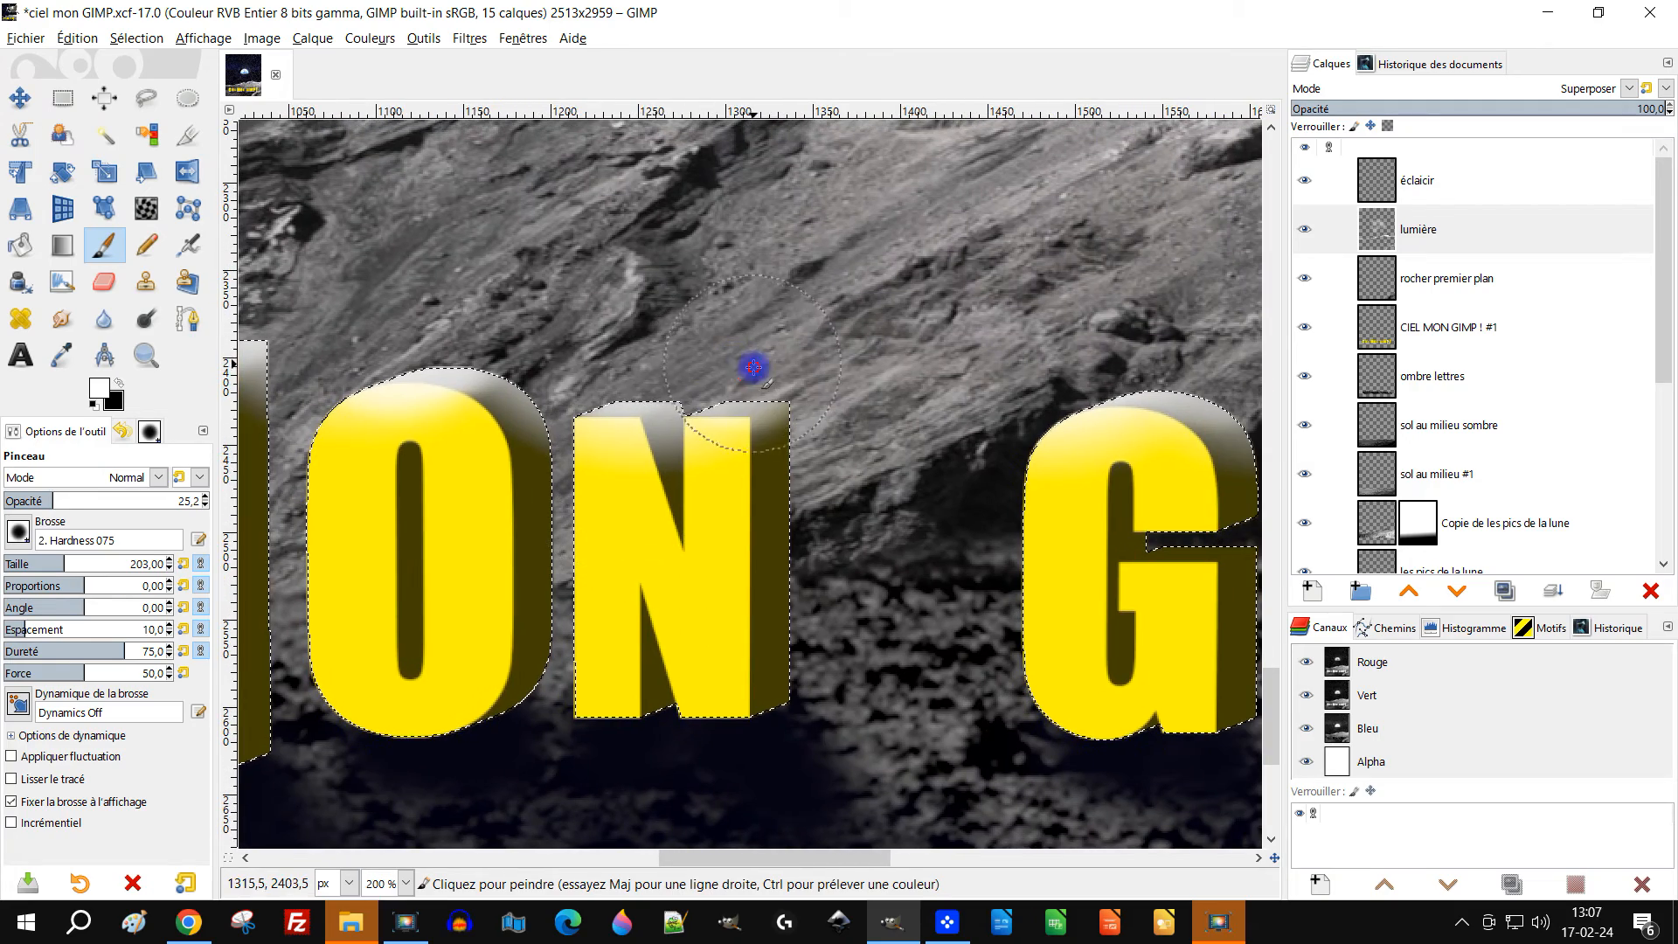
Brush white highlights along the tops of the CIEL letters on the lumière layer within the selection
{"action": "scroll", "coordinate": [769, 364], "scroll_direction": "down", "scroll_amount": 3}
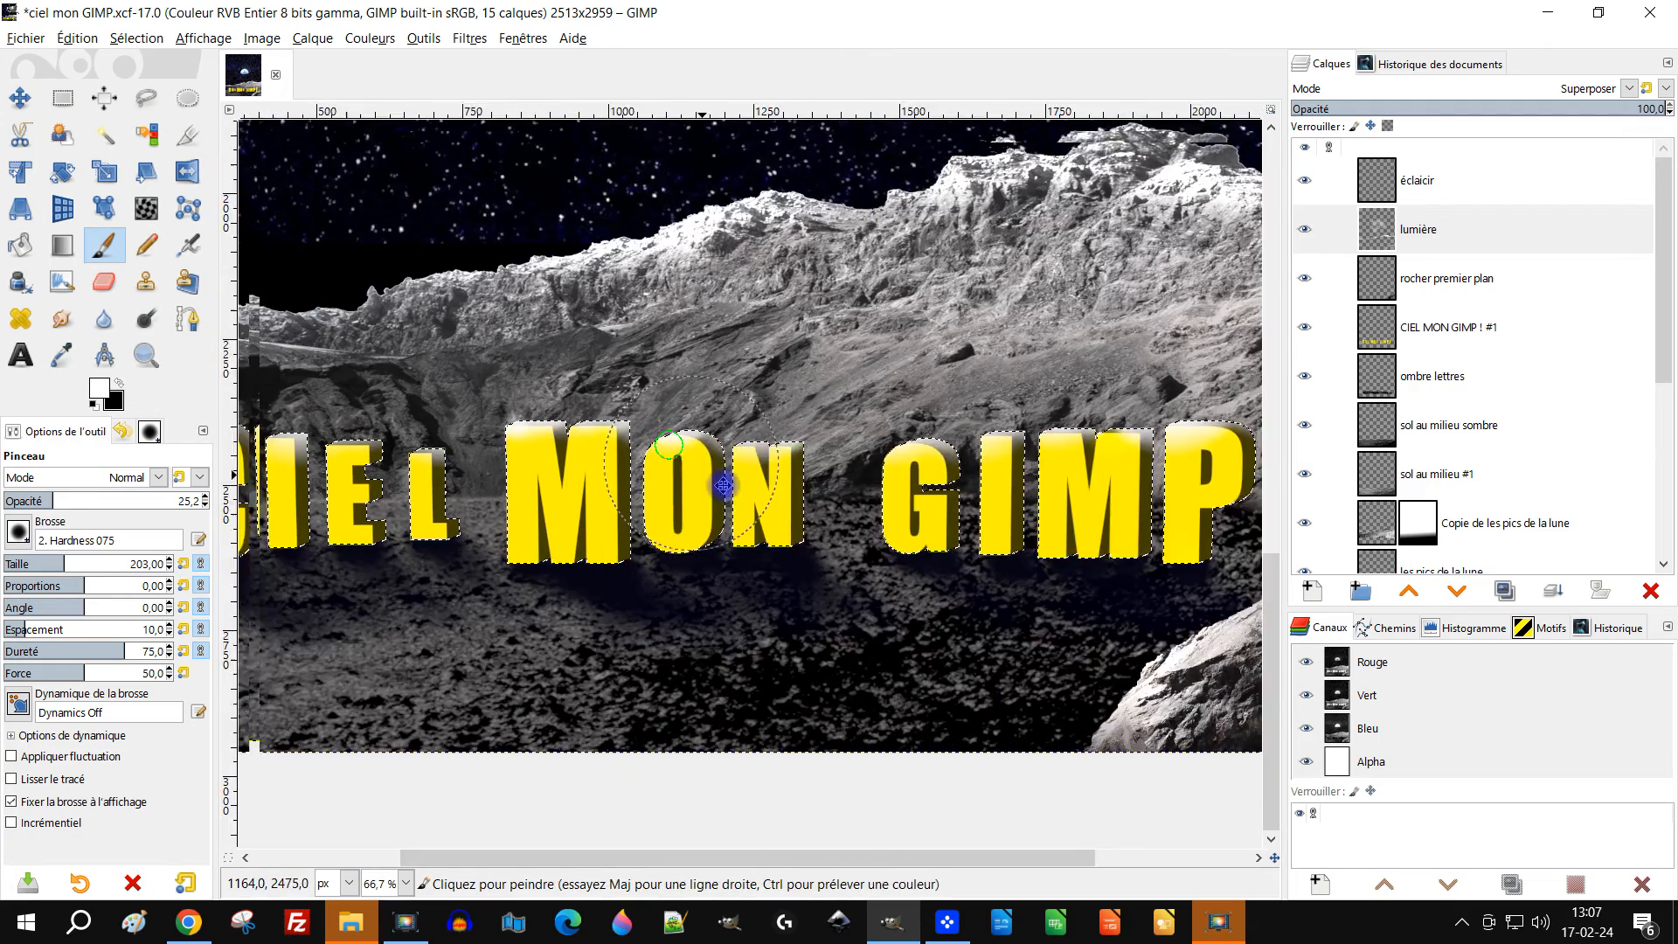
{"action": "scroll", "coordinate": [528, 548], "scroll_direction": "up", "scroll_amount": 2}
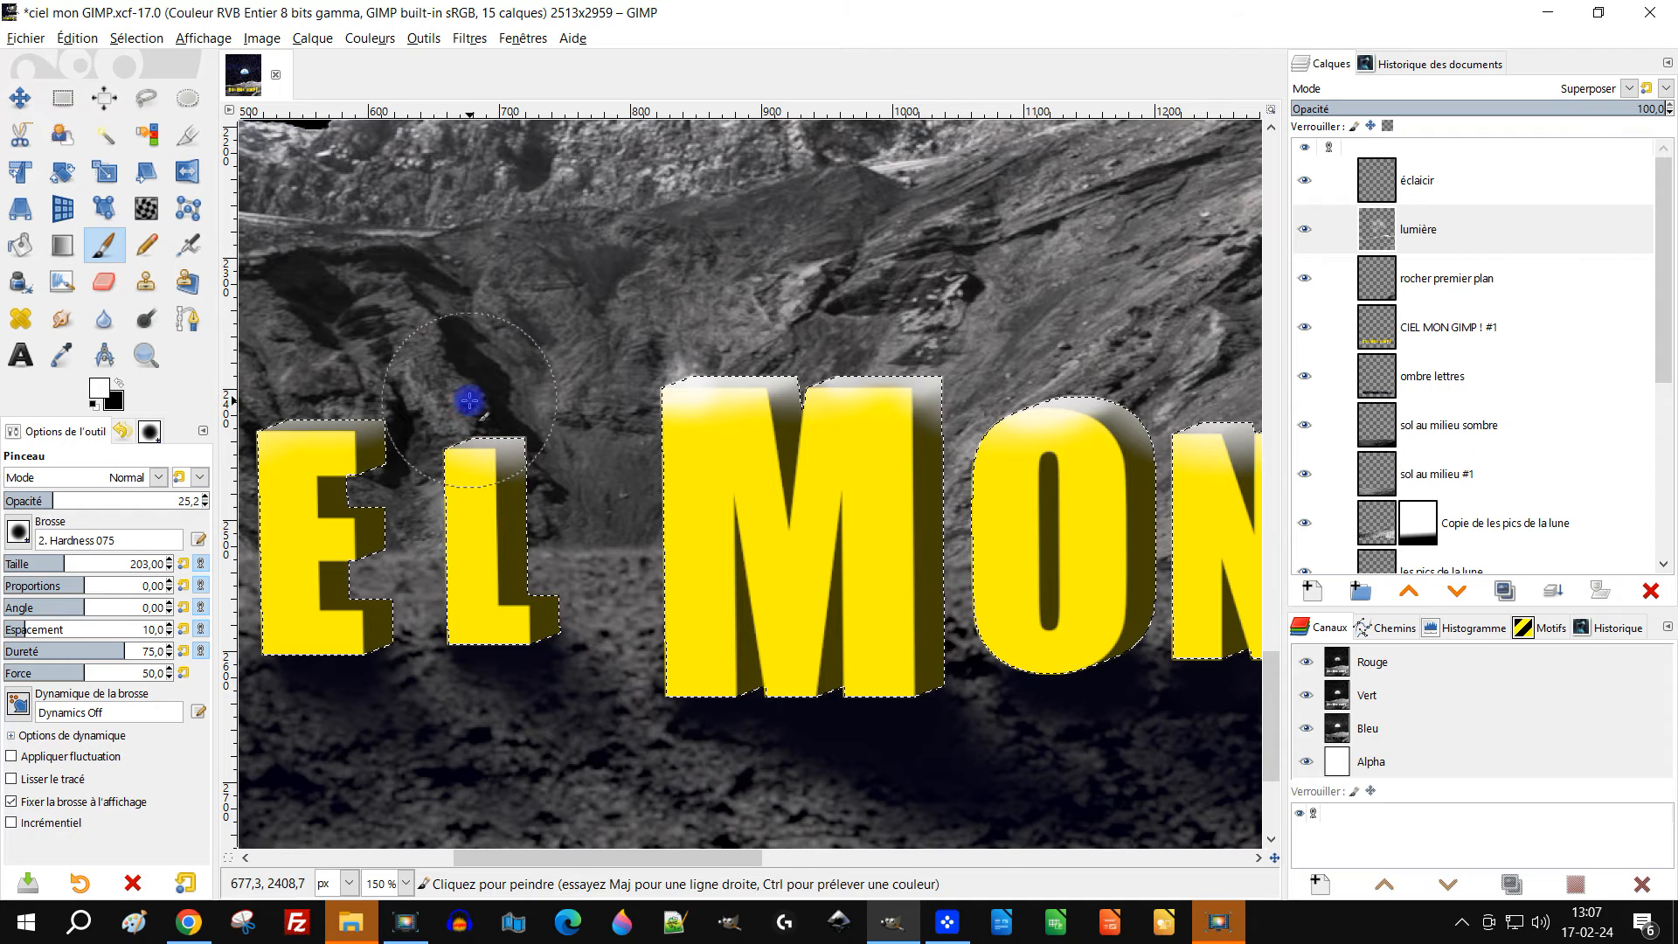
{"action": "scroll", "coordinate": [525, 411], "scroll_direction": "left", "scroll_amount": 5}
{"action": "scroll", "coordinate": [524, 411], "scroll_direction": "up", "scroll_amount": 1}
{"action": "scroll", "coordinate": [562, 421], "scroll_direction": "left", "scroll_amount": 5}
{"action": "scroll", "coordinate": [573, 398], "scroll_direction": "down", "scroll_amount": 1}
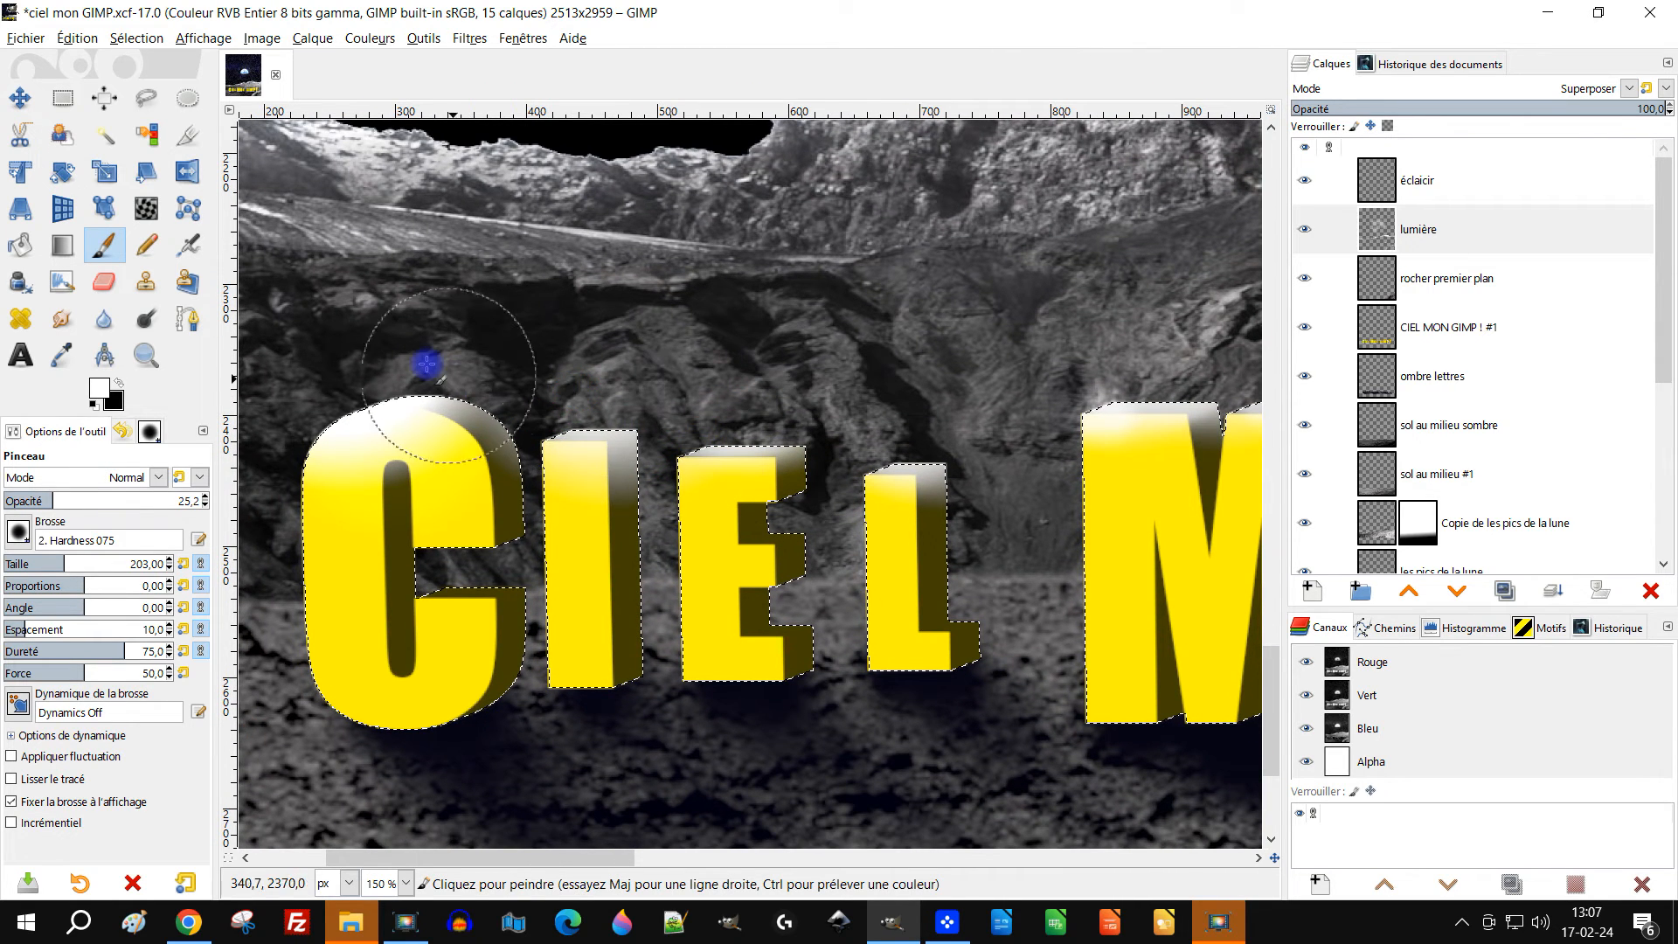
{"action": "scroll", "coordinate": [760, 389], "scroll_direction": "down", "scroll_amount": 3}
{"action": "scroll", "coordinate": [903, 408], "scroll_direction": "up", "scroll_amount": 3}
{"action": "scroll", "coordinate": [903, 408], "scroll_direction": "down", "scroll_amount": 1}
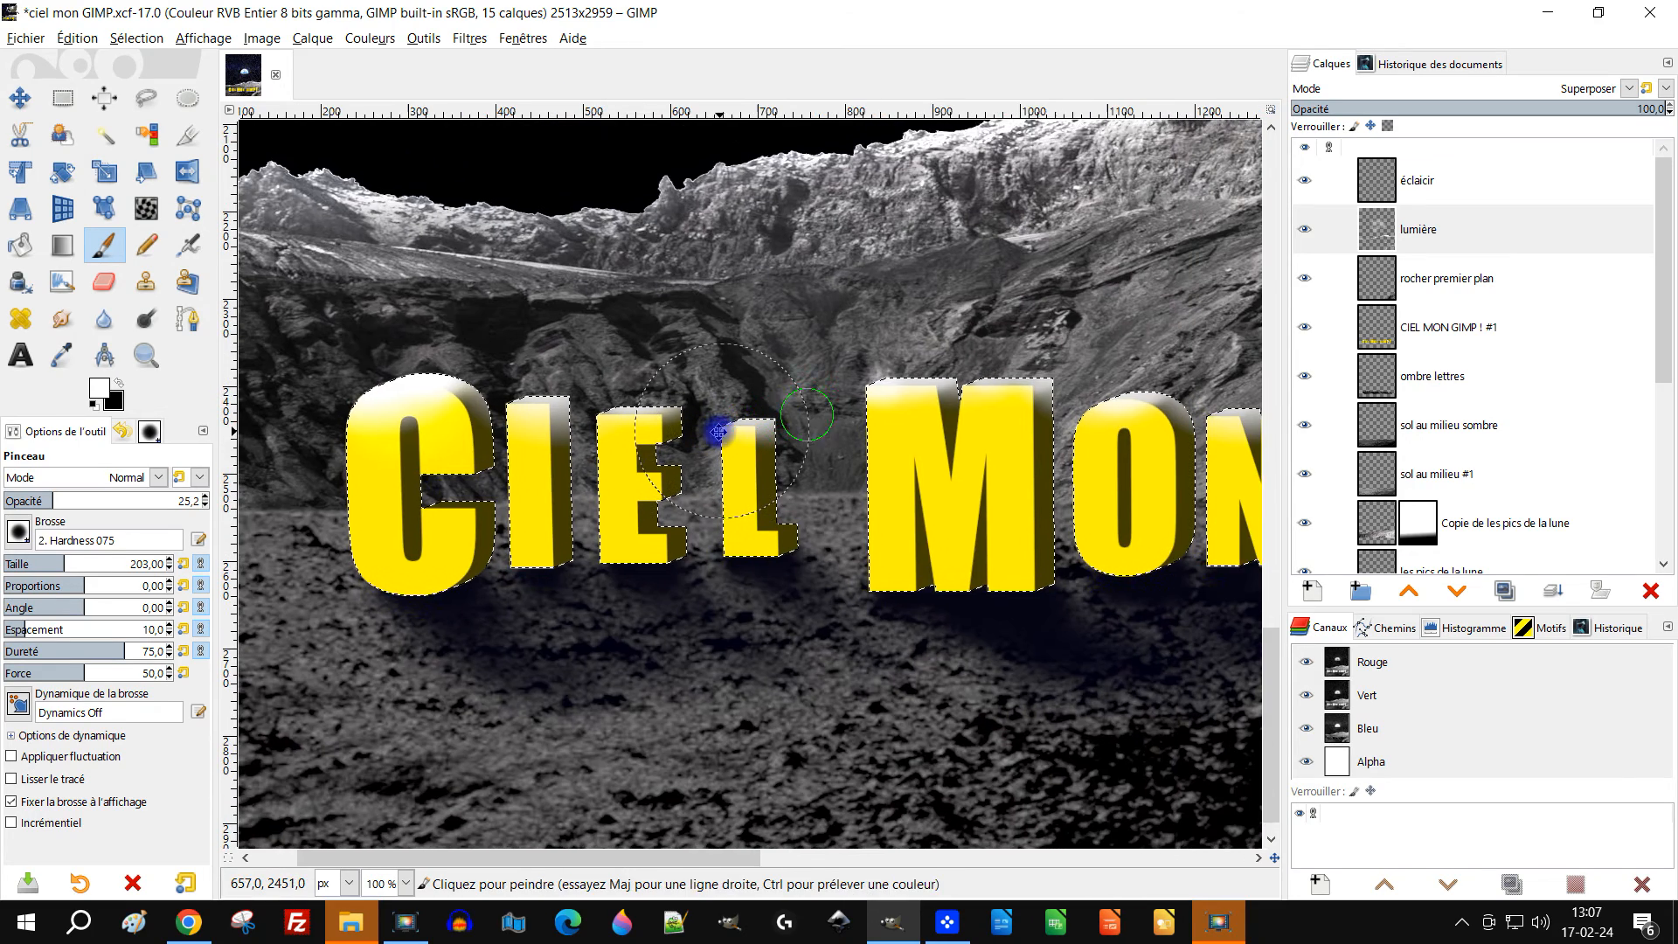
Select the letters' yellow front faces by colour on the CIEL MON GIMP ! #1 layer
{"action": "left_click", "coordinate": [1361, 337]}
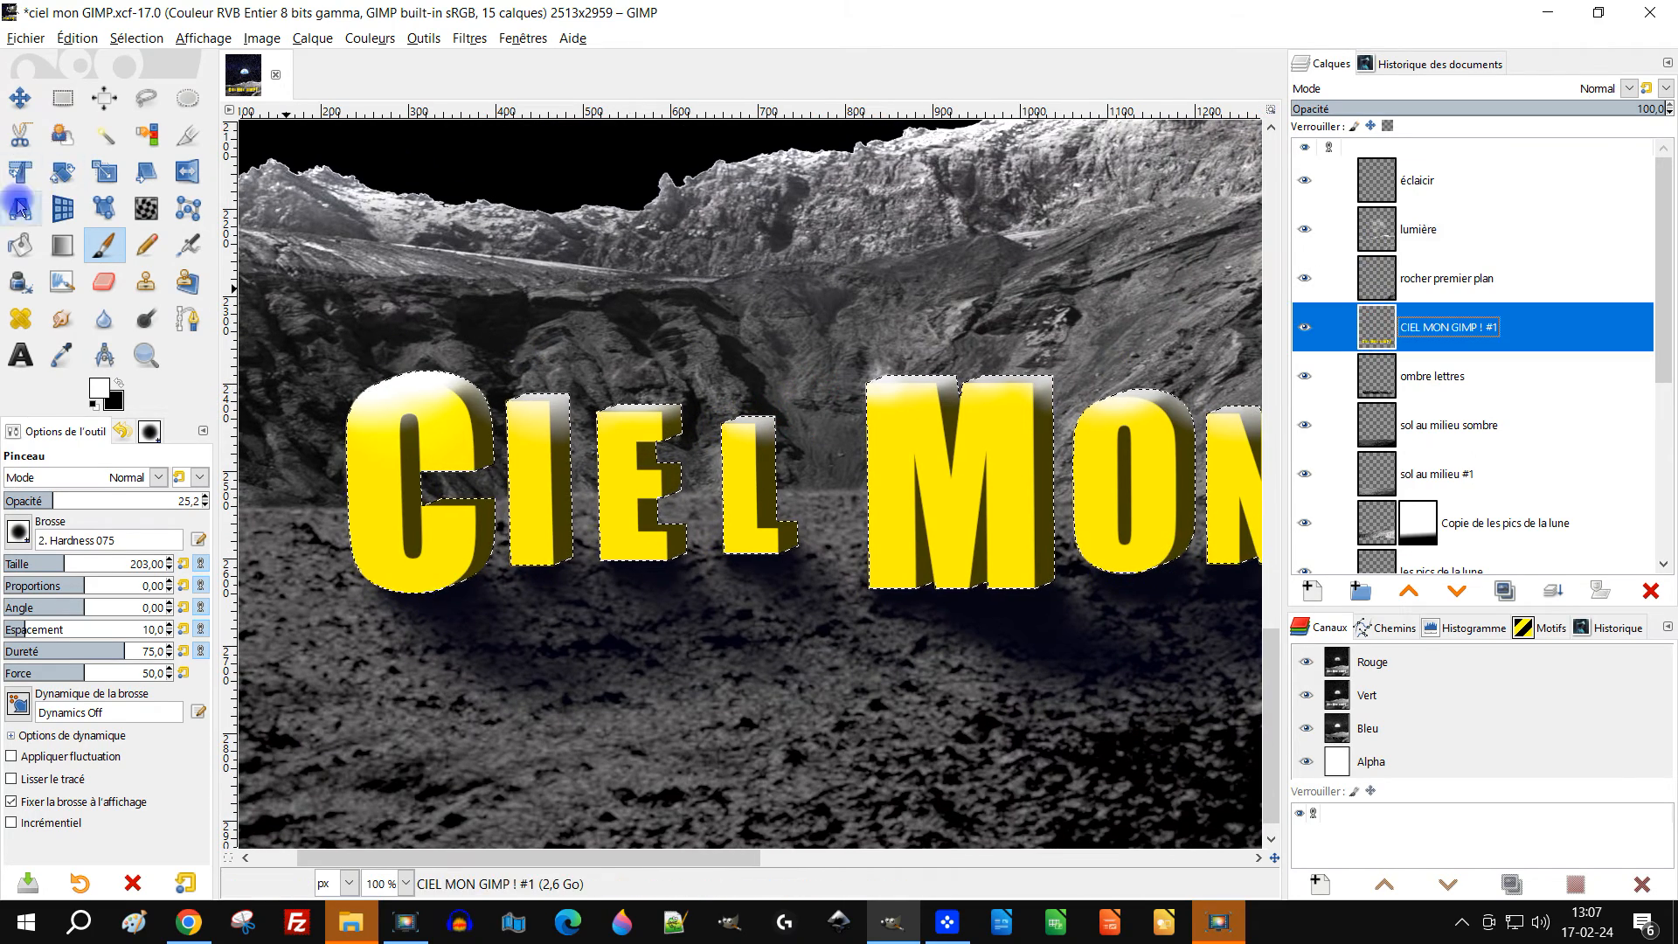
{"action": "left_click", "coordinate": [147, 134]}
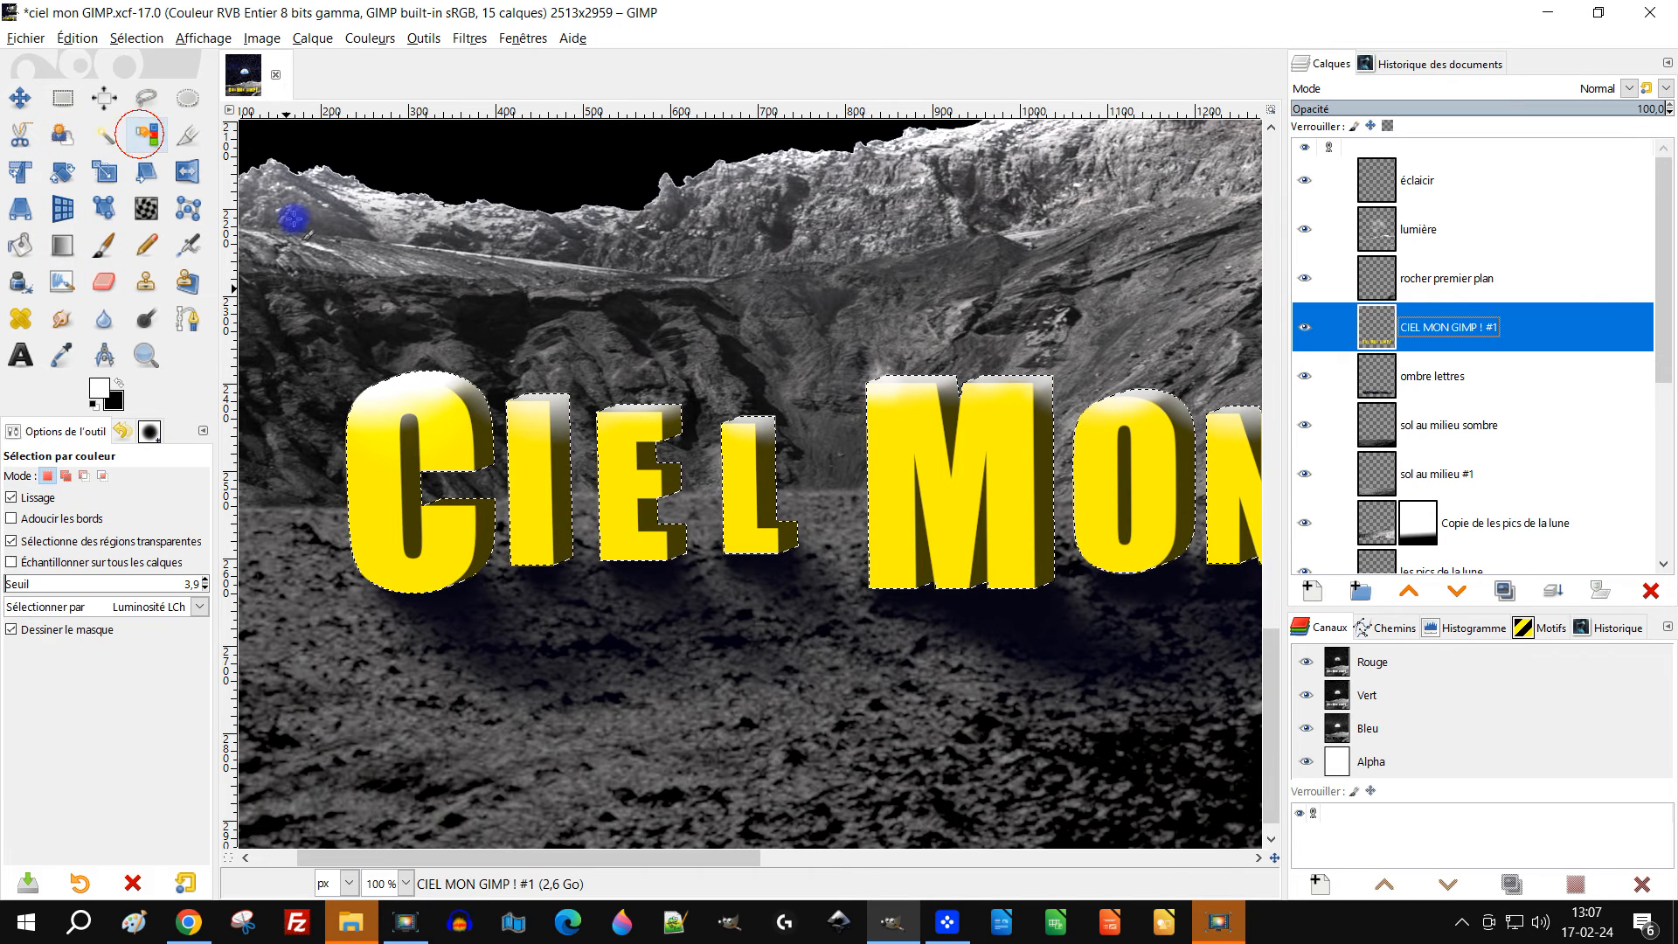
{"action": "left_click_drag", "start_coordinate": [378, 507], "coordinate": [377, 507]}
{"action": "scroll", "coordinate": [451, 423], "scroll_direction": "down", "scroll_amount": 1}
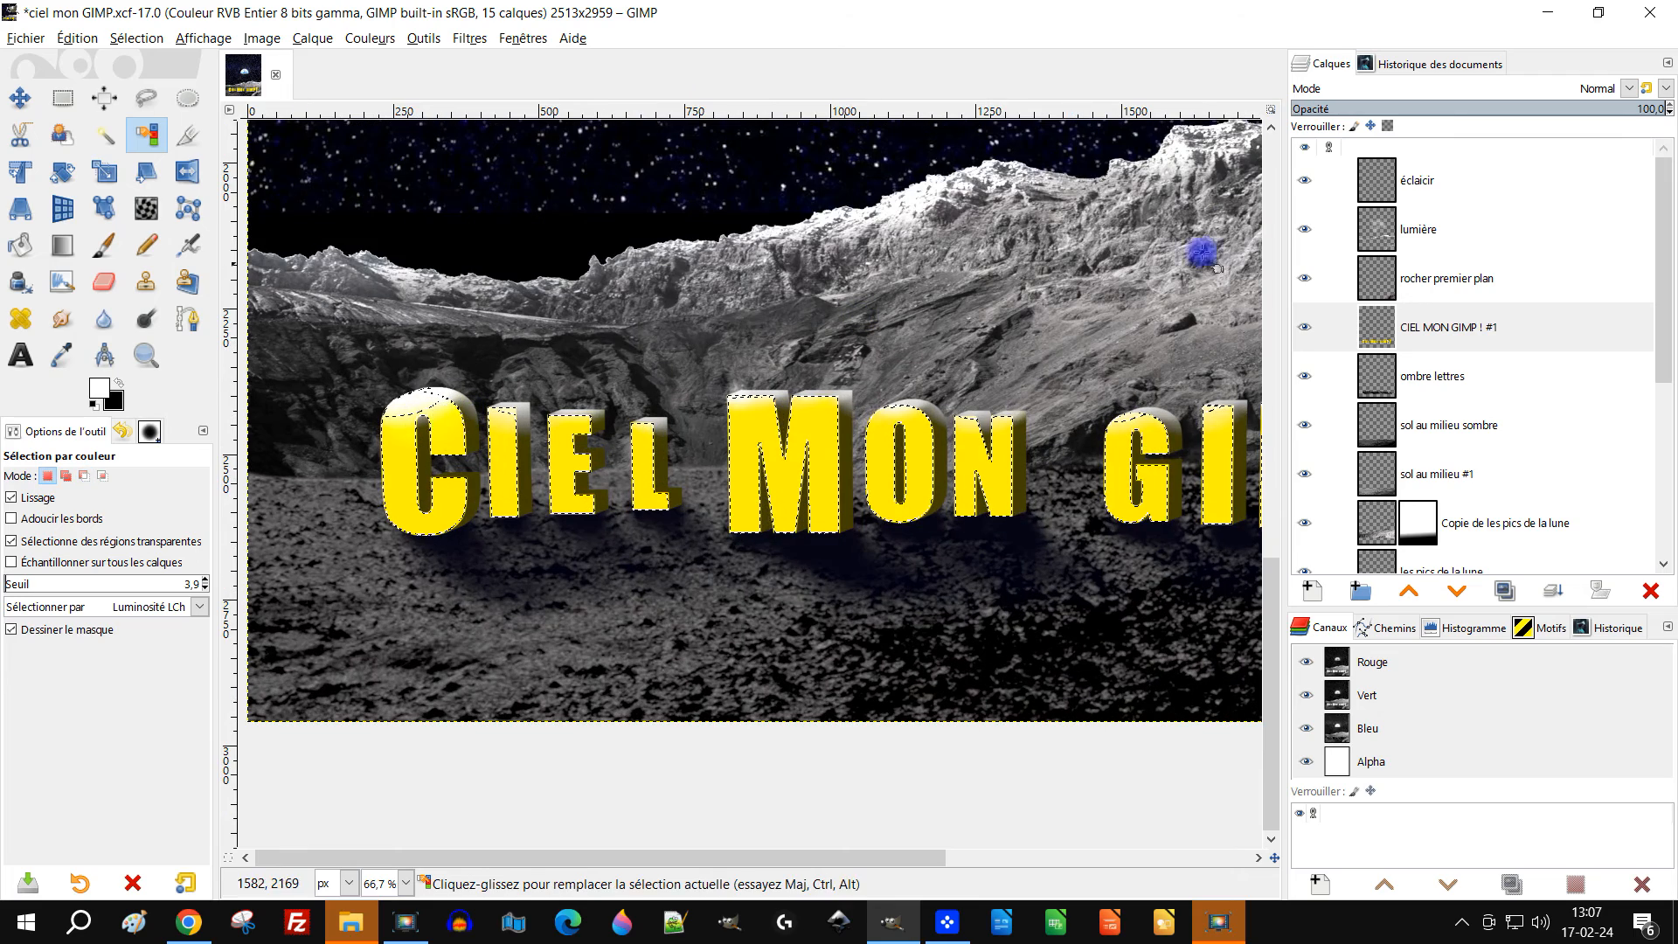
Erase excess light from the selected front faces of the CIEL letters on the lumière layer
{"action": "left_click", "coordinate": [1379, 235]}
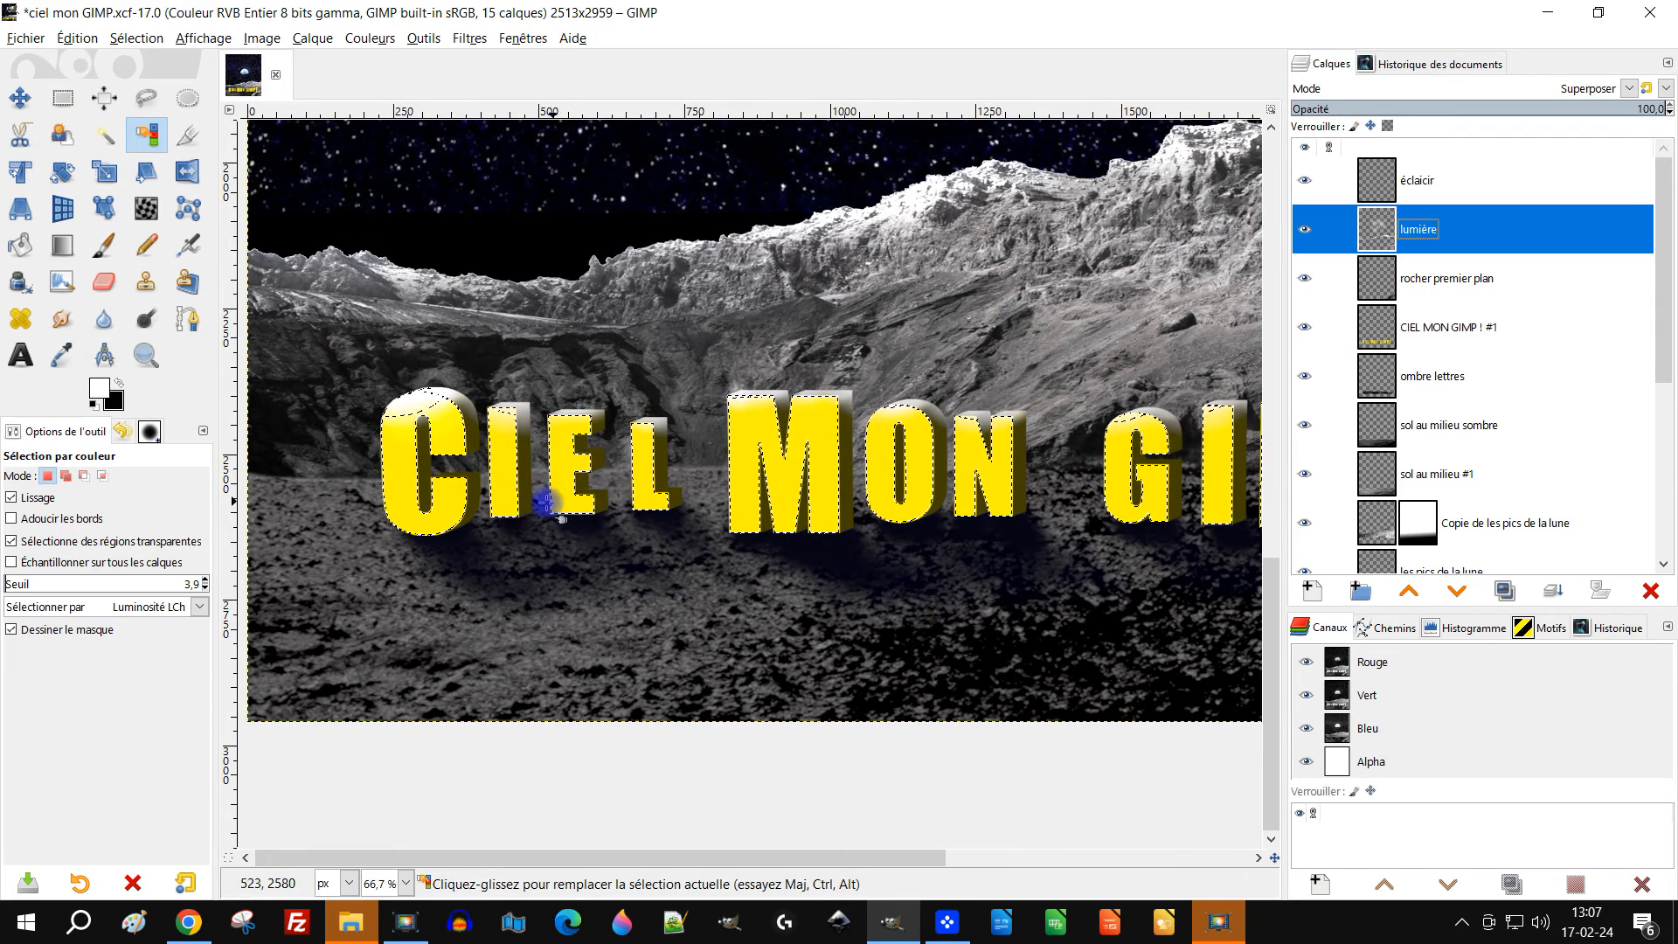
{"action": "scroll", "coordinate": [449, 460], "scroll_direction": "up", "scroll_amount": 2}
{"action": "left_click_drag", "start_coordinate": [593, 443], "coordinate": [490, 473]}
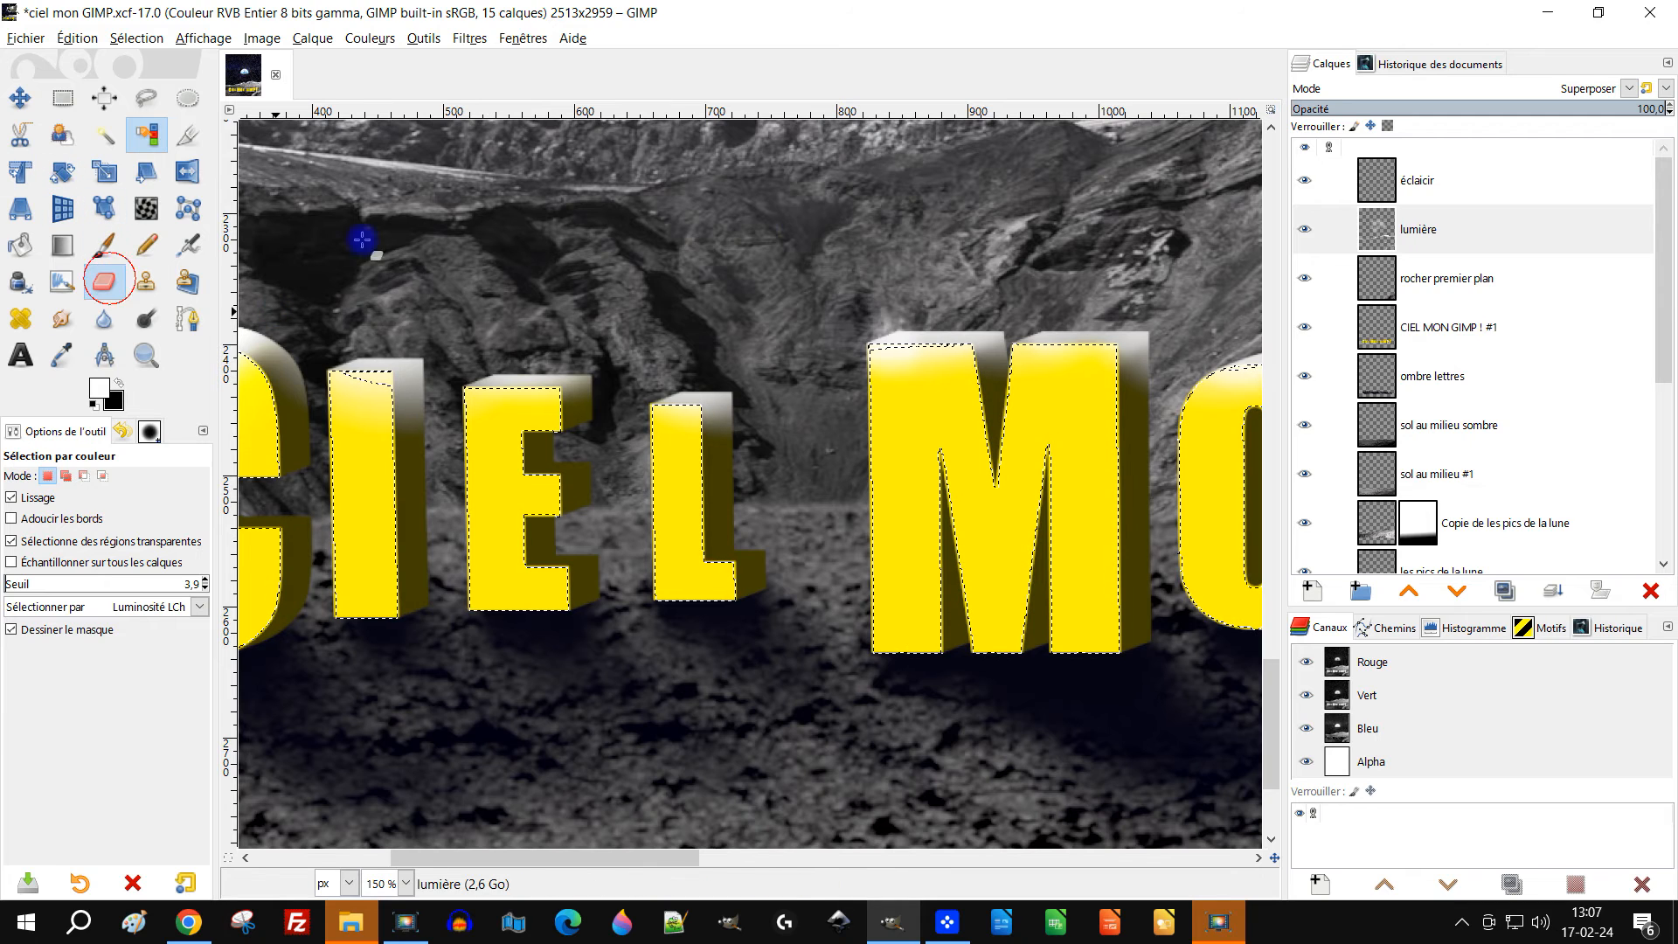
{"action": "left_click", "coordinate": [104, 280]}
{"action": "left_click", "coordinate": [1378, 229]}
{"action": "left_click_drag", "start_coordinate": [476, 442], "coordinate": [808, 476]}
{"action": "left_click", "coordinate": [513, 613]}
{"action": "mouse_move", "coordinate": [564, 540]}
{"action": "left_mouse_down"}
{"action": "mouse_move", "coordinate": [580, 528]}
{"action": "mouse_move", "coordinate": [347, 494]}
{"action": "left_mouse_up"}
Continue erasing excess light from the selected front faces across the MON and GIMP letters
{"action": "left_click_drag", "start_coordinate": [1079, 486], "coordinate": [131, 531]}
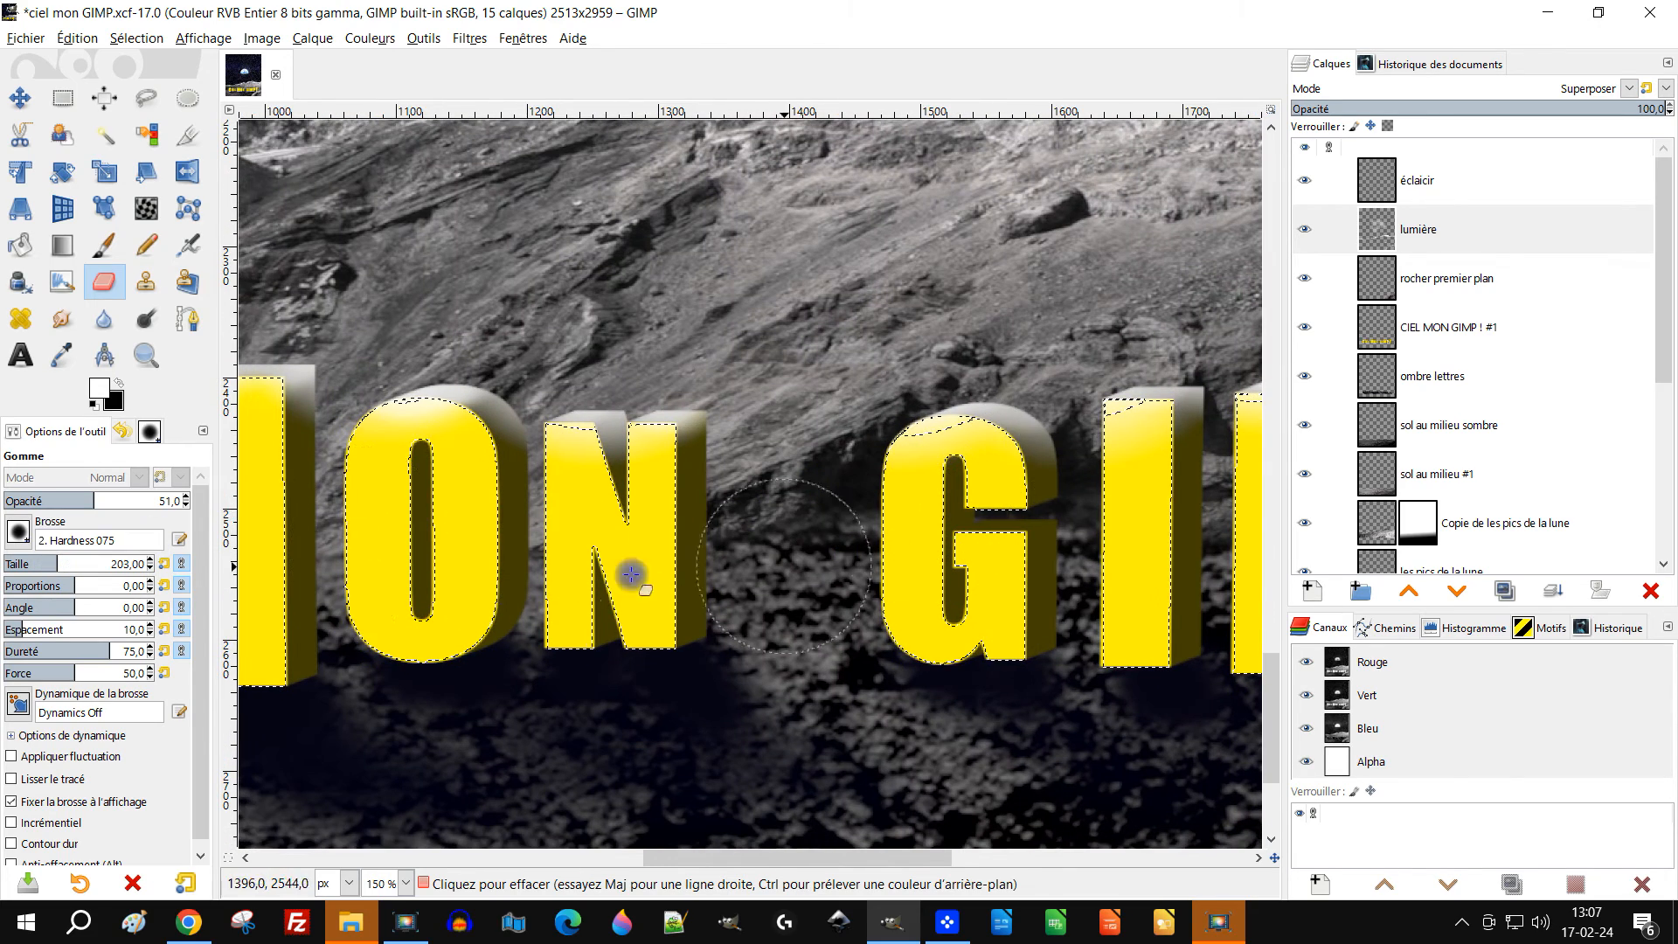
{"action": "left_click_drag", "start_coordinate": [646, 595], "coordinate": [86, 592]}
{"action": "left_click_drag", "start_coordinate": [791, 474], "coordinate": [657, 484]}
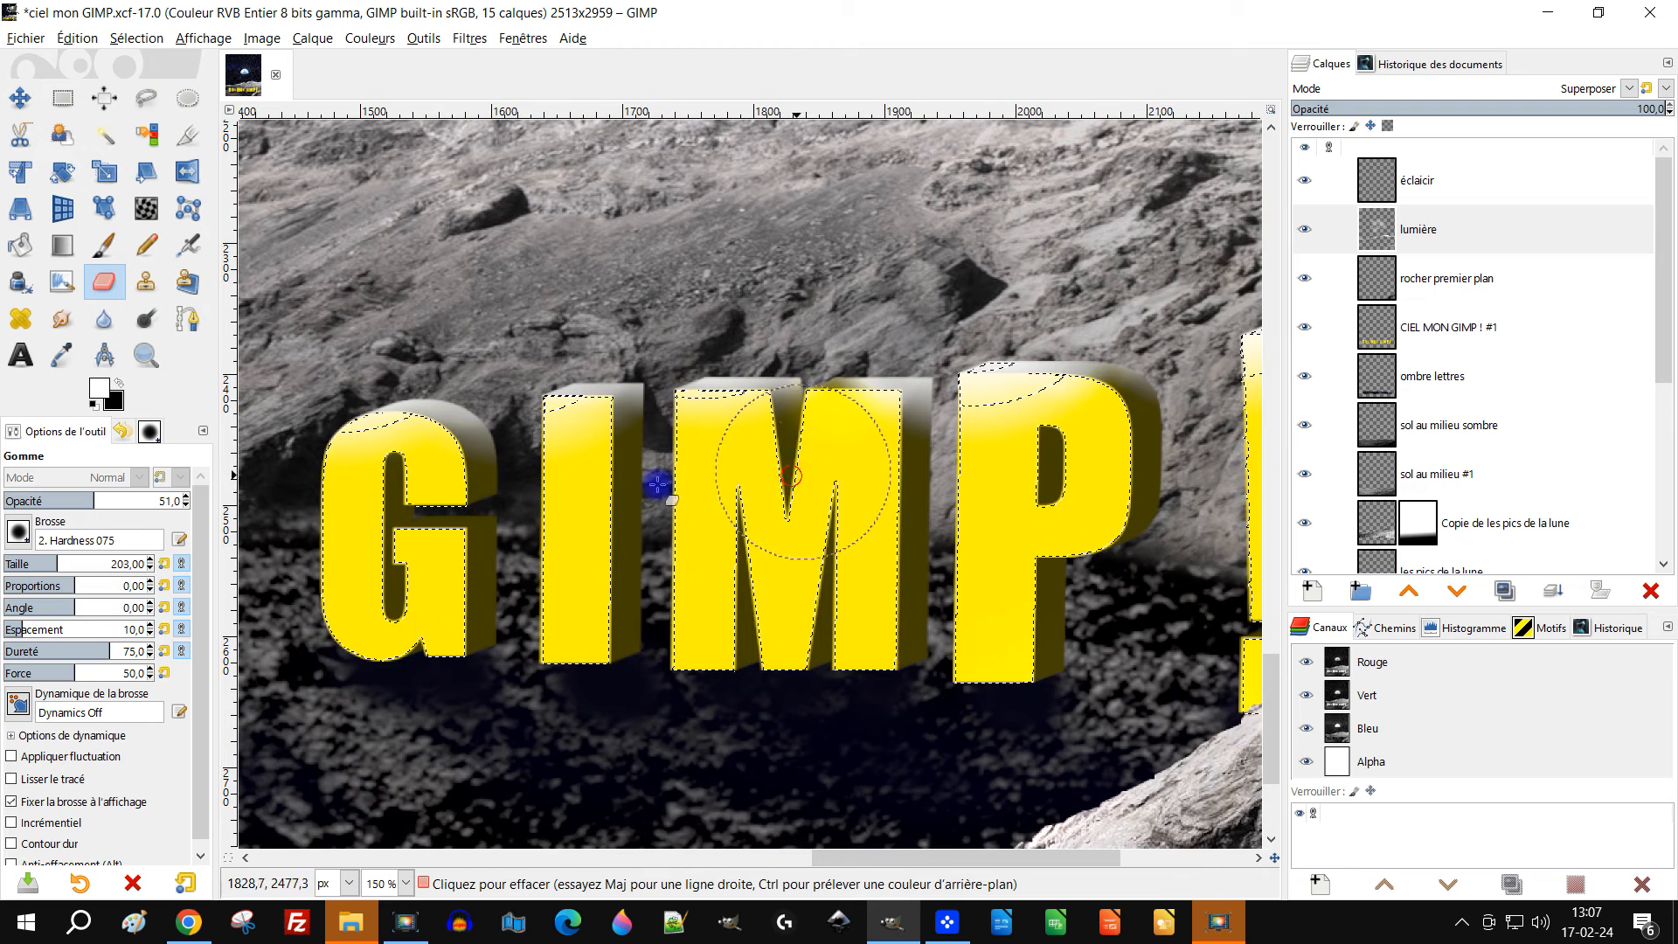
Invert the selection and erase stray light outside the front face of the C on the lumière layer
{"action": "left_click", "coordinate": [1382, 233]}
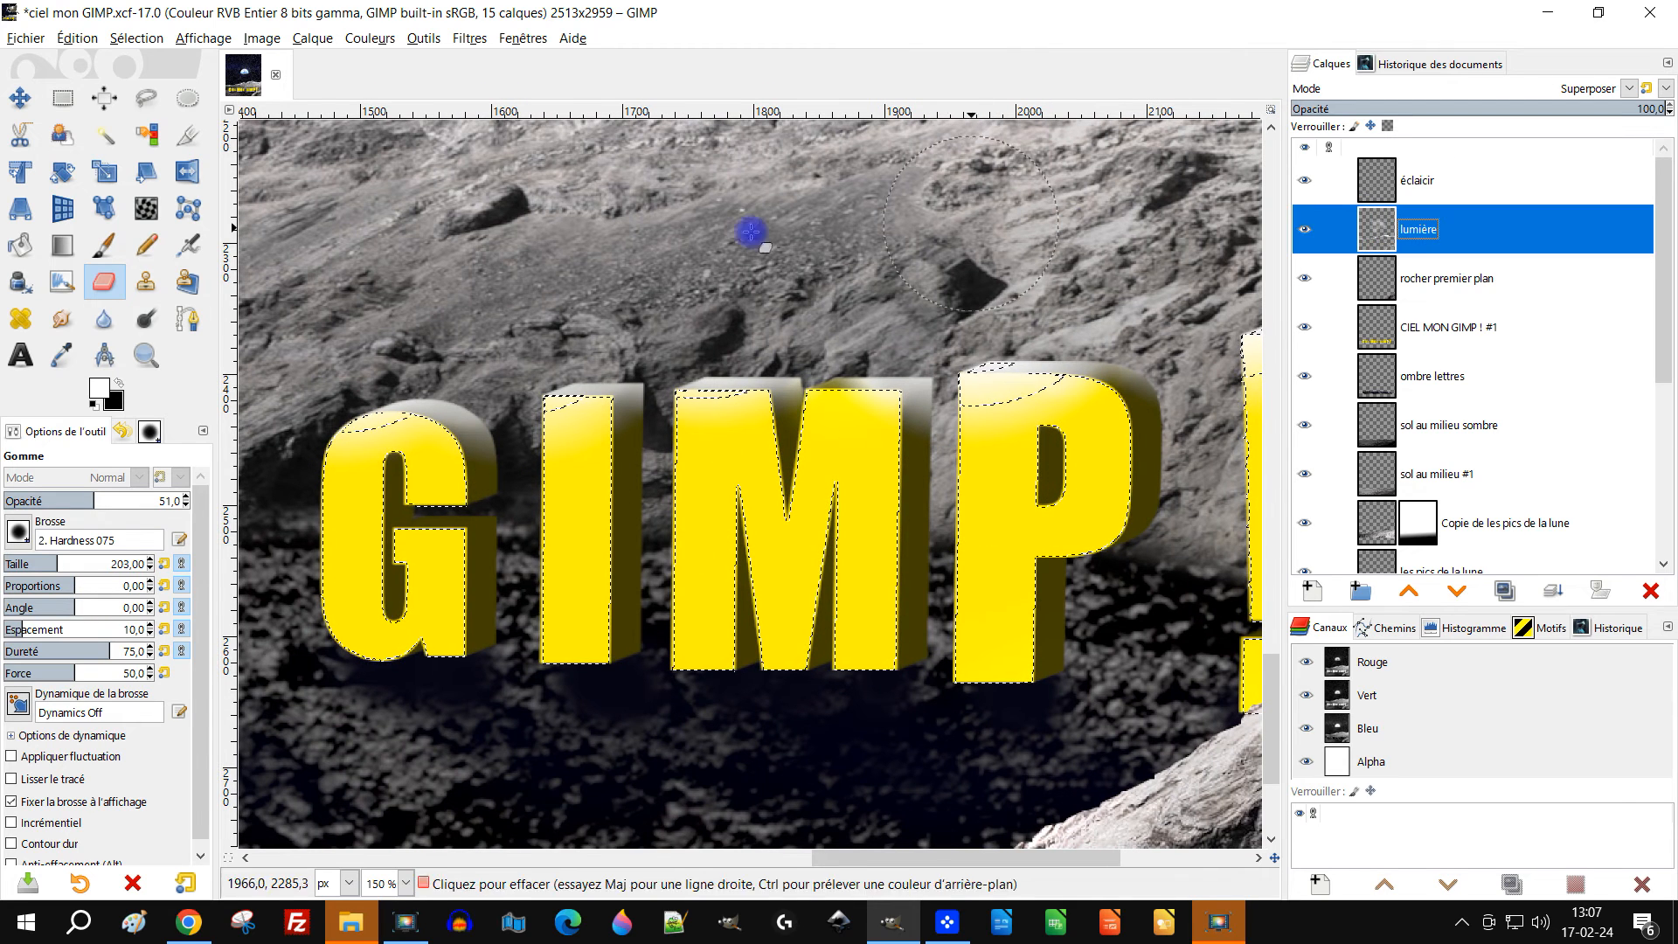
{"action": "left_click", "coordinate": [136, 38]}
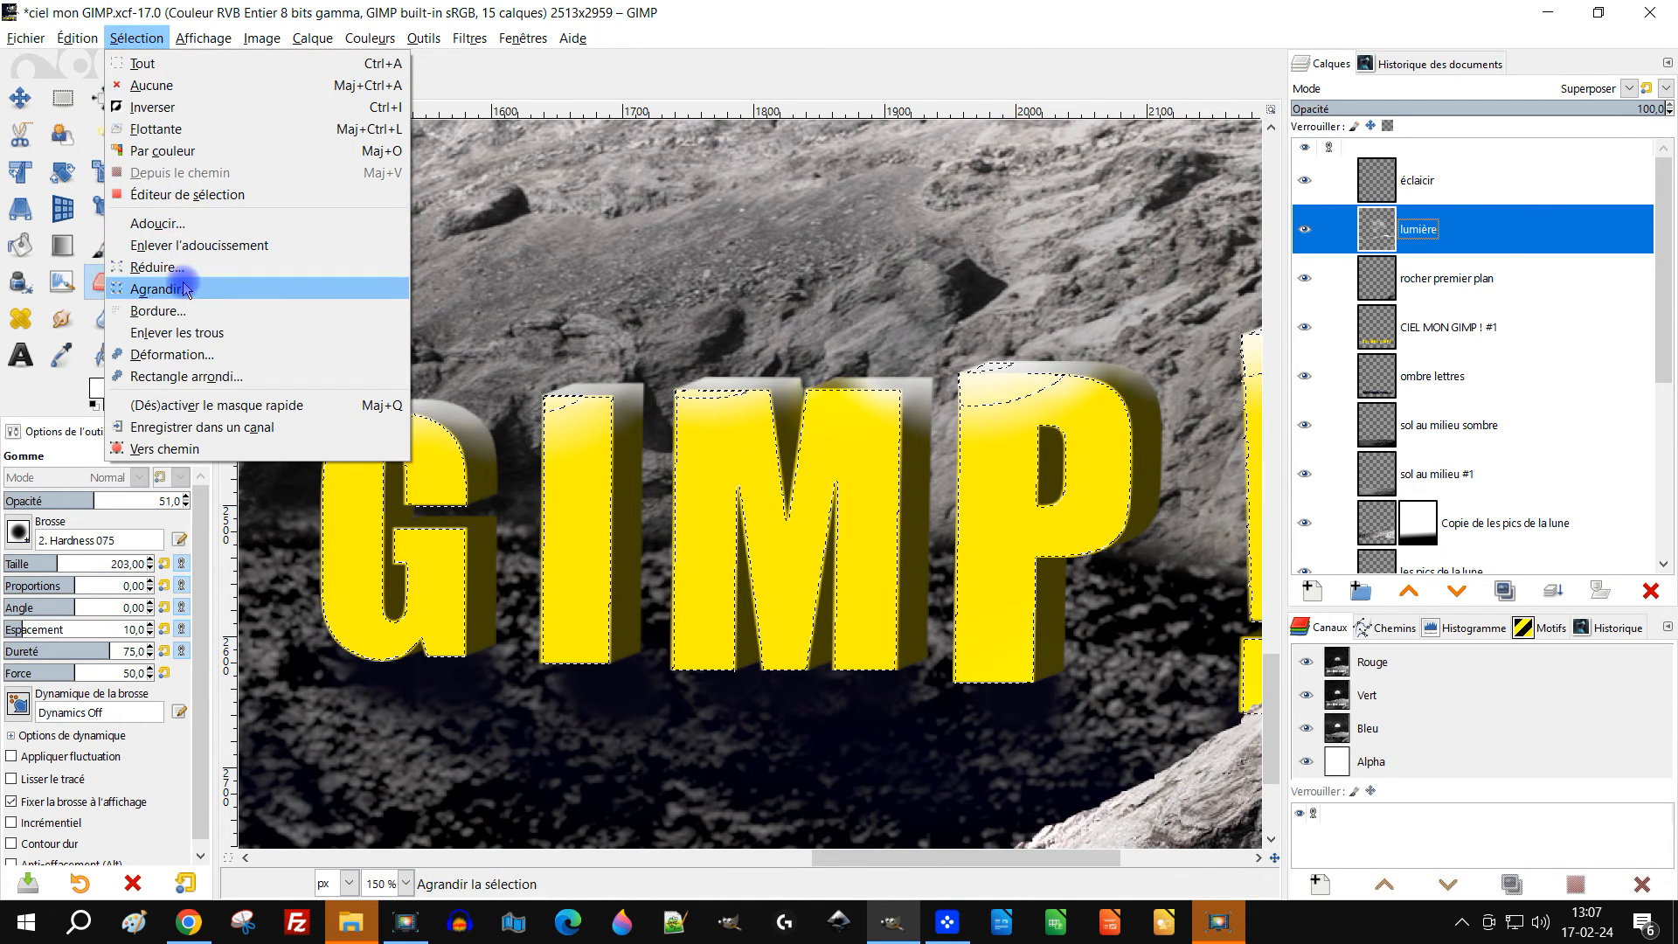
{"action": "left_click", "coordinate": [140, 103]}
{"action": "left_click_drag", "start_coordinate": [437, 515], "coordinate": [730, 479]}
{"action": "scroll", "coordinate": [730, 480], "scroll_direction": "down", "scroll_amount": 3}
{"action": "left_click_drag", "start_coordinate": [426, 461], "coordinate": [994, 460]}
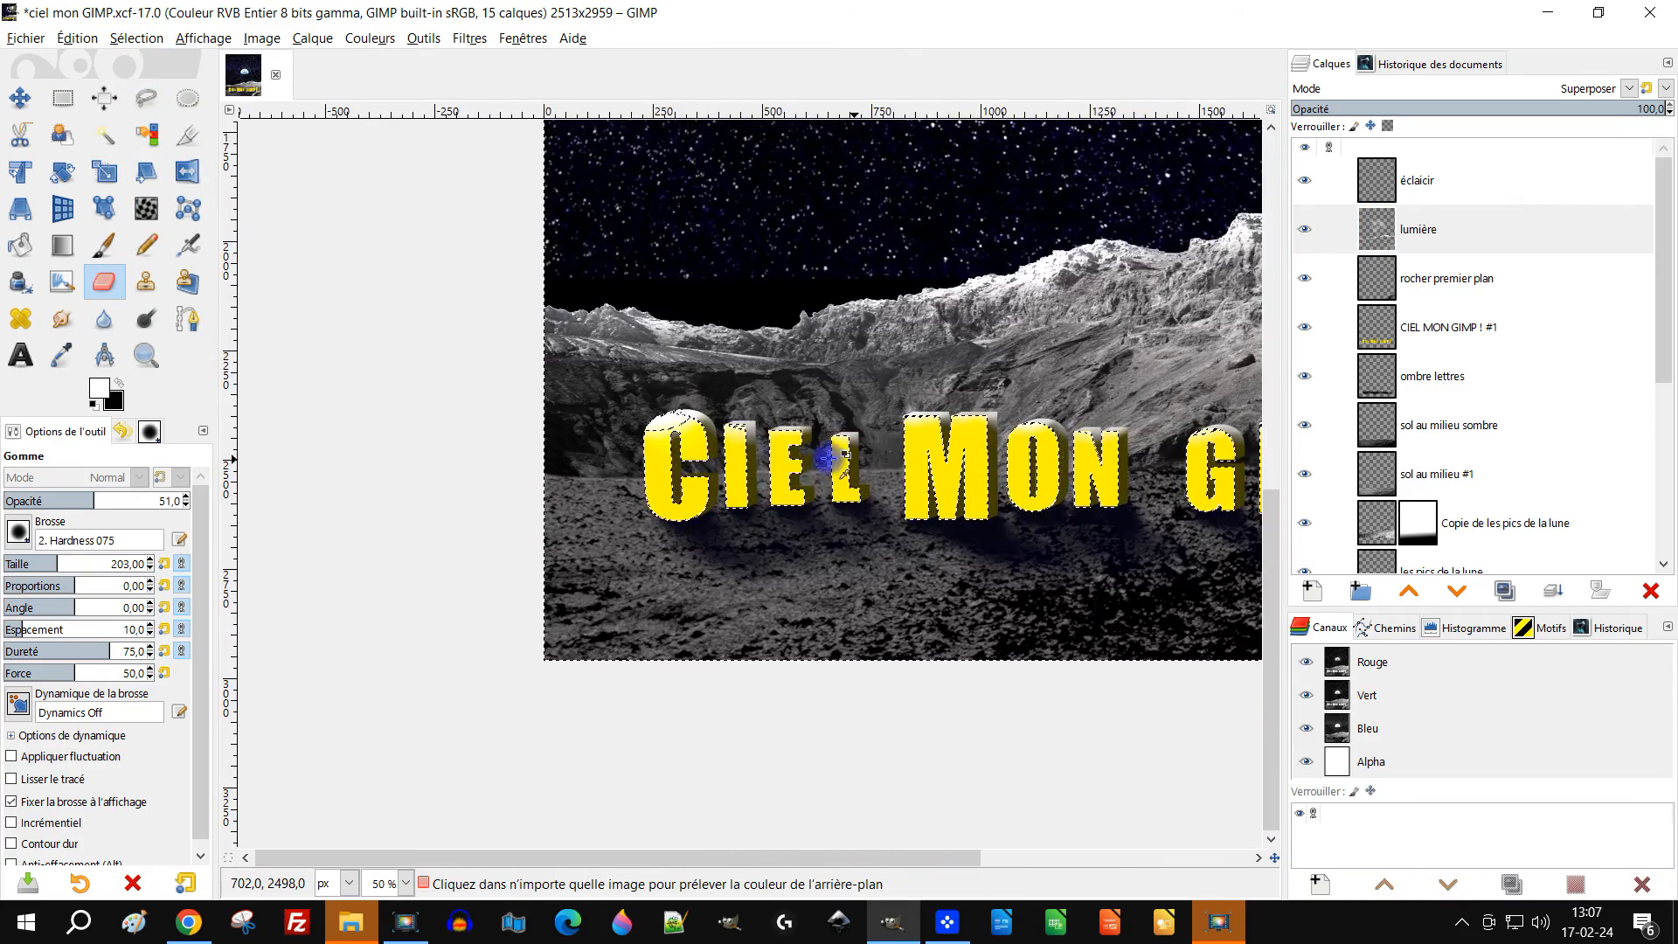
{"action": "scroll", "coordinate": [786, 455], "scroll_direction": "up", "scroll_amount": 4}
{"action": "left_click_drag", "start_coordinate": [679, 376], "coordinate": [653, 449]}
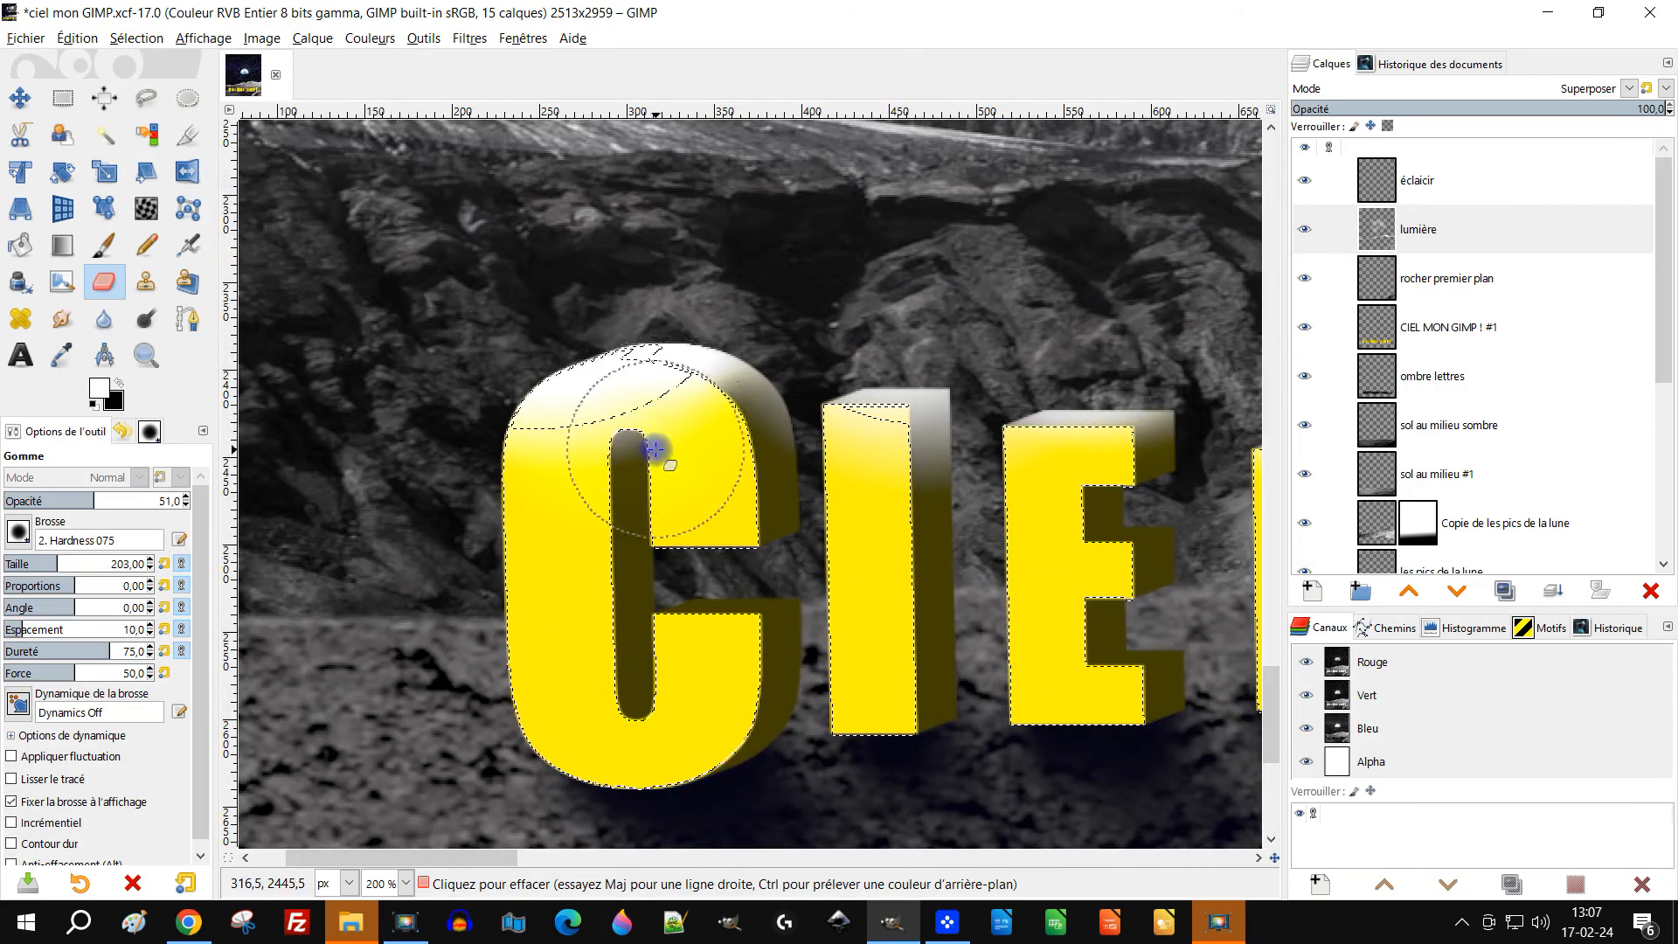
Raise the eraser opacity to 95.6, check the C on the éclaircir layer, and touch up the CIEL letters' light on the lumière layer
{"action": "left_click", "coordinate": [1378, 180]}
{"action": "left_click_drag", "start_coordinate": [109, 495], "coordinate": [183, 496]}
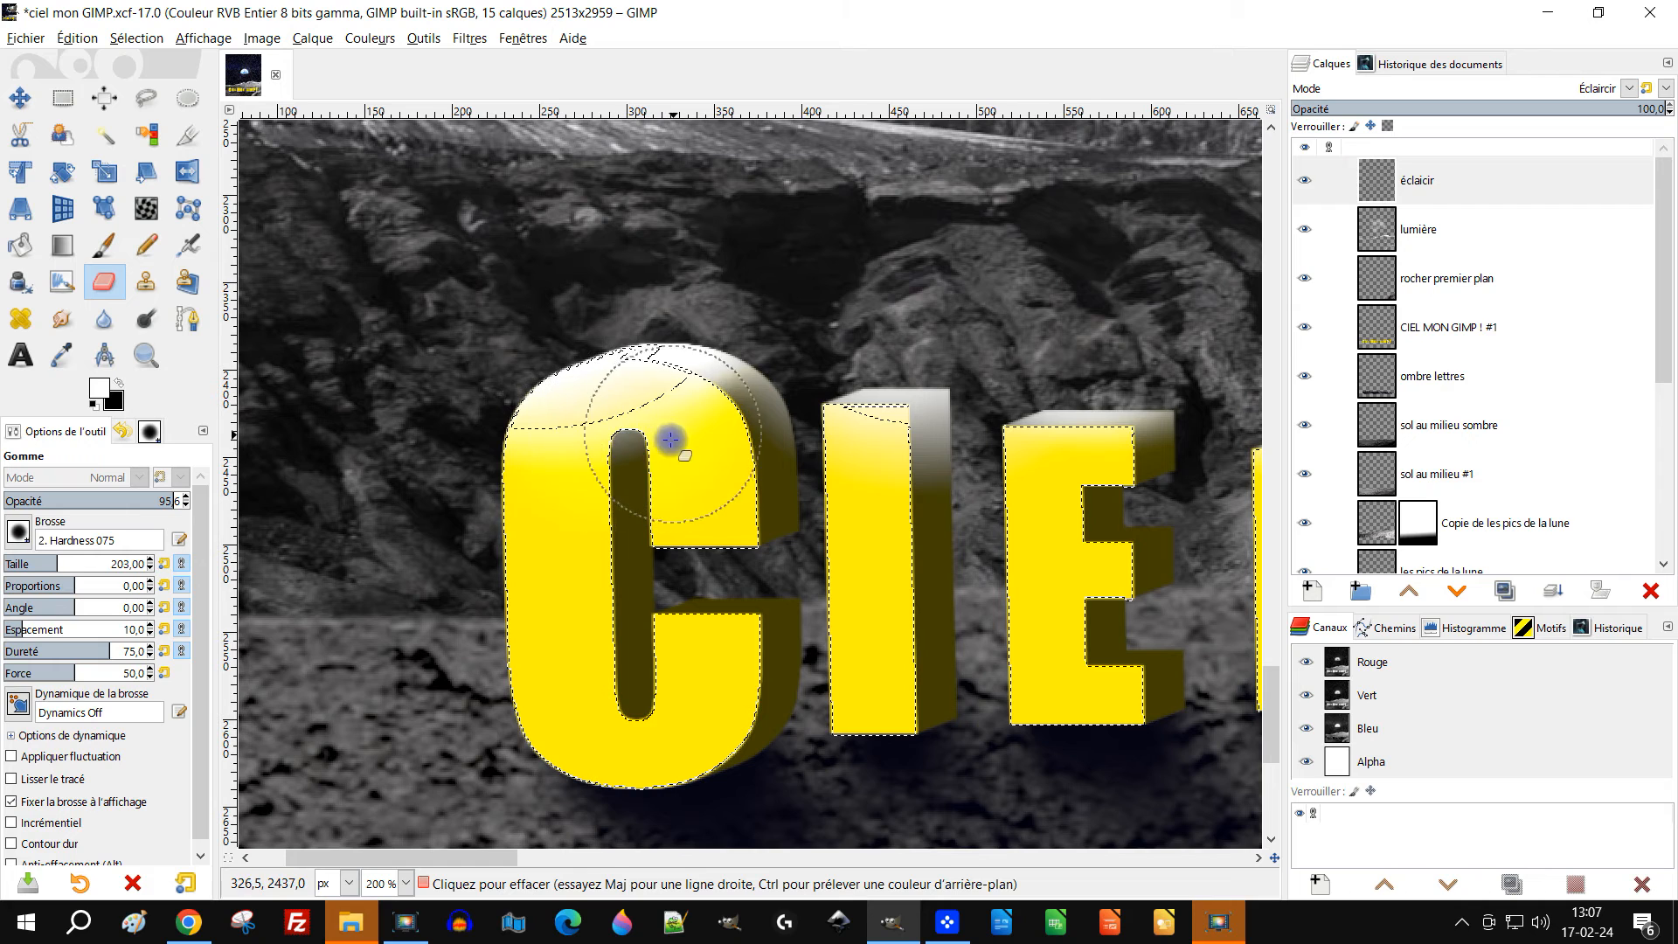
{"action": "left_click", "coordinate": [1367, 230]}
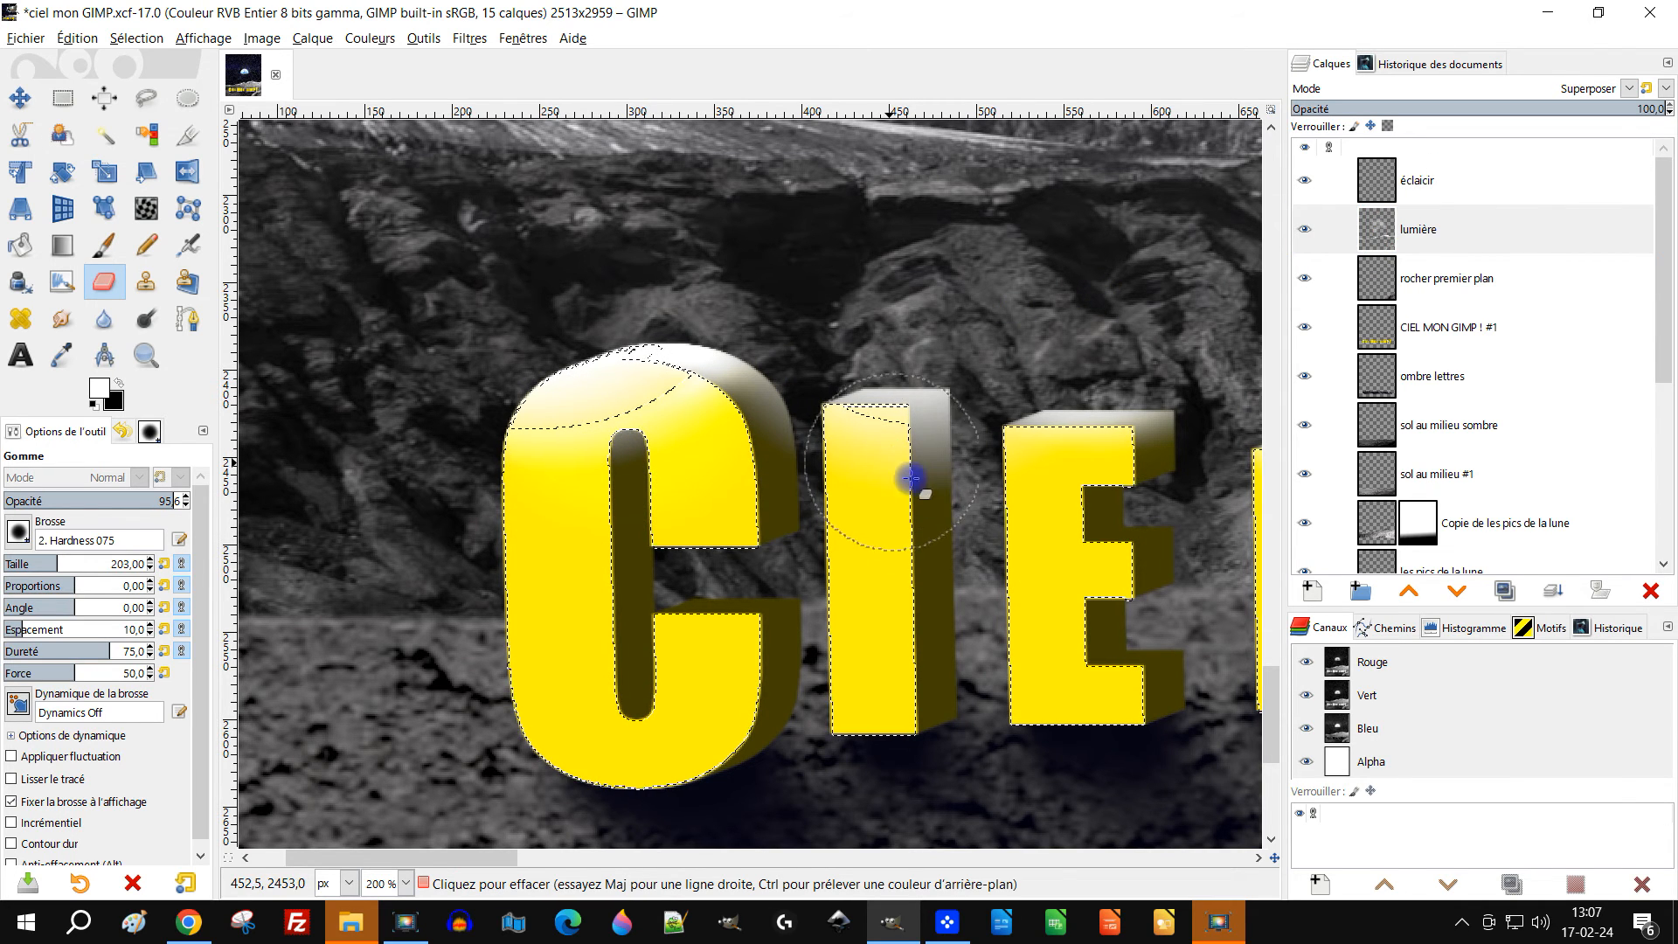
{"action": "scroll", "coordinate": [892, 462], "scroll_direction": "right", "scroll_amount": 6}
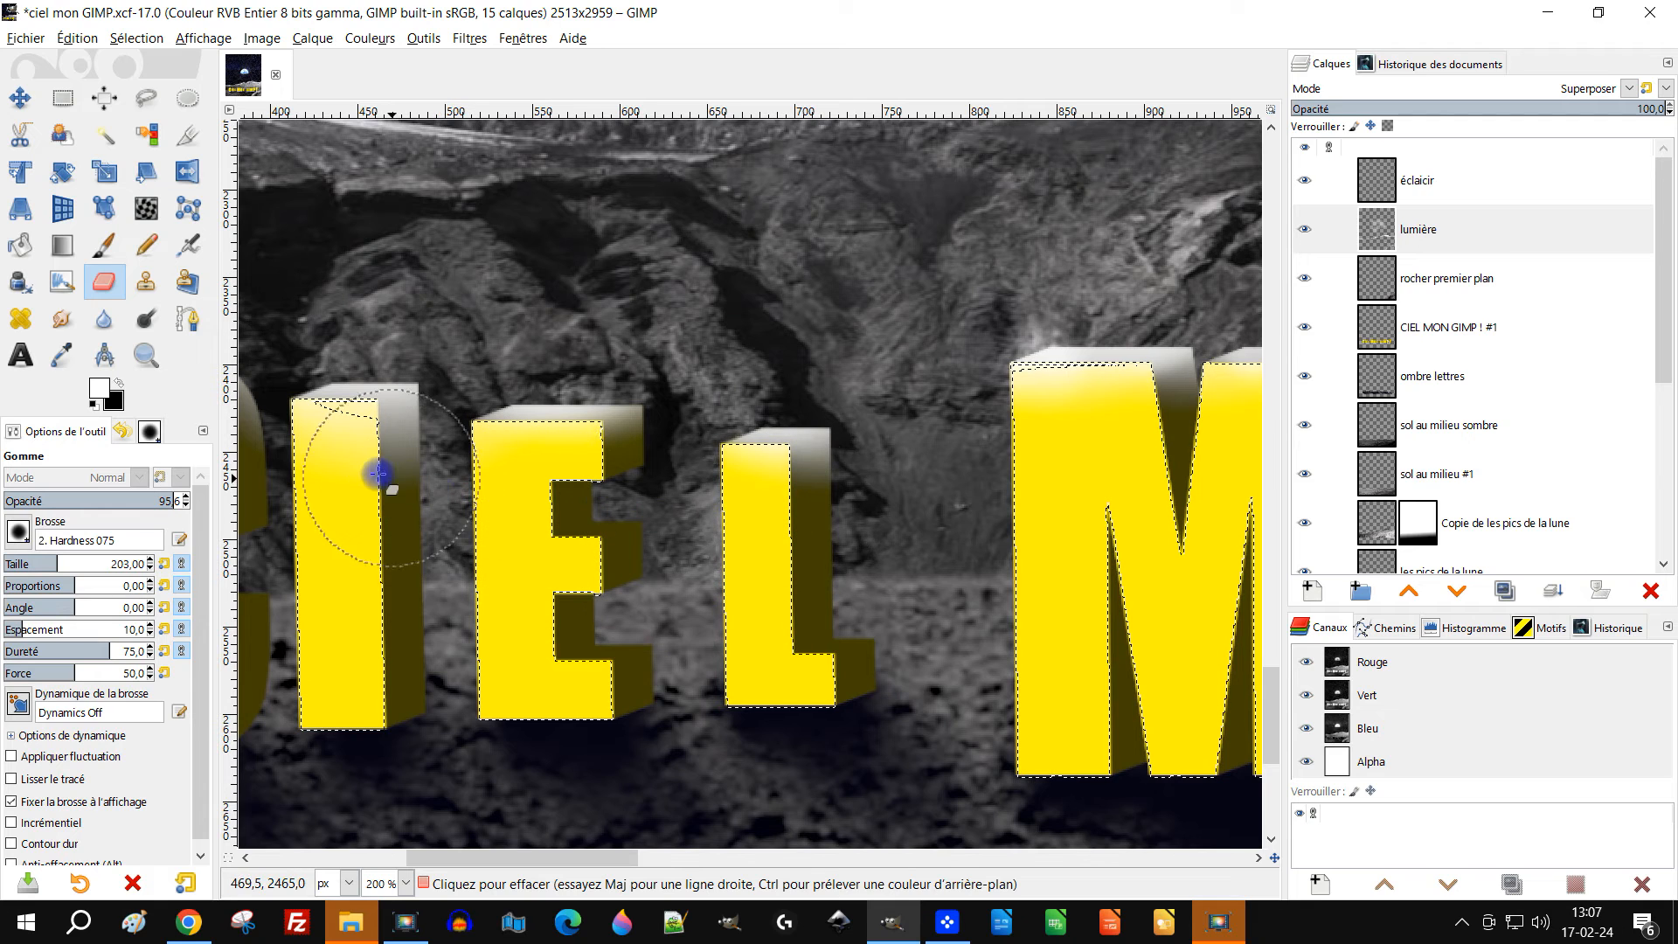
{"action": "scroll", "coordinate": [525, 480], "scroll_direction": "right", "scroll_amount": 3}
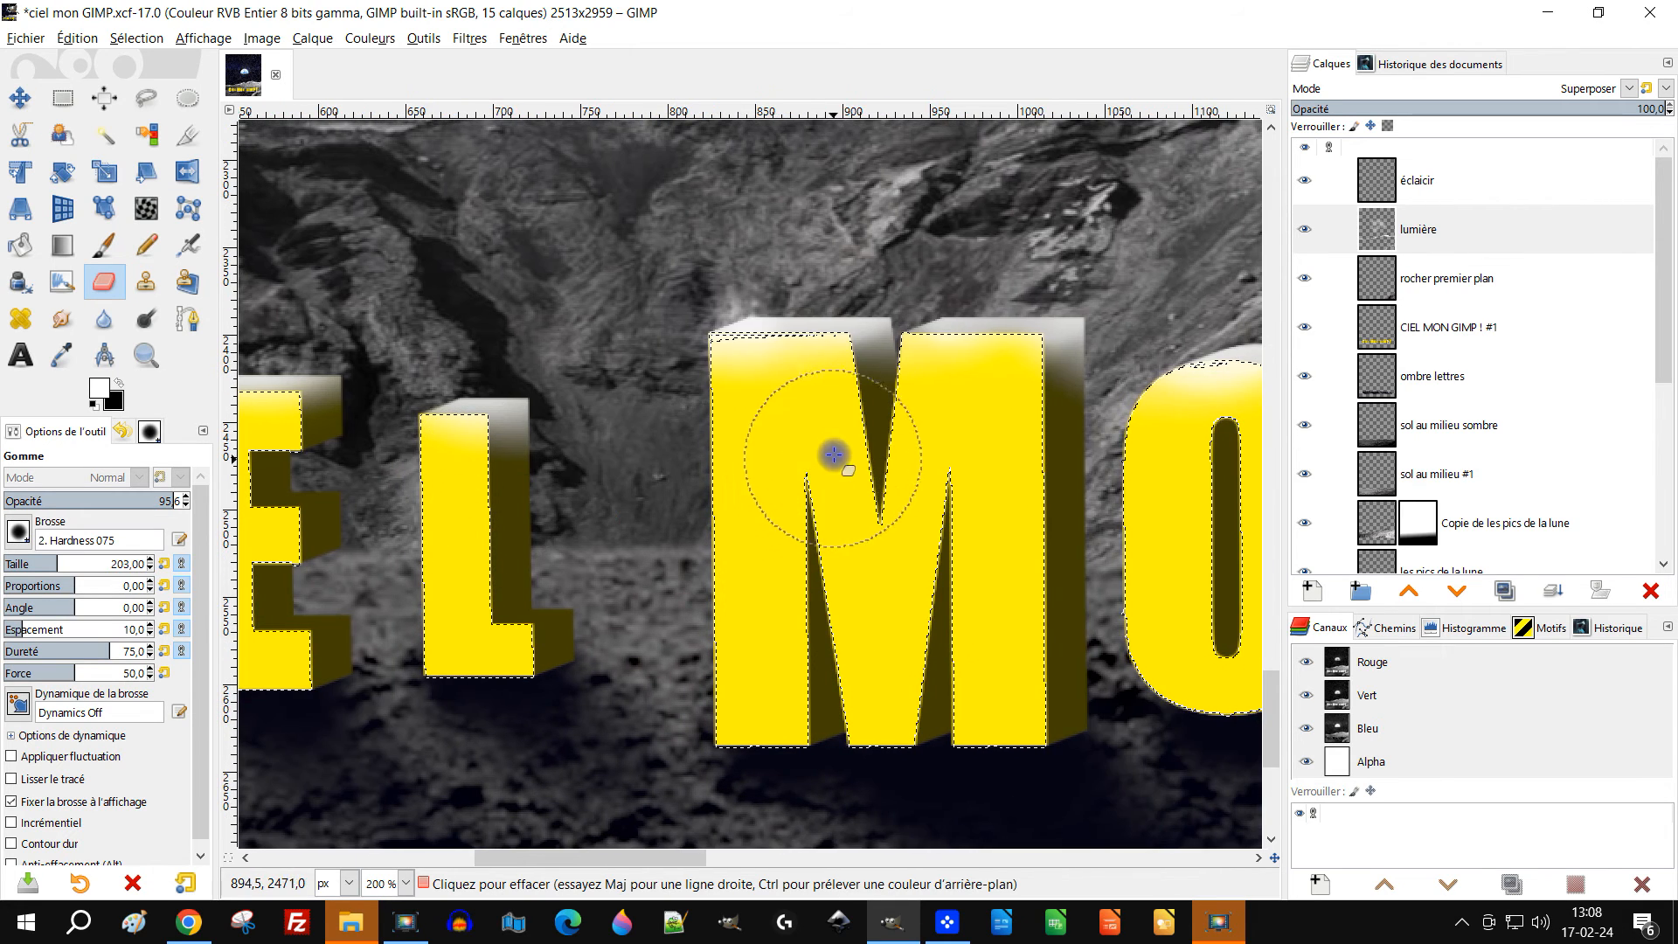
Erase stray light around the front faces of the MON letters and the G of GIMP on the lumière layer
{"action": "left_click_drag", "start_coordinate": [772, 402], "coordinate": [729, 394]}
{"action": "scroll", "coordinate": [993, 494], "scroll_direction": "right", "scroll_amount": 4}
{"action": "left_click_drag", "start_coordinate": [846, 464], "coordinate": [874, 468]}
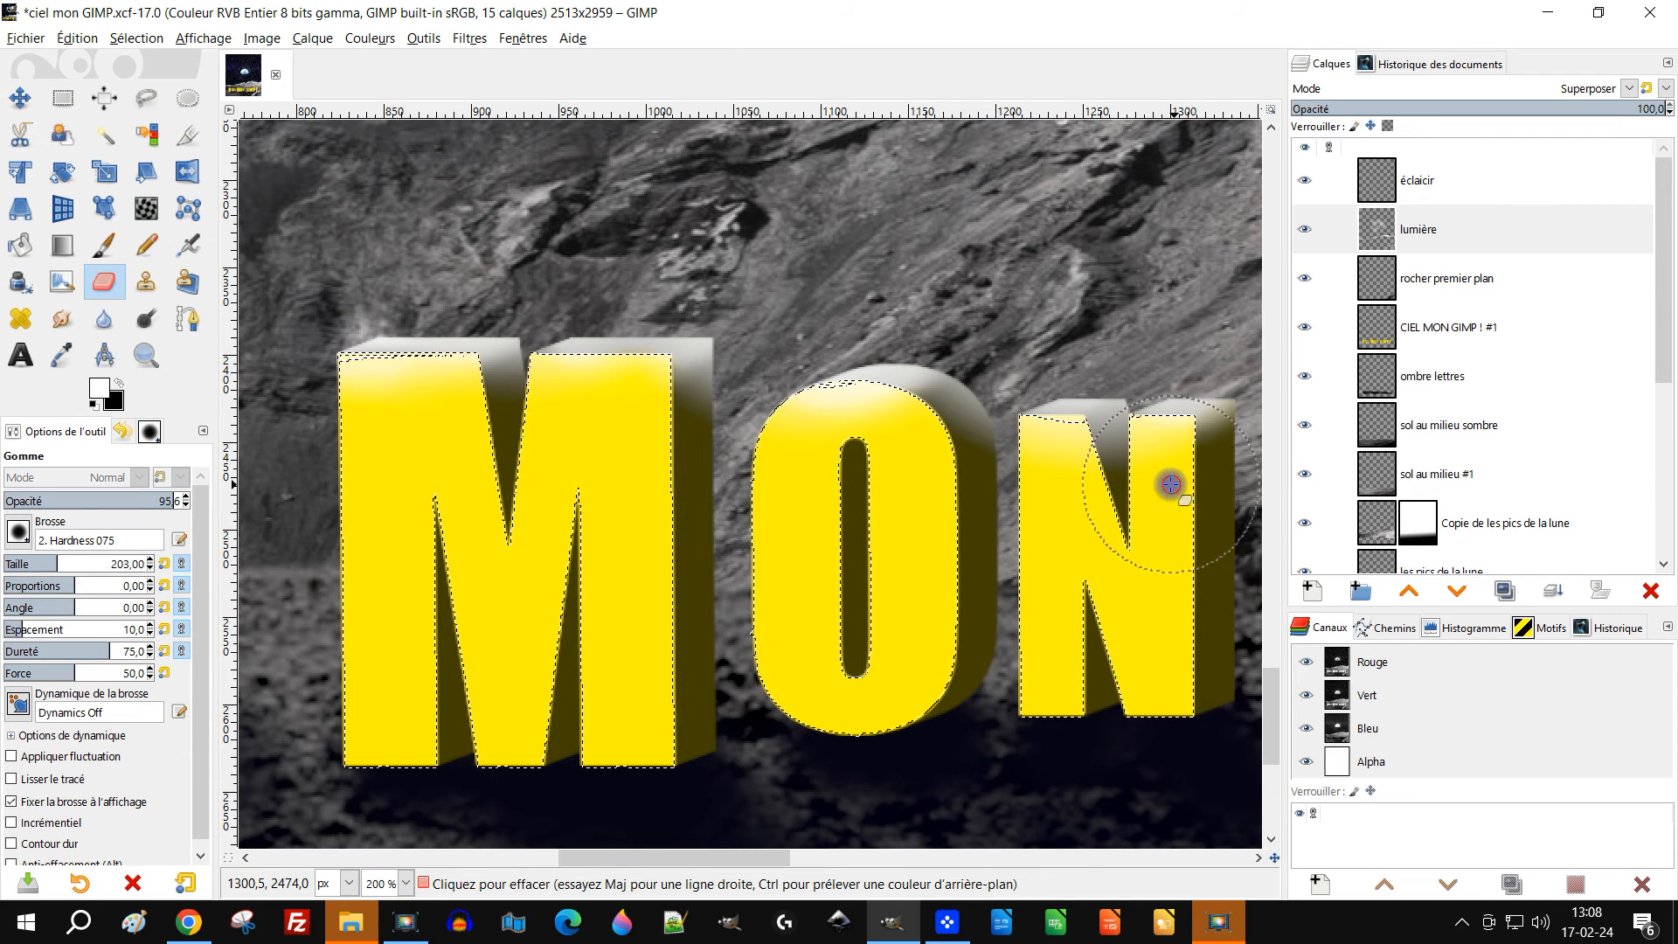
{"action": "scroll", "coordinate": [1162, 525], "scroll_direction": "right", "scroll_amount": 4}
{"action": "left_click", "coordinate": [570, 412]}
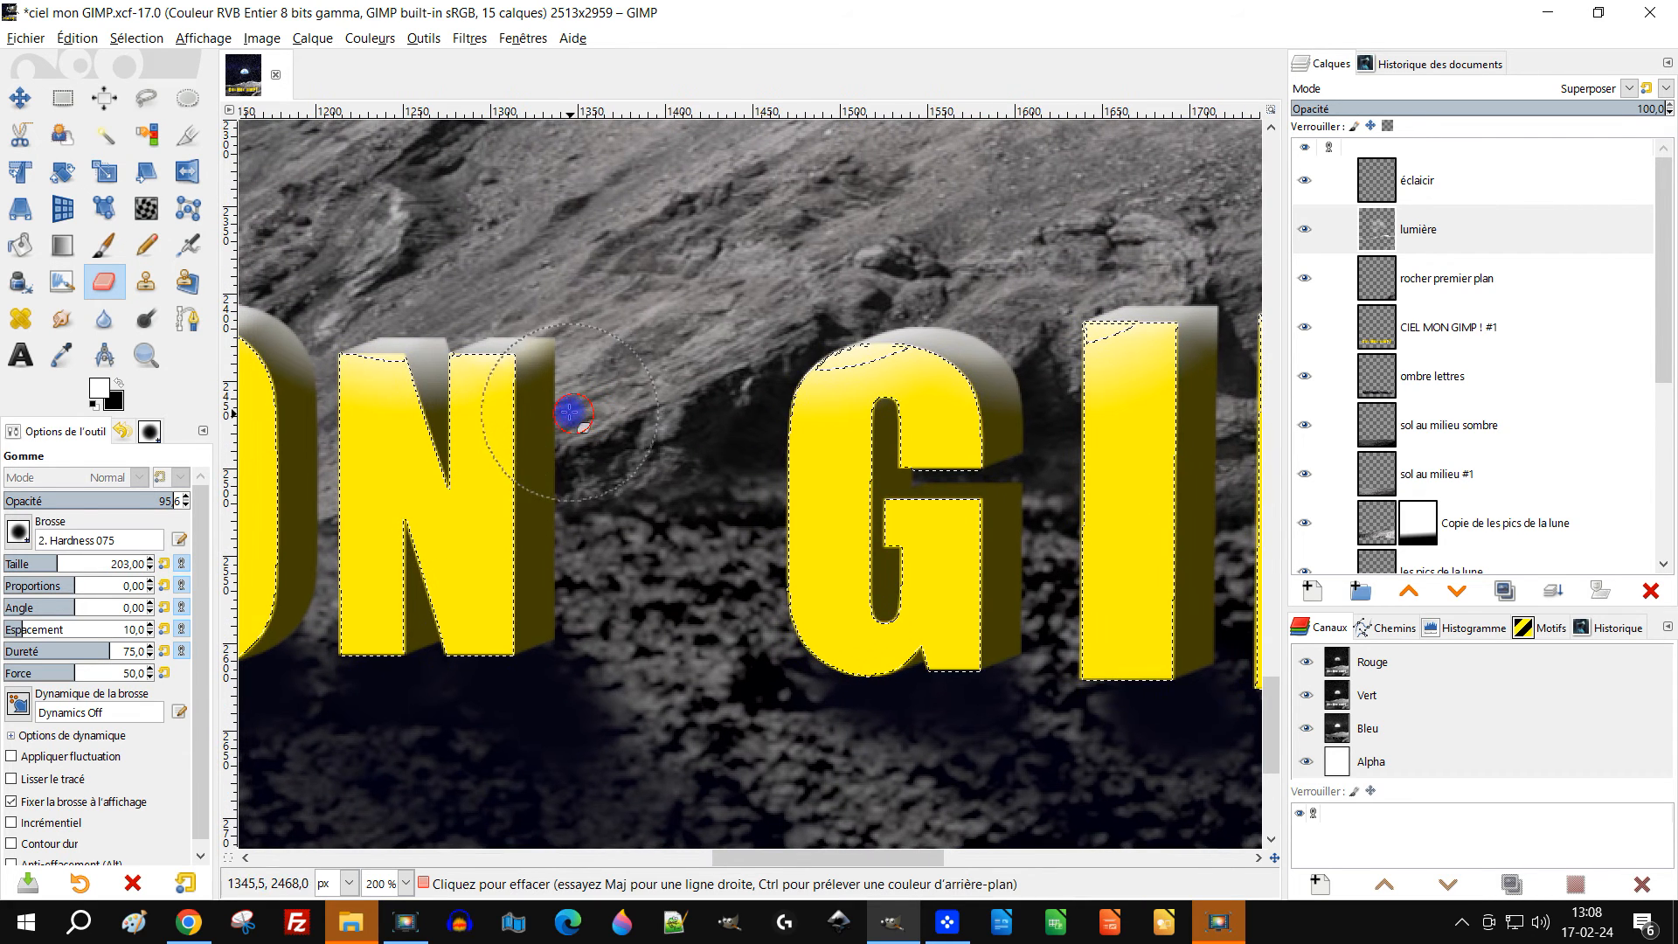
{"action": "scroll", "coordinate": [598, 481], "scroll_direction": "right", "scroll_amount": 2}
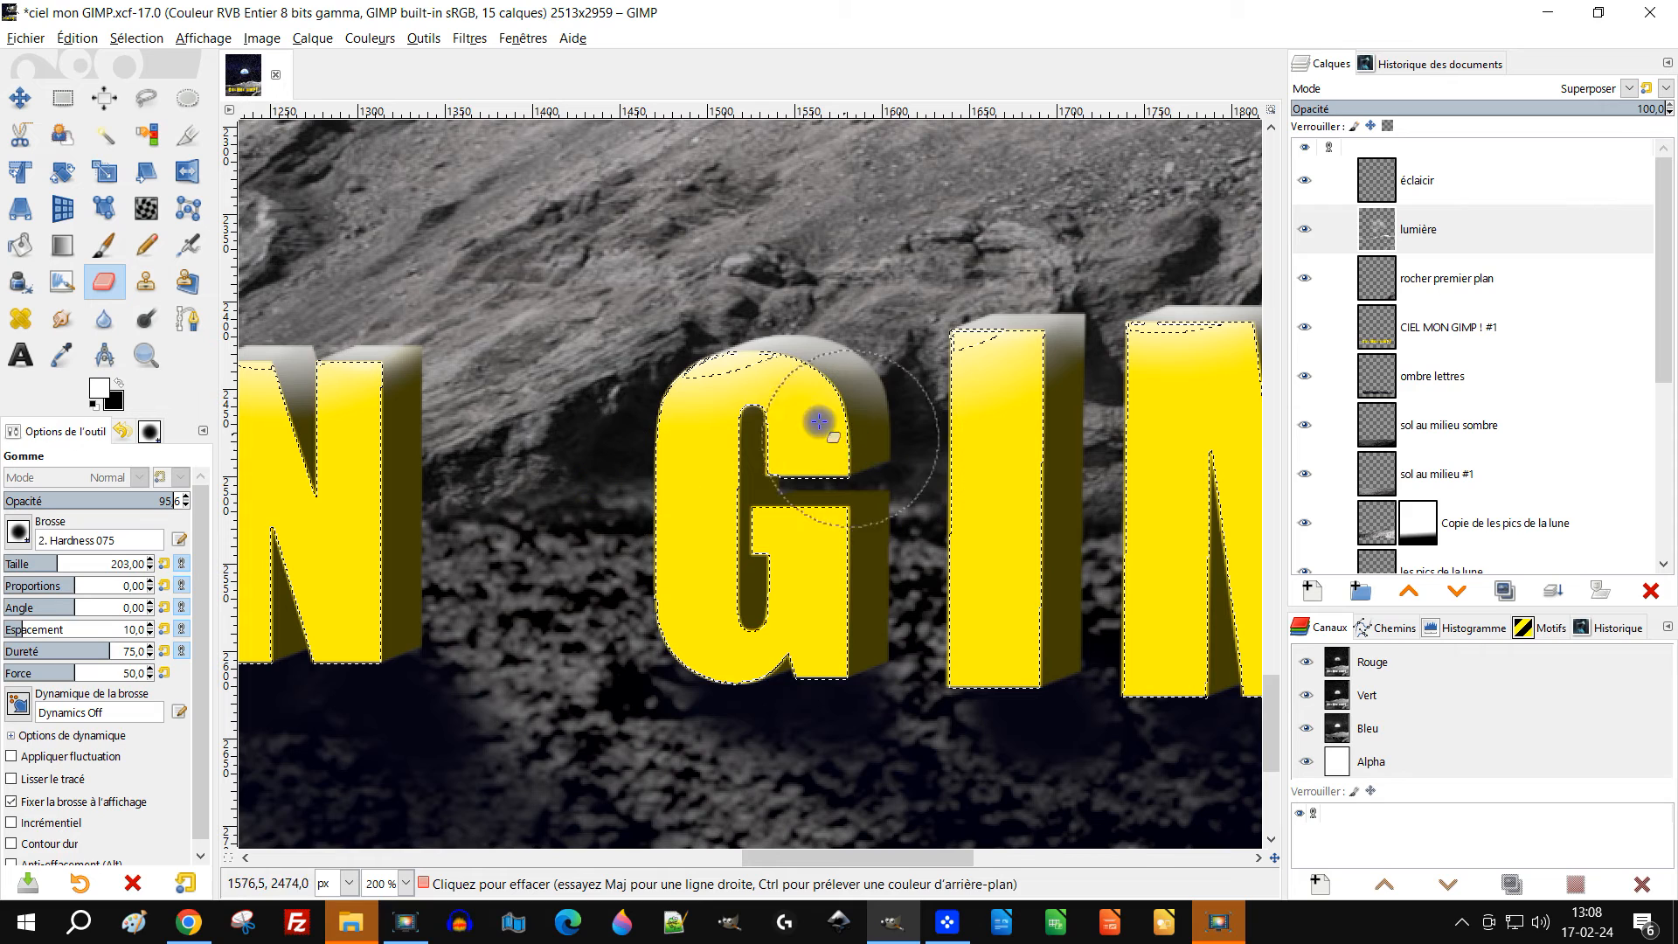
{"action": "scroll", "coordinate": [665, 437], "scroll_direction": "right", "scroll_amount": 3}
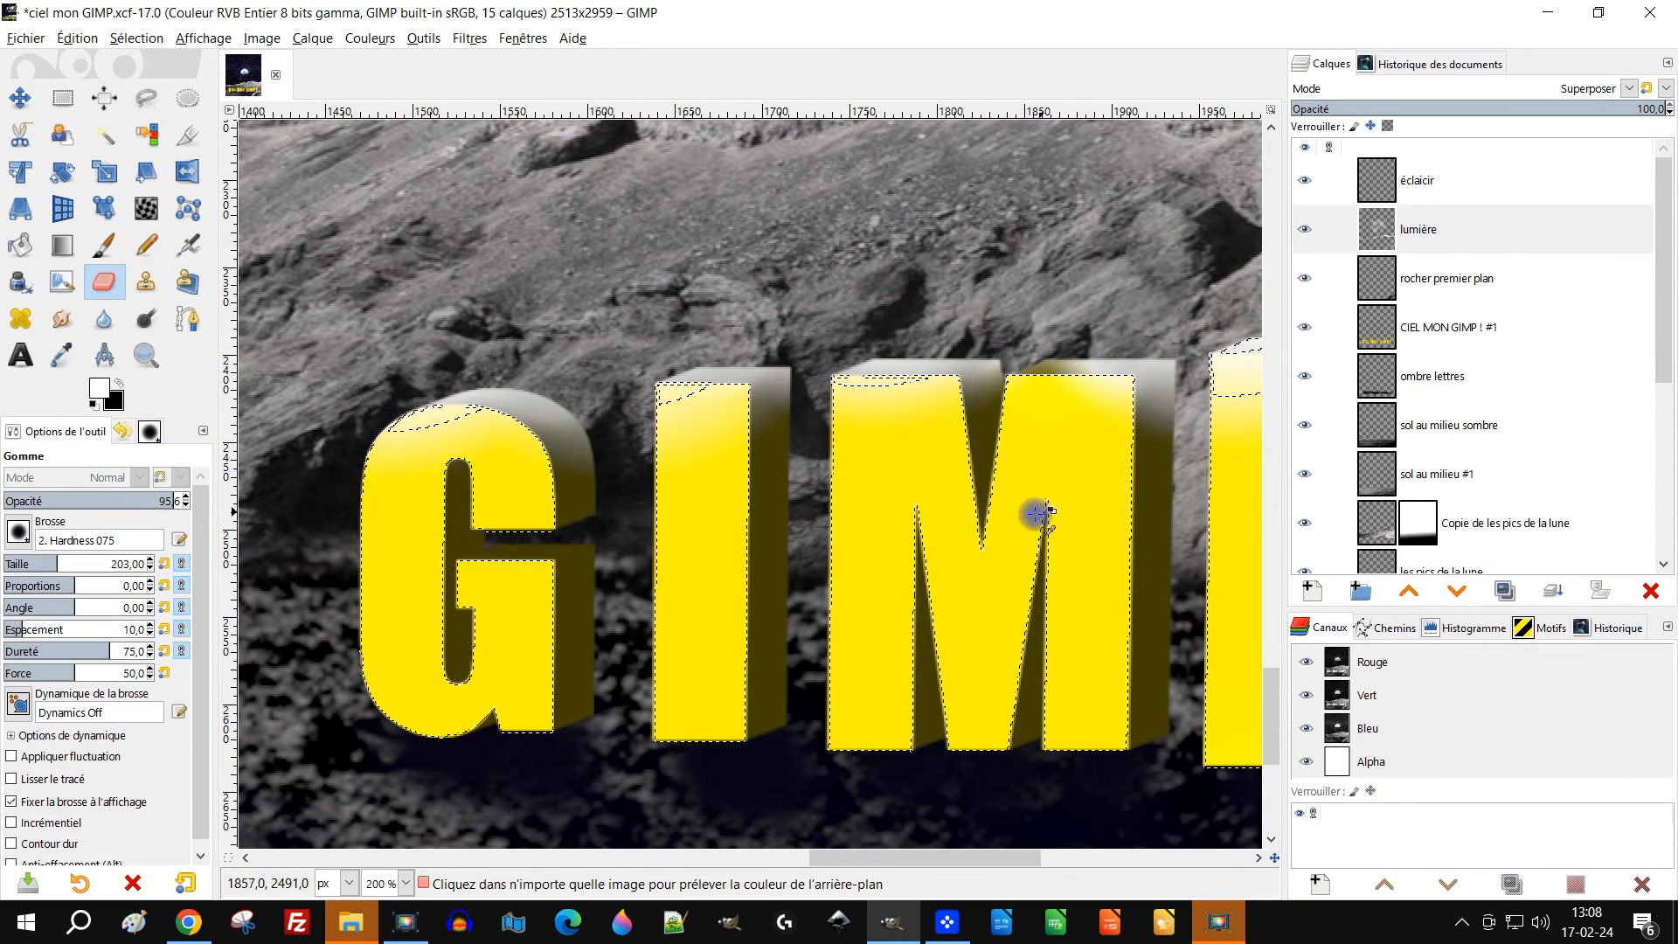
Try to brush white light over the dark patch on the top edge of the M in GIMP
{"action": "scroll", "coordinate": [1040, 513], "scroll_direction": "down", "scroll_amount": 2}
{"action": "scroll", "coordinate": [887, 518], "scroll_direction": "up", "scroll_amount": 2}
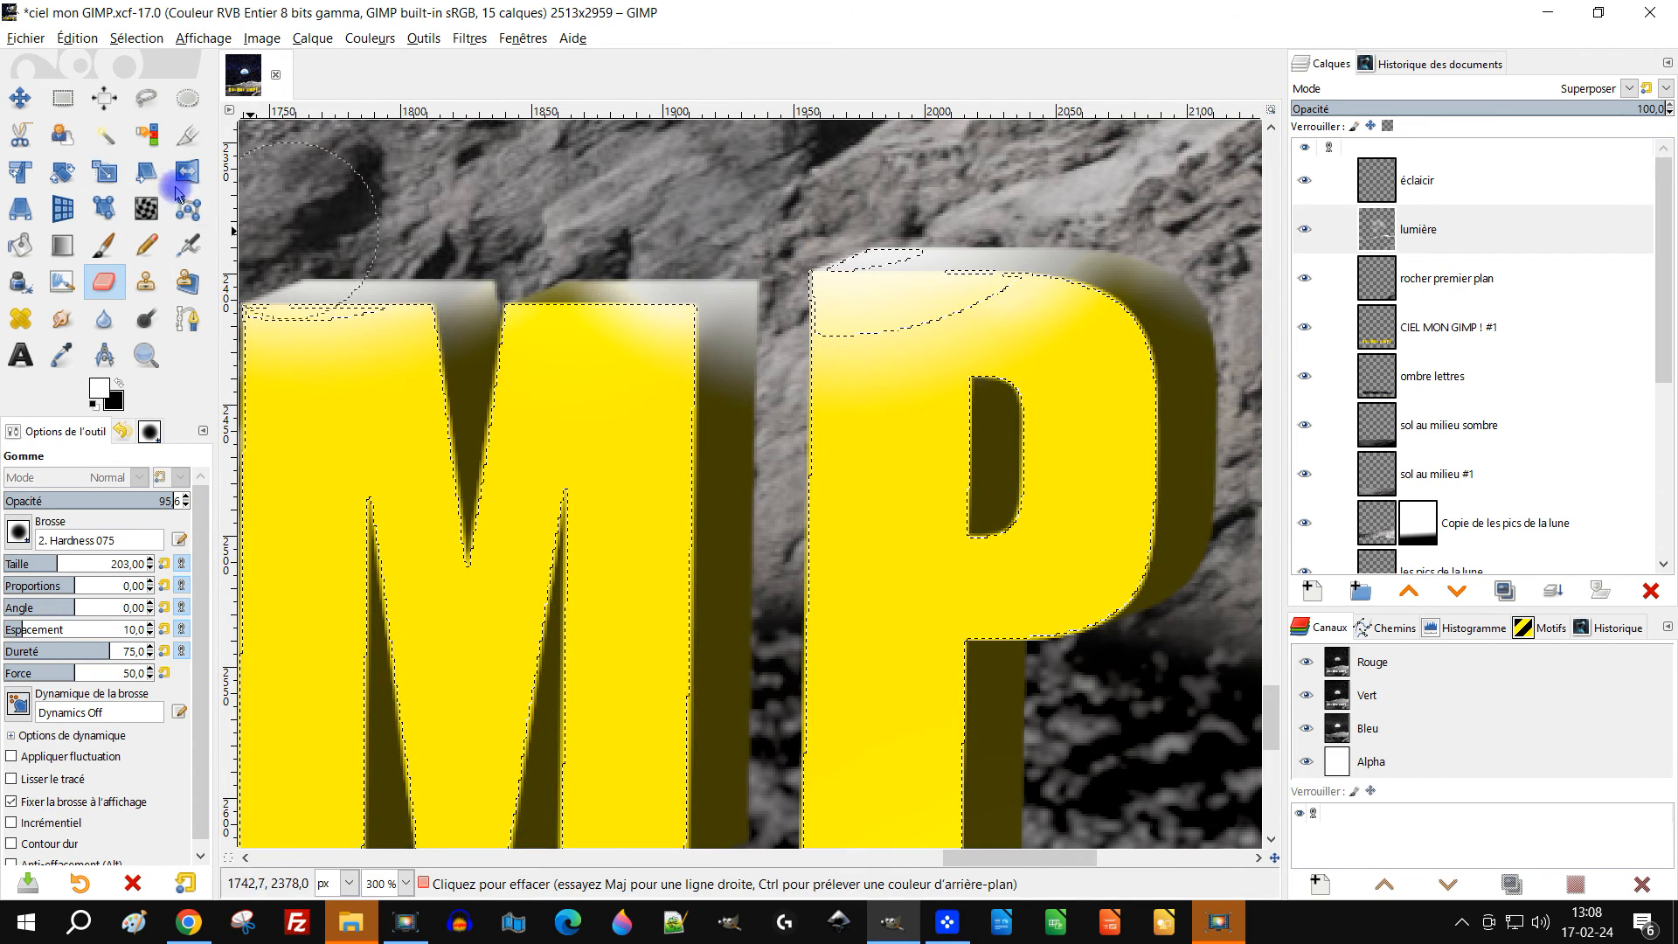
{"action": "key", "text": "p"}
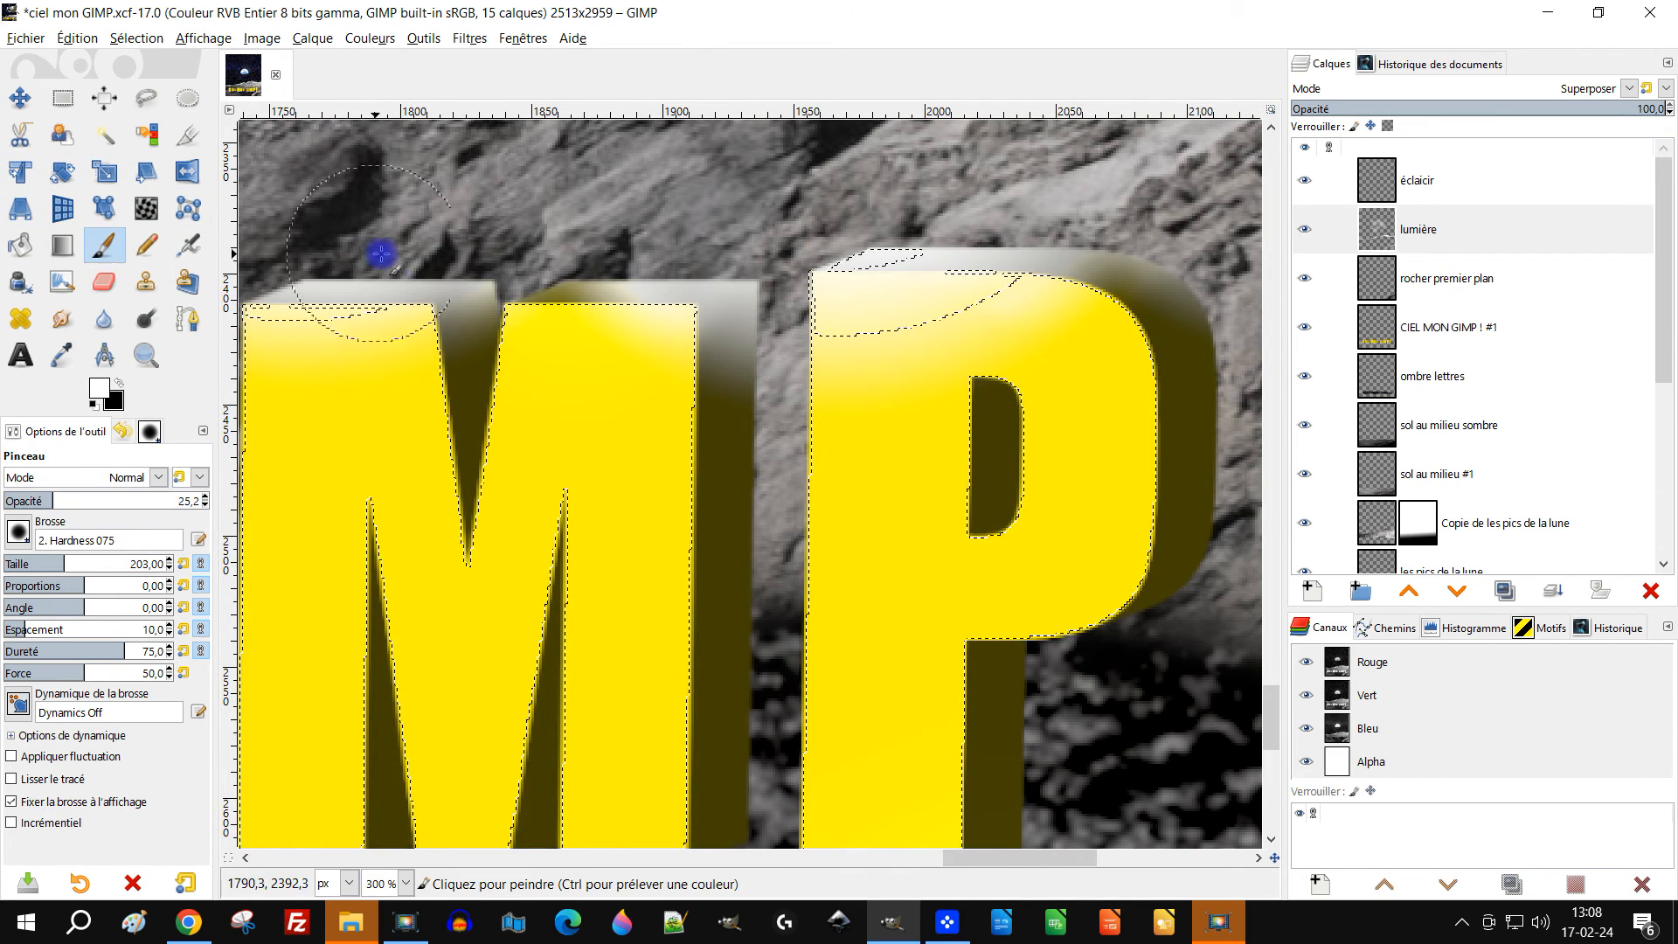
{"action": "left_click", "coordinate": [579, 233]}
{"action": "key", "text": "ctrl+z"}
{"action": "scroll", "coordinate": [565, 280], "scroll_direction": "up", "scroll_amount": 3}
{"action": "left_click", "coordinate": [599, 290]}
{"action": "key", "text": "ctrl+z"}
{"action": "scroll", "coordinate": [772, 379], "scroll_direction": "down", "scroll_amount": 5}
{"action": "scroll", "coordinate": [839, 377], "scroll_direction": "down", "scroll_amount": 2}
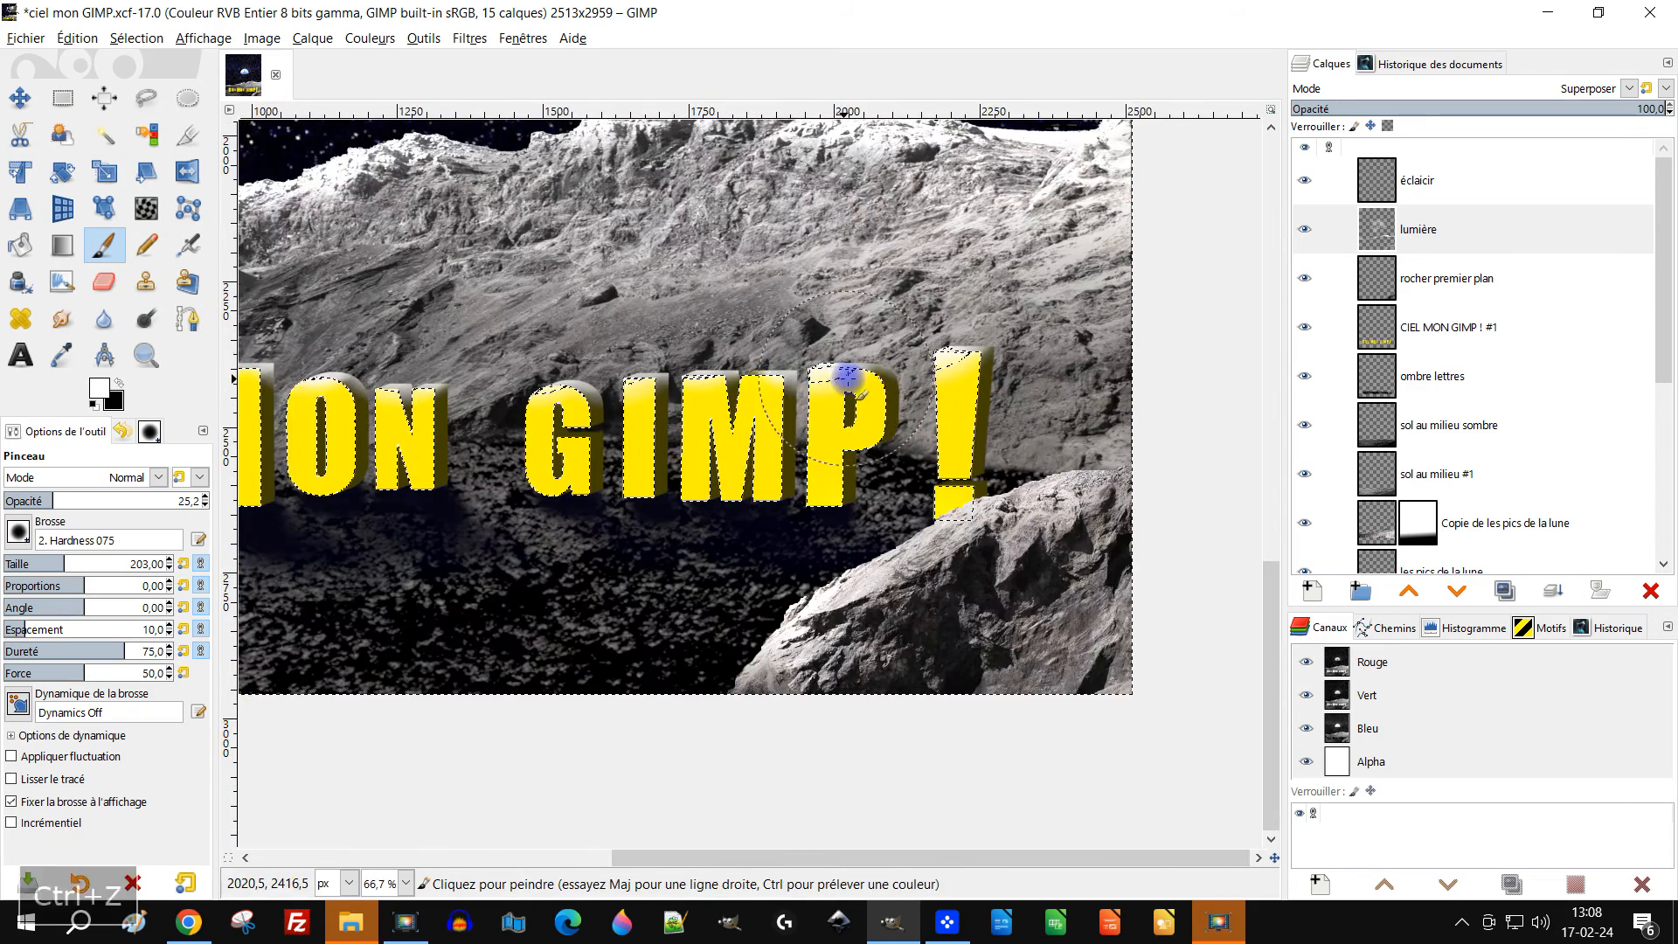
Invert the selection again and erase excess light from the front faces of the exclamation mark and the P
{"action": "scroll", "coordinate": [828, 367], "scroll_direction": "up", "scroll_amount": 3}
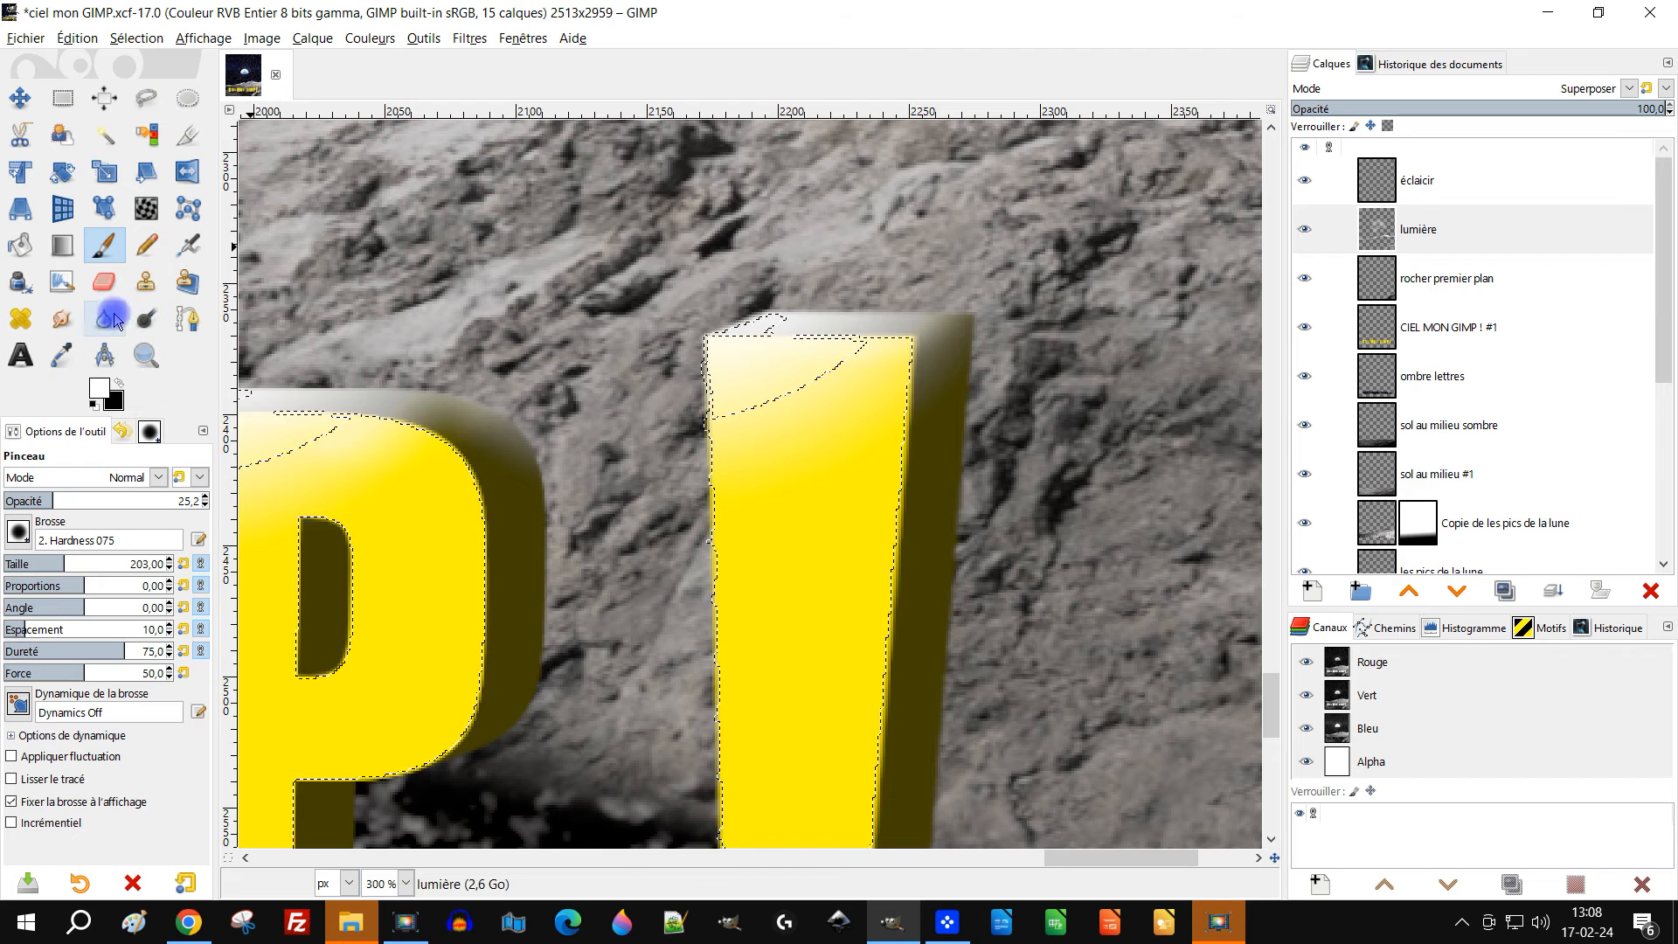
{"action": "left_click", "coordinate": [104, 282]}
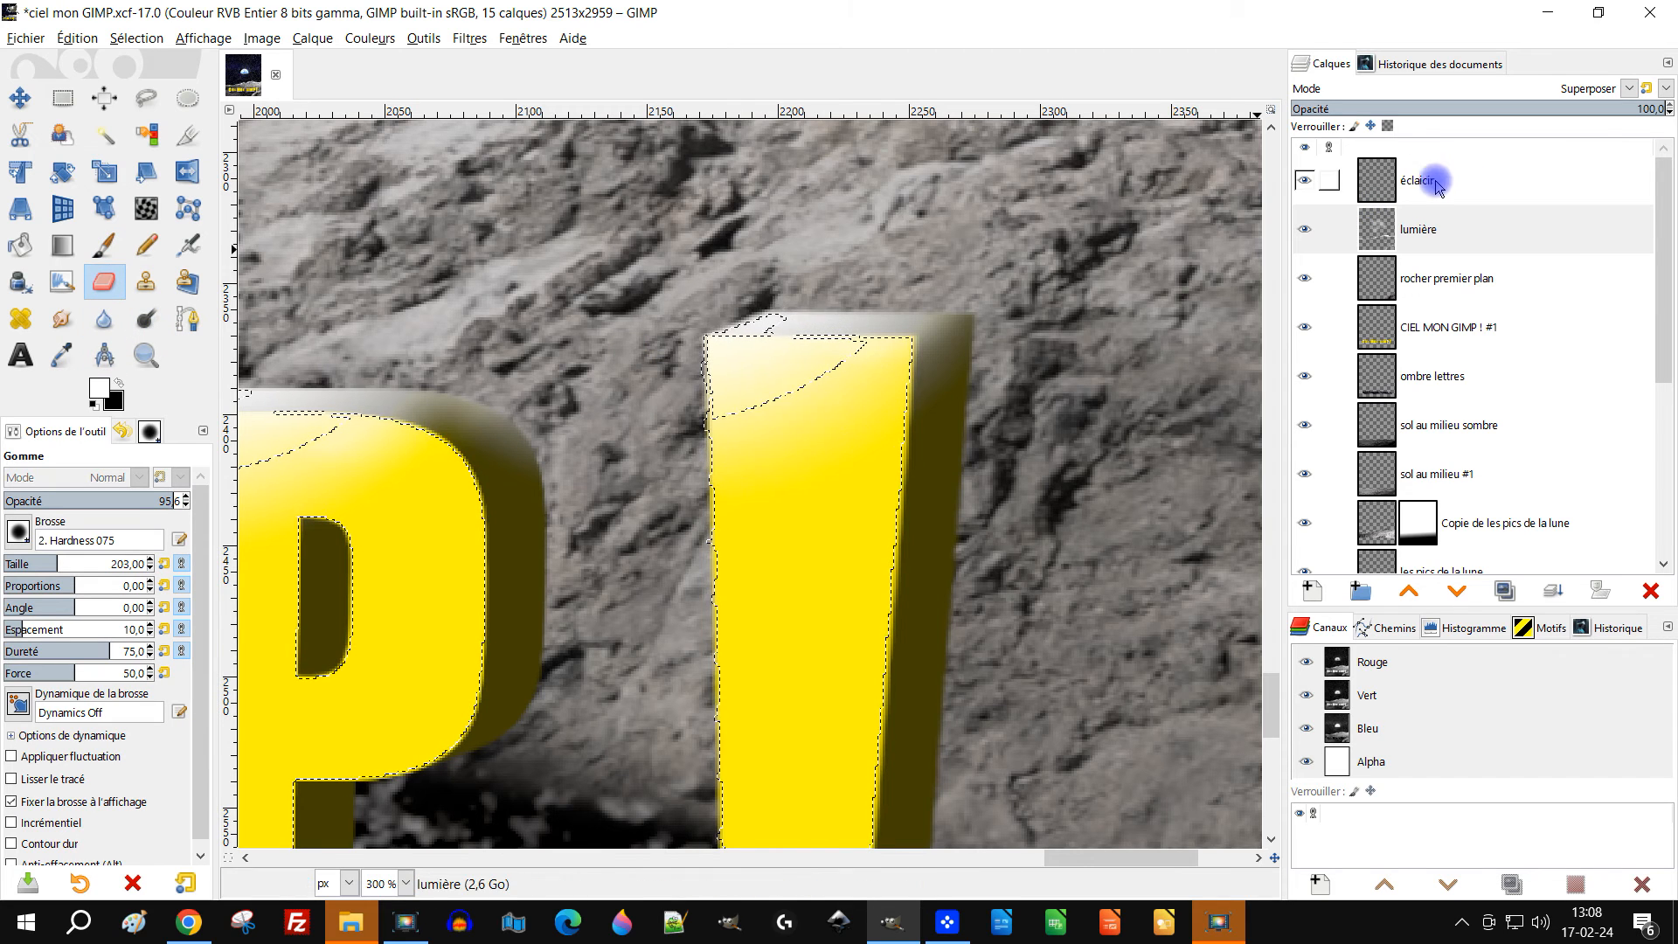
{"action": "left_click", "coordinate": [139, 39]}
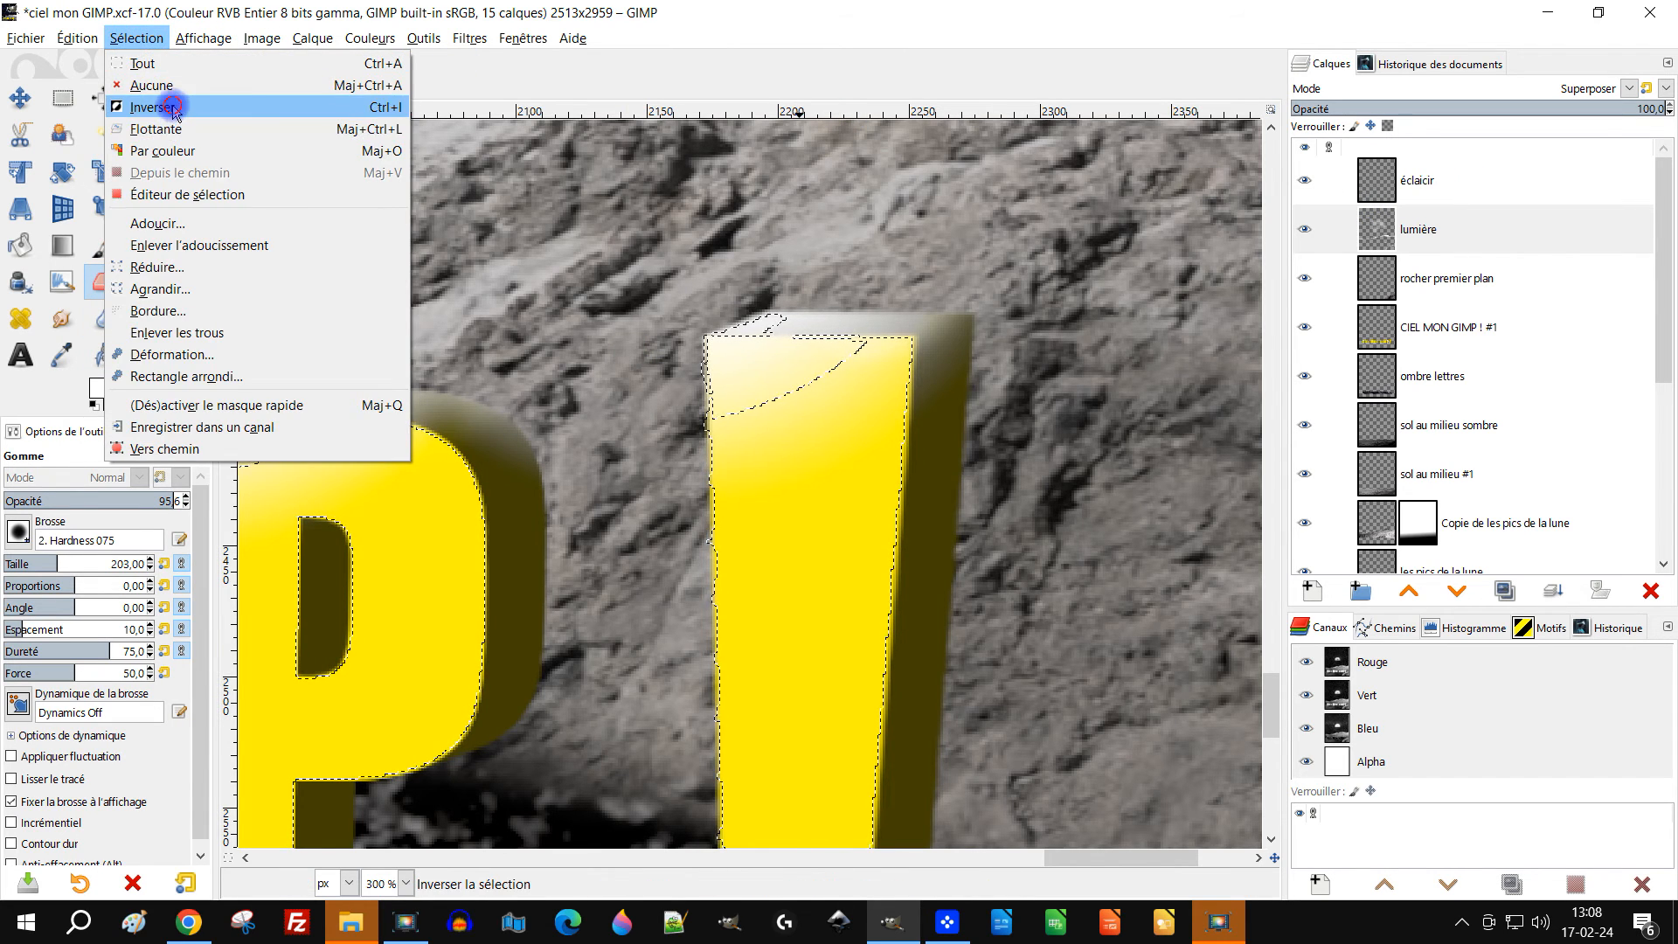
{"action": "left_click", "coordinate": [166, 106]}
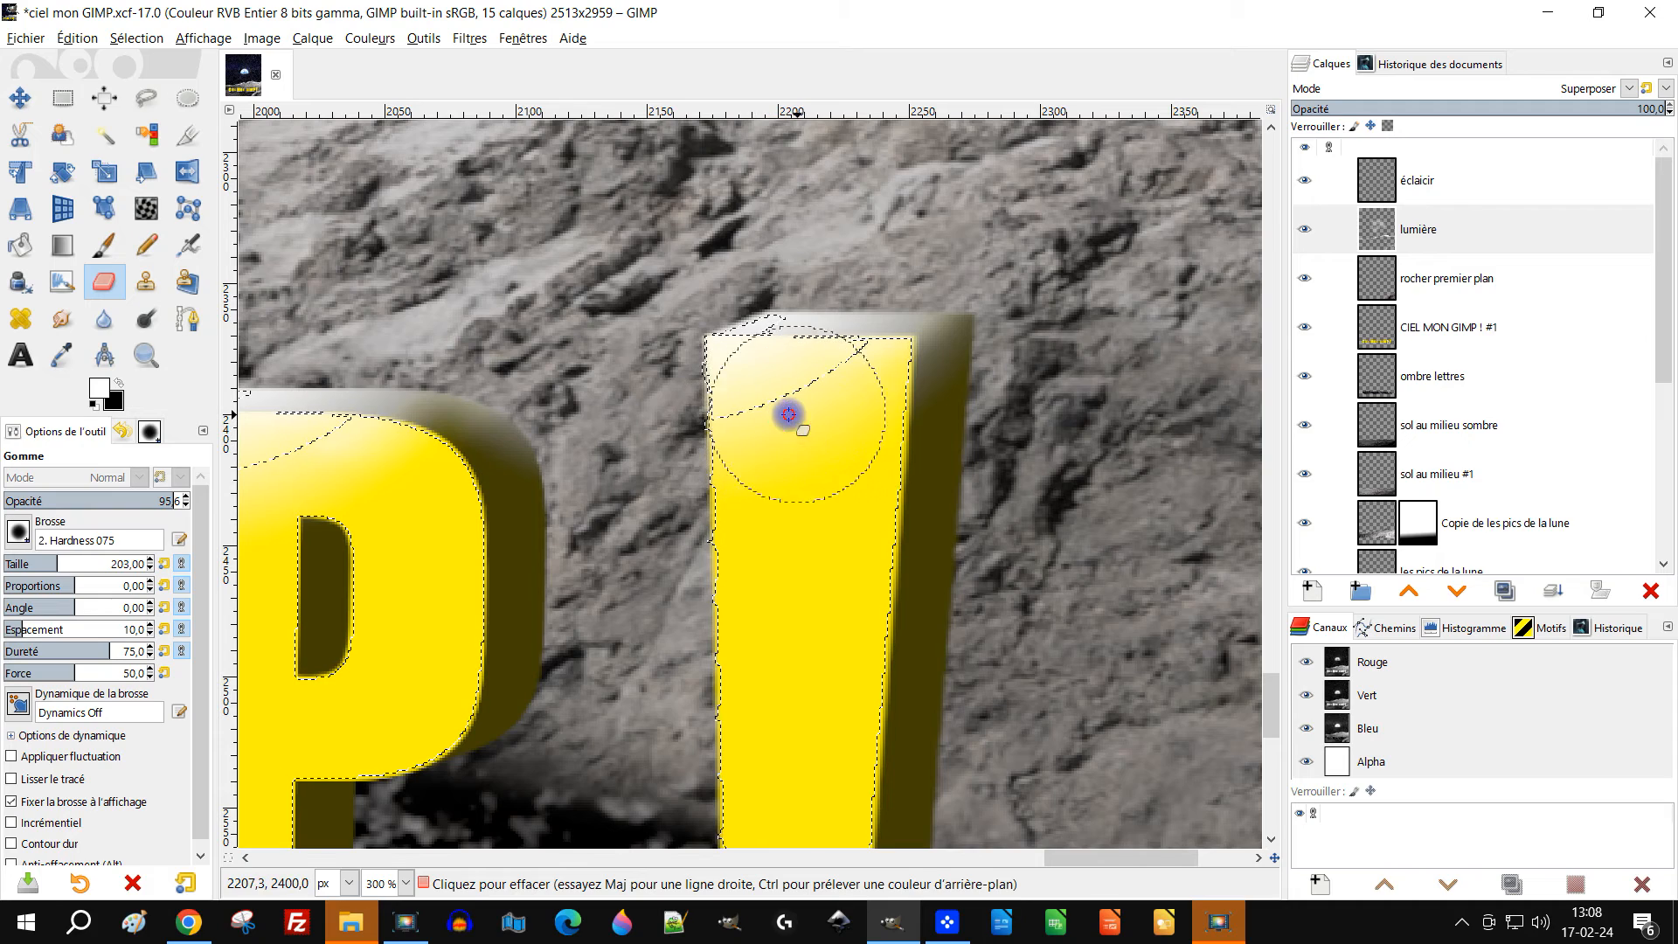
{"action": "scroll", "coordinate": [673, 415], "scroll_direction": "down", "scroll_amount": 1}
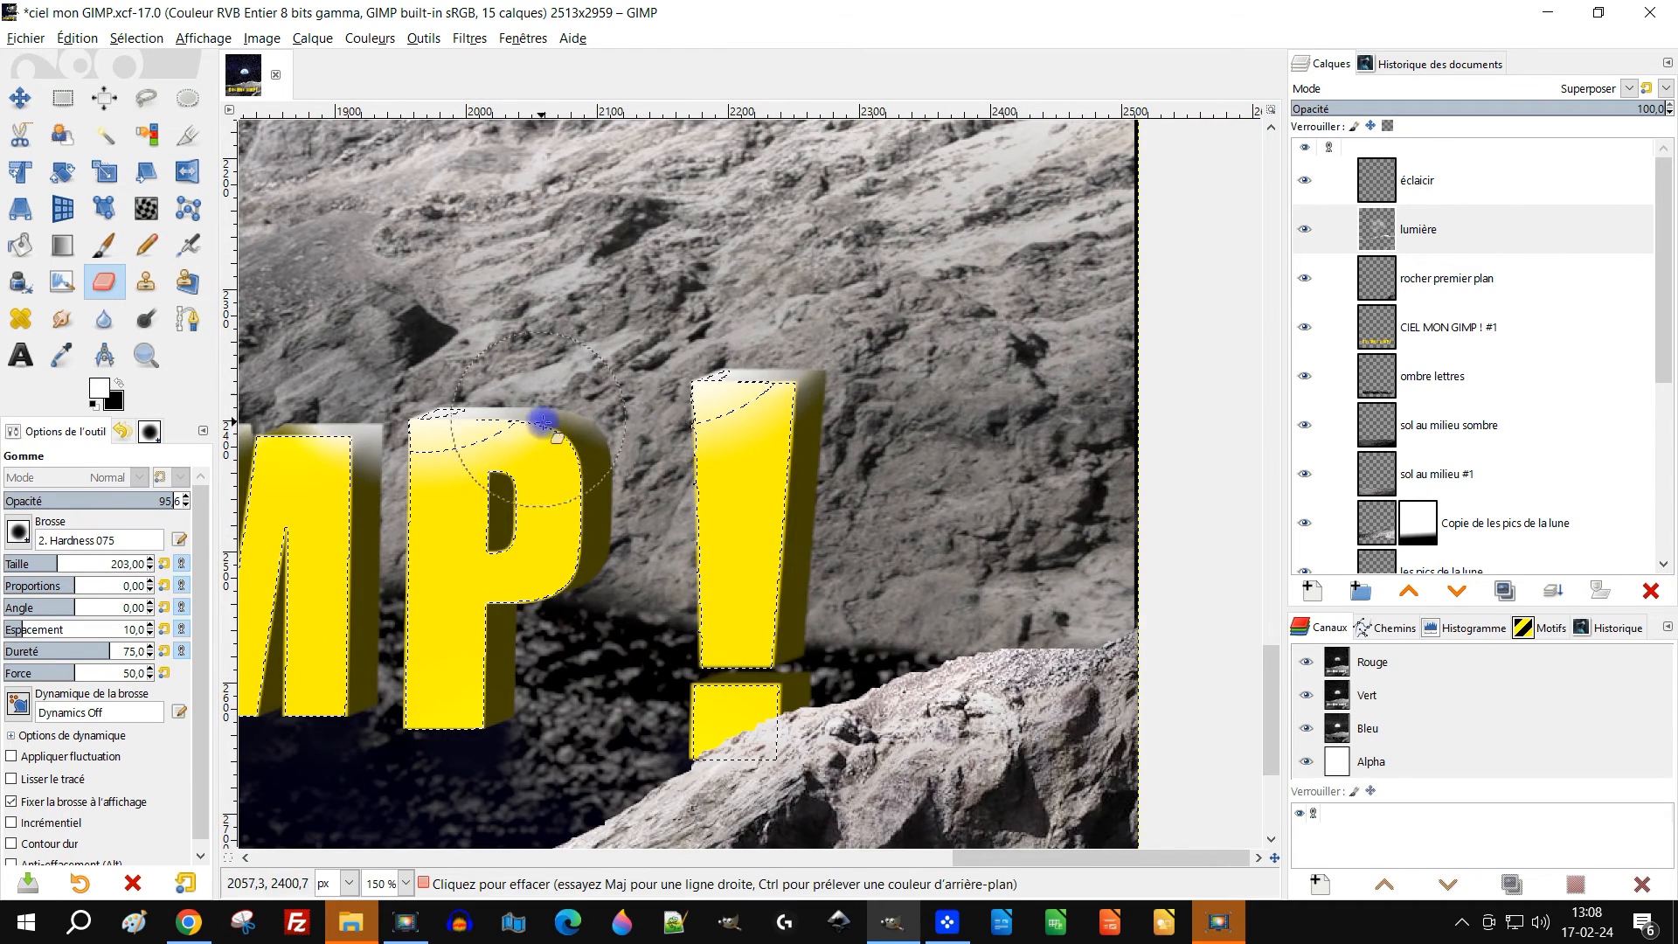
{"action": "scroll", "coordinate": [480, 448], "scroll_direction": "up", "scroll_amount": 1}
{"action": "mouse_move", "coordinate": [351, 435]}
{"action": "left_mouse_down"}
{"action": "mouse_move", "coordinate": [1004, 405]}
{"action": "mouse_move", "coordinate": [1023, 418]}
{"action": "left_mouse_up"}
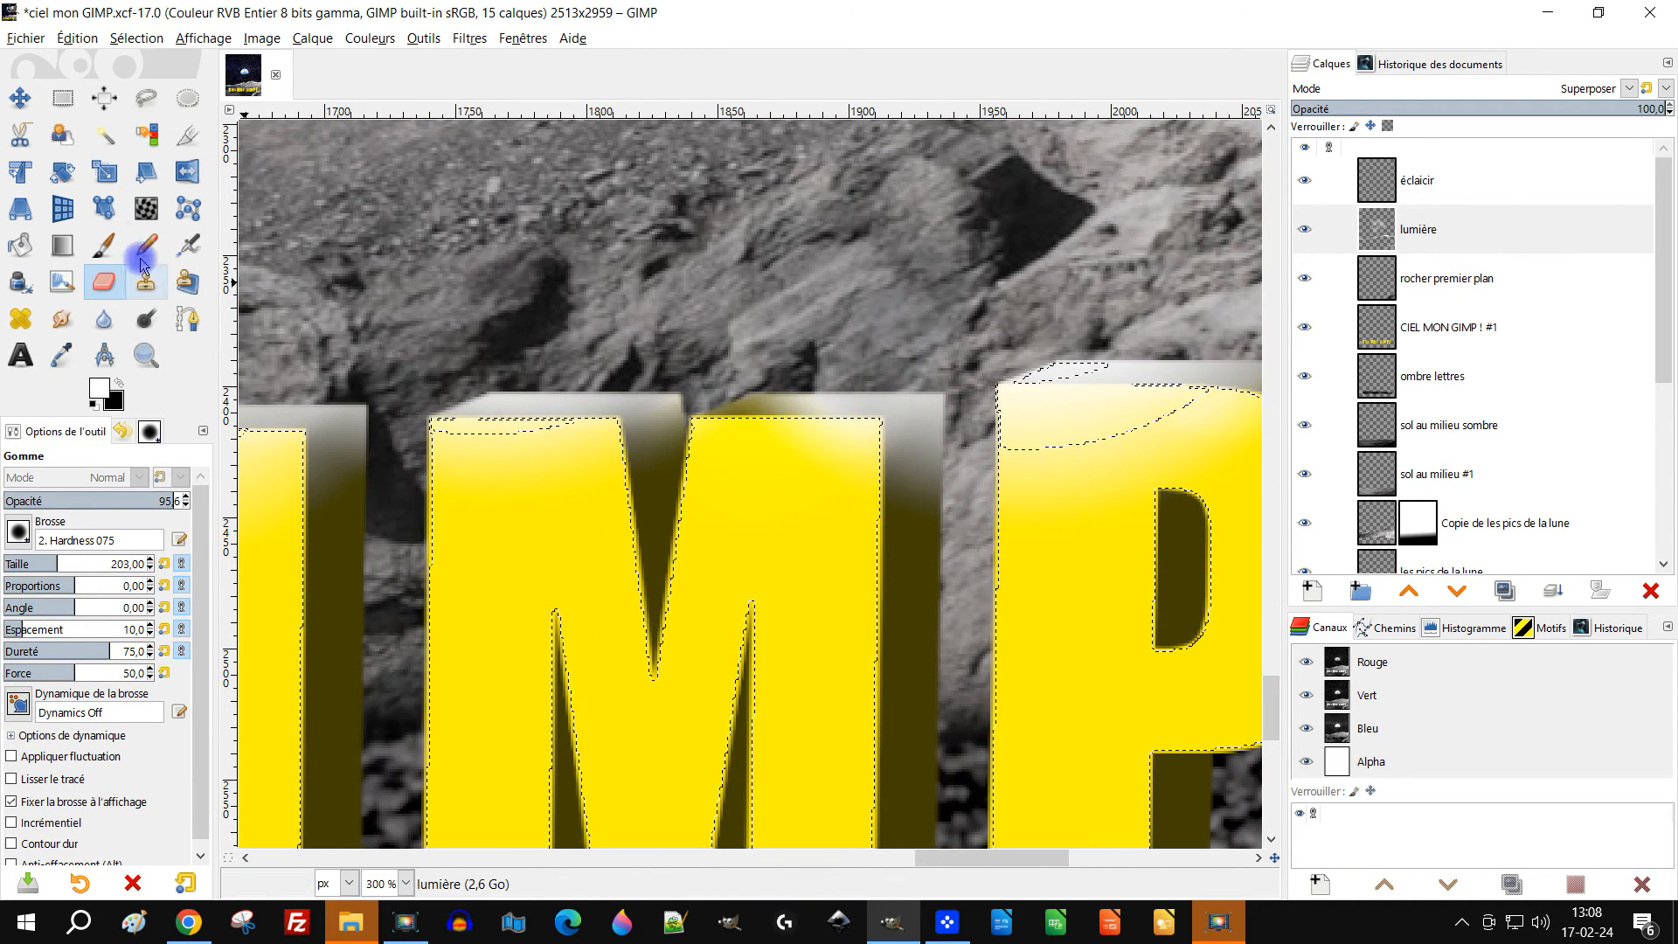
Invert the selection and try to paint white over the M's dark top-edge patch on the lumière layer
{"action": "left_click", "coordinate": [111, 251]}
{"action": "scroll", "coordinate": [768, 423], "scroll_direction": "up", "scroll_amount": 3}
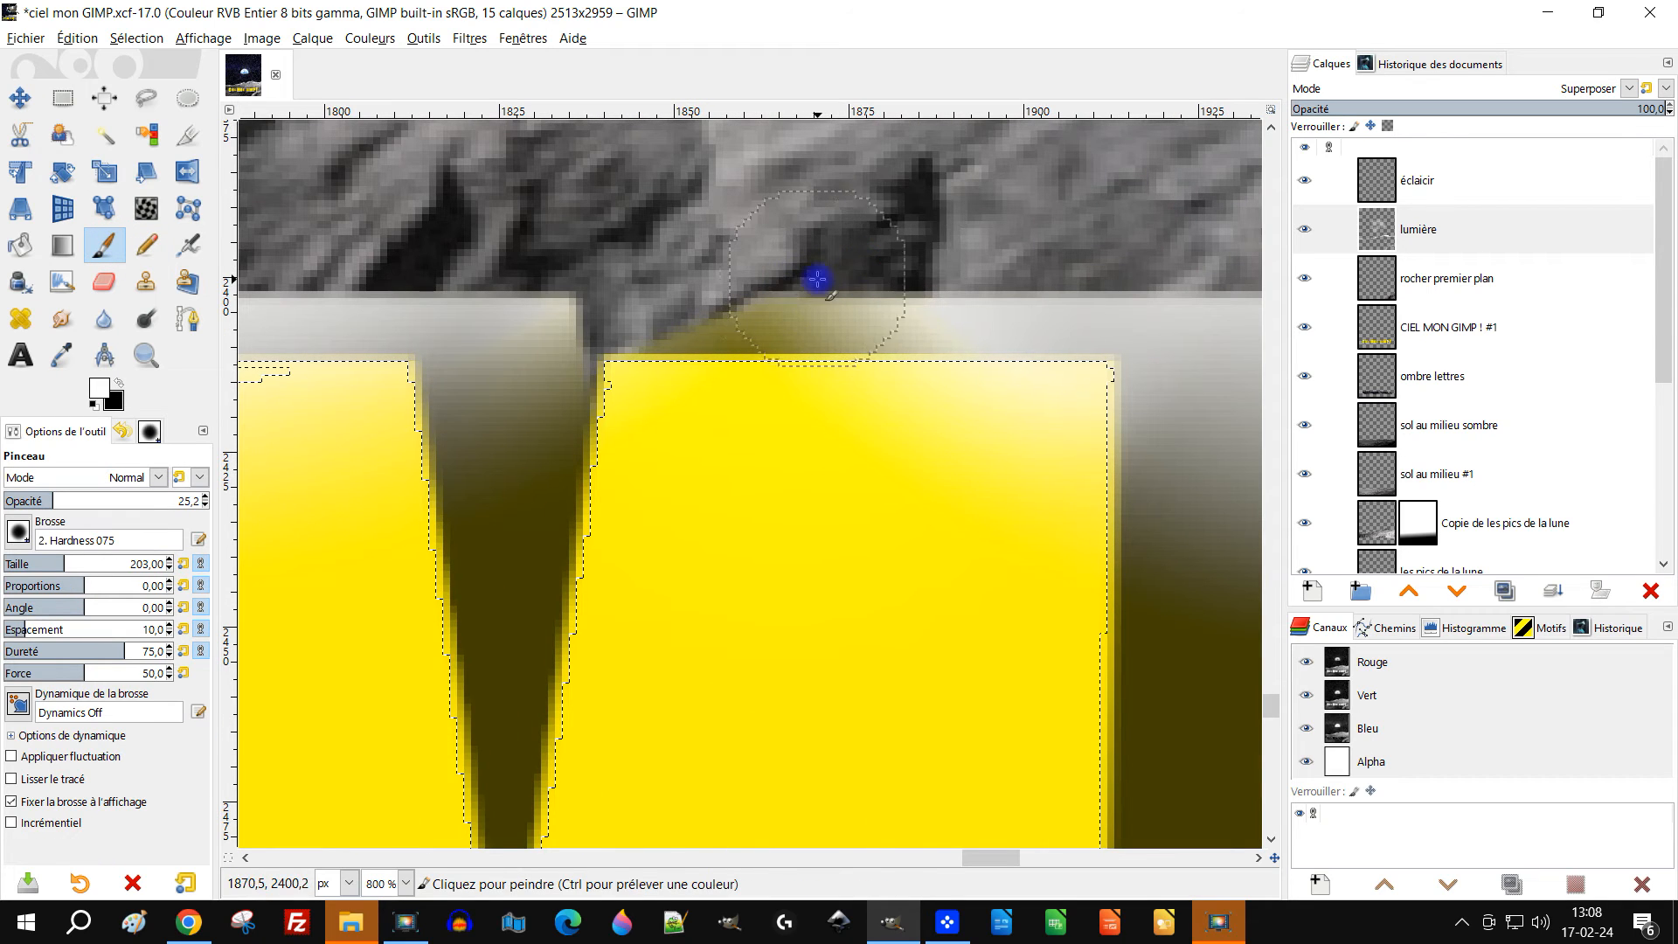
{"action": "left_click", "coordinate": [148, 40]}
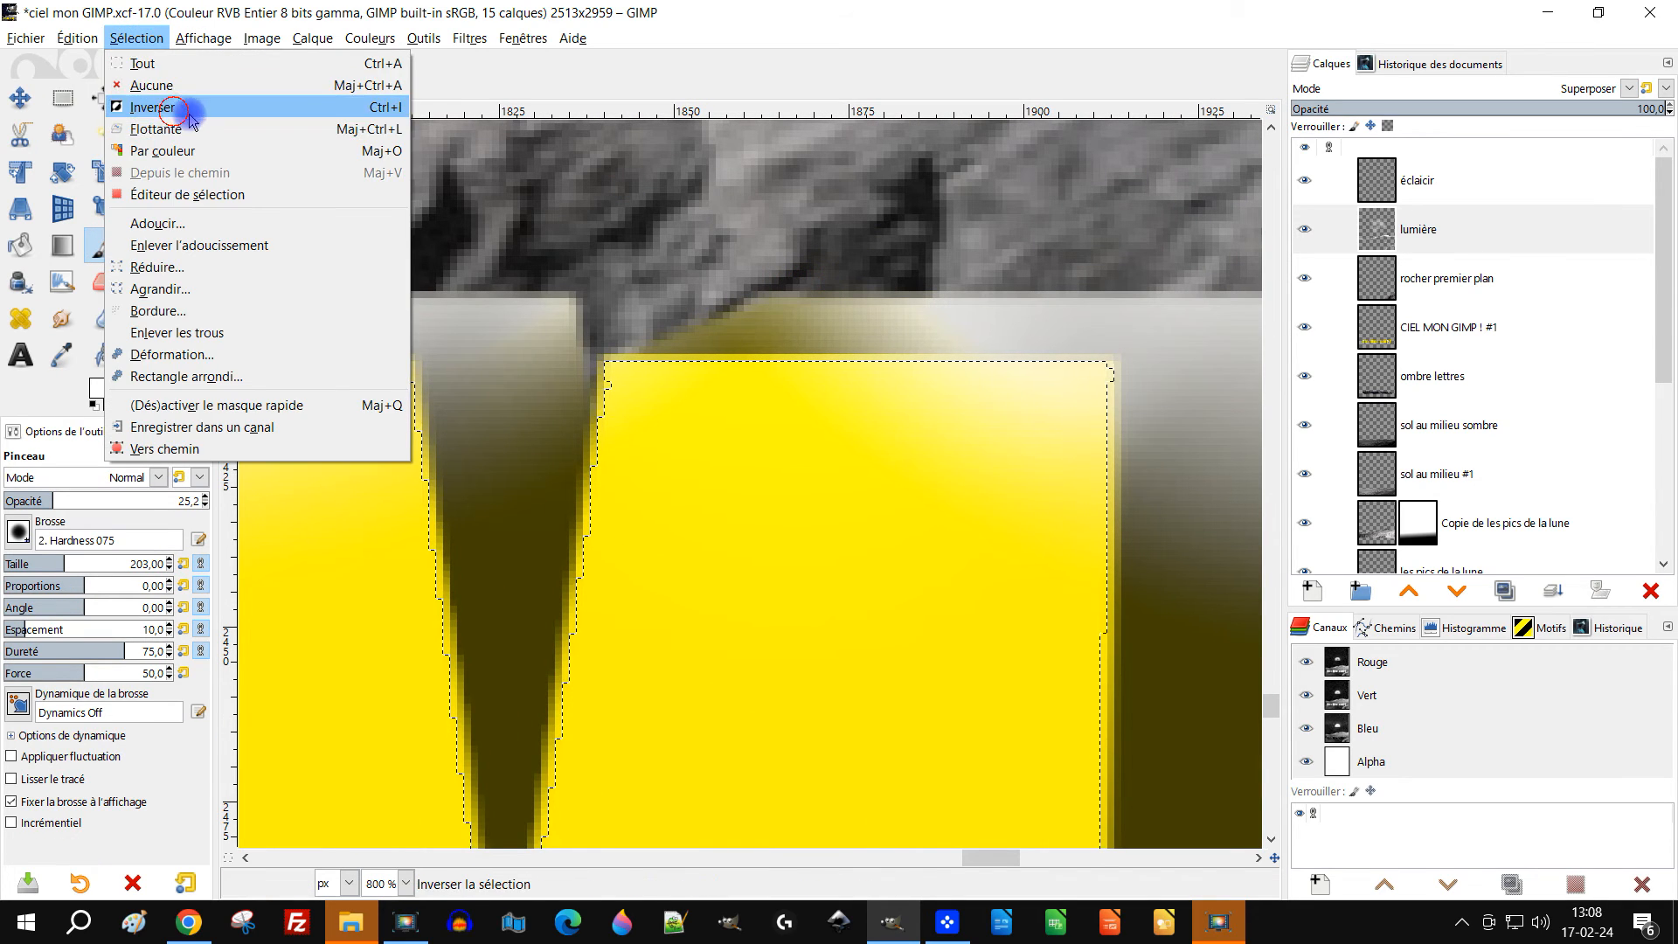
{"action": "left_click", "coordinate": [163, 115]}
{"action": "key", "text": "ctrl+z"}
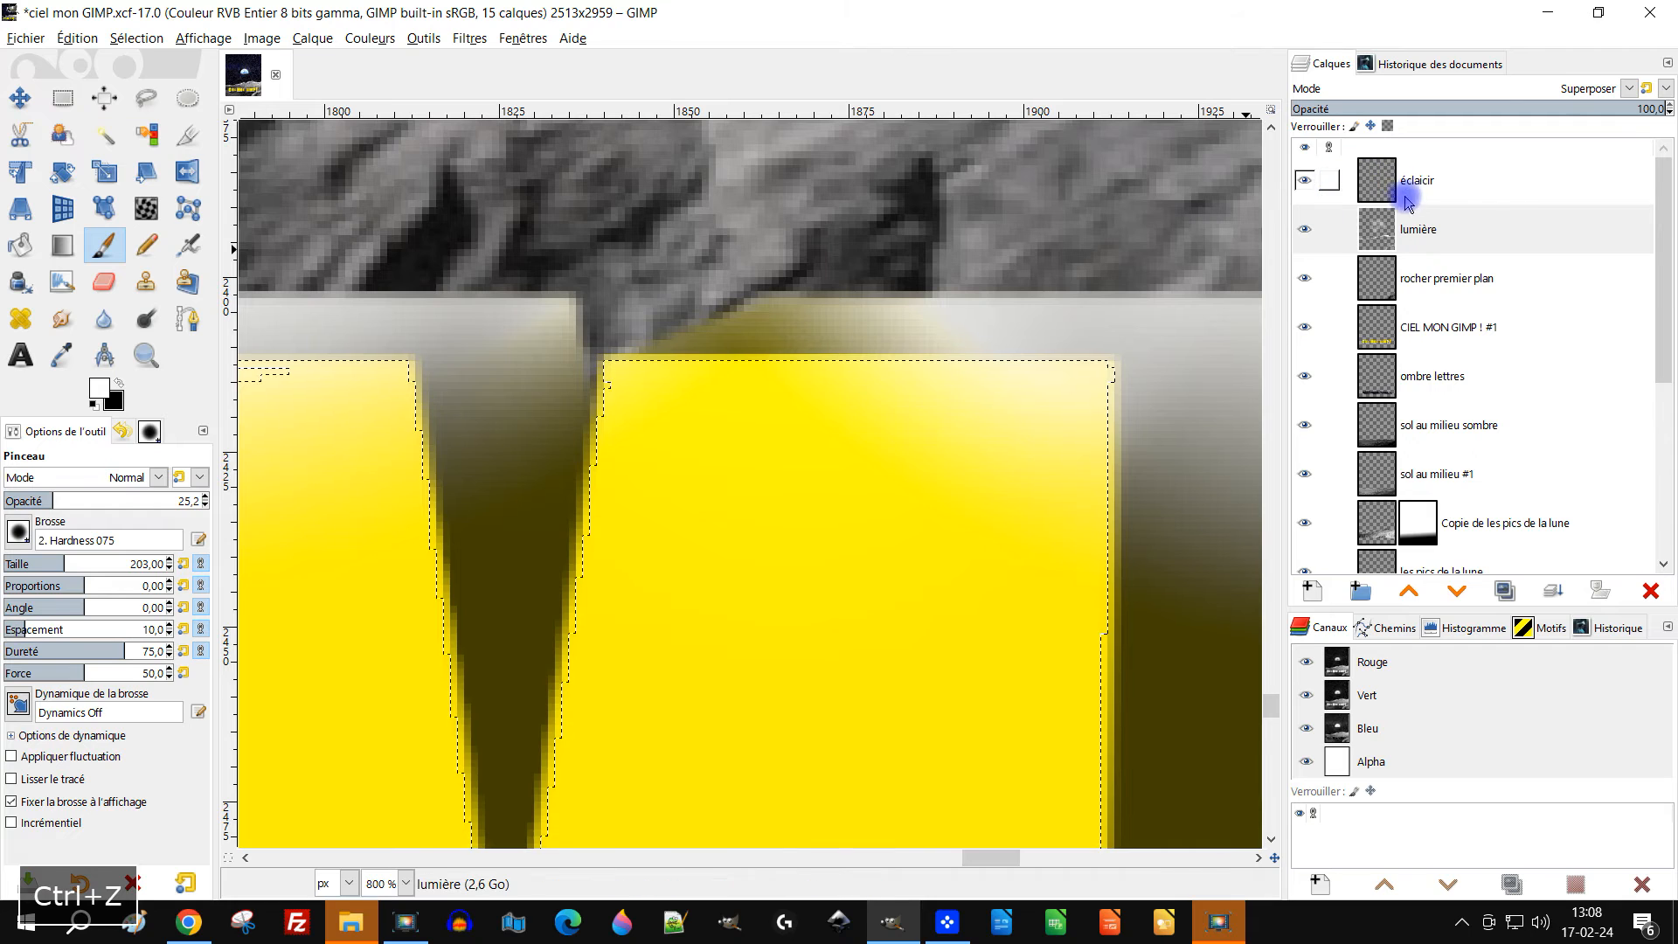
{"action": "left_click", "coordinate": [1407, 229]}
{"action": "left_click", "coordinate": [794, 314]}
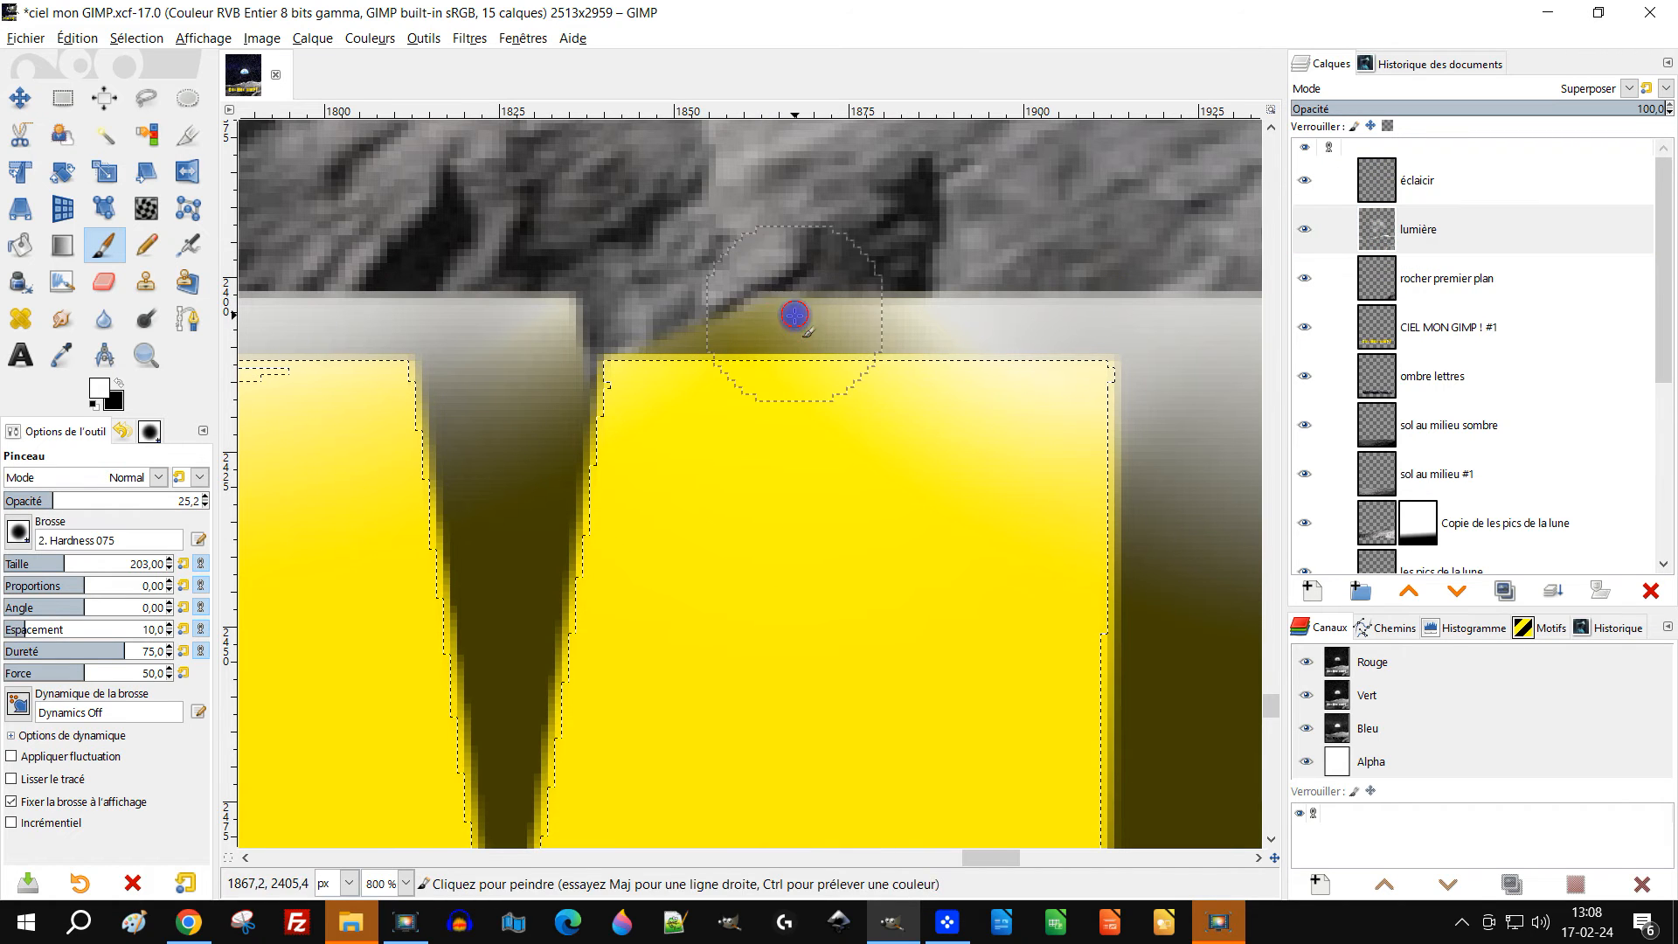
{"action": "key", "text": "ctrl+z"}
Try the white brush on the same patch of the M using the éclaircir layer
{"action": "left_click", "coordinate": [1391, 184]}
{"action": "left_click", "coordinate": [806, 325]}
{"action": "key", "text": "ctrl+z"}
Choose the Smudge tool and clear the current selection around the letters
{"action": "scroll", "coordinate": [906, 362], "scroll_direction": "down", "scroll_amount": 1}
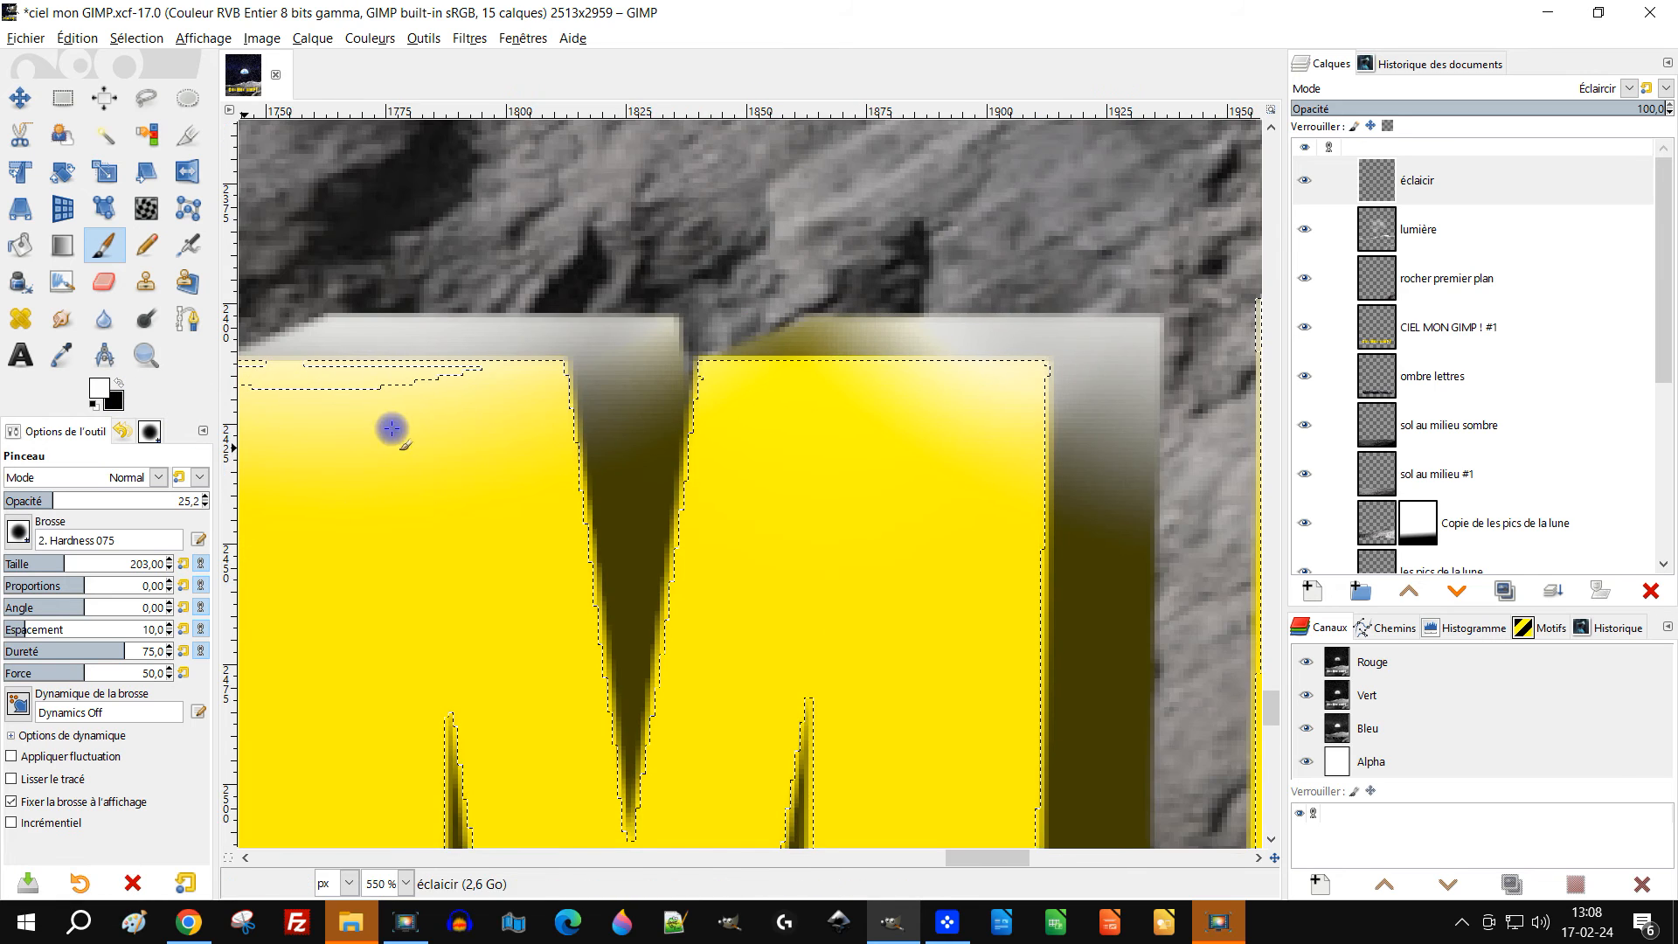
{"action": "scroll", "coordinate": [609, 460], "scroll_direction": "down", "scroll_amount": 3}
{"action": "scroll", "coordinate": [614, 456], "scroll_direction": "up", "scroll_amount": 3}
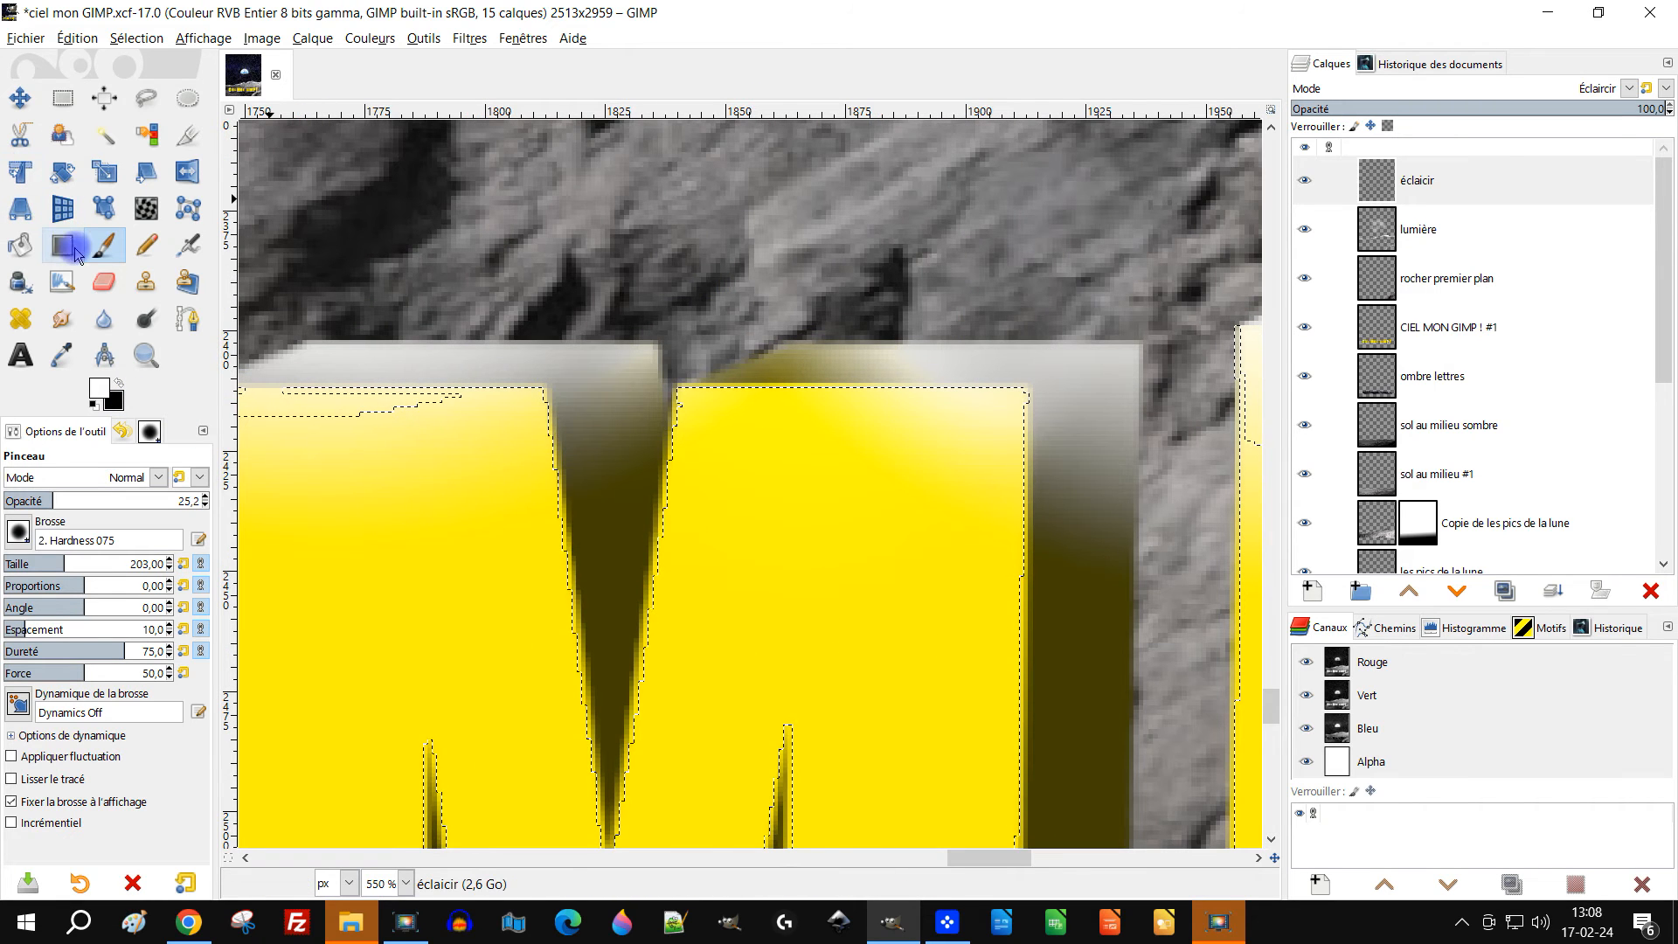
{"action": "left_click", "coordinate": [58, 327]}
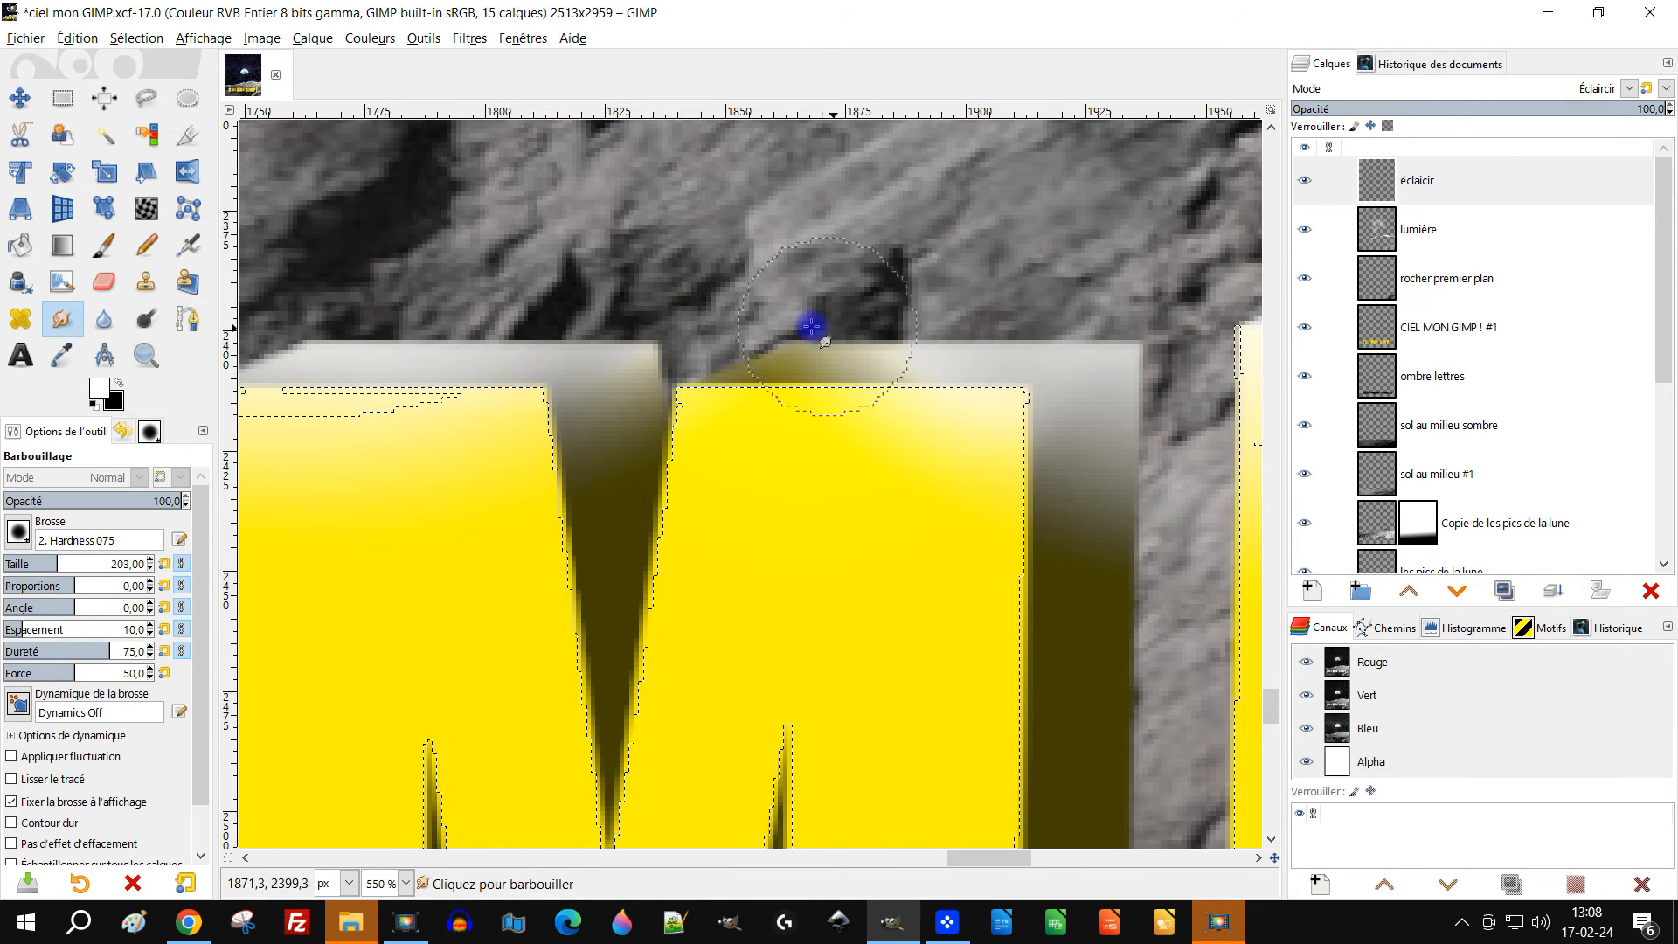
{"action": "scroll", "coordinate": [845, 329], "scroll_direction": "down", "scroll_amount": 4}
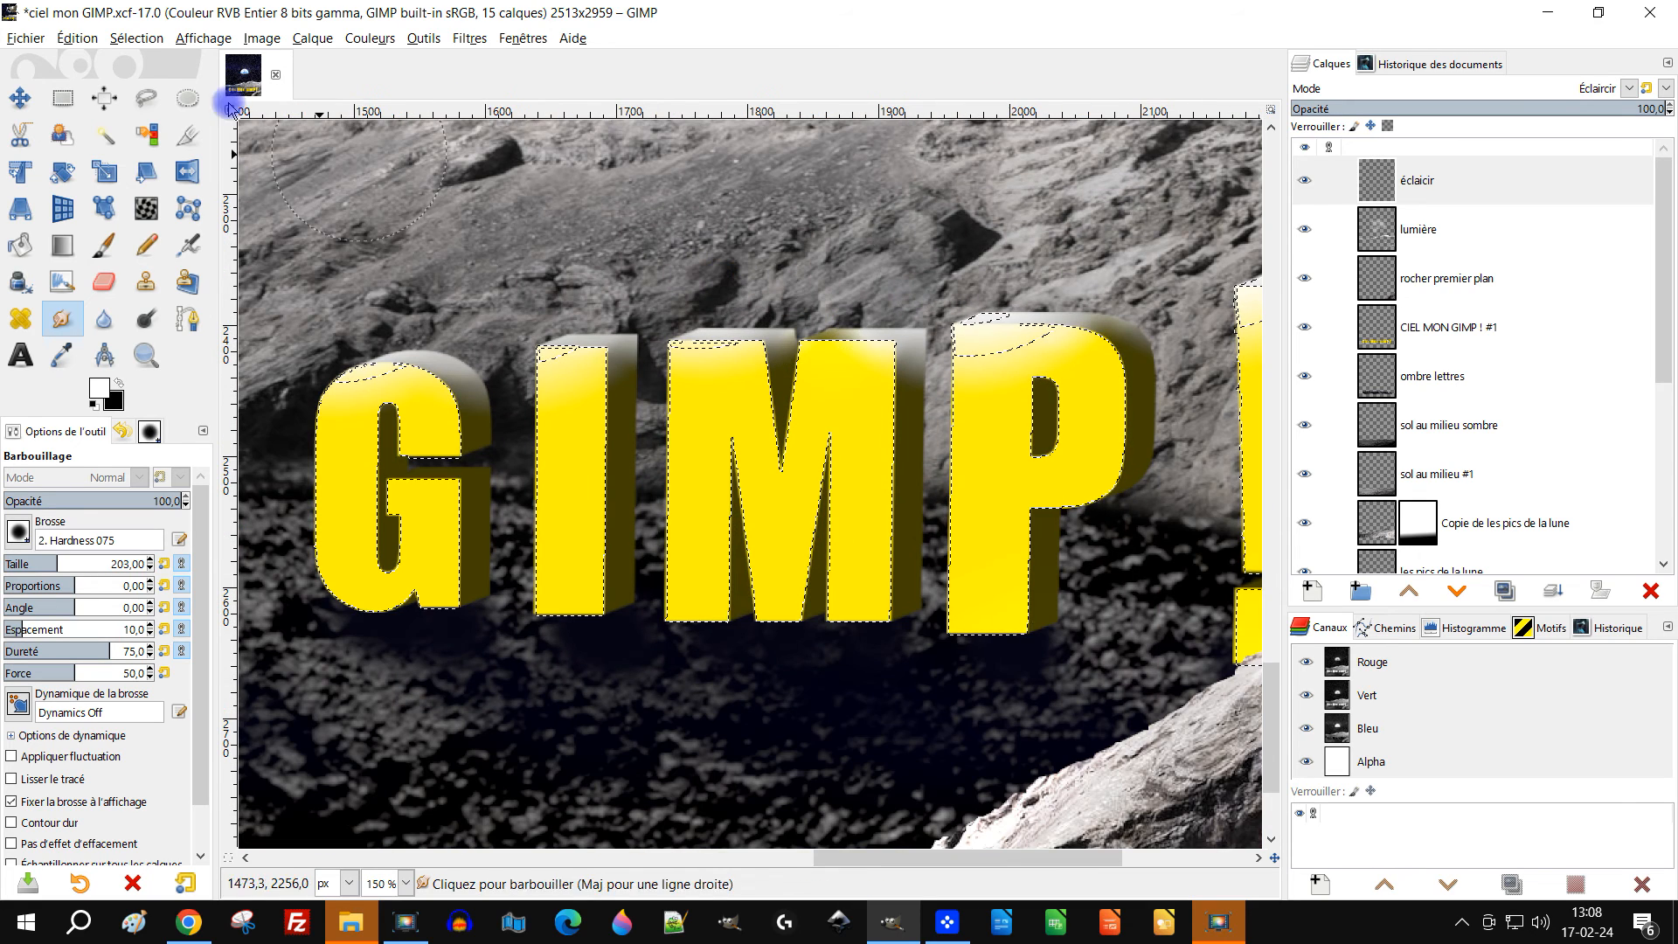
{"action": "left_click", "coordinate": [139, 38]}
{"action": "left_click", "coordinate": [131, 82]}
Sample the light grey of the M's top edge and smudge it over the dark patch on the lumière layer
{"action": "scroll", "coordinate": [921, 302], "scroll_direction": "up", "scroll_amount": 3}
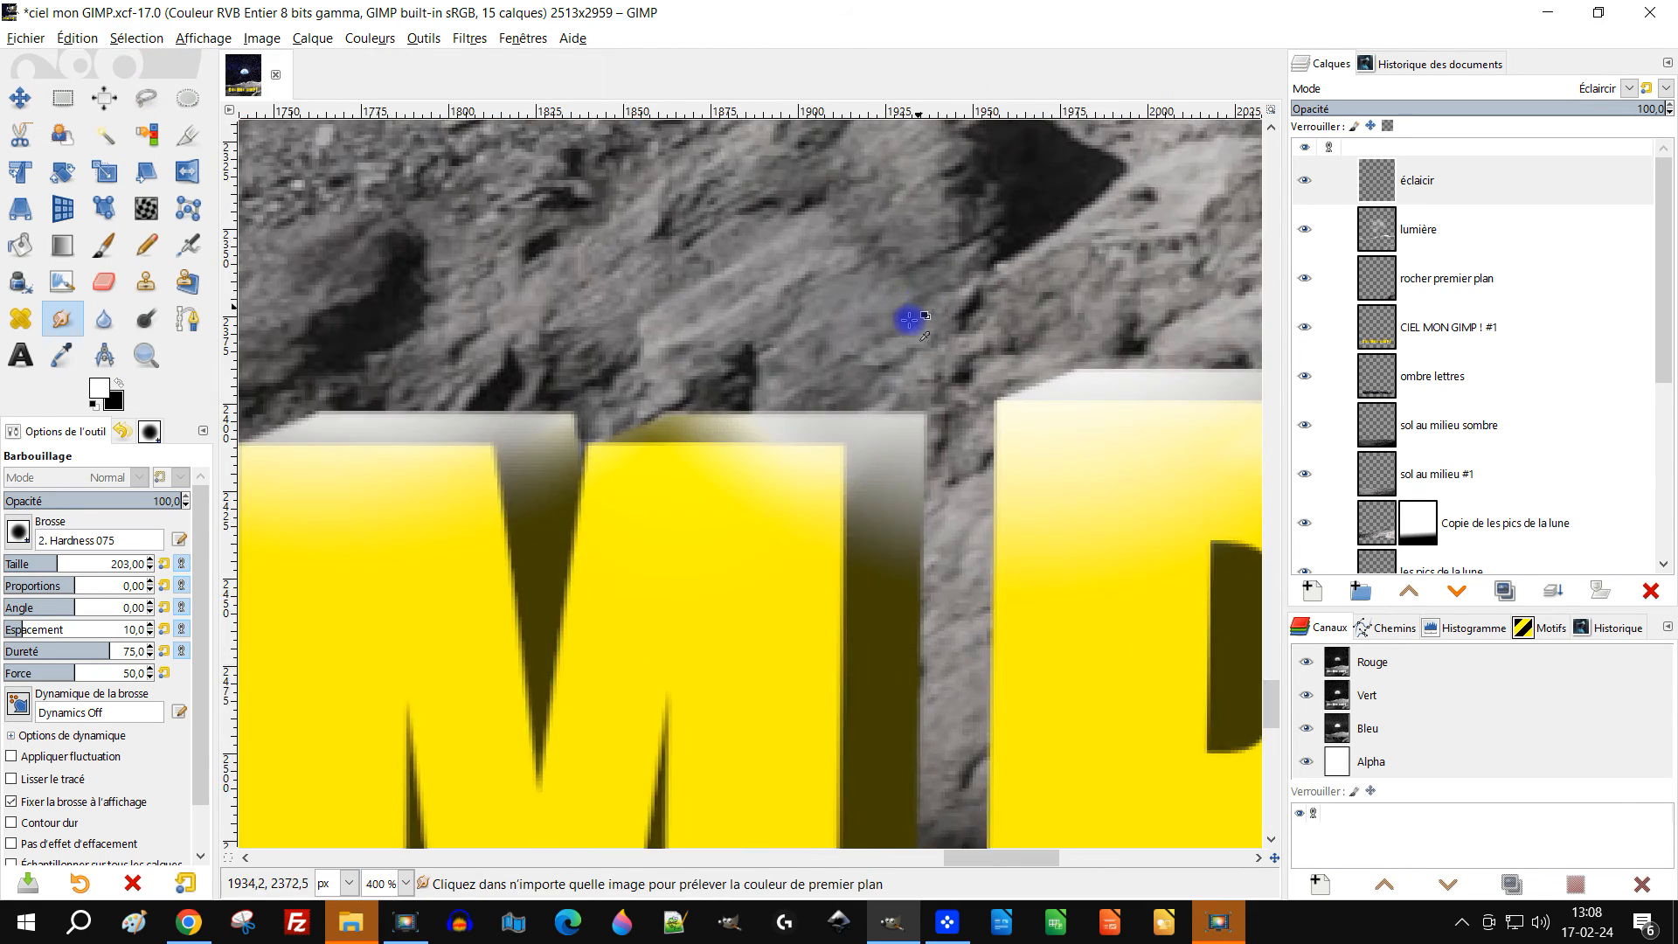
{"action": "scroll", "coordinate": [719, 382], "scroll_direction": "up", "scroll_amount": 1}
{"action": "left_click", "coordinate": [1306, 231]}
{"action": "left_click", "coordinate": [1305, 232]}
{"action": "scroll", "coordinate": [631, 367], "scroll_direction": "up", "scroll_amount": 3}
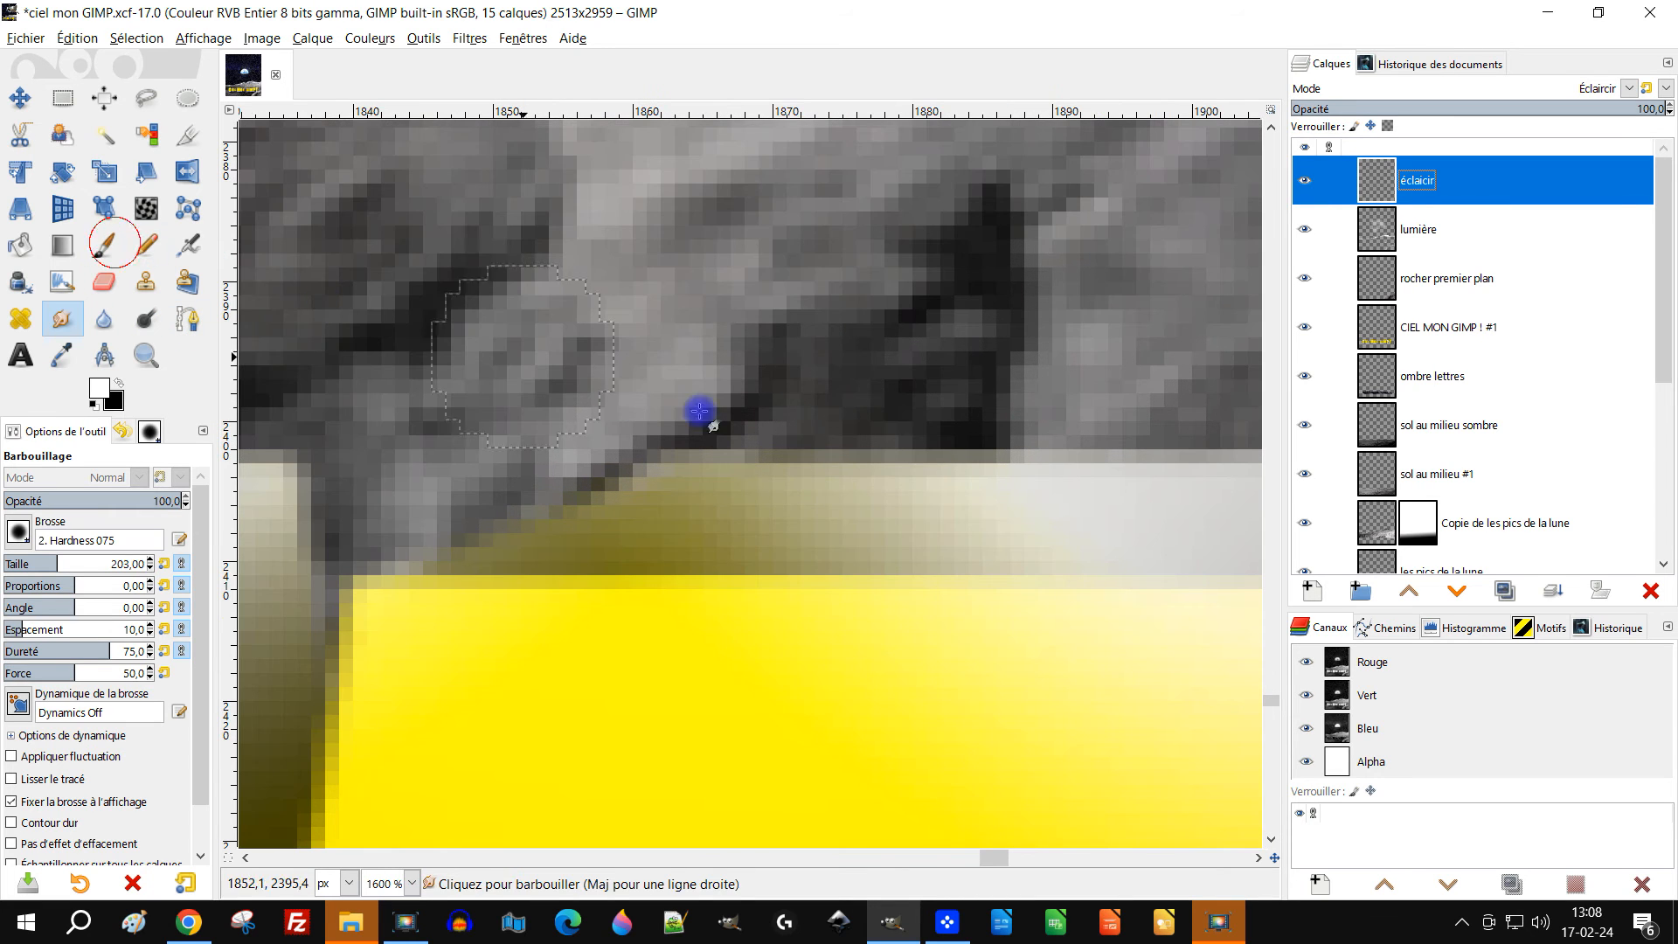
{"action": "left_click", "coordinate": [1034, 498], "text": "ctrl"}
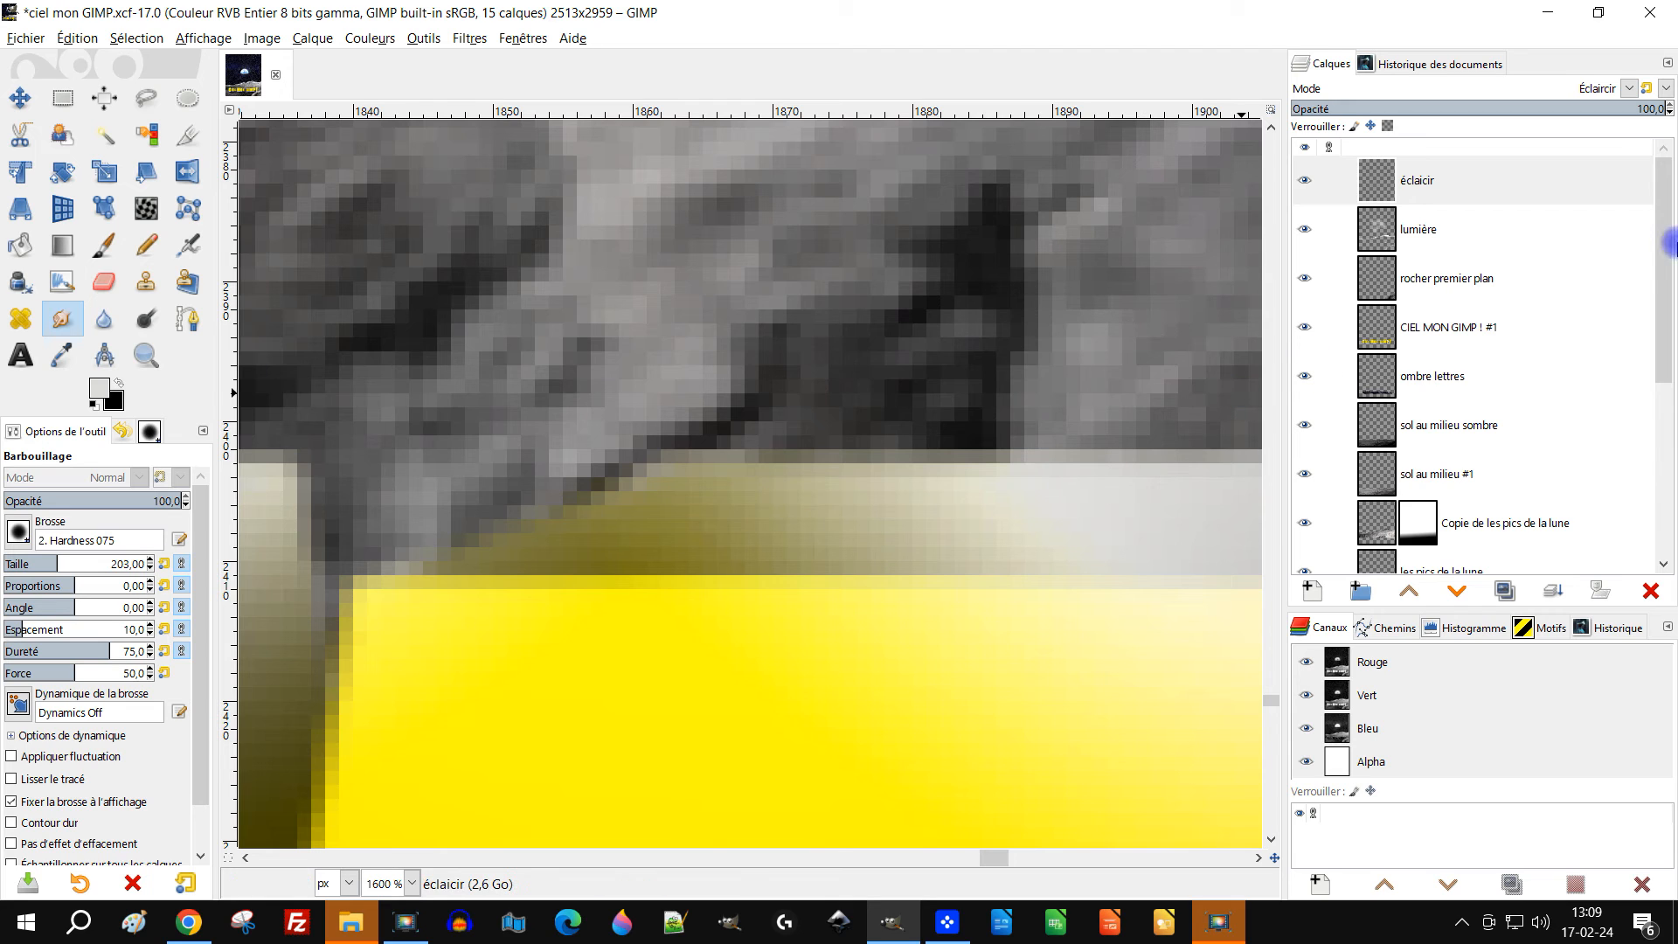
{"action": "left_click", "coordinate": [1424, 229]}
{"action": "mouse_move", "coordinate": [1077, 444]}
{"action": "left_mouse_down"}
{"action": "mouse_move", "coordinate": [937, 492]}
{"action": "mouse_move", "coordinate": [823, 492]}
{"action": "mouse_move", "coordinate": [917, 516]}
{"action": "mouse_move", "coordinate": [690, 531]}
{"action": "left_mouse_up"}
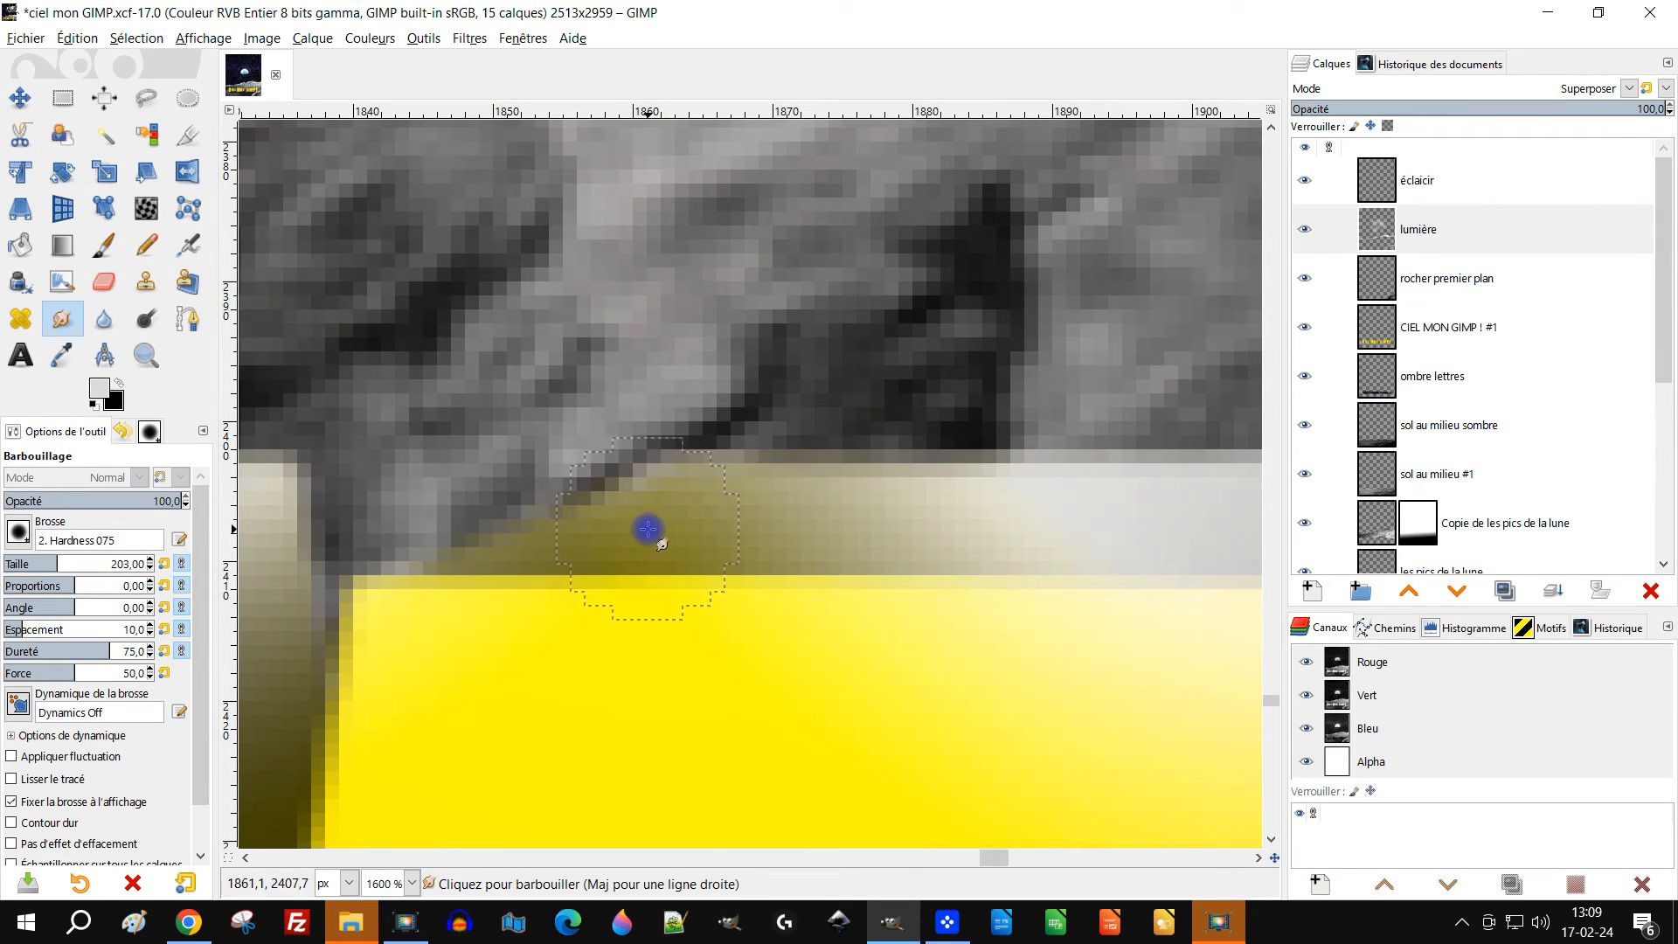
Try smudging the light across the M's dark top-edge patch on the CIEL MON GIMP ! #1 layer and undo the strokes
{"action": "left_click", "coordinate": [1434, 347]}
{"action": "left_click", "coordinate": [1303, 327]}
{"action": "left_click", "coordinate": [1303, 328]}
{"action": "mouse_move", "coordinate": [1160, 509]}
{"action": "left_mouse_down"}
{"action": "mouse_move", "coordinate": [1001, 497]}
{"action": "mouse_move", "coordinate": [701, 504]}
{"action": "left_mouse_up"}
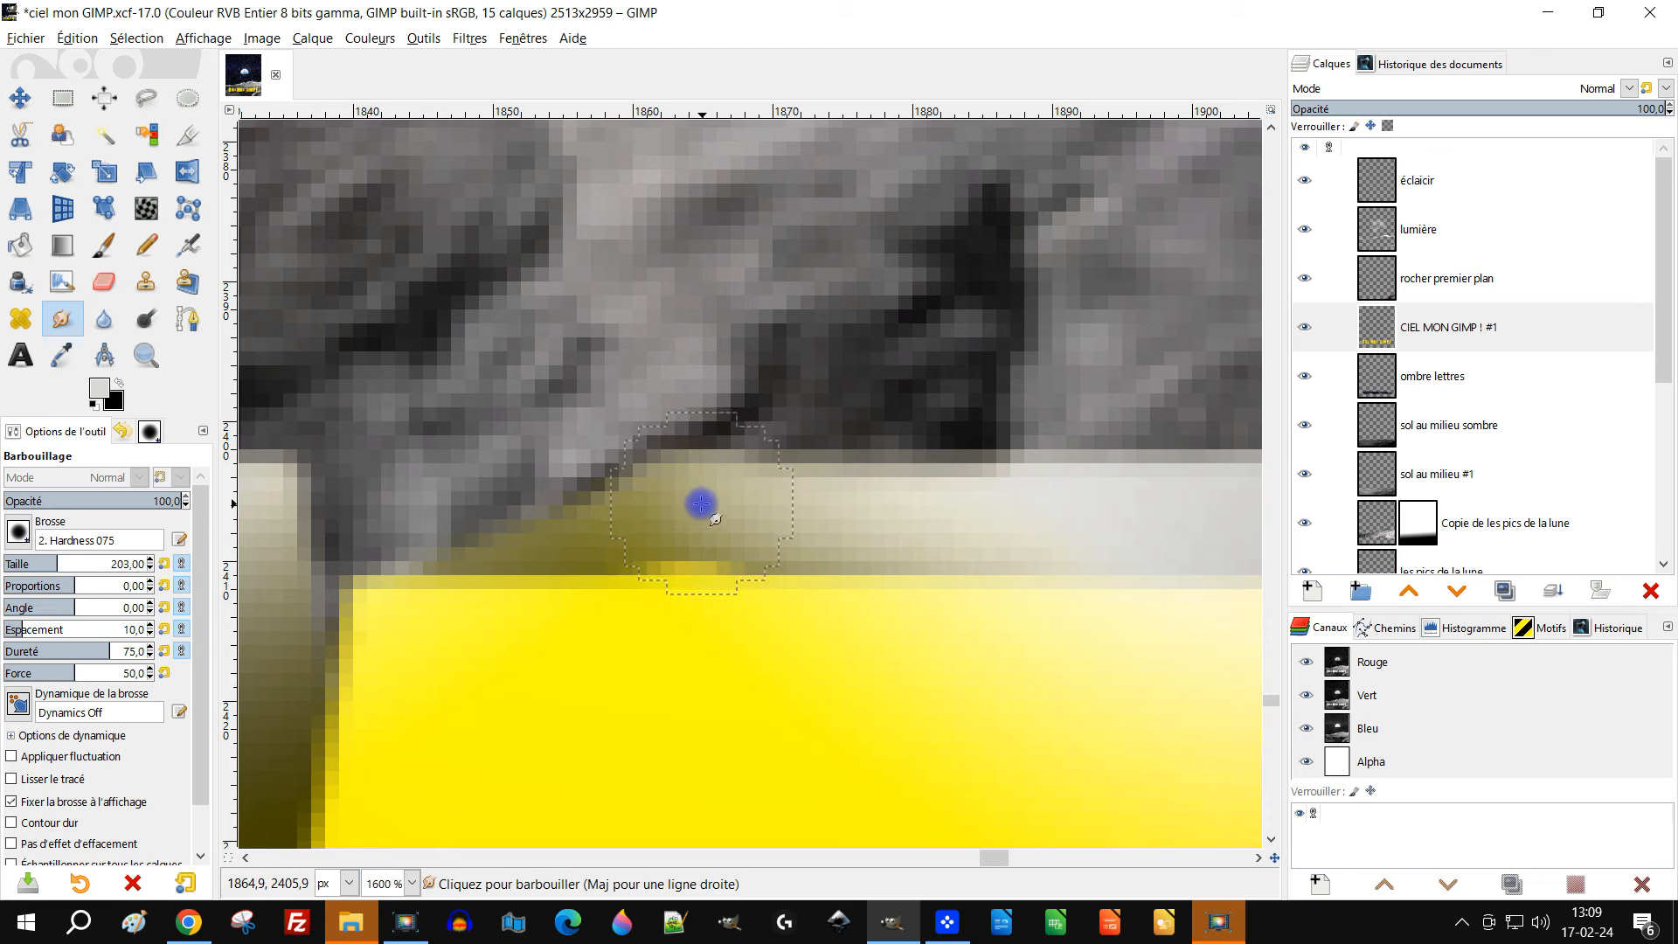
{"action": "key", "text": "ctrl+z"}
{"action": "key", "text": "p"}
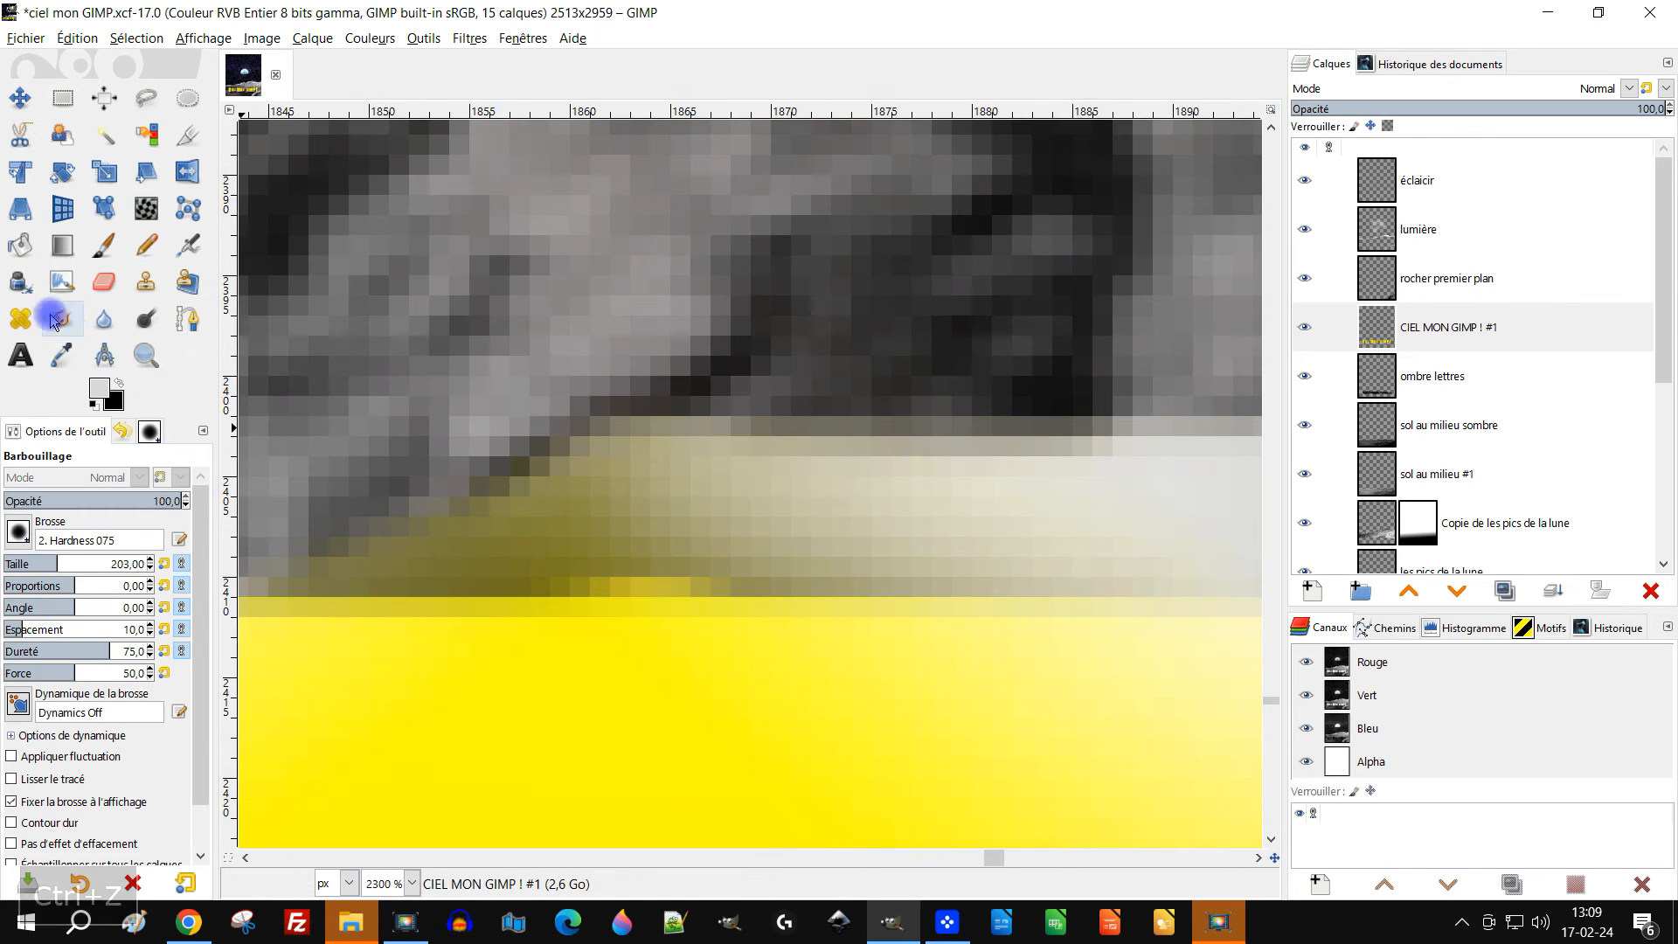
{"action": "scroll", "coordinate": [700, 472], "scroll_direction": "up", "scroll_amount": 1}
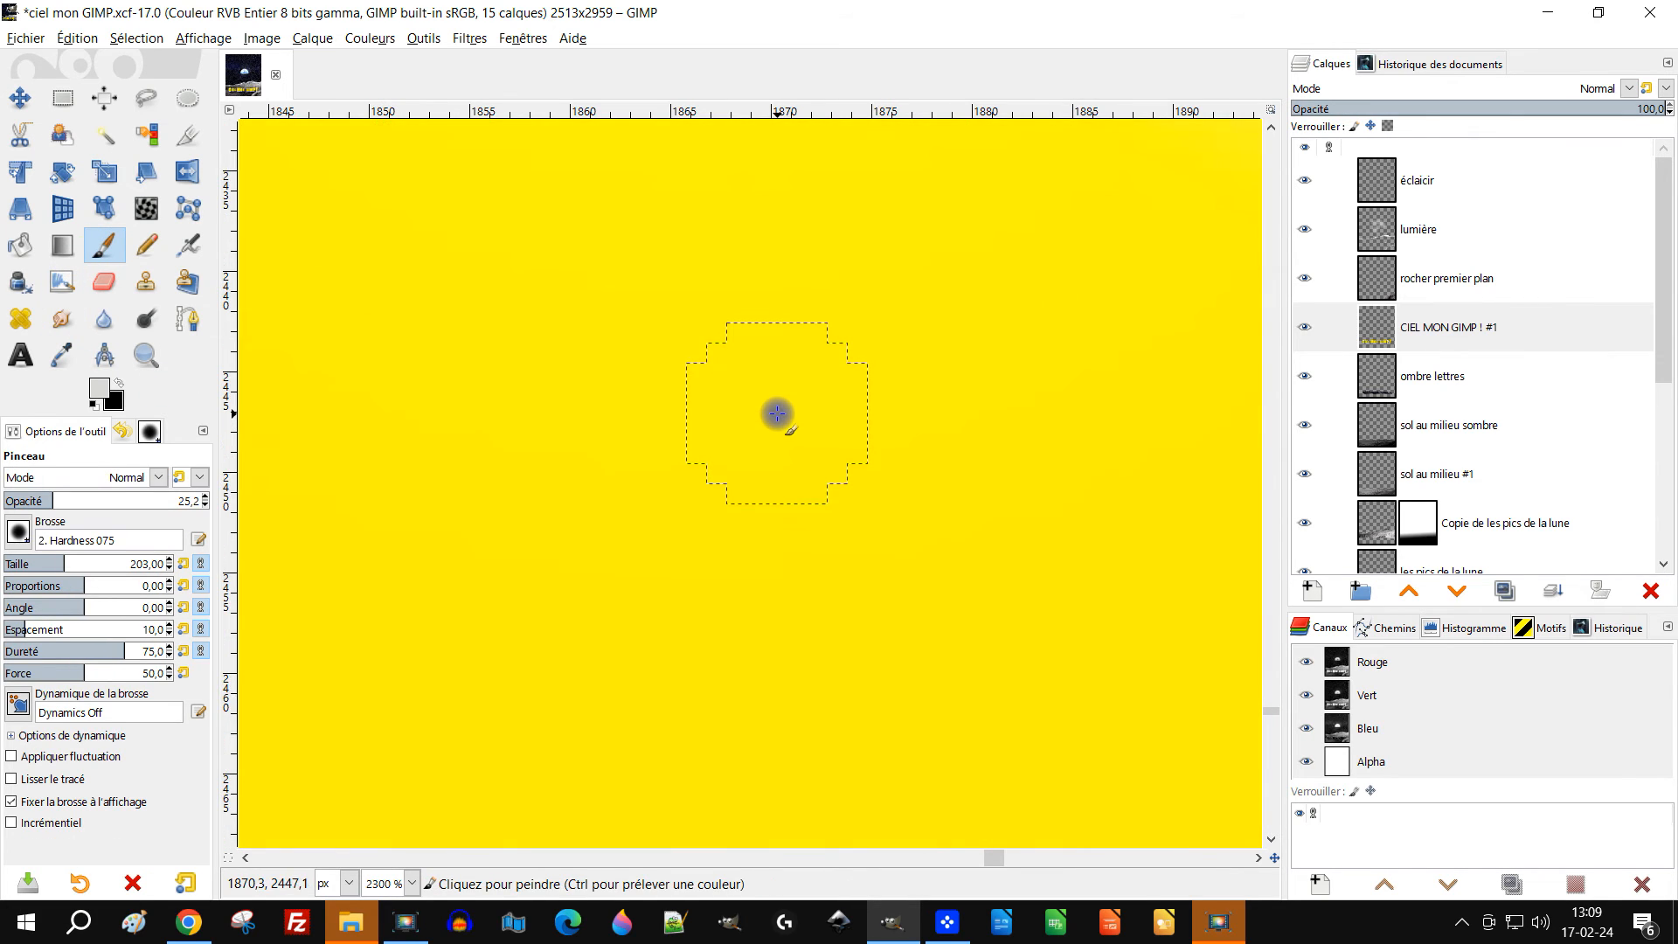
{"action": "scroll", "coordinate": [777, 417], "scroll_direction": "down", "scroll_amount": 5}
{"action": "scroll", "coordinate": [774, 404], "scroll_direction": "up", "scroll_amount": 2}
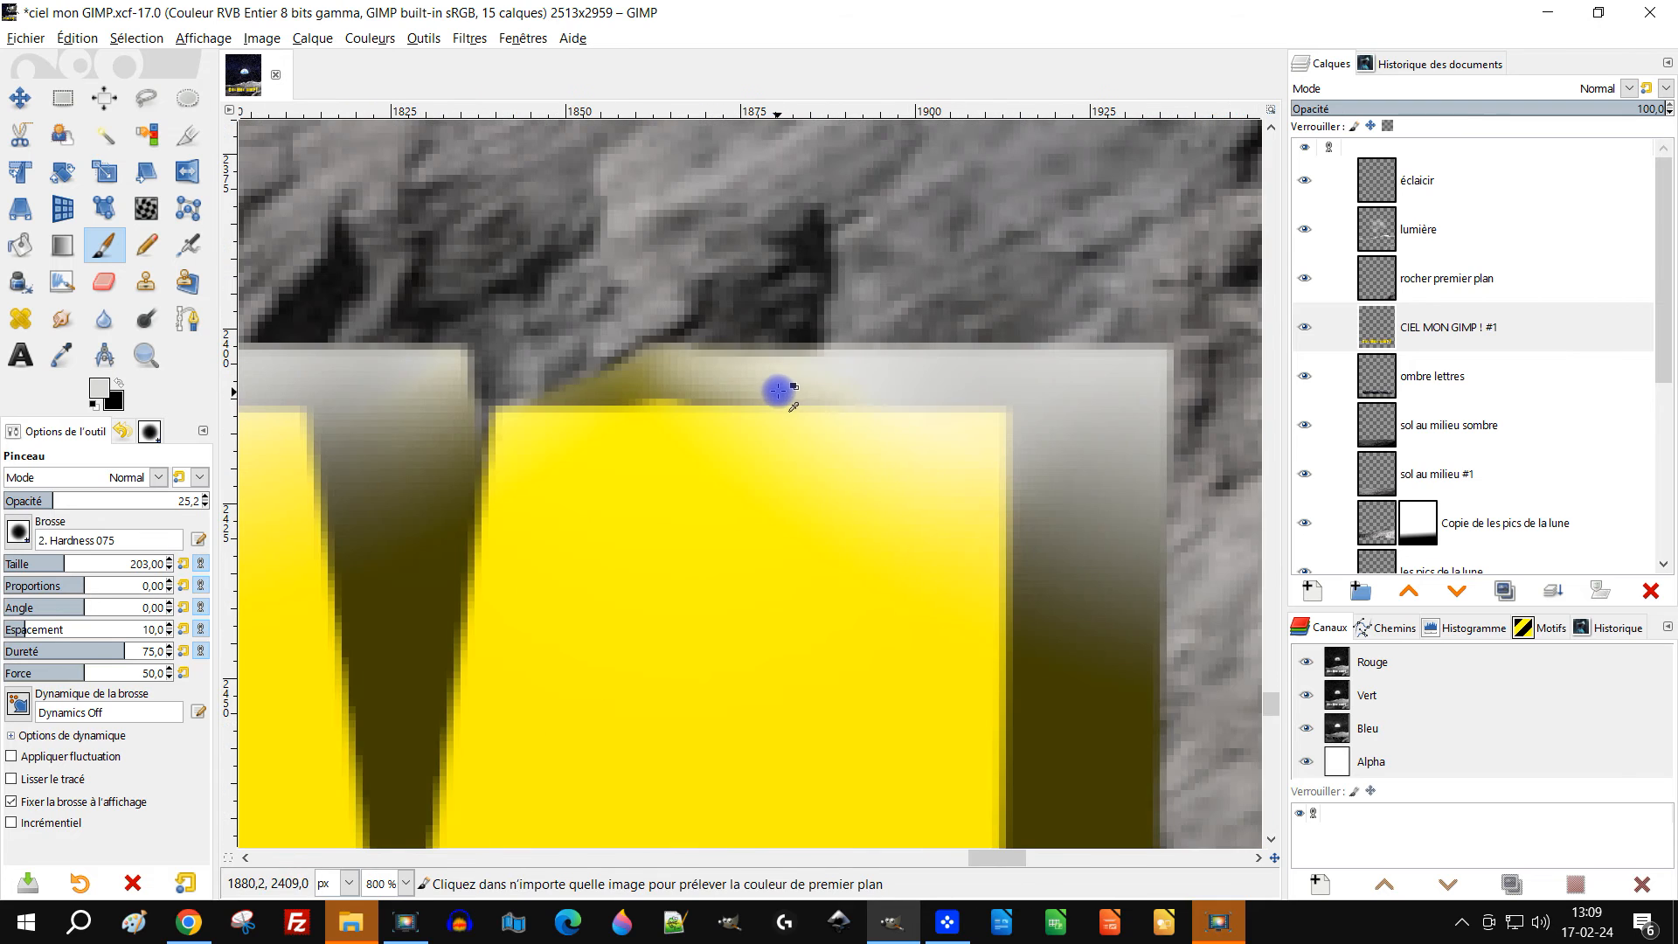
{"action": "key", "text": "ctrl+z"}
Paint light grey over the M's dark top-edge patch on the CIEL MON GIMP ! #1 layer with brush opacity 10.2
{"action": "scroll", "coordinate": [828, 381], "scroll_direction": "up", "scroll_amount": 1}
{"action": "scroll", "coordinate": [964, 382], "scroll_direction": "up", "scroll_amount": 1}
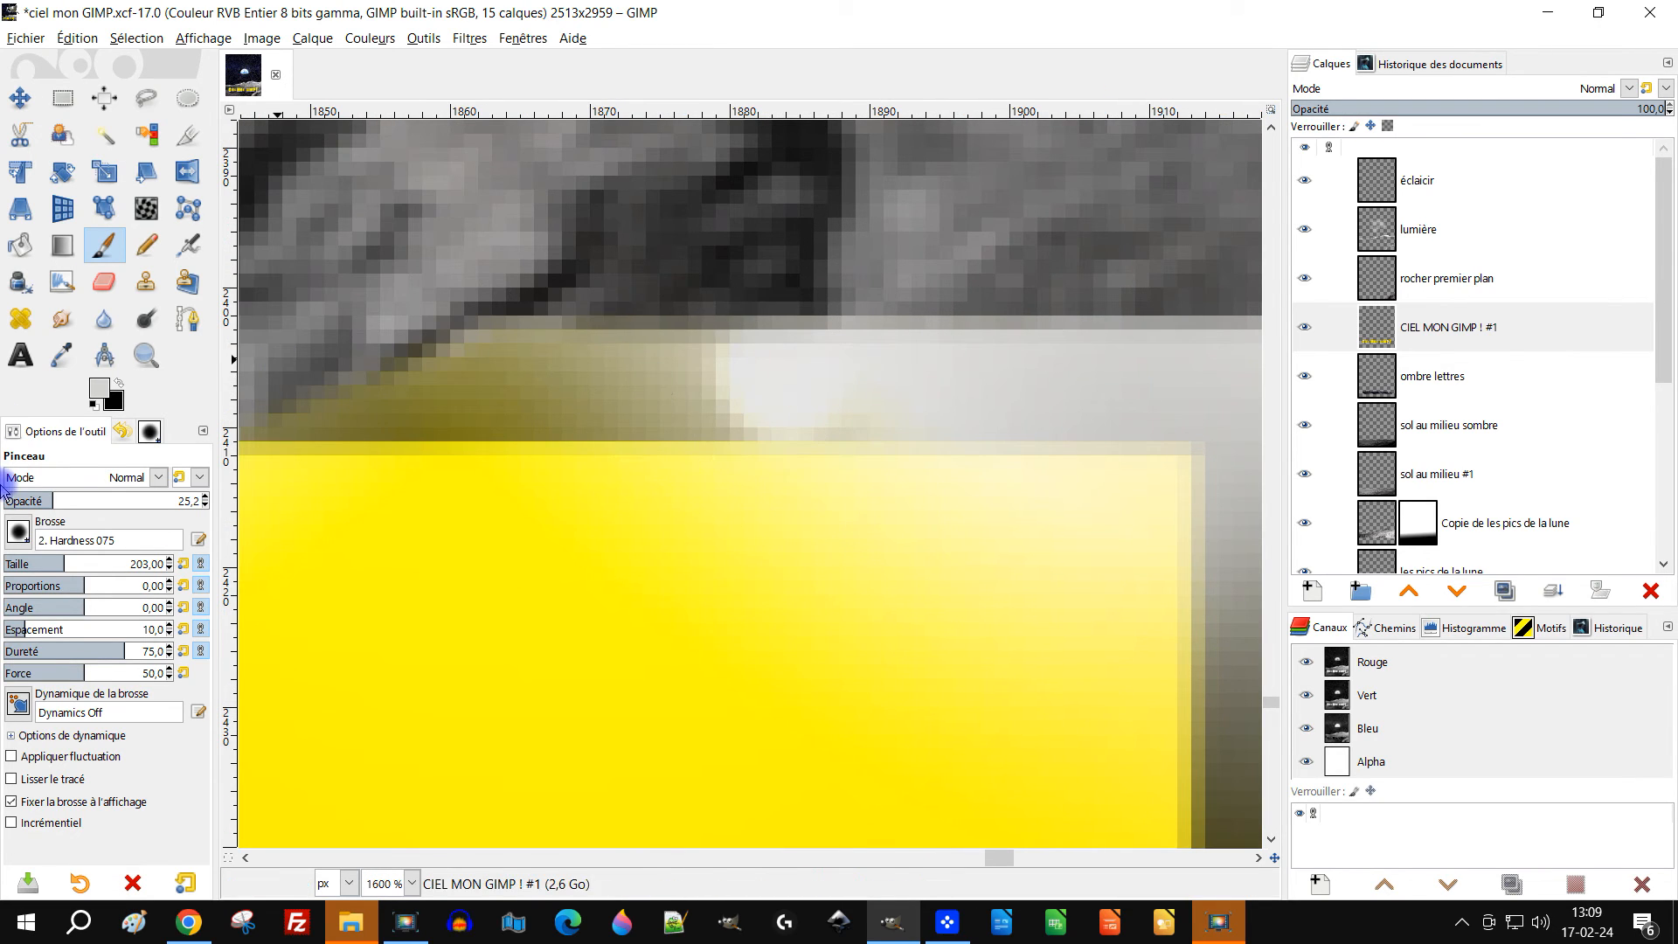
{"action": "left_click", "coordinate": [26, 501]}
{"action": "left_click_drag", "start_coordinate": [711, 396], "coordinate": [482, 390]}
{"action": "mouse_move", "coordinate": [350, 407]}
{"action": "left_mouse_down"}
{"action": "mouse_move", "coordinate": [700, 385]}
{"action": "mouse_move", "coordinate": [595, 378]}
{"action": "left_mouse_up"}
{"action": "left_click_drag", "start_coordinate": [486, 379], "coordinate": [766, 392]}
{"action": "scroll", "coordinate": [925, 382], "scroll_direction": "down", "scroll_amount": 11}
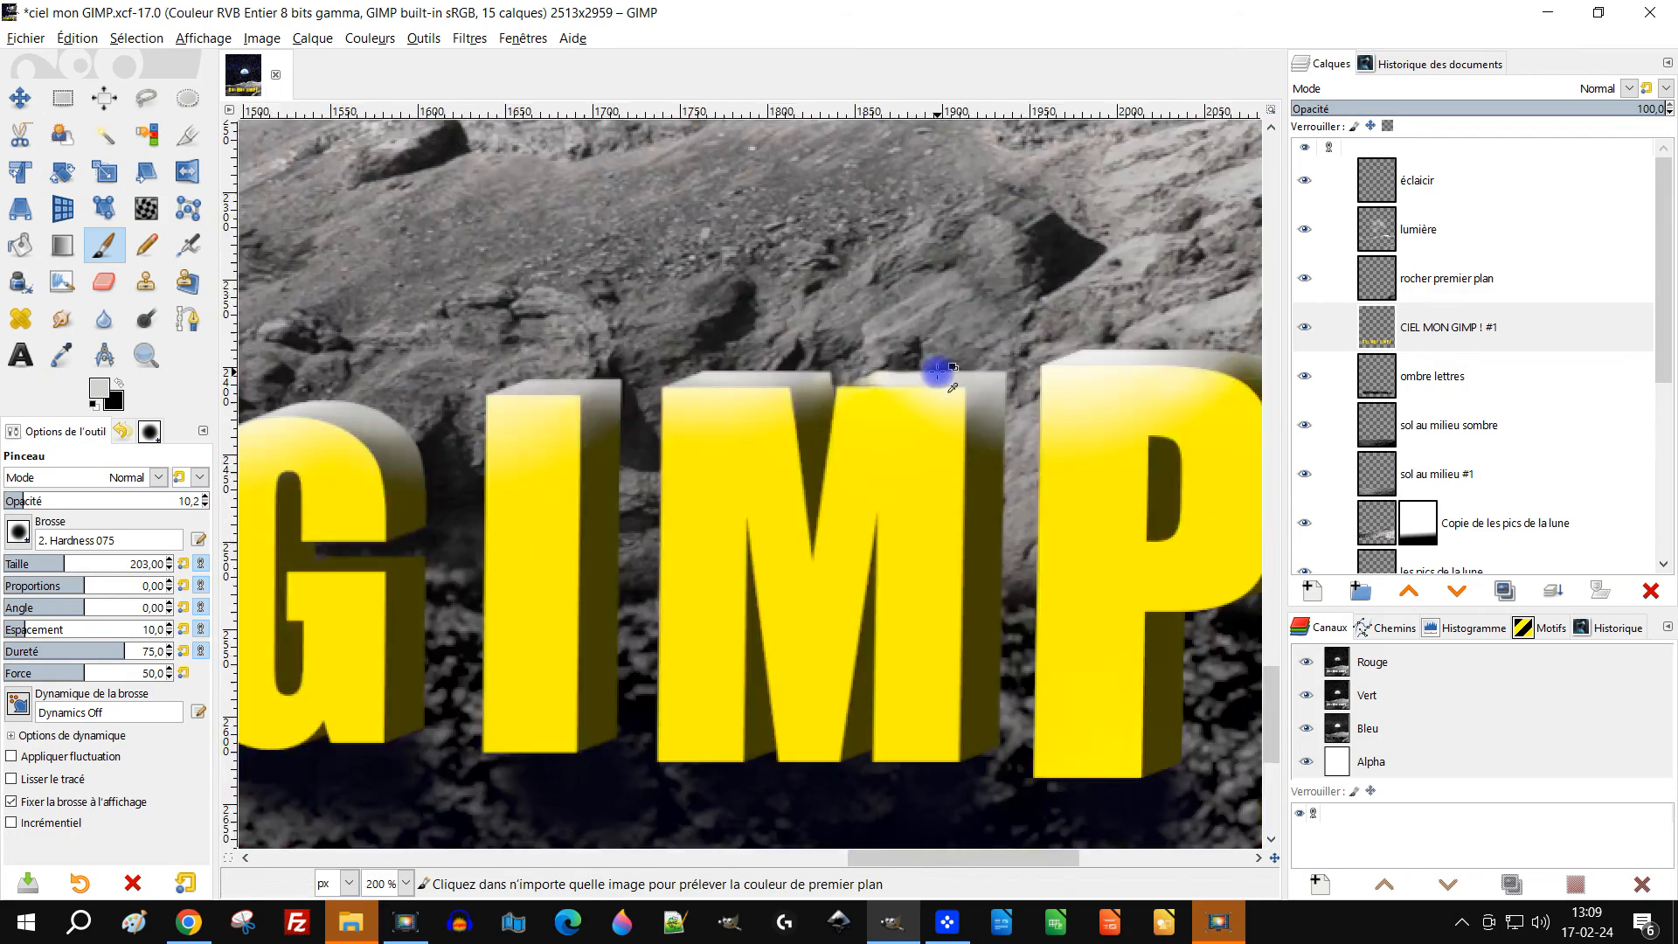
{"action": "scroll", "coordinate": [884, 359], "scroll_direction": "up", "scroll_amount": 1}
{"action": "left_click_drag", "start_coordinate": [882, 347], "coordinate": [953, 406]}
{"action": "scroll", "coordinate": [949, 402], "scroll_direction": "down", "scroll_amount": 1}
{"action": "left_click_drag", "start_coordinate": [965, 346], "coordinate": [909, 615]}
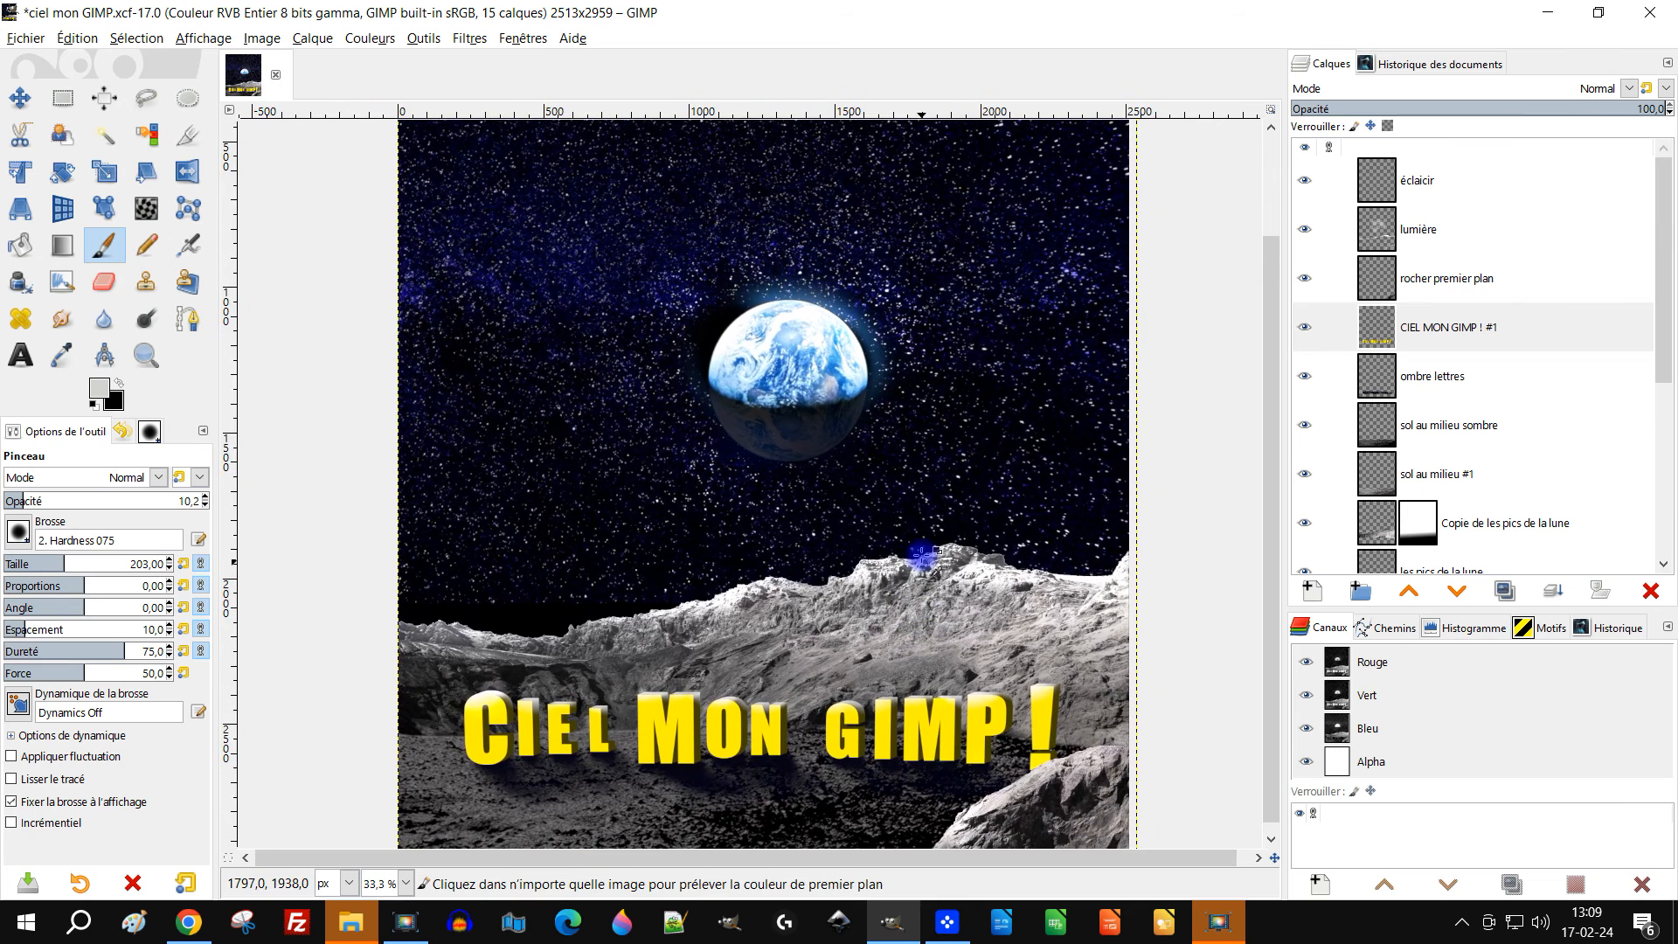
{"action": "scroll", "coordinate": [910, 542], "scroll_direction": "down", "scroll_amount": 1}
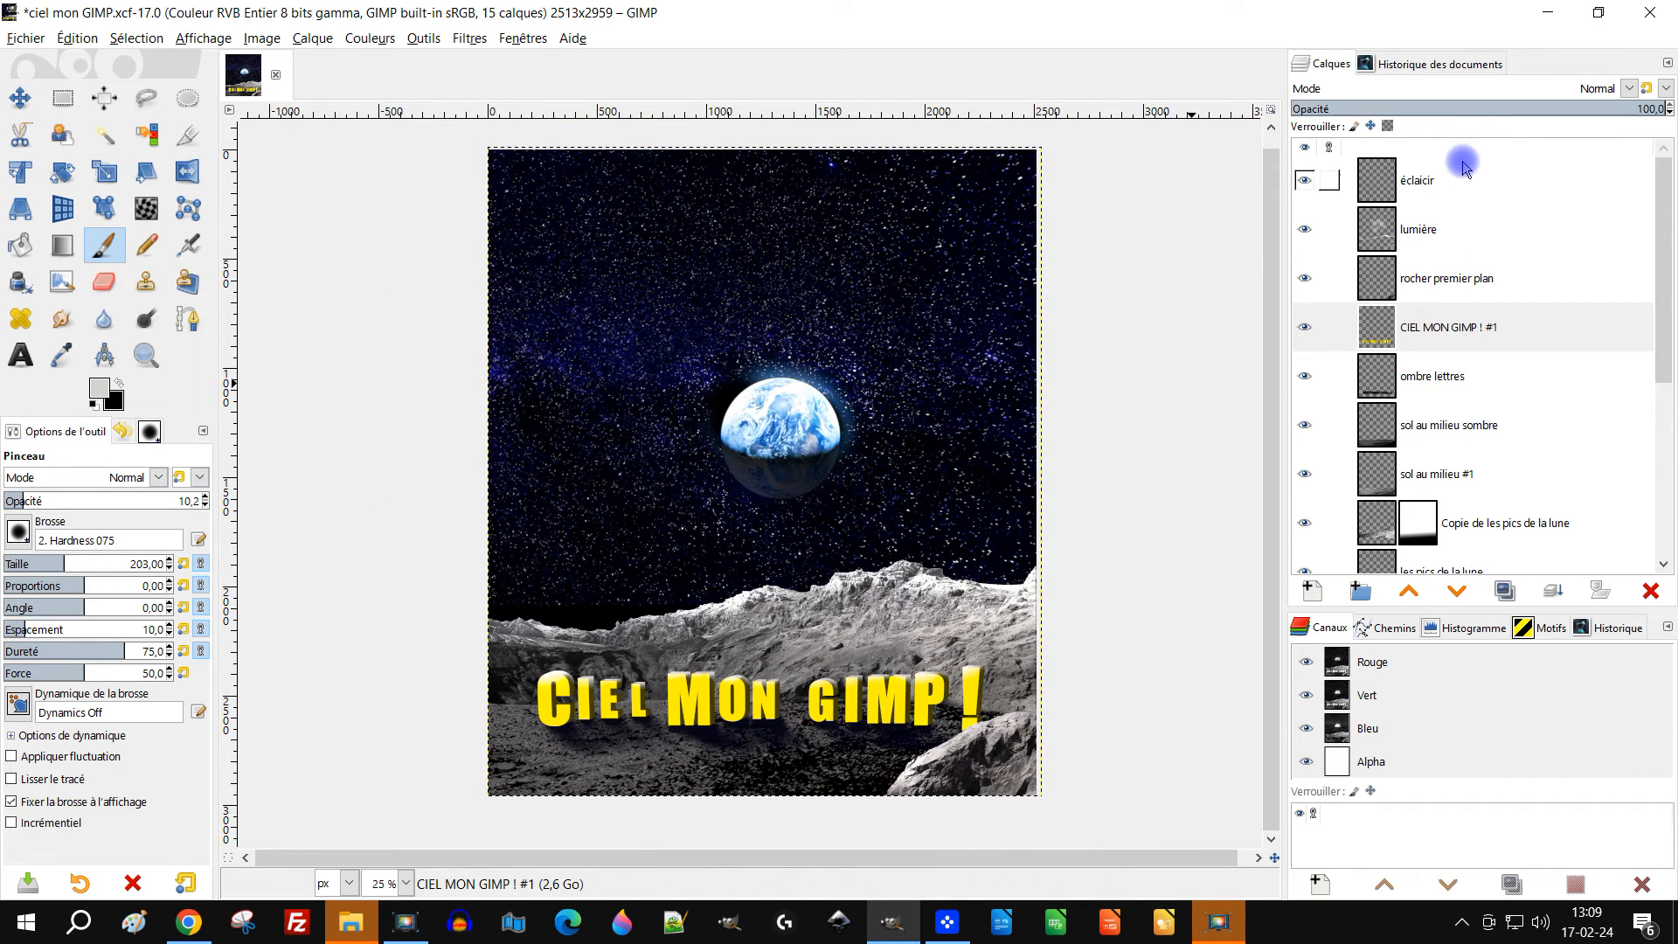
Duplicate the éclaicir layer twice and delete the second copy
{"action": "left_click", "coordinate": [1464, 168]}
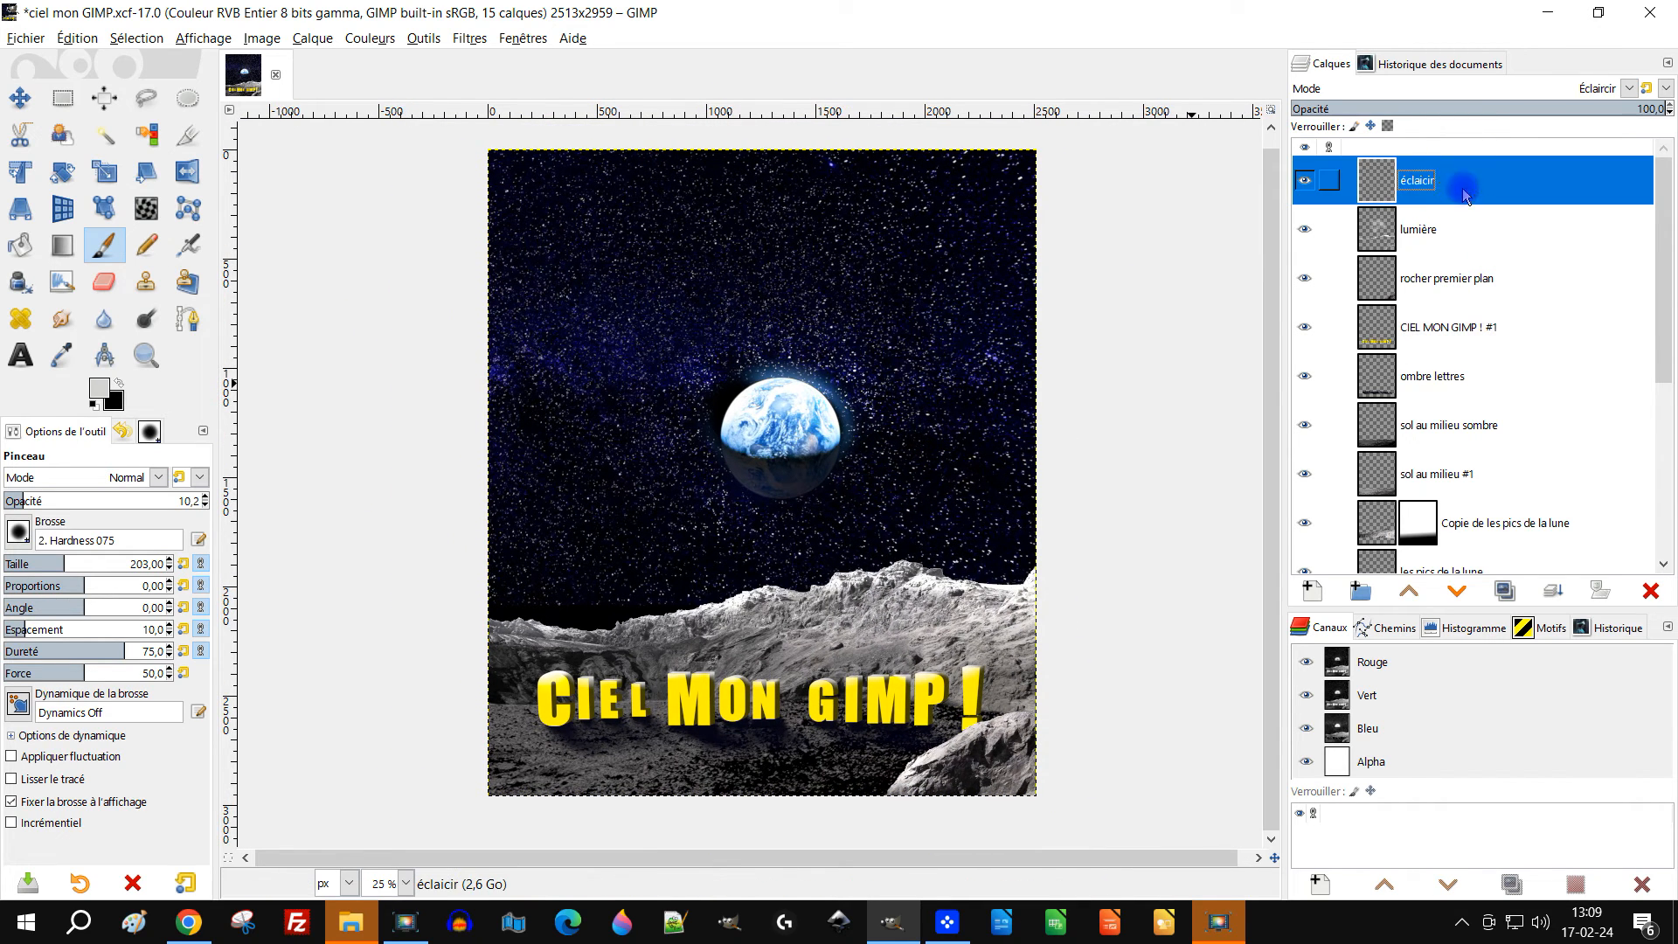
{"action": "left_click", "coordinate": [1505, 591]}
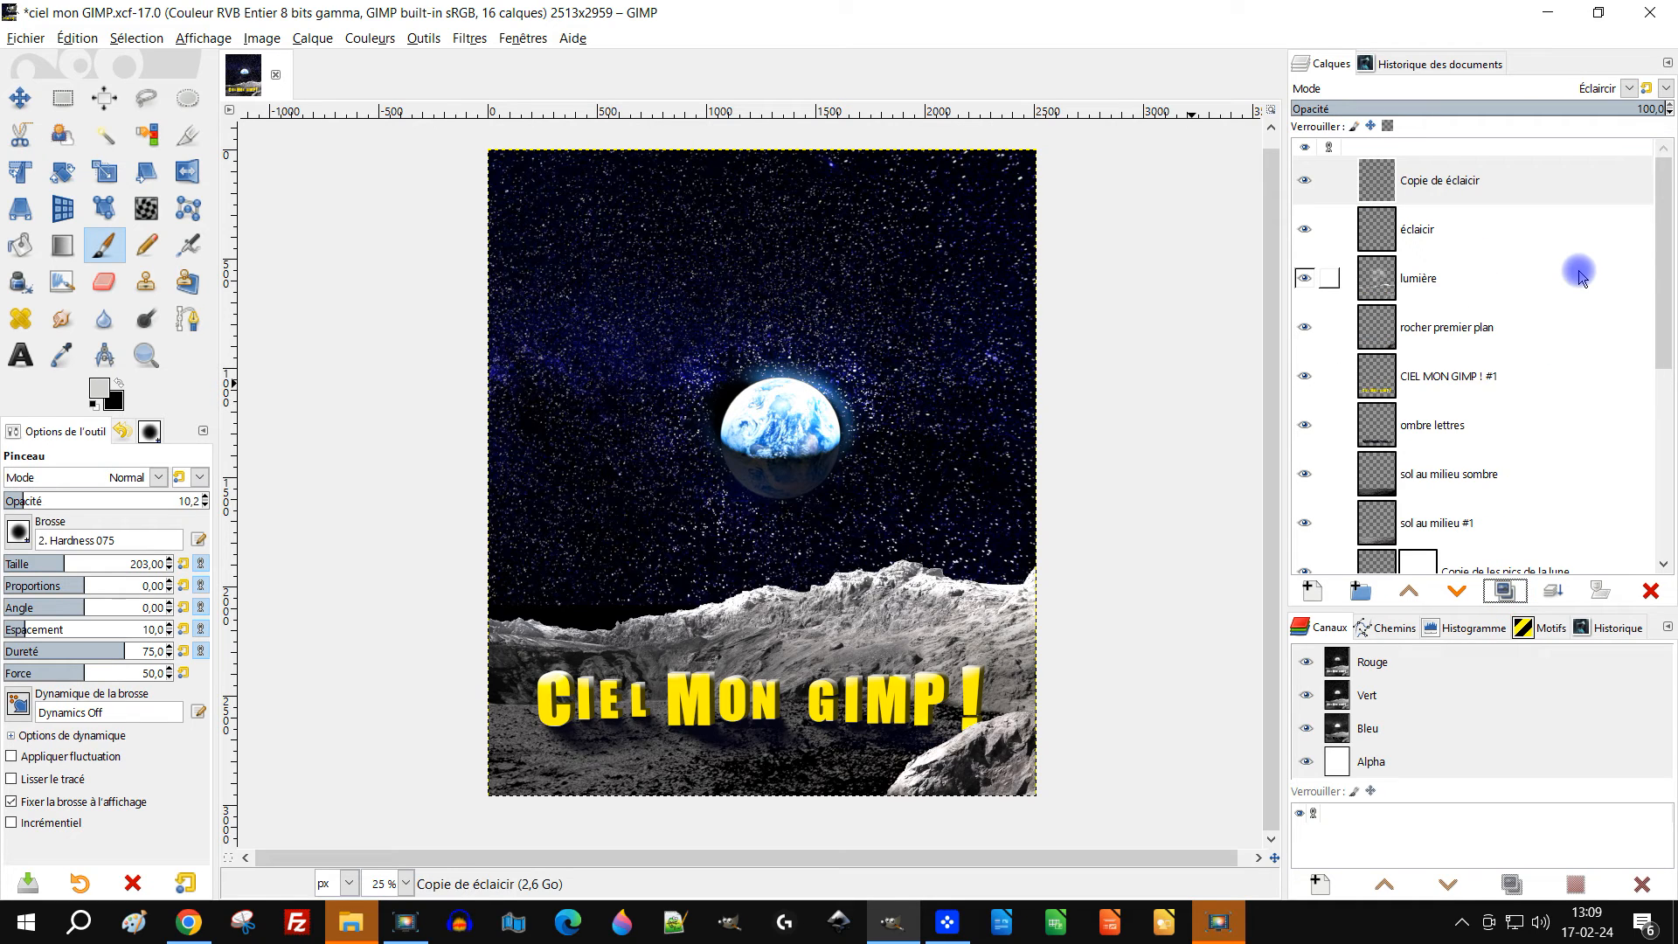
{"action": "left_click", "coordinate": [1502, 589]}
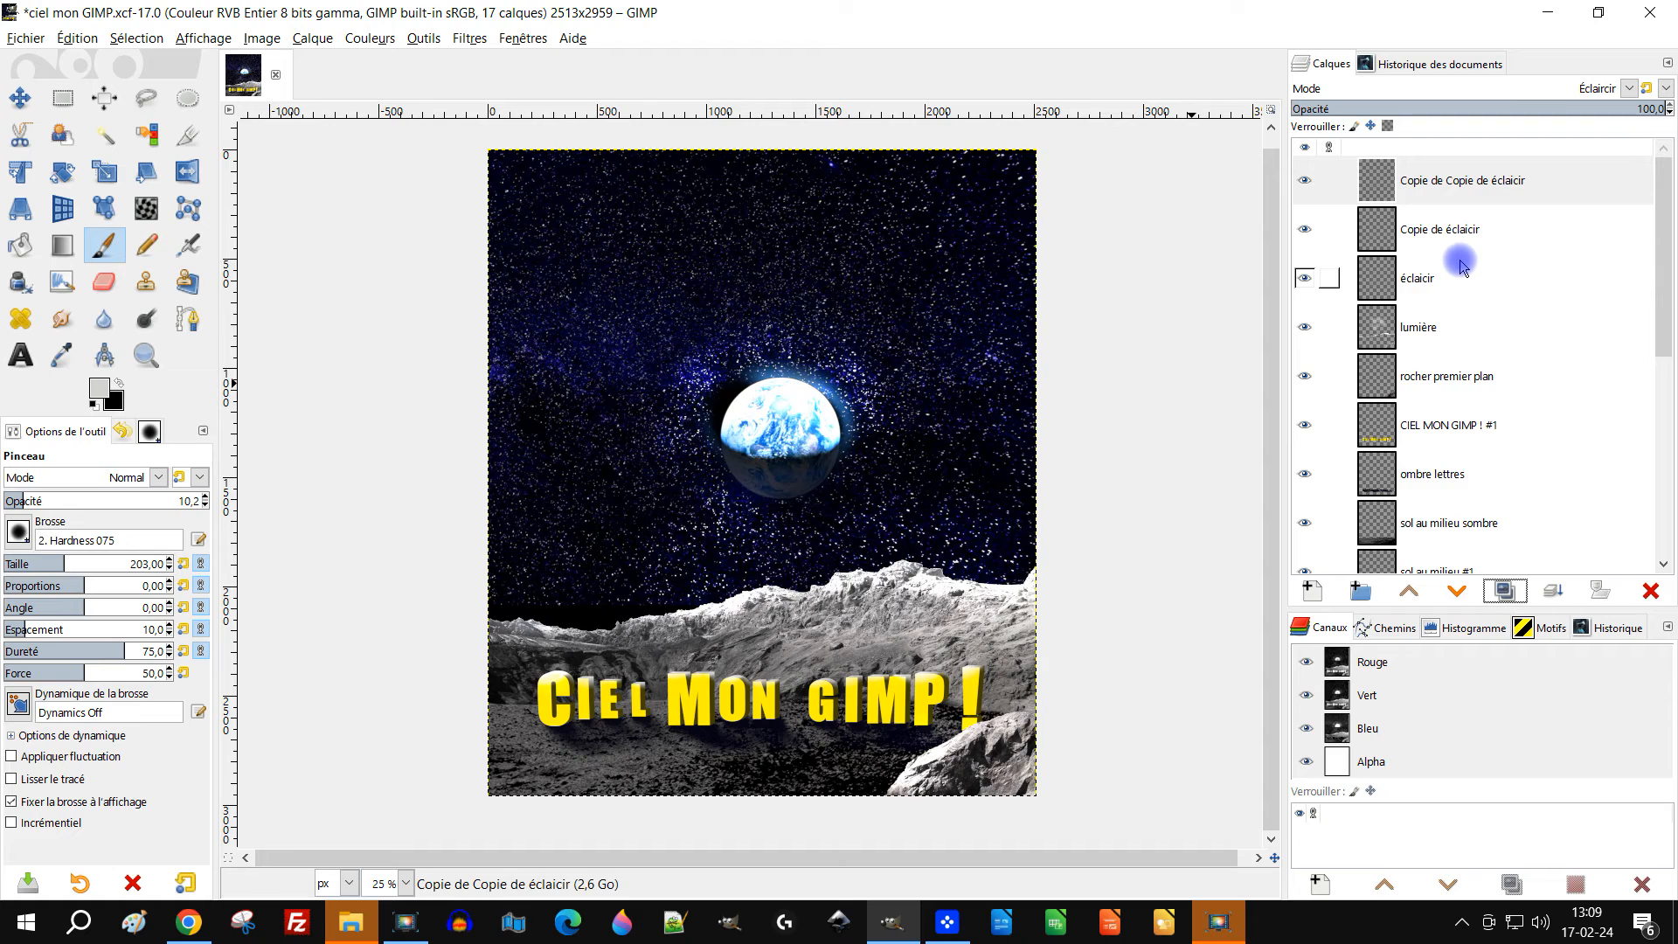
{"action": "left_click", "coordinate": [1653, 598]}
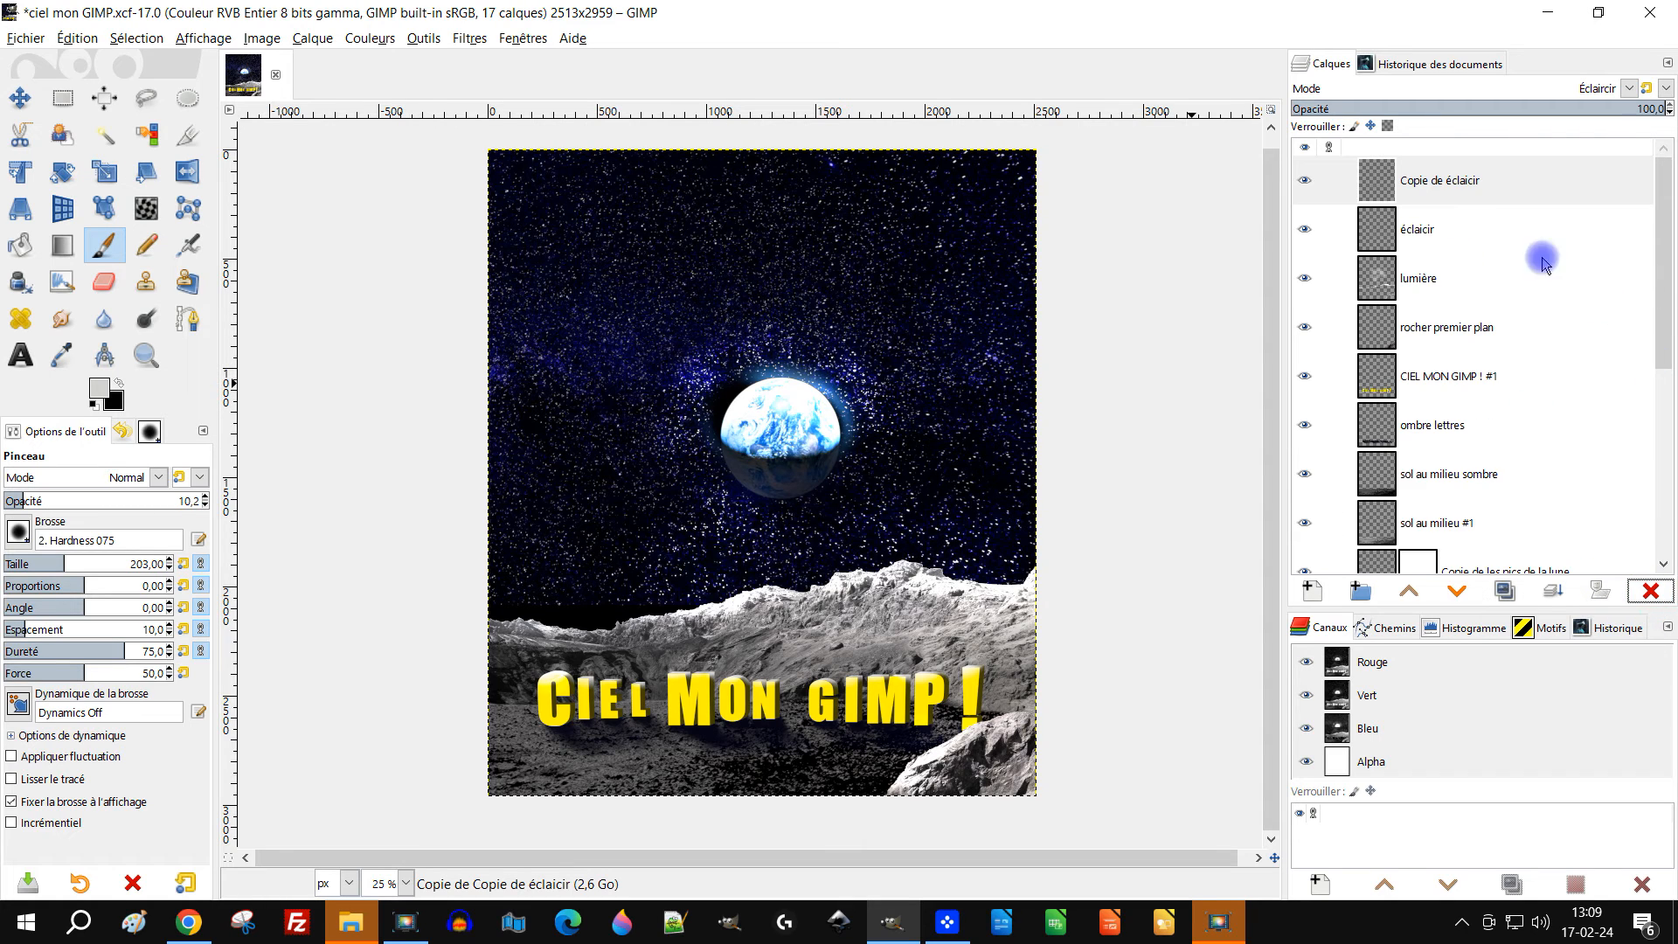
Set the opacity of the Copie de éclaicir layer to 69.2, comparing the image with the layer hidden and shown
{"action": "left_click", "coordinate": [1464, 180]}
{"action": "left_click", "coordinate": [1520, 113]}
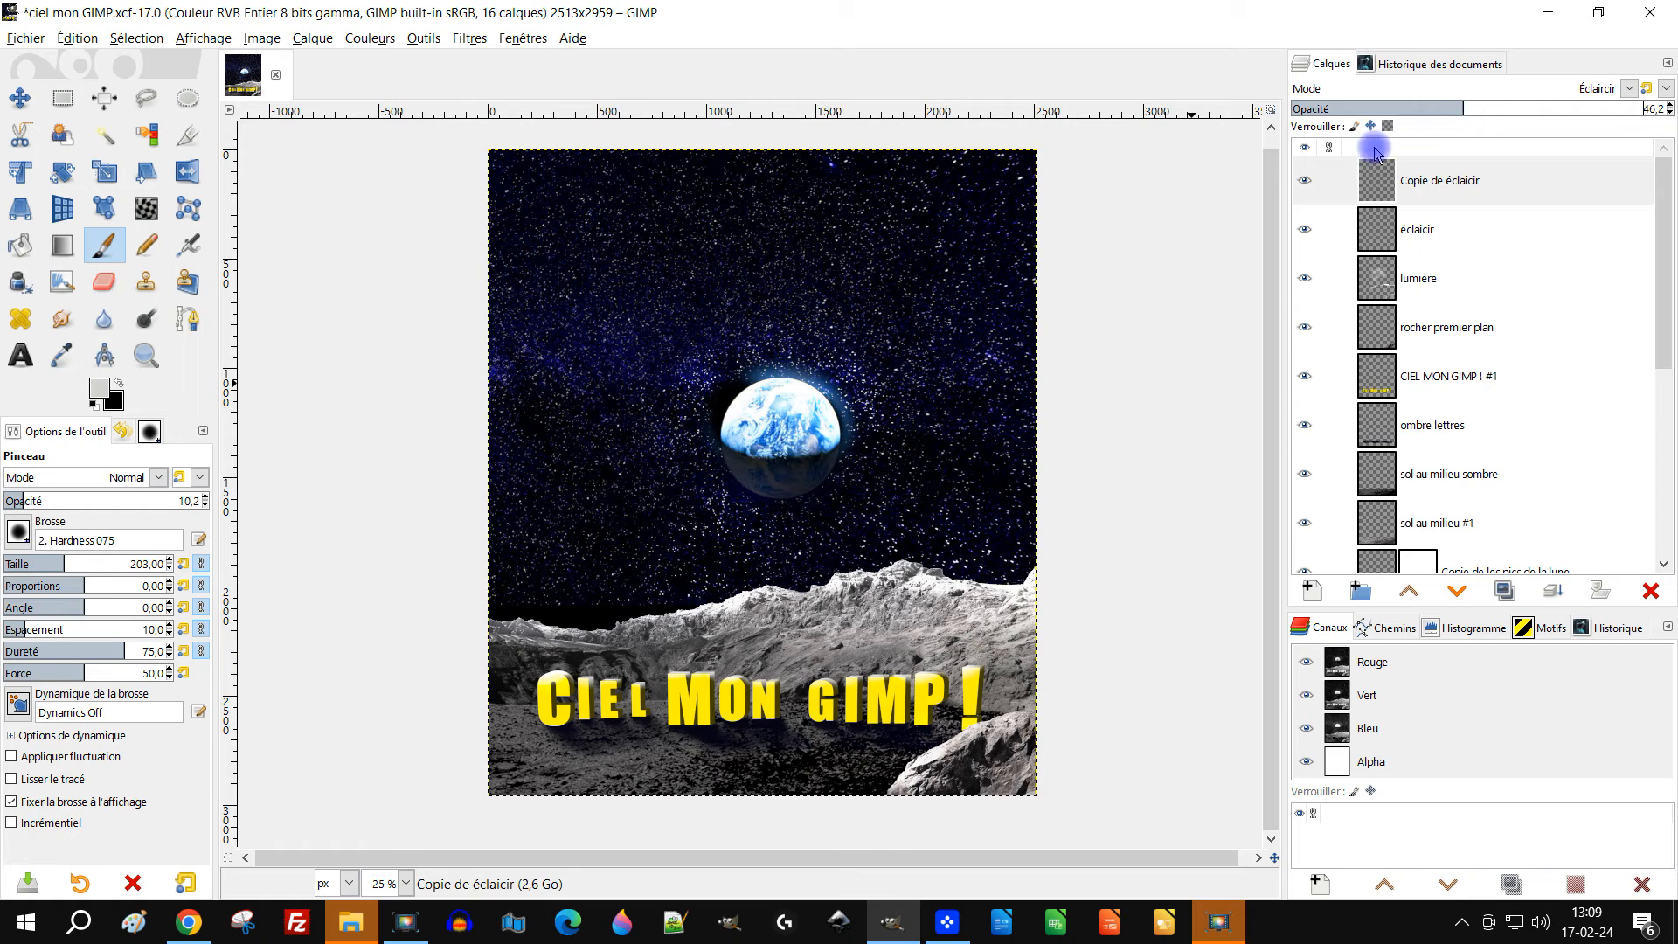
{"action": "left_click", "coordinate": [1302, 181]}
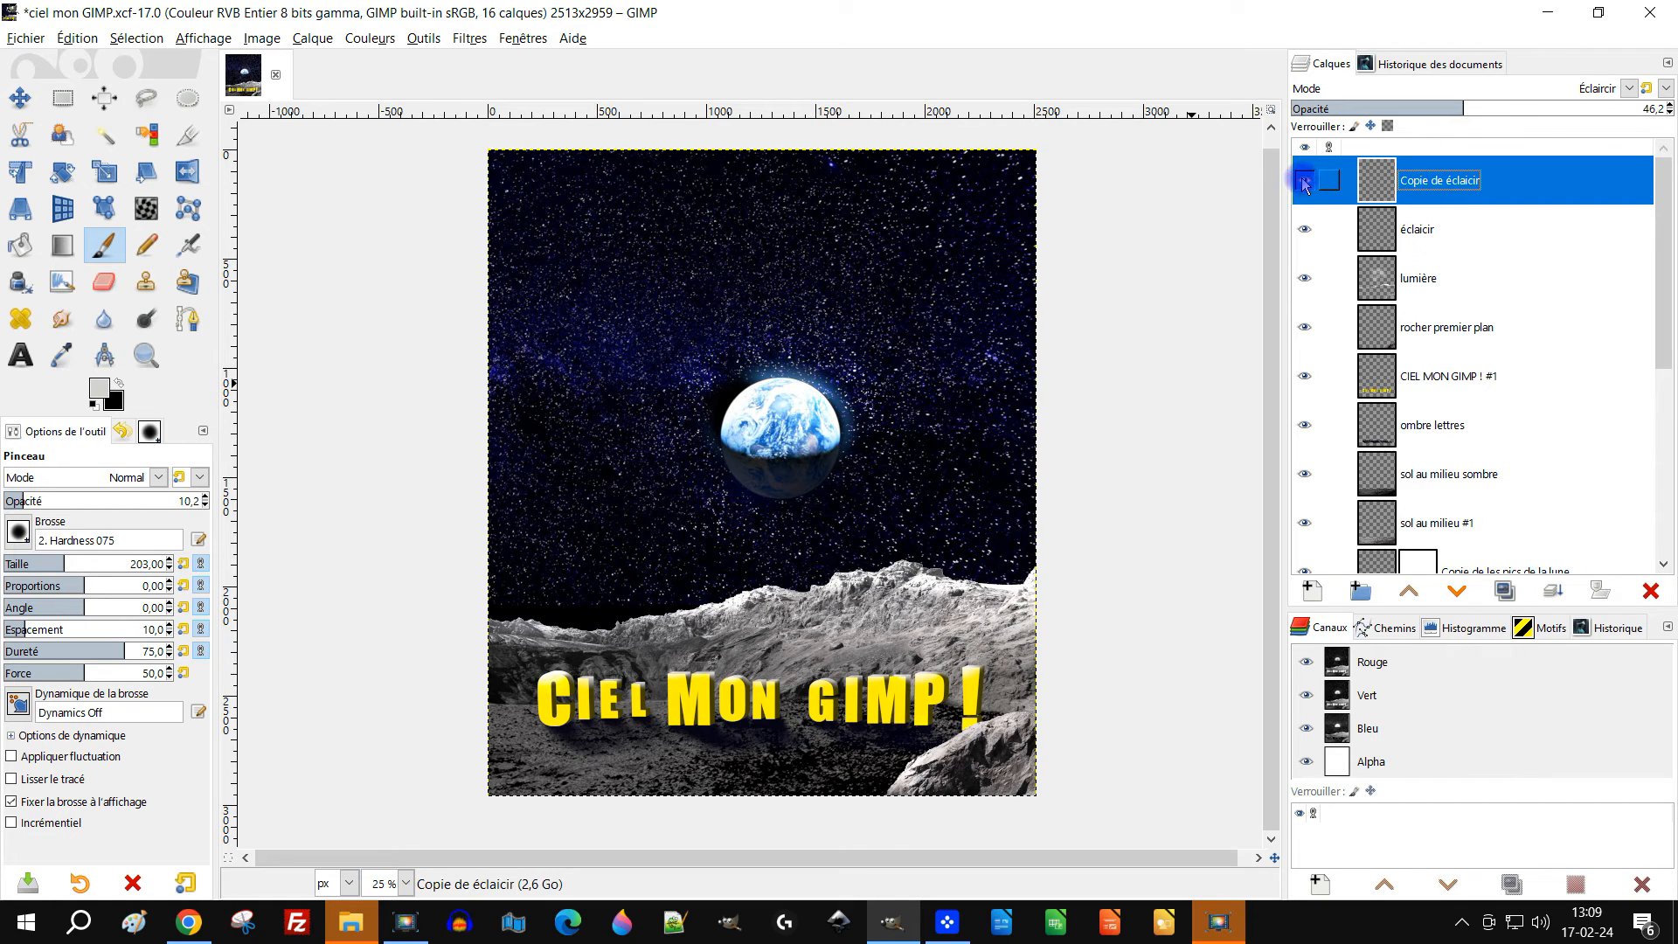
{"action": "left_click", "coordinate": [1550, 107]}
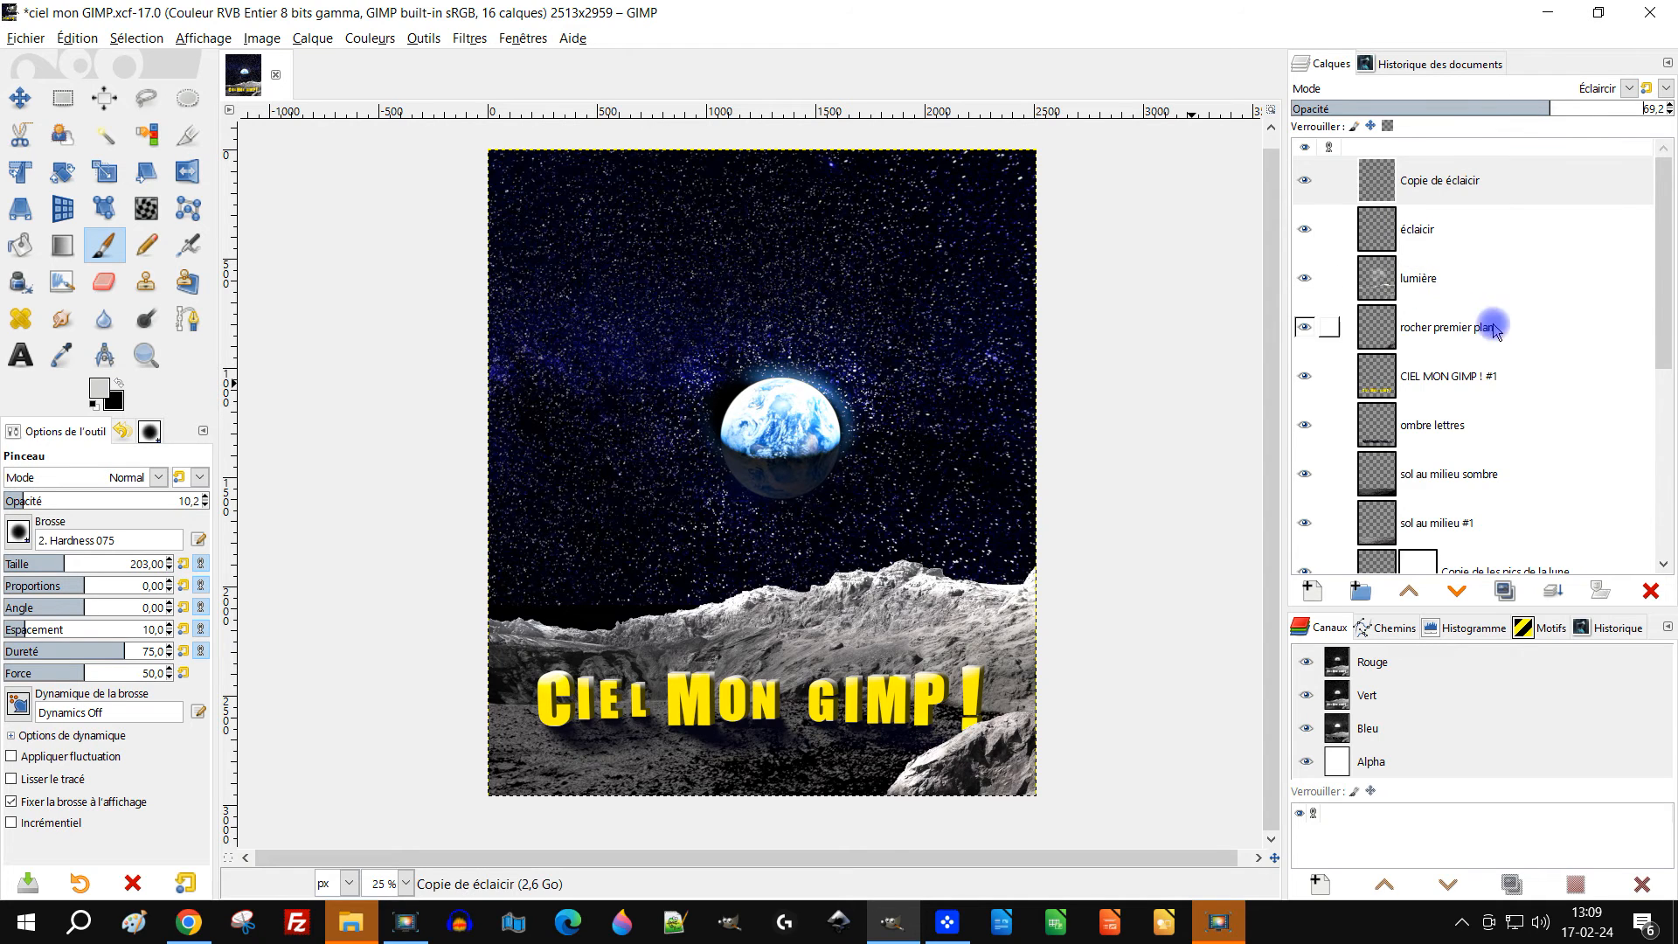
Smudge the blue glow outward around the Earth's upper-left edge on the effet lueur layer
{"action": "scroll", "coordinate": [1503, 334], "scroll_direction": "down", "scroll_amount": 5}
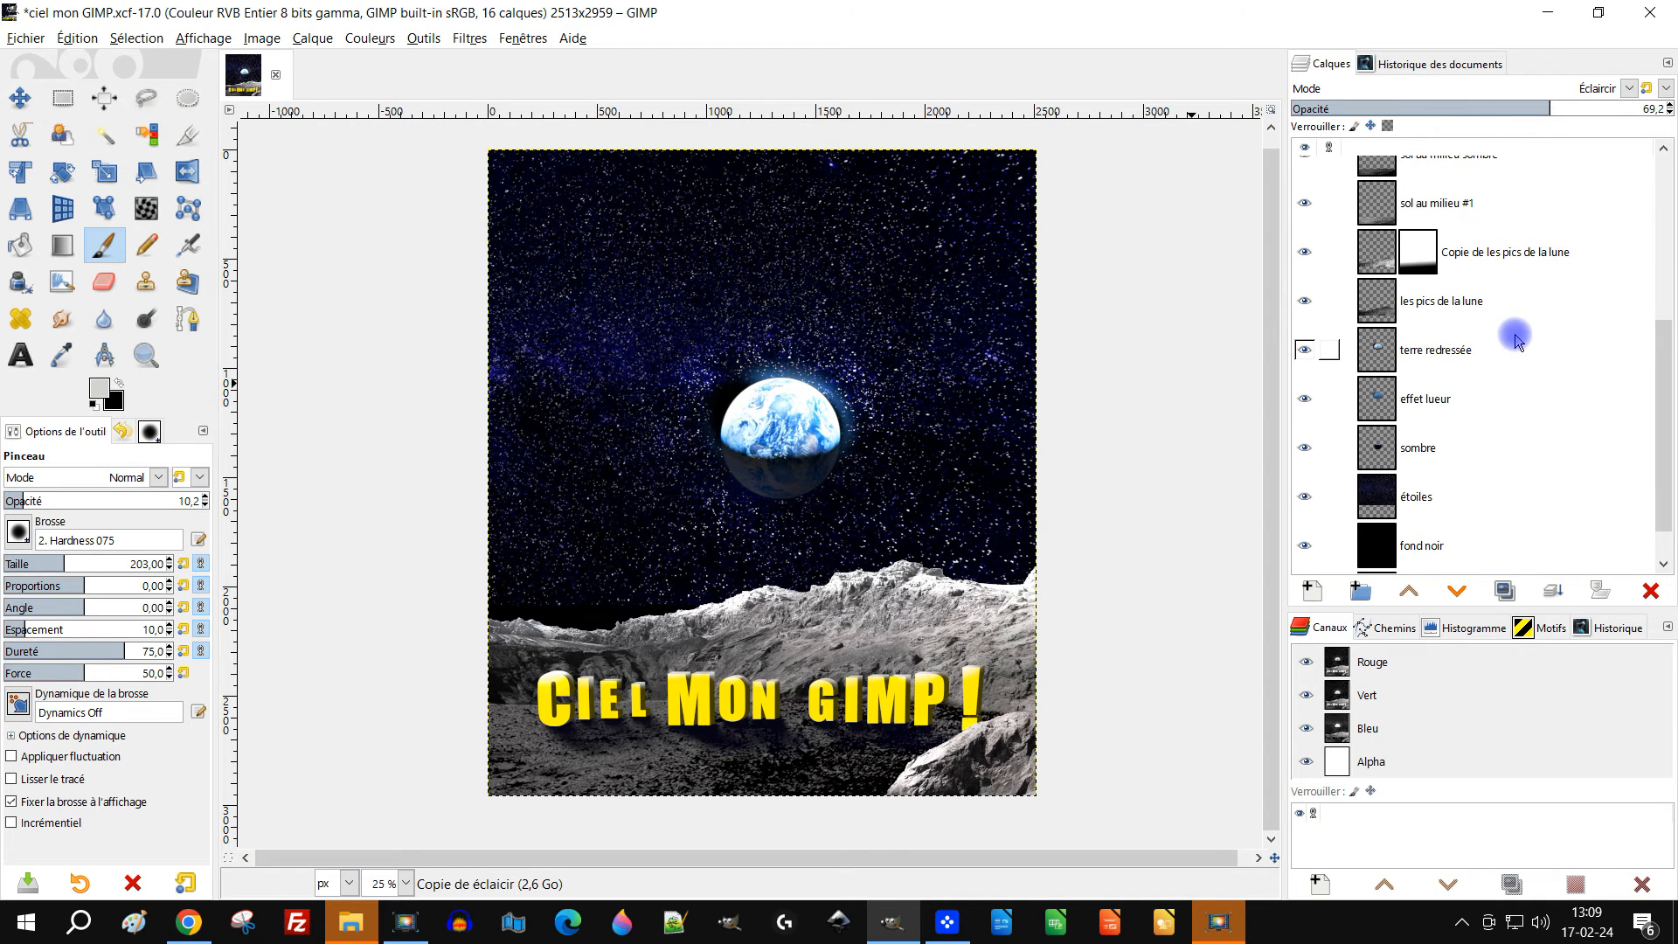
{"action": "left_click", "coordinate": [1447, 408]}
{"action": "scroll", "coordinate": [788, 396], "scroll_direction": "up", "scroll_amount": 1}
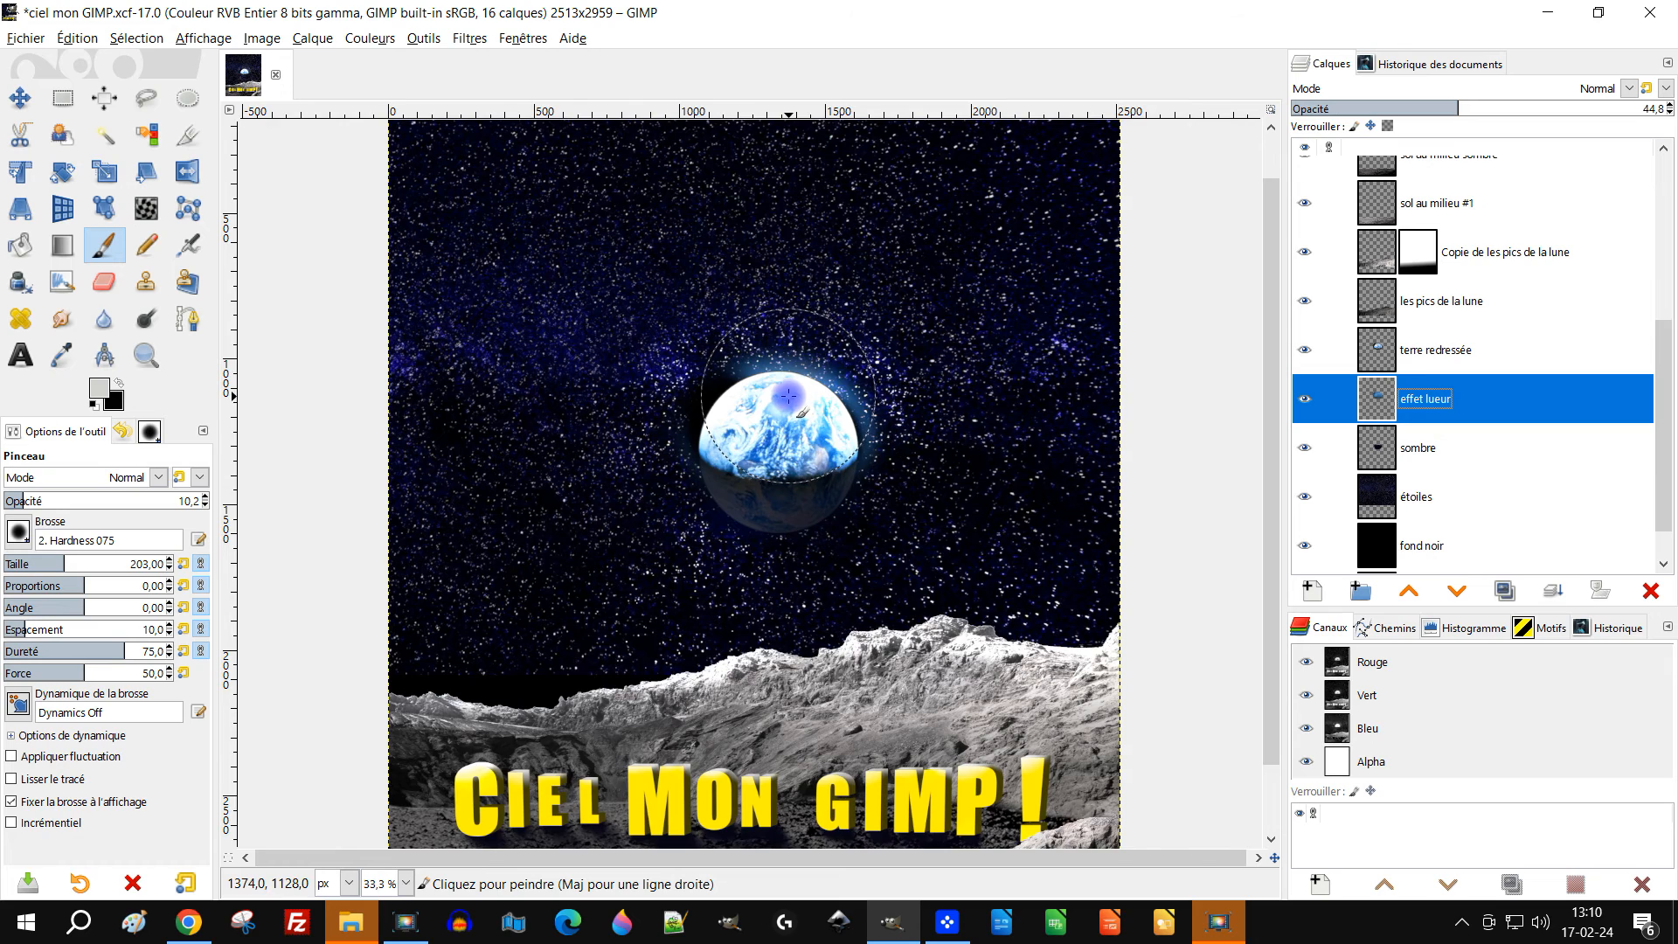
{"action": "scroll", "coordinate": [788, 395], "scroll_direction": "up", "scroll_amount": 1}
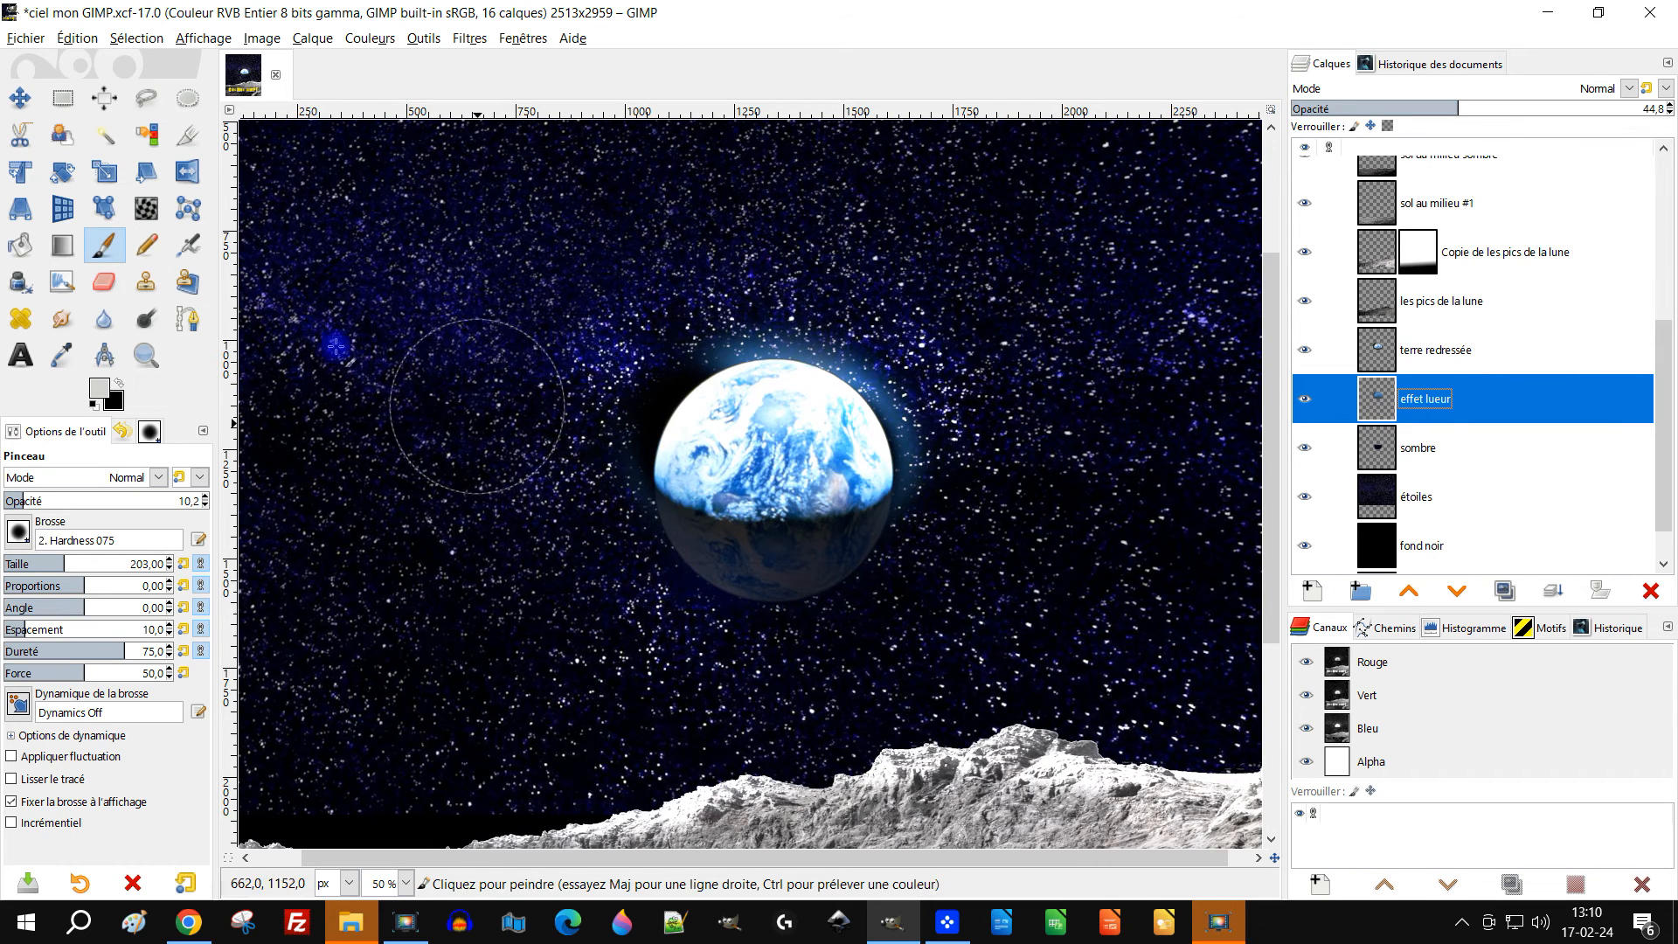
{"action": "left_click", "coordinate": [61, 322]}
{"action": "mouse_move", "coordinate": [809, 444]}
{"action": "left_mouse_down"}
{"action": "mouse_move", "coordinate": [733, 434]}
{"action": "mouse_move", "coordinate": [701, 450]}
{"action": "mouse_move", "coordinate": [781, 434]}
{"action": "mouse_move", "coordinate": [693, 455]}
{"action": "mouse_move", "coordinate": [795, 435]}
{"action": "left_mouse_up"}
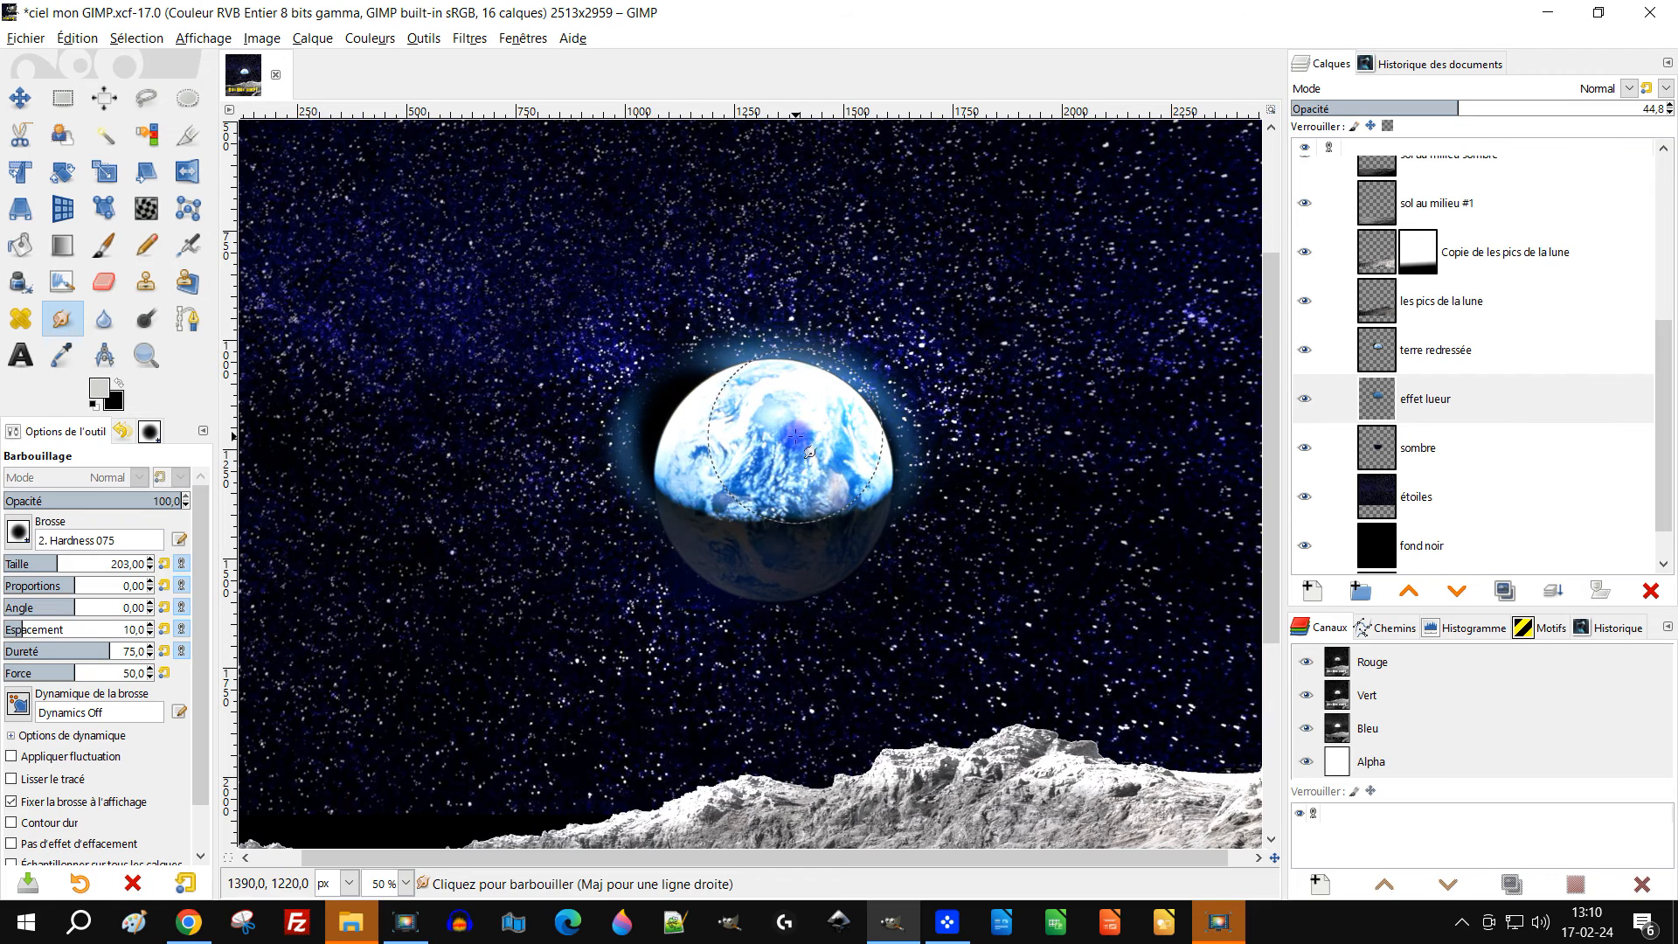
{"action": "scroll", "coordinate": [687, 381], "scroll_direction": "up", "scroll_amount": 3}
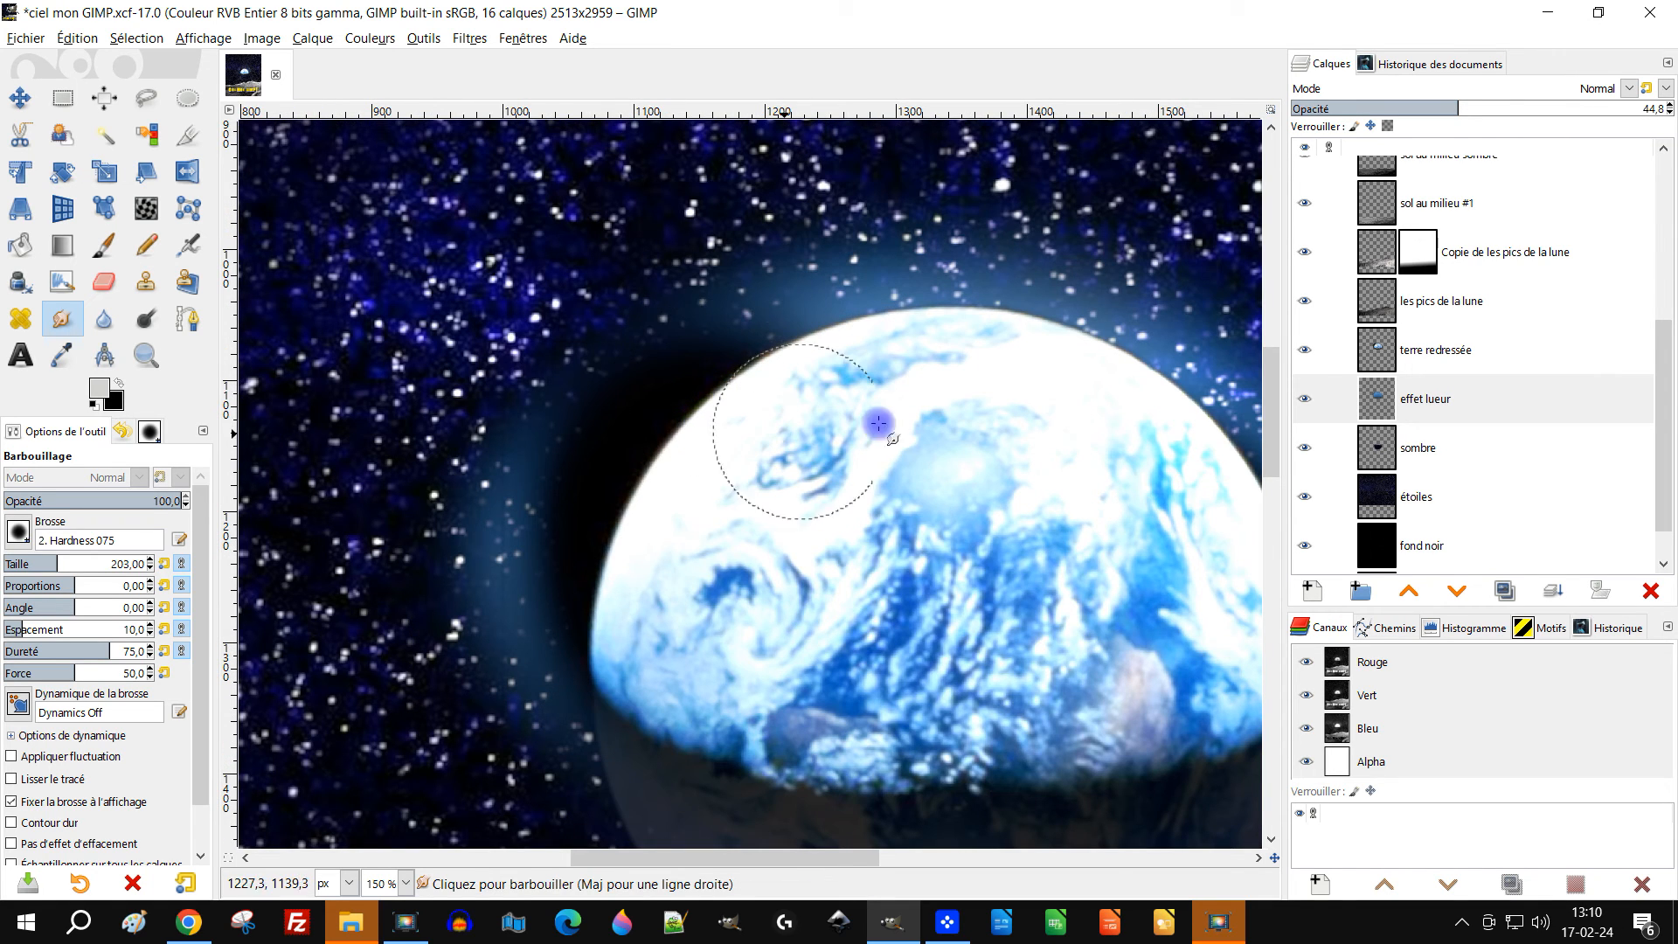
Hide and show the sombre, effet lueur and terre redressée layers to examine the dark area beside the Earth
{"action": "left_click", "coordinate": [1302, 449]}
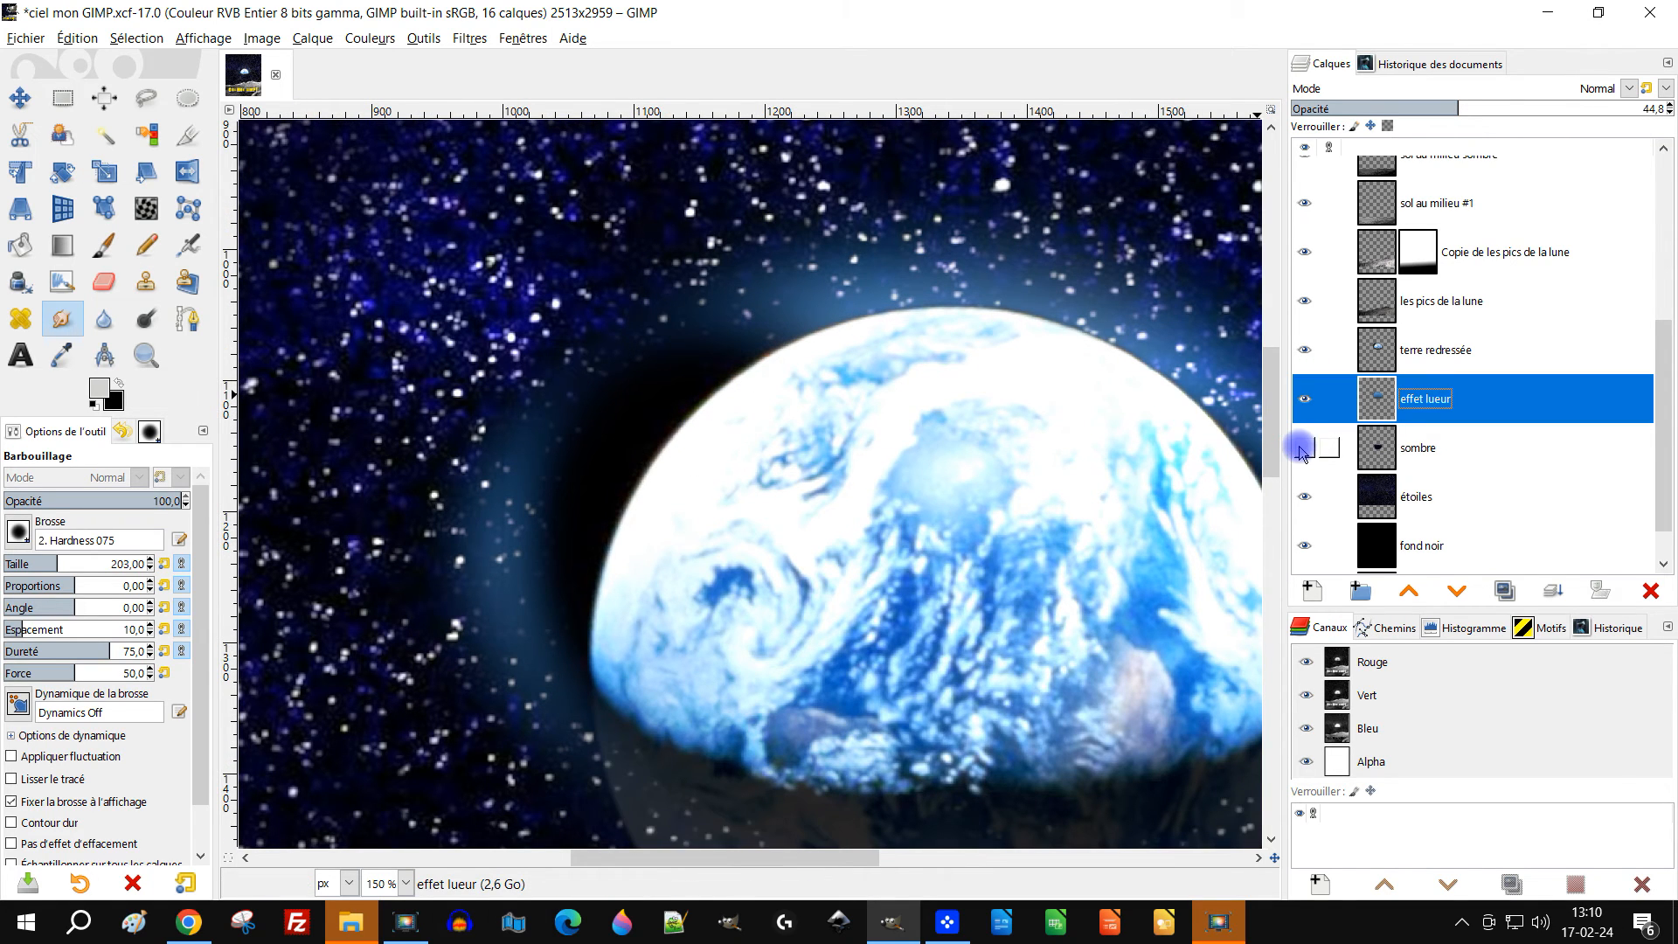
{"action": "left_click", "coordinate": [1306, 400]}
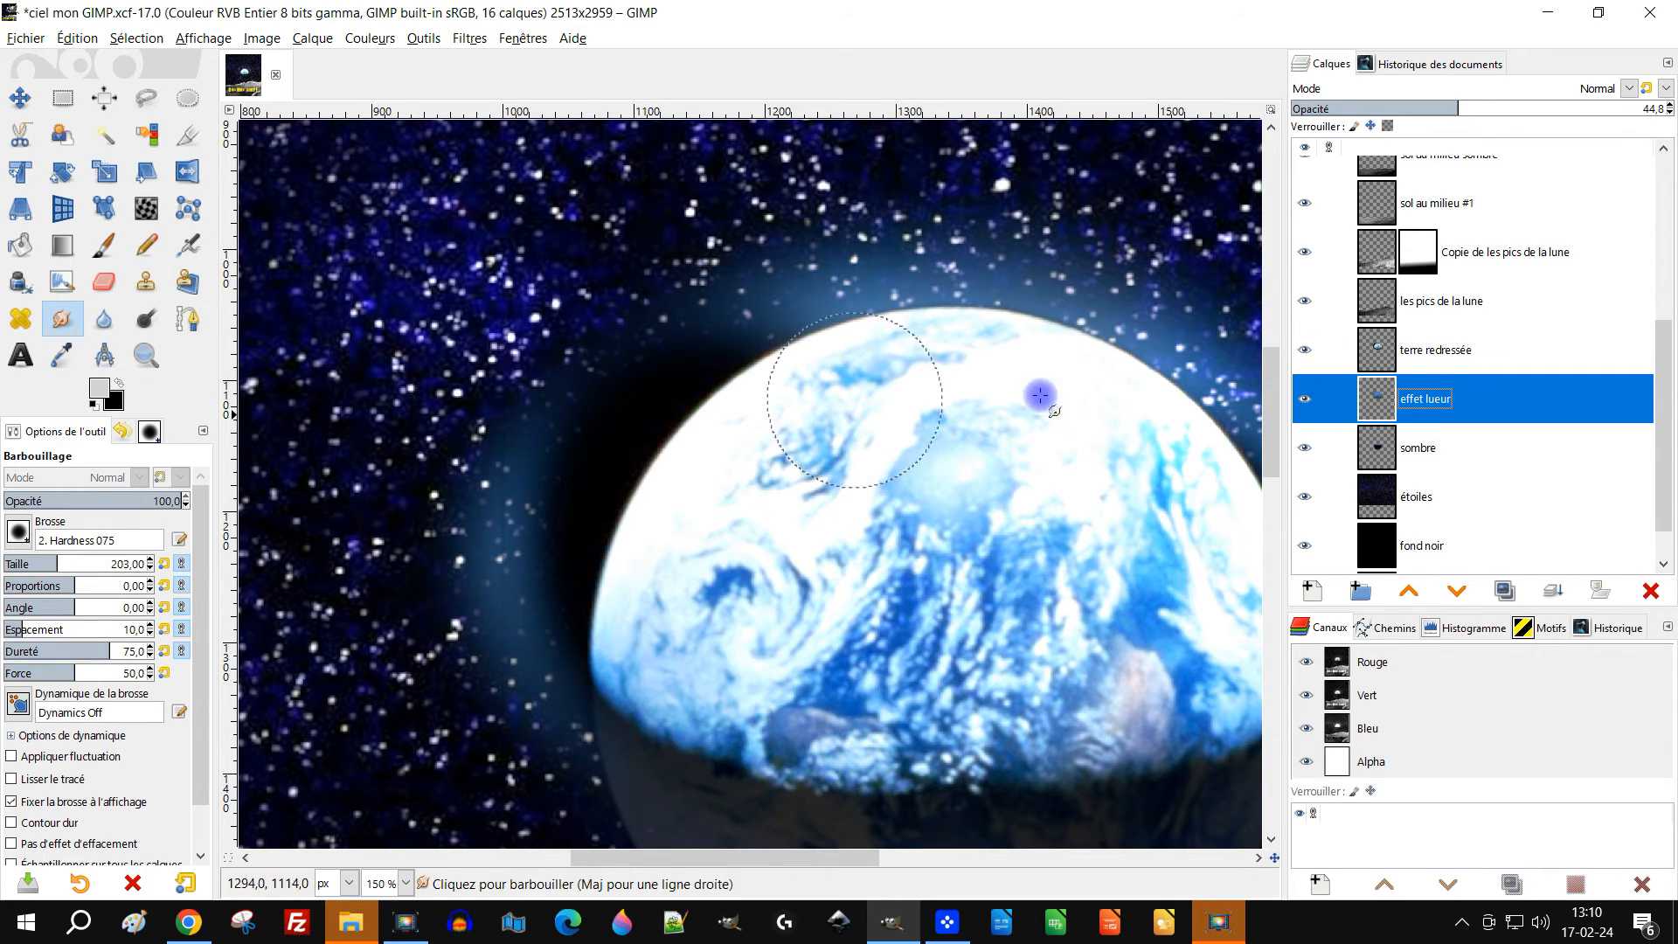
{"action": "left_click", "coordinate": [1302, 351]}
{"action": "left_click", "coordinate": [1302, 351]}
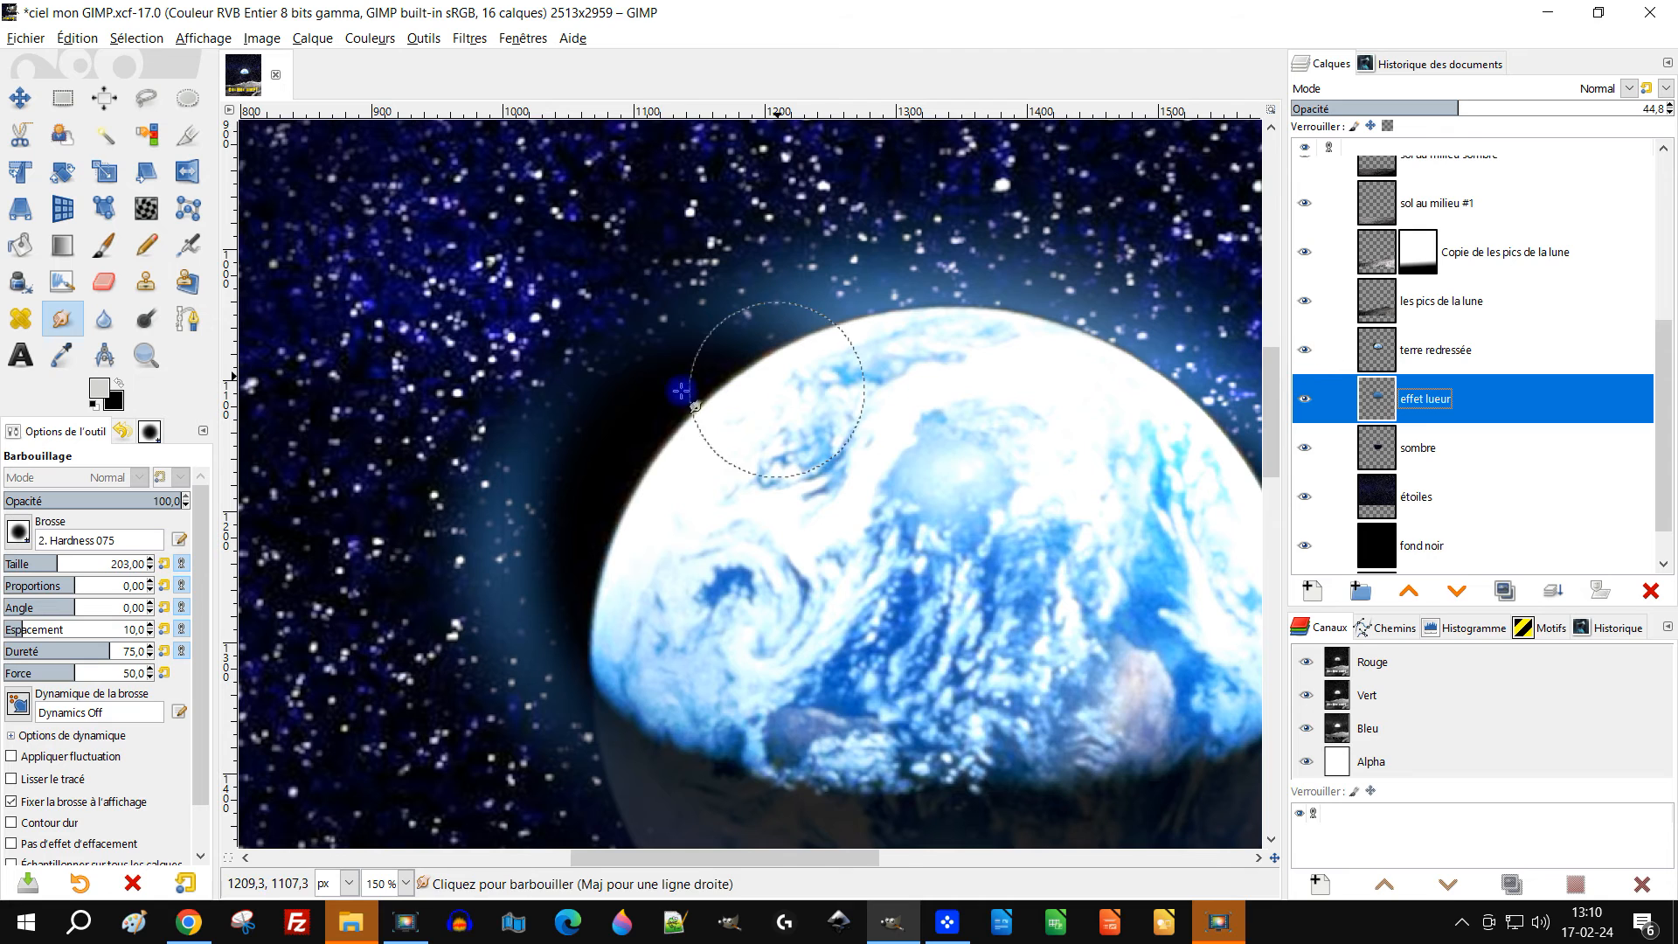
Try erasing near the Earth's upper-left edge on the terre redressée layer and undo the stroke
{"action": "left_click", "coordinate": [1475, 369]}
{"action": "scroll", "coordinate": [678, 487], "scroll_direction": "up", "scroll_amount": 1}
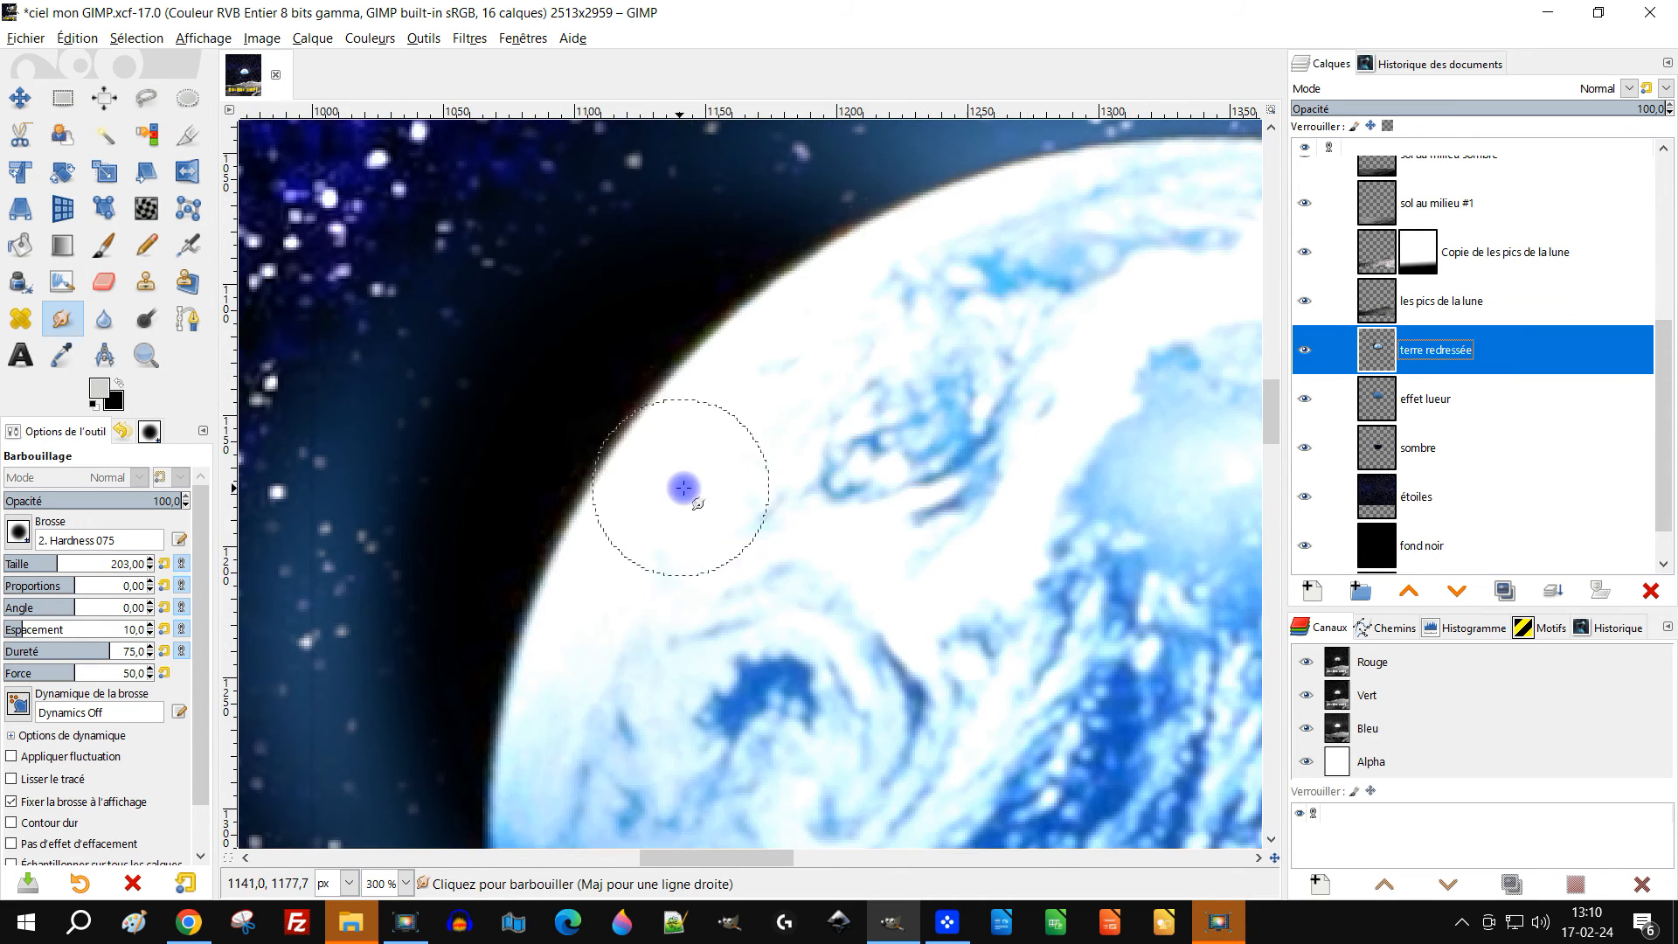
{"action": "left_click", "coordinate": [103, 279]}
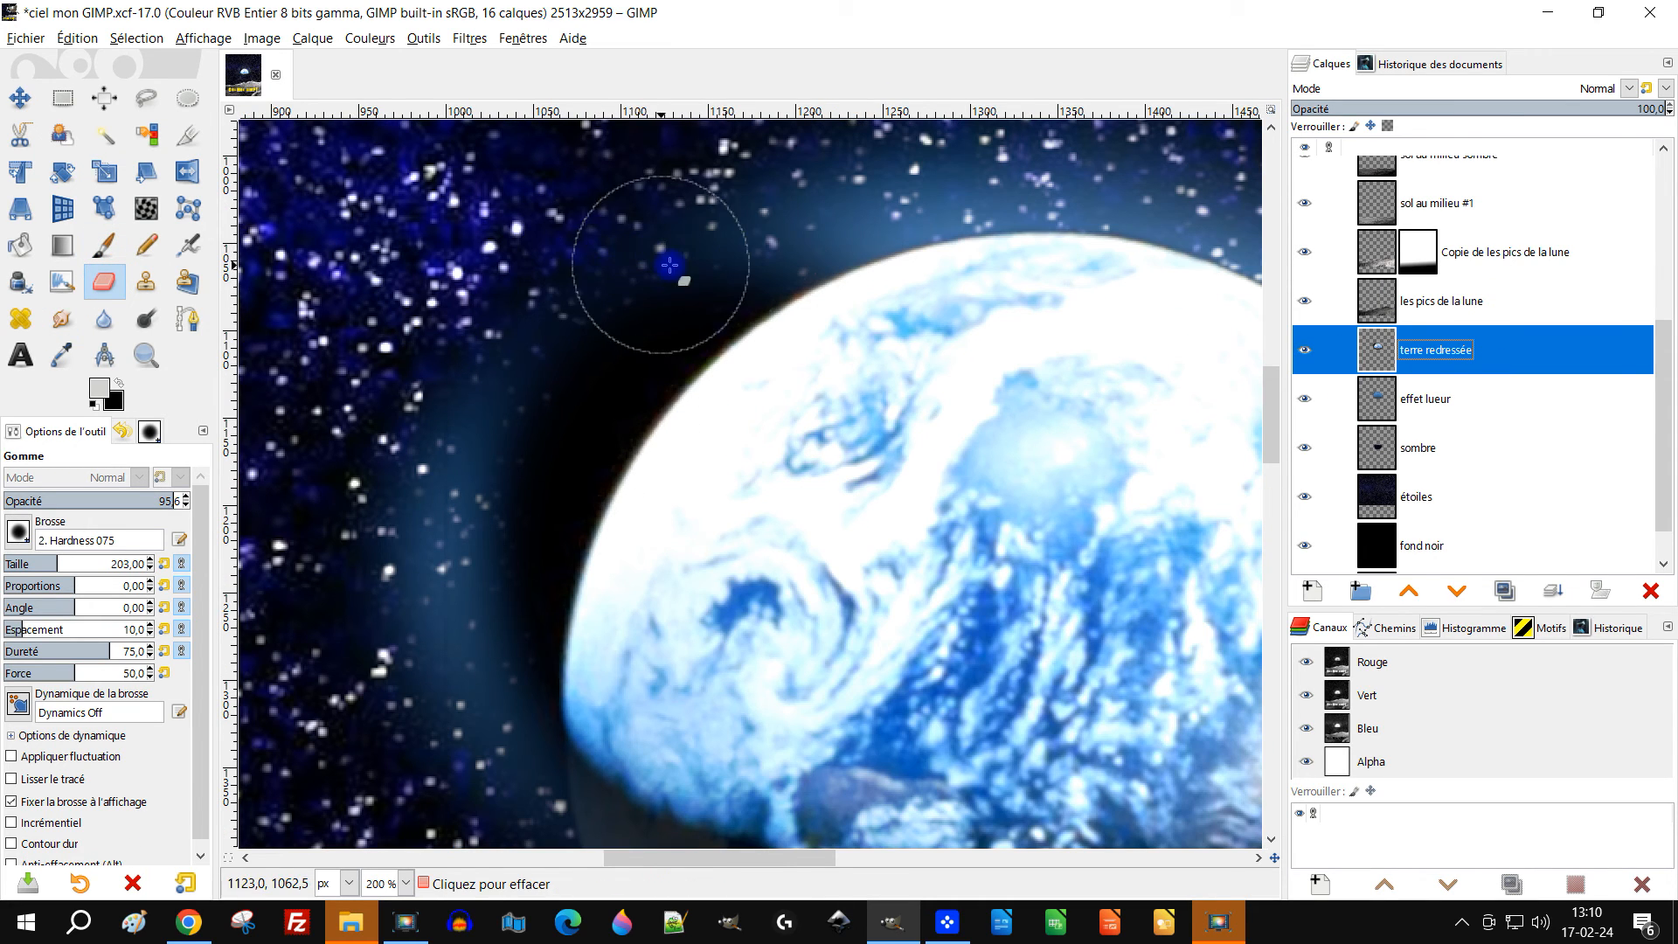
{"action": "left_click", "coordinate": [1302, 352]}
{"action": "left_click", "coordinate": [1302, 351]}
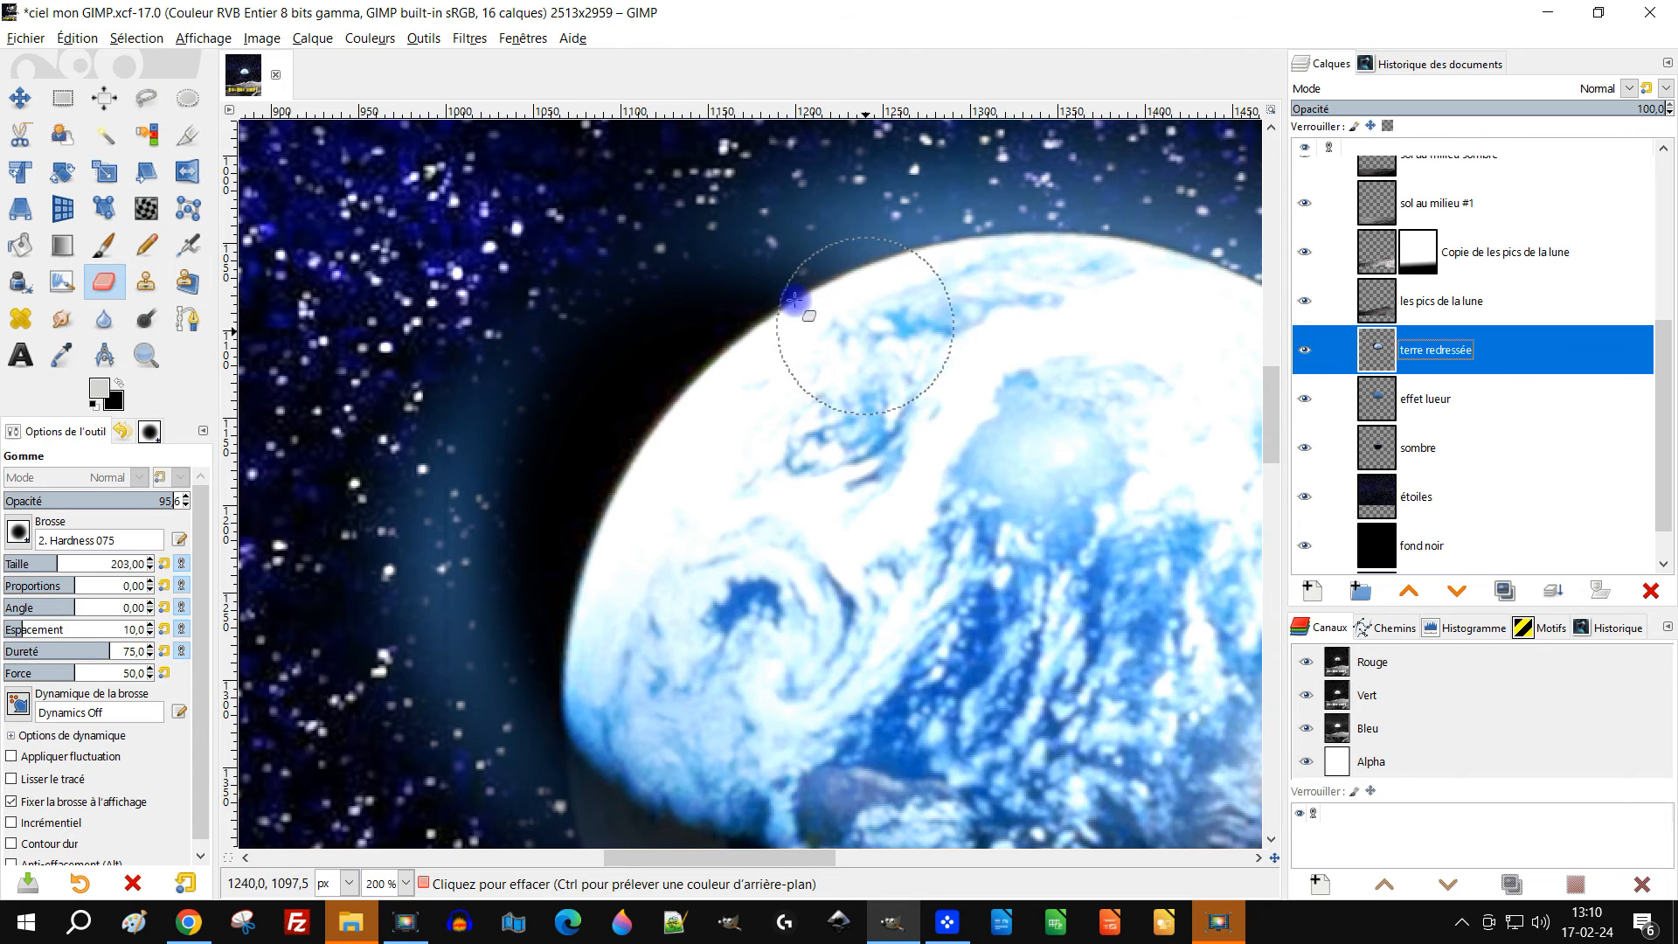
{"action": "mouse_move", "coordinate": [697, 245]}
{"action": "left_mouse_down"}
{"action": "mouse_move", "coordinate": [655, 263]}
{"action": "mouse_move", "coordinate": [711, 244]}
{"action": "left_mouse_up"}
{"action": "key", "text": "ctrl+z"}
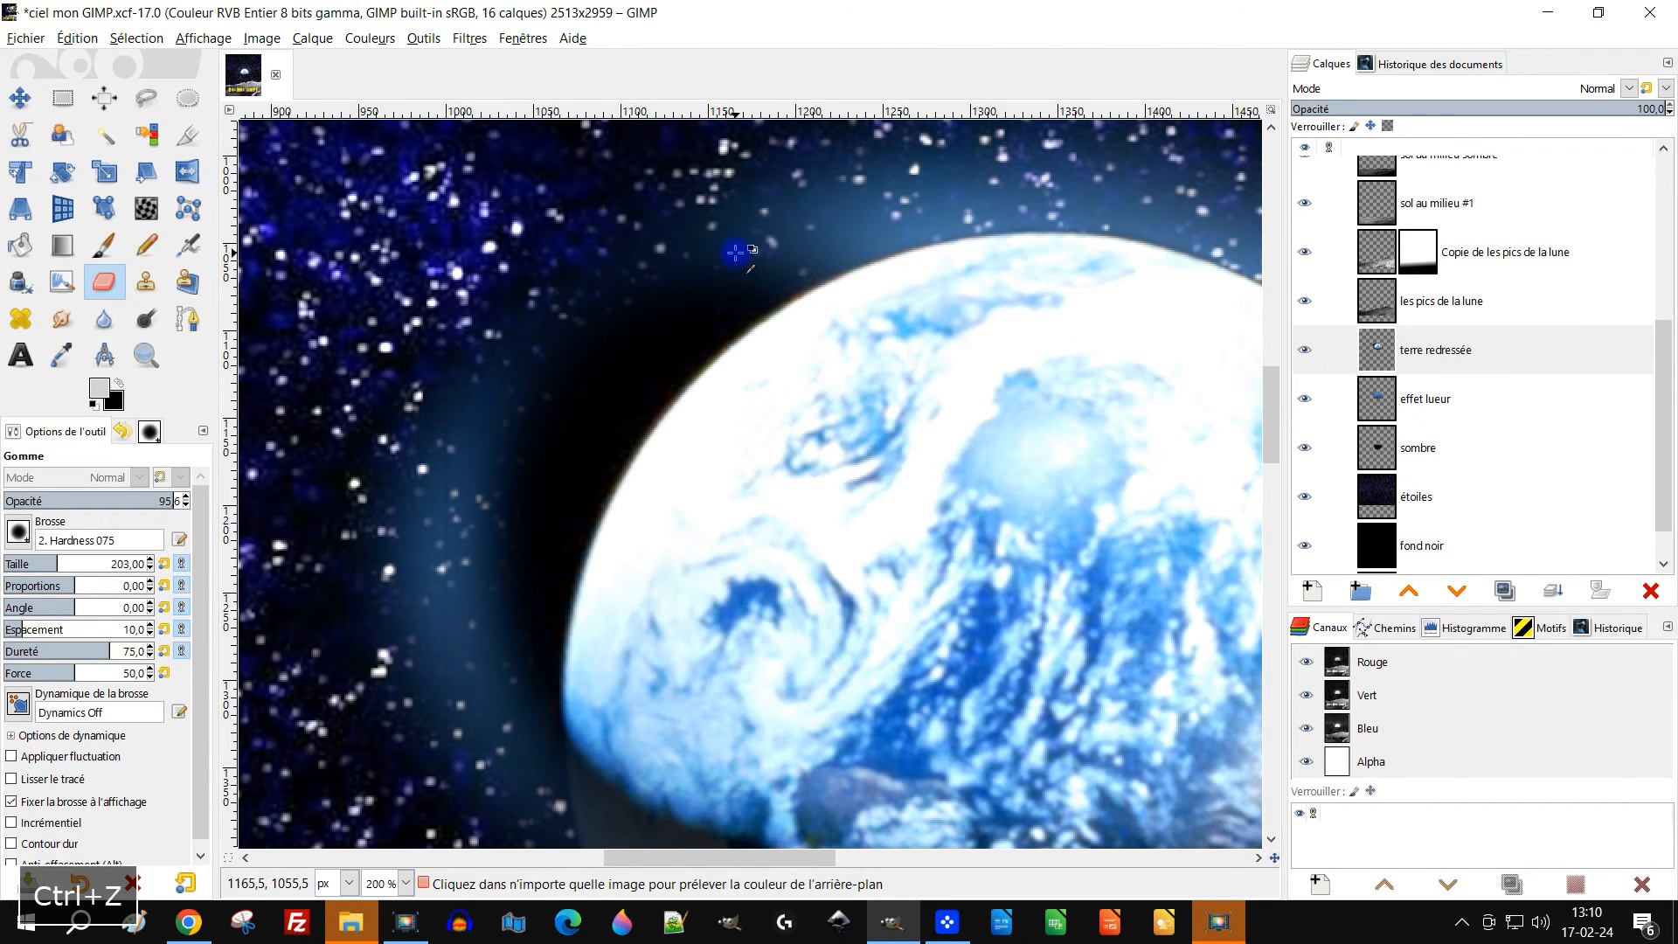
Erase the dark fringe outside the Earth's upper-left edge on the terre redressée layer
{"action": "mouse_move", "coordinate": [778, 226]}
{"action": "left_mouse_down"}
{"action": "mouse_move", "coordinate": [653, 298]}
{"action": "mouse_move", "coordinate": [559, 416]}
{"action": "mouse_move", "coordinate": [527, 485]}
{"action": "mouse_move", "coordinate": [494, 706]}
{"action": "mouse_move", "coordinate": [542, 461]}
{"action": "mouse_move", "coordinate": [620, 340]}
{"action": "mouse_move", "coordinate": [723, 265]}
{"action": "mouse_move", "coordinate": [639, 333]}
{"action": "left_mouse_up"}
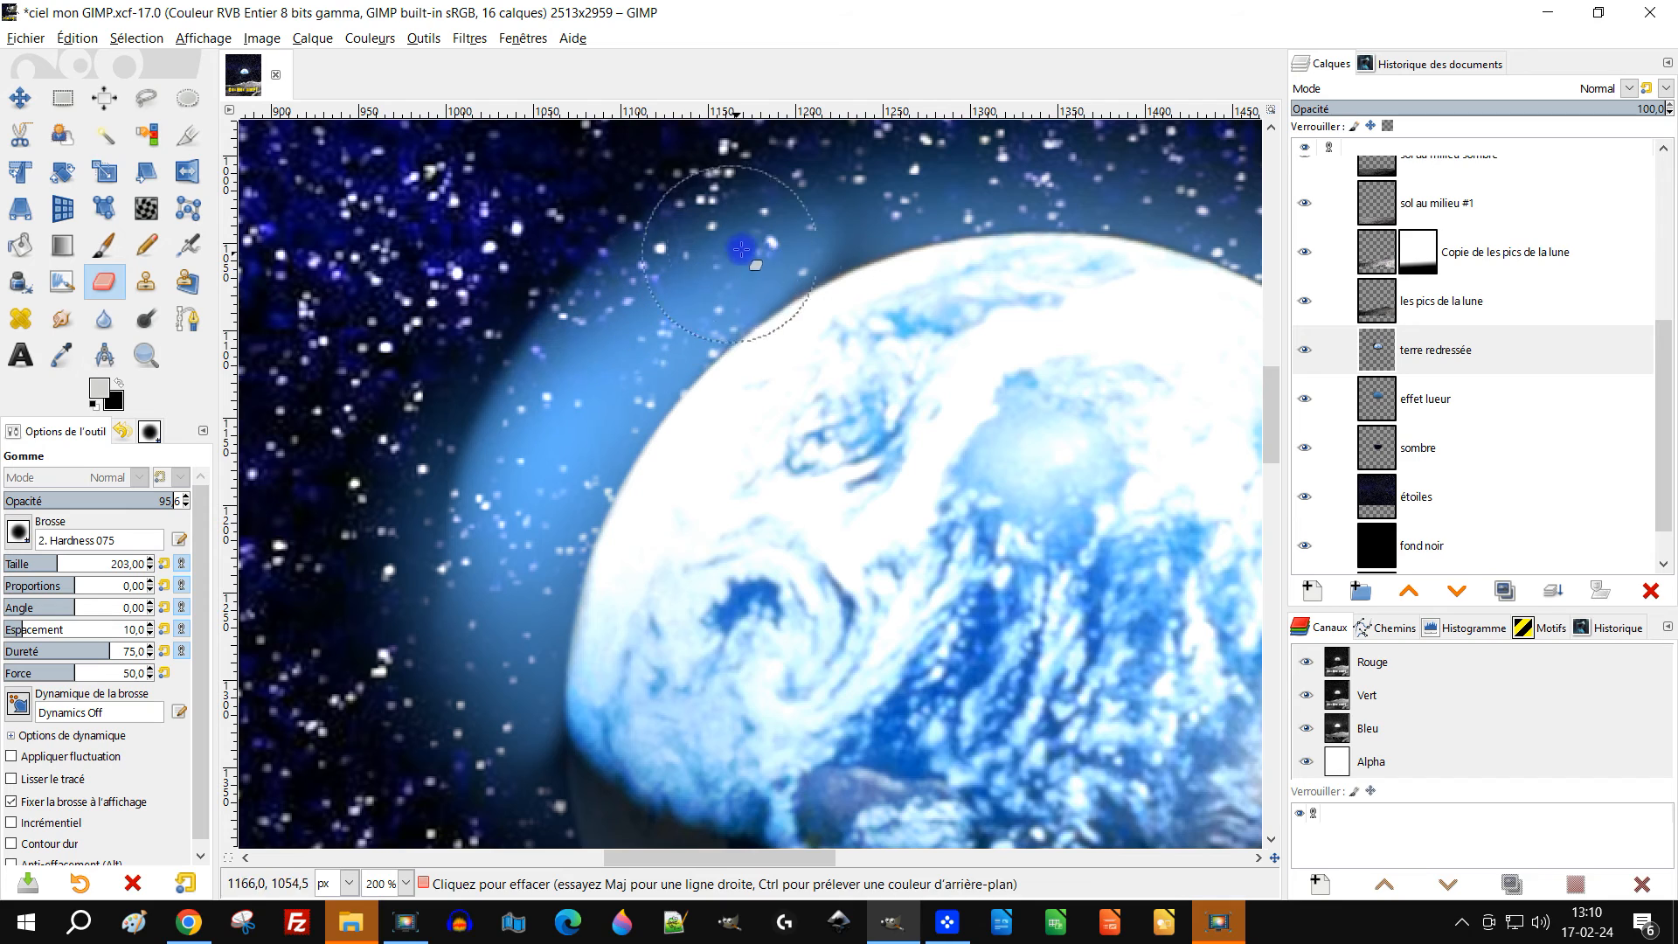
{"action": "scroll", "coordinate": [936, 232], "scroll_direction": "down", "scroll_amount": 3}
{"action": "scroll", "coordinate": [841, 353], "scroll_direction": "up", "scroll_amount": 1}
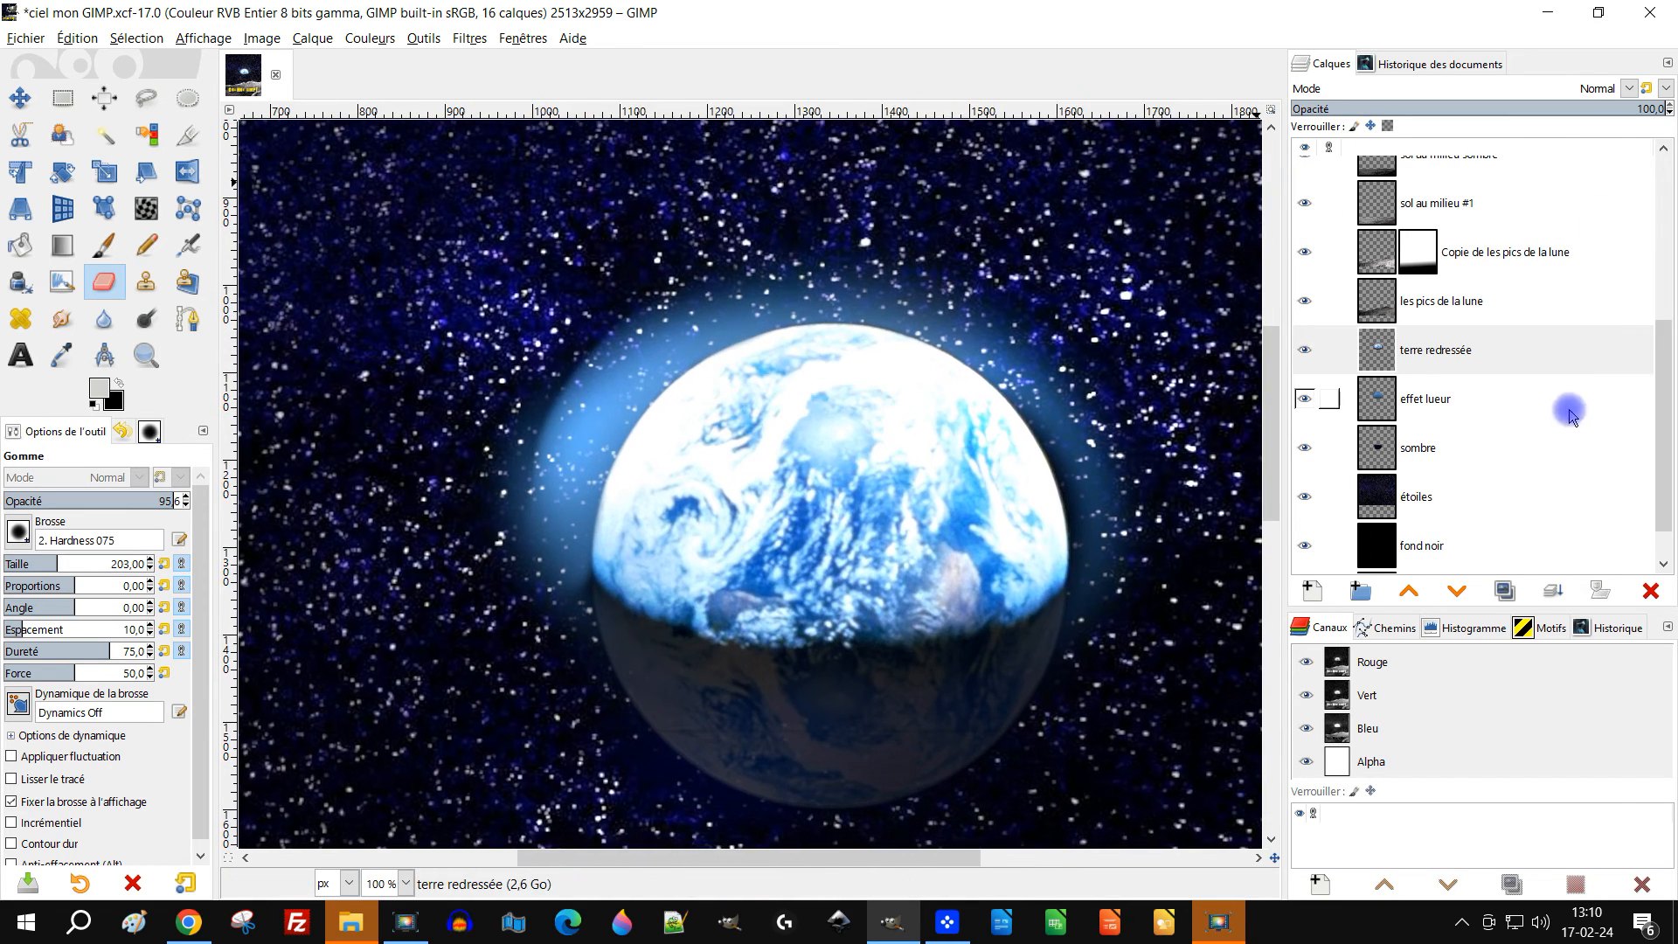
Smudge the blue glow on the effet lueur layer around the Earth's top and right side to even it out
{"action": "left_click", "coordinate": [1573, 407]}
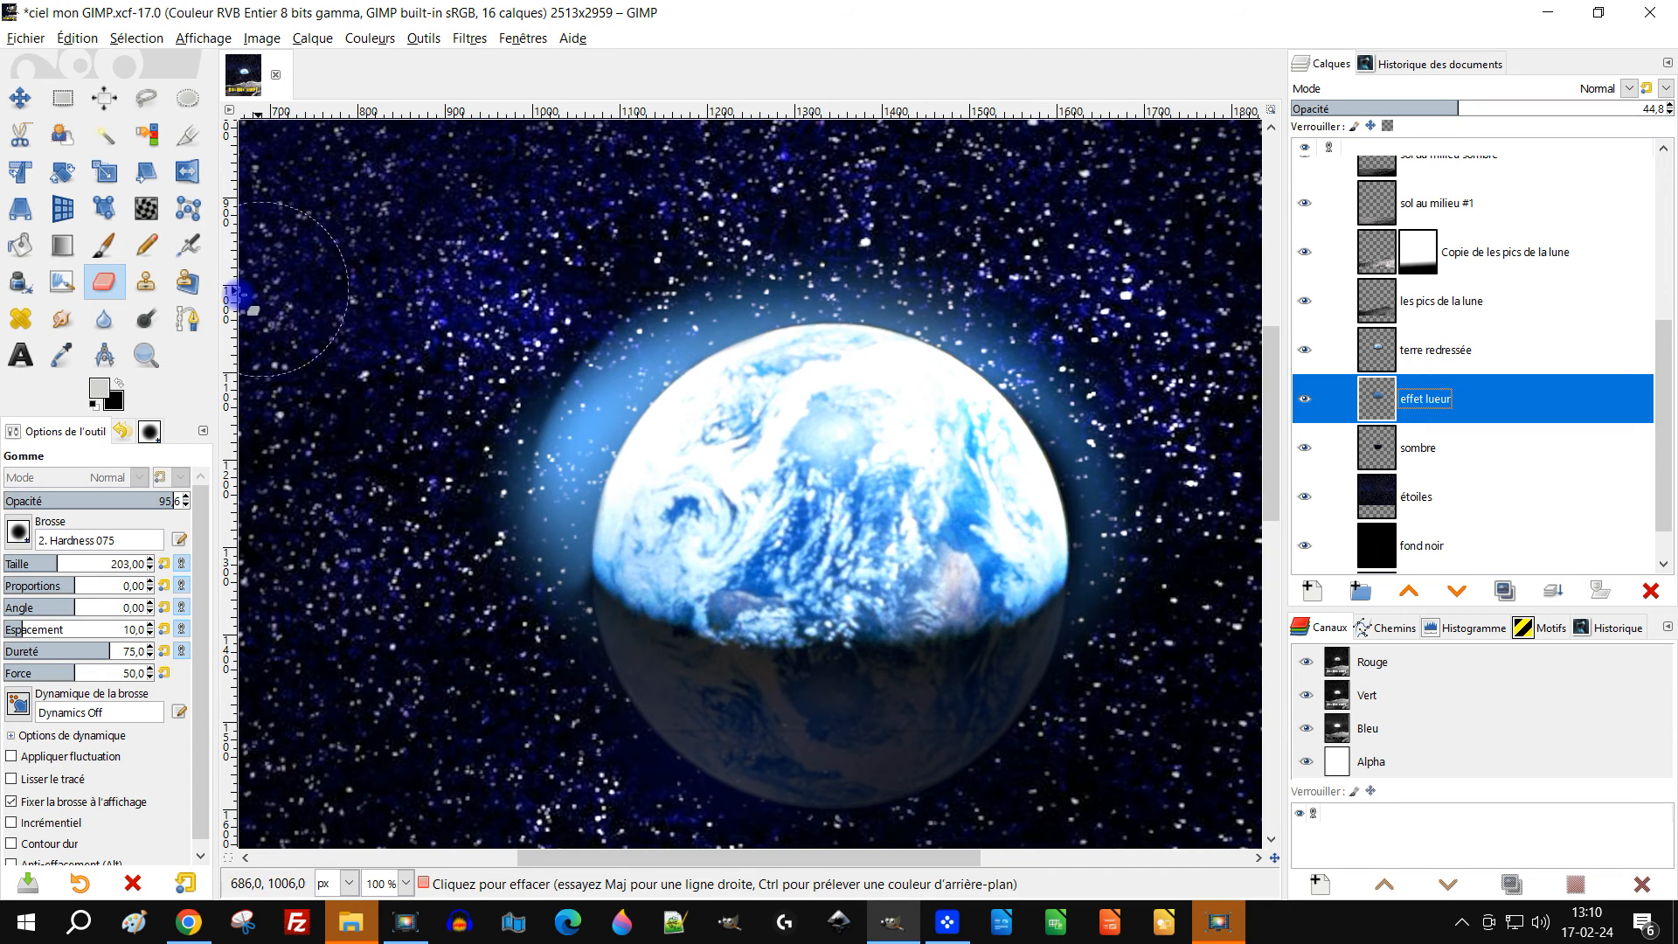
{"action": "left_click", "coordinate": [76, 328]}
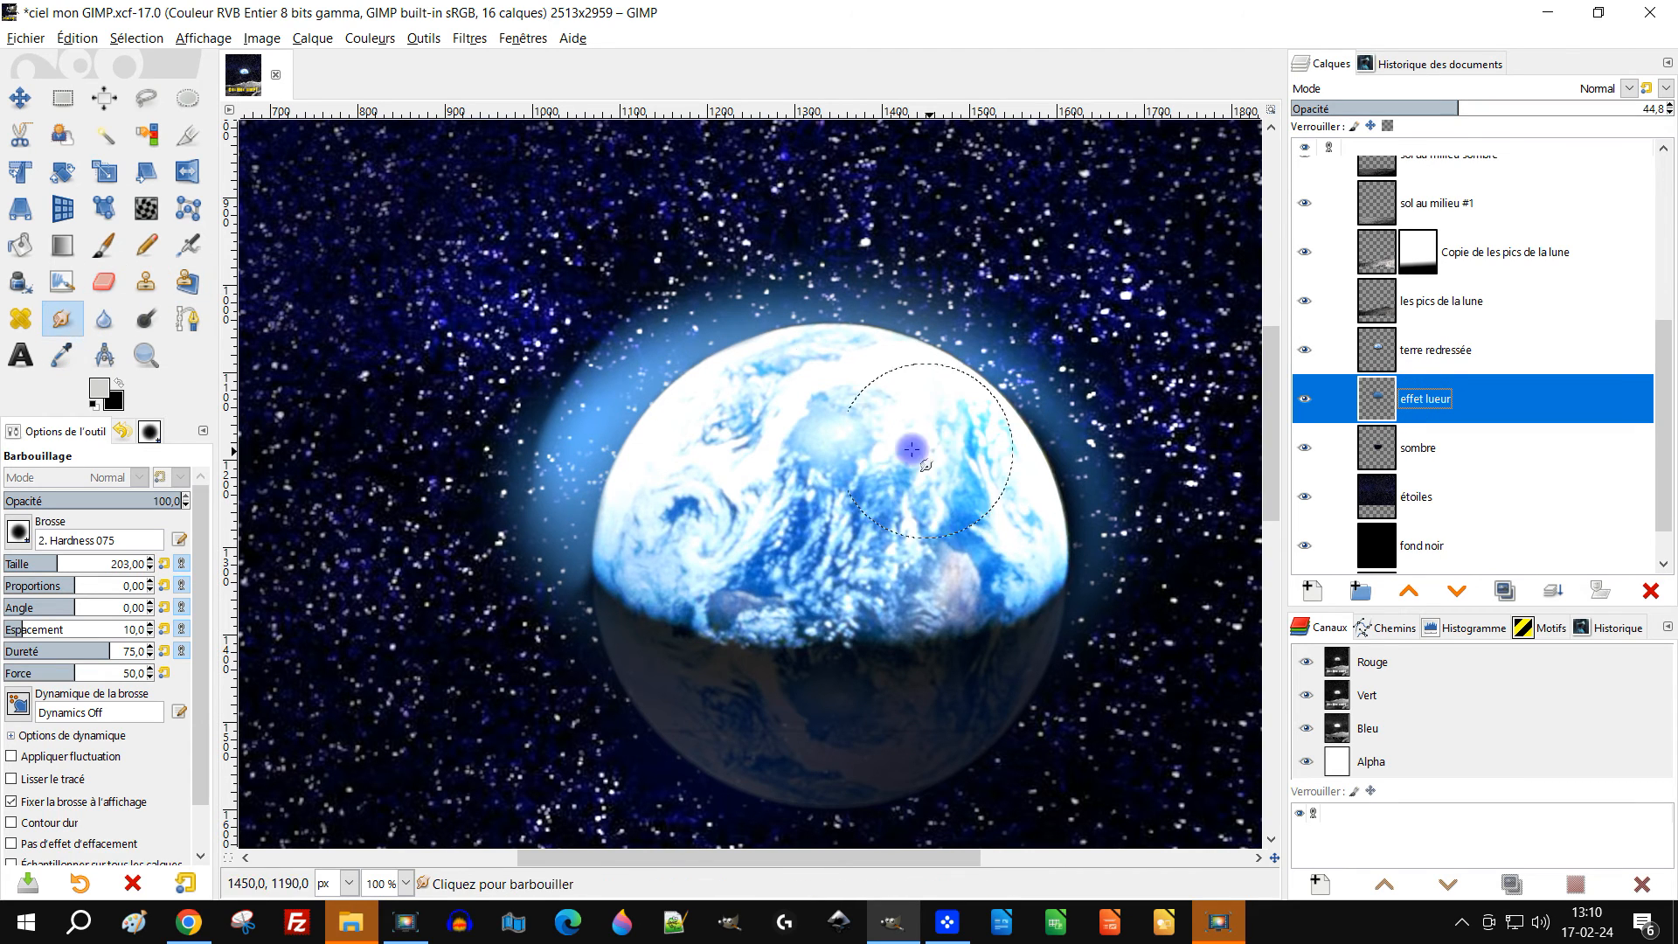
{"action": "left_click_drag", "start_coordinate": [1018, 452], "coordinate": [1031, 514]}
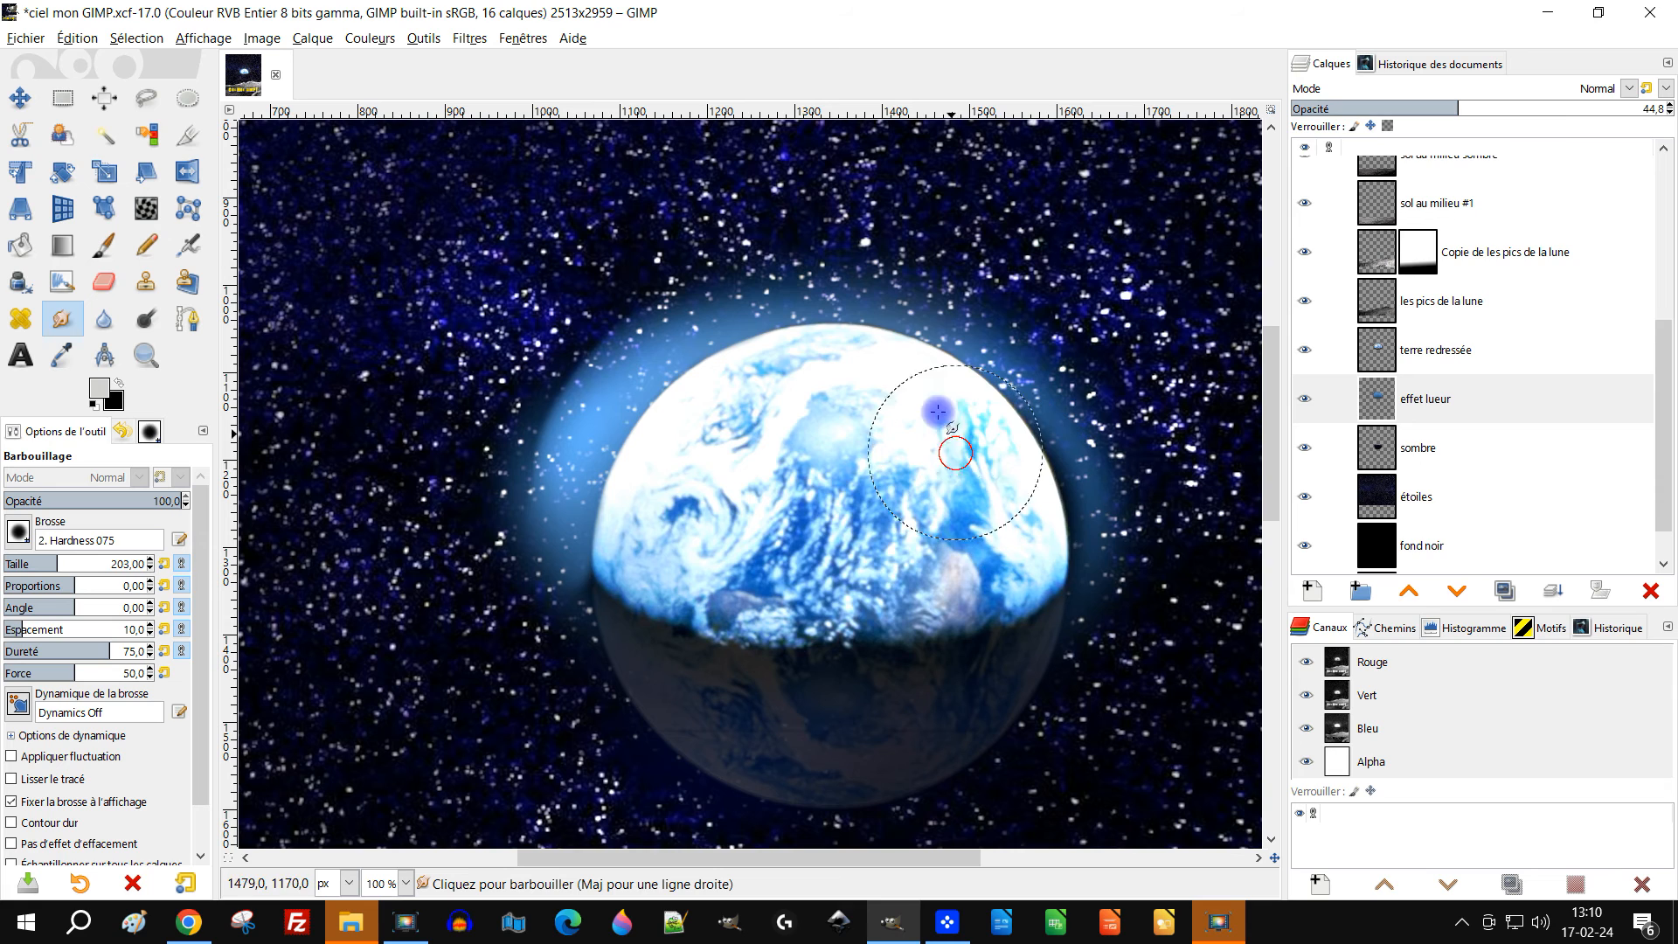
{"action": "mouse_move", "coordinate": [838, 342]}
{"action": "left_mouse_down"}
{"action": "mouse_move", "coordinate": [756, 301]}
{"action": "mouse_move", "coordinate": [728, 314]}
{"action": "left_mouse_up"}
{"action": "mouse_move", "coordinate": [821, 340]}
{"action": "left_mouse_down"}
{"action": "mouse_move", "coordinate": [924, 316]}
{"action": "mouse_move", "coordinate": [1009, 360]}
{"action": "mouse_move", "coordinate": [1023, 387]}
{"action": "mouse_move", "coordinate": [963, 381]}
{"action": "mouse_move", "coordinate": [1040, 420]}
{"action": "mouse_move", "coordinate": [1096, 554]}
{"action": "left_mouse_up"}
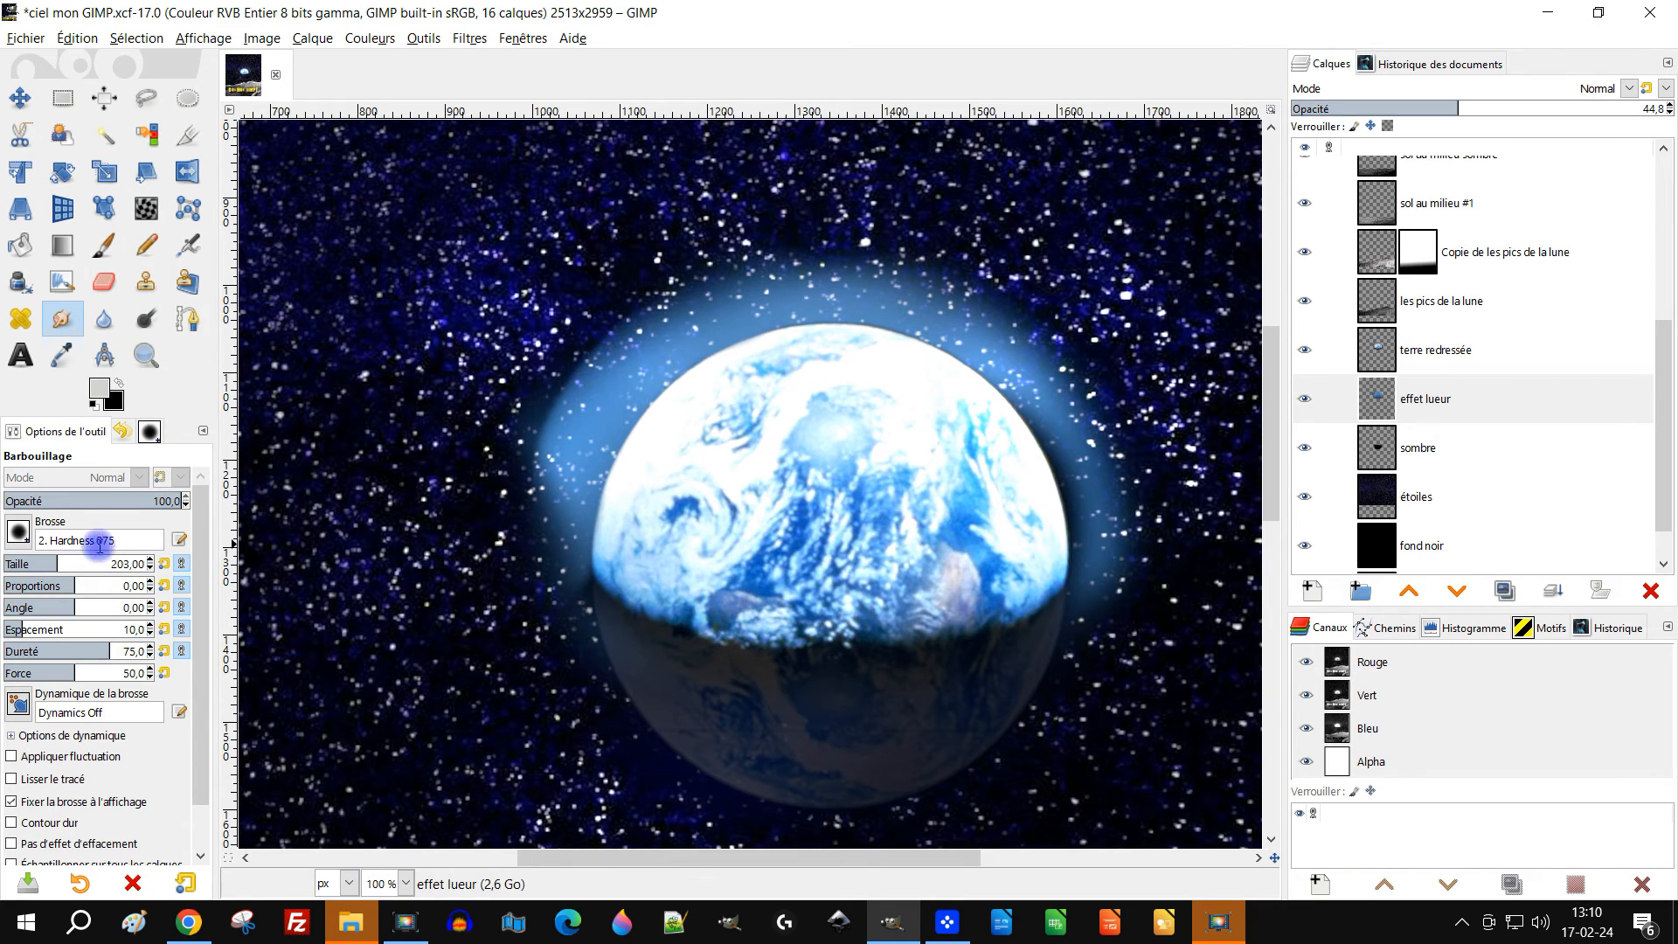
Enlarge the Smudge brush to 543 and soften the glow's outer edge on the Earth's left side
{"action": "left_click", "coordinate": [88, 571]}
{"action": "scroll", "coordinate": [723, 617], "scroll_direction": "down", "scroll_amount": 3}
{"action": "scroll", "coordinate": [718, 556], "scroll_direction": "up", "scroll_amount": 1}
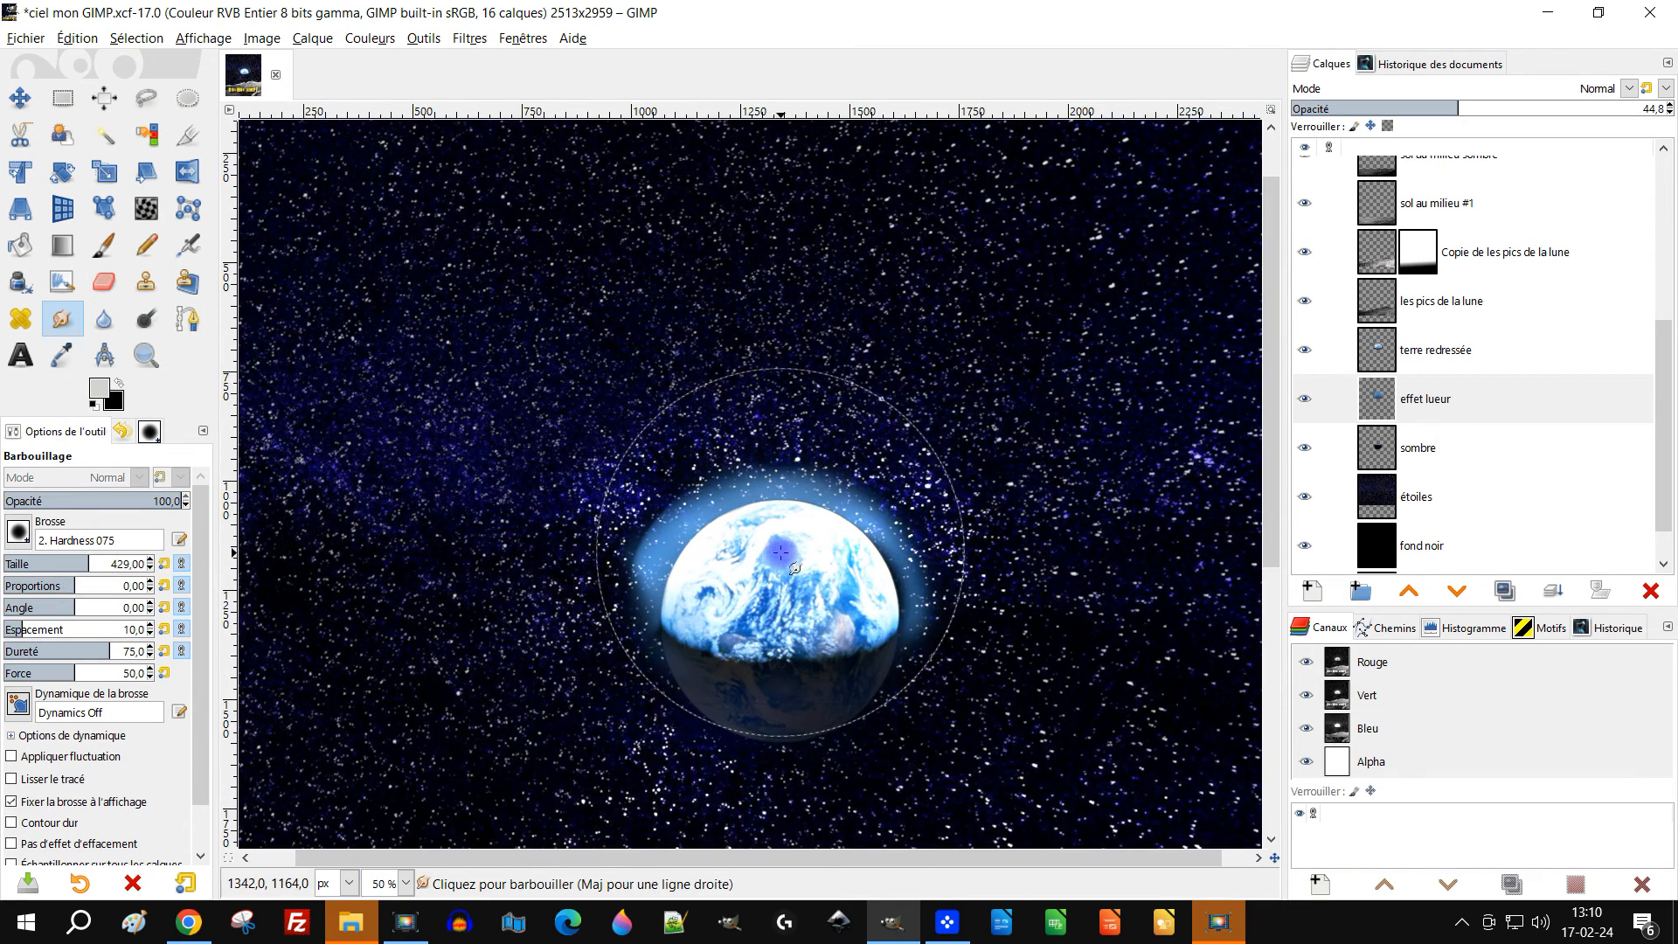
{"action": "left_click_drag", "start_coordinate": [776, 556], "coordinate": [731, 498]}
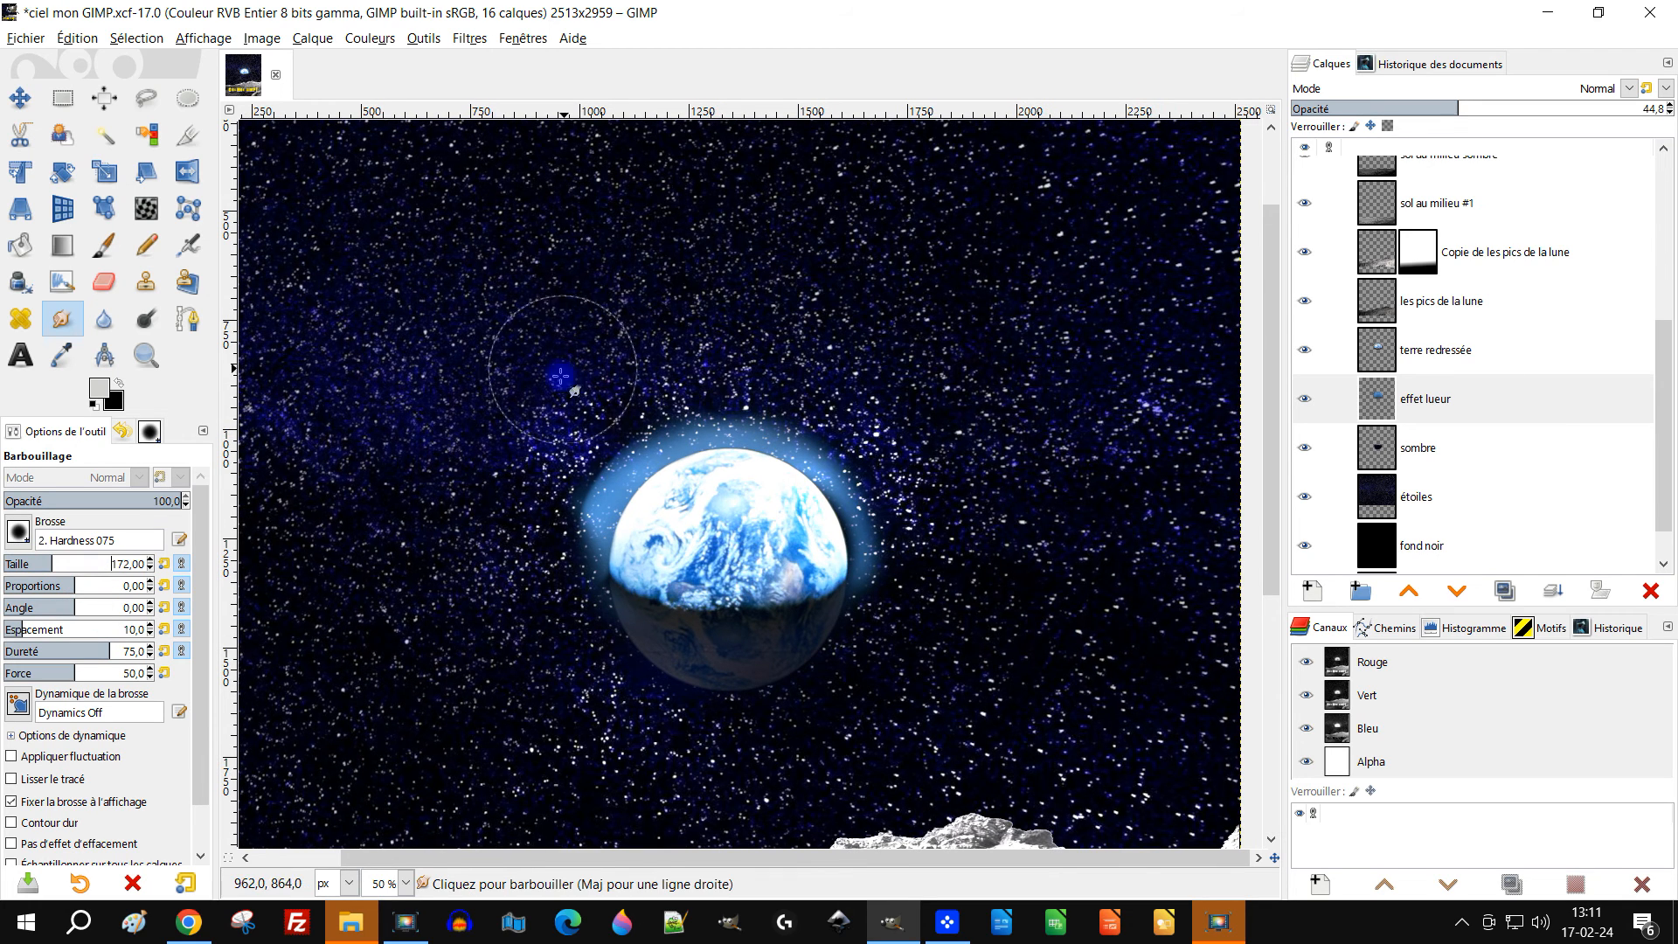
{"action": "left_click", "coordinate": [101, 564]}
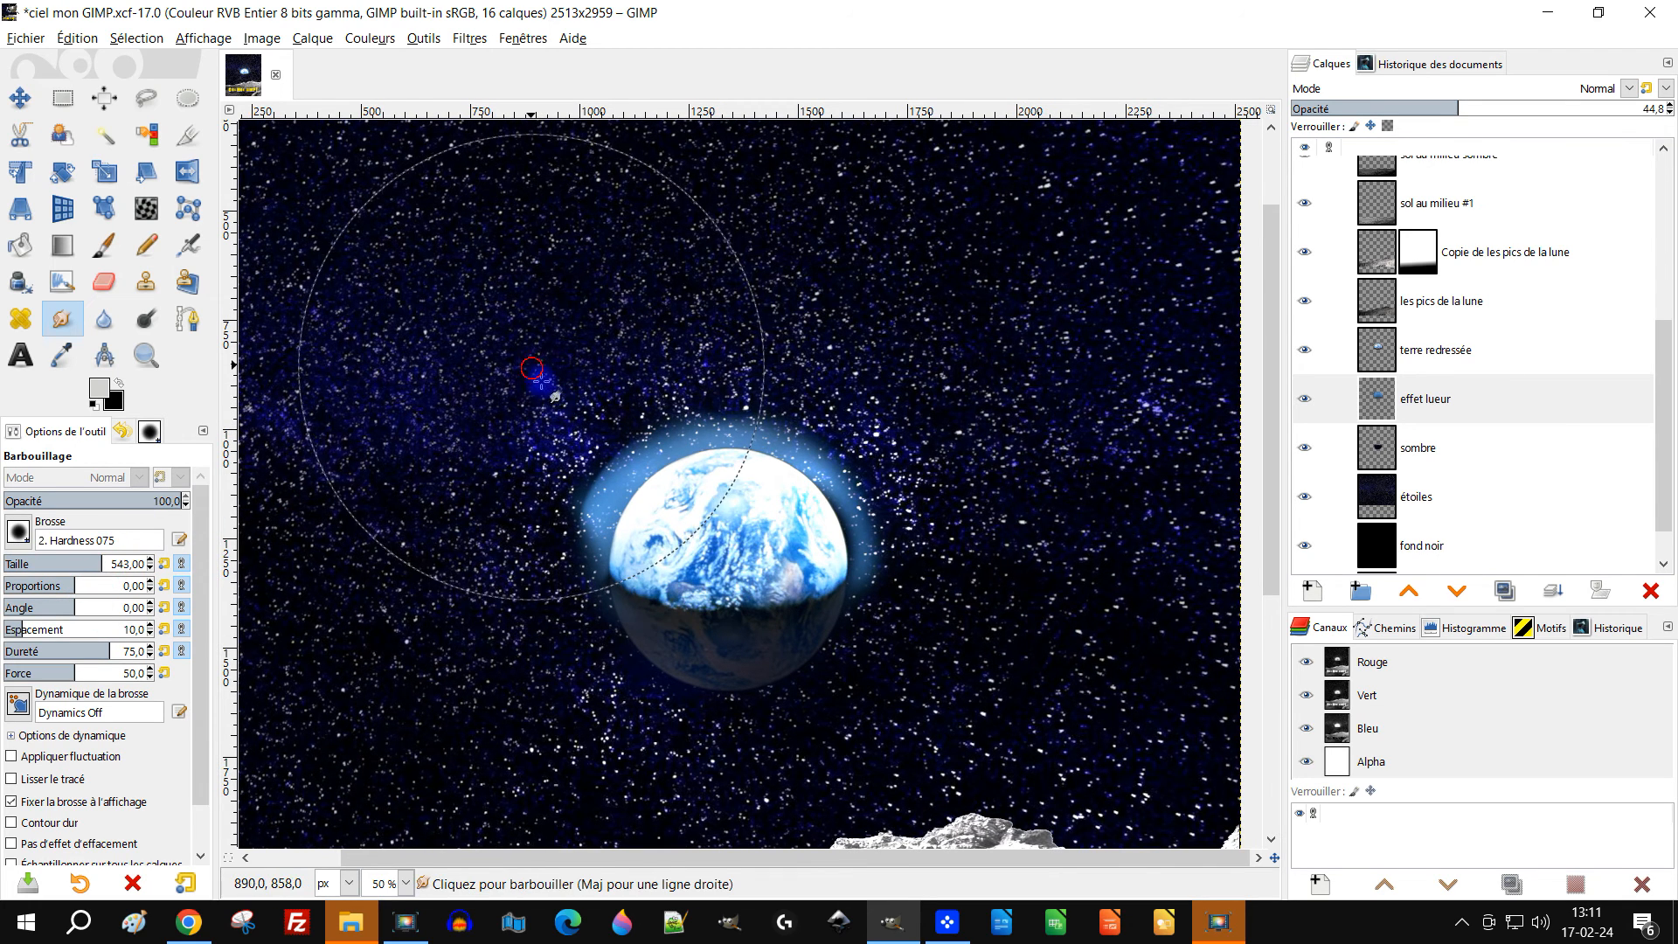
{"action": "left_click_drag", "start_coordinate": [537, 498], "coordinate": [554, 479]}
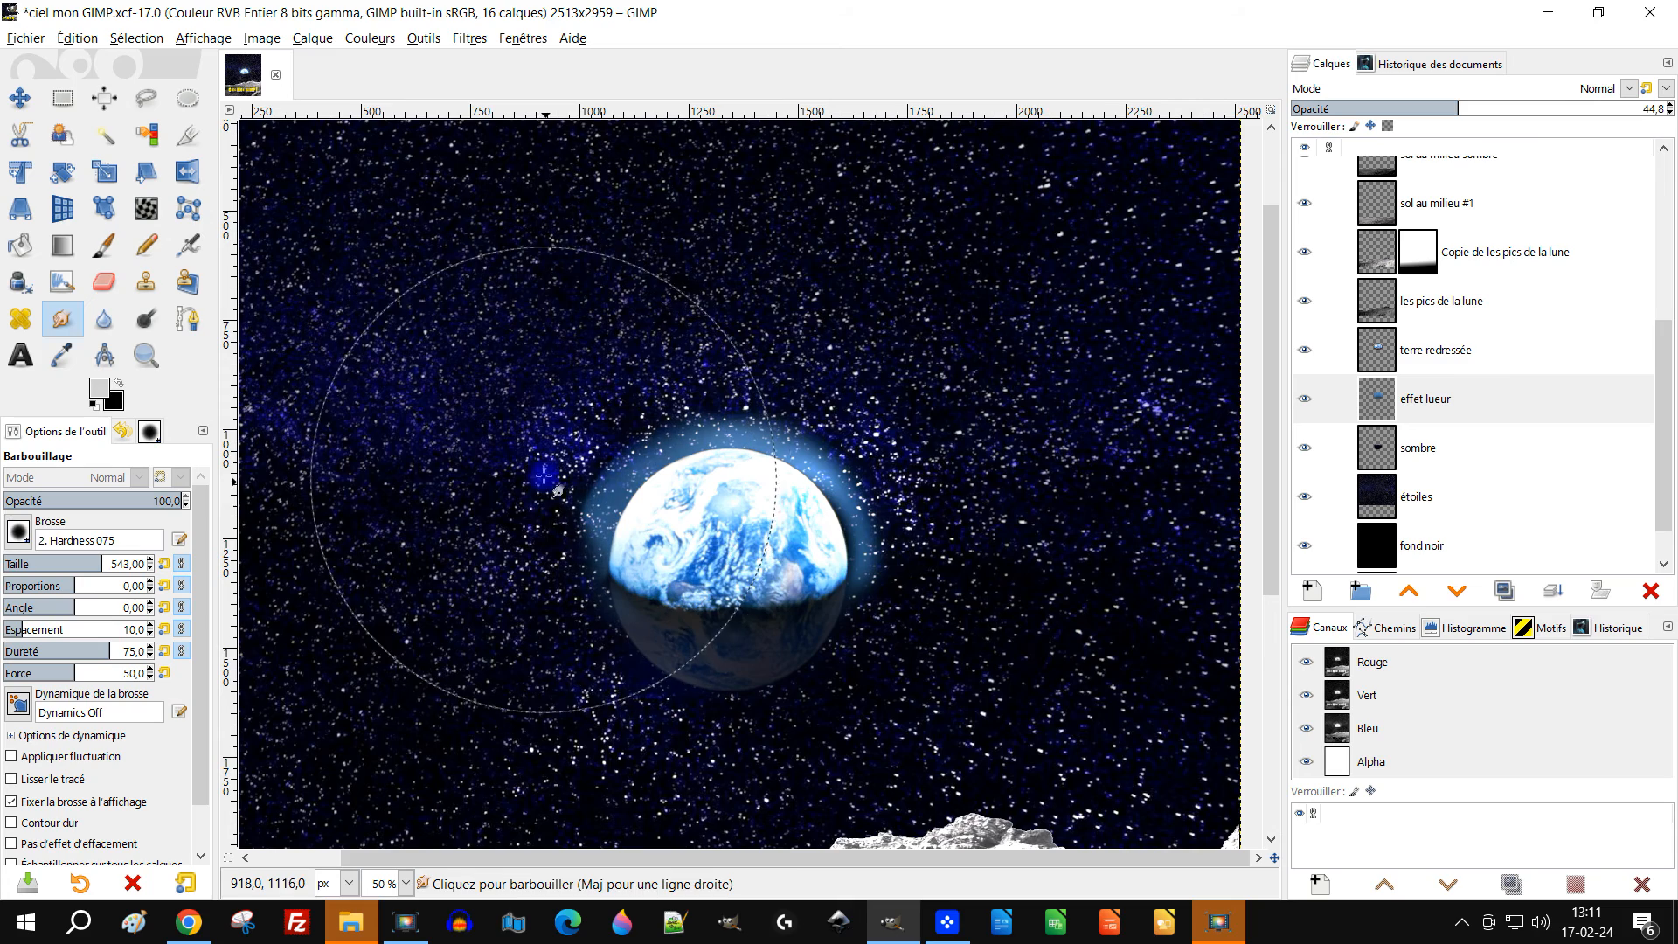
Set the Smudge brush size to 340 and blend the glow's outer edge around the Earth's left, top and right sides
{"action": "left_click", "coordinate": [78, 563]}
{"action": "scroll", "coordinate": [852, 476], "scroll_direction": "up", "scroll_amount": 2}
{"action": "scroll", "coordinate": [852, 476], "scroll_direction": "down", "scroll_amount": 1}
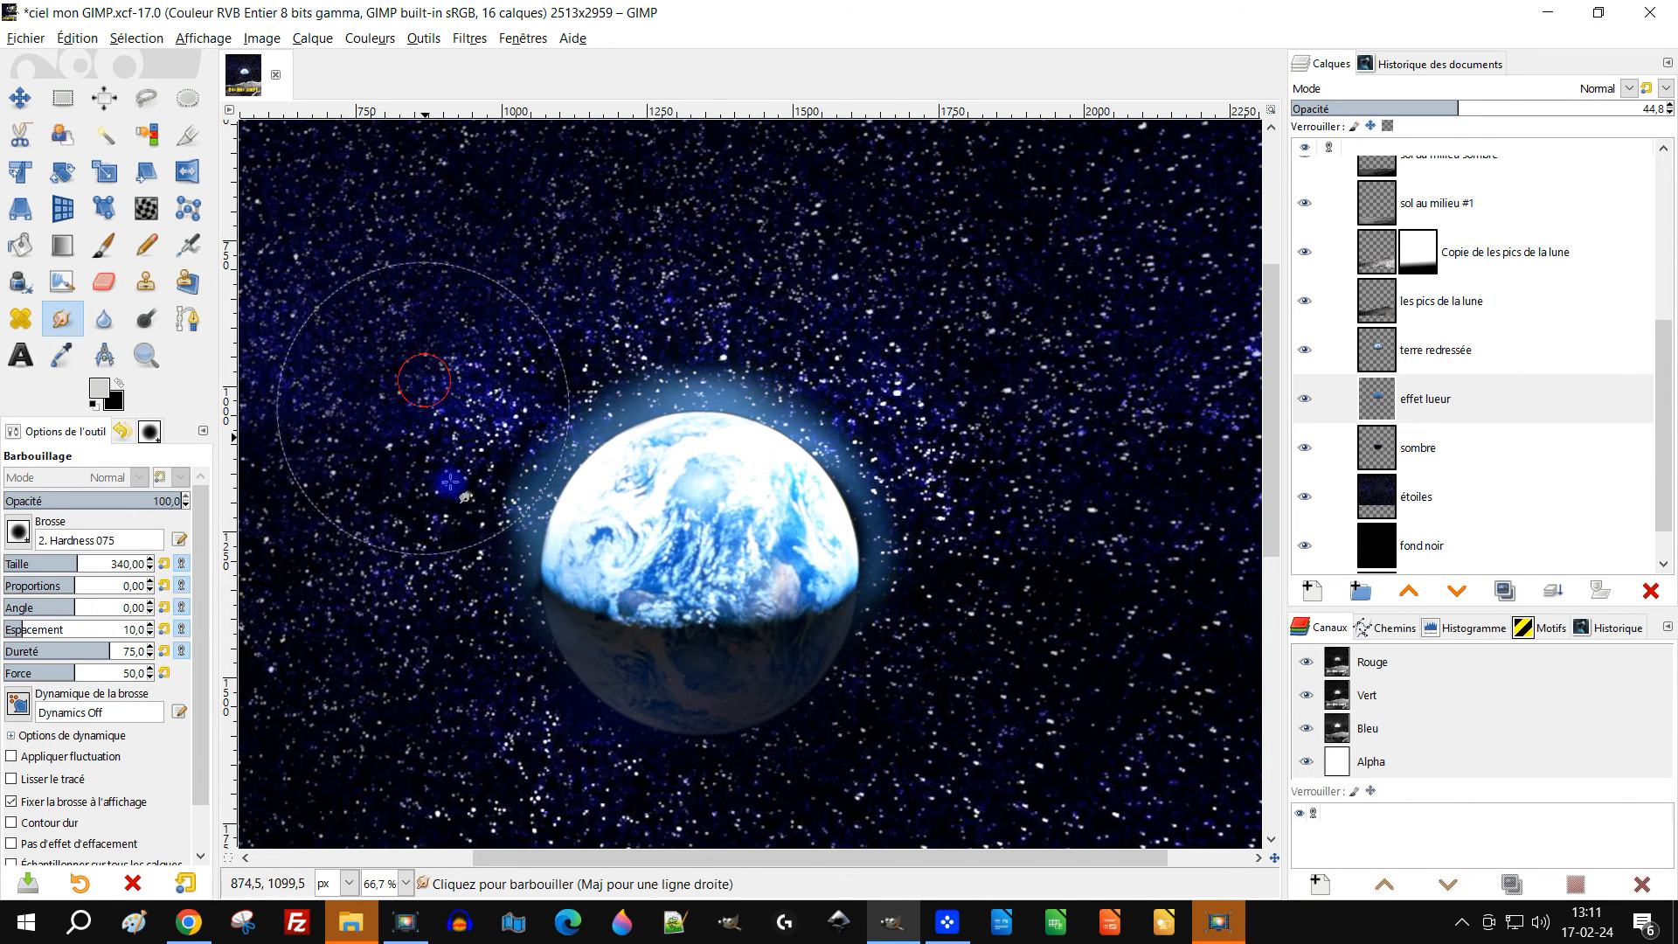
{"action": "left_click_drag", "start_coordinate": [445, 472], "coordinate": [496, 459]}
{"action": "left_click_drag", "start_coordinate": [591, 295], "coordinate": [632, 329]}
{"action": "mouse_move", "coordinate": [707, 295]}
{"action": "left_mouse_down"}
{"action": "mouse_move", "coordinate": [711, 318]}
{"action": "mouse_move", "coordinate": [745, 326]}
{"action": "left_mouse_up"}
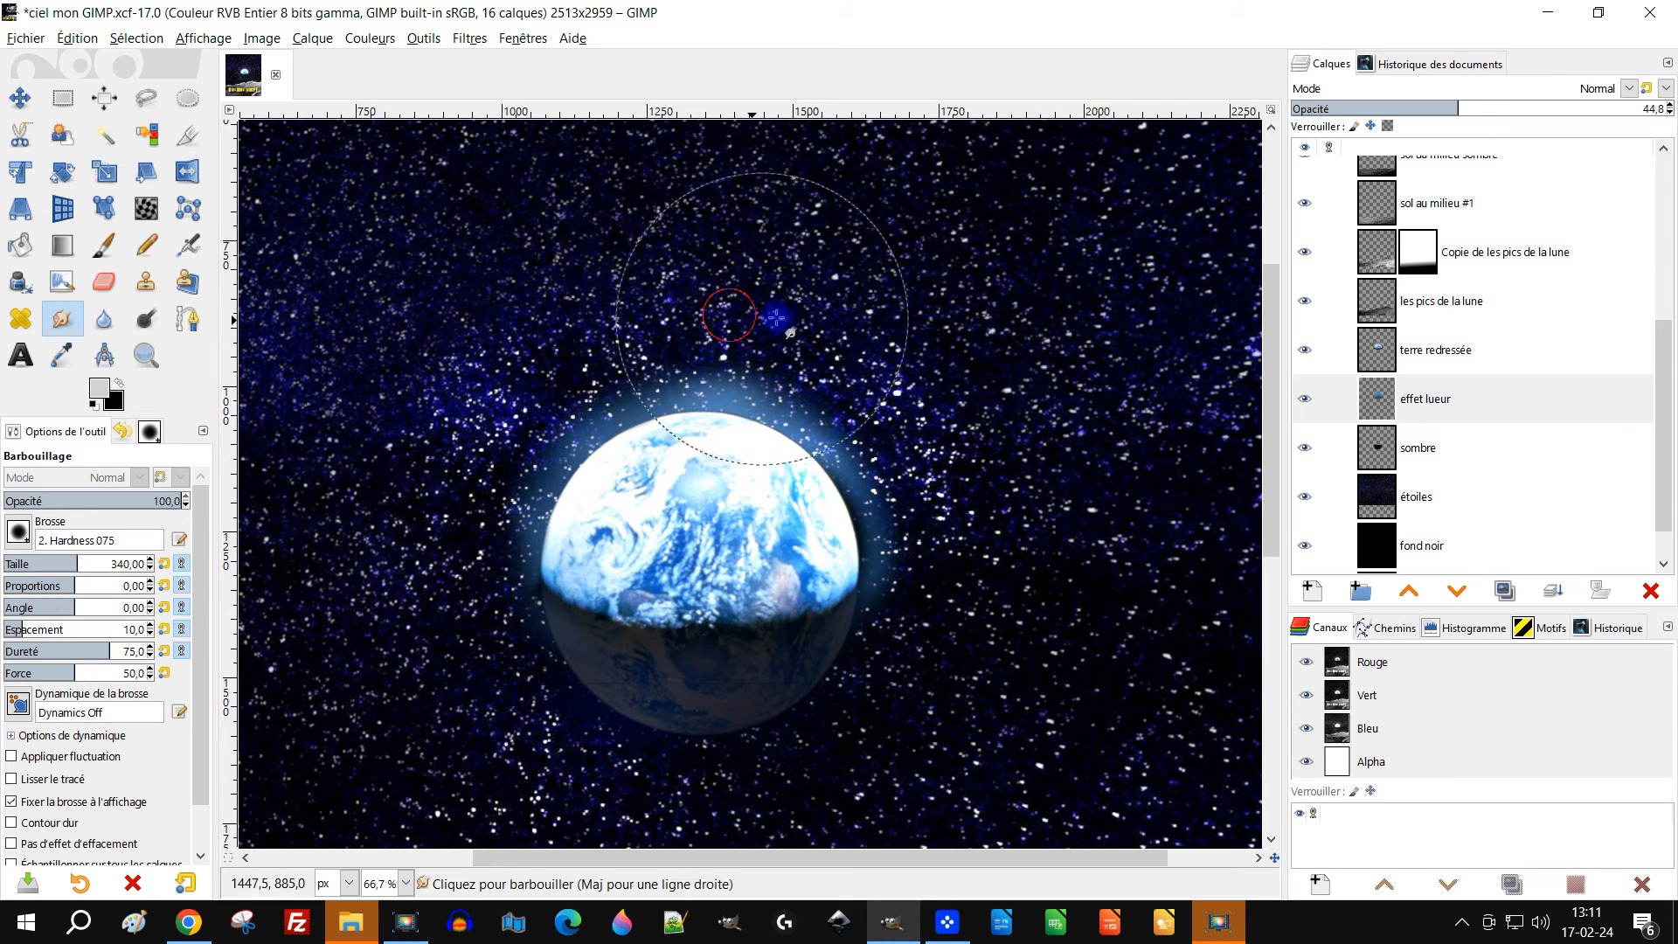
{"action": "left_click_drag", "start_coordinate": [876, 400], "coordinate": [875, 408]}
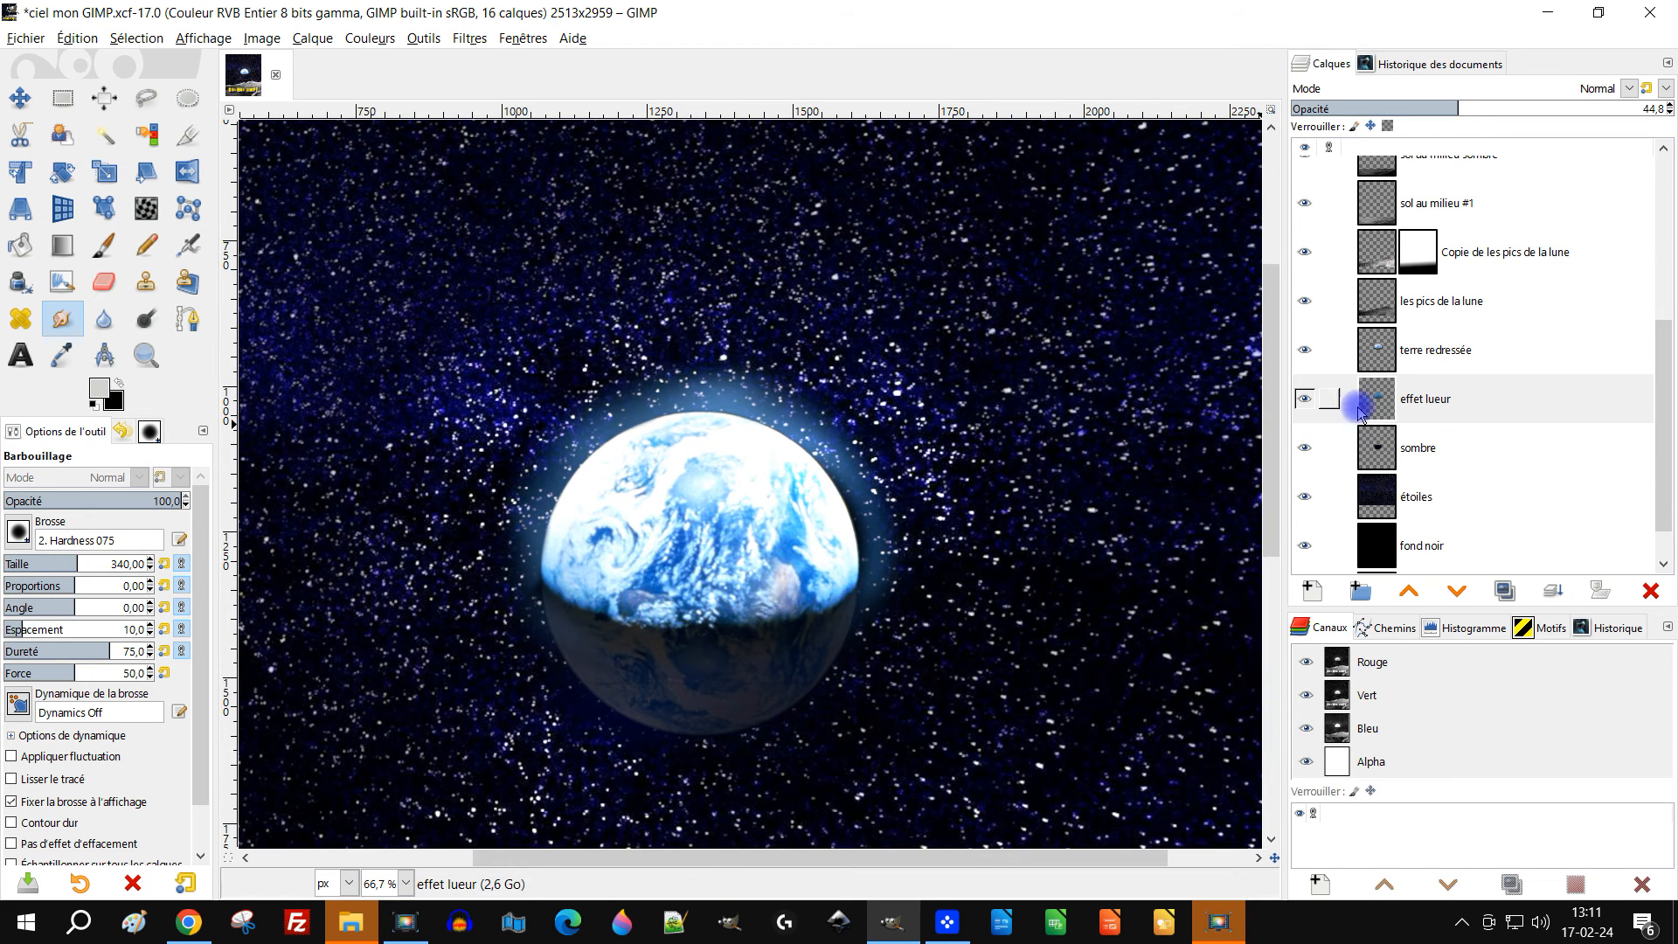
Hide and show the effet lueur layer to compare the Earth with and without its glow
{"action": "left_click", "coordinate": [1394, 409]}
{"action": "left_click", "coordinate": [1304, 400]}
{"action": "left_click", "coordinate": [1304, 401]}
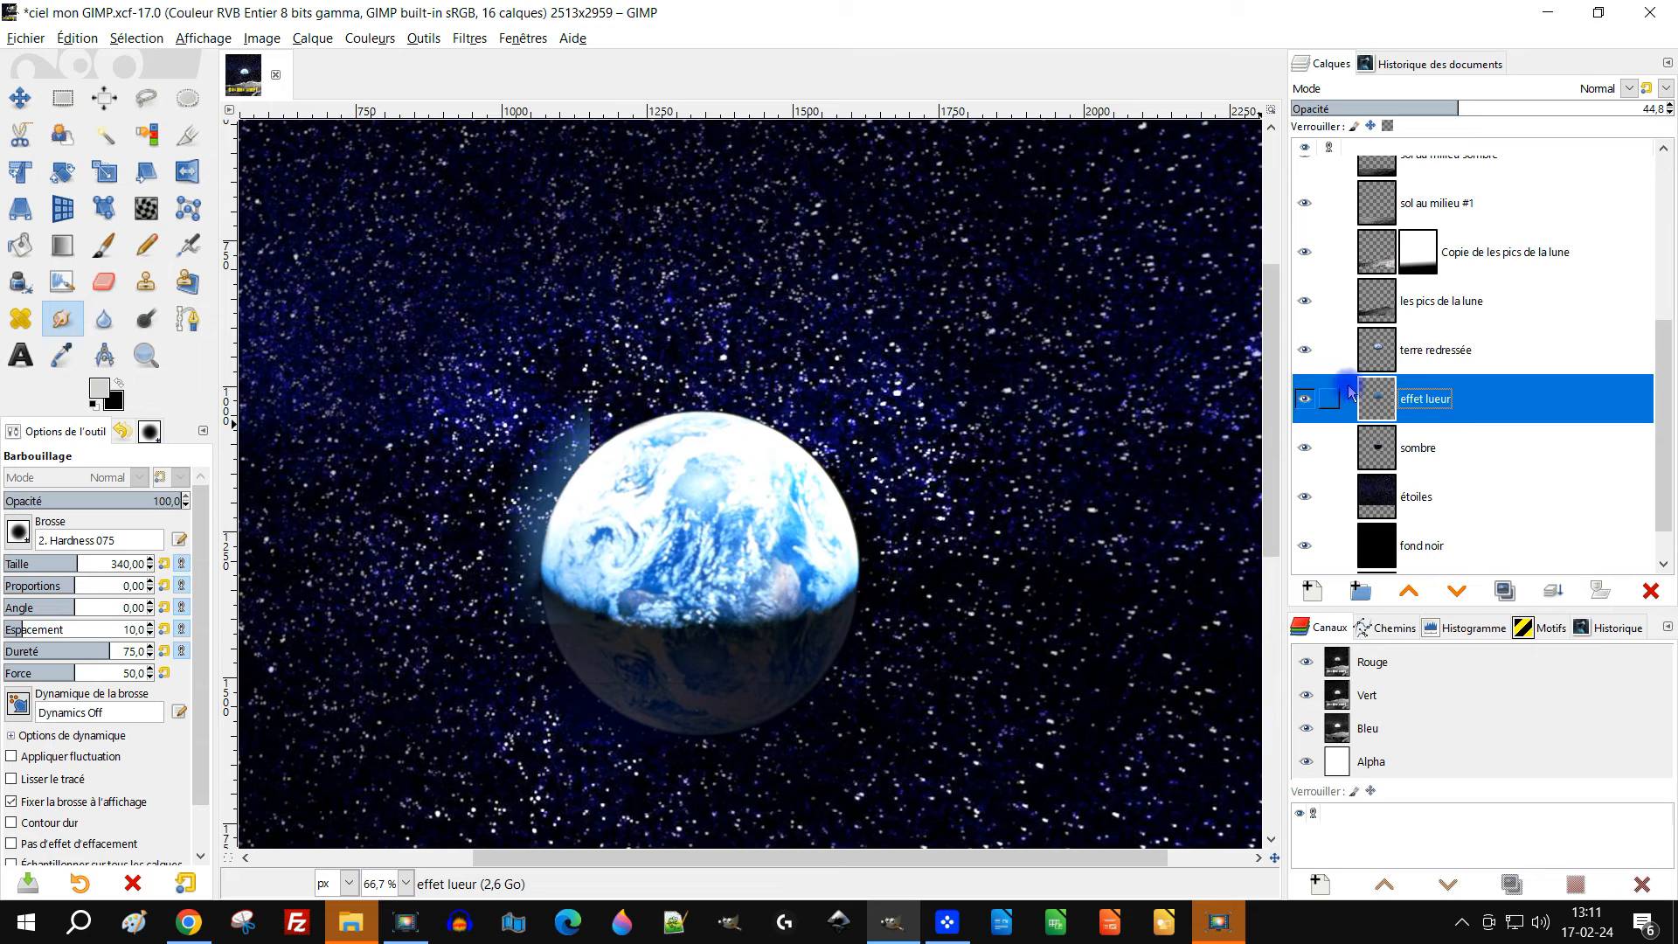
{"action": "scroll", "coordinate": [887, 534], "scroll_direction": "up", "scroll_amount": 1}
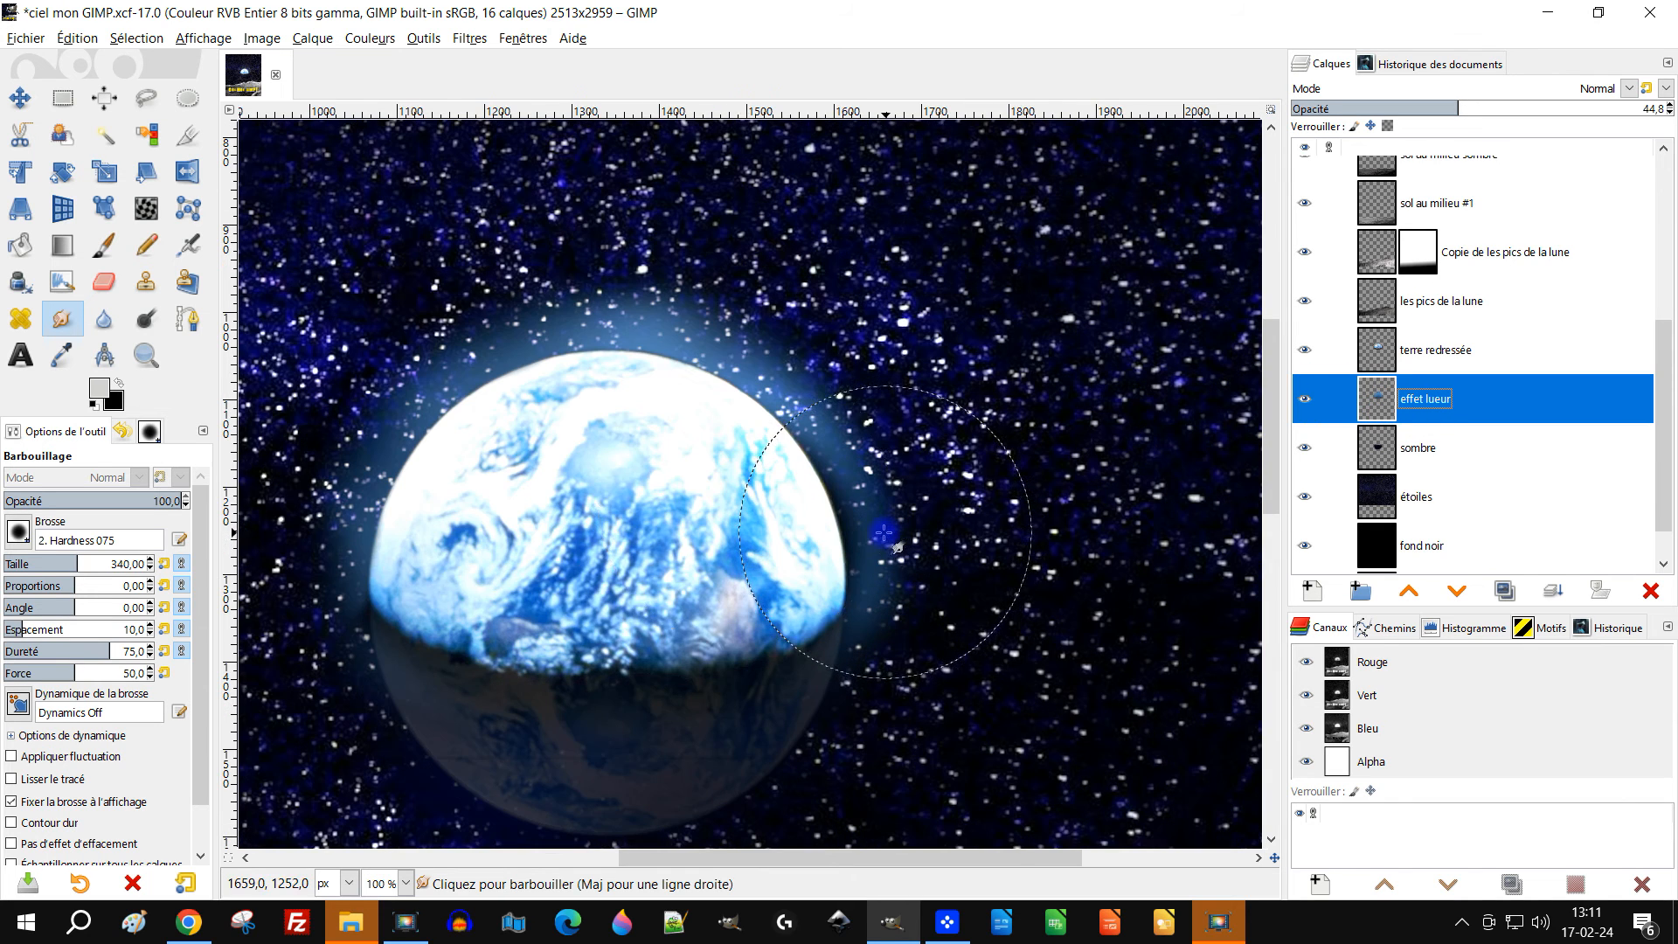
With the Eraser at 82.4 opacity, try erasing along the Earth's right edge on the terre redressée layer and undo the stroke
{"action": "left_click", "coordinate": [1417, 367]}
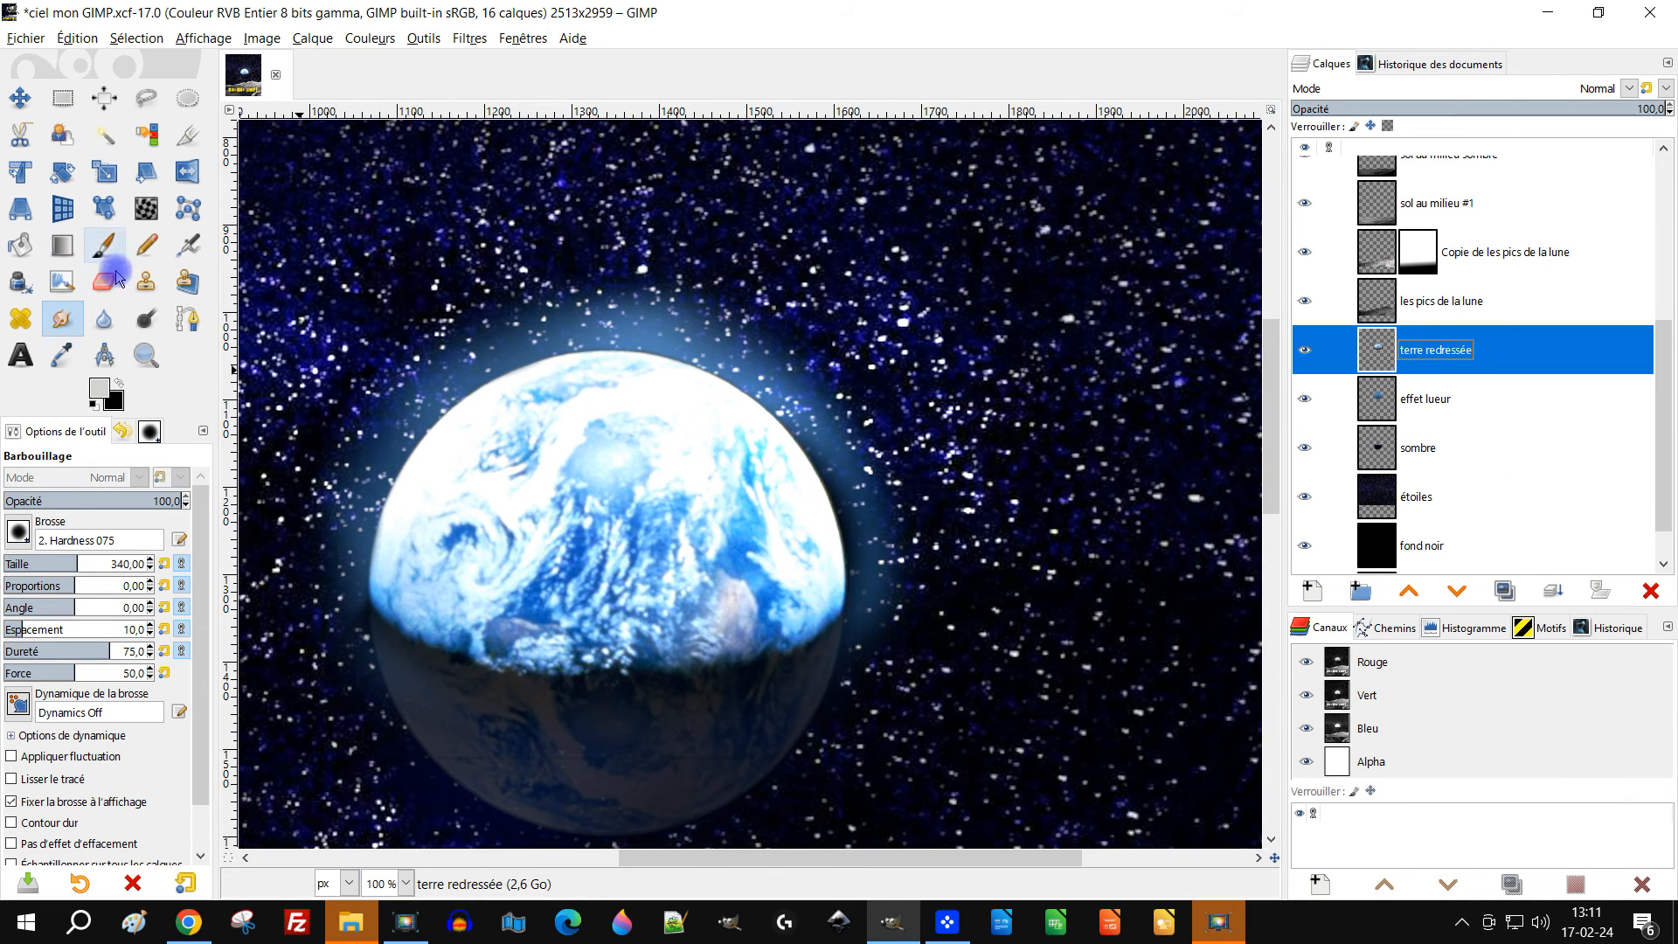
{"action": "key", "text": "shift+e"}
{"action": "scroll", "coordinate": [911, 533], "scroll_direction": "up", "scroll_amount": 4}
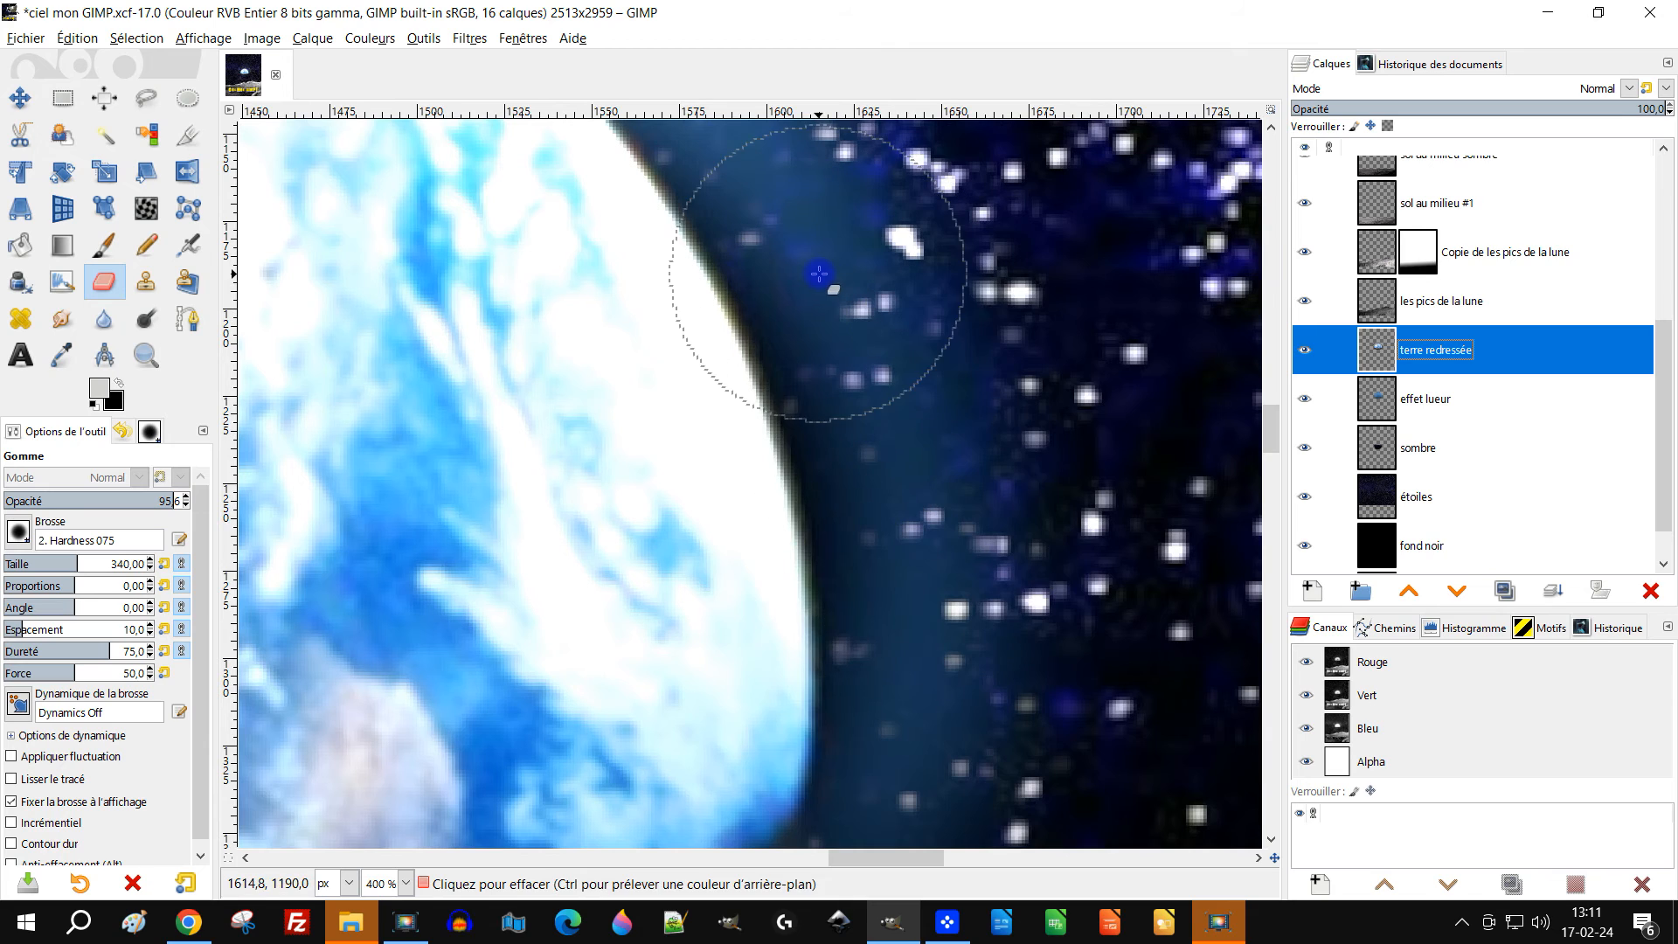
{"action": "left_click_drag", "start_coordinate": [123, 500], "coordinate": [75, 500]}
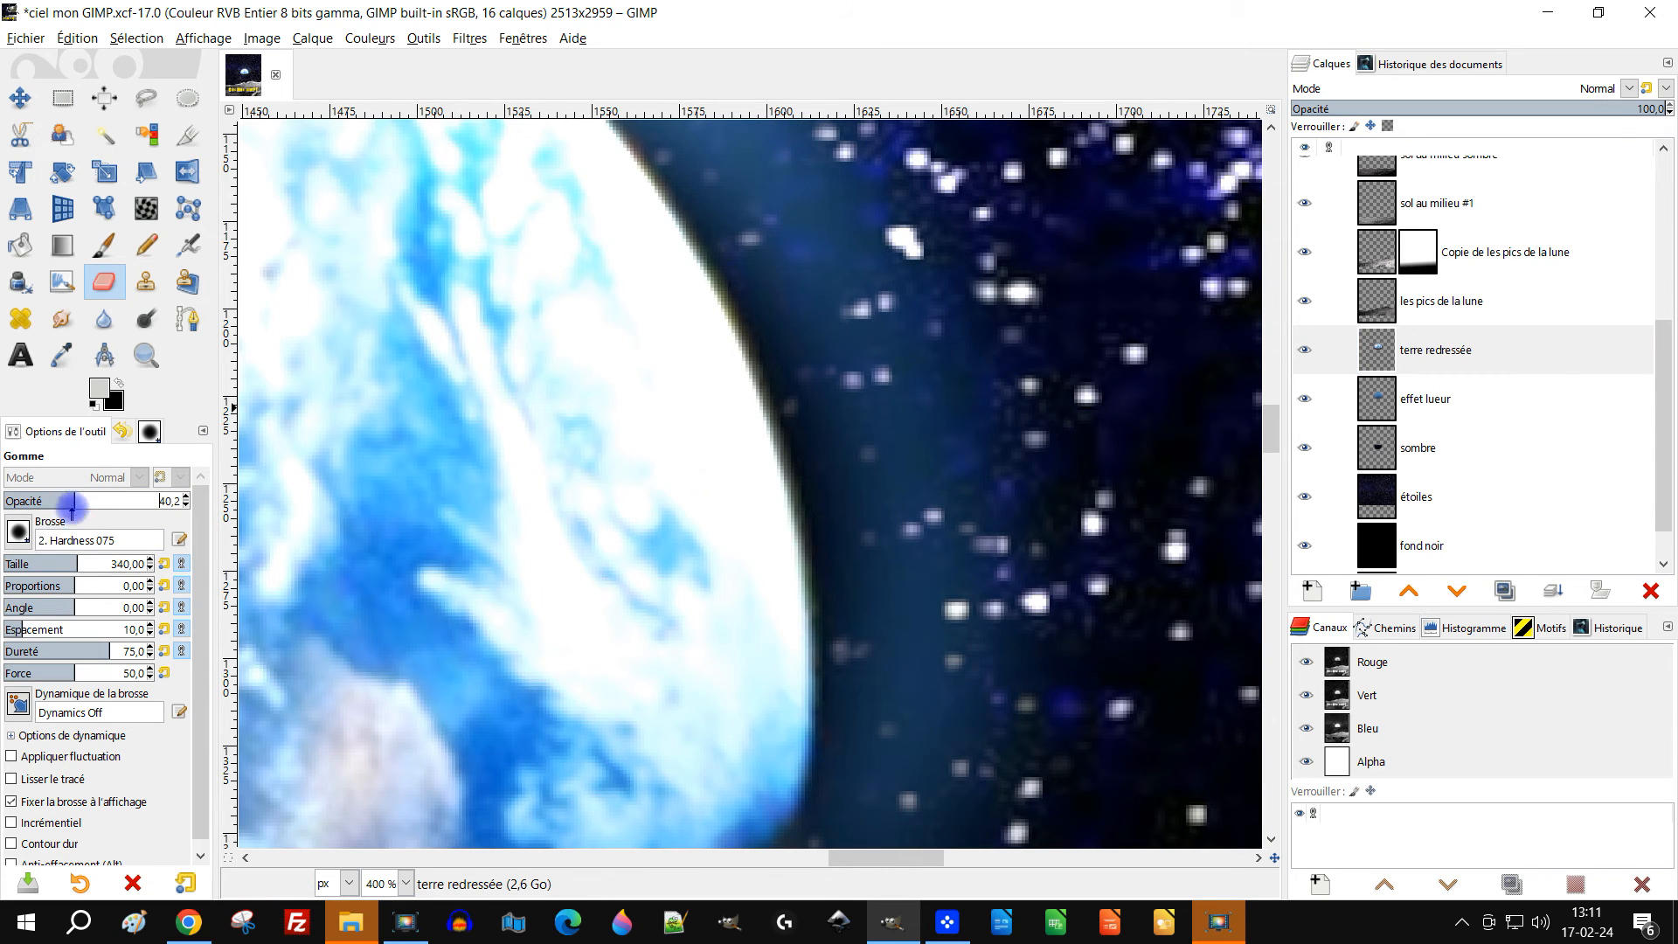
{"action": "left_click_drag", "start_coordinate": [122, 501], "coordinate": [127, 501]}
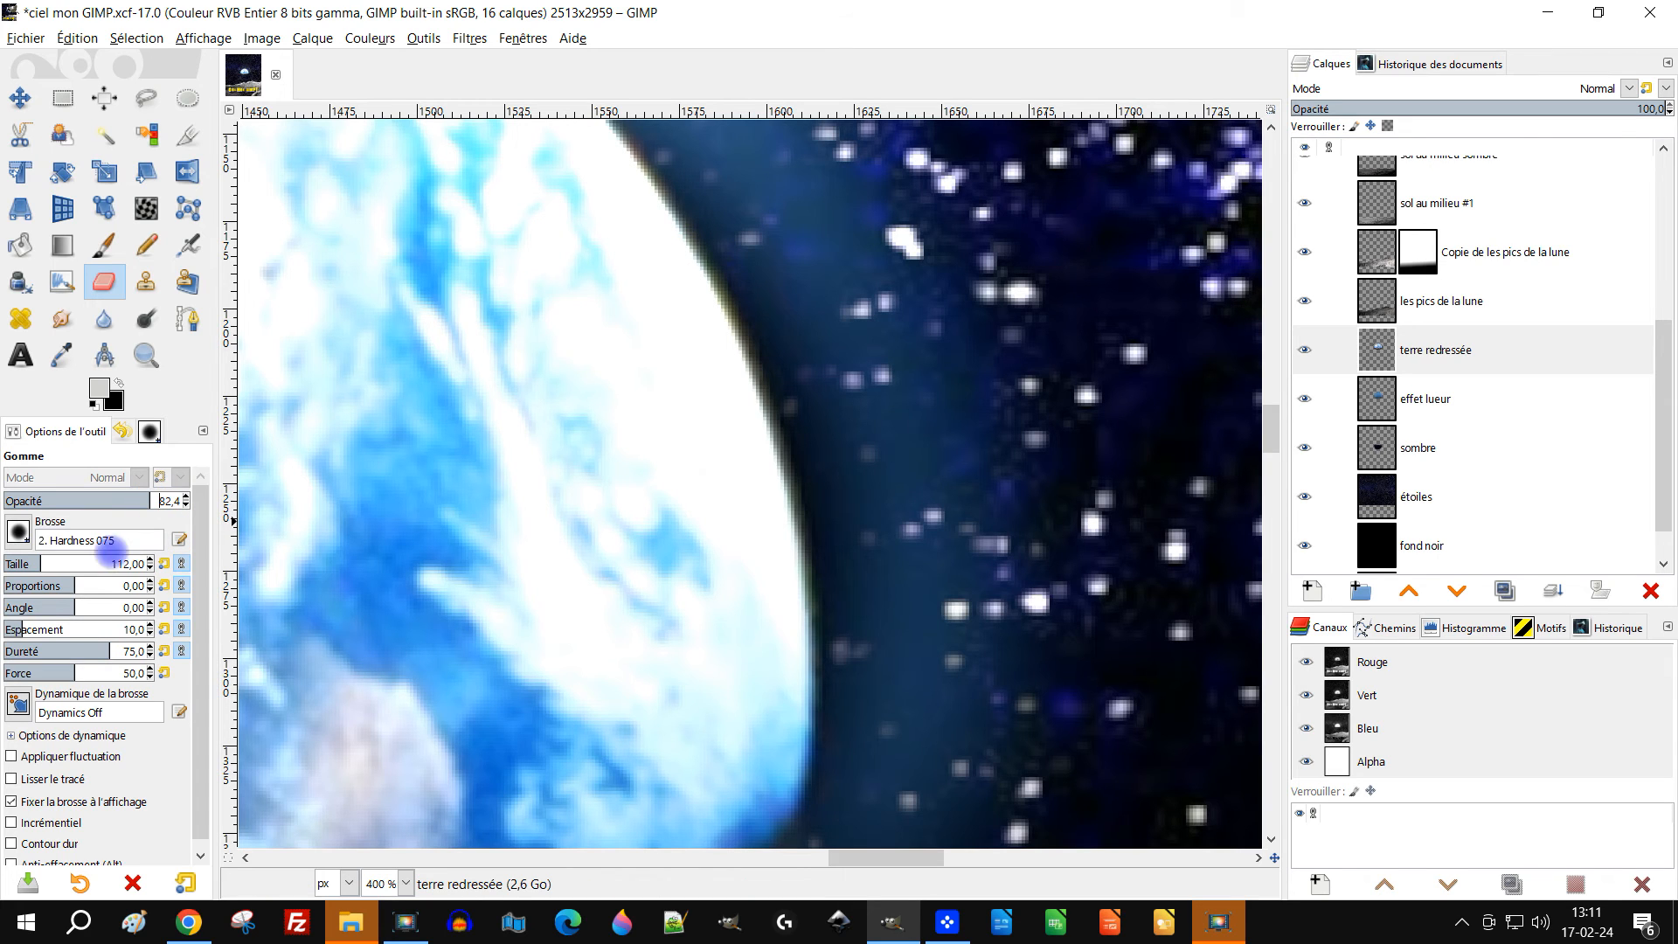
{"action": "mouse_move", "coordinate": [700, 157]}
{"action": "left_mouse_down"}
{"action": "mouse_move", "coordinate": [723, 232]}
{"action": "mouse_move", "coordinate": [762, 310]}
{"action": "mouse_move", "coordinate": [831, 574]}
{"action": "left_mouse_up"}
{"action": "key", "text": "ctrl+z"}
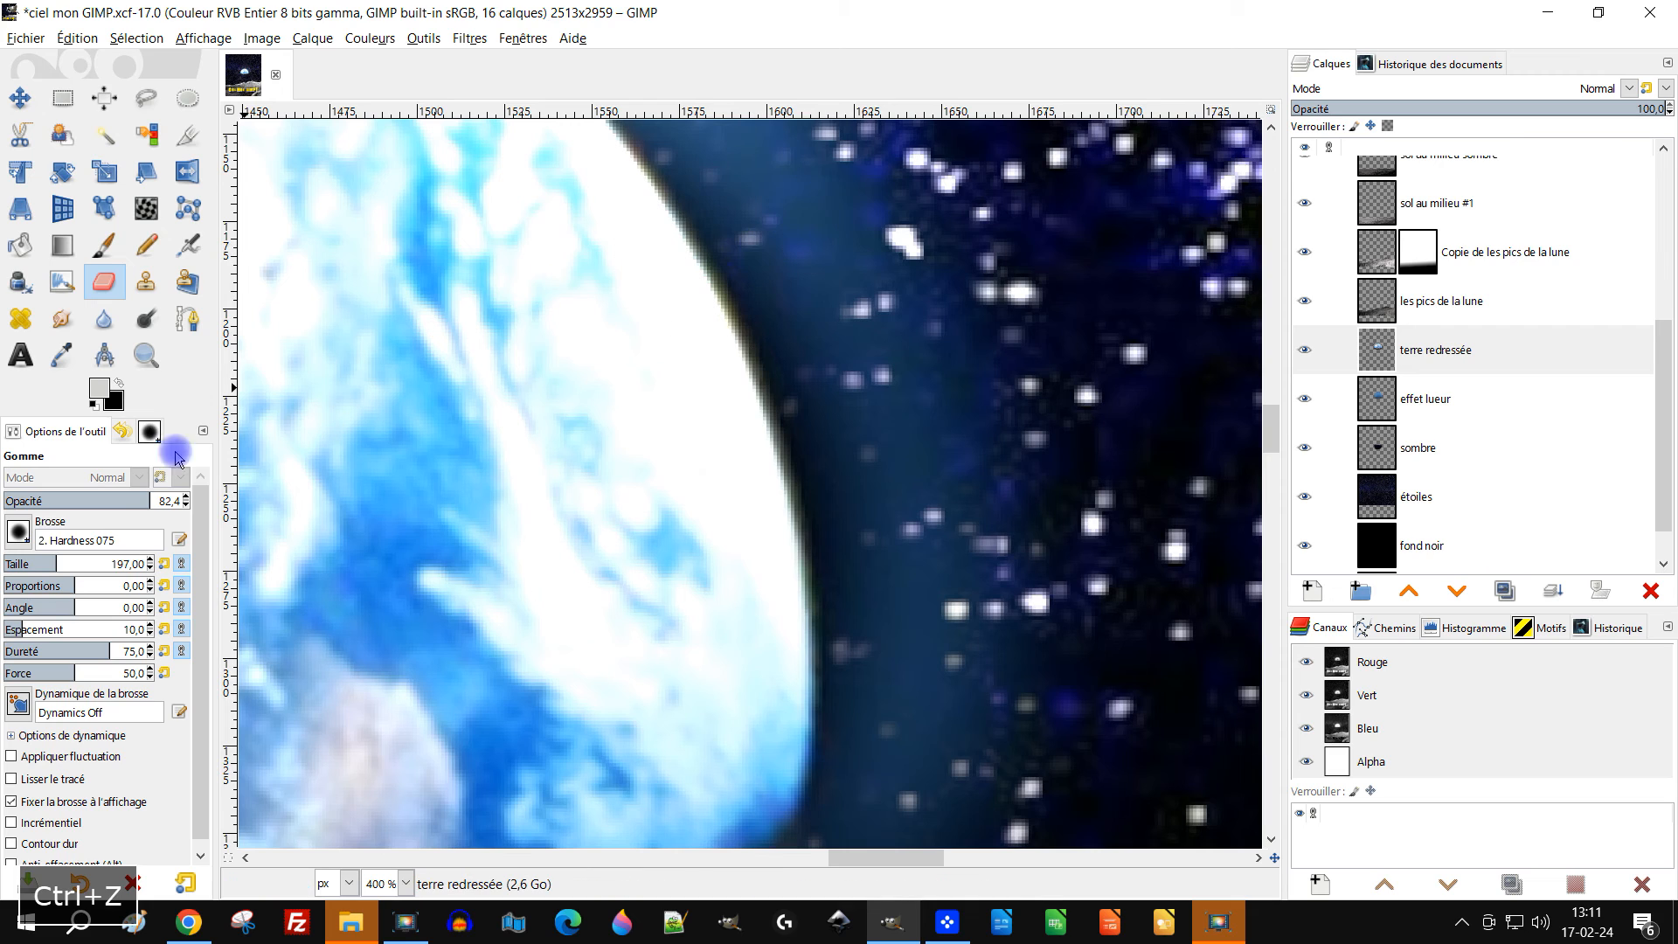
Erase the dark fringe along the Earth's upper-right edge using the 2. Hardness 050 brush at size 247
{"action": "left_click", "coordinate": [19, 531]}
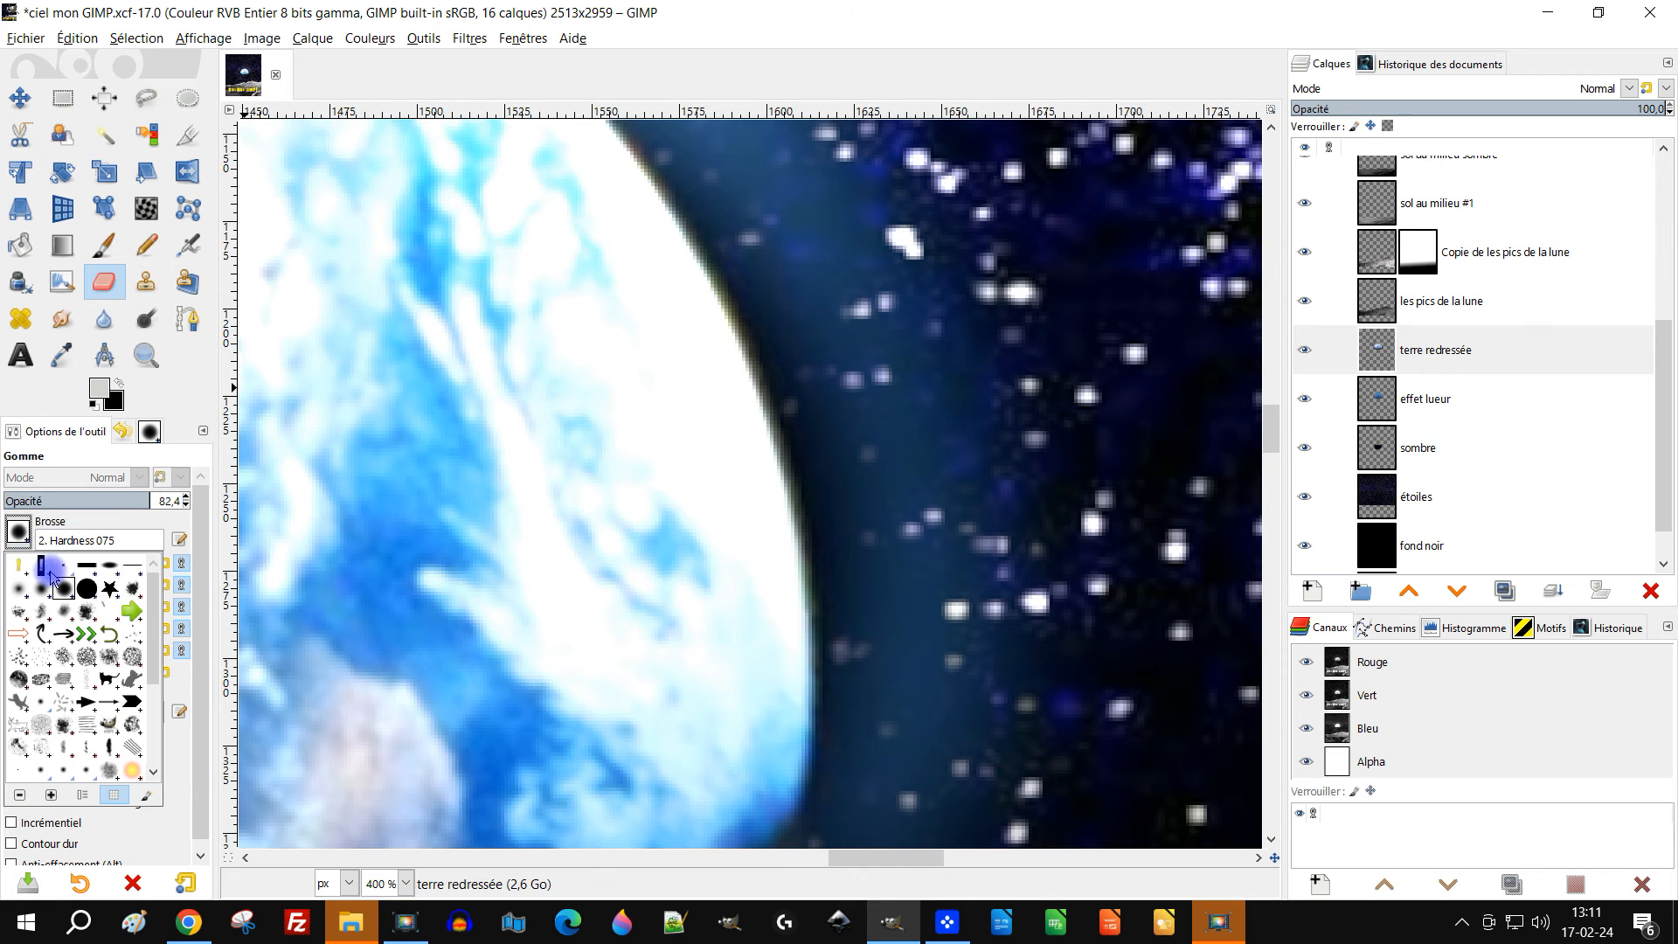
{"action": "left_click", "coordinate": [51, 594]}
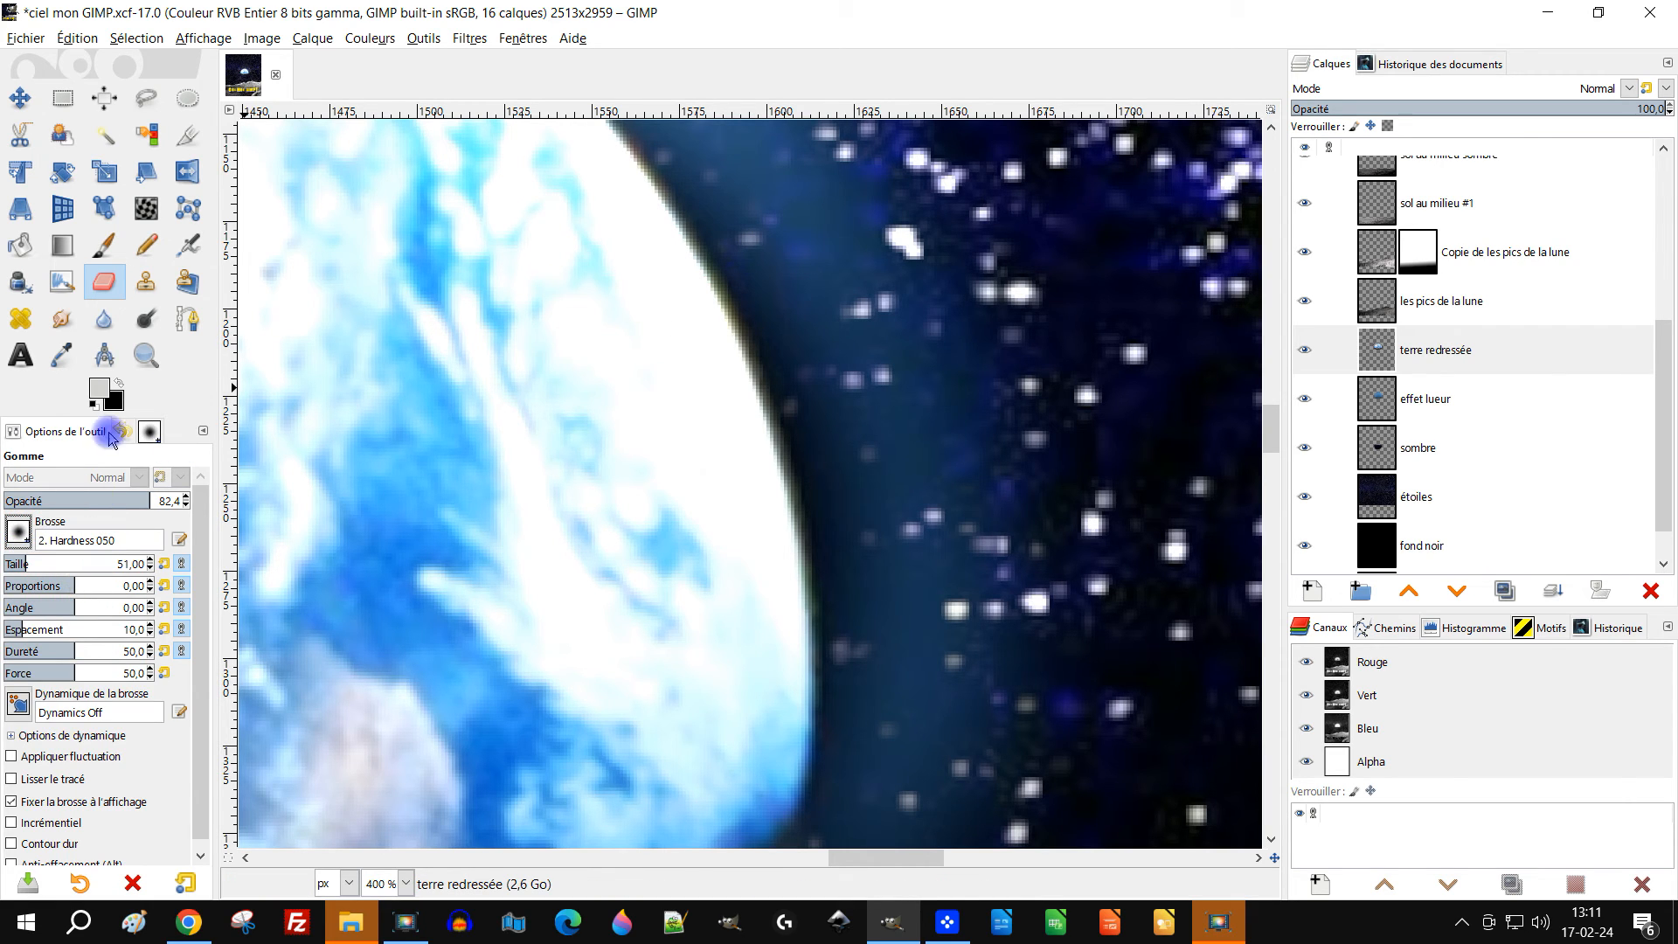
{"action": "scroll", "coordinate": [804, 300], "scroll_direction": "down", "scroll_amount": 1}
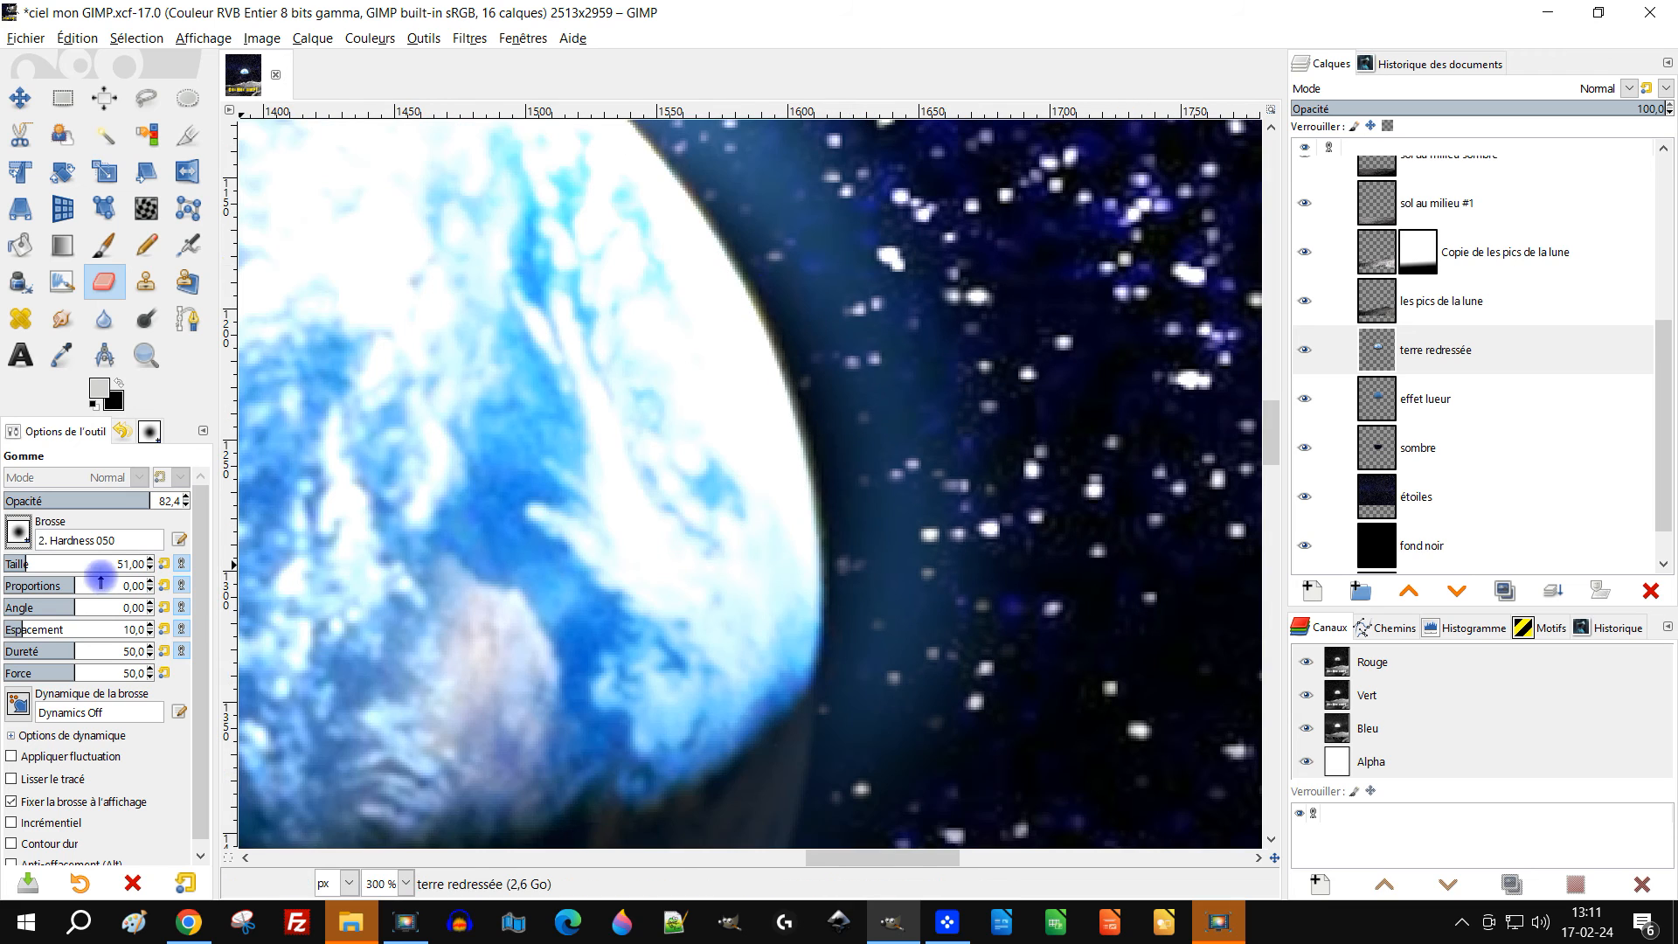
{"action": "left_click_drag", "start_coordinate": [537, 337], "coordinate": [592, 468]}
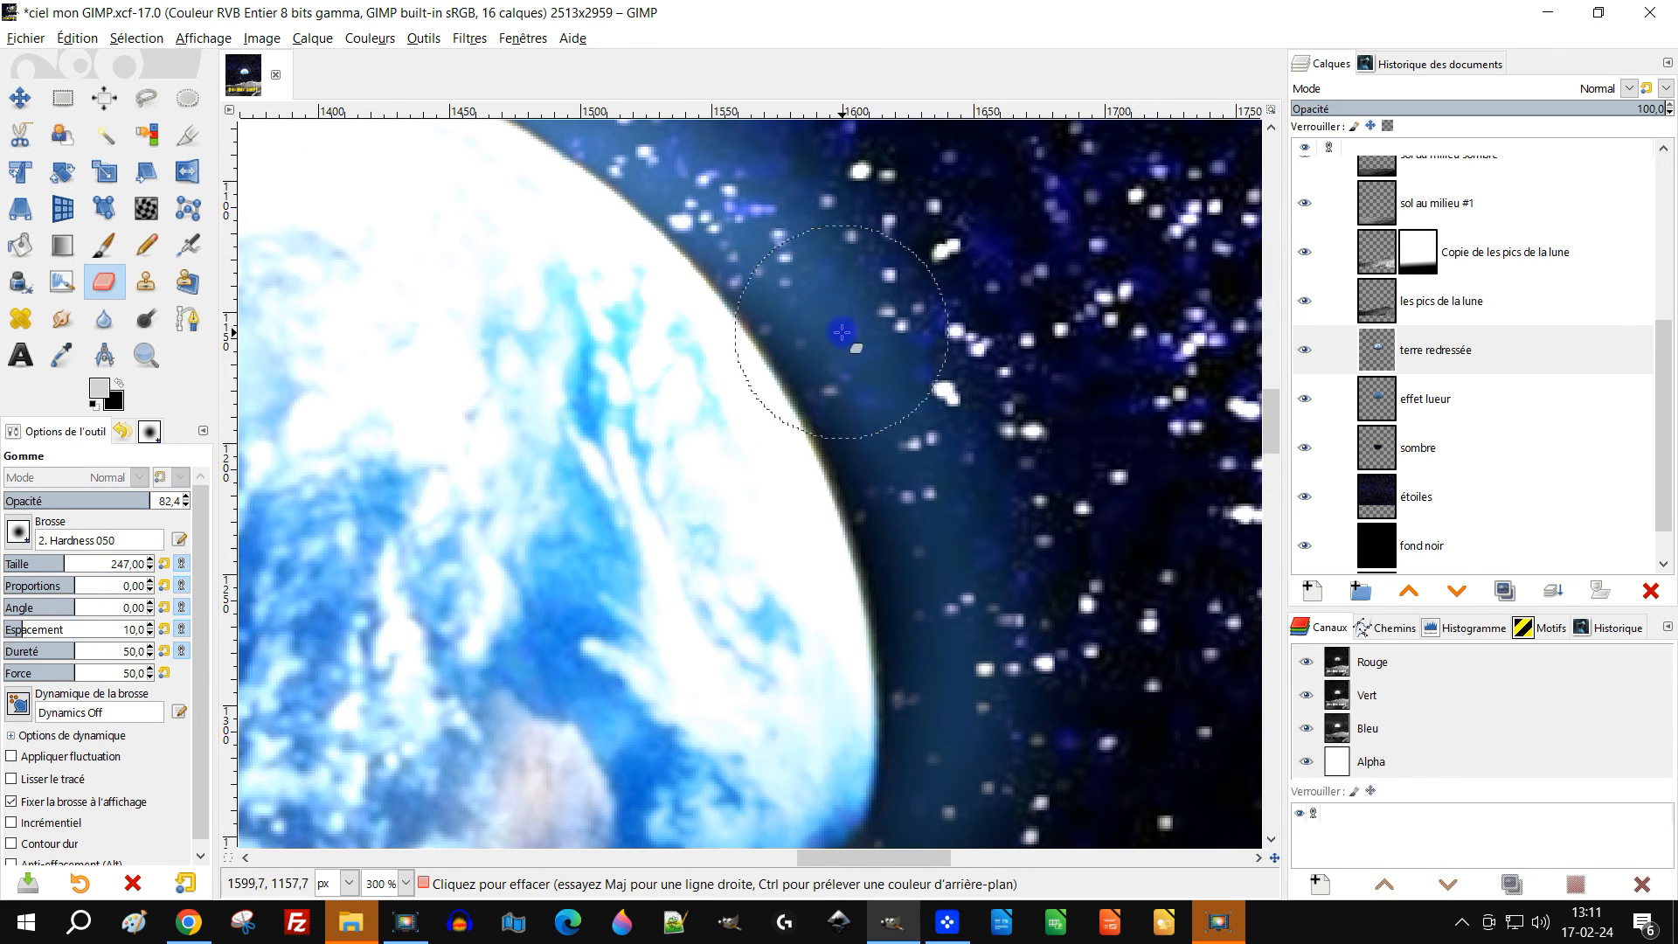
{"action": "mouse_move", "coordinate": [842, 295]}
{"action": "left_mouse_down"}
{"action": "mouse_move", "coordinate": [951, 607]}
{"action": "mouse_move", "coordinate": [956, 768]}
{"action": "mouse_move", "coordinate": [968, 630]}
{"action": "left_mouse_up"}
{"action": "mouse_move", "coordinate": [926, 529]}
{"action": "left_mouse_down"}
{"action": "mouse_move", "coordinate": [869, 374]}
{"action": "mouse_move", "coordinate": [753, 229]}
{"action": "mouse_move", "coordinate": [813, 265]}
{"action": "left_mouse_up"}
{"action": "scroll", "coordinate": [812, 266], "scroll_direction": "down", "scroll_amount": 7, "text": "ctrl"}
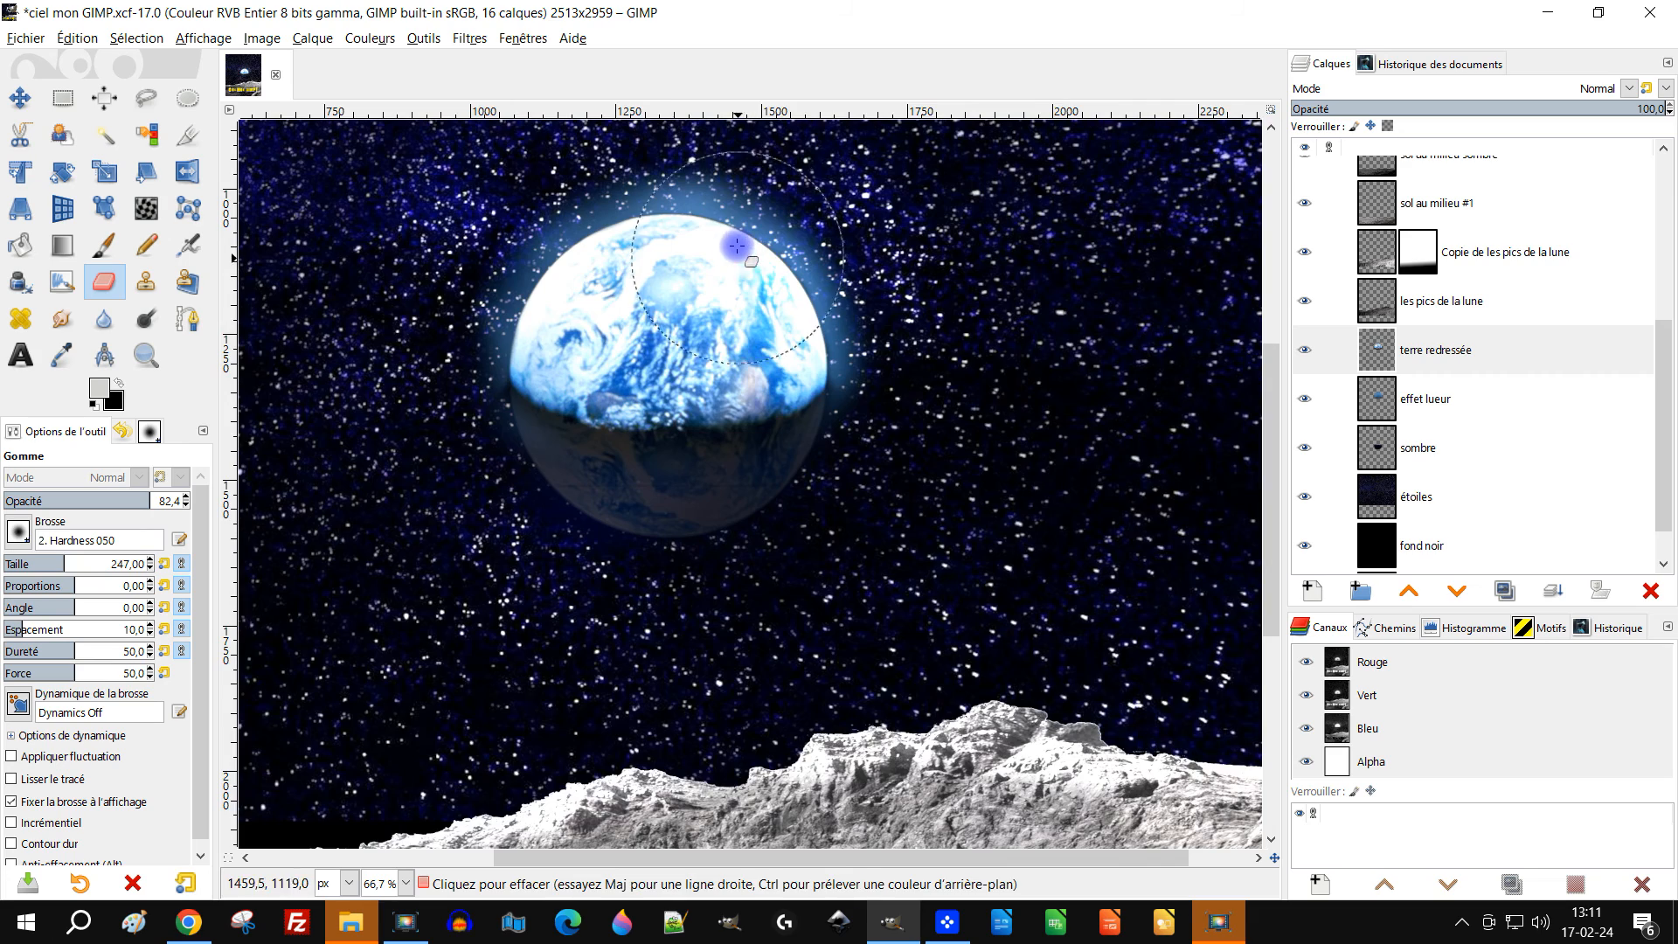
Erase the remaining dark fringe beside the lower part of the lit Earth's right edge and check the surrounding glow
{"action": "scroll", "coordinate": [707, 365], "scroll_direction": "up", "scroll_amount": 5, "text": "ctrl"}
{"action": "scroll", "coordinate": [772, 364], "scroll_direction": "down", "scroll_amount": 1, "text": "ctrl"}
{"action": "left_click_drag", "start_coordinate": [953, 407], "coordinate": [807, 407]}
{"action": "scroll", "coordinate": [927, 531], "scroll_direction": "up", "scroll_amount": 1, "text": "ctrl"}
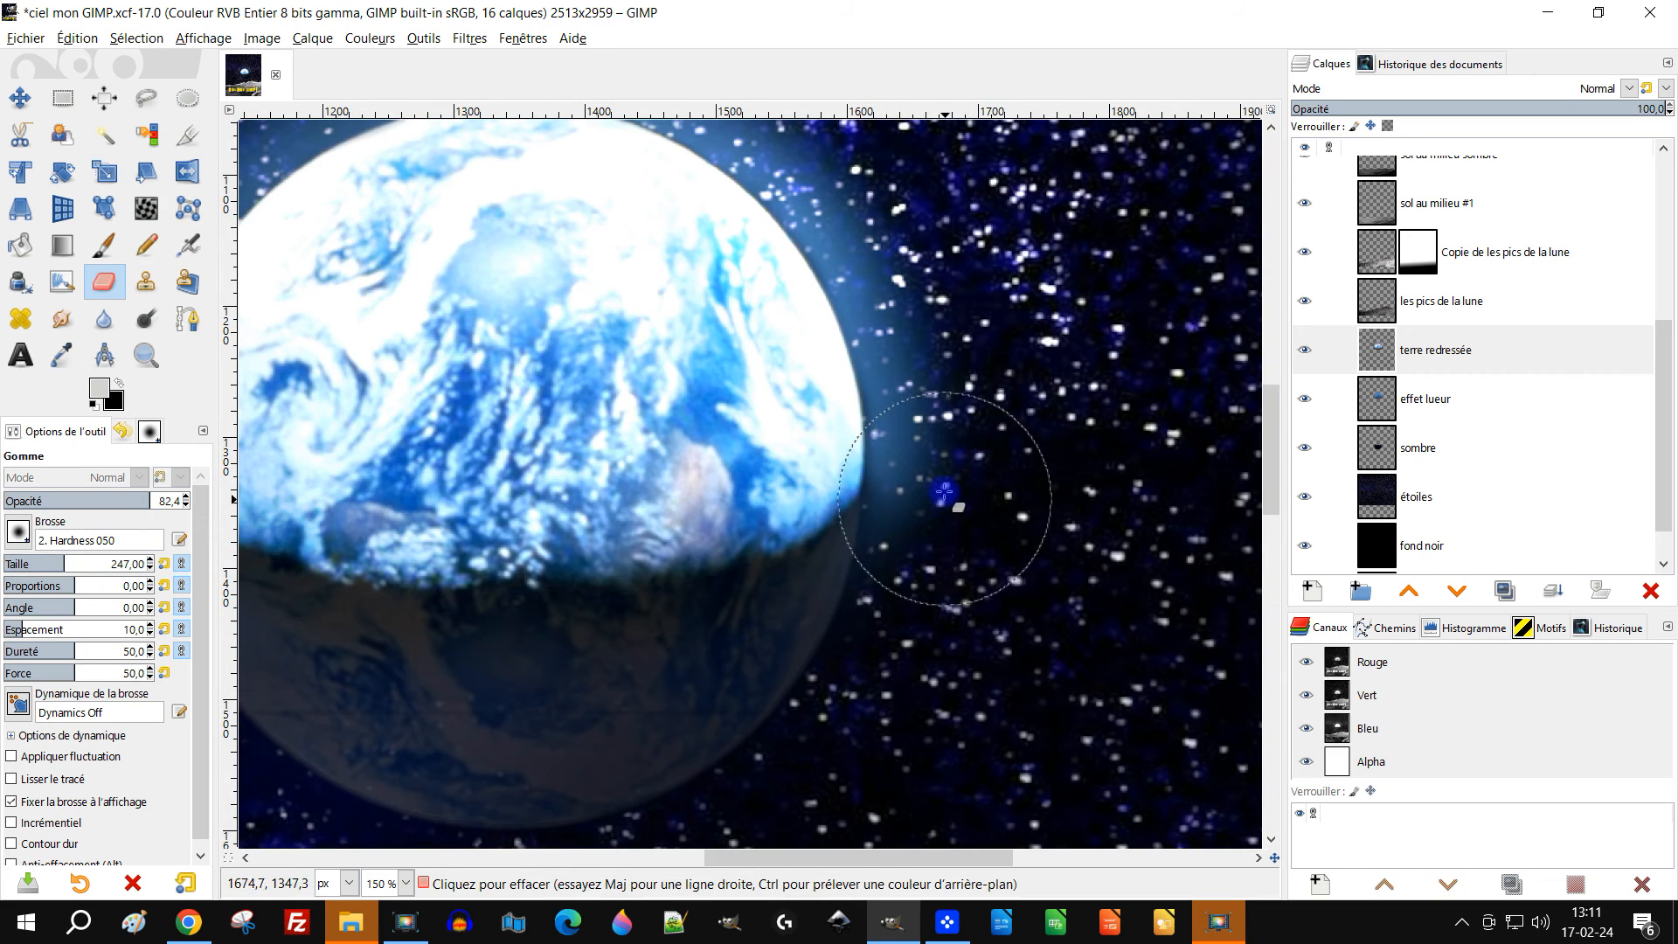
{"action": "scroll", "coordinate": [952, 485], "scroll_direction": "down", "scroll_amount": 3, "text": "ctrl"}
{"action": "scroll", "coordinate": [905, 472], "scroll_direction": "up", "scroll_amount": 4, "text": "ctrl"}
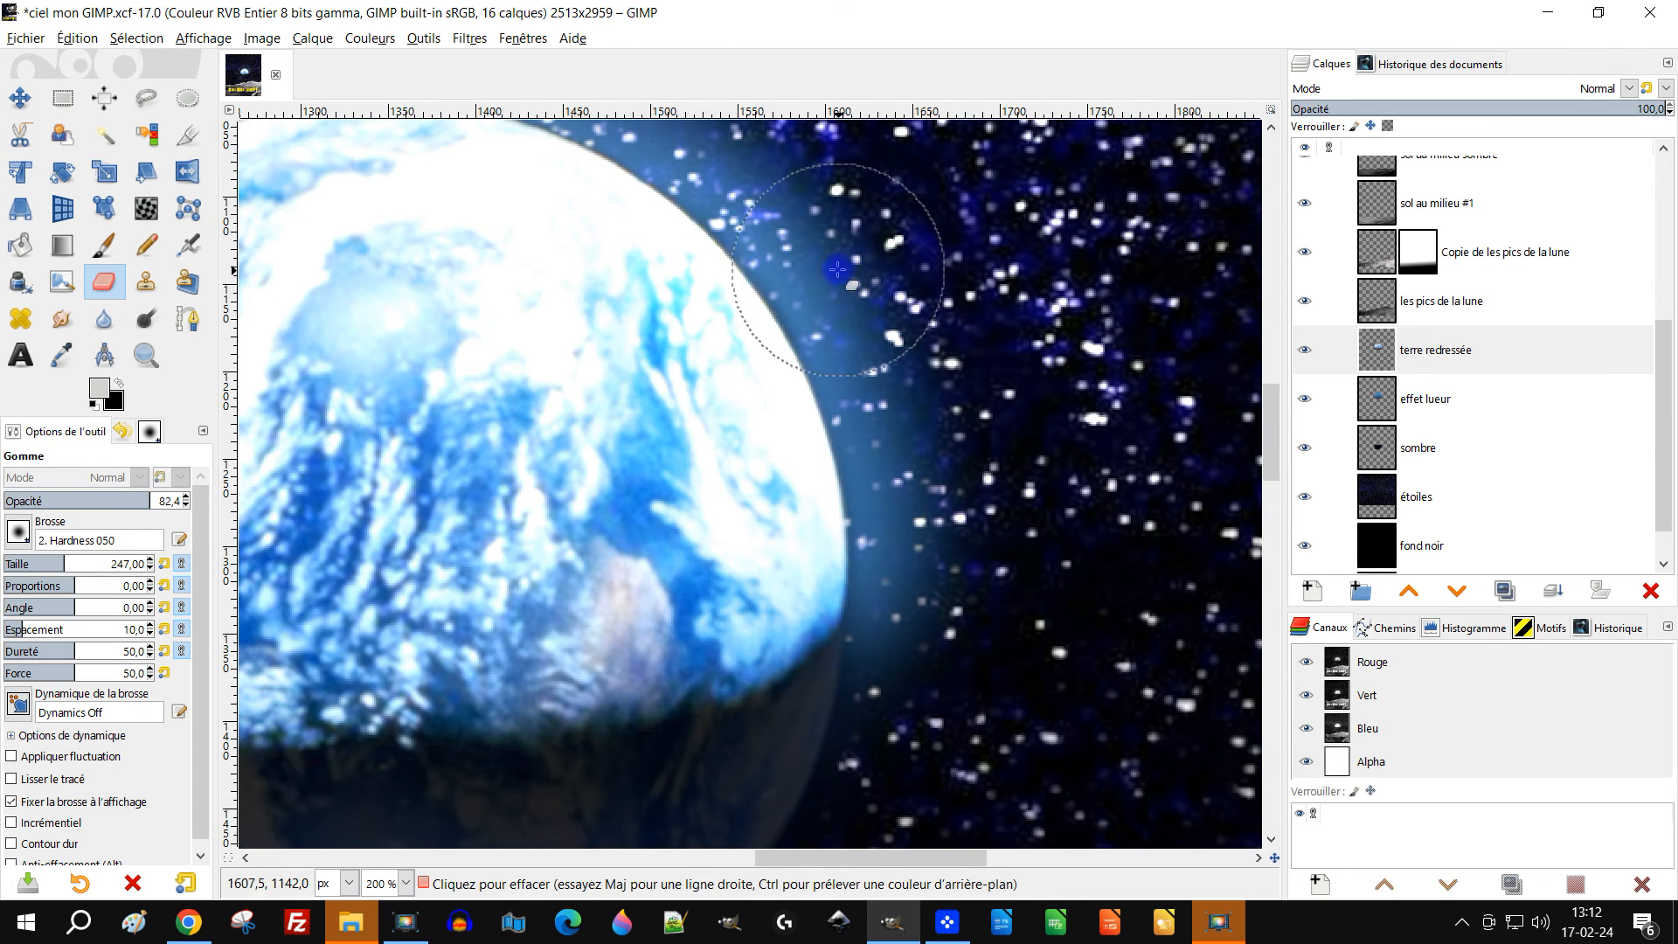
{"action": "left_click_drag", "start_coordinate": [566, 263], "coordinate": [693, 432]}
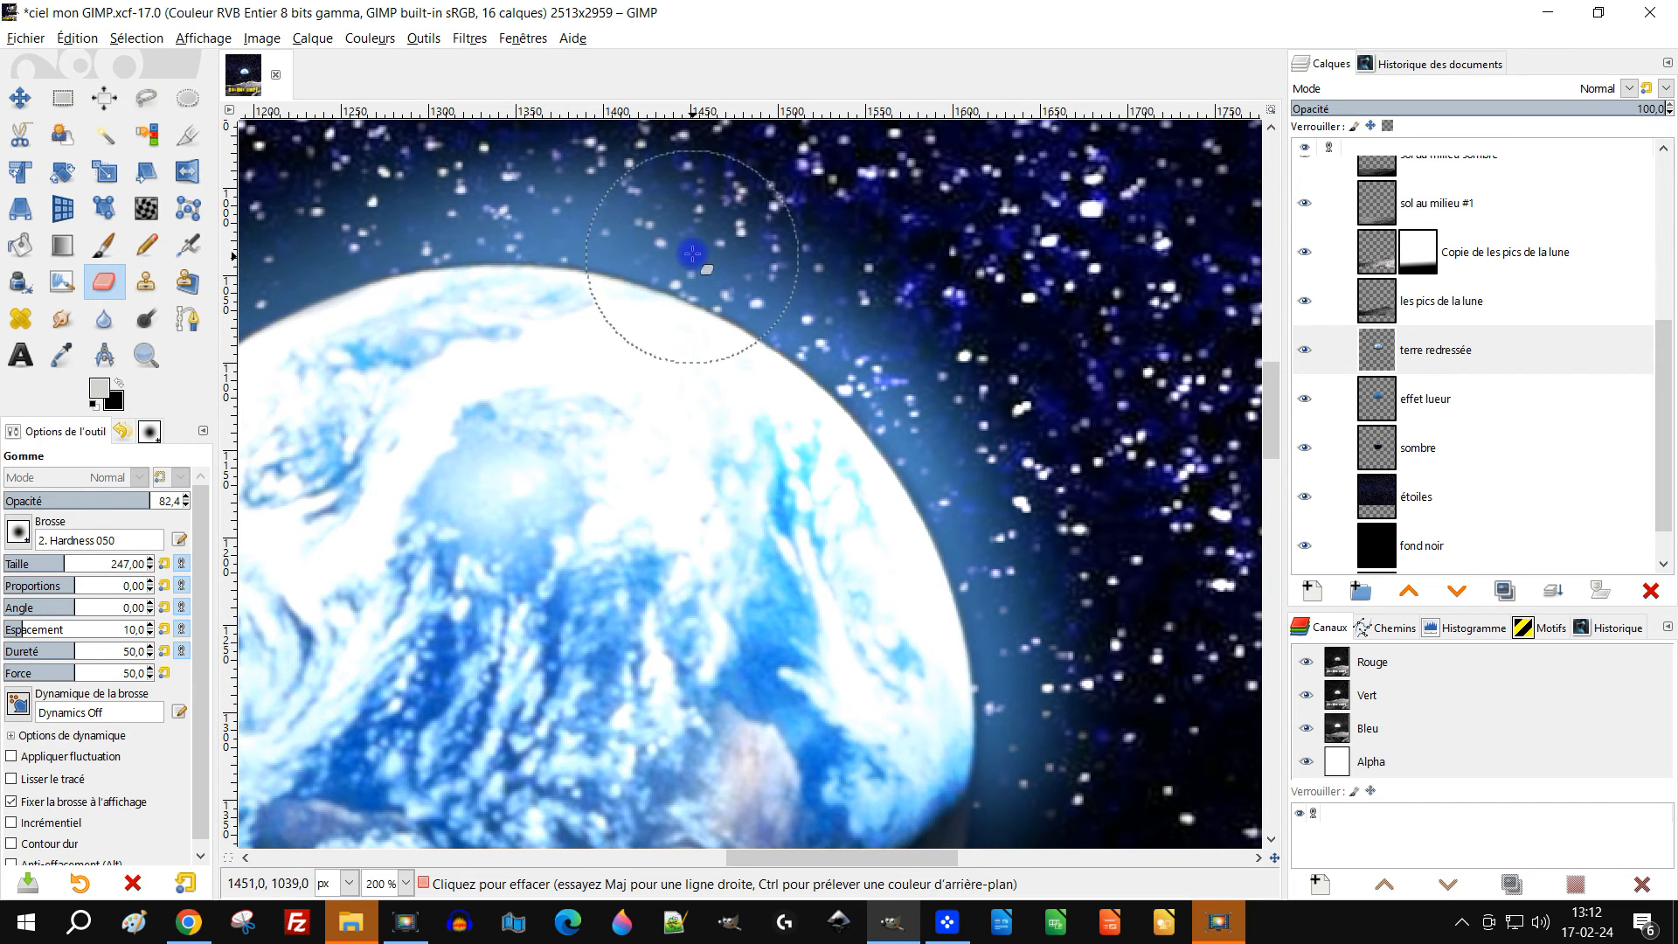
{"action": "scroll", "coordinate": [599, 255], "scroll_direction": "down", "scroll_amount": 3, "text": "ctrl"}
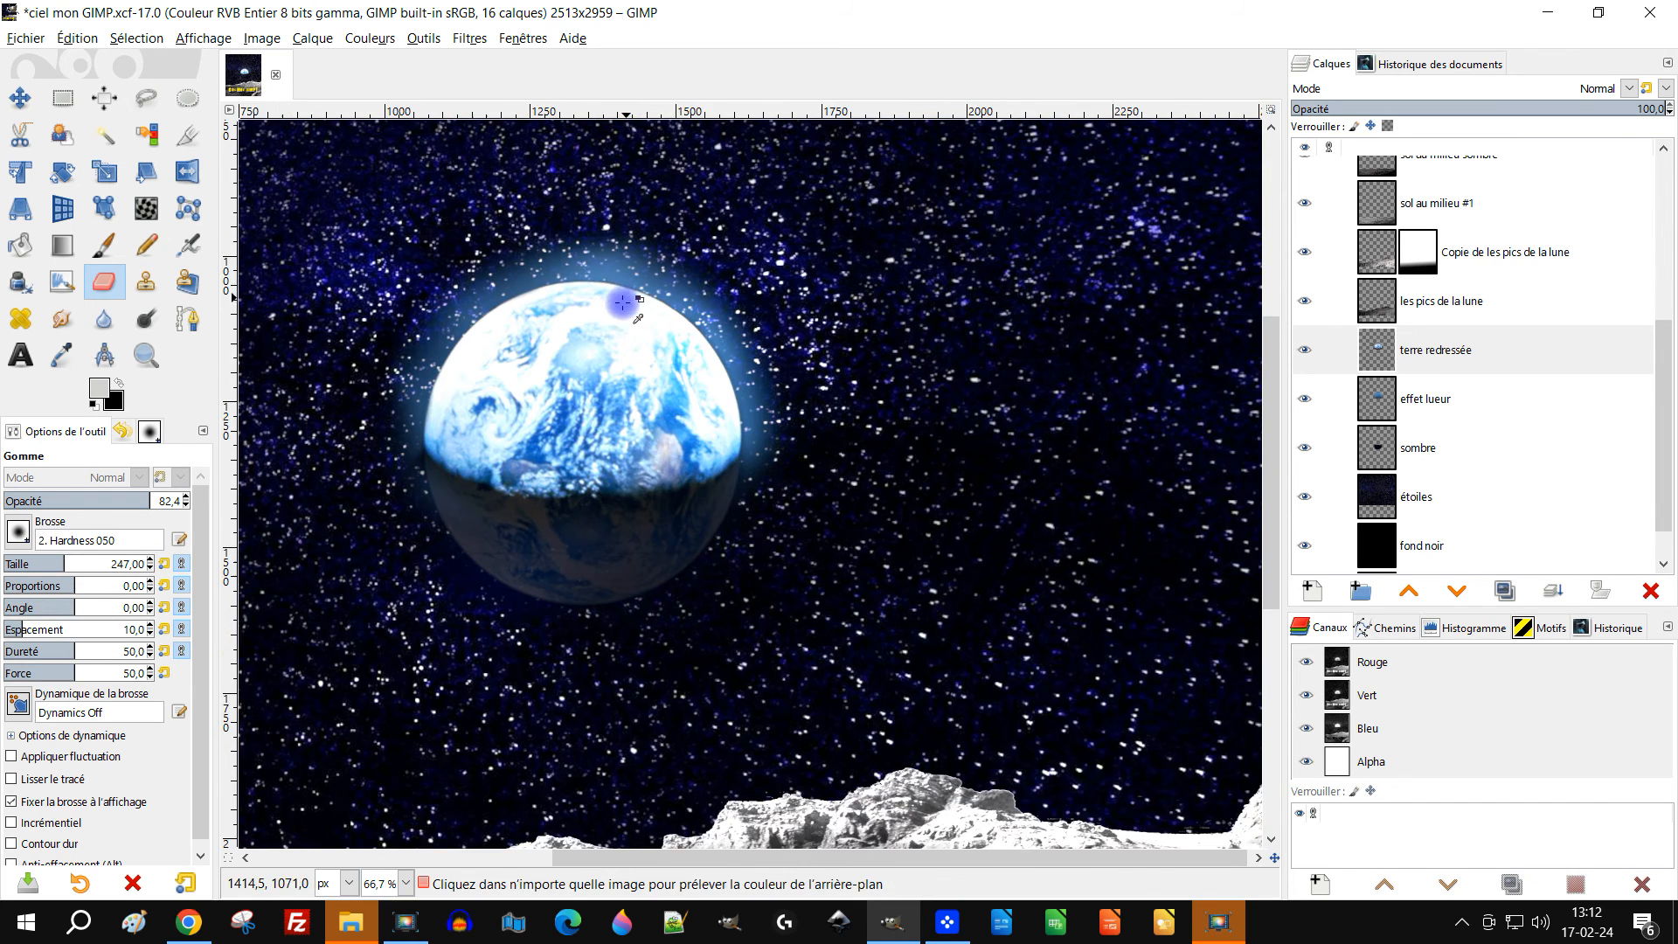
Hide and show the terre redressée and effet lueur layers in turn to compare their effect on the Earth
{"action": "left_click", "coordinate": [1398, 351]}
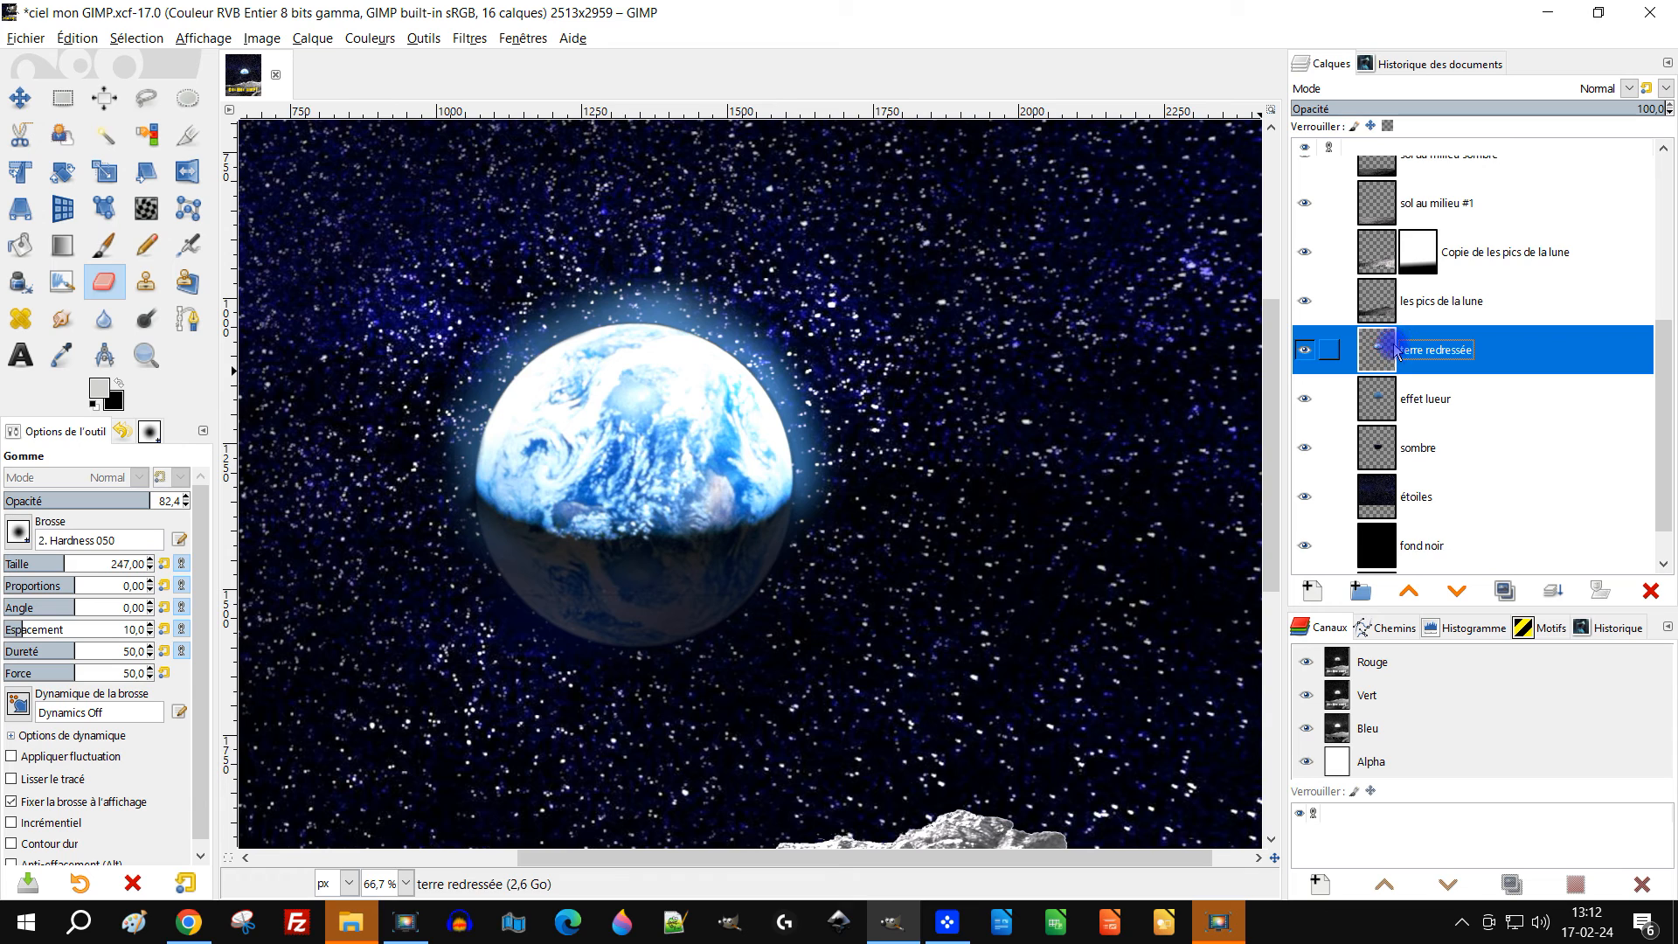
{"action": "left_click", "coordinate": [1303, 349]}
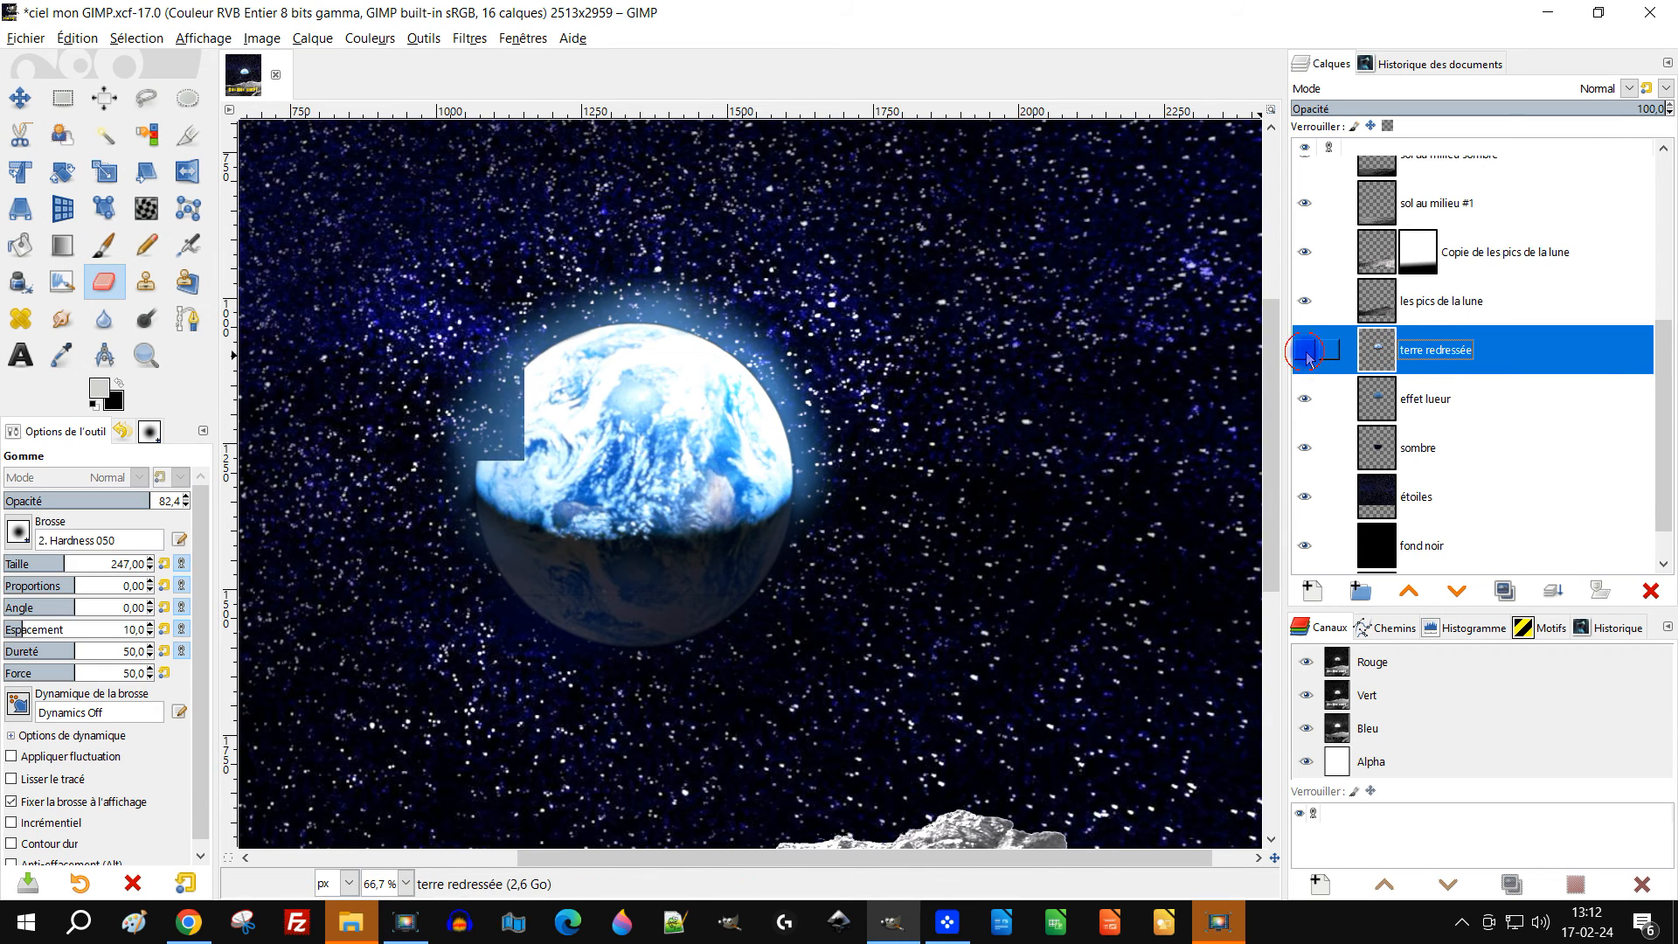
{"action": "left_click", "coordinate": [1304, 350]}
{"action": "left_click", "coordinate": [1315, 397]}
{"action": "left_click", "coordinate": [1314, 397]}
Lower the opacity of the effet lueur layer to 31.7 and check the glow in the full composition
{"action": "left_click", "coordinate": [1444, 400]}
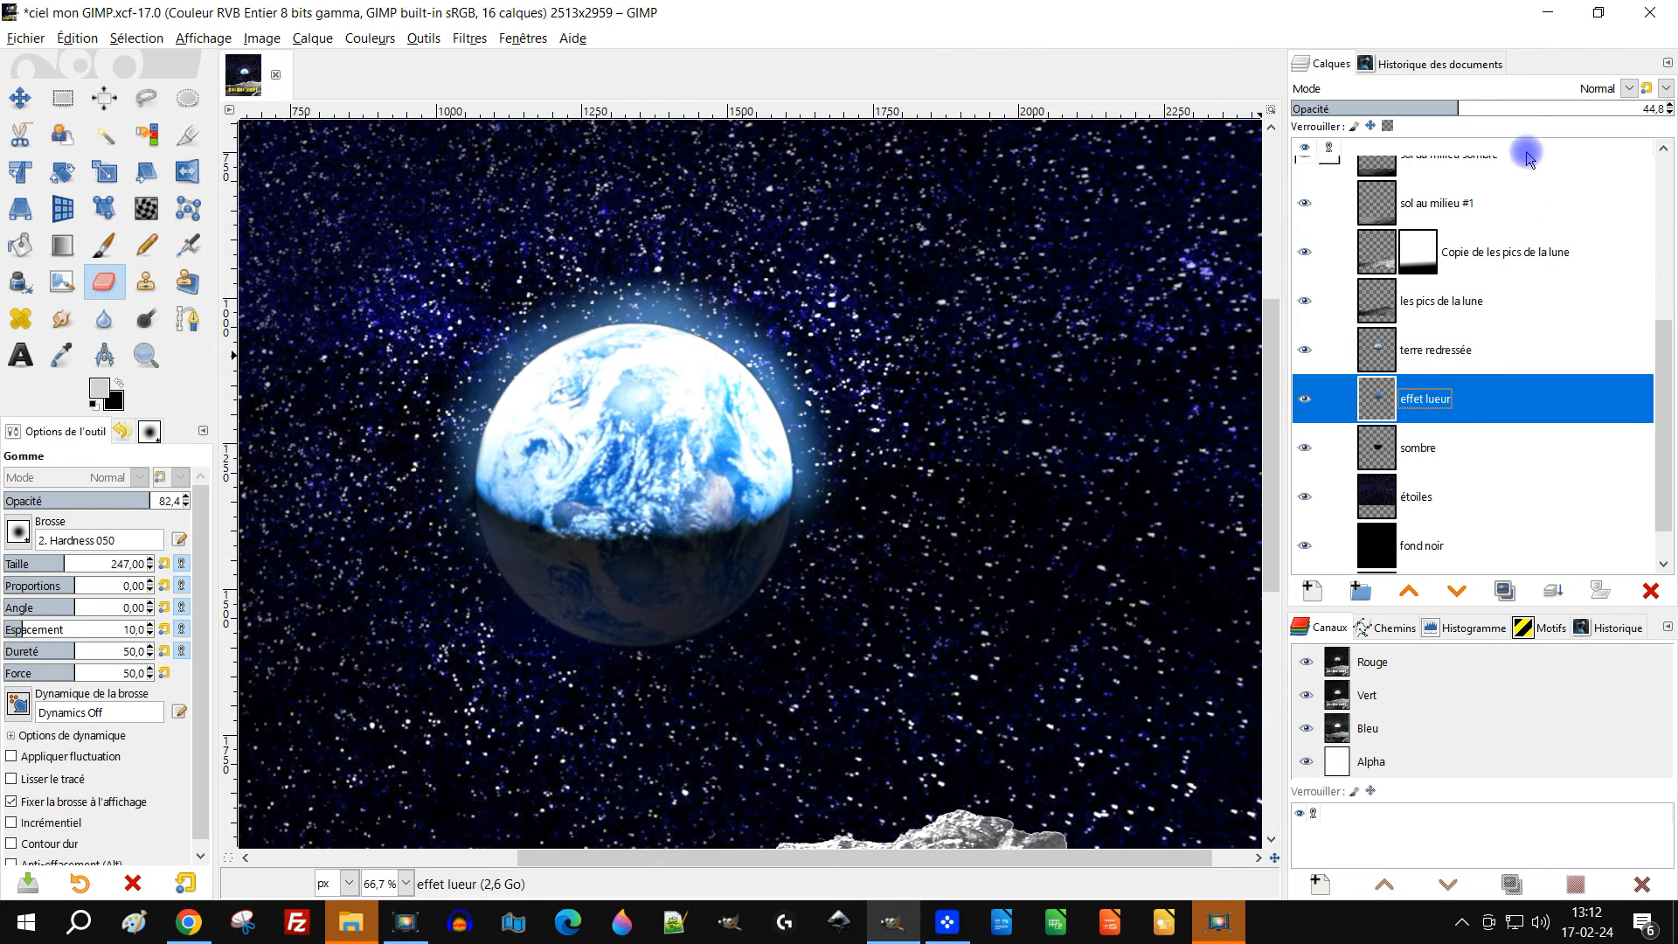
{"action": "left_click", "coordinate": [1411, 102]}
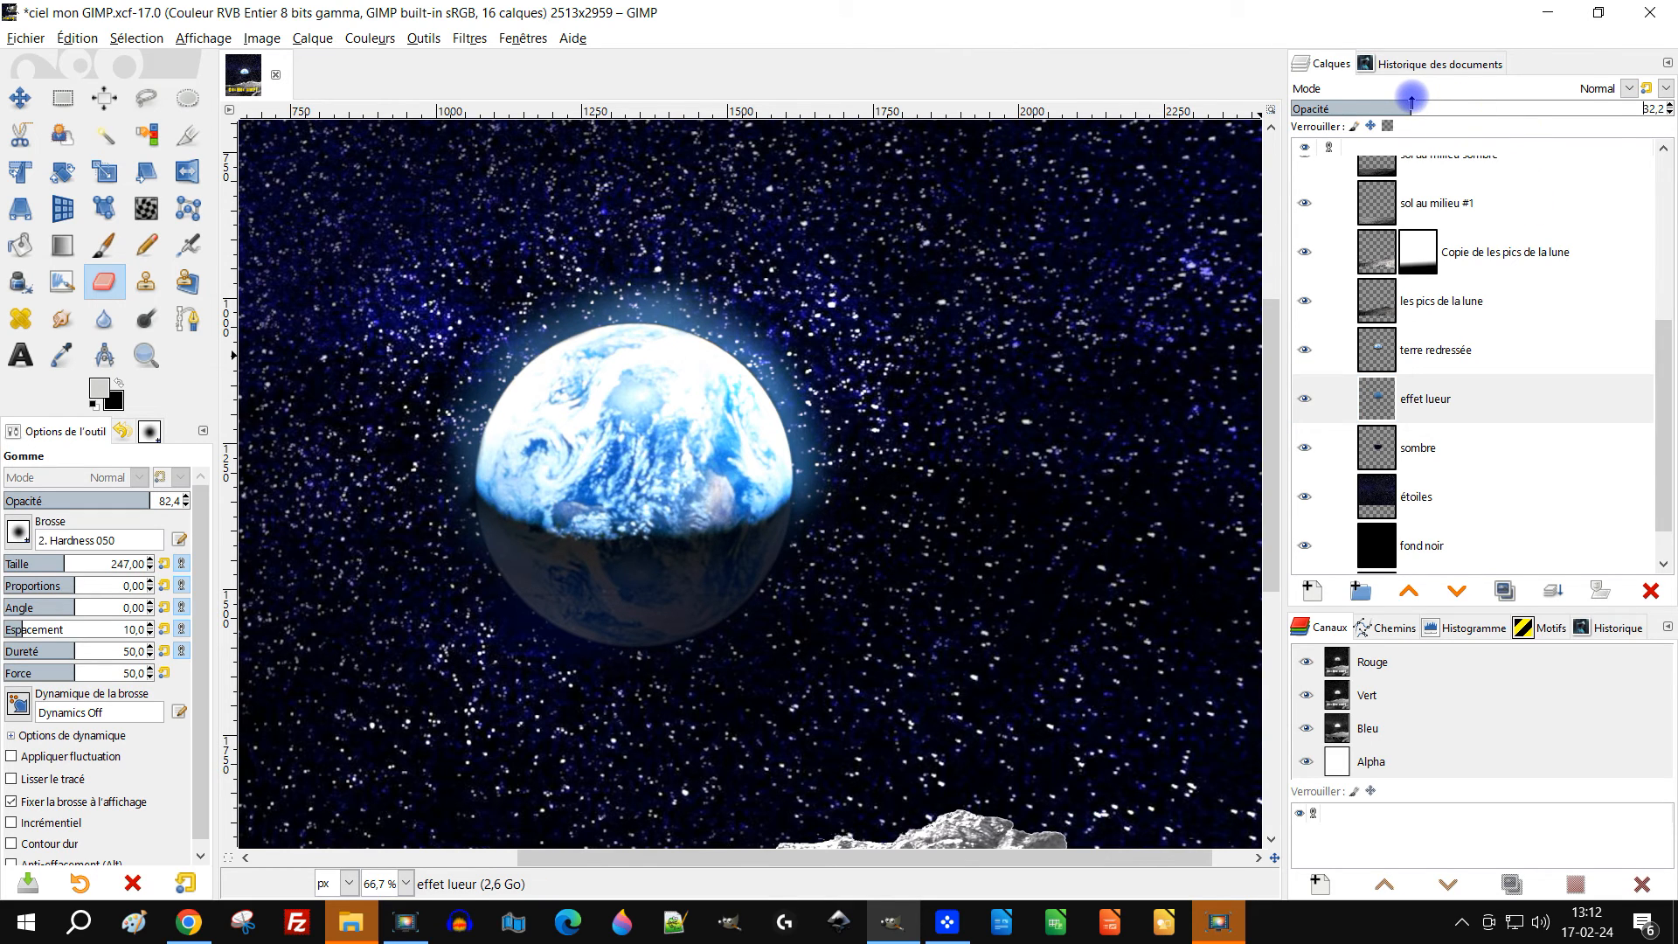
{"action": "left_click_drag", "start_coordinate": [1411, 102], "coordinate": [1458, 105]}
{"action": "scroll", "coordinate": [689, 559], "scroll_direction": "down", "scroll_amount": 3}
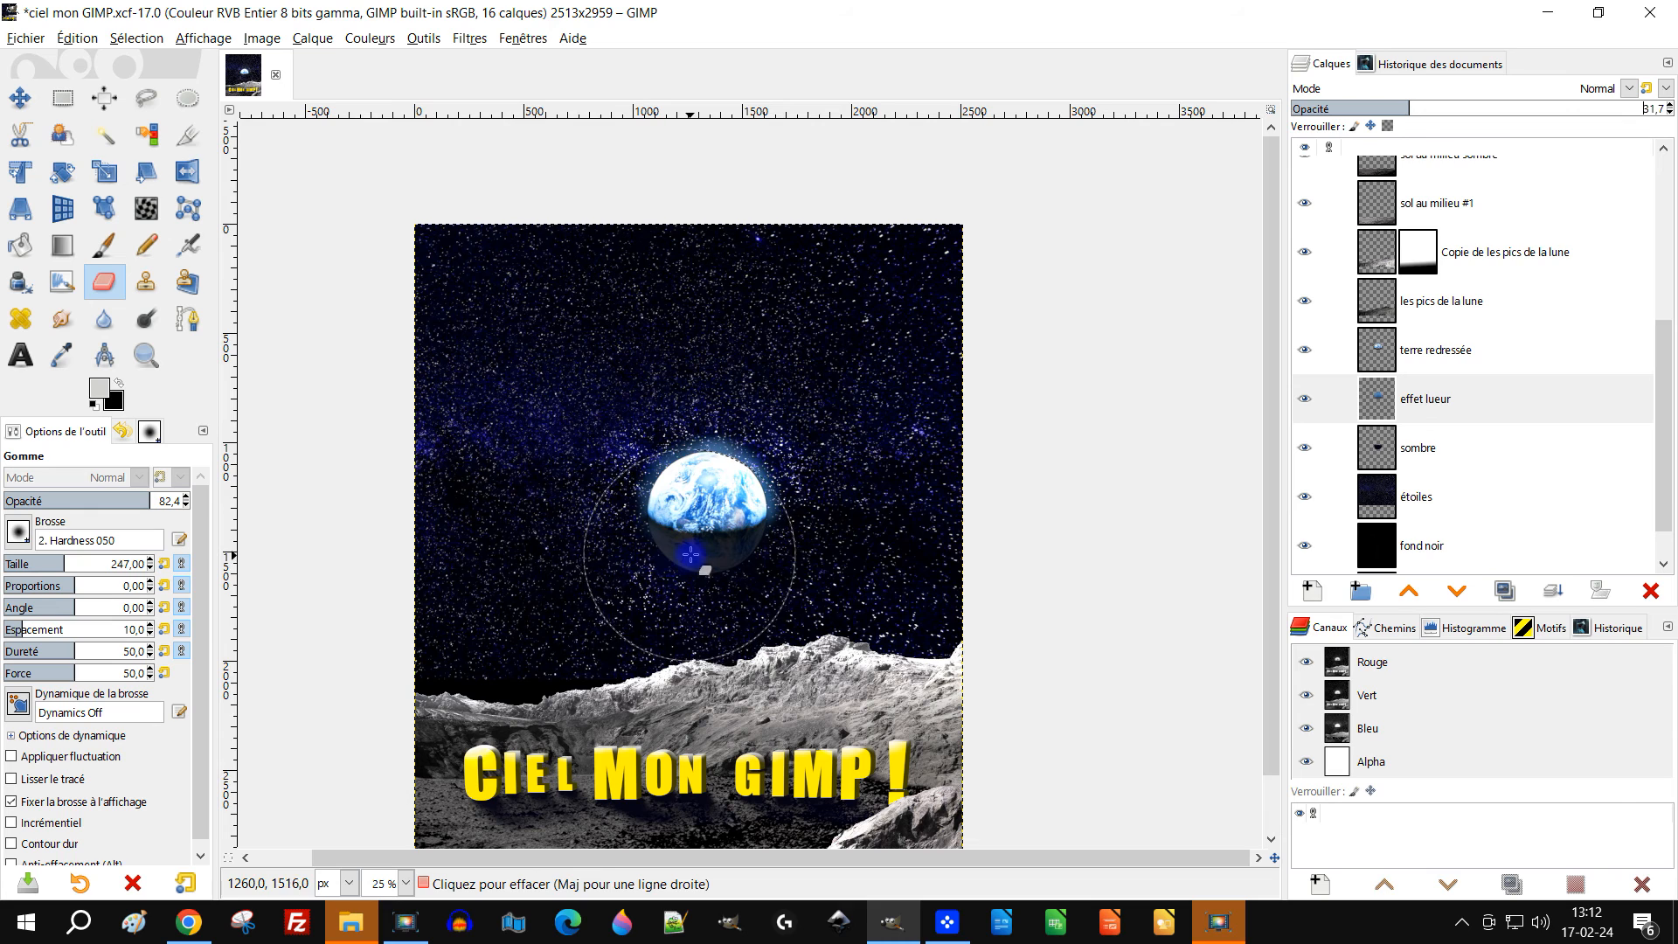
{"action": "scroll", "coordinate": [655, 564], "scroll_direction": "up", "scroll_amount": 1}
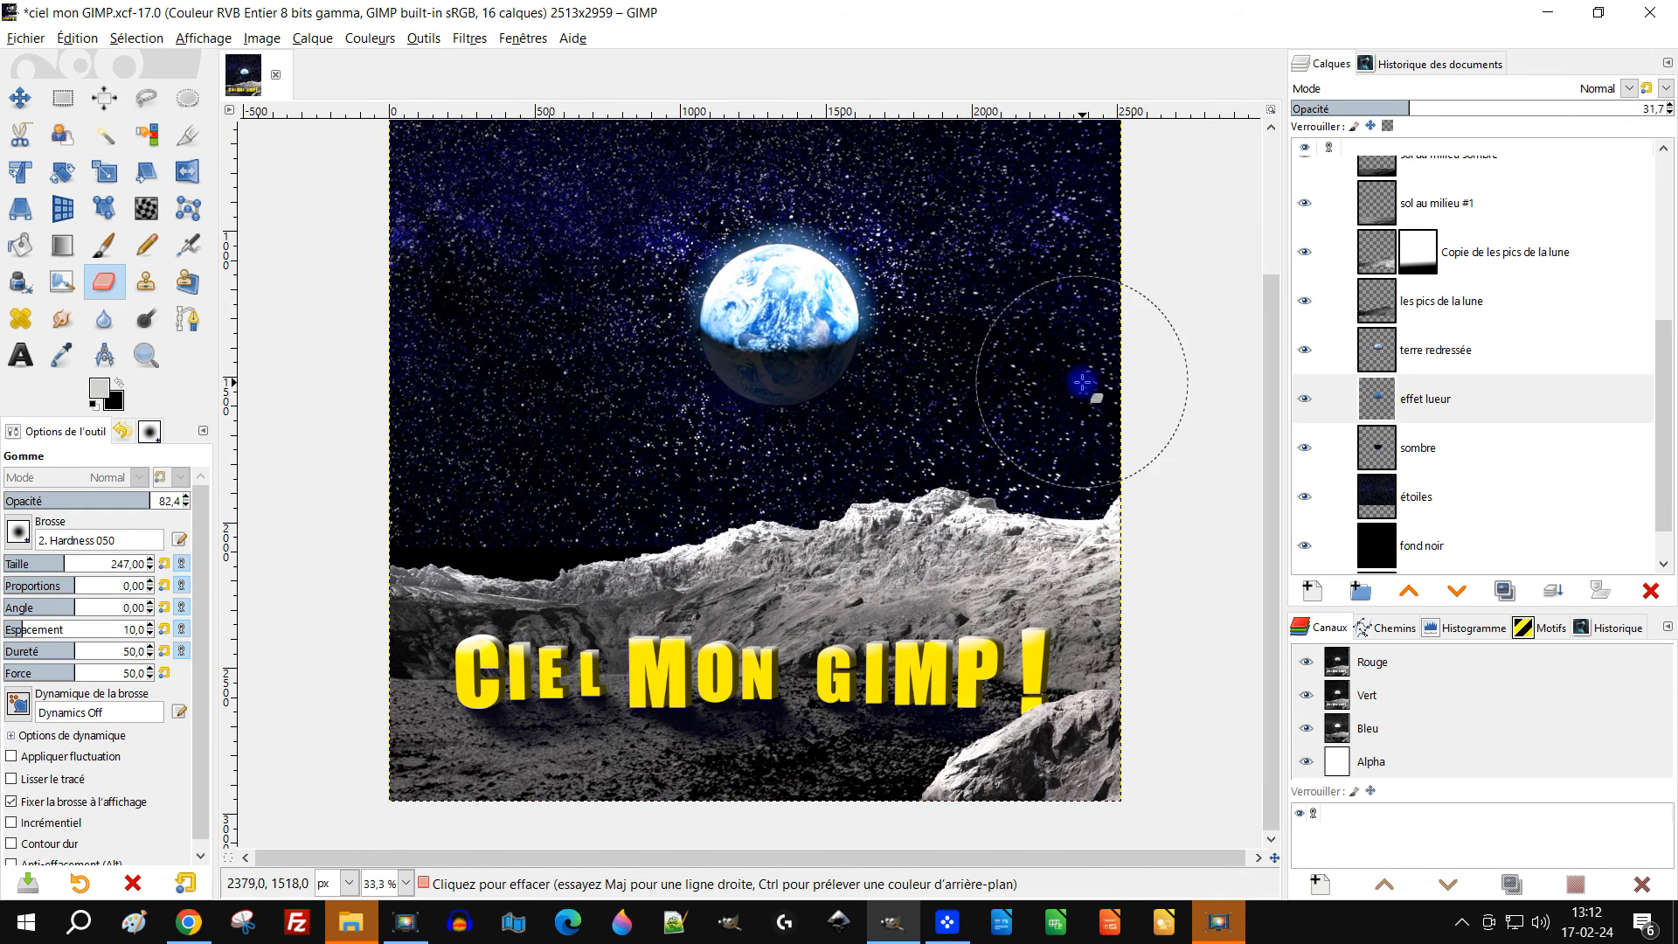
Apply Température de couleur to the étoiles layer with an original temperature of 10961.1 and an intended temperature of 4330.6
{"action": "scroll", "coordinate": [1039, 395], "scroll_direction": "down", "scroll_amount": 1}
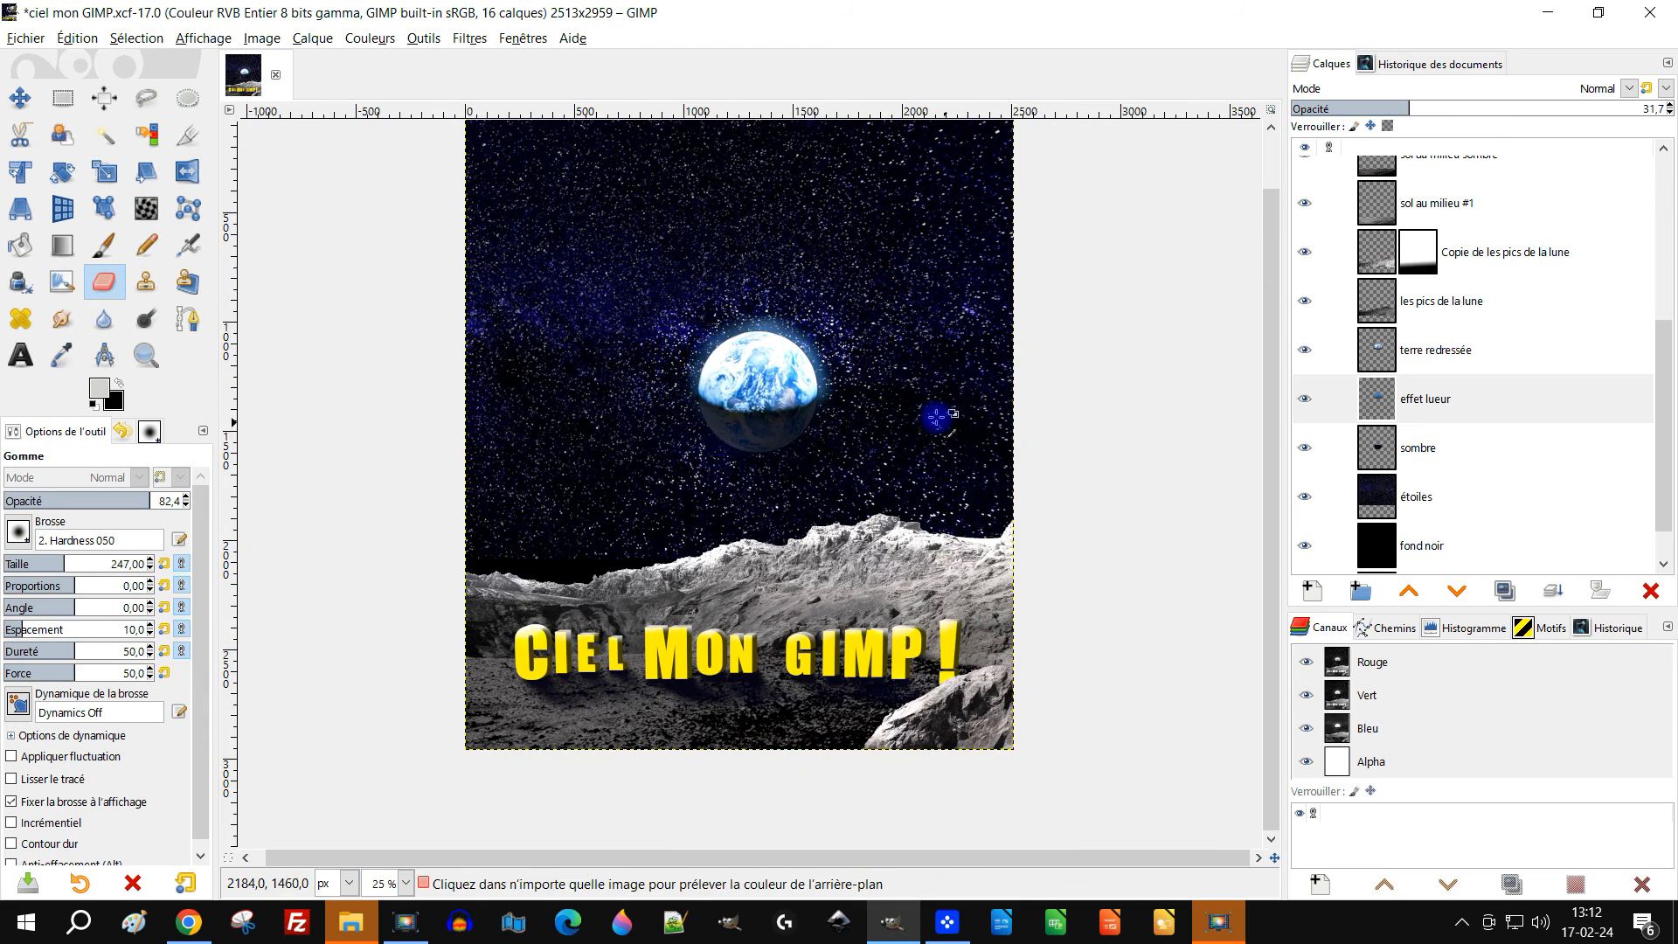
{"action": "scroll", "coordinate": [1483, 400], "scroll_direction": "down", "scroll_amount": 1}
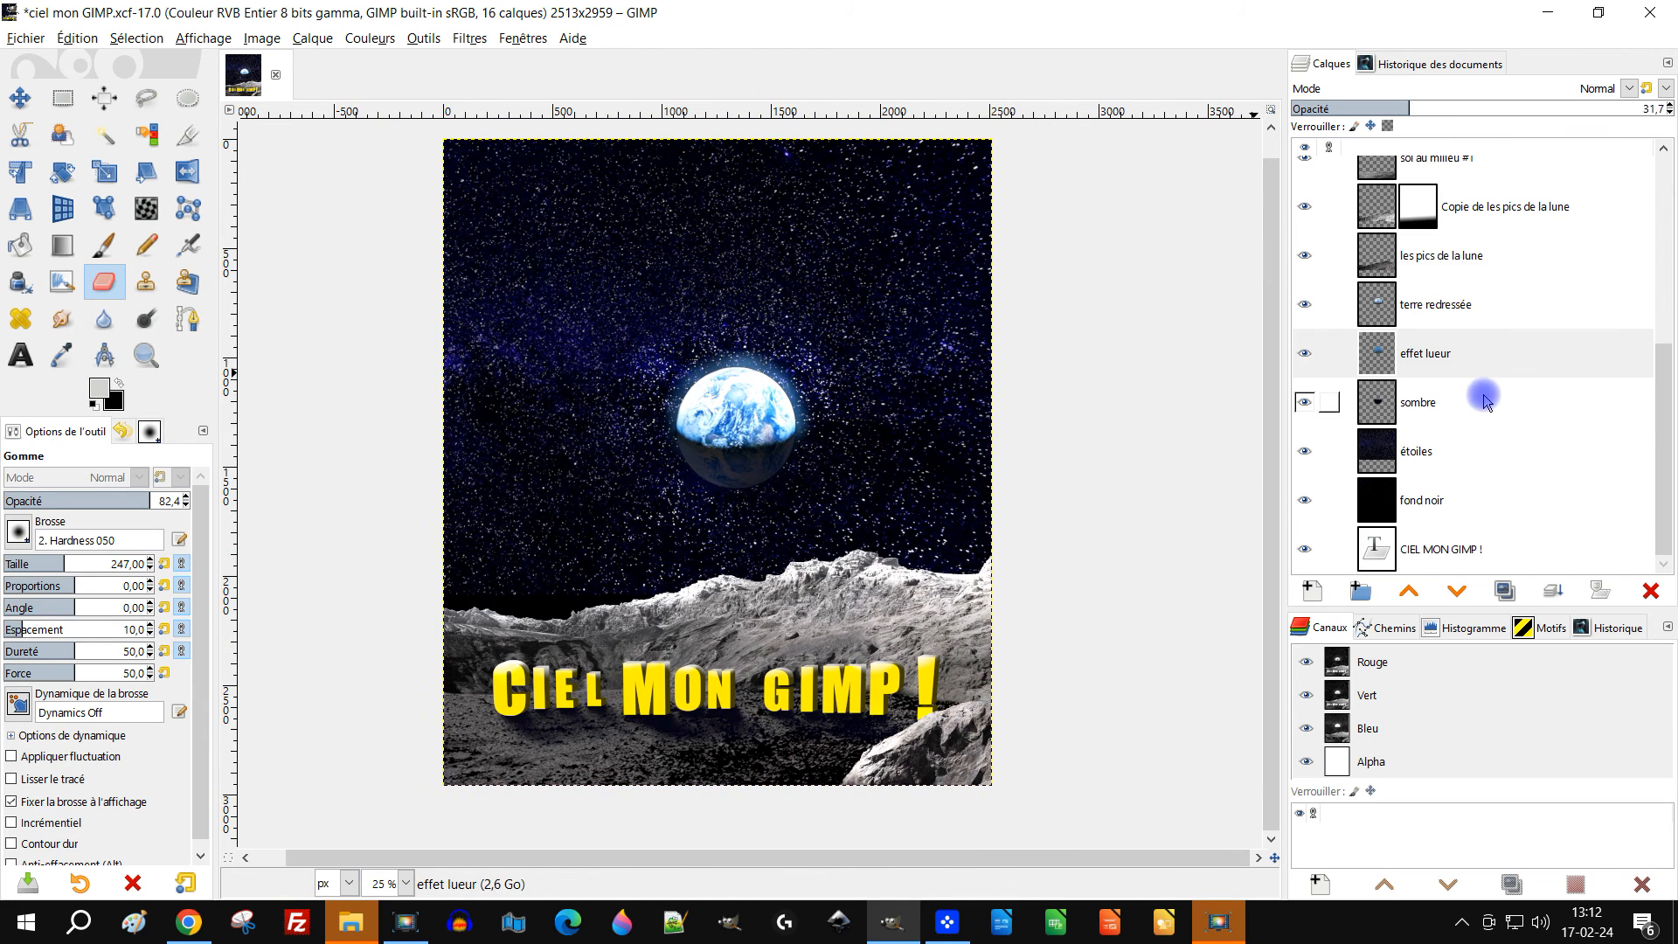
{"action": "left_click", "coordinate": [1447, 437]}
{"action": "left_click", "coordinate": [365, 44]}
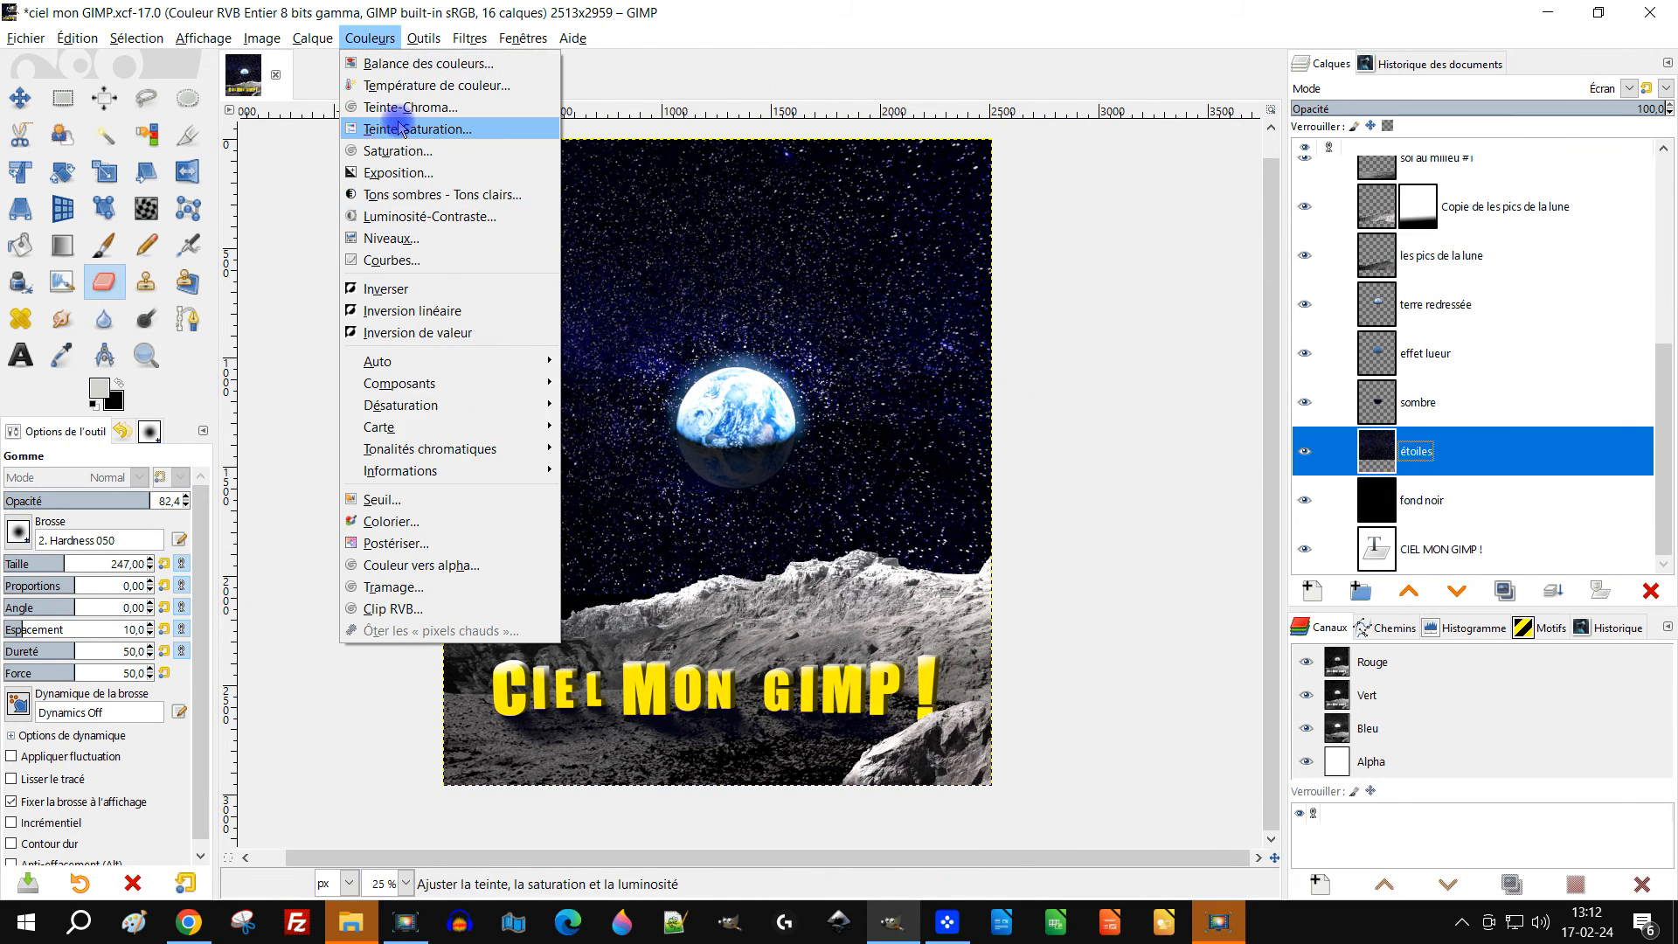
{"action": "left_click", "coordinate": [423, 88]}
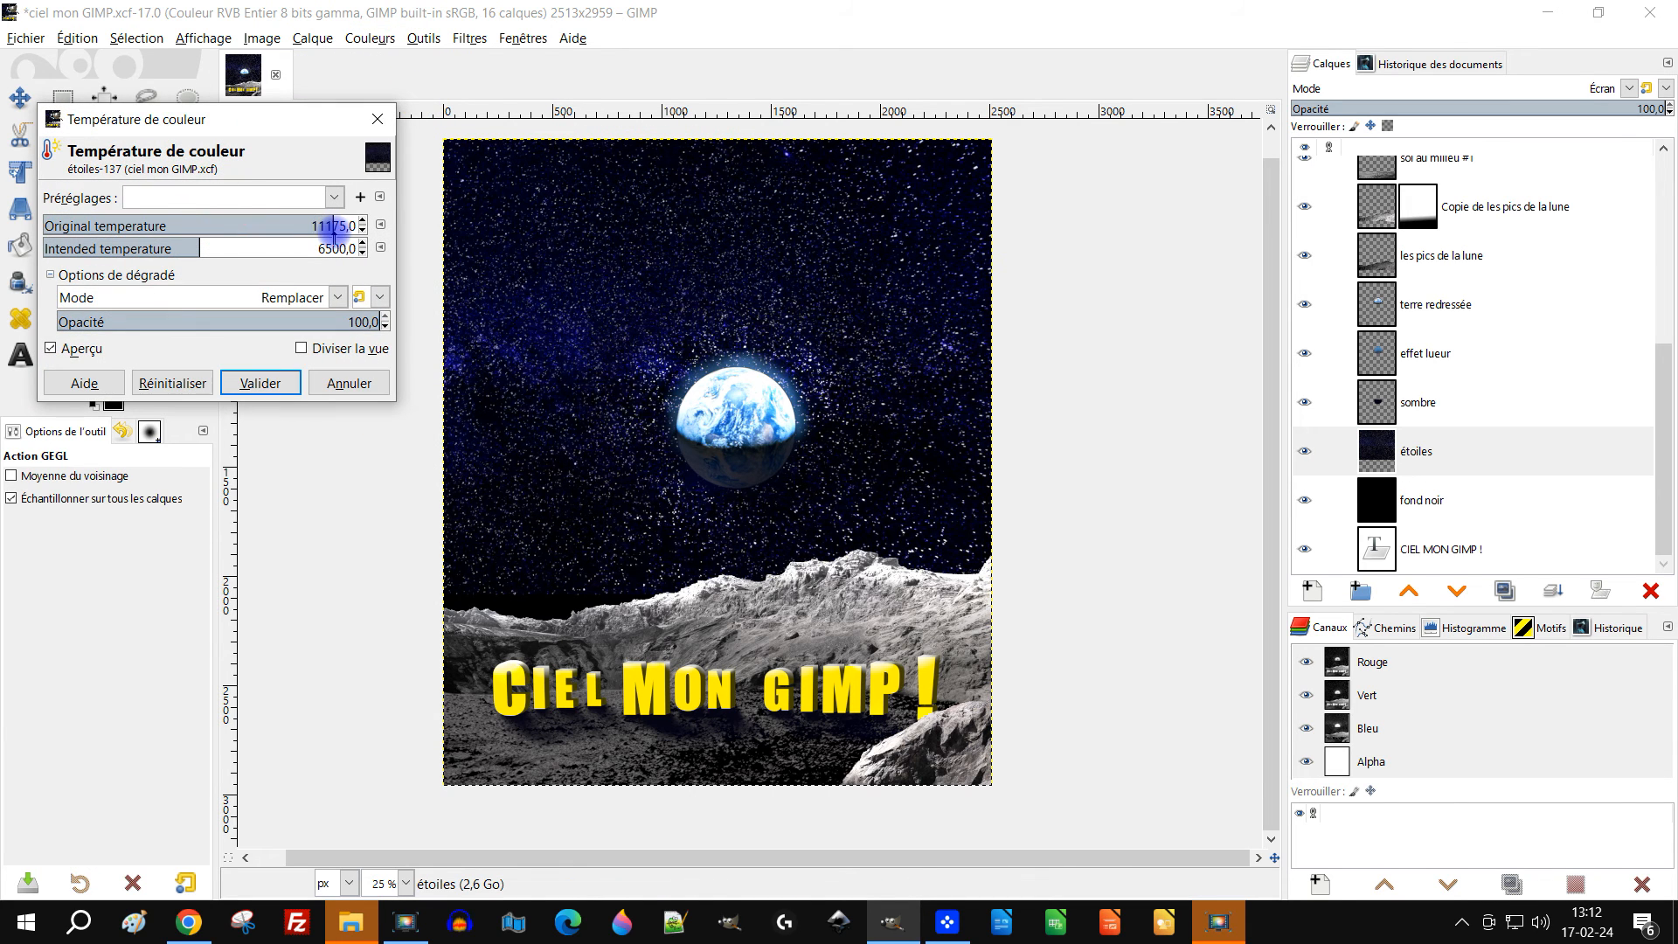
{"action": "left_click_drag", "start_coordinate": [334, 228], "coordinate": [328, 234]}
{"action": "left_click_drag", "start_coordinate": [195, 247], "coordinate": [100, 249]}
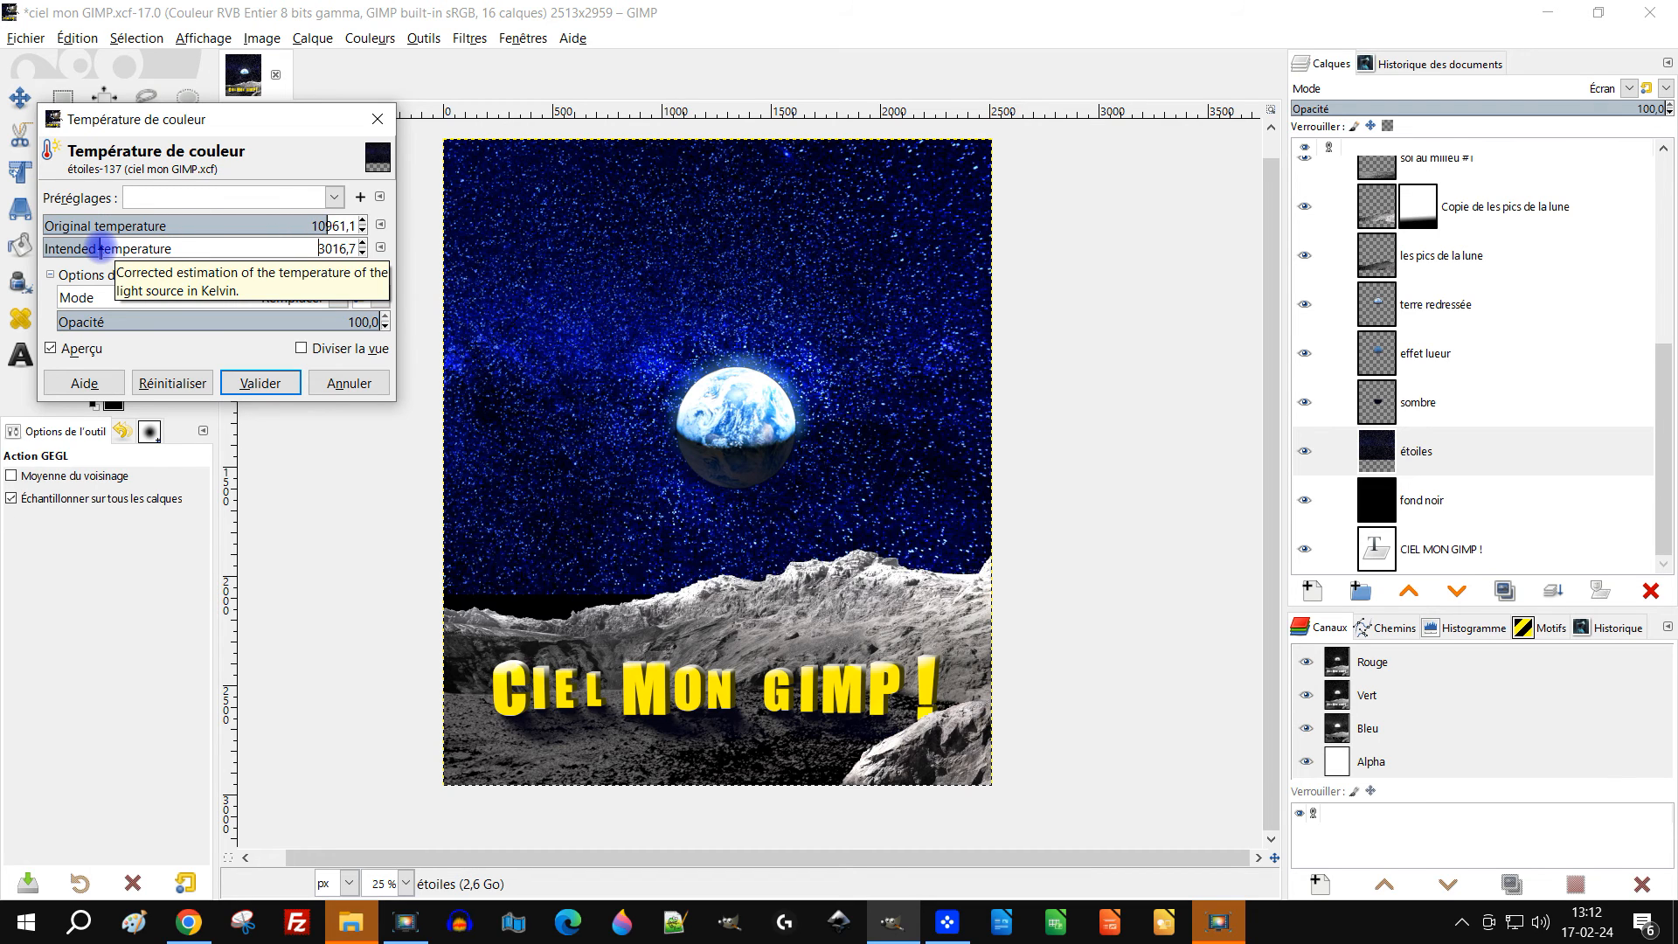
{"action": "left_click_drag", "start_coordinate": [101, 250], "coordinate": [144, 252]}
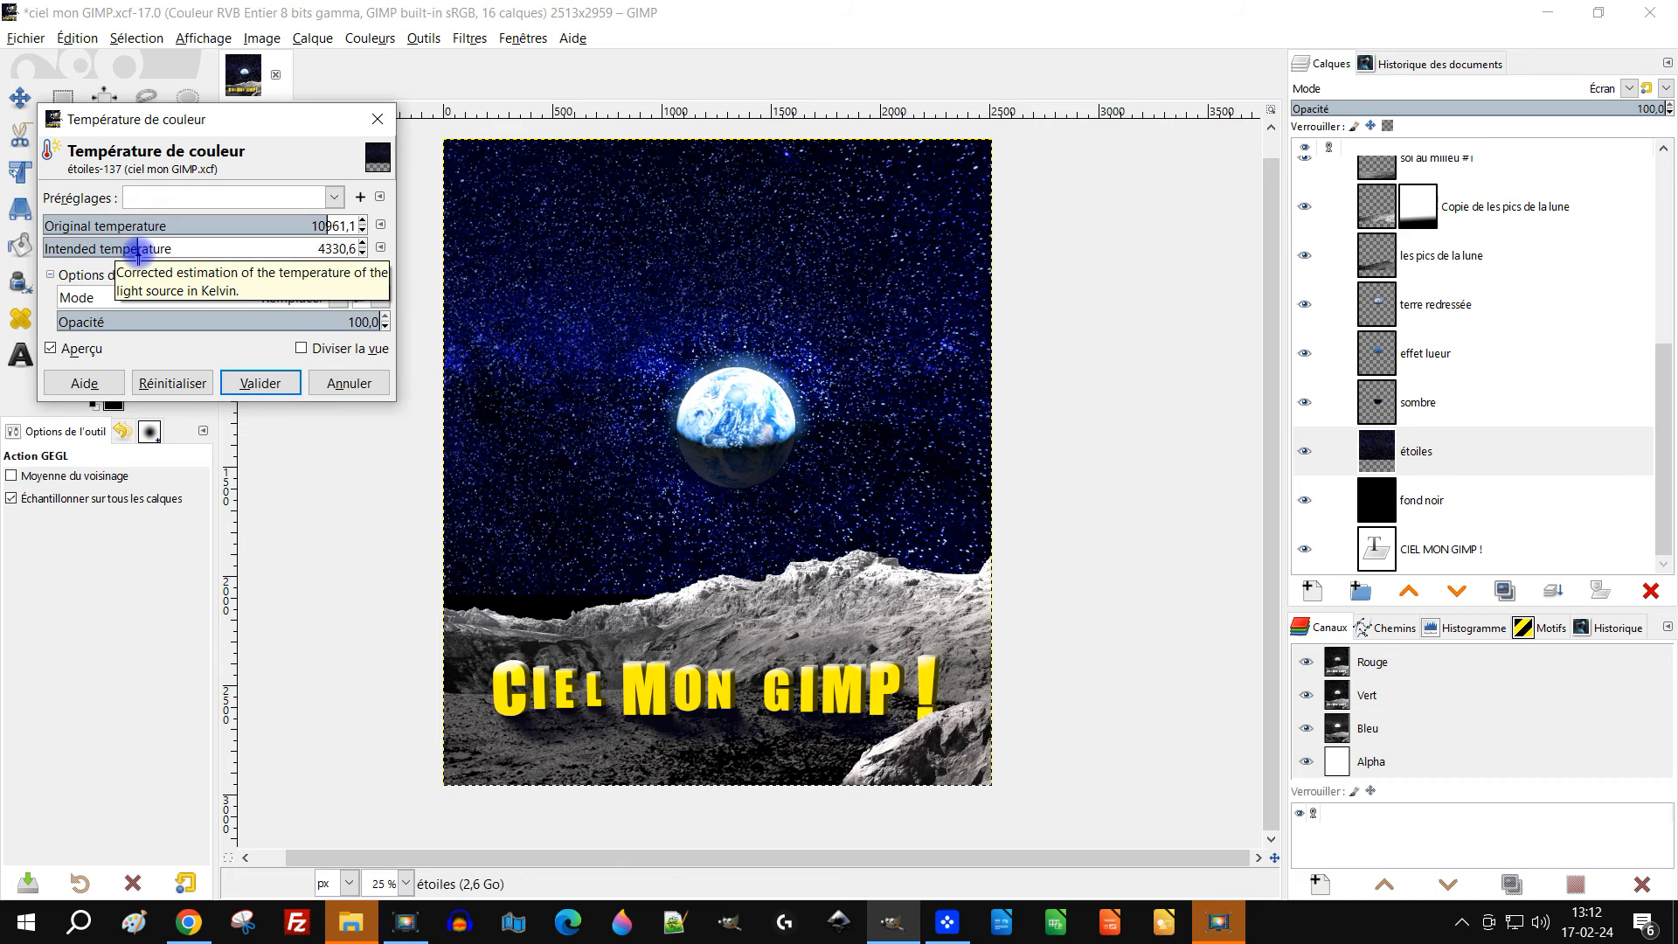
{"action": "left_click", "coordinate": [249, 383]}
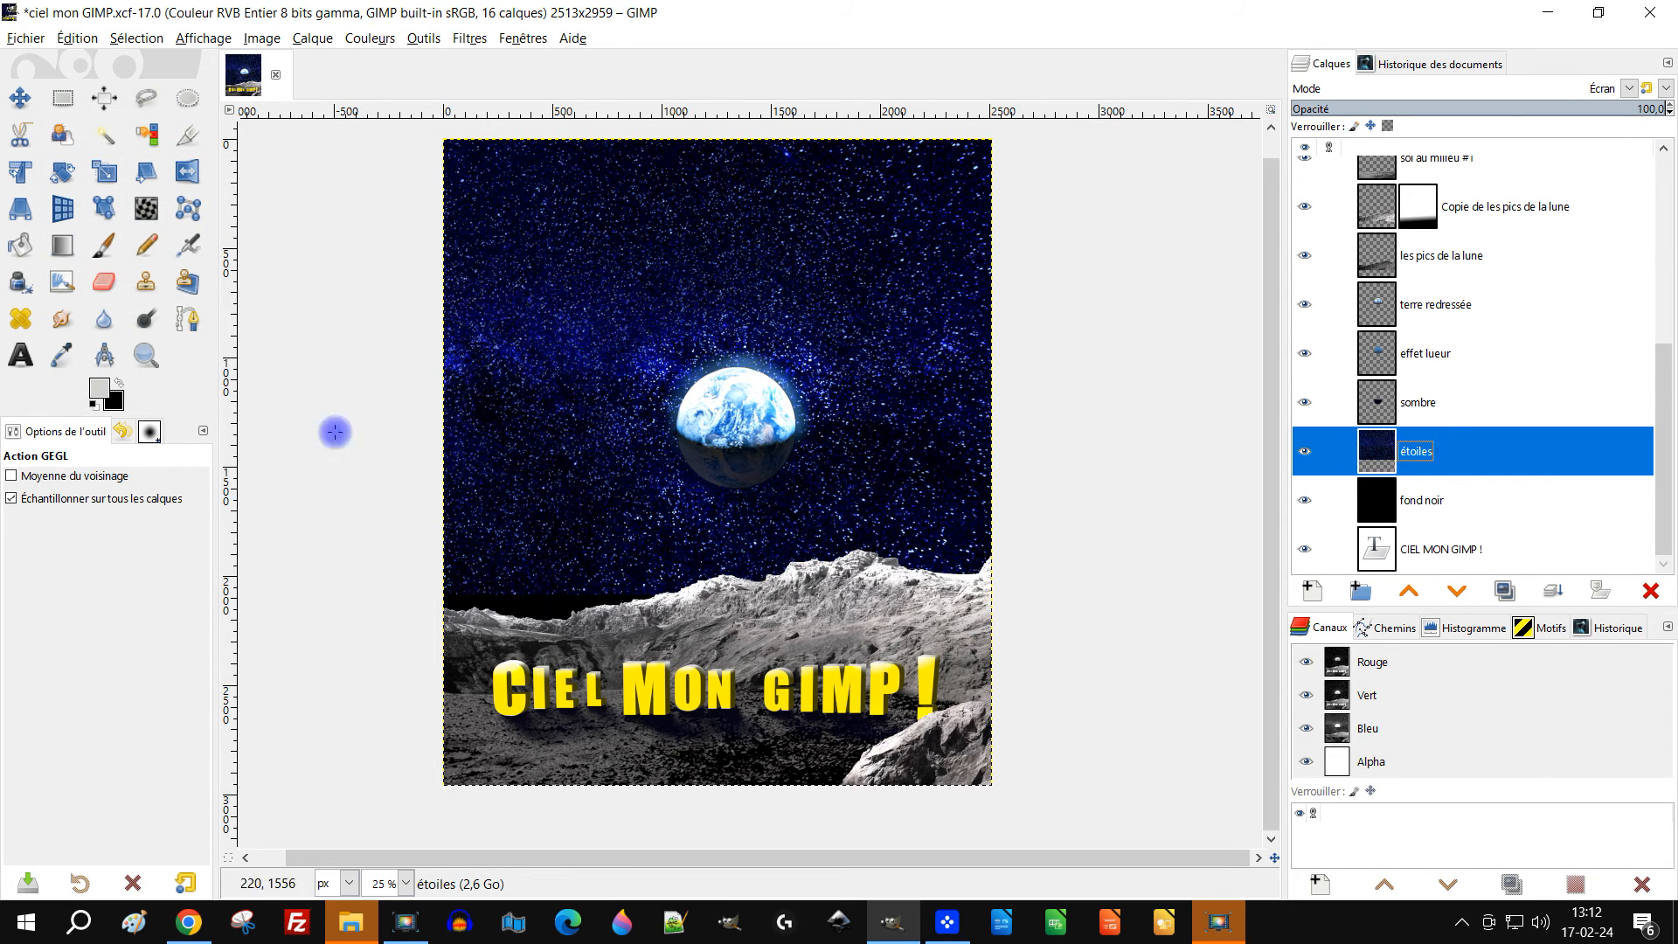
{"action": "left_click", "coordinate": [145, 281]}
{"action": "left_click", "coordinate": [541, 490], "text": "ctrl"}
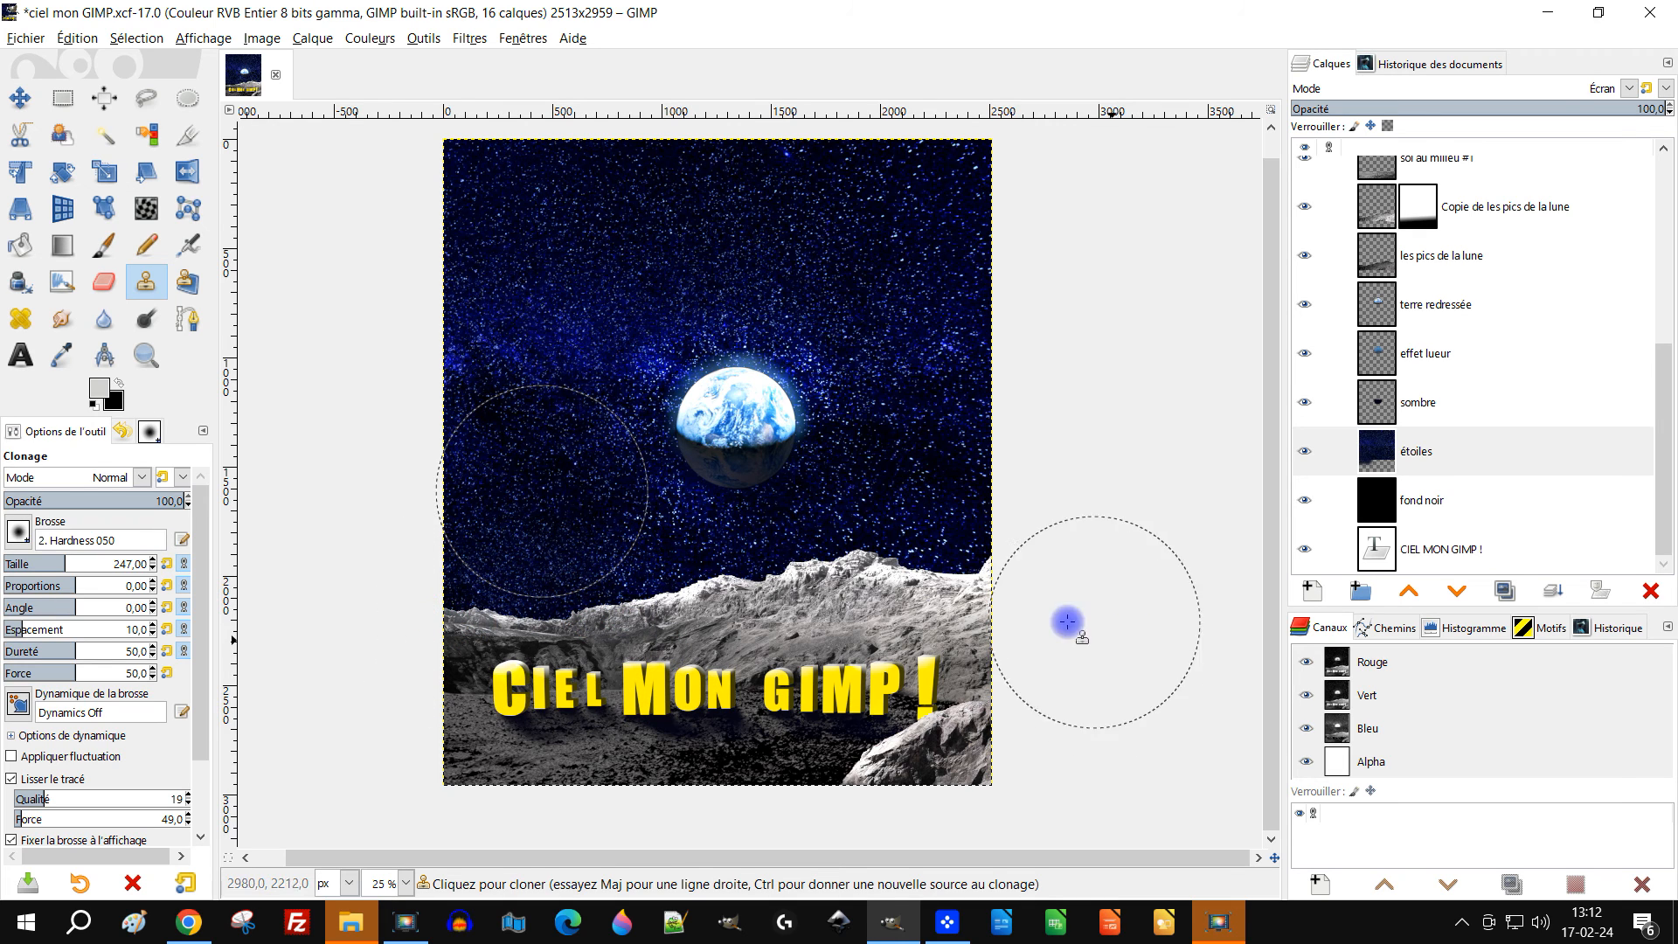
{"action": "left_click", "coordinate": [62, 97]}
{"action": "left_click", "coordinate": [1119, 406]}
{"action": "mouse_move", "coordinate": [1104, 286]}
{"action": "left_mouse_down"}
{"action": "mouse_move", "coordinate": [1081, 318]}
{"action": "mouse_move", "coordinate": [1086, 296]}
{"action": "left_mouse_up"}
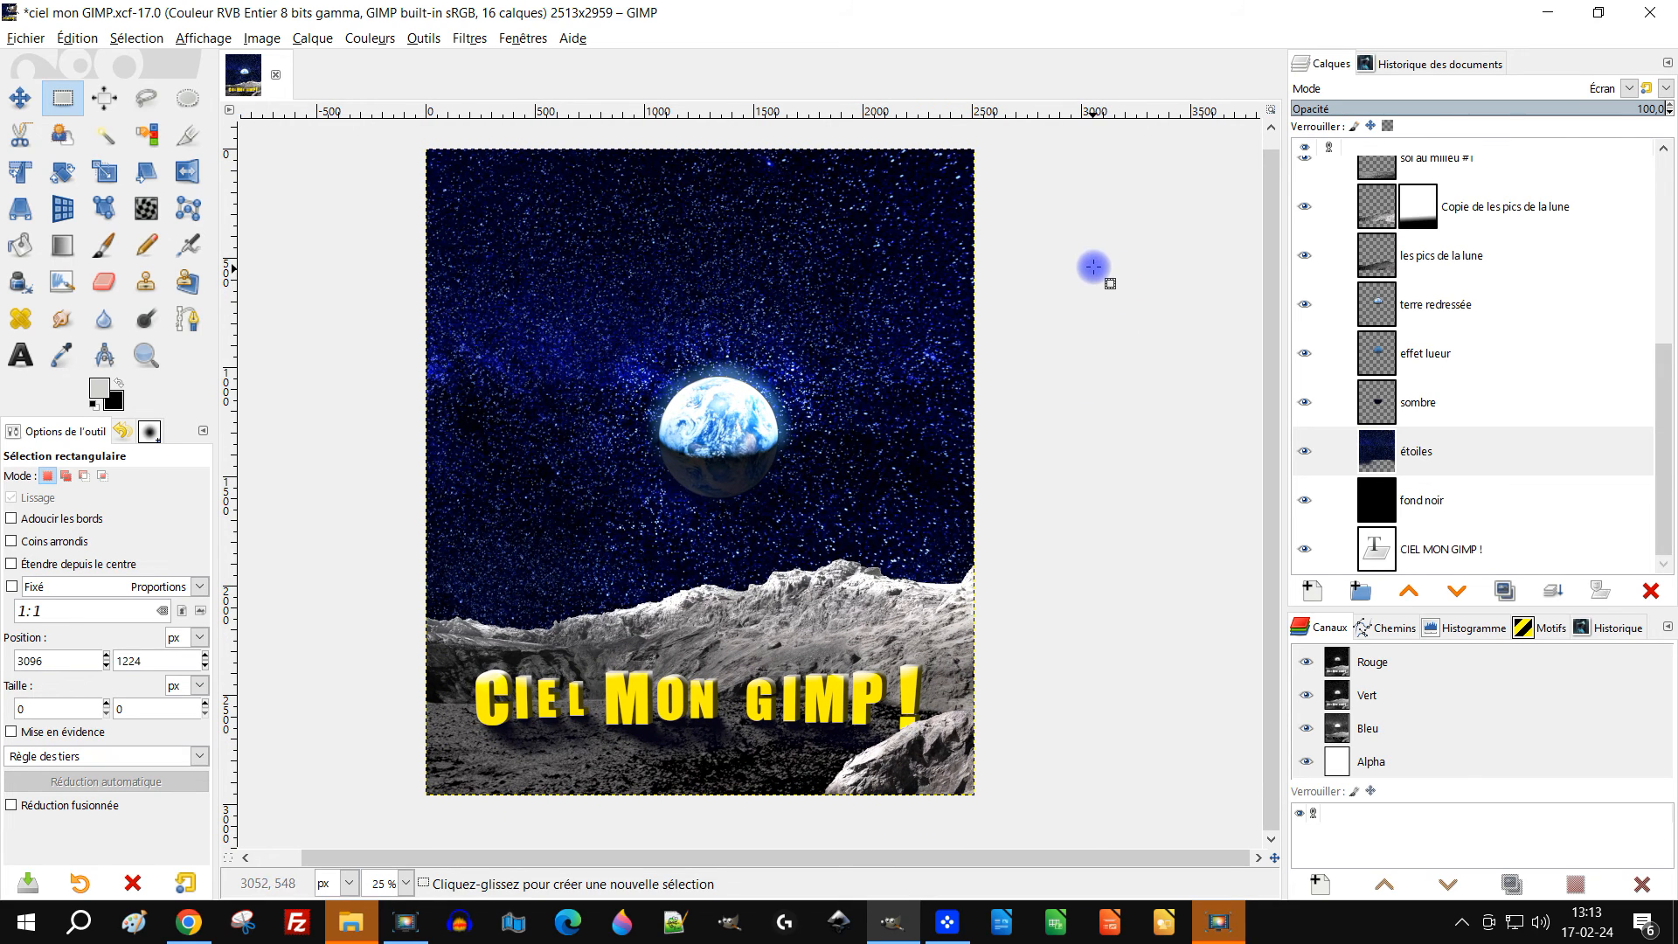
Lower the opacity of the étoiles layer to 68.8 and check the sky in the full composition
{"action": "left_click", "coordinate": [1403, 448]}
{"action": "left_click", "coordinate": [1612, 109]}
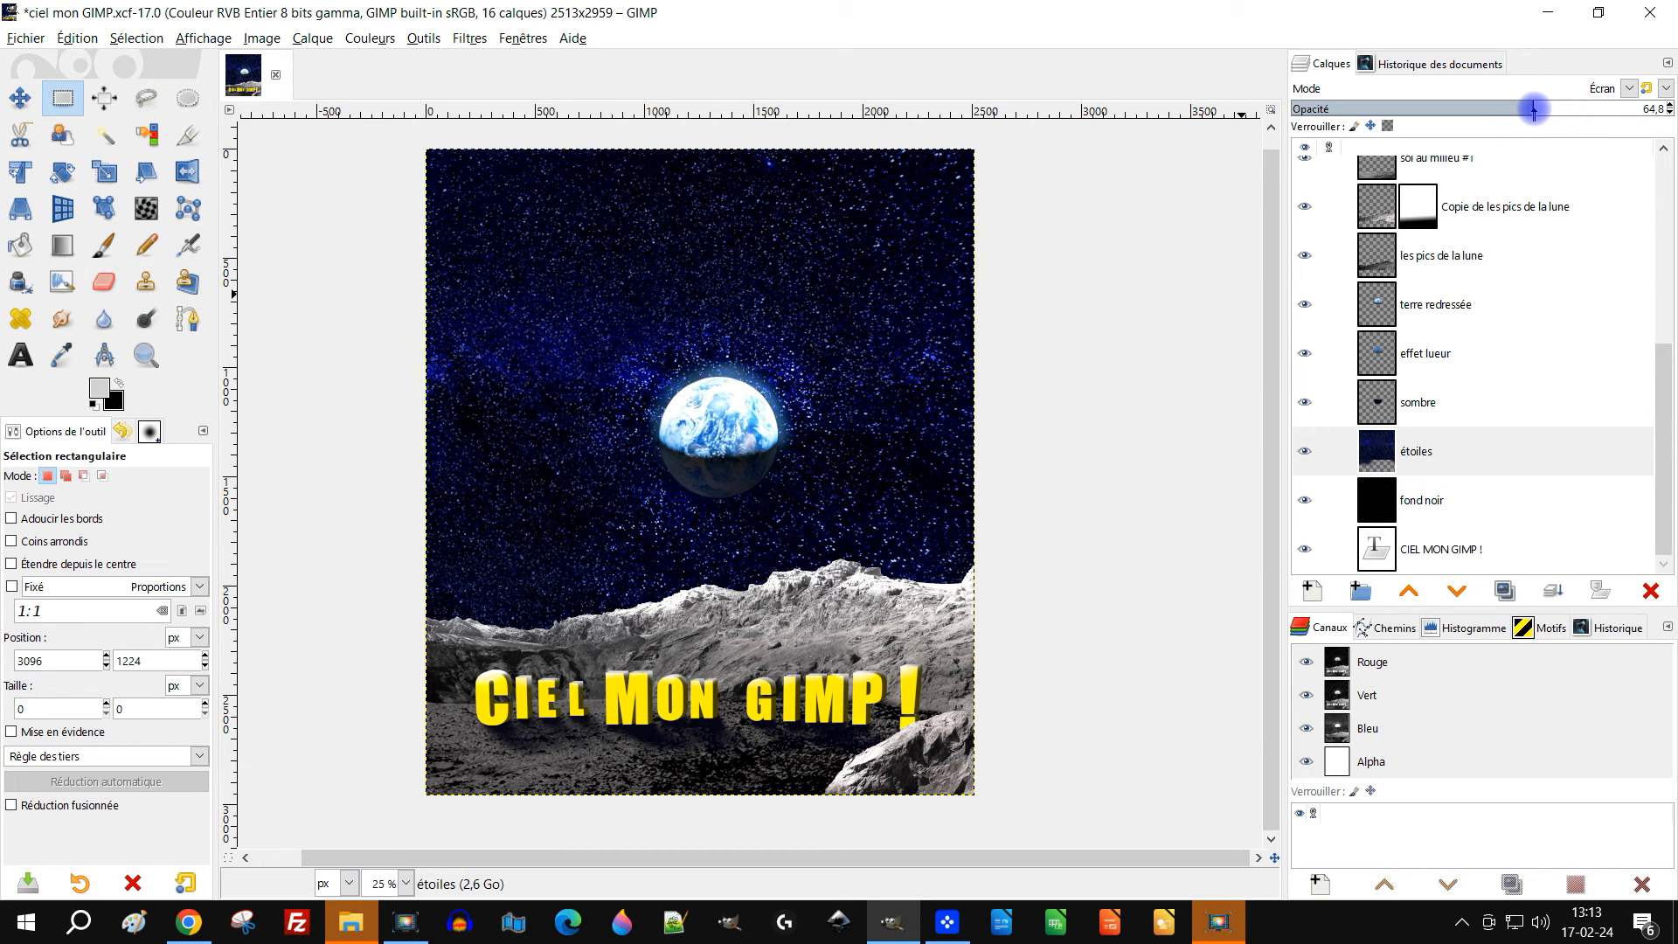
{"action": "left_click_drag", "start_coordinate": [1532, 109], "coordinate": [1483, 111]}
{"action": "scroll", "coordinate": [791, 625], "scroll_direction": "down", "scroll_amount": 2, "text": "ctrl"}
{"action": "scroll", "coordinate": [776, 594], "scroll_direction": "up", "scroll_amount": 2, "text": "ctrl"}
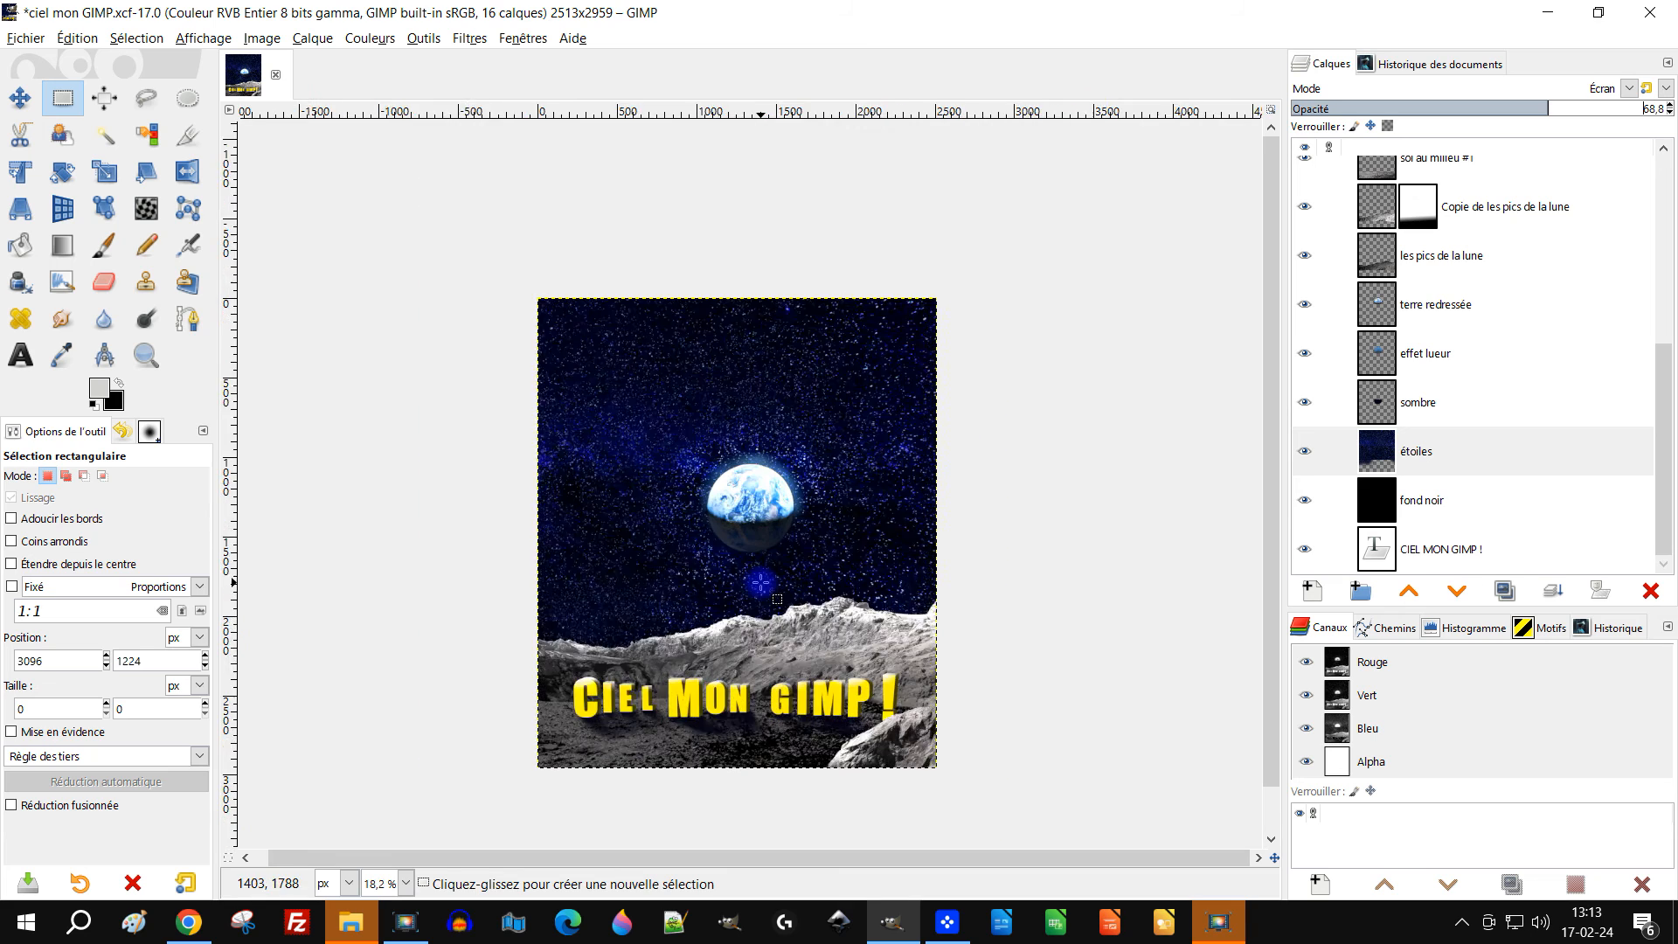
Rename the Copie de éclaicir layer as éclaicir renforcement
{"action": "scroll", "coordinate": [1442, 289], "scroll_direction": "up", "scroll_amount": 5}
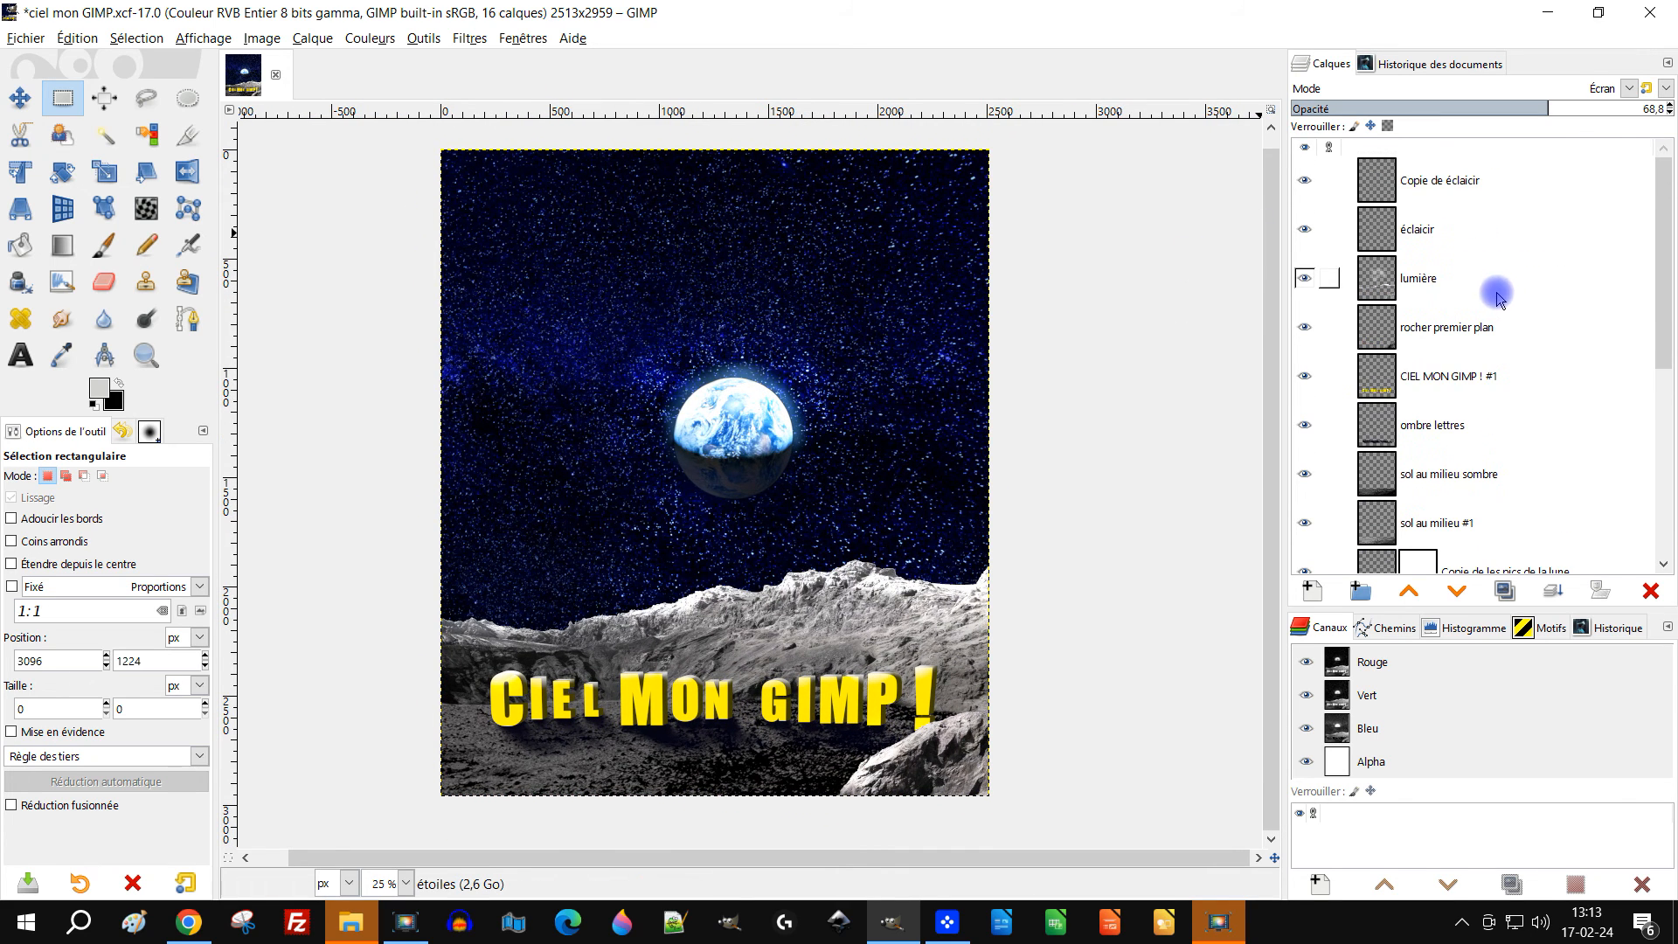
{"action": "left_click", "coordinate": [1437, 184]}
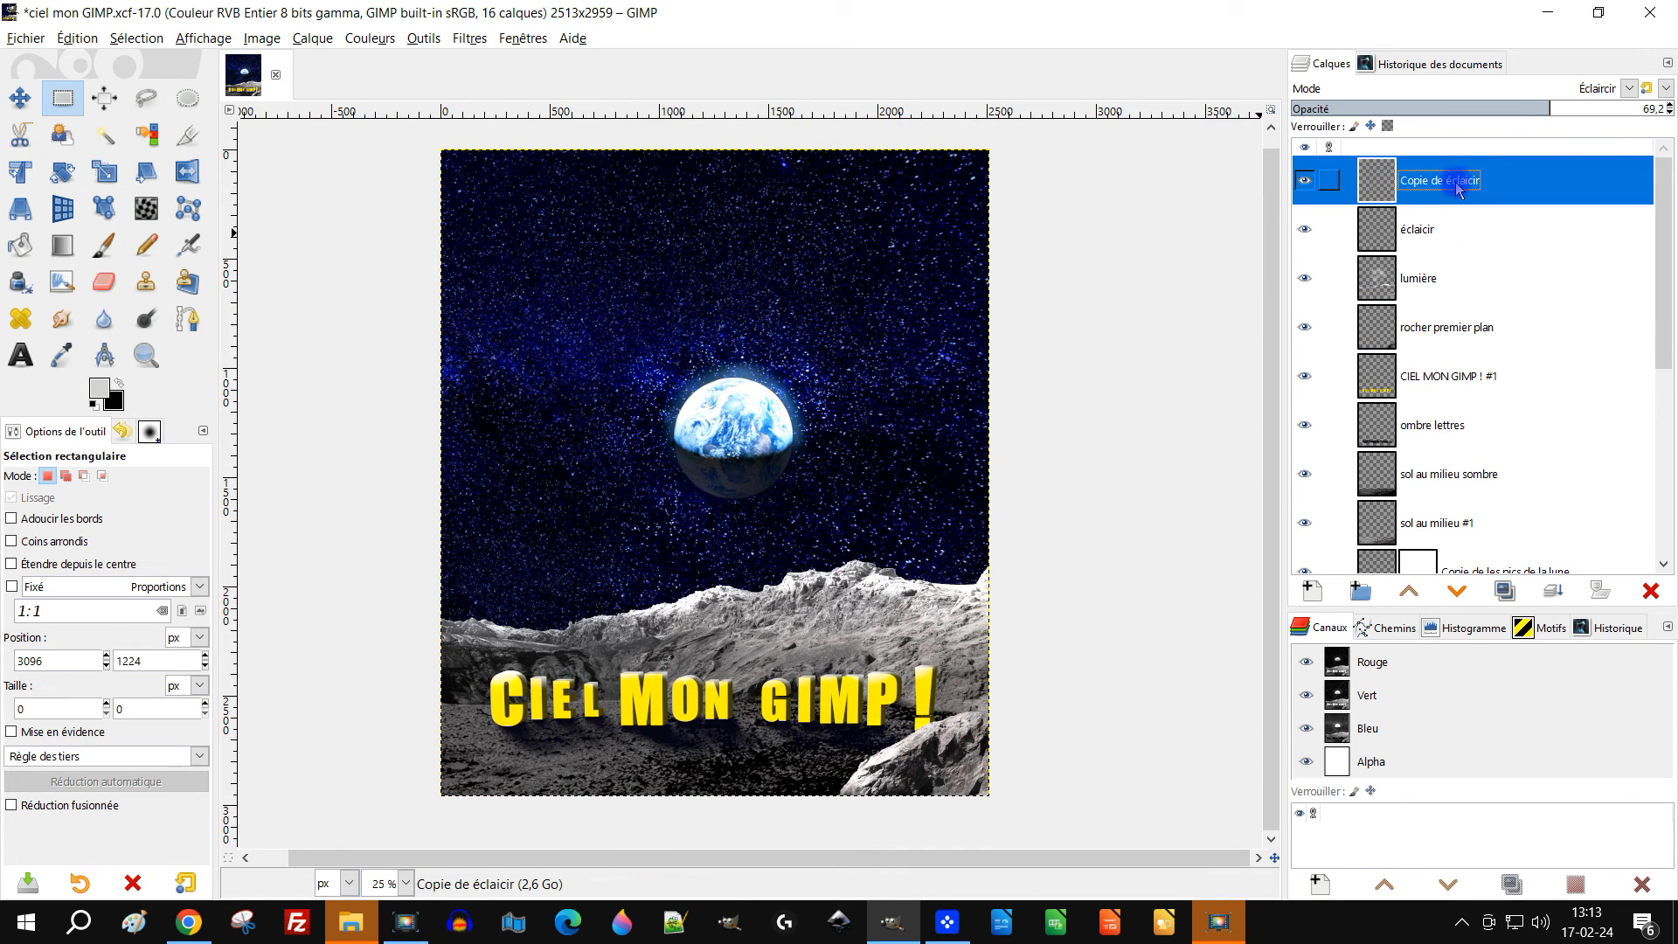
{"action": "double_click", "coordinate": [1457, 185]}
{"action": "type", "text": "éclaicir enc"}
{"action": "key", "text": "BackSpace"}
{"action": "type", "text": "forcement"}
{"action": "key", "text": "Return"}
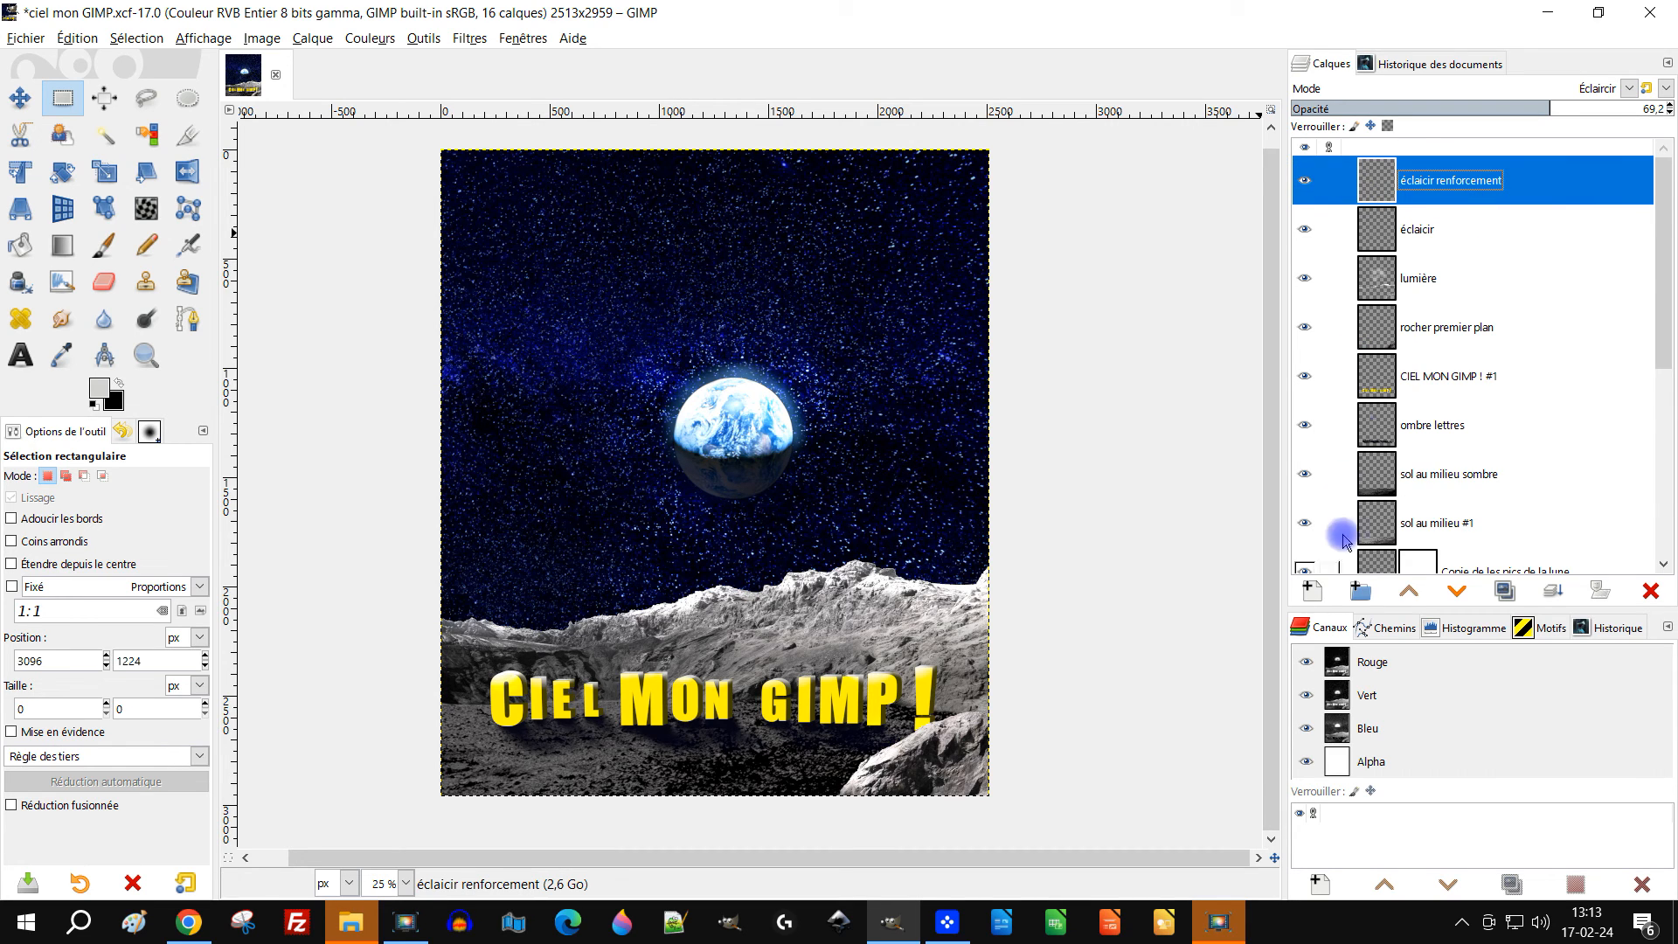
Create a new layer from the visible image, set its mode to Lumière douce, and compare the image with and without it
{"action": "right_click", "coordinate": [1408, 190]}
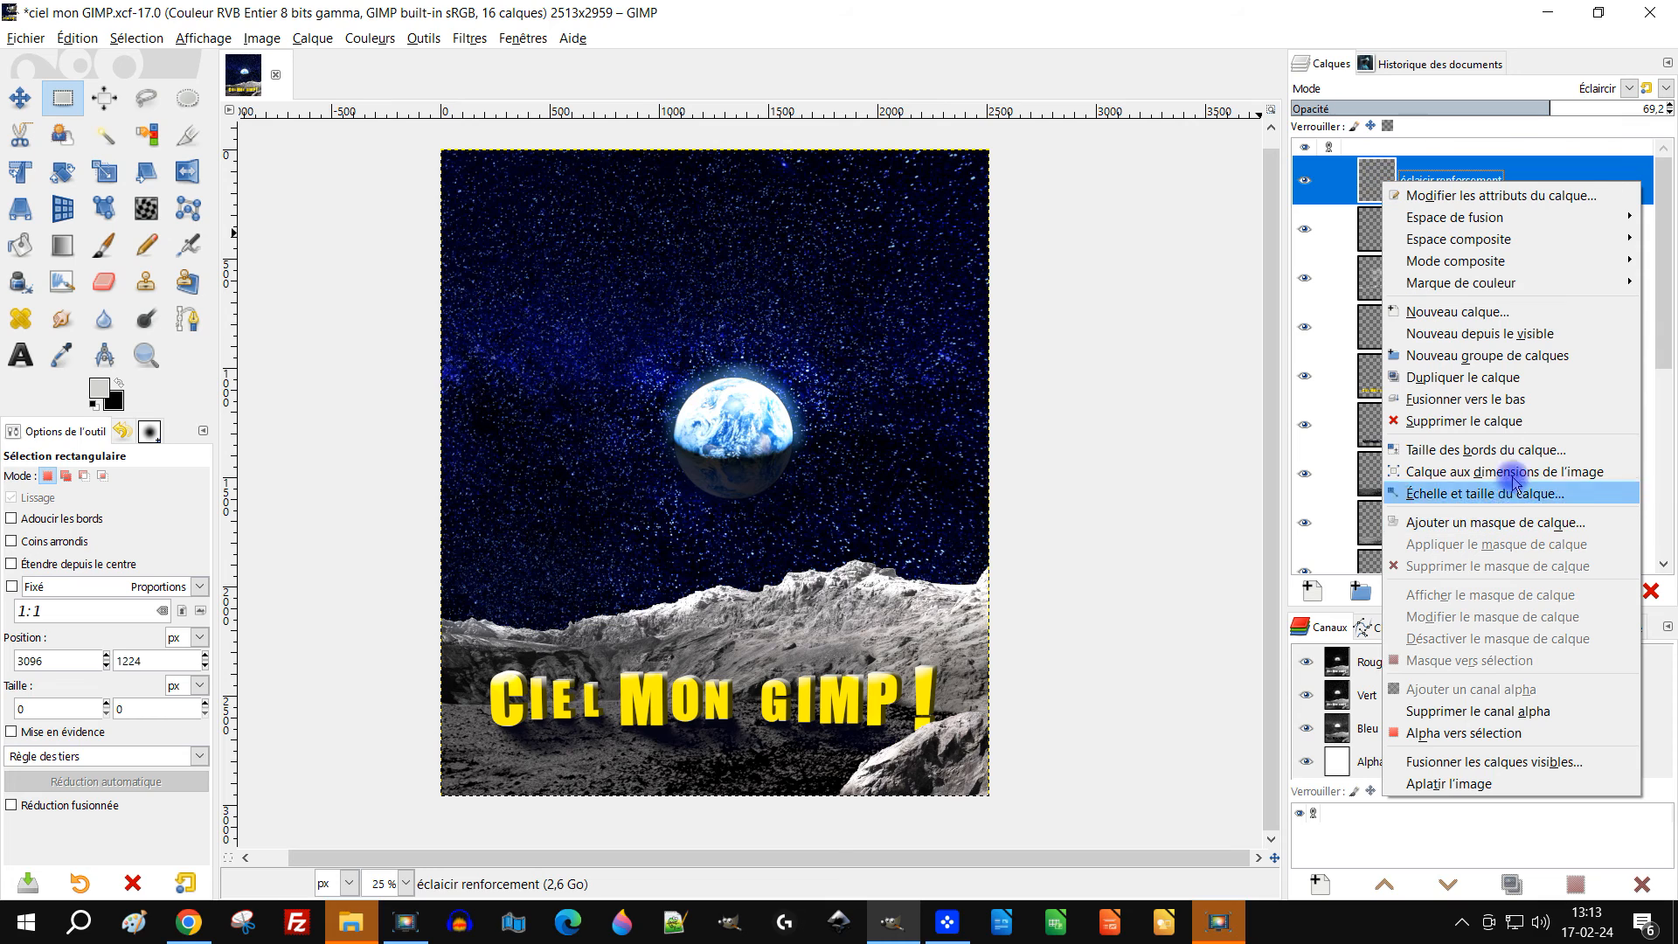
{"action": "left_click", "coordinate": [1486, 333]}
{"action": "left_click", "coordinate": [1536, 90]}
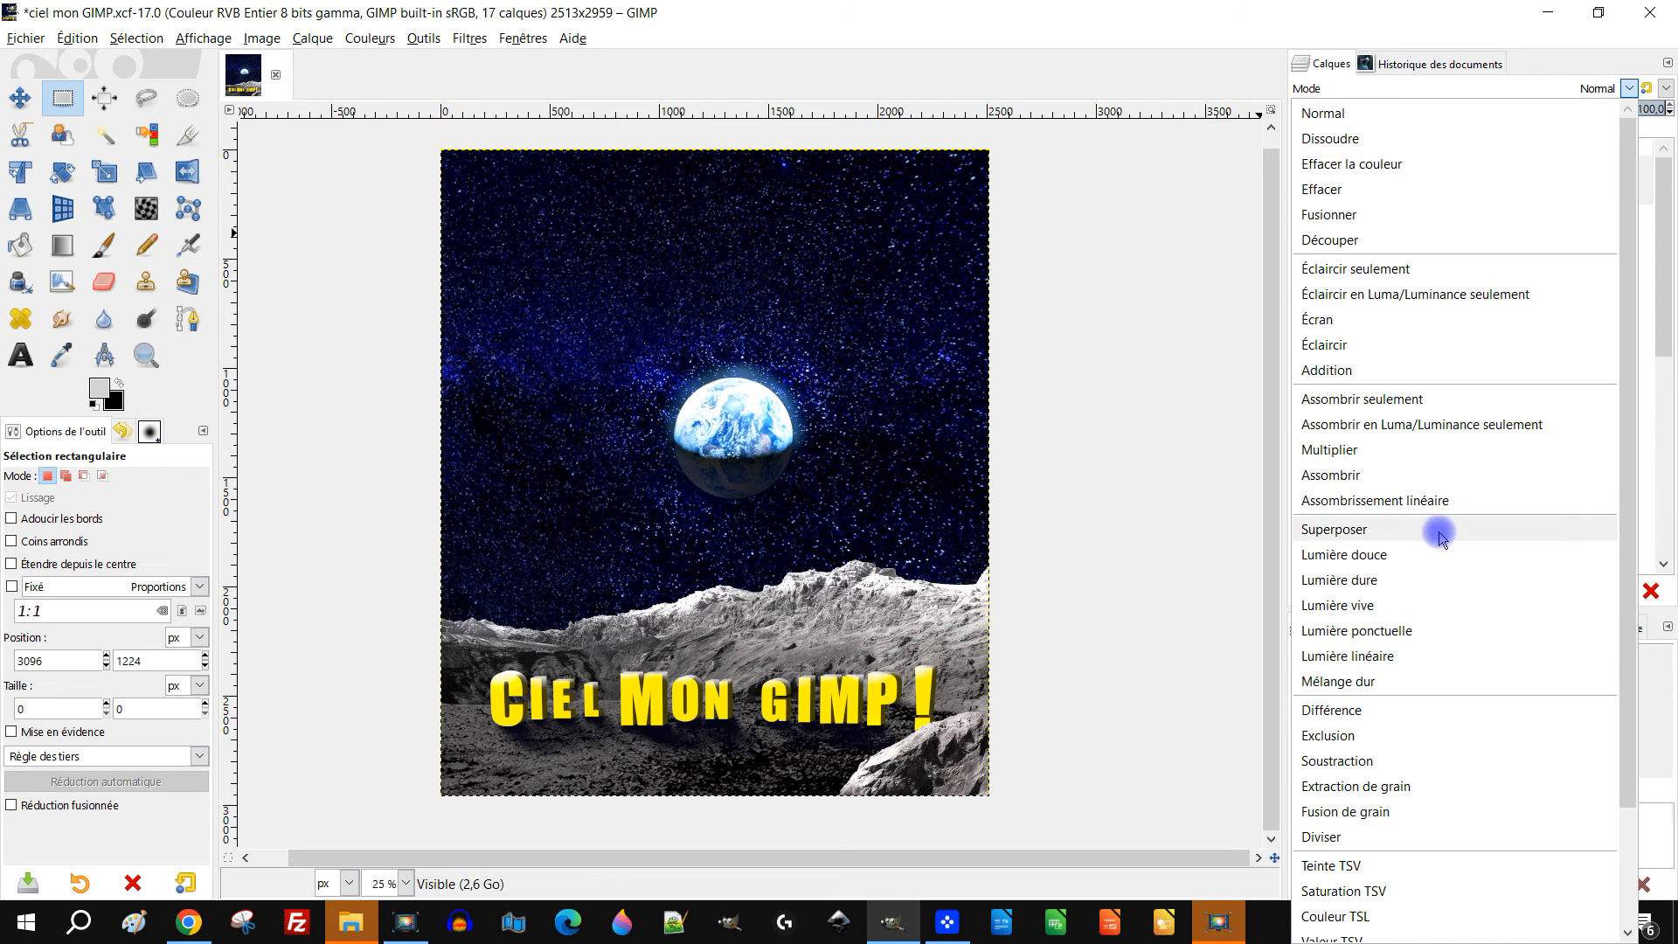
{"action": "left_click", "coordinate": [1425, 556]}
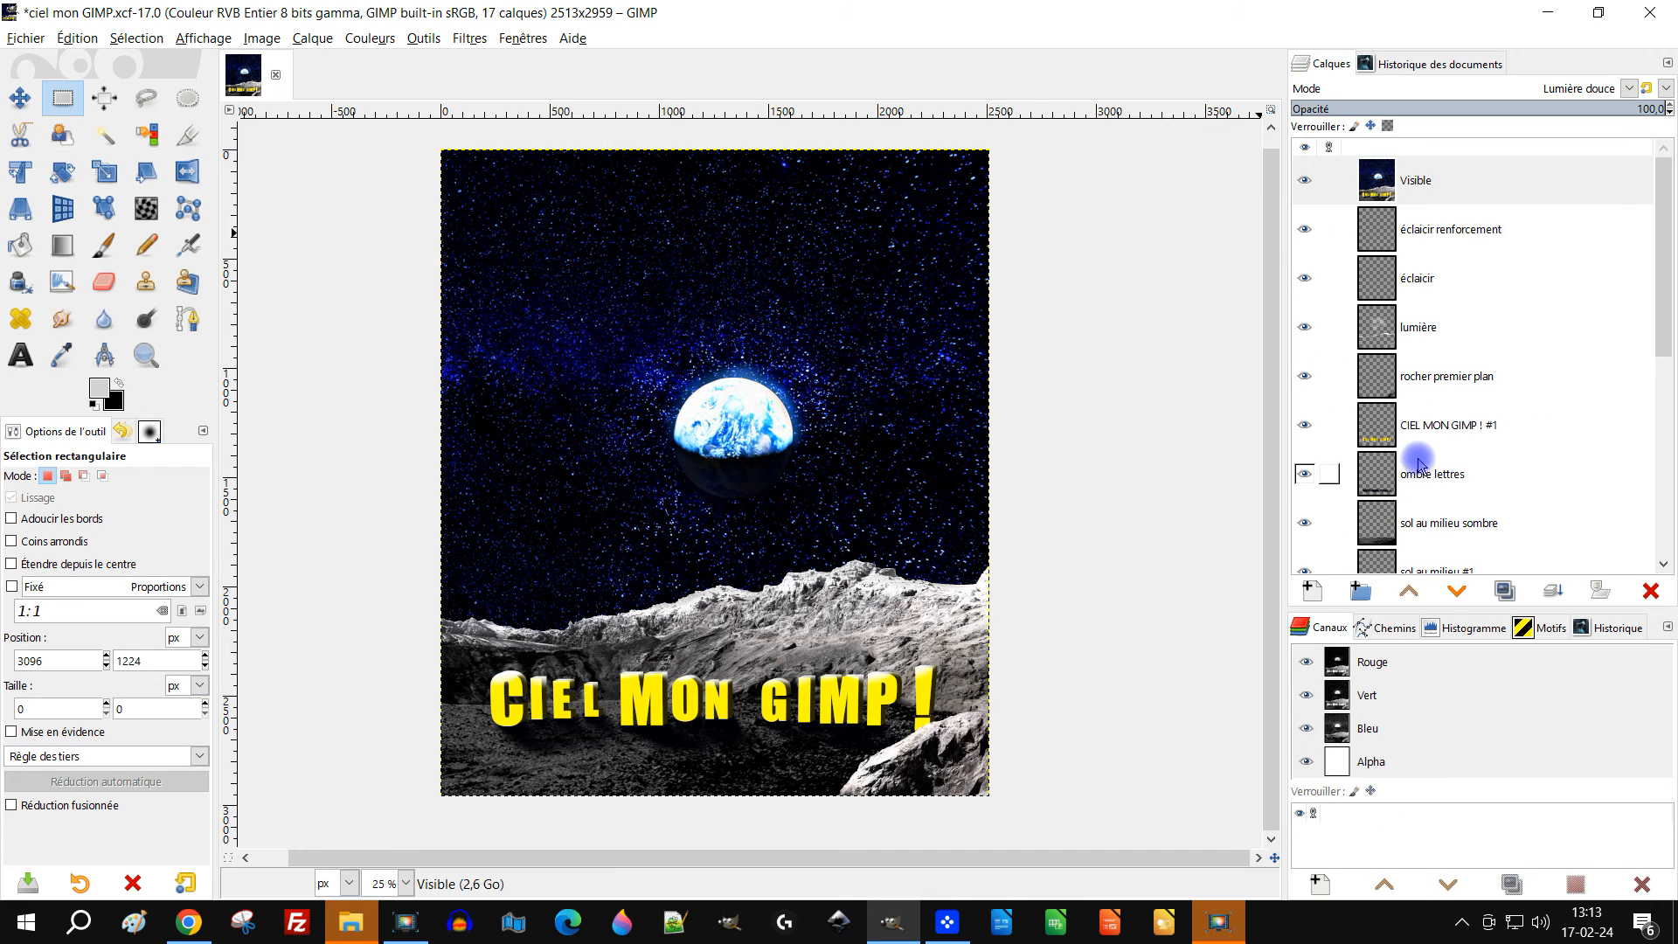
{"action": "left_click", "coordinate": [1305, 180]}
{"action": "left_click", "coordinate": [1306, 184]}
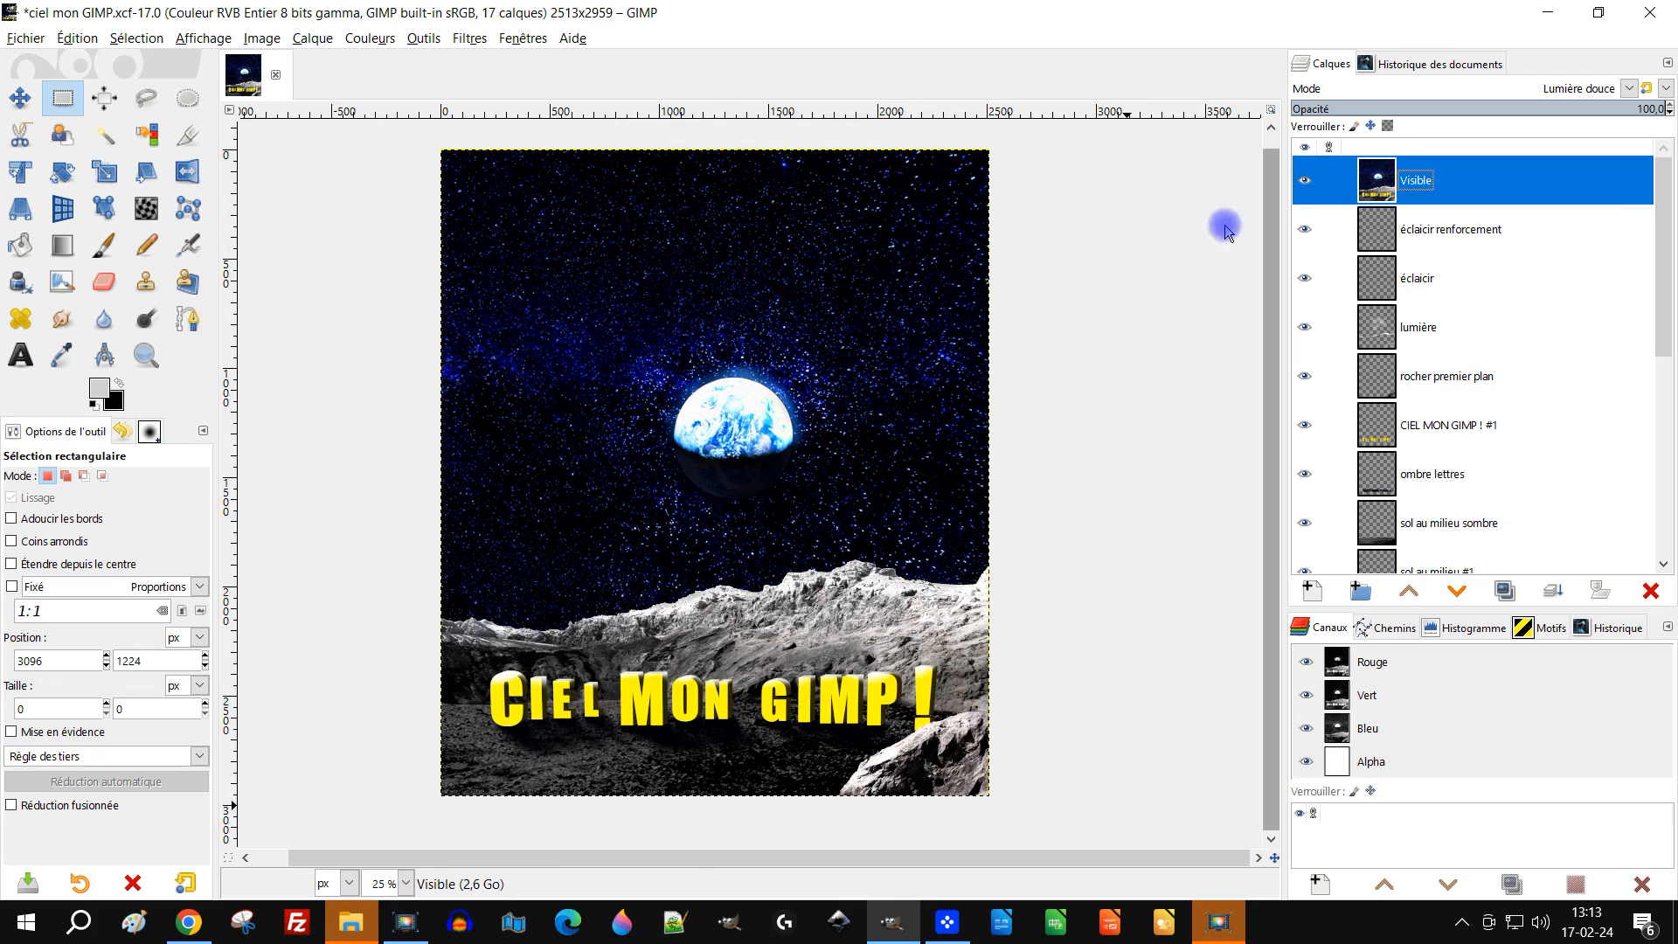
Lower the opacity of the Visible layer to 54.5 and compare its effect on the Earth and scene
{"action": "scroll", "coordinate": [697, 422], "scroll_direction": "up", "scroll_amount": 2}
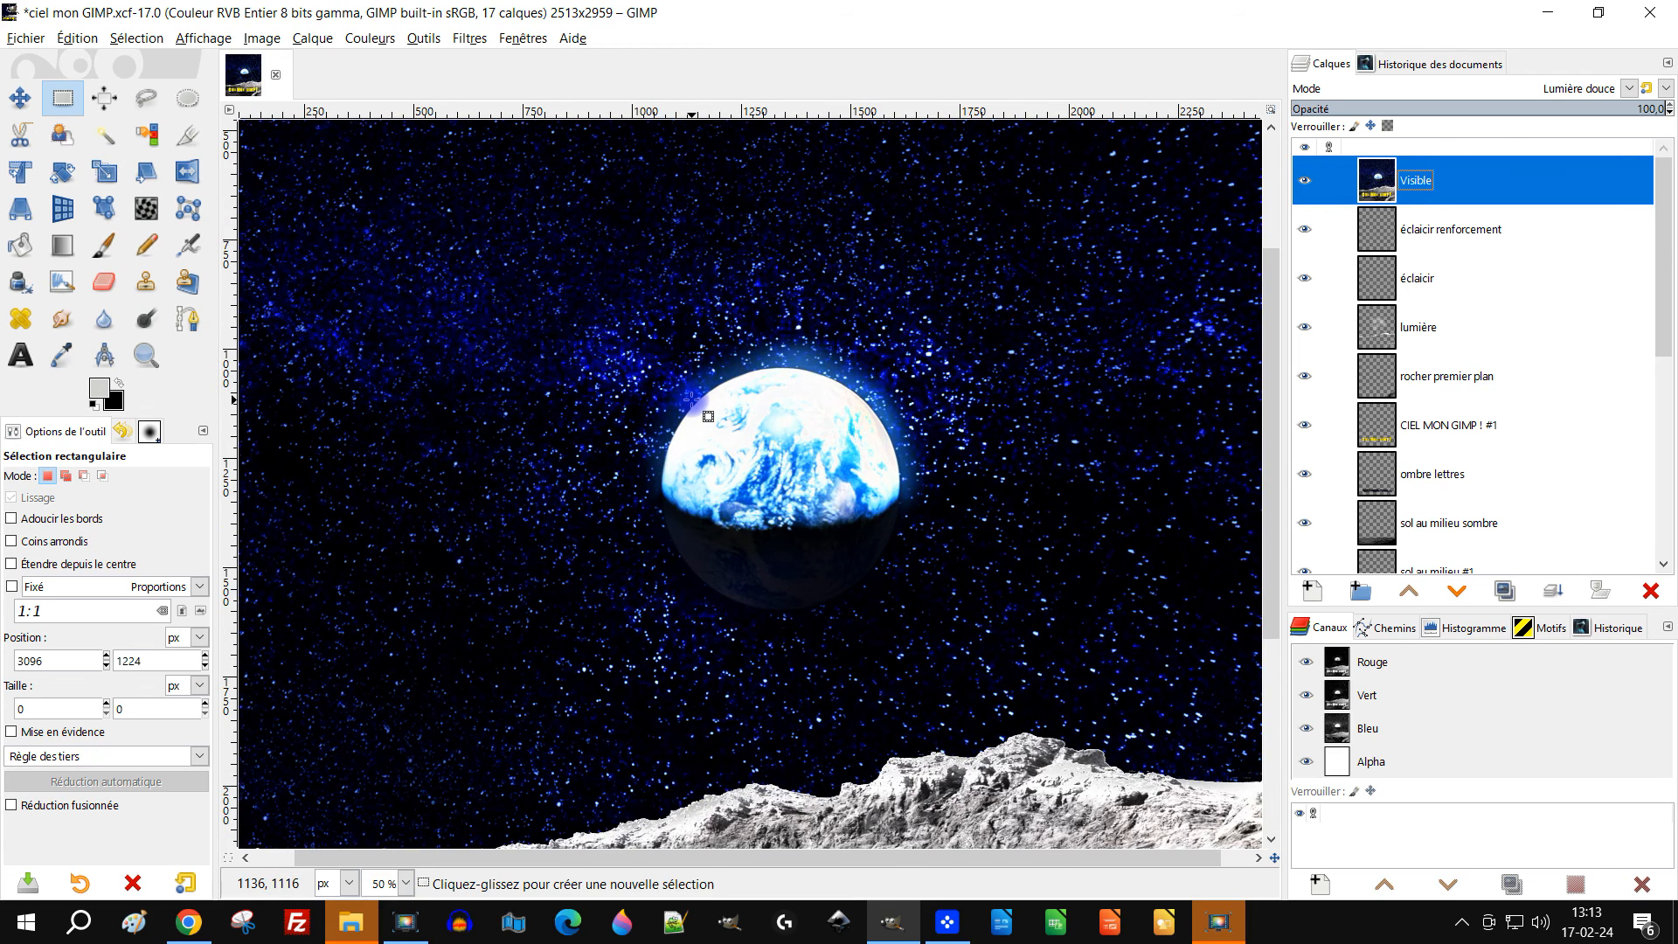
{"action": "scroll", "coordinate": [692, 400], "scroll_direction": "down", "scroll_amount": 2}
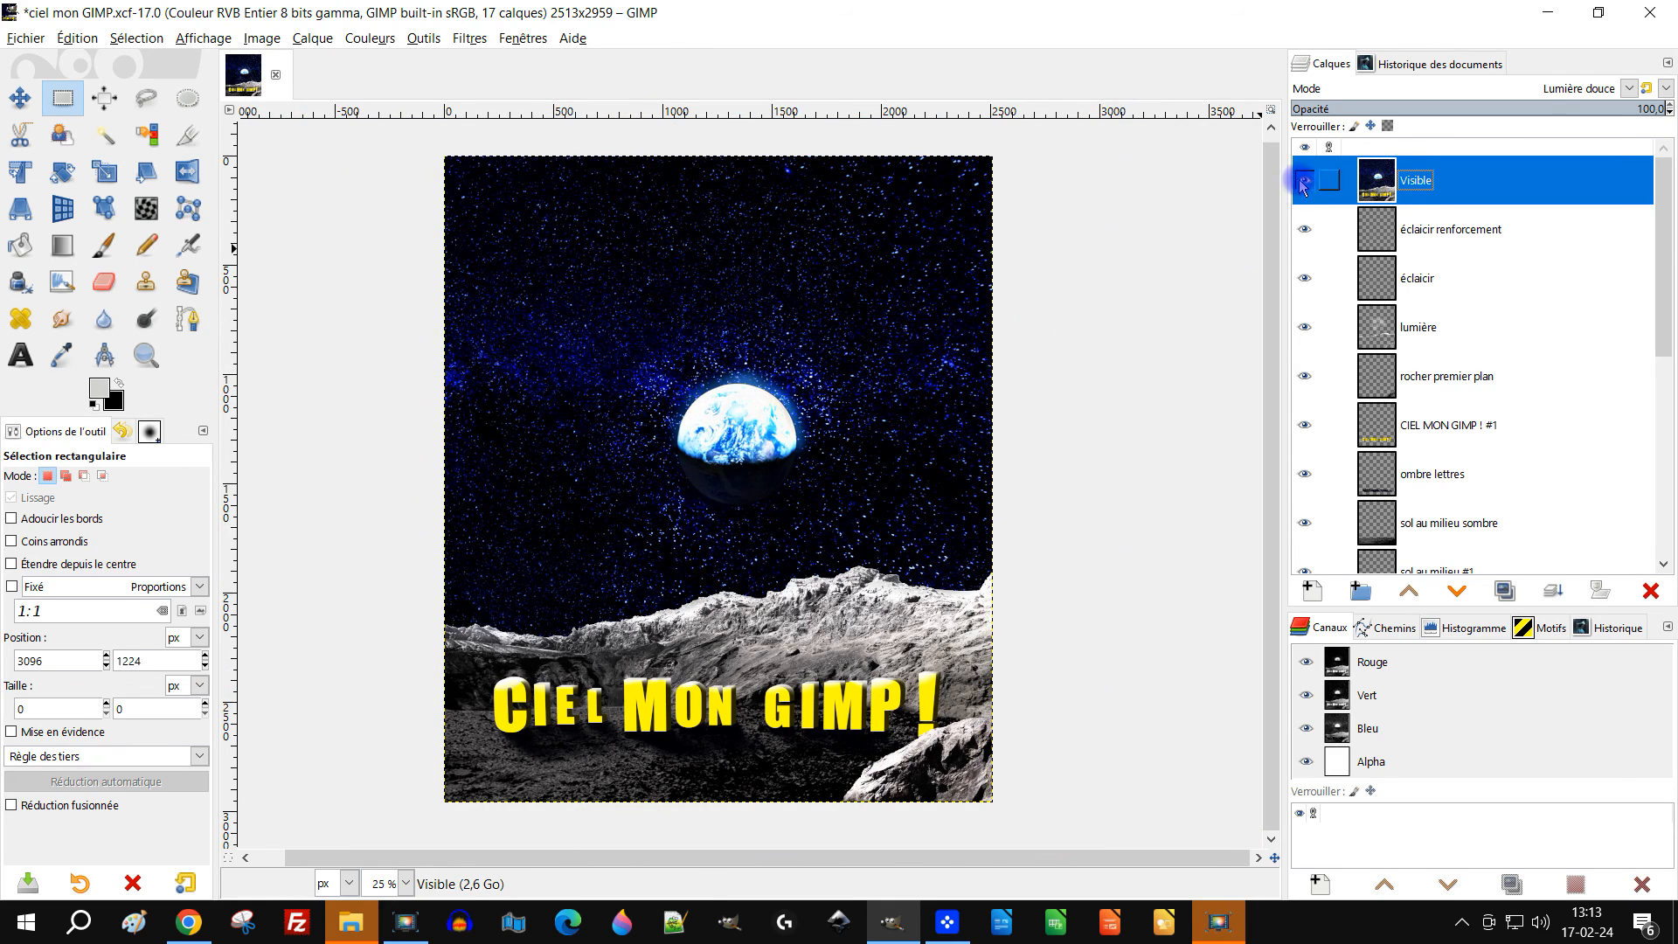
{"action": "left_click_drag", "start_coordinate": [1527, 107], "coordinate": [1495, 109]}
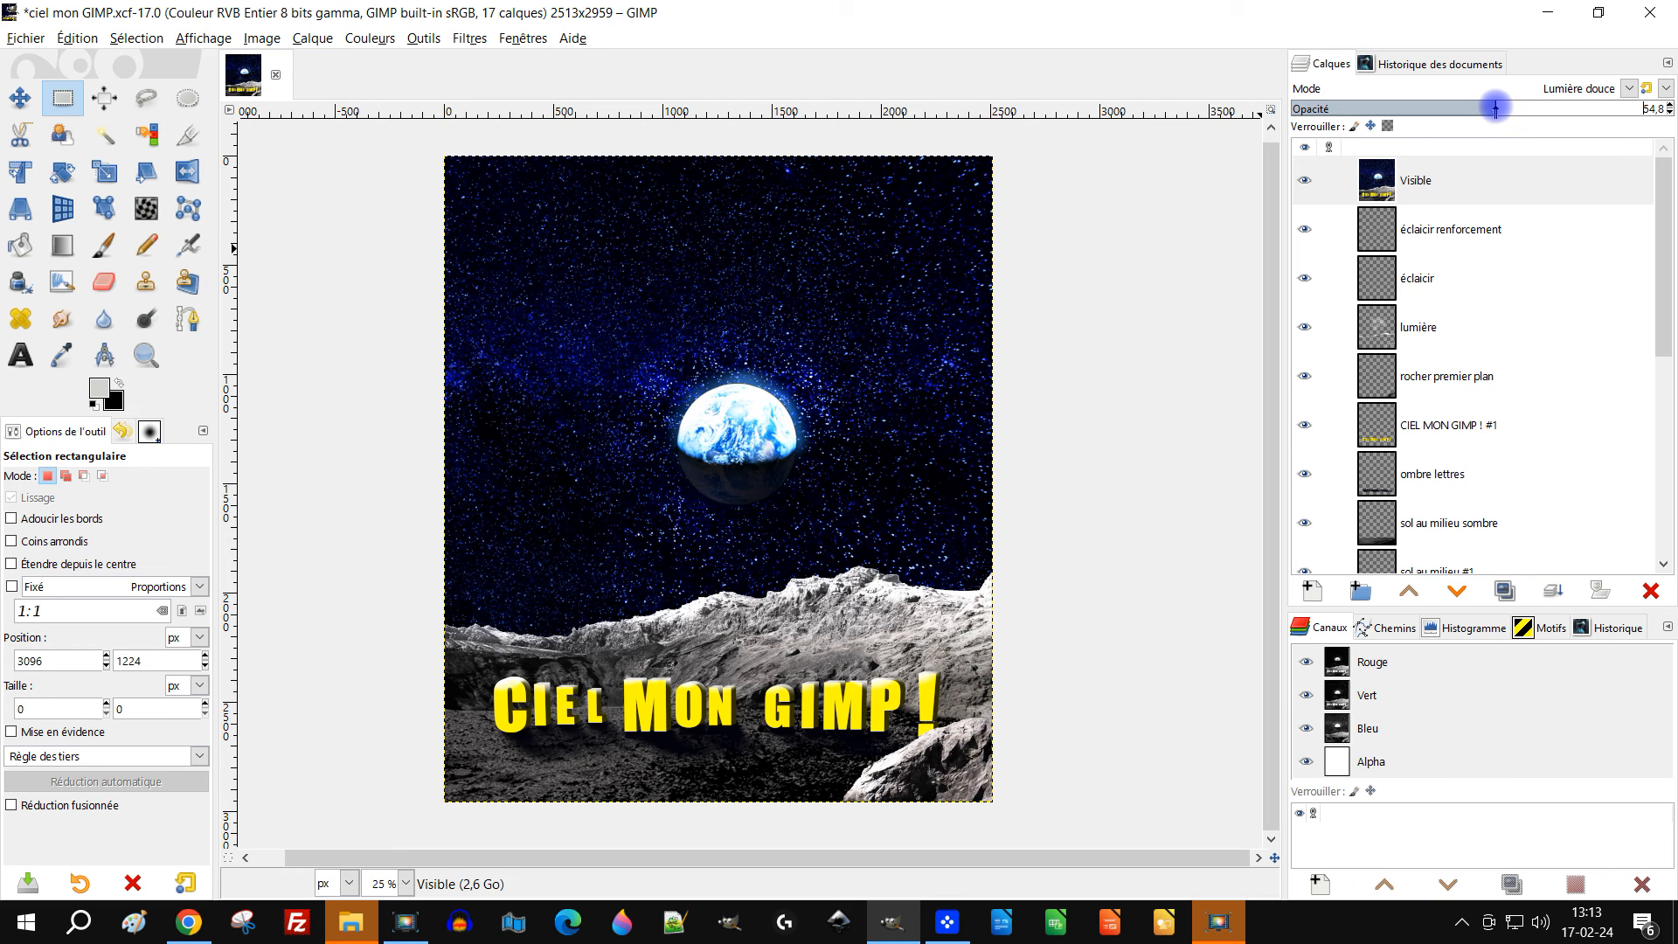
{"action": "left_click", "coordinate": [1305, 181]}
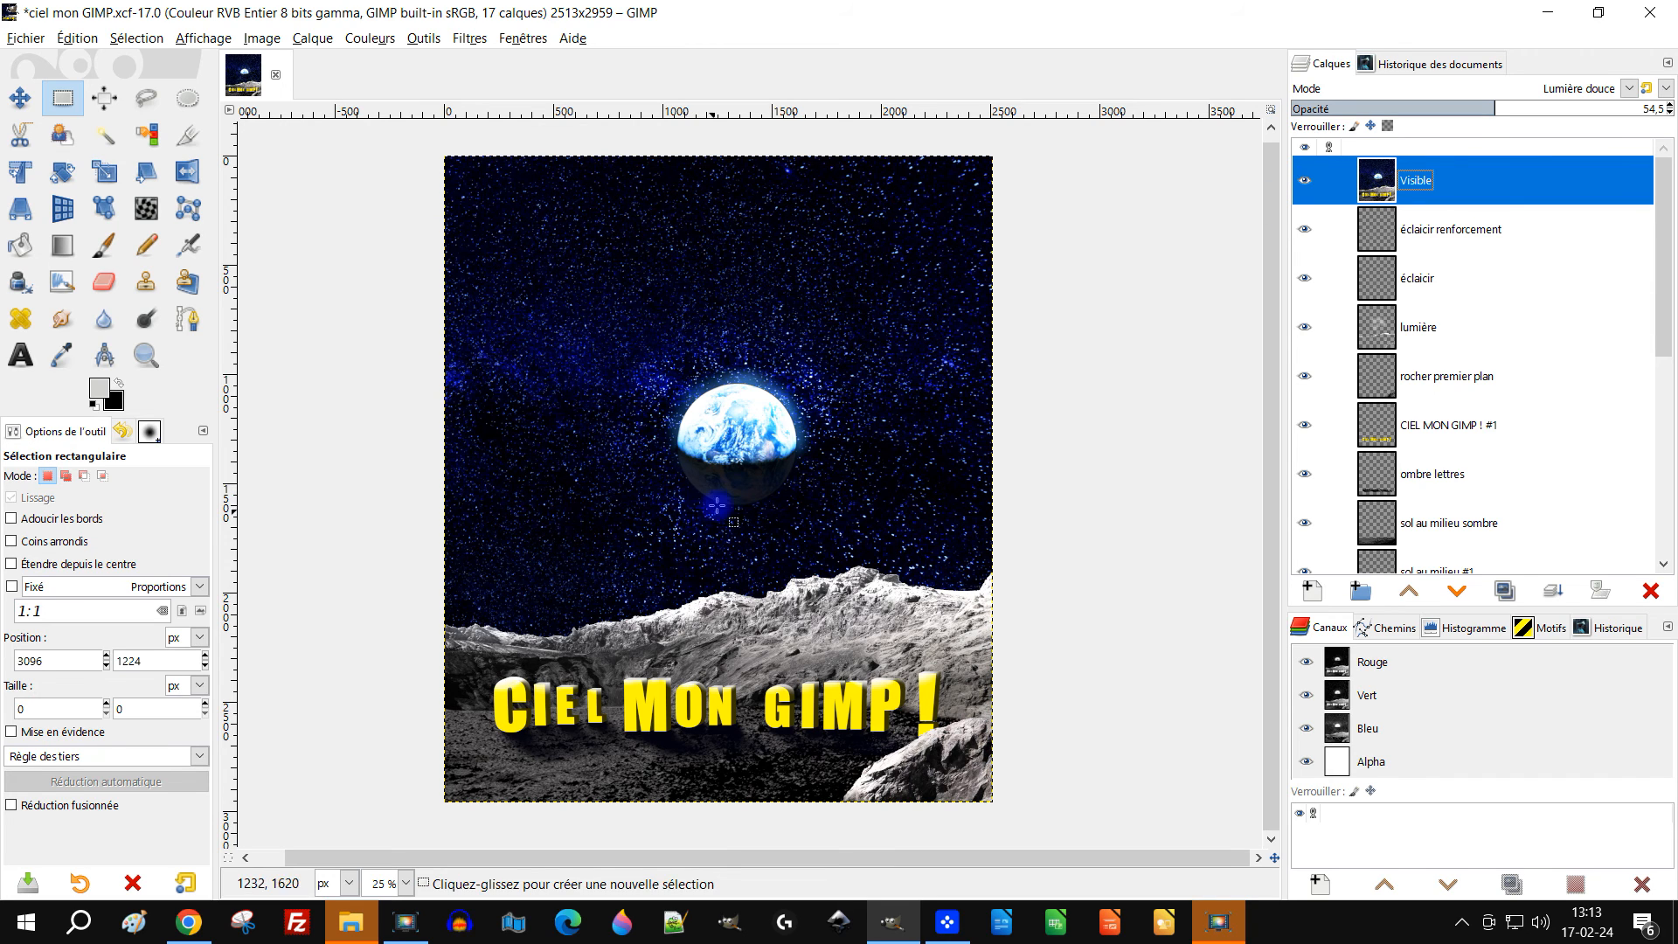
{"action": "left_click_drag", "start_coordinate": [894, 435], "coordinate": [940, 447]}
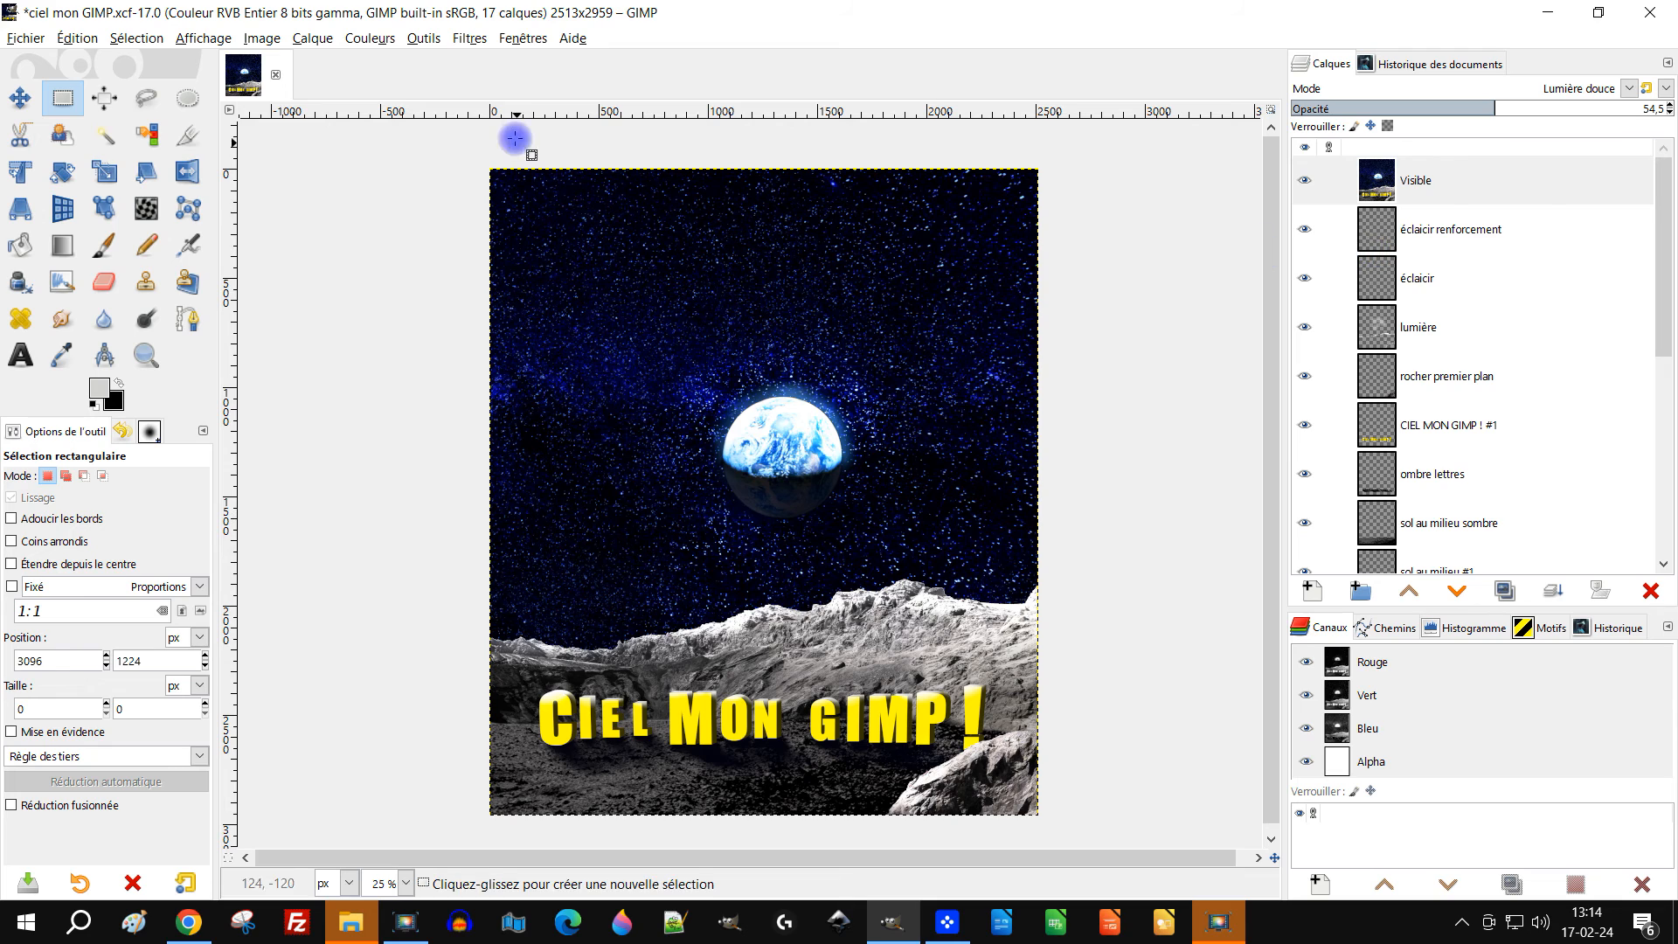
{"action": "left_click", "coordinate": [380, 38]}
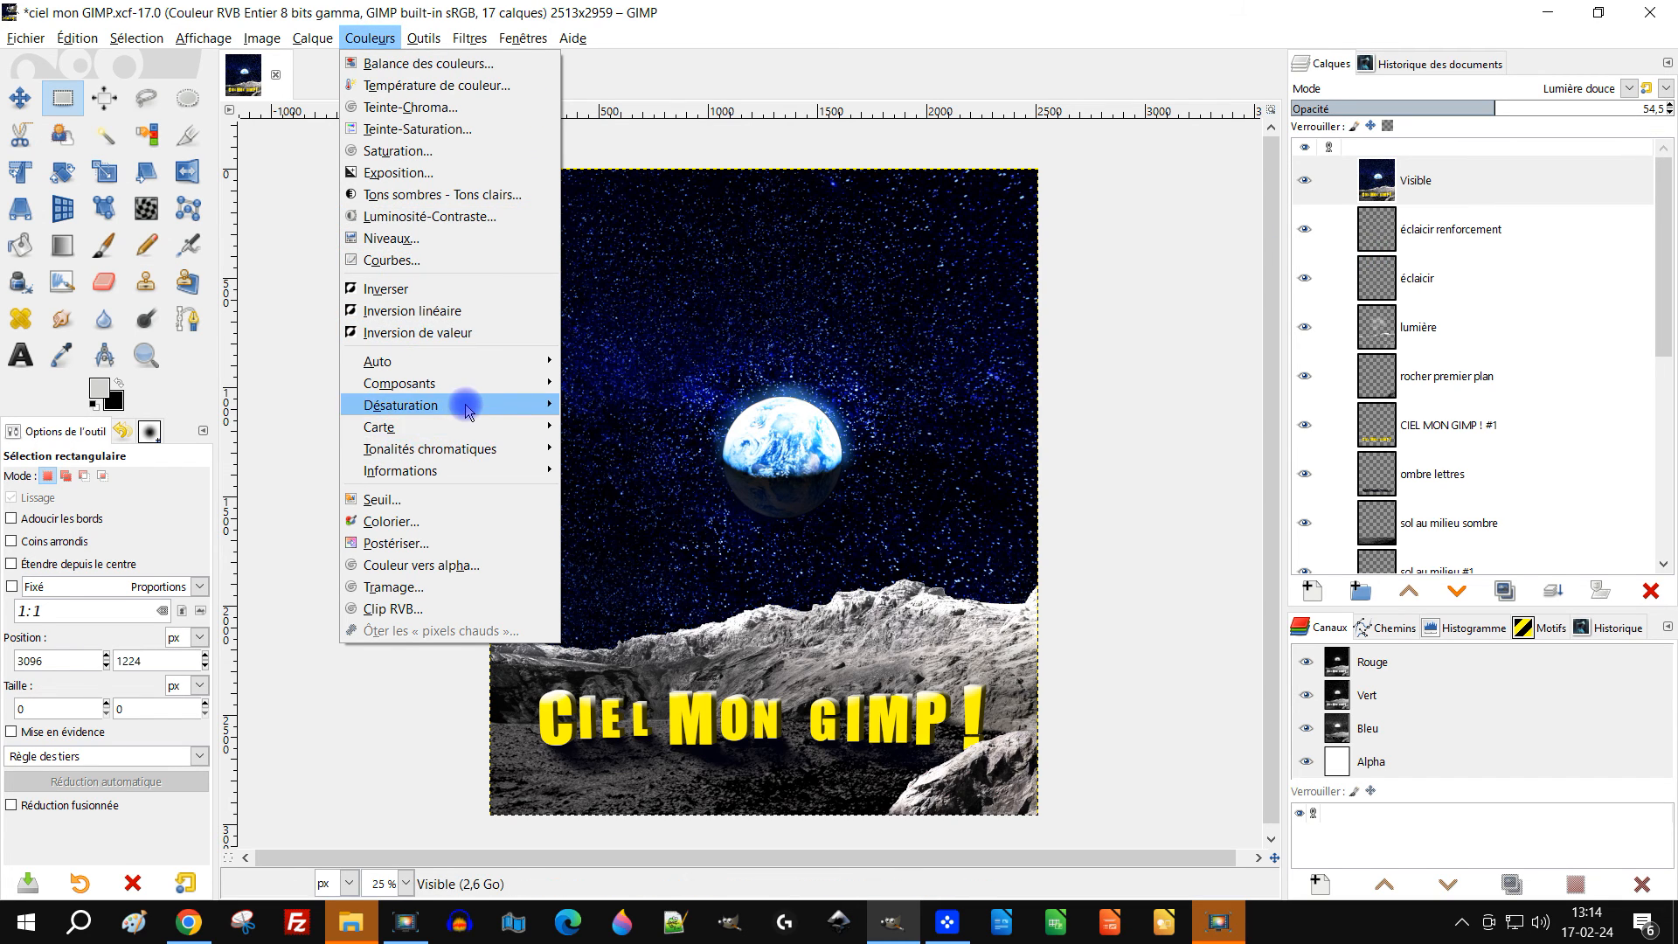
{"action": "mouse_move", "coordinate": [467, 410]}
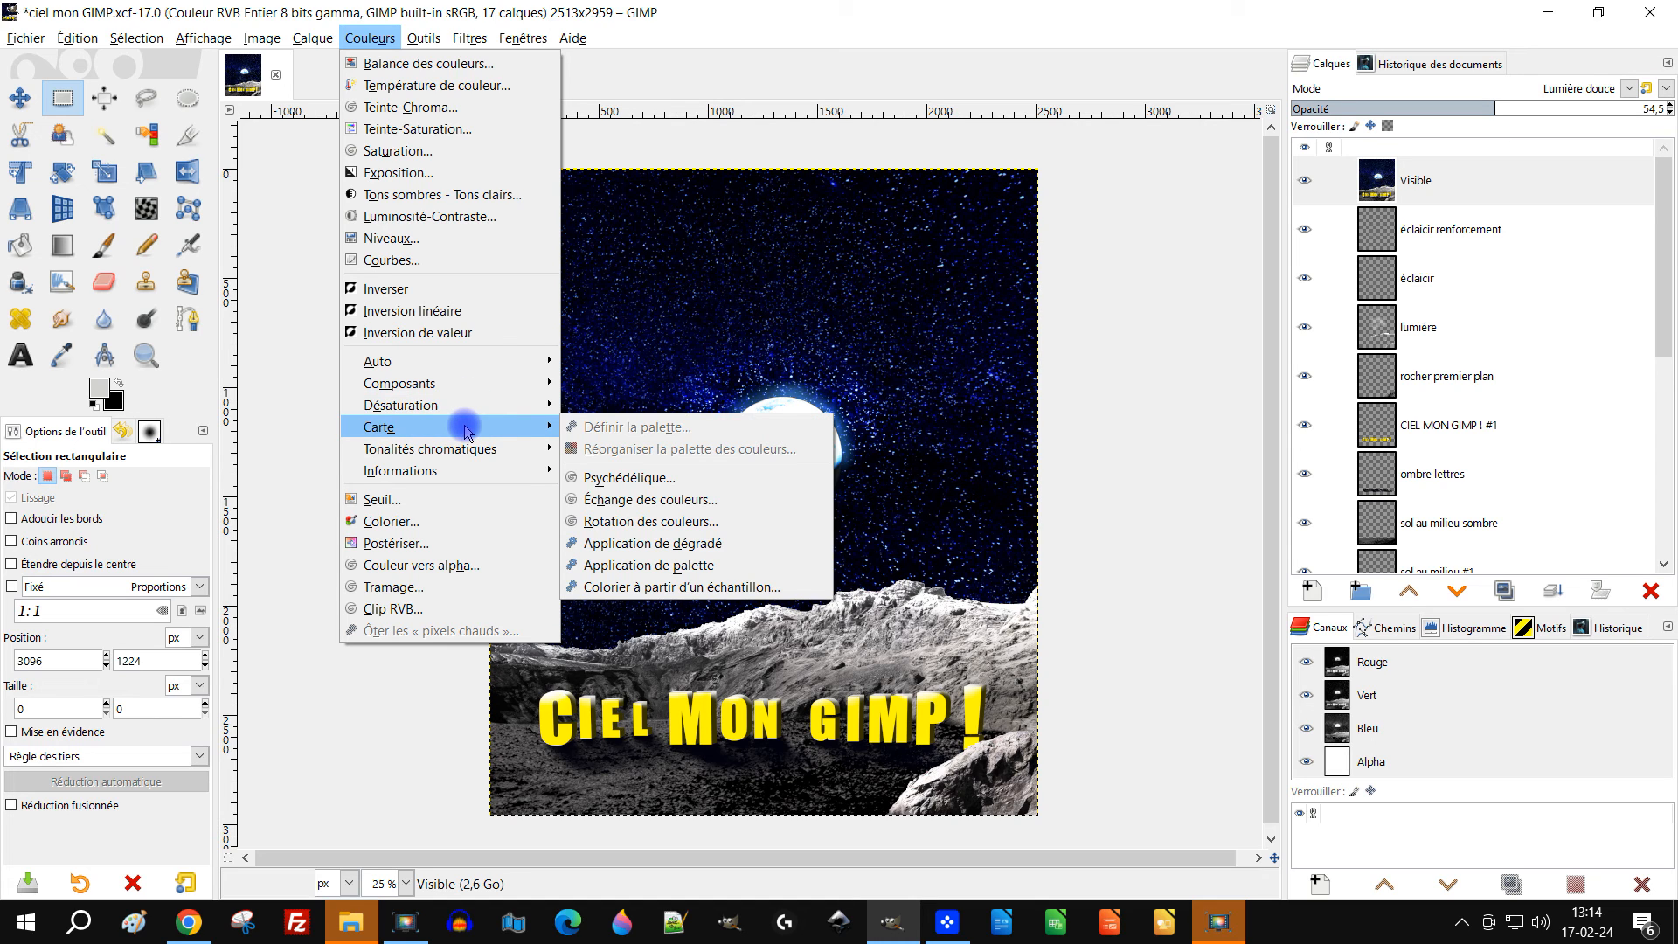
{"action": "left_click", "coordinate": [656, 521]}
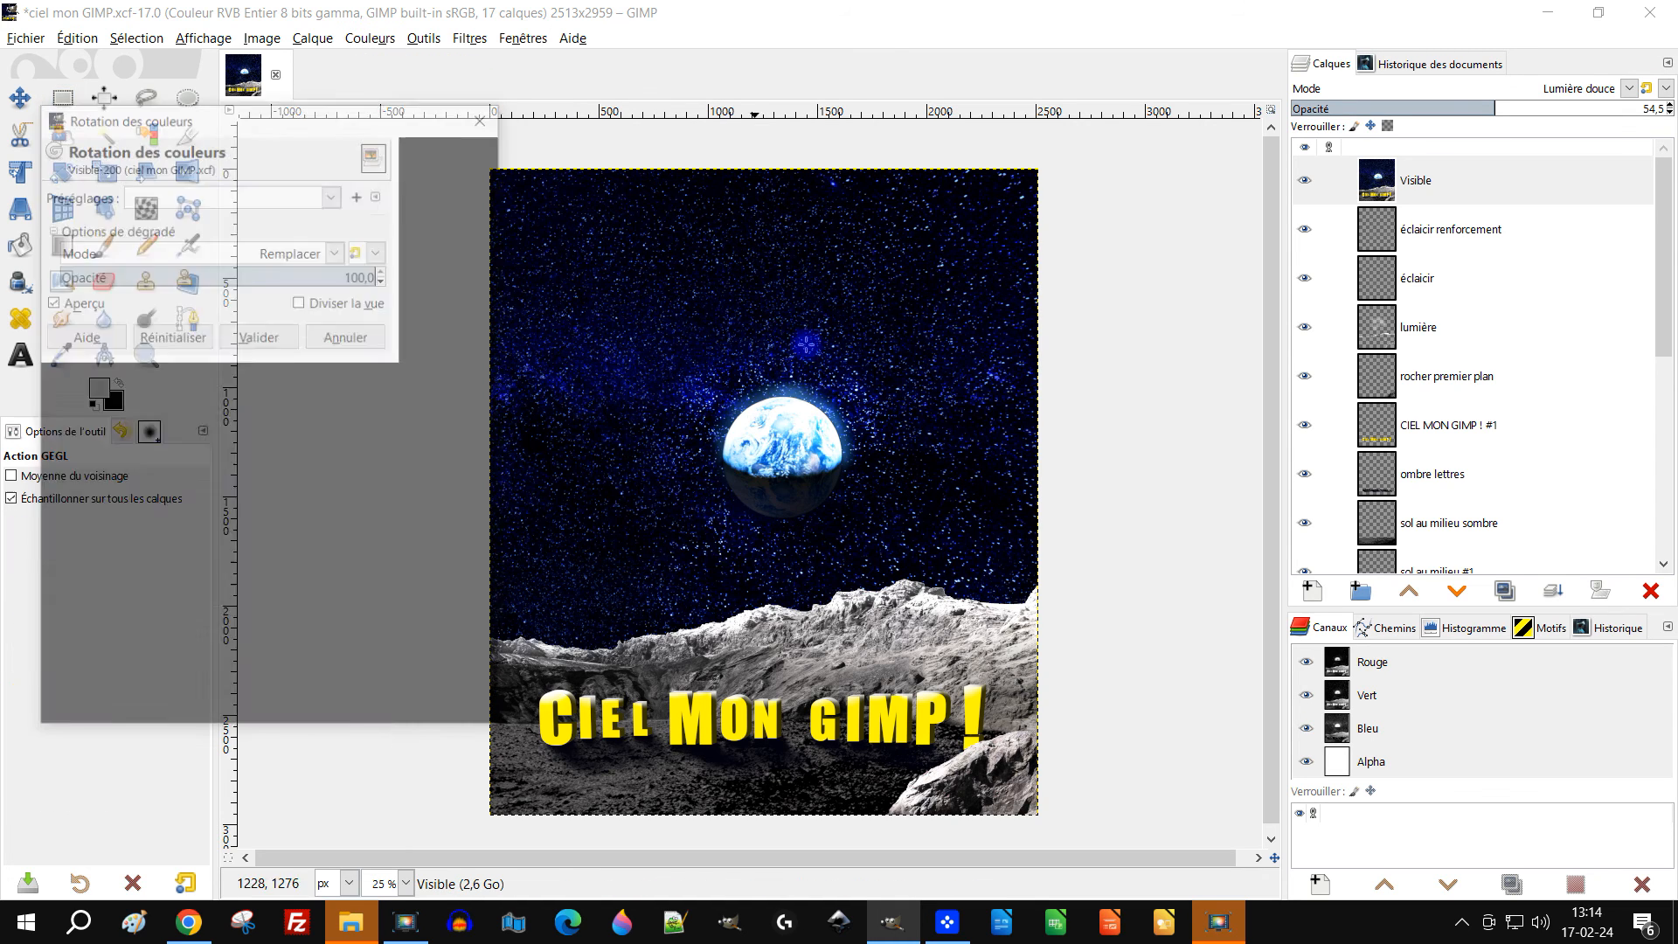
{"action": "left_click_drag", "start_coordinate": [345, 122], "coordinate": [305, 108]}
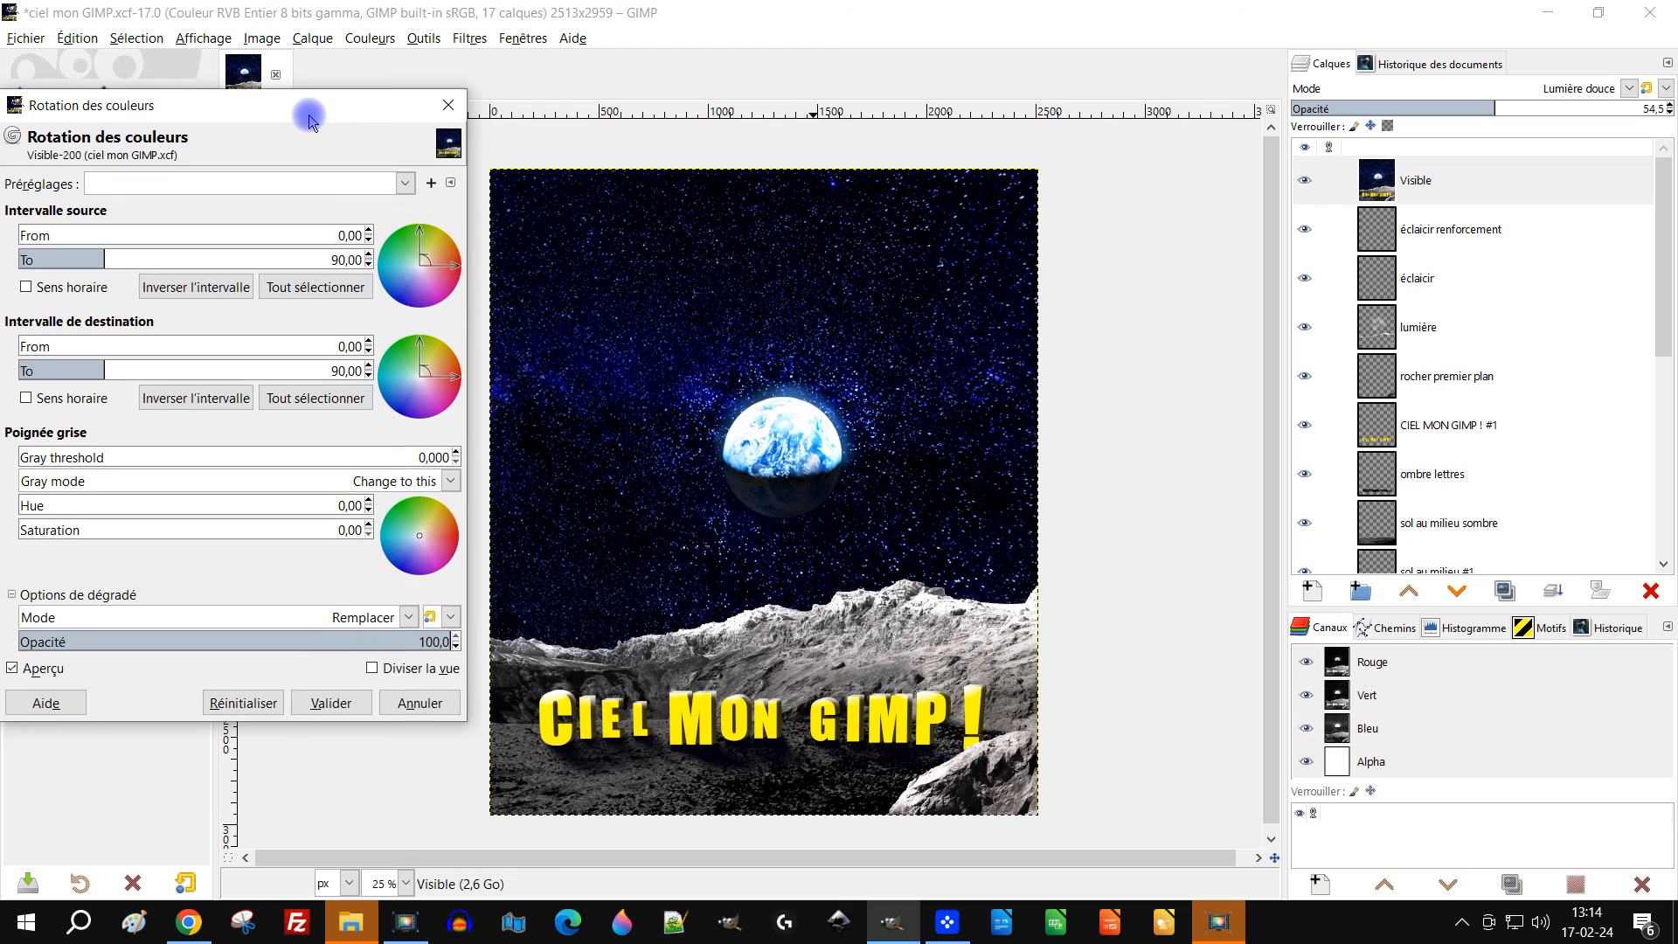
{"action": "left_click_drag", "start_coordinate": [425, 238], "coordinate": [437, 243]}
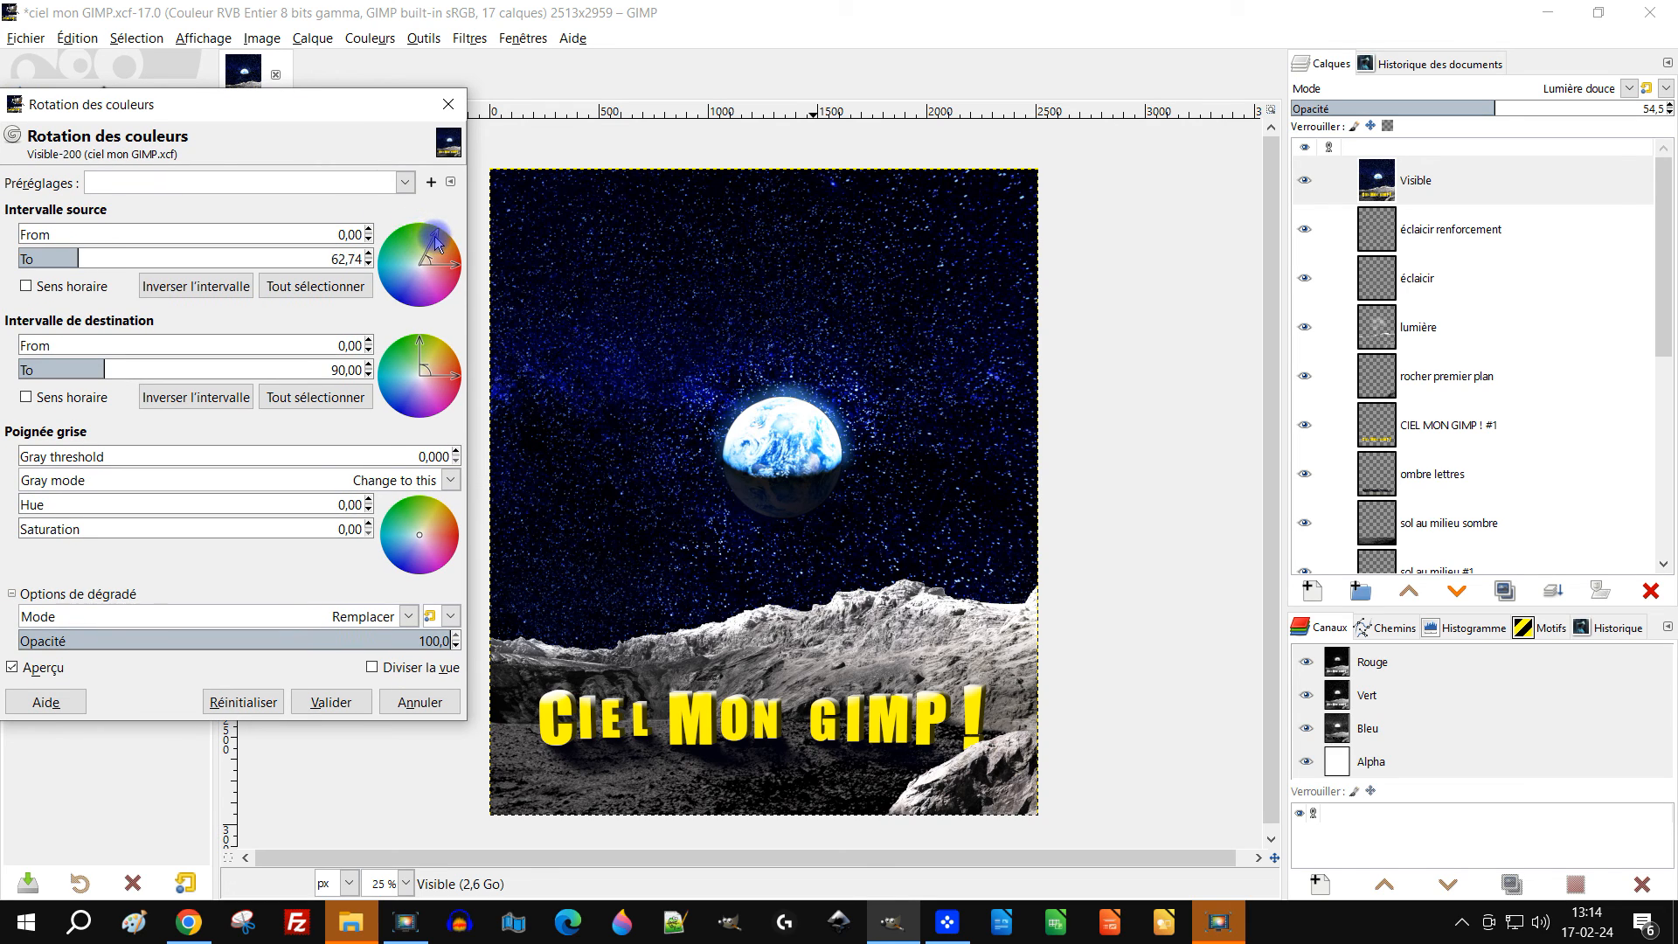
{"action": "left_click_drag", "start_coordinate": [452, 276], "coordinate": [455, 290]}
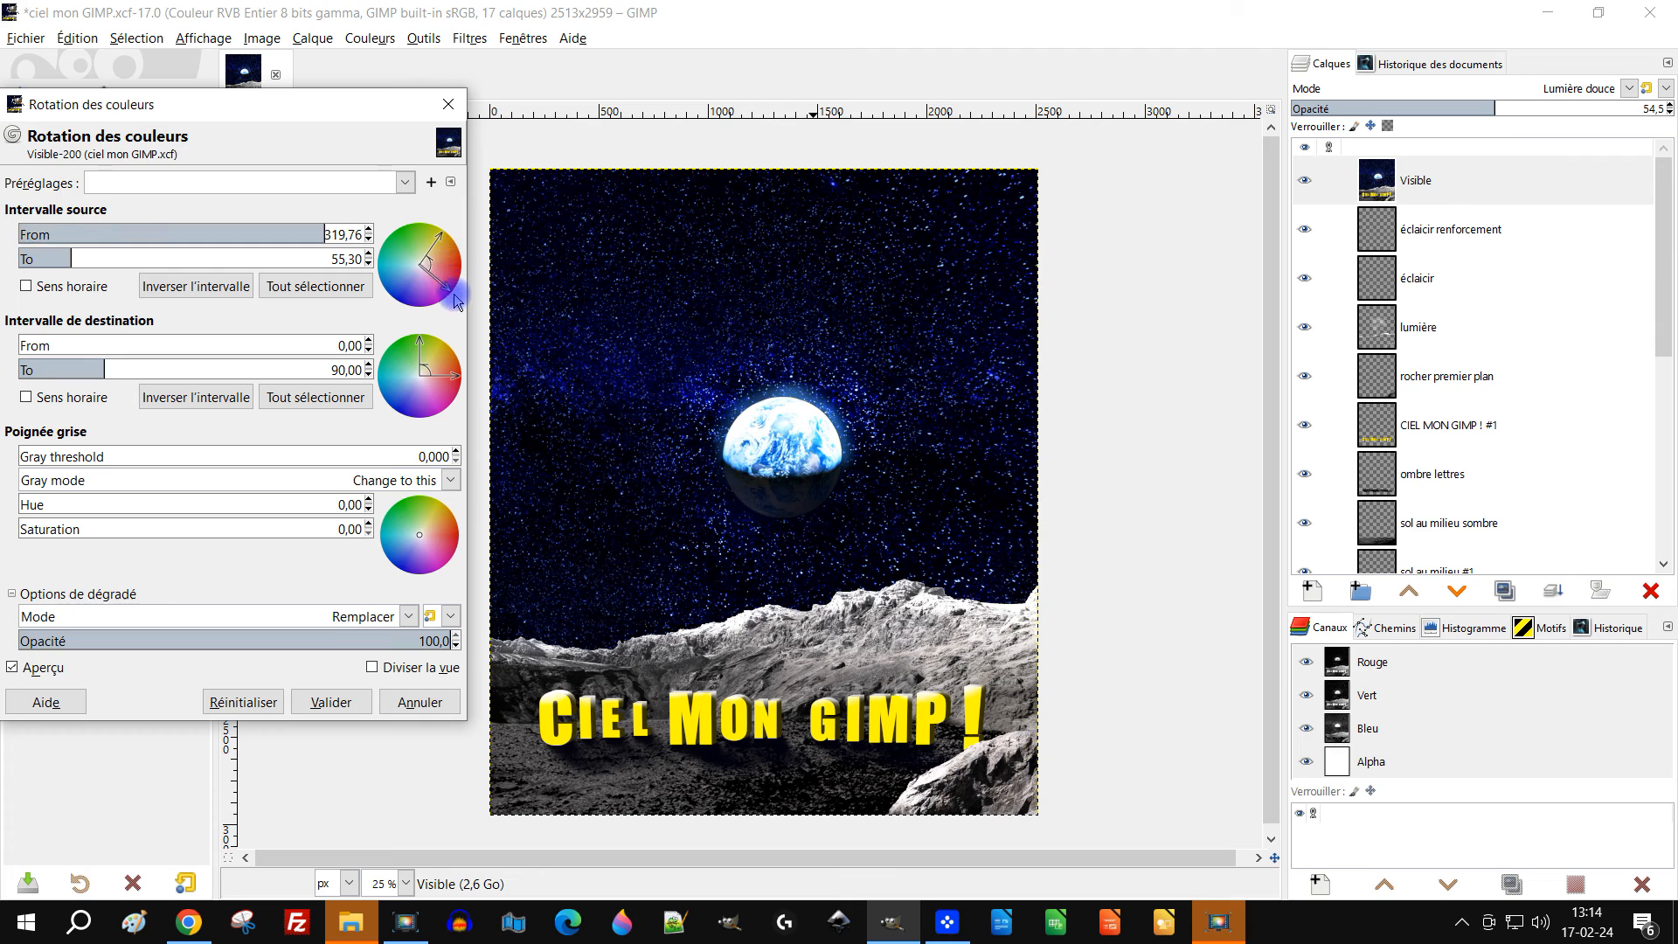
{"action": "mouse_move", "coordinate": [422, 348]}
{"action": "left_mouse_down"}
{"action": "mouse_move", "coordinate": [378, 392]}
{"action": "mouse_move", "coordinate": [447, 339]}
{"action": "mouse_move", "coordinate": [409, 338]}
{"action": "left_mouse_up"}
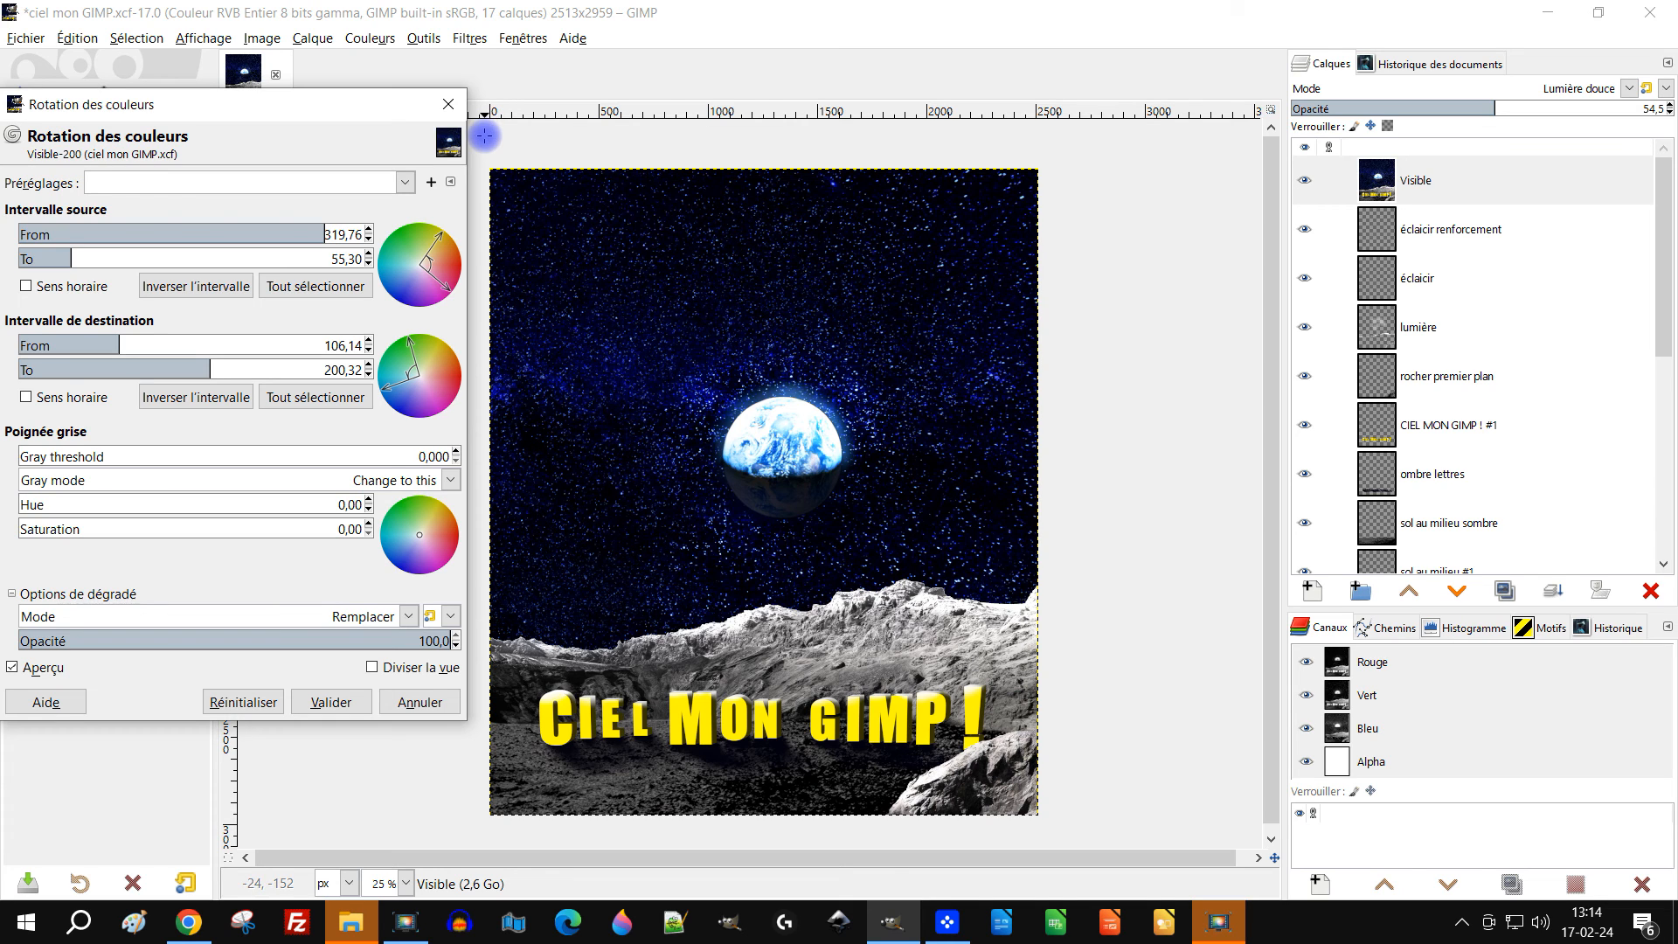
{"action": "left_click", "coordinate": [448, 104]}
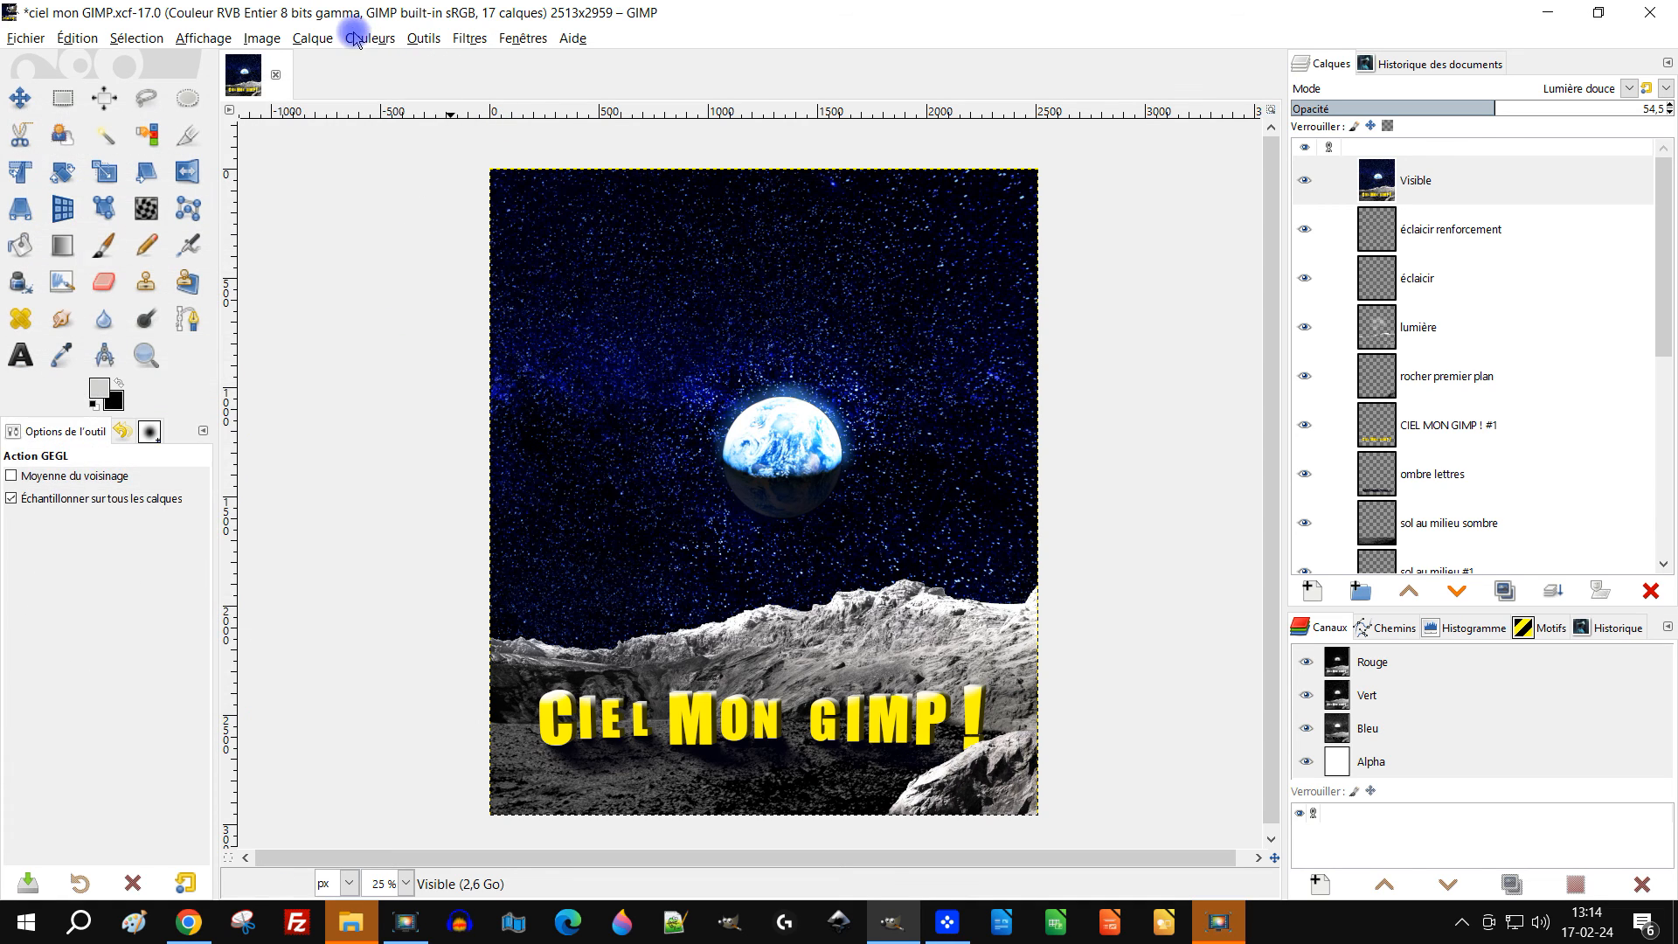
Try a midtone color balance of Cyan-Rouge 23.8, Magenta-Vert 21.5 and Jaune-Bleu 50.8 on the Visible layer
{"action": "left_click", "coordinate": [365, 39]}
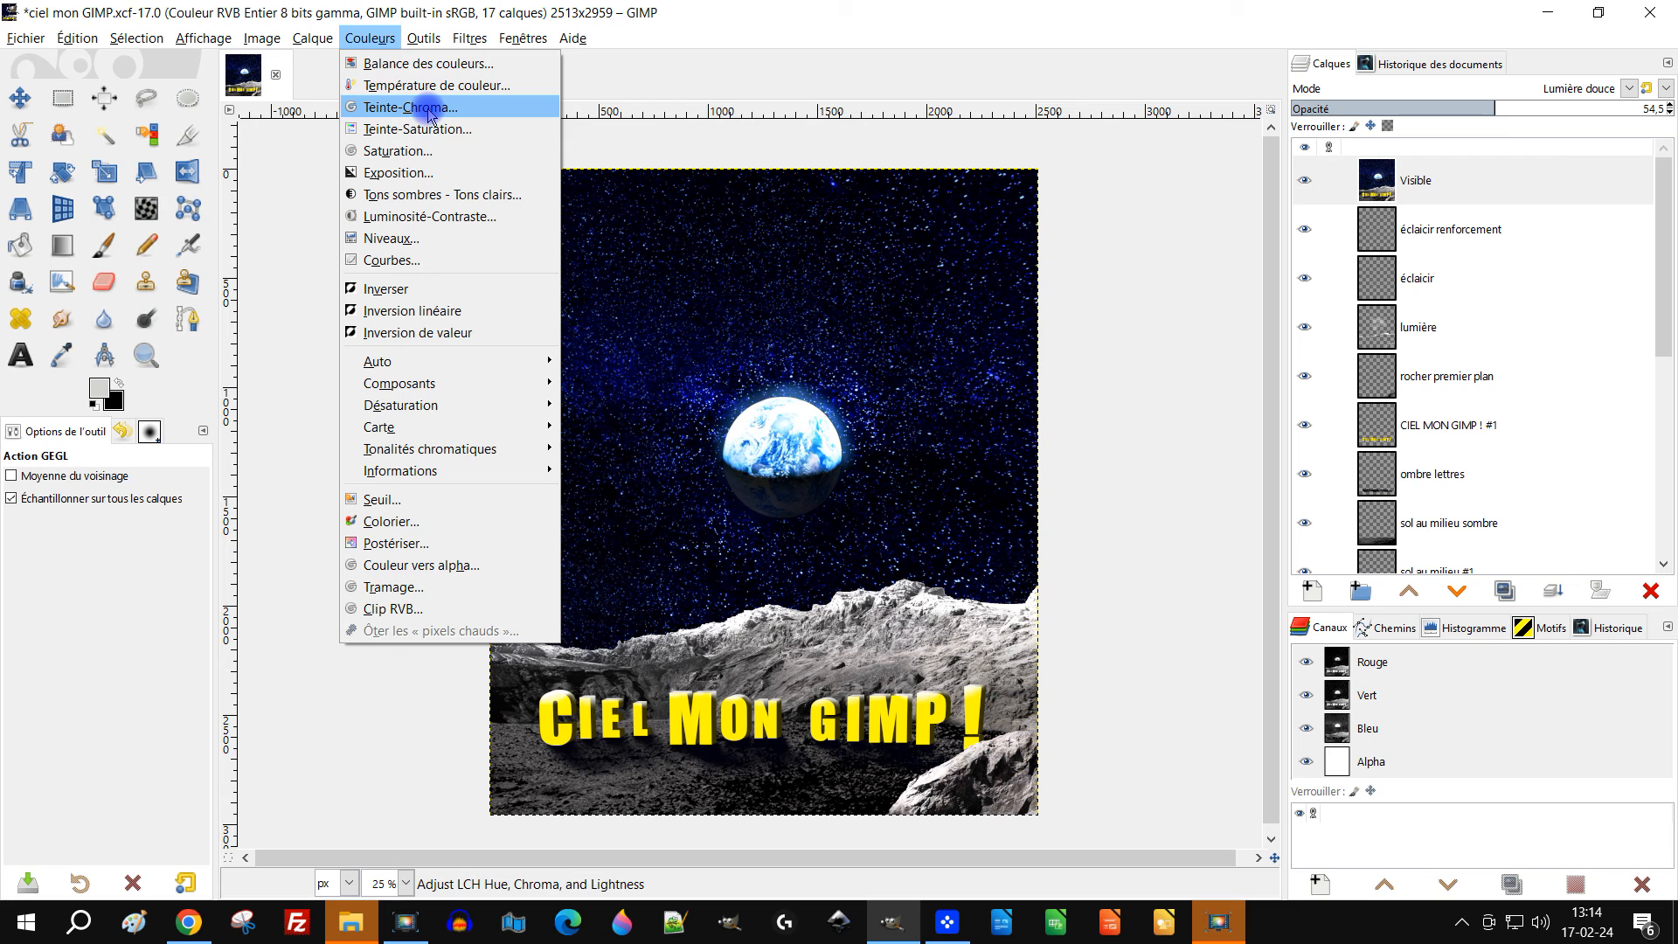
{"action": "left_click", "coordinate": [428, 63]}
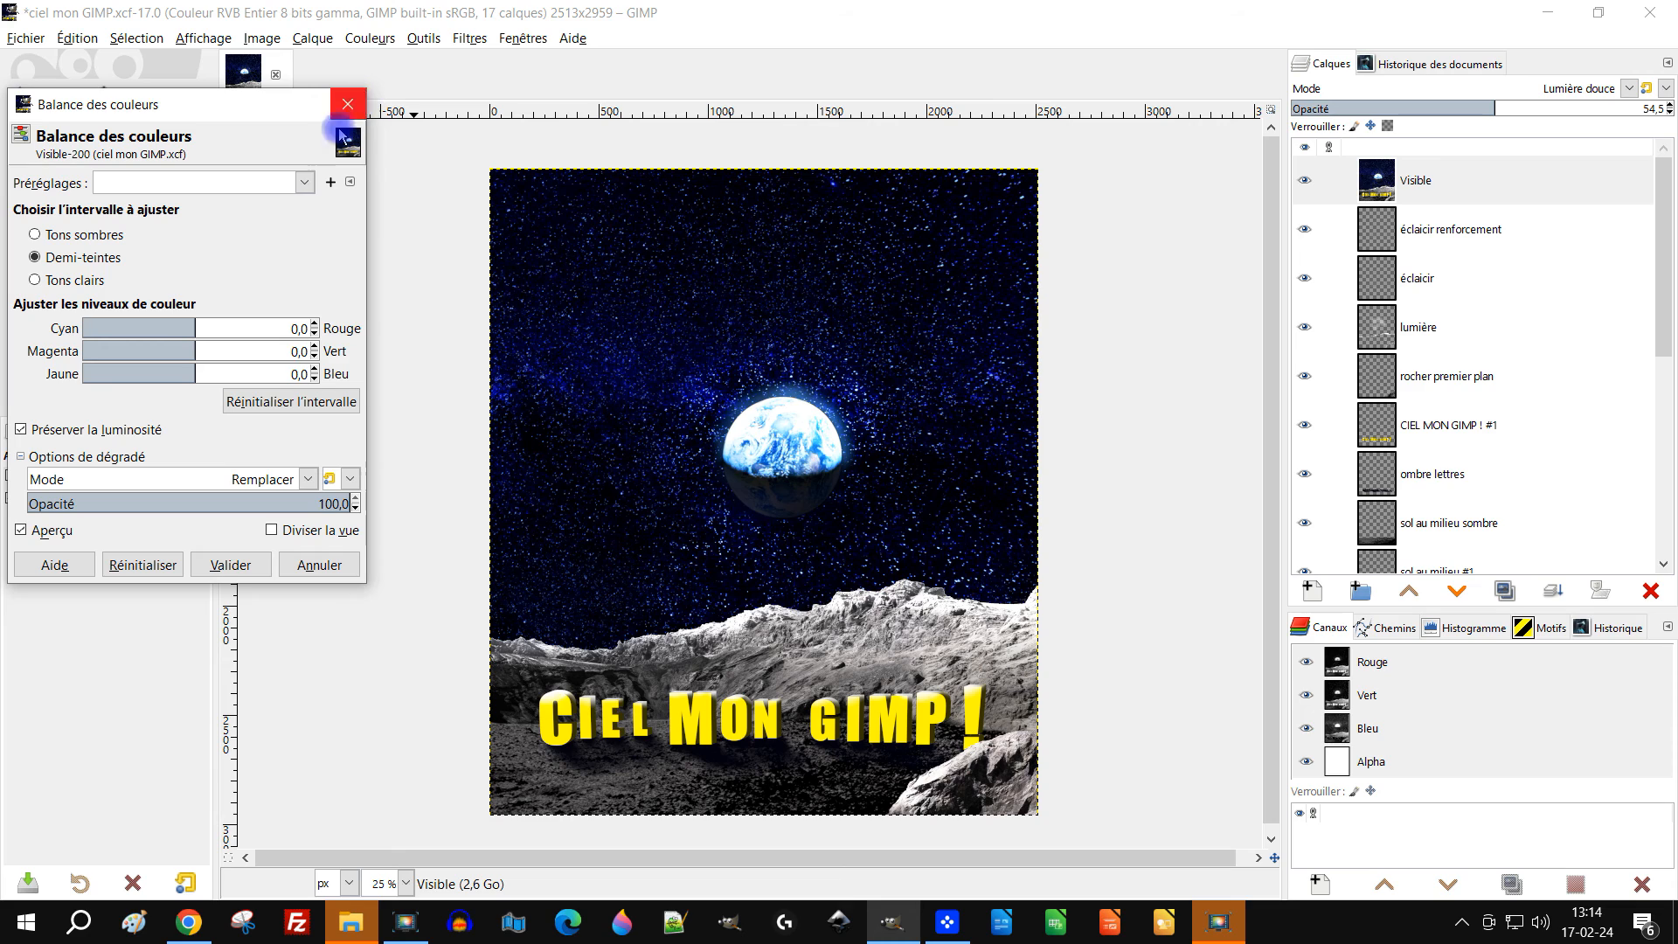
{"action": "left_click", "coordinate": [222, 327]}
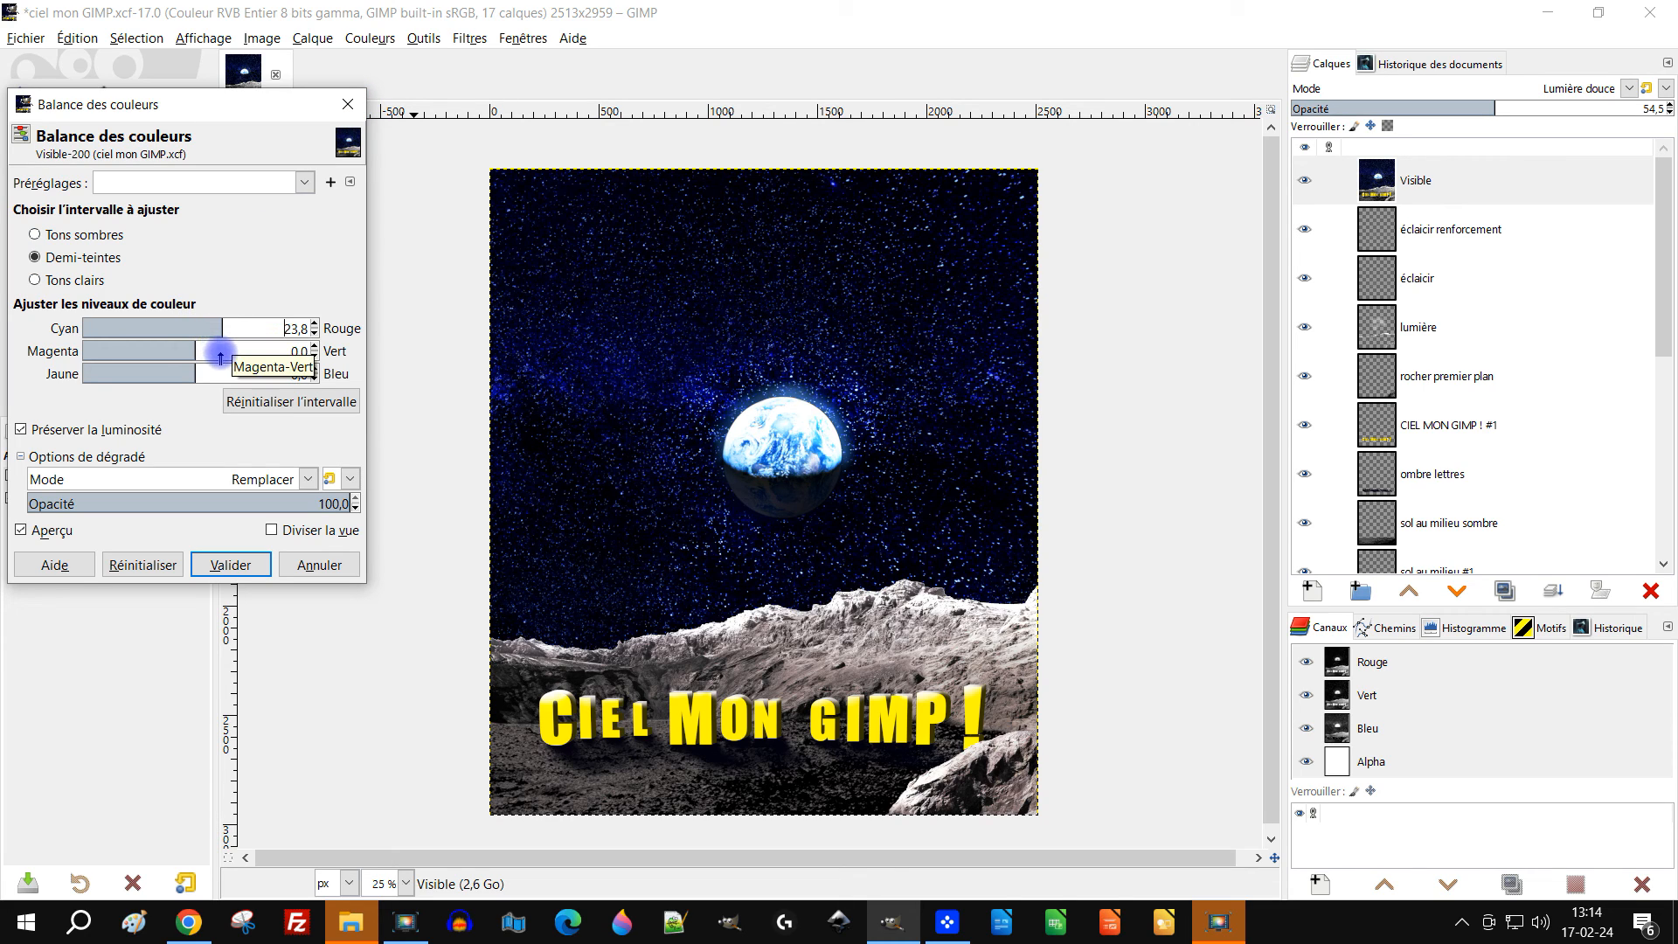
{"action": "left_click", "coordinate": [220, 353]}
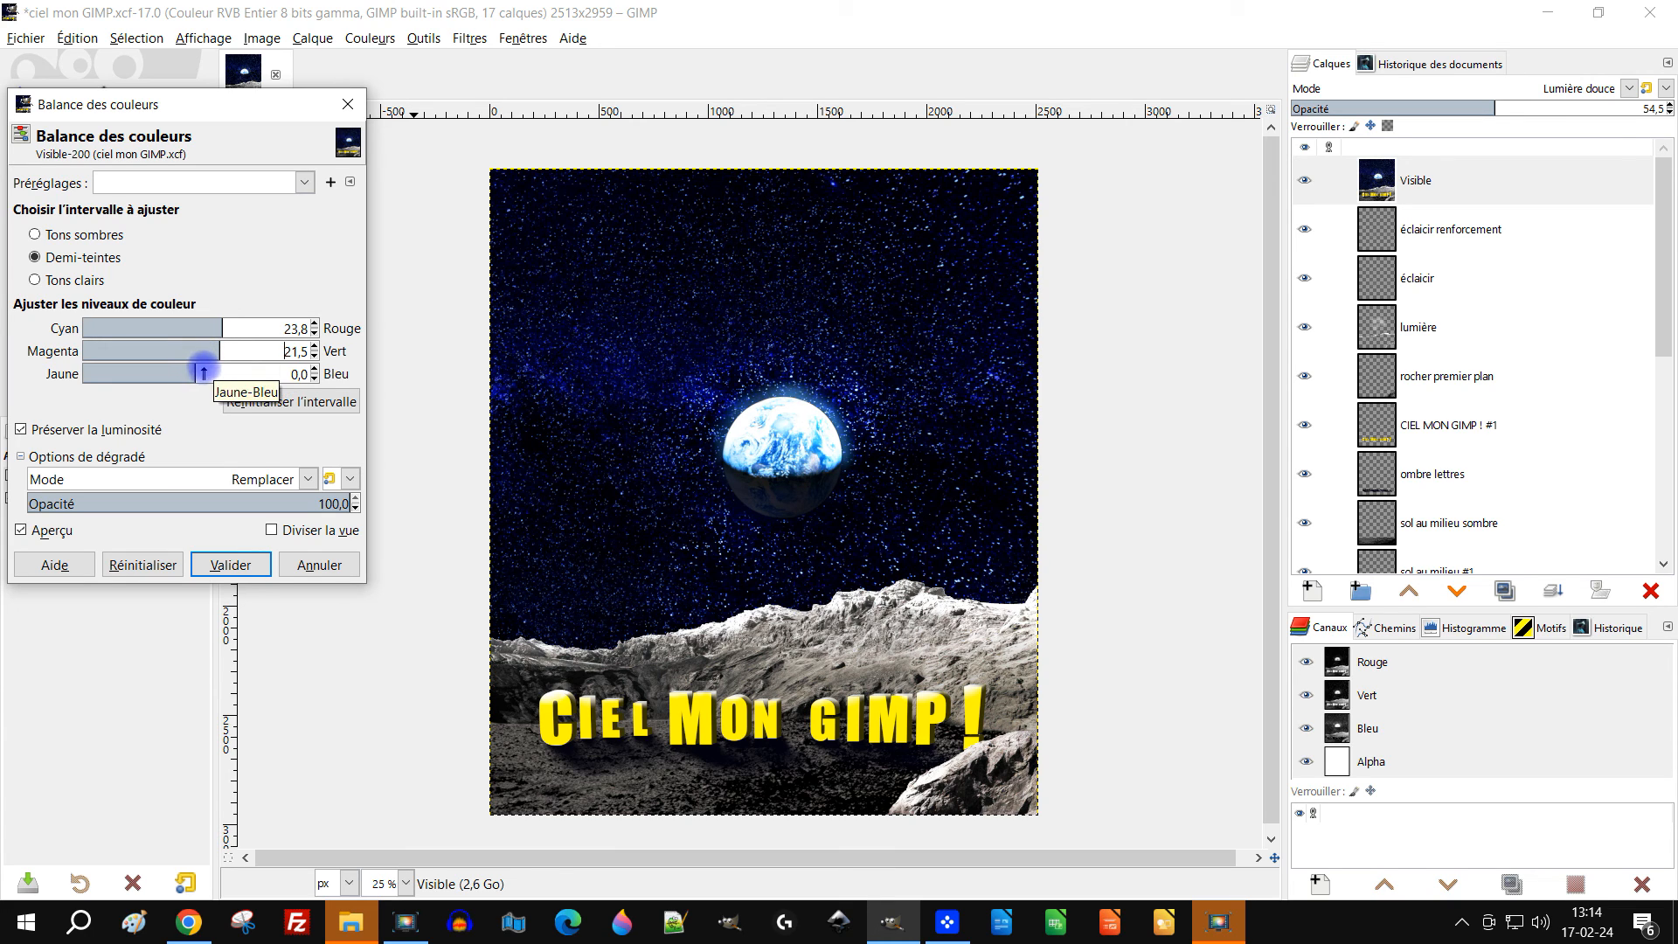
{"action": "left_click_drag", "start_coordinate": [216, 373], "coordinate": [166, 379]}
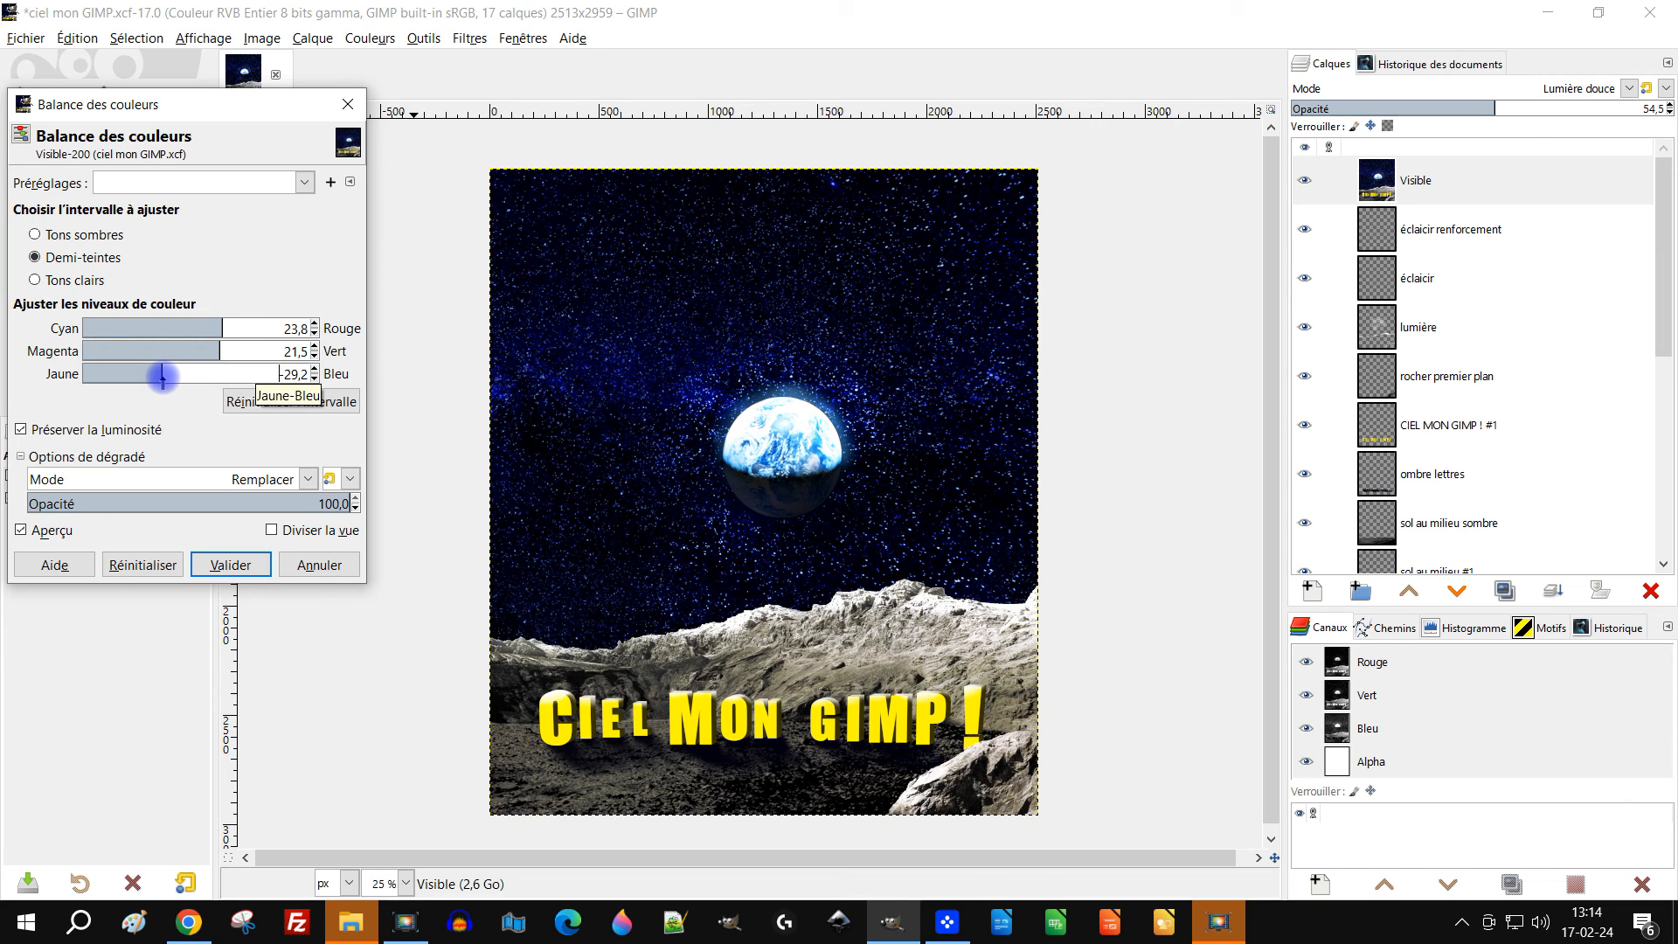
{"action": "left_click_drag", "start_coordinate": [162, 376], "coordinate": [248, 378]}
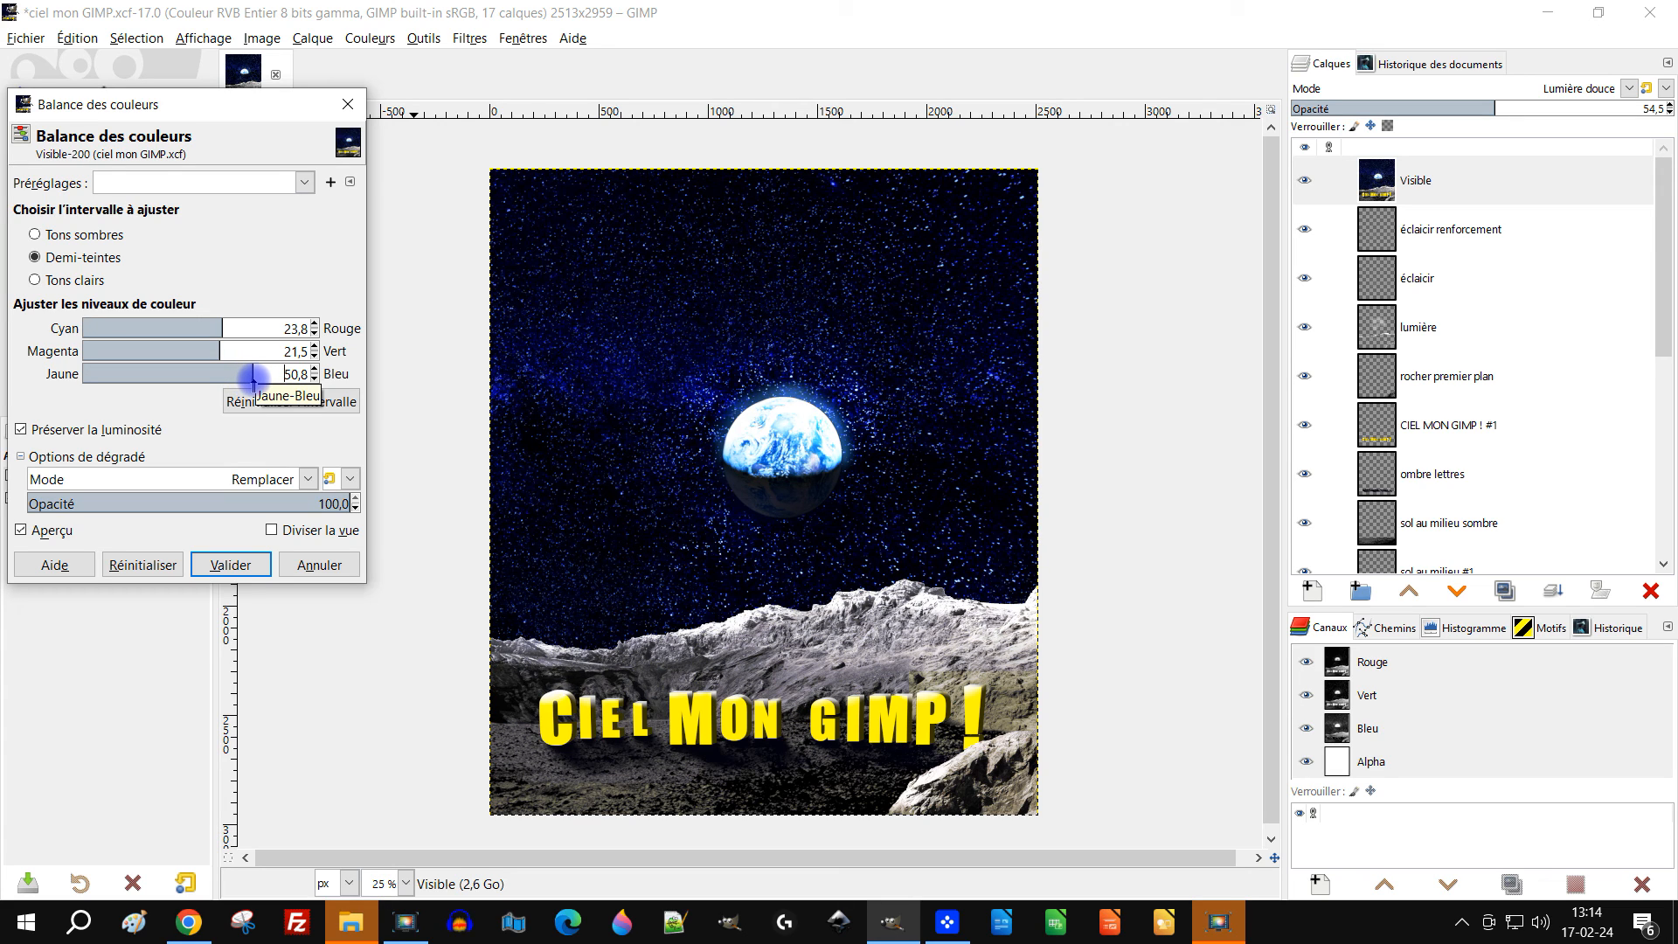
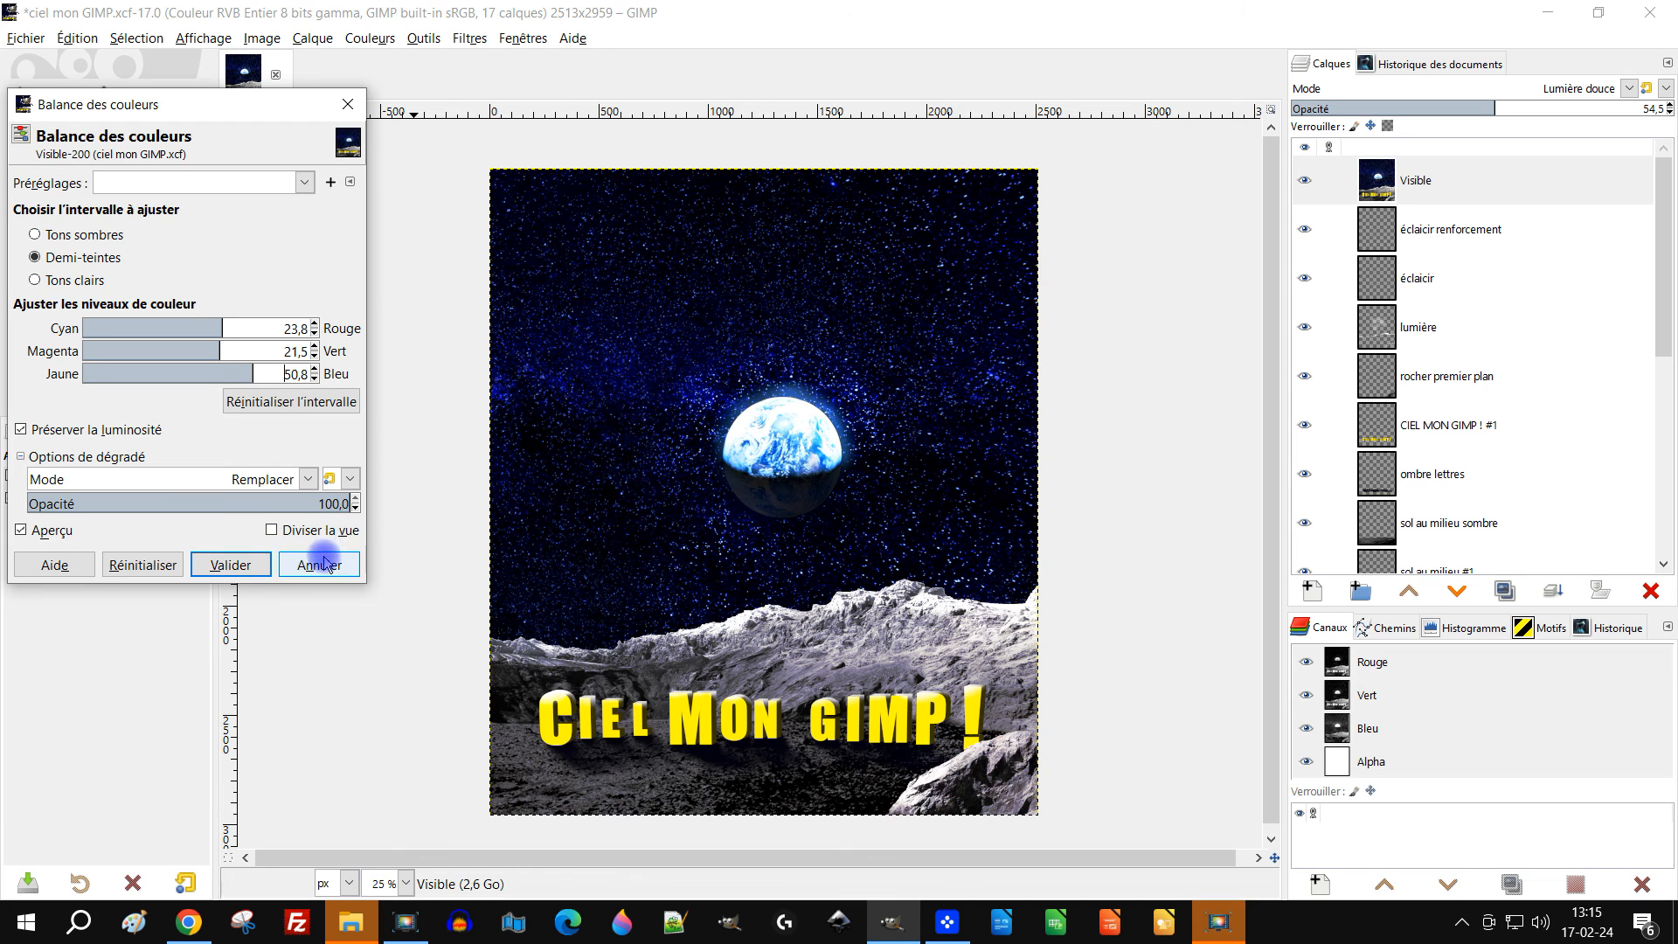
{"action": "left_click", "coordinate": [22, 531]}
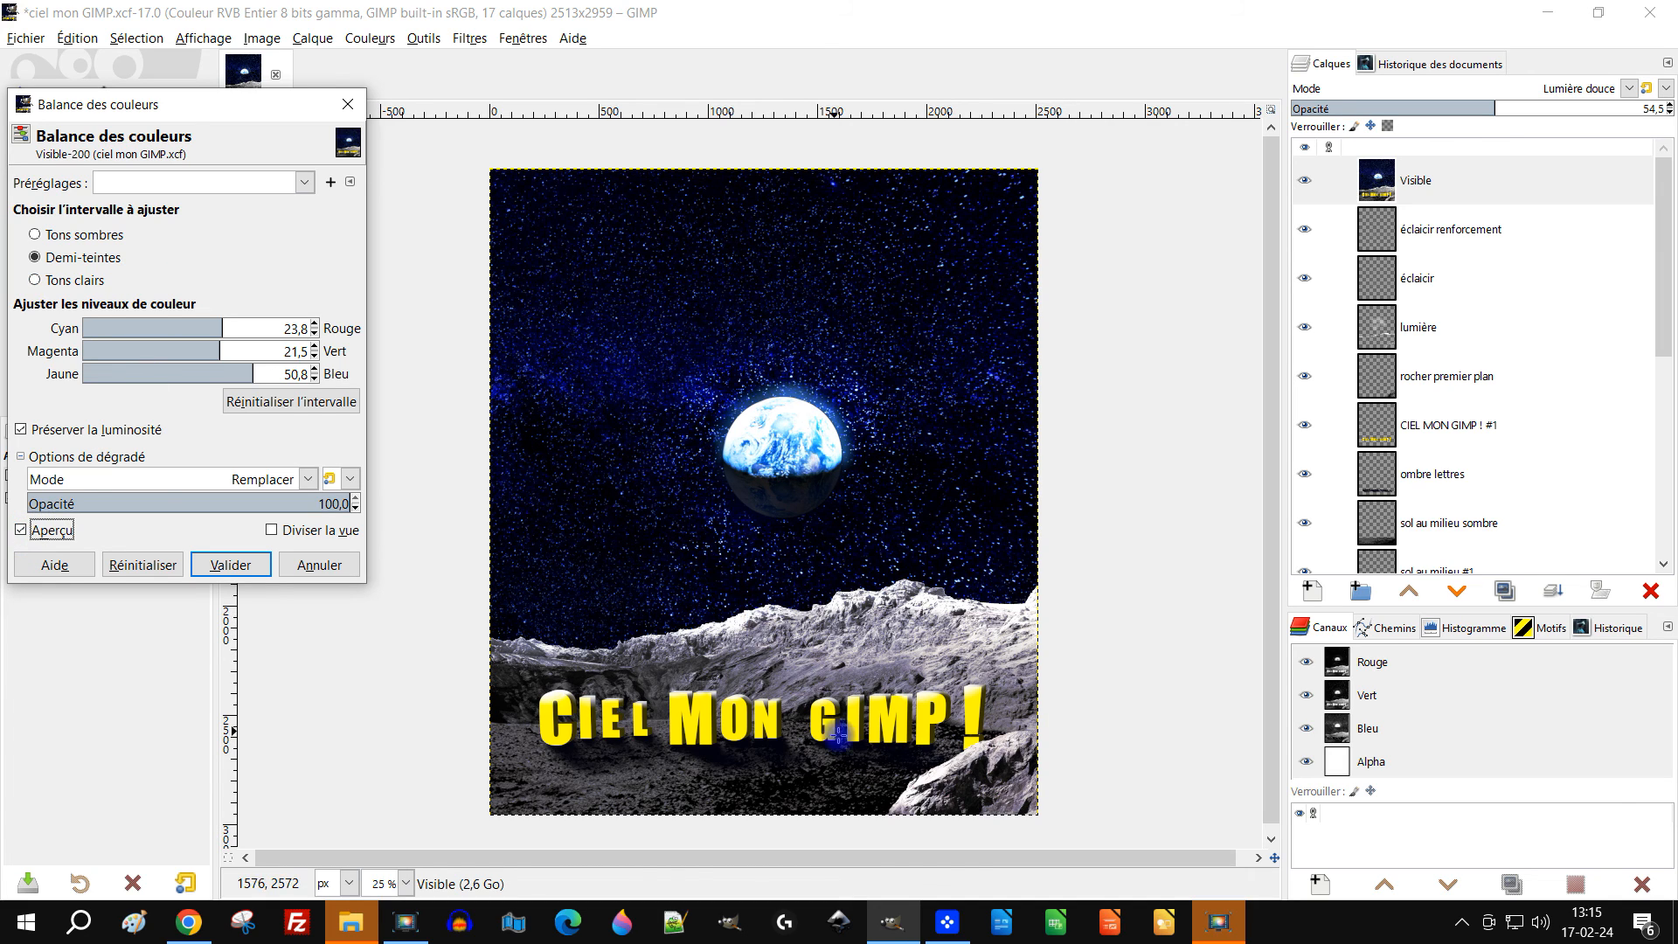
{"action": "scroll", "coordinate": [842, 776], "scroll_direction": "up", "scroll_amount": 3}
{"action": "scroll", "coordinate": [786, 768], "scroll_direction": "down", "scroll_amount": 2}
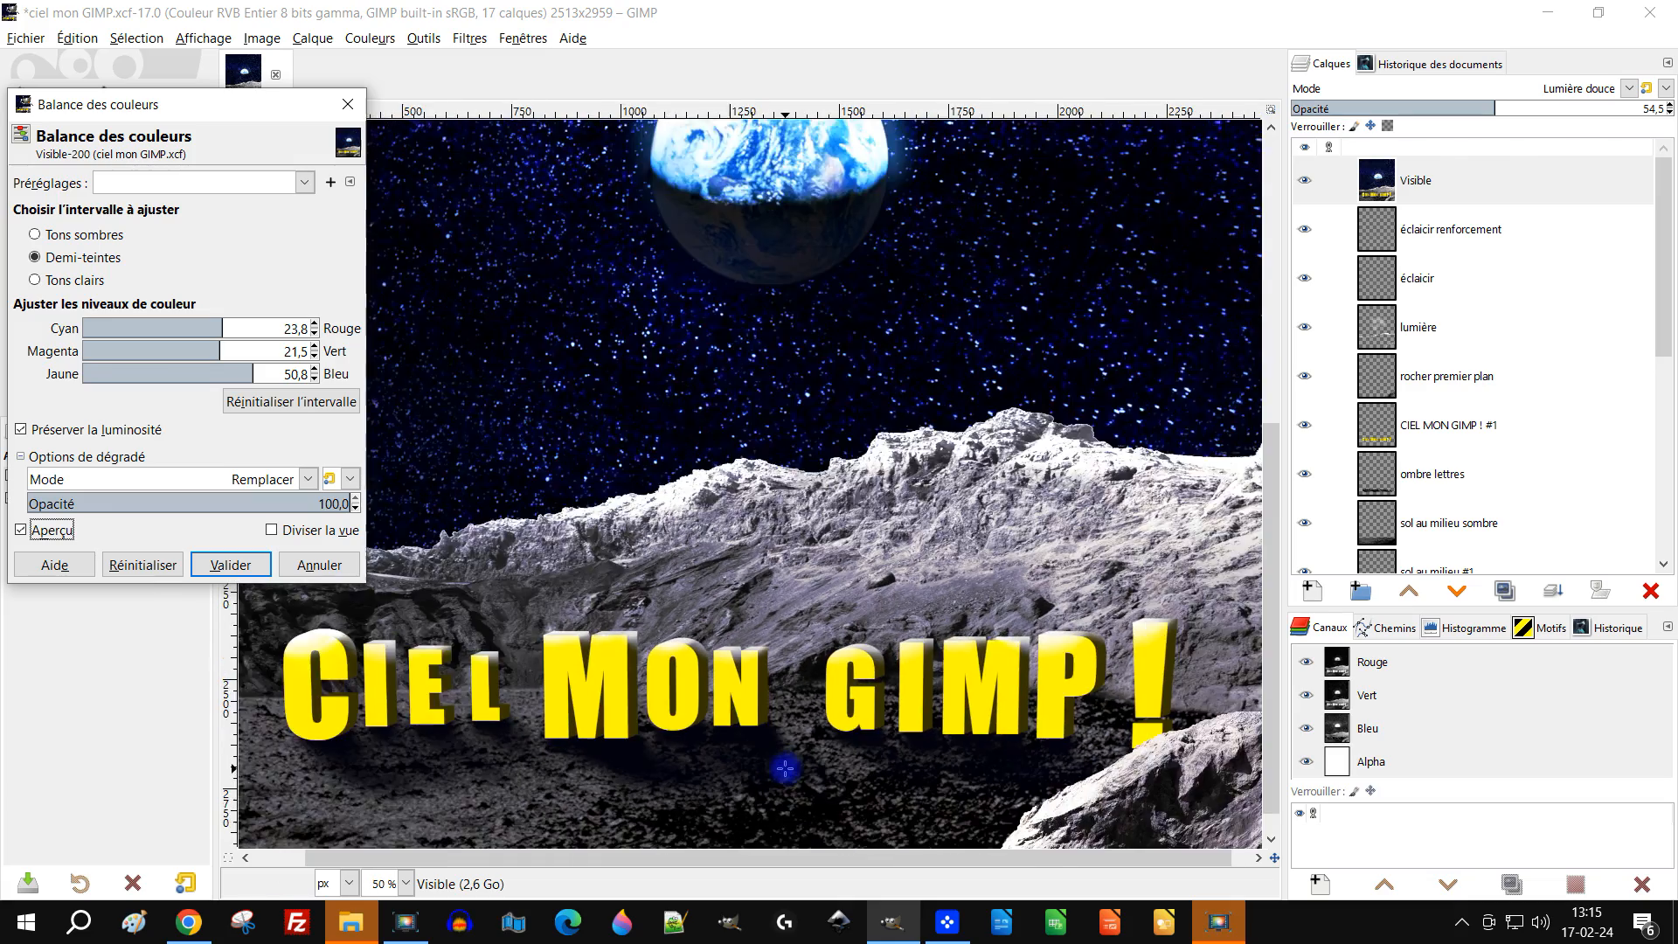
{"action": "scroll", "coordinate": [787, 768], "scroll_direction": "up", "scroll_amount": 2}
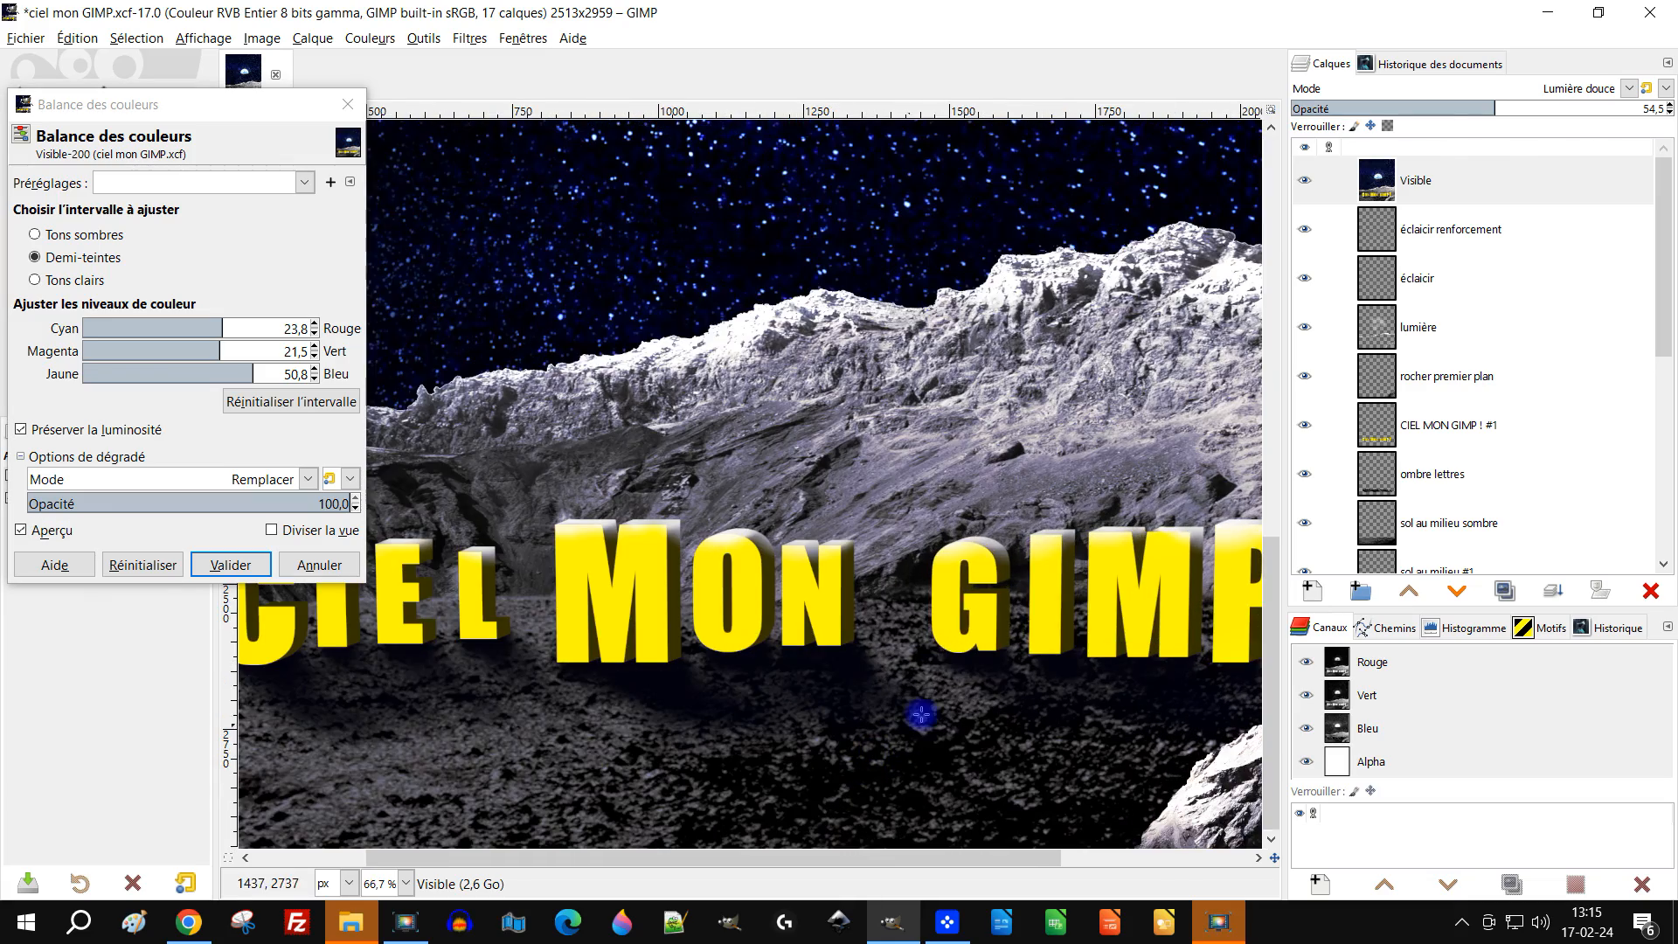
{"action": "left_click", "coordinate": [319, 565]}
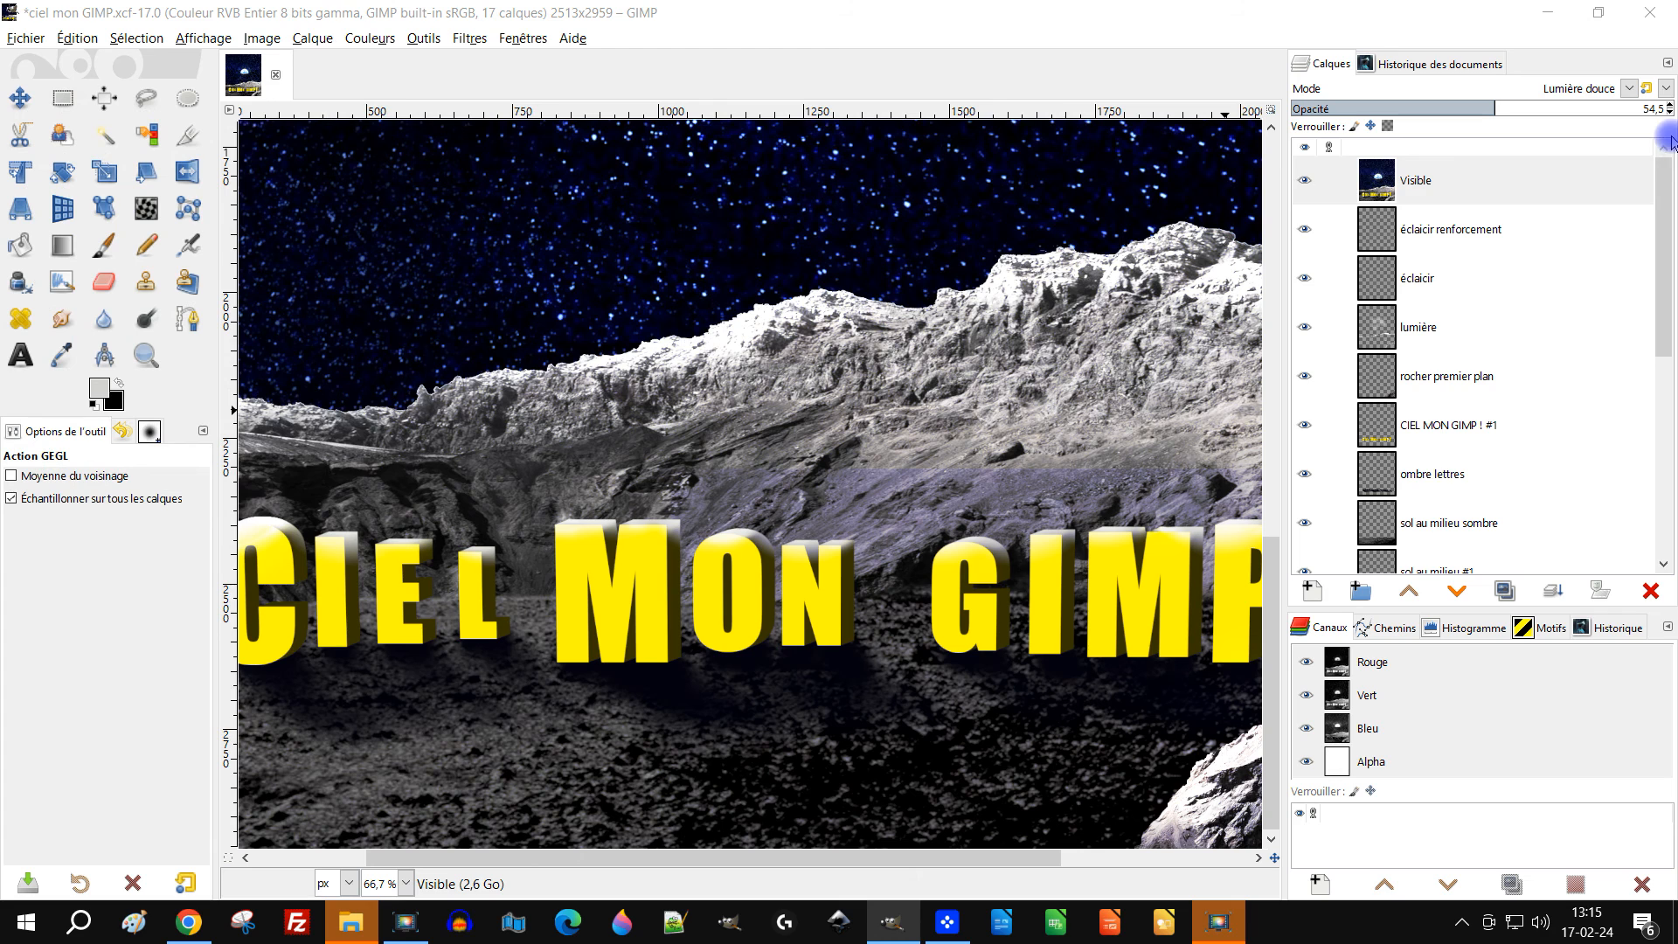
Delete the Visible layer and erase excess shadow on the ground below the title on the ombre lettres layer
{"action": "left_click", "coordinate": [1613, 179]}
{"action": "left_click", "coordinate": [1650, 591]}
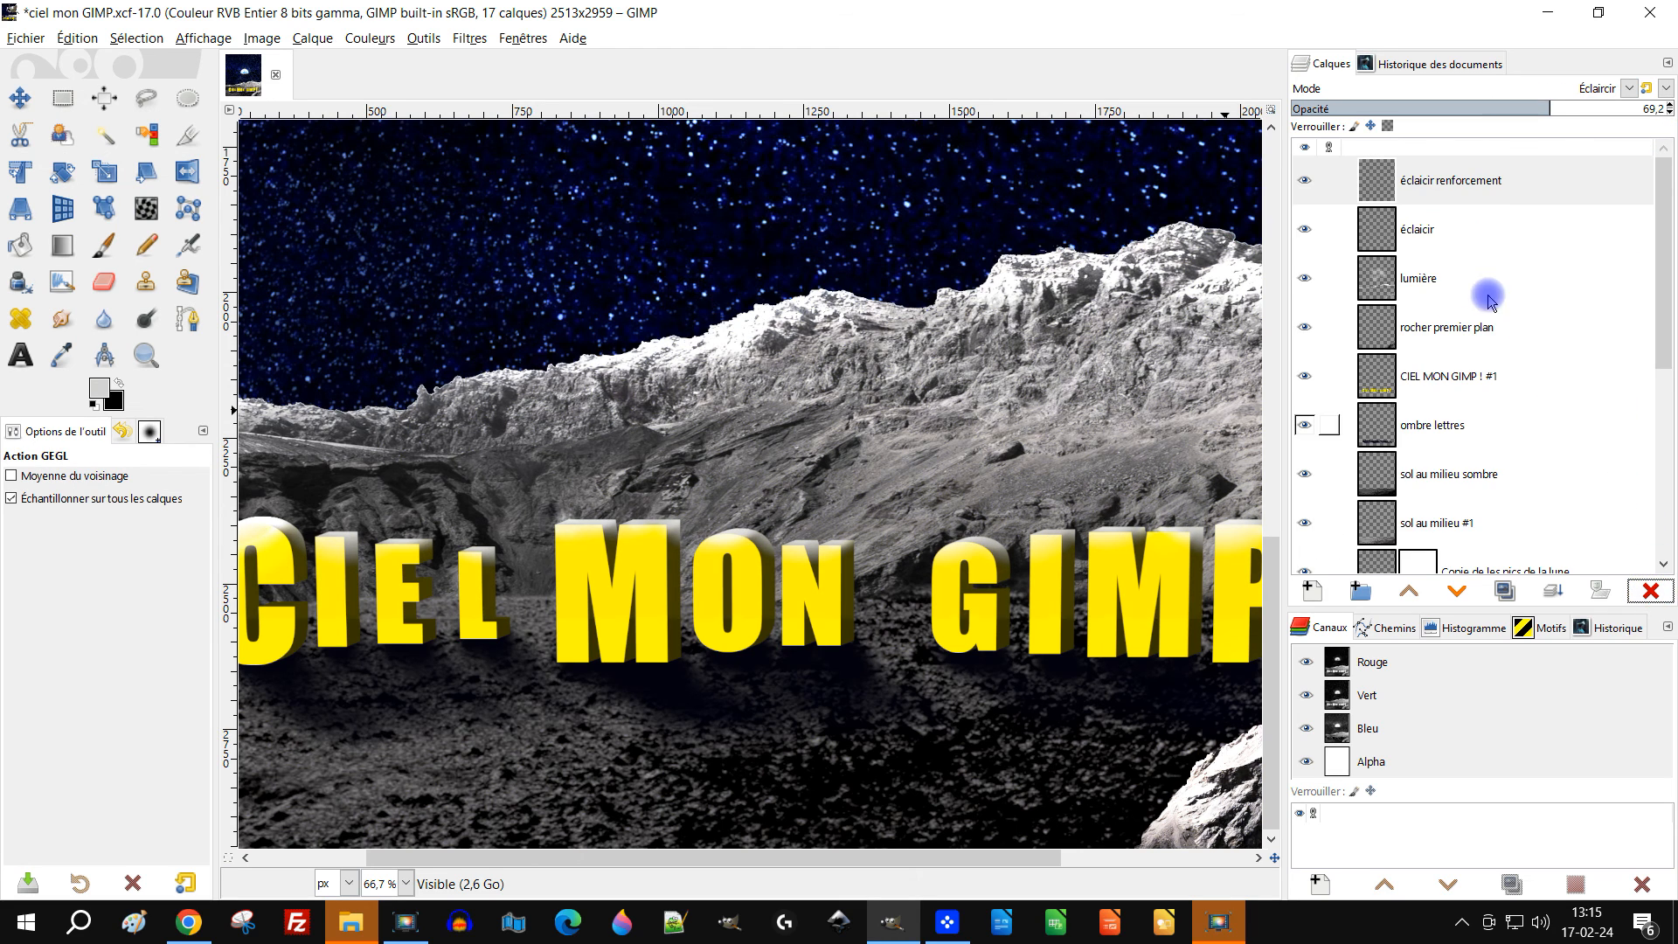
{"action": "left_click", "coordinate": [1455, 422]}
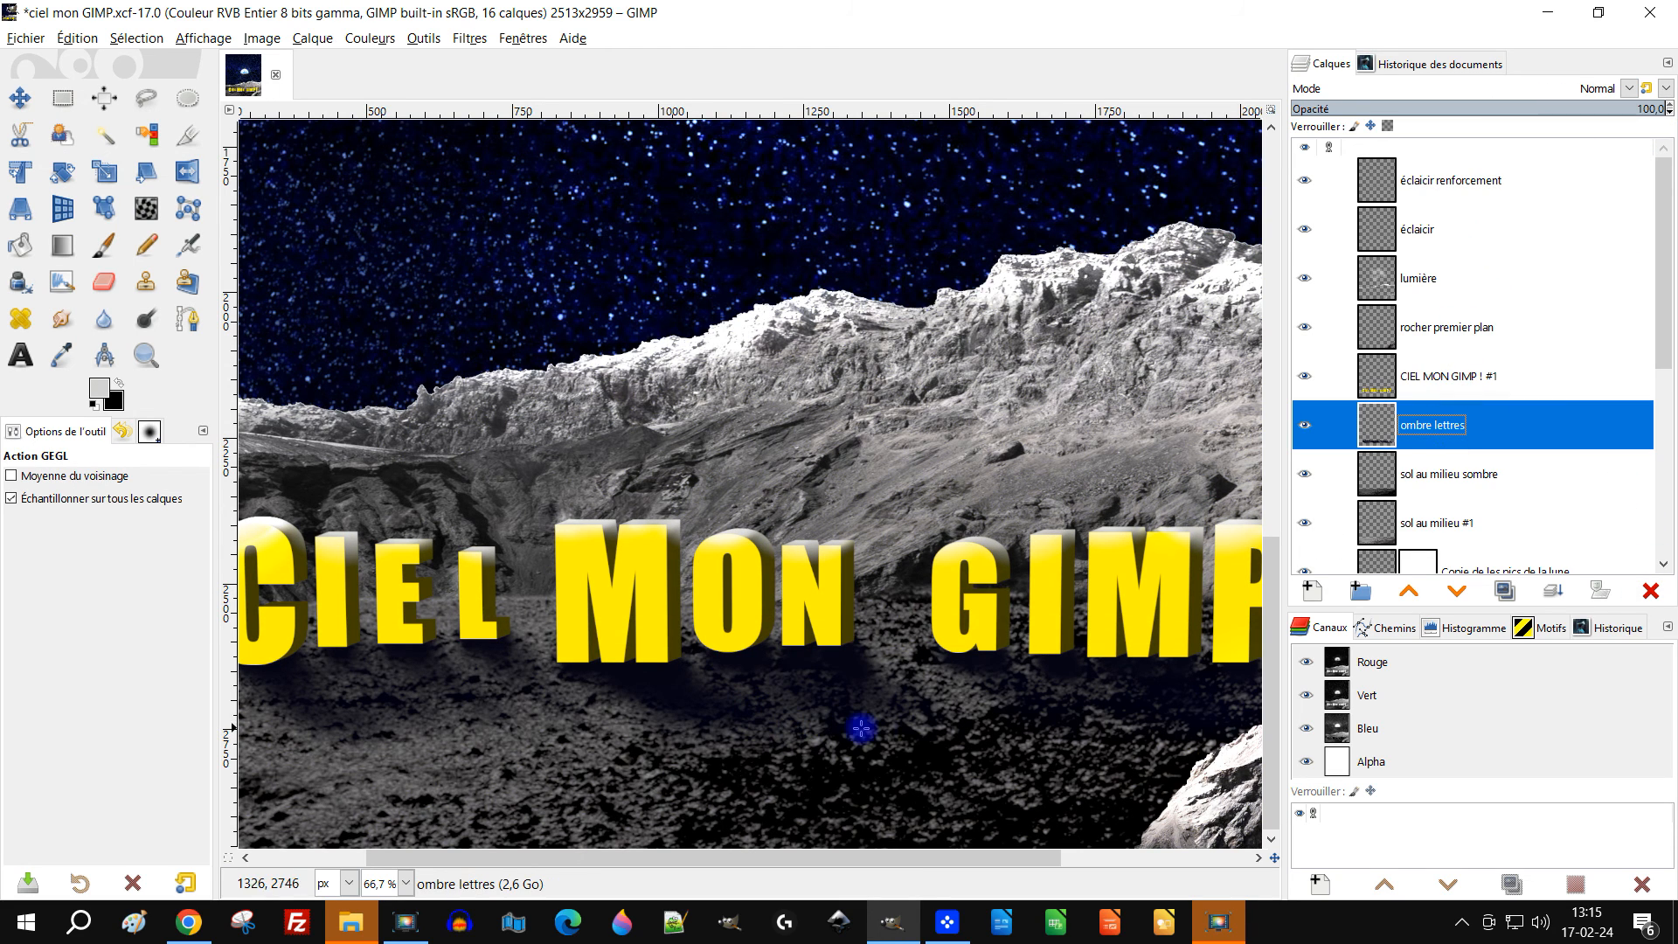
{"action": "left_click", "coordinate": [103, 281]}
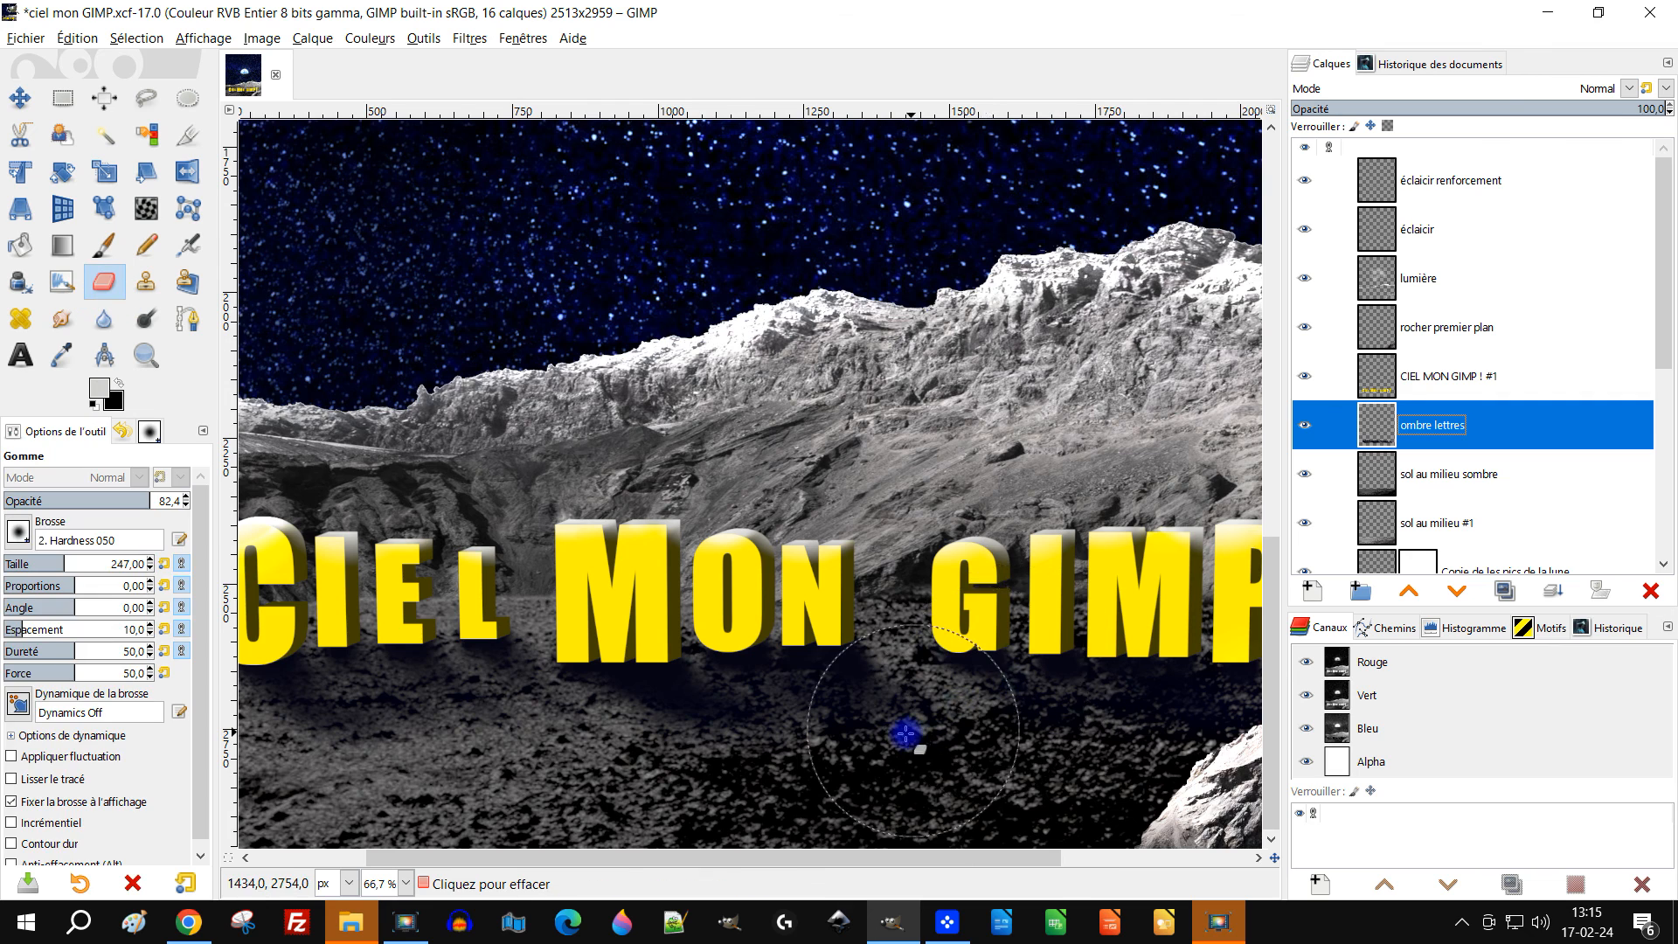
{"action": "key", "text": "1"}
{"action": "mouse_move", "coordinate": [829, 729]}
{"action": "left_mouse_down"}
{"action": "mouse_move", "coordinate": [769, 719]}
{"action": "mouse_move", "coordinate": [783, 714]}
{"action": "mouse_move", "coordinate": [680, 726]}
{"action": "mouse_move", "coordinate": [659, 699]}
{"action": "mouse_move", "coordinate": [671, 739]}
{"action": "mouse_move", "coordinate": [887, 695]}
{"action": "mouse_move", "coordinate": [969, 733]}
{"action": "mouse_move", "coordinate": [953, 752]}
{"action": "mouse_move", "coordinate": [858, 602]}
{"action": "mouse_move", "coordinate": [741, 570]}
{"action": "left_mouse_up"}
{"action": "scroll", "coordinate": [861, 736], "scroll_direction": "down", "scroll_amount": 1}
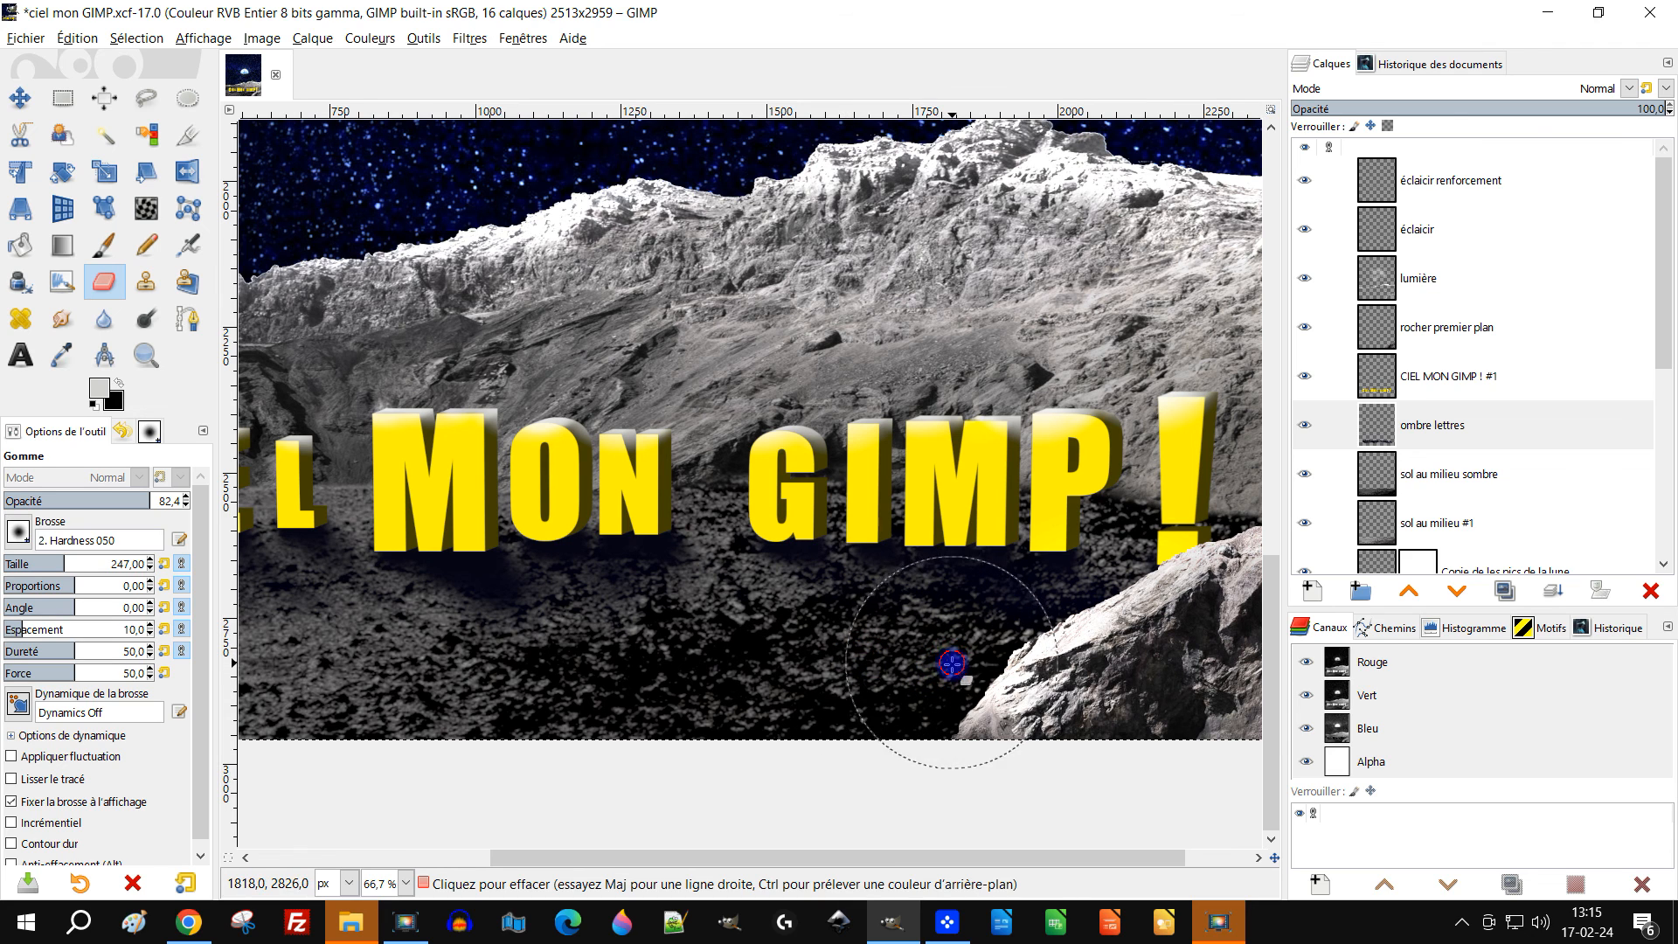
{"action": "left_click_drag", "start_coordinate": [682, 673], "coordinate": [891, 711]}
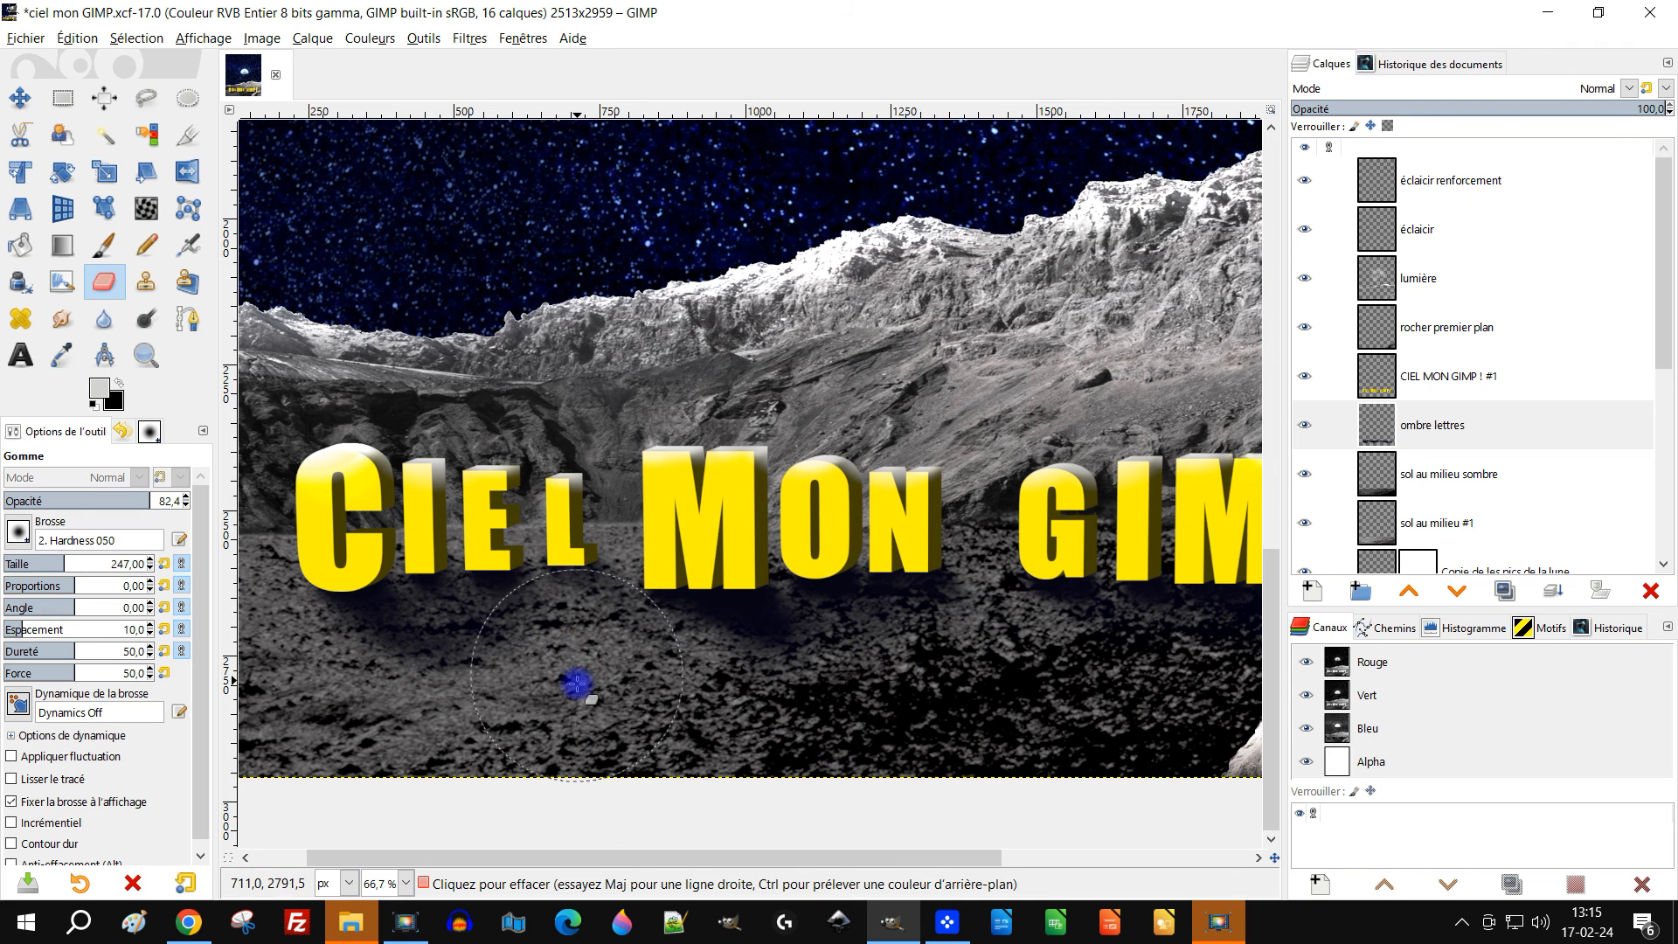
Undo the last eraser stroke and touch up the shadow edges below MON GIMP with single eraser dabs
{"action": "key", "text": "ctrl"}
{"action": "scroll", "coordinate": [776, 649], "scroll_direction": "down", "scroll_amount": 1}
{"action": "key", "text": "ctrl+z"}
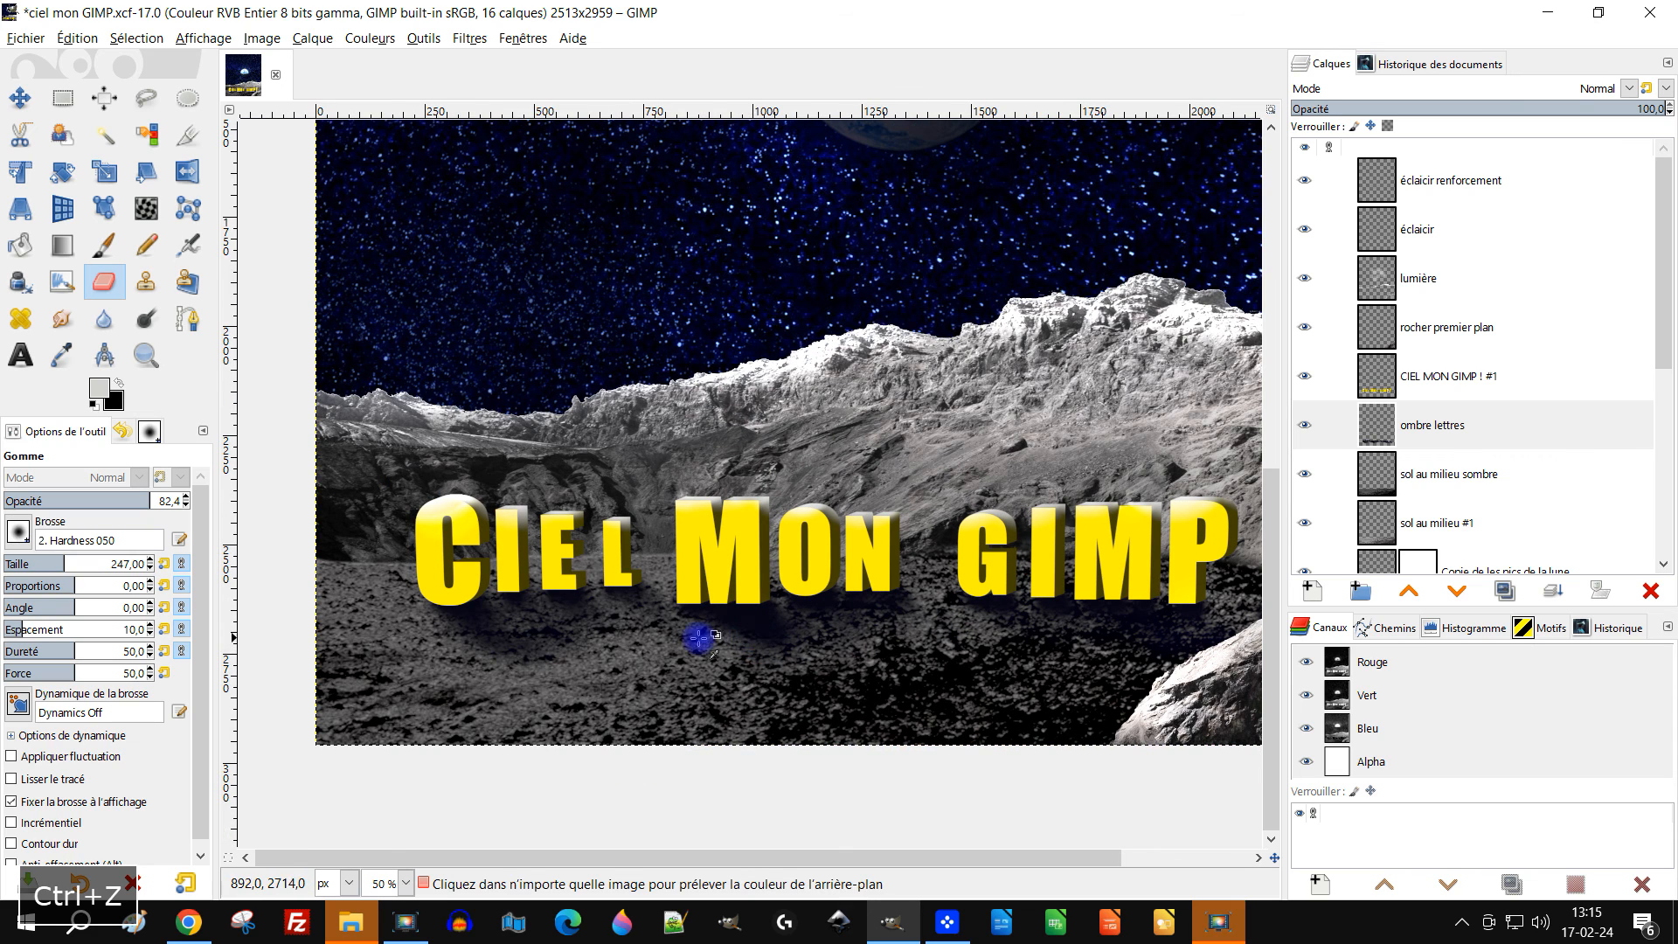
{"action": "left_click", "coordinate": [737, 726]}
{"action": "left_click", "coordinate": [929, 696]}
Create a new layer from the visible image above the éclaicir renforcement layer
{"action": "scroll", "coordinate": [951, 693], "scroll_direction": "down", "scroll_amount": 2}
{"action": "scroll", "coordinate": [1004, 686], "scroll_direction": "up", "scroll_amount": 2}
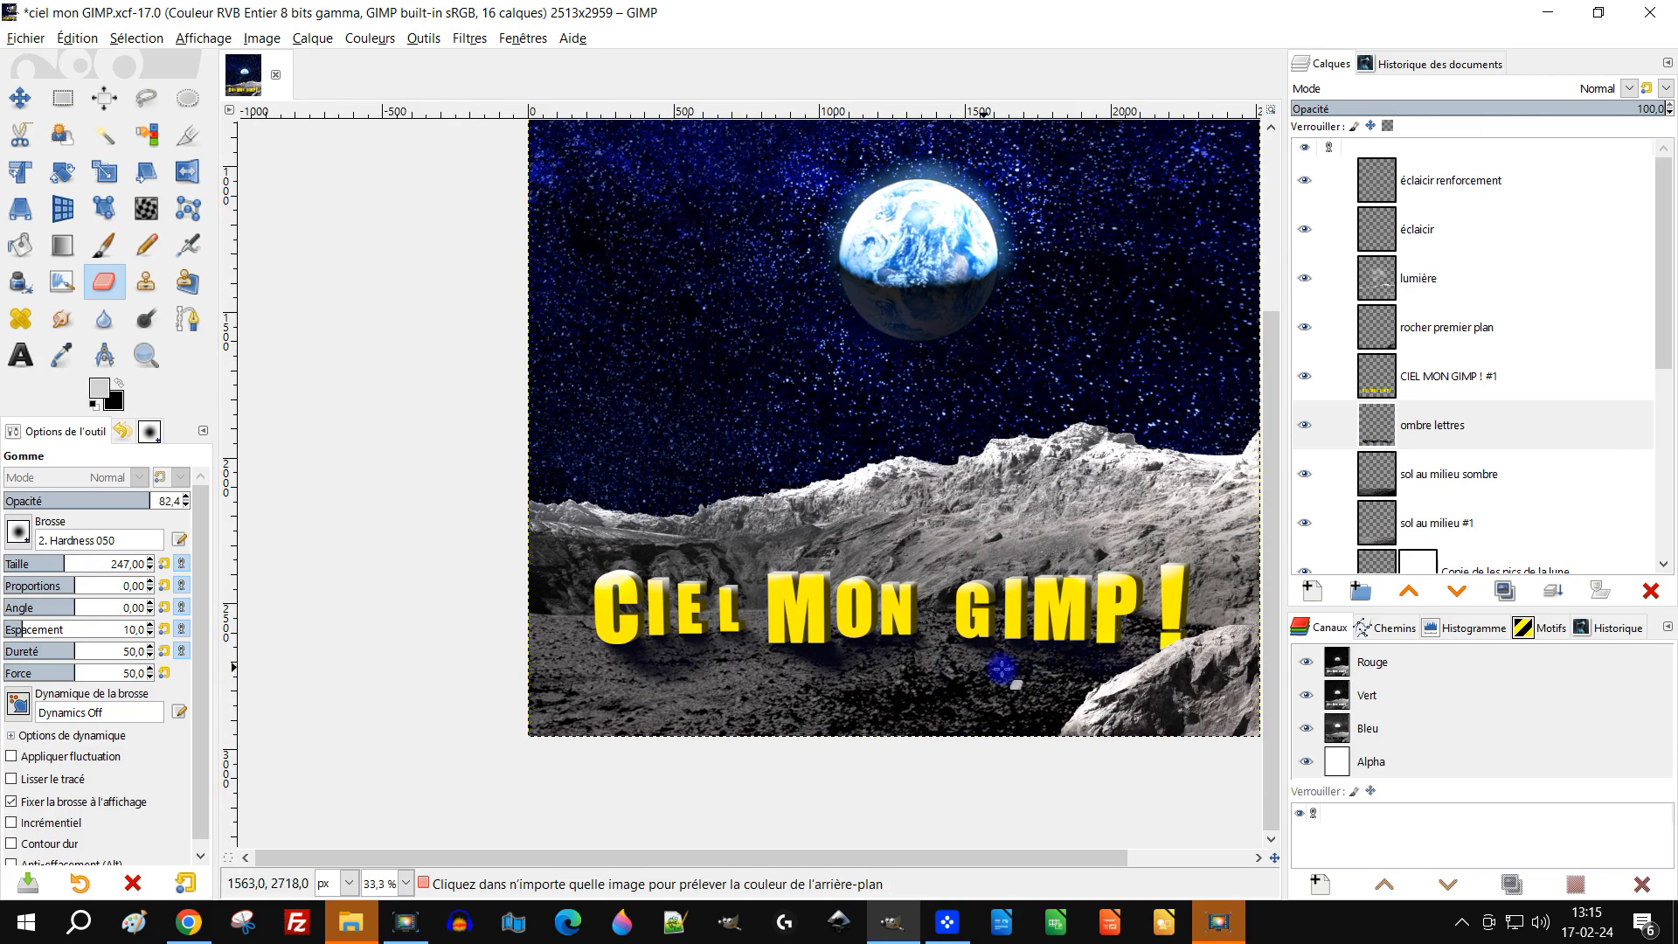
{"action": "scroll", "coordinate": [859, 749], "scroll_direction": "down", "scroll_amount": 1}
{"action": "scroll", "coordinate": [947, 618], "scroll_direction": "down", "scroll_amount": 1}
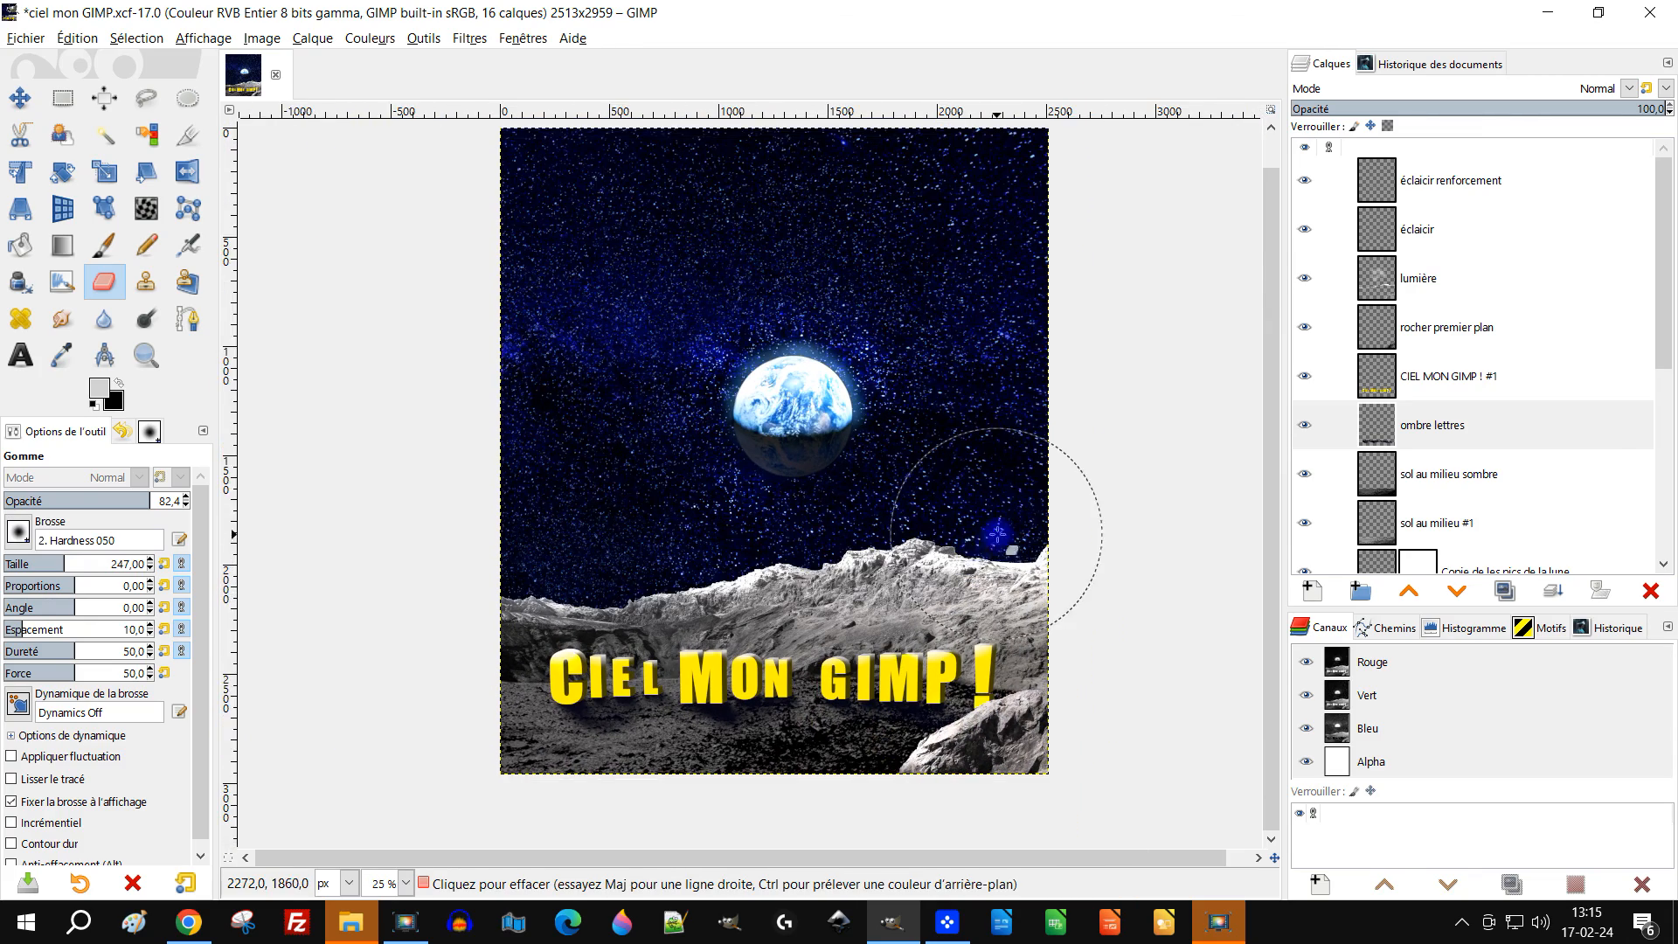
{"action": "right_click", "coordinate": [1391, 186]}
{"action": "left_click", "coordinate": [1433, 348]}
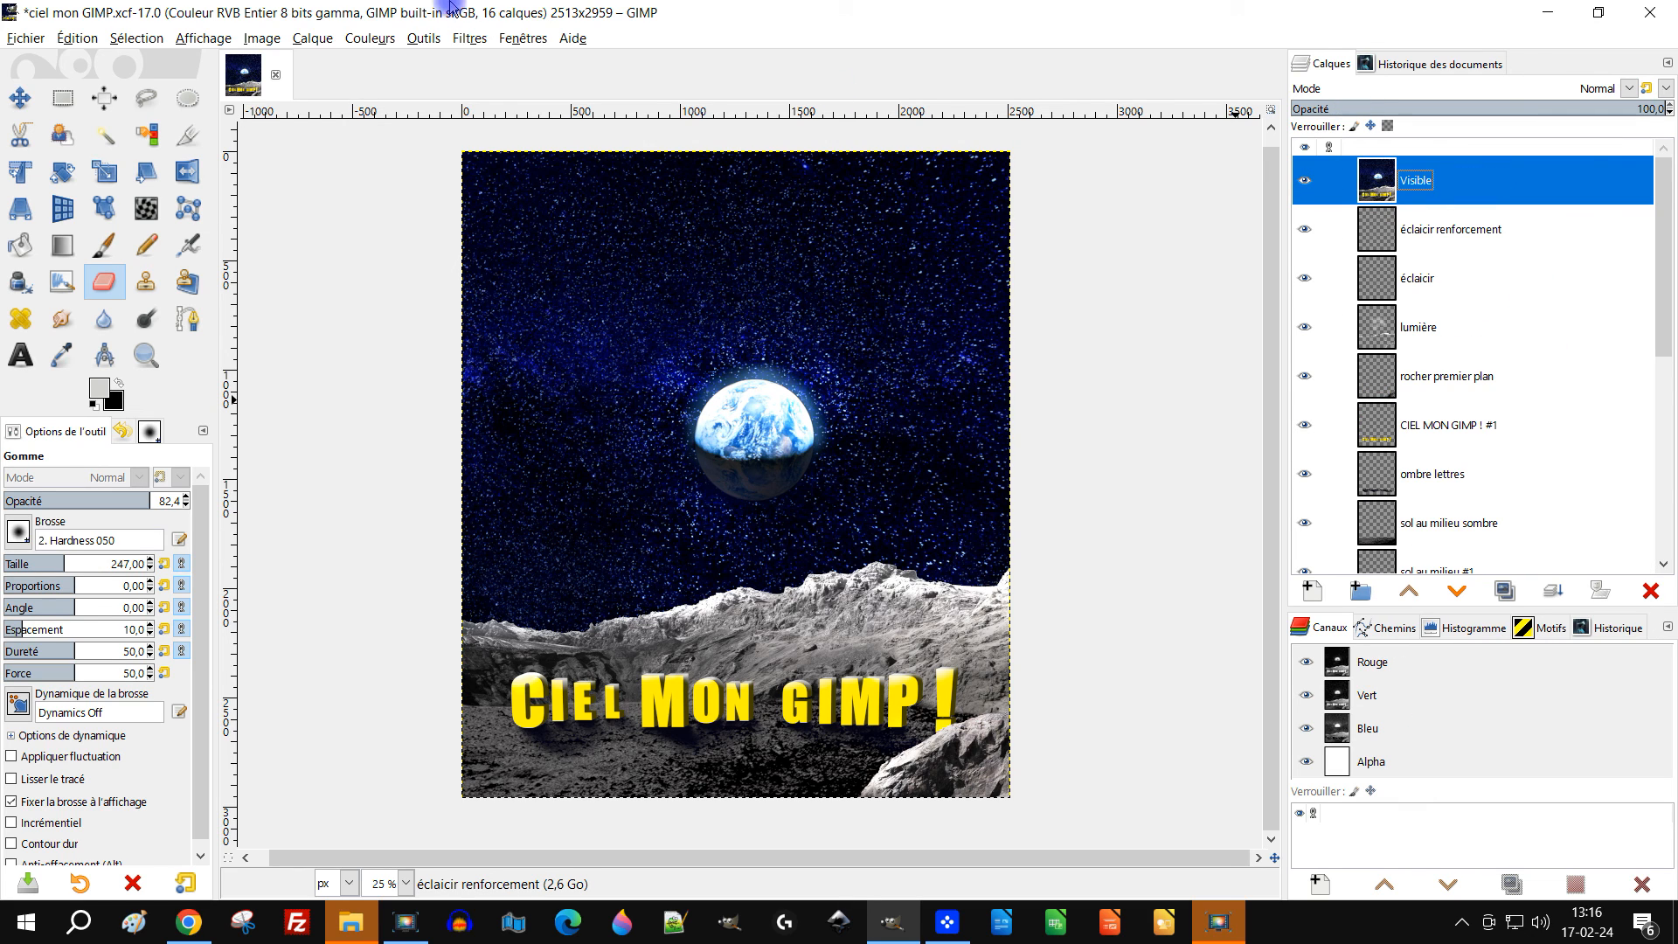
Try a hue shift of -10.7 on the Visible layer with Teinte-Saturation
{"action": "left_click", "coordinate": [370, 39]}
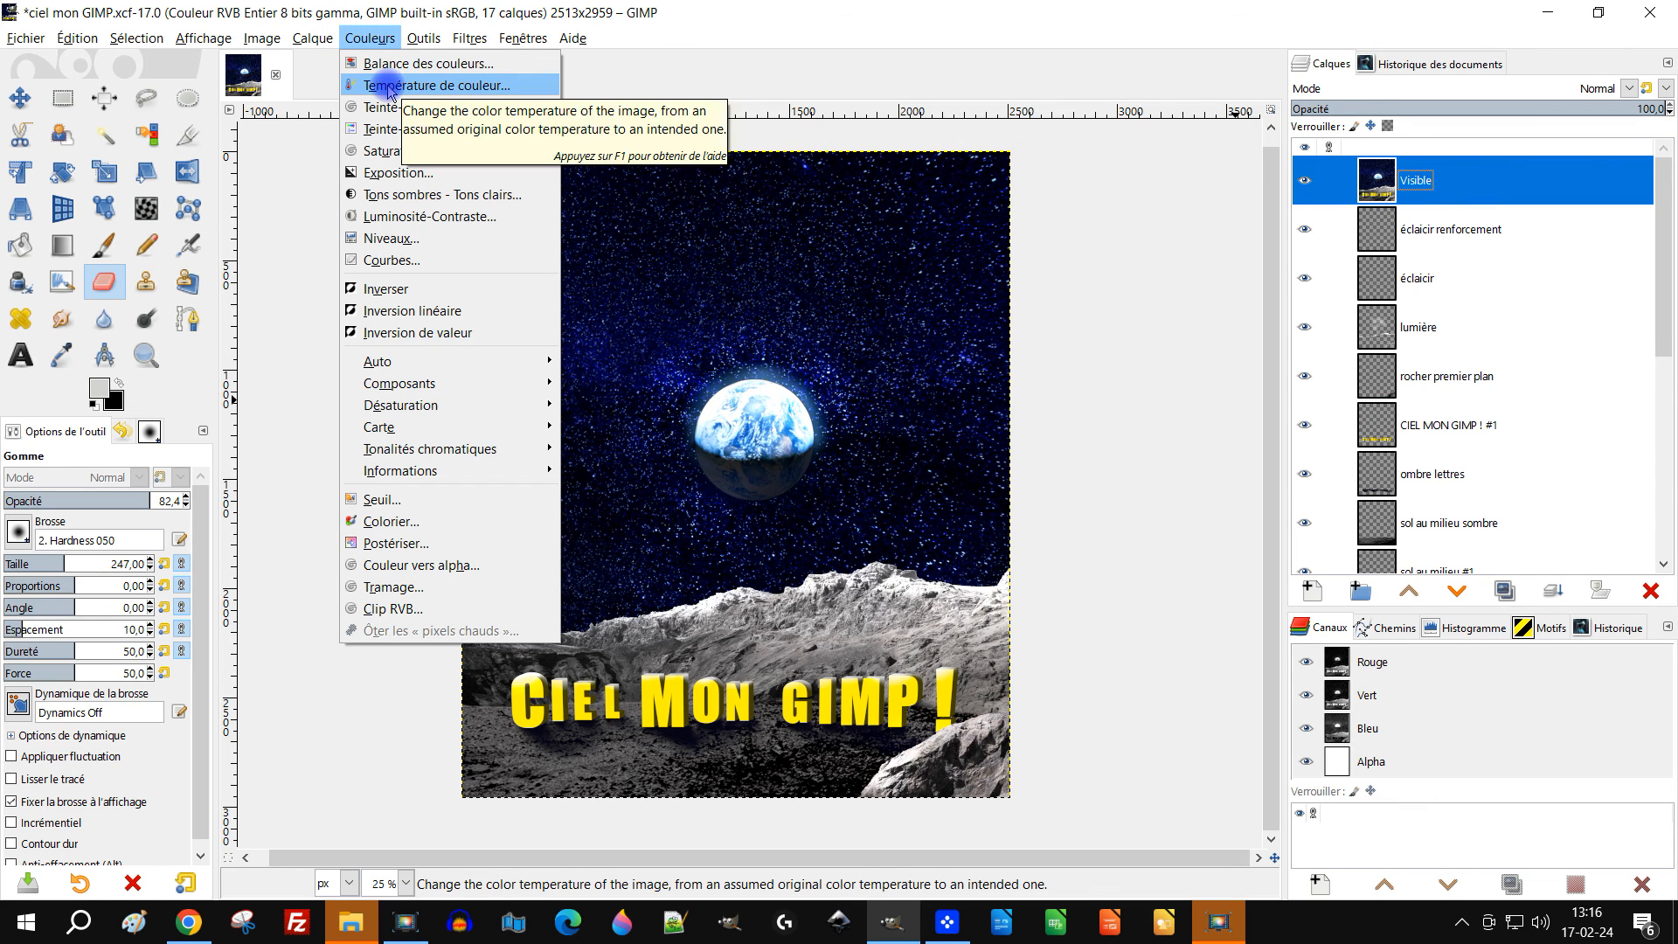
{"action": "left_click", "coordinate": [393, 129]}
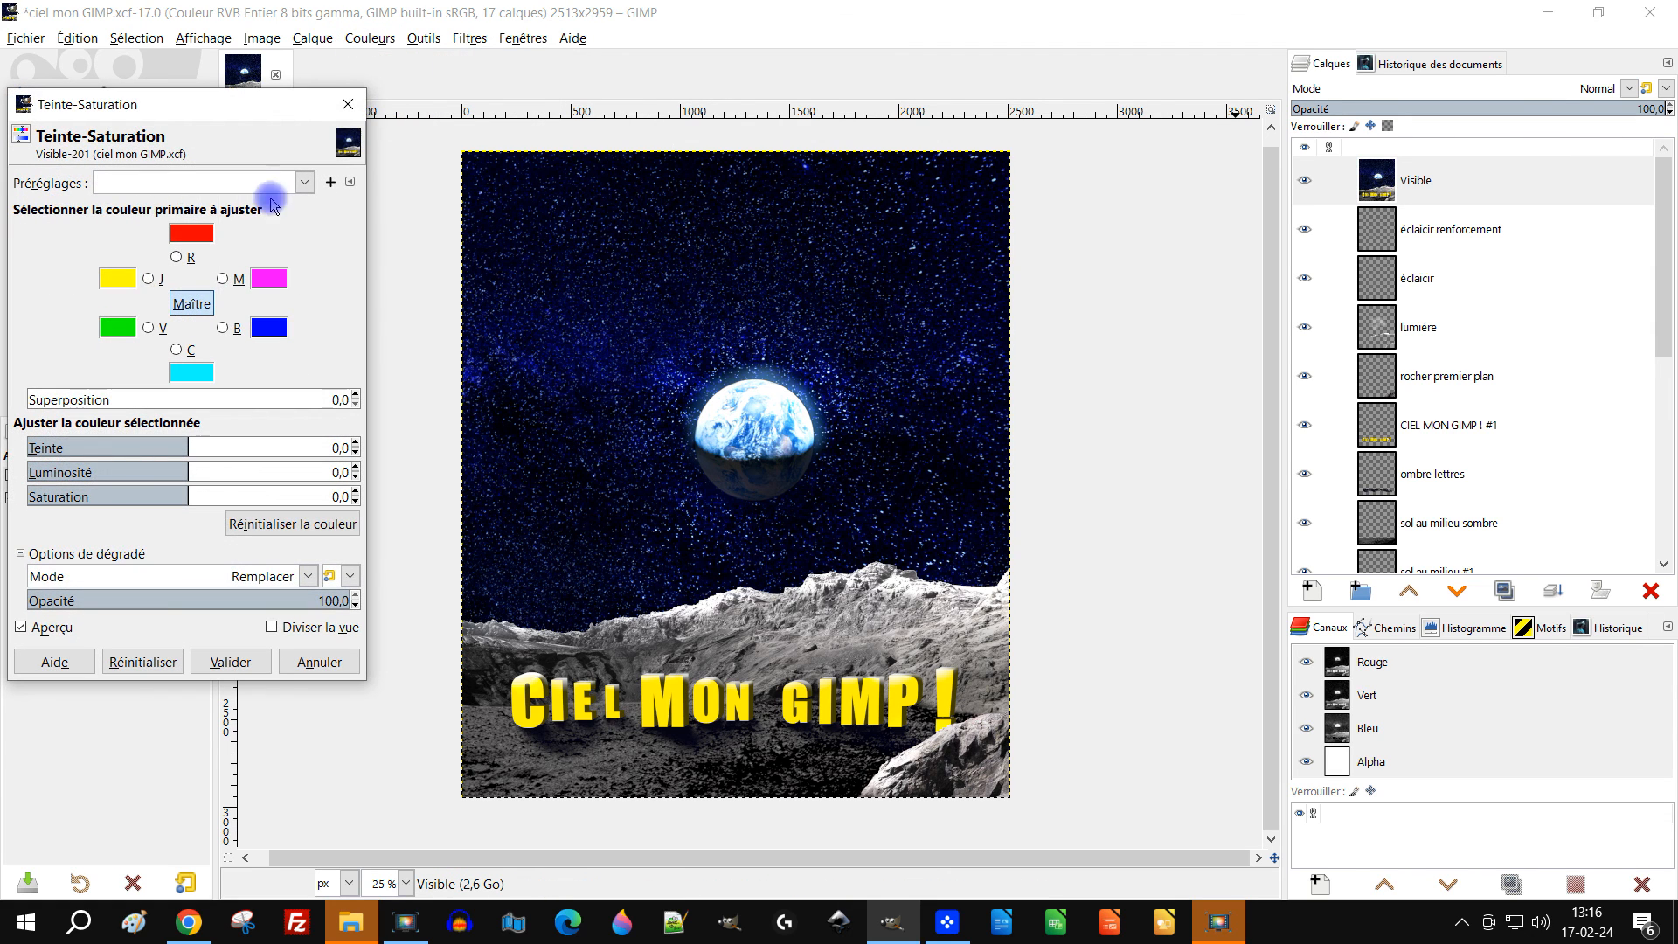
{"action": "left_click_drag", "start_coordinate": [179, 446], "coordinate": [179, 448]}
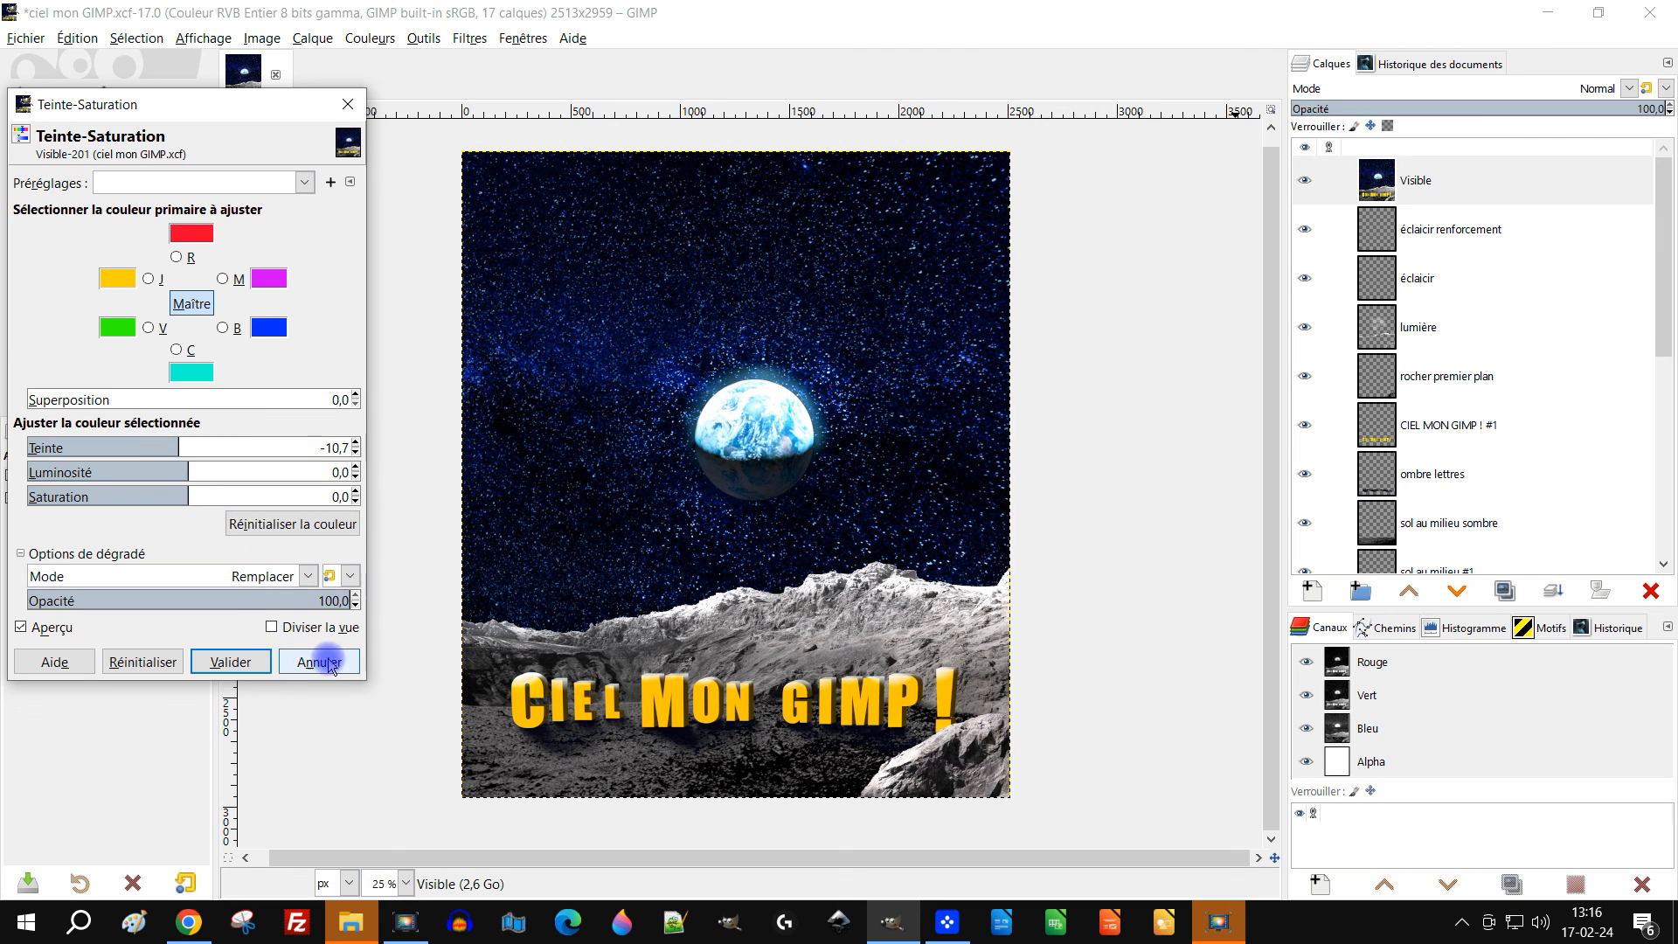
{"action": "left_click", "coordinate": [302, 662]}
Try a strong midtone color balance on the Visible layer, with Cyan-Rouge at 53.1 and Magenta-Vert at 58.5
{"action": "left_click", "coordinate": [382, 41]}
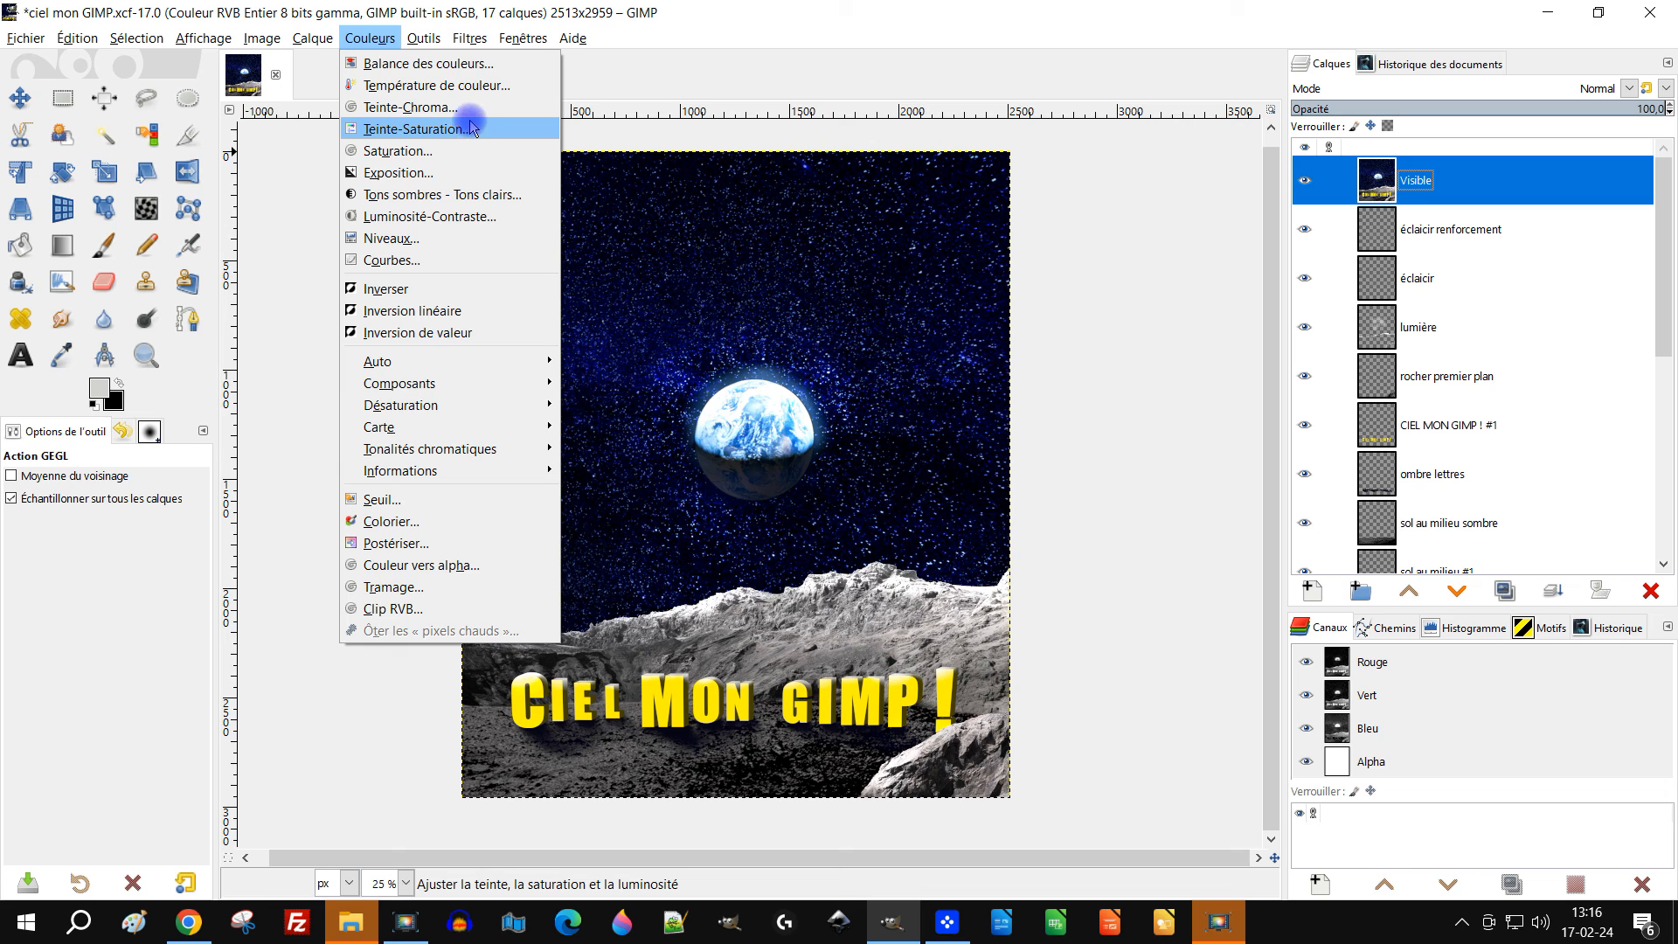
{"action": "left_click", "coordinate": [484, 72]}
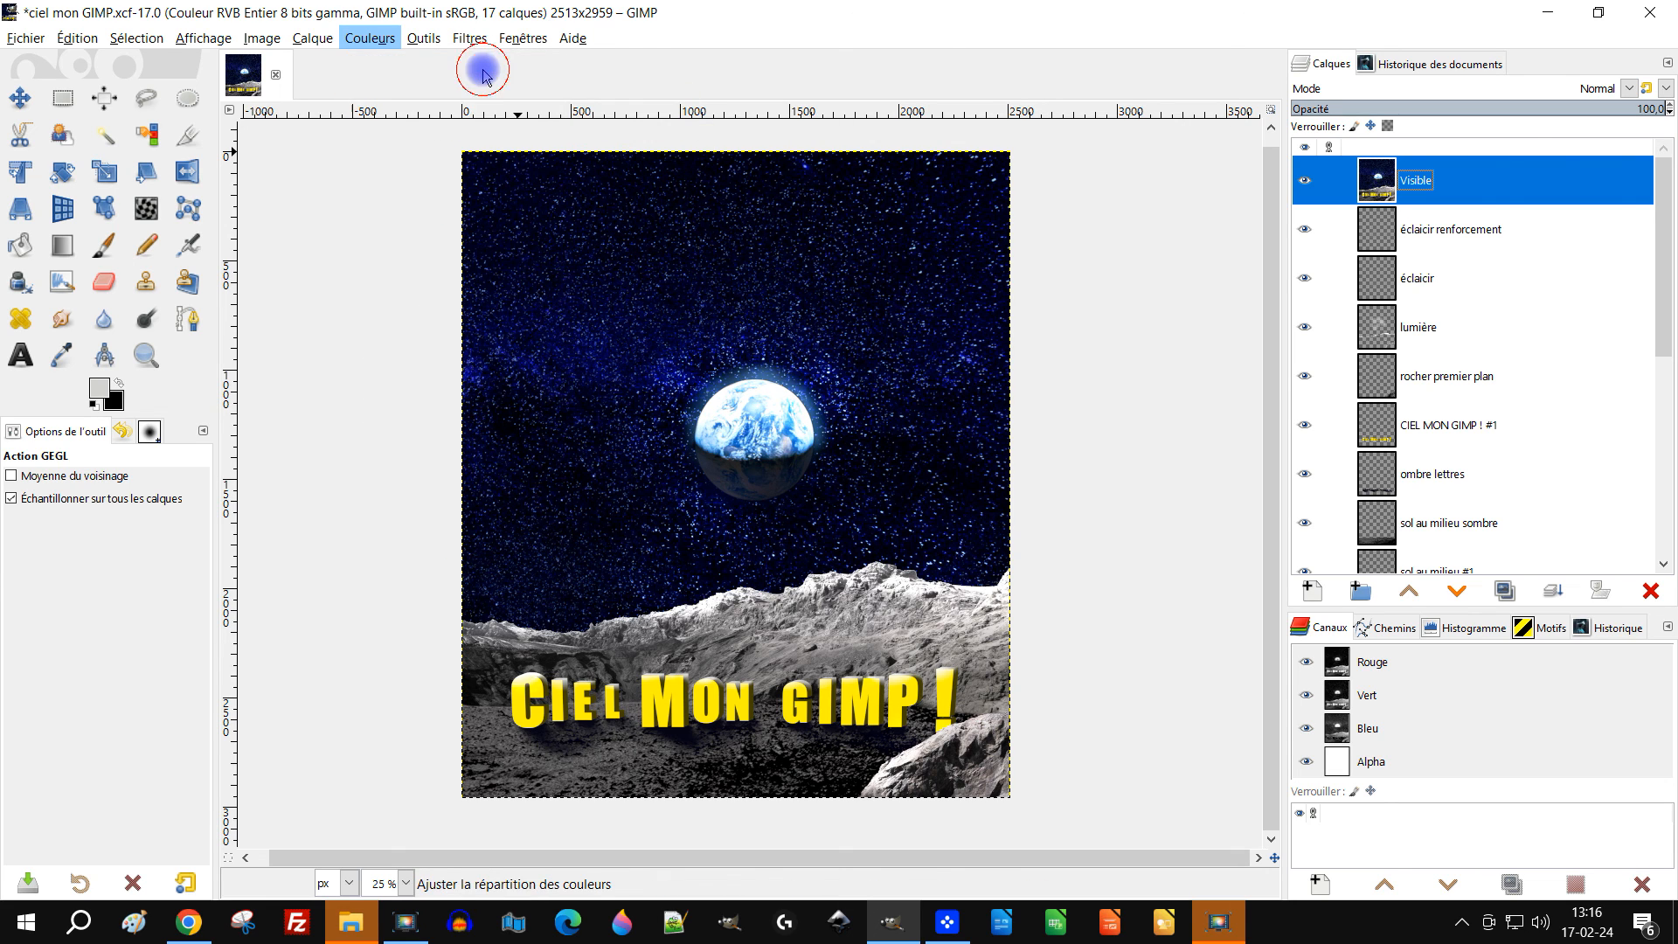
{"action": "left_click", "coordinate": [255, 330]}
{"action": "left_click", "coordinate": [246, 350]}
{"action": "left_click", "coordinate": [243, 372]}
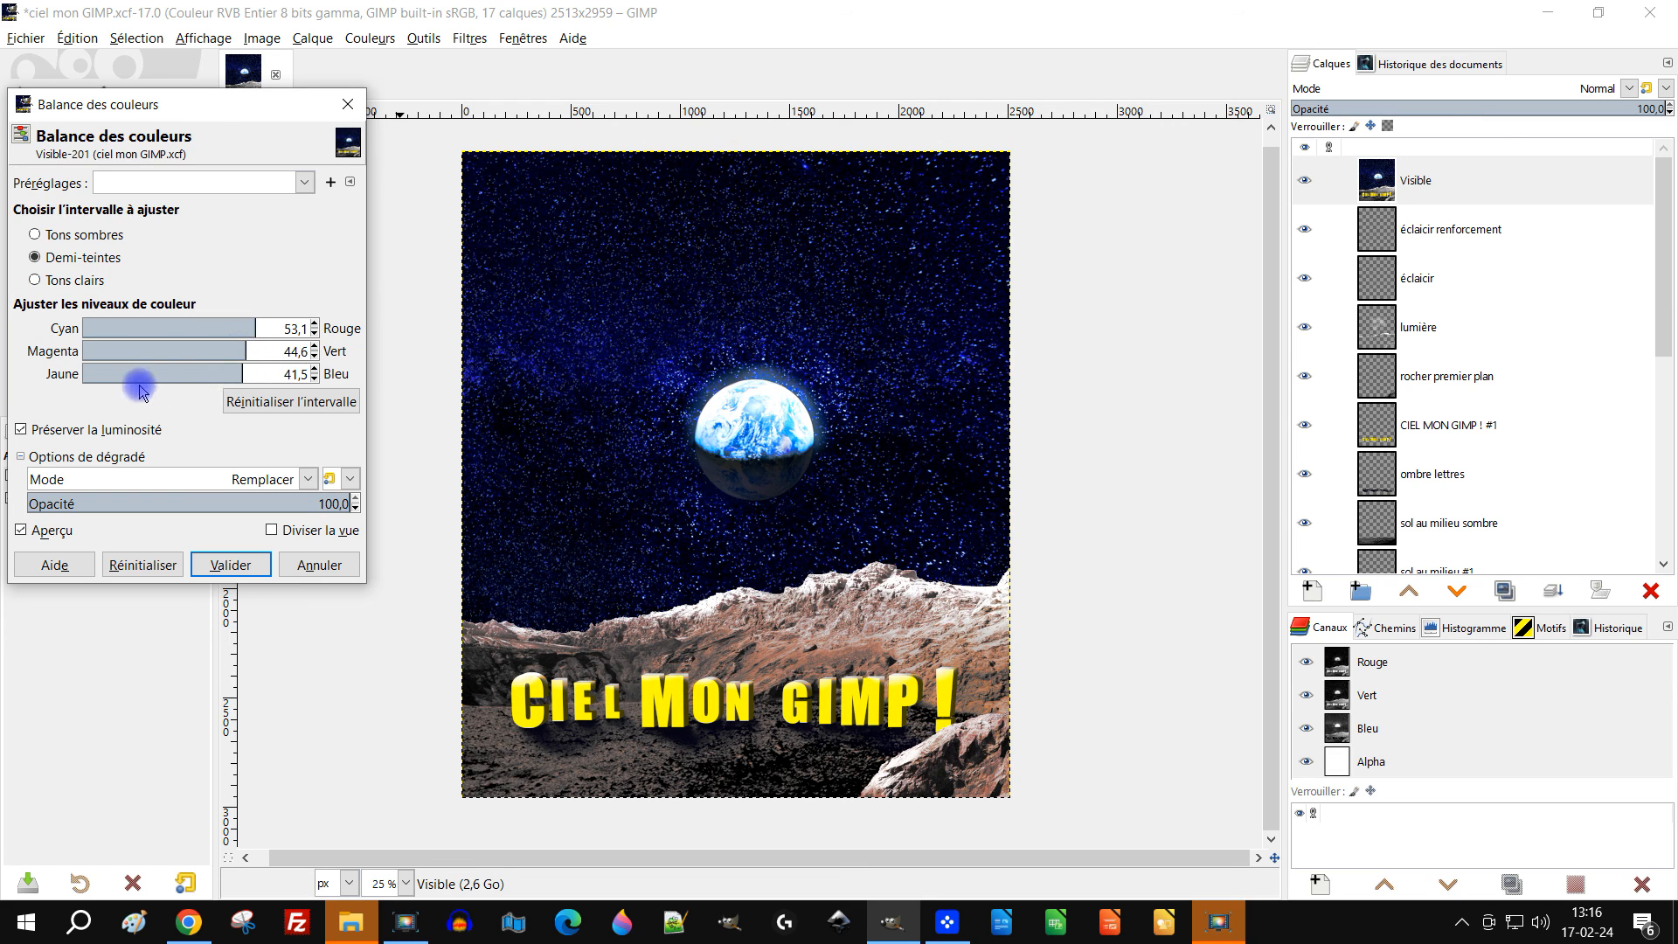
{"action": "left_click", "coordinate": [189, 373]}
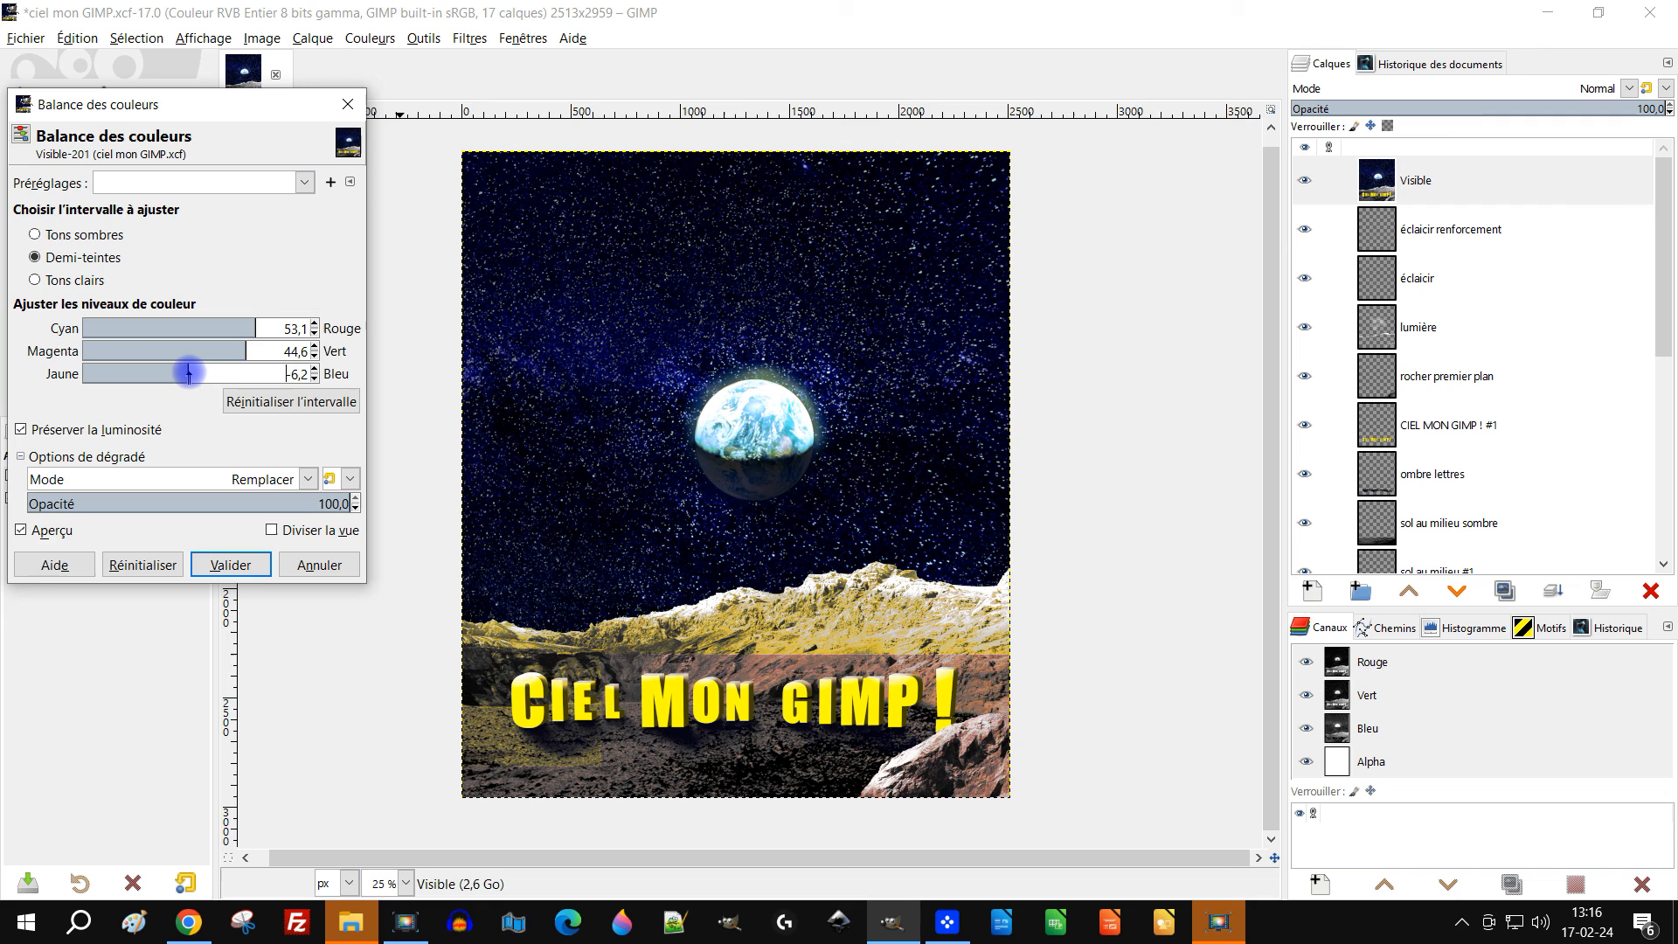
{"action": "left_click_drag", "start_coordinate": [189, 373], "coordinate": [217, 373]}
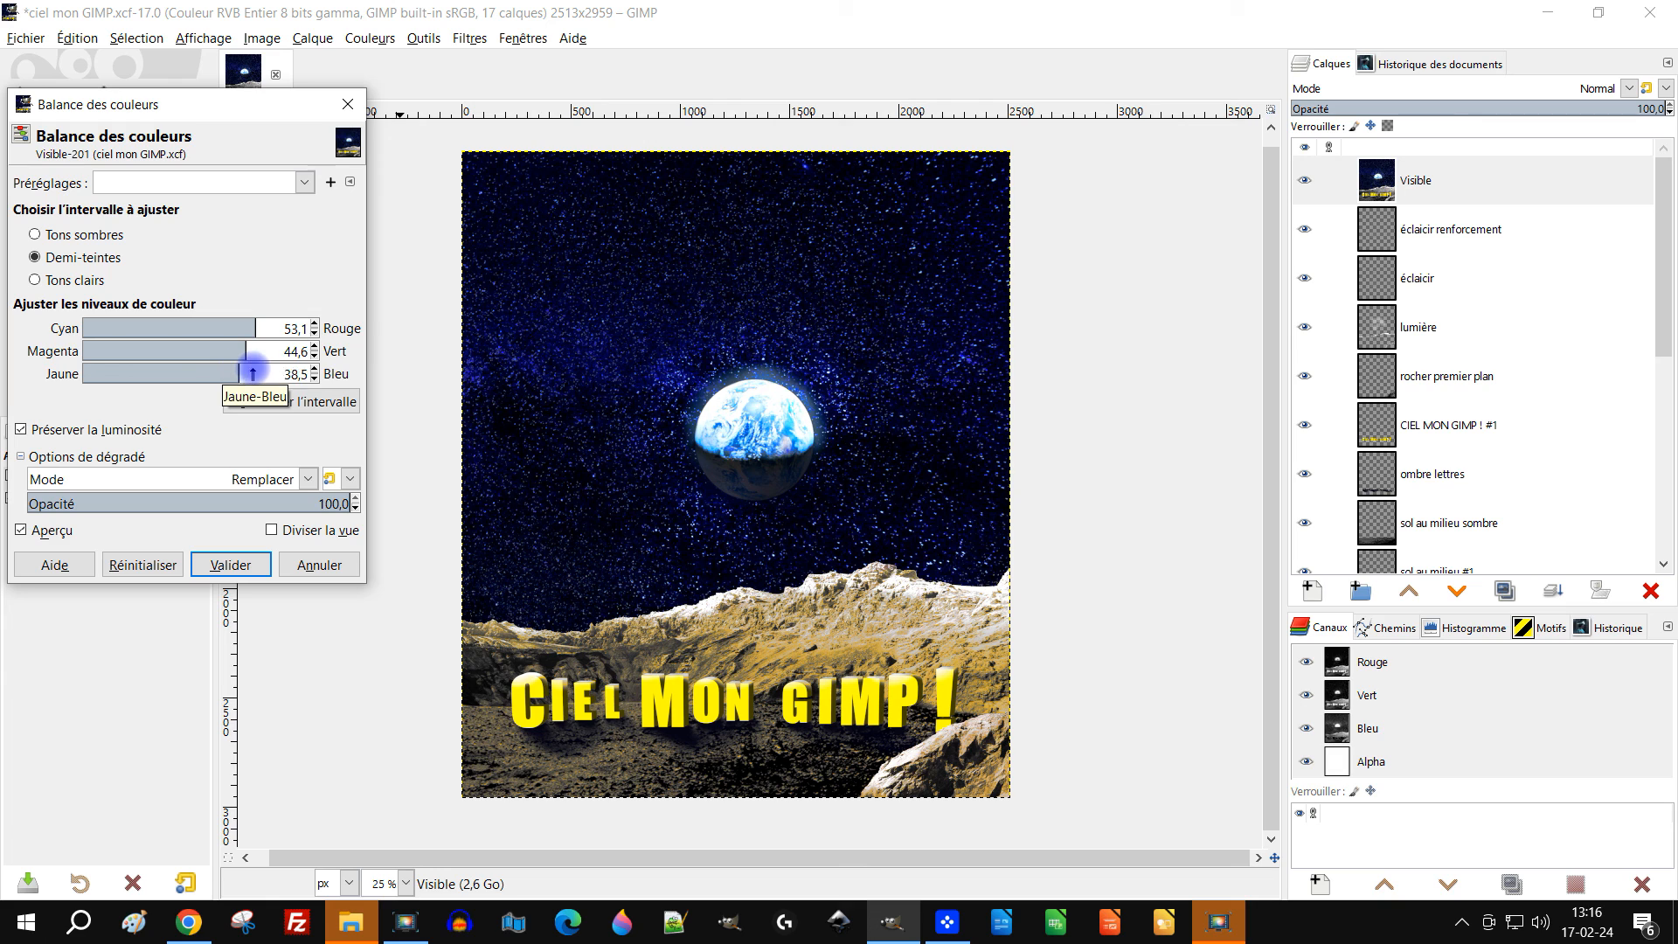
{"action": "mouse_move", "coordinate": [248, 350]}
{"action": "left_mouse_down"}
{"action": "mouse_move", "coordinate": [220, 348]}
{"action": "mouse_move", "coordinate": [254, 347]}
{"action": "left_mouse_up"}
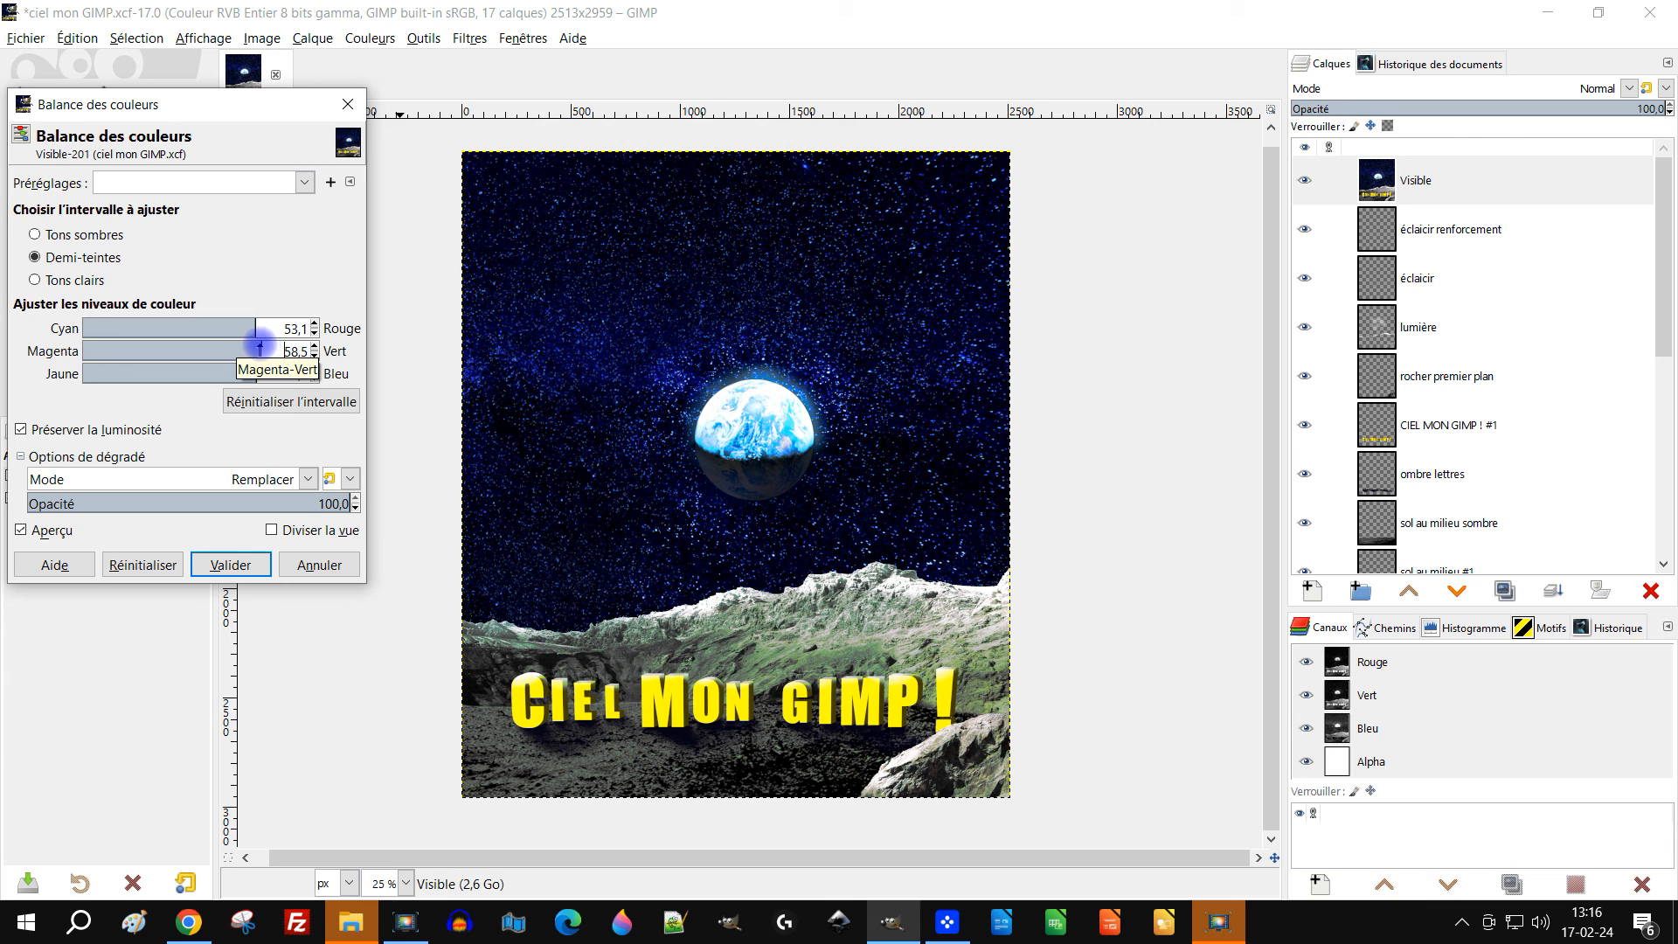
{"action": "left_click", "coordinate": [348, 104]}
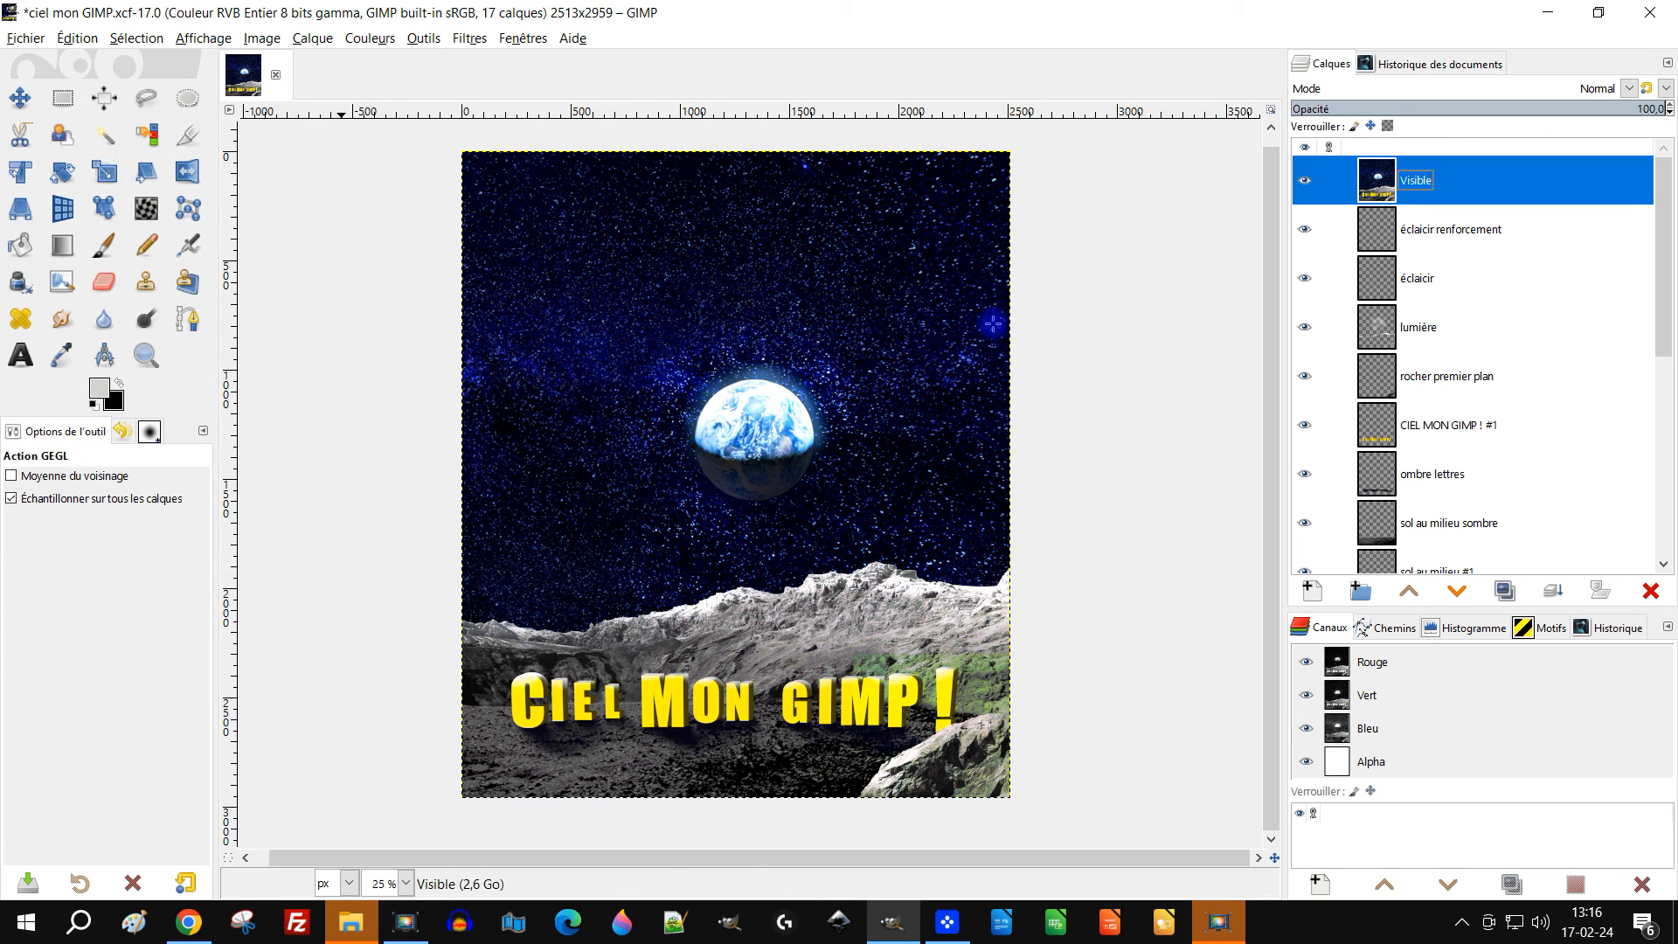
Save the composition to its existing XCF file
{"action": "left_click_drag", "start_coordinate": [881, 422], "coordinate": [996, 402]}
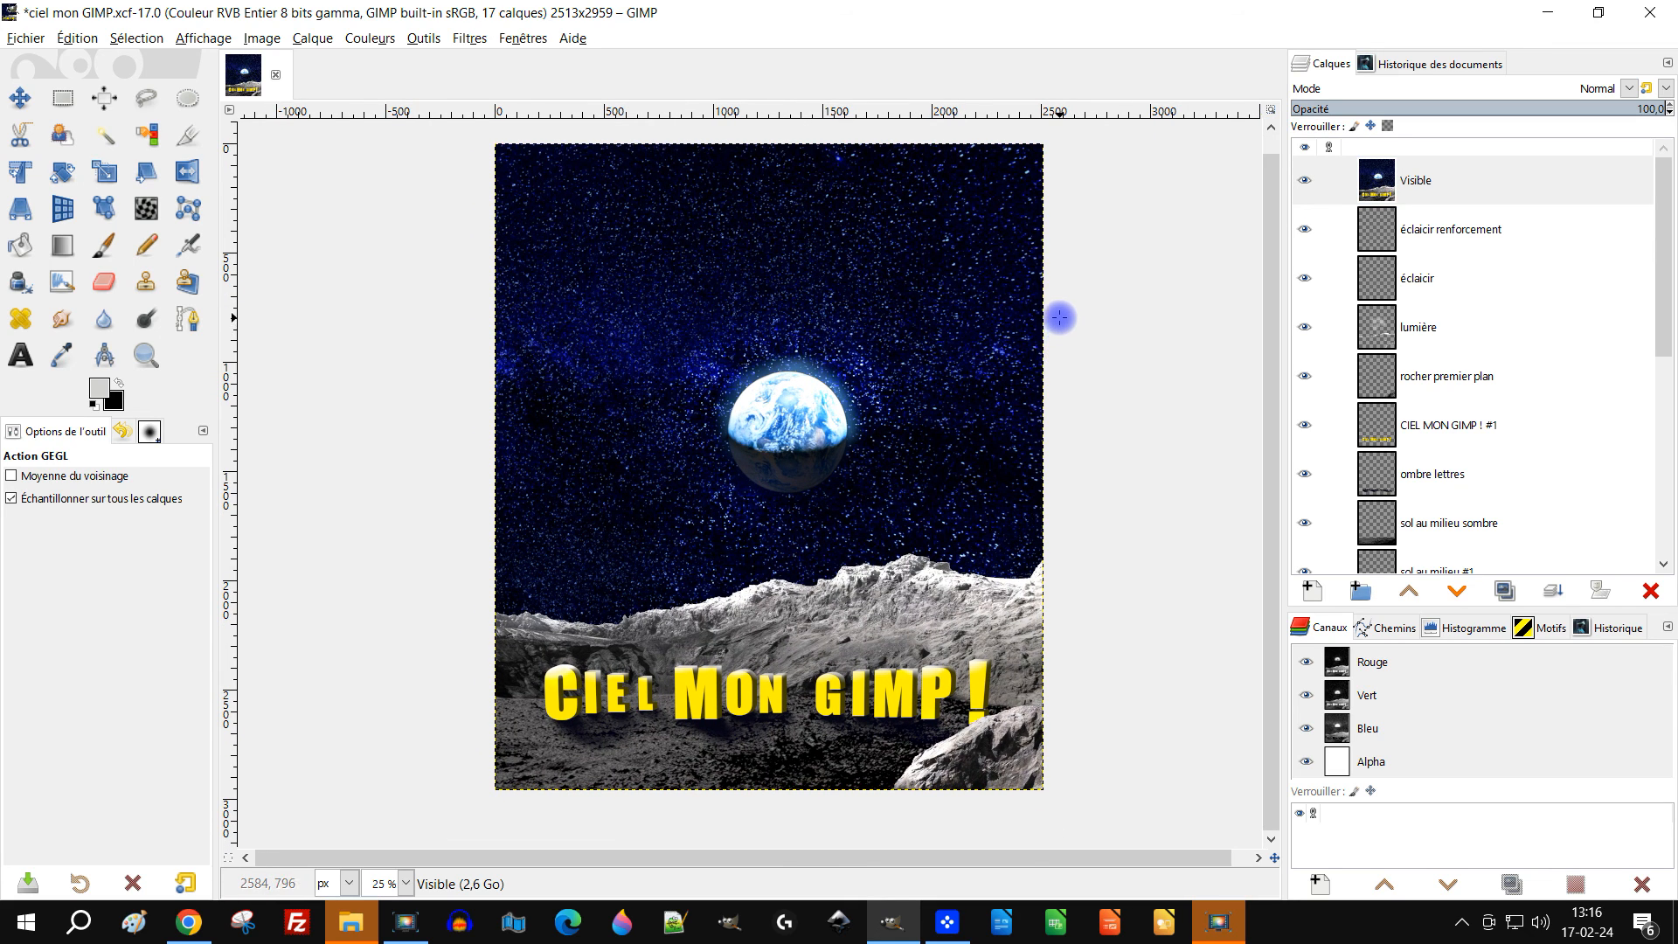
{"action": "left_click", "coordinate": [29, 41]}
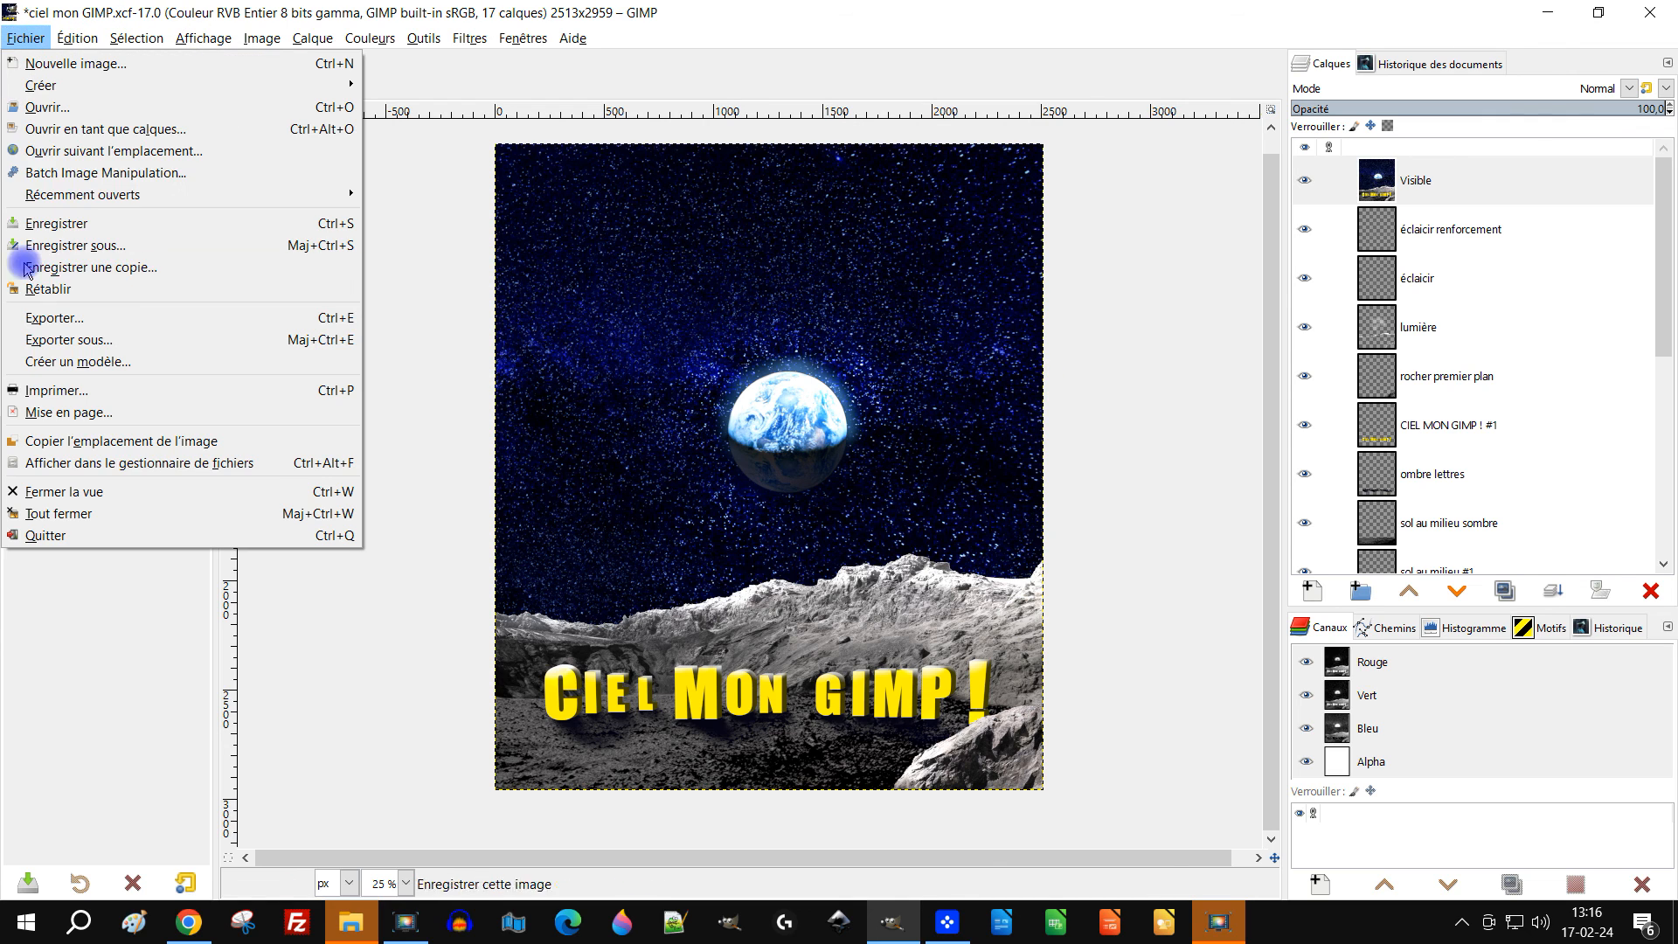
{"action": "left_click", "coordinate": [89, 227]}
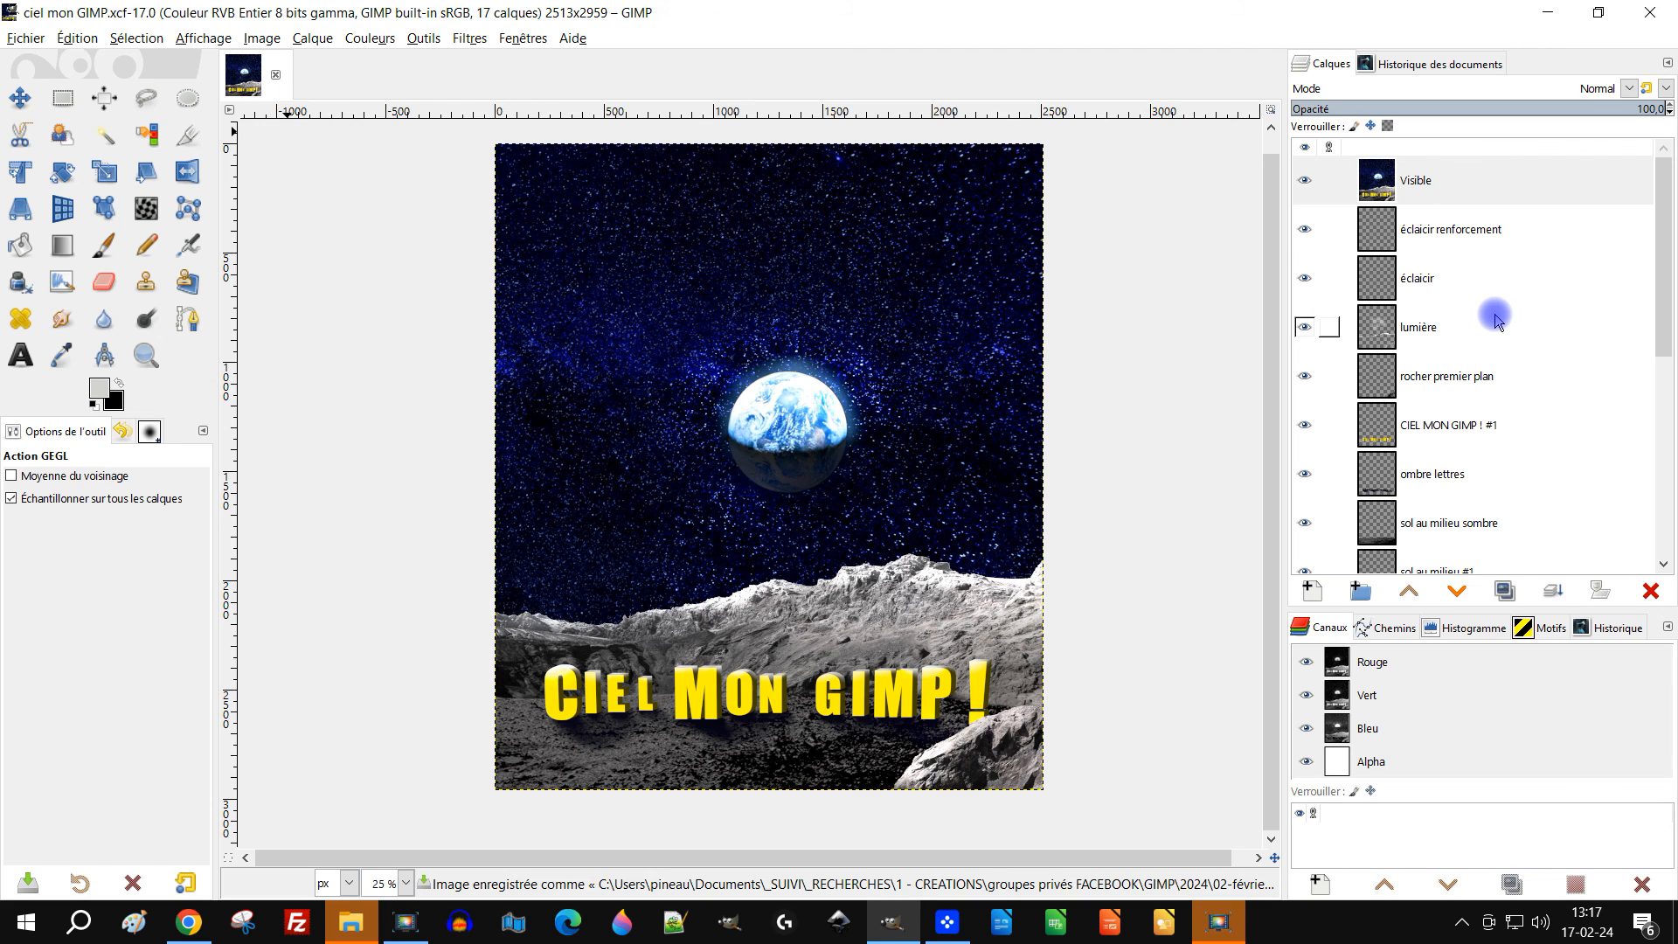
Review the layer stack, then set the Visible layer's mode to Lumière douce and its opacity to 69.7
{"action": "scroll", "coordinate": [1496, 324], "scroll_direction": "down", "scroll_amount": 5}
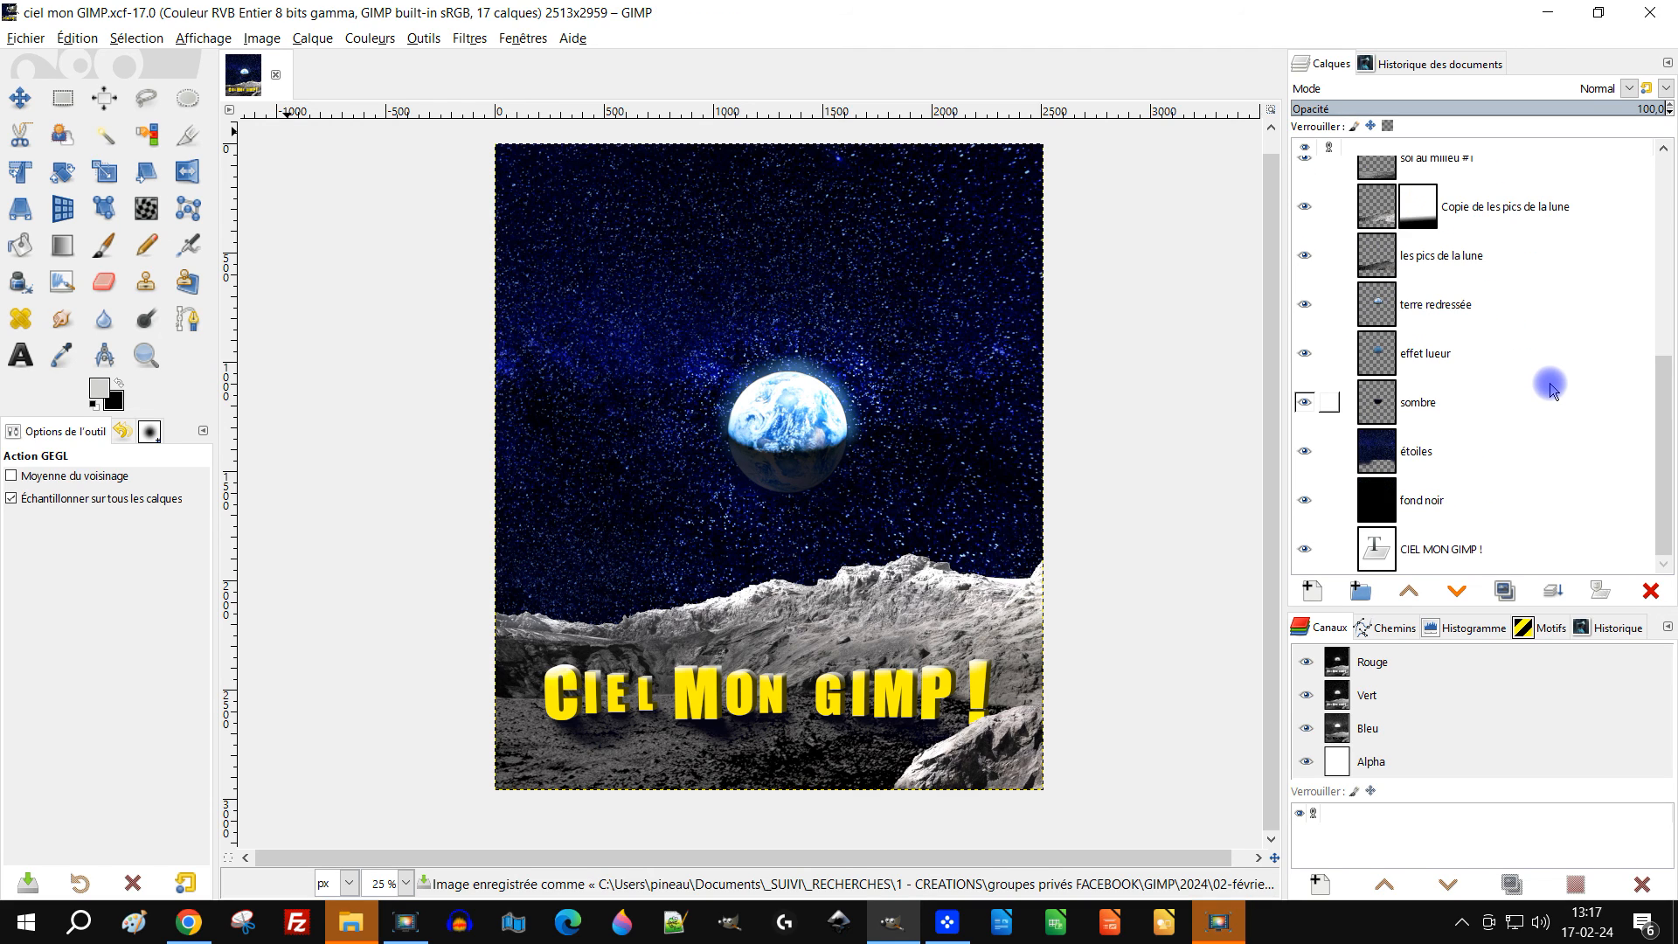
{"action": "scroll", "coordinate": [1551, 389], "scroll_direction": "up", "scroll_amount": 5}
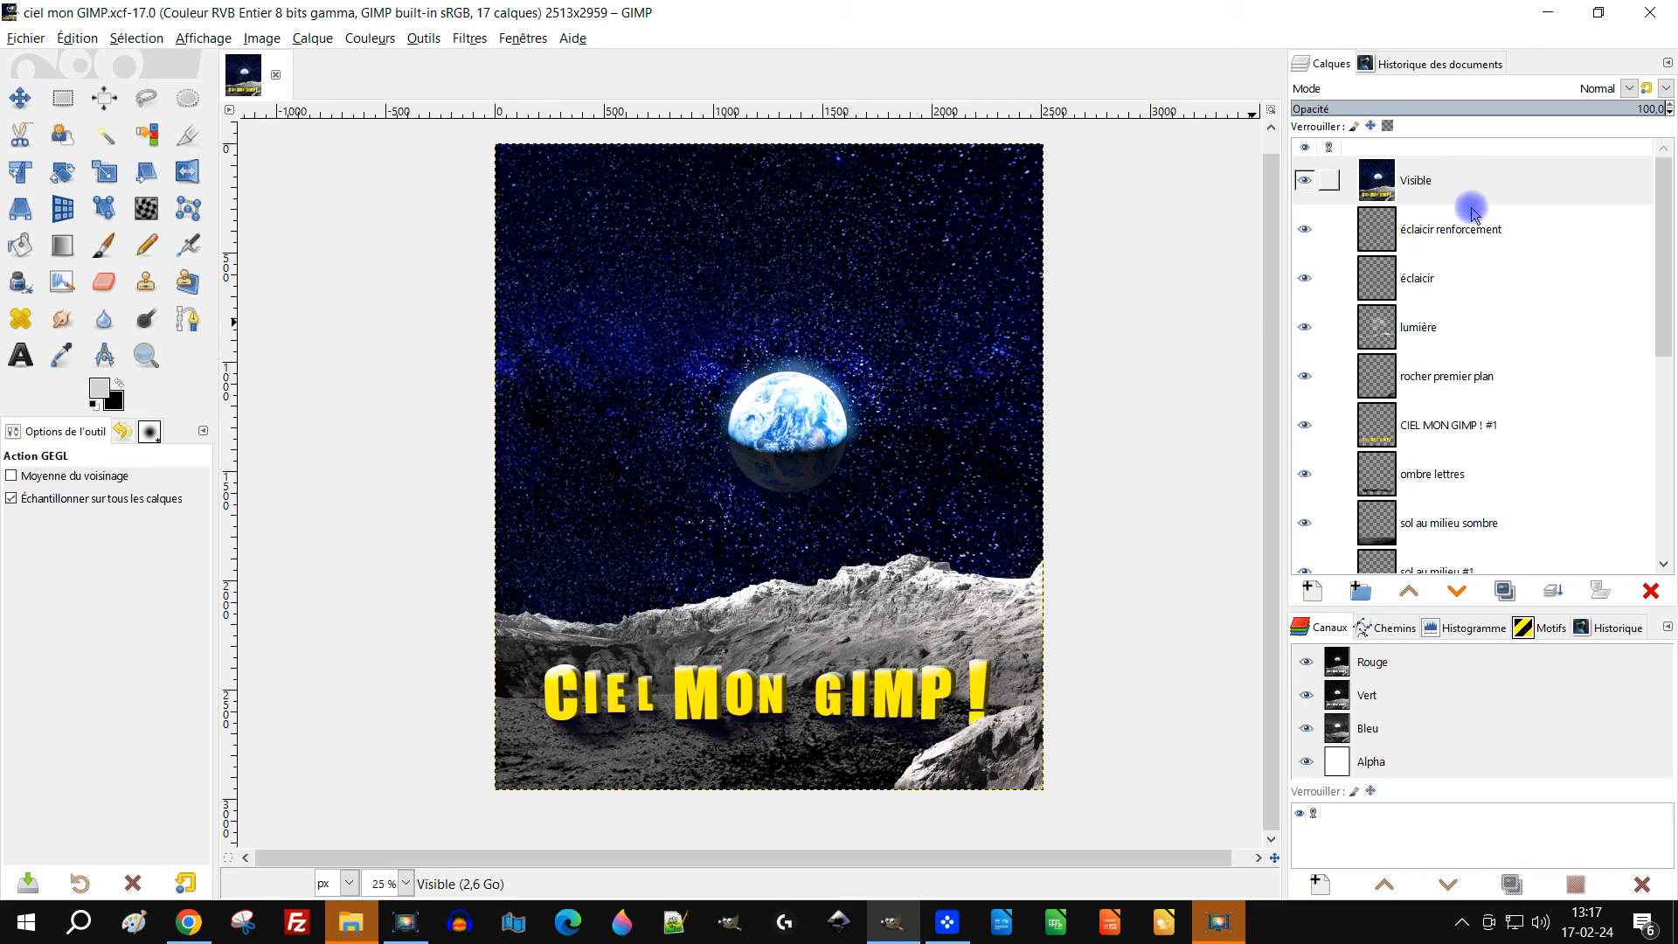
{"action": "left_click", "coordinate": [1575, 91]}
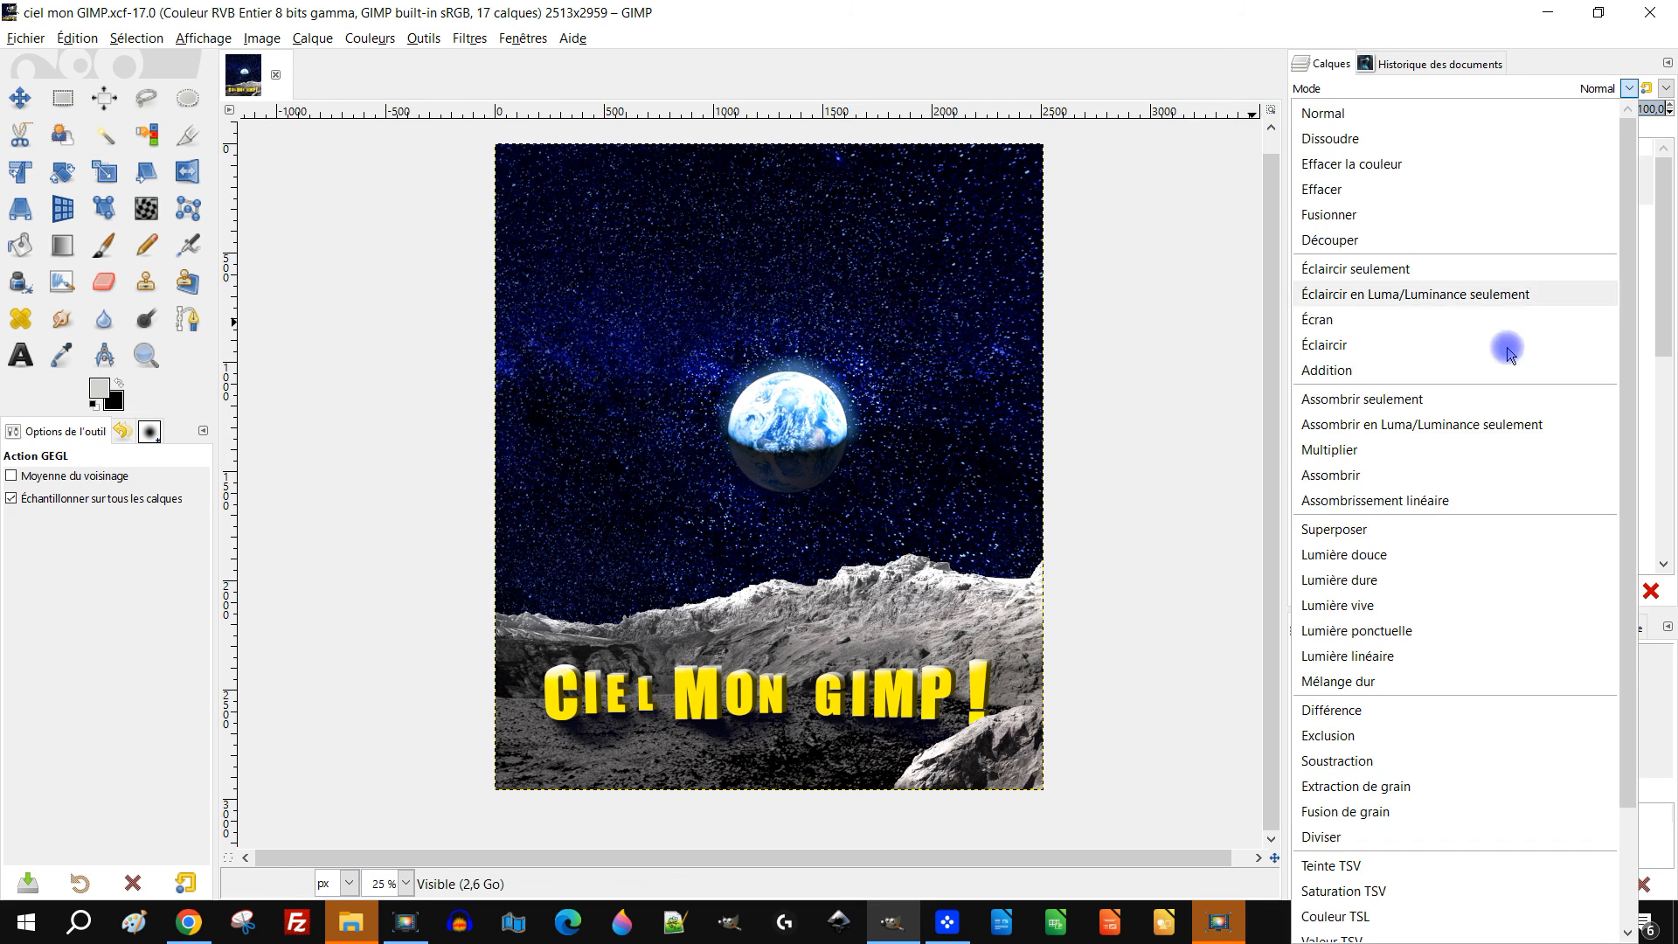
{"action": "left_click", "coordinate": [1387, 554]}
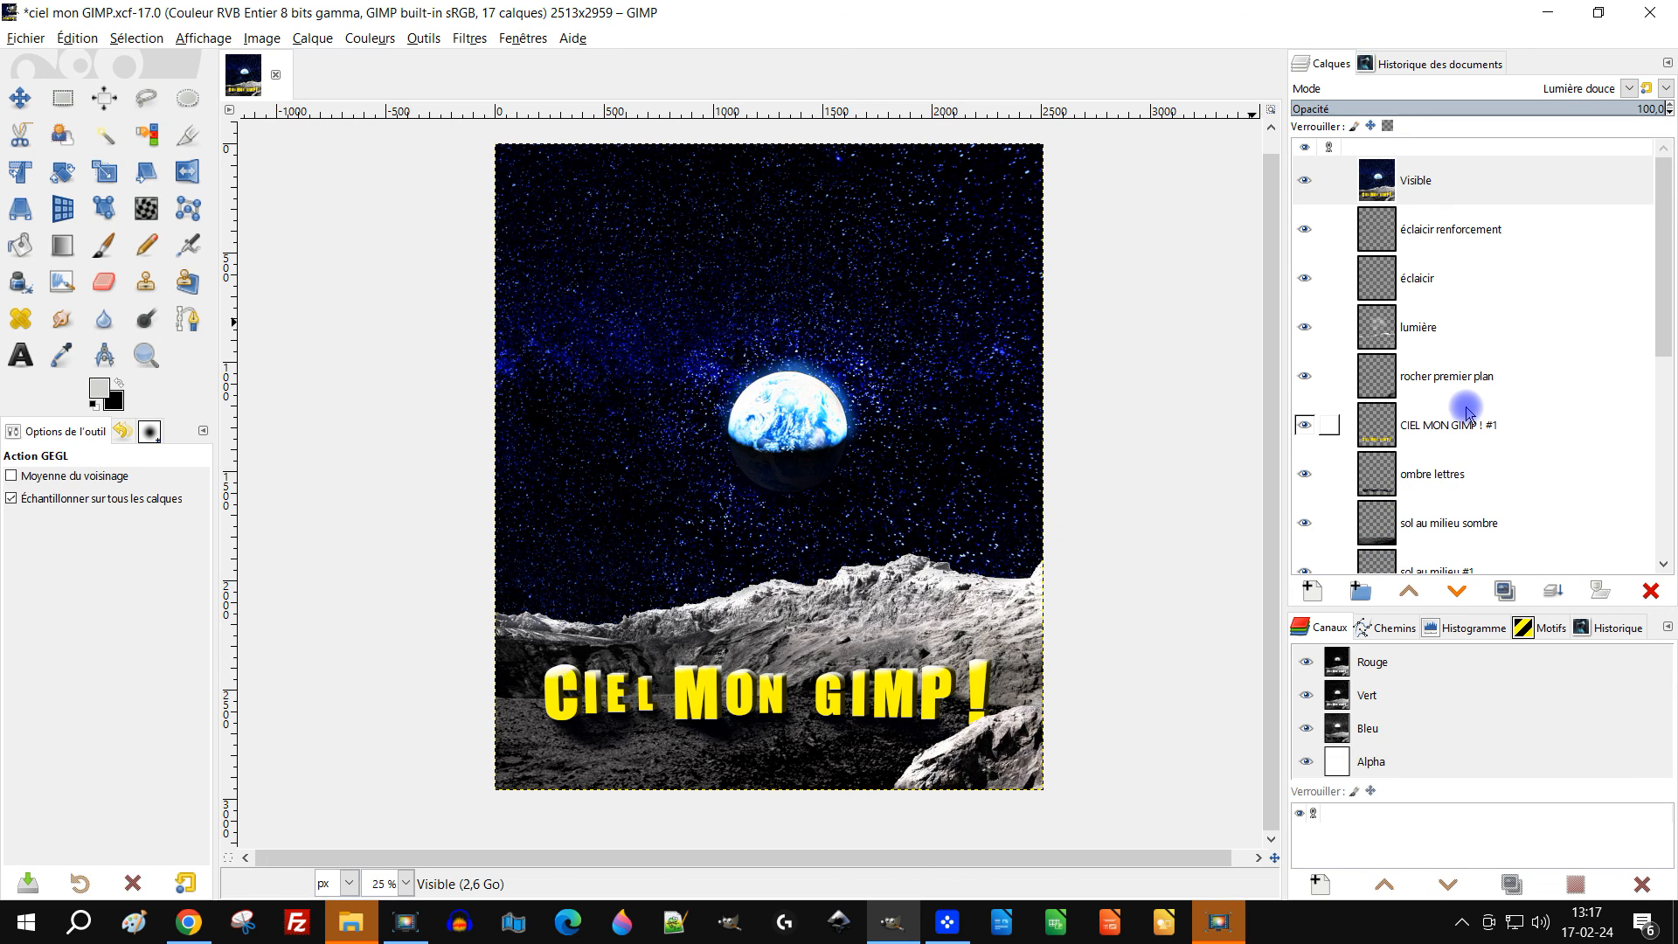
{"action": "left_click", "coordinate": [1551, 109]}
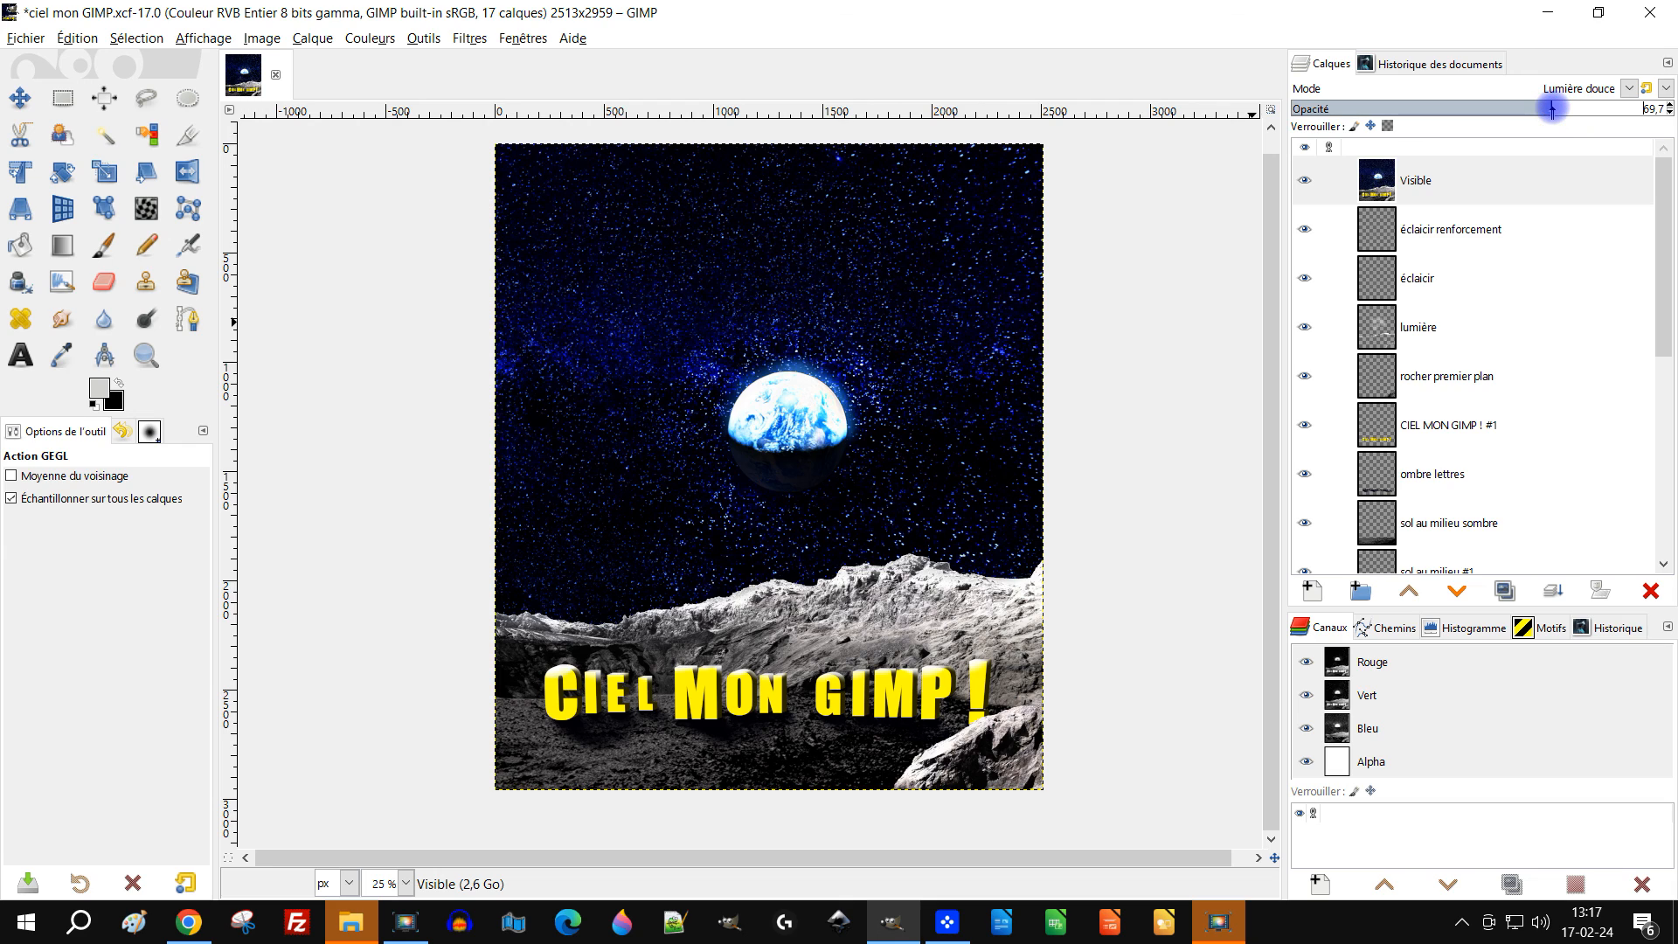